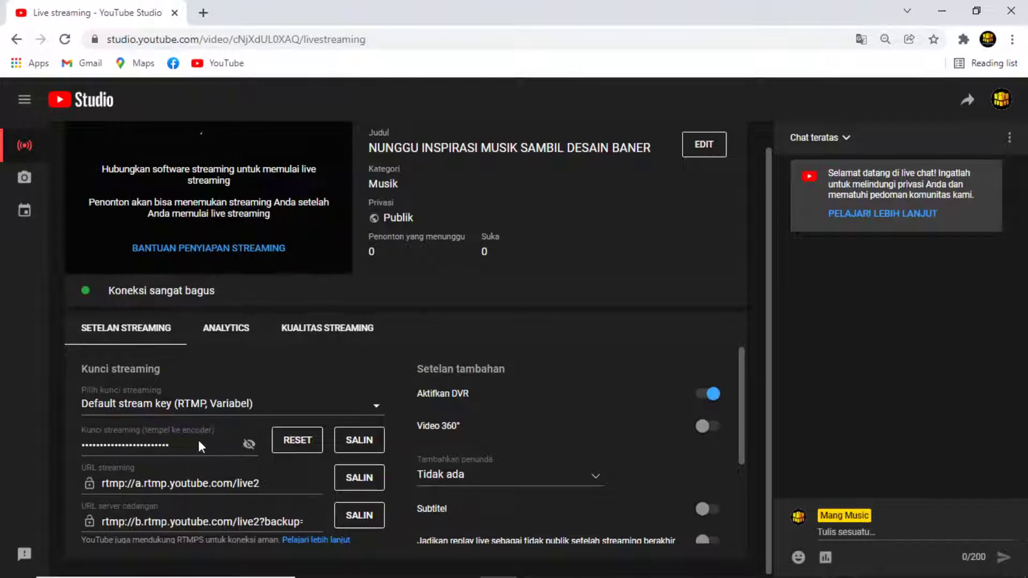
# With the YouTube Studio stream live, bring up the Windows task switcher to change windows.
pyautogui.scroll(-1, 198, 439)
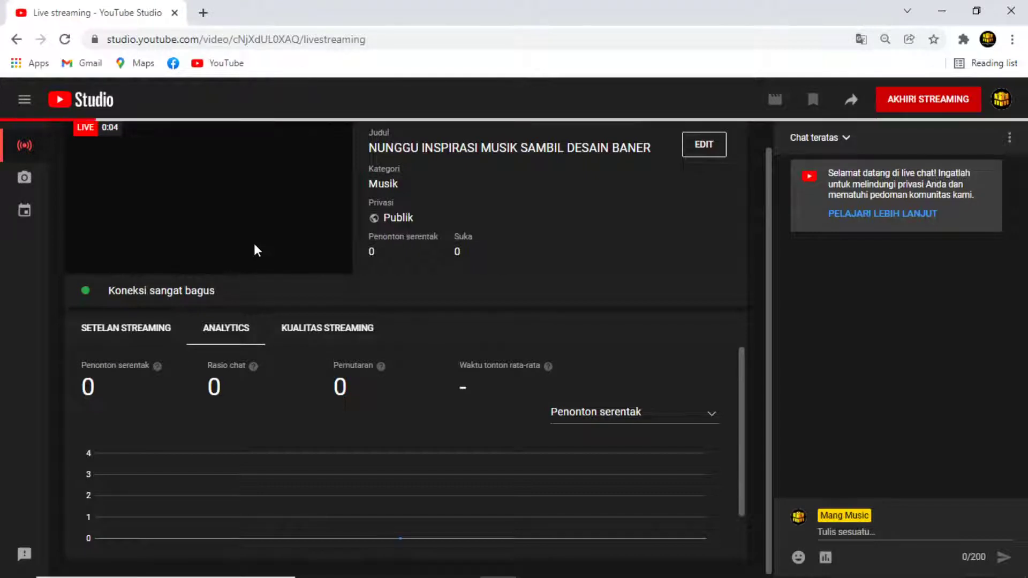
pyautogui.moveTo(292, 226)
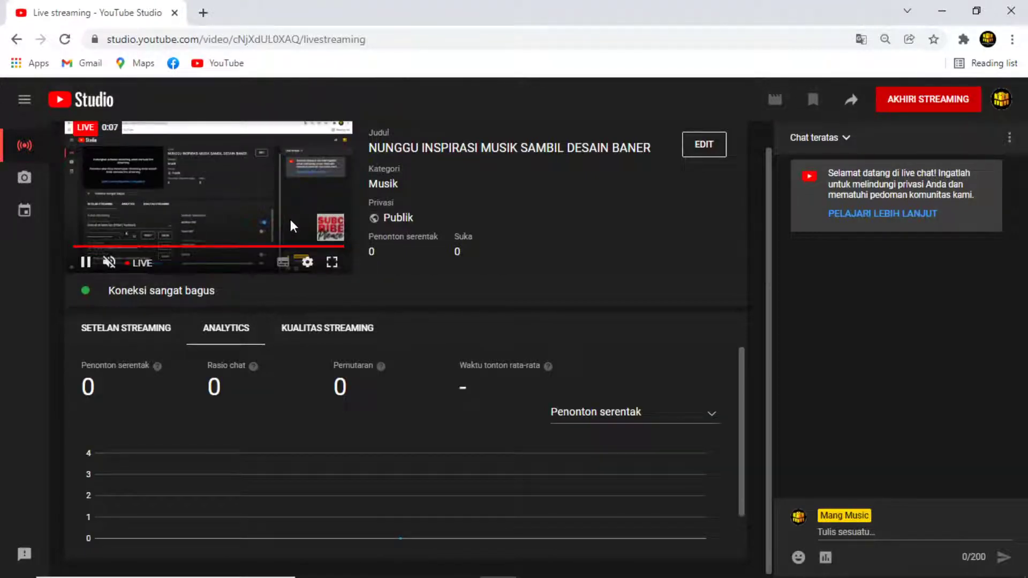
pyautogui.hotkey('alt', 'Tab')
pyautogui.hotkey('alt', 'Tab')
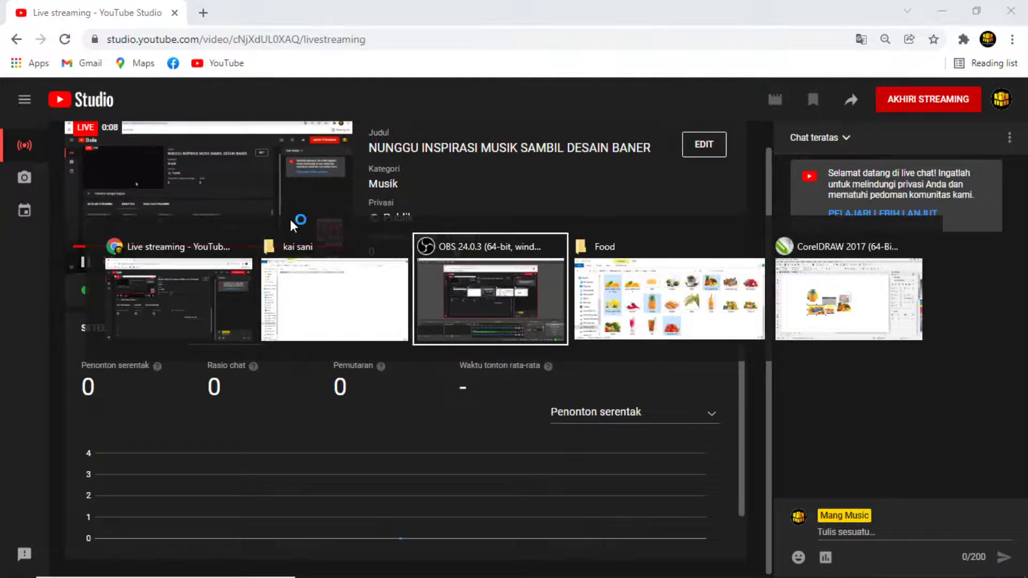
pyautogui.hotkey('alt', 'Tab')
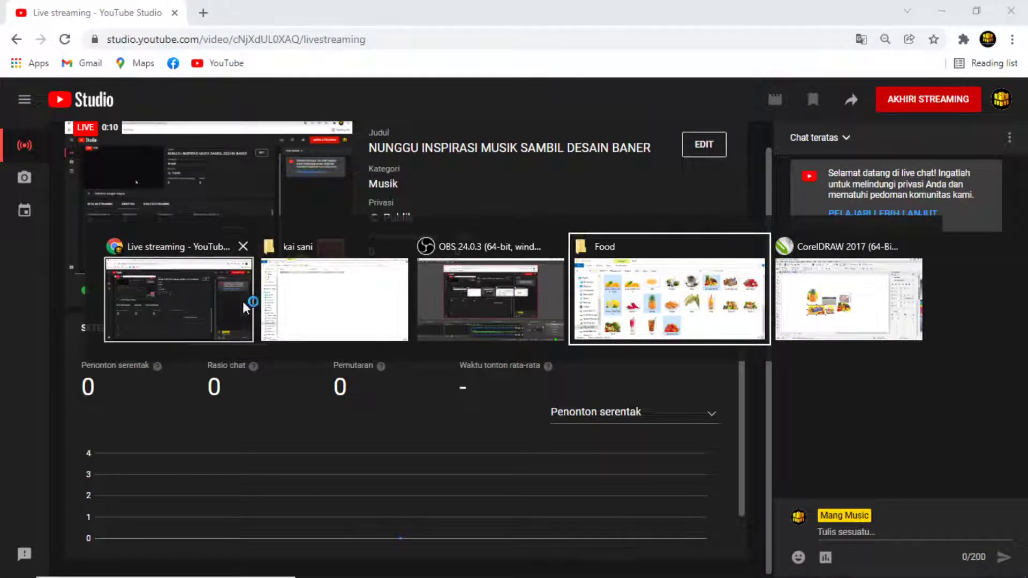
# Open the jadi folder under Driver (I:) › Youtube › Bahan in File Explorer.
pyautogui.click(341, 310)
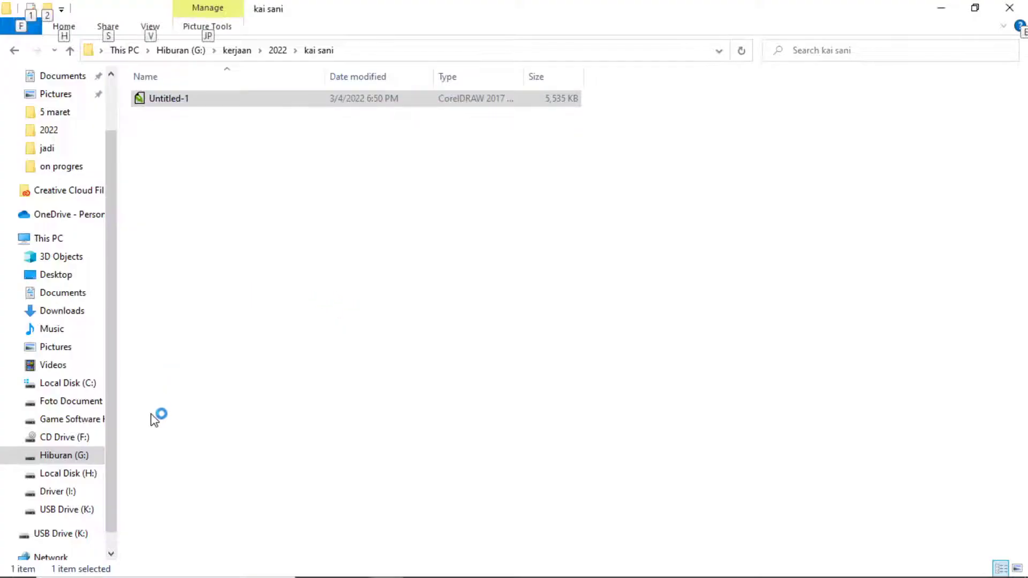
pyautogui.scroll(-1, 97, 465)
pyautogui.click(69, 474)
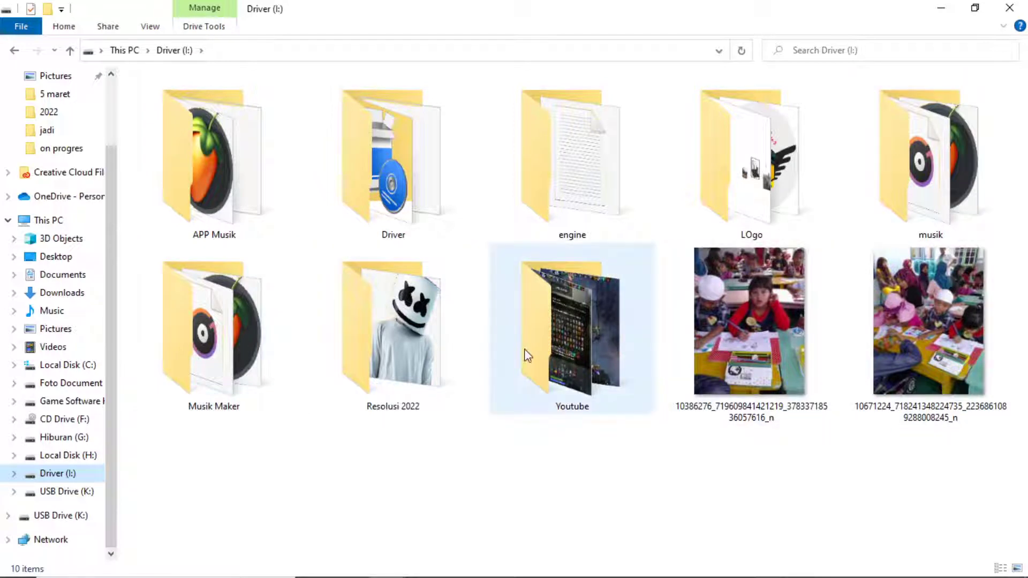
pyautogui.doubleClick(599, 346)
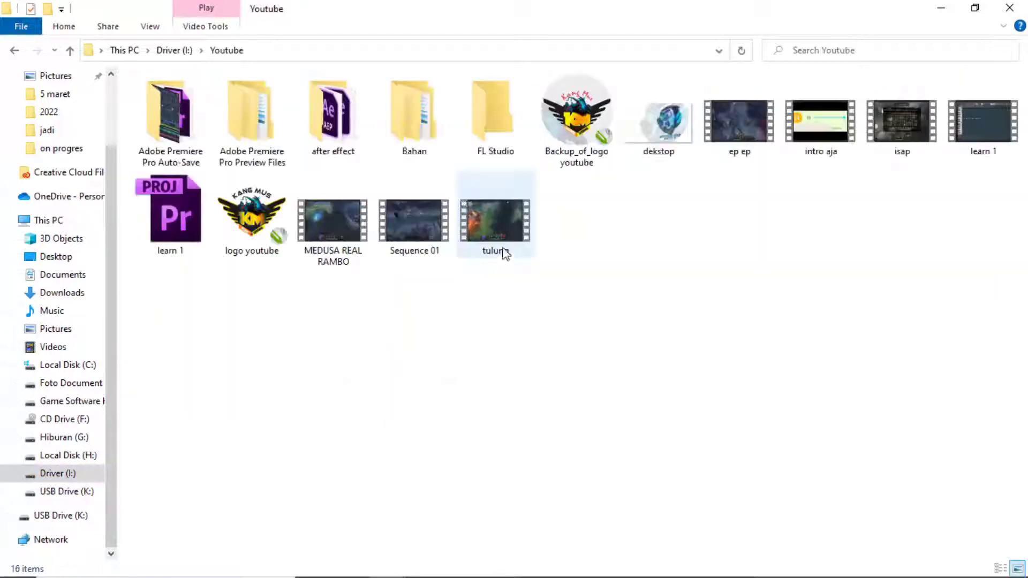
pyautogui.doubleClick(409, 123)
pyautogui.doubleClick(277, 115)
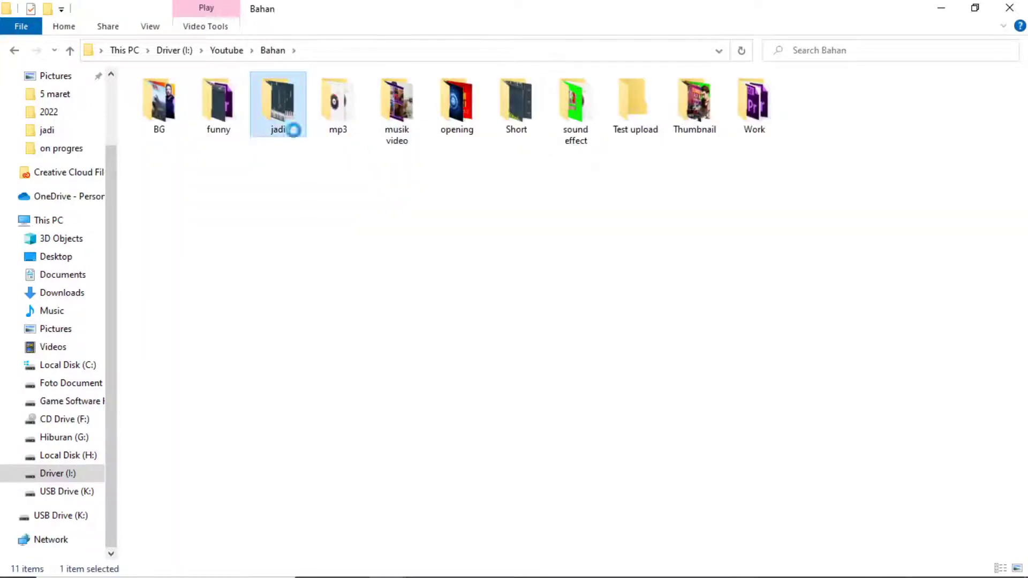
# Select every file from the first through 'yiruma edit' and play them.
pyautogui.click(262, 118)
pyautogui.scroll(-5, 450, 293)
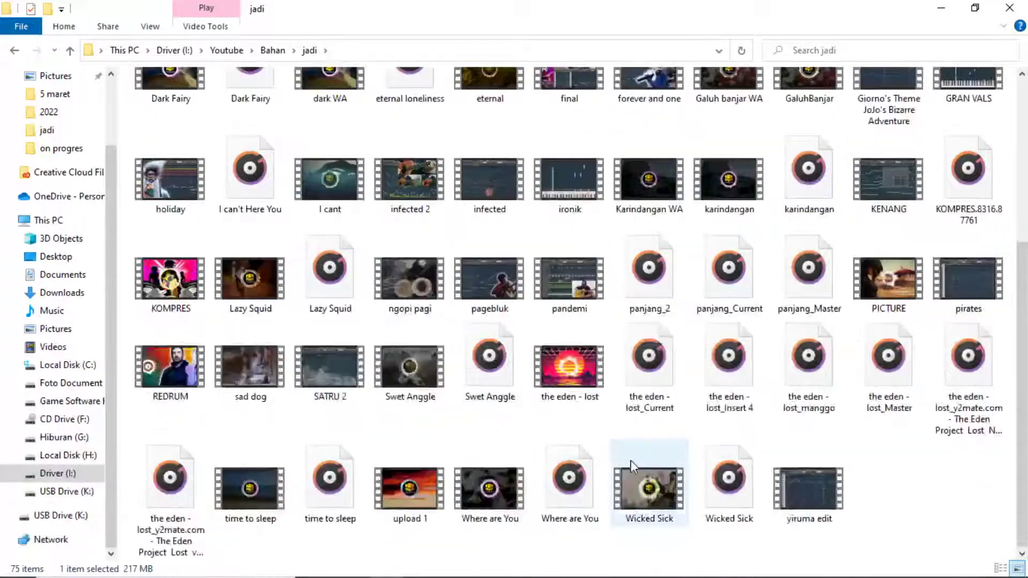
pyautogui.keyDown('shift'); pyautogui.click(802, 477); pyautogui.keyUp('shift')
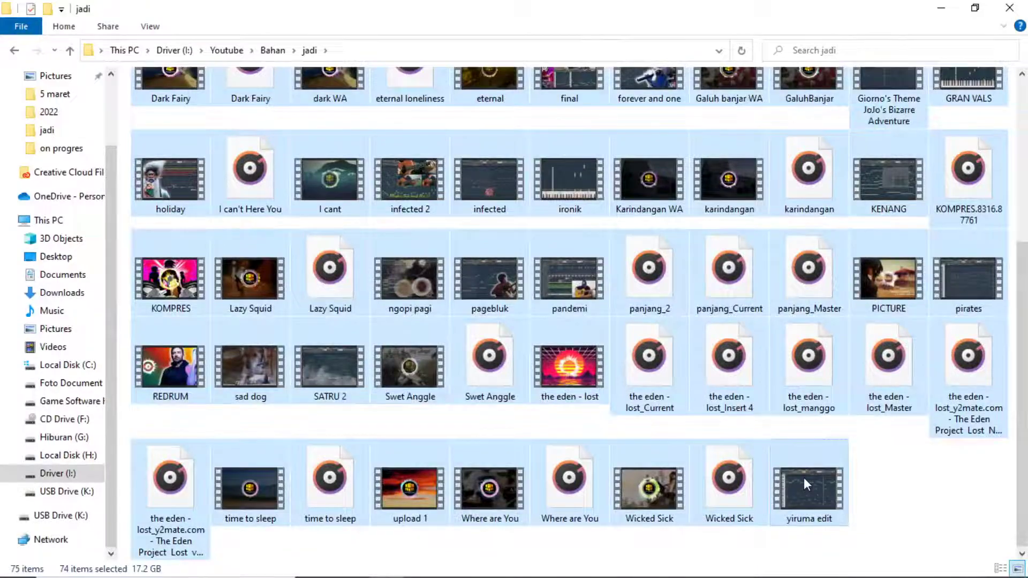
pyautogui.press('Return')
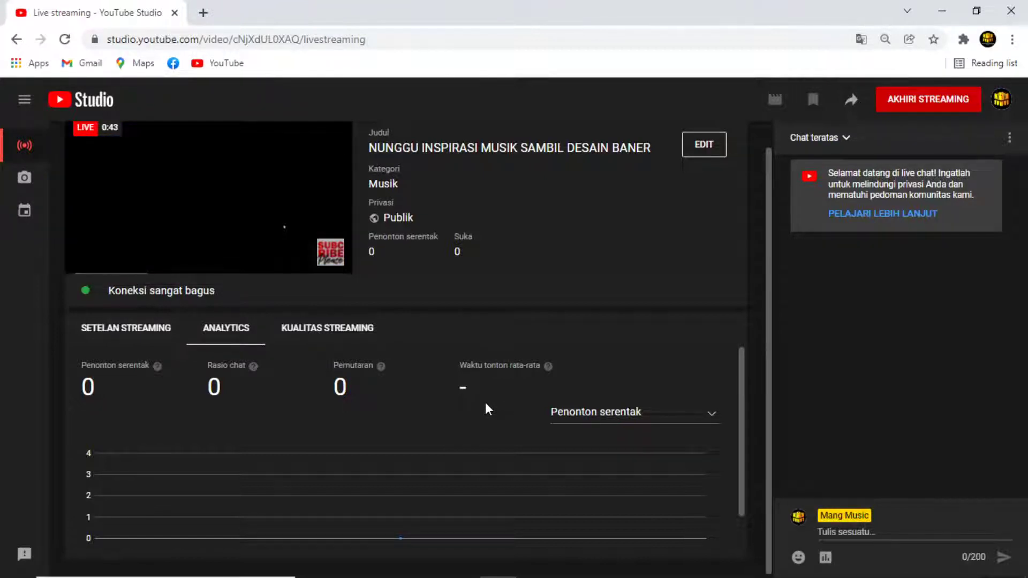
# Switch CorelDRAW to the Untitled-2 document.
pyautogui.moveTo(420, 576)
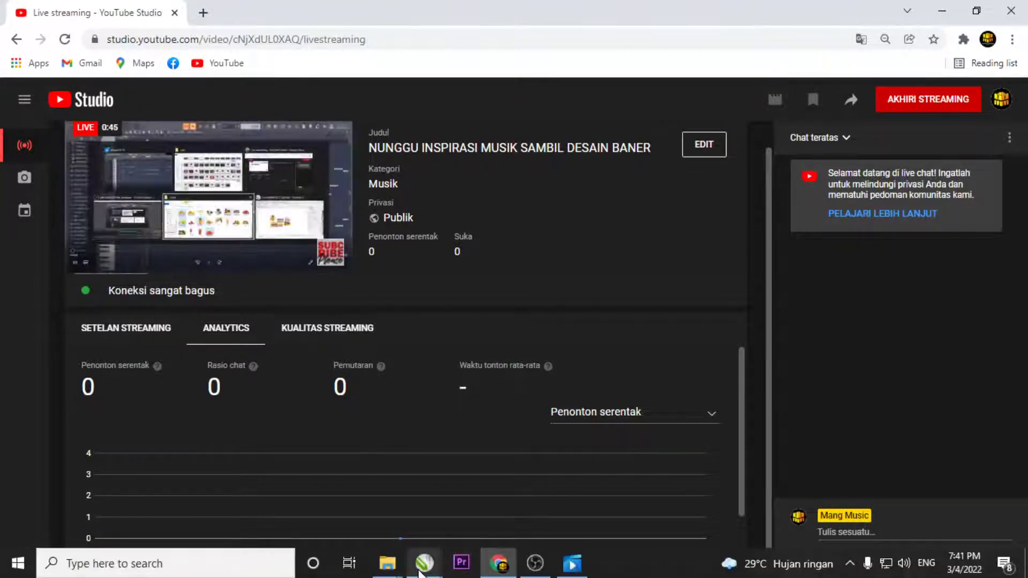
pyautogui.click(420, 573)
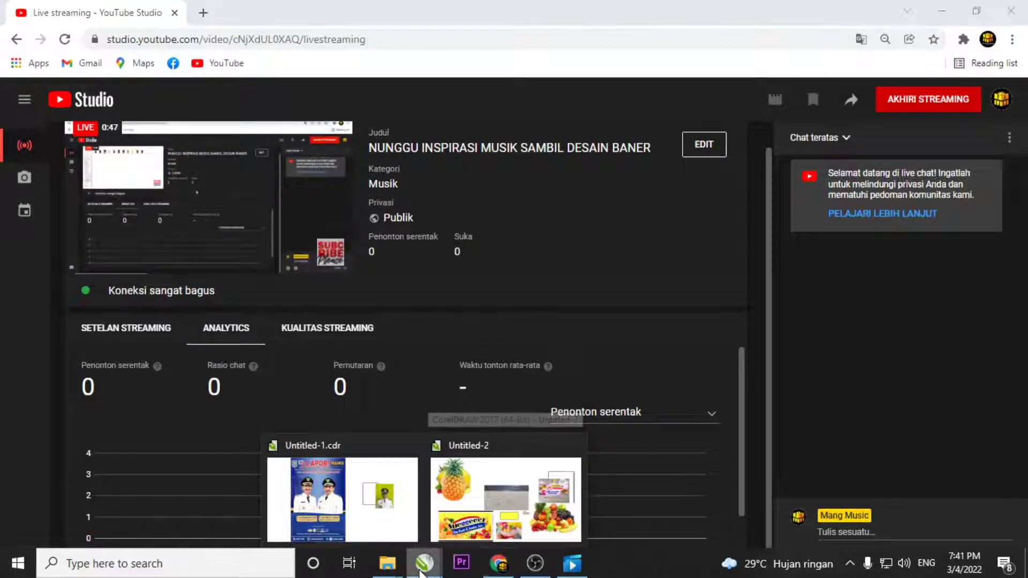
pyautogui.click(484, 505)
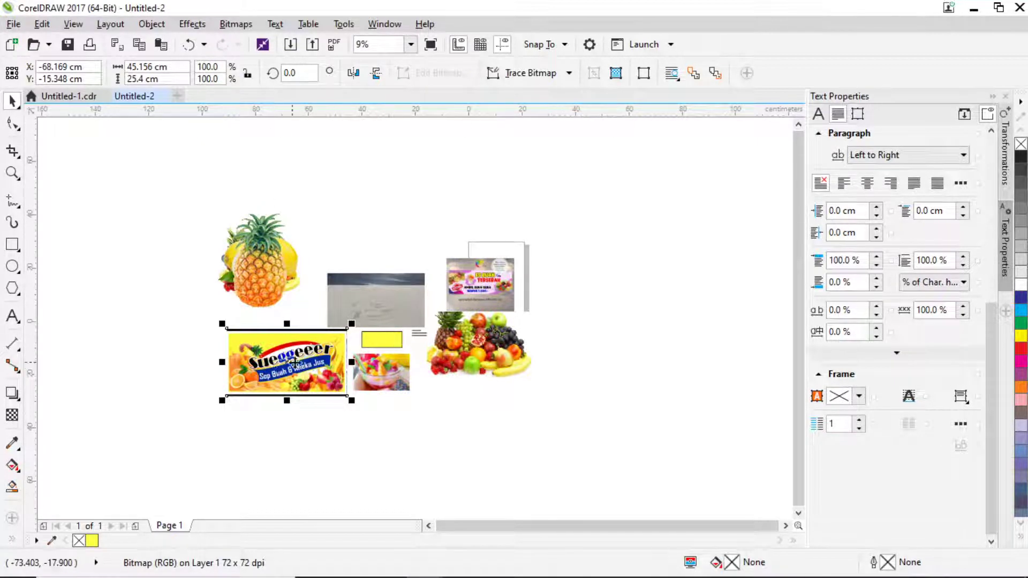
# Move the fruit-cup photo lower right and the ES BUAH TERSERAH sample onto the sketch photo.
pyautogui.scroll(2, 294, 364)
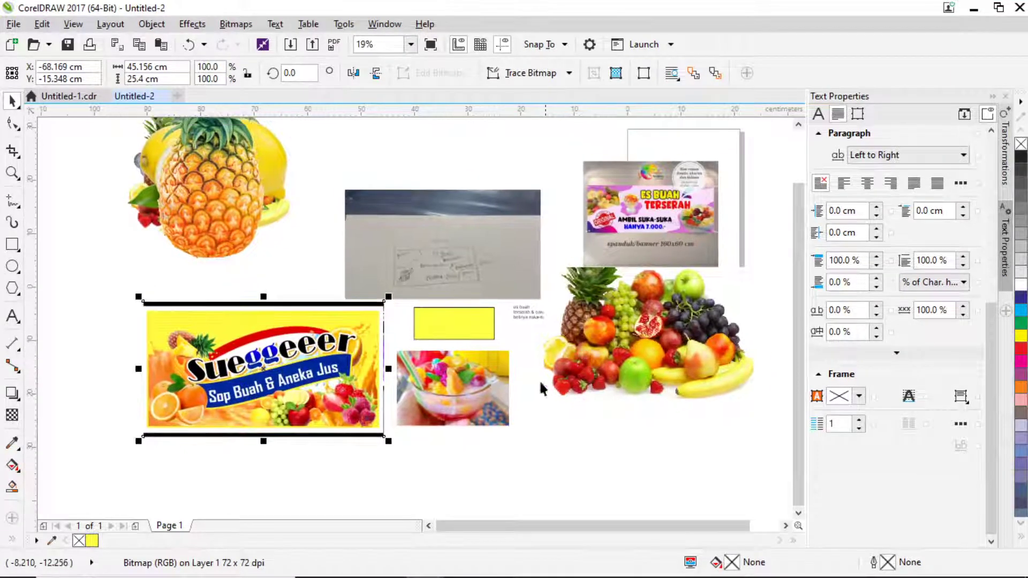
pyautogui.moveTo(477, 384); pyautogui.dragTo(530, 424)
pyautogui.moveTo(659, 215); pyautogui.dragTo(492, 148)
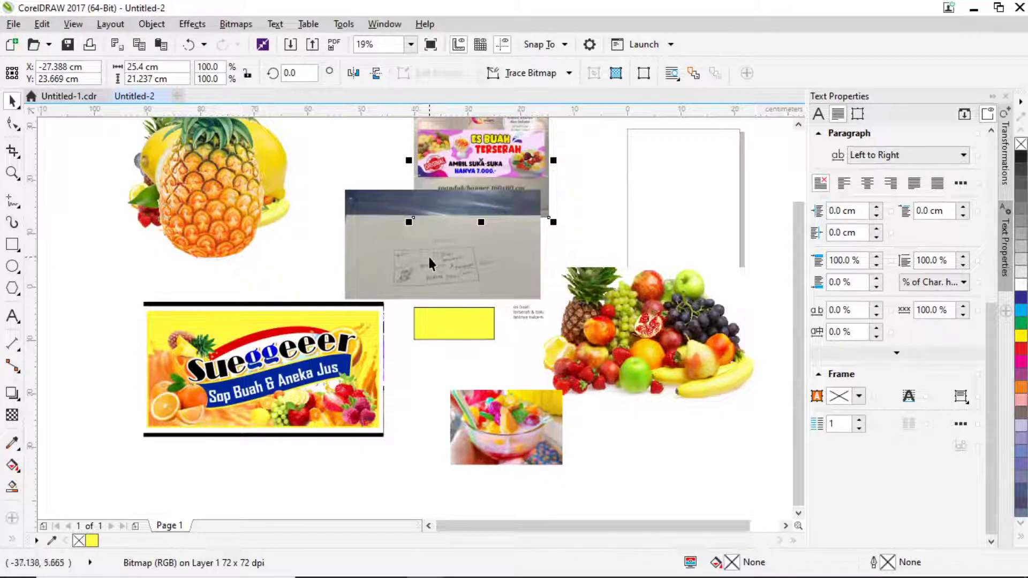
# Place the small note text under the yellow rectangle.
pyautogui.scroll(2, 435, 238)
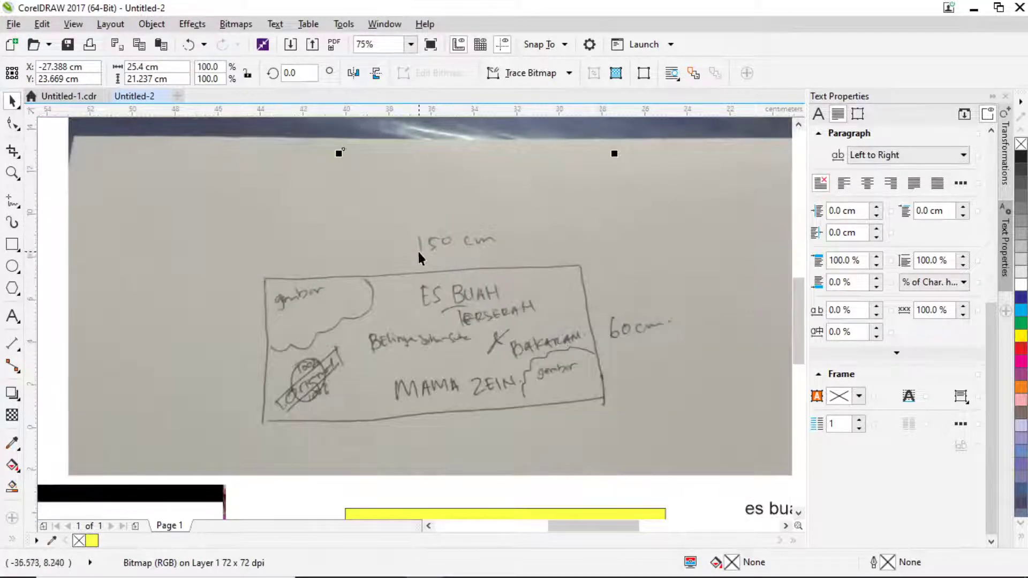
pyautogui.scroll(-2, 485, 278)
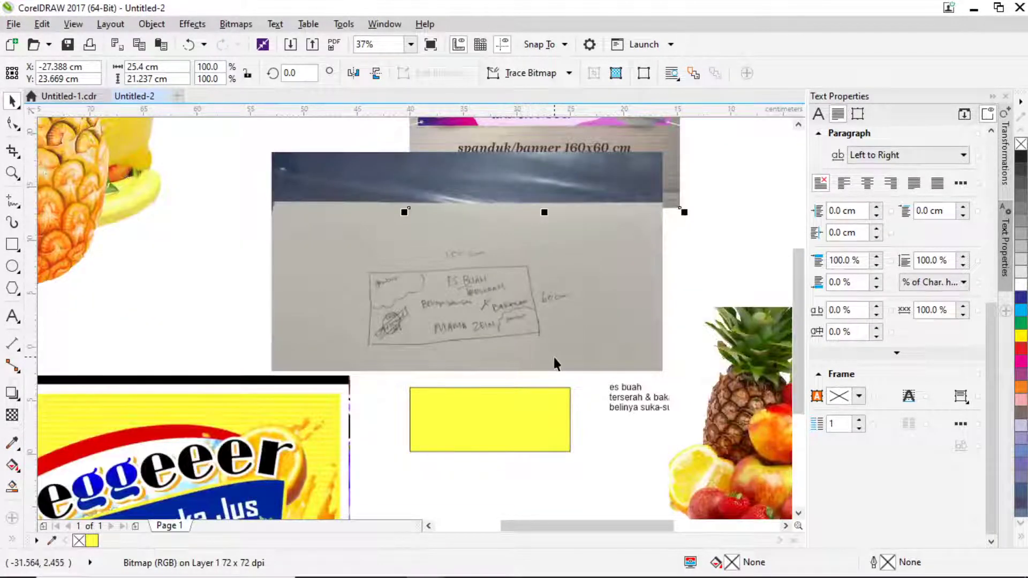
pyautogui.scroll(-1, 553, 358)
pyautogui.scroll(1, 530, 330)
pyautogui.moveTo(574, 323); pyautogui.dragTo(503, 415)
pyautogui.moveTo(498, 429); pyautogui.dragTo(560, 333)
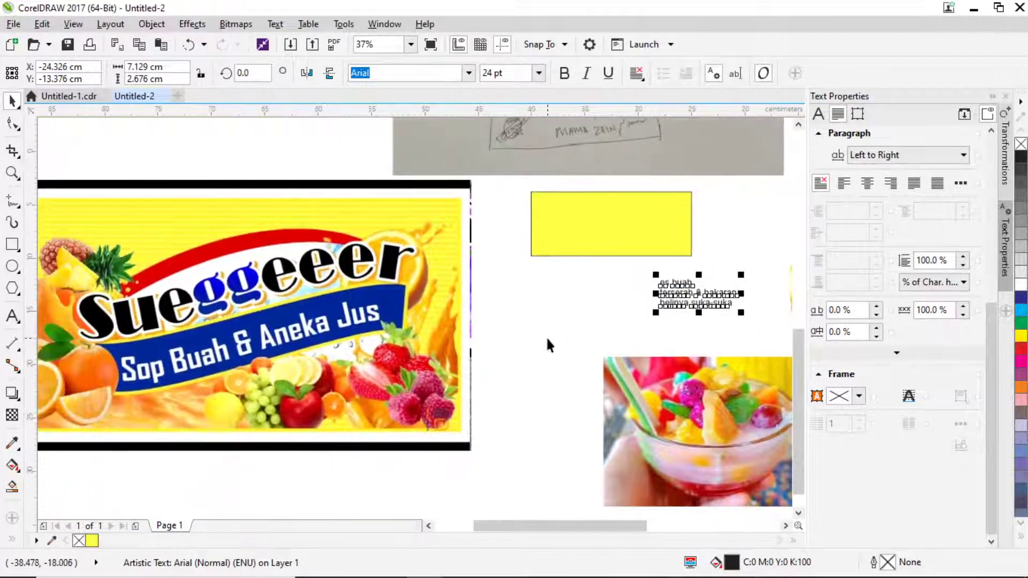
# Drag the 'es buah' line left, away from 'terserah & bakaran belinya suka-suka'.
pyautogui.moveTo(483, 314); pyautogui.dragTo(530, 288)
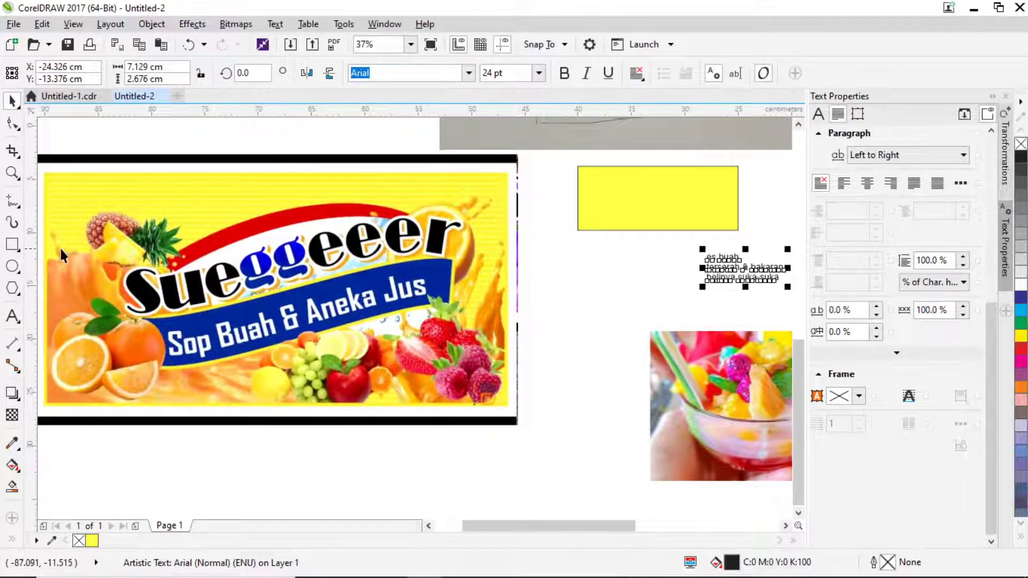
pyautogui.click(607, 284)
pyautogui.click(713, 259)
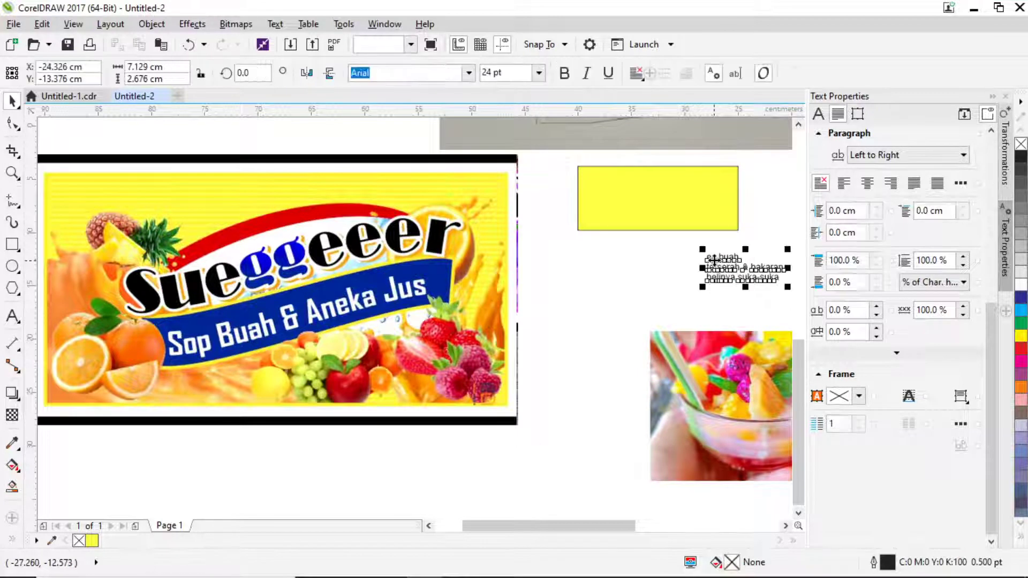
pyautogui.moveTo(715, 261); pyautogui.dragTo(580, 287)
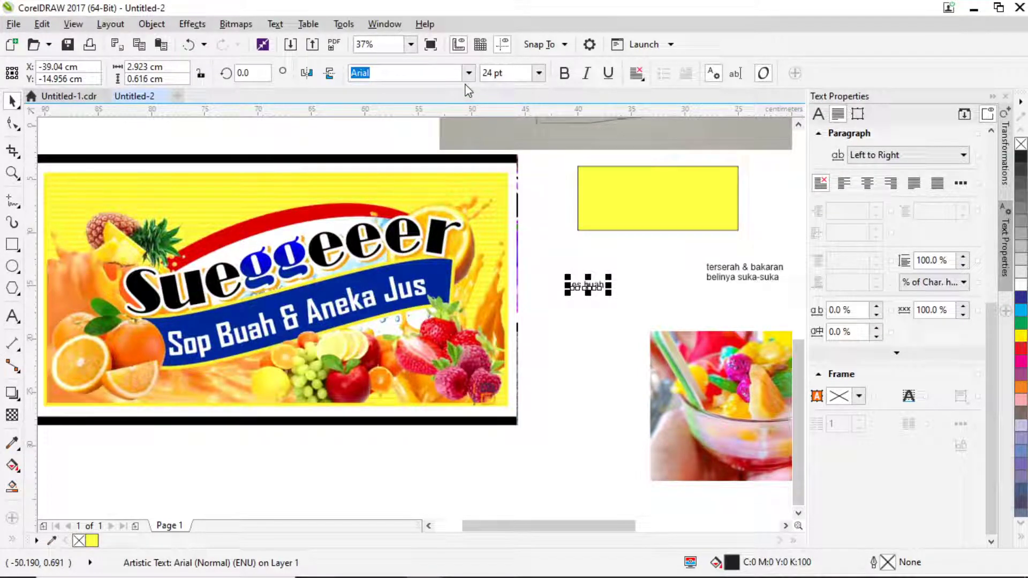
# Enlarge the es buah text to about 38 pt in Baskerville Old Face.
pyautogui.moveTo(608, 277); pyautogui.dragTo(627, 270)
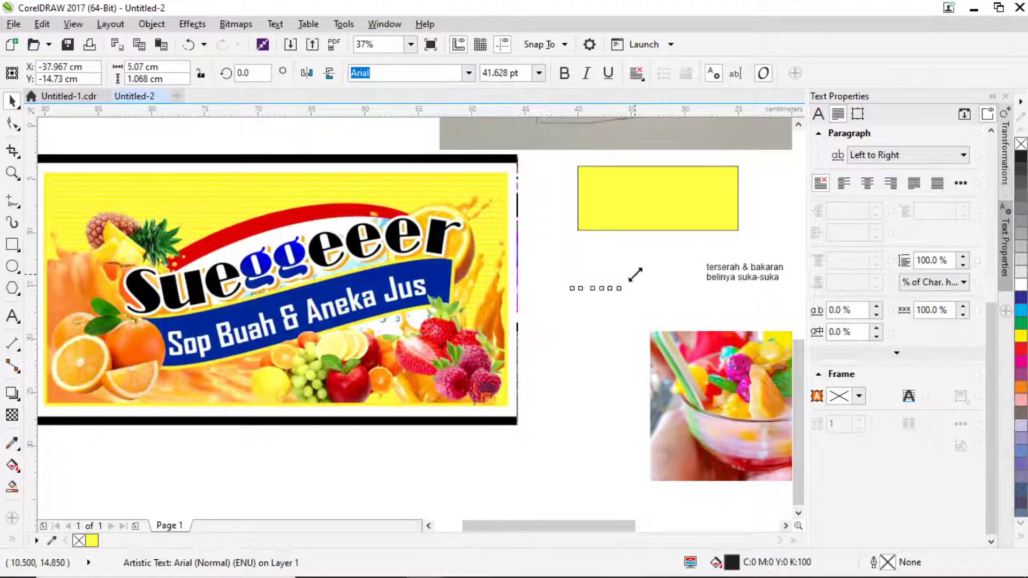
pyautogui.scroll(2, 634, 280)
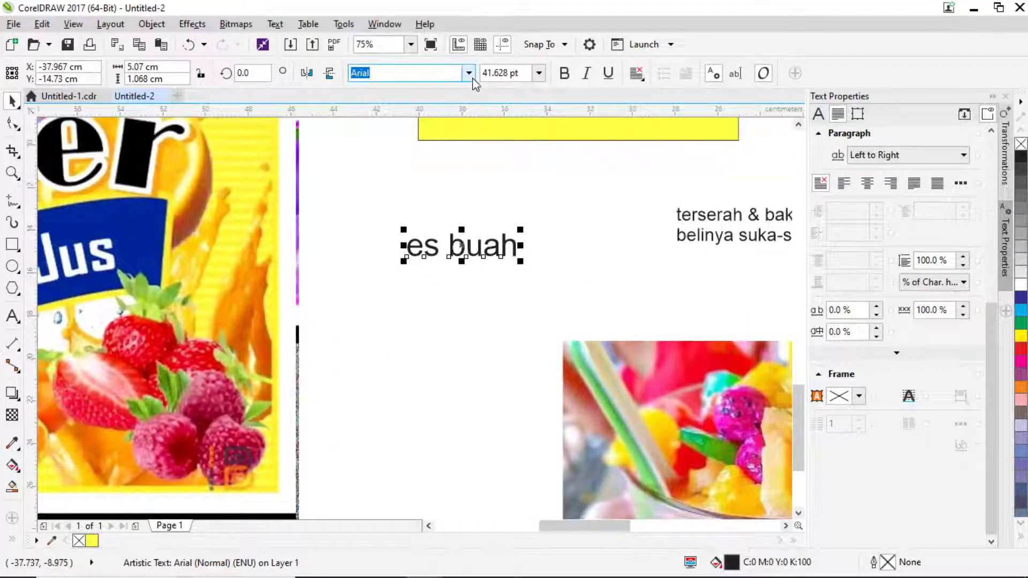
pyautogui.click(469, 73)
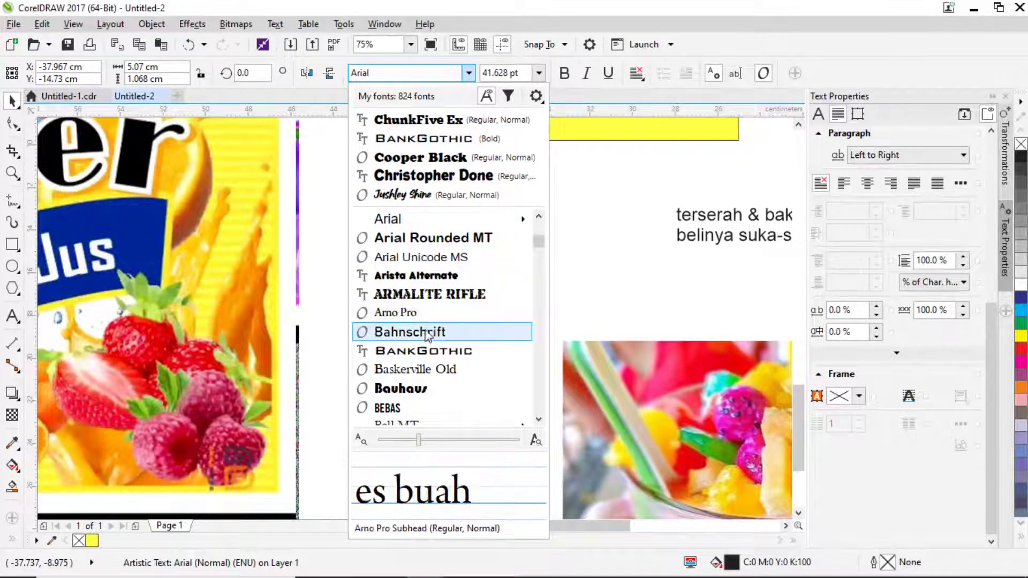
pyautogui.click(420, 372)
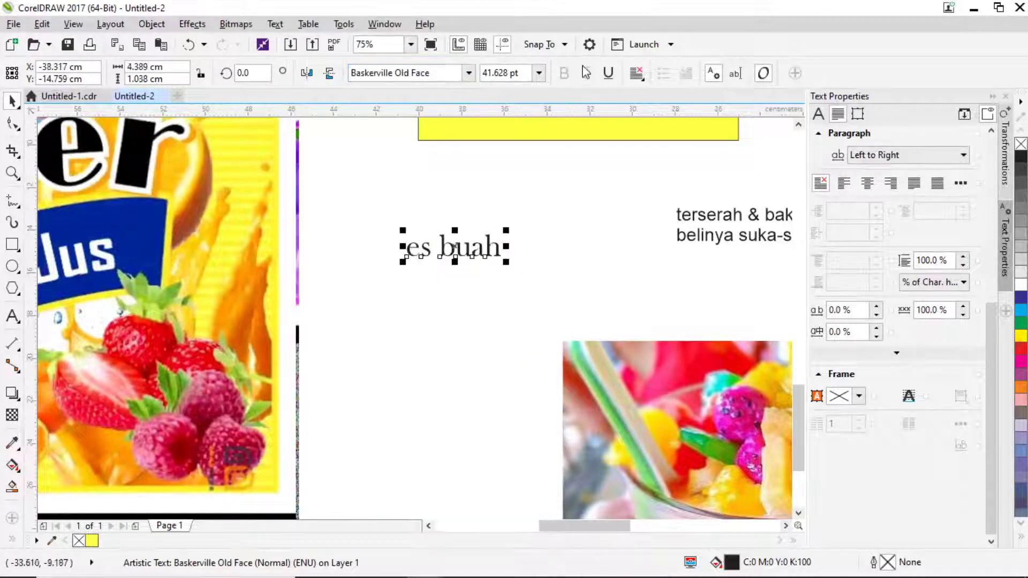
# Change the text's case to title case so it reads 'Es Buah'.
pyautogui.click(636, 73)
pyautogui.click(501, 73)
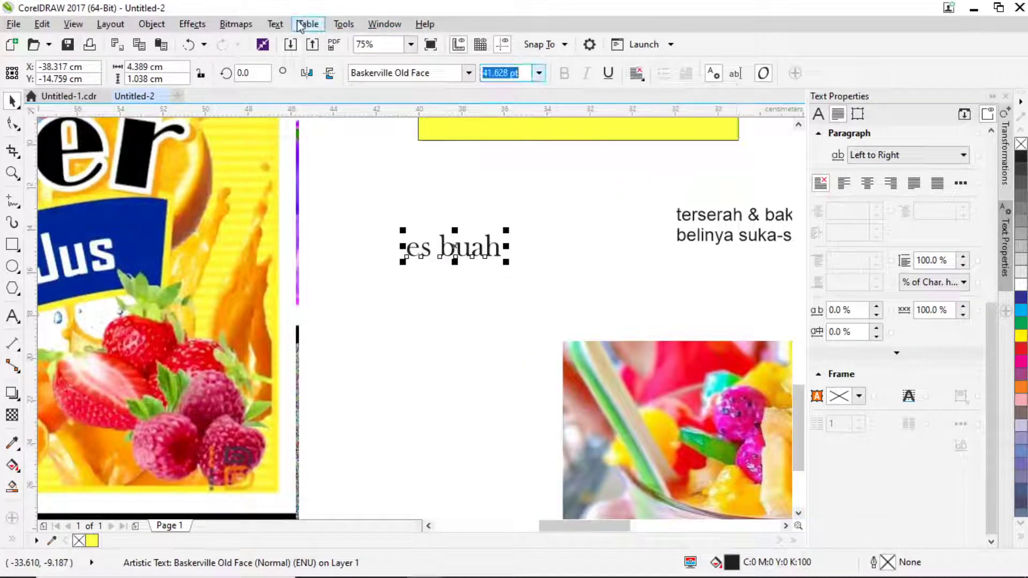
pyautogui.click(275, 25)
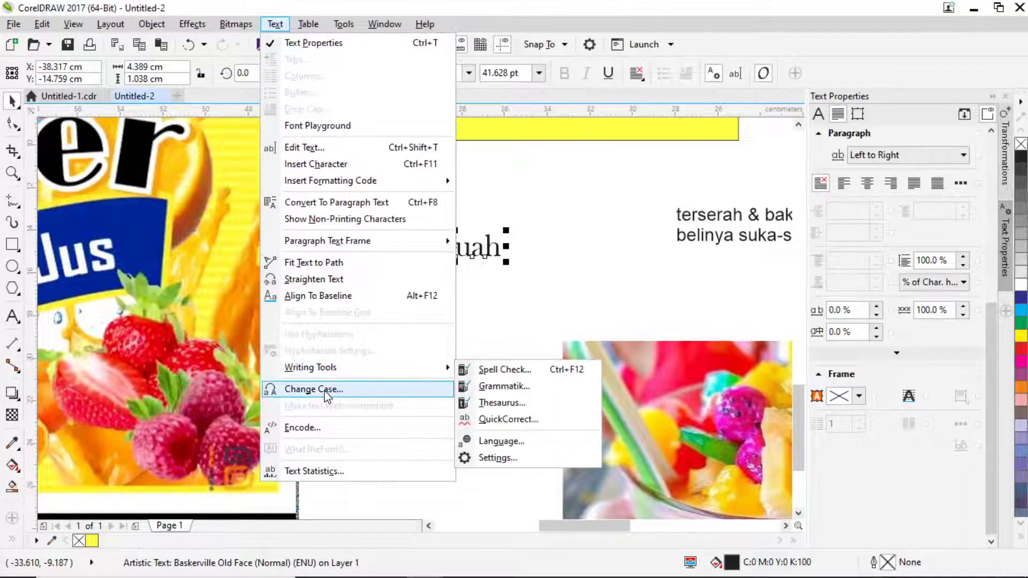
pyautogui.click(327, 390)
pyautogui.click(429, 280)
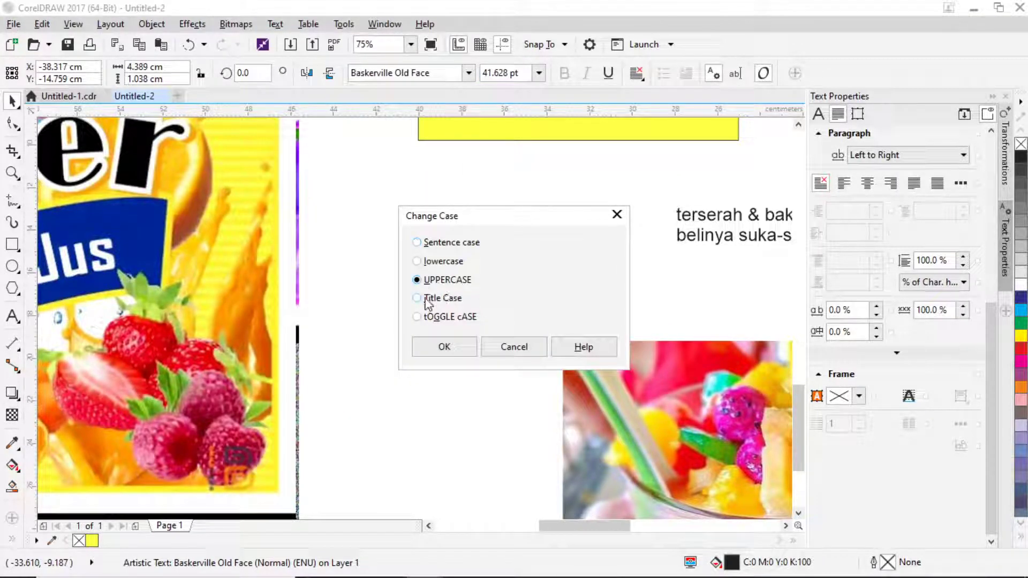
pyautogui.click(427, 300)
pyautogui.click(455, 348)
# Enlarge Es Buah to about 70 pt and place it below the yellow rectangle.
pyautogui.scroll(-2, 438, 335)
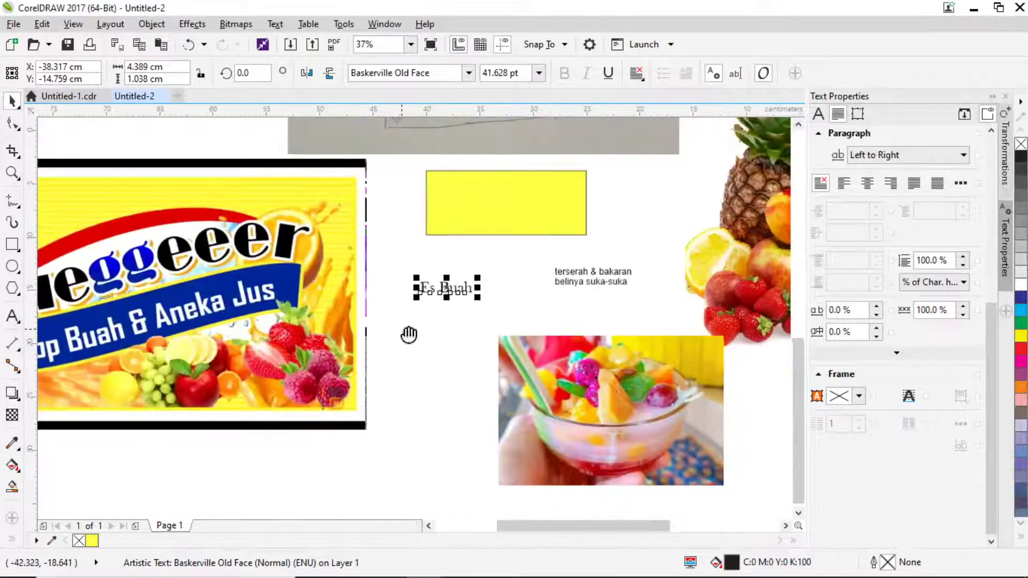
pyautogui.moveTo(409, 335); pyautogui.dragTo(611, 349)
pyautogui.moveTo(664, 309); pyautogui.dragTo(586, 286)
pyautogui.hscroll(2, 527, 319)
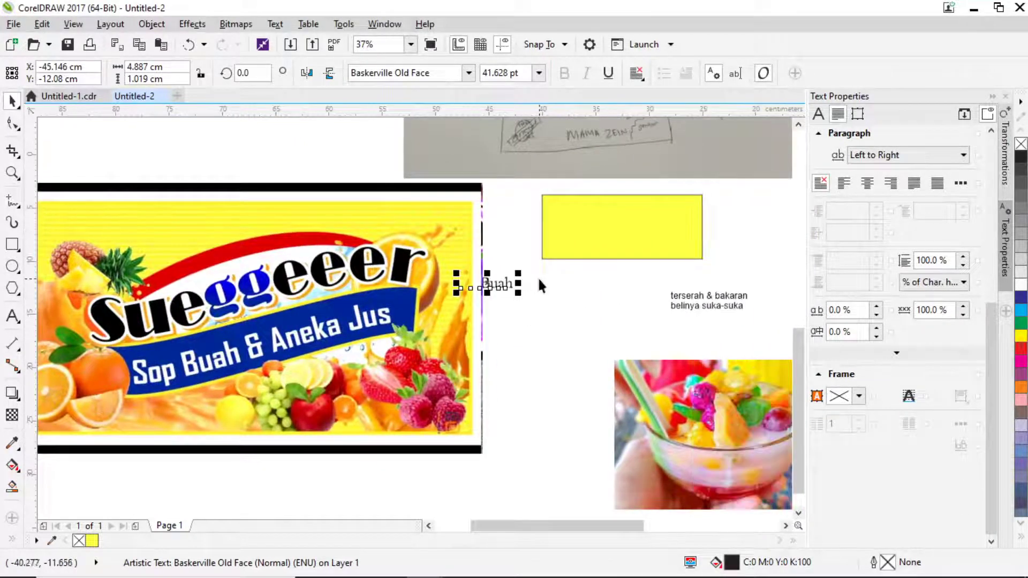
pyautogui.moveTo(517, 273); pyautogui.dragTo(586, 267)
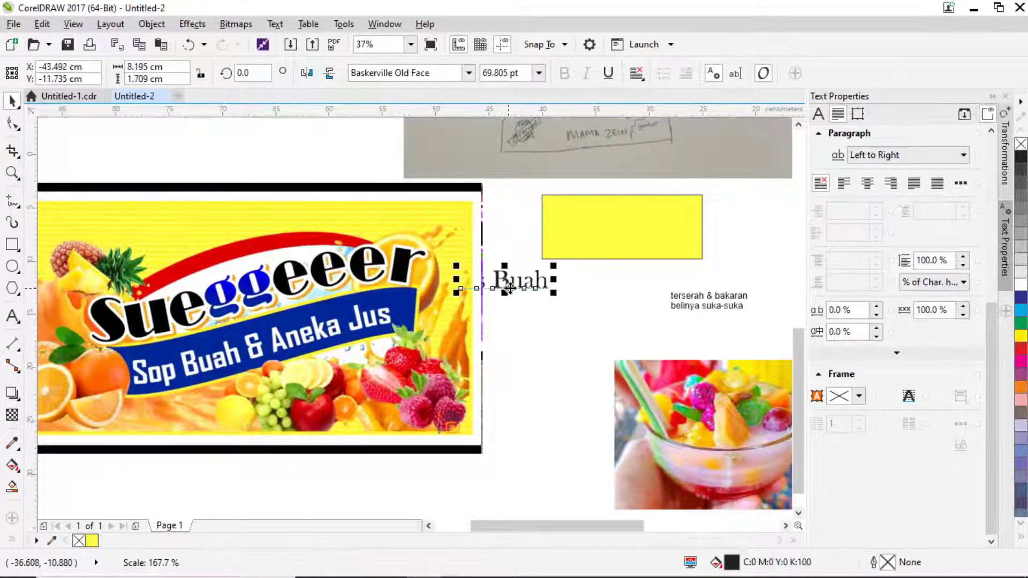
pyautogui.moveTo(507, 280); pyautogui.dragTo(568, 304)
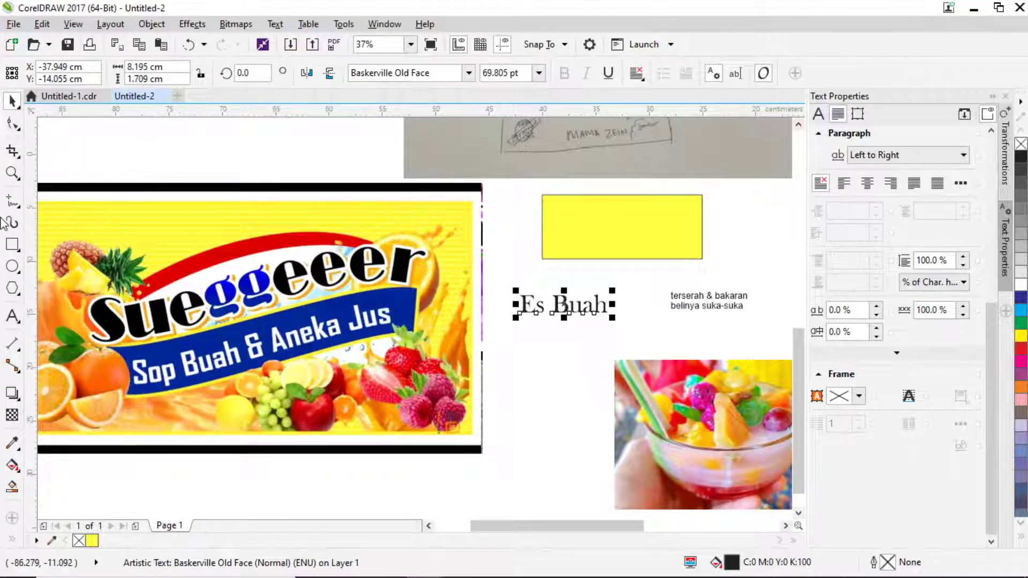
# Trace a Bezier pen curve along the blue ribbon's top edge, then bring up the video player.
pyautogui.click(12, 202)
pyautogui.click(12, 202)
pyautogui.click(12, 203)
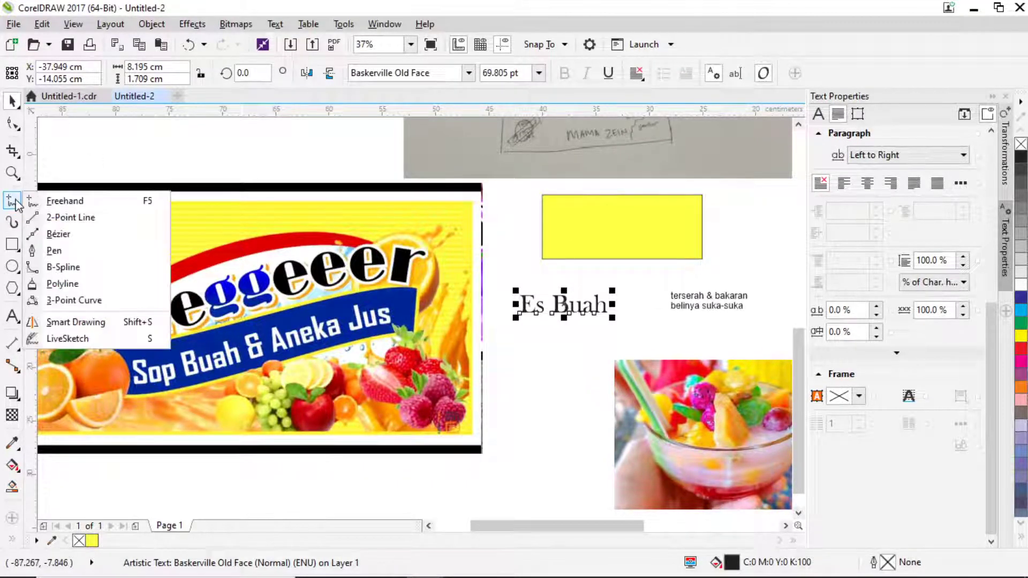
pyautogui.click(52, 251)
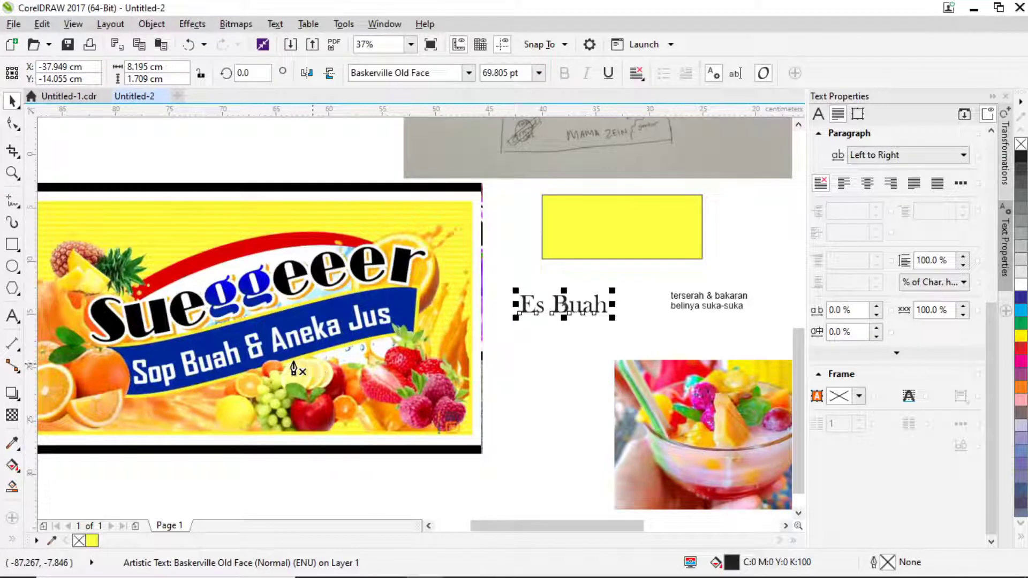
pyautogui.scroll(2, 107, 343)
pyautogui.click(107, 361)
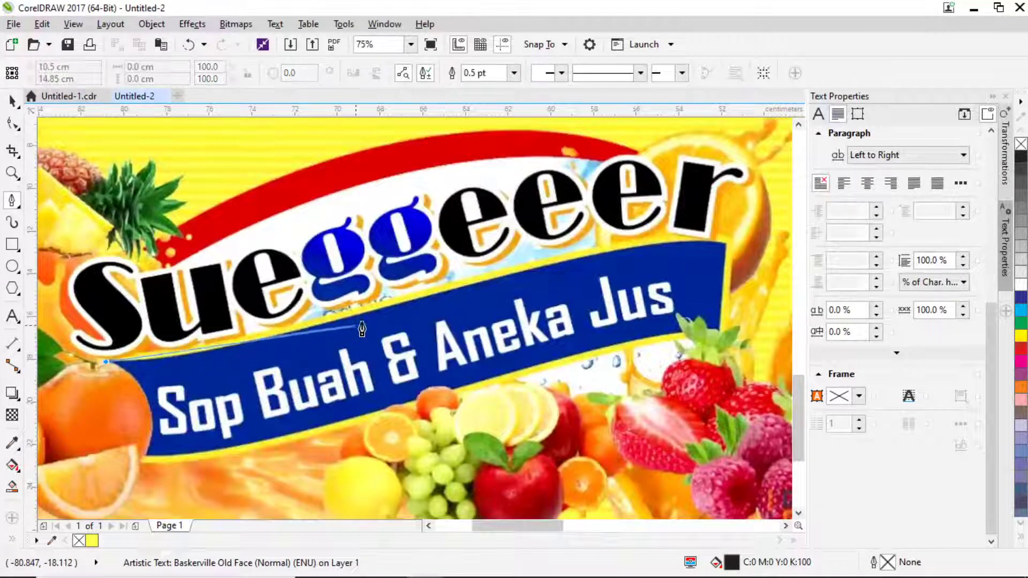
pyautogui.click(391, 303)
pyautogui.moveTo(437, 296); pyautogui.dragTo(557, 252)
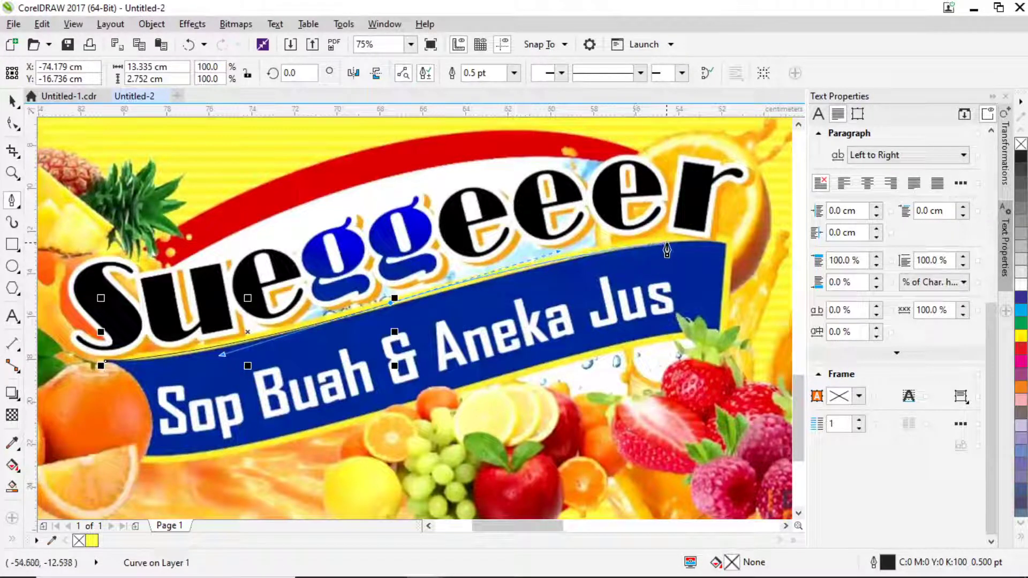
pyautogui.moveTo(672, 243); pyautogui.dragTo(712, 239)
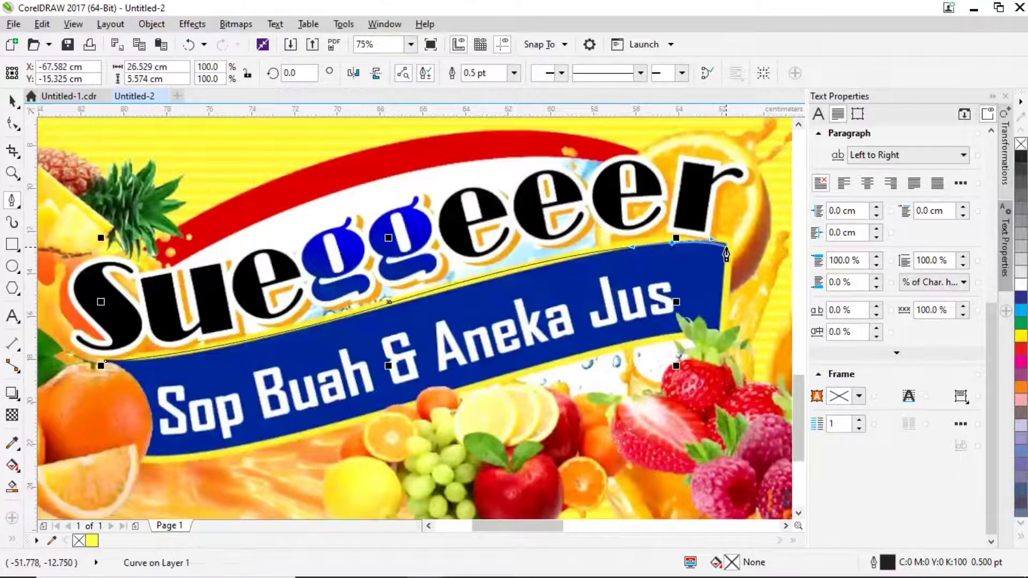
pyautogui.click(726, 247)
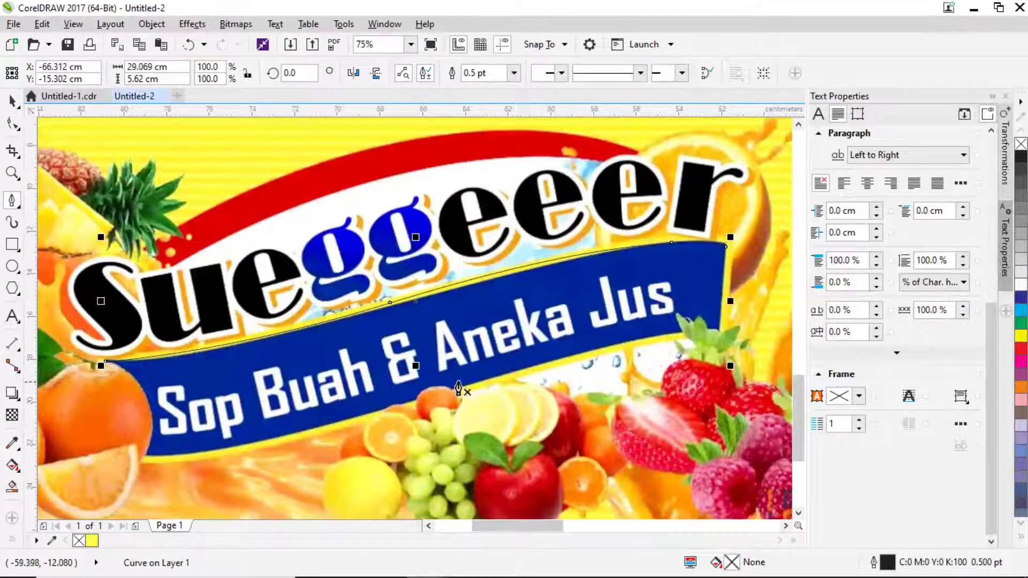
pyautogui.click(572, 564)
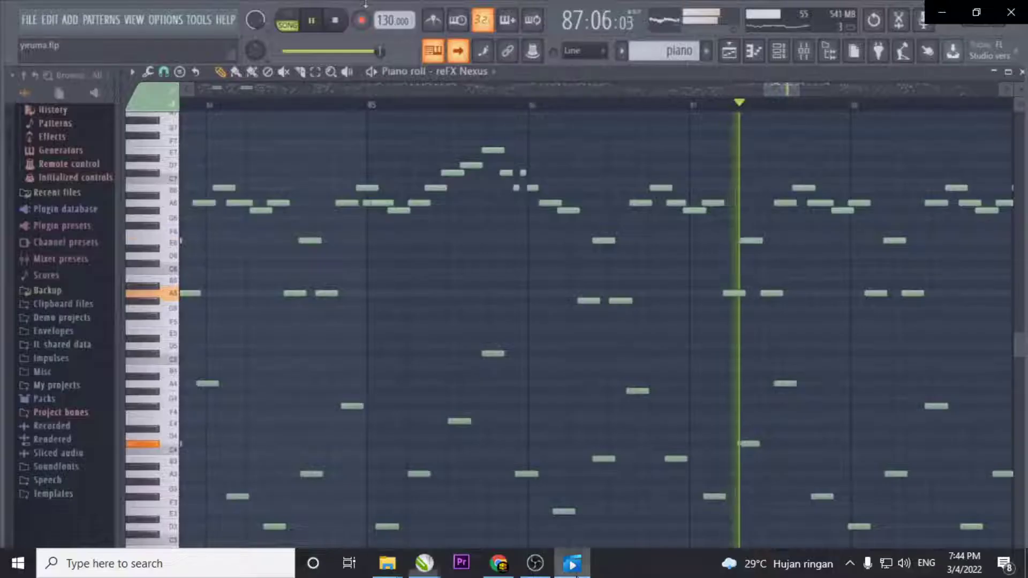
# Lower the Movies & TV video volume from 100 to about 52.
pyautogui.moveTo(393, 493)
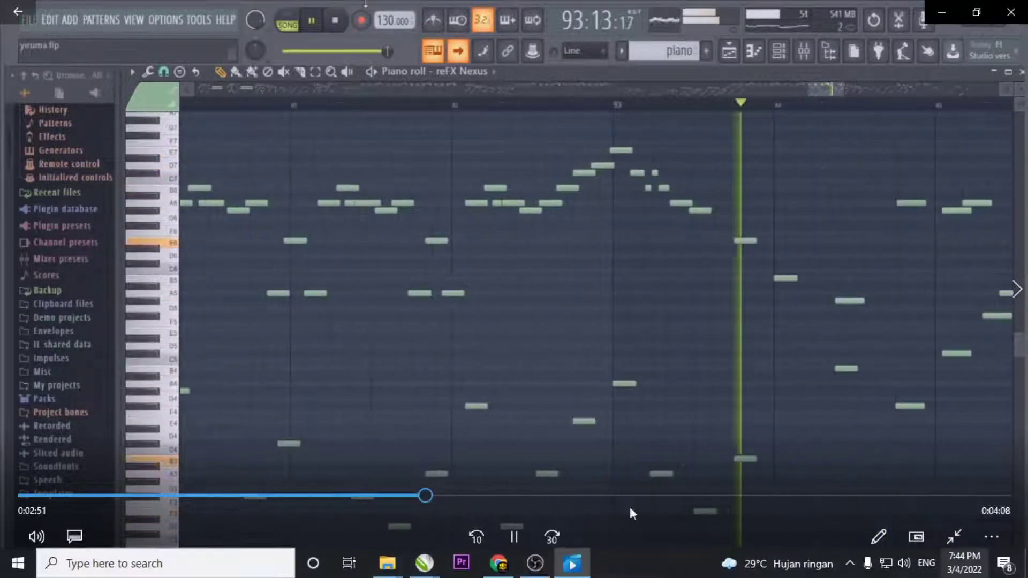
pyautogui.click(34, 535)
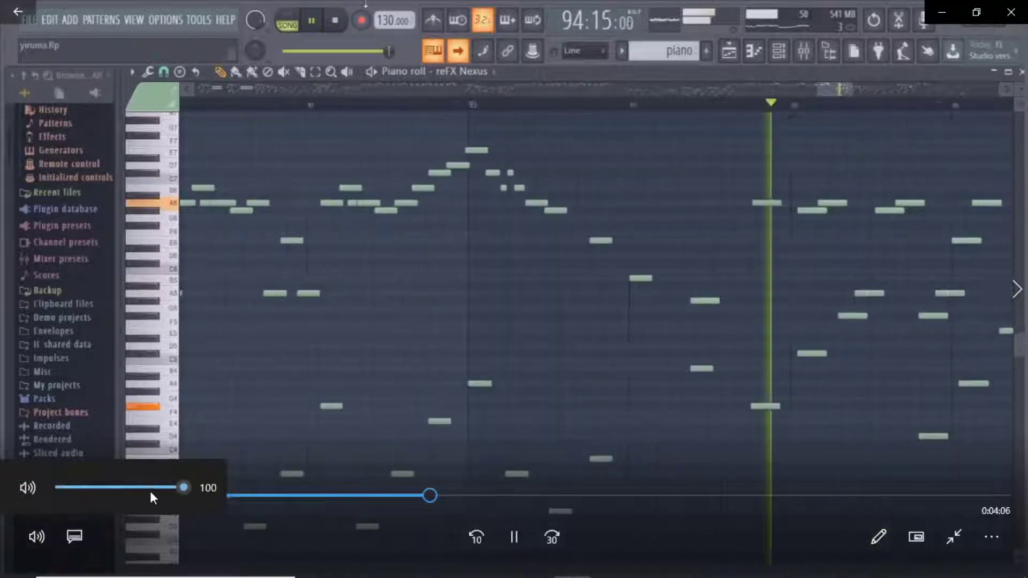
pyautogui.moveTo(149, 487); pyautogui.dragTo(125, 488)
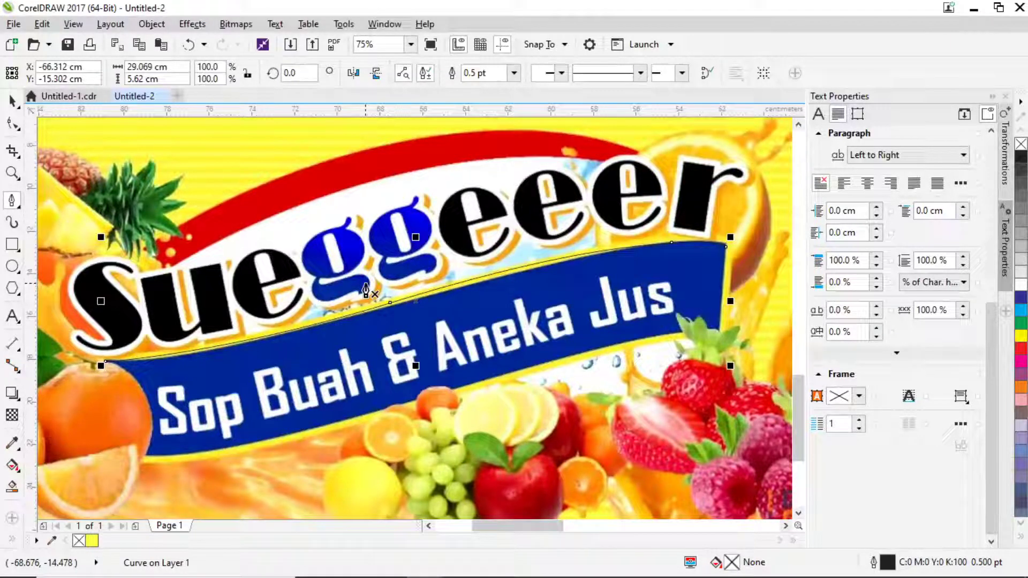
# Move the traced curve onto the page, scale it to about 32.4%, and set it under Es Buah.
pyautogui.scroll(-2, 220, 236)
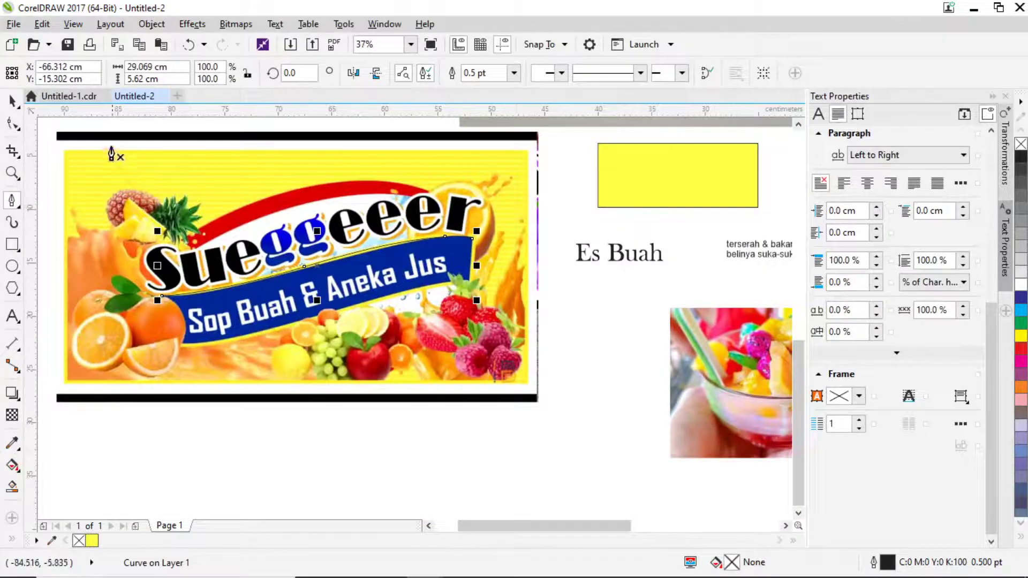
pyautogui.click(12, 100)
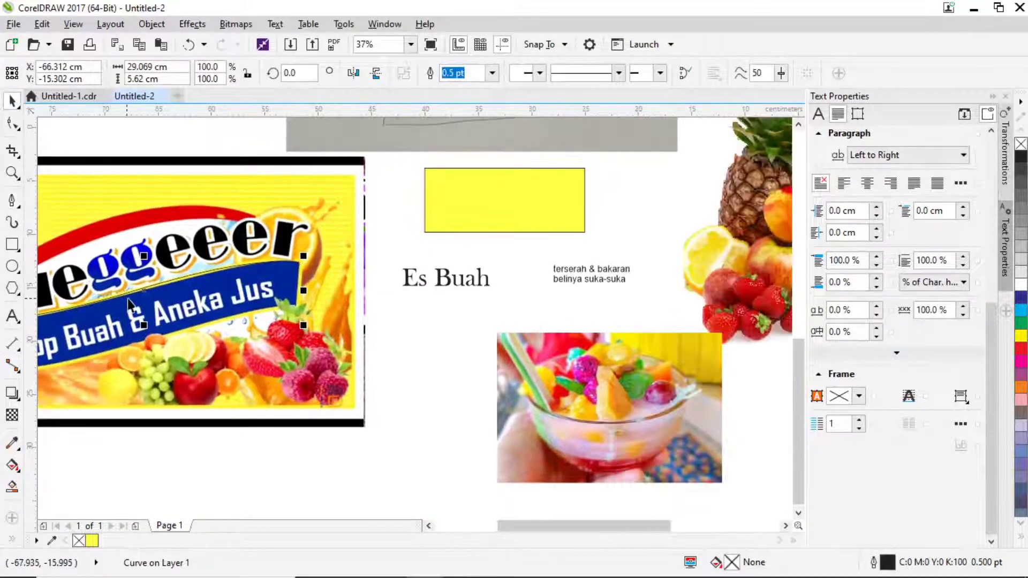
pyautogui.moveTo(129, 298); pyautogui.dragTo(535, 315)
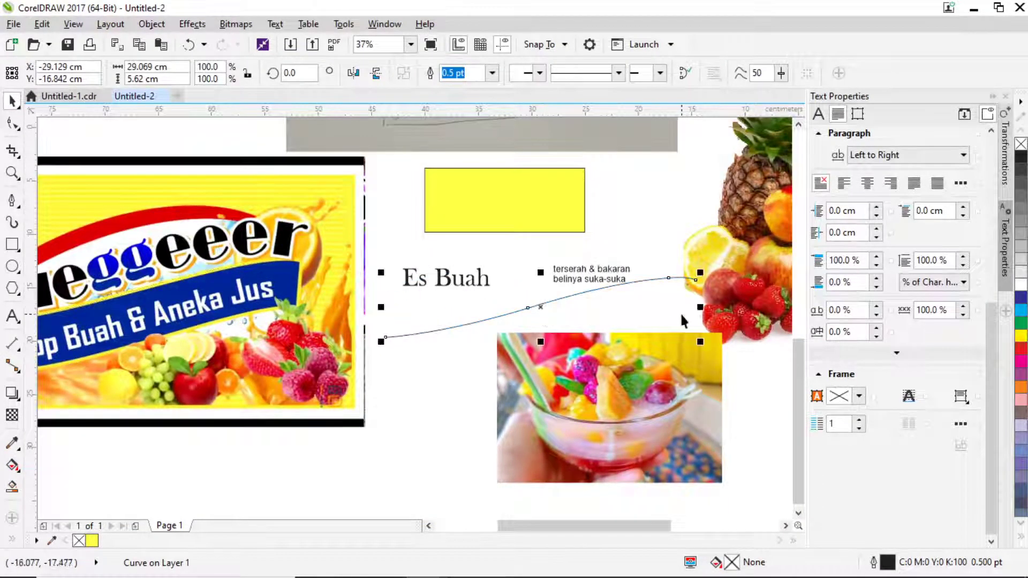
pyautogui.moveTo(701, 273); pyautogui.dragTo(487, 313)
pyautogui.scroll(2, 428, 300)
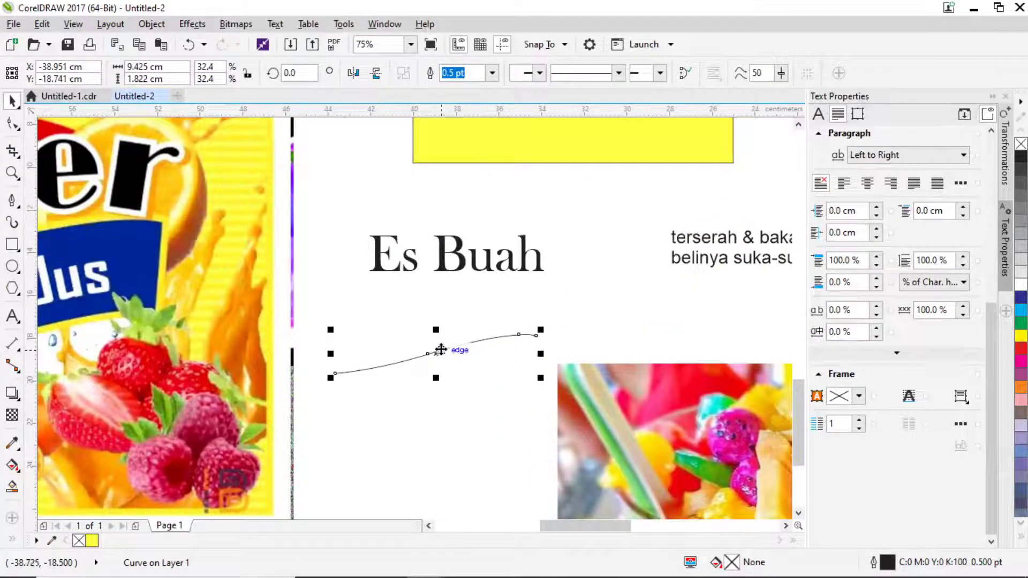
pyautogui.moveTo(441, 349); pyautogui.dragTo(468, 300)
pyautogui.scroll(2, 466, 280)
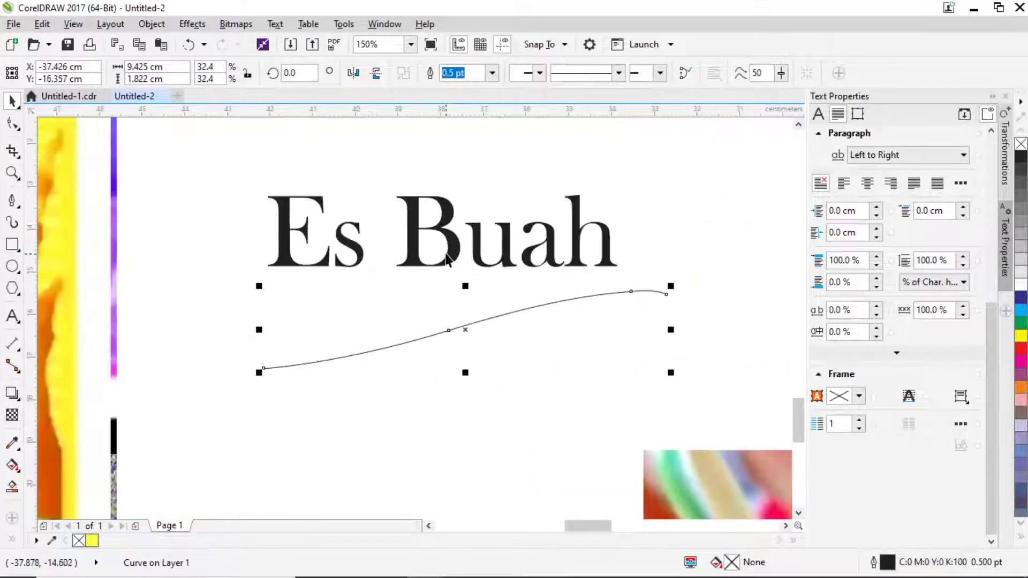
pyautogui.click(448, 261)
pyautogui.scroll(-1, 486, 271)
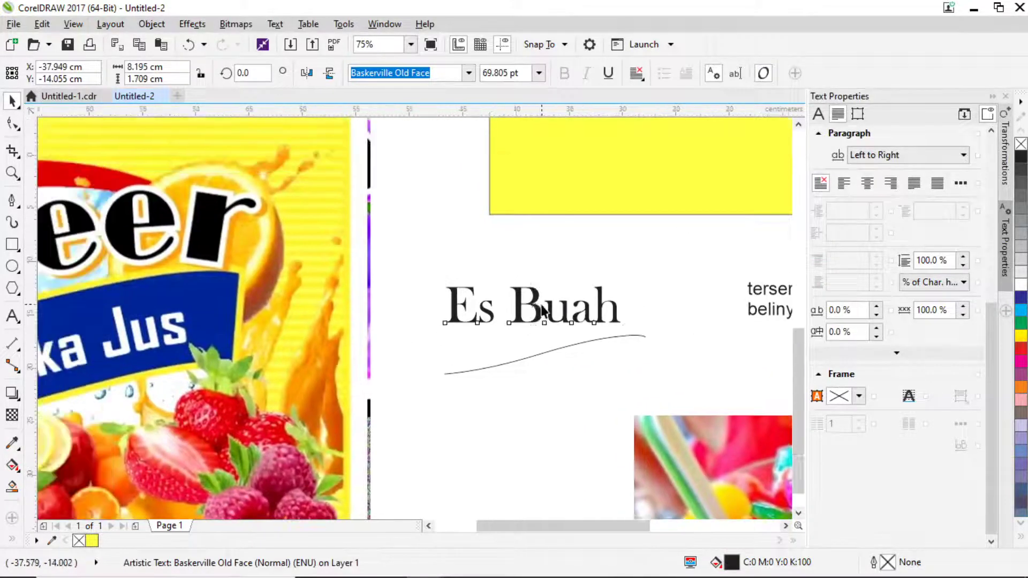
# Change the Es Buah font to Bodoni Bd BT from the Bodoni BT family.
pyautogui.scroll(-1, 542, 311)
pyautogui.scroll(1, 557, 300)
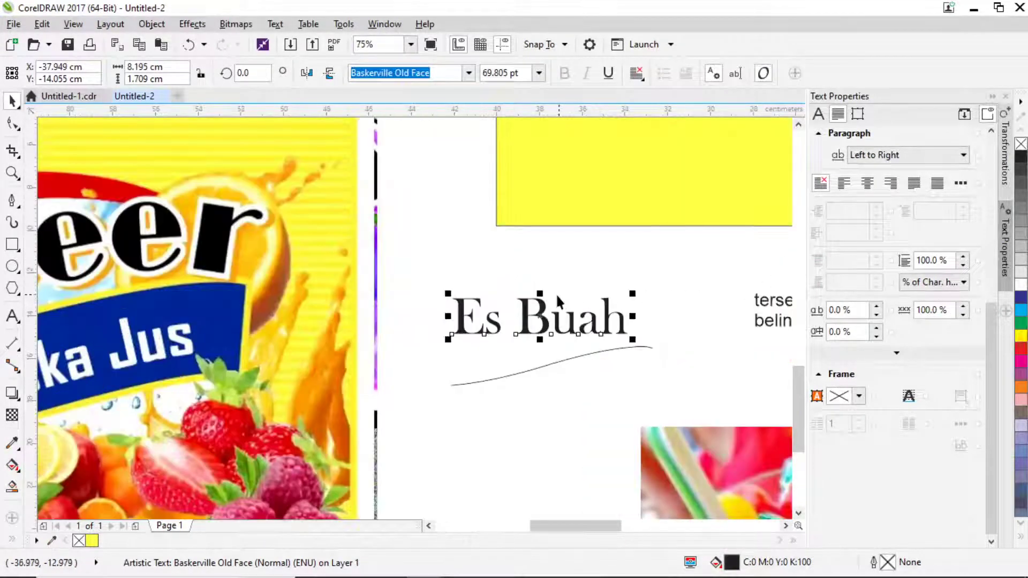
pyautogui.click(469, 73)
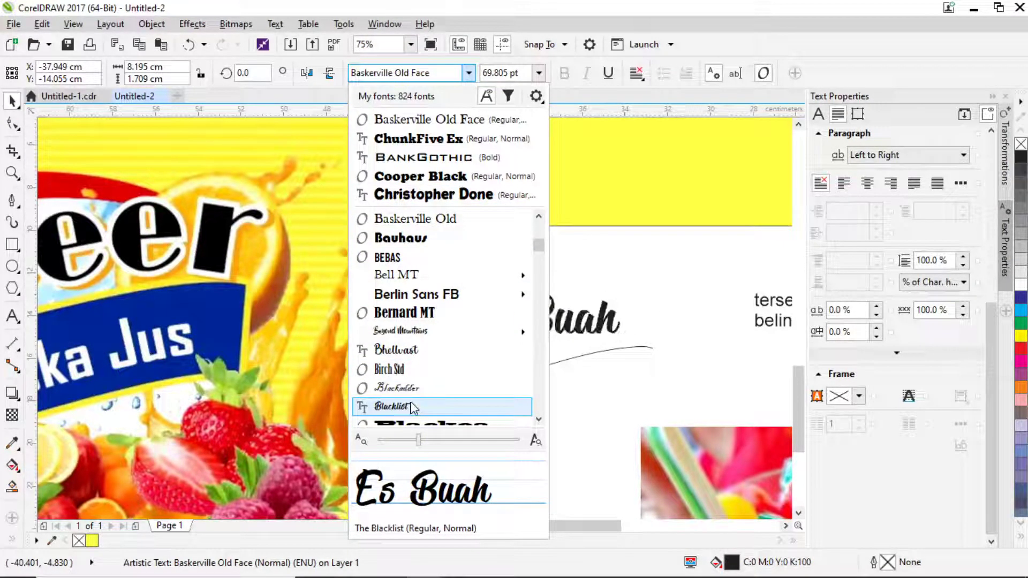
pyautogui.scroll(-2, 413, 406)
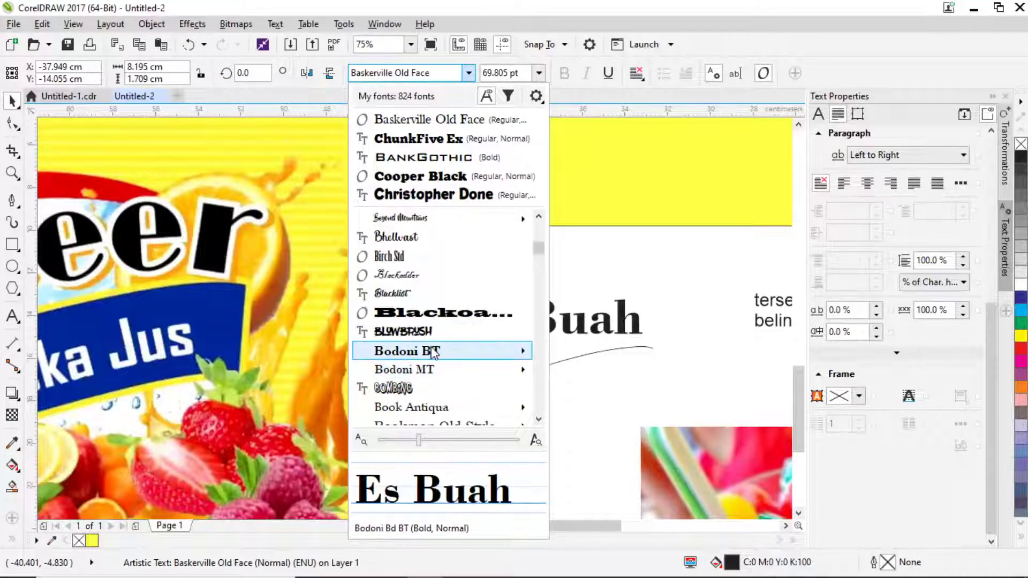
pyautogui.moveTo(433, 351)
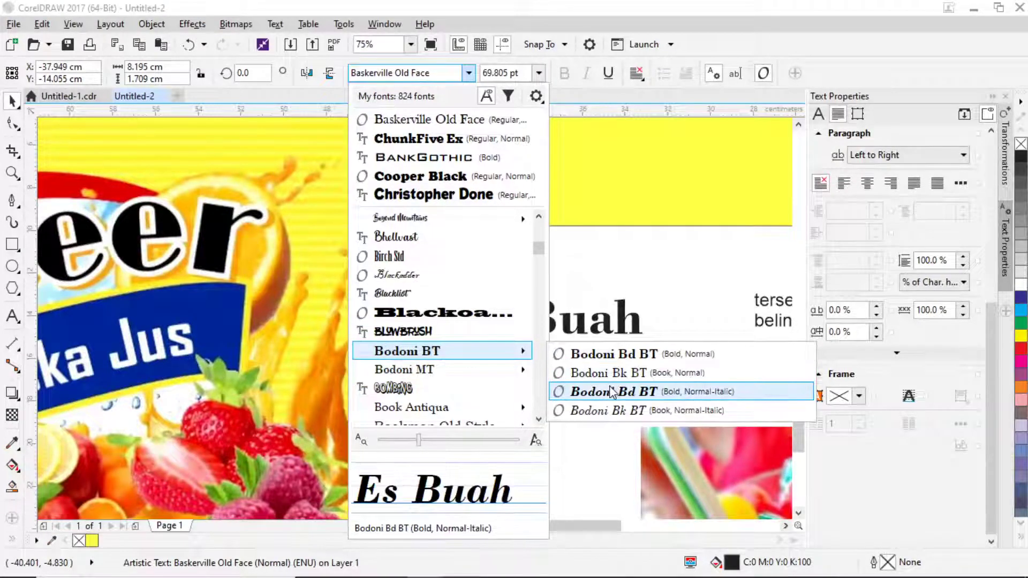
pyautogui.click(619, 355)
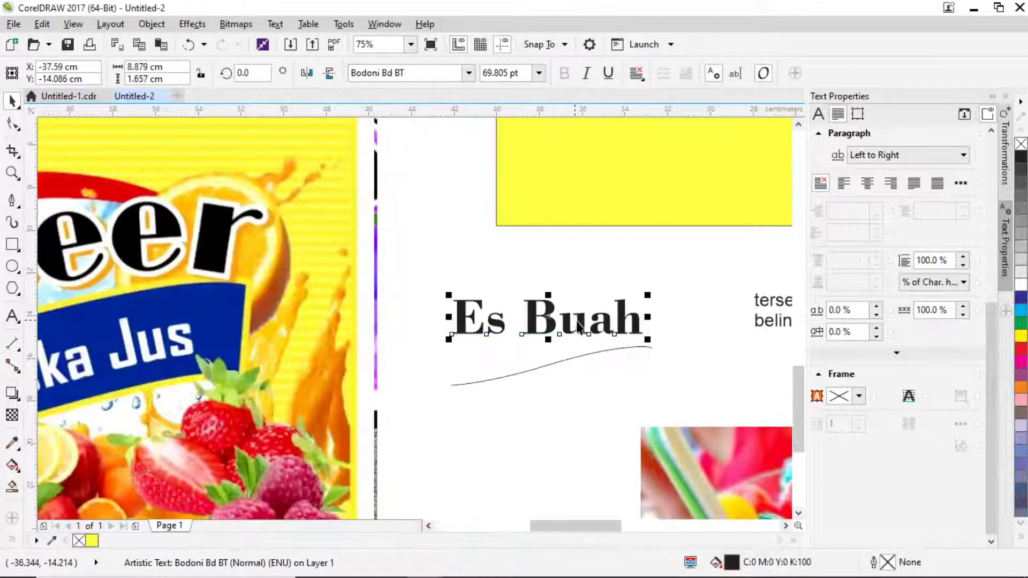
pyautogui.hscroll(3, 642, 316)
pyautogui.scroll(1, 641, 315)
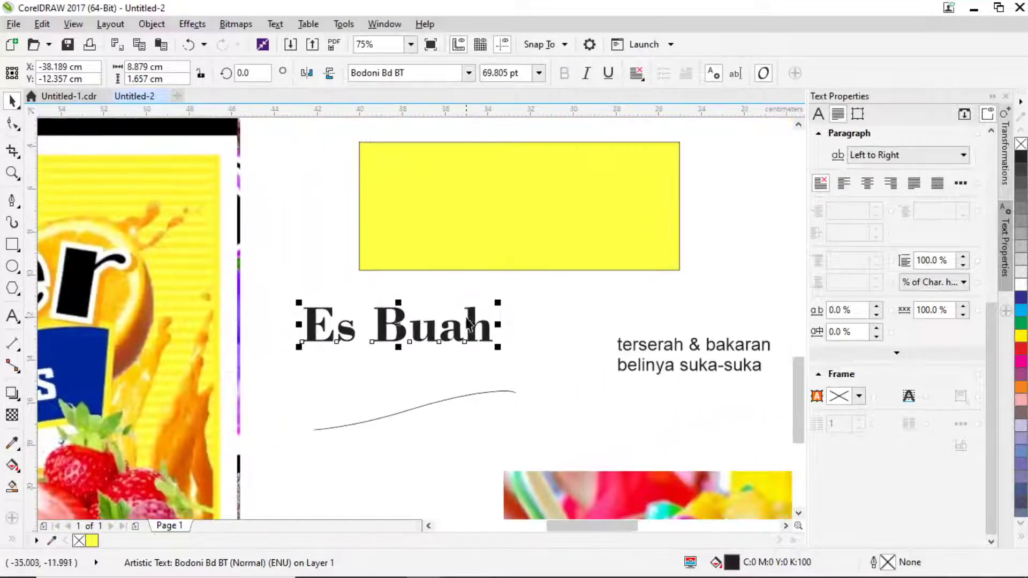
# Move Es Buah and the curve into the yellow rectangle, tilting and shrinking the curve to about 7.5 cm.
pyautogui.moveTo(466, 321); pyautogui.dragTo(586, 209)
pyautogui.moveTo(491, 393); pyautogui.dragTo(579, 225)
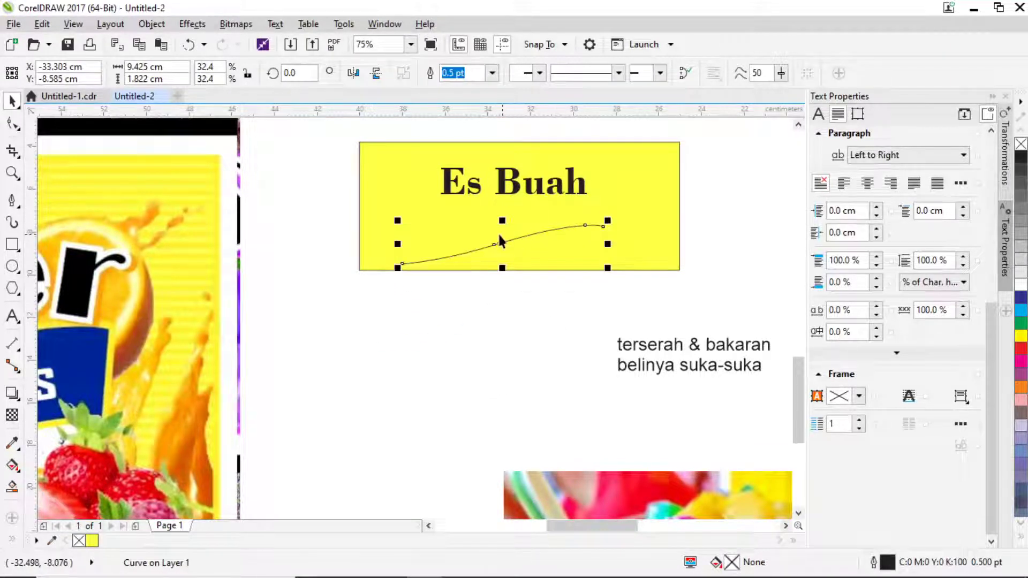
pyautogui.moveTo(501, 243); pyautogui.dragTo(526, 217)
pyautogui.click(526, 217)
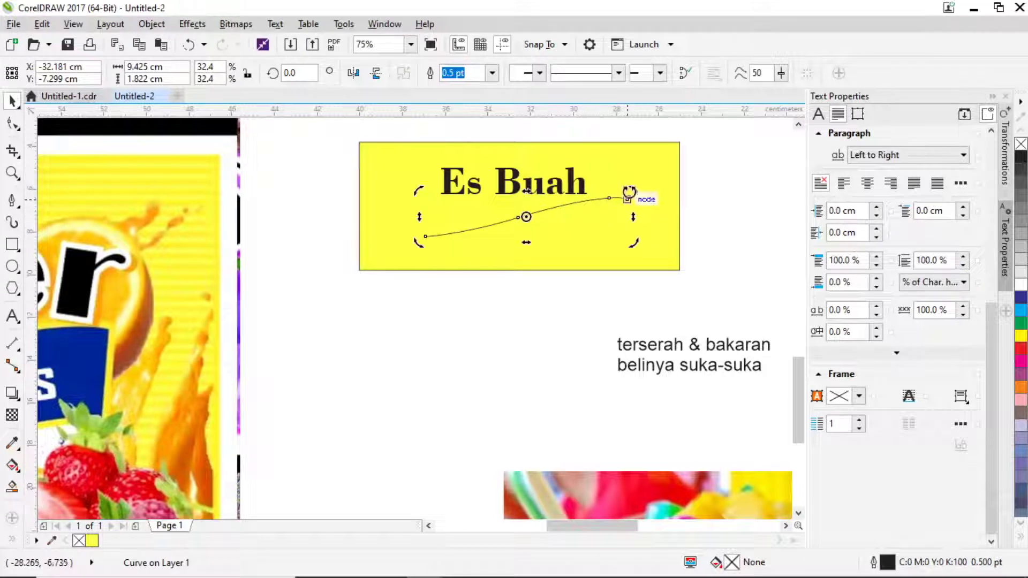
pyautogui.moveTo(631, 193); pyautogui.dragTo(594, 207)
pyautogui.moveTo(632, 237); pyautogui.dragTo(588, 236)
# Nudge the yellow rectangle right and shift the curve slightly right under Es Buah.
pyautogui.click(513, 219)
pyautogui.moveTo(518, 207); pyautogui.dragTo(548, 190)
pyautogui.press('Escape')
pyautogui.click(512, 211)
pyautogui.click(544, 192)
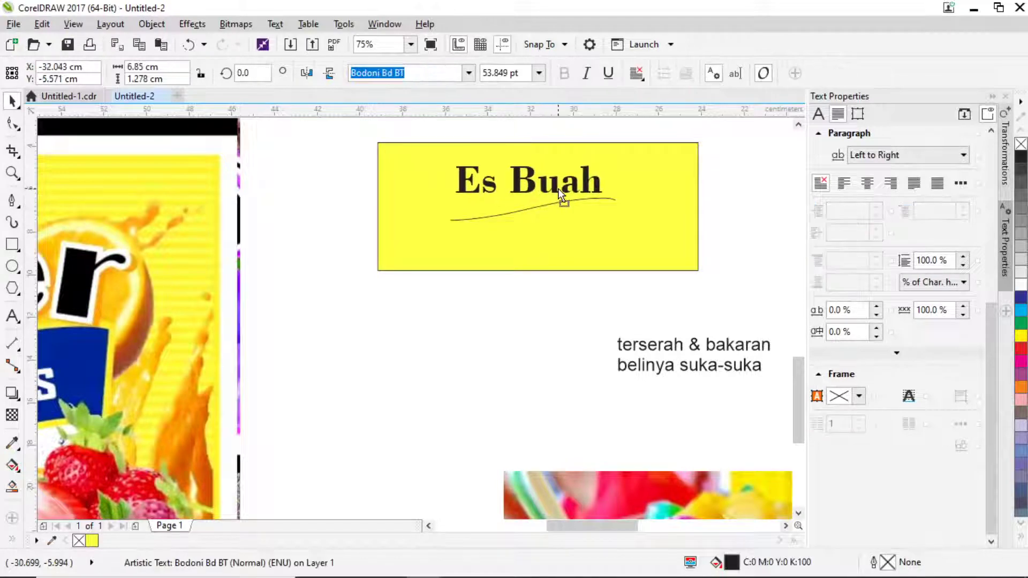
pyautogui.scroll(2, 611, 165)
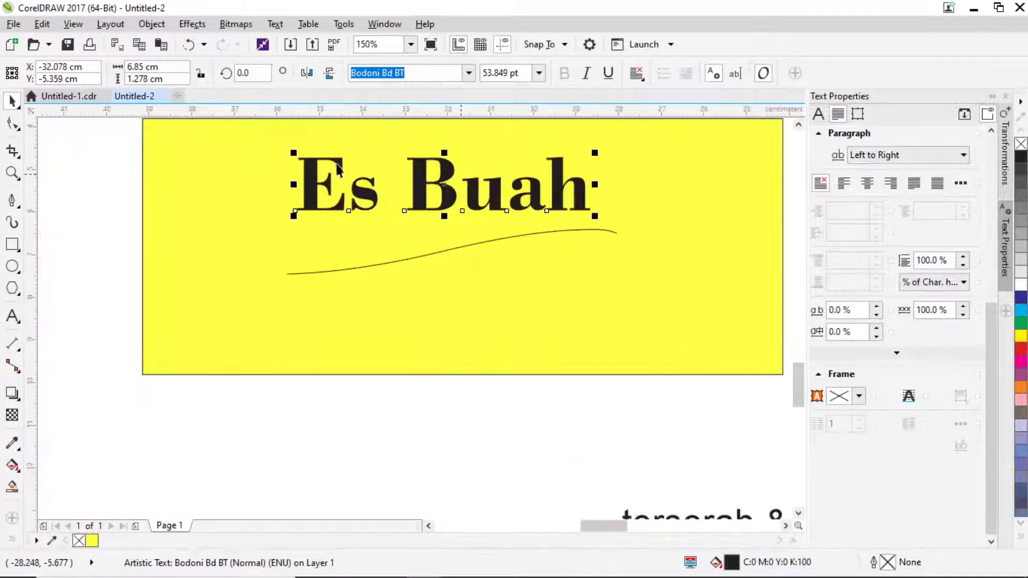
# Delete one extra node from the curve under Es Buah, leaving three nodes.
pyautogui.click(11, 124)
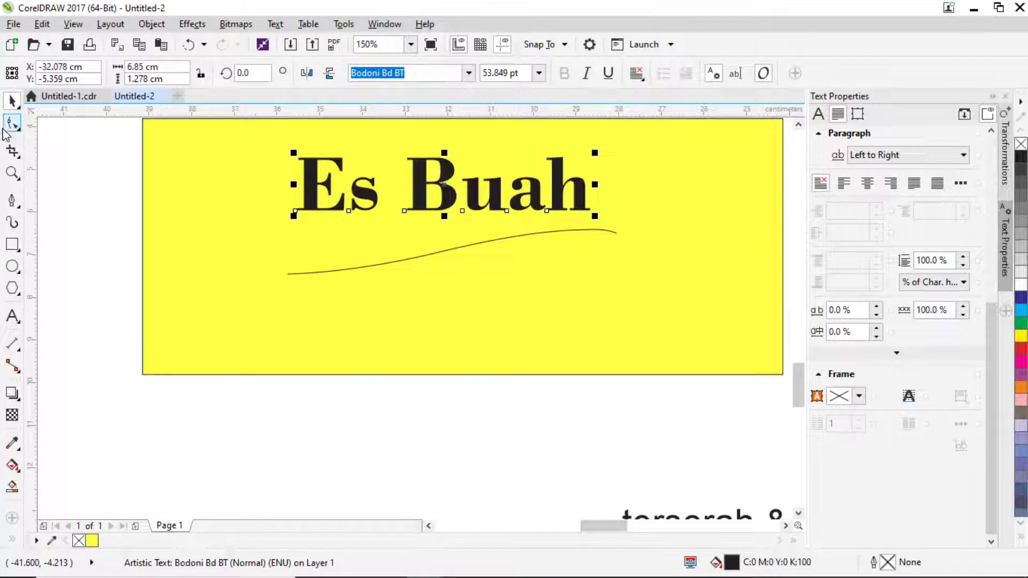
pyautogui.click(547, 233)
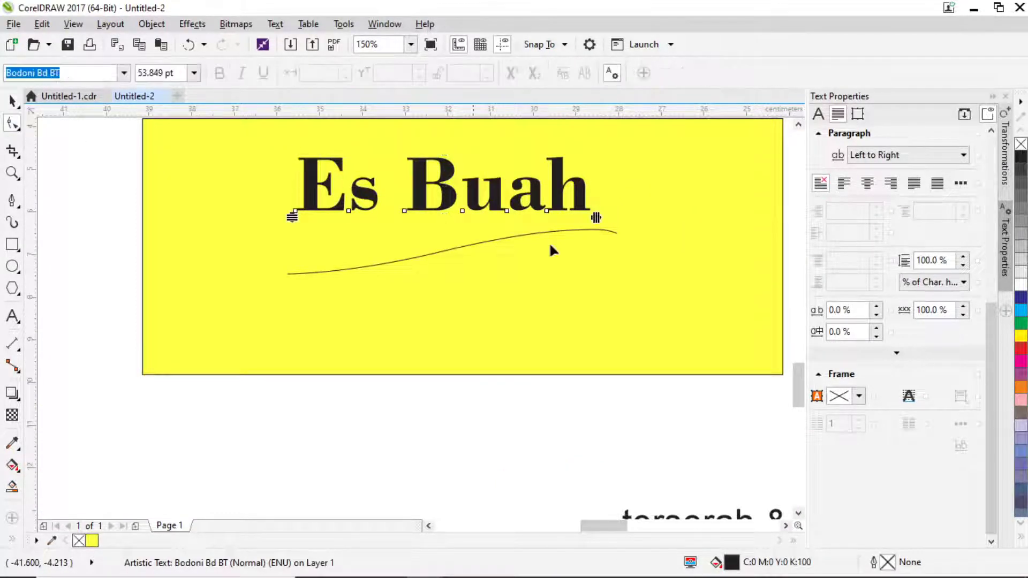
pyautogui.click(588, 229)
pyautogui.press('Delete')
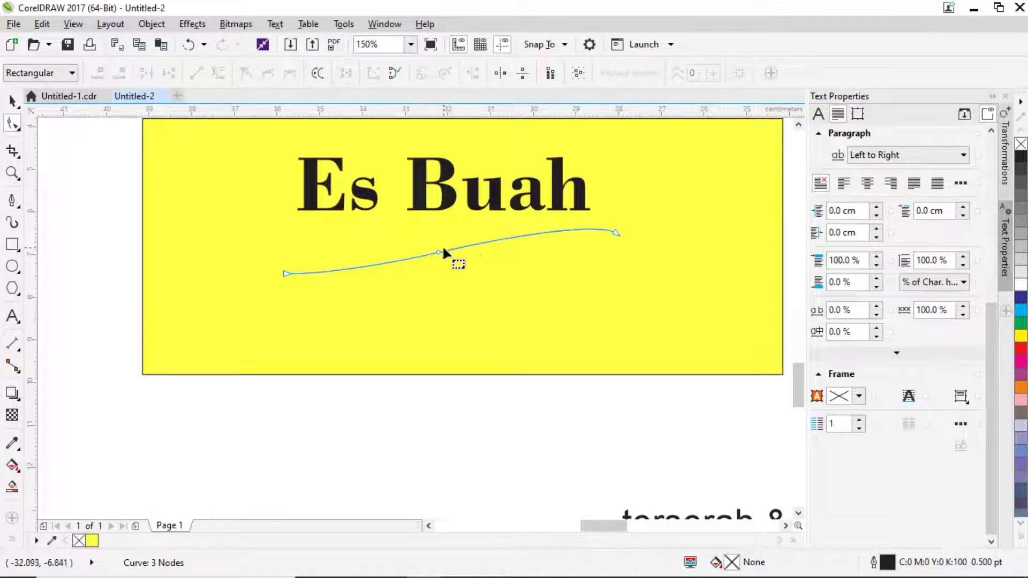
# Drag the middle and right-end node handles to bend the curve into a smoother wave.
pyautogui.click(439, 251)
pyautogui.moveTo(458, 247); pyautogui.dragTo(474, 236)
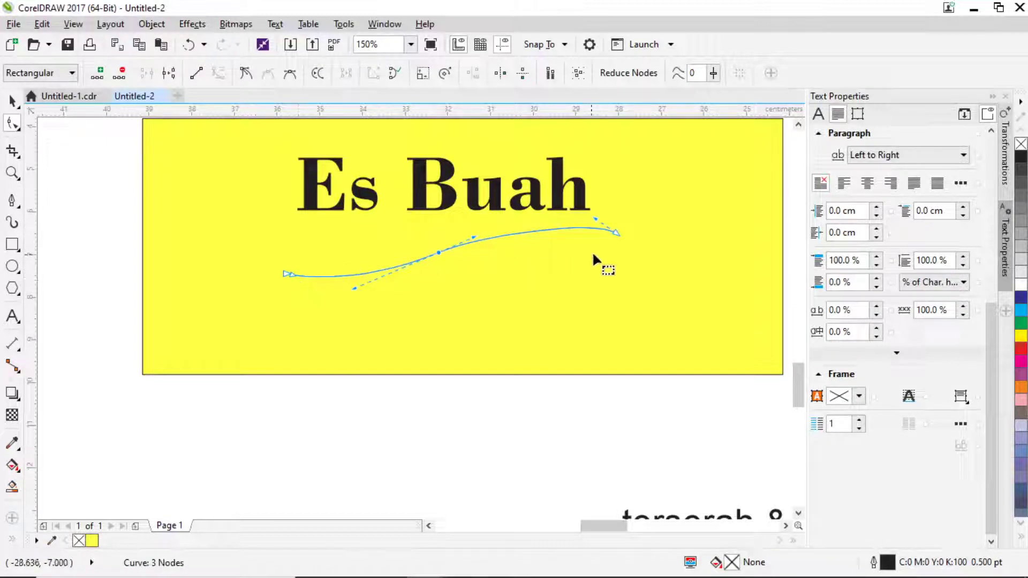
pyautogui.click(609, 234)
pyautogui.moveTo(594, 218); pyautogui.dragTo(567, 208)
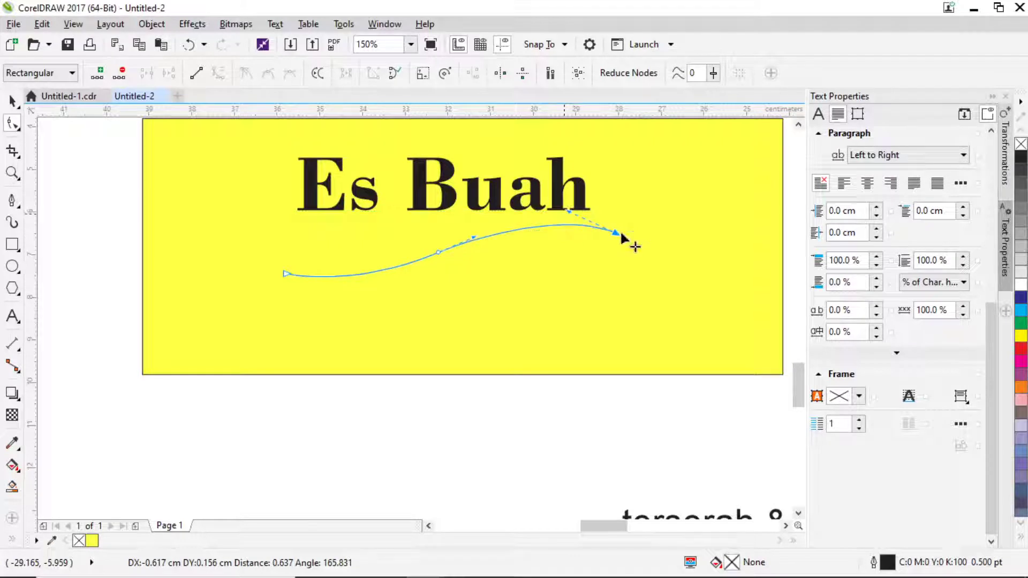
pyautogui.click(13, 102)
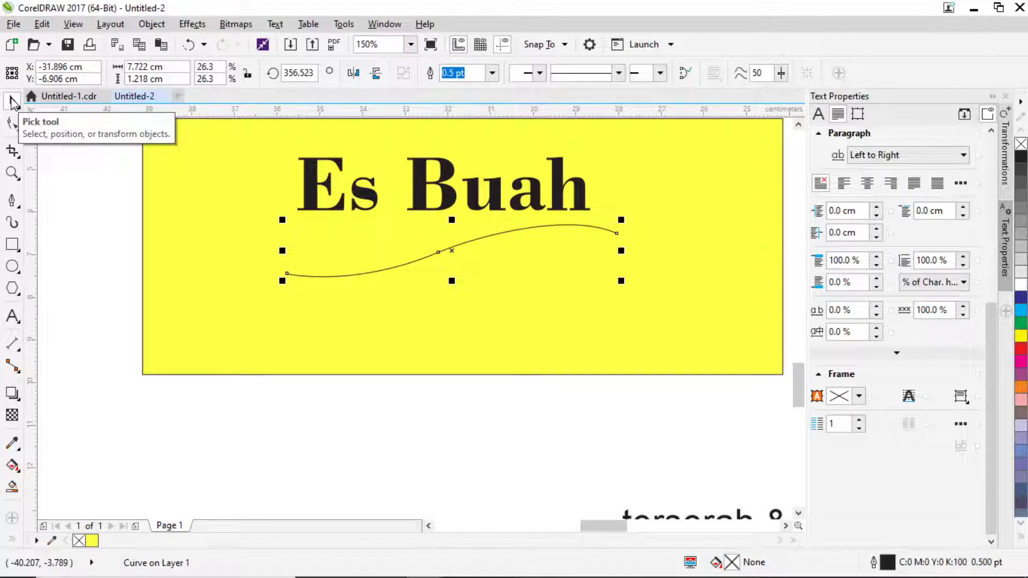
# Select the wavy curve under Es Buah and inspect its middle node.
pyautogui.click(413, 192)
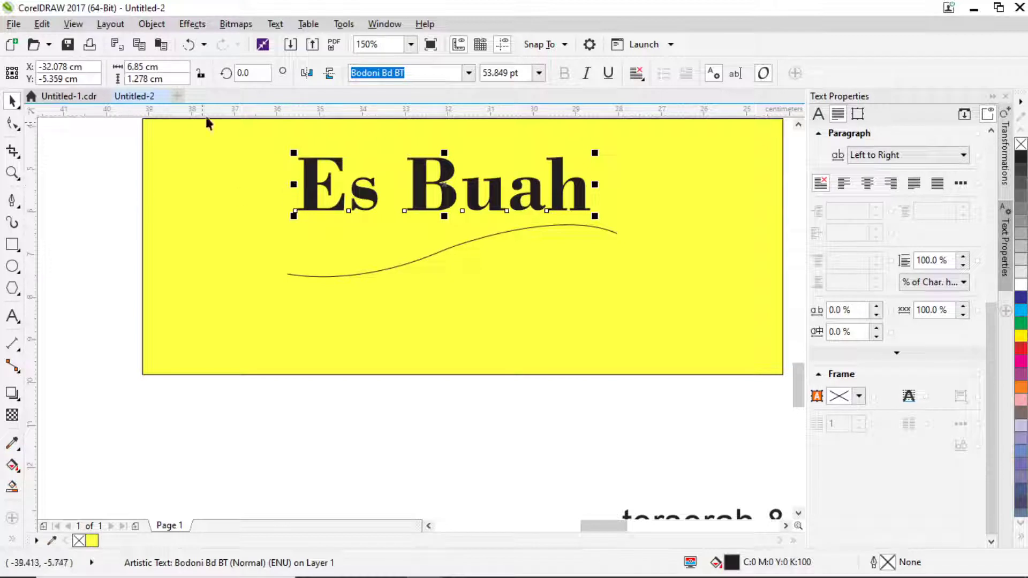
pyautogui.click(461, 242)
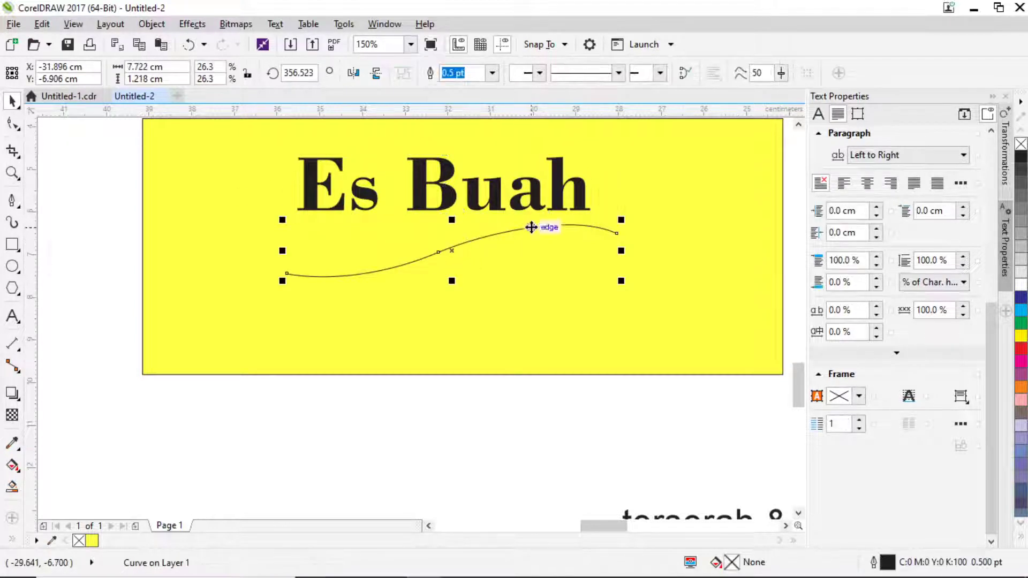
pyautogui.click(13, 123)
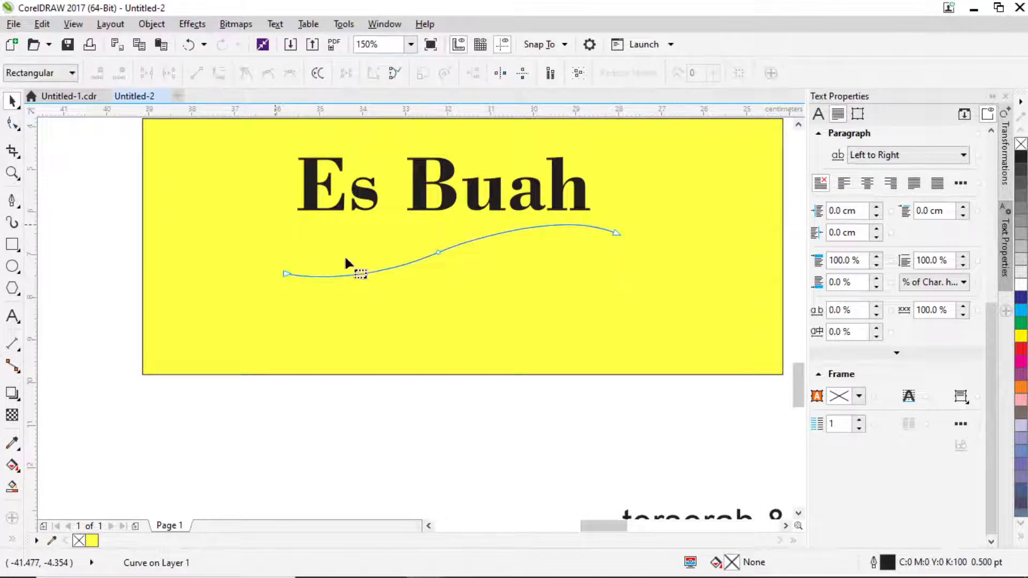
pyautogui.click(437, 252)
pyautogui.scroll(2, 487, 244)
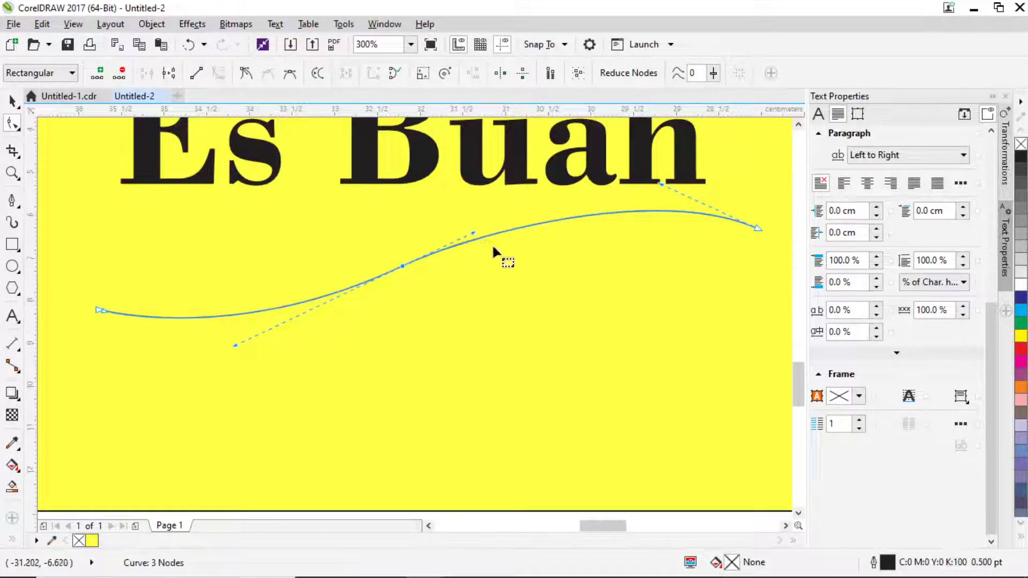
pyautogui.scroll(-2, 493, 244)
# Flatten the wavy curve vertically to about 22% height and move it up toward the heading.
pyautogui.click(12, 108)
pyautogui.scroll(1, 624, 294)
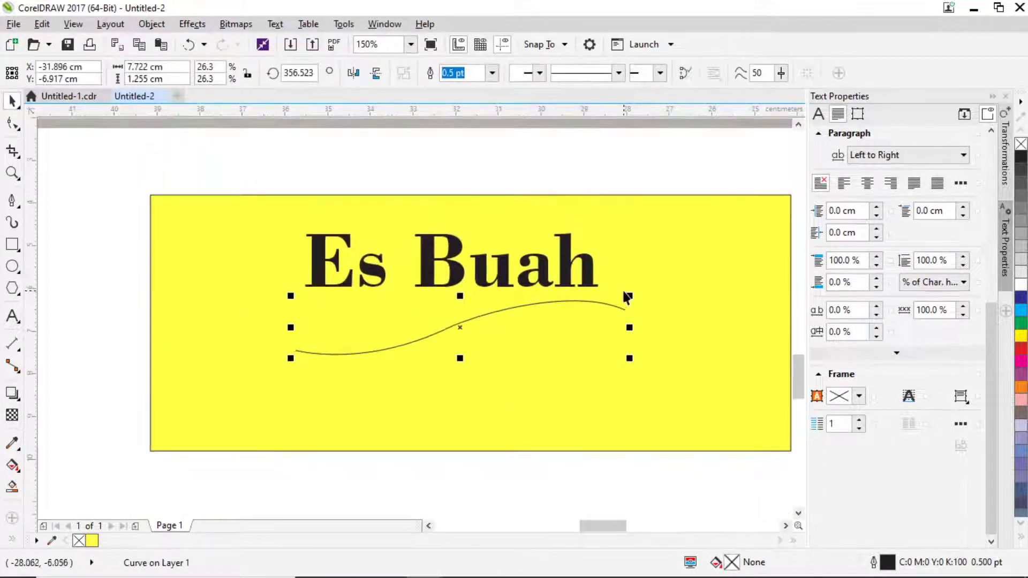
pyautogui.moveTo(462, 298)
pyautogui.mouseDown()
pyautogui.moveTo(472, 314)
pyautogui.moveTo(479, 300)
pyautogui.mouseUp()
pyautogui.click(462, 328)
pyautogui.click(462, 330)
pyautogui.click(458, 277)
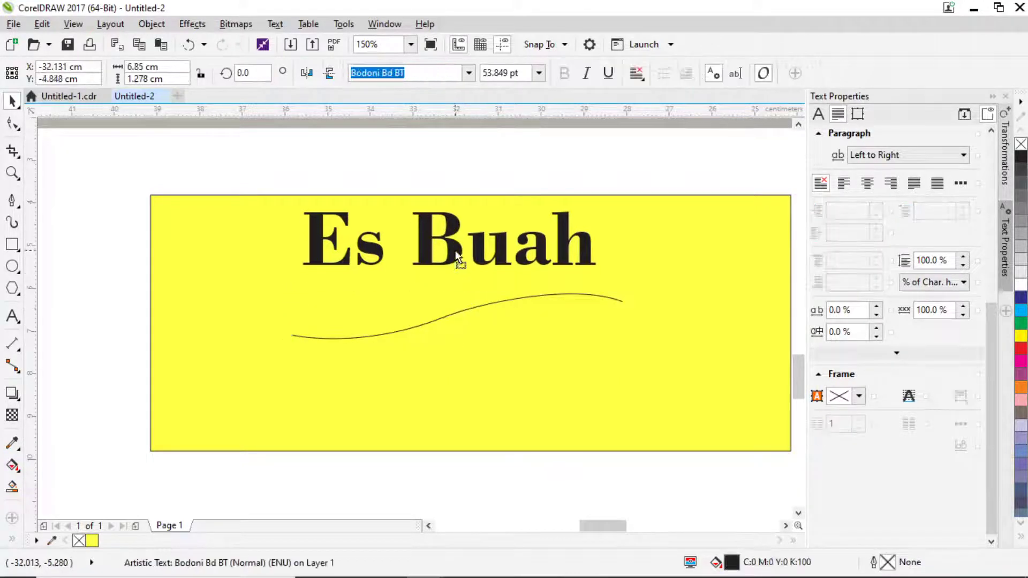
# Cancel Fit Text to Path and drag the yellow rectangle down below the heading.
pyautogui.click(274, 25)
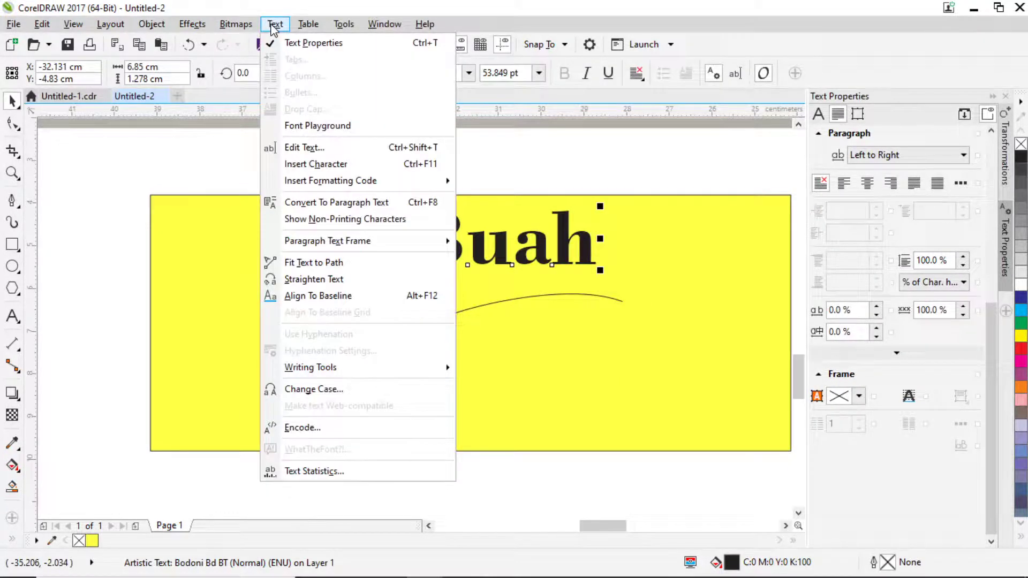
pyautogui.click(320, 264)
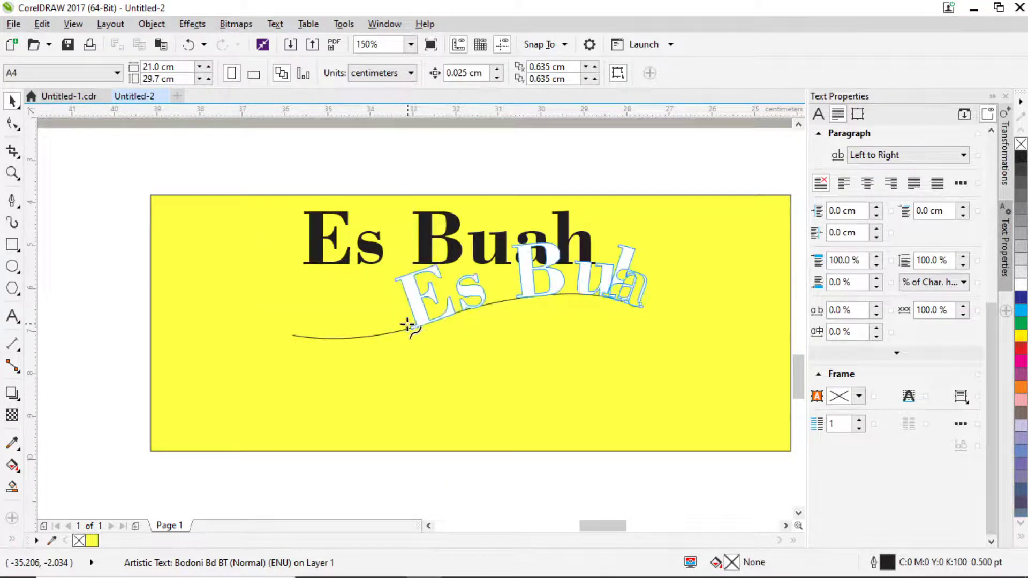
pyautogui.press('Escape')
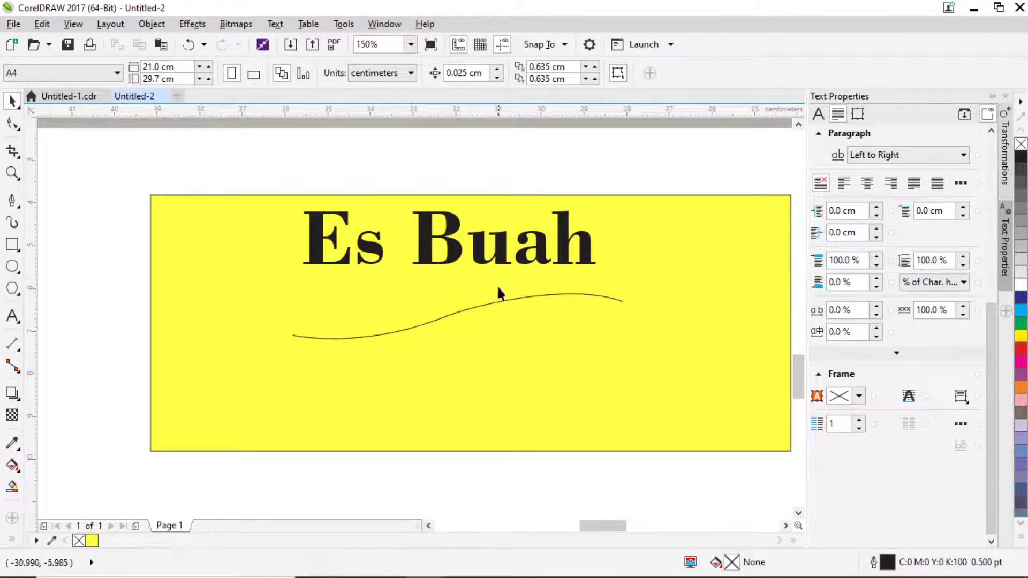
pyautogui.scroll(1, 498, 294)
pyautogui.scroll(-2, 496, 335)
pyautogui.moveTo(500, 358); pyautogui.dragTo(504, 462)
# Scale the Es Buah text down slightly to about 52.968 pt.
pyautogui.scroll(2, 493, 317)
pyautogui.click(491, 315)
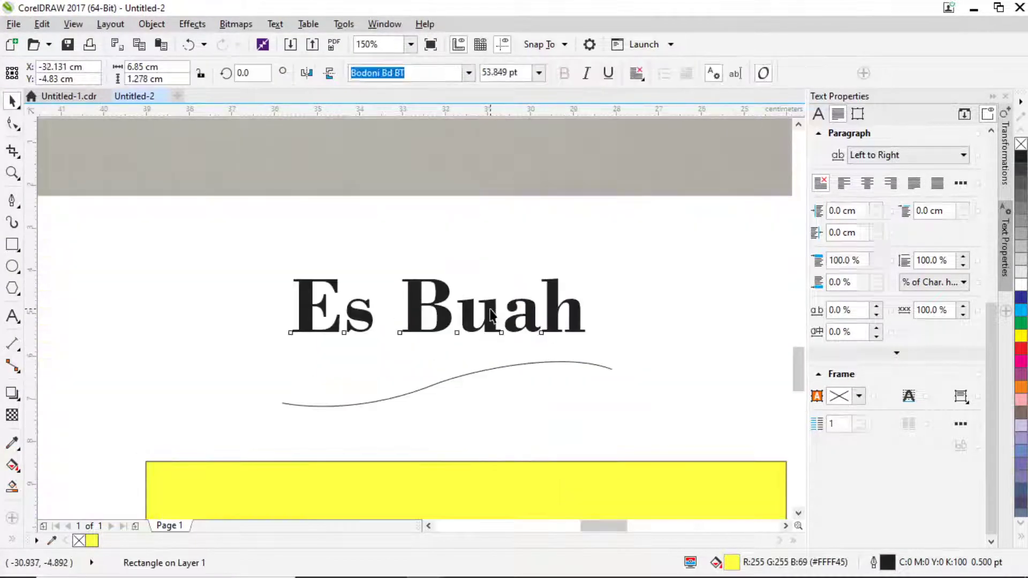
pyautogui.click(533, 368)
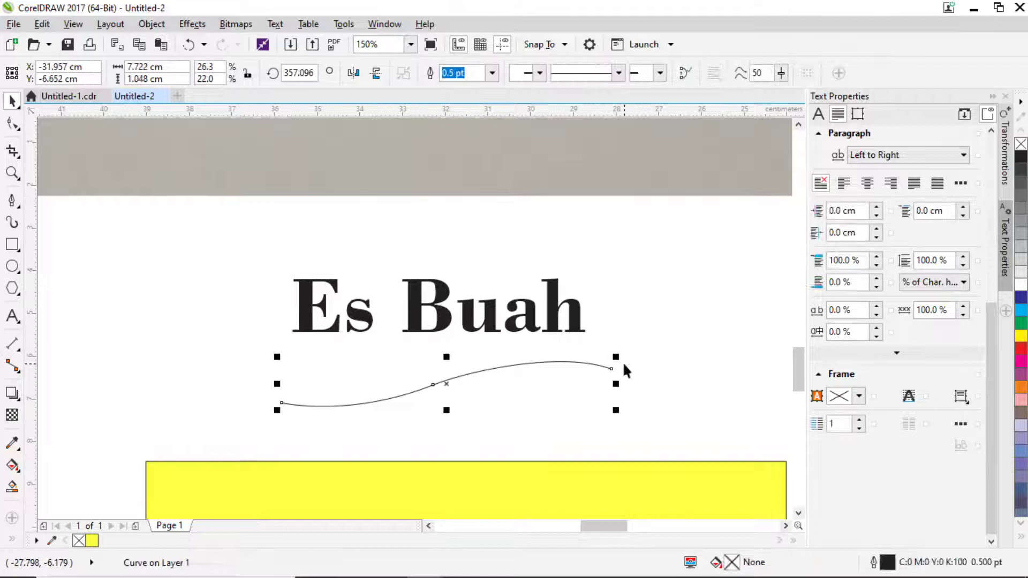
pyautogui.click(584, 328)
pyautogui.moveTo(583, 345)
pyautogui.mouseDown()
pyautogui.moveTo(569, 349)
pyautogui.moveTo(581, 344)
pyautogui.mouseUp()
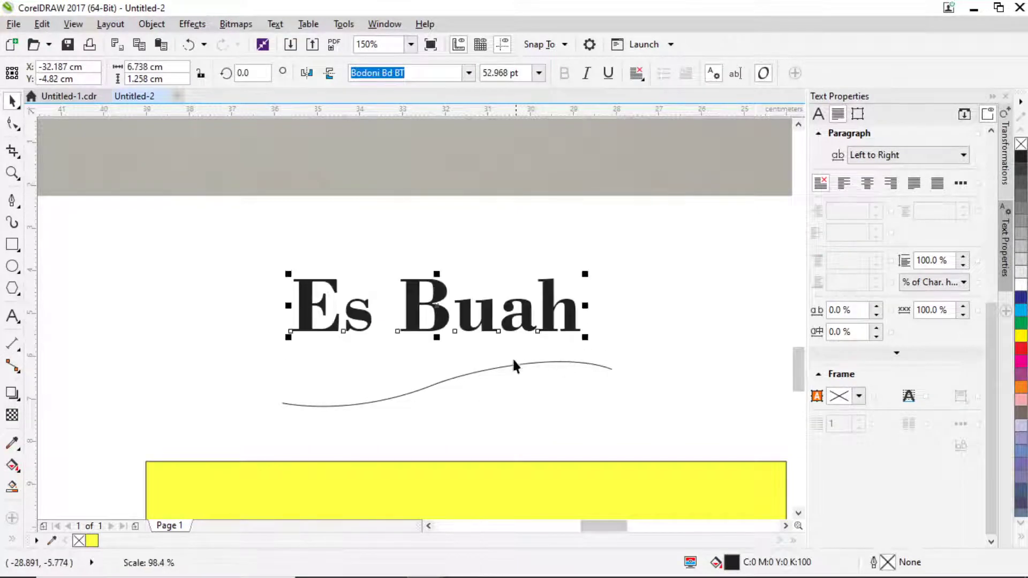
pyautogui.press('Escape')
# Drag the wavy curve's middle node to subtly reshape its bend.
pyautogui.click(480, 378)
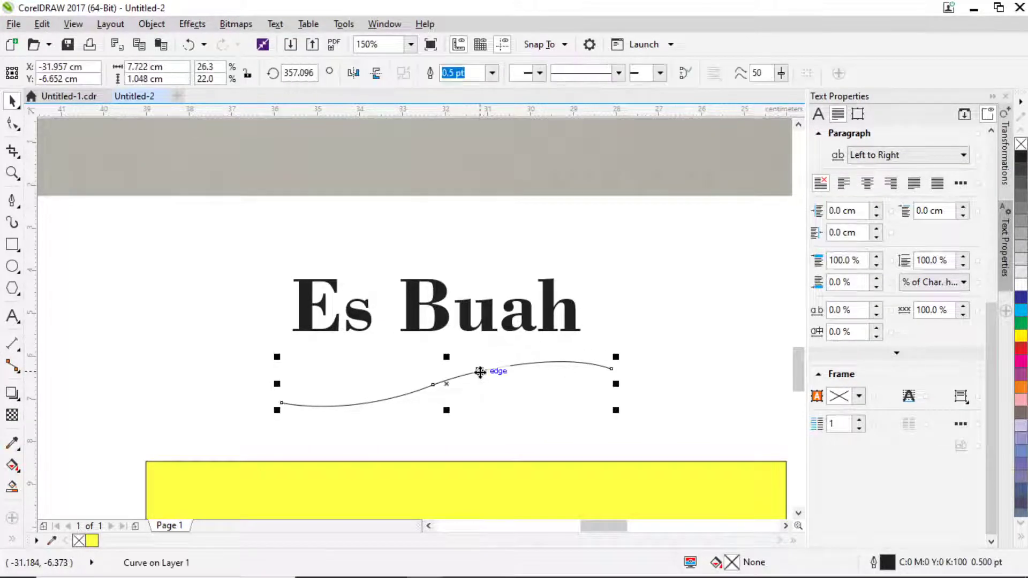
pyautogui.click(13, 124)
pyautogui.scroll(2, 435, 385)
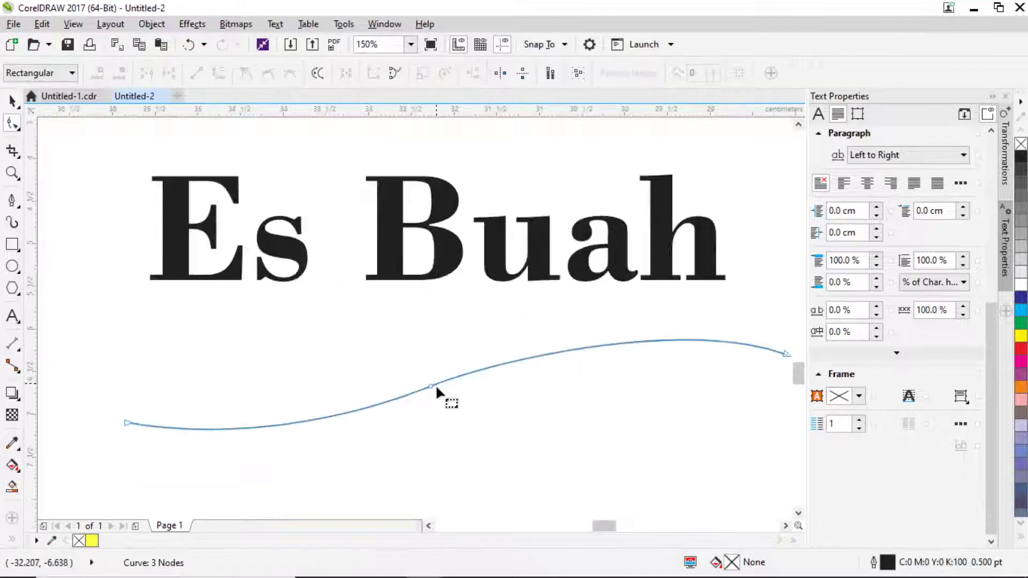
pyautogui.moveTo(431, 386); pyautogui.dragTo(449, 379)
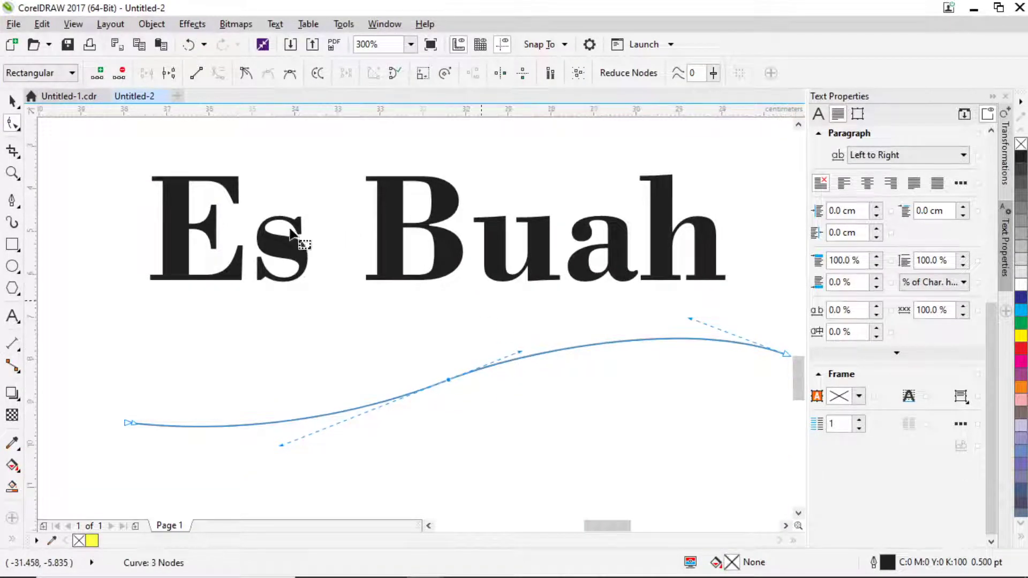
pyautogui.scroll(-2, 289, 233)
pyautogui.click(13, 101)
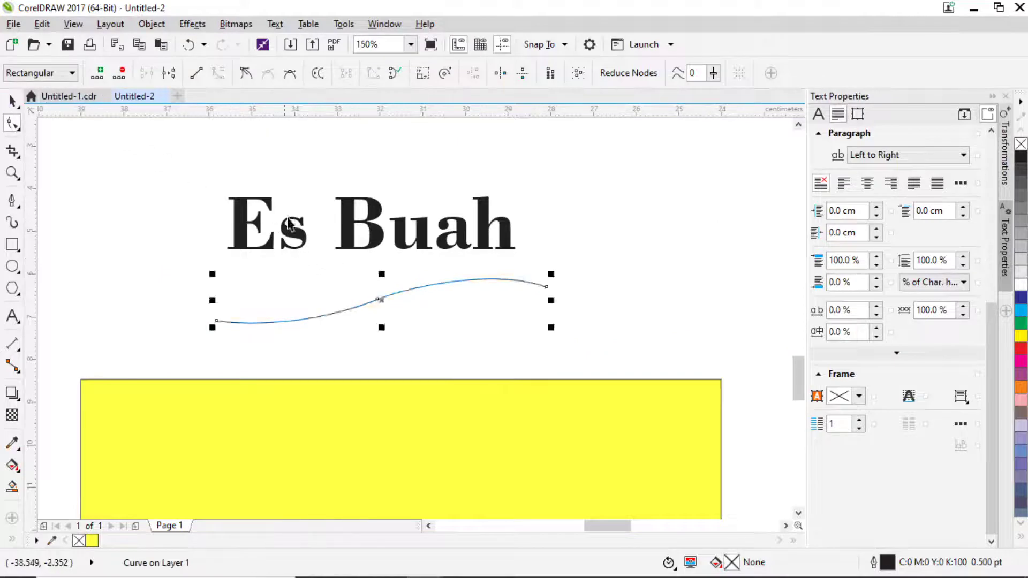
pyautogui.click(342, 224)
# Fit the Es Buah text to the wavy curve so its letters arc along it.
pyautogui.click(275, 23)
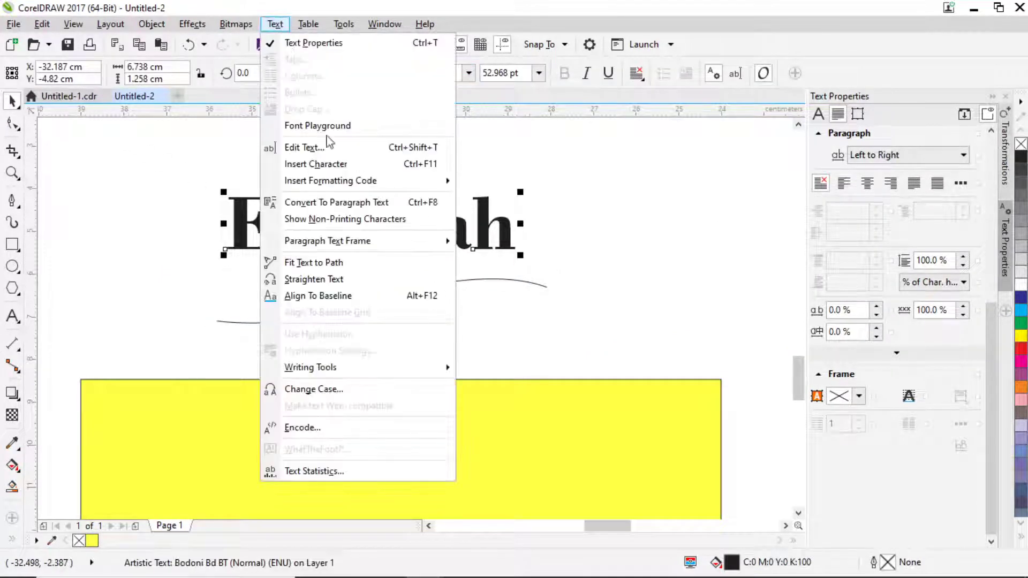
pyautogui.click(321, 262)
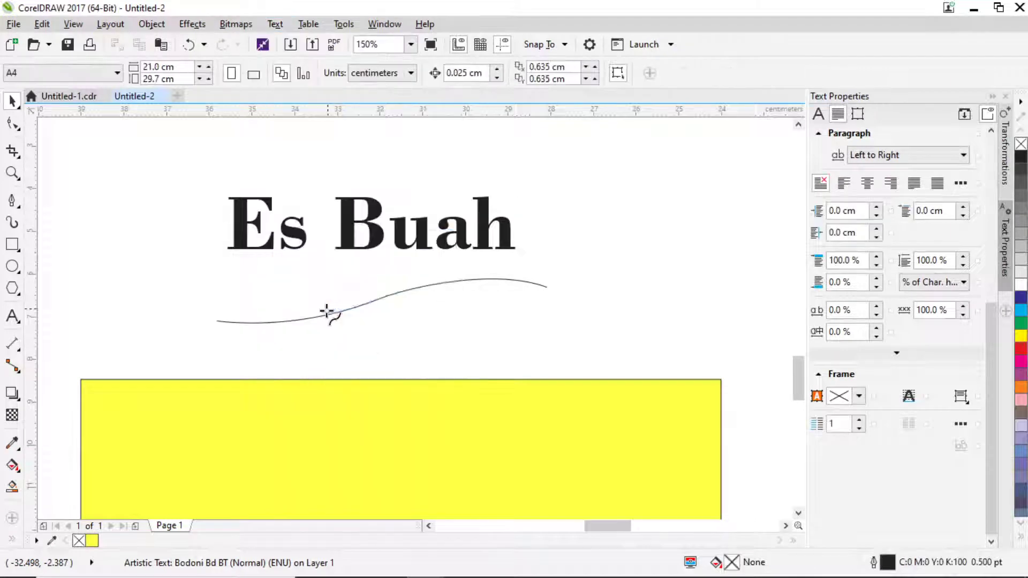
pyautogui.click(254, 317)
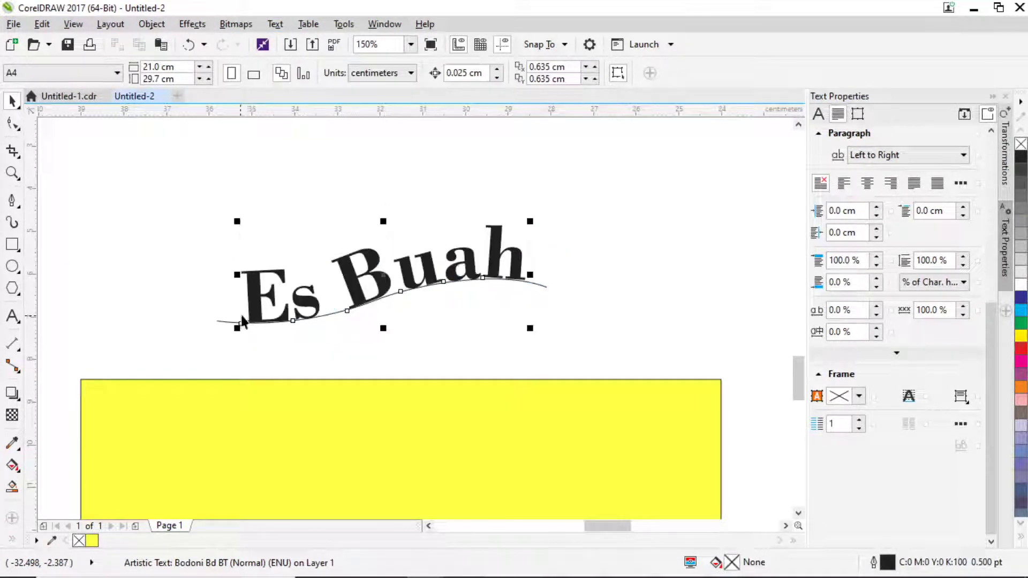
pyautogui.scroll(-2, 380, 264)
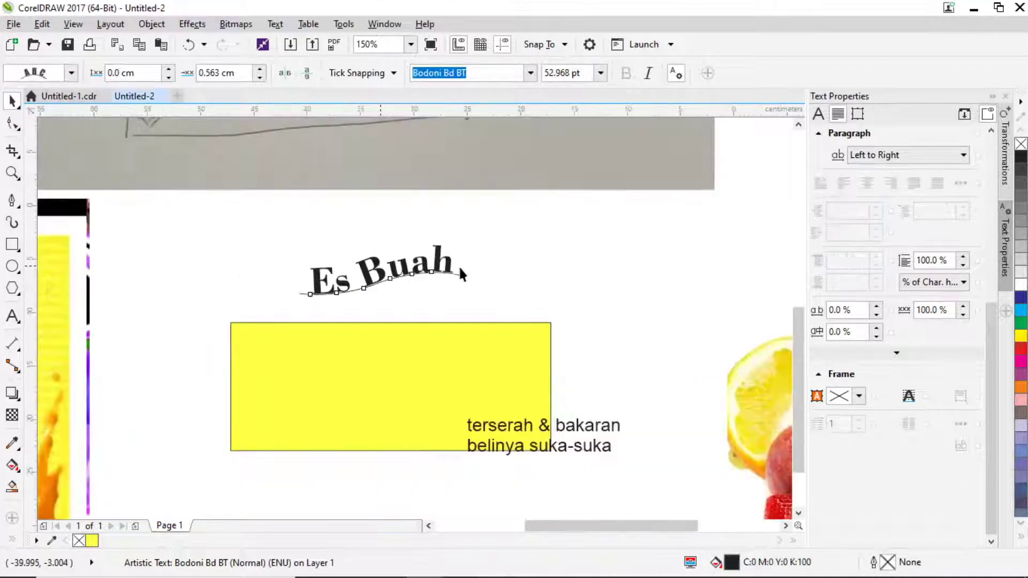
pyautogui.click(429, 276)
pyautogui.scroll(1, 414, 275)
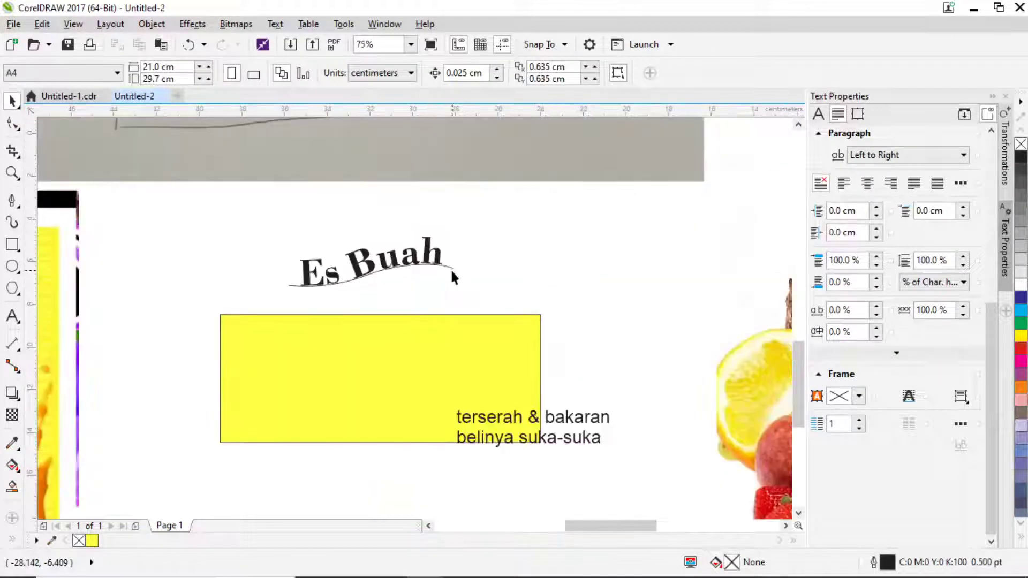
pyautogui.click(449, 266)
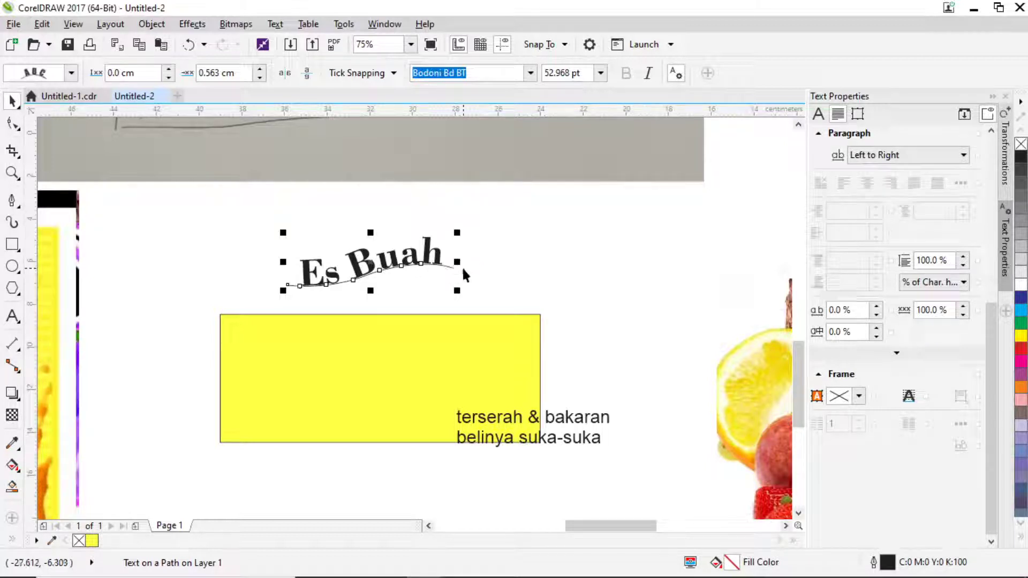
pyautogui.click(532, 283)
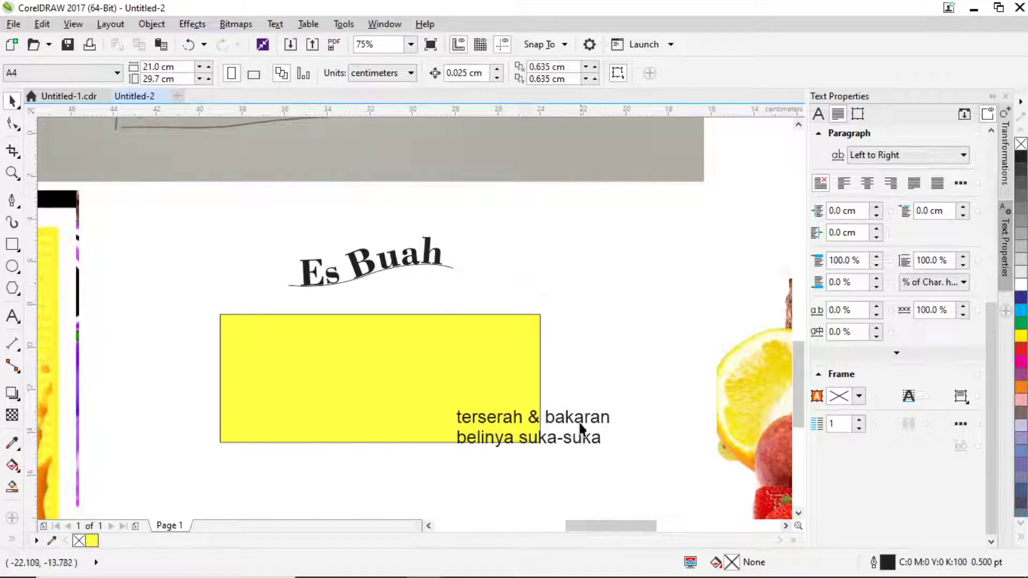
# Move the arched Es Buah text off its curve into the yellow rectangle.
pyautogui.click(574, 436)
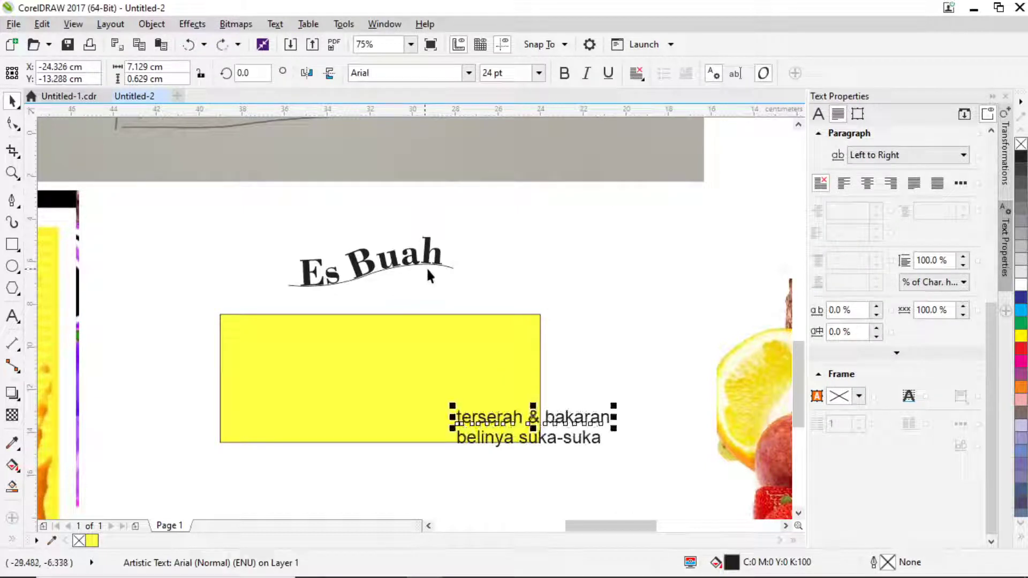
pyautogui.click(443, 266)
pyautogui.moveTo(443, 266); pyautogui.dragTo(482, 307)
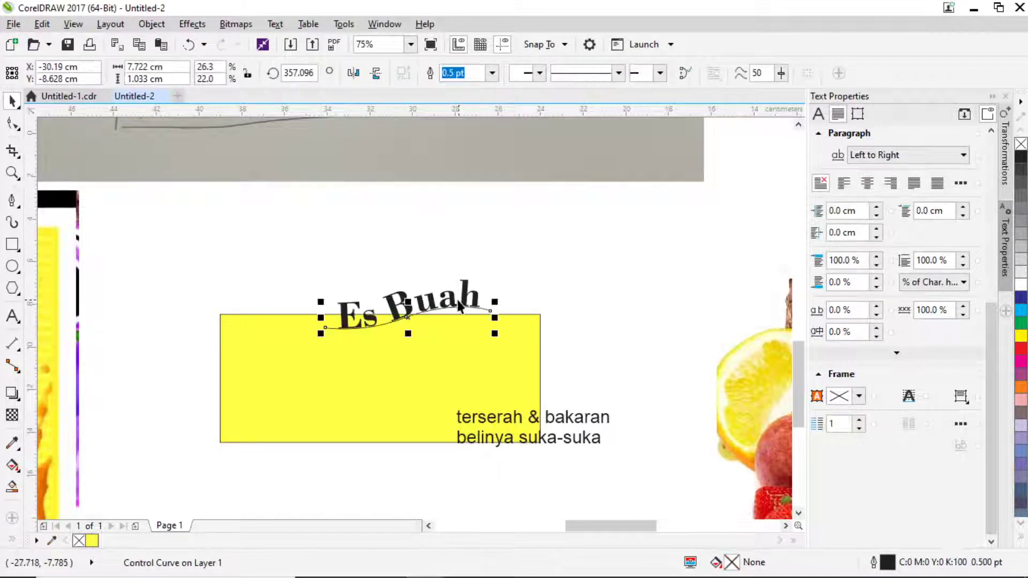
pyautogui.hotkey('ctrl', 'z')
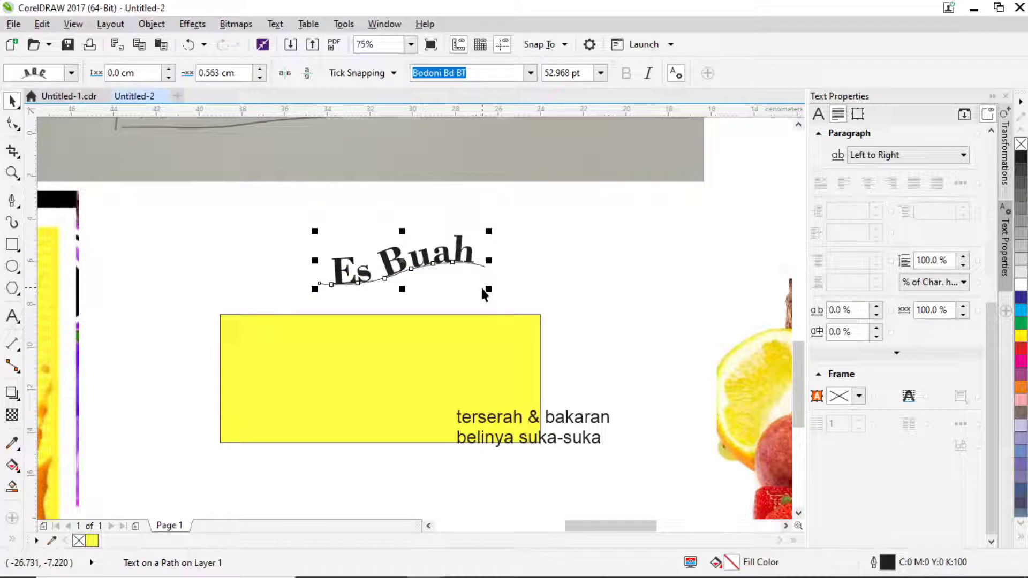
pyautogui.click(445, 285)
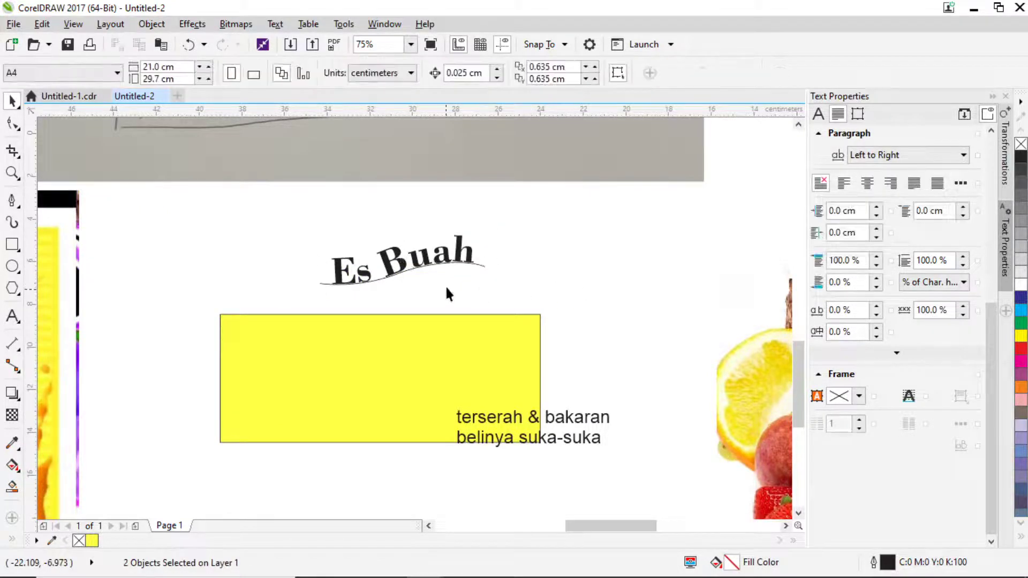
pyautogui.moveTo(451, 269); pyautogui.dragTo(434, 356)
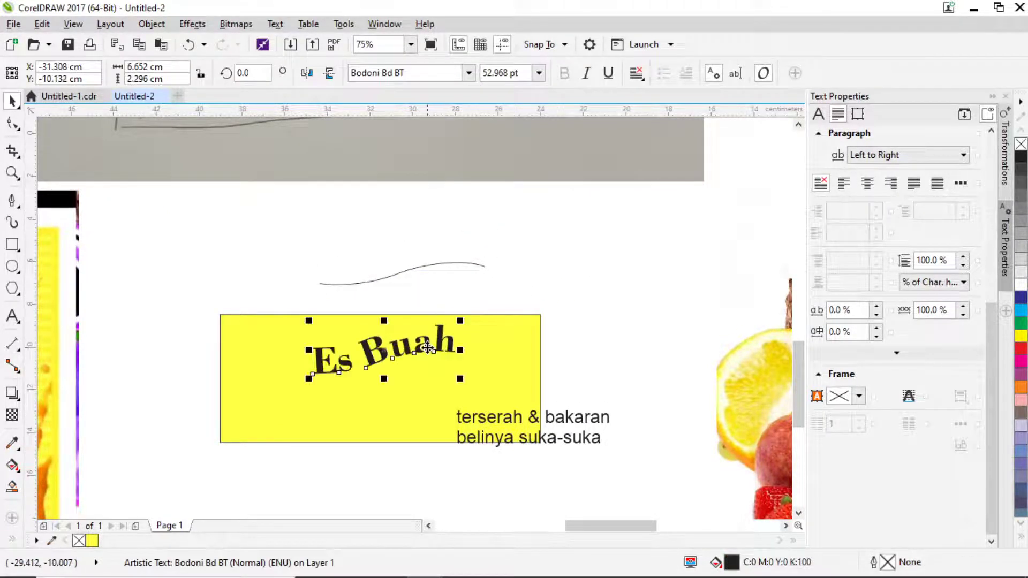
pyautogui.click(12, 316)
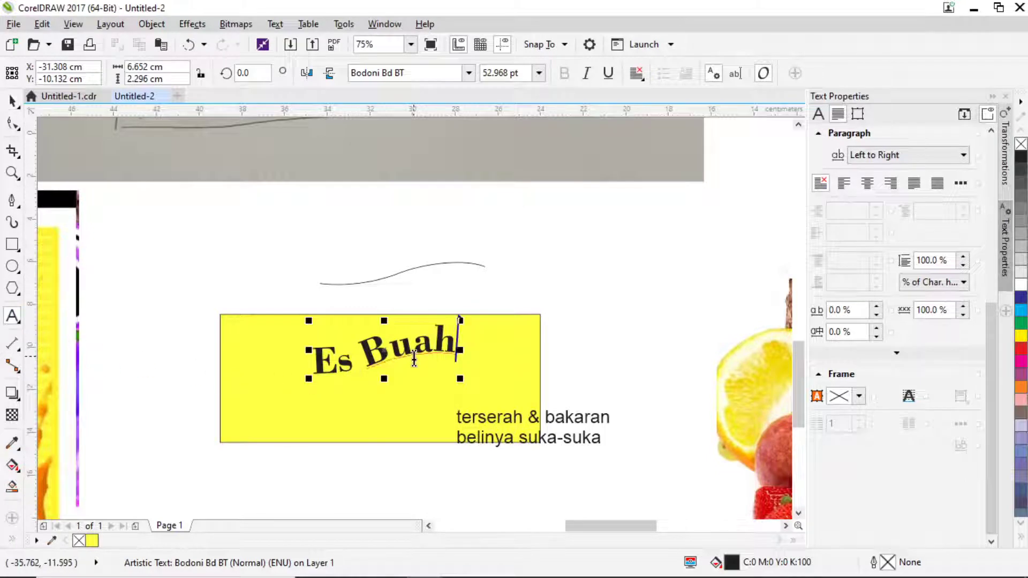
pyautogui.moveTo(411, 349); pyautogui.dragTo(363, 376)
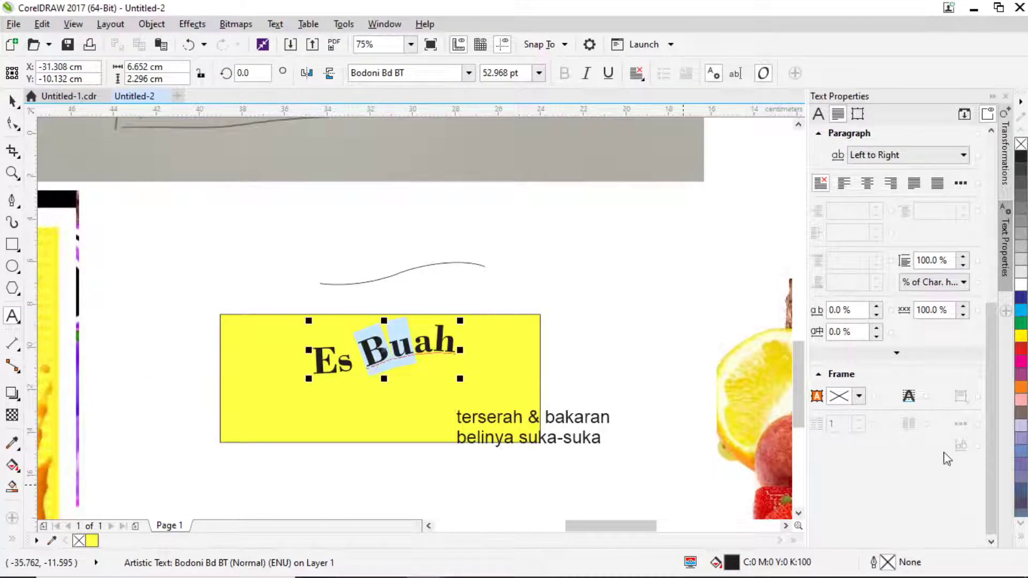
pyautogui.click(1021, 298)
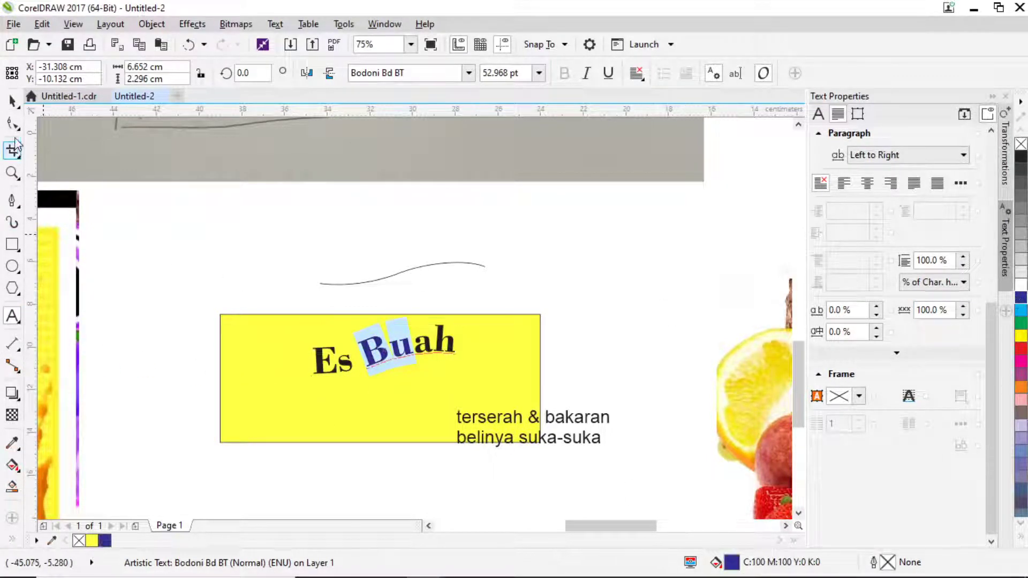
pyautogui.click(12, 100)
pyautogui.scroll(-1, 510, 266)
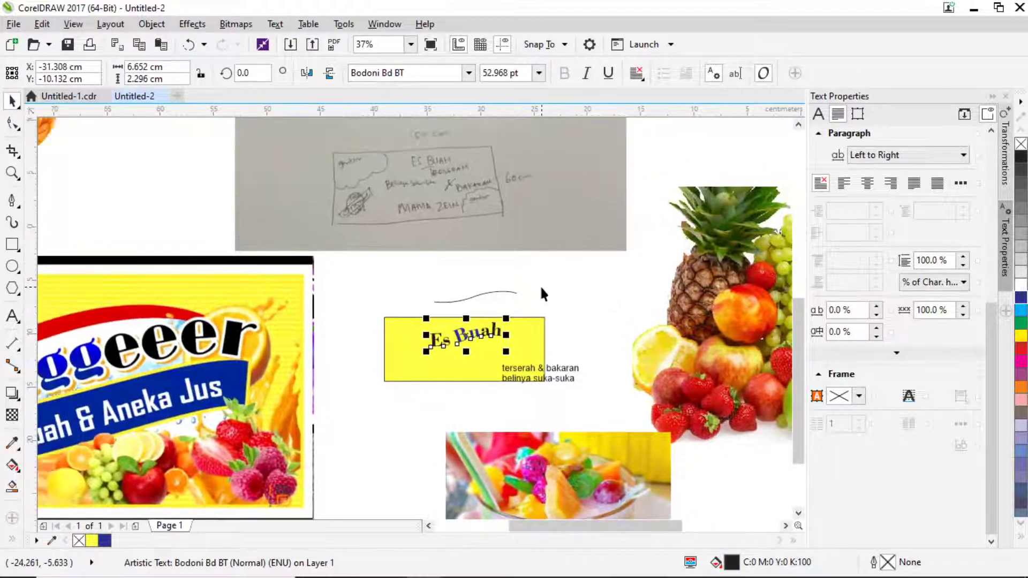
pyautogui.moveTo(562, 348); pyautogui.dragTo(565, 348)
pyautogui.moveTo(447, 354); pyautogui.dragTo(474, 332)
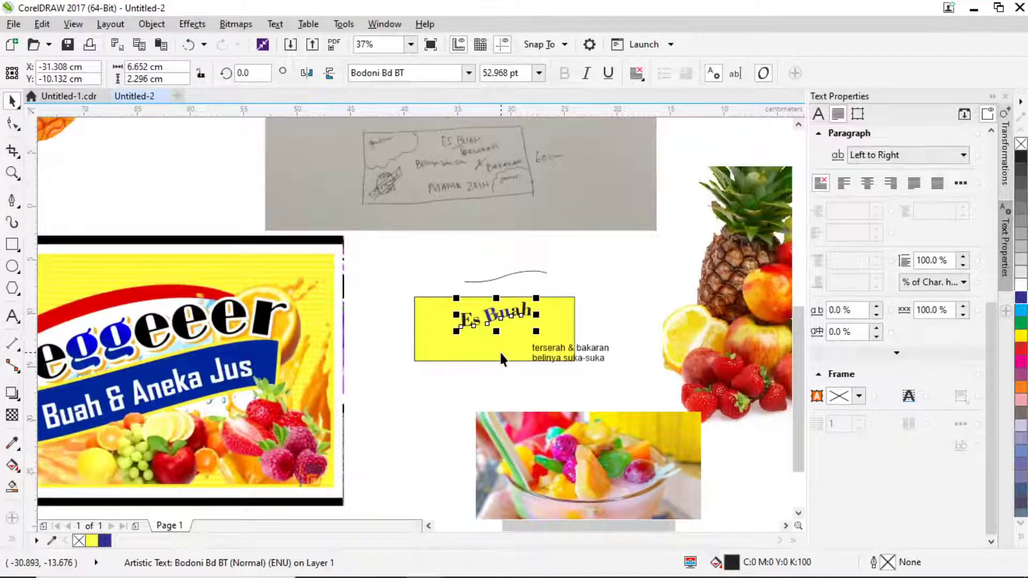
pyautogui.click(442, 384)
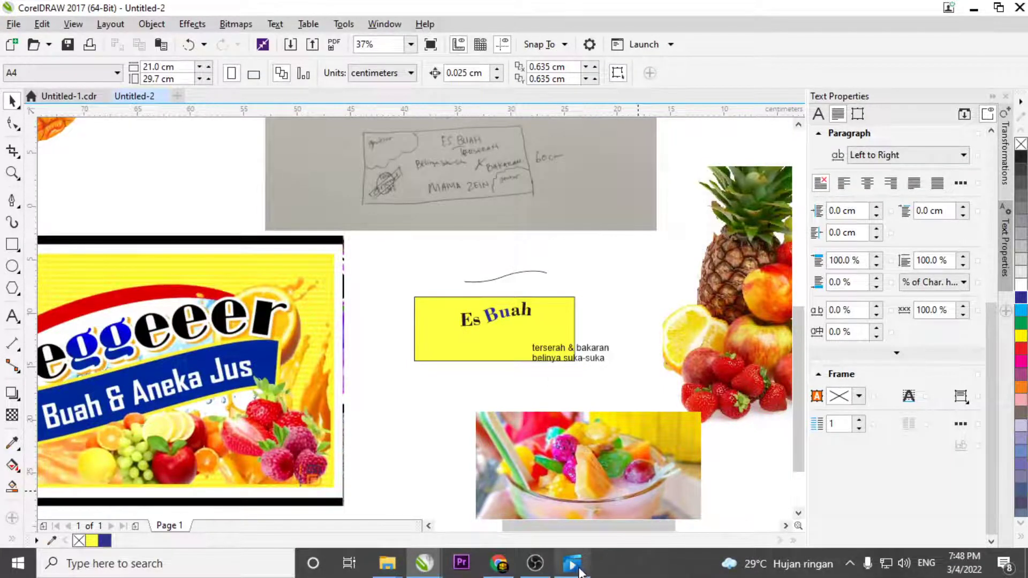
# Lower the Movies & TV video volume from 52 to 45, then return to CorelDRAW.
pyautogui.click(581, 569)
pyautogui.moveTo(176, 497)
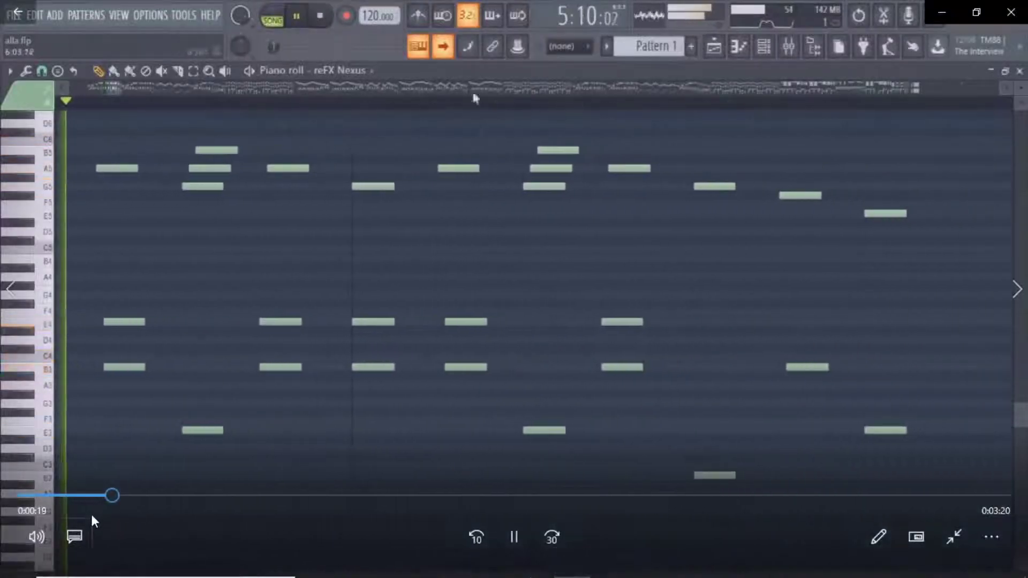
pyautogui.click(38, 534)
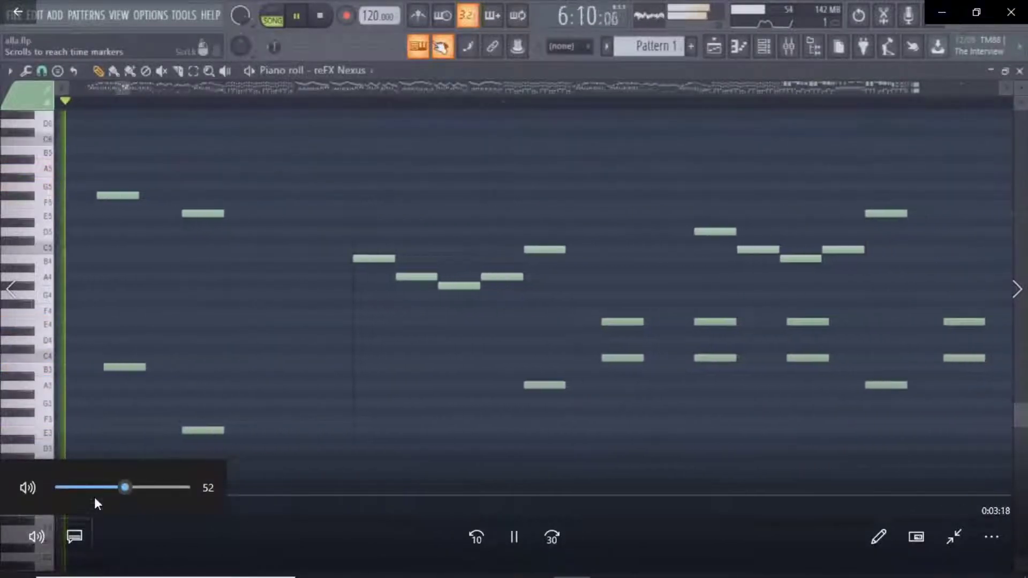
pyautogui.moveTo(122, 483); pyautogui.dragTo(114, 484)
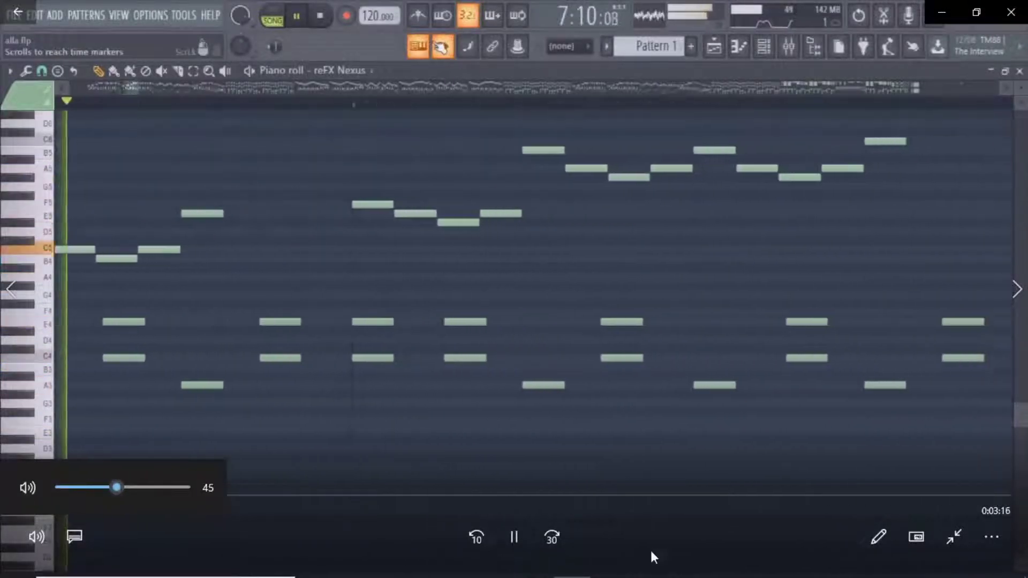
pyautogui.hotkey('alt', 'Tab')
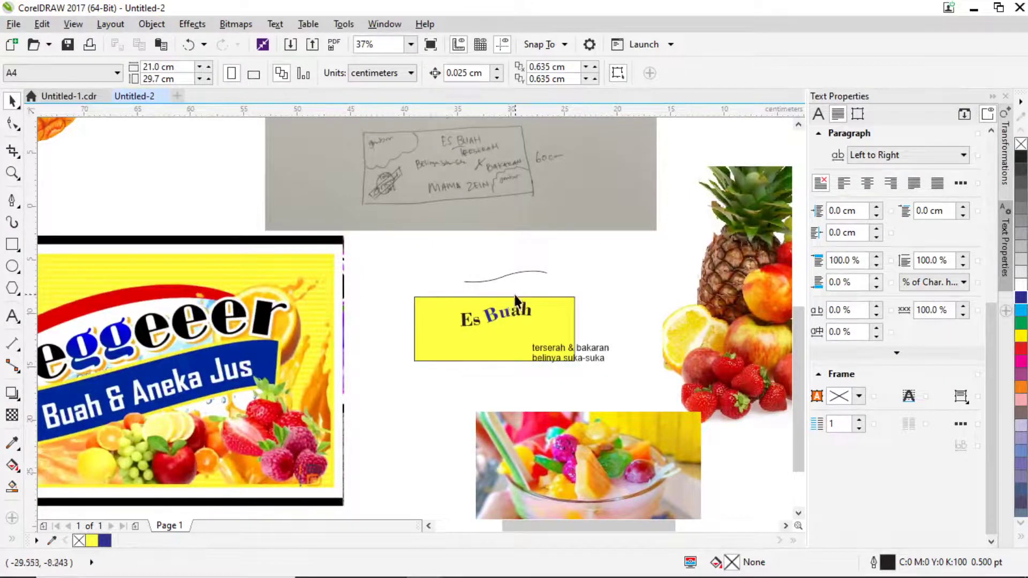
# Nudge the wavy line slightly down beneath Es Buah.
pyautogui.scroll(2, 508, 308)
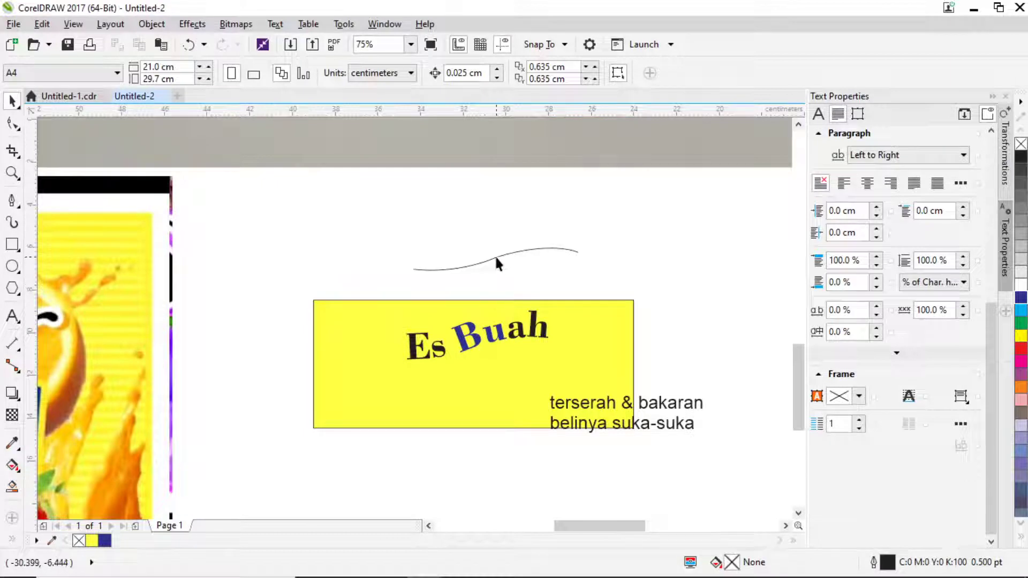
pyautogui.moveTo(493, 256)
pyautogui.mouseDown()
pyautogui.moveTo(485, 354)
pyautogui.moveTo(489, 266)
pyautogui.mouseUp()
pyautogui.scroll(-1, 428, 393)
pyautogui.hscroll(-2, 429, 393)
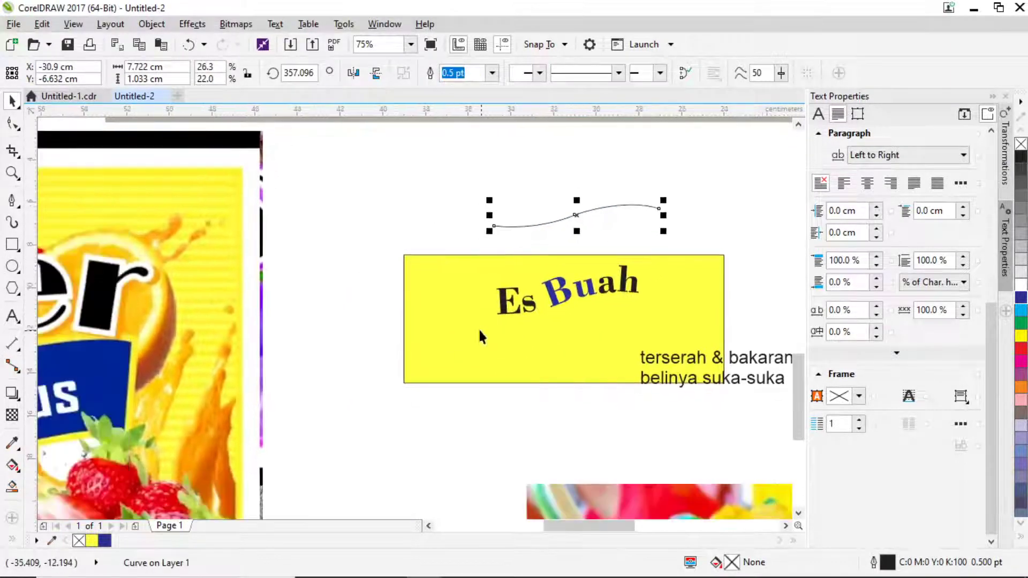
pyautogui.scroll(-2, 391, 346)
pyautogui.hscroll(-1, 427, 326)
pyautogui.scroll(-1, 426, 326)
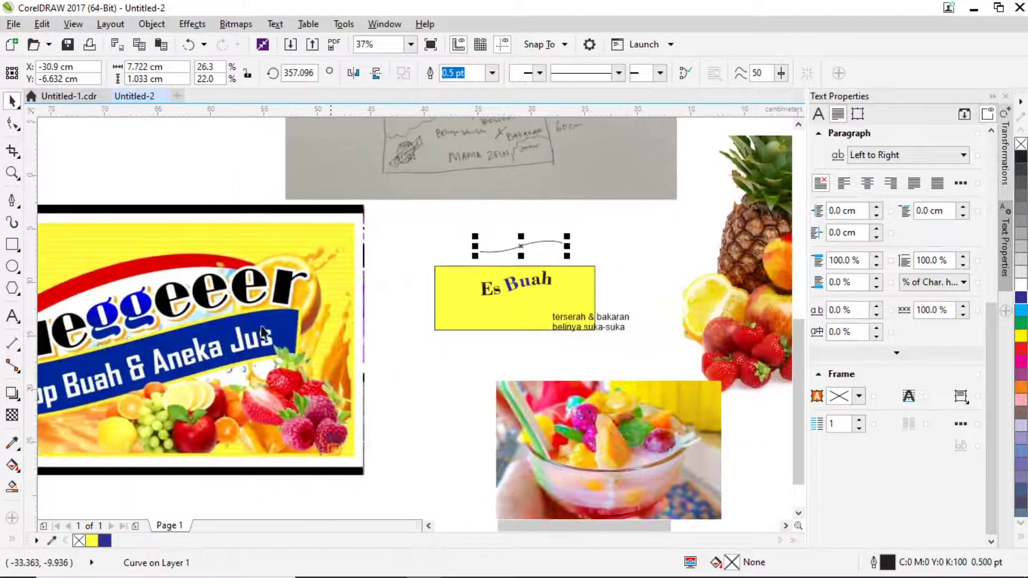
# Draw a thin 7.937 × 1.446 cm rectangle below the wavy line, stretched slightly wider left.
pyautogui.click(12, 200)
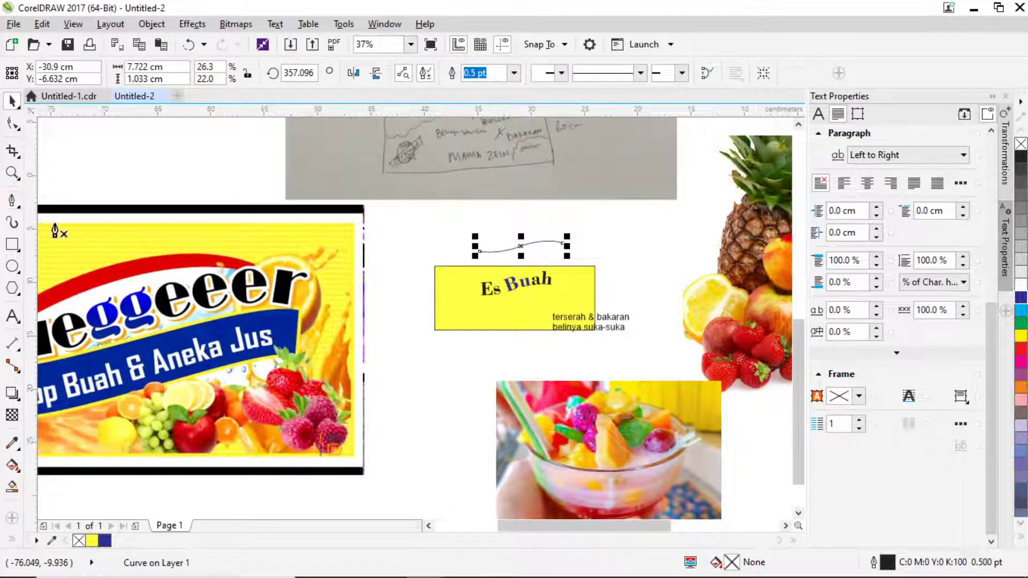
pyautogui.click(11, 244)
pyautogui.scroll(2, 547, 309)
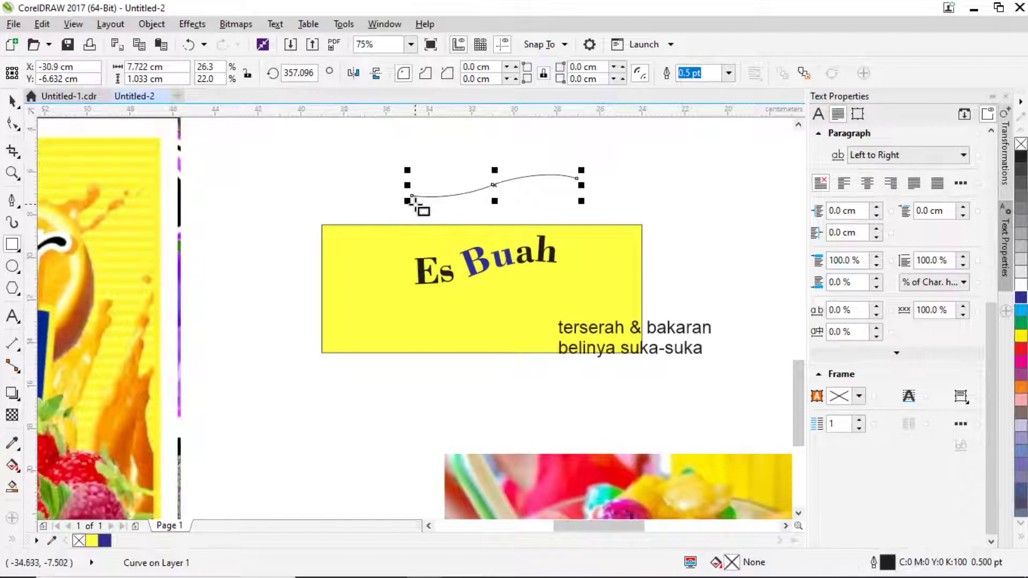
pyautogui.moveTo(414, 204); pyautogui.dragTo(581, 235)
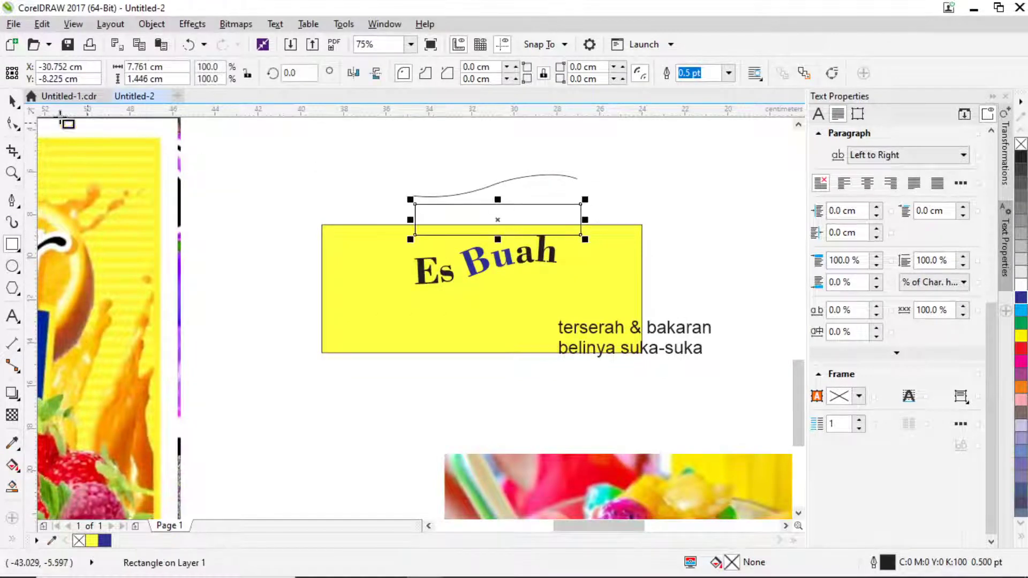
pyautogui.click(16, 106)
pyautogui.scroll(3, 585, 223)
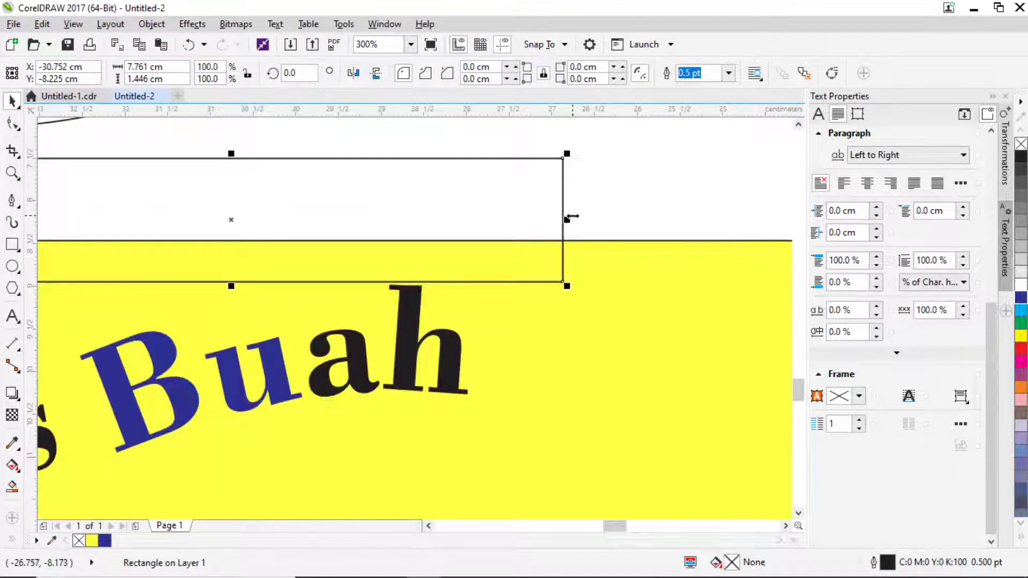
pyautogui.scroll(-3, 571, 218)
pyautogui.scroll(2, 644, 276)
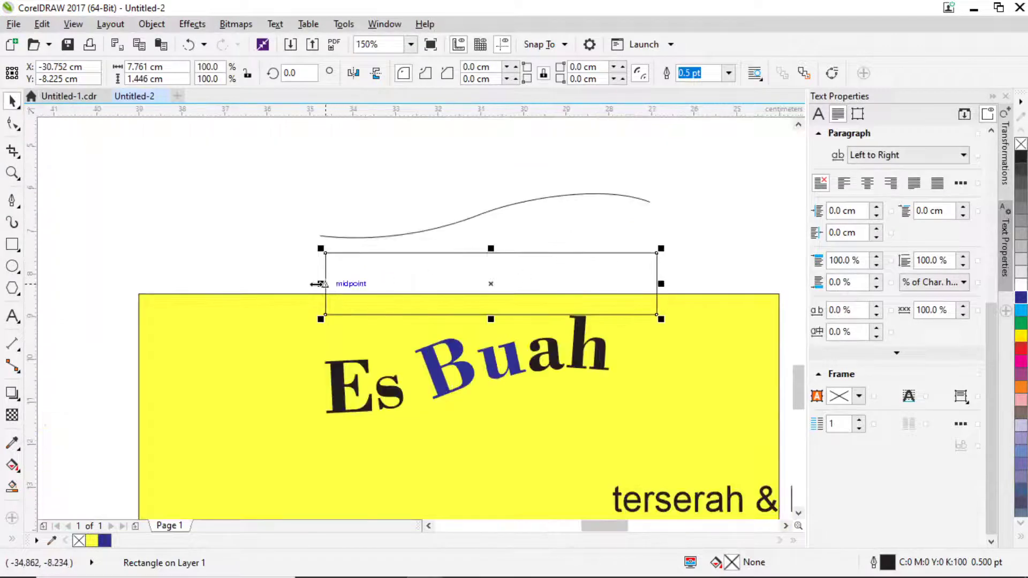
pyautogui.moveTo(325, 284); pyautogui.dragTo(308, 288)
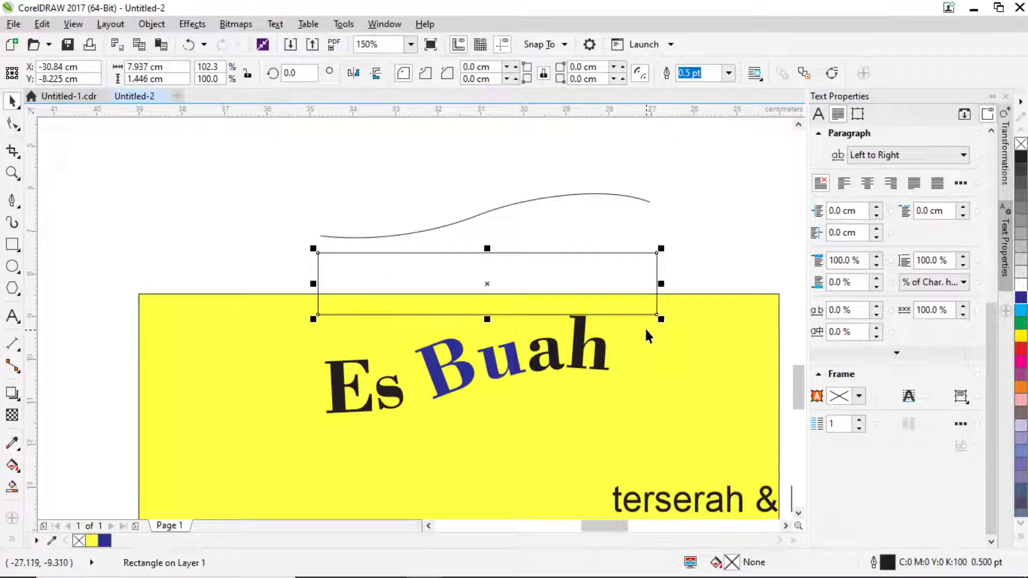
pyautogui.click(524, 285)
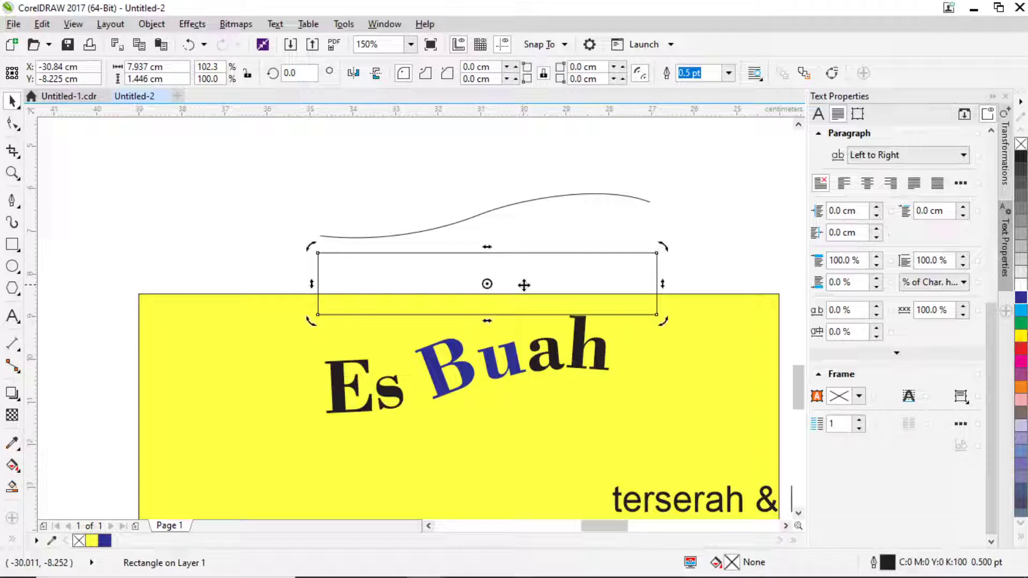
# Convert the rectangle to curves and add nodes midway along its top and bottom edges.
pyautogui.click(12, 124)
pyautogui.hotkey('ctrl', 'q')
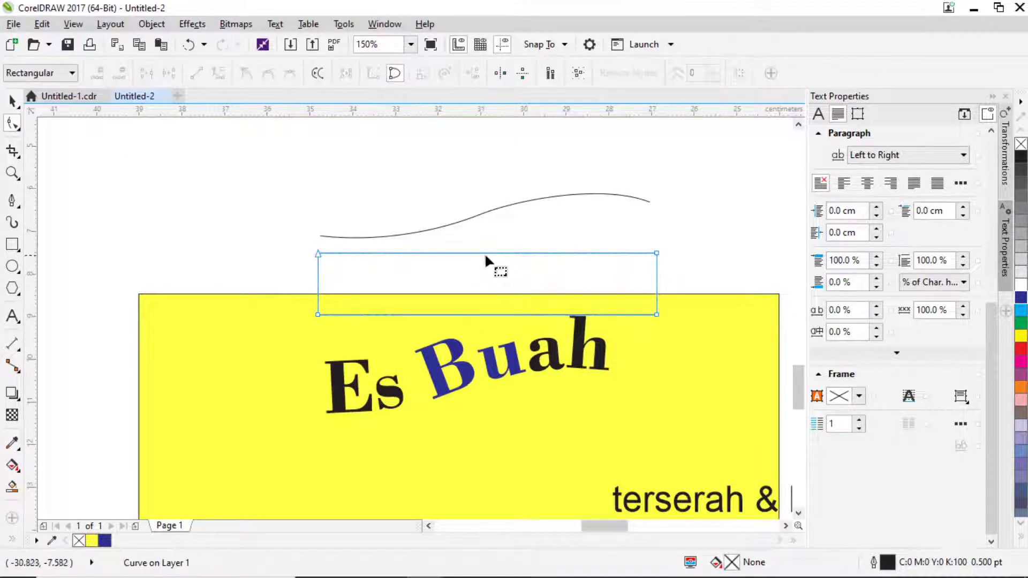
pyautogui.doubleClick(486, 252)
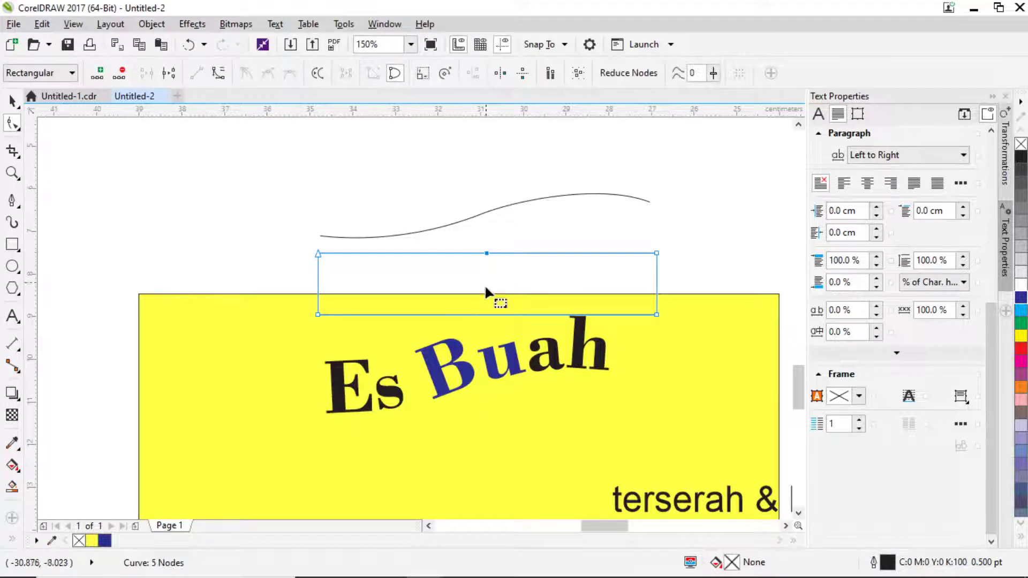
pyautogui.press('Escape')
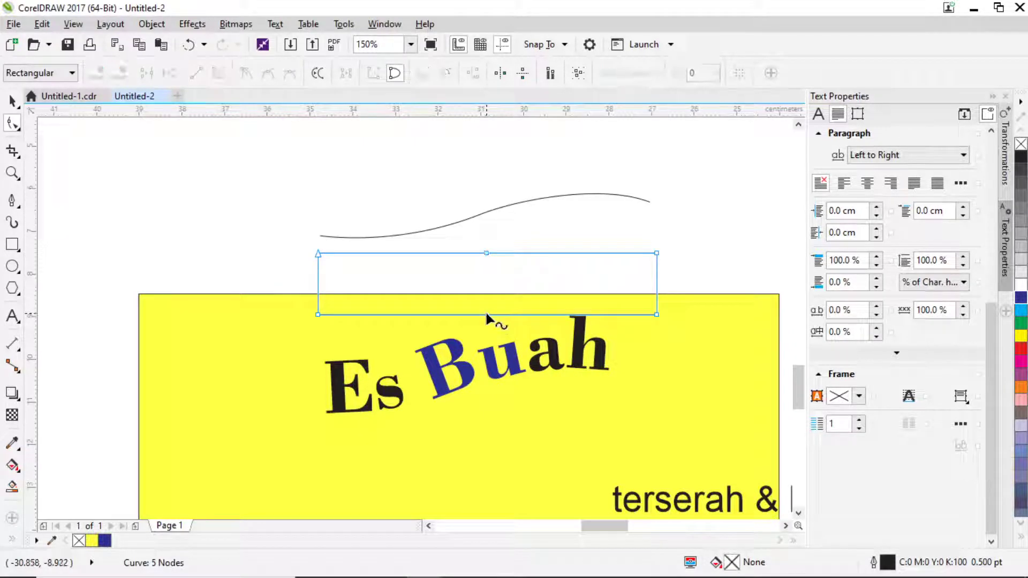
pyautogui.doubleClick(486, 314)
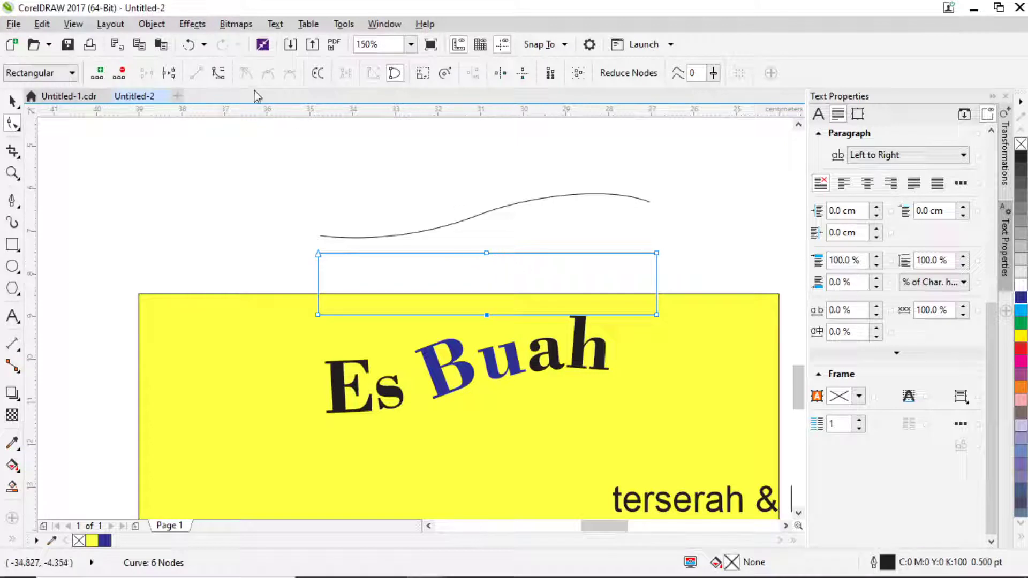
# Bend the rectangle's top edge into a wave, rising on the right and dipping on the left.
pyautogui.click(486, 252)
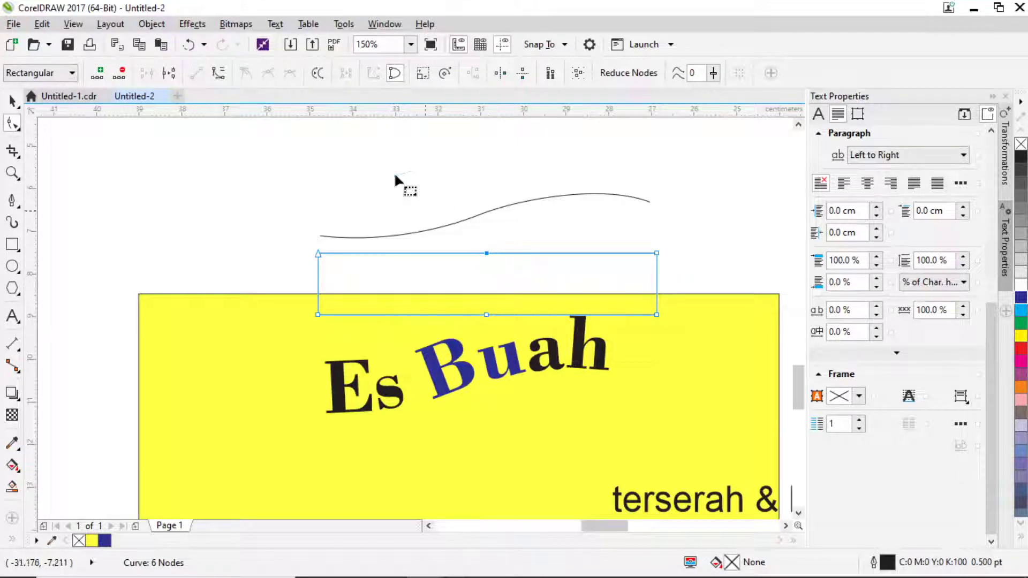
pyautogui.click(219, 73)
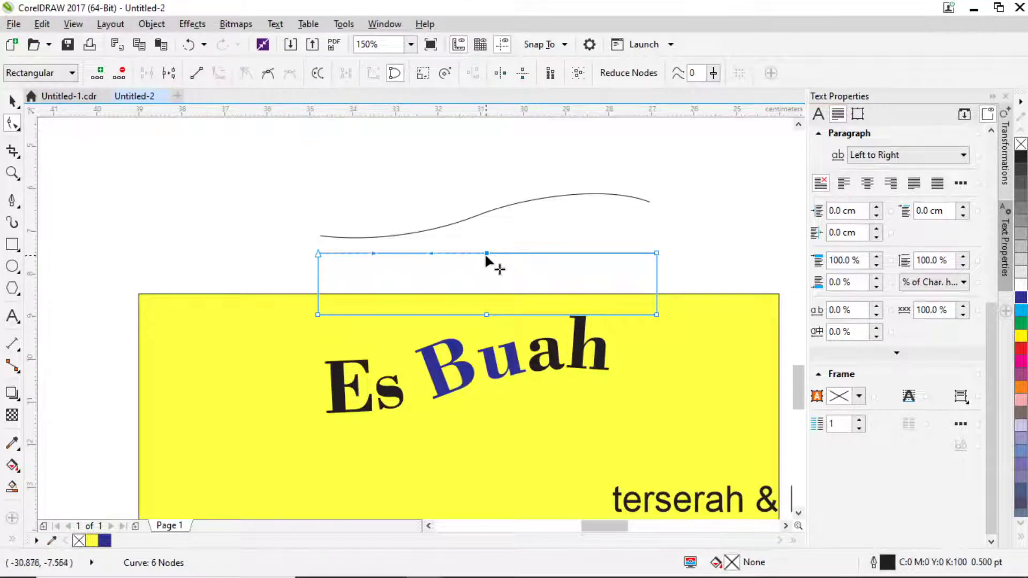
pyautogui.press('Delete')
pyautogui.click(656, 253)
pyautogui.moveTo(544, 250); pyautogui.dragTo(561, 201)
pyautogui.moveTo(431, 253); pyautogui.dragTo(451, 301)
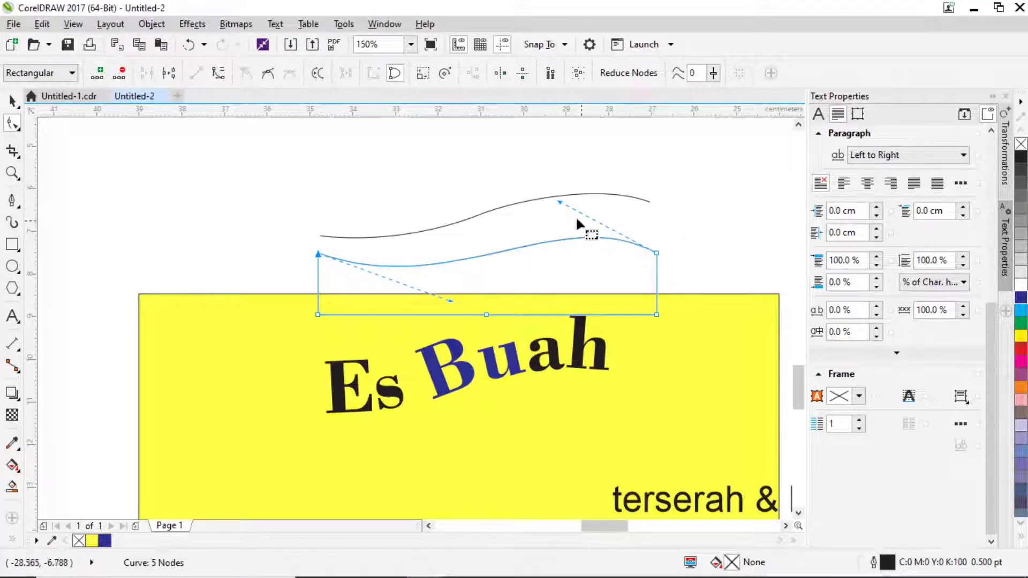
pyautogui.click(562, 200)
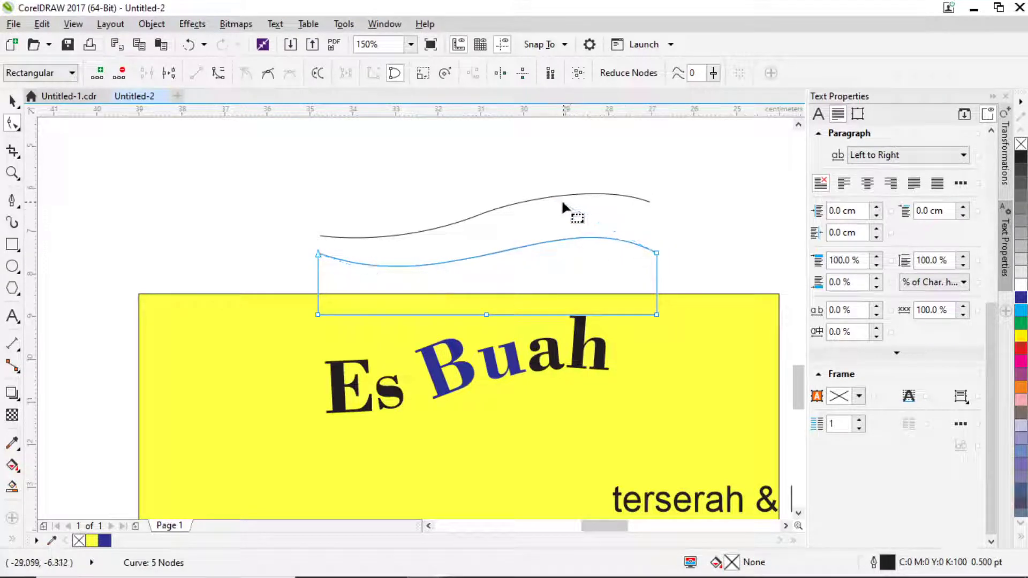
pyautogui.click(655, 251)
pyautogui.moveTo(561, 201); pyautogui.dragTo(559, 188)
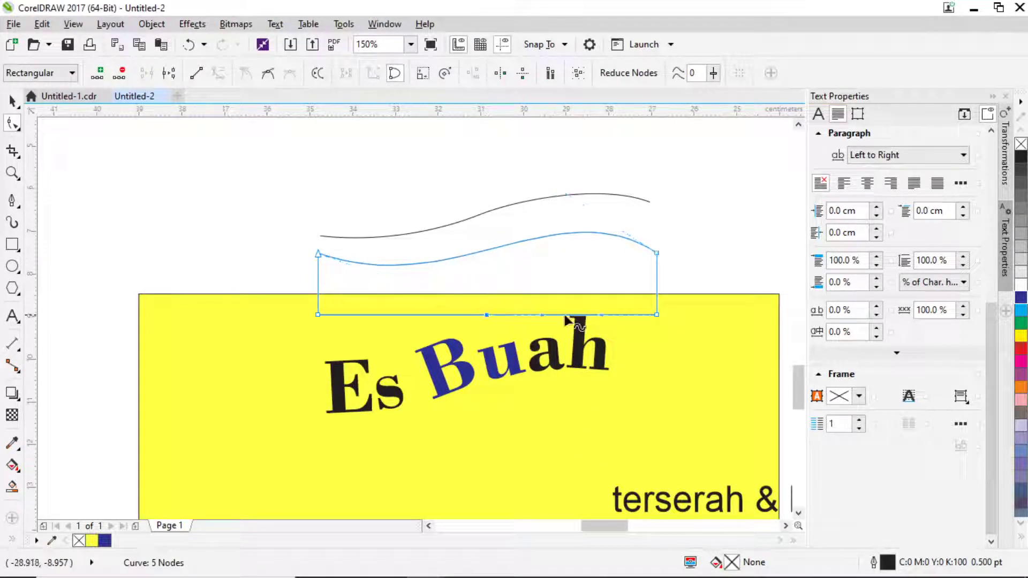
# Curve the bottom edge so it follows the top wave, forming a ribbon.
pyautogui.doubleClick(487, 313)
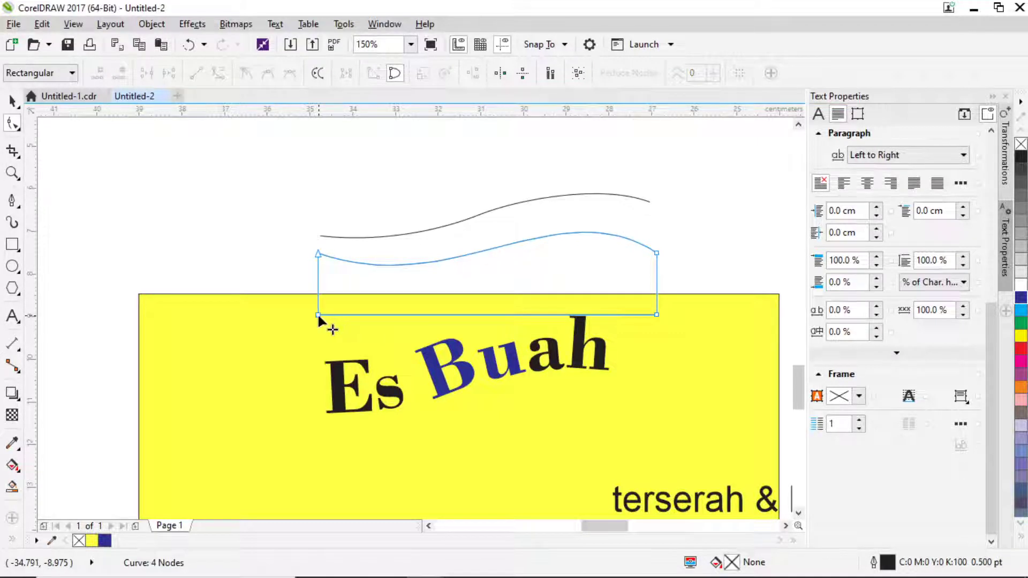
pyautogui.click(385, 316)
pyautogui.moveTo(432, 314); pyautogui.dragTo(449, 369)
pyautogui.moveTo(545, 313); pyautogui.dragTo(540, 286)
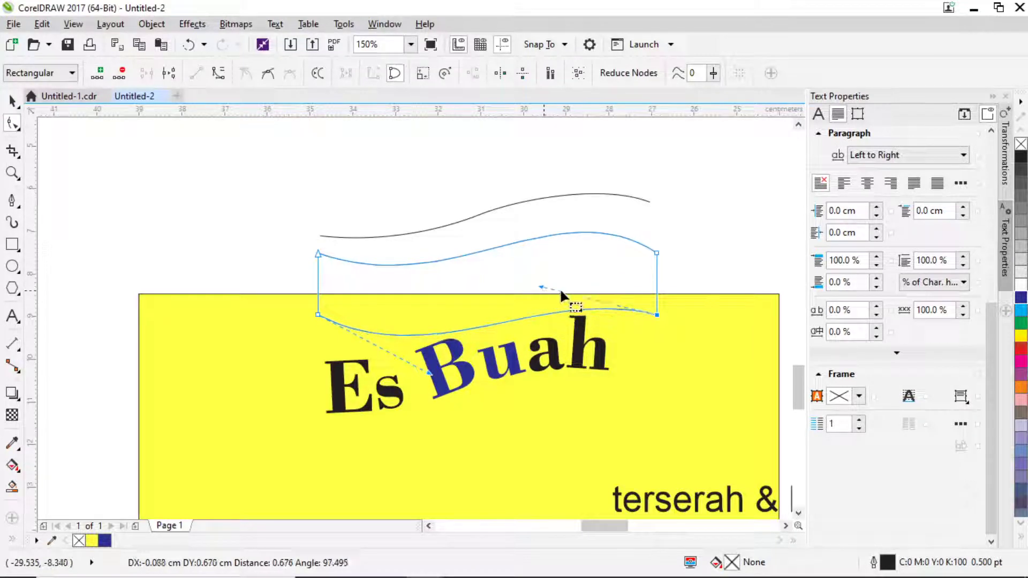
pyautogui.click(658, 253)
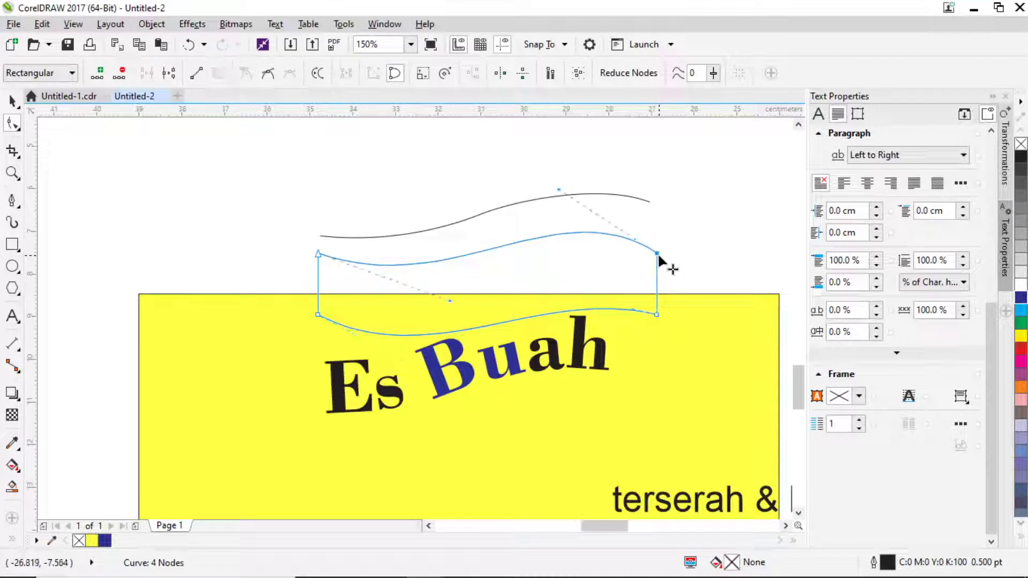
pyautogui.click(655, 313)
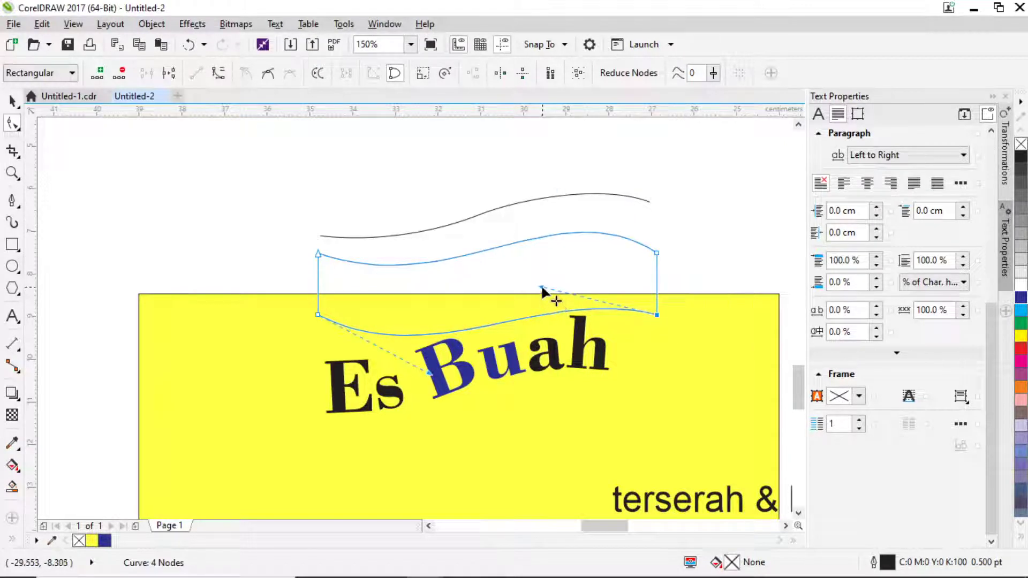
pyautogui.moveTo(541, 289); pyautogui.dragTo(516, 273)
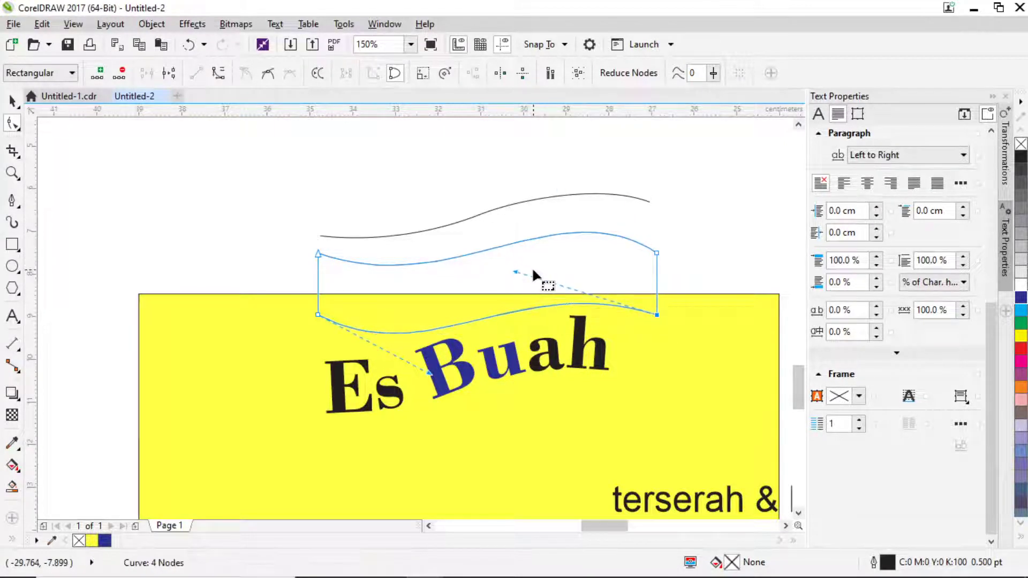
# Skew the wavy ribbon shape slightly sideways.
pyautogui.click(11, 100)
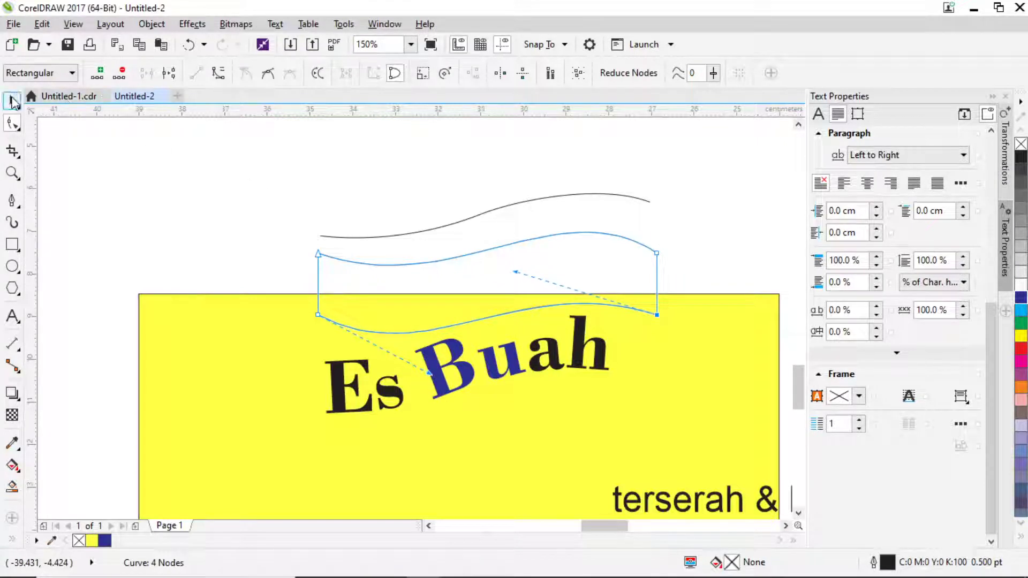
pyautogui.click(623, 247)
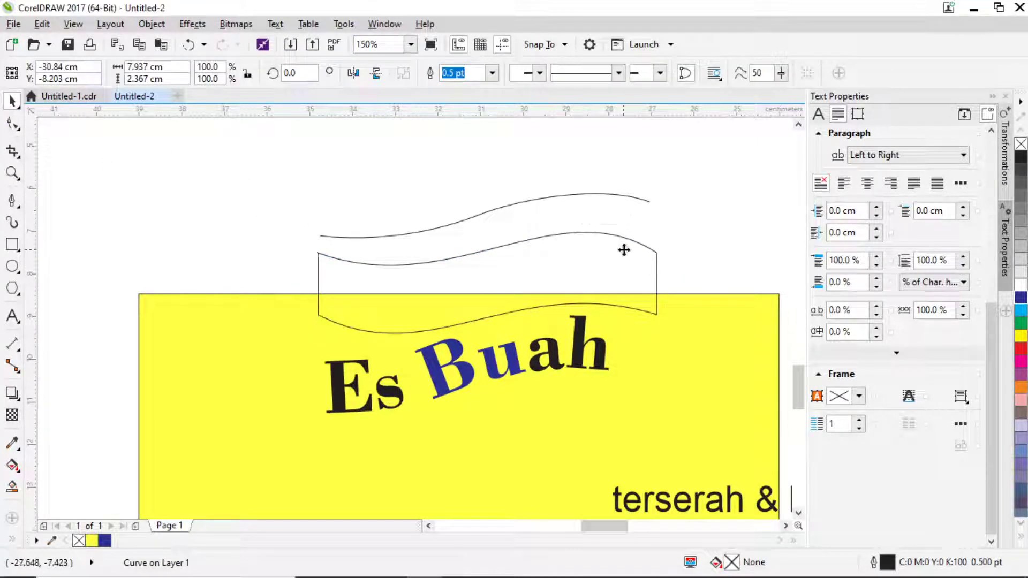
pyautogui.moveTo(661, 283); pyautogui.dragTo(658, 272)
# Drag the wavy ribbon down into the yellow box beneath the arched Es Buah title.
pyautogui.scroll(-2, 564, 191)
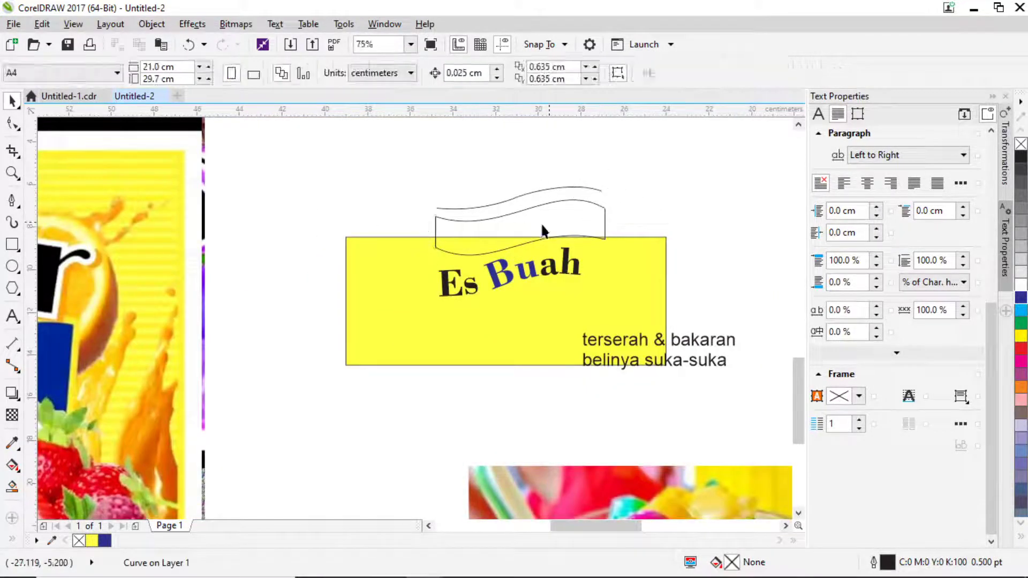
pyautogui.moveTo(544, 229); pyautogui.dragTo(535, 304)
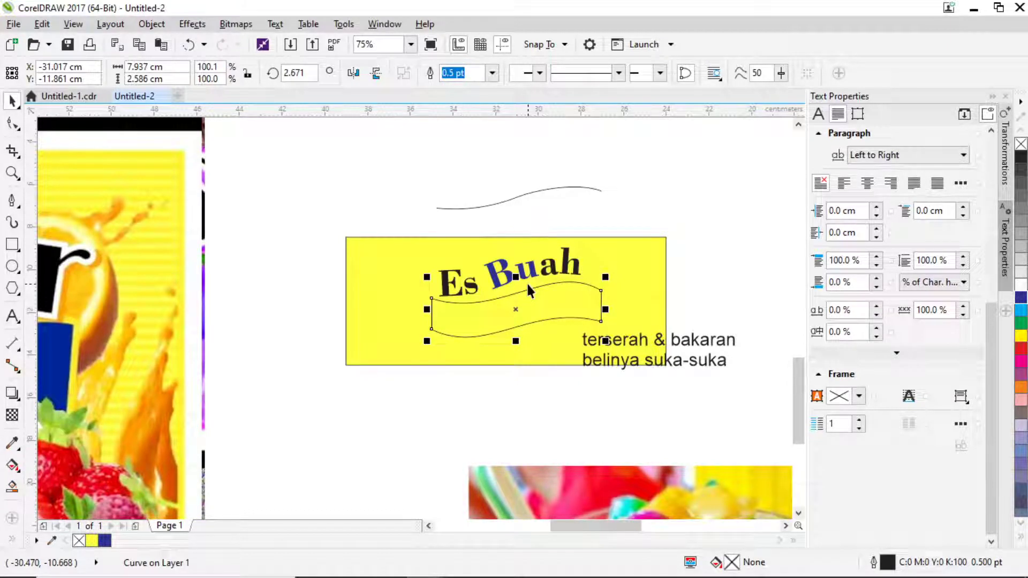
pyautogui.scroll(2, 527, 285)
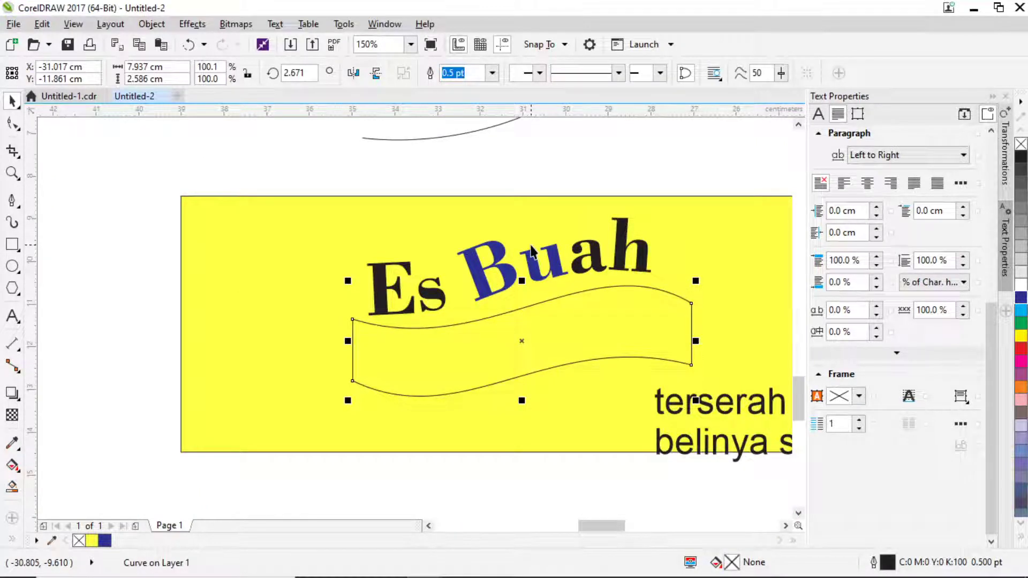
pyautogui.click(591, 189)
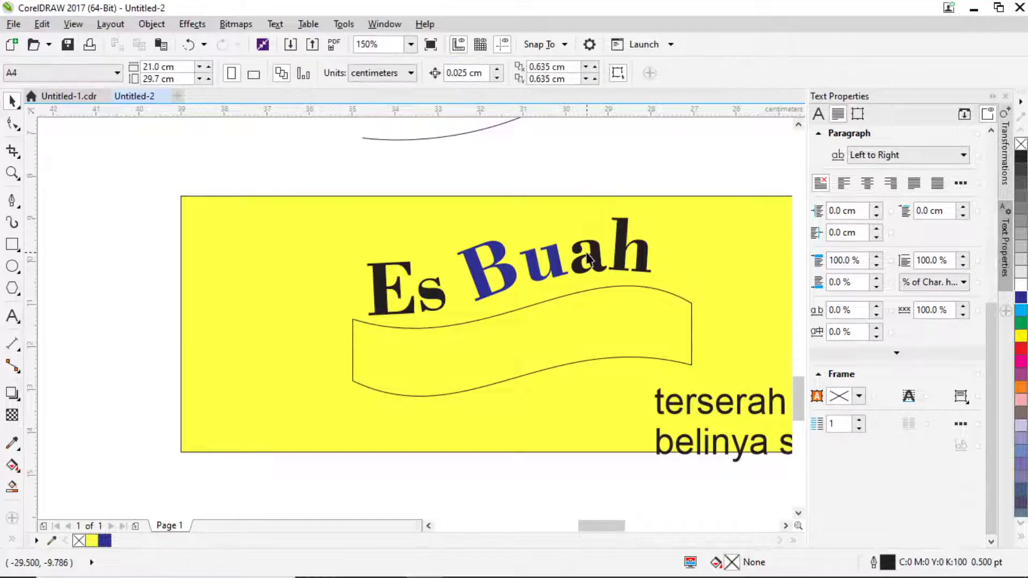
pyautogui.click(591, 306)
pyautogui.scroll(1, 591, 307)
pyautogui.click(591, 307)
pyautogui.scroll(1, 591, 307)
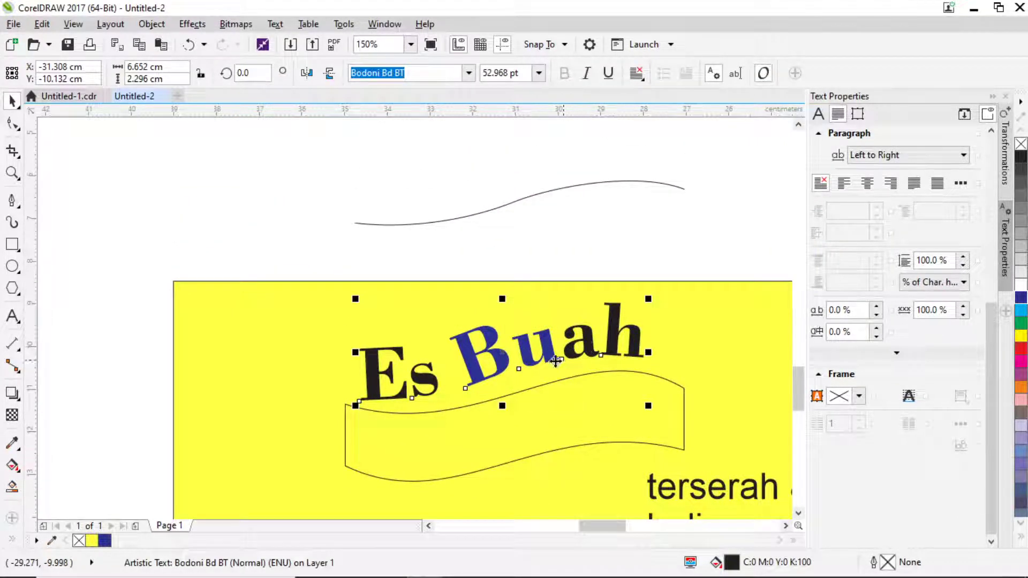
# Type new text 'Es Campur' and move it higher on the page.
pyautogui.click(11, 319)
pyautogui.click(203, 237)
pyautogui.write('Es')
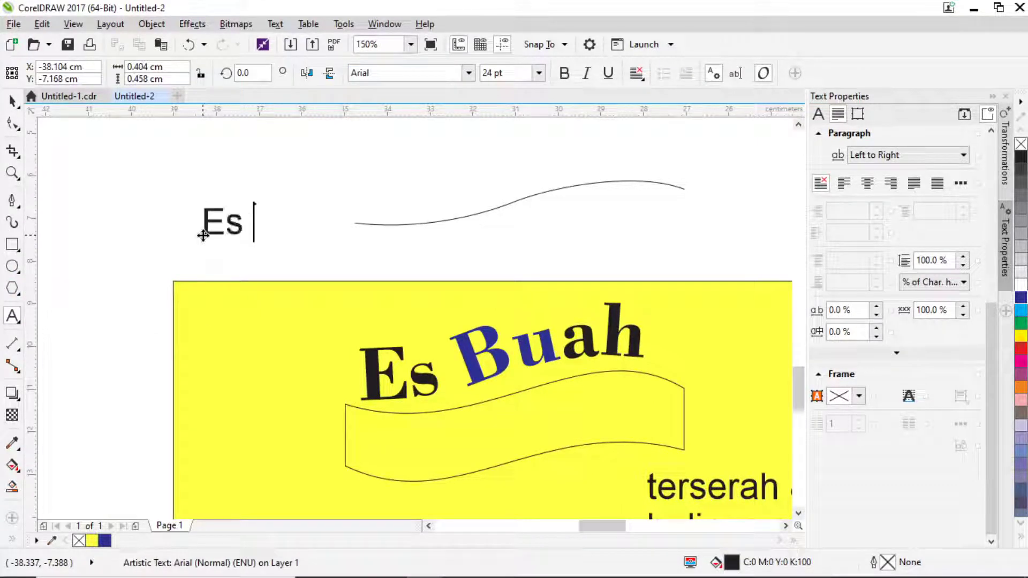
pyautogui.write(' Campur')
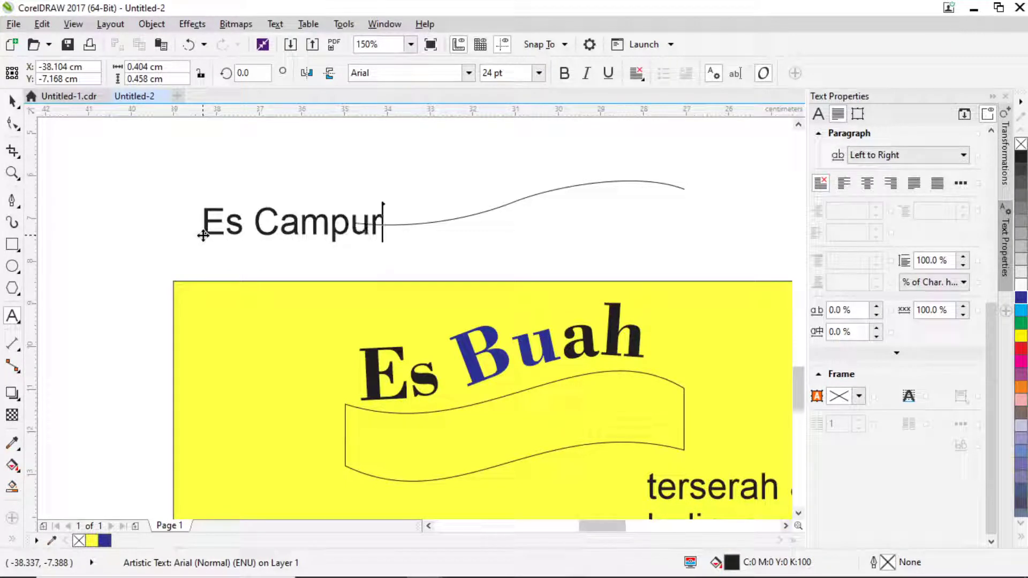
pyautogui.click(12, 102)
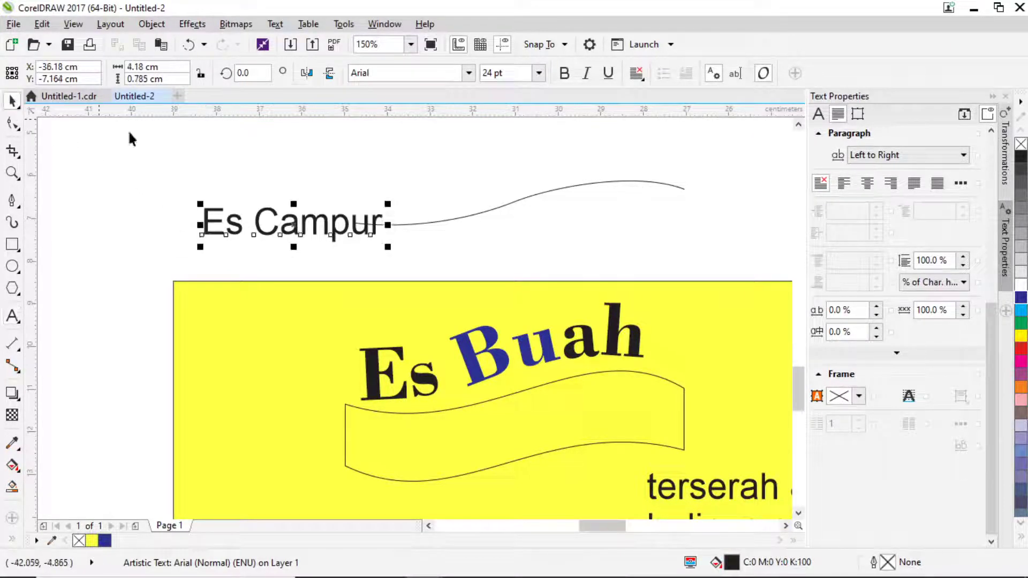
pyautogui.moveTo(347, 226); pyautogui.dragTo(348, 170)
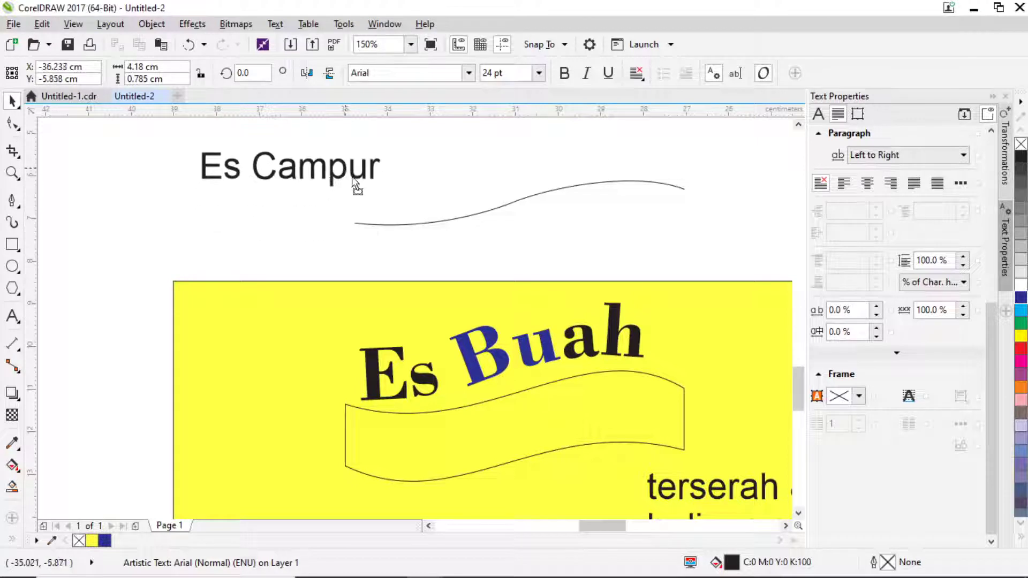
# Delete the Es Buah text and the loose wavy line.
pyautogui.click(490, 343)
pyautogui.press('Delete')
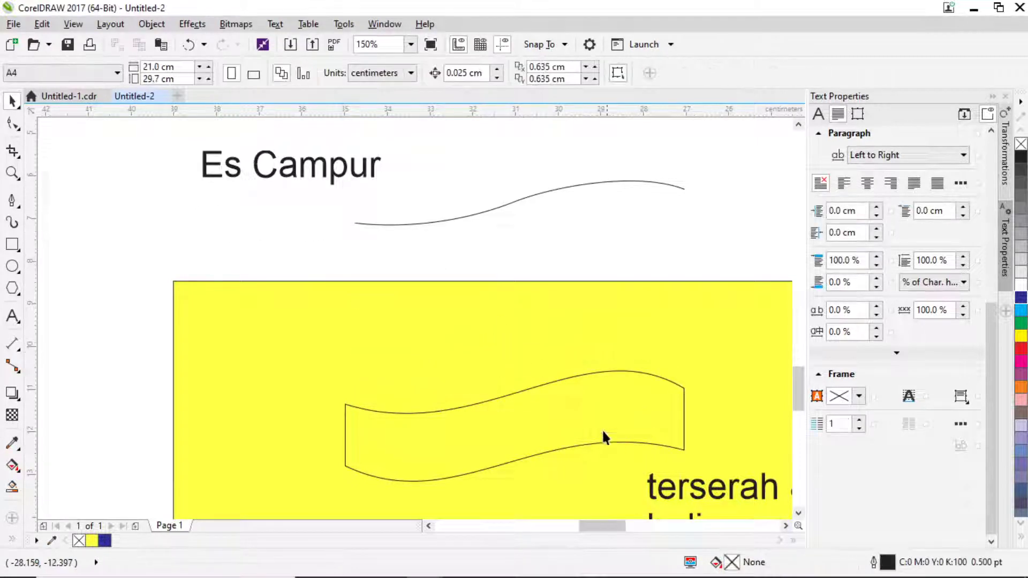
pyautogui.click(562, 391)
pyautogui.click(506, 206)
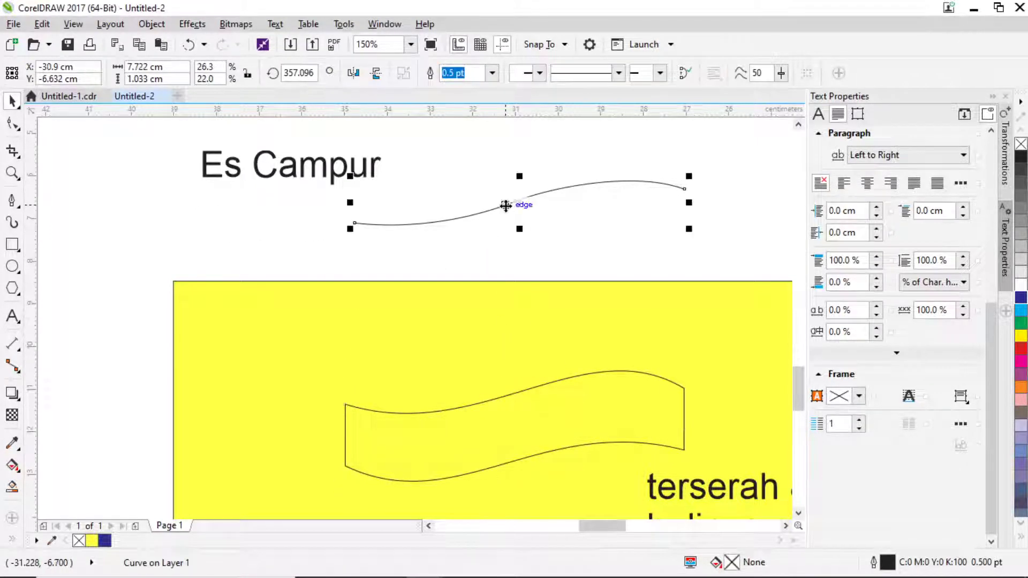
pyautogui.press('Delete')
# Place a copy of the wavy ribbon under Es Campur and position the text above it.
pyautogui.scroll(-2, 528, 396)
pyautogui.moveTo(530, 409); pyautogui.dragTo(557, 316)
pyautogui.moveTo(457, 291); pyautogui.dragTo(576, 264)
pyautogui.click(468, 73)
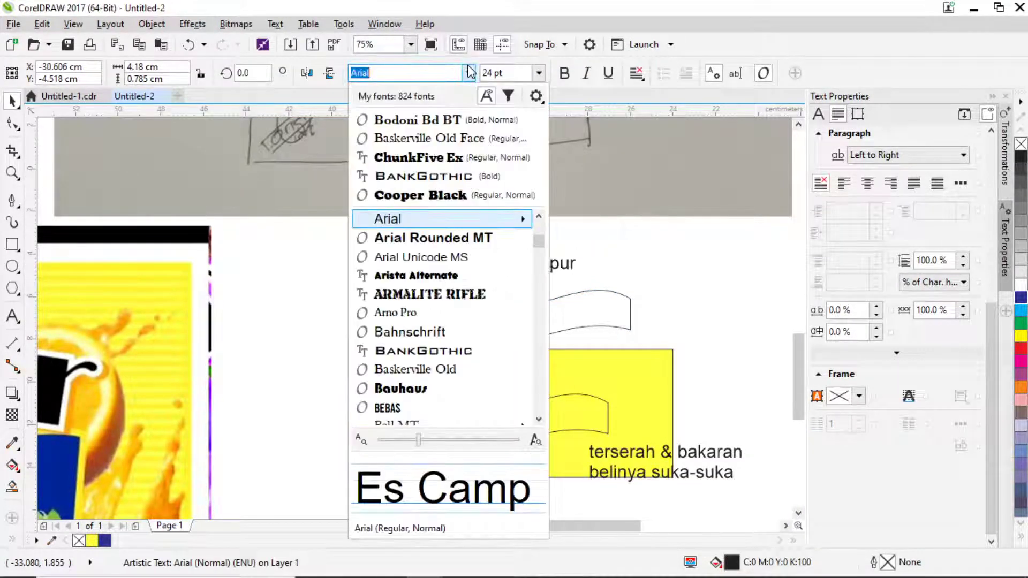
# Set Es Campur in Bodoni Bd BT and enlarge it to about 37 pt.
pyautogui.click(433, 121)
pyautogui.scroll(2, 596, 252)
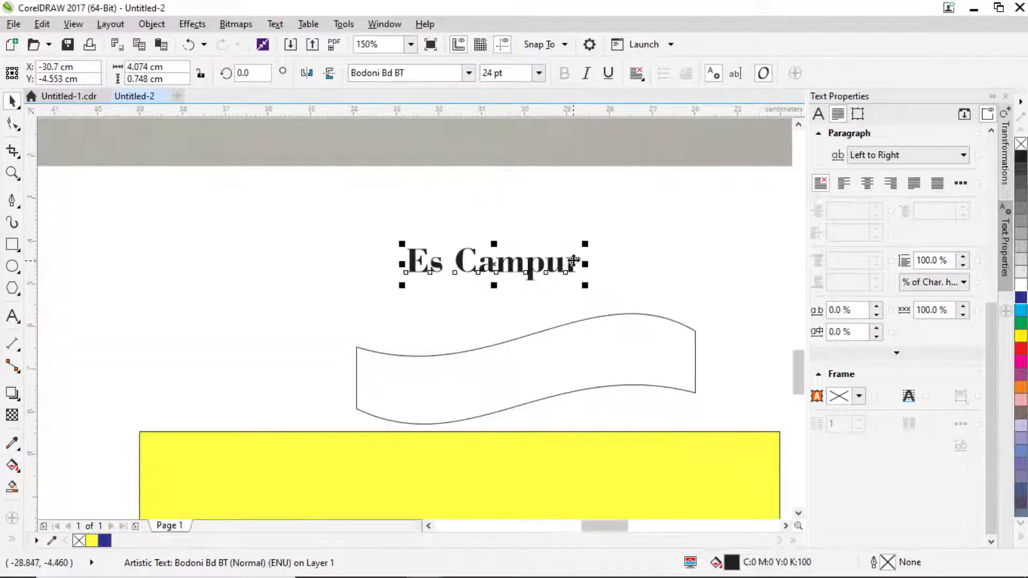
pyautogui.moveTo(585, 244); pyautogui.dragTo(681, 197)
pyautogui.scroll(-2, 612, 291)
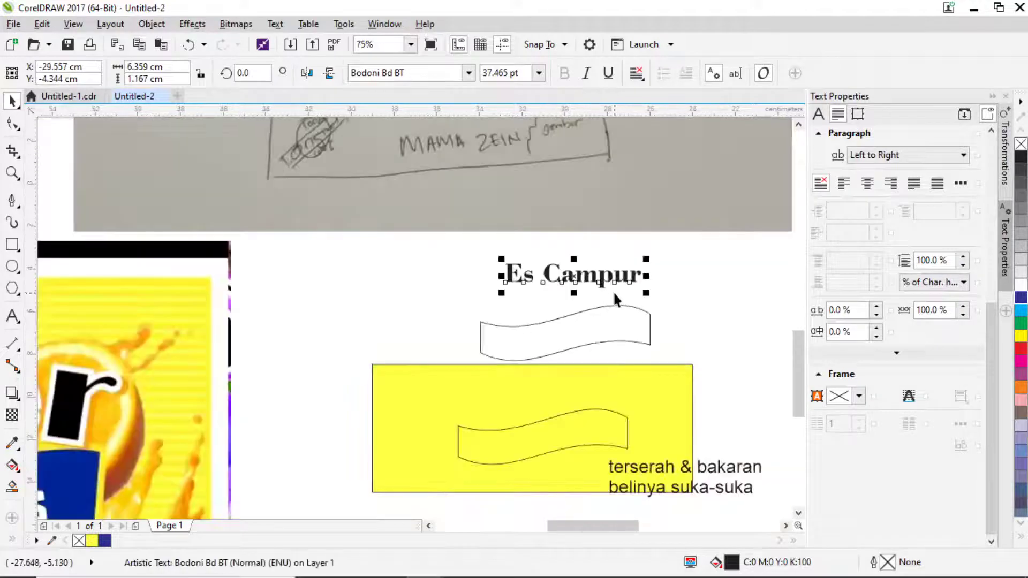
pyautogui.scroll(2, 603, 279)
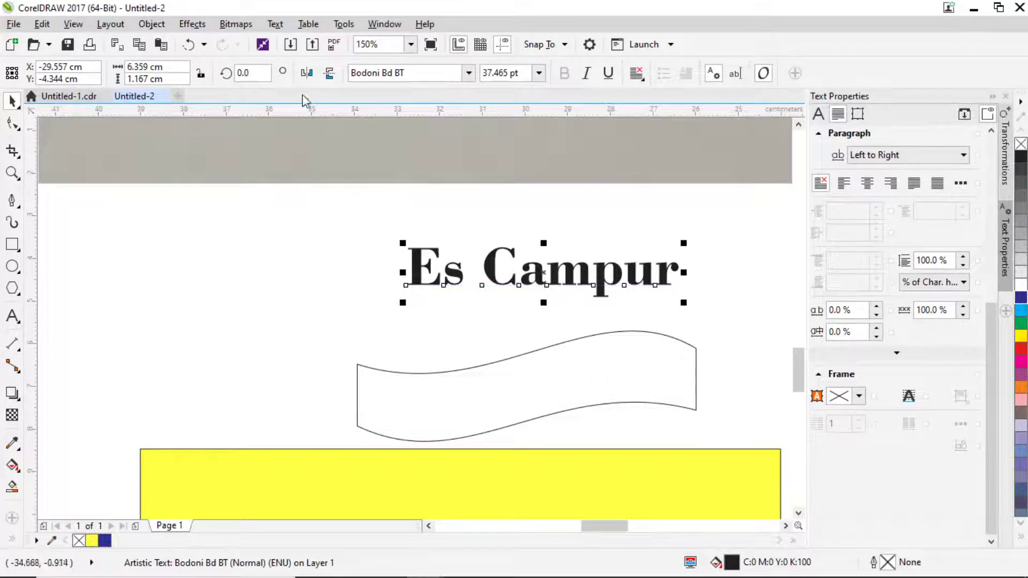
# Fit Es Campur along the top edge of the wavy ribbon.
pyautogui.click(283, 25)
pyautogui.click(321, 260)
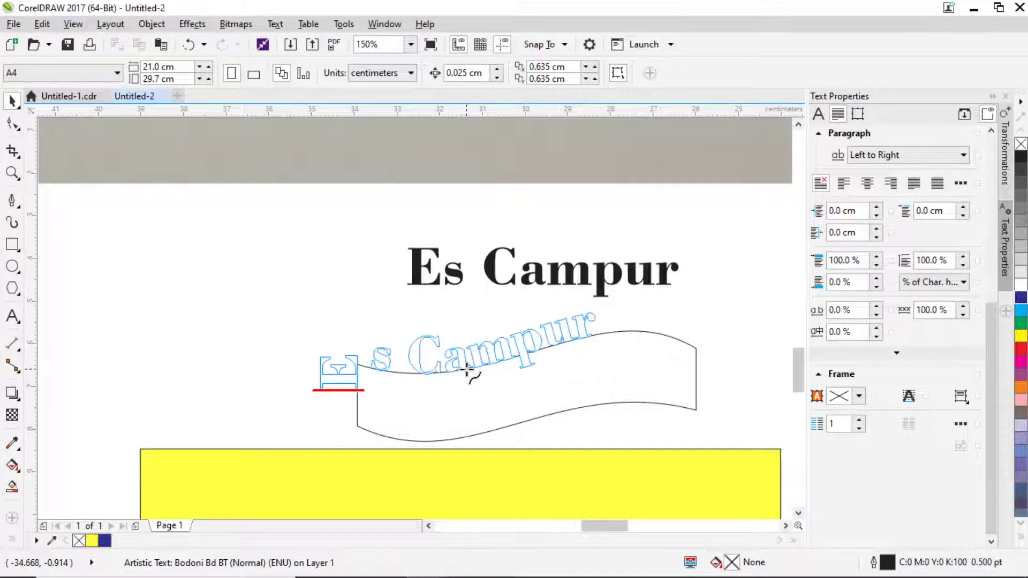
pyautogui.click(527, 355)
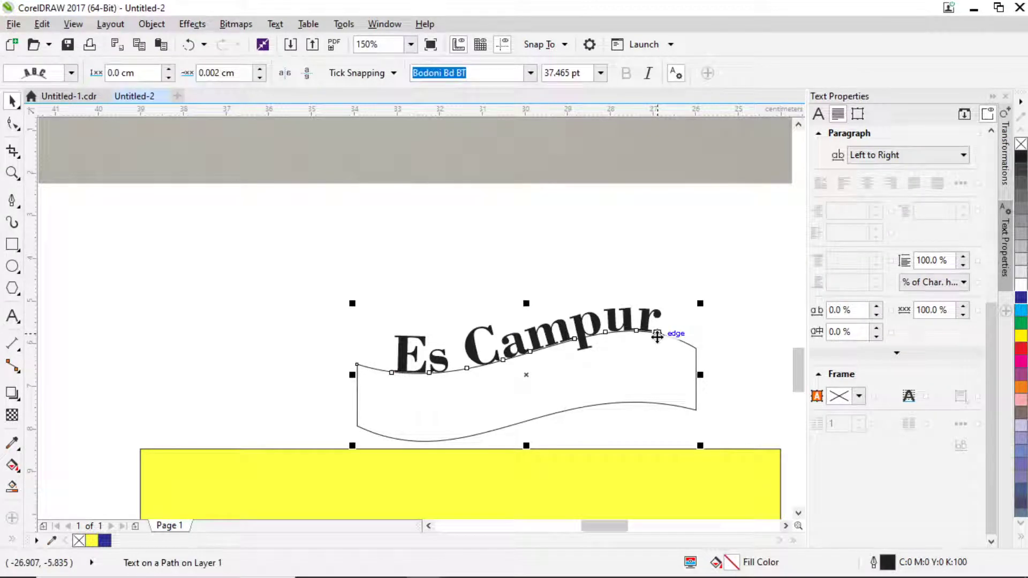
pyautogui.hotkey('ctrl', 'j')
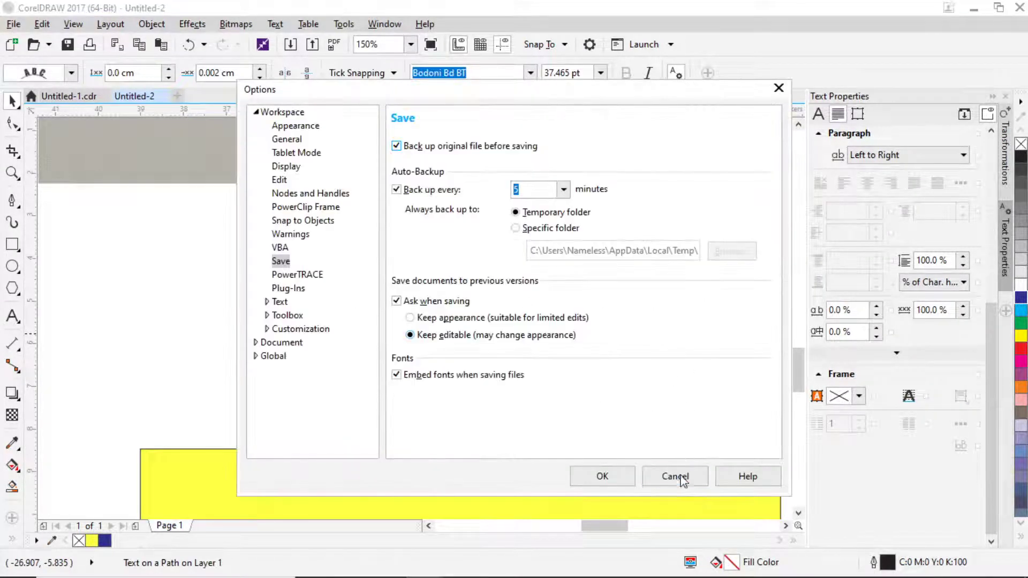
pyautogui.click(676, 477)
# Select the ribbon under Es Campur and inspect its top-right node.
pyautogui.scroll(-2, 615, 312)
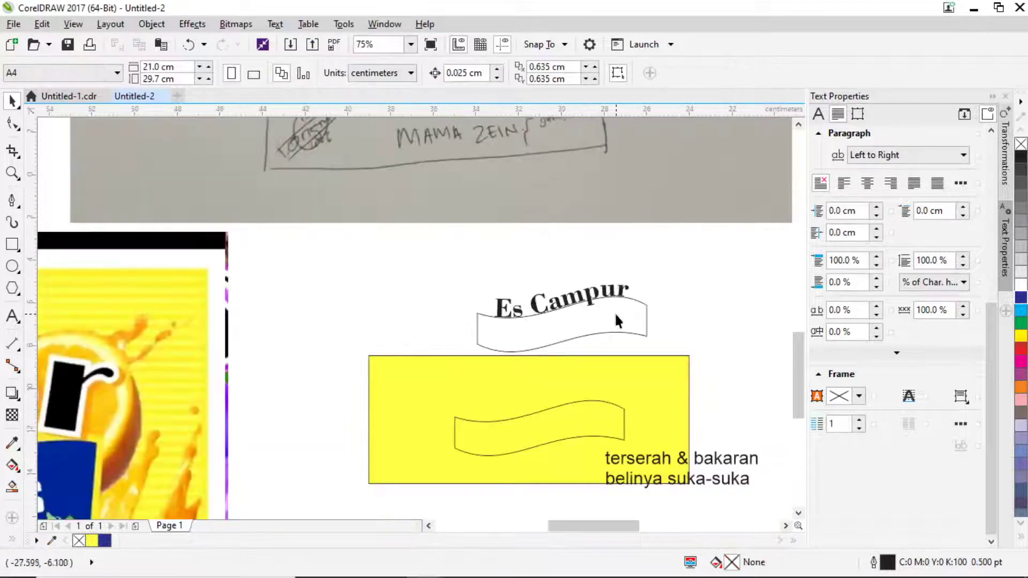
pyautogui.click(615, 311)
pyautogui.press('F10')
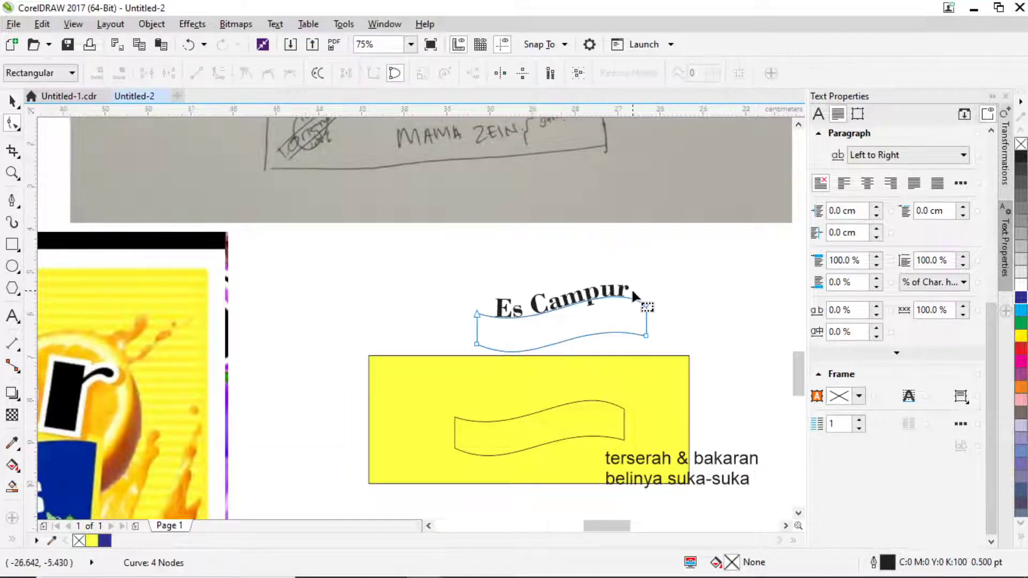
pyautogui.scroll(2, 631, 288)
pyautogui.click(661, 320)
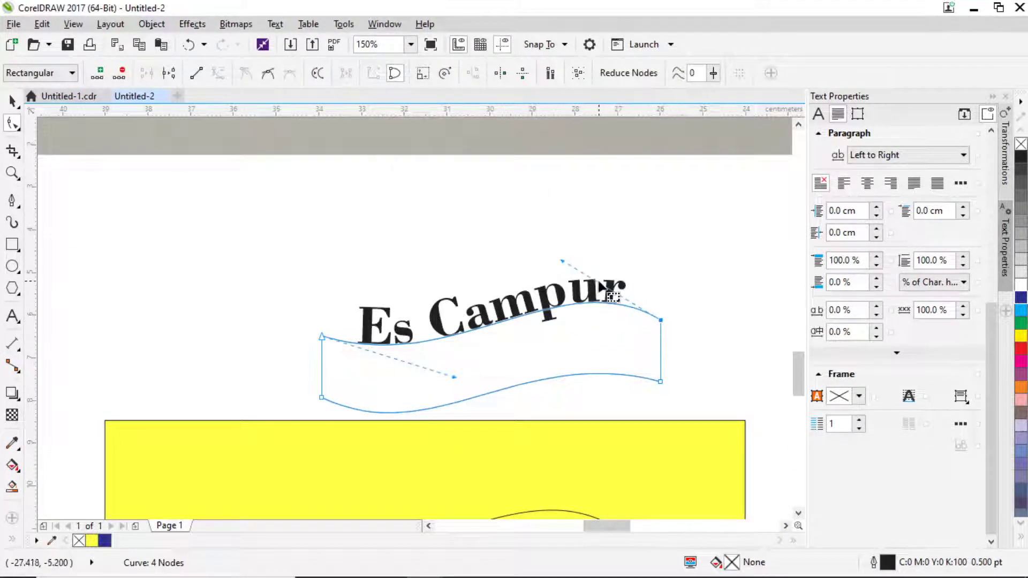
pyautogui.click(11, 101)
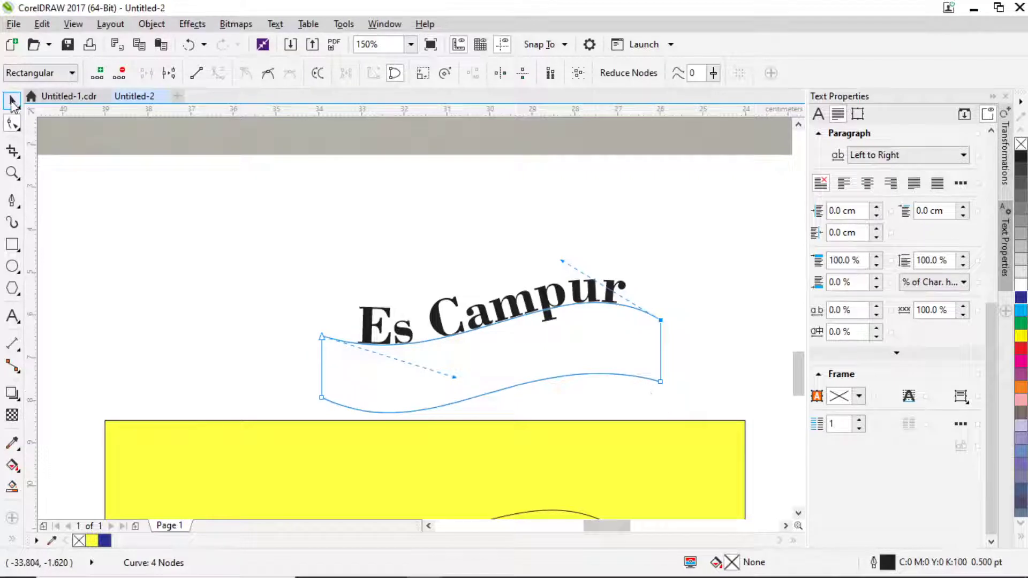
# Move the spare ribbon aside and drop Es Campur onto the ribbon in the yellow banner.
pyautogui.scroll(-4, 546, 262)
pyautogui.scroll(2, 538, 290)
pyautogui.moveTo(555, 271); pyautogui.dragTo(423, 220)
pyautogui.click(543, 249)
pyautogui.moveTo(540, 278); pyautogui.dragTo(516, 355)
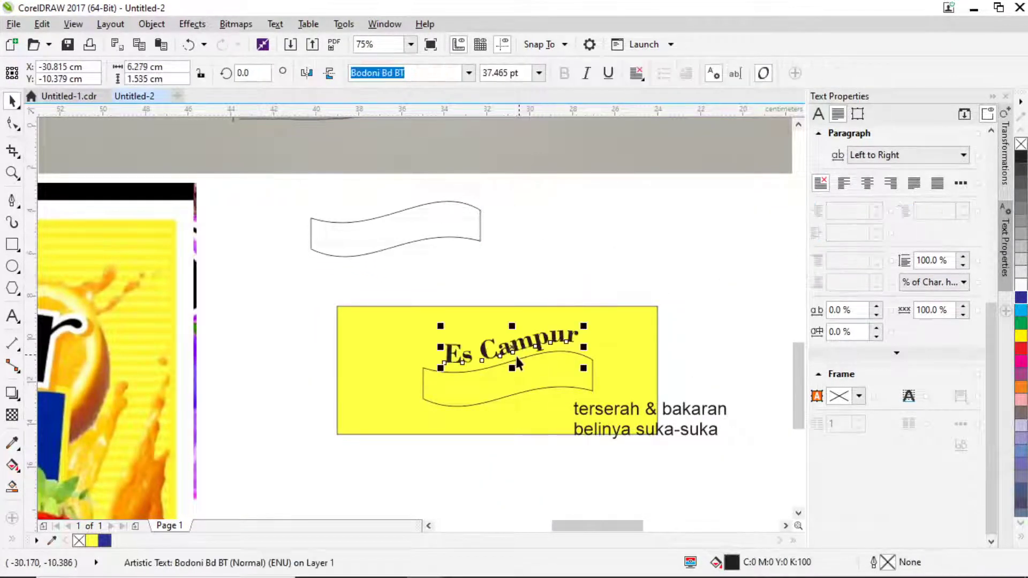
# Select the letters Cam and fill them with RGB blue #0004FF.
pyautogui.scroll(2, 516, 353)
pyautogui.click(12, 316)
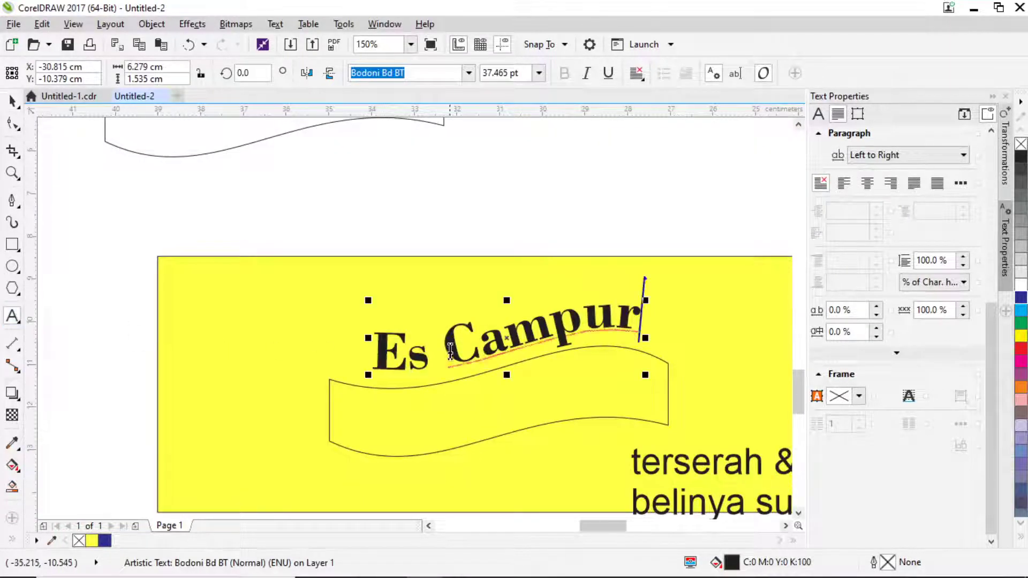
pyautogui.moveTo(445, 351); pyautogui.dragTo(551, 346)
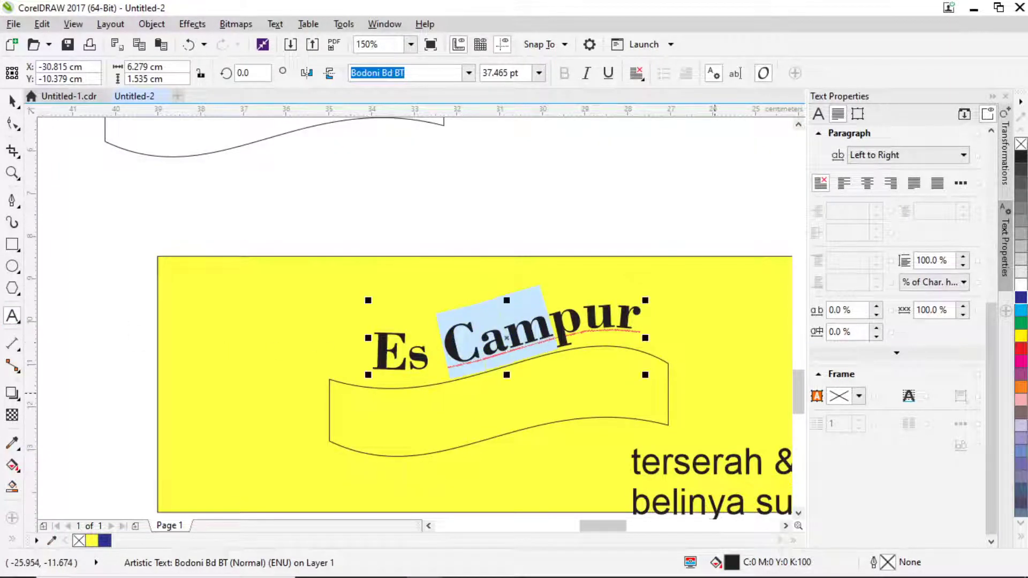
pyautogui.click(1020, 301)
pyautogui.hotkey('shift', 'F11')
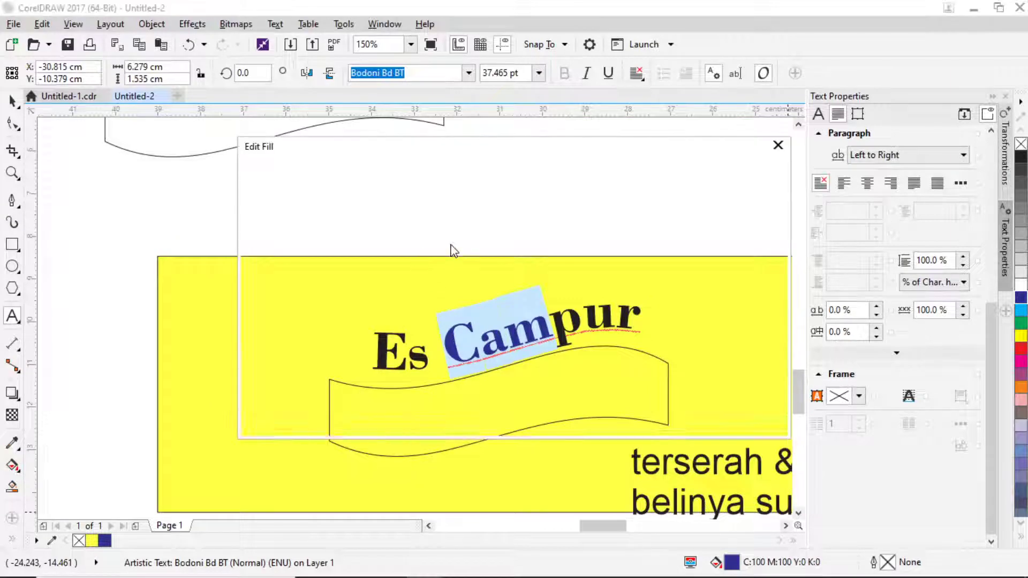
pyautogui.click(491, 289)
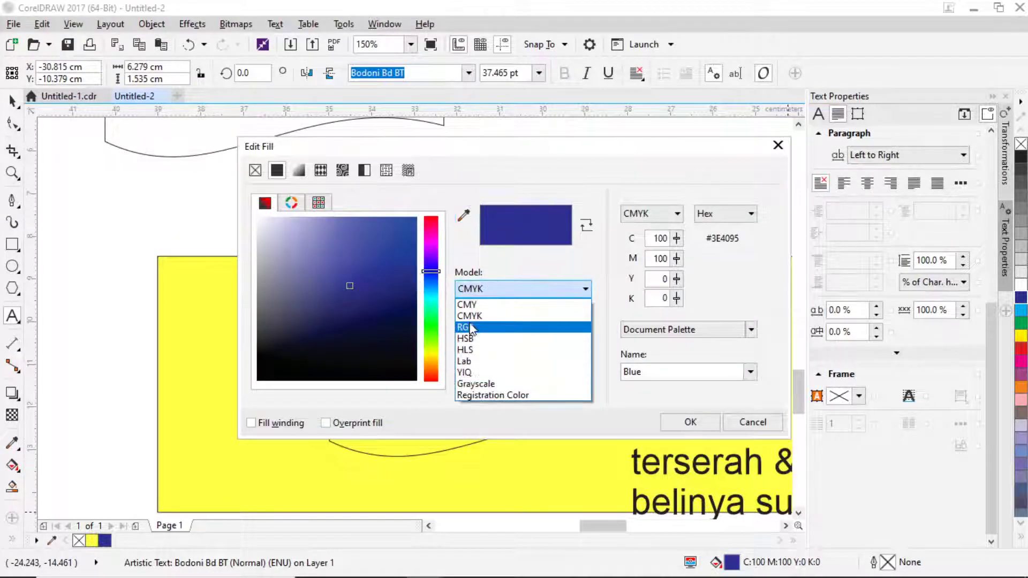
pyautogui.click(471, 324)
pyautogui.click(417, 217)
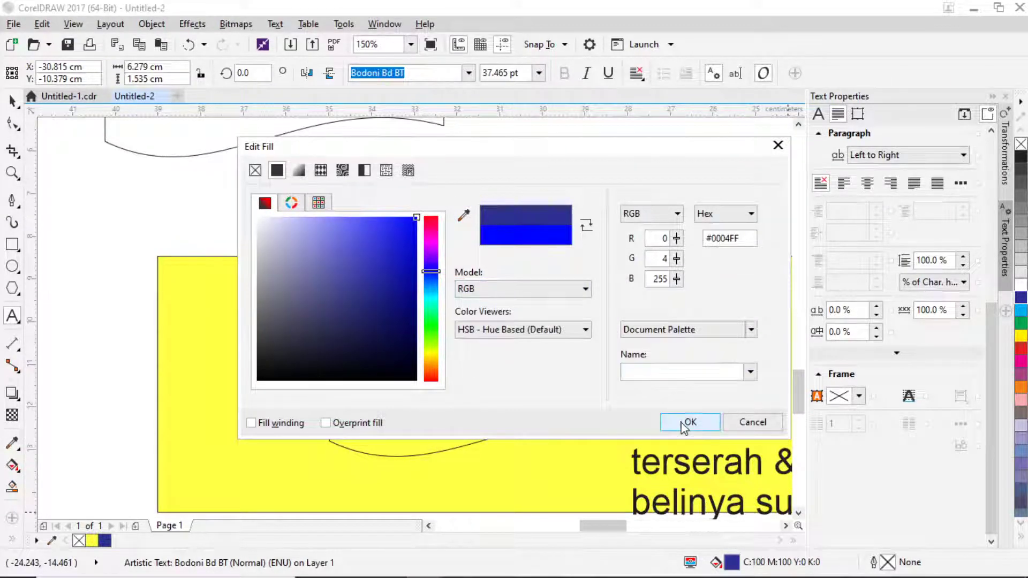
pyautogui.click(690, 422)
pyautogui.click(9, 101)
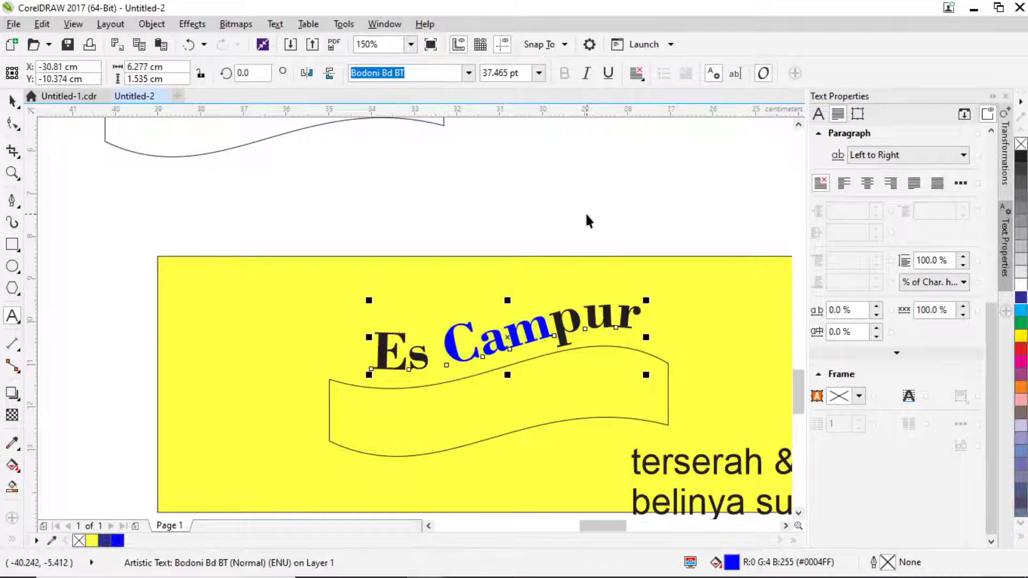
pyautogui.click(585, 210)
pyautogui.scroll(-1, 584, 212)
pyautogui.scroll(2, 537, 282)
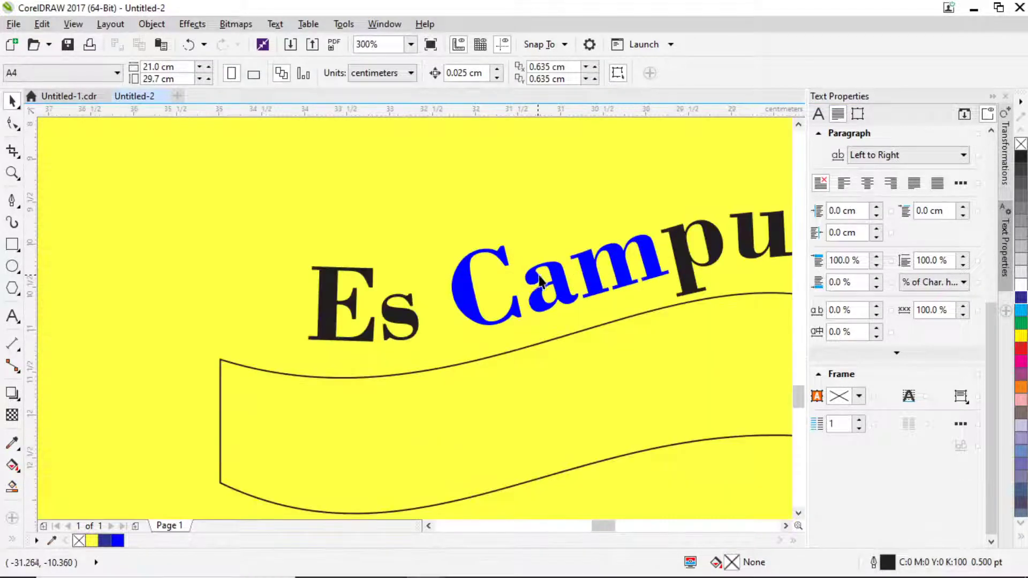
# Give Es Campur a white outside contour.
pyautogui.click(540, 282)
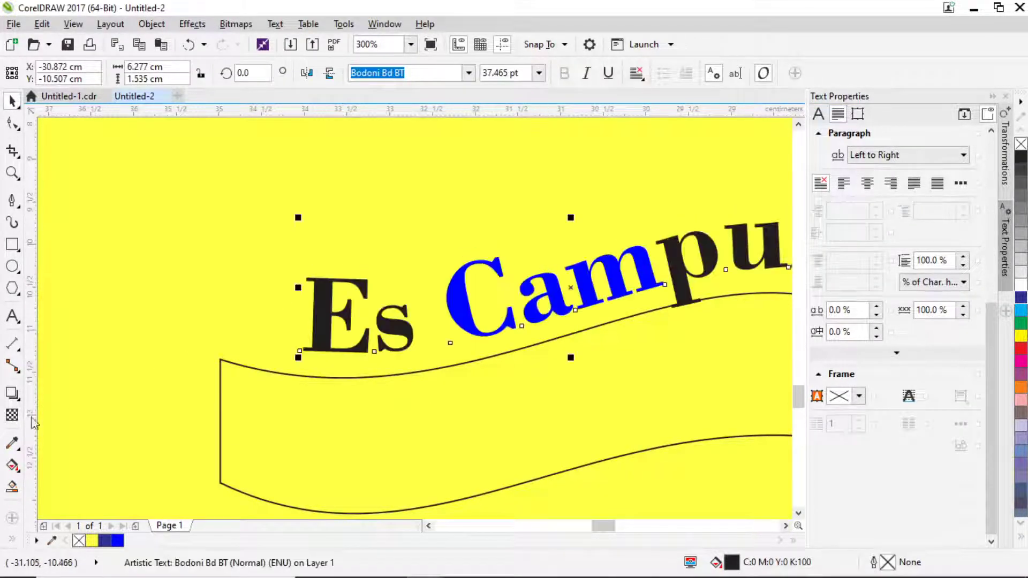
pyautogui.click(13, 394)
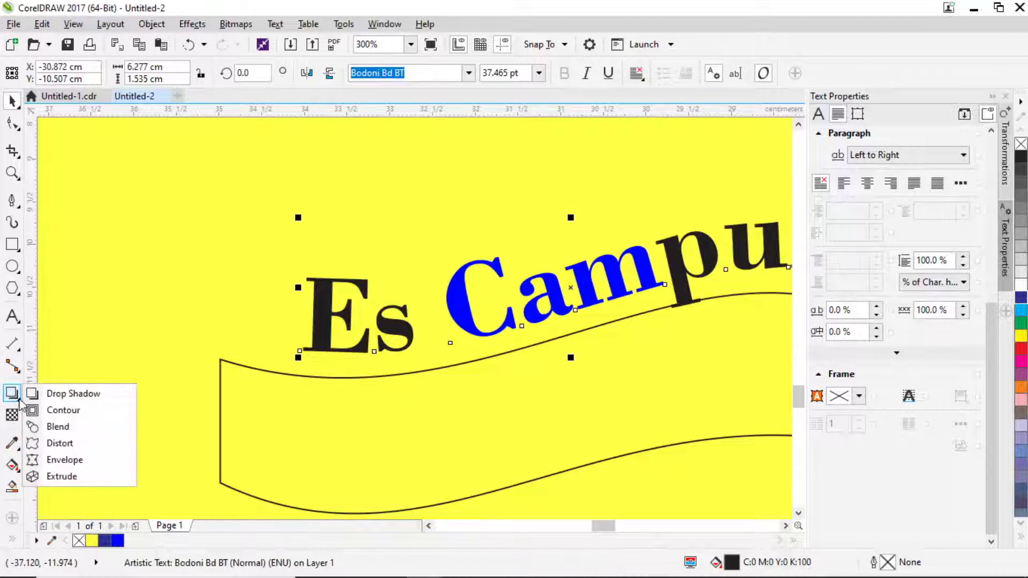
pyautogui.click(52, 410)
pyautogui.click(379, 73)
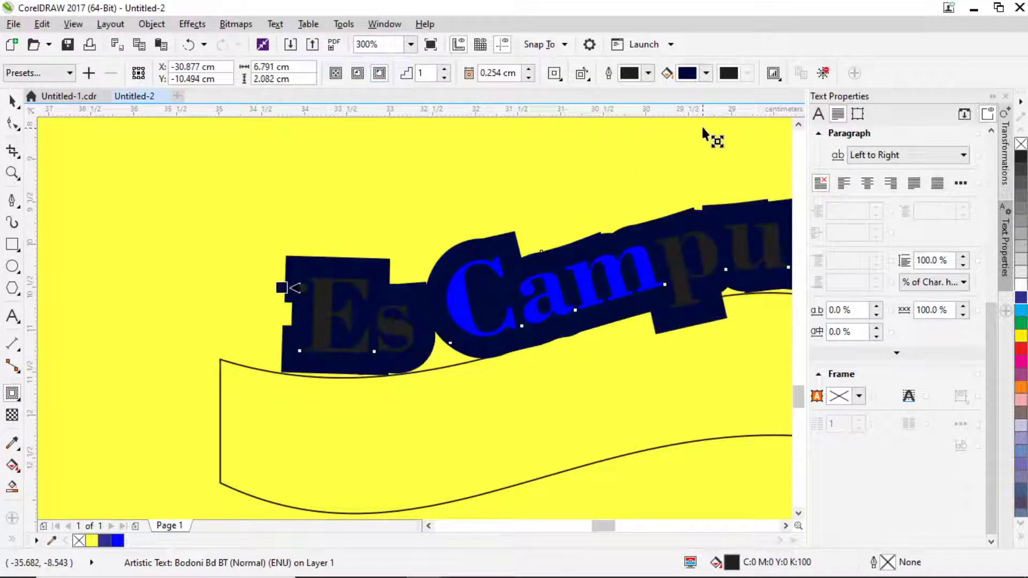
pyautogui.click(706, 73)
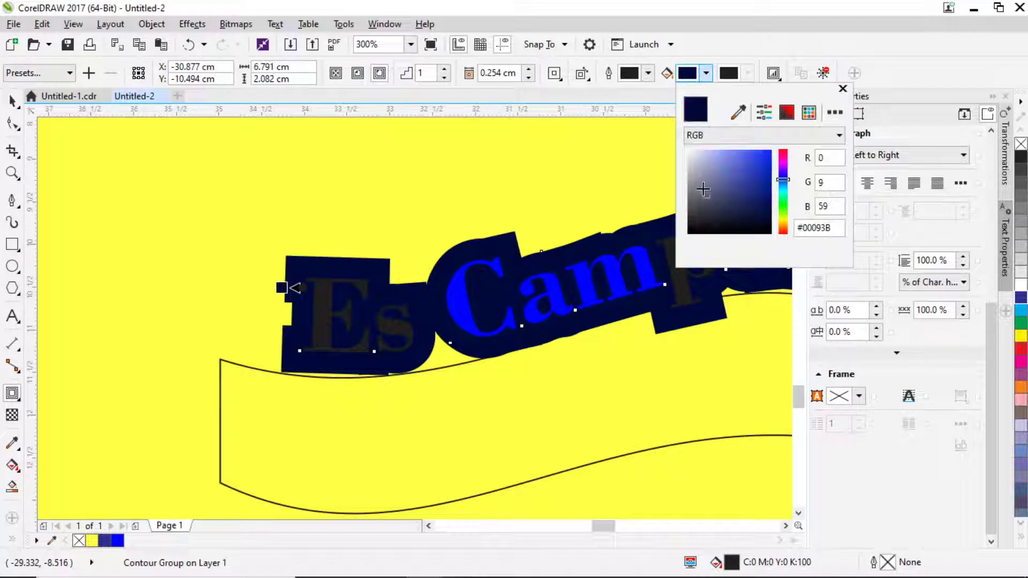
pyautogui.click(689, 151)
pyautogui.click(554, 73)
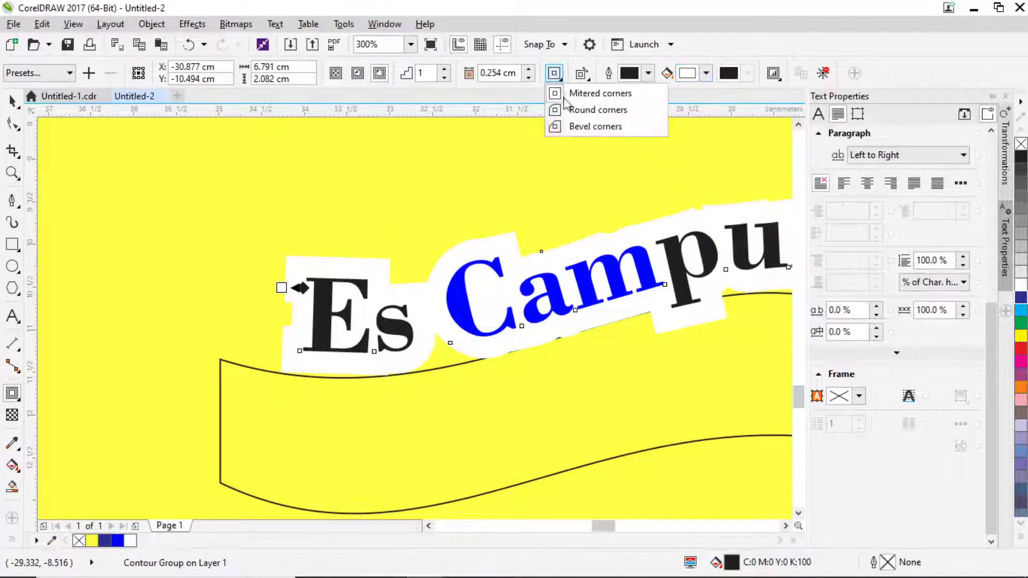
pyautogui.click(594, 126)
# Round the white contour's corners and thin its offset to 0.057 cm.
pyautogui.scroll(4, 284, 292)
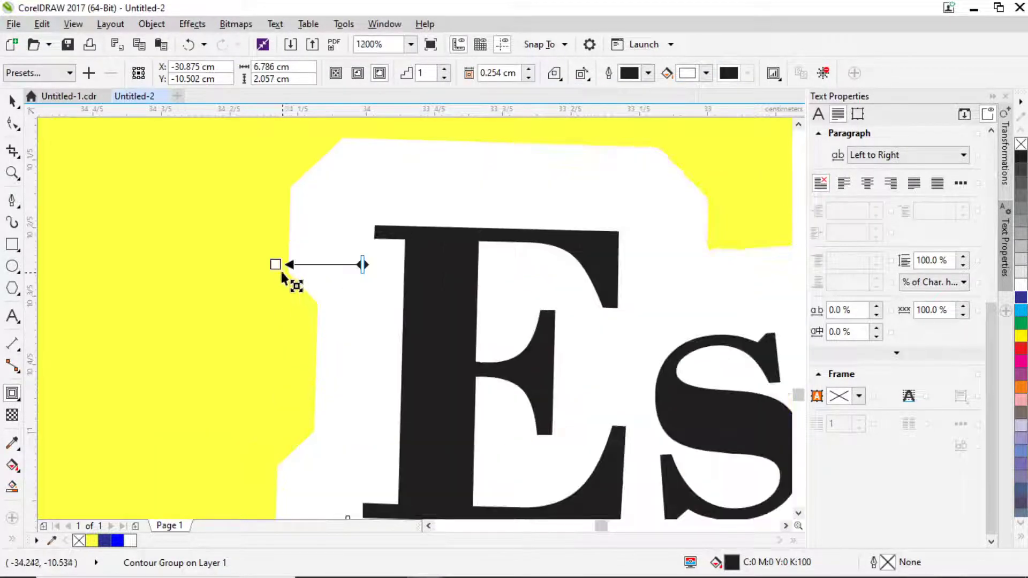
pyautogui.moveTo(281, 271); pyautogui.dragTo(333, 283)
pyautogui.click(554, 72)
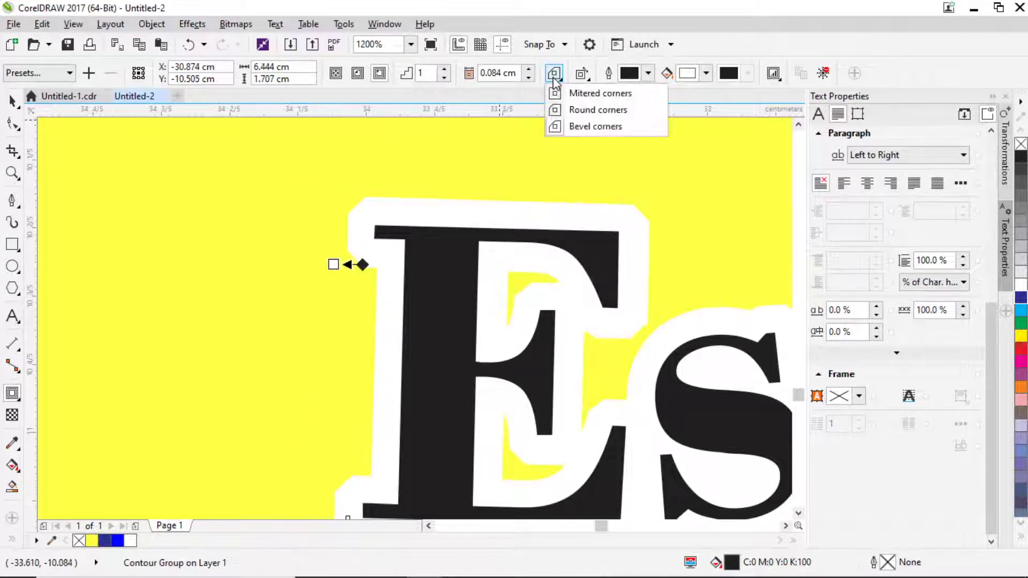
pyautogui.click(579, 117)
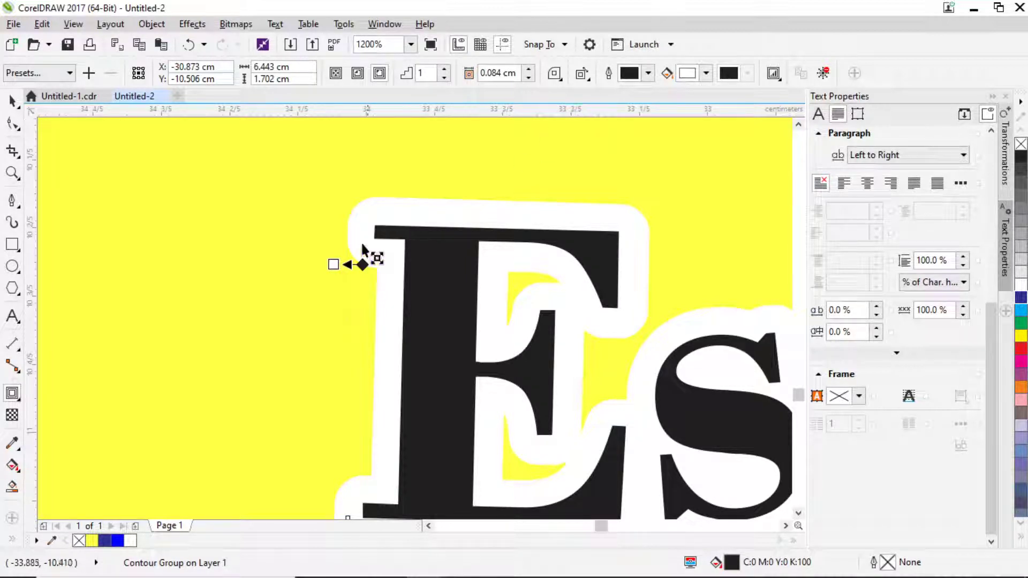
pyautogui.scroll(2, 343, 257)
pyautogui.moveTo(273, 312); pyautogui.dragTo(310, 311)
pyautogui.scroll(-5, 326, 274)
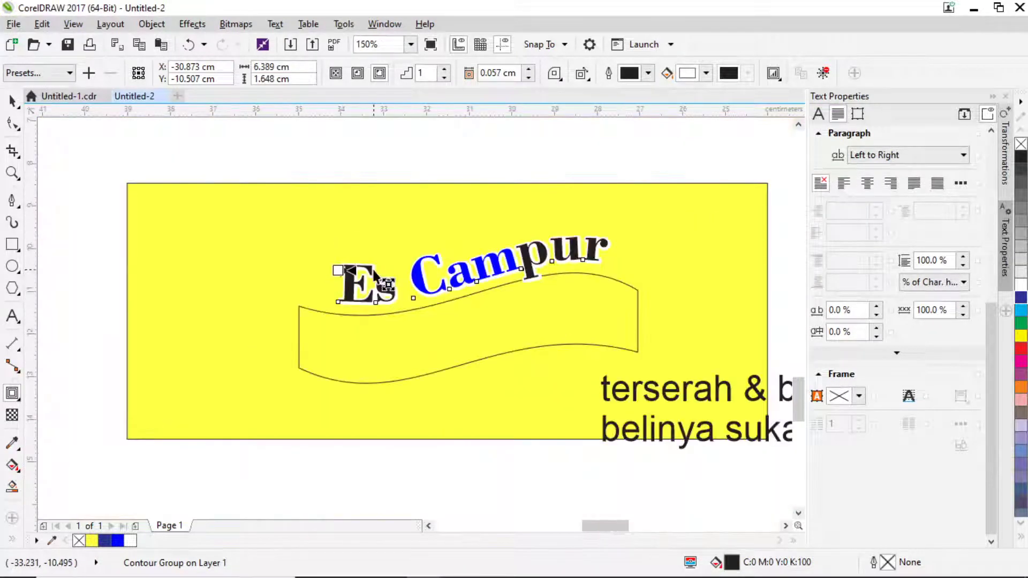
# Fill the wavy ribbon bright blue and add an outside contour around it.
pyautogui.click(12, 101)
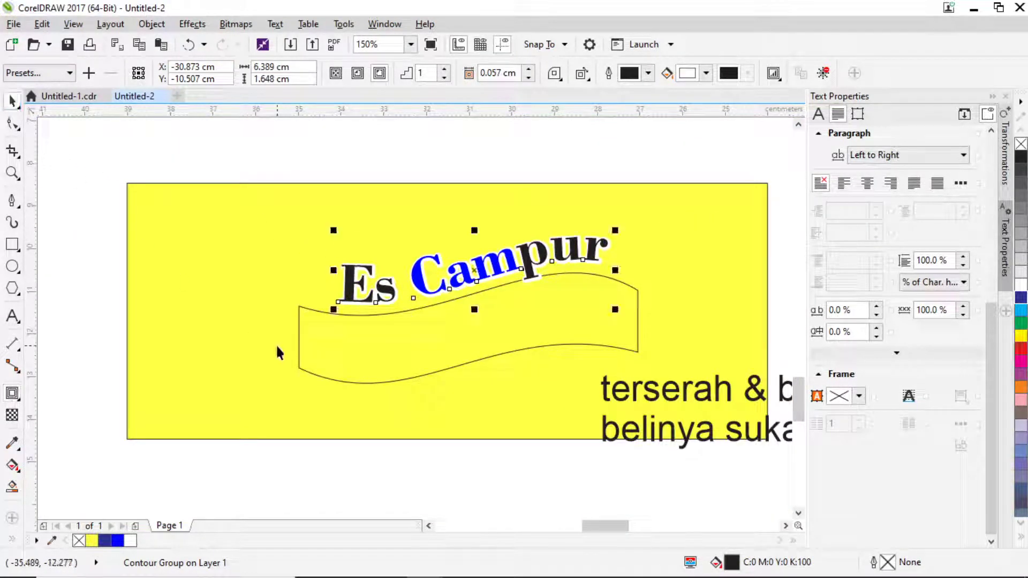
pyautogui.click(117, 540)
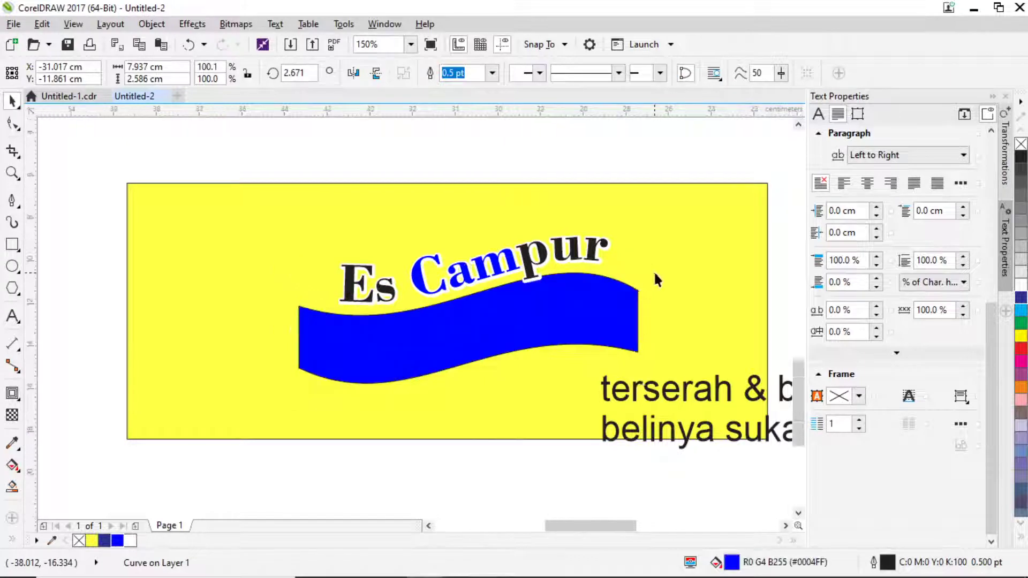
pyautogui.scroll(-1, 654, 271)
pyautogui.scroll(1, 646, 279)
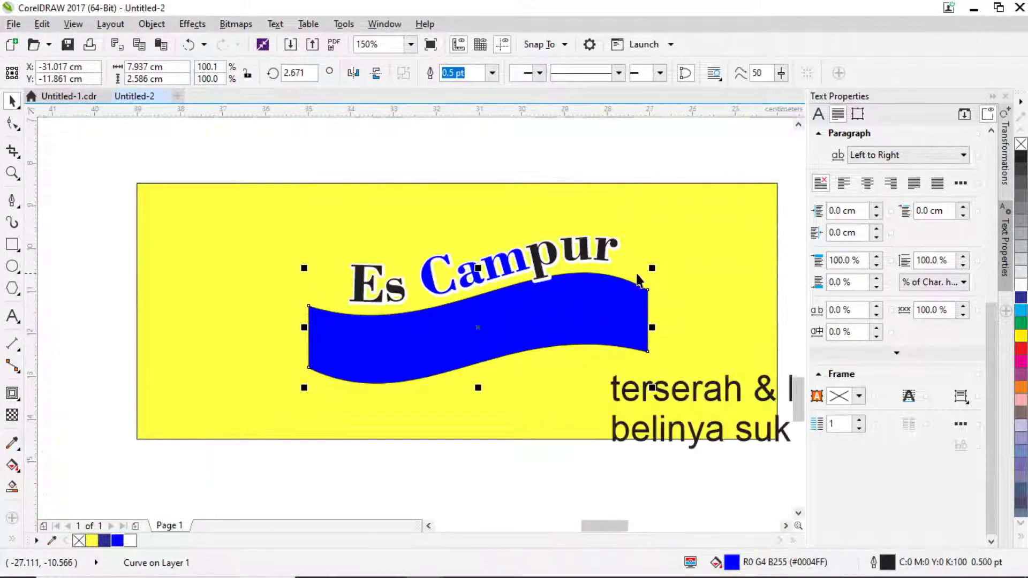
pyautogui.click(12, 394)
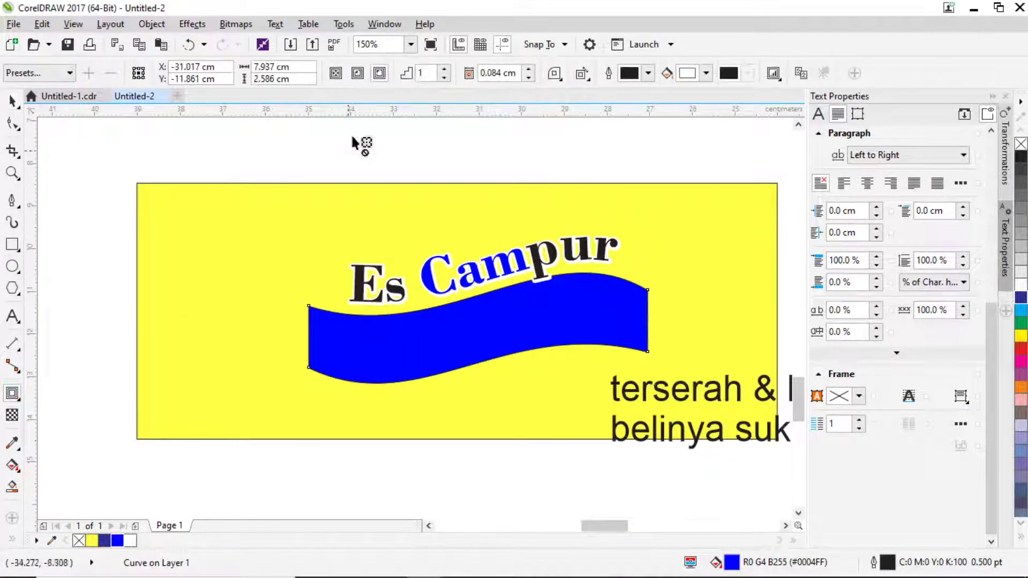
pyautogui.click(379, 73)
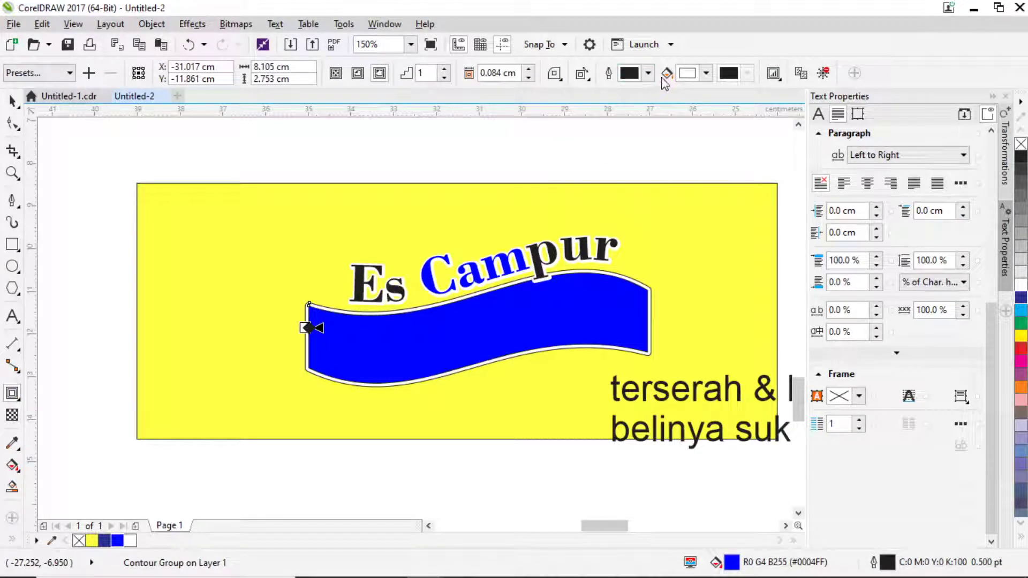
# Make the ribbon's contour bright yellow with mitered corners.
pyautogui.click(707, 73)
pyautogui.click(783, 219)
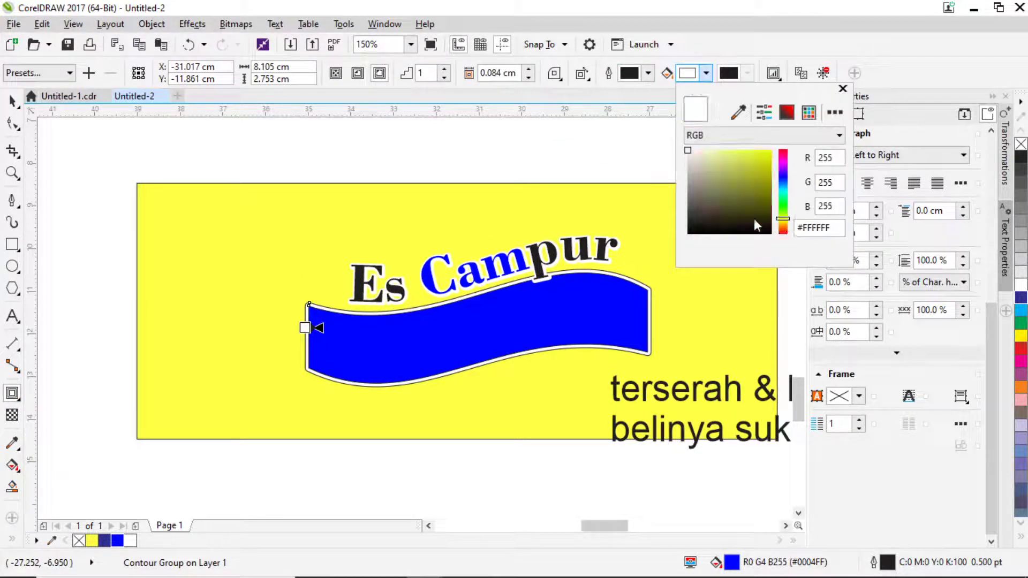
pyautogui.click(771, 150)
pyautogui.click(19, 105)
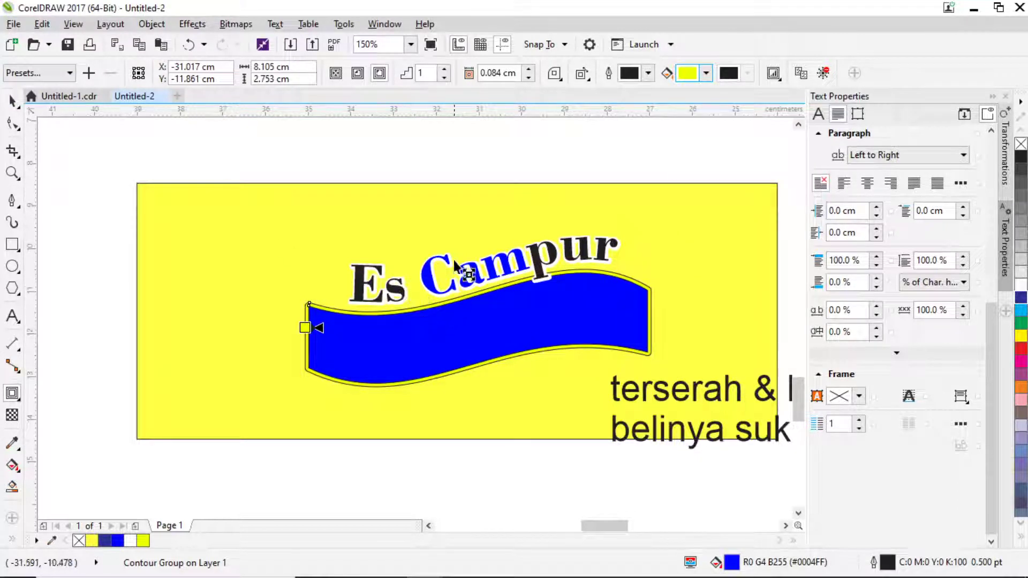
pyautogui.click(12, 100)
pyautogui.click(554, 75)
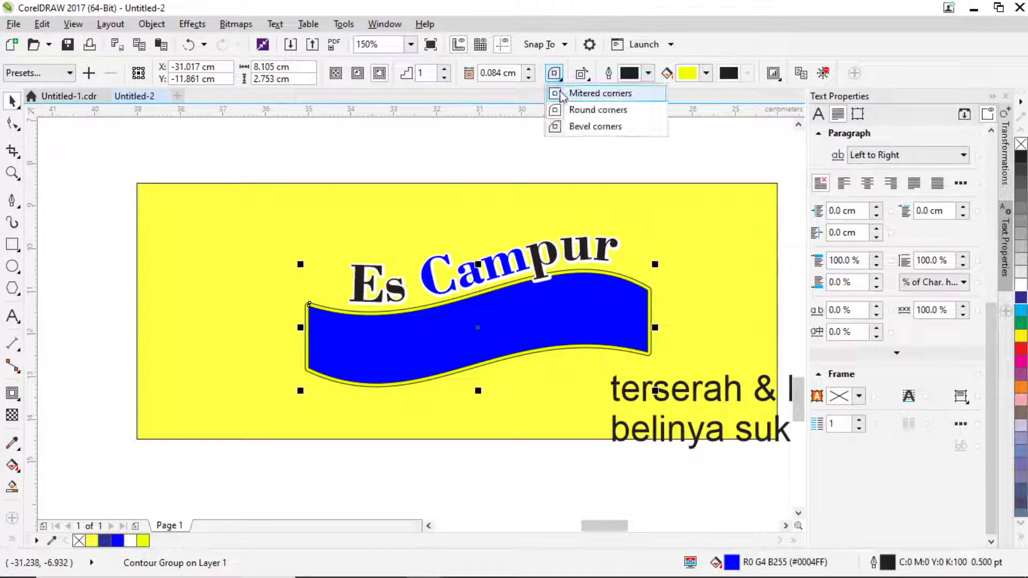
pyautogui.click(565, 92)
# Set the ribbon's outline width to None in Outline Pen.
pyautogui.press('F12')
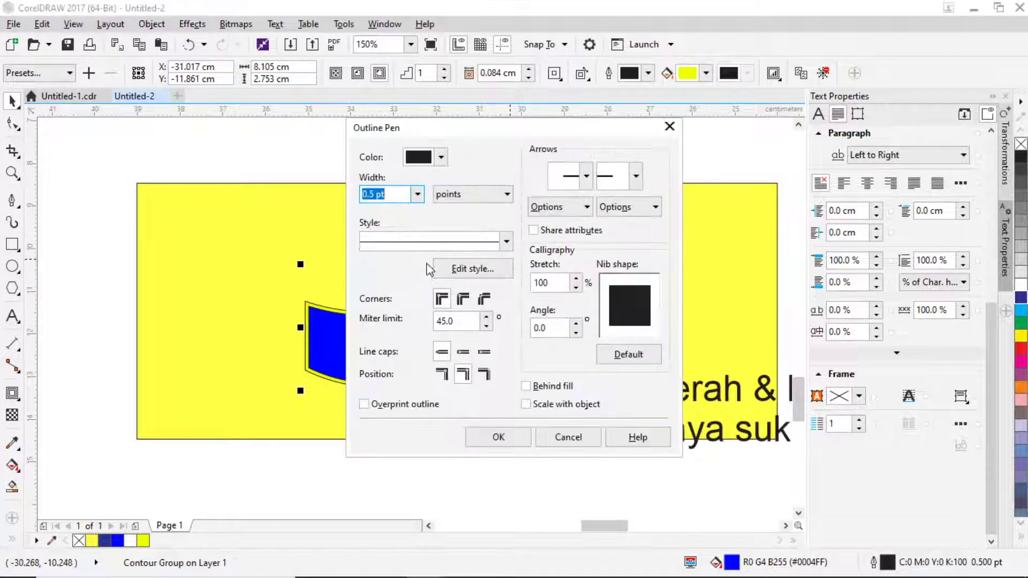
pyautogui.click(418, 193)
pyautogui.click(384, 207)
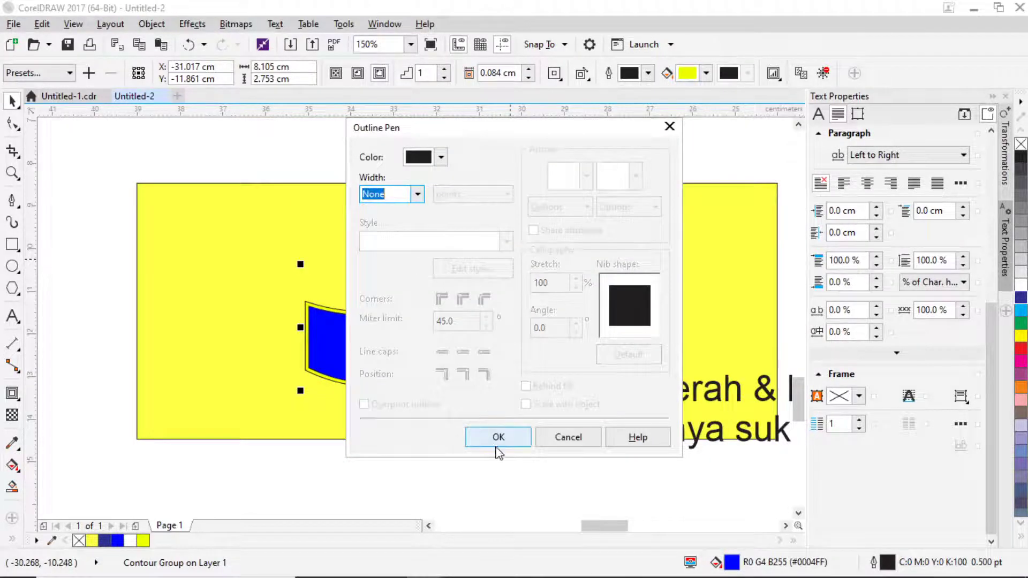
pyautogui.click(497, 437)
pyautogui.scroll(4, 291, 340)
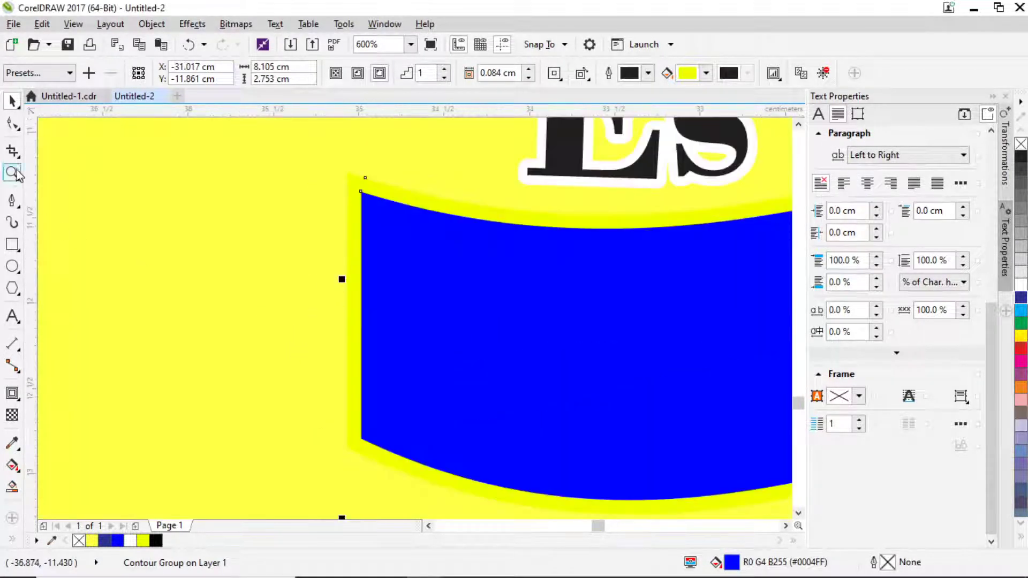
# Widen the ribbon's yellow contour offset to 0.111 cm.
pyautogui.click(12, 124)
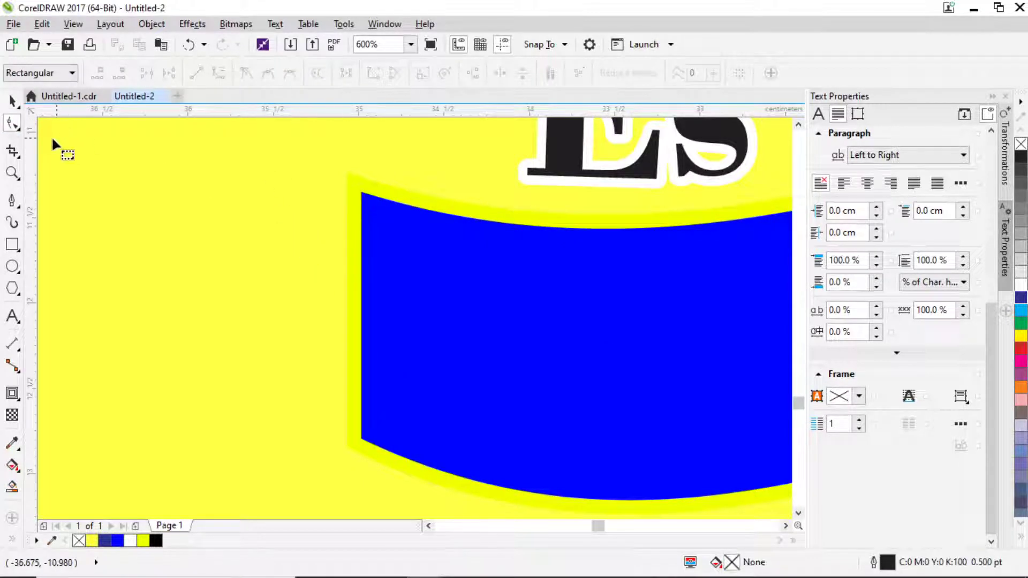
pyautogui.click(12, 393)
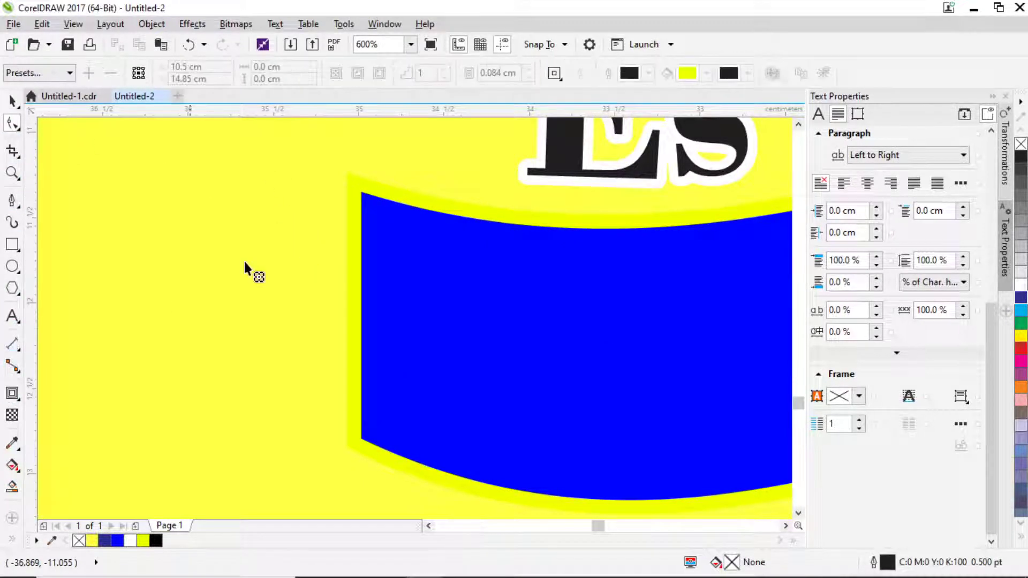
pyautogui.click(346, 223)
pyautogui.scroll(2, 346, 282)
pyautogui.moveTo(346, 282); pyautogui.dragTo(339, 284)
# Change the contour colour to deep gold #F7D40F.
pyautogui.click(706, 73)
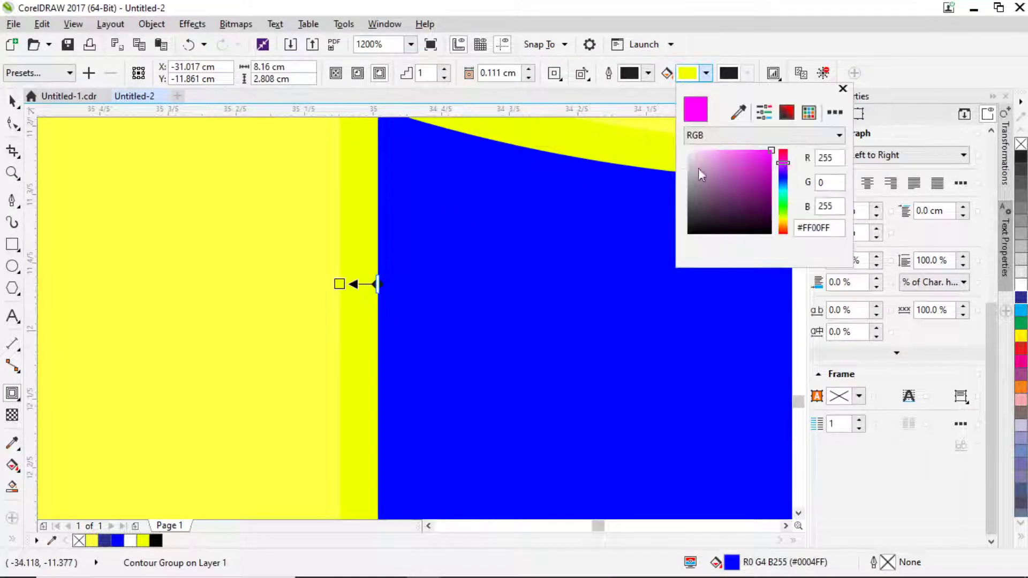
pyautogui.click(783, 227)
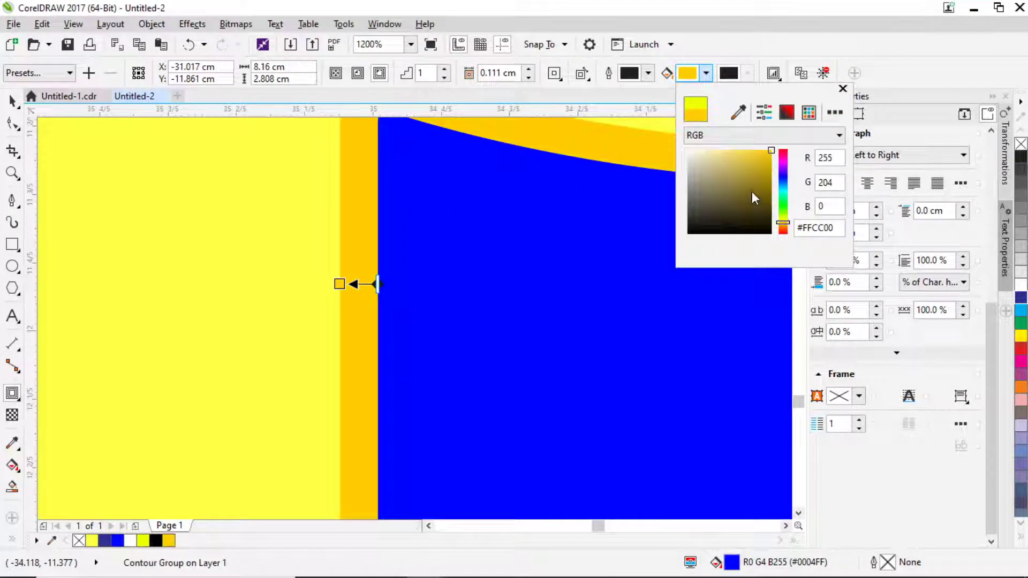
pyautogui.moveTo(783, 220); pyautogui.dragTo(783, 223)
pyautogui.click(755, 151)
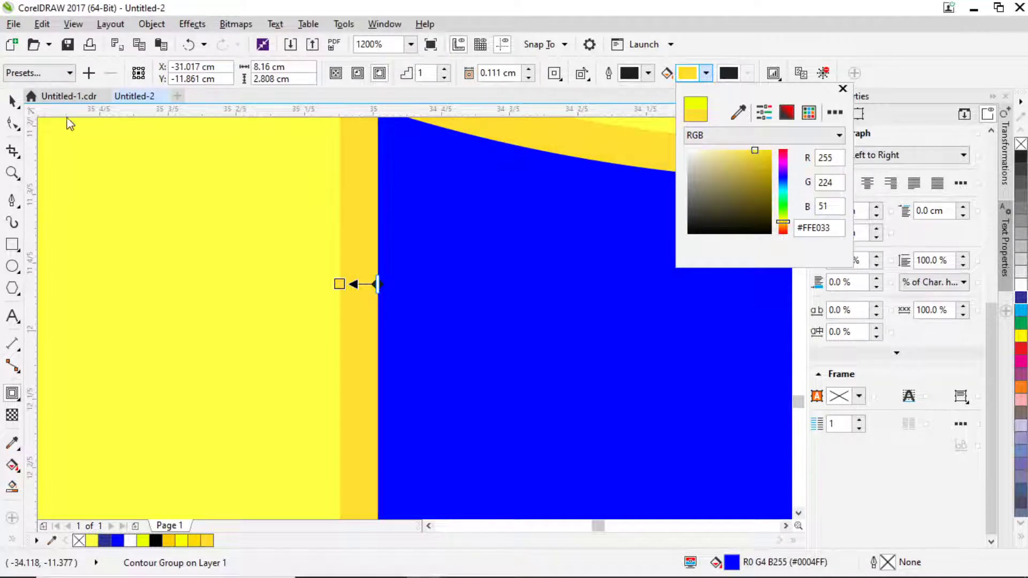
pyautogui.click(764, 152)
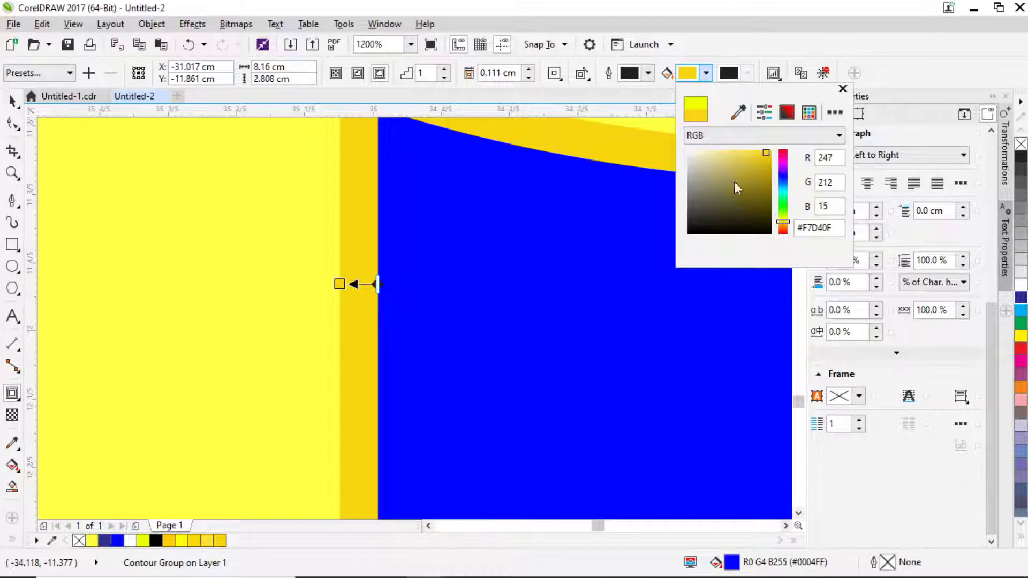
pyautogui.scroll(-6, 346, 216)
pyautogui.press('space')
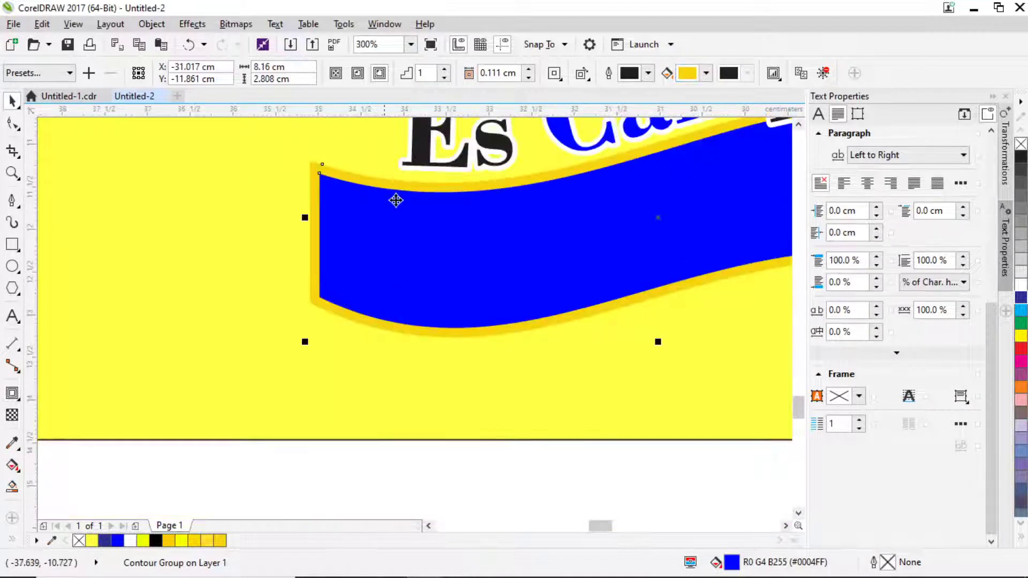
# Drag the 'terserah & bakaran' text below the blue ribbon inside the banner.
pyautogui.scroll(-1, 459, 200)
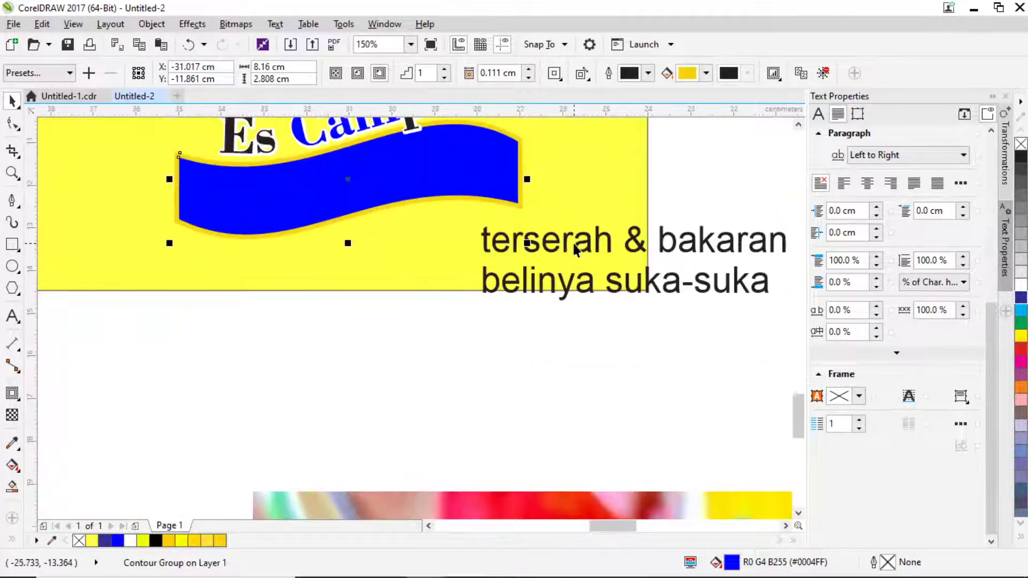
pyautogui.scroll(2, 569, 238)
pyautogui.click(589, 250)
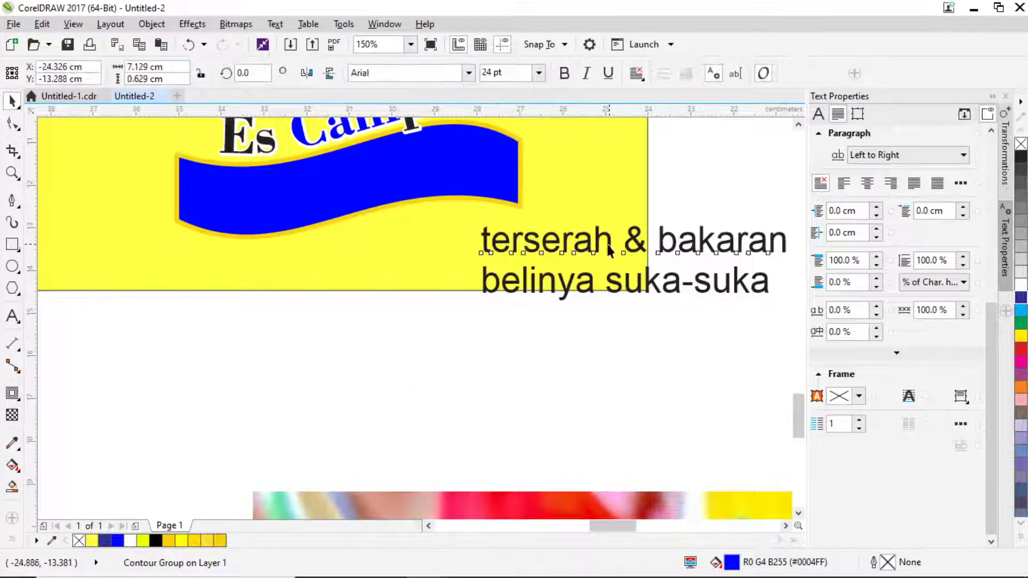
pyautogui.moveTo(589, 249); pyautogui.dragTo(319, 253)
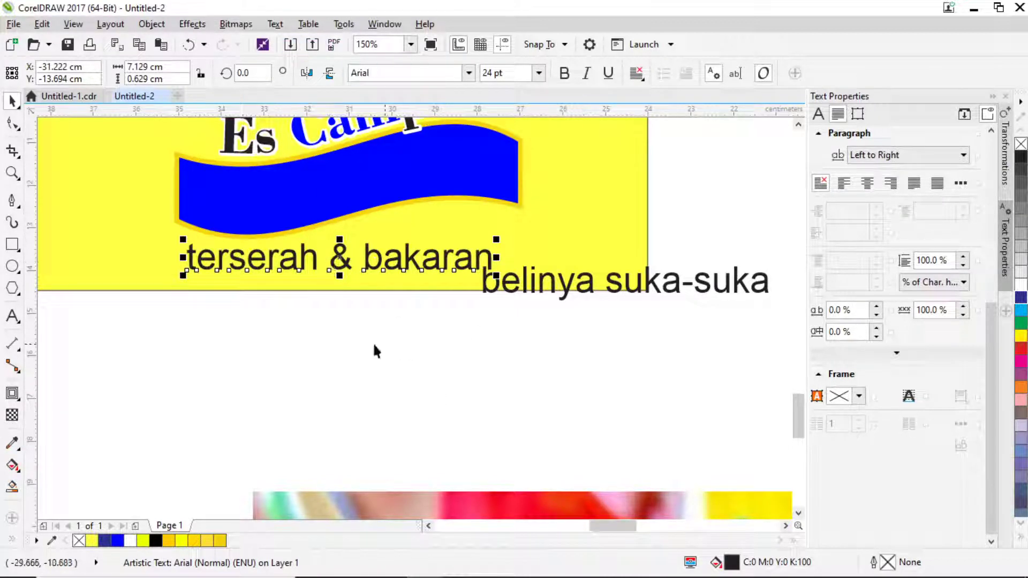
pyautogui.scroll(-2, 342, 338)
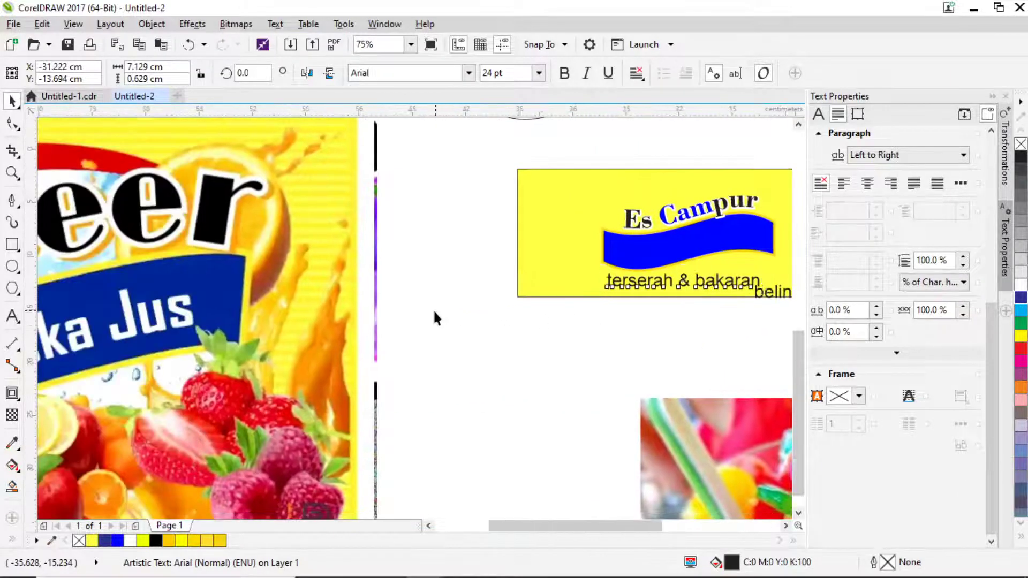
pyautogui.scroll(-1, 433, 312)
pyautogui.scroll(2, 503, 338)
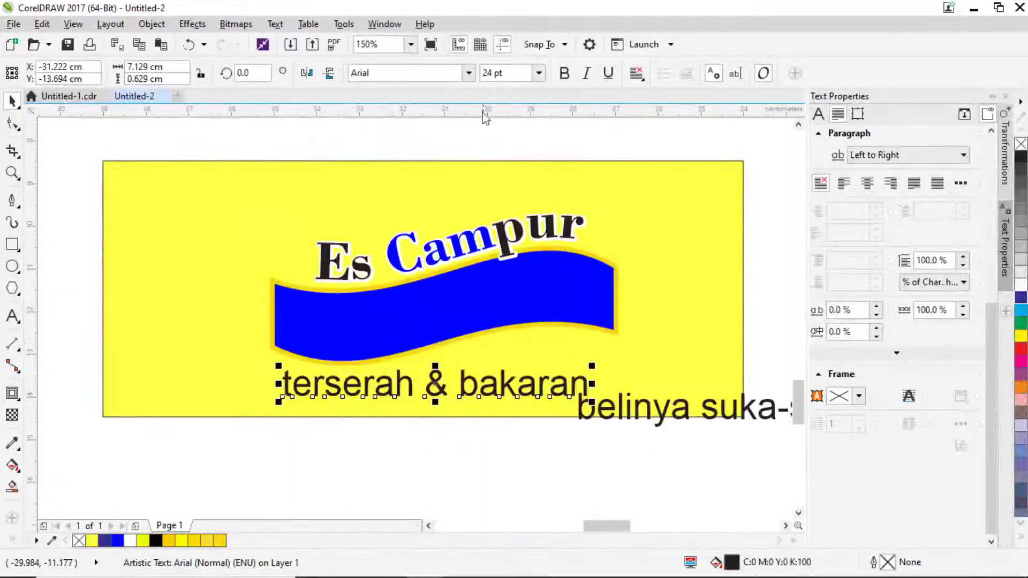
# Set the caption in Bauhaus 93 and convert it to Title Case, 'Terserah & Bakaran'.
pyautogui.click(469, 73)
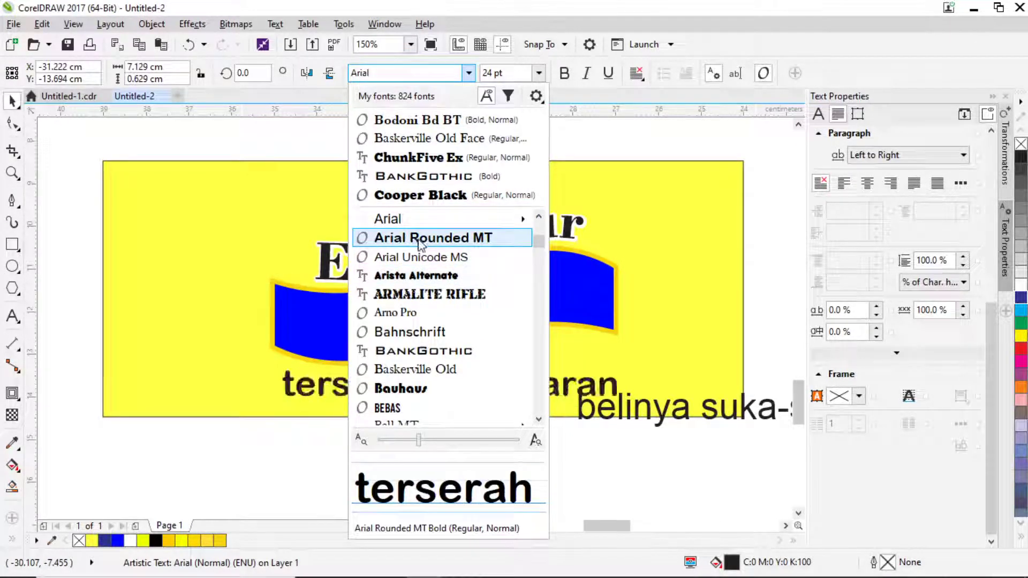
pyautogui.click(407, 391)
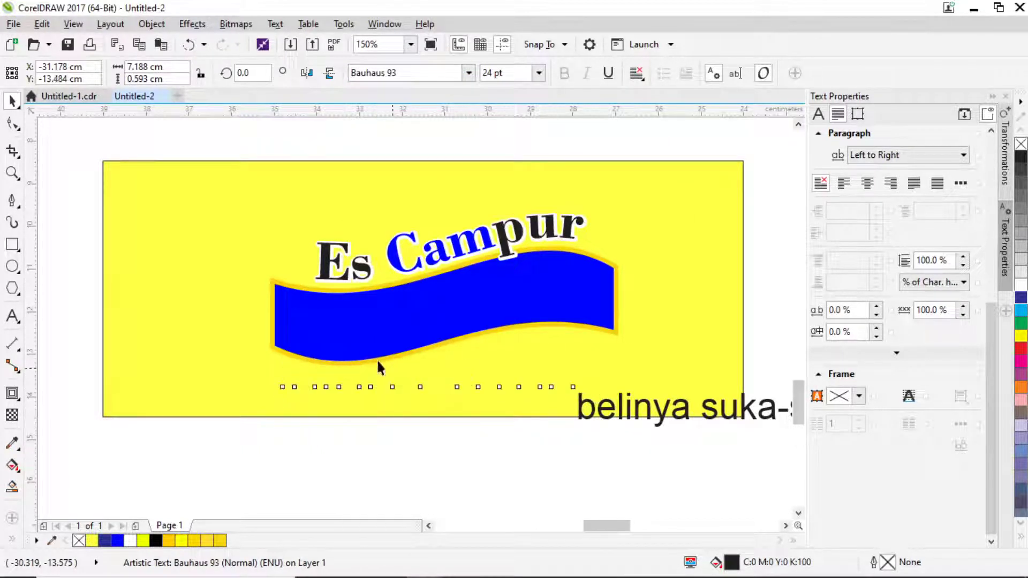
pyautogui.click(274, 23)
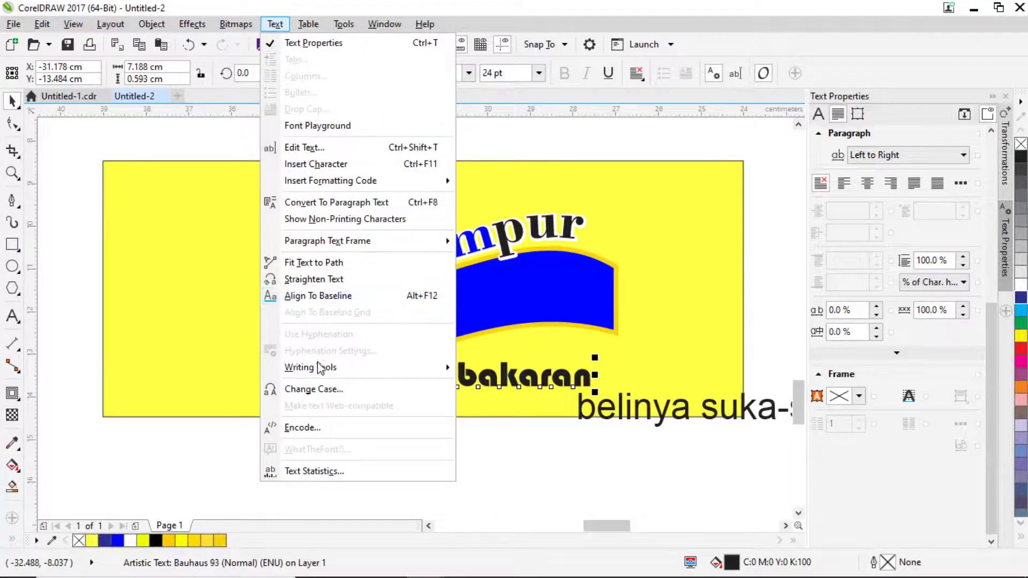
pyautogui.click(316, 389)
pyautogui.click(417, 298)
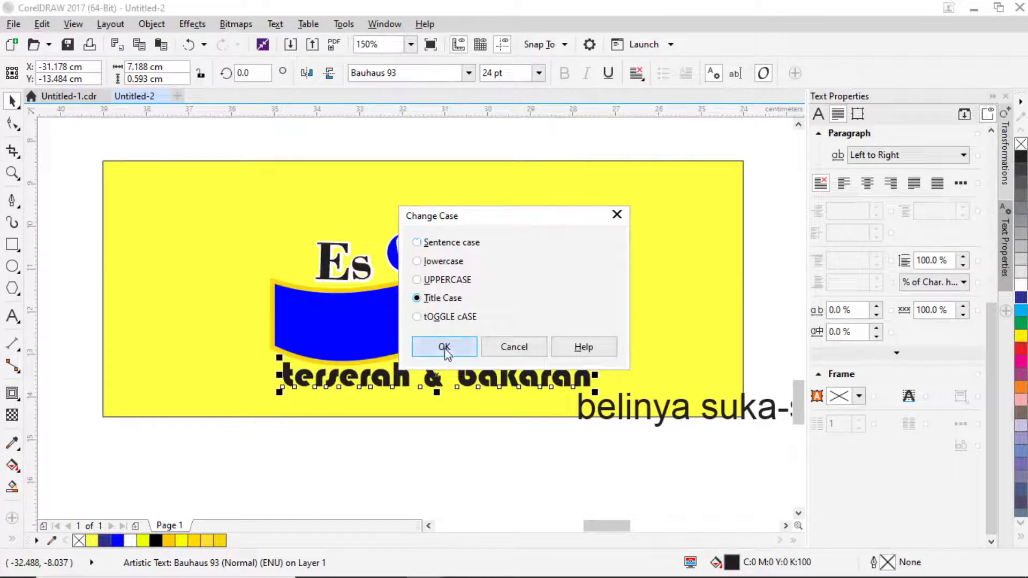
pyautogui.click(443, 346)
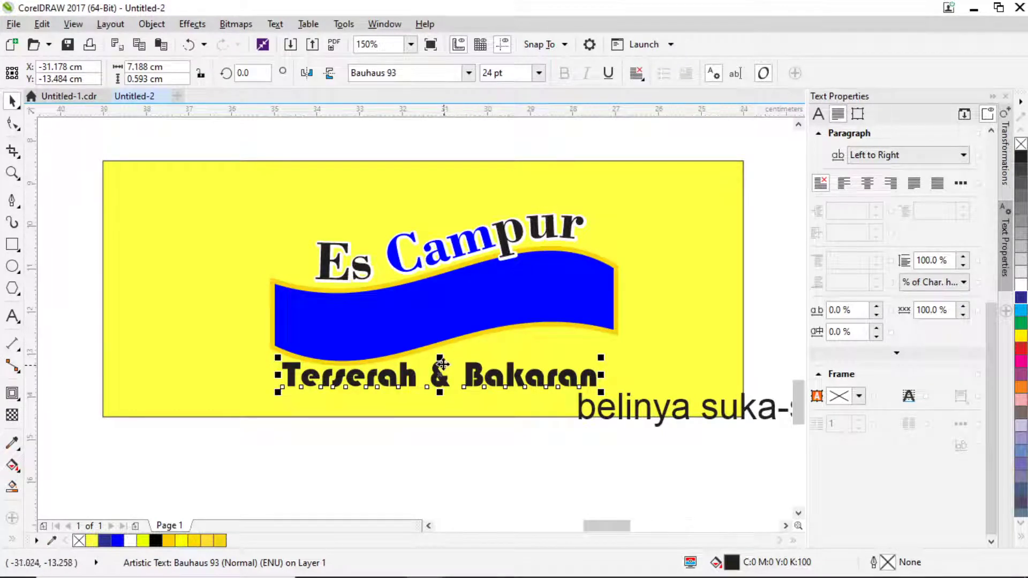
# Select the blue ribbon shape below the caption.
pyautogui.moveTo(440, 372); pyautogui.dragTo(439, 323)
pyautogui.click(439, 328)
pyautogui.scroll(-2, 440, 329)
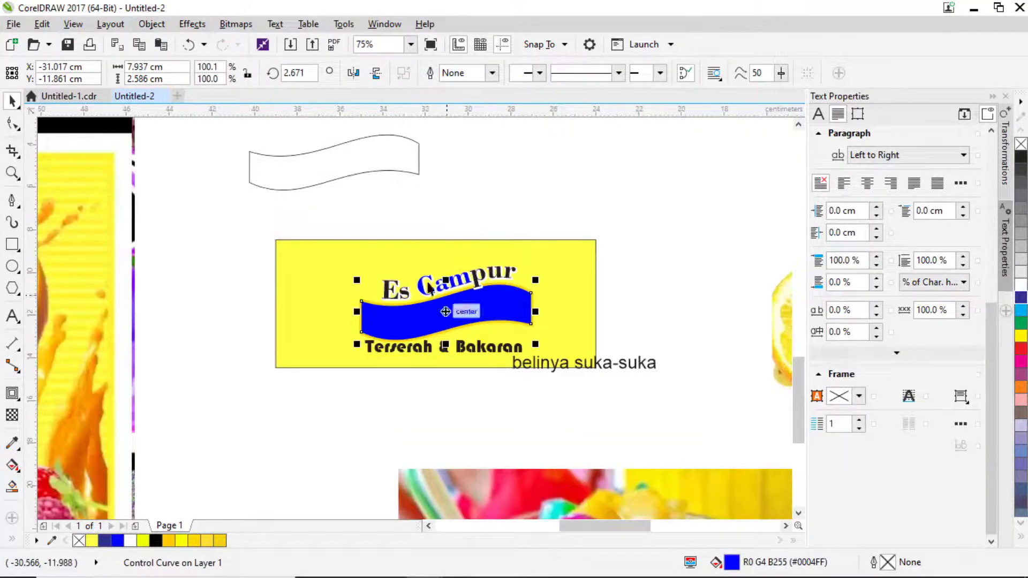
# Move the spare wavy outline onto the banner's top edge and Terserah & Bakaran above Es Campur.
pyautogui.moveTo(377, 170); pyautogui.dragTo(491, 234)
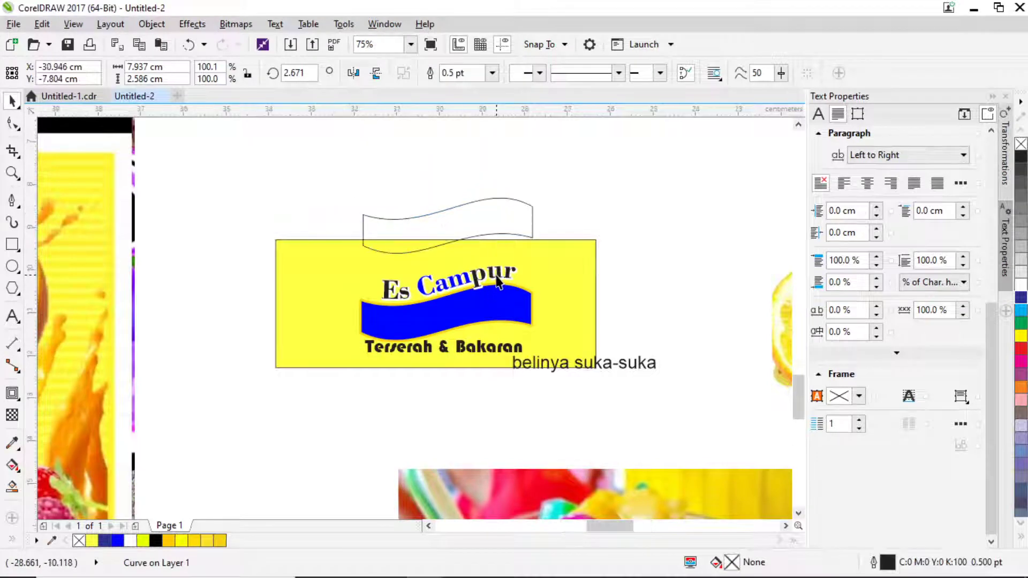
pyautogui.scroll(2, 495, 271)
pyautogui.moveTo(438, 417); pyautogui.dragTo(412, 258)
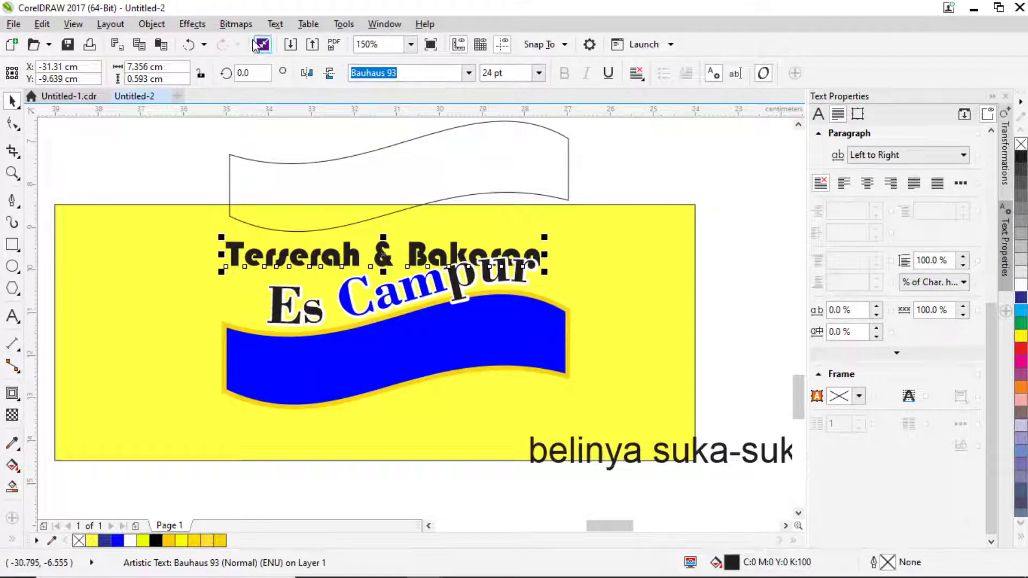
# Fit Terserah & Bakaran along the top edge of the spare wavy outline.
pyautogui.click(274, 24)
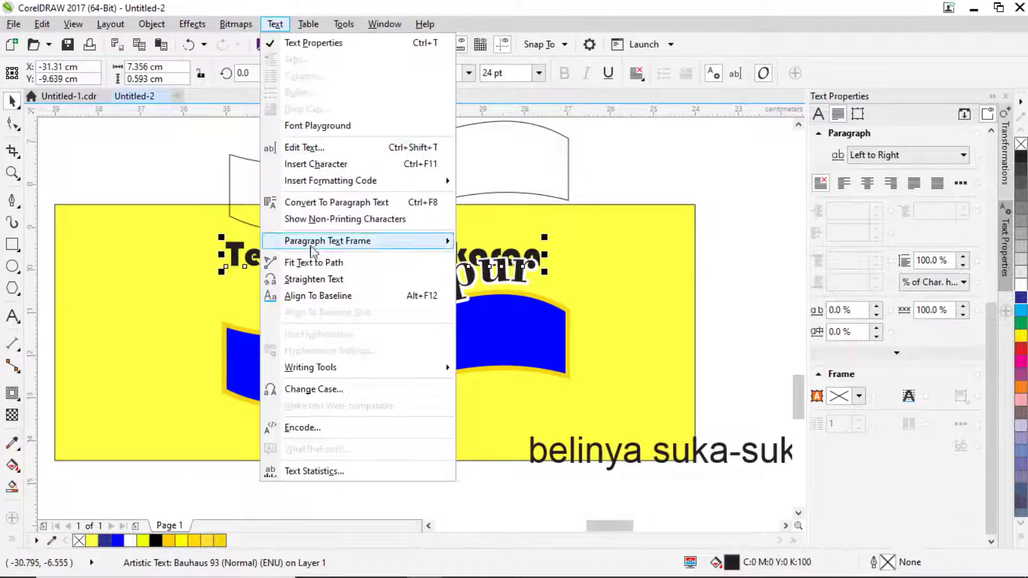
pyautogui.click(313, 262)
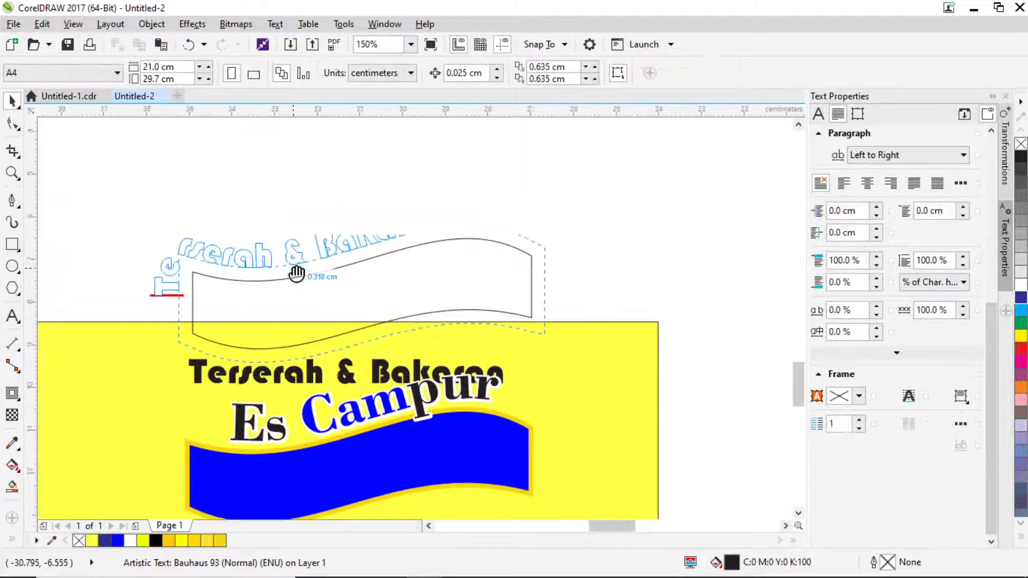
pyautogui.click(356, 262)
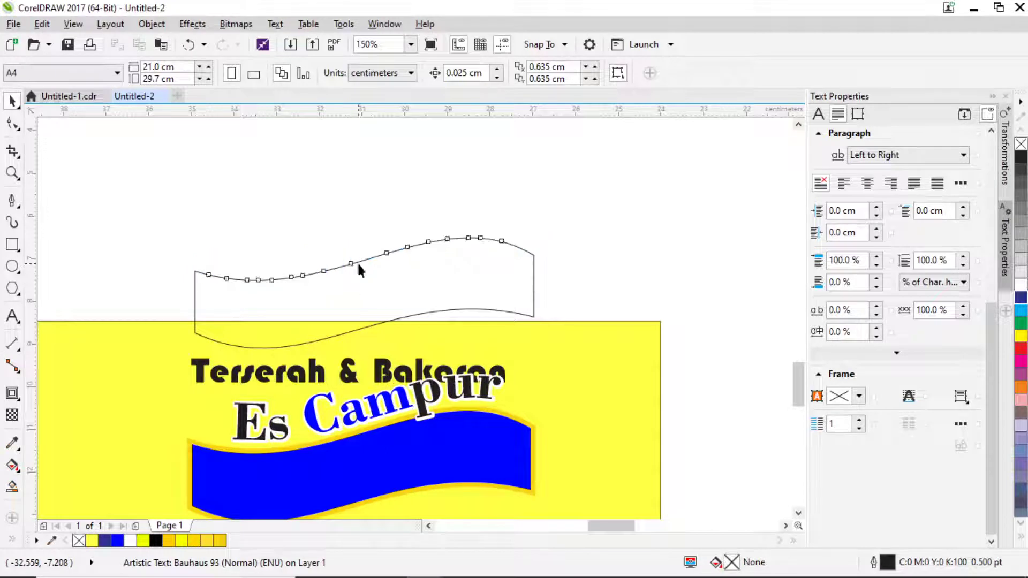
pyautogui.click(271, 173)
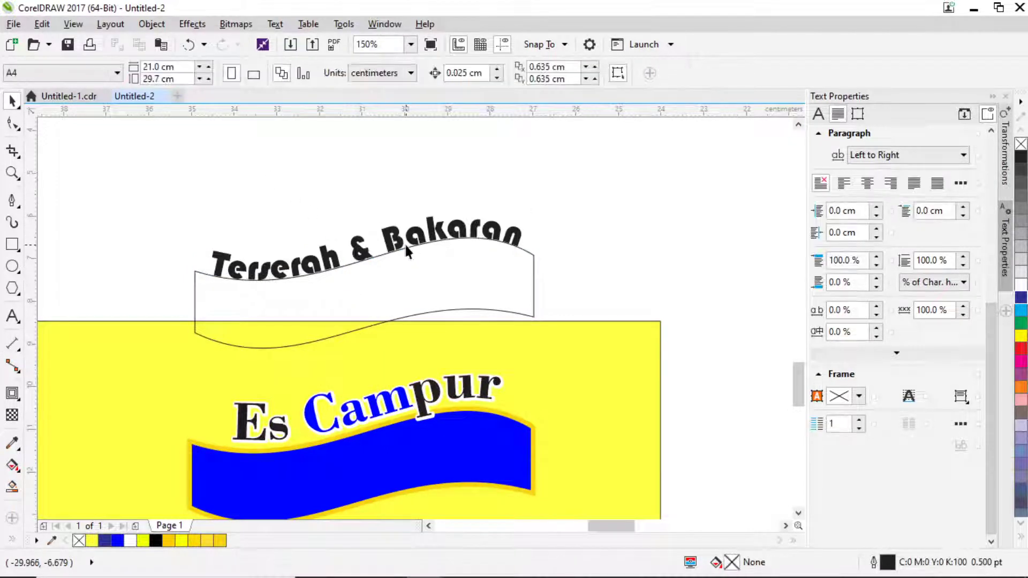
pyautogui.click(521, 249)
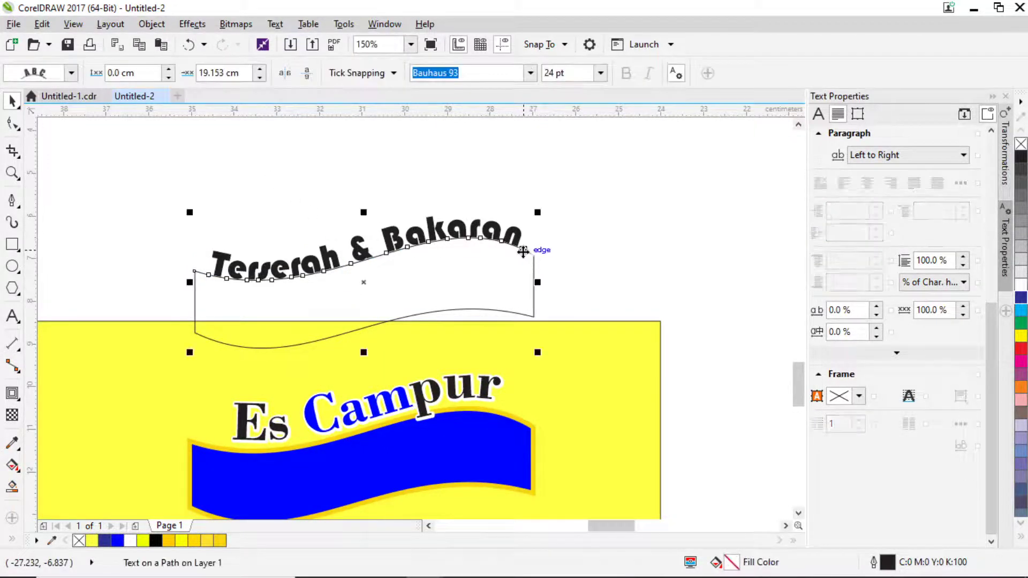
pyautogui.hotkey('ctrl', 'j')
pyautogui.click(675, 476)
pyautogui.click(586, 246)
pyautogui.scroll(-3, 460, 271)
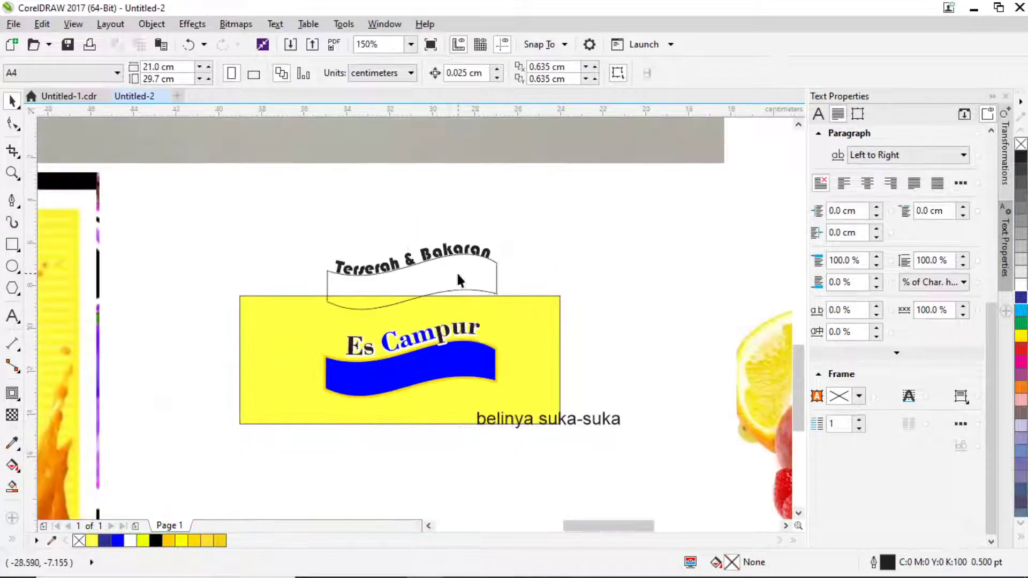
# Move the curved Terserah & Bakaran onto the blue ribbon and fill it white.
pyautogui.click(457, 271)
pyautogui.moveTo(449, 284); pyautogui.dragTo(436, 358)
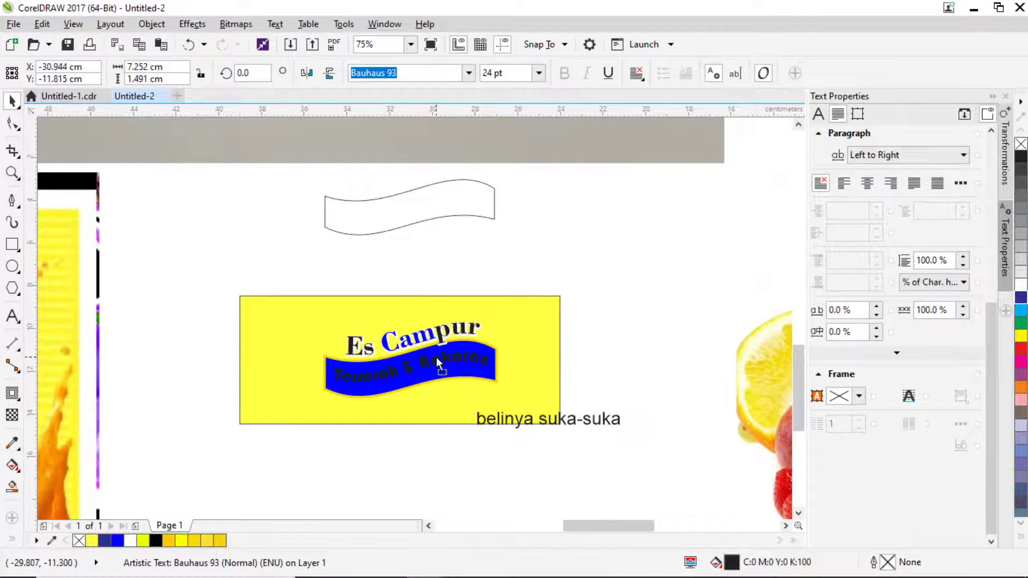
pyautogui.click(1019, 285)
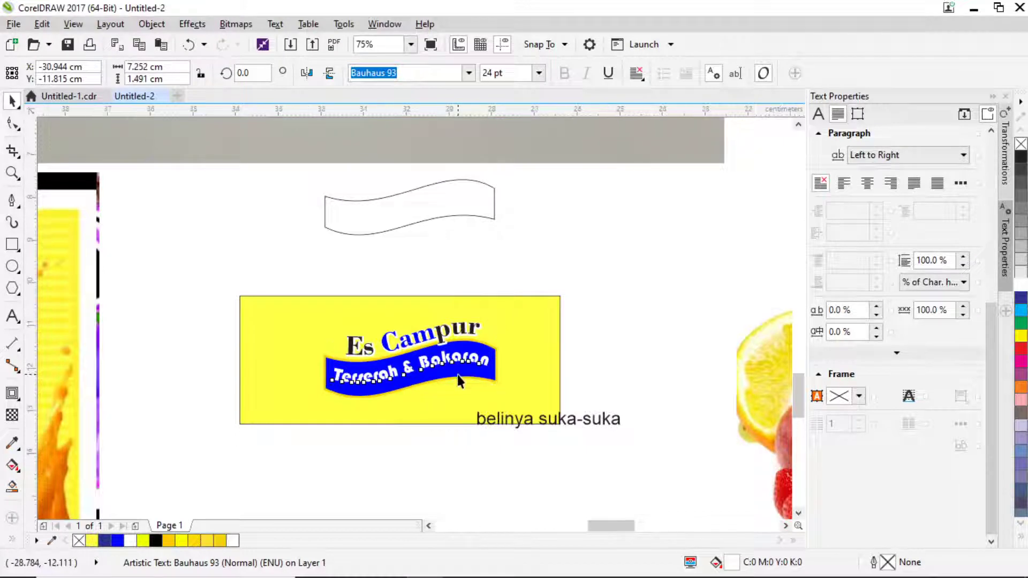
pyautogui.scroll(2, 457, 375)
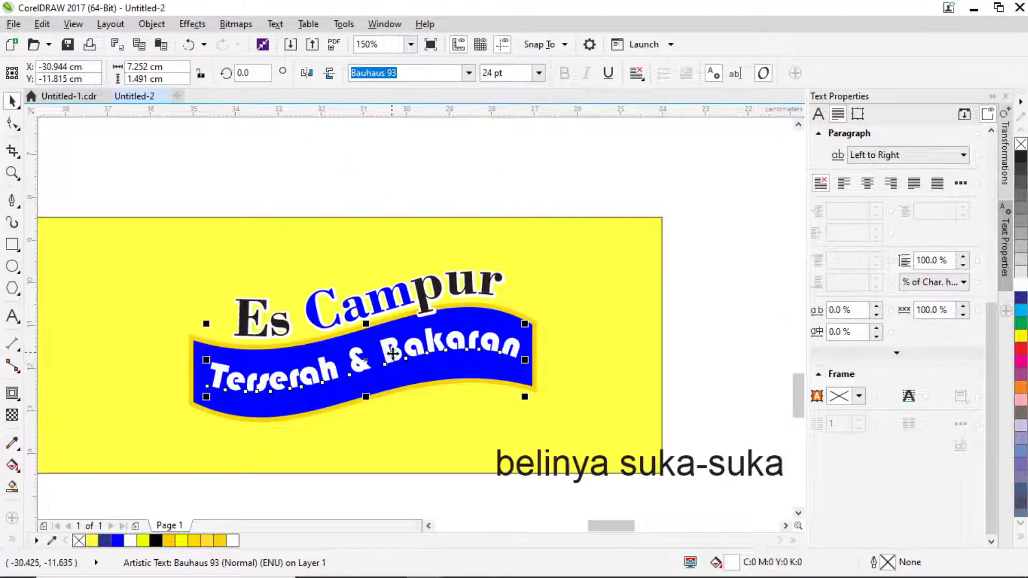
pyautogui.click(520, 185)
pyautogui.click(392, 351)
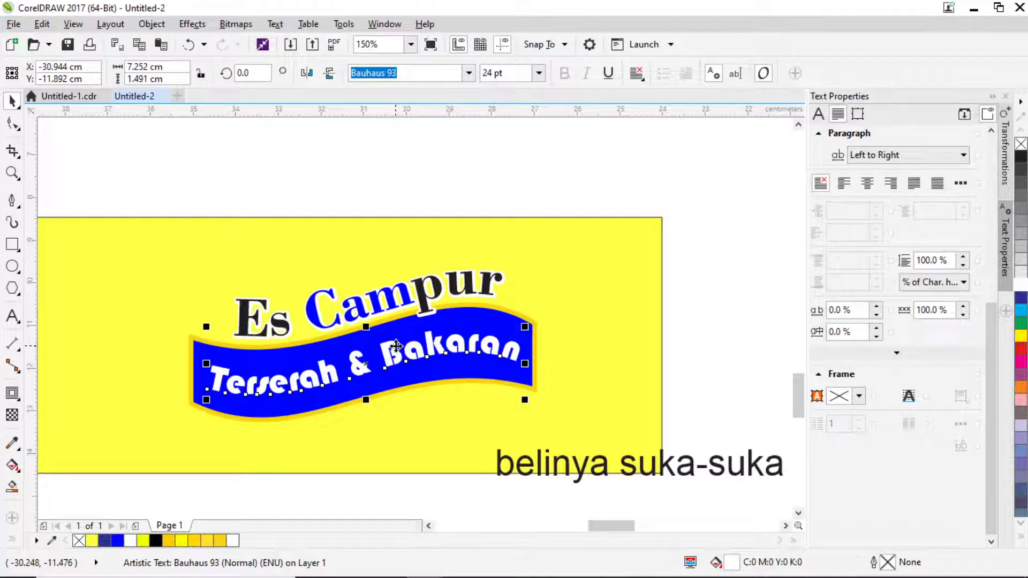
pyautogui.scroll(-2, 396, 347)
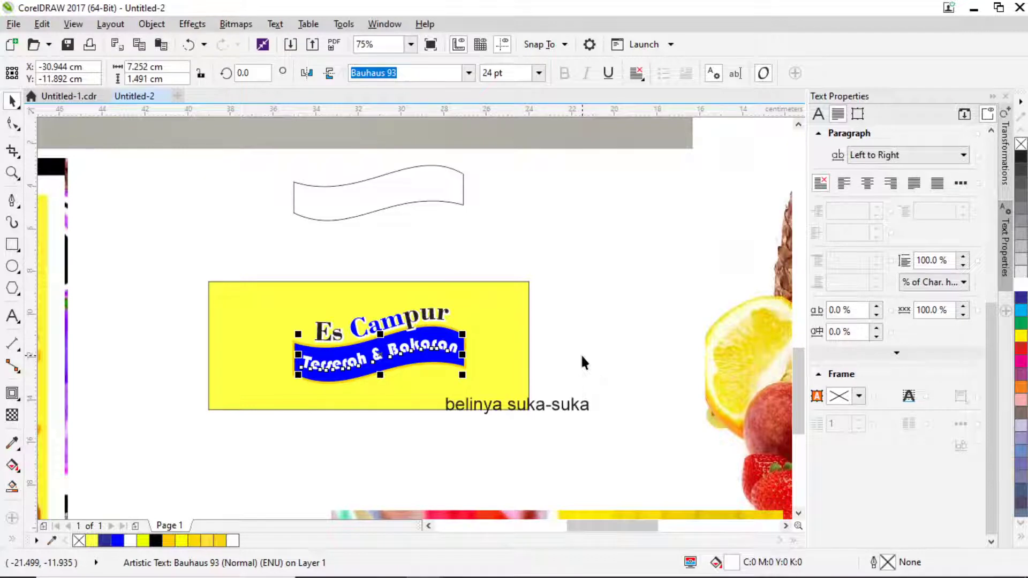
pyautogui.moveTo(385, 416); pyautogui.dragTo(371, 361)
pyautogui.click(20, 320)
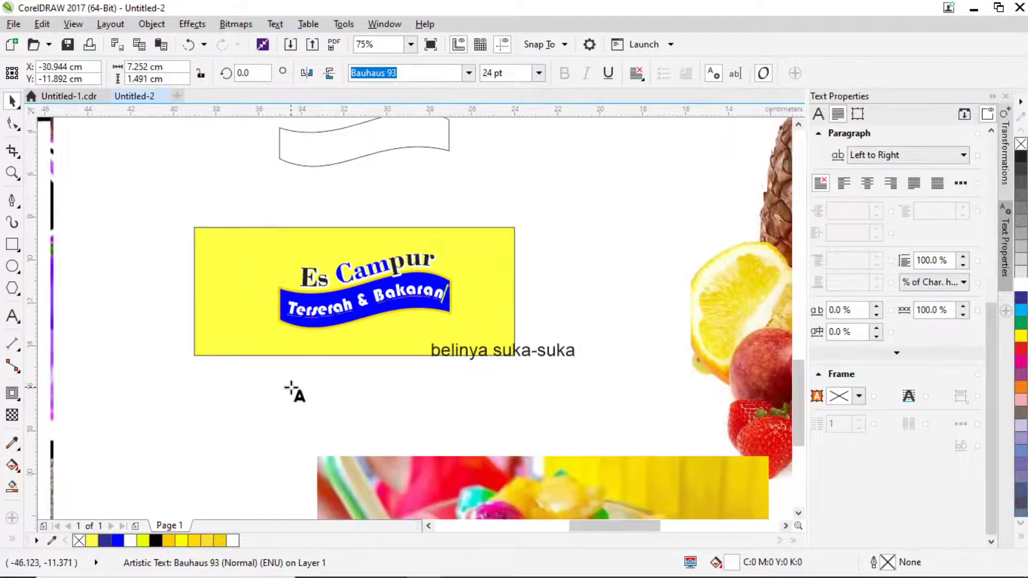
pyautogui.click(289, 383)
pyautogui.write('eh jij=')
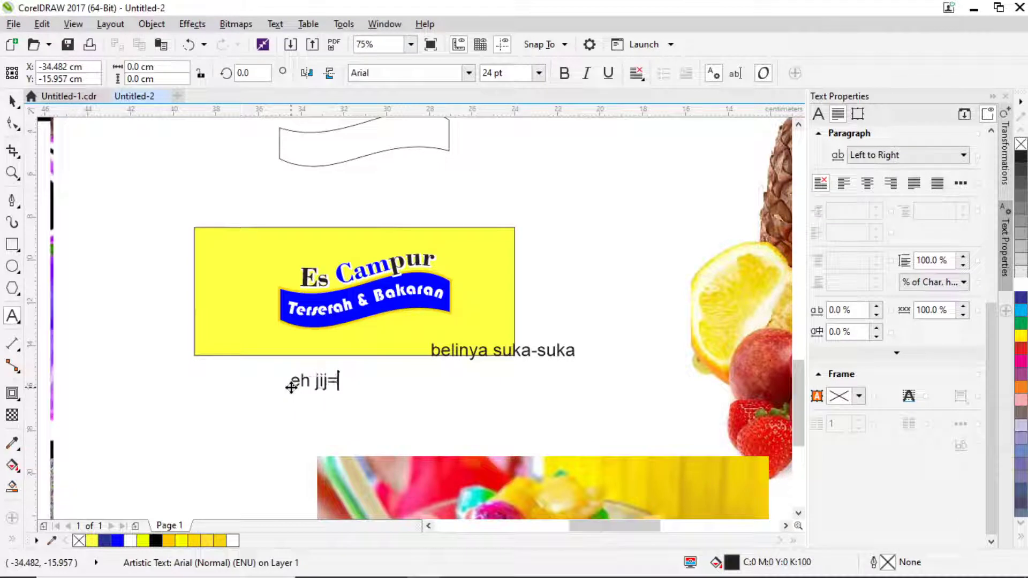
pyautogui.press('BackSpace')
pyautogui.press('BackSpace')
pyautogui.press('BackSpace')
pyautogui.press('BackSpace')
pyautogui.write('kok')
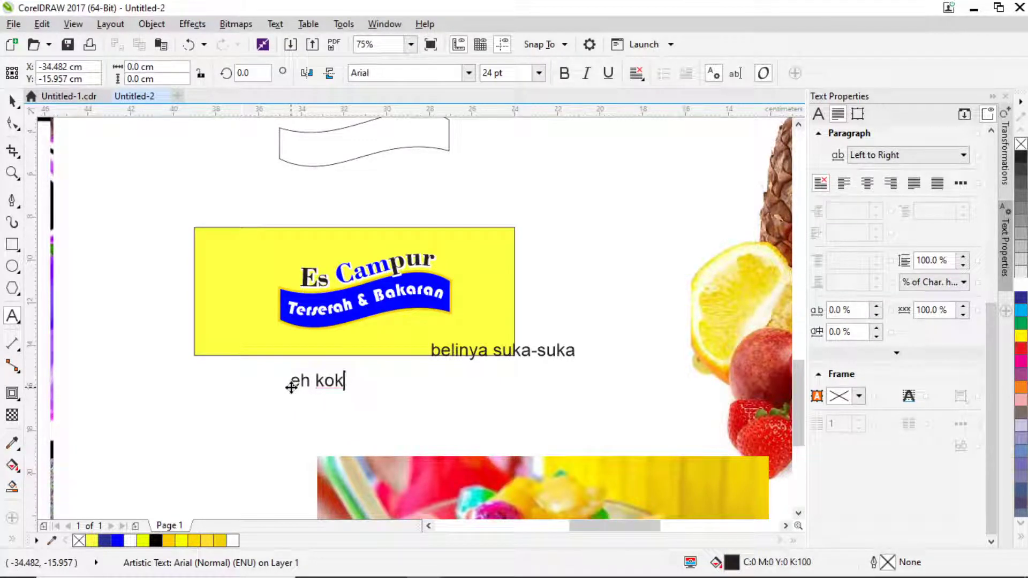
pyautogui.press('BackSpace')
pyautogui.press('BackSpace')
pyautogui.press('BackSpace')
pyautogui.press('BackSpace')
pyautogui.press('BackSpace')
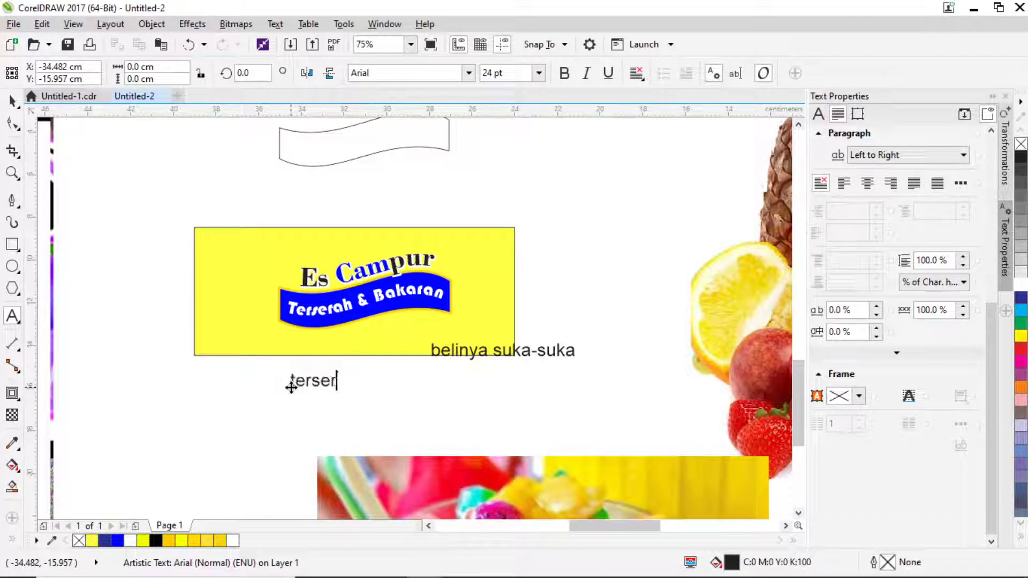
pyautogui.write('h baara')
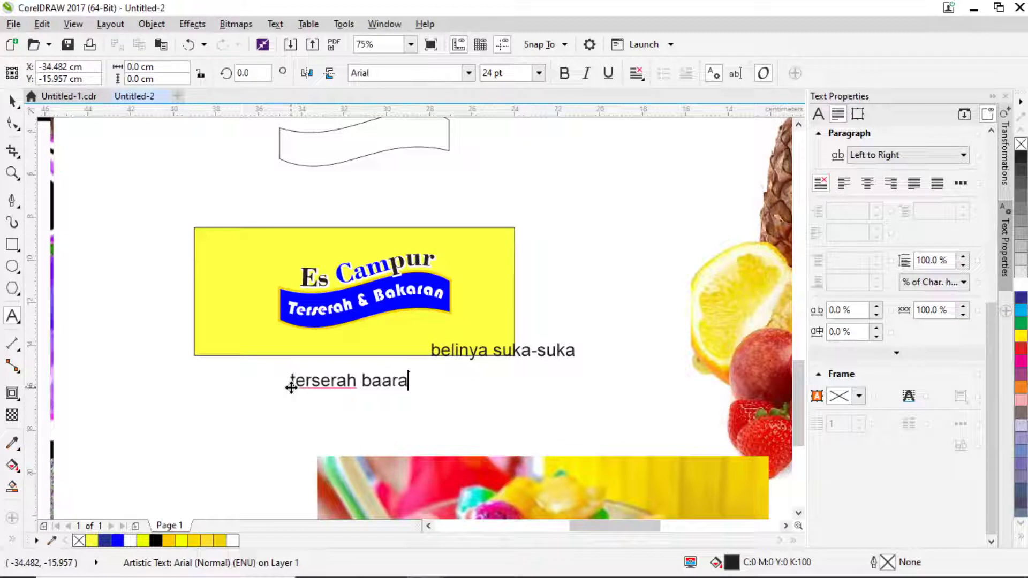
pyautogui.press('BackSpace')
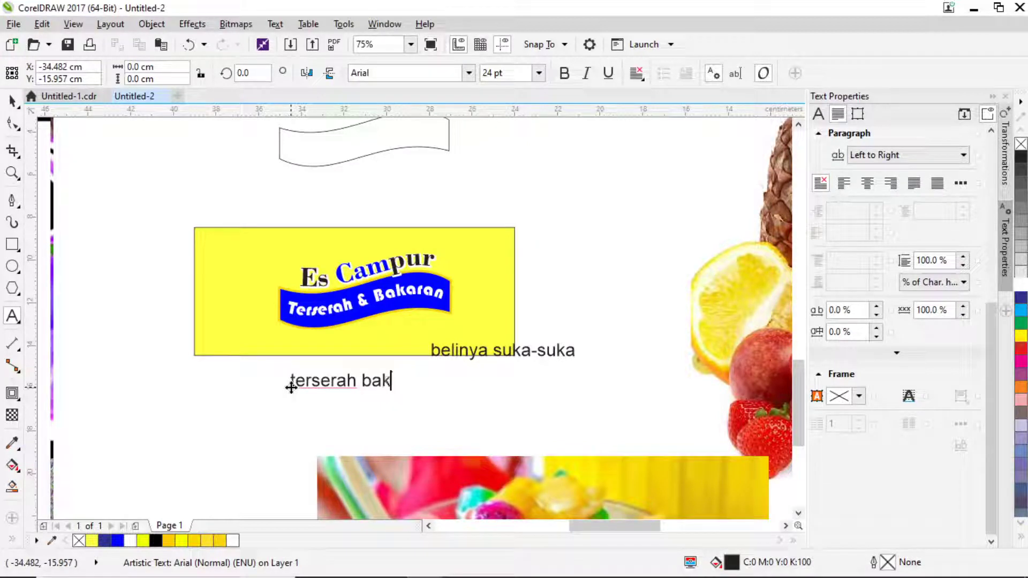
pyautogui.press('Return')
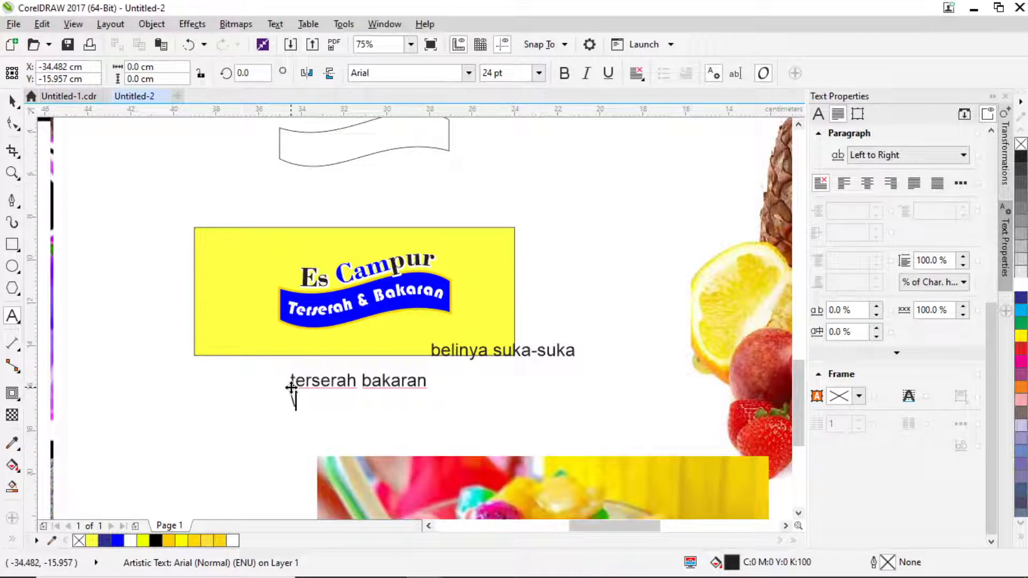
pyautogui.press('BackSpace')
pyautogui.press('BackSpace')
pyautogui.press('BackSpace')
pyautogui.press('BackSpace')
pyautogui.press('BackSpace')
pyautogui.press('BackSpace')
pyautogui.press('BackSpace')
pyautogui.press('BackSpace')
pyautogui.press('BackSpace')
pyautogui.press('BackSpace')
pyautogui.press('BackSpace')
pyautogui.press('BackSpace')
pyautogui.press('BackSpace')
pyautogui.press('BackSpace')
pyautogui.press('BackSpace')
pyautogui.press('BackSpace')
pyautogui.press('BackSpace')
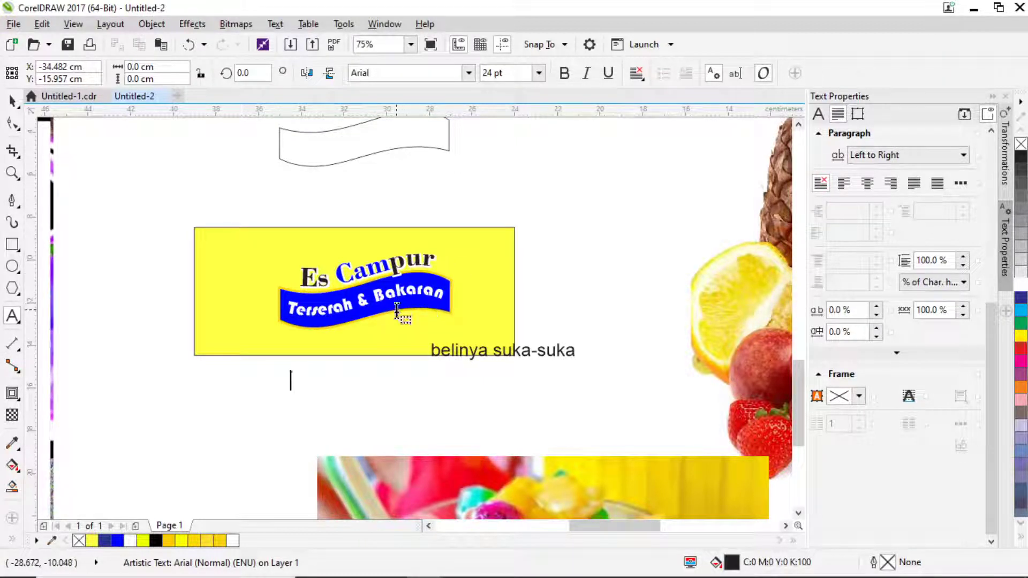
pyautogui.scroll(2, 351, 310)
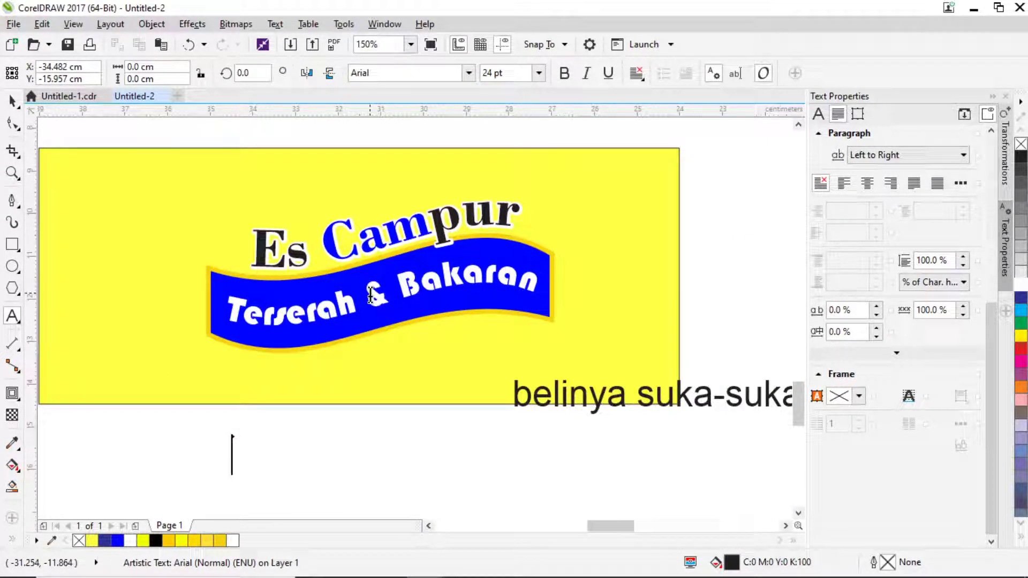
pyautogui.scroll(-2, 370, 297)
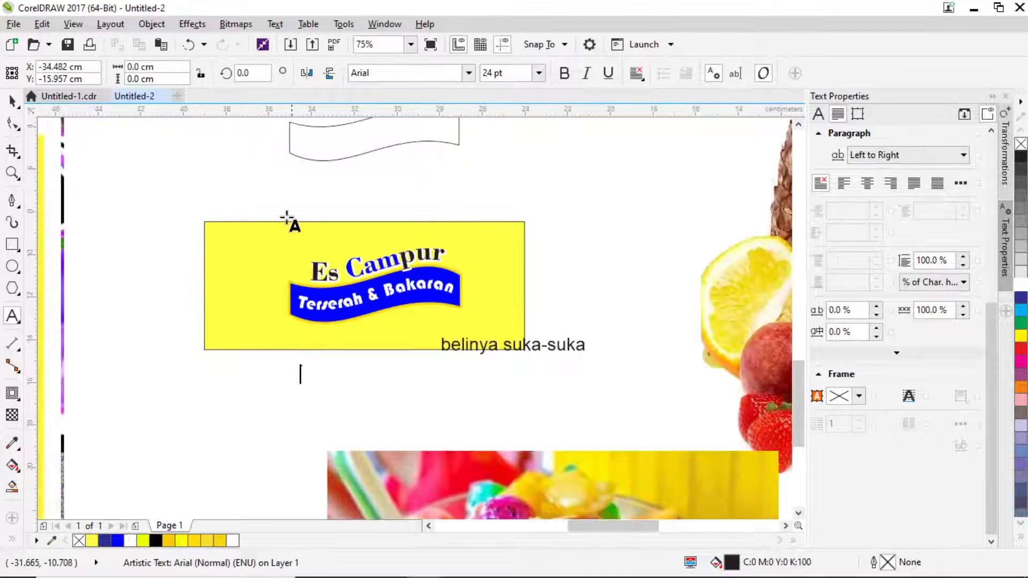
# Undo the ribbon text's move so it returns to the upper wavy outline.
pyautogui.hotkey('ctrl', 'space')
pyautogui.click(406, 297)
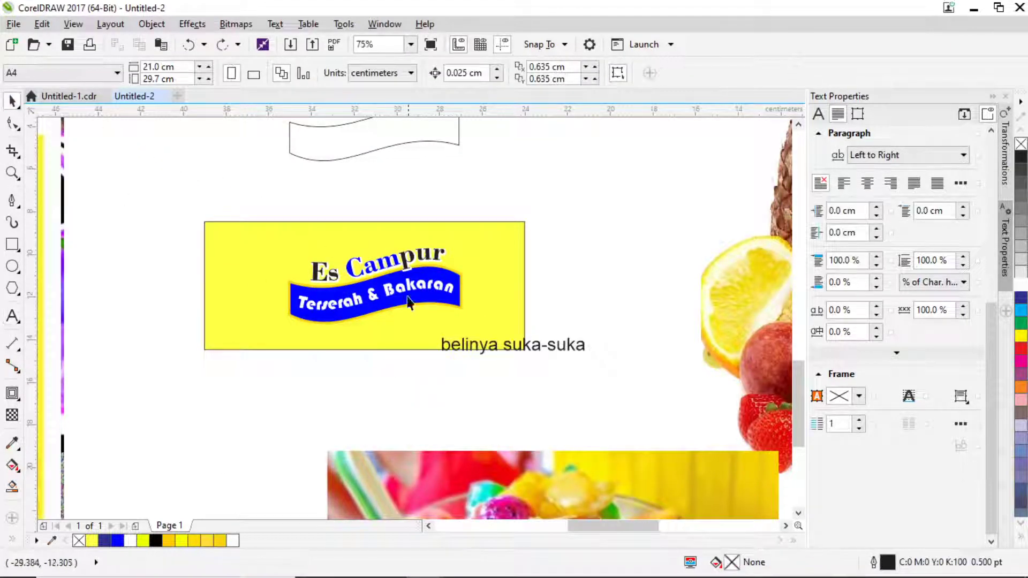
pyautogui.moveTo(403, 288); pyautogui.dragTo(429, 231)
pyautogui.hotkey('ctrl', 'z')
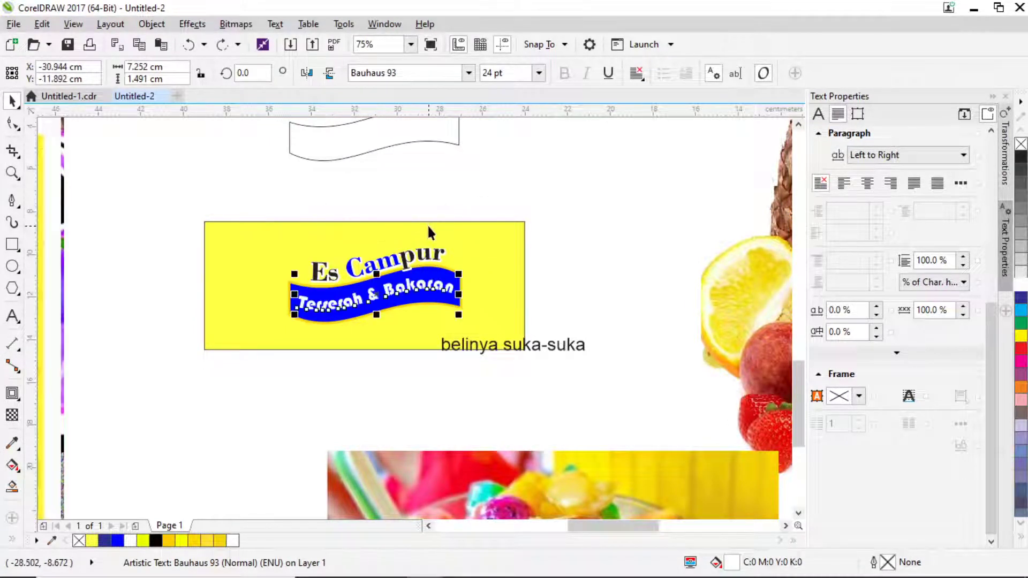
pyautogui.hotkey('ctrl', 'z')
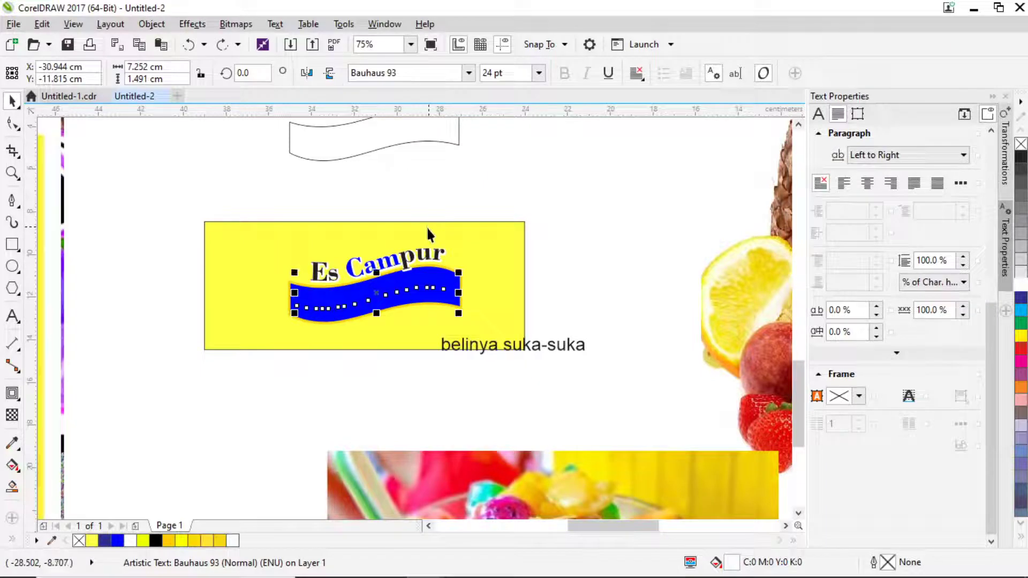
pyautogui.click(468, 190)
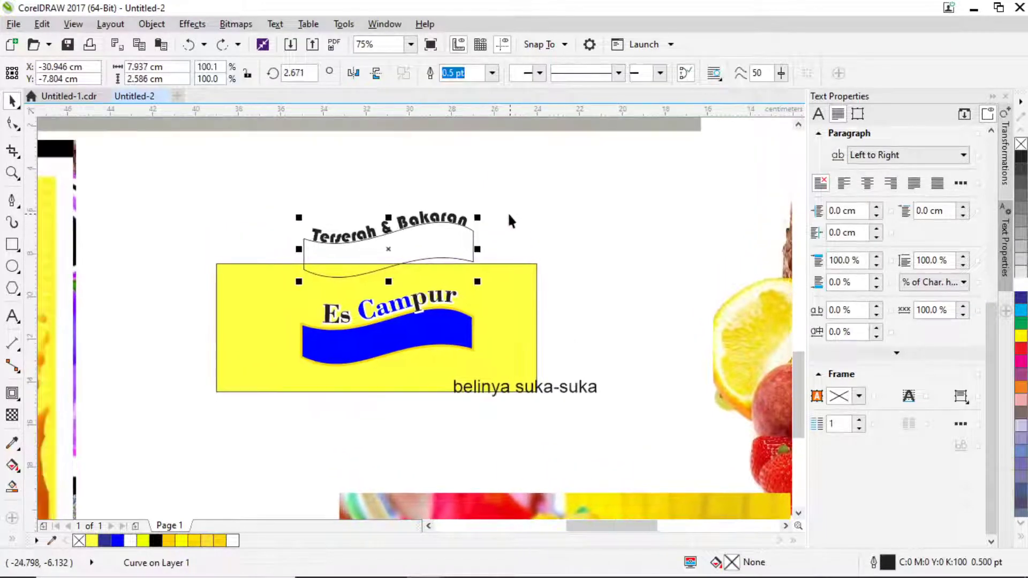
# Delete ' & Bakaran' so the curved text reads only 'Terserah'.
pyautogui.click(13, 316)
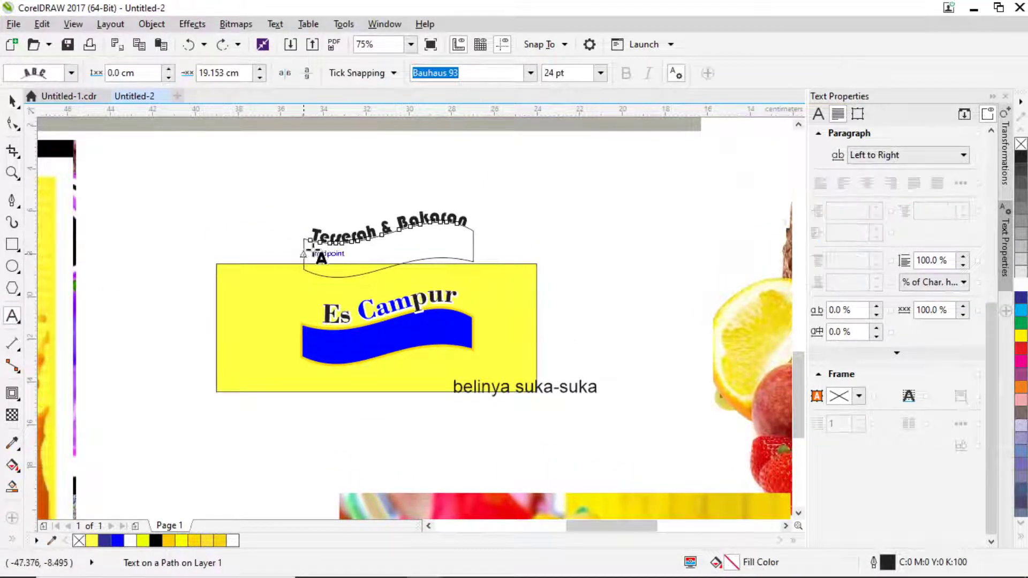
pyautogui.moveTo(377, 236); pyautogui.dragTo(482, 242)
pyautogui.press('Delete')
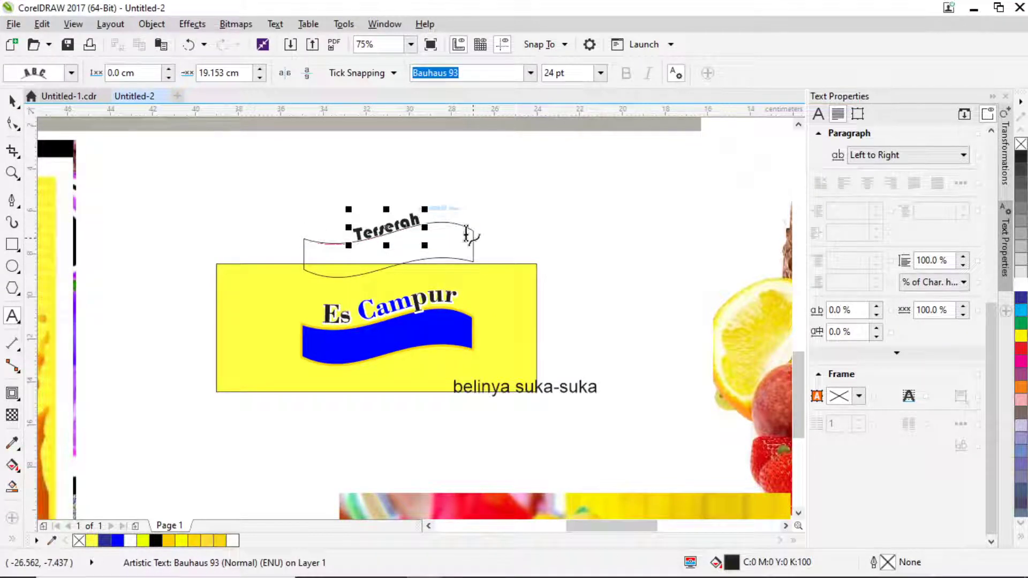
pyautogui.moveTo(389, 231); pyautogui.dragTo(388, 225)
pyautogui.scroll(2, 388, 225)
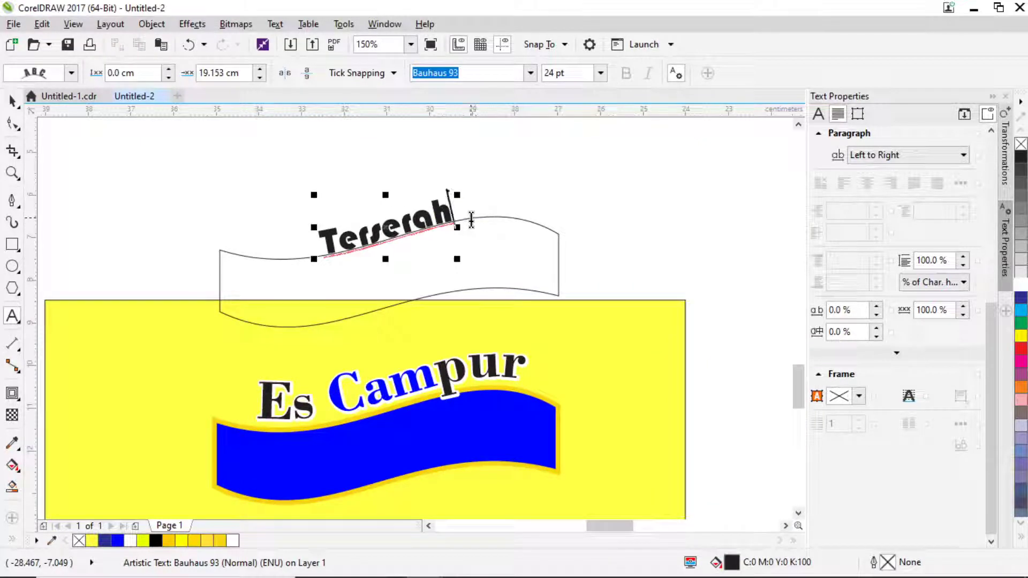
pyautogui.click(11, 101)
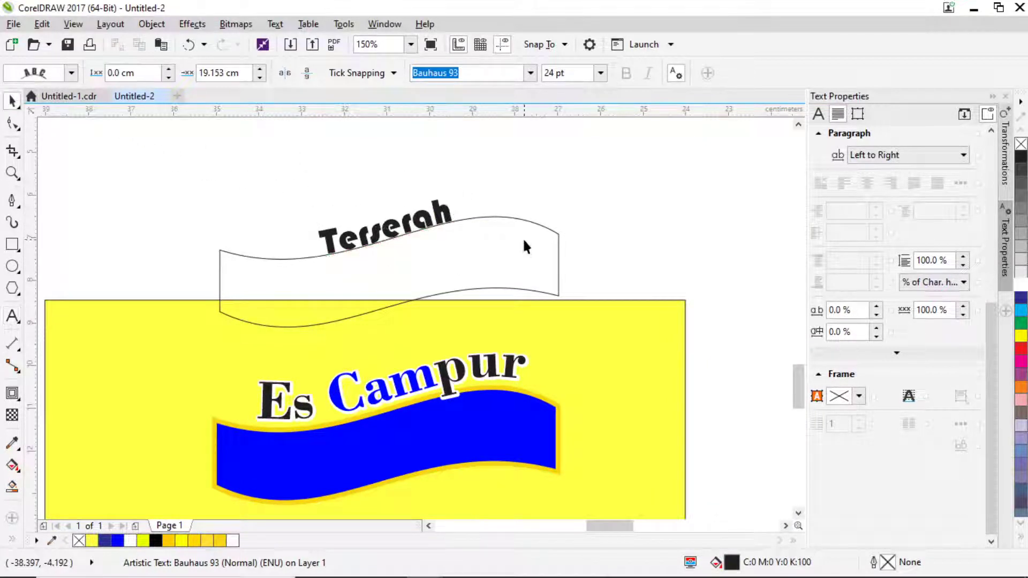
pyautogui.click(525, 243)
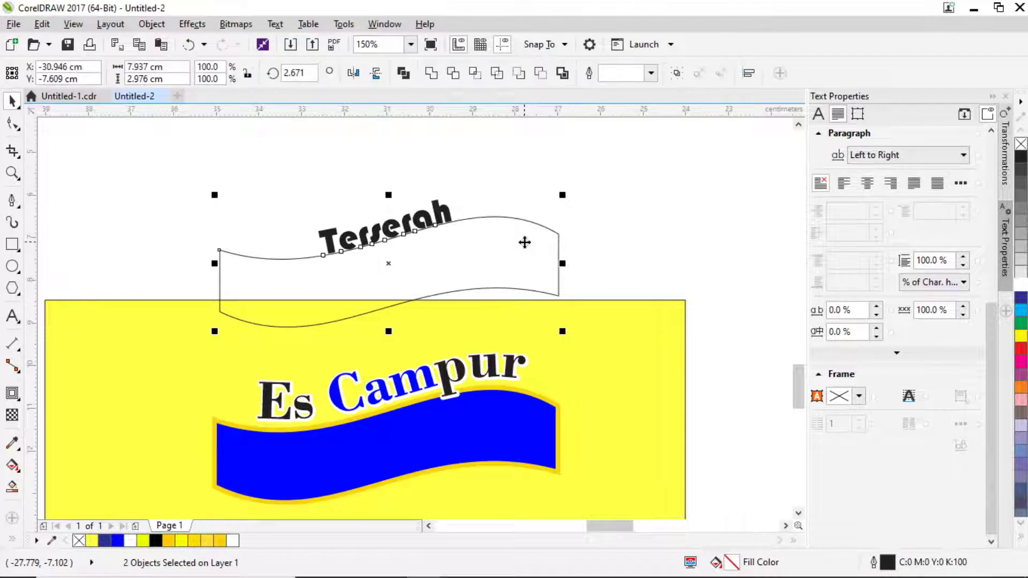
# Move the 'Terserah & Bakaran' text above the wavy path instead of onto the wave.
pyautogui.click(519, 195)
pyautogui.moveTo(428, 225); pyautogui.dragTo(419, 446)
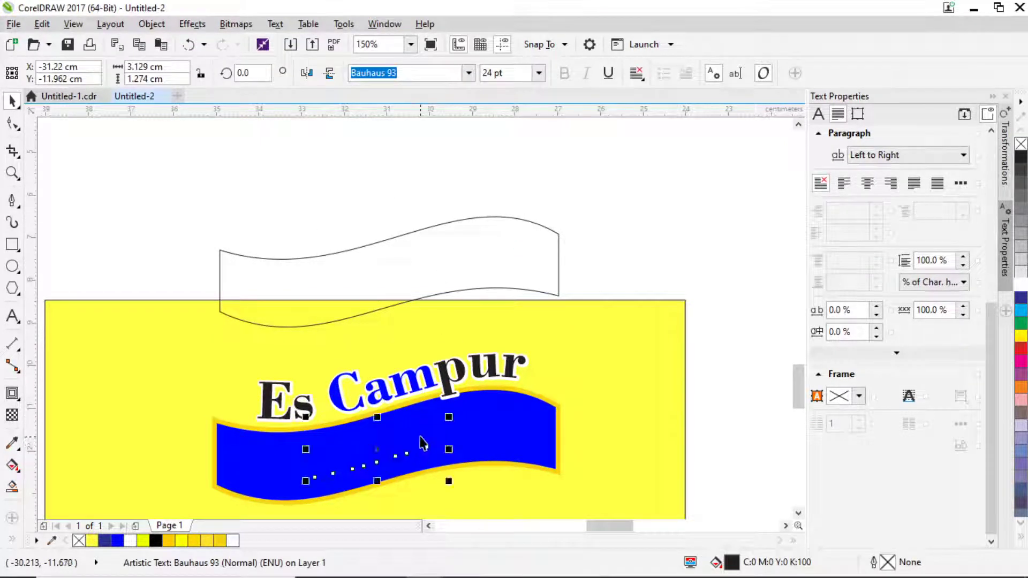
pyautogui.hotkey('ctrl', 'z')
pyautogui.hotkey('ctrl', 'z')
pyautogui.hotkey('ctrl', 'z')
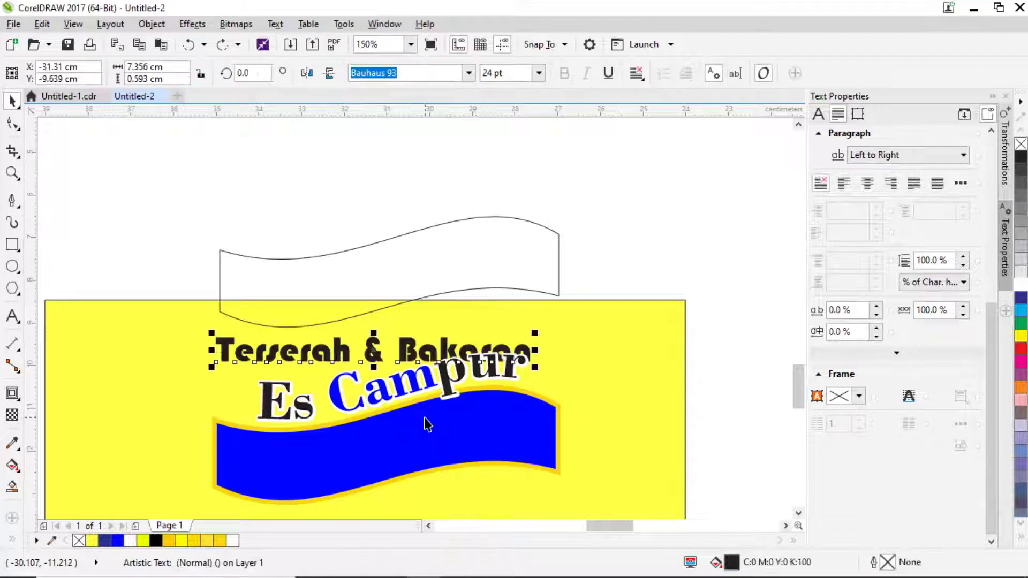
pyautogui.moveTo(377, 351); pyautogui.dragTo(414, 193)
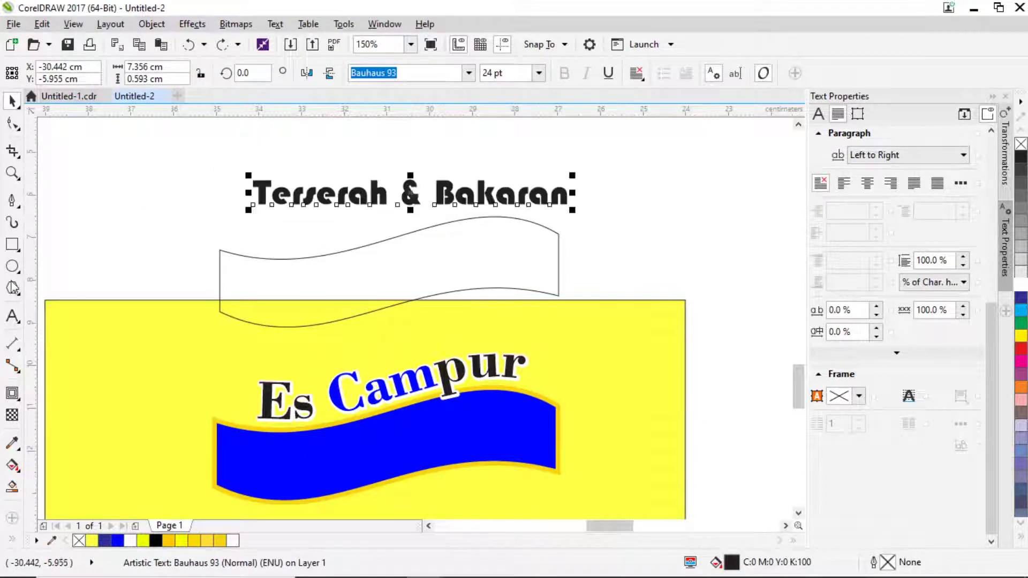
# Put '& Bakaran' on its own line, raise the text, and break it into two objects.
pyautogui.click(13, 316)
pyautogui.click(401, 193)
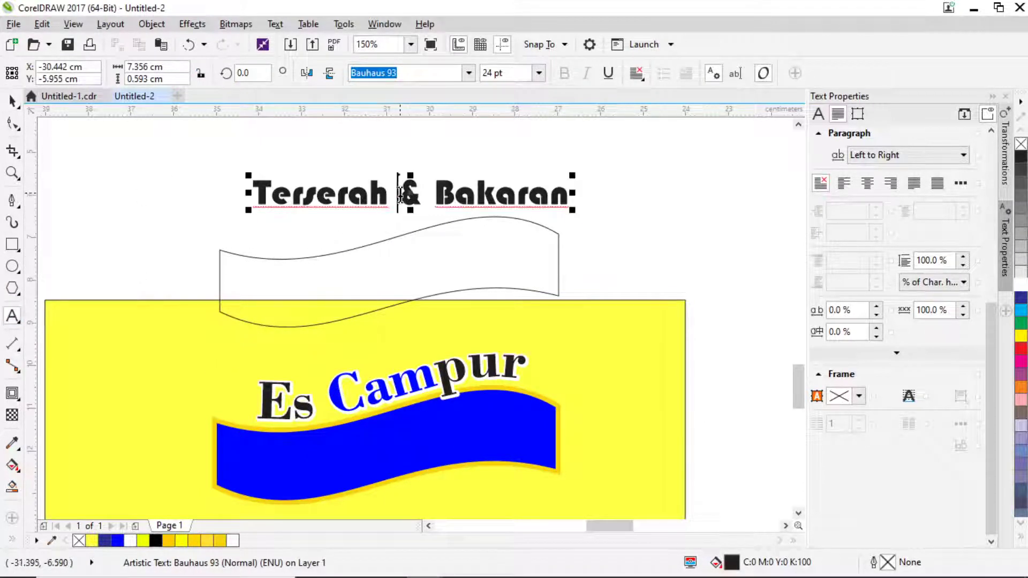
pyautogui.press('Return')
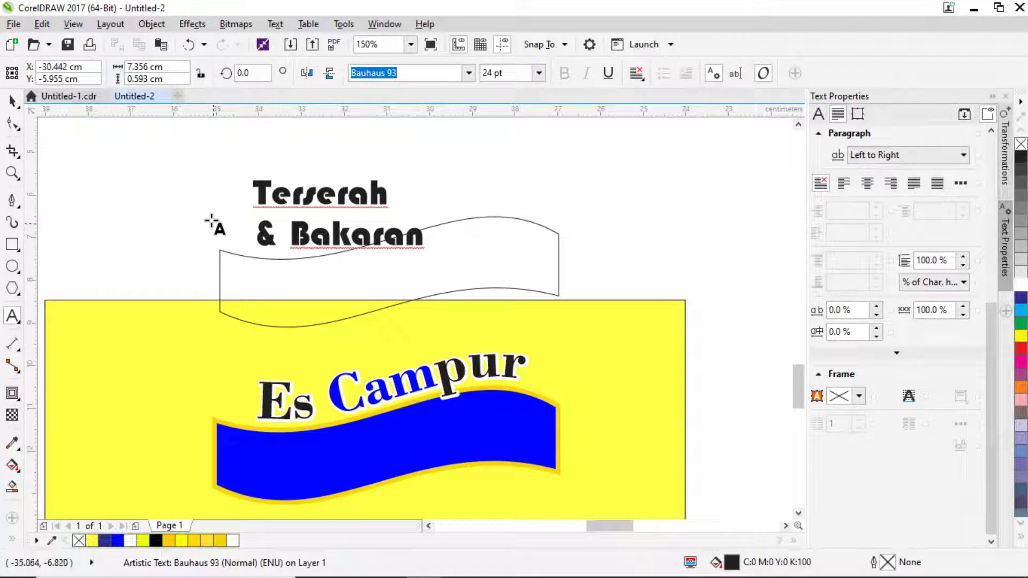
pyautogui.click(13, 101)
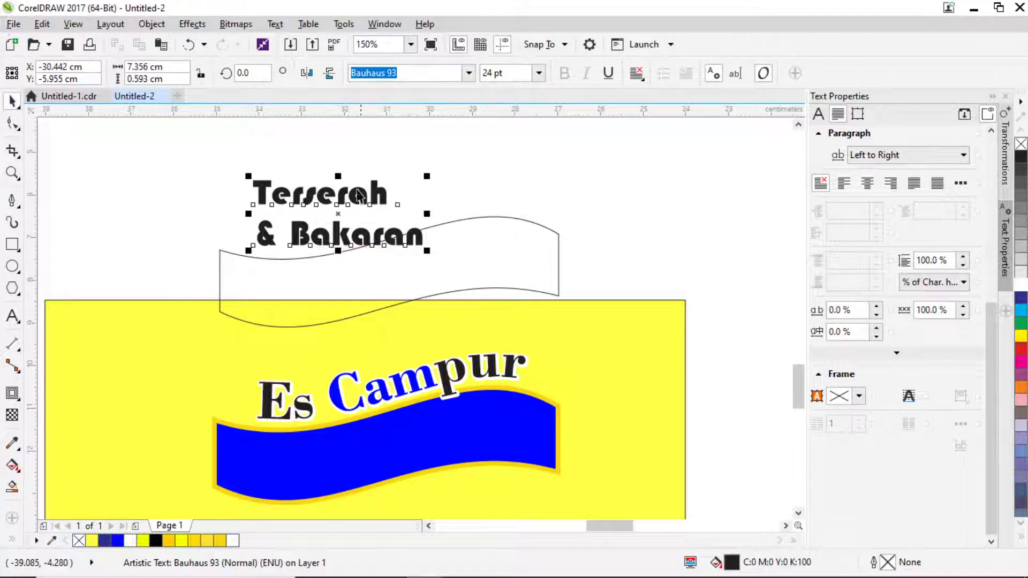
pyautogui.moveTo(346, 198); pyautogui.dragTo(340, 145)
pyautogui.hotkey('ctrl', 'k')
pyautogui.click(340, 145)
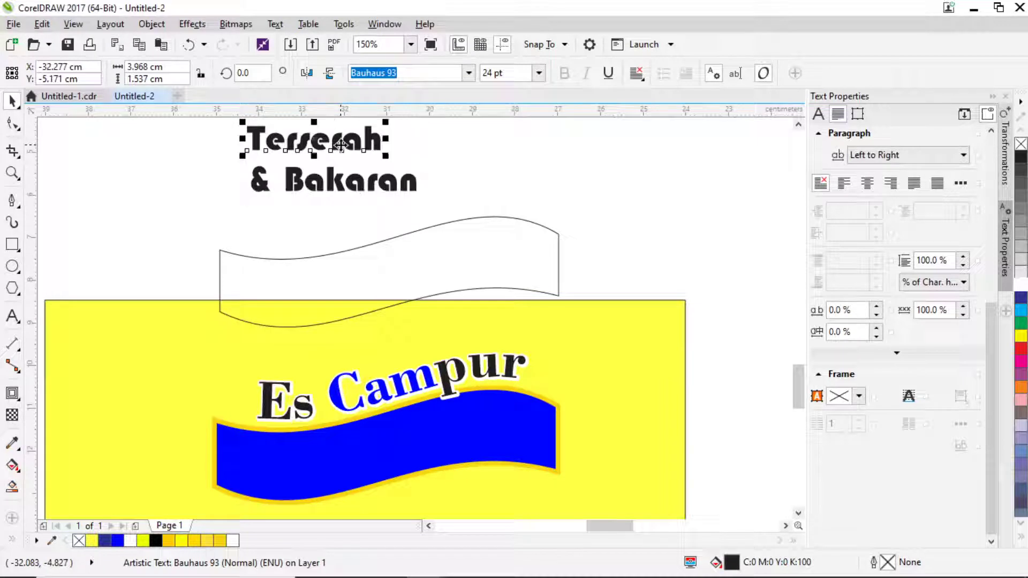
# Shrink the blue banner to about 91.9% of its size.
pyautogui.hscroll(1, 431, 207)
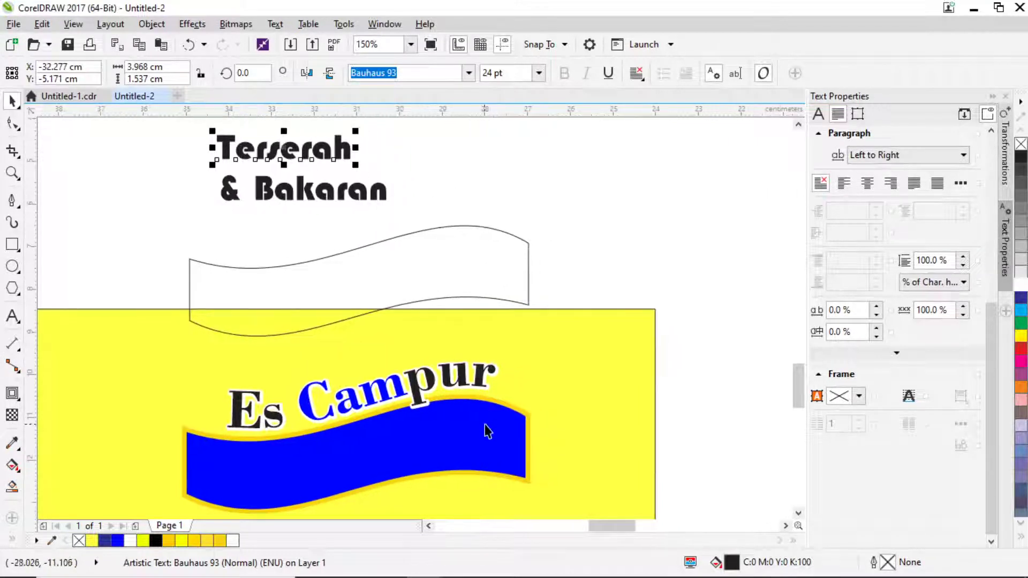
pyautogui.scroll(-2, 486, 431)
pyautogui.moveTo(722, 461); pyautogui.dragTo(159, 337)
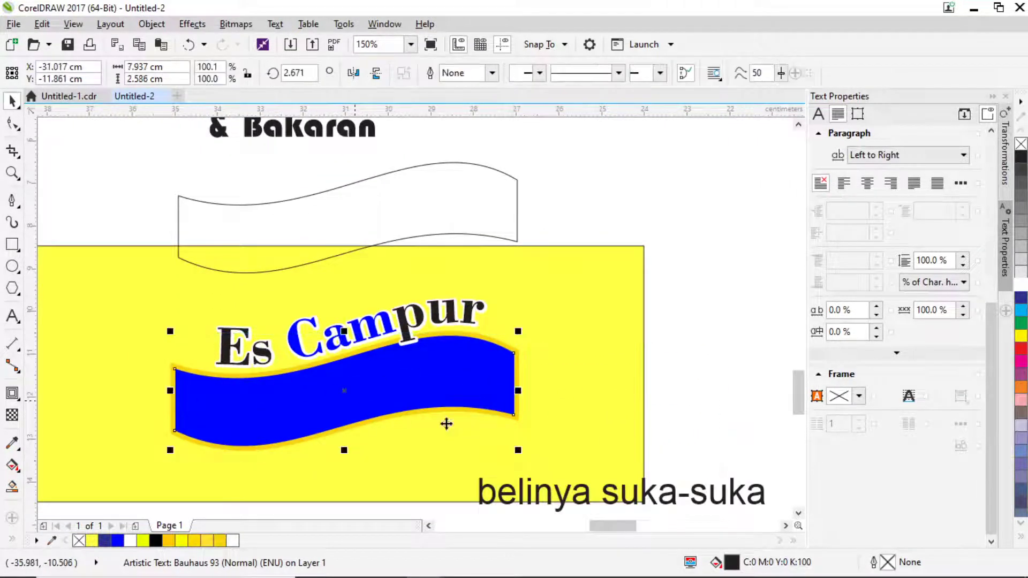
pyautogui.moveTo(519, 450); pyautogui.dragTo(504, 453)
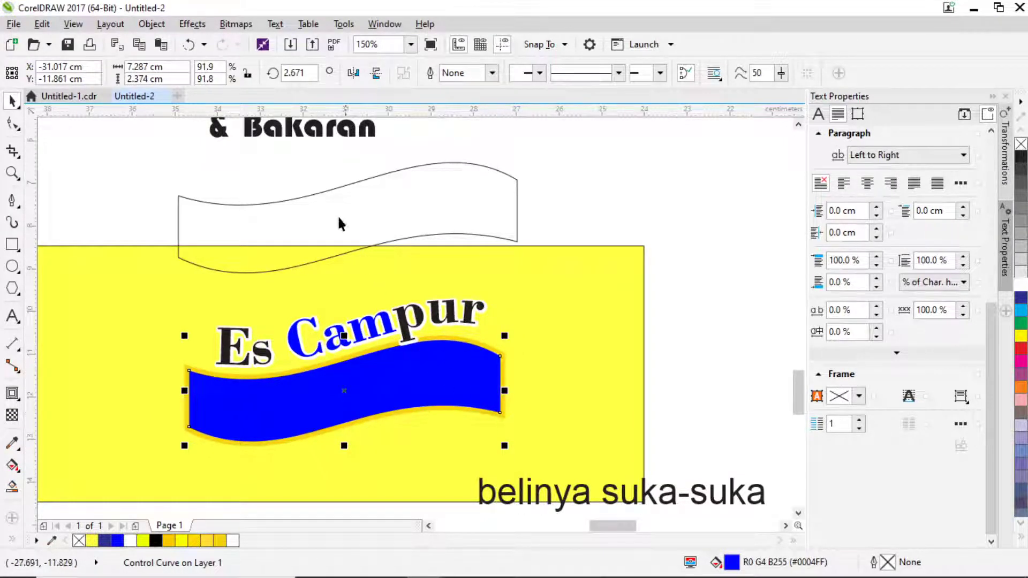
# Enlarge the Terserah text to about 30 pt.
pyautogui.scroll(2, 308, 137)
pyautogui.click(315, 174)
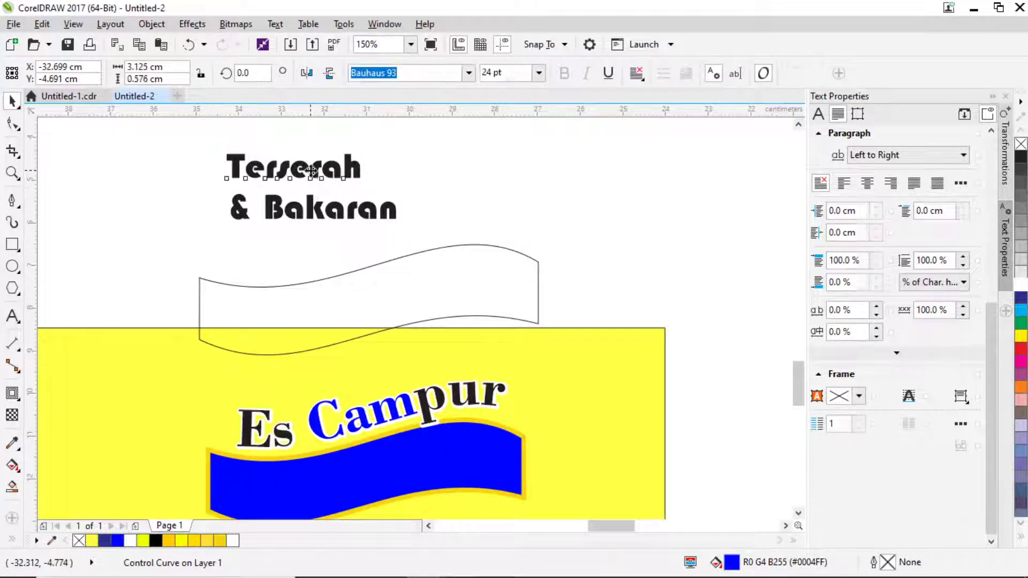
pyautogui.moveTo(365, 184); pyautogui.dragTo(627, 213)
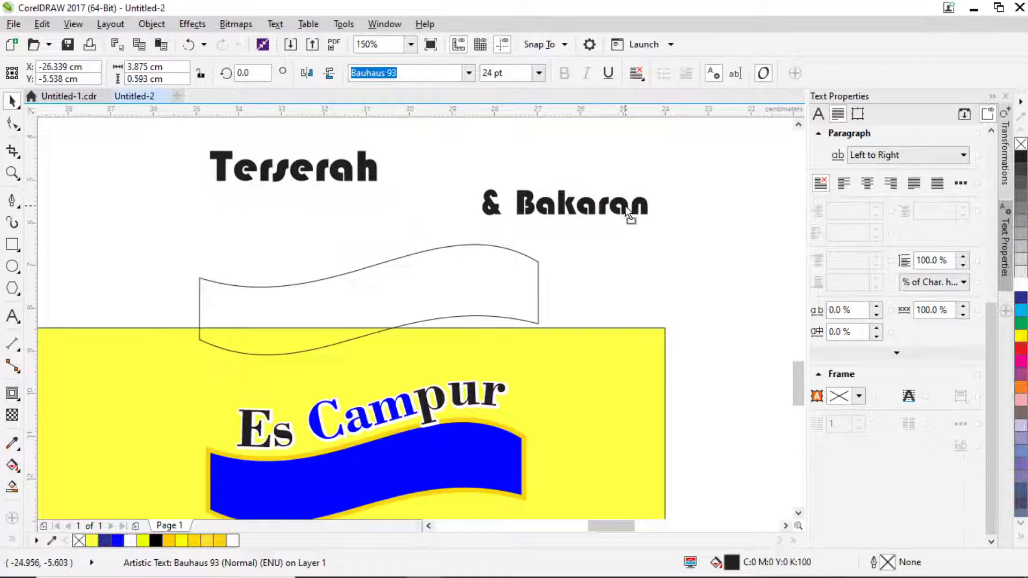
pyautogui.click(335, 173)
pyautogui.click(274, 24)
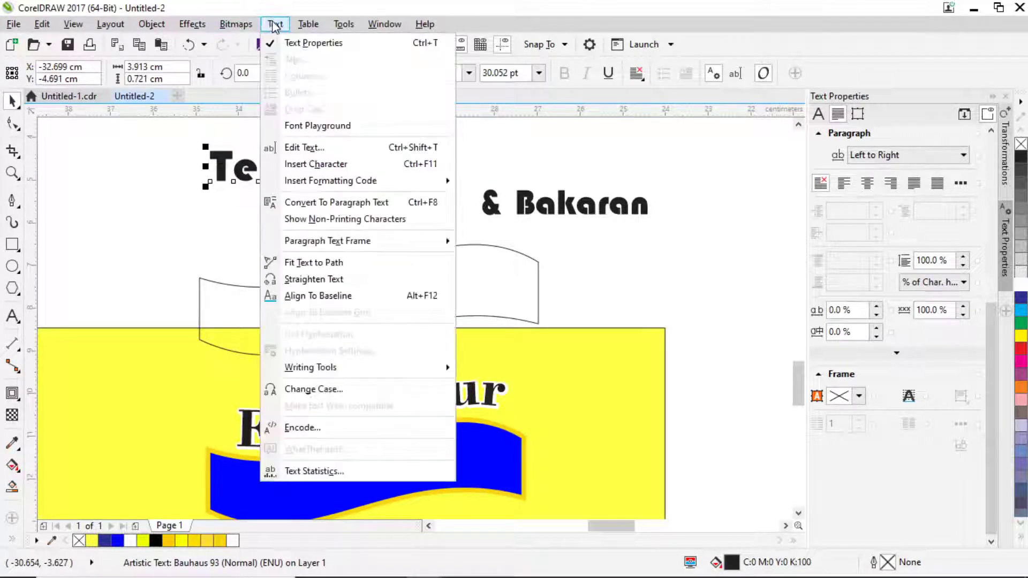
pyautogui.click(318, 263)
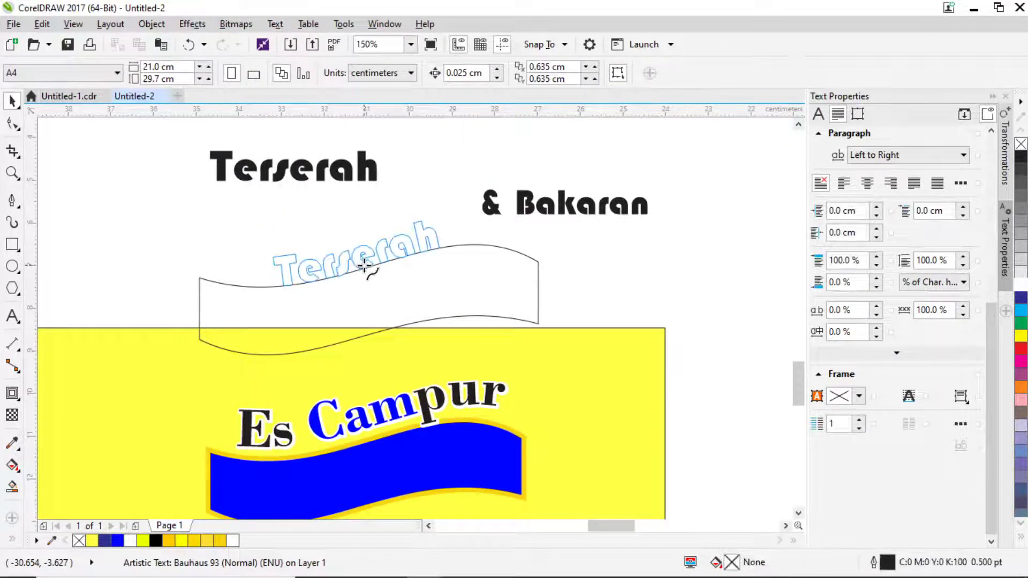
pyautogui.click(373, 263)
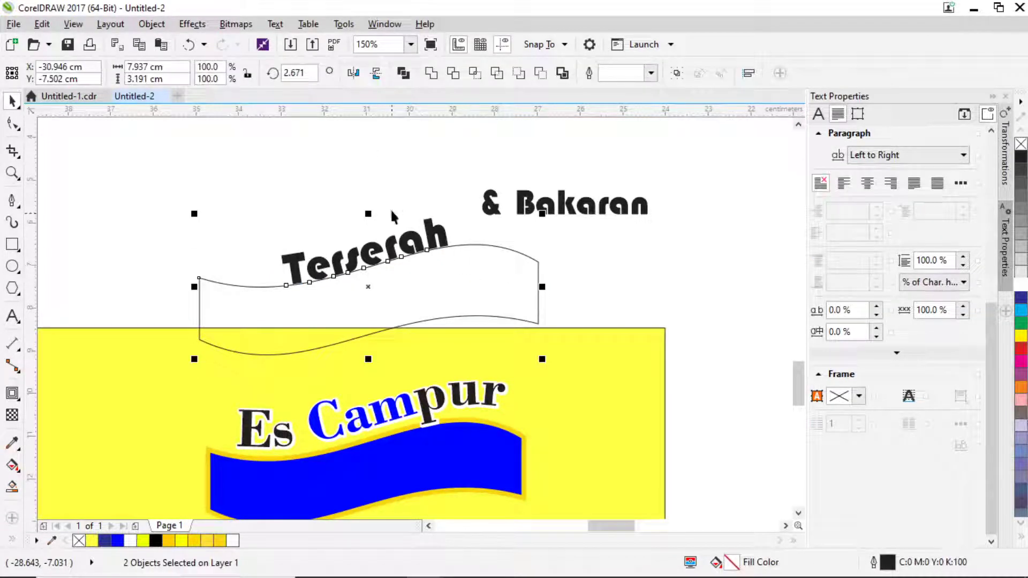
pyautogui.click(379, 305)
pyautogui.moveTo(378, 305); pyautogui.dragTo(386, 472)
pyautogui.scroll(-2, 408, 391)
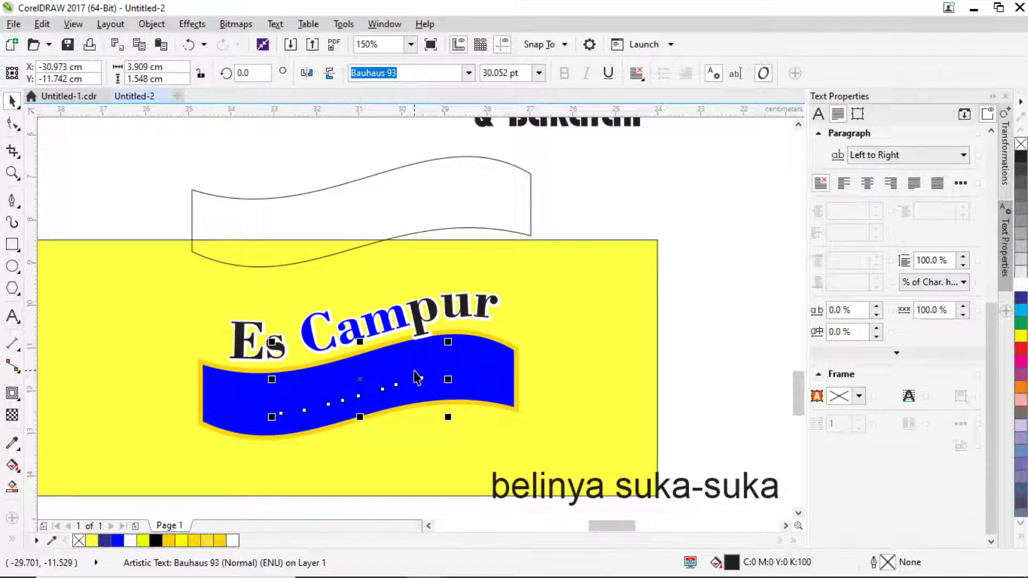
pyautogui.click(1021, 286)
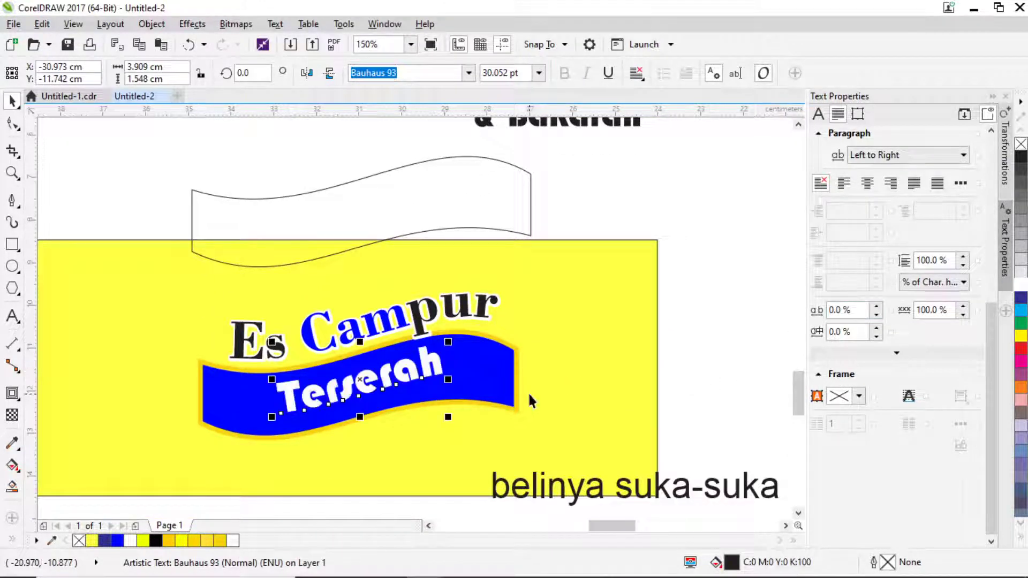
pyautogui.moveTo(380, 398)
pyautogui.mouseDown()
pyautogui.moveTo(356, 397)
pyautogui.moveTo(368, 405)
pyautogui.mouseUp()
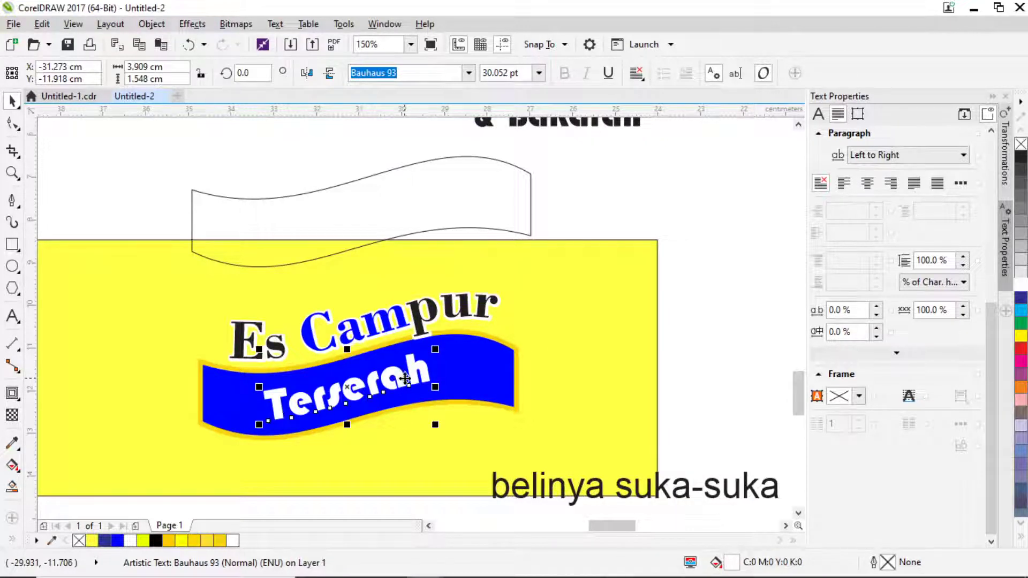
pyautogui.hotkey('ctrl', 'z')
pyautogui.hotkey('ctrl', 'z')
pyautogui.hotkey('ctrl', 'z')
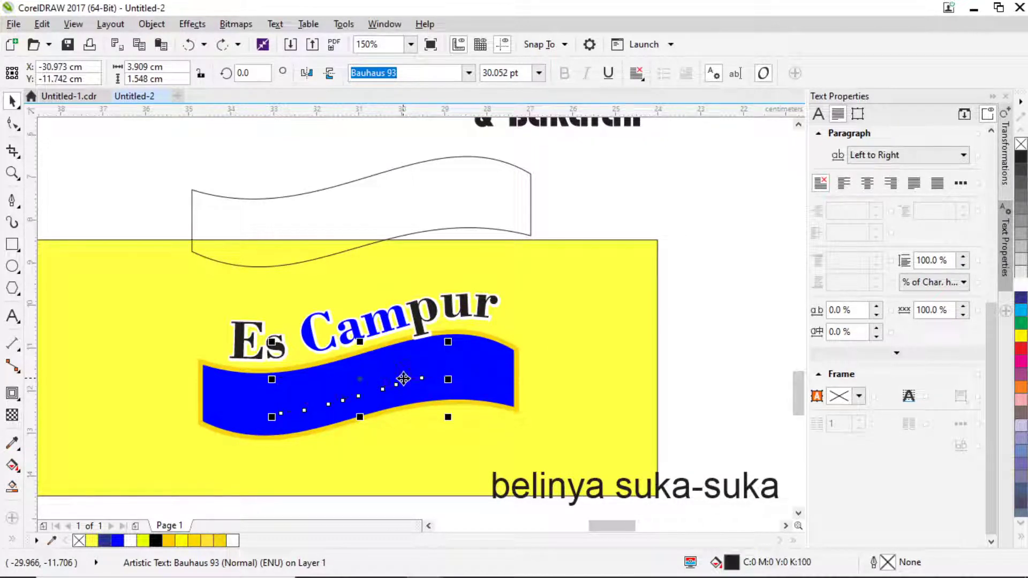
pyautogui.hotkey('ctrl', 'z')
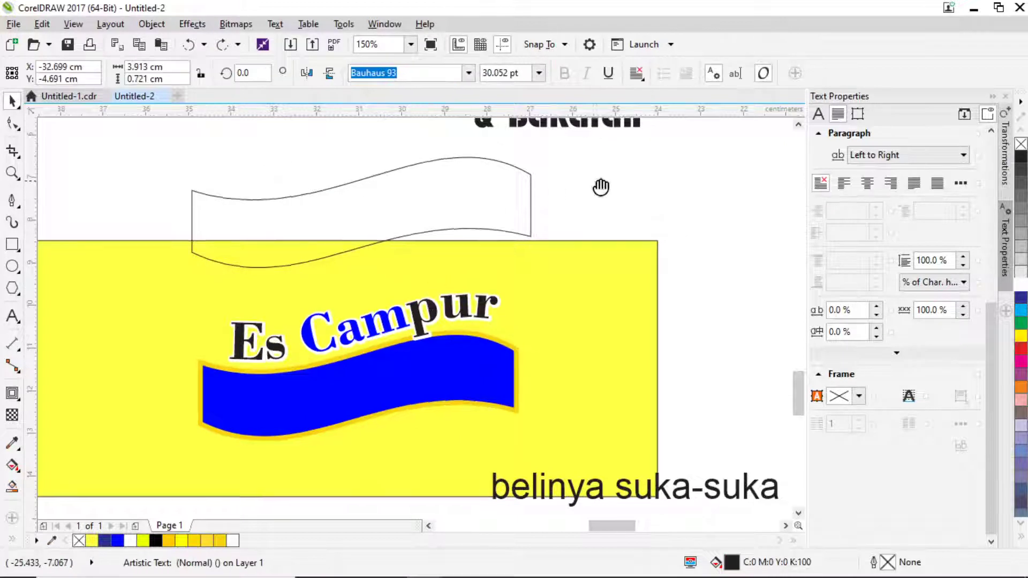
# Delete the empty wavy guide path and narrow the blue ribbon to about 6.78 cm wide.
pyautogui.scroll(1, 538, 425)
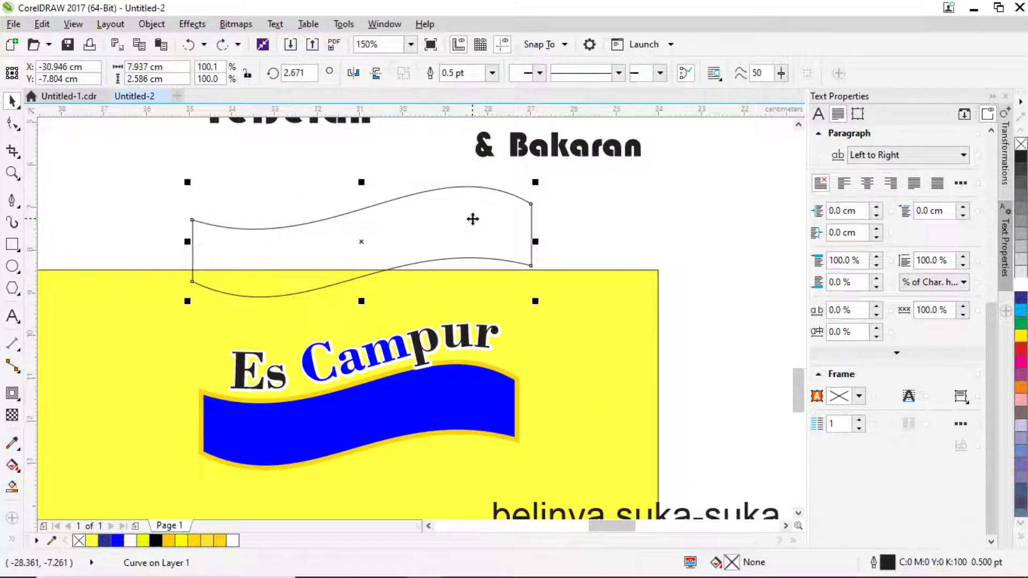
pyautogui.press('Delete')
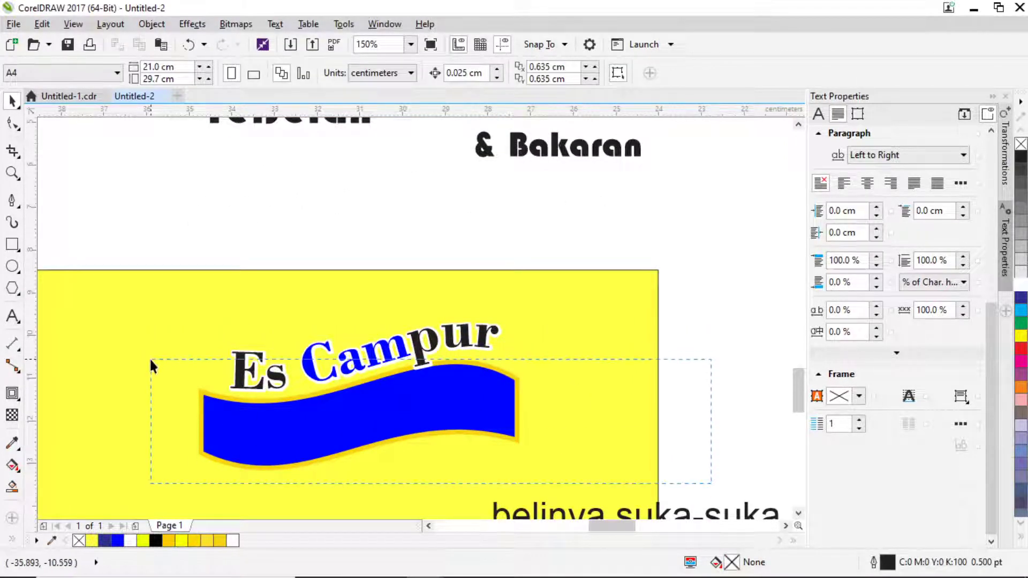
pyautogui.click(449, 414)
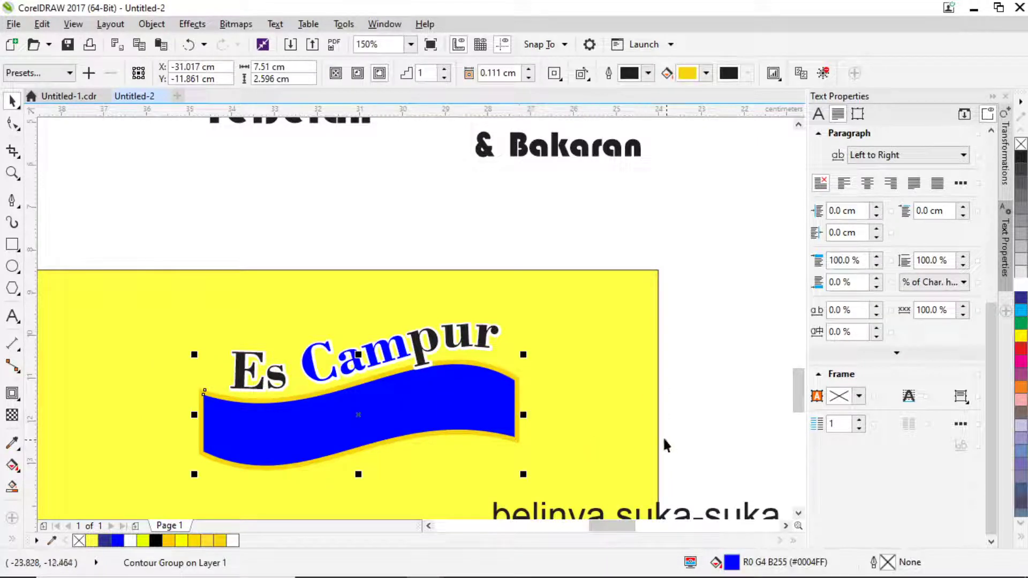
pyautogui.moveTo(527, 412); pyautogui.dragTo(508, 413)
# Nudge the blue ribbon right and down, and Es Campur slightly left, to align them.
pyautogui.moveTo(414, 407); pyautogui.dragTo(417, 410)
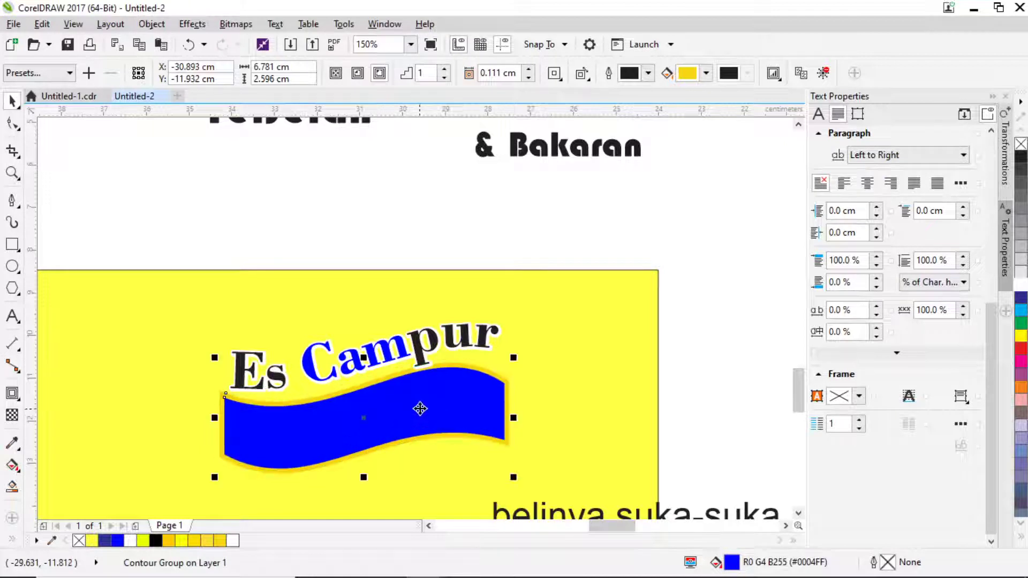
pyautogui.click(420, 356)
pyautogui.moveTo(420, 355); pyautogui.dragTo(416, 348)
pyautogui.scroll(-2, 416, 349)
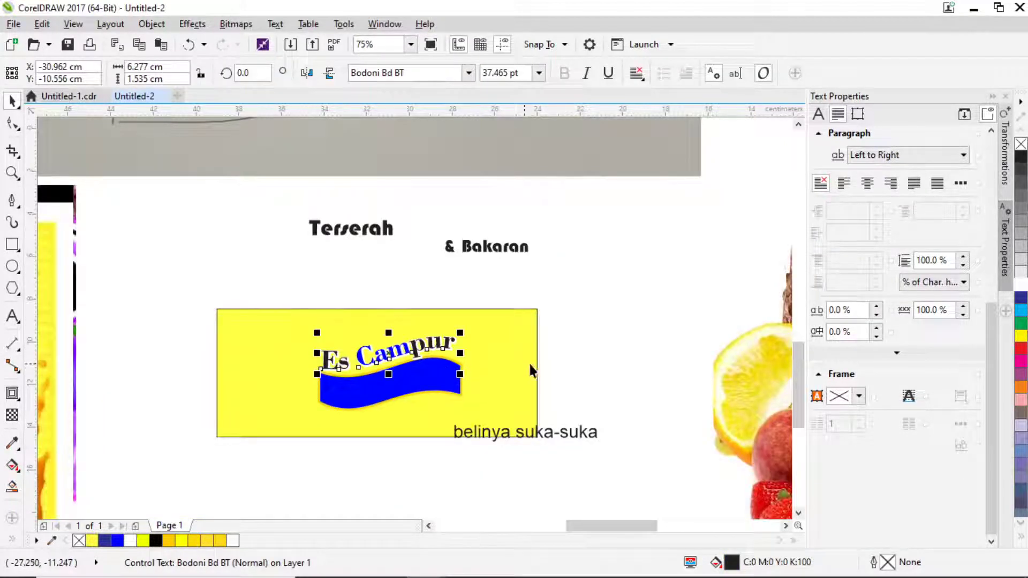
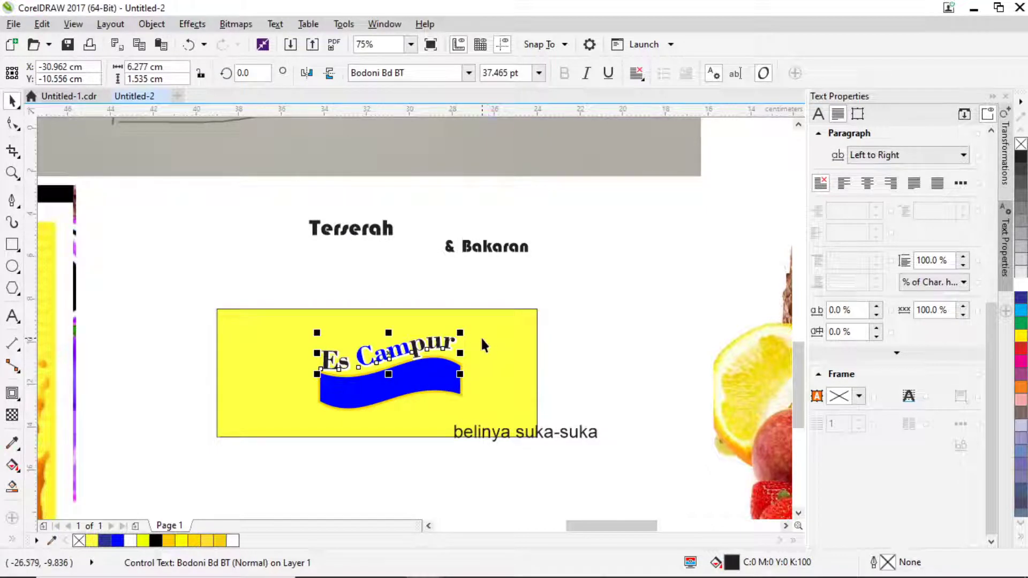
# Add a new text line 'Es Campur Terserah' above the yellow banner.
pyautogui.scroll(-2, 466, 332)
pyautogui.scroll(1, 464, 331)
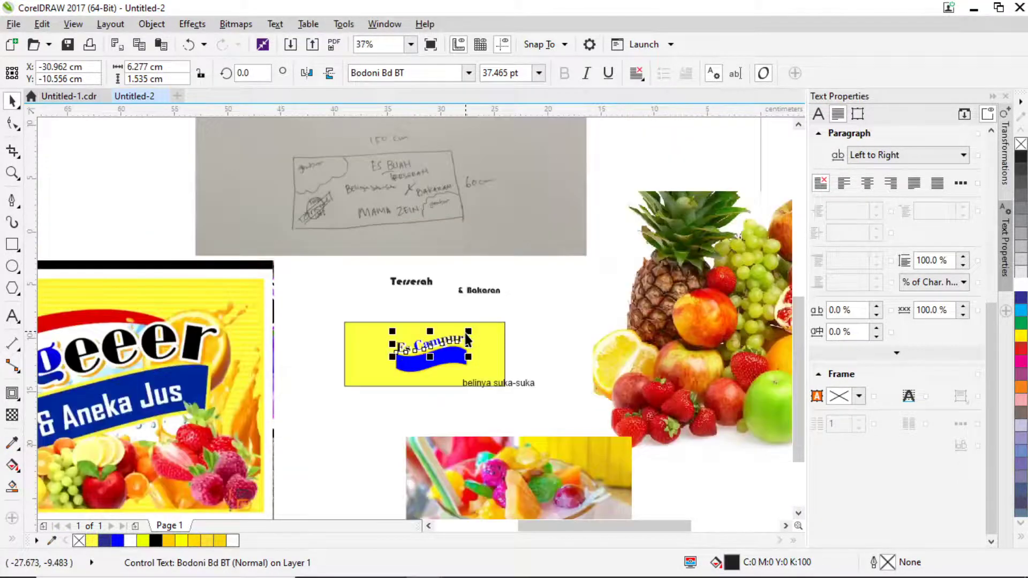
pyautogui.scroll(2, 468, 345)
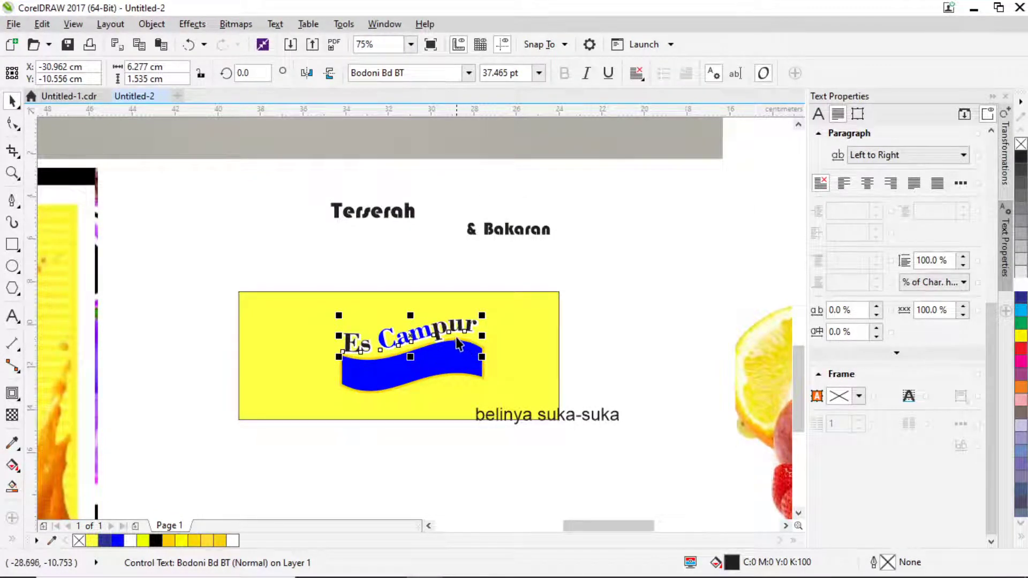
pyautogui.scroll(1, 470, 347)
pyautogui.scroll(-1, 463, 347)
pyautogui.click(572, 339)
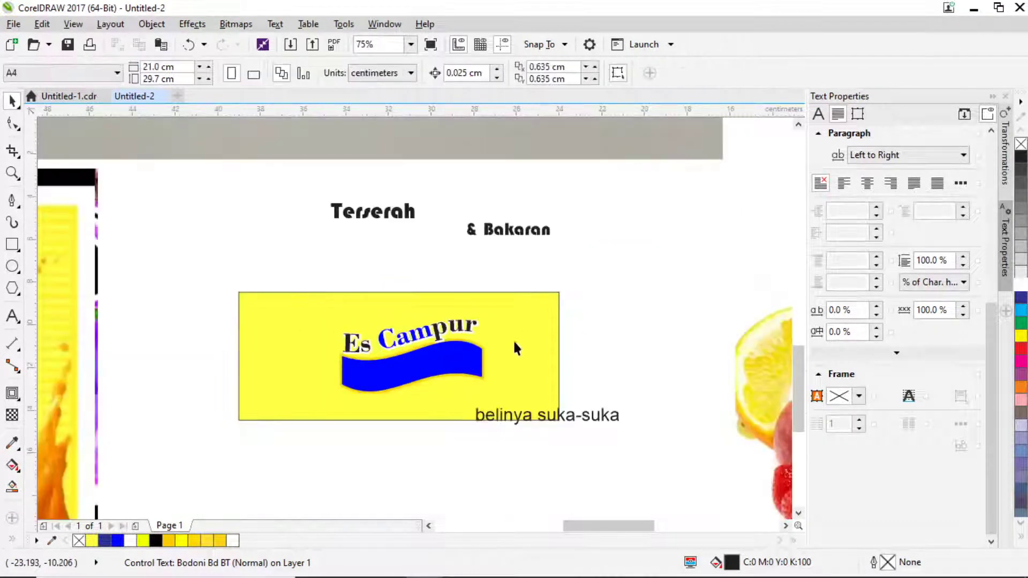
pyautogui.click(13, 316)
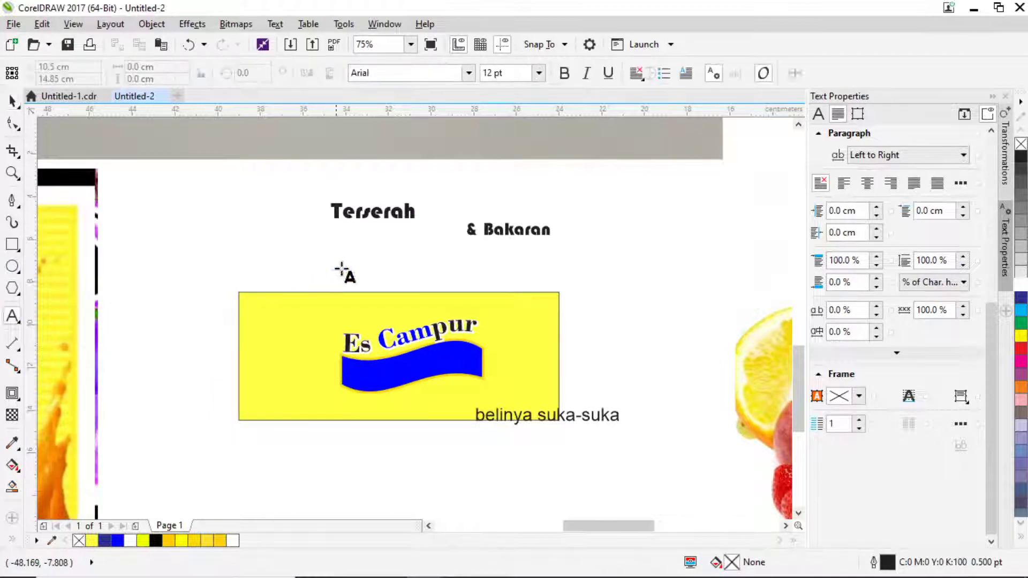
pyautogui.click(367, 268)
pyautogui.write('Es Ca')
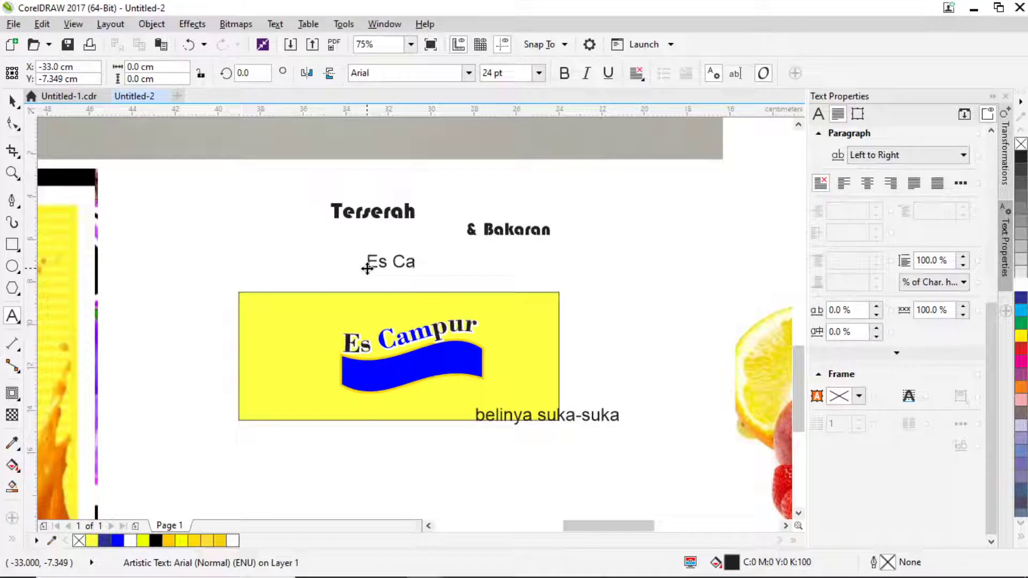
pyautogui.write('mpur Terserah')
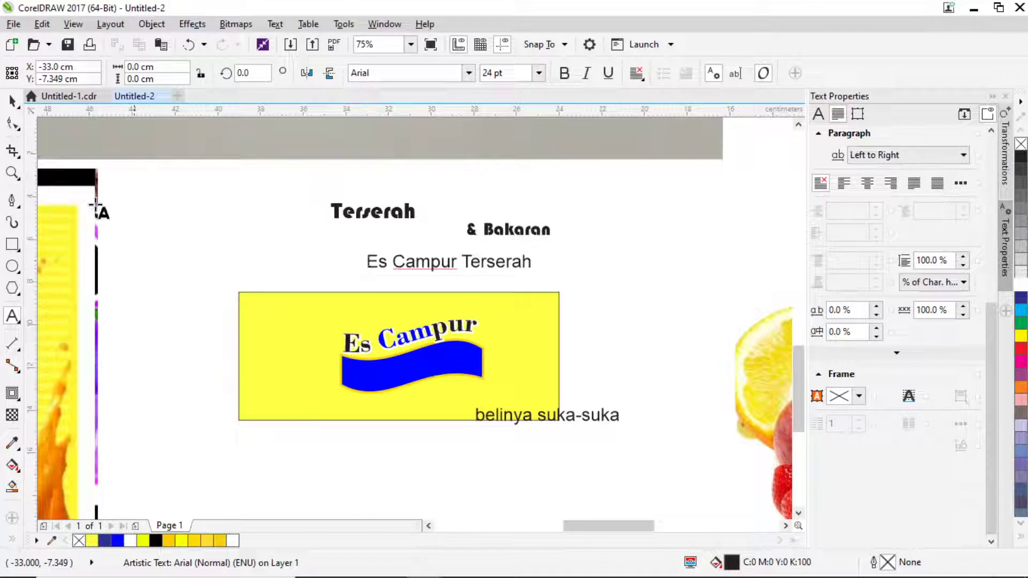
pyautogui.click(11, 100)
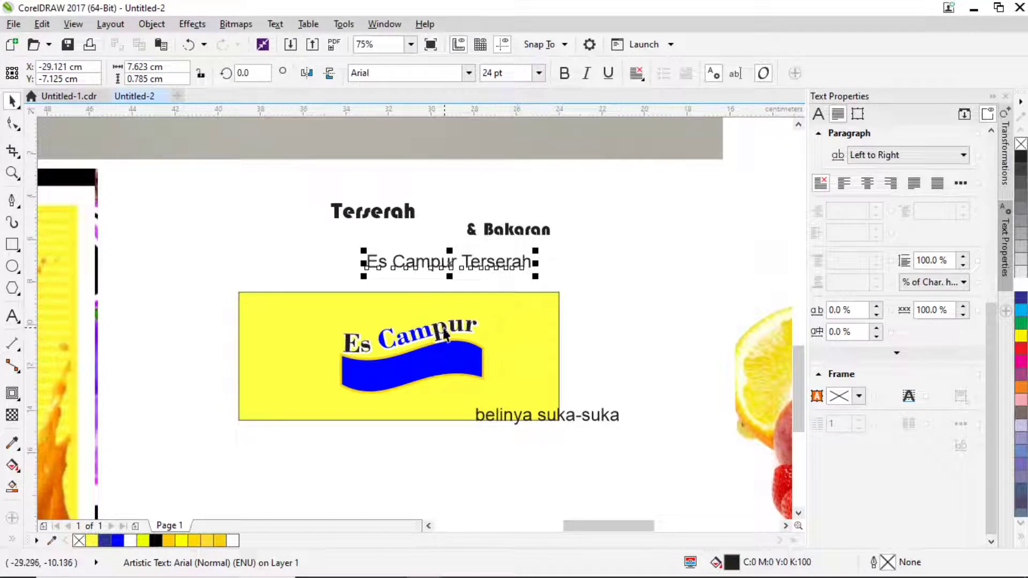
# Wrap Terserah in quotation marks so the line reads Es Campur "Terserah".
pyautogui.press('F8')
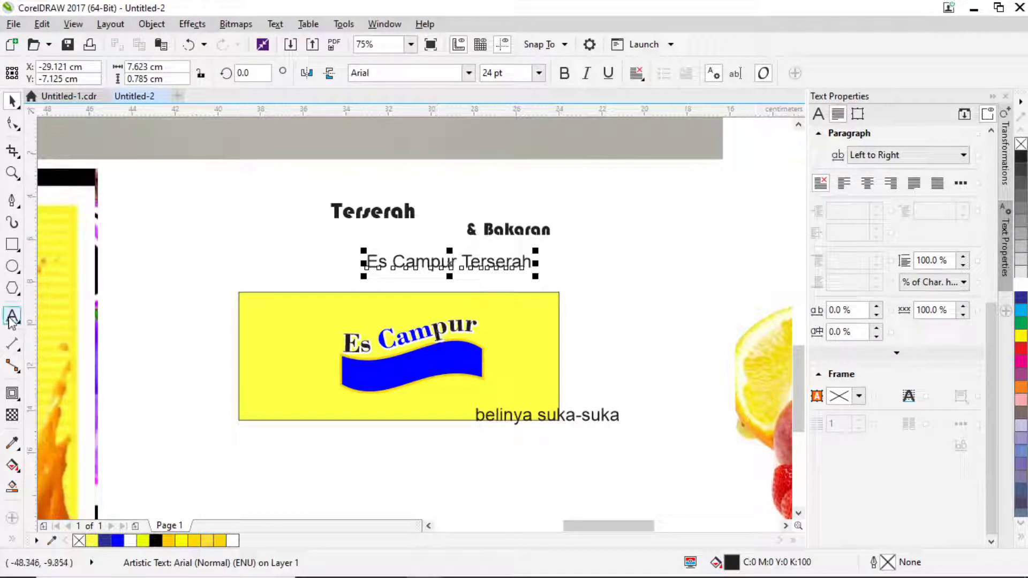
pyautogui.scroll(2, 464, 262)
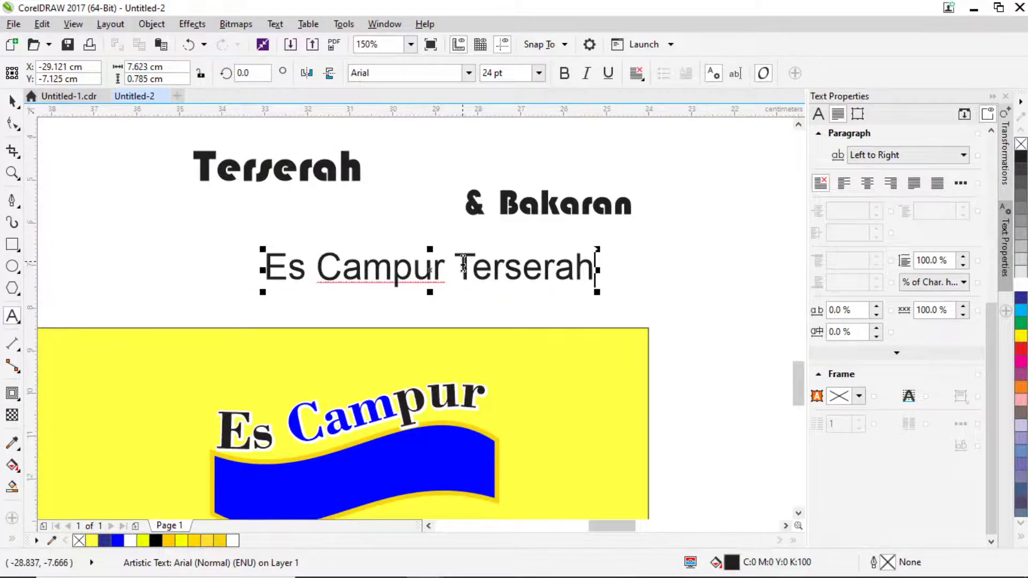
pyautogui.click(463, 262)
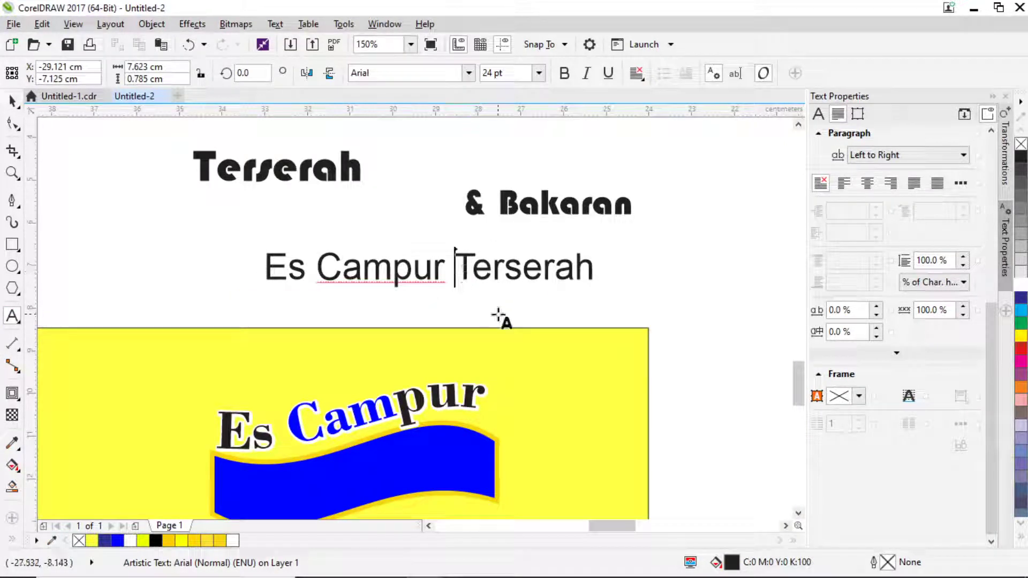
pyautogui.write('"')
pyautogui.click(600, 256)
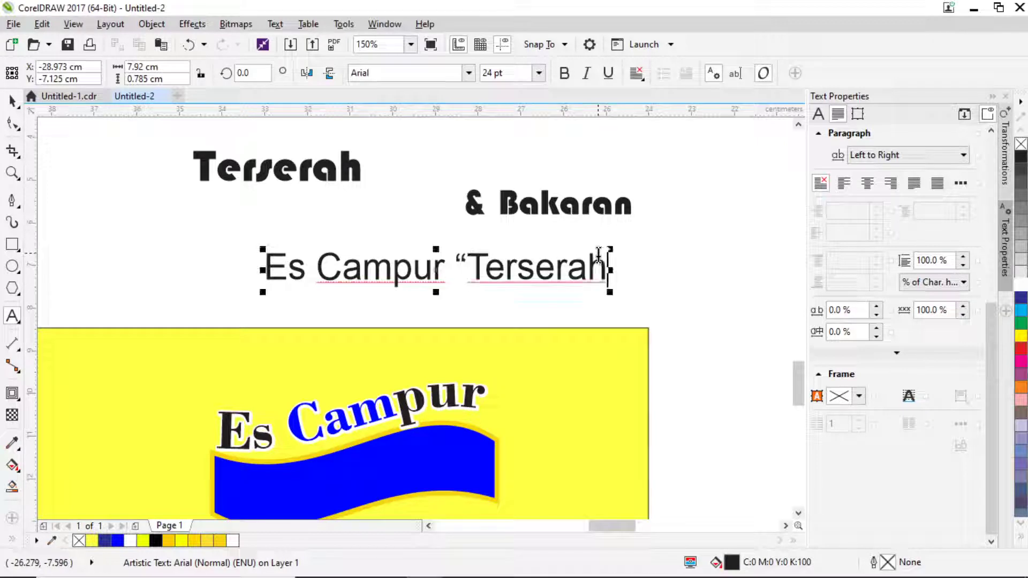
pyautogui.write('"')
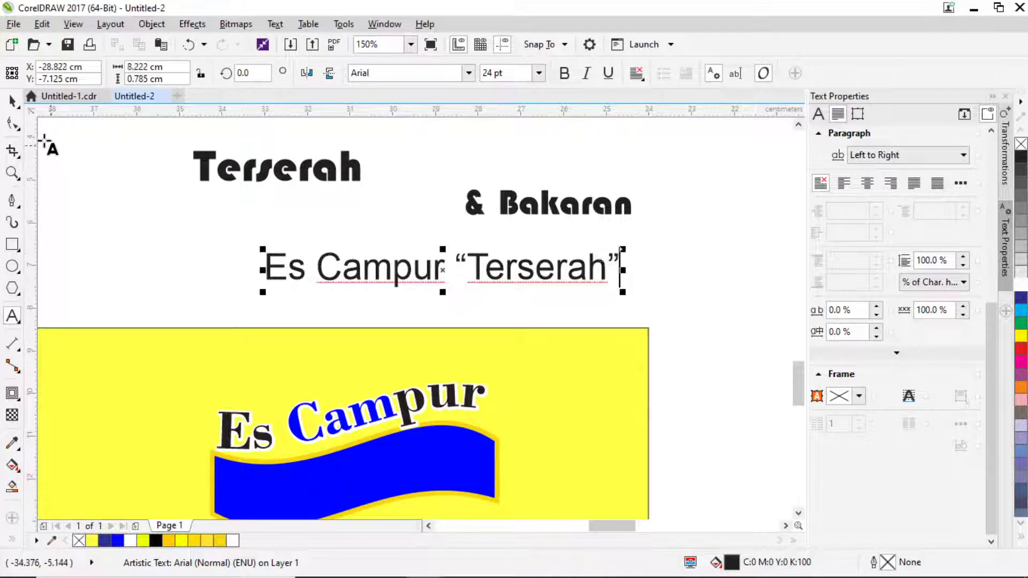
pyautogui.hotkey('ctrl', 'space')
pyautogui.scroll(-2, 415, 369)
pyautogui.click(409, 389)
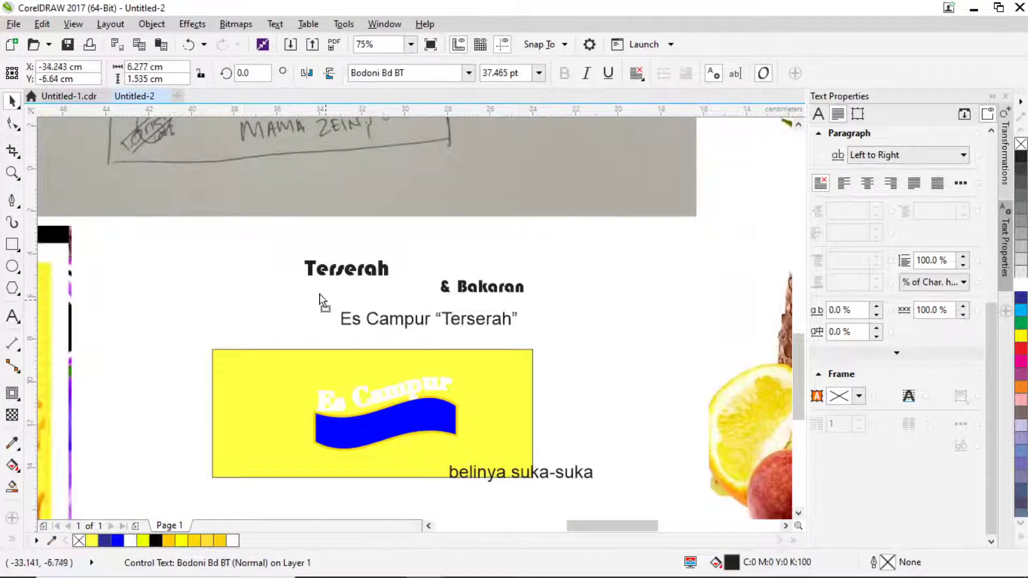
# Move the curved Es Campur title up beside Terserah and widen the blue wave slightly.
pyautogui.moveTo(321, 299); pyautogui.dragTo(322, 297)
pyautogui.moveTo(560, 442); pyautogui.dragTo(489, 422)
pyautogui.scroll(1, 469, 424)
pyautogui.moveTo(397, 407); pyautogui.dragTo(394, 391)
pyautogui.scroll(-1, 435, 327)
# Set the Es Campur "Terserah" line in Bodoni Bd BT and move it closer to the banner.
pyautogui.click(390, 270)
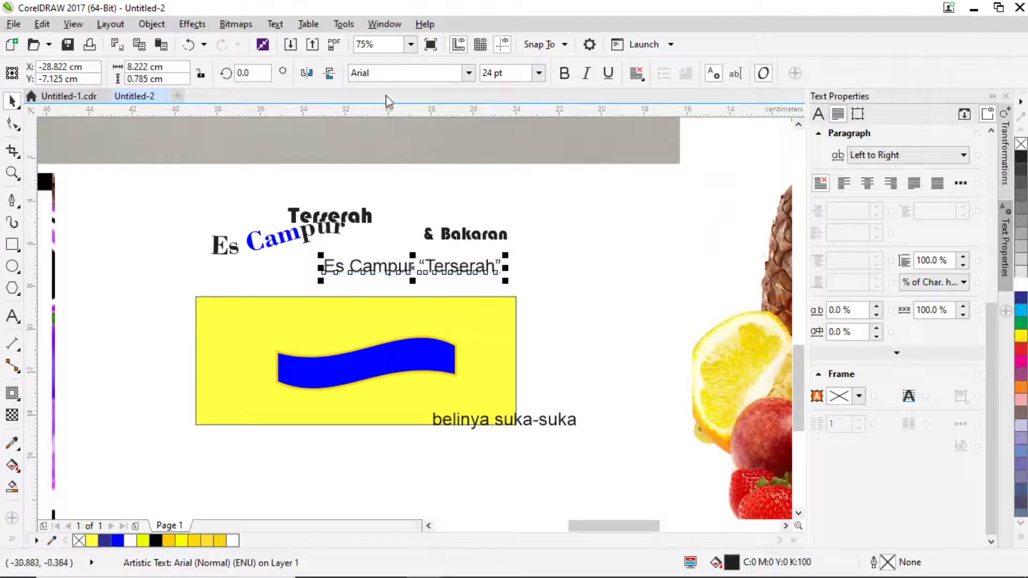
pyautogui.click(466, 75)
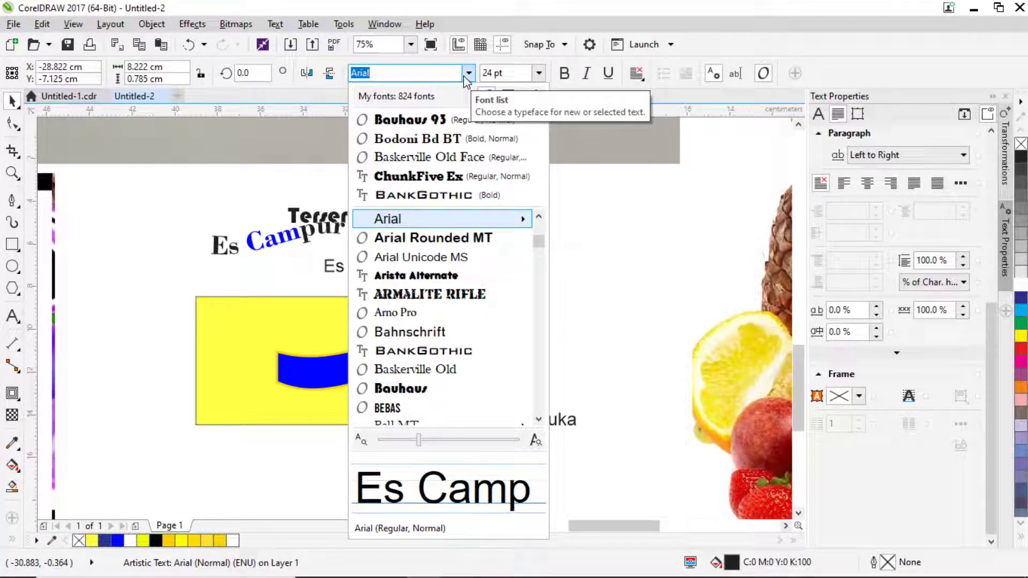
pyautogui.click(420, 140)
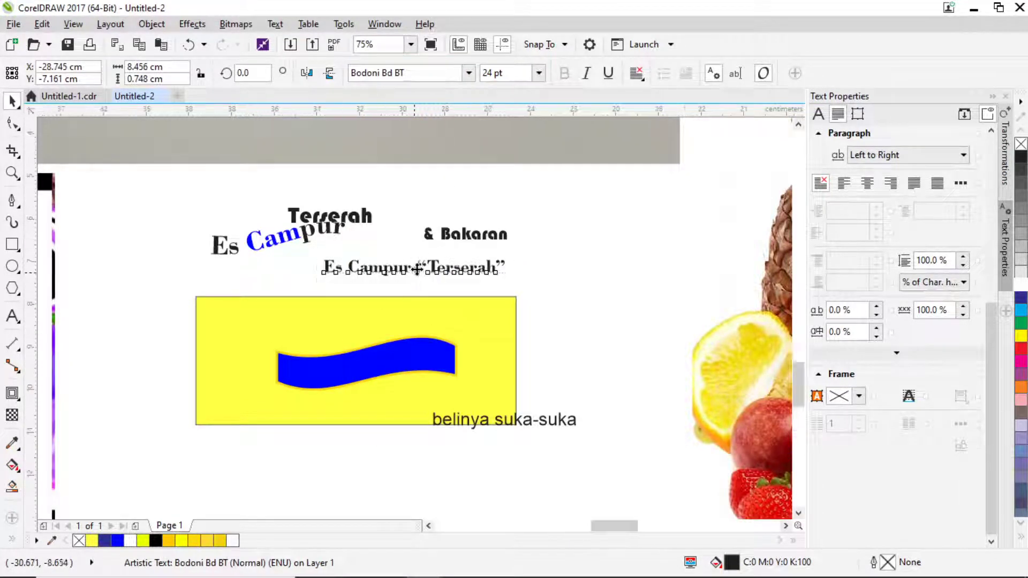
pyautogui.scroll(1, 427, 271)
pyautogui.moveTo(453, 261); pyautogui.dragTo(372, 289)
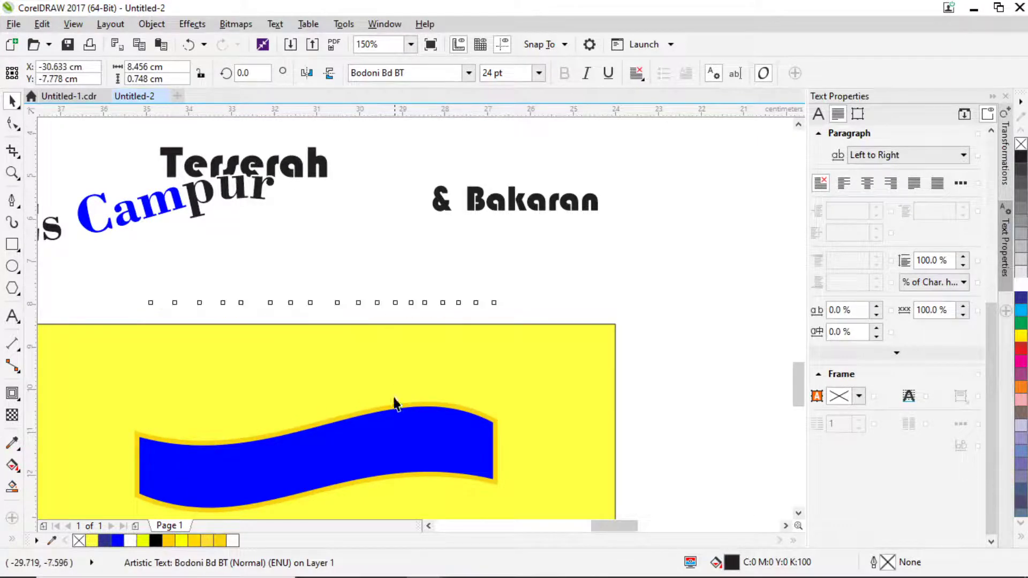
# Make the blue wave taller, copy it up near & Bakaran, and clear the copy's contour.
pyautogui.scroll(-1, 384, 421)
pyautogui.moveTo(551, 470); pyautogui.dragTo(211, 394)
pyautogui.scroll(1, 358, 469)
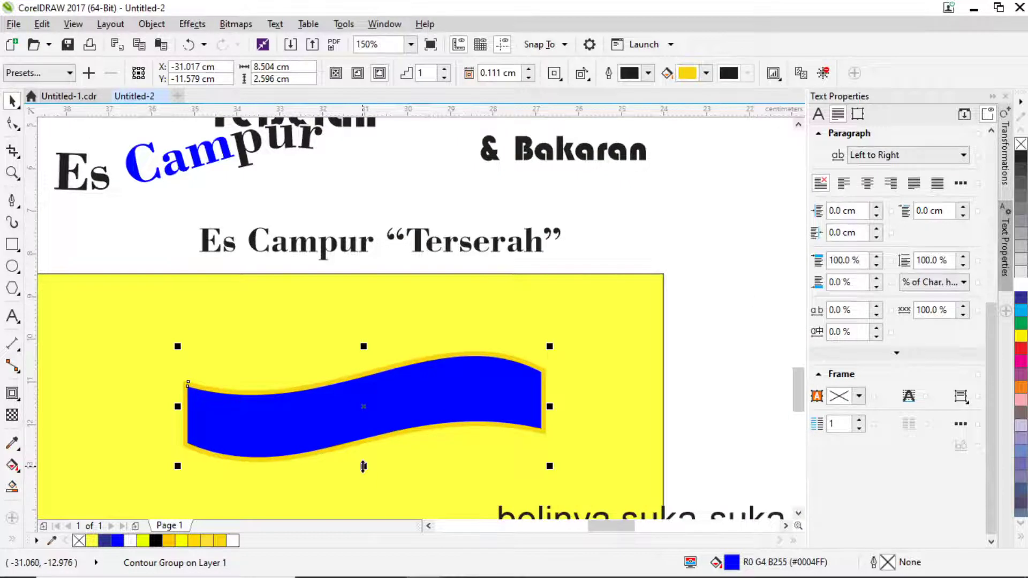
pyautogui.moveTo(363, 467); pyautogui.dragTo(363, 479)
pyautogui.scroll(-1, 375, 394)
pyautogui.moveTo(376, 394); pyautogui.dragTo(530, 215)
pyautogui.scroll(2, 530, 215)
pyautogui.hscroll(2, 530, 215)
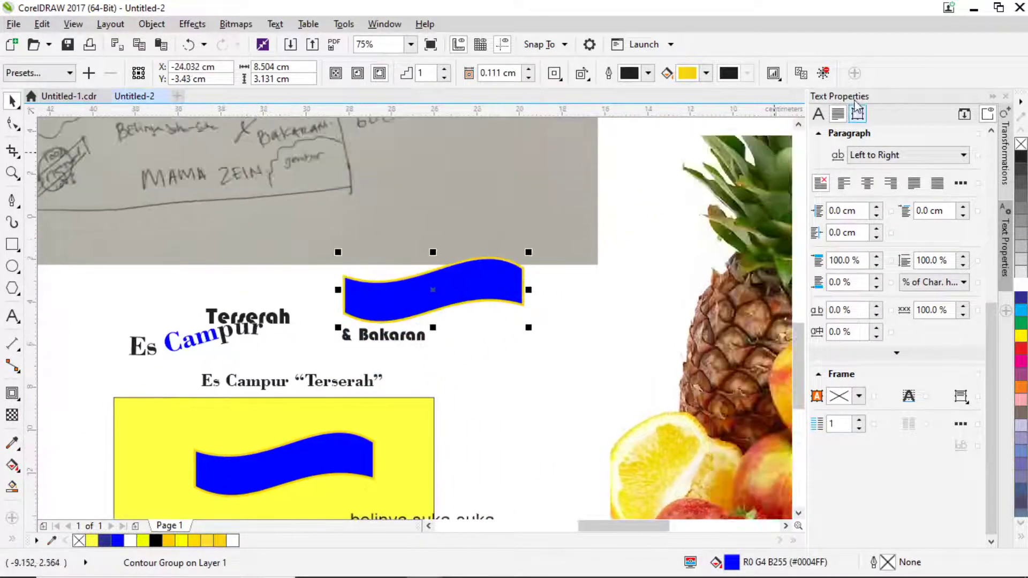
pyautogui.click(824, 73)
# Arrange the copied wave, the Es Campur "Terserah" line and & Bakaran so the texts sit above the wave.
pyautogui.moveTo(466, 280); pyautogui.dragTo(531, 353)
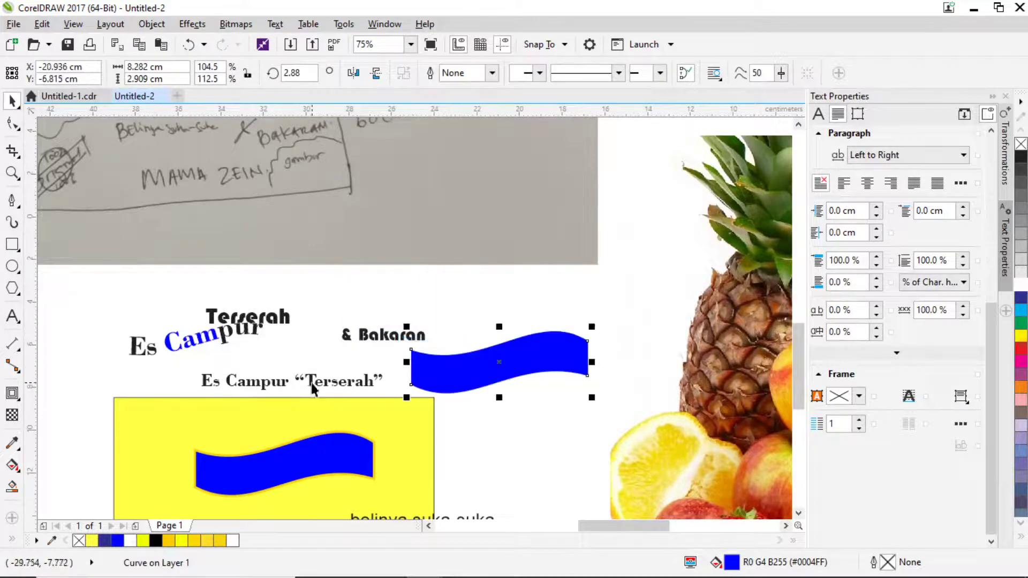
pyautogui.moveTo(313, 388); pyautogui.dragTo(548, 305)
pyautogui.moveTo(372, 348); pyautogui.dragTo(320, 351)
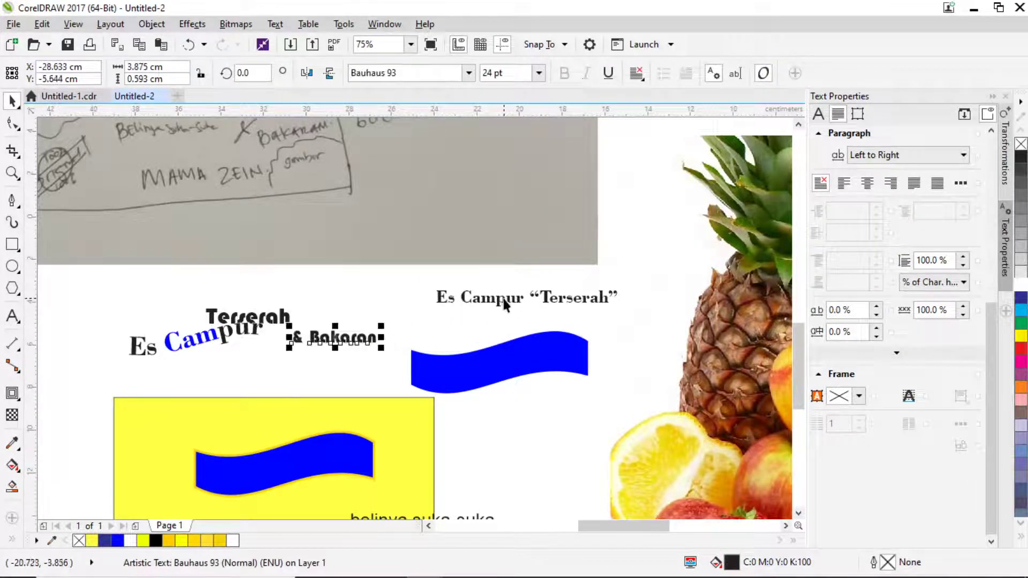
pyautogui.moveTo(503, 303); pyautogui.dragTo(484, 312)
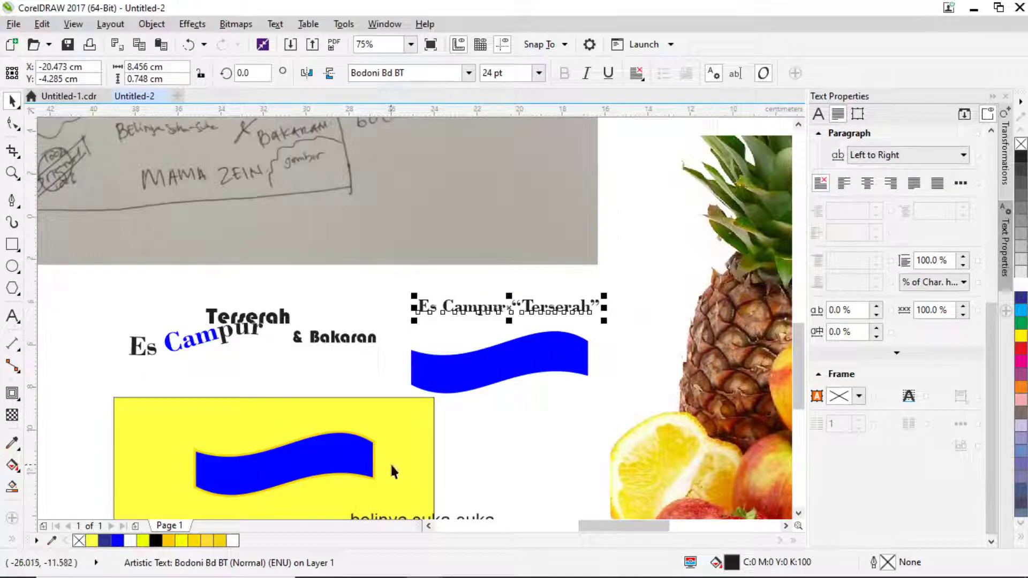
# Put the curved Es Campur title back onto the banner's blue wave.
pyautogui.moveTo(196, 343); pyautogui.dragTo(297, 437)
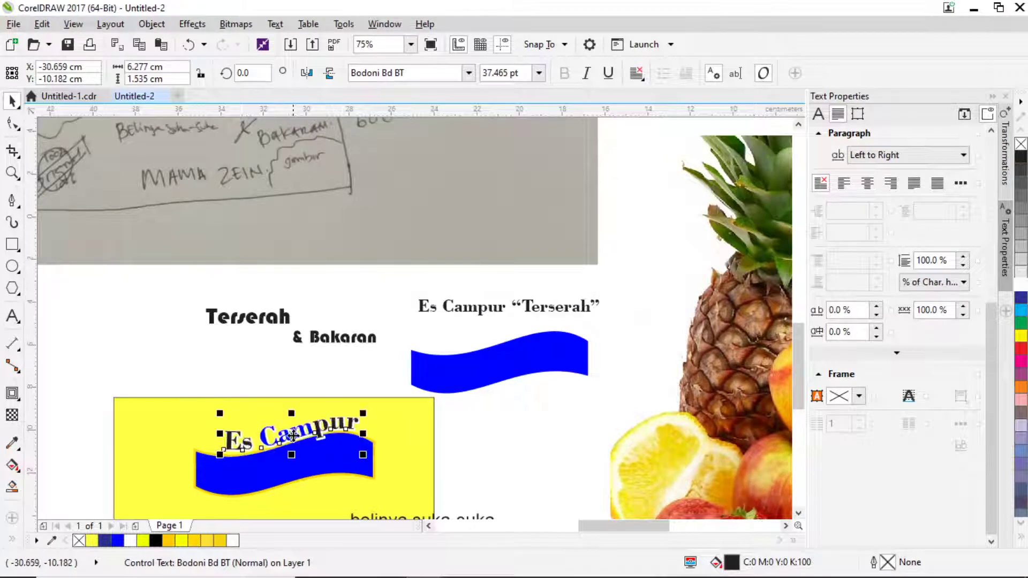
pyautogui.scroll(1, 292, 438)
pyautogui.click(288, 428)
pyautogui.scroll(-1, 300, 426)
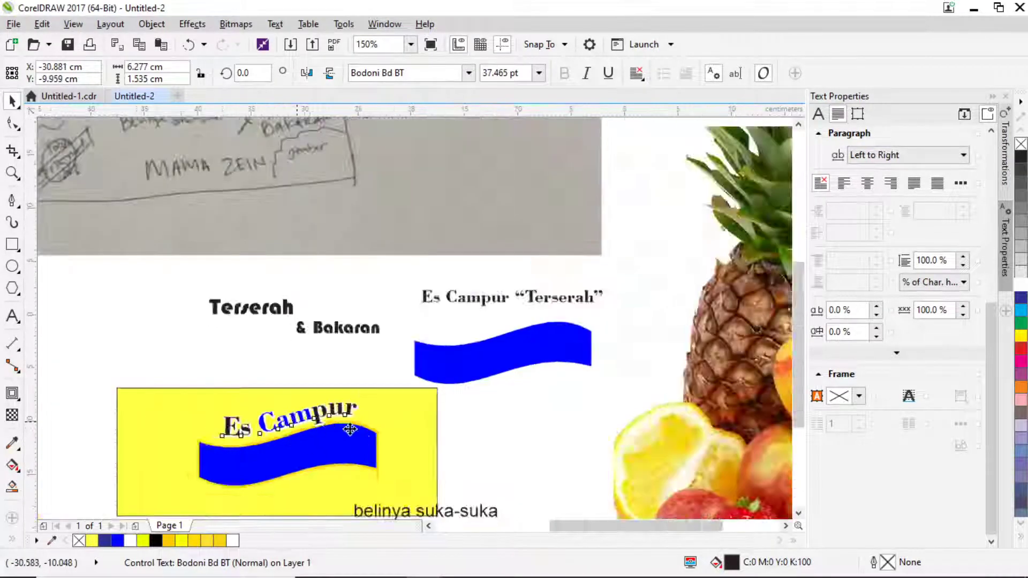
pyautogui.scroll(-1, 311, 423)
pyautogui.scroll(1, 310, 423)
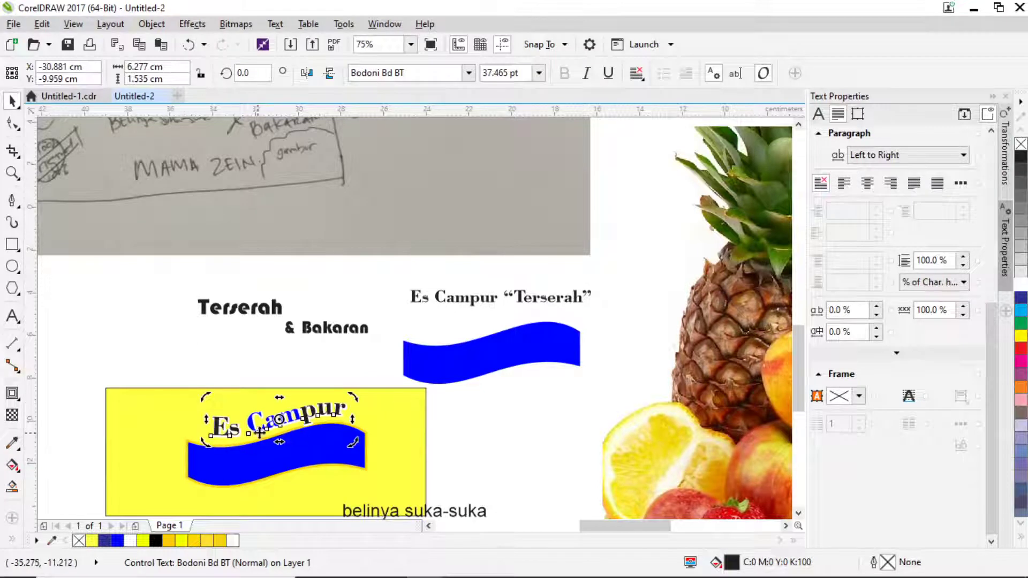
pyautogui.scroll(-2, 395, 417)
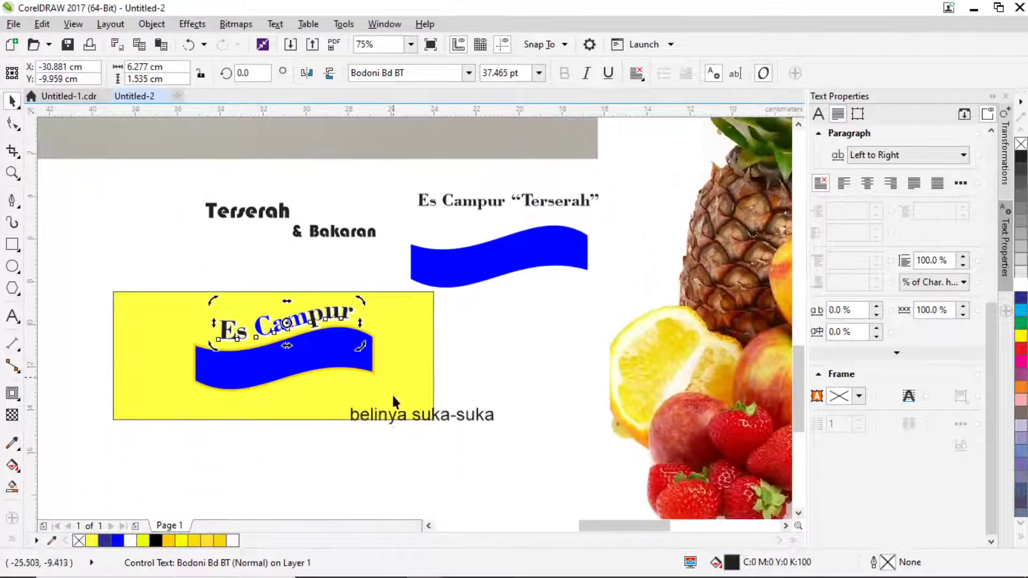
pyautogui.click(394, 421)
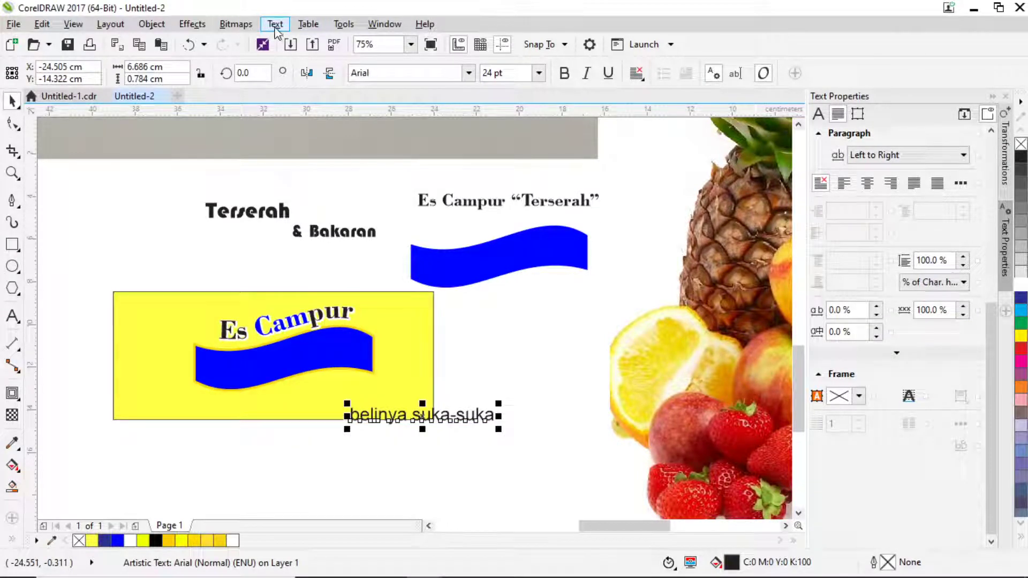
# Set the belinya suka-suka text in Bauhaus 93.
pyautogui.click(467, 78)
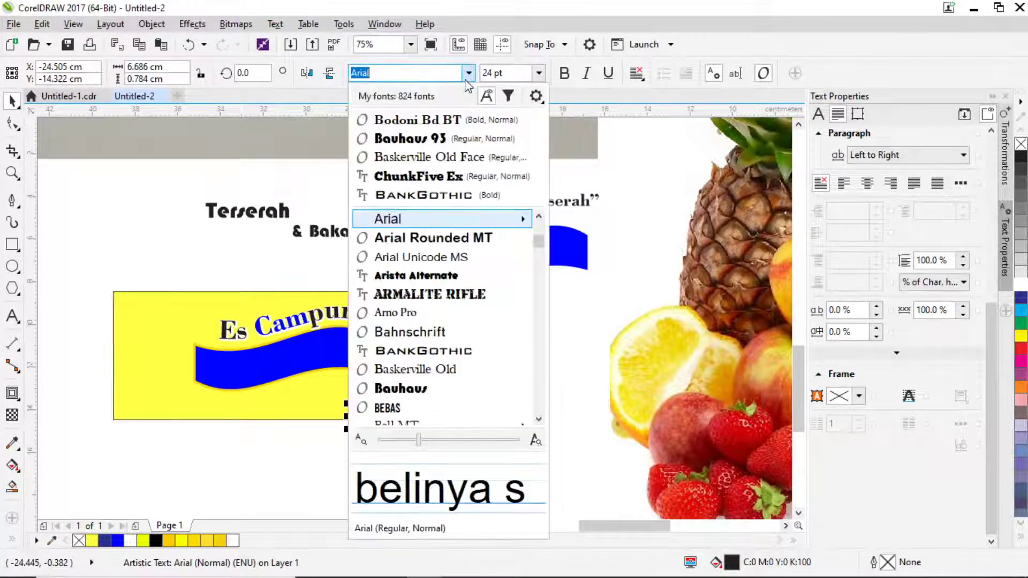
pyautogui.click(410, 140)
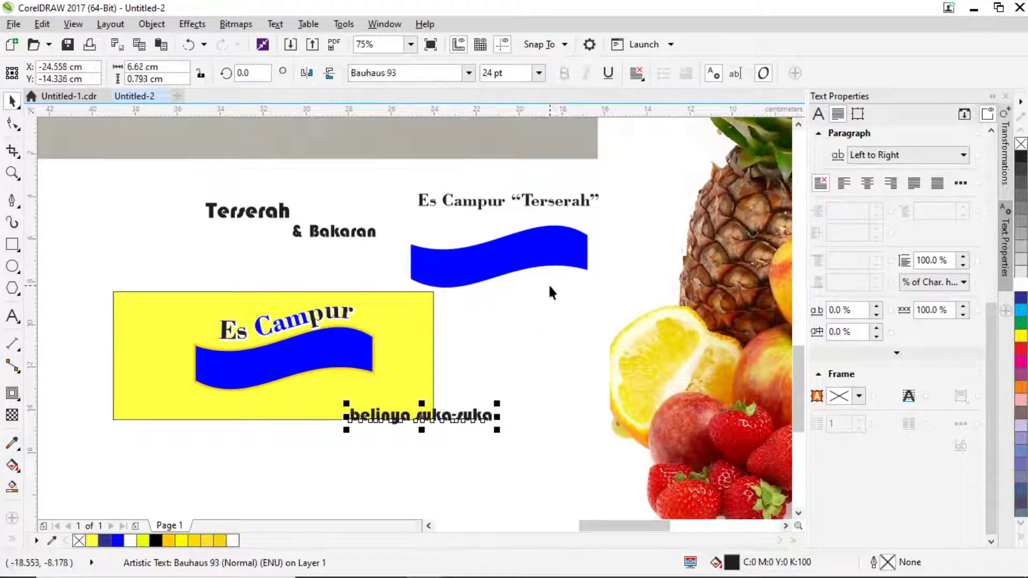
pyautogui.press('alt')
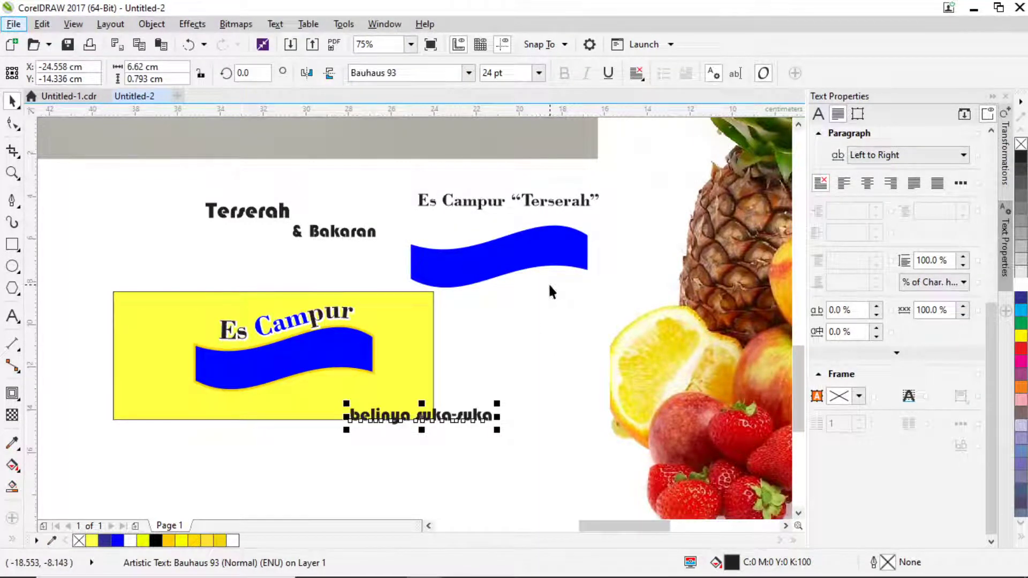
pyautogui.hotkey('alt', 'Tab')
pyautogui.hotkey('alt', 'Tab')
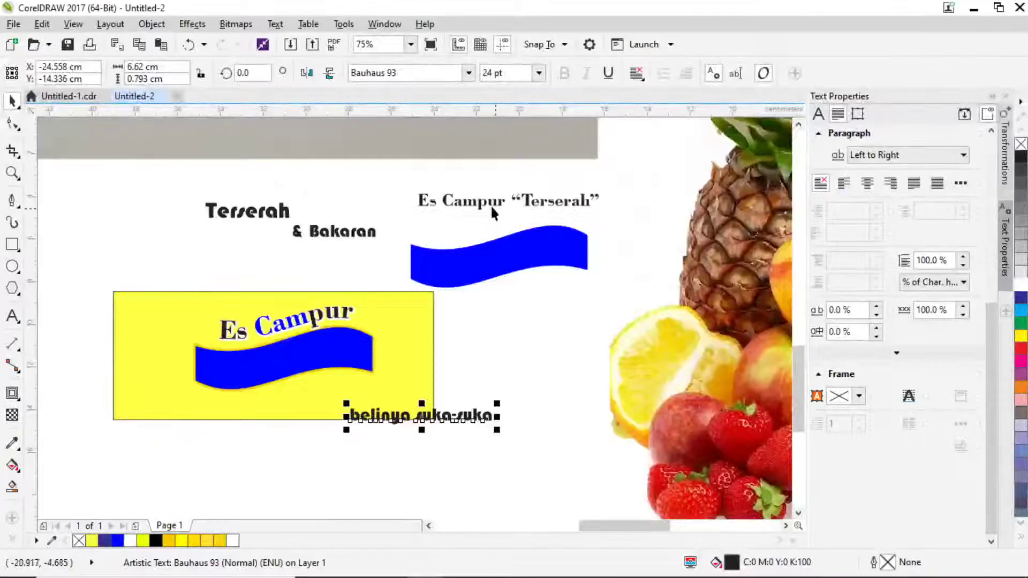
# Move belinya suka-suka up beside the yellow banner, just below the spare blue wave.
pyautogui.moveTo(424, 423); pyautogui.dragTo(303, 459)
pyautogui.scroll(2, 272, 459)
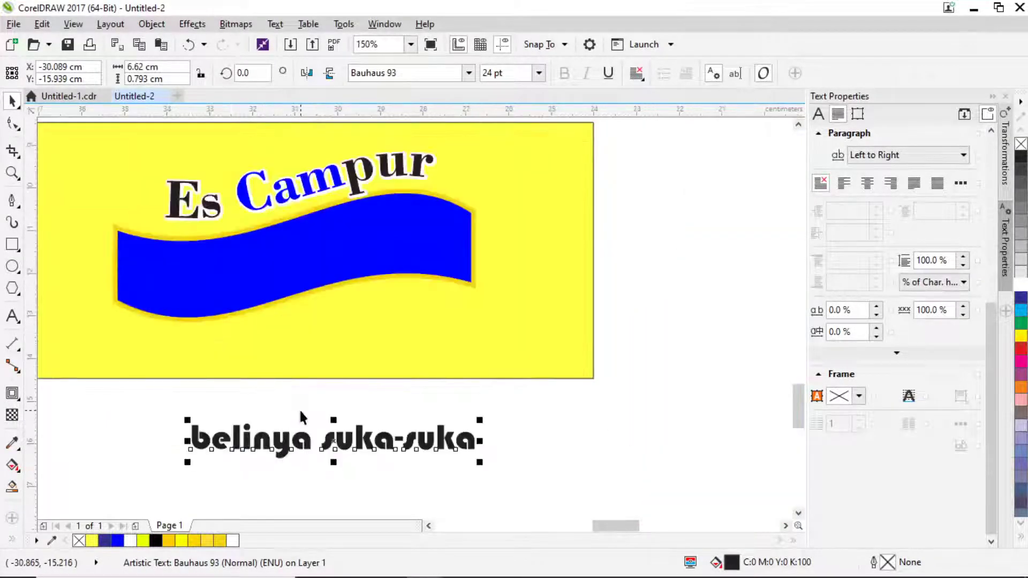
pyautogui.scroll(-4, 329, 353)
pyautogui.scroll(2, 395, 358)
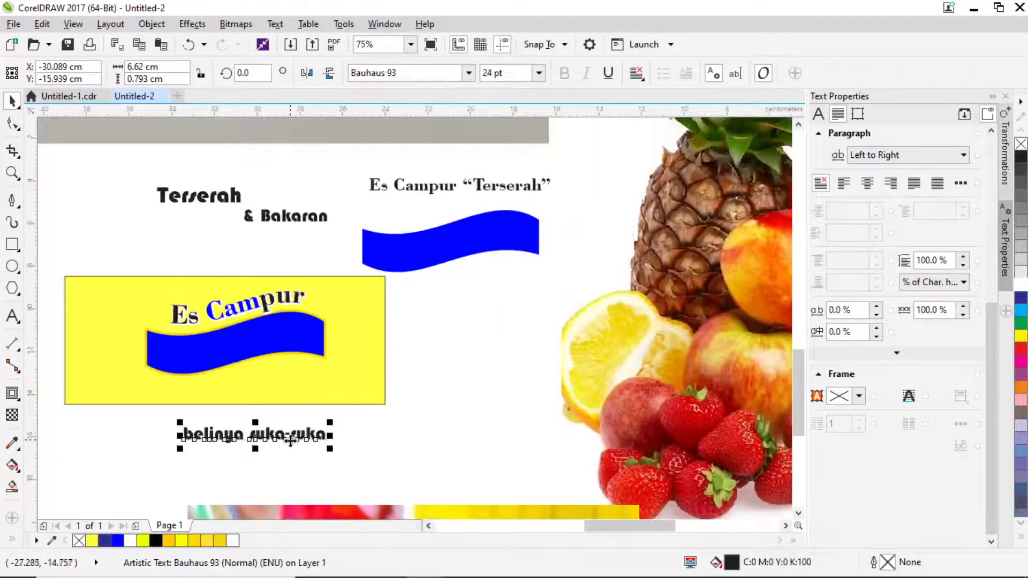
pyautogui.moveTo(274, 436); pyautogui.dragTo(465, 307)
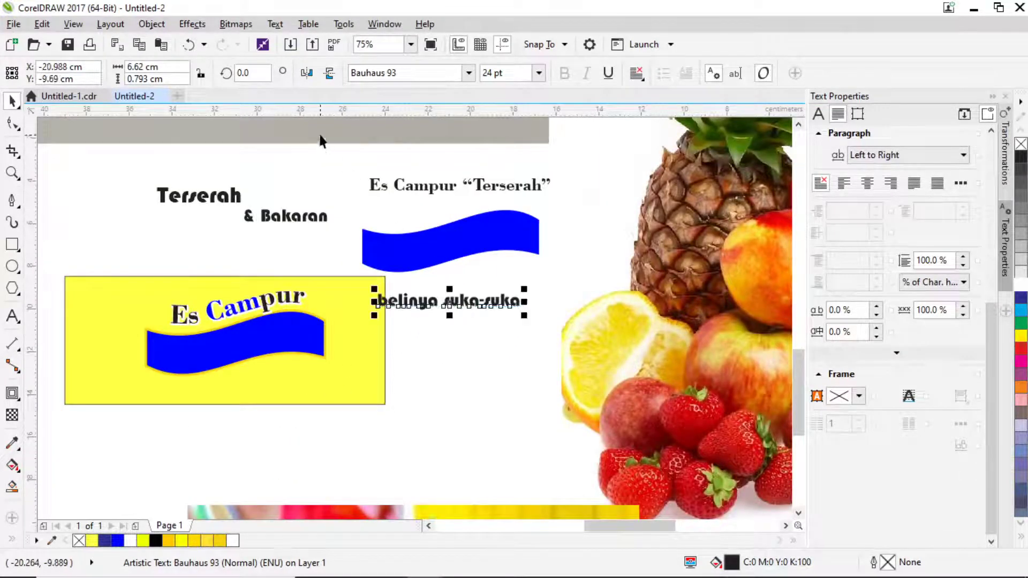
pyautogui.click(275, 23)
# Fit the belinya suka-suka text to the blue wave and pull the wave away from it.
pyautogui.click(321, 262)
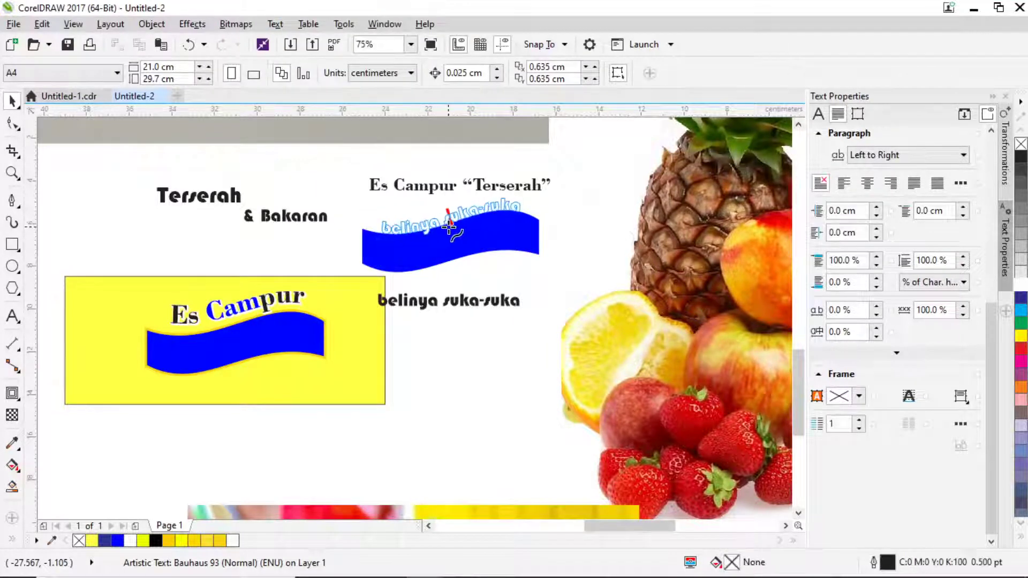
pyautogui.click(449, 227)
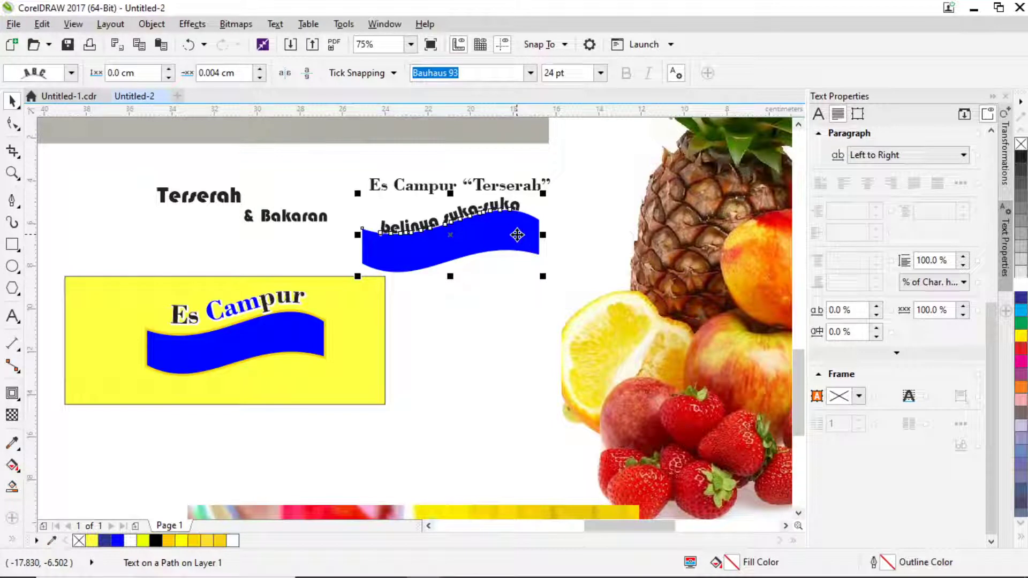
pyautogui.moveTo(492, 252); pyautogui.dragTo(482, 340)
pyautogui.click(477, 341)
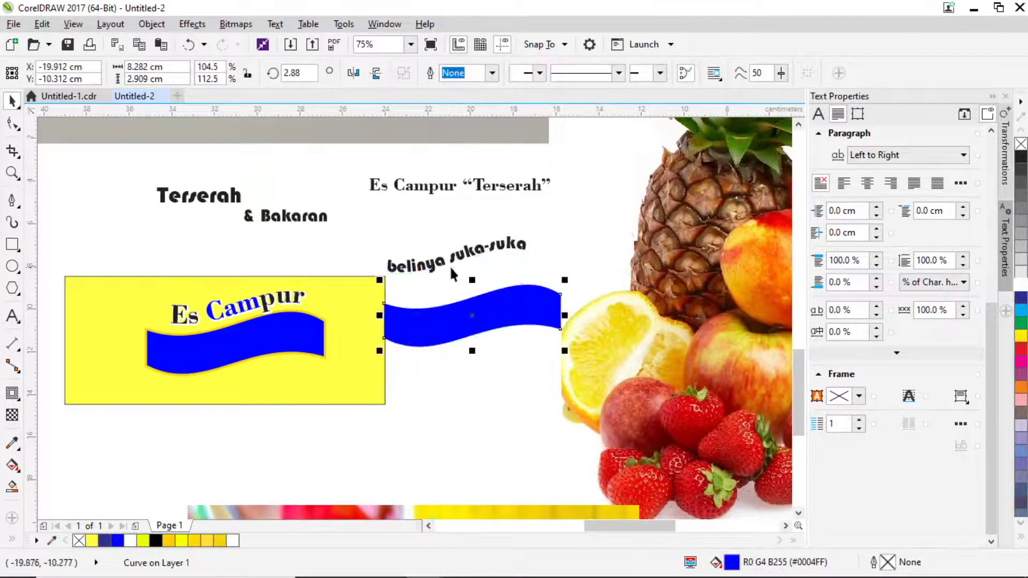
# Place the curved belinya suka-suka text on the banner's blue ribbon and make it white.
pyautogui.click(442, 262)
pyautogui.moveTo(423, 270); pyautogui.dragTo(215, 350)
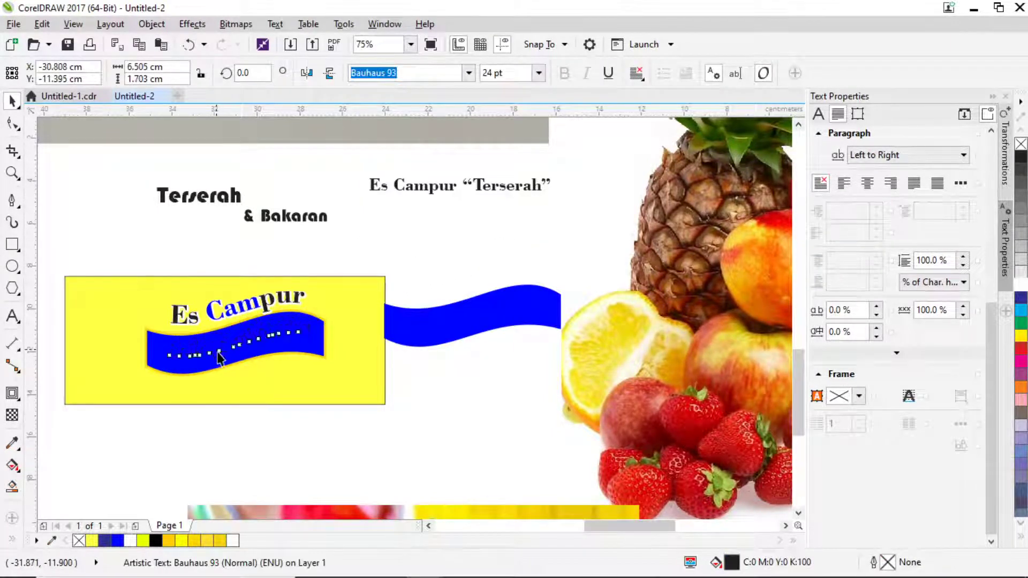
pyautogui.click(1021, 289)
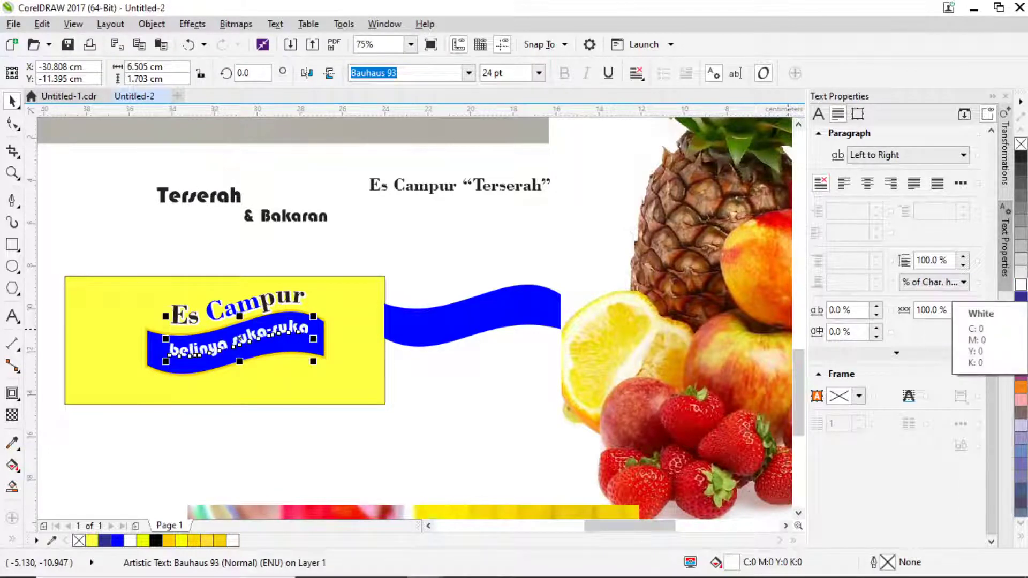
pyautogui.scroll(2, 210, 331)
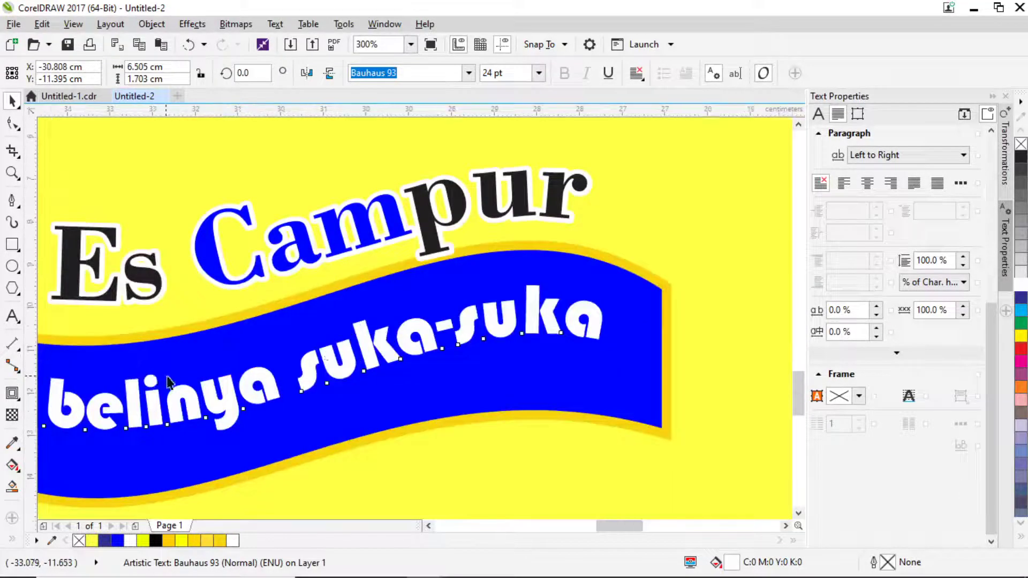
pyautogui.scroll(-2, 168, 381)
pyautogui.scroll(2, 211, 326)
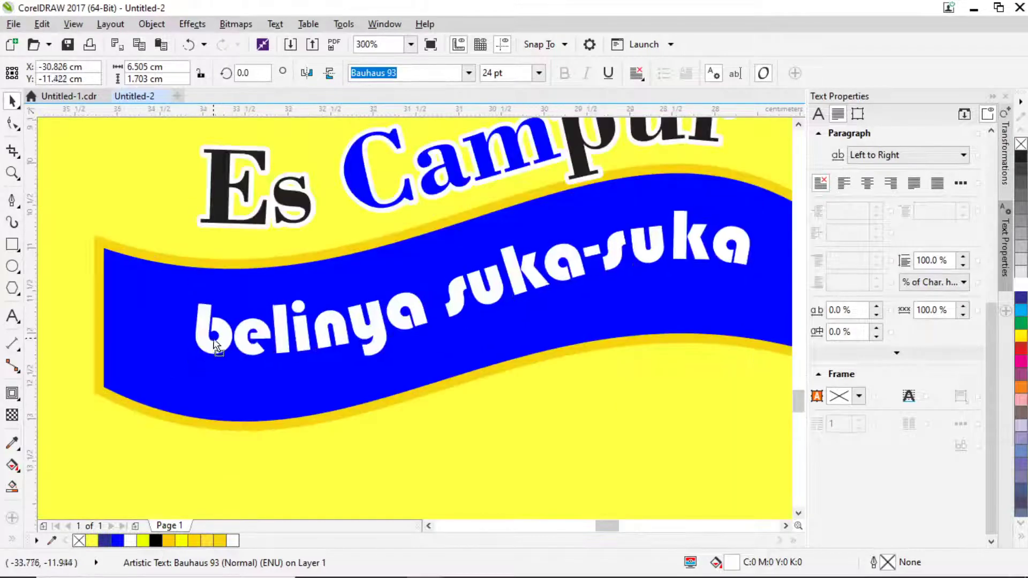
pyautogui.moveTo(216, 346); pyautogui.dragTo(197, 359)
pyautogui.press('Escape')
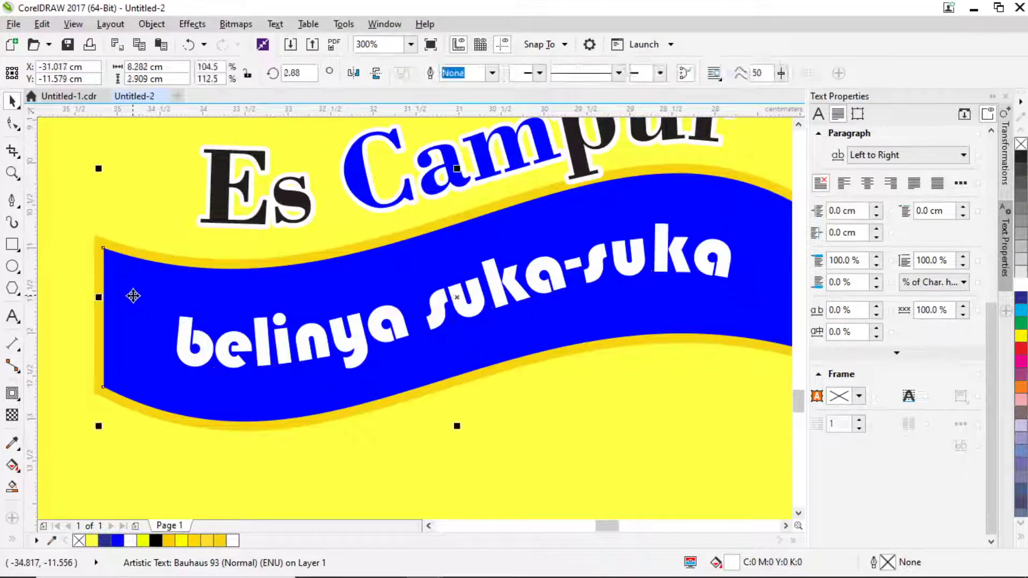
pyautogui.scroll(-4, 133, 303)
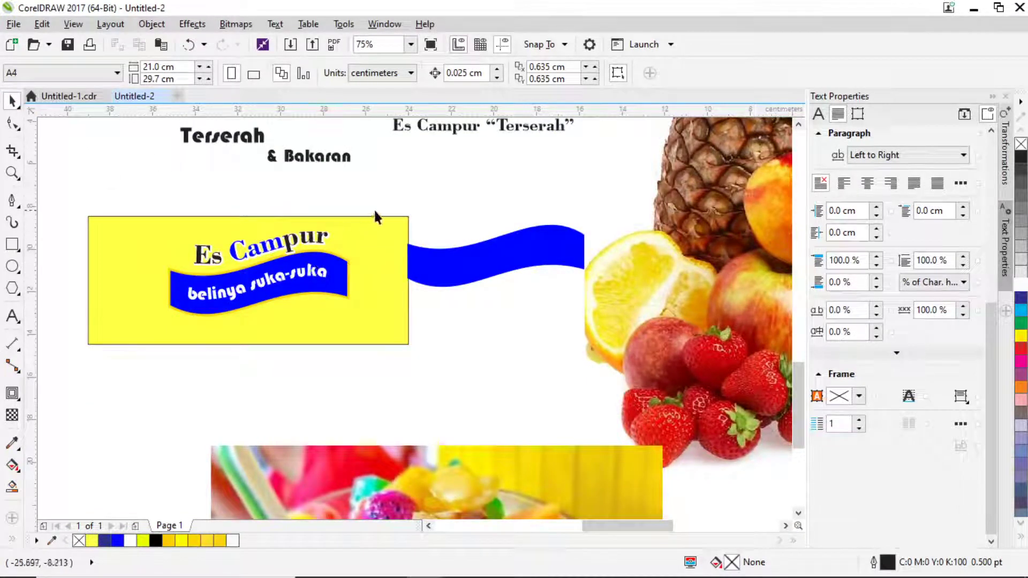
# Move Terserah just above the yellow banner and set it in Bhellvast.
pyautogui.scroll(2, 299, 260)
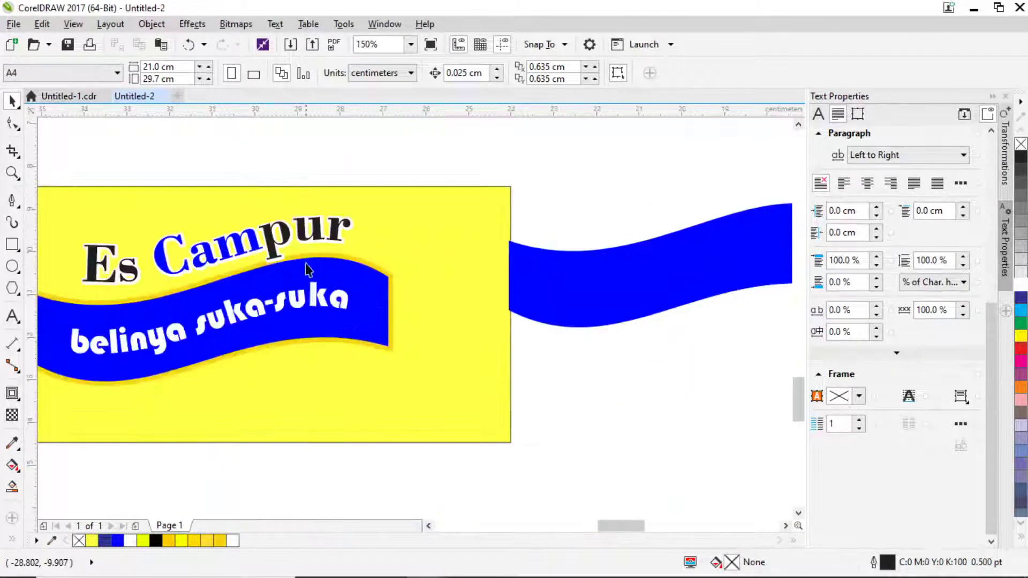
pyautogui.scroll(-2, 307, 269)
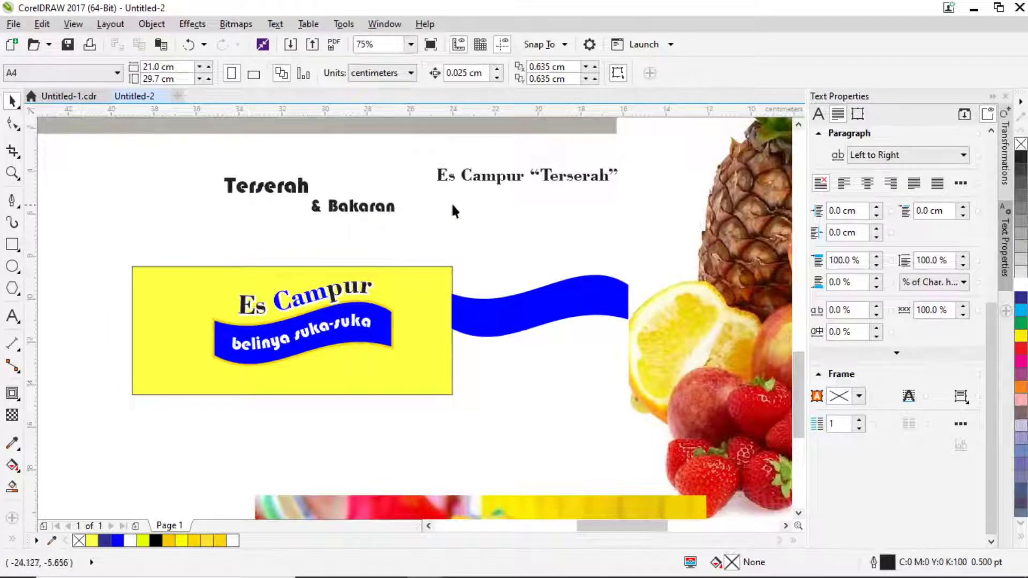
pyautogui.moveTo(287, 192); pyautogui.dragTo(433, 252)
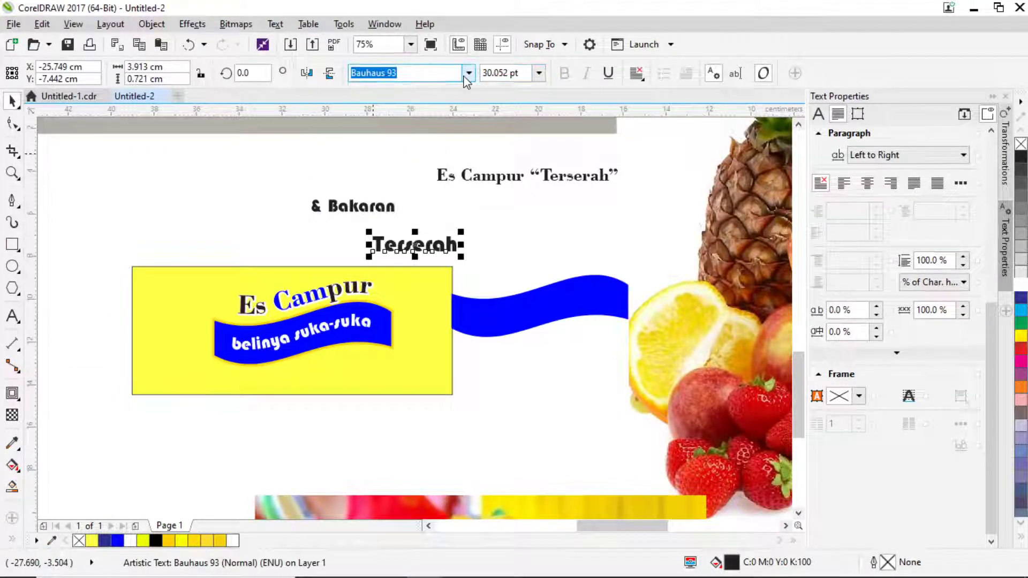
pyautogui.click(468, 73)
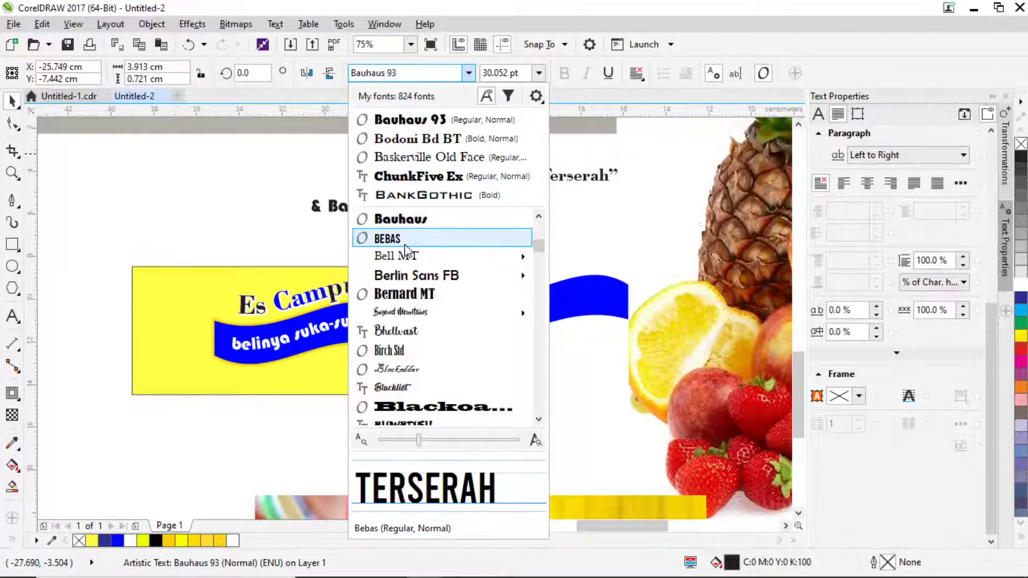
pyautogui.click(421, 338)
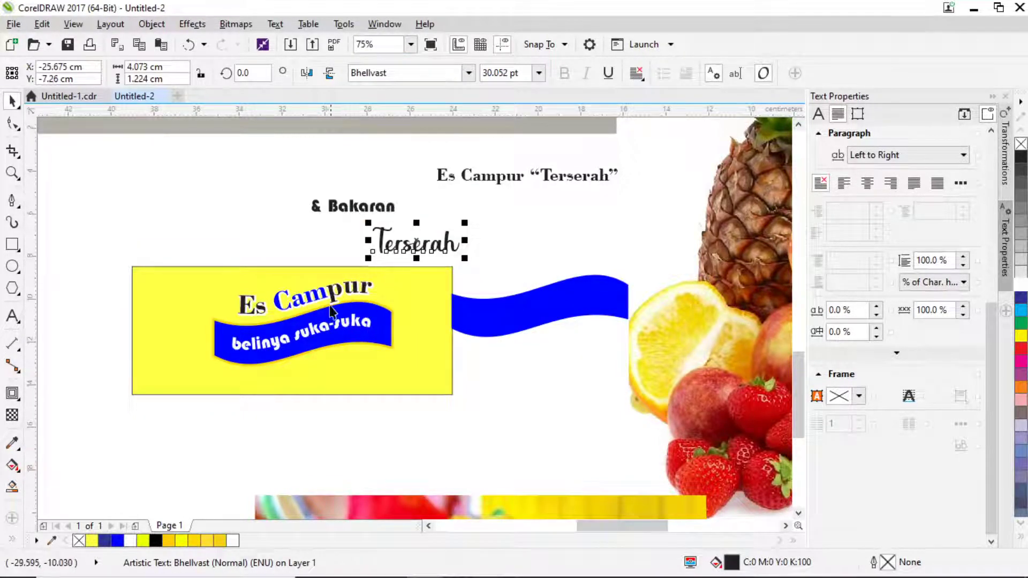
# Select the five Es Campur banner objects, undoing an accidental move of the yellow rectangle.
pyautogui.moveTo(185, 247); pyautogui.dragTo(221, 292)
pyautogui.moveTo(397, 381); pyautogui.dragTo(379, 358)
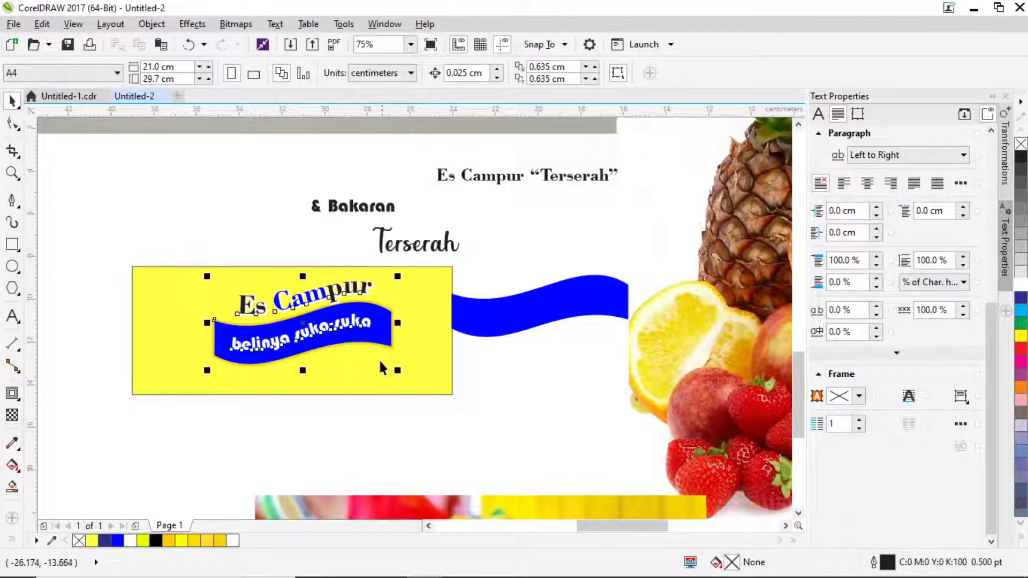
pyautogui.scroll(3, 343, 321)
pyautogui.scroll(-3, 329, 348)
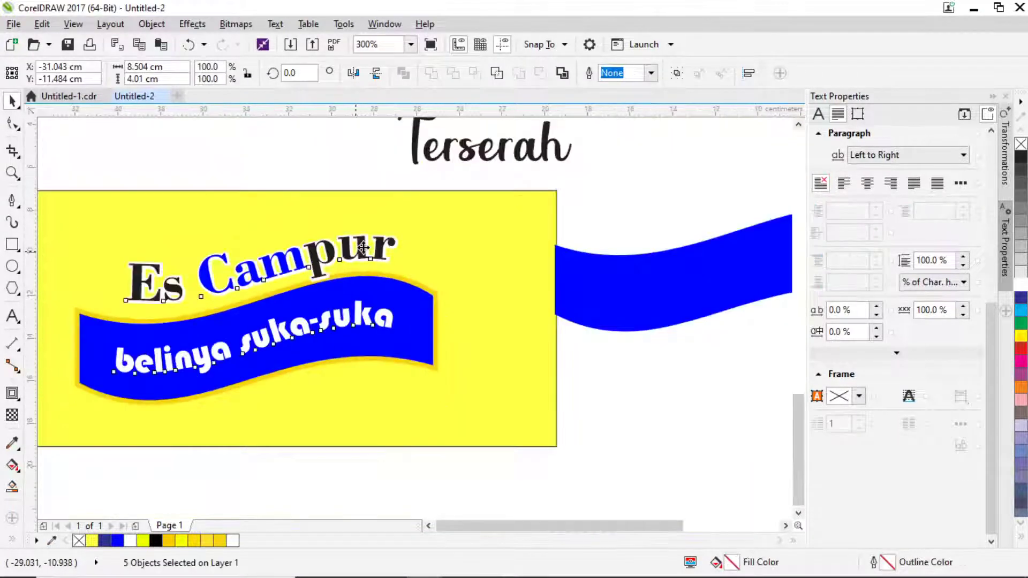
pyautogui.moveTo(220, 235); pyautogui.dragTo(404, 333)
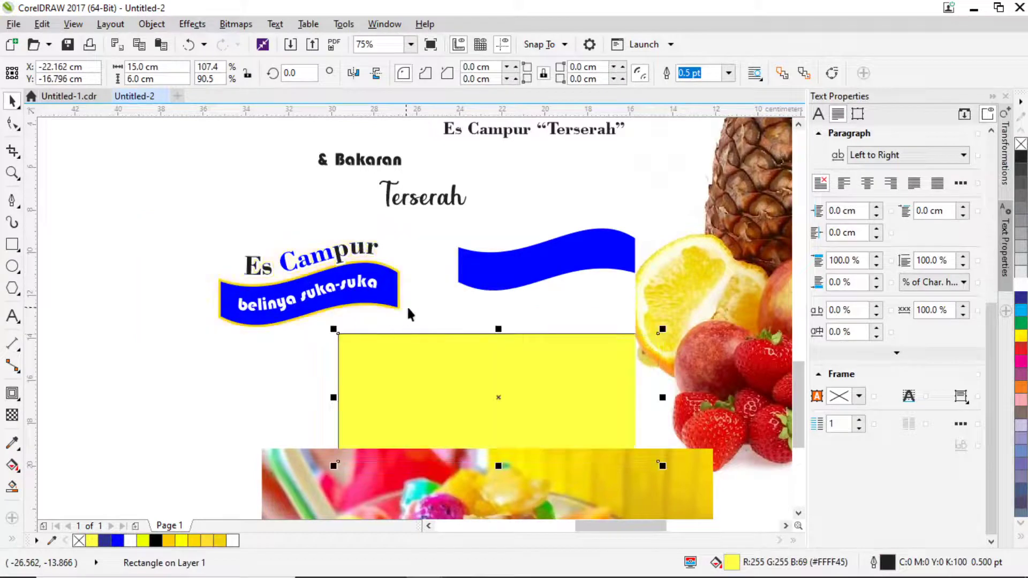
pyautogui.hotkey('ctrl', 'z')
pyautogui.scroll(2, 504, 193)
pyautogui.click(509, 206)
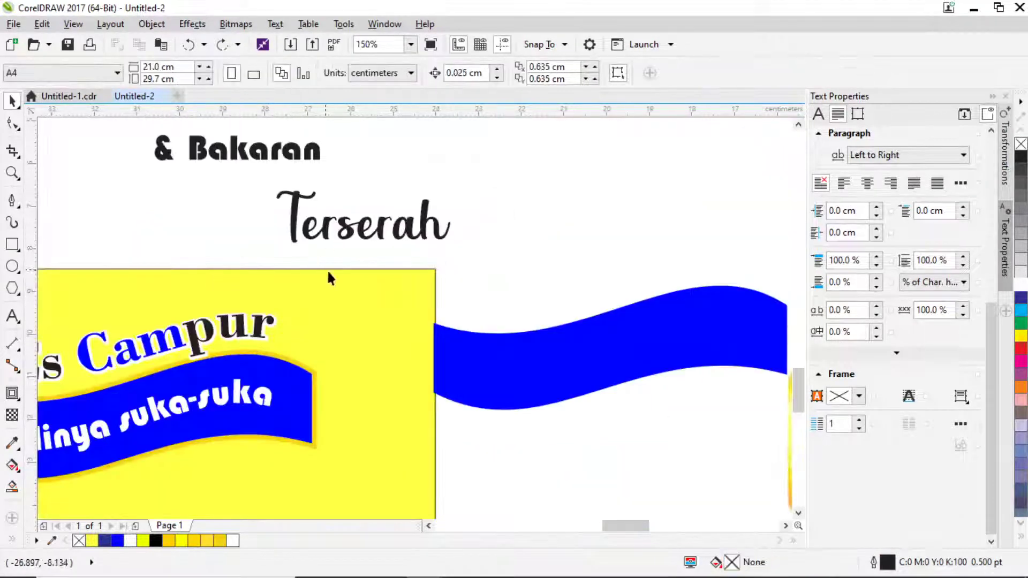
pyautogui.moveTo(328, 275); pyautogui.dragTo(450, 236)
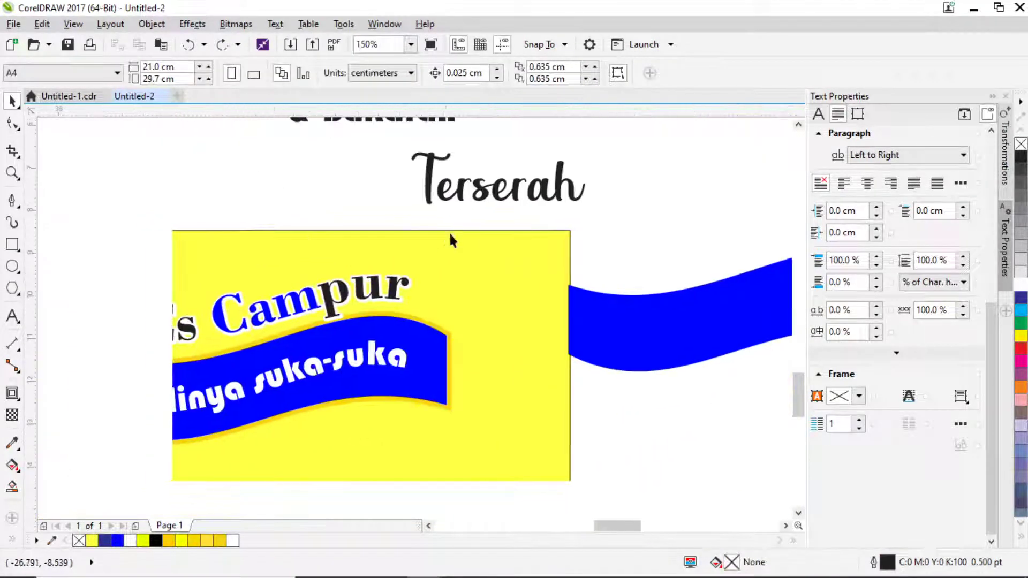
pyautogui.click(12, 267)
pyautogui.moveTo(110, 275); pyautogui.dragTo(451, 397)
pyautogui.press('space')
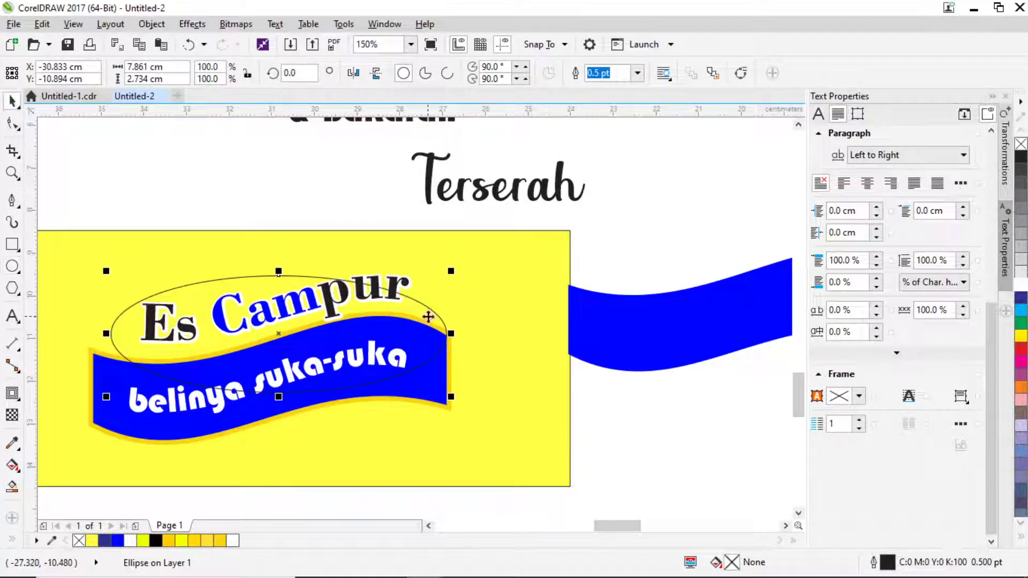
pyautogui.click(444, 322)
pyautogui.moveTo(451, 271); pyautogui.dragTo(436, 251)
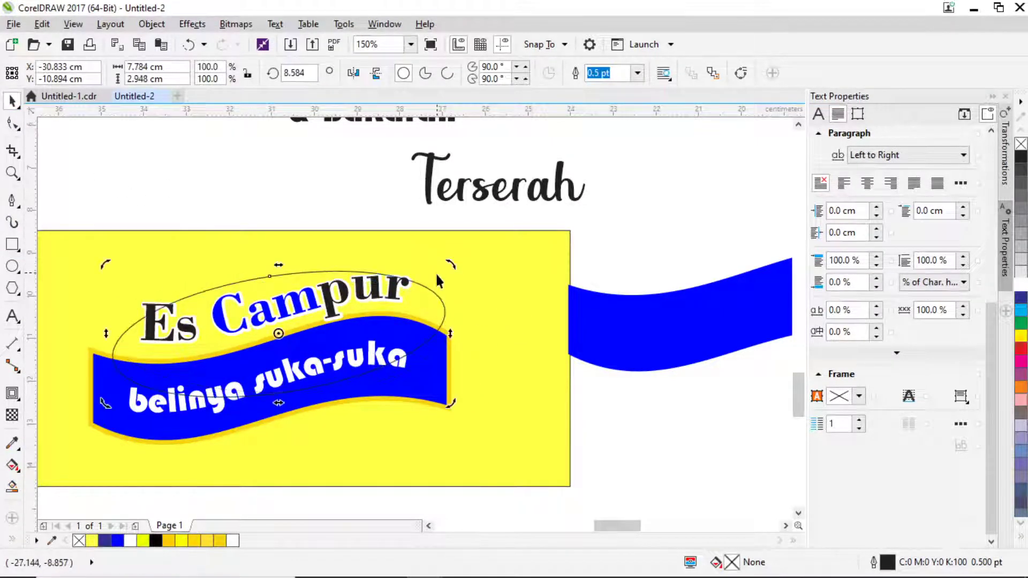
pyautogui.click(424, 305)
pyautogui.moveTo(430, 301); pyautogui.dragTo(432, 308)
pyautogui.moveTo(437, 311); pyautogui.dragTo(437, 311)
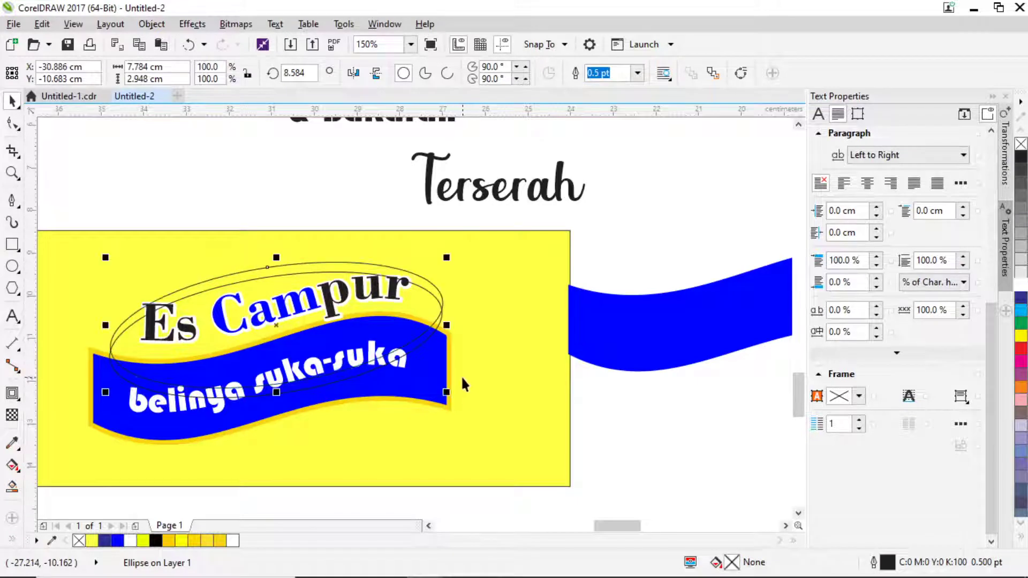
pyautogui.moveTo(449, 396); pyautogui.dragTo(458, 400)
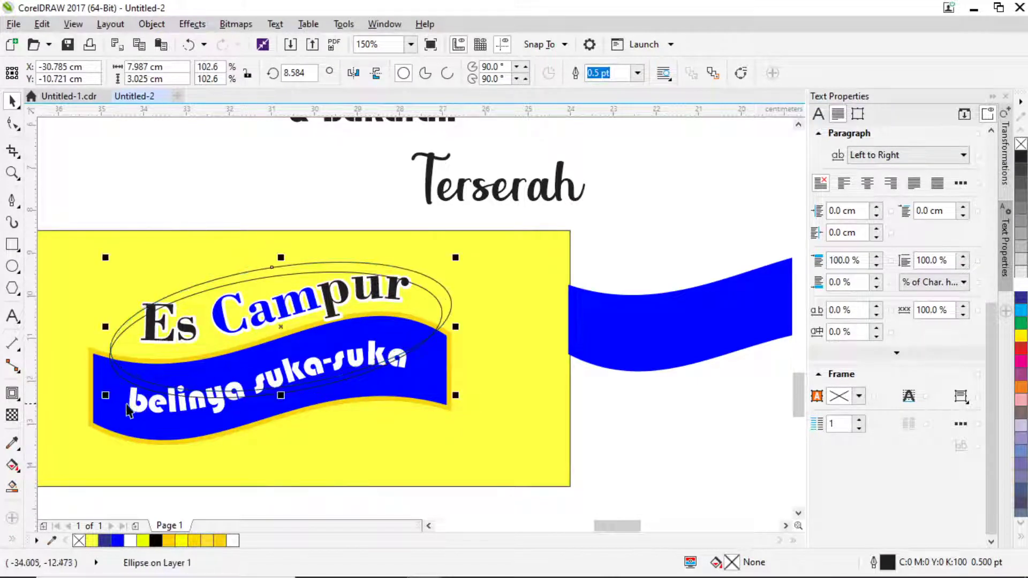
pyautogui.moveTo(106, 399); pyautogui.dragTo(104, 396)
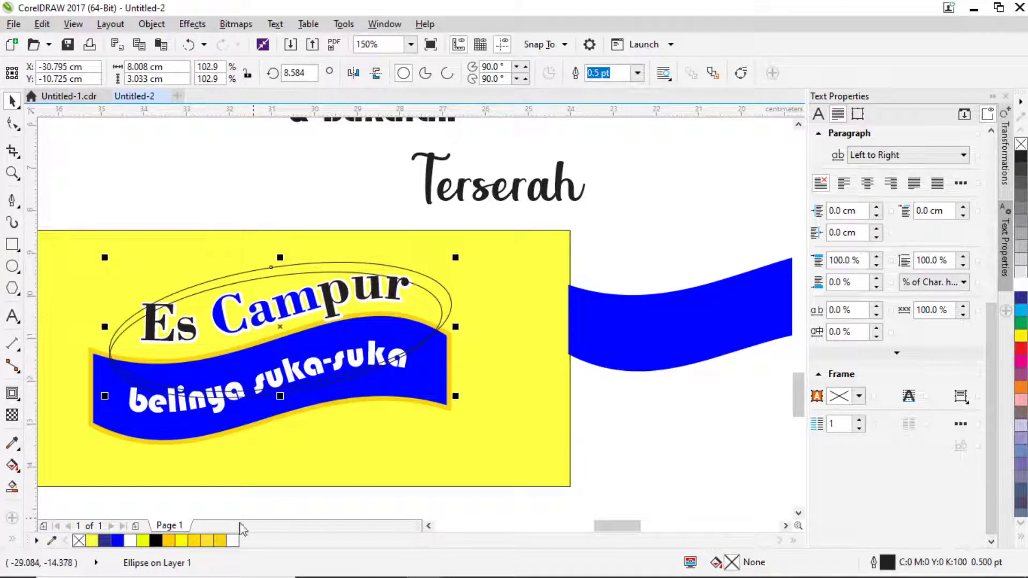
pyautogui.click(117, 540)
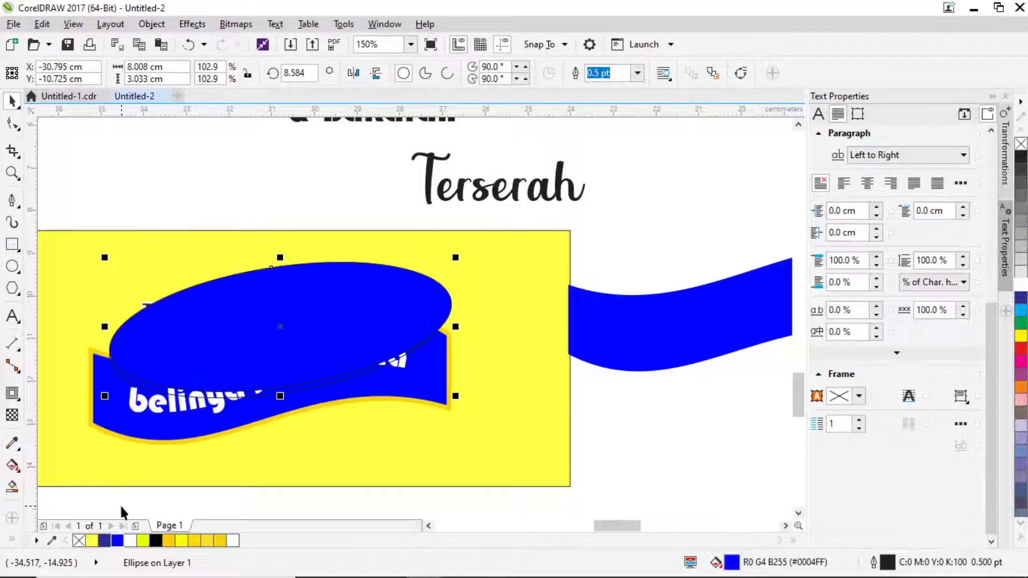
pyautogui.hotkey('ctrl', 'z')
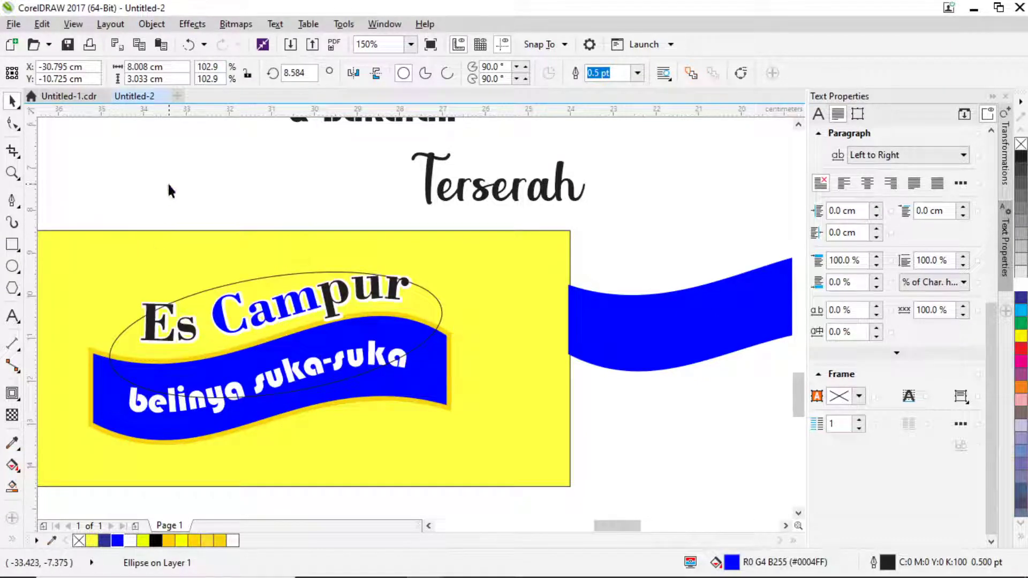
pyautogui.click(167, 181)
pyautogui.hotkey('ctrl', 'z')
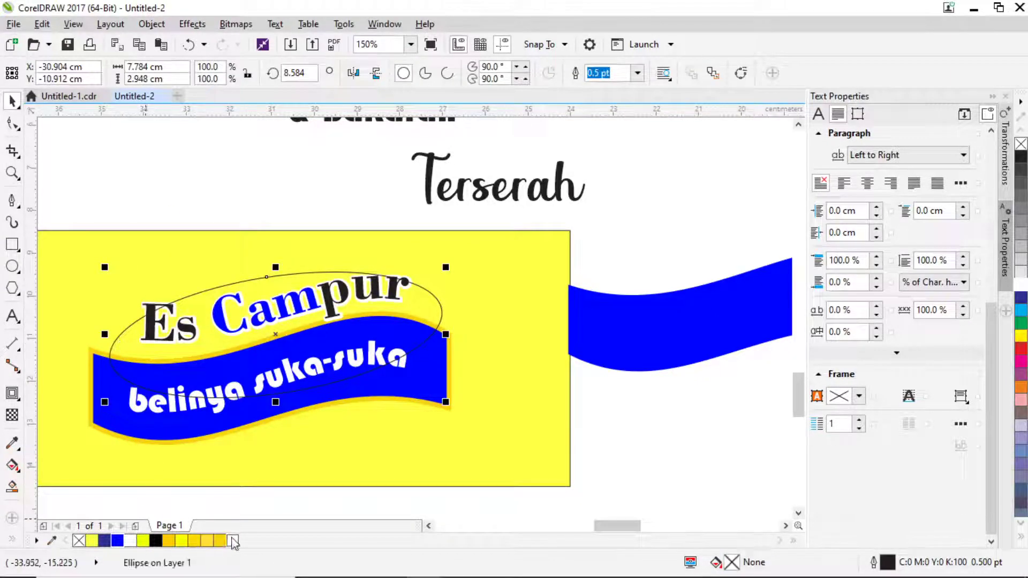
pyautogui.click(232, 539)
pyautogui.hotkey('shift', 'pagedown')
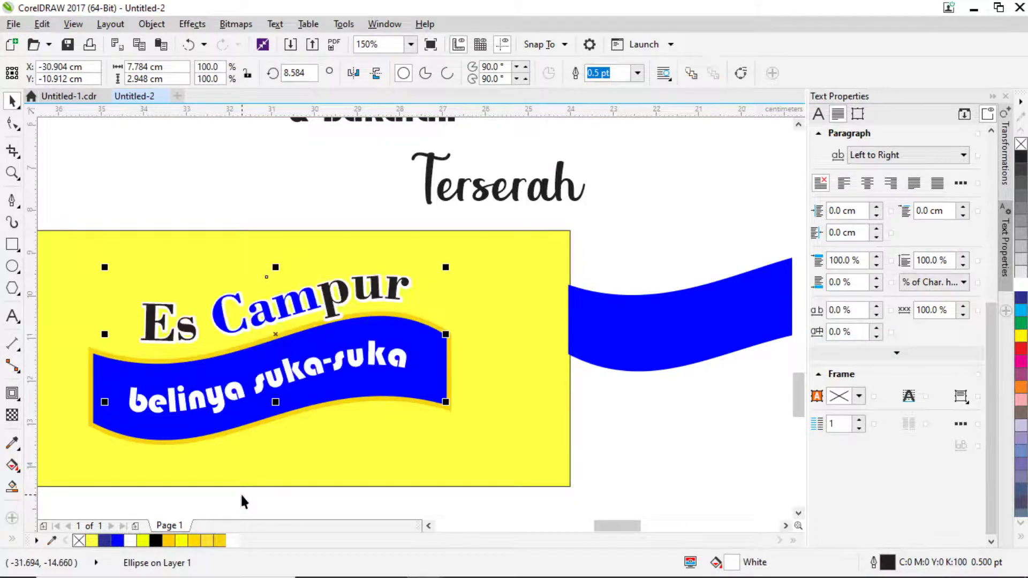
pyautogui.click(527, 464)
pyautogui.hotkey('shift', 'pagedown')
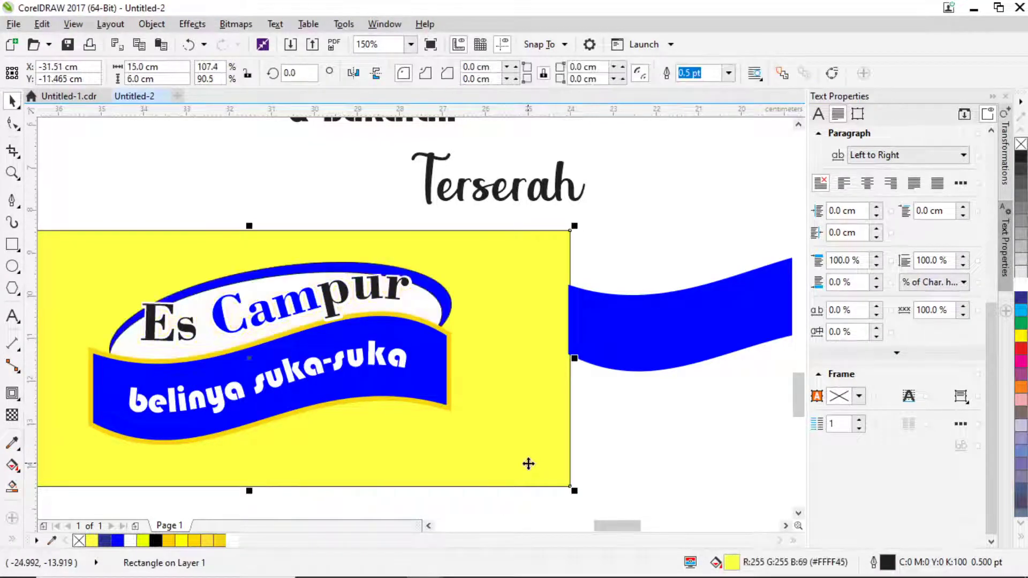
pyautogui.click(335, 225)
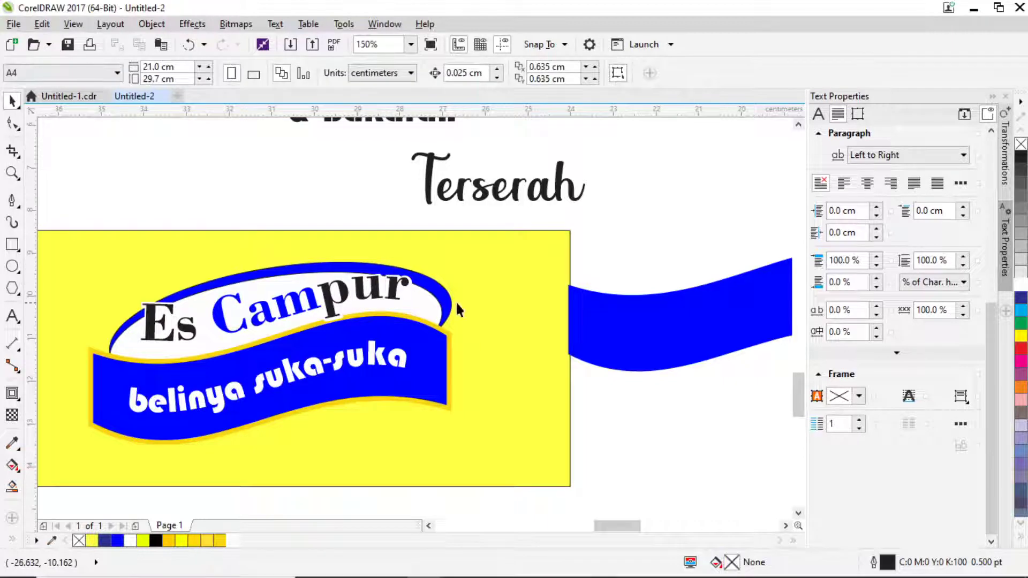
pyautogui.scroll(-4, 438, 293)
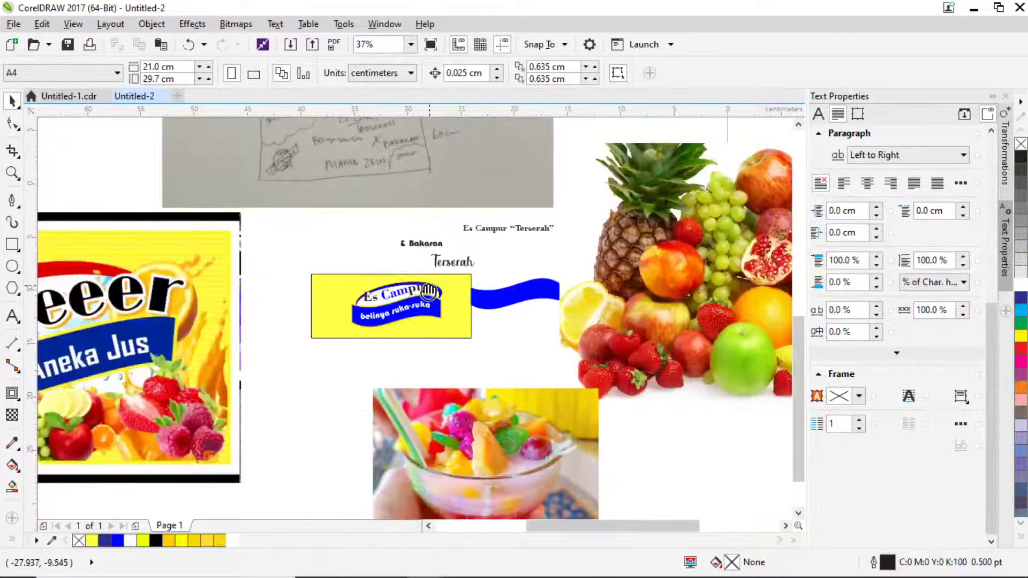
pyautogui.scroll(4, 313, 325)
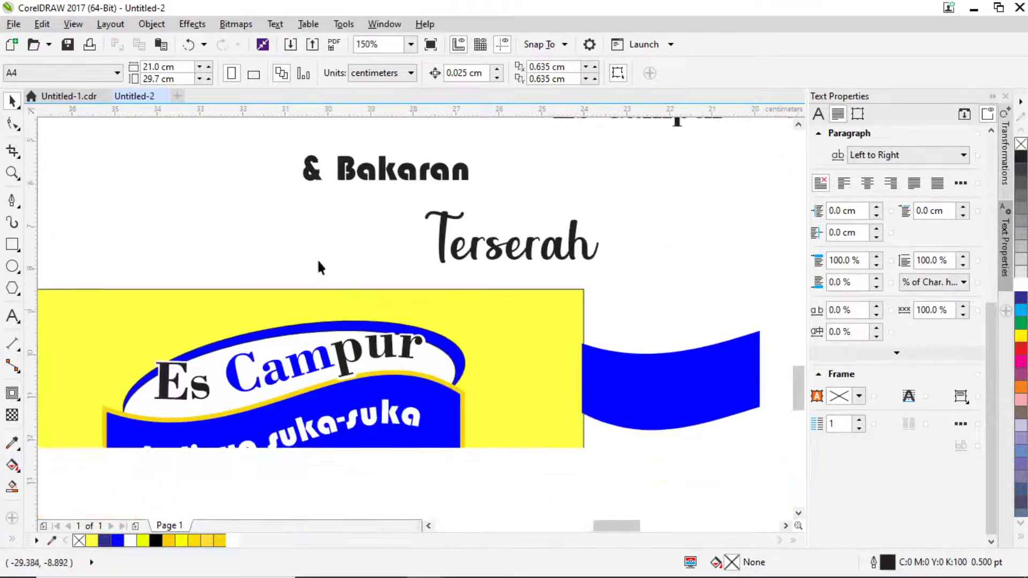
pyautogui.click(322, 336)
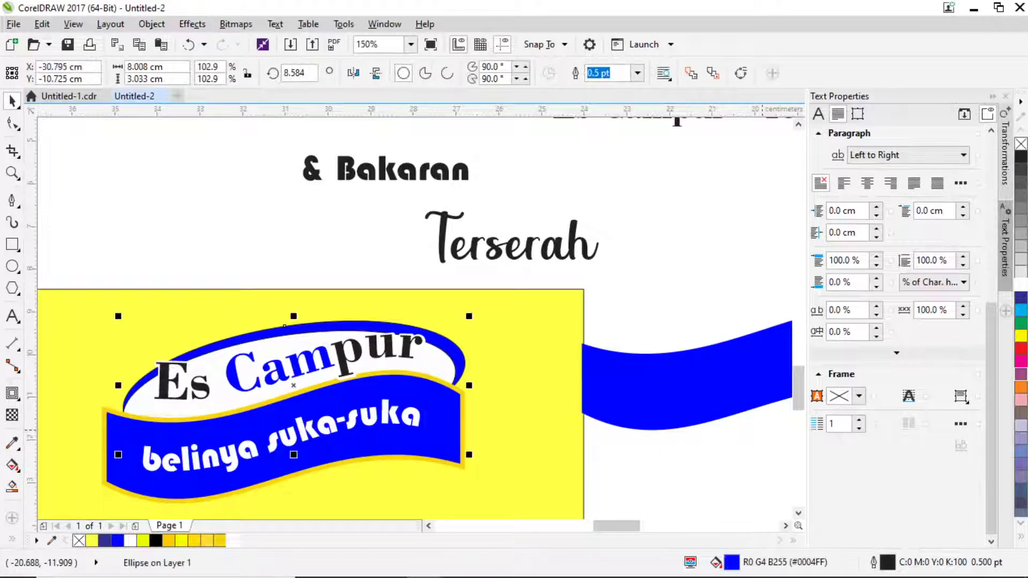
# Fill the arc behind the Es Campur title red and add the second arc to the selection.
pyautogui.click(1020, 351)
pyautogui.keyDown('shift'); pyautogui.click(297, 340); pyautogui.keyUp('shift')
pyautogui.scroll(4, 294, 337)
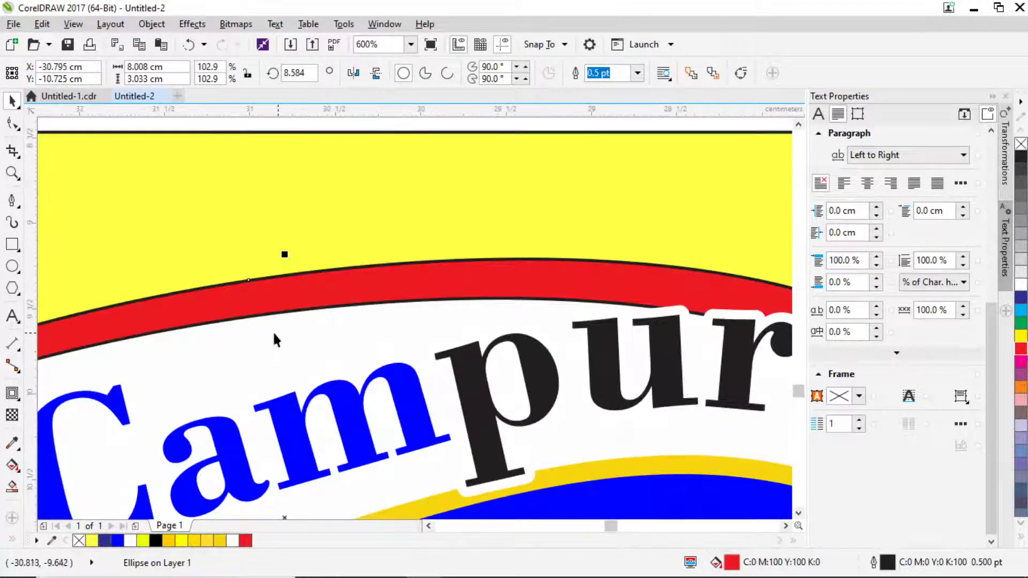
# Set the outline width of both arc shapes to None in Outline Pen (F12).
pyautogui.press('F12')
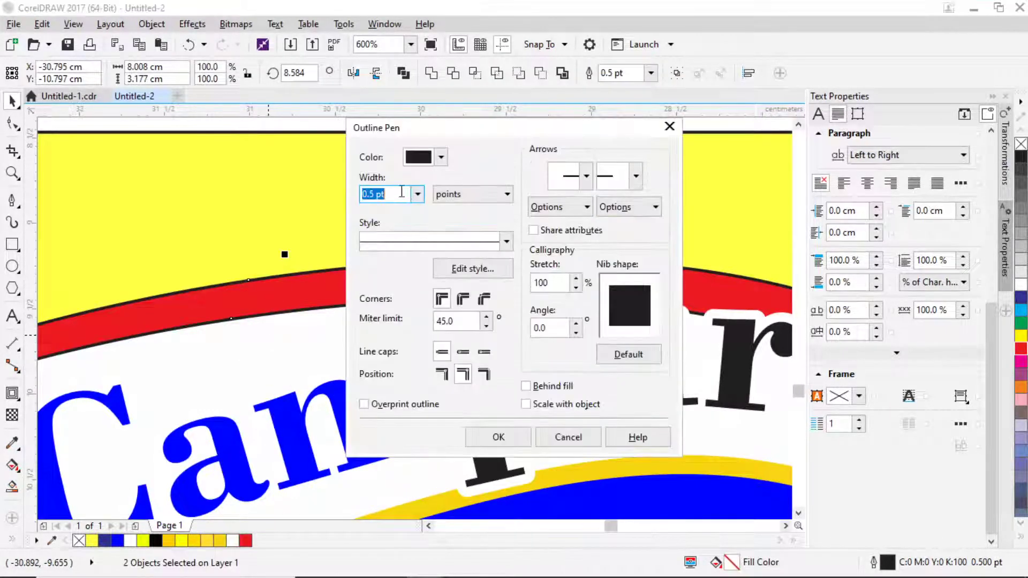
pyautogui.click(417, 194)
pyautogui.click(381, 205)
pyautogui.click(498, 437)
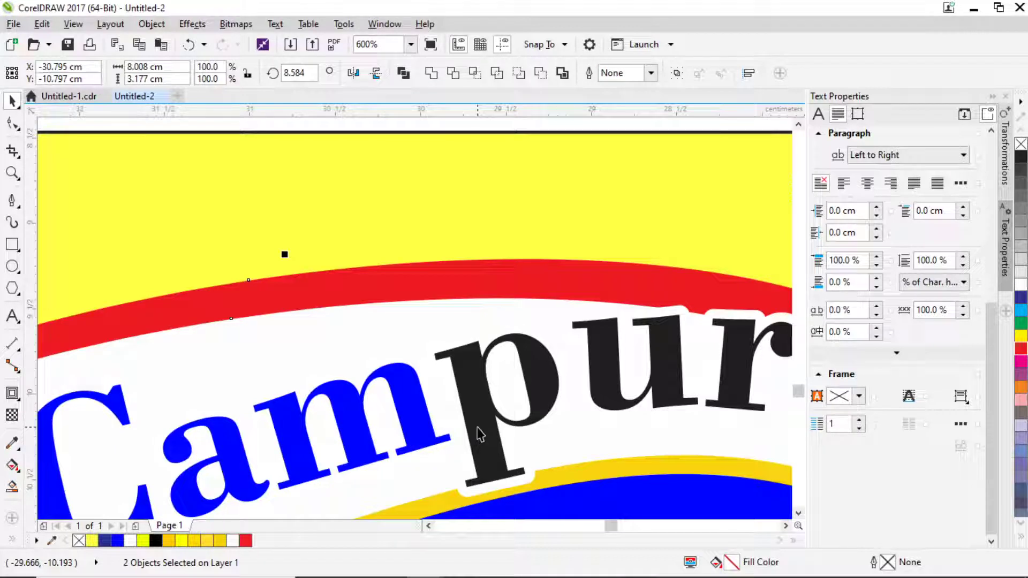
pyautogui.scroll(-1, 489, 390)
pyautogui.scroll(1, 491, 348)
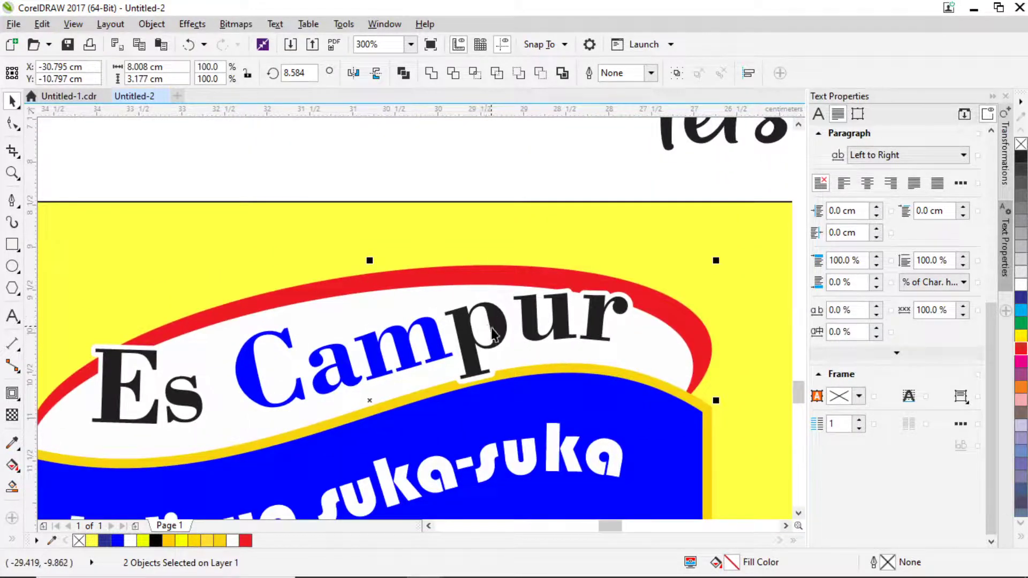
pyautogui.click(492, 335)
pyautogui.scroll(-2, 492, 332)
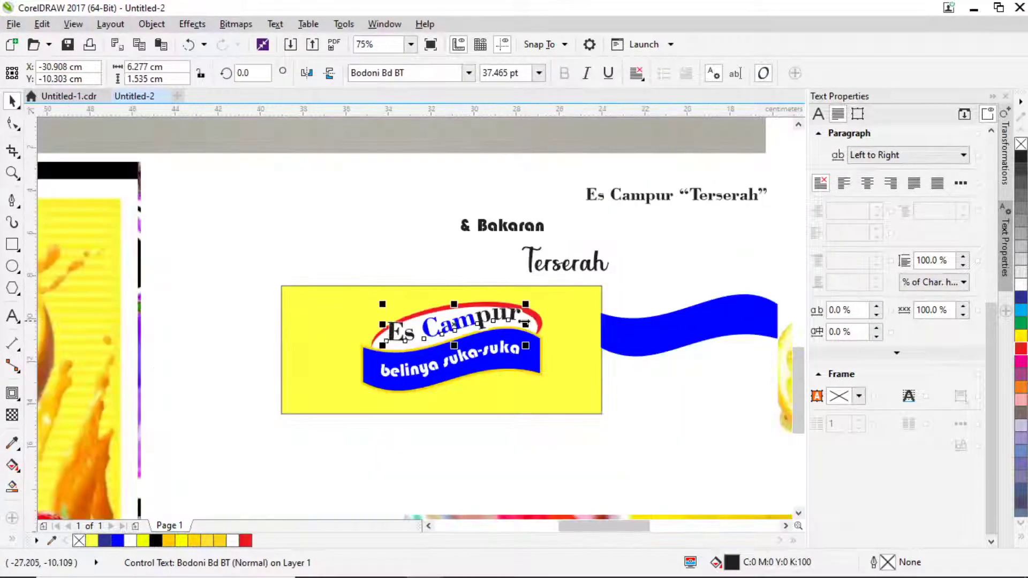
# Scale the Es Campur title down slightly and nudge it down one step.
pyautogui.scroll(1, 524, 323)
pyautogui.moveTo(530, 369); pyautogui.dragTo(525, 368)
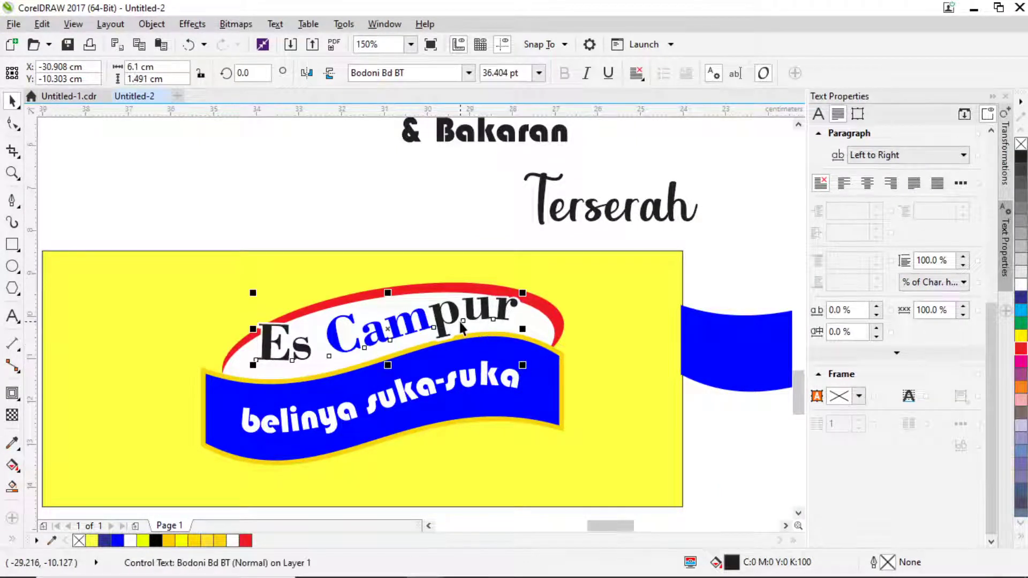
pyautogui.press('Down')
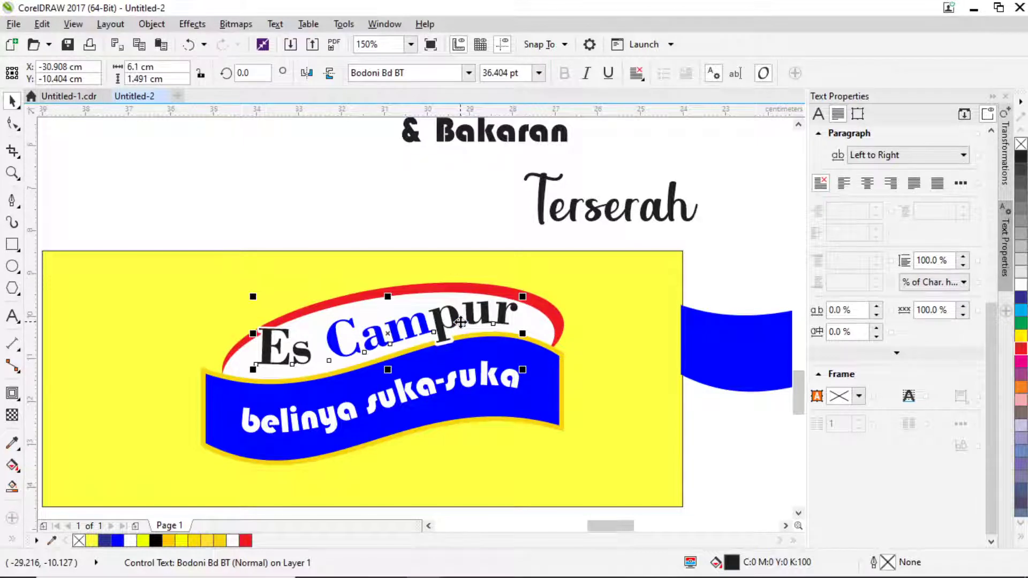
pyautogui.scroll(-1, 461, 323)
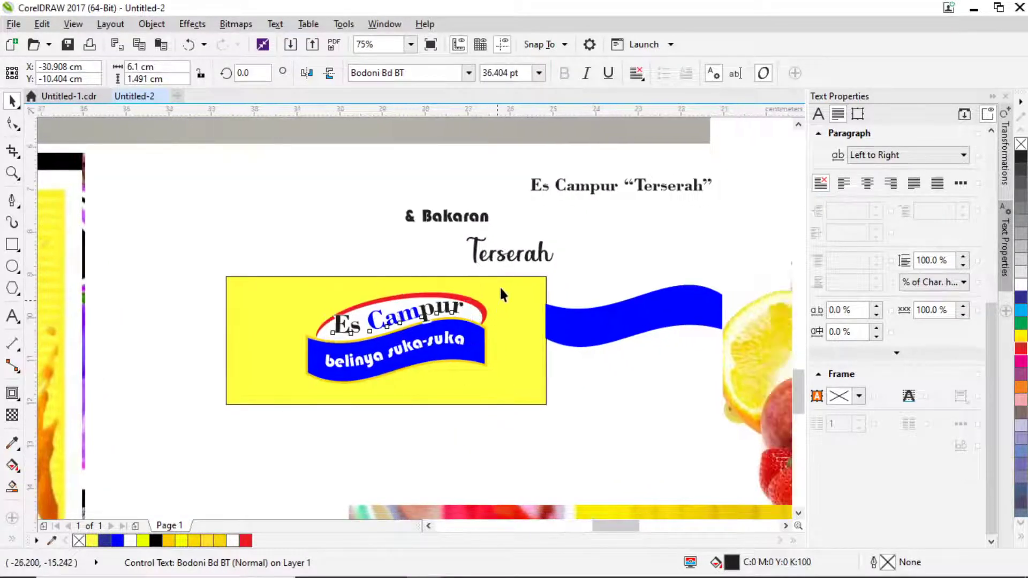
pyautogui.scroll(1, 501, 294)
# Set the Terserah heading in ChunkFive Ex.
pyautogui.click(509, 219)
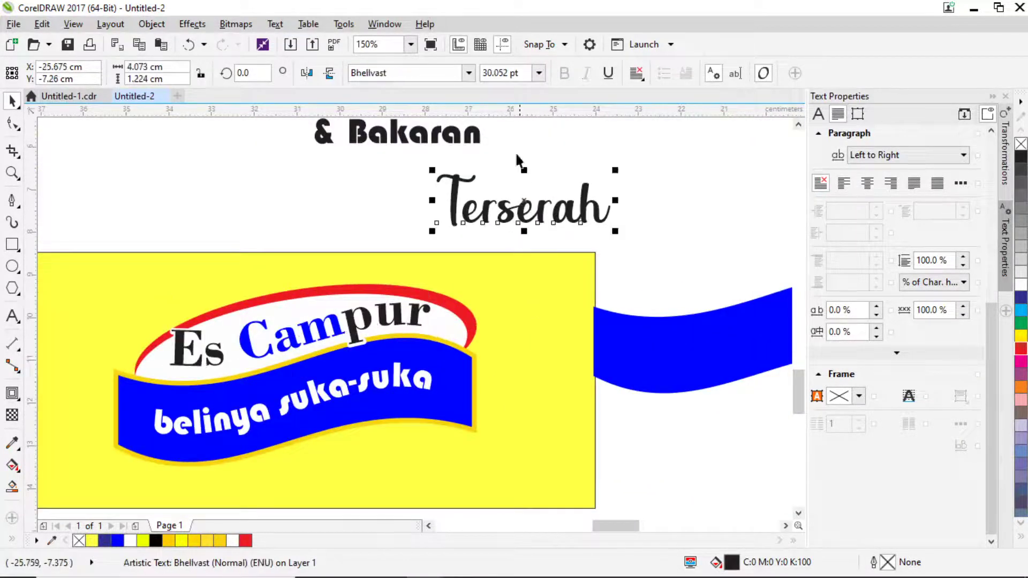
pyautogui.click(469, 75)
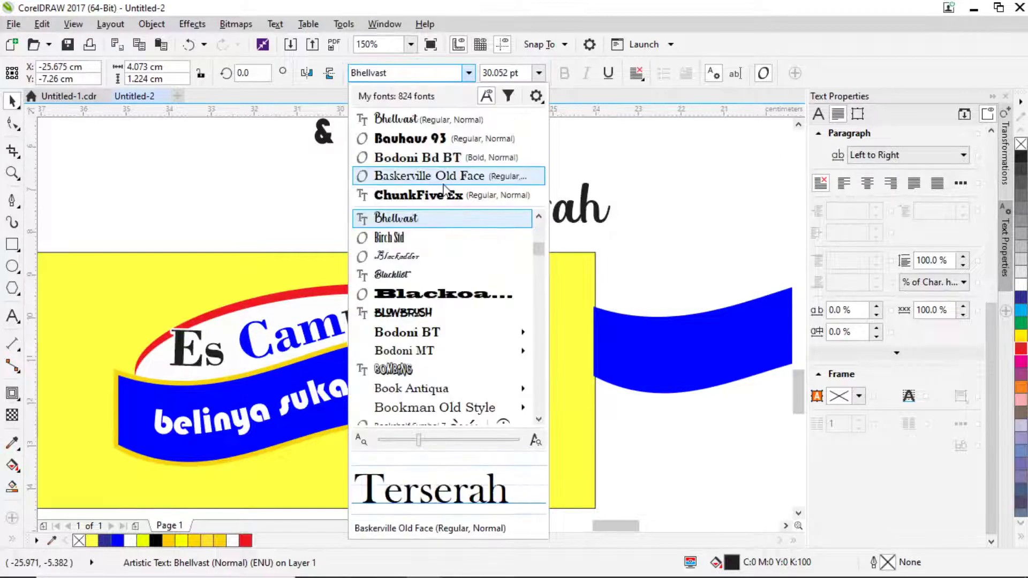
pyautogui.click(428, 193)
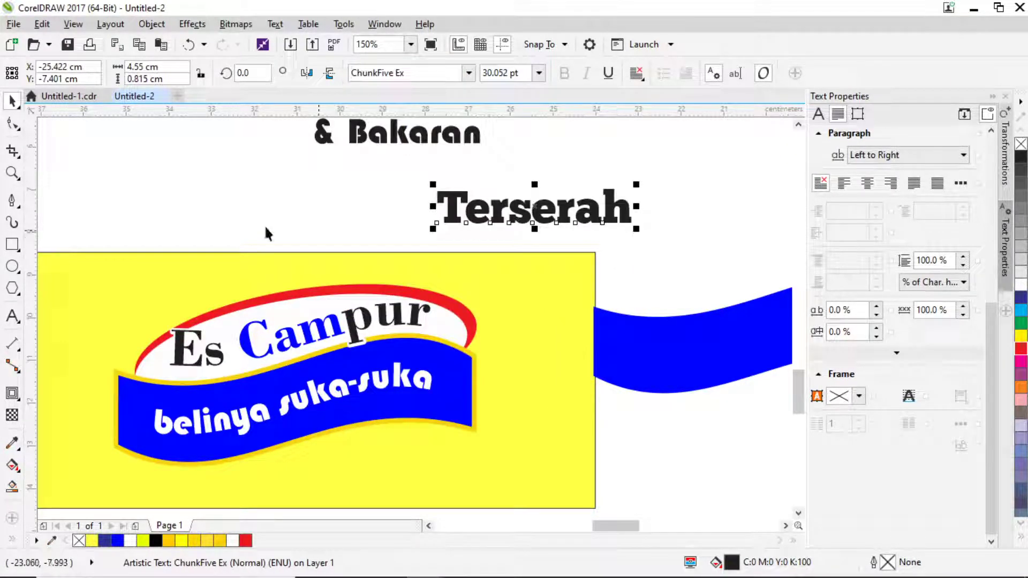
# Draw a small rectangle, convert it to curves and notch its right end inward.
pyautogui.click(13, 244)
pyautogui.moveTo(224, 205); pyautogui.dragTo(317, 228)
pyautogui.click(13, 123)
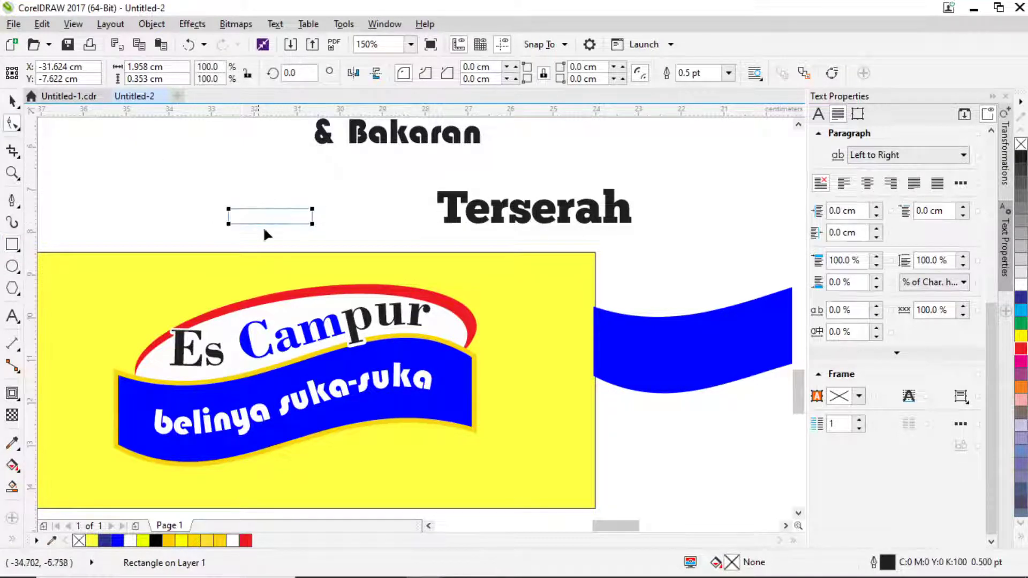
pyautogui.scroll(4, 306, 217)
pyautogui.hotkey('ctrl', 'q')
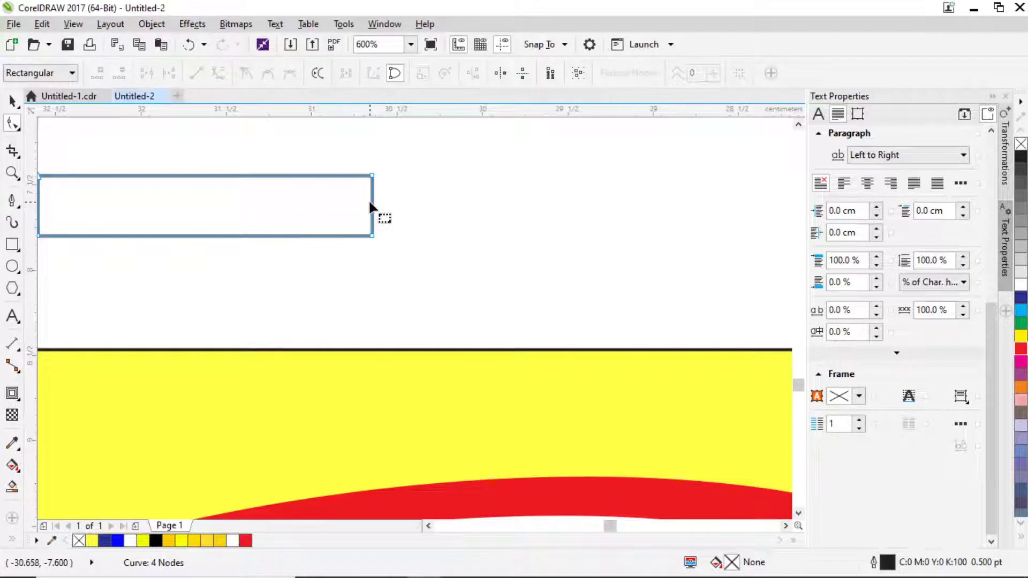
pyautogui.doubleClick(370, 205)
pyautogui.moveTo(370, 205); pyautogui.dragTo(352, 205)
# Chamfer the tag's bottom-left corner by adding nodes beside it and removing the corner node.
pyautogui.scroll(-2, 413, 196)
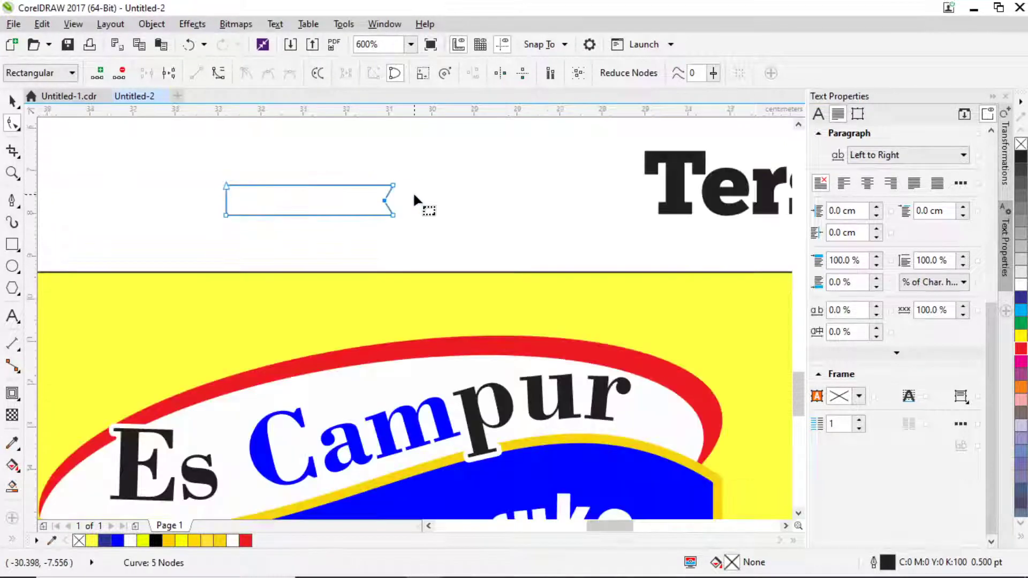
pyautogui.scroll(-2, 370, 209)
pyautogui.scroll(3, 349, 202)
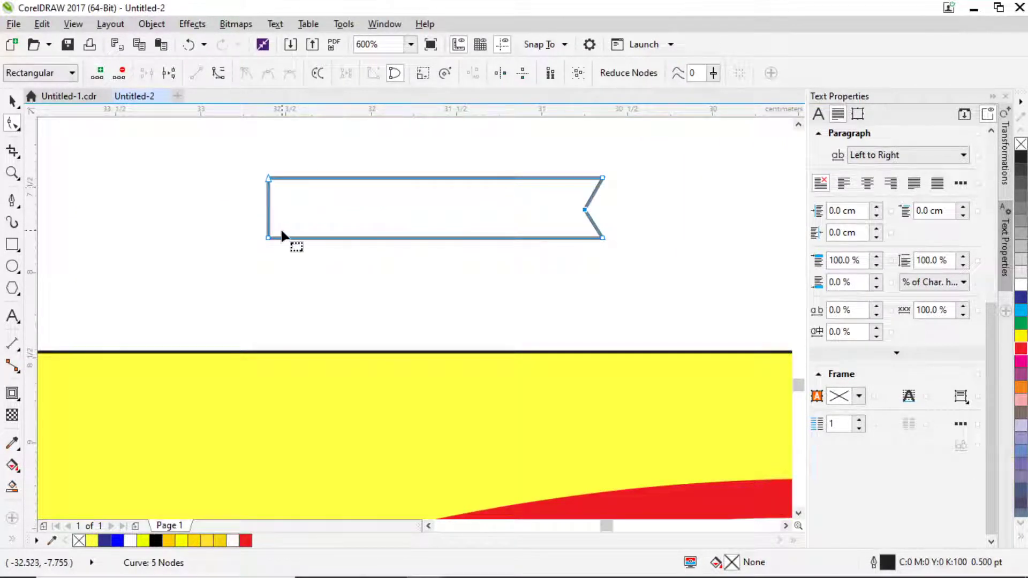
pyautogui.scroll(2, 283, 235)
pyautogui.click(257, 242)
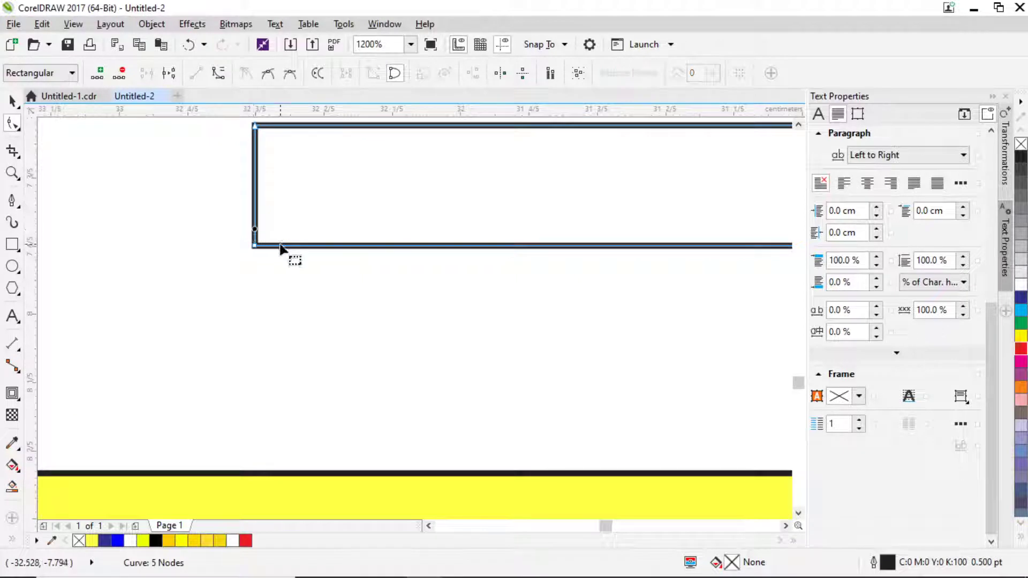
pyautogui.doubleClick(256, 239)
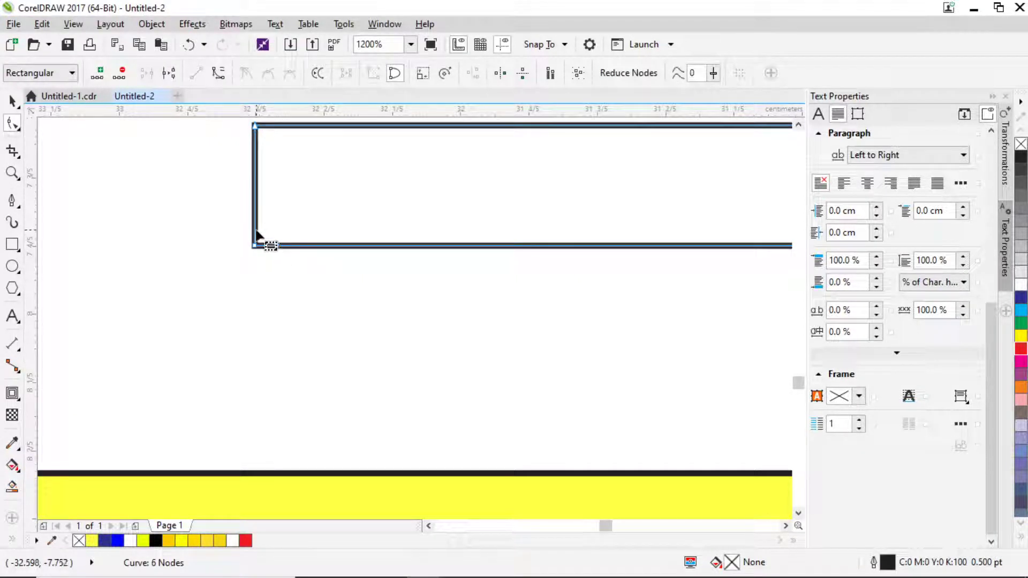
pyautogui.click(257, 235)
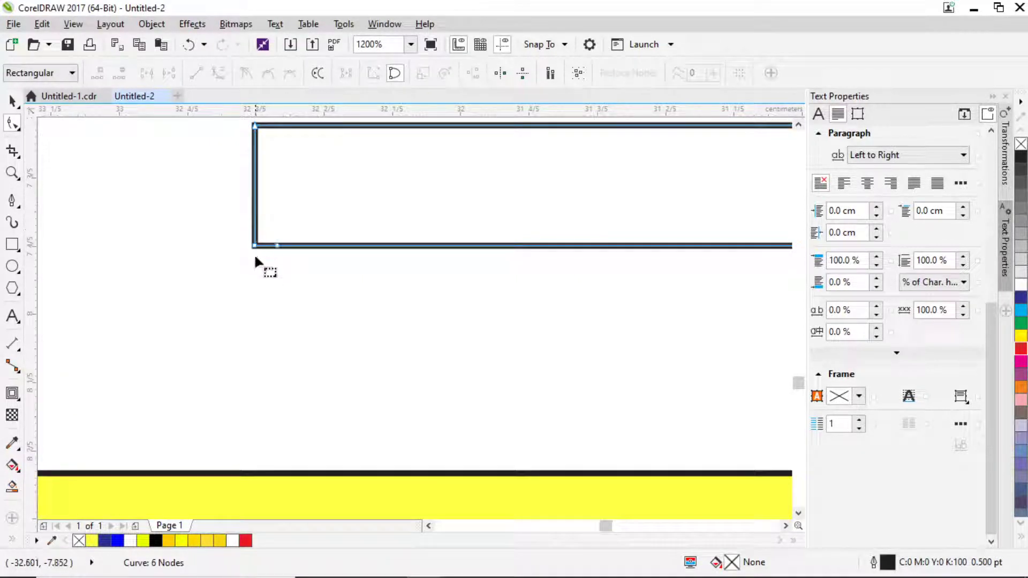
pyautogui.doubleClick(255, 225)
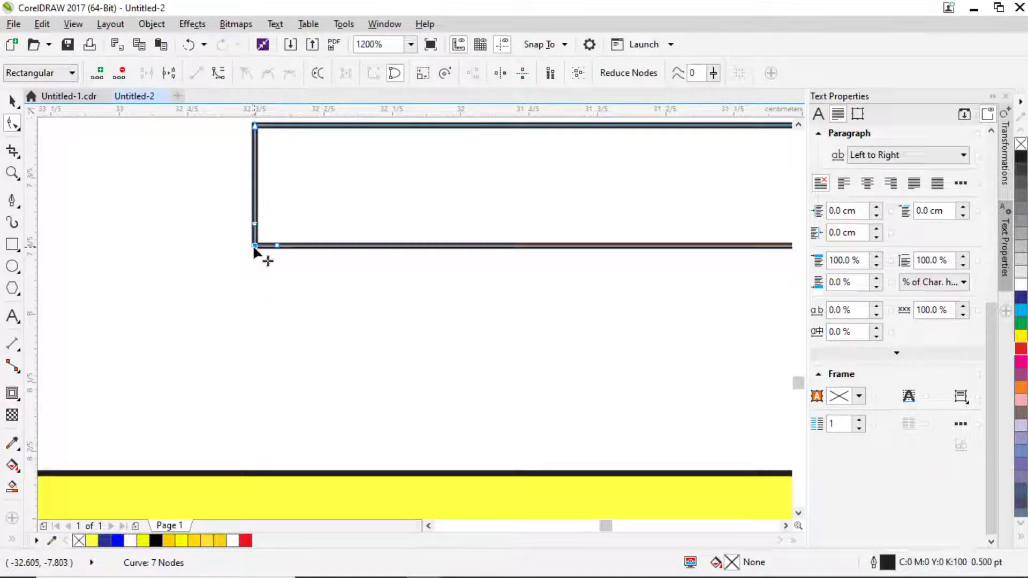
pyautogui.doubleClick(253, 245)
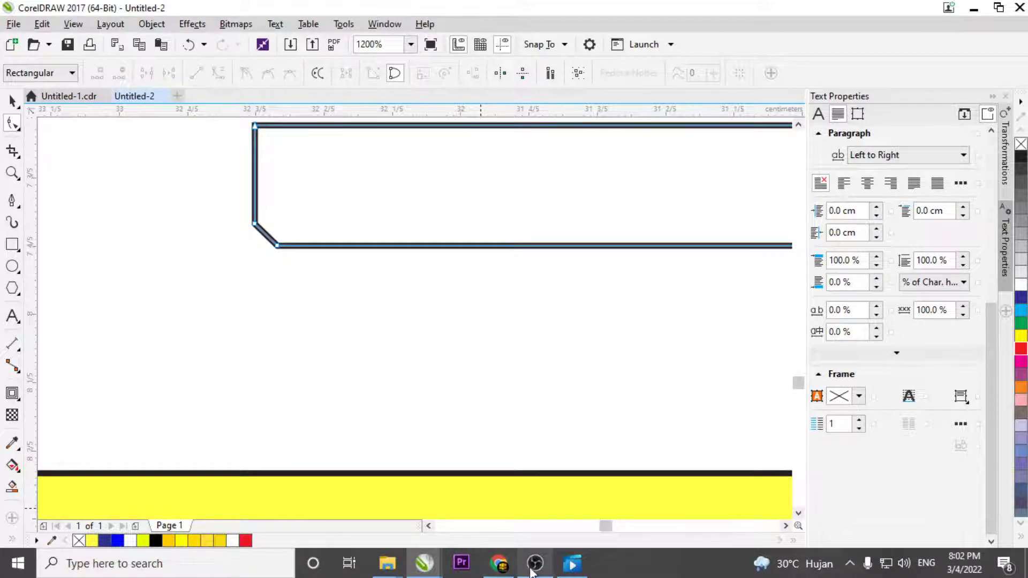
pyautogui.click(533, 569)
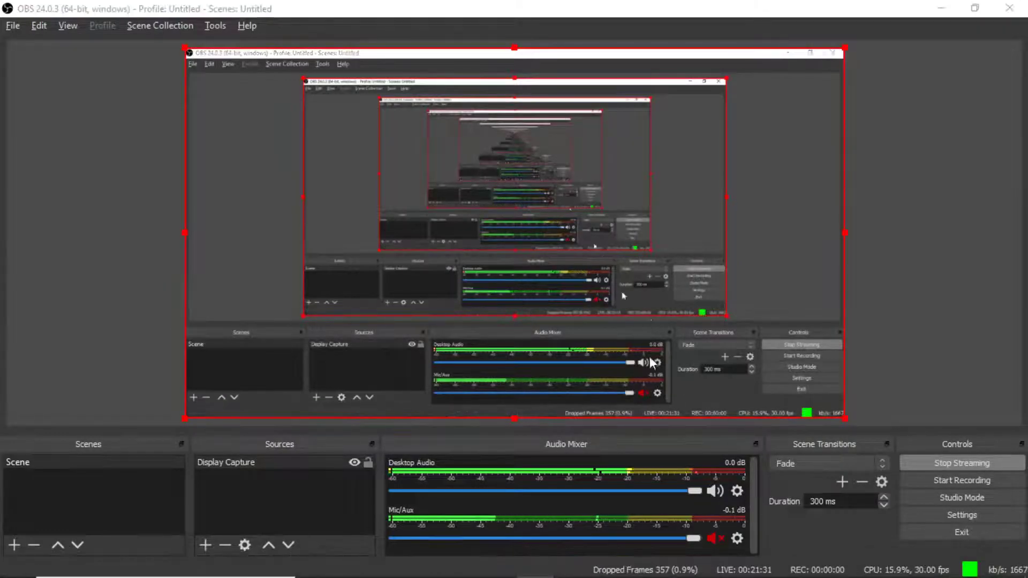
pyautogui.hotkey('alt', 'Tab')
# Convert the chamfered corner segment to a curve and bend it into a rounded corner.
pyautogui.click(266, 234)
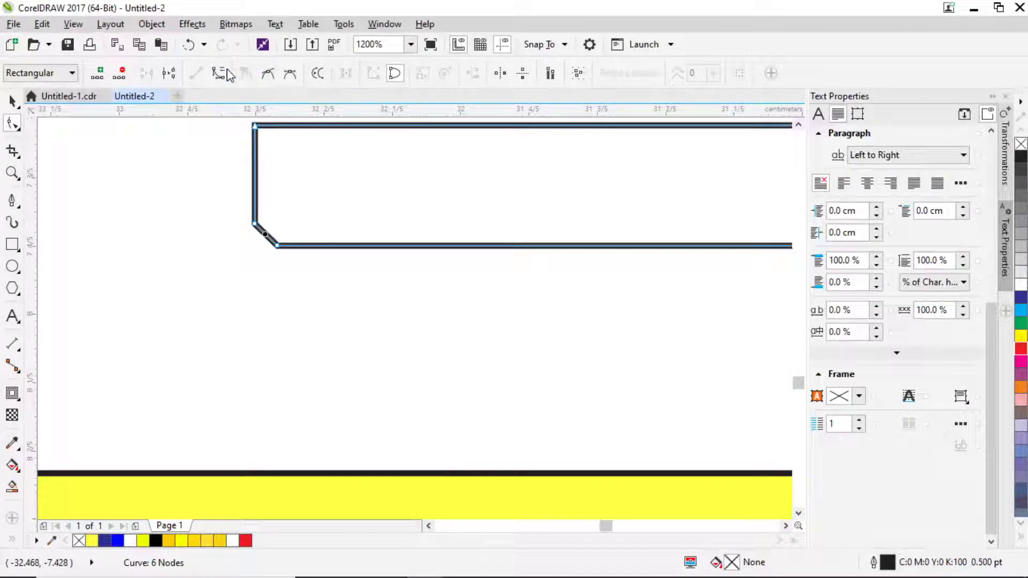
pyautogui.click(219, 72)
pyautogui.moveTo(267, 236); pyautogui.dragTo(234, 247)
pyautogui.scroll(2, 263, 235)
pyautogui.scroll(-5, 262, 238)
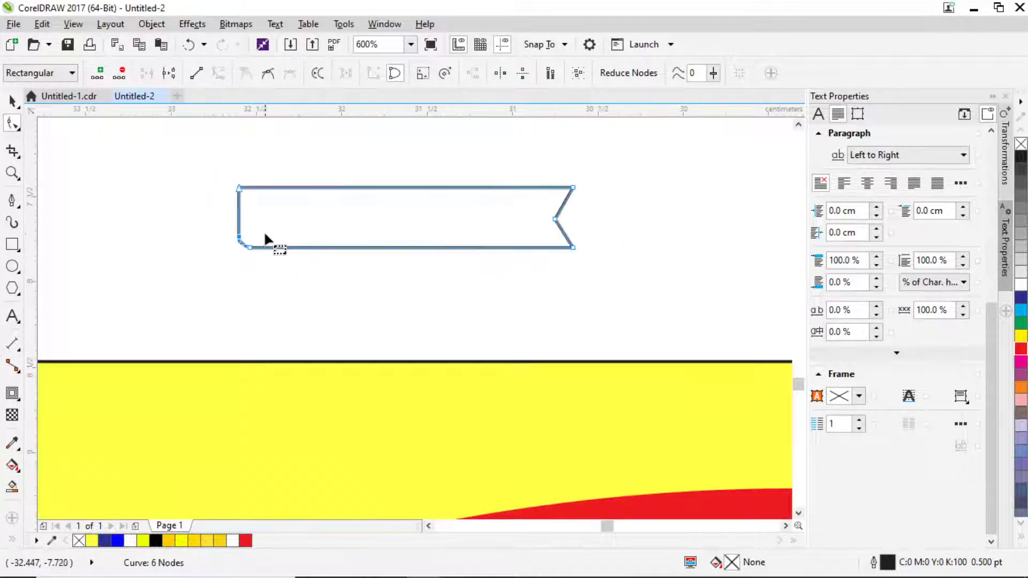
pyautogui.scroll(3, 268, 208)
pyautogui.scroll(-2, 279, 283)
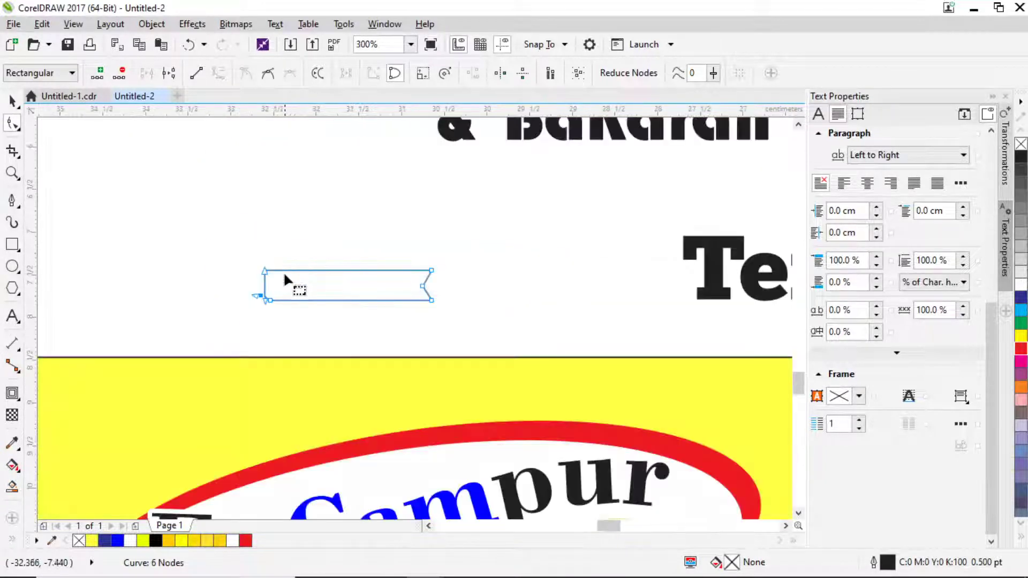
pyautogui.scroll(1, 329, 296)
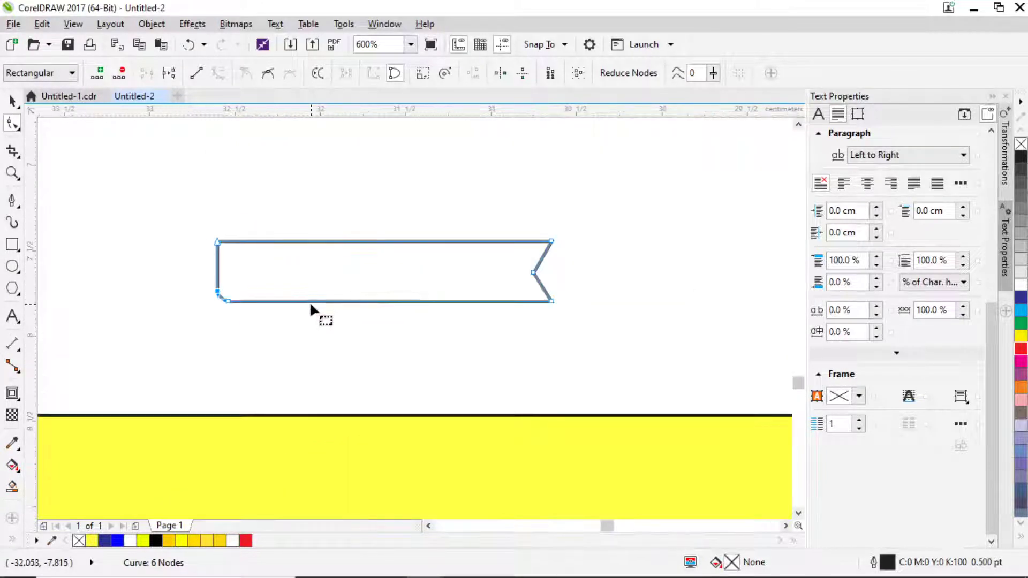
# Bow the tag's bottom edge downward and bend its top edge slightly into a curve.
pyautogui.click(351, 301)
pyautogui.click(218, 72)
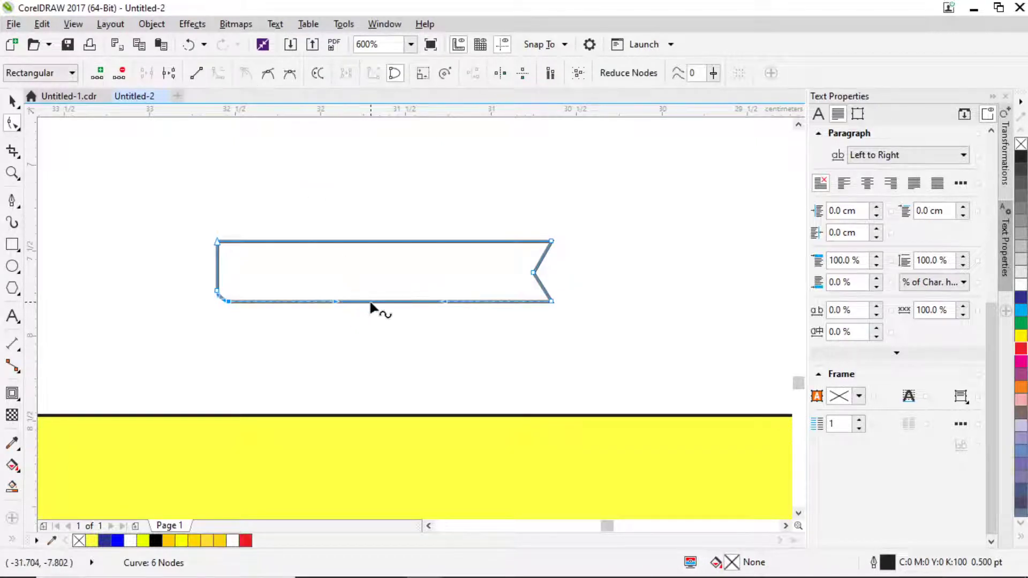
pyautogui.moveTo(371, 303); pyautogui.dragTo(371, 314)
pyautogui.click(373, 241)
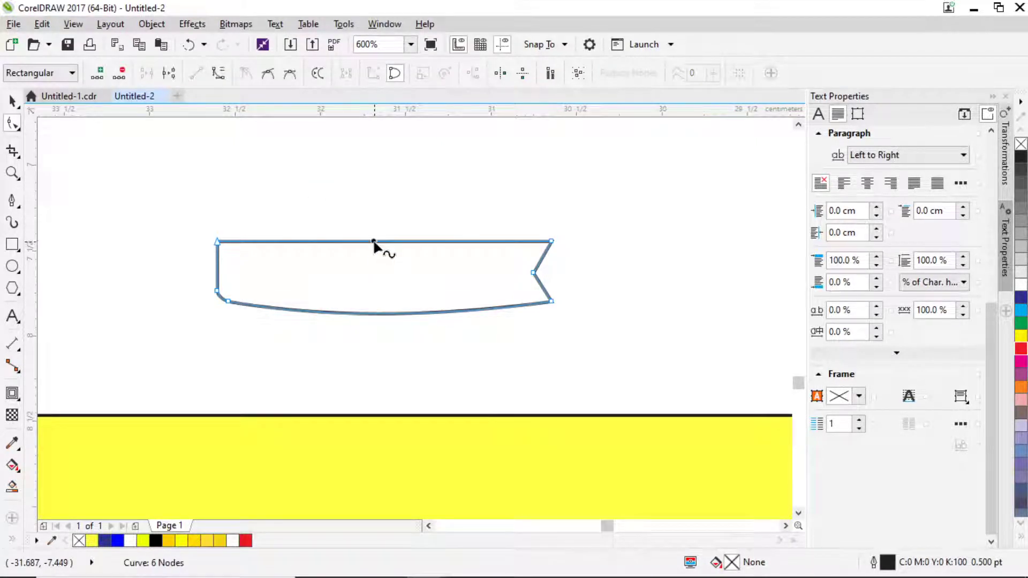
pyautogui.click(219, 73)
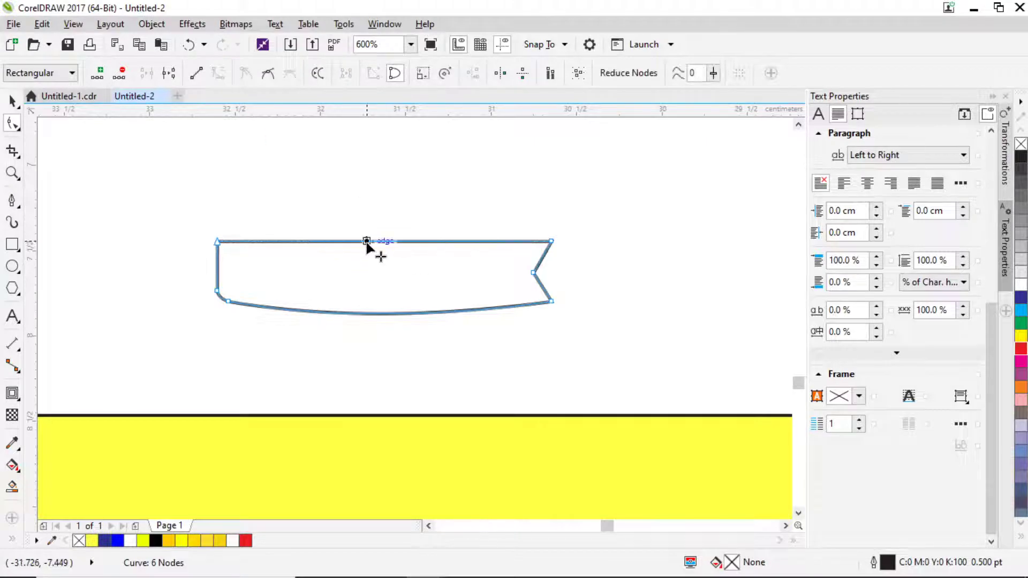
pyautogui.moveTo(367, 242); pyautogui.dragTo(366, 248)
pyautogui.scroll(-1, 146, 147)
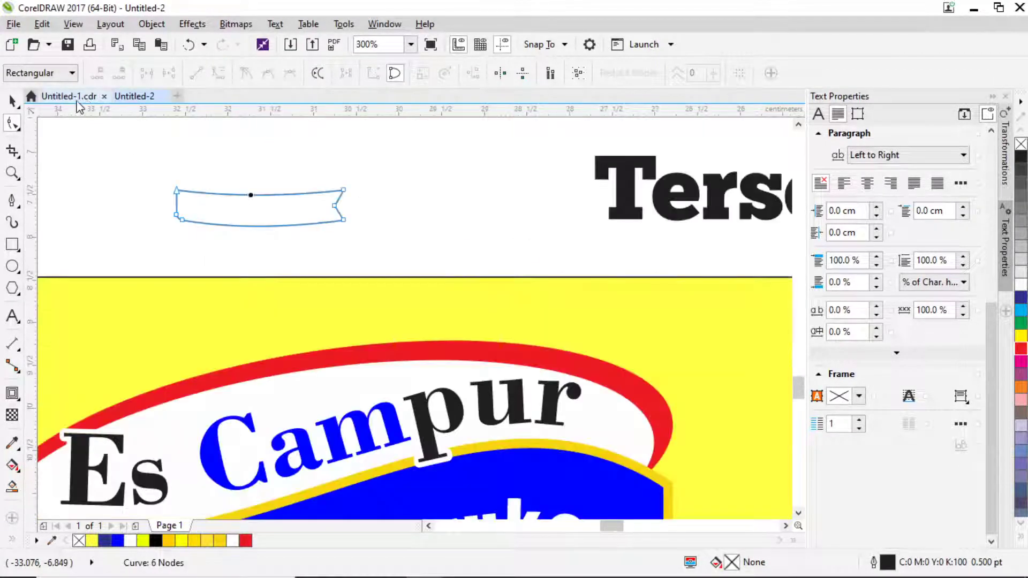
pyautogui.click(11, 101)
pyautogui.scroll(-1, 337, 222)
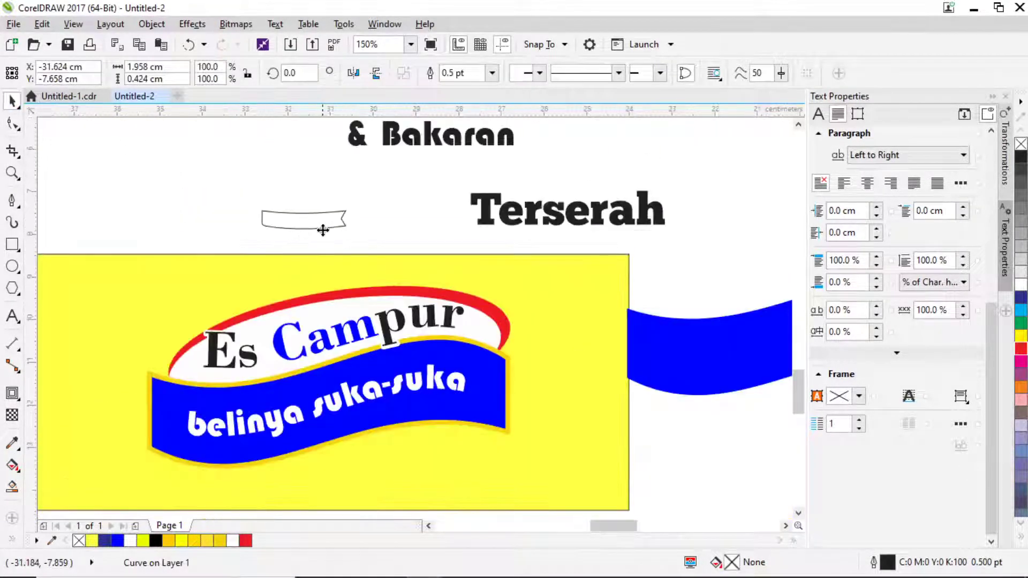
# Move the tag onto the banner beside Campur, enlarge it, and shrink the Terserah text.
pyautogui.moveTo(323, 231); pyautogui.dragTo(600, 314)
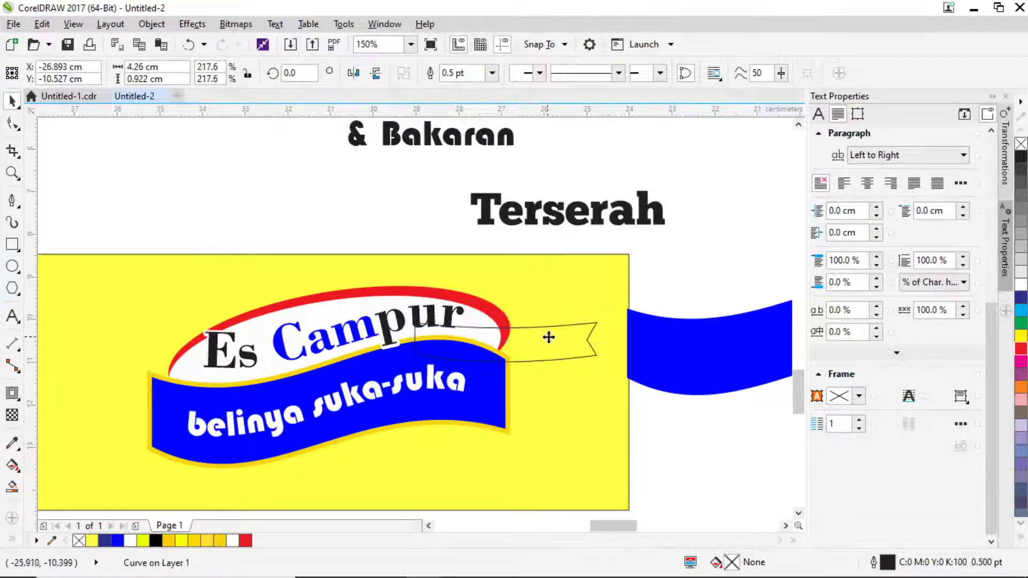
pyautogui.moveTo(549, 337); pyautogui.dragTo(551, 340)
pyautogui.click(572, 215)
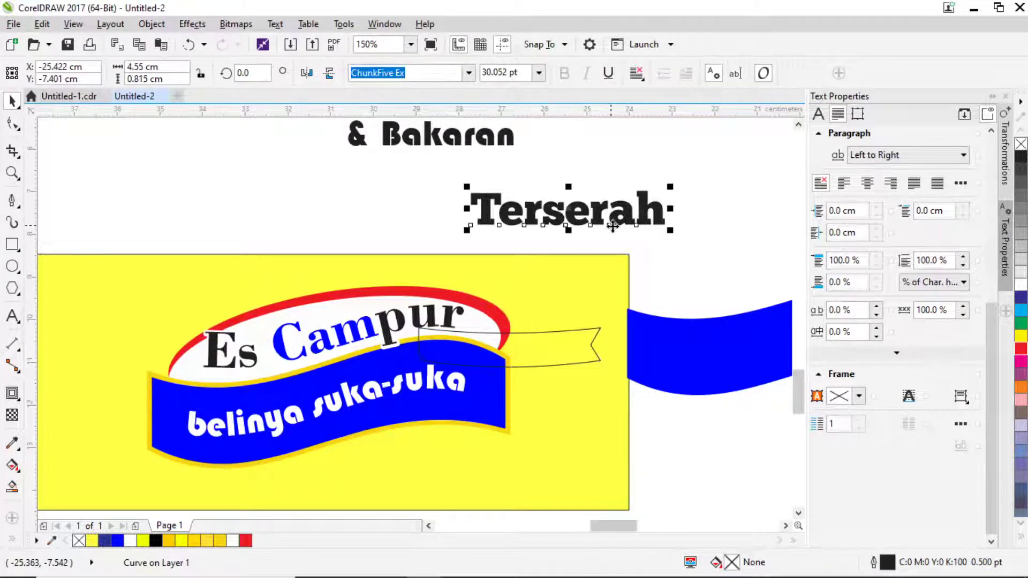
pyautogui.moveTo(670, 231); pyautogui.dragTo(619, 241)
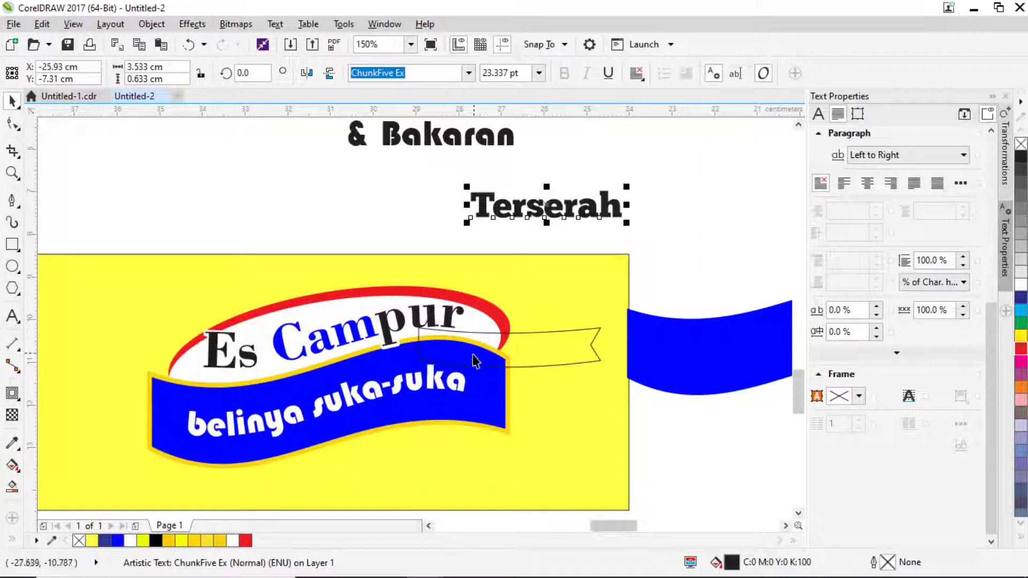
# Fill the tag cyan and set its outline width to None.
pyautogui.click(528, 348)
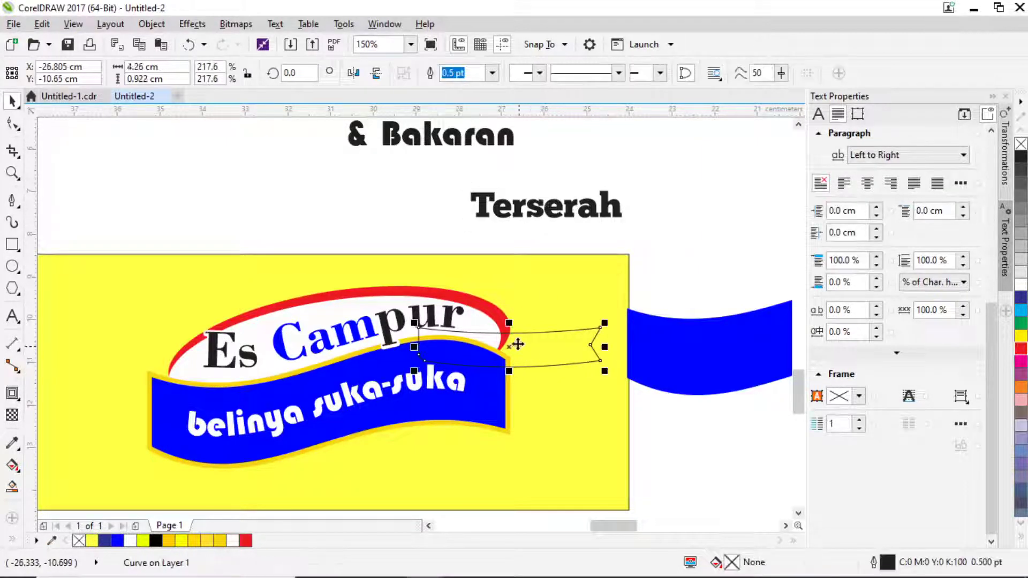
pyautogui.click(1021, 312)
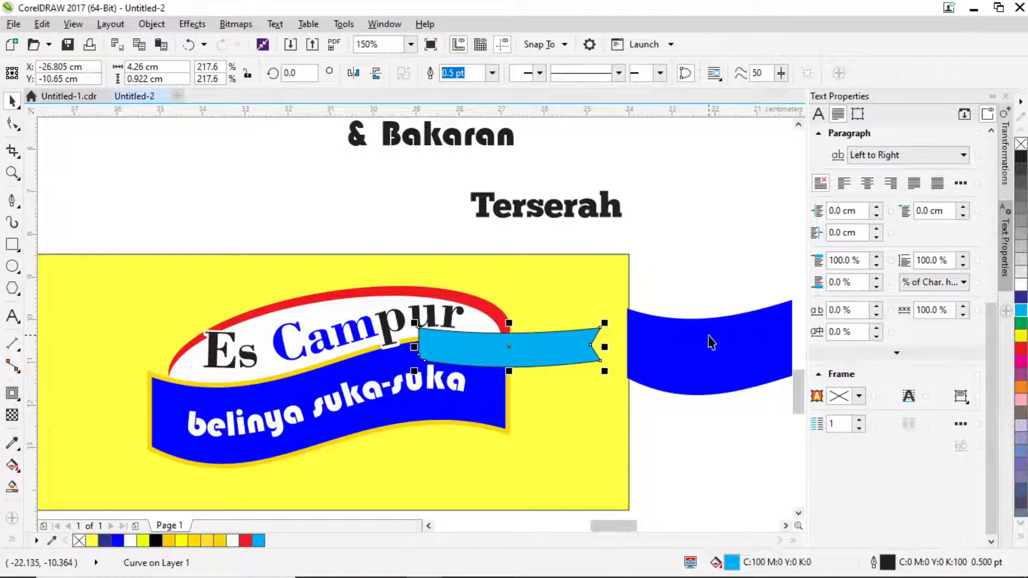
pyautogui.press('F12')
pyautogui.click(417, 194)
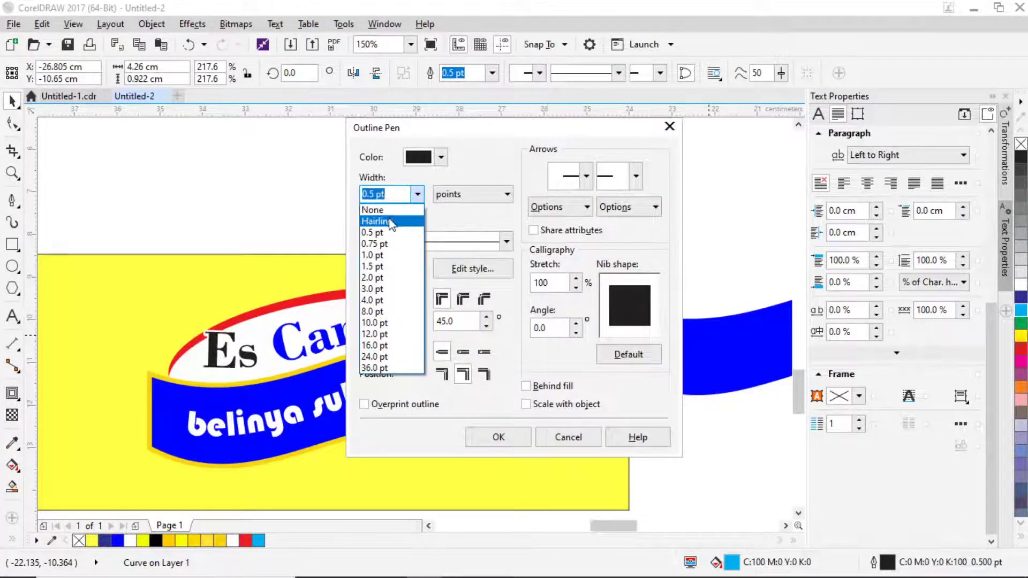
pyautogui.click(382, 207)
pyautogui.click(499, 437)
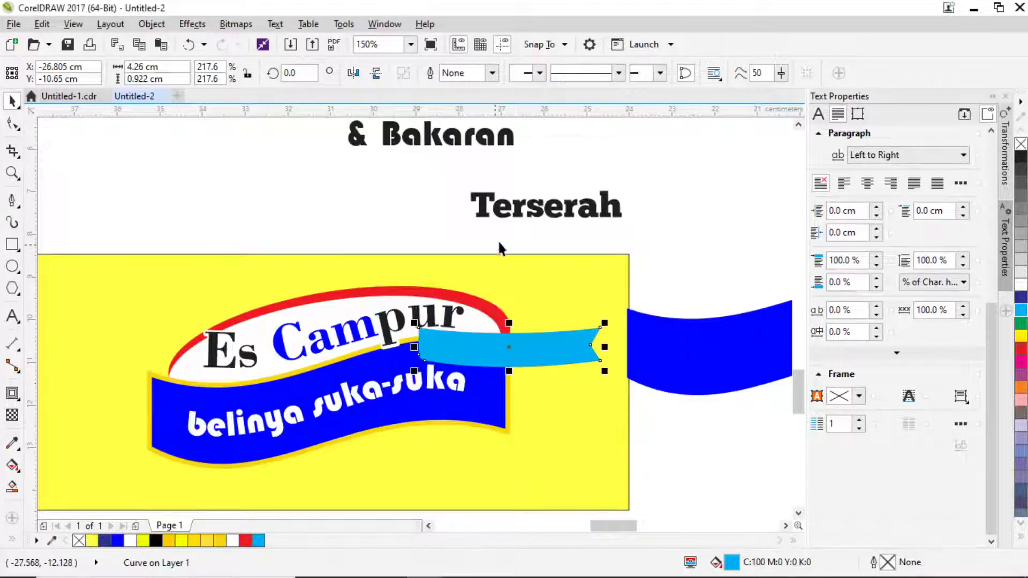
pyautogui.click(520, 214)
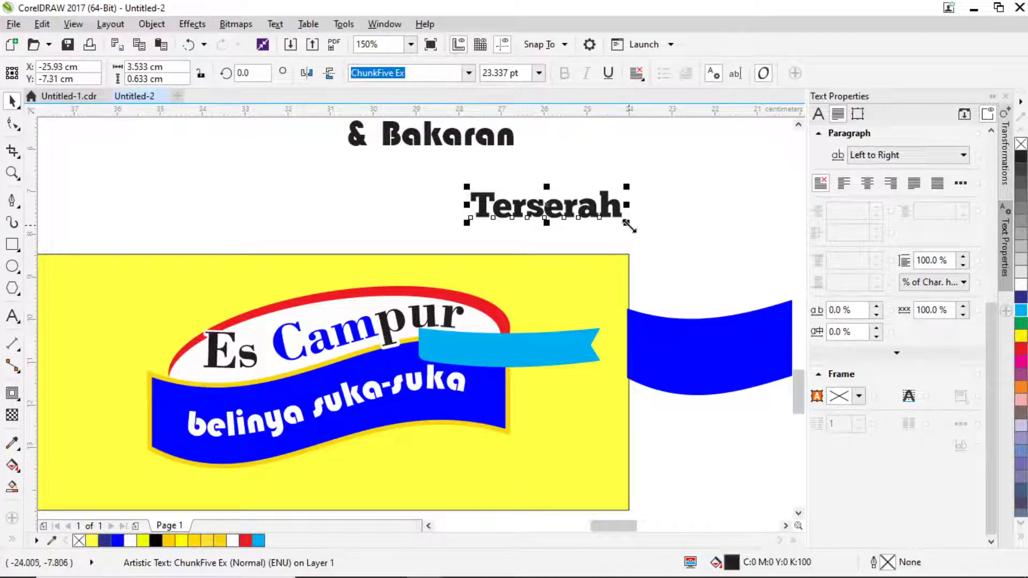
# Shrink Terserah a bit more, fit it to the tag's path, then break it apart.
pyautogui.moveTo(630, 226); pyautogui.dragTo(614, 231)
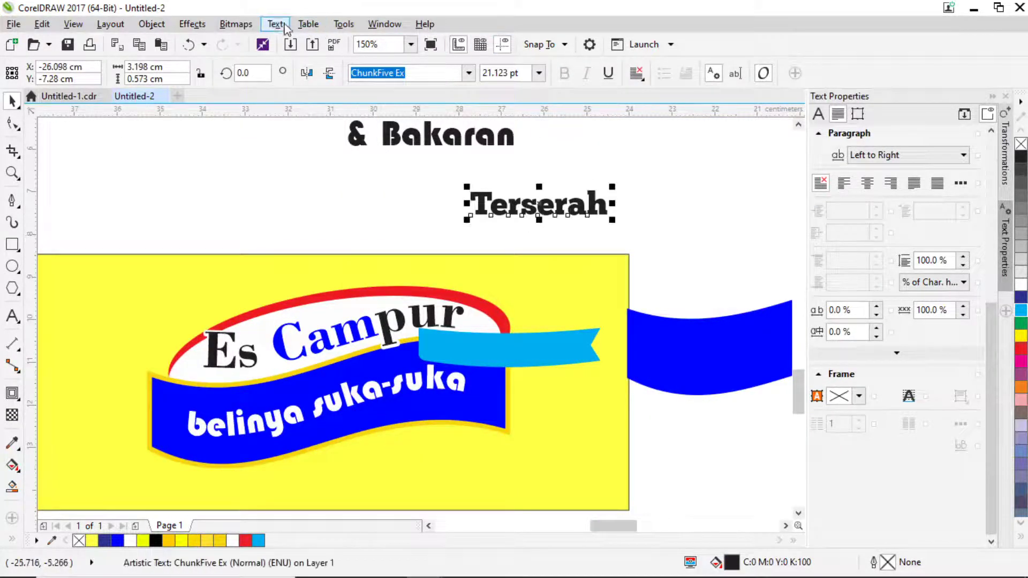
pyautogui.click(285, 27)
pyautogui.click(311, 262)
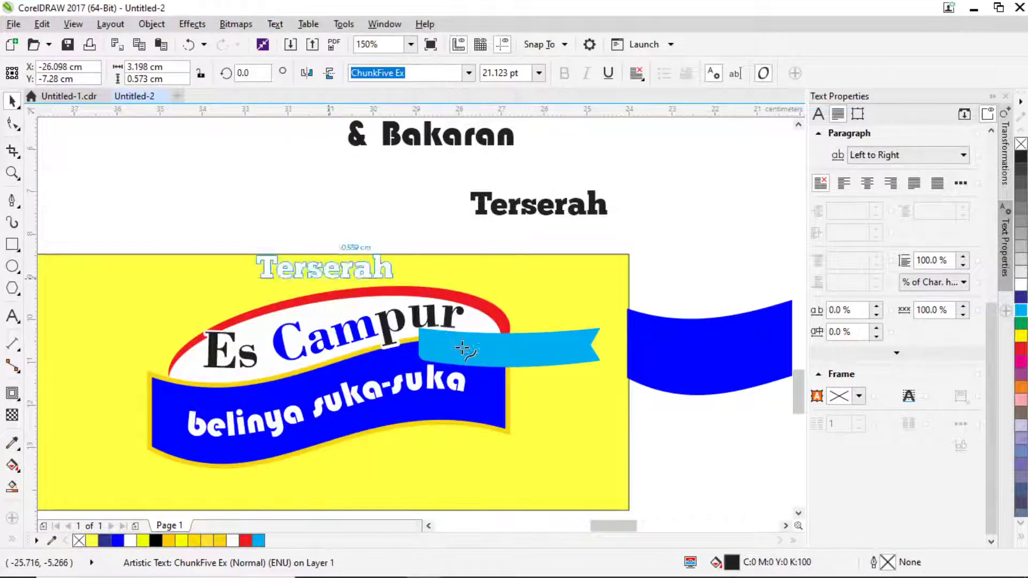
pyautogui.click(509, 333)
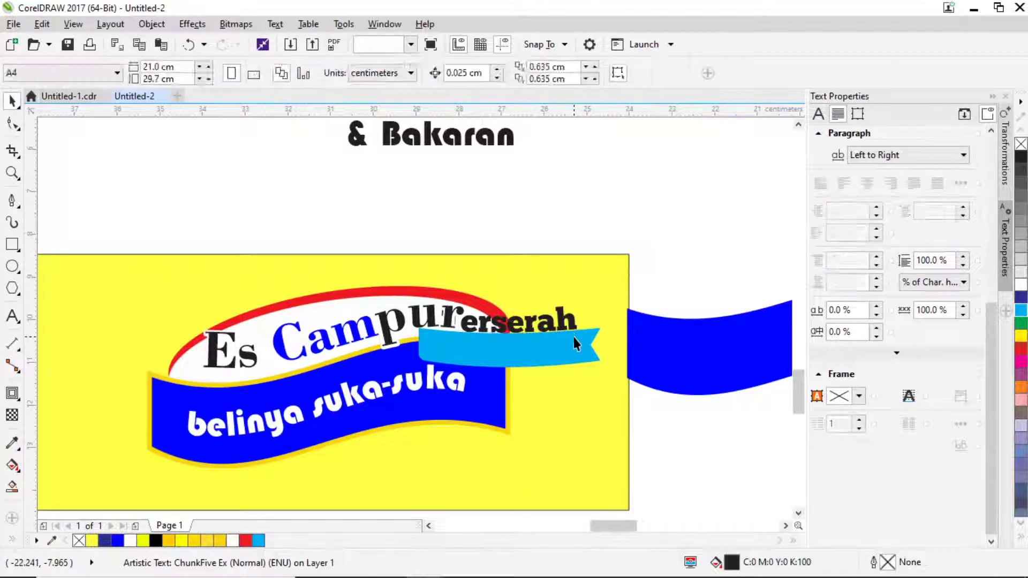
pyautogui.hotkey('ctrl', 'j')
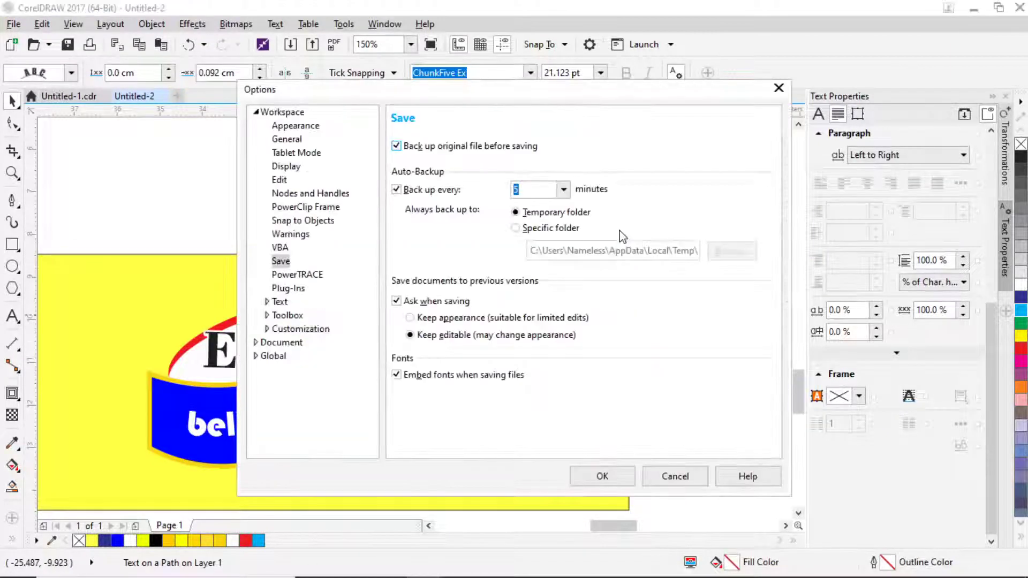
pyautogui.click(691, 477)
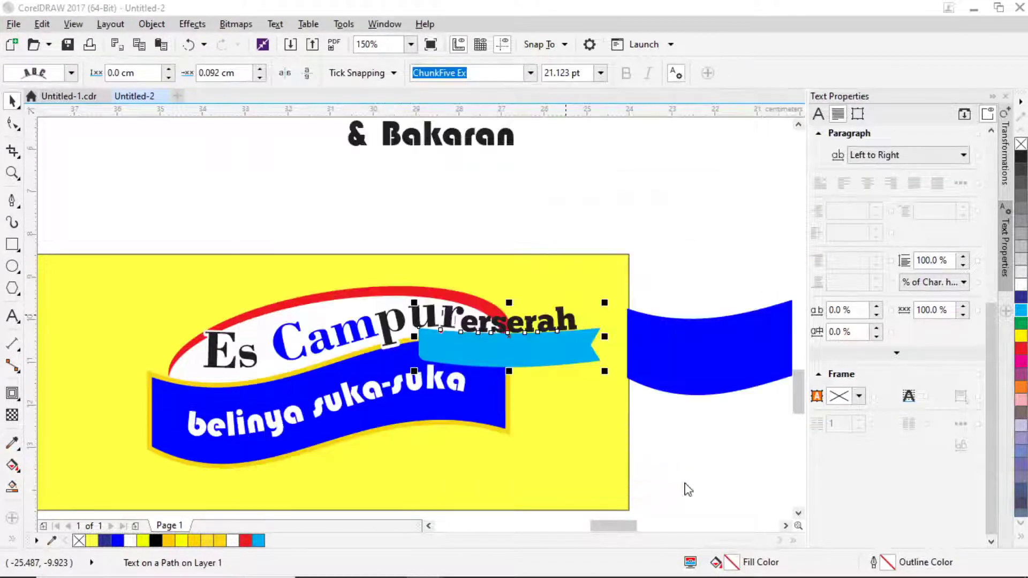
pyautogui.hotkey('ctrl', 'k')
pyautogui.click(677, 270)
# Move Terserah onto the tag, bring it to the front, and fill the tag orange.
pyautogui.moveTo(561, 312); pyautogui.dragTo(566, 348)
pyautogui.hotkey('shift', 'pageup')
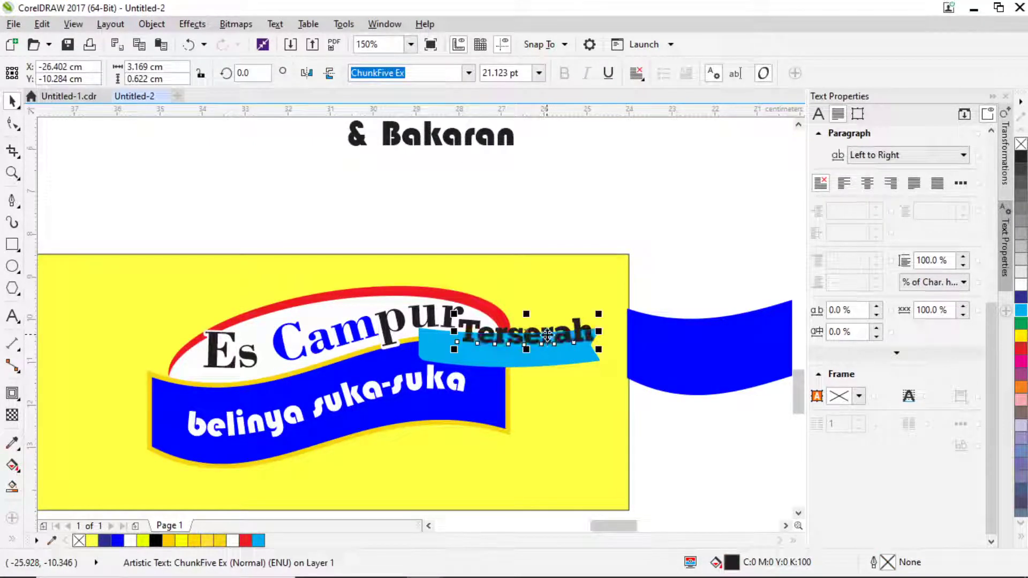
pyautogui.click(441, 344)
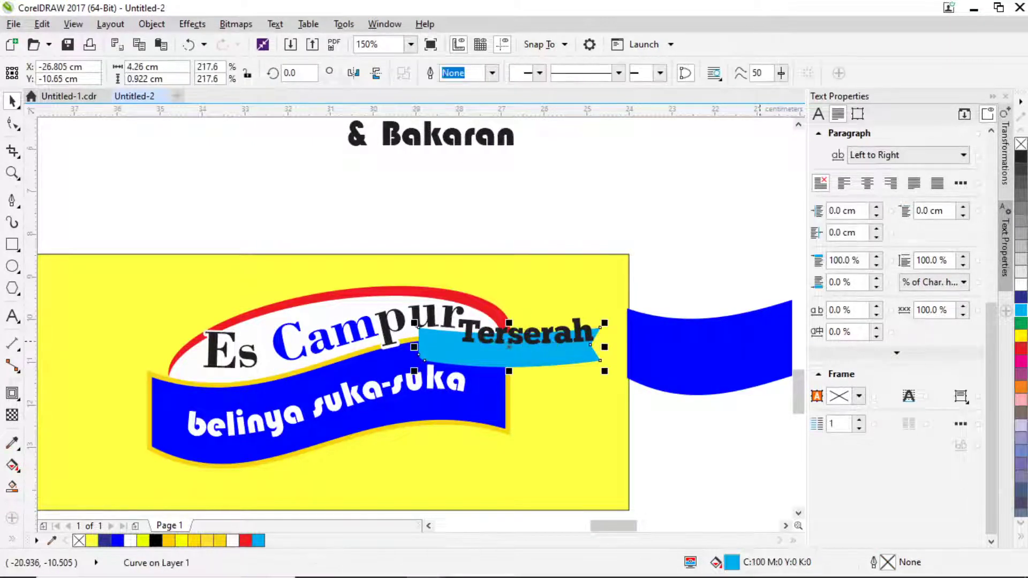
pyautogui.moveTo(1021, 386); pyautogui.dragTo(532, 352)
pyautogui.press('Escape')
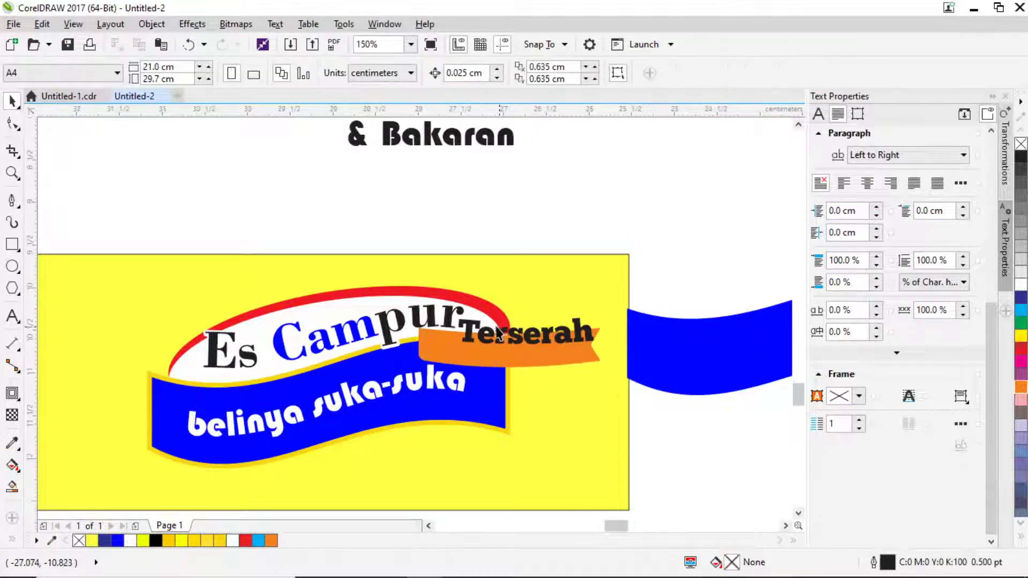
# Reposition Terserah on the orange tag and colour the text white.
pyautogui.scroll(1, 498, 359)
pyautogui.moveTo(482, 329); pyautogui.dragTo(469, 347)
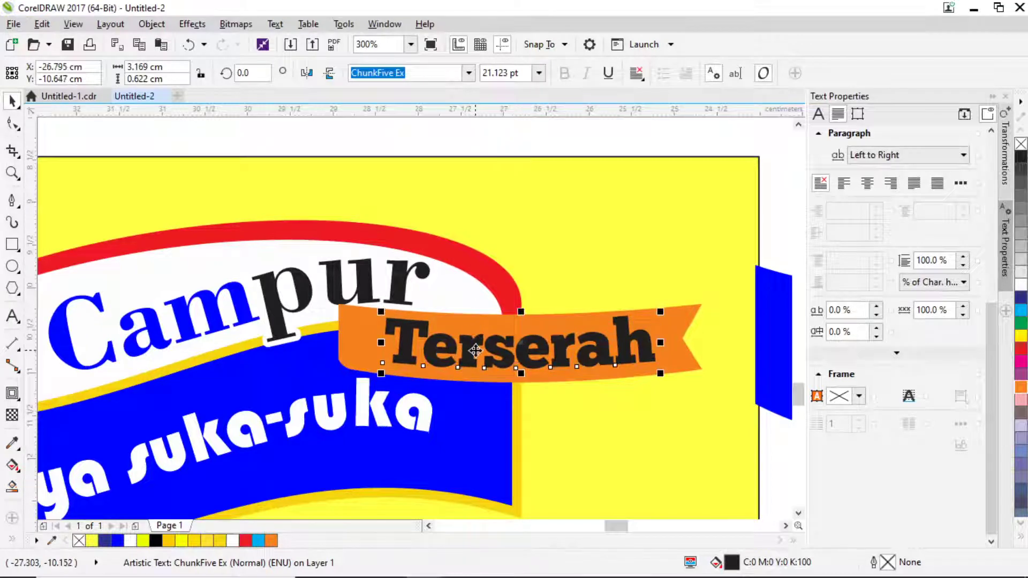
pyautogui.scroll(-2, 476, 342)
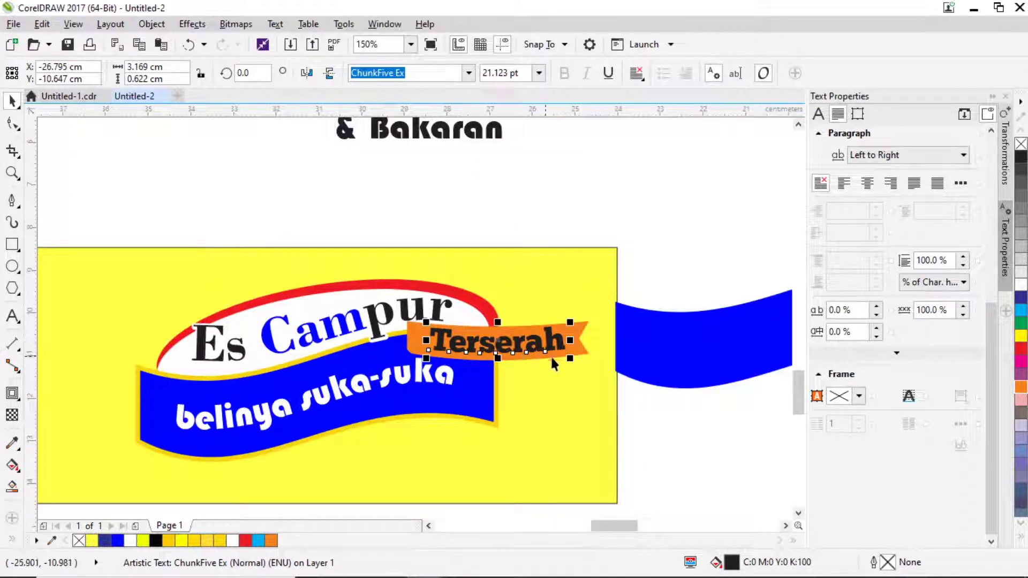
pyautogui.click(1021, 284)
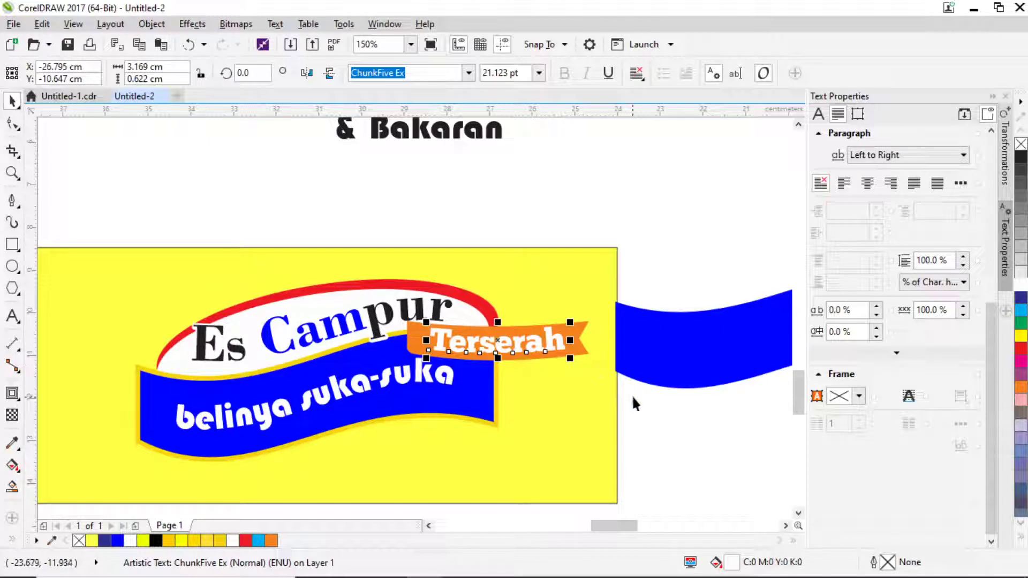
# Shrink the tag and text together, tilt them about 5.5°, and move them beside Campur.
pyautogui.keyDown('shift'); pyautogui.click(573, 366); pyautogui.keyUp('shift')
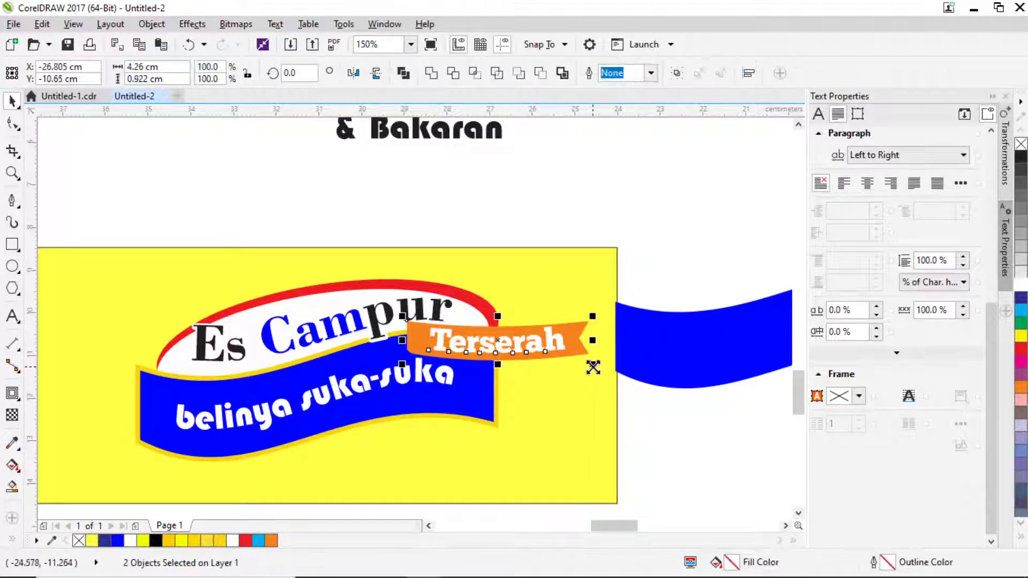
pyautogui.moveTo(592, 367); pyautogui.dragTo(579, 363)
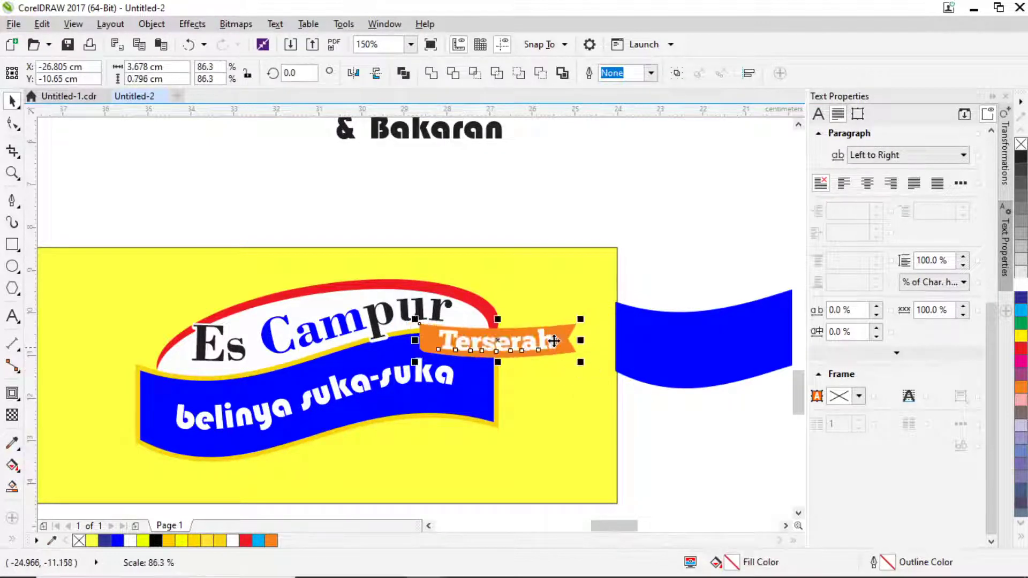
pyautogui.click(517, 340)
pyautogui.moveTo(583, 320); pyautogui.dragTo(580, 311)
pyautogui.click(536, 339)
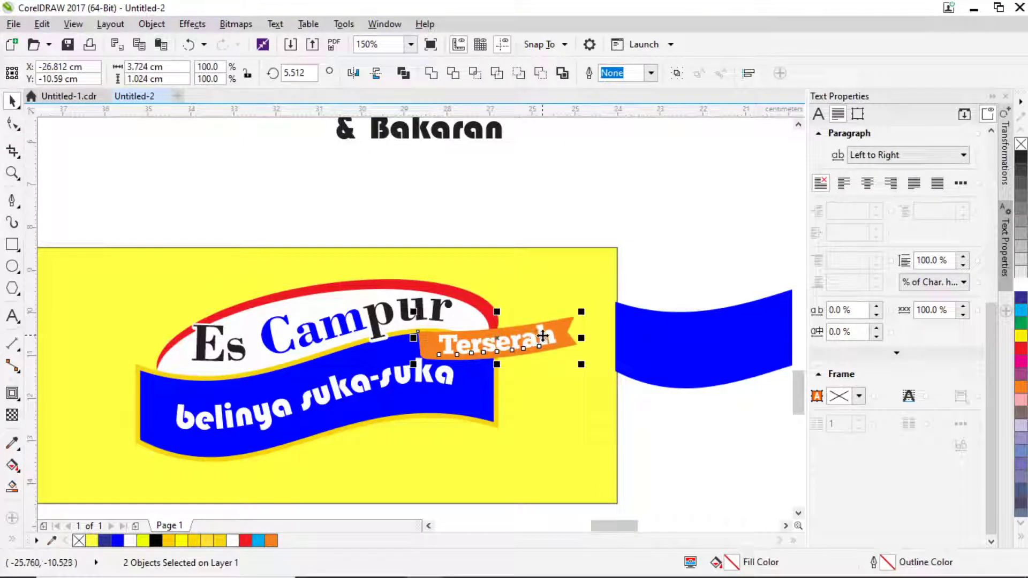
pyautogui.moveTo(535, 339); pyautogui.dragTo(425, 340)
pyautogui.scroll(1, 424, 340)
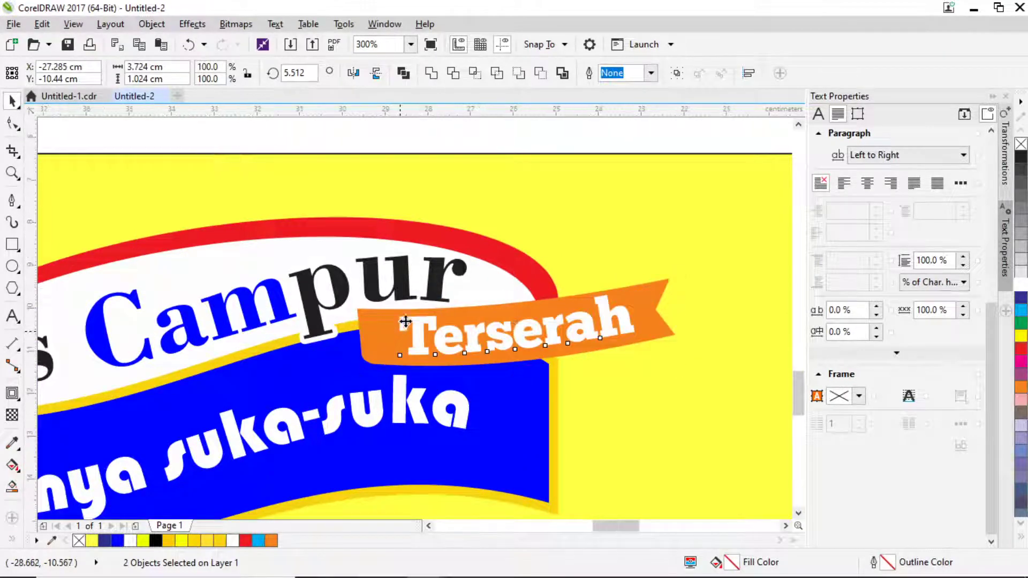
pyautogui.scroll(-1, 399, 330)
pyautogui.click(620, 252)
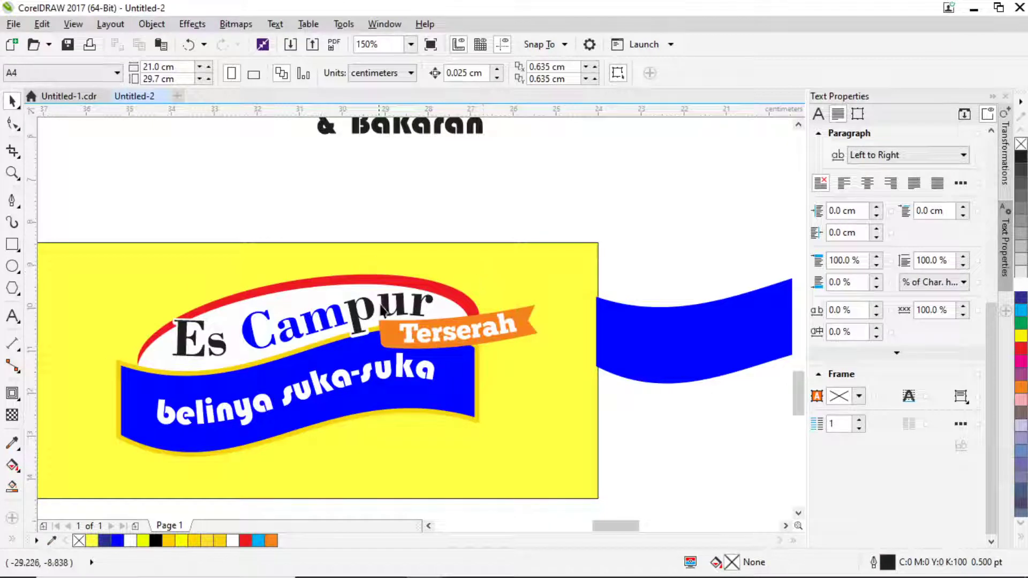
# Draw a pointed two-facet leaf shape with the Bezier tool above the banner.
pyautogui.click(12, 201)
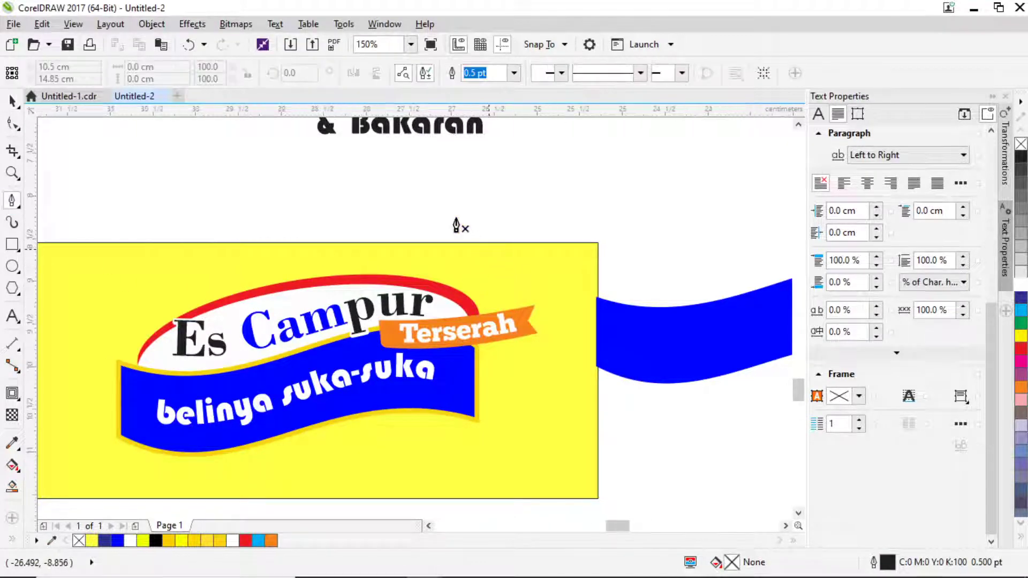
pyautogui.scroll(1, 491, 249)
pyautogui.click(505, 229)
pyautogui.click(442, 321)
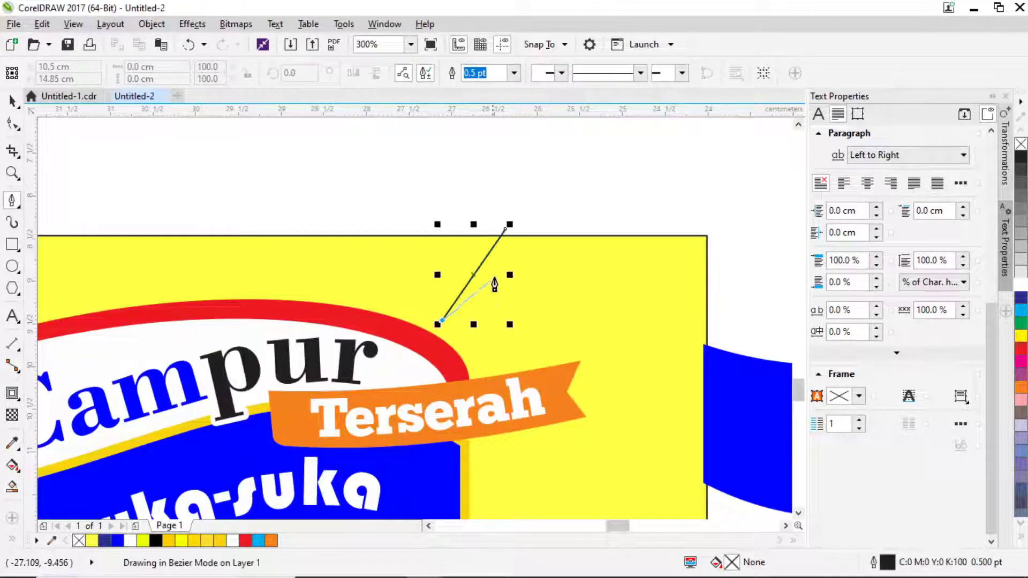
pyautogui.click(524, 254)
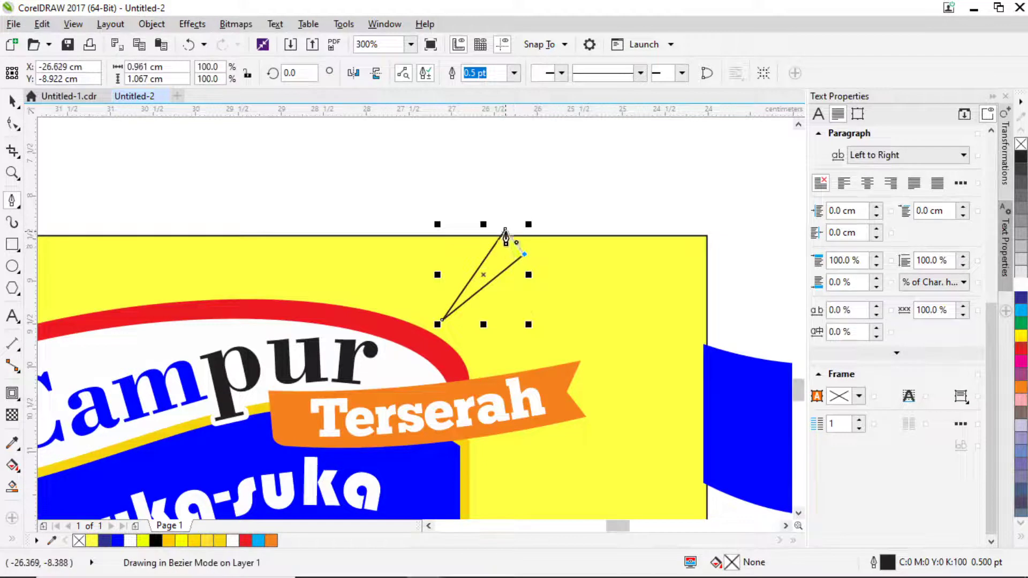
pyautogui.click(505, 229)
pyautogui.click(469, 241)
pyautogui.click(442, 320)
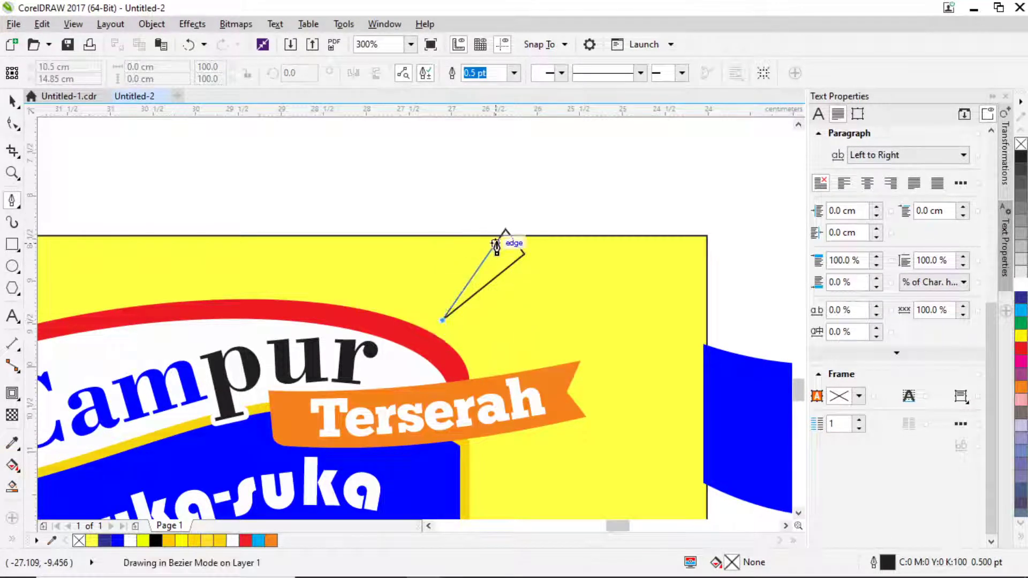
pyautogui.click(505, 230)
pyautogui.click(469, 241)
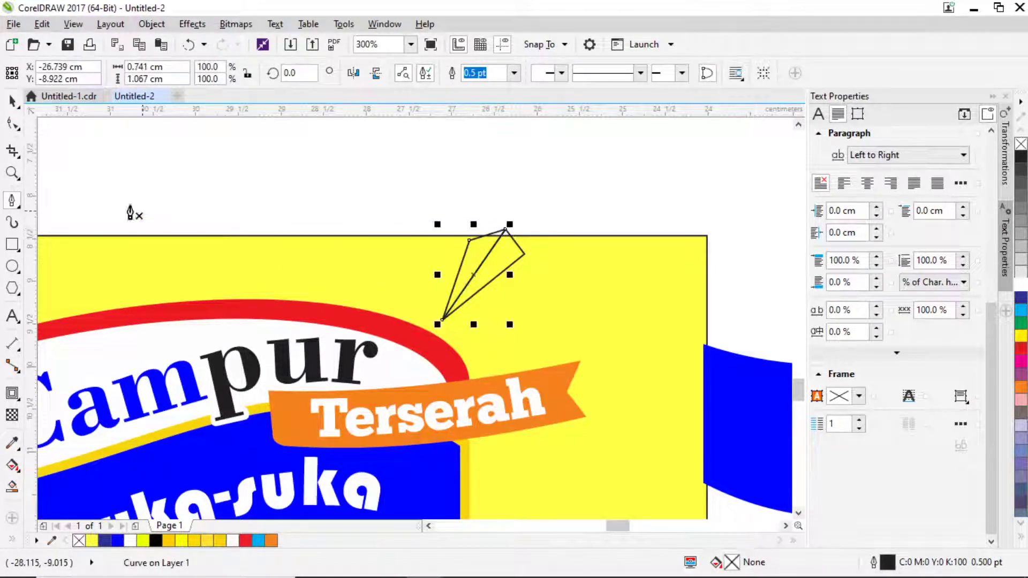
pyautogui.click(20, 105)
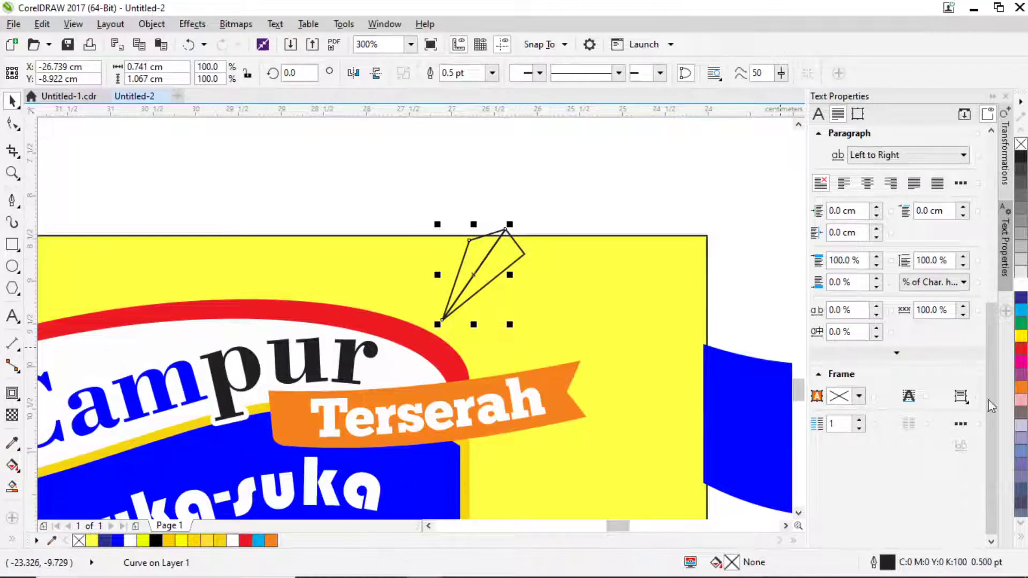
# Fill the first leaf facet with a light orange.
pyautogui.click(1021, 386)
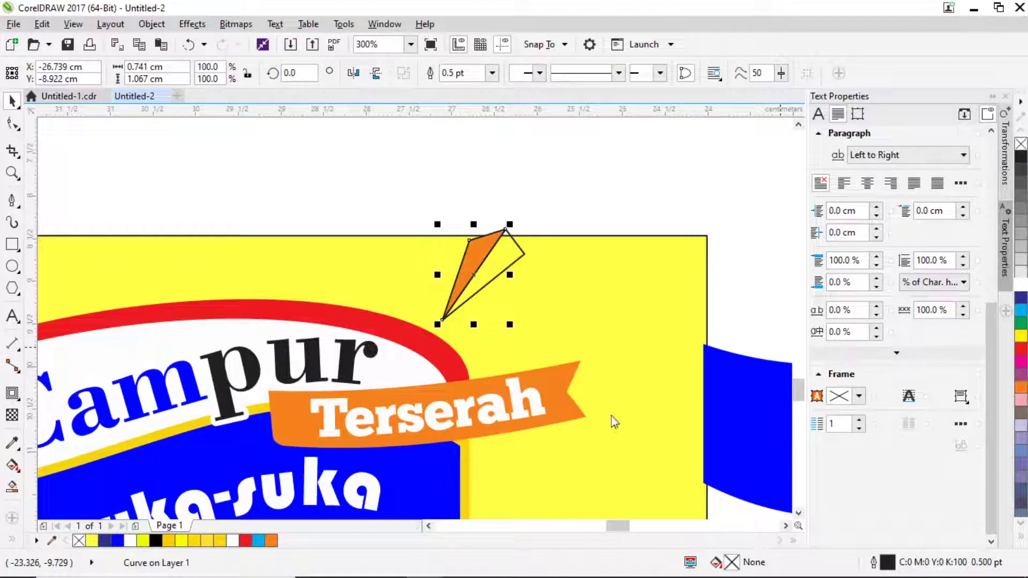
pyautogui.doubleClick(736, 565)
pyautogui.click(367, 232)
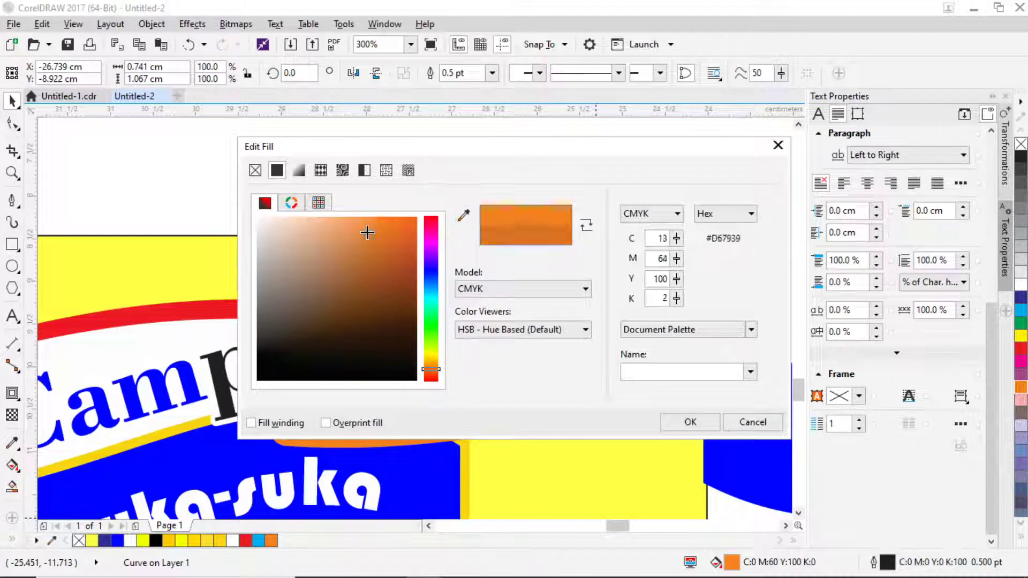
pyautogui.click(346, 216)
pyautogui.click(693, 422)
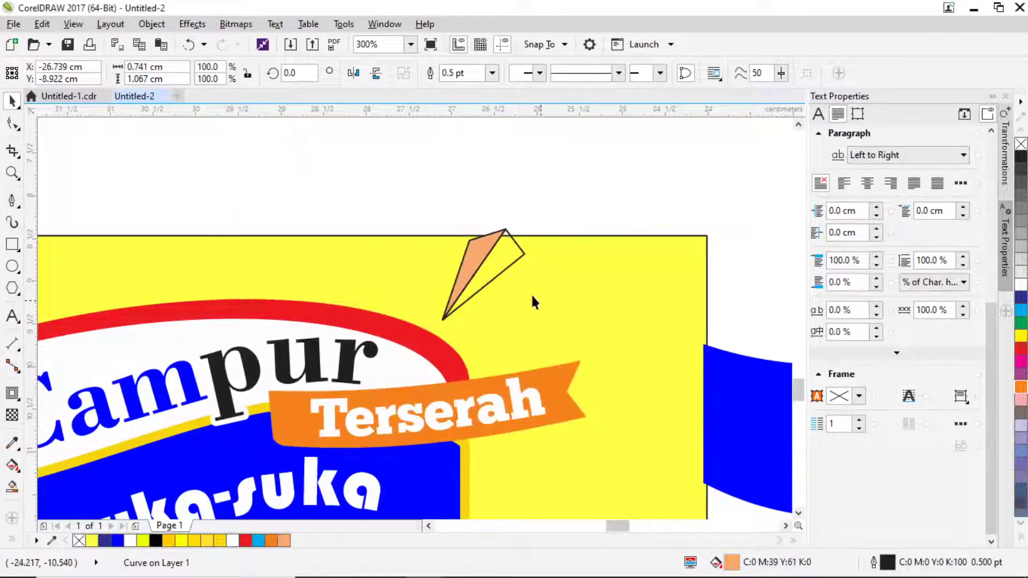
# Fill the second leaf facet with a darker, redder orange.
pyautogui.click(518, 257)
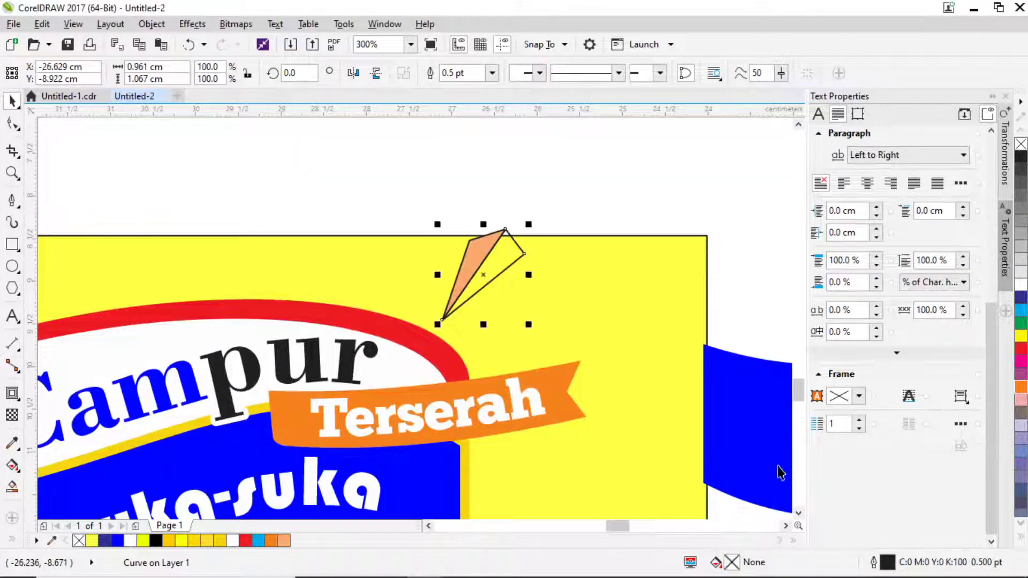
pyautogui.click(1021, 387)
pyautogui.doubleClick(733, 562)
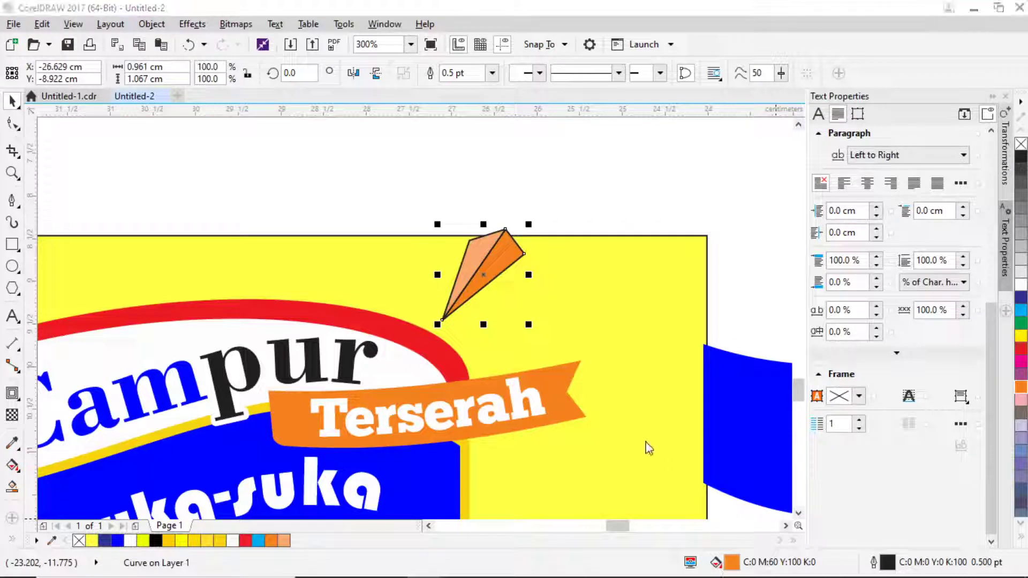
pyautogui.moveTo(380, 231); pyautogui.dragTo(400, 211)
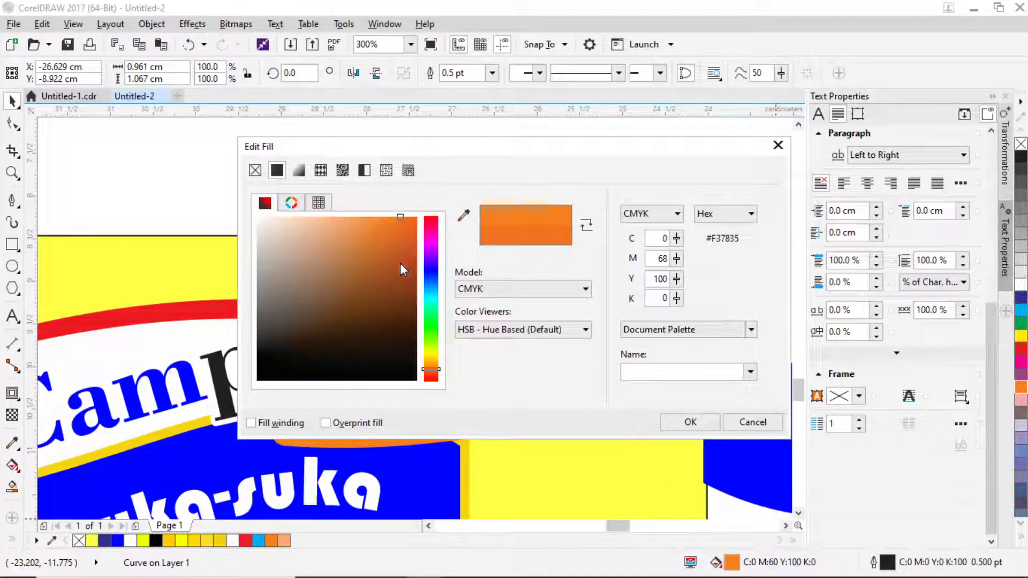
pyautogui.click(418, 246)
pyautogui.click(695, 421)
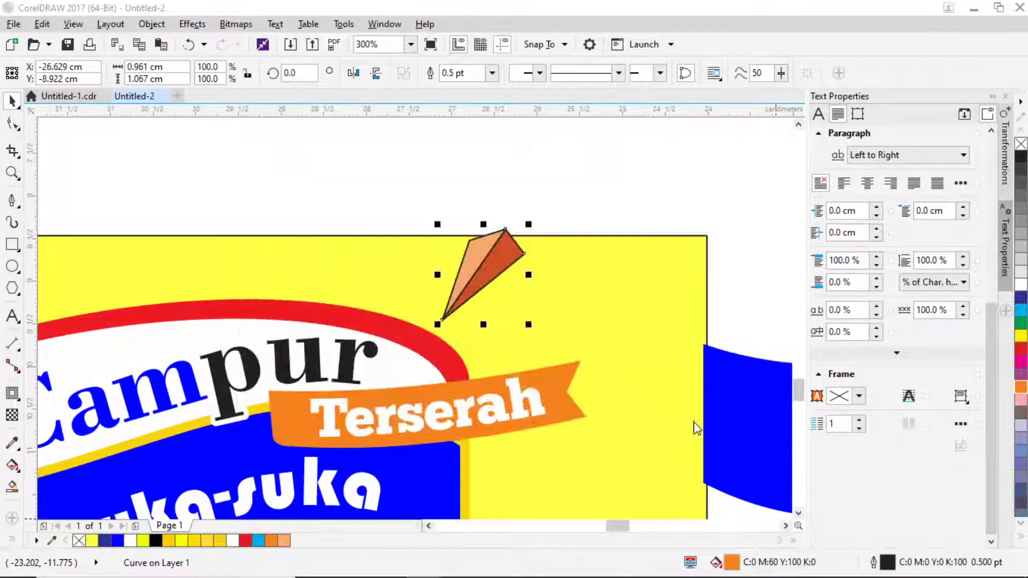
# Remove the outline from both leaf facets and shrink the leaf proportionally.
pyautogui.moveTo(412, 195); pyautogui.dragTo(538, 320)
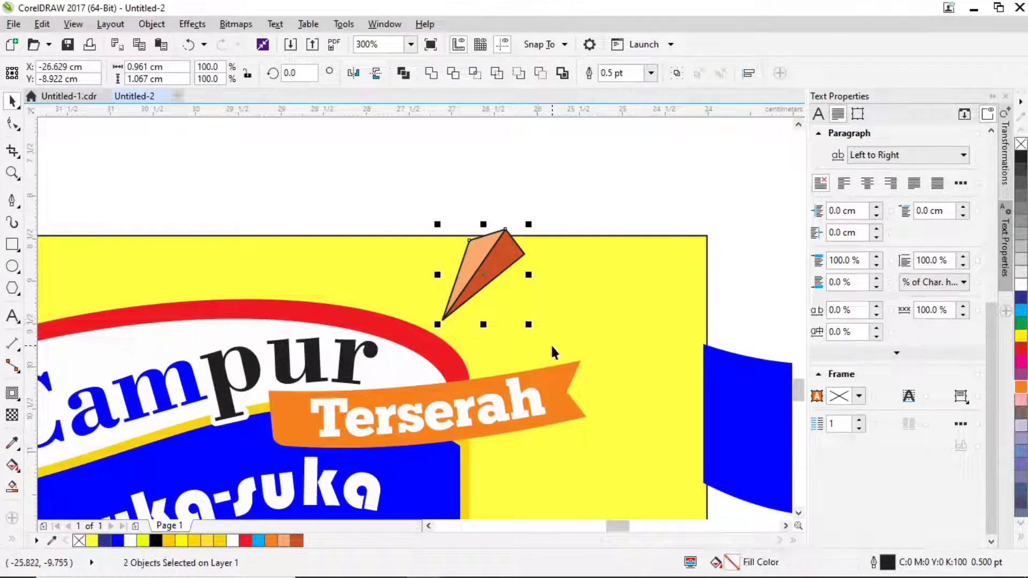
pyautogui.press('F12')
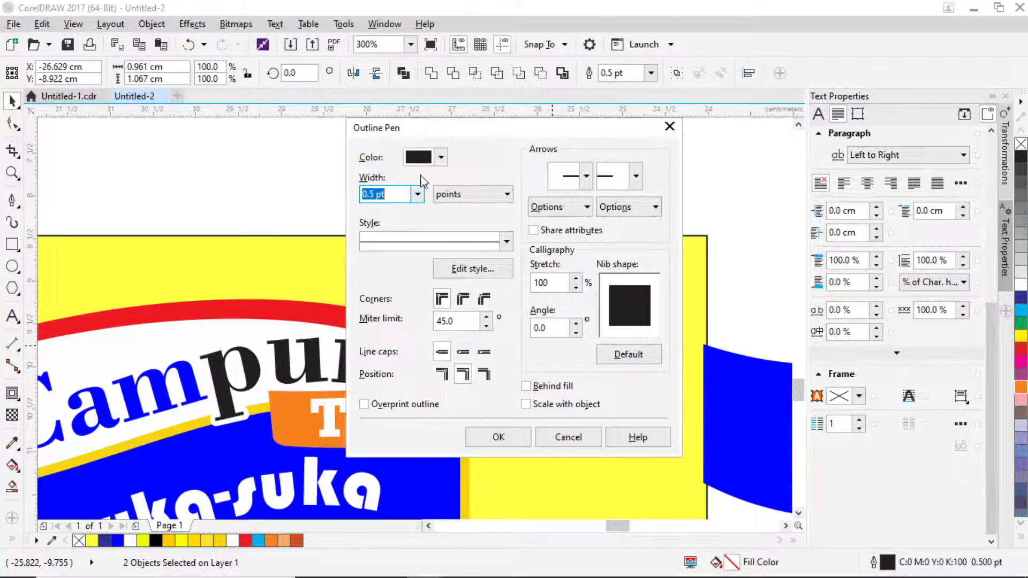
pyautogui.click(417, 195)
pyautogui.click(386, 209)
pyautogui.click(501, 436)
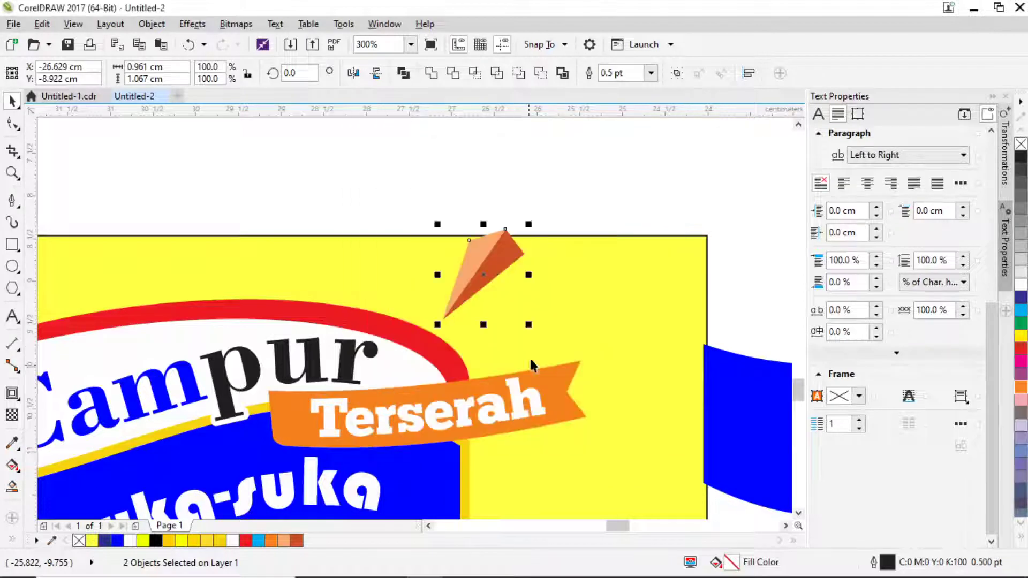
pyautogui.moveTo(528, 224); pyautogui.dragTo(427, 344)
# Rotate the leaf along the arc, drop a copy to its right and mirror it horizontally.
pyautogui.click(423, 337)
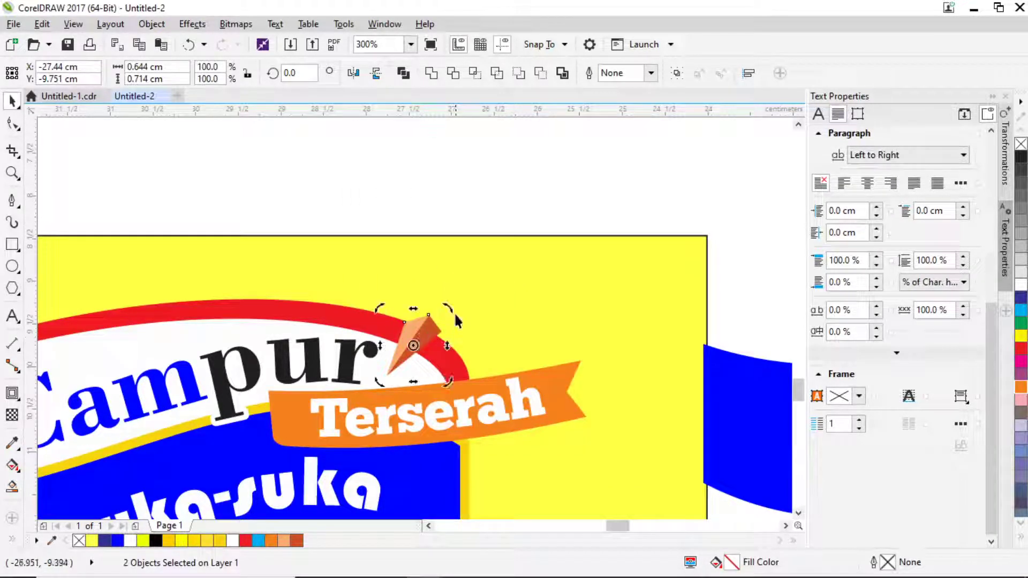
pyautogui.moveTo(452, 309); pyautogui.dragTo(527, 308)
pyautogui.click(429, 330)
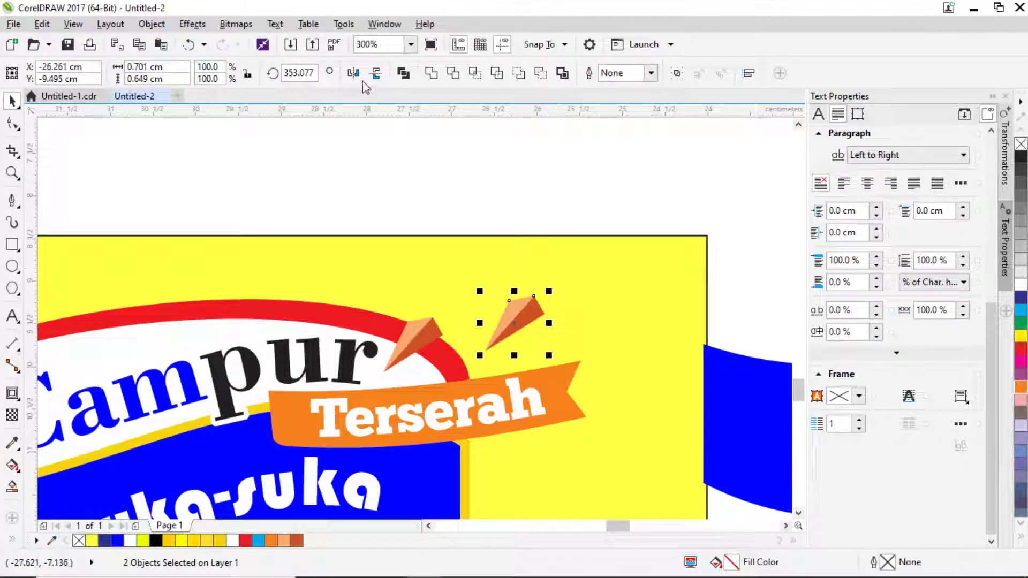
pyautogui.click(353, 73)
# Rotate the copied leaf about 92° and shrink it to 0.4 cm wide.
pyautogui.click(521, 305)
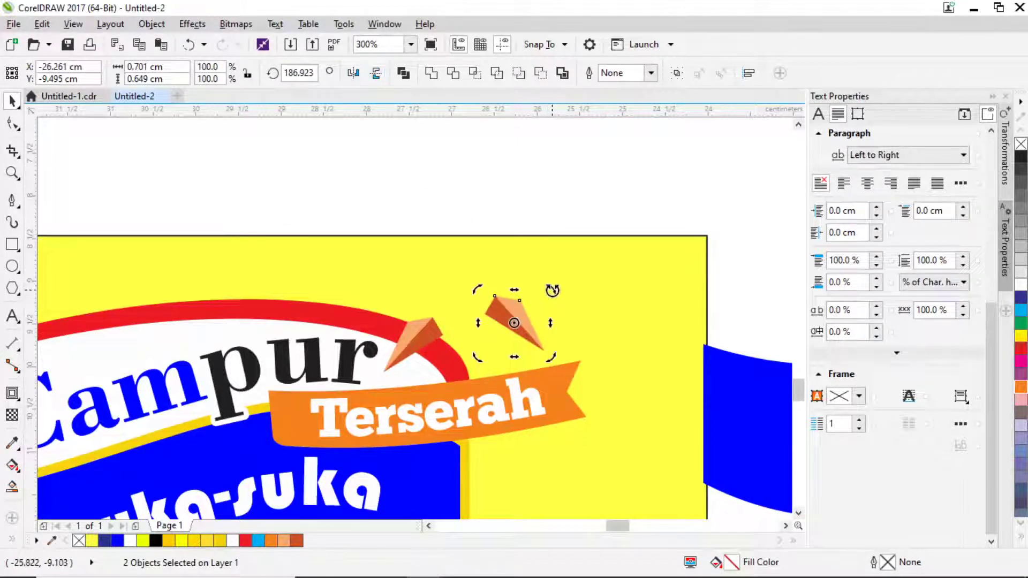
pyautogui.moveTo(552, 290); pyautogui.dragTo(546, 360)
pyautogui.click(525, 305)
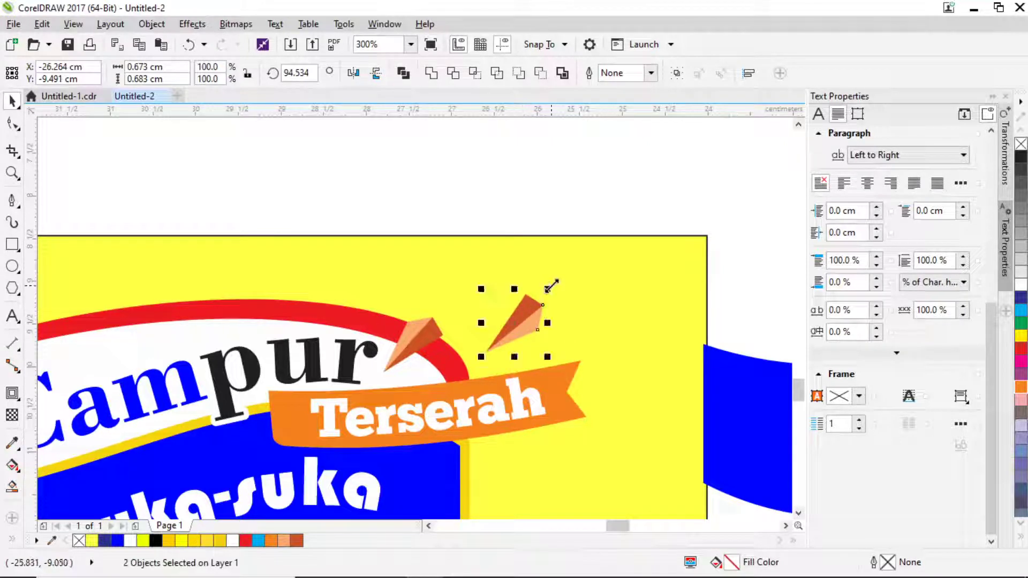
pyautogui.moveTo(551, 286); pyautogui.dragTo(467, 337)
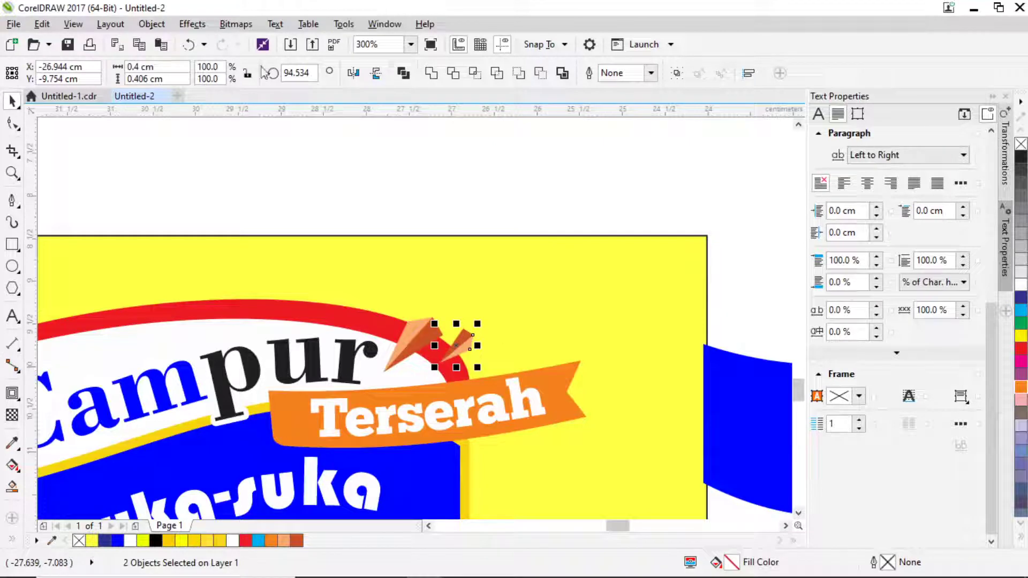
# Group the copied leaf and shift its hue to 84 with Hue/Saturation/Lightness, turning it green.
pyautogui.hotkey('ctrl', 'g')
pyautogui.click(192, 24)
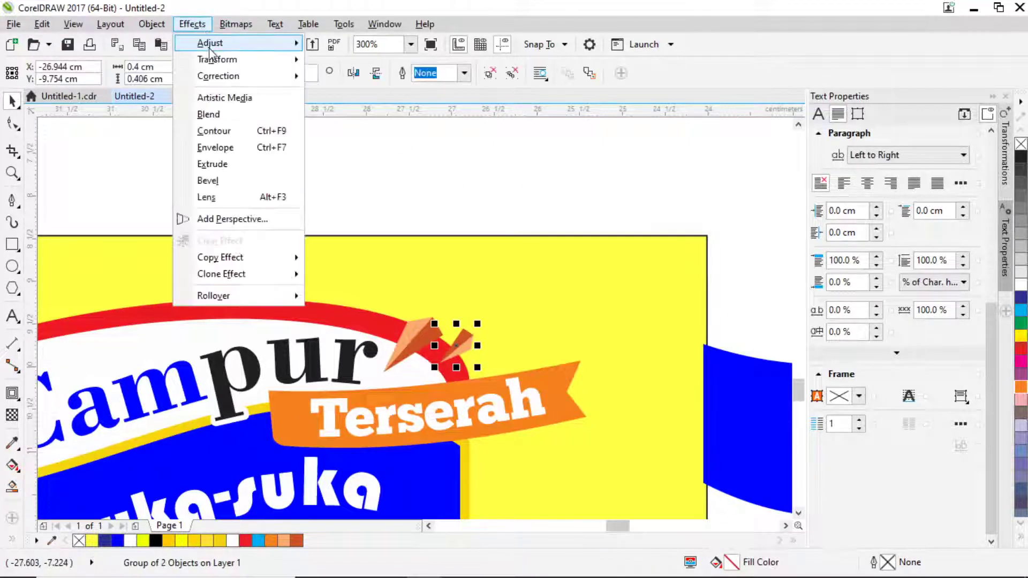
pyautogui.moveTo(217, 44)
pyautogui.click(360, 175)
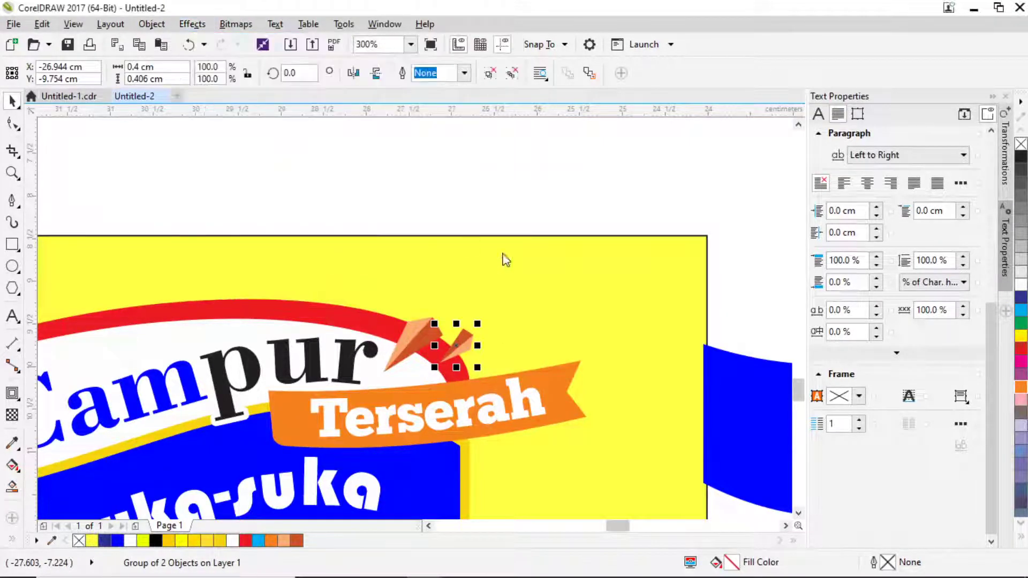
pyautogui.moveTo(572, 177); pyautogui.dragTo(721, 174)
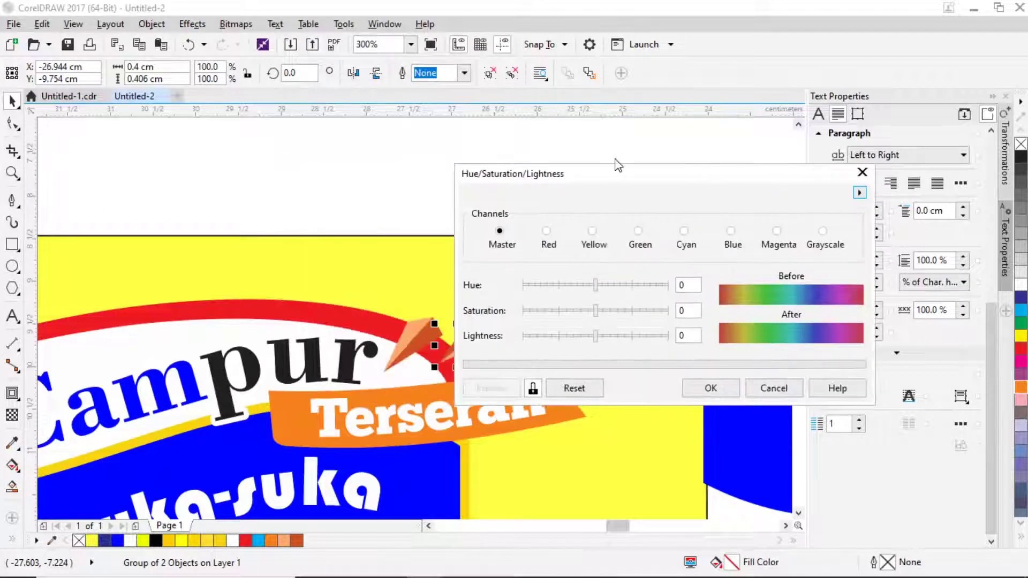
pyautogui.moveTo(636, 175); pyautogui.dragTo(765, 183)
pyautogui.moveTo(725, 292); pyautogui.dragTo(748, 294)
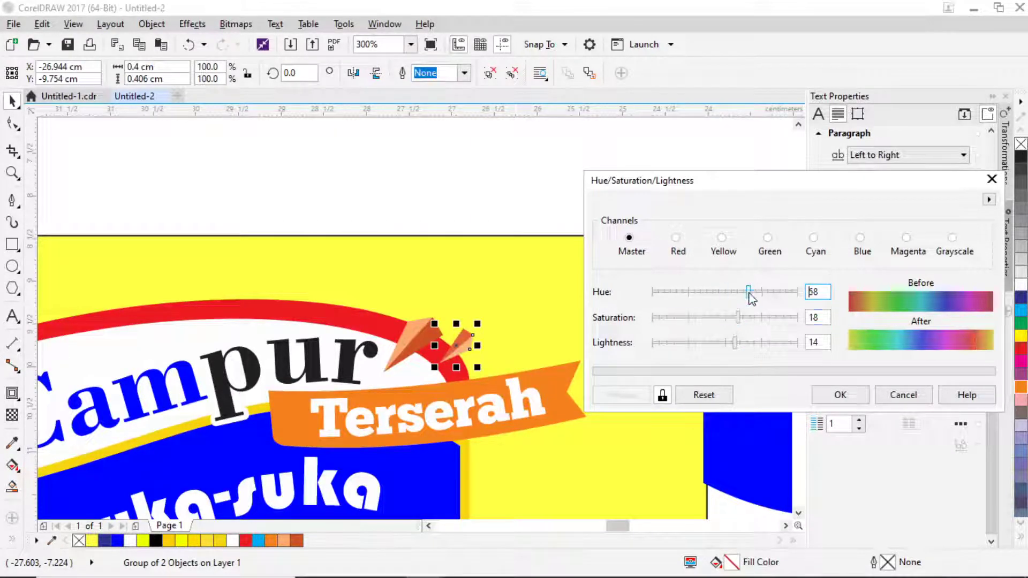
pyautogui.click(760, 294)
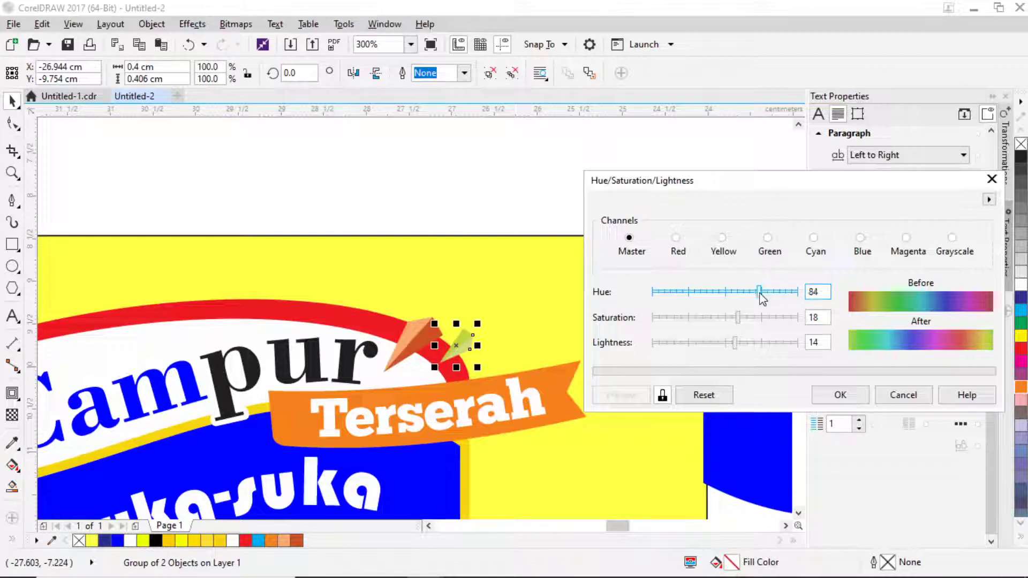
pyautogui.click(836, 394)
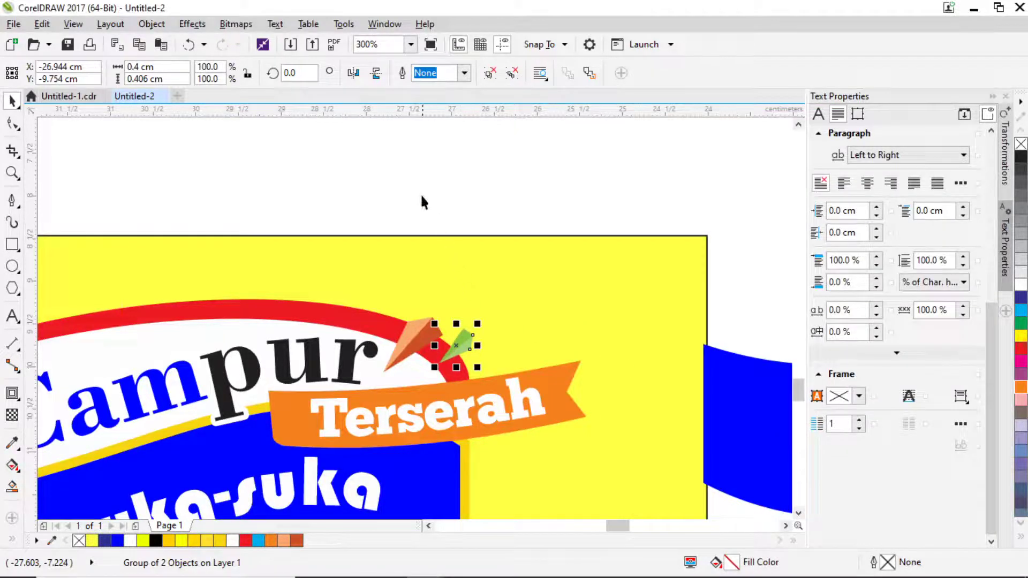
# Tilt the green leaf beside the orange one and deselect.
pyautogui.scroll(2, 478, 358)
pyautogui.click(459, 335)
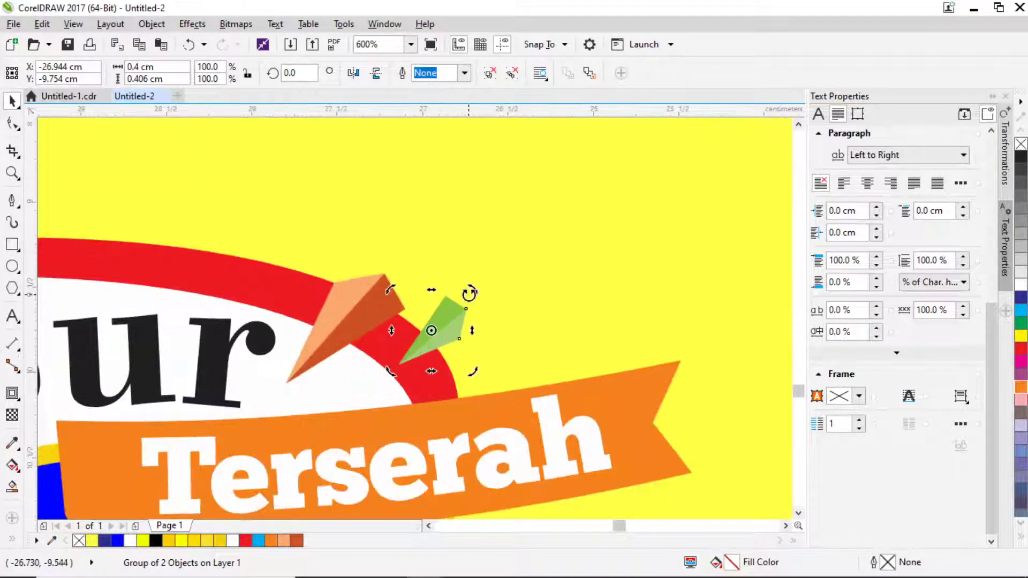
pyautogui.moveTo(467, 291); pyautogui.dragTo(439, 285)
pyautogui.scroll(-4, 438, 285)
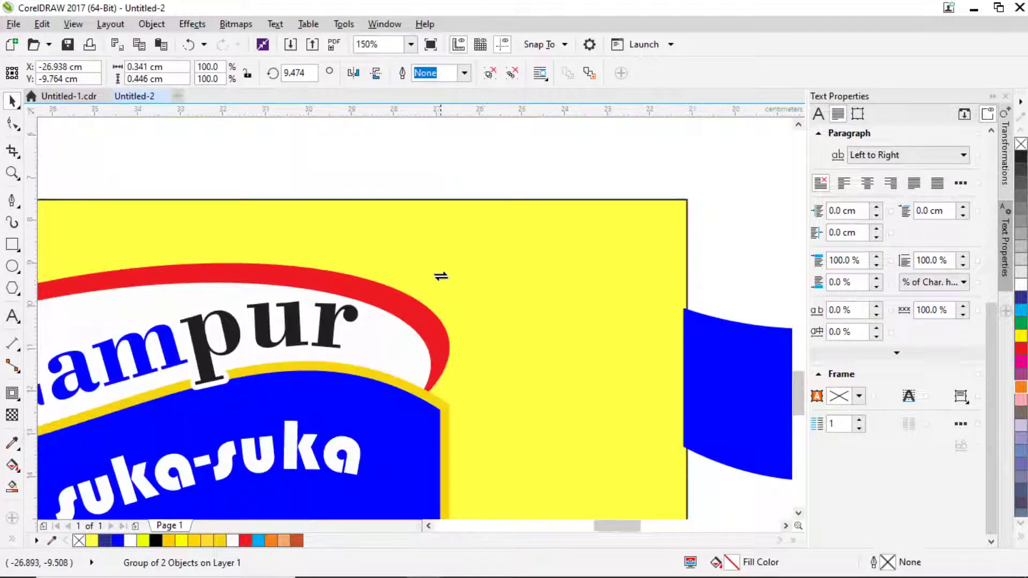
pyautogui.click(539, 208)
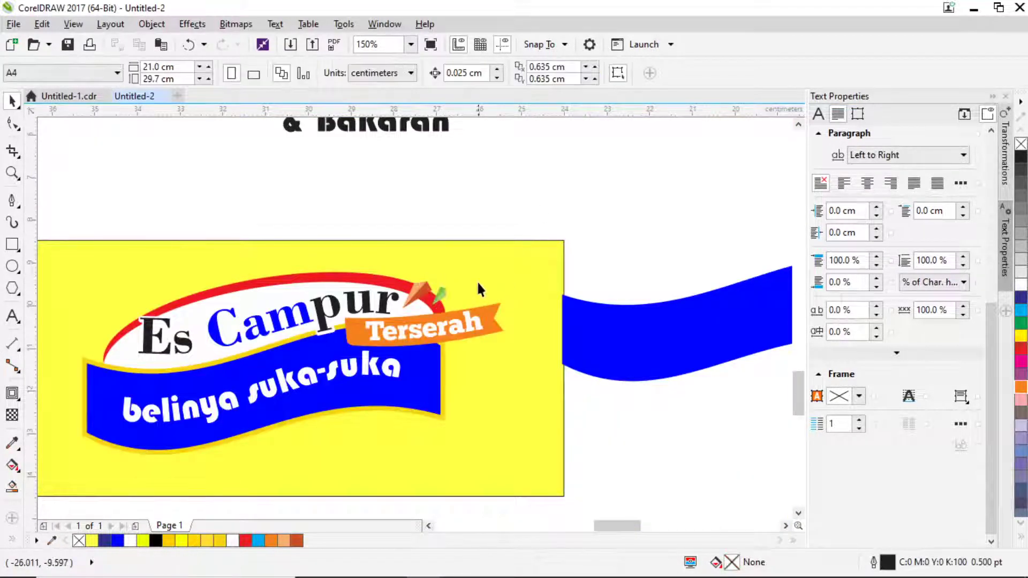
# Draw a Bezier curve rising from below the orange leaf and ending in a curl.
pyautogui.click(13, 201)
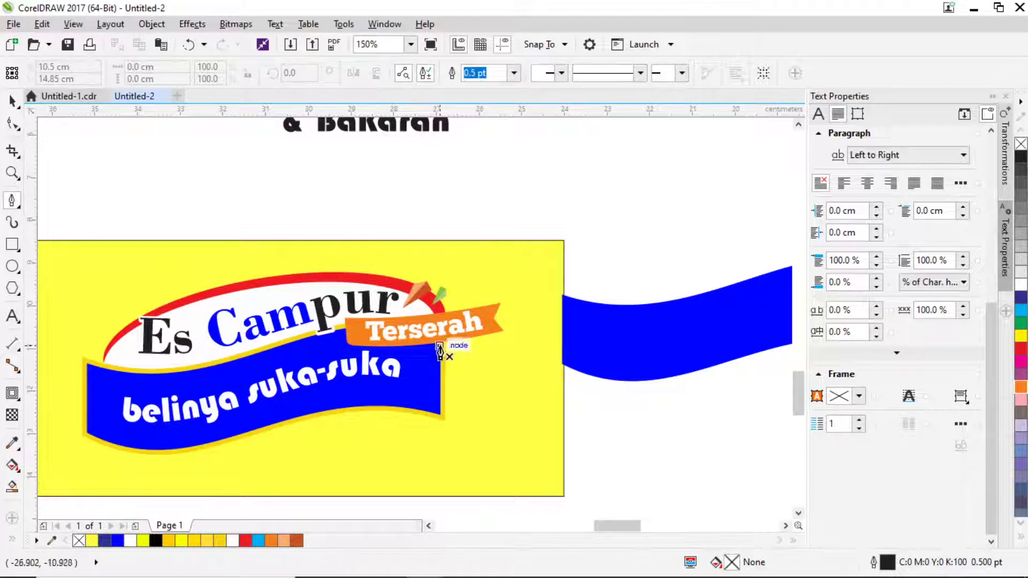
pyautogui.scroll(4, 444, 333)
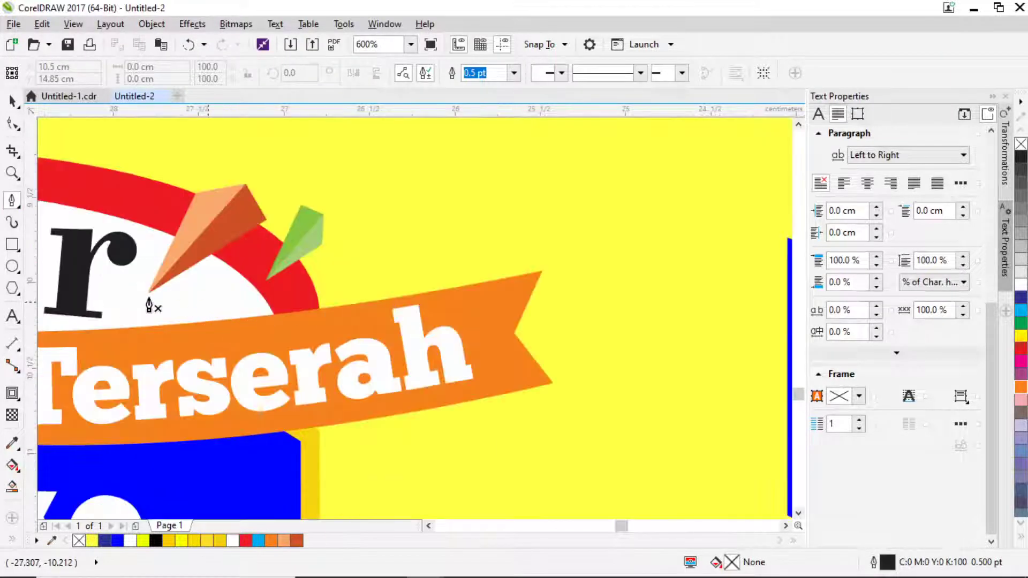
pyautogui.hotkey('ctrl', 'z')
pyautogui.hotkey('ctrl', 'z')
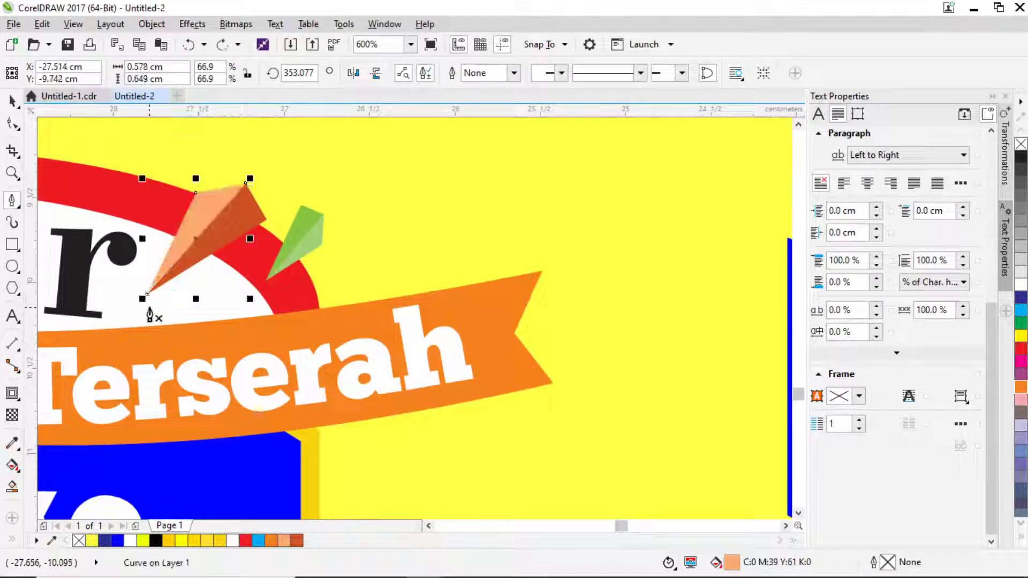
pyautogui.click(160, 307)
pyautogui.moveTo(304, 282); pyautogui.dragTo(373, 215)
pyautogui.moveTo(453, 222); pyautogui.dragTo(478, 282)
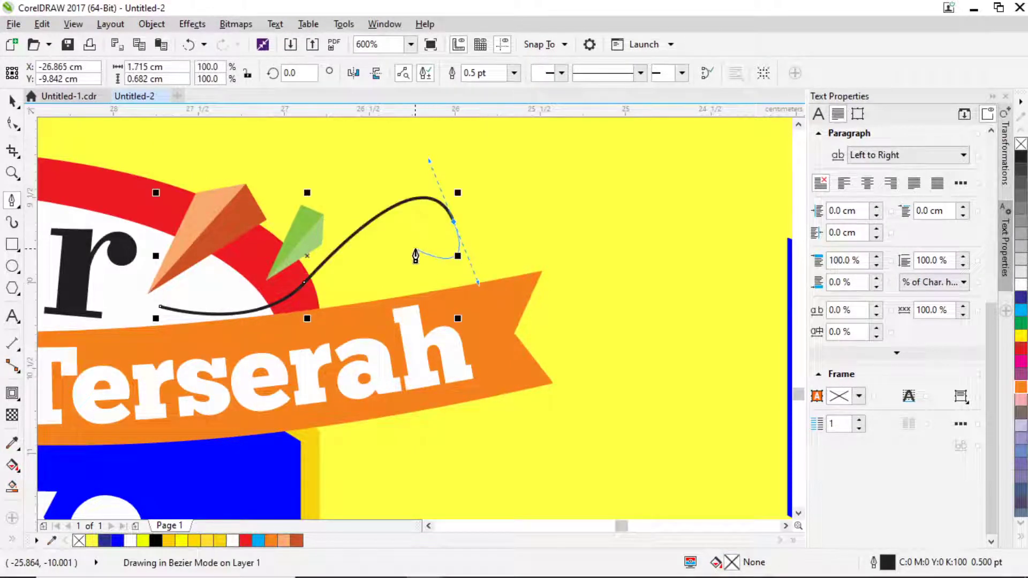
pyautogui.hotkey('ctrl', 'z')
pyautogui.moveTo(446, 221); pyautogui.dragTo(388, 218)
pyautogui.scroll(2, 431, 220)
# Adjust the curve's control handles to widen the spiral tip and smooth its middle and lower bends.
pyautogui.click(12, 123)
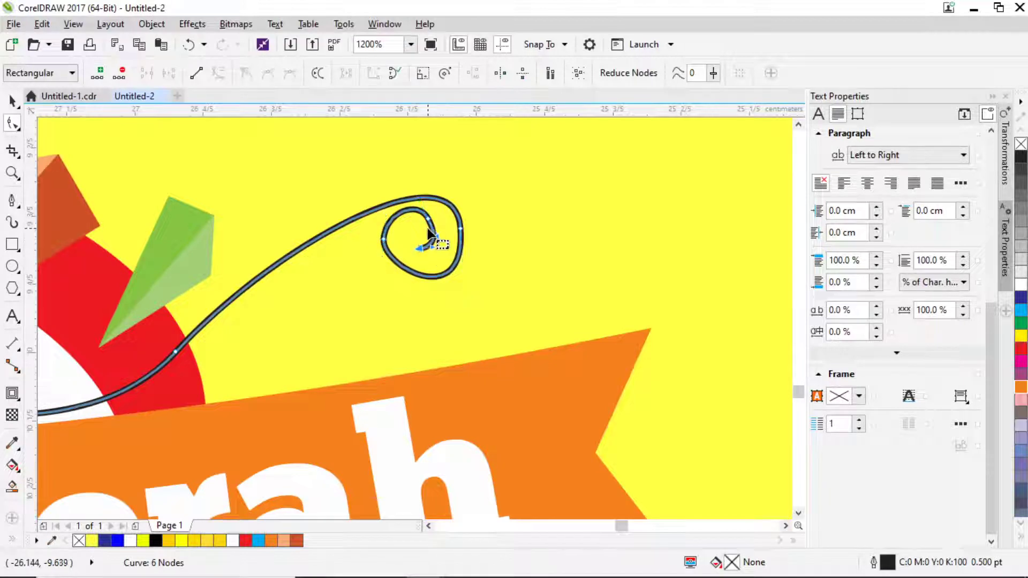
pyautogui.scroll(2, 435, 245)
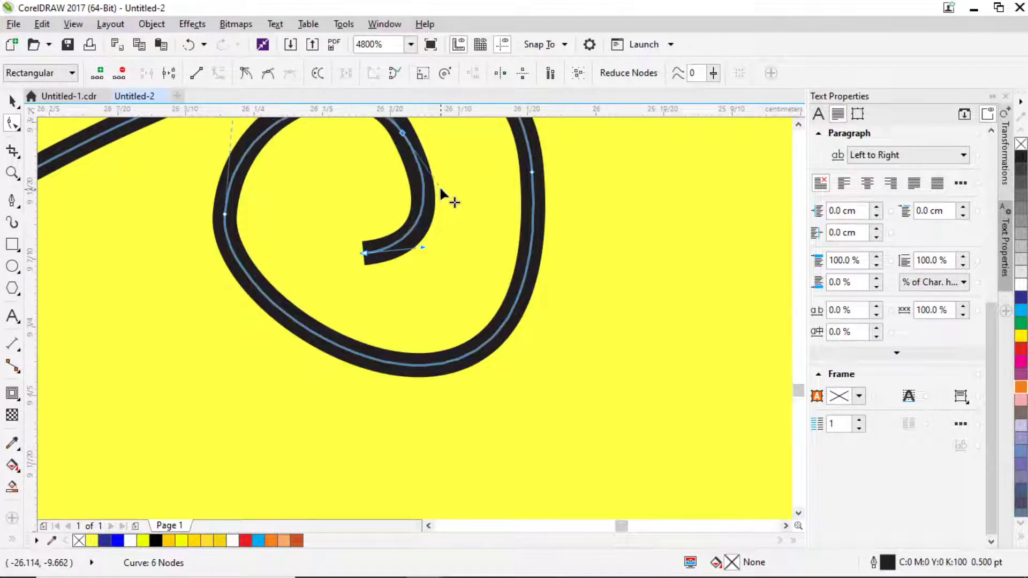
pyautogui.moveTo(439, 185); pyautogui.dragTo(446, 179)
pyautogui.scroll(-2, 533, 214)
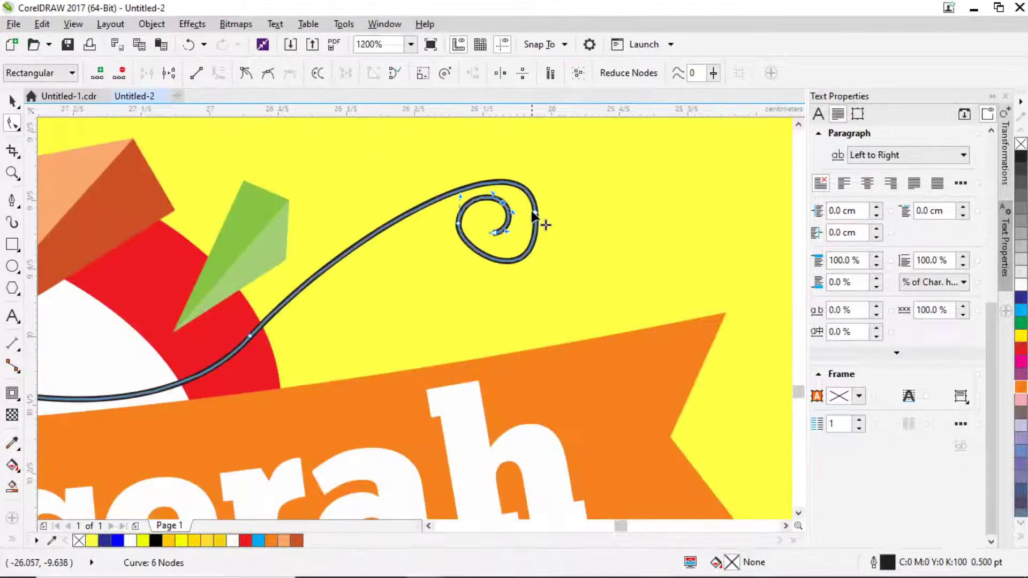
pyautogui.moveTo(527, 132)
pyautogui.mouseDown()
pyautogui.moveTo(542, 136)
pyautogui.moveTo(530, 155)
pyautogui.moveTo(530, 138)
pyautogui.mouseUp()
pyautogui.scroll(-2, 499, 247)
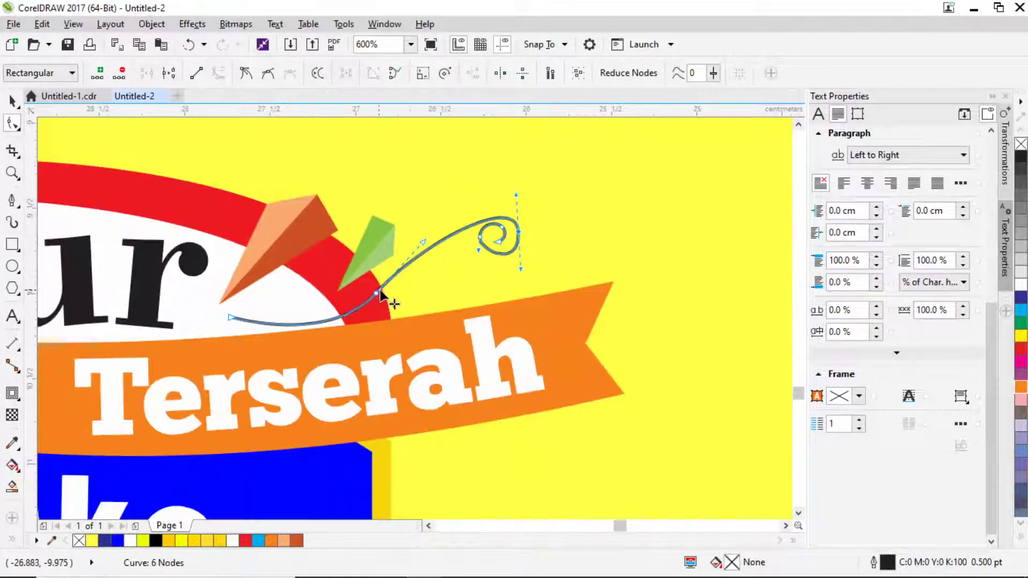
pyautogui.moveTo(424, 240); pyautogui.dragTo(435, 210)
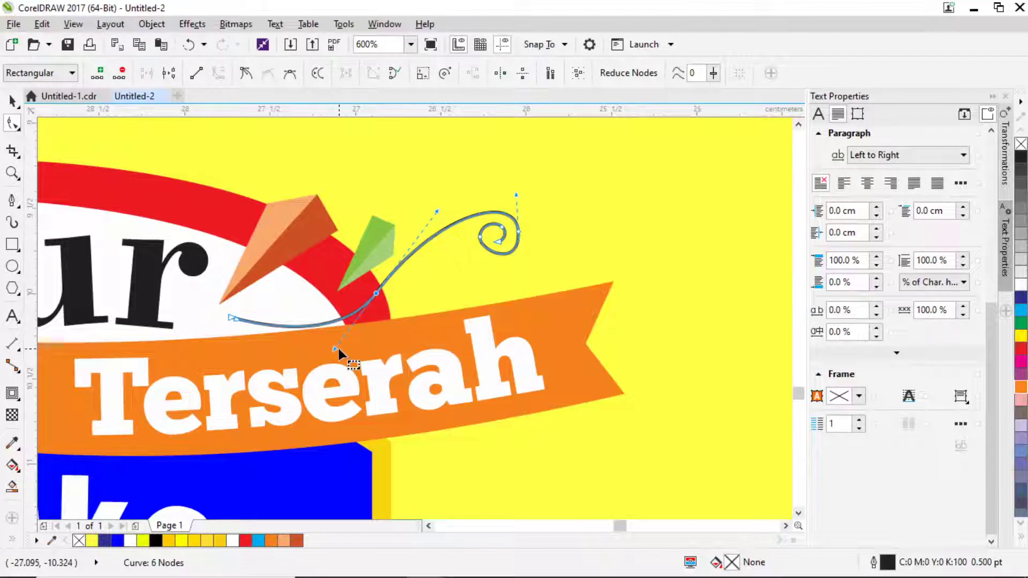
pyautogui.moveTo(336, 348); pyautogui.dragTo(328, 353)
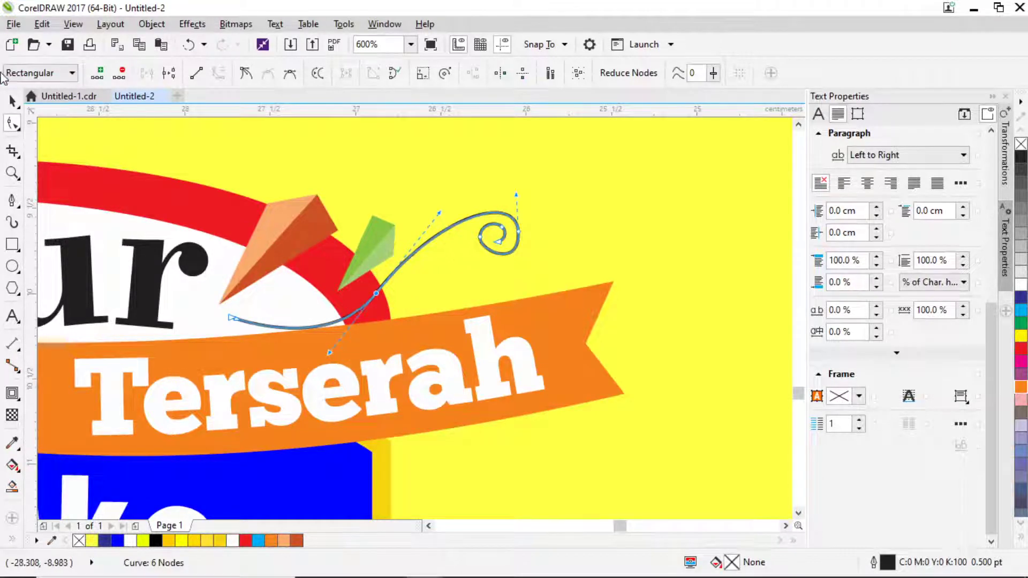
pyautogui.click(12, 101)
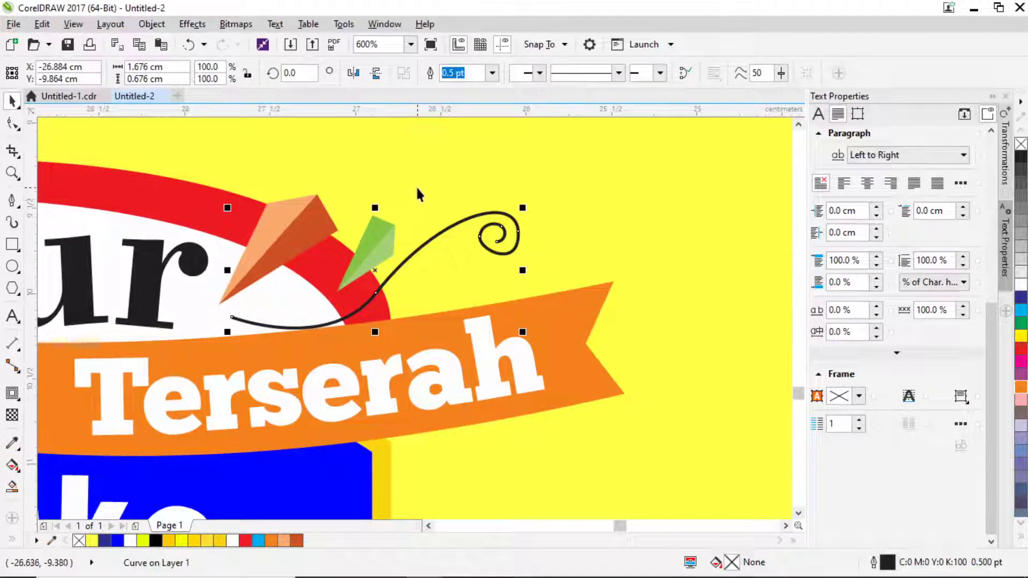
# Set the spiral curve's outline colour to light green.
pyautogui.press('F12')
pyautogui.click(440, 158)
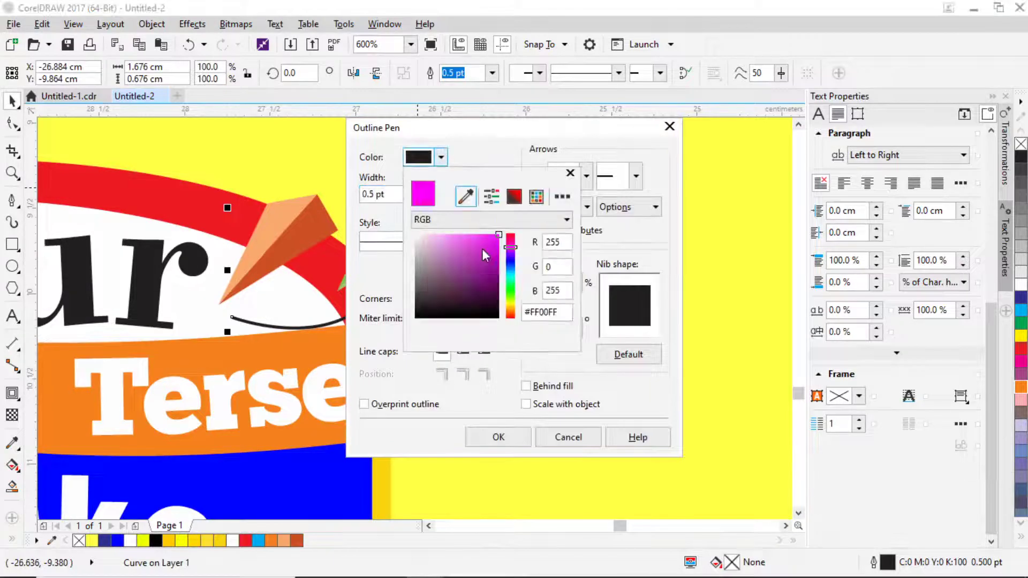
pyautogui.click(512, 281)
pyautogui.click(504, 437)
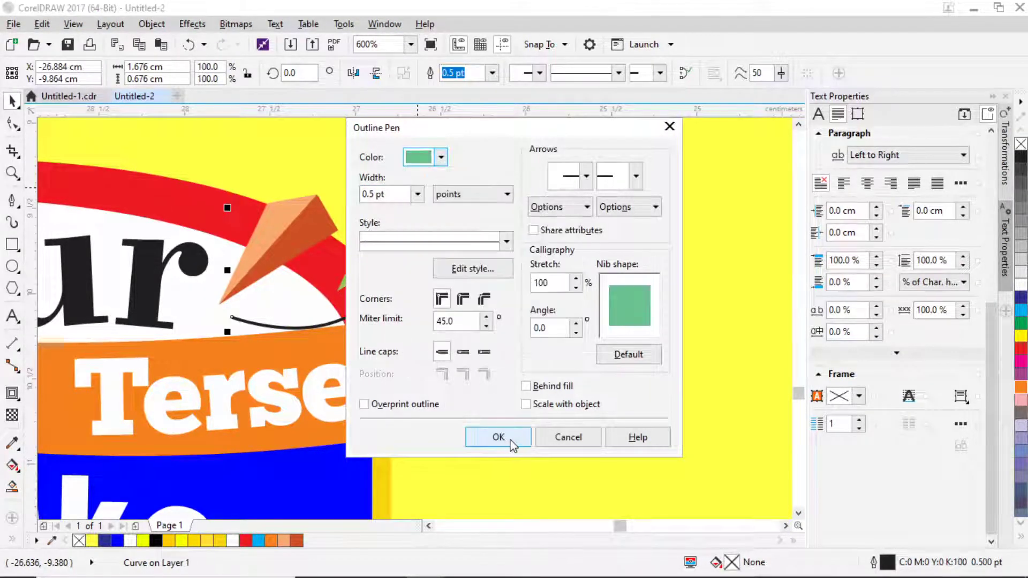
pyautogui.click(505, 438)
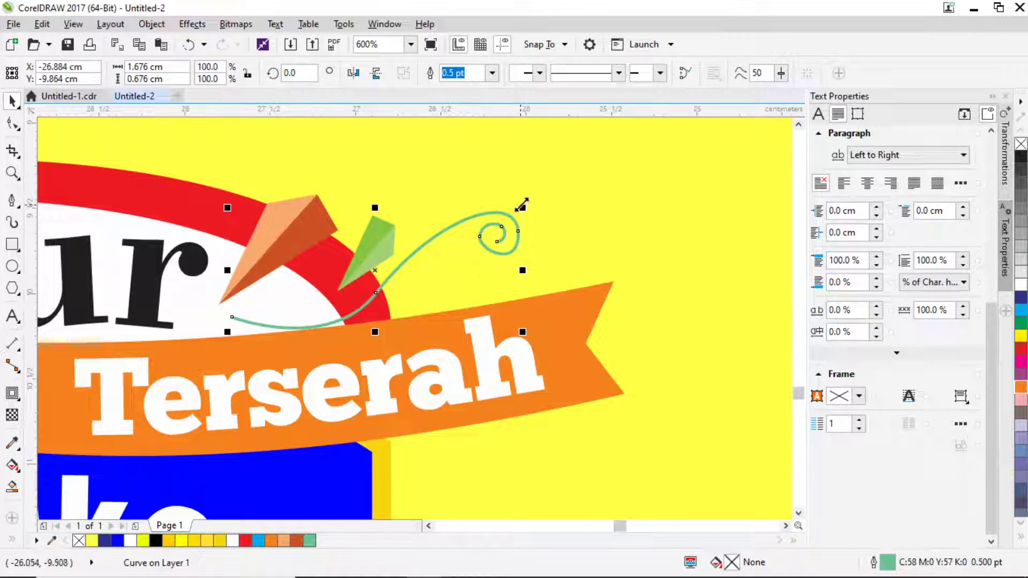
# Make a half-size copy of the curl beside the spiral, testing horizontal and vertical flips.
pyautogui.moveTo(522, 205); pyautogui.dragTo(343, 282)
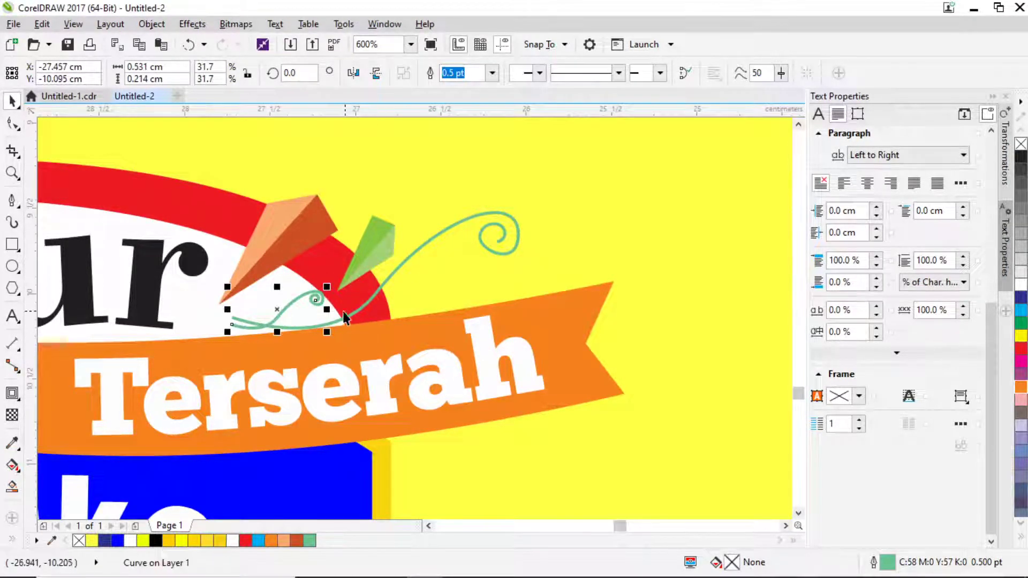
pyautogui.scroll(-4, 335, 295)
pyautogui.scroll(4, 343, 279)
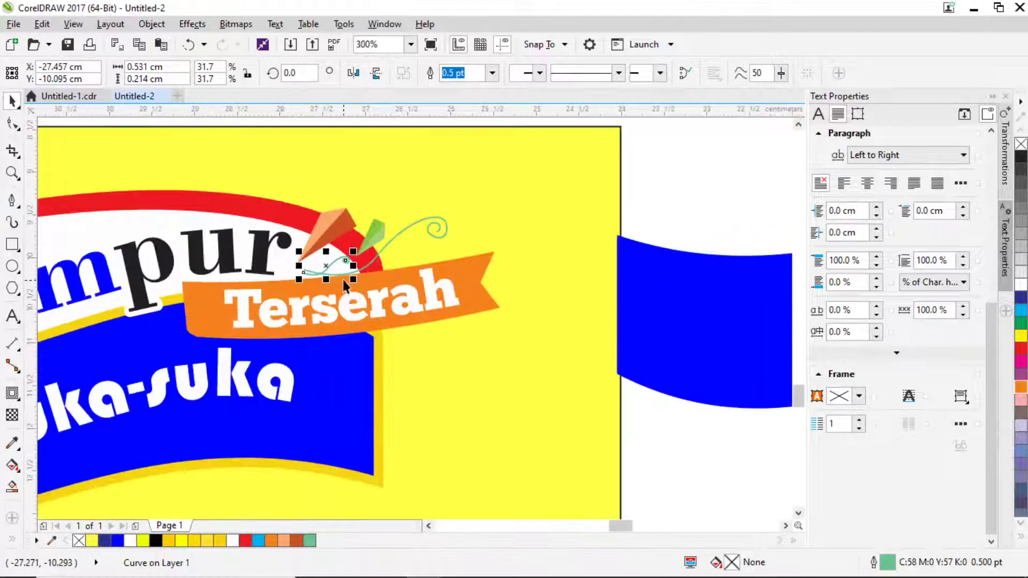
pyautogui.scroll(2, 336, 223)
pyautogui.click(354, 72)
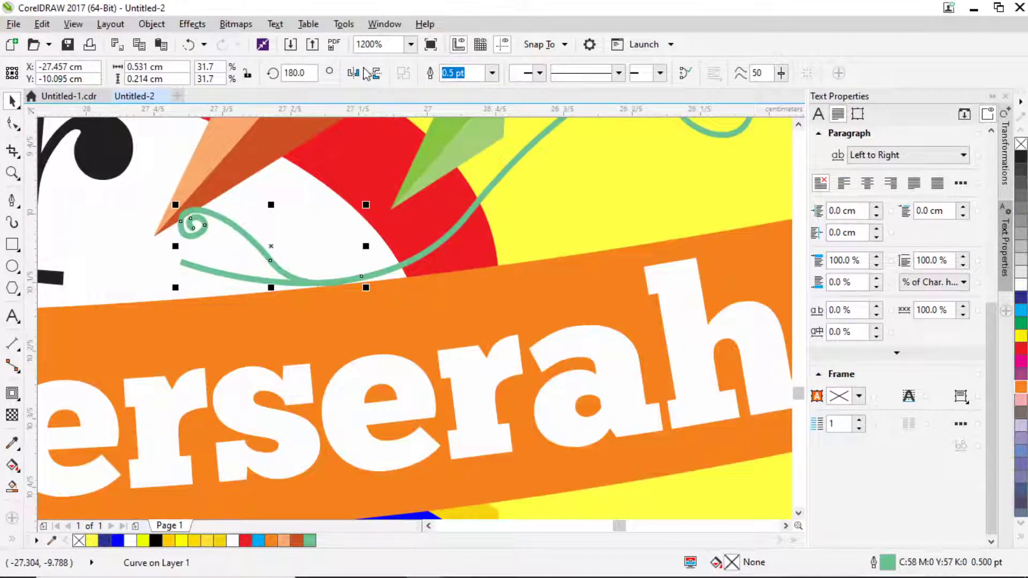
pyautogui.click(376, 74)
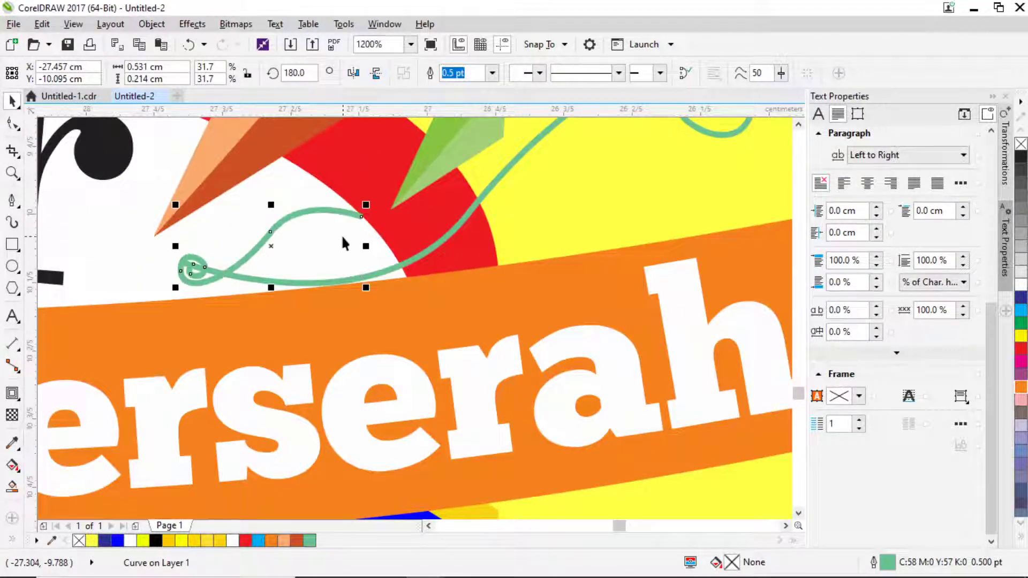
pyautogui.click(377, 75)
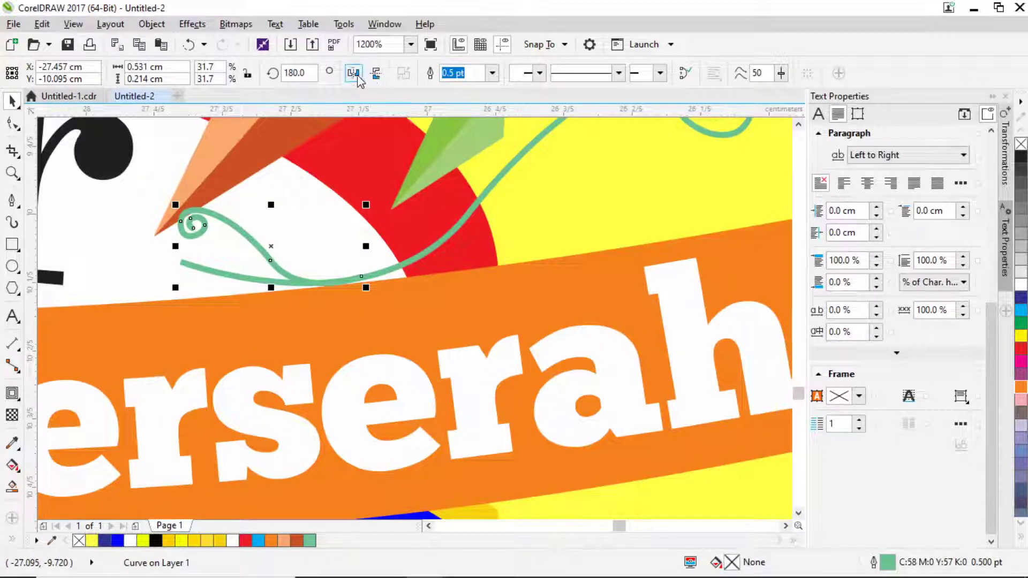
pyautogui.click(354, 74)
pyautogui.scroll(-2, 411, 202)
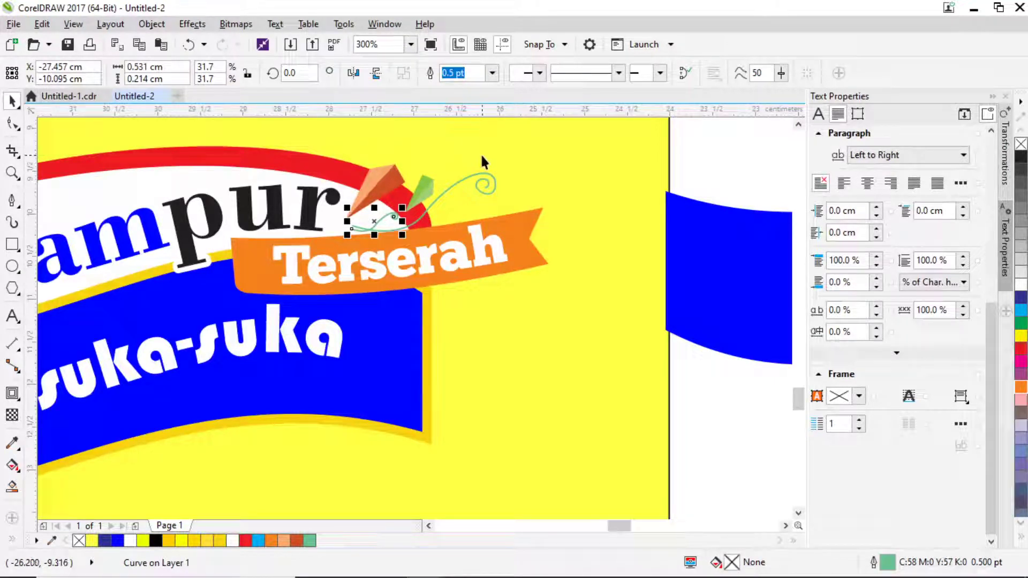
# Give the small curl a dark green outline 0.75 pt wide.
pyautogui.press('F12')
pyautogui.click(440, 156)
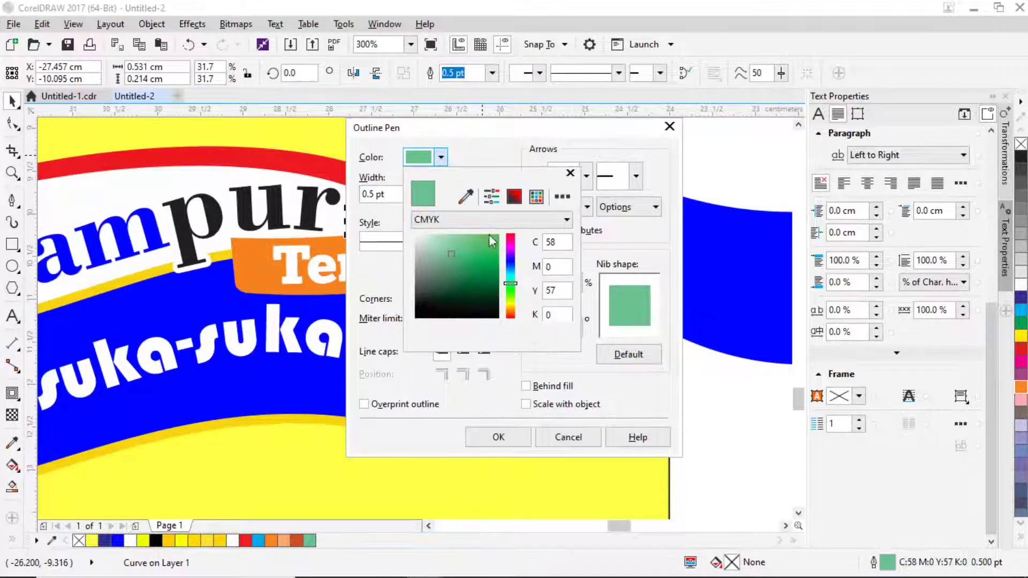
pyautogui.click(498, 286)
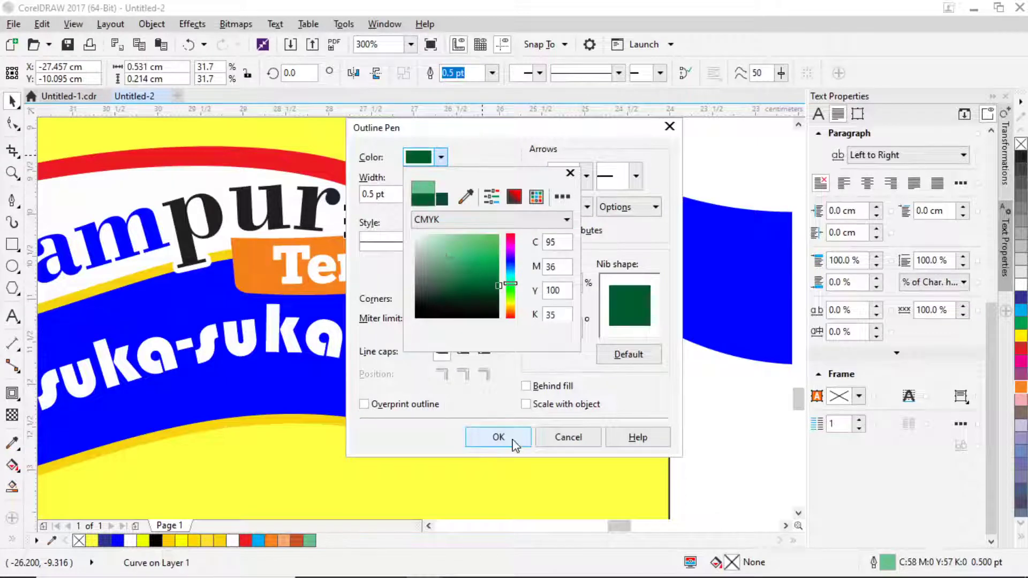
pyautogui.click(514, 444)
pyautogui.click(498, 437)
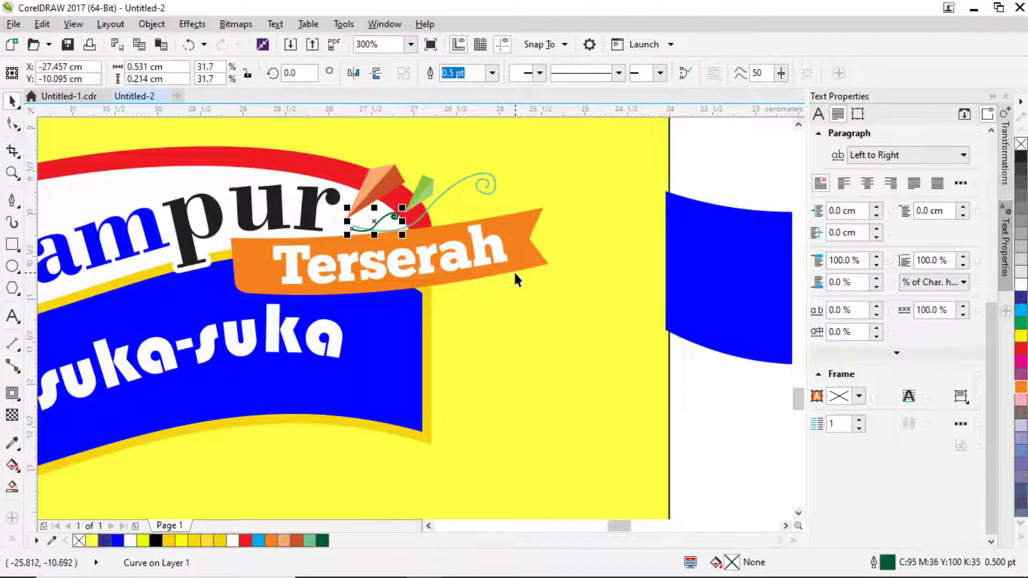
pyautogui.click(493, 74)
pyautogui.click(458, 139)
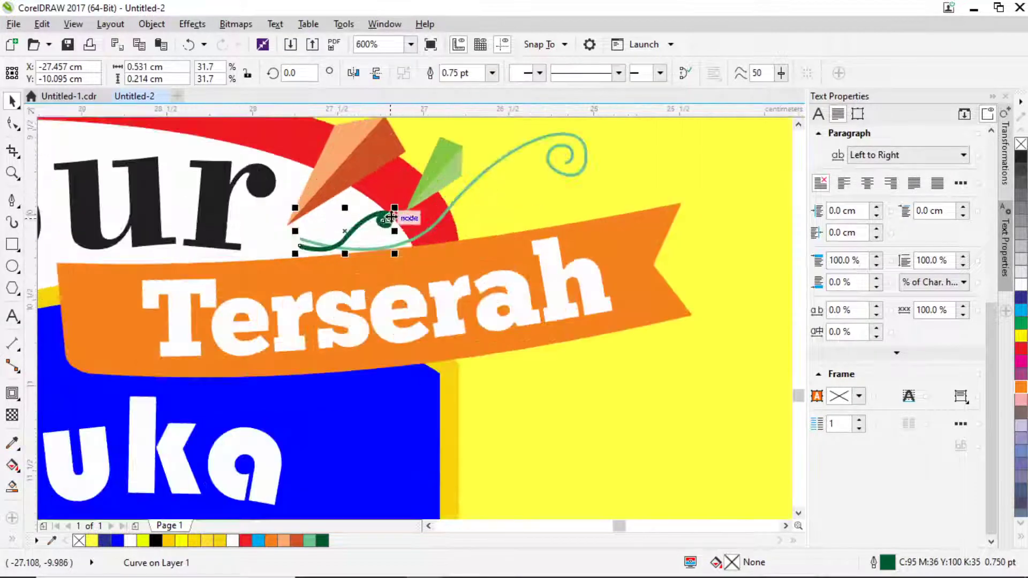
# Tilt the small curl about 18° and the long spiral about 8°.
pyautogui.scroll(2, 389, 216)
pyautogui.click(389, 217)
pyautogui.moveTo(394, 211); pyautogui.dragTo(395, 194)
pyautogui.click(418, 241)
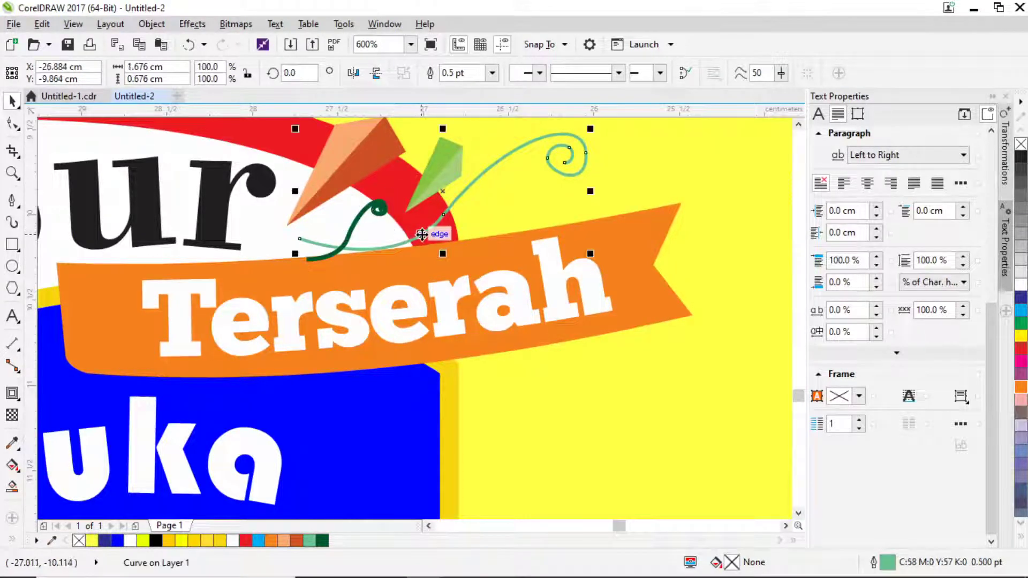
pyautogui.scroll(1, 578, 168)
pyautogui.click(573, 210)
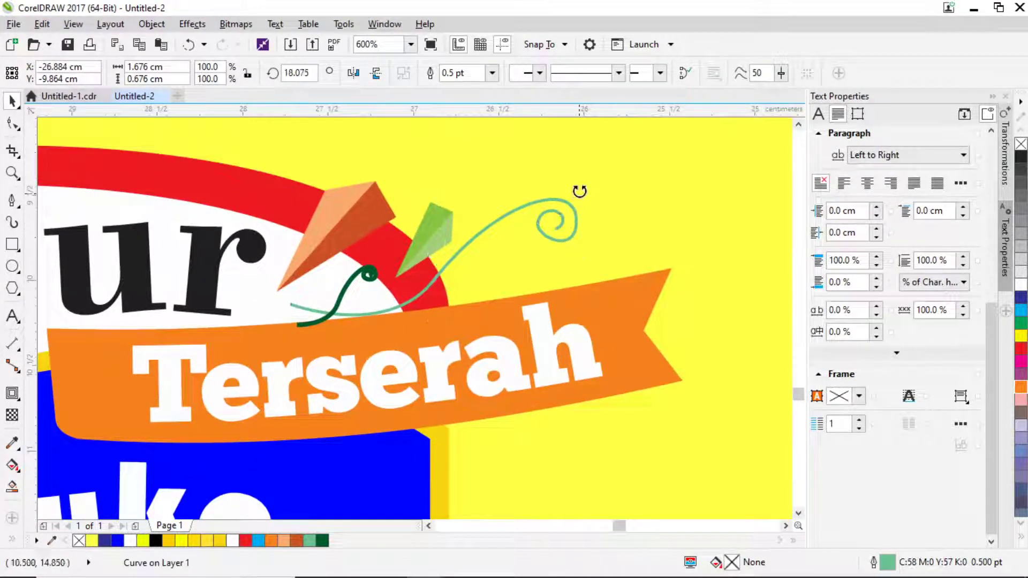
pyautogui.moveTo(580, 192)
pyautogui.mouseDown()
pyautogui.moveTo(579, 175)
pyautogui.moveTo(565, 181)
pyautogui.mouseUp()
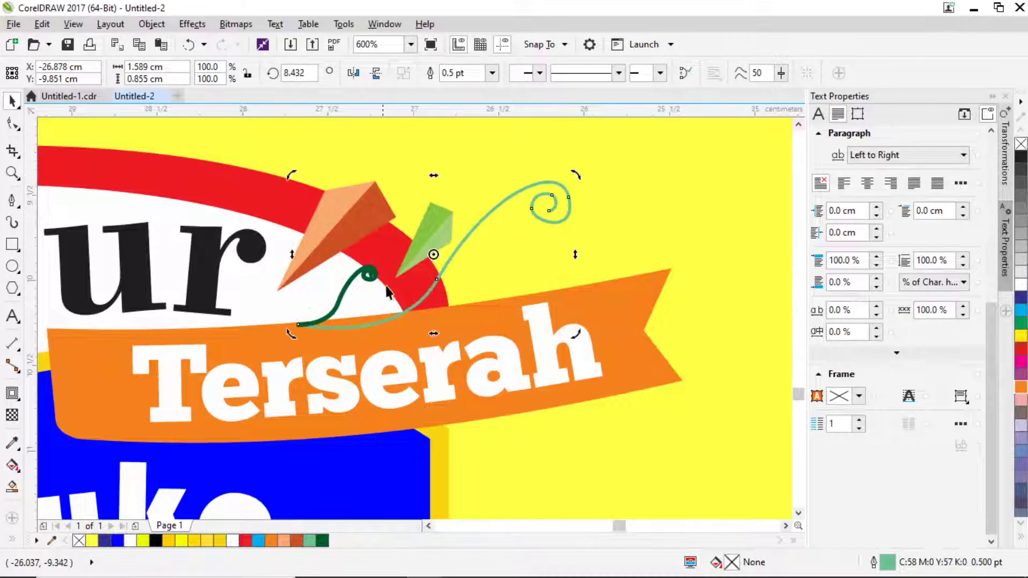
# Select the Terserah text together with the orange ribbon, then clear the selection.
pyautogui.click(574, 345)
pyautogui.keyDown('shift'); pyautogui.click(632, 327); pyautogui.keyUp('shift')
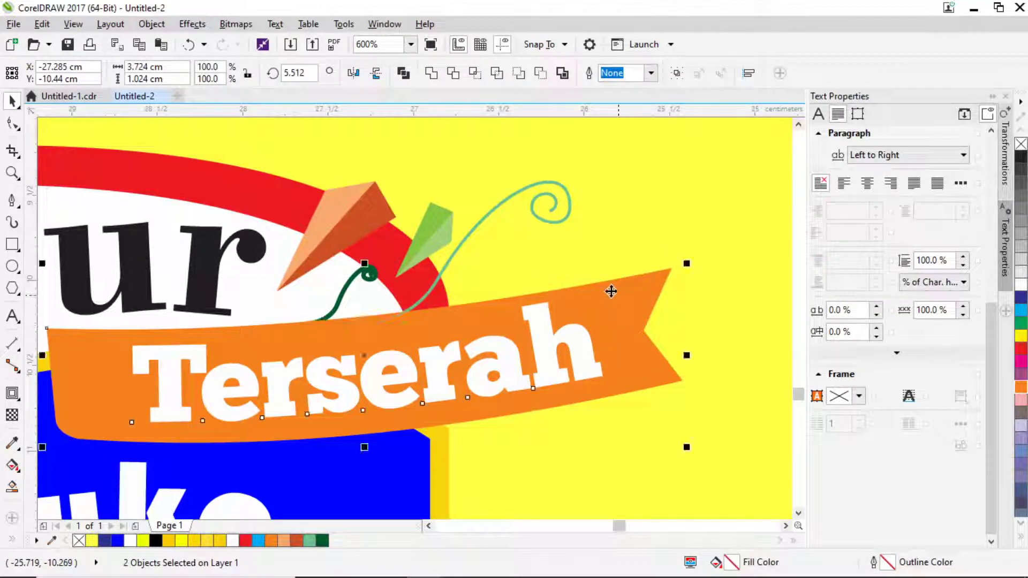
pyautogui.scroll(-4, 523, 274)
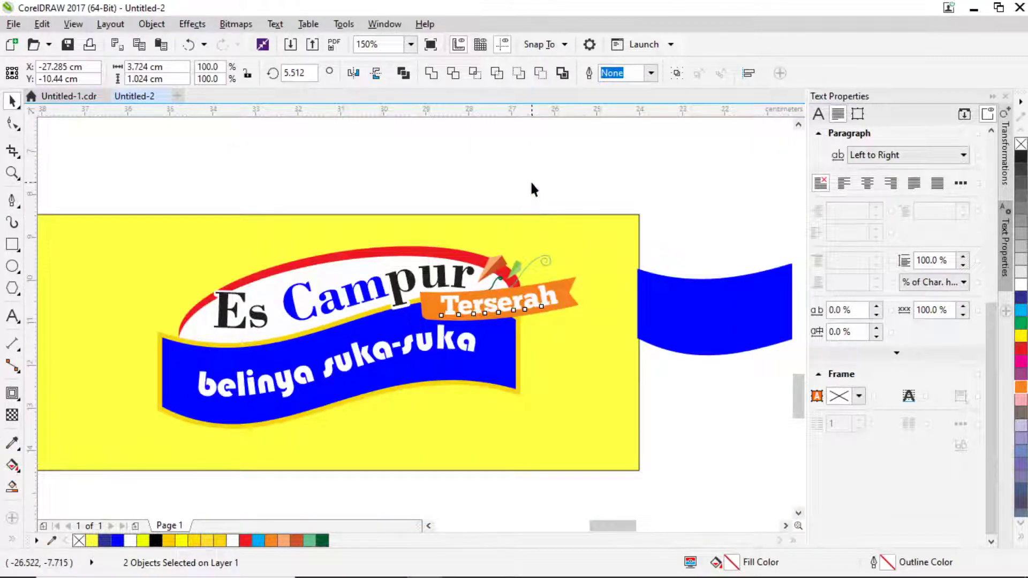
pyautogui.click(532, 187)
pyautogui.scroll(-4, 528, 252)
# Bring the pineapple and lemon photos down near the banner.
pyautogui.moveTo(514, 304); pyautogui.dragTo(460, 311)
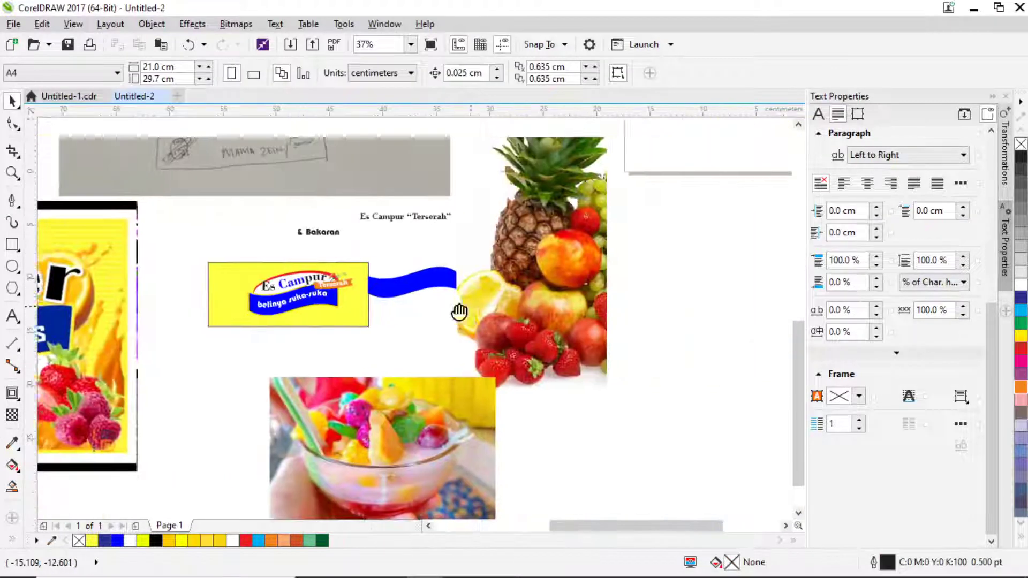
pyautogui.scroll(-2, 552, 292)
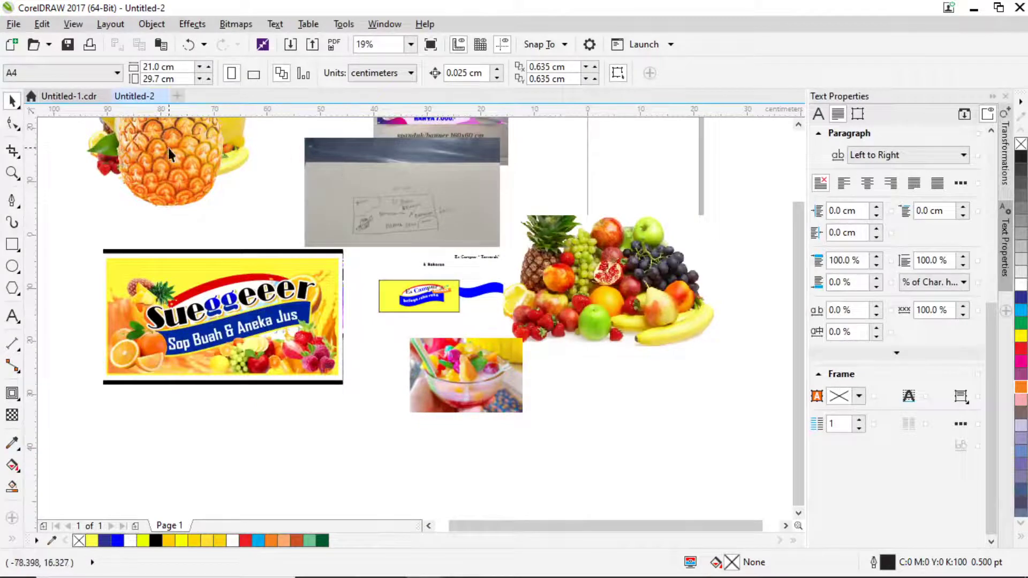
pyautogui.moveTo(168, 148); pyautogui.dragTo(342, 392)
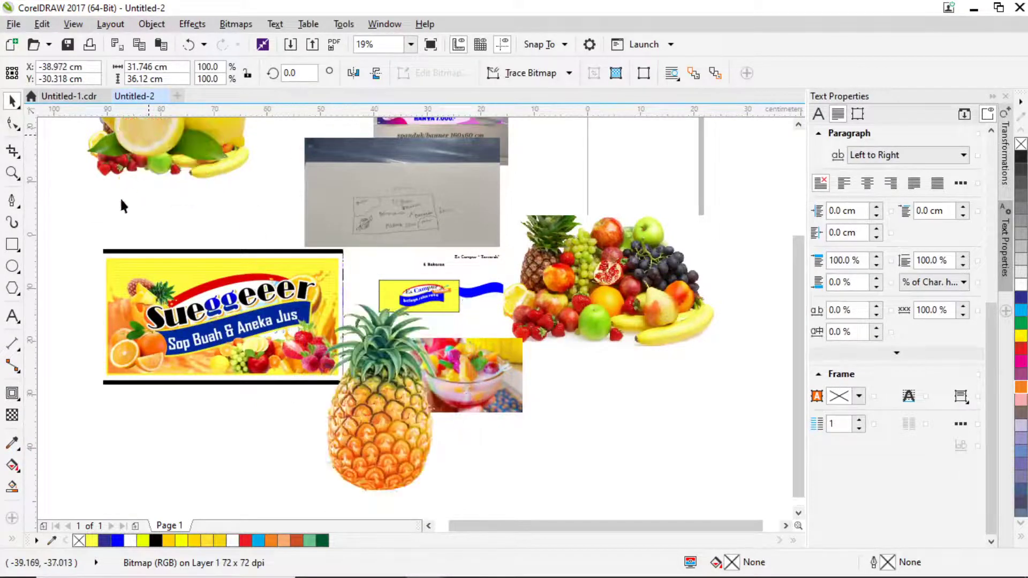
pyautogui.moveTo(158, 157); pyautogui.dragTo(187, 190)
pyautogui.scroll(2, 279, 136)
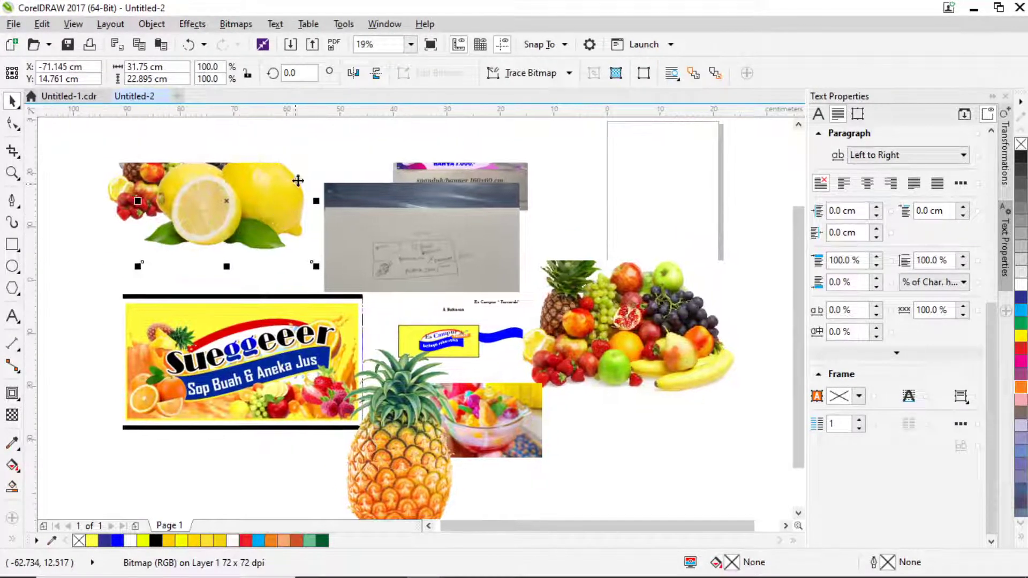
# Shrink the lemon photo to 8.6% and place it right of the Campur title.
pyautogui.moveTo(316, 266); pyautogui.dragTo(521, 373)
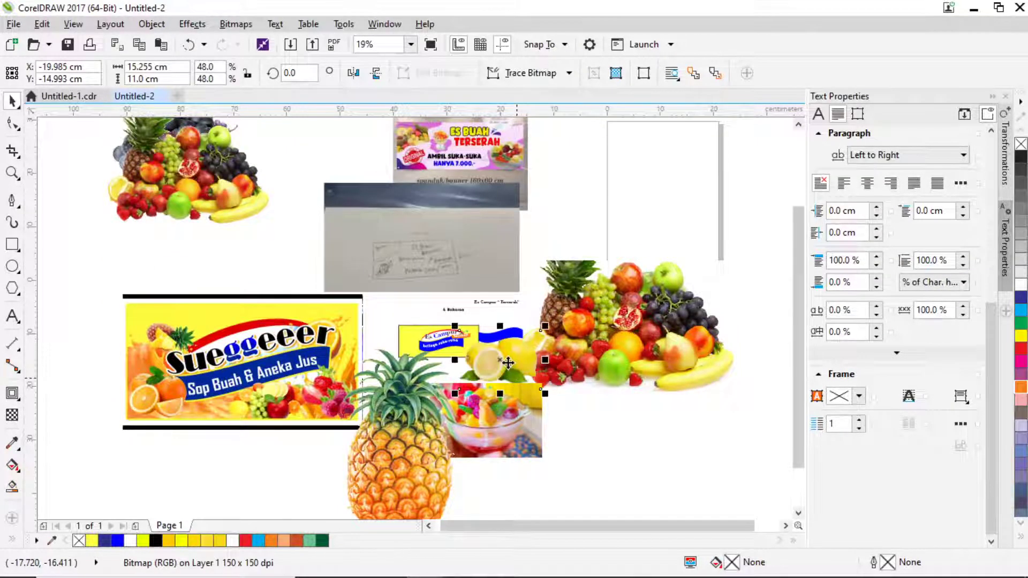
pyautogui.scroll(4, 508, 362)
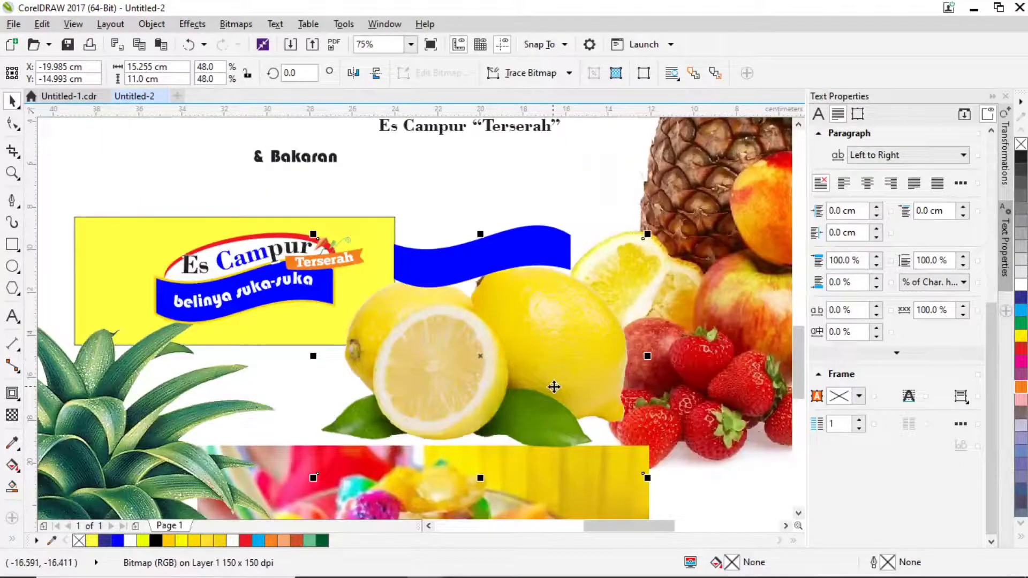
pyautogui.moveTo(647, 480); pyautogui.dragTo(382, 286)
pyautogui.scroll(4, 375, 244)
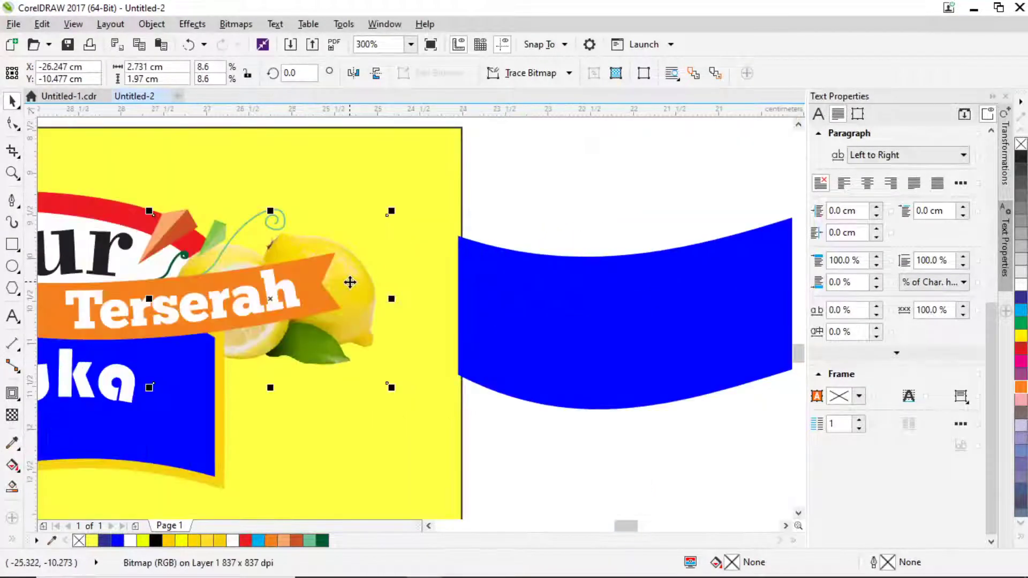
pyautogui.moveTo(364, 299); pyautogui.dragTo(347, 282)
pyautogui.scroll(-4, 355, 297)
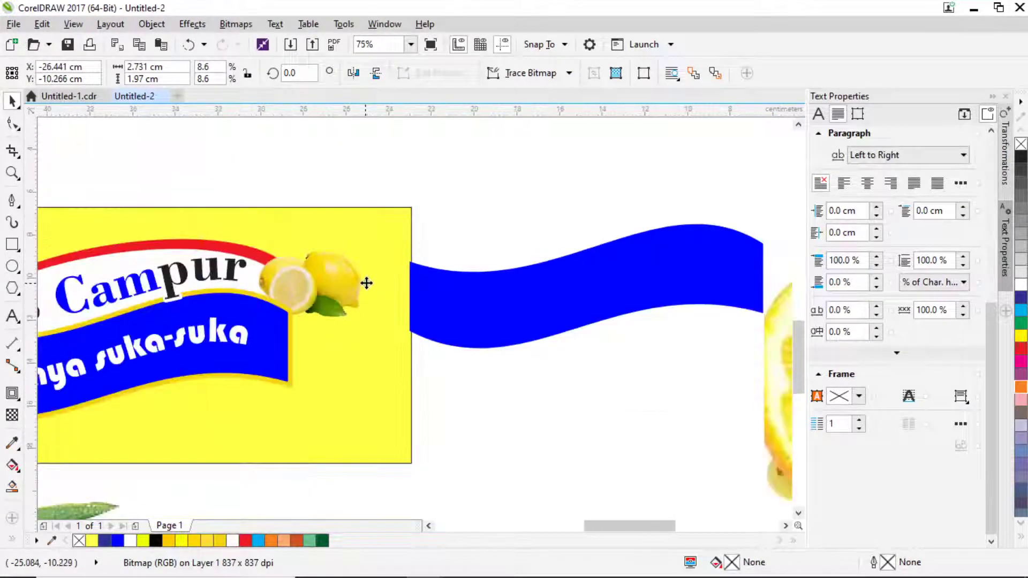
pyautogui.scroll(-2, 580, 336)
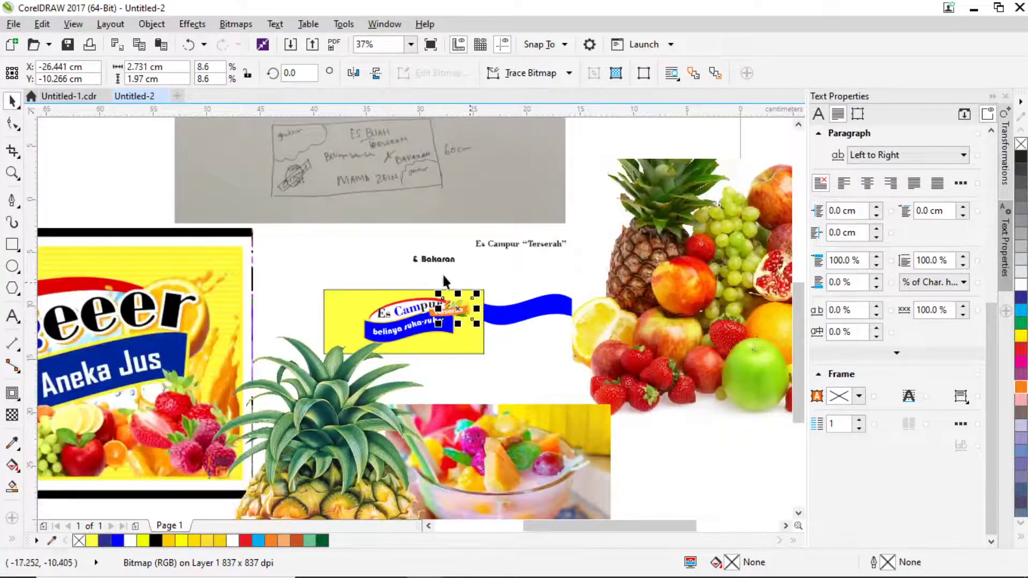
pyautogui.scroll(-4, 444, 278)
# Shrink the pineapple photo to about 10.7% and move it onto the yellow banner.
pyautogui.scroll(4, 417, 324)
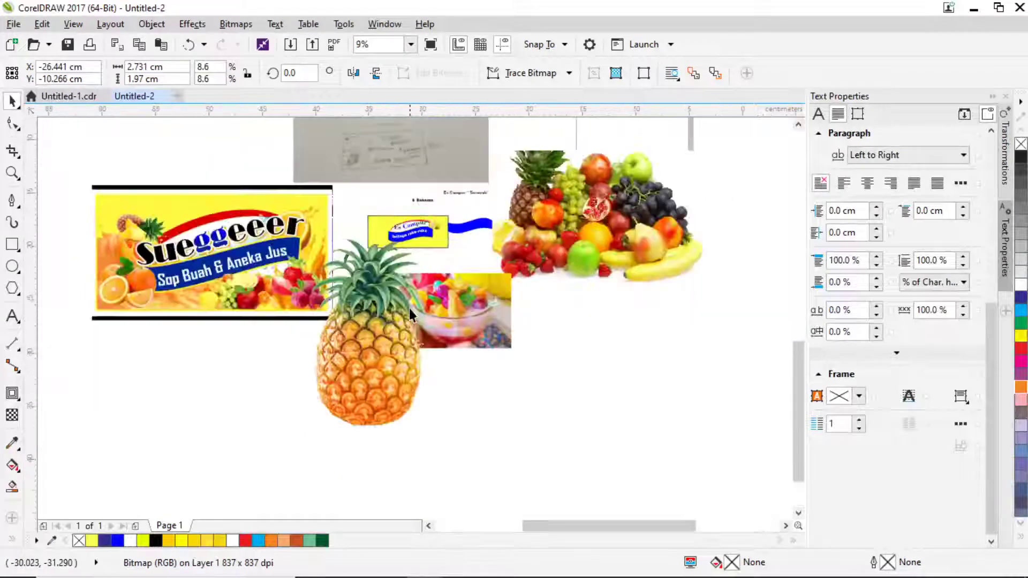
pyautogui.click(335, 365)
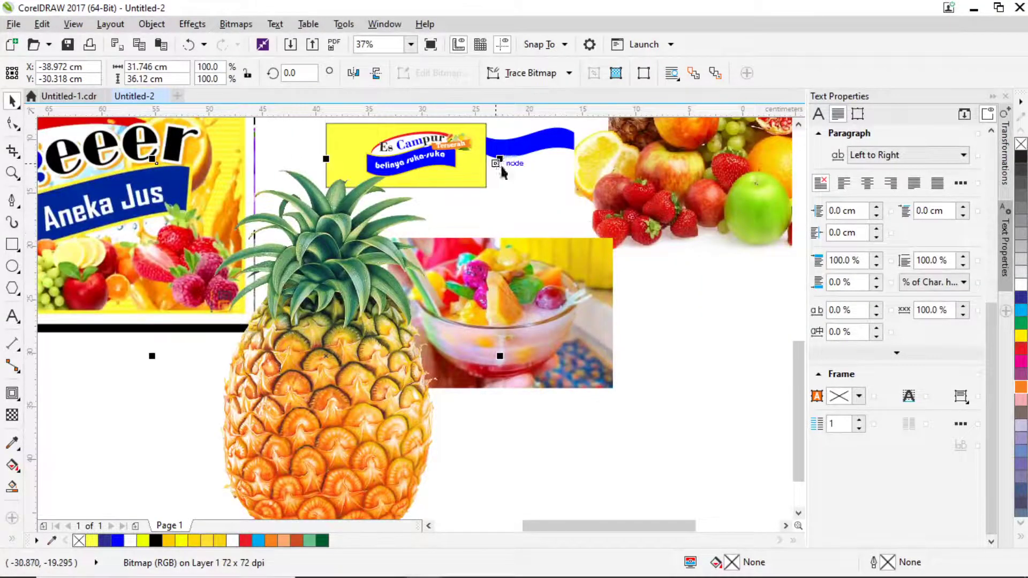
pyautogui.moveTo(500, 159); pyautogui.dragTo(356, 322)
pyautogui.moveTo(326, 358); pyautogui.dragTo(357, 281)
pyautogui.scroll(5, 367, 360)
pyautogui.scroll(3, 357, 282)
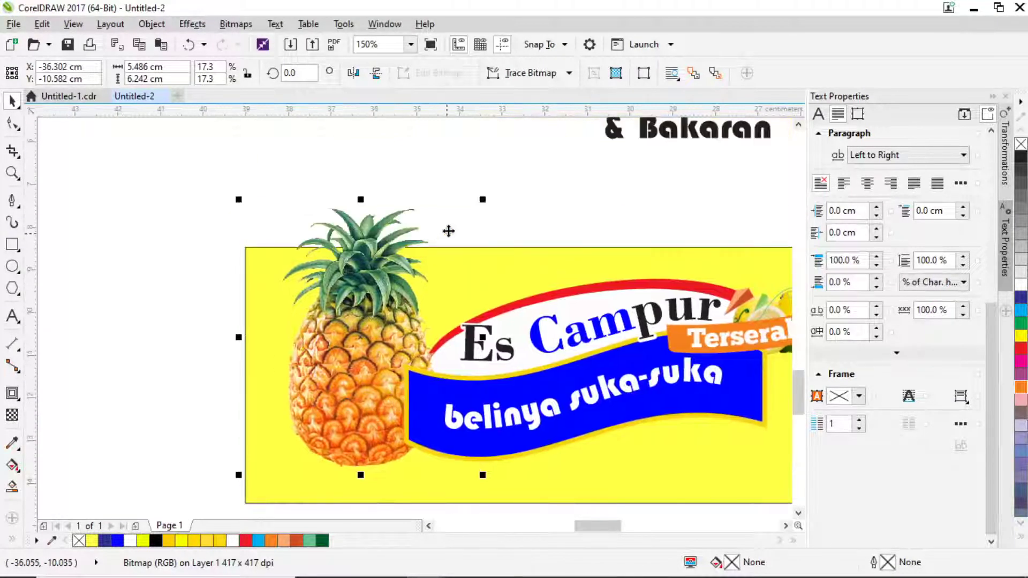
pyautogui.moveTo(482, 200); pyautogui.dragTo(473, 224)
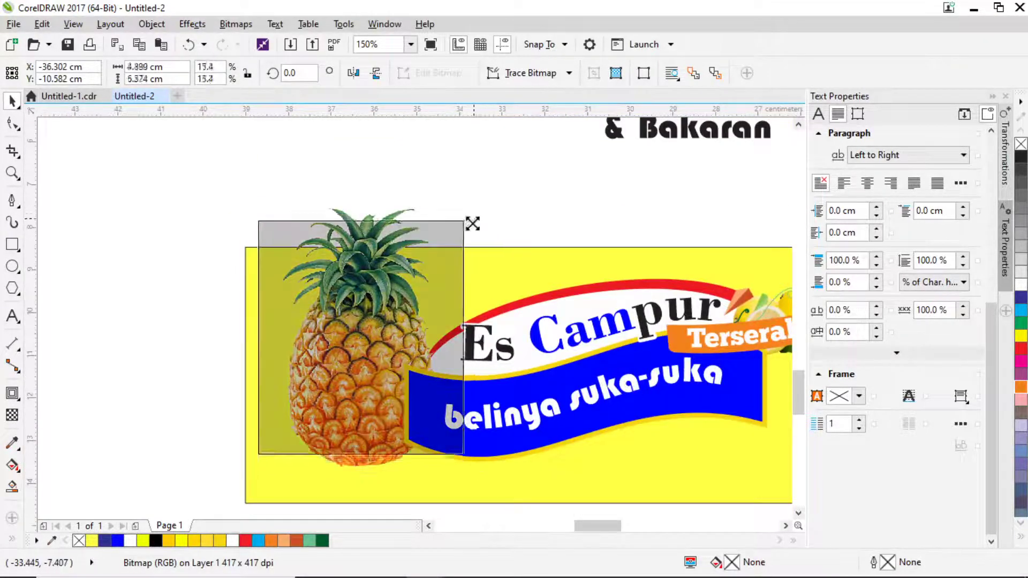
# Tilt the pineapple about 15° and move it to the banner's left end.
pyautogui.click(445, 249)
pyautogui.click(381, 331)
pyautogui.click(380, 330)
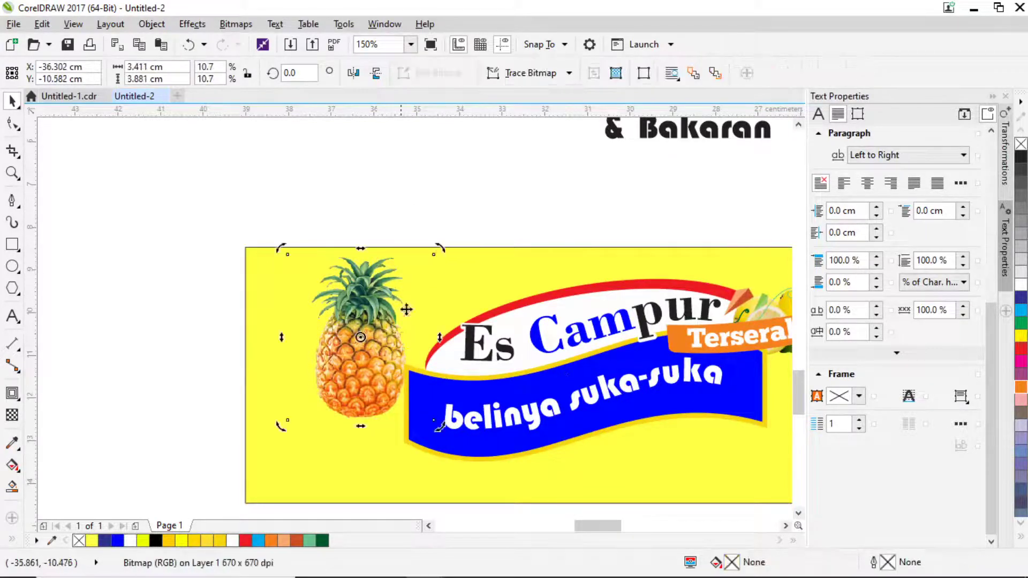
pyautogui.moveTo(439, 249); pyautogui.dragTo(413, 226)
pyautogui.click(373, 324)
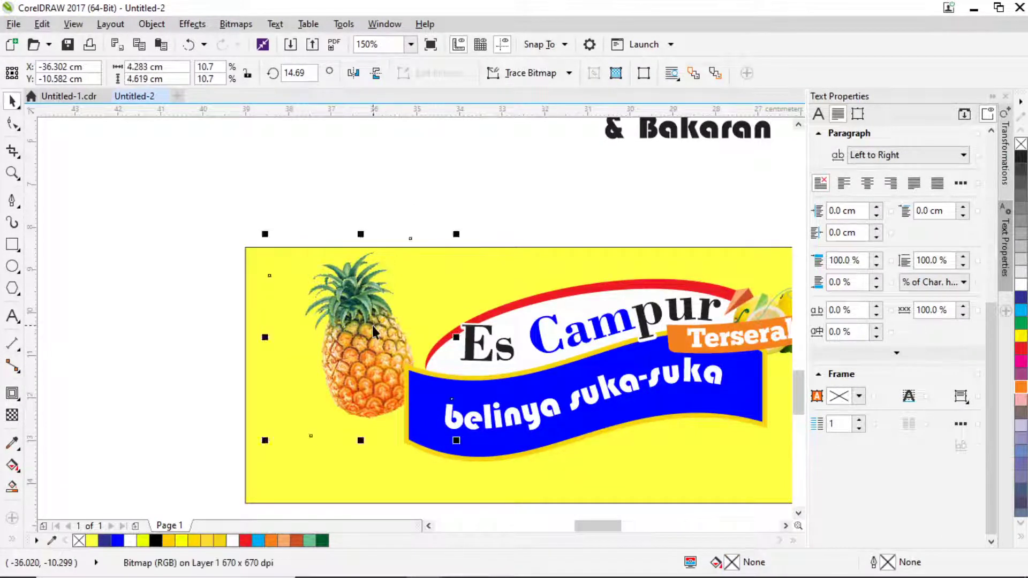
pyautogui.moveTo(372, 323); pyautogui.dragTo(405, 347)
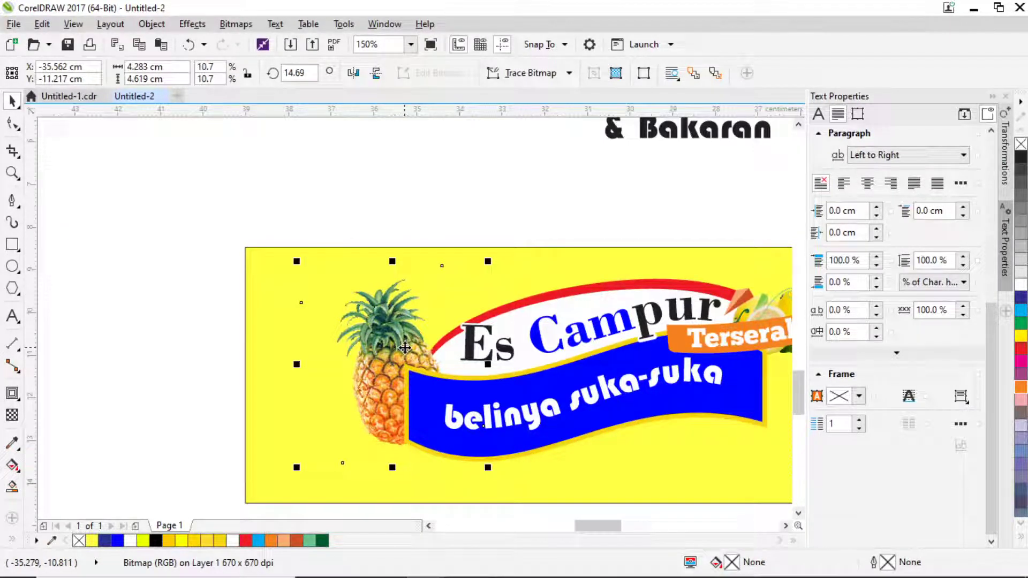
# Increase the pineapple's tilt to about 19°.
pyautogui.click(383, 317)
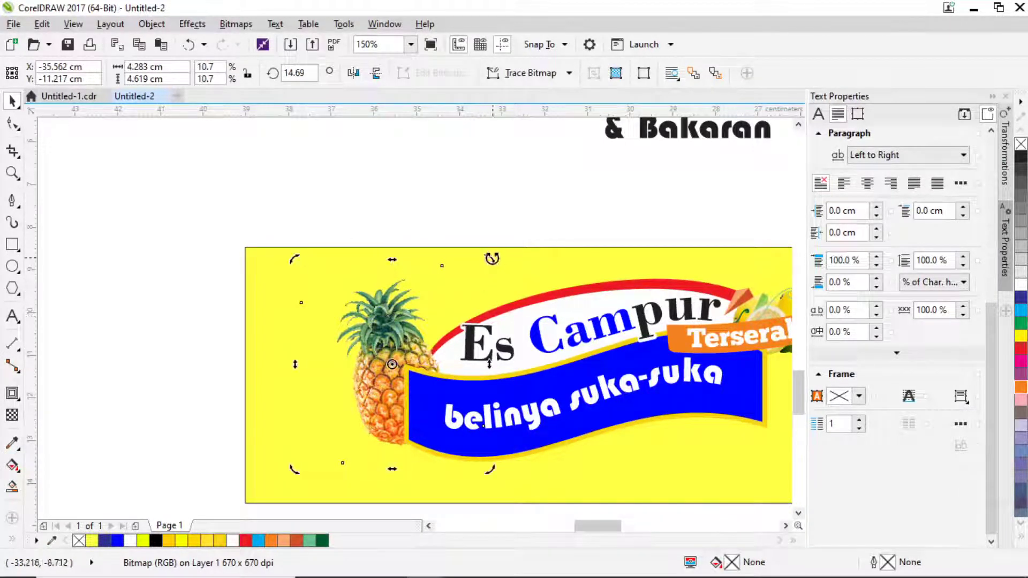
pyautogui.moveTo(492, 258); pyautogui.dragTo(477, 262)
pyautogui.scroll(-2, 414, 280)
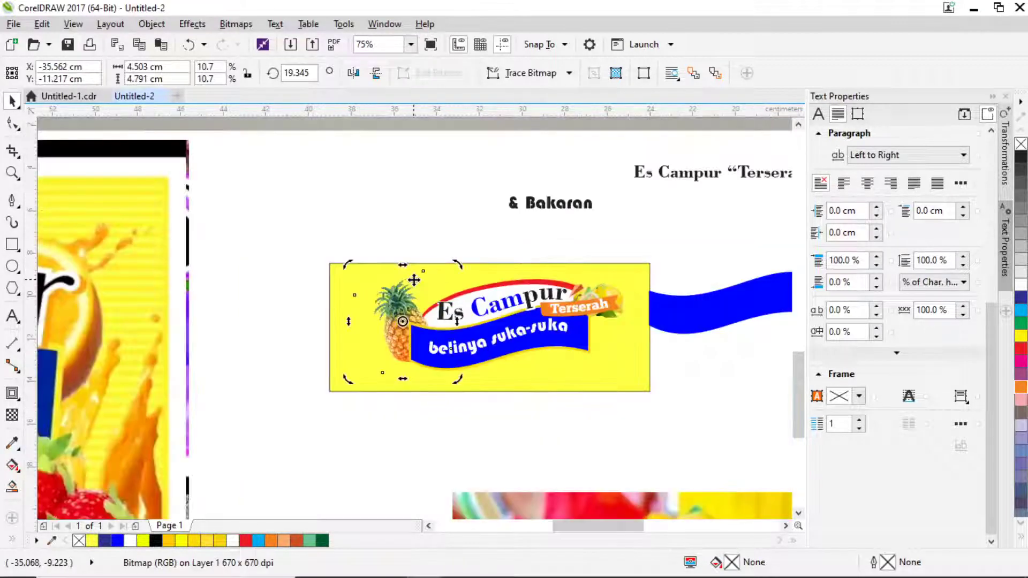
pyautogui.scroll(-2, 463, 295)
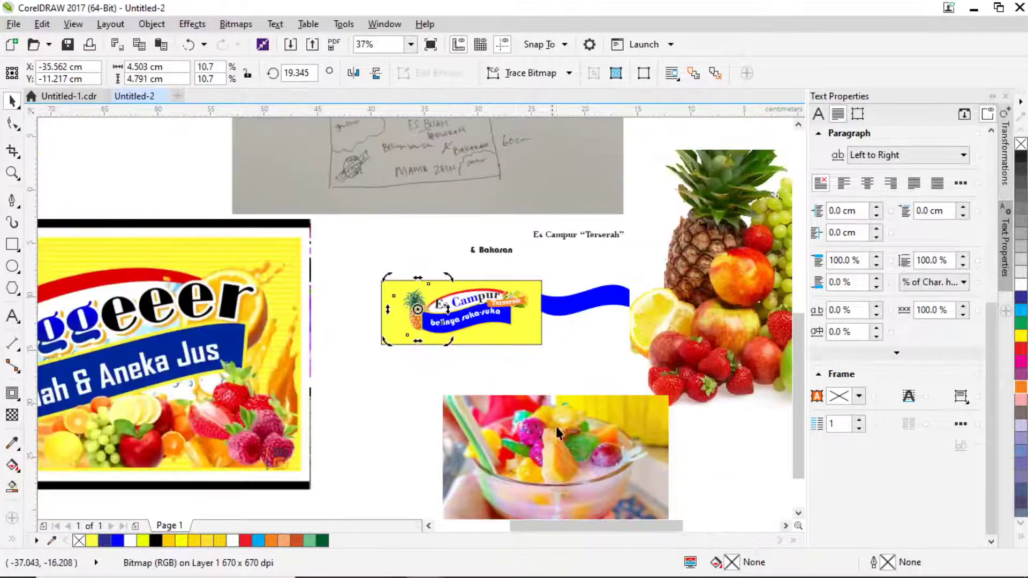
# Bring the other fruit photos into view and move the large fruit photo left.
pyautogui.moveTo(593, 445); pyautogui.dragTo(543, 385)
pyautogui.moveTo(627, 311); pyautogui.dragTo(614, 433)
pyautogui.moveTo(665, 345); pyautogui.dragTo(594, 325)
# Move the large fruit photo down-right and the fruit pile up-right.
pyautogui.scroll(-2, 594, 324)
pyautogui.moveTo(583, 286); pyautogui.dragTo(616, 356)
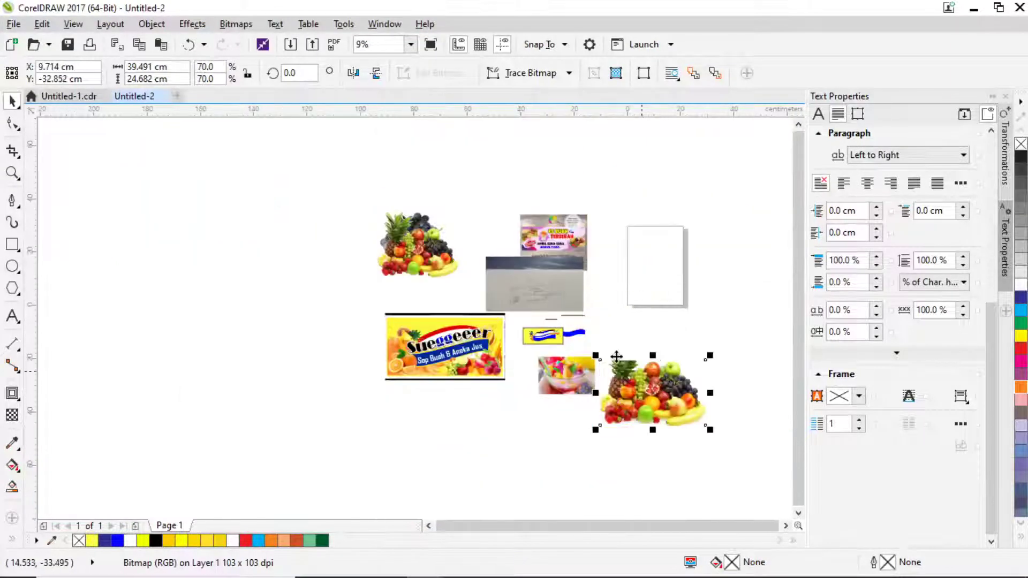
pyautogui.moveTo(431, 250); pyautogui.dragTo(454, 229)
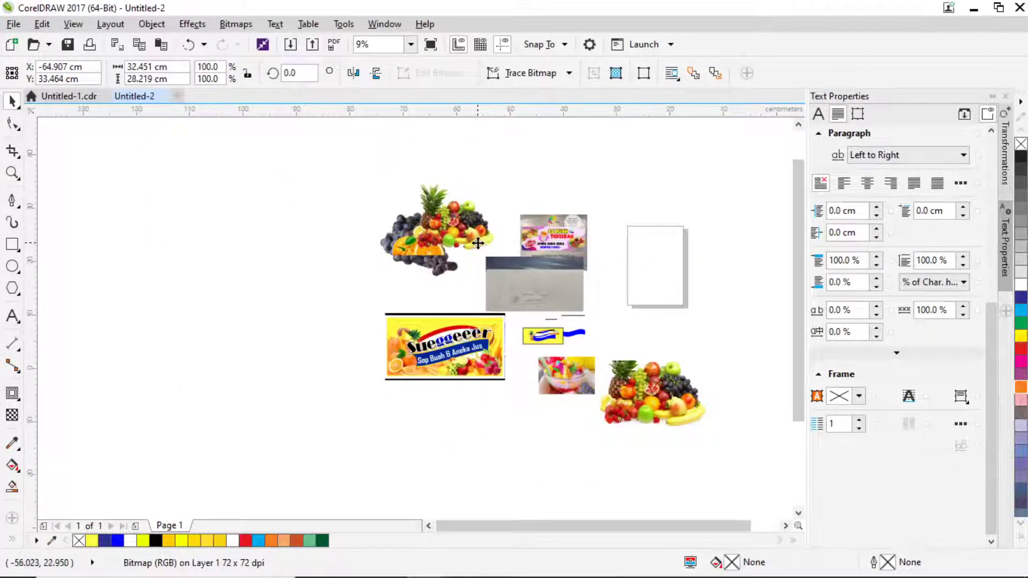
pyautogui.scroll(1, 499, 212)
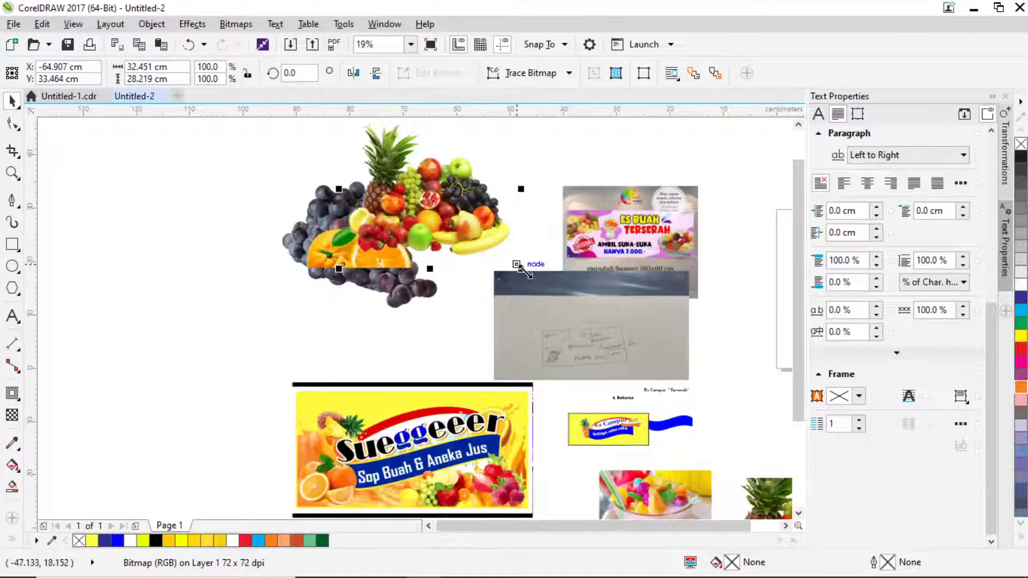
# Shrink the fruit pile to 22.3% in the banner's bottom-right corner, shifting the blue ribbon right.
pyautogui.moveTo(522, 270); pyautogui.dragTo(643, 452)
pyautogui.scroll(2, 643, 453)
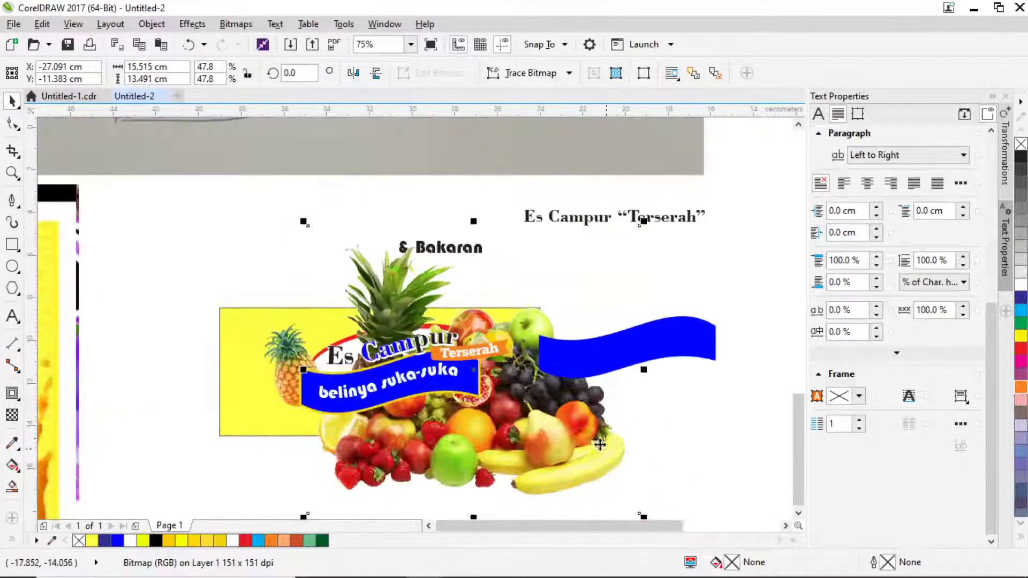
pyautogui.scroll(1, 624, 471)
pyautogui.scroll(-1, 609, 360)
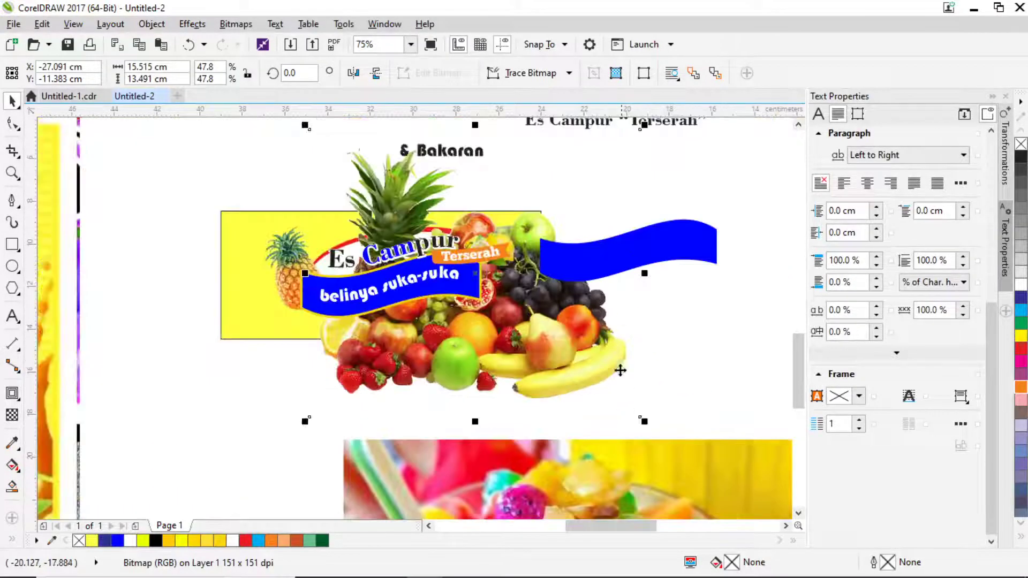
pyautogui.moveTo(630, 256); pyautogui.dragTo(731, 259)
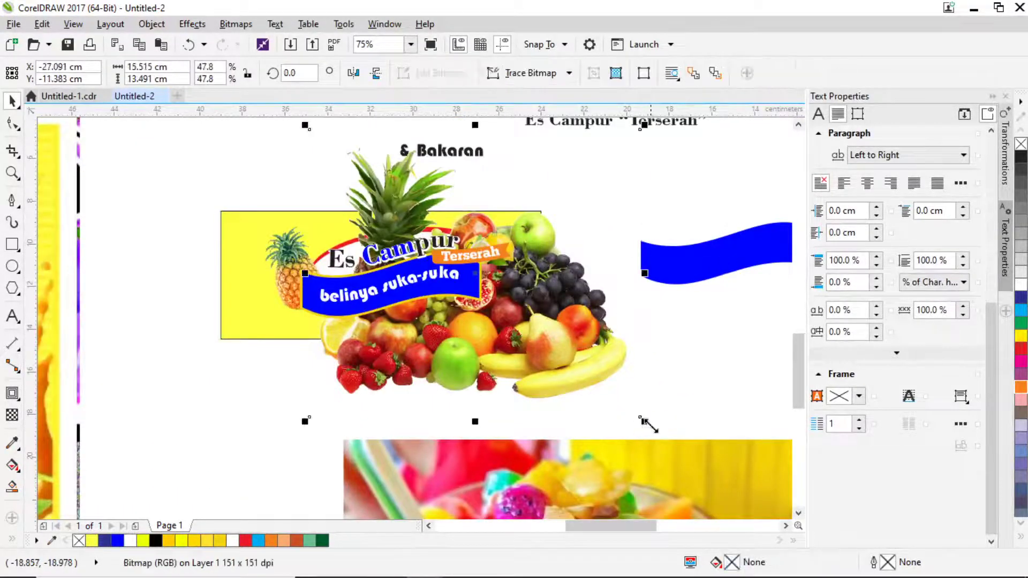
pyautogui.moveTo(649, 422); pyautogui.dragTo(508, 315)
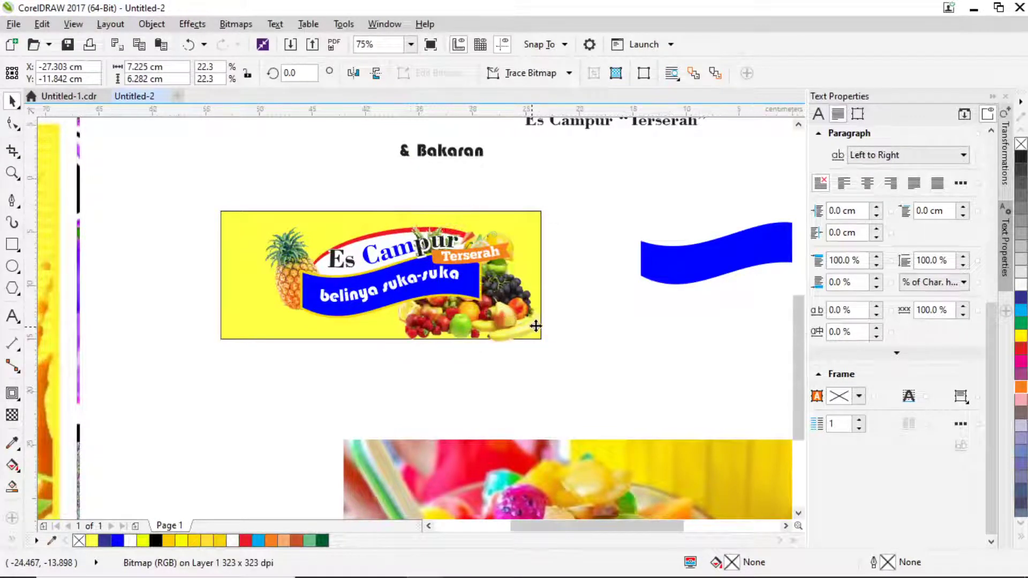
pyautogui.scroll(-2, 530, 326)
pyautogui.hscroll(-3, 390, 400)
pyautogui.hscroll(-3, 390, 276)
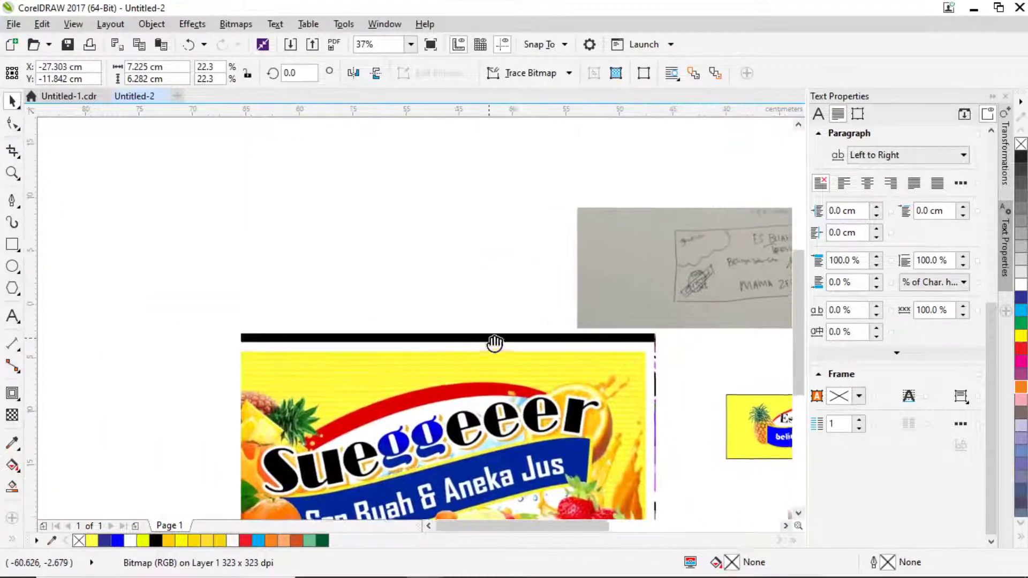
pyautogui.scroll(-2, 398, 252)
# Move the orange-slices photo onto the banner, shrink it and place it bottom-left.
pyautogui.moveTo(373, 176); pyautogui.dragTo(609, 356)
pyautogui.scroll(2, 625, 351)
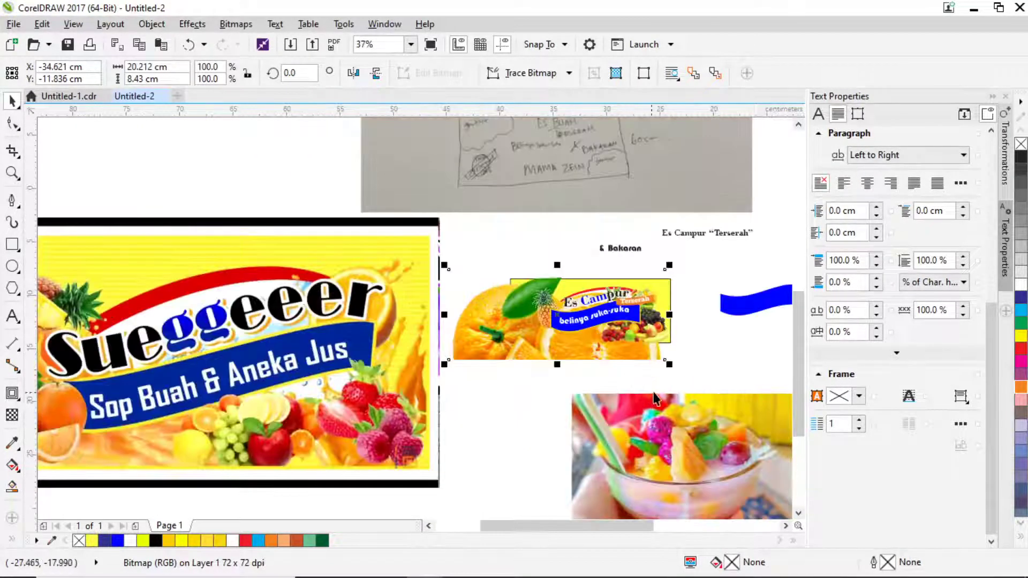
pyautogui.moveTo(671, 368); pyautogui.dragTo(613, 364)
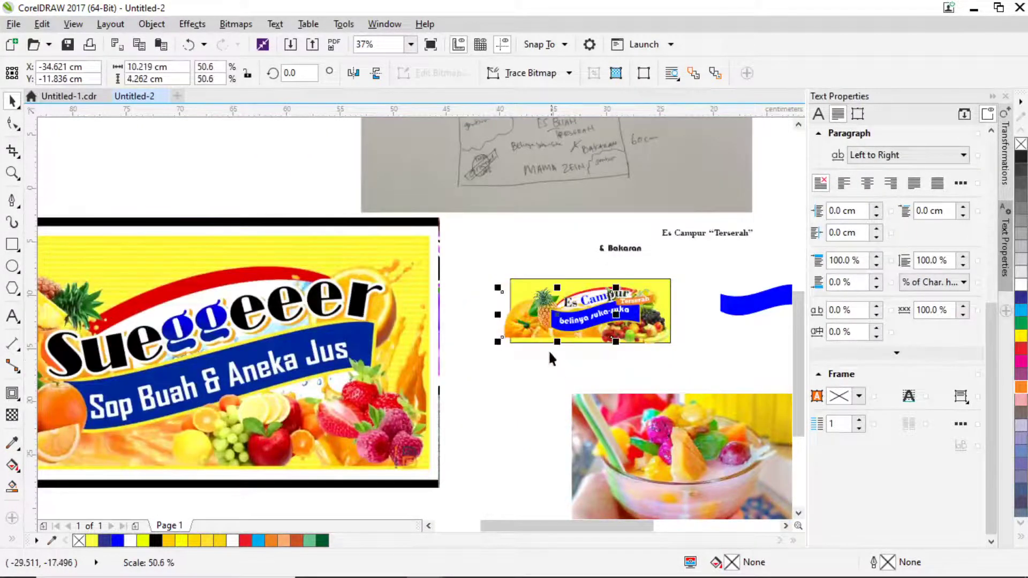
pyautogui.scroll(2, 548, 349)
pyautogui.scroll(4, 526, 329)
pyautogui.moveTo(482, 310); pyautogui.dragTo(487, 338)
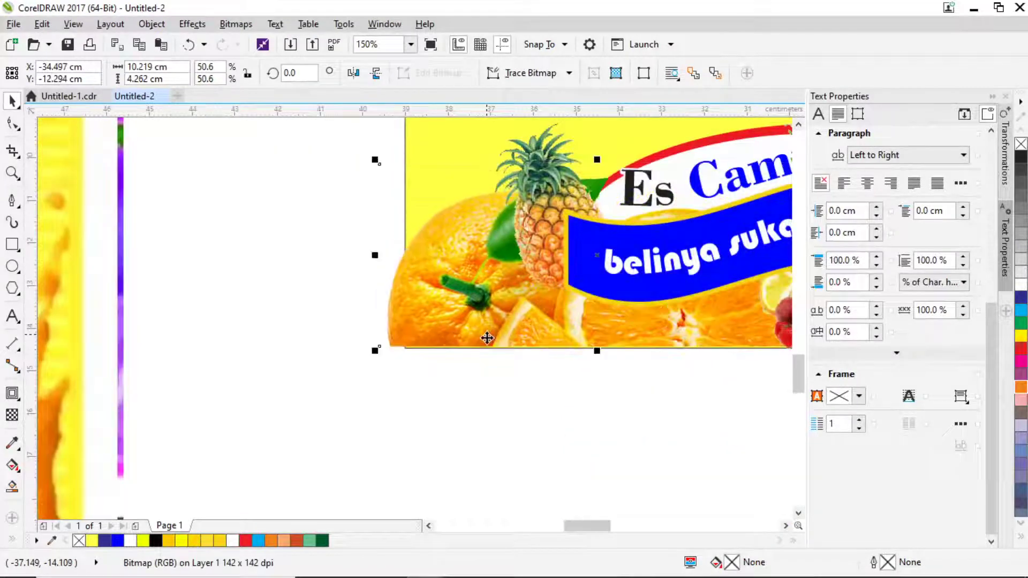
pyautogui.moveTo(374, 158); pyautogui.dragTo(466, 280)
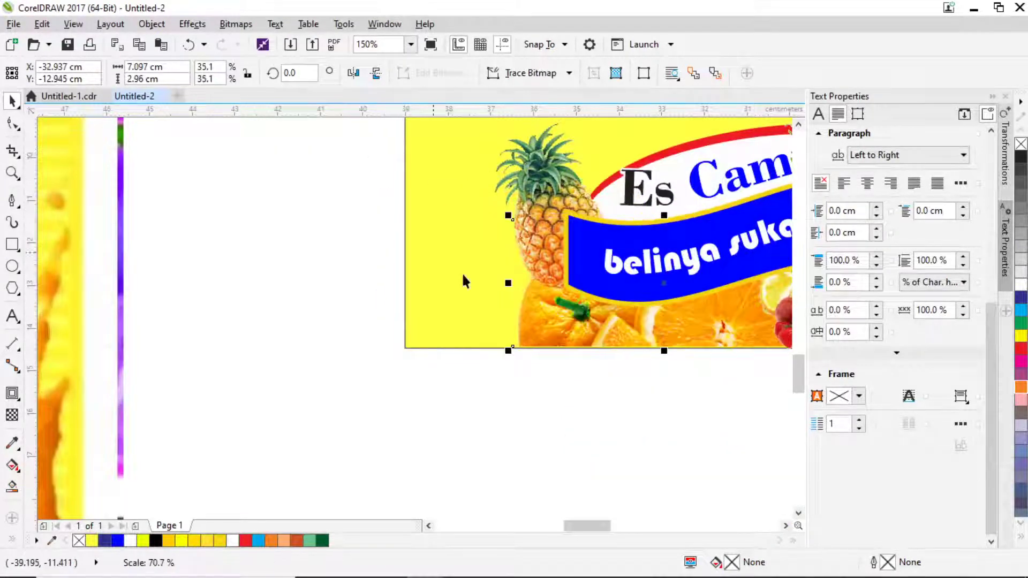
pyautogui.moveTo(587, 323); pyautogui.dragTo(478, 335)
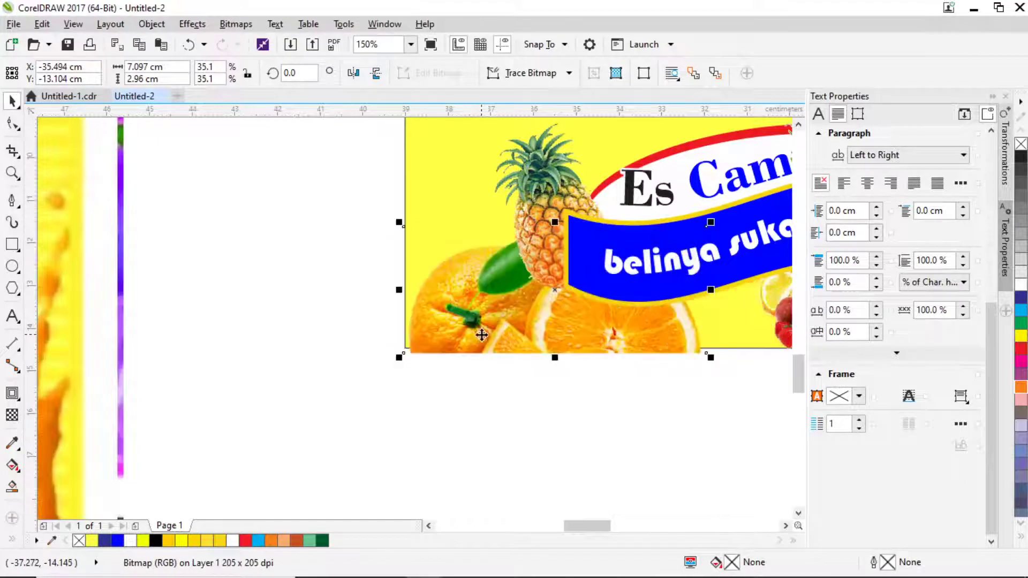
# Fine-tune the orange-slices photo's scale to about 25%.
pyautogui.scroll(-2, 606, 349)
pyautogui.scroll(-2, 613, 342)
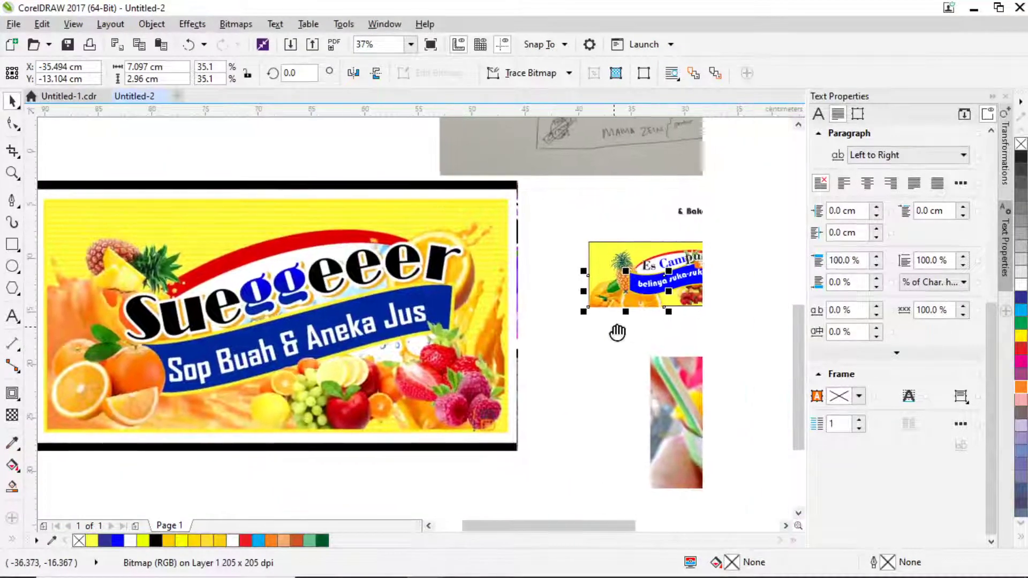
pyautogui.scroll(2, 679, 273)
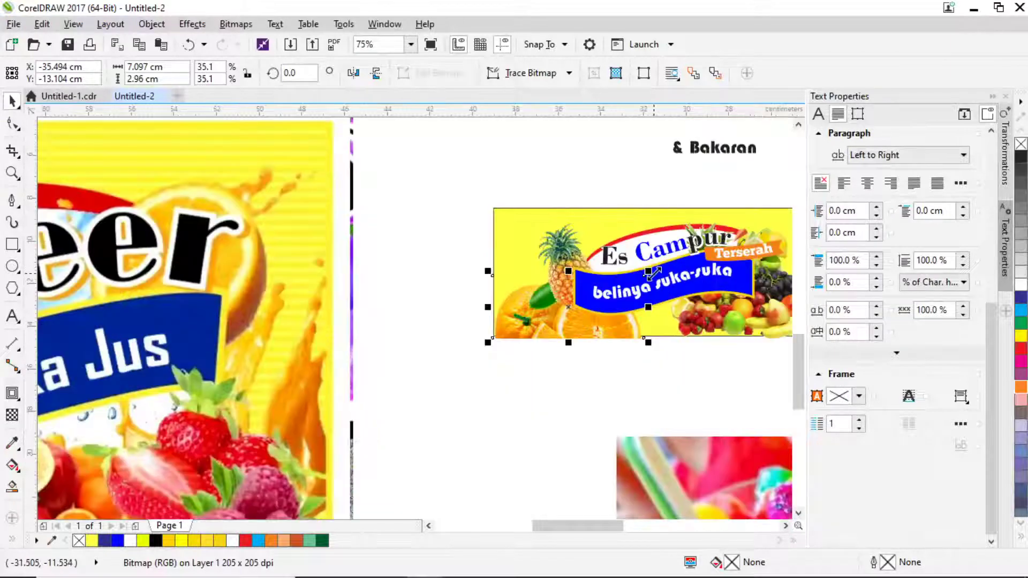
pyautogui.moveTo(650, 273); pyautogui.dragTo(617, 284)
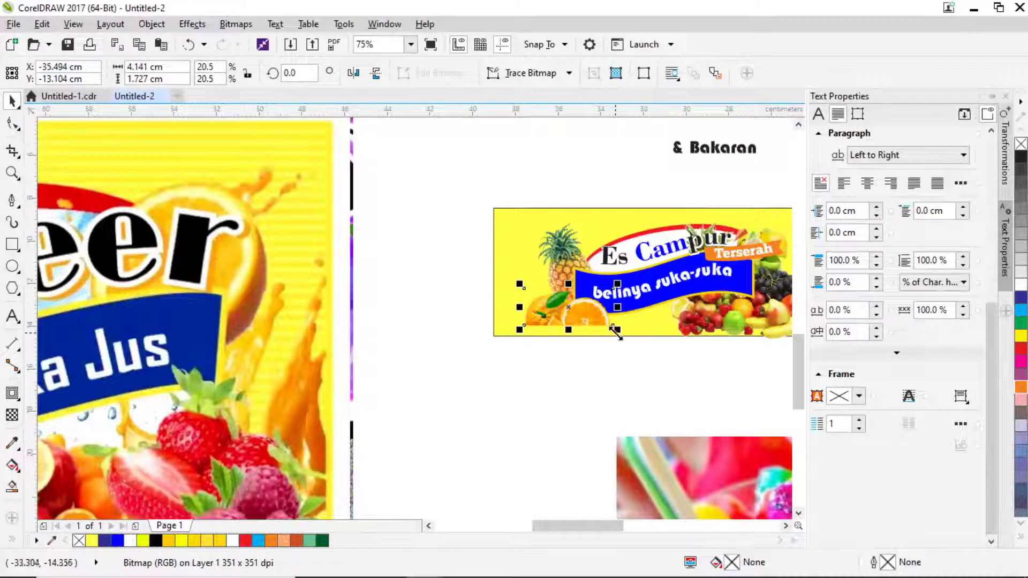
pyautogui.moveTo(616, 331); pyautogui.dragTo(581, 326)
# Bring the grapes photo down near the banner.
pyautogui.scroll(3, 573, 314)
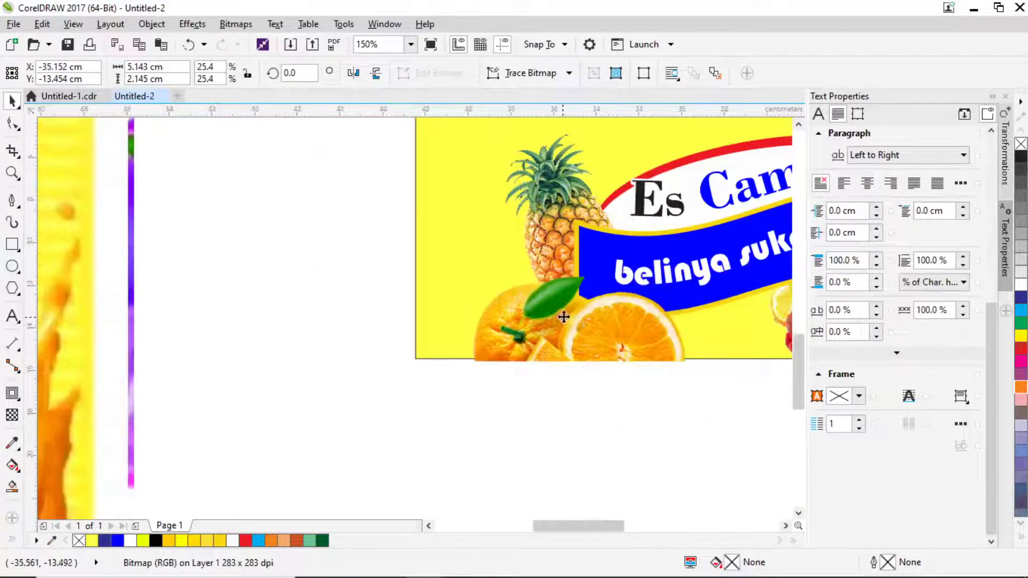
pyautogui.scroll(-3, 572, 306)
pyautogui.scroll(-2, 587, 320)
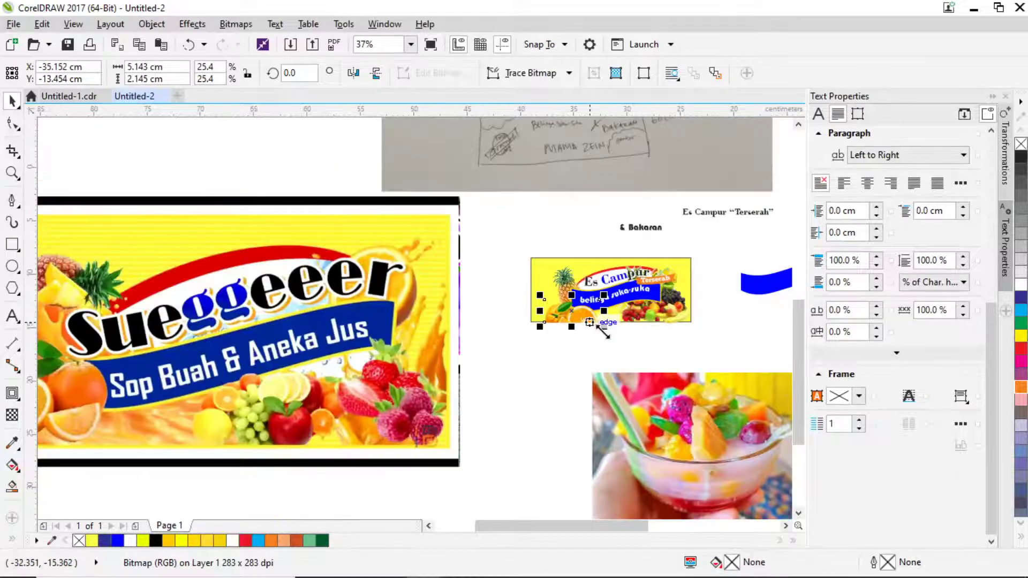
pyautogui.scroll(-2, 588, 318)
pyautogui.moveTo(414, 182); pyautogui.dragTo(570, 396)
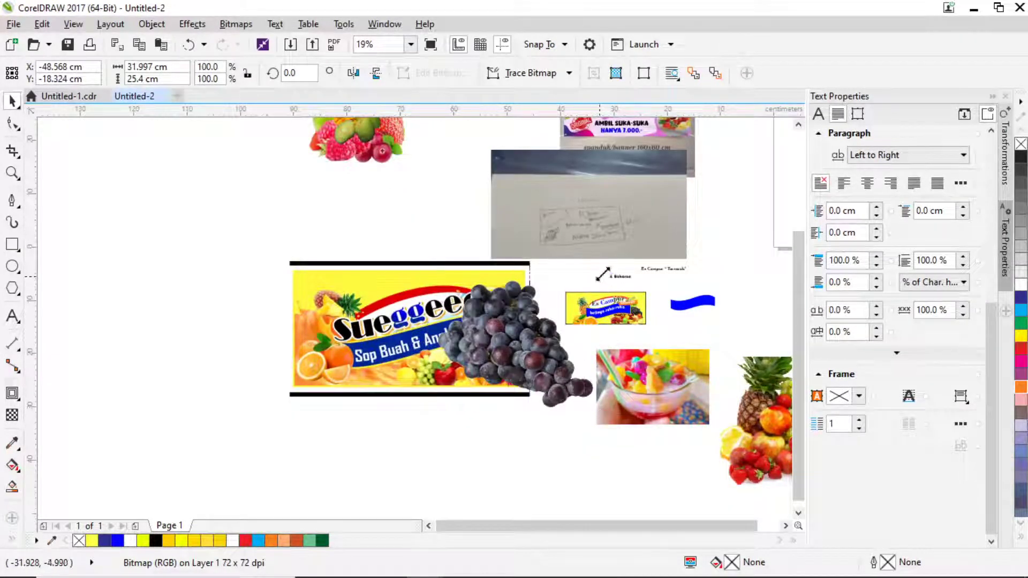
# Shrink the grapes to 15.3% and place them at the banner's bottom-left beside the oranges.
pyautogui.moveTo(603, 274); pyautogui.dragTo(574, 332)
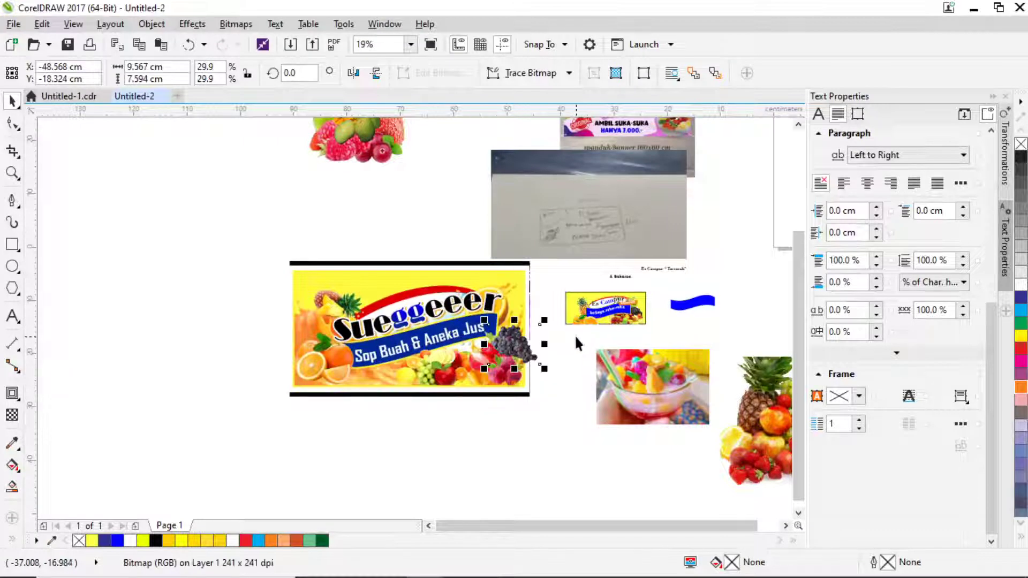
pyautogui.scroll(2, 574, 335)
pyautogui.moveTo(459, 362); pyautogui.dragTo(552, 343)
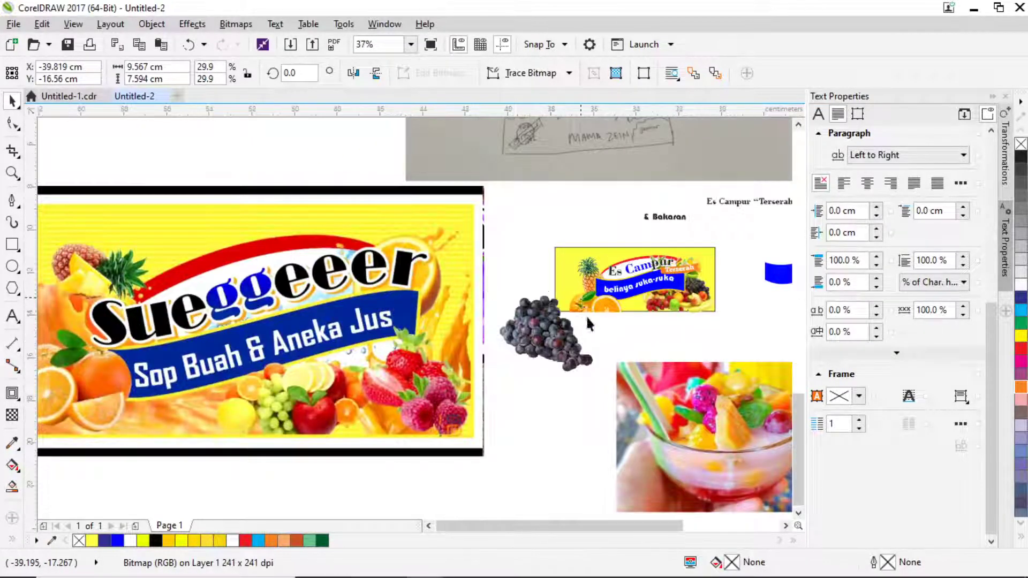
pyautogui.scroll(3, 591, 415)
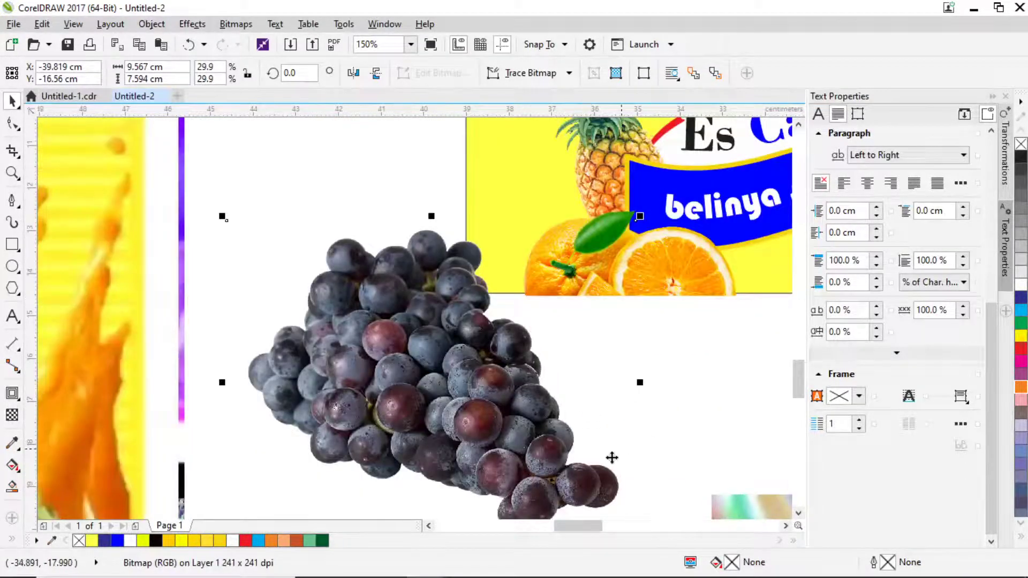
pyautogui.moveTo(639, 217); pyautogui.dragTo(513, 317)
pyautogui.moveTo(446, 377); pyautogui.dragTo(528, 265)
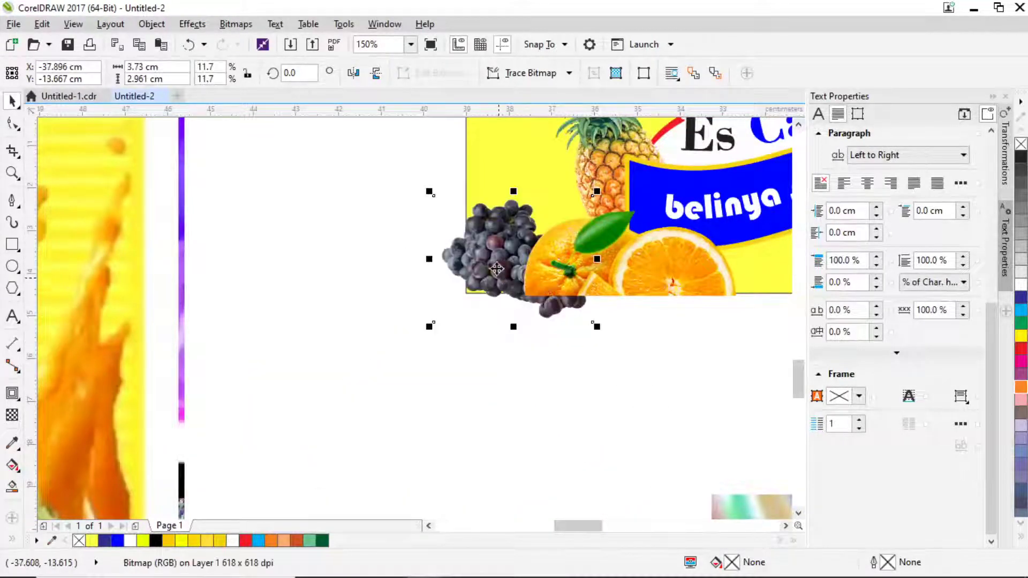
pyautogui.moveTo(432, 194); pyautogui.dragTo(404, 170)
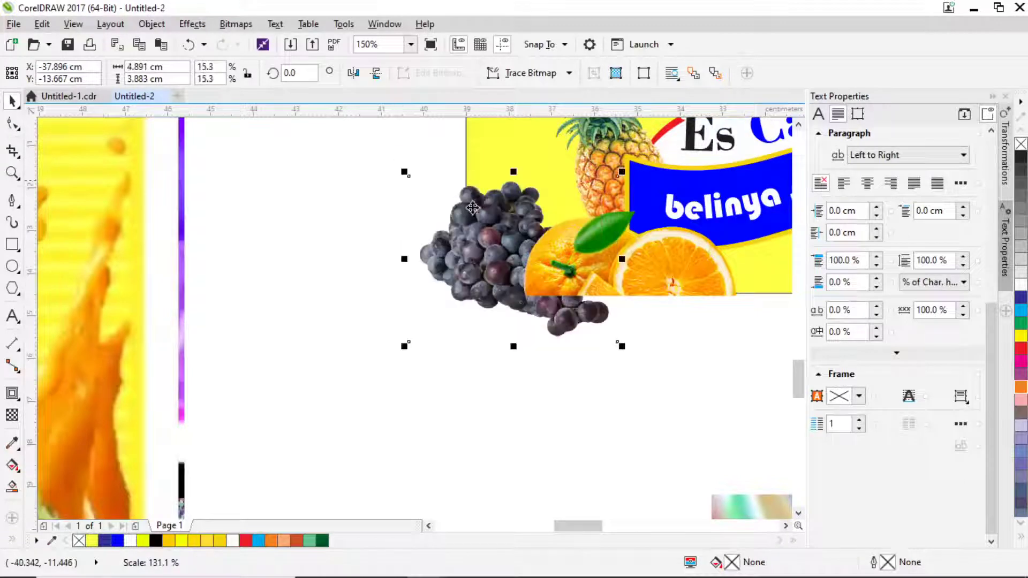
# Zoom out and paste the mango photo onto the canvas.
pyautogui.scroll(-4, 481, 209)
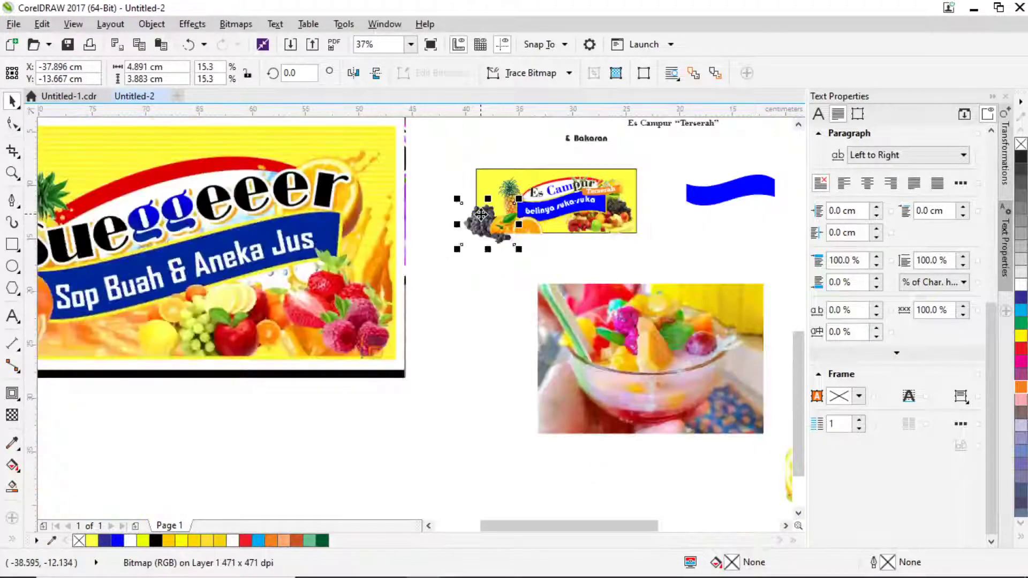
pyautogui.scroll(-4, 476, 284)
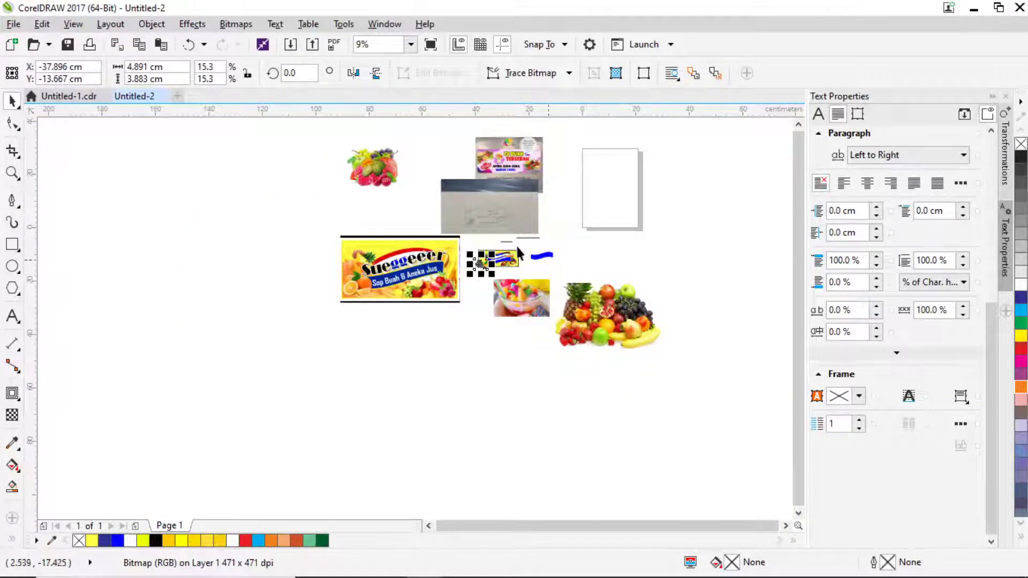
pyautogui.hotkey('ctrl', 'v')
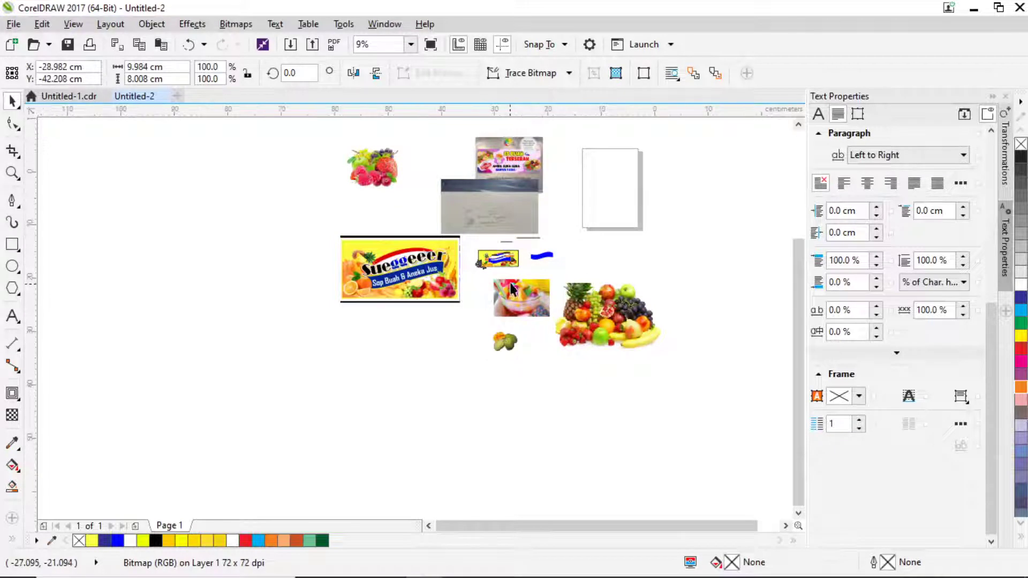
# Place the mango photo on the banner's lower edge, undoing an accidental fruit-pile move.
pyautogui.scroll(4, 505, 343)
pyautogui.scroll(2, 513, 393)
pyautogui.moveTo(512, 492); pyautogui.dragTo(535, 260)
pyautogui.scroll(2, 419, 261)
pyautogui.moveTo(498, 217); pyautogui.dragTo(472, 210)
pyautogui.click(503, 201)
pyautogui.hotkey('ctrl', 'z')
# Move the mixed-fruit photo beside the page and bring the strawberry photo below the banner.
pyautogui.scroll(2, 577, 321)
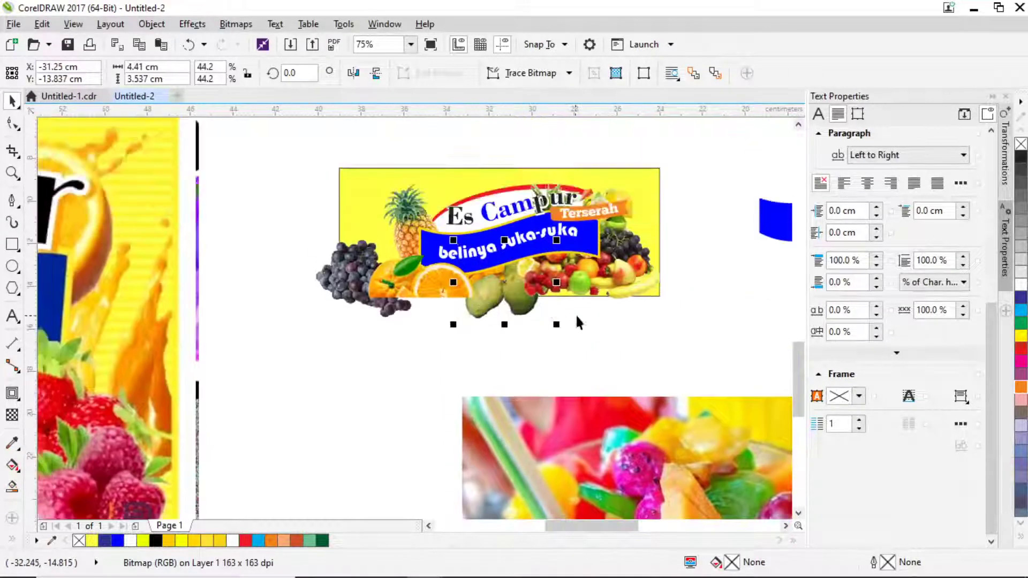
pyautogui.scroll(-1, 583, 258)
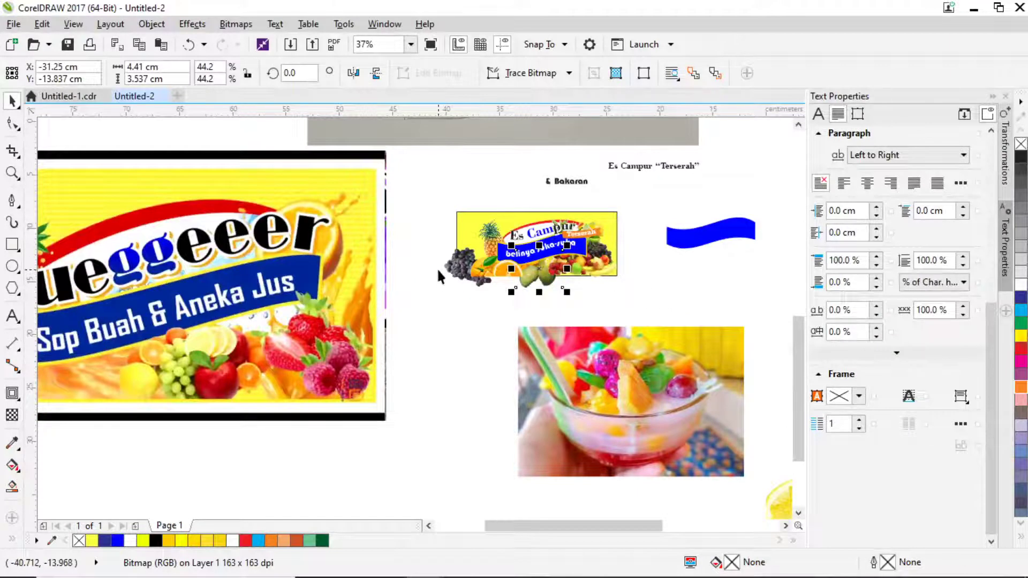
pyautogui.scroll(-2, 423, 241)
pyautogui.moveTo(342, 176); pyautogui.dragTo(567, 243)
pyautogui.moveTo(335, 162); pyautogui.dragTo(469, 254)
# Shrink the strawberries to 21.2%, place them under the banner's right end and bring them to front.
pyautogui.scroll(2, 469, 254)
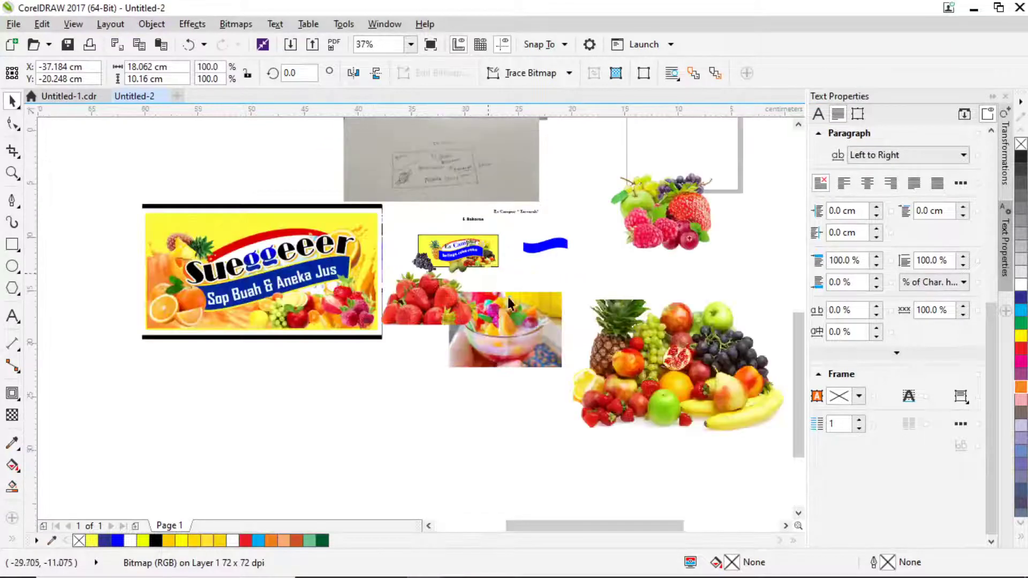
pyautogui.moveTo(487, 290); pyautogui.dragTo(471, 328)
pyautogui.moveTo(387, 347); pyautogui.dragTo(518, 279)
pyautogui.scroll(2, 503, 271)
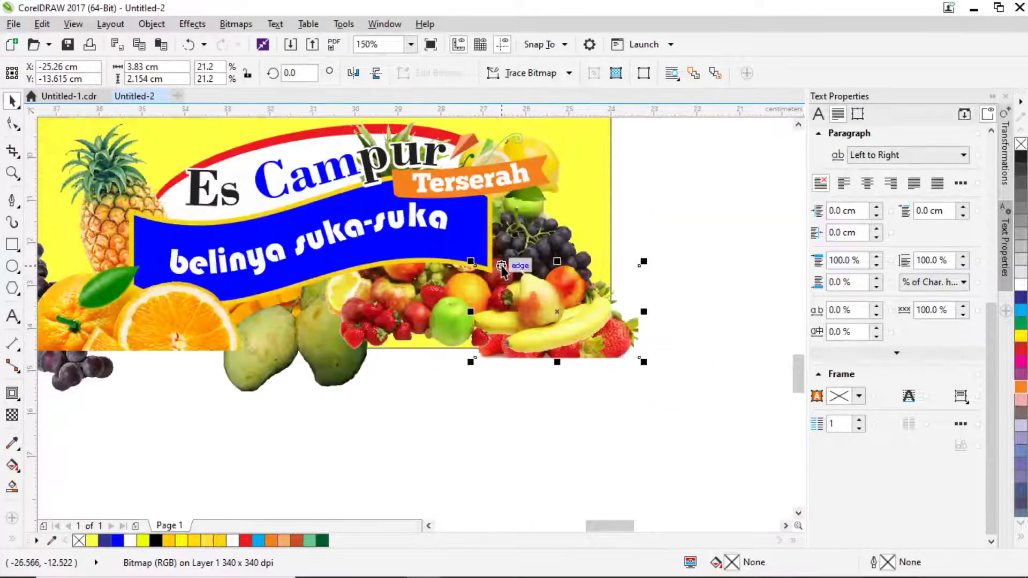
pyautogui.hotkey('shift', 'pageup')
# Move the bowl photo slightly up and left.
pyautogui.scroll(-2, 502, 265)
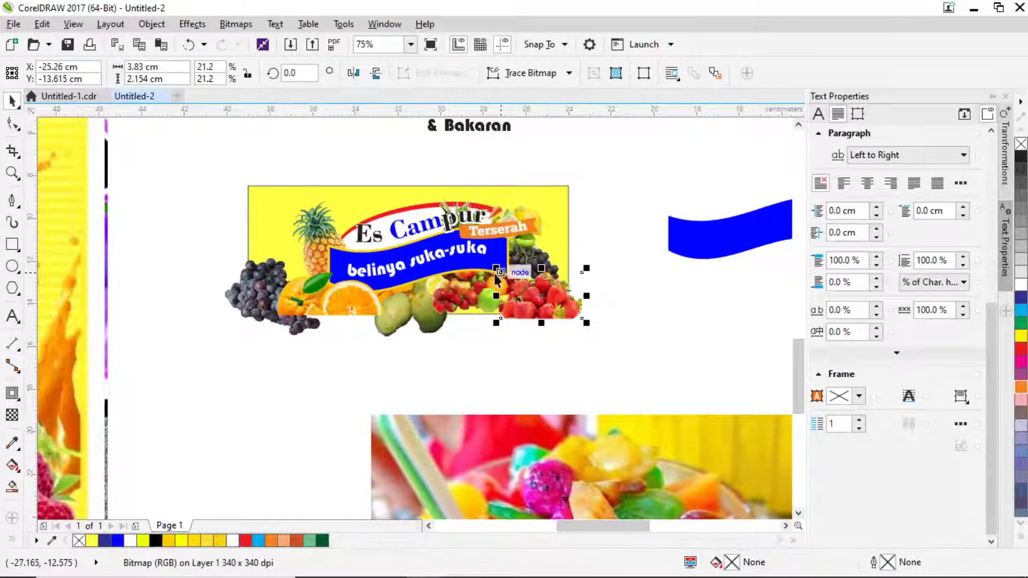
pyautogui.scroll(-1, 534, 273)
pyautogui.moveTo(273, 281); pyautogui.dragTo(488, 280)
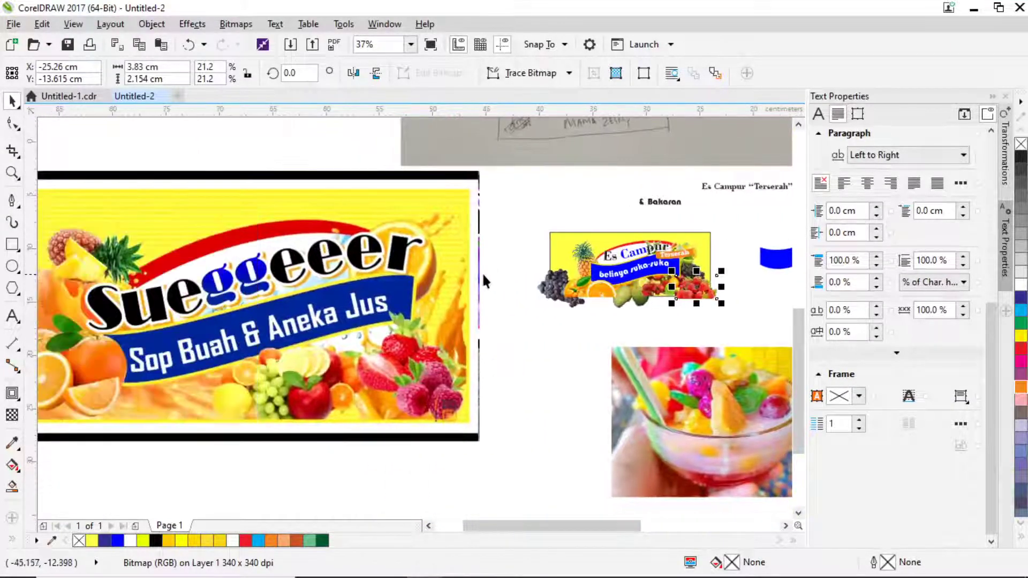
pyautogui.hscroll(-3, 482, 281)
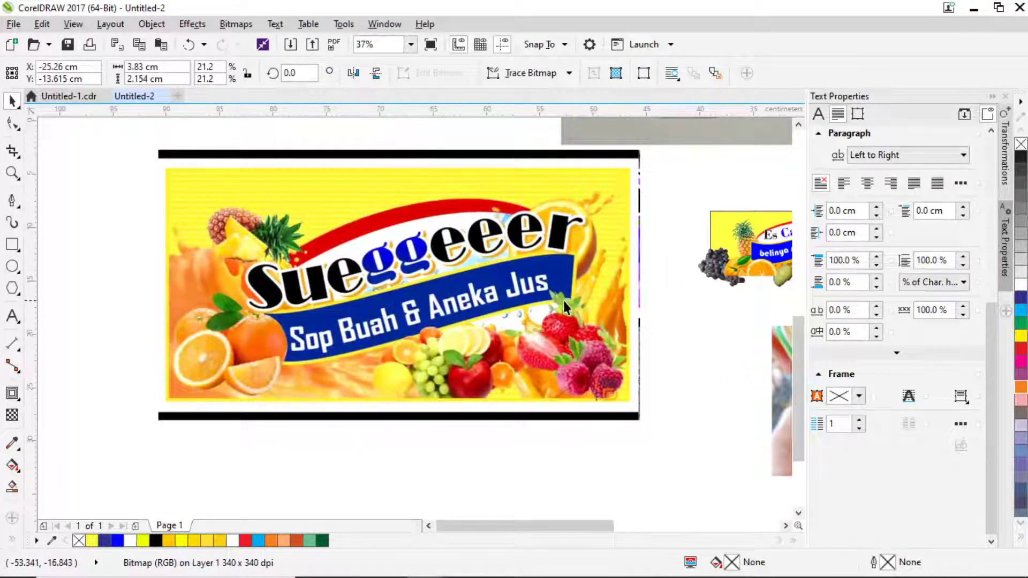
pyautogui.hscroll(5, 565, 306)
pyautogui.moveTo(669, 377); pyautogui.dragTo(602, 357)
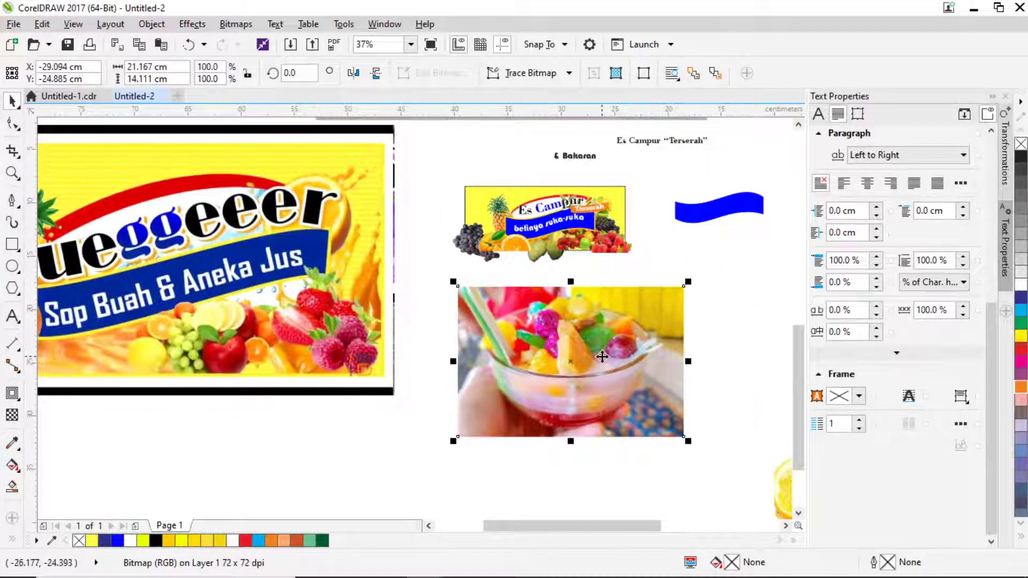
# With the Bezier tool, start a path at the bowl's base and curve it up the right side to the rim.
pyautogui.click(12, 200)
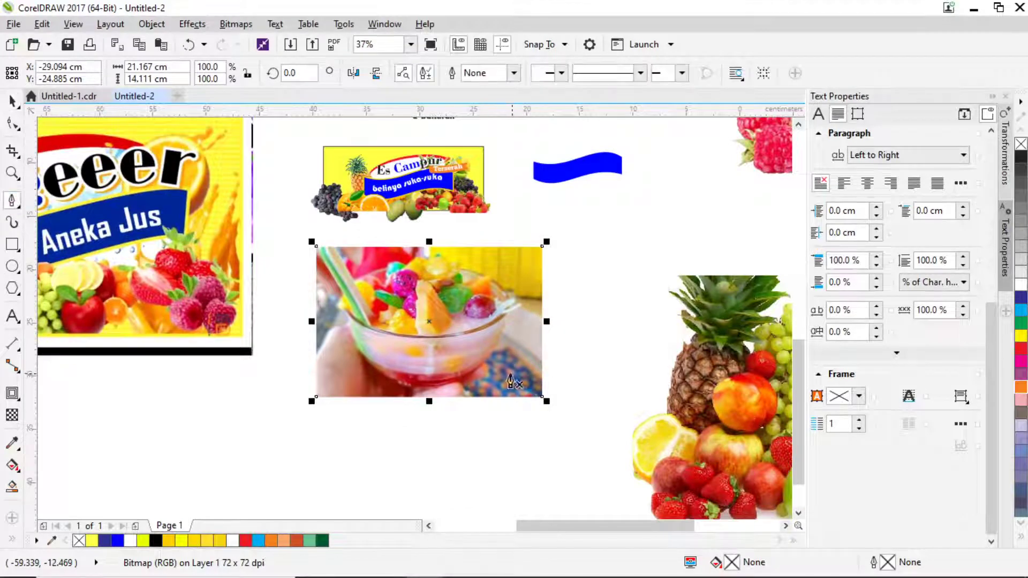
pyautogui.scroll(4, 669, 428)
pyautogui.click(420, 383)
pyautogui.scroll(2, 485, 332)
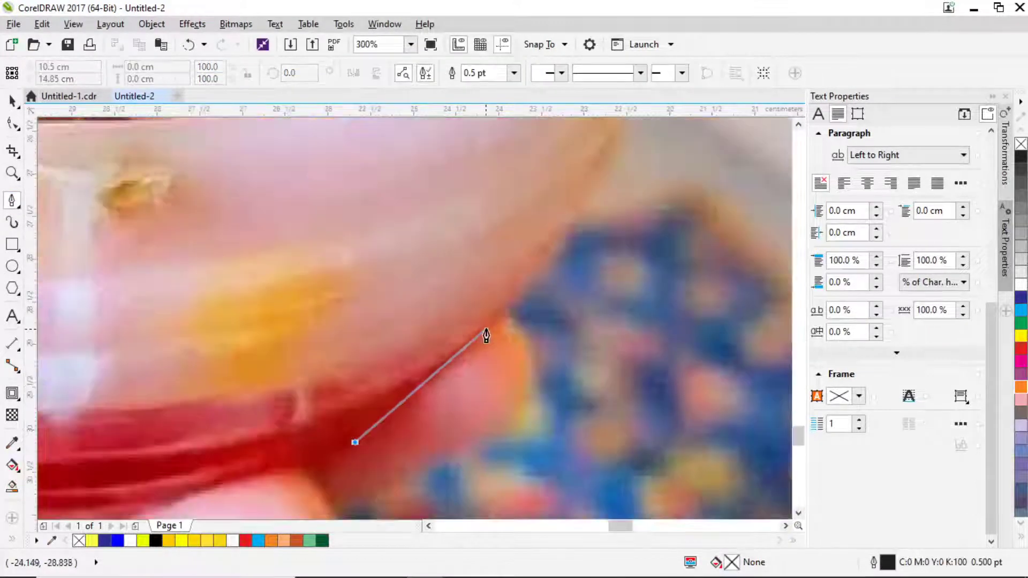
pyautogui.moveTo(498, 321); pyautogui.dragTo(547, 270)
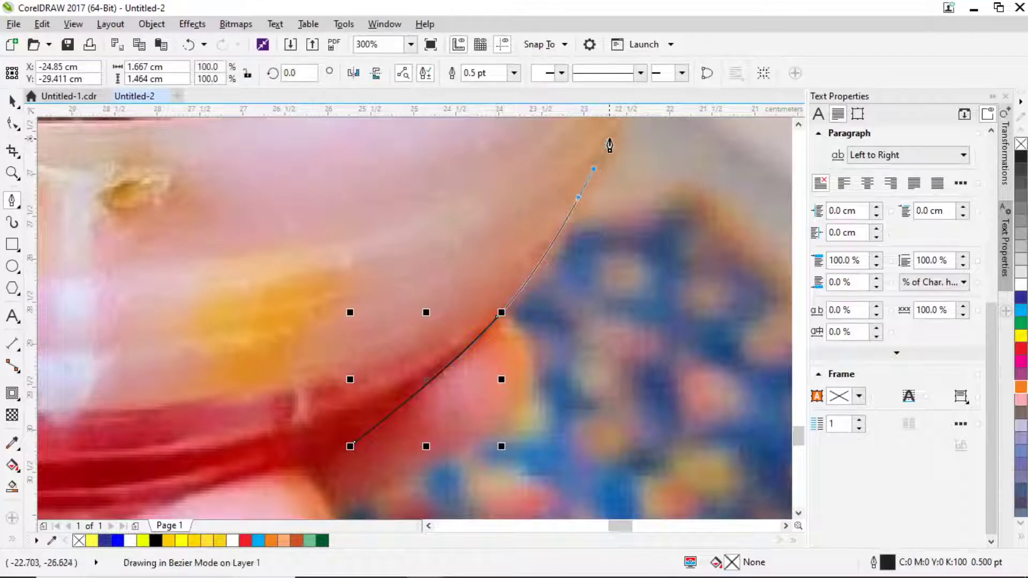
pyautogui.moveTo(595, 171); pyautogui.dragTo(613, 125)
pyautogui.scroll(-2, 580, 326)
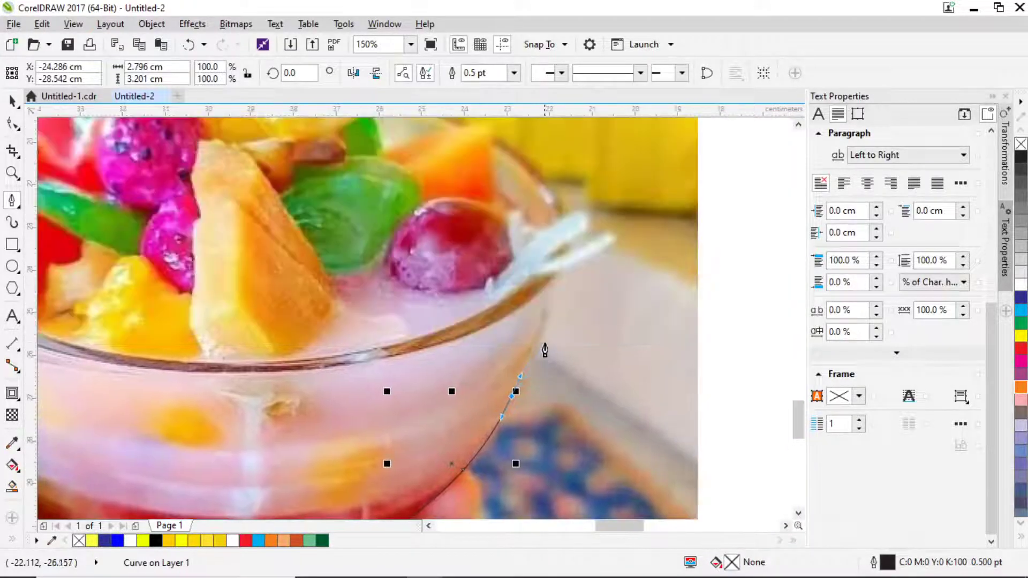
pyautogui.scroll(2, 545, 336)
pyautogui.click(547, 301)
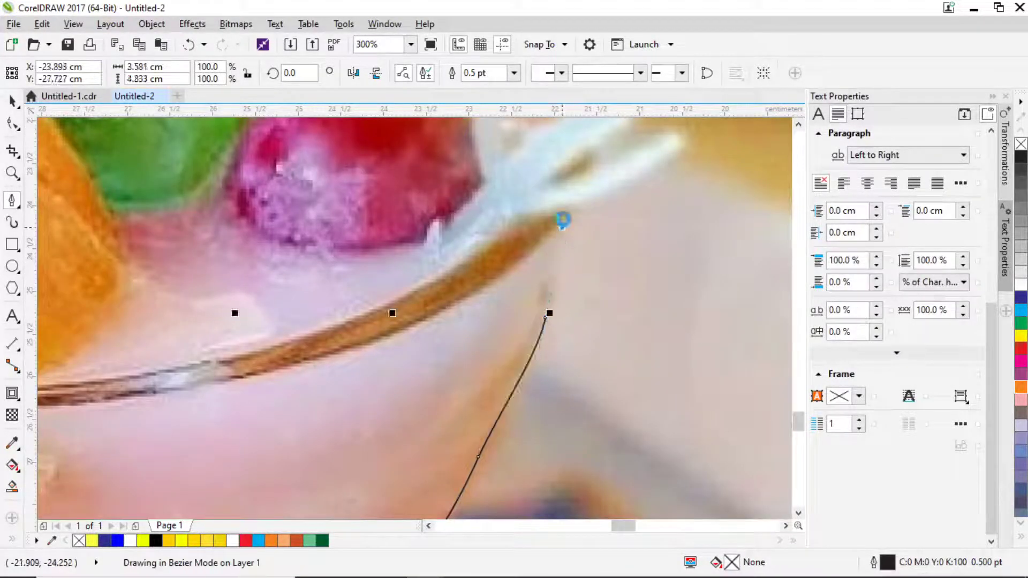
pyautogui.moveTo(565, 217); pyautogui.dragTo(605, 198)
# Continue the curve around the spoon tip, with a corner node above it, along the rim past the orange.
pyautogui.scroll(3, 557, 379)
pyautogui.hscroll(1, 557, 378)
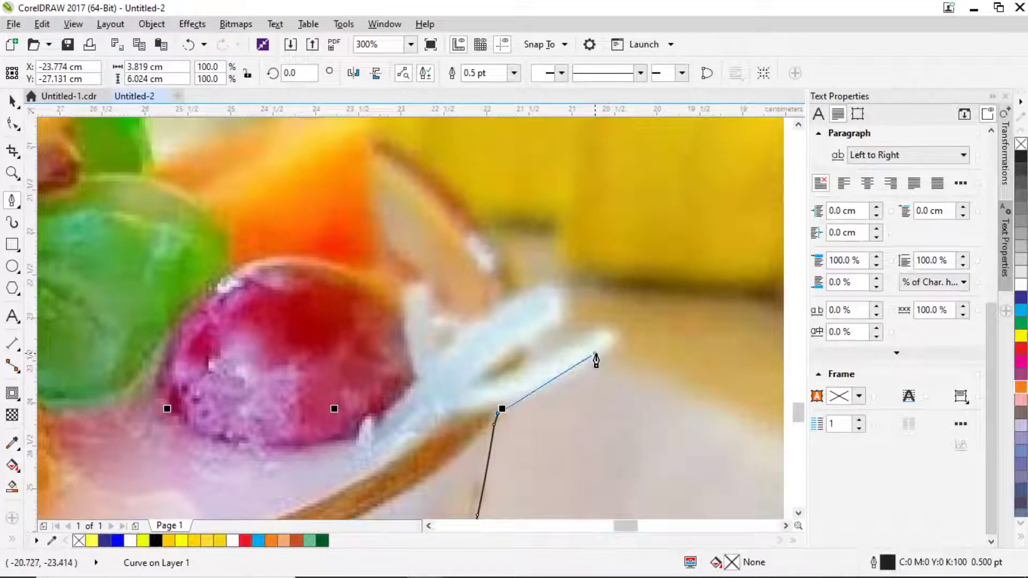
pyautogui.moveTo(595, 354); pyautogui.dragTo(561, 343)
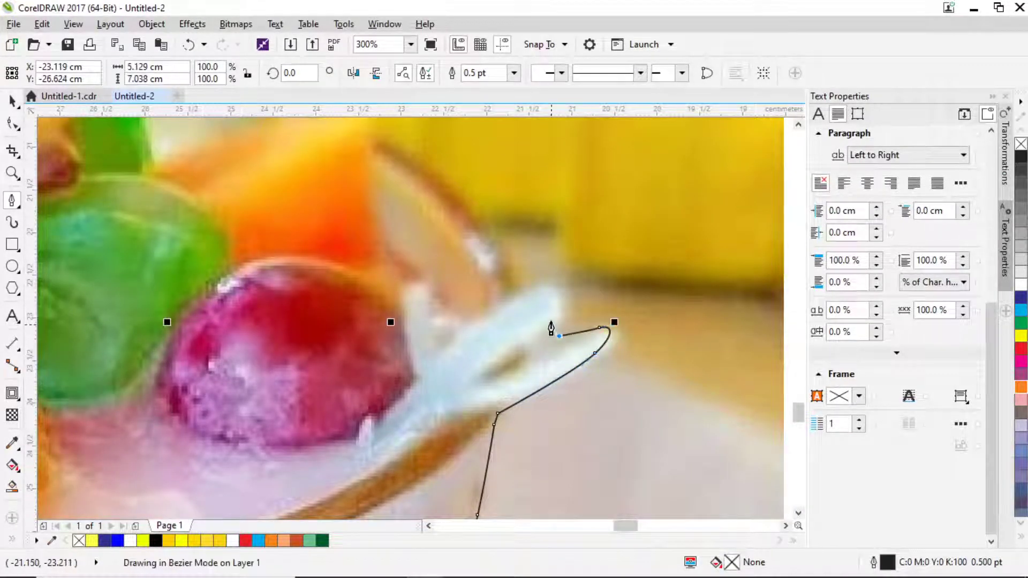
pyautogui.click(549, 284)
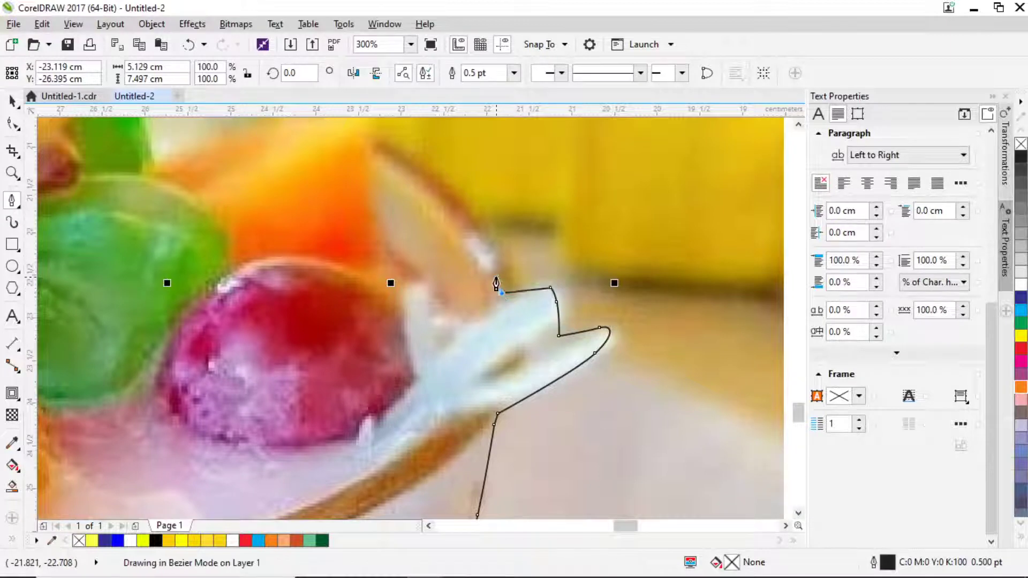
pyautogui.scroll(-1, 496, 280)
pyautogui.scroll(1, 484, 262)
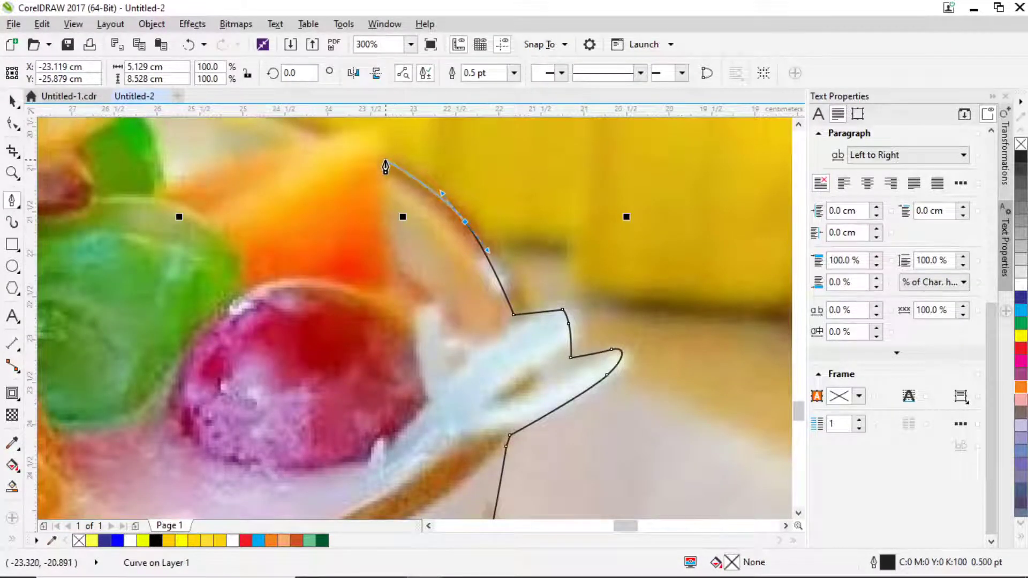
pyautogui.moveTo(386, 167); pyautogui.dragTo(545, 349)
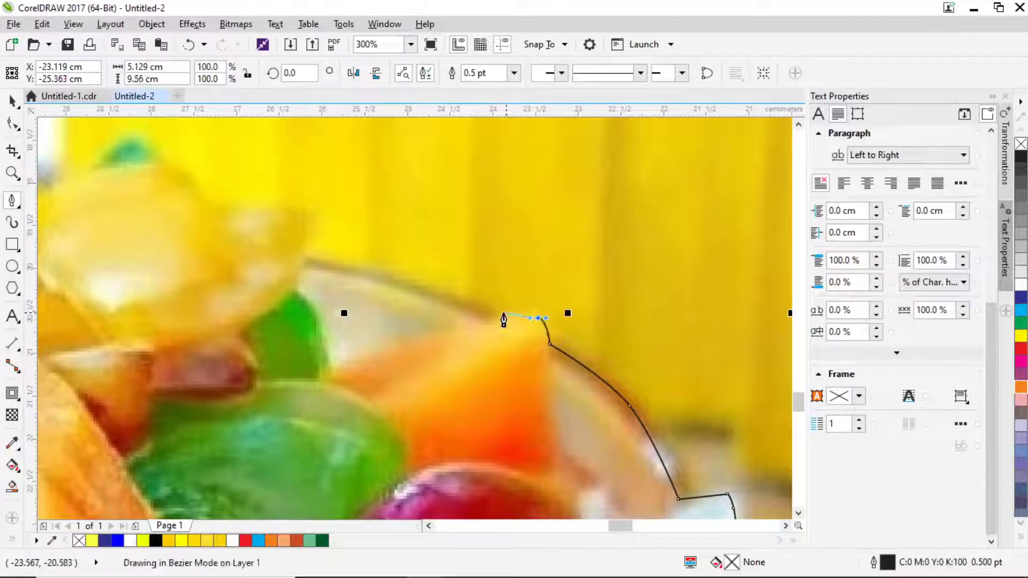
pyautogui.click(495, 319)
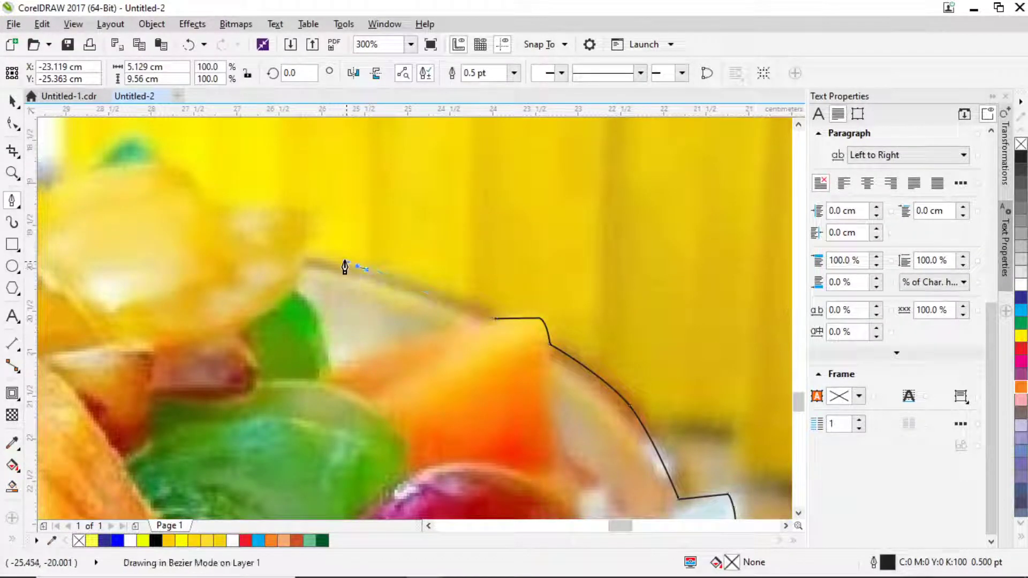
pyautogui.moveTo(345, 263); pyautogui.dragTo(330, 256)
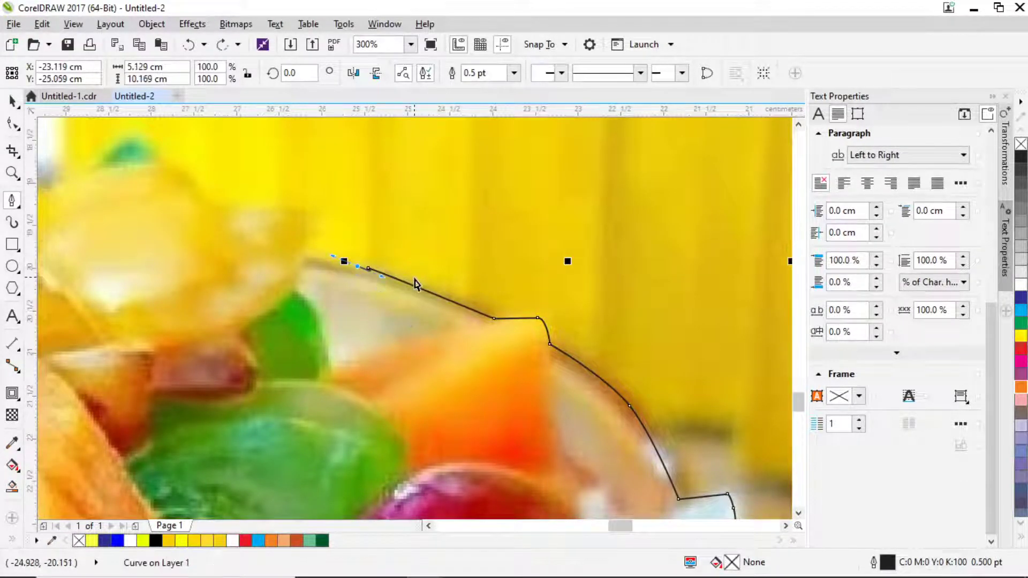
# Undo the misplaced segment, redraw the rim curve and add nodes along the top of the fruit.
pyautogui.hotkey('ctrl', 'z')
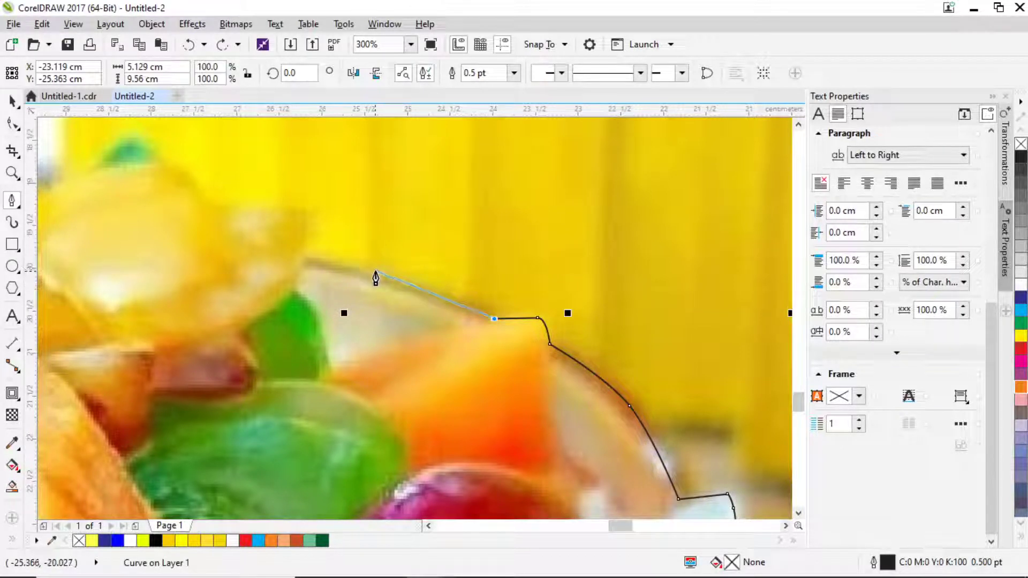
pyautogui.moveTo(375, 272); pyautogui.dragTo(328, 268)
pyautogui.click(300, 263)
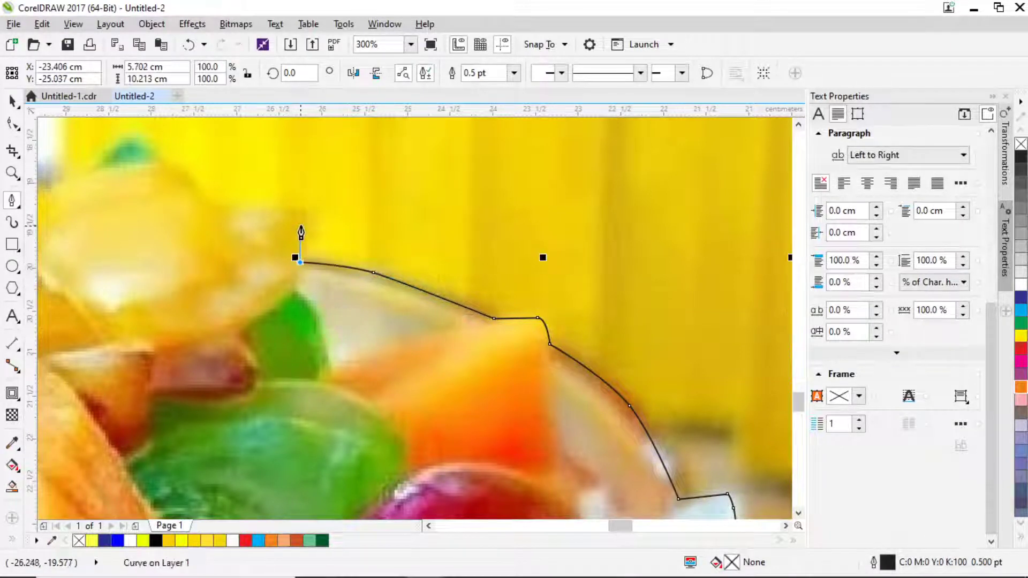
pyautogui.click(301, 224)
pyautogui.click(210, 204)
pyautogui.scroll(-2, 334, 274)
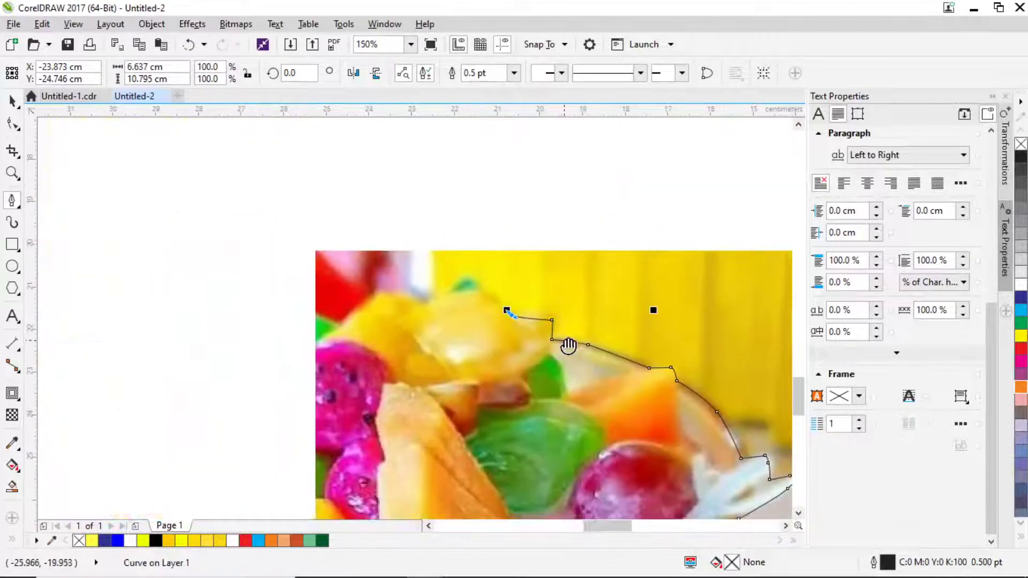
pyautogui.scroll(2, 498, 310)
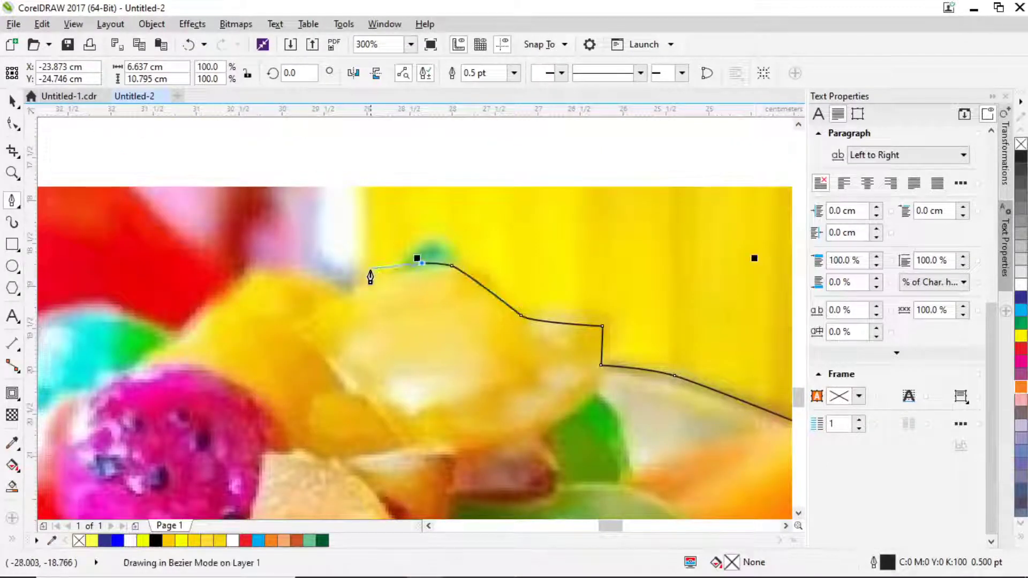
# Trace the fruit's top edge around the green fruit and extend the outline to the straw.
pyautogui.click(345, 290)
pyautogui.click(244, 277)
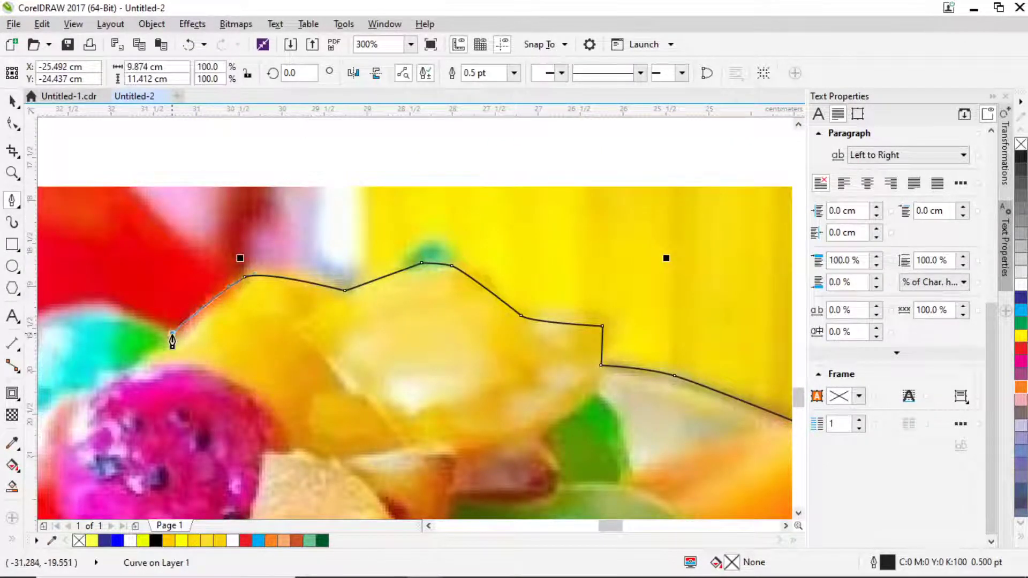
pyautogui.click(173, 333)
pyautogui.scroll(-3, 182, 333)
pyautogui.scroll(3, 562, 271)
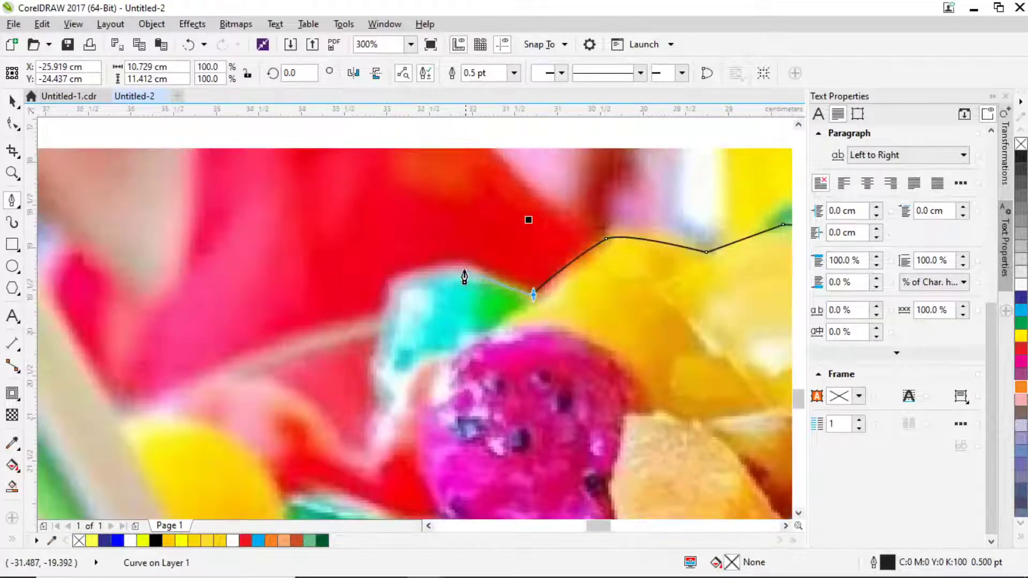
pyautogui.click(453, 266)
pyautogui.moveTo(393, 284); pyautogui.dragTo(379, 321)
pyautogui.click(386, 318)
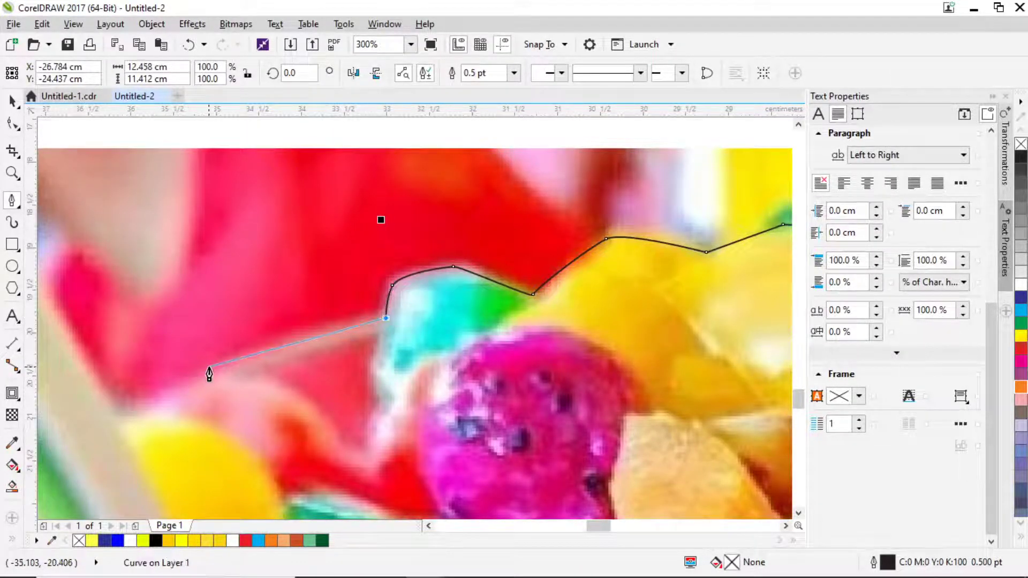
pyautogui.click(122, 416)
pyautogui.scroll(-2, 140, 383)
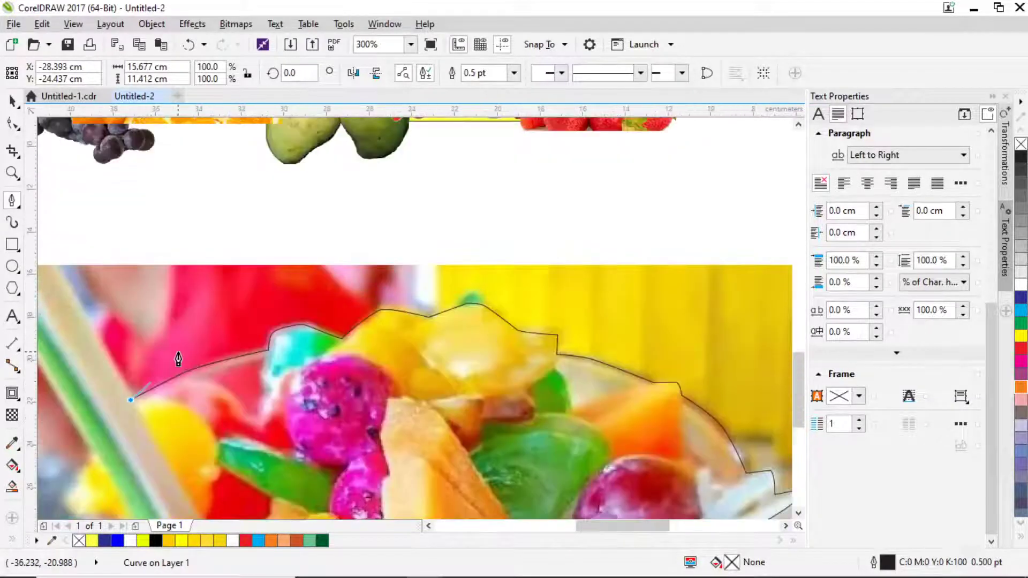
pyautogui.scroll(-3, 178, 359)
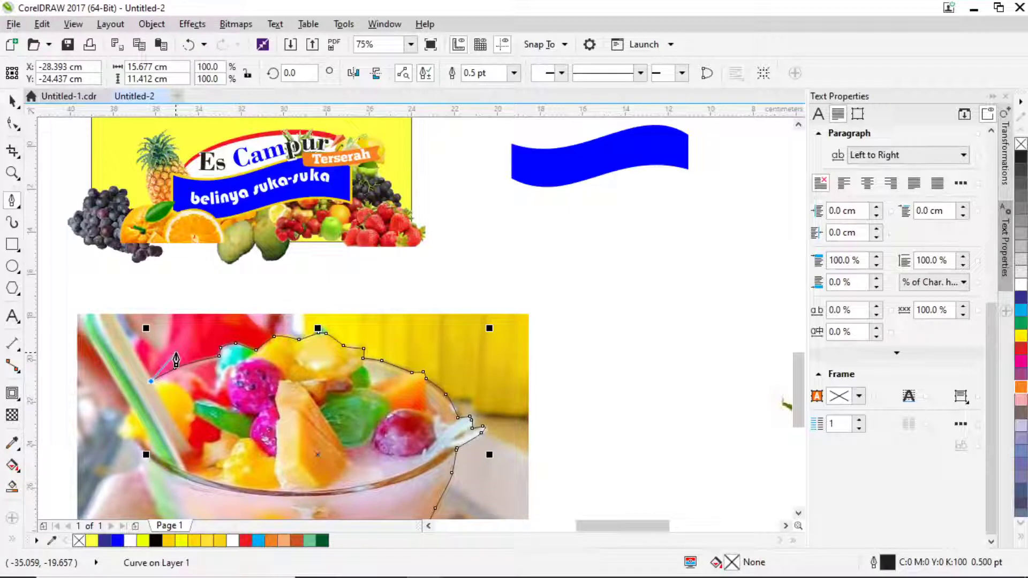
# Trace the Bezier outline around the straw tip and along the straw's edge.
pyautogui.scroll(2, 118, 332)
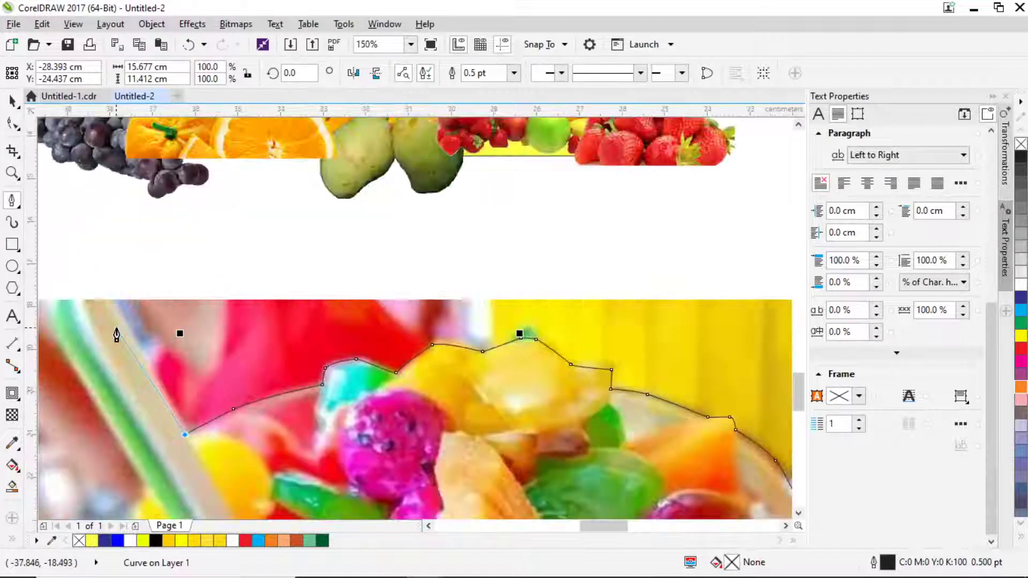
pyautogui.click(109, 302)
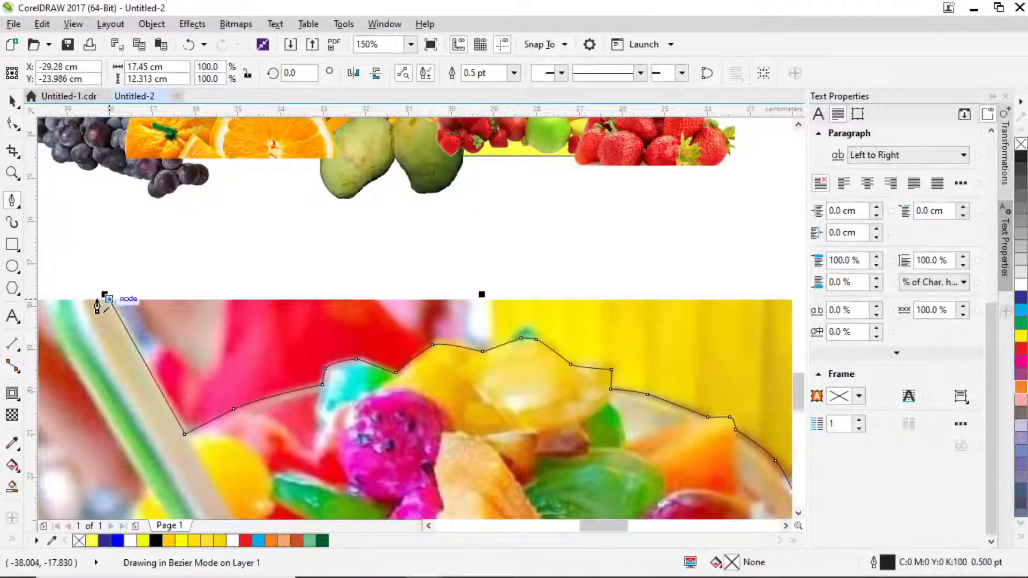
pyautogui.scroll(2, 60, 316)
pyautogui.moveTo(62, 314); pyautogui.dragTo(145, 355)
pyautogui.click(157, 372)
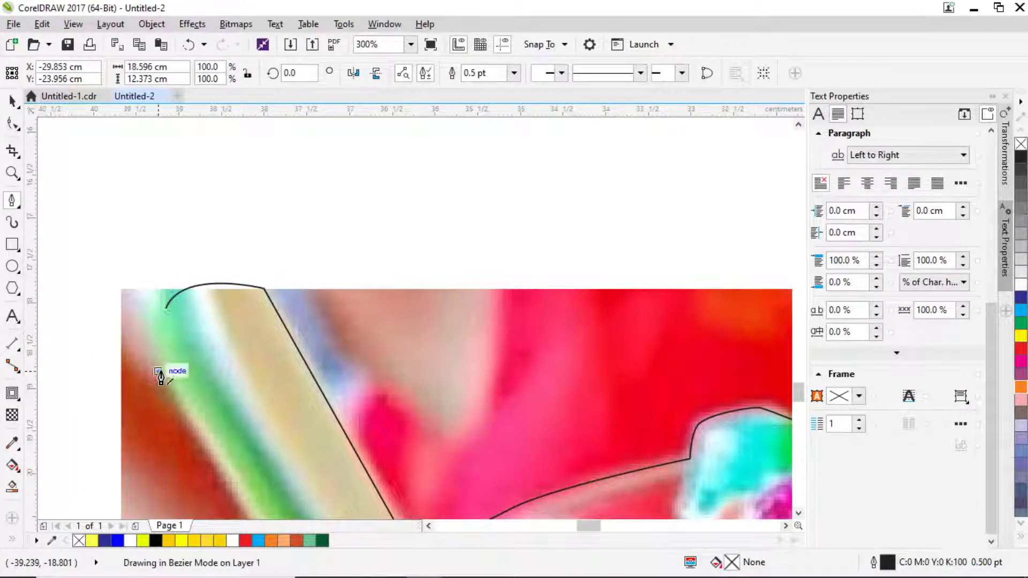
pyautogui.scroll(-1, 171, 356)
pyautogui.moveTo(212, 406); pyautogui.dragTo(240, 227)
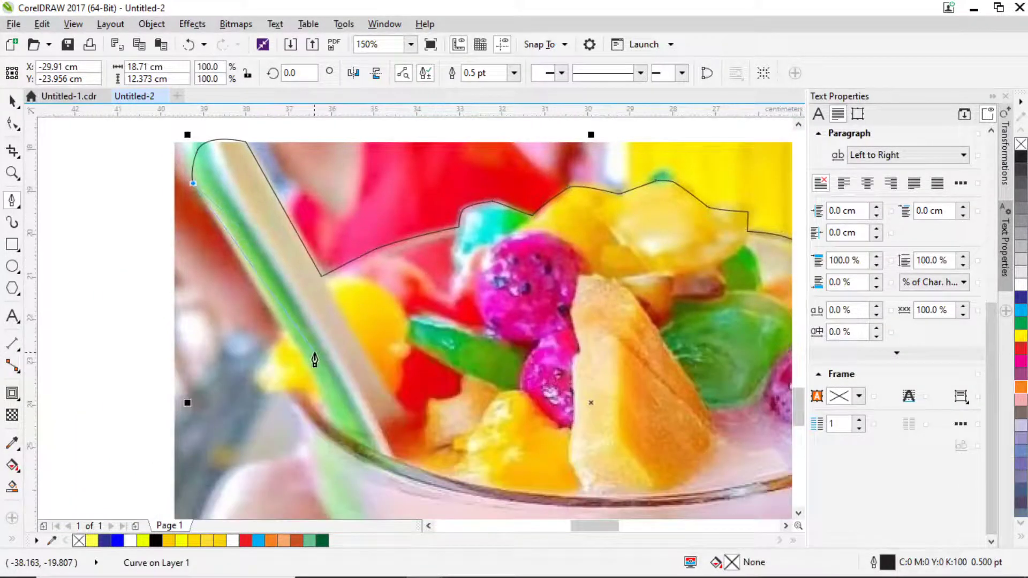
pyautogui.click(284, 332)
# Curve the outline down the glass's side and round its base, close it, and select it.
pyautogui.moveTo(276, 348); pyautogui.dragTo(264, 396)
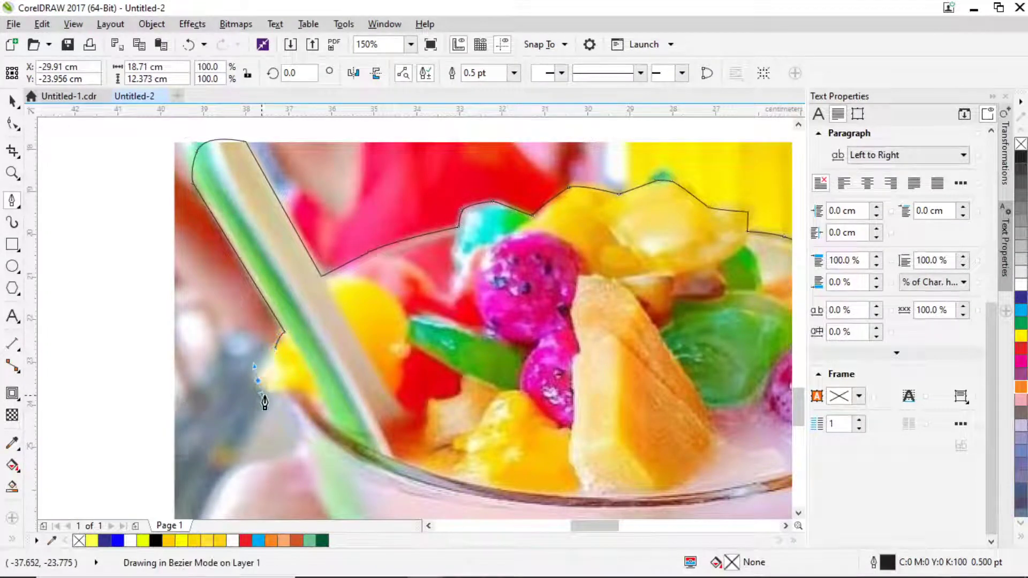
pyautogui.click(284, 388)
pyautogui.moveTo(310, 440); pyautogui.dragTo(285, 344)
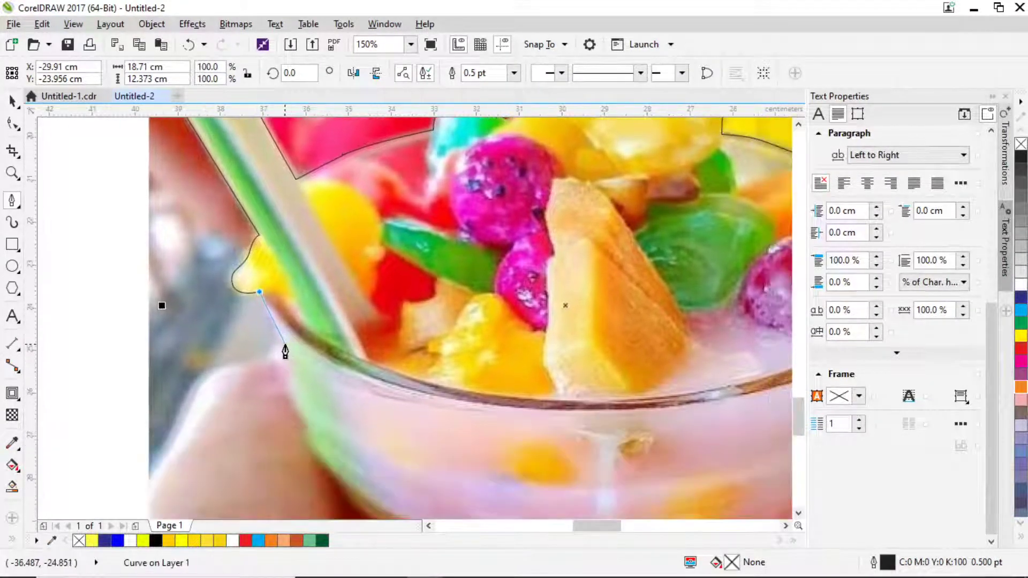
pyautogui.click(283, 366)
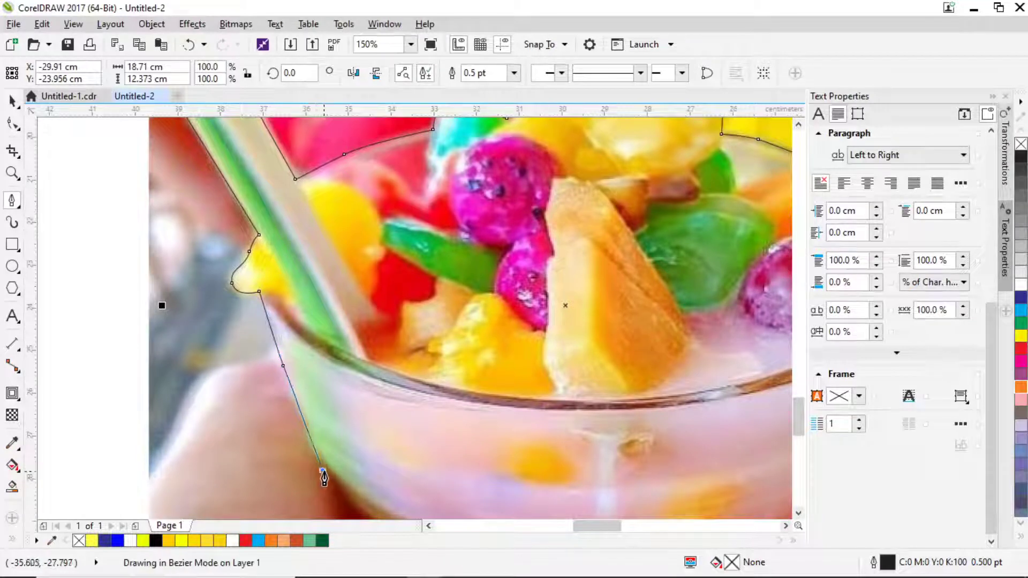
pyautogui.moveTo(322, 470); pyautogui.dragTo(283, 229)
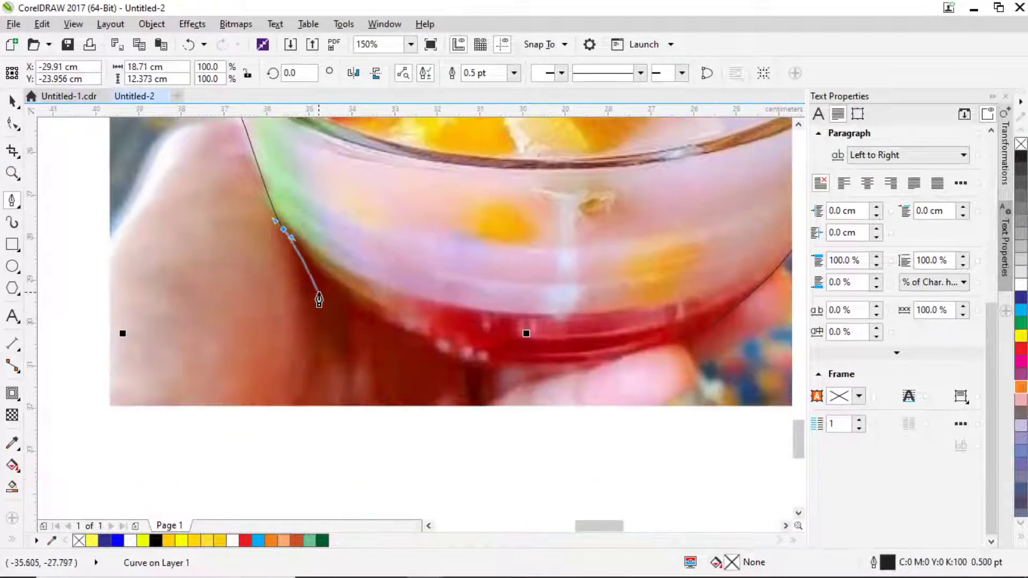
pyautogui.click(339, 297)
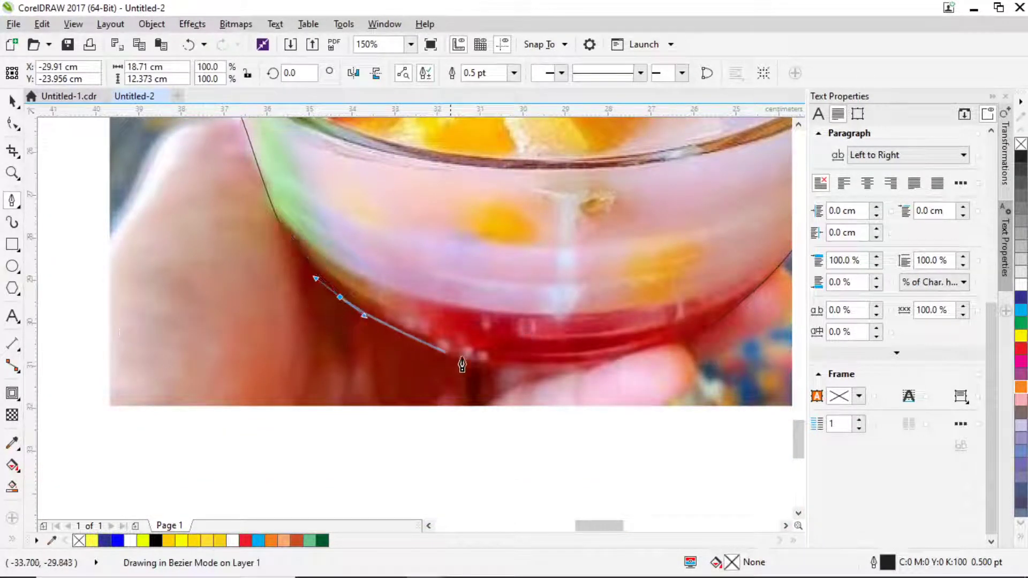
pyautogui.moveTo(492, 364); pyautogui.dragTo(517, 370)
pyautogui.click(598, 366)
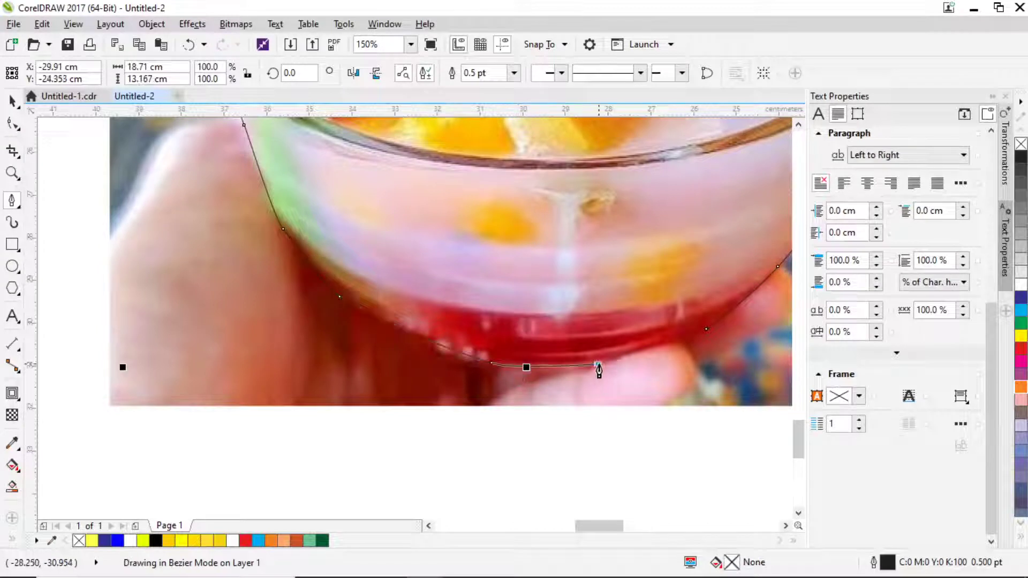
pyautogui.moveTo(683, 343); pyautogui.dragTo(699, 339)
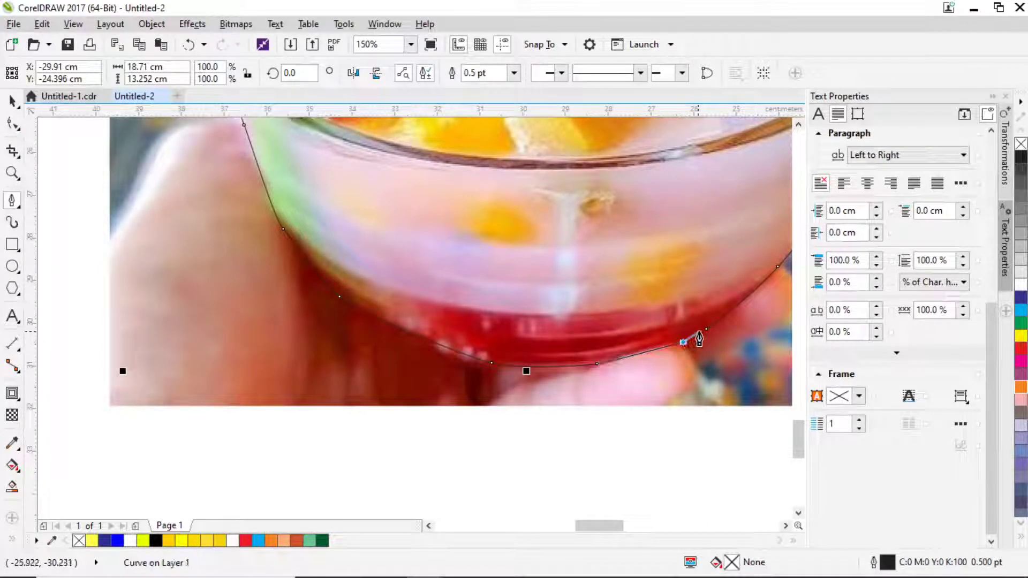
pyautogui.click(705, 331)
pyautogui.click(13, 102)
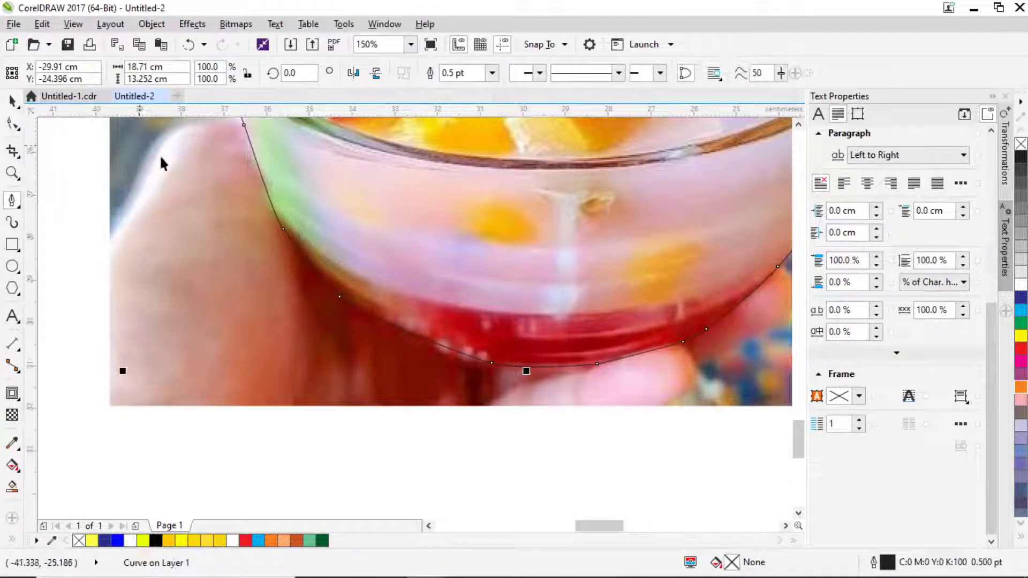
# Cut the bowl from the photo, then delete the leftover photo background and the tracing curve.
pyautogui.keyDown('shift'); pyautogui.click(340, 145); pyautogui.keyUp('shift')
pyautogui.scroll(-4, 336, 225)
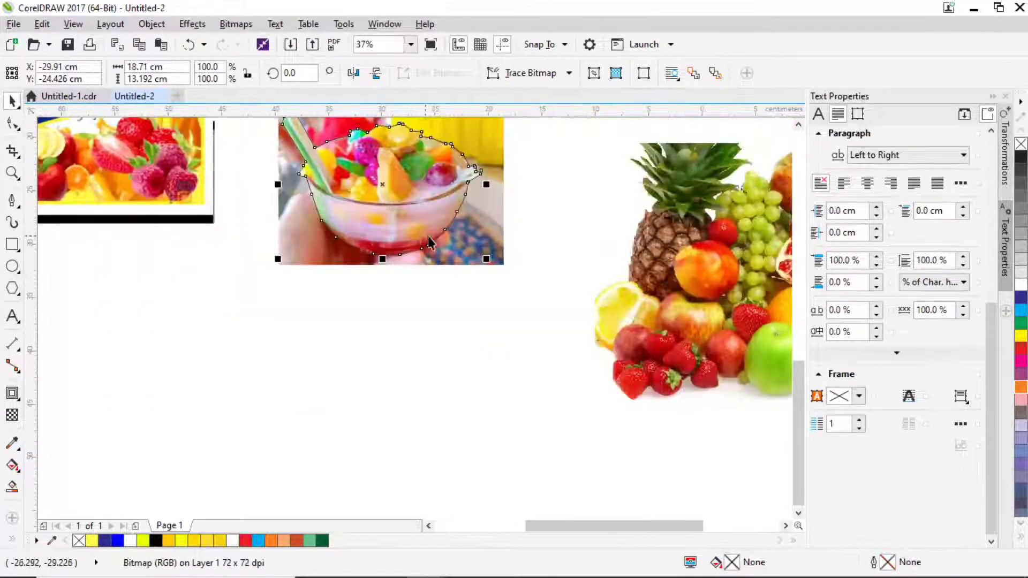
pyautogui.click(490, 227)
pyautogui.press('Delete')
pyautogui.click(391, 199)
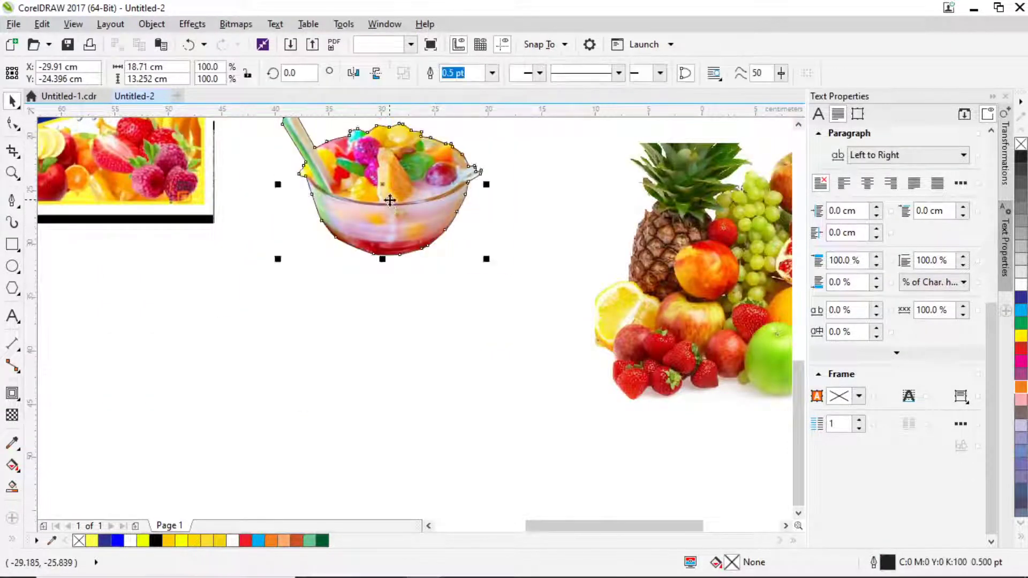
pyautogui.press('Delete')
pyautogui.scroll(-1, 423, 209)
pyautogui.scroll(-4, 442, 219)
pyautogui.scroll(4, 423, 308)
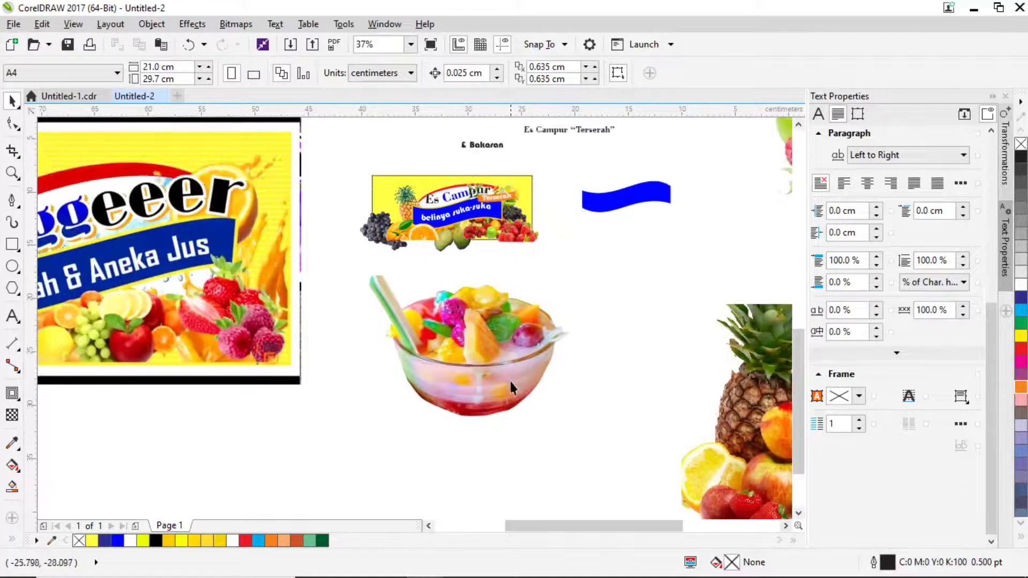
# Scale the cut-out bowl to 21.1% and place it at the banner's left end.
pyautogui.click(510, 383)
pyautogui.moveTo(572, 422); pyautogui.dragTo(409, 378)
pyautogui.moveTo(403, 296); pyautogui.dragTo(395, 212)
pyautogui.scroll(4, 408, 211)
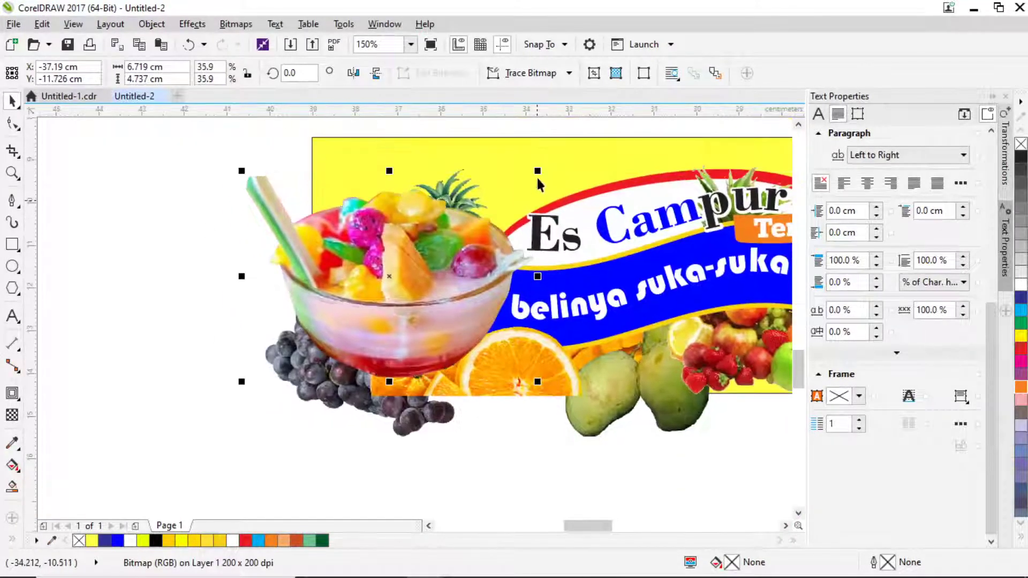
pyautogui.moveTo(539, 173); pyautogui.dragTo(509, 258)
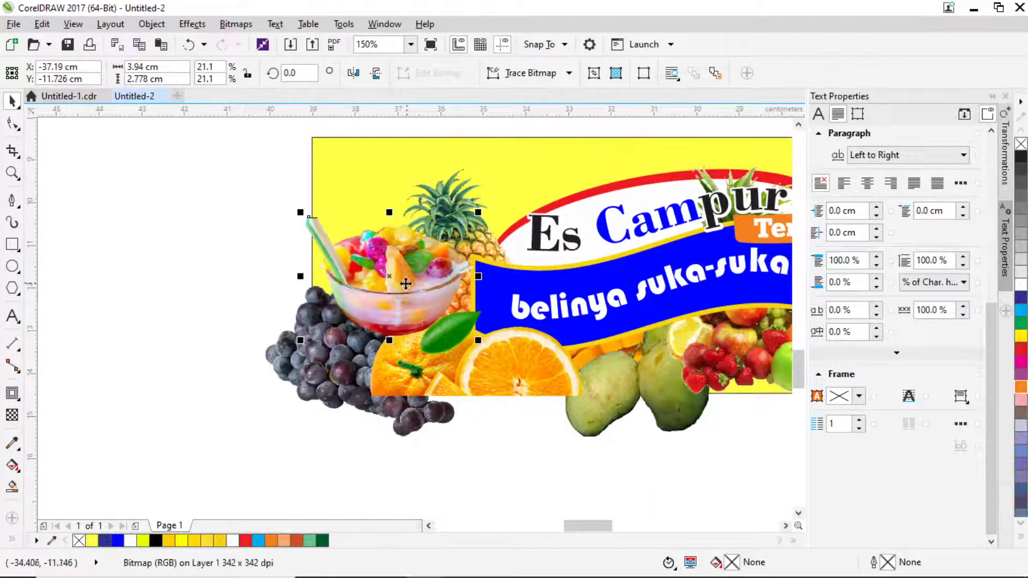
pyautogui.moveTo(401, 294); pyautogui.dragTo(406, 290)
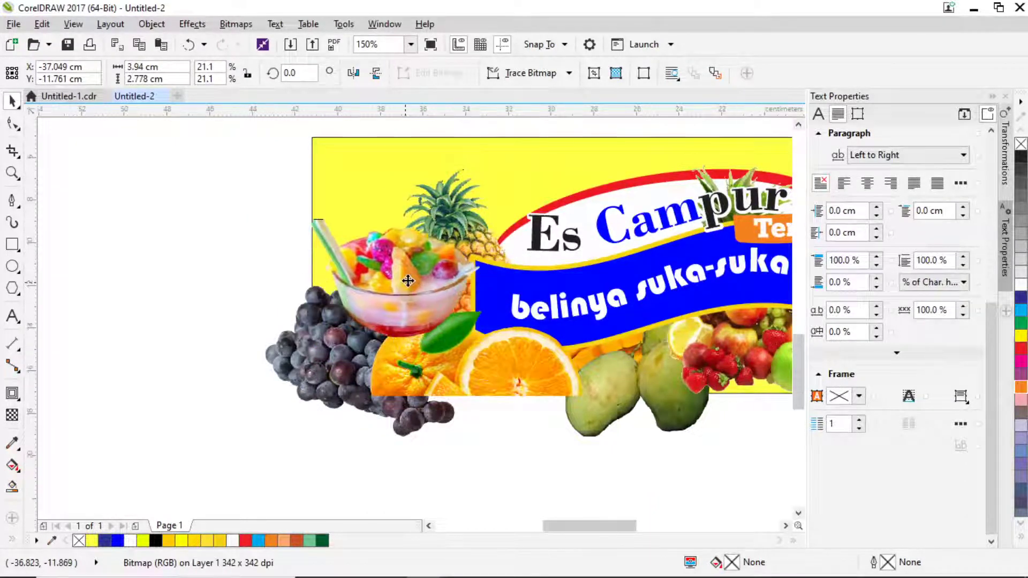
pyautogui.scroll(-3, 407, 264)
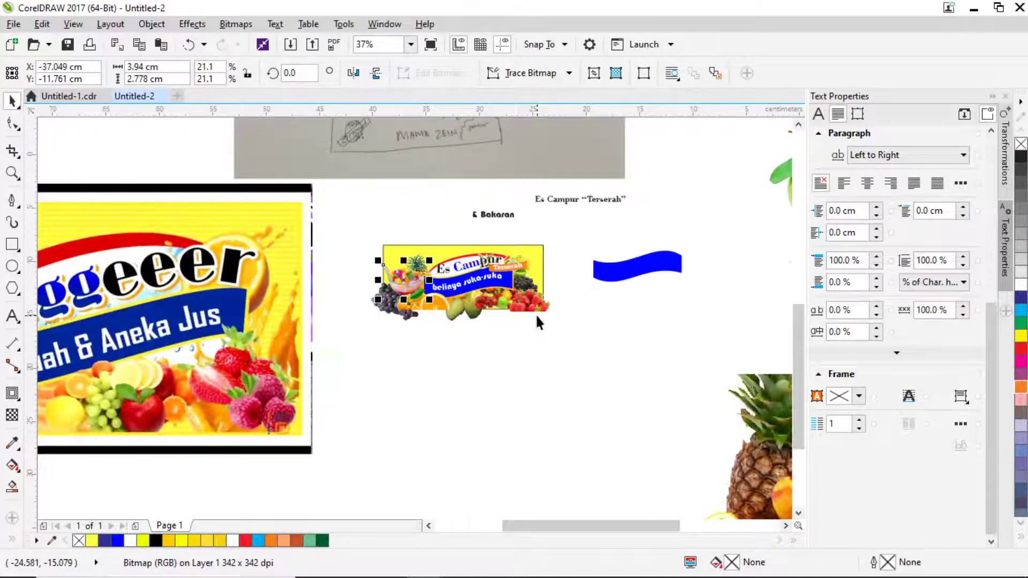
pyautogui.hotkey('alt', 'Tab')
pyautogui.hotkey('alt', 'Tab')
pyautogui.hotkey('alt', 'Tab')
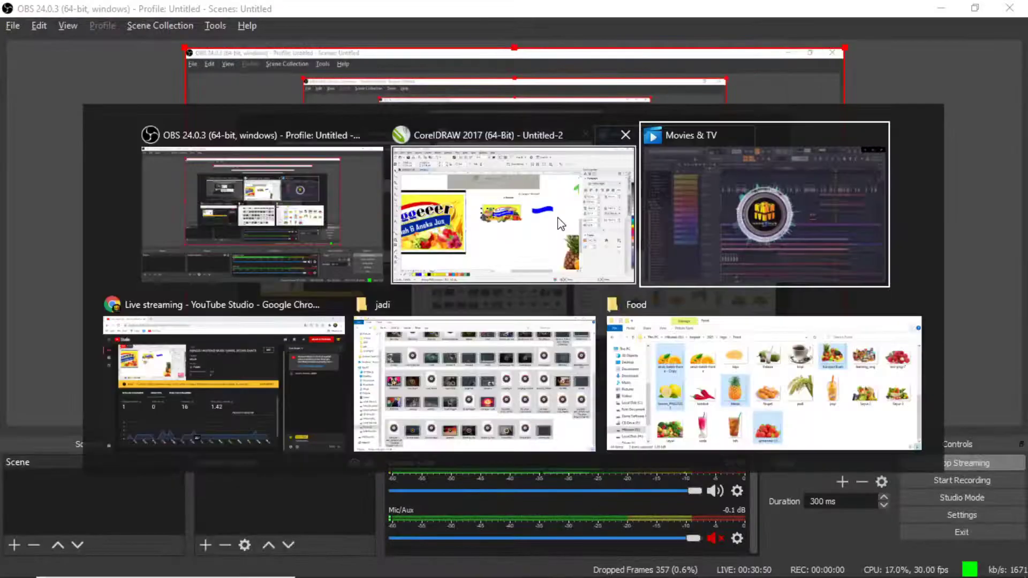
# Search Google for 'es campur' in a new Chrome tab.
pyautogui.click(289, 378)
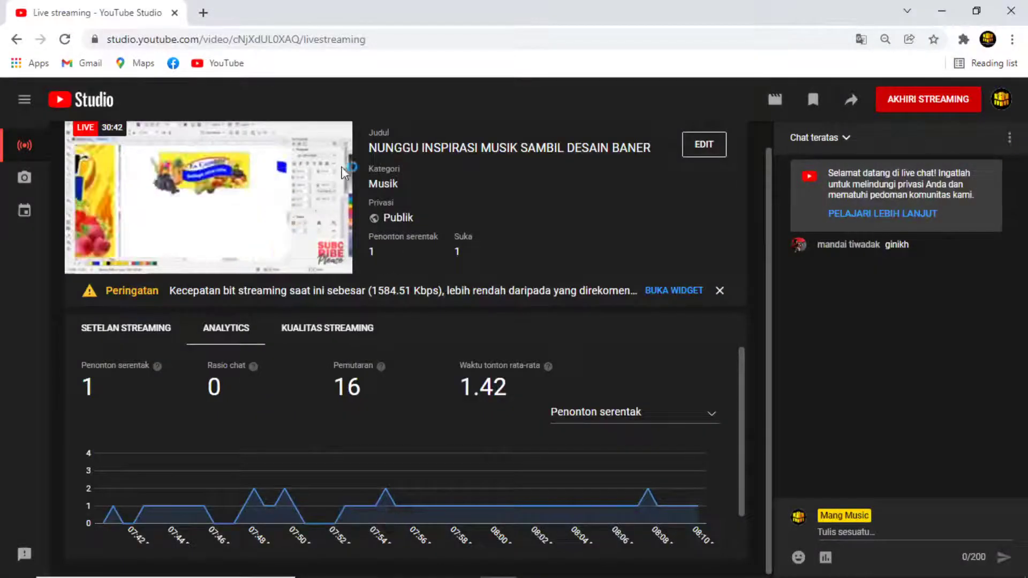
pyautogui.click(203, 13)
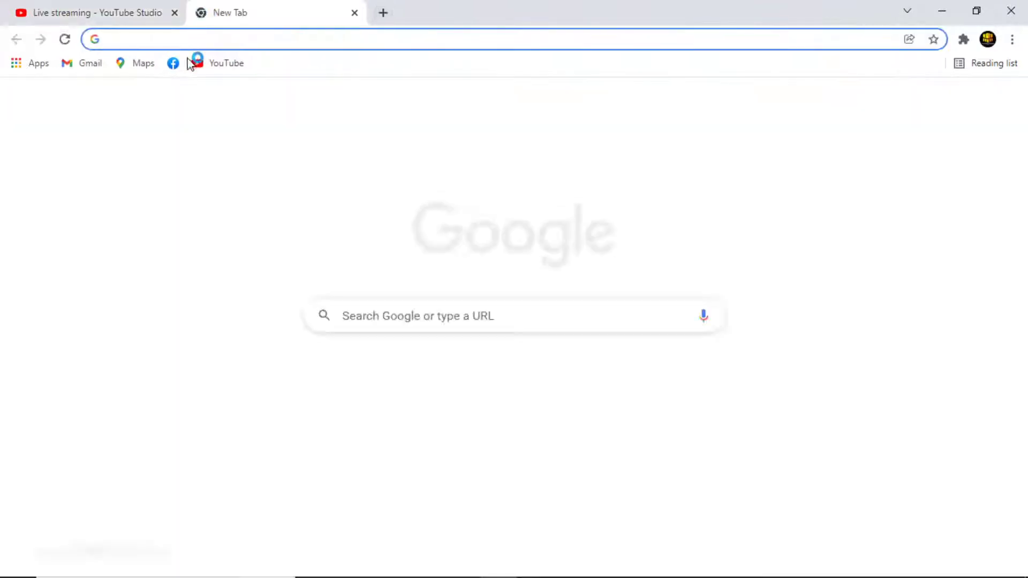
pyautogui.write('ed')
pyautogui.press('BackSpace')
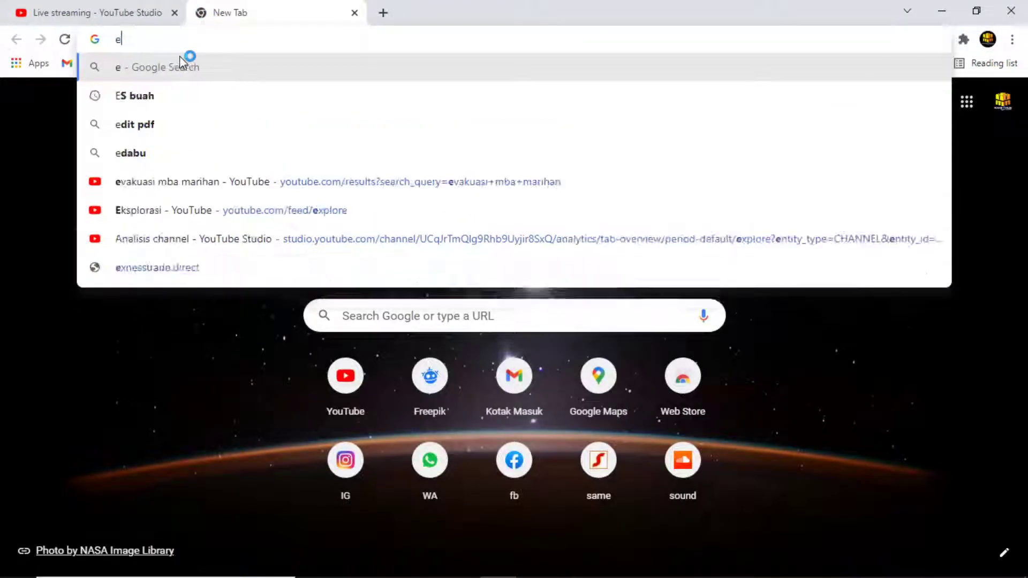
pyautogui.write('s ')
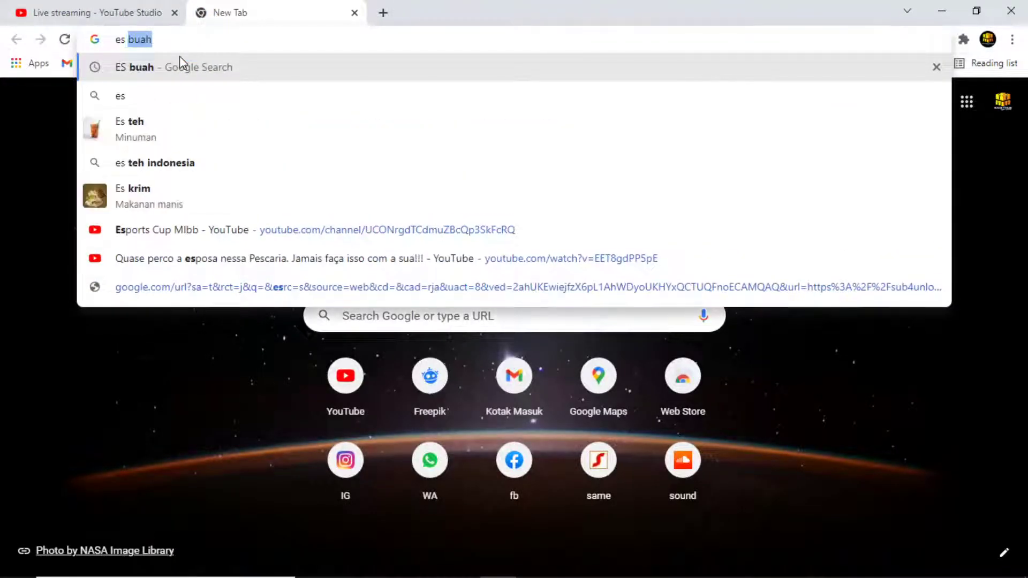
pyautogui.write('vam=')
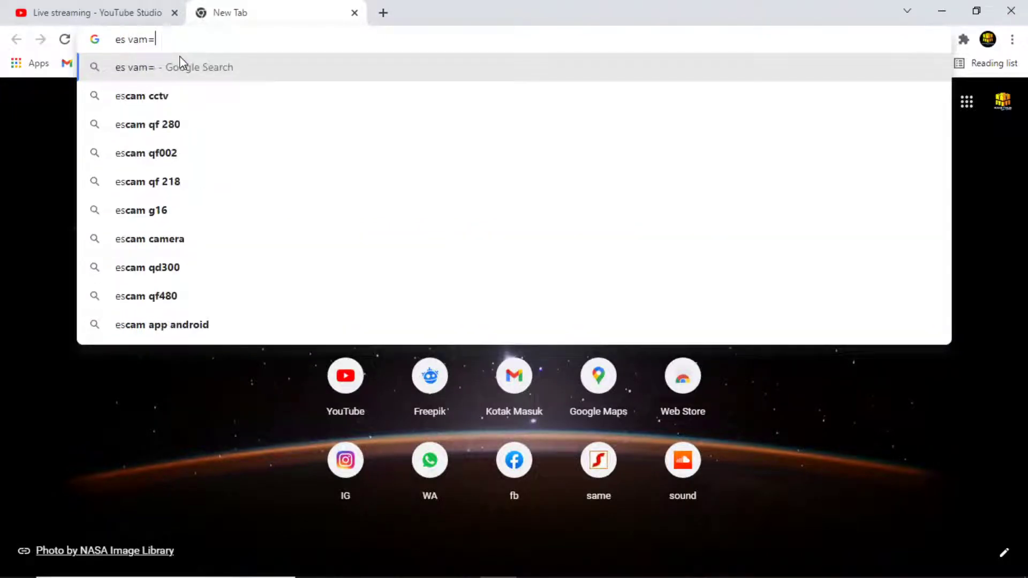
pyautogui.press('BackSpace')
pyautogui.press('BackSpace')
pyautogui.press('BackSpace')
pyautogui.press('BackSpace')
pyautogui.write('ca')
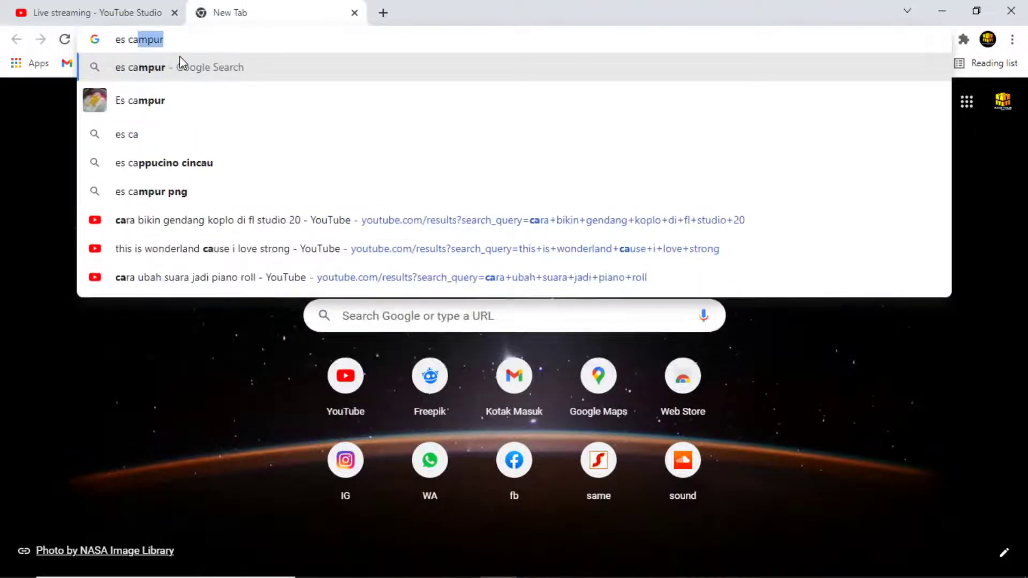
pyautogui.write('mpur')
pyautogui.press('Return')
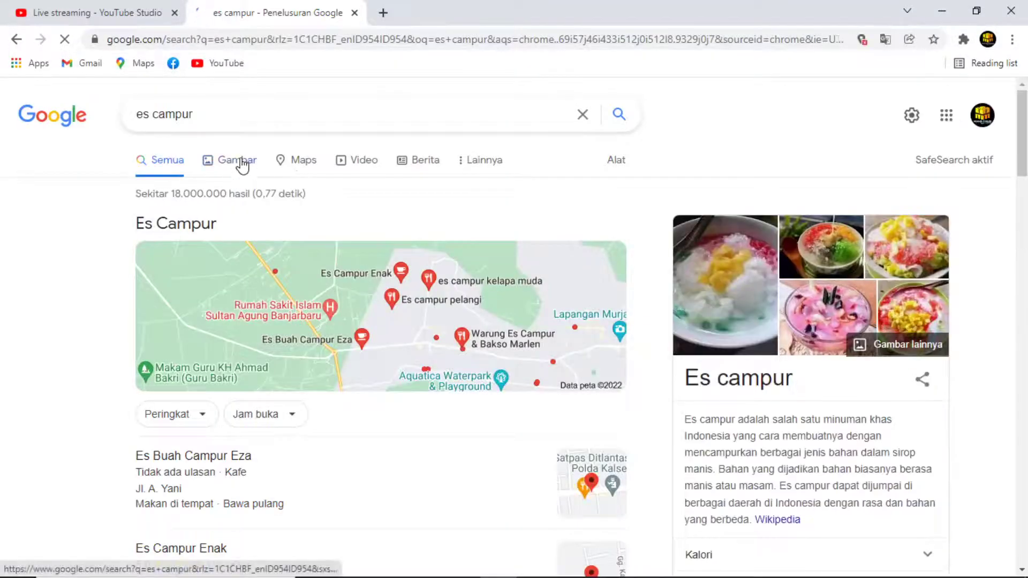
# Show image results filtered to large images only.
pyautogui.click(241, 163)
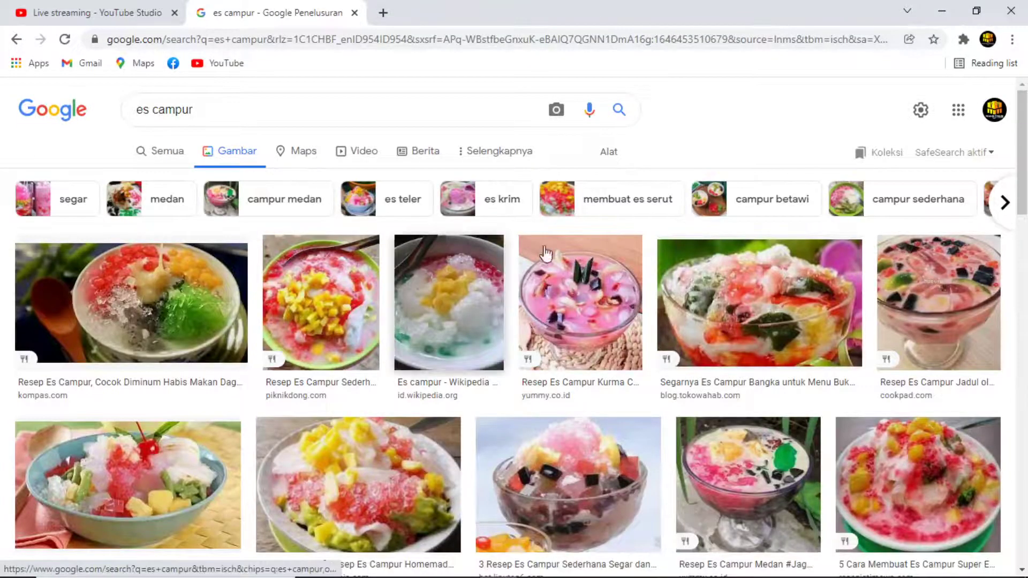
pyautogui.click(610, 153)
pyautogui.click(154, 179)
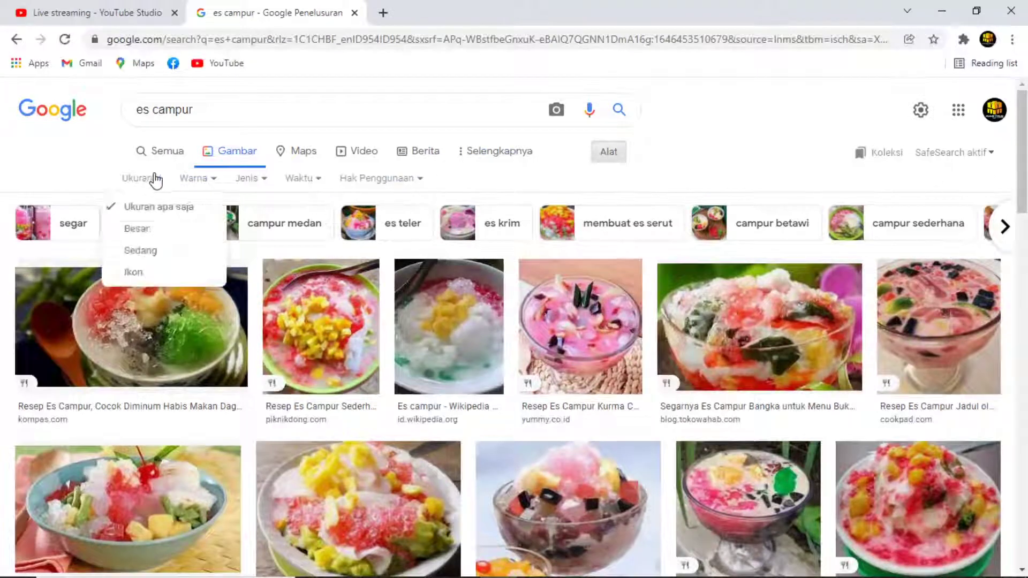
pyautogui.click(139, 226)
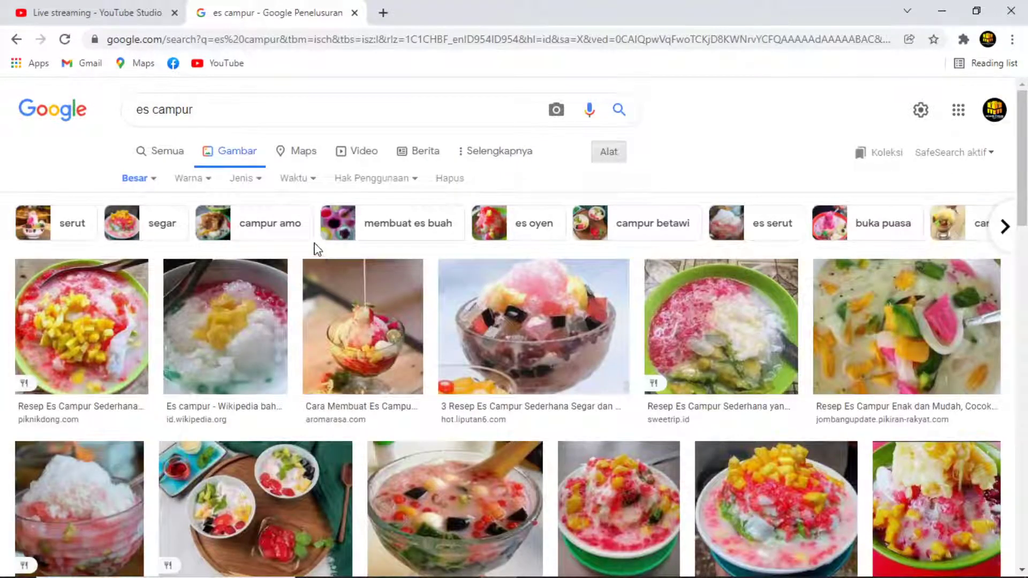
# Copy the 1080×846 Es Campur Santan photo from its preview.
pyautogui.scroll(-1, 850, 503)
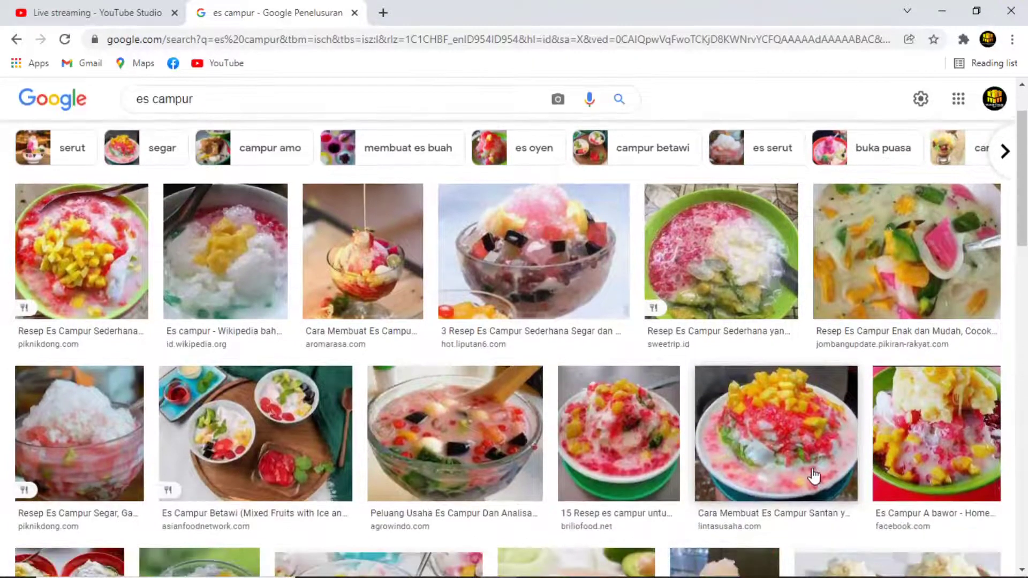
pyautogui.click(786, 428)
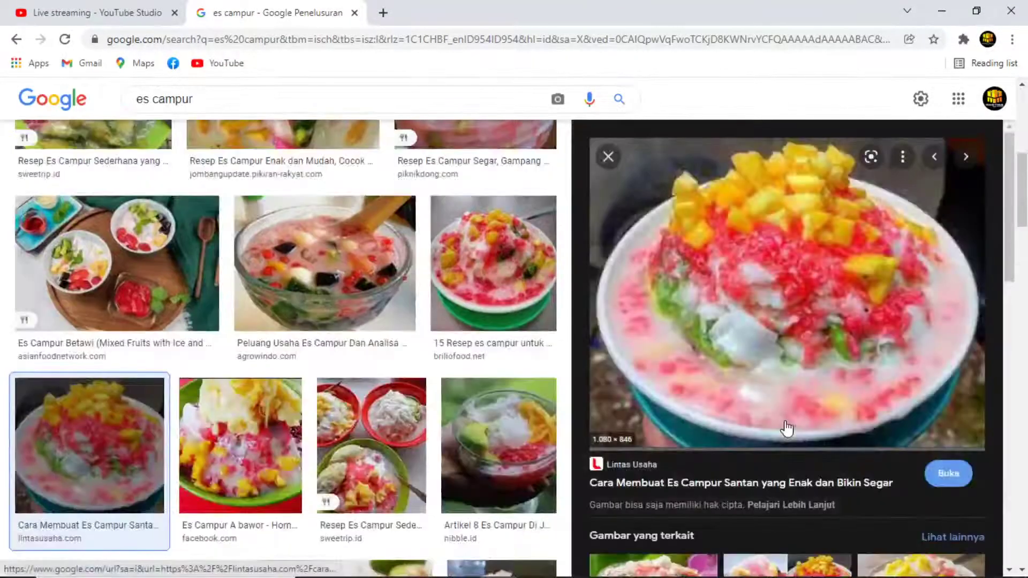
pyautogui.rightClick(845, 325)
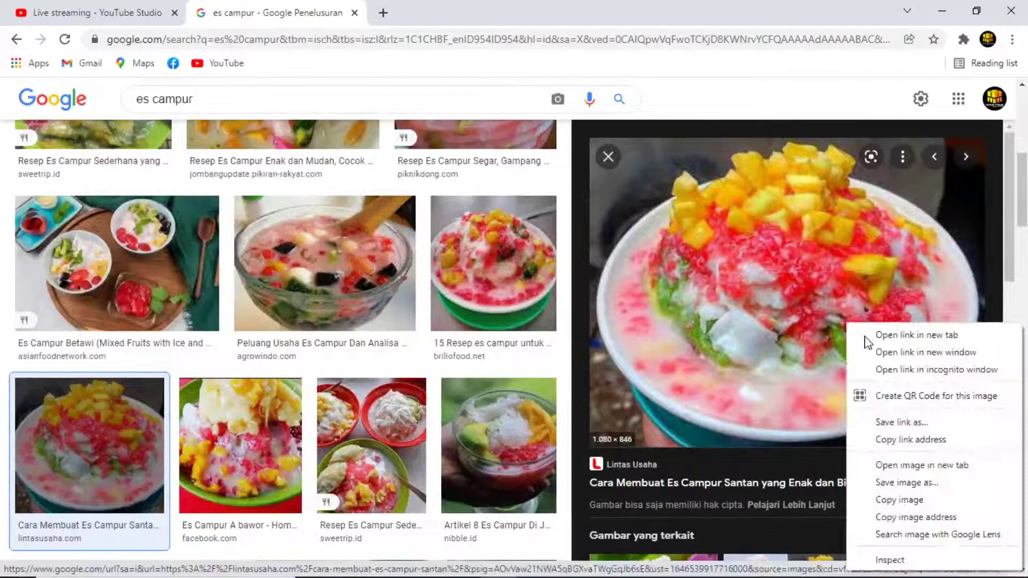
pyautogui.click(901, 499)
pyautogui.hotkey('alt', 'Tab')
pyautogui.hotkey('alt', 'Tab')
pyautogui.hotkey('alt', 'Tab')
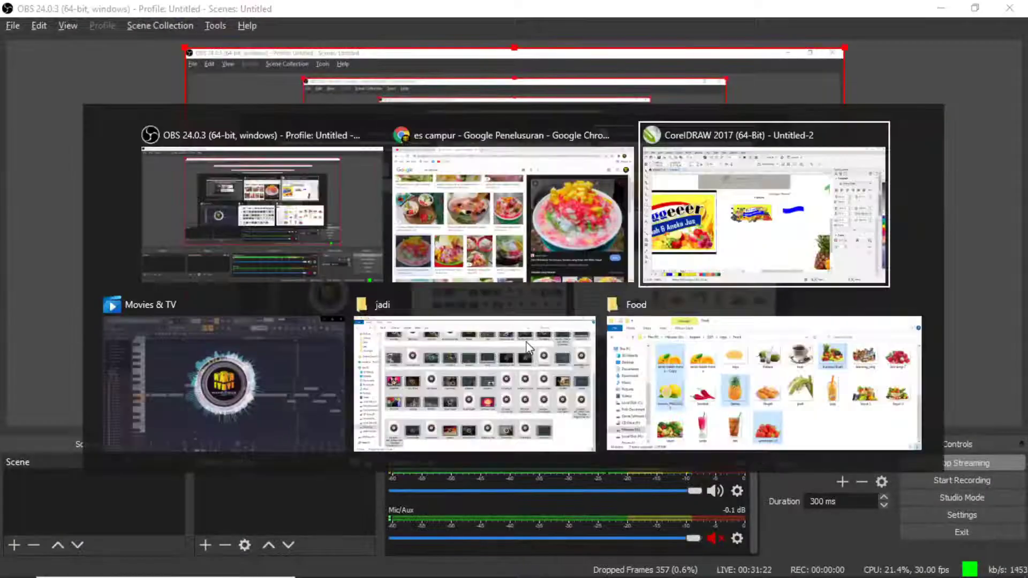
# Paste the es campur santan photo below the Es Campur banner, scaled to 36.5%.
pyautogui.hotkey('ctrl', 'v')
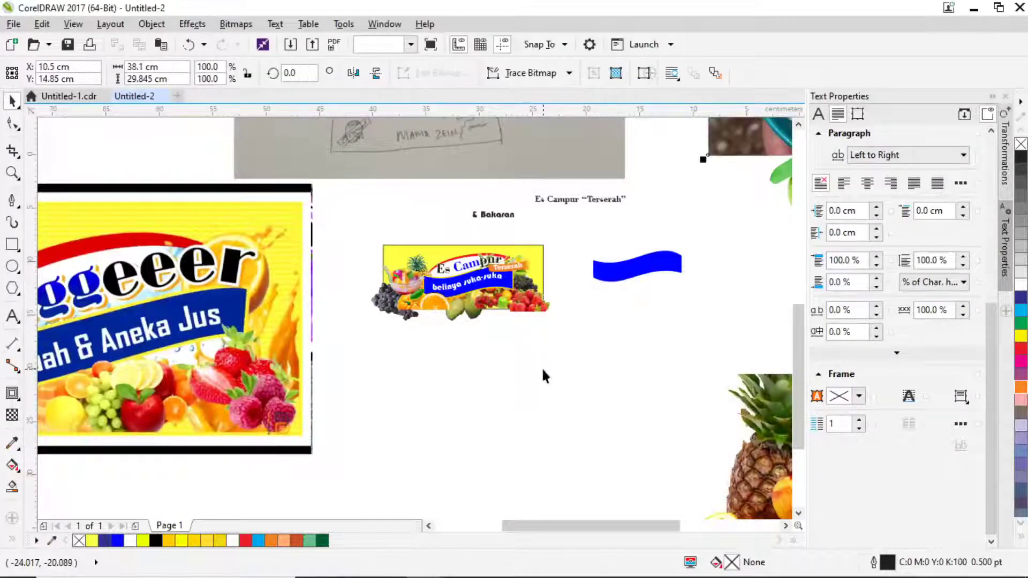
pyautogui.moveTo(747, 165); pyautogui.dragTo(436, 495)
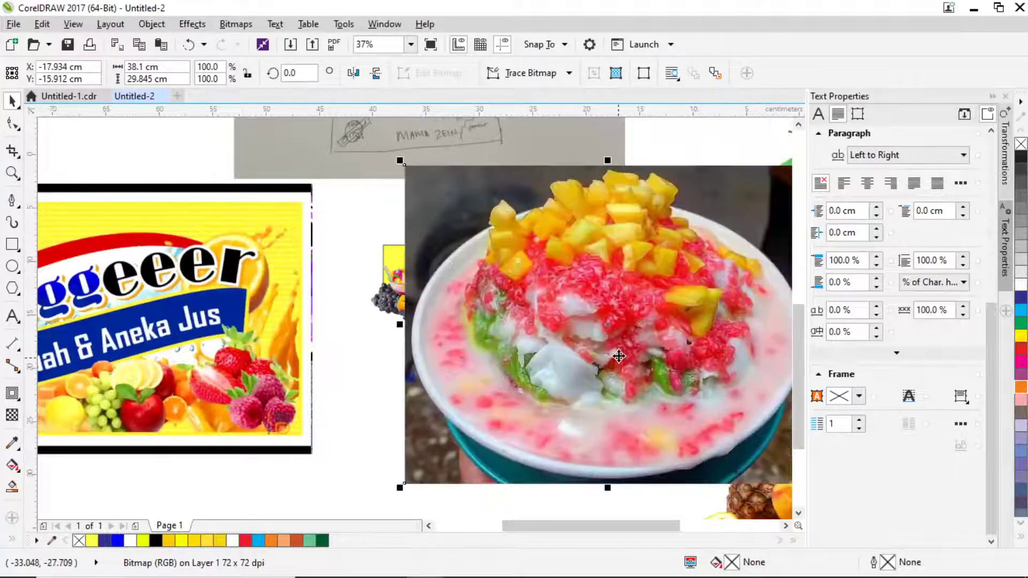
pyautogui.scroll(-2, 611, 351)
pyautogui.moveTo(719, 256); pyautogui.dragTo(585, 363)
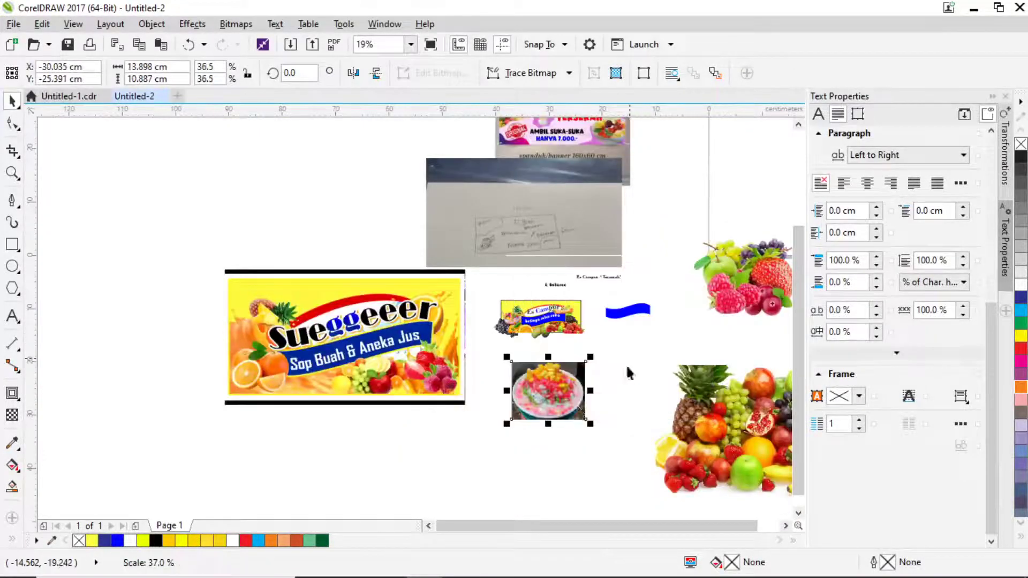
pyautogui.scroll(2, 569, 348)
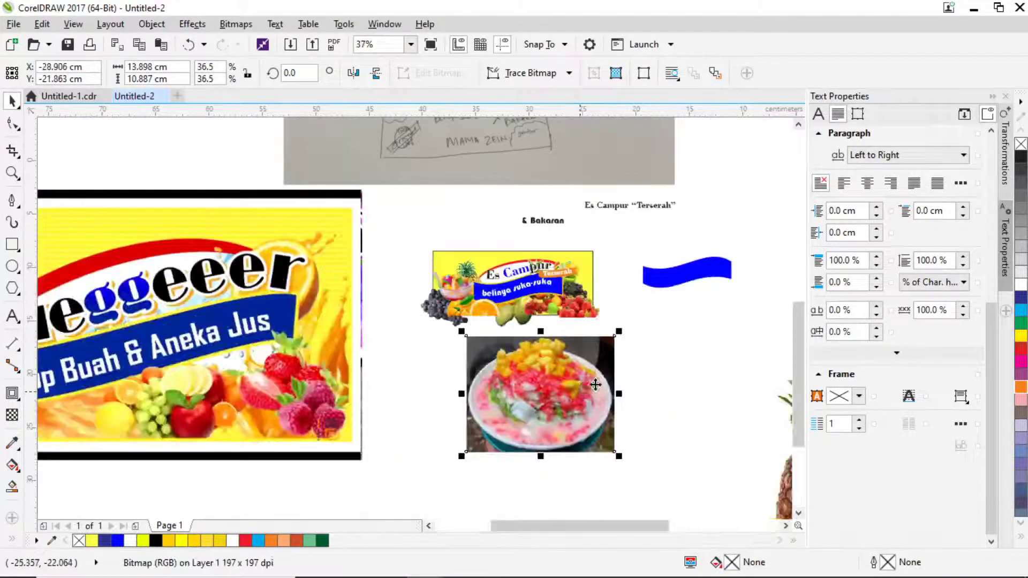
pyautogui.scroll(2, 584, 304)
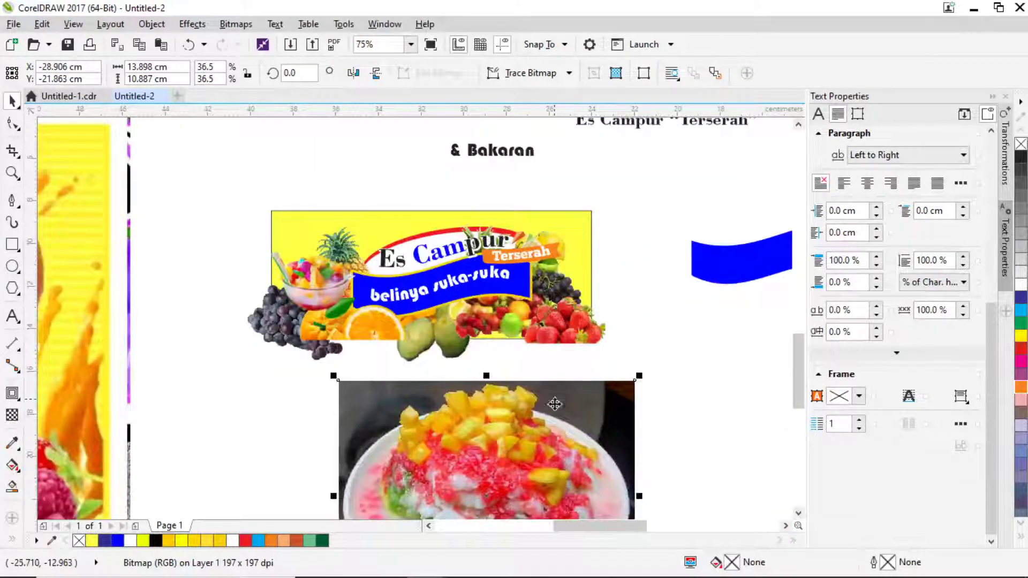
pyautogui.scroll(-3, 555, 404)
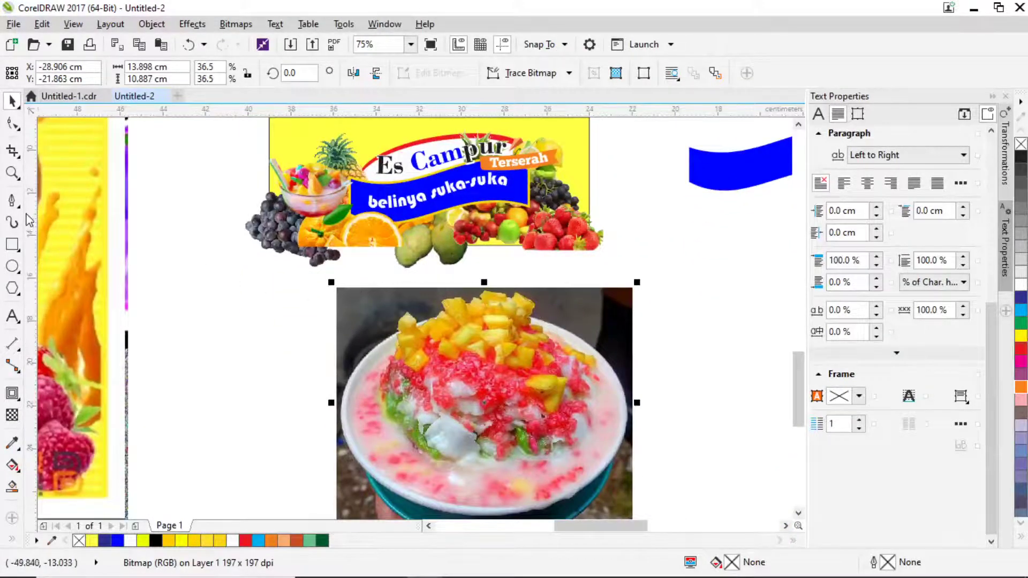
pyautogui.click(11, 200)
pyautogui.scroll(2, 412, 443)
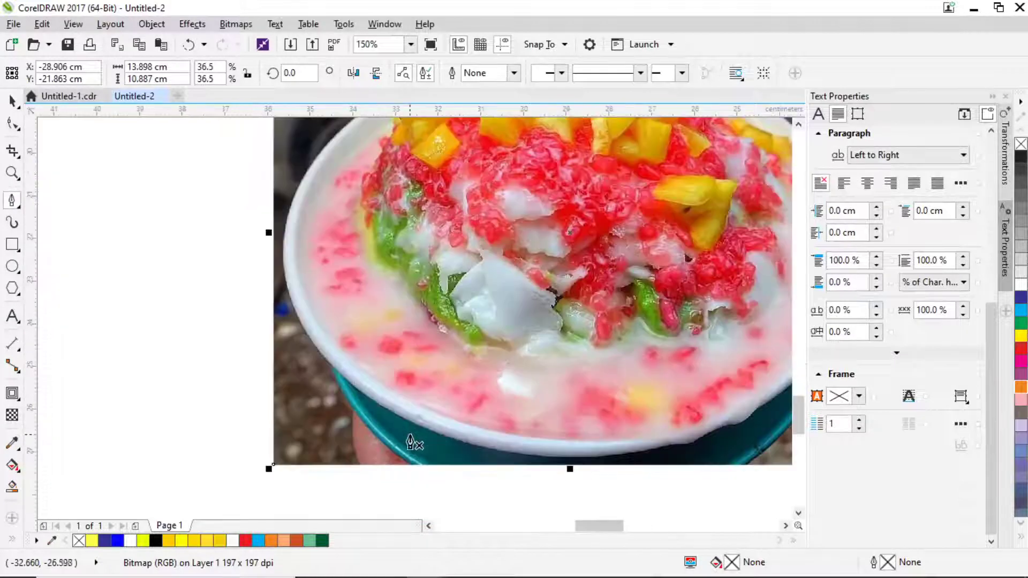
pyautogui.scroll(2, 354, 392)
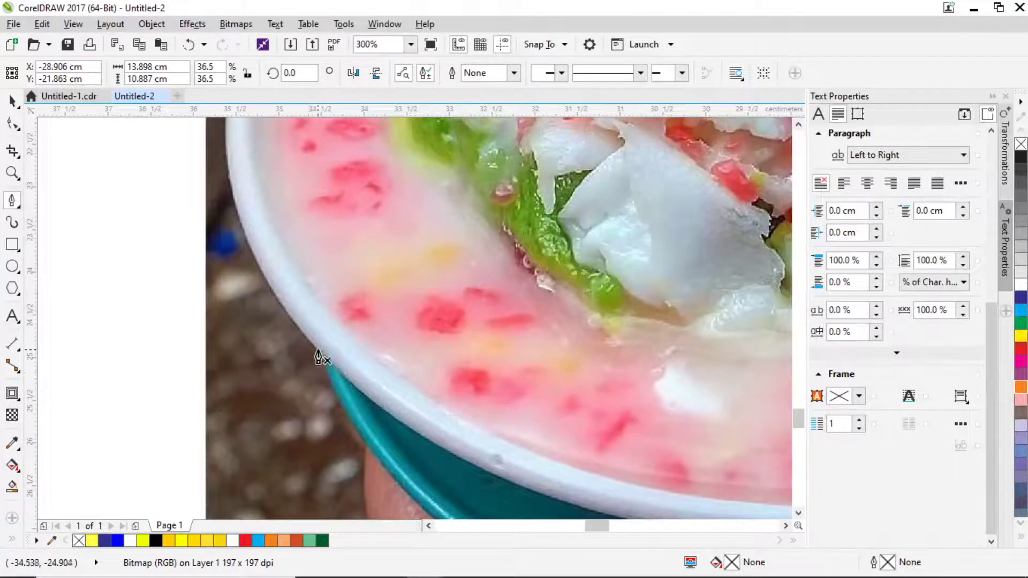
# Start the Bezier outline on the bowl's lower-left rim and trace down to the photo's bottom edge.
pyautogui.click(316, 350)
pyautogui.moveTo(386, 467); pyautogui.dragTo(406, 492)
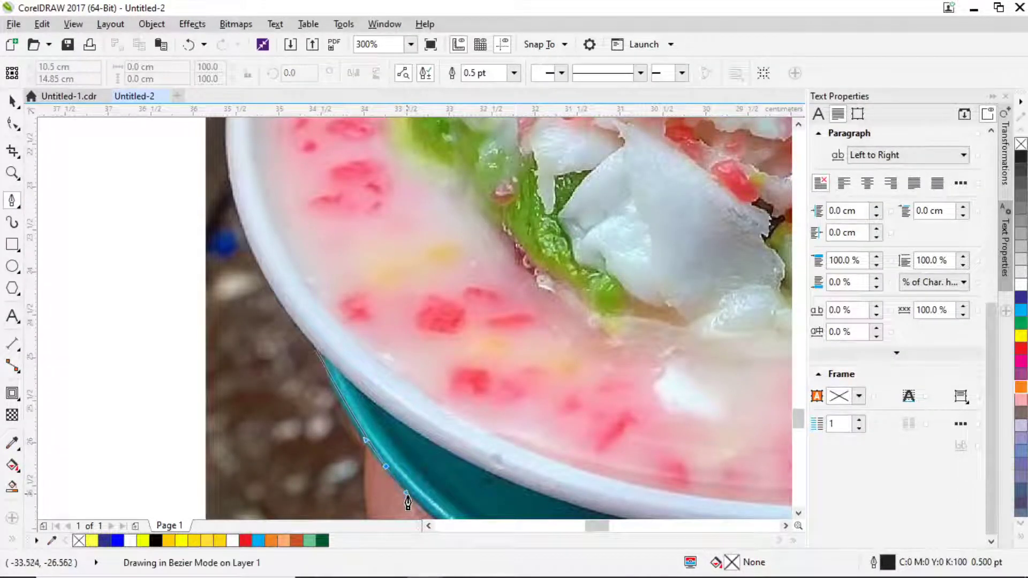
pyautogui.press('Escape')
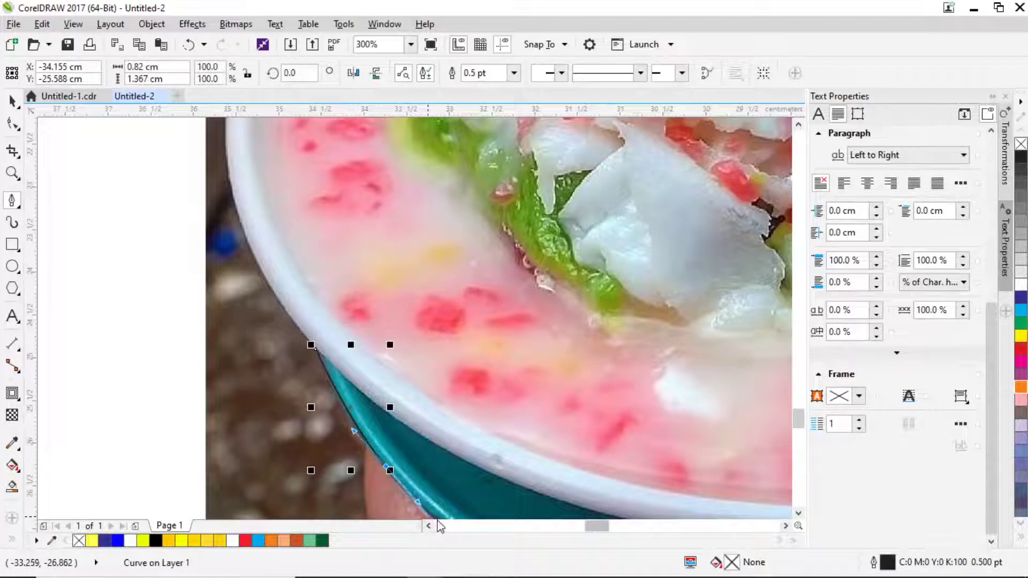
pyautogui.click(436, 509)
pyautogui.scroll(-2, 459, 460)
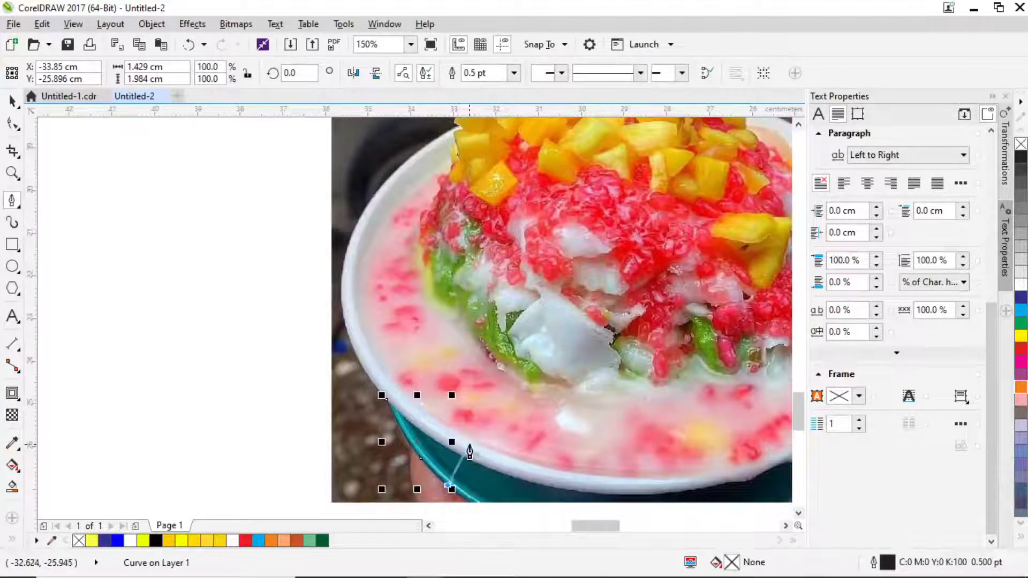
pyautogui.moveTo(583, 505); pyautogui.dragTo(358, 432)
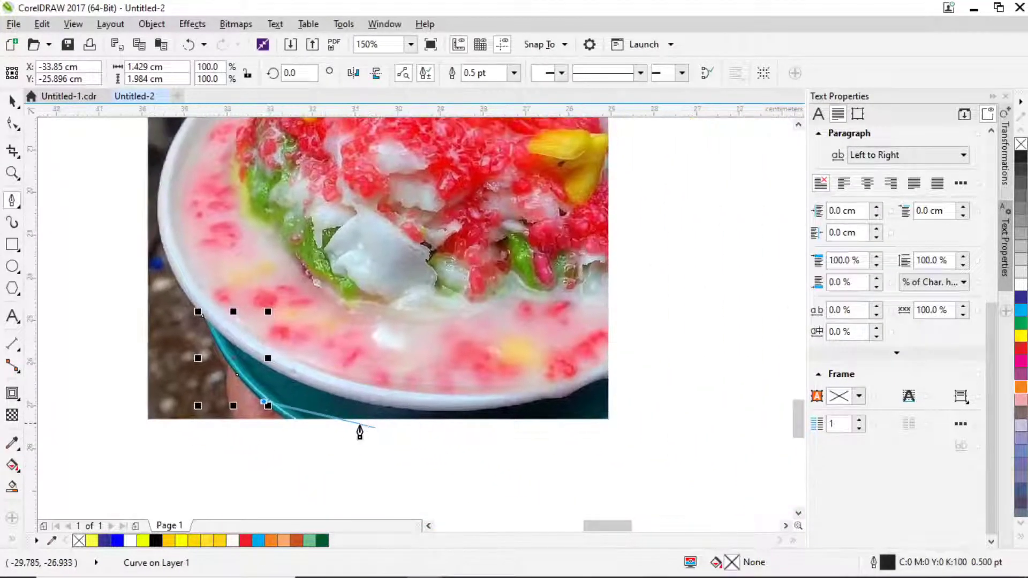
pyautogui.scroll(2, 321, 423)
pyautogui.click(254, 418)
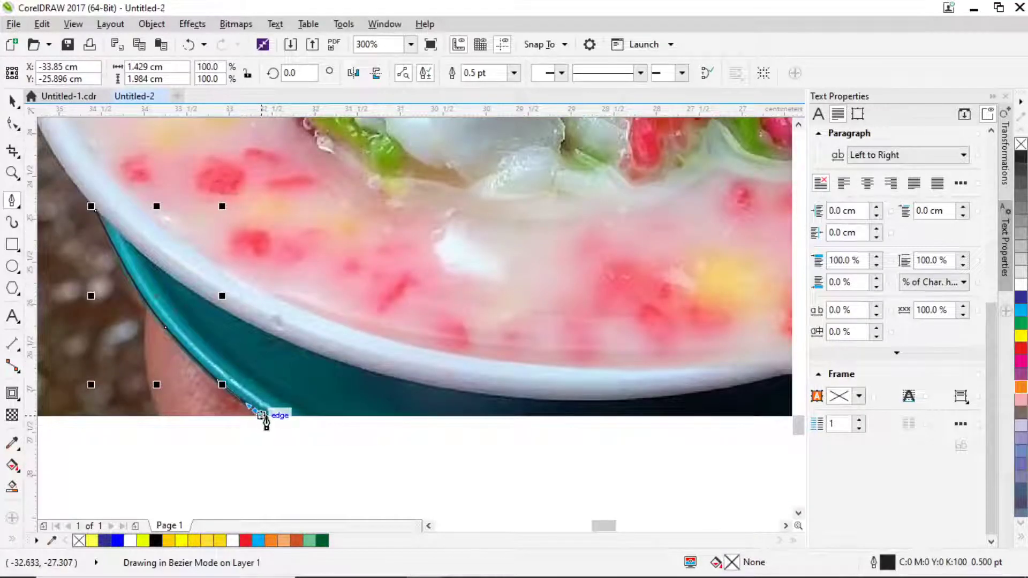
pyautogui.scroll(-4, 273, 415)
pyautogui.scroll(4, 424, 418)
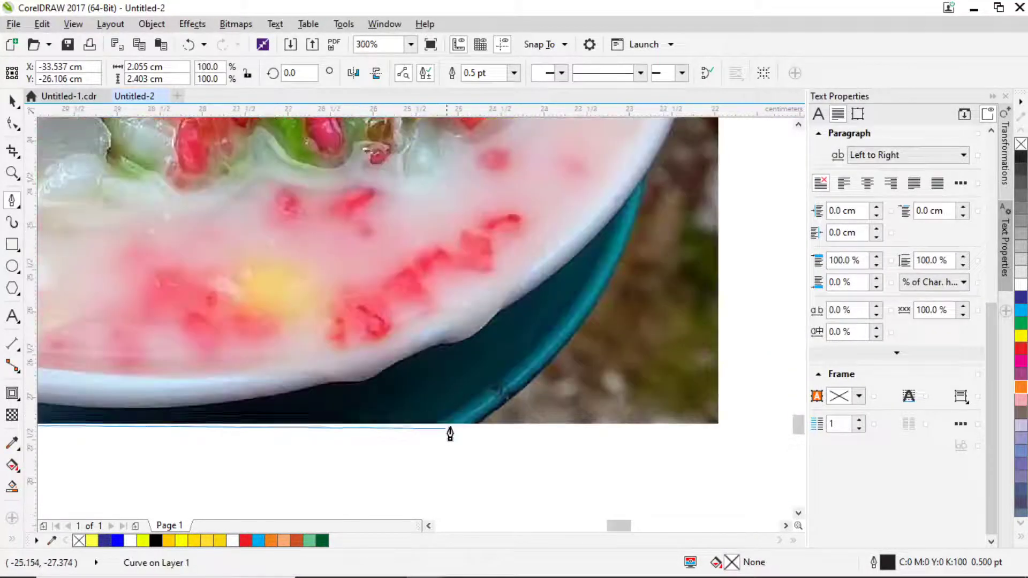
pyautogui.click(479, 424)
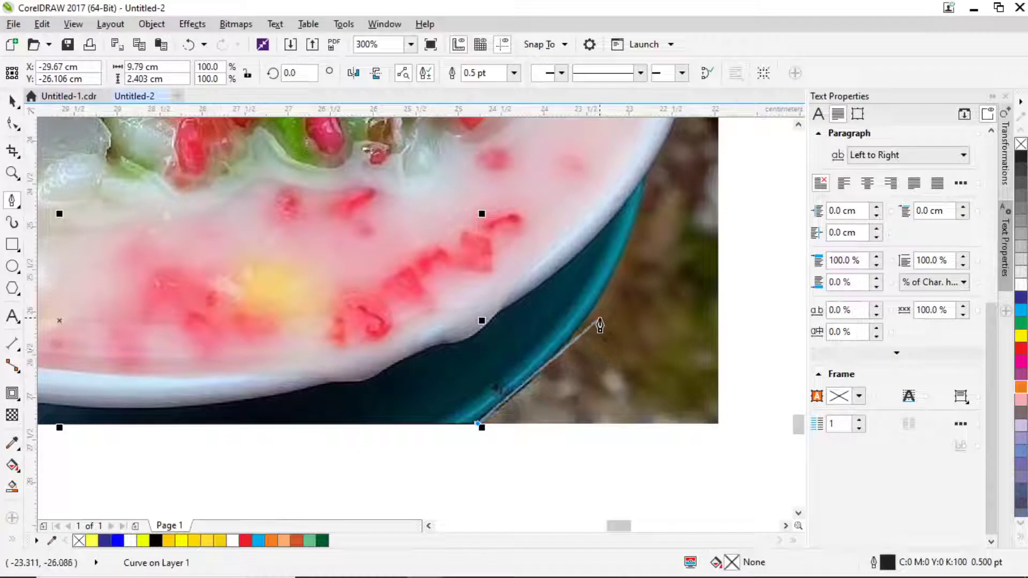
# Trace the bowl's right rim upward to where it meets the mango topping.
pyautogui.moveTo(589, 315); pyautogui.dragTo(615, 270)
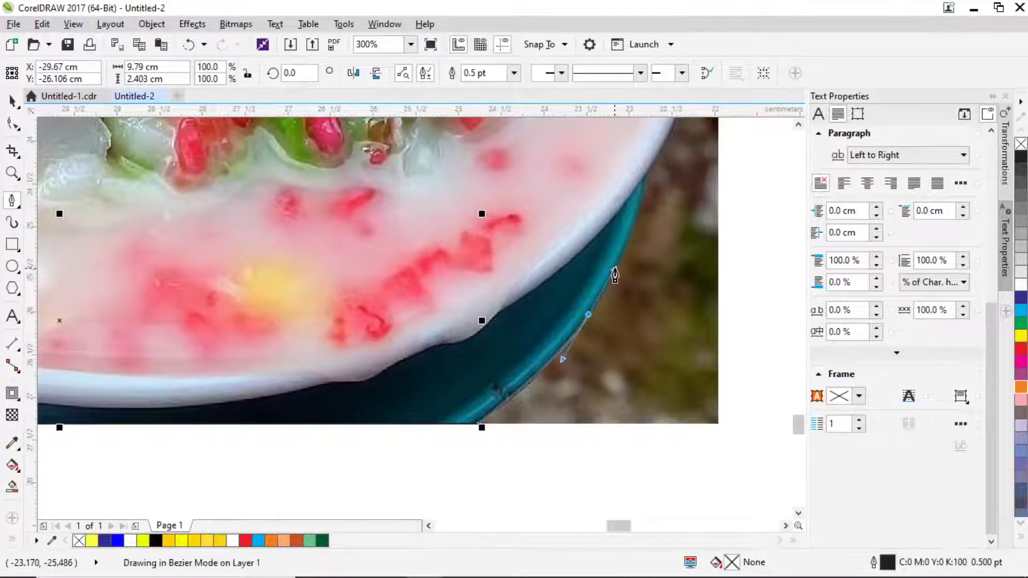
pyautogui.moveTo(639, 212); pyautogui.dragTo(623, 348)
pyautogui.moveTo(642, 244); pyautogui.dragTo(664, 339)
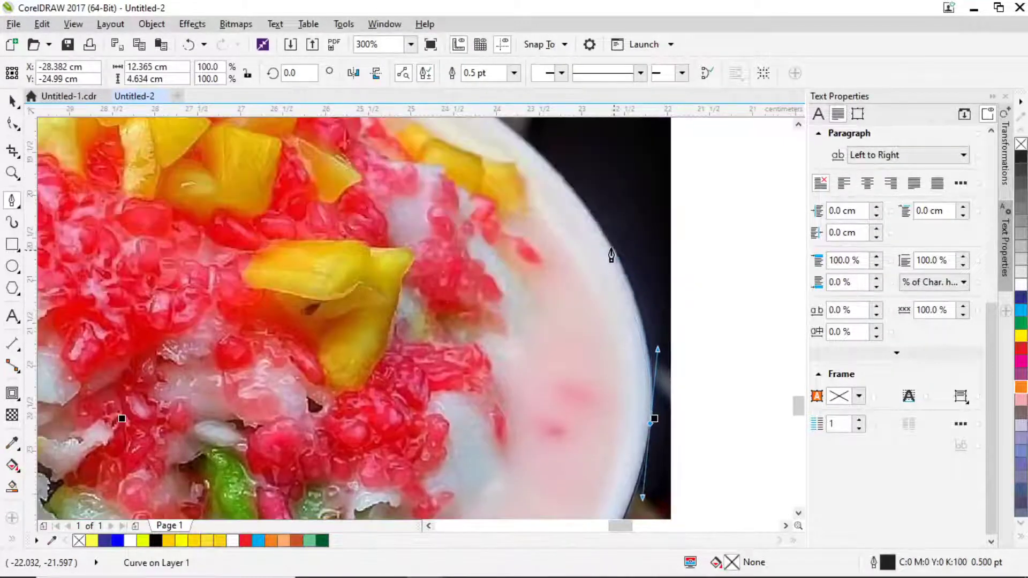
pyautogui.moveTo(606, 239); pyautogui.dragTo(580, 200)
pyautogui.moveTo(556, 188); pyautogui.dragTo(656, 335)
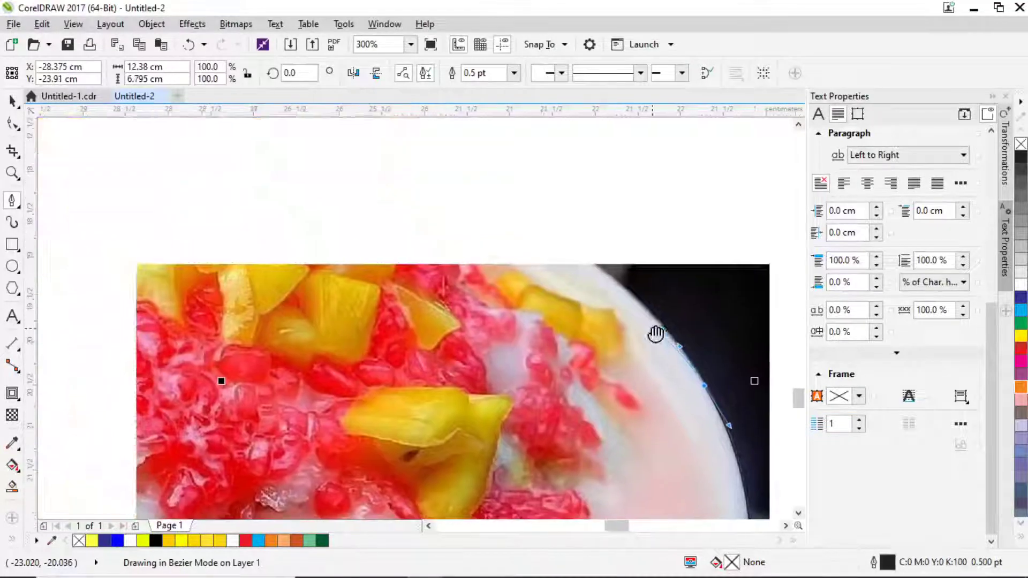
pyautogui.moveTo(580, 256); pyautogui.dragTo(500, 203)
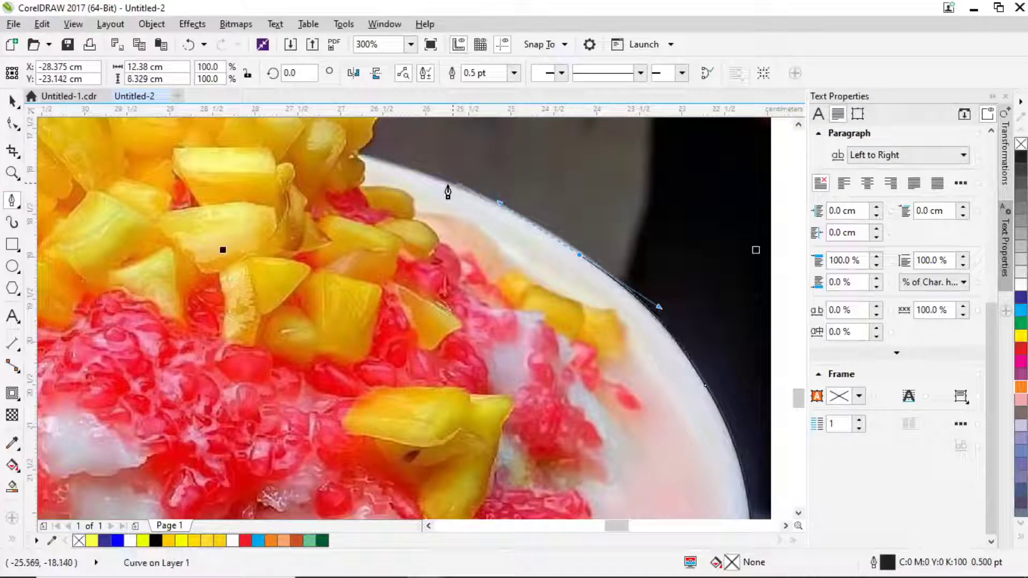
pyautogui.moveTo(440, 182); pyautogui.dragTo(429, 174)
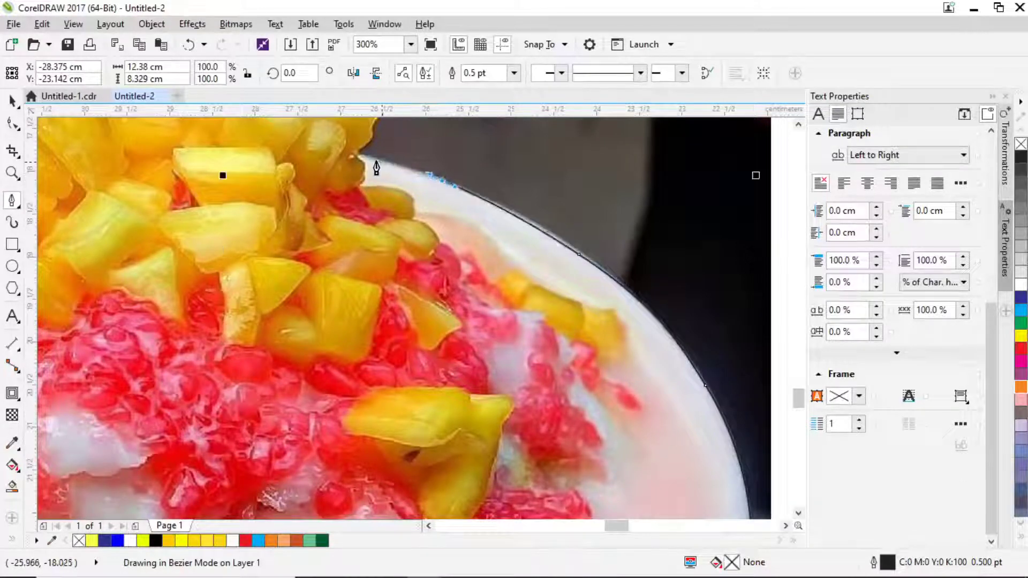
pyautogui.click(357, 157)
# Trace the outline around the mango chunks along the top of the fruit.
pyautogui.moveTo(350, 160); pyautogui.dragTo(456, 448)
pyautogui.scroll(2, 457, 447)
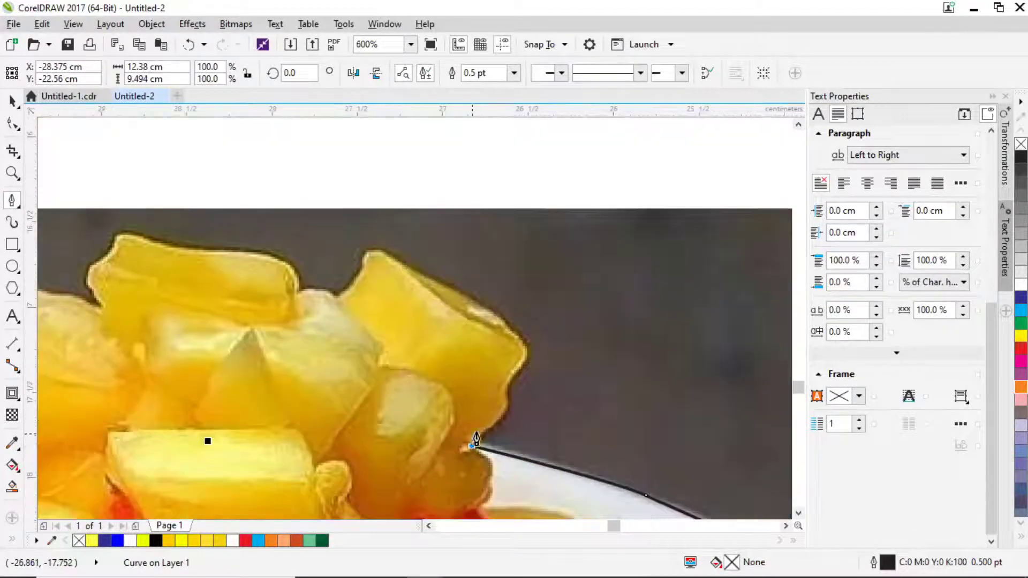
pyautogui.click(493, 415)
pyautogui.click(507, 374)
pyautogui.click(521, 343)
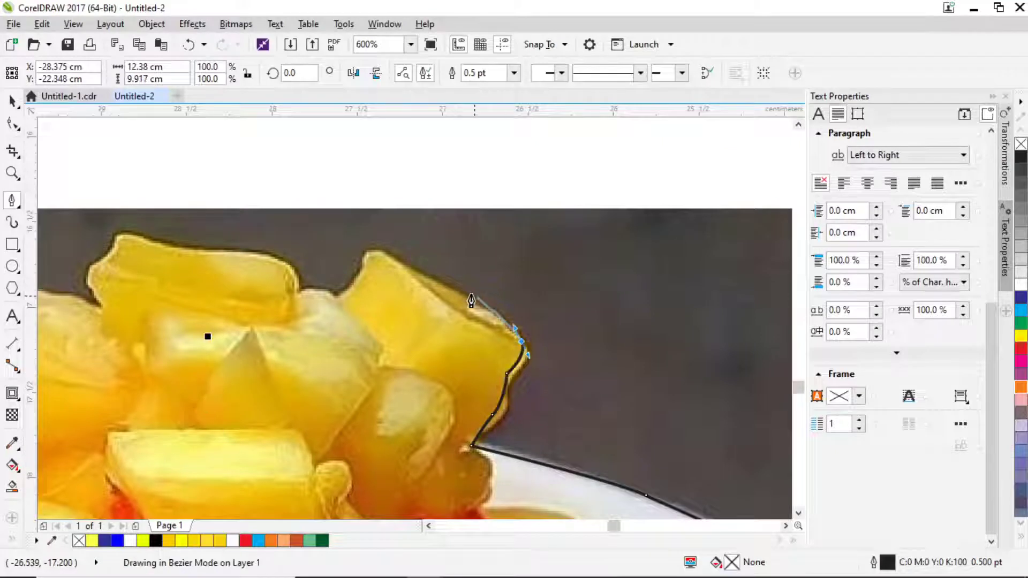
pyautogui.moveTo(425, 281); pyautogui.dragTo(407, 255)
pyautogui.click(373, 255)
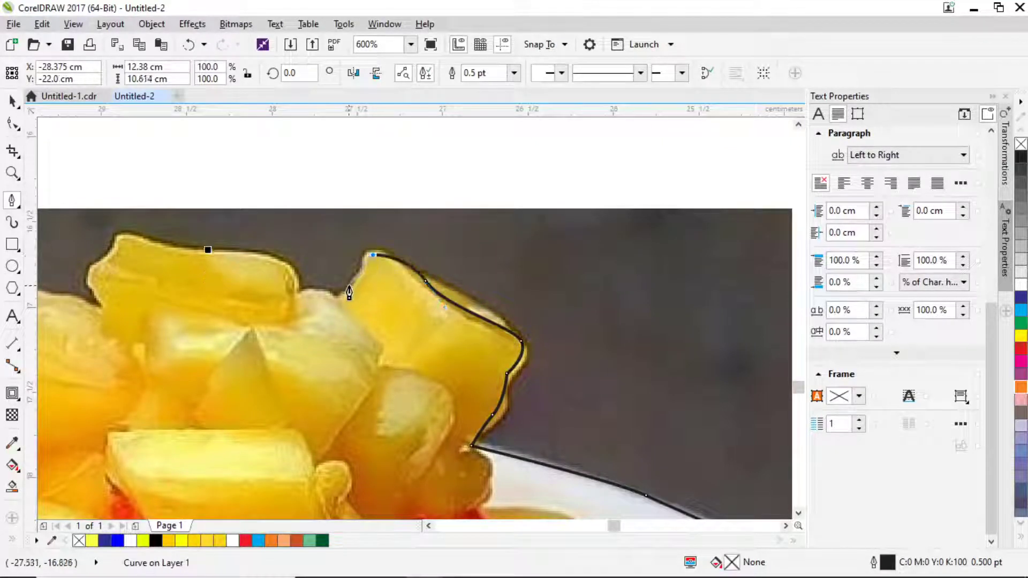
pyautogui.click(346, 293)
pyautogui.moveTo(314, 293); pyautogui.dragTo(292, 293)
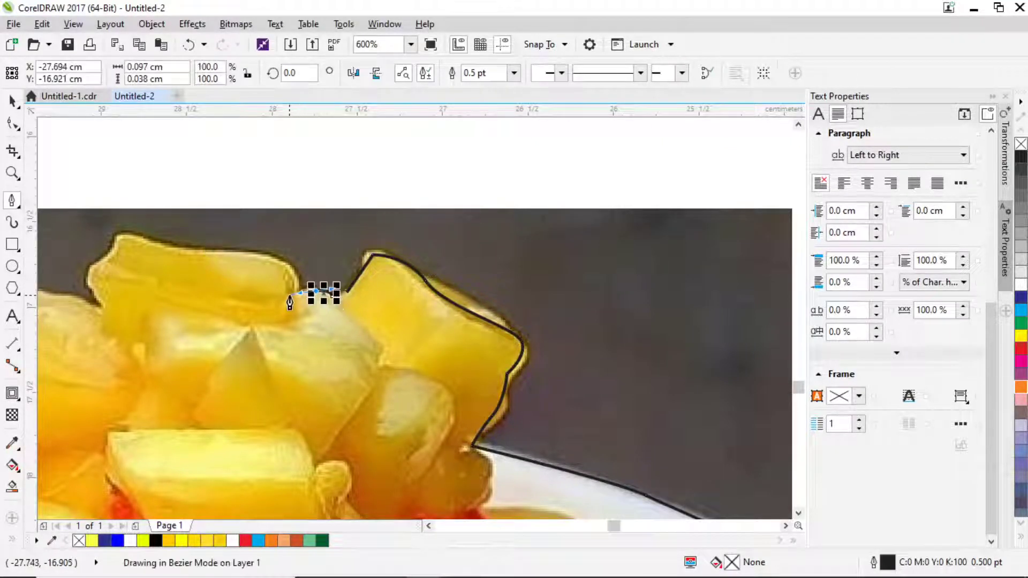
pyautogui.moveTo(267, 258); pyautogui.dragTo(164, 247)
pyautogui.click(121, 239)
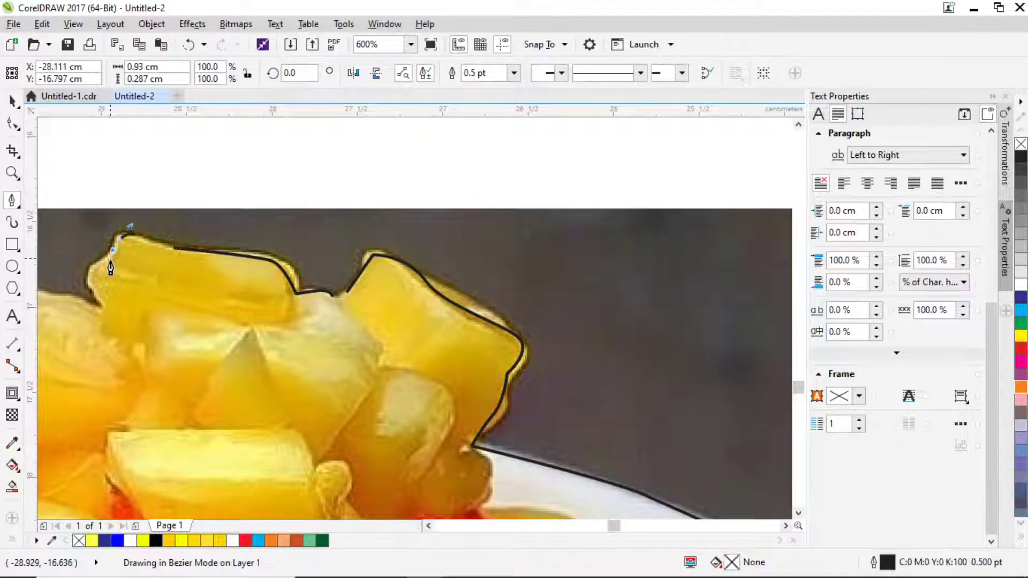
pyautogui.moveTo(95, 265); pyautogui.dragTo(310, 327)
# Continue the outline over the next fruit pieces and down their left edge.
pyautogui.scroll(3, 248, 325)
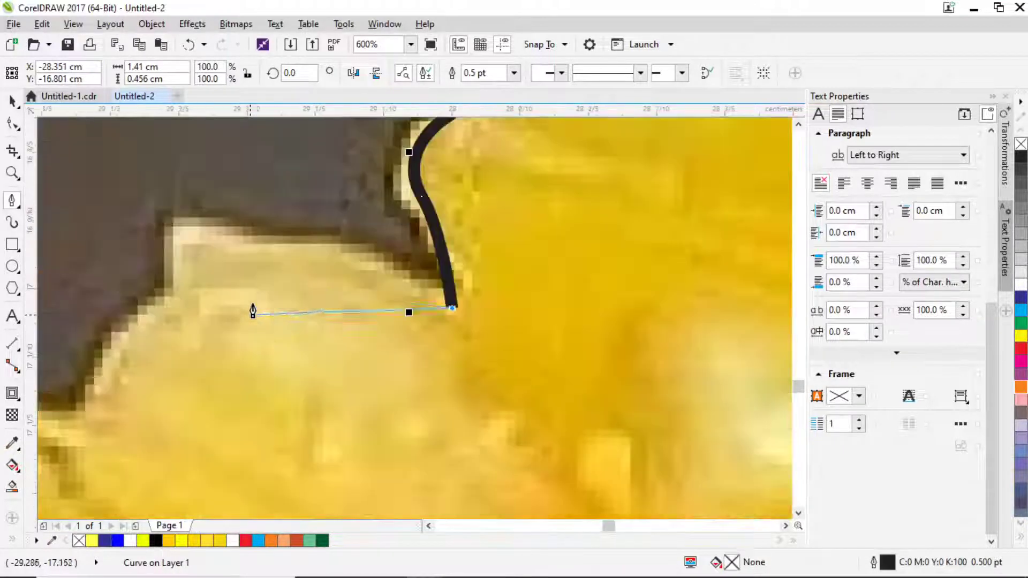
pyautogui.click(303, 252)
pyautogui.moveTo(197, 228); pyautogui.dragTo(169, 257)
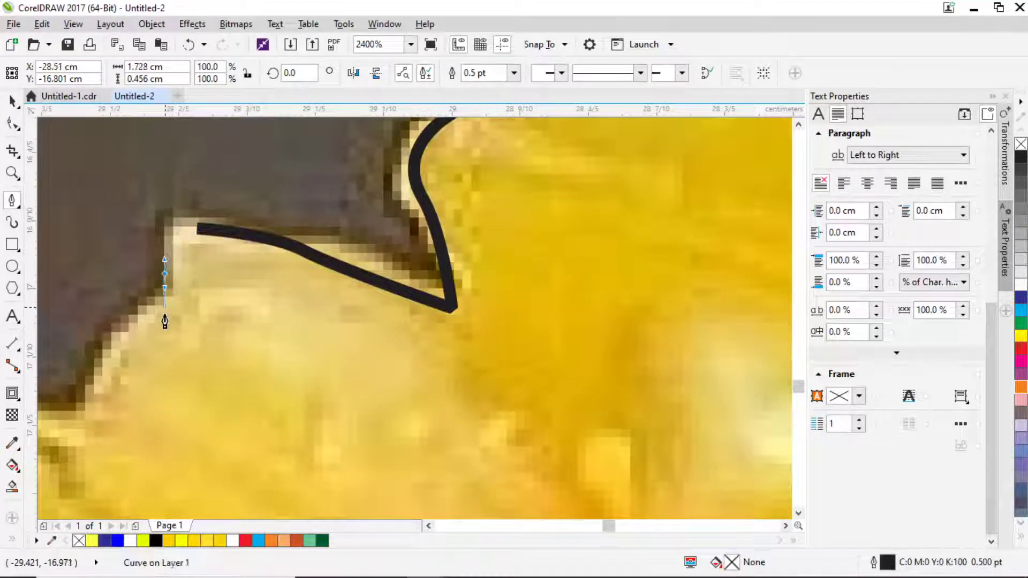
pyautogui.click(163, 272)
pyautogui.click(132, 337)
pyautogui.click(80, 408)
pyautogui.scroll(-2, 83, 424)
pyautogui.moveTo(200, 398); pyautogui.dragTo(632, 263)
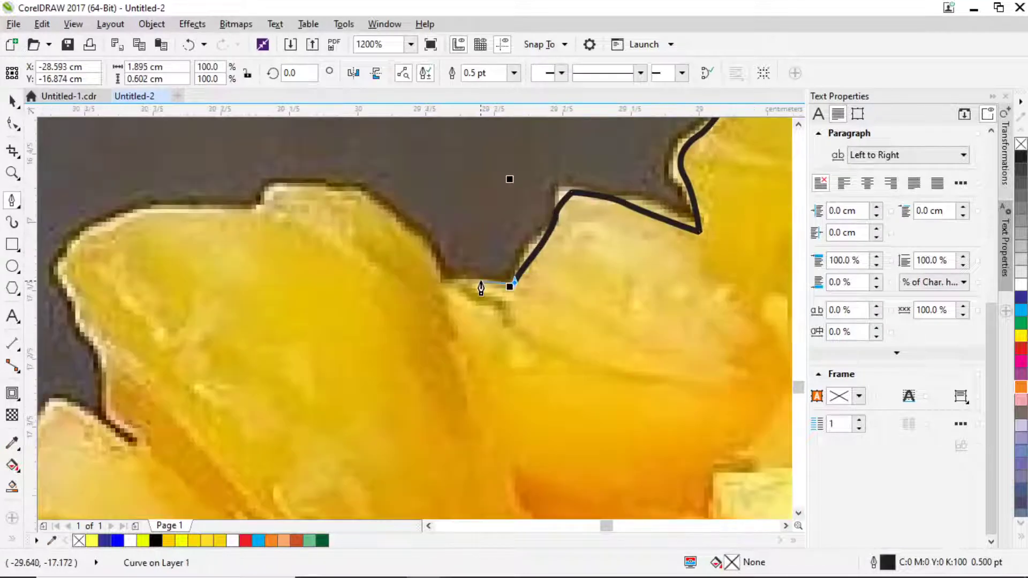
pyautogui.click(440, 277)
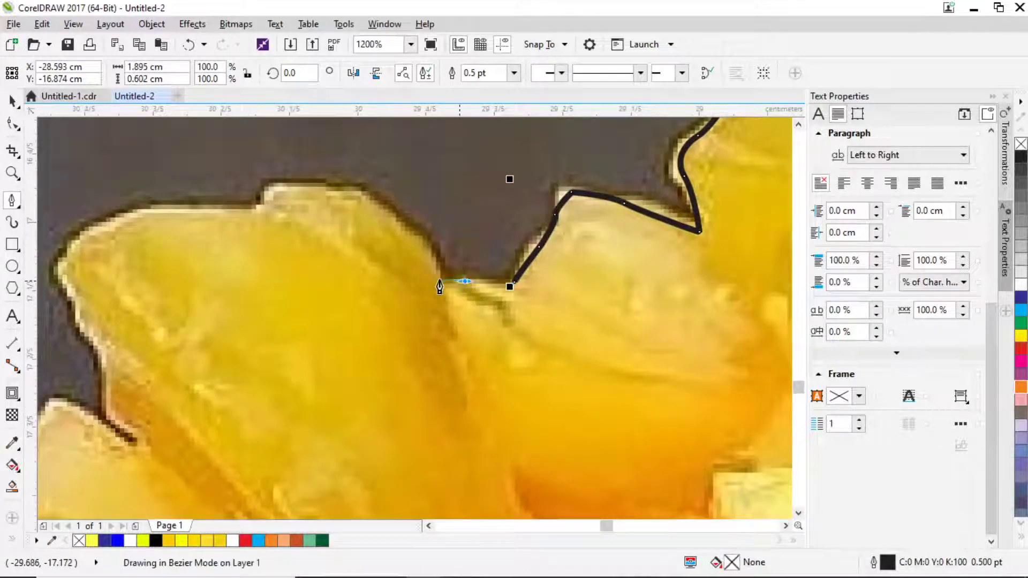
pyautogui.click(361, 188)
pyautogui.click(277, 183)
pyautogui.moveTo(261, 207); pyautogui.dragTo(132, 235)
pyautogui.click(91, 228)
pyautogui.moveTo(60, 274); pyautogui.dragTo(88, 348)
pyautogui.click(107, 358)
pyautogui.moveTo(123, 417); pyautogui.dragTo(140, 456)
# Curve the outline over the tall pineapple piece and down its left side.
pyautogui.moveTo(396, 226); pyautogui.dragTo(321, 332)
pyautogui.click(317, 328)
pyautogui.moveTo(223, 344); pyautogui.dragTo(184, 361)
pyautogui.scroll(-1, 170, 362)
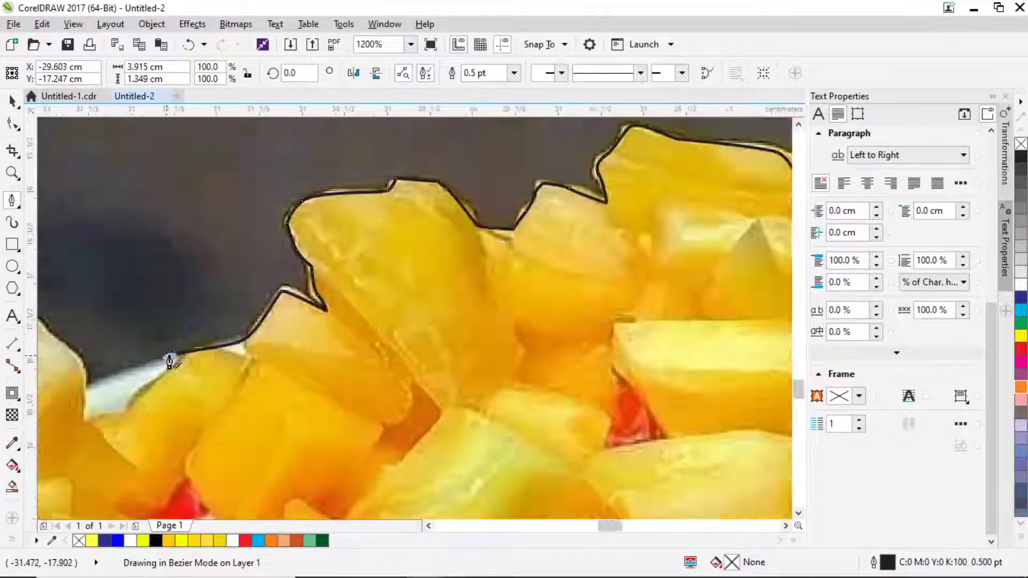
pyautogui.scroll(-4, 169, 361)
pyautogui.scroll(2, 379, 150)
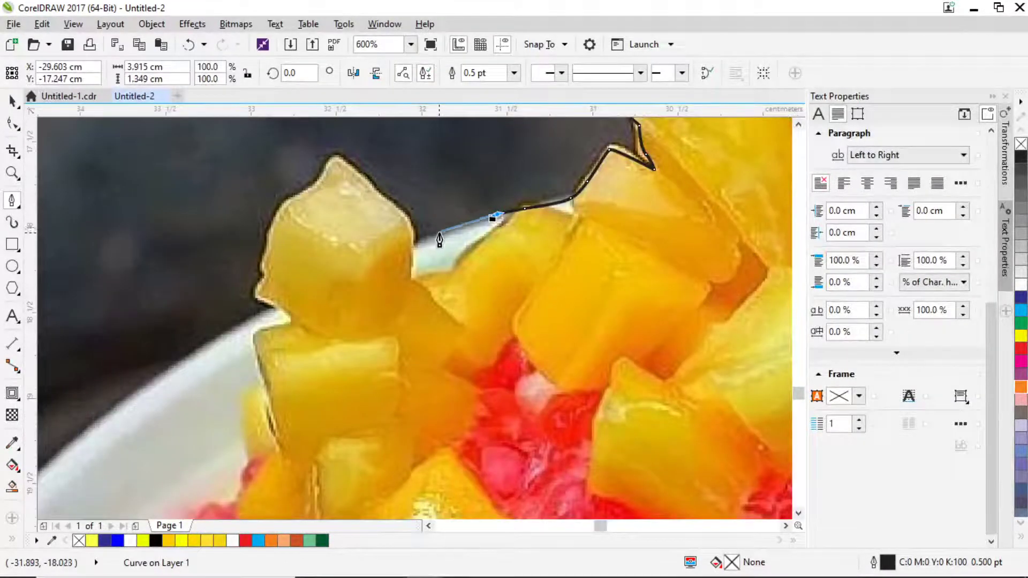
pyautogui.moveTo(439, 236); pyautogui.dragTo(376, 200)
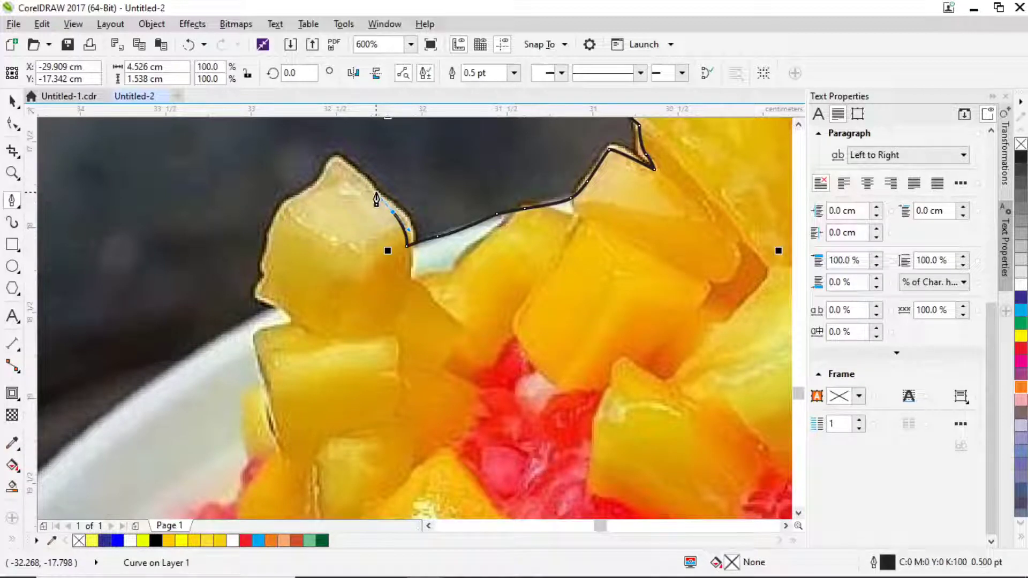
pyautogui.moveTo(358, 182); pyautogui.dragTo(296, 203)
pyautogui.moveTo(265, 253); pyautogui.dragTo(256, 314)
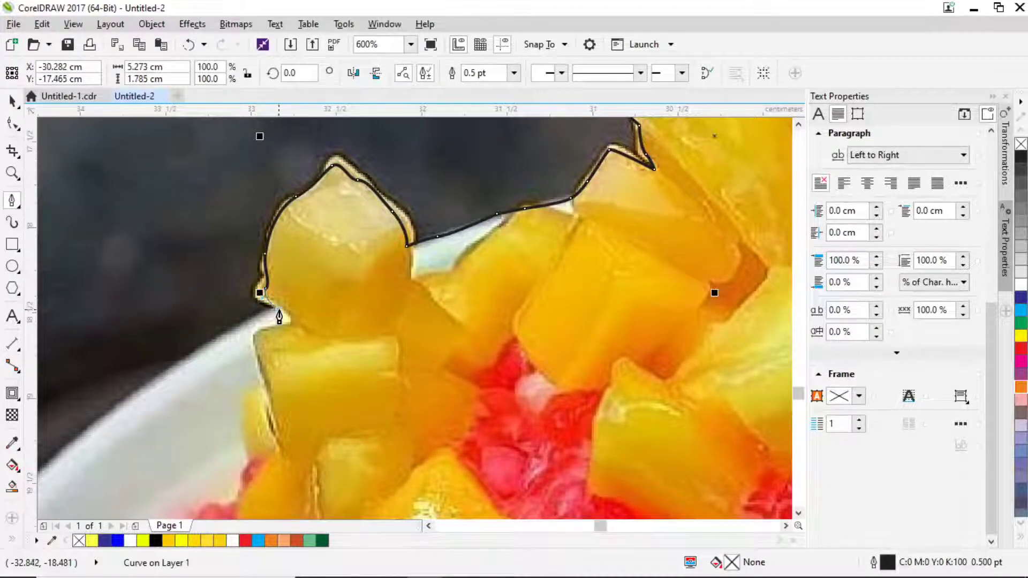
# Carry the outline down the bowl's left rim to its outer edge.
pyautogui.scroll(-2, 255, 316)
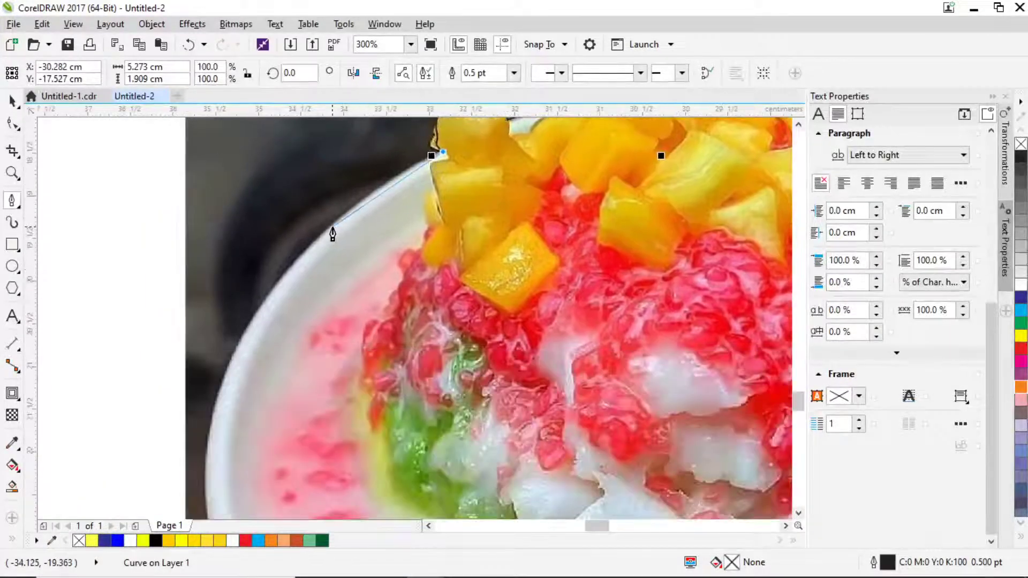
pyautogui.moveTo(332, 227); pyautogui.dragTo(280, 282)
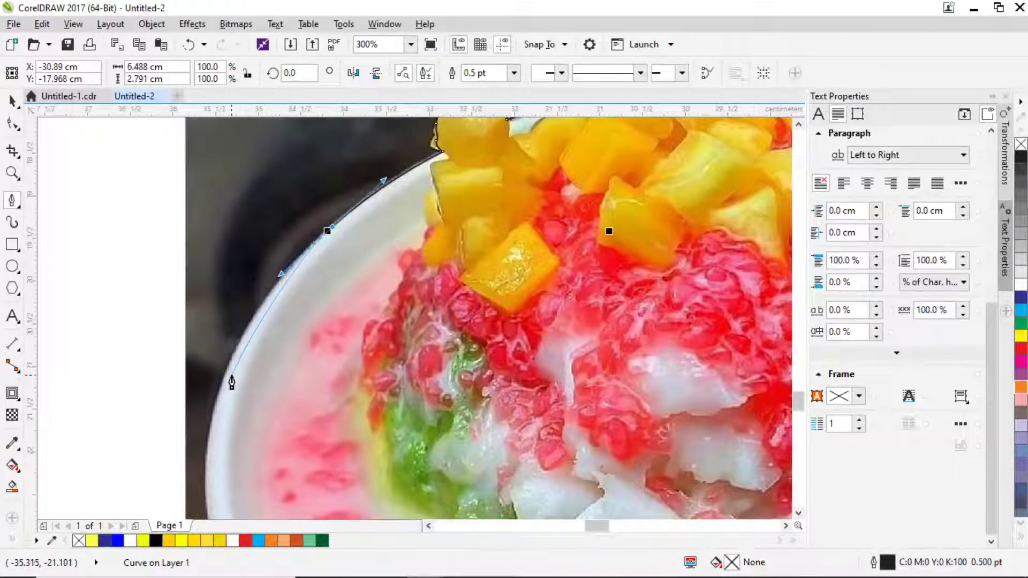
pyautogui.moveTo(214, 405); pyautogui.dragTo(204, 458)
pyautogui.scroll(-3, 209, 375)
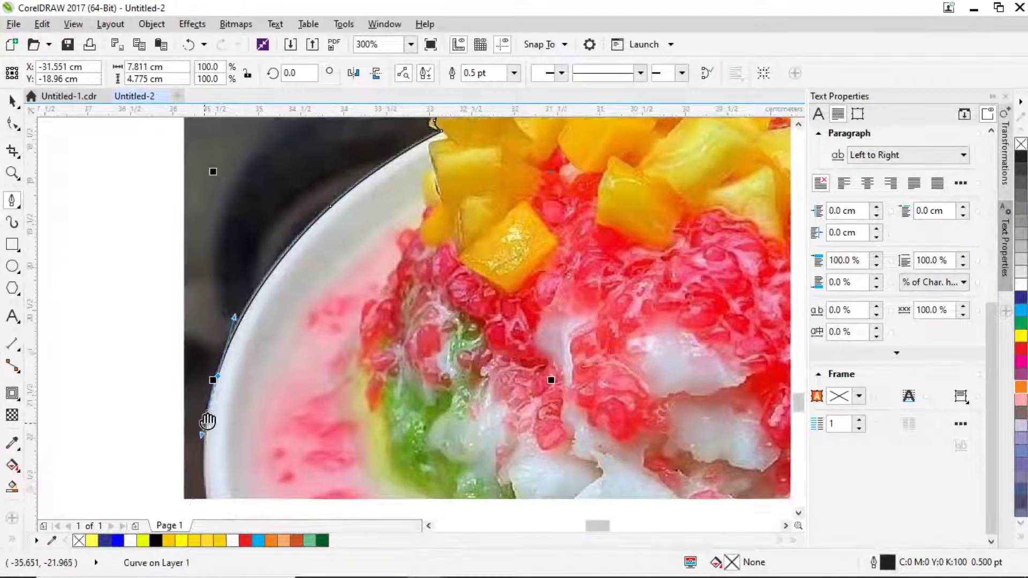
pyautogui.moveTo(234, 405); pyautogui.dragTo(247, 458)
pyautogui.scroll(-3, 246, 458)
pyautogui.click(254, 357)
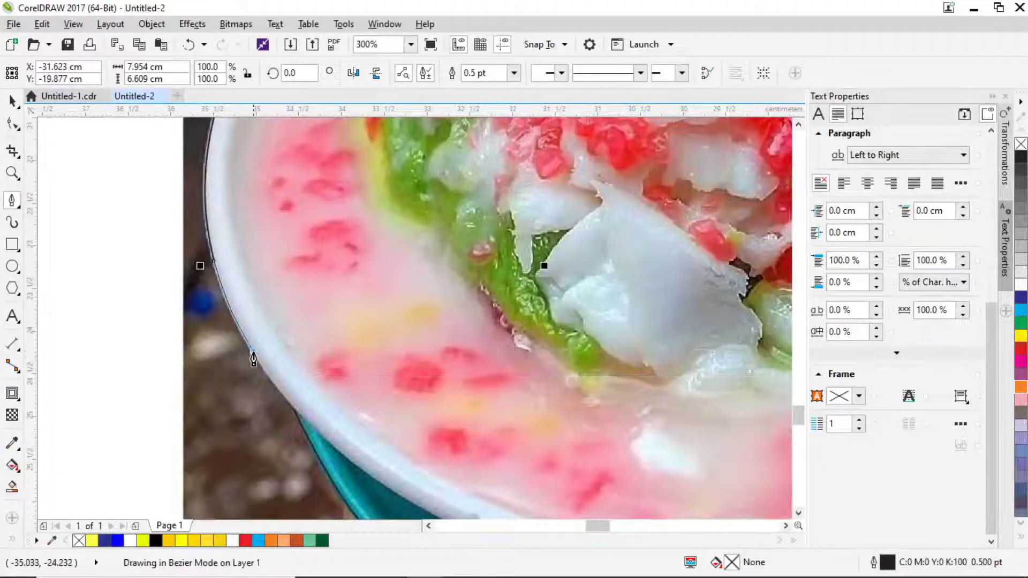
pyautogui.click(288, 412)
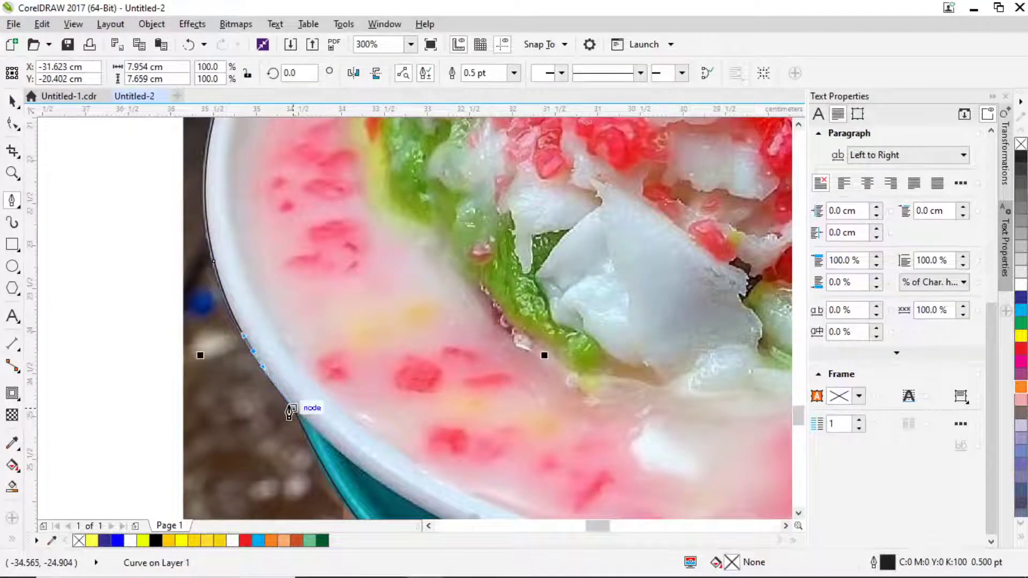
pyautogui.scroll(-3, 289, 413)
pyautogui.scroll(2, 296, 249)
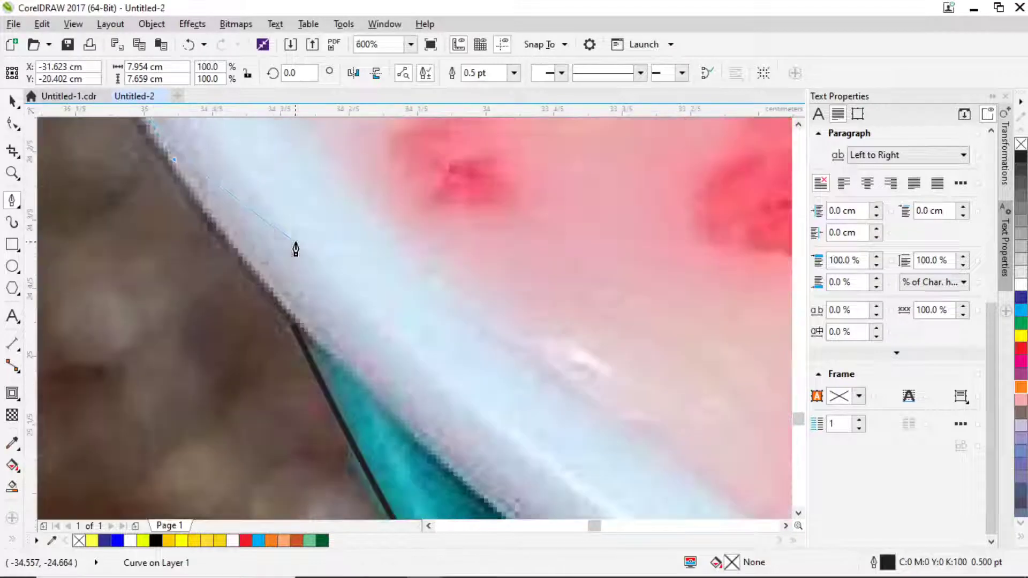
pyautogui.click(291, 326)
pyautogui.scroll(-6, 291, 326)
pyautogui.scroll(-4, 374, 296)
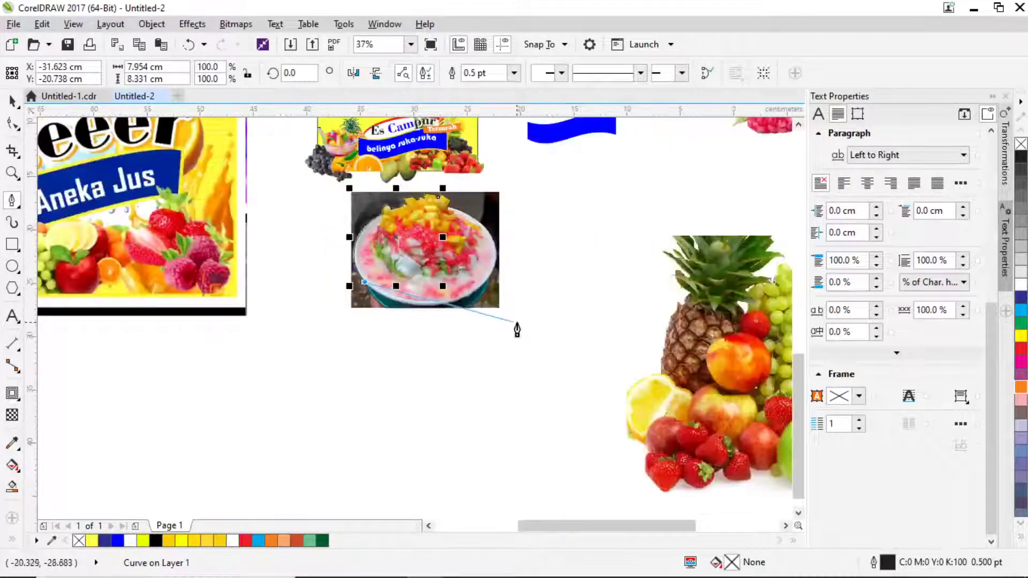
# Undo the misplaced outline points back to the fruit edge.
pyautogui.scroll(2, 468, 252)
pyautogui.scroll(1, 464, 246)
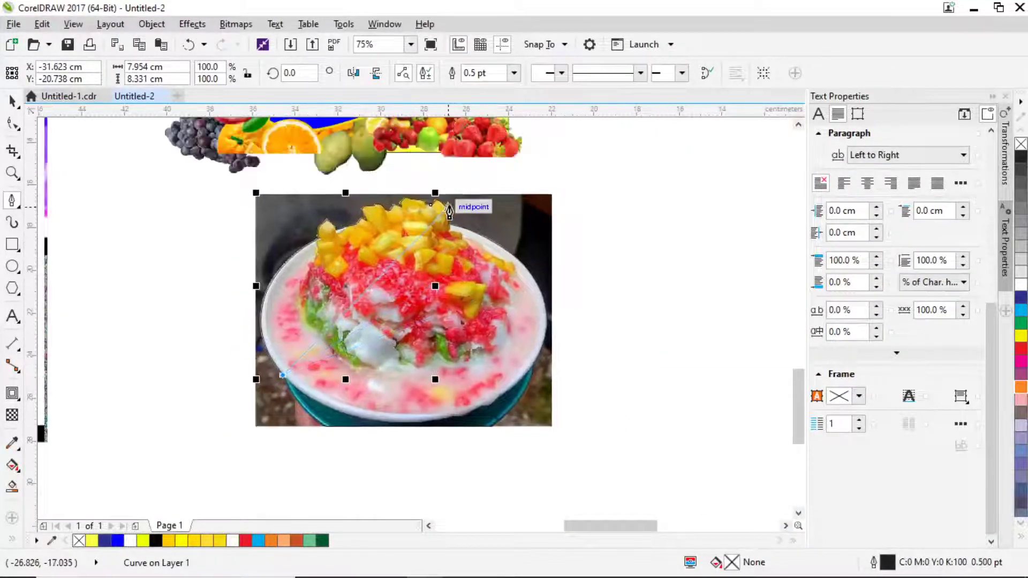
pyautogui.scroll(2, 449, 208)
pyautogui.hotkey('ctrl', 'z')
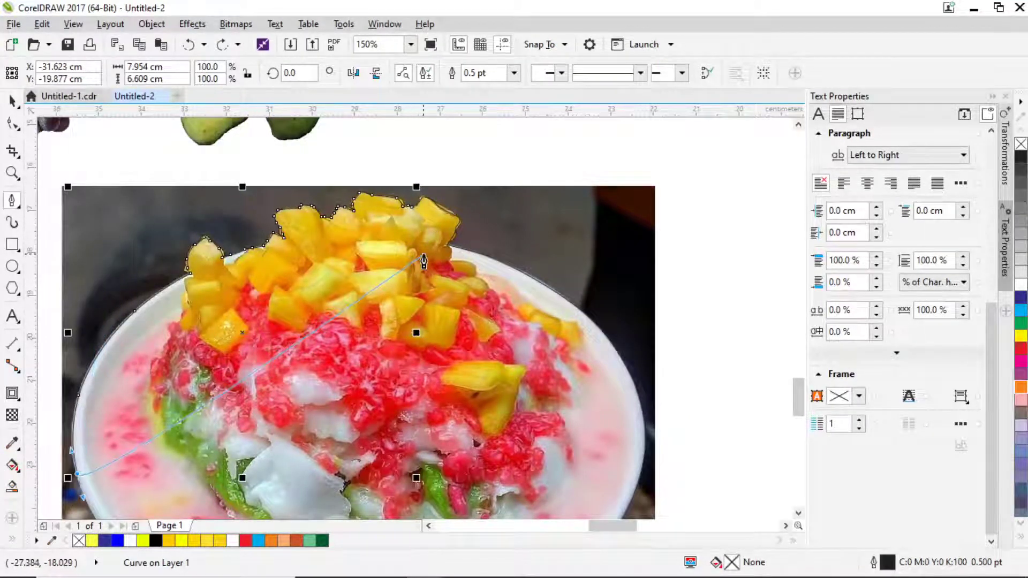
pyautogui.hotkey('ctrl', 'z')
pyautogui.hotkey('ctrl', 'z')
pyautogui.hotkey('ctrl', 'z')
pyautogui.hotkey('ctrl', 'z')
pyautogui.hotkey('ctrl', 'z')
pyautogui.hotkey('ctrl', 'z')
pyautogui.hotkey('ctrl', 'z')
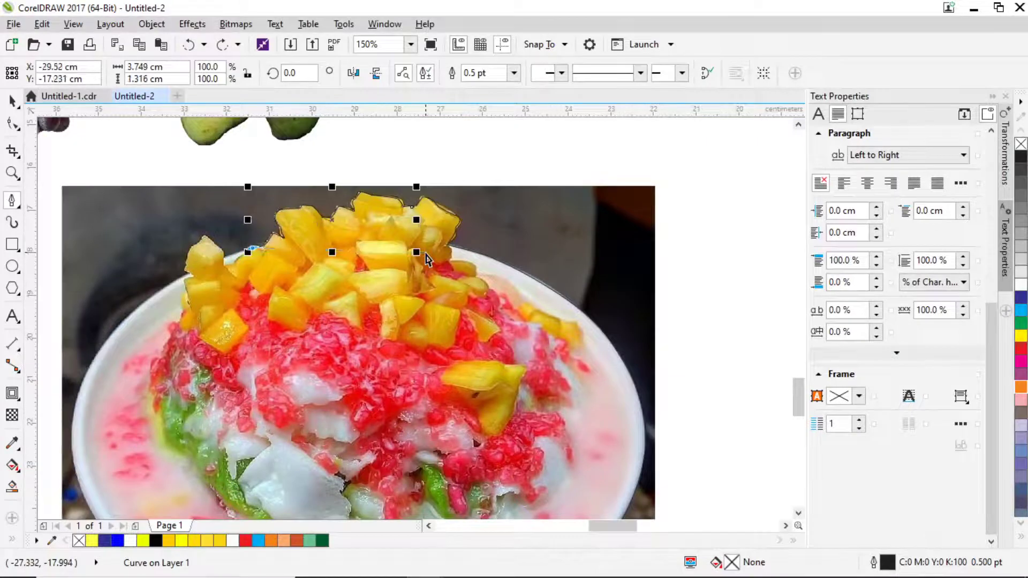
pyautogui.scroll(2, 410, 250)
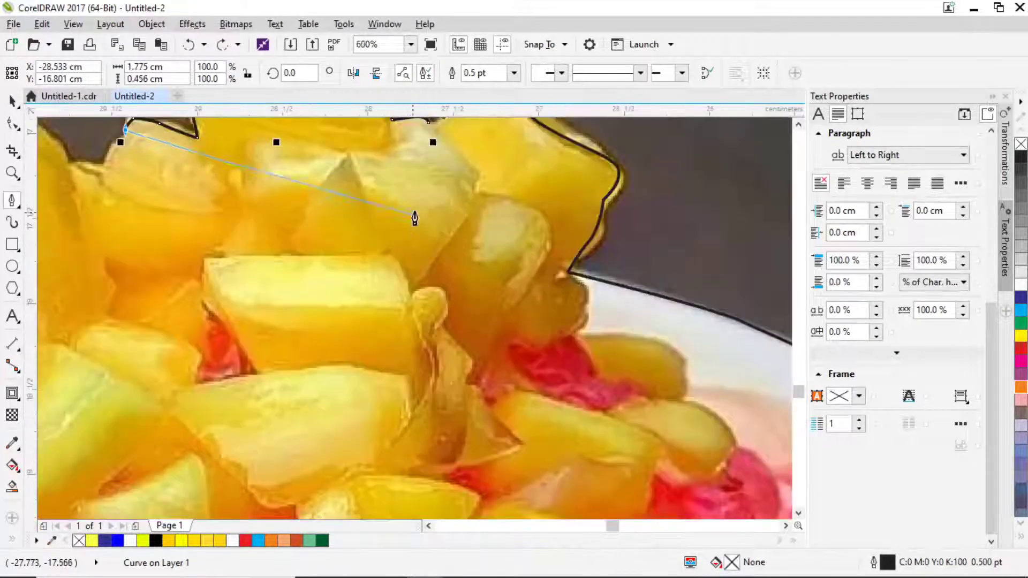
pyautogui.hotkey('ctrl', 'z')
pyautogui.hotkey('ctrl', 'z')
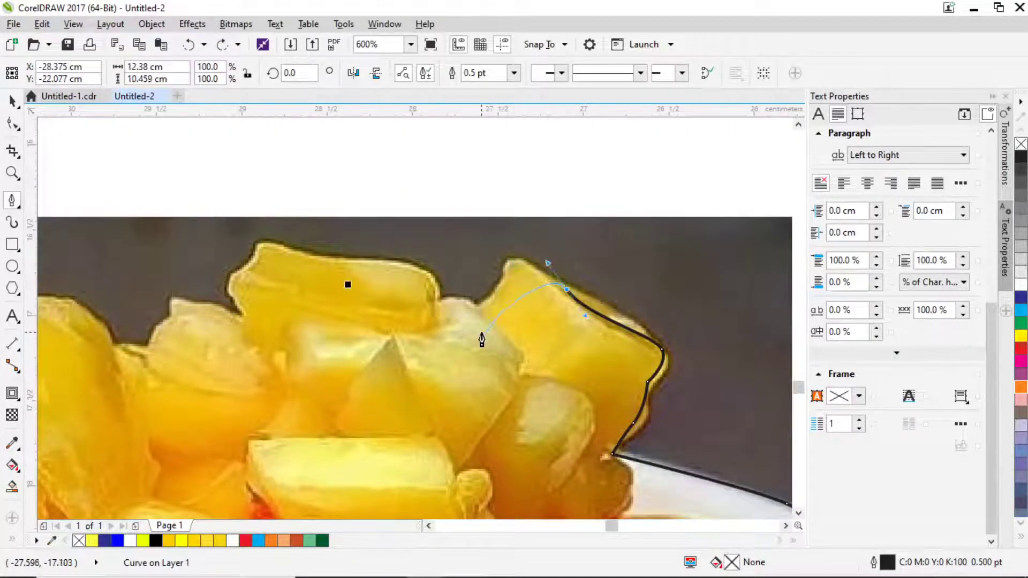
# Trace the outline across the pineapple piece's top edge and corners.
pyautogui.click(516, 263)
pyautogui.click(485, 305)
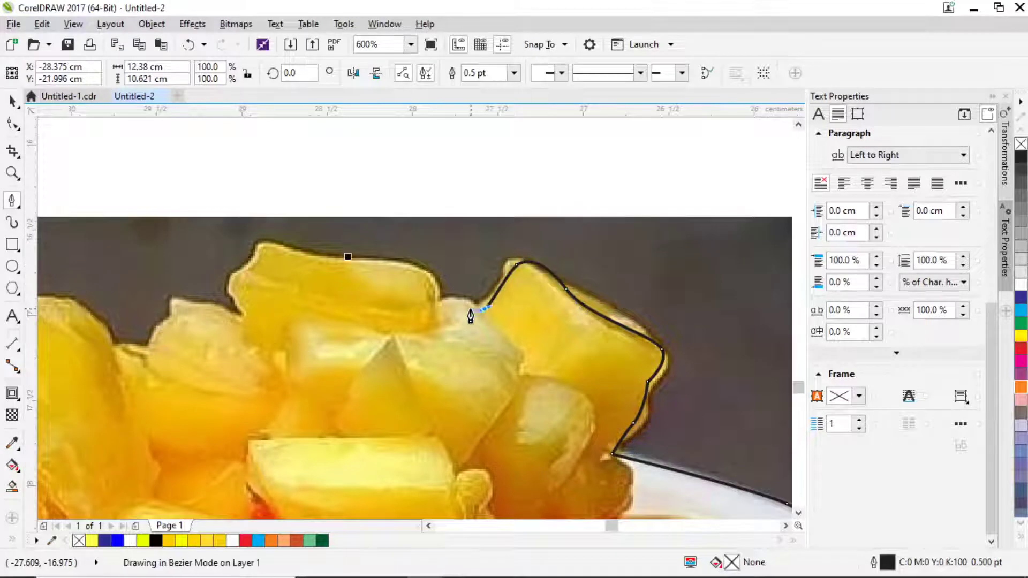
pyautogui.click(430, 289)
pyautogui.moveTo(372, 262); pyautogui.dragTo(343, 265)
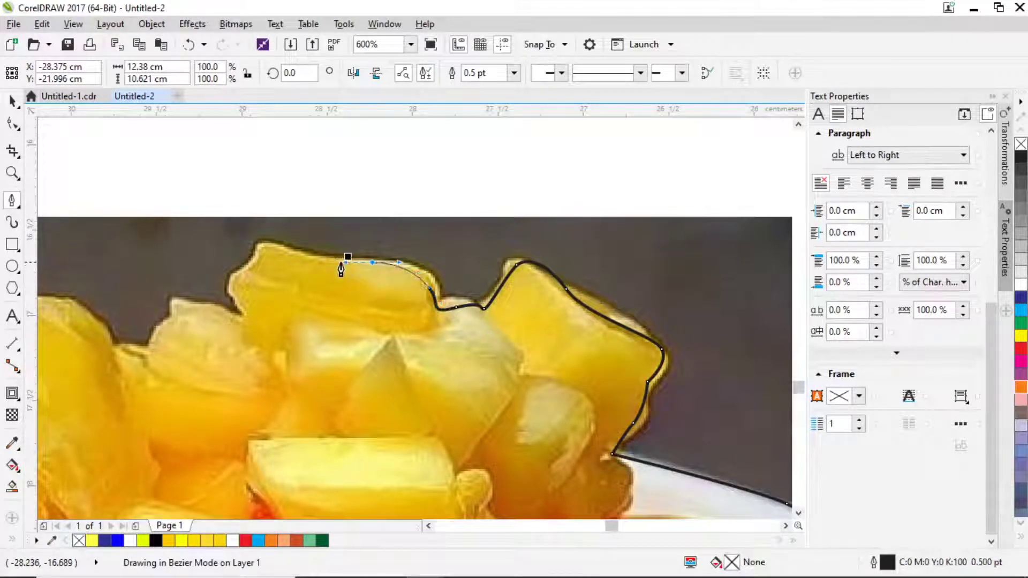
pyautogui.moveTo(261, 259); pyautogui.dragTo(239, 270)
pyautogui.click(232, 291)
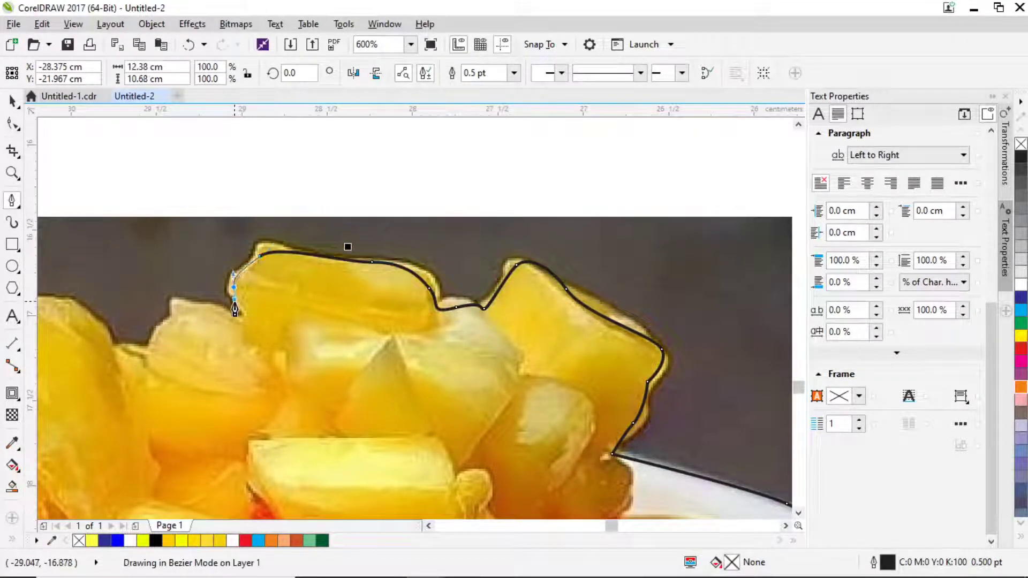
pyautogui.doubleClick(251, 319)
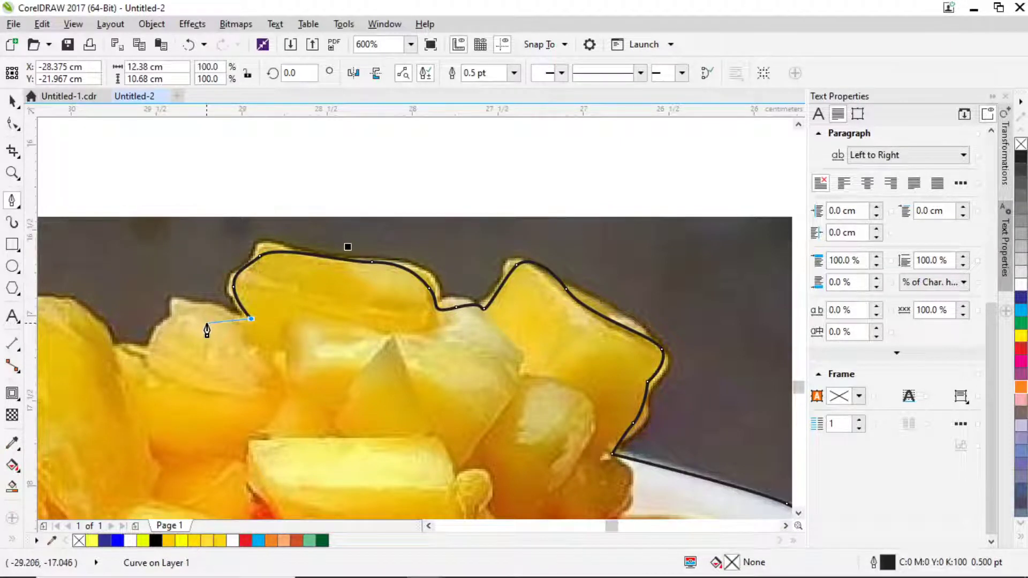
pyautogui.click(179, 305)
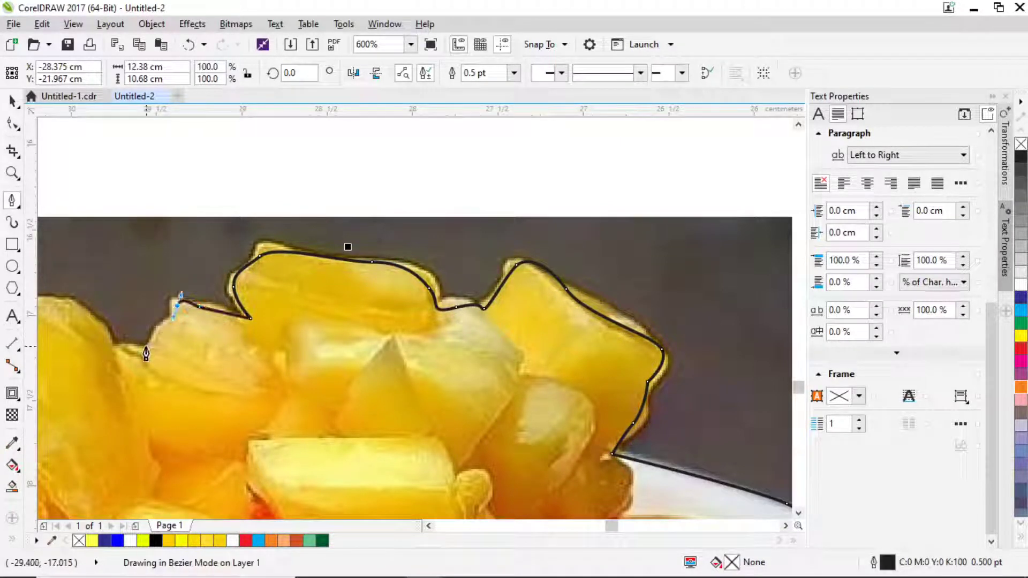
pyautogui.moveTo(101, 349); pyautogui.dragTo(507, 285)
# Continue the outline down the next fruit pieces to the bowl's rim.
pyautogui.click(473, 293)
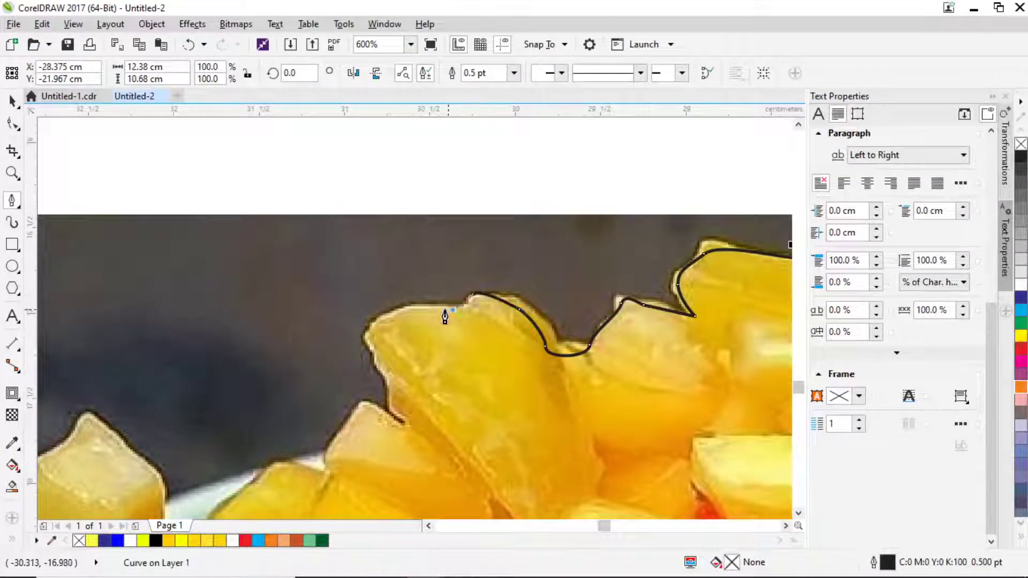
pyautogui.moveTo(454, 309); pyautogui.dragTo(424, 312)
pyautogui.click(373, 326)
pyautogui.click(381, 368)
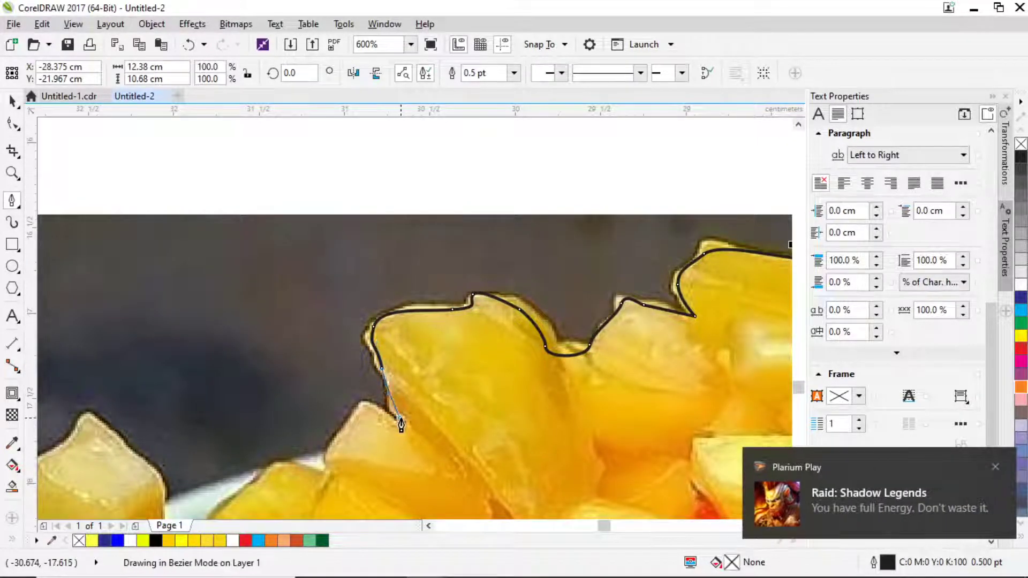
pyautogui.click(400, 418)
pyautogui.click(408, 430)
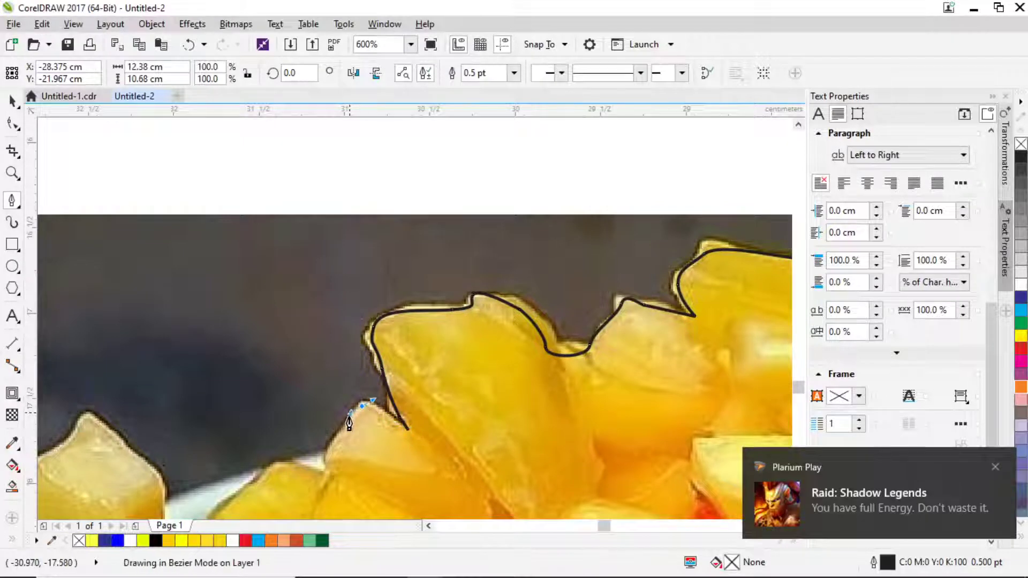
pyautogui.click(349, 413)
pyautogui.moveTo(329, 454); pyautogui.dragTo(329, 468)
pyautogui.click(297, 460)
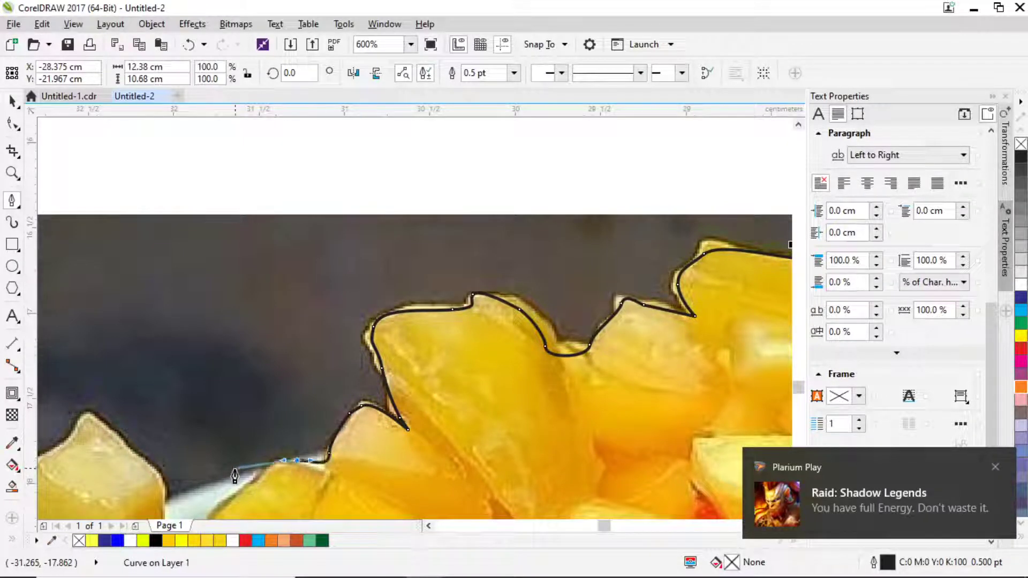
pyautogui.click(221, 483)
pyautogui.click(161, 505)
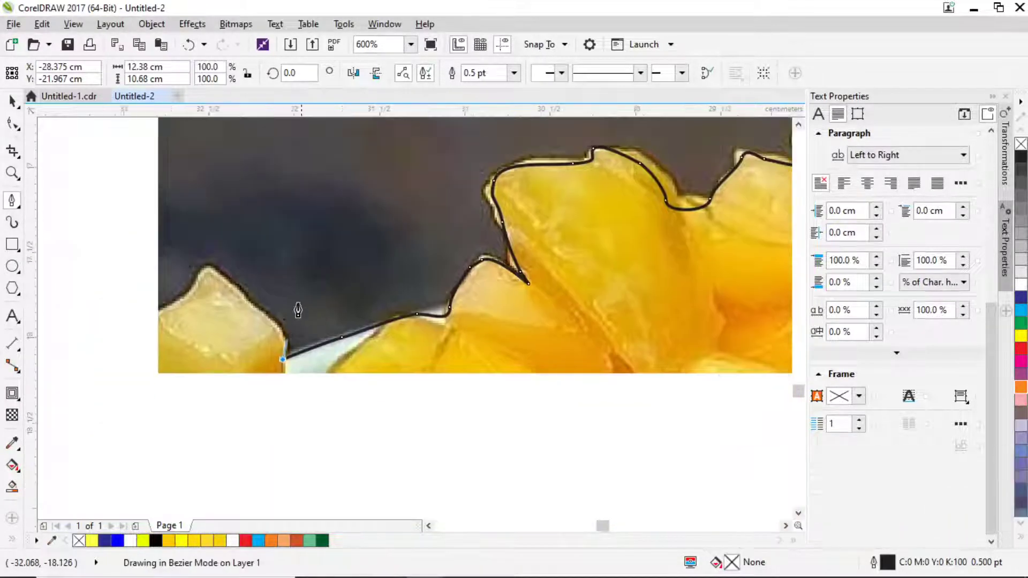
# Curve the outline along the fruit edge to where the fruit meets the rim.
pyautogui.click(272, 326)
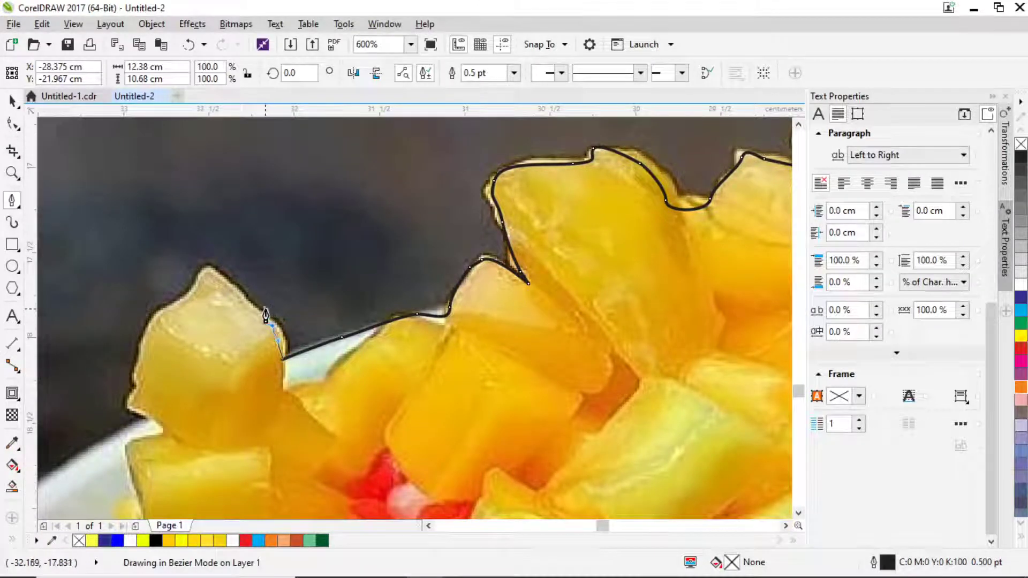
pyautogui.moveTo(250, 308)
pyautogui.mouseDown()
pyautogui.moveTo(215, 279)
pyautogui.moveTo(142, 337)
pyautogui.moveTo(130, 411)
pyautogui.moveTo(140, 423)
pyautogui.mouseUp()
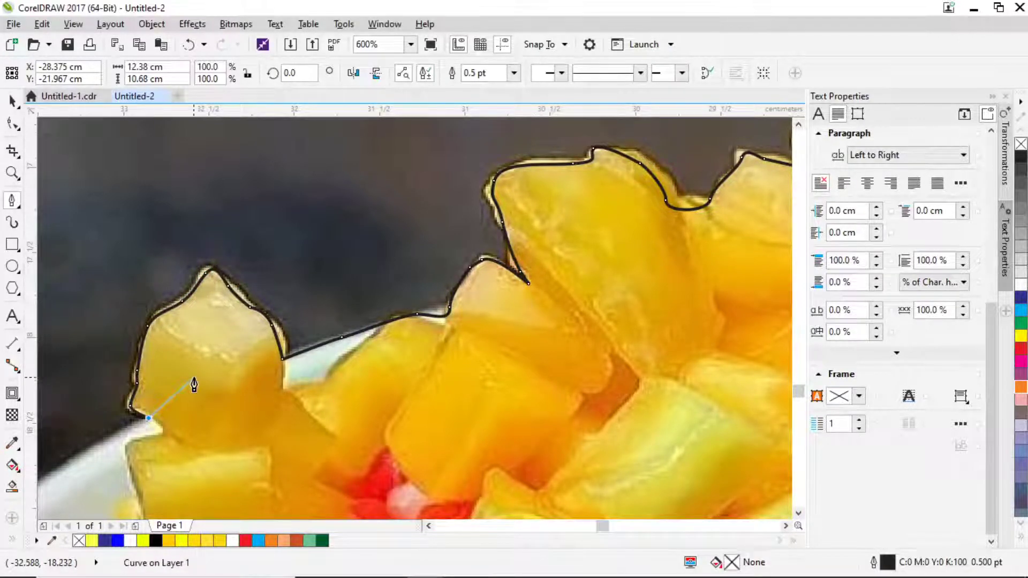
pyautogui.hscroll(-5, 193, 378)
pyautogui.scroll(-2, 193, 378)
pyautogui.scroll(-2, 193, 423)
pyautogui.hscroll(-2, 194, 423)
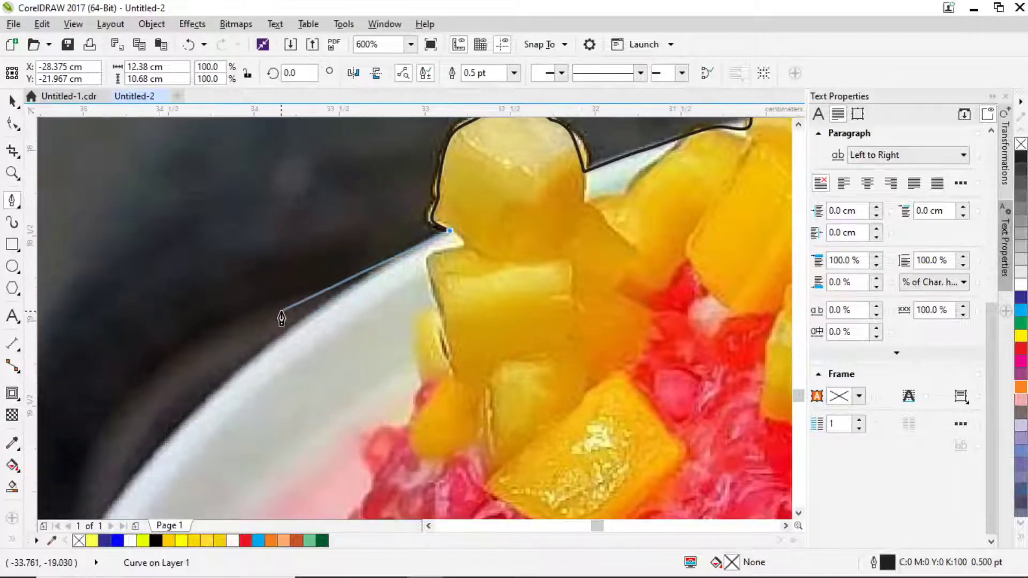
pyautogui.click(252, 360)
# Trace down the bowl's left rim toward the teal base and finish the outline.
pyautogui.scroll(-2, 203, 399)
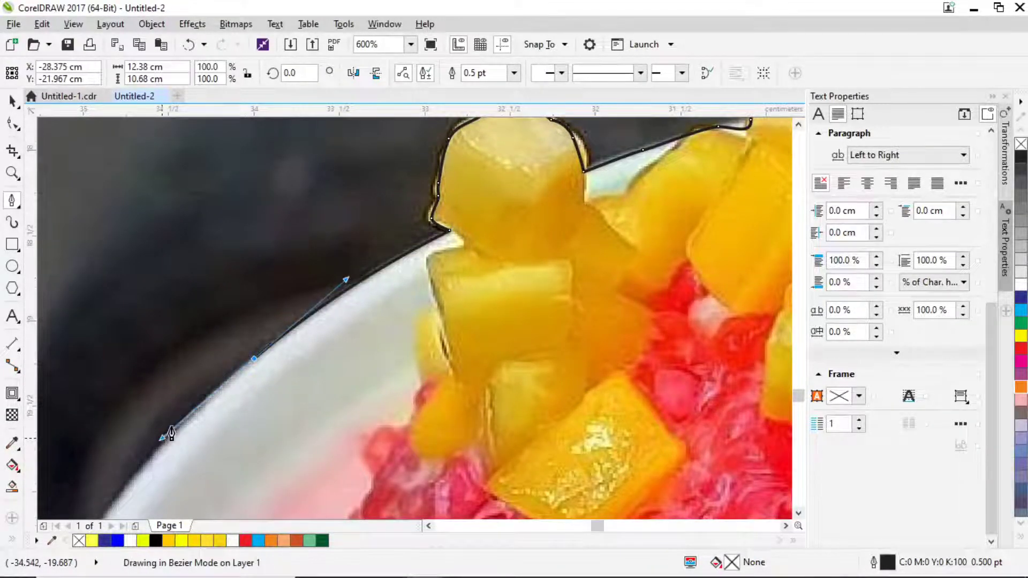
pyautogui.scroll(-2, 165, 429)
pyautogui.scroll(2, 303, 314)
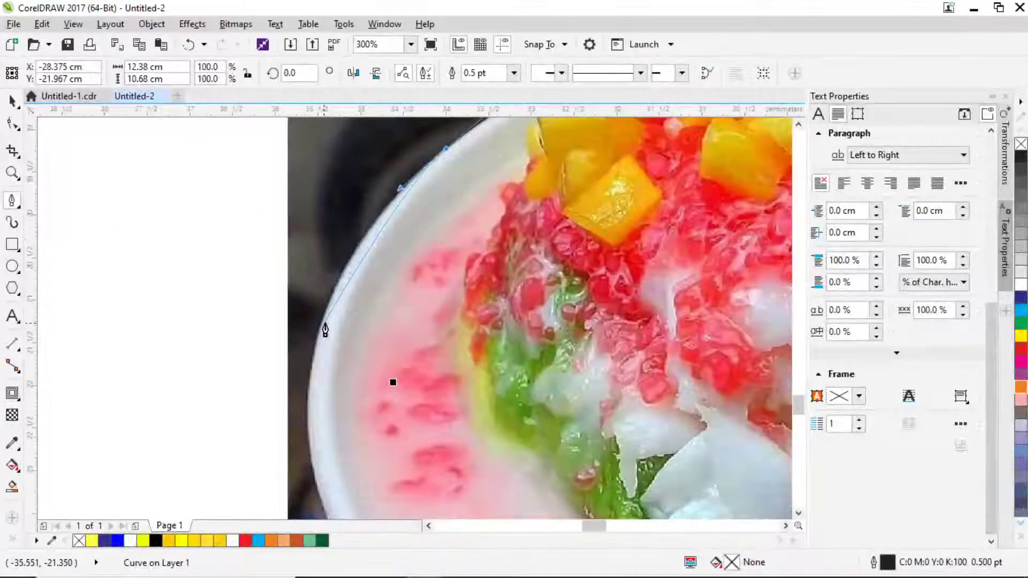
pyautogui.moveTo(323, 324); pyautogui.dragTo(364, 423)
pyautogui.scroll(-3, 331, 342)
pyautogui.click(405, 470)
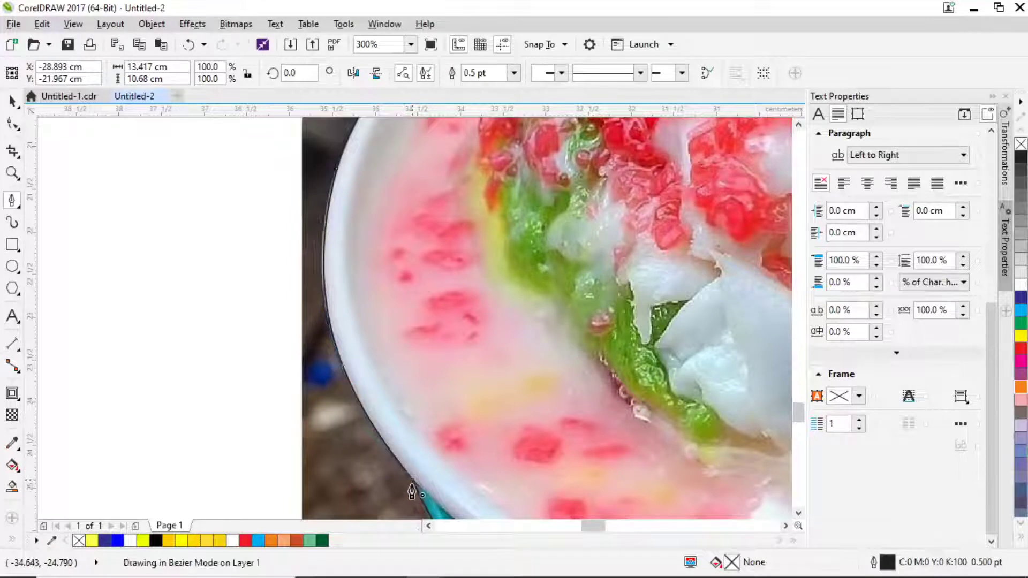
pyautogui.click(413, 483)
pyautogui.scroll(2, 412, 417)
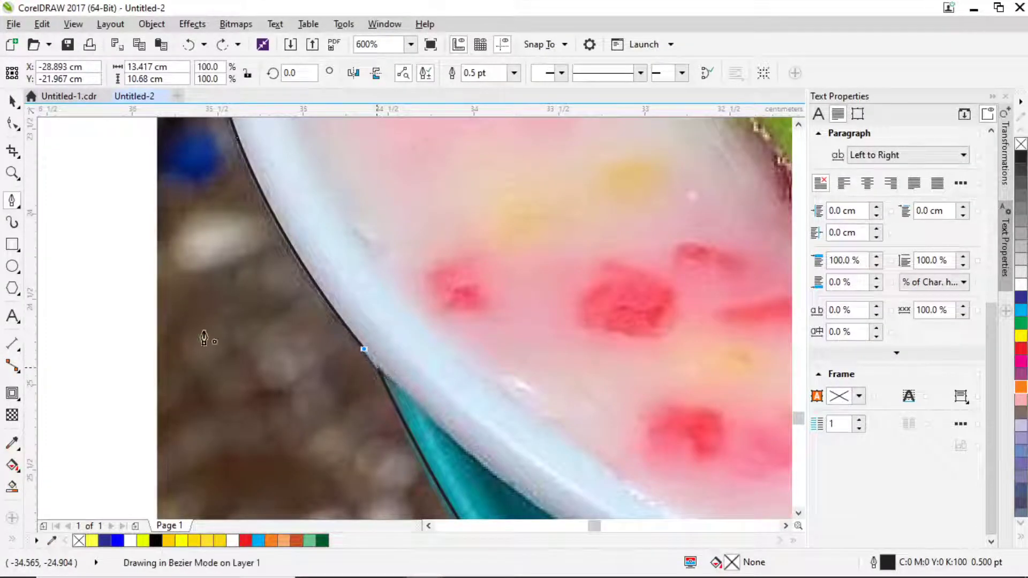
pyautogui.click(13, 102)
pyautogui.scroll(-4, 348, 251)
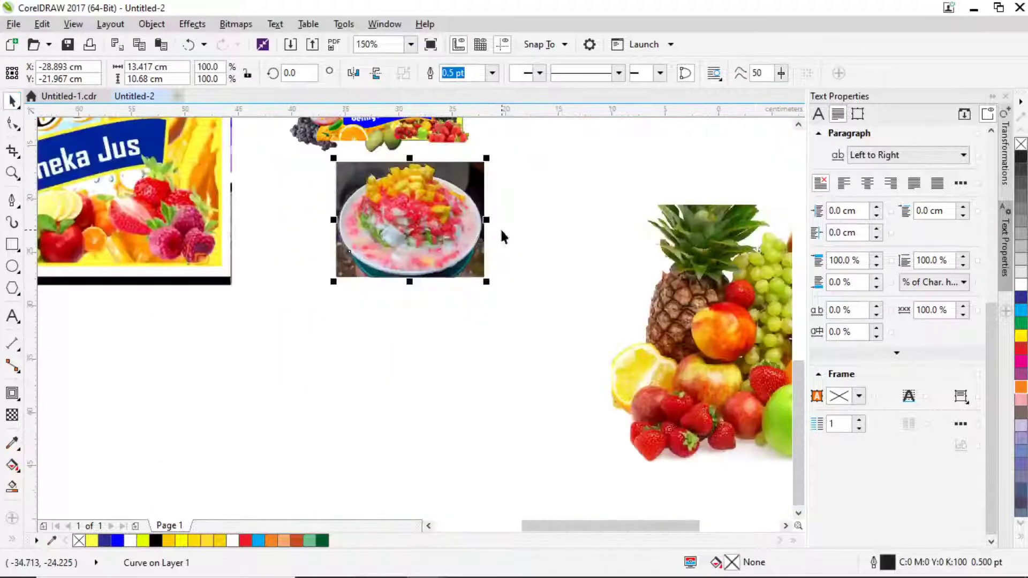
# Intersect the traced outline with the bowl photo and delete the original dark-background photo.
pyautogui.scroll(1, 402, 260)
pyautogui.keyDown('shift'); pyautogui.click(401, 259); pyautogui.keyUp('shift')
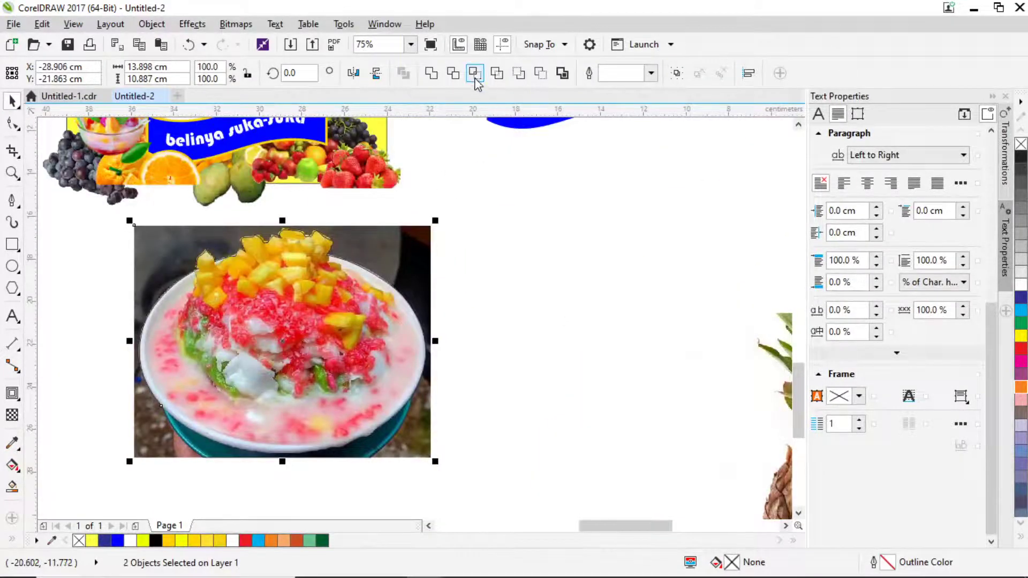
pyautogui.click(422, 237)
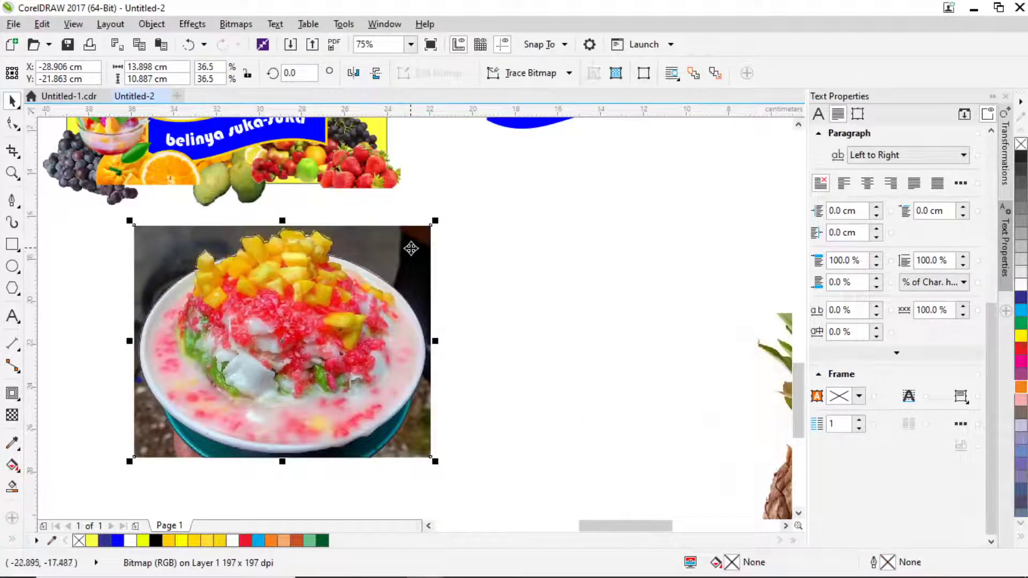
pyautogui.press('Delete')
# Shrink the cut-out bowl to about 11.8% and move it onto the banner's bottom.
pyautogui.click(325, 306)
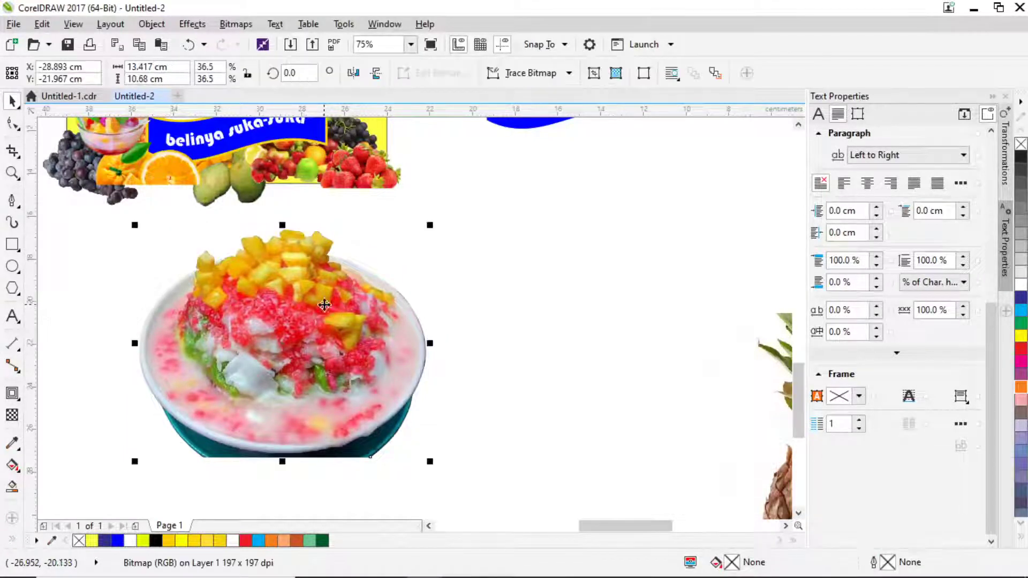
pyautogui.moveTo(436, 225); pyautogui.dragTo(339, 301)
pyautogui.scroll(3, 343, 321)
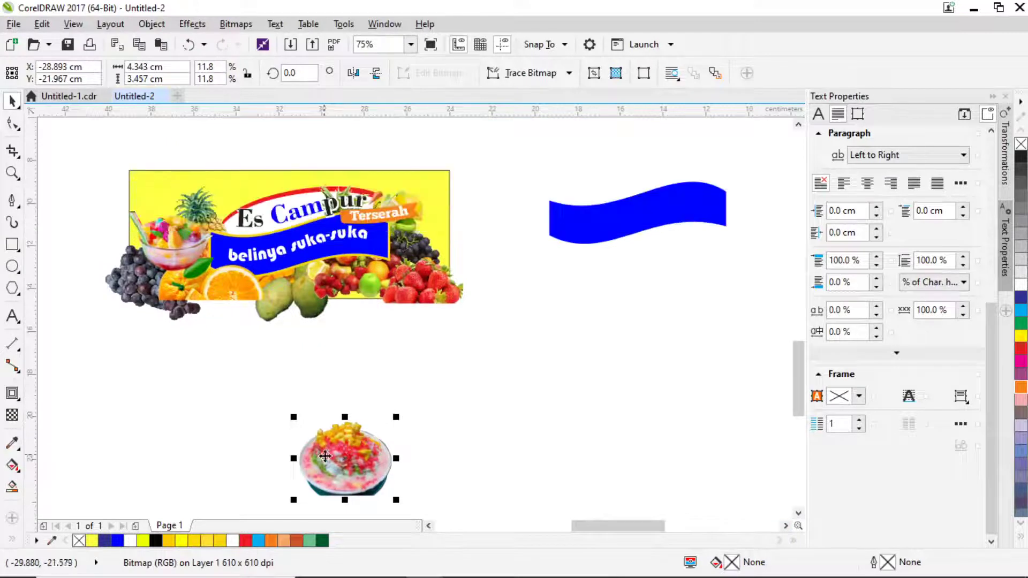
pyautogui.moveTo(338, 483); pyautogui.dragTo(345, 308)
pyautogui.click(347, 307)
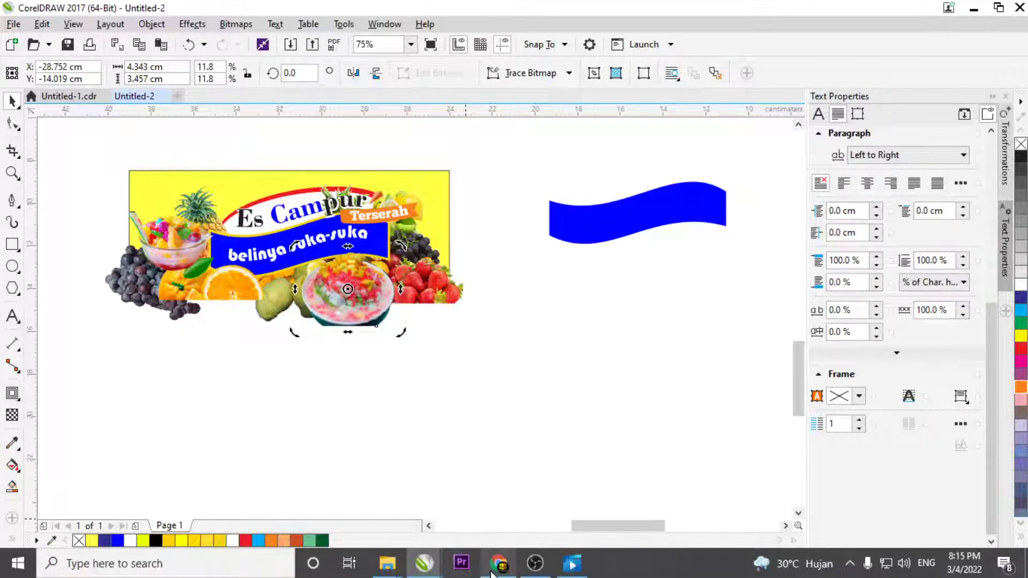
# Search Google Images for 'bakaran' and copy the first grilled skewers photo.
pyautogui.click(499, 569)
pyautogui.tripleClick(222, 106)
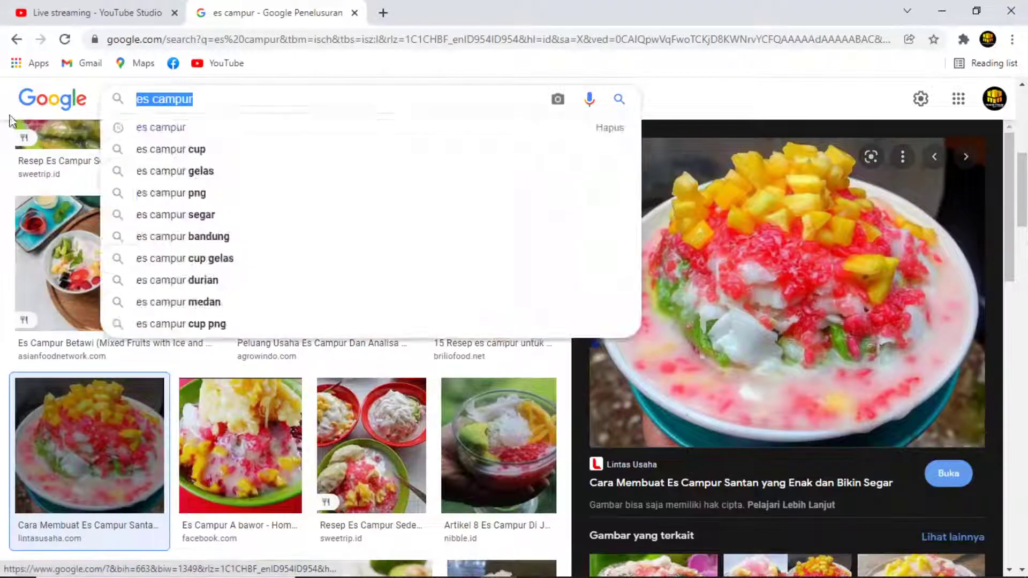
pyautogui.write('bakaran')
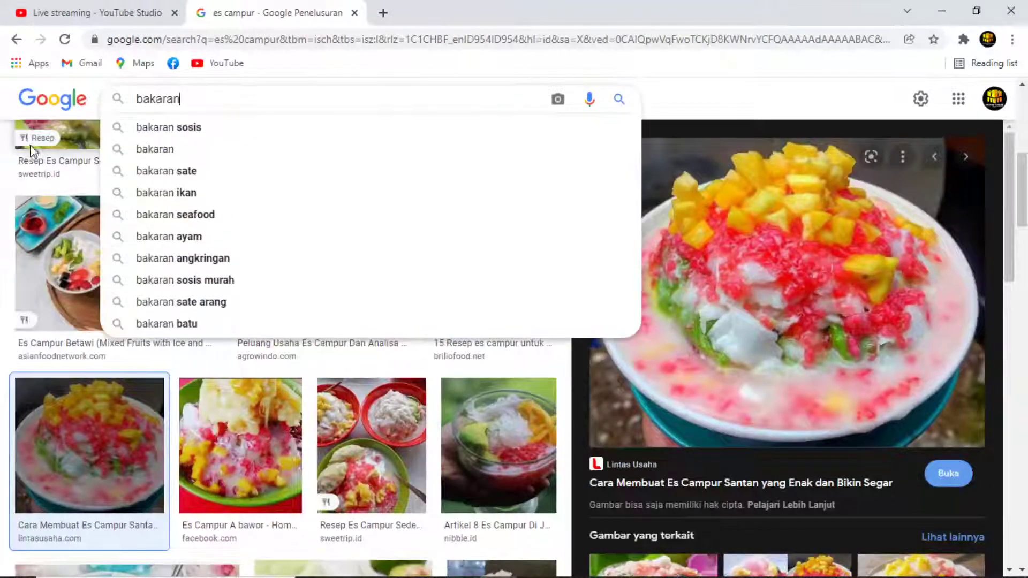
pyautogui.press('Return')
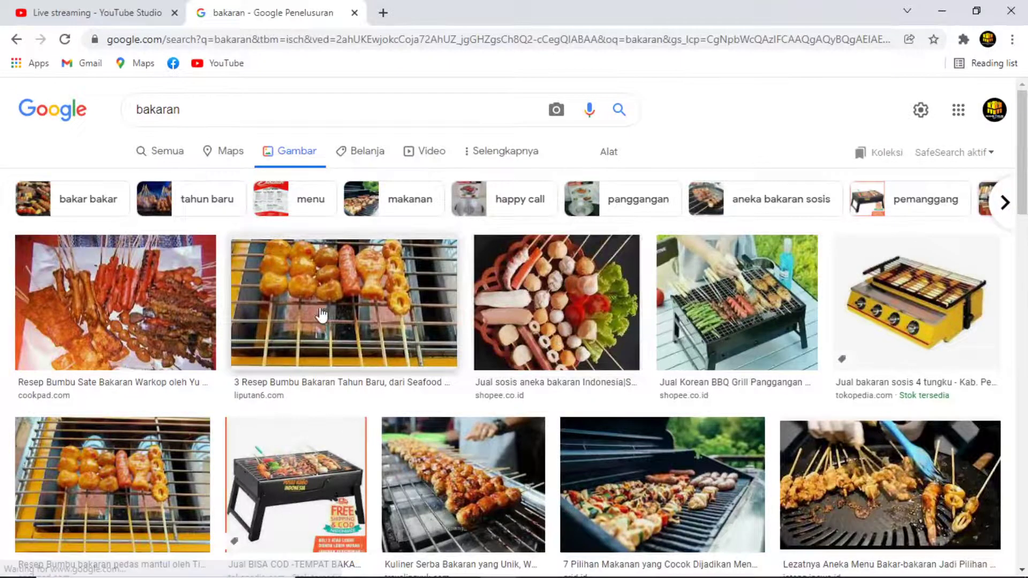
pyautogui.click(149, 309)
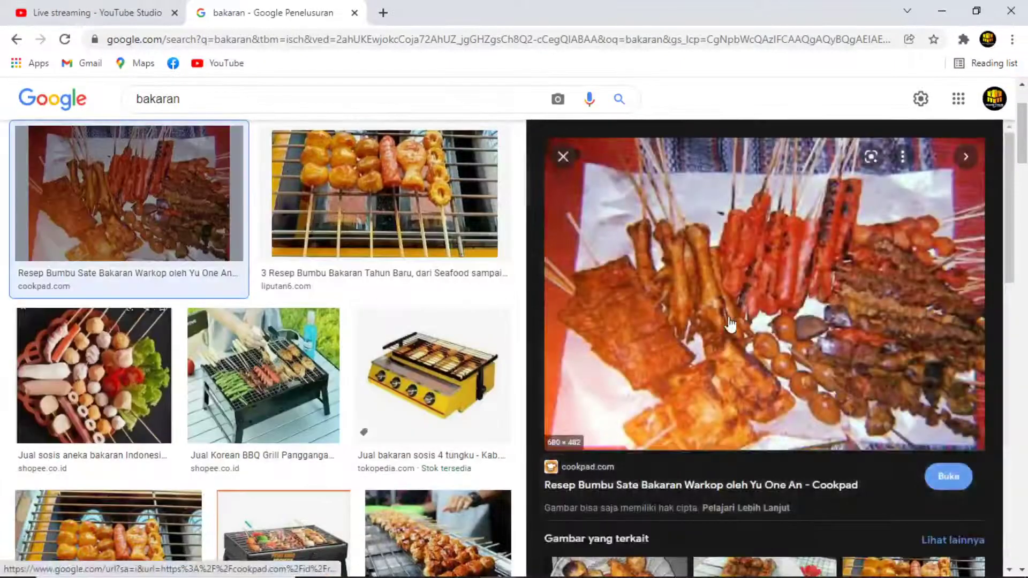
pyautogui.rightClick(763, 265)
pyautogui.click(861, 443)
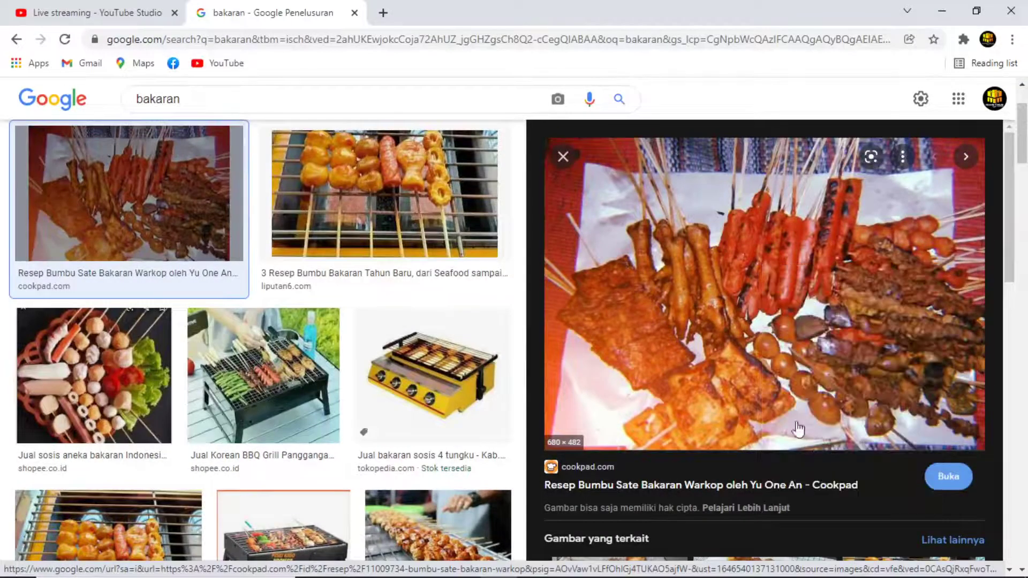
# Back in CorelDRAW, deselect the bowl and paste the skewers photo.
pyautogui.hotkey('alt', 'Tab')
pyautogui.click(461, 399)
pyautogui.hotkey('ctrl', 'v')
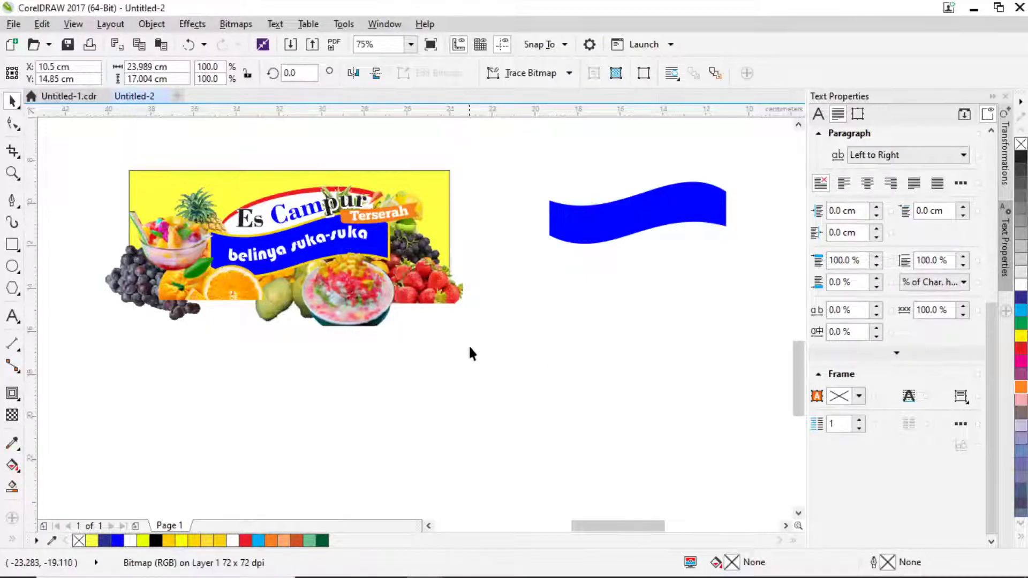
# Move the pasted skewers photo below the blue shape and scale it down.
pyautogui.scroll(-3, 474, 332)
pyautogui.moveTo(624, 204); pyautogui.dragTo(443, 433)
pyautogui.moveTo(533, 441); pyautogui.dragTo(492, 323)
pyautogui.scroll(3, 492, 324)
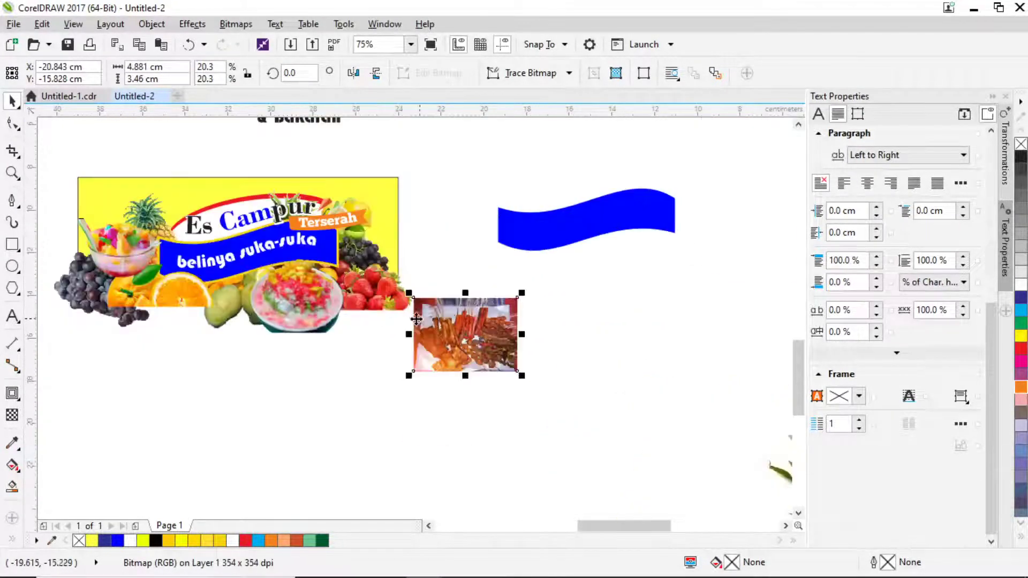
pyautogui.scroll(-3, 462, 346)
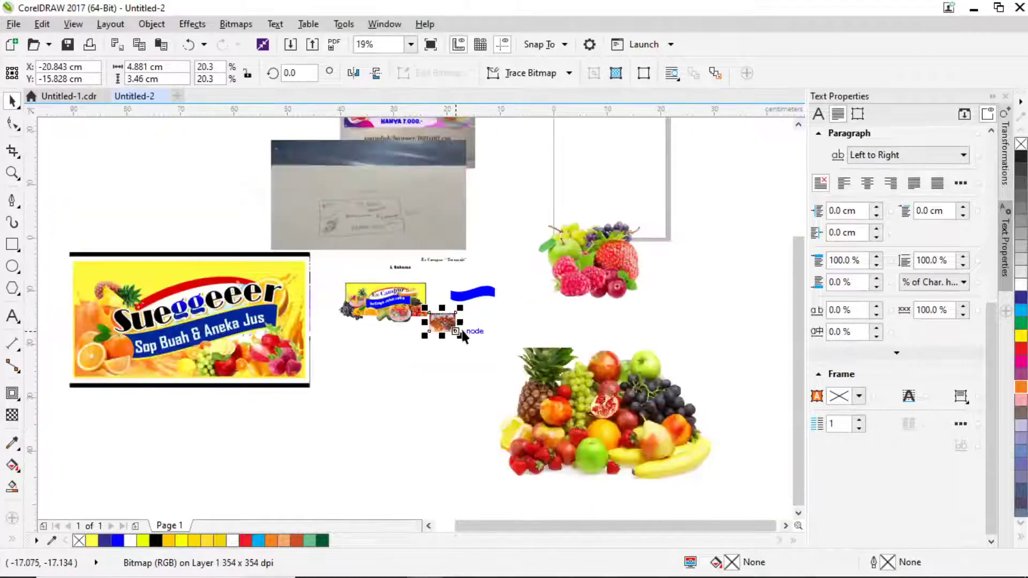
pyautogui.scroll(3, 458, 351)
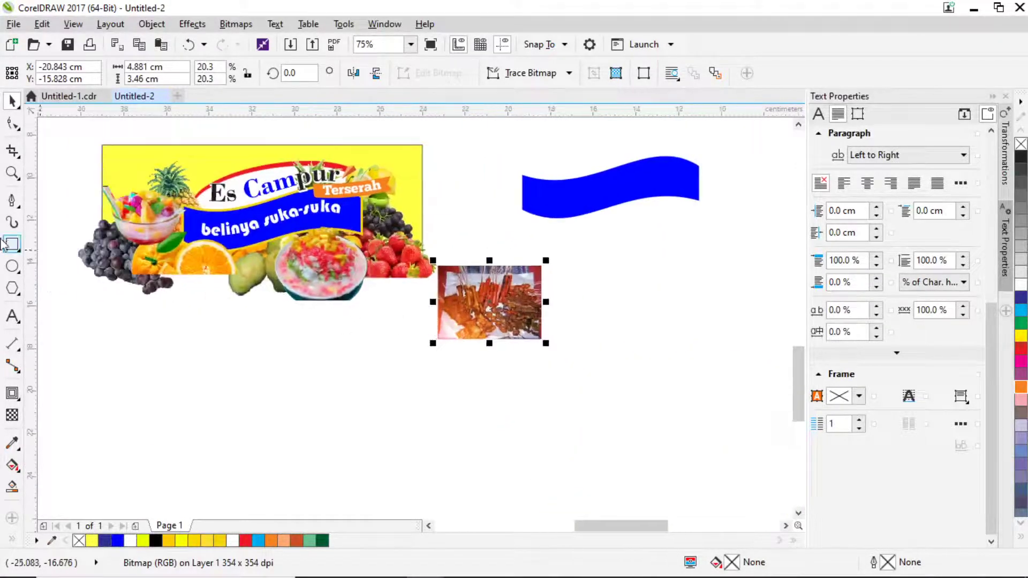
# Draw an ellipse over the photo, intersect them, and delete the rectangular original.
pyautogui.click(13, 266)
pyautogui.scroll(2, 443, 289)
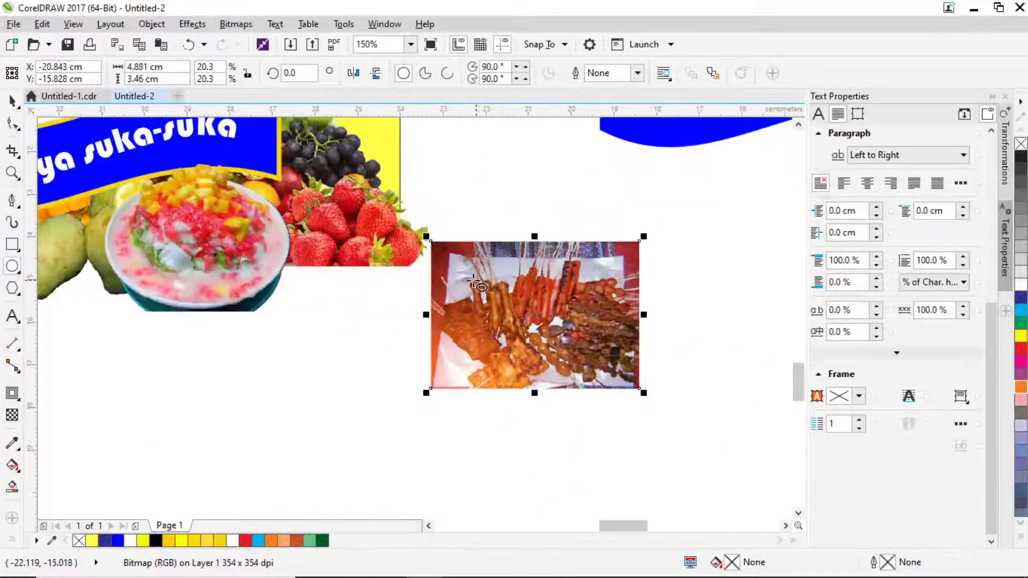
pyautogui.moveTo(459, 247); pyautogui.dragTo(628, 397)
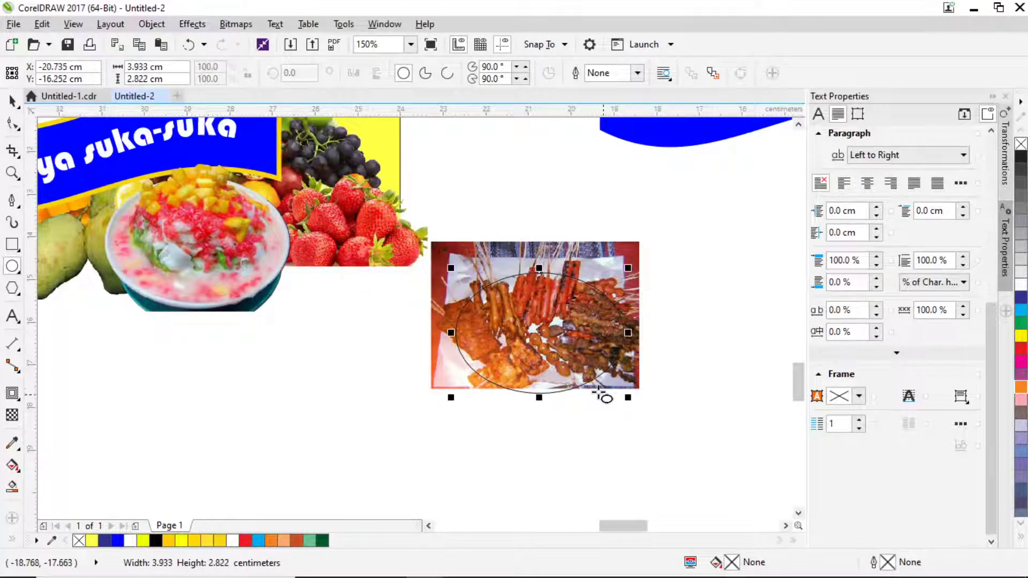
pyautogui.click(12, 101)
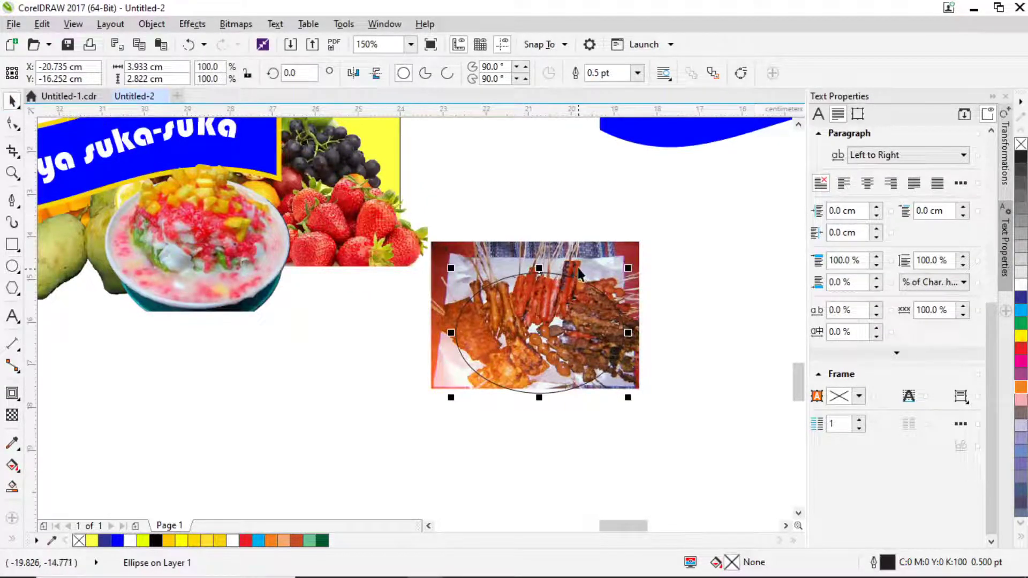
pyautogui.keyDown('shift'); pyautogui.click(577, 268); pyautogui.keyUp('shift')
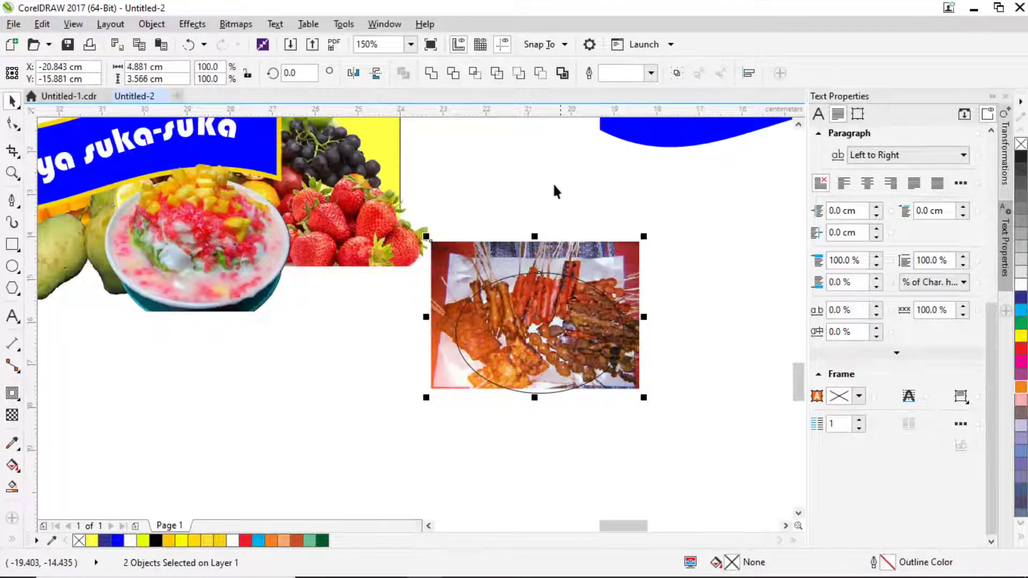
pyautogui.click(473, 74)
pyautogui.press('Delete')
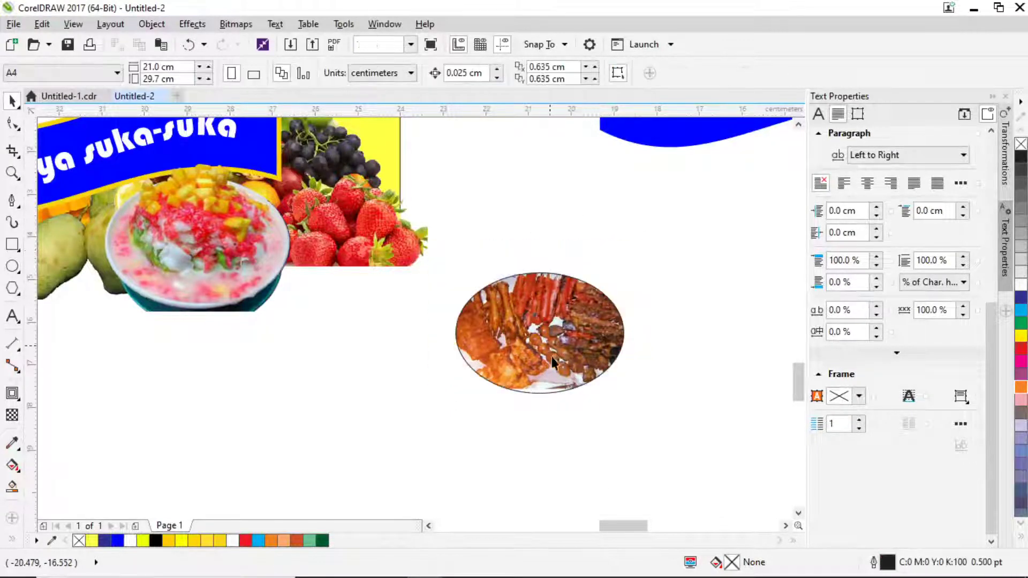
# PowerClip the grilled-food photo inside the ellipse and move it to the left.
pyautogui.moveTo(549, 344); pyautogui.dragTo(573, 397)
pyautogui.click(576, 294)
pyautogui.scroll(2, 616, 402)
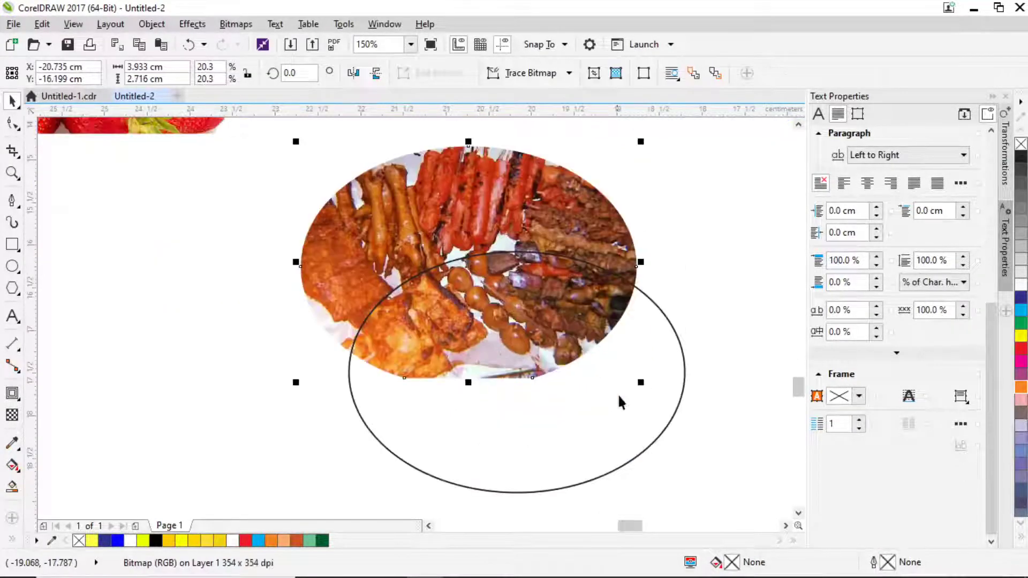
pyautogui.moveTo(644, 382); pyautogui.dragTo(627, 375)
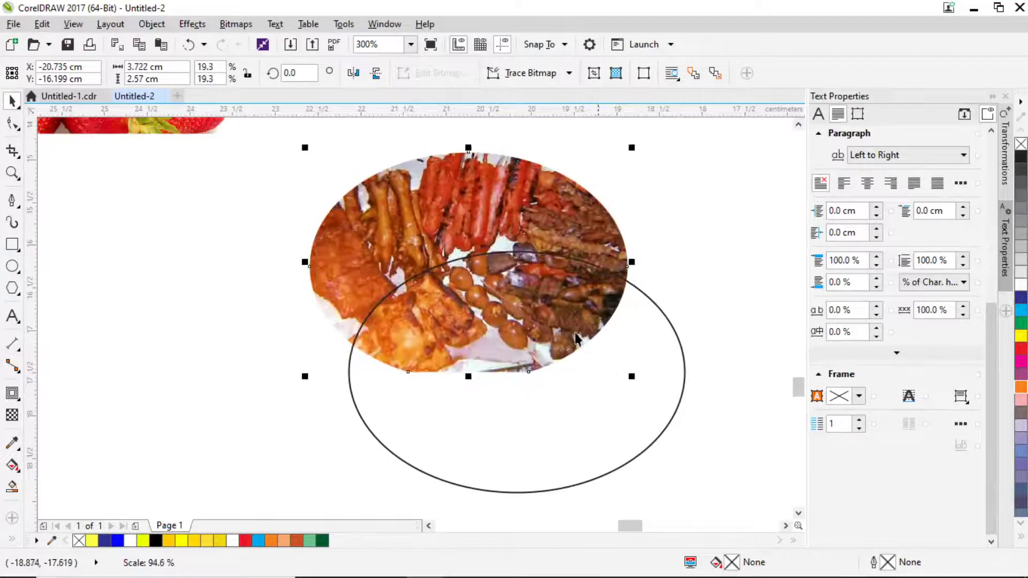
pyautogui.scroll(-2, 502, 251)
pyautogui.moveTo(502, 251); pyautogui.dragTo(309, 376)
pyautogui.rightClick(354, 383)
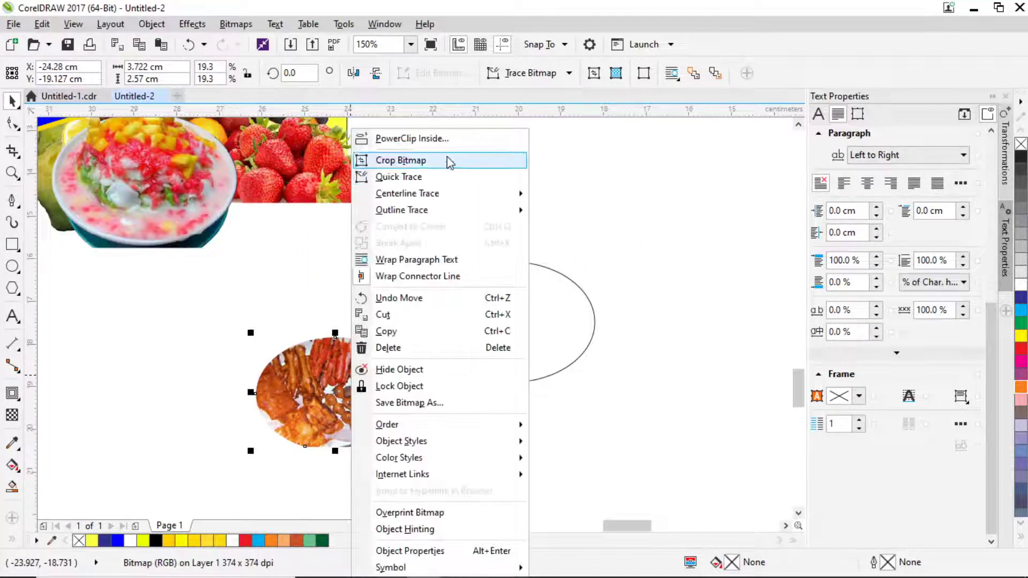
pyautogui.click(447, 139)
pyautogui.click(498, 289)
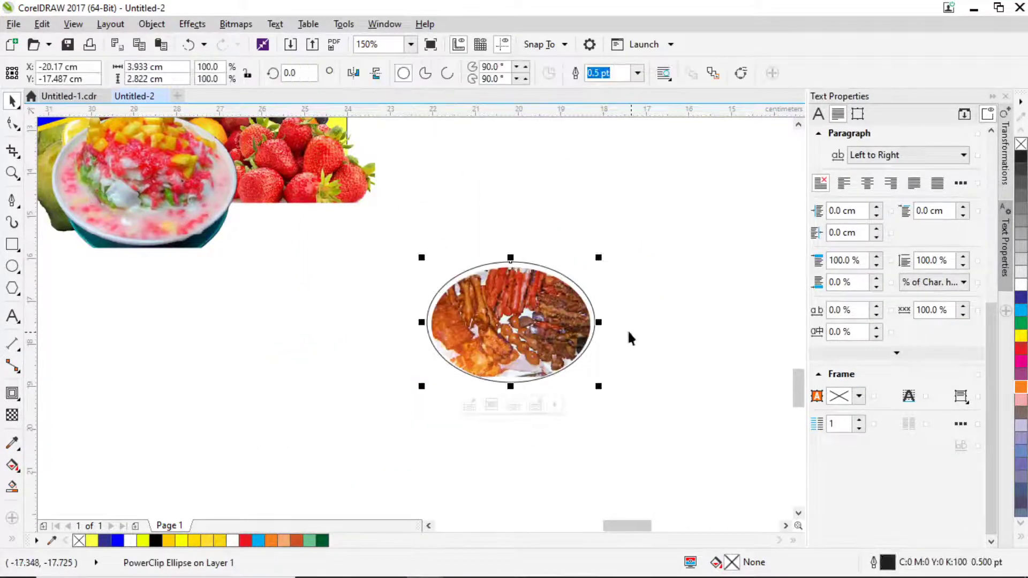
pyautogui.moveTo(459, 322); pyautogui.dragTo(266, 283)
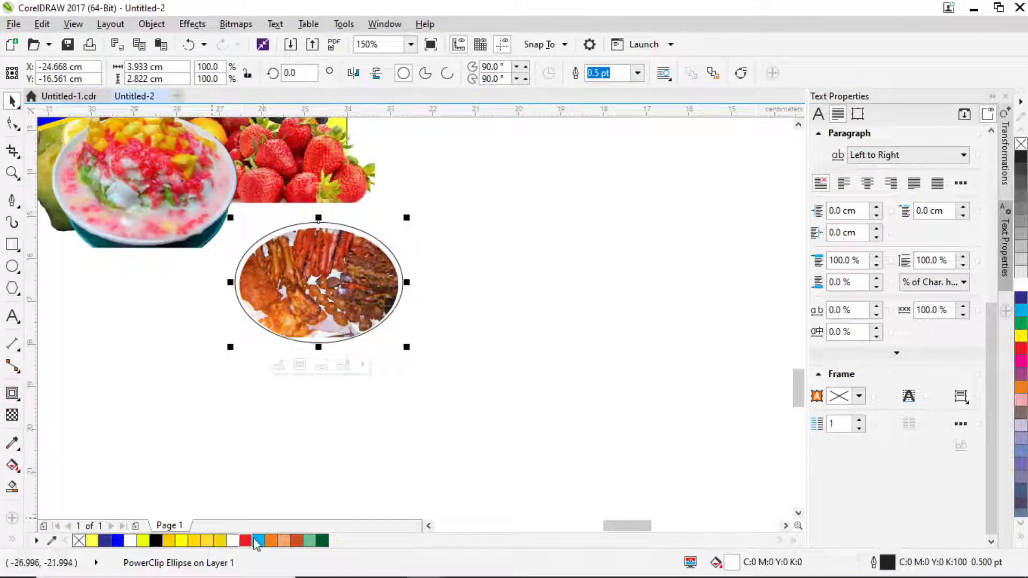
# Fill the food ellipse yellow and set its outline width to None.
pyautogui.click(220, 542)
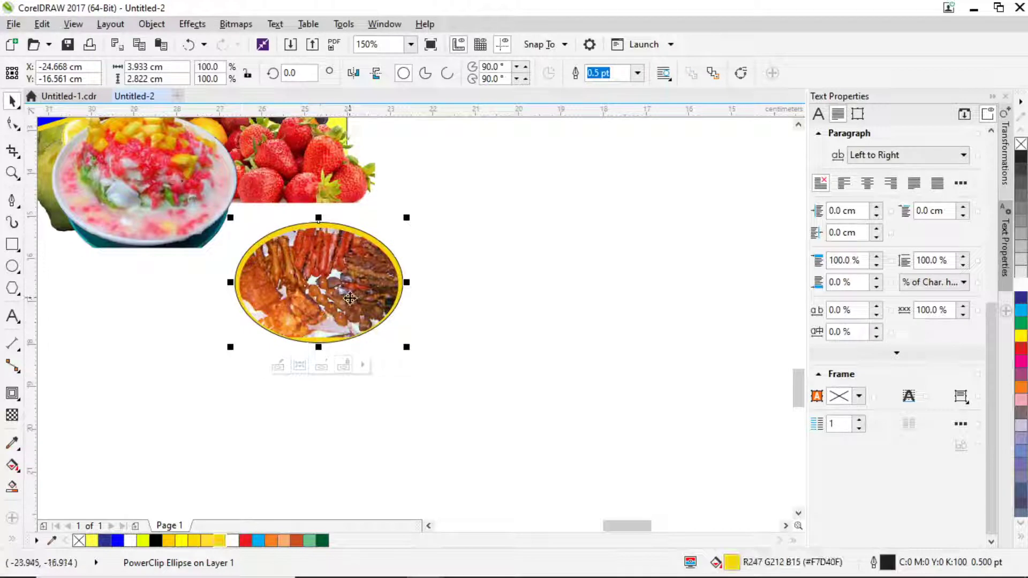
pyautogui.press('F12')
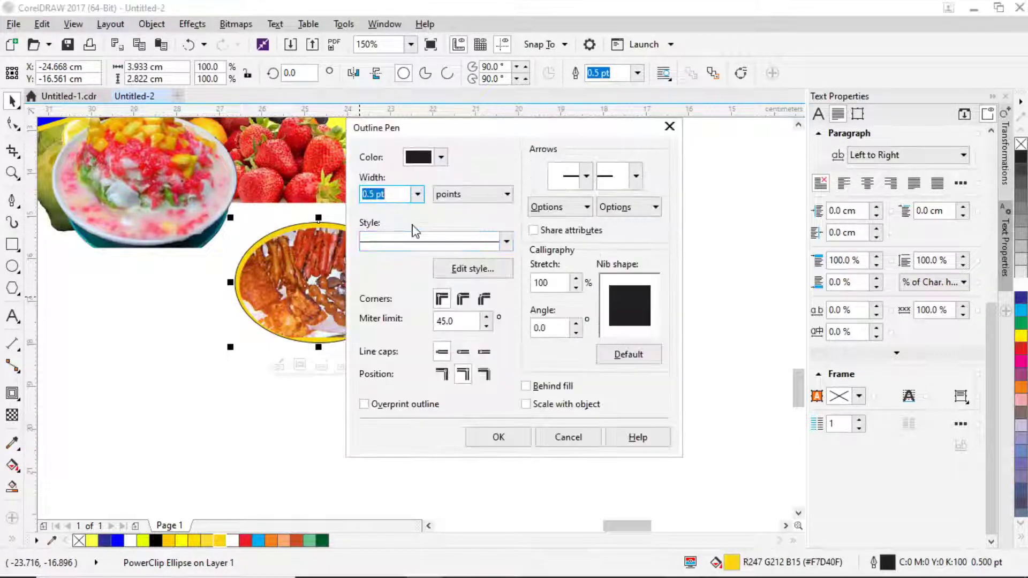
pyautogui.click(417, 194)
pyautogui.click(377, 220)
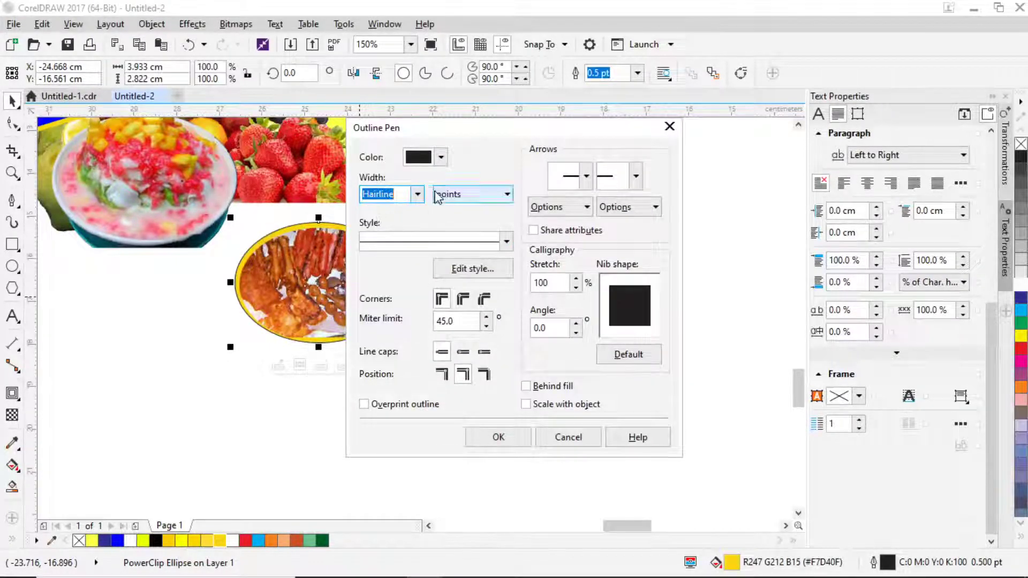
pyautogui.click(417, 193)
pyautogui.click(374, 210)
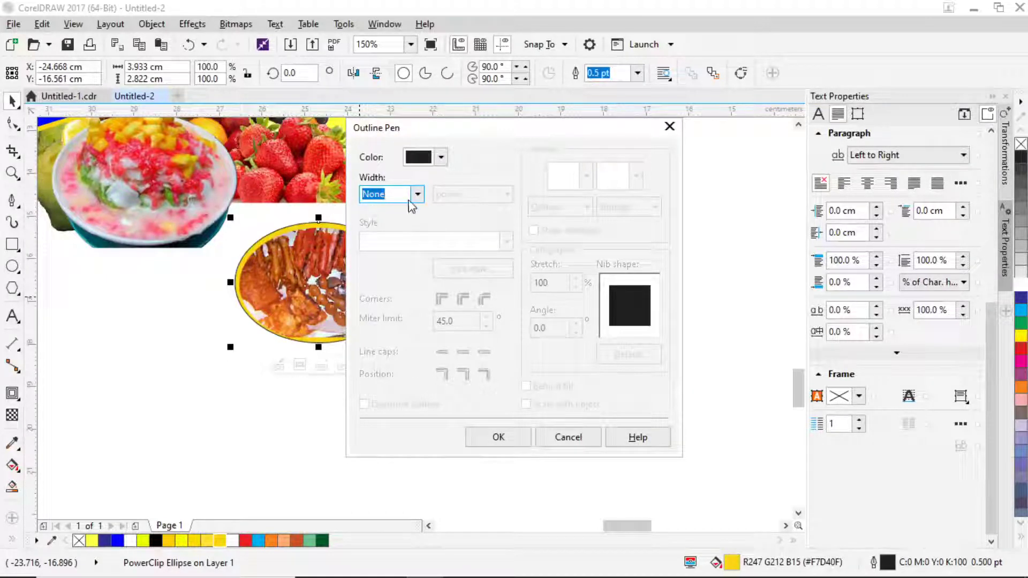
pyautogui.click(499, 437)
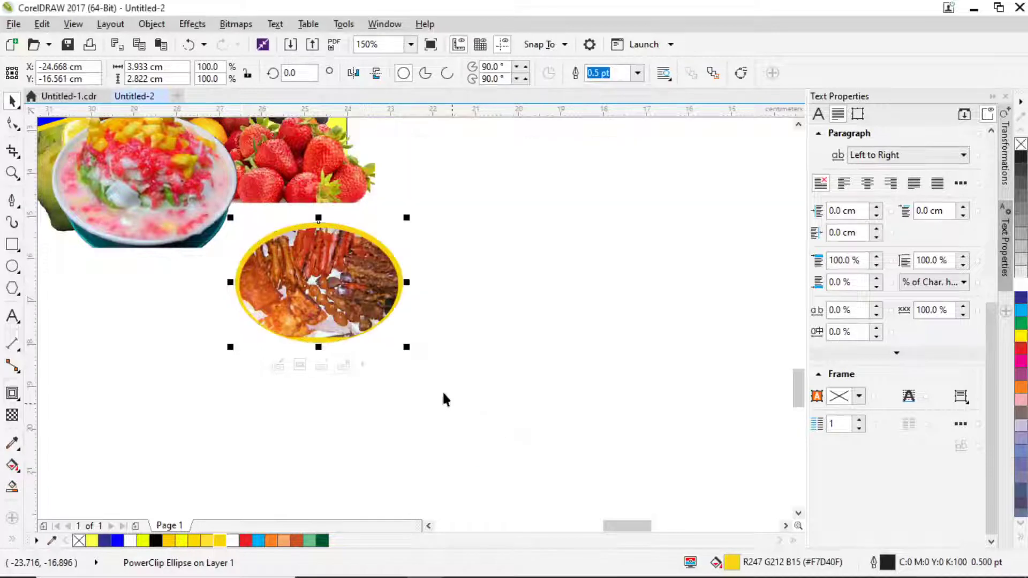
# Place the food ellipse on the banner beside the bowl and tilt it slightly.
pyautogui.moveTo(489, 382); pyautogui.dragTo(210, 205)
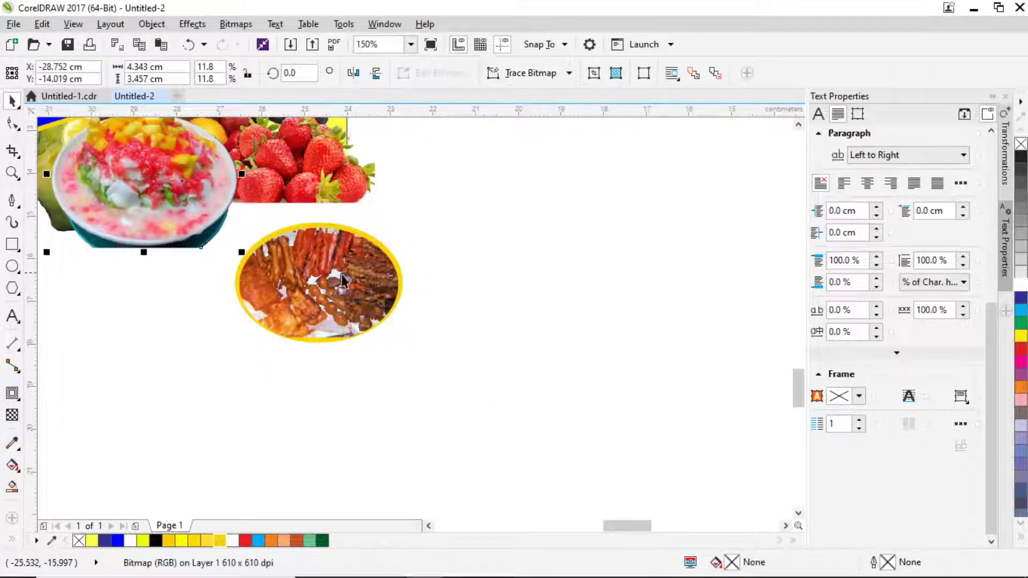
pyautogui.scroll(2, 321, 268)
pyautogui.hscroll(-3, 322, 268)
pyautogui.click(362, 290)
pyautogui.moveTo(420, 216); pyautogui.dragTo(420, 216)
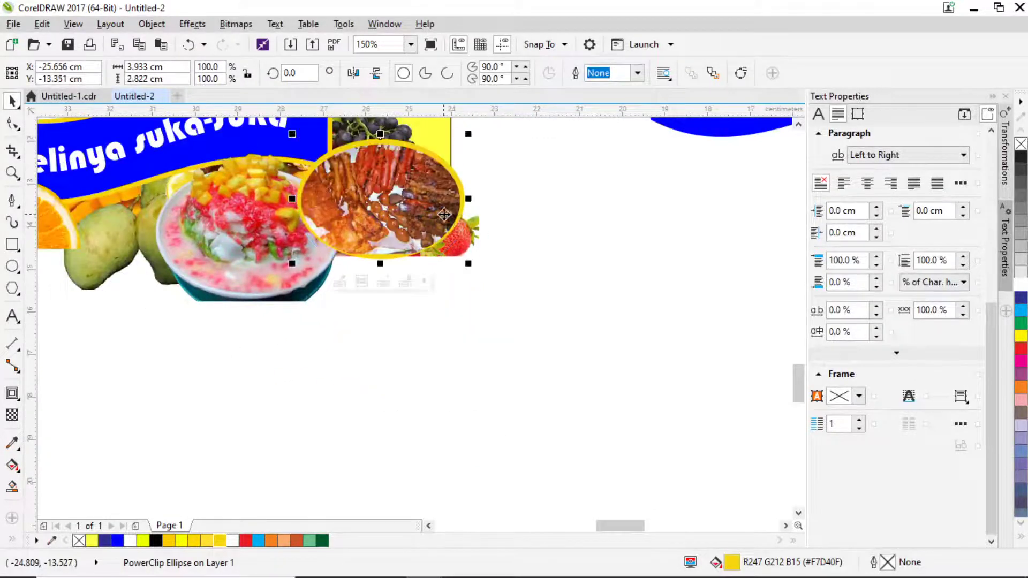
pyautogui.scroll(1, 507, 286)
pyautogui.click(447, 242)
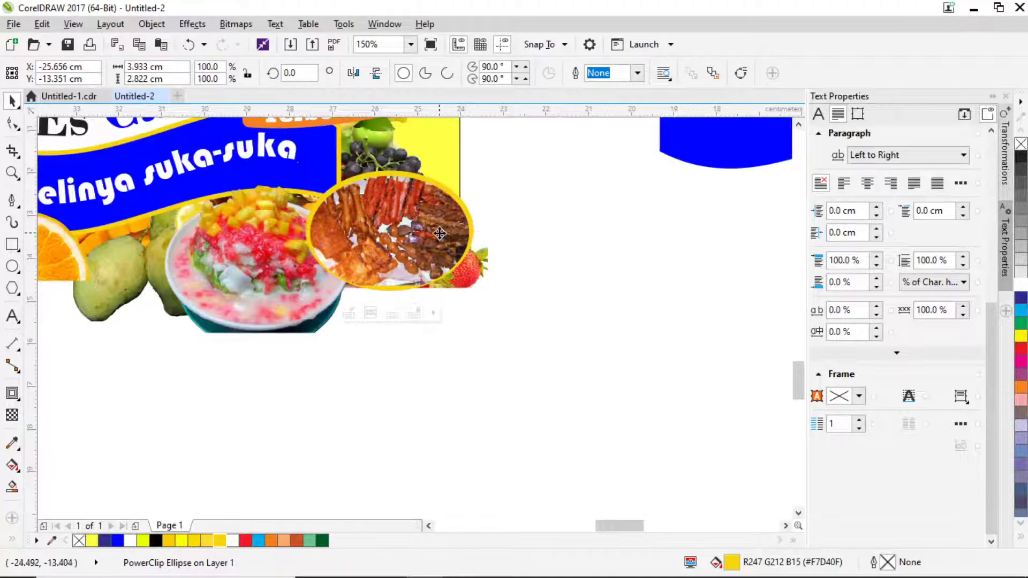
pyautogui.moveTo(474, 167); pyautogui.dragTo(457, 145)
# Bring the dessert bowl in front of the food ellipse with Shift+Page Up.
pyautogui.click(297, 275)
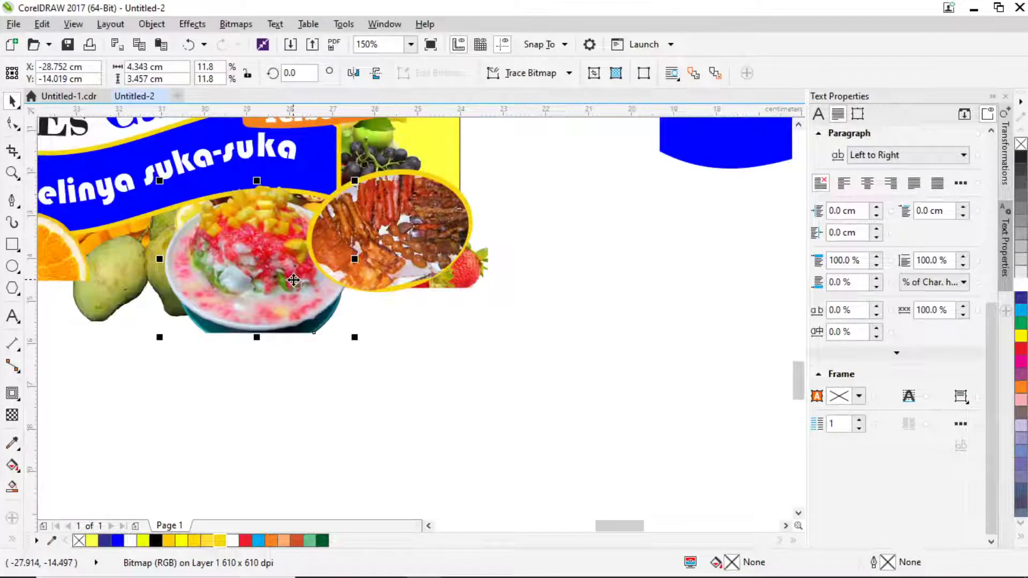
pyautogui.hotkey('shift', 'pageup')
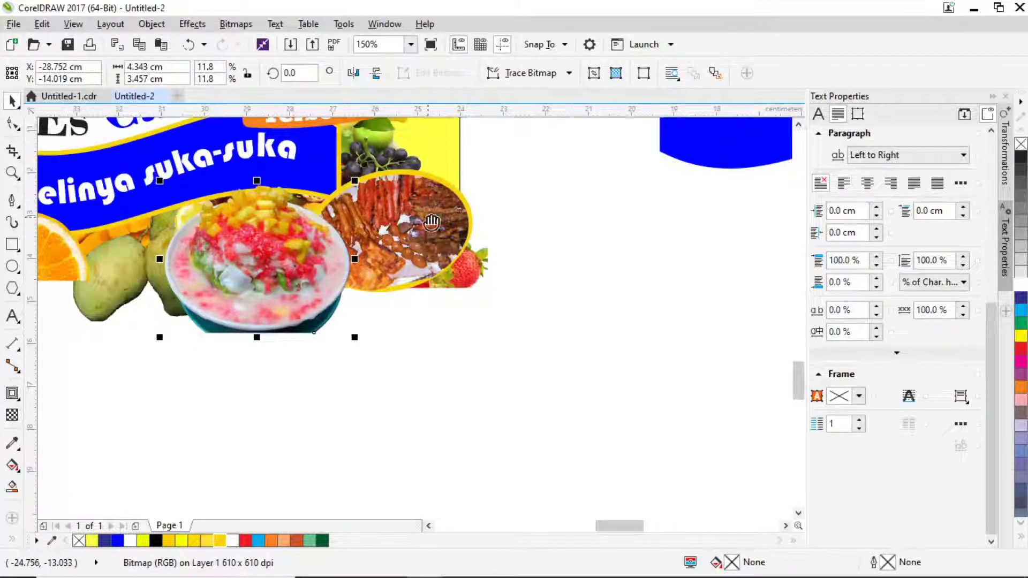
pyautogui.scroll(-2, 433, 220)
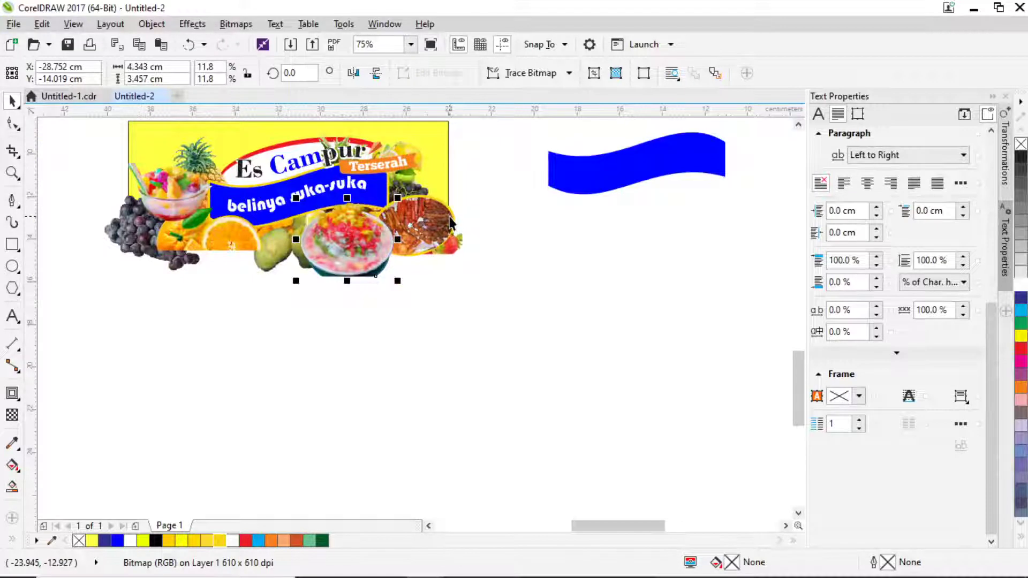
pyautogui.moveTo(484, 220); pyautogui.dragTo(467, 271)
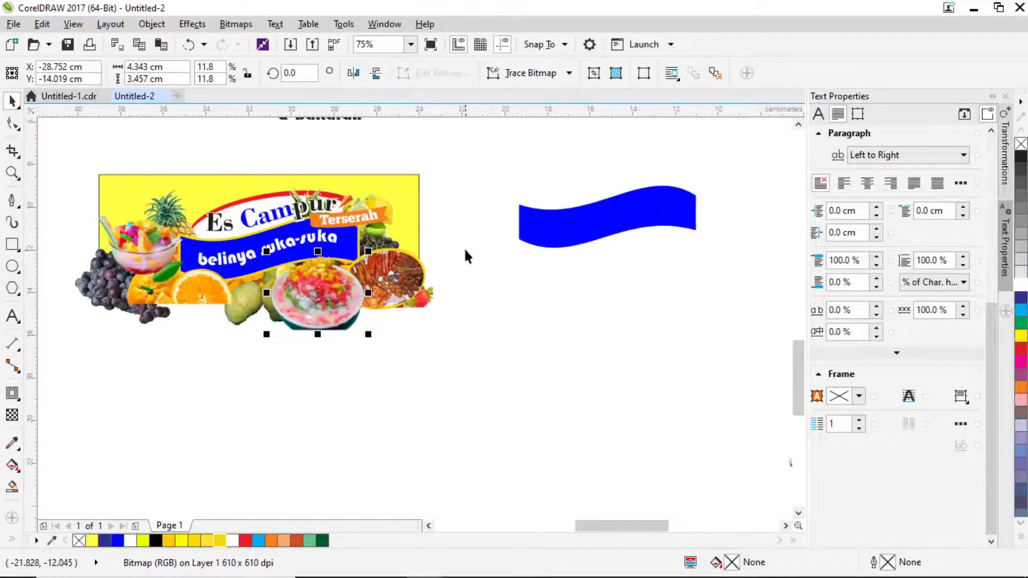
# Move the '& Bakaran' text below the banner and replace '&' with 'ada'.
pyautogui.moveTo(434, 217); pyautogui.dragTo(440, 260)
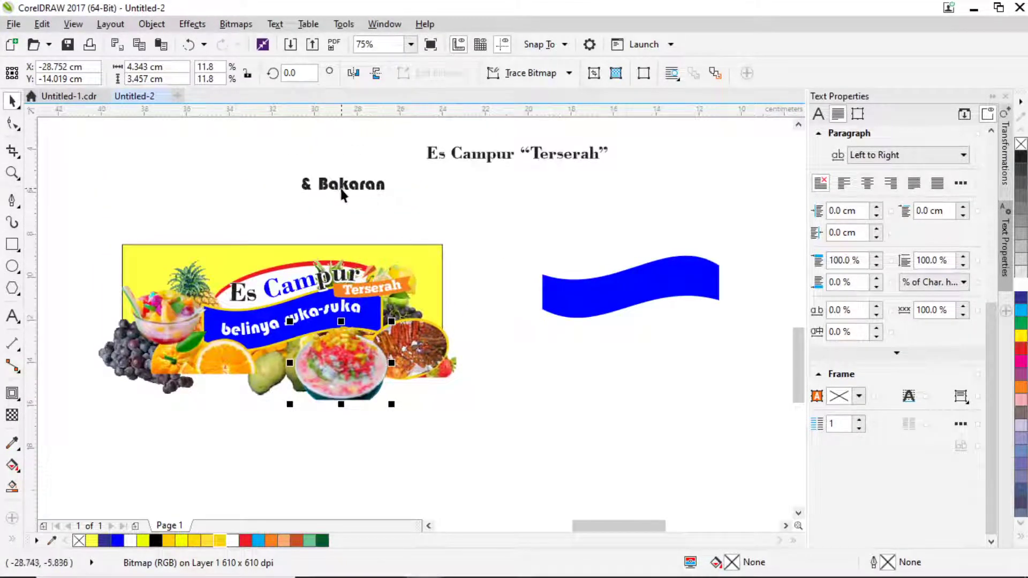
pyautogui.moveTo(340, 188); pyautogui.dragTo(436, 427)
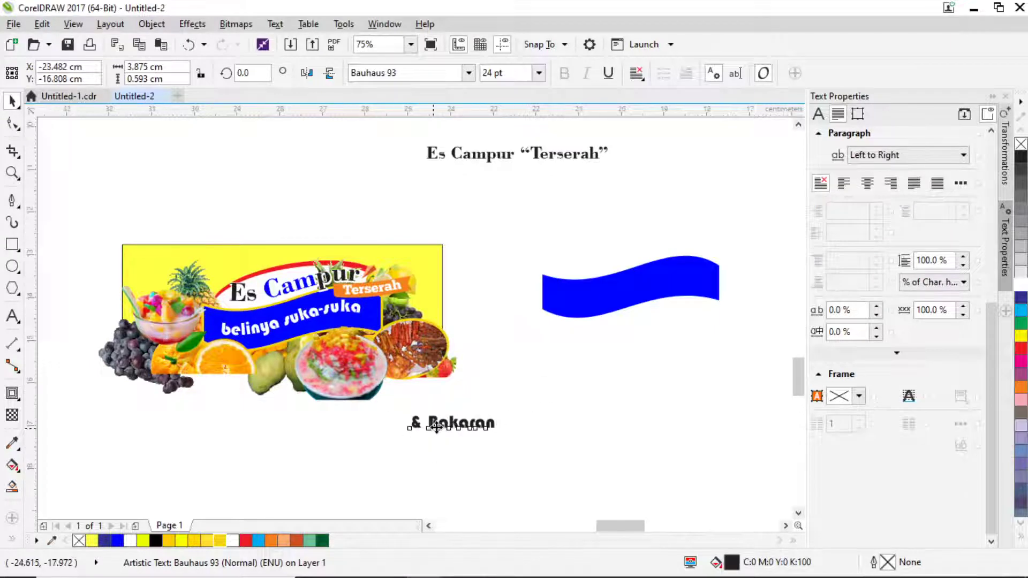
pyautogui.scroll(2, 436, 427)
pyautogui.click(12, 315)
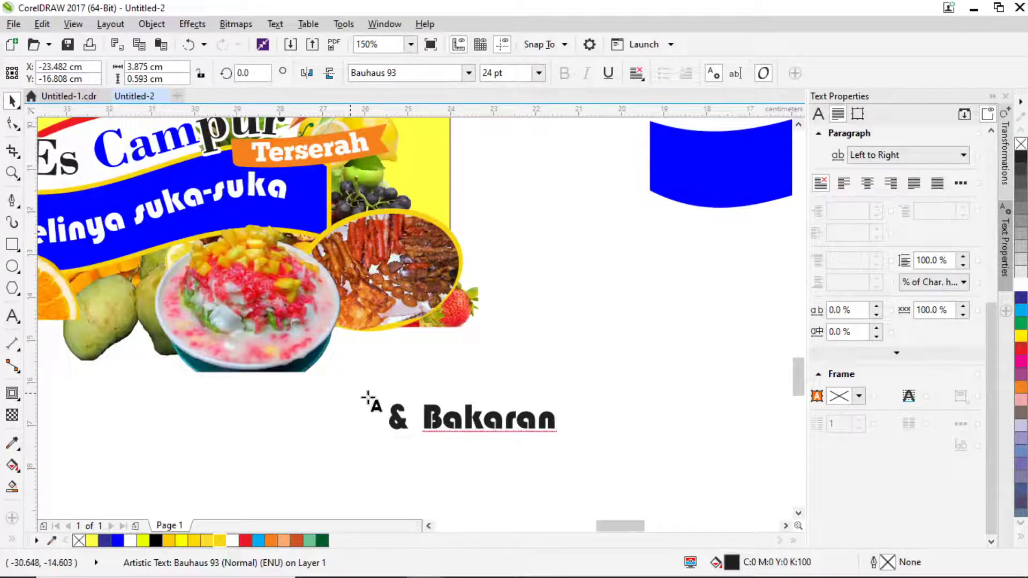
pyautogui.moveTo(421, 419); pyautogui.dragTo(376, 423)
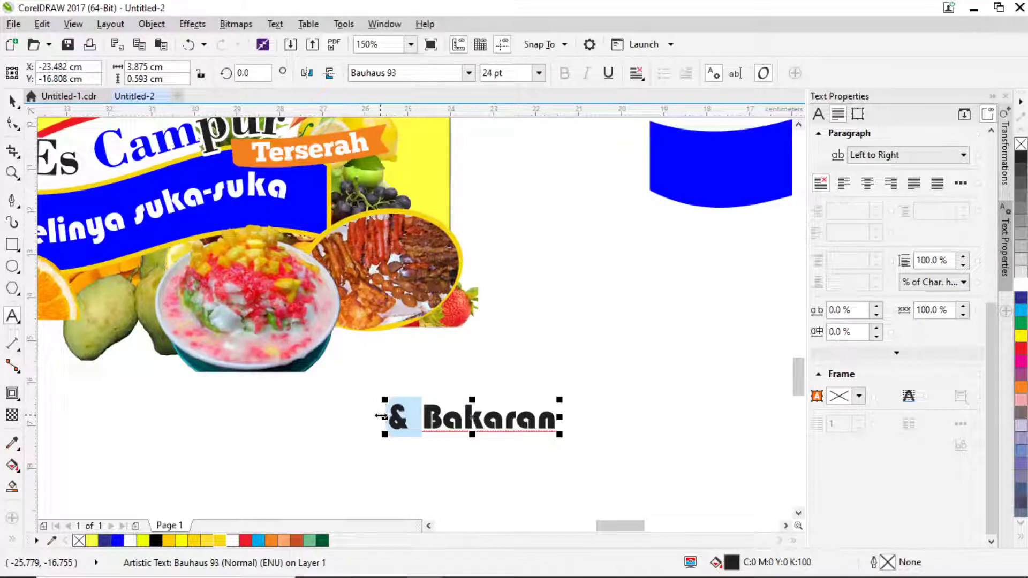
pyautogui.write('ada')
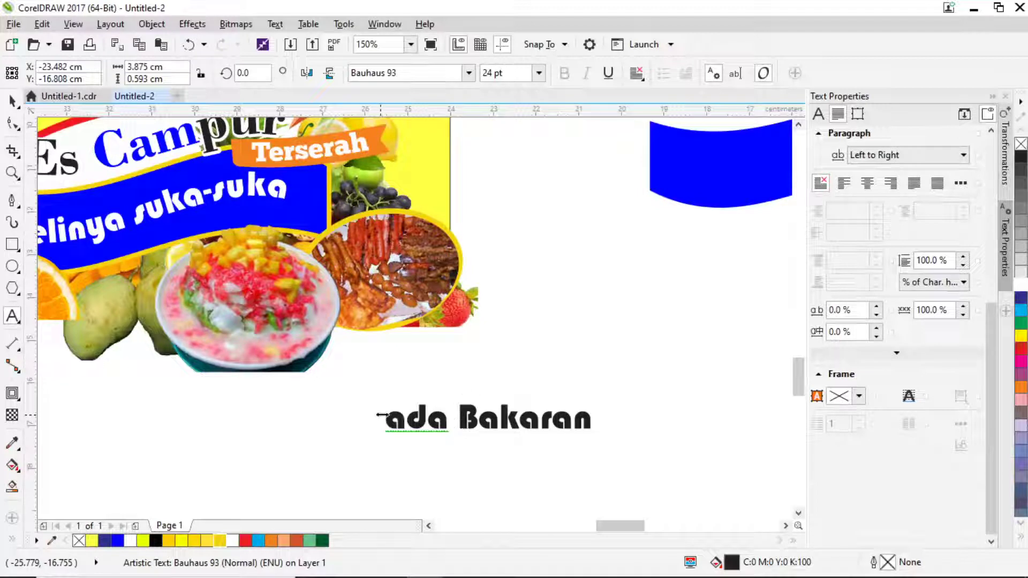
# Add a second line 'juga loh!' after Bakaran and shift the text slightly left.
pyautogui.click(590, 417)
pyautogui.press('Return')
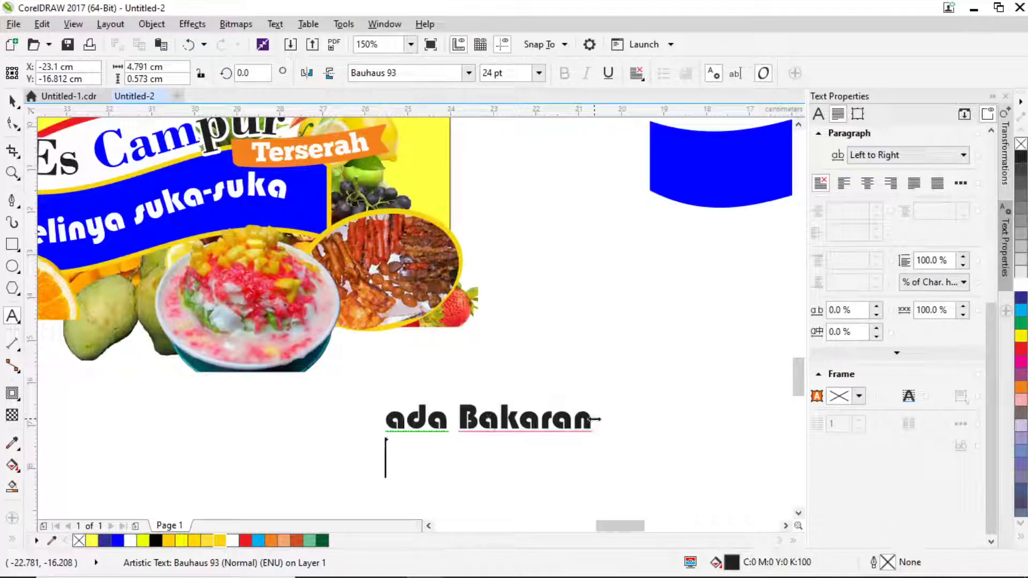
pyautogui.write('jua')
pyautogui.write('ha')
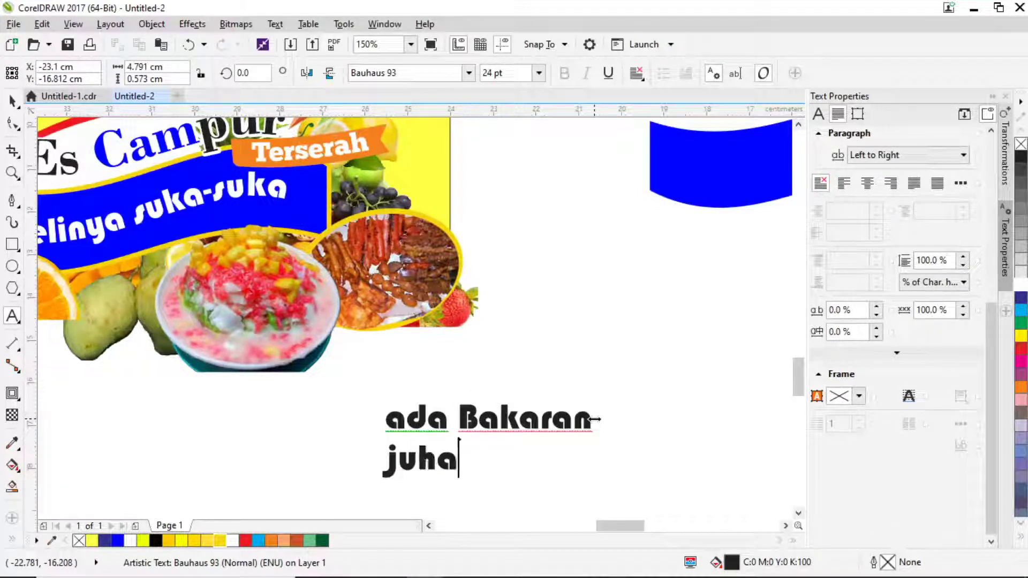
pyautogui.press('BackSpace')
pyautogui.write('j')
pyautogui.press('BackSpace')
pyautogui.press('BackSpace')
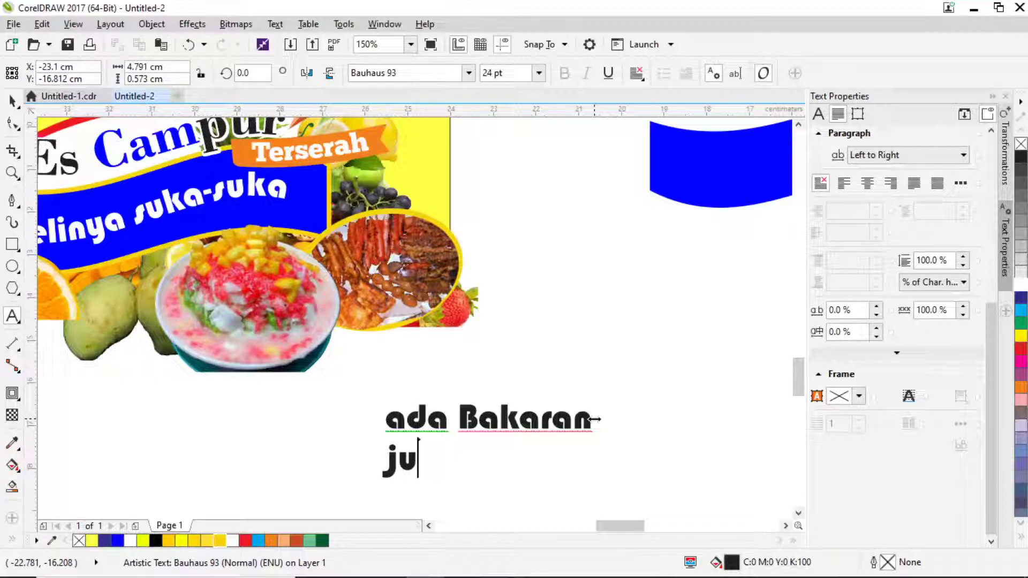
pyautogui.write('ga loh!')
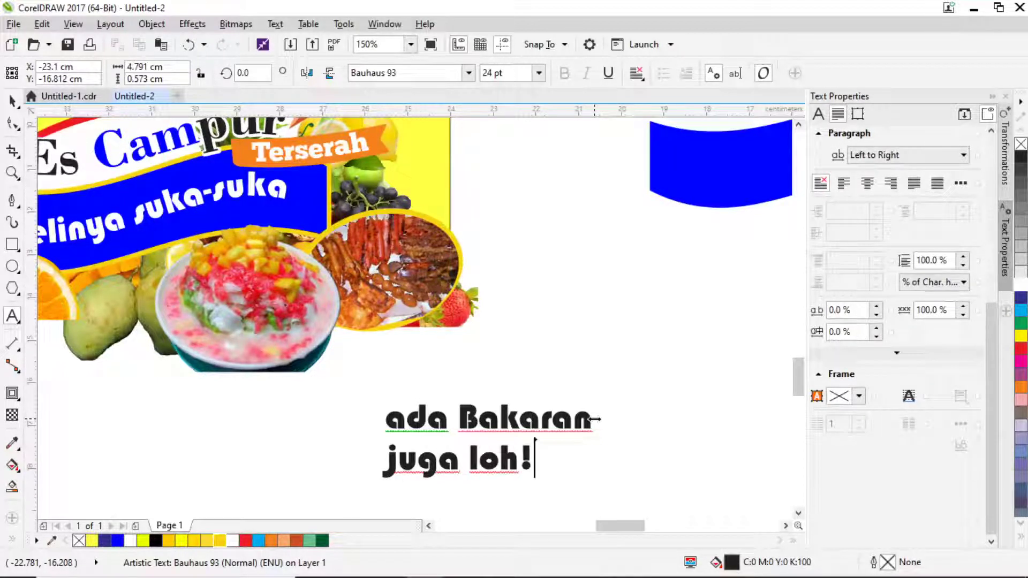
pyautogui.press('Escape')
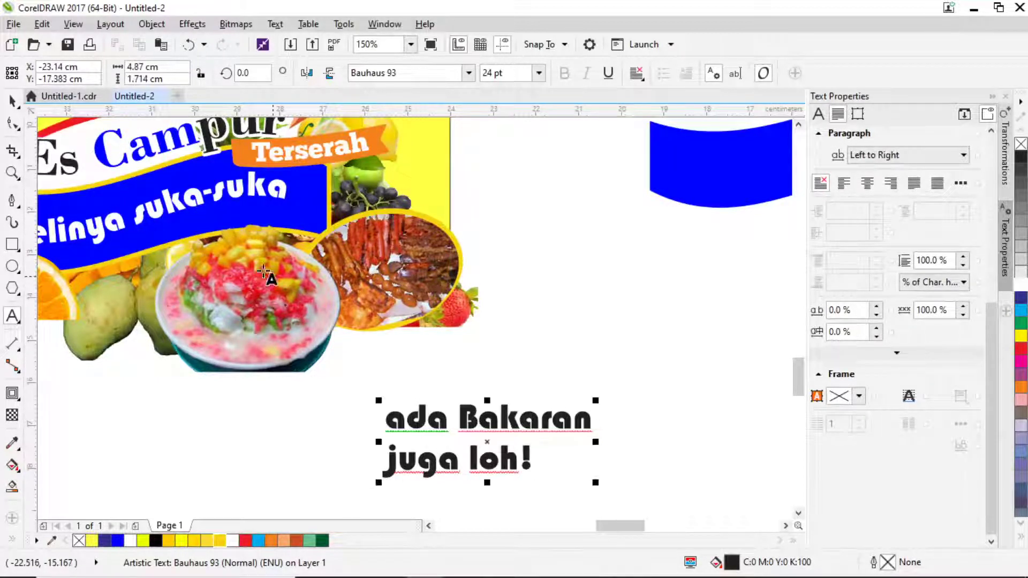
pyautogui.click(12, 103)
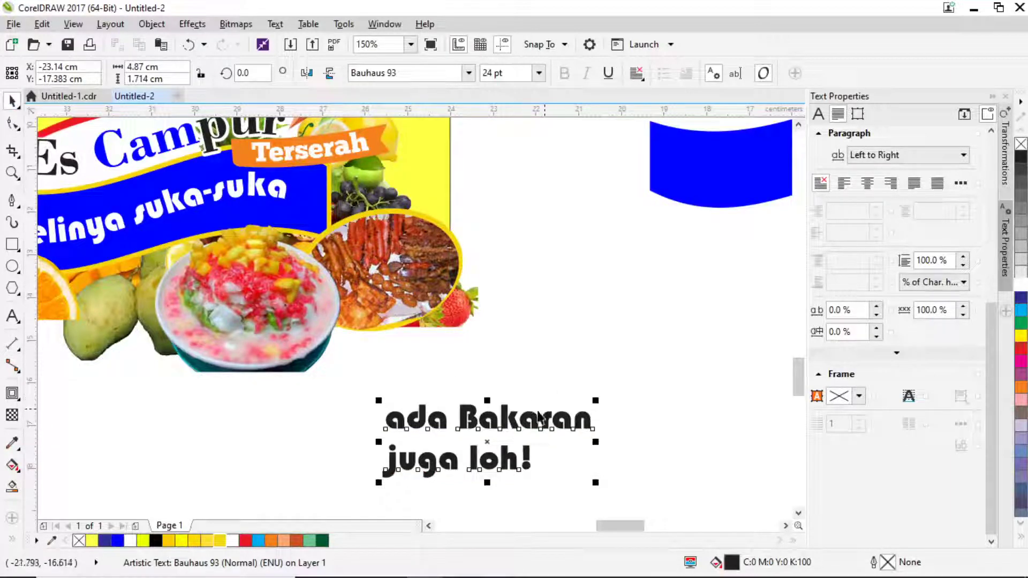
pyautogui.moveTo(509, 414); pyautogui.dragTo(489, 410)
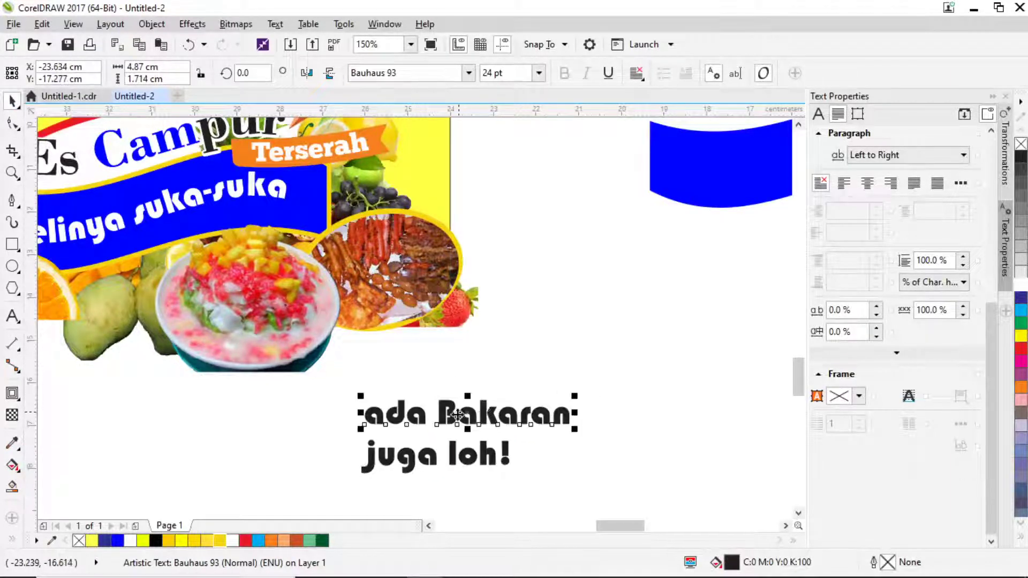
# Set the word 'ada' in the Bhellvast script font.
pyautogui.click(419, 424)
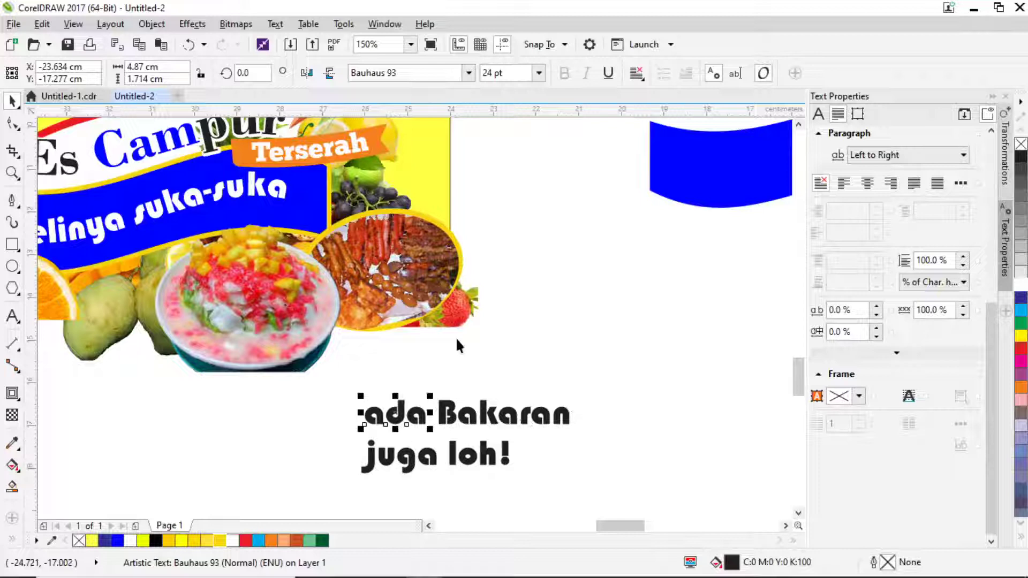
pyautogui.click(470, 72)
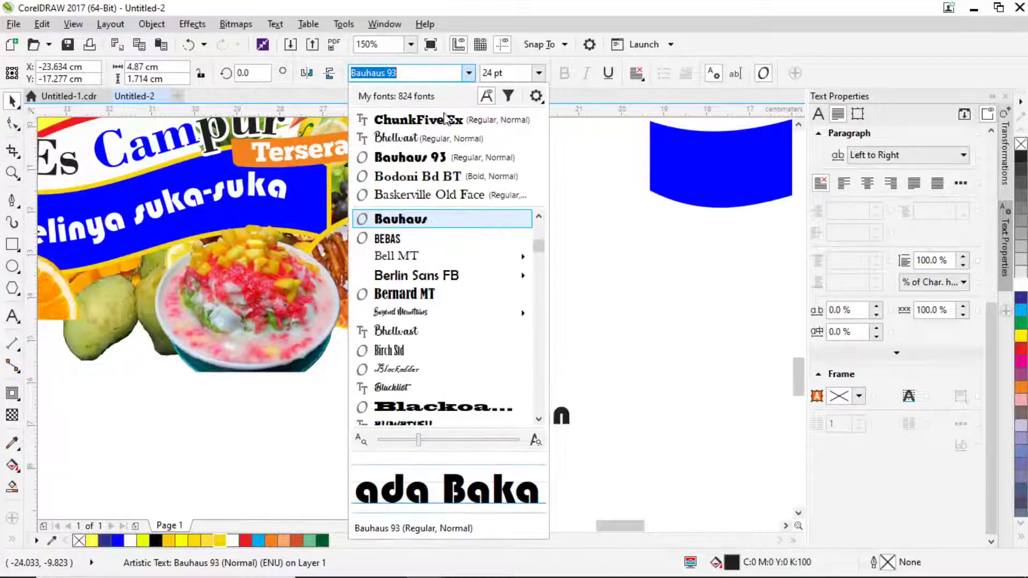
pyautogui.click(396, 239)
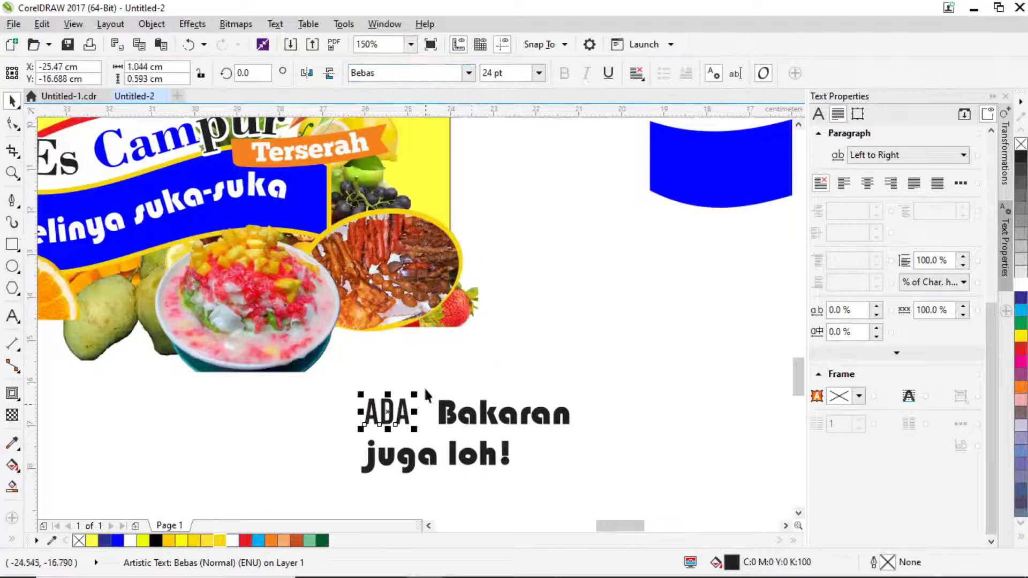
pyautogui.click(469, 75)
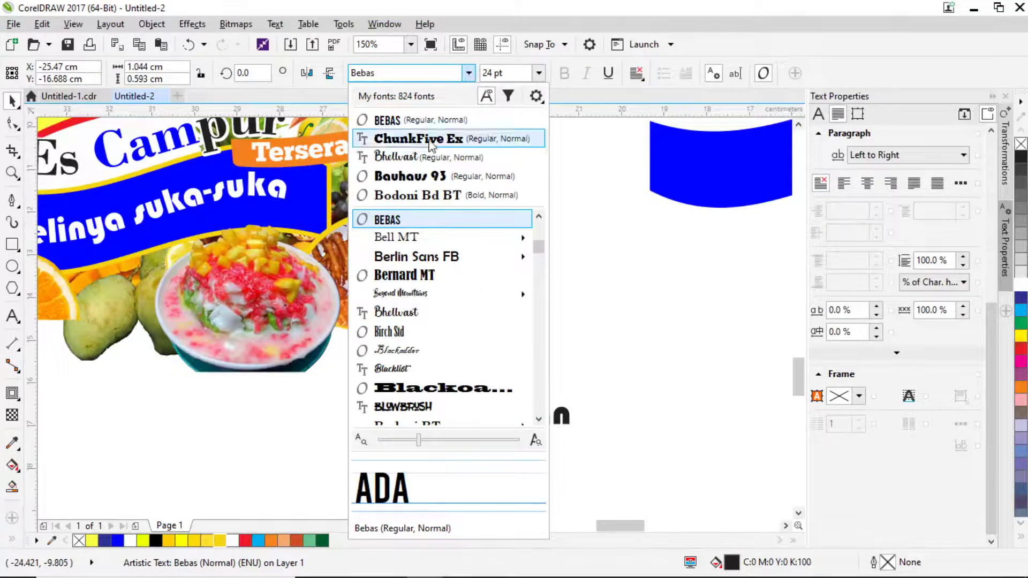
pyautogui.click(410, 157)
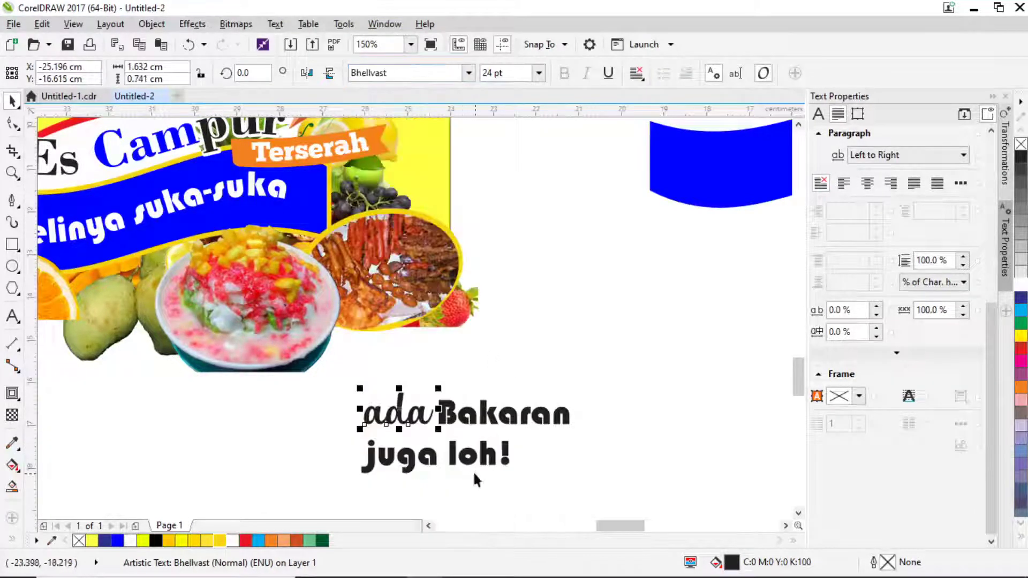
# Set 'juga loh!' in ChunkFive Ex at about 14 pt and stack ada above Bakaran.
pyautogui.moveTo(463, 464); pyautogui.dragTo(498, 459)
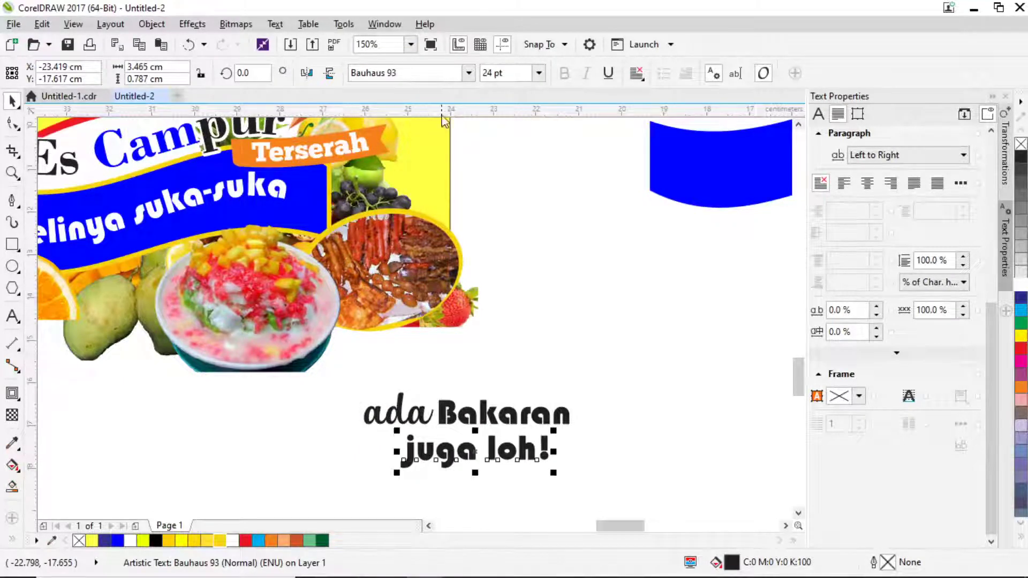
pyautogui.click(468, 74)
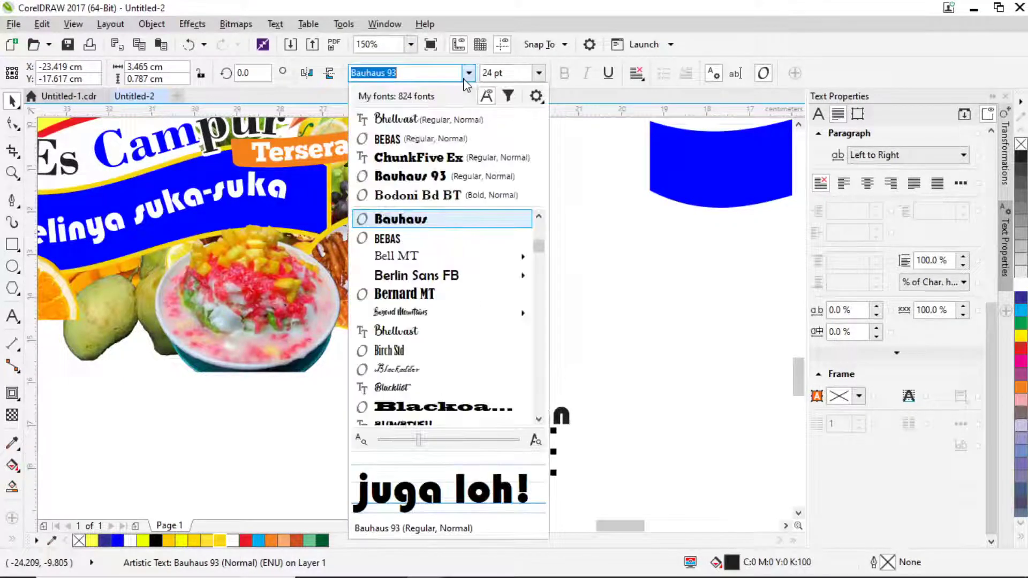
pyautogui.click(423, 158)
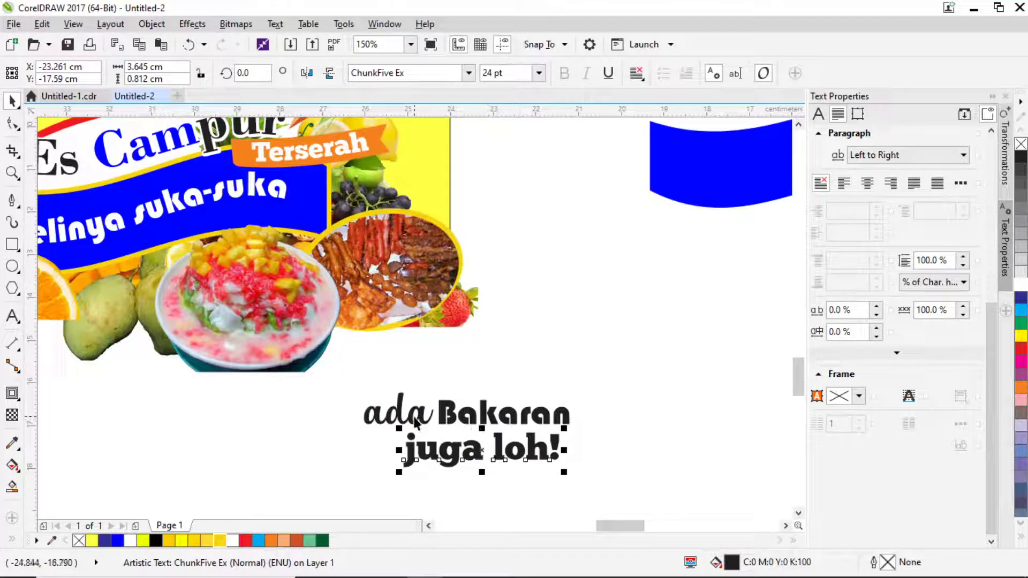
pyautogui.moveTo(416, 423); pyautogui.dragTo(500, 399)
pyautogui.moveTo(487, 456); pyautogui.dragTo(508, 452)
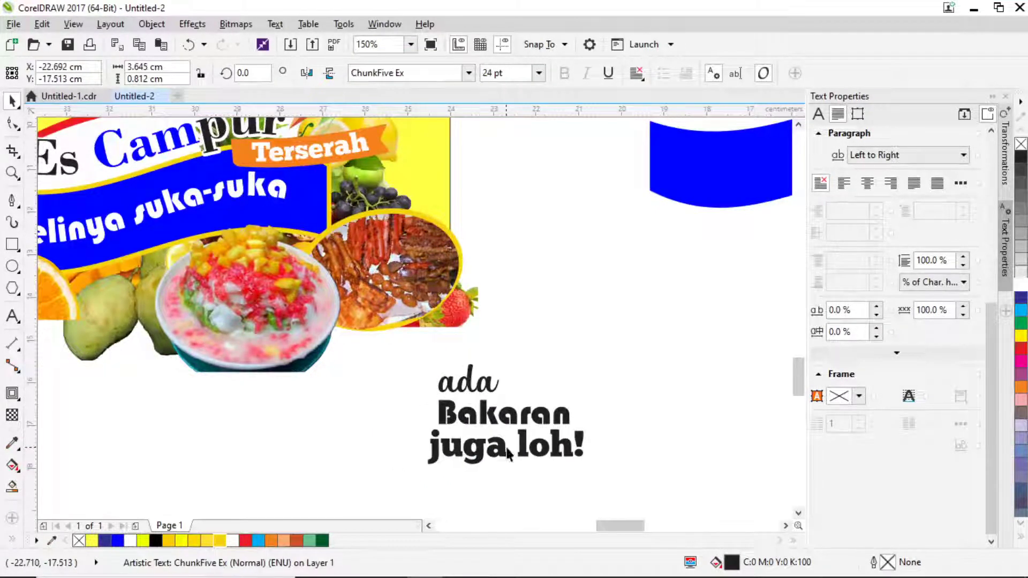
pyautogui.moveTo(587, 469); pyautogui.dragTo(530, 456)
# Move the three text lines onto the grilled-food picture and scale them to about 76%.
pyautogui.moveTo(411, 352); pyautogui.dragTo(411, 352)
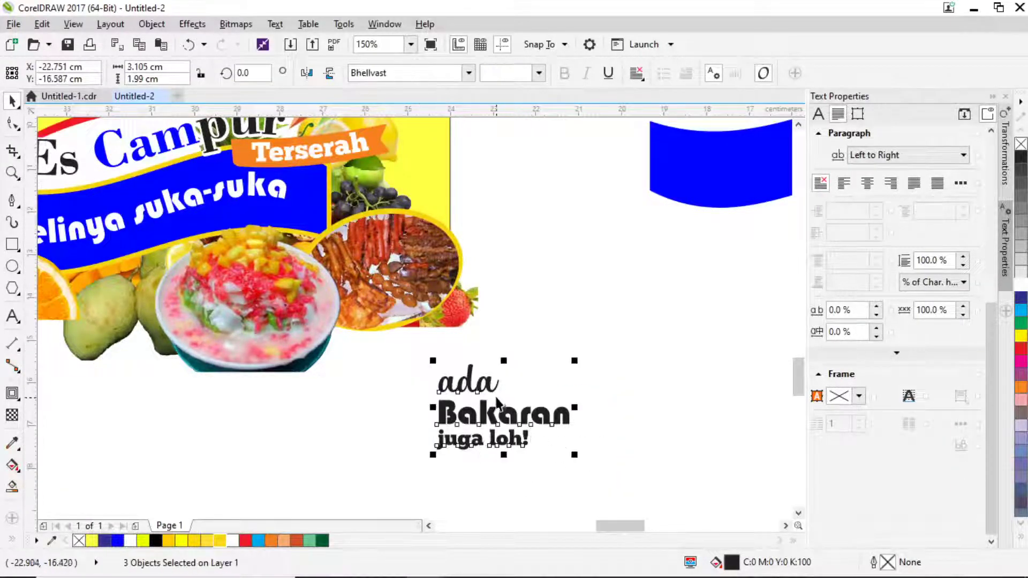
pyautogui.moveTo(494, 393); pyautogui.dragTo(383, 213)
pyautogui.moveTo(462, 180); pyautogui.dragTo(470, 221)
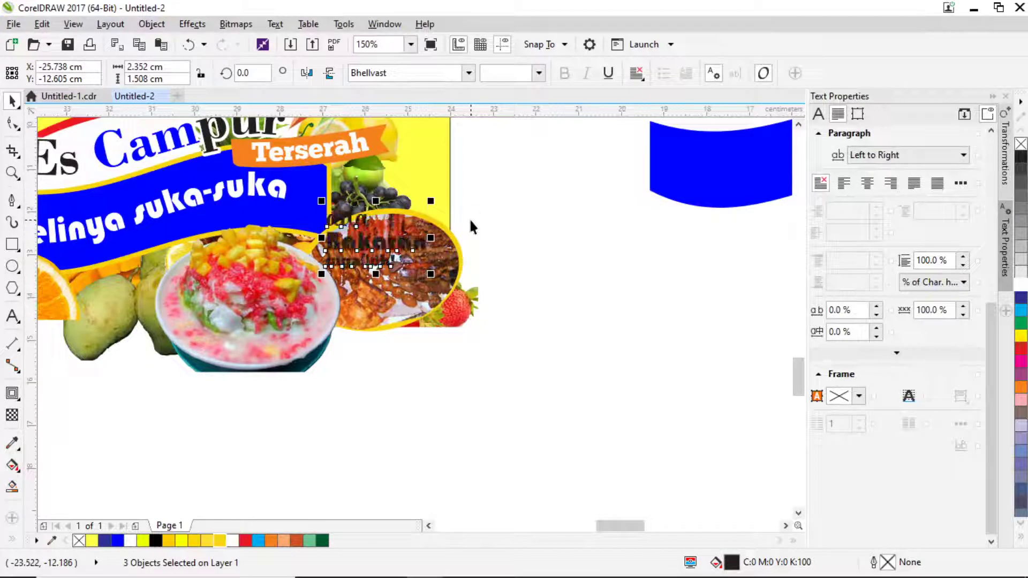
# Group ada, Bakaran and juga loh!, fill them white, and nudge the group into place.
pyautogui.hotkey('ctrl', 'g')
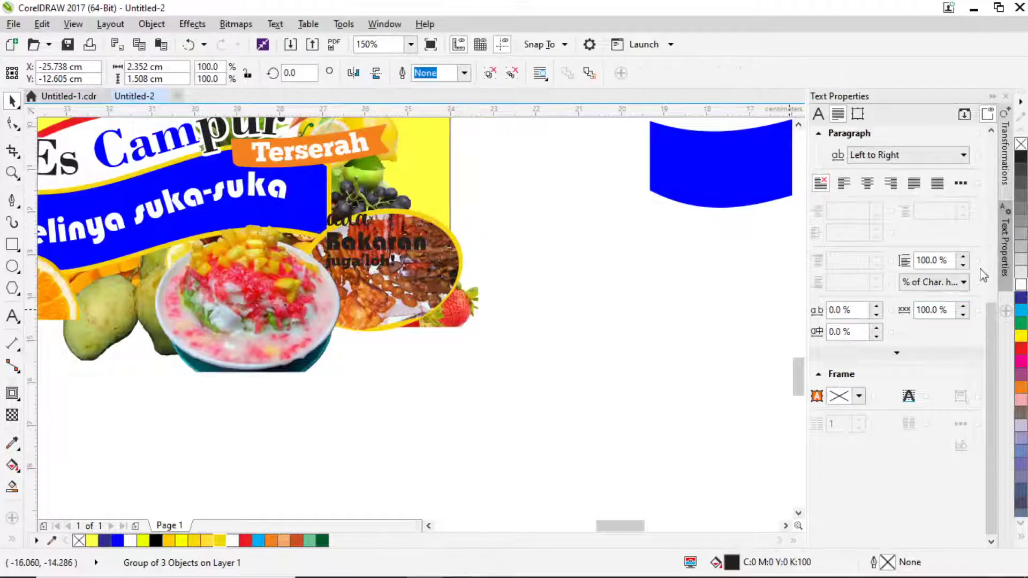
pyautogui.click(1020, 284)
pyautogui.scroll(2, 383, 245)
pyautogui.moveTo(382, 245); pyautogui.dragTo(410, 261)
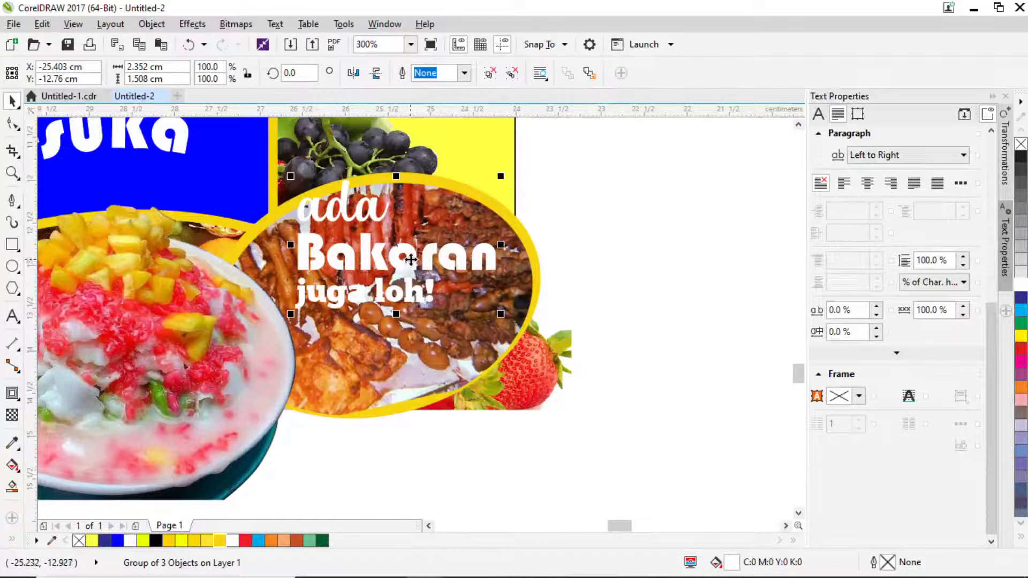
# Add a brown #784600 outside contour with round corners and 0.038 cm offset around the text.
pyautogui.click(13, 394)
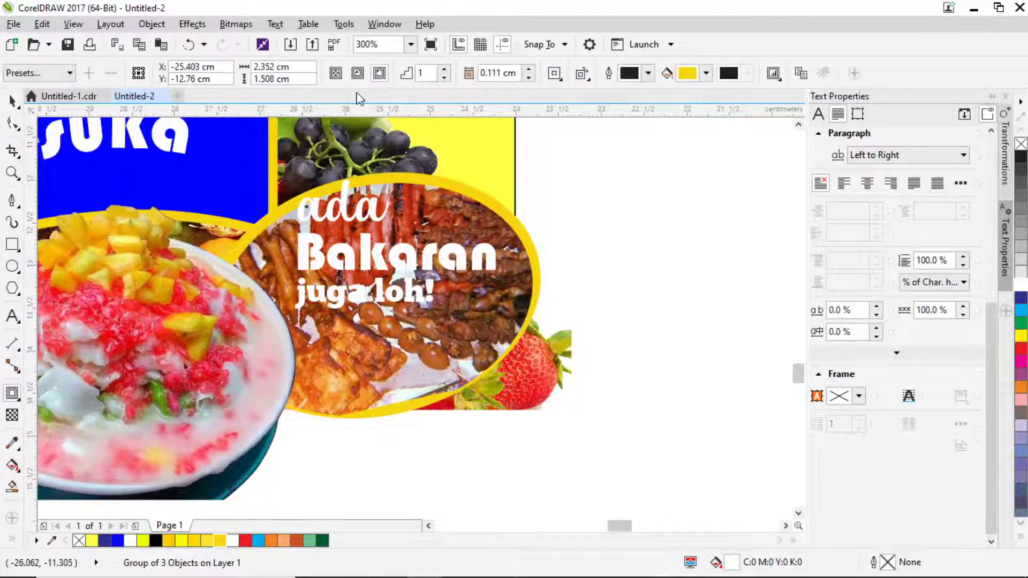
pyautogui.click(379, 73)
pyautogui.click(705, 73)
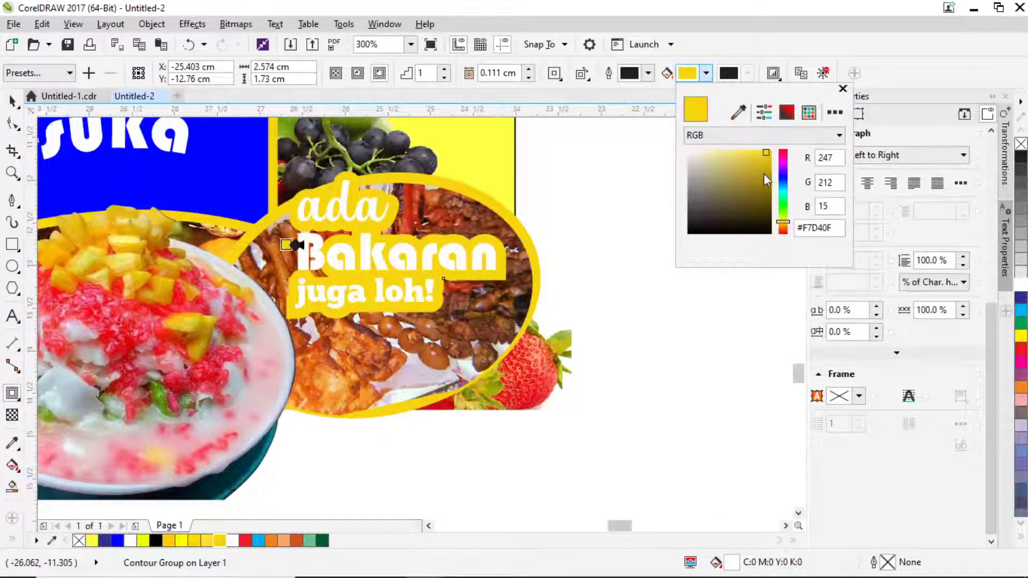
pyautogui.click(783, 230)
pyautogui.click(771, 195)
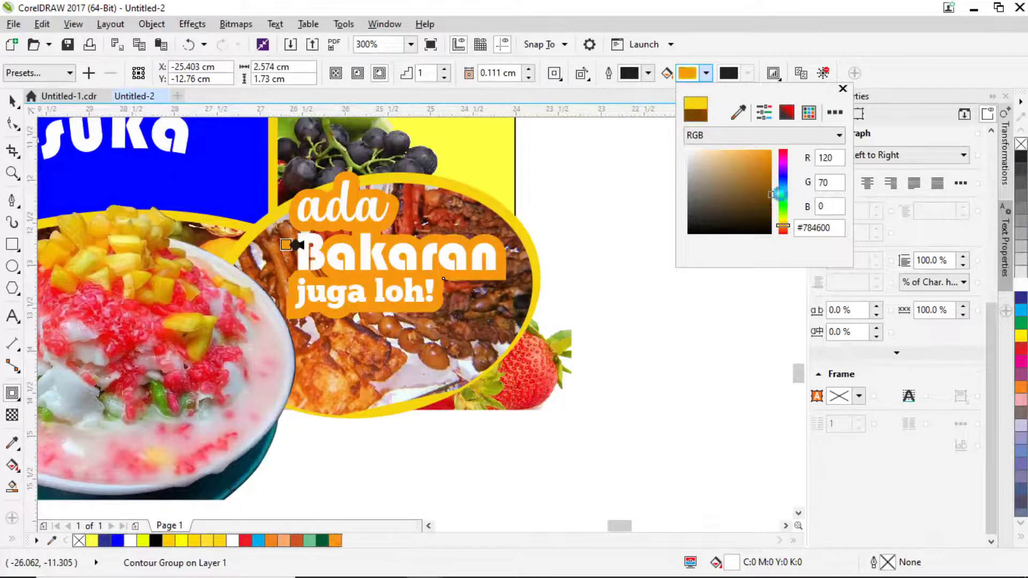
pyautogui.click(554, 74)
pyautogui.click(555, 74)
pyautogui.click(600, 108)
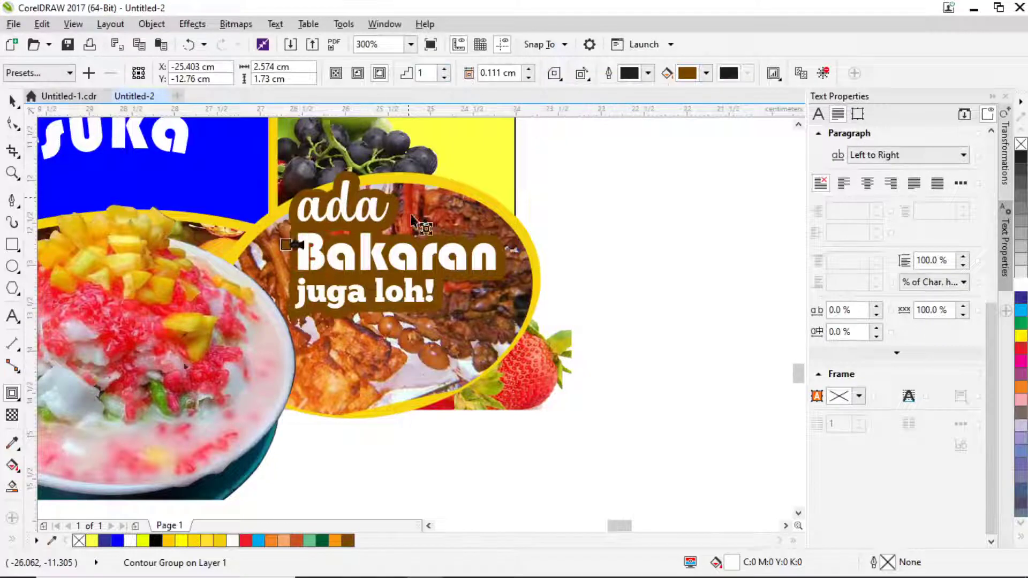
pyautogui.scroll(2, 292, 250)
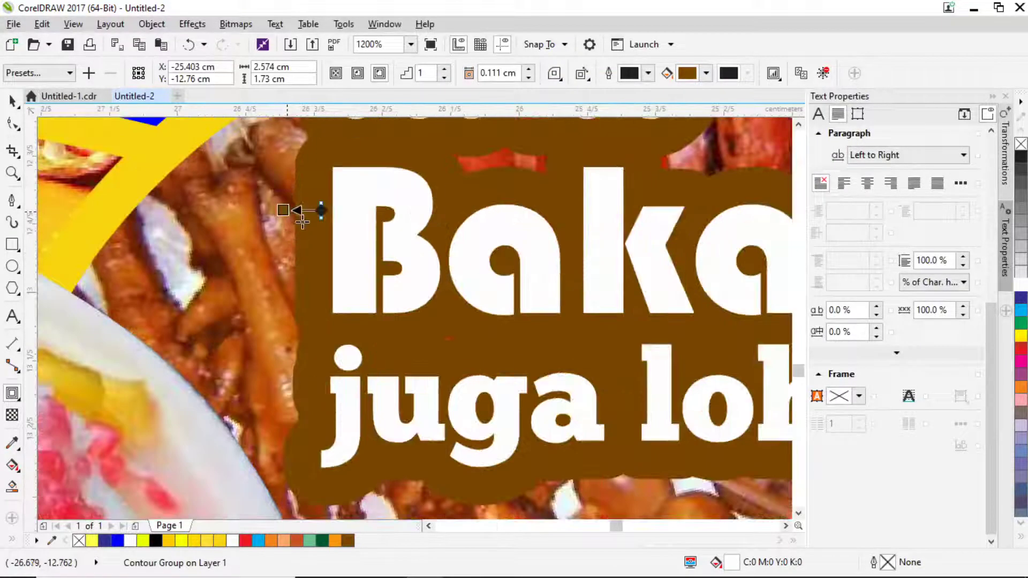
pyautogui.moveTo(302, 221); pyautogui.dragTo(307, 224)
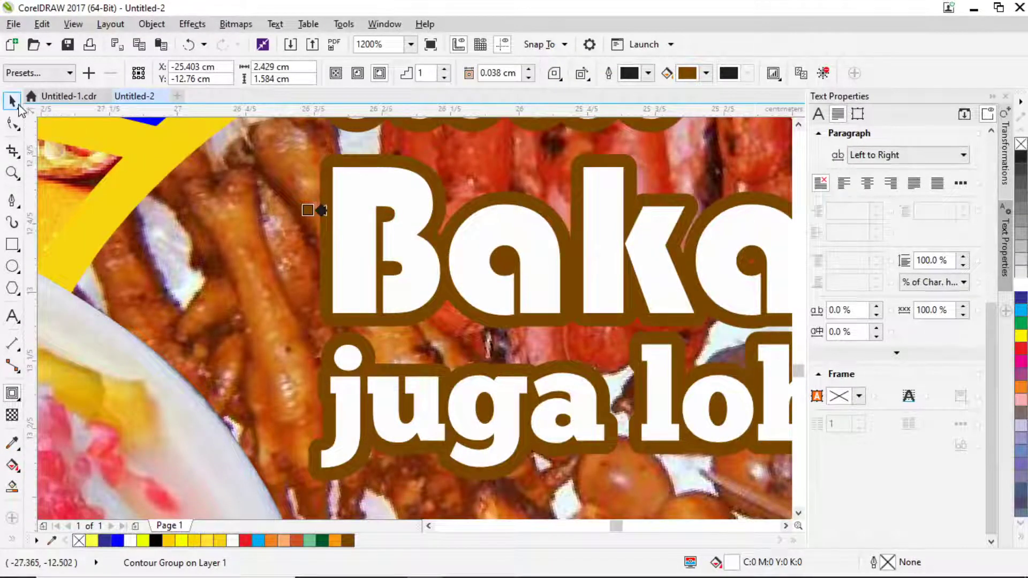
# Nudge the text group slightly, then move the strawberry picture up and to the right.
pyautogui.scroll(-2, 484, 248)
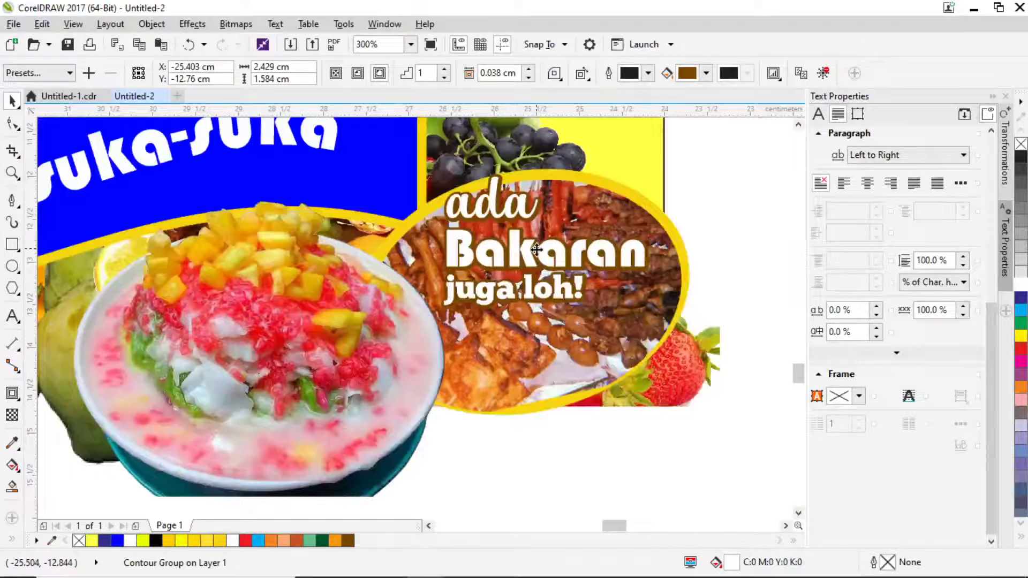
pyautogui.moveTo(536, 249); pyautogui.dragTo(534, 254)
pyautogui.scroll(-2, 621, 276)
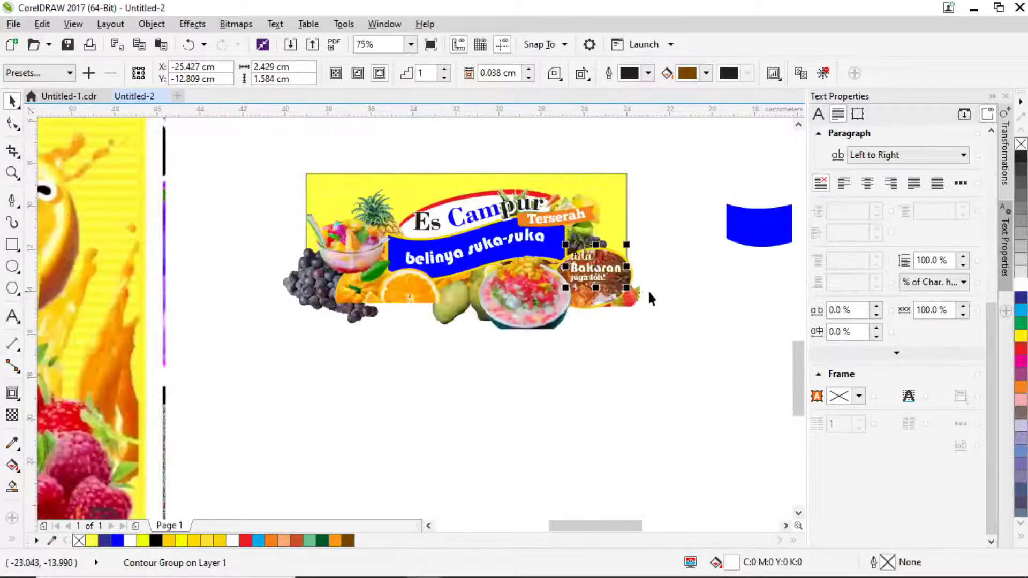
pyautogui.click(637, 298)
pyautogui.scroll(1, 637, 297)
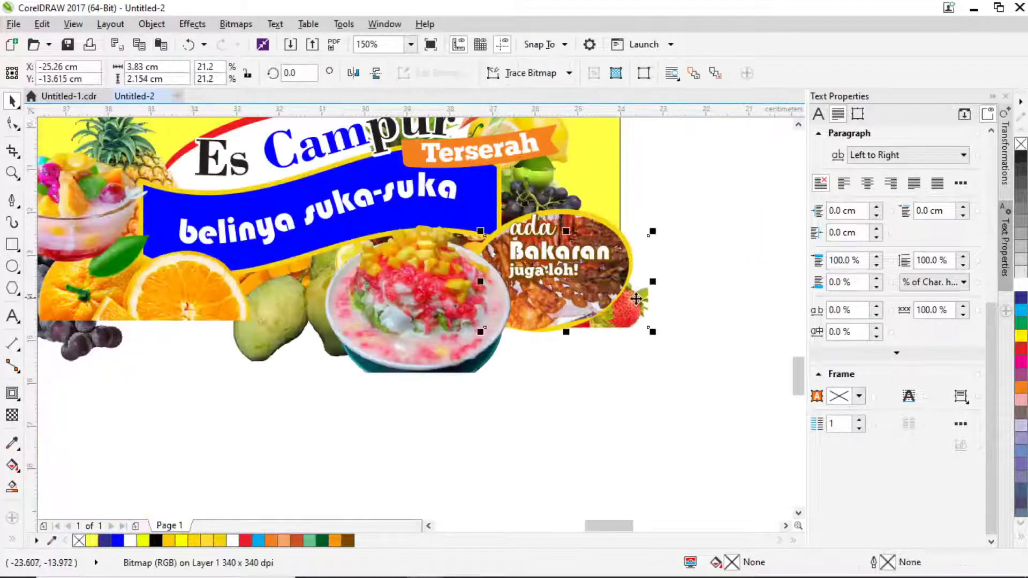
pyautogui.moveTo(636, 298); pyautogui.dragTo(656, 252)
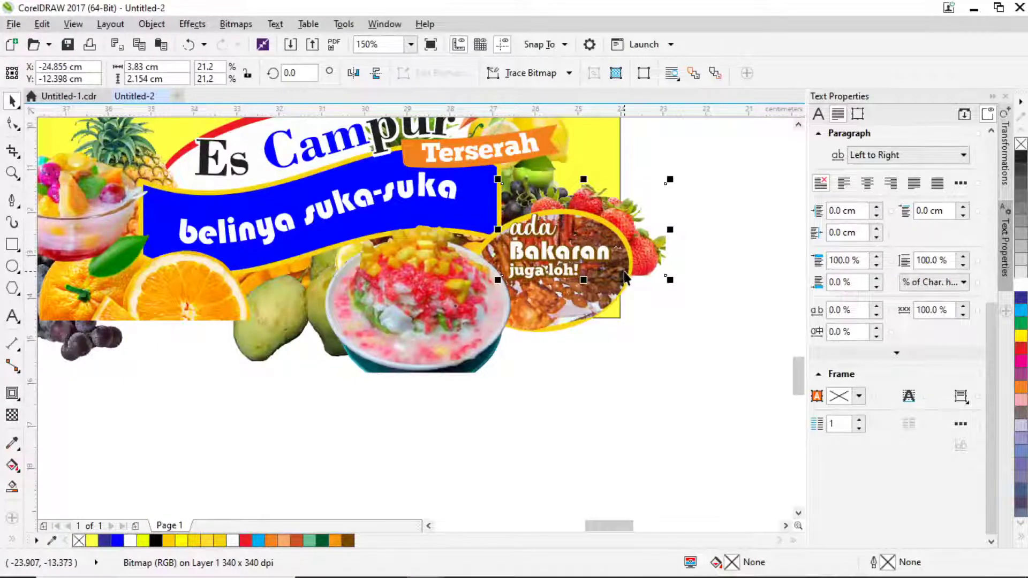
# Box-select all 26 banner objects and PowerClip them inside the yellow rectangle.
pyautogui.scroll(-1, 625, 277)
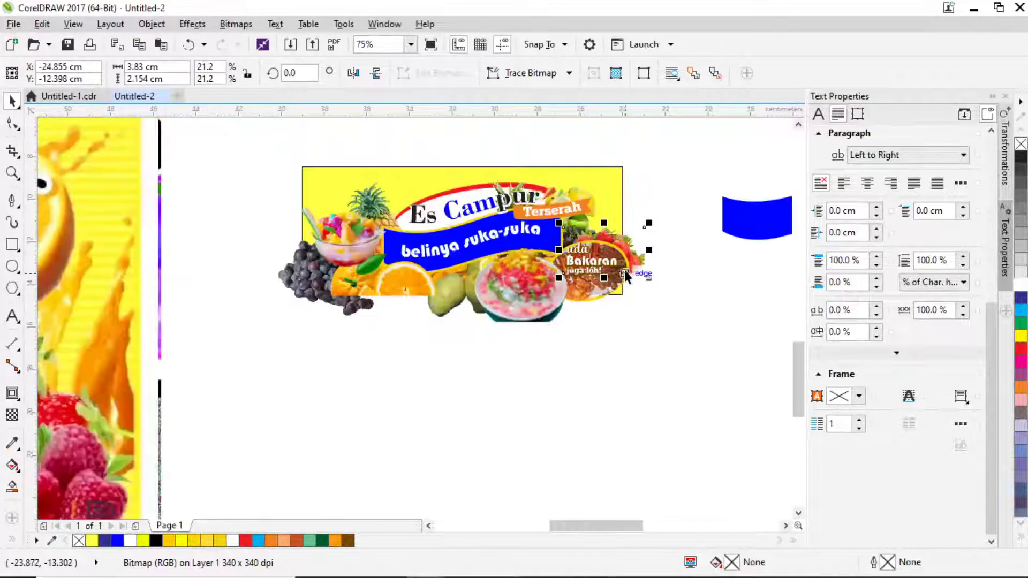
pyautogui.click(642, 335)
pyautogui.moveTo(696, 379); pyautogui.dragTo(417, 261)
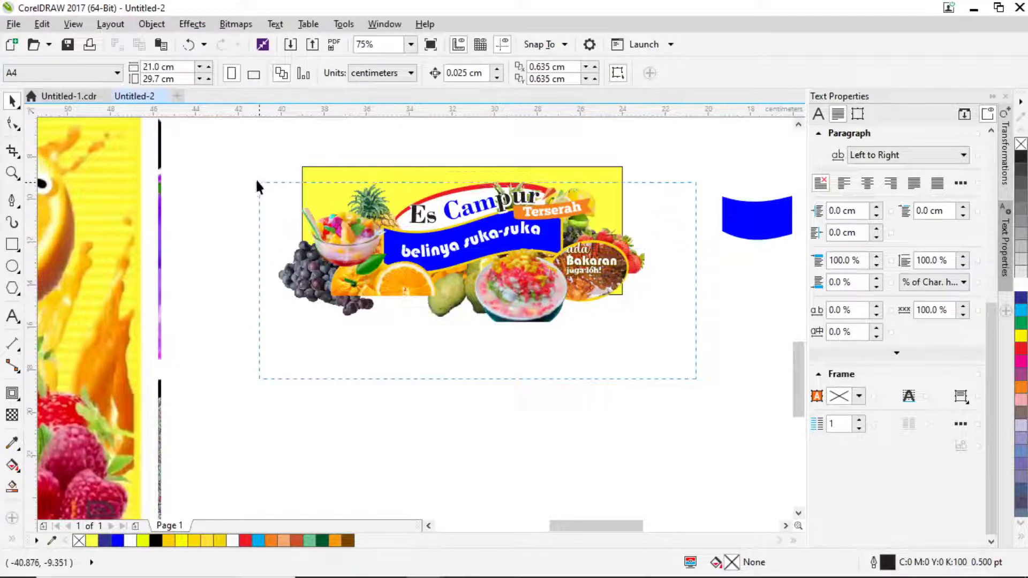
pyautogui.moveTo(257, 183); pyautogui.dragTo(249, 169)
pyautogui.rightClick(467, 208)
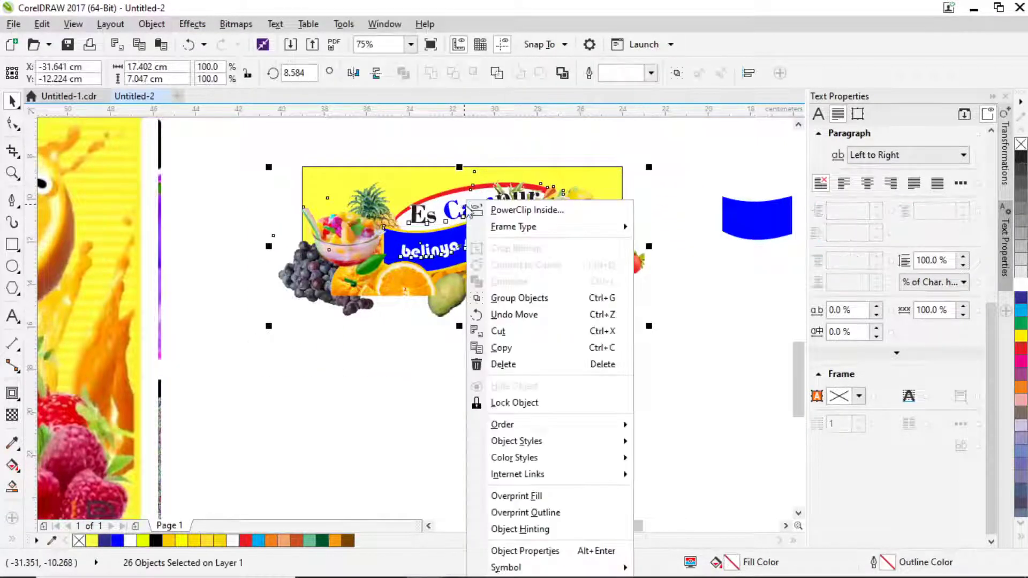
pyautogui.click(506, 210)
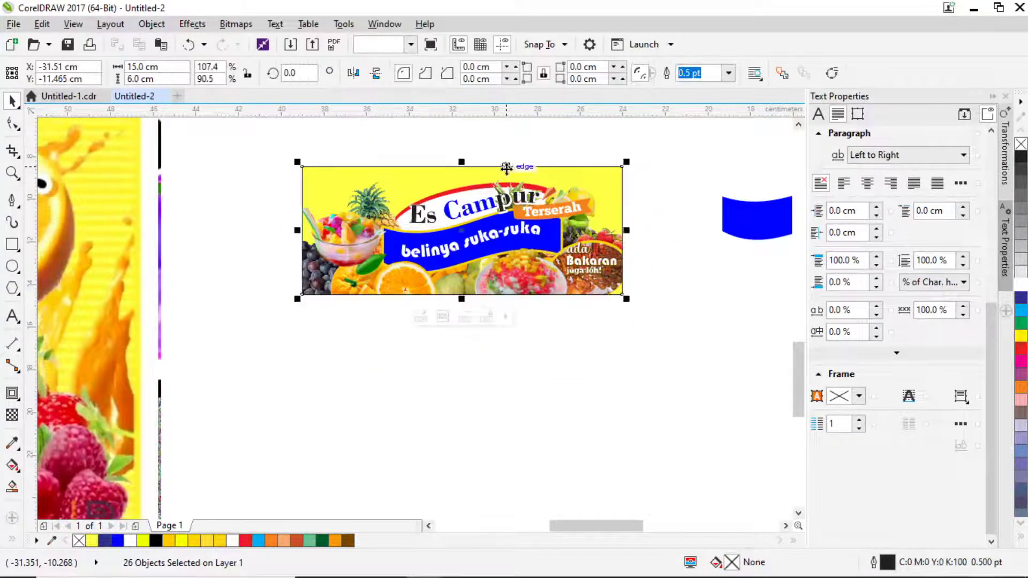
pyautogui.click(664, 314)
pyautogui.moveTo(525, 325); pyautogui.dragTo(567, 278)
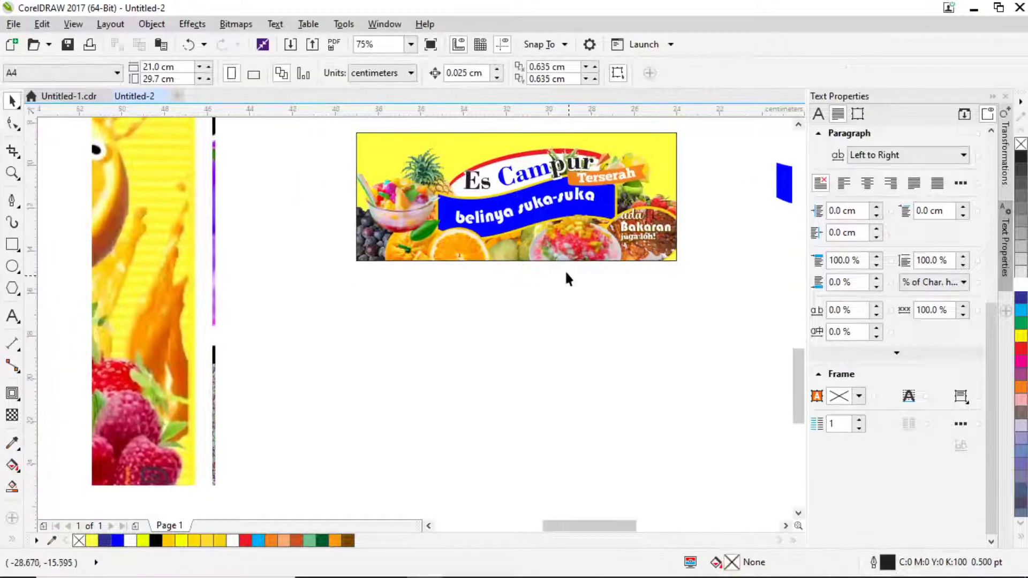
pyautogui.scroll(2, 639, 223)
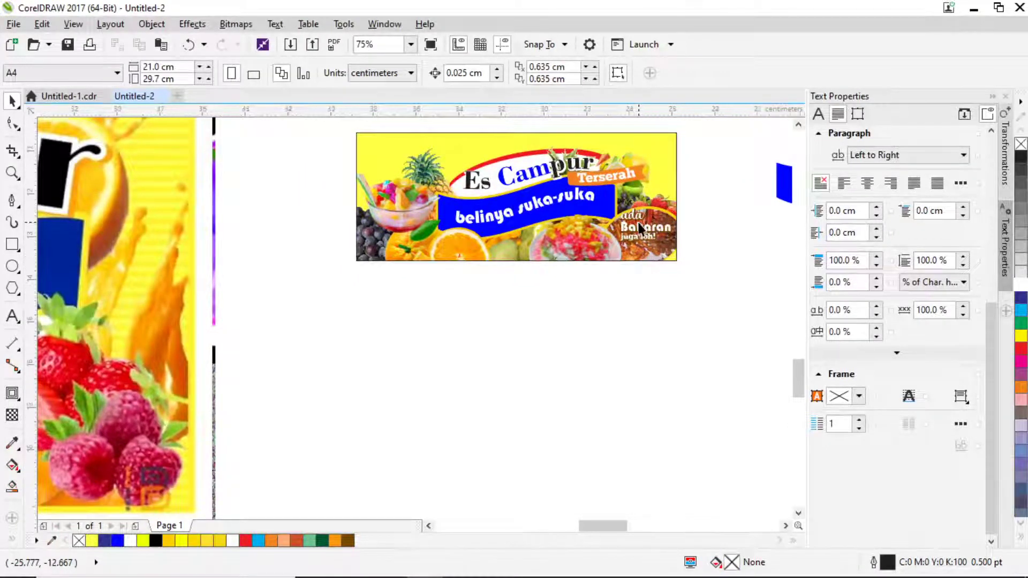
pyautogui.scroll(-2, 639, 223)
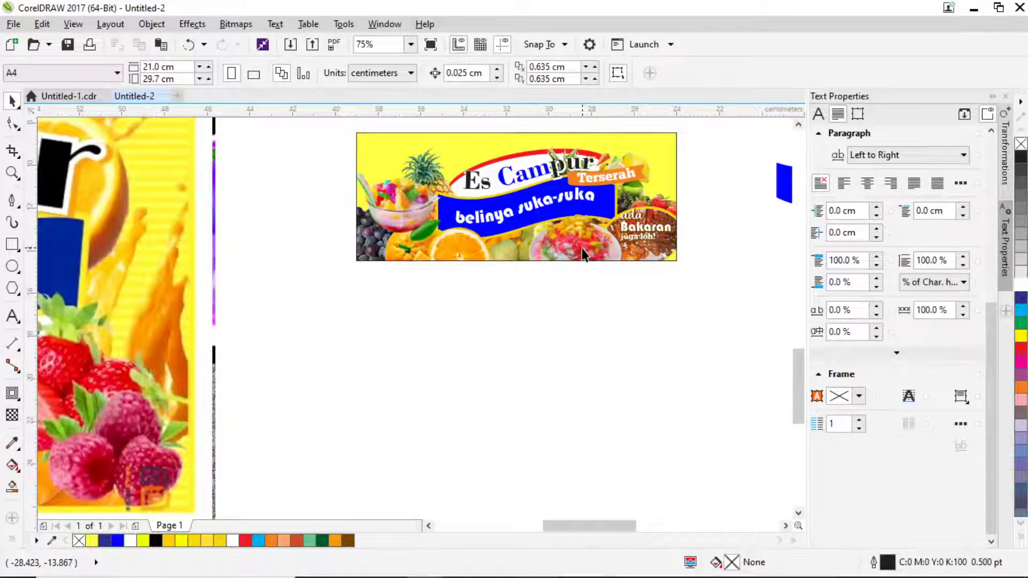
# Inside the PowerClip, shift the 14 banner objects slightly to re-centre the artwork.
pyautogui.doubleClick(598, 224)
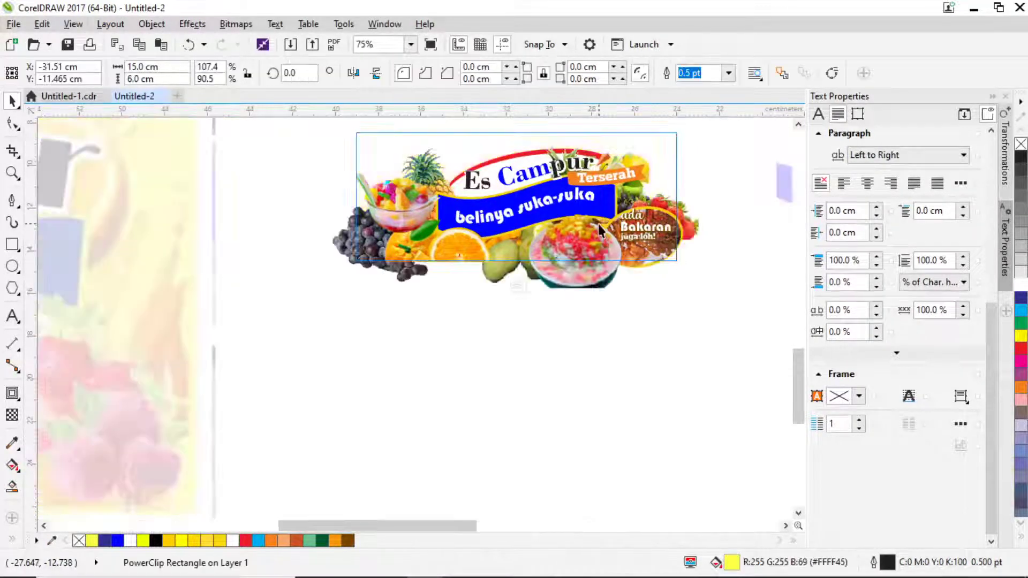
pyautogui.moveTo(604, 159); pyautogui.dragTo(570, 282)
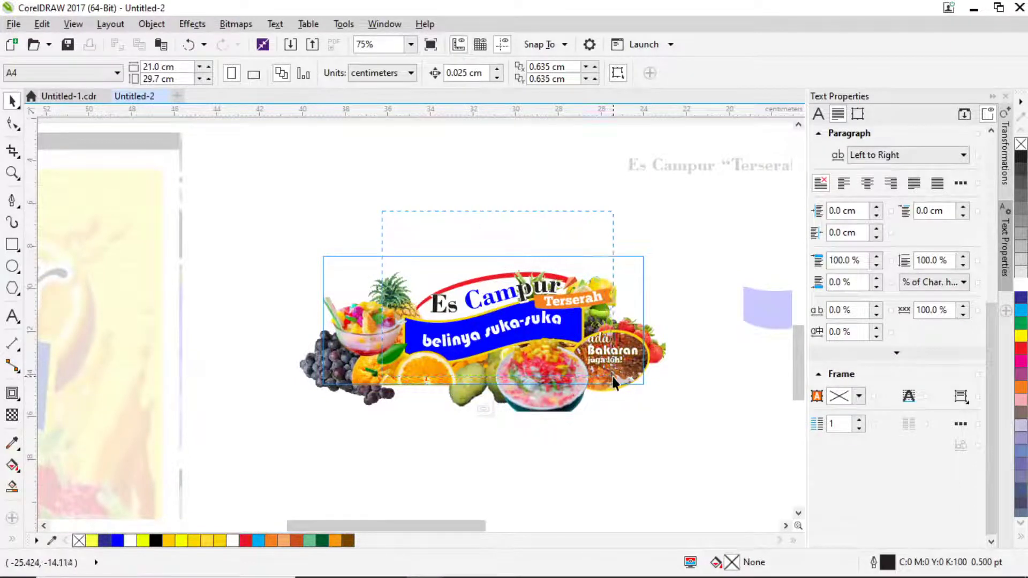
pyautogui.moveTo(615, 378); pyautogui.dragTo(394, 262)
pyautogui.scroll(2, 482, 306)
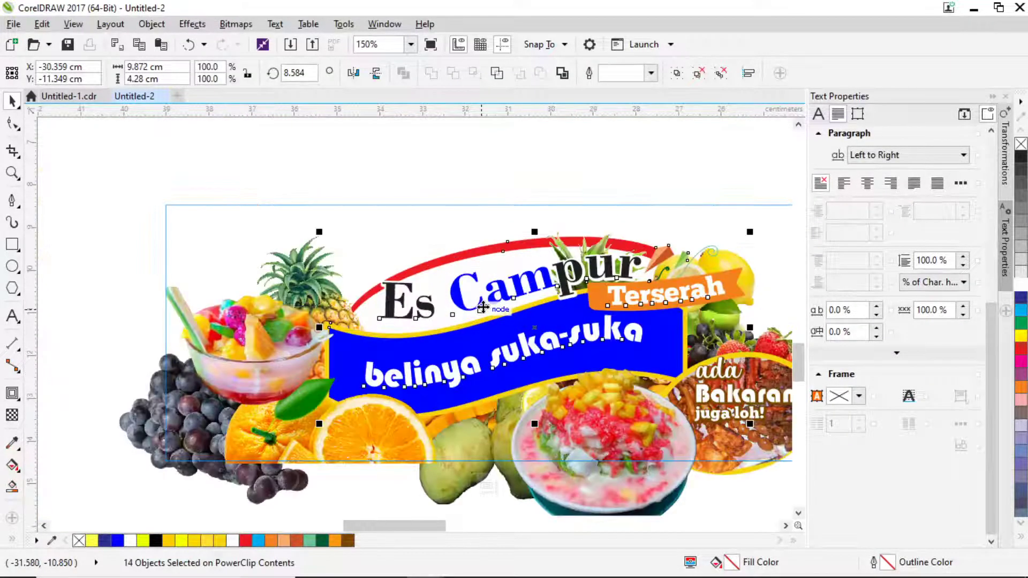
pyautogui.moveTo(482, 307); pyautogui.dragTo(484, 307)
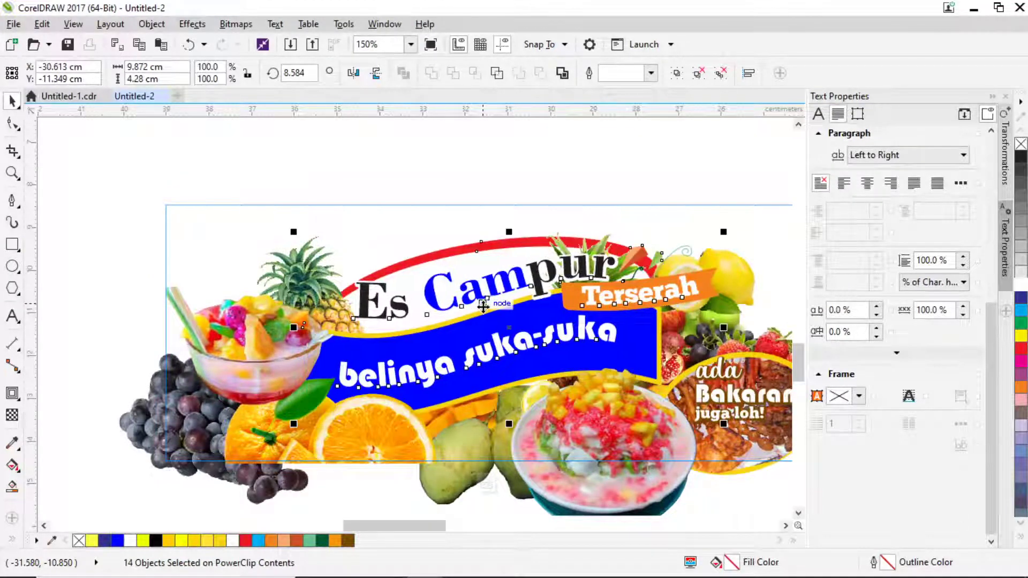
pyautogui.moveTo(483, 306); pyautogui.dragTo(483, 307)
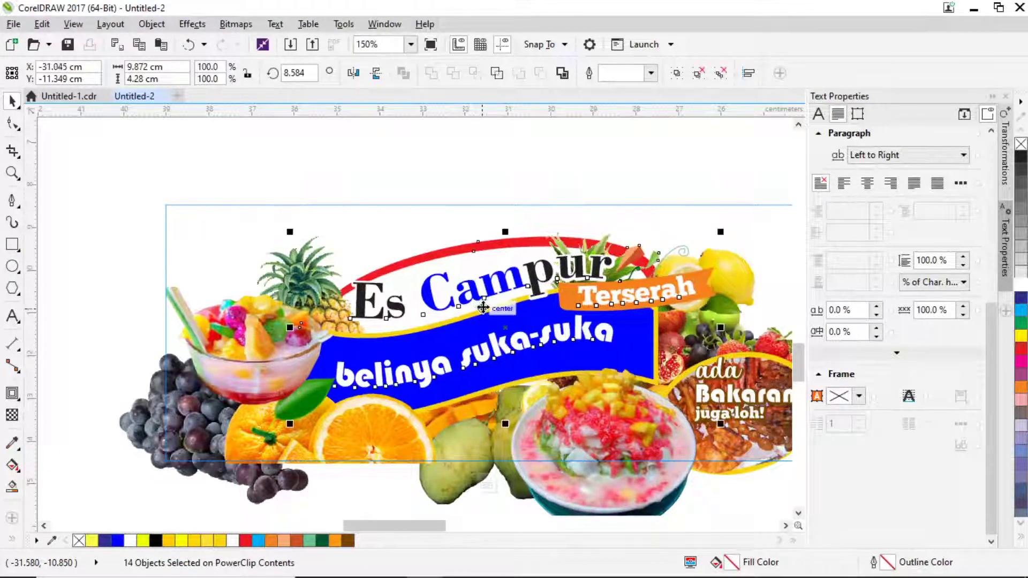
pyautogui.scroll(-2, 483, 307)
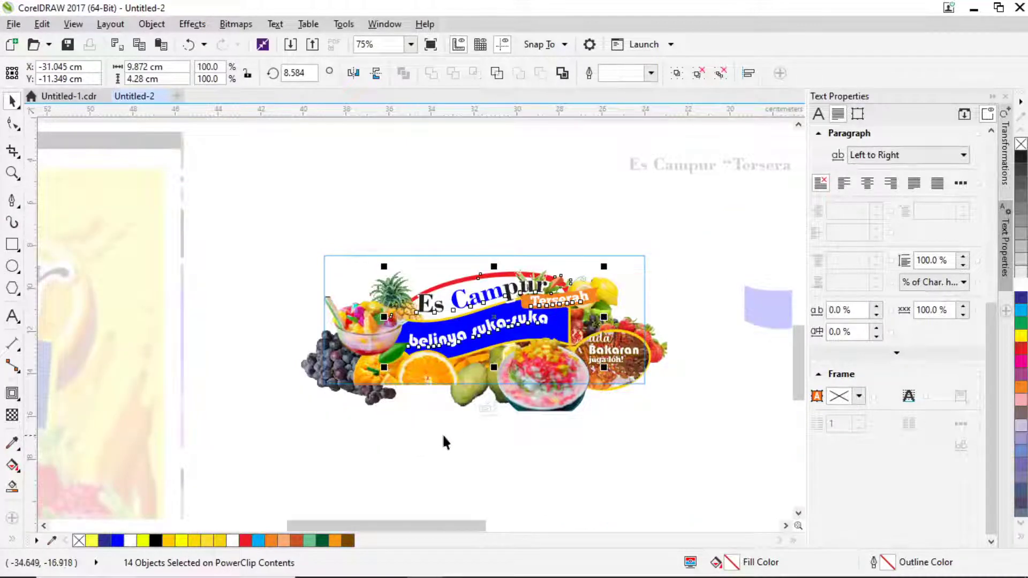
pyautogui.keyDown('ctrl'); pyautogui.click(627, 446); pyautogui.keyUp('ctrl')
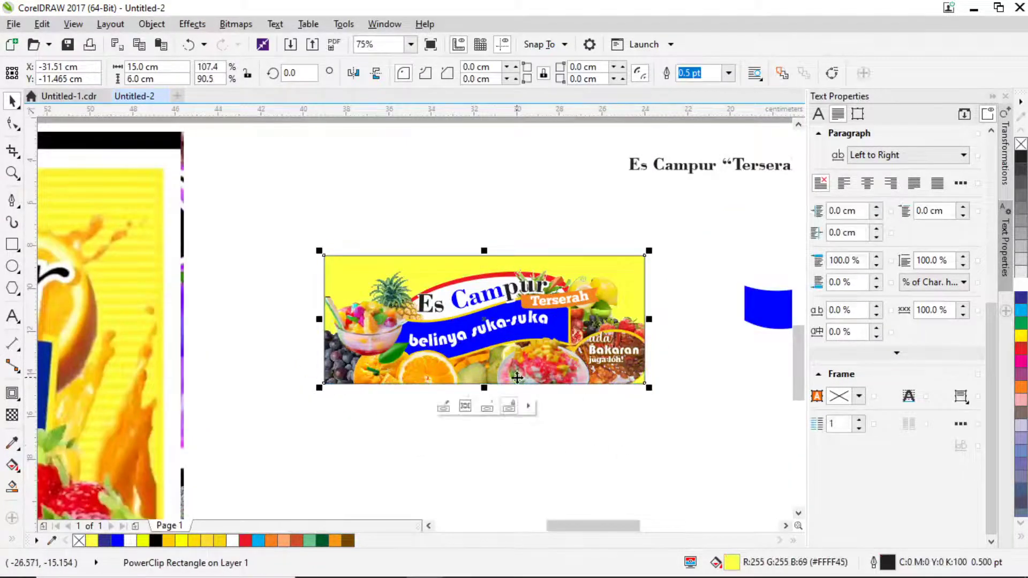
# Move the lemon picture below the grapes at lower left and mirror it horizontally.
pyautogui.doubleClick(416, 378)
pyautogui.click(402, 380)
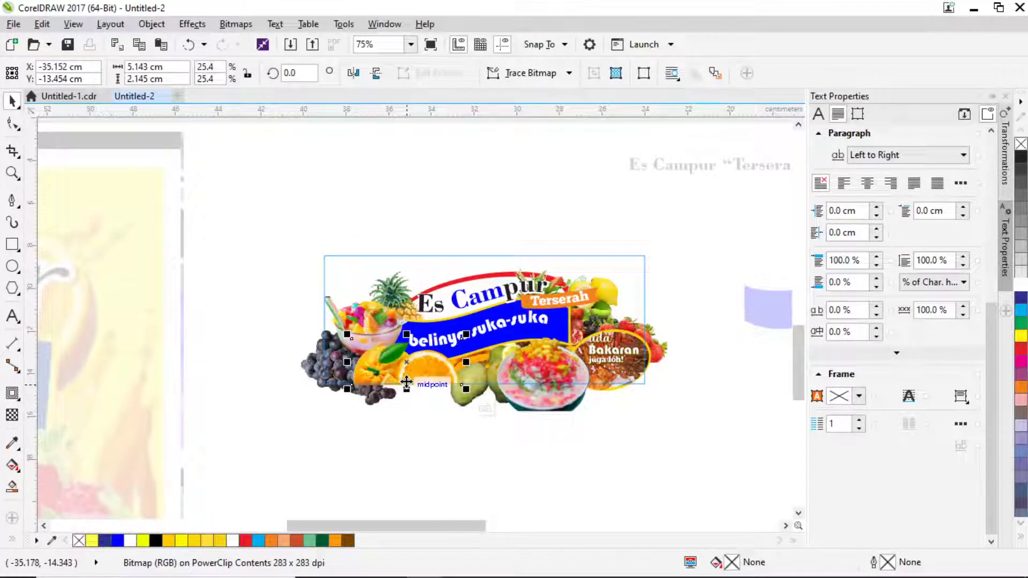
pyautogui.moveTo(437, 380); pyautogui.dragTo(368, 402)
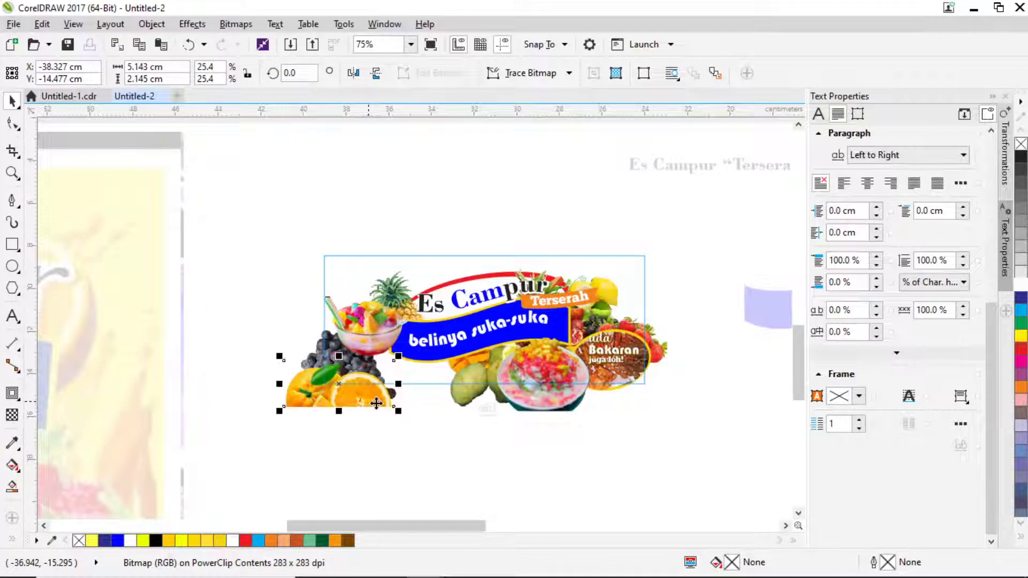
pyautogui.hotkey('ctrl', 'z')
pyautogui.moveTo(618, 293); pyautogui.dragTo(382, 344)
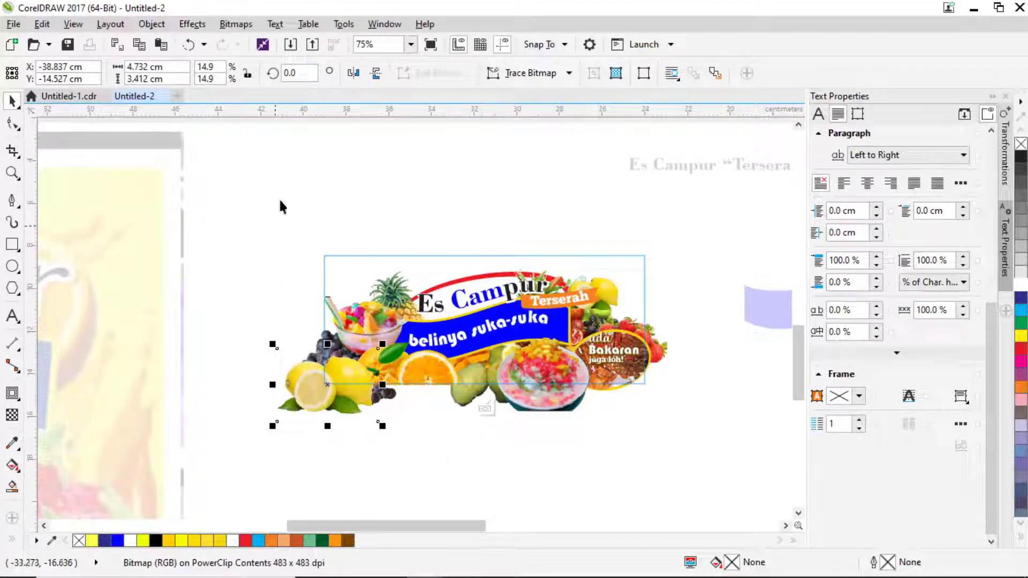
pyautogui.click(354, 75)
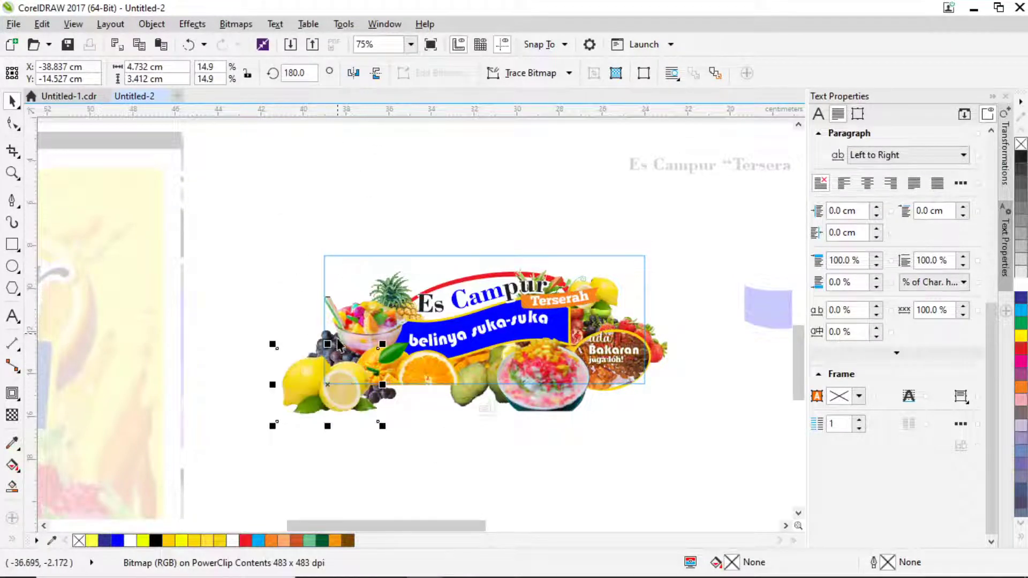
pyautogui.click(297, 395)
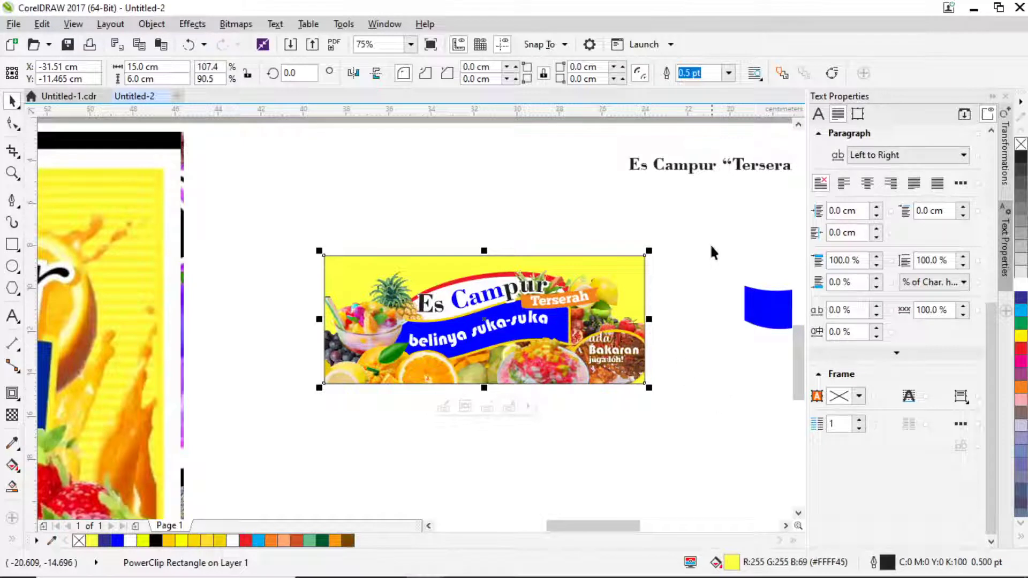
# In Chrome, replace the image search 'bakaran' with 'splater'.
pyautogui.moveTo(466, 567)
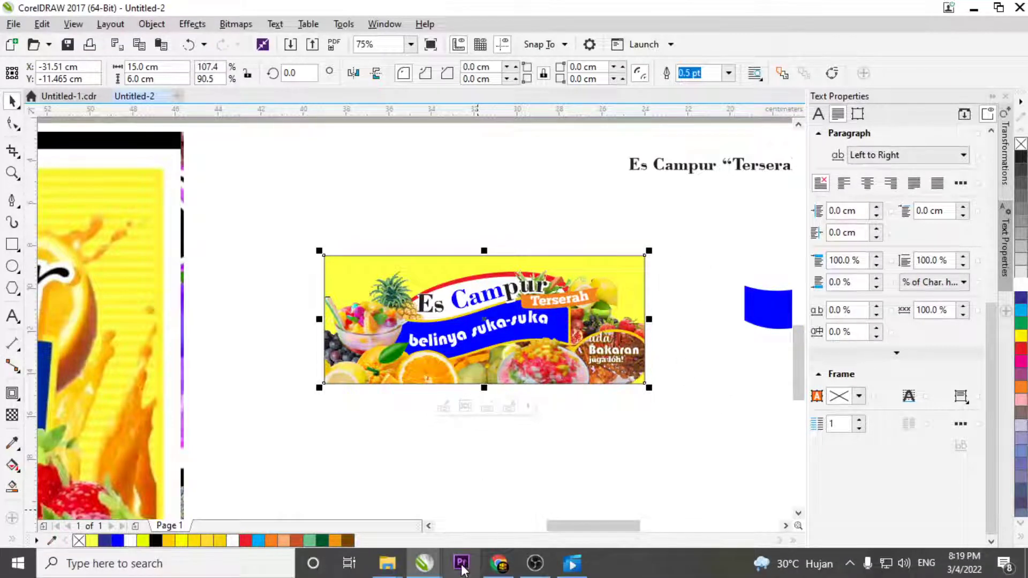
pyautogui.click(499, 567)
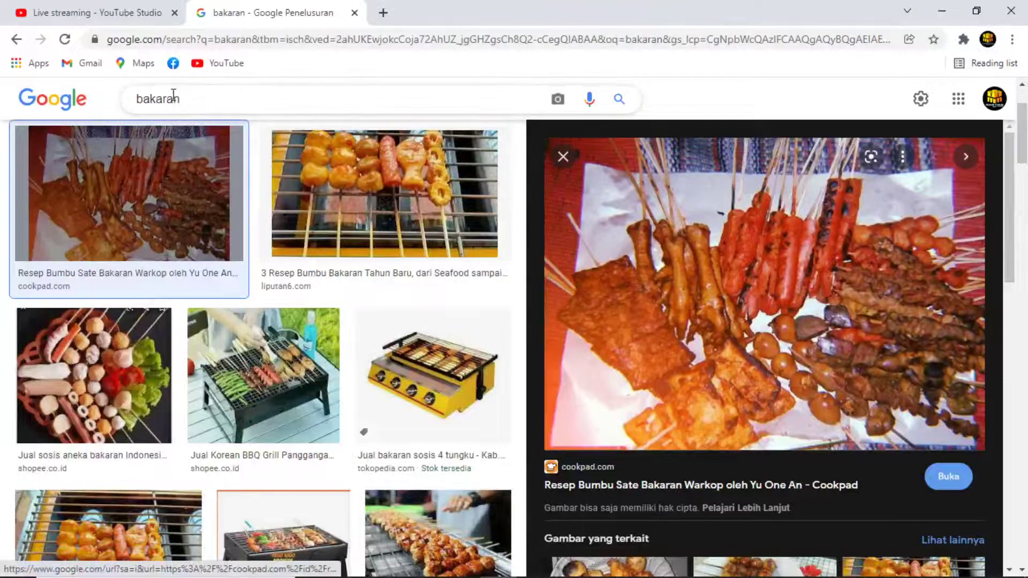
pyautogui.moveTo(183, 100); pyautogui.dragTo(124, 104)
pyautogui.write('splater')
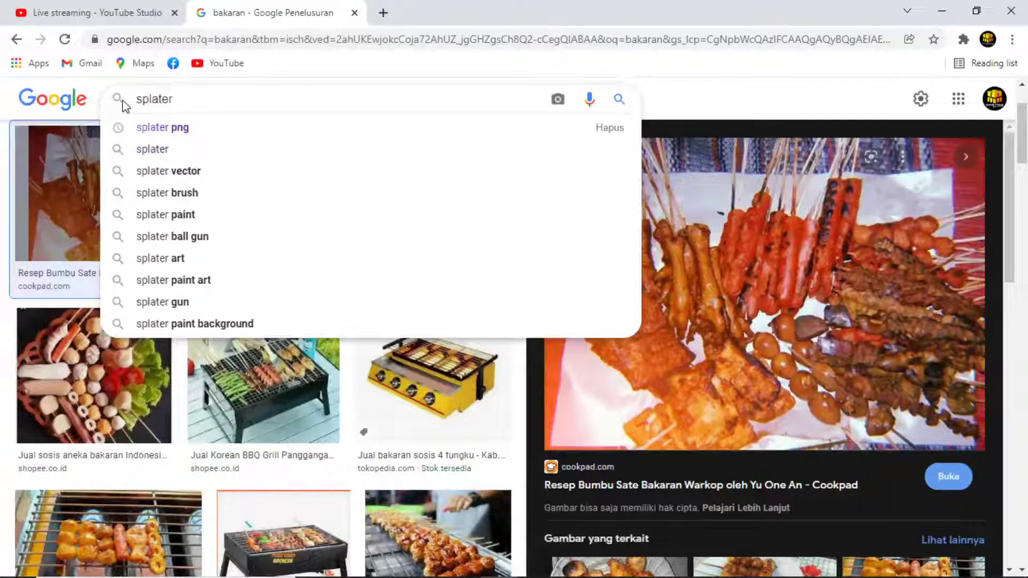
pyautogui.press('Return')
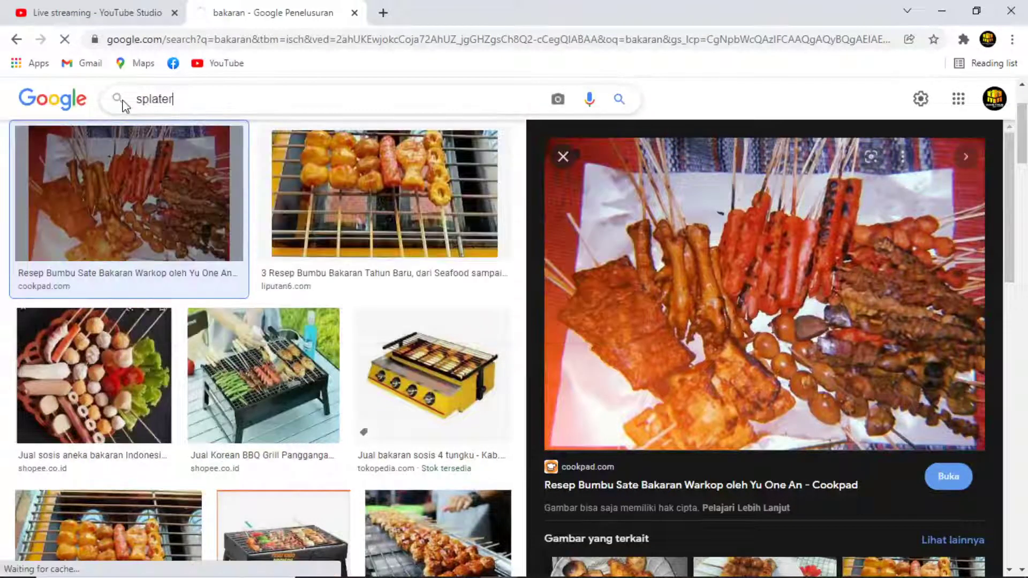
# Scroll through the splater paint-splash image results.
pyautogui.scroll(-13, 522, 274)
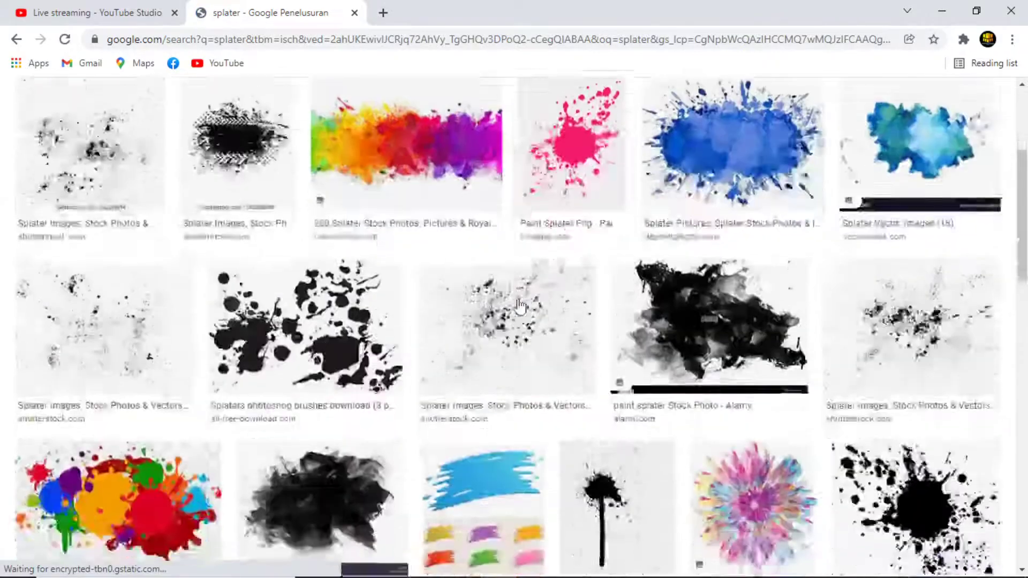
pyautogui.scroll(-7, 520, 306)
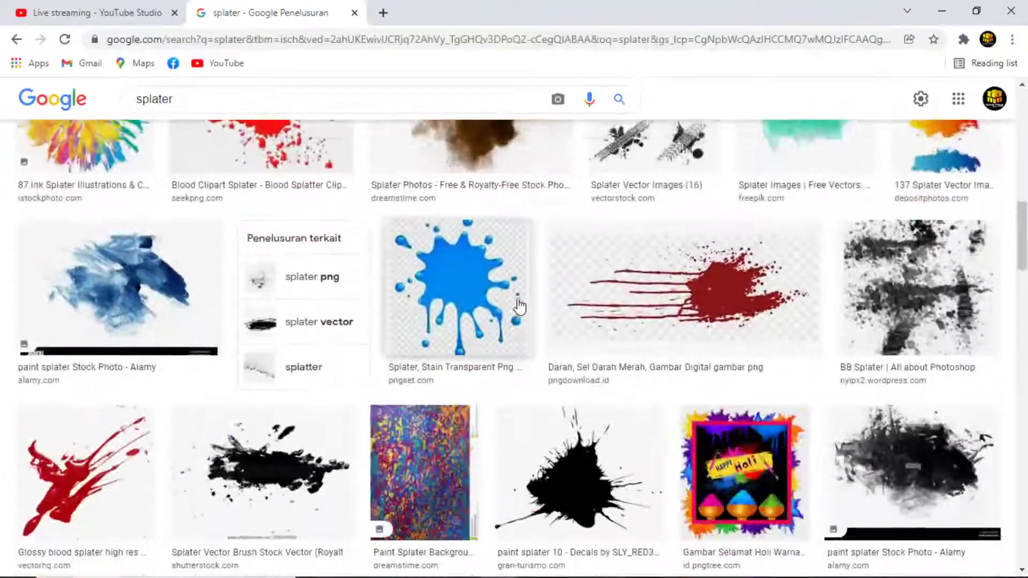
pyautogui.scroll(-13, 519, 306)
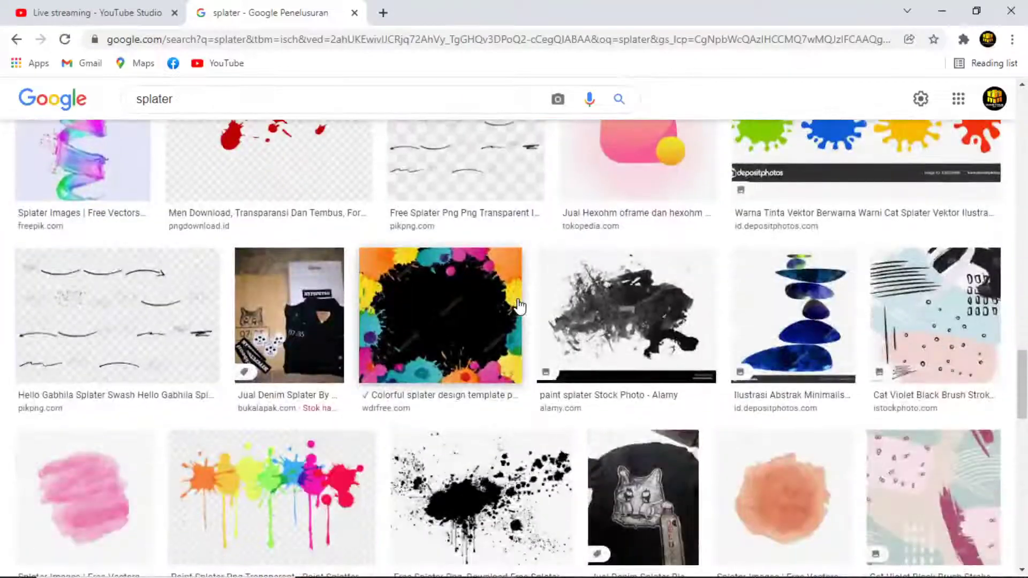
pyautogui.scroll(-9, 519, 306)
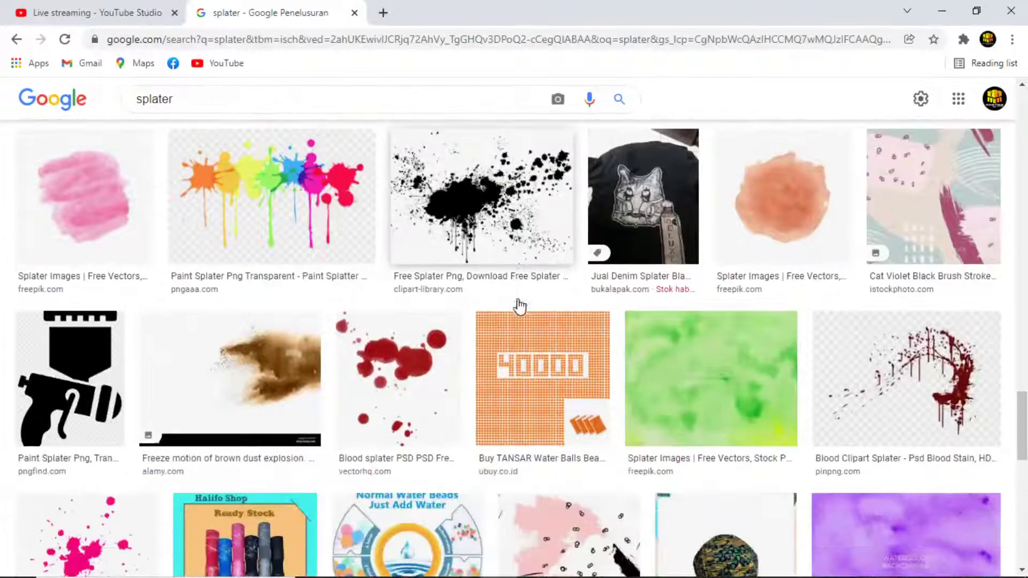
pyautogui.scroll(-2, 520, 307)
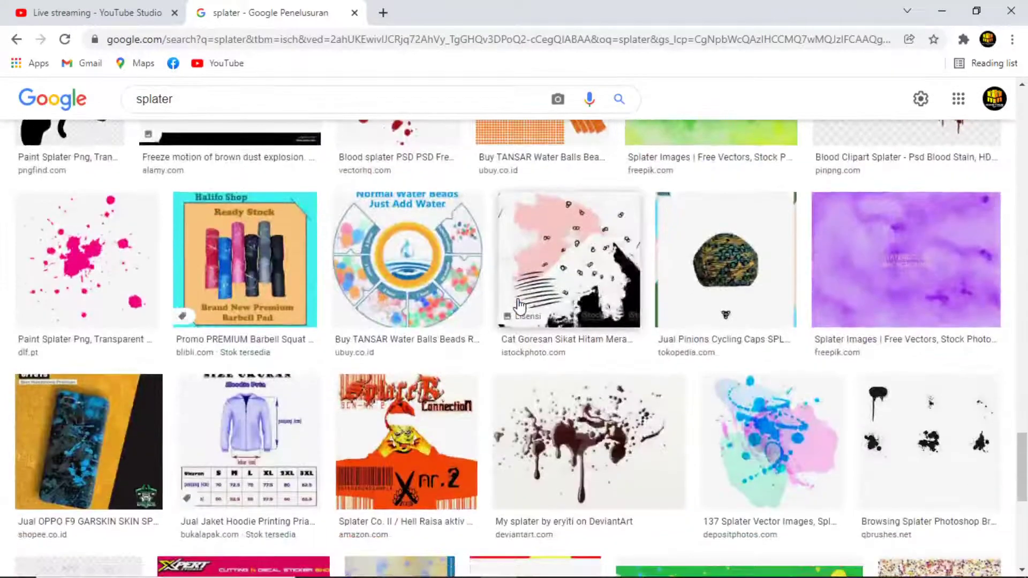
pyautogui.scroll(-5, 519, 306)
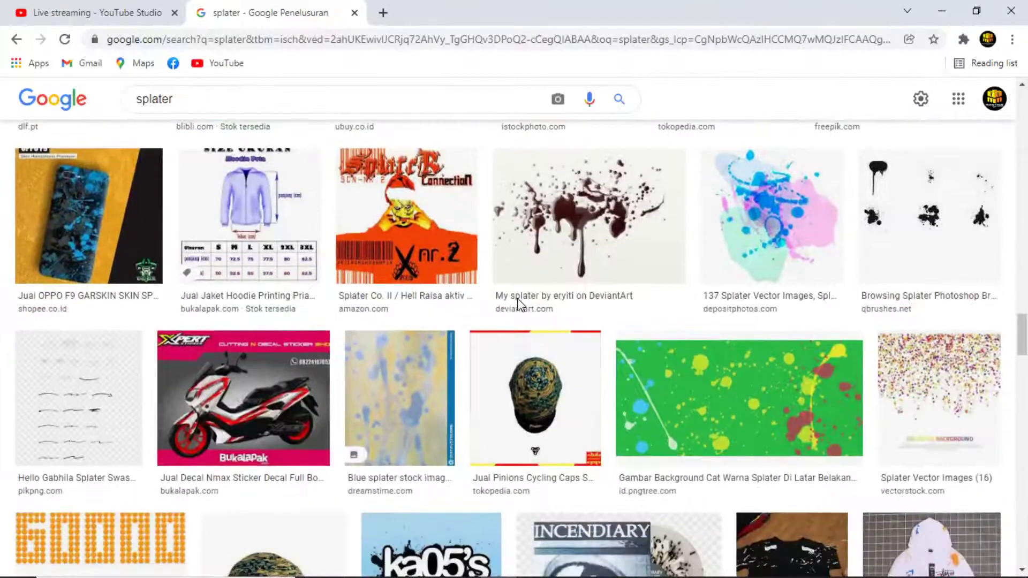
pyautogui.scroll(-5, 545, 293)
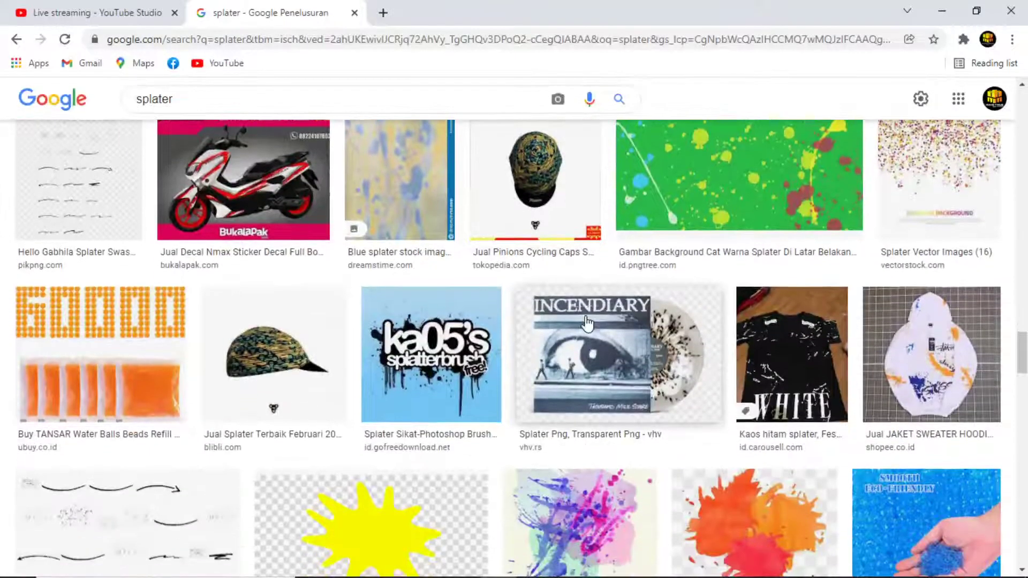
pyautogui.scroll(-6, 589, 321)
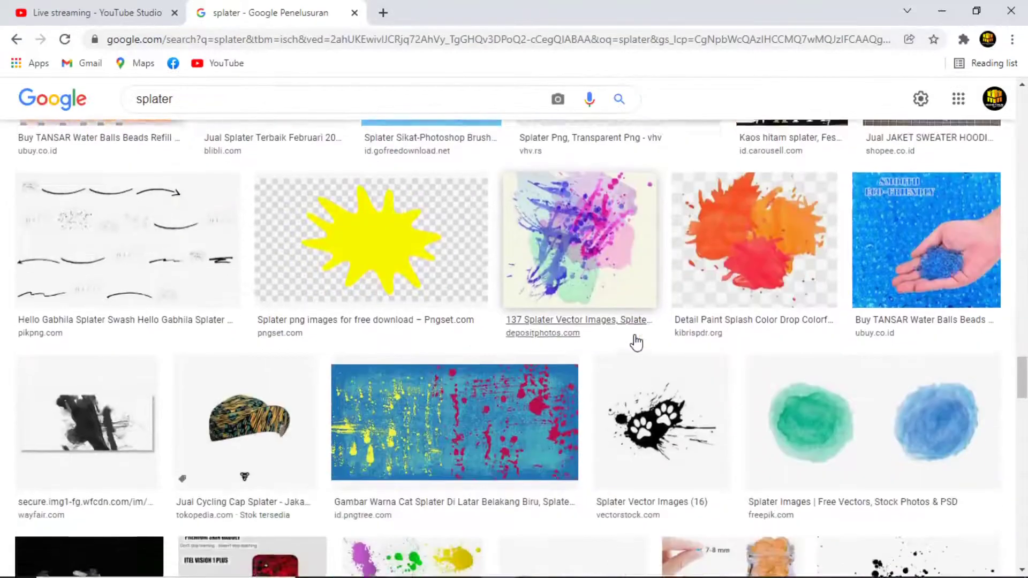
pyautogui.scroll(-5, 624, 336)
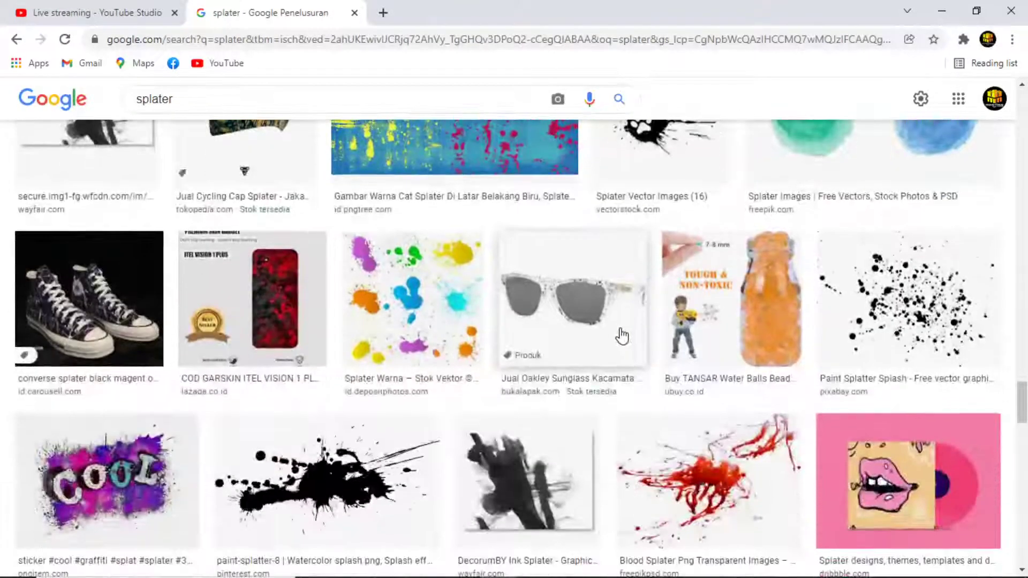
pyautogui.scroll(-12, 622, 335)
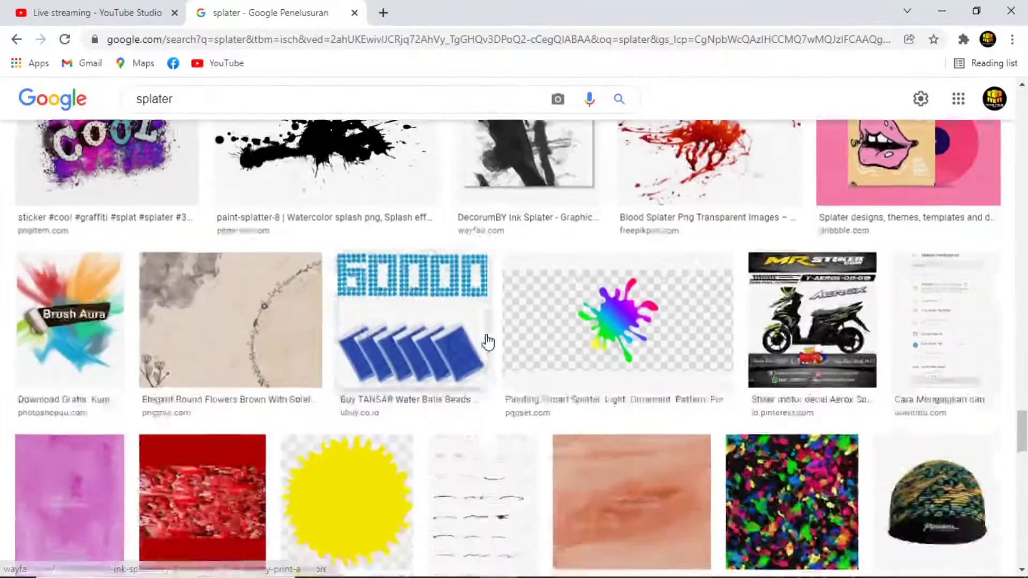
pyautogui.scroll(-6, 476, 351)
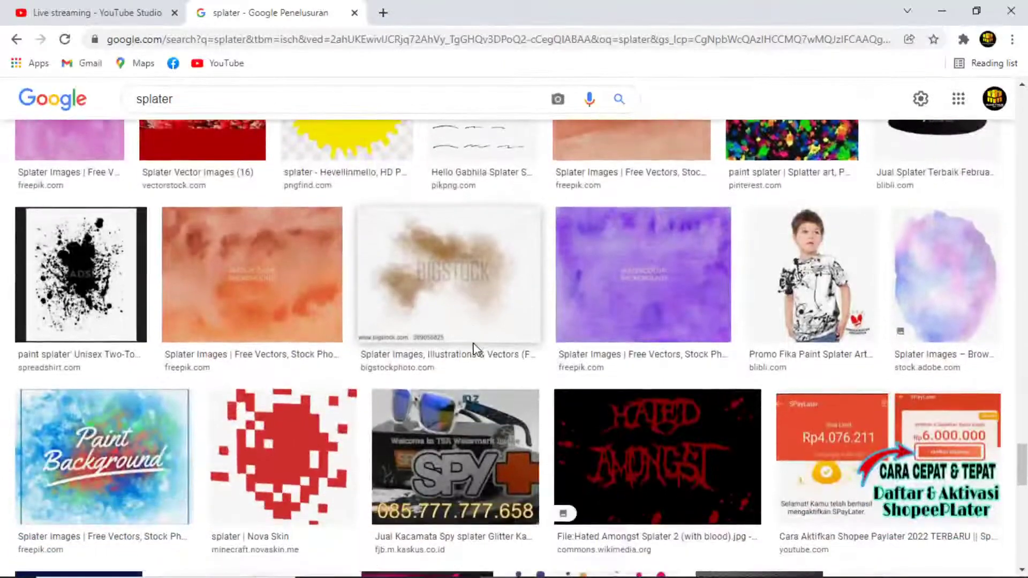
pyautogui.scroll(-7, 475, 351)
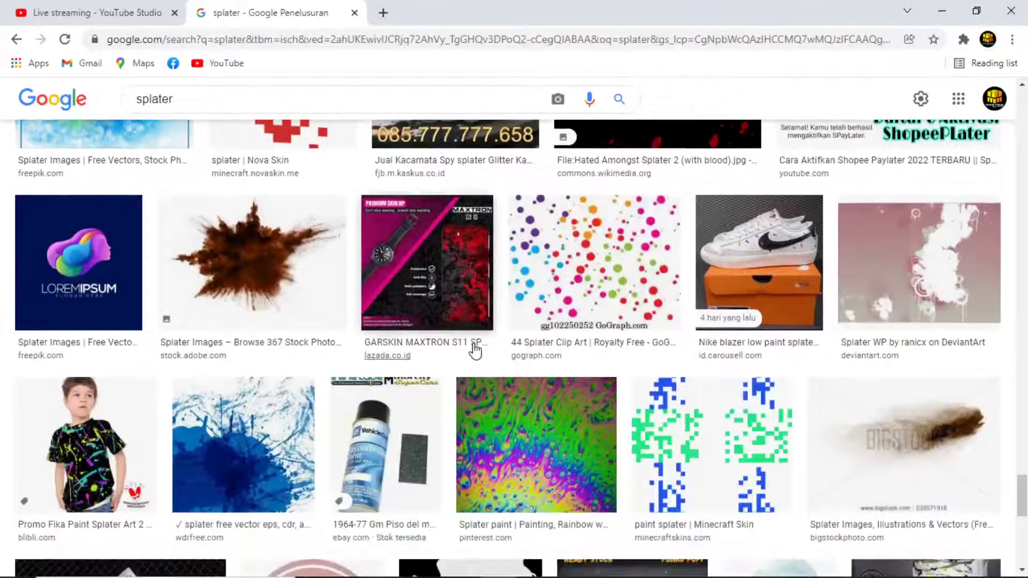
pyautogui.scroll(-6, 475, 351)
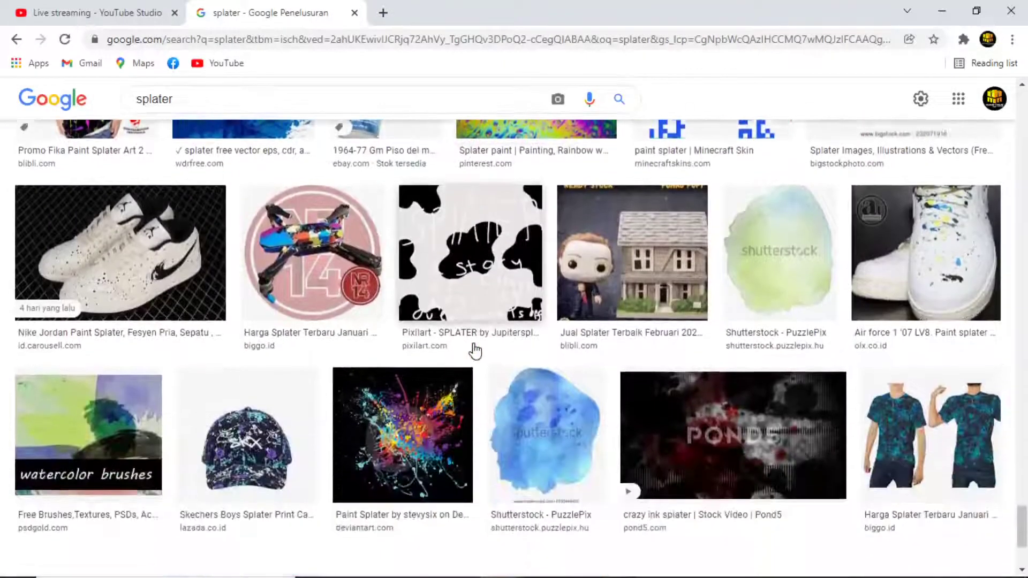
pyautogui.scroll(8, 493, 298)
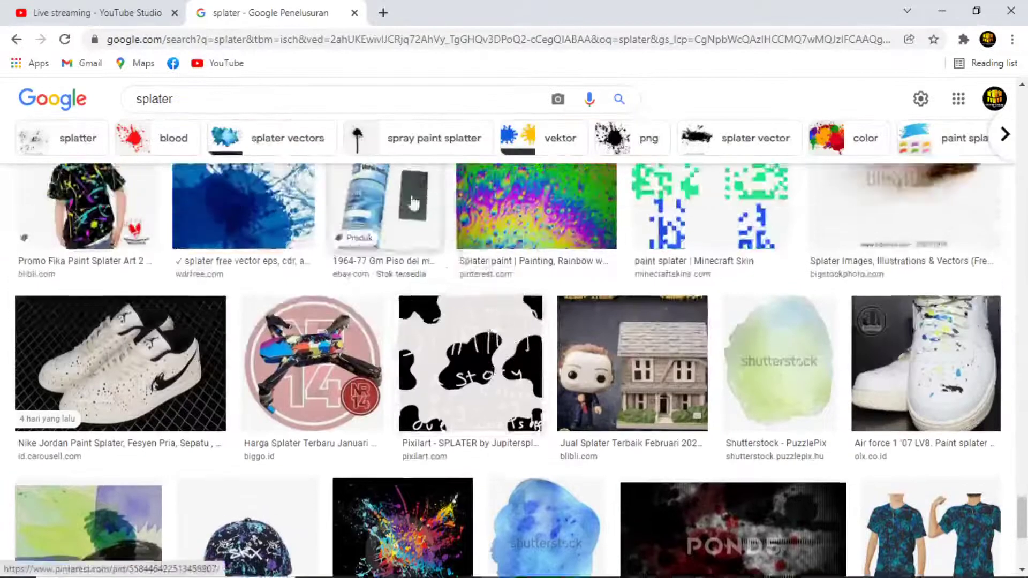
pyautogui.click(194, 100)
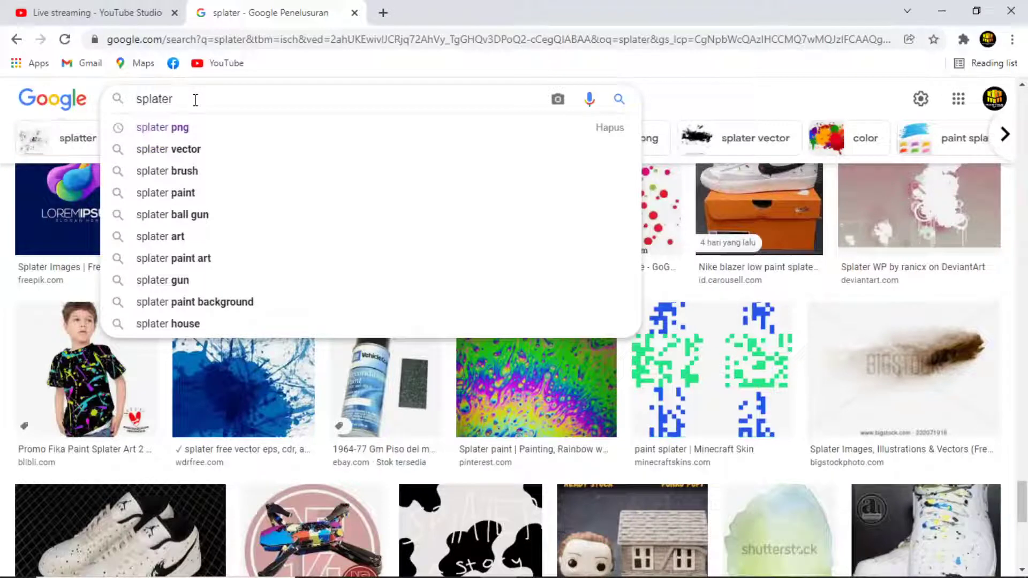
# Refine the search via 'splater mayones' to 'splater air jeruk png'.
pyautogui.write('may')
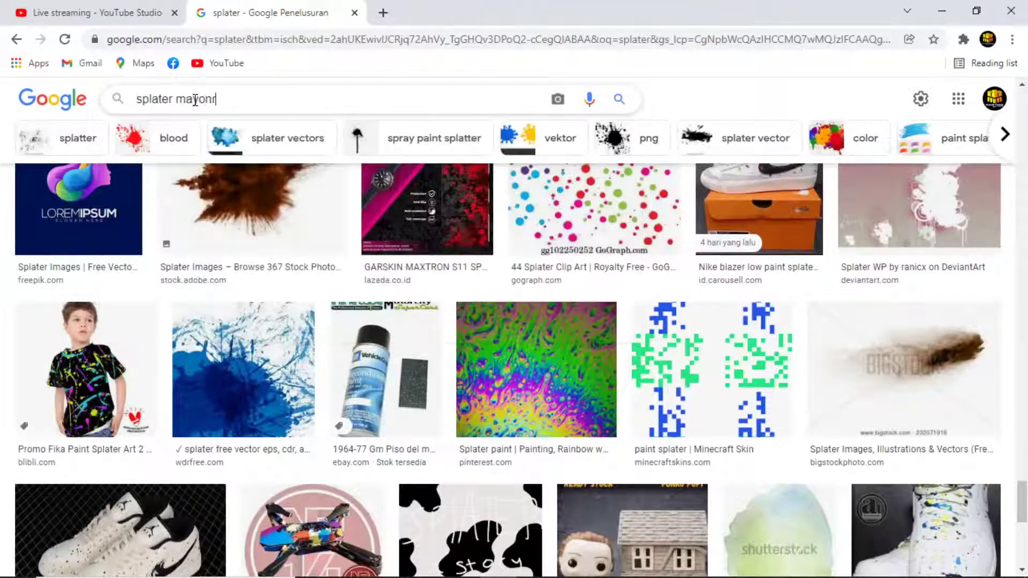
pyautogui.write('ones')
pyautogui.press('Return')
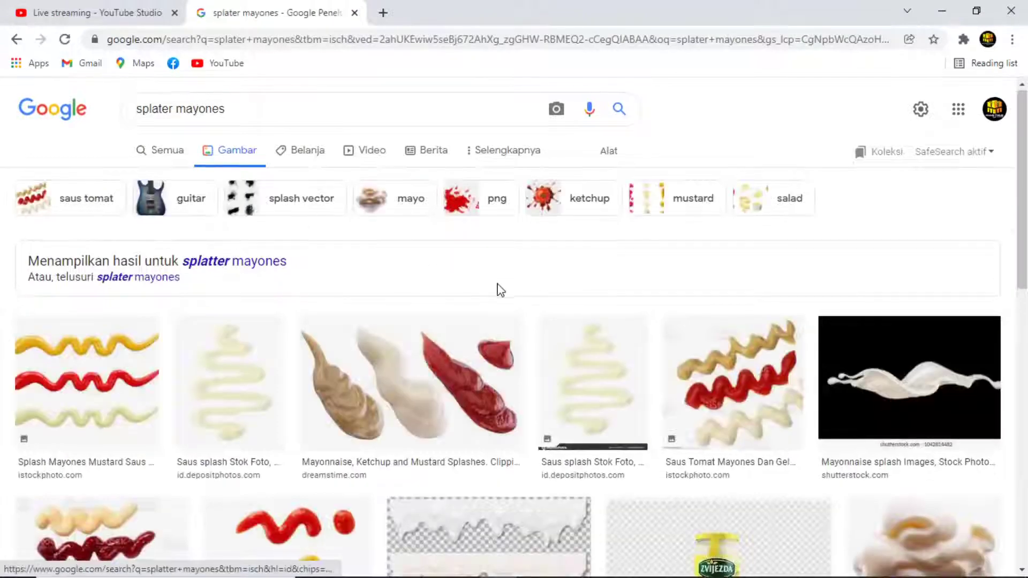
pyautogui.scroll(-5, 499, 292)
pyautogui.scroll(-4, 499, 292)
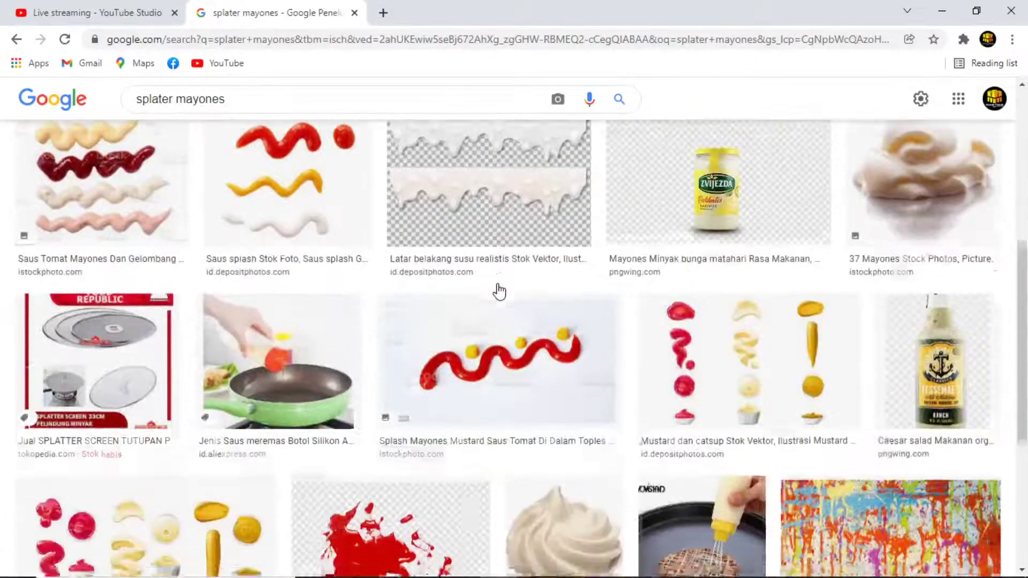
pyautogui.moveTo(224, 96); pyautogui.dragTo(183, 157)
pyautogui.write('air jeruk')
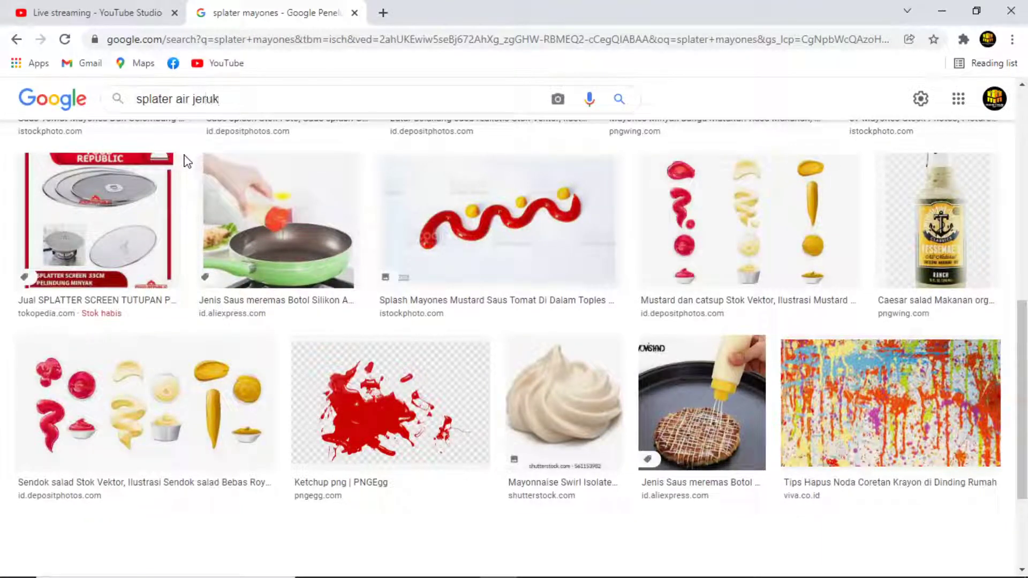
pyautogui.press('Return')
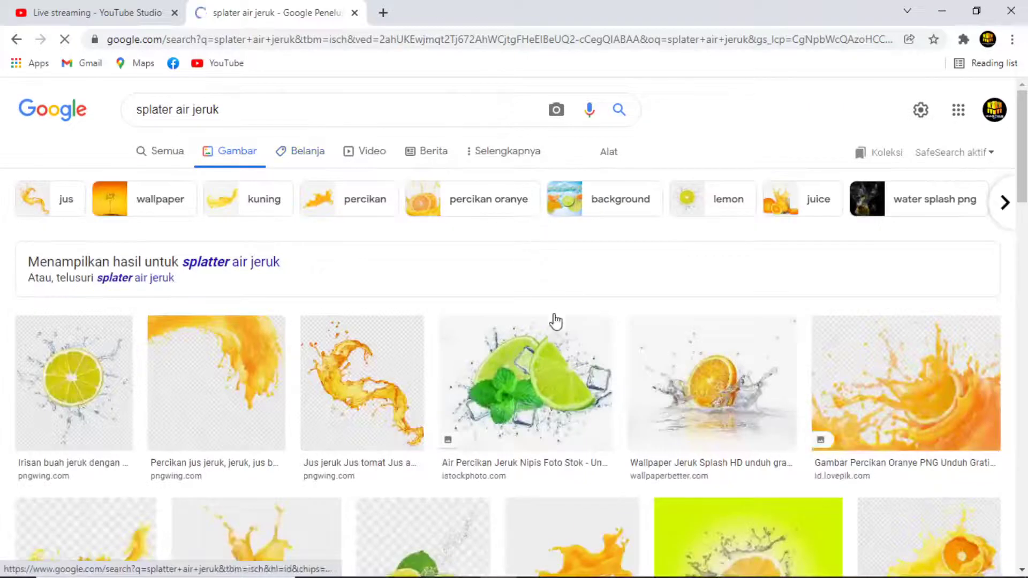
pyautogui.click(228, 104)
pyautogui.write('png')
pyautogui.press('Return')
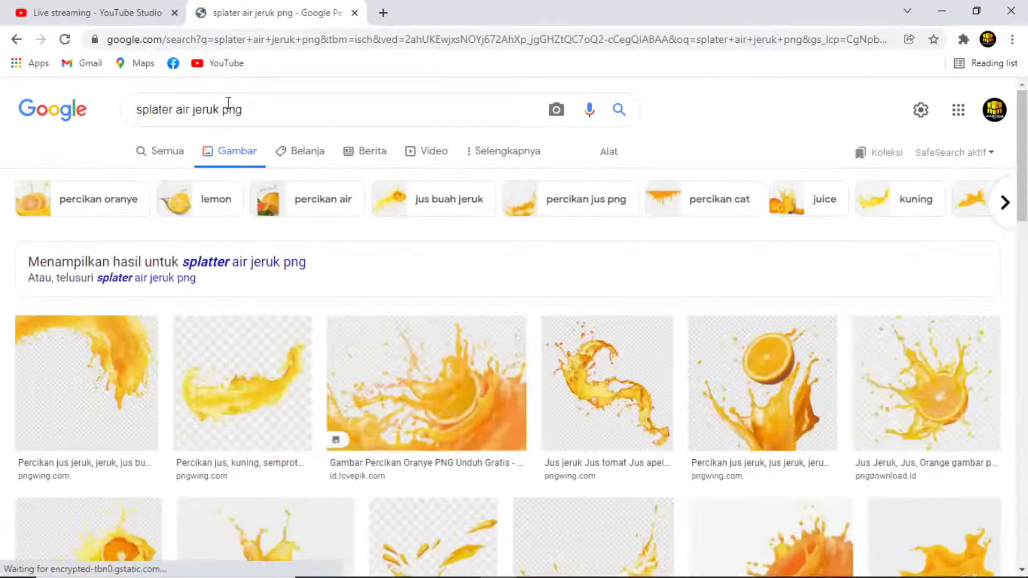
# Copy the orange juice splash image and switch back to CorelDRAW.
pyautogui.scroll(-3, 500, 351)
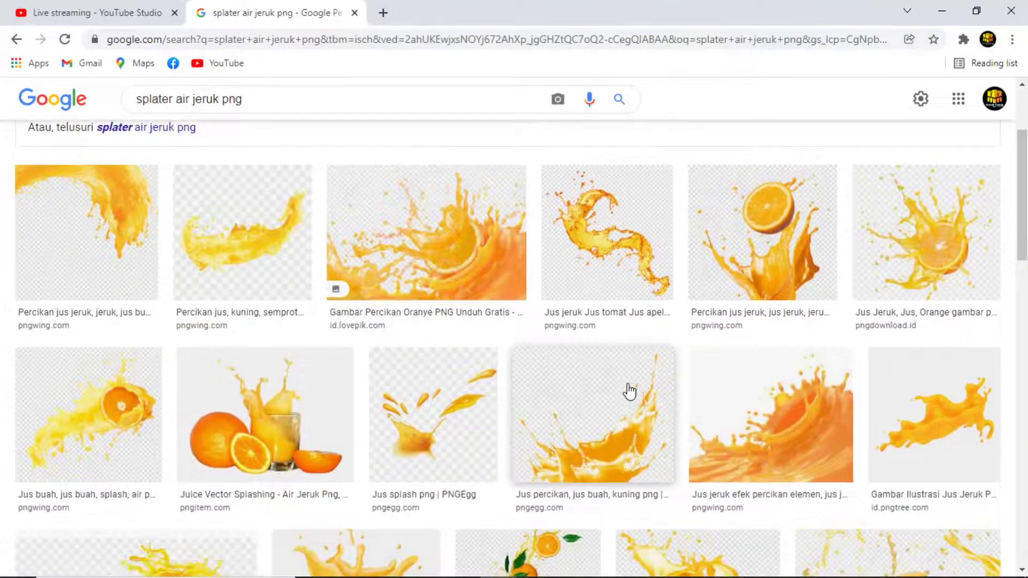
pyautogui.click(643, 434)
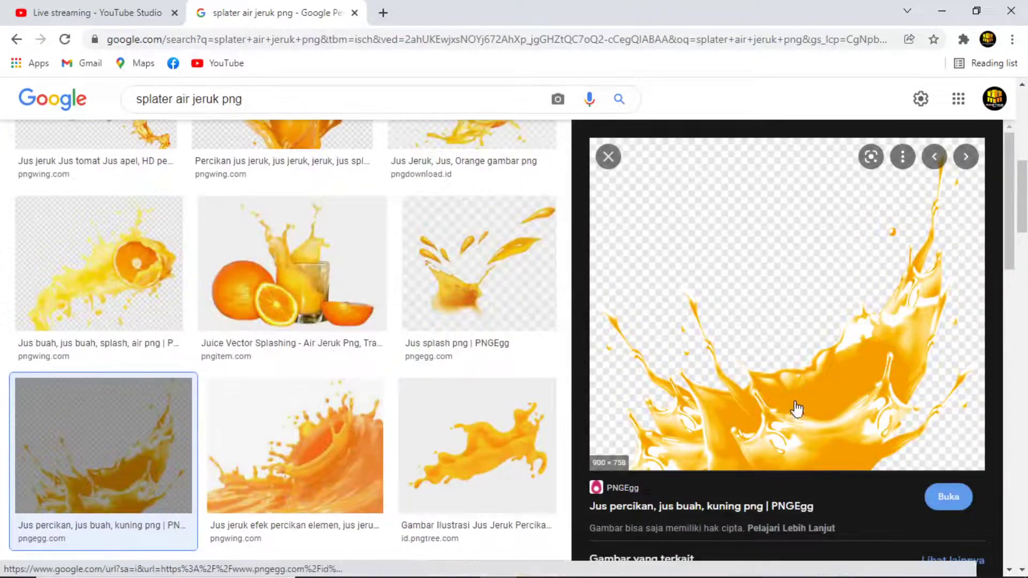
pyautogui.click(273, 418)
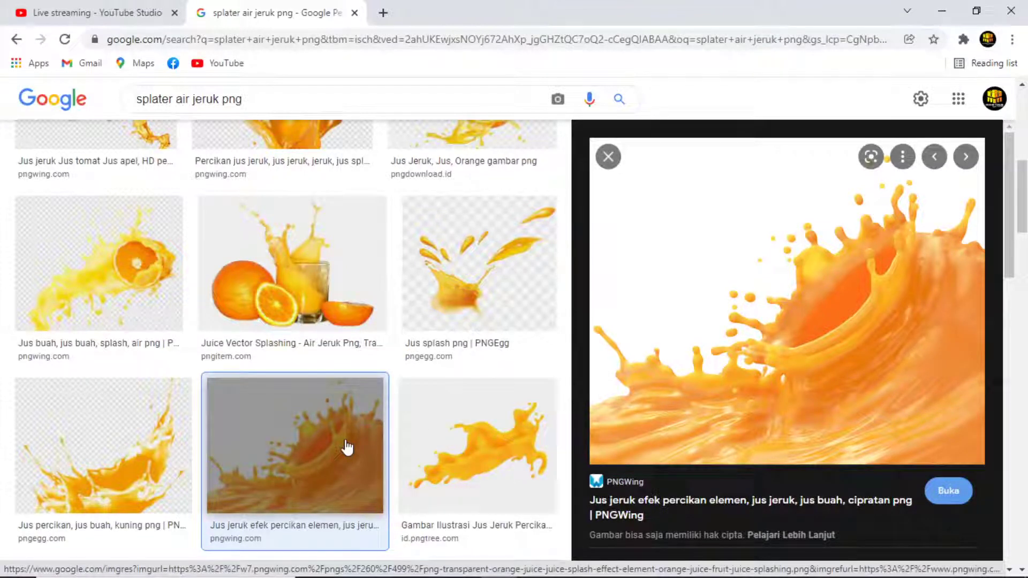
pyautogui.rightClick(743, 347)
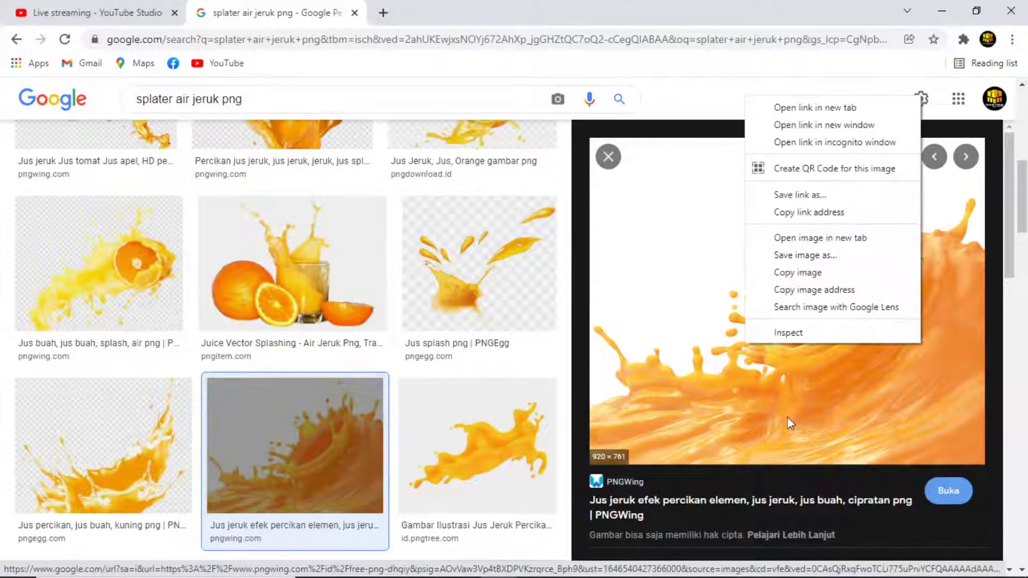
pyautogui.click(797, 274)
pyautogui.hotkey('alt', 'Tab')
pyautogui.click(542, 447)
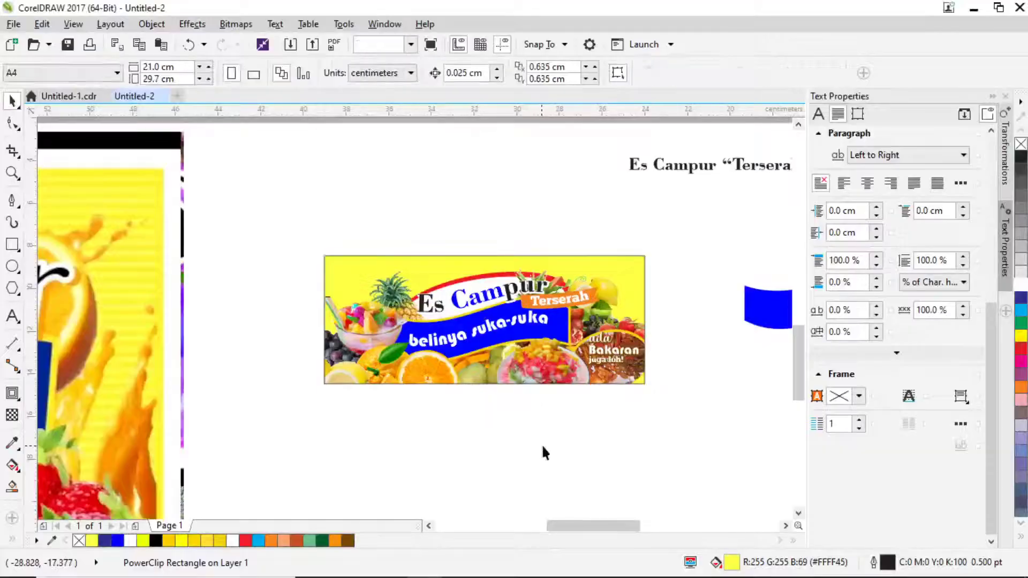
# Paste the splash, scale it to about 16%, and place it on the banner's right side.
pyautogui.hotkey('ctrl', 'v')
pyautogui.scroll(-2, 530, 348)
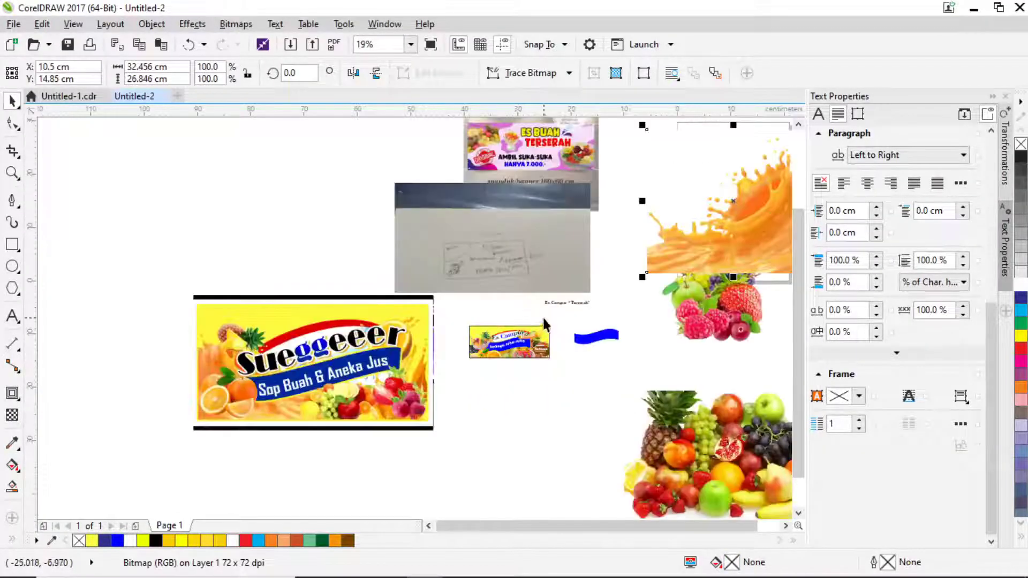
pyautogui.moveTo(705, 255); pyautogui.dragTo(502, 372)
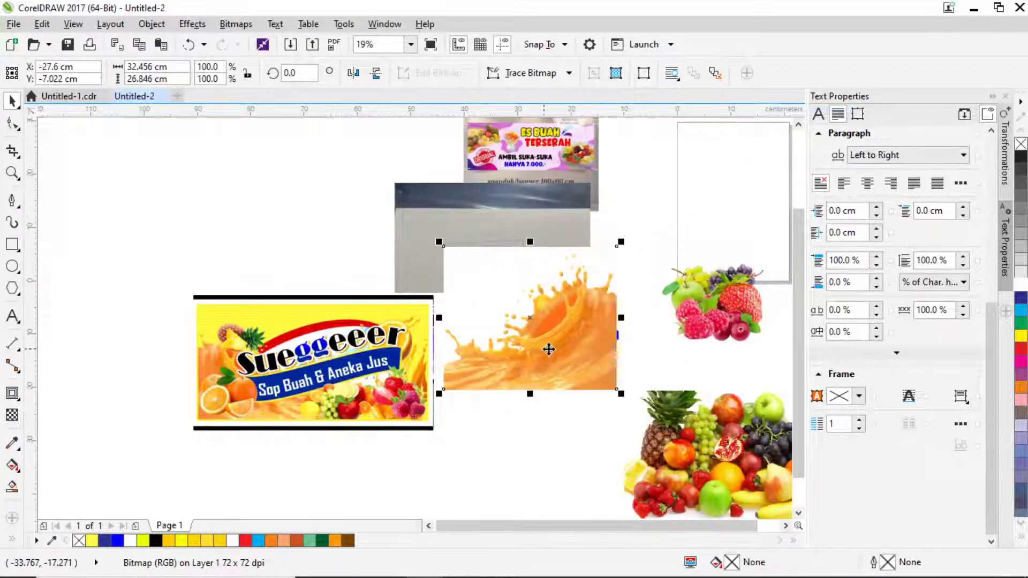
pyautogui.moveTo(621, 242); pyautogui.dragTo(546, 364)
pyautogui.scroll(2, 540, 329)
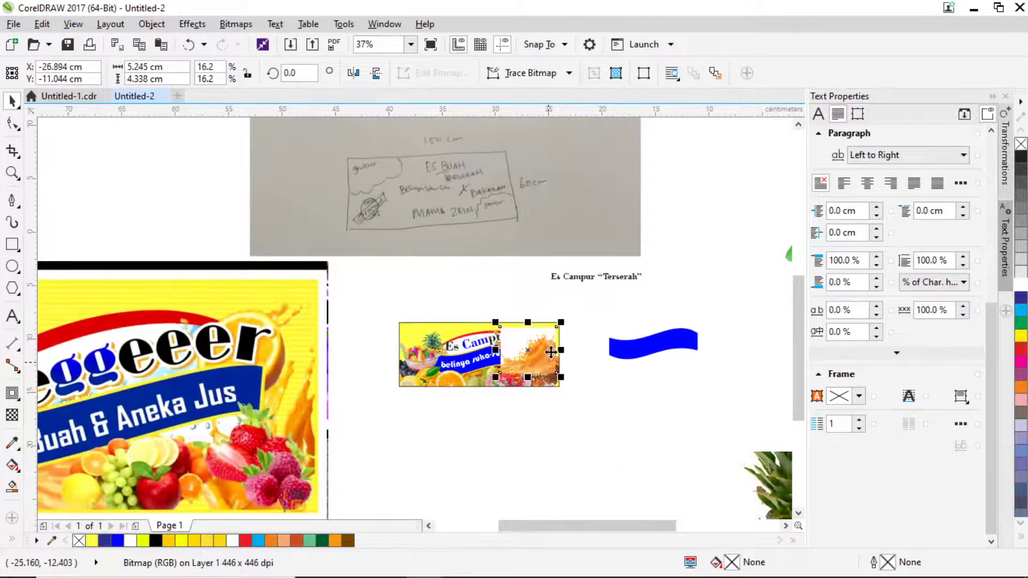
pyautogui.scroll(2, 547, 364)
pyautogui.moveTo(545, 339); pyautogui.dragTo(544, 339)
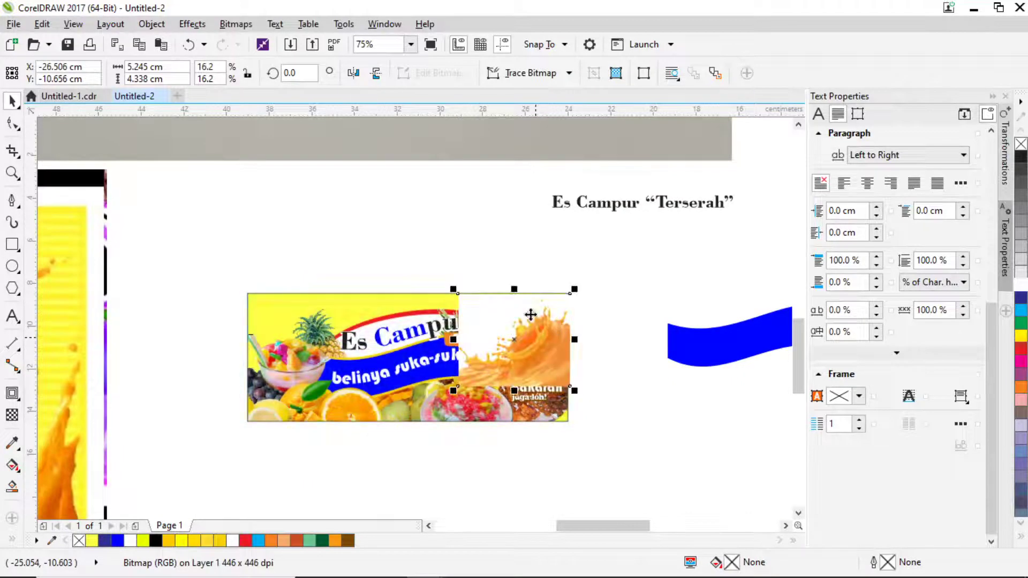
# Set the splash's transparency blend mode to Multiply.
pyautogui.click(12, 415)
pyautogui.click(177, 73)
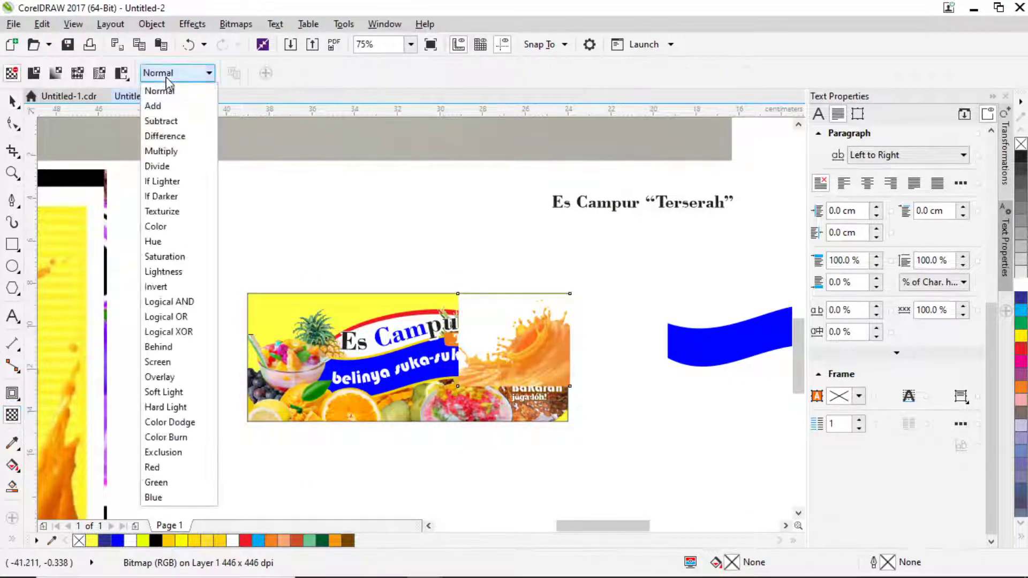
pyautogui.click(171, 151)
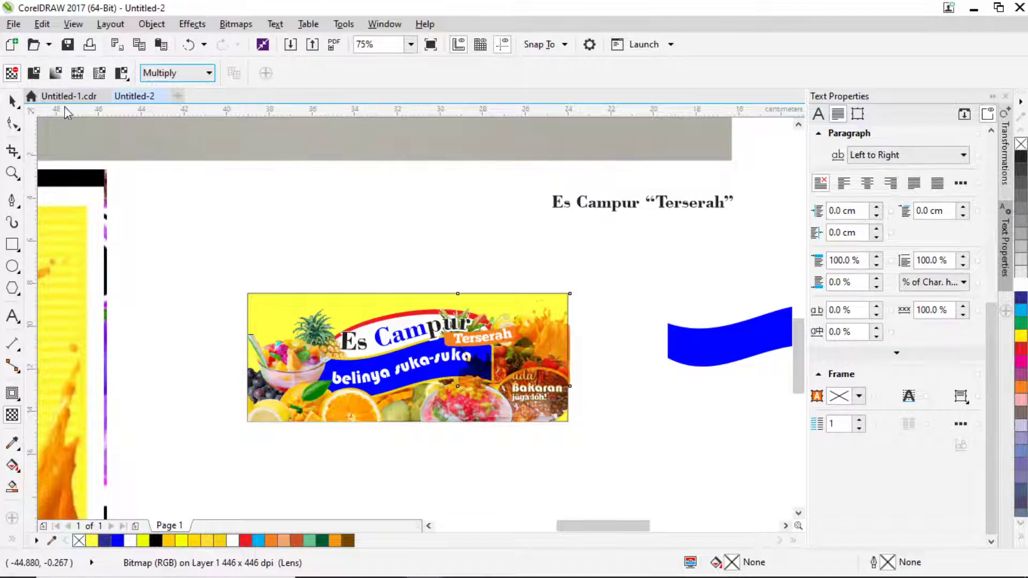
pyautogui.click(12, 100)
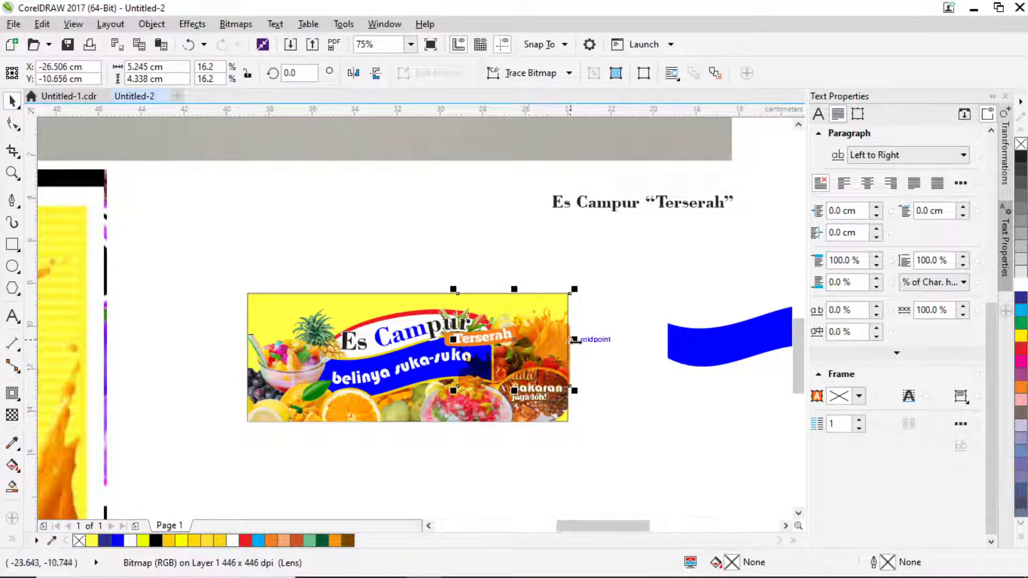
# Make a mirrored copy of the splash at the banner's left edge.
pyautogui.moveTo(576, 340); pyautogui.dragTo(279, 340)
pyautogui.rightClick(351, 341)
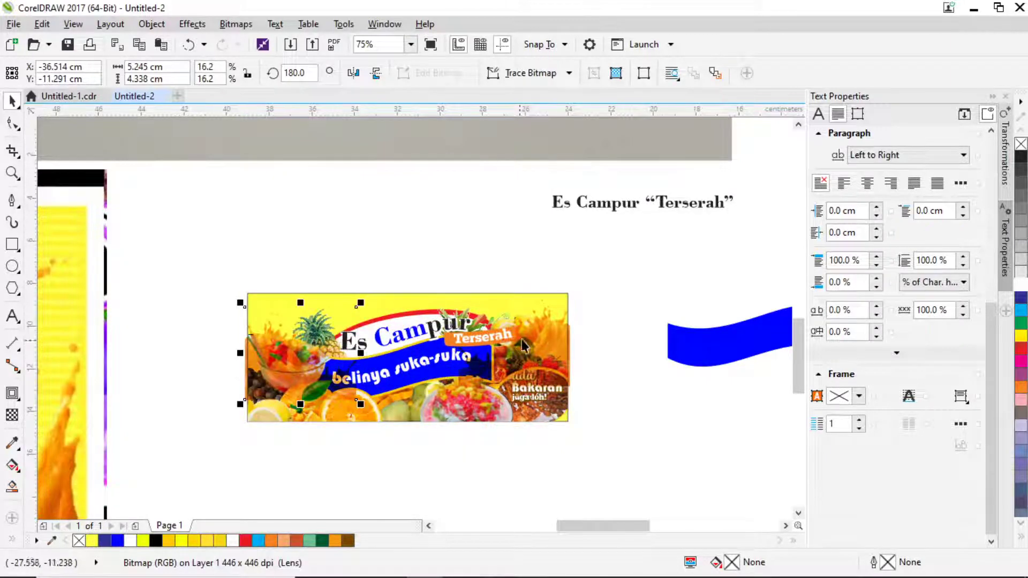
pyautogui.keyDown('shift'); pyautogui.click(554, 331); pyautogui.keyUp('shift')
pyautogui.hotkey('ctrl', 'g')
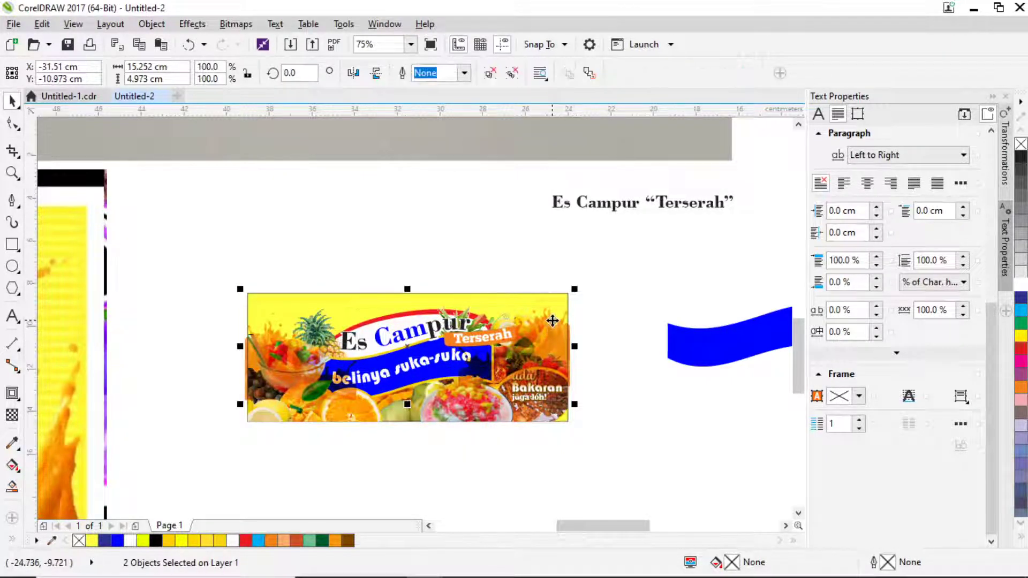
pyautogui.scroll(1, 558, 332)
pyautogui.scroll(-2, 557, 332)
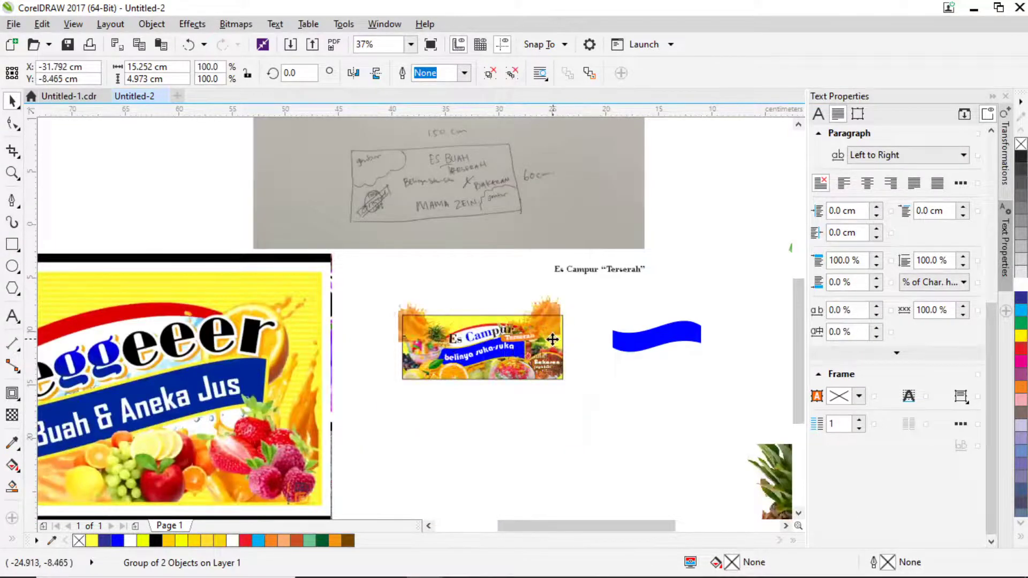
pyautogui.hotkey('ctrl', 'z')
# Inside the banner's PowerClip, send the grouped splashes behind the fruit pictures.
pyautogui.rightClick(412, 352)
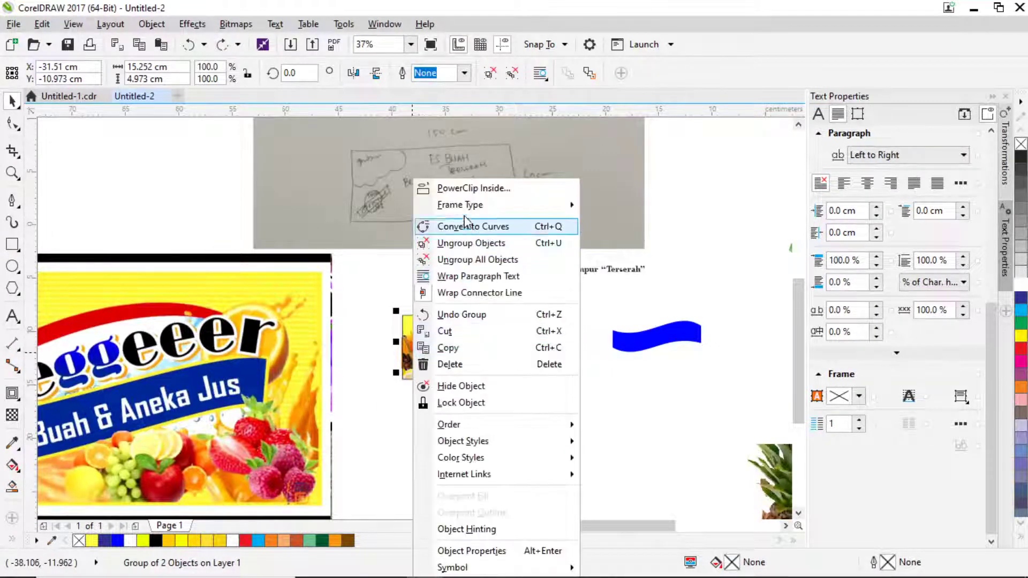
pyautogui.press('Escape')
pyautogui.press('Escape')
pyautogui.click(428, 378)
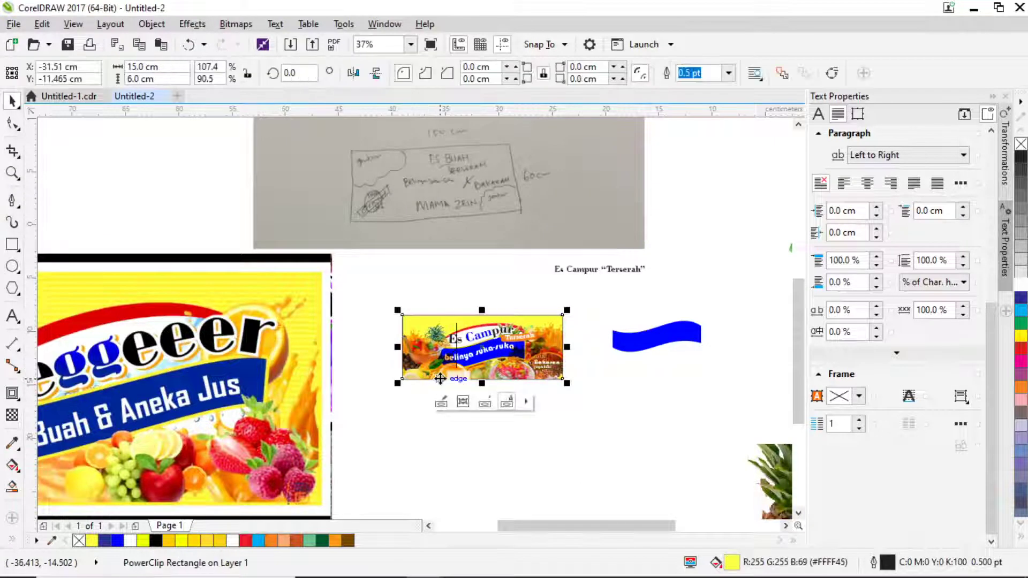
pyautogui.doubleClick(423, 374)
pyautogui.scroll(2, 409, 367)
pyautogui.click(388, 310)
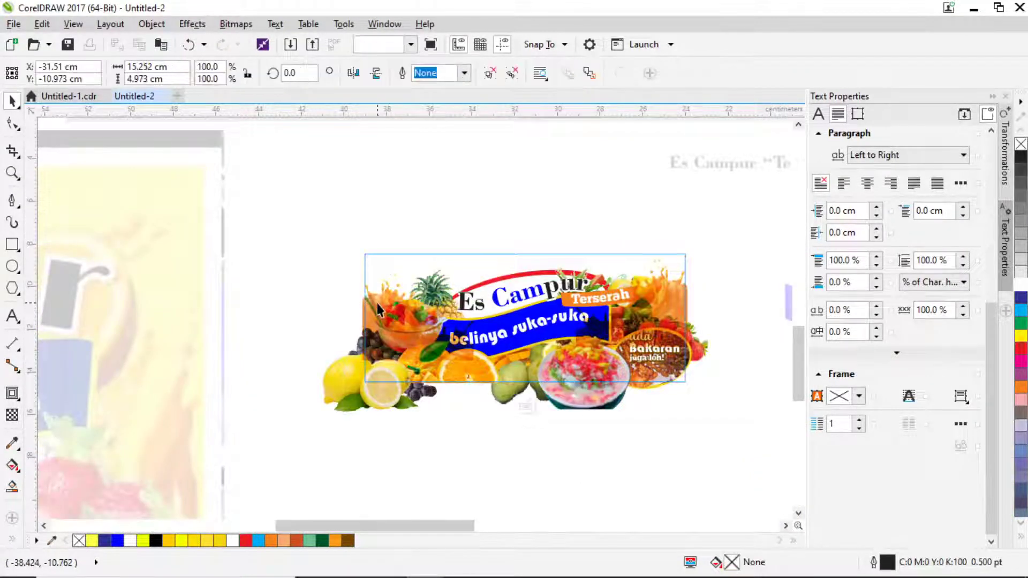
pyautogui.hotkey('shift', 'pagedown')
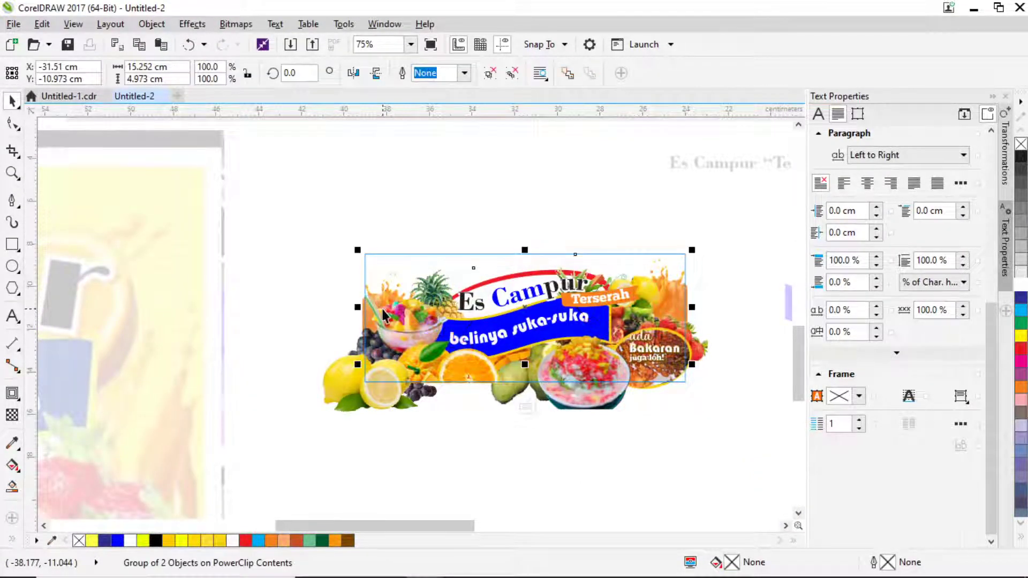
pyautogui.keyDown('ctrl'); pyautogui.click(337, 211); pyautogui.keyUp('ctrl')
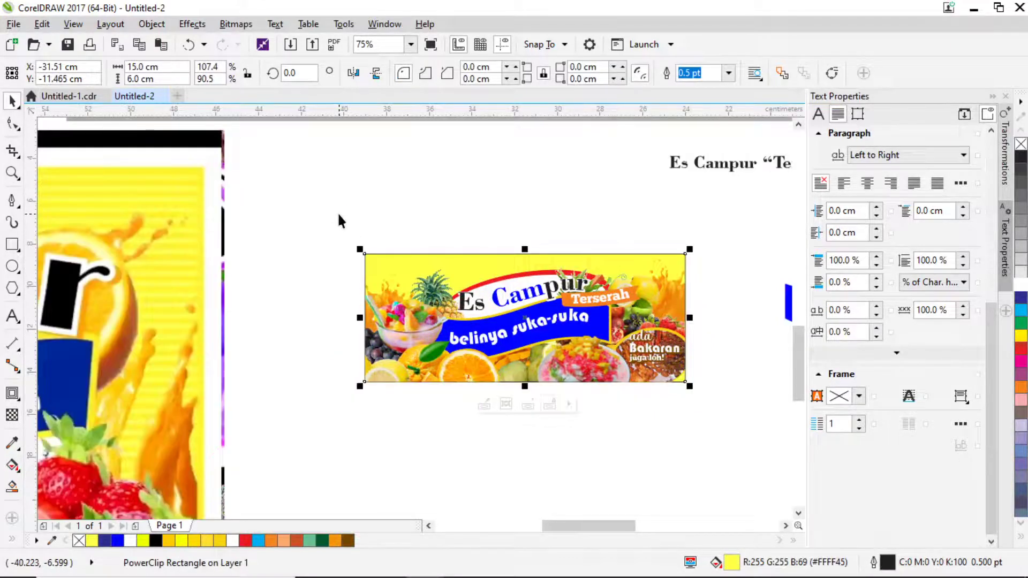
pyautogui.click(653, 466)
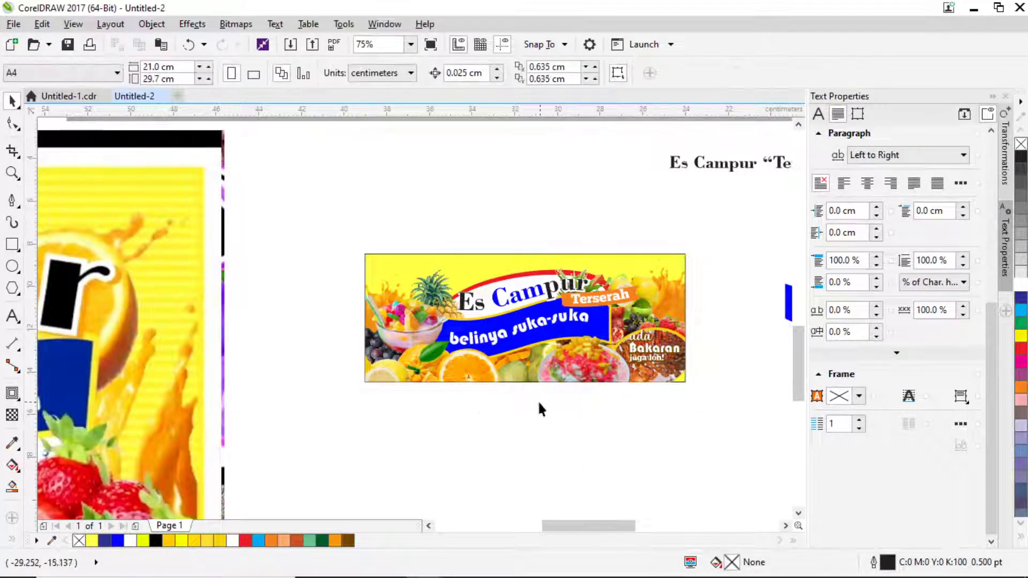
# Delete the large leftover bitmap on the left of the page.
pyautogui.click(165, 305)
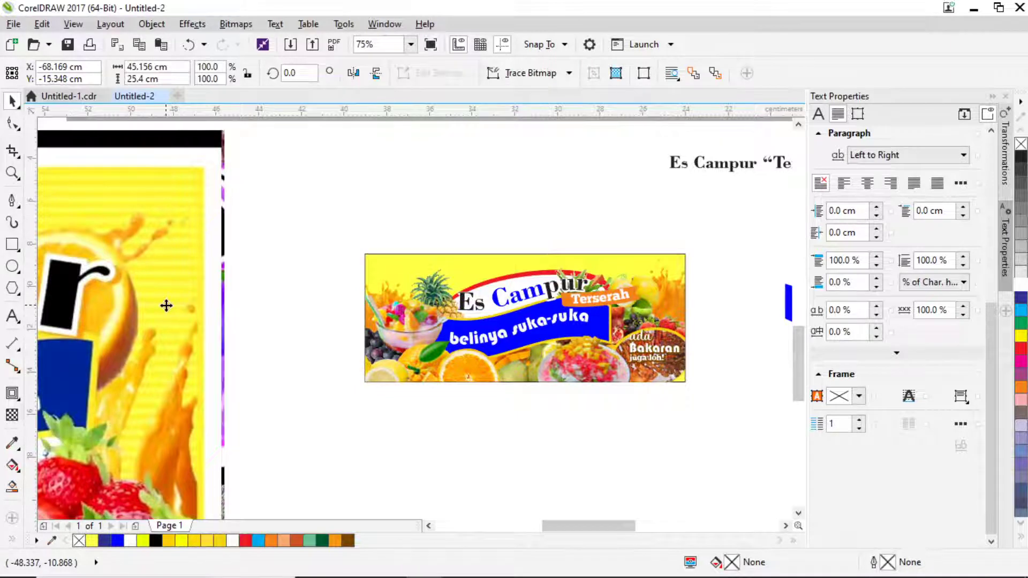
pyautogui.press('Delete')
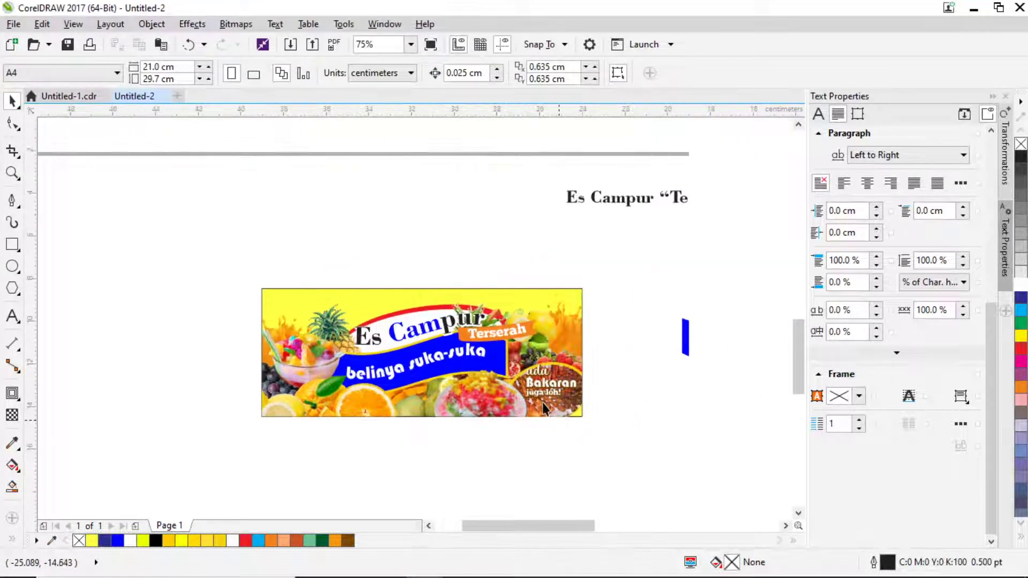
pyautogui.scroll(2, 487, 333)
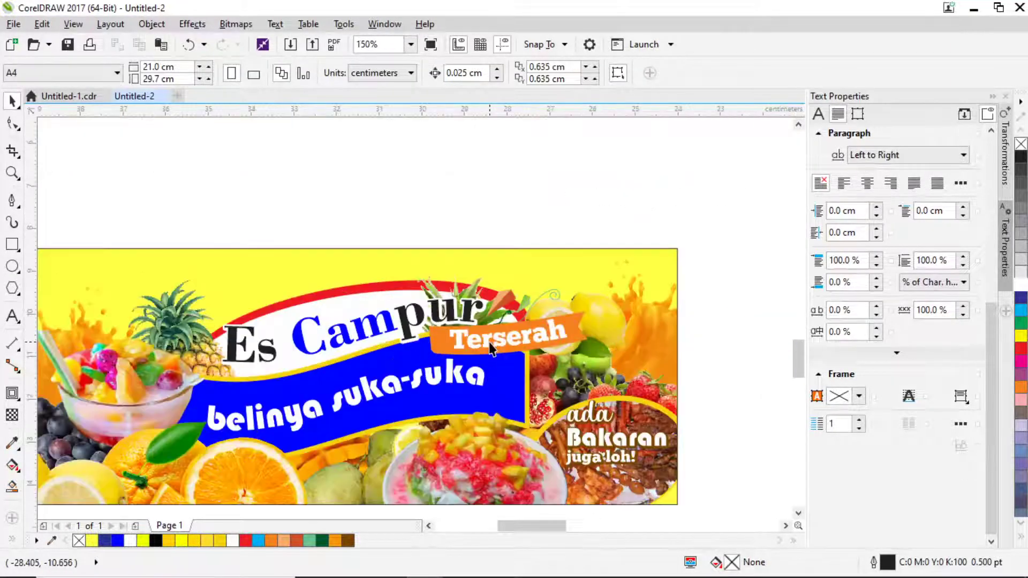
pyautogui.scroll(1, 399, 340)
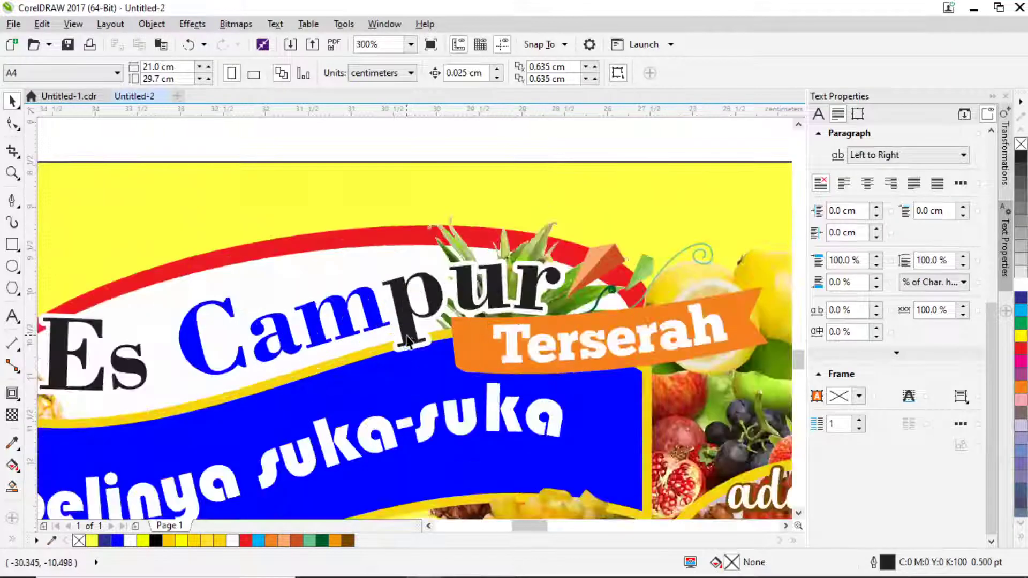
pyautogui.scroll(-2, 407, 337)
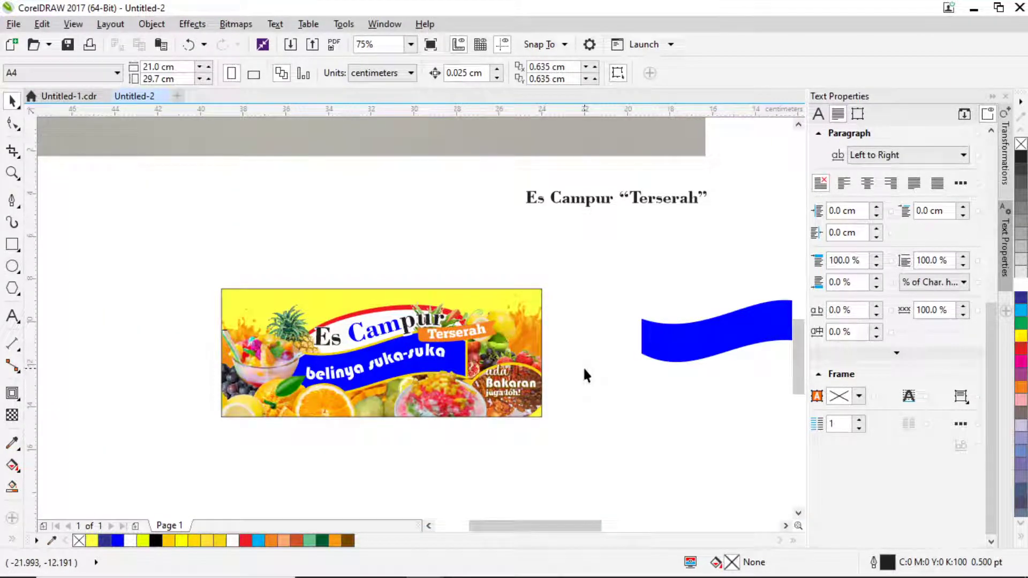
# Zoom to fit the banner, preview it full screen with F9, and start a Print Screen capture.
pyautogui.press('z')
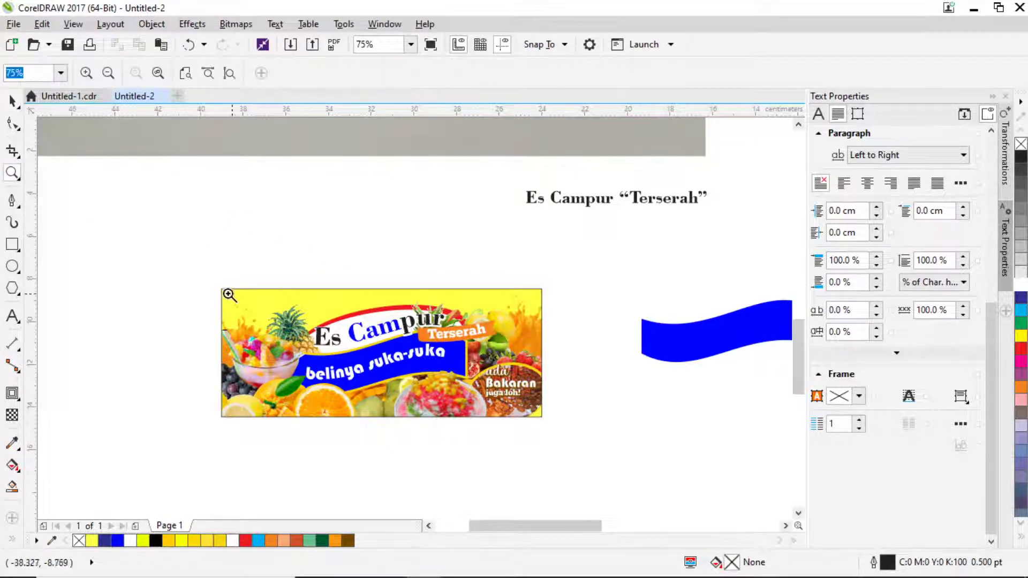
pyautogui.moveTo(215, 287); pyautogui.dragTo(547, 424)
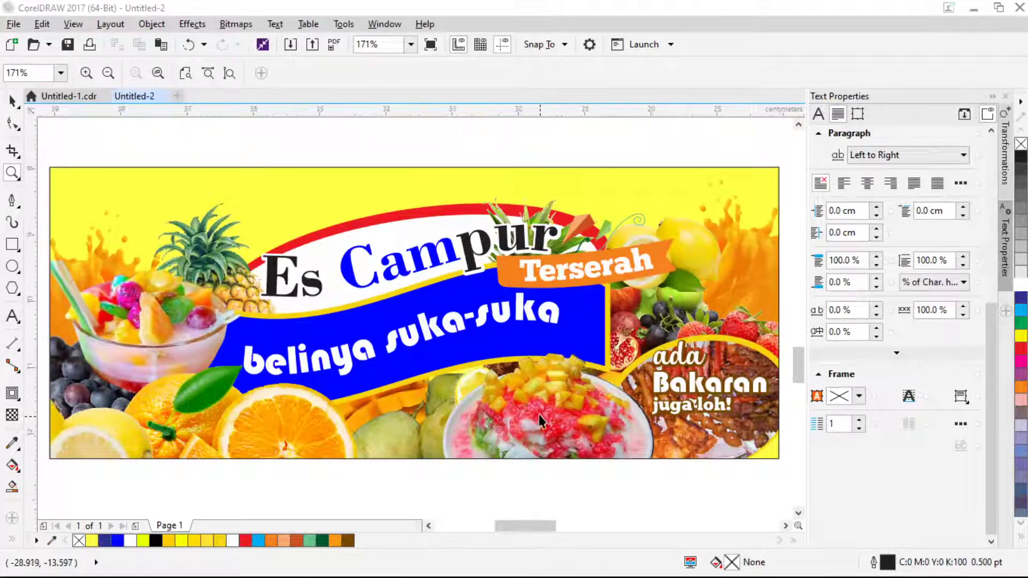
pyautogui.press('F9')
pyautogui.press('Print')
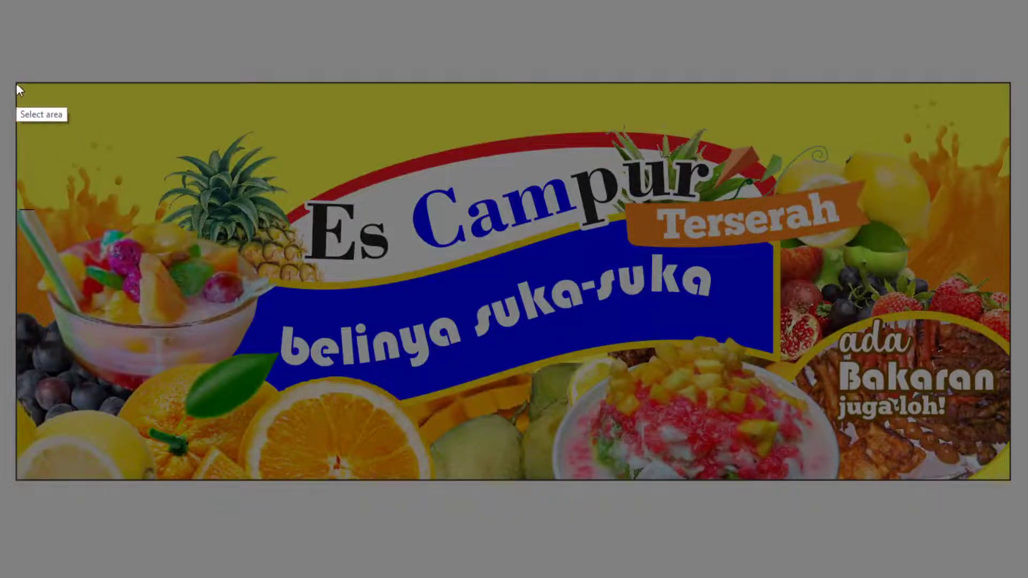
# Capture the whole banner with Lightshot, copy it, and open WhatsApp Web in a new tab.
pyautogui.moveTo(16, 83); pyautogui.dragTo(1013, 480)
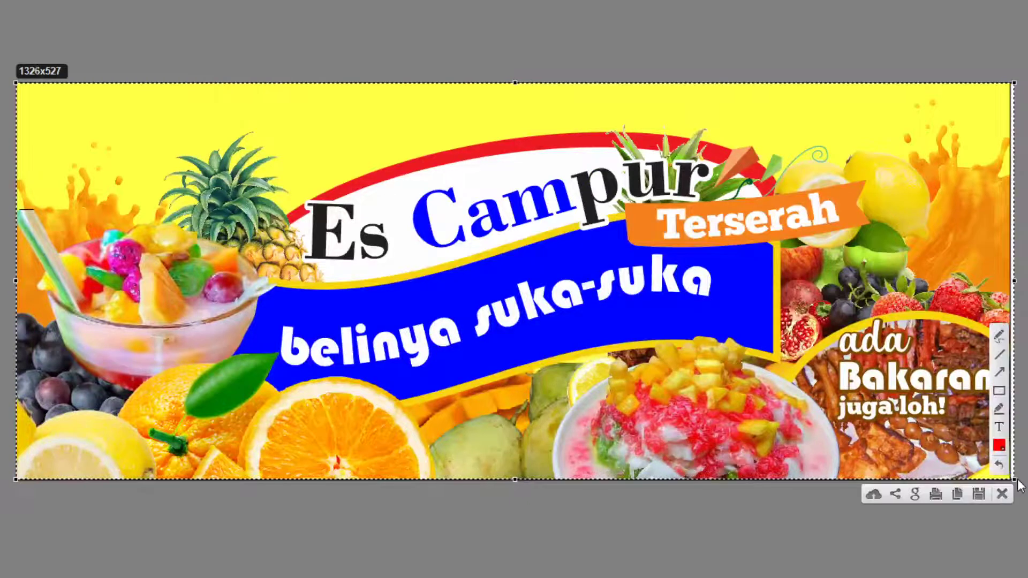
pyautogui.hotkey('ctrl', 'c')
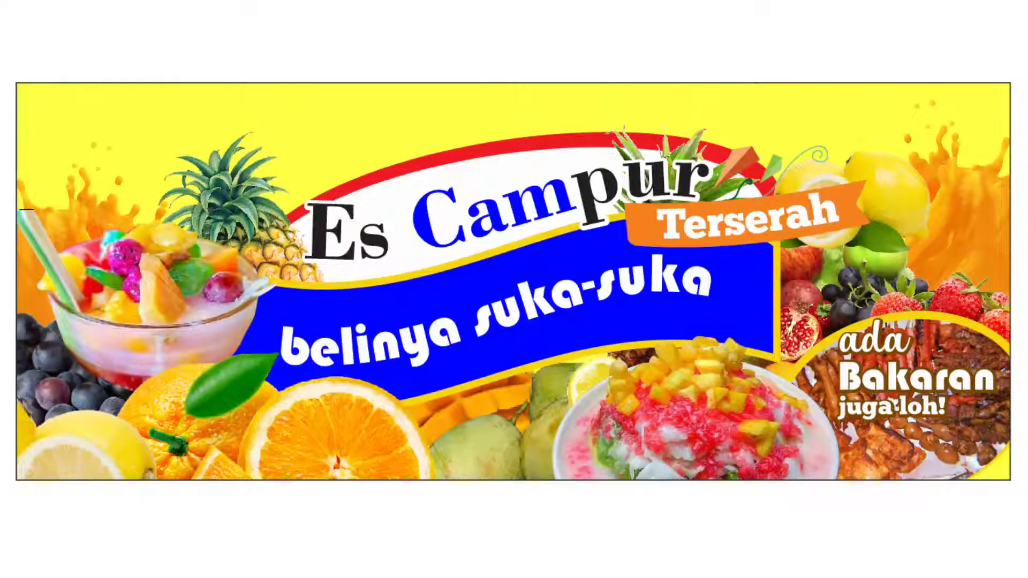
pyautogui.hotkey('alt', 'Tab')
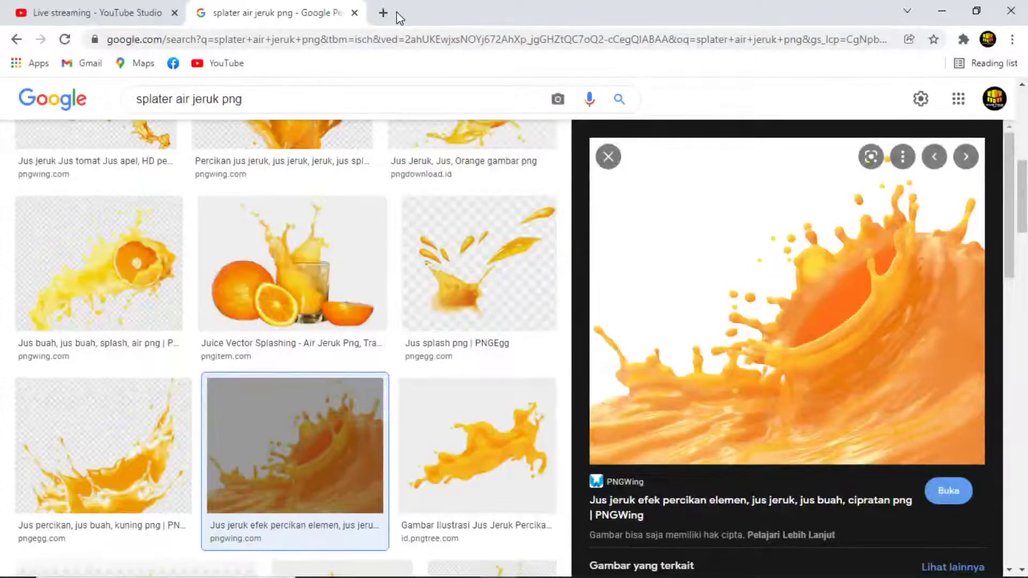
pyautogui.click(385, 13)
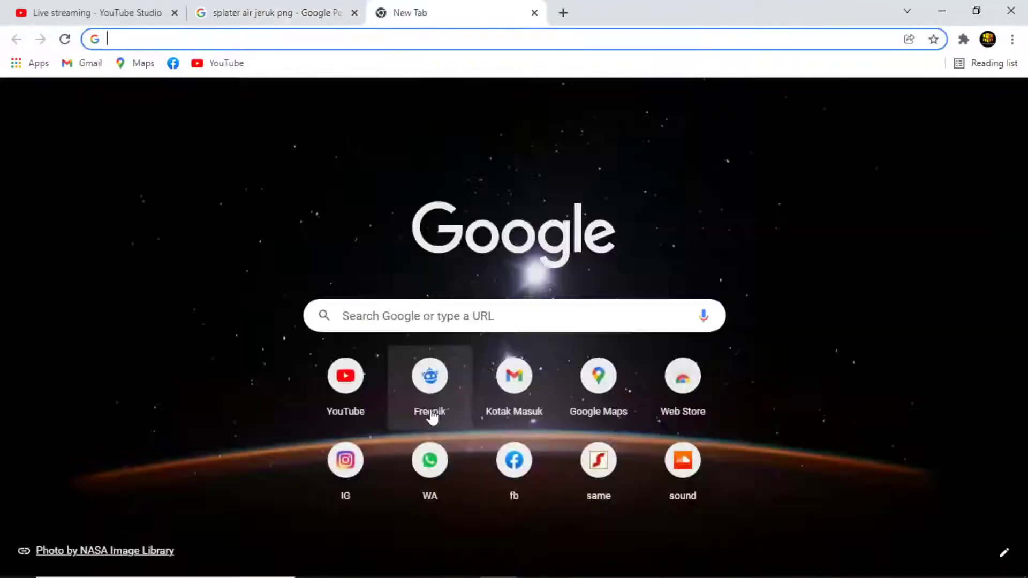
pyautogui.click(435, 462)
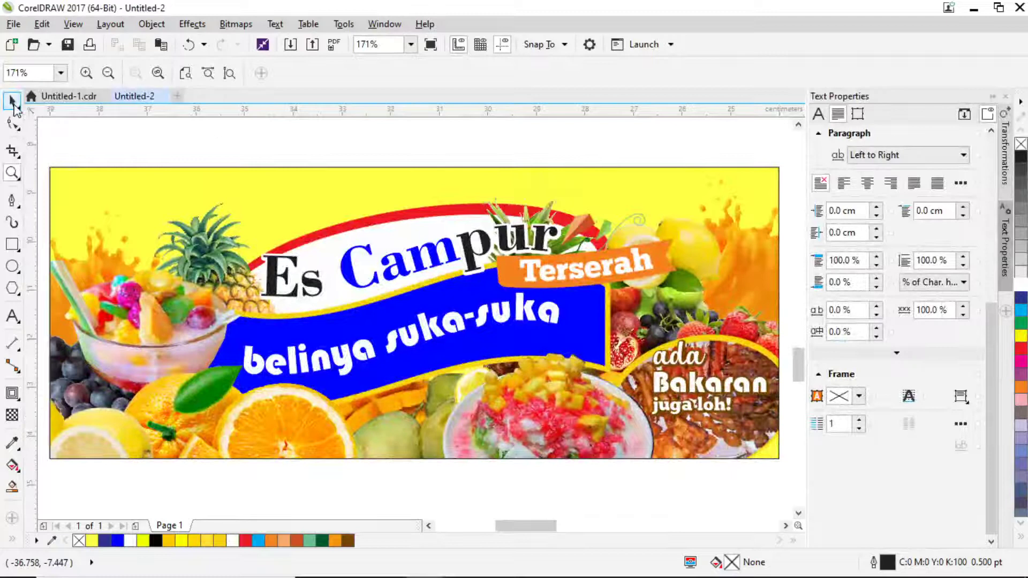
pyautogui.click(13, 106)
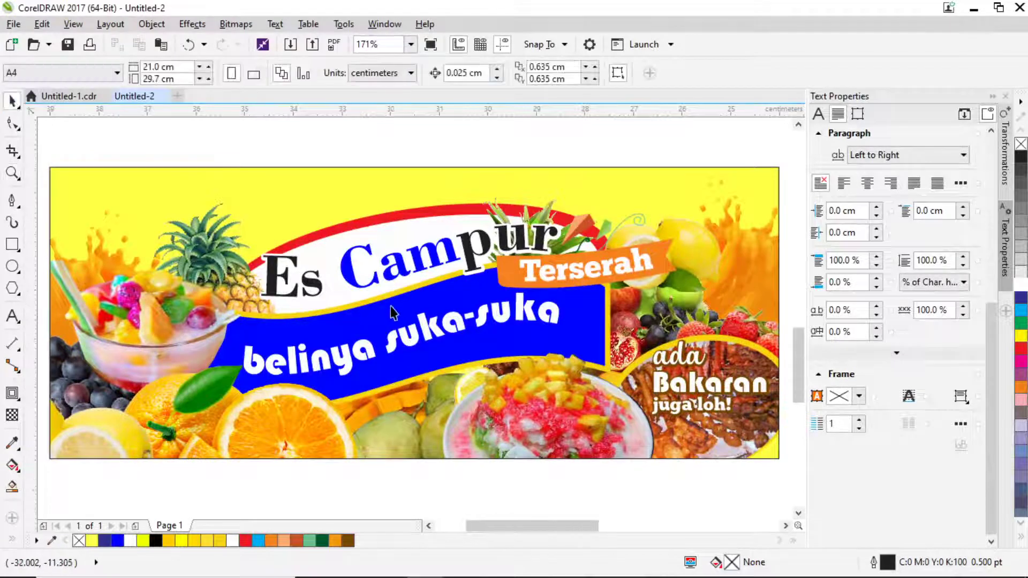
# Delete the leftover fruit picture, blue wave shape and tiny title text beside the banner.
pyautogui.scroll(-3, 390, 307)
pyautogui.scroll(-1, 374, 245)
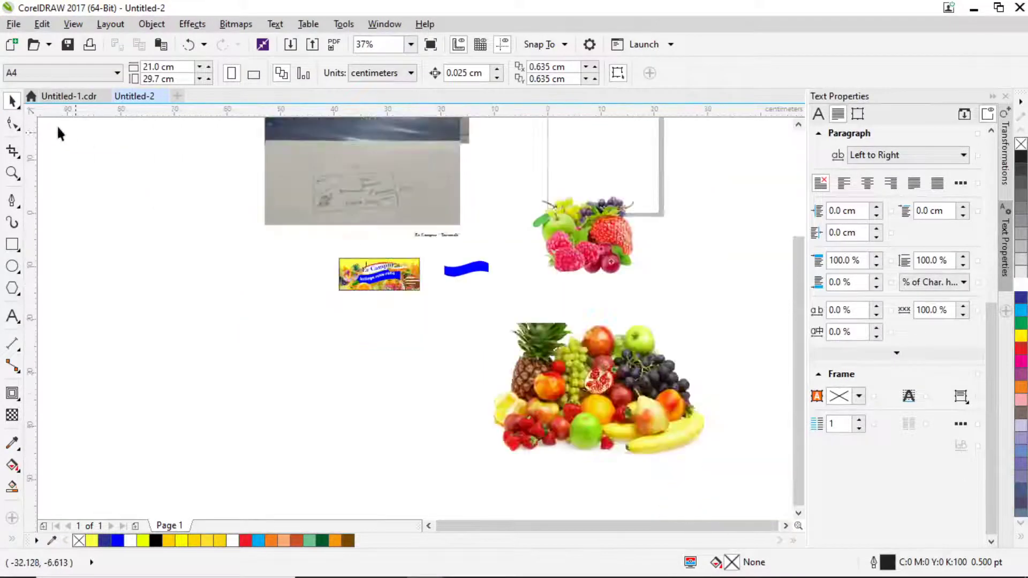
pyautogui.click(592, 369)
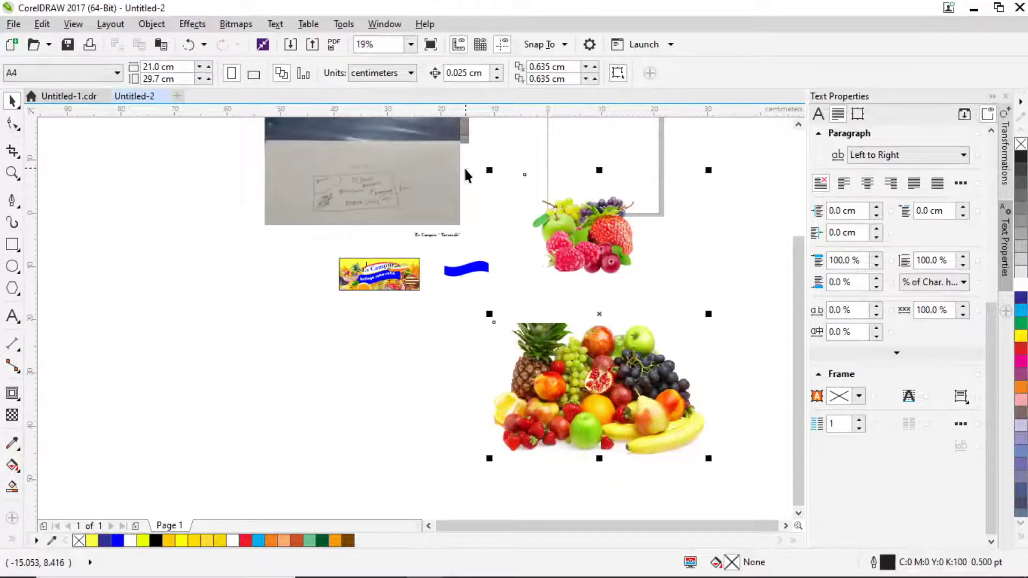
pyautogui.press('Delete')
pyautogui.click(460, 265)
pyautogui.press('Delete')
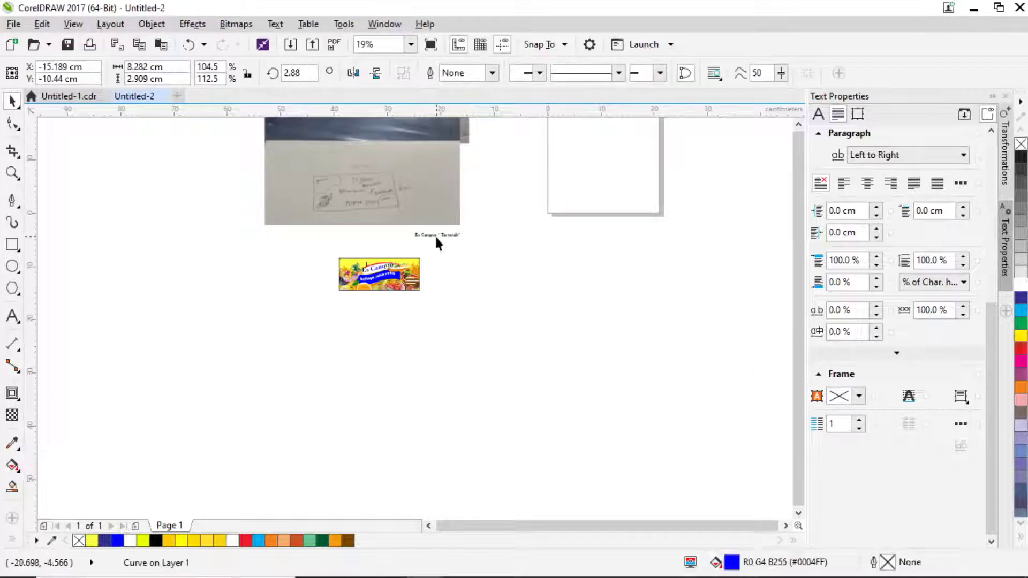
pyautogui.click(435, 236)
pyautogui.press('Delete')
# Return to Chrome's 'splater air jeruk png' juice-splash image search.
pyautogui.scroll(1, 356, 176)
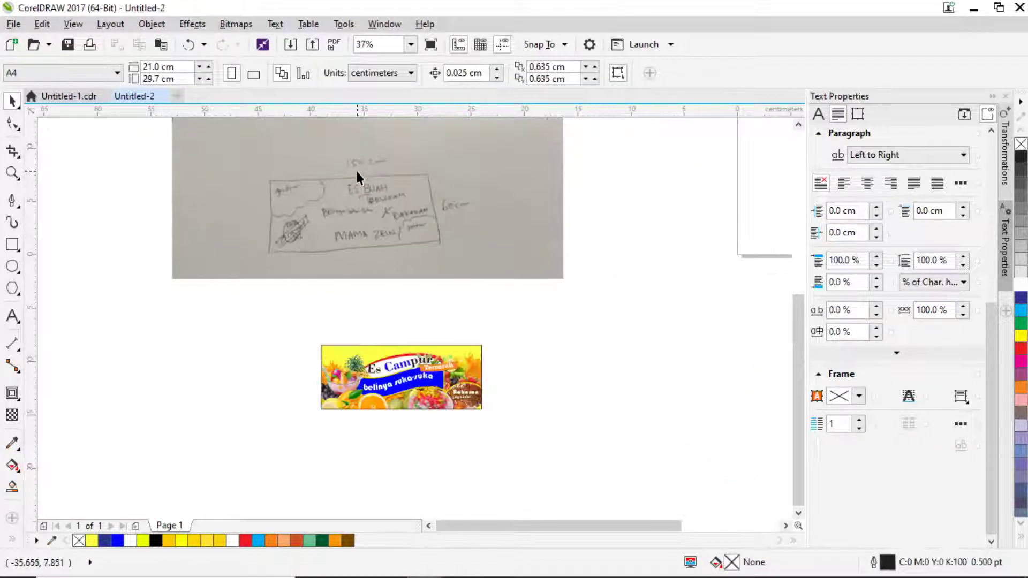
pyautogui.scroll(2, 278, 224)
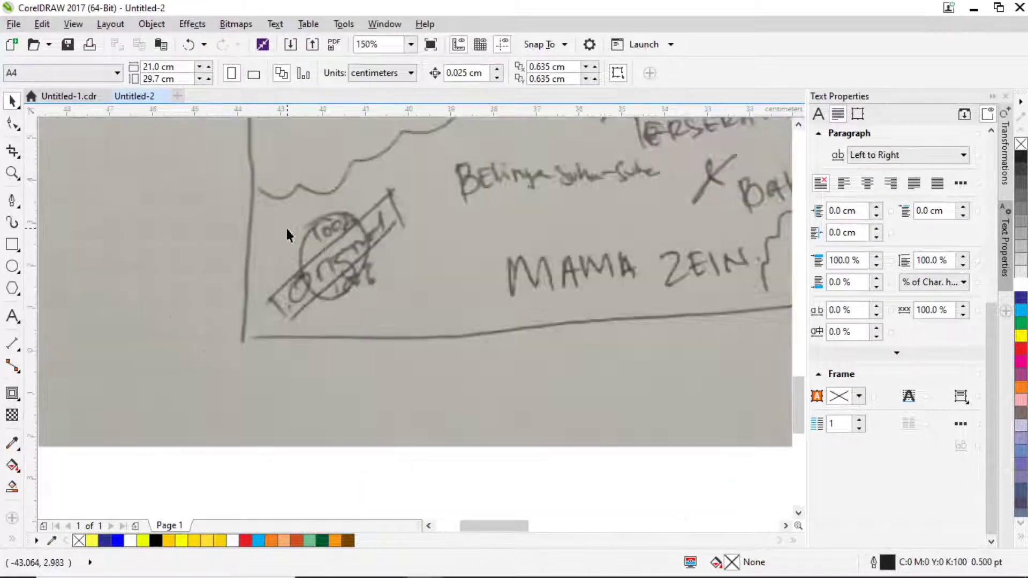
pyautogui.scroll(-2, 386, 268)
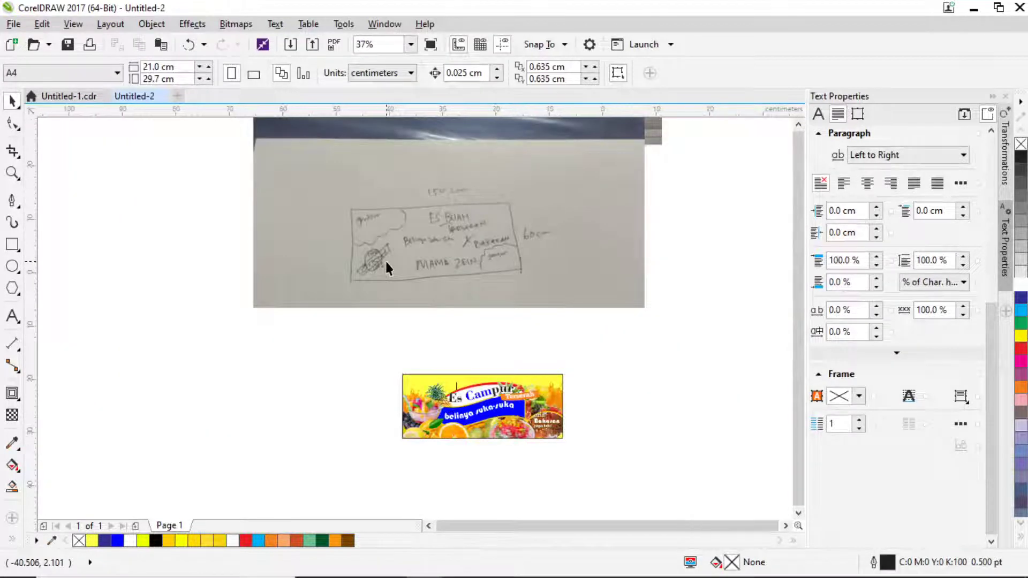
pyautogui.scroll(-1, 391, 255)
pyautogui.scroll(2, 417, 142)
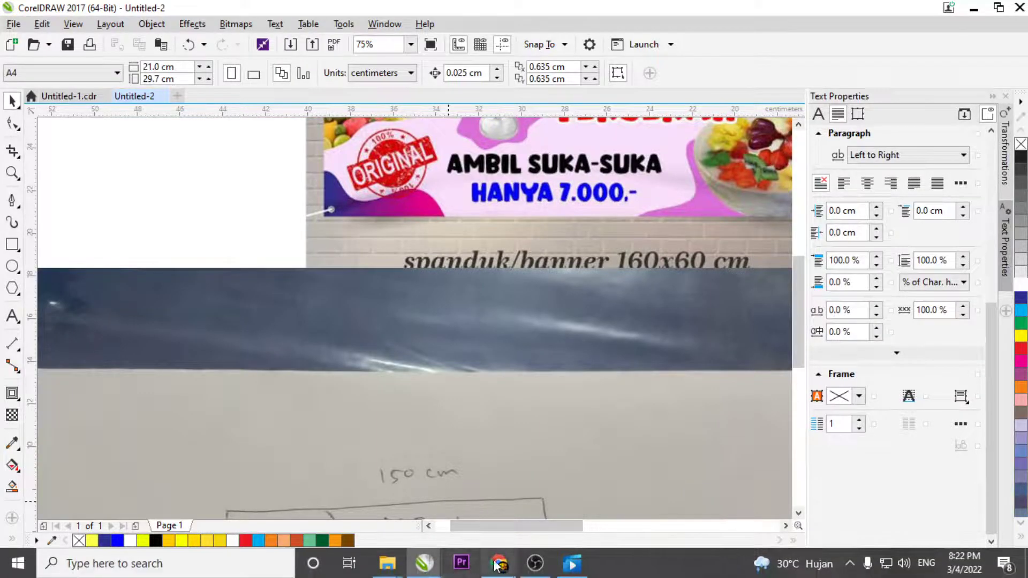
pyautogui.click(499, 564)
pyautogui.click(294, 12)
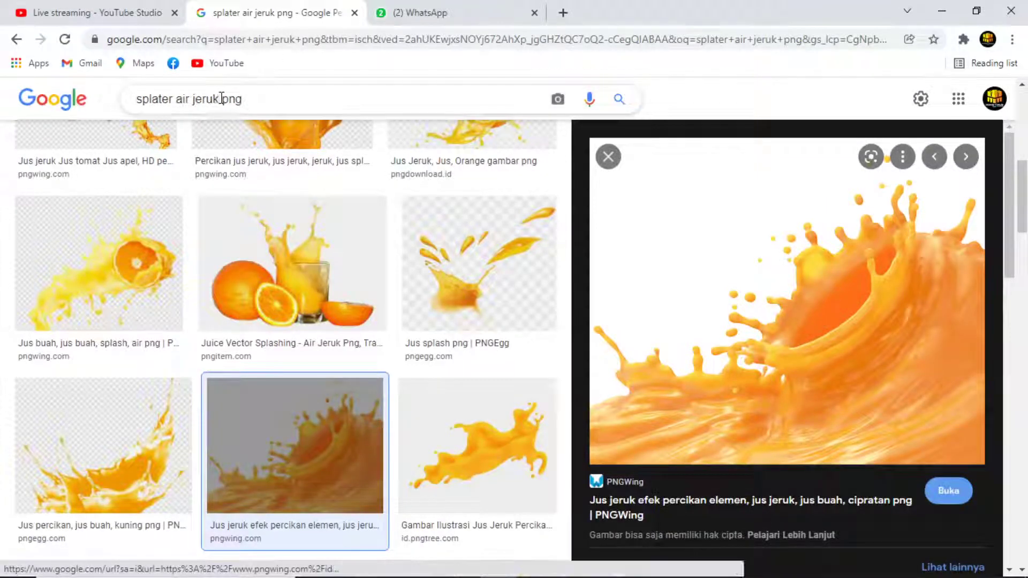
# Search Google Images for 'logo original png' and open the red ORIGINAL stamp result.
pyautogui.moveTo(217, 99); pyautogui.dragTo(137, 106)
pyautogui.write('logo')
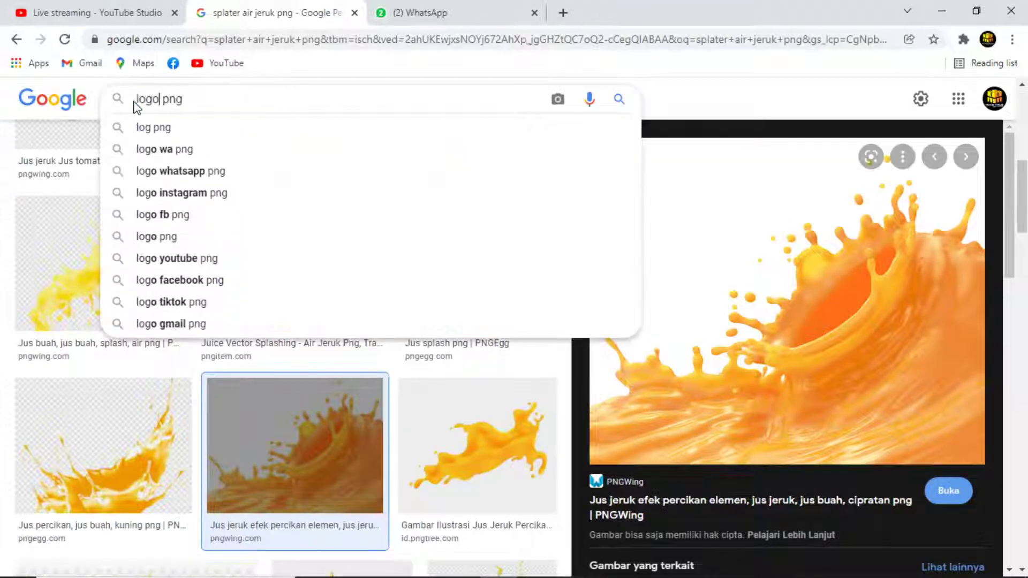
pyautogui.write(' orihinal')
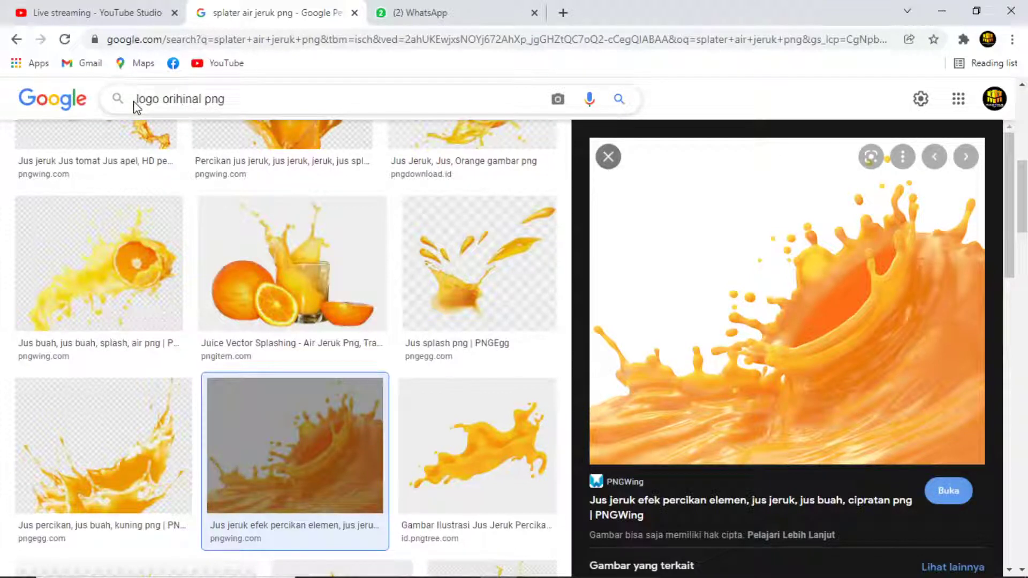
pyautogui.press('BackSpace')
pyautogui.write('g')
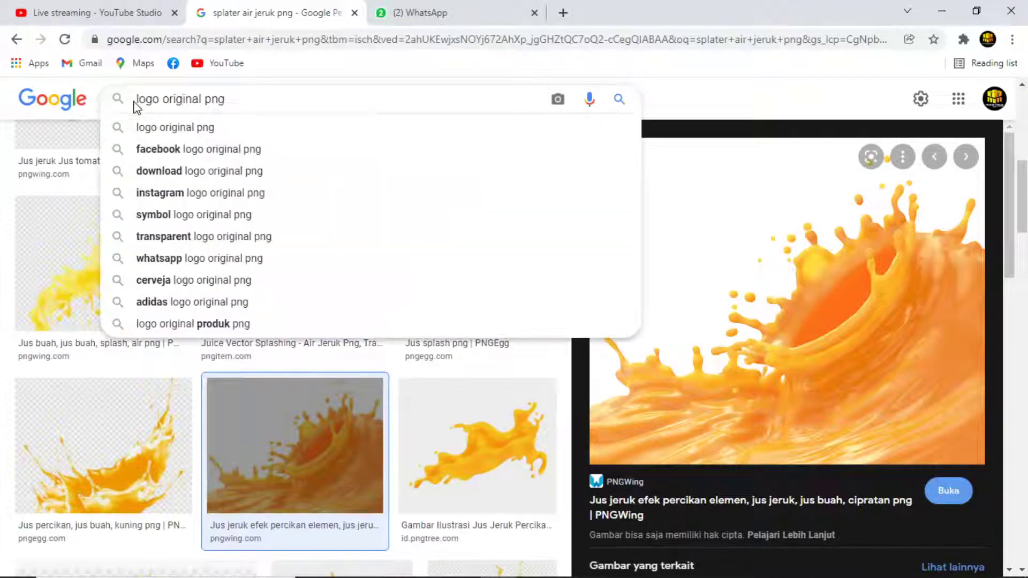
pyautogui.press('Return')
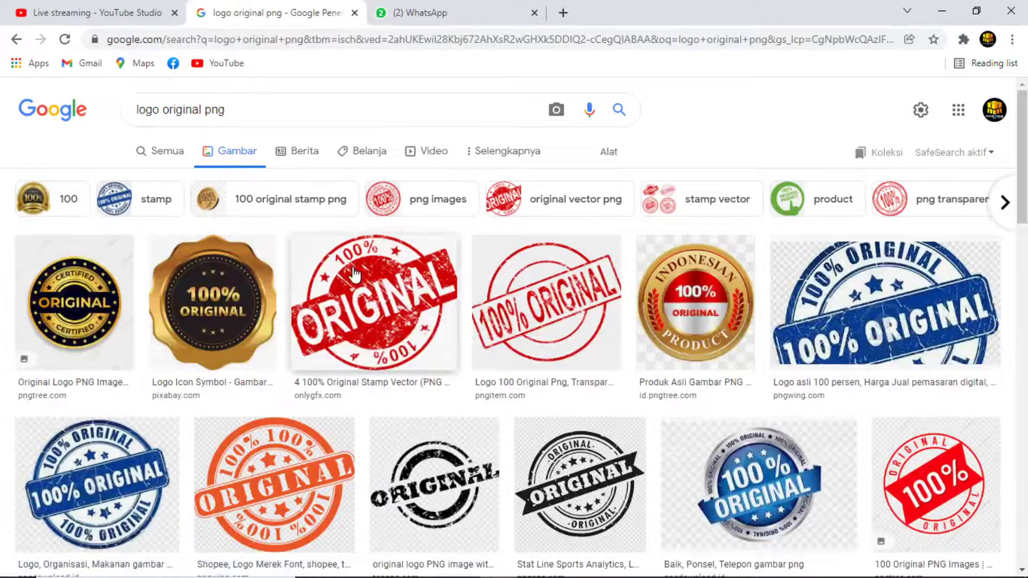
pyautogui.click(353, 272)
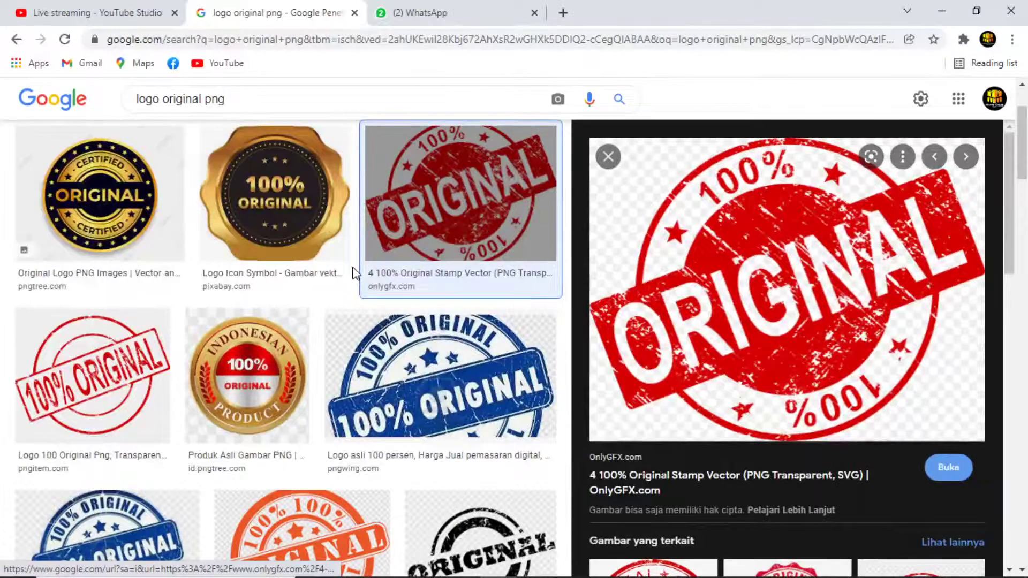
# Save the stamp image as 100-percent-original-stamp-3 into the logo\Png folder.
pyautogui.rightClick(746, 293)
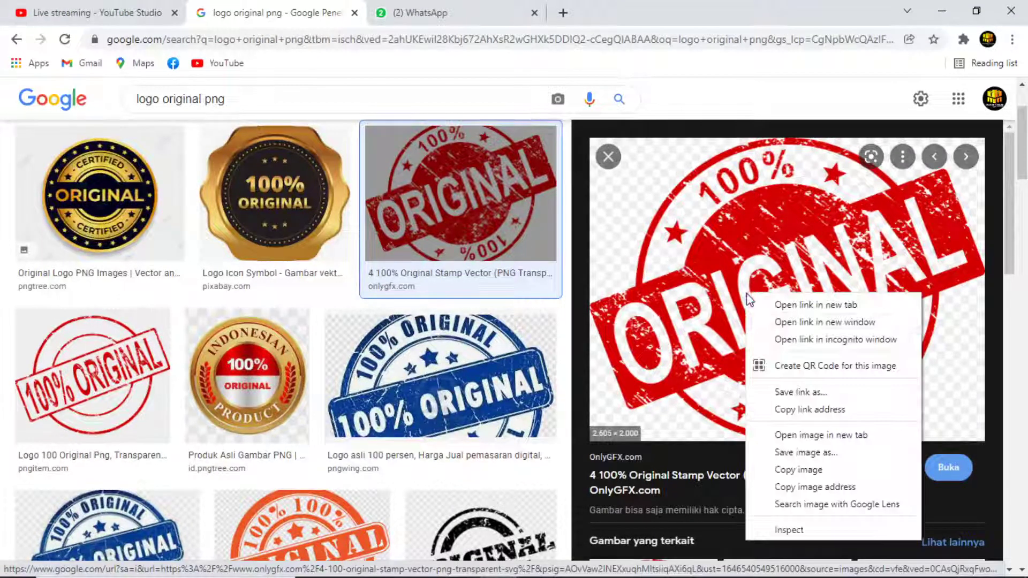
pyautogui.click(815, 454)
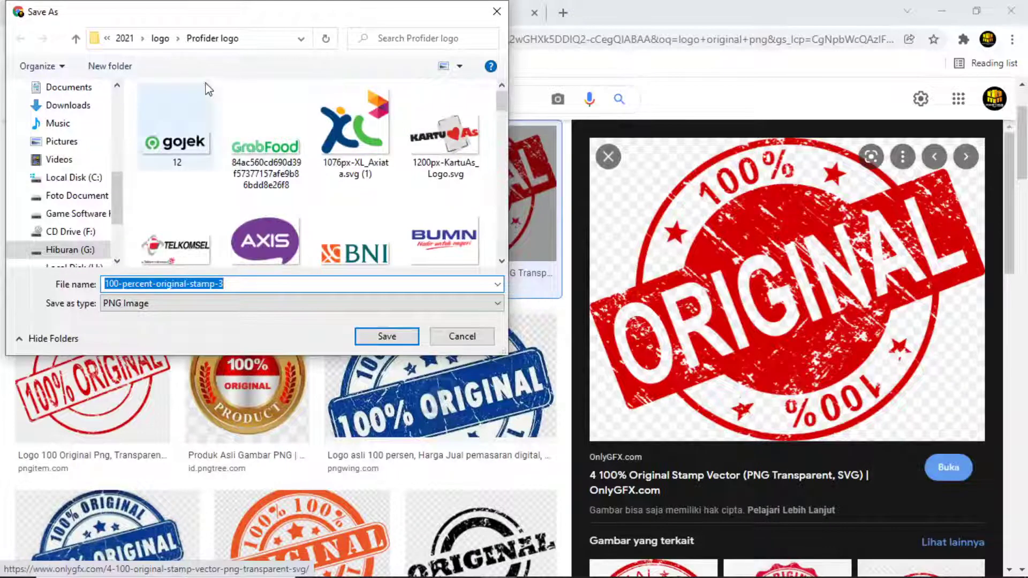
pyautogui.click(160, 41)
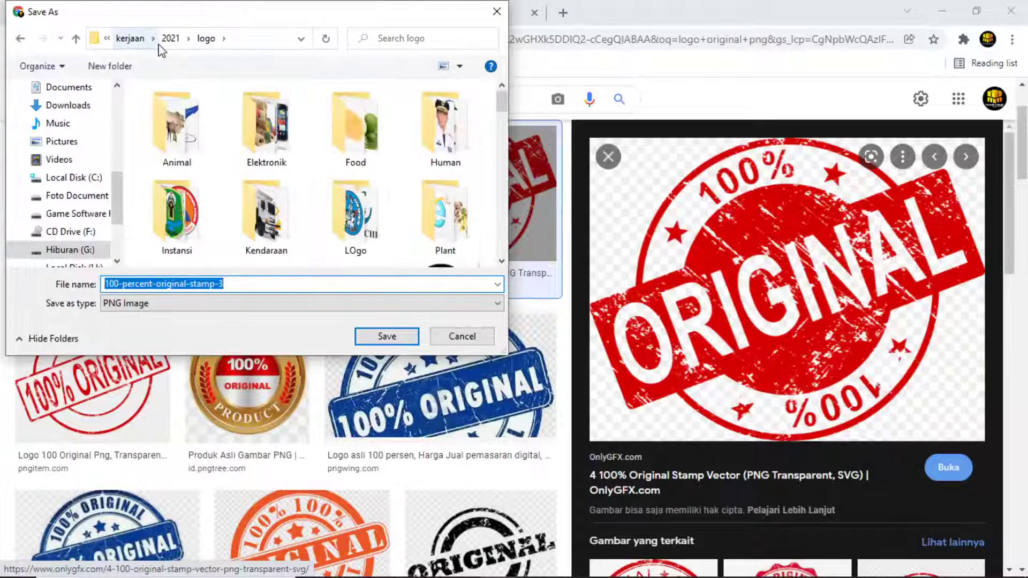
pyautogui.scroll(-3, 268, 171)
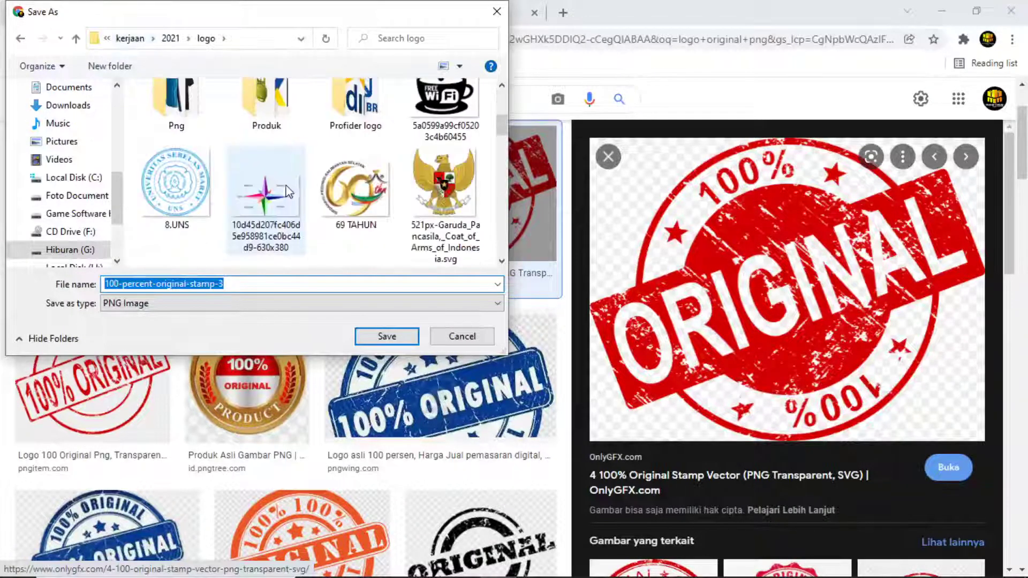
pyautogui.click(177, 107)
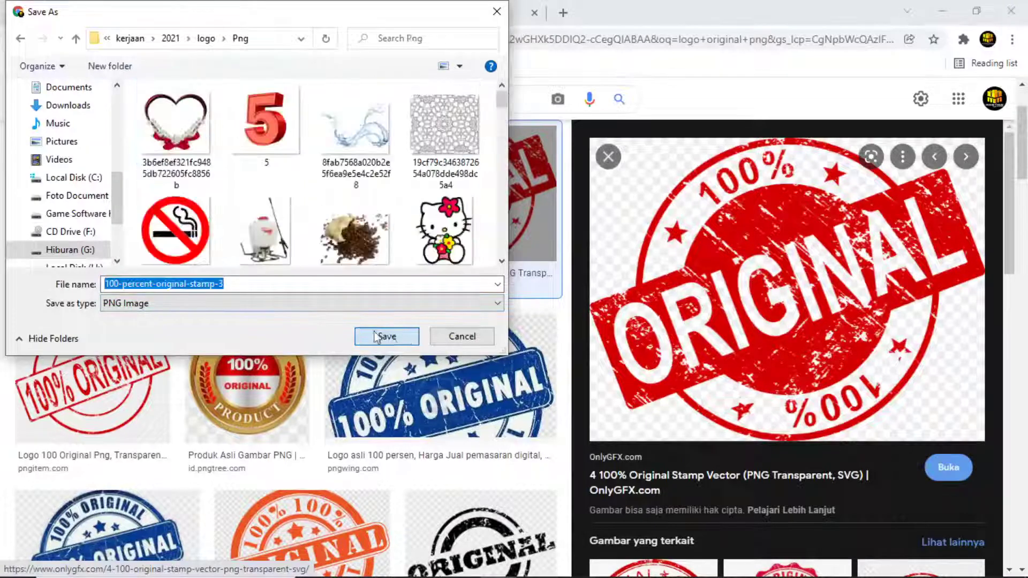
pyautogui.click(406, 337)
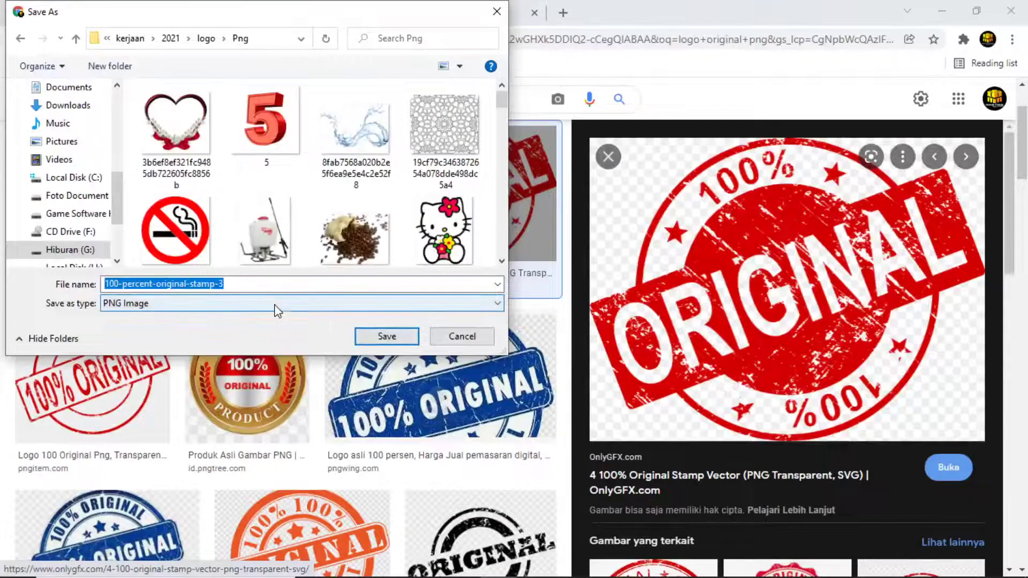
pyautogui.click(387, 338)
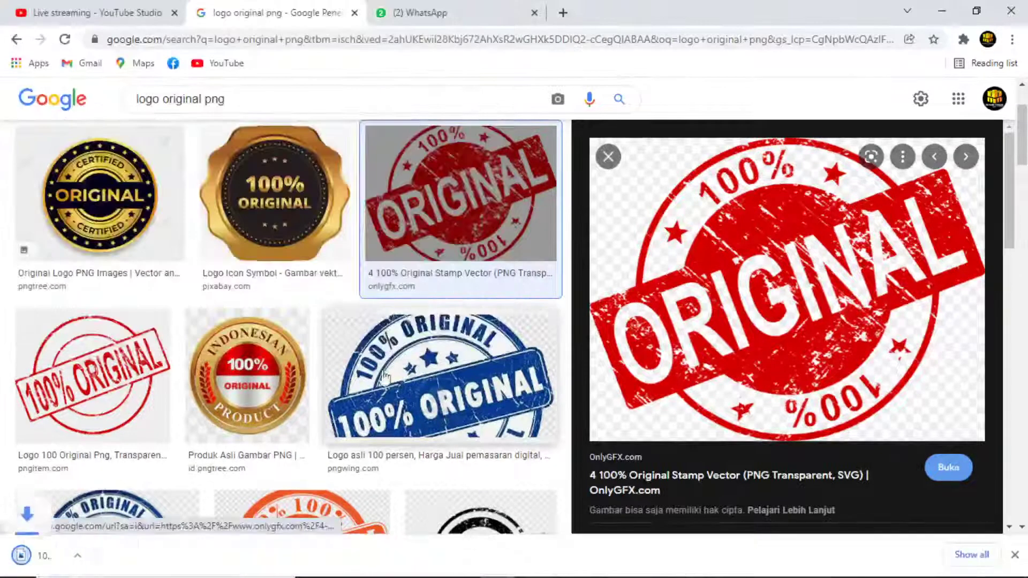
# Drag the 100-percent-original-stamp-3 file from File Explorer's logo\Png folder into the CorelDRAW document.
pyautogui.moveTo(393, 562)
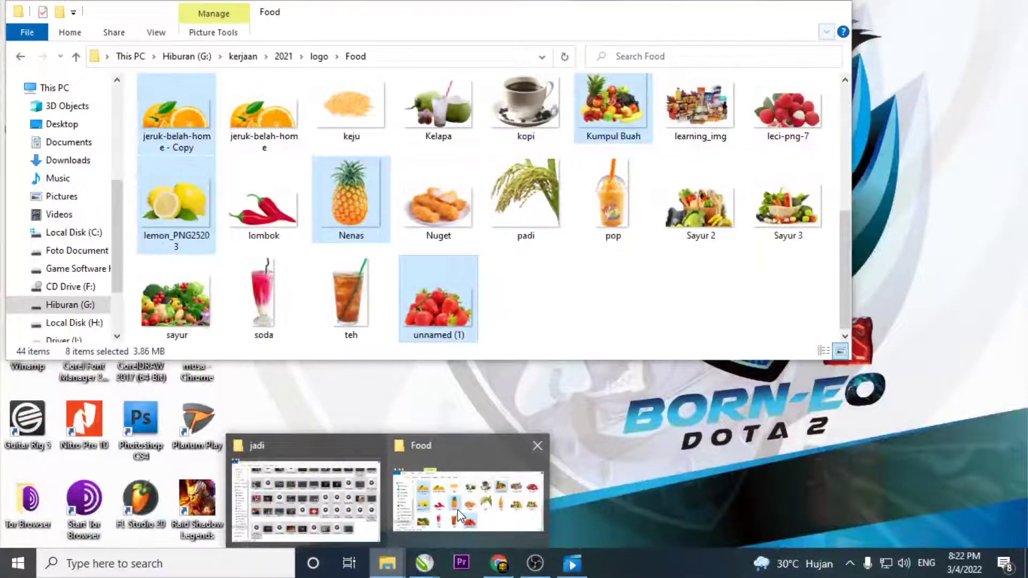
pyautogui.click(467, 500)
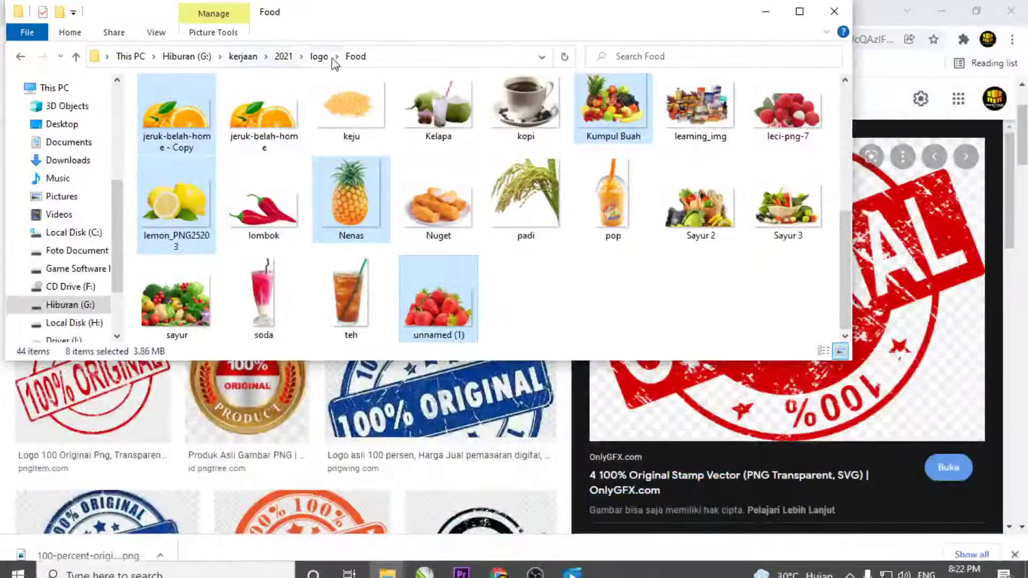
pyautogui.click(319, 58)
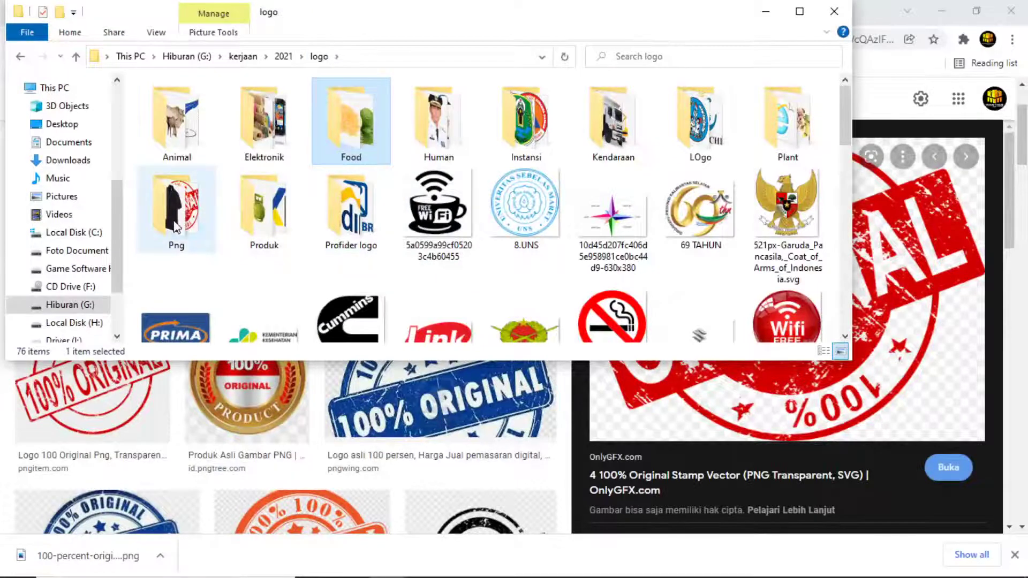
pyautogui.doubleClick(177, 209)
pyautogui.click(613, 134)
pyautogui.moveTo(613, 134); pyautogui.dragTo(247, 199)
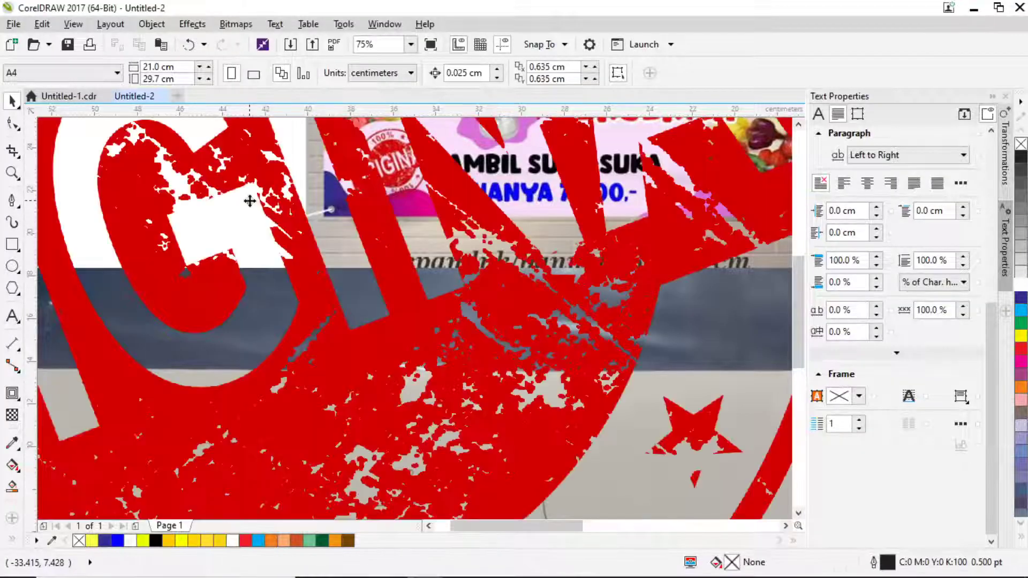
# Shrink the imported ORIGINAL stamp and bring it toward the banner.
pyautogui.scroll(-4, 247, 200)
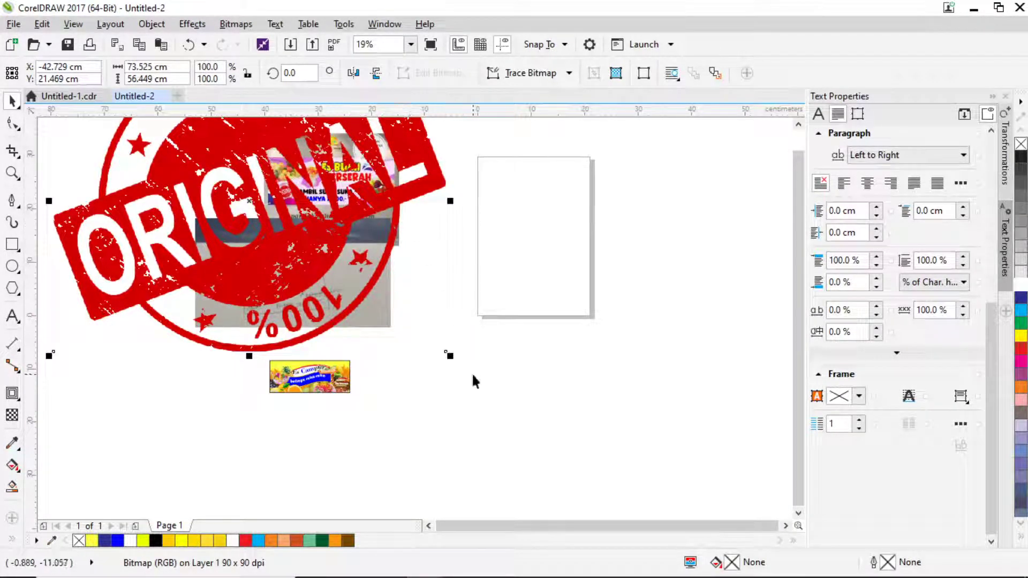
pyautogui.moveTo(449, 355); pyautogui.dragTo(311, 248)
pyautogui.moveTo(240, 218); pyautogui.dragTo(257, 452)
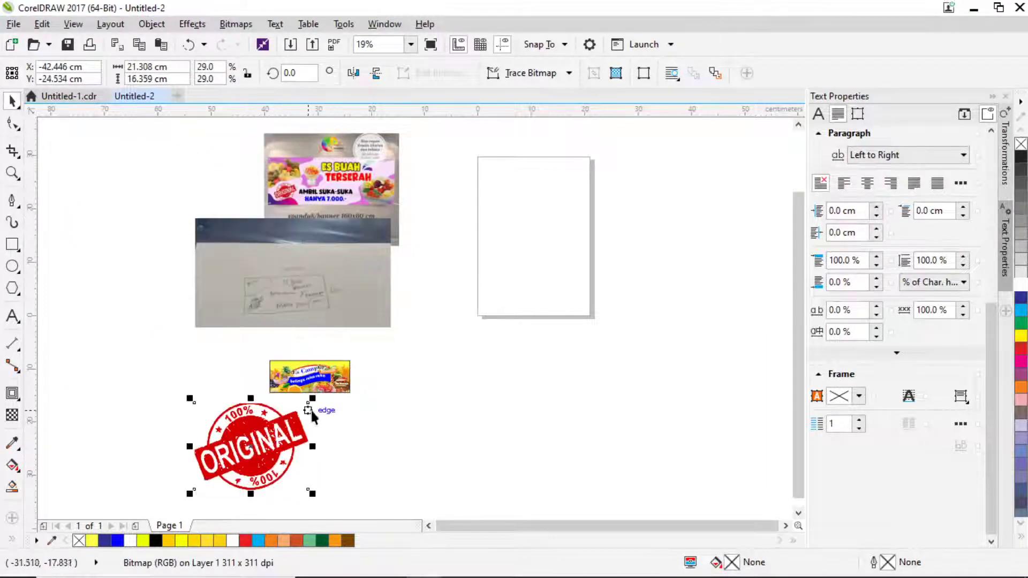
pyautogui.scroll(2, 313, 409)
pyautogui.moveTo(327, 374); pyautogui.dragTo(269, 384)
pyautogui.scroll(2, 266, 383)
pyautogui.moveTo(310, 432); pyautogui.dragTo(266, 299)
# Fine-tune the stamp's size and place it on the banner's lower-left fruit area.
pyautogui.scroll(4, 284, 289)
pyautogui.moveTo(288, 263); pyautogui.dragTo(306, 229)
pyautogui.moveTo(240, 328); pyautogui.dragTo(274, 354)
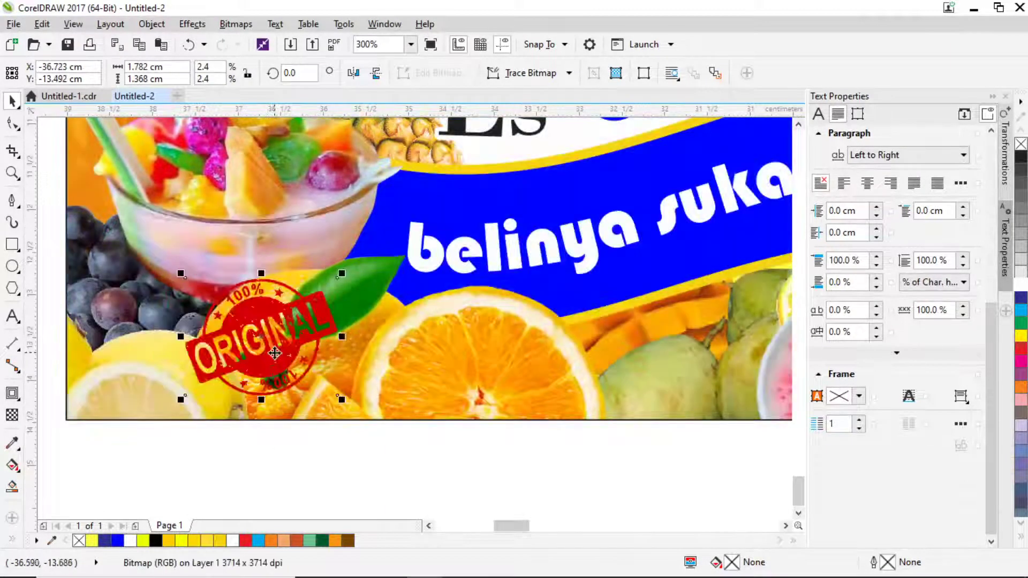
pyautogui.moveTo(342, 275); pyautogui.dragTo(351, 260)
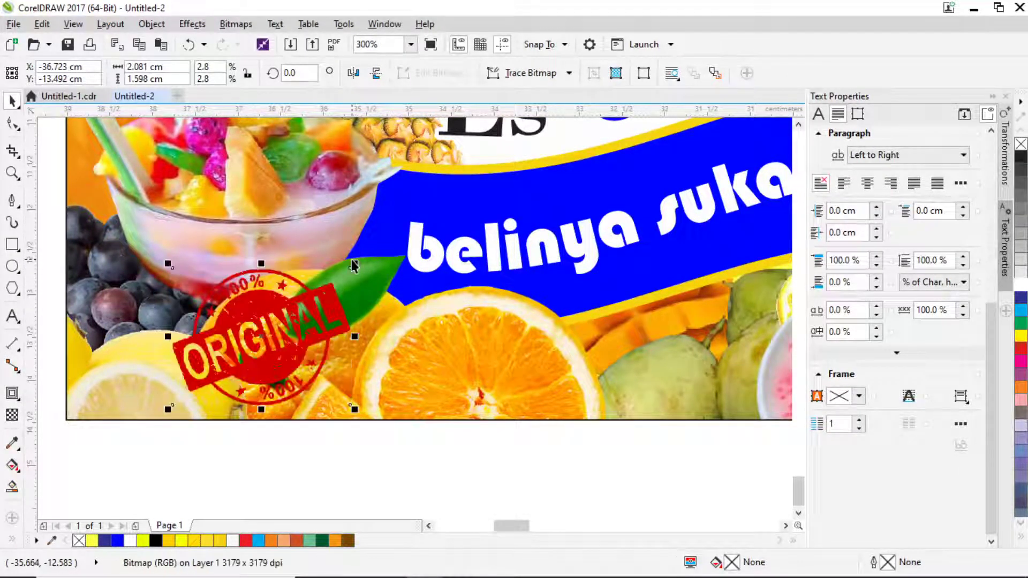
pyautogui.scroll(-1, 355, 270)
pyautogui.scroll(-1, 318, 394)
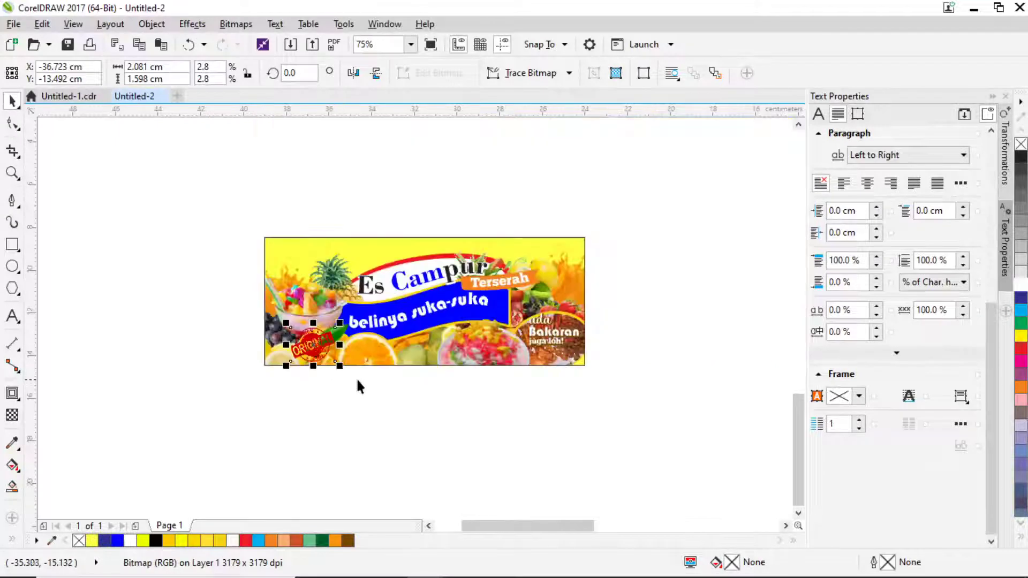
pyautogui.click(16, 175)
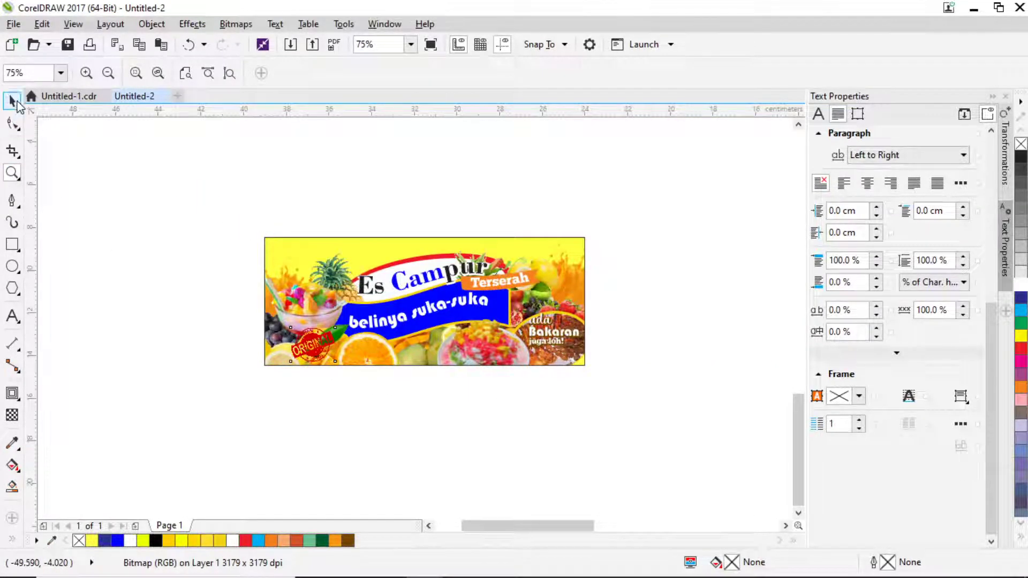
# Deselect the stamp and zoom in so the whole banner fills the view.
pyautogui.click(13, 101)
pyautogui.click(190, 206)
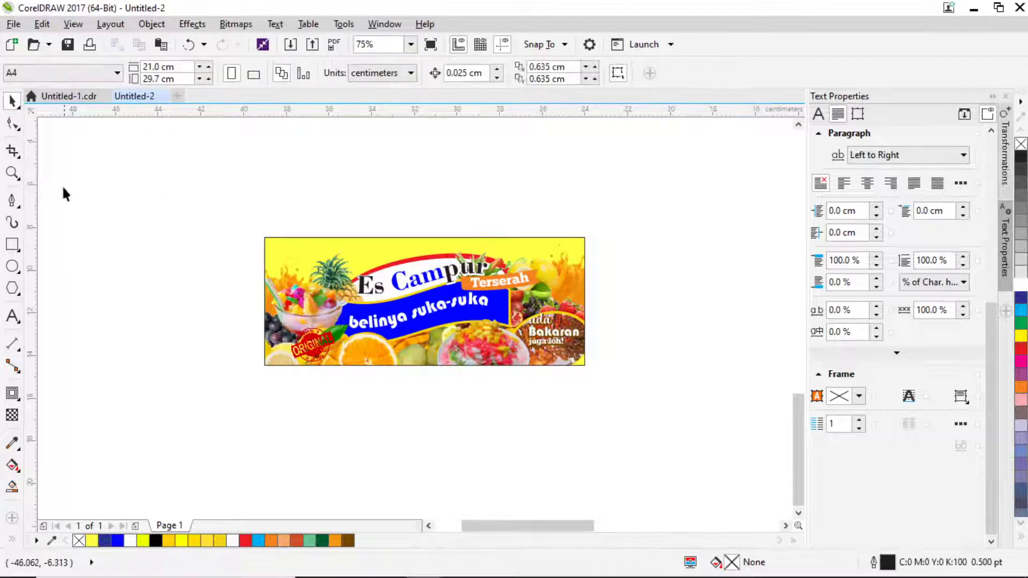
pyautogui.click(12, 173)
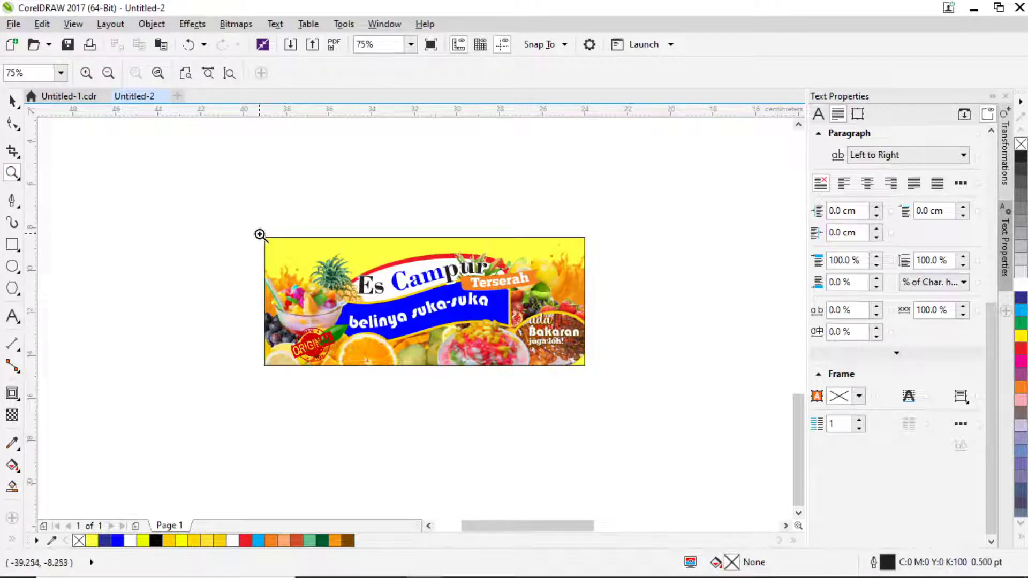
pyautogui.moveTo(260, 234); pyautogui.dragTo(587, 366)
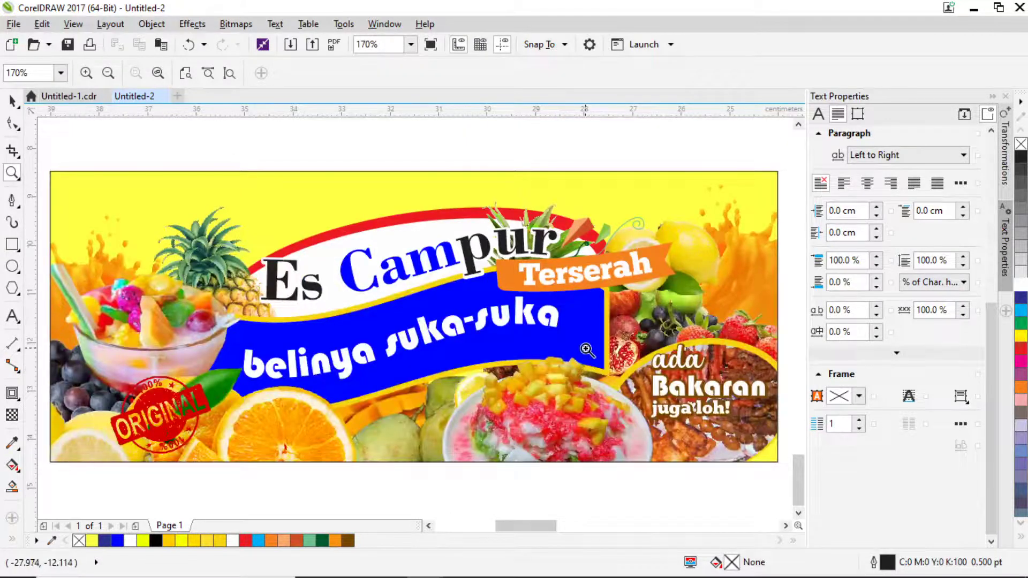
# Capture the full-screen F9 preview of the banner with Lightshot and copy the screenshot.
pyautogui.press('F9')
pyautogui.press('Print')
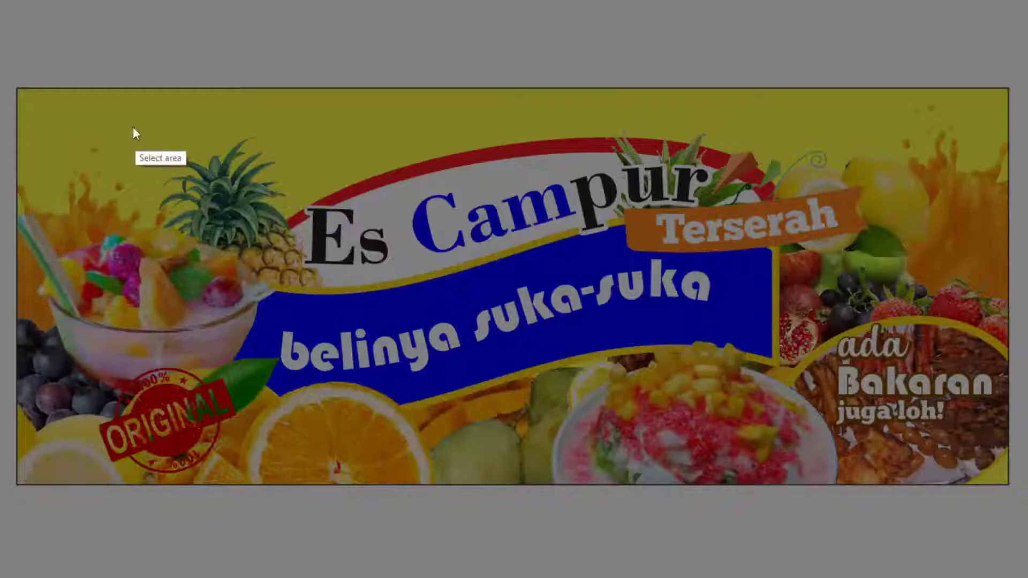
pyautogui.moveTo(18, 89); pyautogui.dragTo(1009, 483)
pyautogui.hotkey('ctrl', 'c')
pyautogui.press('Escape')
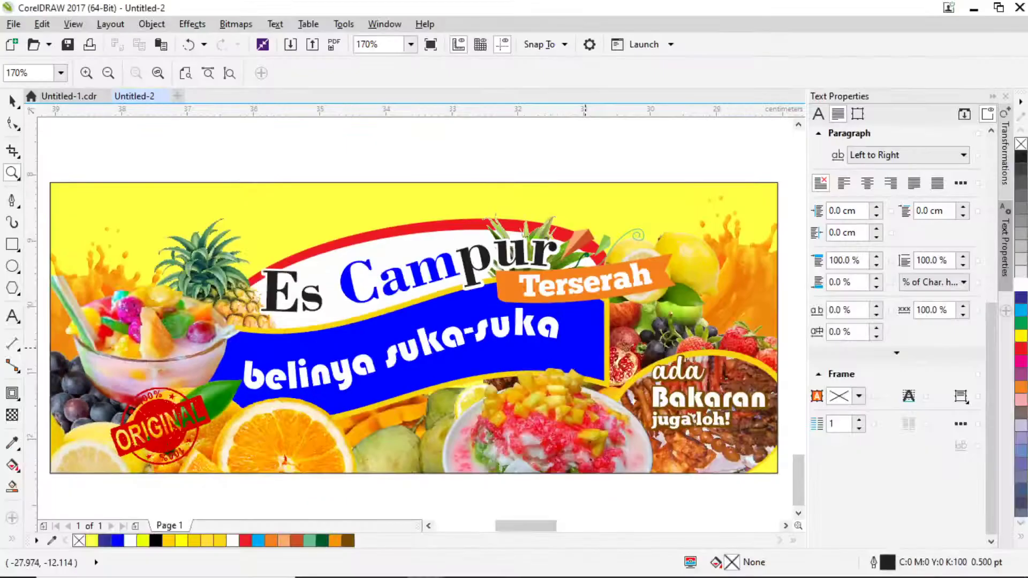
# Send the banner screenshot in the customer's WhatsApp Web chat.
pyautogui.hotkey('alt', 'Tab')
pyautogui.moveTo(613, 126); pyautogui.dragTo(438, 489)
pyautogui.hotkey('alt', 'Tab')
pyautogui.press('Tab')
pyautogui.press('Return')
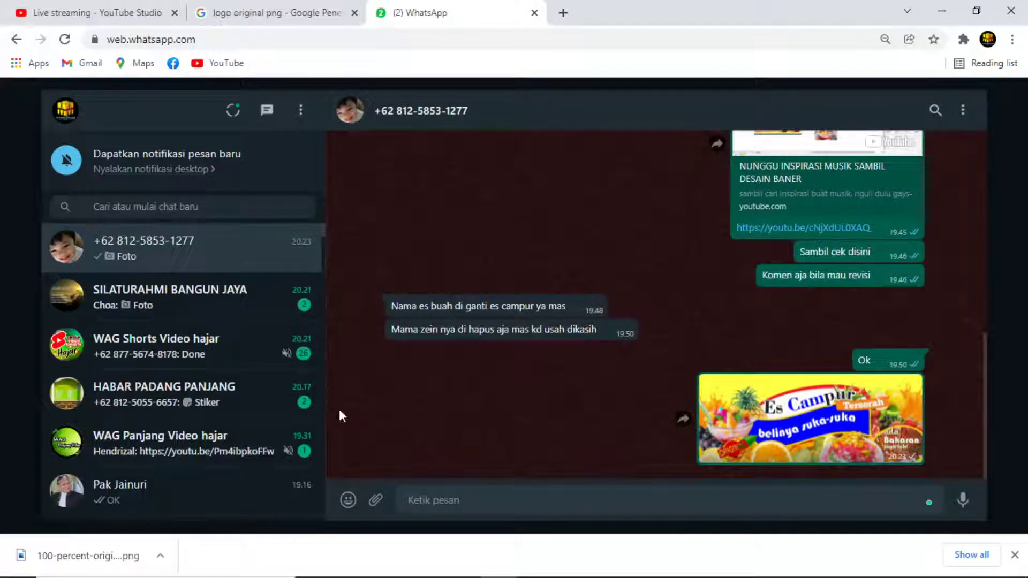
# Copy the invitation photo from another WhatsApp chat, then return to CorelDRAW.
pyautogui.scroll(-3, 149, 402)
pyautogui.click(156, 354)
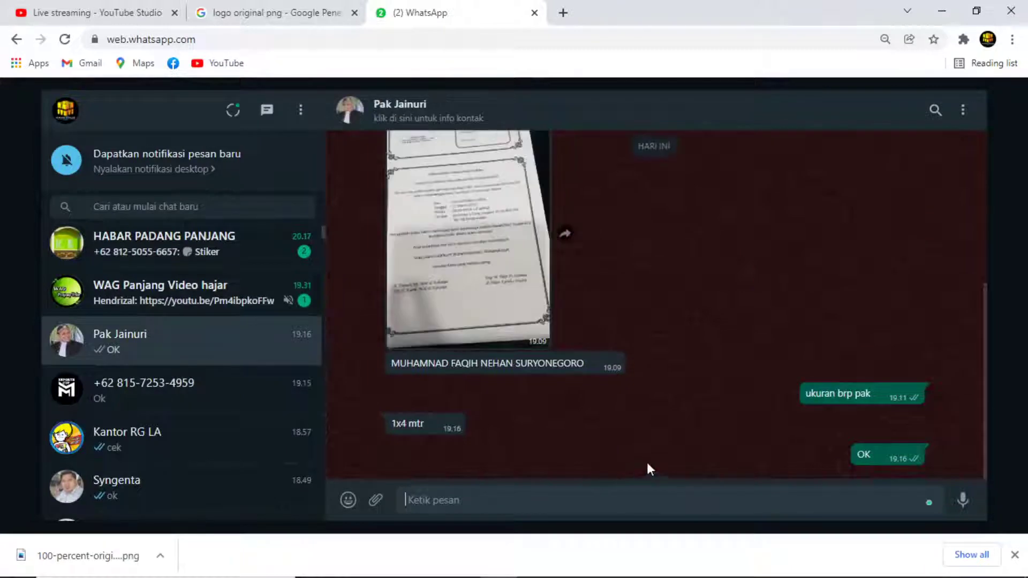
pyautogui.scroll(2, 469, 271)
pyautogui.rightClick(489, 291)
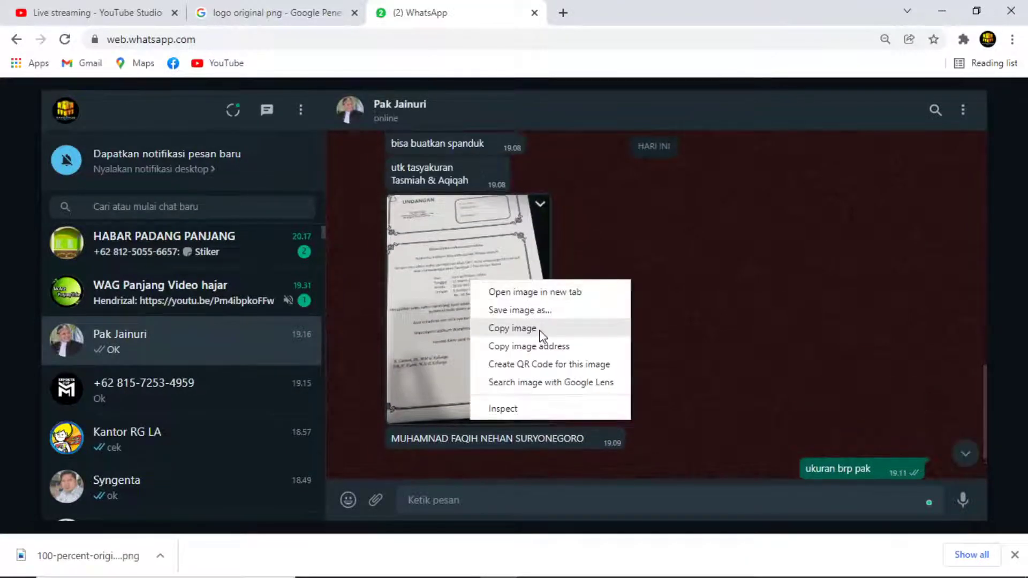
pyautogui.click(539, 328)
pyautogui.hotkey('alt', 'Tab')
pyautogui.hotkey('alt', 'Tab')
pyautogui.press('Tab')
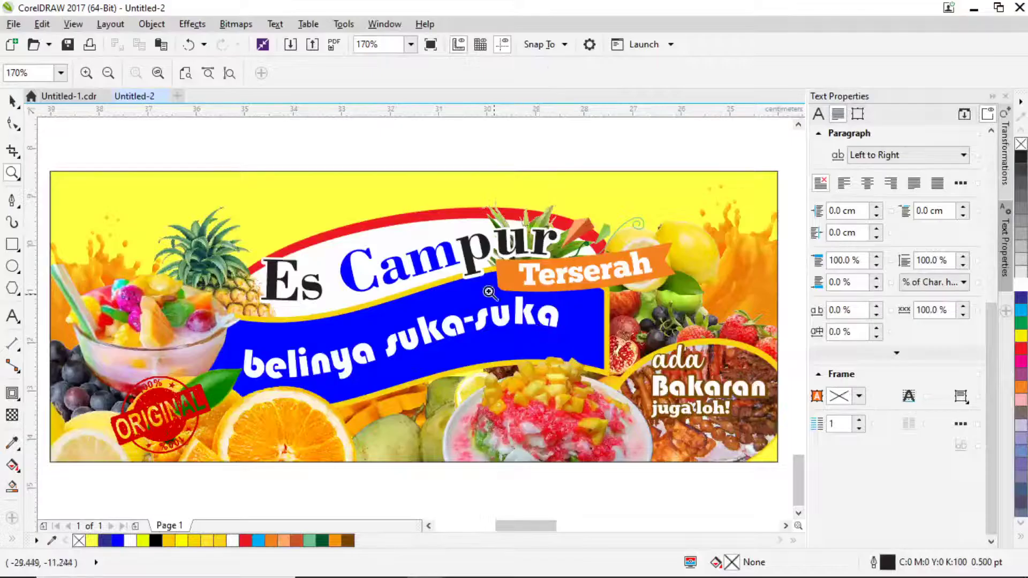
# Save the banner as the CDR file 'es campur' in kerjaan\2022 using Save As.
pyautogui.click(14, 24)
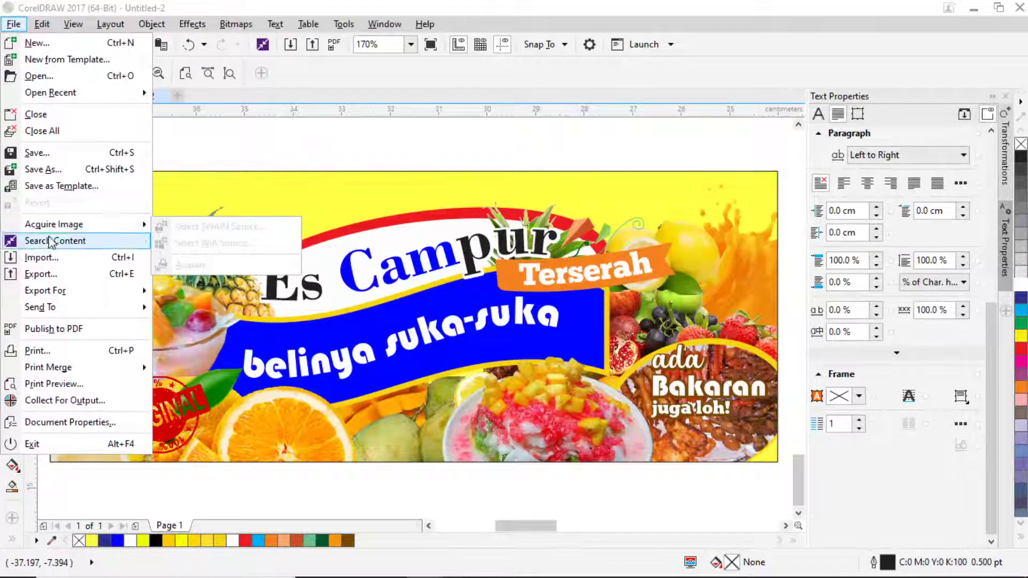
pyautogui.click(48, 169)
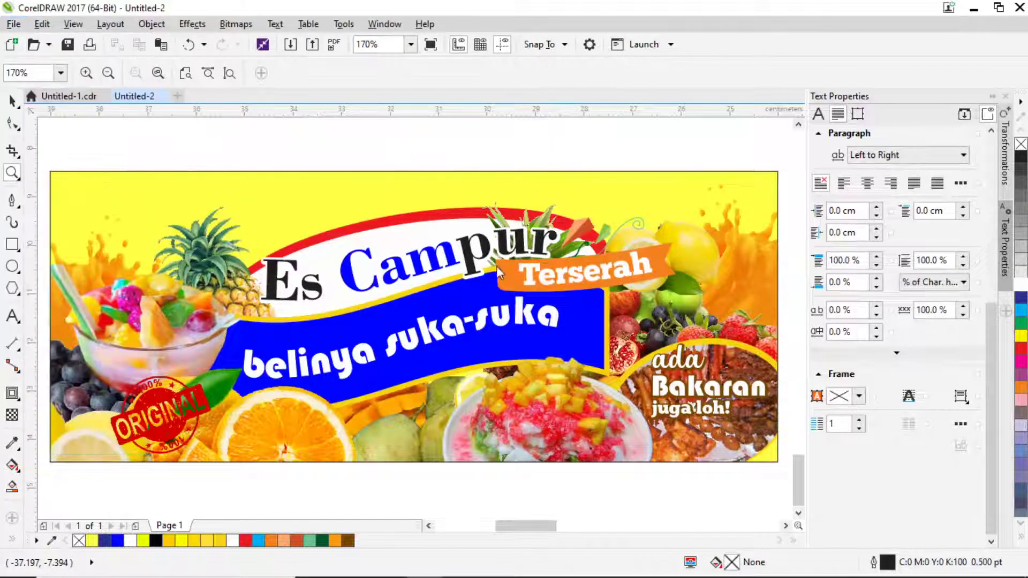
pyautogui.write('ws')
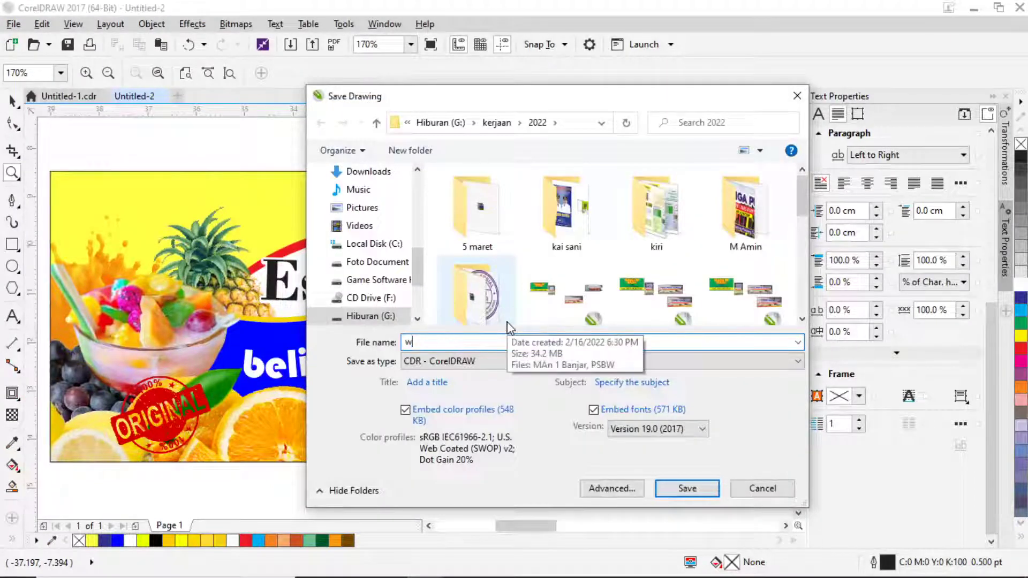
pyautogui.press('BackSpace')
pyautogui.press('BackSpace')
pyautogui.write('w')
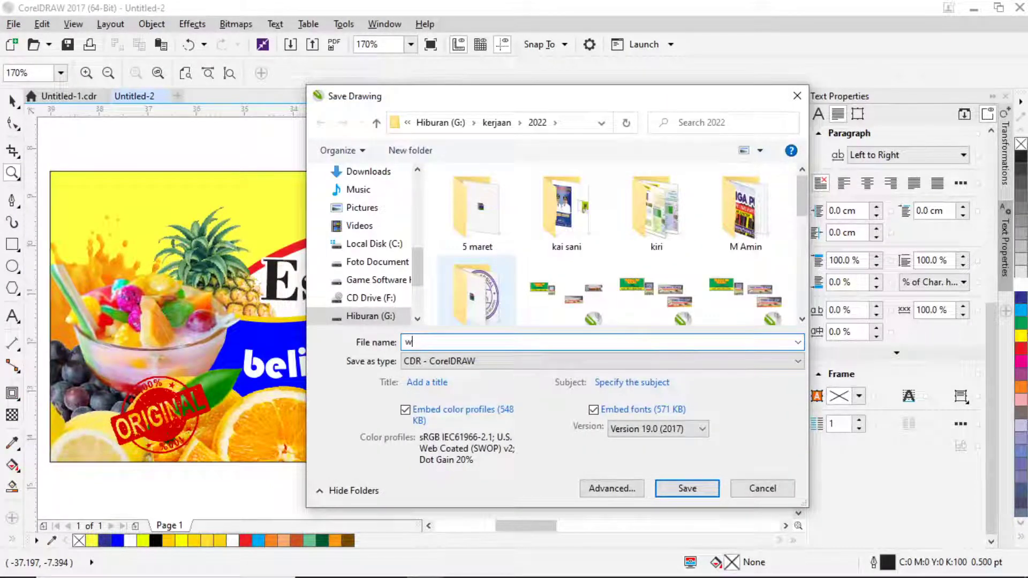
pyautogui.press('BackSpace')
pyautogui.write('ea')
pyautogui.write(' campur')
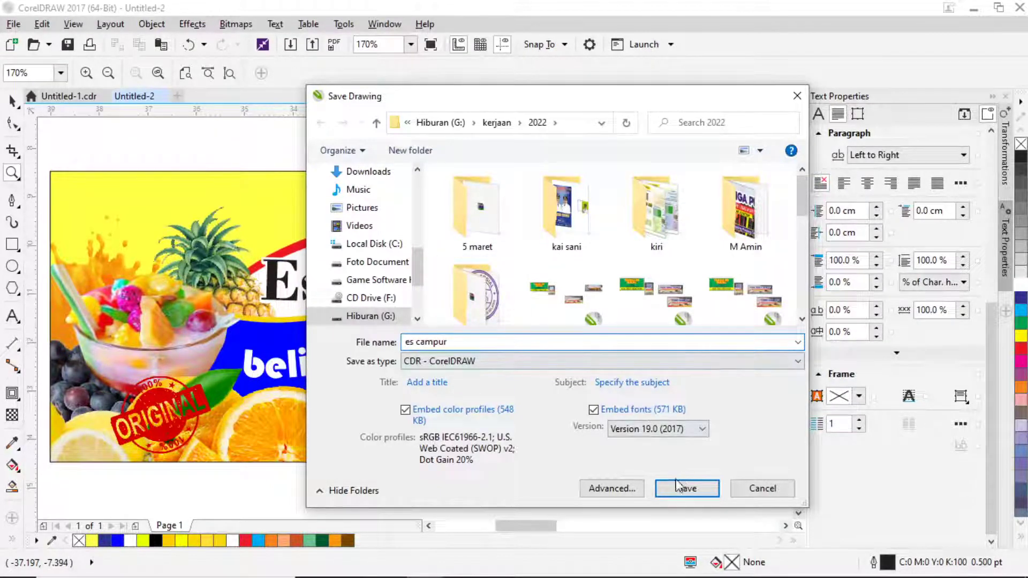
pyautogui.click(678, 487)
pyautogui.click(13, 99)
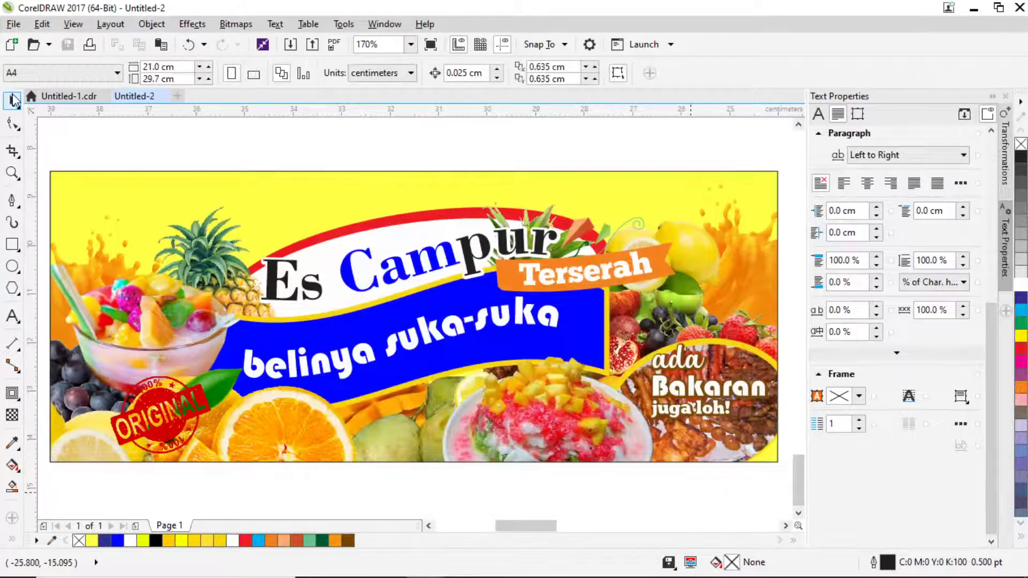
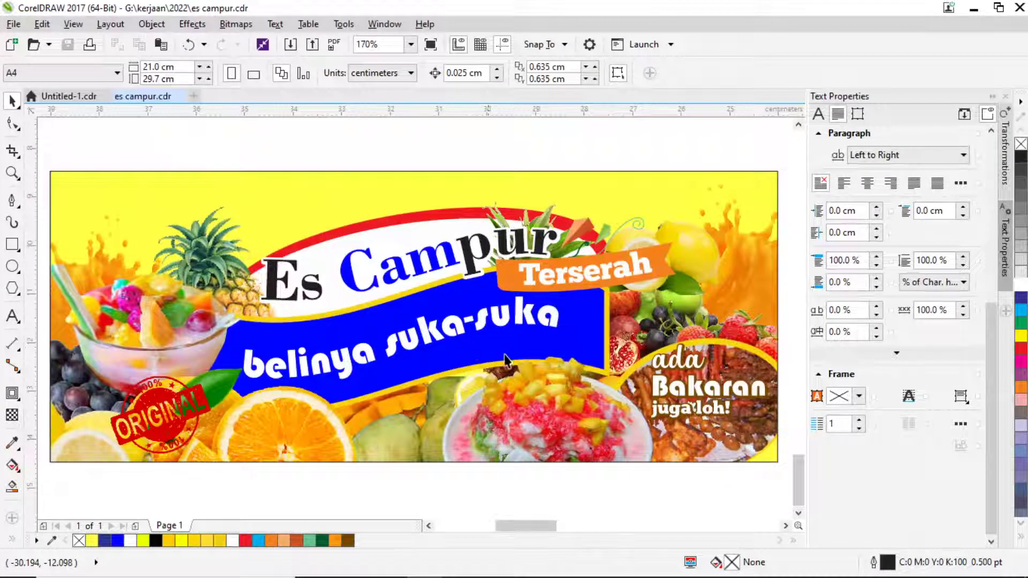
# Create a new document, paste the invitation photo and move it to the right of the page.
pyautogui.click(75, 97)
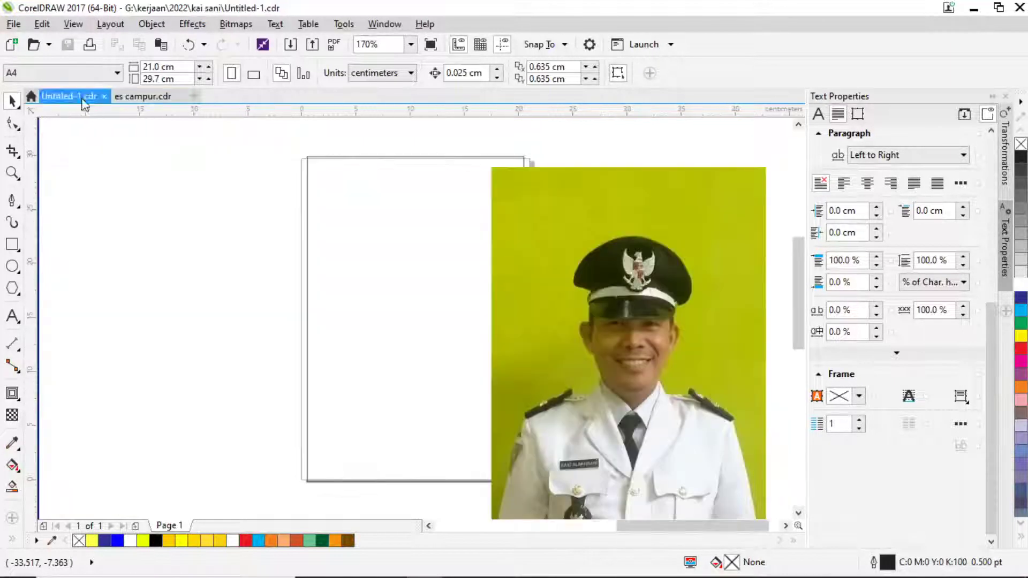
pyautogui.click(194, 96)
pyautogui.hotkey('ctrl', 'v')
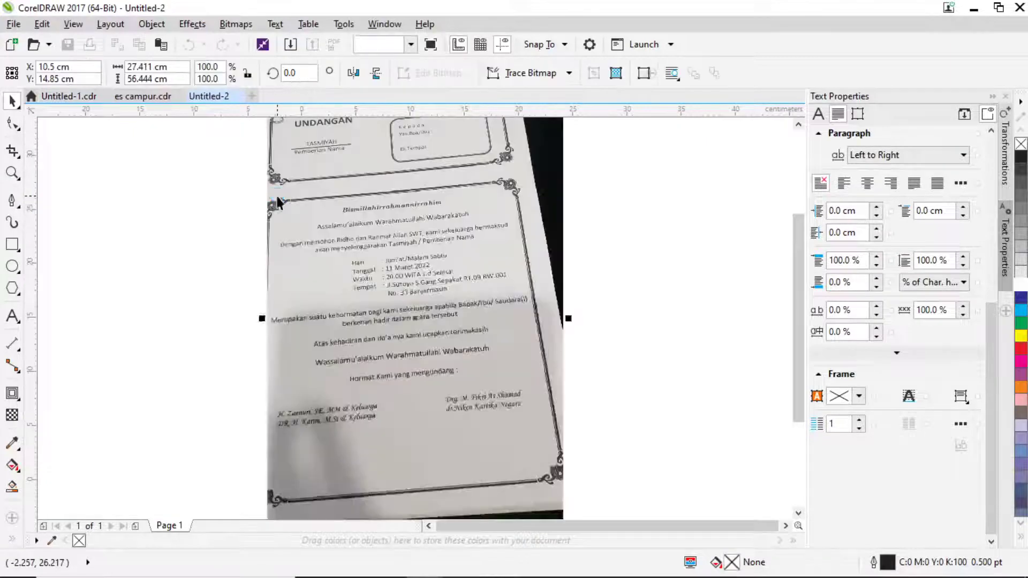
pyautogui.scroll(-1, 358, 268)
pyautogui.moveTo(356, 269); pyautogui.dragTo(471, 264)
pyautogui.hotkey('alt', 'Tab')
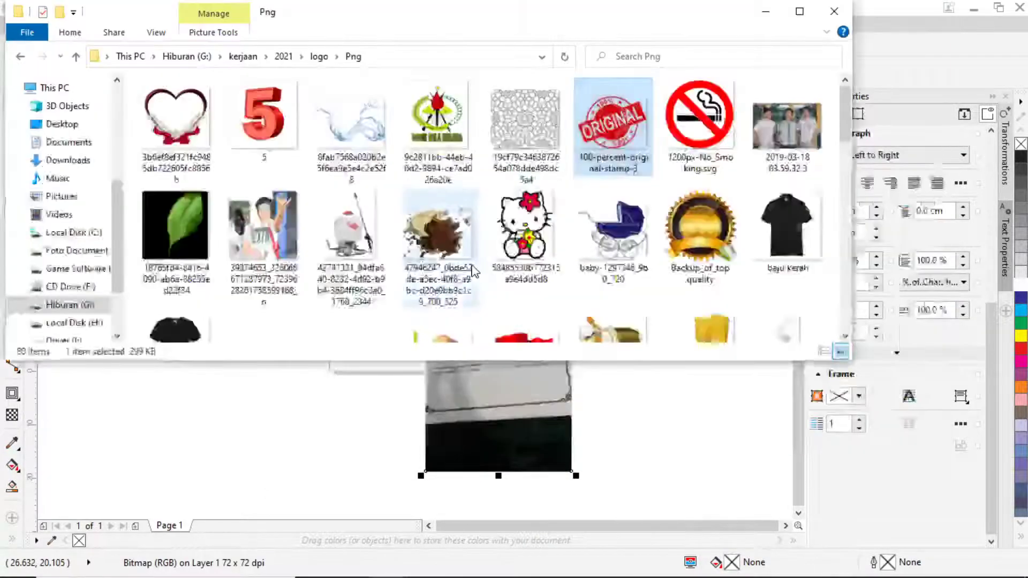
pyautogui.hotkey('alt', 'Tab')
pyautogui.hotkey('alt', 'Tab')
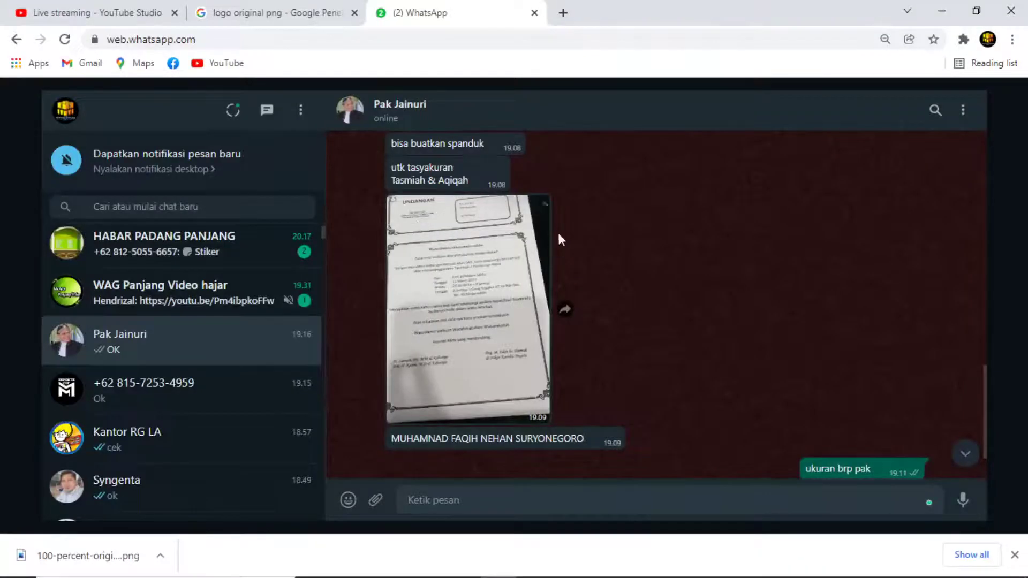
# Copy the child's name message from WhatsApp and paste it as text left of the page.
pyautogui.scroll(2, 561, 233)
pyautogui.scroll(-3, 563, 236)
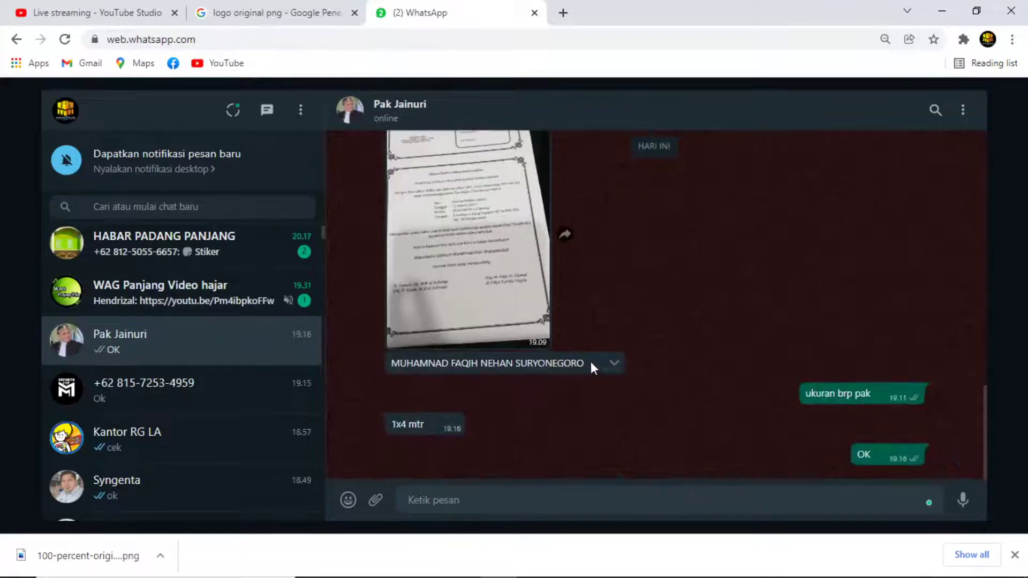
pyautogui.moveTo(591, 365); pyautogui.dragTo(395, 366)
pyautogui.hotkey('ctrl', 'c')
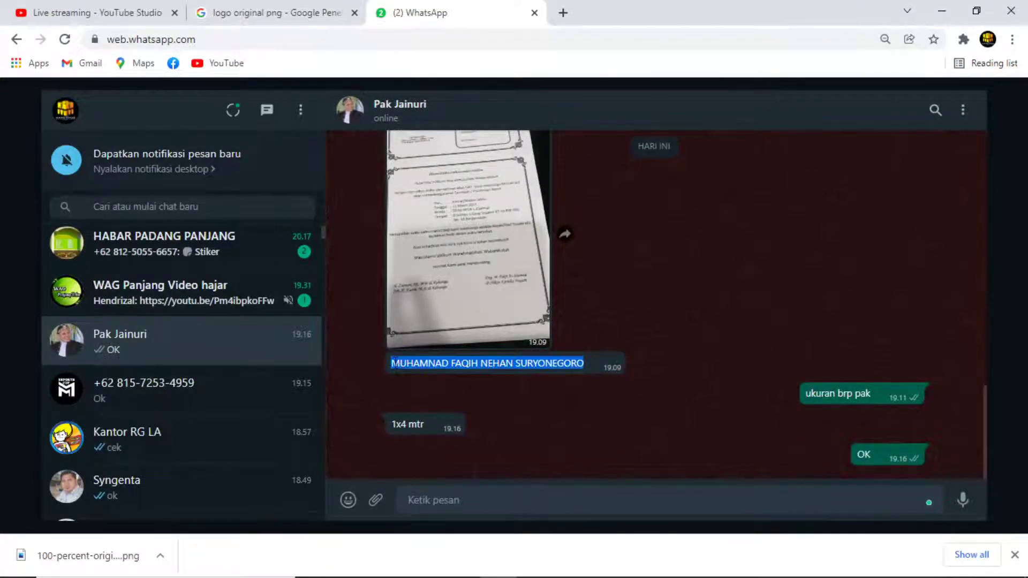
pyautogui.hotkey('alt', 'Tab')
pyautogui.hotkey('alt', 'Tab')
pyautogui.hotkey('alt', 'Tab')
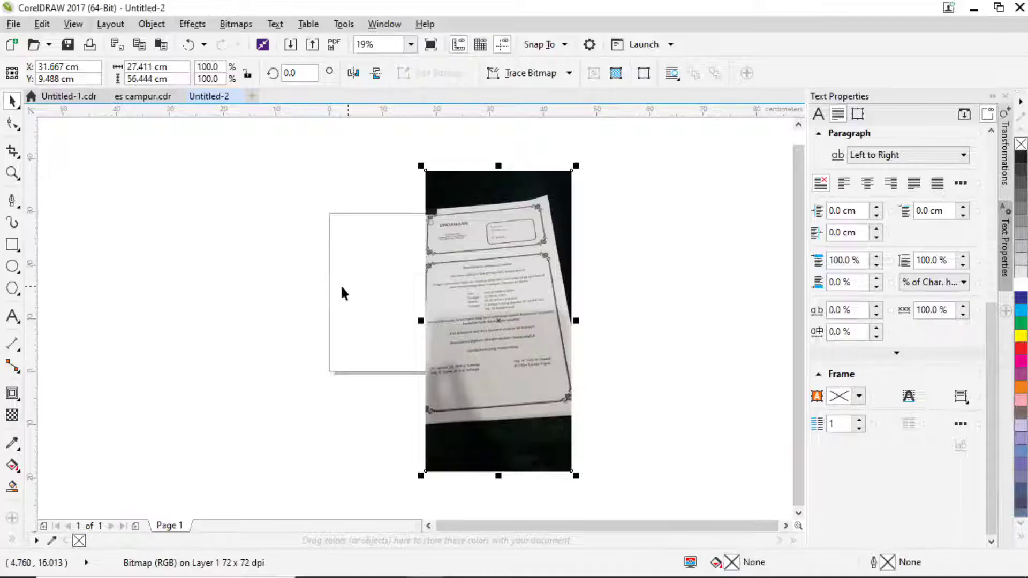
pyautogui.click(12, 316)
pyautogui.click(224, 373)
pyautogui.hotkey('ctrl', 'v')
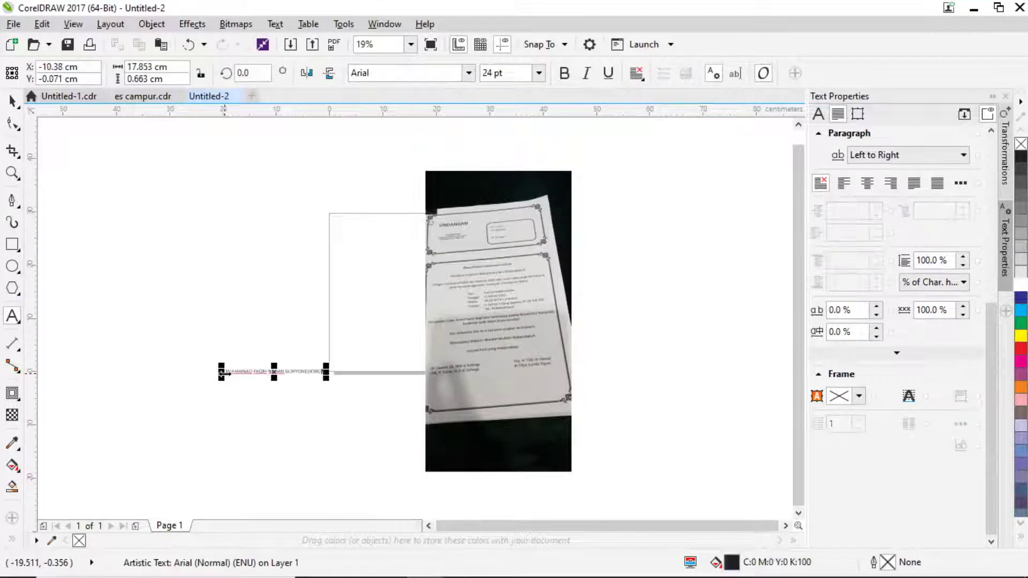
# Copy the 'utk tasyakuran Tasmiah & Aqiqah' line and paste it below the page.
pyautogui.hotkey('alt', 'Tab')
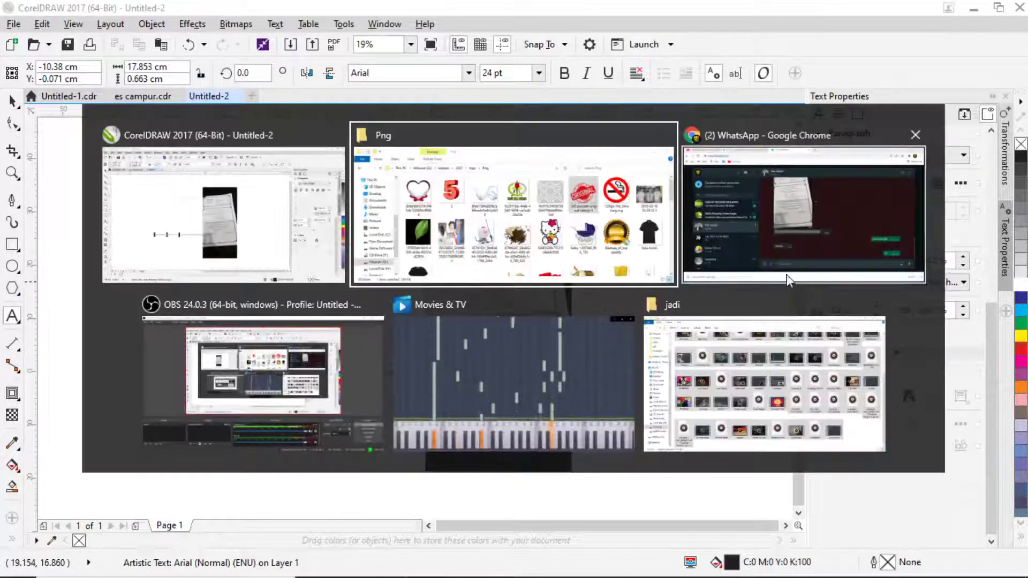
pyautogui.click(787, 280)
pyautogui.scroll(5, 500, 257)
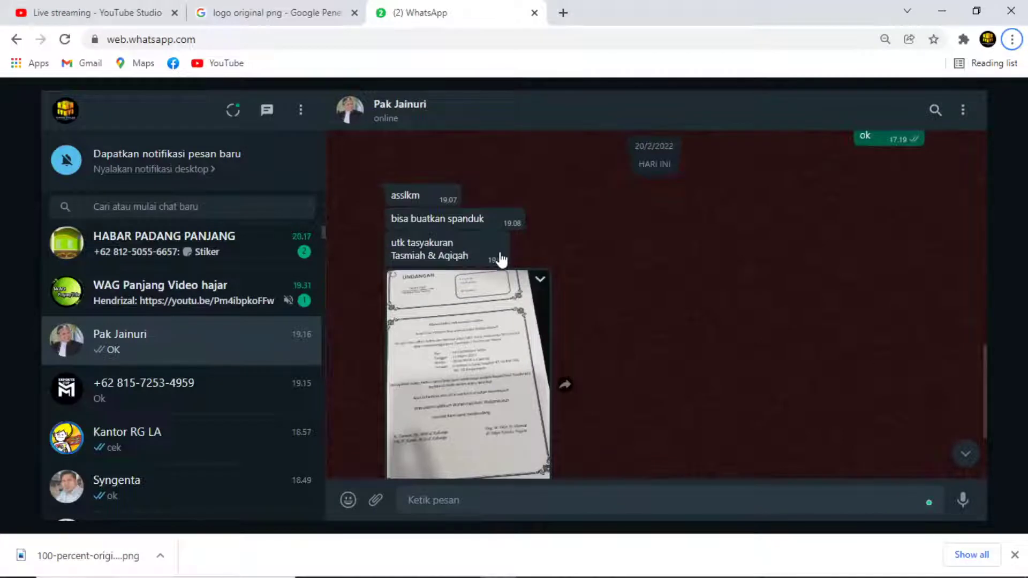
pyautogui.moveTo(470, 257); pyautogui.dragTo(390, 243)
pyautogui.hotkey('ctrl', 'c')
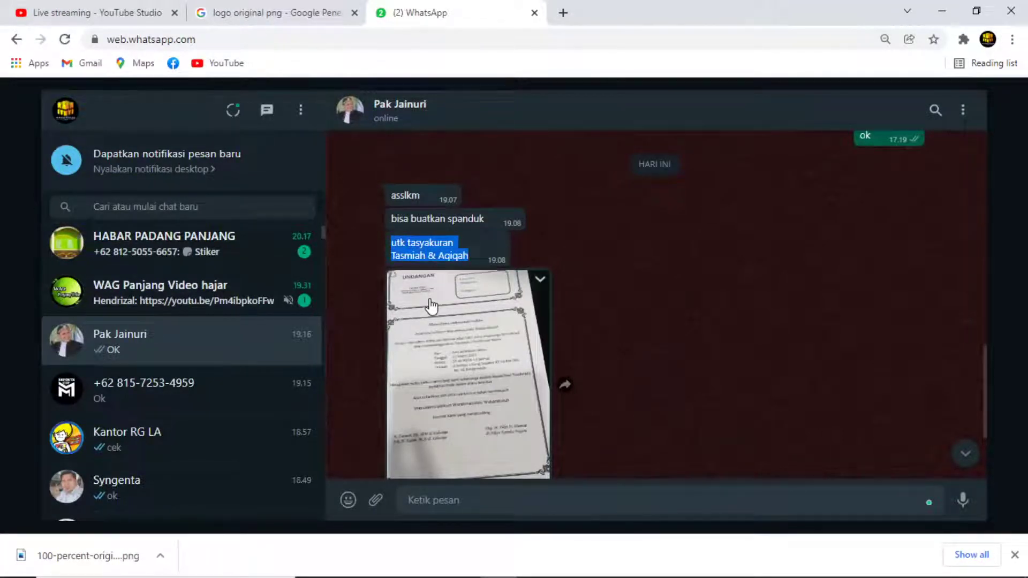
pyautogui.hotkey('alt', 'Tab')
pyautogui.click(336, 390)
pyautogui.hotkey('ctrl', 'v')
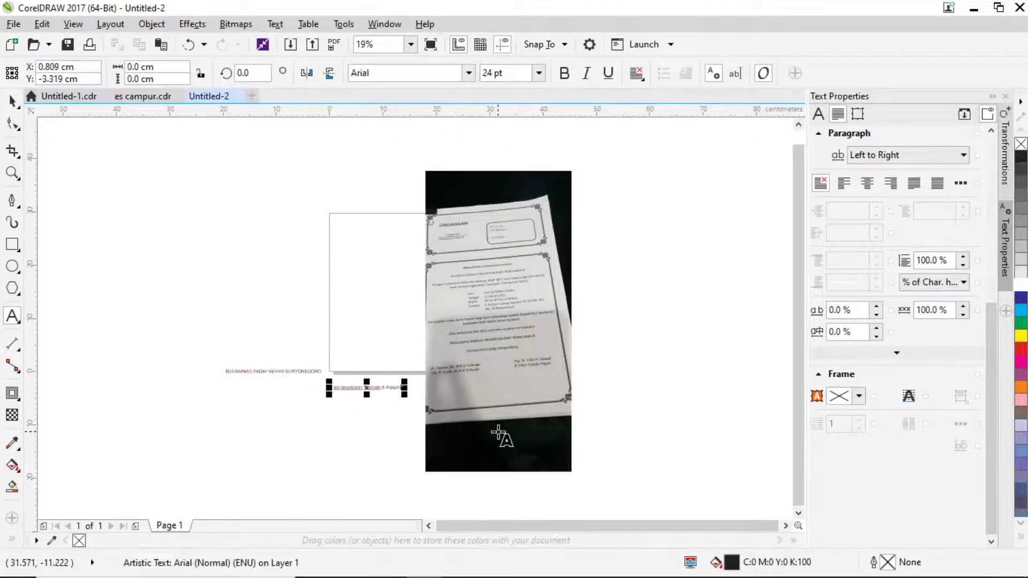
pyautogui.hotkey('alt', 'Tab')
# Send the client 'minta photonya adakah pa' in WhatsApp, then return to CorelDRAW.
pyautogui.scroll(-3, 461, 406)
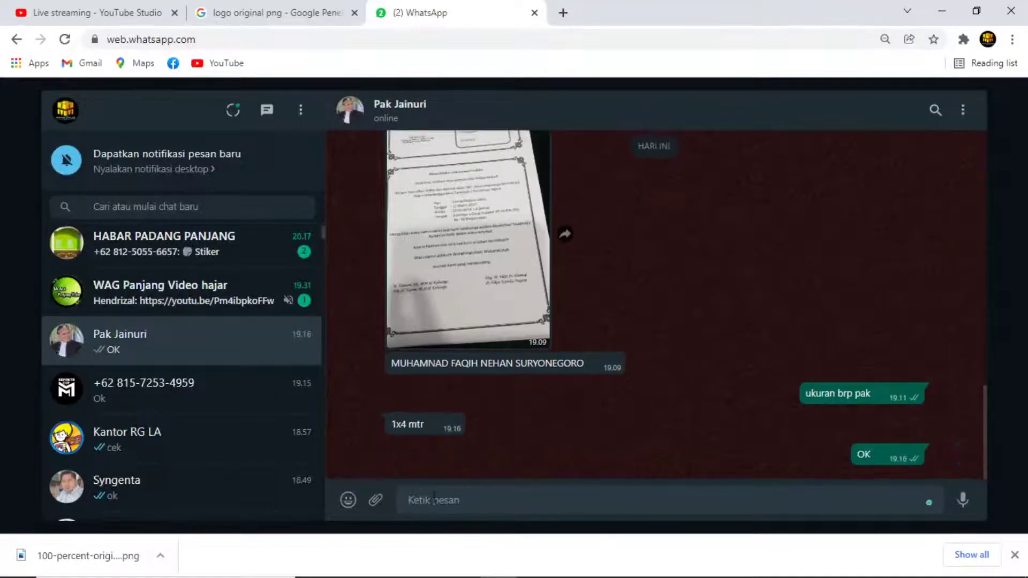
pyautogui.write('nama')
pyautogui.press('BackSpace')
pyautogui.press('BackSpace')
pyautogui.press('BackSpace')
pyautogui.press('BackSpace')
pyautogui.write('minta')
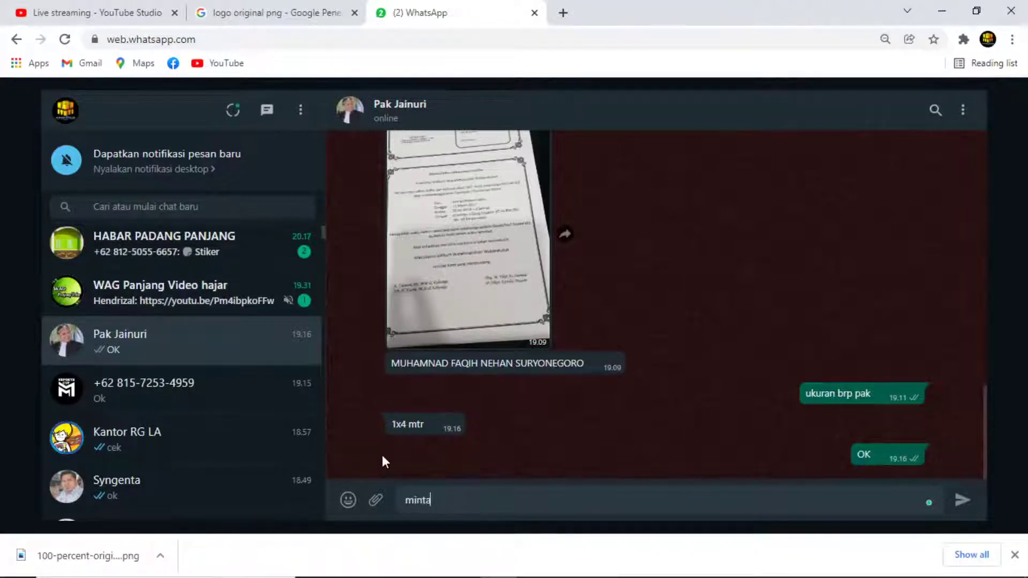
pyautogui.write(' photonya adakah pa')
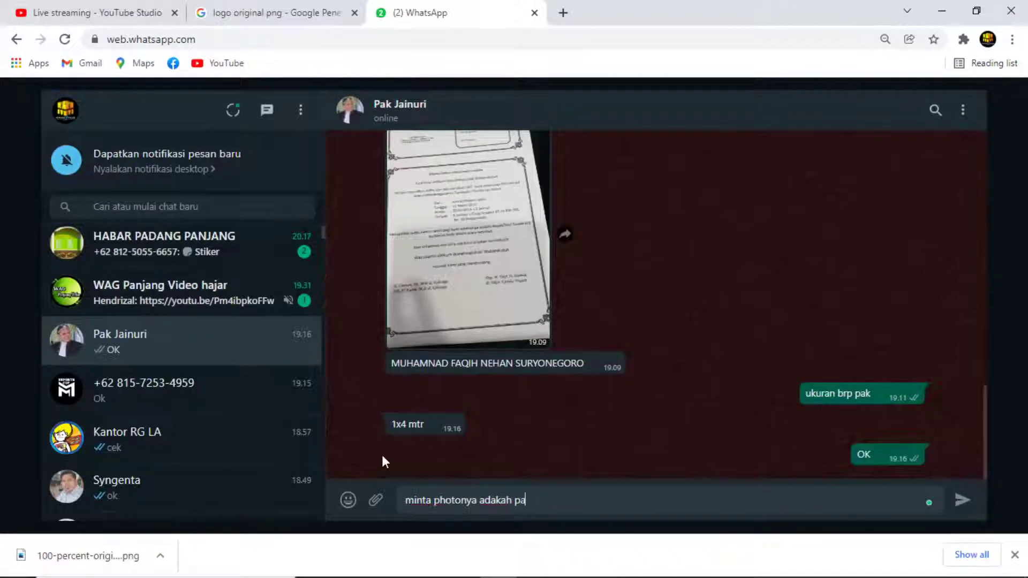
pyautogui.press('Return')
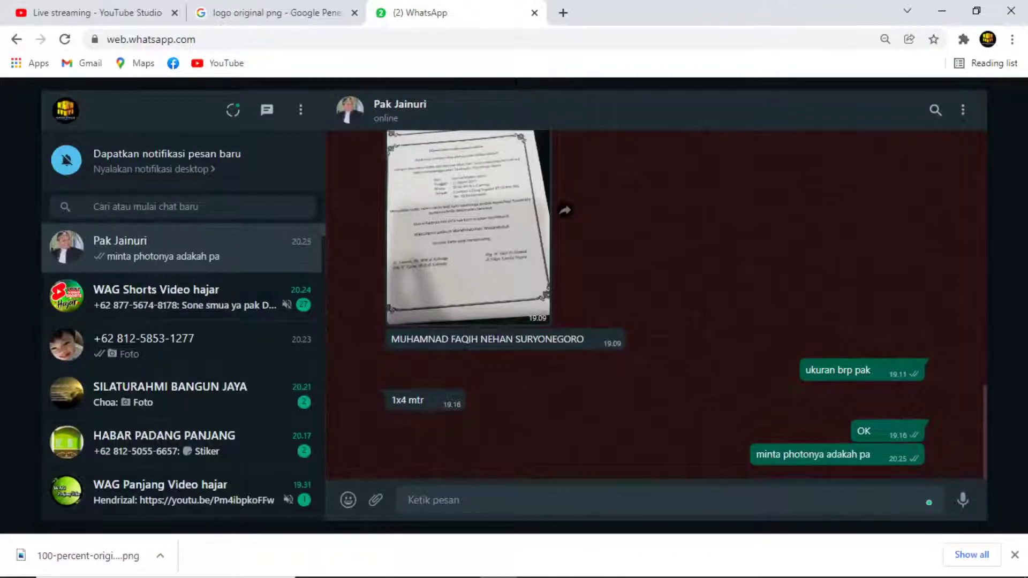
pyautogui.hotkey('alt', 'Tab')
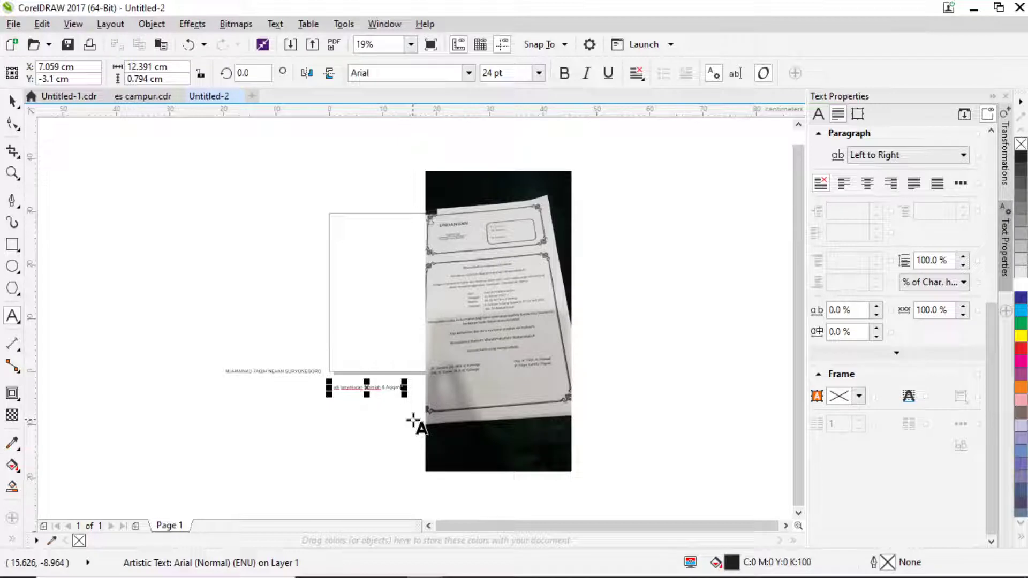
# Draw a rectangle left of the page and size it to 40 cm wide by 10 cm high.
pyautogui.hotkey('alt', 'Tab')
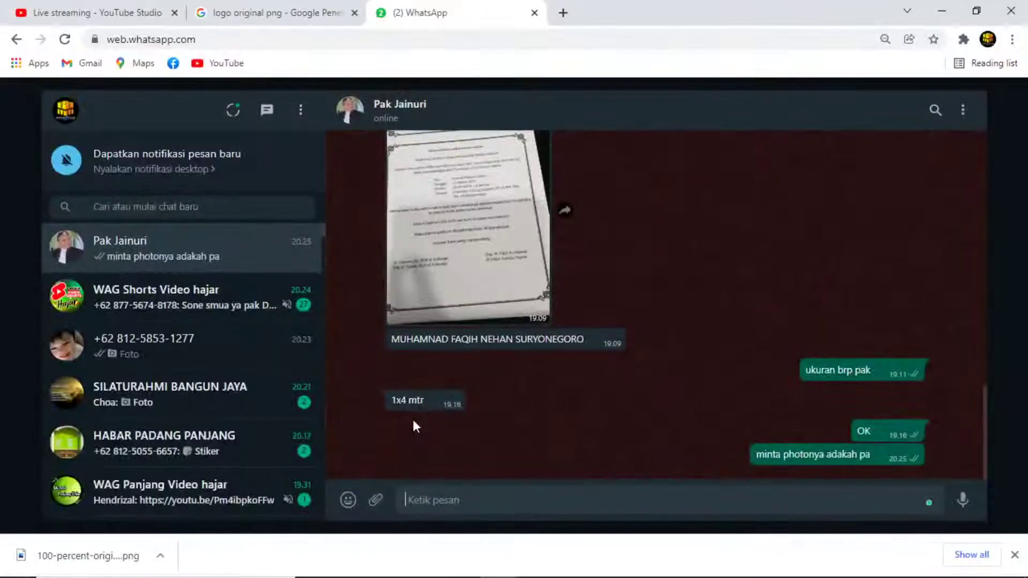
pyautogui.hotkey('alt', 'Tab')
pyautogui.click(12, 101)
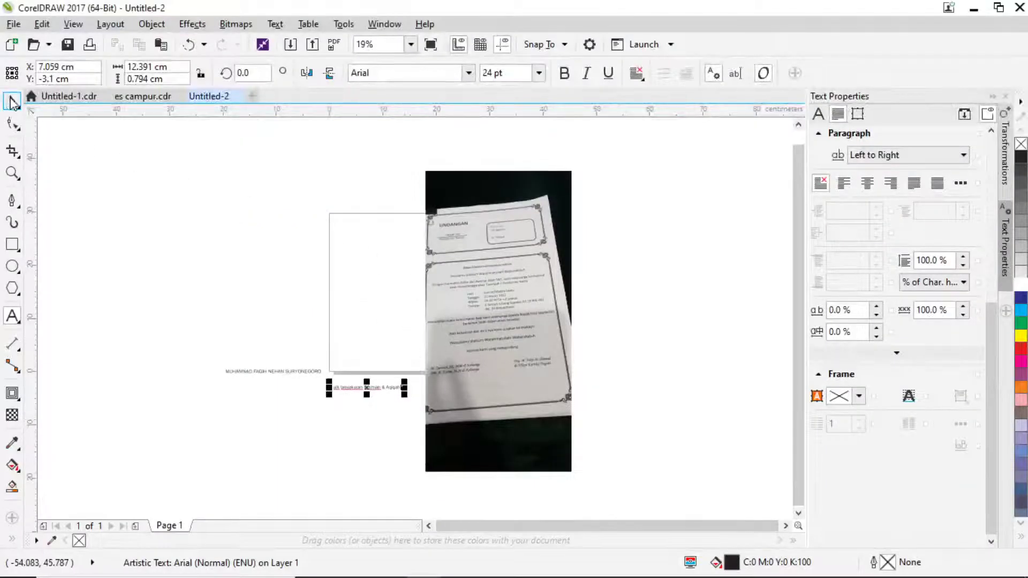
pyautogui.click(15, 245)
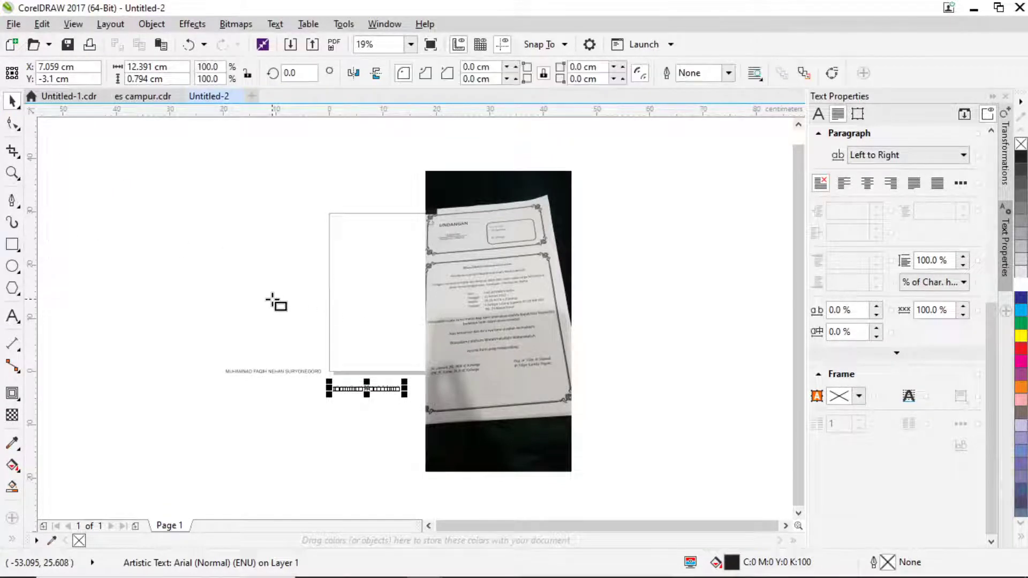
pyautogui.moveTo(272, 300); pyautogui.dragTo(303, 321)
pyautogui.click(11, 101)
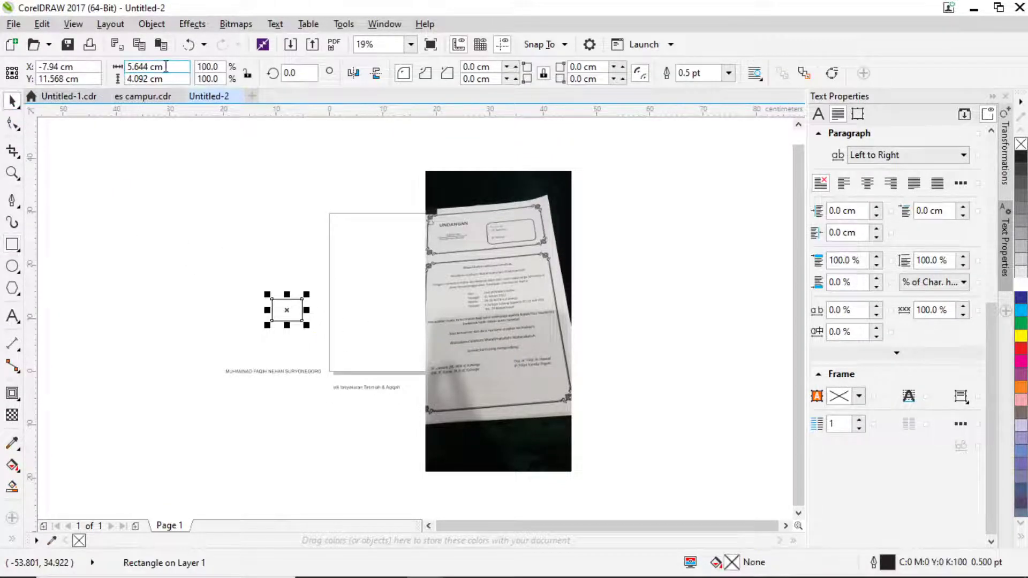
pyautogui.moveTo(161, 66); pyautogui.dragTo(121, 80)
pyautogui.write('40')
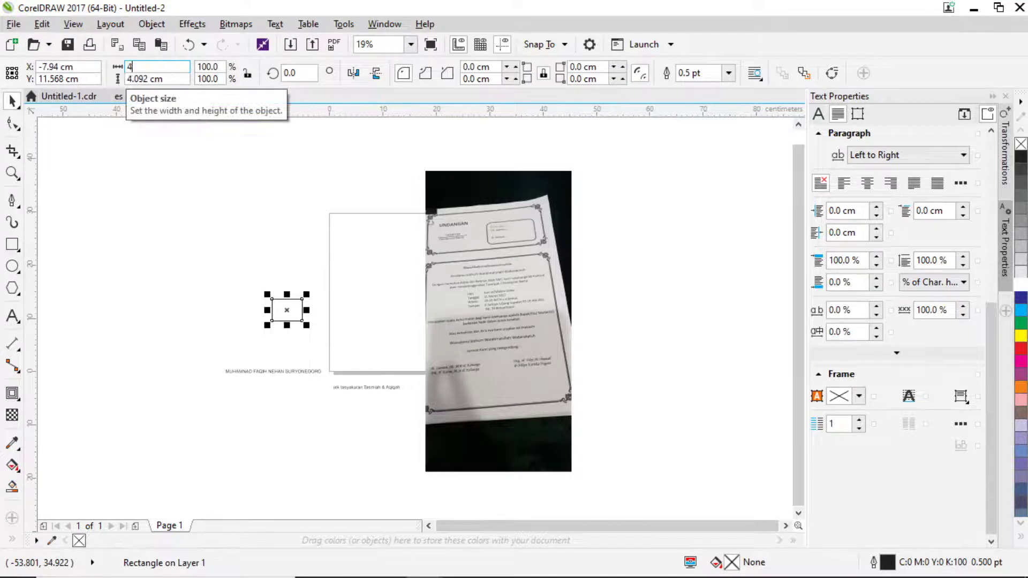
pyautogui.press('Tab')
pyautogui.write('10')
pyautogui.press('Return')
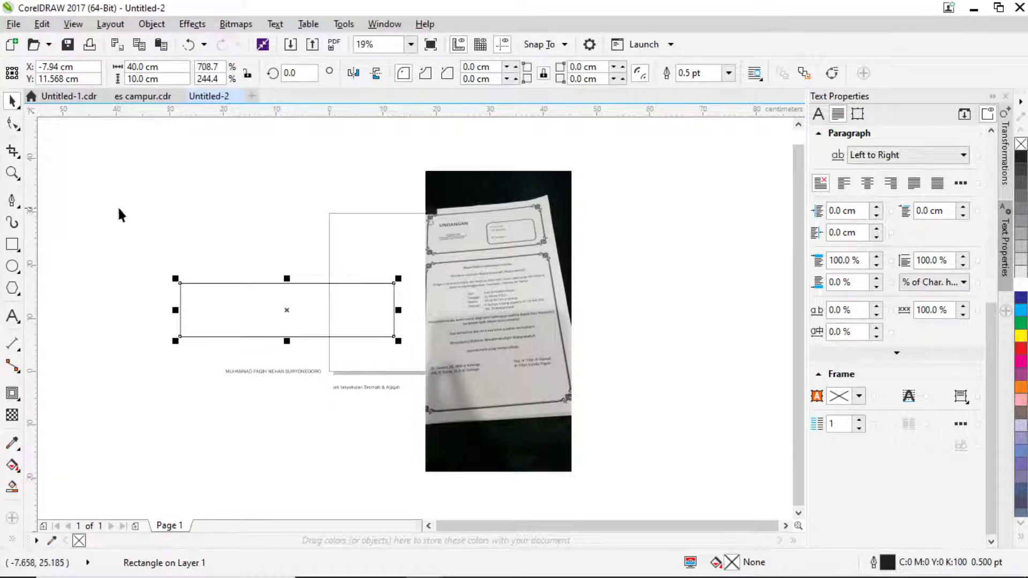
# Type 'BIKIN KOPI DULU' above the rectangle and enlarge it by its corner handle.
pyautogui.click(12, 316)
pyautogui.scroll(2, 257, 211)
pyautogui.hscroll(-2, 257, 211)
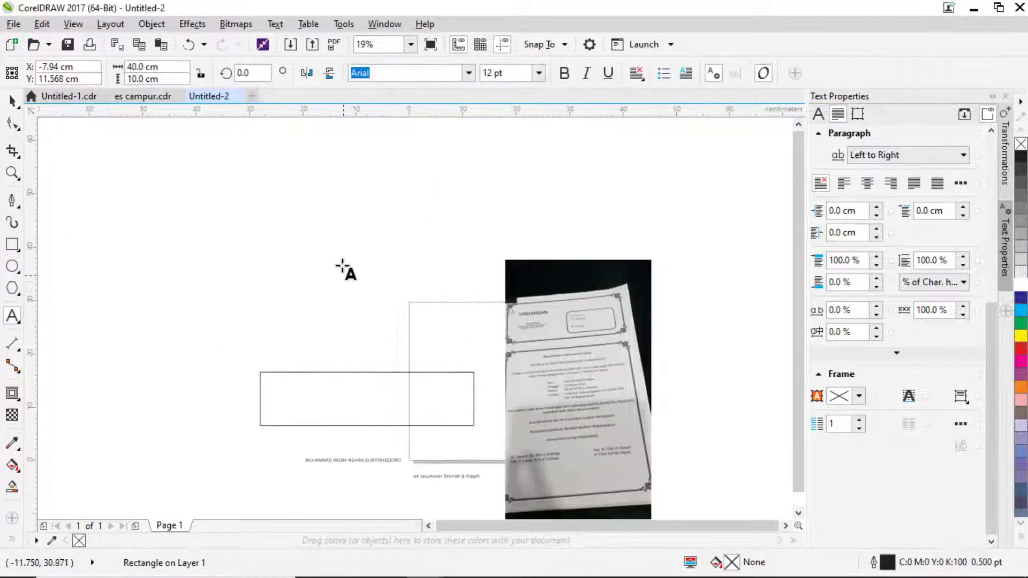
pyautogui.click(348, 199)
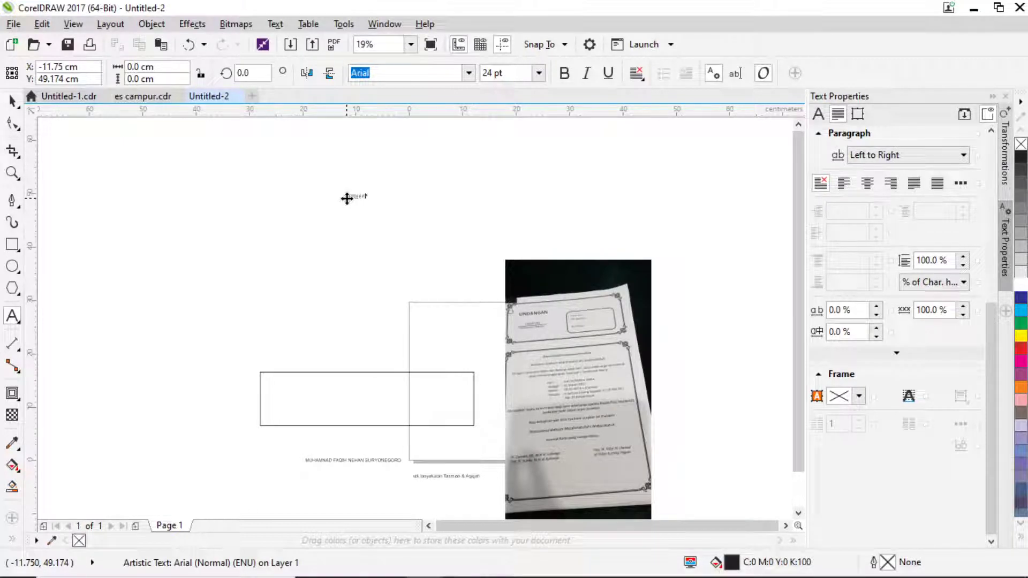
pyautogui.scroll(3, 347, 198)
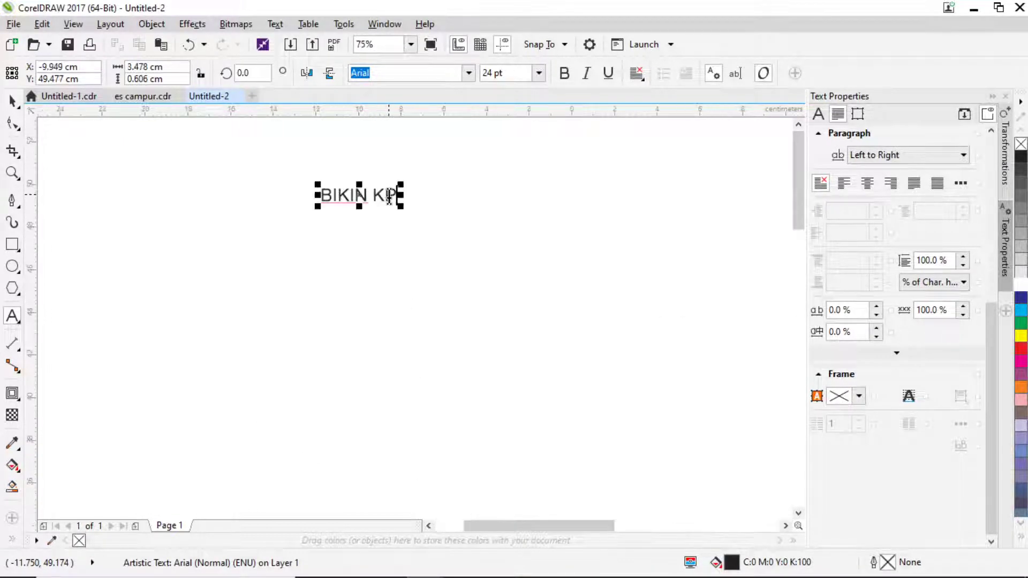
pyautogui.press('BackSpace')
pyautogui.write('P')
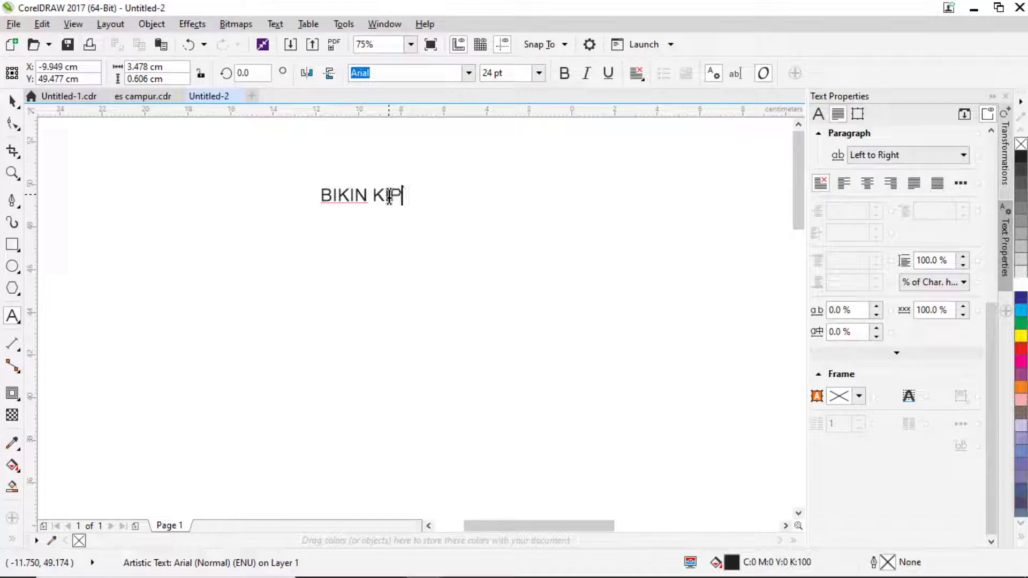
pyautogui.press('BackSpace')
pyautogui.write('OPI ')
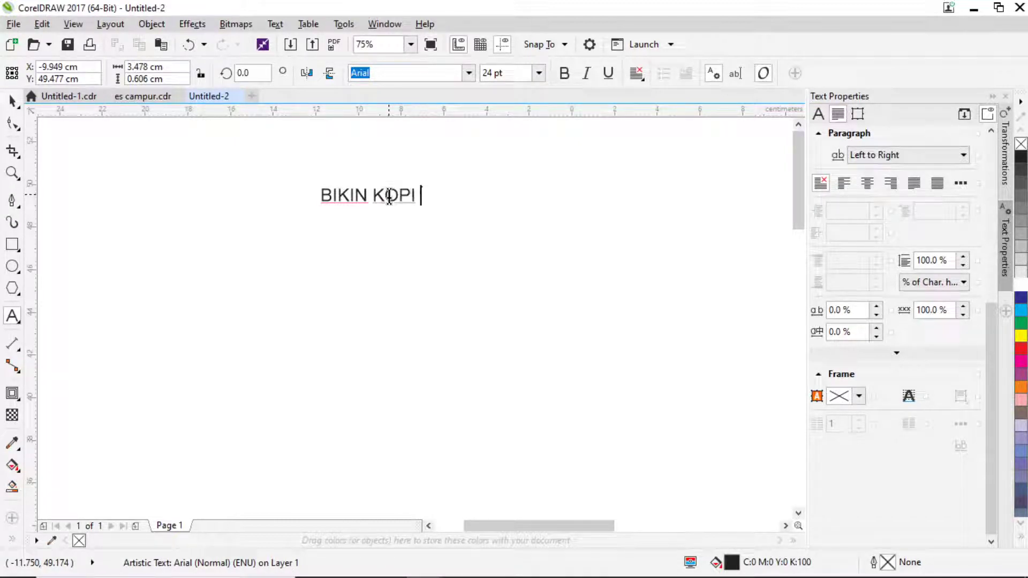
pyautogui.write('DULU')
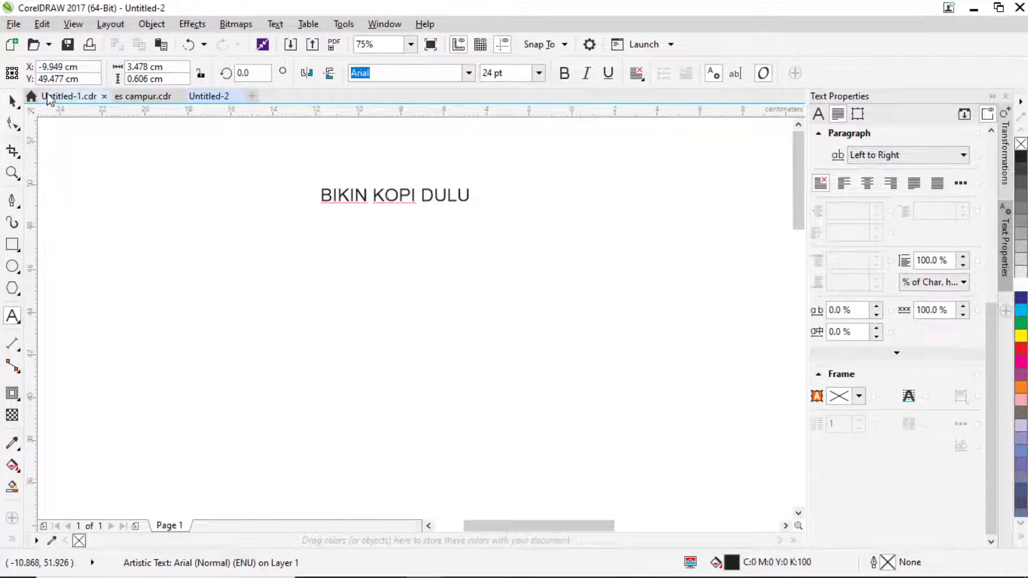
pyautogui.click(12, 101)
pyautogui.moveTo(474, 206); pyautogui.dragTo(663, 335)
pyautogui.moveTo(500, 207); pyautogui.dragTo(477, 265)
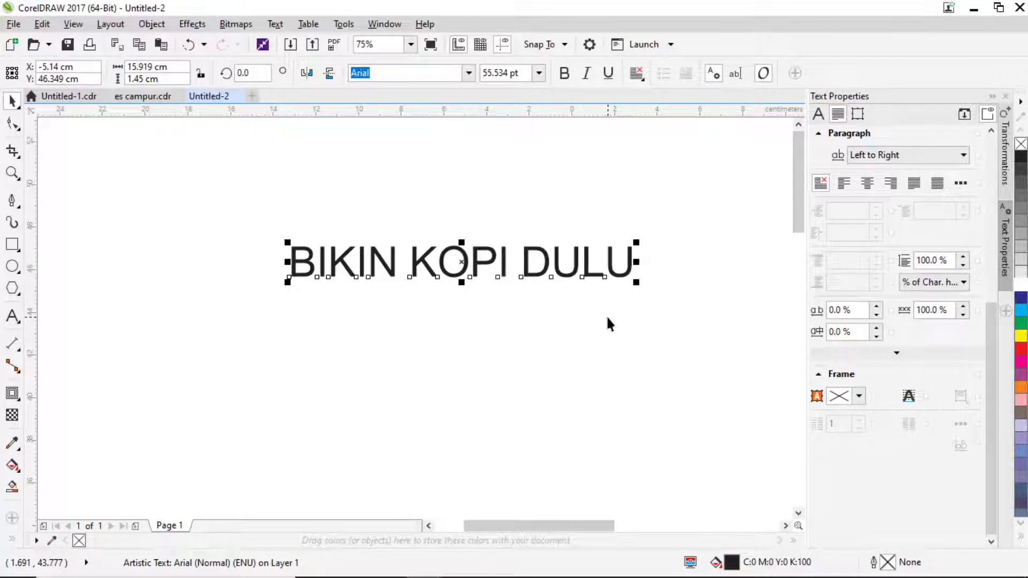
# Add the second line 'AIR PANASNYA BLOM DICOLOK' beneath BIKIN KOPI DULU.
pyautogui.click(12, 316)
pyautogui.press('Return')
pyautogui.write('SI')
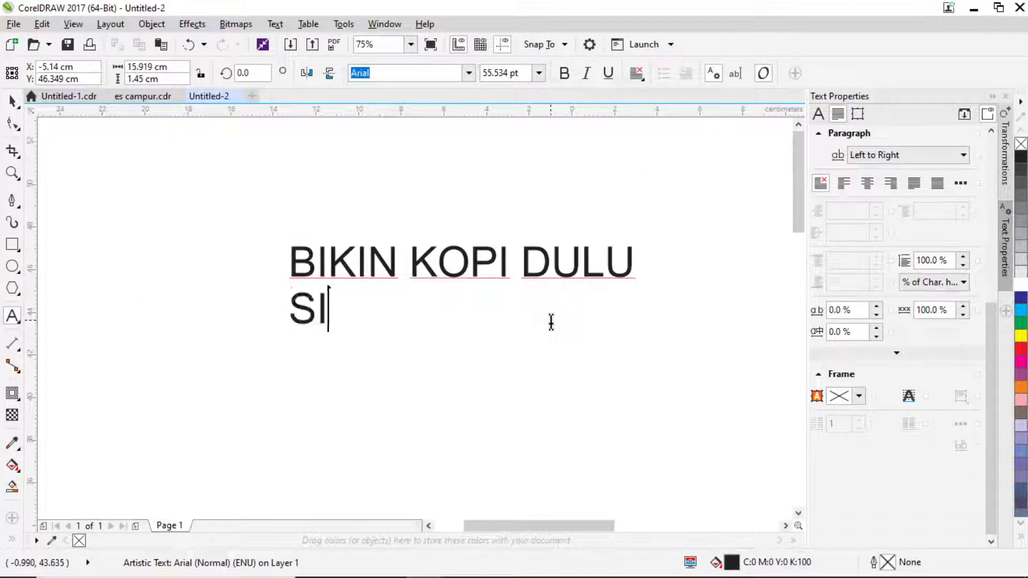
pyautogui.write('T DANM')
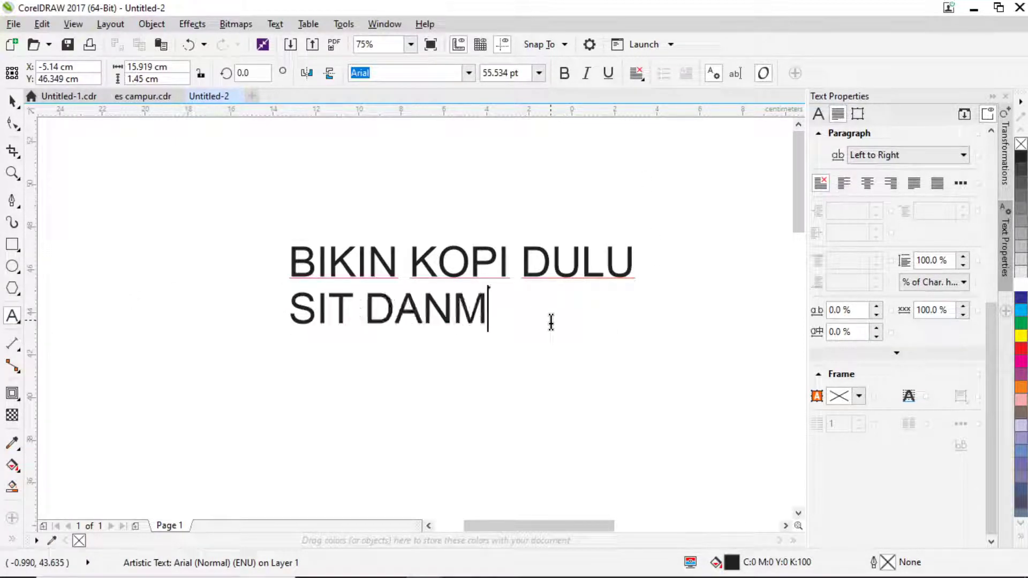
pyautogui.press('BackSpace')
pyautogui.press('BackSpace')
pyautogui.write('MN')
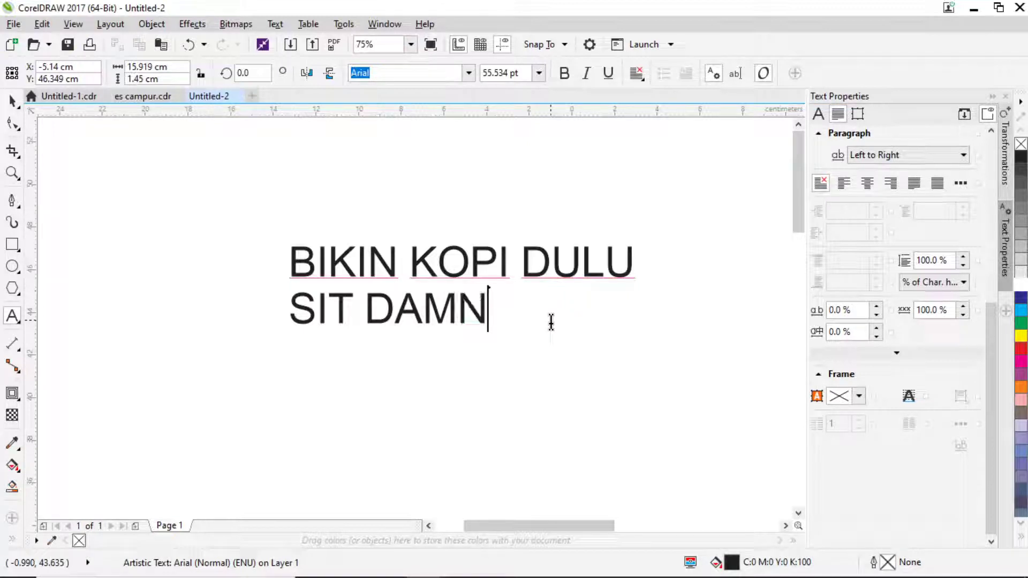
pyautogui.press('BackSpace')
pyautogui.press('BackSpace')
pyautogui.press('BackSpace')
pyautogui.press('BackSpace')
pyautogui.press('BackSpace')
pyautogui.press('BackSpace')
pyautogui.press('BackSpace')
pyautogui.press('BackSpace')
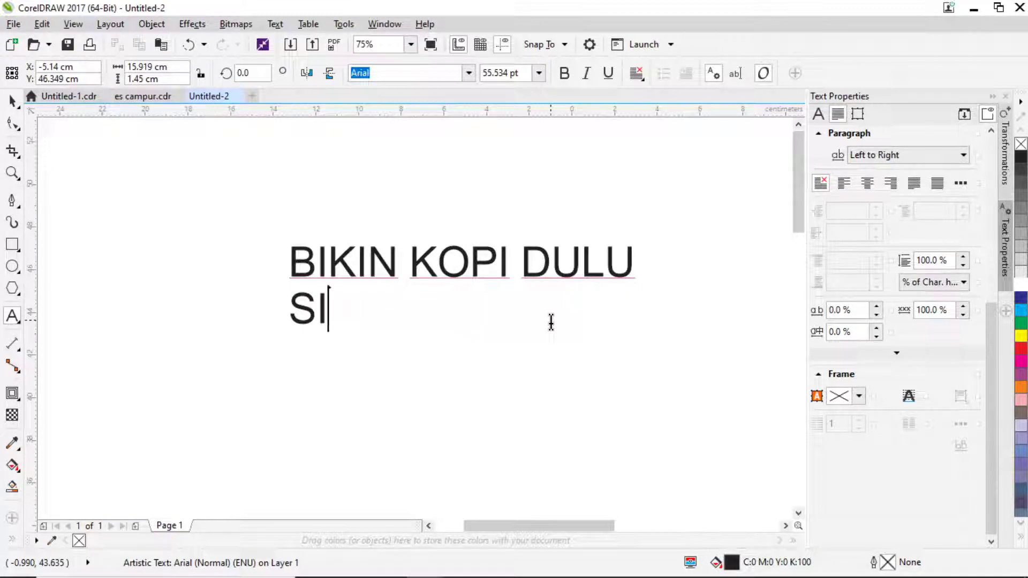
pyautogui.write('AI')
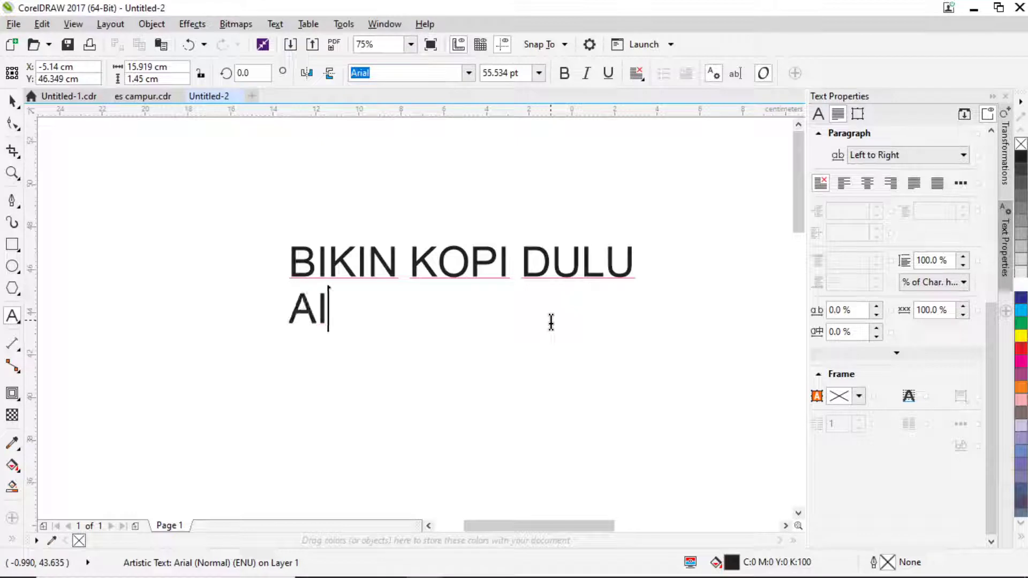
pyautogui.write('R PANASNYA')
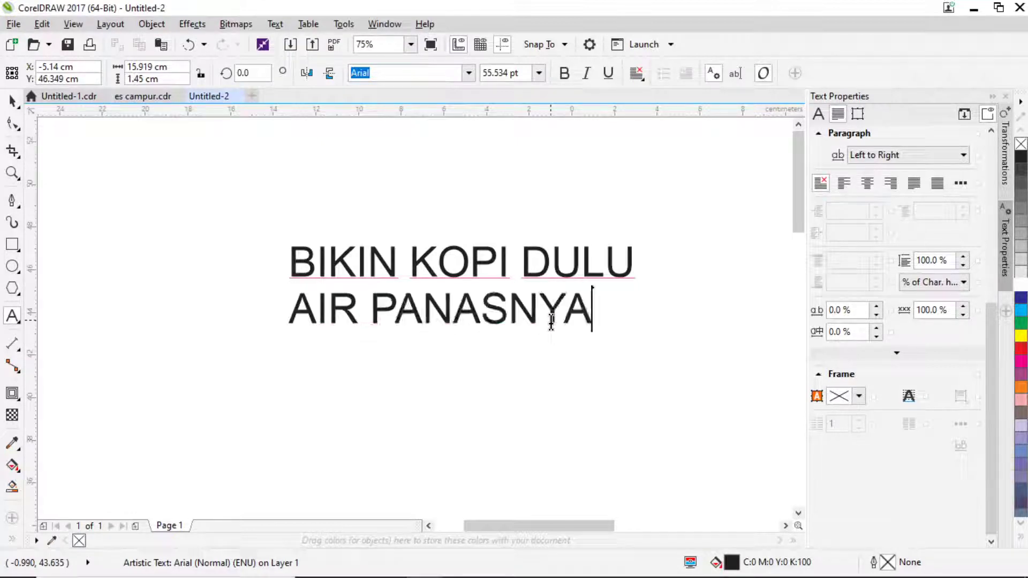
pyautogui.write(' BLOM DIC')
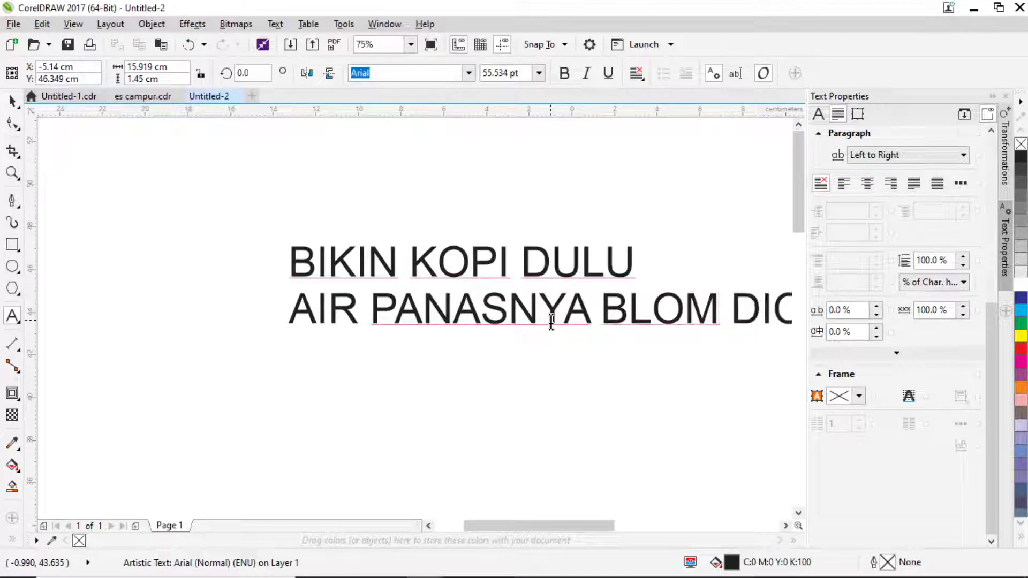
pyautogui.press('Escape')
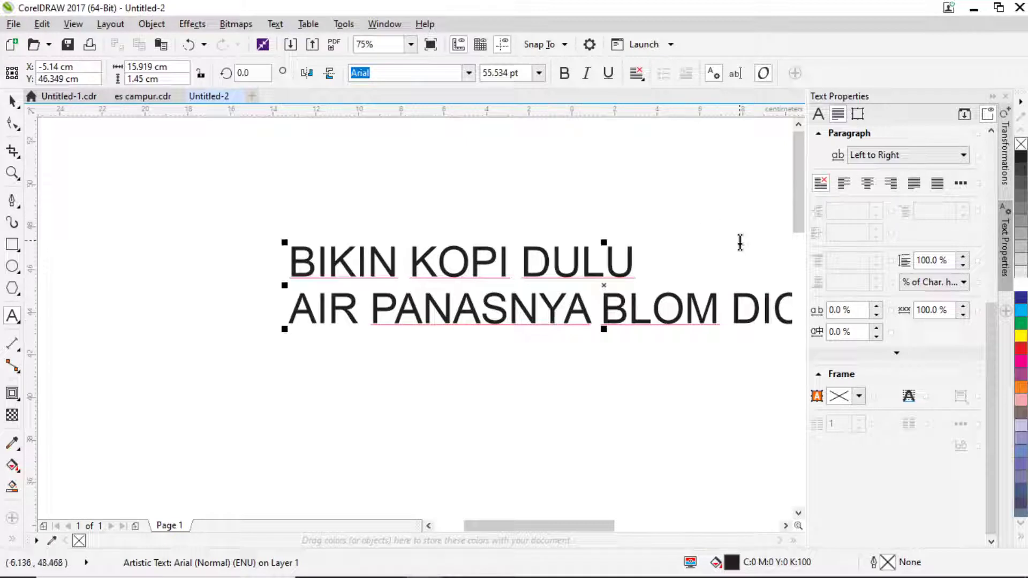
pyautogui.hscroll(3, 455, 271)
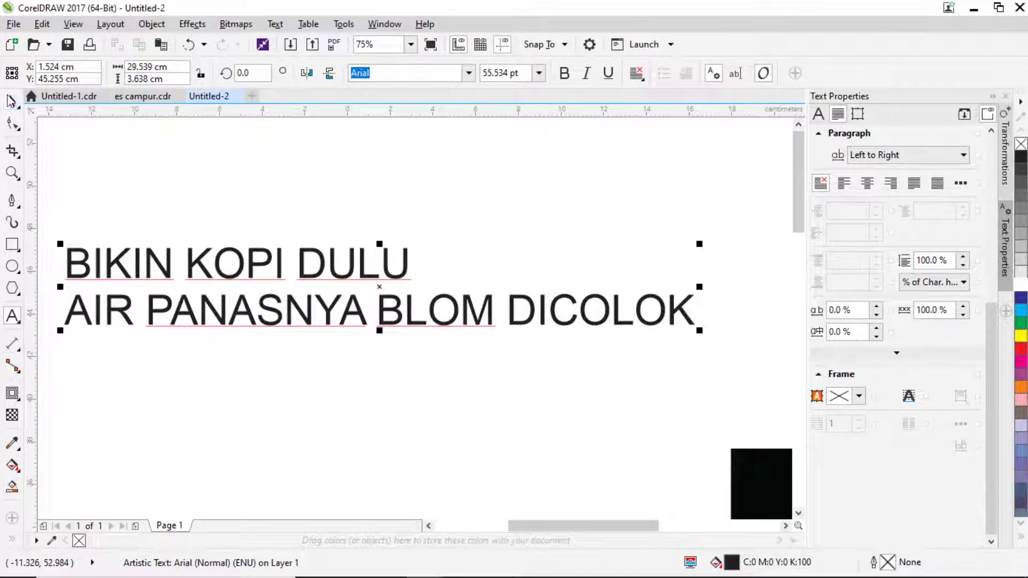
pyautogui.click(12, 100)
pyautogui.scroll(-4, 403, 231)
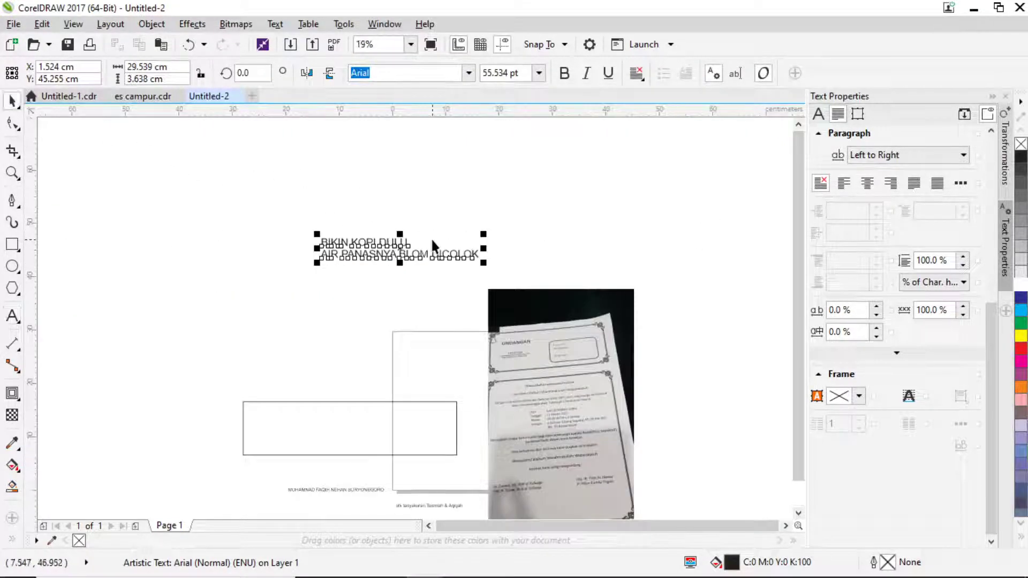
# Delete the two-line BIKIN KOPI DULU test text and select the empty rectangle.
pyautogui.press('Delete')
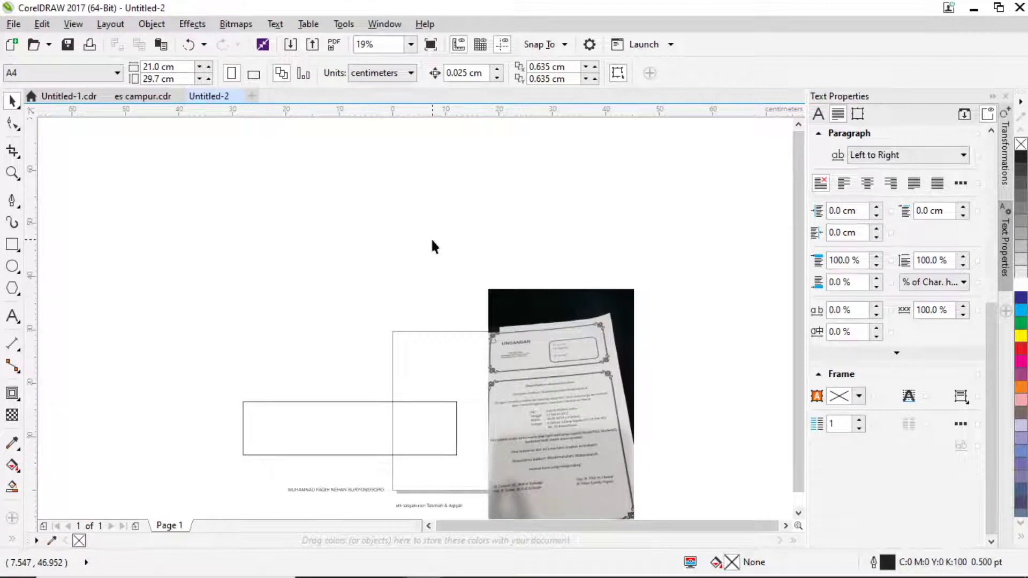
pyautogui.moveTo(308, 348); pyautogui.dragTo(319, 246)
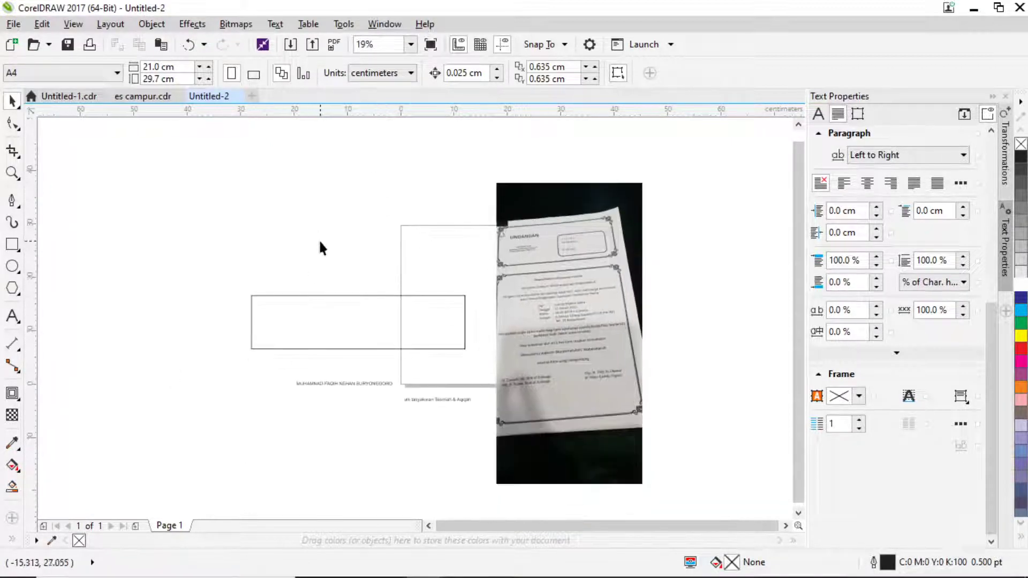
pyautogui.click(352, 330)
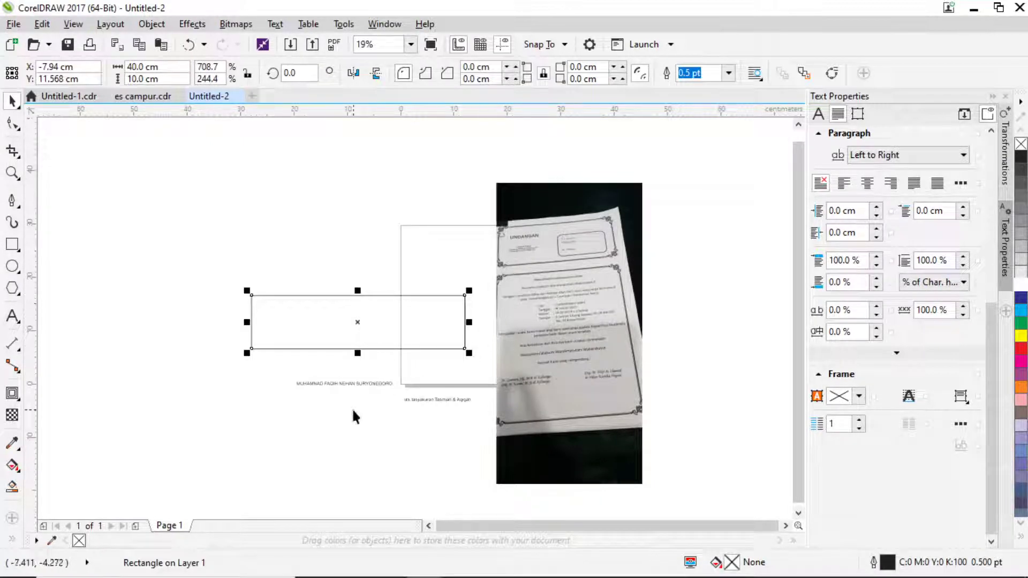
pyautogui.scroll(2, 347, 399)
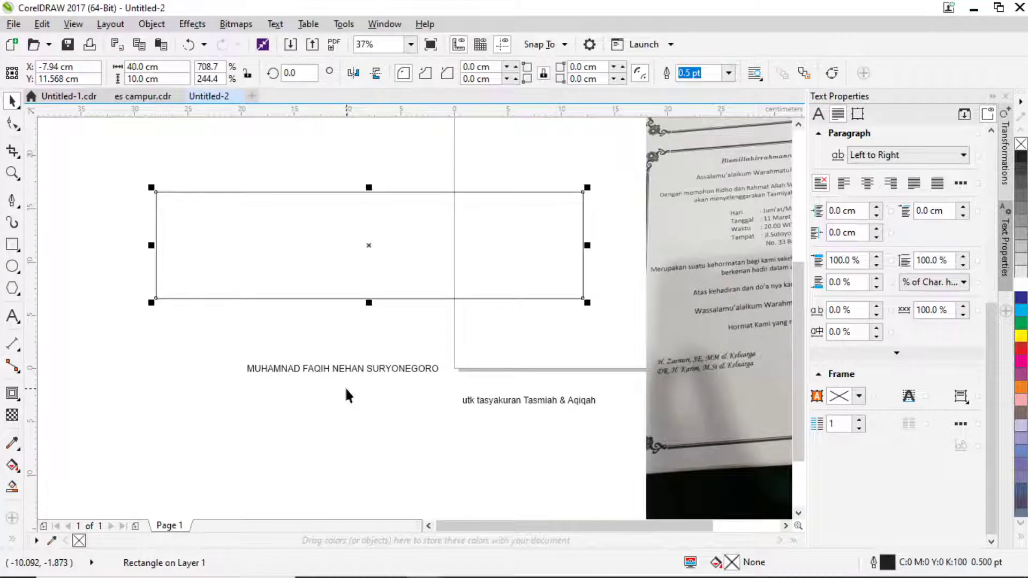
# Fill the 40 × 10 cm rectangle with solid cyan (C:100 M:0 Y:0 K:0).
pyautogui.hscroll(5, 573, 361)
pyautogui.moveTo(423, 180); pyautogui.dragTo(449, 245)
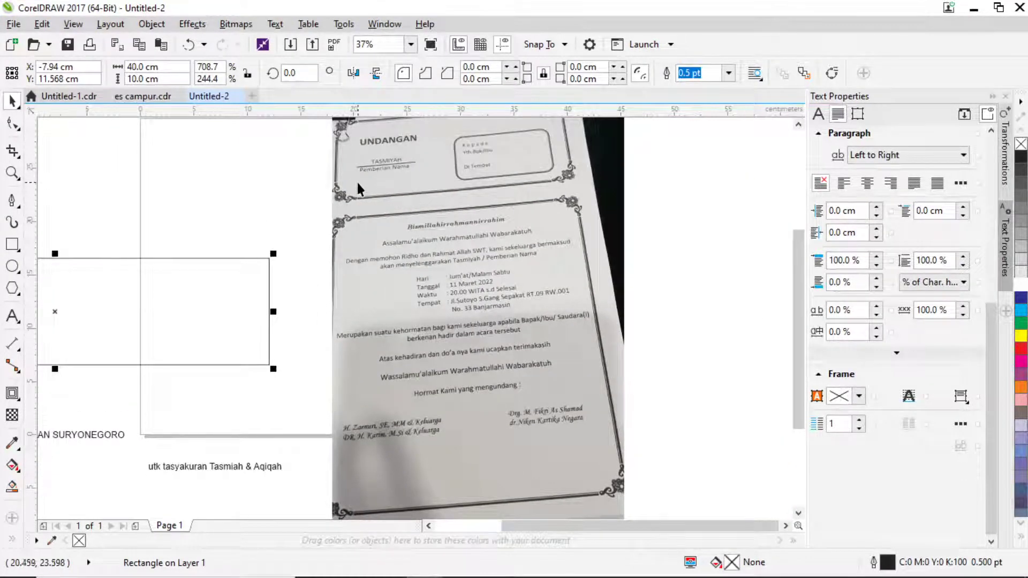
pyautogui.moveTo(355, 180); pyautogui.dragTo(406, 203)
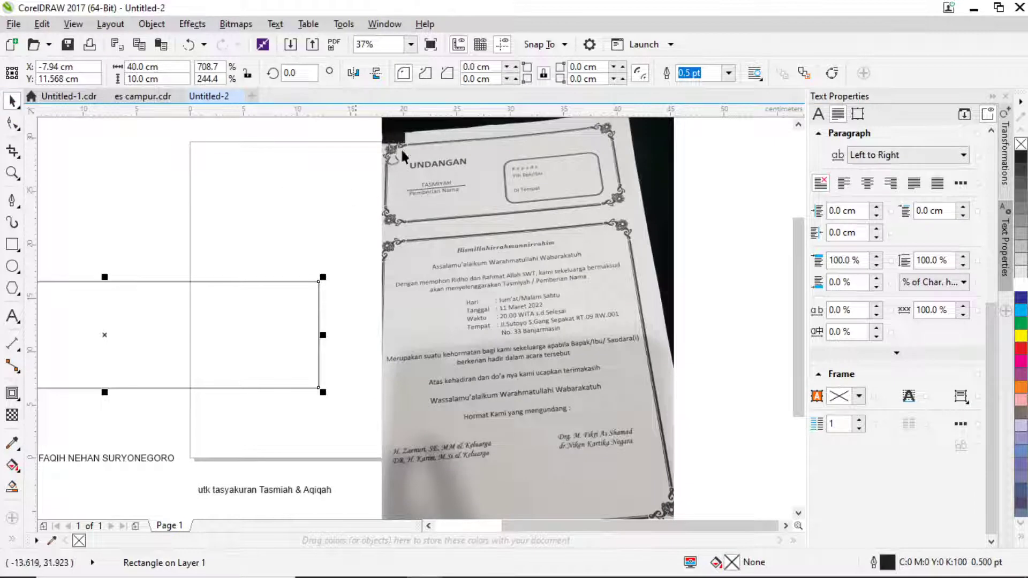
pyautogui.scroll(2, 457, 154)
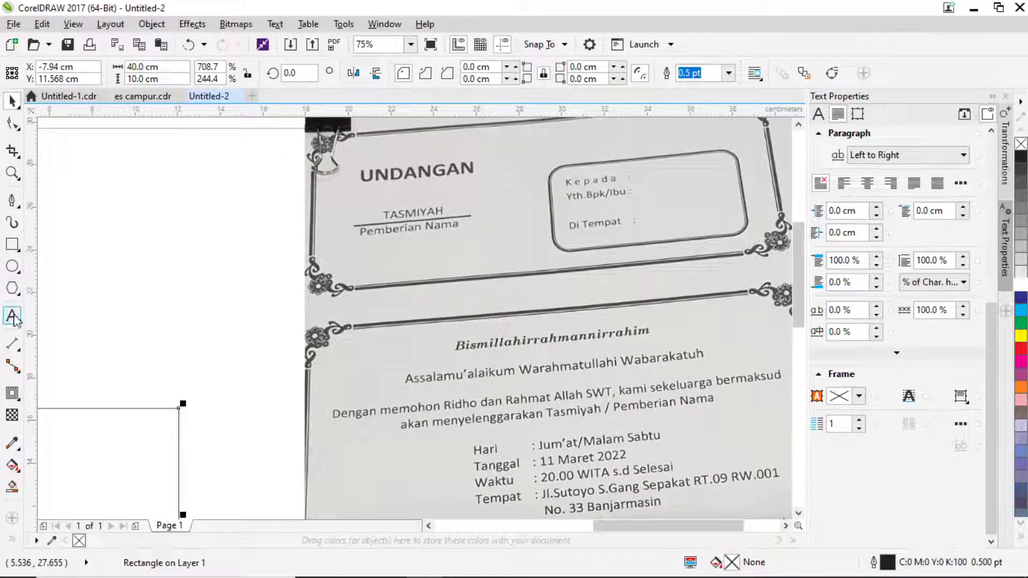
pyautogui.scroll(-2, 121, 303)
pyautogui.hscroll(-3, 257, 307)
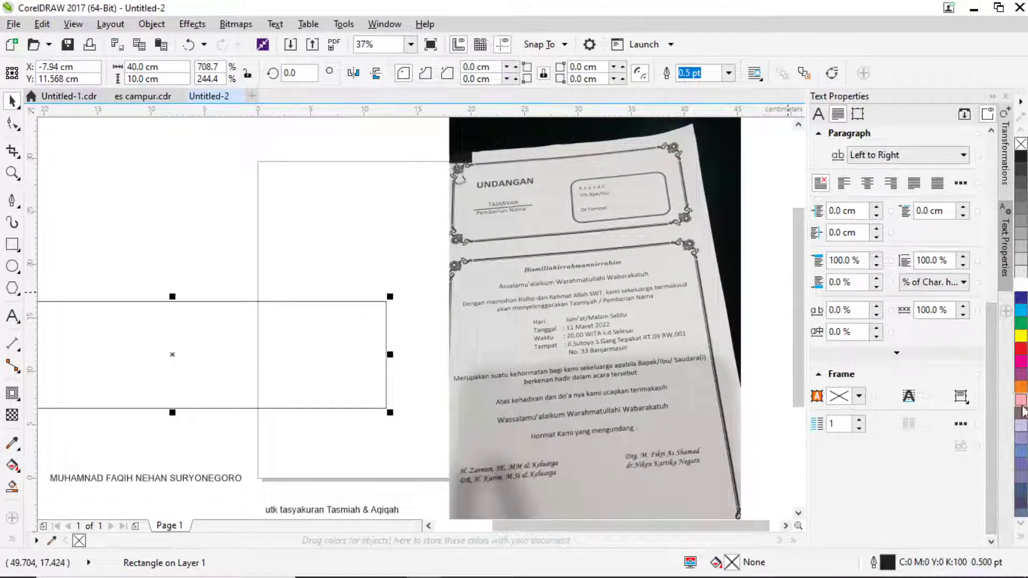
pyautogui.click(1021, 310)
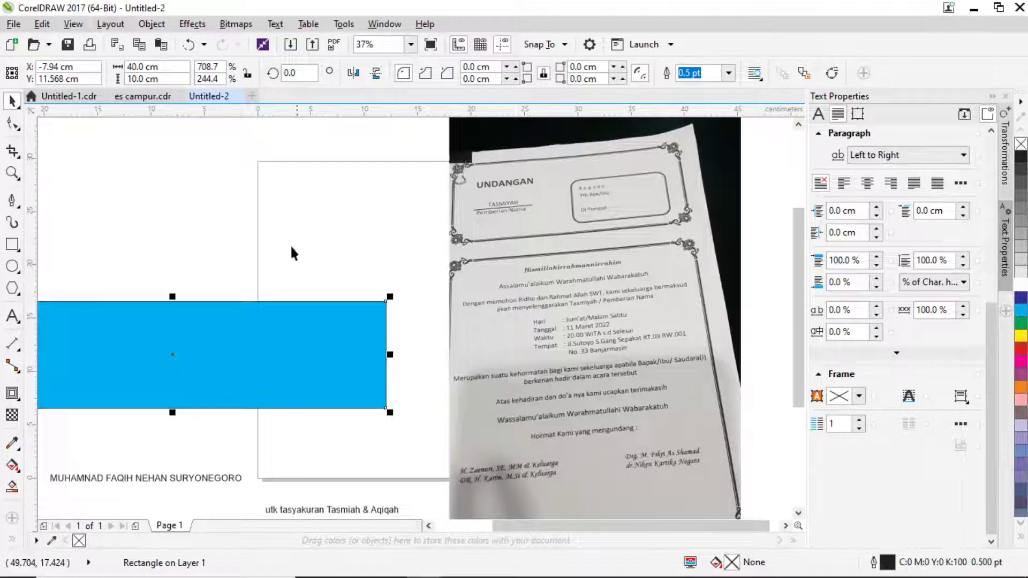
pyautogui.click(12, 315)
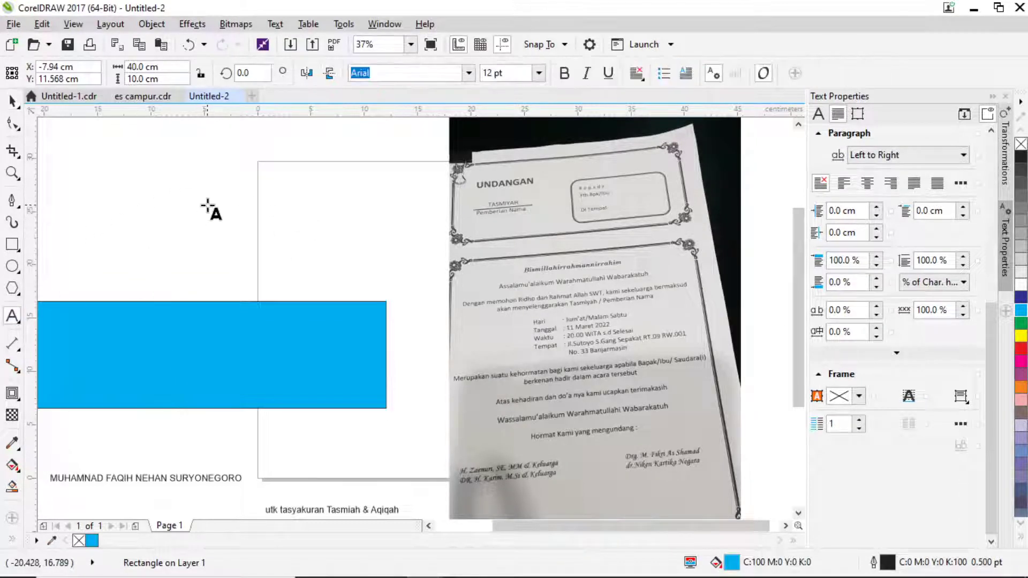
# Type the Arial 24 pt title 'Undangan Tasmyah' above the cyan rectangle.
pyautogui.click(208, 206)
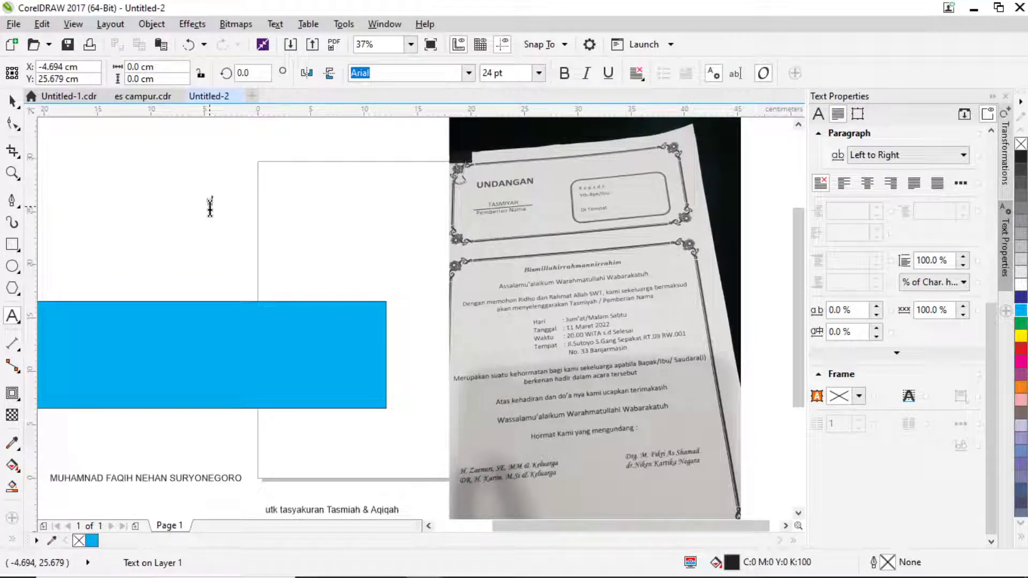
pyautogui.write('yB')
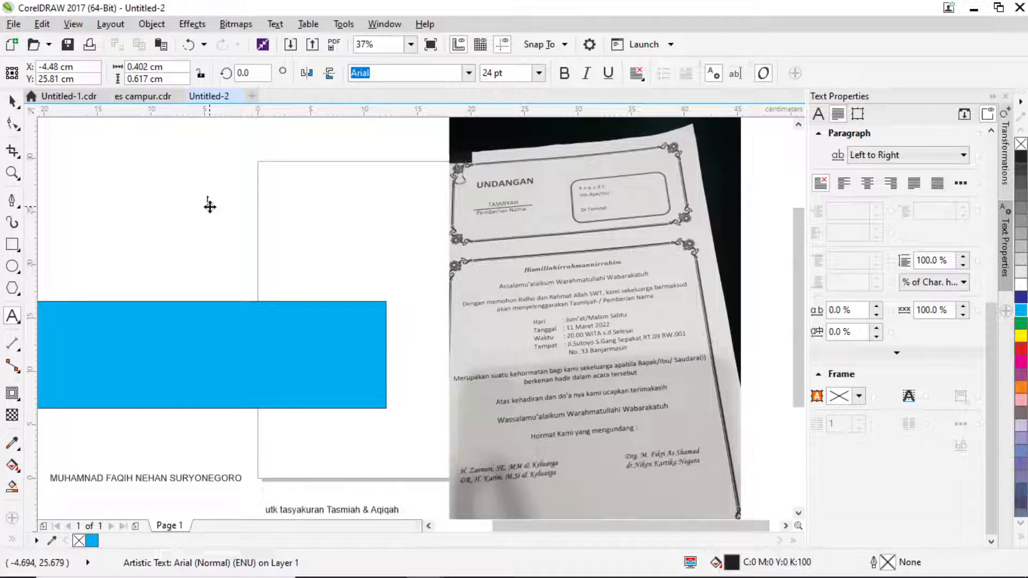
pyautogui.write('Ybsd')
pyautogui.press('BackSpace')
pyautogui.press('BackSpace')
pyautogui.write('Unb')
pyautogui.write('da')
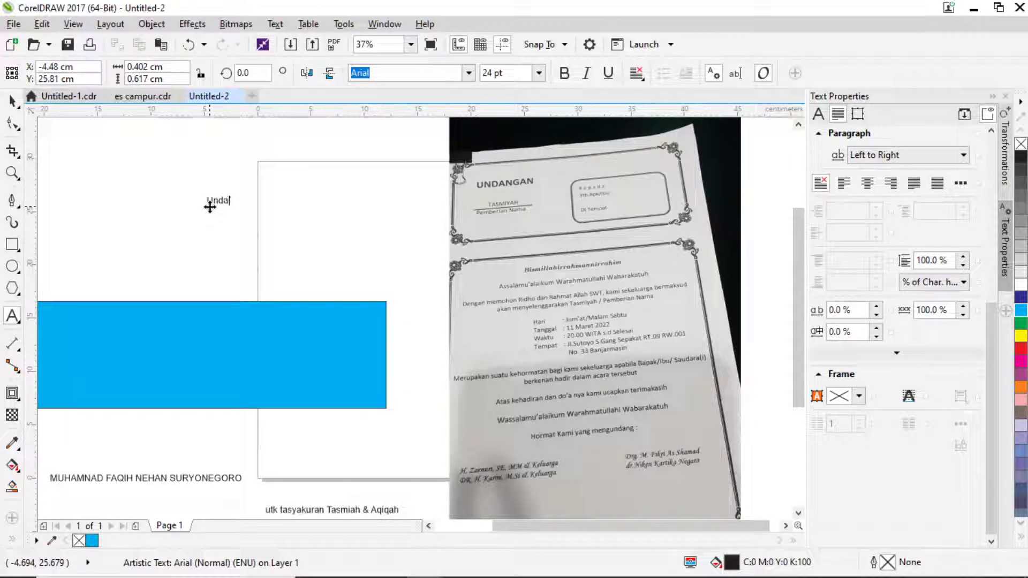
pyautogui.write('bfab')
pyautogui.write('b')
pyautogui.press('BackSpace')
pyautogui.press('BackSpace')
pyautogui.write('nga')
pyautogui.write('n R')
pyautogui.write('T')
pyautogui.write('as')
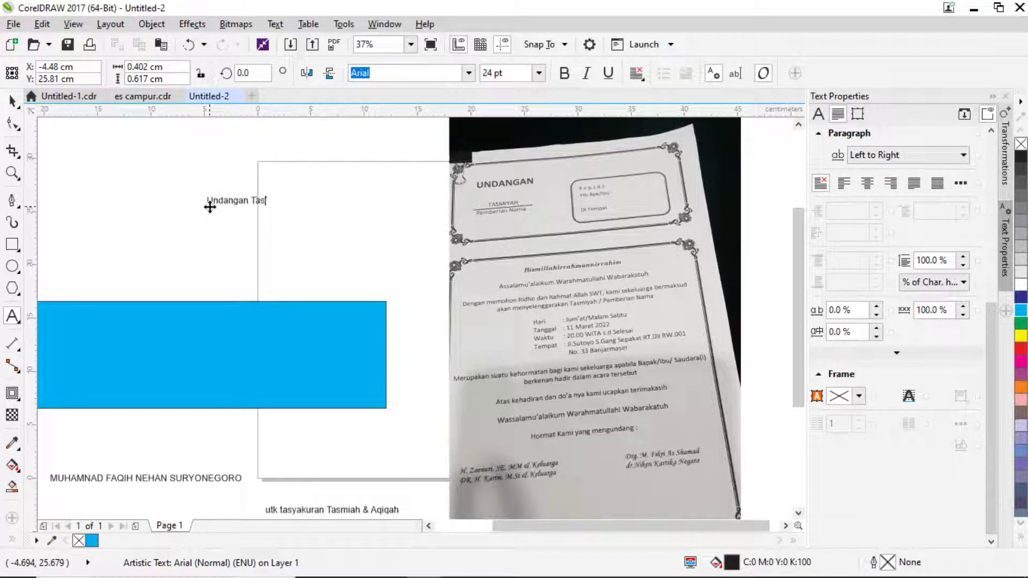
pyautogui.write('nuya')
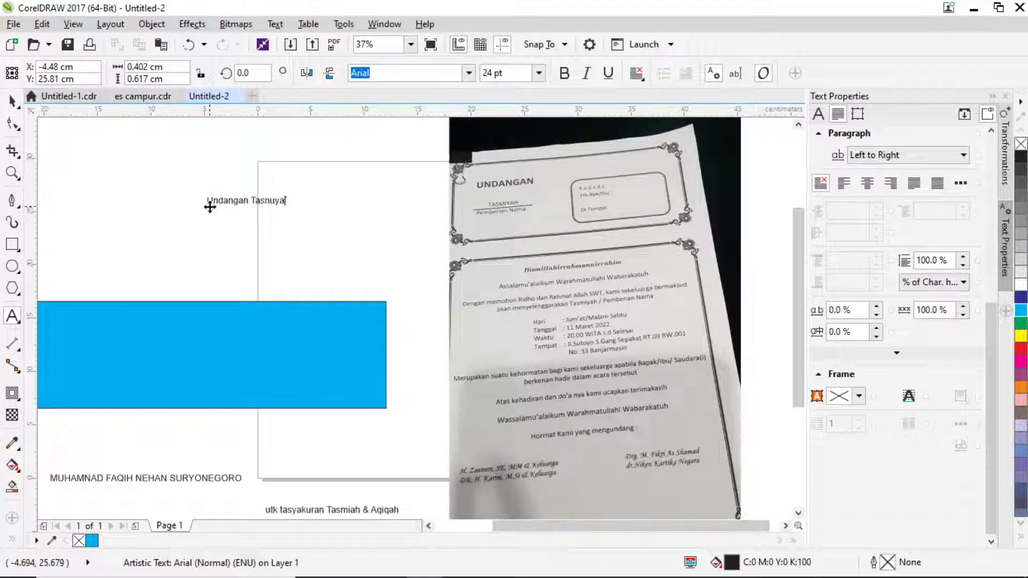
pyautogui.press('BackSpace')
pyautogui.press('BackSpace')
pyautogui.press('BackSpace')
pyautogui.press('BackSpace')
pyautogui.press('BackSpace')
pyautogui.write('n')
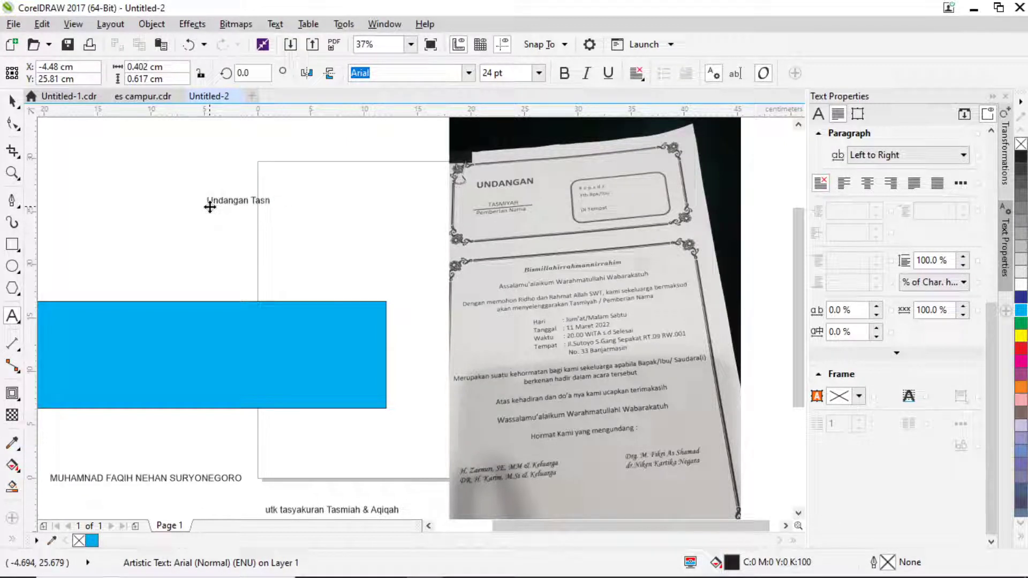
pyautogui.press('BackSpace')
pyautogui.write('myah')
pyautogui.hotkey('ctrl', 'space')
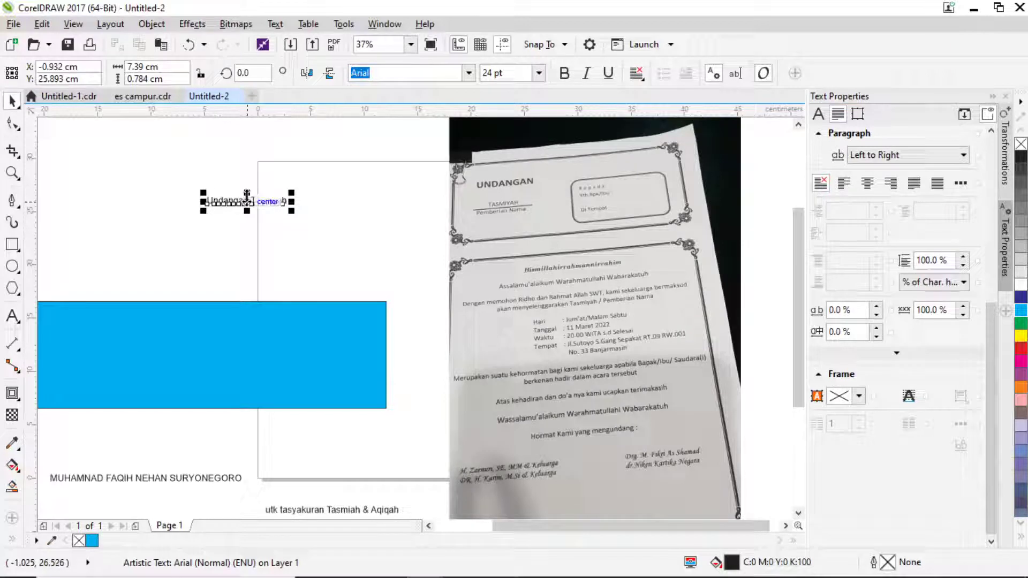
# Move the title and correct 'Tasmyah' to 'Tasmiyah'.
pyautogui.moveTo(247, 199); pyautogui.dragTo(162, 265)
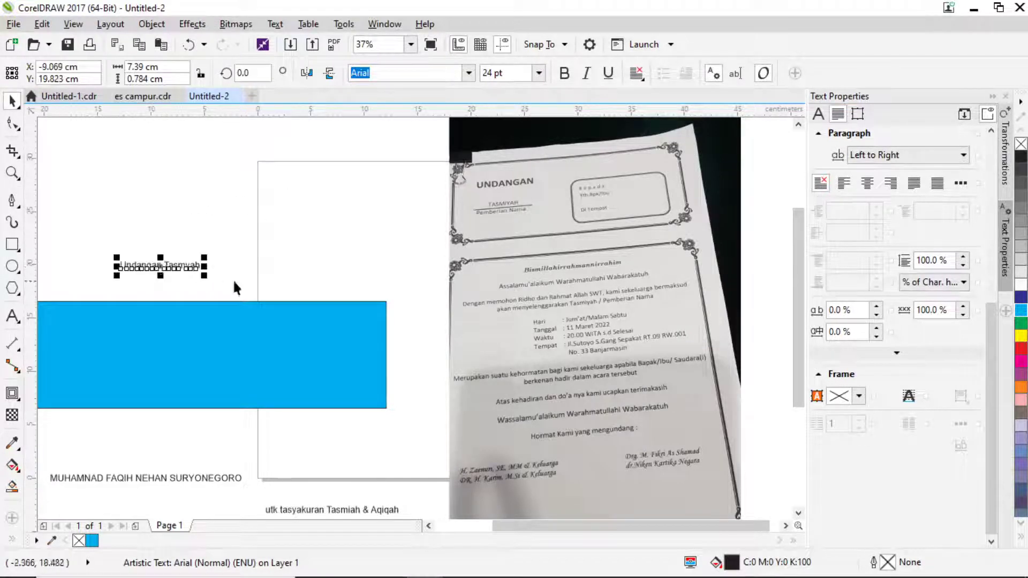
pyautogui.scroll(3, 248, 259)
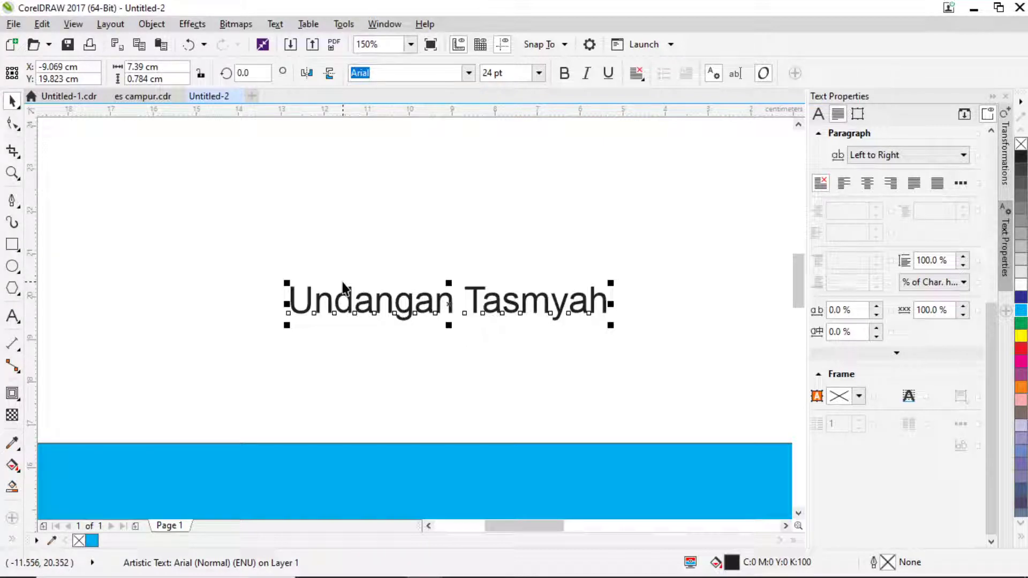
pyautogui.click(12, 316)
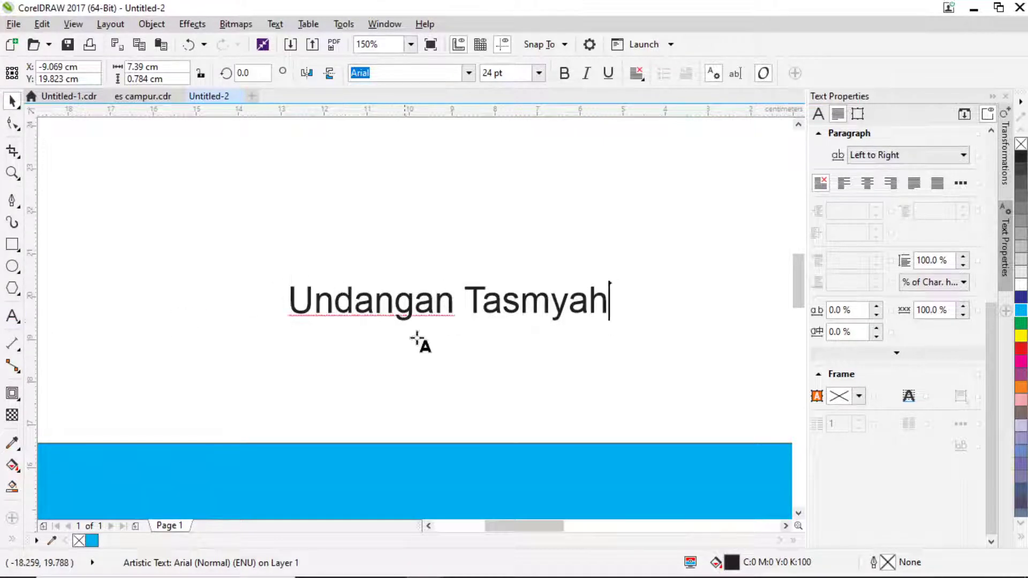
pyautogui.click(549, 309)
pyautogui.write('p')
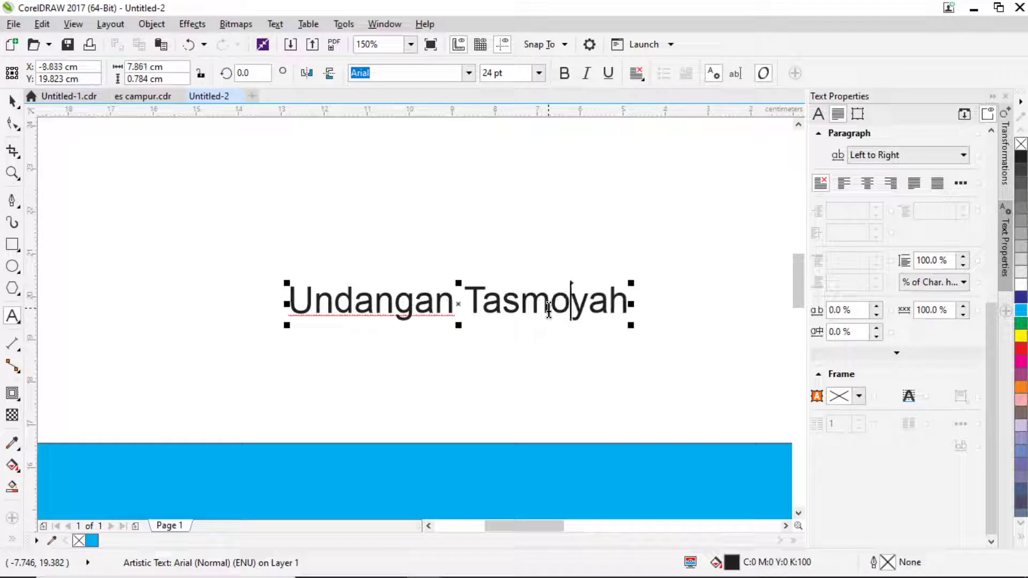
pyautogui.press('BackSpace')
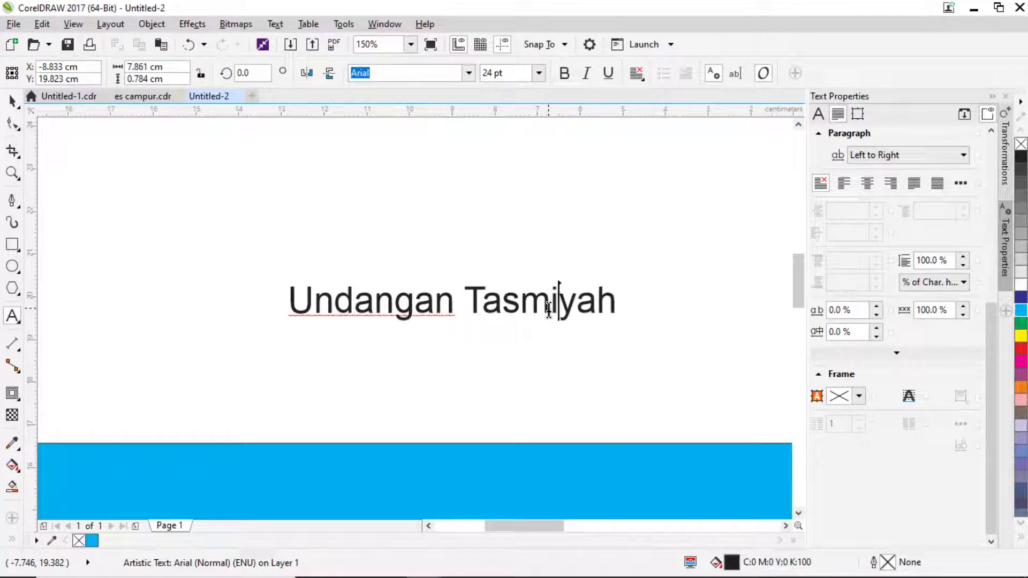
pyautogui.write('i')
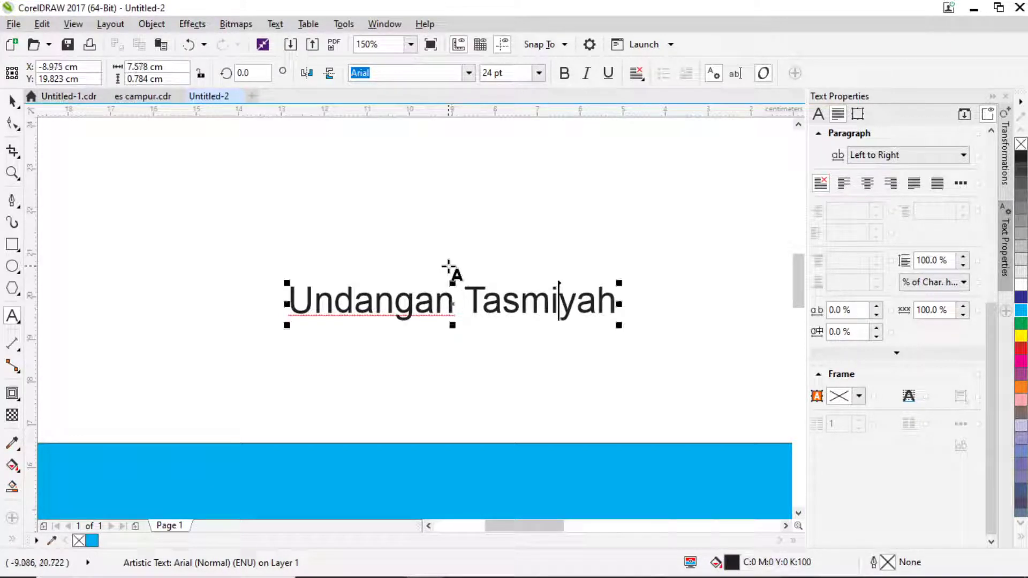
pyautogui.click(13, 103)
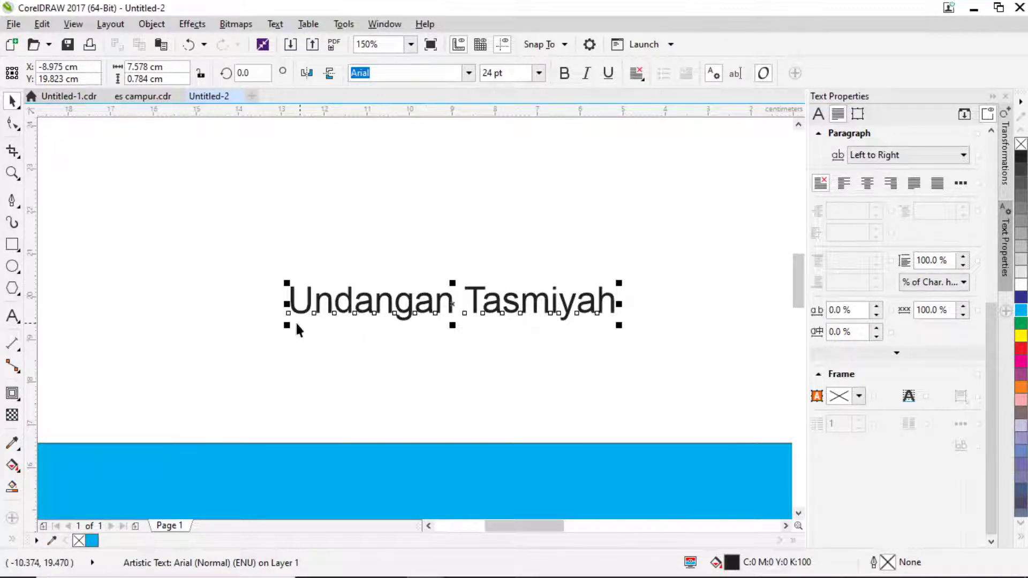
# Scale the title up slightly to about 25.2 pt, roughly 7.958 cm wide.
pyautogui.moveTo(288, 326); pyautogui.dragTo(270, 329)
pyautogui.scroll(-2, 320, 266)
pyautogui.scroll(-2, 319, 265)
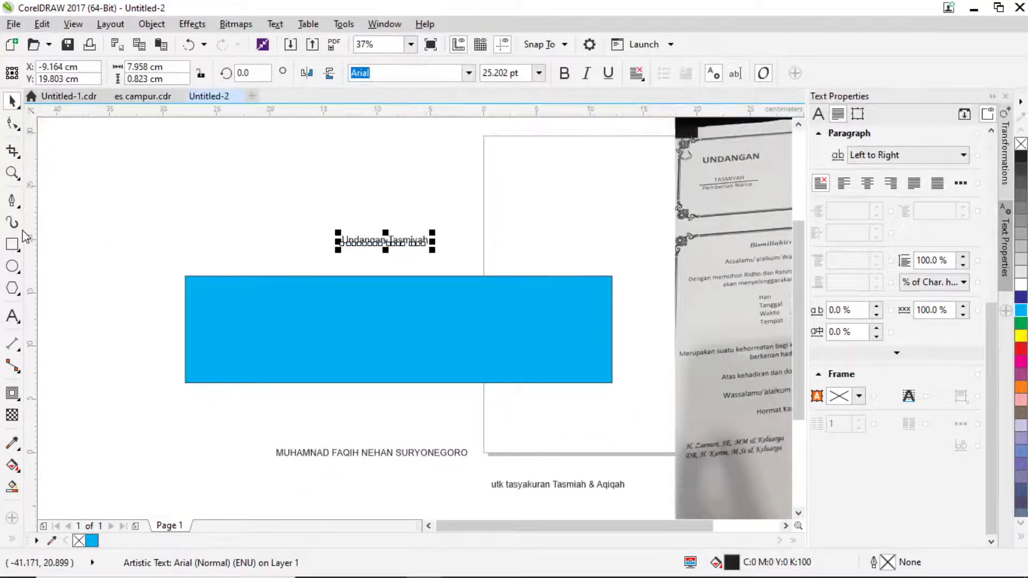
pyautogui.click(12, 201)
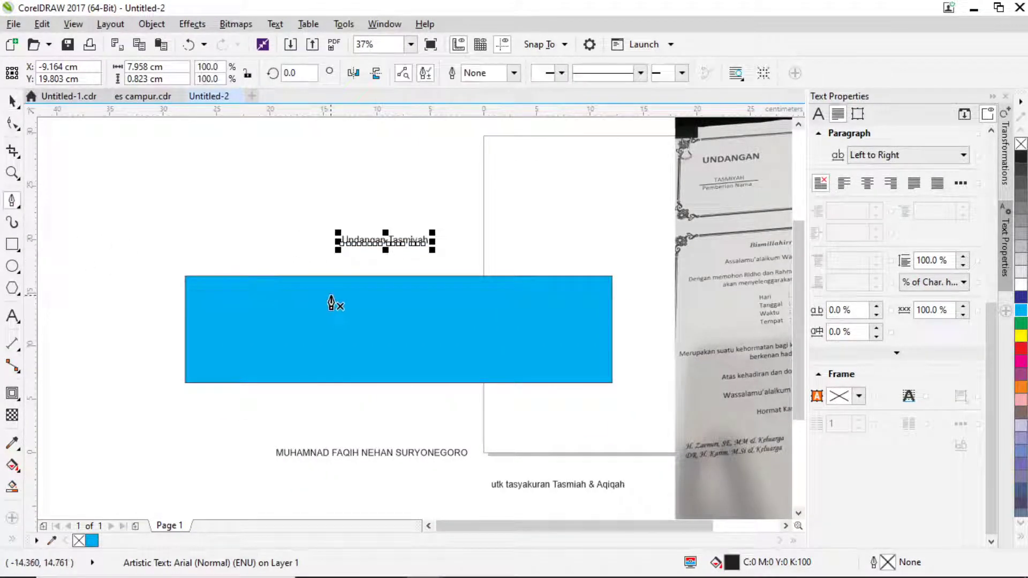
# Zoom in on the rectangle, then switch to the es campur.cdr fruit banner document.
pyautogui.scroll(1, 333, 300)
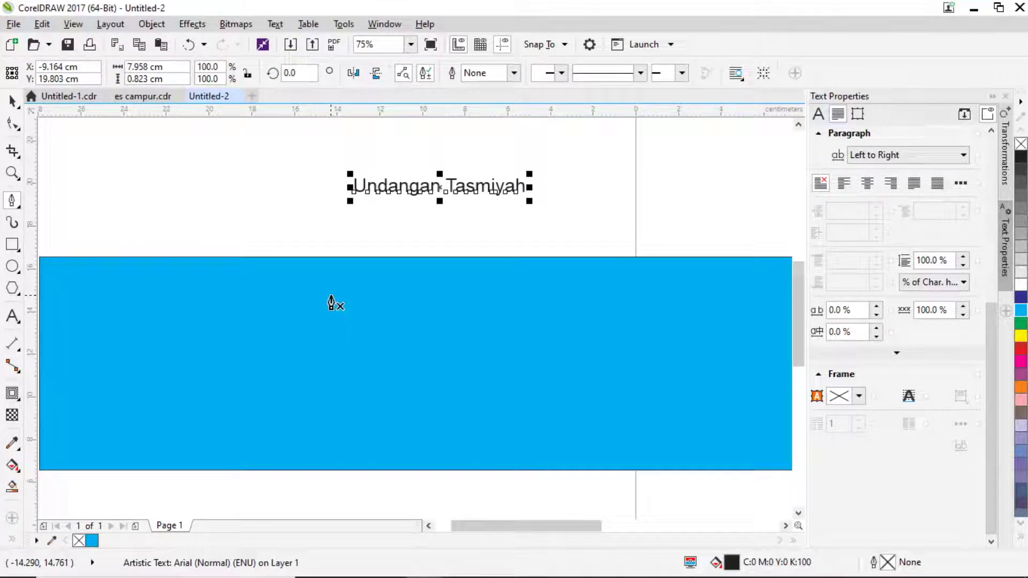
pyautogui.click(128, 96)
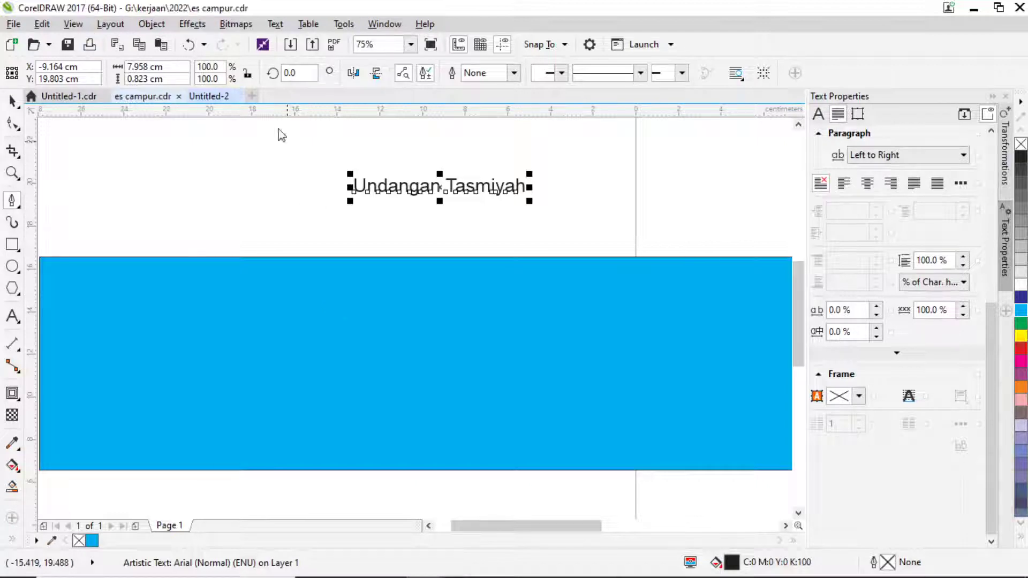
# Open the banner's PowerClip contents and delete the strawberry image.
pyautogui.click(12, 100)
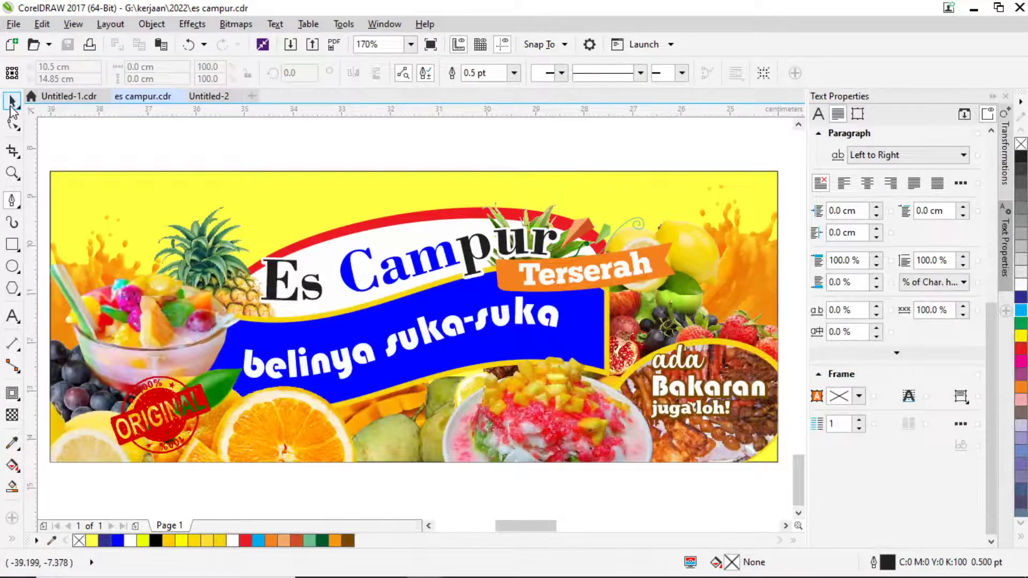
pyautogui.scroll(-4, 356, 292)
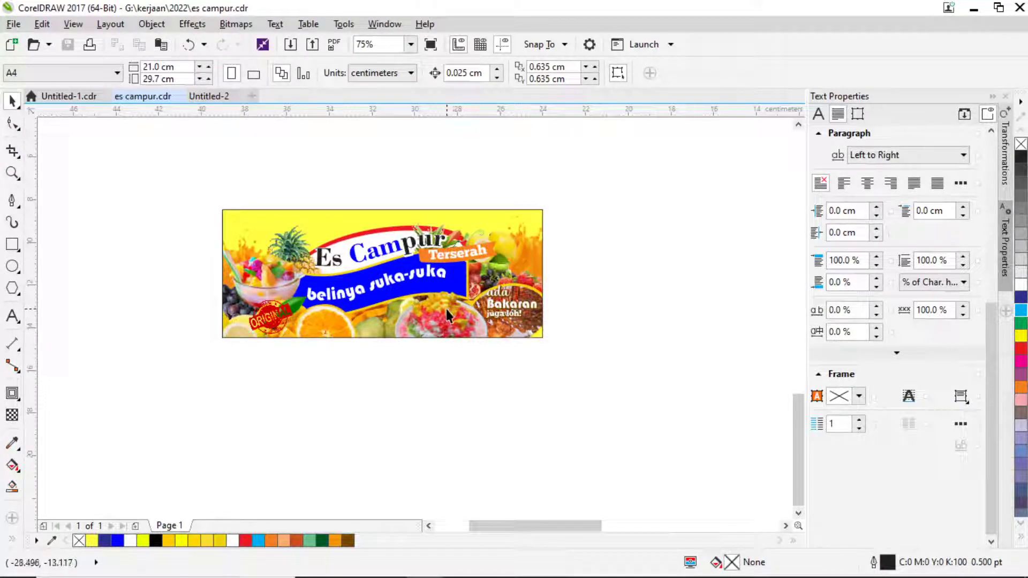
pyautogui.scroll(3, 435, 311)
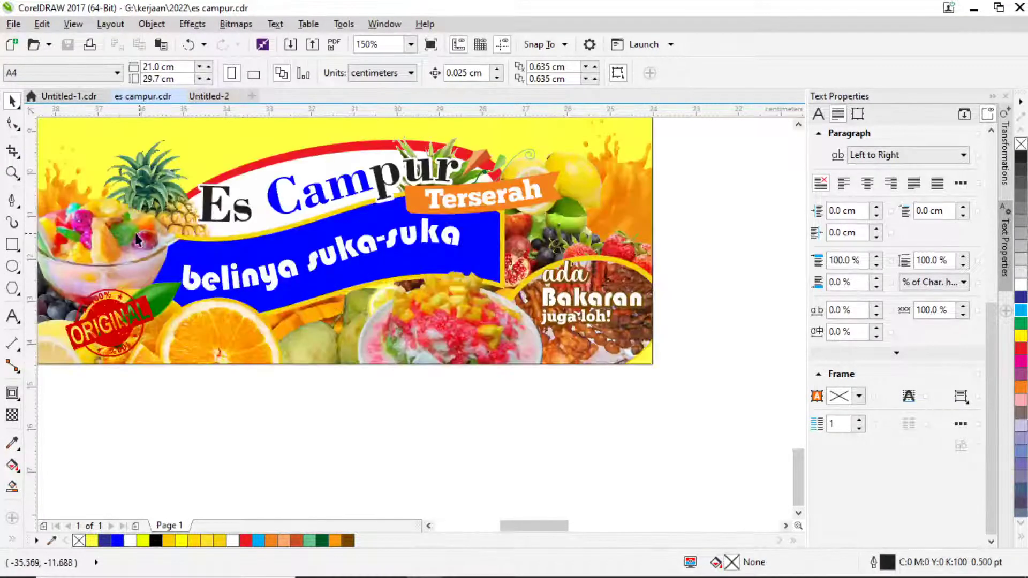
pyautogui.click(562, 233)
pyautogui.keyDown('ctrl'); pyautogui.click(562, 232); pyautogui.keyUp('ctrl')
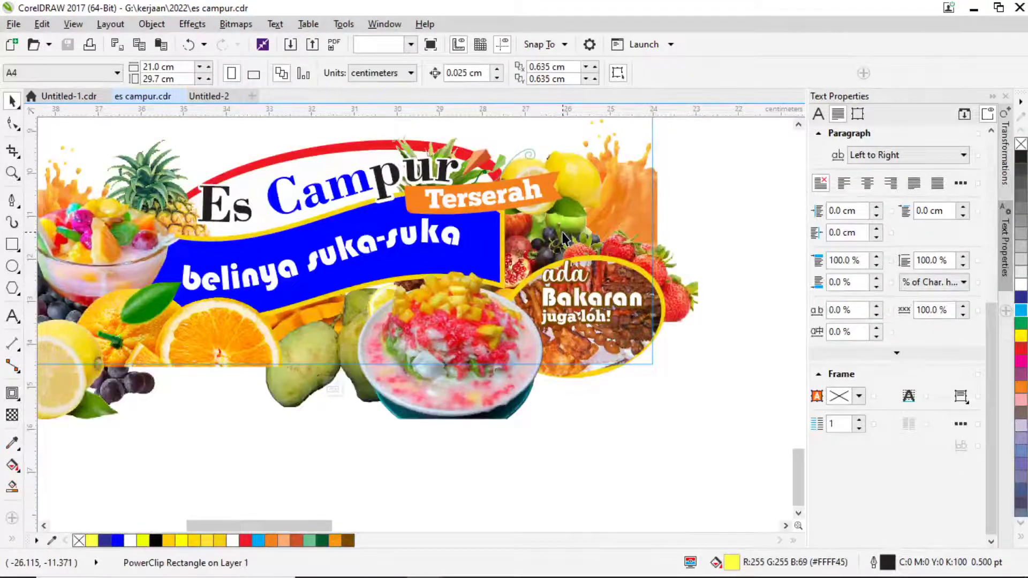
pyautogui.click(657, 249)
pyautogui.press('Delete')
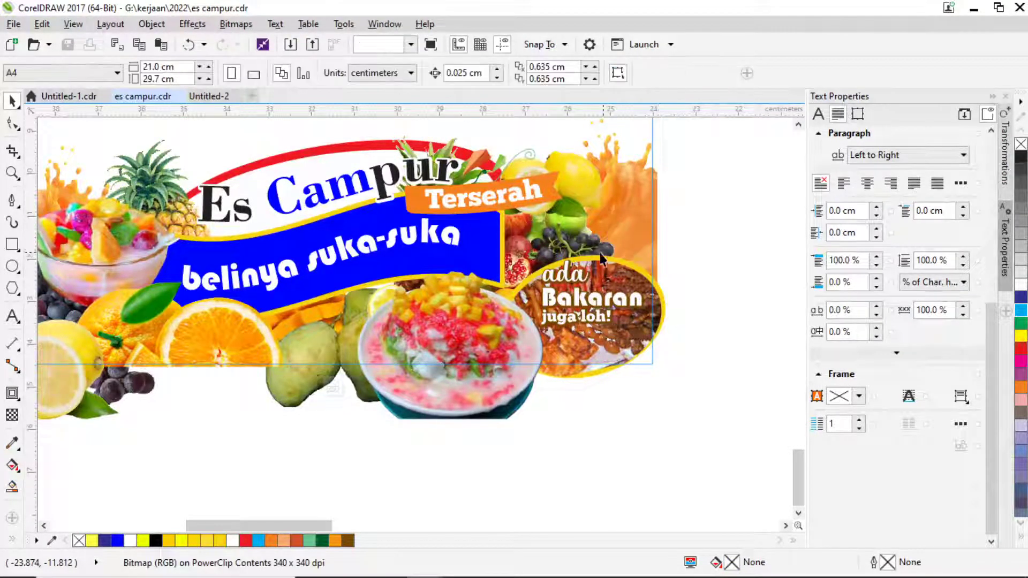
# Select the grapes image inside the banner and delete it.
pyautogui.click(596, 249)
pyautogui.click(532, 239)
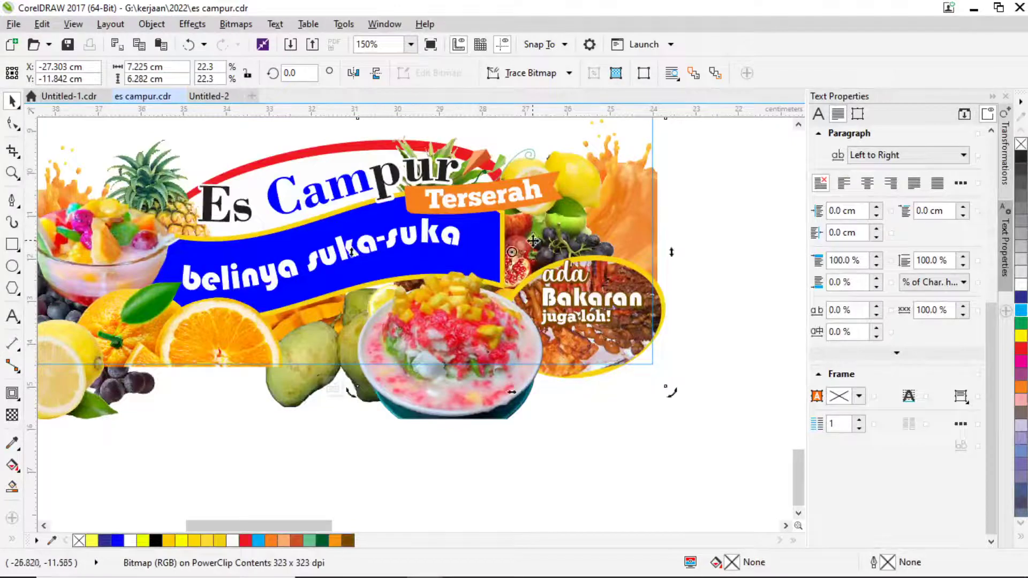
pyautogui.click(522, 242)
pyautogui.moveTo(528, 240); pyautogui.dragTo(607, 240)
pyautogui.press('Delete')
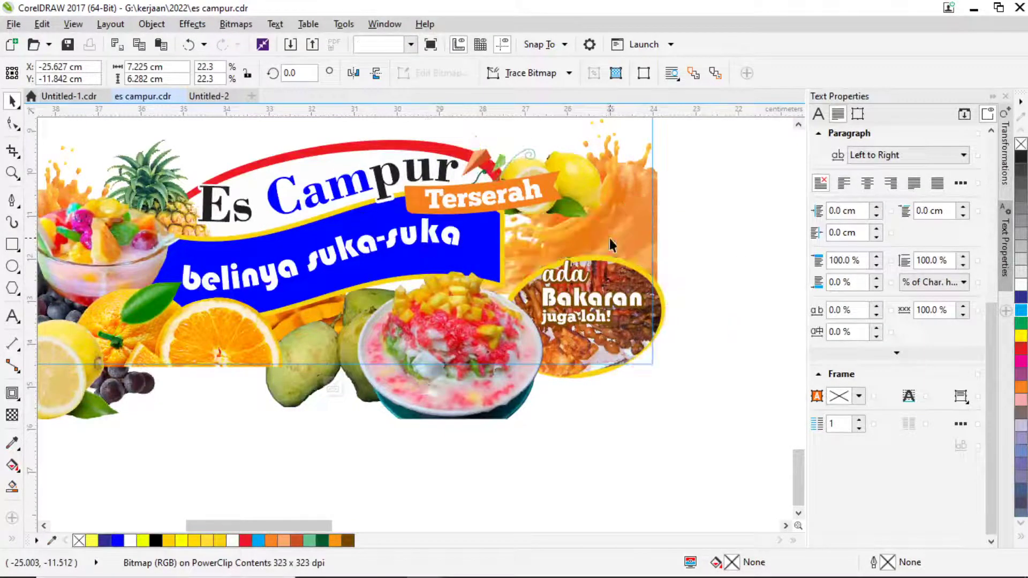
# Enlarge the lemon image and nudge it slightly left.
pyautogui.click(586, 197)
pyautogui.moveTo(588, 215); pyautogui.dragTo(627, 245)
pyautogui.moveTo(604, 202); pyautogui.dragTo(585, 204)
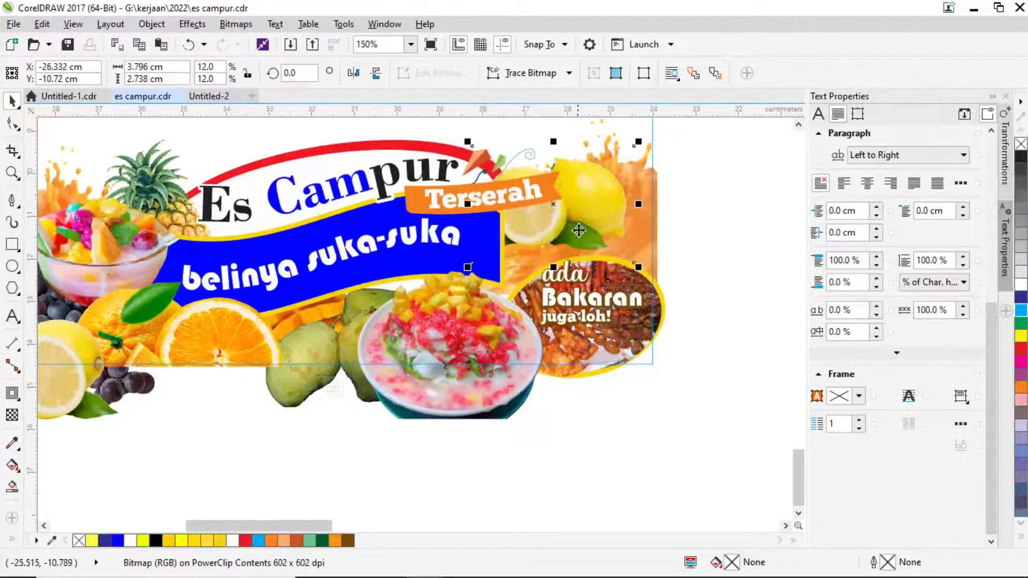
# Move the 'ada Bakaran juga loh!' oval up-left, enlarge it, and finish PowerClip editing.
pyautogui.moveTo(714, 418); pyautogui.dragTo(472, 235)
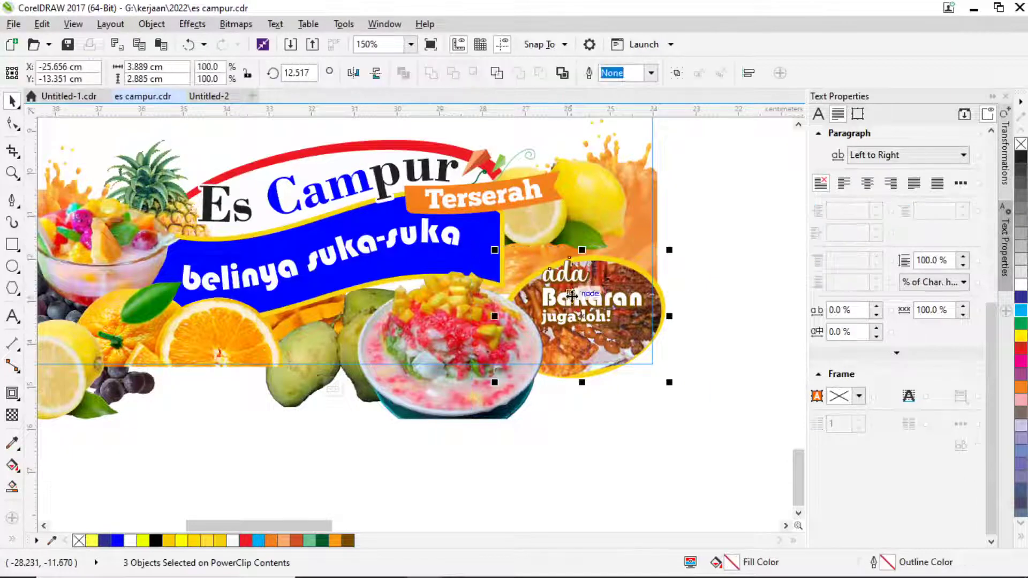
pyautogui.moveTo(578, 283); pyautogui.dragTo(560, 261)
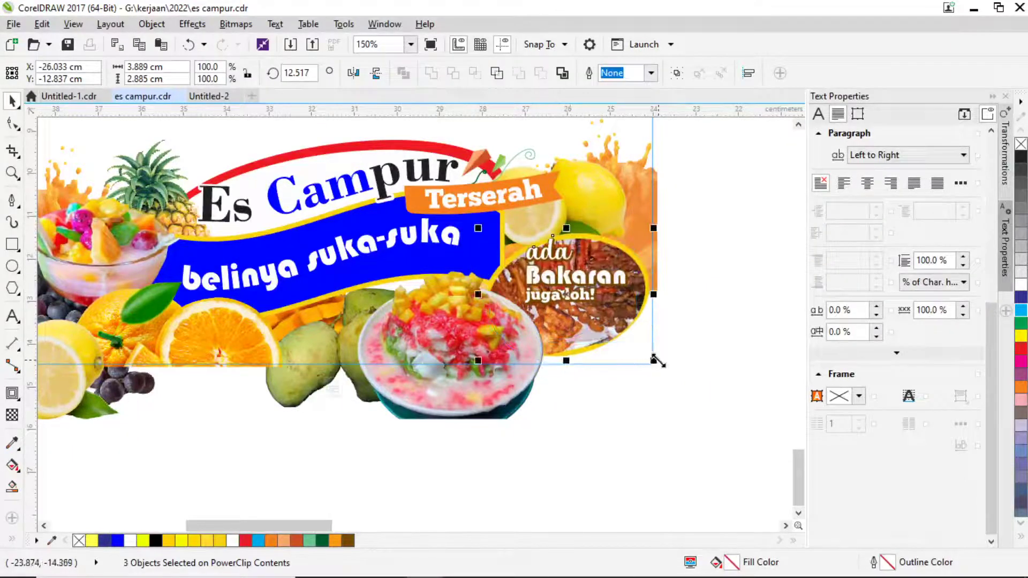
pyautogui.moveTo(655, 361); pyautogui.dragTo(680, 381)
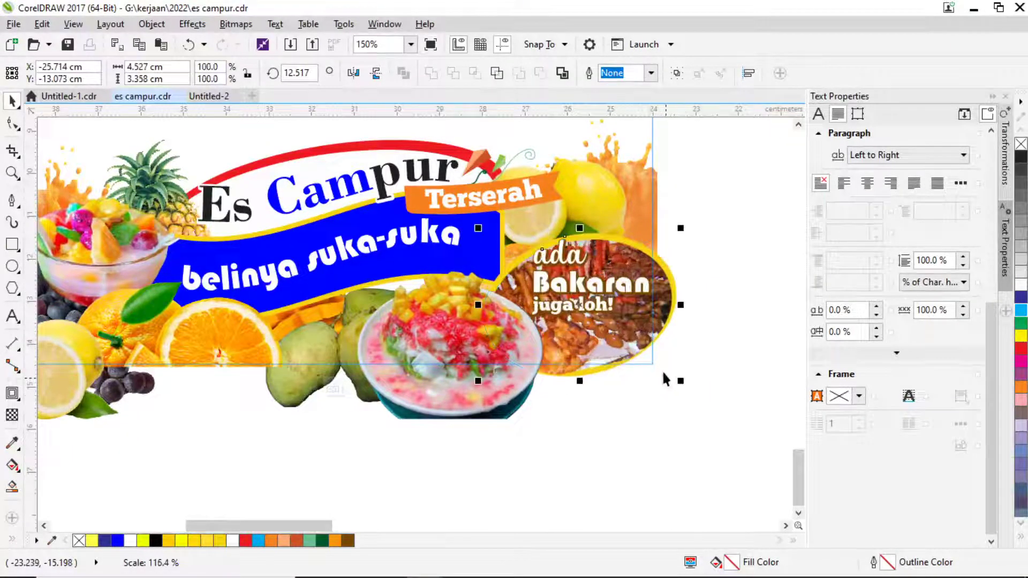
pyautogui.moveTo(663, 321); pyautogui.dragTo(653, 321)
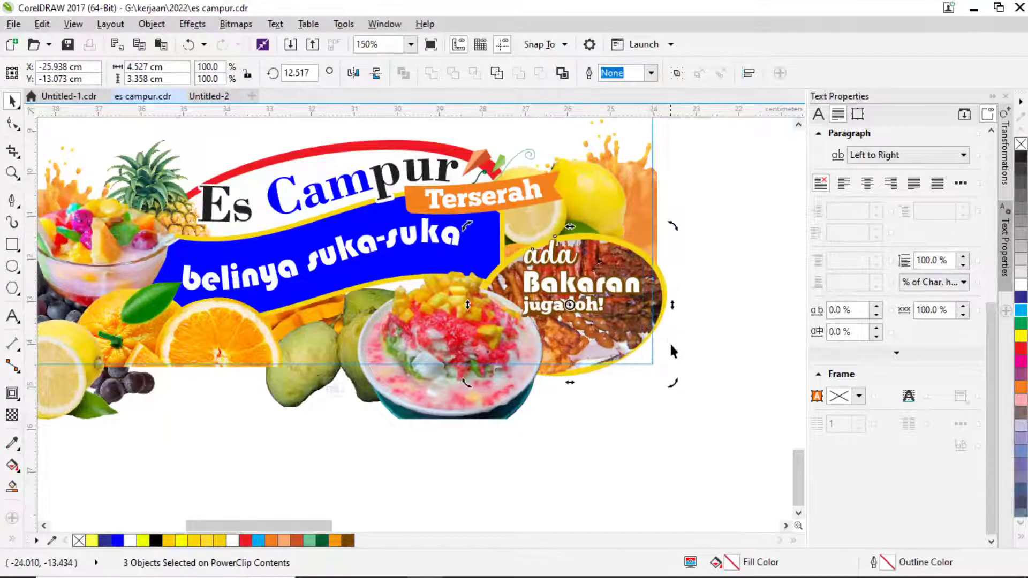
pyautogui.keyDown('ctrl'); pyautogui.click(675, 425); pyautogui.keyUp('ctrl')
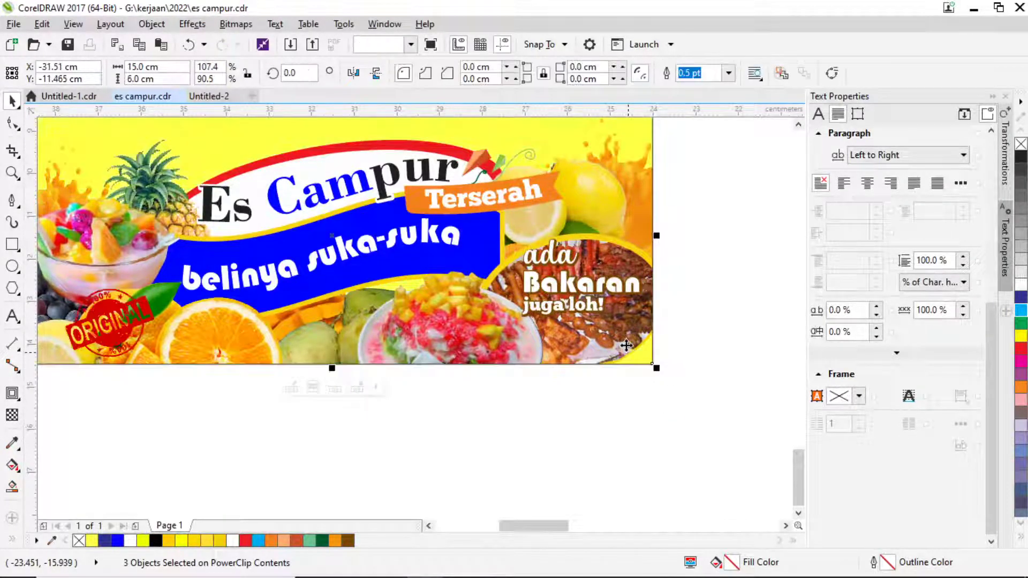
pyautogui.scroll(-2, 589, 338)
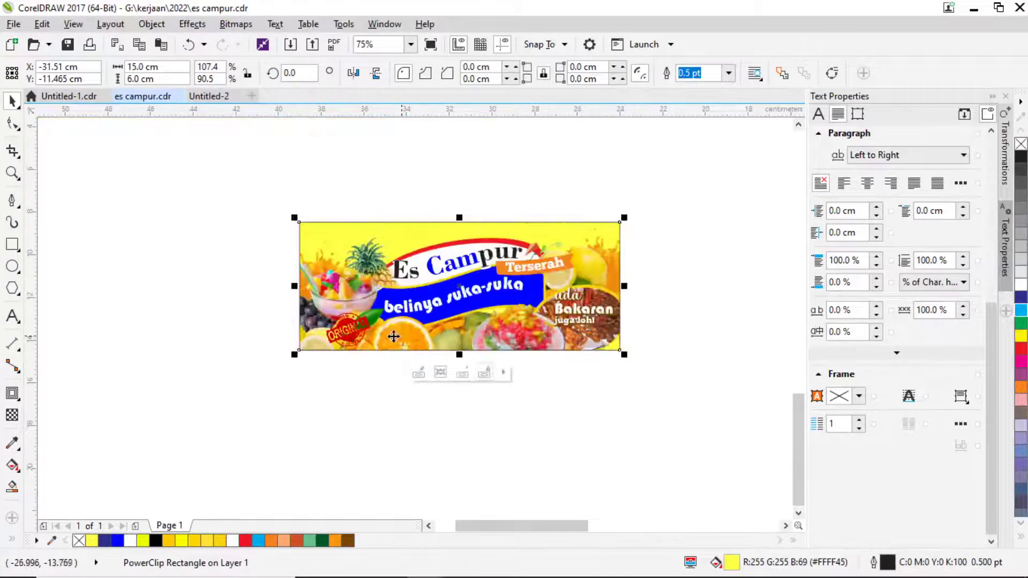
pyautogui.scroll(2, 338, 327)
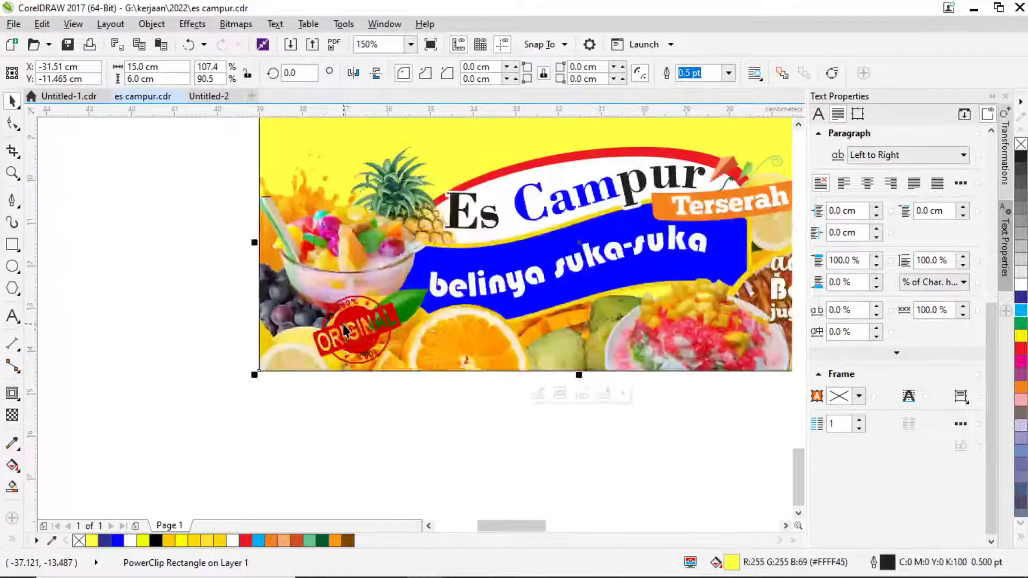
pyautogui.click(290, 313)
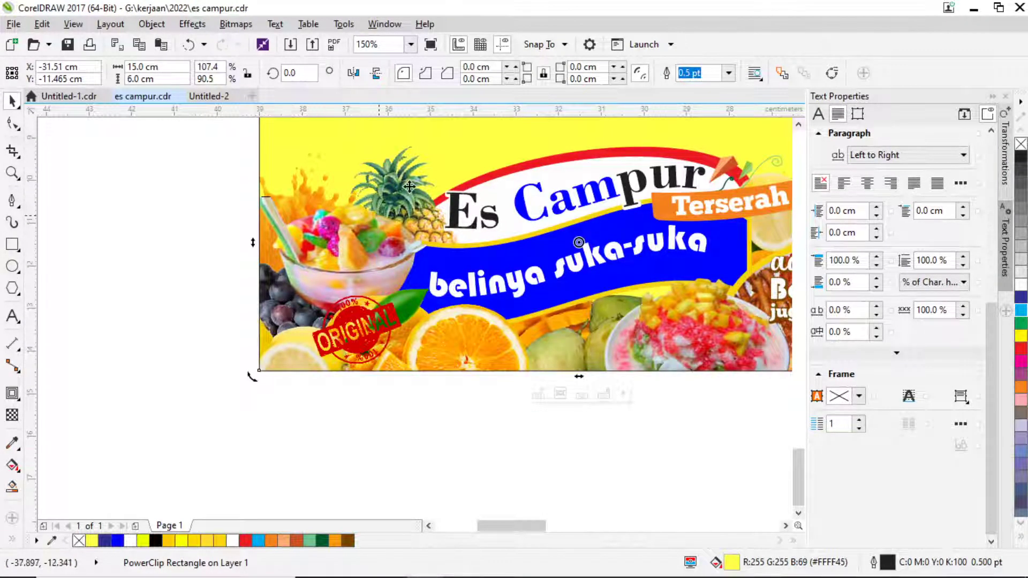
# Move the lemon down and delete the grapes, undoing one change before finishing PowerClip editing.
pyautogui.doubleClick(286, 306)
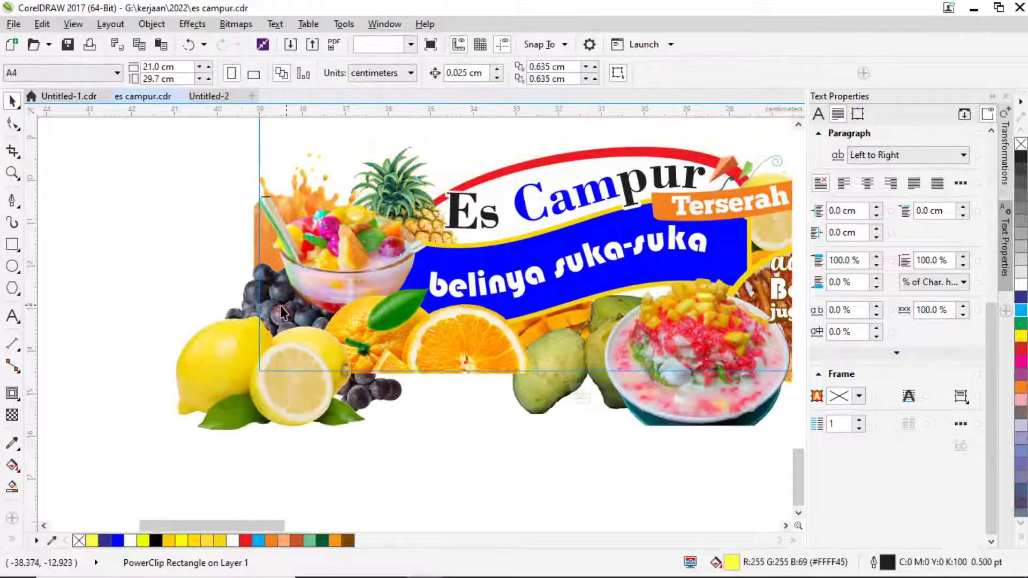
pyautogui.click(276, 309)
pyautogui.moveTo(235, 345); pyautogui.dragTo(227, 386)
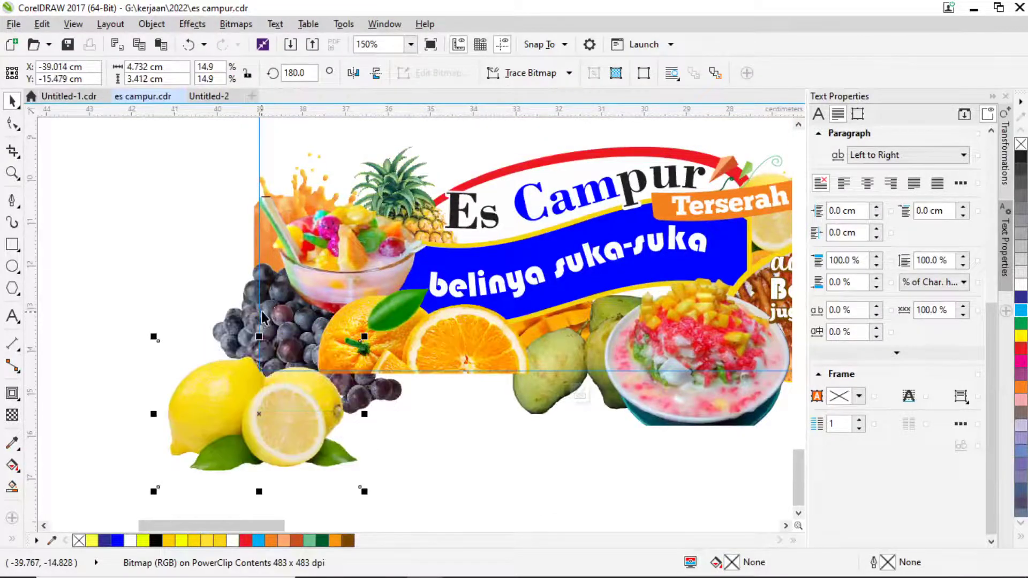
pyautogui.click(262, 318)
pyautogui.press('Delete')
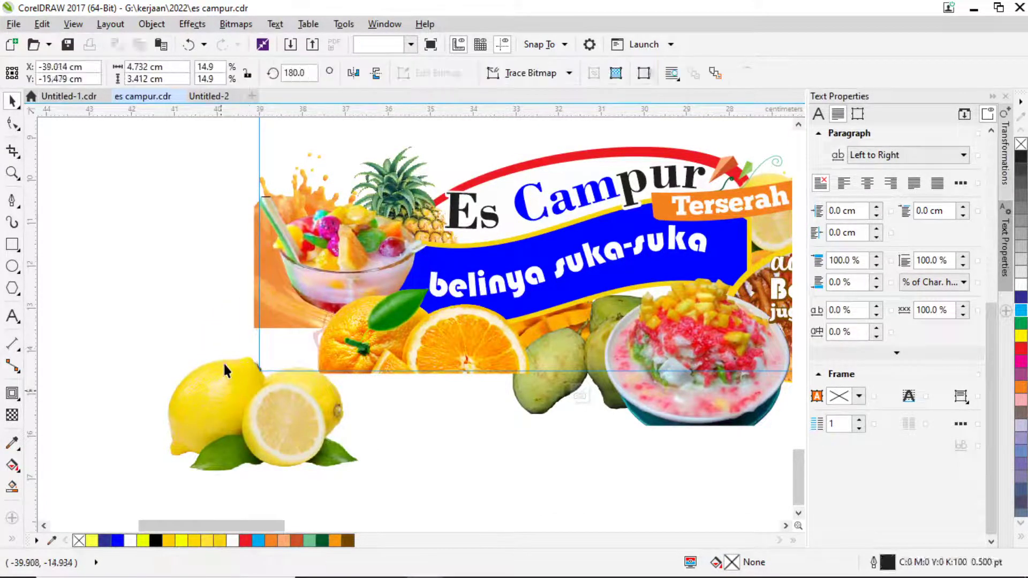
pyautogui.hotkey('ctrl', 'z')
pyautogui.hotkey('ctrl', 'z')
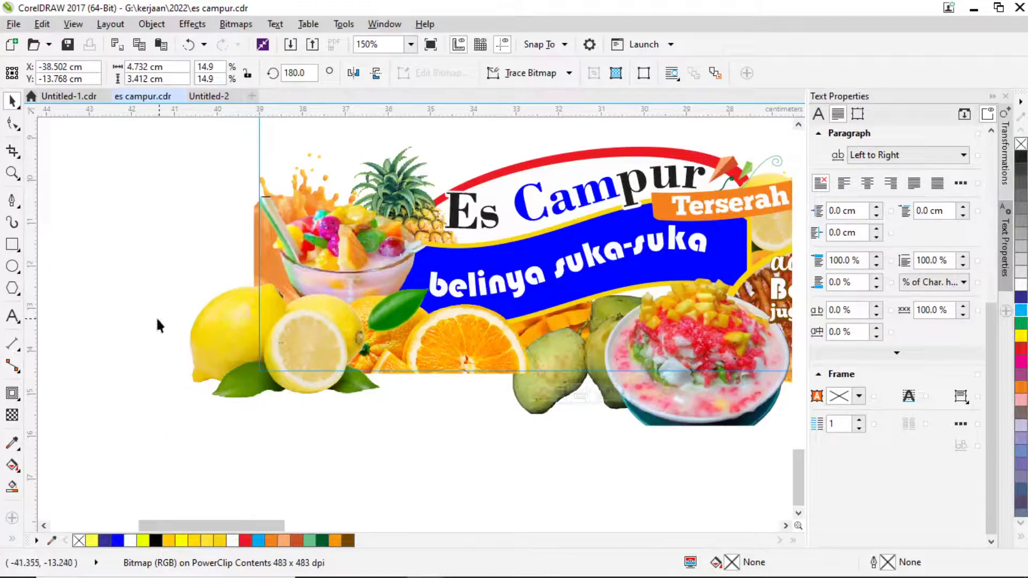
pyautogui.keyDown('ctrl'); pyautogui.click(523, 356); pyautogui.keyUp('ctrl')
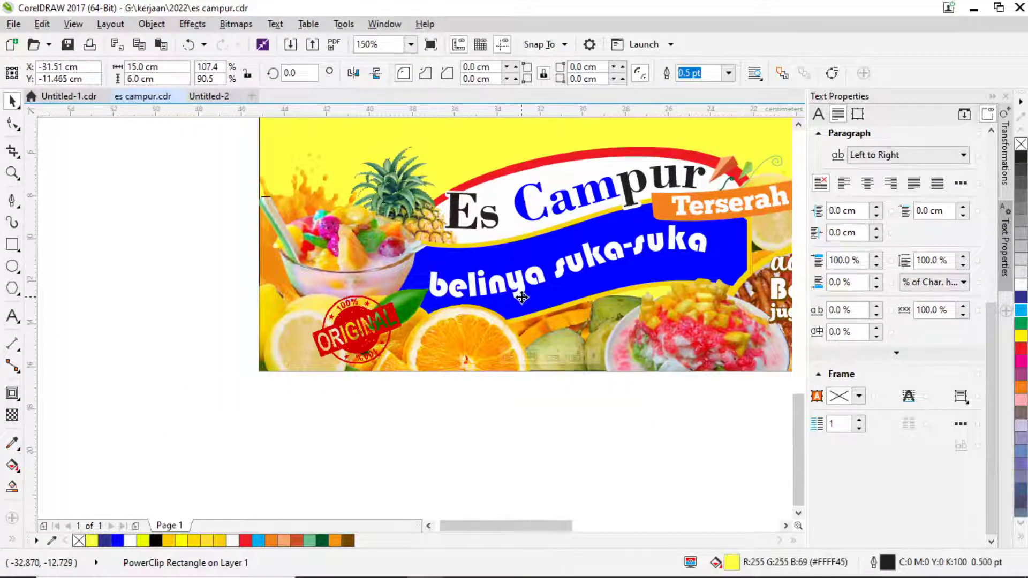
pyautogui.scroll(-2, 588, 299)
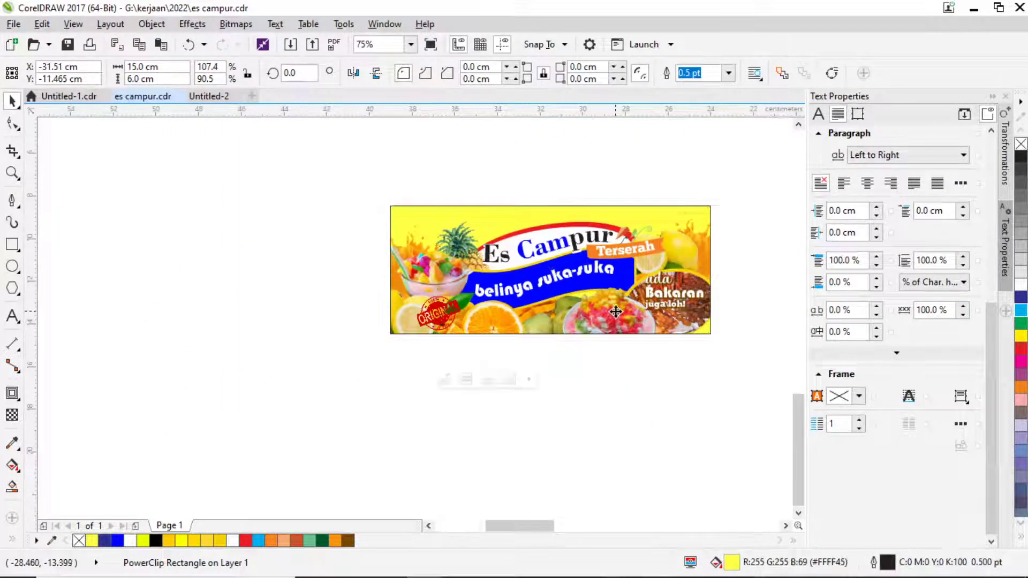
pyautogui.scroll(2, 616, 312)
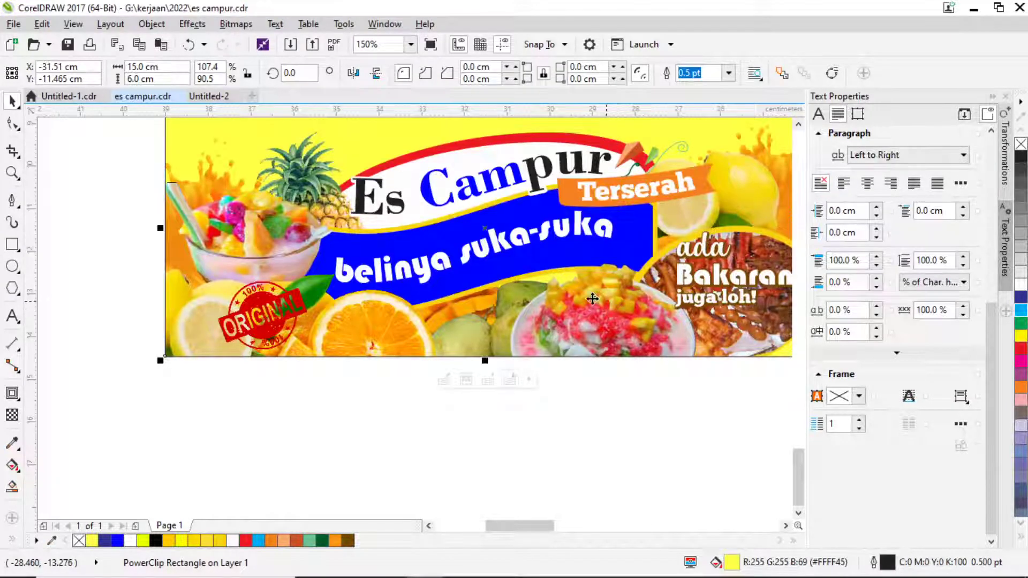
# Reopen the PowerClip contents and shift the Bakaran group slightly down and right.
pyautogui.doubleClick(431, 358)
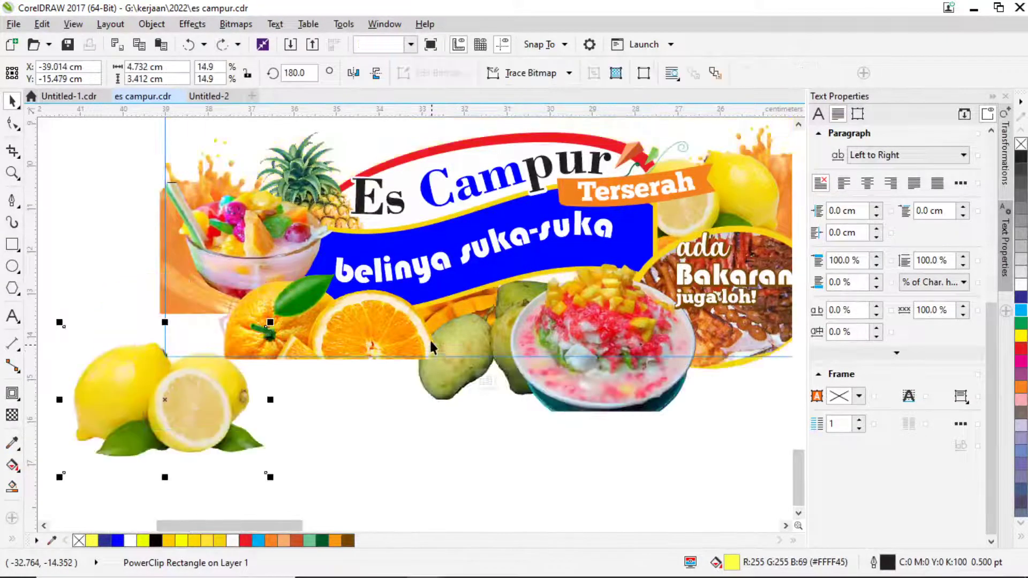
pyautogui.click(282, 337)
pyautogui.scroll(-2, 279, 329)
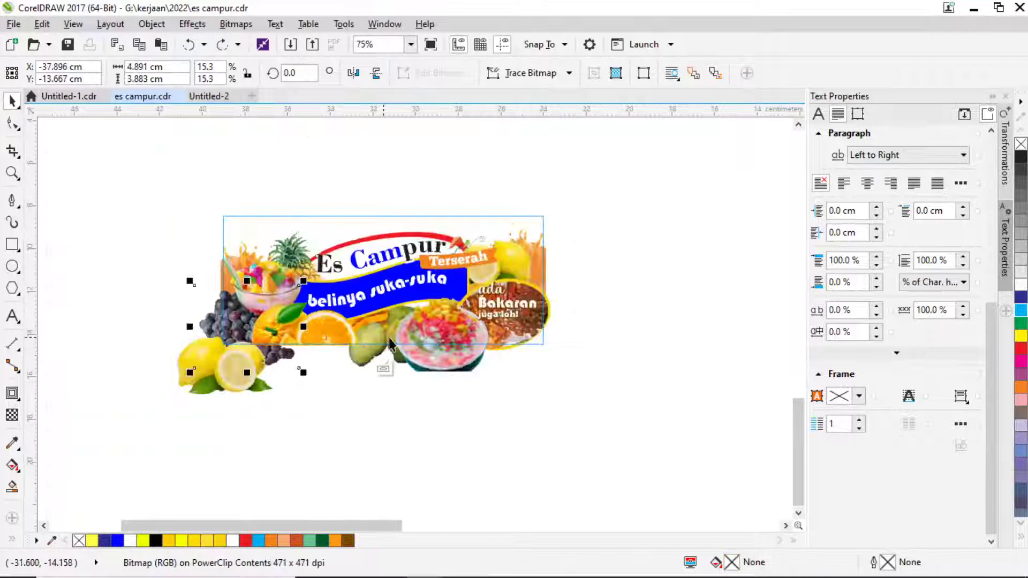
pyautogui.keyDown('ctrl'); pyautogui.click(508, 342); pyautogui.keyUp('ctrl')
pyautogui.doubleClick(507, 343)
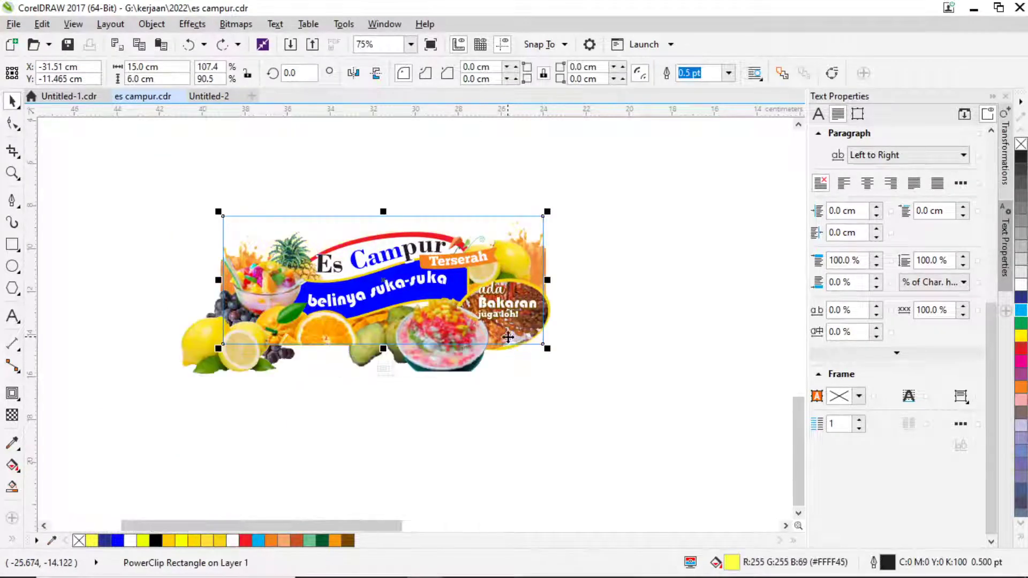
pyautogui.click(508, 338)
pyautogui.moveTo(507, 337); pyautogui.dragTo(518, 348)
pyautogui.click(524, 325)
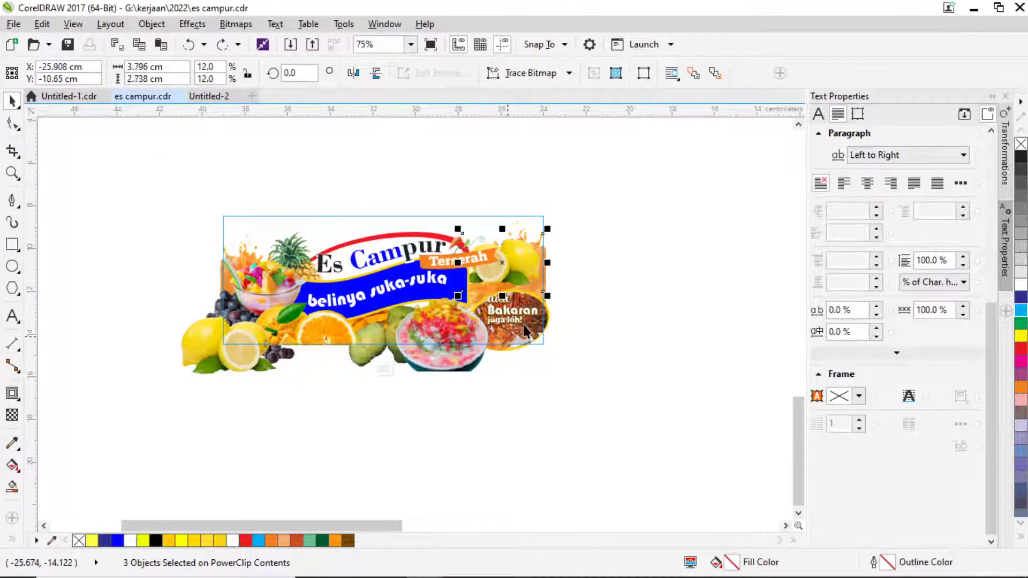
pyautogui.hotkey('ctrl', 'z')
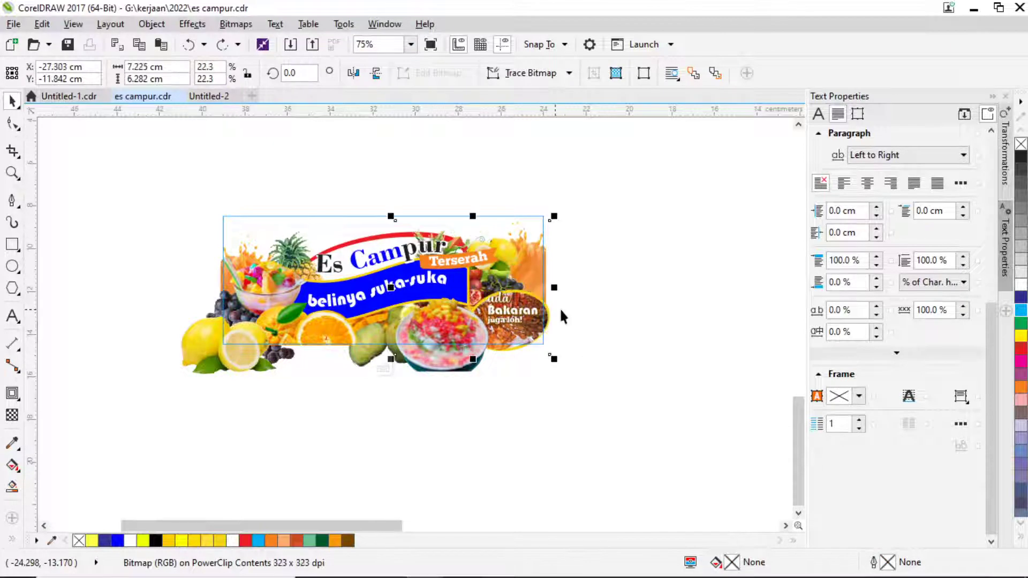
# Move a fruit image to the page's lower left, pull the lemon out, and delete the grapes.
pyautogui.moveTo(501, 295); pyautogui.dragTo(138, 417)
pyautogui.moveTo(207, 337); pyautogui.dragTo(243, 396)
pyautogui.moveTo(219, 329); pyautogui.dragTo(162, 312)
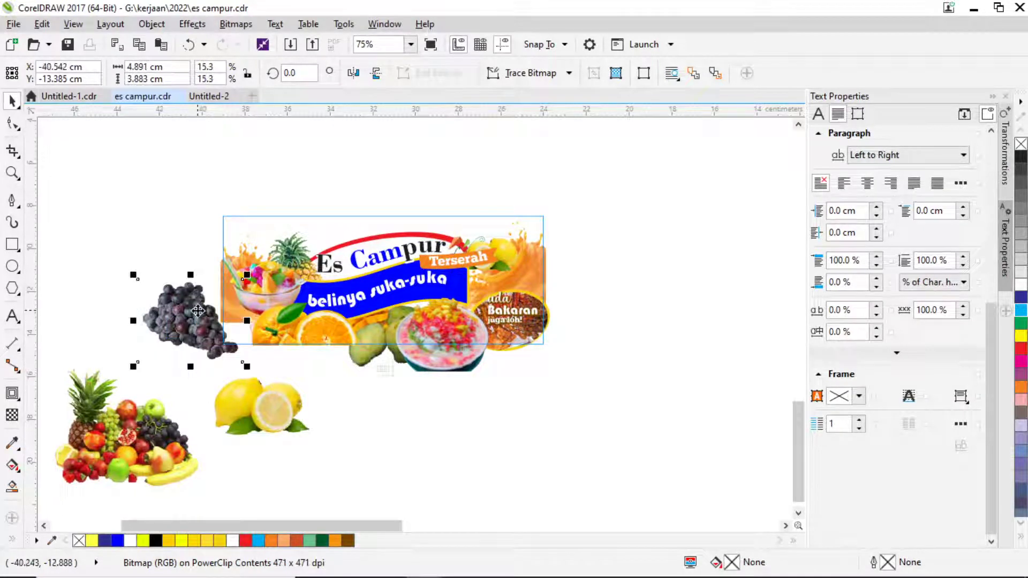
pyautogui.press('Delete')
# Enlarge the lemon at the banner's top right and nudge it slightly left.
pyautogui.click(519, 274)
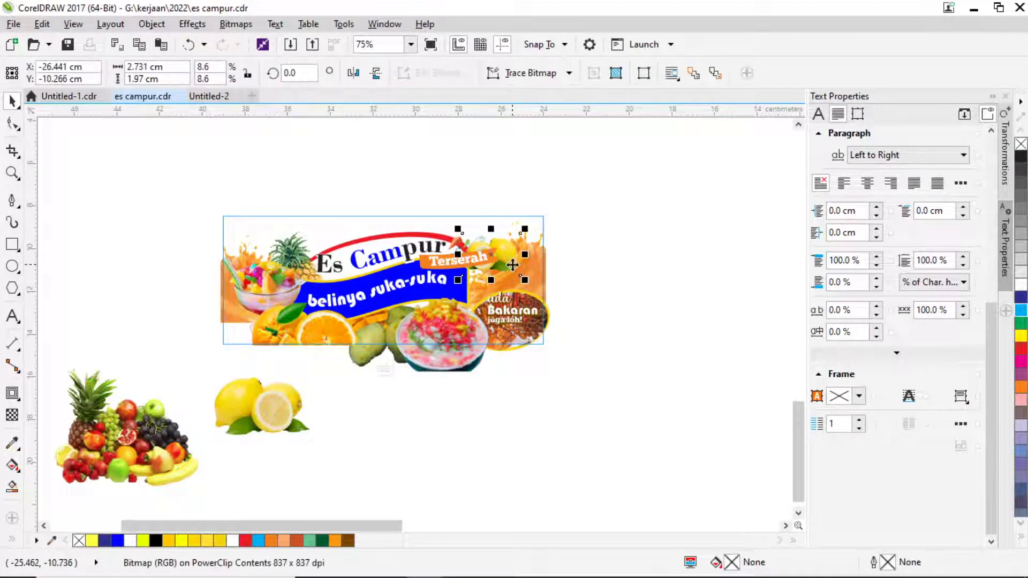
pyautogui.moveTo(542, 290); pyautogui.dragTo(546, 294)
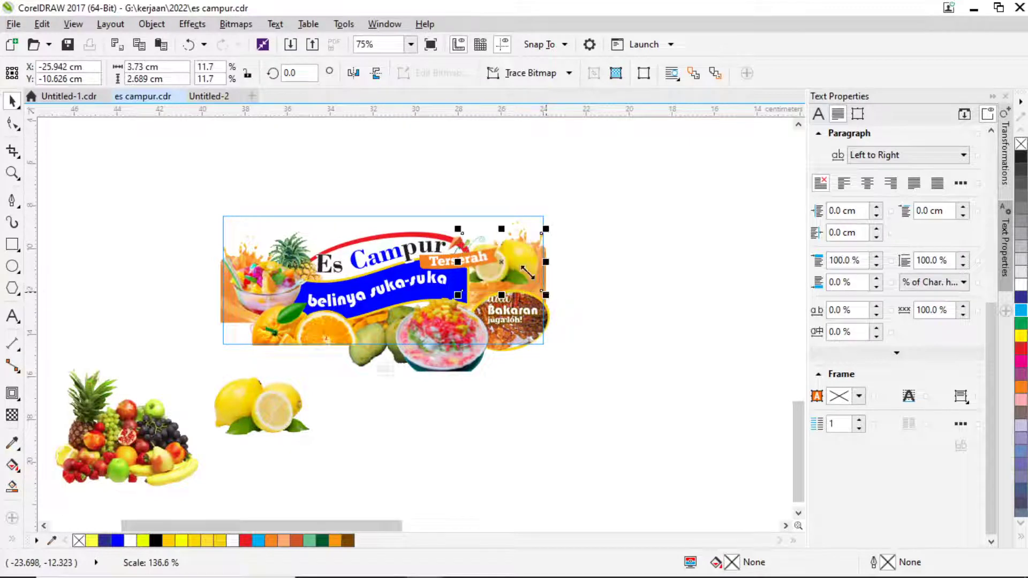
pyautogui.moveTo(509, 265); pyautogui.dragTo(498, 266)
pyautogui.moveTo(615, 380); pyautogui.dragTo(447, 268)
# Place the fruit pile along the banner's lower-left edge and finish PowerClip editing.
pyautogui.scroll(2, 472, 283)
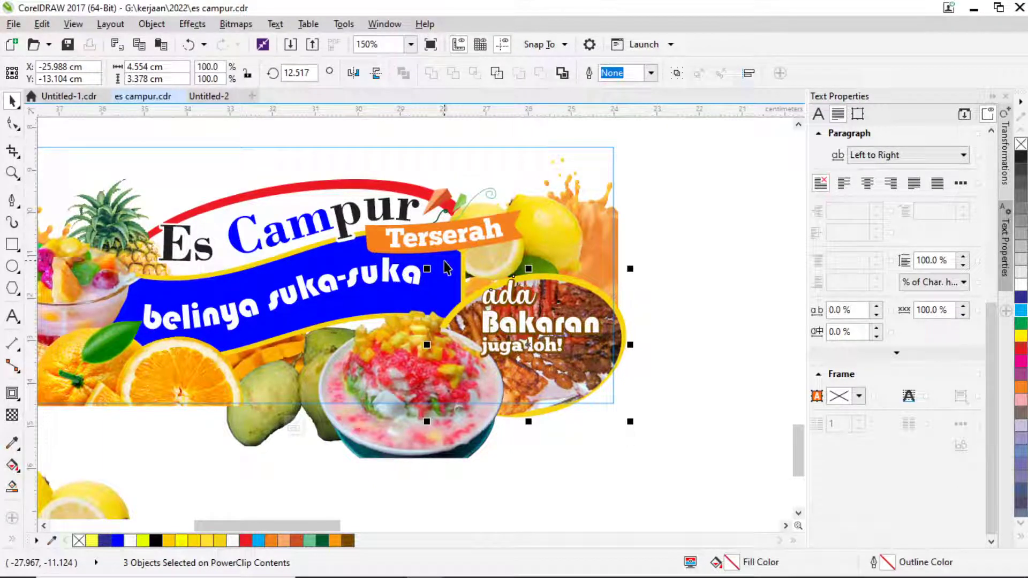
pyautogui.moveTo(361, 471); pyautogui.dragTo(608, 419)
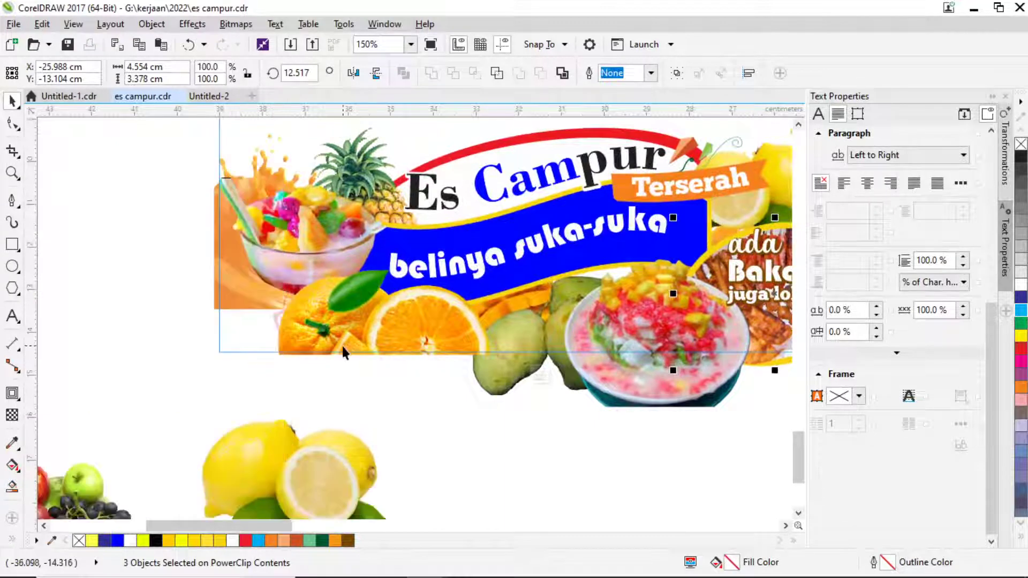
pyautogui.moveTo(264, 452); pyautogui.dragTo(470, 372)
pyautogui.moveTo(301, 401); pyautogui.dragTo(417, 293)
pyautogui.moveTo(345, 328); pyautogui.dragTo(426, 260)
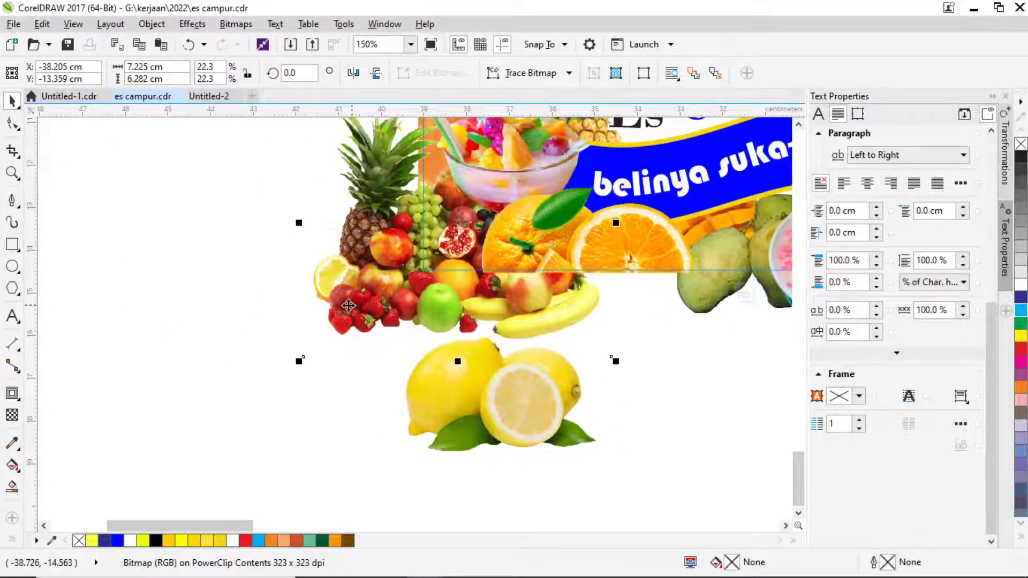
pyautogui.moveTo(349, 305); pyautogui.dragTo(355, 284)
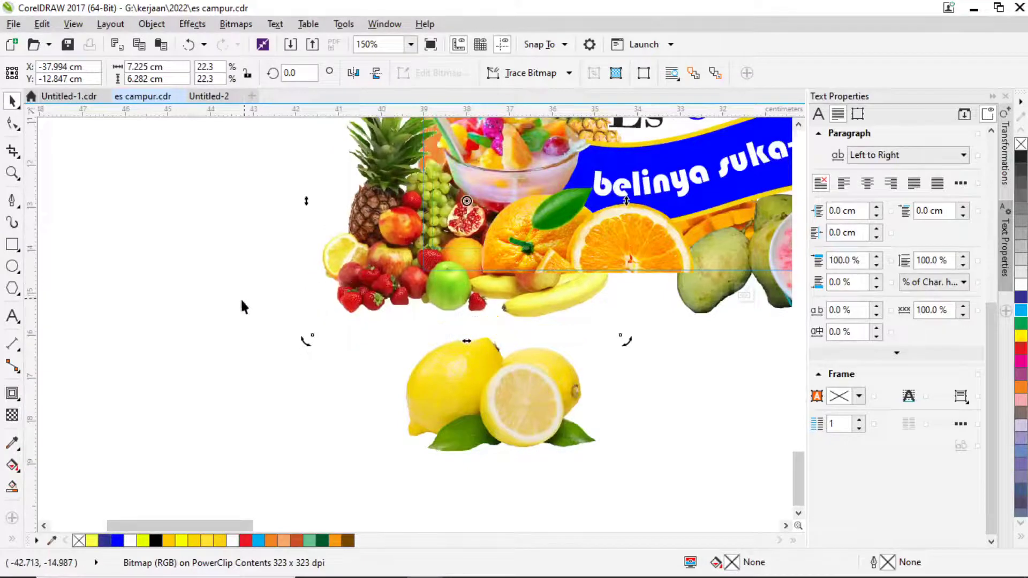
pyautogui.keyDown('ctrl'); pyautogui.click(191, 304); pyautogui.keyUp('ctrl')
pyautogui.scroll(-2, 278, 307)
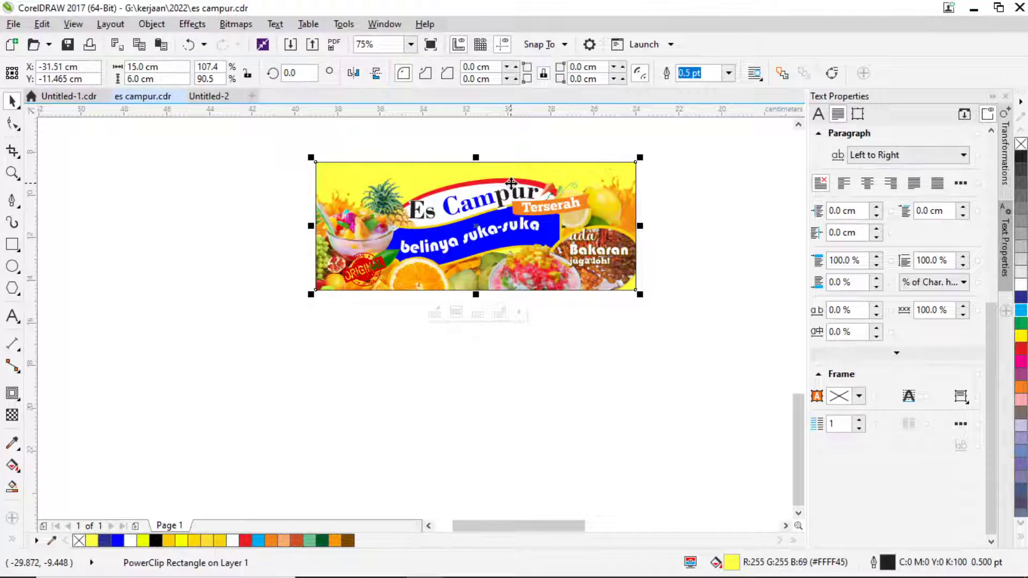
# Move the shaved-ice bowl up and left inside the banner's PowerClip.
pyautogui.click(680, 267)
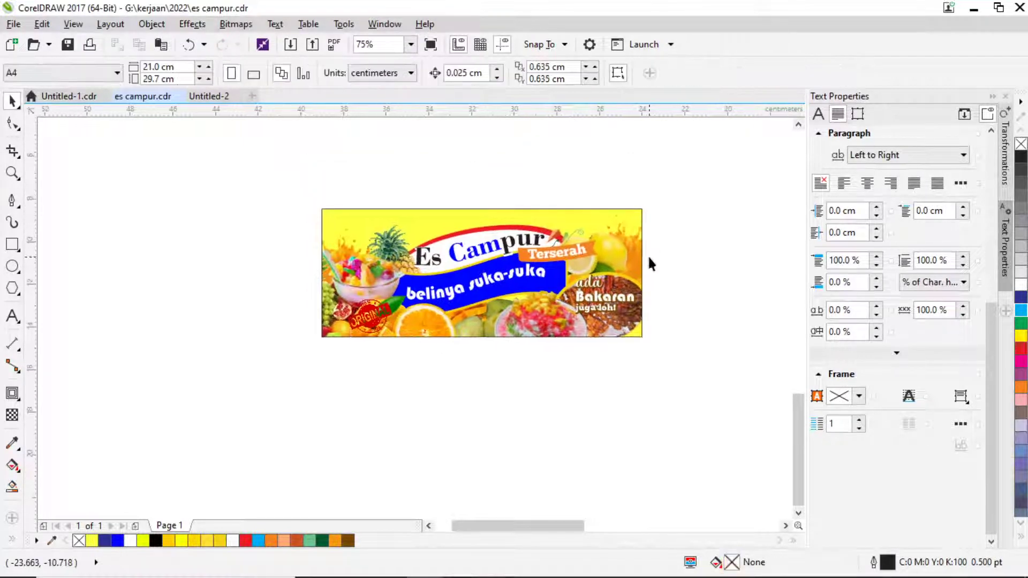
pyautogui.scroll(1, 436, 272)
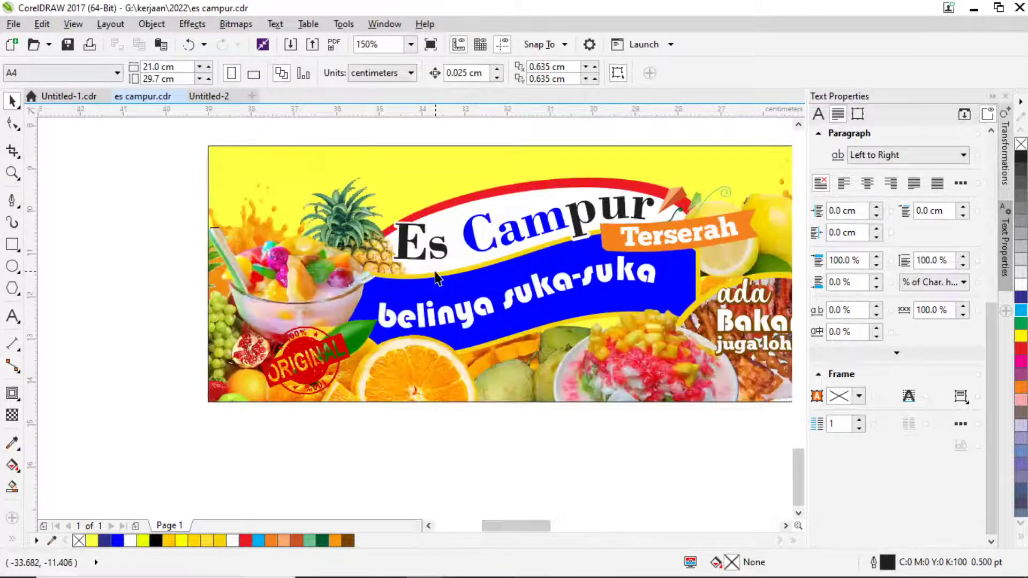
pyautogui.moveTo(524, 282); pyautogui.dragTo(423, 288)
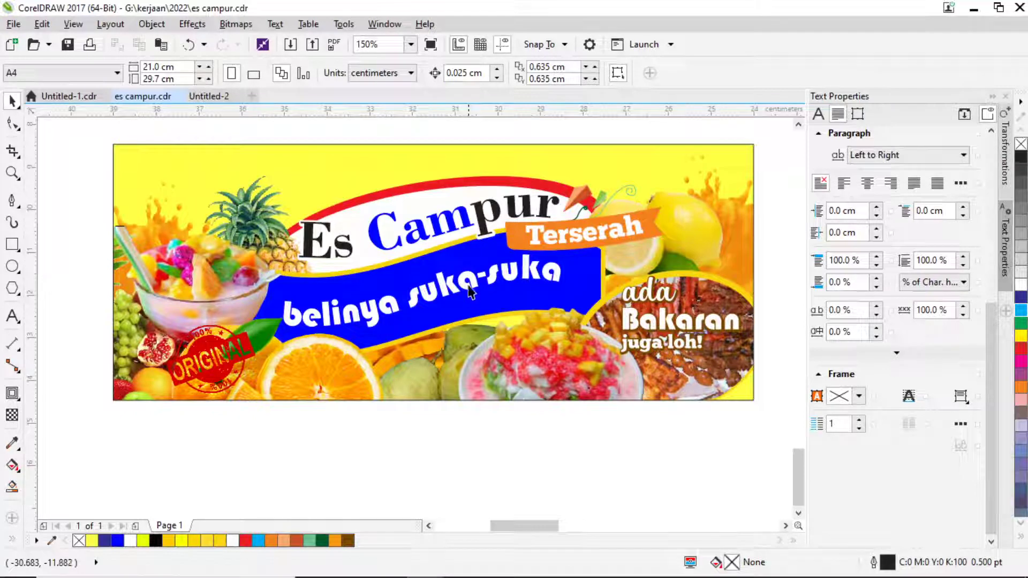
pyautogui.click(554, 362)
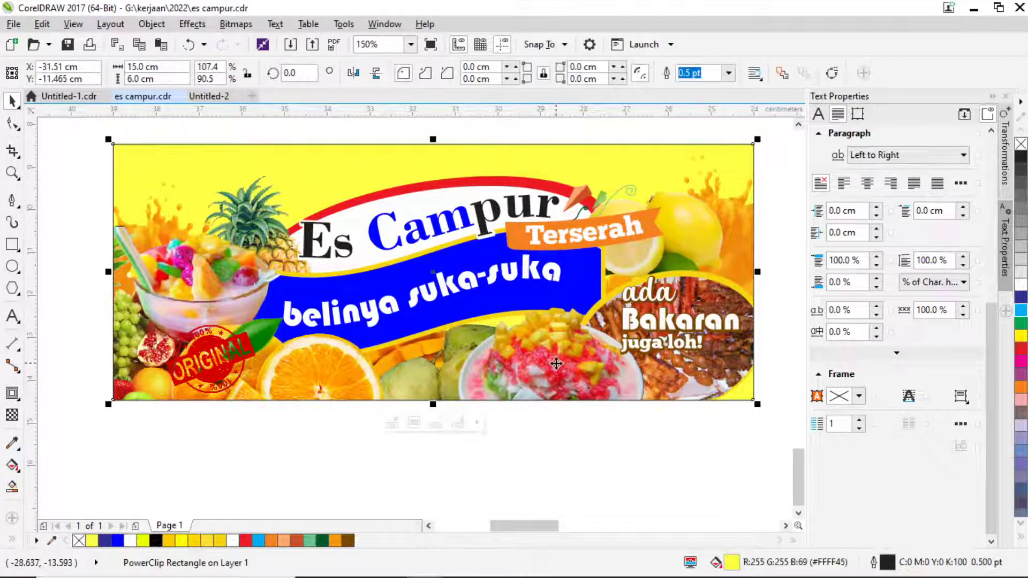
pyautogui.doubleClick(554, 364)
pyautogui.moveTo(554, 360); pyautogui.dragTo(522, 341)
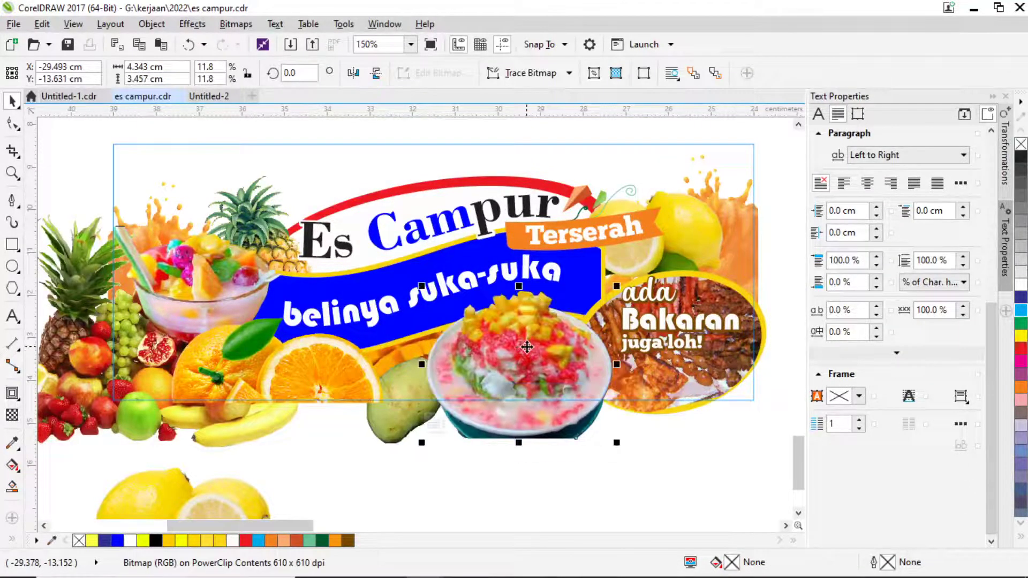
pyautogui.click(521, 343)
# Shrink the fruit-salad glass to about 14.6% and finish PowerClip editing.
pyautogui.click(227, 283)
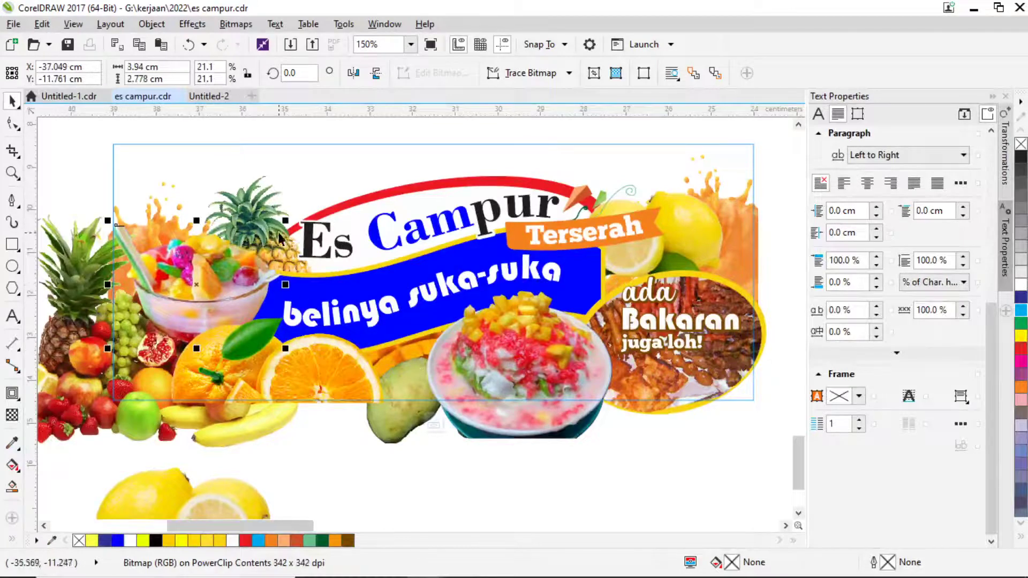
pyautogui.moveTo(281, 236); pyautogui.dragTo(268, 253)
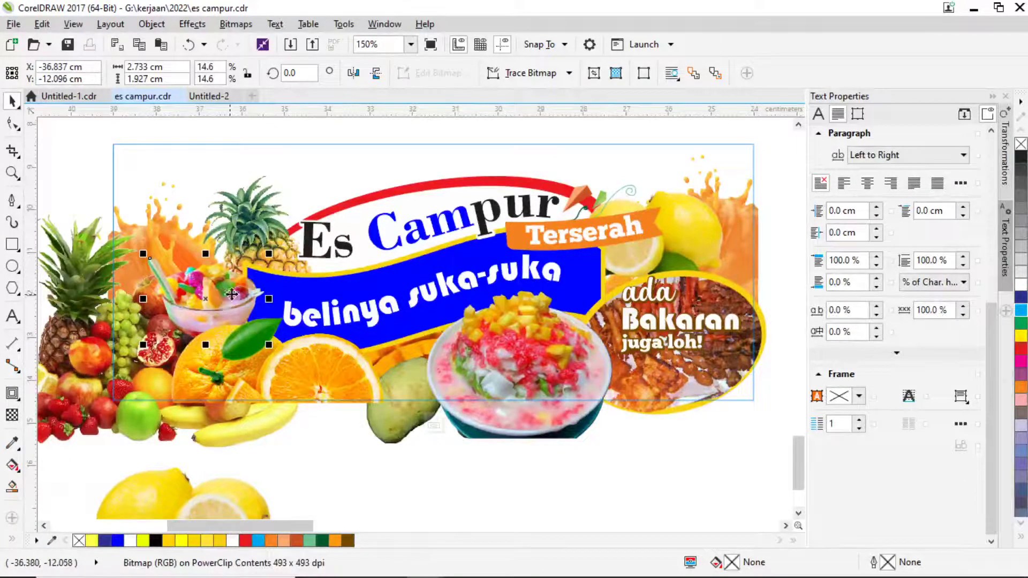
pyautogui.click(666, 464)
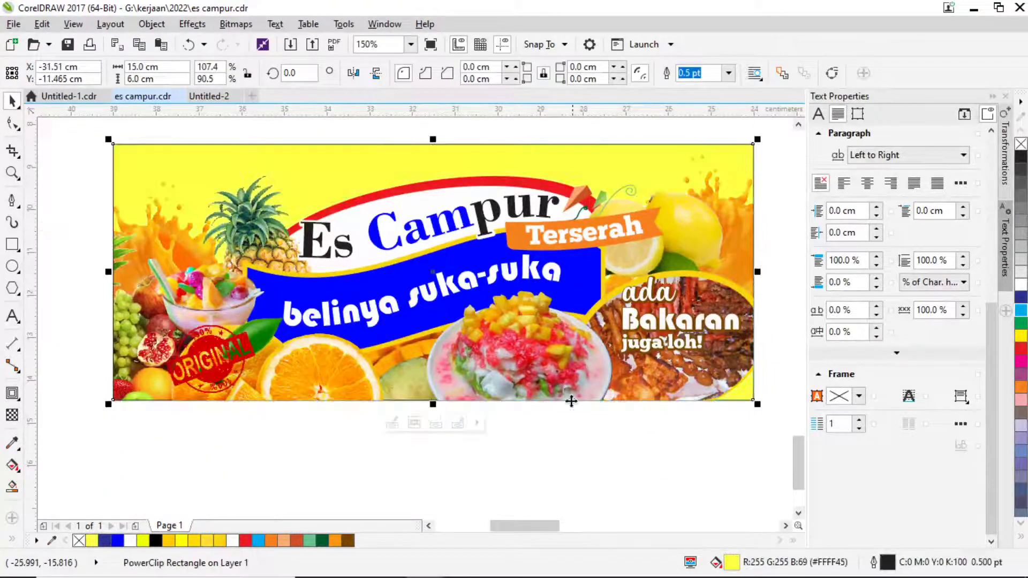
pyautogui.scroll(-2, 274, 253)
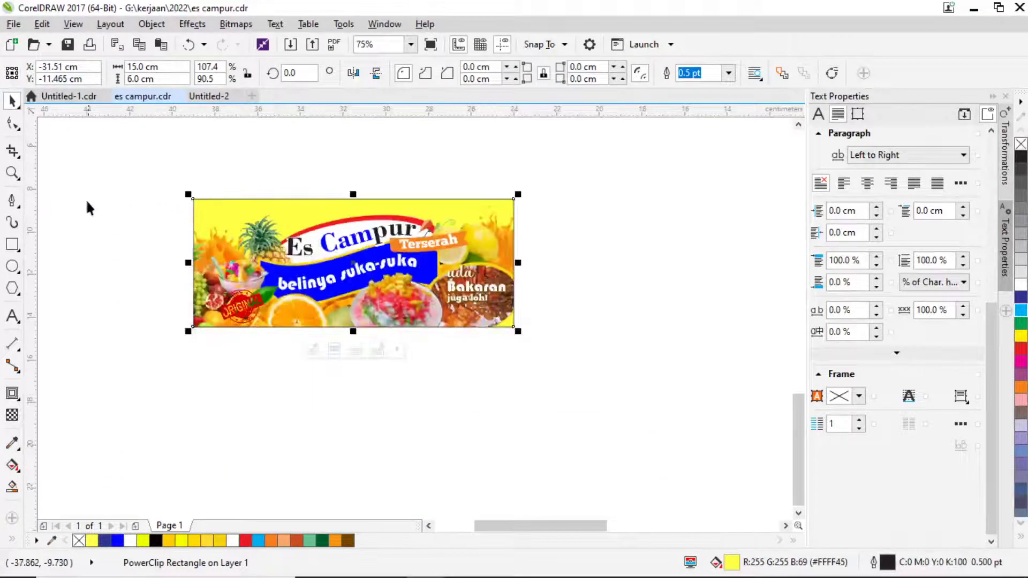
pyautogui.click(12, 172)
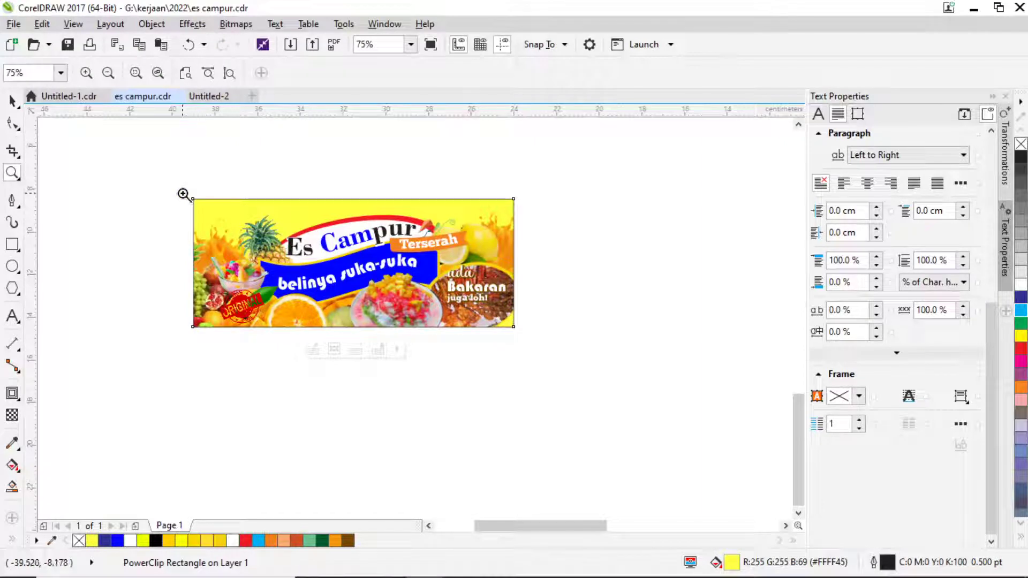
# Zoom to the banner, preview it full-screen, and copy a Lightshot capture of the banner area.
pyautogui.moveTo(184, 190); pyautogui.dragTo(521, 335)
pyautogui.press('F9')
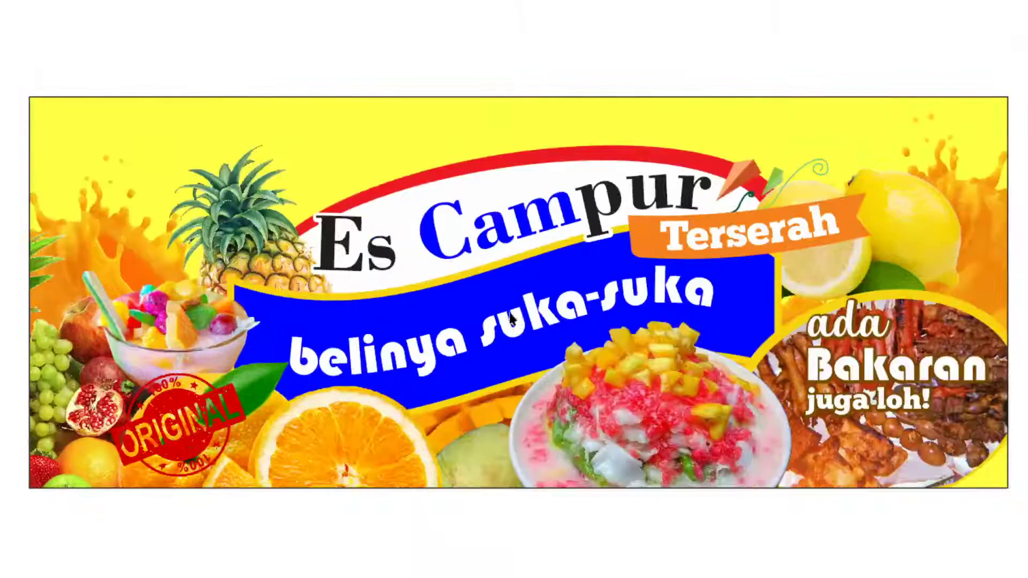
pyautogui.press('Print')
pyautogui.moveTo(28, 98); pyautogui.dragTo(1007, 492)
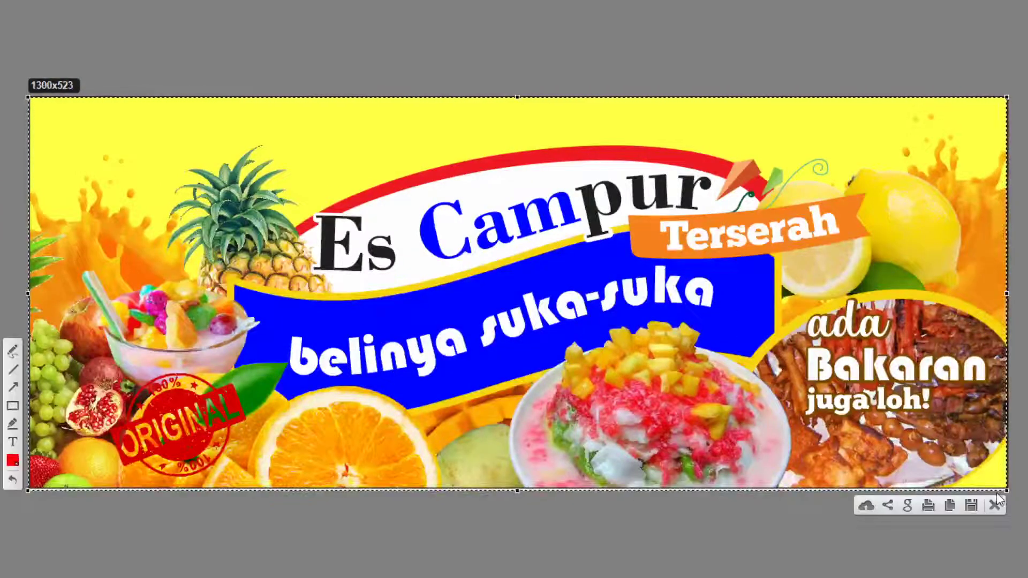
pyautogui.hotkey('ctrl', 'c')
# Paste the banner screenshot into the client's WhatsApp Web chat and send it.
pyautogui.hotkey('alt', 'Tab')
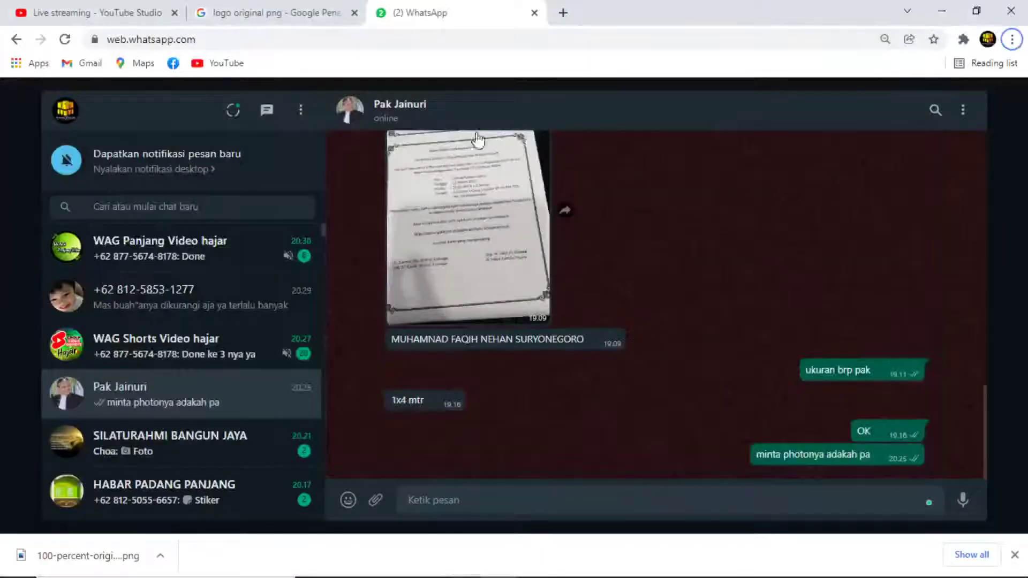
pyautogui.click(171, 299)
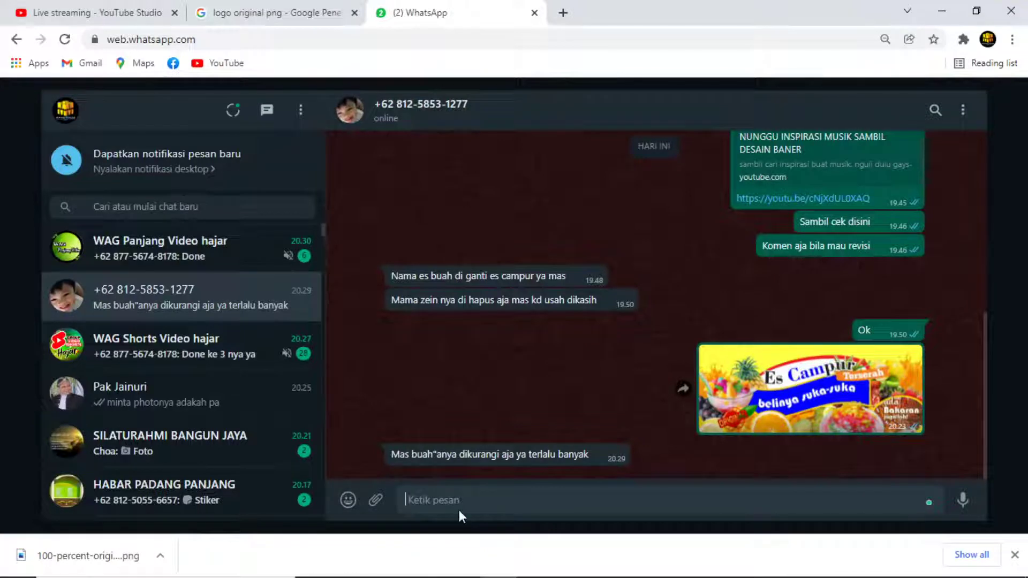
pyautogui.hotkey('ctrl', 'v')
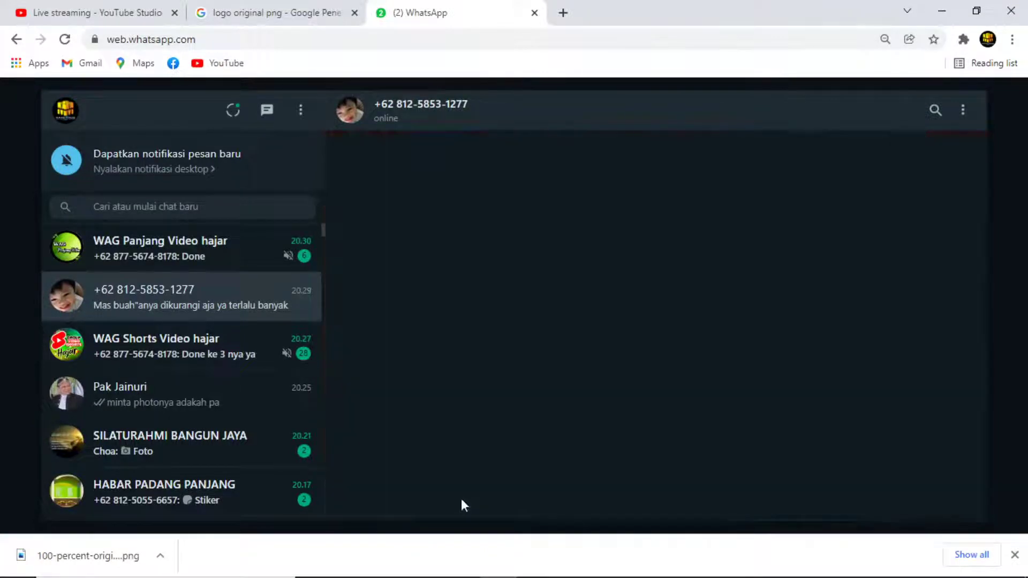
pyautogui.click(948, 491)
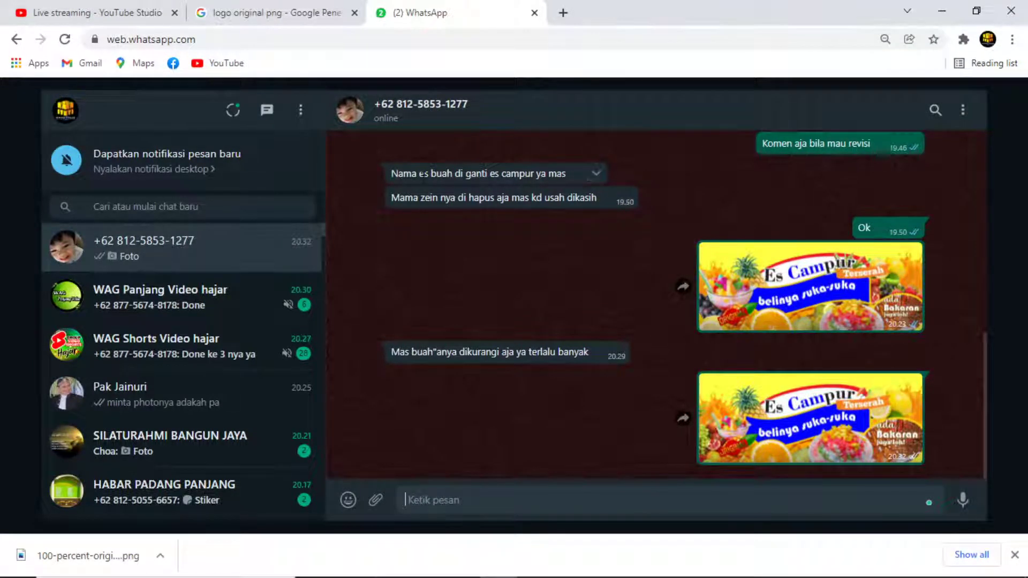
pyautogui.hotkey('alt', 'Tab')
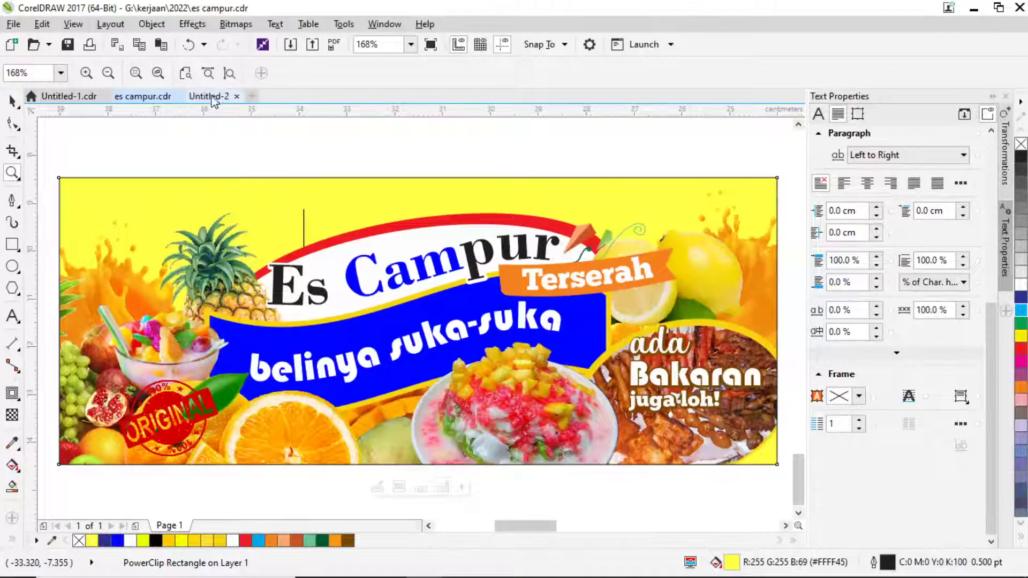
# Place the name and 'Undangan Tasmiyah' inside the blue rectangle, with the tasyakuran line just below.
pyautogui.click(215, 96)
pyautogui.click(19, 106)
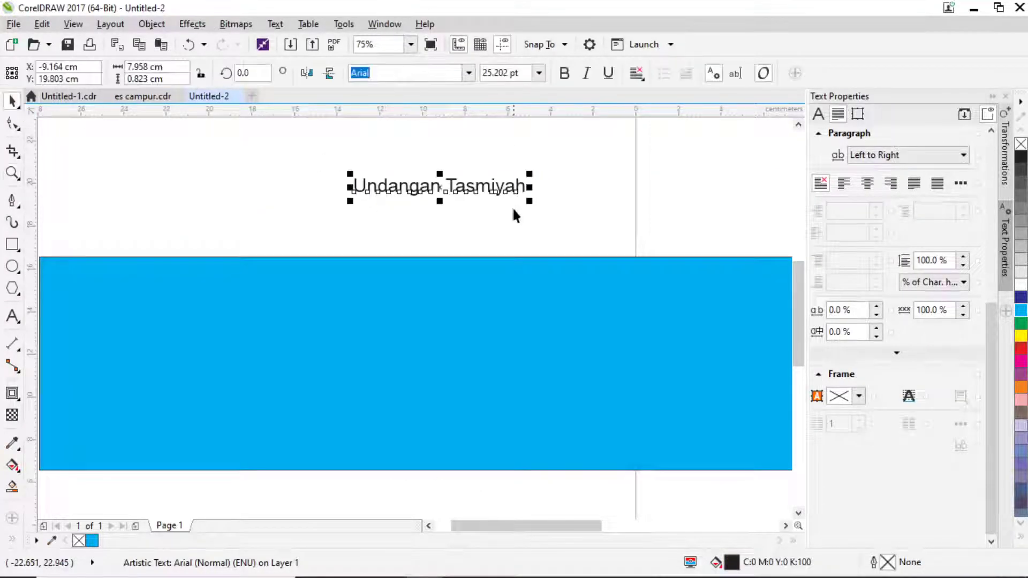
pyautogui.hscroll(2, 534, 202)
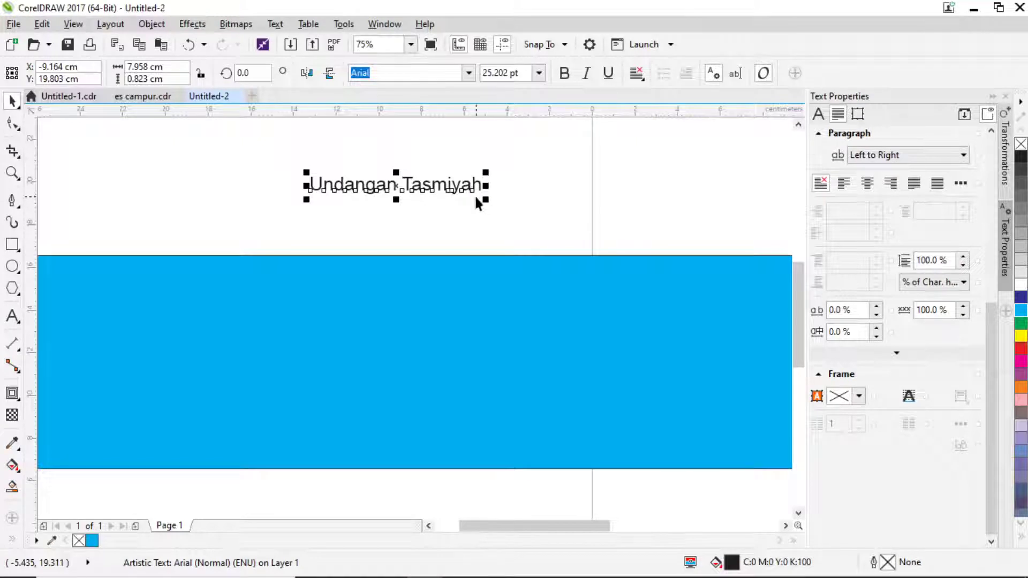
pyautogui.scroll(-1, 474, 202)
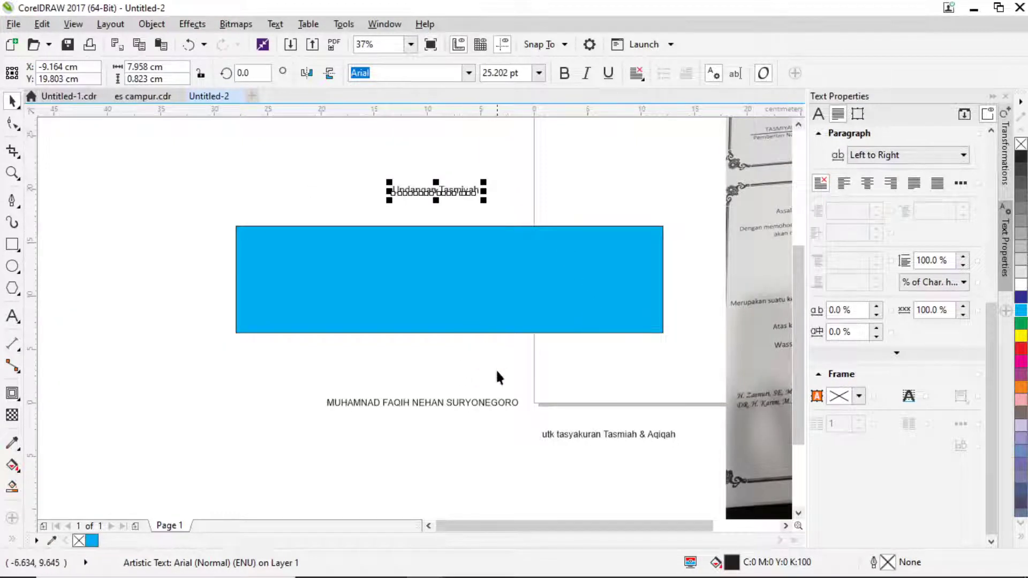
pyautogui.moveTo(438, 400); pyautogui.dragTo(470, 281)
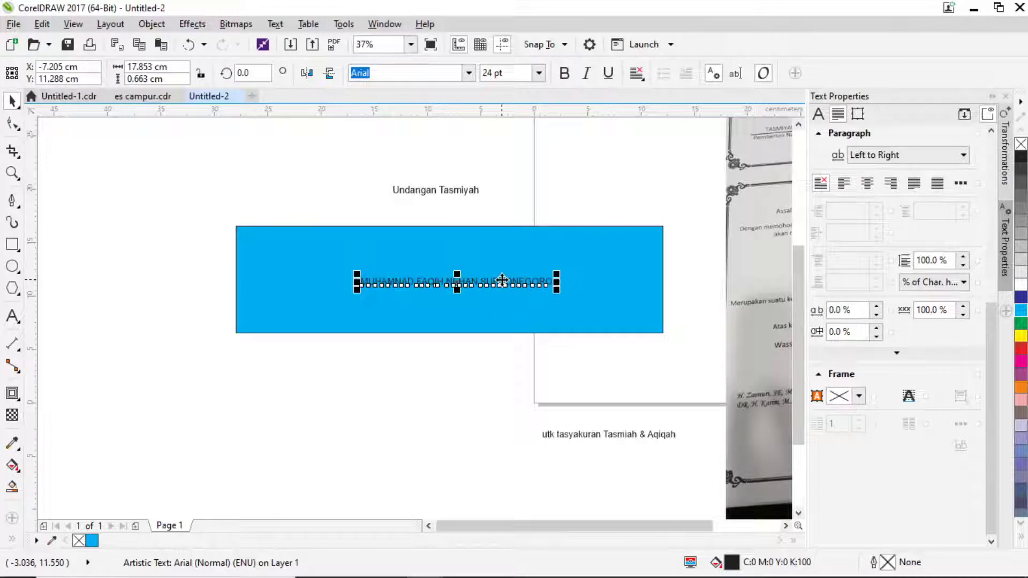
pyautogui.moveTo(445, 196); pyautogui.dragTo(463, 270)
pyautogui.hscroll(2, 536, 360)
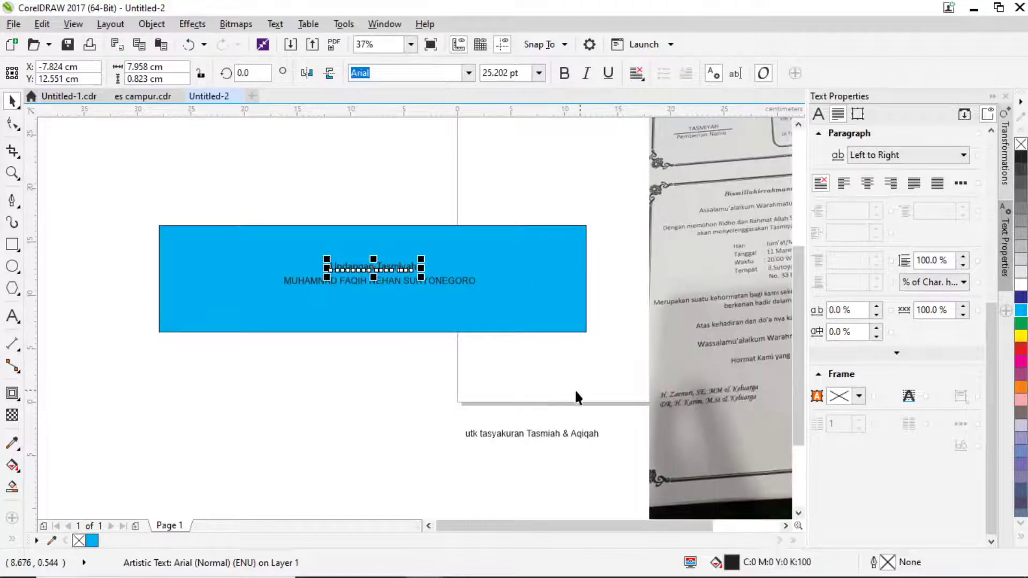
pyautogui.moveTo(541, 436); pyautogui.dragTo(367, 366)
# Add a second title line '& Aqiqah' under 'Undangan Tasmiyah'.
pyautogui.click(12, 316)
pyautogui.scroll(2, 427, 282)
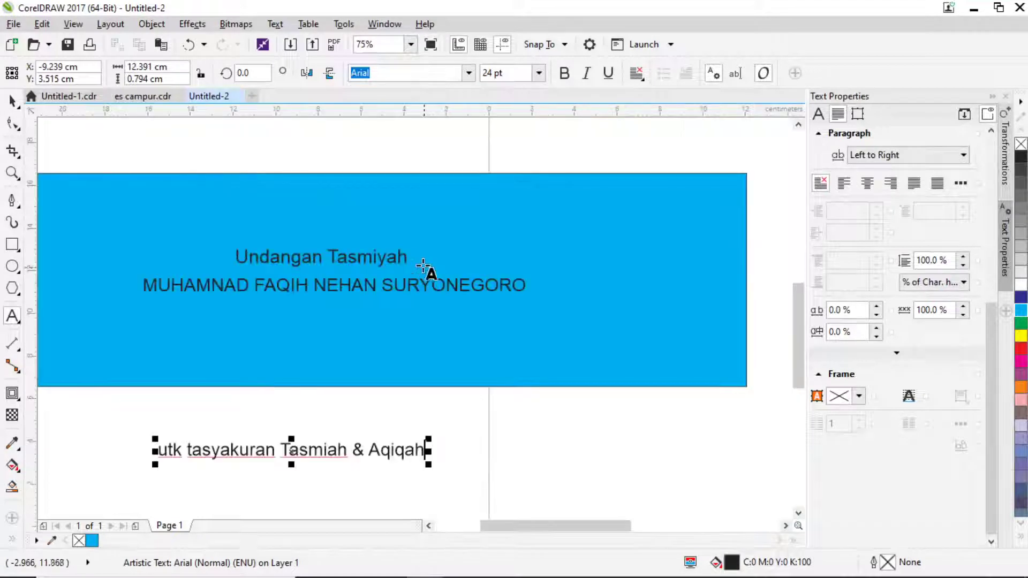
pyautogui.click(405, 258)
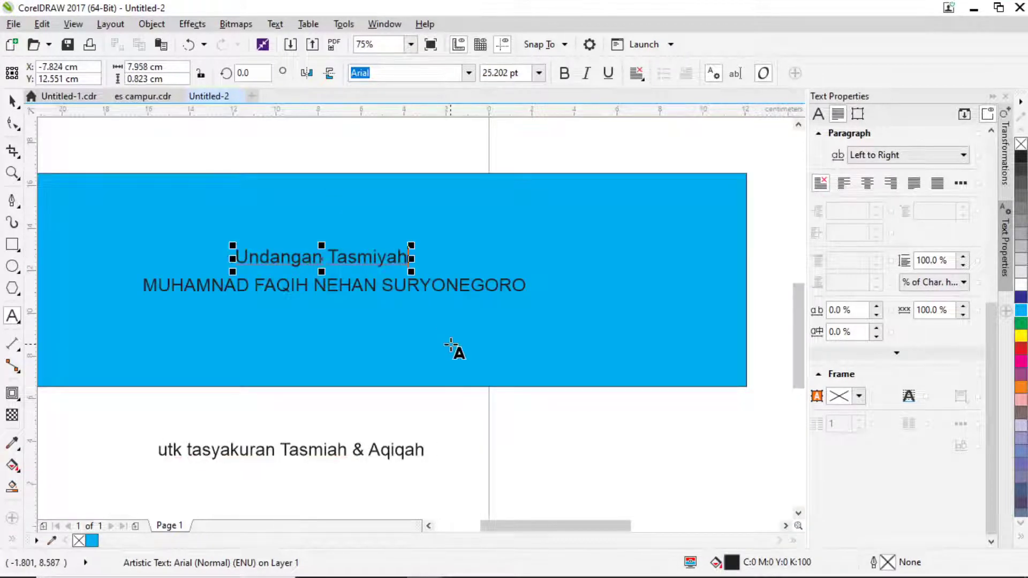
pyautogui.press('Home')
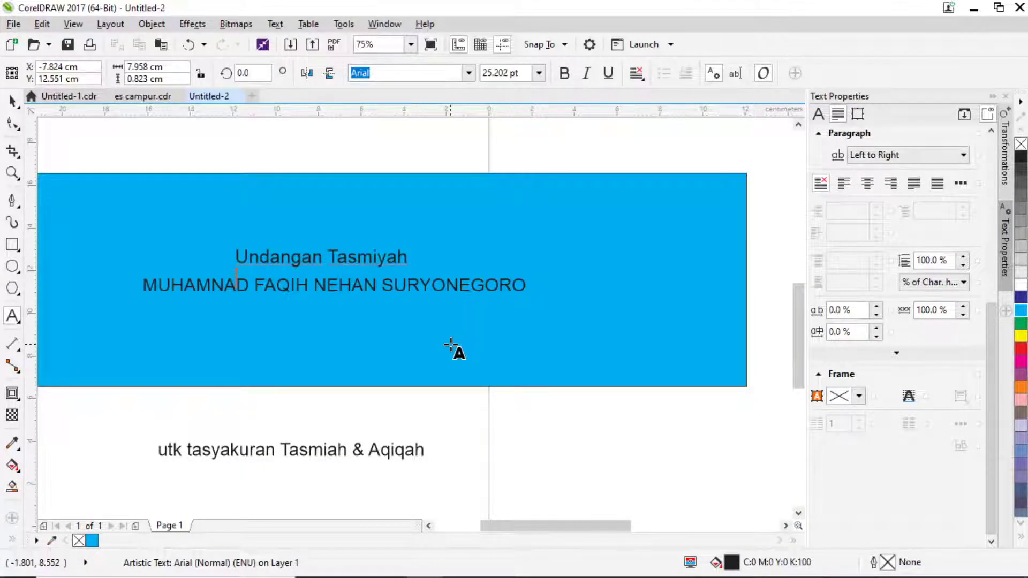
pyautogui.write('&')
pyautogui.press('BackSpace')
pyautogui.press('BackSpace')
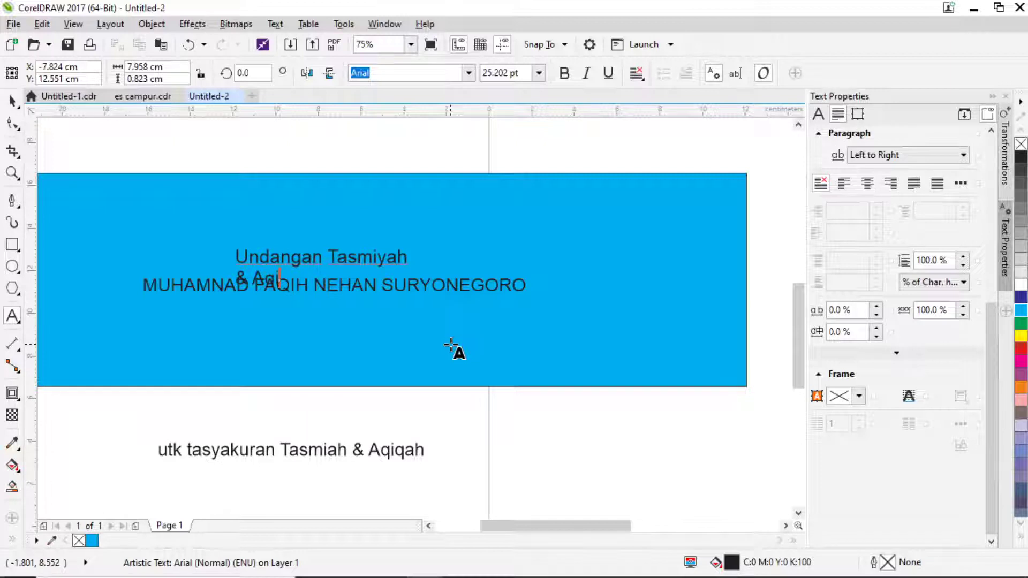
pyautogui.write('qiqah')
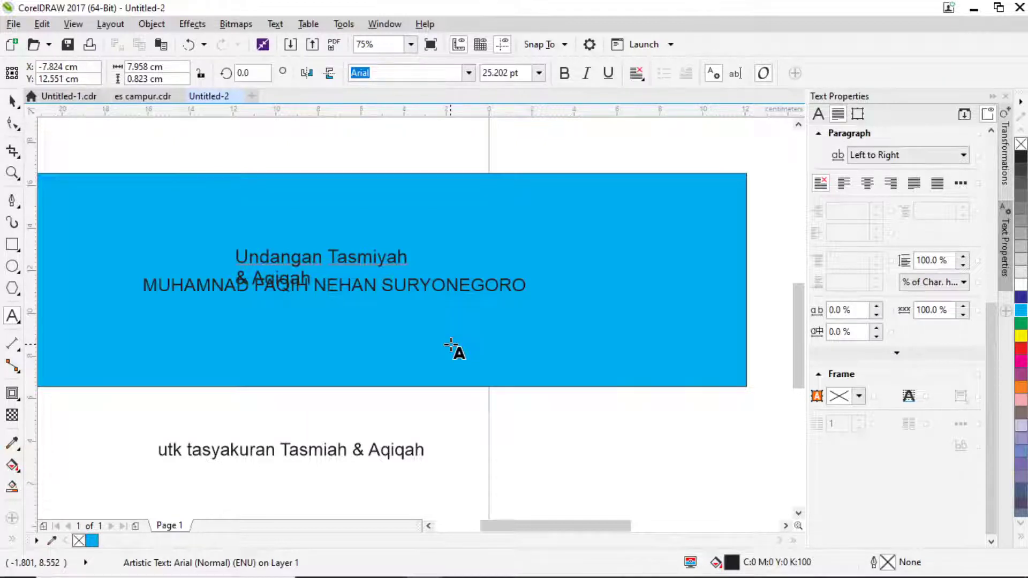
# Raise the two-line title above the name and centre-align it.
pyautogui.hotkey('ctrl', 'space')
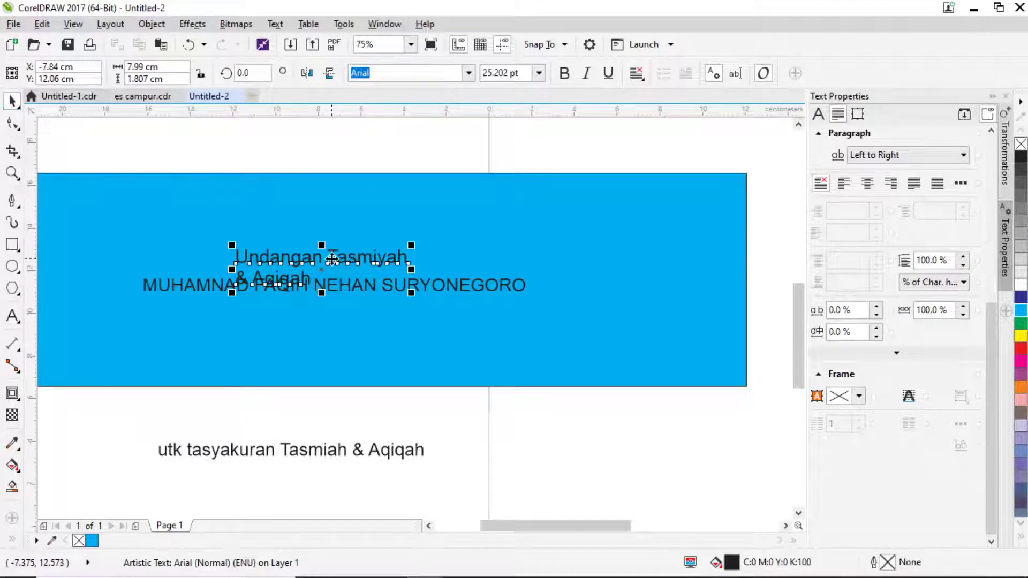
pyautogui.moveTo(332, 258); pyautogui.dragTo(348, 236)
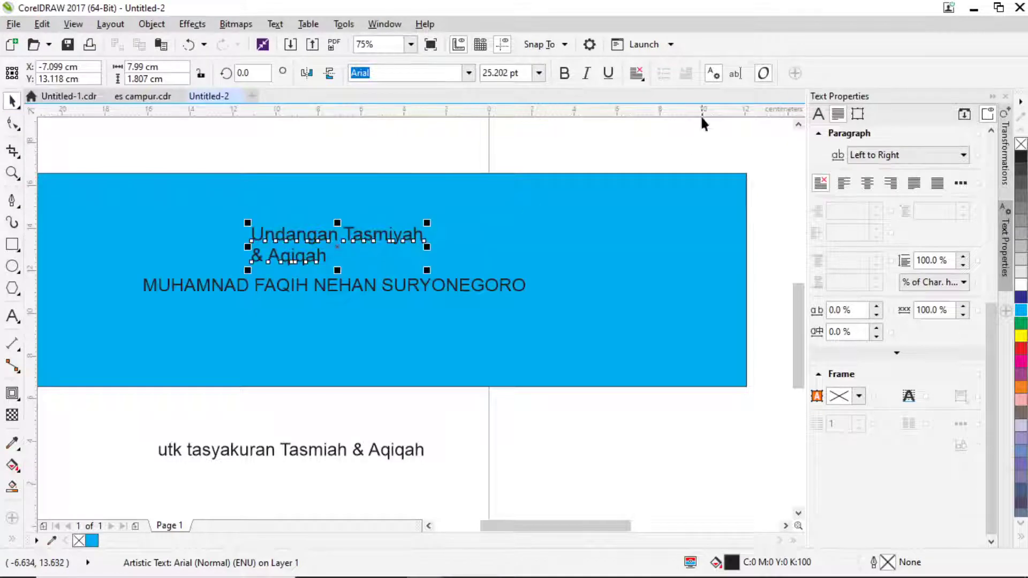
pyautogui.click(636, 73)
pyautogui.click(662, 124)
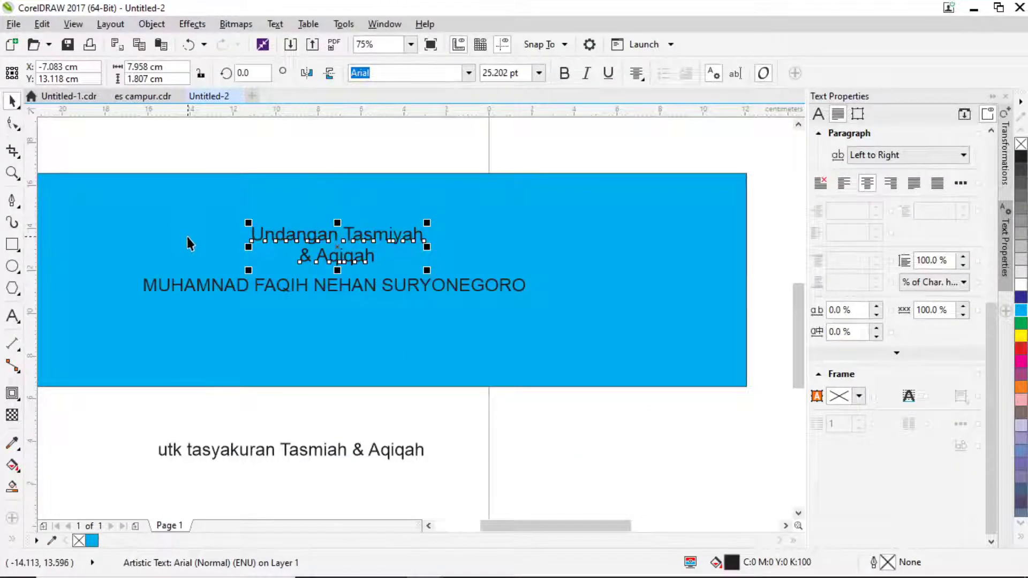
pyautogui.hotkey('alt', 'Tab')
pyautogui.hotkey('alt', 'Tab')
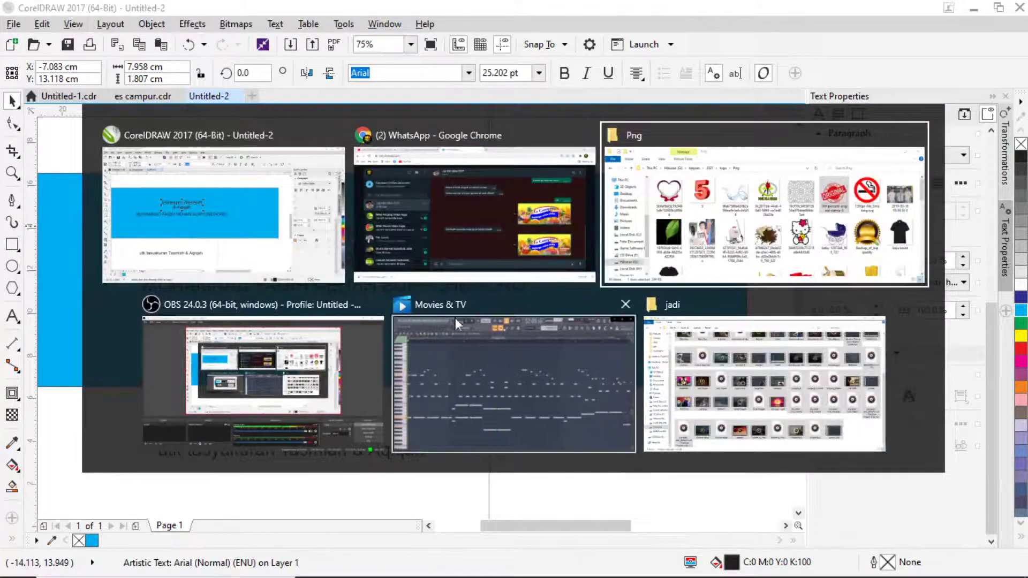
# Return to the CorelDRAW invitation draft and bring the Png images File Explorer window forward.
pyautogui.click(235, 242)
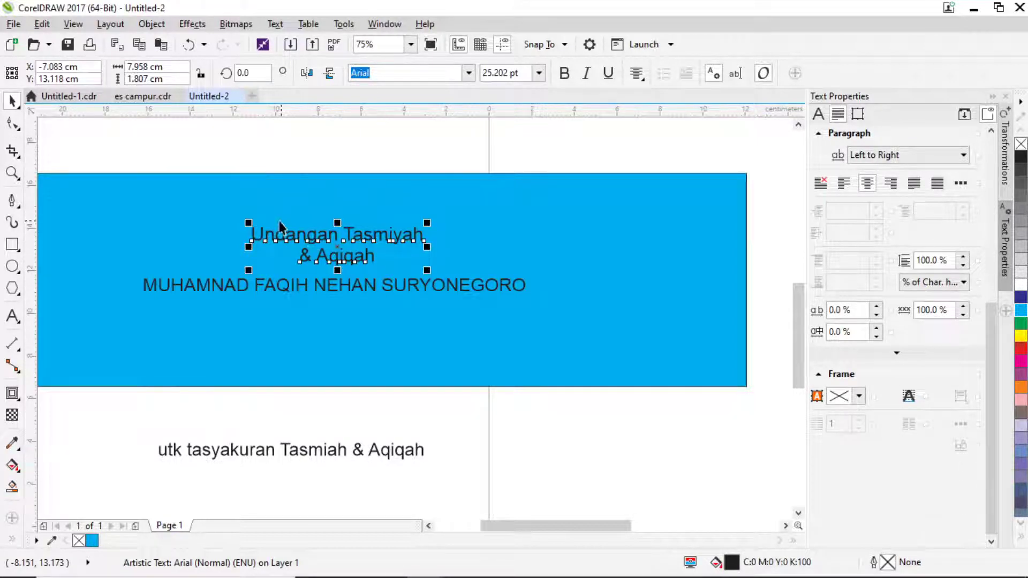
pyautogui.click(259, 152)
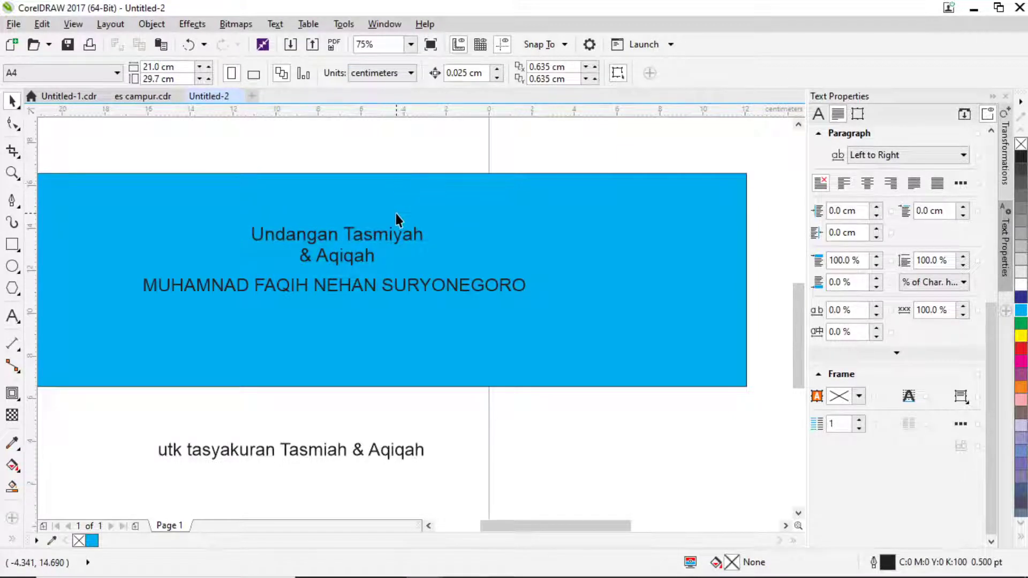
pyautogui.click(372, 294)
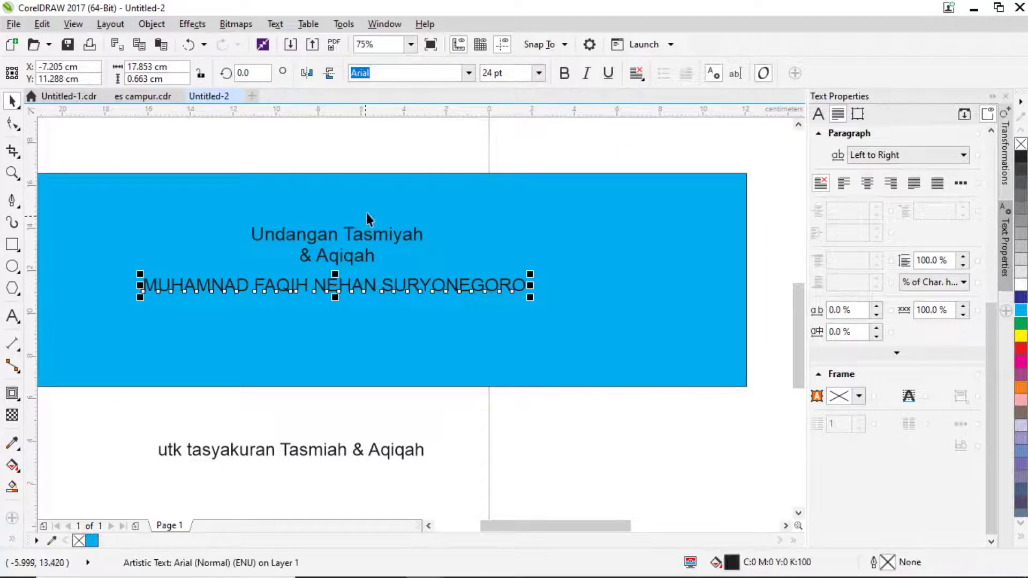
pyautogui.click(525, 239)
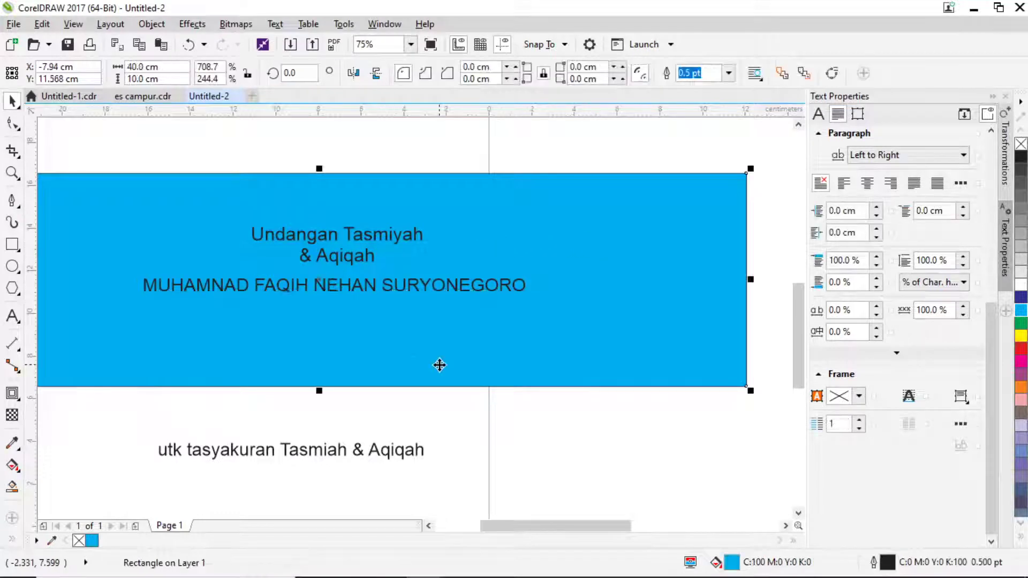
pyautogui.click(387, 563)
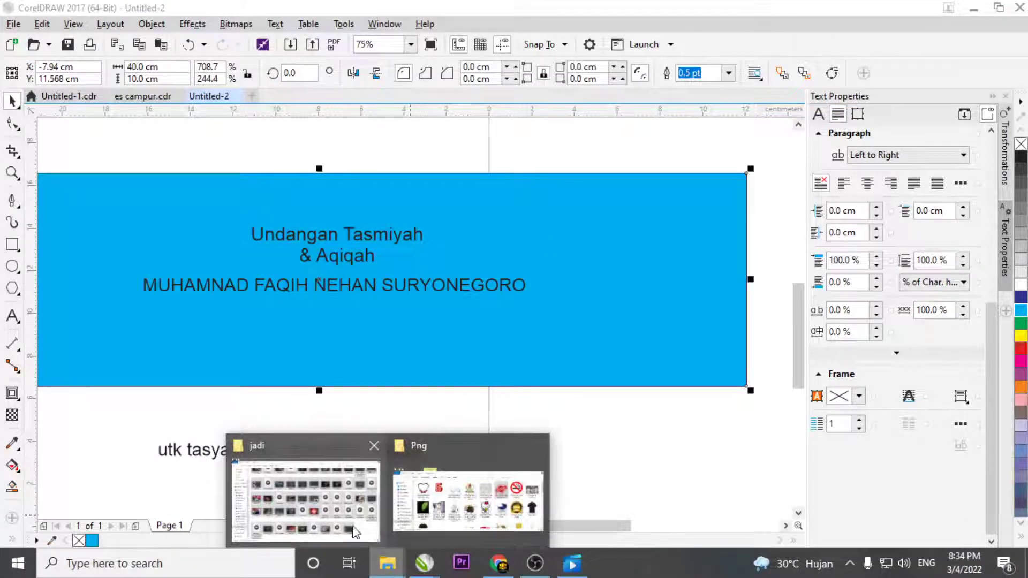
pyautogui.click(457, 507)
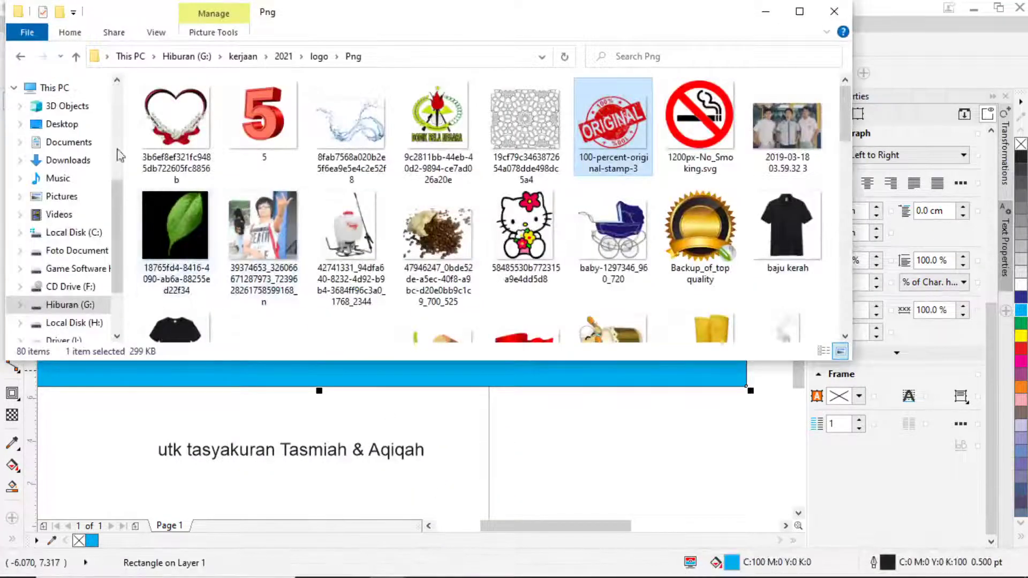
# Look inside the Food images folder and return to the logo folder.
pyautogui.click(17, 57)
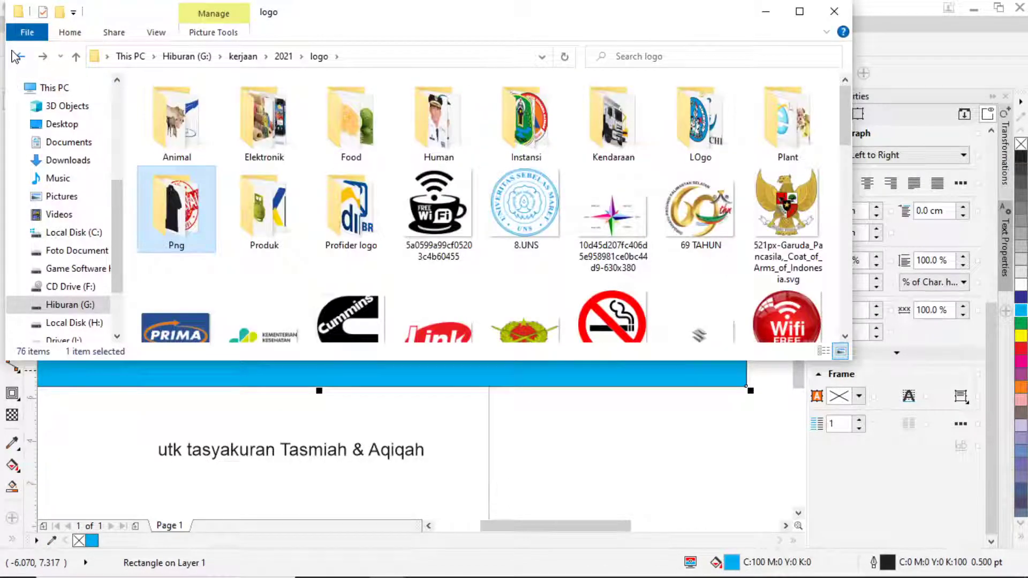
pyautogui.doubleClick(351, 126)
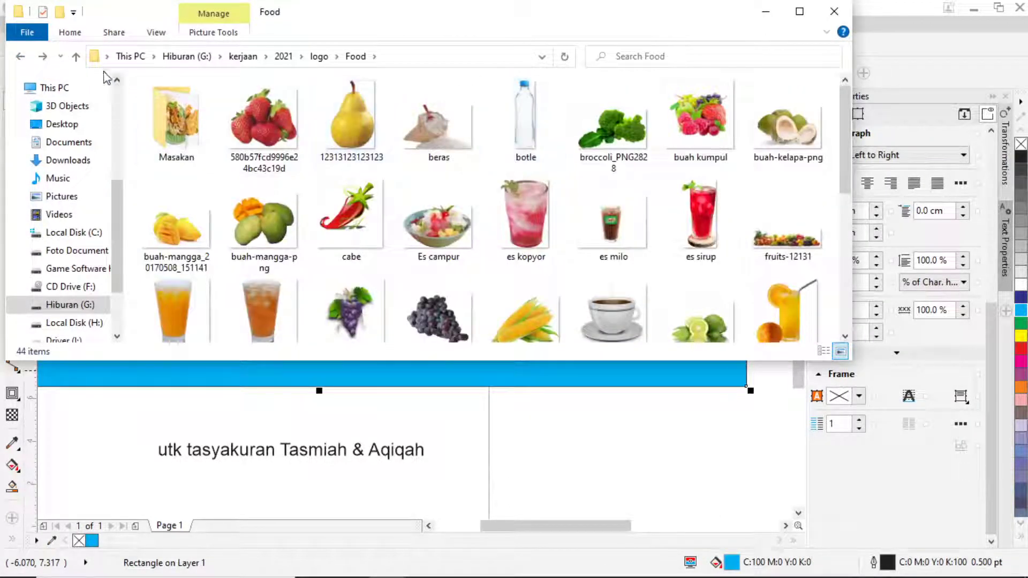
pyautogui.click(20, 56)
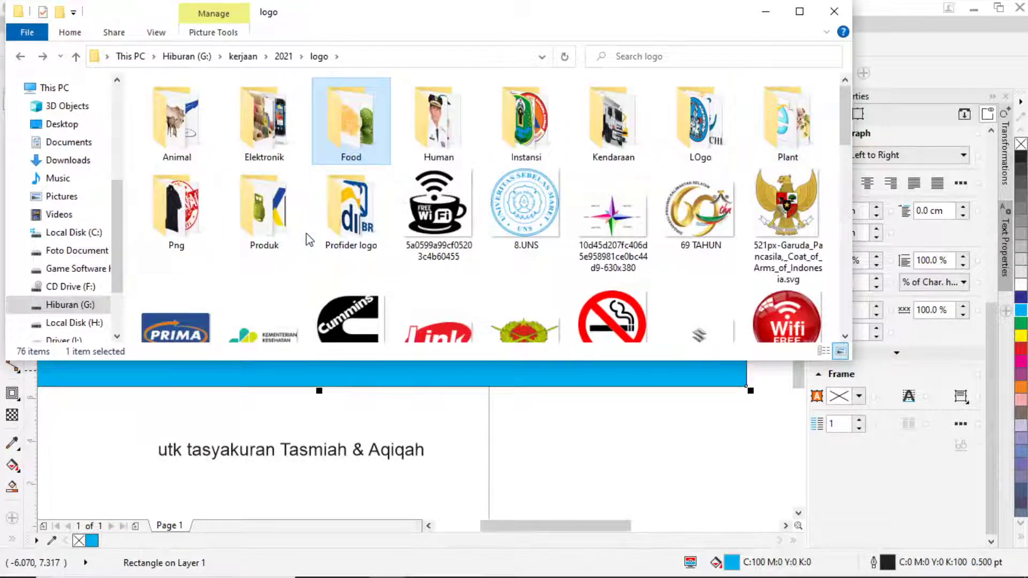
# Open the Freepik folder under G:\kerjaan\2021 and scroll through its 133 vector files.
pyautogui.click(284, 56)
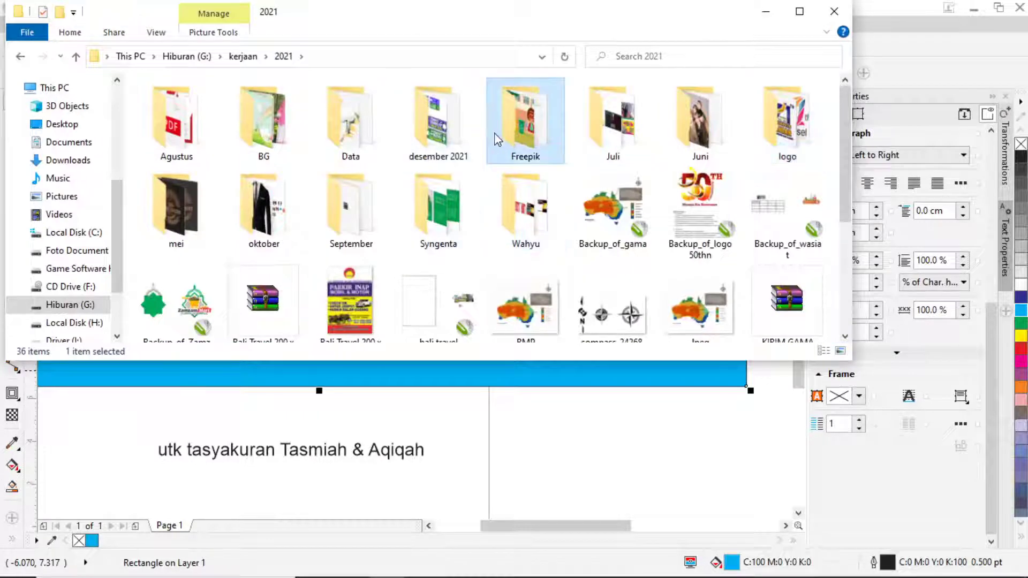
pyautogui.doubleClick(525, 115)
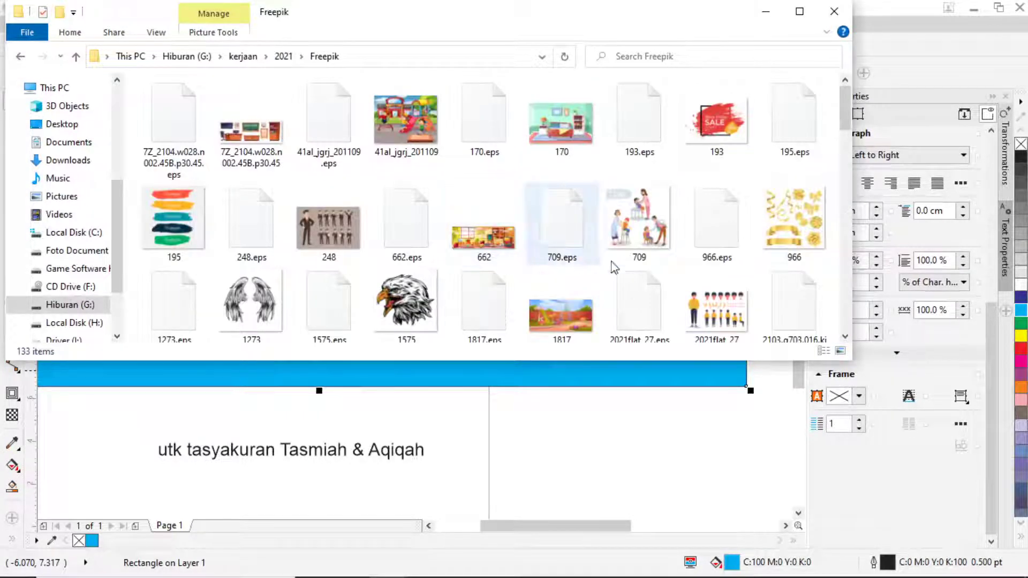
pyautogui.scroll(-4, 675, 268)
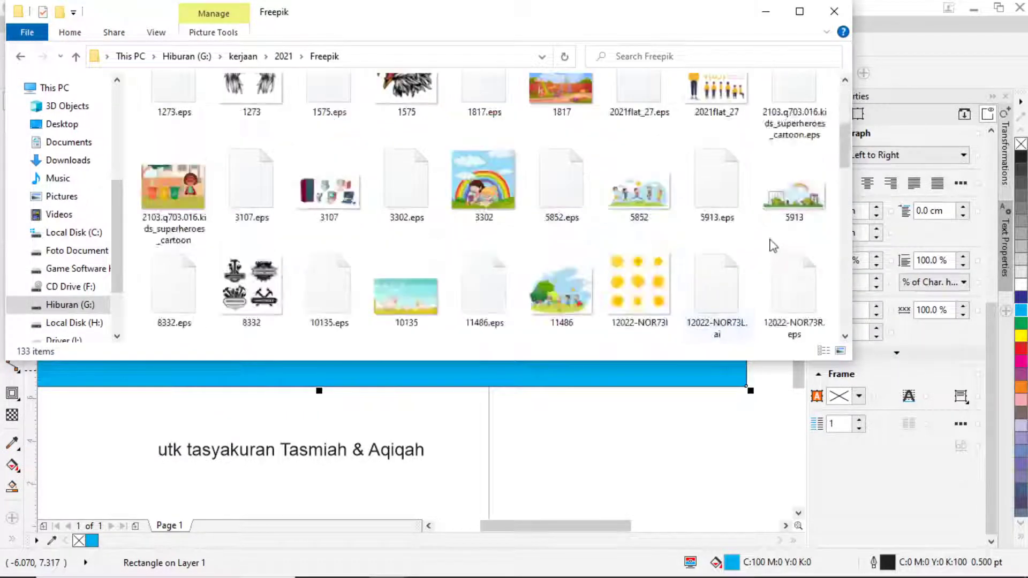
pyautogui.scroll(-5, 751, 244)
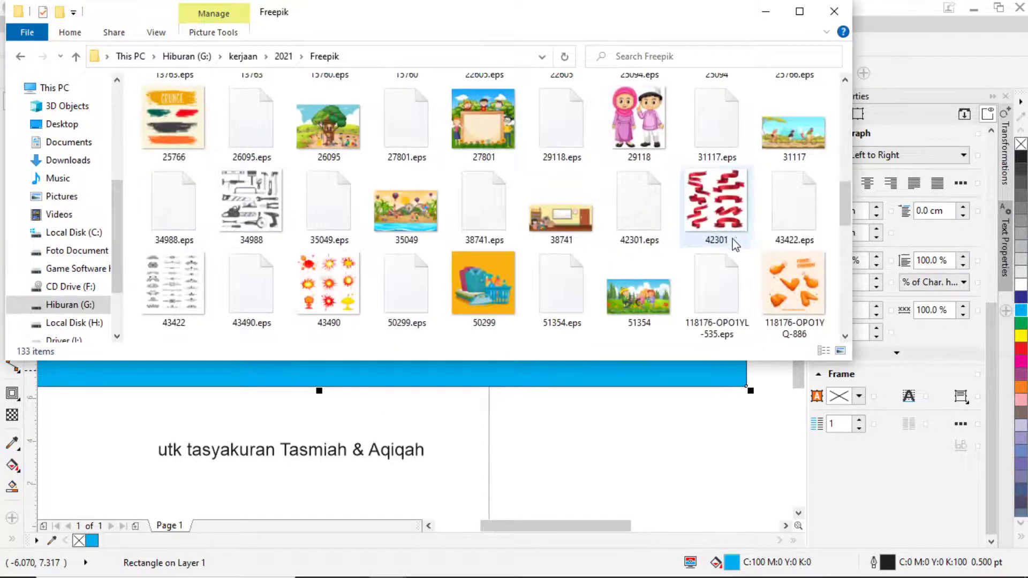
pyautogui.scroll(-2, 700, 252)
pyautogui.scroll(-3, 701, 255)
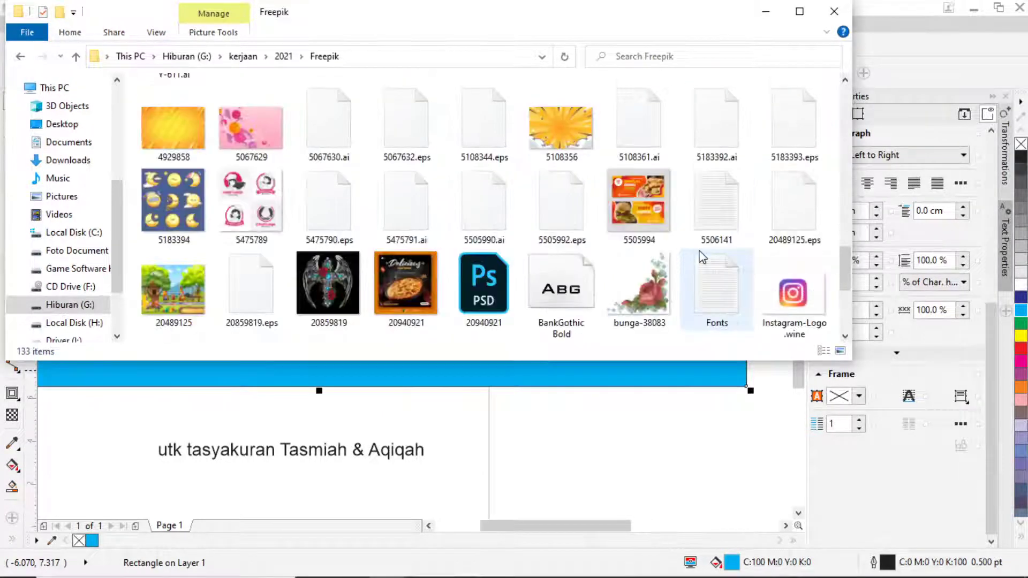
pyautogui.scroll(-3, 648, 242)
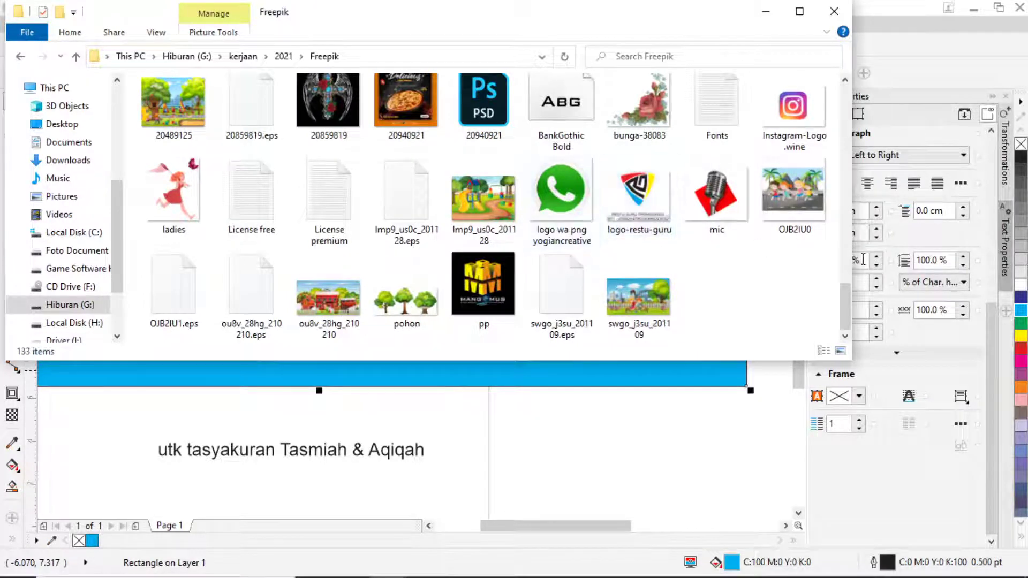
pyautogui.moveTo(846, 321); pyautogui.dragTo(838, 105)
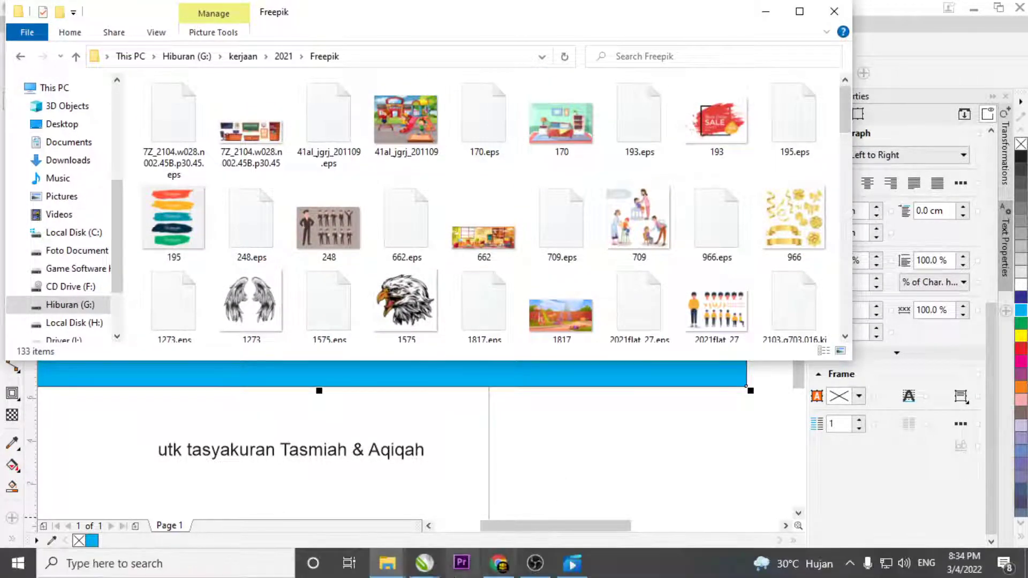
pyautogui.moveTo(513, 570)
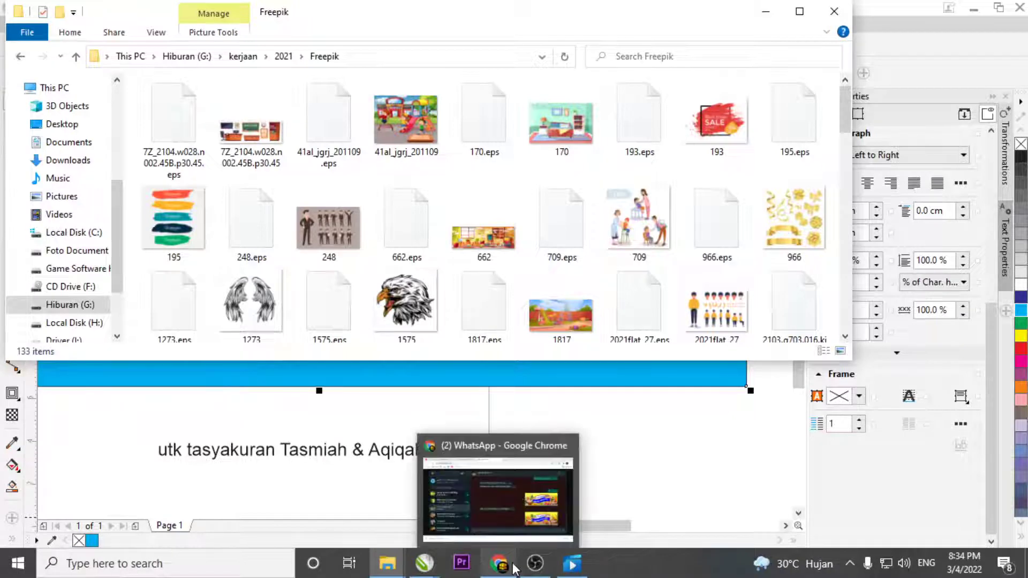
# In a new Chrome tab, go to freepik.com and search for 'baby'.
pyautogui.click(466, 489)
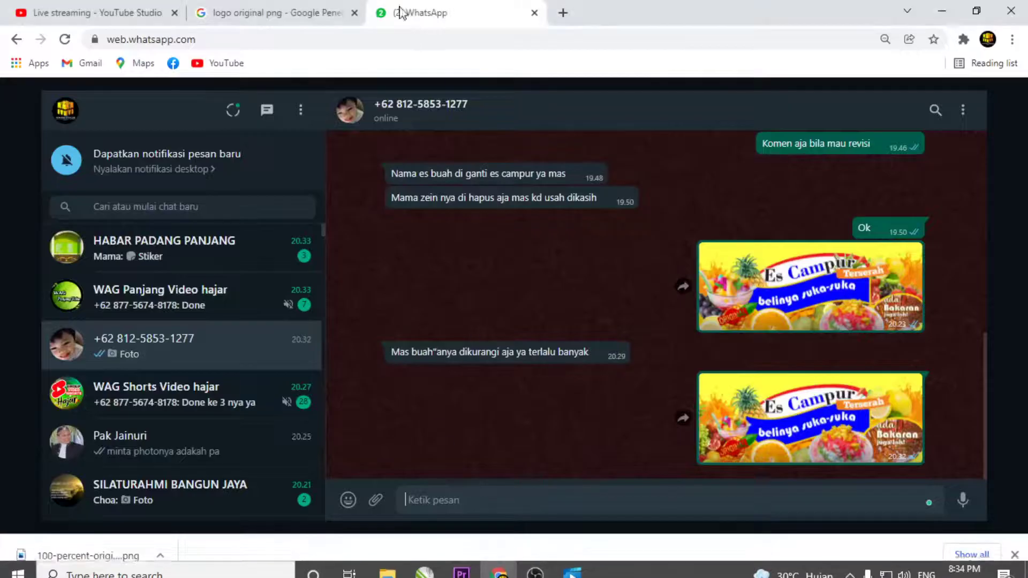
pyautogui.click(563, 12)
pyautogui.write('fre')
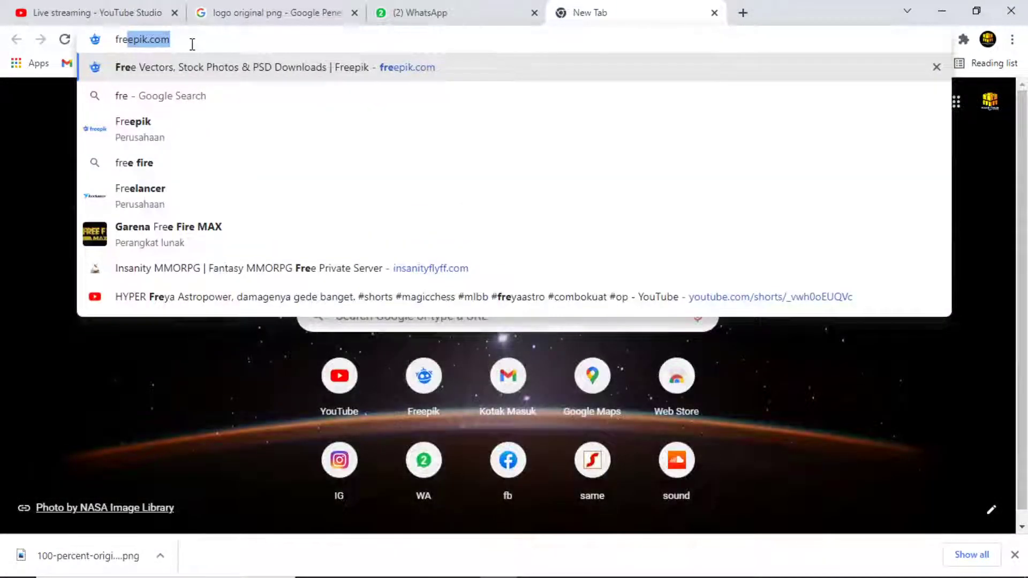
pyautogui.press('Return')
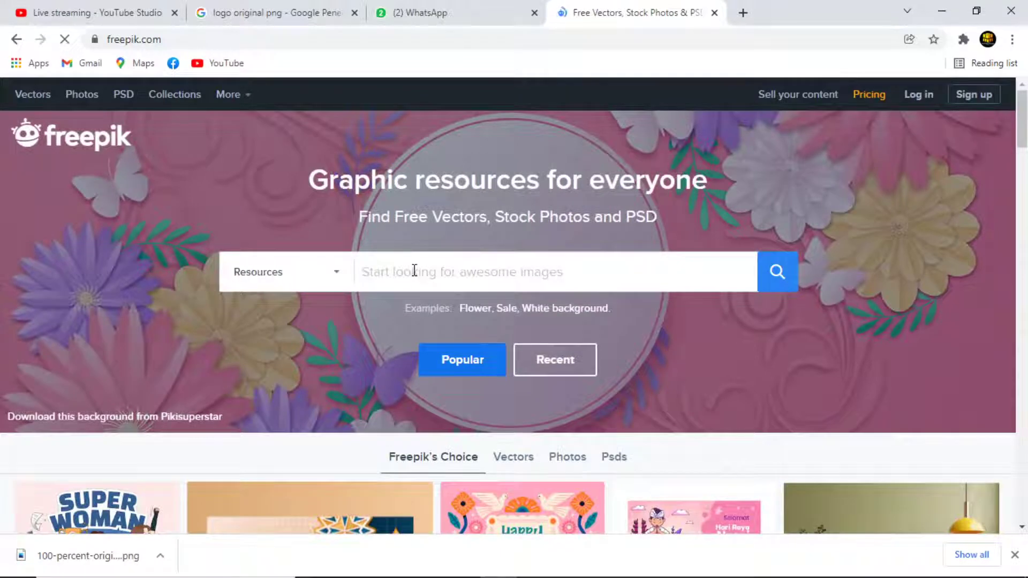
pyautogui.write('baby')
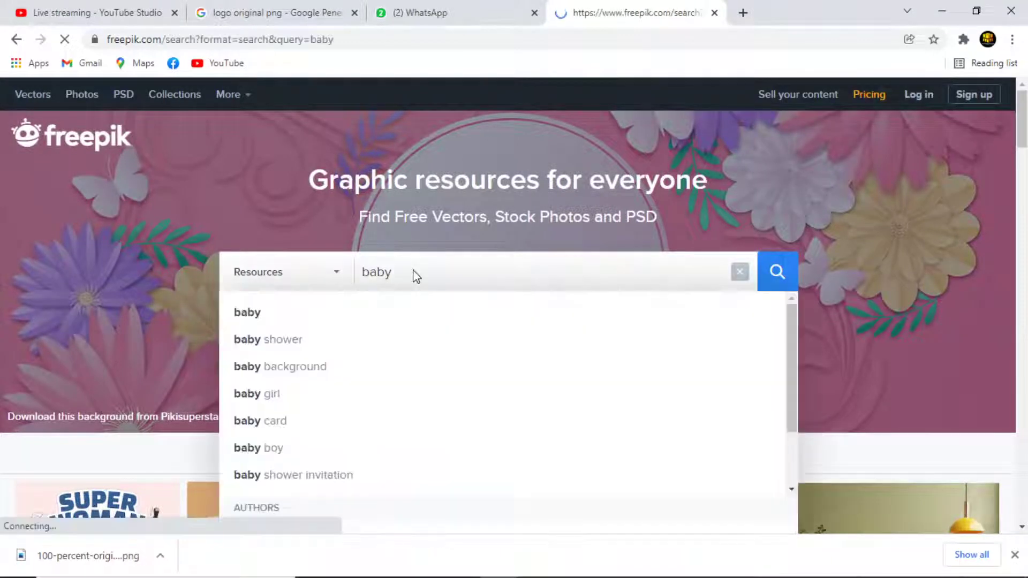
pyautogui.press('Return')
pyautogui.scroll(-3, 582, 353)
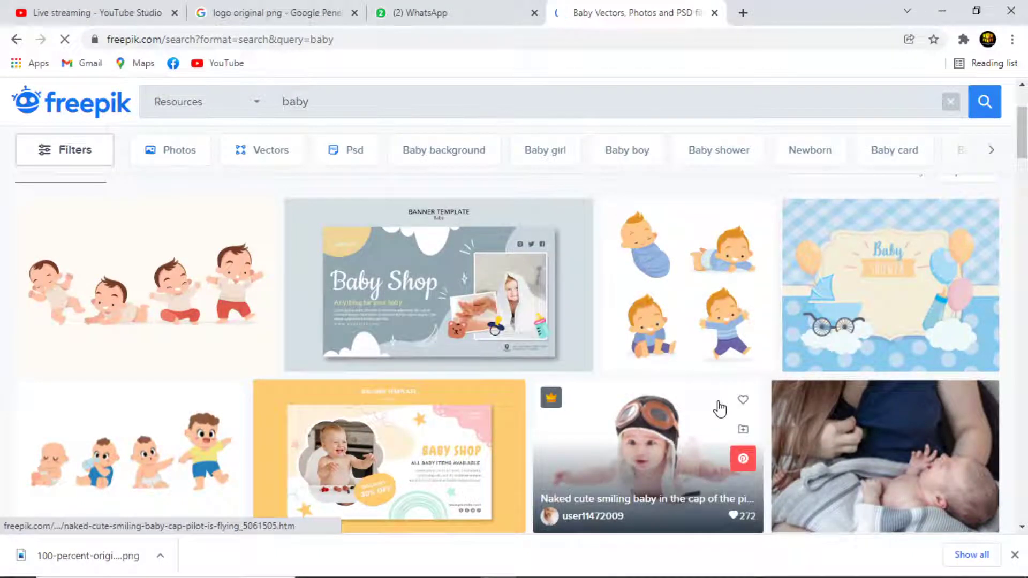
# Preview the baby carriage and balloons label vector, then return to the results.
pyautogui.click(904, 261)
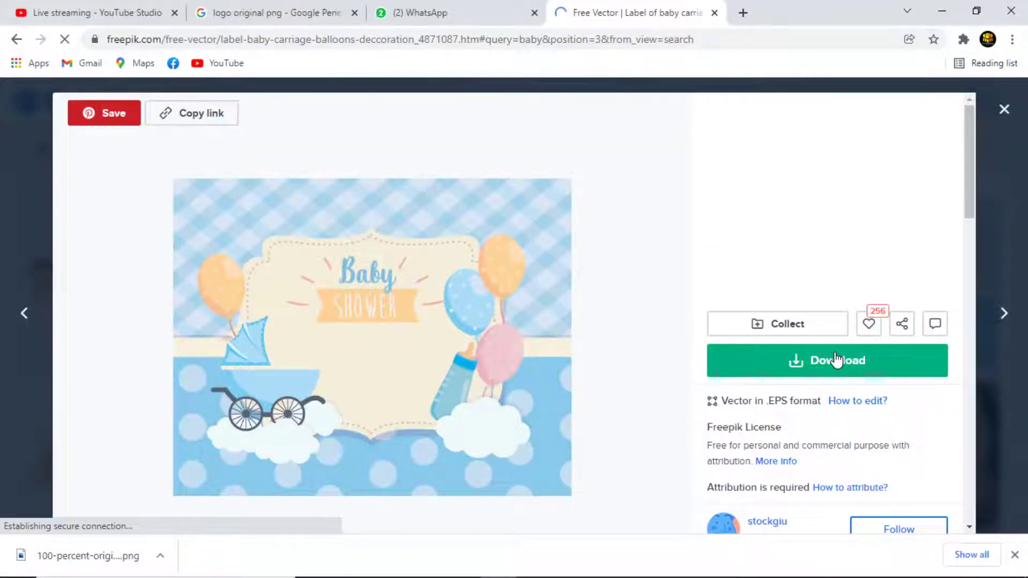
pyautogui.scroll(-4, 712, 292)
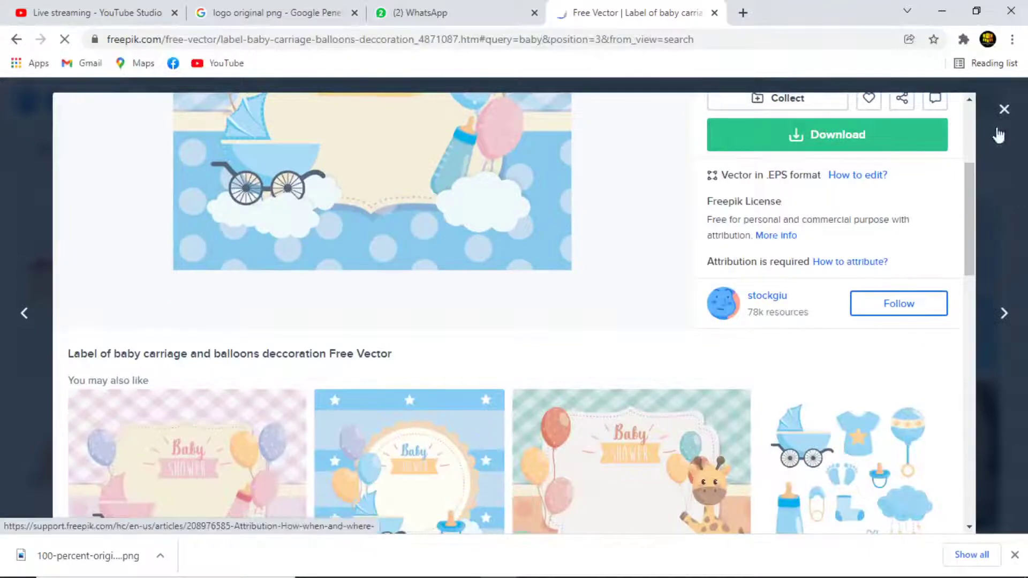
pyautogui.scroll(-3, 618, 381)
pyautogui.scroll(-5, 621, 381)
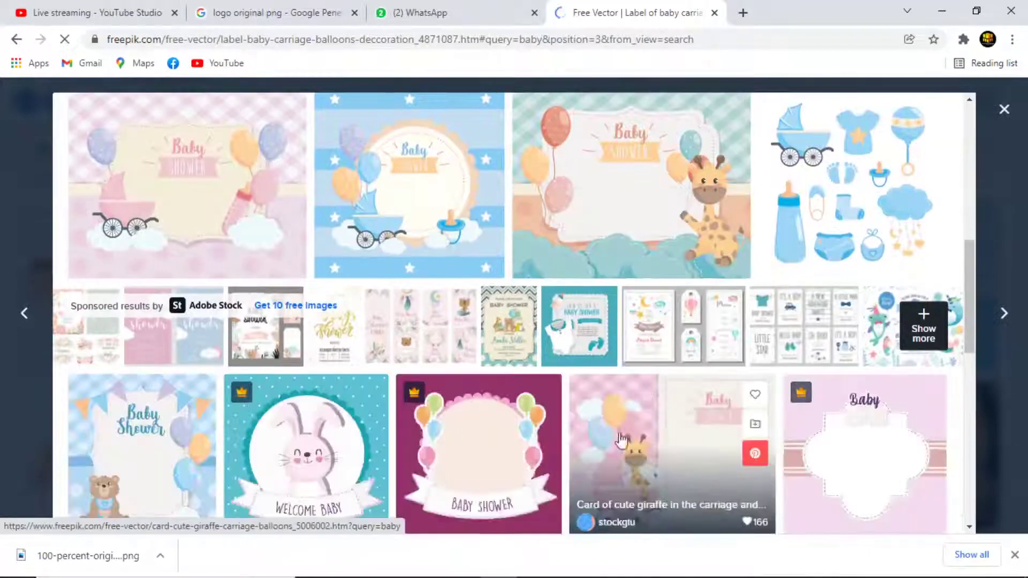
pyautogui.scroll(-1, 572, 413)
pyautogui.scroll(-1, 569, 412)
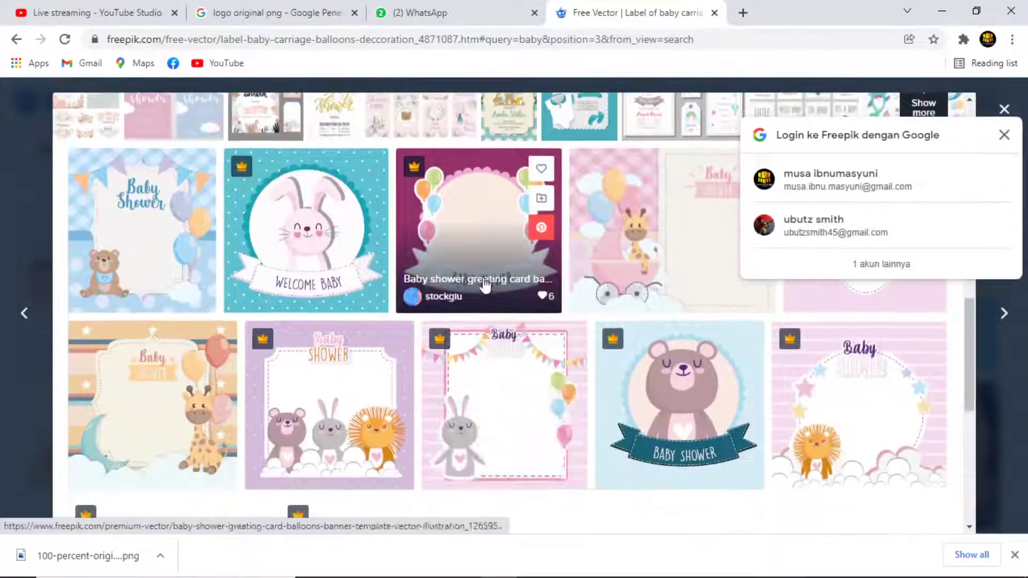
pyautogui.scroll(15, 356, 161)
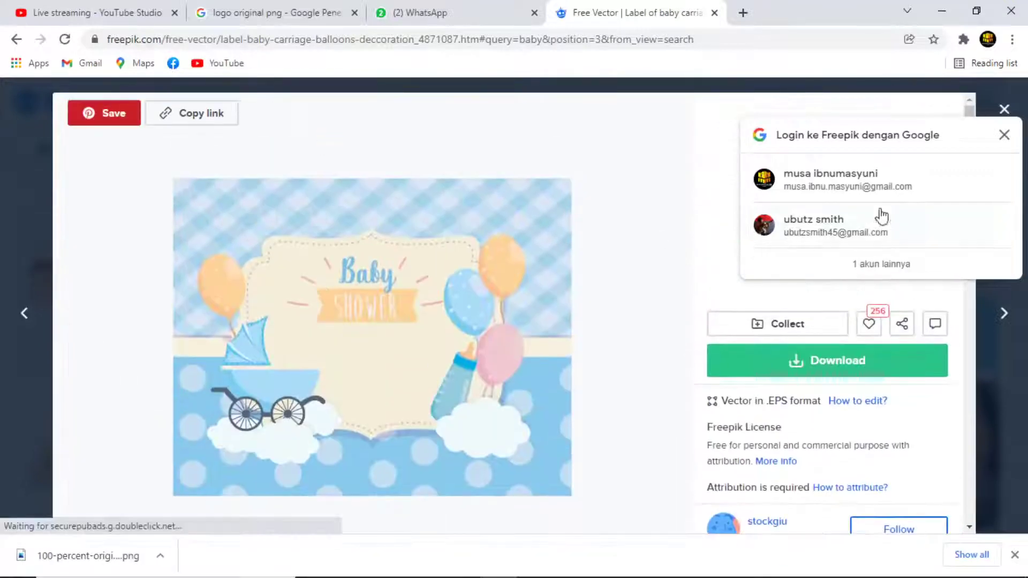
pyautogui.click(1003, 135)
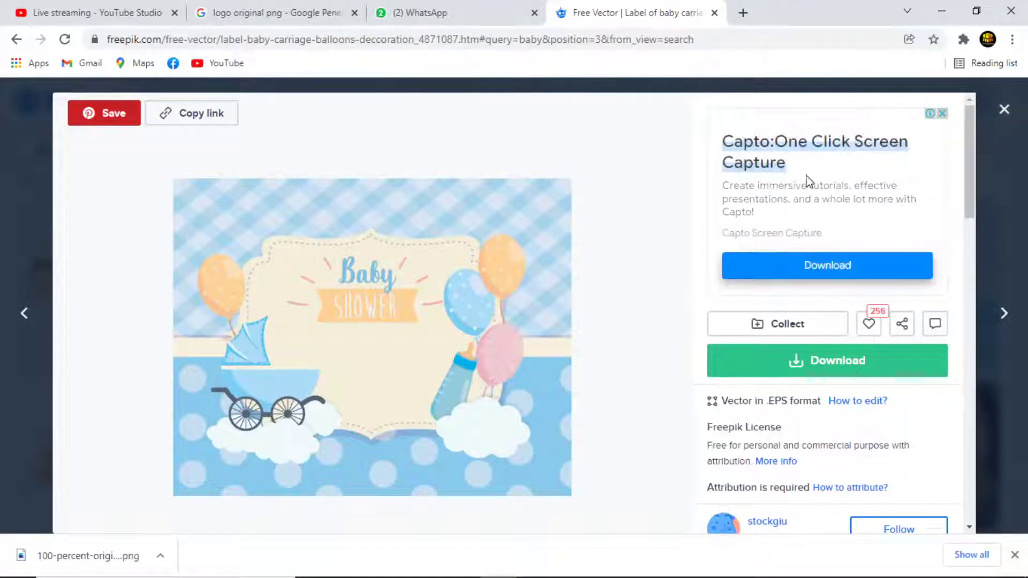
pyautogui.click(1006, 121)
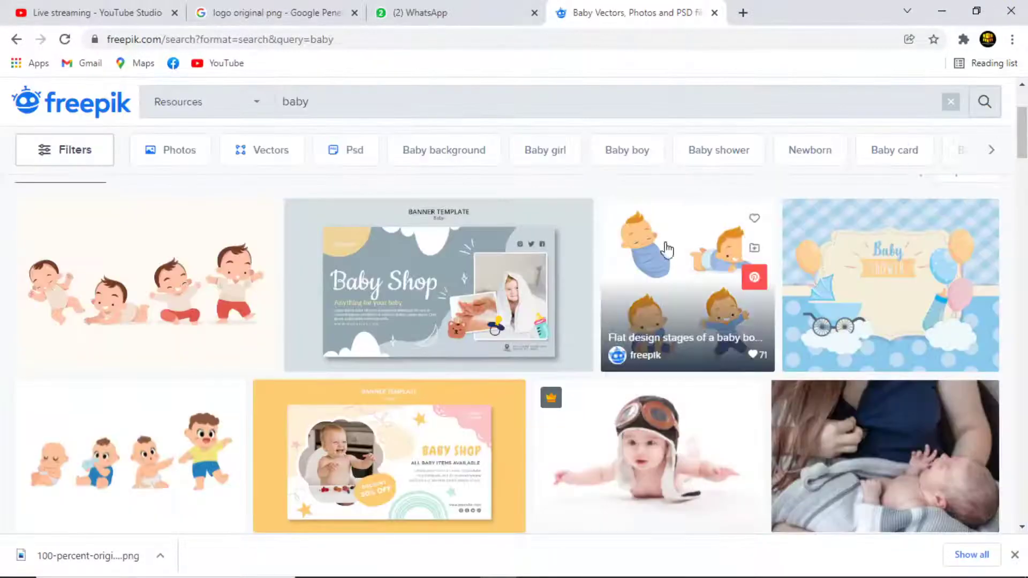
# Browse more baby results, previewing the premium Baby shower invitation concept and glancing at WhatsApp.
pyautogui.scroll(-3, 512, 338)
pyautogui.scroll(-3, 510, 337)
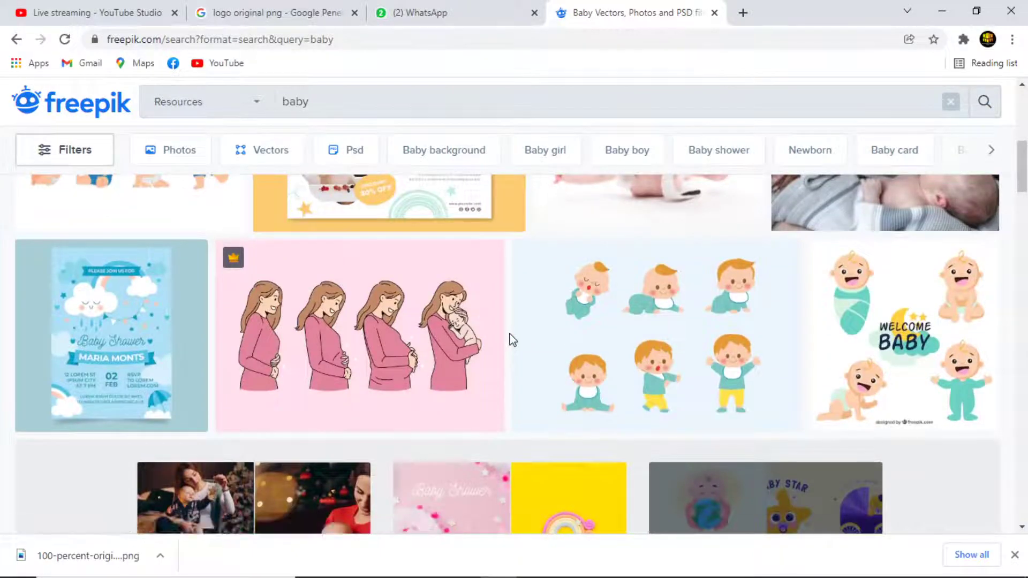
pyautogui.scroll(-3, 511, 340)
pyautogui.scroll(-10, 565, 360)
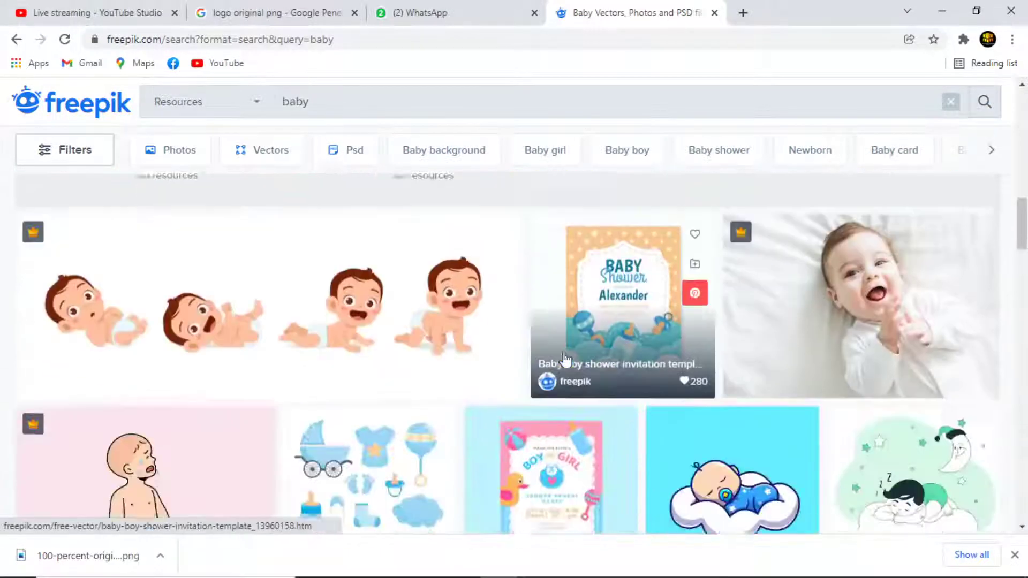
pyautogui.scroll(-6, 565, 360)
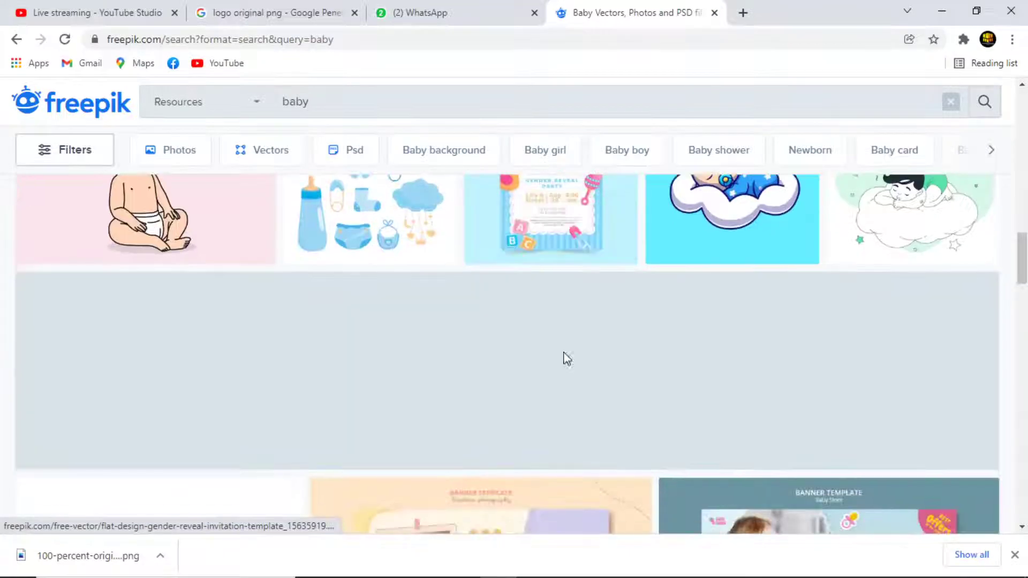
pyautogui.scroll(-4, 573, 389)
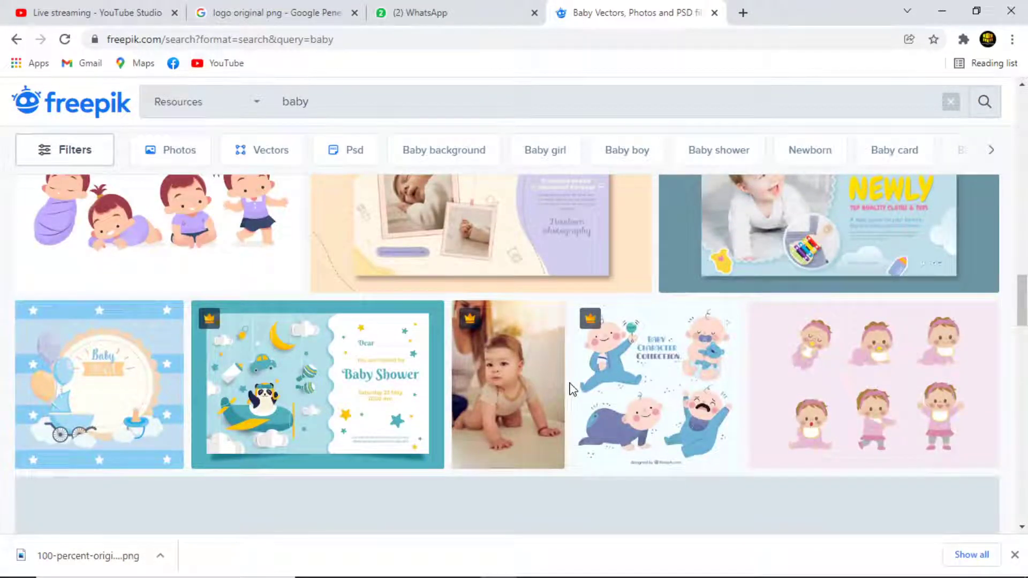
pyautogui.scroll(-3, 480, 405)
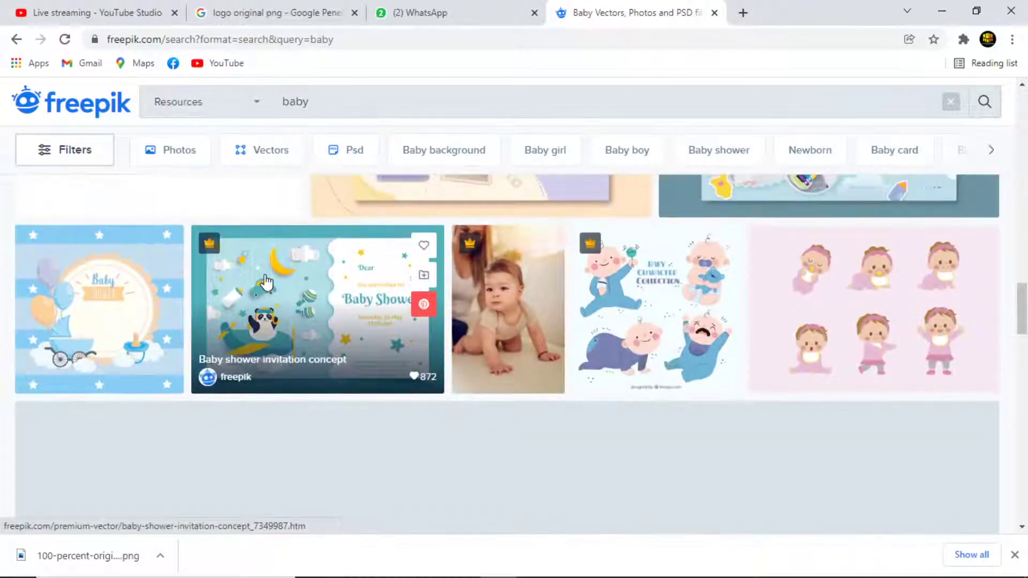
pyautogui.scroll(1, 264, 284)
pyautogui.click(307, 289)
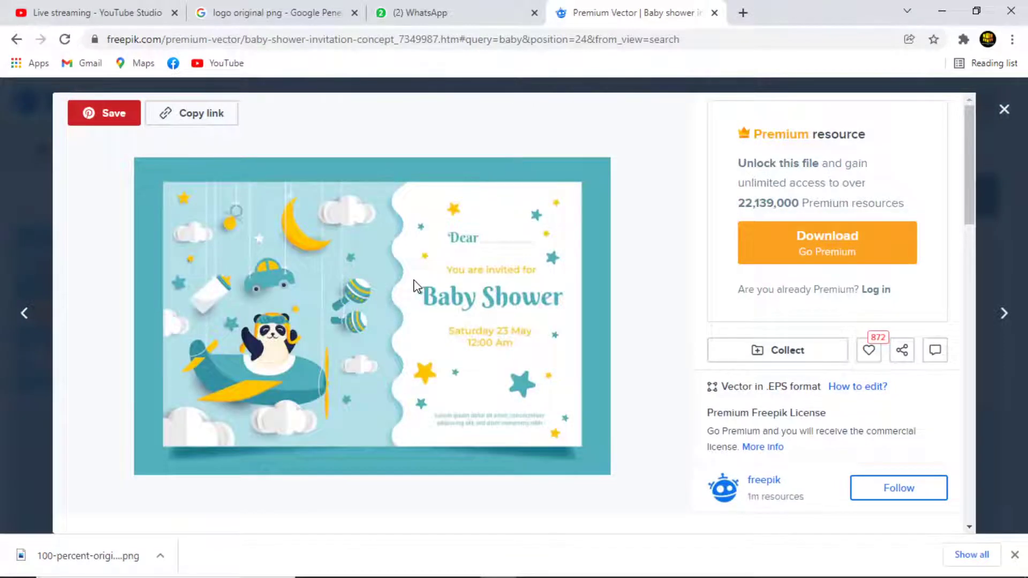
pyautogui.click(1004, 109)
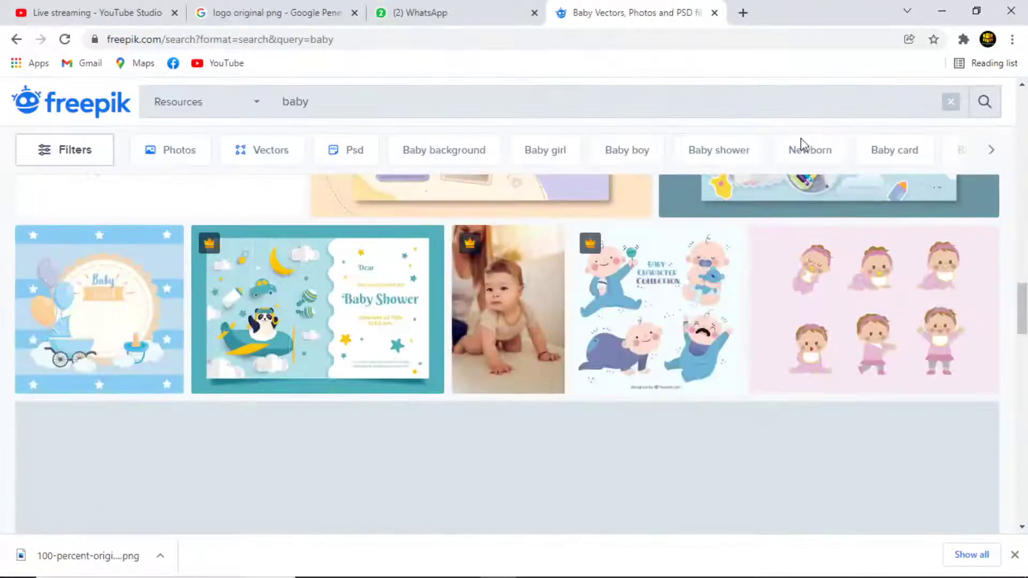
pyautogui.scroll(3, 449, 298)
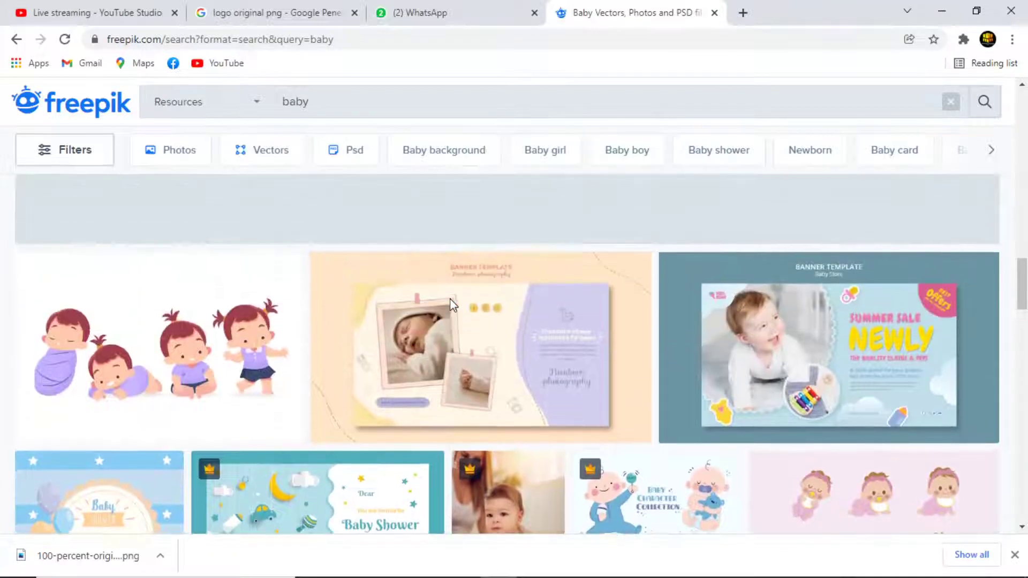
pyautogui.click(416, 13)
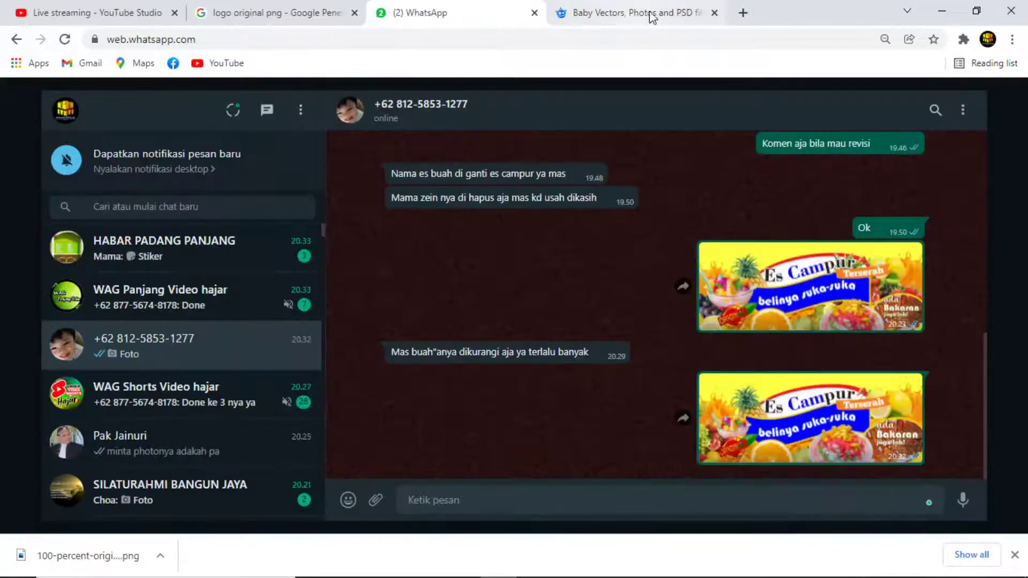
pyautogui.click(655, 15)
pyautogui.scroll(6, 560, 371)
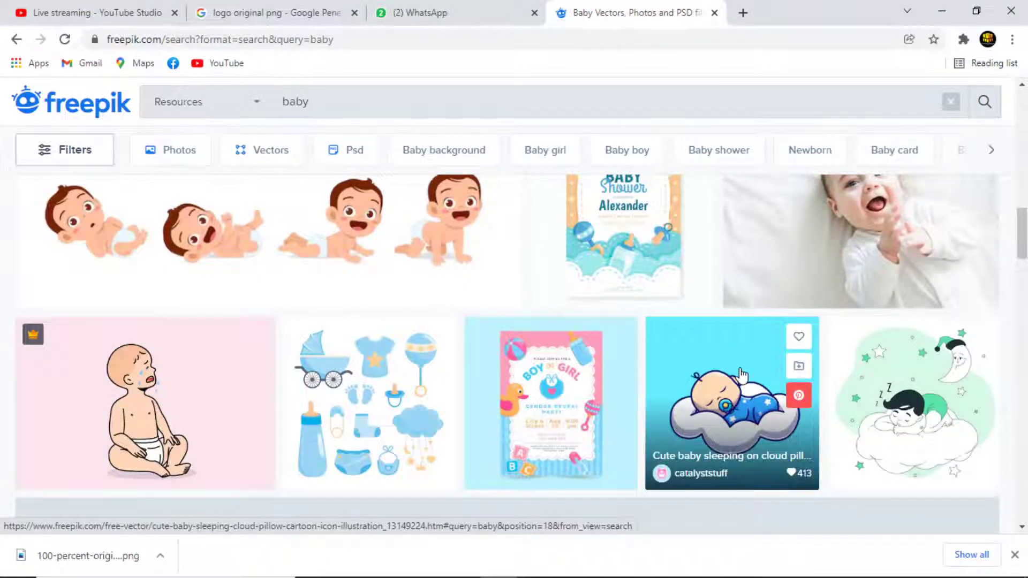
pyautogui.scroll(10, 725, 363)
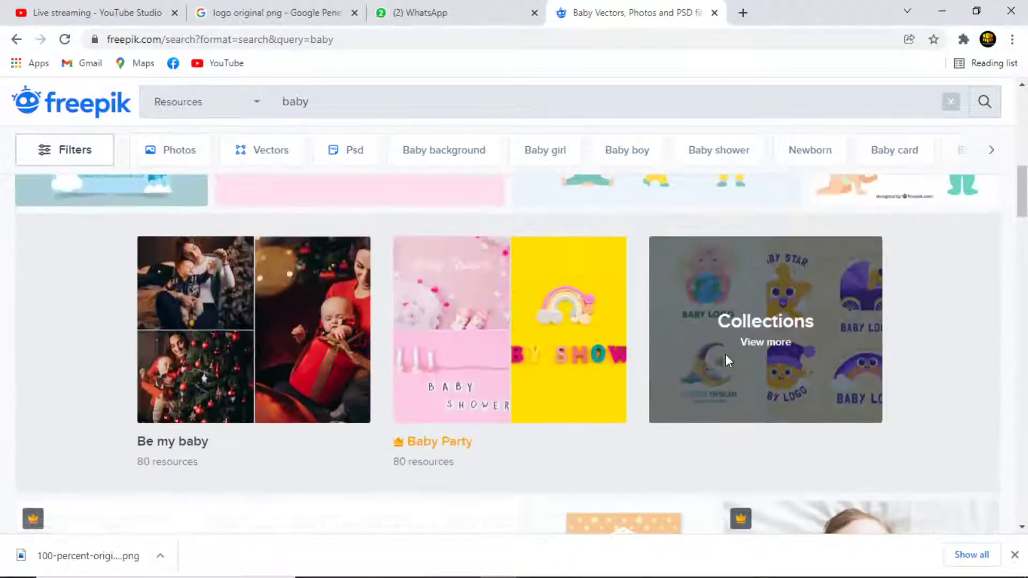
pyautogui.scroll(4, 718, 356)
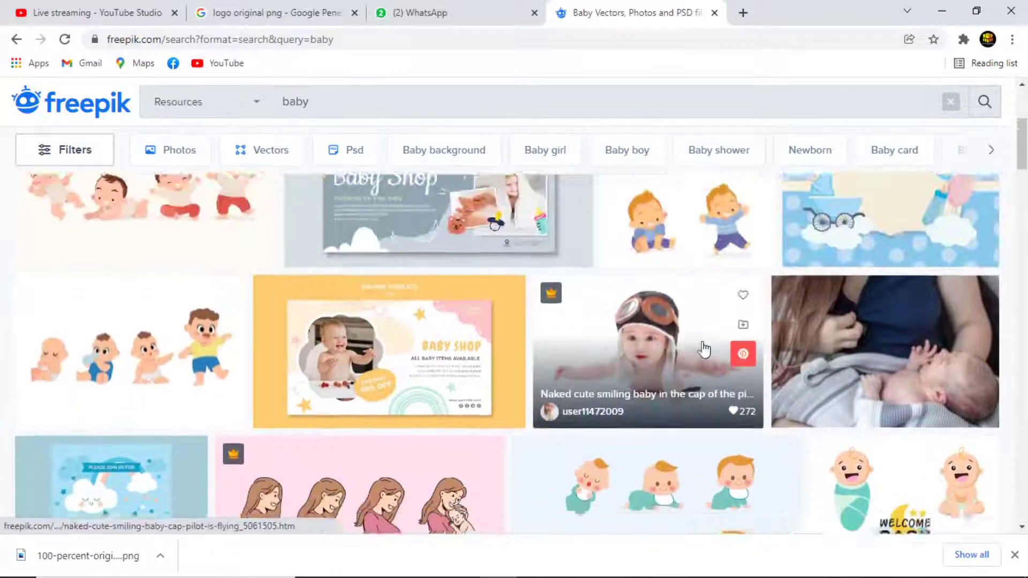
pyautogui.scroll(-3, 702, 349)
# Free-download the Organic flat chuva de amor baby shower invitation vector as a zip.
pyautogui.click(112, 383)
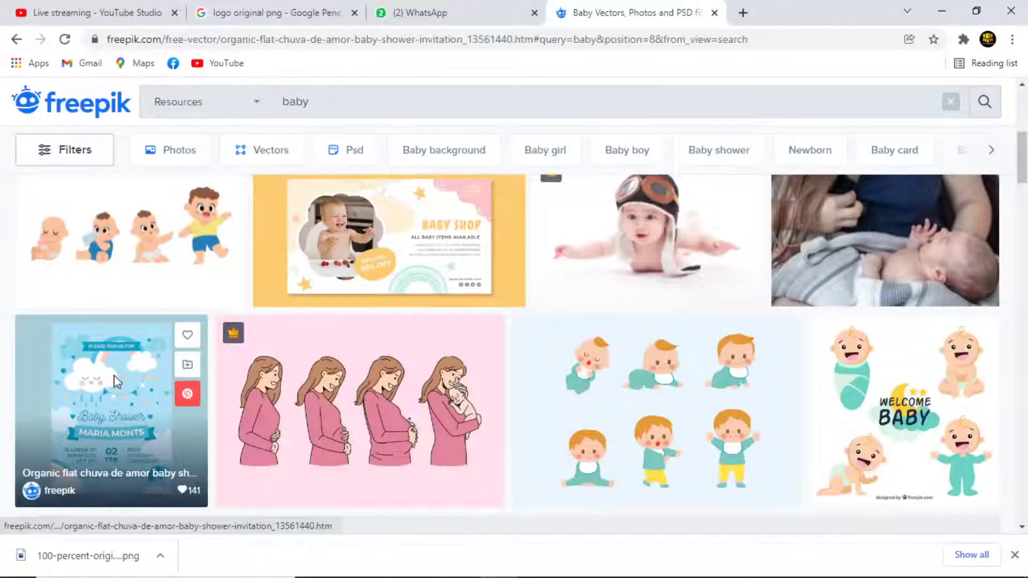
pyautogui.click(715, 360)
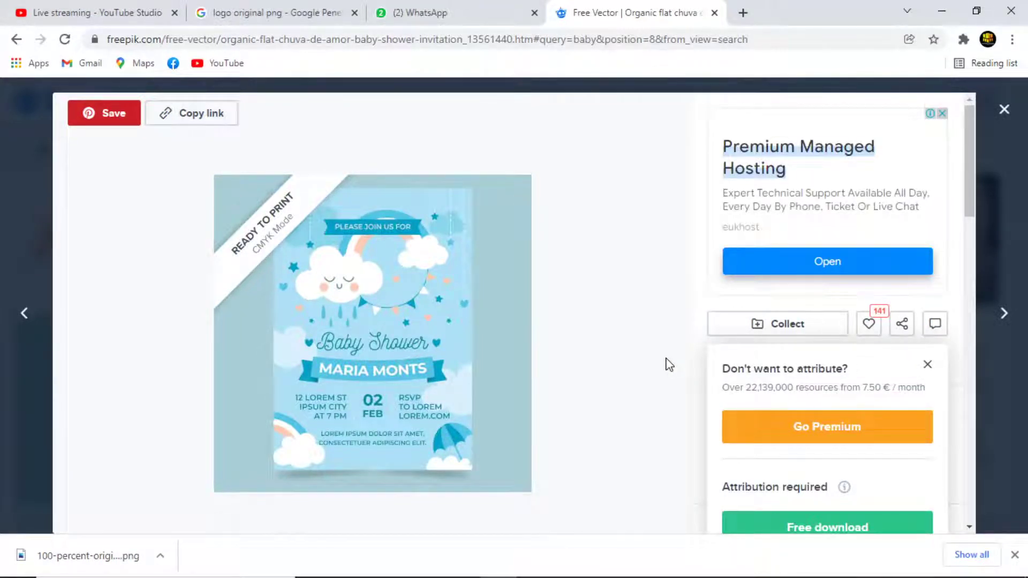
pyautogui.scroll(-1, 842, 482)
pyautogui.click(819, 455)
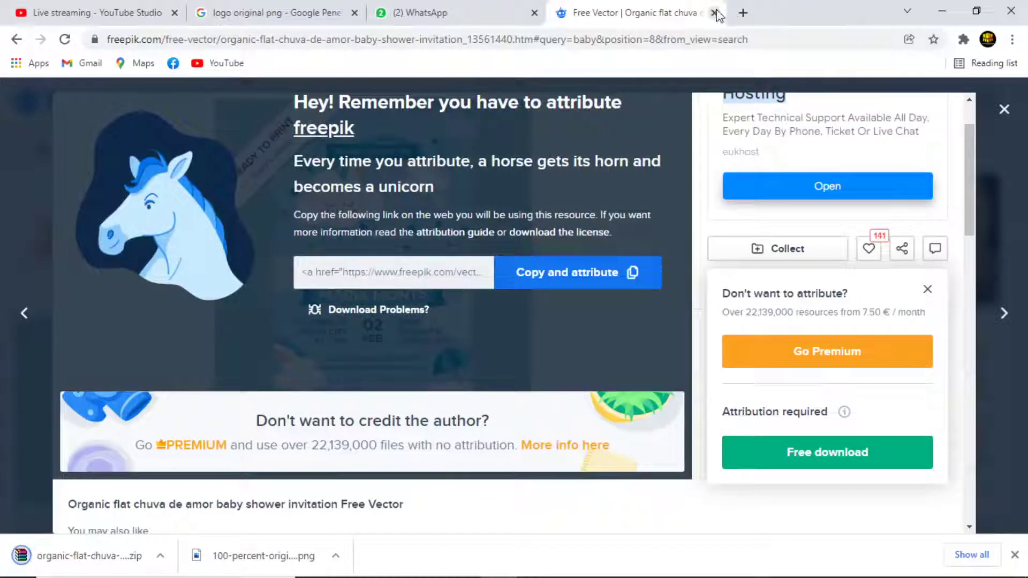
pyautogui.rightClick(93, 555)
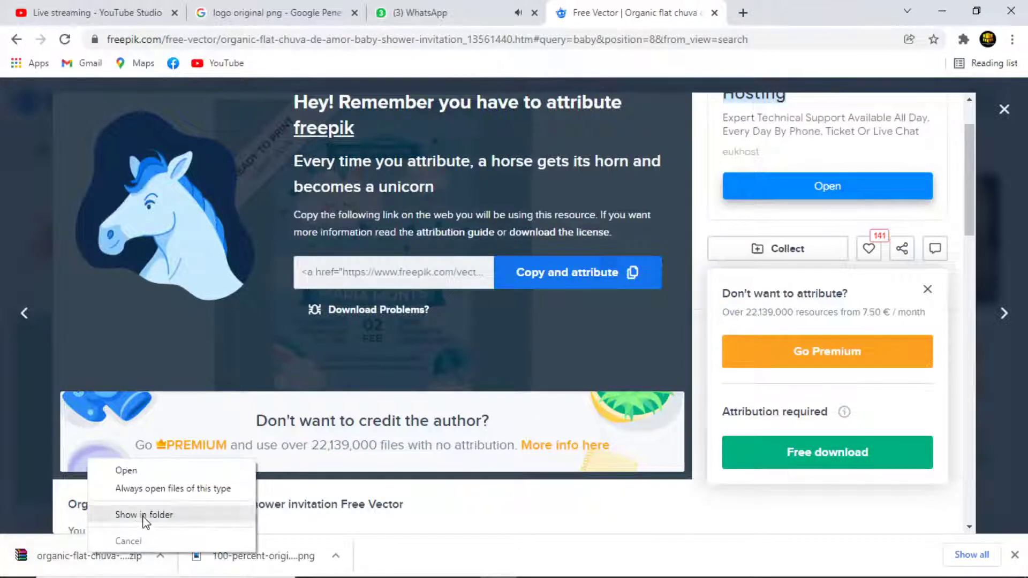
# Paste the downloaded invitation zip into G:\kerjaan\2021\Freepik.
pyautogui.click(143, 515)
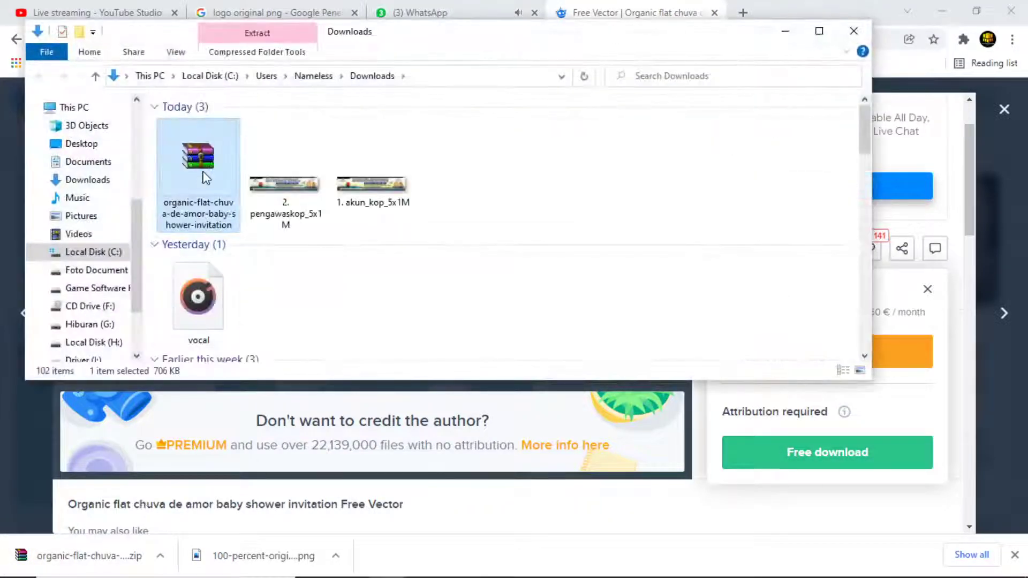
pyautogui.rightClick(204, 173)
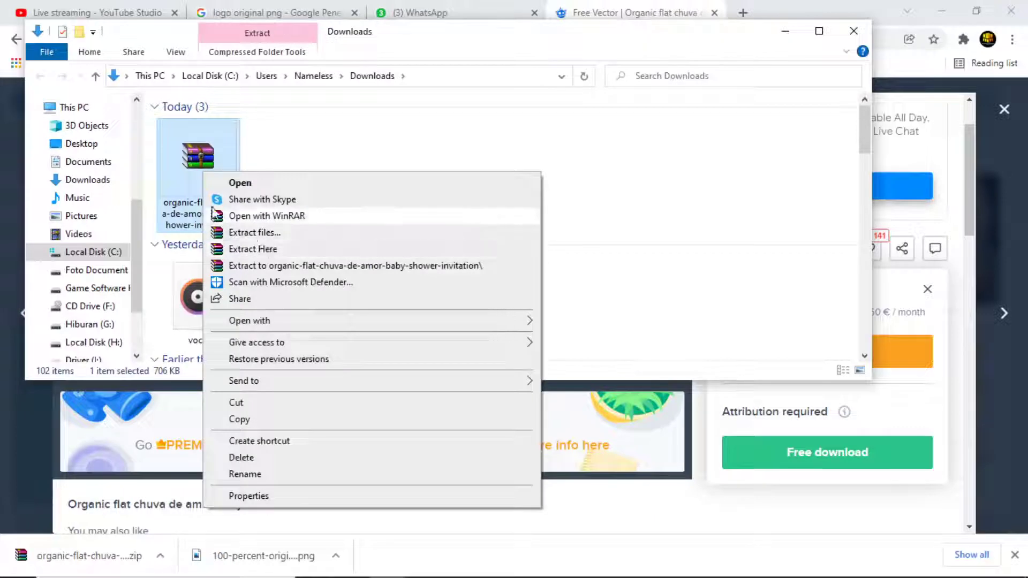
pyautogui.click(562, 159)
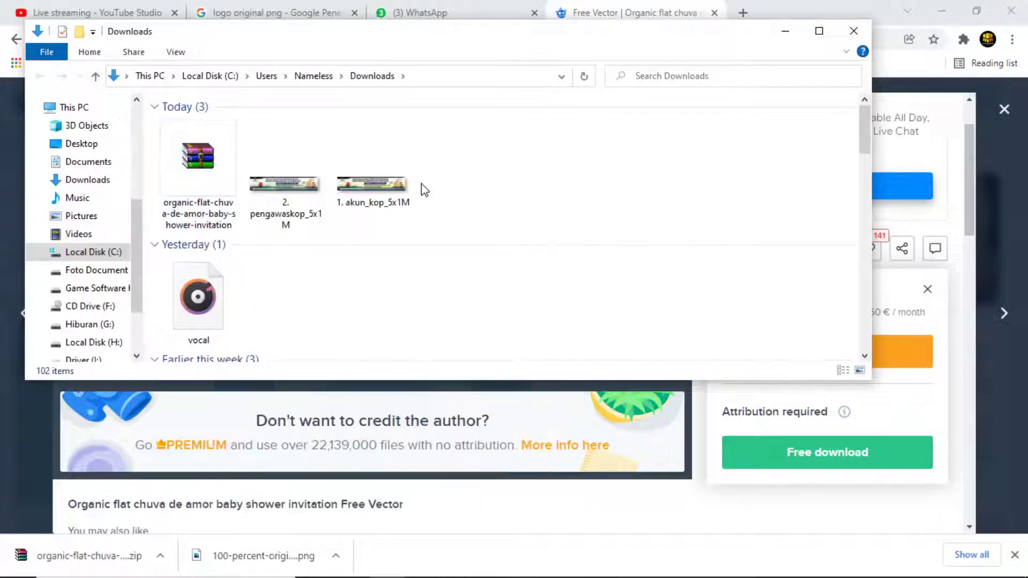
pyautogui.click(210, 174)
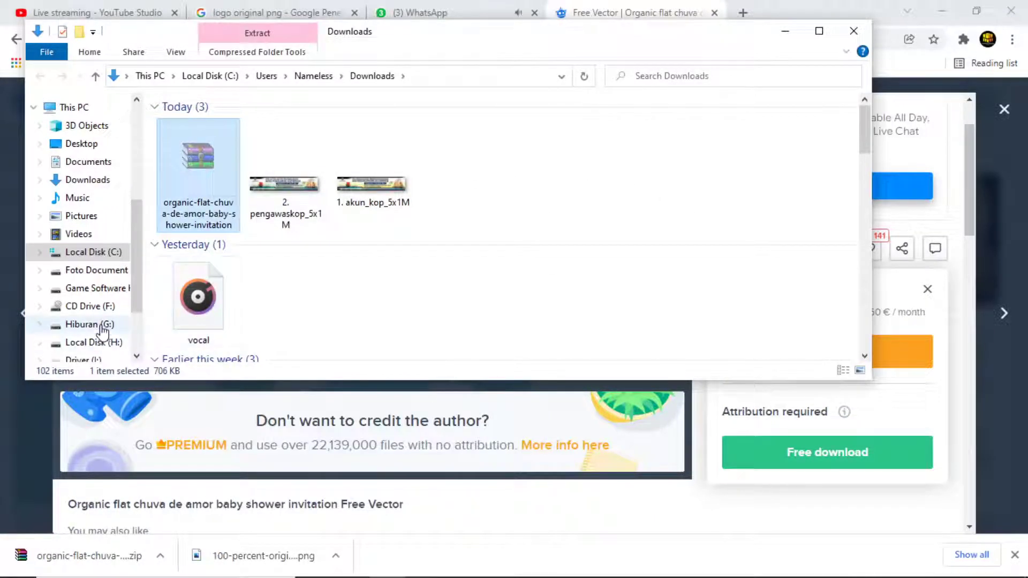
pyautogui.scroll(-1, 102, 326)
pyautogui.click(99, 303)
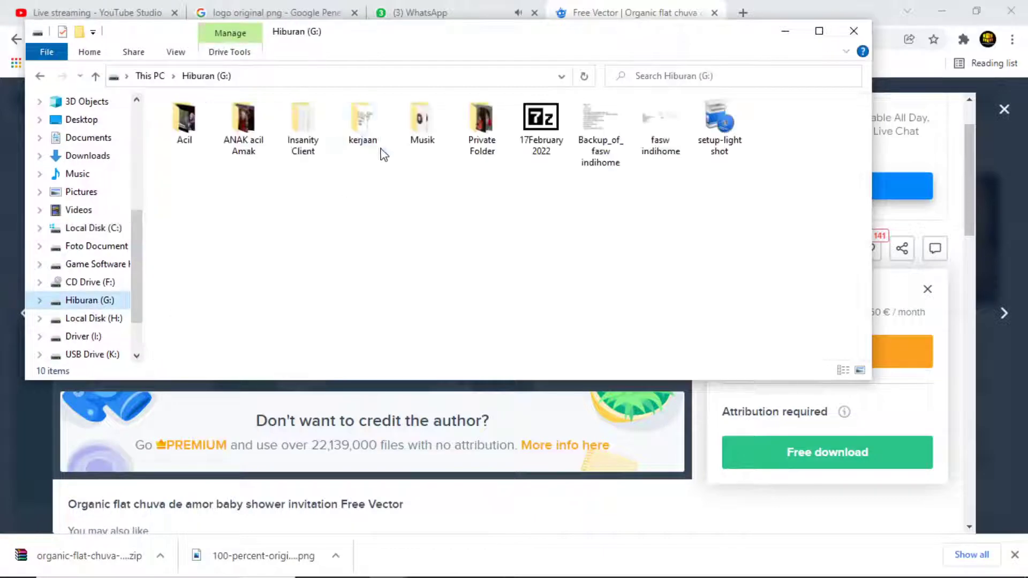
pyautogui.click(300, 124)
pyautogui.doubleClick(346, 115)
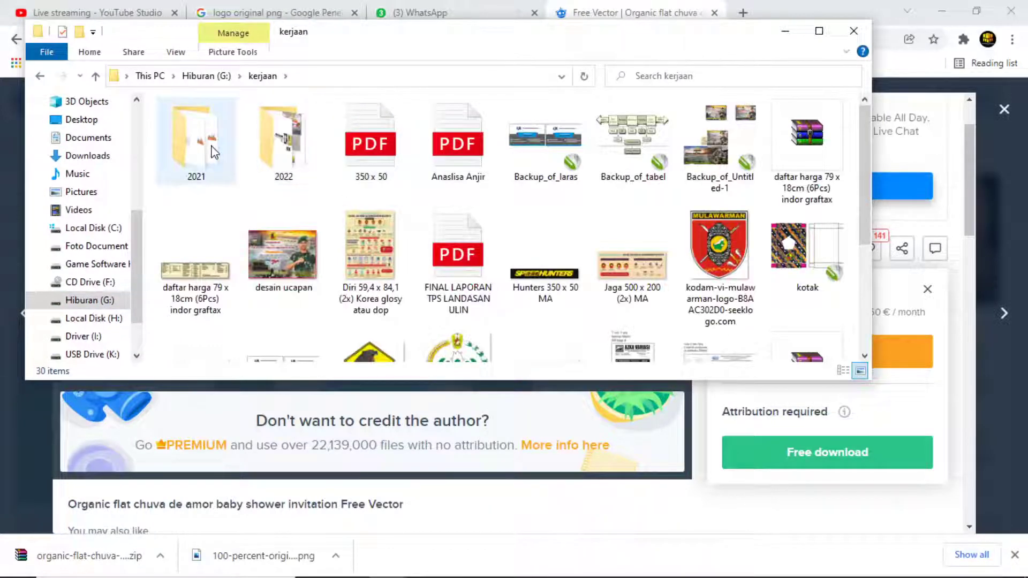
pyautogui.doubleClick(197, 140)
pyautogui.doubleClick(543, 140)
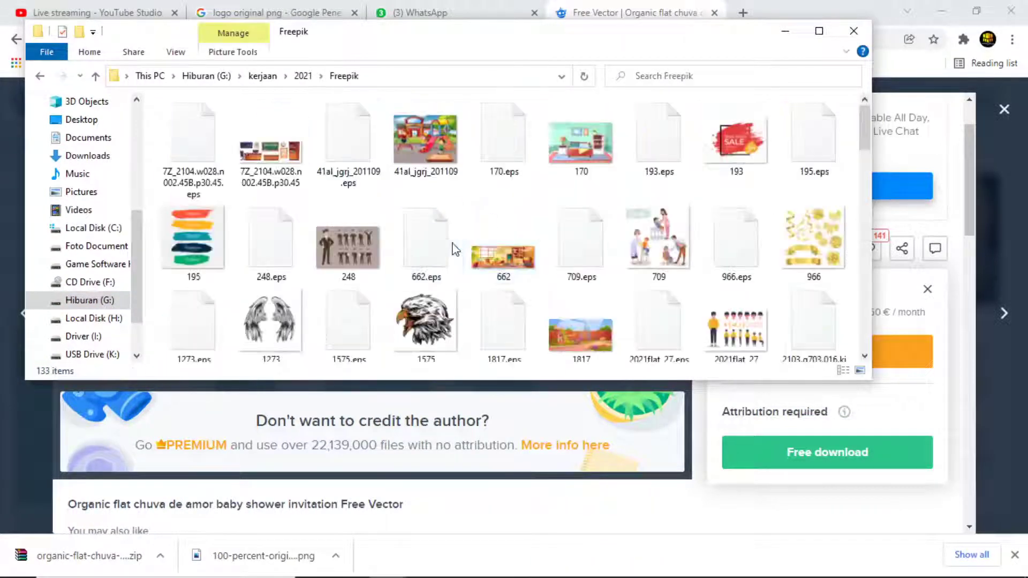
pyautogui.scroll(-8, 452, 248)
pyautogui.scroll(-10, 546, 341)
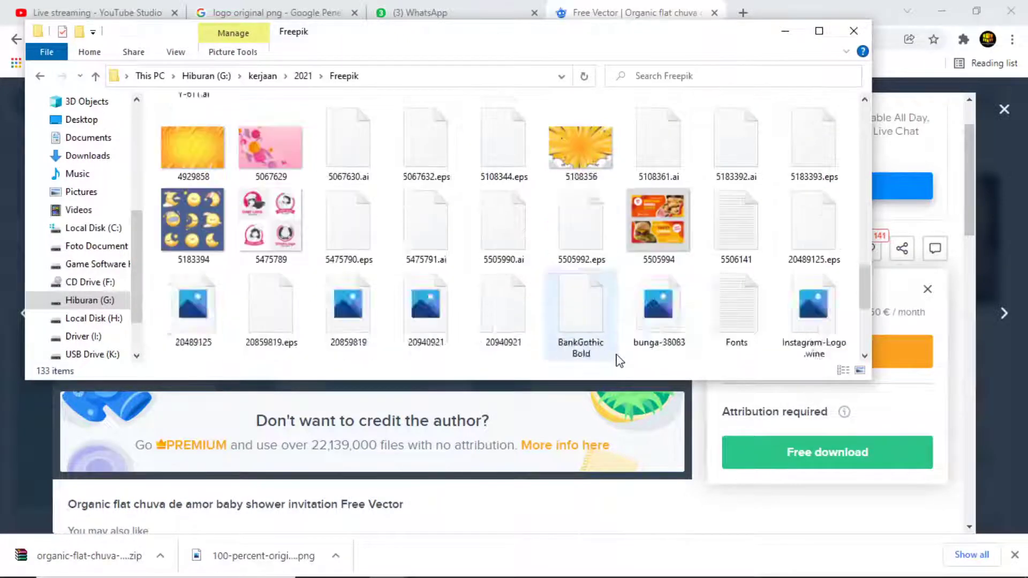
pyautogui.hotkey('ctrl', 'v')
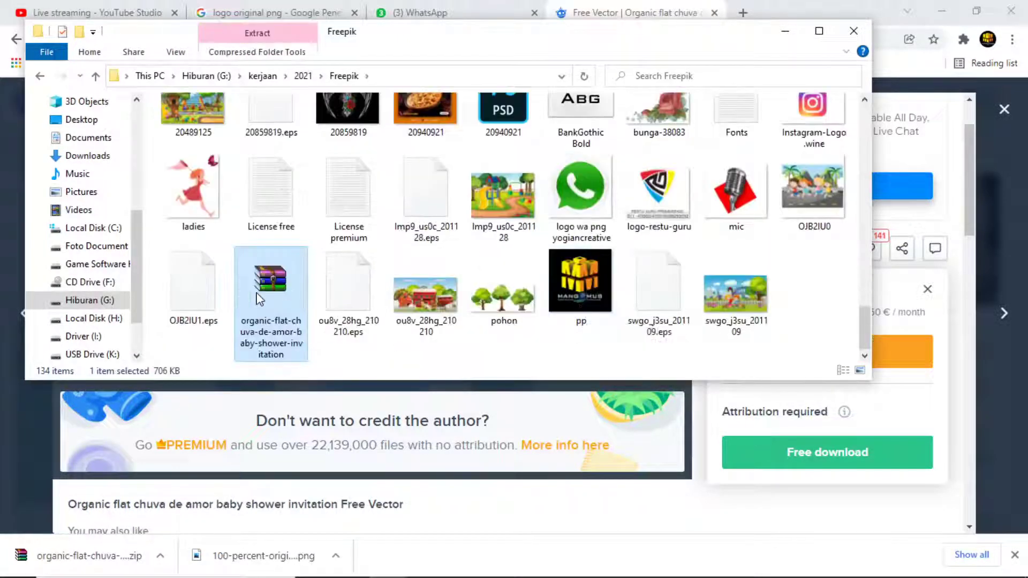
# Extract the zip here, overwriting Fonts.txt, delete the zip, and open 5291212.ai in CorelDRAW.
pyautogui.rightClick(257, 295)
pyautogui.click(321, 341)
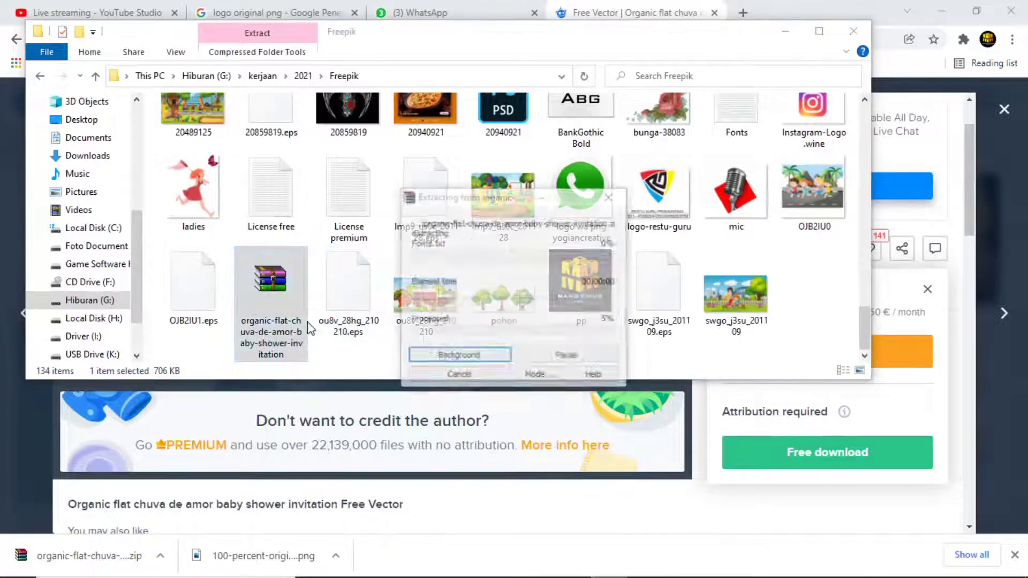
pyautogui.click(486, 372)
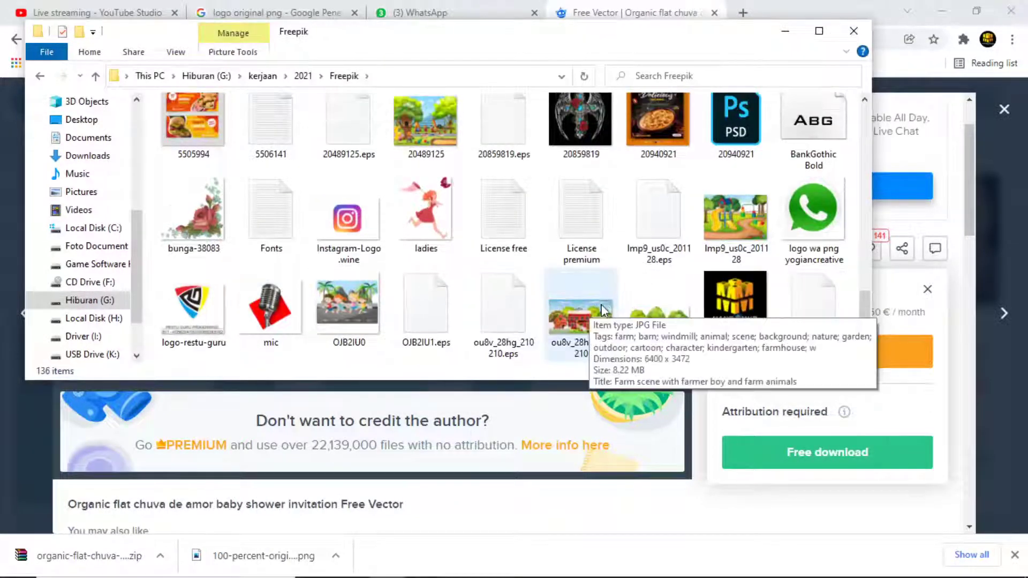
pyautogui.press('Delete')
pyautogui.scroll(3, 565, 239)
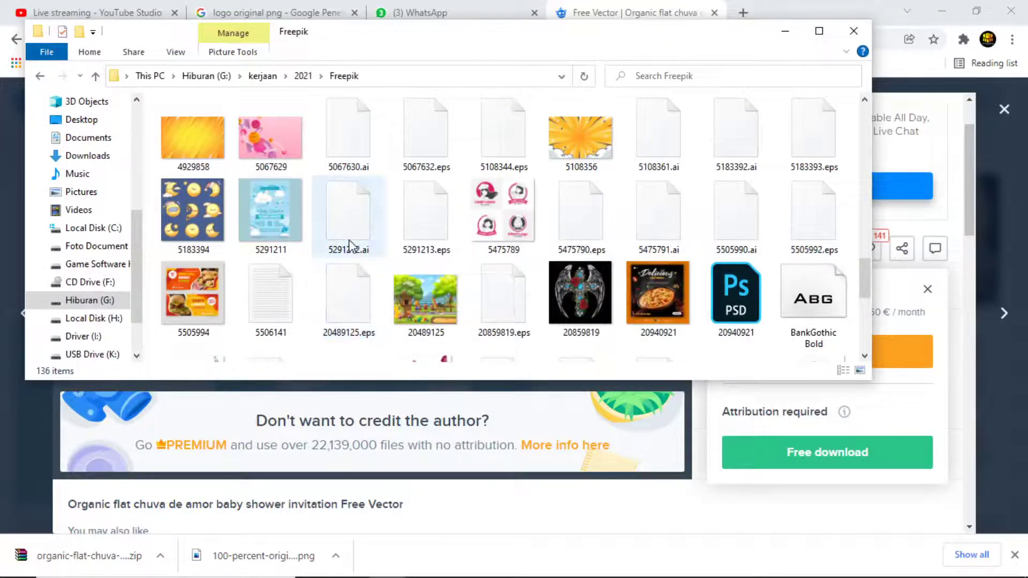
pyautogui.moveTo(348, 225); pyautogui.dragTo(549, 446)
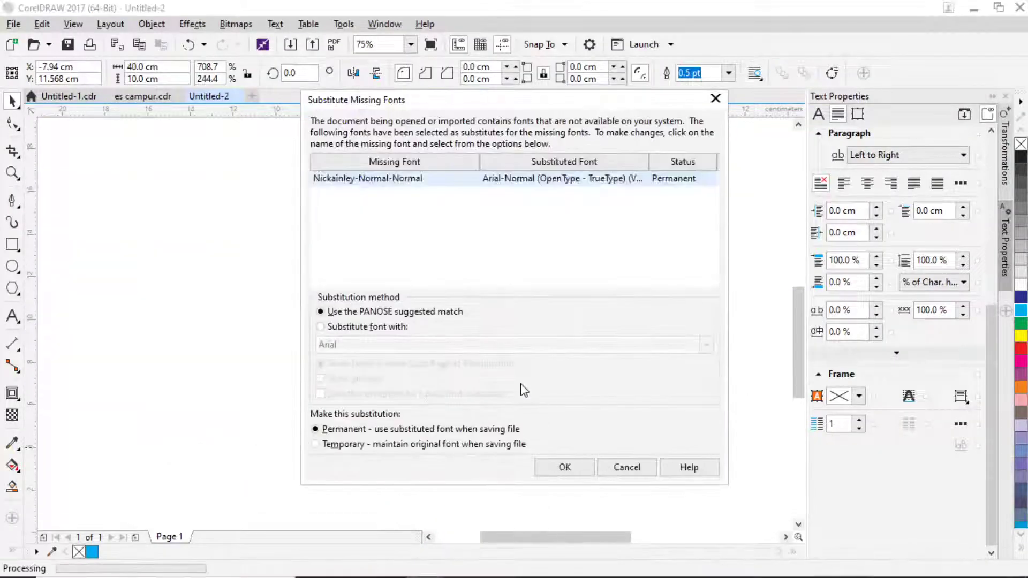
# Accept the substitute for the missing font, check WhatsApp, then return to the es campur document.
pyautogui.click(579, 470)
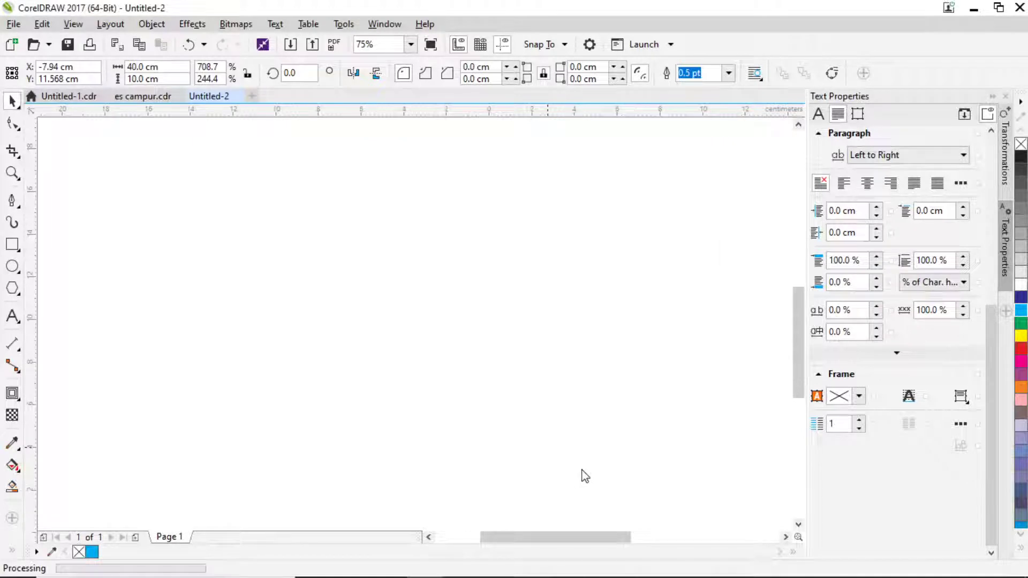
pyautogui.hotkey('alt', 'Tab')
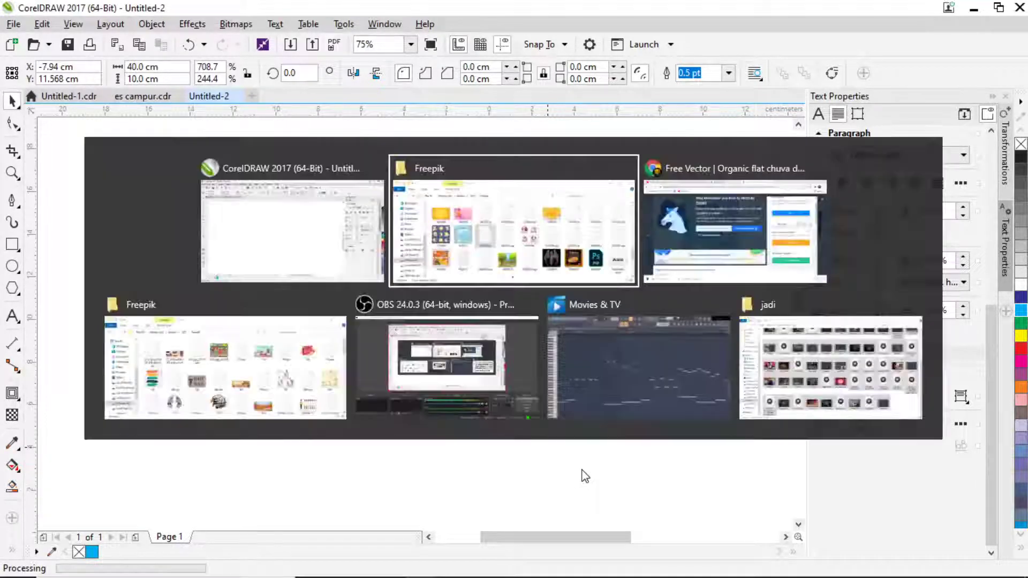
pyautogui.hotkey('alt', 'Tab')
pyautogui.hotkey('alt', 'Tab')
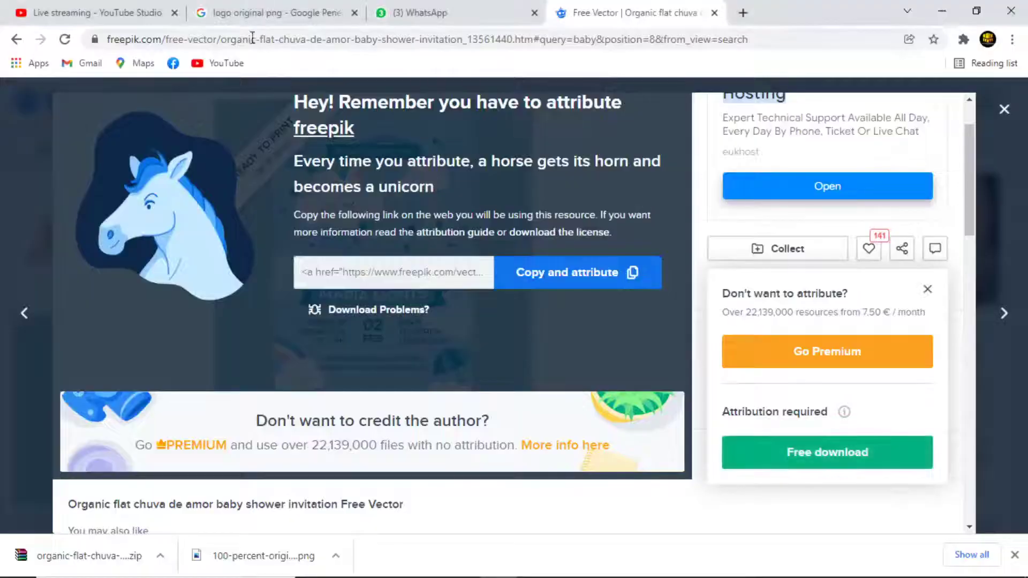
pyautogui.click(417, 13)
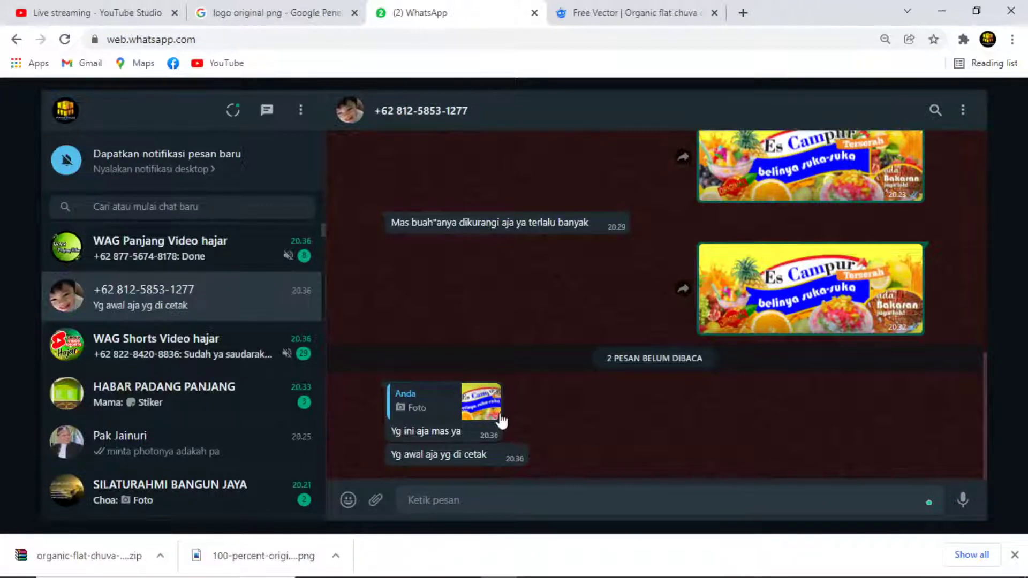
pyautogui.hotkey('alt', 'Tab')
pyautogui.hotkey('alt', 'Tab')
pyautogui.hotkey('alt', 'Tab')
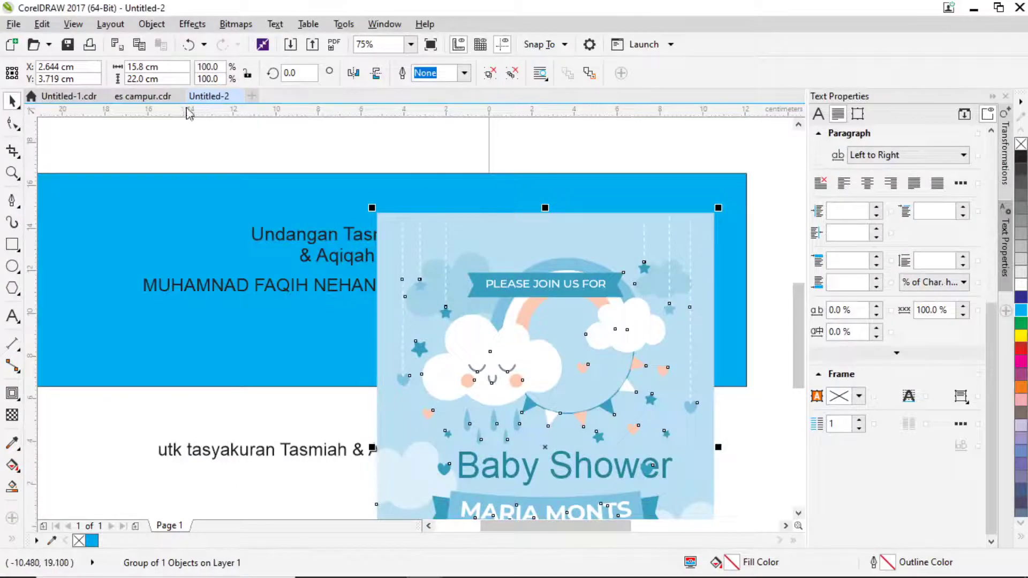
pyautogui.click(140, 97)
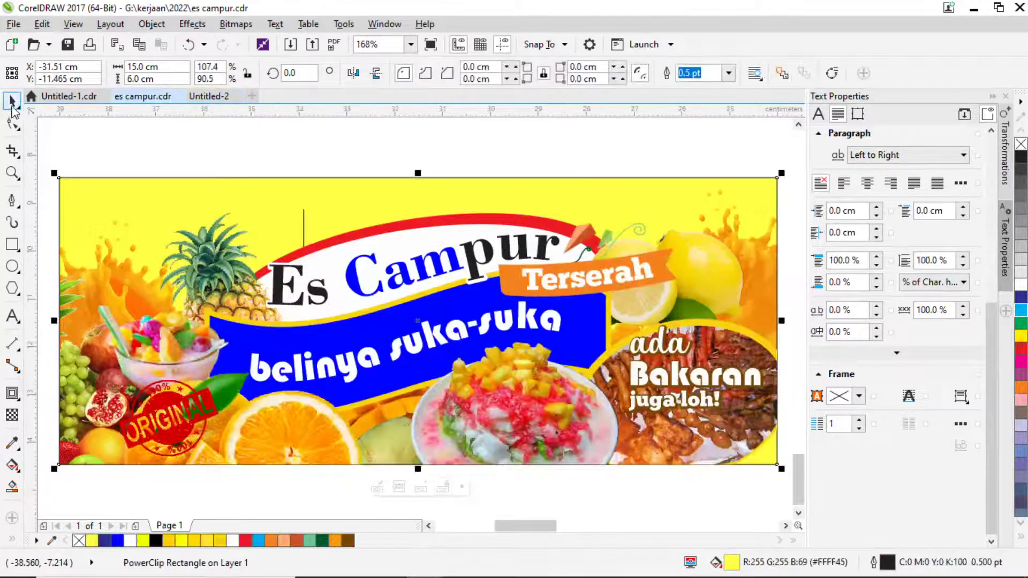
# Undo the accidental fruit-image move inside the banner PowerClip, deselect it, and pan to the banner.
pyautogui.scroll(-2, 97, 133)
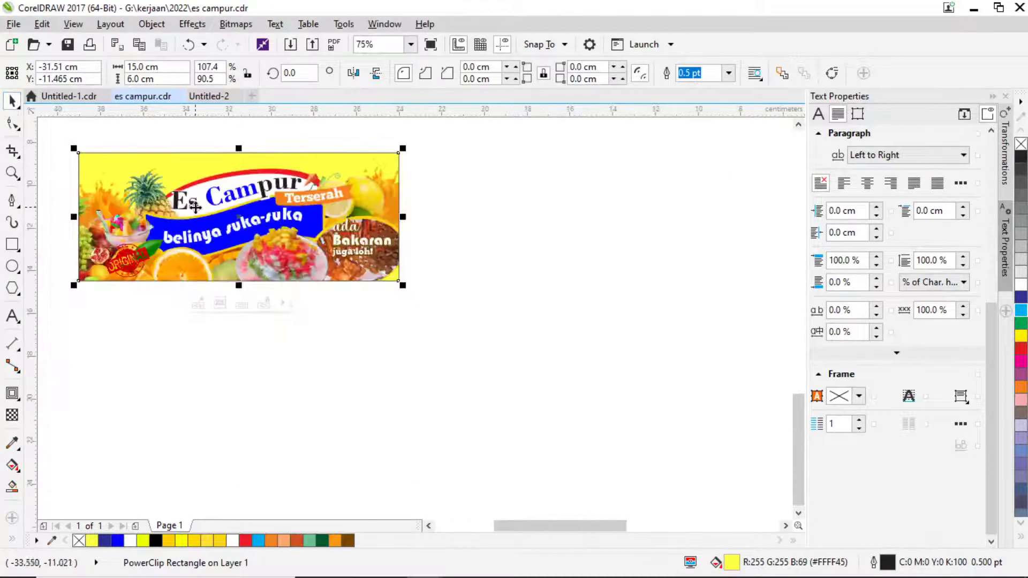
pyautogui.keyDown('ctrl'); pyautogui.click(297, 252); pyautogui.keyUp('ctrl')
pyautogui.click(370, 280)
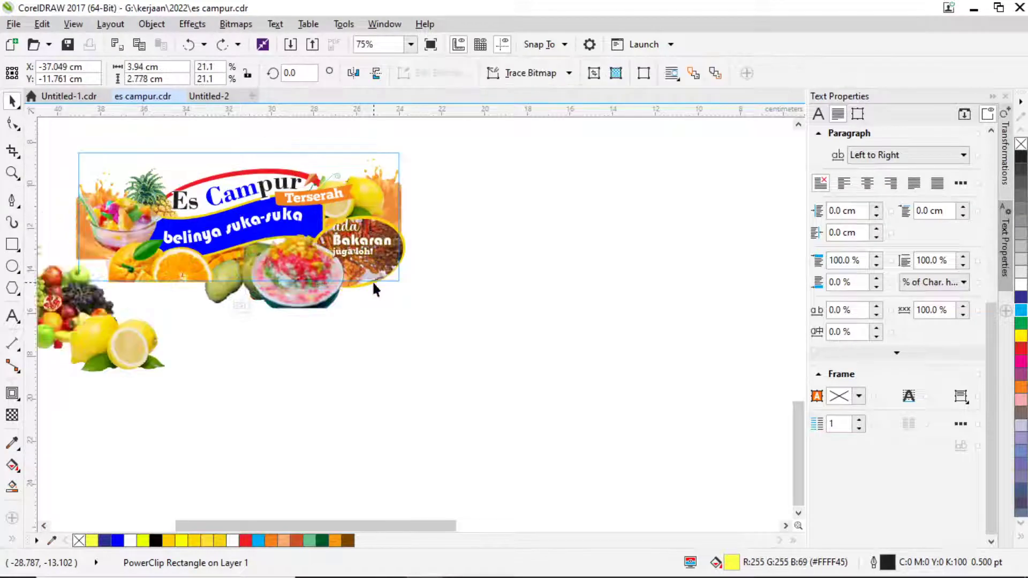
pyautogui.hotkey('ctrl', 'z')
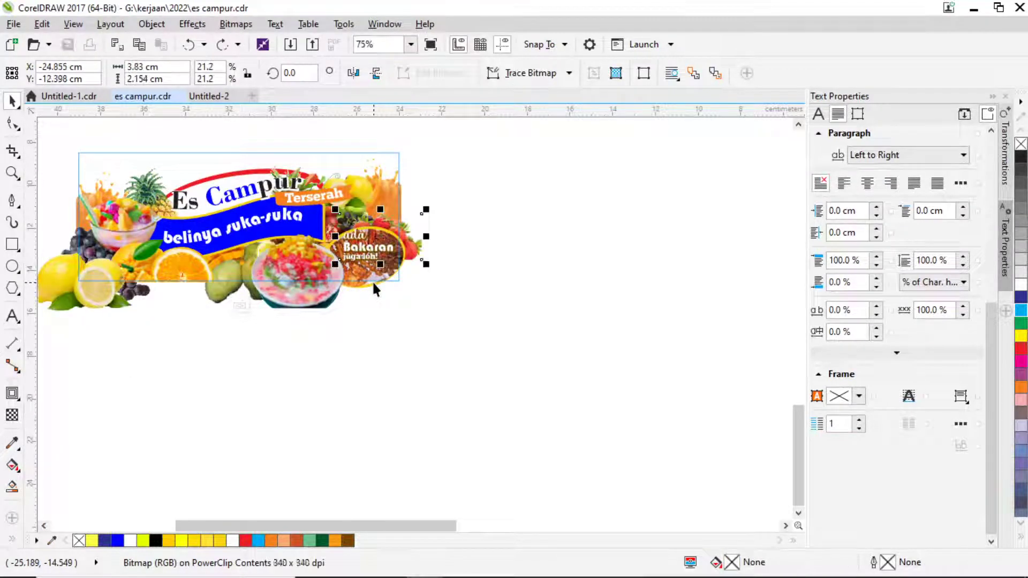
pyautogui.keyDown('ctrl'); pyautogui.click(373, 284); pyautogui.keyUp('ctrl')
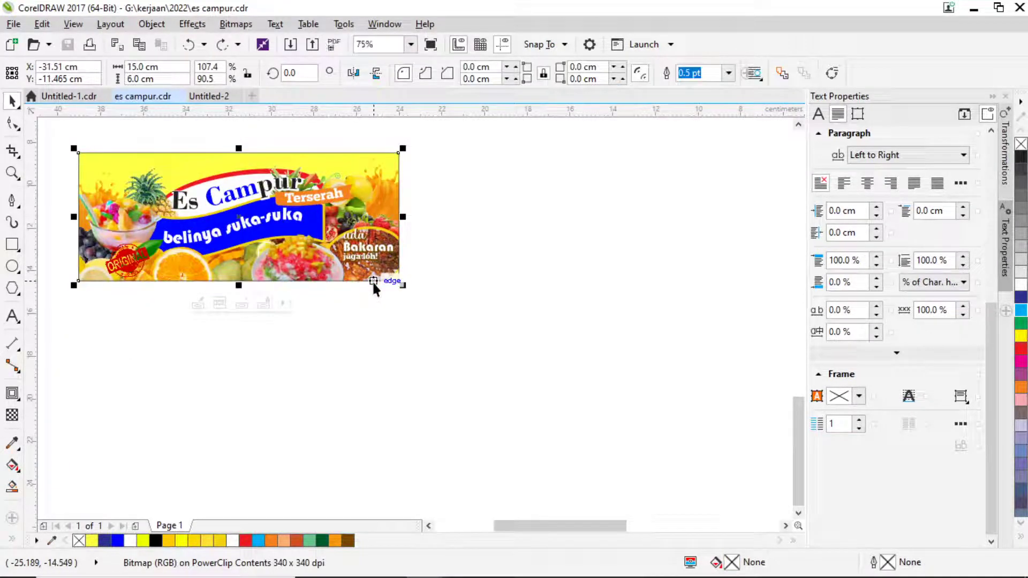
pyautogui.click(493, 298)
pyautogui.moveTo(357, 187); pyautogui.dragTo(642, 229)
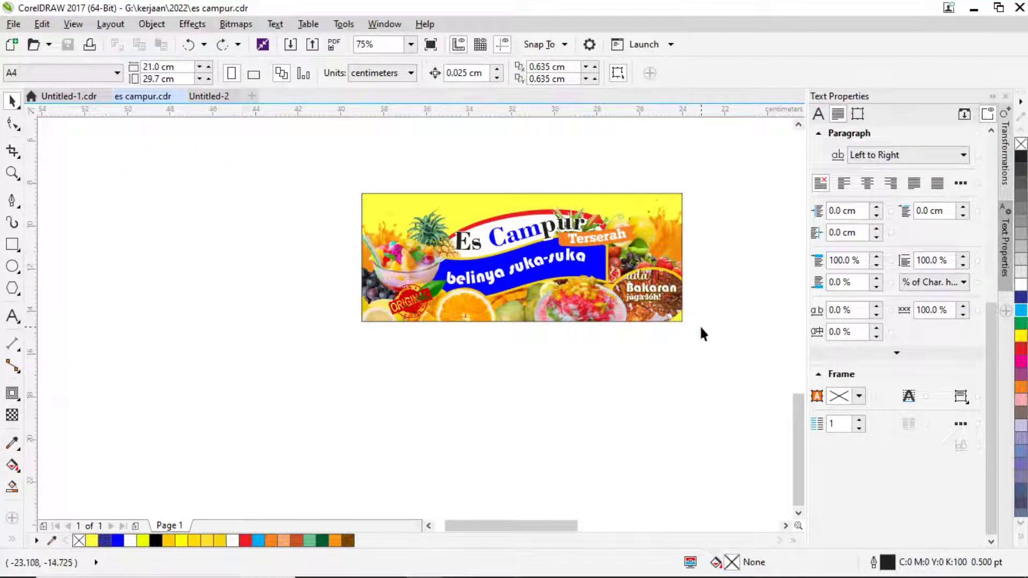
pyautogui.moveTo(699, 324); pyautogui.dragTo(489, 335)
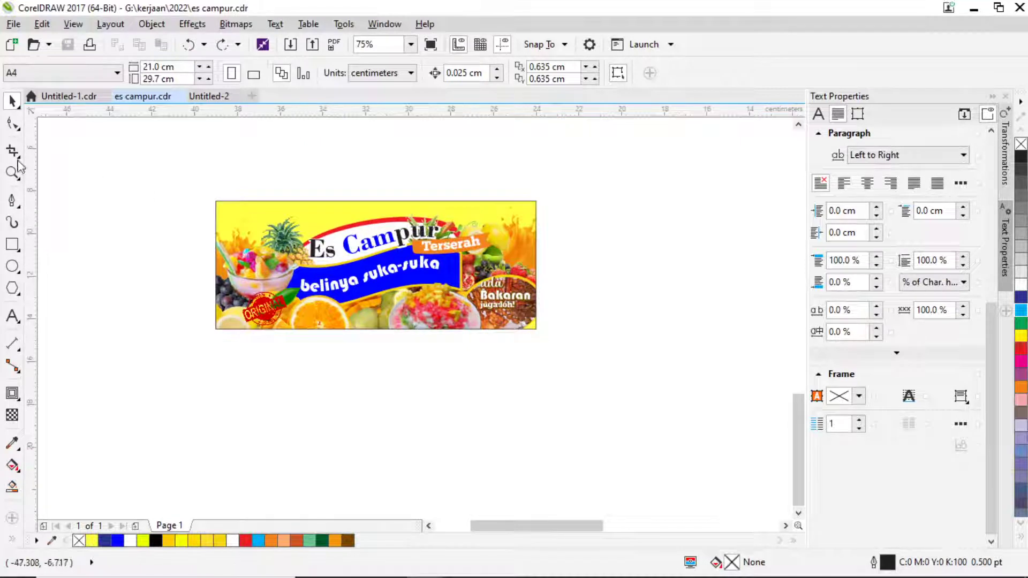
# Zoom to fit the Es Campur banner and copy a Lightshot capture of it.
pyautogui.press('z')
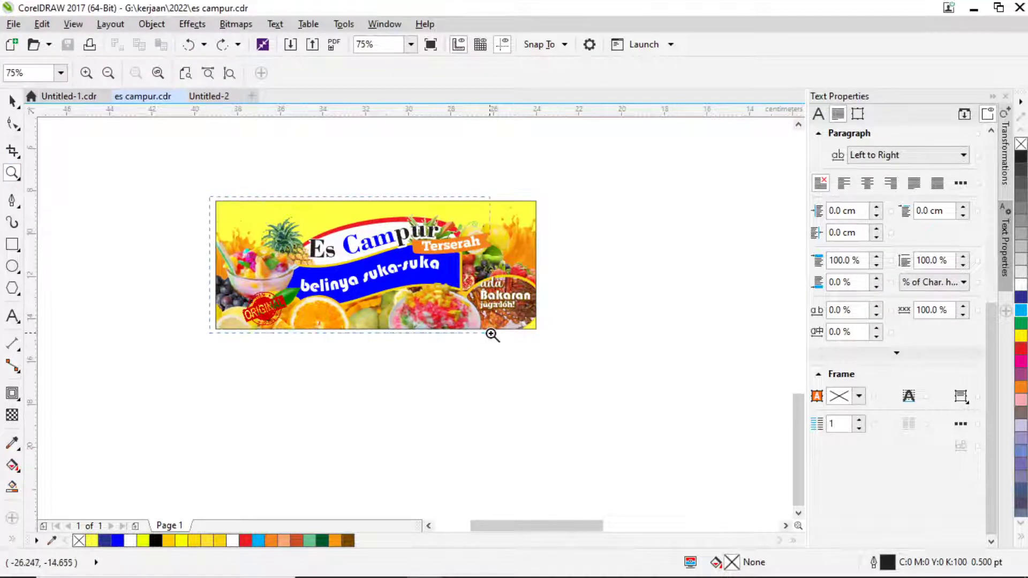
pyautogui.moveTo(543, 340); pyautogui.dragTo(543, 340)
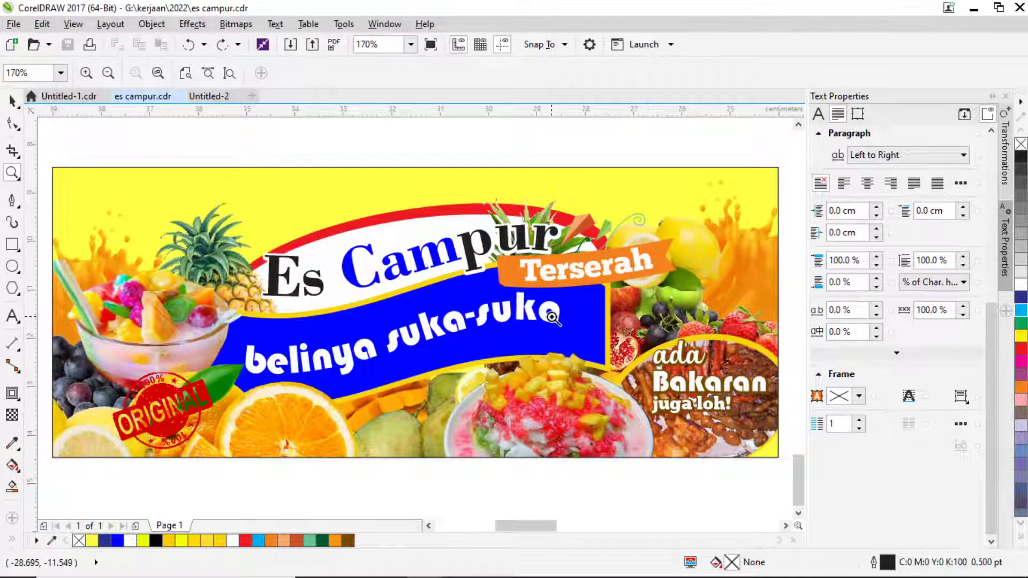
pyautogui.press('Print')
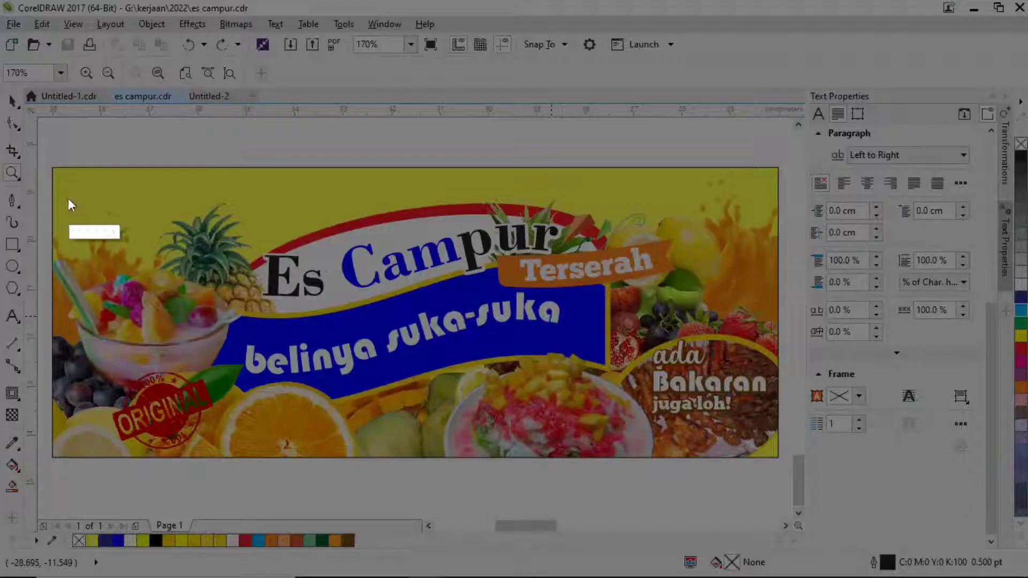
pyautogui.moveTo(53, 168); pyautogui.dragTo(779, 457)
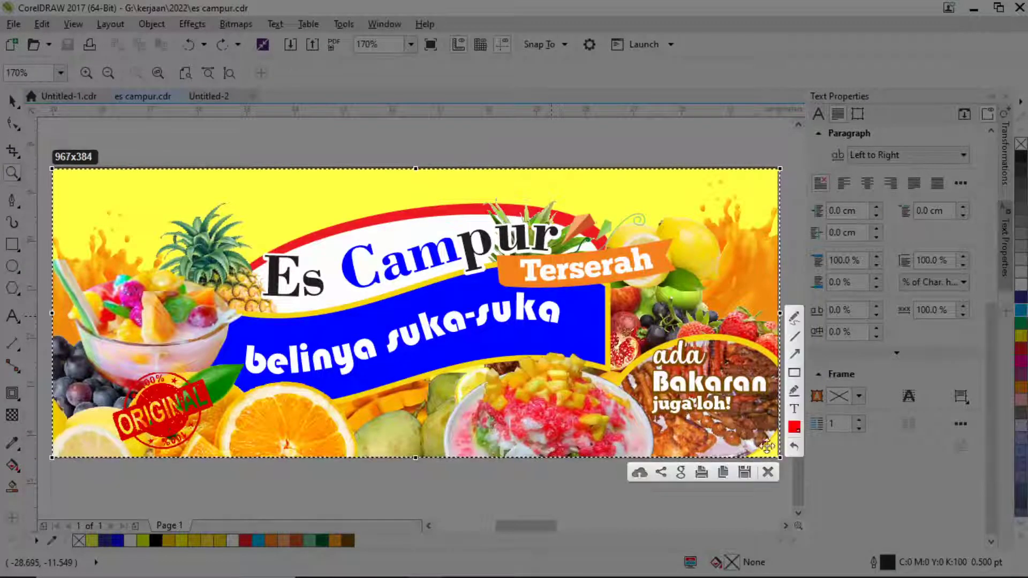
pyautogui.hotkey('ctrl', 'c')
pyautogui.hotkey('alt', 'Tab')
pyautogui.hotkey('alt', 'Tab')
pyautogui.hotkey('alt', 'Tab')
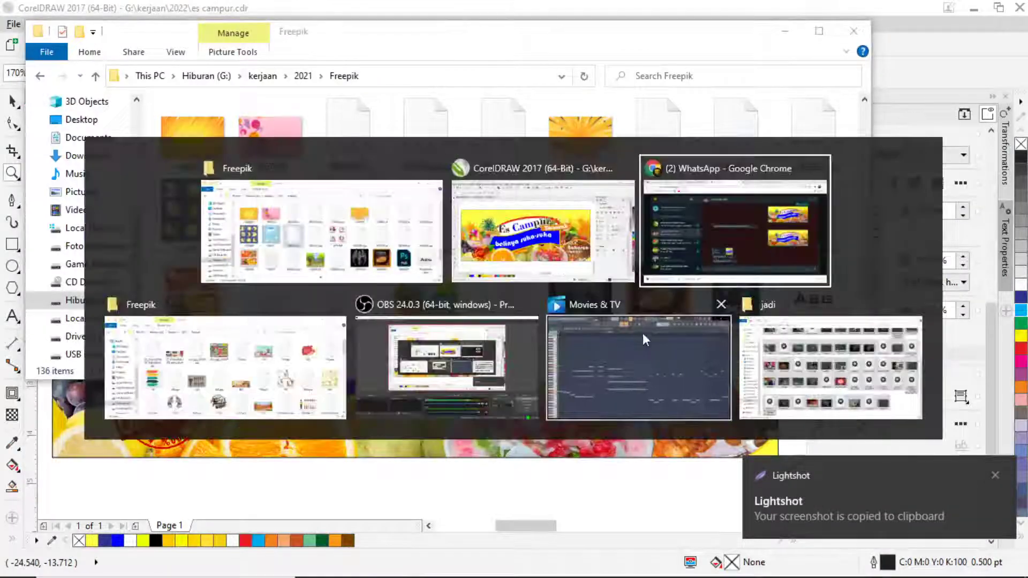
# Paste and send the Es Campur banner screenshot in WhatsApp, then reopen Untitled-2.
pyautogui.hotkey('ctrl', 'v')
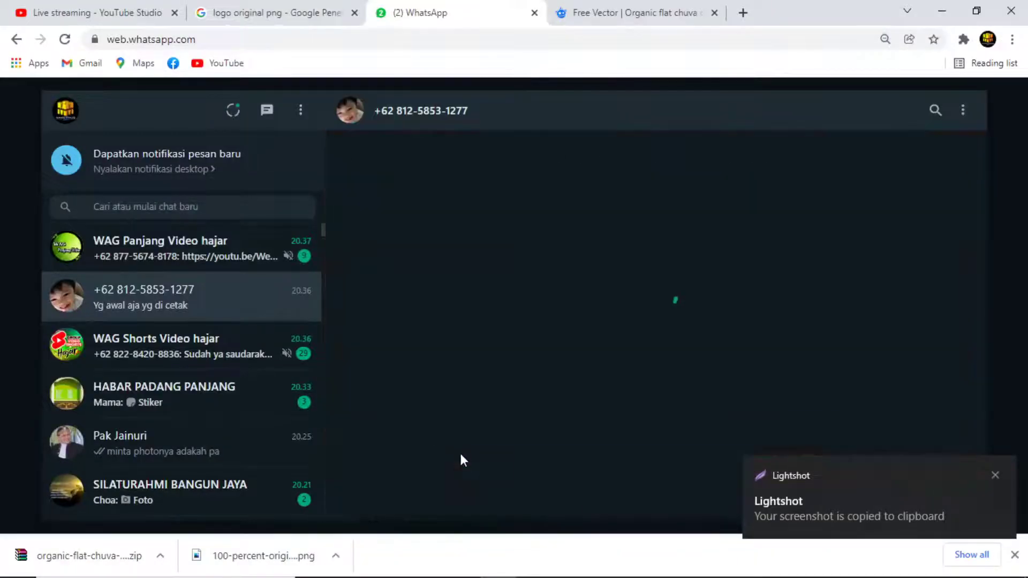
pyautogui.press('Return')
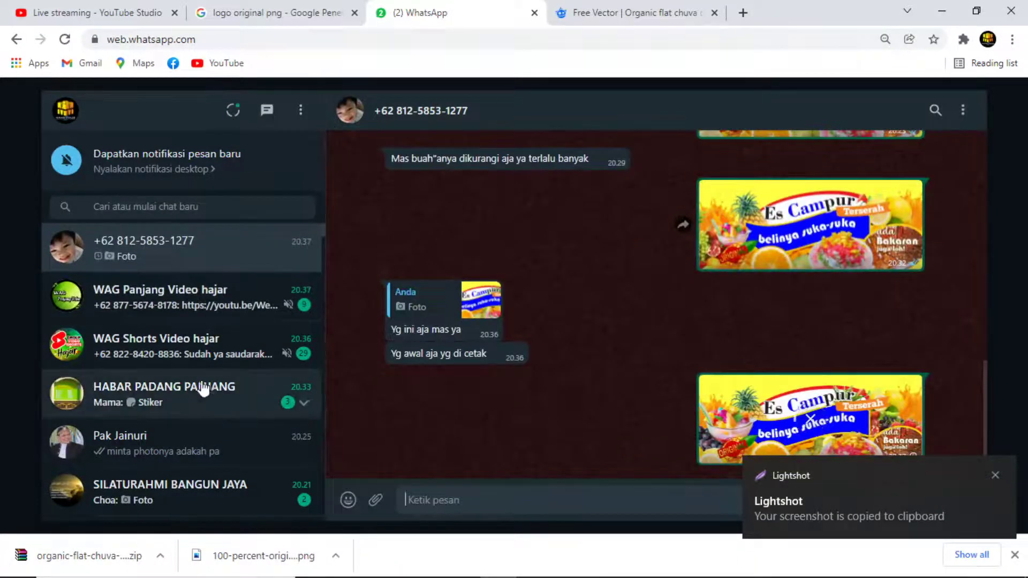
pyautogui.hotkey('alt', 'Tab')
pyautogui.hotkey('alt', 'Tab')
pyautogui.hotkey('alt', 'Tab')
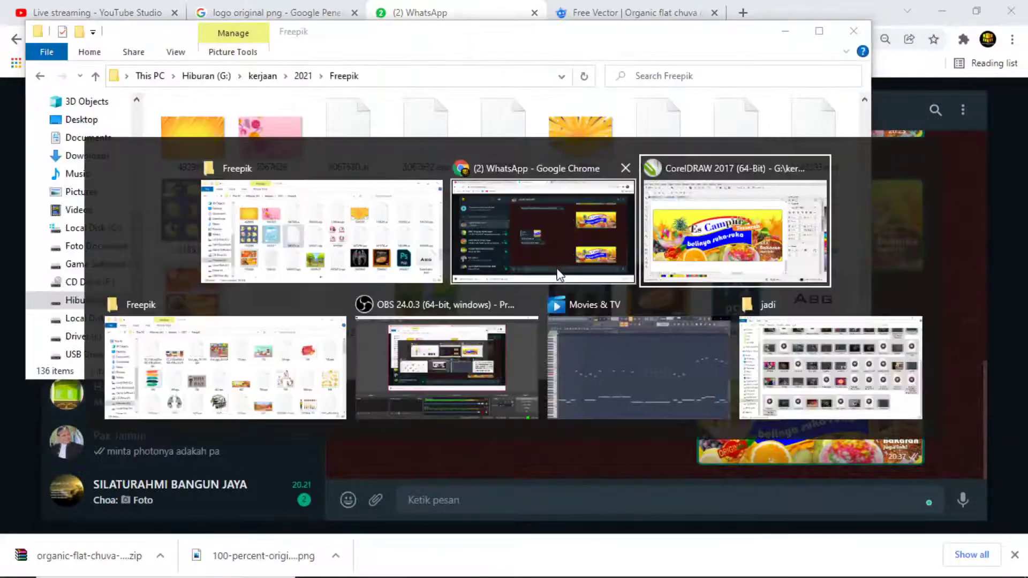
pyautogui.click(204, 99)
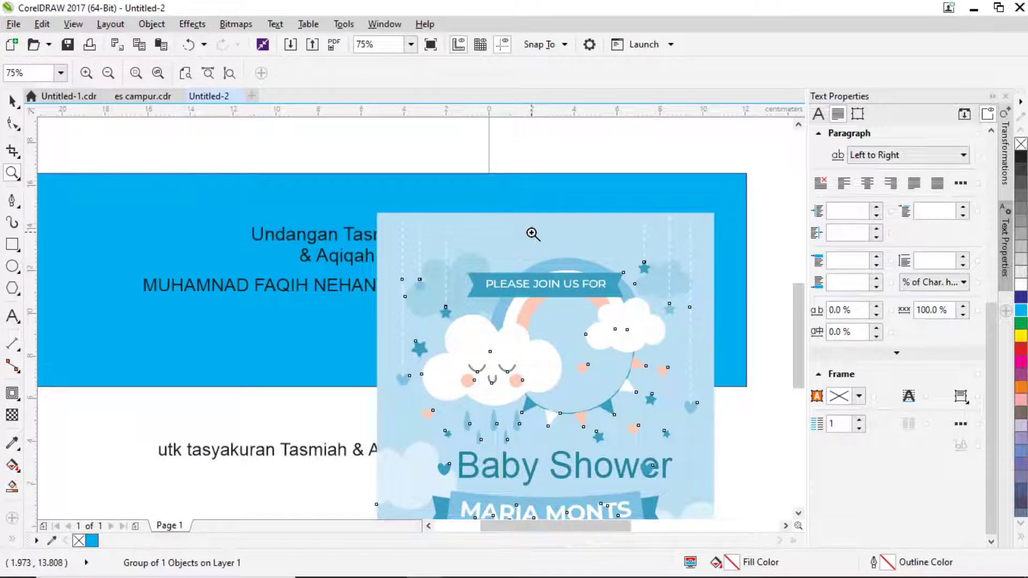
# Drag the Baby Shower card group to the left of the blue banner.
pyautogui.click(12, 101)
pyautogui.scroll(-3, 426, 246)
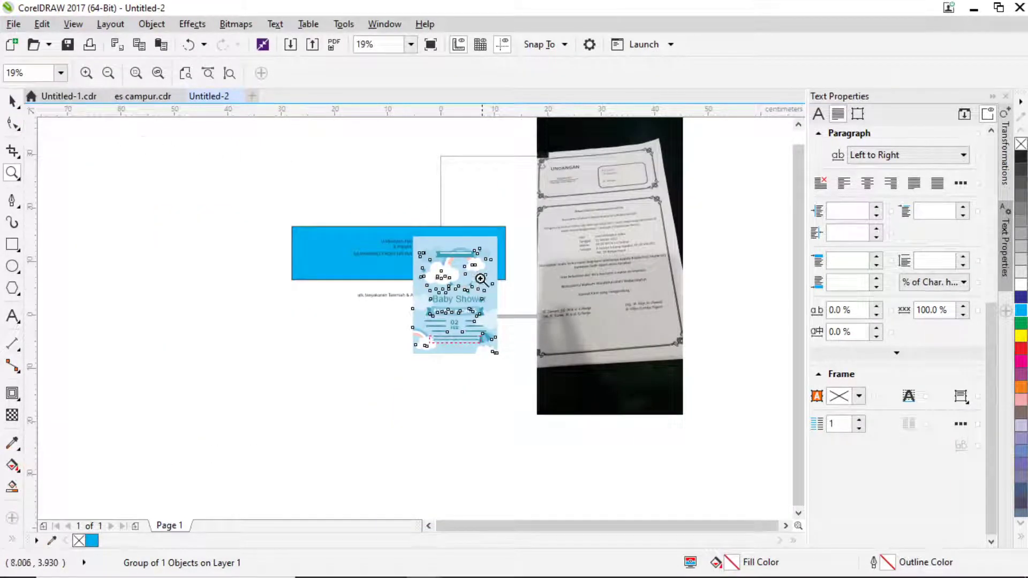
pyautogui.click(12, 100)
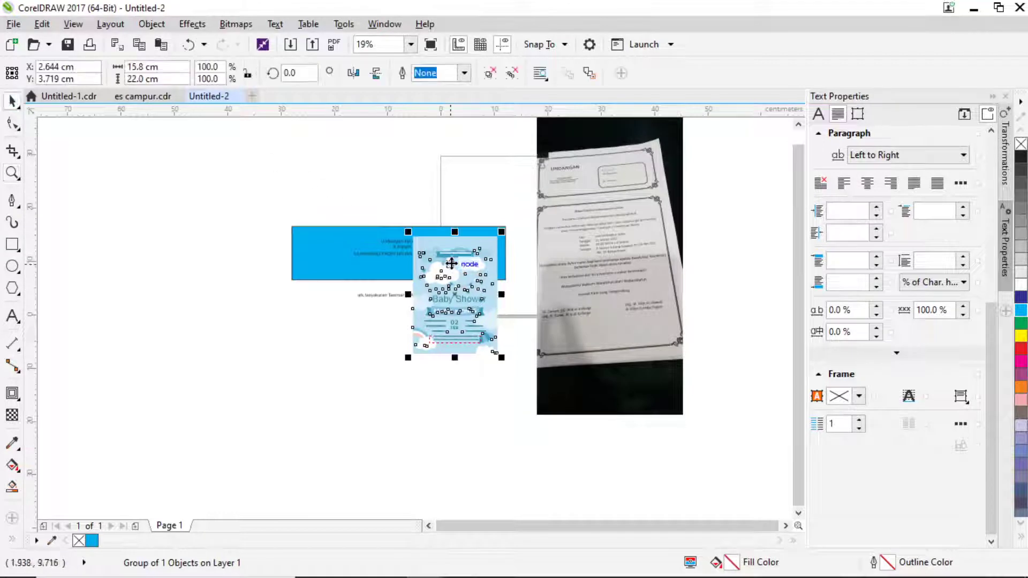
pyautogui.moveTo(454, 255); pyautogui.dragTo(227, 233)
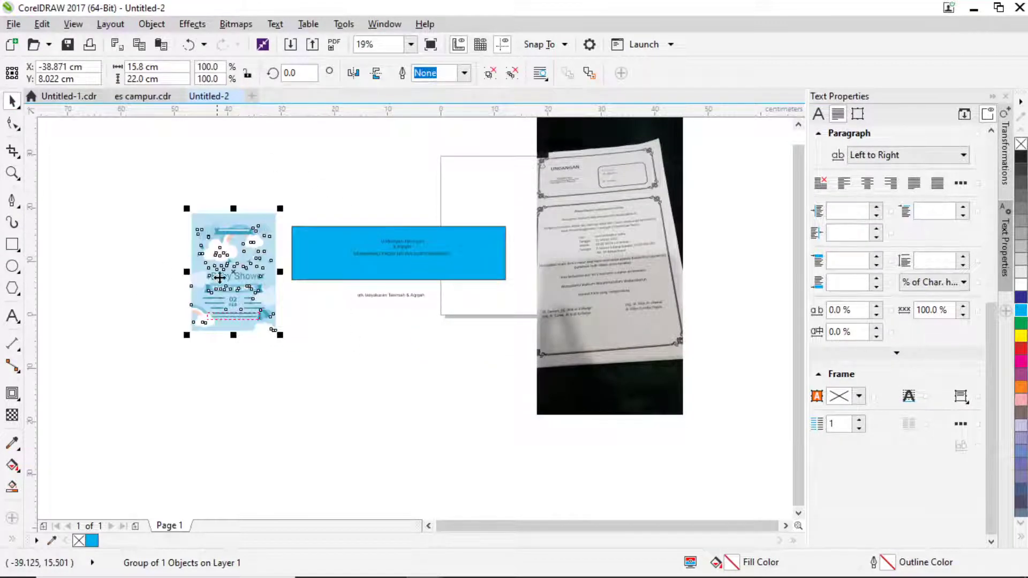
pyautogui.scroll(1, 255, 252)
pyautogui.click(326, 160)
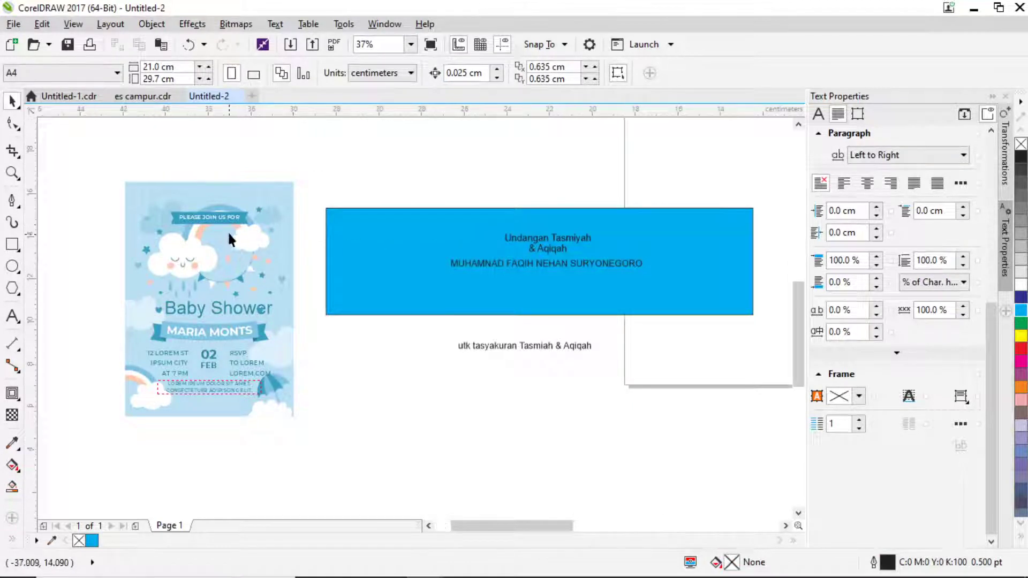
# Ungroup the Baby Shower card and try moving its parts onto the banner.
pyautogui.scroll(2, 253, 208)
pyautogui.click(253, 207)
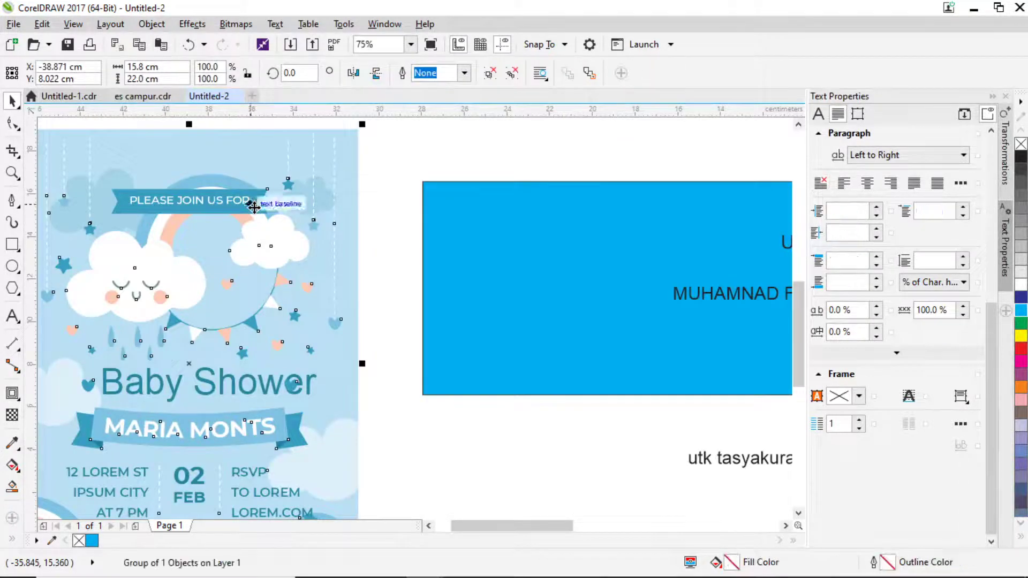
pyautogui.click(490, 73)
pyautogui.press('Escape')
pyautogui.scroll(-1, 224, 214)
pyautogui.moveTo(224, 211); pyautogui.dragTo(530, 221)
# Ungroup the card's remaining group and move the PLEASE JOIN US FOR ribbon above the banner.
pyautogui.hotkey('ctrl', 'z')
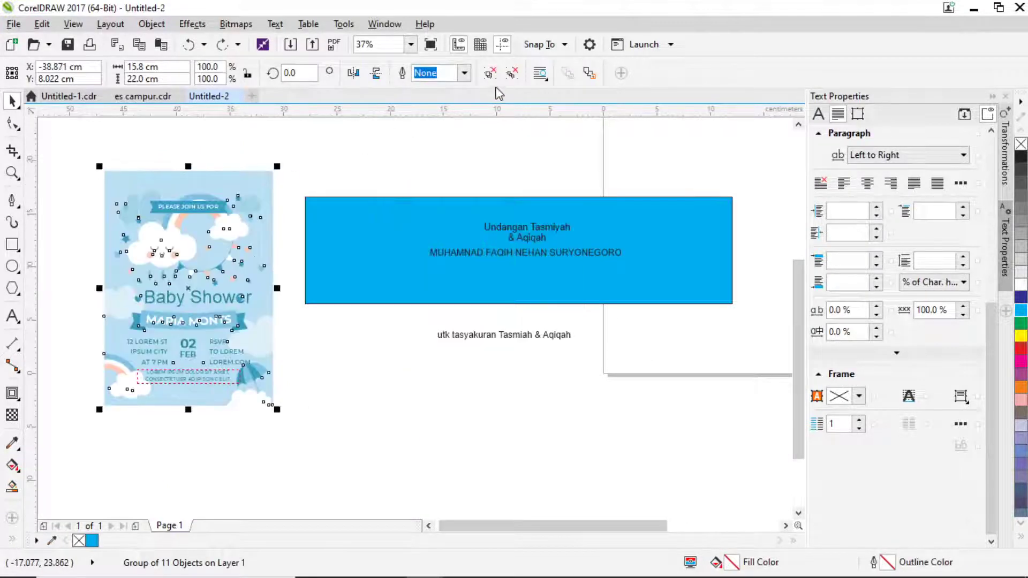
pyautogui.click(489, 73)
pyautogui.click(290, 195)
pyautogui.moveTo(223, 203); pyautogui.dragTo(467, 209)
pyautogui.hotkey('ctrl', 'z')
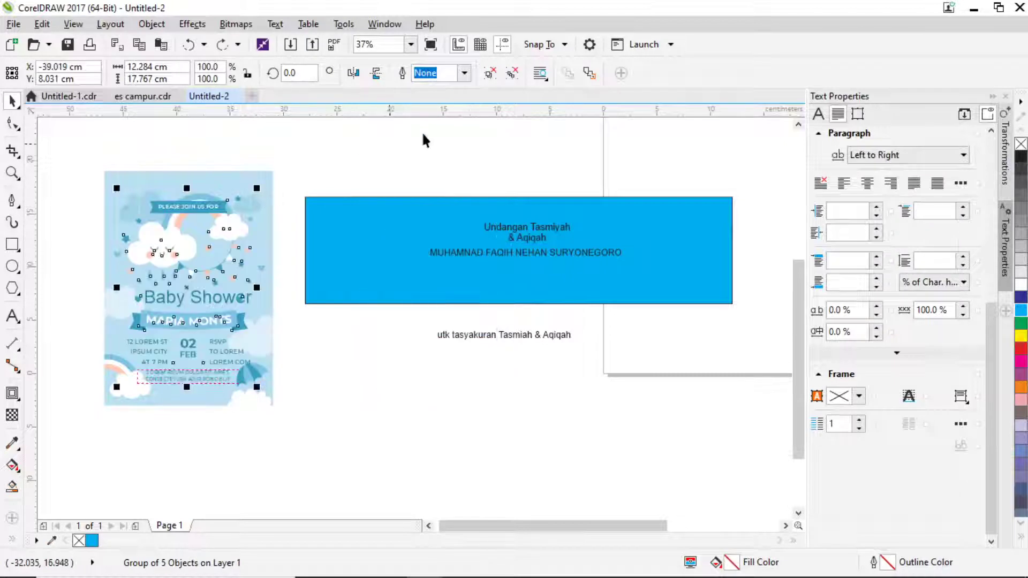
pyautogui.press('Escape')
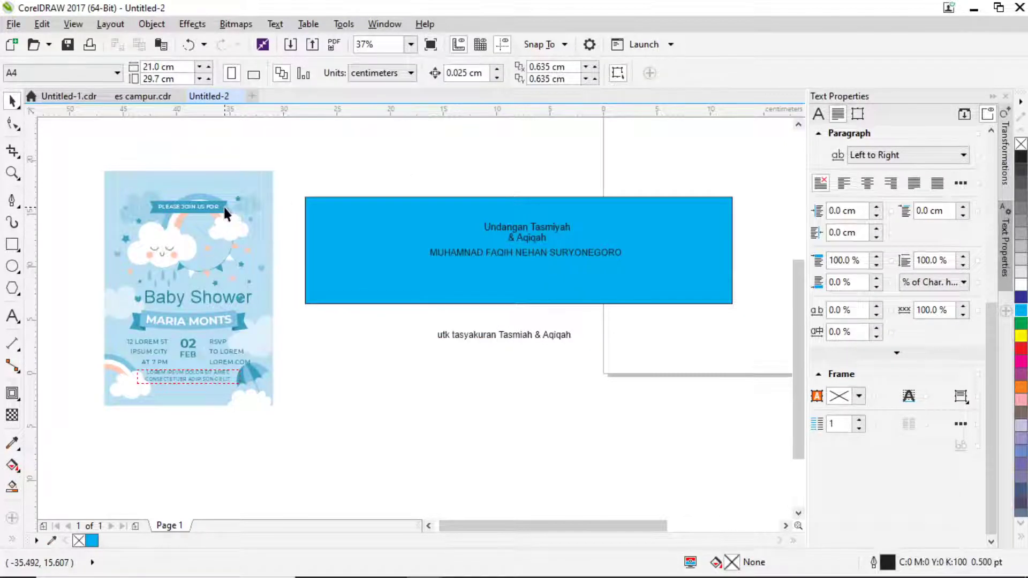
pyautogui.moveTo(225, 213); pyautogui.dragTo(527, 188)
# Ungroup the ribbon and delete its PLEASE JOIN US FOR text.
pyautogui.click(490, 74)
pyautogui.scroll(2, 477, 181)
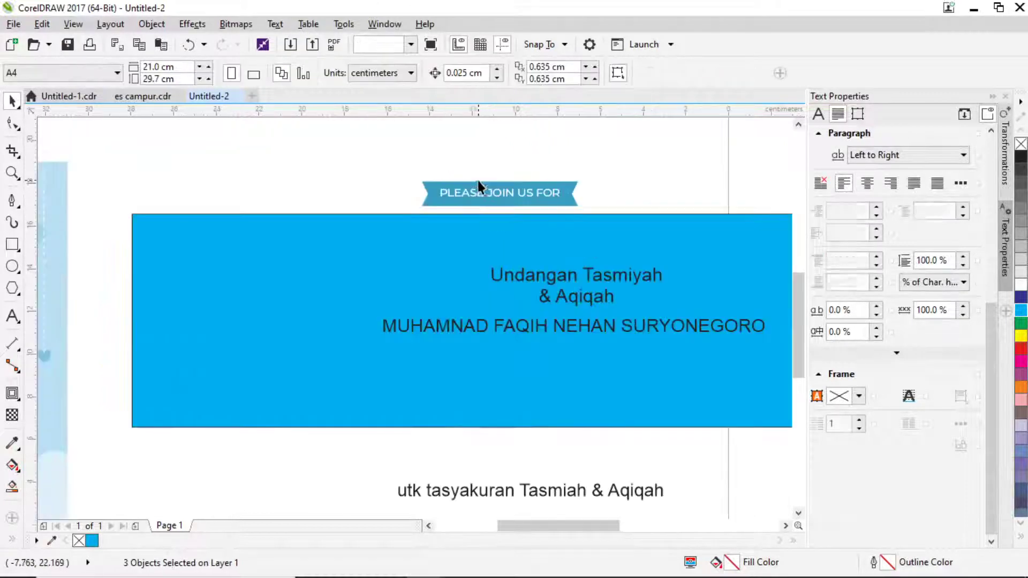
pyautogui.click(500, 197)
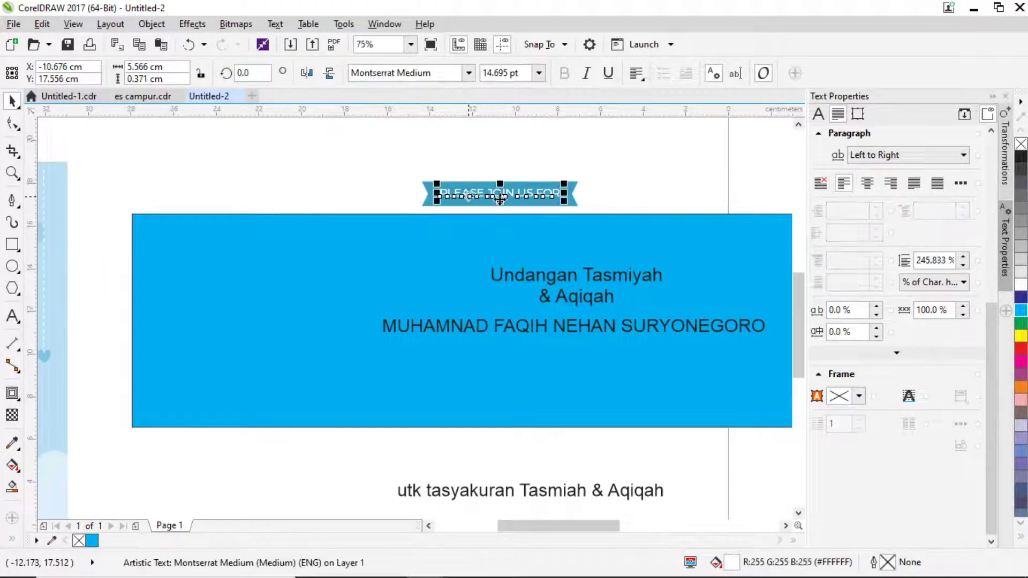
pyautogui.press('Escape')
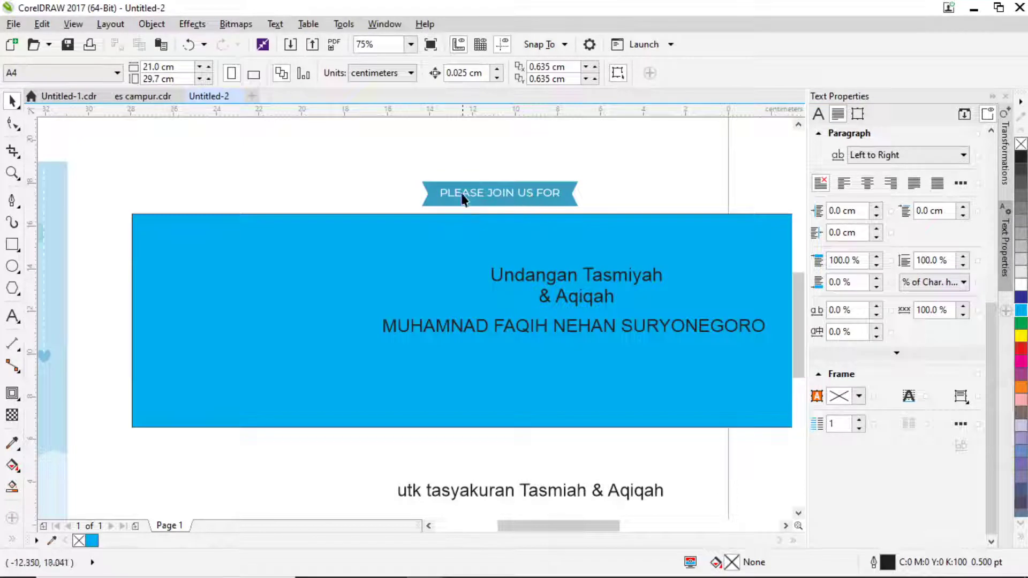
pyautogui.click(461, 194)
pyautogui.press('Delete')
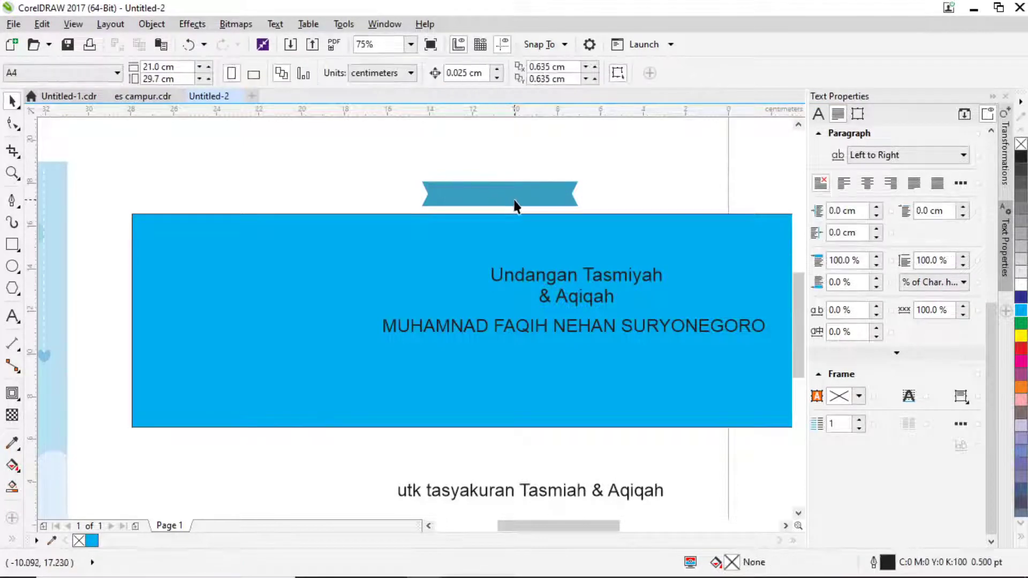
# Place the empty ribbon over the title, enlarge it to about 136%, and widen it.
pyautogui.moveTo(515, 199); pyautogui.dragTo(552, 274)
pyautogui.moveTo(615, 257); pyautogui.dragTo(716, 245)
pyautogui.moveTo(563, 245)
pyautogui.mouseDown()
pyautogui.moveTo(566, 259)
pyautogui.moveTo(568, 245)
pyautogui.mouseUp()
pyautogui.scroll(4, 576, 239)
pyautogui.moveTo(528, 280); pyautogui.dragTo(530, 293)
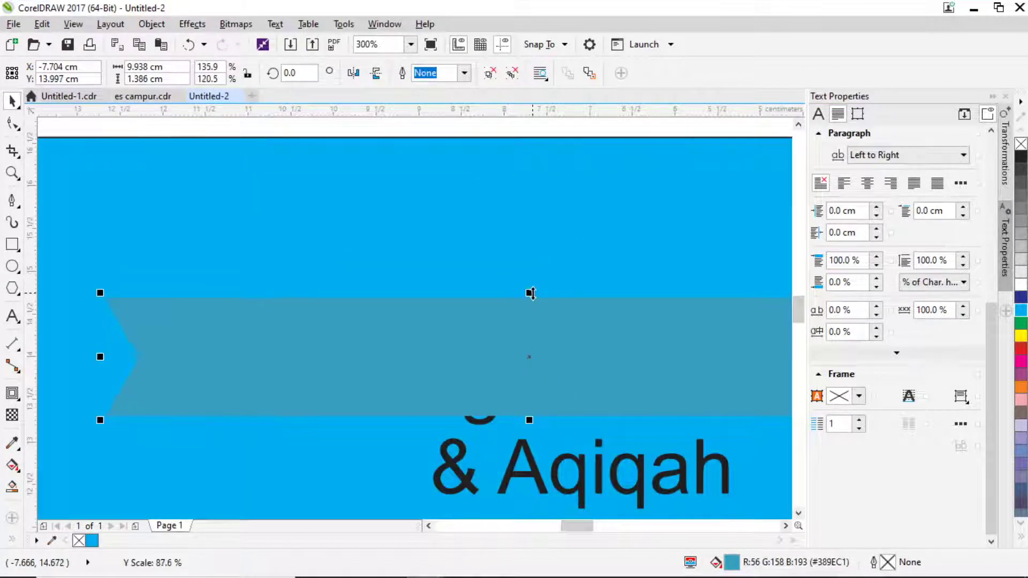
pyautogui.scroll(-6, 530, 348)
pyautogui.moveTo(597, 423); pyautogui.dragTo(620, 431)
# Close the WhatsApp tab in the browser and bring the Freepik folder window forward.
pyautogui.hotkey('alt', 'Tab')
pyautogui.hotkey('alt', 'Tab')
pyautogui.press('Tab')
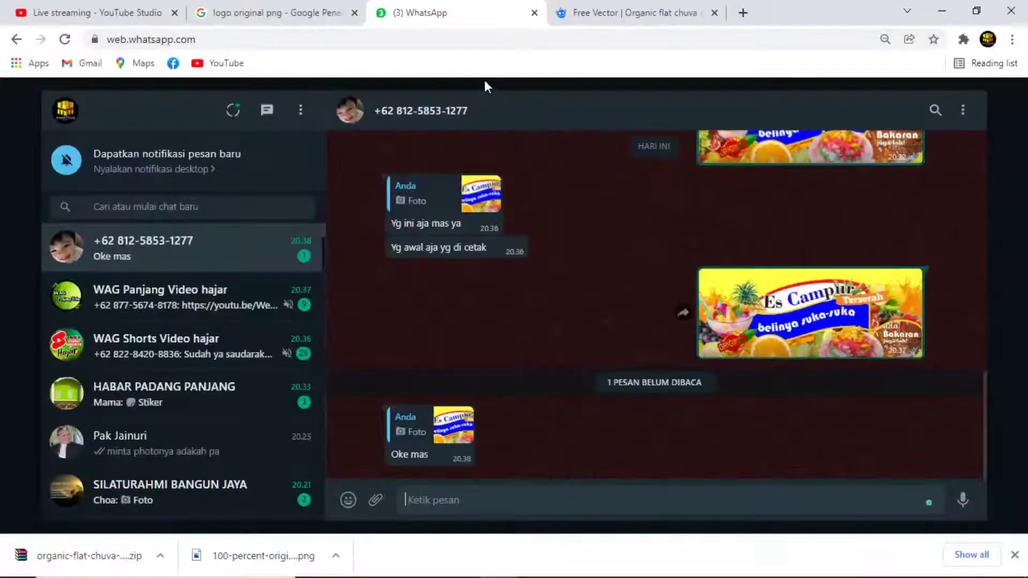
pyautogui.click(534, 13)
pyautogui.hotkey('alt', 'Tab')
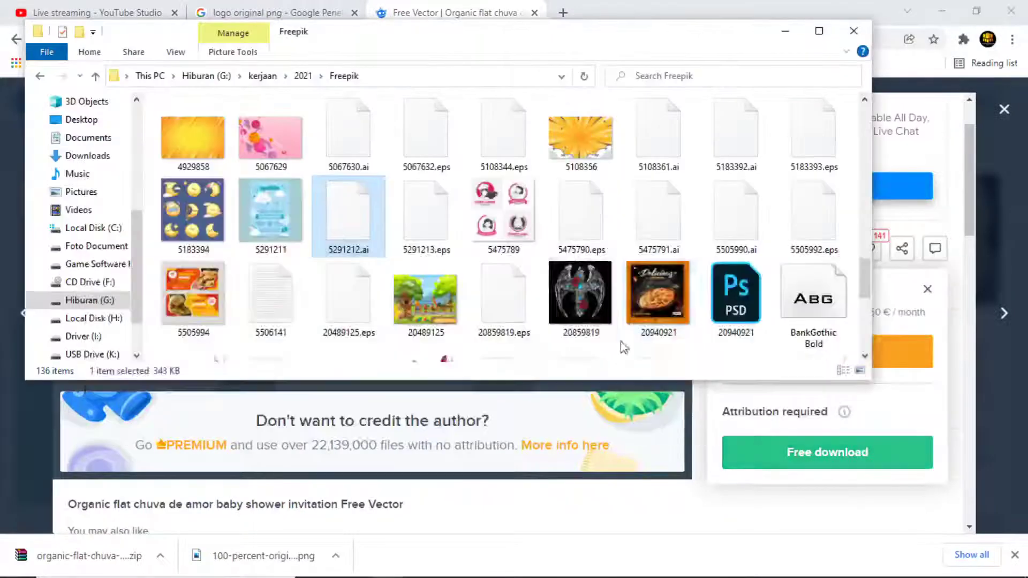
pyautogui.hotkey('alt', 'Tab')
pyautogui.hotkey('alt', 'Tab')
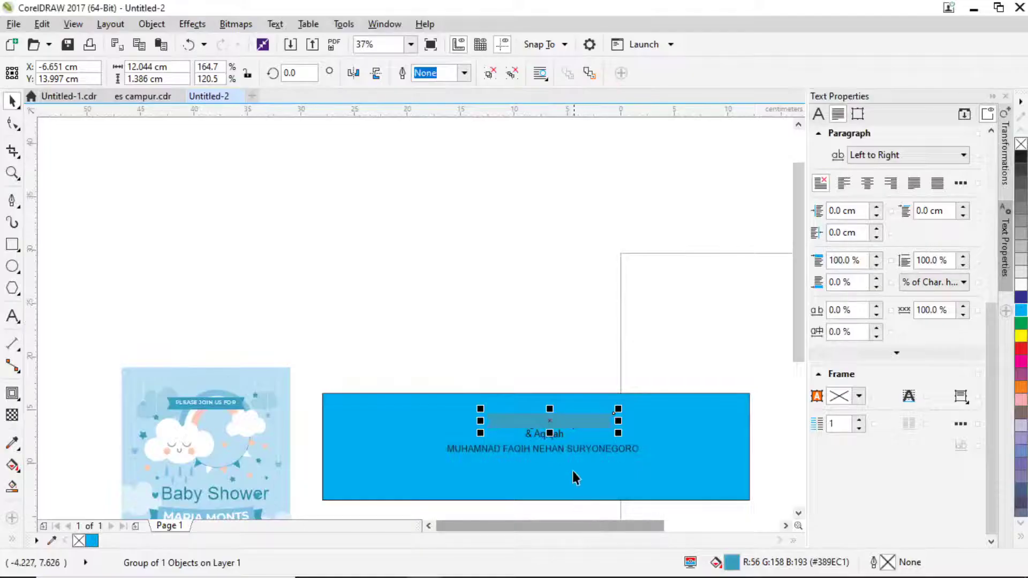
# Bring the & Aqiqah title text in front of the ribbon and move it up-left.
pyautogui.moveTo(573, 452); pyautogui.dragTo(590, 270)
pyautogui.keyDown('shift'); pyautogui.click(605, 320); pyautogui.keyUp('shift')
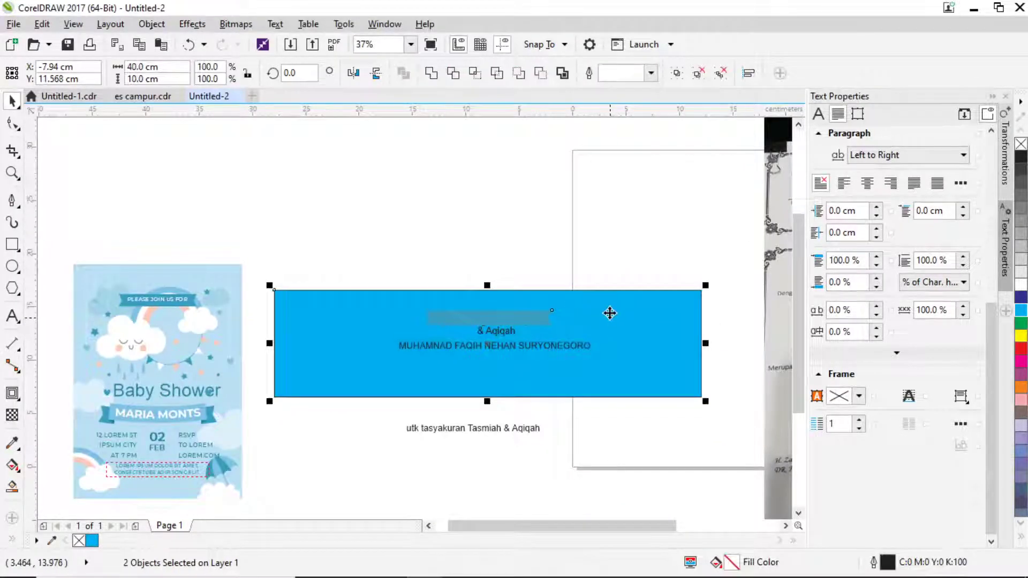
pyautogui.press('Escape')
pyautogui.scroll(2, 468, 369)
pyautogui.click(503, 321)
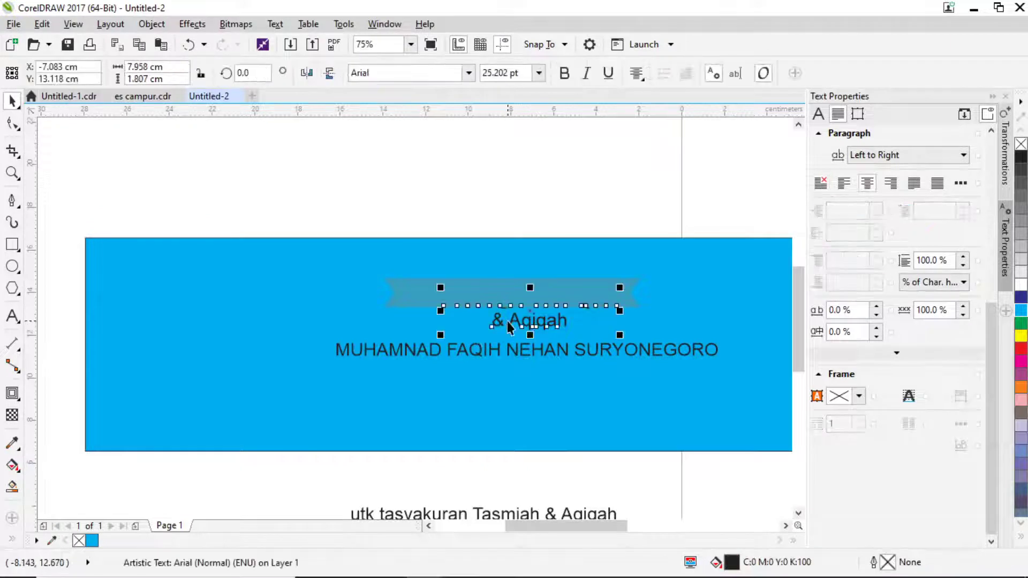
pyautogui.hotkey('shift', 'pageup')
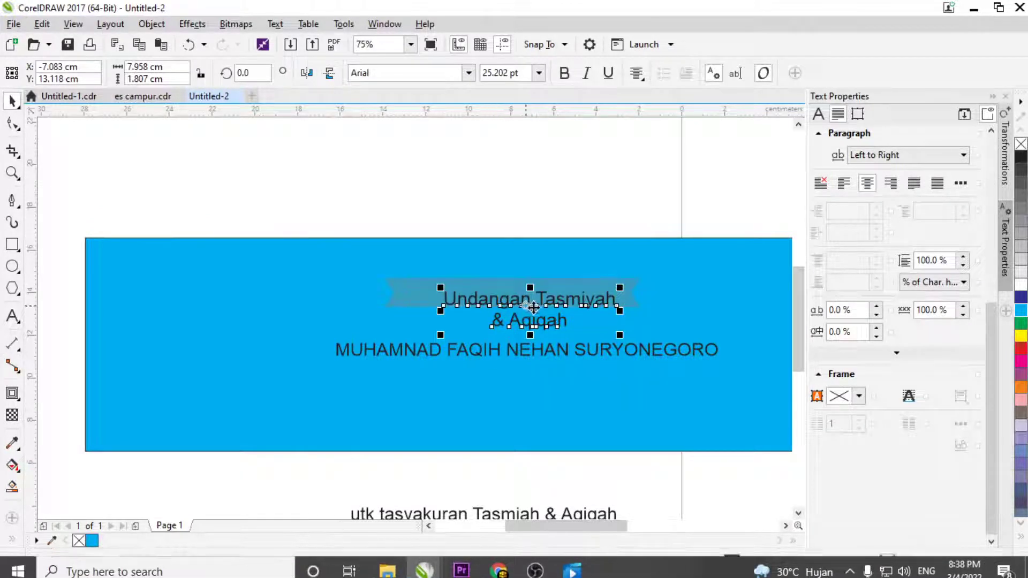
pyautogui.moveTo(531, 310); pyautogui.dragTo(305, 315)
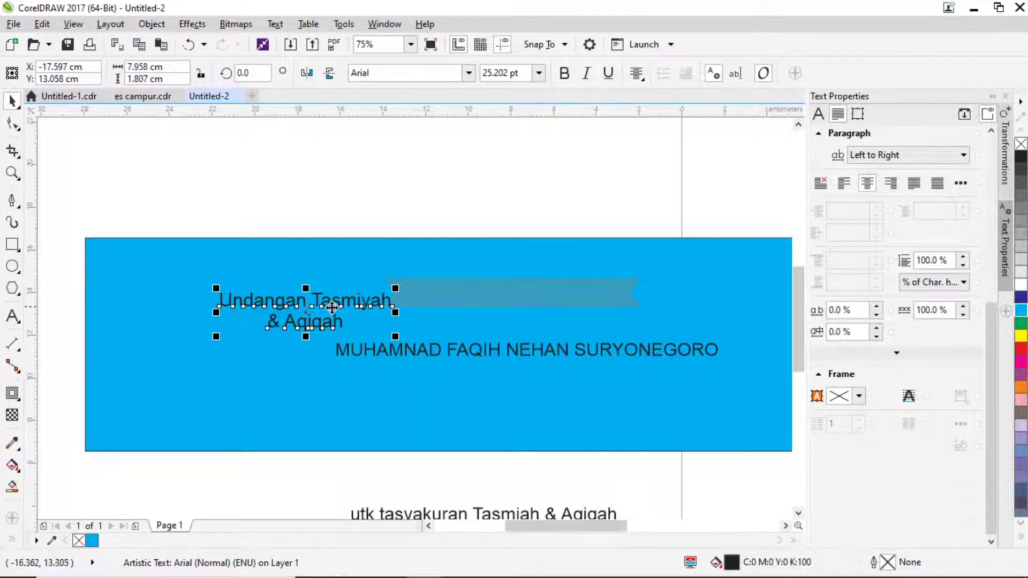
pyautogui.moveTo(320, 305); pyautogui.dragTo(358, 262)
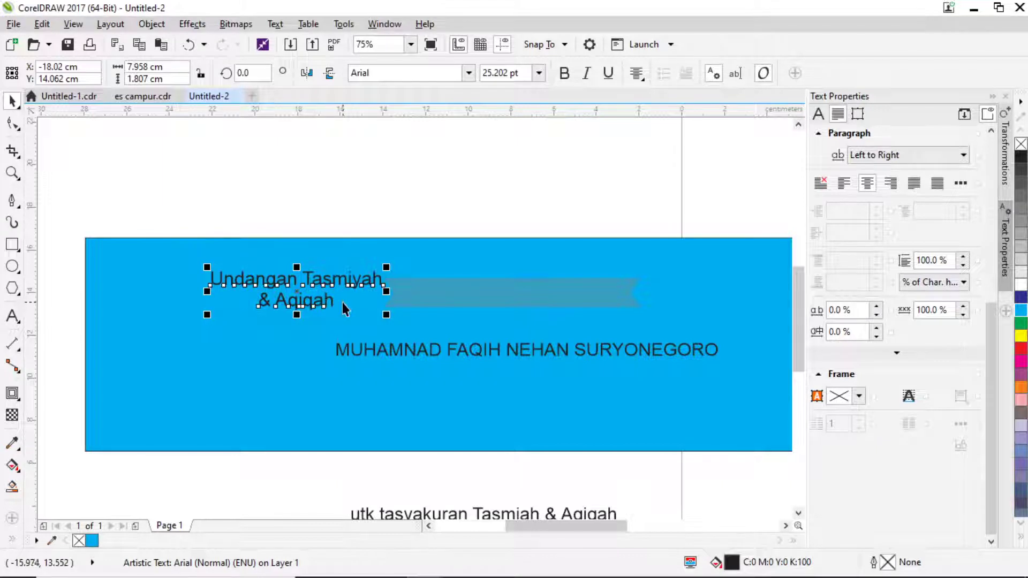
# Join the title into the single line 'Undangan Tasmiyah & Aqiqah'.
pyautogui.click(12, 316)
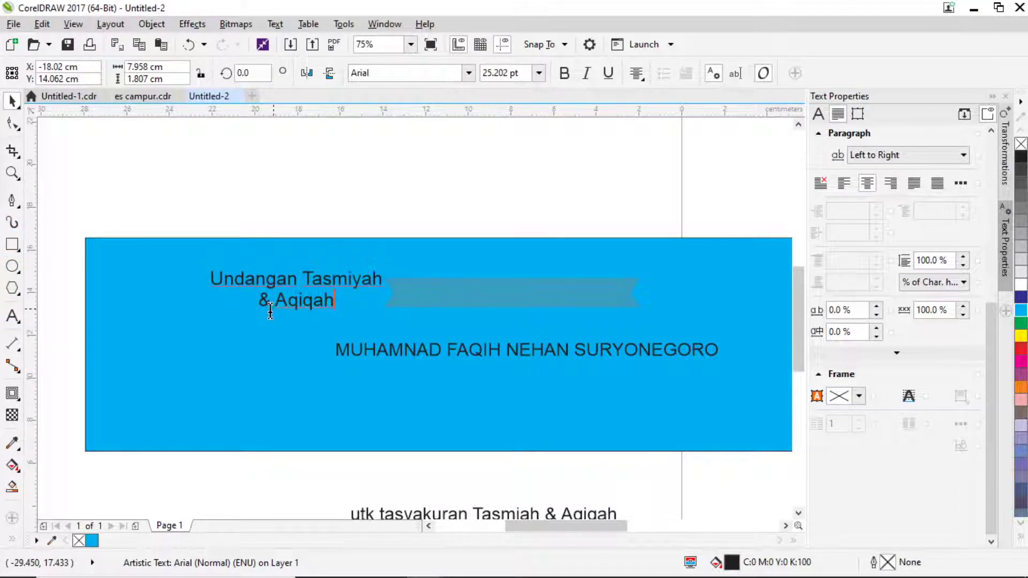
pyautogui.click(261, 300)
pyautogui.press('BackSpace')
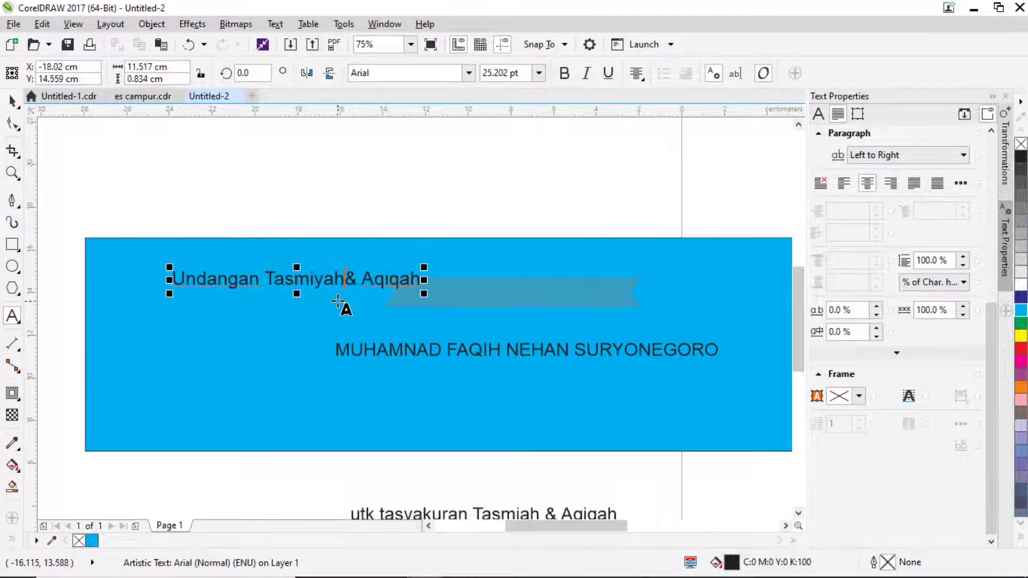
pyautogui.click(12, 101)
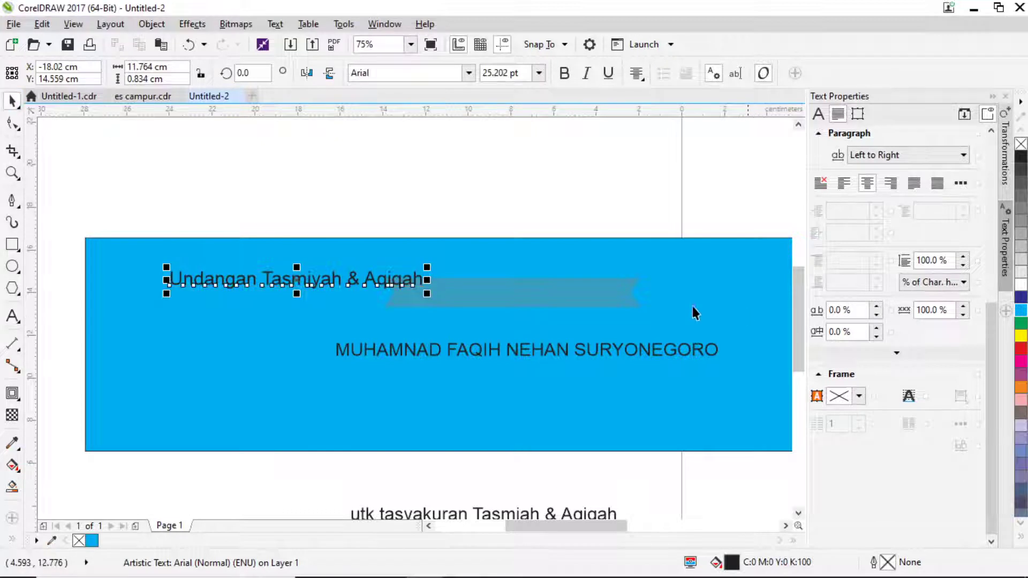
# Widen the ribbon, fill it dark blue, and set the title on it in white.
pyautogui.click(608, 298)
pyautogui.moveTo(647, 298); pyautogui.dragTo(660, 299)
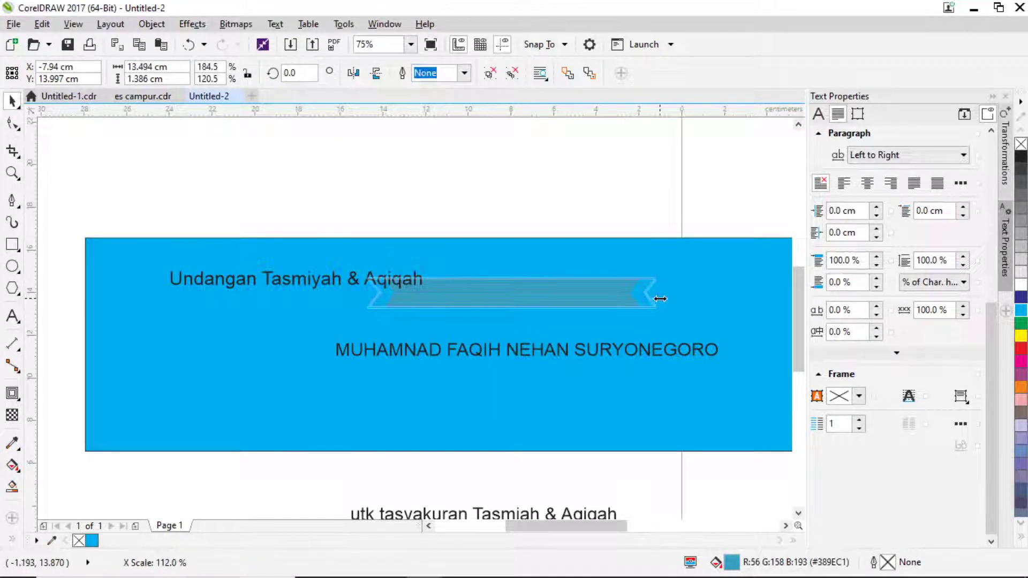
pyautogui.click(1021, 298)
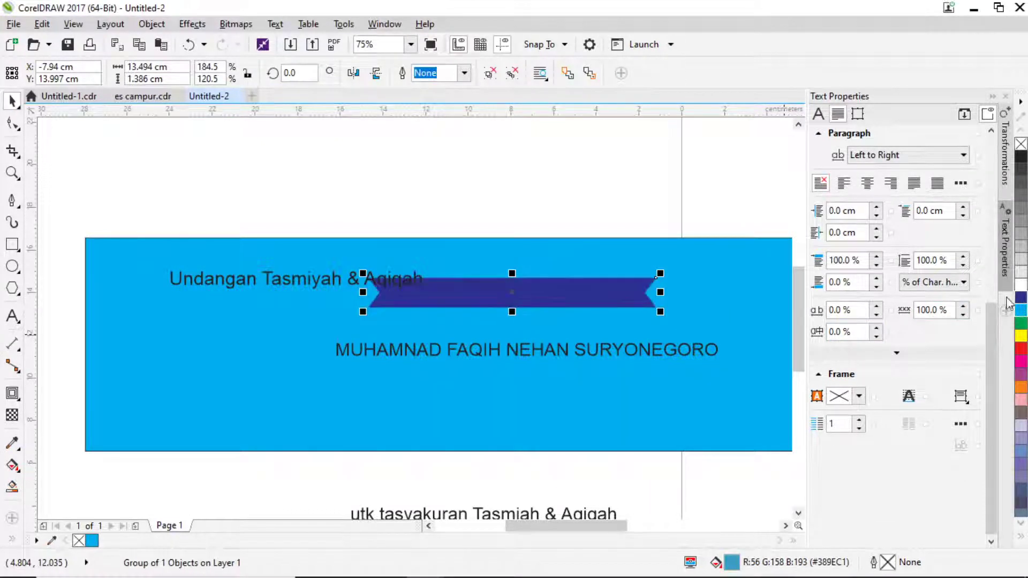
pyautogui.moveTo(339, 283); pyautogui.dragTo(565, 290)
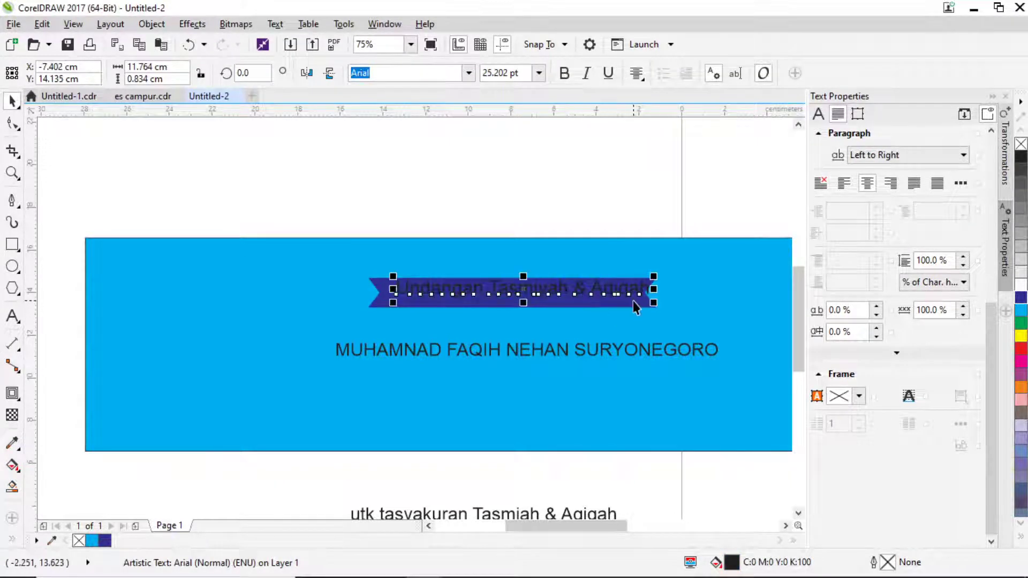
pyautogui.click(1021, 284)
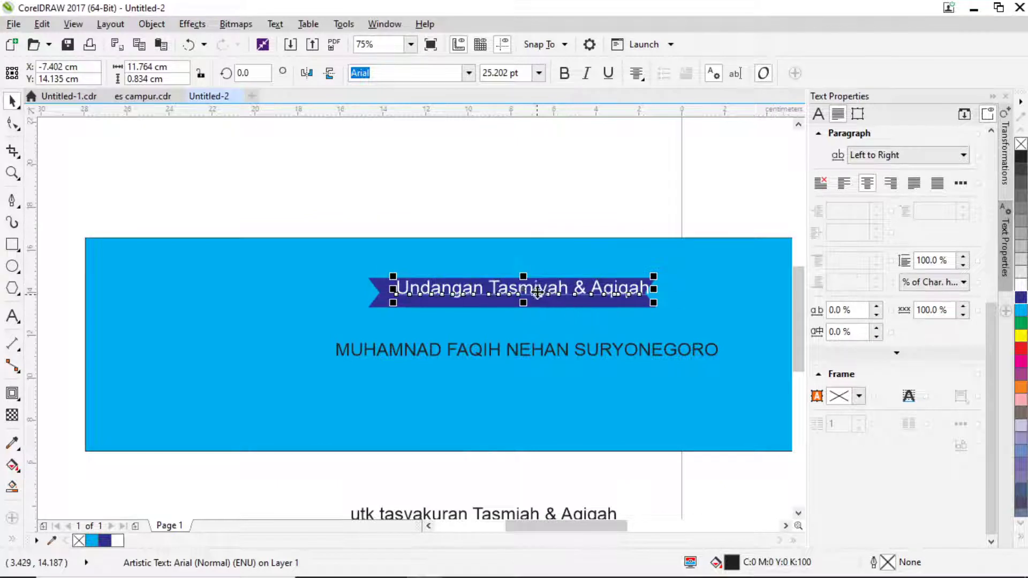
pyautogui.scroll(2, 540, 292)
pyautogui.keyDown('shift'); pyautogui.click(501, 312); pyautogui.keyUp('shift')
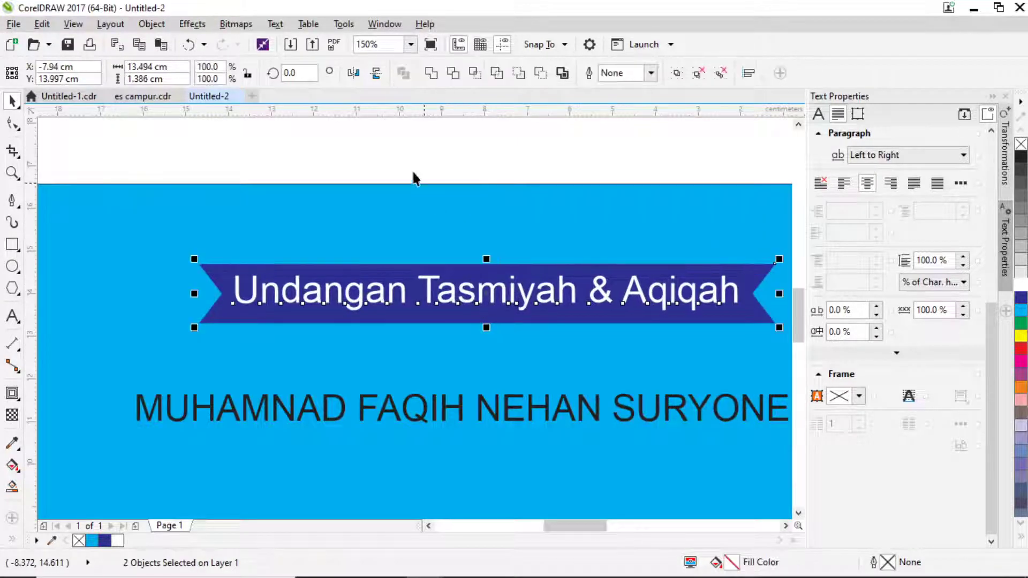
pyautogui.scroll(-2, 394, 161)
pyautogui.click(423, 154)
pyautogui.scroll(-2, 440, 296)
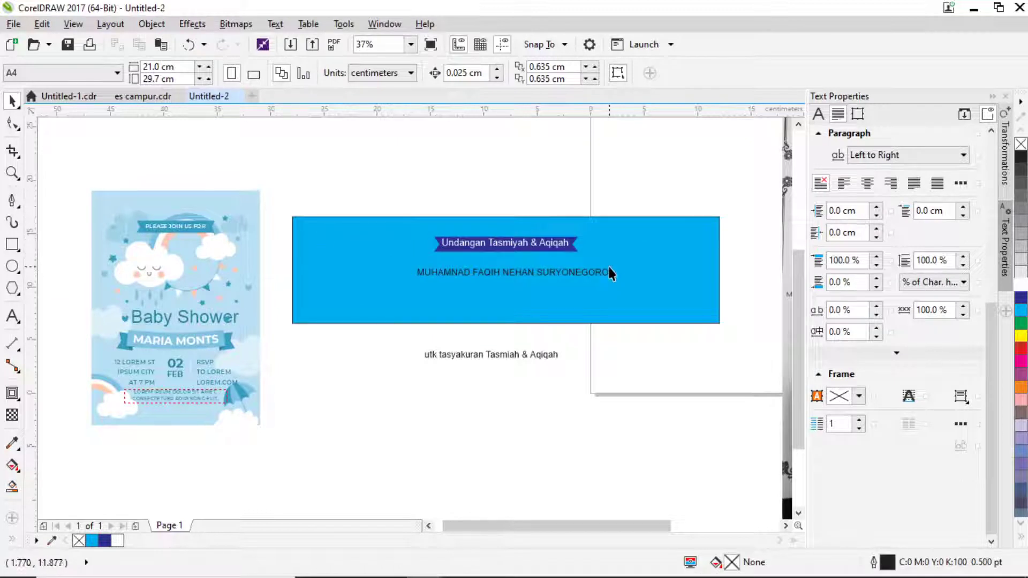
# Move the card's smiling cloud group onto the banner, enlarge it, and shift the name line below the subtitle.
pyautogui.moveTo(375, 195); pyautogui.dragTo(592, 270)
pyautogui.keyDown('shift'); pyautogui.click(625, 249); pyautogui.keyUp('shift')
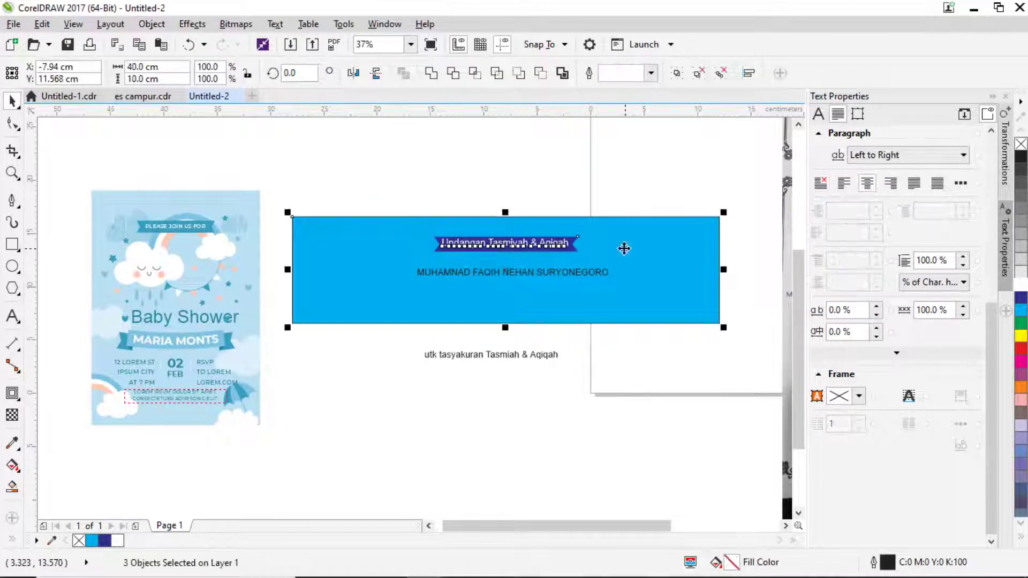
pyautogui.click(497, 165)
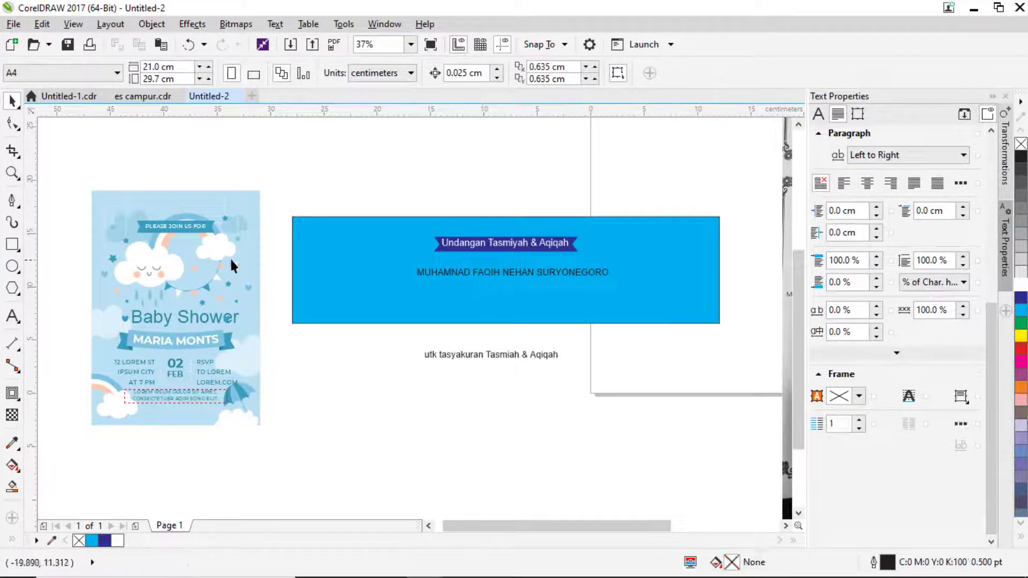
pyautogui.scroll(1, 177, 231)
pyautogui.click(262, 264)
pyautogui.scroll(-1, 262, 264)
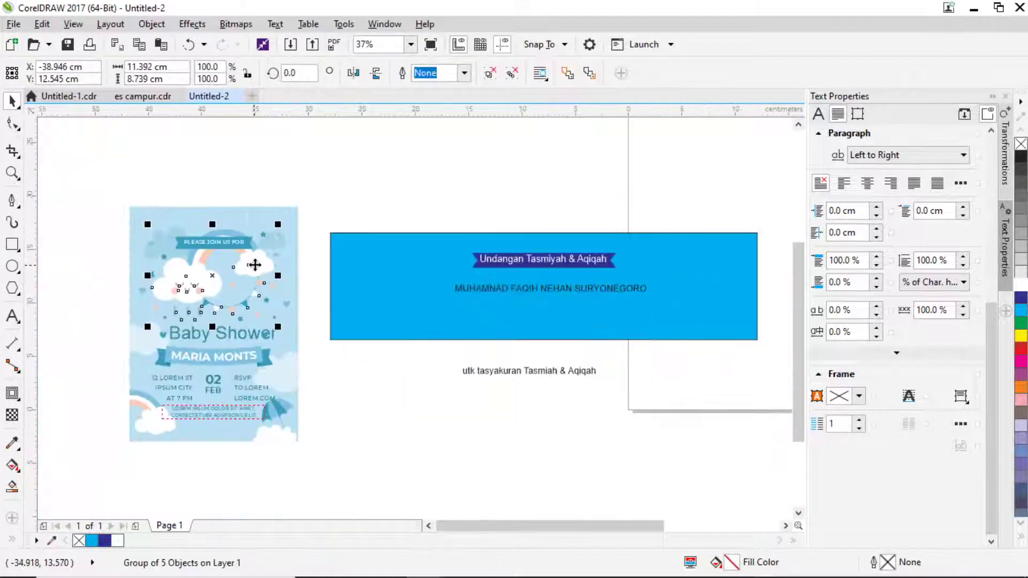
pyautogui.moveTo(255, 264); pyautogui.dragTo(580, 282)
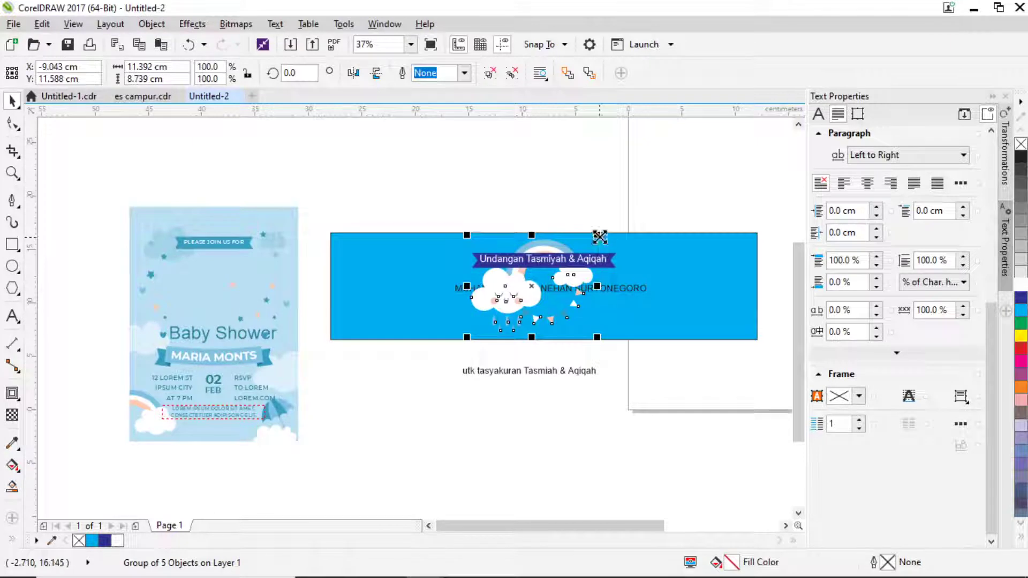
pyautogui.moveTo(598, 233); pyautogui.dragTo(613, 230)
pyautogui.moveTo(605, 344); pyautogui.dragTo(610, 346)
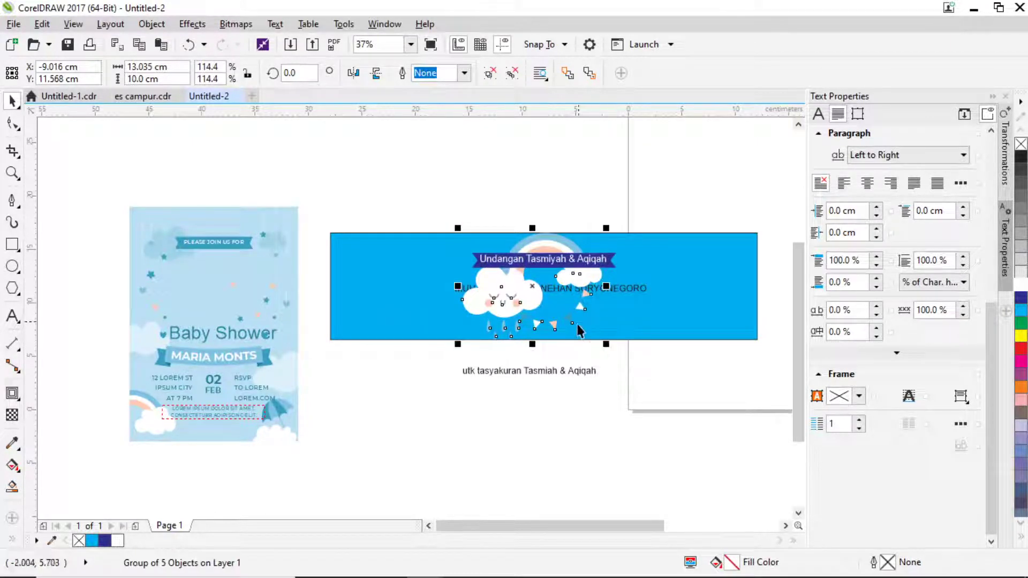
pyautogui.moveTo(631, 288); pyautogui.dragTo(623, 412)
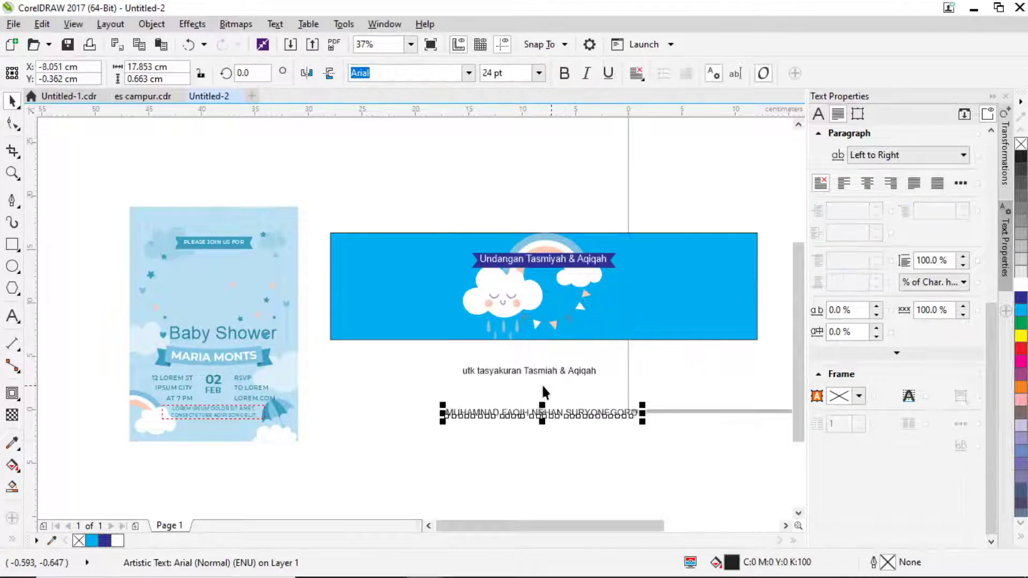
# Bring the hanging decorations onto the banner and PowerClip them inside the blue banner rectangle.
pyautogui.click(284, 306)
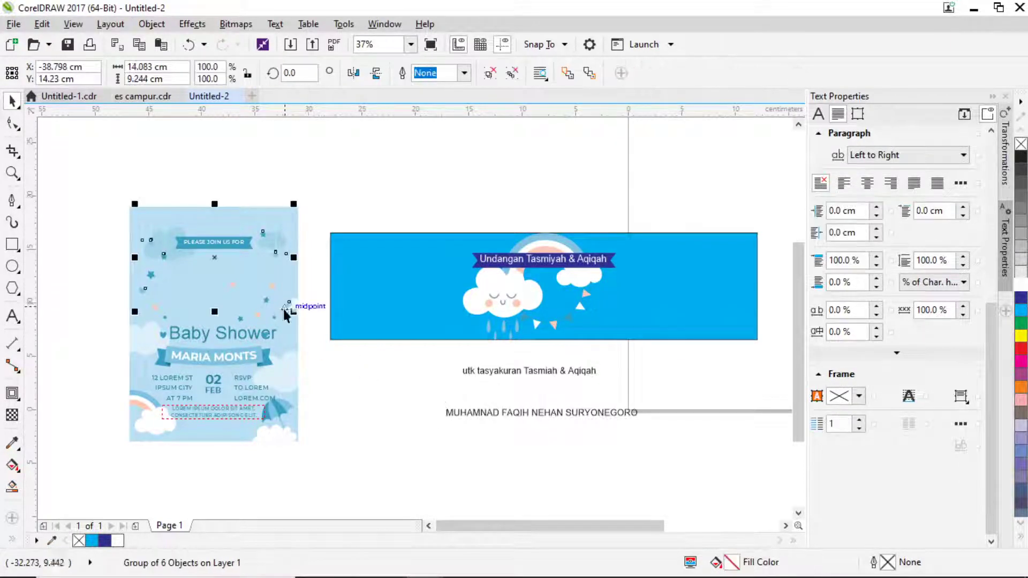
pyautogui.moveTo(287, 306); pyautogui.dragTo(476, 326)
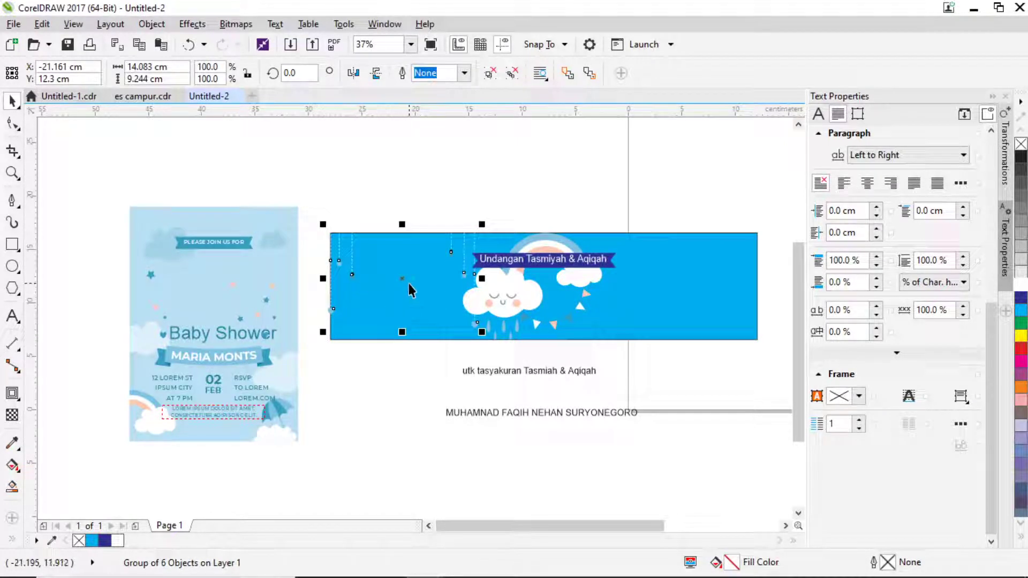
pyautogui.moveTo(410, 281); pyautogui.dragTo(681, 286)
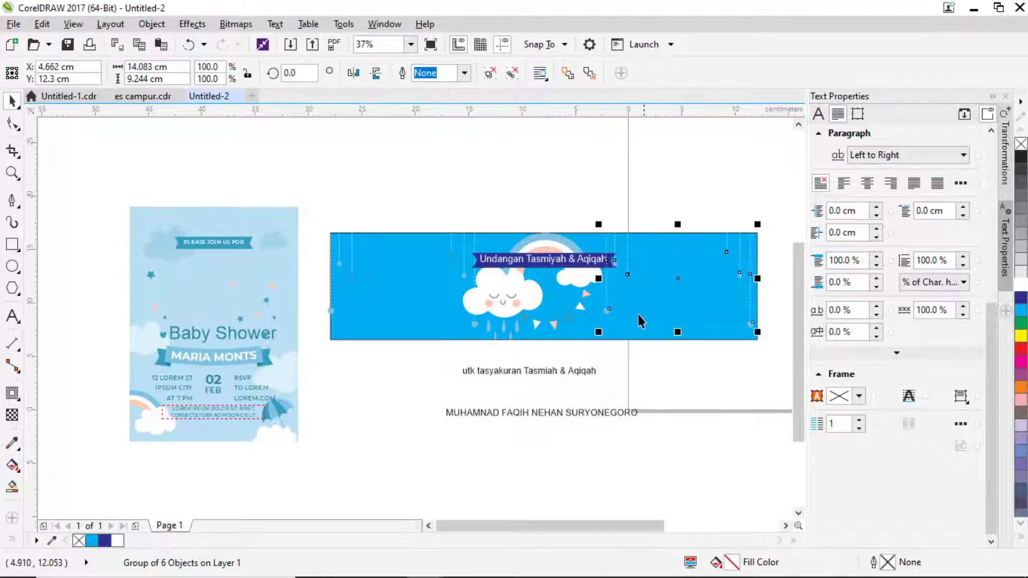
pyautogui.hotkey('ctrl', 'z')
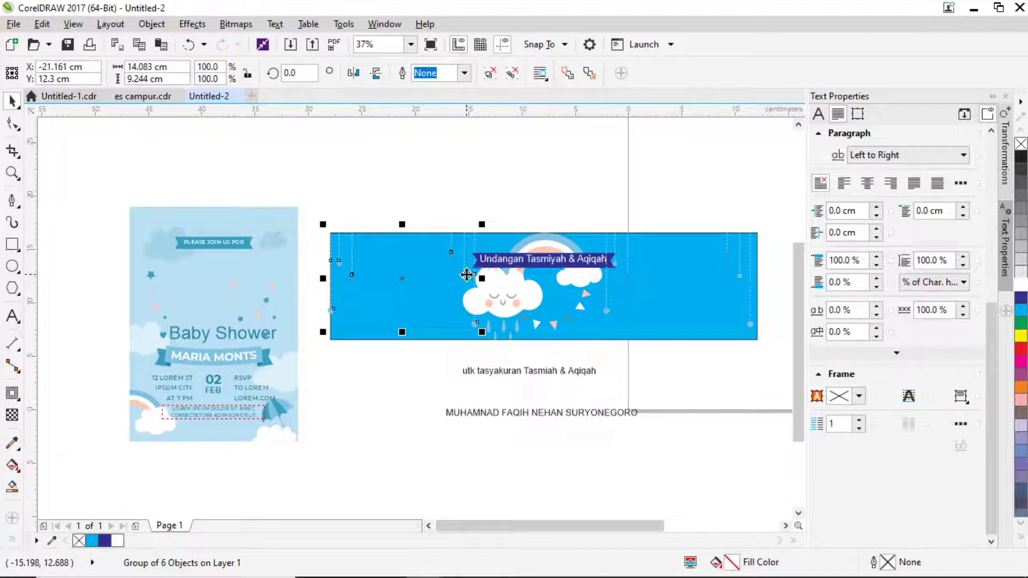
pyautogui.rightClick(466, 274)
pyautogui.click(527, 189)
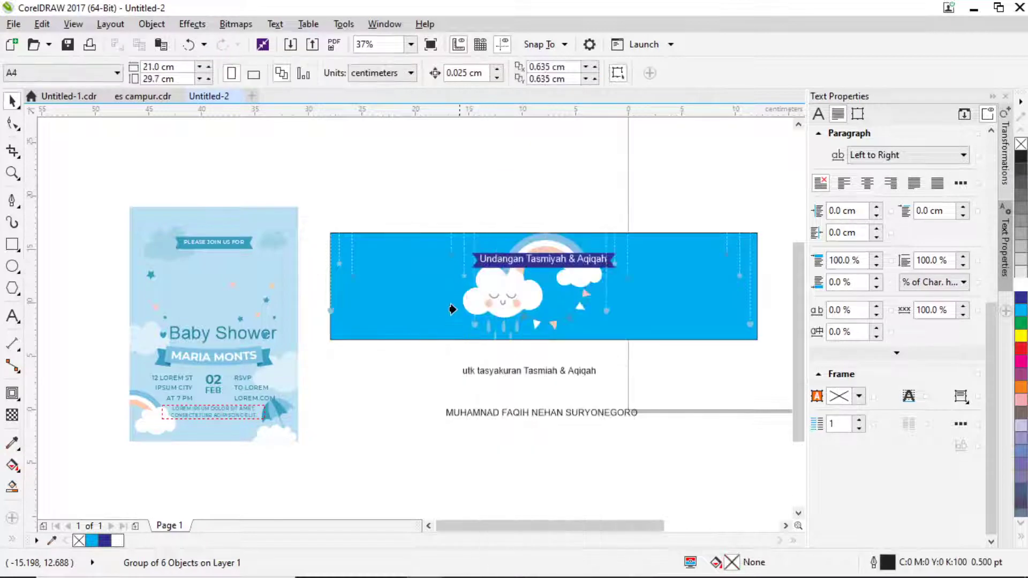
pyautogui.click(418, 337)
# Drag two pale clouds from the card onto the banner, one on each side.
pyautogui.keyDown('ctrl'); pyautogui.click(739, 280); pyautogui.keyUp('ctrl')
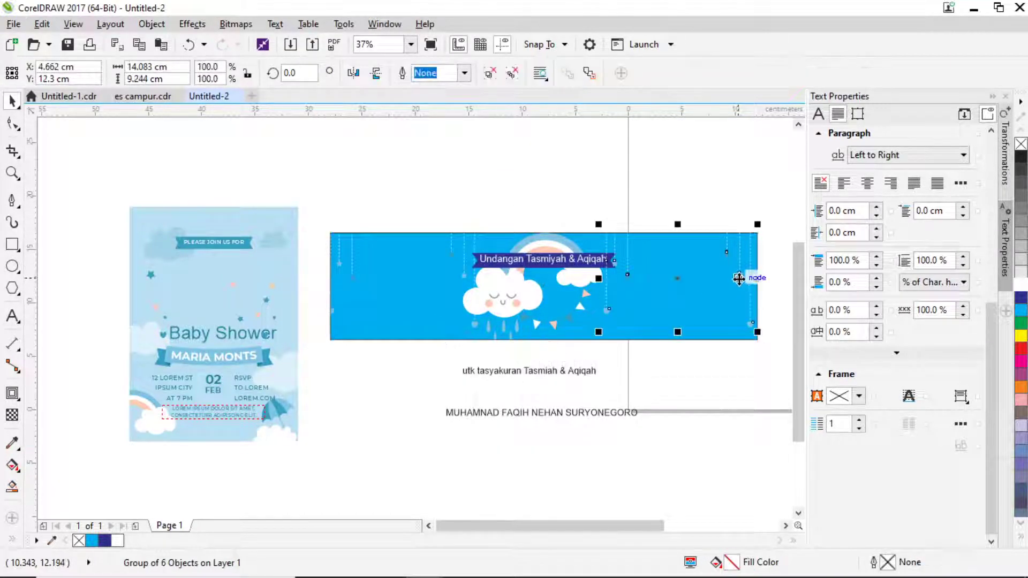
pyautogui.rightClick(739, 279)
pyautogui.press('Escape')
pyautogui.click(650, 227)
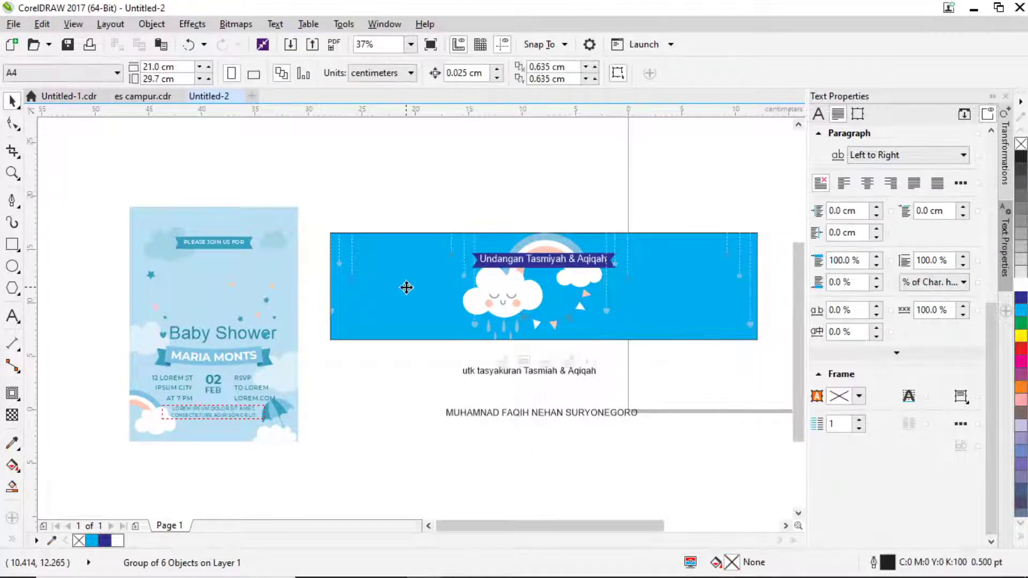
pyautogui.click(407, 287)
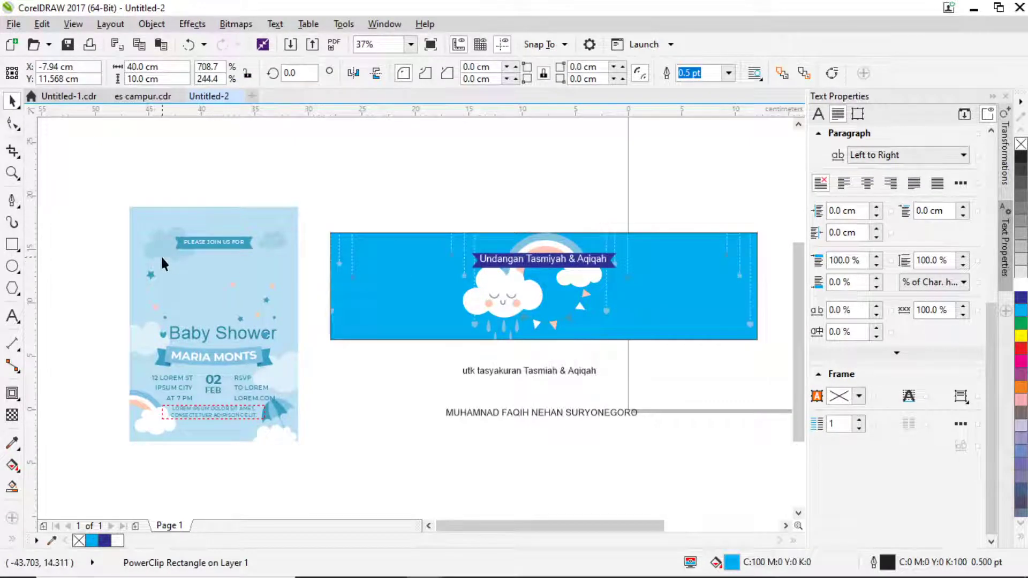
pyautogui.moveTo(160, 255); pyautogui.dragTo(413, 287)
pyautogui.moveTo(271, 247); pyautogui.dragTo(667, 276)
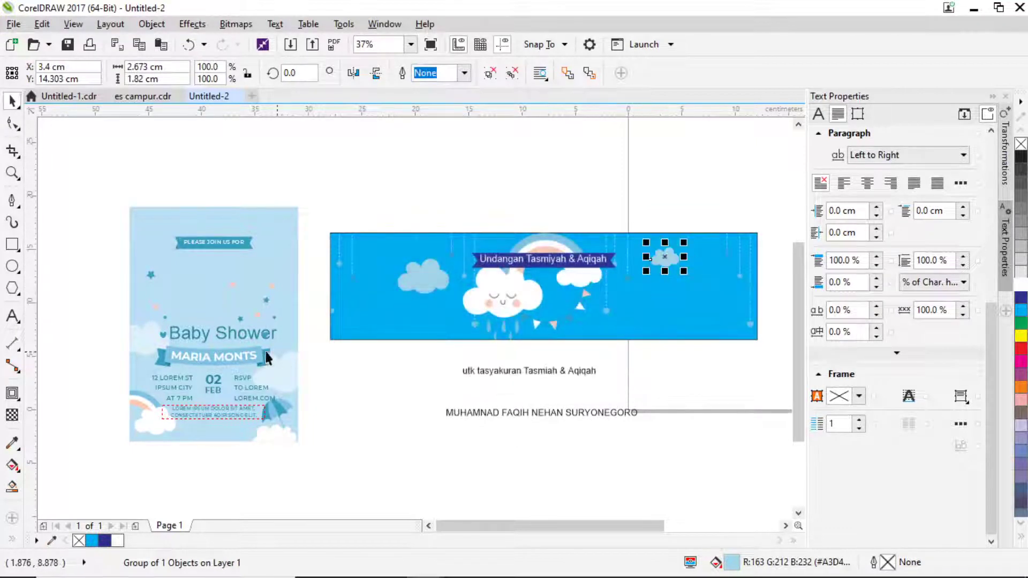
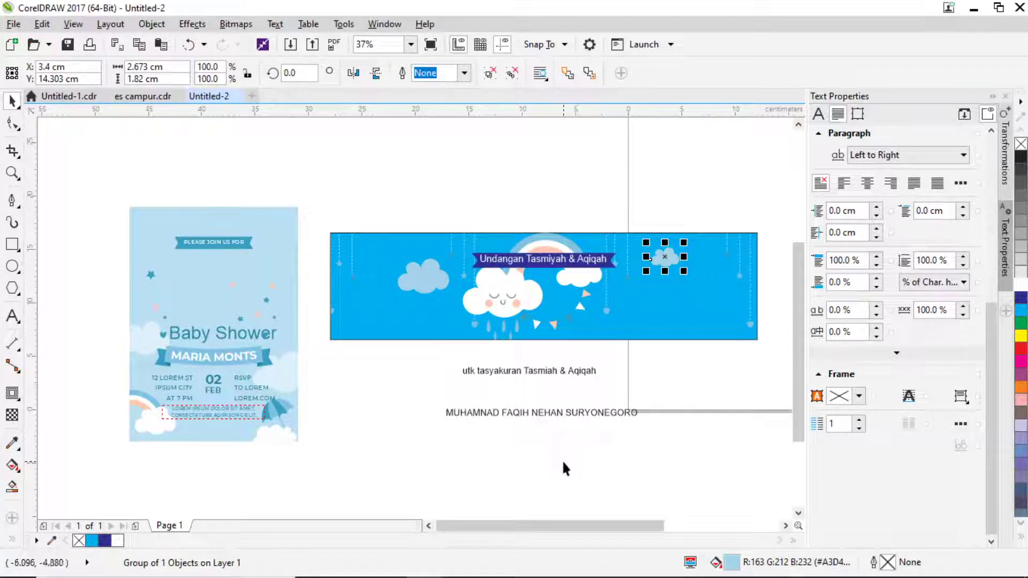
# Ungroup the Baby Shower invitation, pull out its MARIA MONTS ribbon and delete the lettering.
pyautogui.click(536, 434)
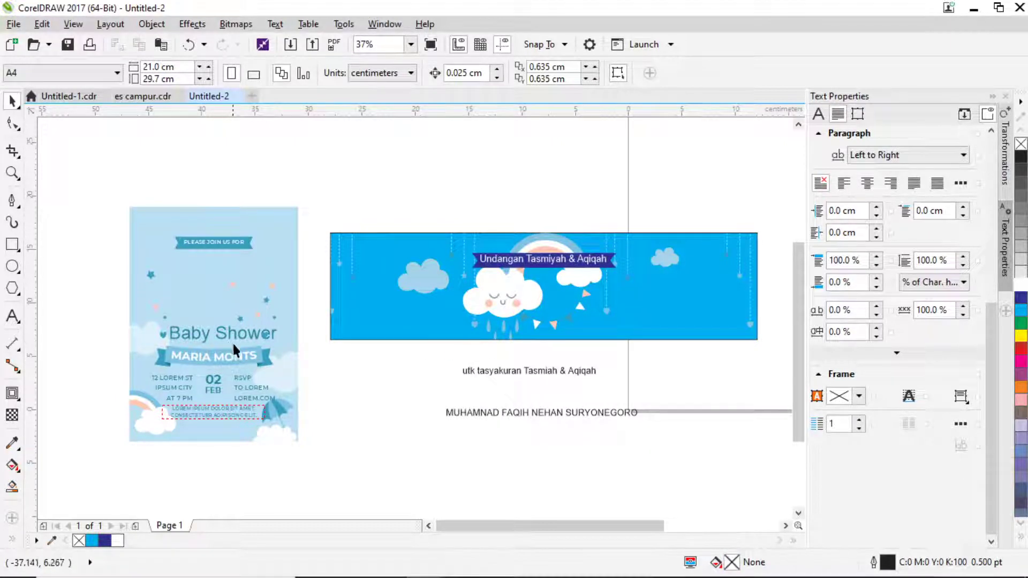
pyautogui.scroll(2, 240, 351)
pyautogui.click(240, 362)
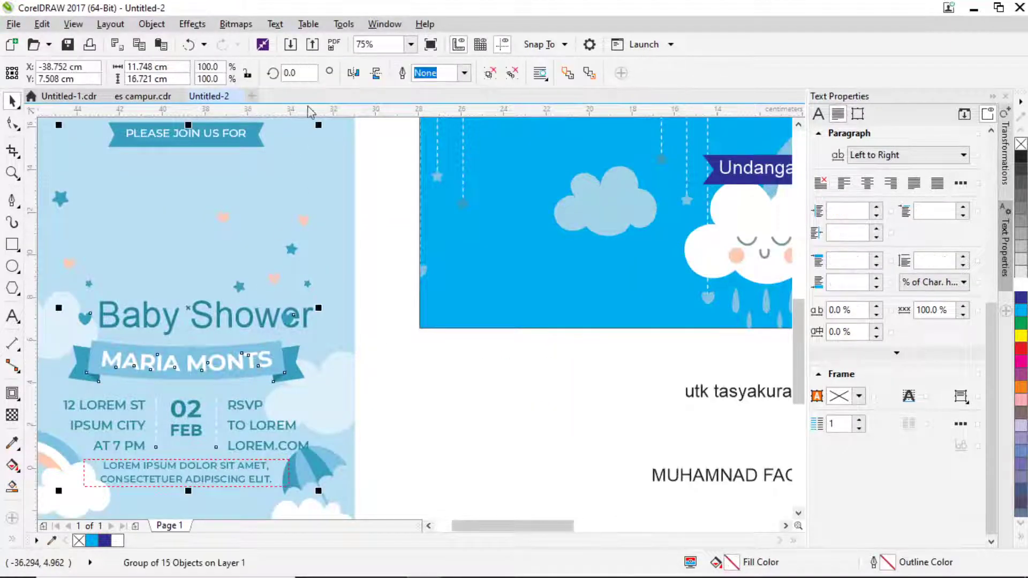
pyautogui.click(489, 73)
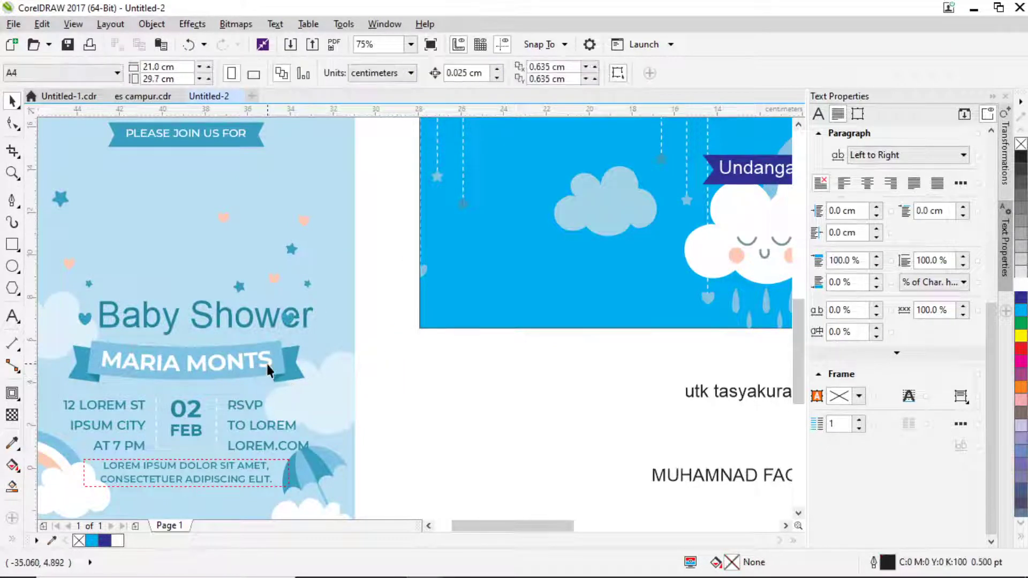
pyautogui.moveTo(265, 362); pyautogui.dragTo(559, 383)
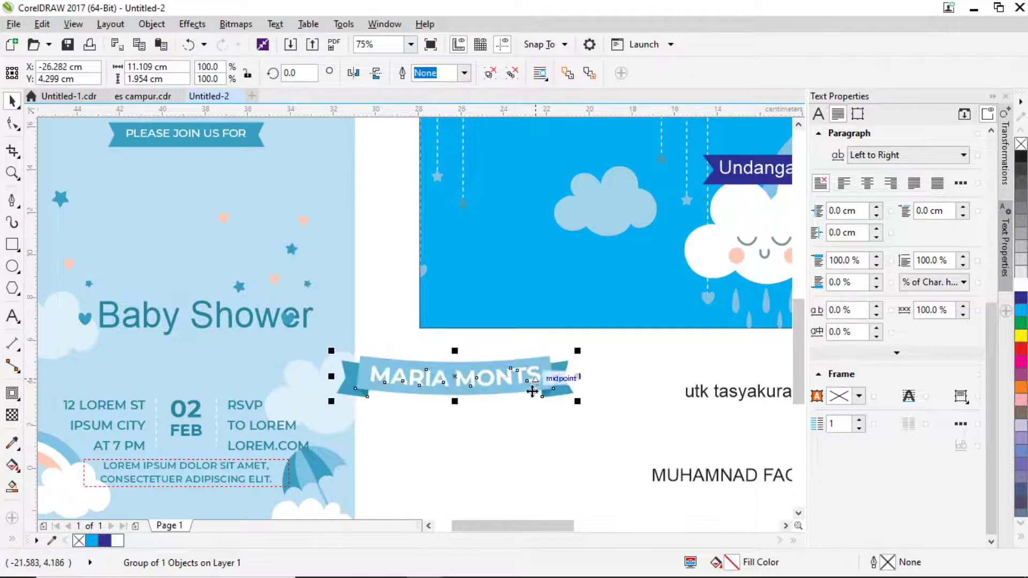
pyautogui.click(492, 378)
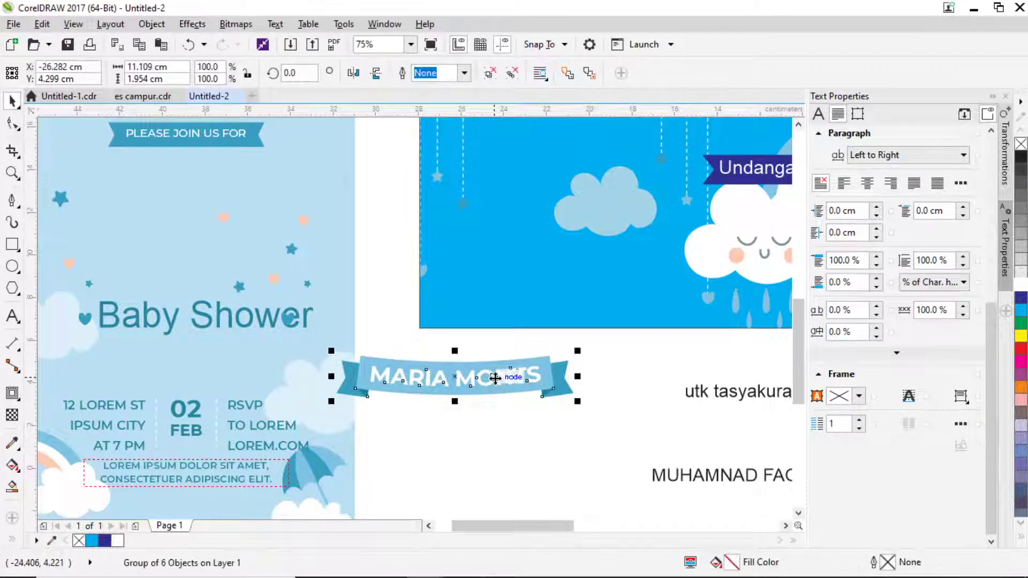
pyautogui.click(493, 407)
pyautogui.click(492, 371)
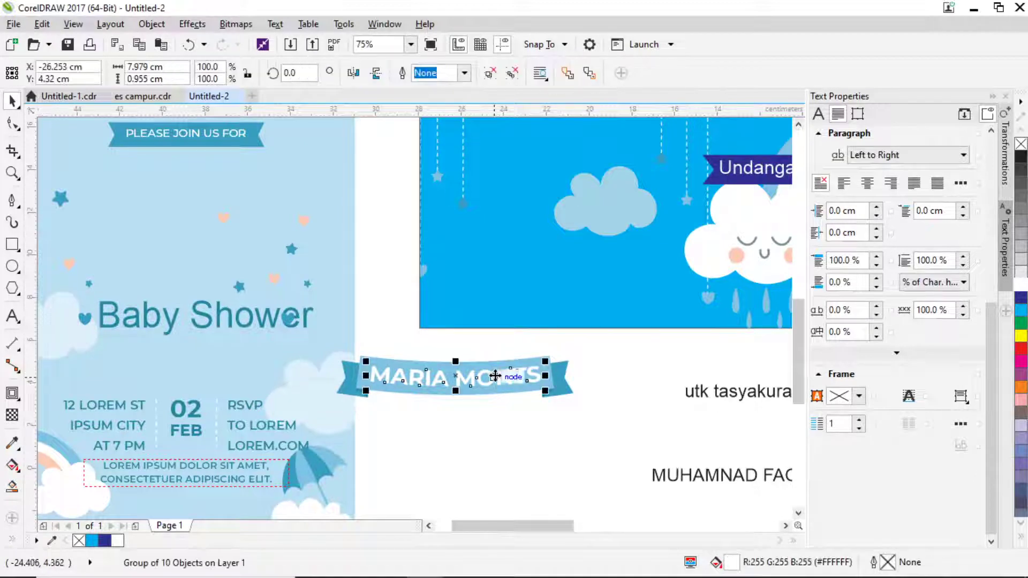
pyautogui.press('Delete')
# Enlarge the empty ribbon to 20.804 cm wide and place it under the title.
pyautogui.moveTo(594, 427); pyautogui.dragTo(650, 279)
pyautogui.scroll(-2, 337, 354)
pyautogui.scroll(-2, 433, 355)
pyautogui.scroll(2, 358, 364)
pyautogui.scroll(3, 601, 282)
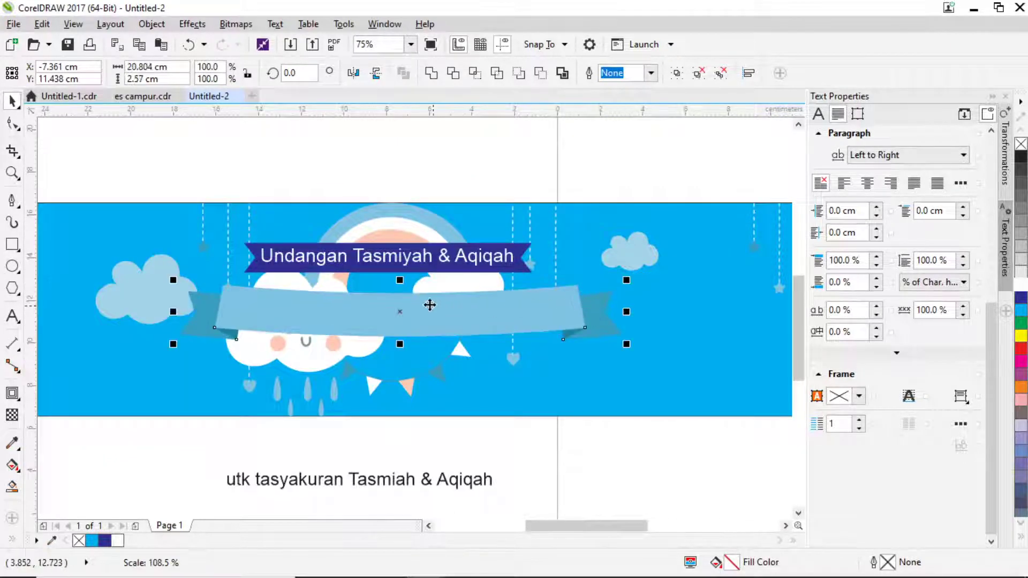
pyautogui.moveTo(428, 303)
pyautogui.mouseDown()
pyautogui.moveTo(403, 303)
pyautogui.moveTo(448, 306)
pyautogui.mouseUp()
pyautogui.scroll(3, 453, 298)
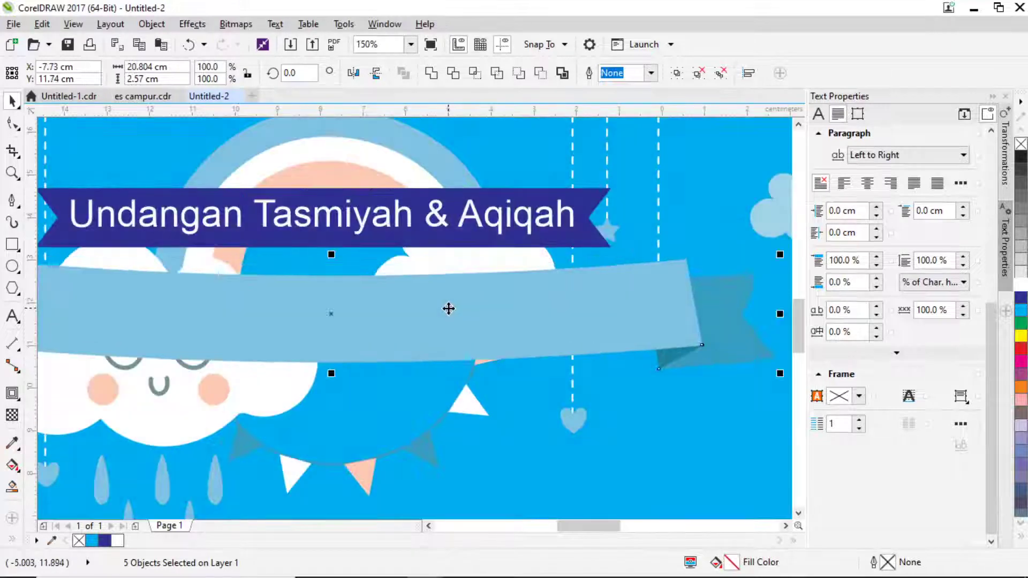
pyautogui.scroll(-3, 475, 294)
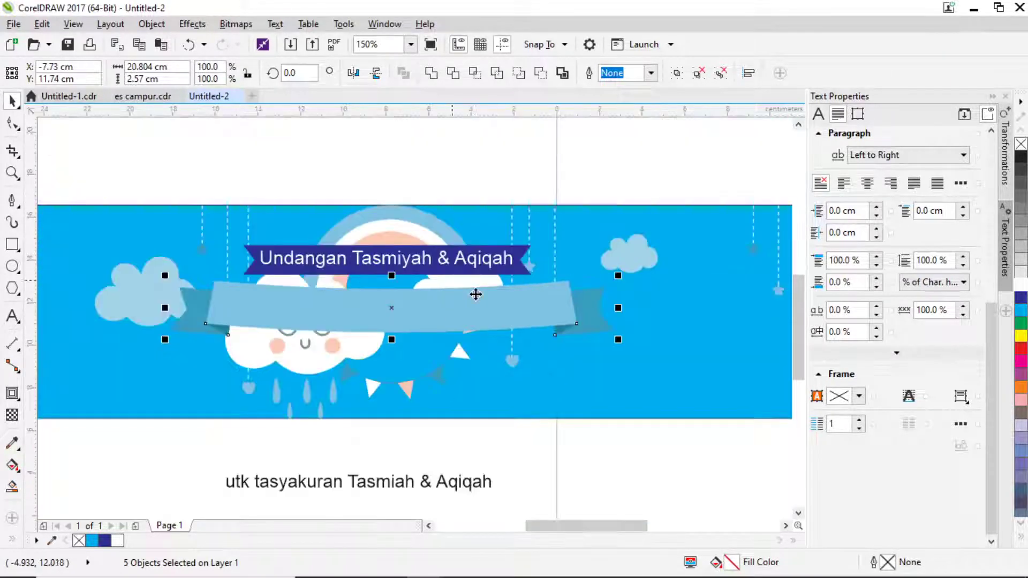
# Fill the ribbon's main strip yellow from the palette.
pyautogui.click(656, 188)
pyautogui.scroll(-2, 483, 316)
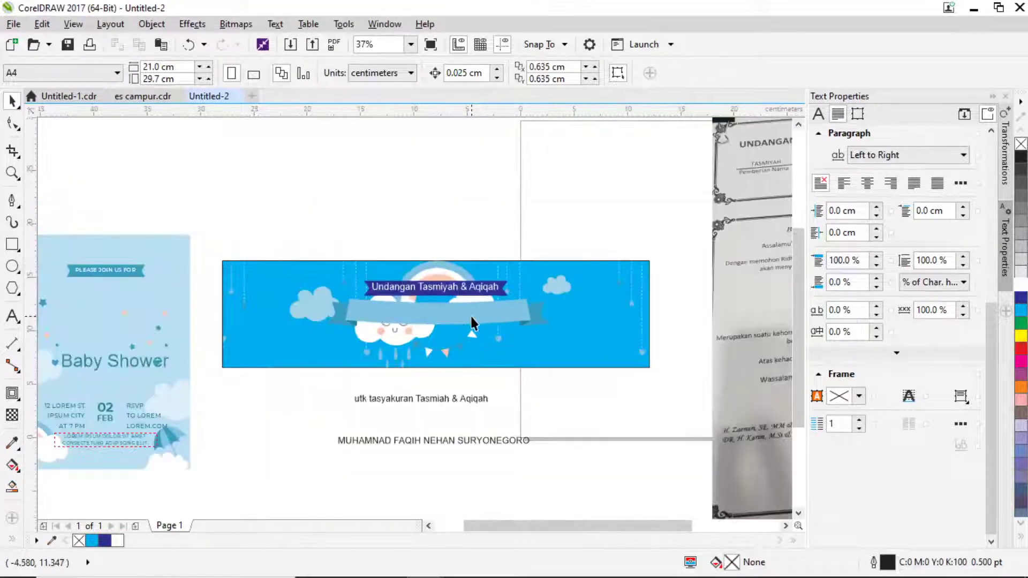
pyautogui.scroll(2, 471, 318)
pyautogui.click(470, 318)
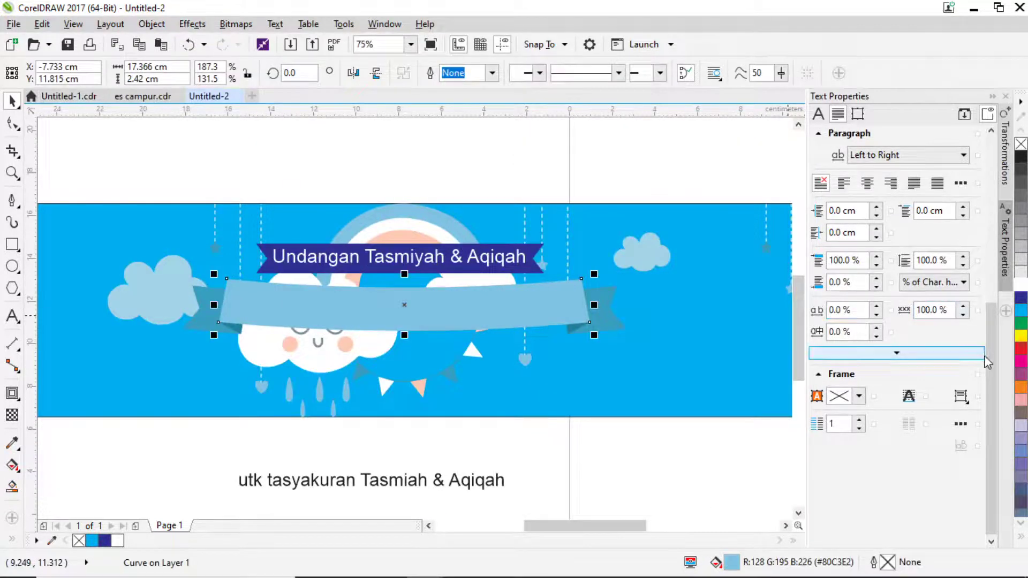
pyautogui.click(1021, 454)
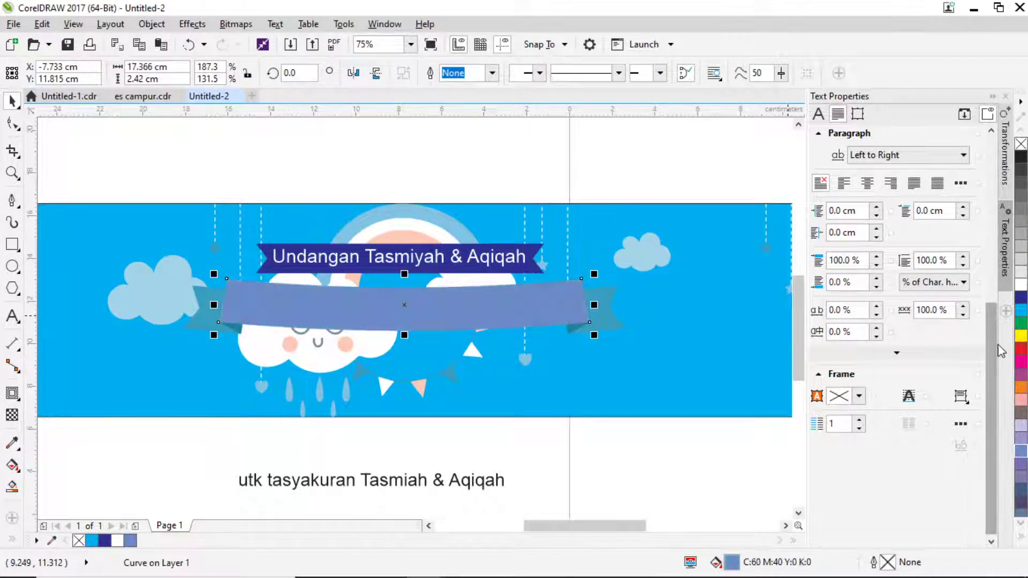
pyautogui.click(1022, 339)
# Colour the right fold piece a deeper golden yellow (C1 M15 Y100).
pyautogui.click(576, 333)
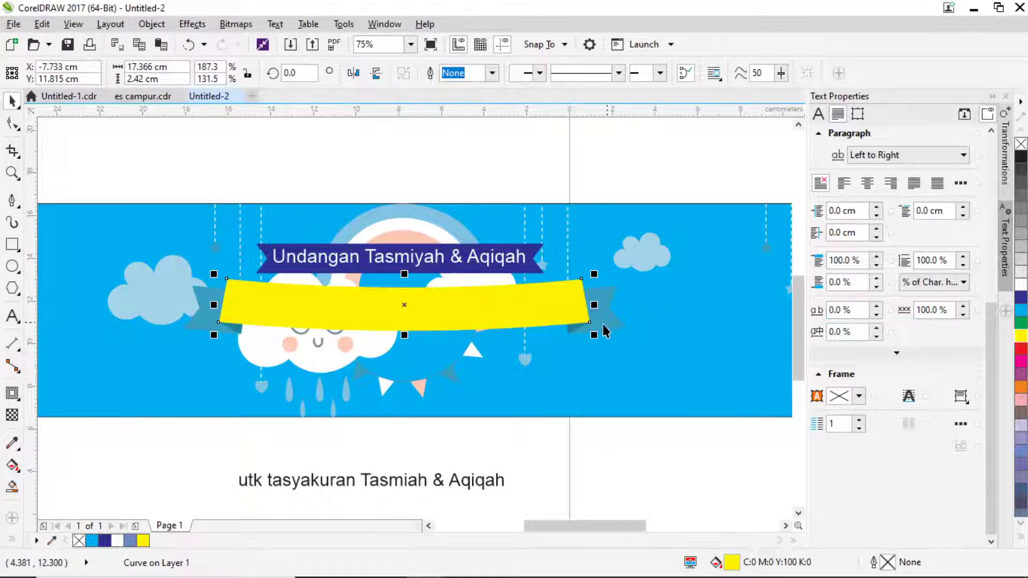
pyautogui.scroll(2, 576, 333)
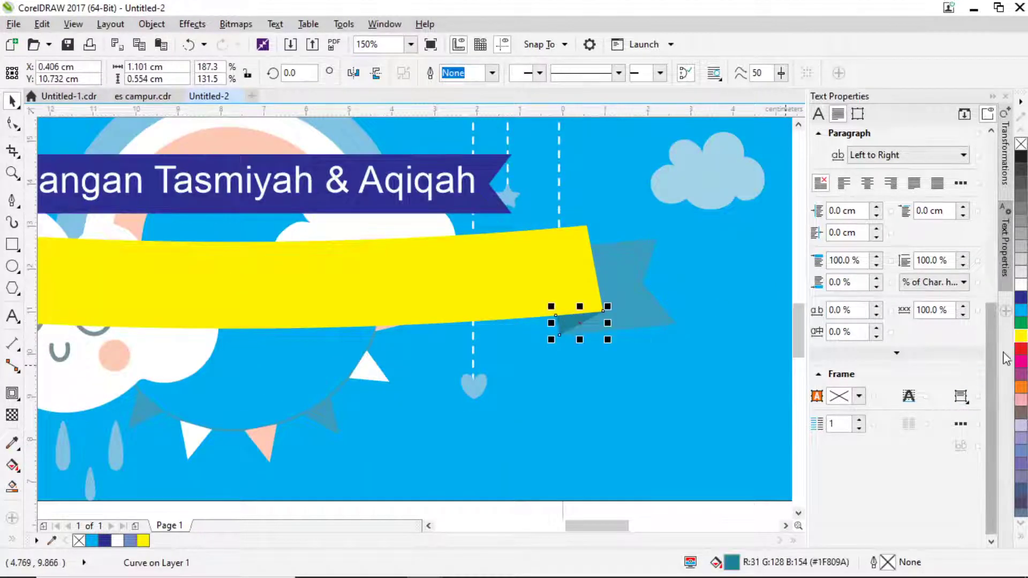
pyautogui.click(1021, 340)
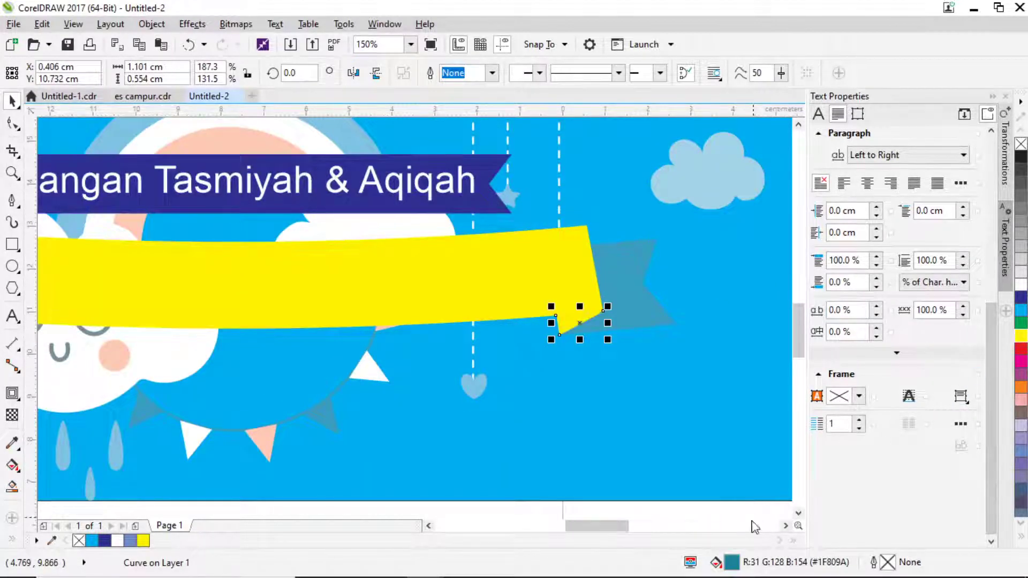
pyautogui.doubleClick(732, 563)
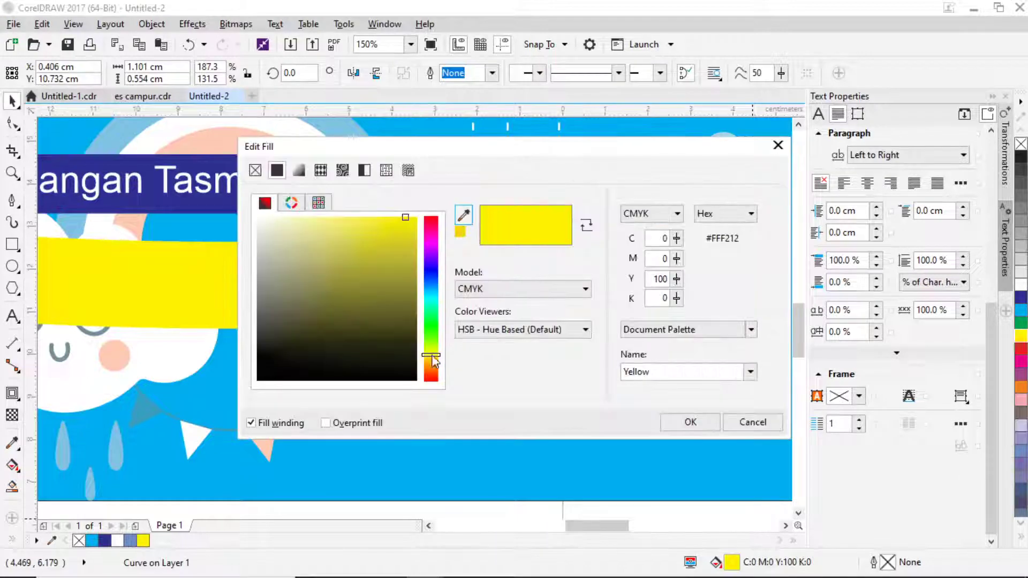
pyautogui.click(432, 363)
pyautogui.moveTo(435, 363); pyautogui.dragTo(436, 362)
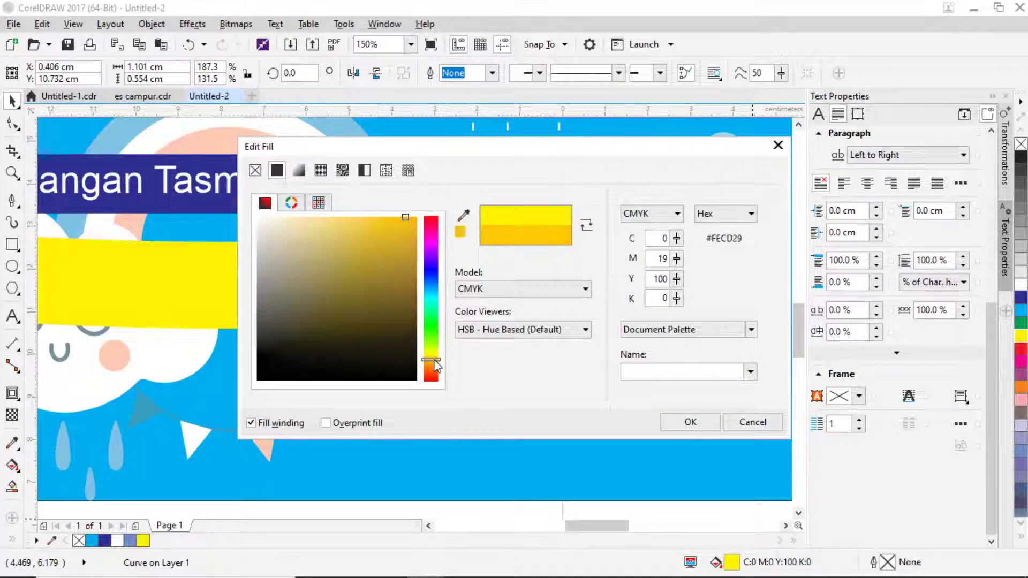
pyautogui.click(397, 229)
pyautogui.click(690, 422)
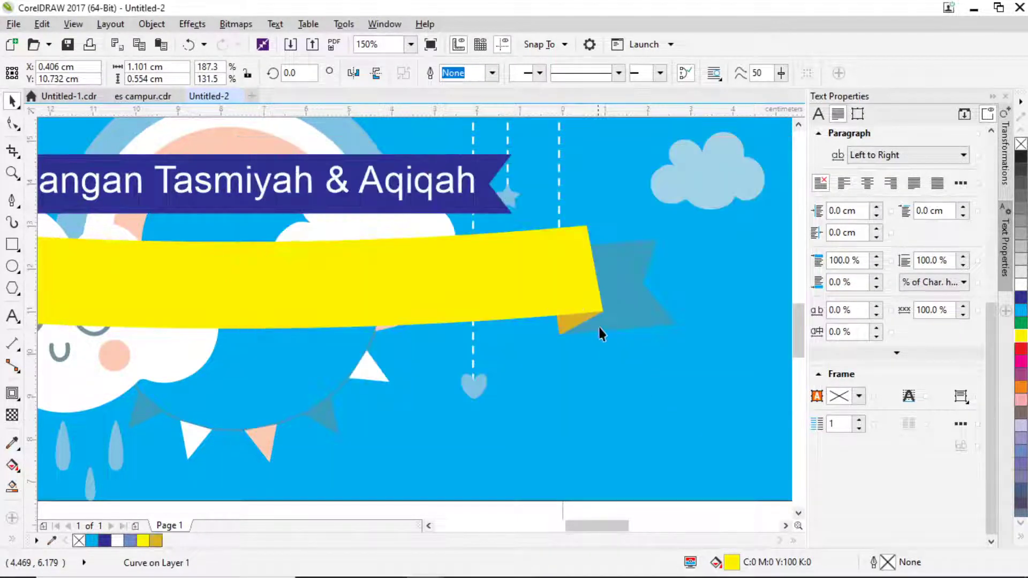
# Give the ribbon's right tail an orange-yellow fill.
pyautogui.click(624, 287)
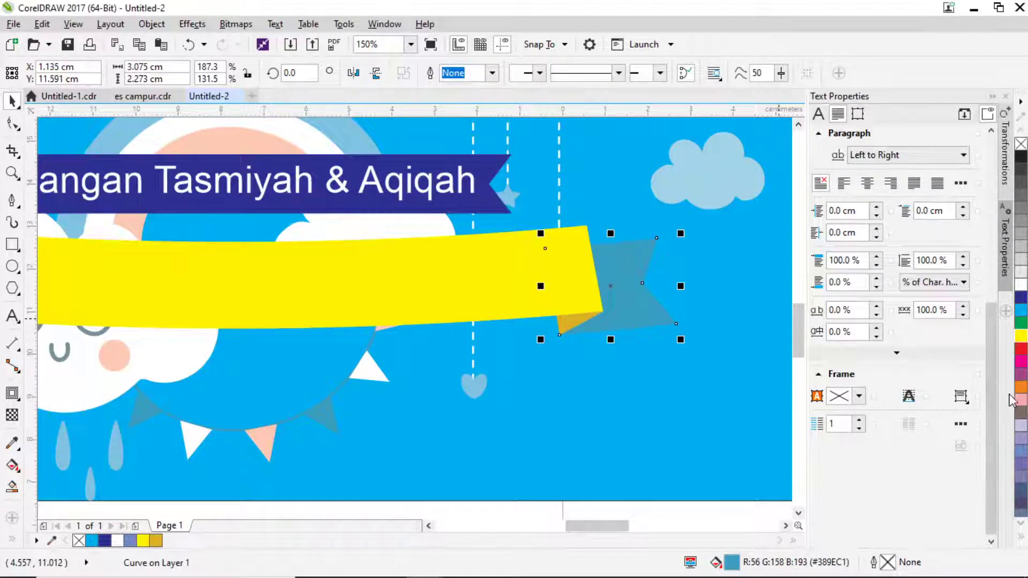
pyautogui.click(1021, 338)
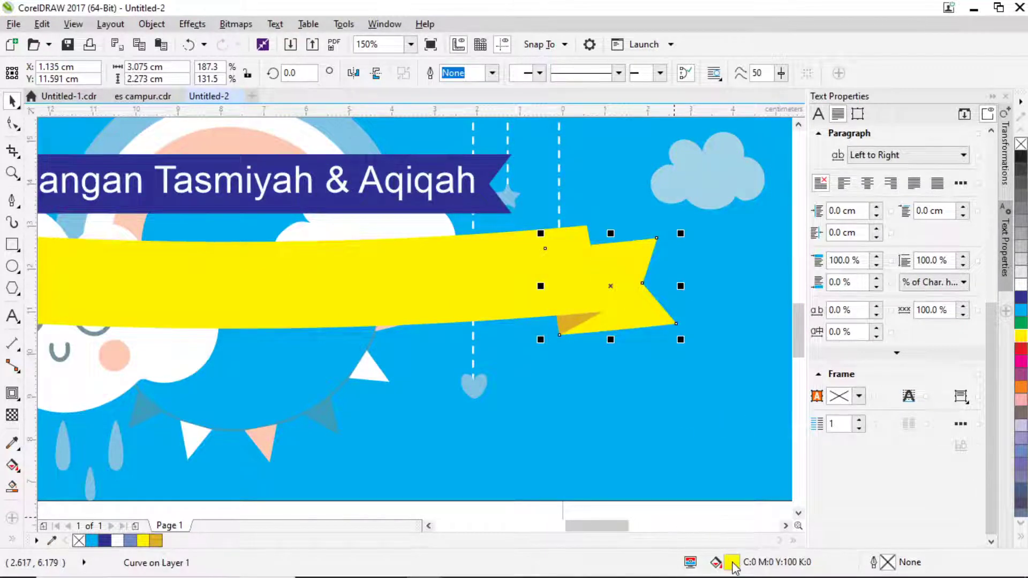
pyautogui.hotkey('shift', 'F11')
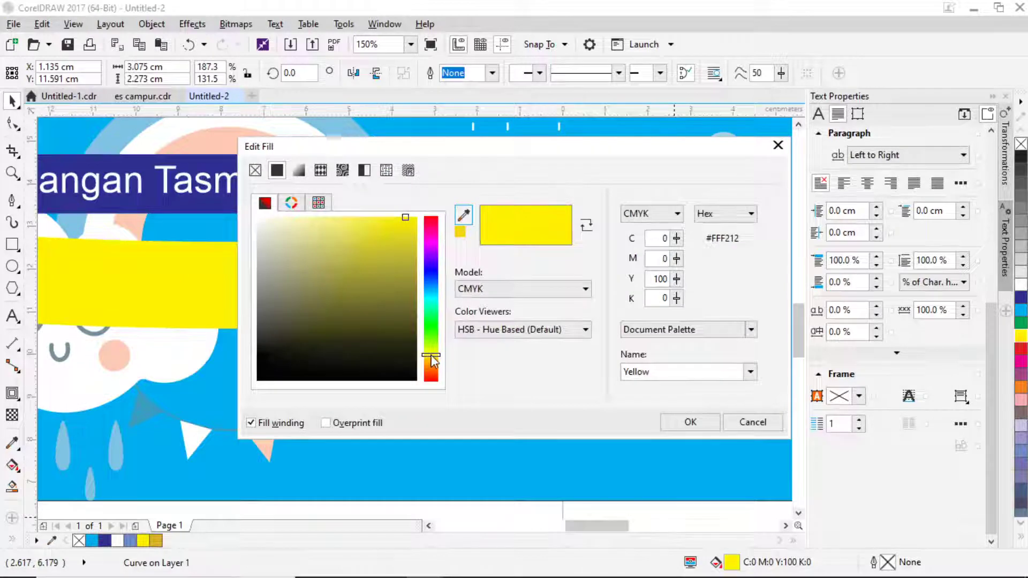
pyautogui.click(432, 358)
pyautogui.moveTo(431, 364); pyautogui.dragTo(432, 369)
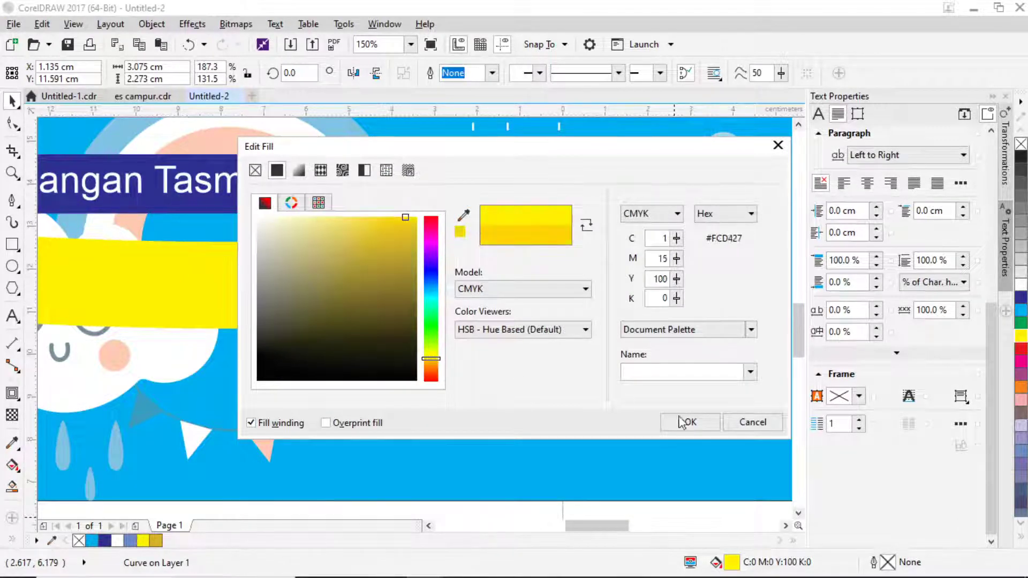
pyautogui.click(690, 422)
pyautogui.scroll(-2, 639, 305)
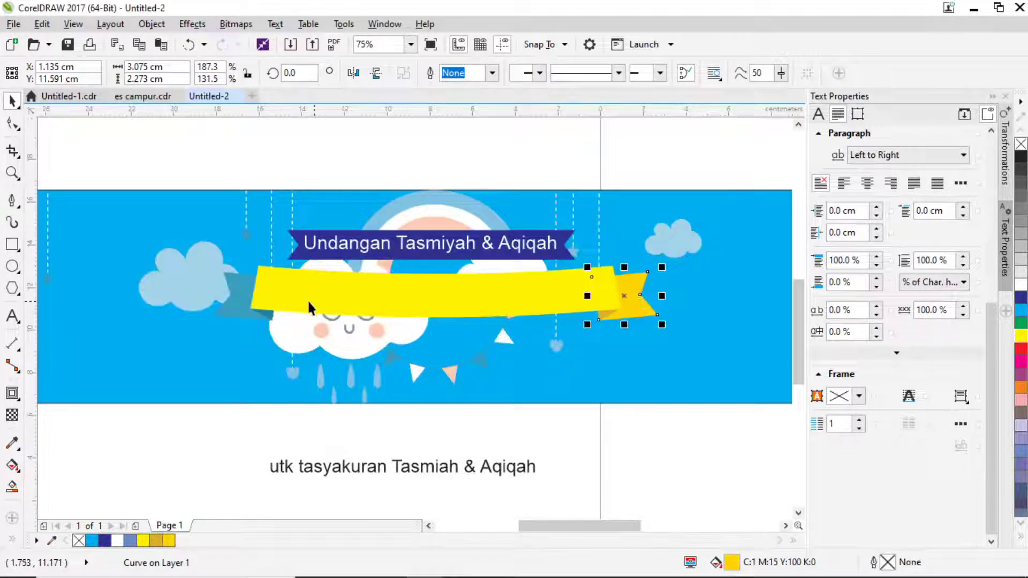
pyautogui.scroll(2, 308, 300)
# Fill the left fold piece and left tail orange-yellow.
pyautogui.click(274, 329)
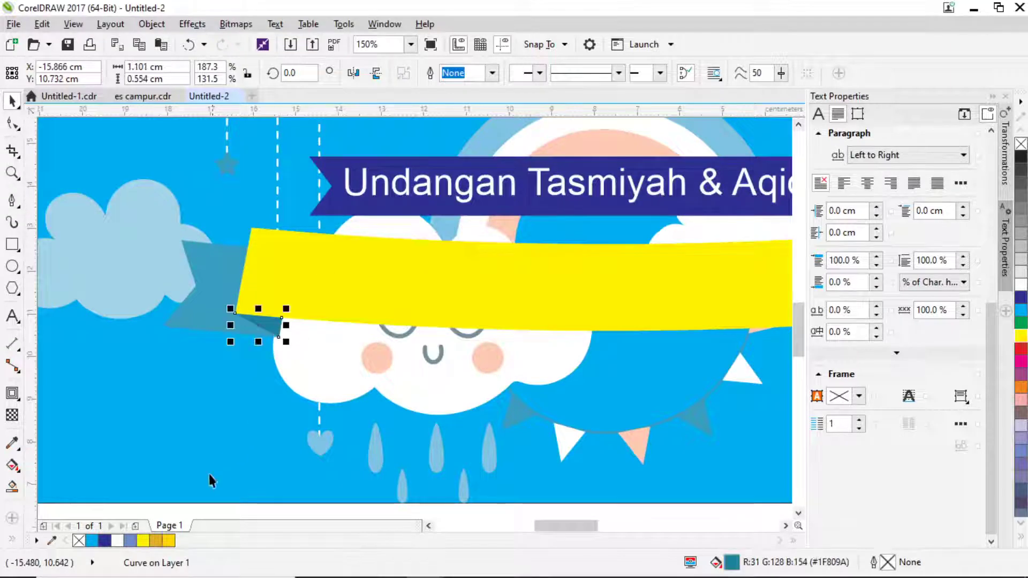
pyautogui.click(156, 540)
pyautogui.click(196, 323)
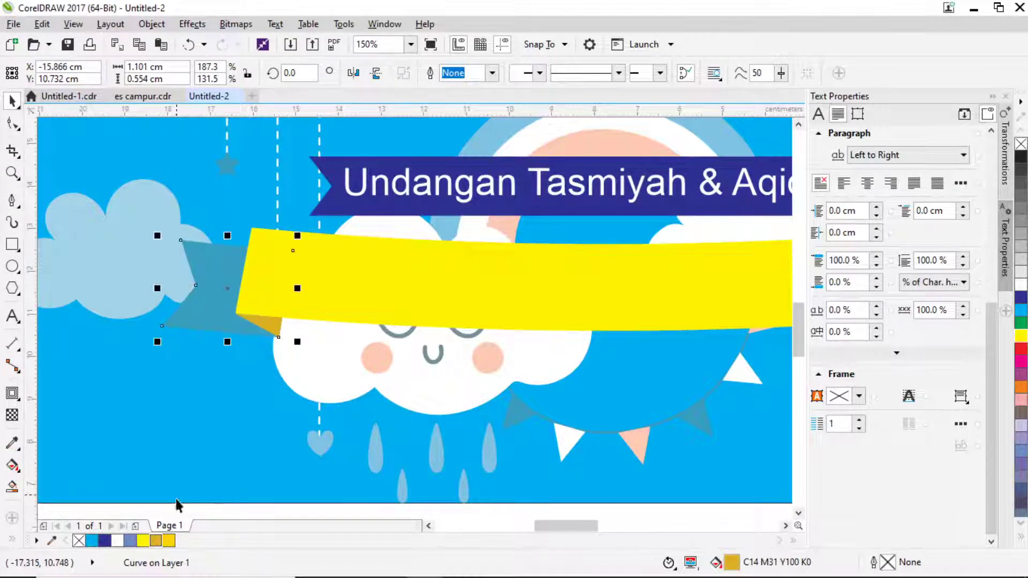
pyautogui.click(169, 541)
pyautogui.scroll(-2, 206, 321)
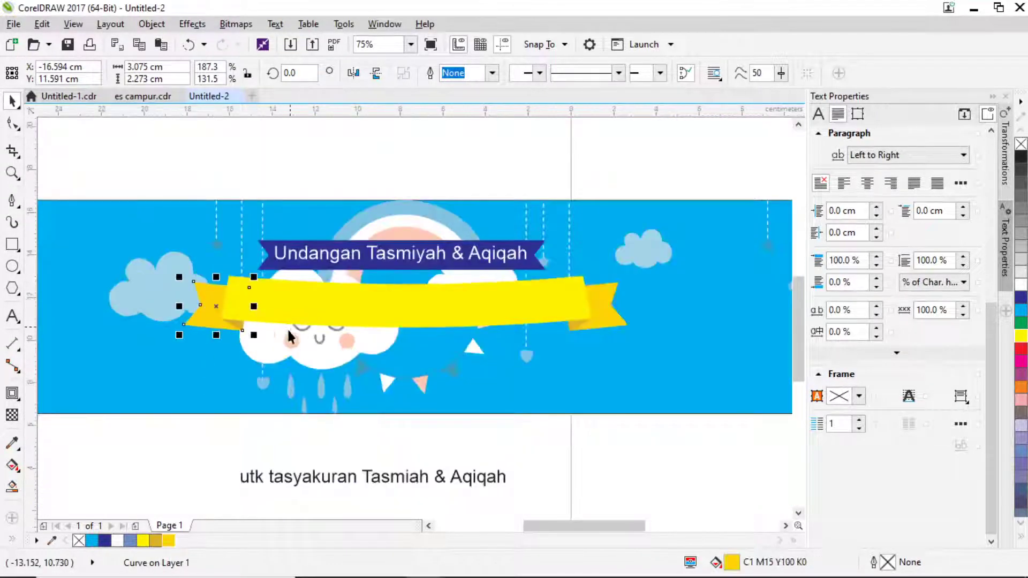
pyautogui.click(512, 302)
pyautogui.hotkey('ctrl', 'z')
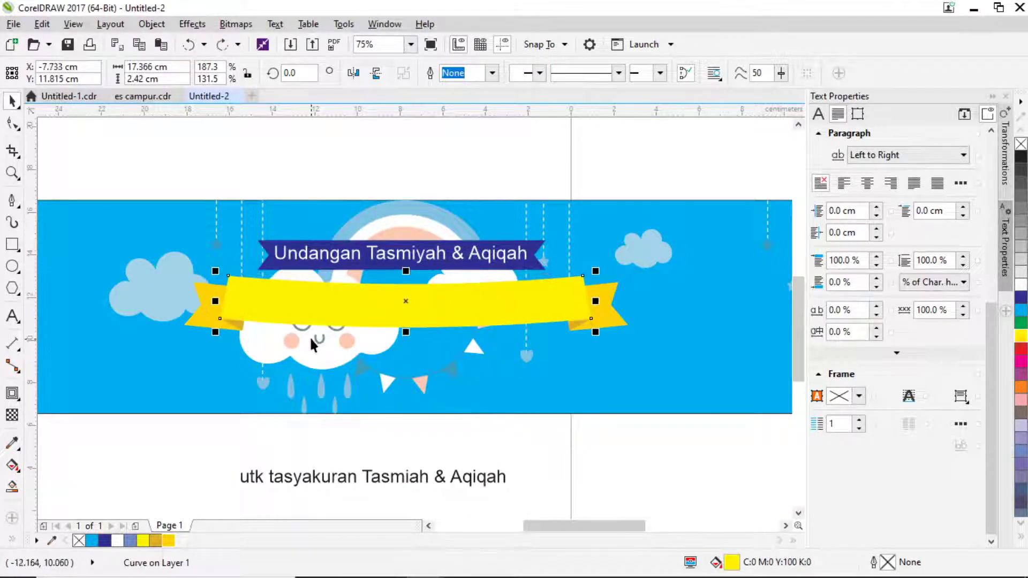
# Apply a fountain fill to the ribbon strip with Yellow end colours.
pyautogui.click(12, 464)
pyautogui.click(55, 72)
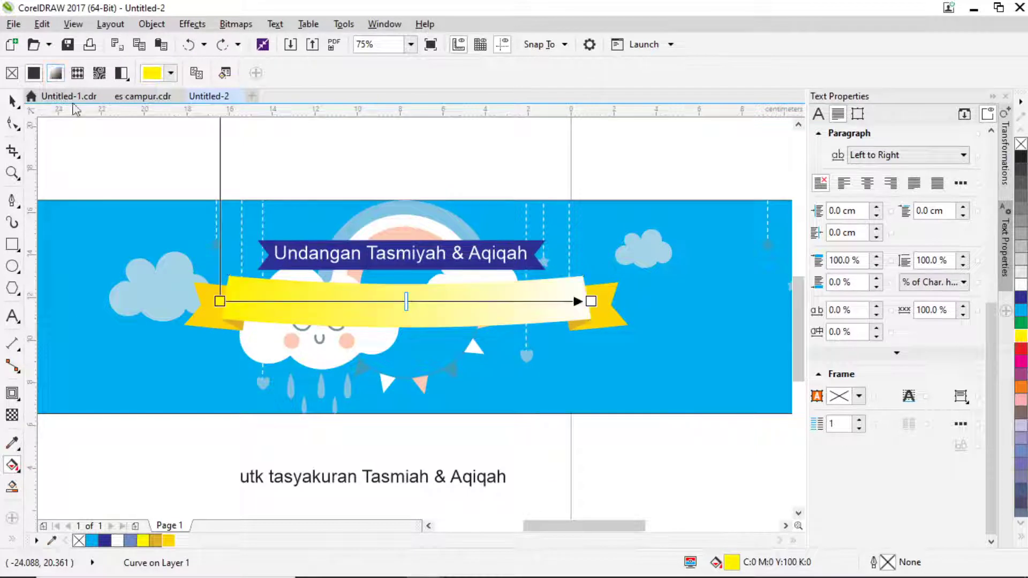
pyautogui.click(591, 301)
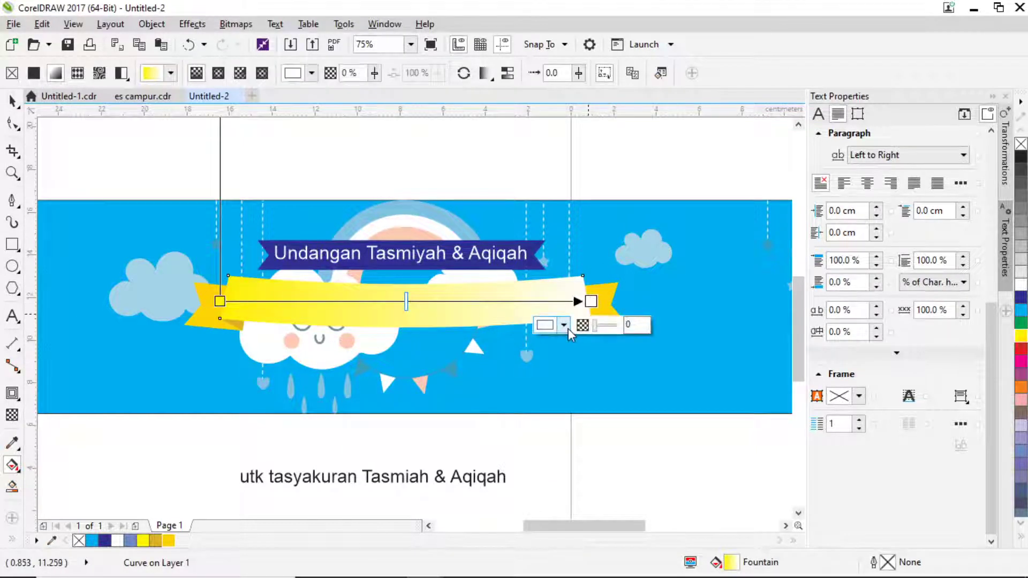
pyautogui.click(563, 325)
pyautogui.click(595, 364)
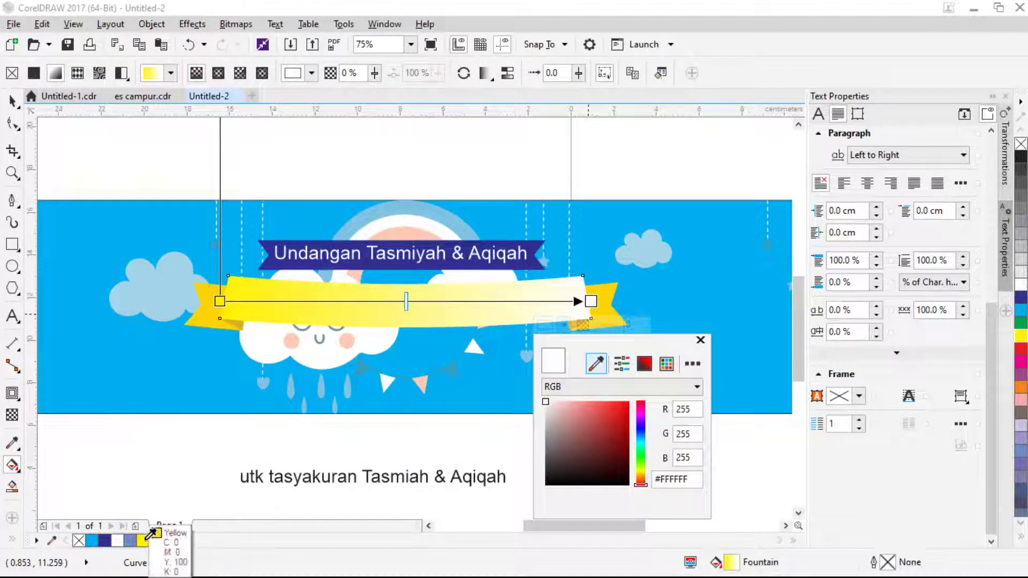
pyautogui.click(145, 540)
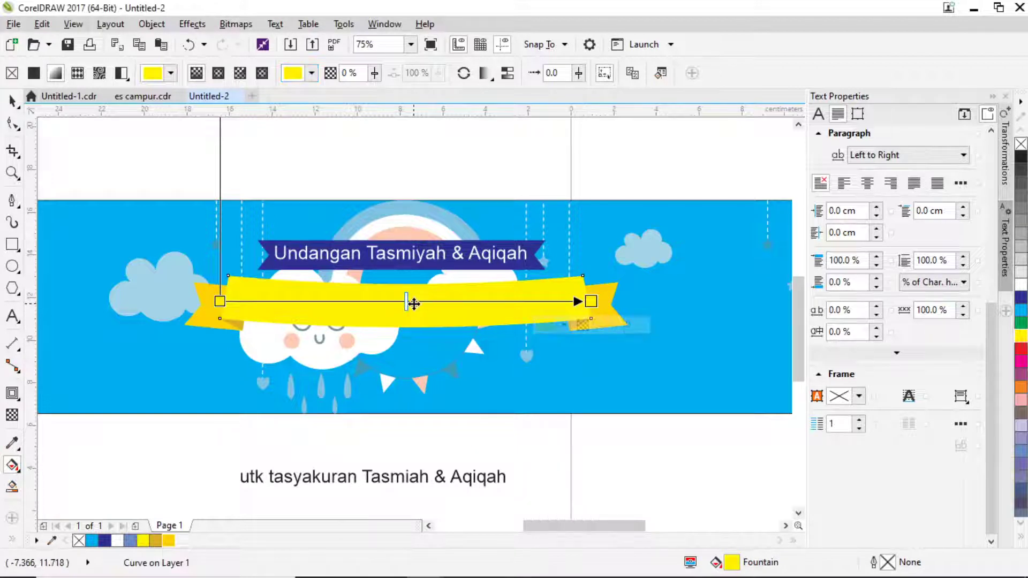
# Tilt the gradient along the ribbon and add a pale yellow #FFF875 midpoint.
pyautogui.doubleClick(413, 303)
pyautogui.click(384, 328)
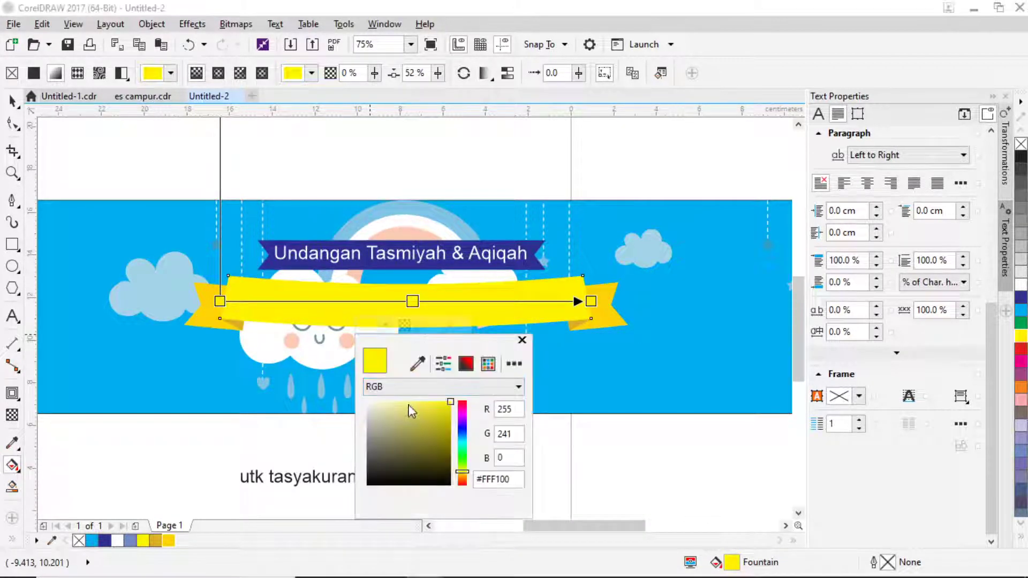
pyautogui.moveTo(434, 416); pyautogui.dragTo(439, 405)
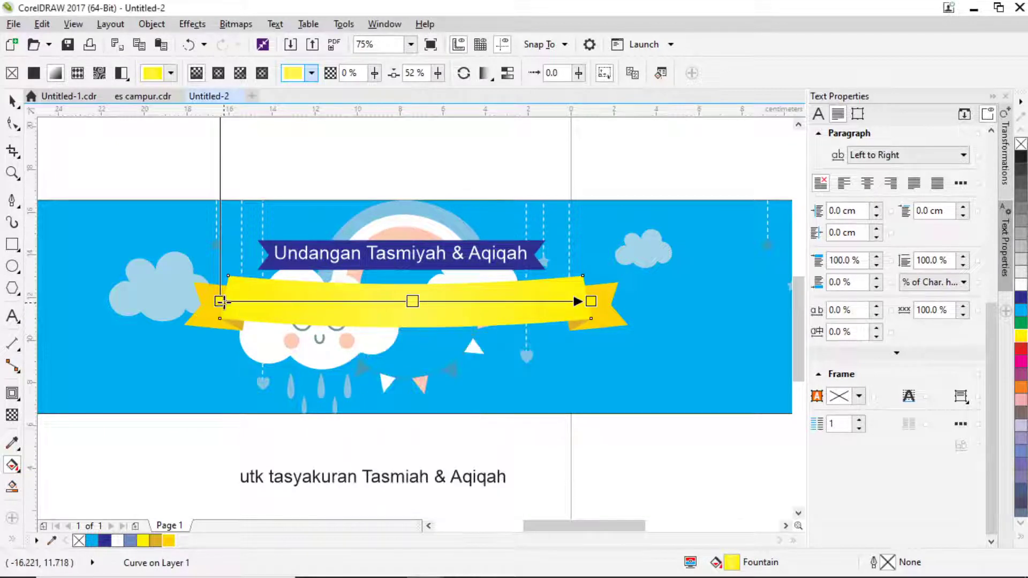
pyautogui.moveTo(220, 301); pyautogui.dragTo(354, 307)
pyautogui.moveTo(589, 302); pyautogui.dragTo(502, 303)
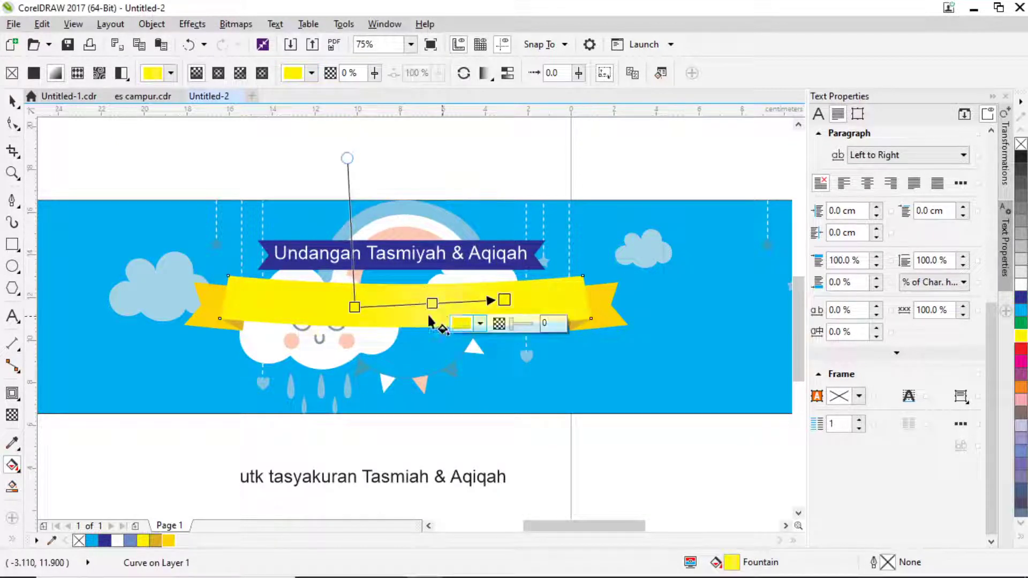
pyautogui.moveTo(360, 303); pyautogui.dragTo(381, 285)
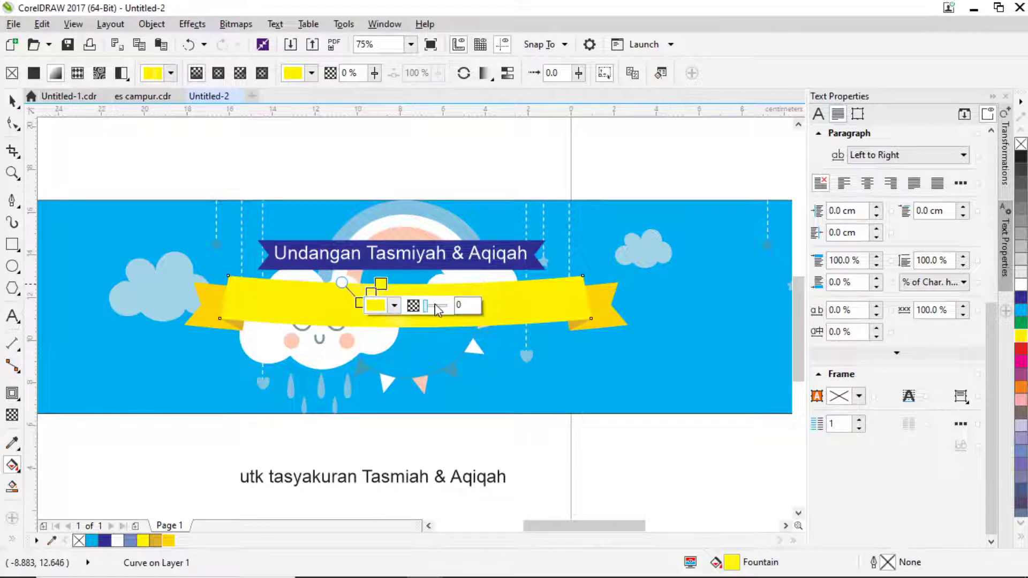
pyautogui.hotkey('ctrl', 'z')
pyautogui.moveTo(504, 301); pyautogui.dragTo(488, 318)
pyautogui.doubleClick(423, 314)
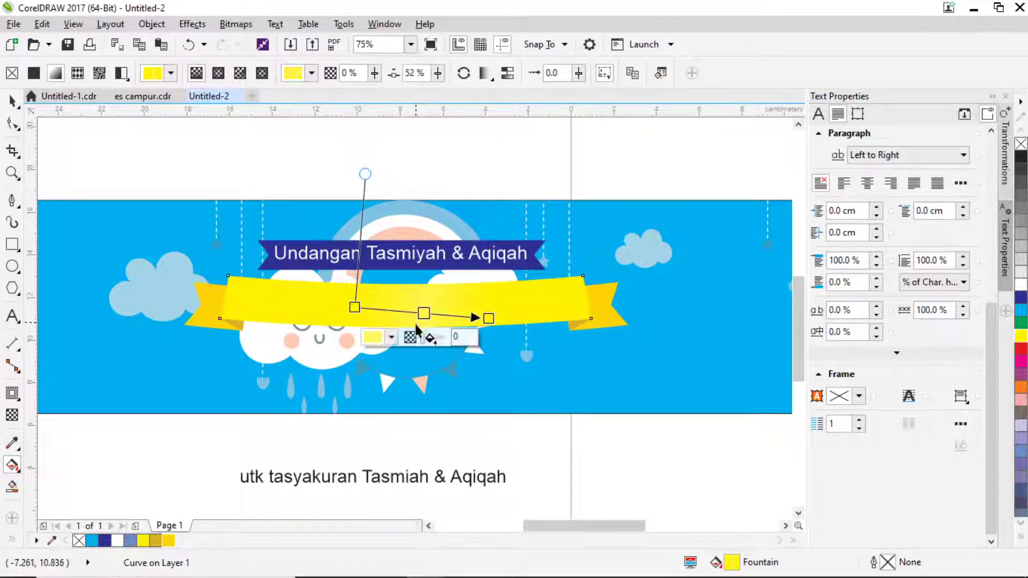
pyautogui.click(393, 337)
pyautogui.click(418, 411)
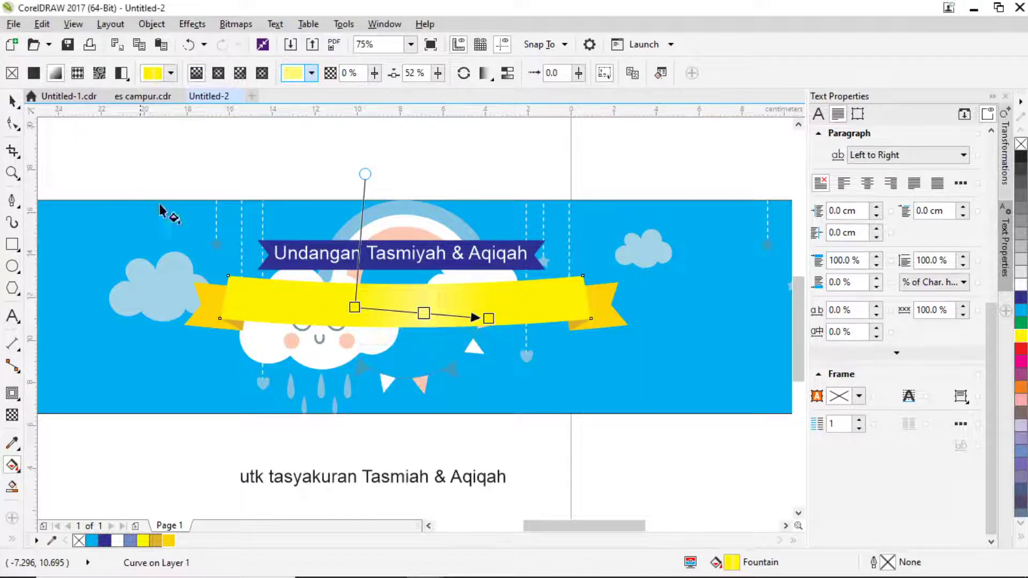
pyautogui.scroll(-3, 400, 365)
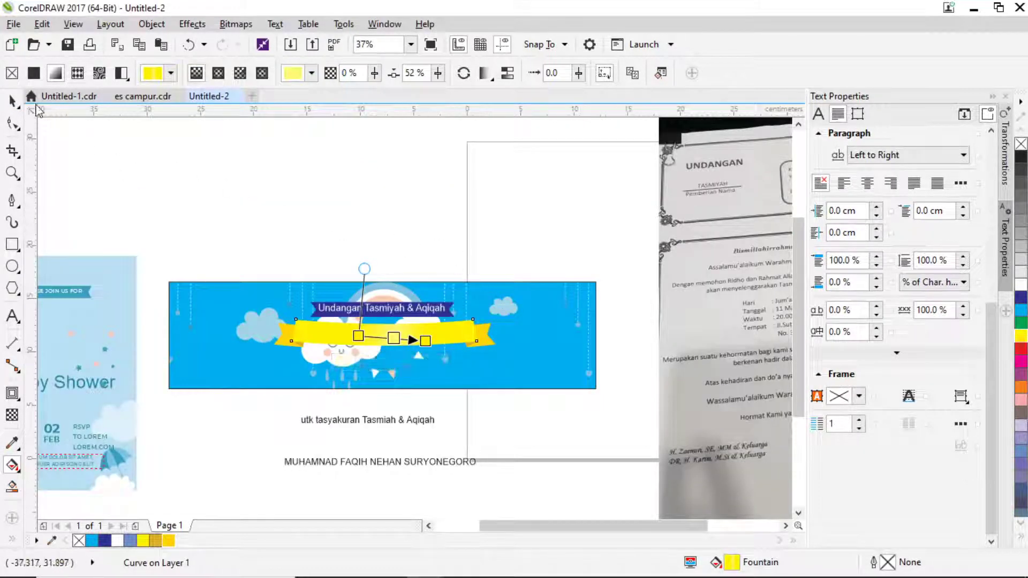
# Move the child's name above the banner and set it in Arial Rounded MT Bold.
pyautogui.press('space')
pyautogui.click(331, 176)
pyautogui.click(386, 462)
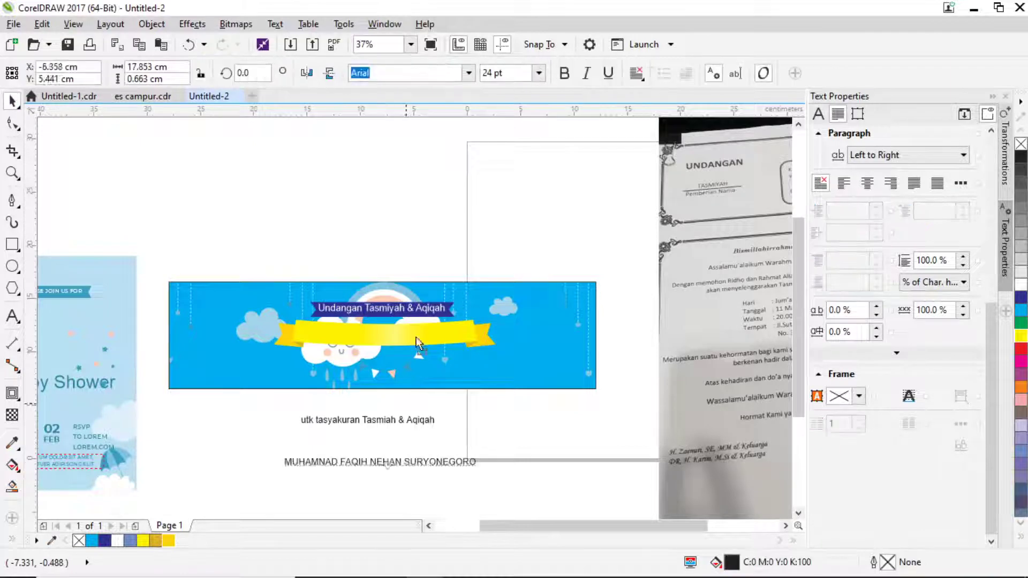
pyautogui.moveTo(387, 461); pyautogui.dragTo(395, 251)
pyautogui.scroll(2, 395, 251)
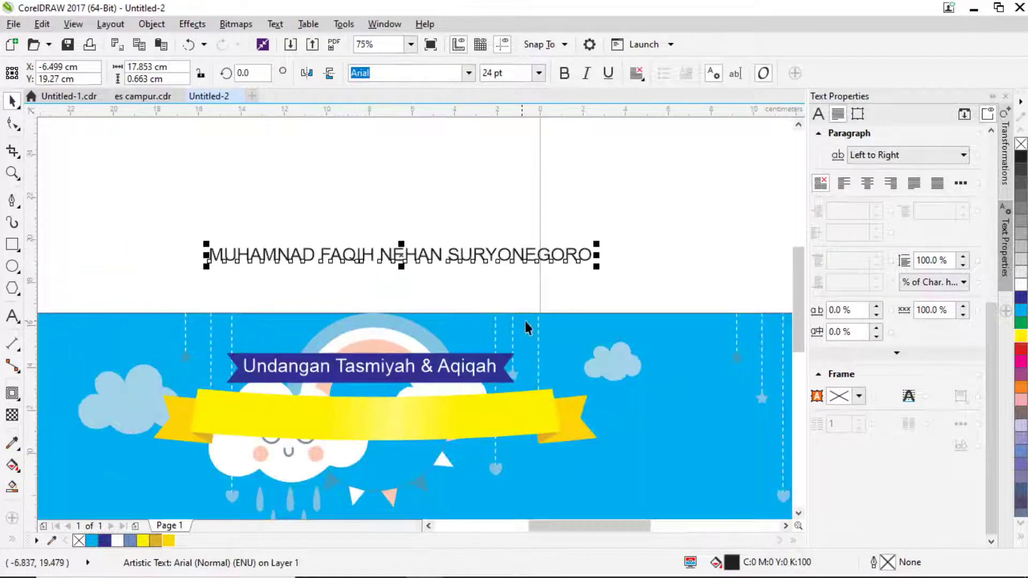
pyautogui.click(466, 78)
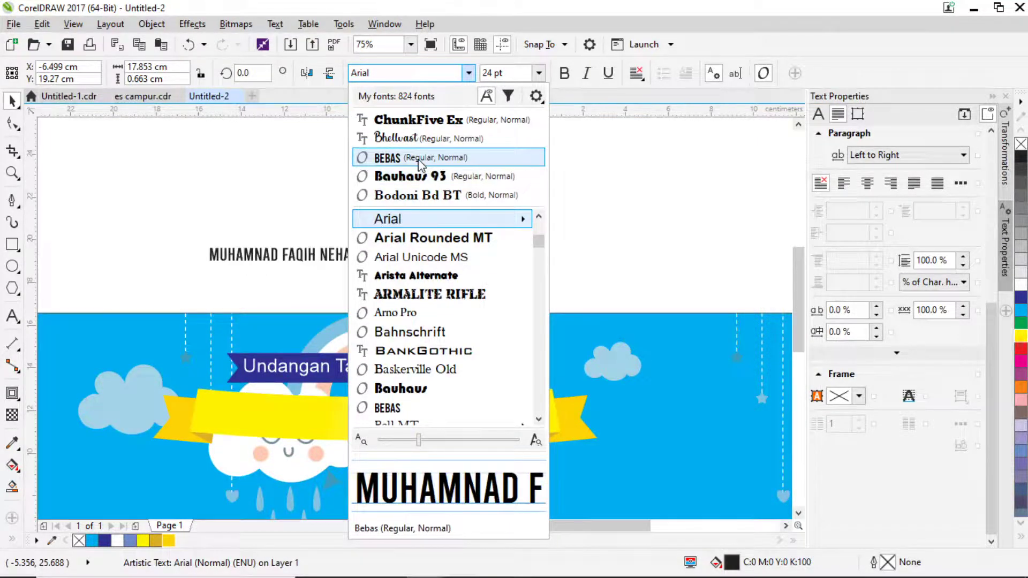
pyautogui.click(423, 238)
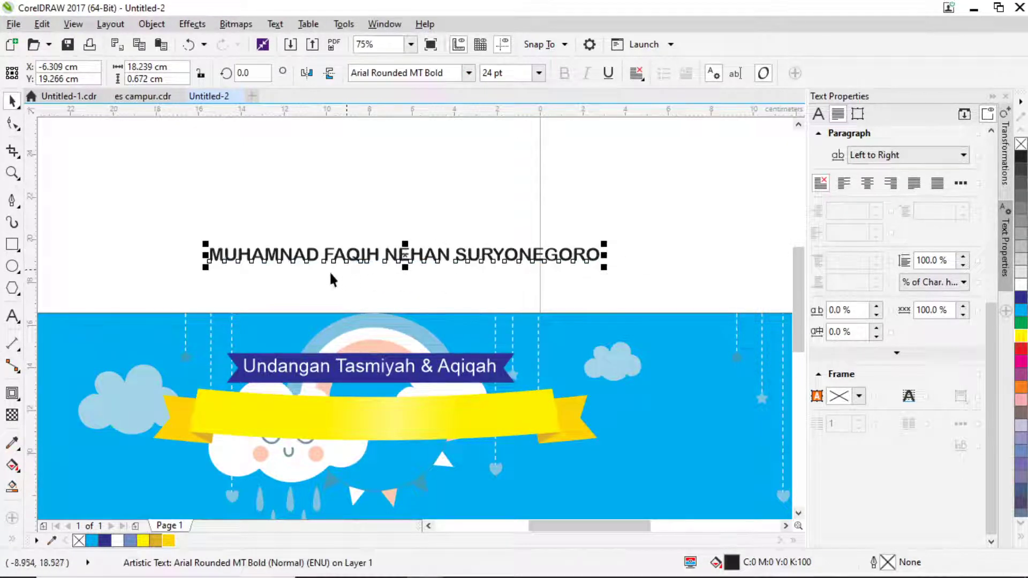
pyautogui.moveTo(603, 255); pyautogui.dragTo(561, 259)
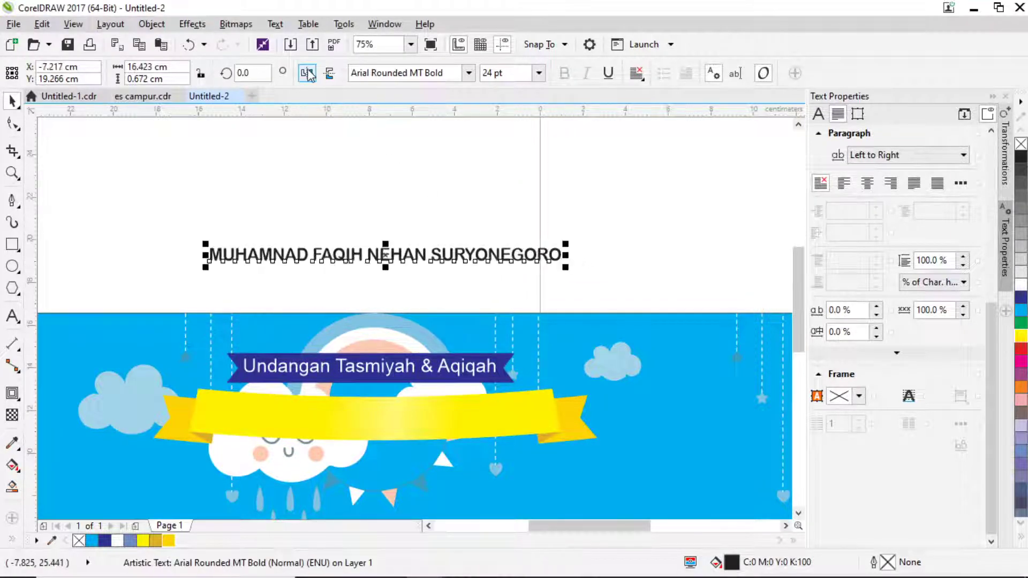
# Shrink the name to about 22.5 pt and fit it along the yellow ribbon's path.
pyautogui.click(275, 24)
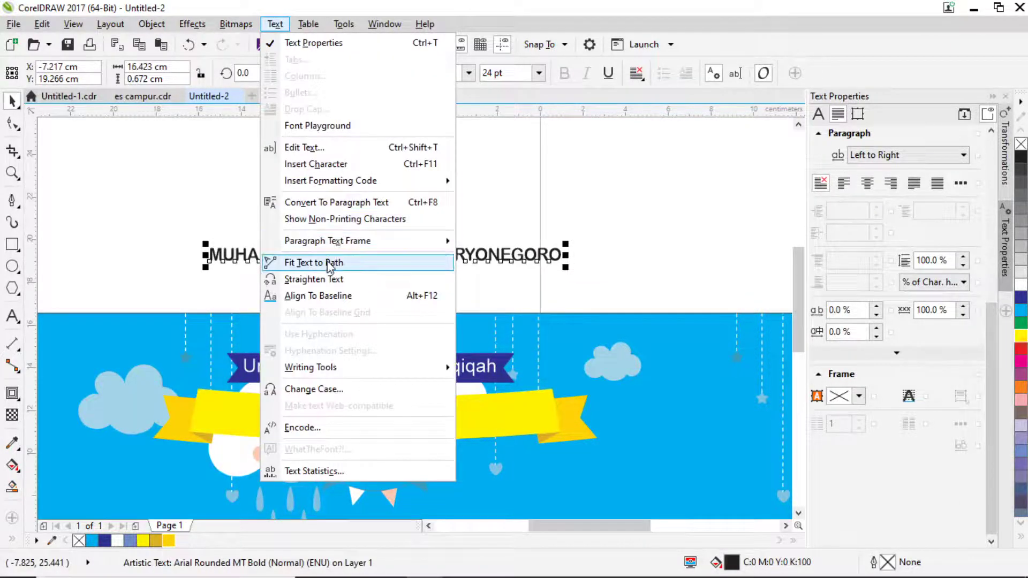
pyautogui.click(328, 260)
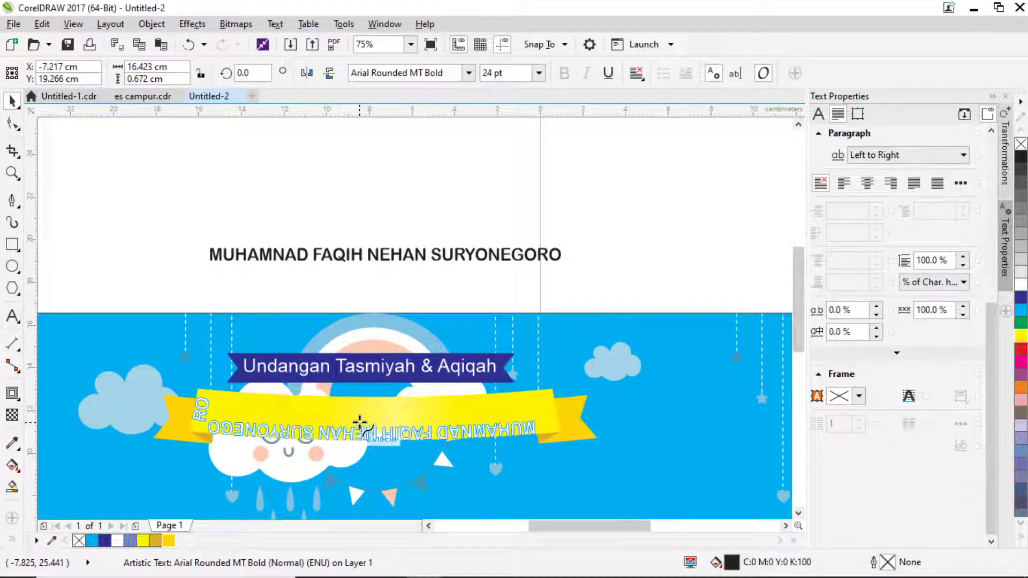
pyautogui.press('Escape')
pyautogui.click(486, 259)
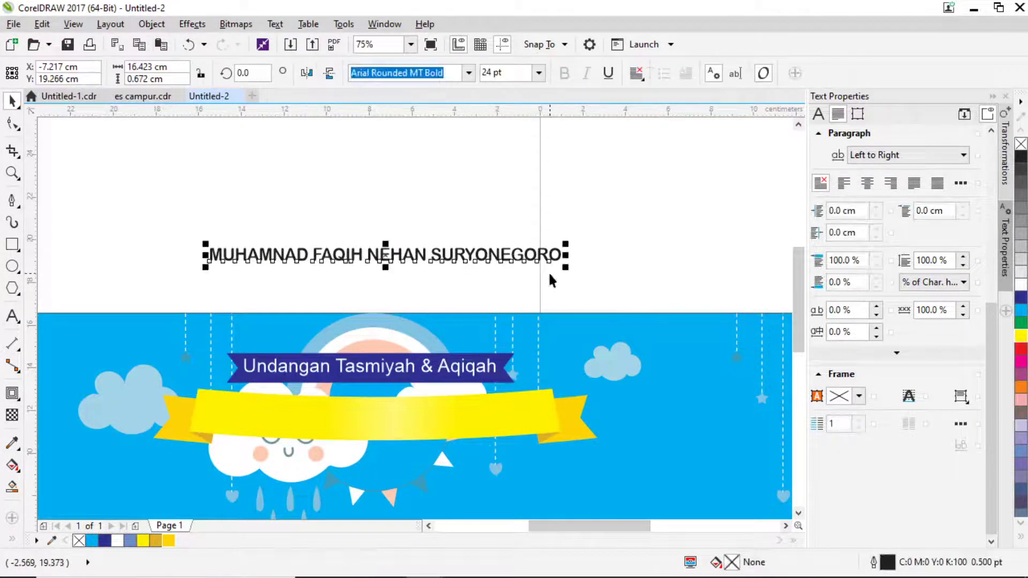
pyautogui.moveTo(566, 260); pyautogui.dragTo(544, 275)
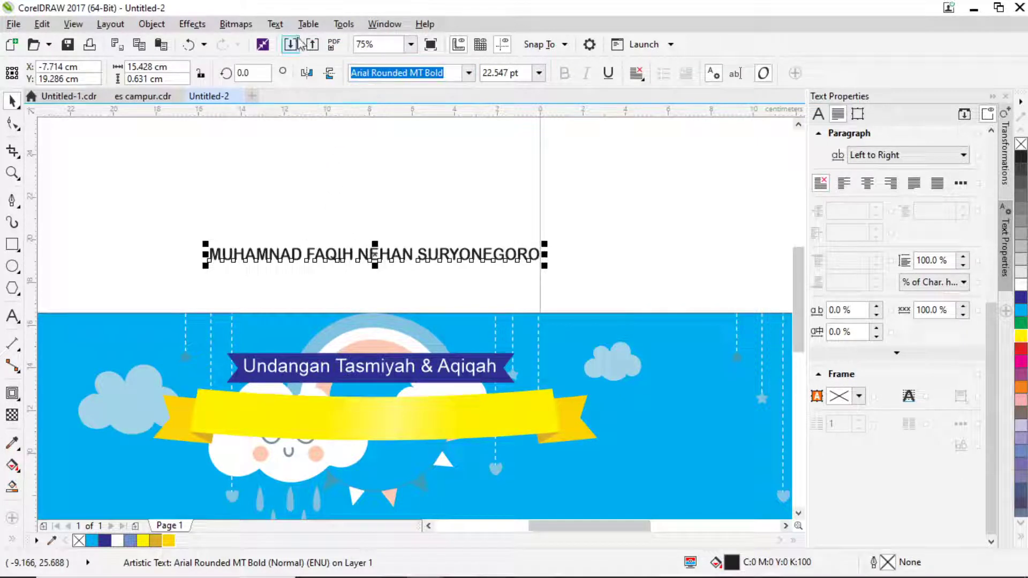
pyautogui.click(276, 24)
pyautogui.click(315, 264)
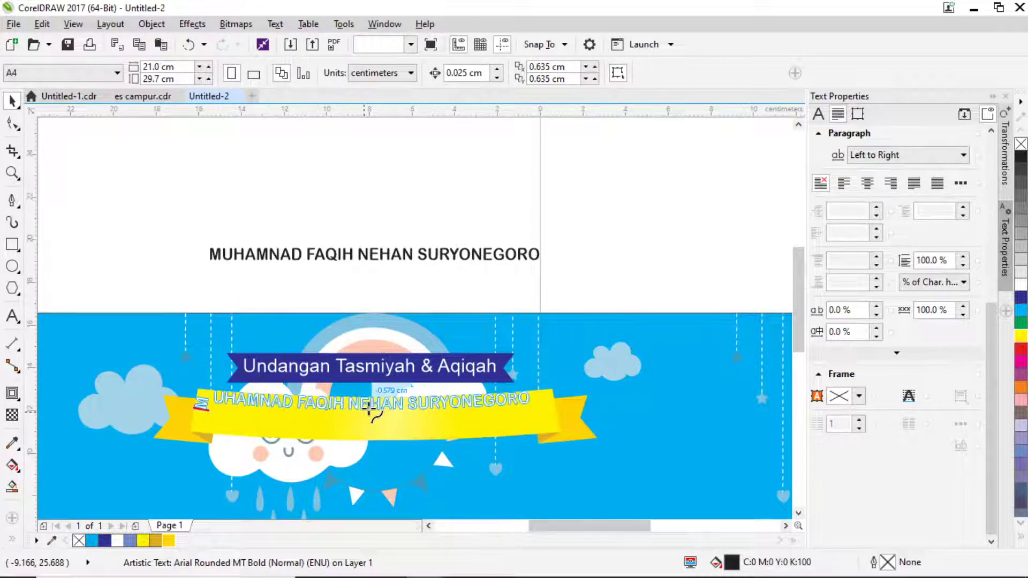
pyautogui.click(372, 408)
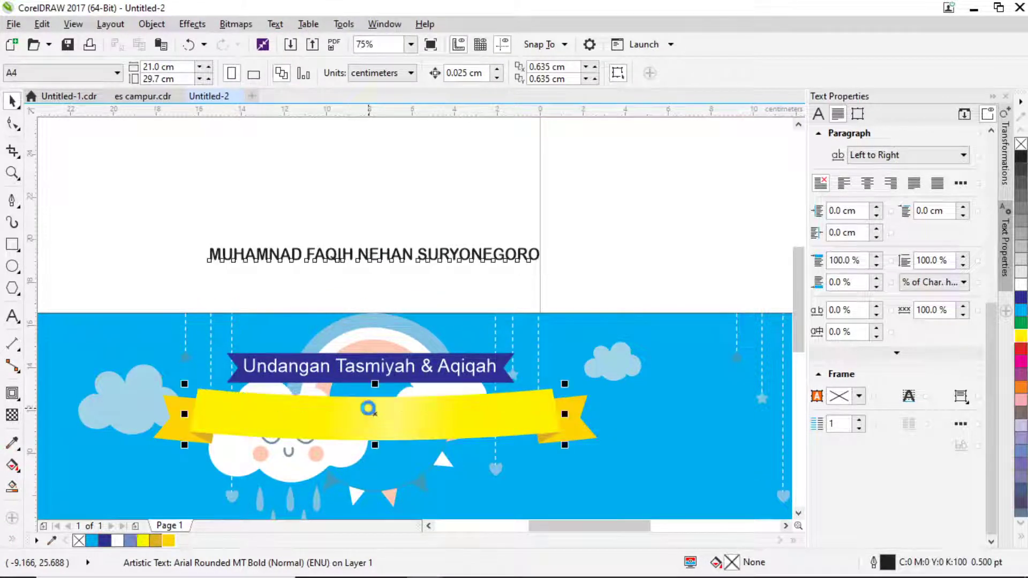
pyautogui.press('Escape')
pyautogui.click(515, 408)
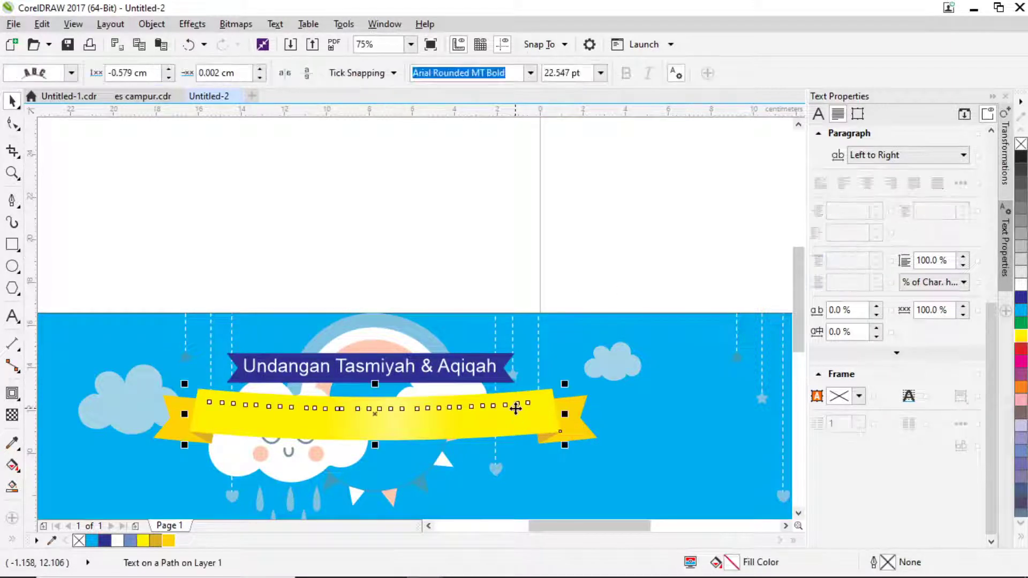
pyautogui.hotkey('ctrl', 'j')
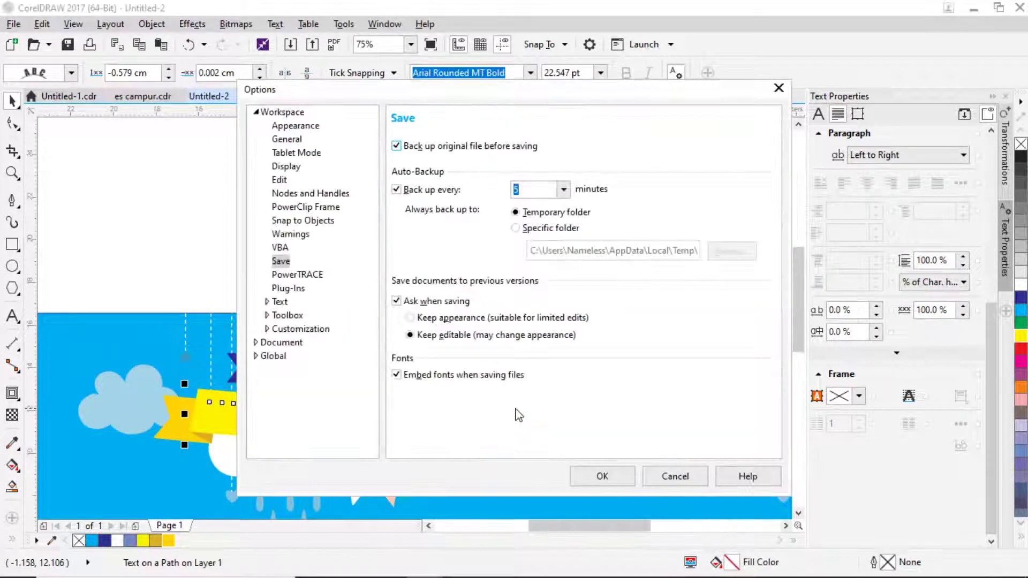
pyautogui.click(673, 476)
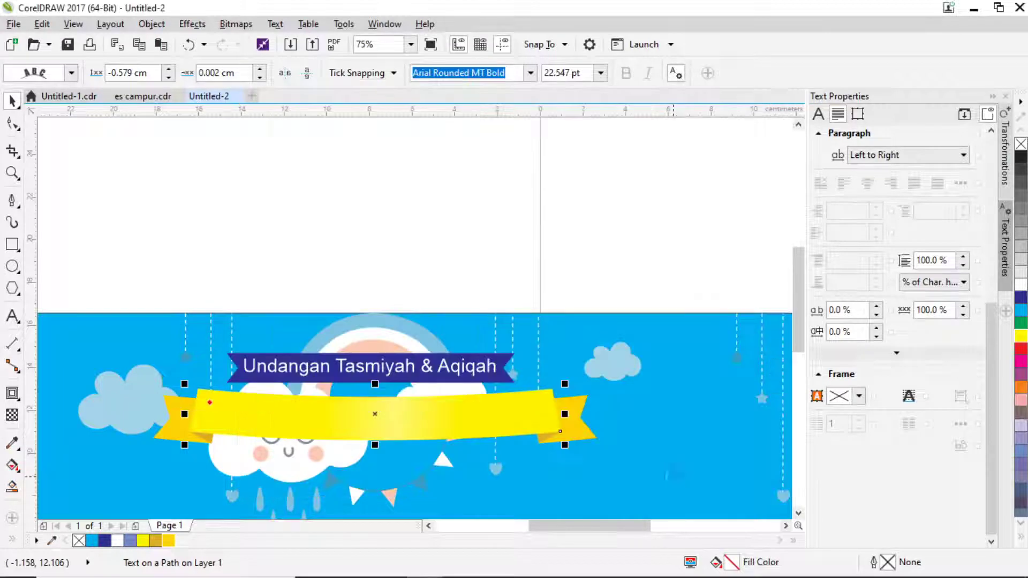
# Centre the name text on the yellow ribbon.
pyautogui.doubleClick(416, 409)
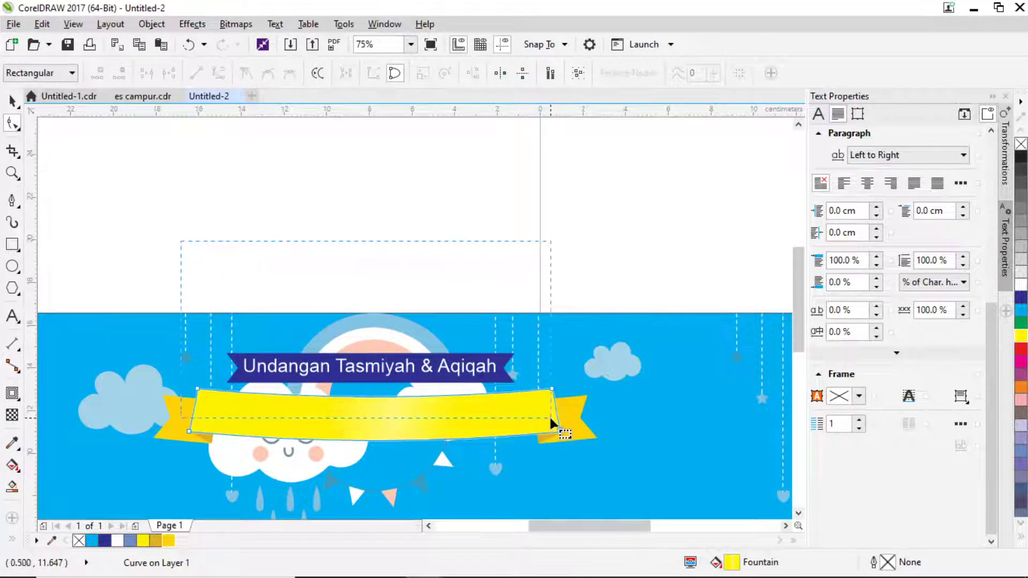
pyautogui.click(556, 424)
pyautogui.click(11, 101)
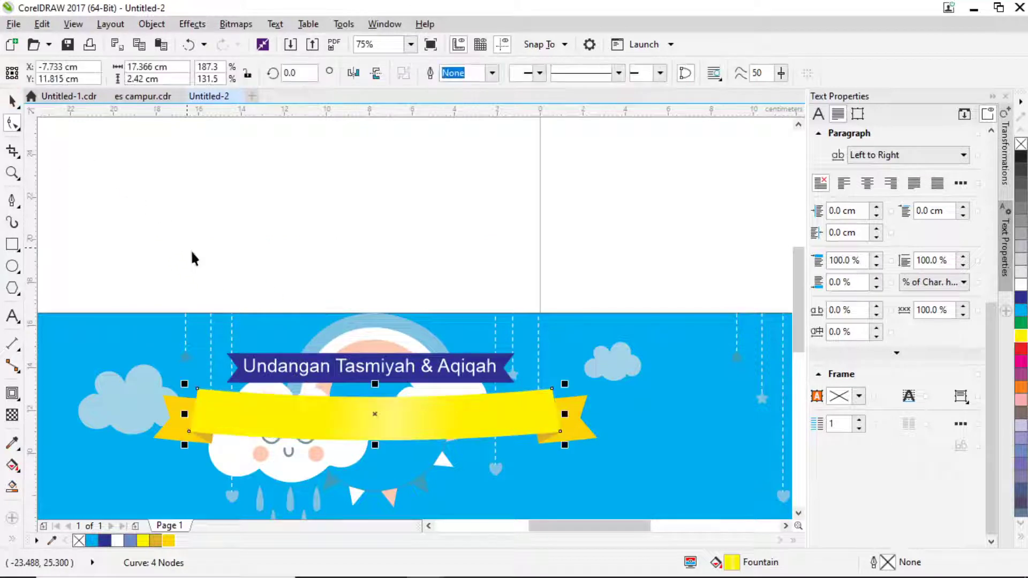
pyautogui.moveTo(191, 252); pyautogui.dragTo(555, 420)
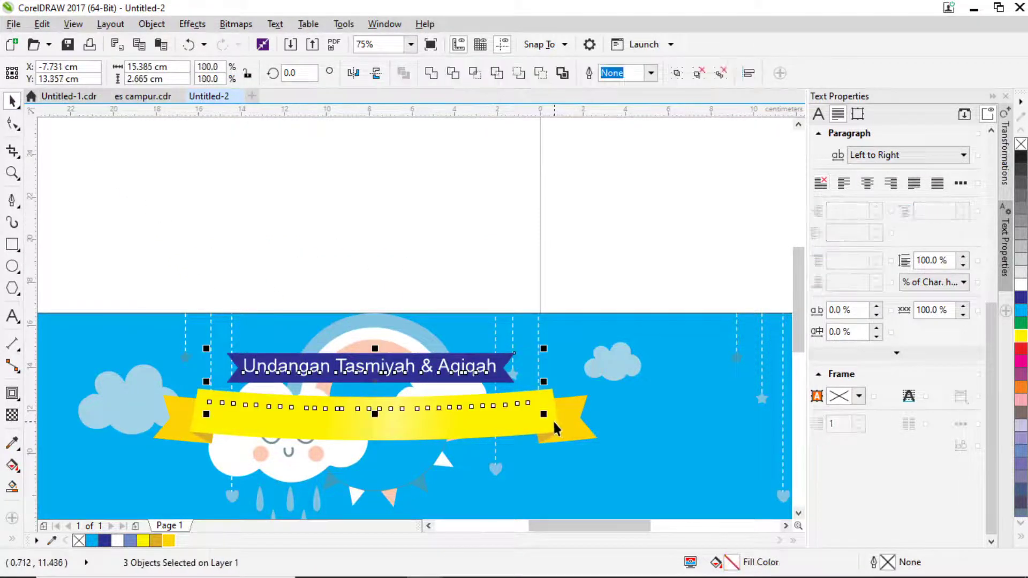
pyautogui.click(515, 274)
pyautogui.scroll(2, 379, 407)
pyautogui.moveTo(376, 417); pyautogui.dragTo(374, 437)
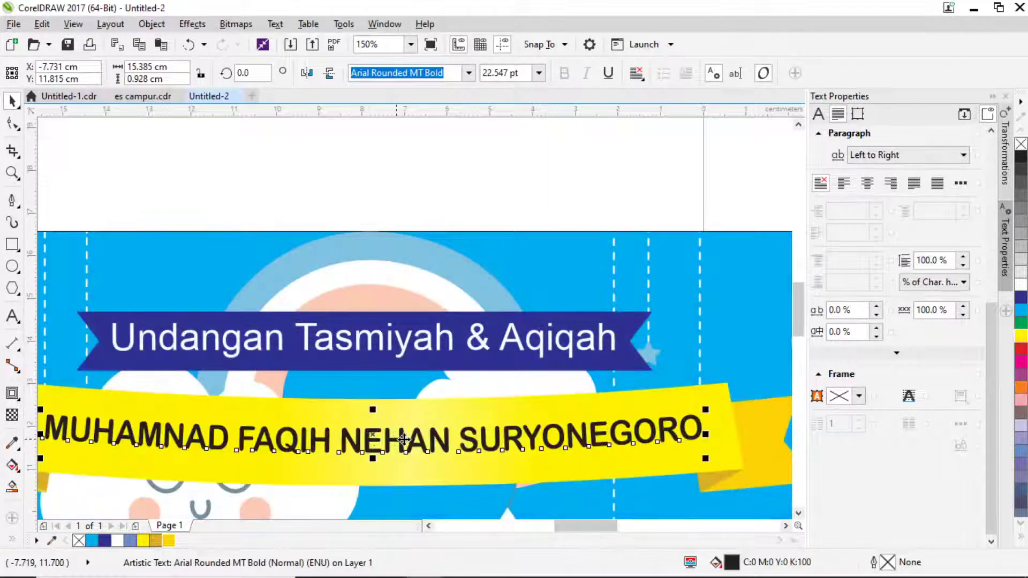
pyautogui.scroll(-2, 400, 439)
# Darken the ribbon's right fold to a brownish gold (about C33 M53 Y100 K15).
pyautogui.click(519, 268)
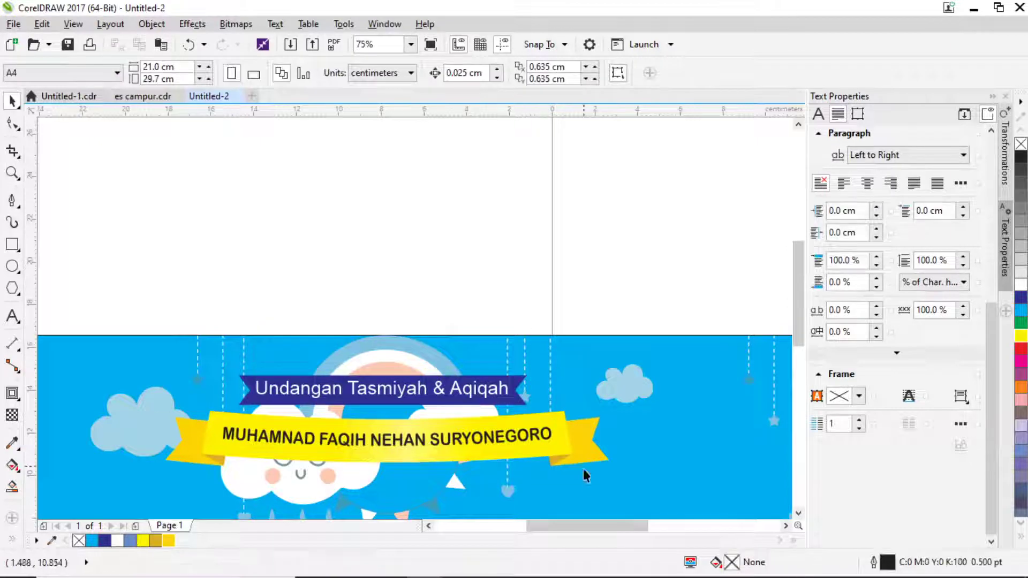
pyautogui.scroll(-2, 592, 383)
pyautogui.scroll(2, 556, 361)
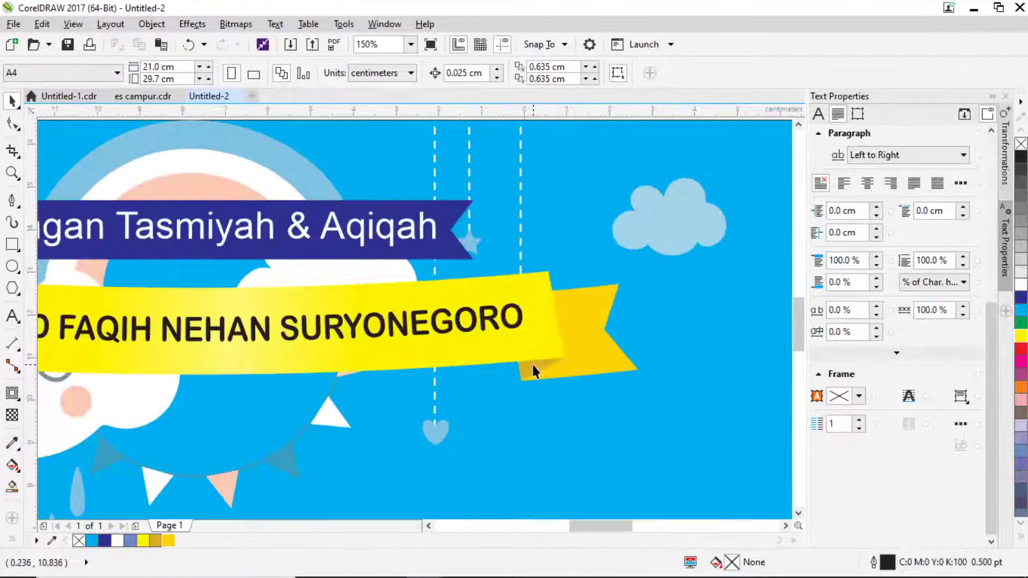
pyautogui.click(533, 364)
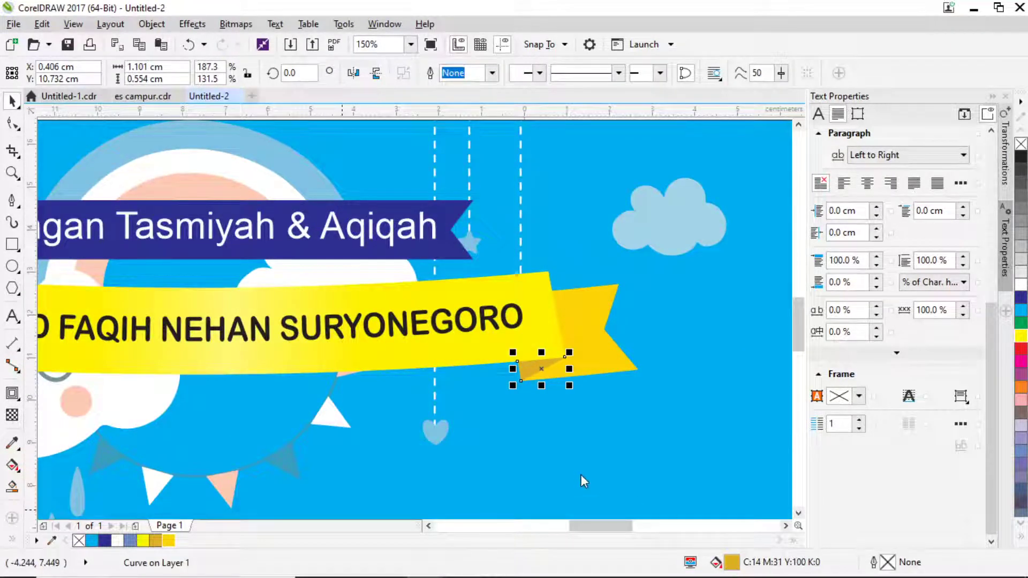
pyautogui.hotkey('shift', 'F11')
pyautogui.moveTo(430, 264); pyautogui.dragTo(441, 277)
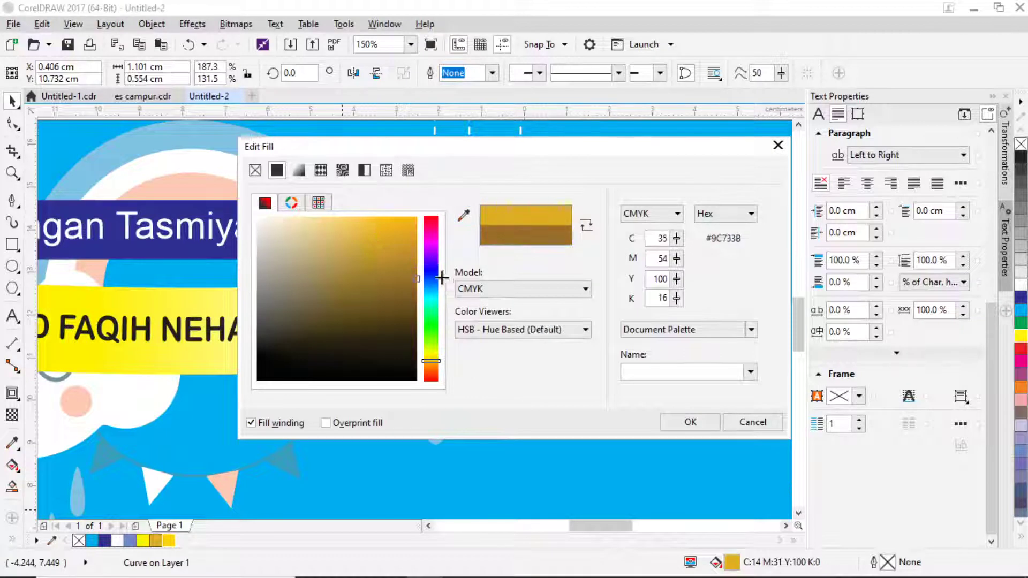
pyautogui.click(690, 422)
# Colour the ribbon's left tail gold from the palette.
pyautogui.scroll(-2, 586, 401)
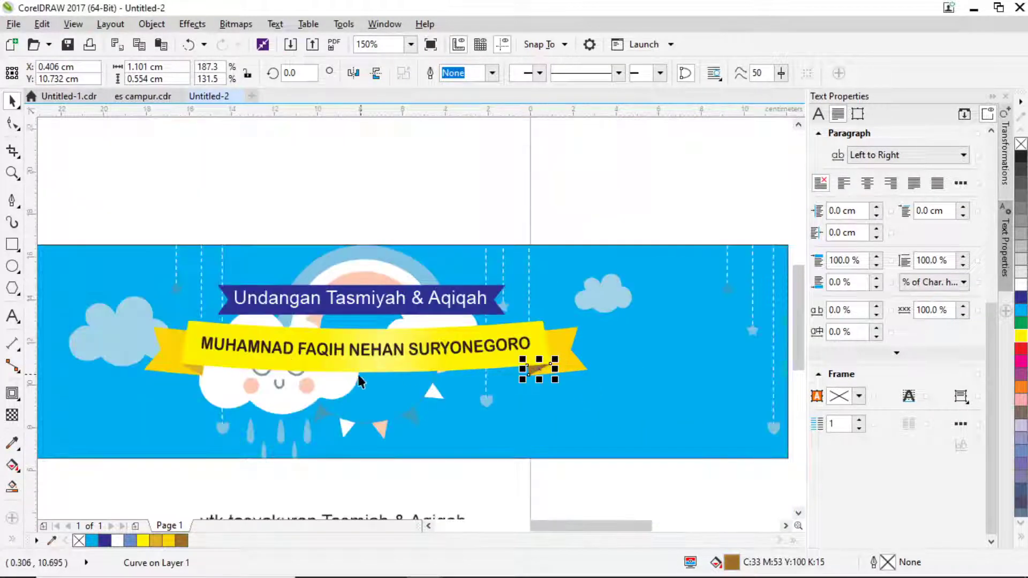
pyautogui.click(203, 375)
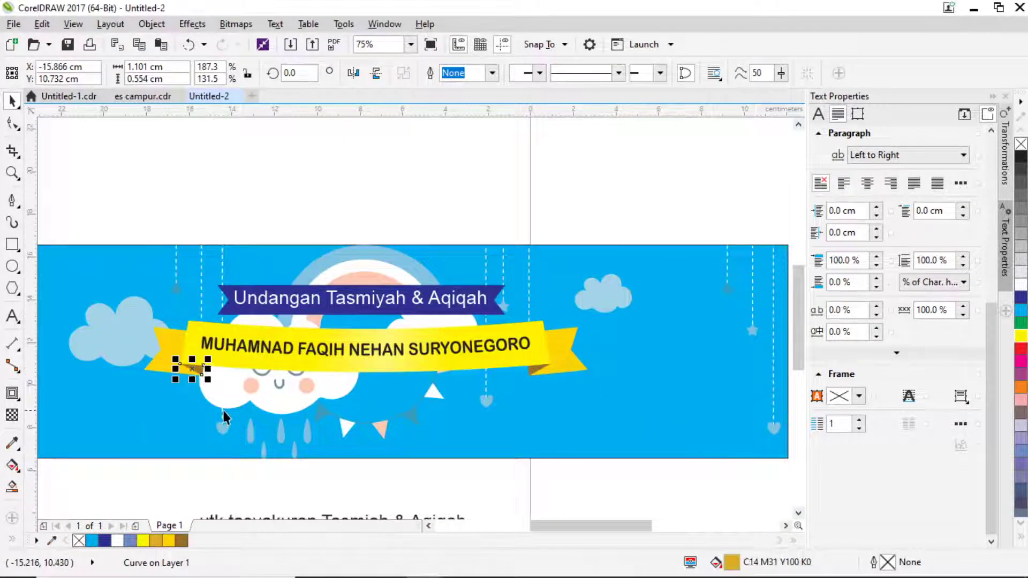
pyautogui.click(167, 364)
pyautogui.click(168, 540)
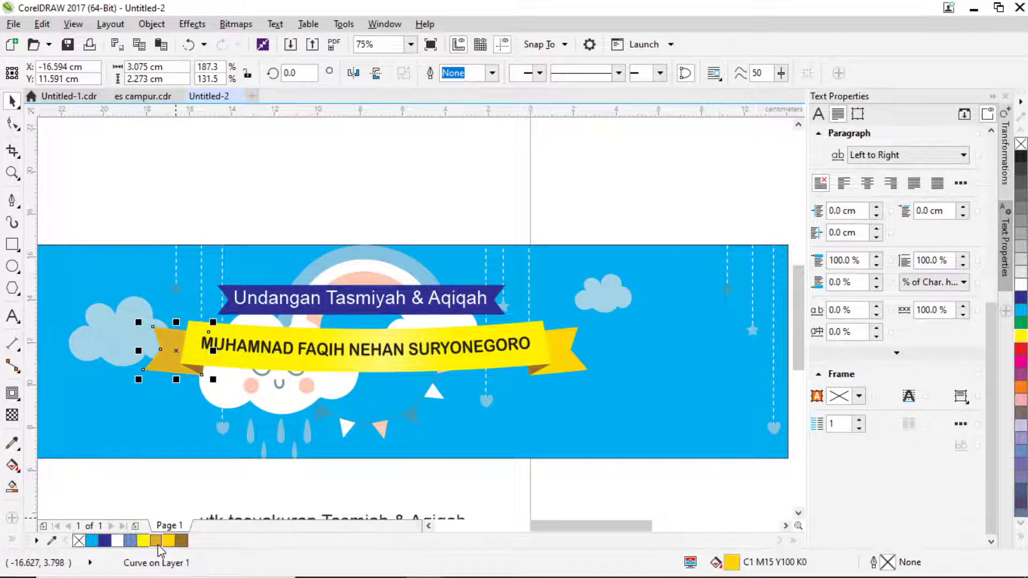
pyautogui.click(562, 355)
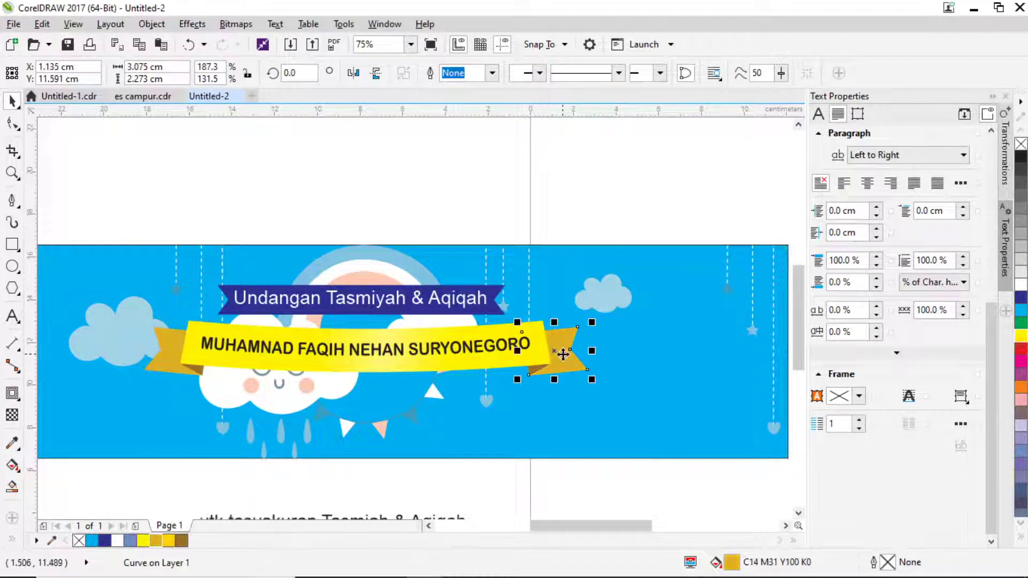
pyautogui.click(397, 229)
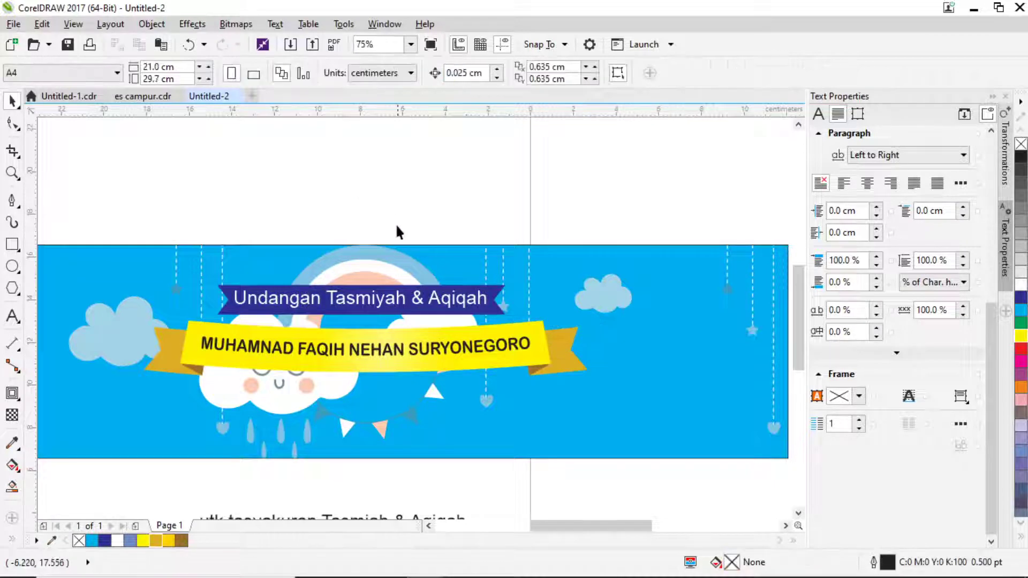
# PowerClip the clouds and ribbon artwork group inside the blue rectangle.
pyautogui.scroll(-2, 397, 230)
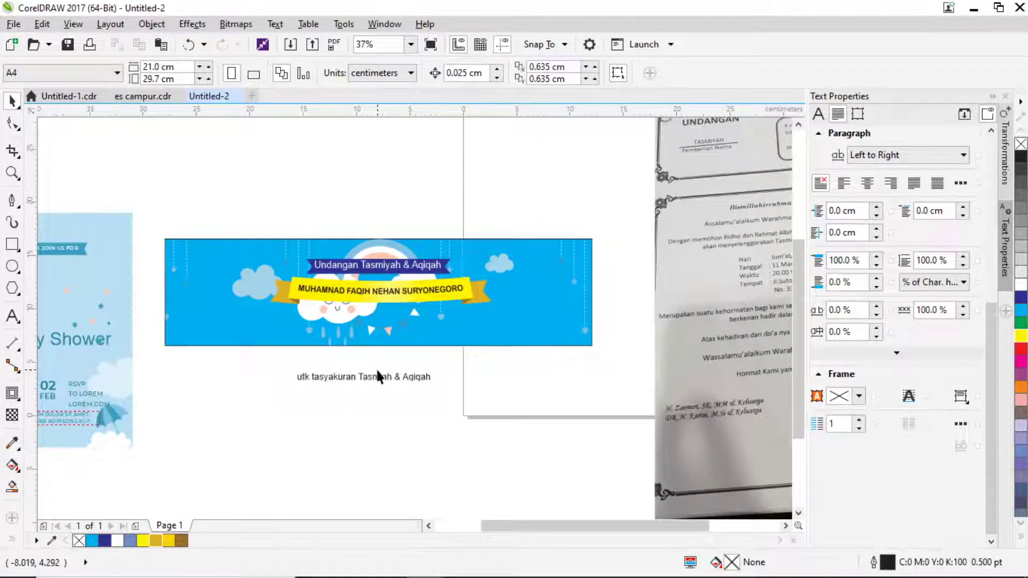
pyautogui.moveTo(377, 375); pyautogui.dragTo(496, 425)
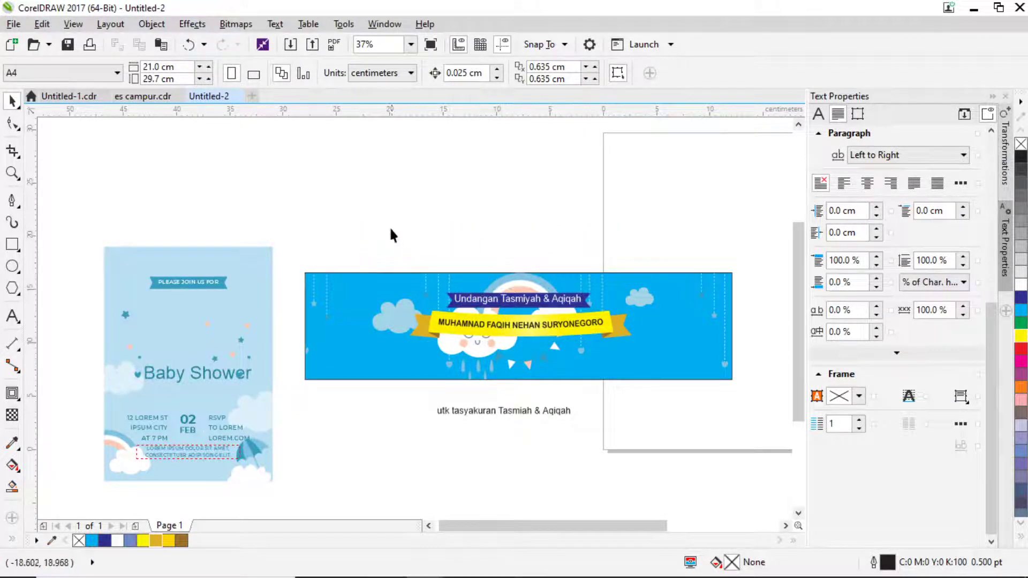
pyautogui.click(652, 362)
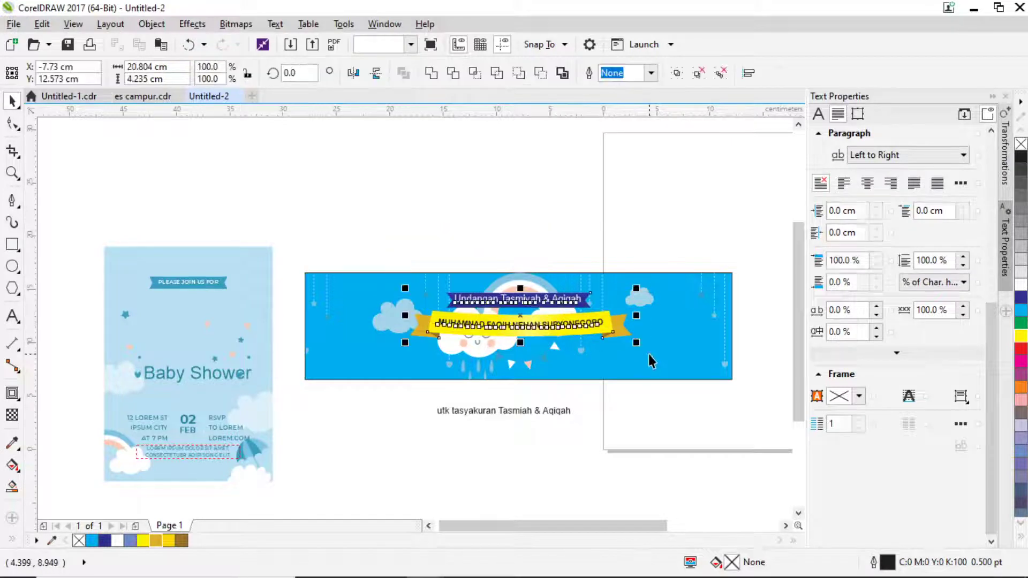
pyautogui.click(484, 352)
pyautogui.rightClick(485, 353)
pyautogui.click(557, 188)
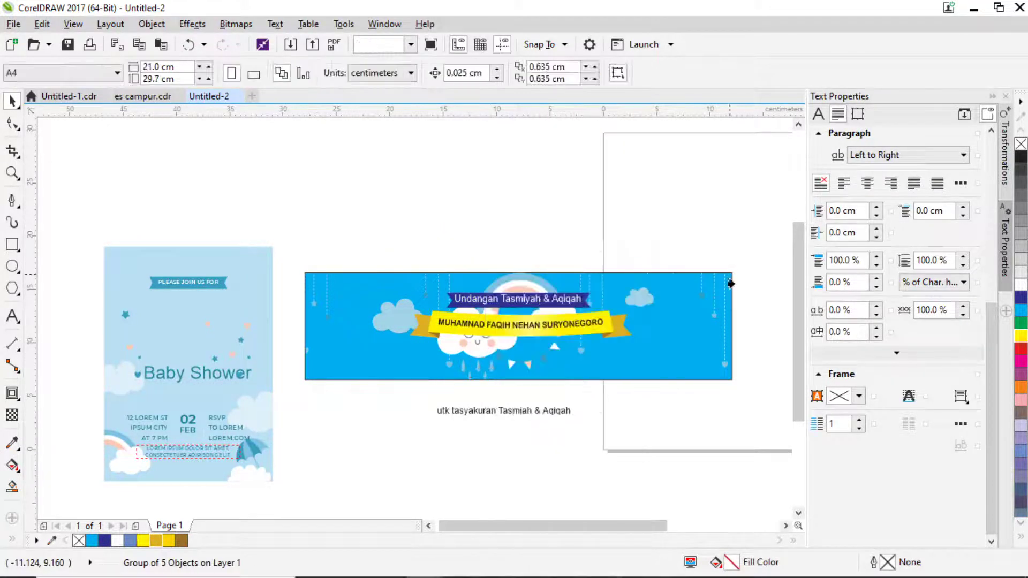
pyautogui.click(685, 315)
# Undo the clip, ungroup the artwork and reselect the blue PowerClip rectangle.
pyautogui.click(397, 230)
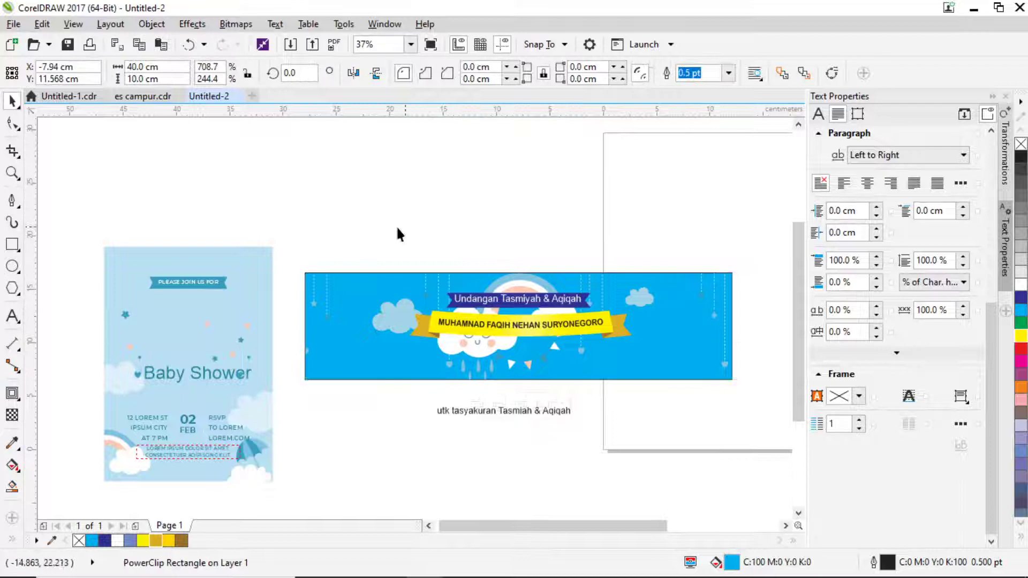
pyautogui.keyDown('ctrl'); pyautogui.click(637, 369); pyautogui.keyUp('ctrl')
pyautogui.click(663, 339)
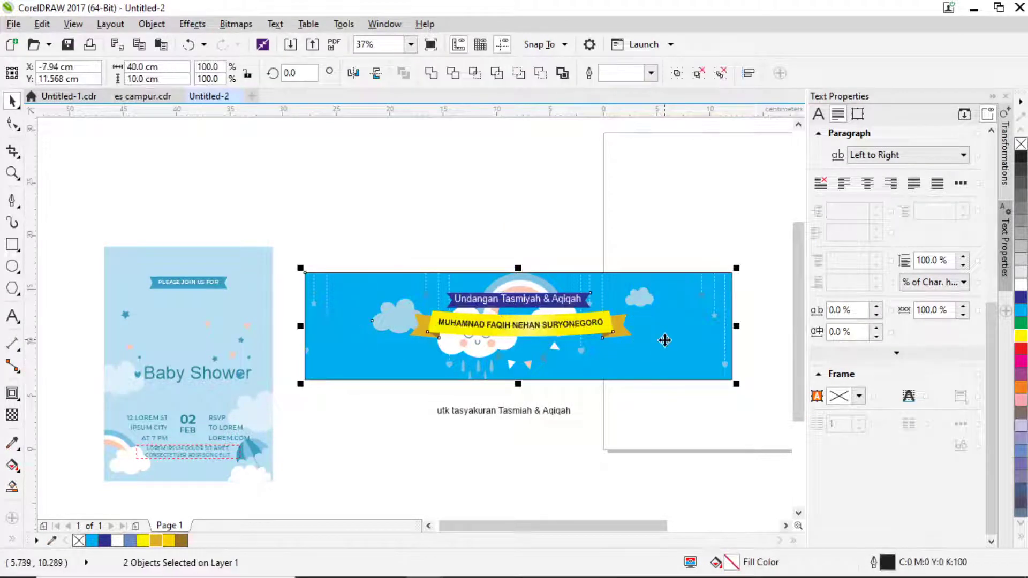
pyautogui.hotkey('ctrl', 'z')
pyautogui.hotkey('ctrl', 'z')
pyautogui.hotkey('ctrl', 'z')
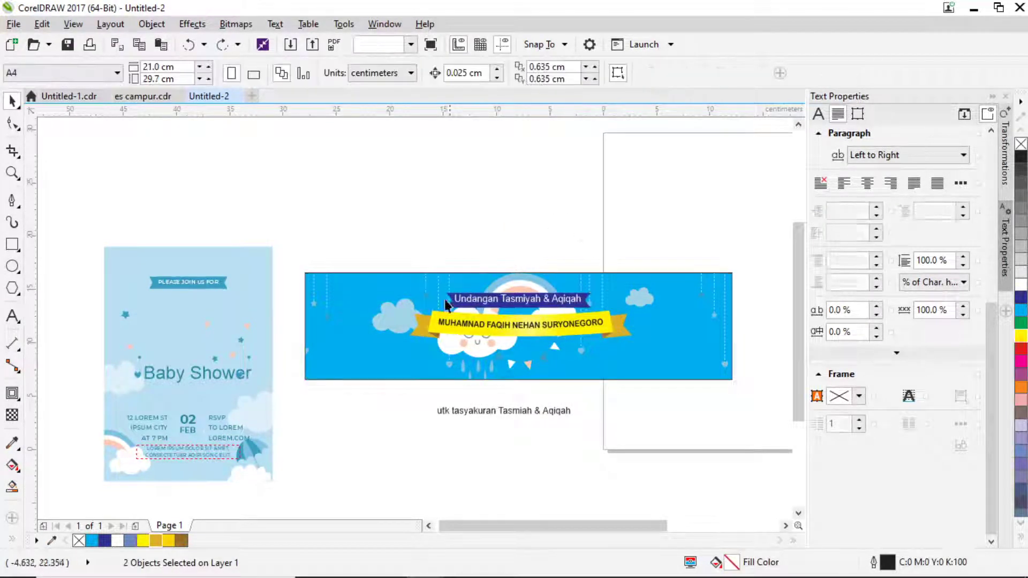
pyautogui.click(490, 73)
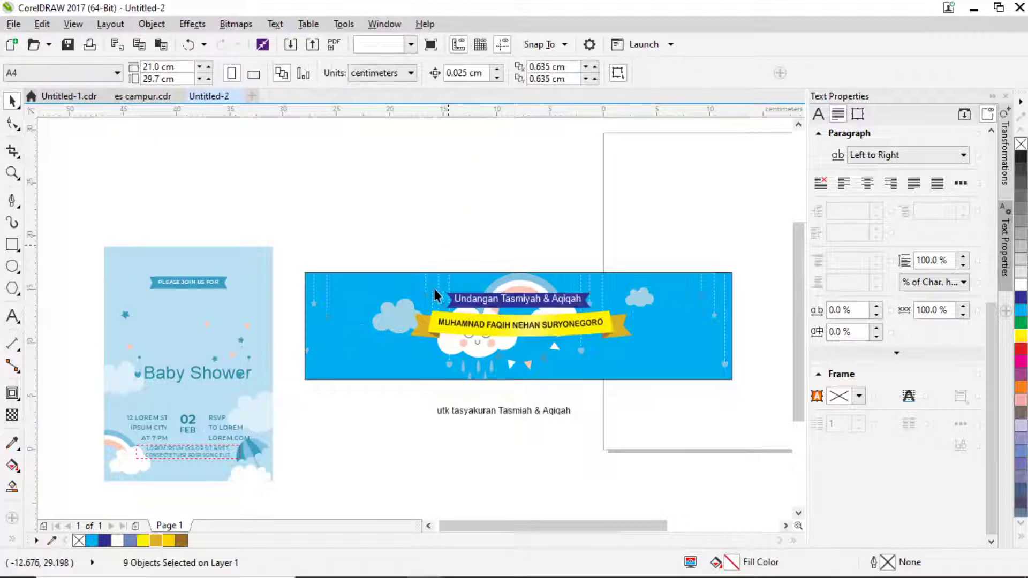
pyautogui.rightClick(396, 318)
pyautogui.click(388, 257)
pyautogui.click(388, 275)
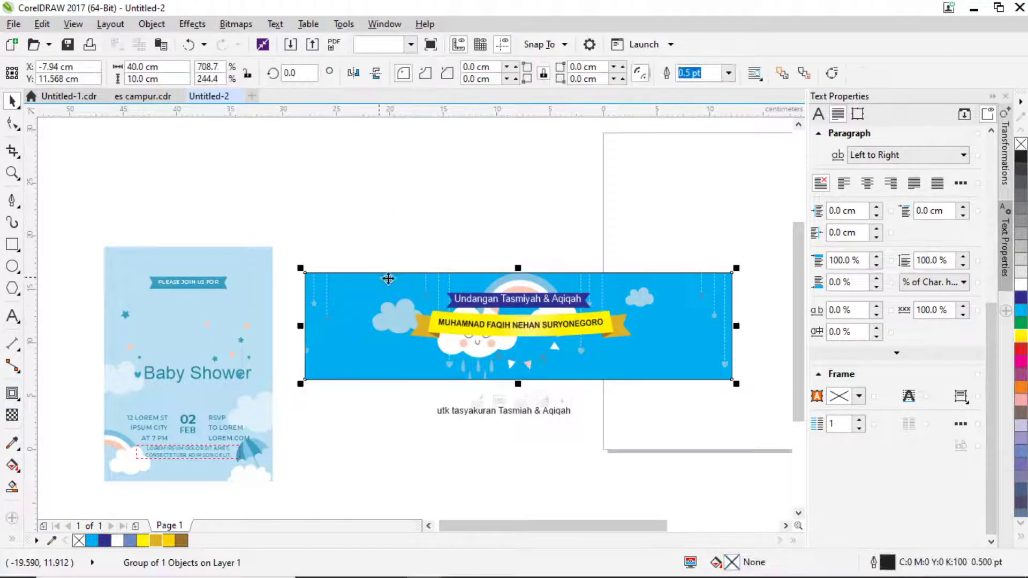
pyautogui.click(663, 358)
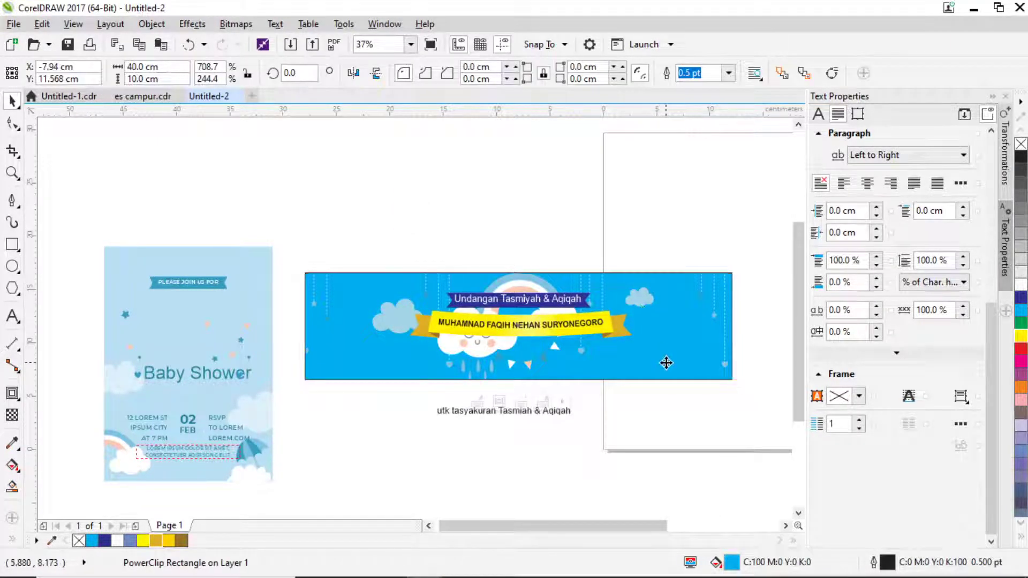
# Apply a linear fountain fill to the blue background, ending in light blue sampled from the card.
pyautogui.click(12, 464)
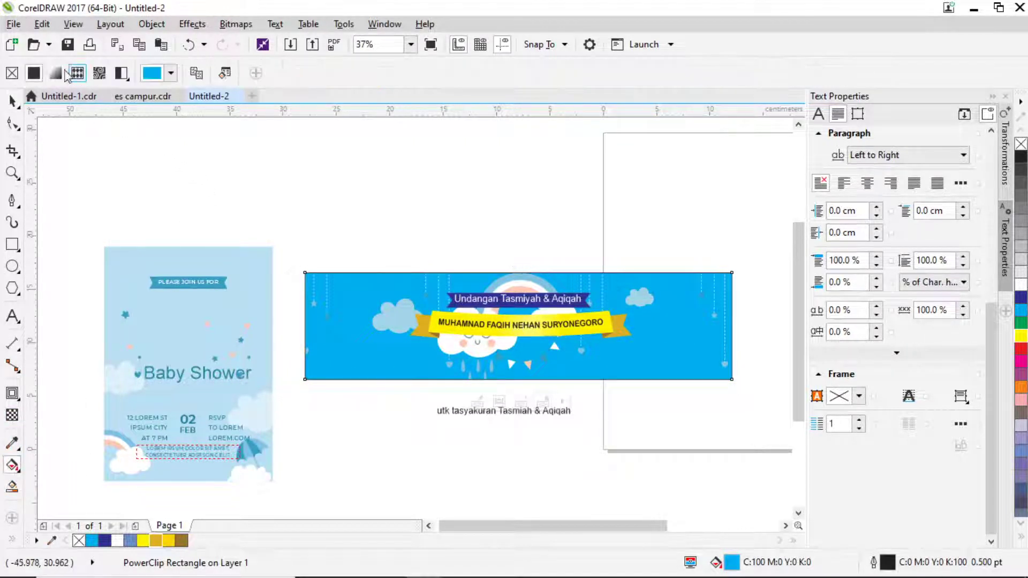
pyautogui.click(60, 72)
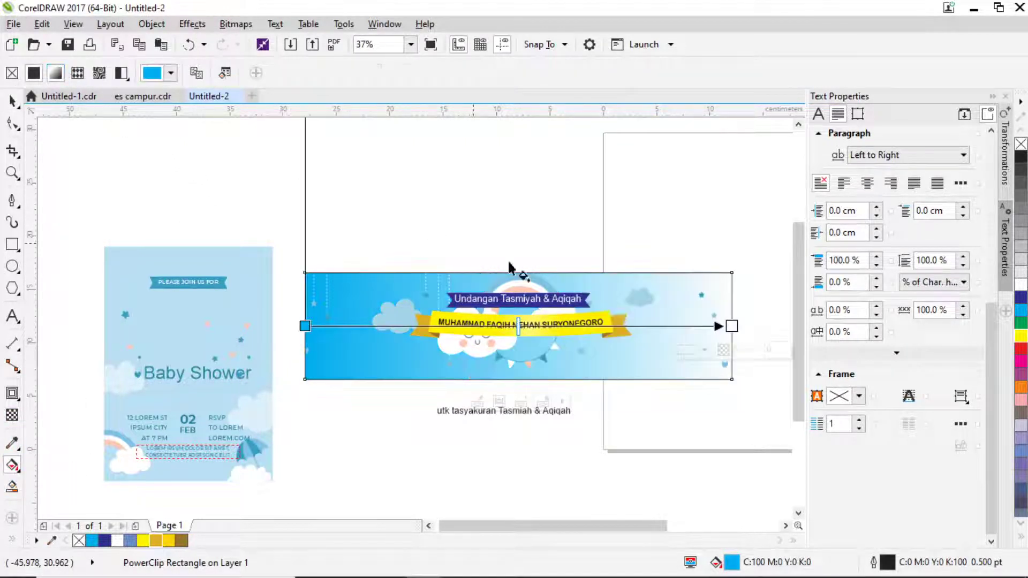
pyautogui.click(705, 350)
pyautogui.click(737, 388)
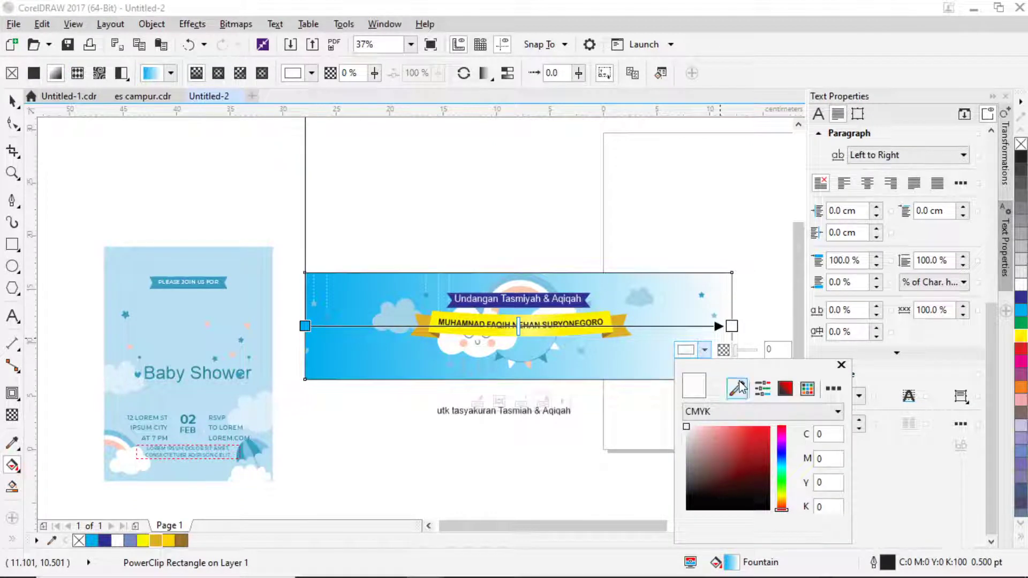
pyautogui.click(247, 302)
# Turn the gradient vertical, deep blue at the top fading lighter toward the bottom.
pyautogui.moveTo(732, 326); pyautogui.dragTo(492, 274)
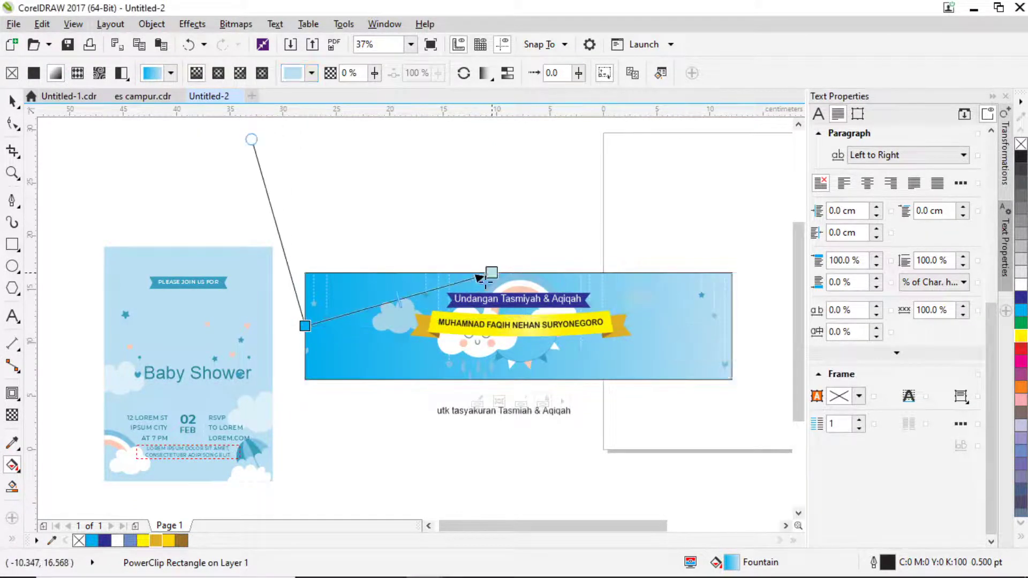
pyautogui.moveTo(305, 327); pyautogui.dragTo(497, 332)
pyautogui.moveTo(492, 273)
pyautogui.mouseDown()
pyautogui.moveTo(536, 307)
pyautogui.moveTo(507, 273)
pyautogui.mouseUp()
pyautogui.moveTo(535, 306); pyautogui.dragTo(508, 353)
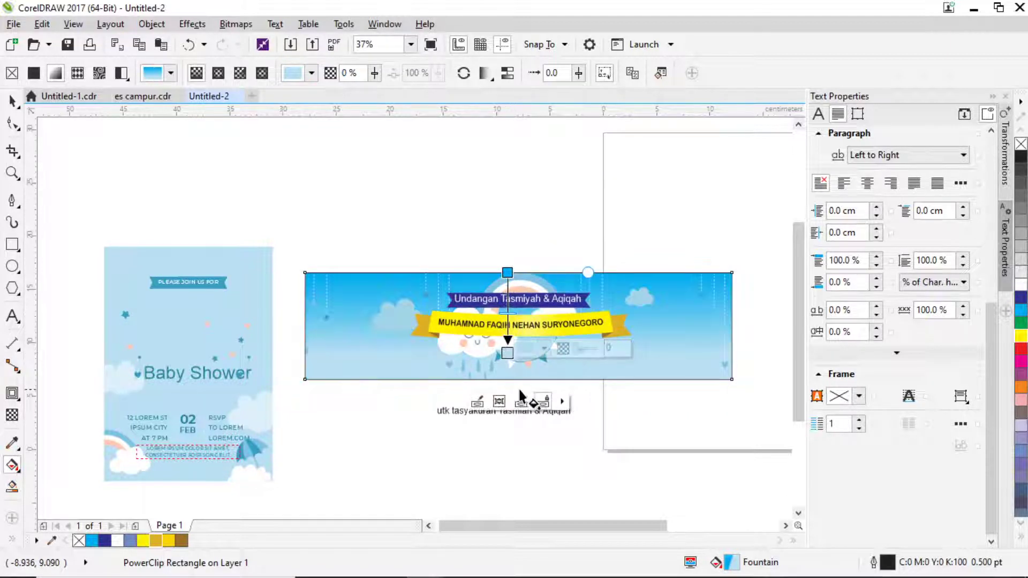
pyautogui.scroll(2, 505, 275)
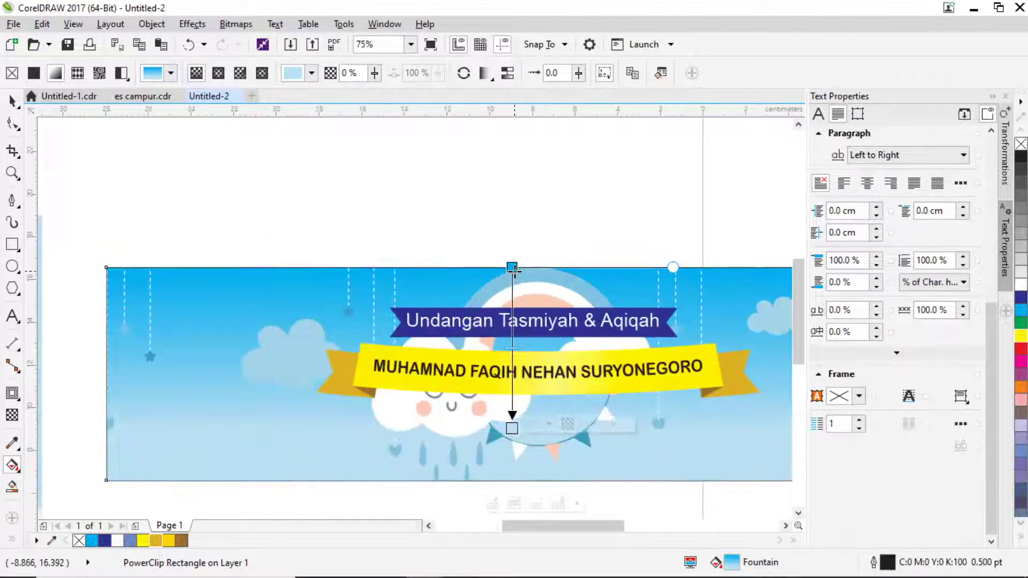
pyautogui.click(512, 268)
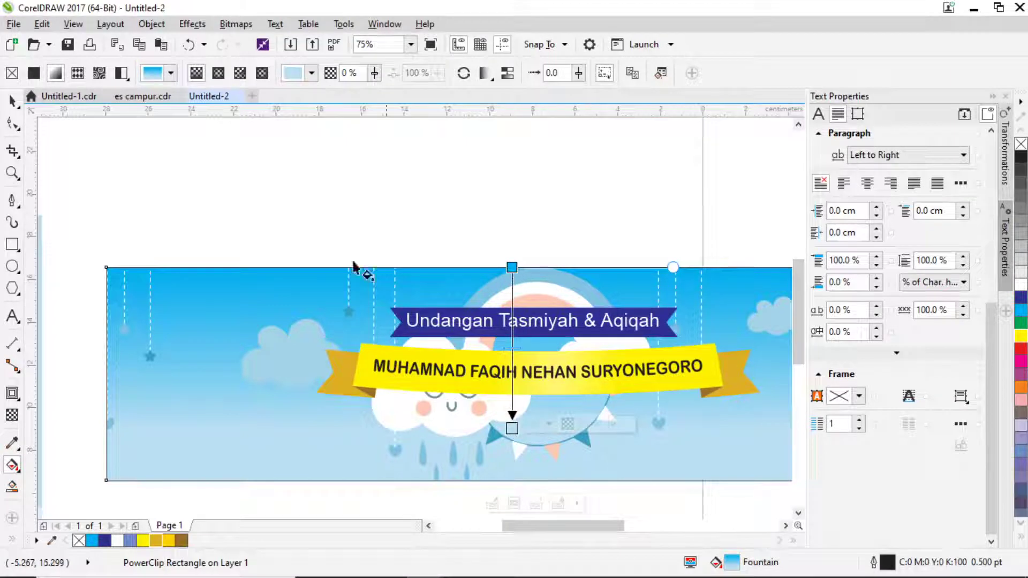
pyautogui.click(13, 100)
pyautogui.scroll(-4, 426, 255)
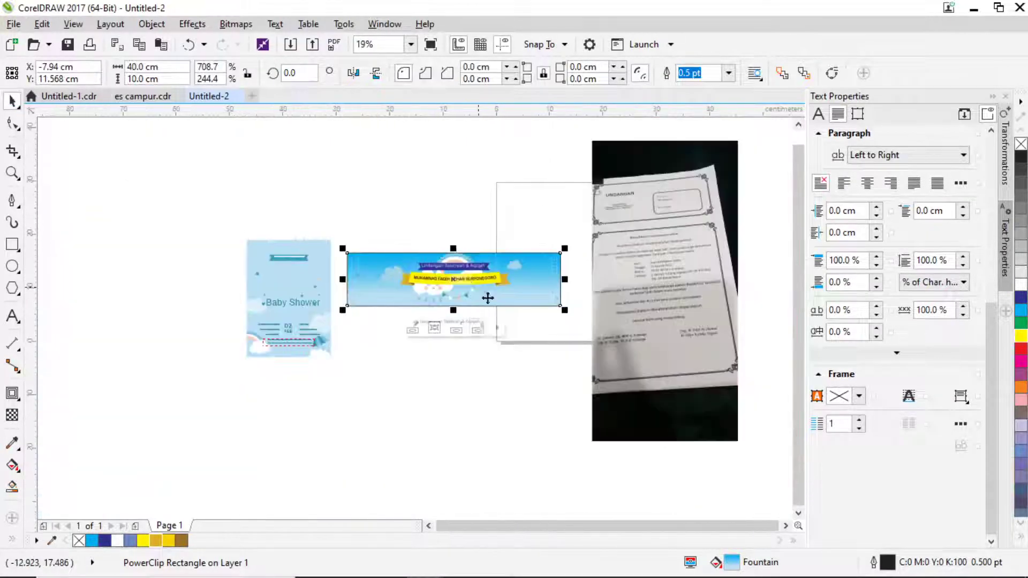
pyautogui.scroll(2, 430, 319)
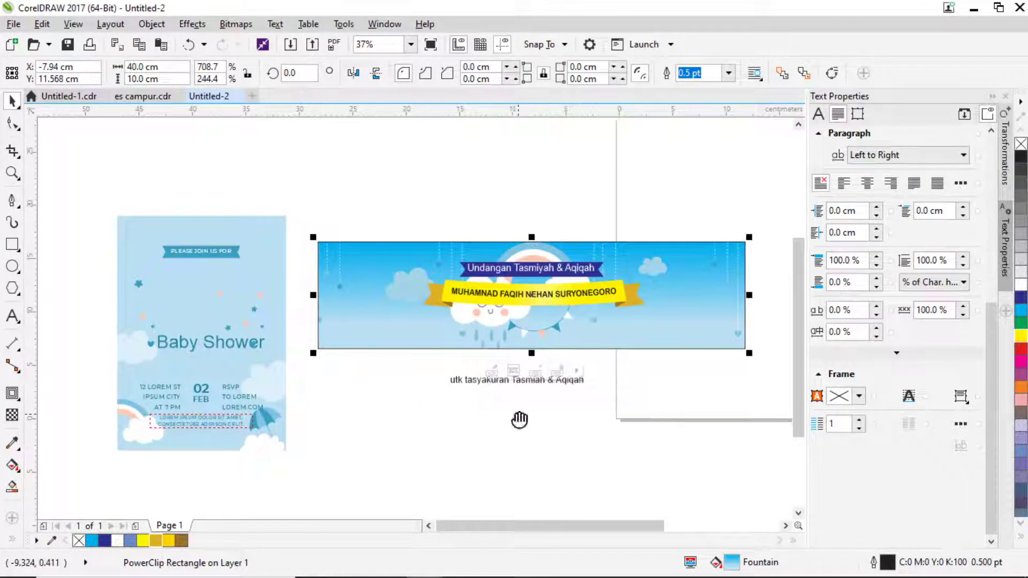
pyautogui.moveTo(521, 420); pyautogui.dragTo(411, 397)
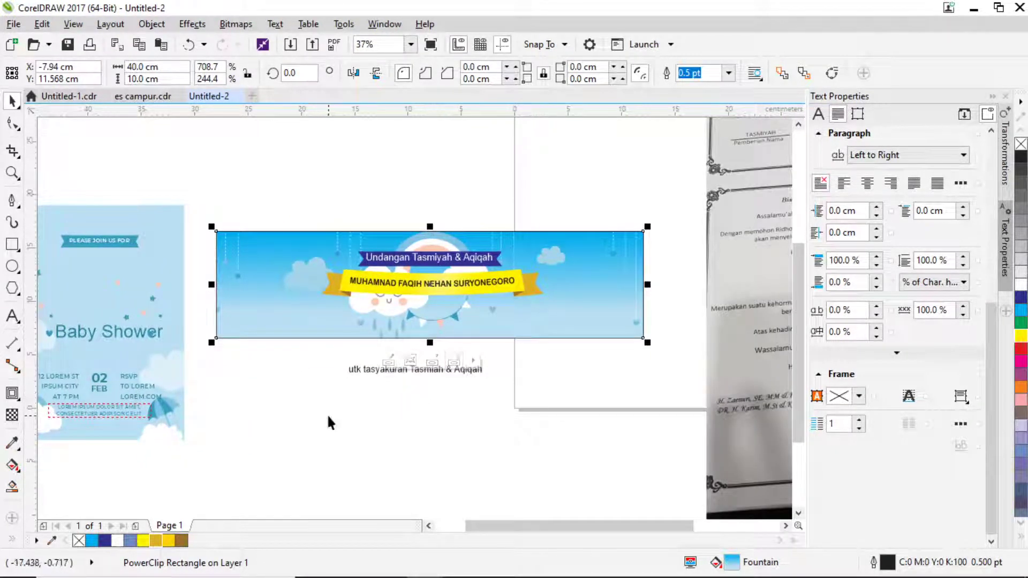
pyautogui.moveTo(339, 428); pyautogui.dragTo(353, 422)
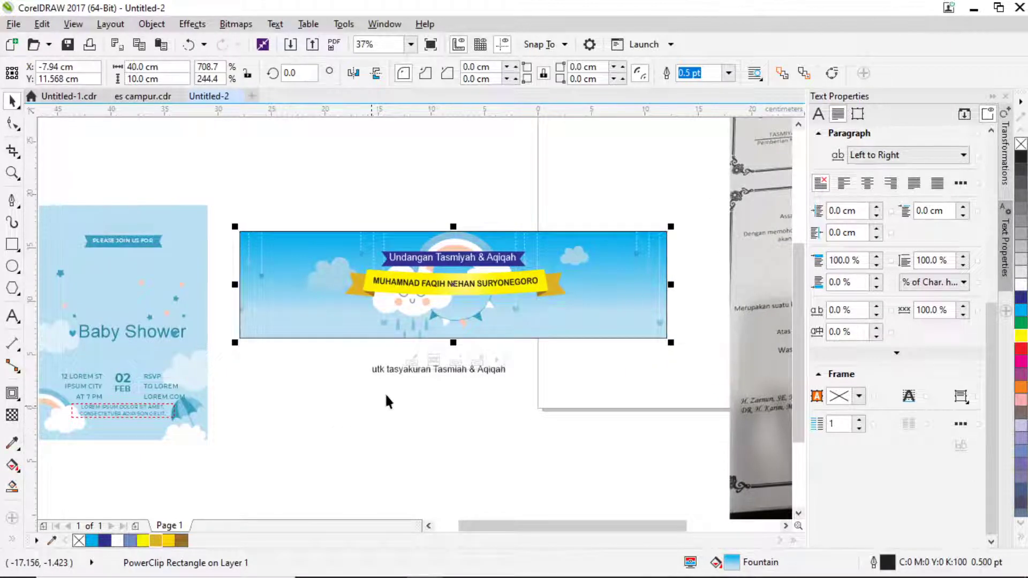
pyautogui.hscroll(5, 483, 278)
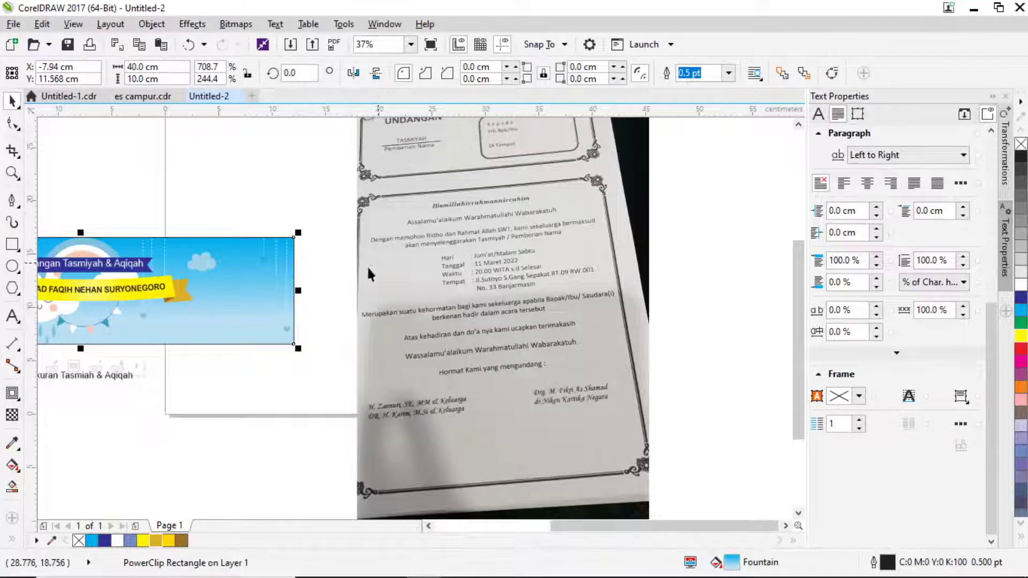
pyautogui.moveTo(336, 293); pyautogui.dragTo(466, 293)
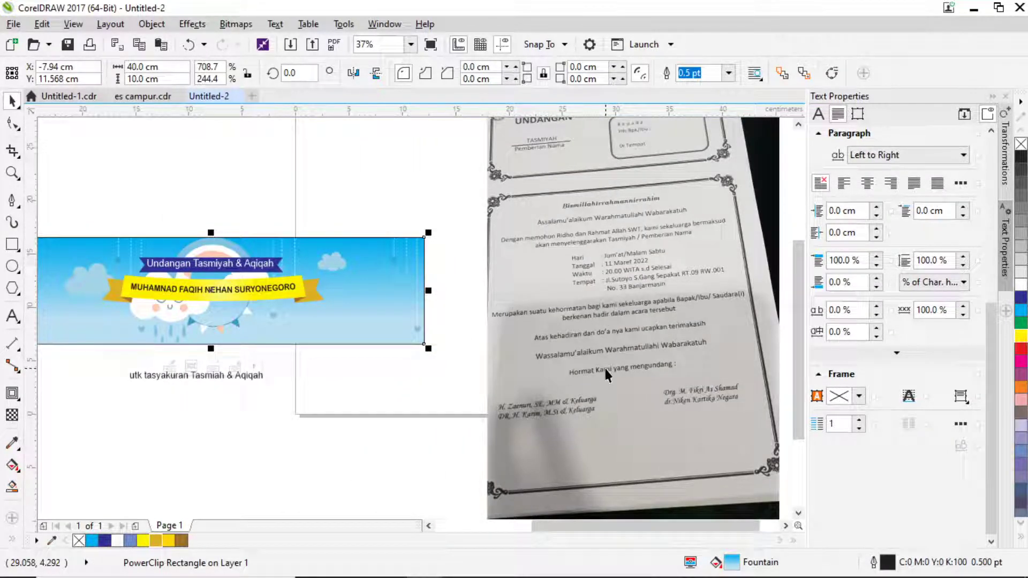
pyautogui.moveTo(646, 357); pyautogui.dragTo(635, 352)
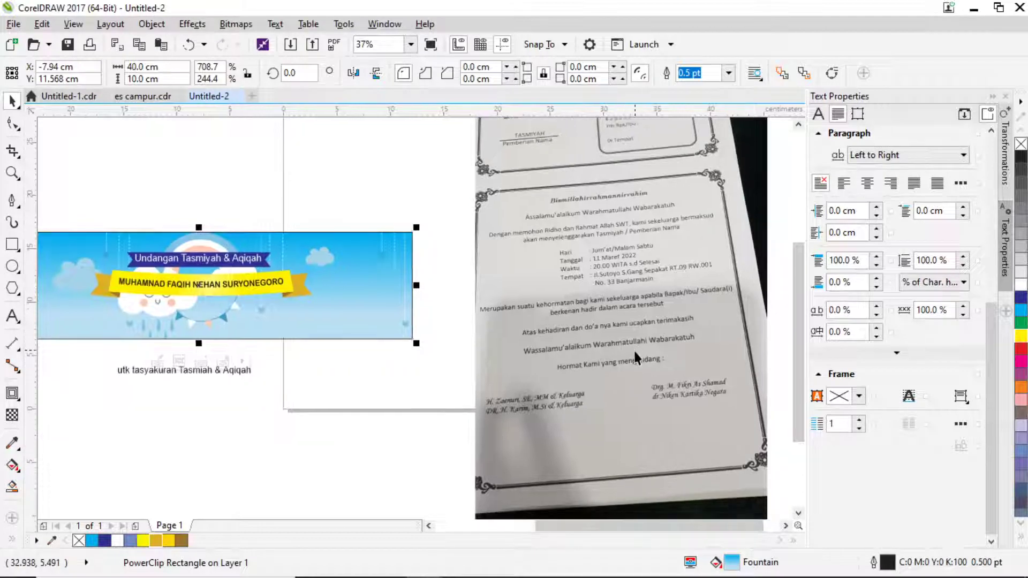
pyautogui.moveTo(565, 418); pyautogui.dragTo(526, 380)
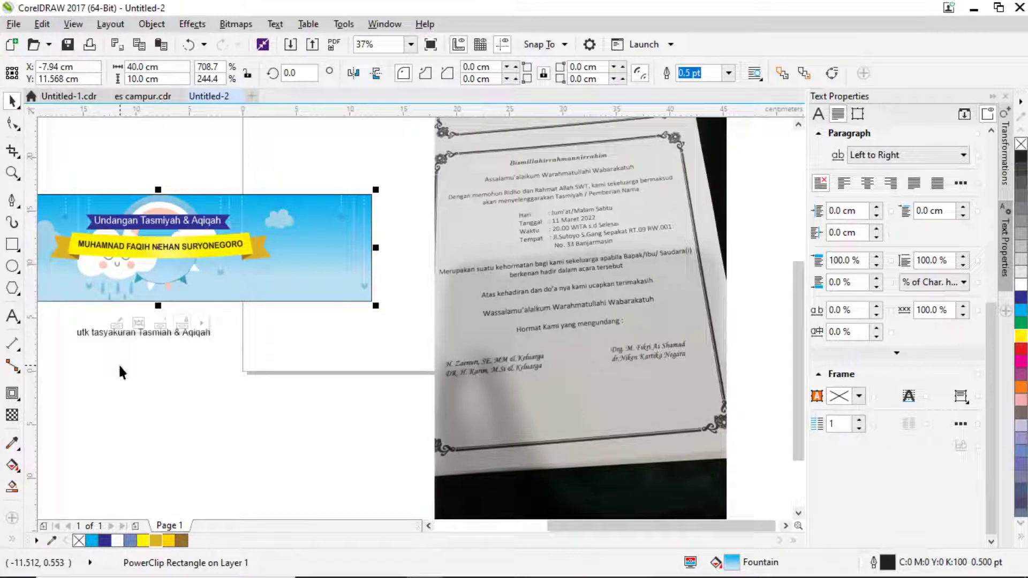
# Type 'se rokoan dulu' as a new 24 pt Arial text line on the canvas.
pyautogui.click(12, 316)
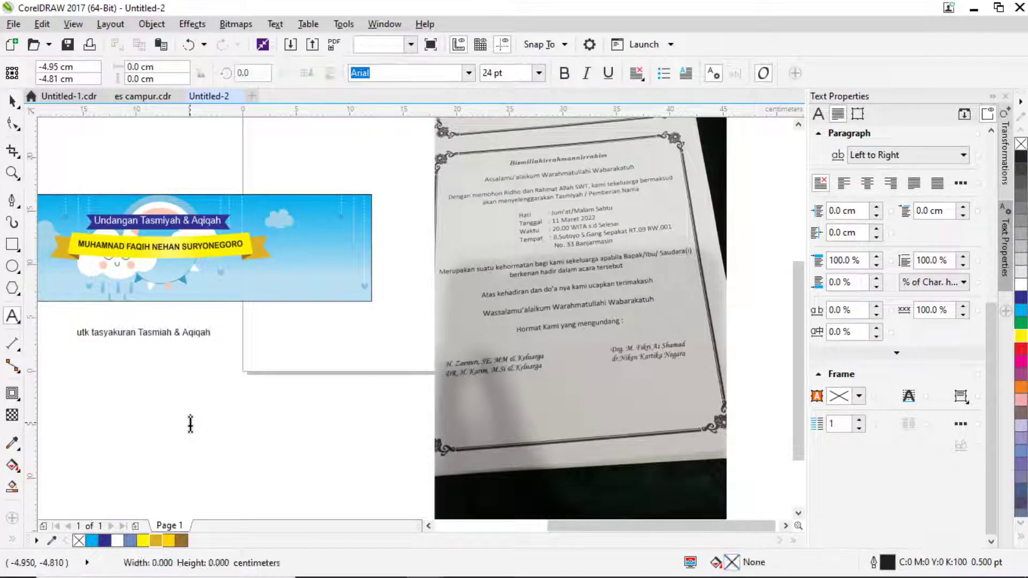
pyautogui.click(190, 424)
pyautogui.write('se')
pyautogui.scroll(4, 190, 423)
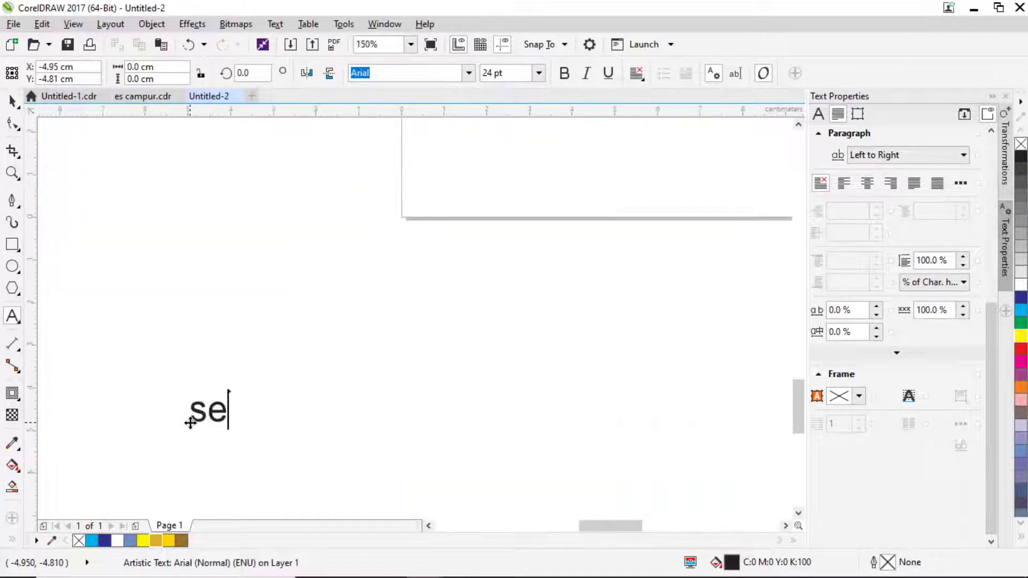
pyautogui.write('rok')
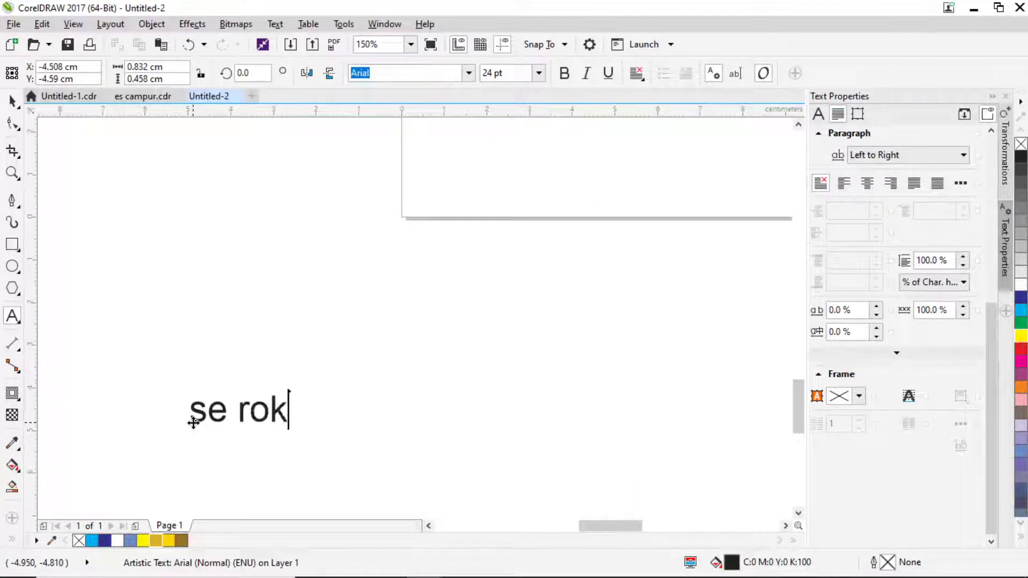
pyautogui.write('oan dulu')
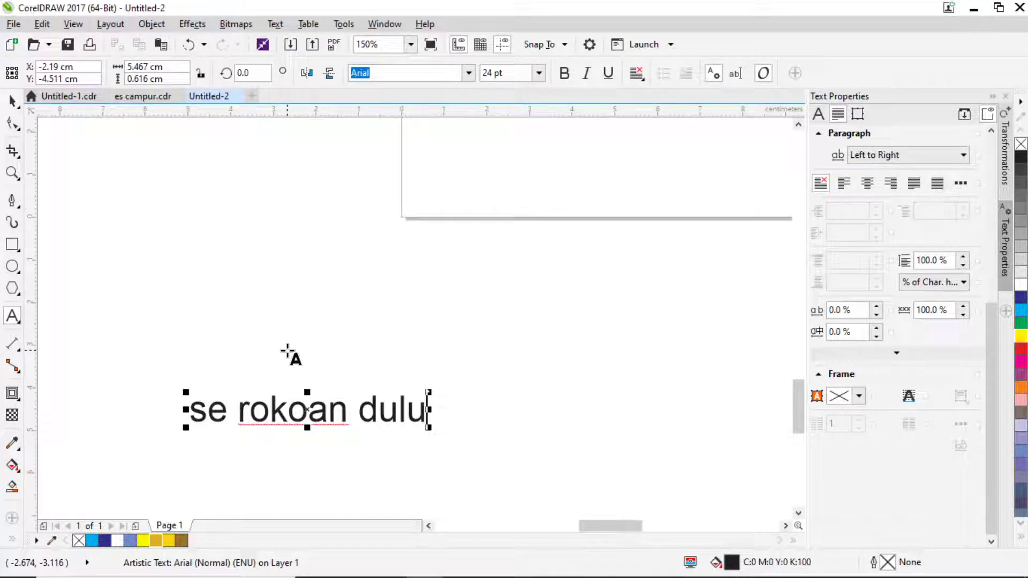
# Exit text editing and delete the temporary test text.
pyautogui.click(13, 98)
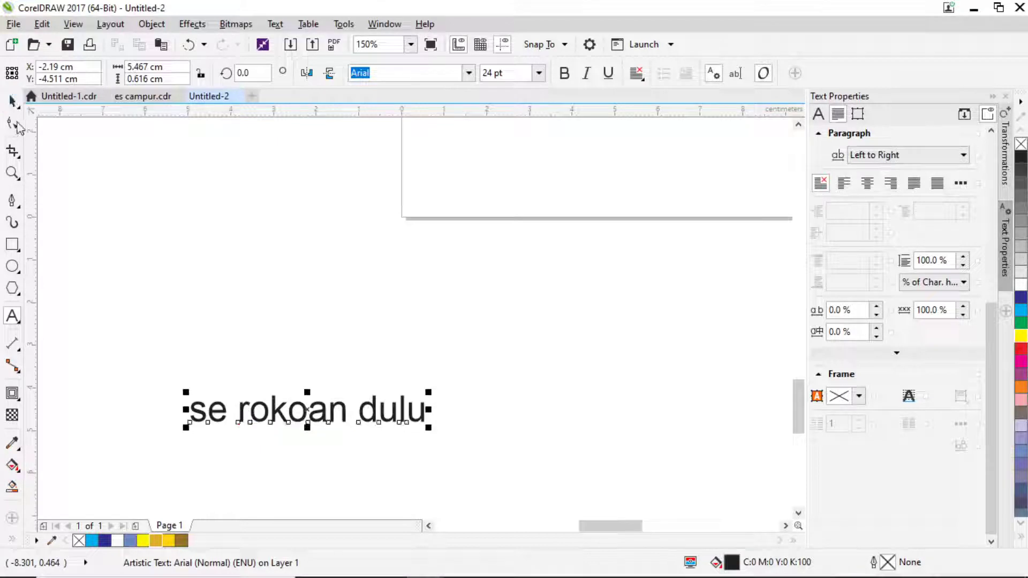
pyautogui.moveTo(309, 411); pyautogui.dragTo(391, 401)
pyautogui.press('Delete')
# Bring the banner into view, group the name text on the ribbon, then clear the selection.
pyautogui.scroll(-3, 442, 331)
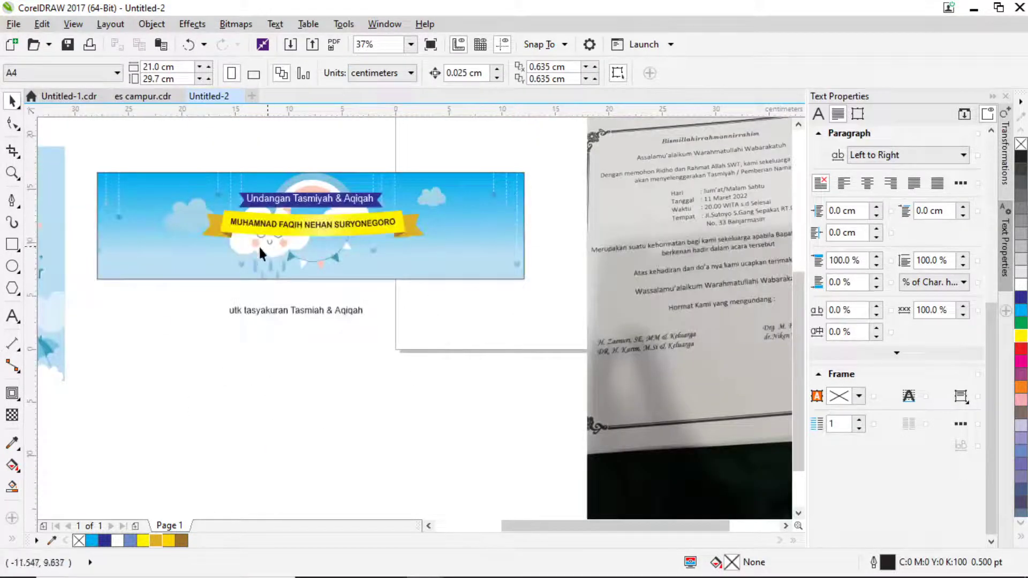
pyautogui.moveTo(258, 245); pyautogui.dragTo(464, 344)
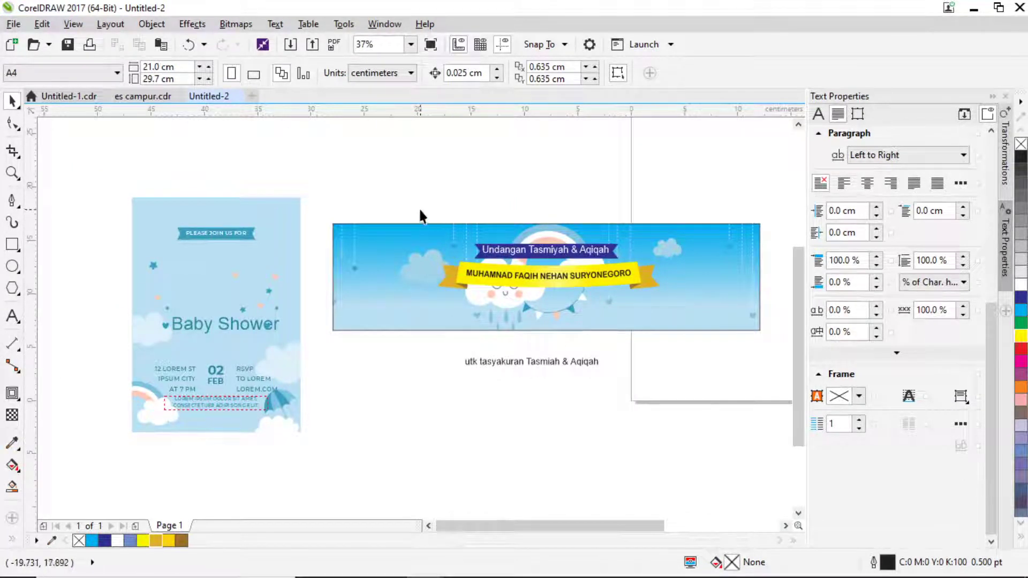
pyautogui.moveTo(421, 210); pyautogui.dragTo(631, 288)
pyautogui.moveTo(754, 316); pyautogui.dragTo(755, 316)
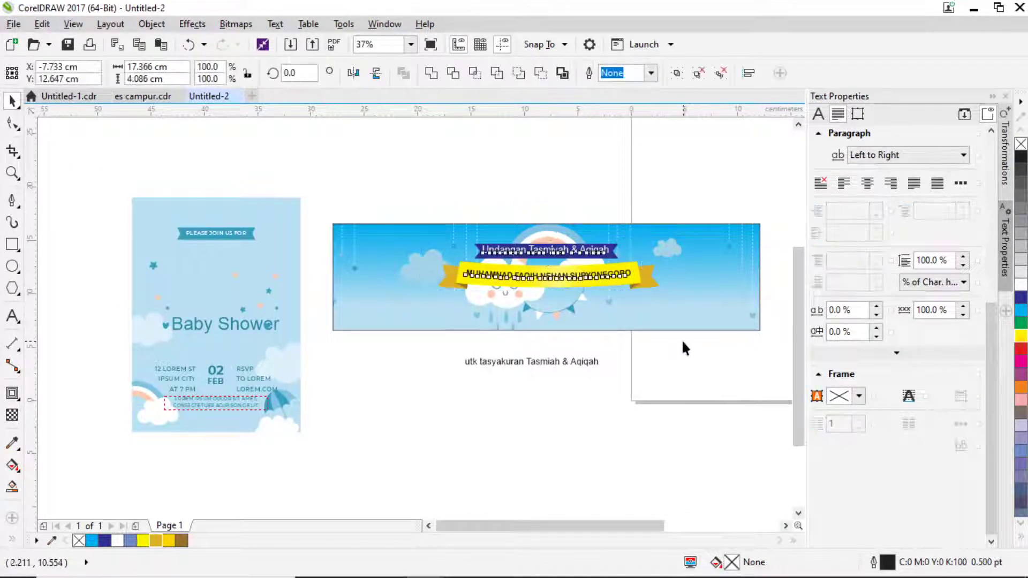
pyautogui.moveTo(683, 348); pyautogui.dragTo(426, 257)
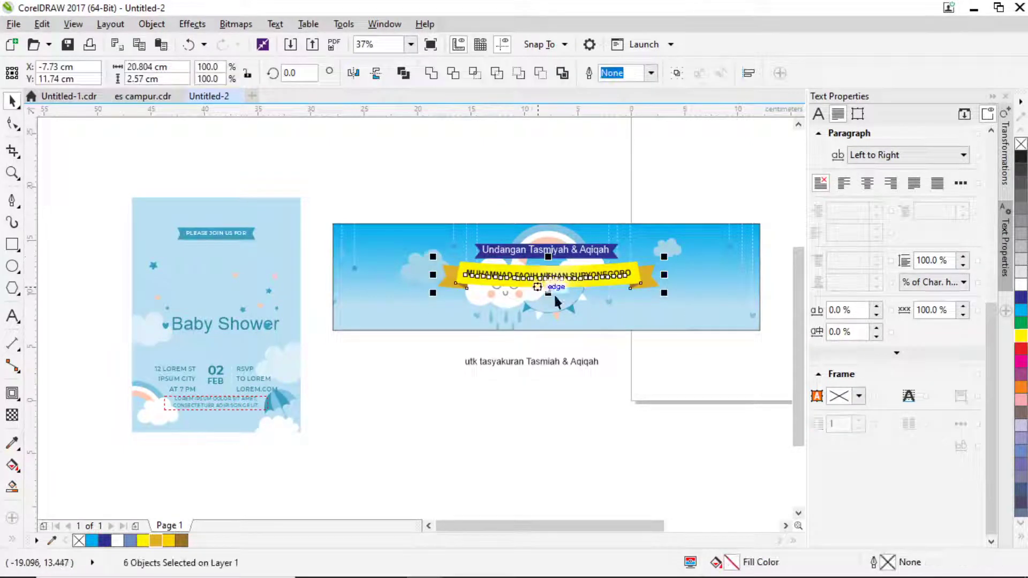
pyautogui.hotkey('ctrl', 'g')
pyautogui.keyDown('shift'); pyautogui.click(712, 280); pyautogui.keyUp('shift')
pyautogui.click(592, 175)
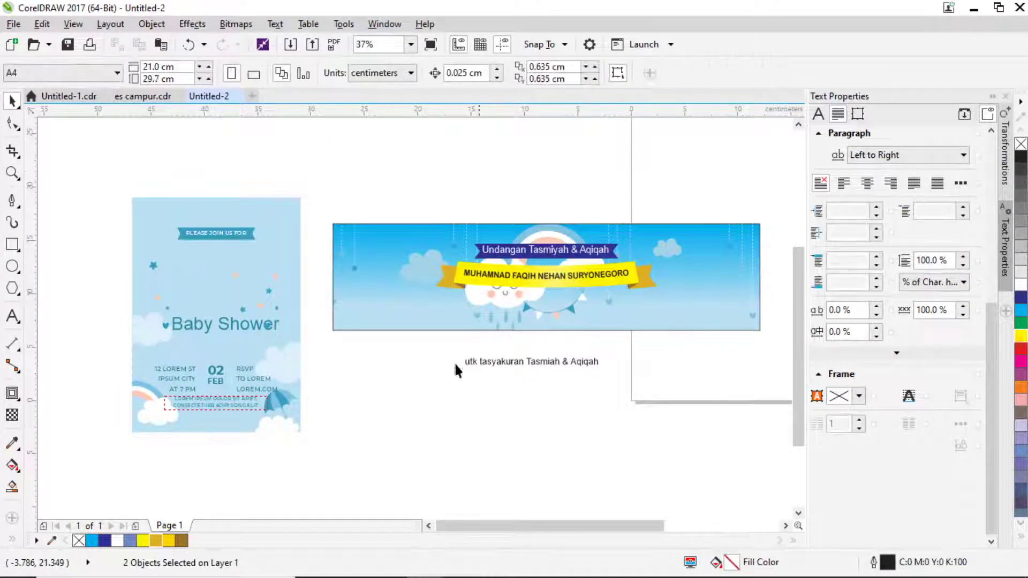
# Scroll to the empty area beside the banner and choose the Text tool.
pyautogui.hscroll(3, 486, 368)
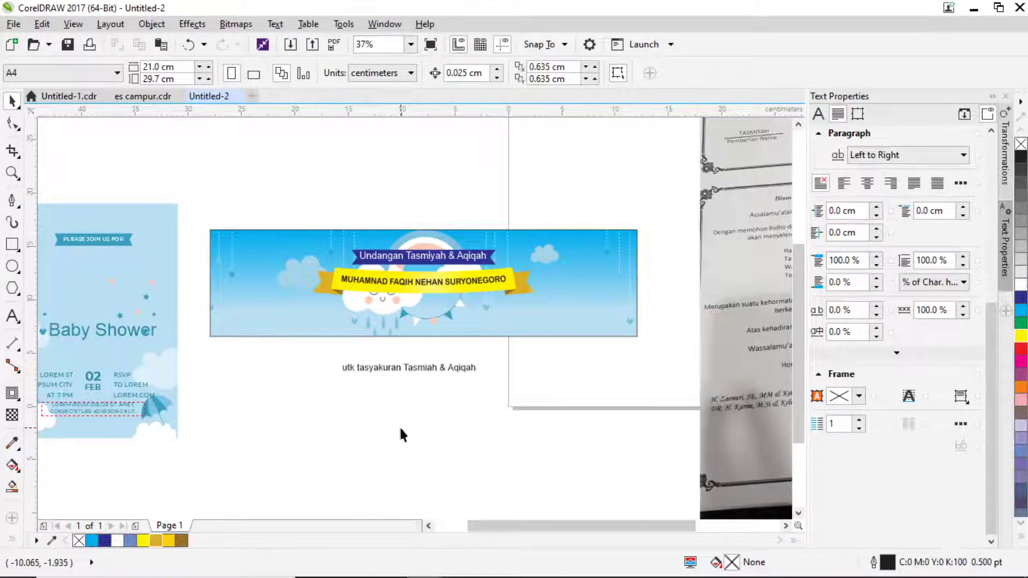
pyautogui.hscroll(5, 420, 401)
pyautogui.scroll(-2, 358, 361)
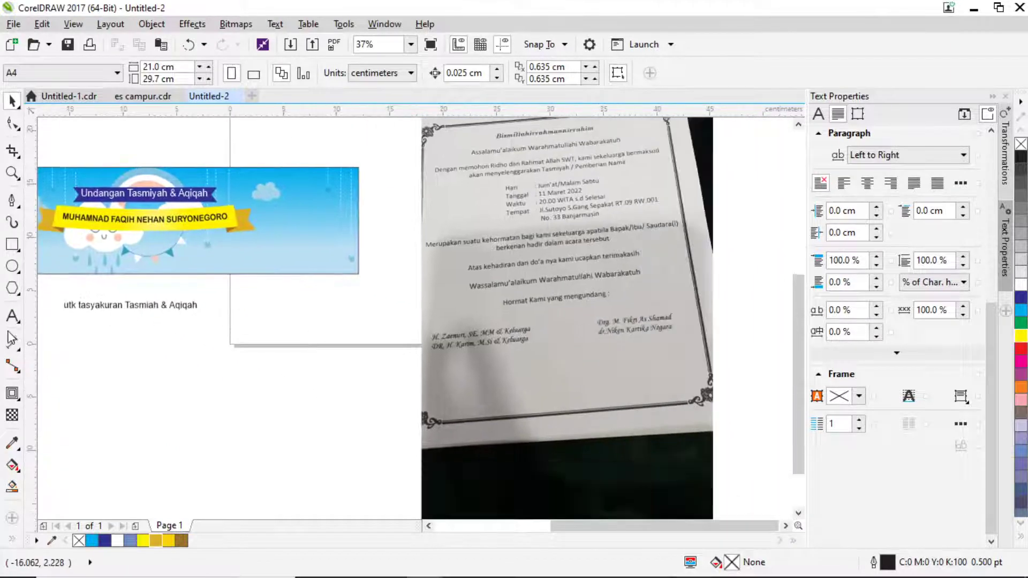
pyautogui.click(12, 315)
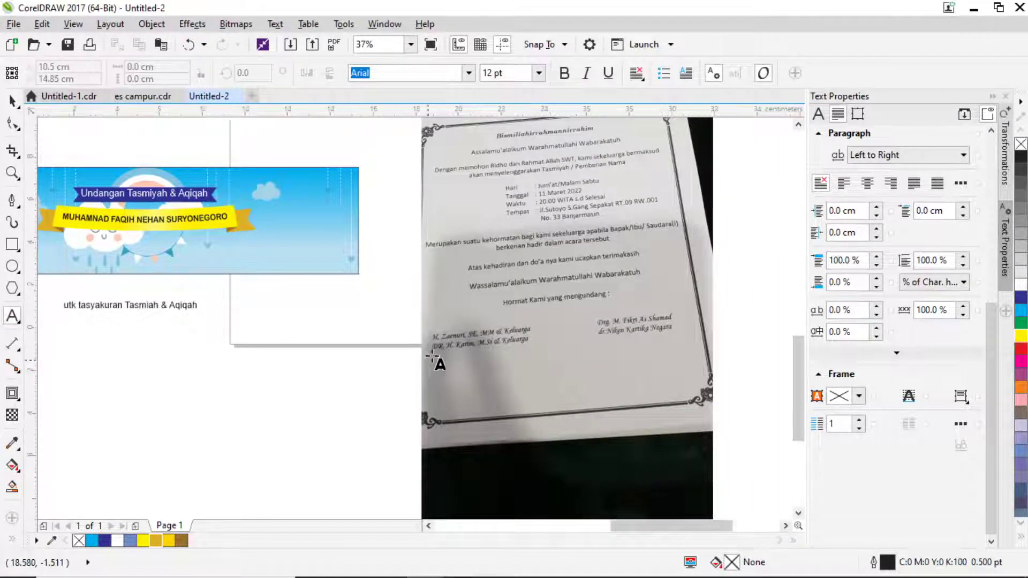
pyautogui.scroll(2, 432, 356)
pyautogui.hscroll(2, 459, 354)
# Click the canvas and type 'H.' to begin the first host name.
pyautogui.click(249, 376)
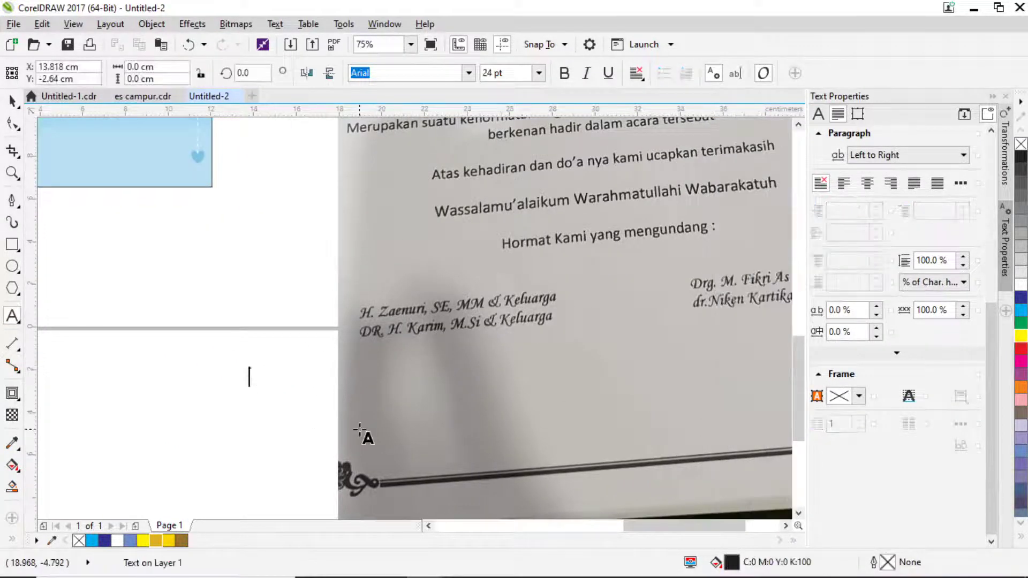
pyautogui.write('H')
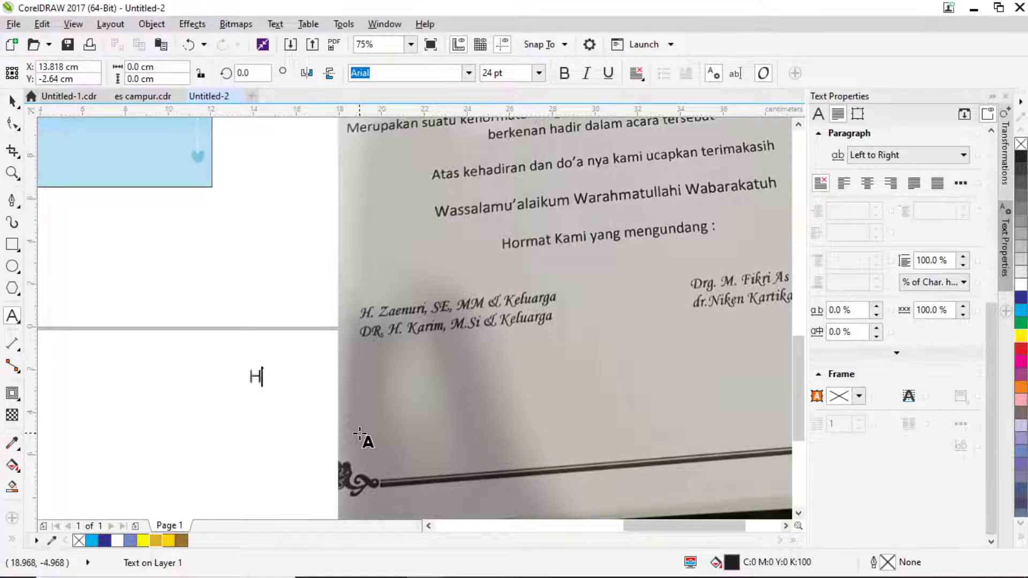
pyautogui.write('.')
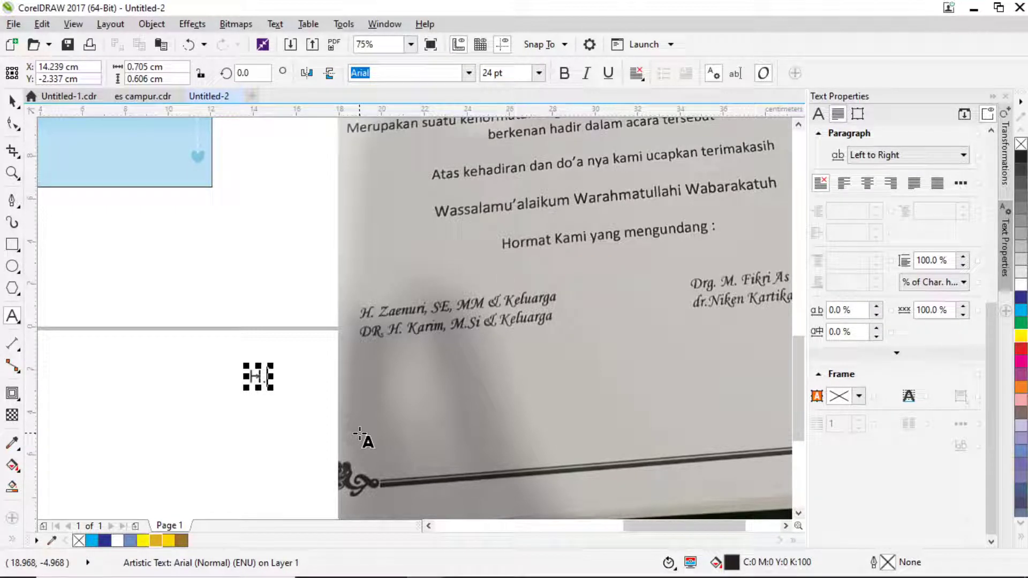
pyautogui.scroll(2, 270, 406)
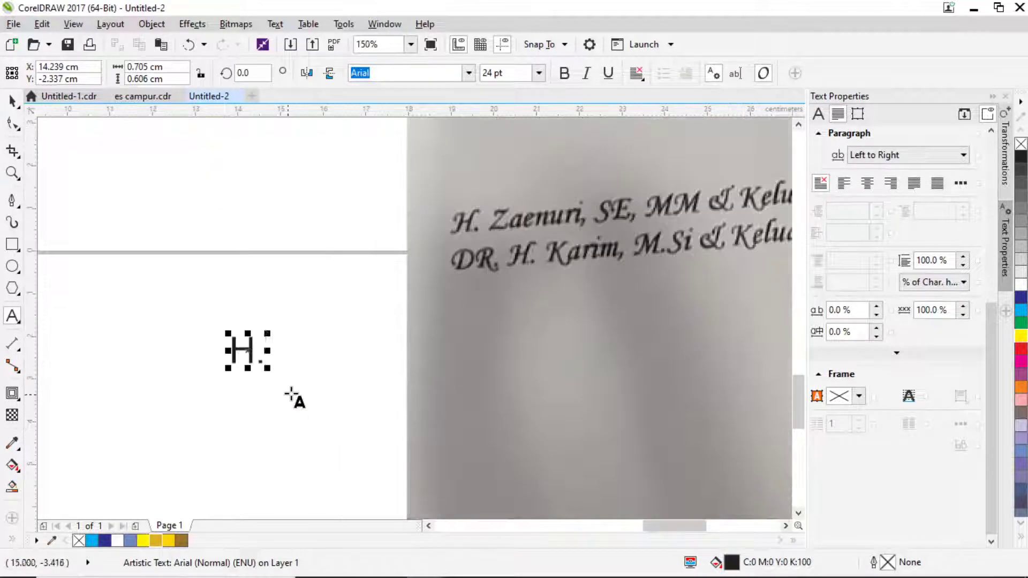
# Type the first host's name ending in '& Keluarga' and start the second host's name.
pyautogui.scroll(-2, 296, 396)
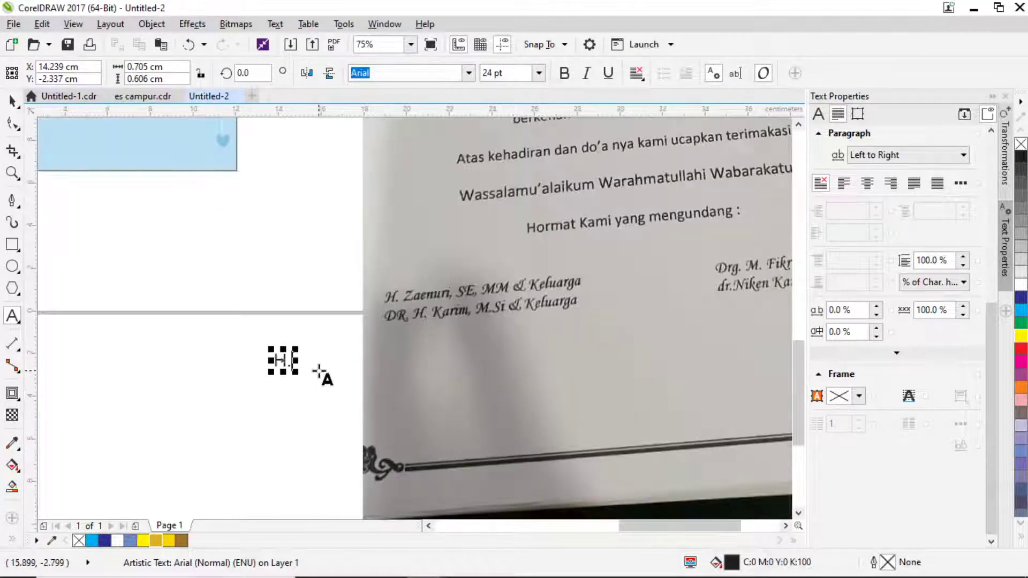
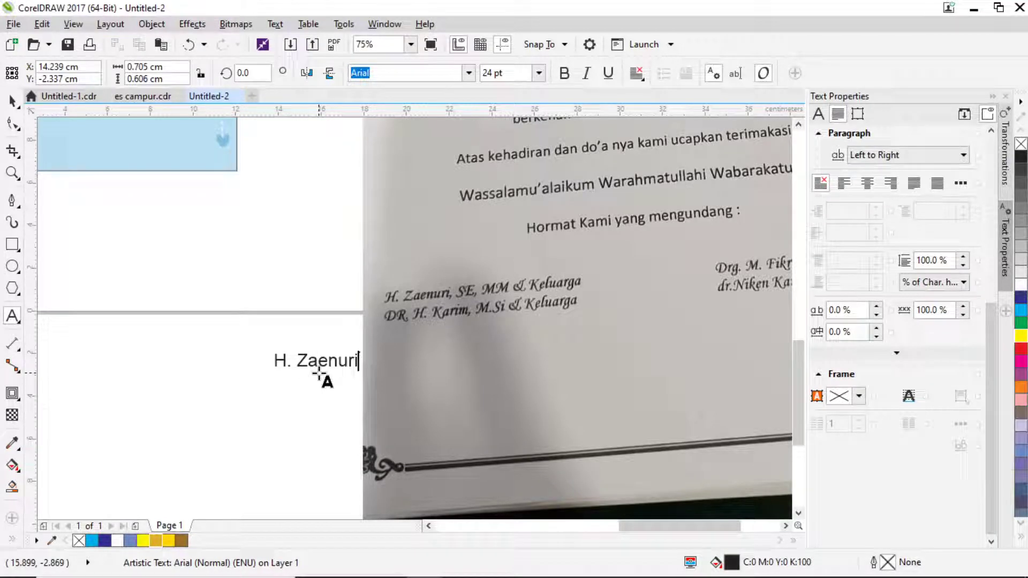
pyautogui.press('BackSpace')
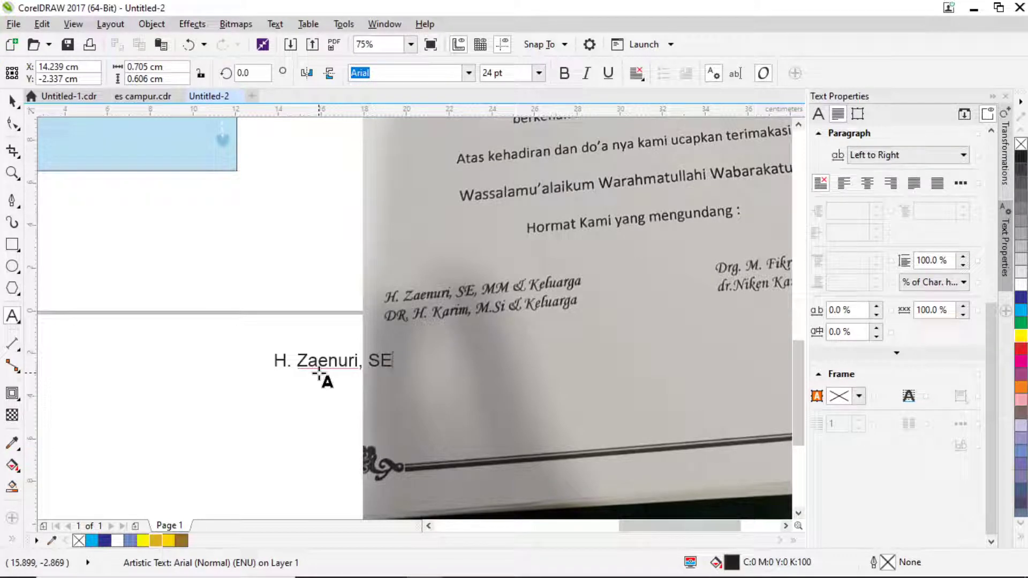
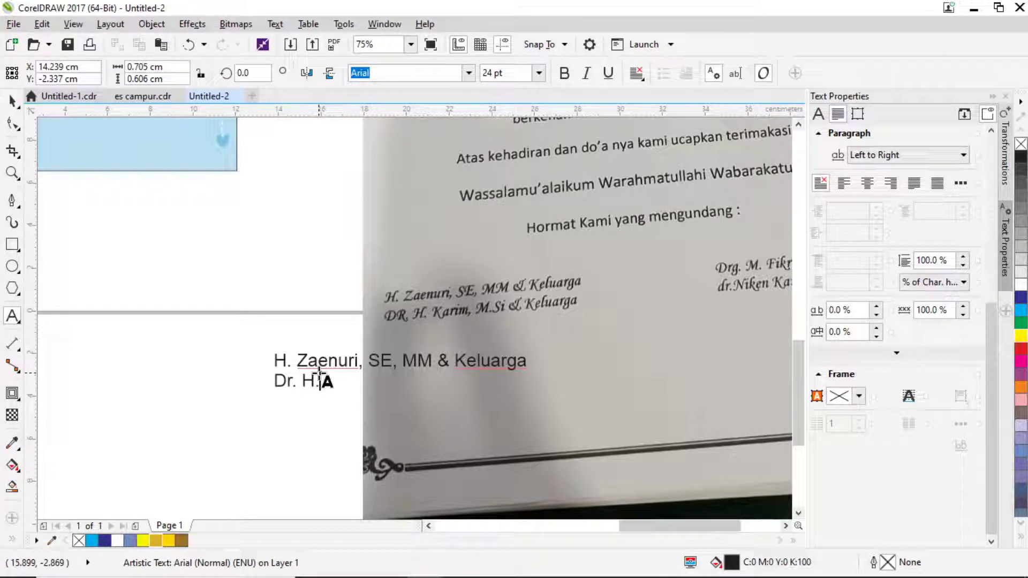
# Fix the spacing after the second name and finish the line with 'M.Si & Keluarga'.
pyautogui.press('BackSpace')
pyautogui.write('m')
pyautogui.press('BackSpace')
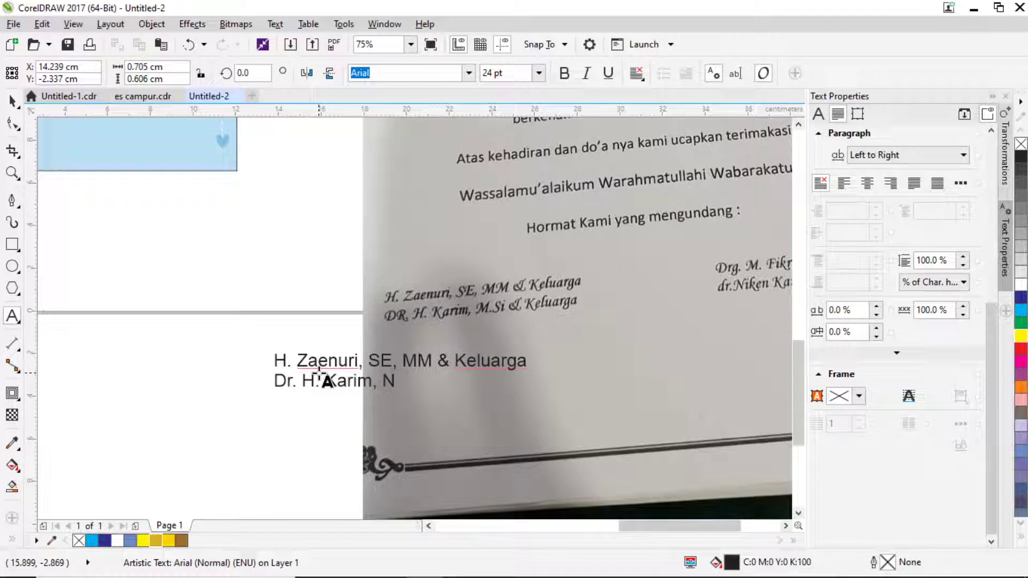
pyautogui.write('M')
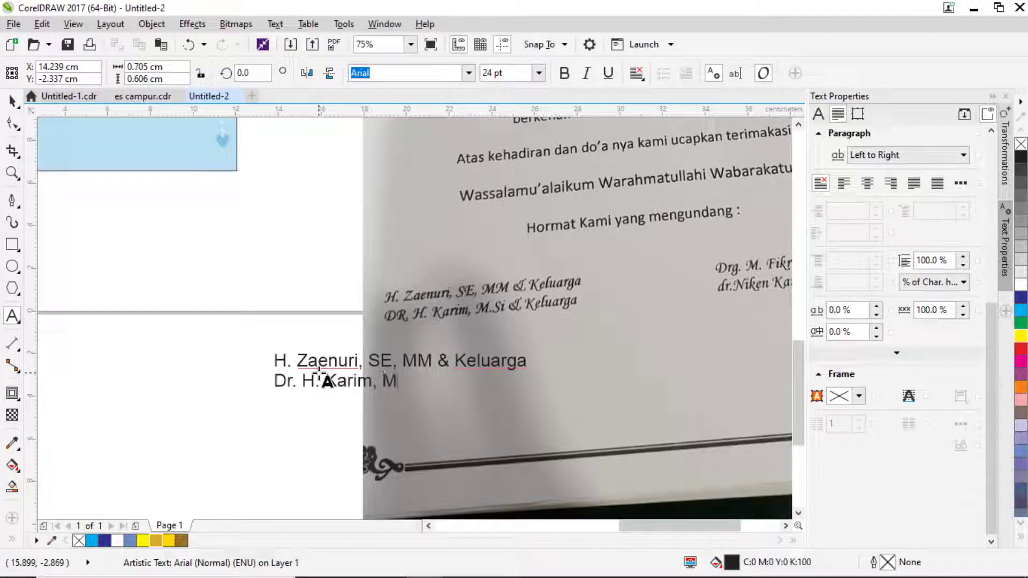
pyautogui.write('.')
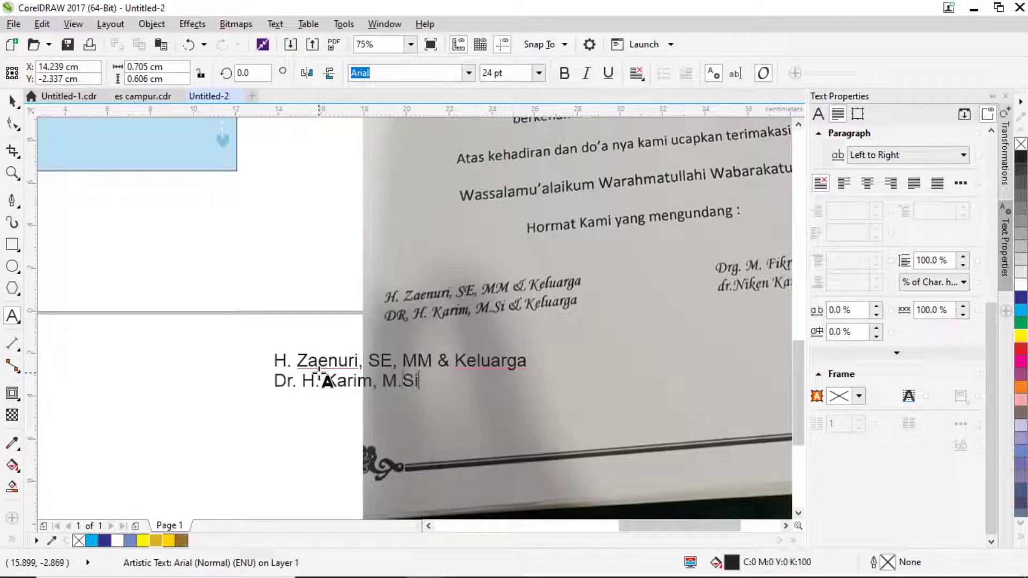
pyautogui.write('Si & Keluarga')
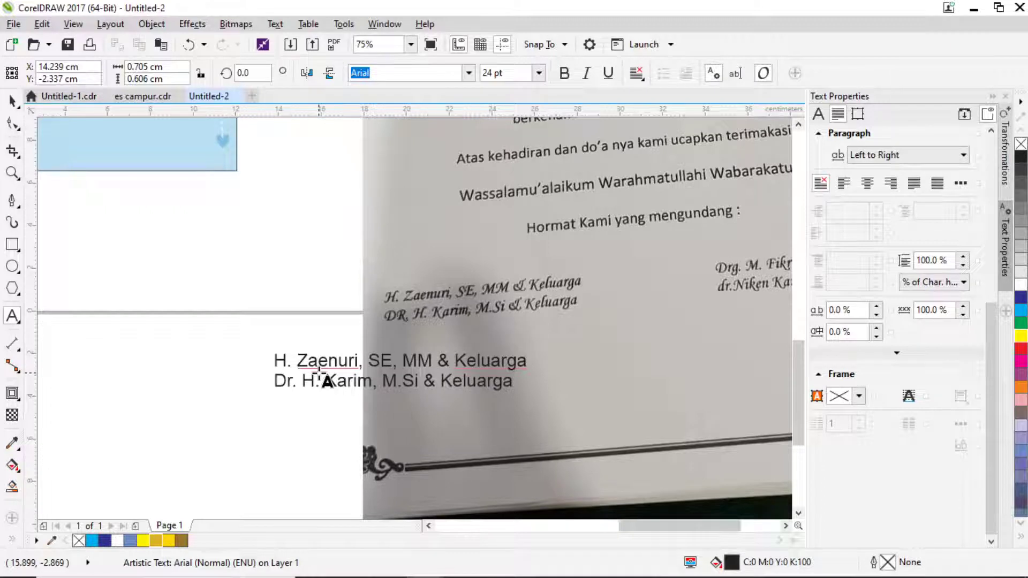
pyautogui.moveTo(540, 314); pyautogui.dragTo(344, 266)
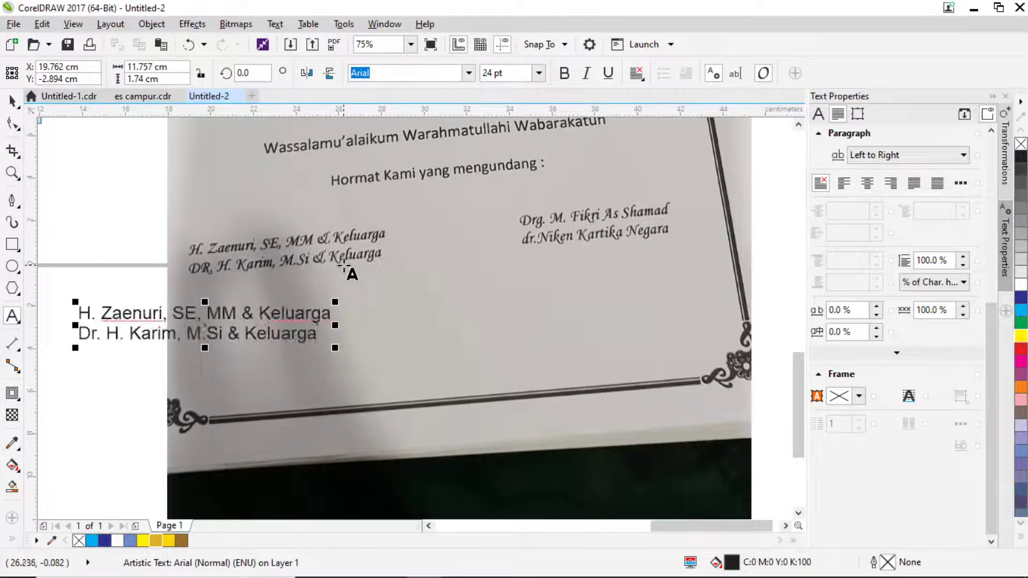
# Add the third and fourth host names on two new lines, correcting typos.
pyautogui.press('Return')
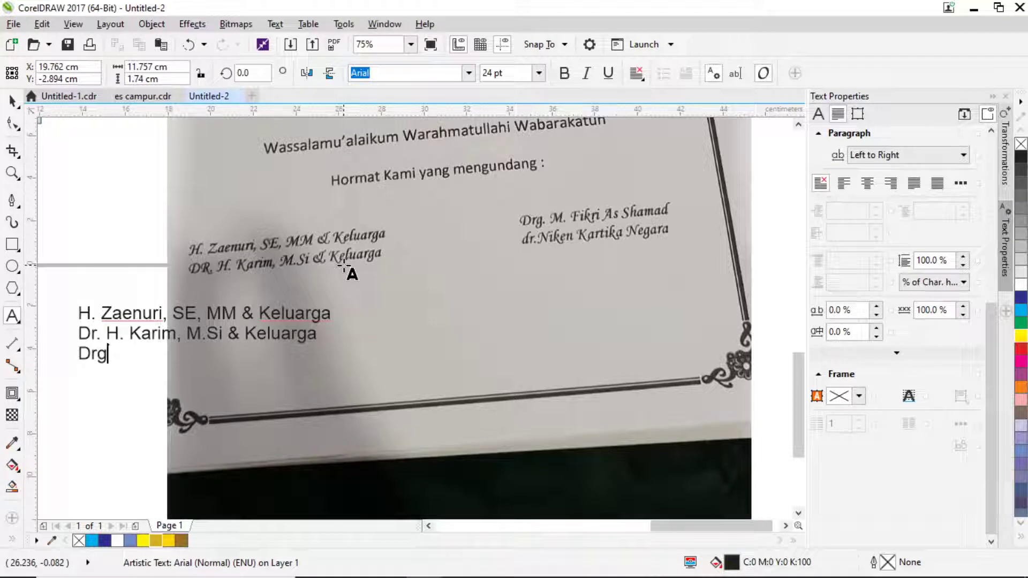
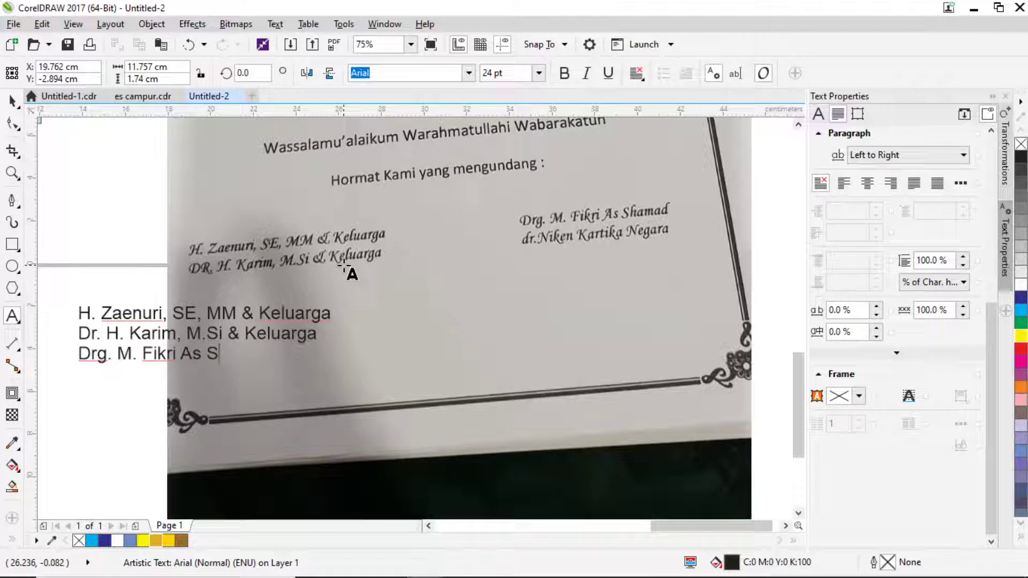
pyautogui.press('BackSpace')
pyautogui.press('BackSpace')
pyautogui.press('BackSpace')
pyautogui.press('BackSpace')
pyautogui.press('BackSpace')
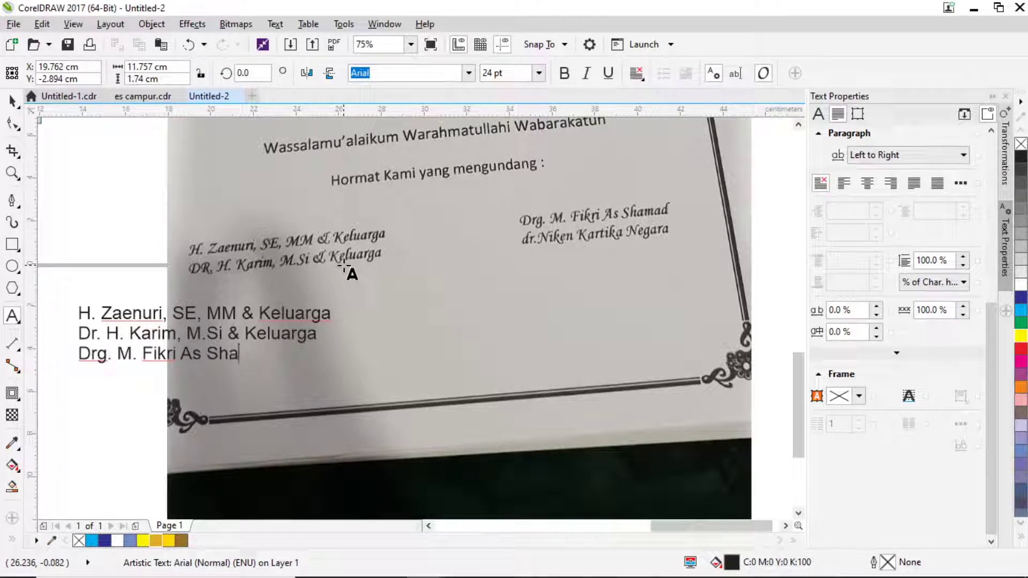
pyautogui.press('Return')
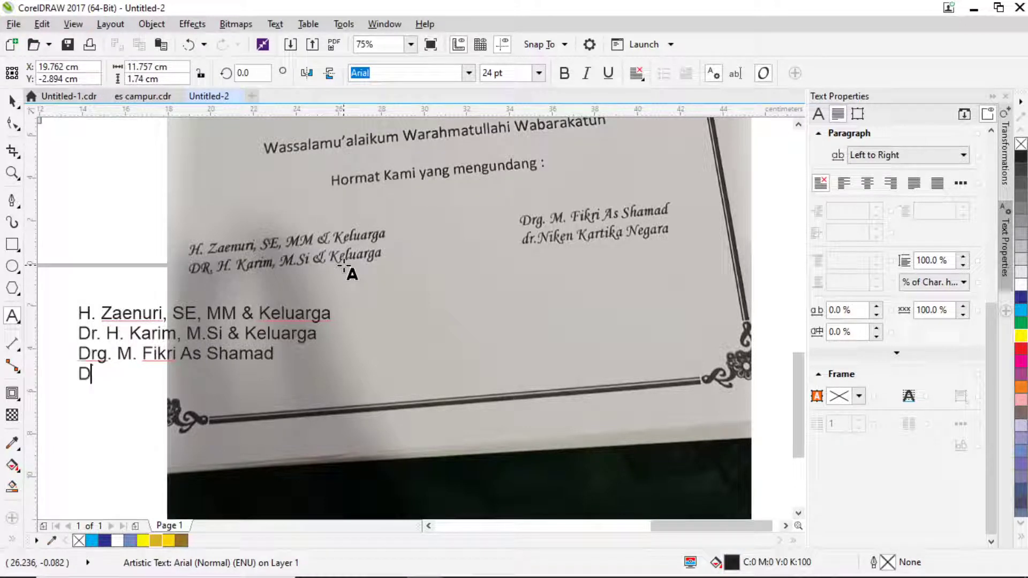
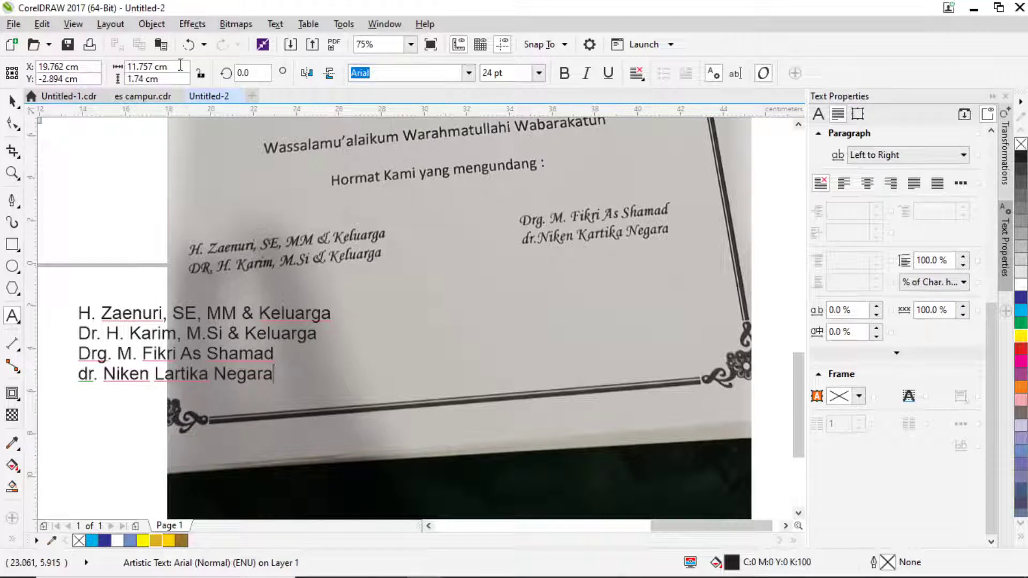
# Exit text editing and switch to the video player window.
pyautogui.click(14, 102)
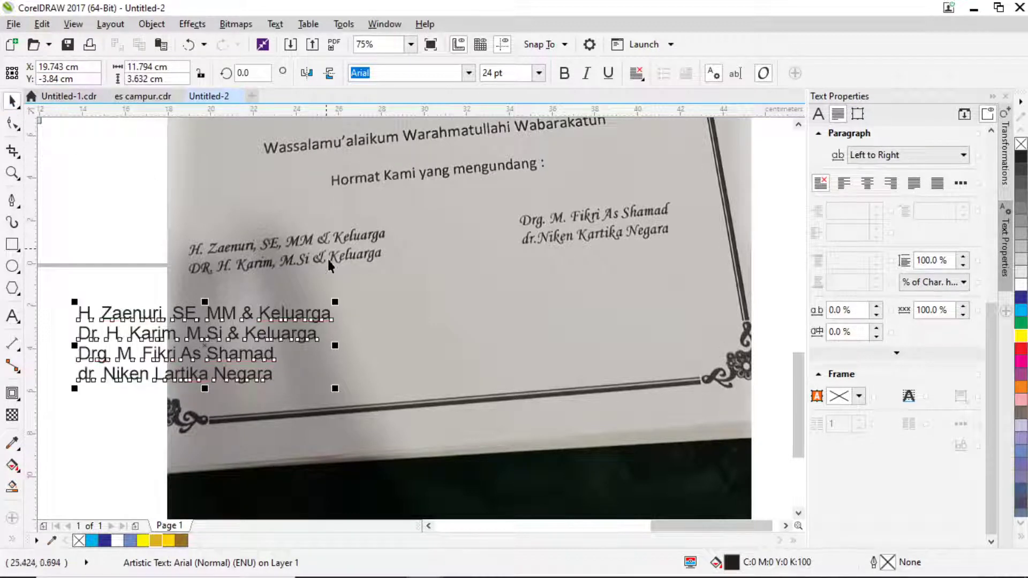
pyautogui.click(582, 566)
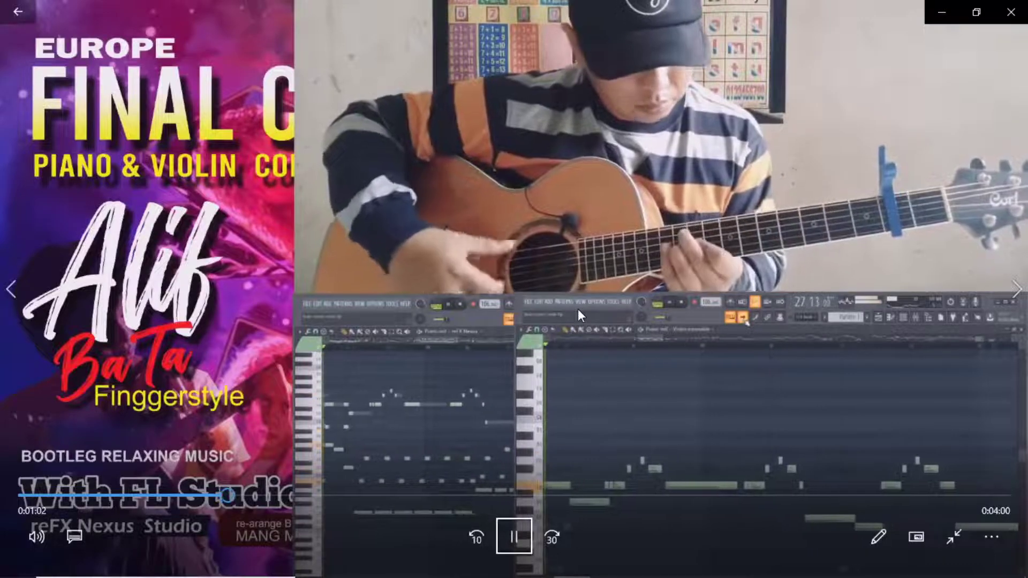
# Return to CorelDRAW, navigate to the four-line host-name text, select it, and open the font list.
pyautogui.hotkey('alt', 'Tab')
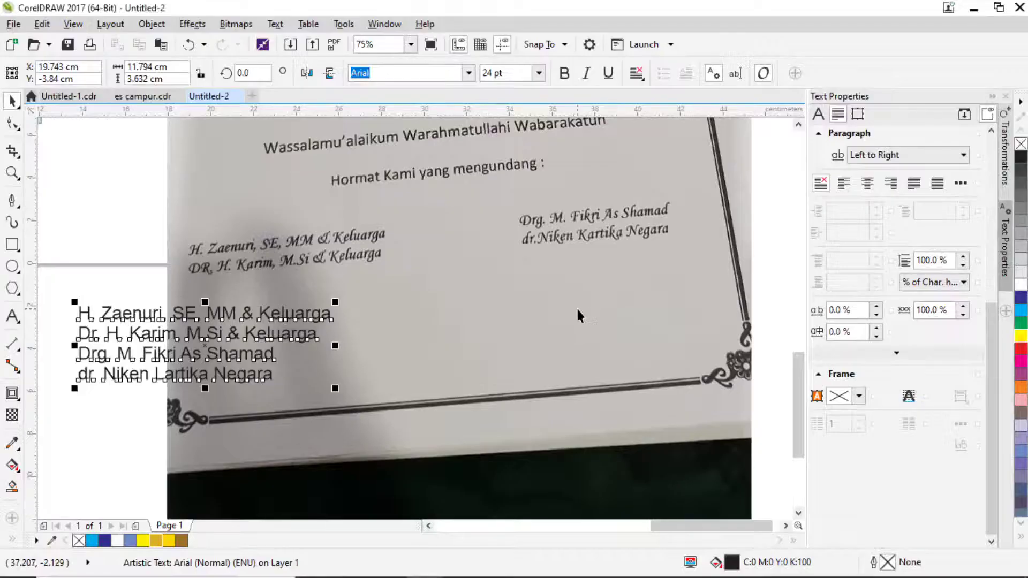
pyautogui.moveTo(328, 319); pyautogui.dragTo(453, 373)
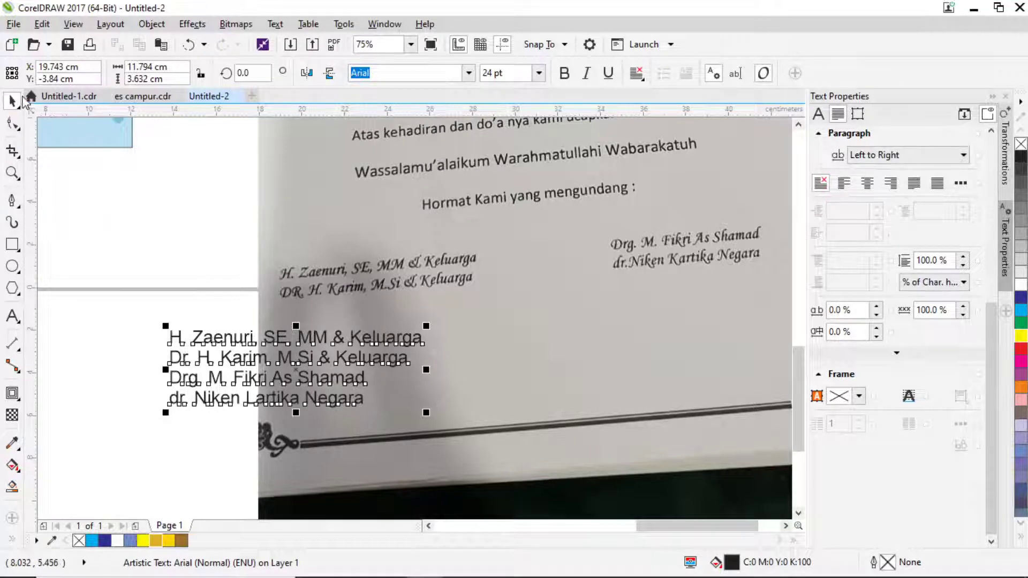
pyautogui.scroll(-2, 240, 254)
pyautogui.moveTo(241, 253); pyautogui.dragTo(216, 303)
pyautogui.scroll(2, 421, 378)
pyautogui.press('Escape')
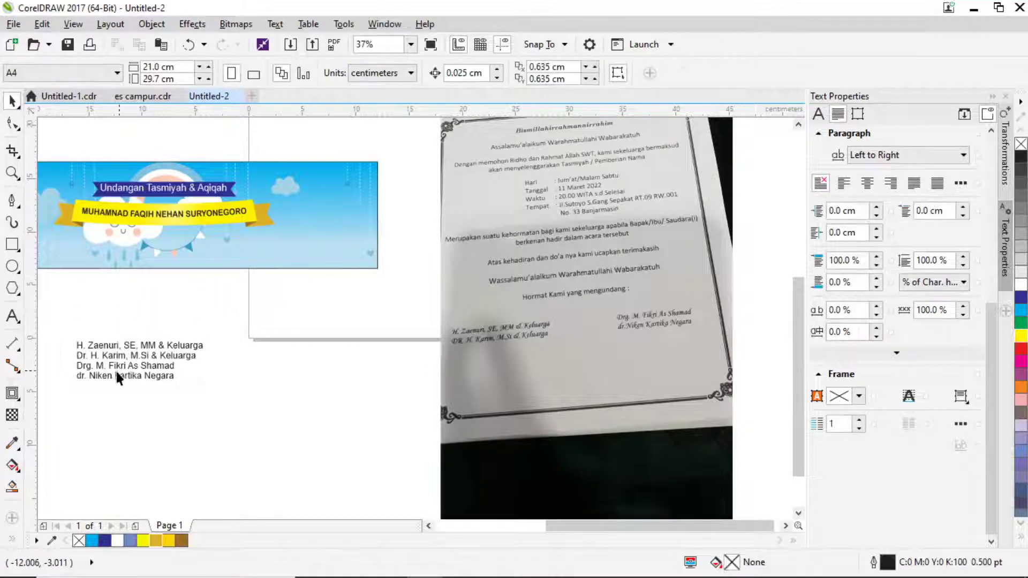
pyautogui.moveTo(204, 354); pyautogui.dragTo(294, 354)
pyautogui.scroll(2, 243, 303)
pyautogui.click(300, 431)
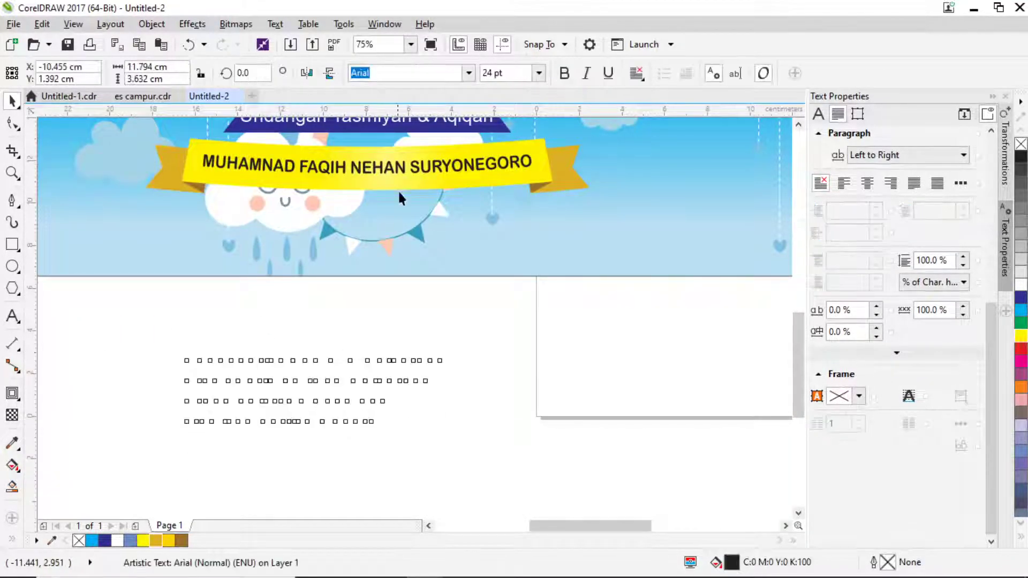
pyautogui.click(469, 73)
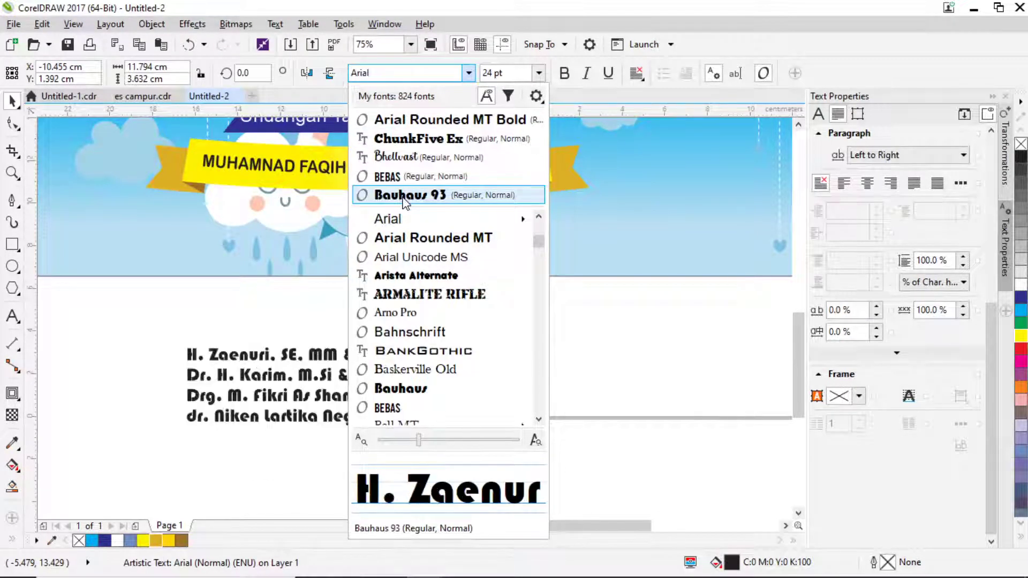
# Set the host names in ChunkFive Ex and group them into two two-line columns.
pyautogui.click(420, 140)
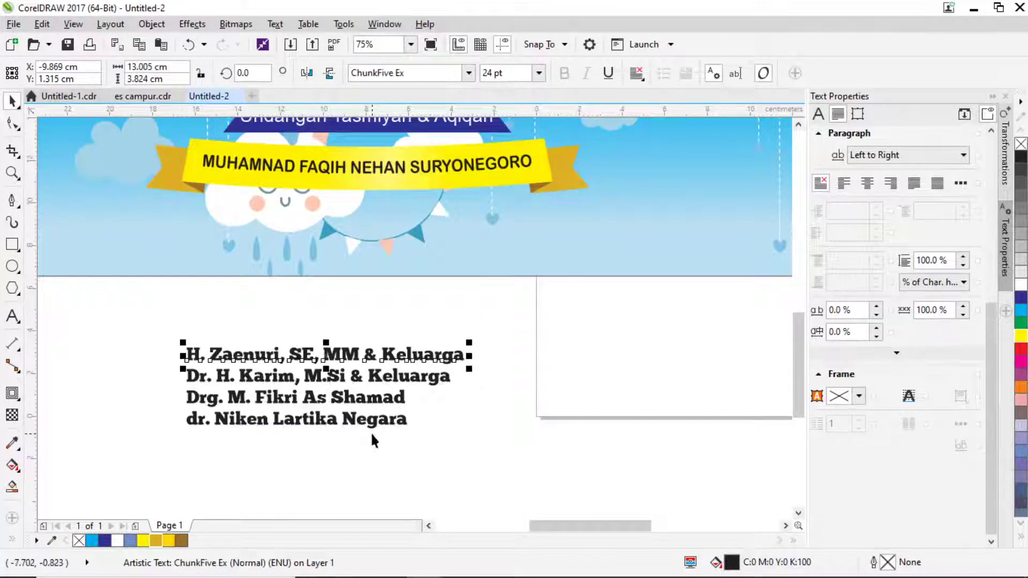
pyautogui.moveTo(489, 460); pyautogui.dragTo(541, 360)
pyautogui.hotkey('ctrl', 'g')
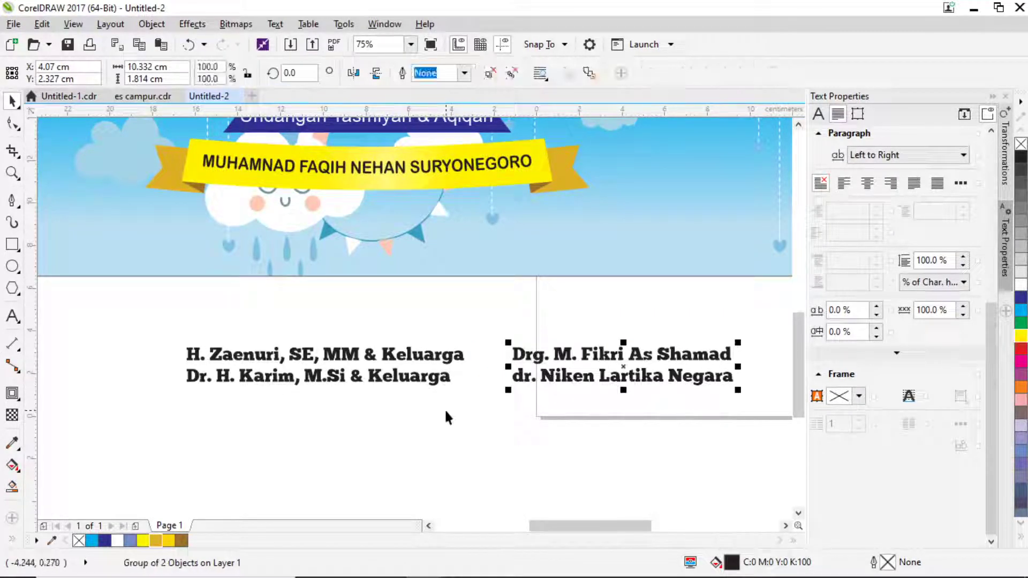
pyautogui.click(446, 411)
pyautogui.moveTo(484, 407); pyautogui.dragTo(151, 321)
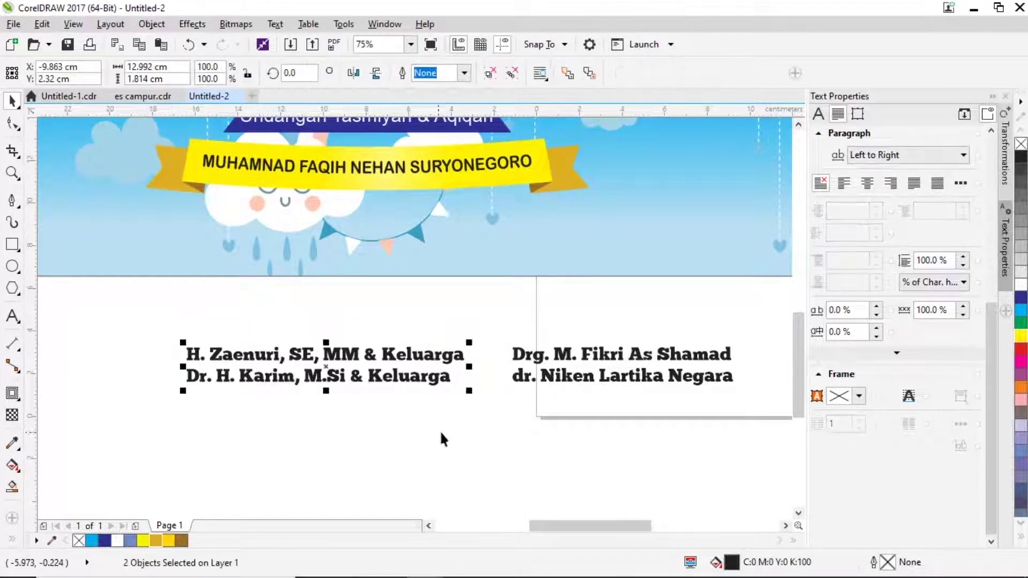
pyautogui.hotkey('ctrl', 'g')
pyautogui.keyDown('shift'); pyautogui.click(526, 353); pyautogui.keyUp('shift')
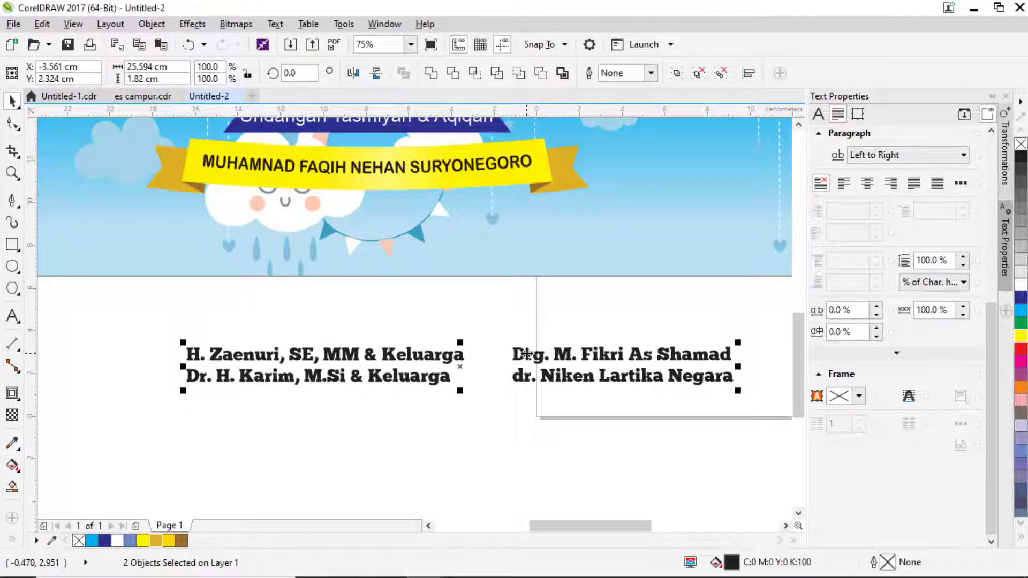
pyautogui.press('r')
pyautogui.hotkey('ctrl', 'z')
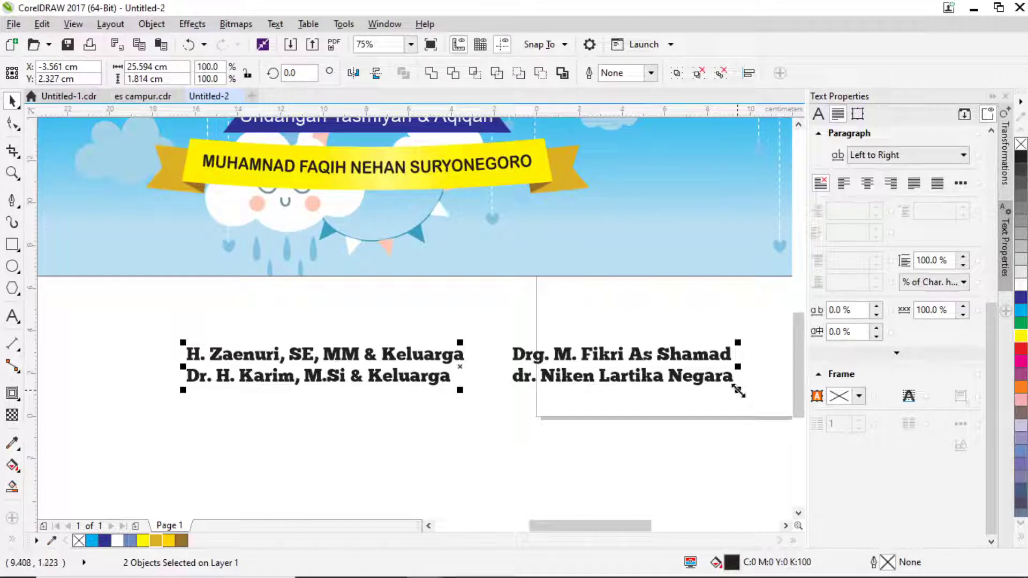
# Shrink both name columns to about 90%, place them under the ribbon, and group them.
pyautogui.moveTo(738, 391); pyautogui.dragTo(487, 392)
pyautogui.moveTo(409, 367); pyautogui.dragTo(381, 236)
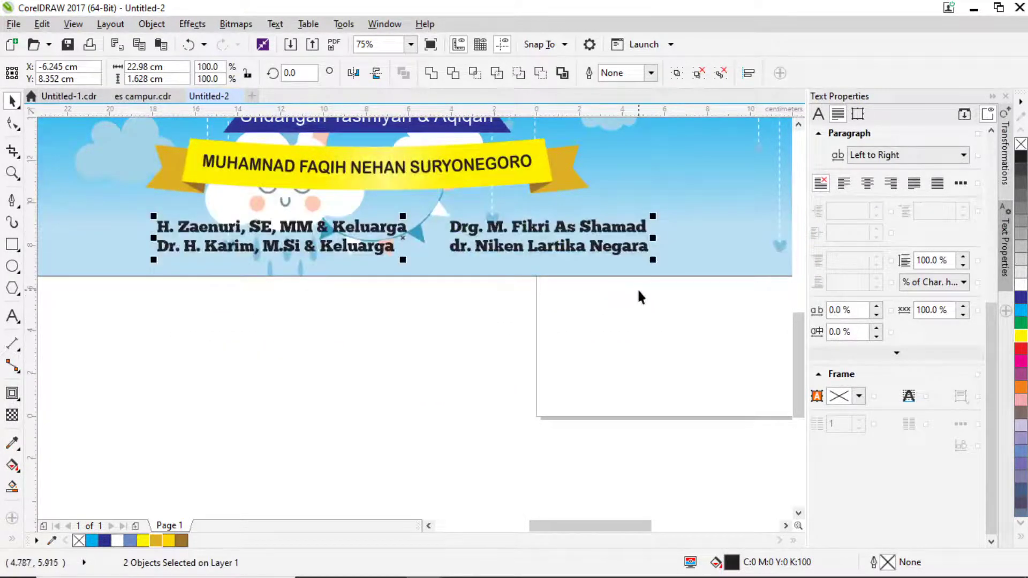
pyautogui.moveTo(654, 262); pyautogui.dragTo(593, 275)
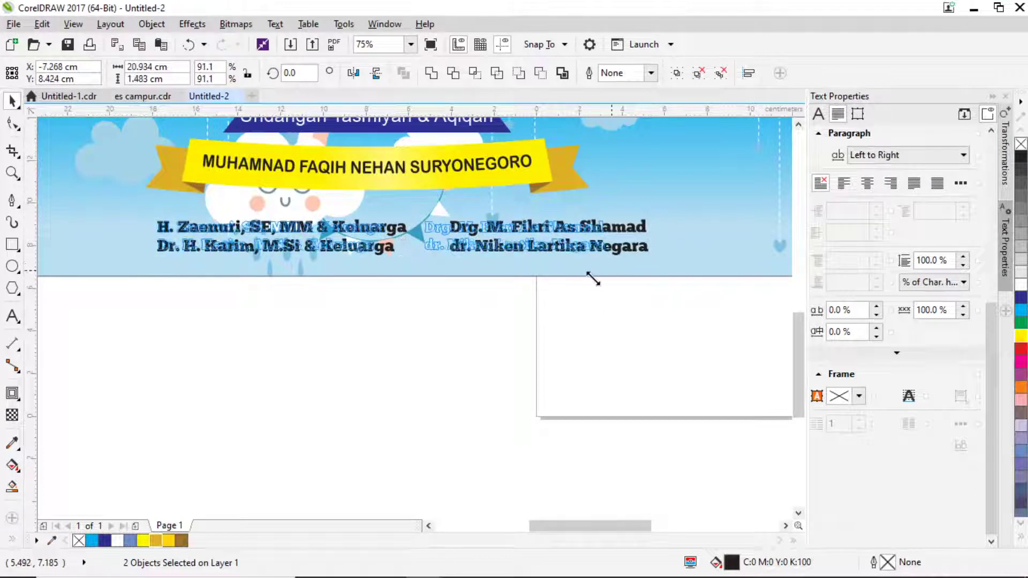
pyautogui.scroll(-2, 538, 321)
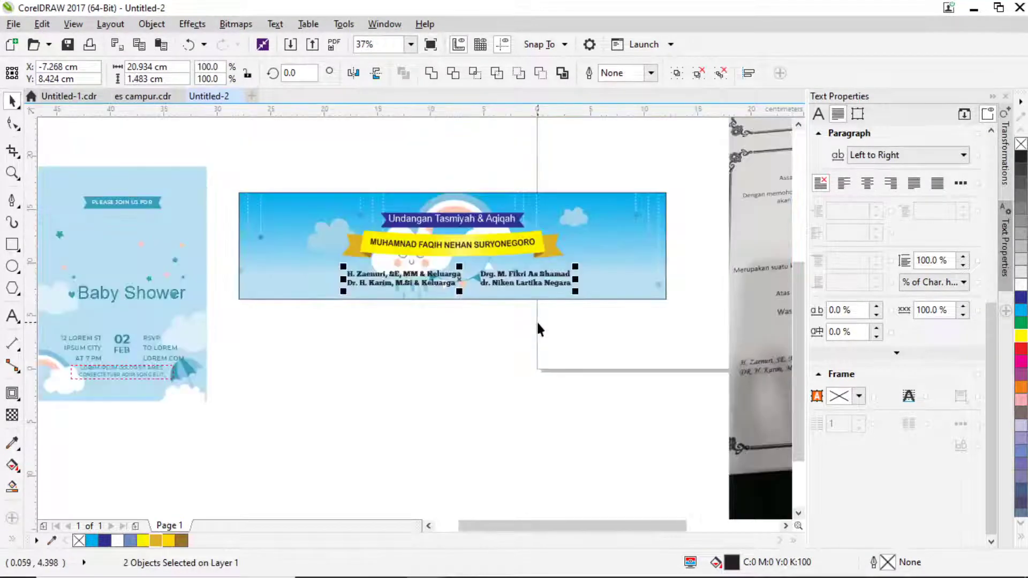
pyautogui.scroll(2, 493, 274)
pyautogui.moveTo(494, 274); pyautogui.dragTo(484, 285)
pyautogui.hotkey('ctrl', 'g')
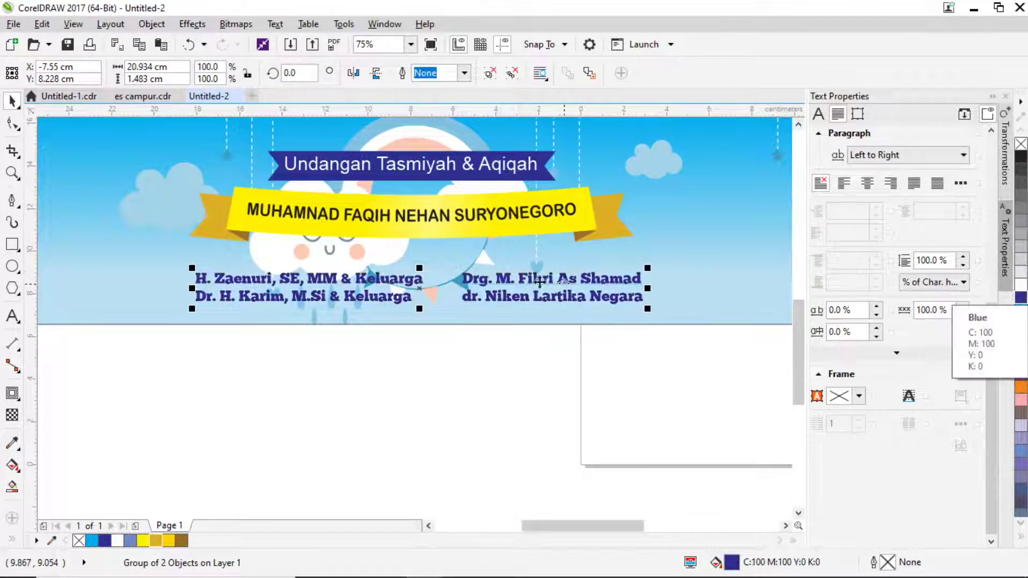
# Fill the host names dark blue and add a white outside contour.
pyautogui.click(1022, 298)
pyautogui.click(12, 394)
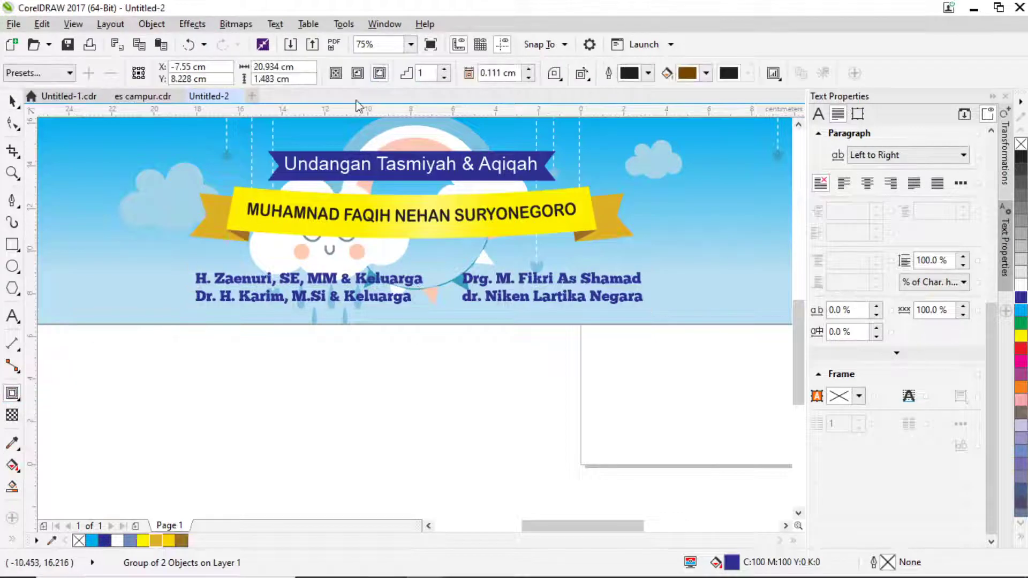
pyautogui.click(379, 73)
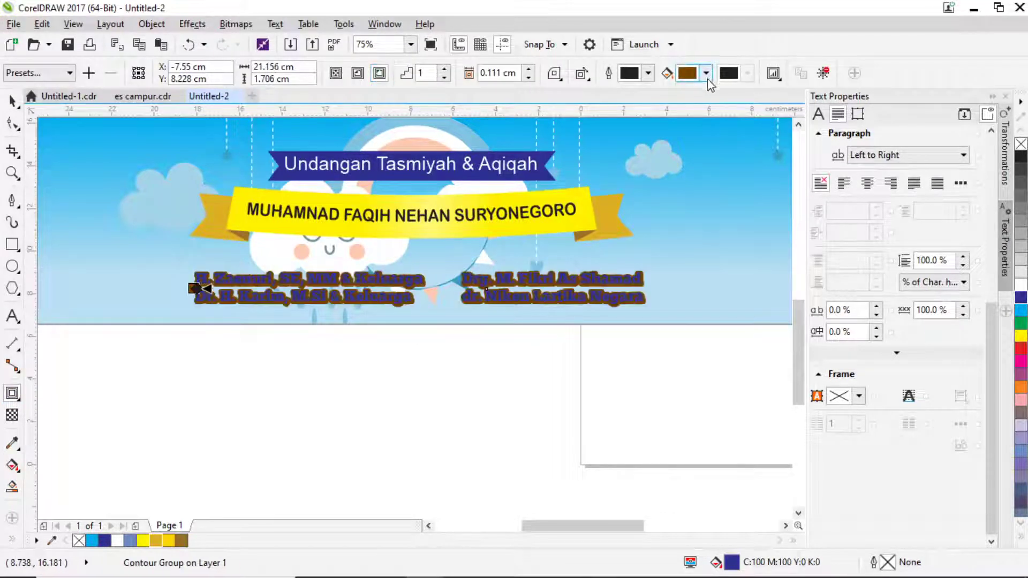
pyautogui.click(706, 73)
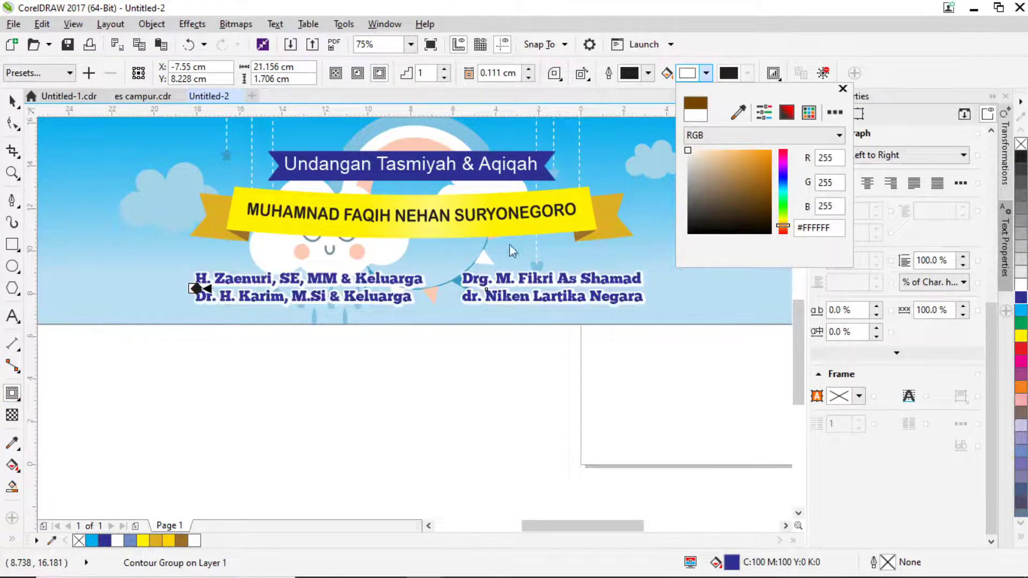
pyautogui.click(414, 345)
# Nudge the contoured host-names group into position beneath the ribbon.
pyautogui.press('space')
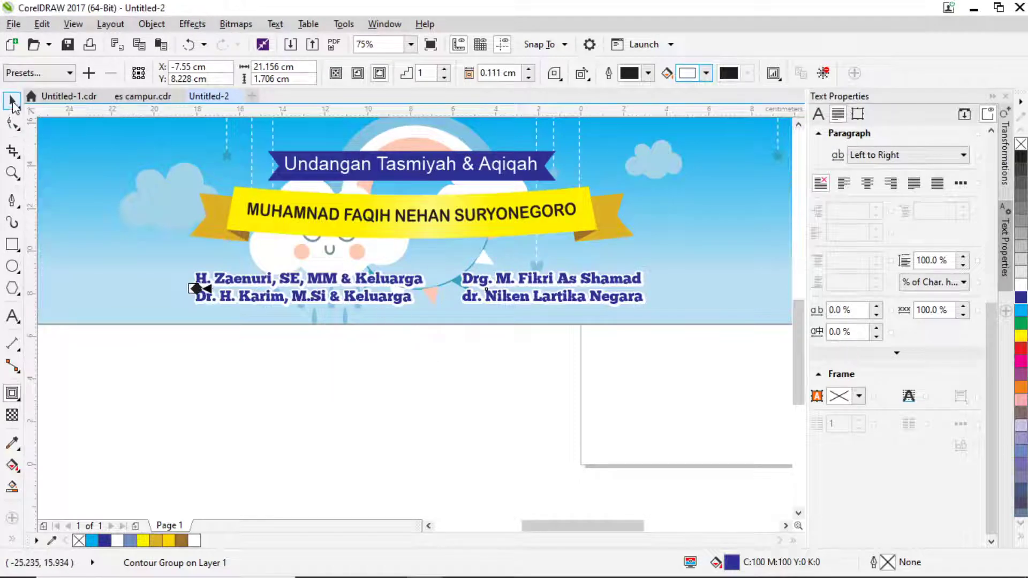
pyautogui.scroll(2, 399, 283)
pyautogui.moveTo(431, 283); pyautogui.dragTo(432, 261)
pyautogui.scroll(-2, 431, 262)
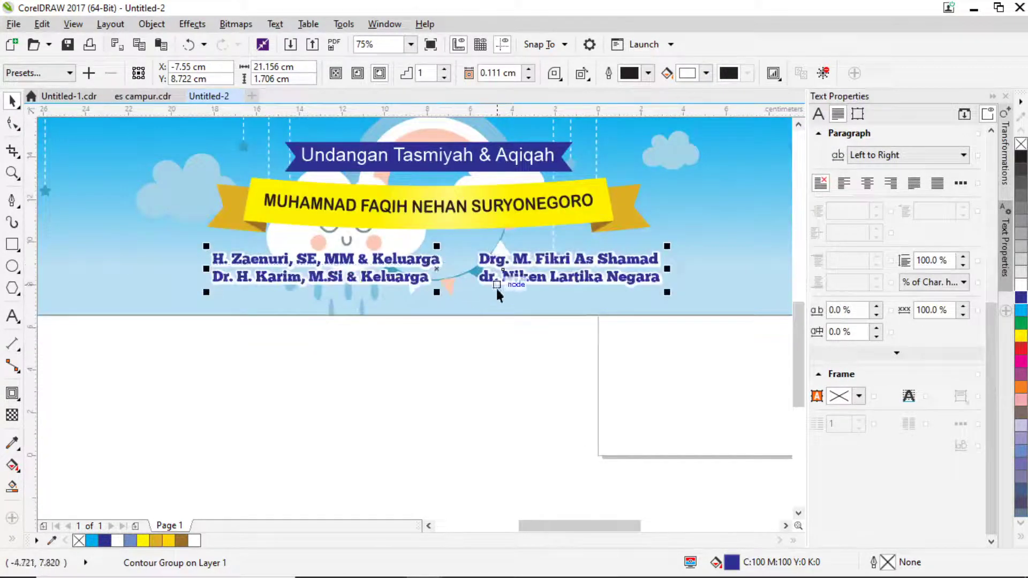
pyautogui.moveTo(501, 292); pyautogui.dragTo(501, 296)
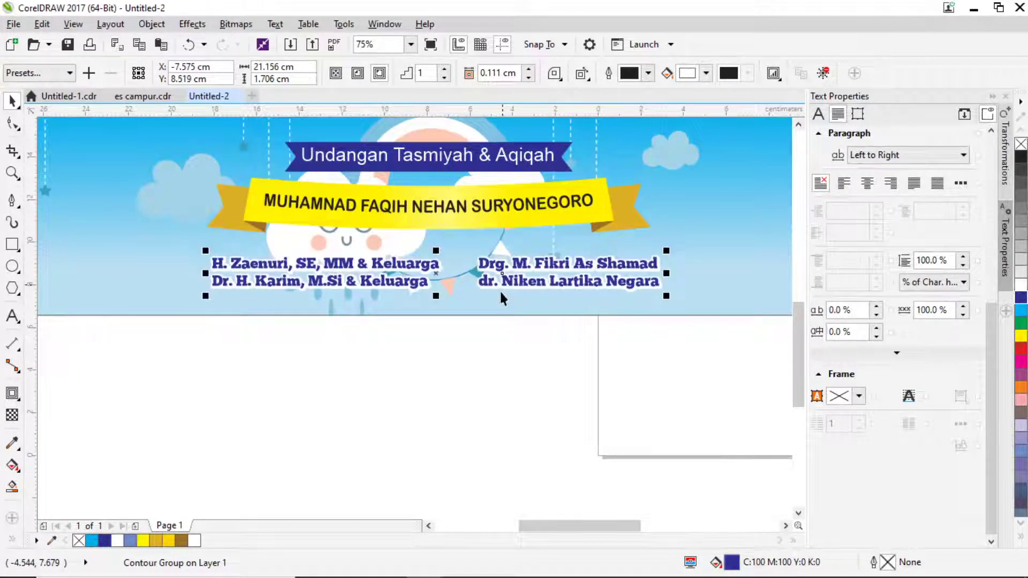
pyautogui.scroll(-2, 501, 296)
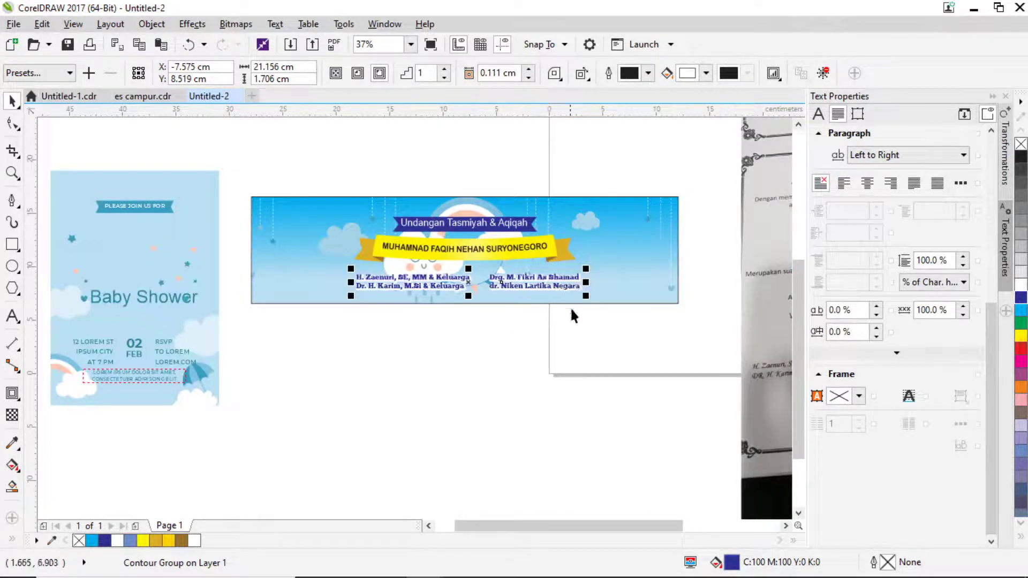
# Scale the host-names group down slightly.
pyautogui.scroll(2, 587, 302)
pyautogui.moveTo(579, 289); pyautogui.dragTo(569, 290)
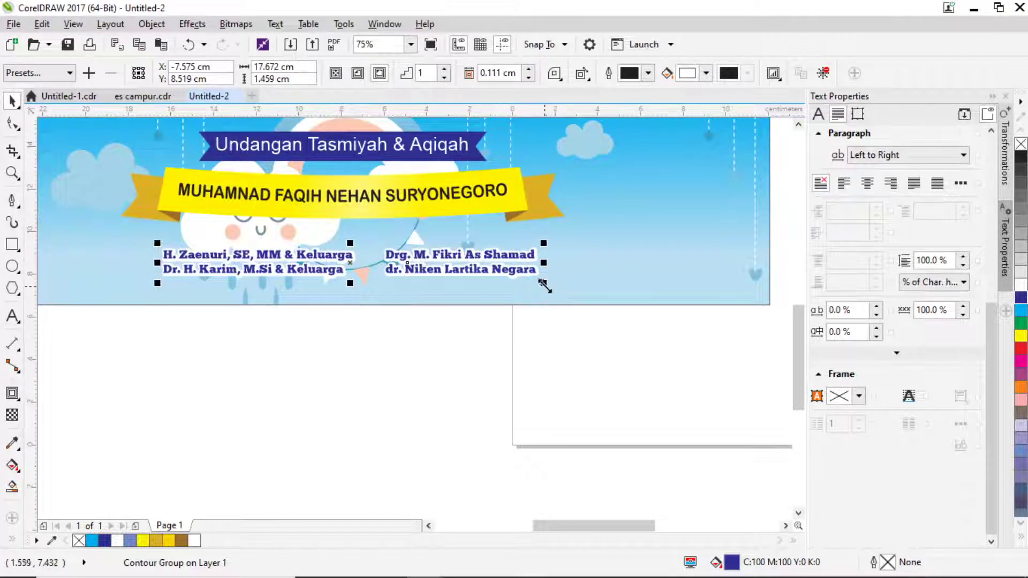
pyautogui.scroll(-2, 561, 296)
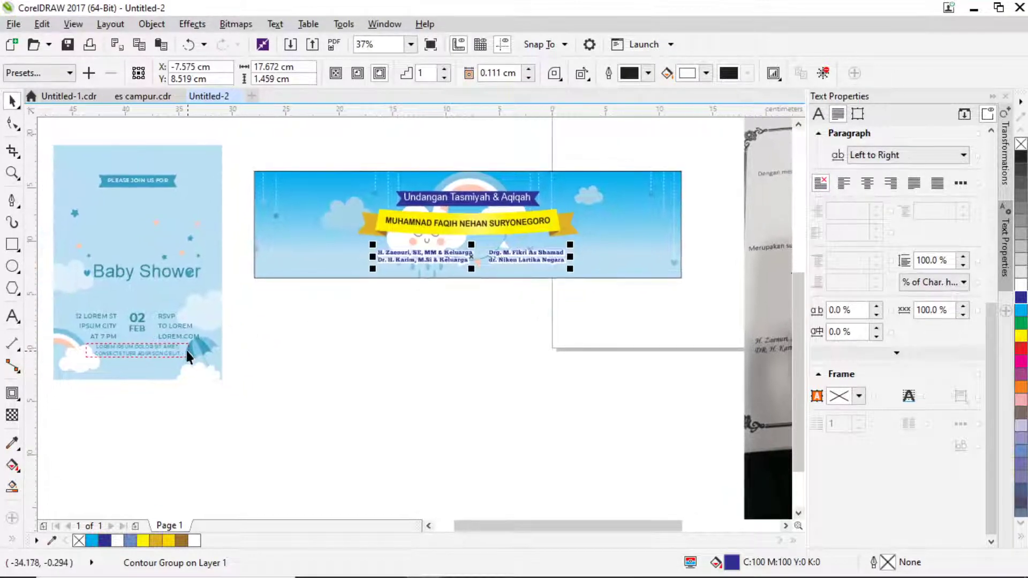
# Move the Lorem Ipsum text out of the Baby Shower design and delete it.
pyautogui.moveTo(162, 355); pyautogui.dragTo(421, 304)
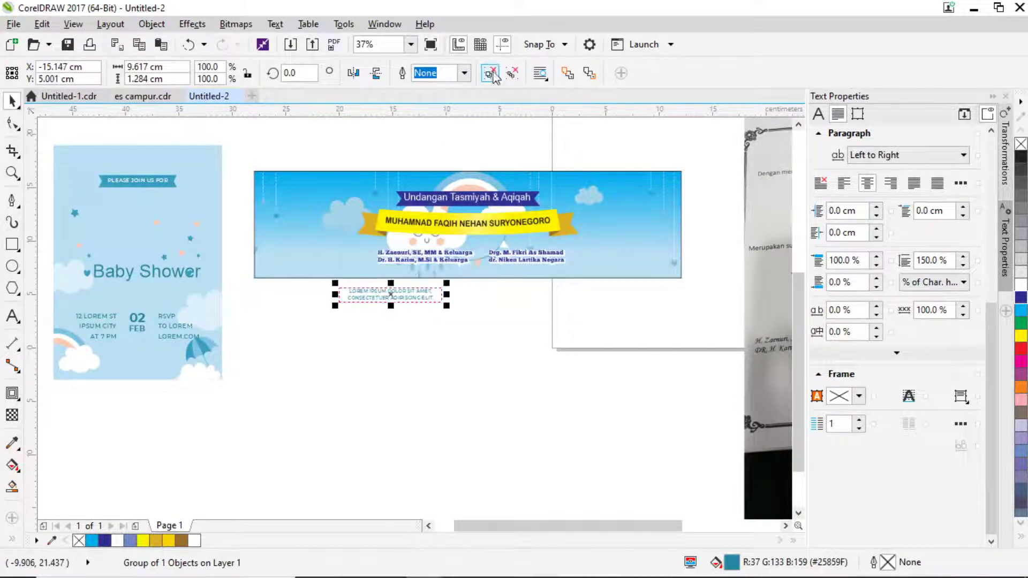
pyautogui.click(512, 292)
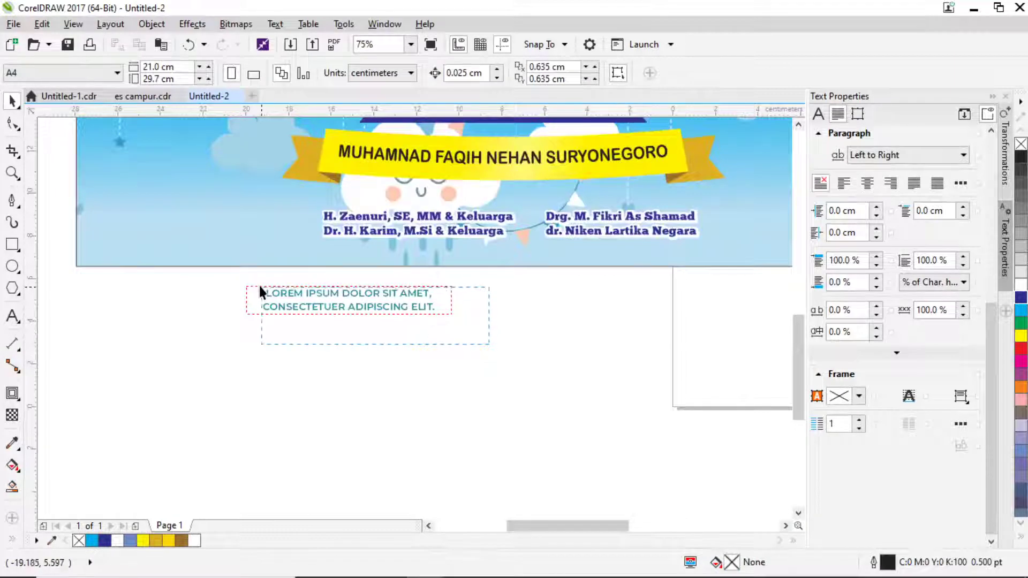
pyautogui.click(273, 293)
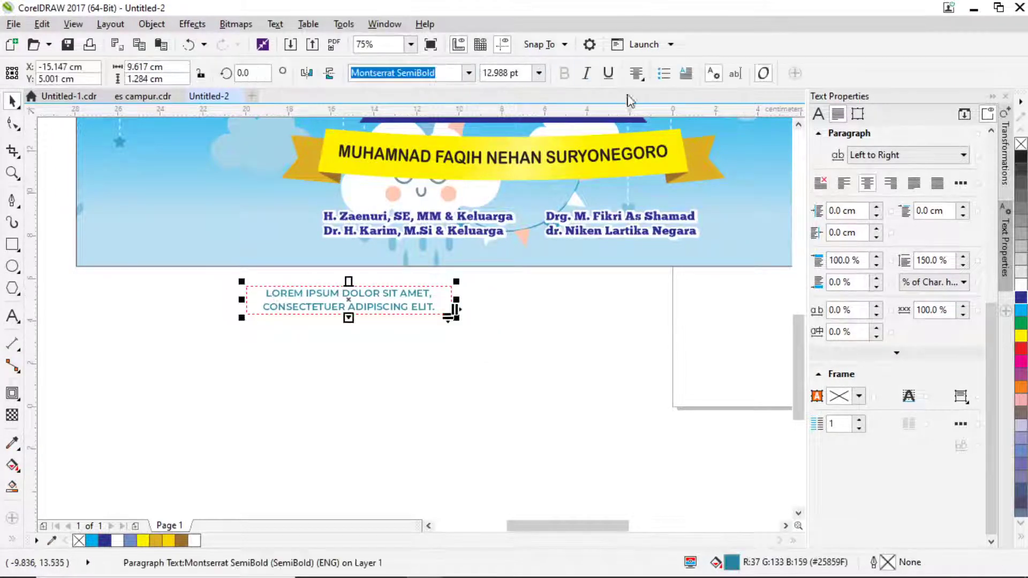
pyautogui.moveTo(499, 358); pyautogui.dragTo(294, 333)
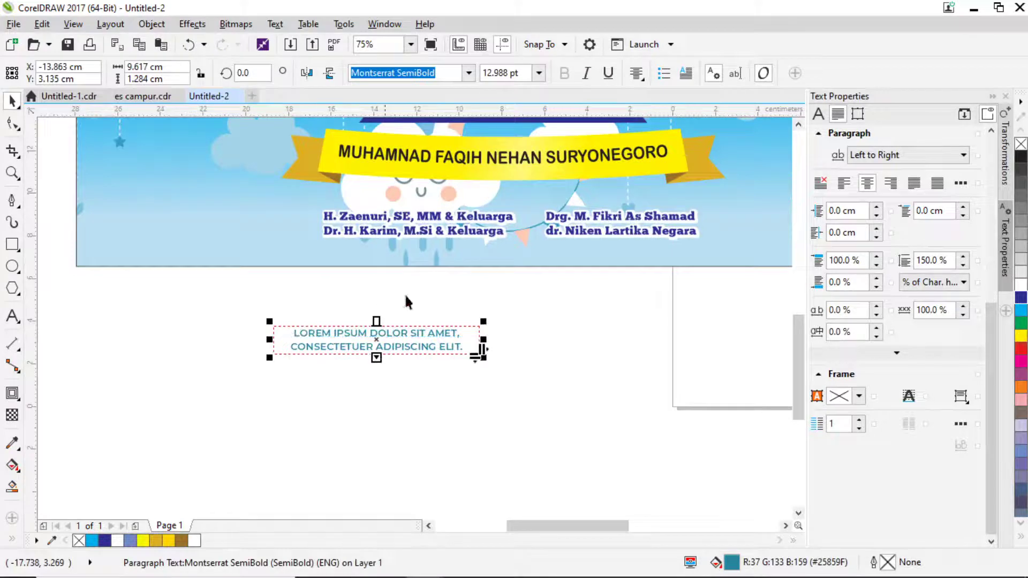
pyautogui.click(522, 317)
pyautogui.click(453, 334)
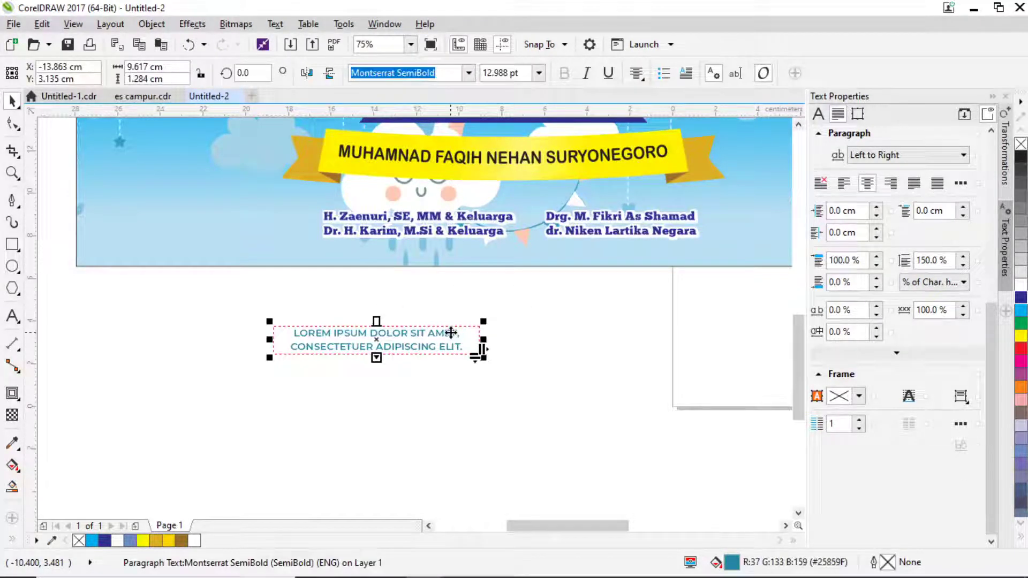
pyautogui.moveTo(450, 333)
pyautogui.mouseDown()
pyautogui.moveTo(452, 319)
pyautogui.moveTo(466, 328)
pyautogui.mouseUp()
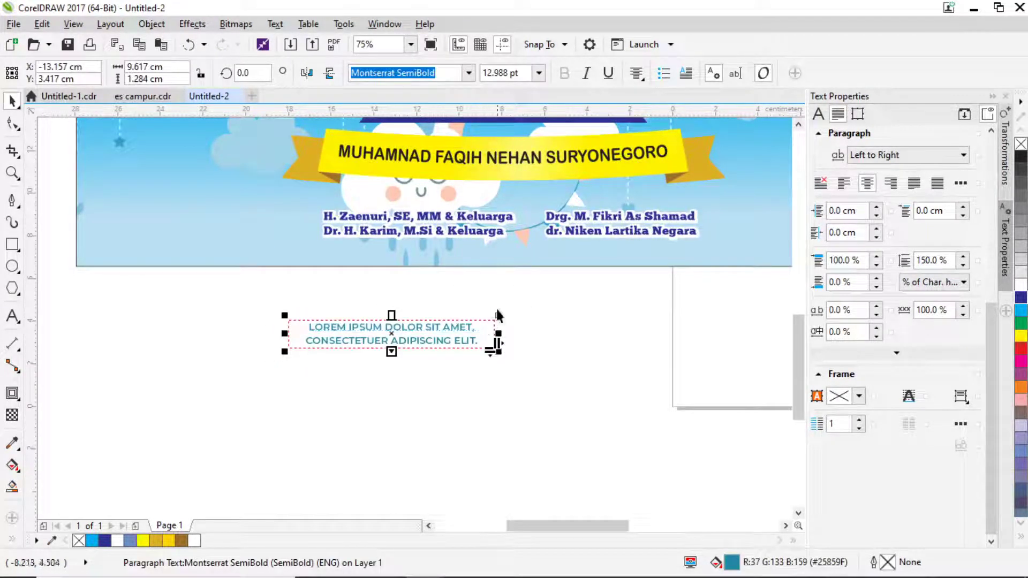
pyautogui.press('Delete')
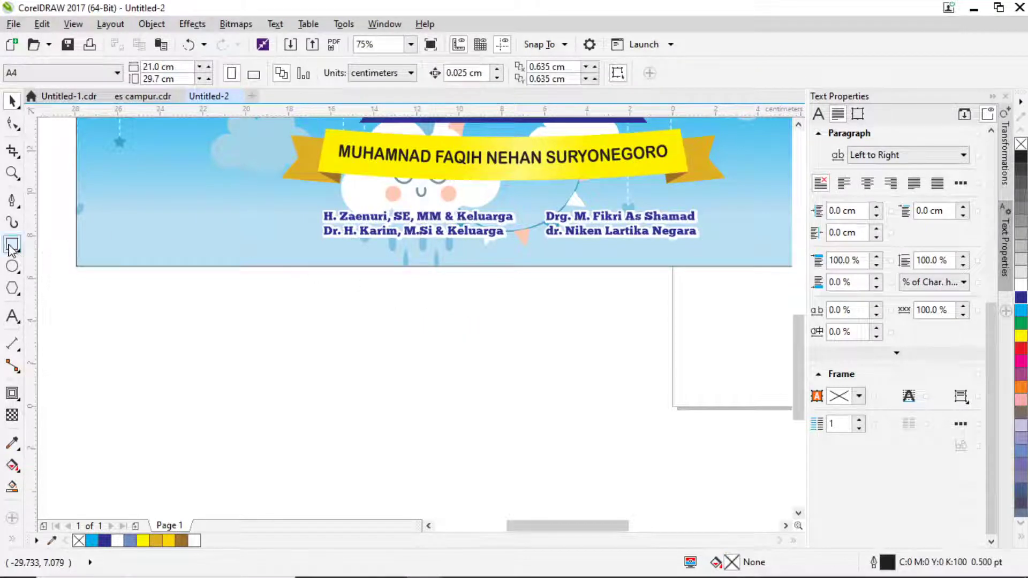
# Draw a rounded-corner rectangle framing the host names.
pyautogui.click(12, 244)
pyautogui.moveTo(315, 204); pyautogui.dragTo(706, 247)
pyautogui.click(13, 123)
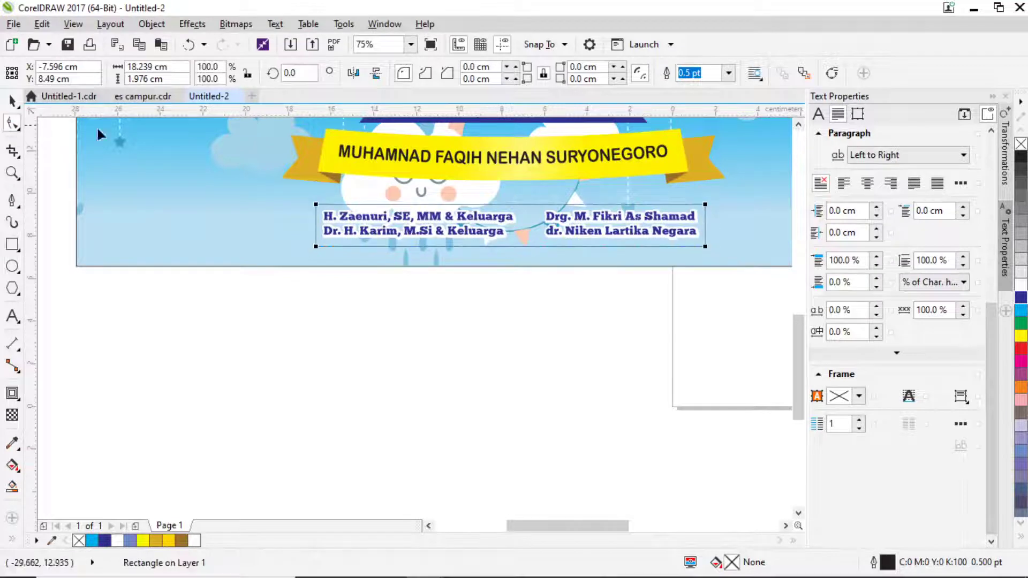
pyautogui.moveTo(316, 247)
pyautogui.mouseDown()
pyautogui.moveTo(329, 263)
pyautogui.moveTo(323, 257)
pyautogui.mouseUp()
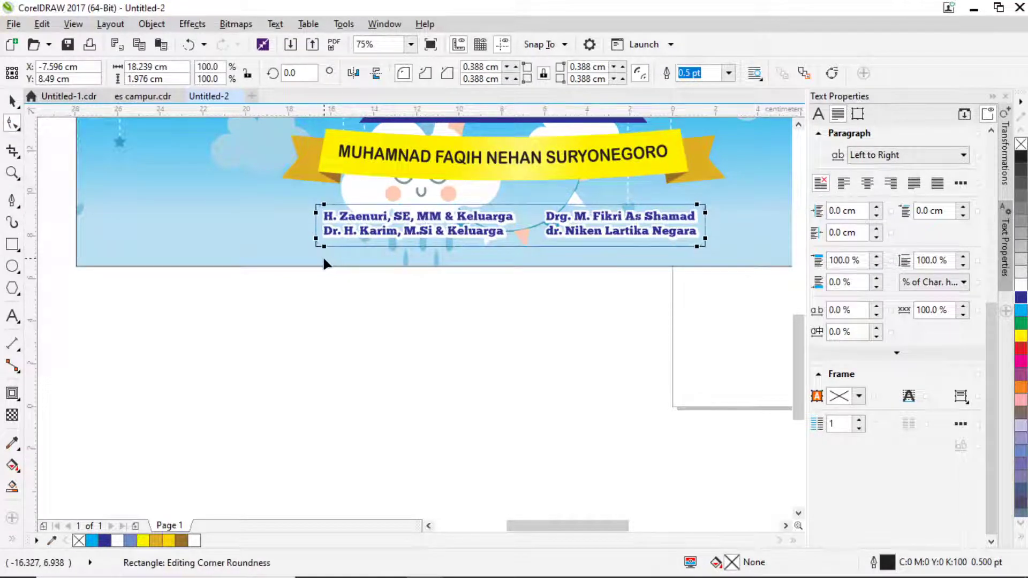
pyautogui.click(12, 101)
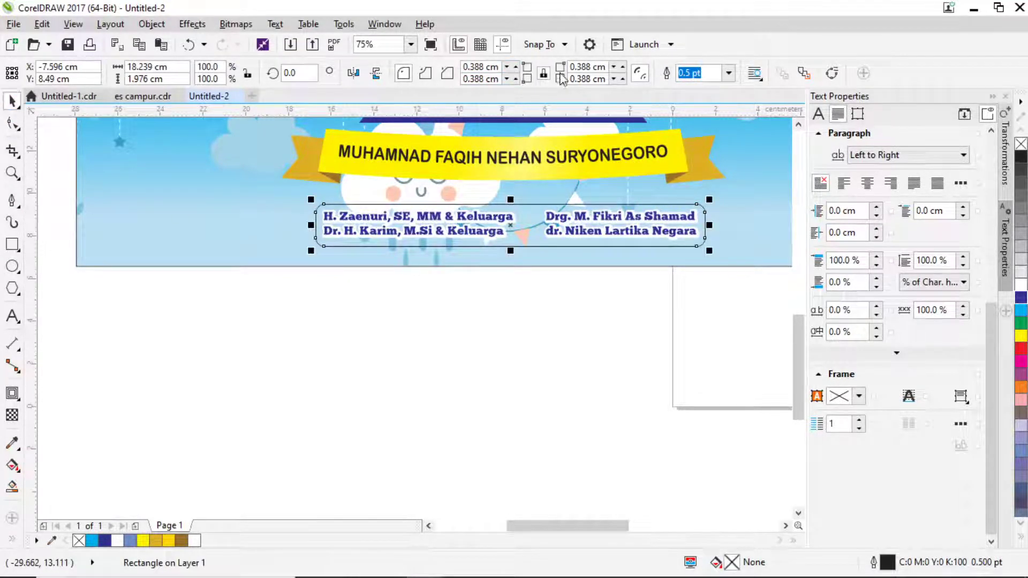
# Give the frame a dashed 1.5 pt outline.
pyautogui.press('F12')
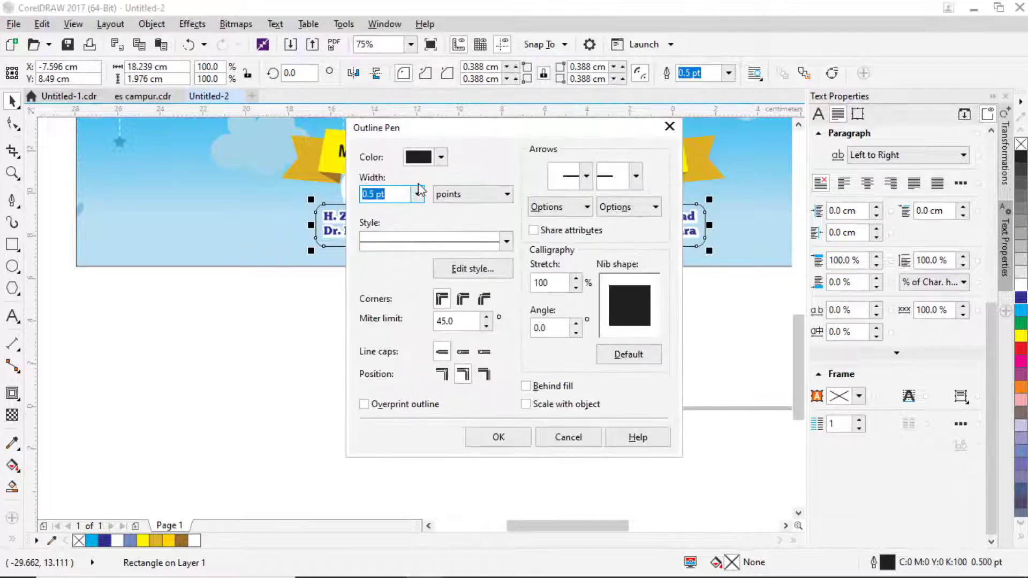
pyautogui.click(506, 242)
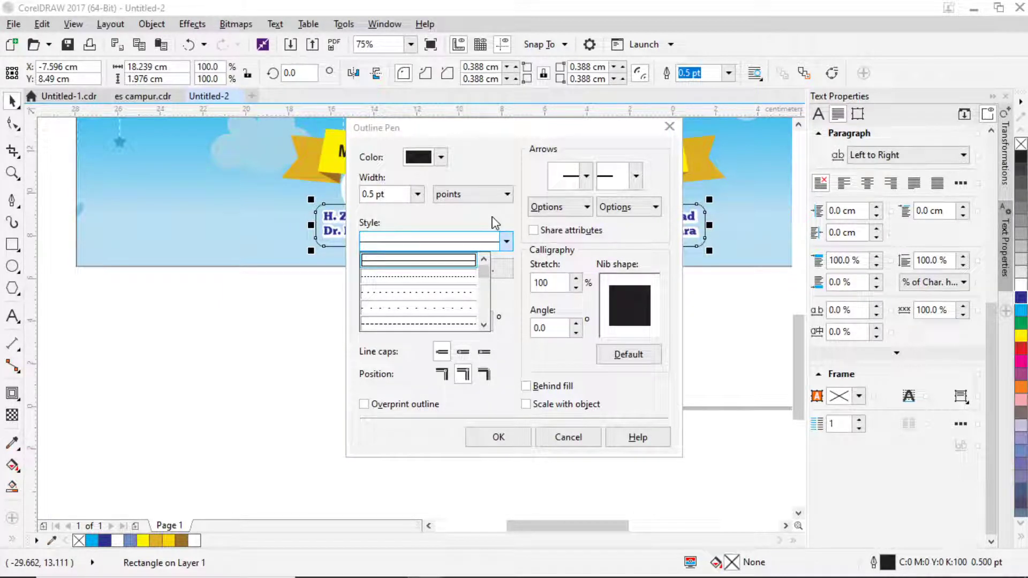
pyautogui.click(436, 324)
pyautogui.click(417, 194)
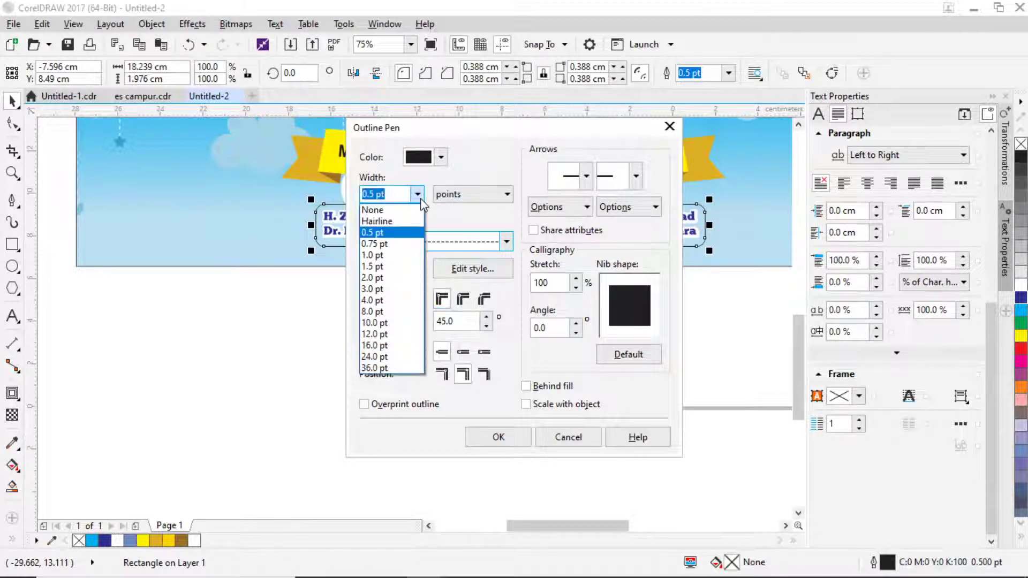
pyautogui.click(397, 270)
pyautogui.click(498, 438)
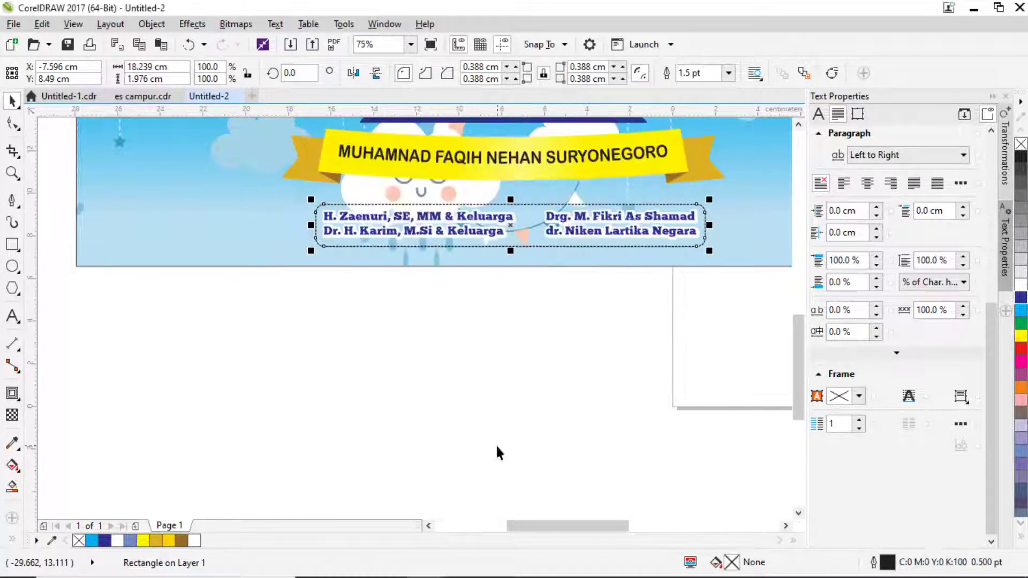
# Change the frame's outline colour to red.
pyautogui.press('F12')
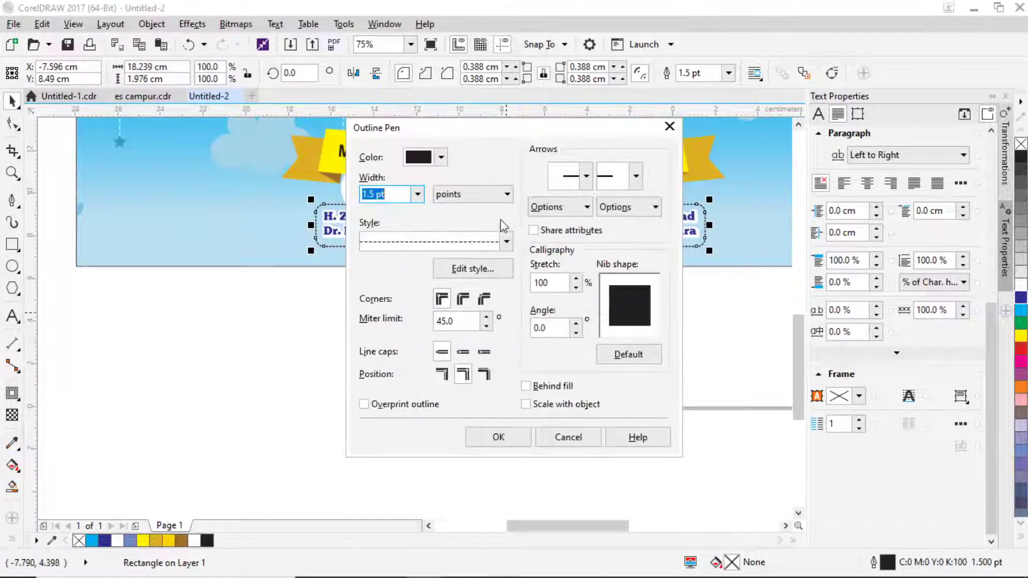
pyautogui.click(441, 156)
pyautogui.click(498, 236)
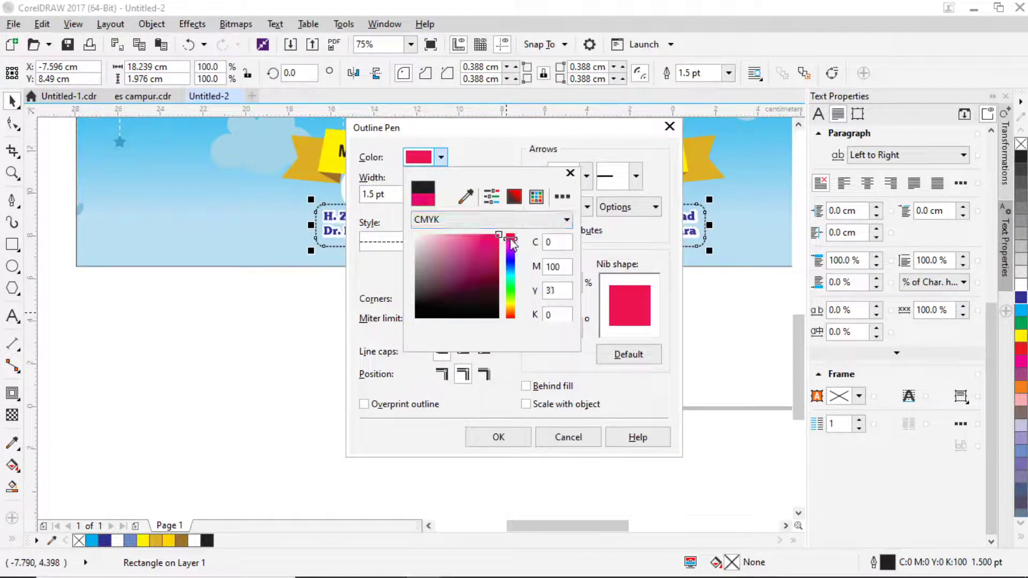
pyautogui.click(511, 238)
pyautogui.click(515, 438)
pyautogui.click(515, 438)
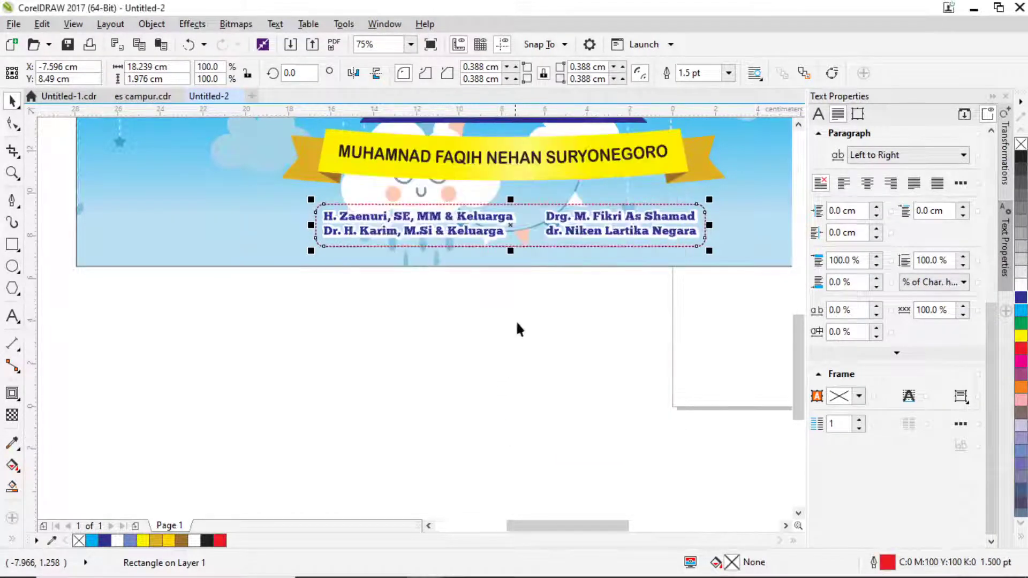
# Try a 3.0 pt outline width, then settle on 2.0 pt.
pyautogui.press('F12')
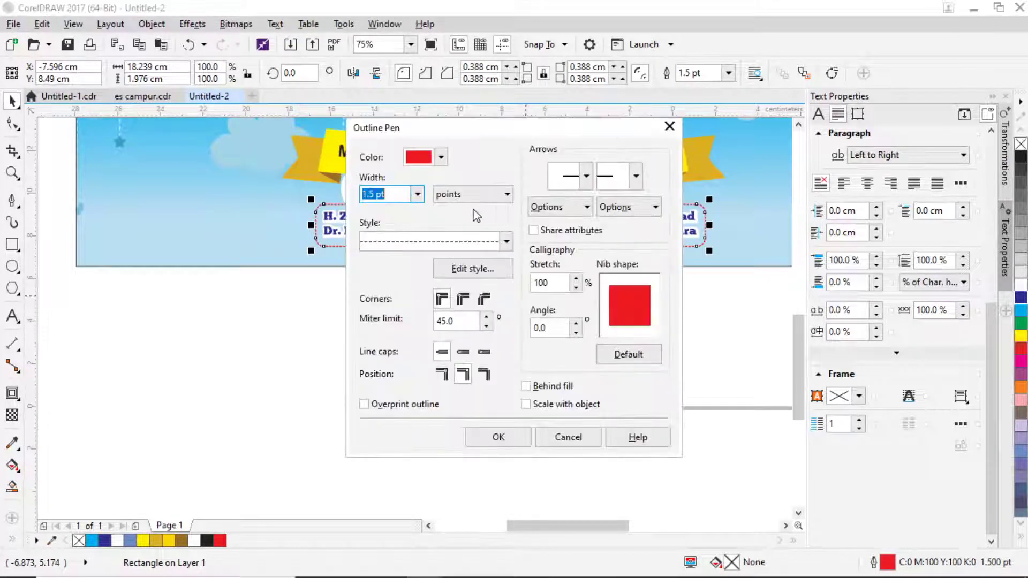
pyautogui.click(417, 193)
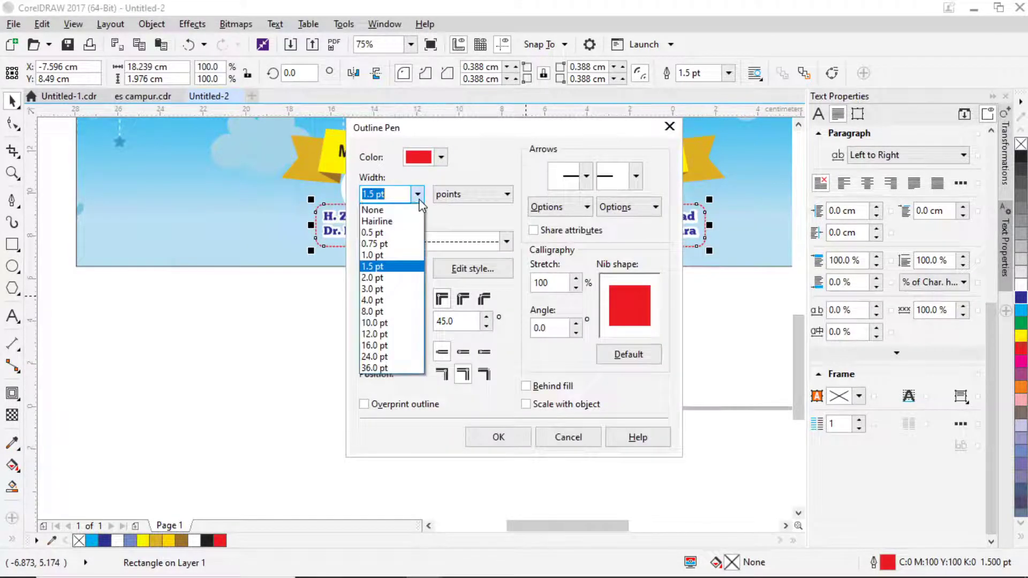
pyautogui.click(374, 289)
pyautogui.click(498, 438)
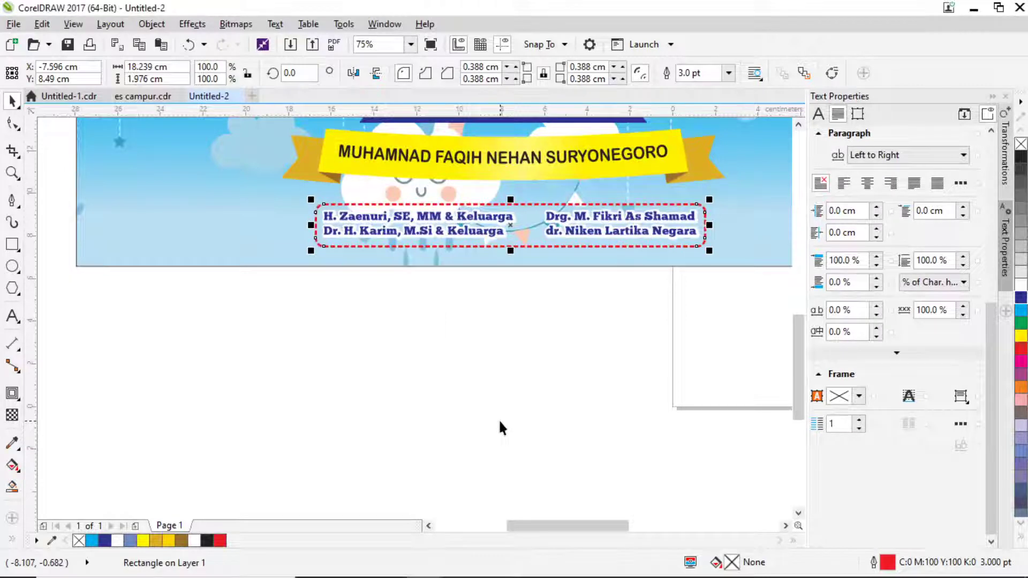
pyautogui.press('F12')
pyautogui.click(418, 194)
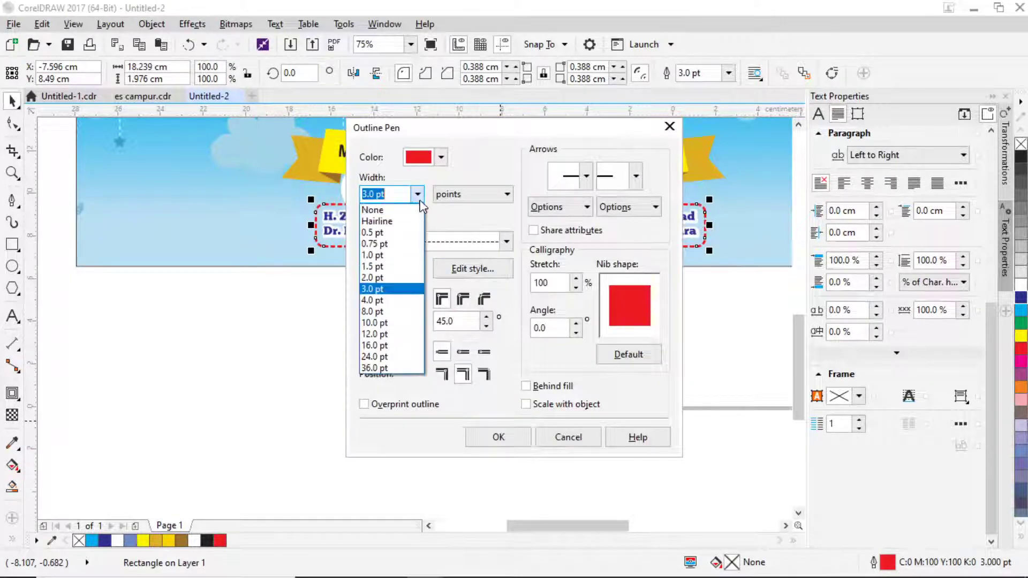
pyautogui.click(387, 278)
pyautogui.click(485, 434)
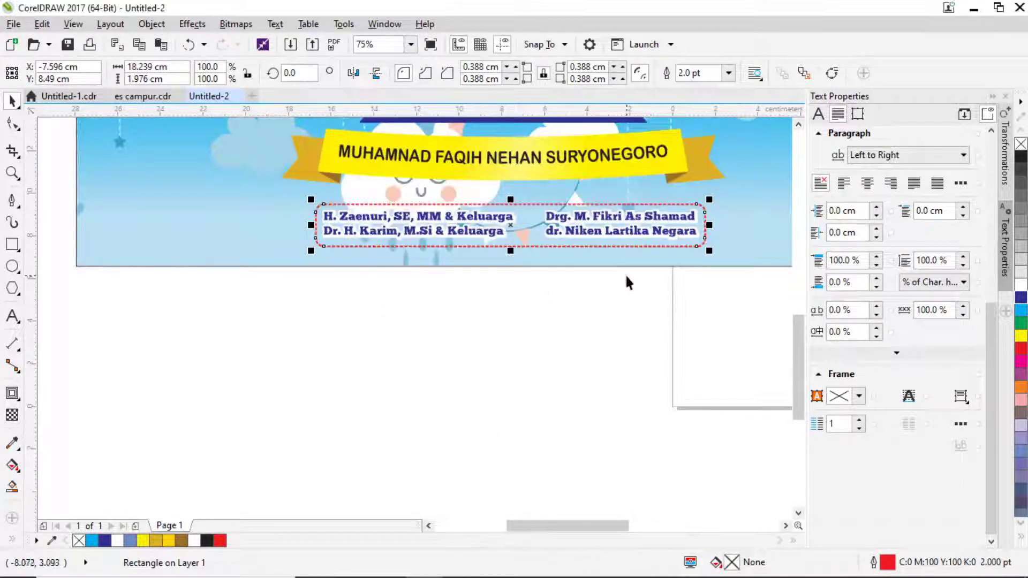
pyautogui.moveTo(626, 277); pyautogui.dragTo(583, 377)
pyautogui.moveTo(721, 396); pyautogui.dragTo(685, 384)
# Centre the host-names box horizontally on the banner background.
pyautogui.moveTo(228, 299); pyautogui.dragTo(228, 299)
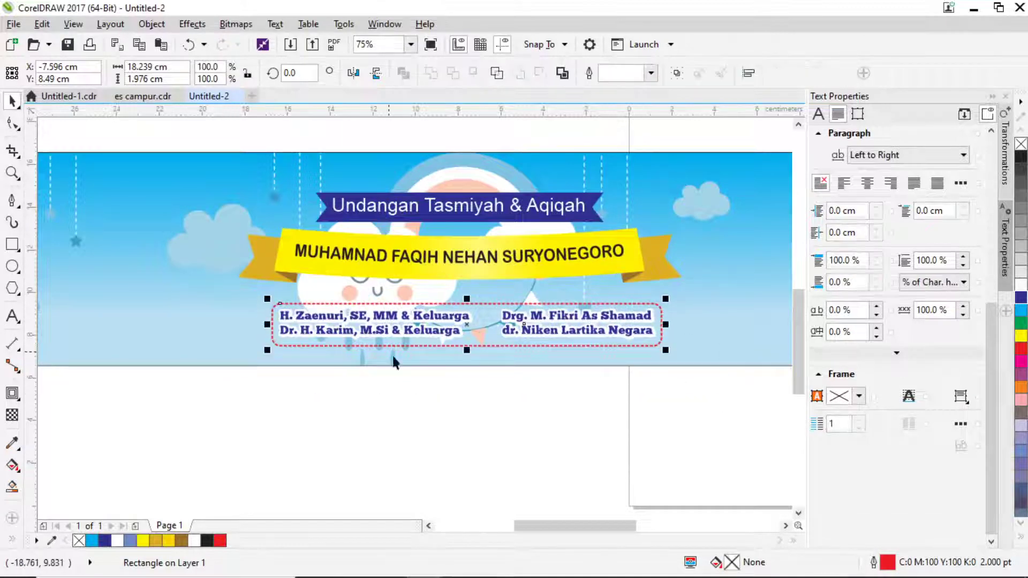
pyautogui.keyDown('shift'); pyautogui.click(695, 338); pyautogui.keyUp('shift')
pyautogui.press('c')
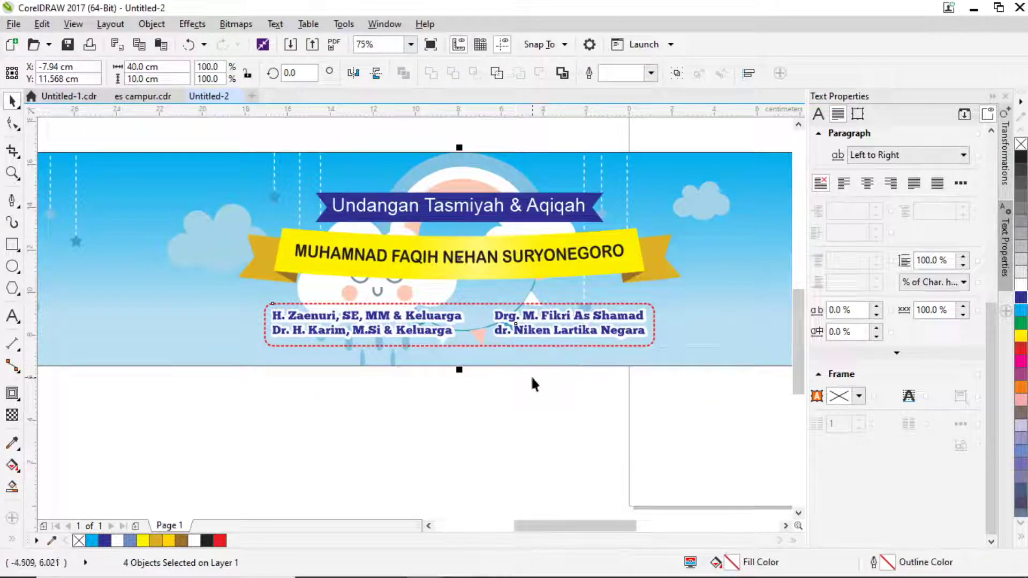
pyautogui.click(533, 423)
pyautogui.scroll(-1, 533, 425)
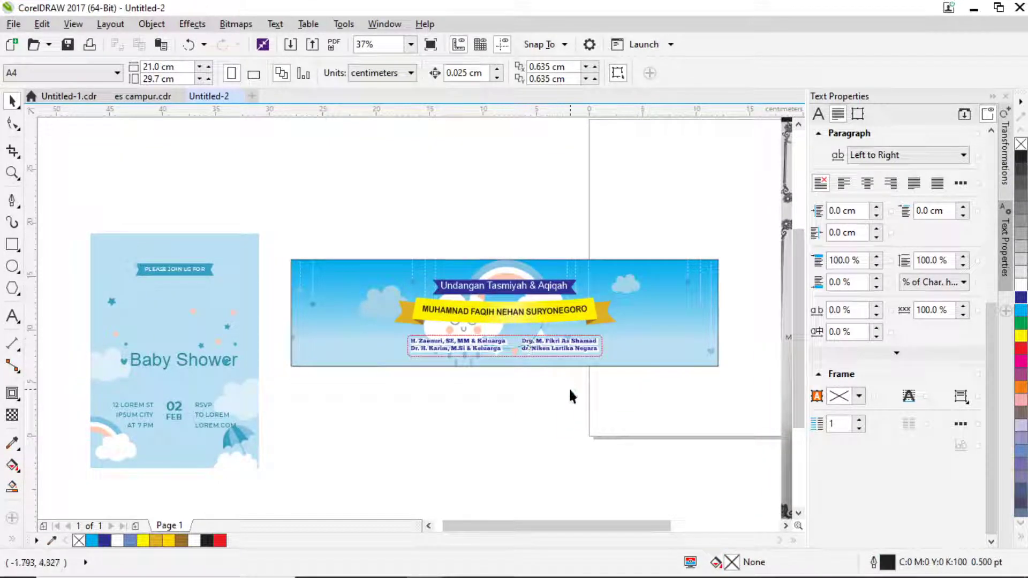
pyautogui.scroll(1, 587, 353)
# Fill the dashed frame cyan and bring the host-name group in front of it.
pyautogui.click(612, 337)
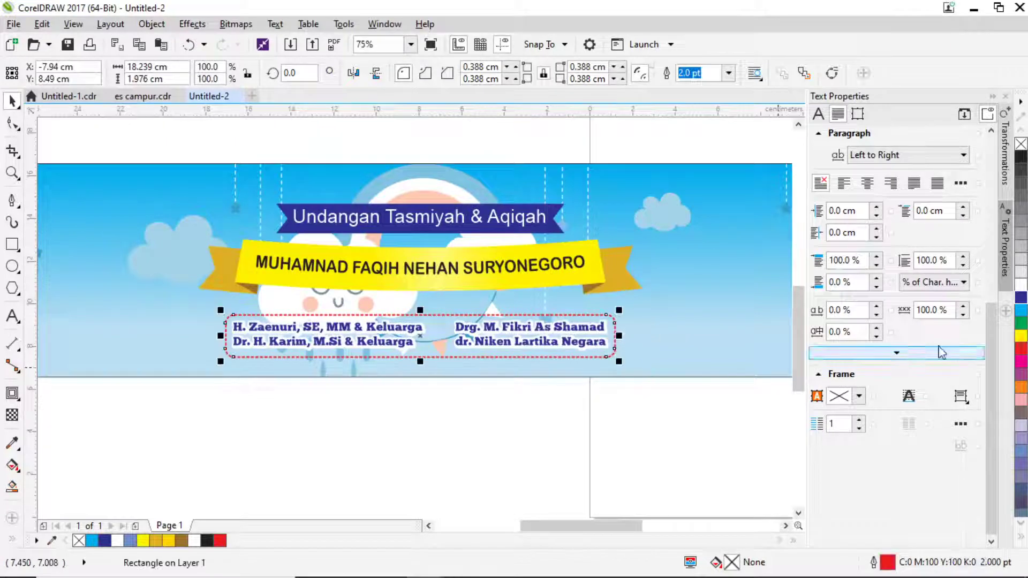
pyautogui.click(1021, 311)
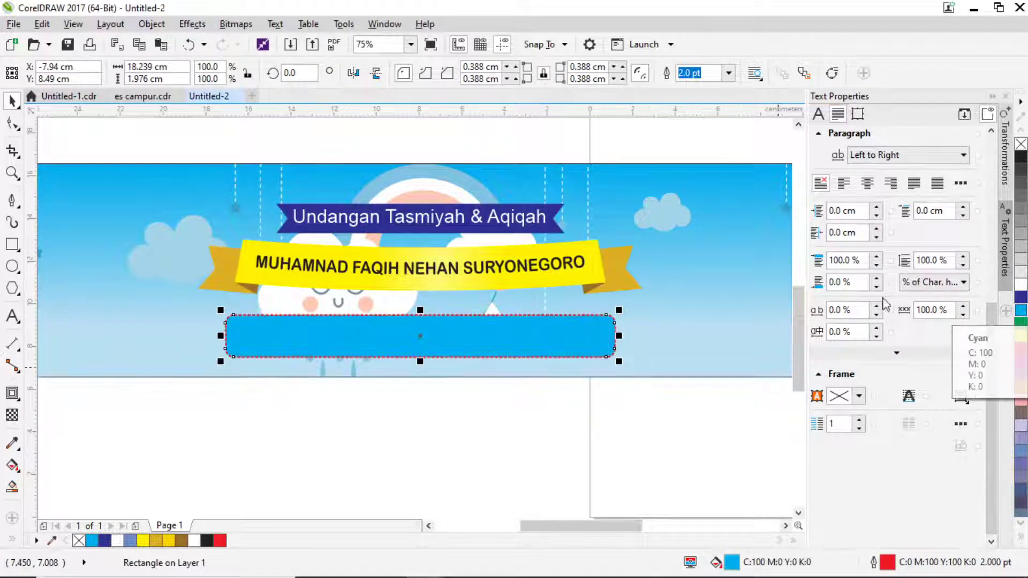
pyautogui.moveTo(657, 346); pyautogui.dragTo(388, 348)
pyautogui.moveTo(237, 320); pyautogui.dragTo(225, 313)
pyautogui.hotkey('shift', 'pageup')
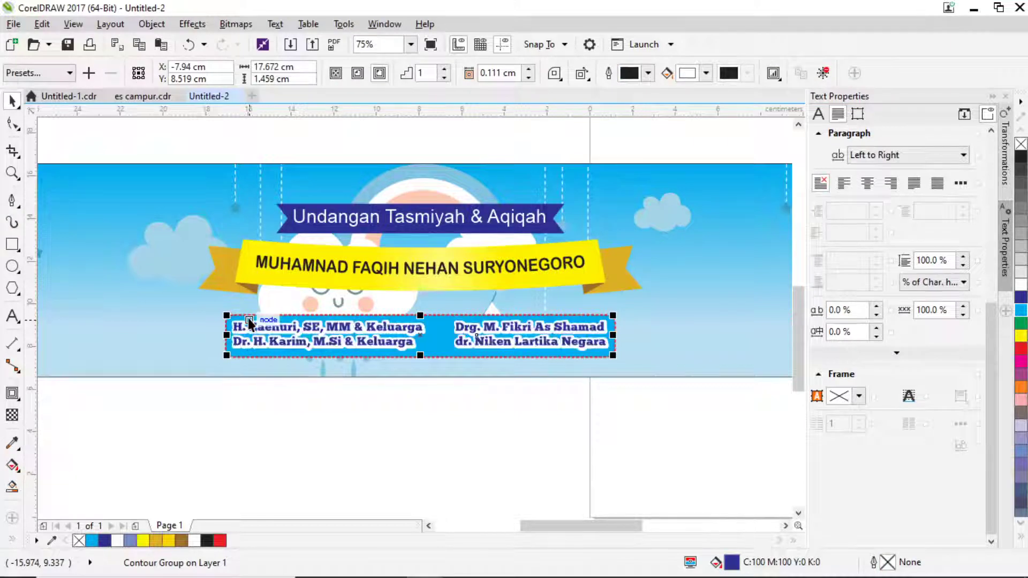
pyautogui.click(536, 438)
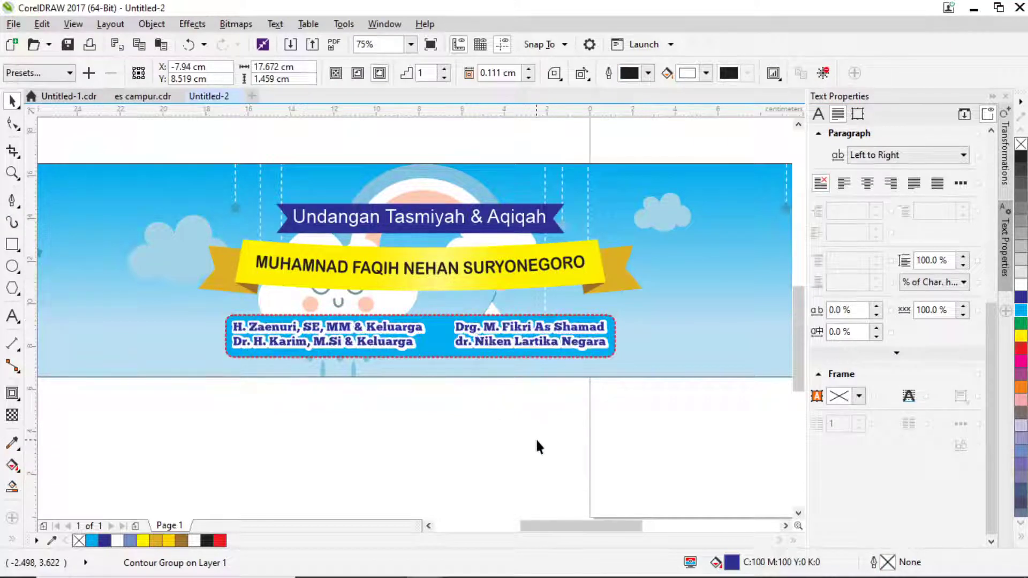
# Try green, yellow, red, cyan and white fills on the frame, then remove its fill.
pyautogui.click(613, 336)
pyautogui.click(1021, 326)
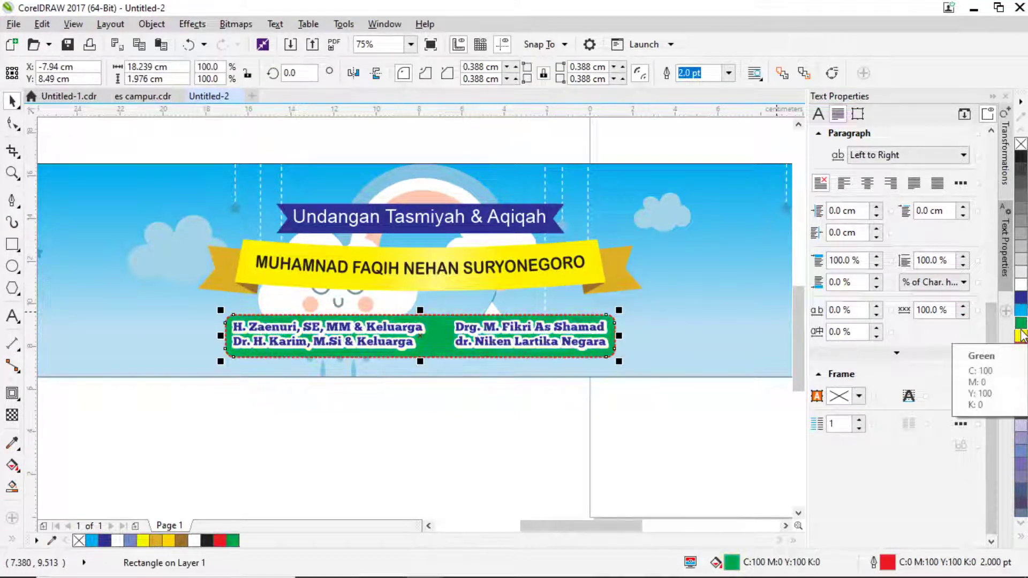
pyautogui.click(1021, 338)
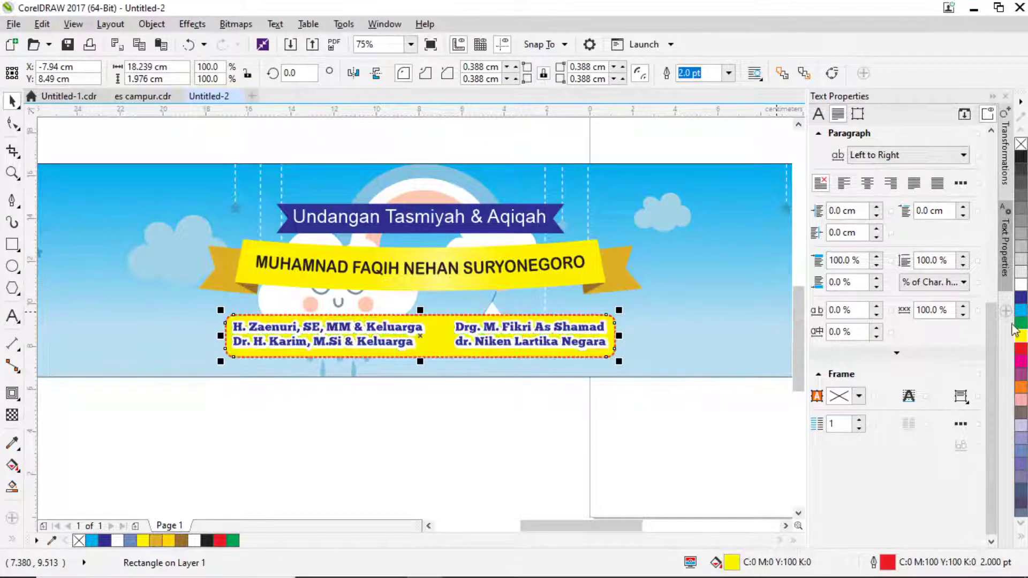
pyautogui.click(1020, 351)
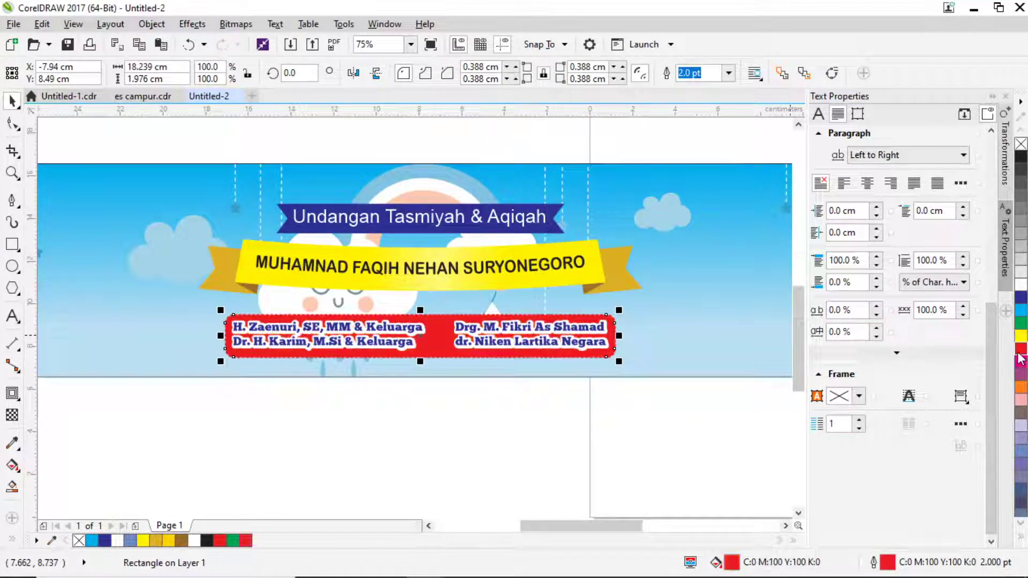
pyautogui.click(1020, 310)
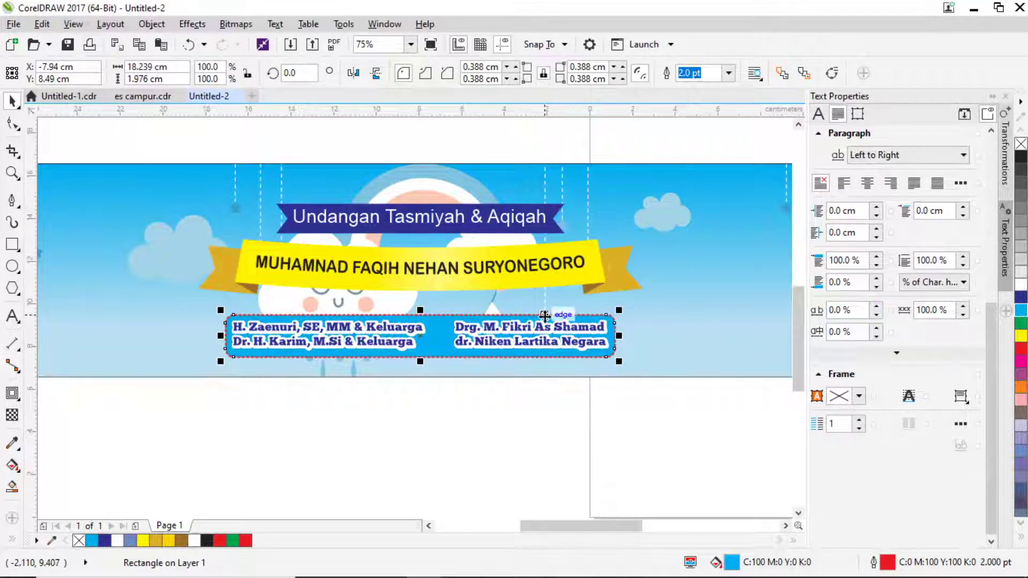
pyautogui.scroll(-2, 549, 315)
pyautogui.click(1021, 285)
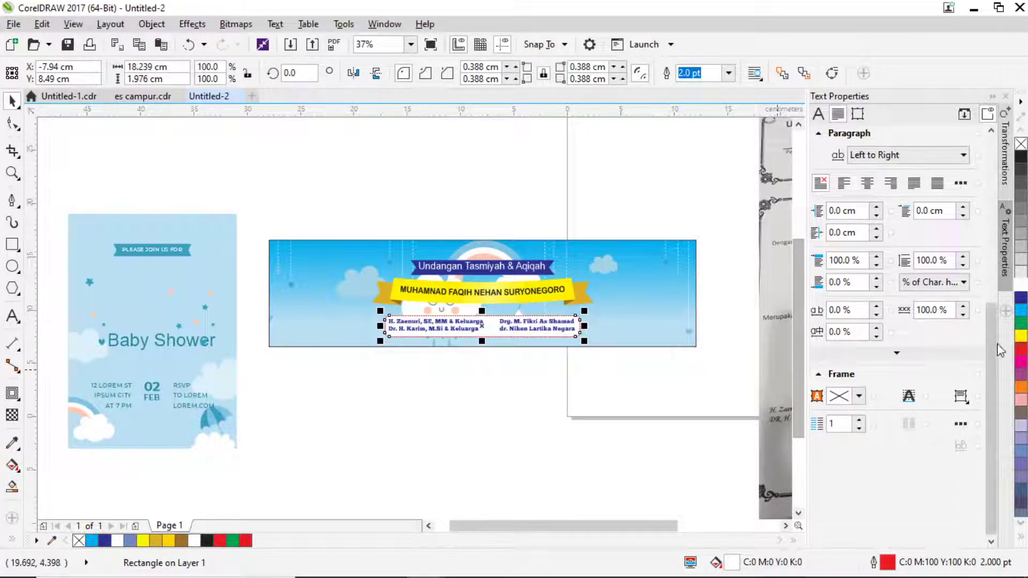
pyautogui.click(1021, 145)
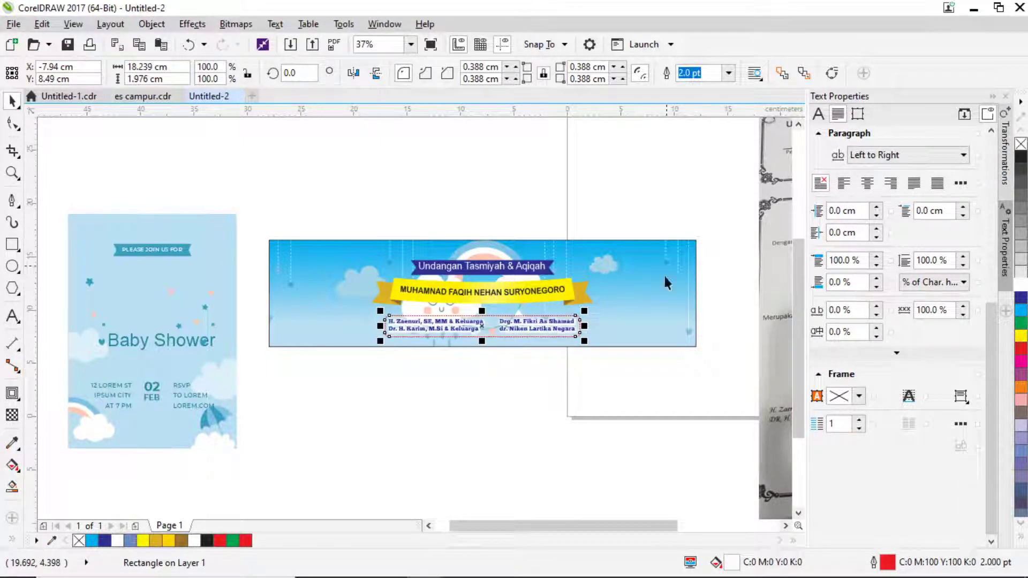
# Select the host-name text group and expand the full colour swatch range.
pyautogui.click(564, 398)
pyautogui.scroll(2, 465, 351)
pyautogui.click(464, 329)
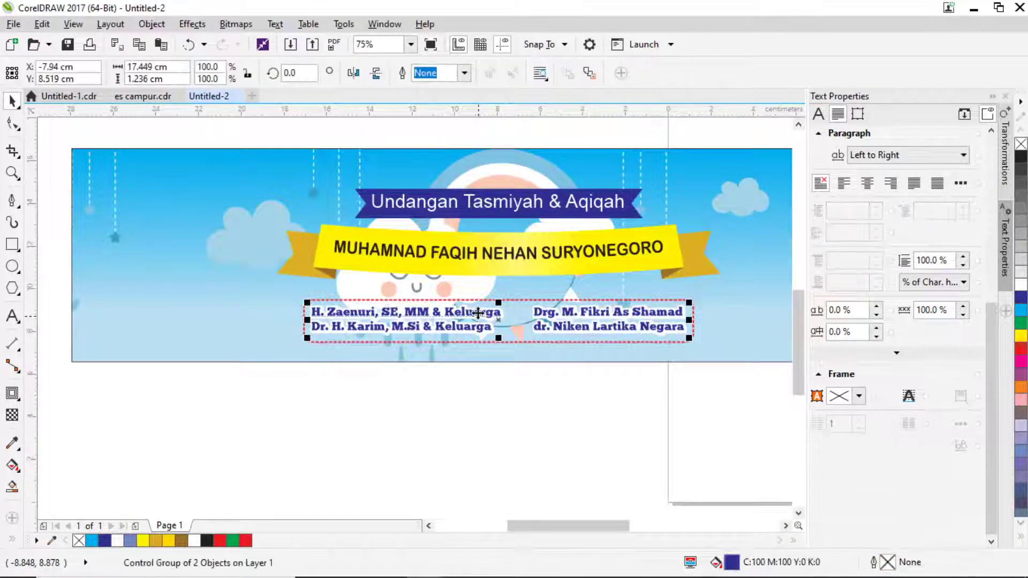
pyautogui.click(1021, 534)
# Make the host names black and type a new 'Yang Mungundang' label below the banner.
pyautogui.click(1007, 182)
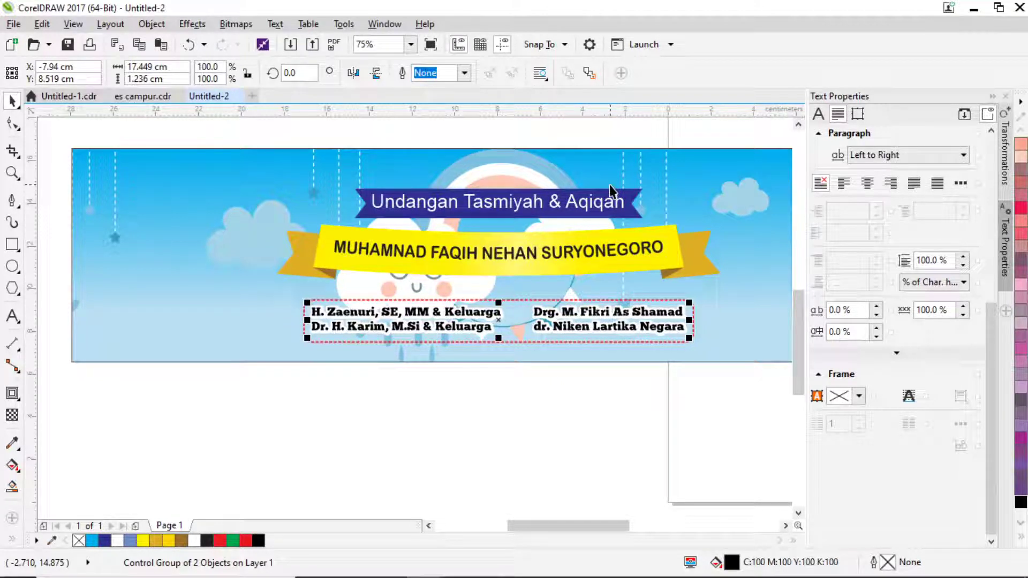
pyautogui.press('F8')
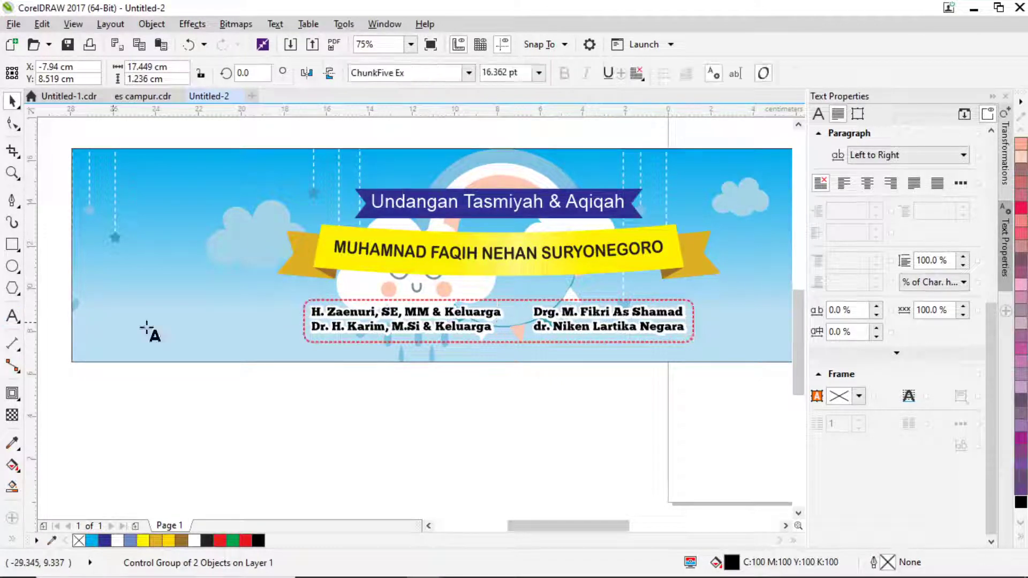
pyautogui.click(509, 418)
pyautogui.write('Ynag')
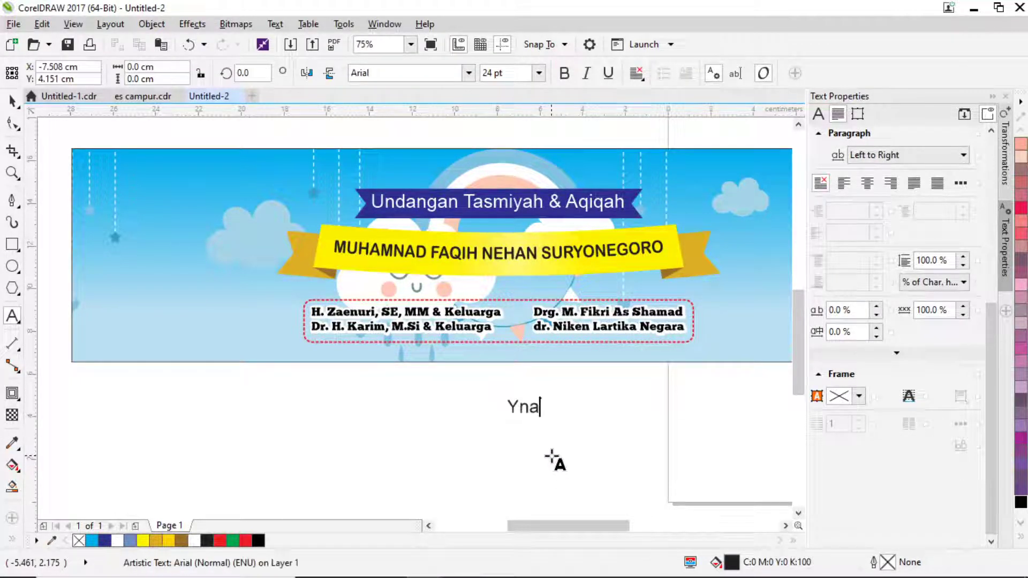
pyautogui.press('BackSpace')
pyautogui.press('BackSpace')
pyautogui.press('BackSpace')
pyautogui.write('ang Munegundang')
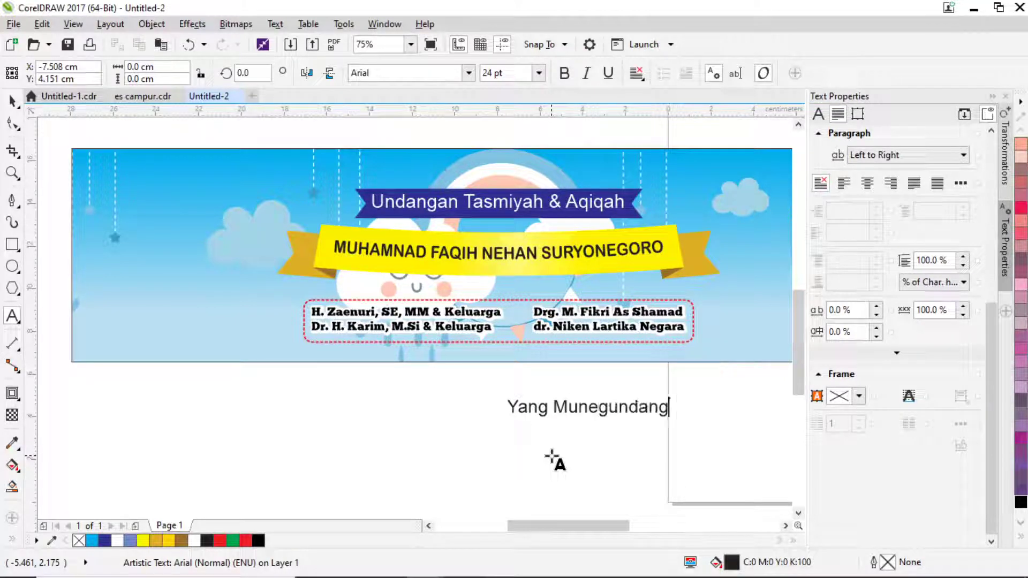
pyautogui.click(13, 100)
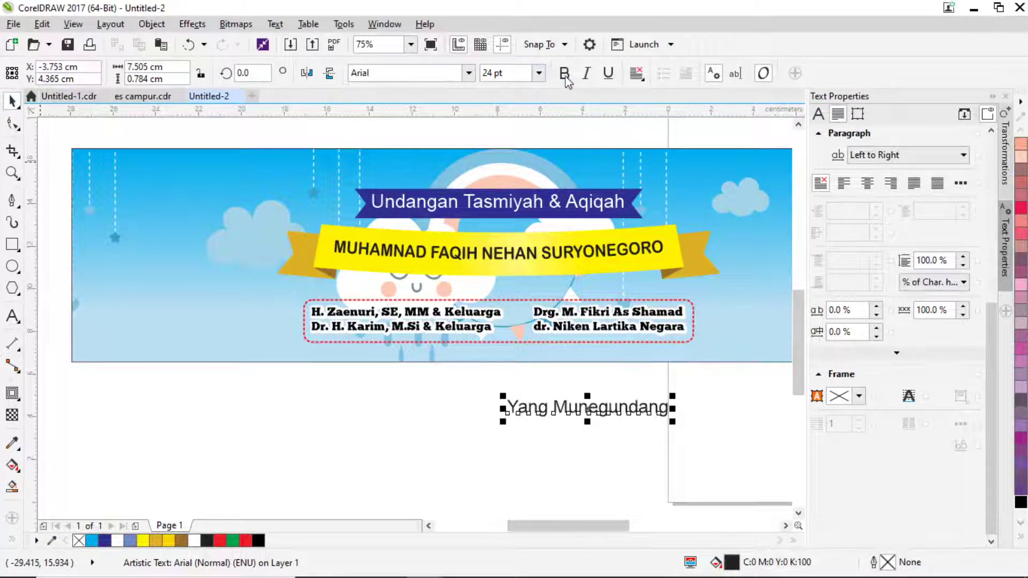
# Make the label italic and remove the extra 'e' so it reads 'Yang Mungundang'.
pyautogui.click(586, 73)
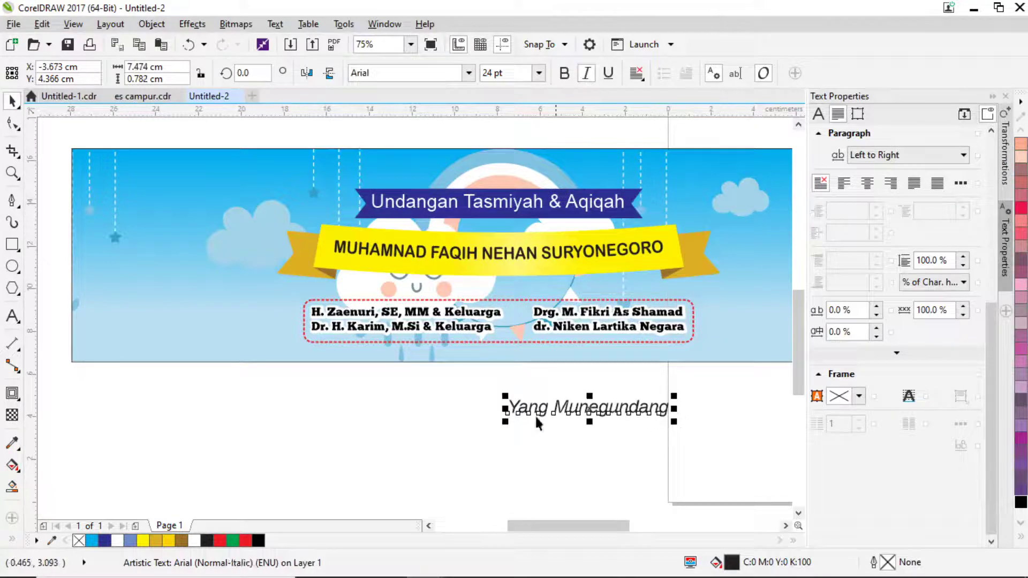
pyautogui.click(13, 316)
pyautogui.click(577, 404)
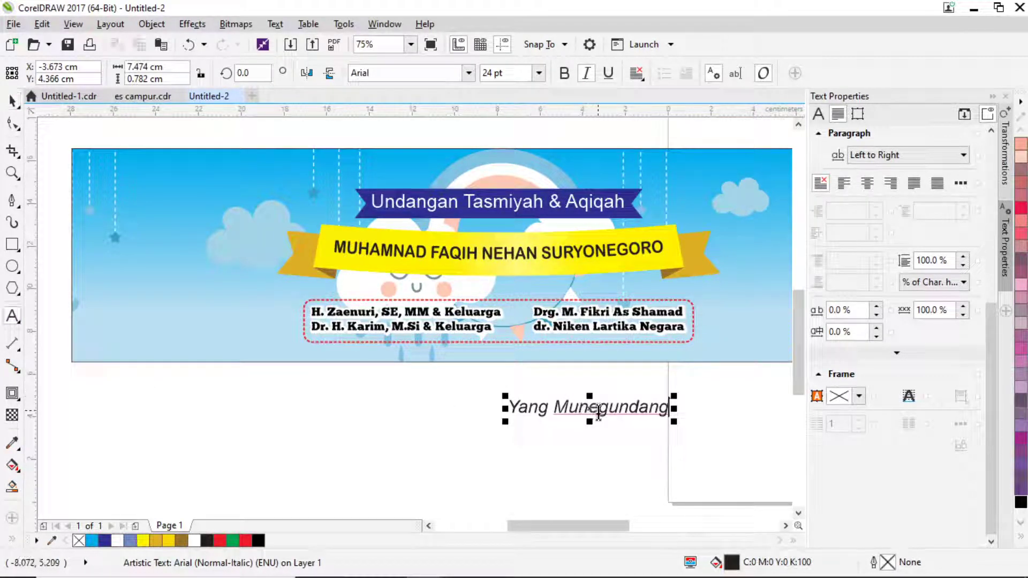
pyautogui.click(598, 413)
pyautogui.press('BackSpace')
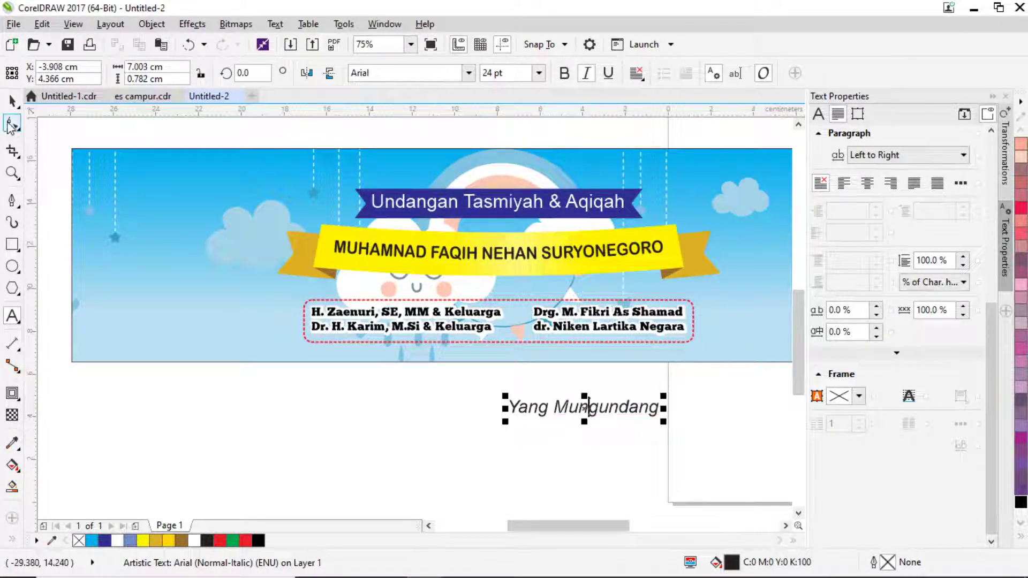
pyautogui.click(13, 101)
# Shrink the label to about 18.9 pt and move it onto the banner above the frame.
pyautogui.moveTo(663, 421); pyautogui.dragTo(623, 445)
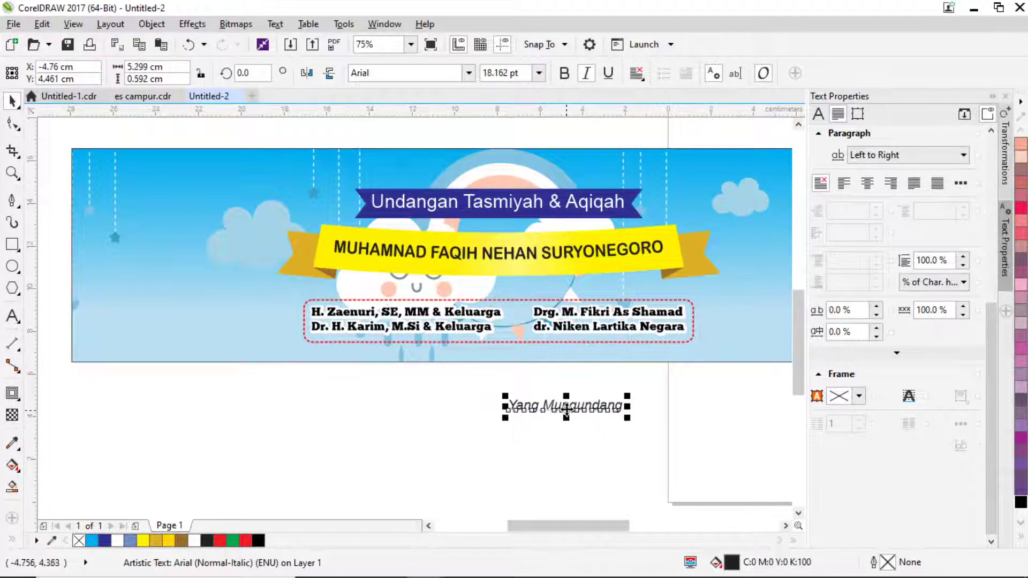
pyautogui.moveTo(563, 409); pyautogui.dragTo(535, 293)
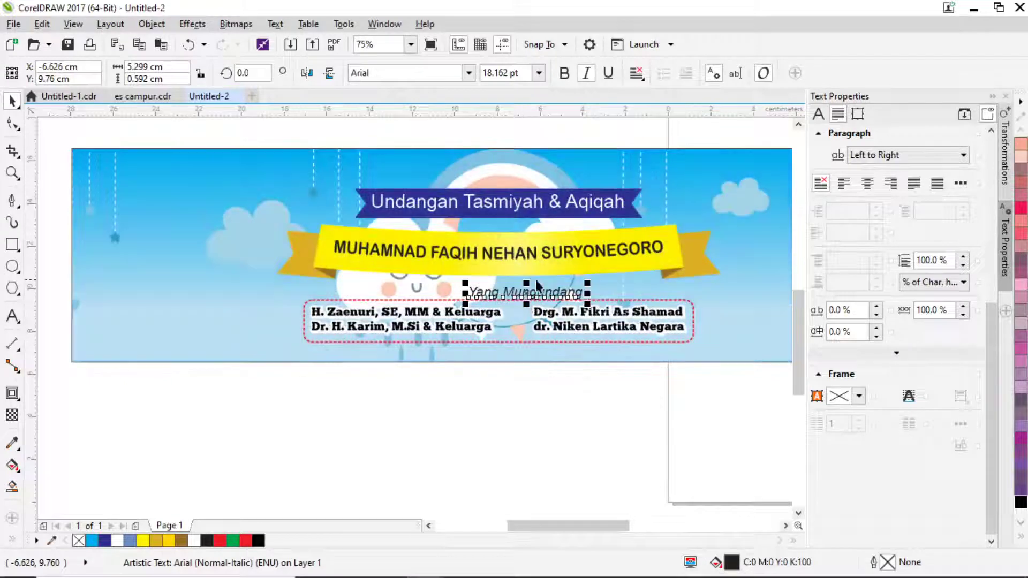
pyautogui.scroll(3, 552, 298)
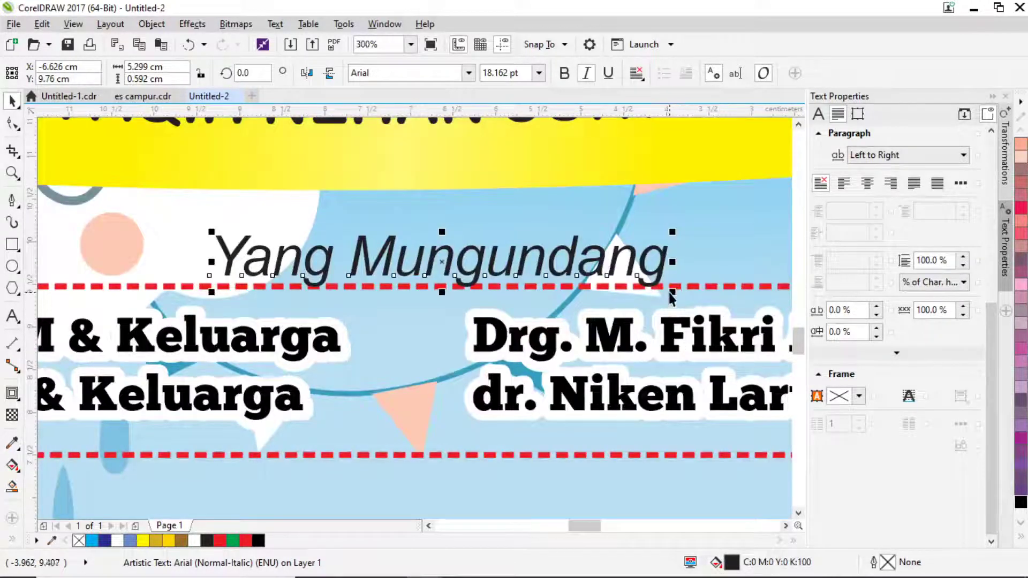
pyautogui.moveTo(670, 293); pyautogui.dragTo(602, 288)
pyautogui.scroll(-2, 478, 301)
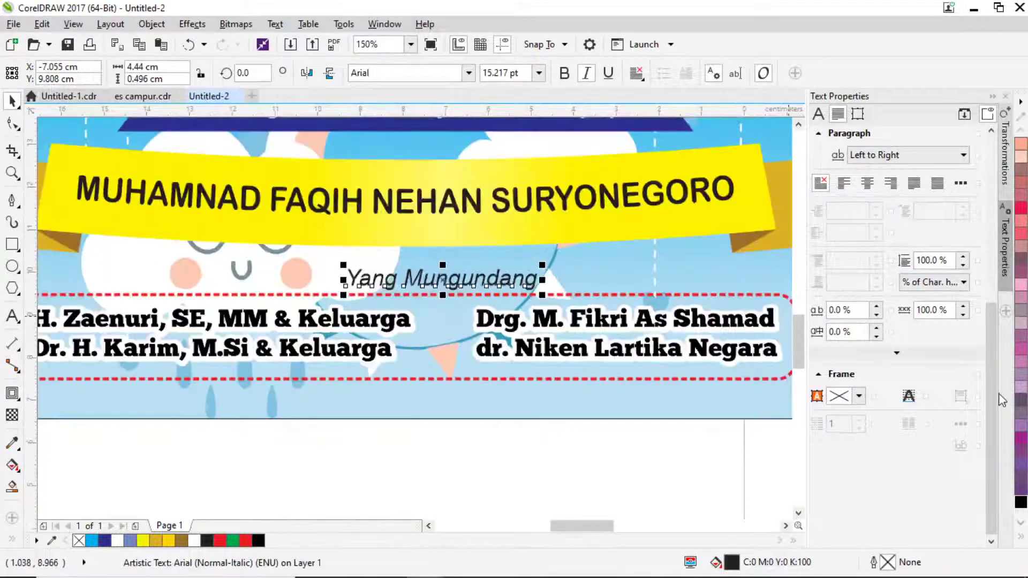
# Keep the label black and centre it horizontally over the dashed host-names frame.
pyautogui.click(117, 541)
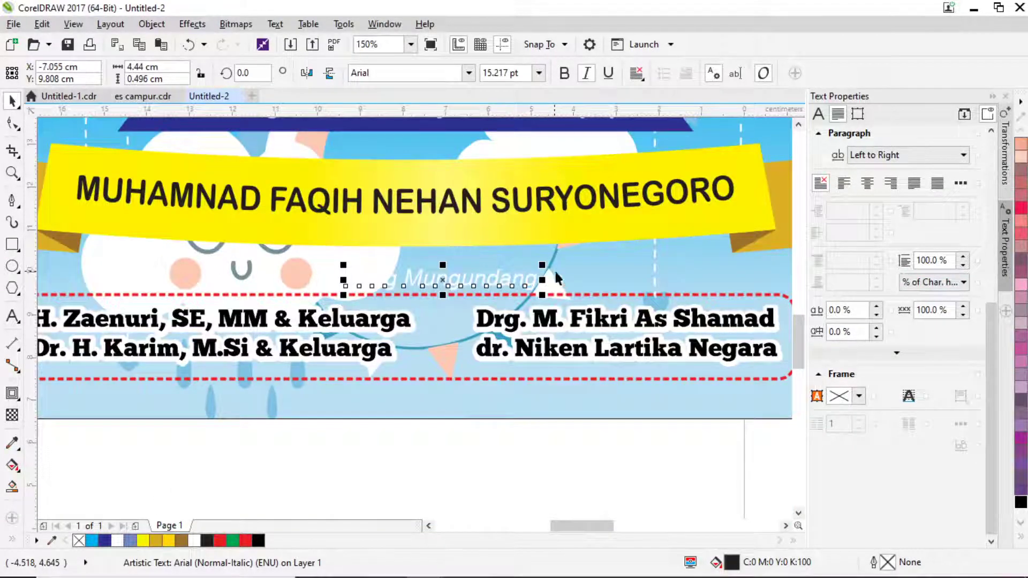
pyautogui.click(258, 541)
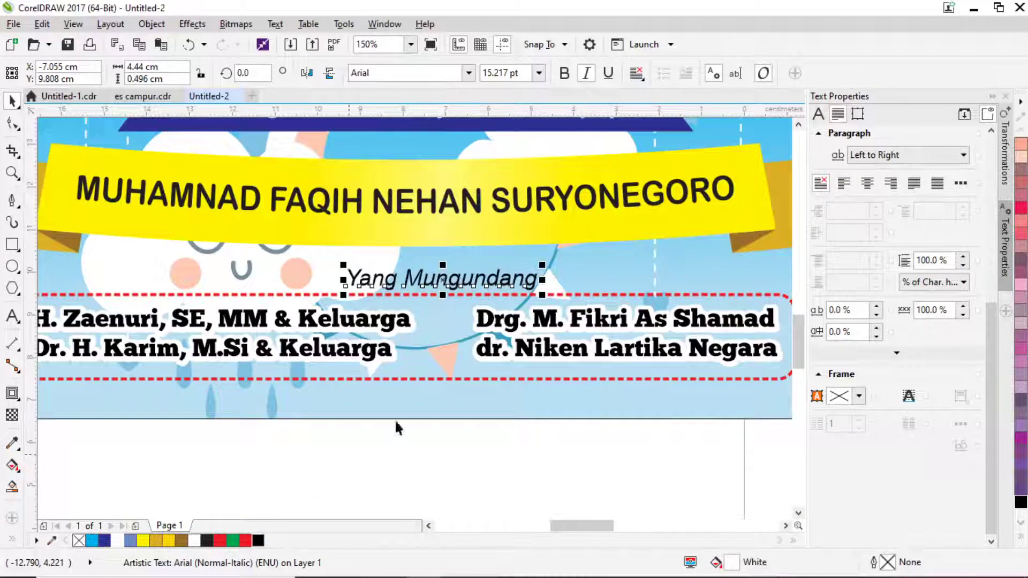
pyautogui.keyDown('shift'); pyautogui.click(442, 378); pyautogui.keyUp('shift')
pyautogui.press('c')
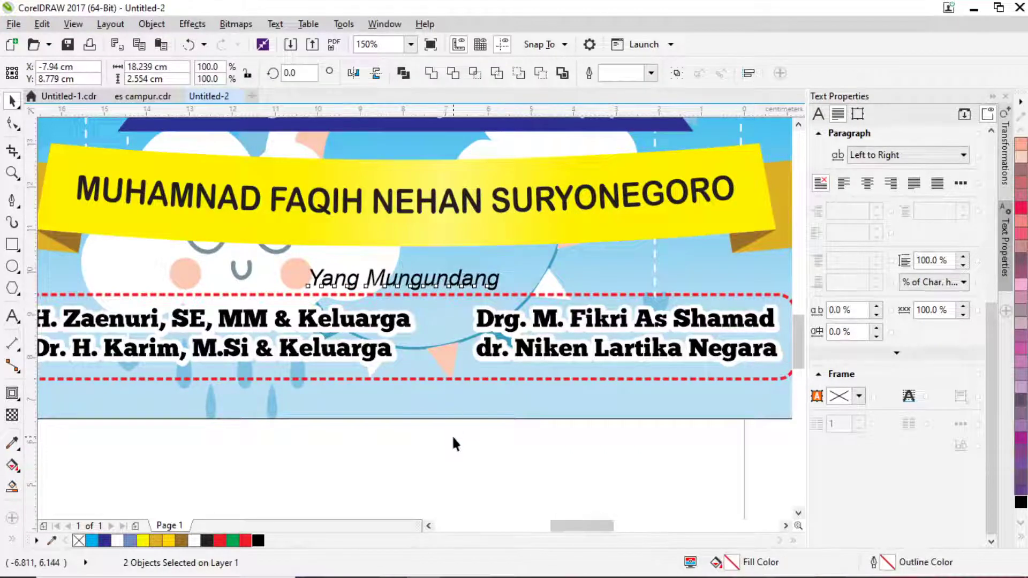
pyautogui.click(451, 435)
pyautogui.scroll(-5, 442, 377)
# Pan to the blank canvas beside the scanned invitation.
pyautogui.moveTo(459, 416); pyautogui.dragTo(402, 378)
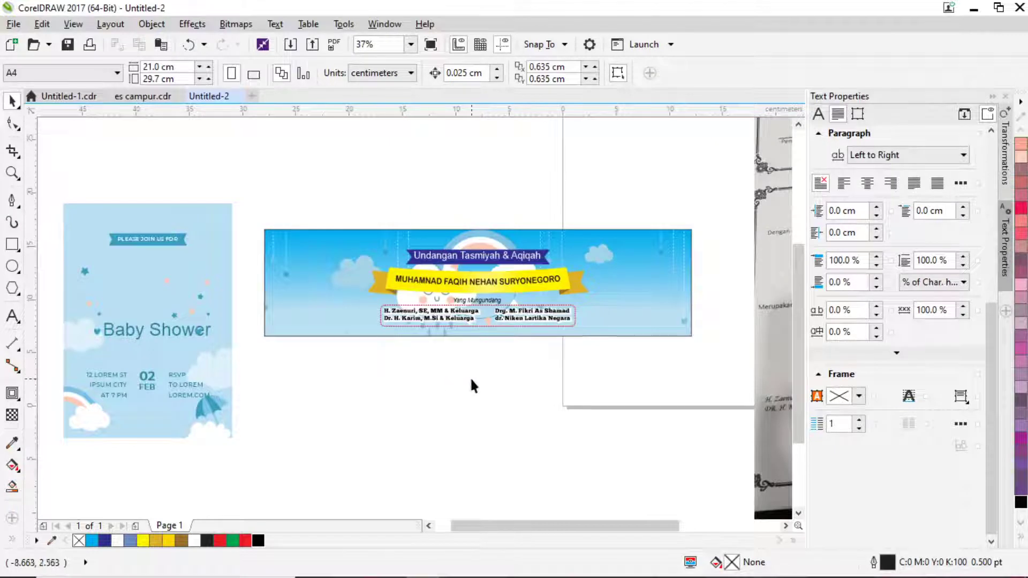
pyautogui.moveTo(467, 356); pyautogui.dragTo(429, 368)
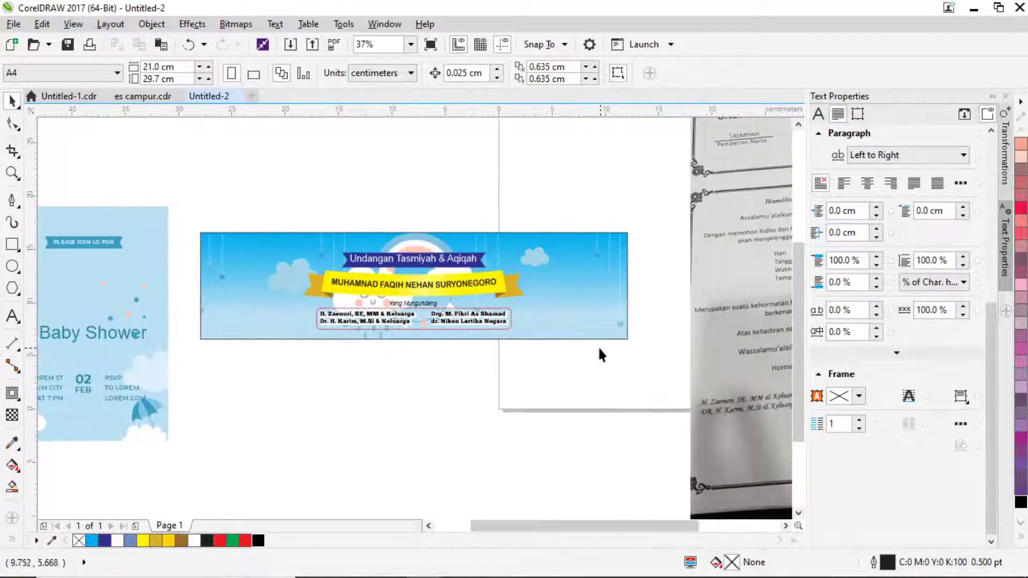
pyautogui.moveTo(599, 349); pyautogui.dragTo(714, 305)
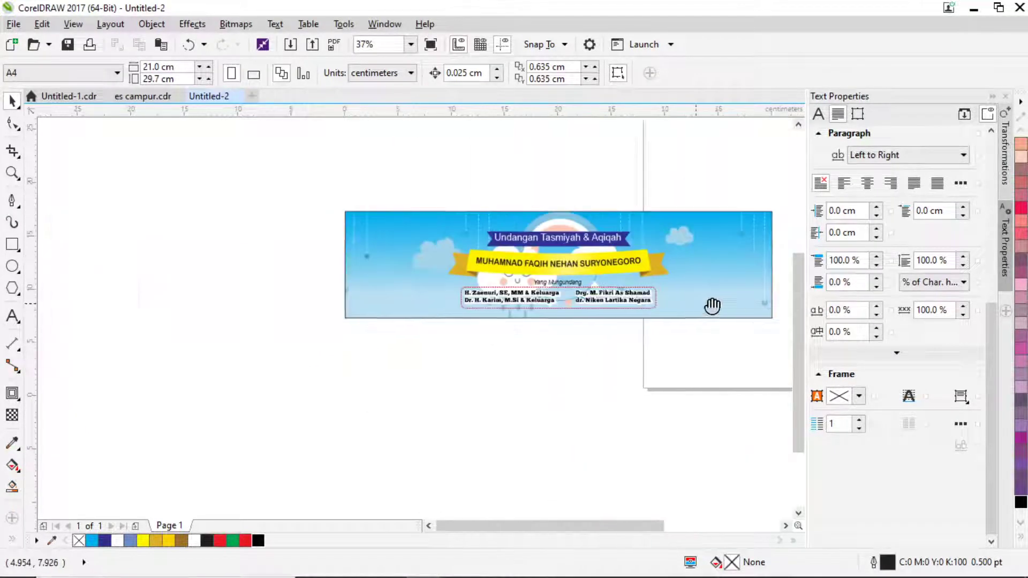
pyautogui.scroll(2, 287, 374)
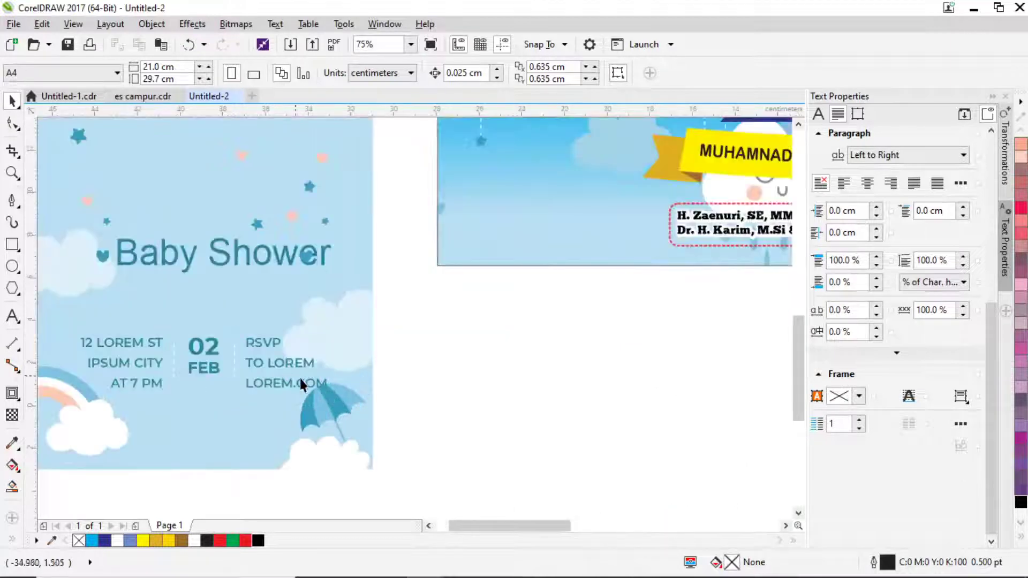
pyautogui.scroll(-2, 323, 385)
pyautogui.moveTo(685, 307); pyautogui.dragTo(486, 321)
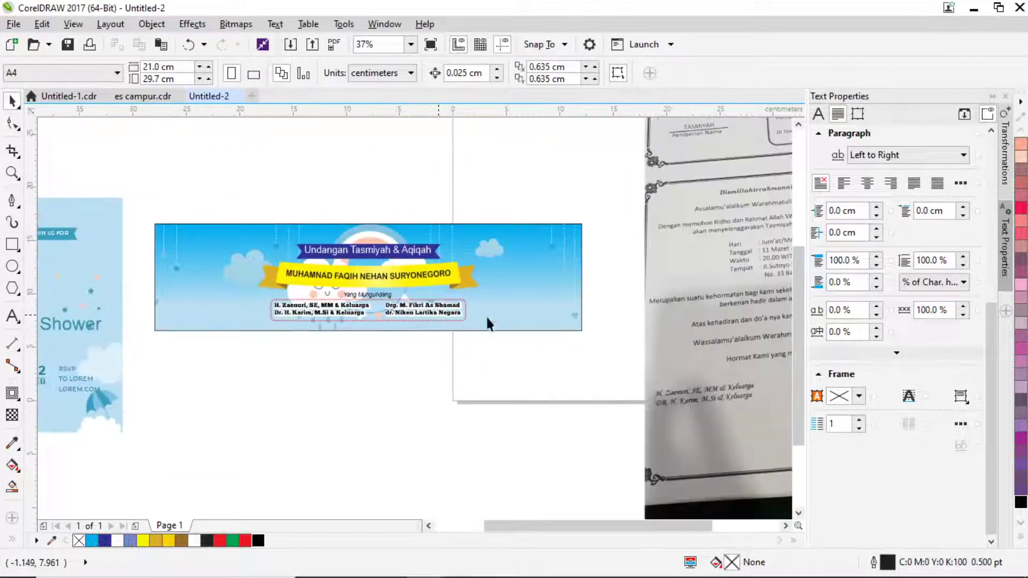
pyautogui.hscroll(5, 487, 319)
pyautogui.scroll(2, 533, 254)
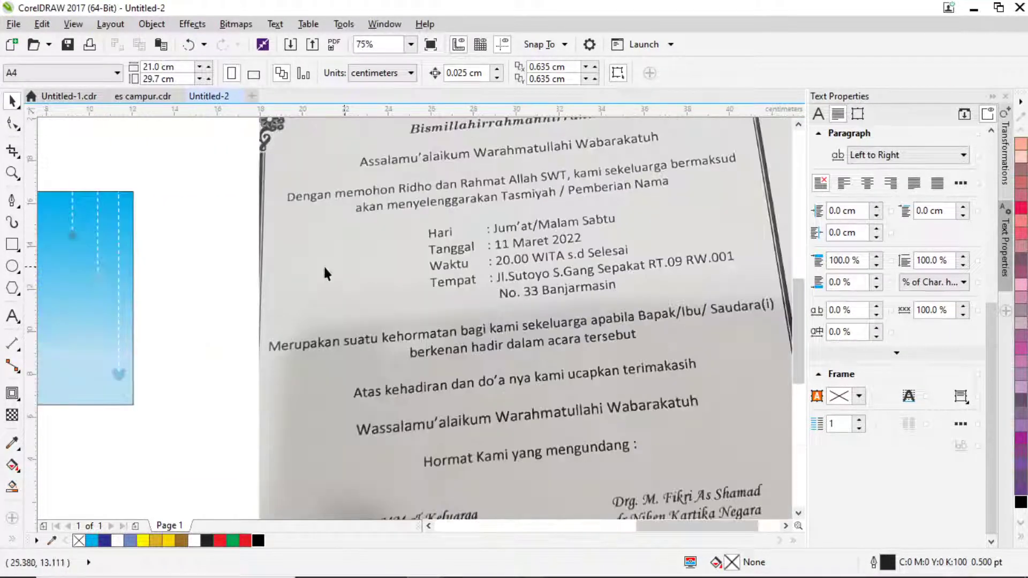
pyautogui.moveTo(222, 279); pyautogui.dragTo(266, 284)
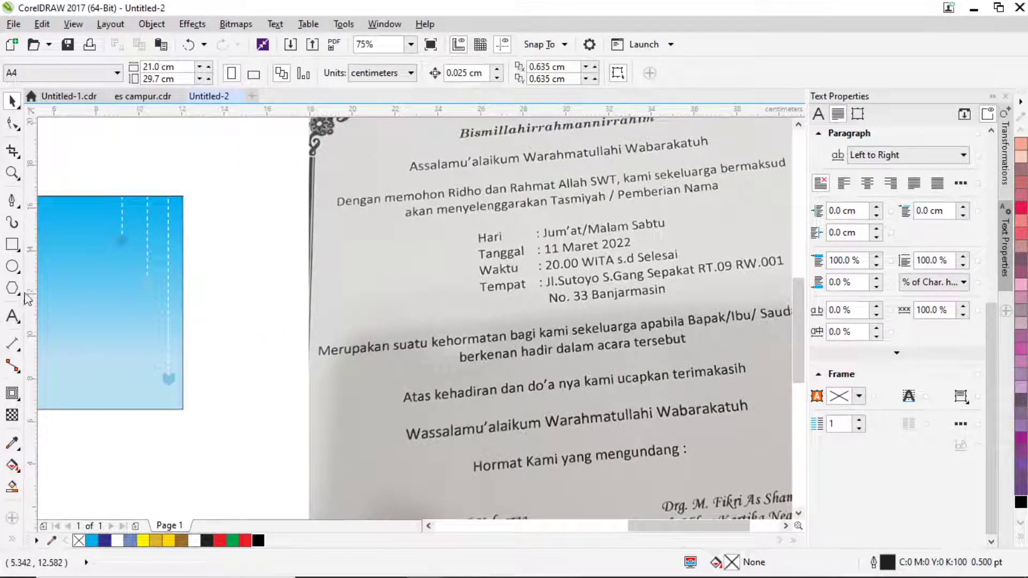
# Add a text block reading JUMAT/MALAM SABTU, 11 MARET 2022, 20.00 WITA.
pyautogui.click(12, 316)
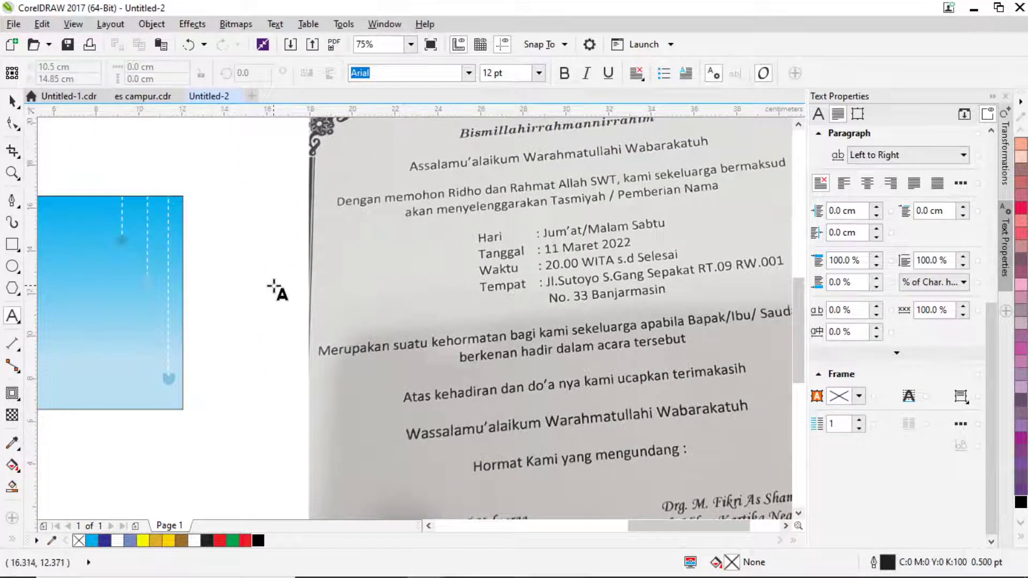
pyautogui.click(256, 279)
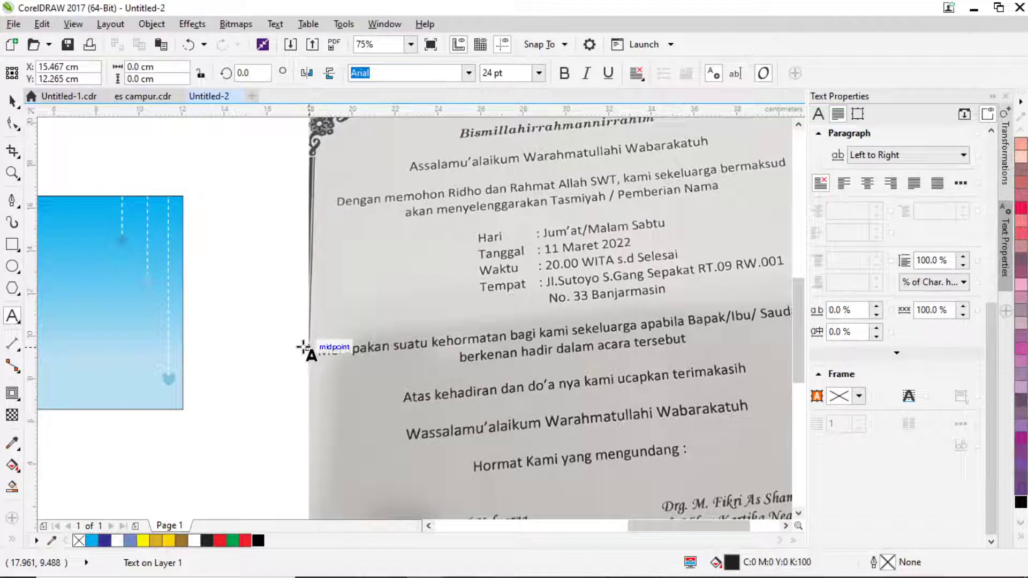
pyautogui.write('J')
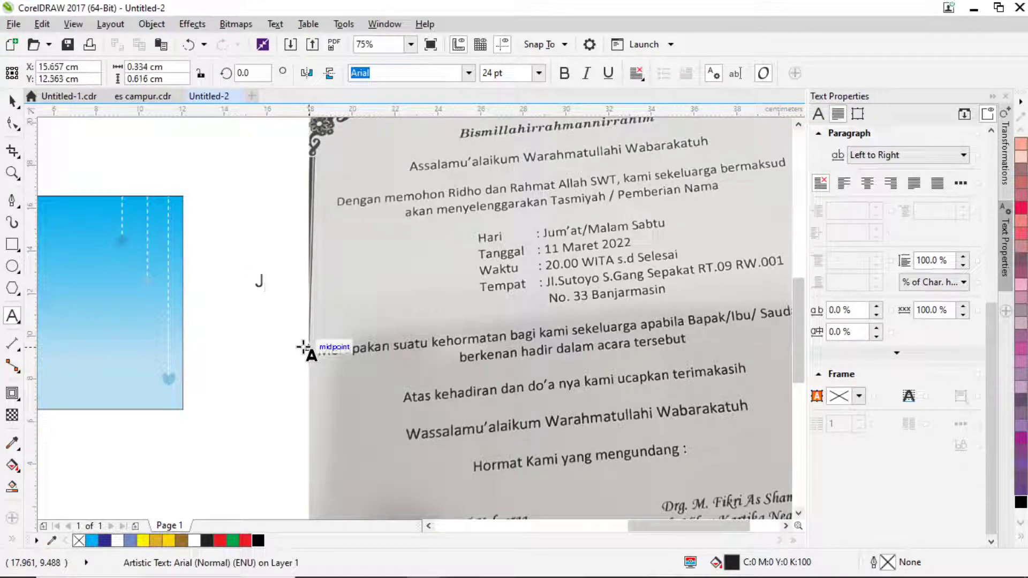
pyautogui.write('UMAT')
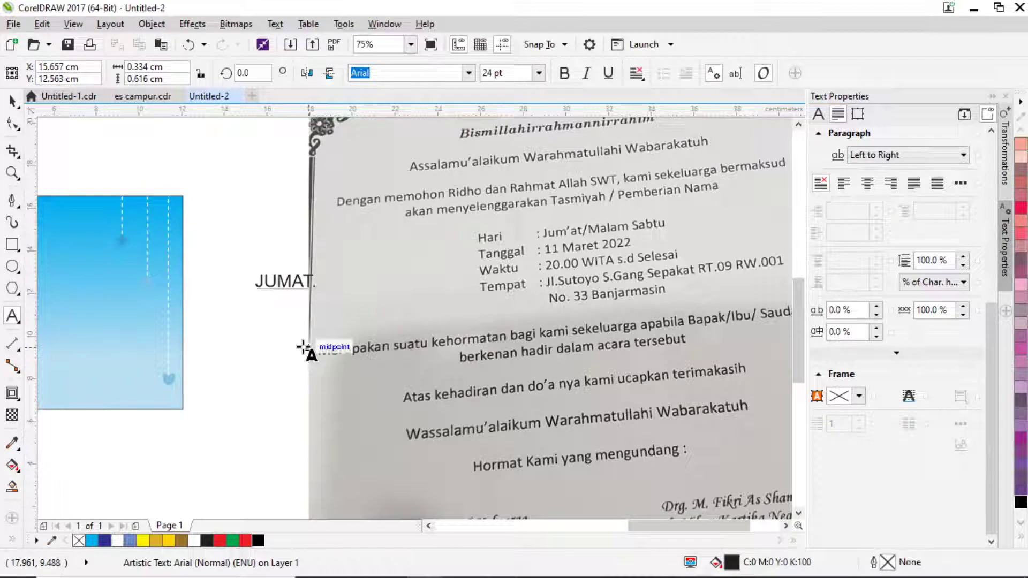
pyautogui.write('/MALAM SANT')
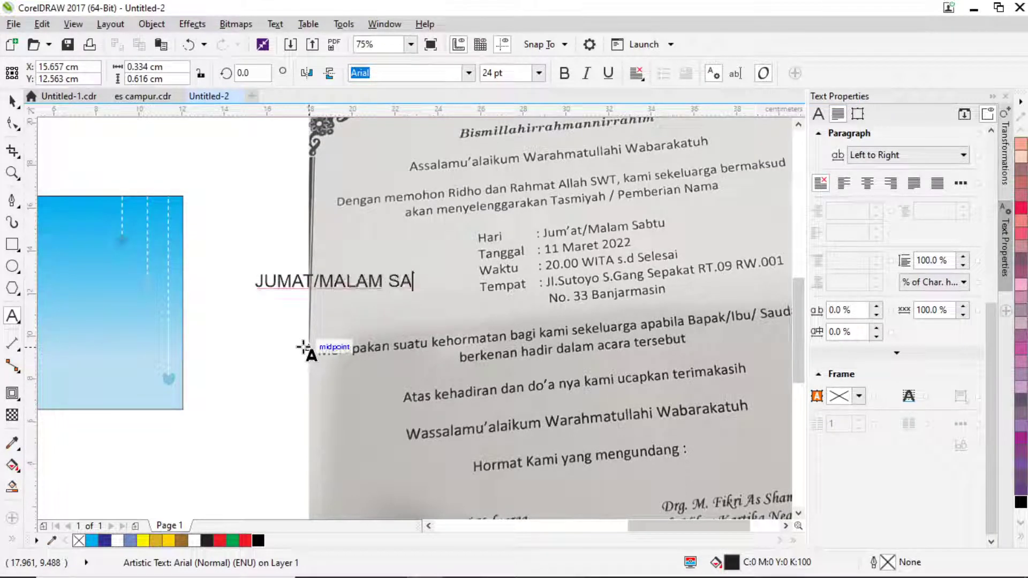
pyautogui.press('BackSpace')
pyautogui.press('BackSpace')
pyautogui.write('BT')
pyautogui.write('11 MARET')
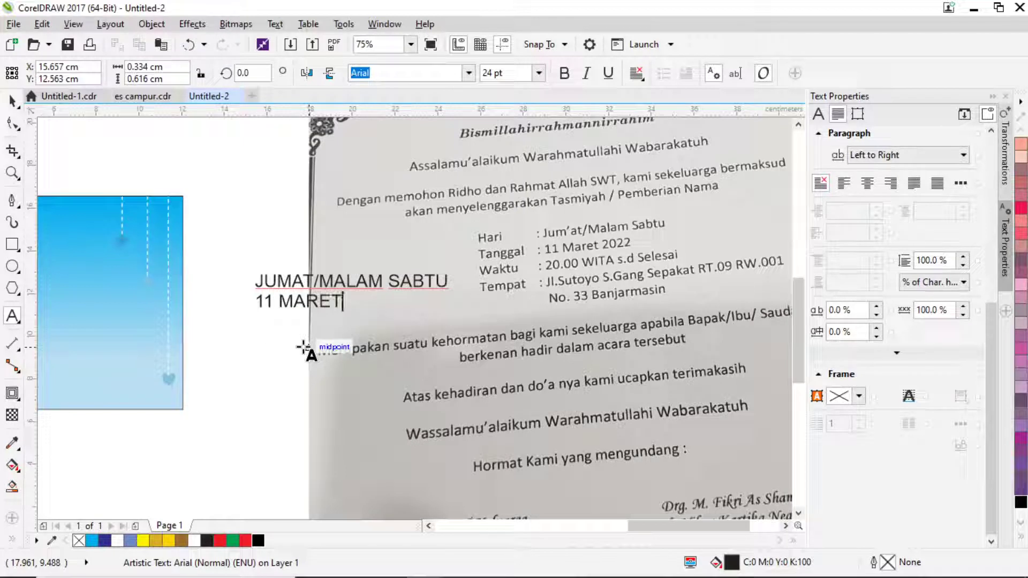
pyautogui.write(' 202')
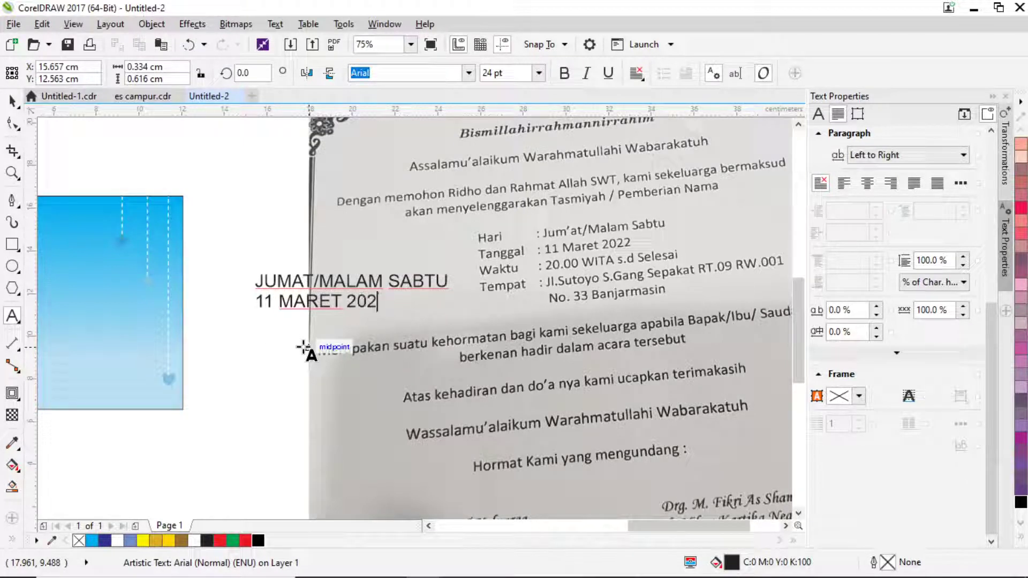
pyautogui.write('02')
pyautogui.write('20')
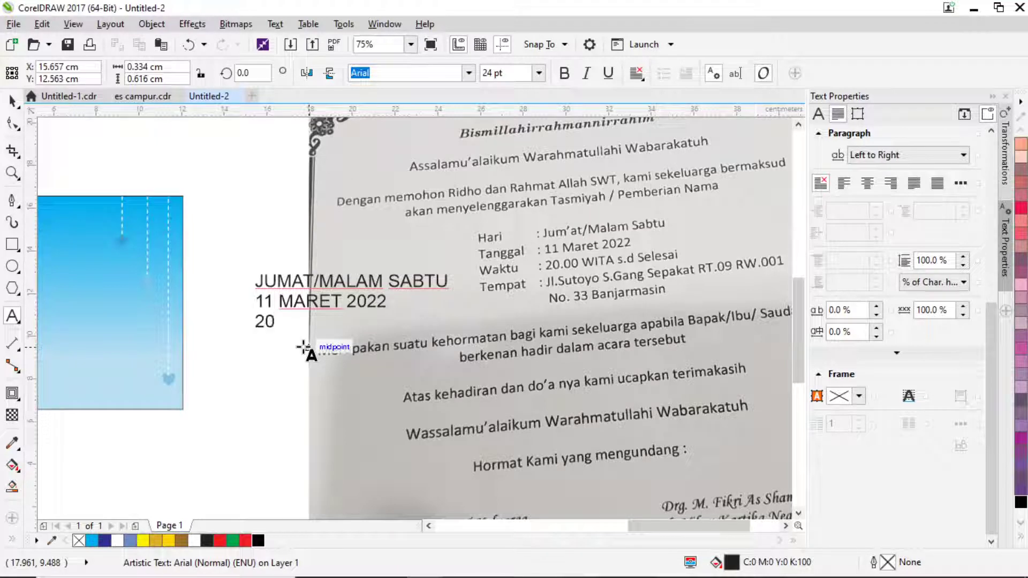
pyautogui.write('.00 WITA')
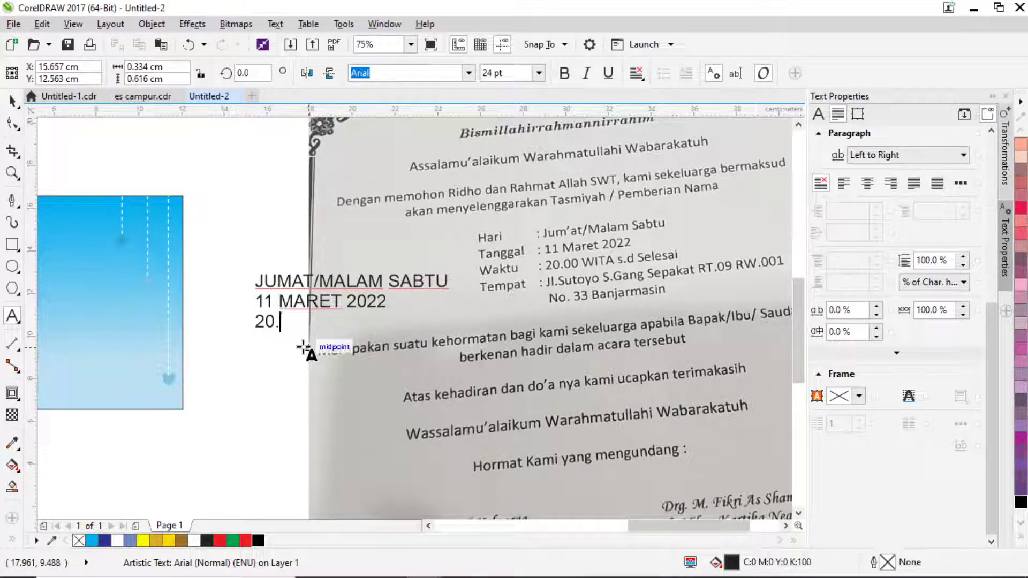
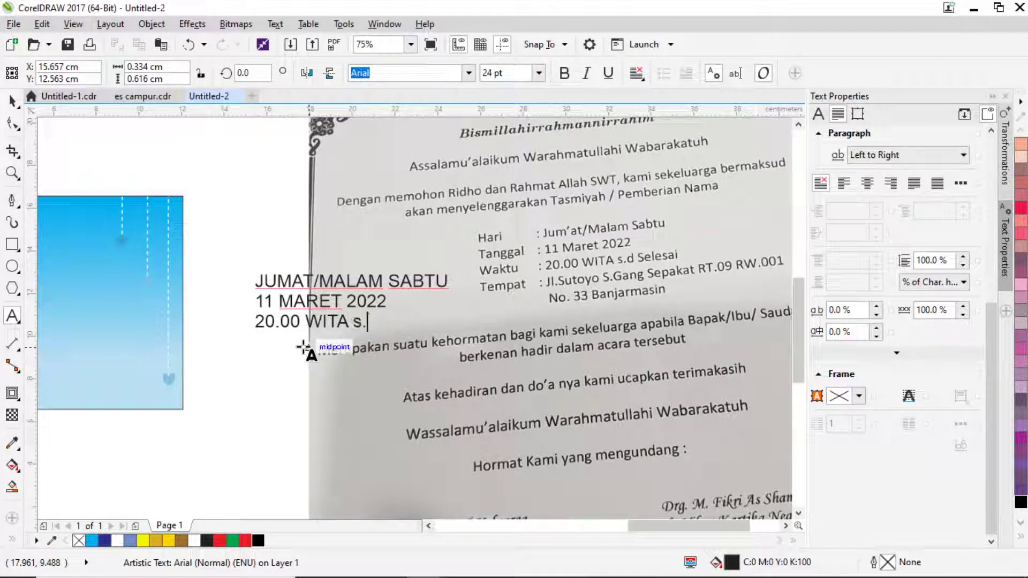
# End the time line with 's.d Selesai' and right-align the three-line date text.
pyautogui.write('s.d Selesai')
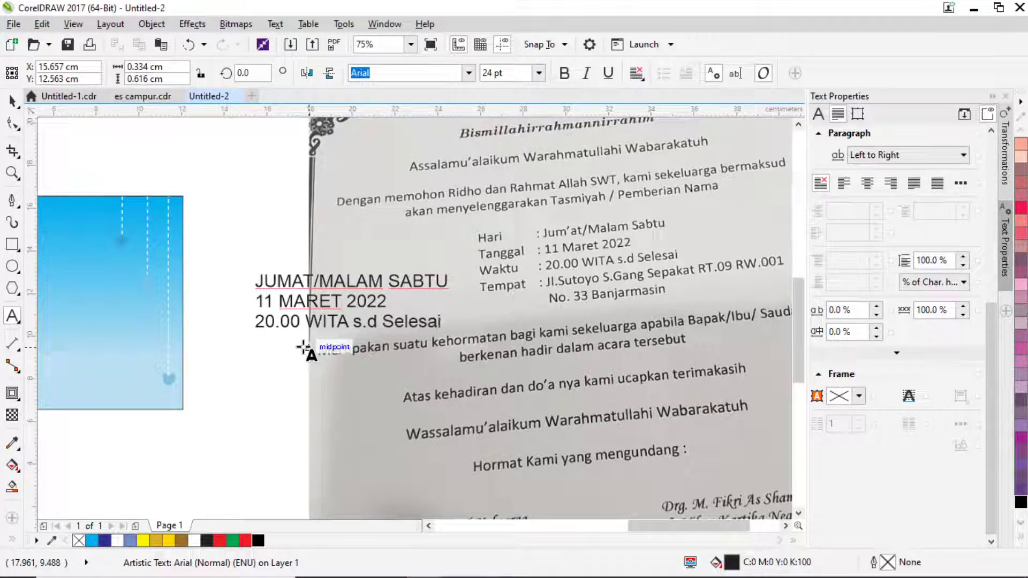
pyautogui.click(13, 101)
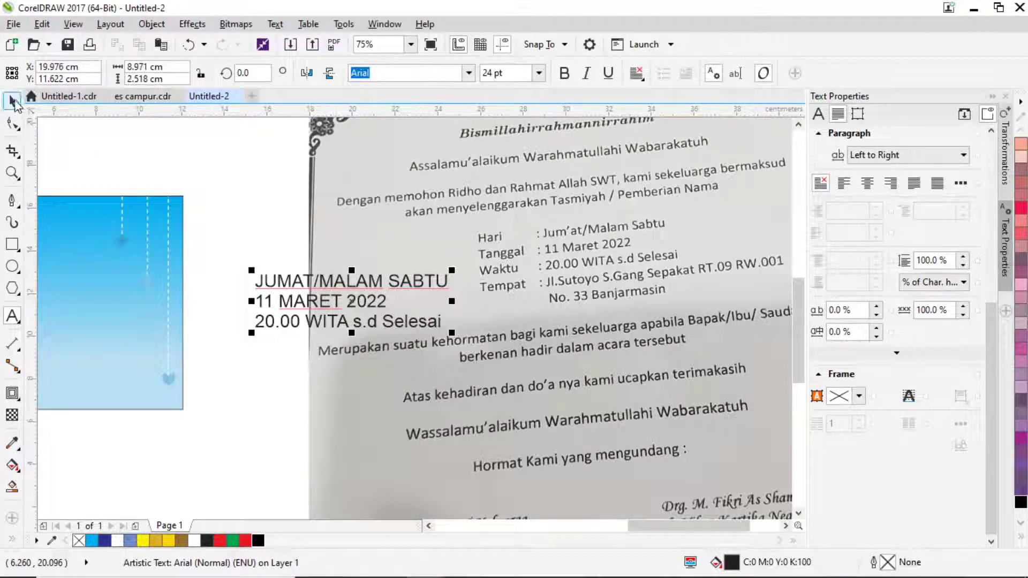
pyautogui.click(636, 73)
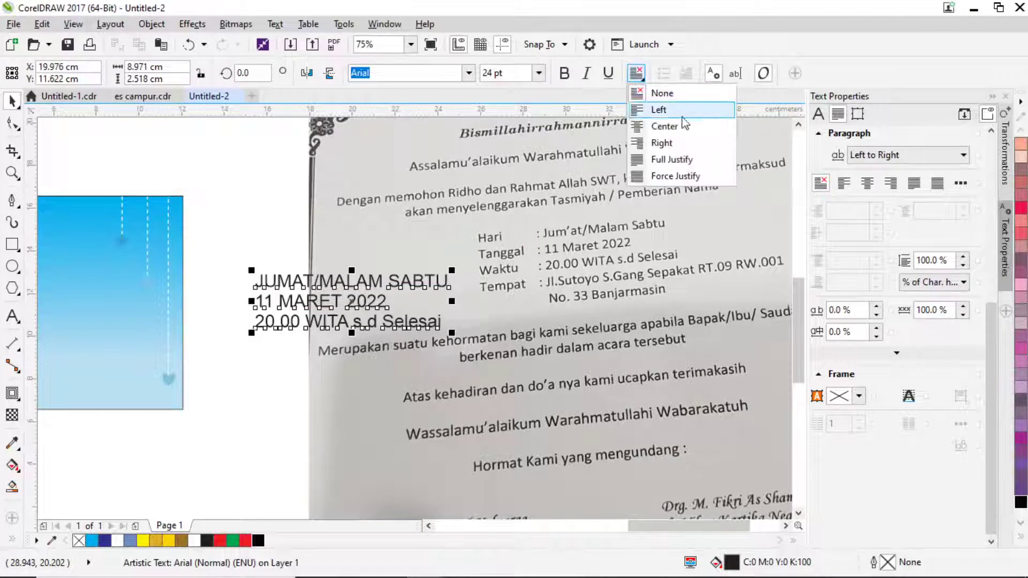
pyautogui.click(662, 143)
# Move the date text onto the blue banner's left side and shrink it to about 20 pt.
pyautogui.scroll(-3, 418, 333)
pyautogui.moveTo(419, 332); pyautogui.dragTo(159, 309)
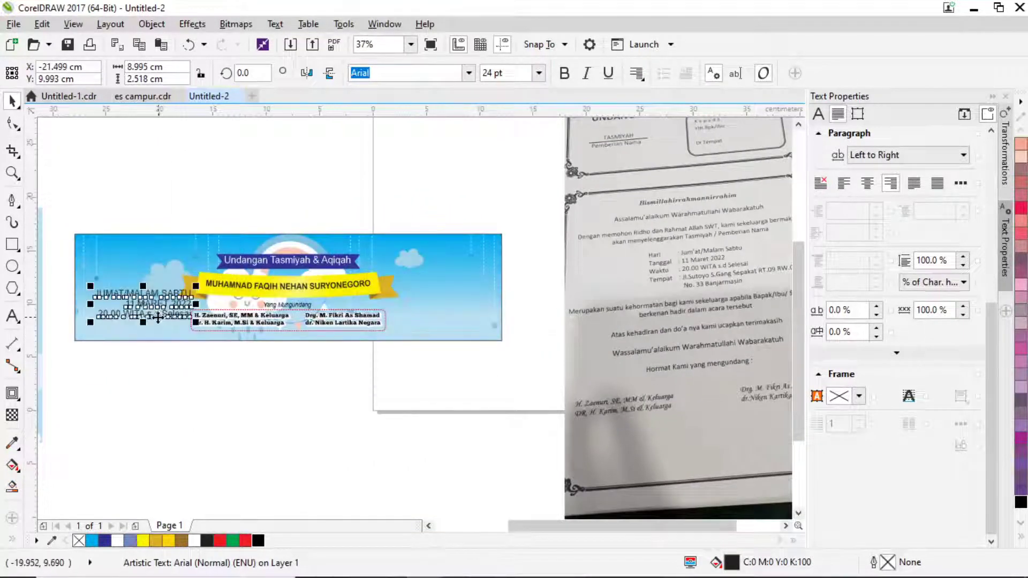
pyautogui.scroll(3, 160, 308)
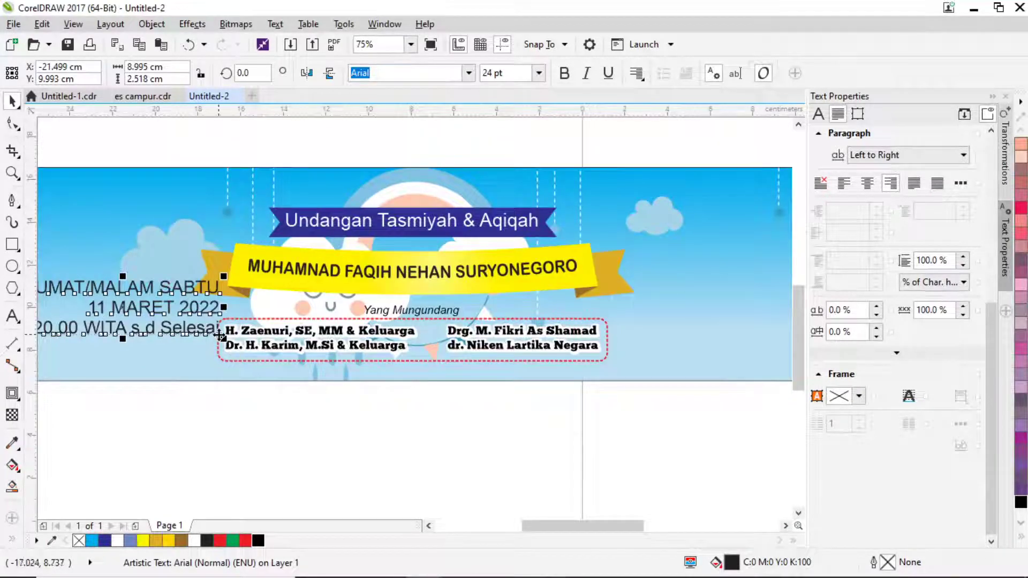
pyautogui.moveTo(223, 340); pyautogui.dragTo(190, 340)
# Shrink the date text, raise JUMAT/MALAM SABTU and set 11 MARET 2022 just below it.
pyautogui.moveTo(131, 317); pyautogui.dragTo(237, 294)
pyautogui.scroll(2, 209, 302)
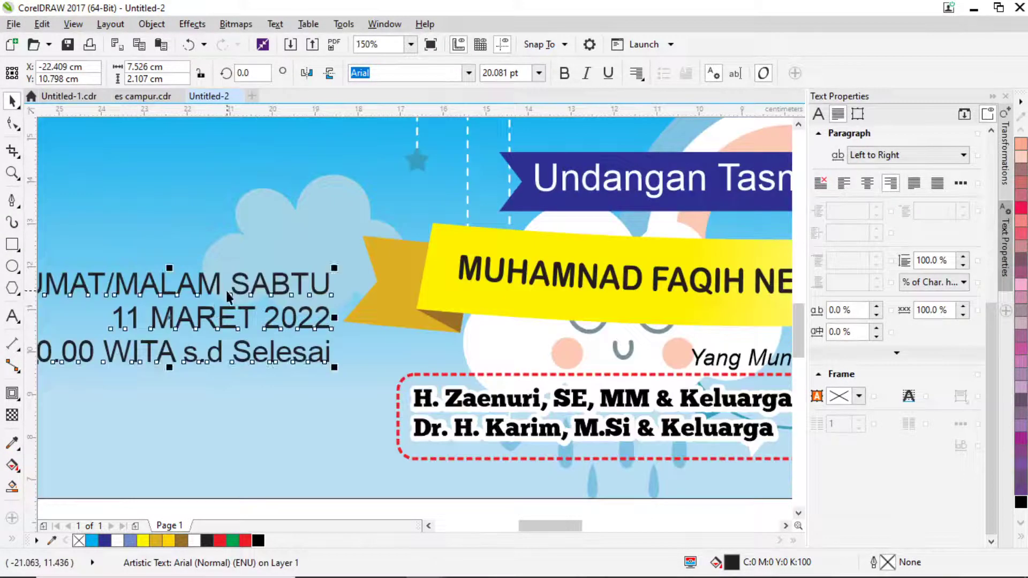
pyautogui.click(226, 291)
pyautogui.hscroll(-1, 290, 283)
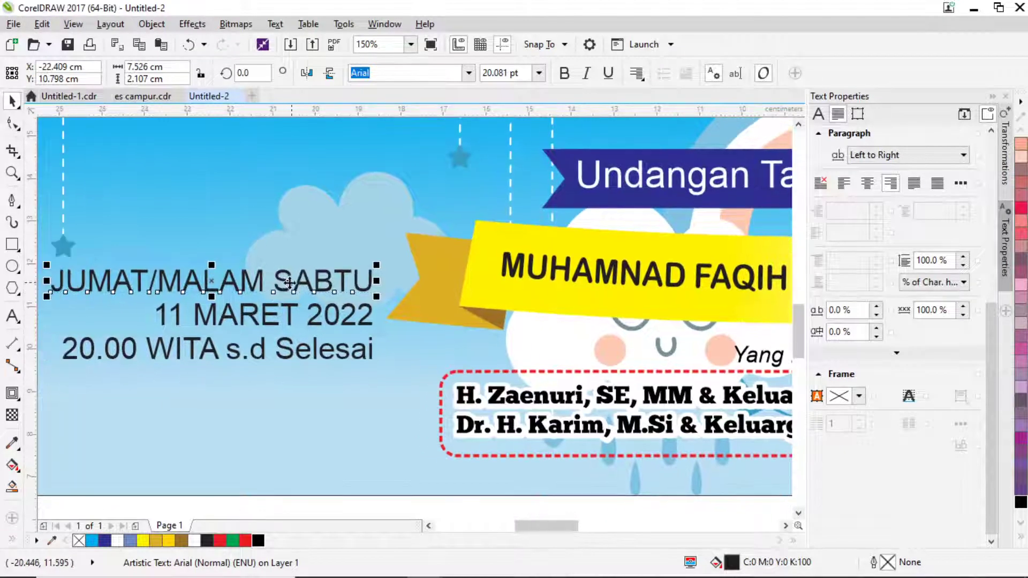
pyautogui.moveTo(286, 282); pyautogui.dragTo(286, 215)
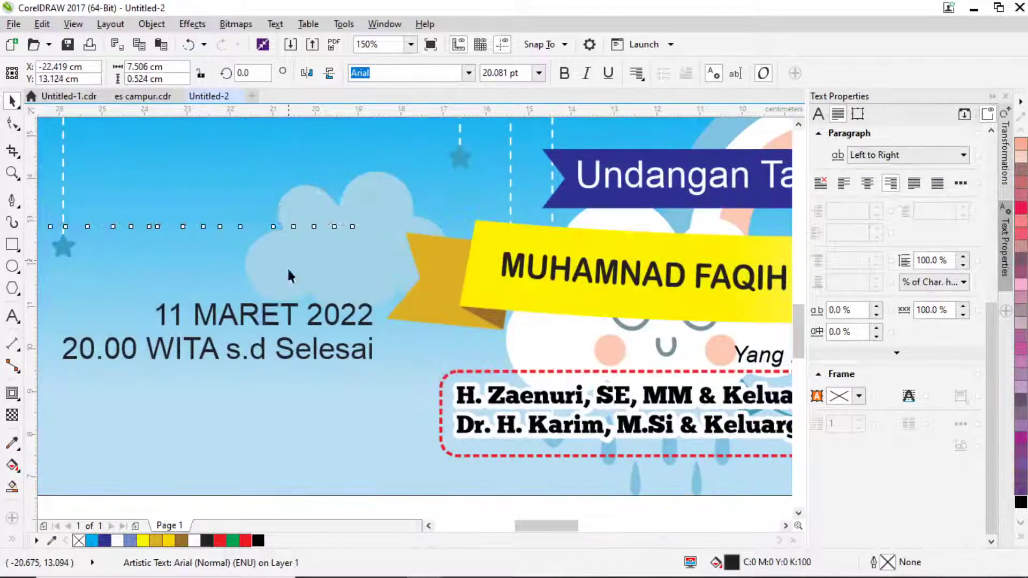
pyautogui.click(255, 319)
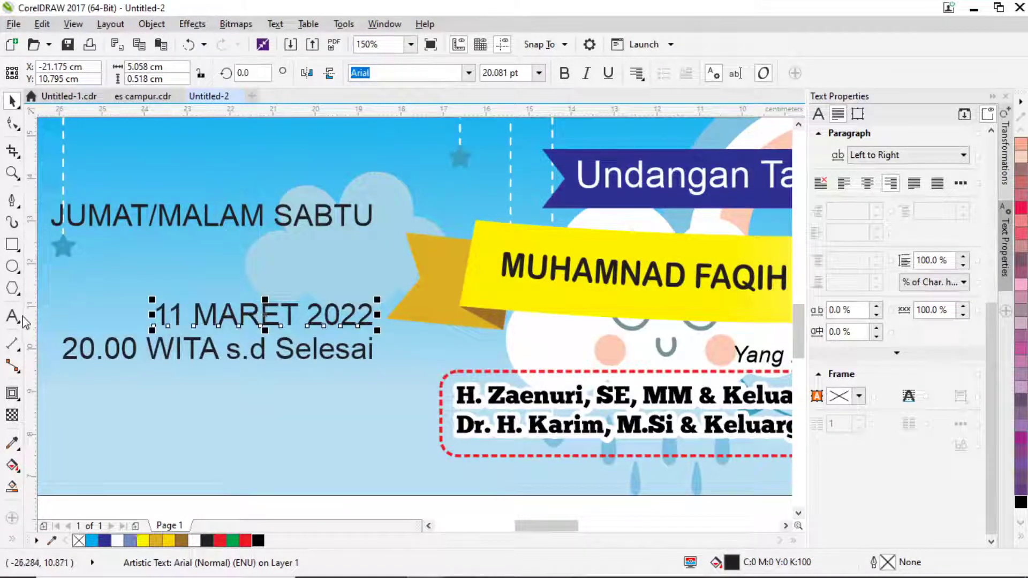
pyautogui.moveTo(224, 318); pyautogui.dragTo(223, 259)
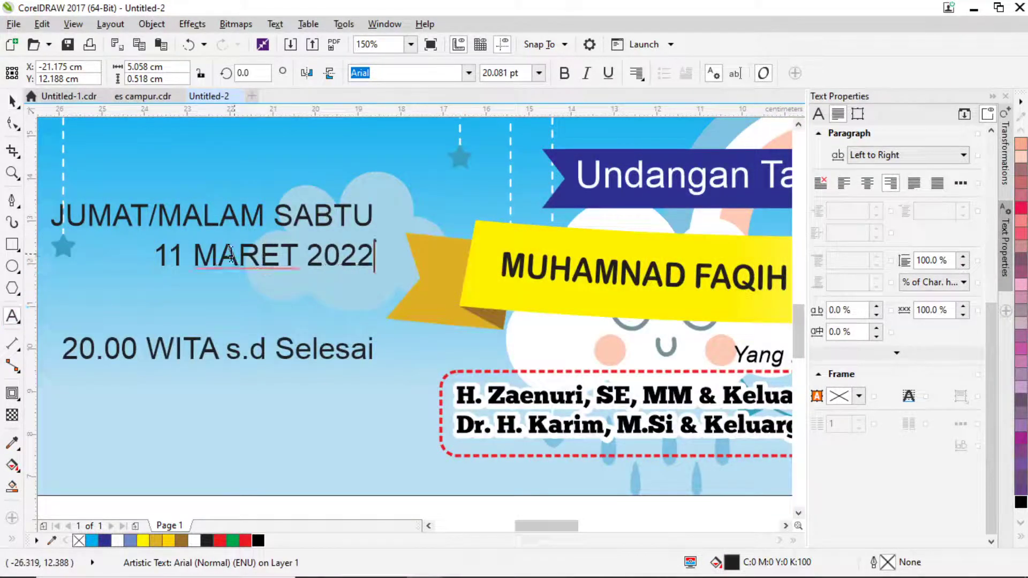
# Break 11, MARET and 2022 onto three separate lines.
pyautogui.click(194, 255)
pyautogui.press('Return')
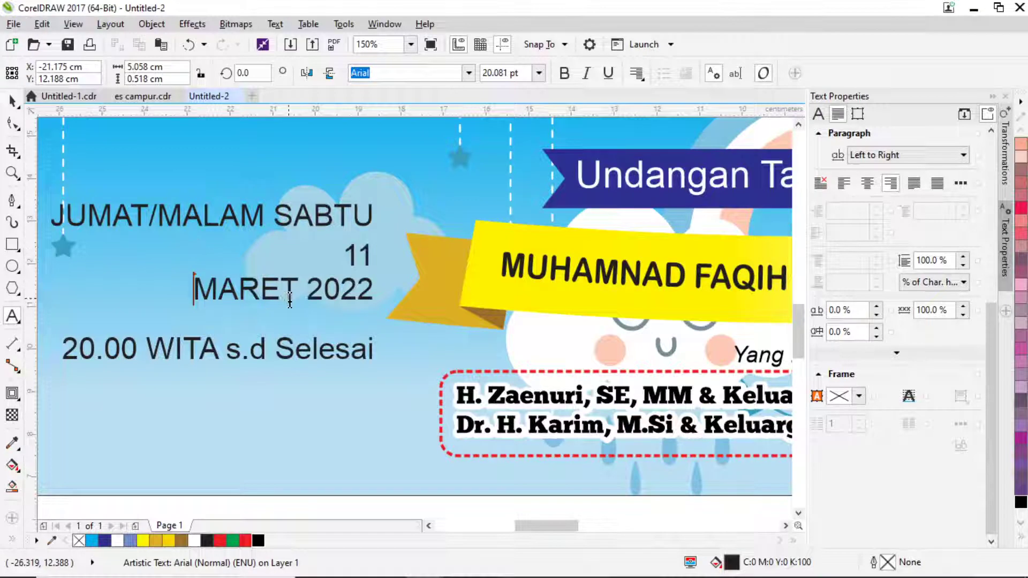
pyautogui.click(310, 285)
pyautogui.press('Return')
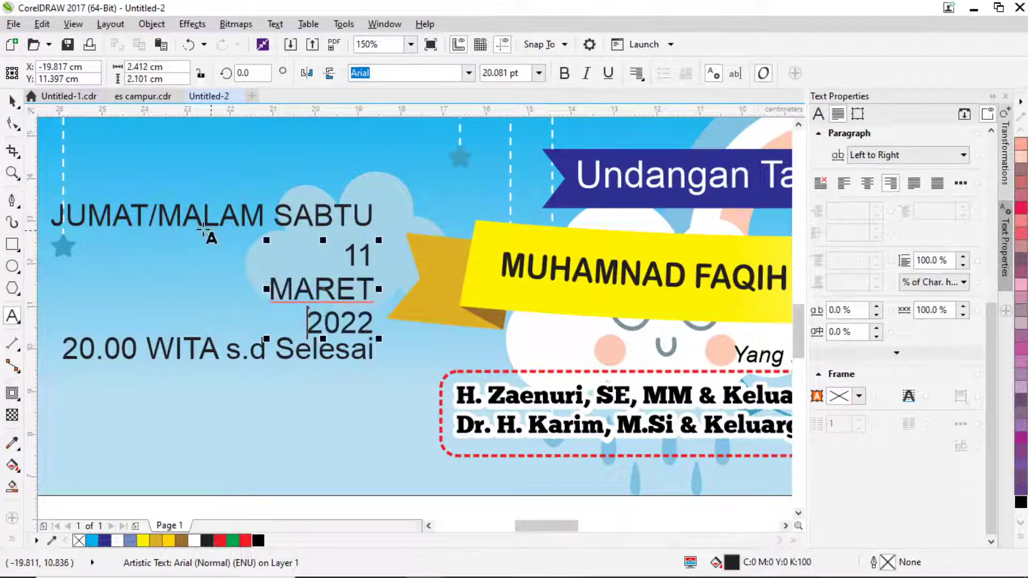
pyautogui.click(12, 100)
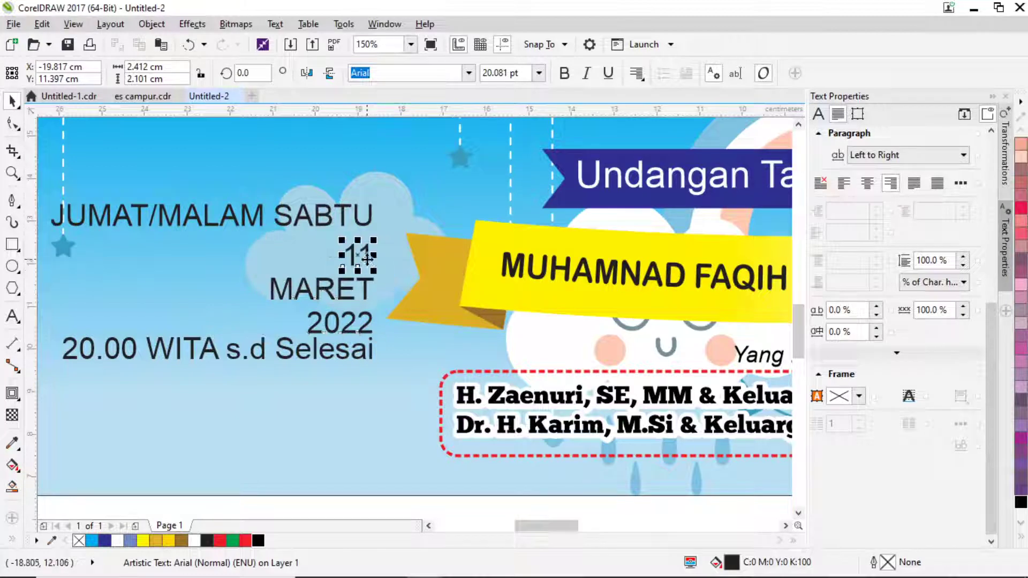
# Enlarge and bold the 11, then stack MARET and 2022 beside it.
pyautogui.moveTo(381, 268); pyautogui.dragTo(259, 289)
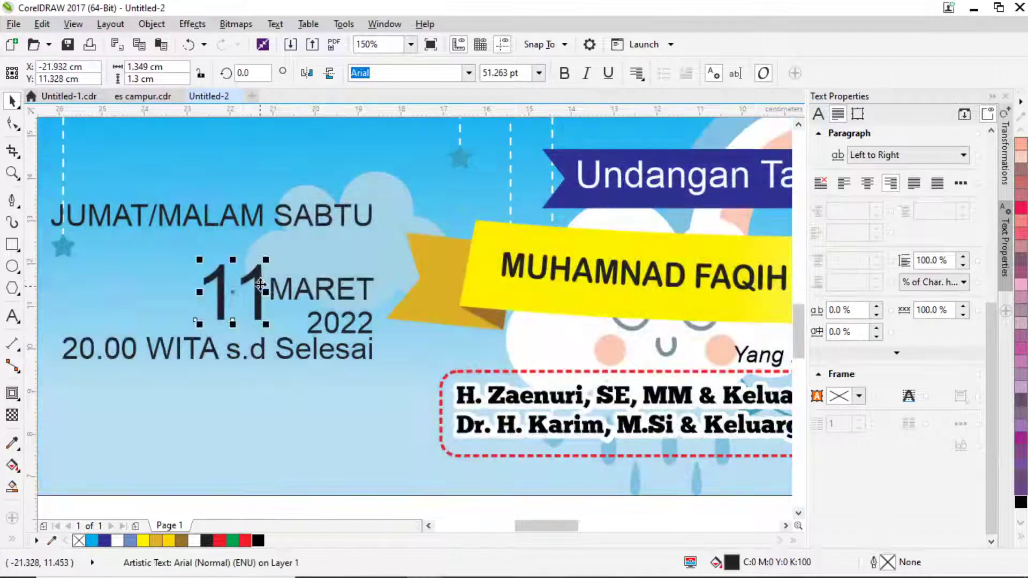
pyautogui.click(565, 74)
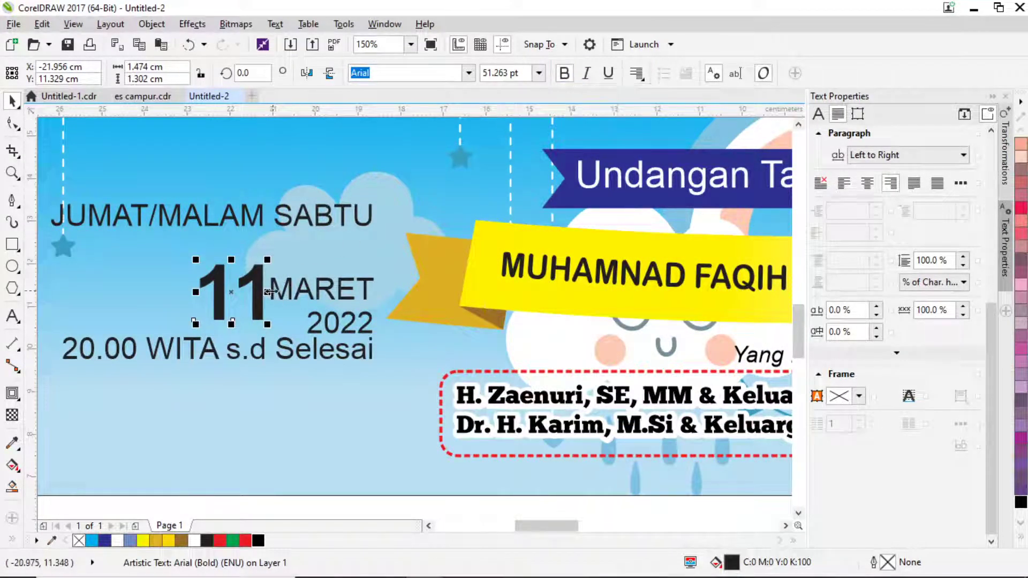
pyautogui.moveTo(279, 289); pyautogui.dragTo(278, 279)
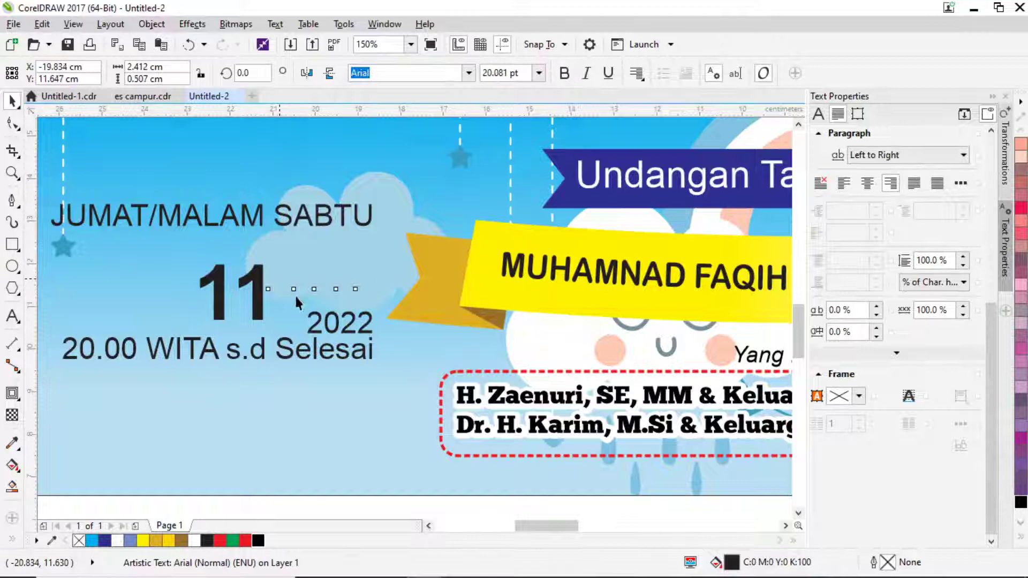
pyautogui.click(333, 324)
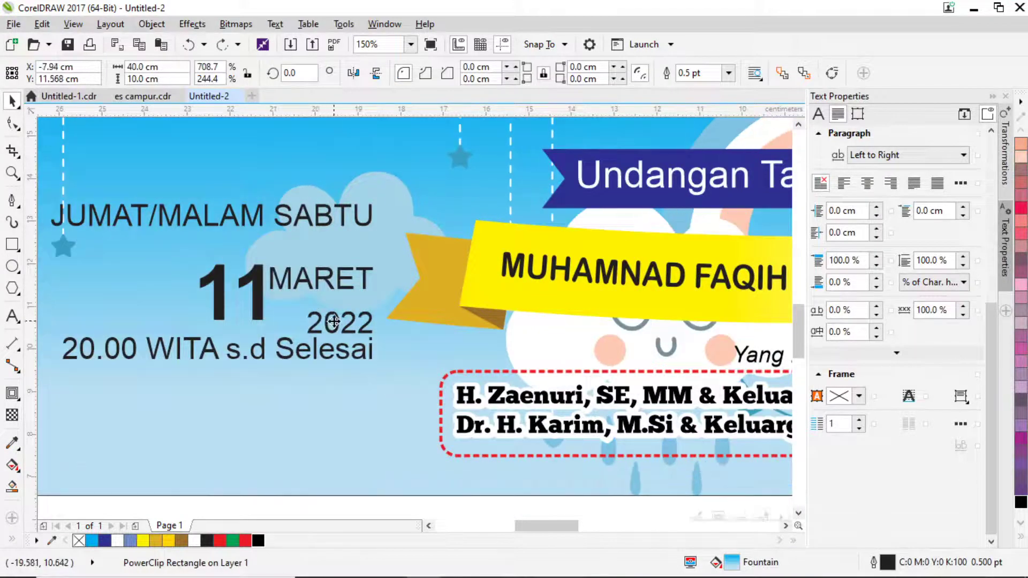
pyautogui.moveTo(335, 324); pyautogui.dragTo(318, 307)
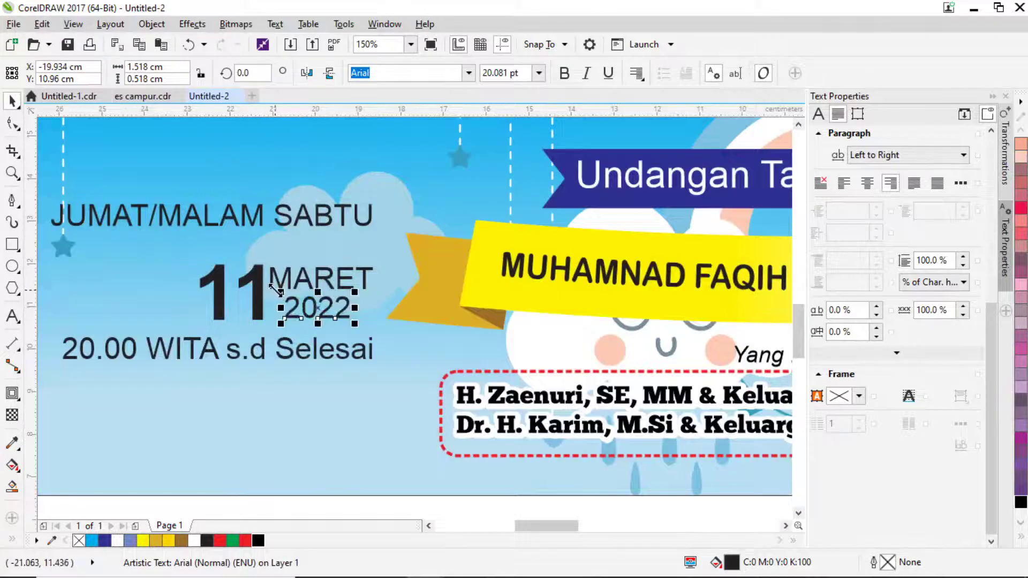
# Scale 11, MARET and 2022 up together as one selection.
pyautogui.scroll(-2, 275, 289)
pyautogui.hscroll(-2, 201, 278)
pyautogui.click(162, 272)
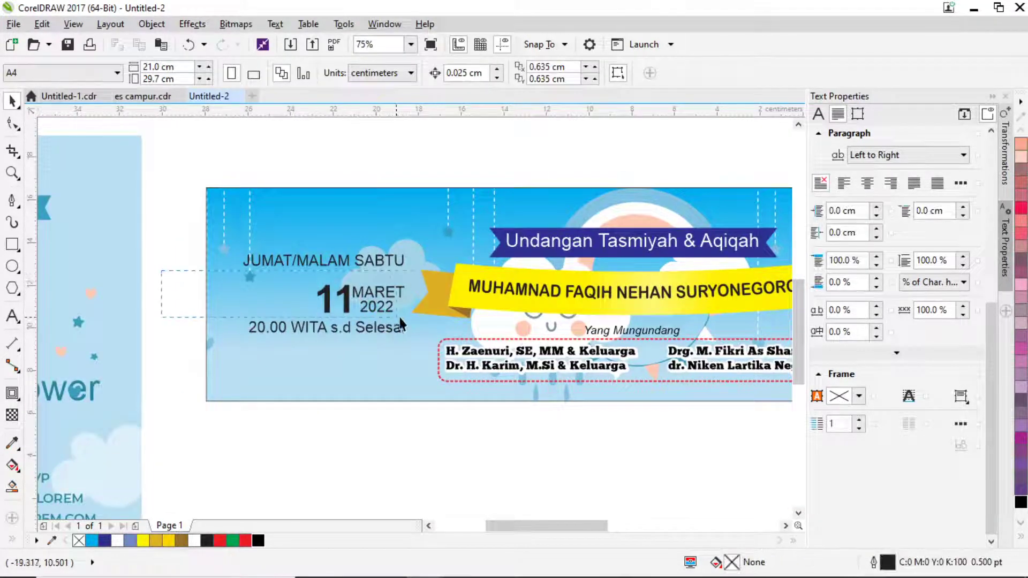
pyautogui.moveTo(400, 318); pyautogui.dragTo(400, 318)
pyautogui.moveTo(313, 283); pyautogui.dragTo(291, 270)
pyautogui.scroll(2, 396, 286)
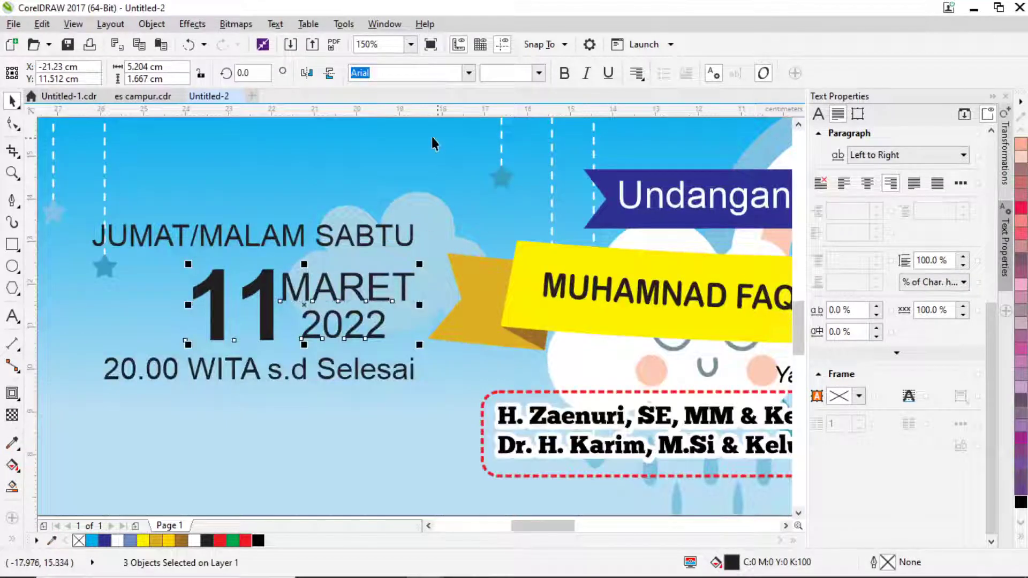
# Make the JUMAT/MALAM SABTU line bold.
pyautogui.click(358, 239)
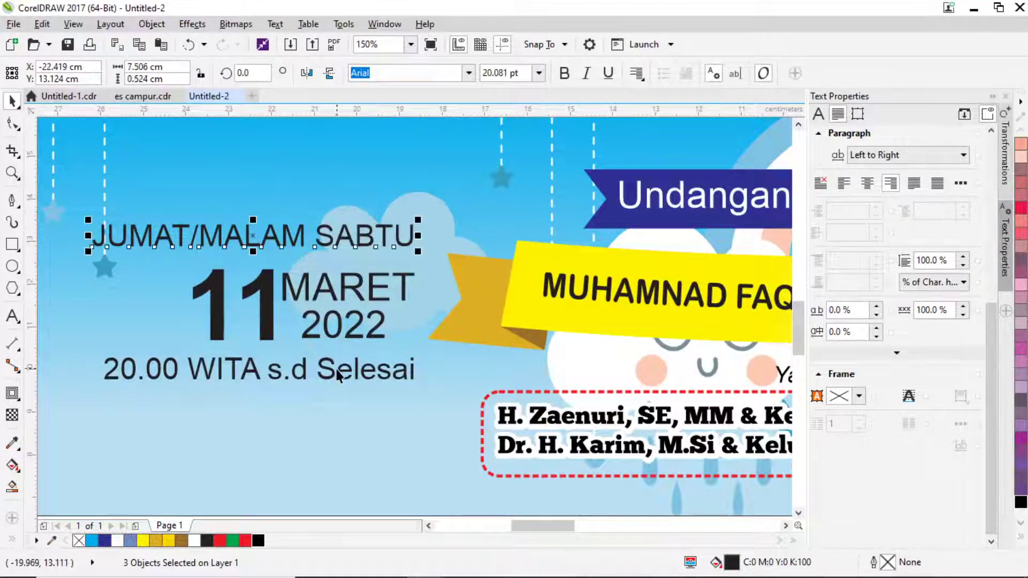
pyautogui.click(564, 73)
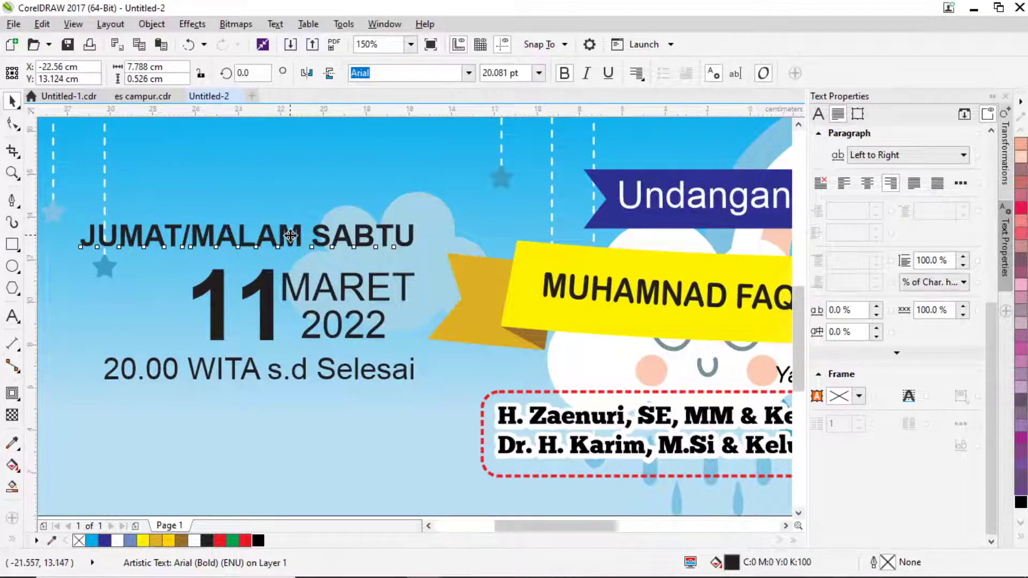
pyautogui.scroll(-2, 281, 228)
pyautogui.scroll(2, 299, 227)
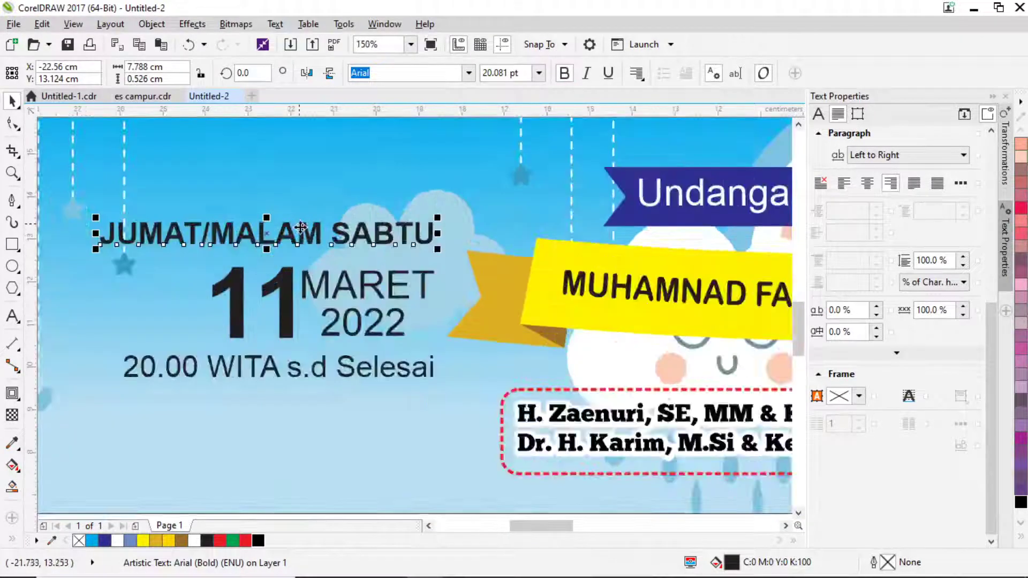
# Draw a rounded-corner box around JUMAT/MALAM SABTU and widen it to the left.
pyautogui.click(14, 242)
pyautogui.moveTo(87, 217); pyautogui.dragTo(437, 254)
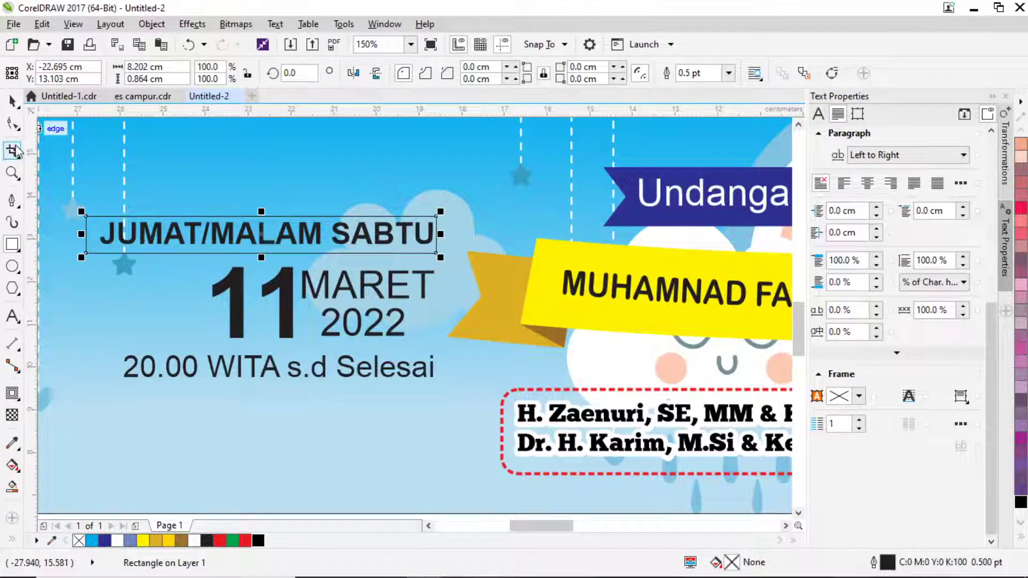
pyautogui.click(13, 124)
pyautogui.moveTo(437, 253); pyautogui.dragTo(420, 262)
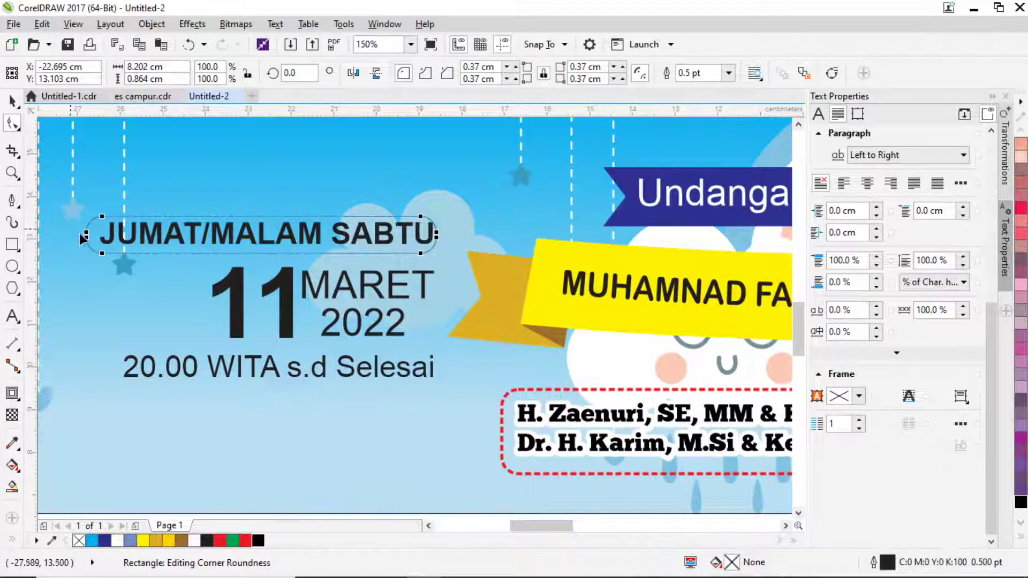
pyautogui.click(13, 100)
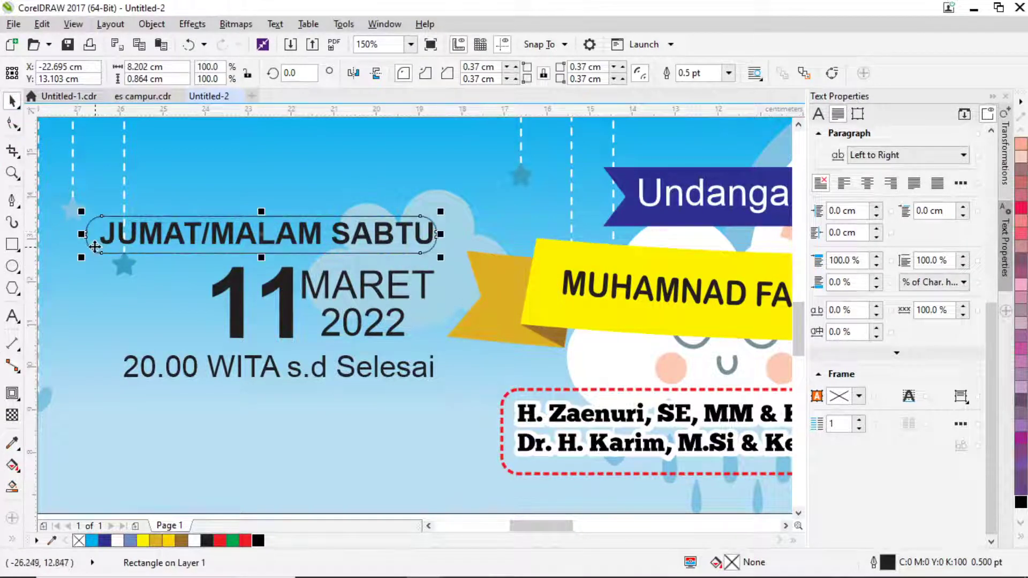
pyautogui.moveTo(82, 234); pyautogui.dragTo(65, 234)
# Trim the box's left end using a tall thin rectangle.
pyautogui.click(12, 244)
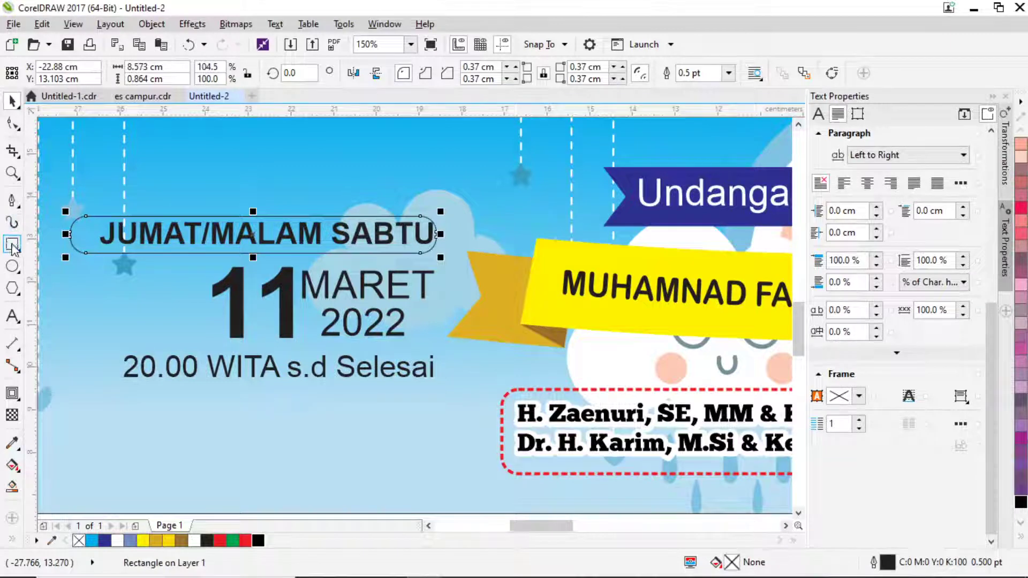
pyautogui.moveTo(64, 195); pyautogui.dragTo(86, 292)
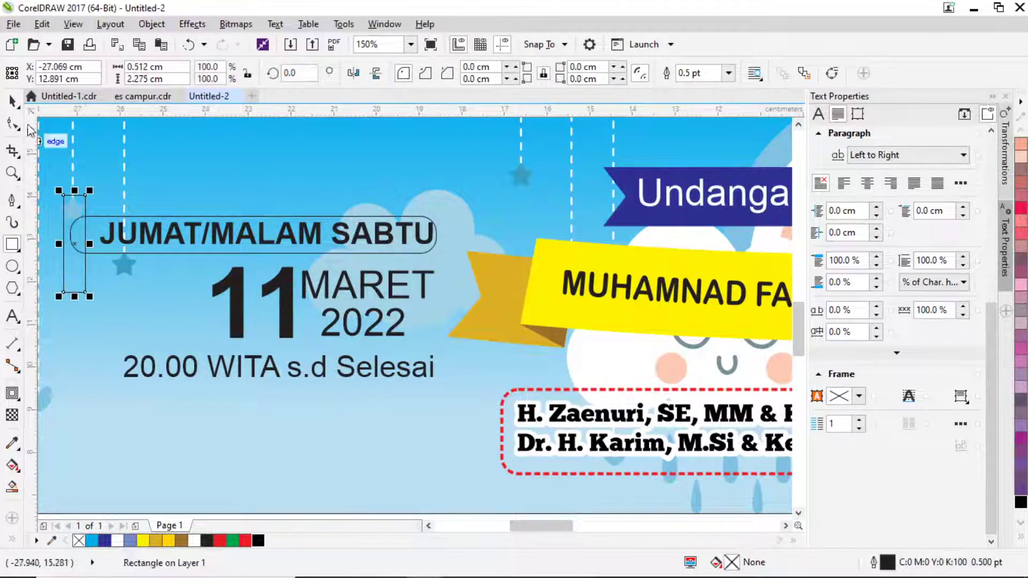
pyautogui.click(13, 102)
pyautogui.keyDown('shift'); pyautogui.click(406, 251); pyautogui.keyUp('shift')
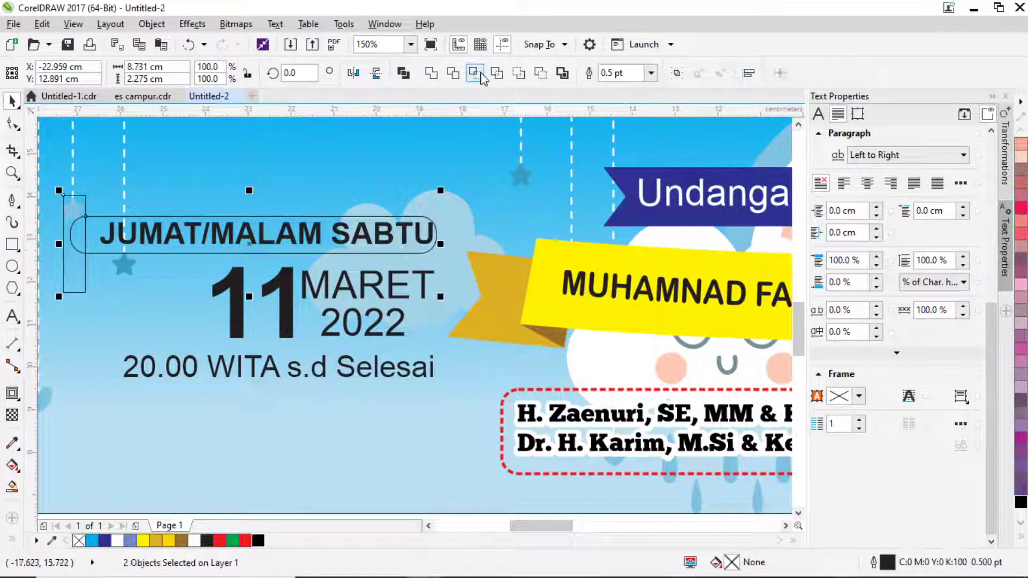
pyautogui.click(453, 73)
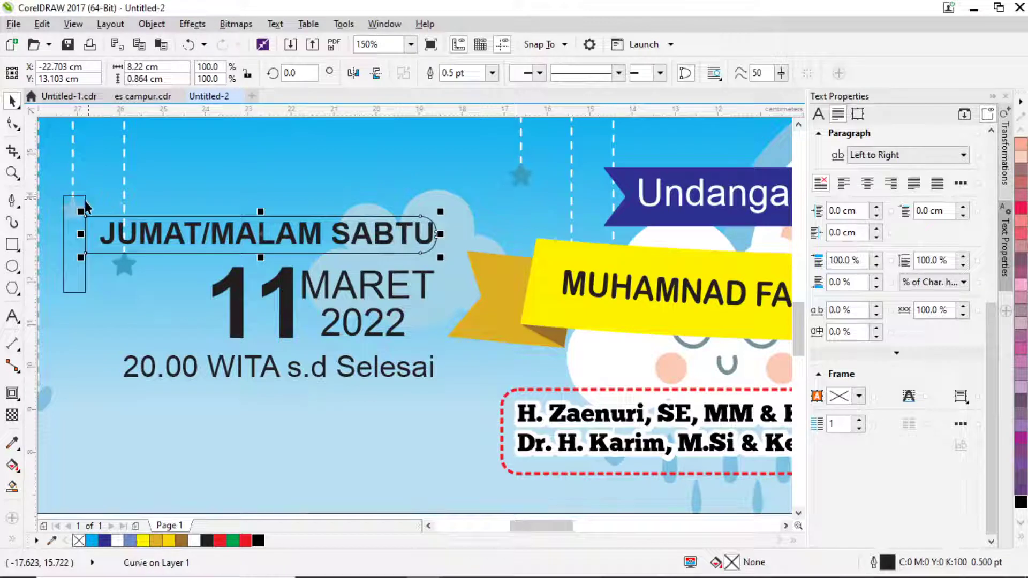
pyautogui.press('Escape')
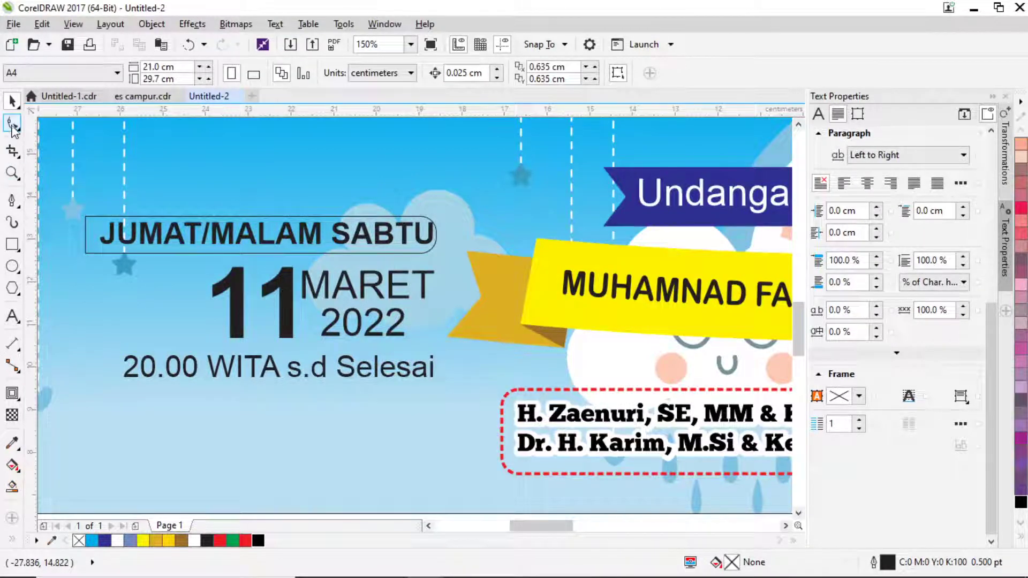
# Pull the trimmed box's left edge inward to form a ribbon notch.
pyautogui.click(11, 123)
pyautogui.scroll(2, 92, 252)
pyautogui.click(78, 218)
pyautogui.moveTo(87, 202); pyautogui.dragTo(296, 290)
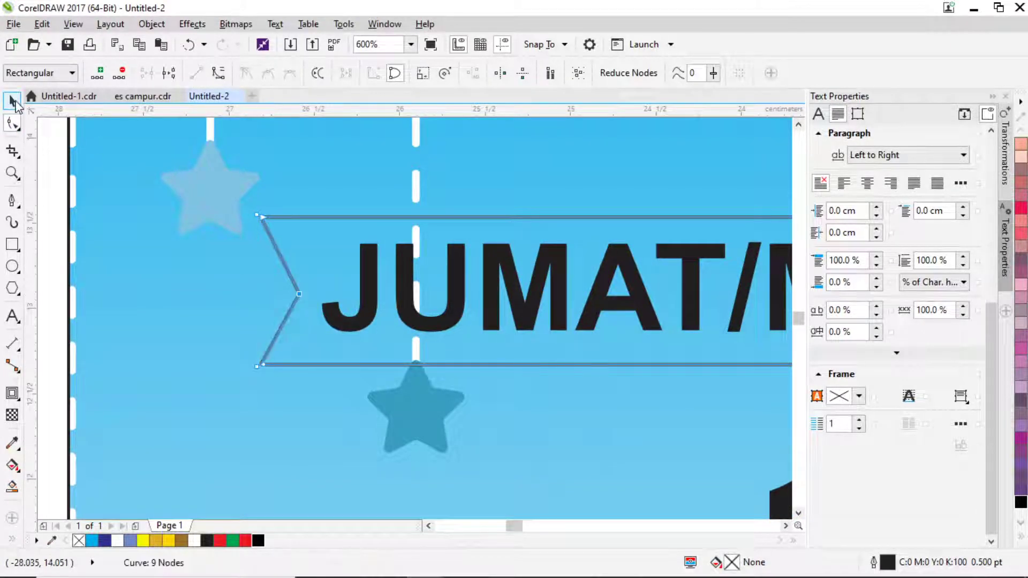
pyautogui.click(12, 101)
pyautogui.scroll(-2, 196, 242)
pyautogui.scroll(-4, 195, 242)
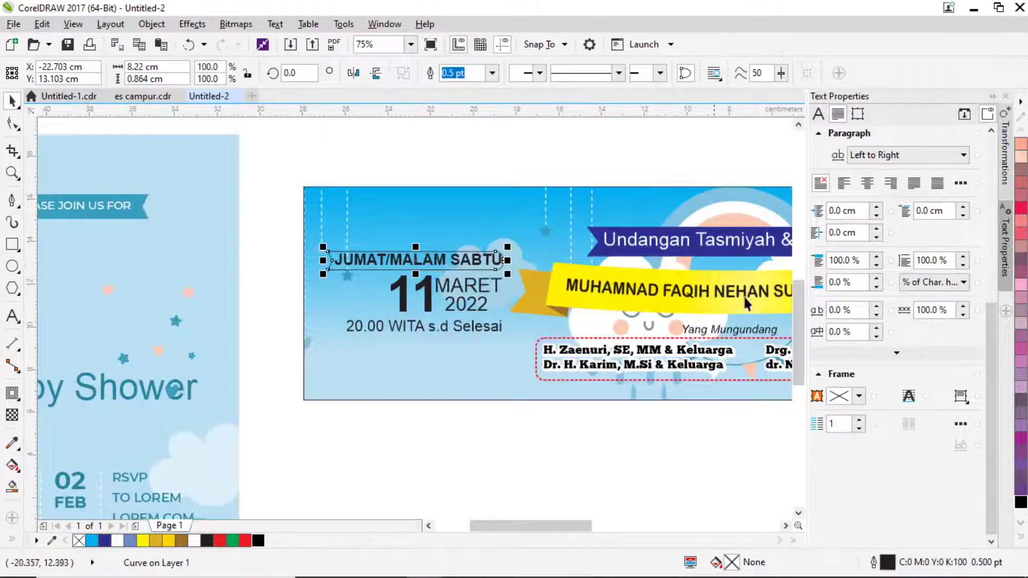
# Fill the ribbon red and send it behind the JUMAT/MALAM SABTU text.
pyautogui.click(1021, 209)
pyautogui.scroll(-1, 460, 229)
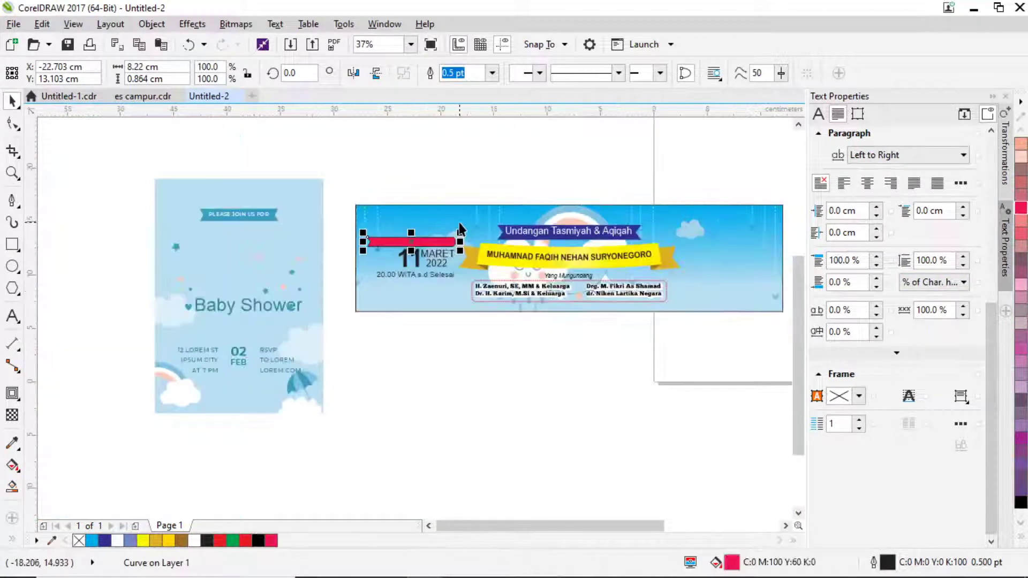
pyautogui.scroll(1, 452, 222)
pyautogui.moveTo(234, 234); pyautogui.dragTo(459, 281)
pyautogui.click(428, 266)
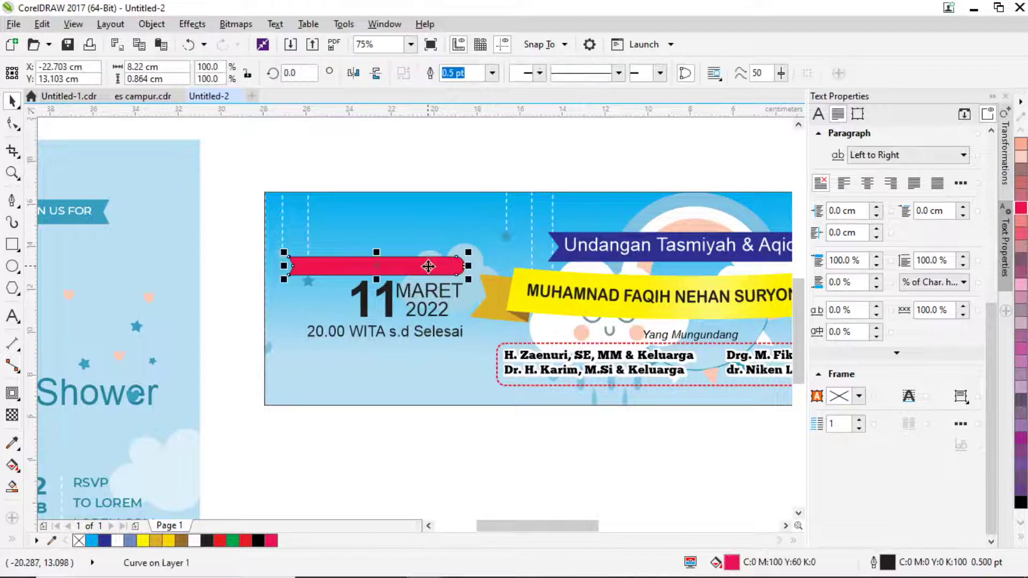
pyautogui.hotkey('ctrl', 'pagedown')
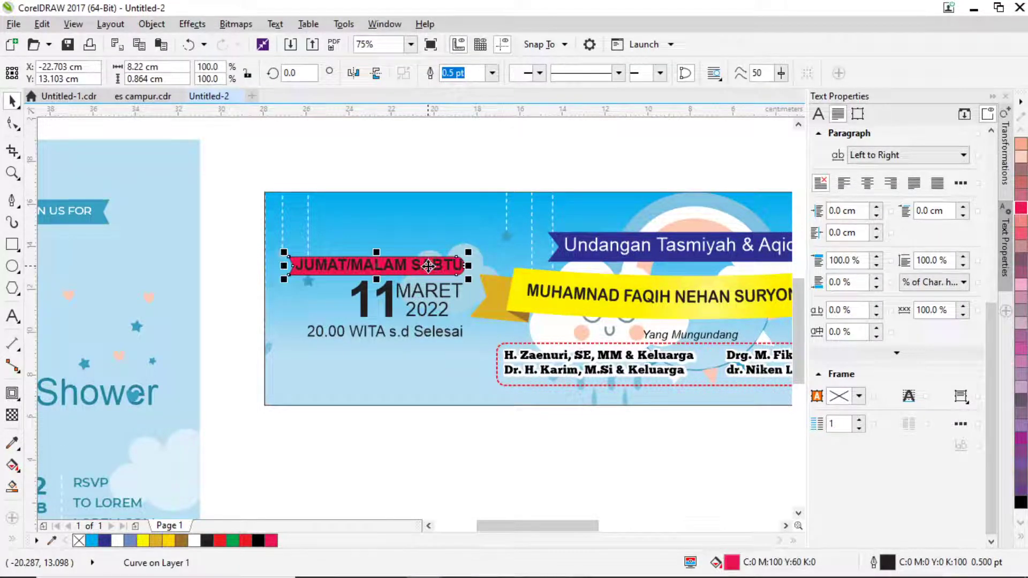
pyautogui.click(312, 165)
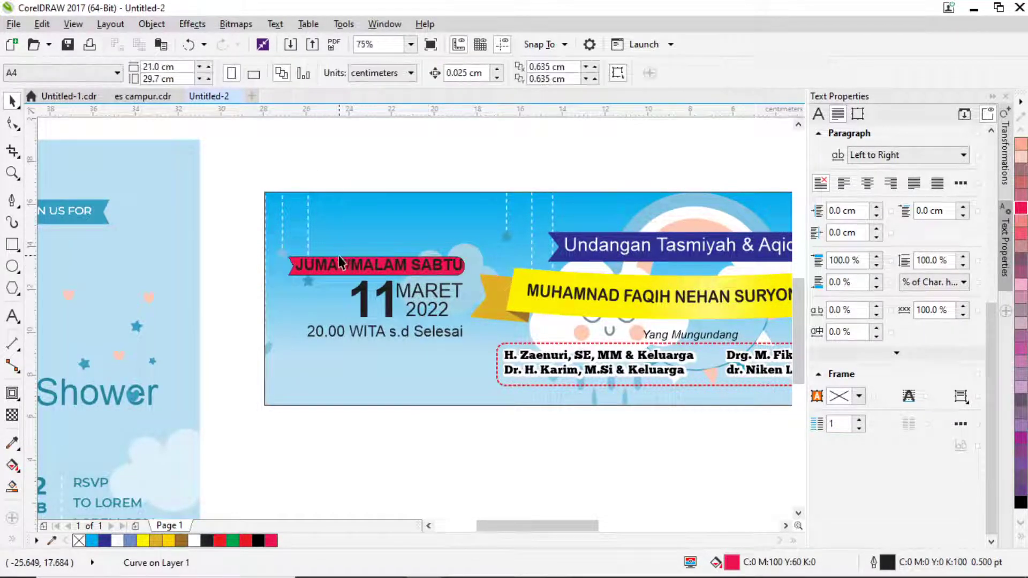
pyautogui.scroll(1, 334, 263)
# Make the JUMAT/MALAM SABTU text white and shrink it to fit inside the ribbon.
pyautogui.click(329, 273)
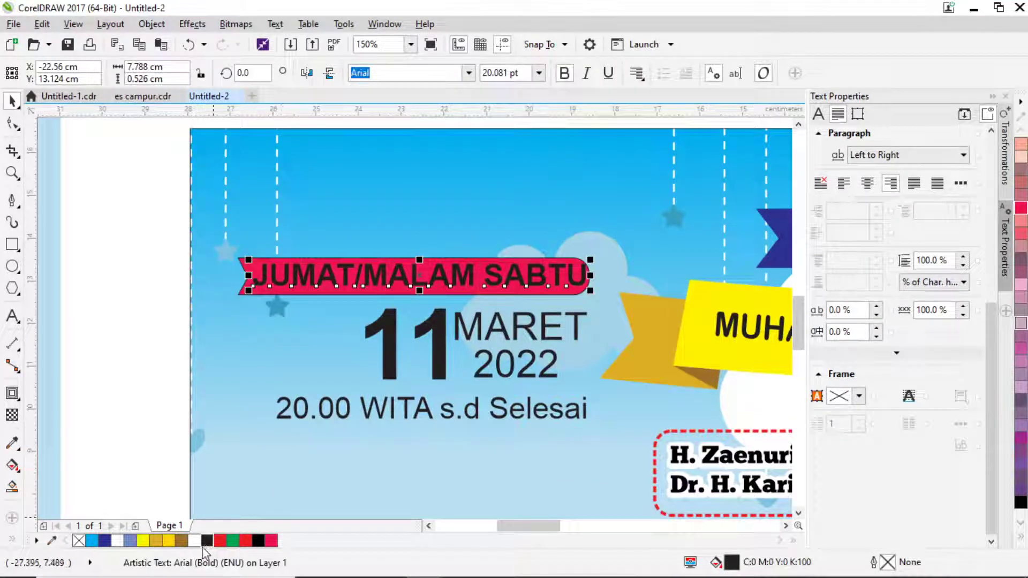
pyautogui.click(194, 541)
pyautogui.scroll(1, 581, 297)
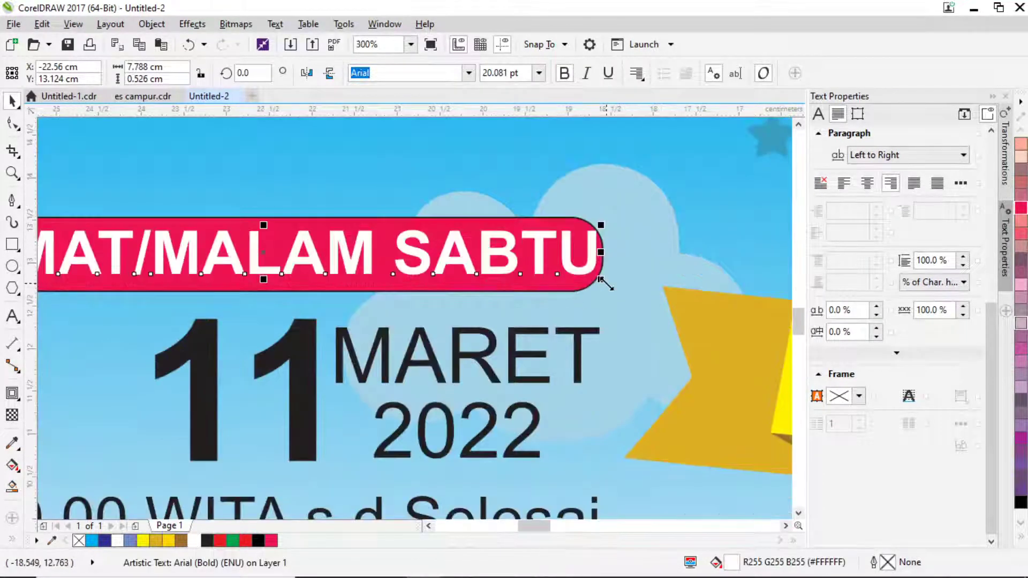
pyautogui.moveTo(600, 279)
pyautogui.mouseDown()
pyautogui.moveTo(579, 296)
pyautogui.moveTo(587, 268)
pyautogui.mouseUp()
pyautogui.keyDown('shift'); pyautogui.click(589, 267); pyautogui.keyUp('shift')
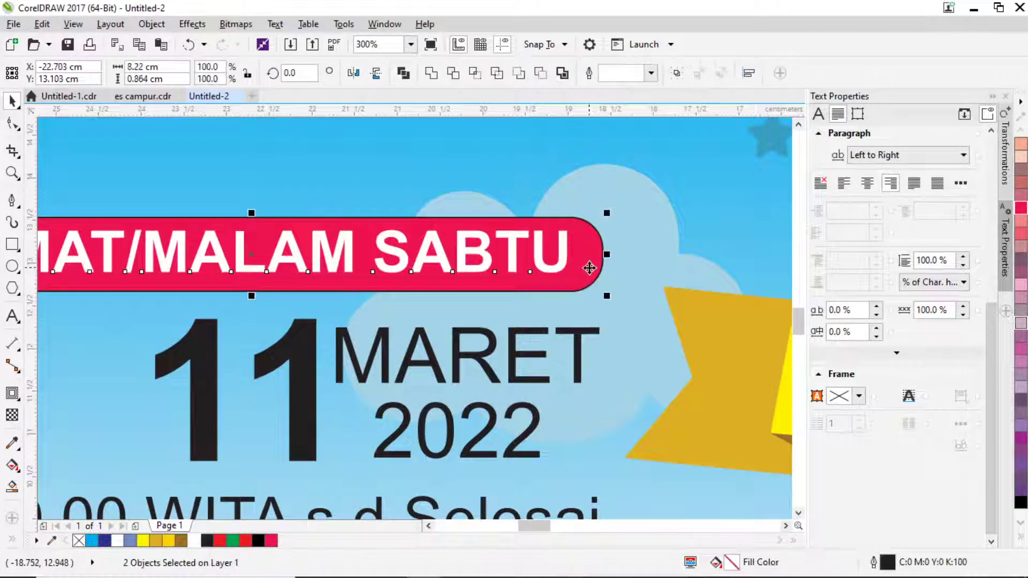
pyautogui.scroll(-1, 589, 267)
pyautogui.press('Escape')
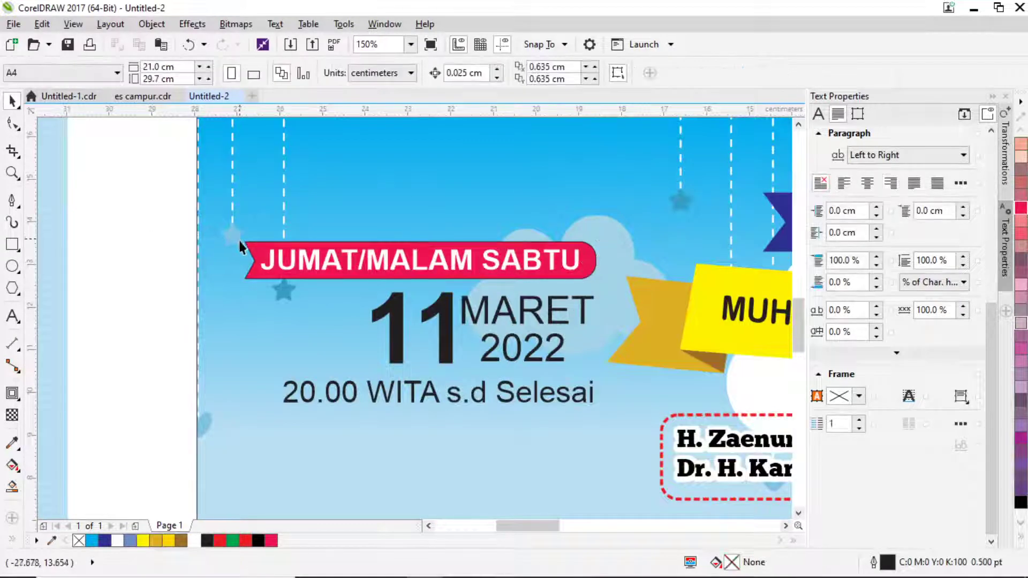
# Remove the red ribbon's outline by setting its width to None.
pyautogui.click(250, 242)
pyautogui.press('F12')
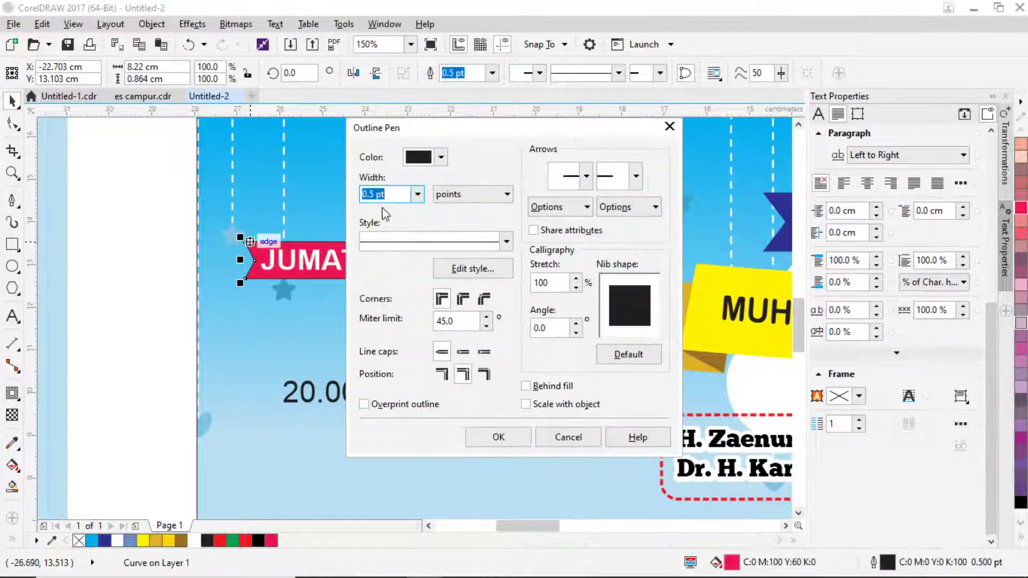
pyautogui.click(417, 194)
pyautogui.click(378, 218)
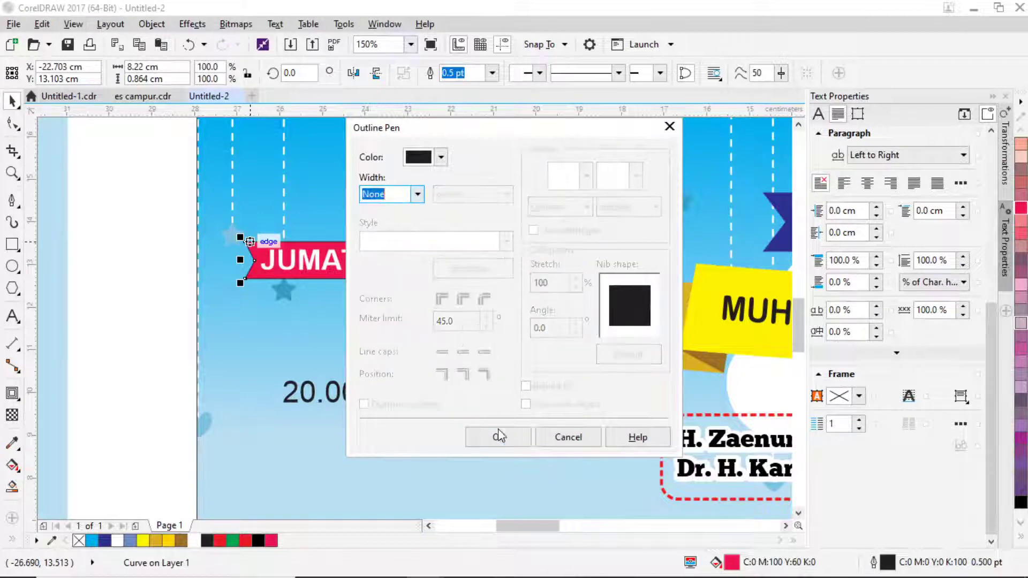
pyautogui.click(498, 436)
pyautogui.scroll(-2, 512, 409)
pyautogui.scroll(1, 513, 397)
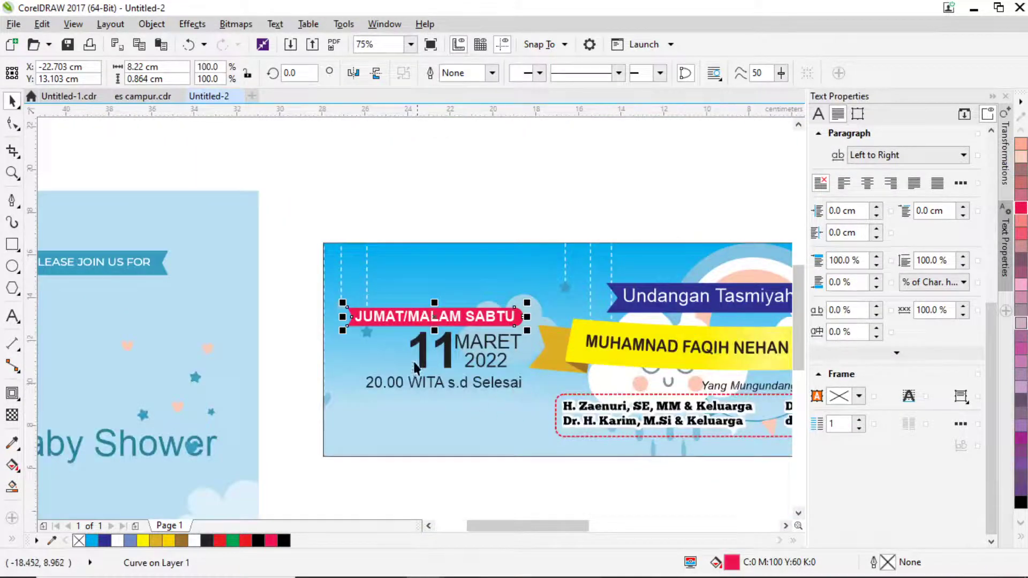
pyautogui.click(264, 317)
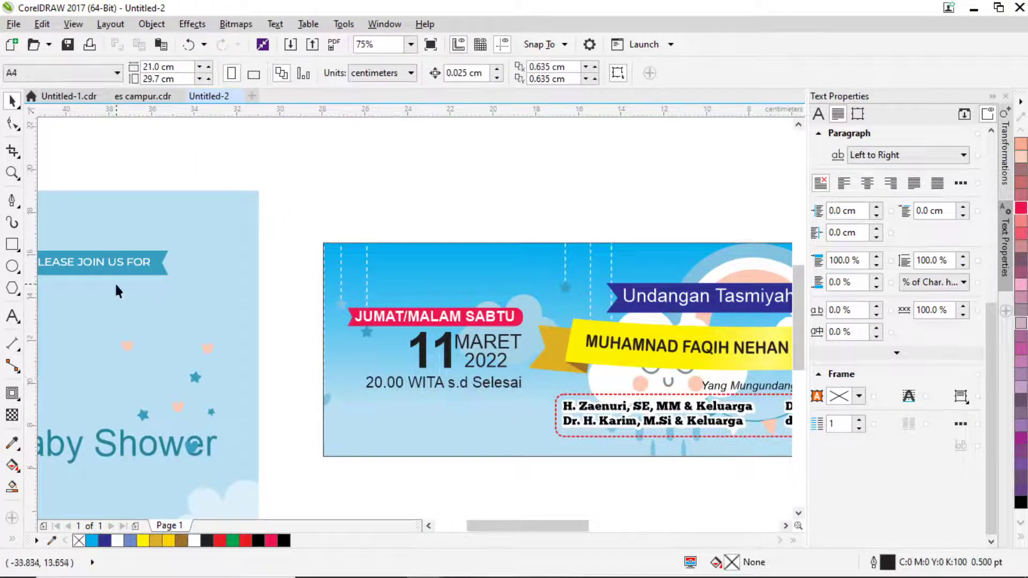
# Start a new text line just above the ribbon.
pyautogui.click(11, 316)
pyautogui.scroll(1, 416, 283)
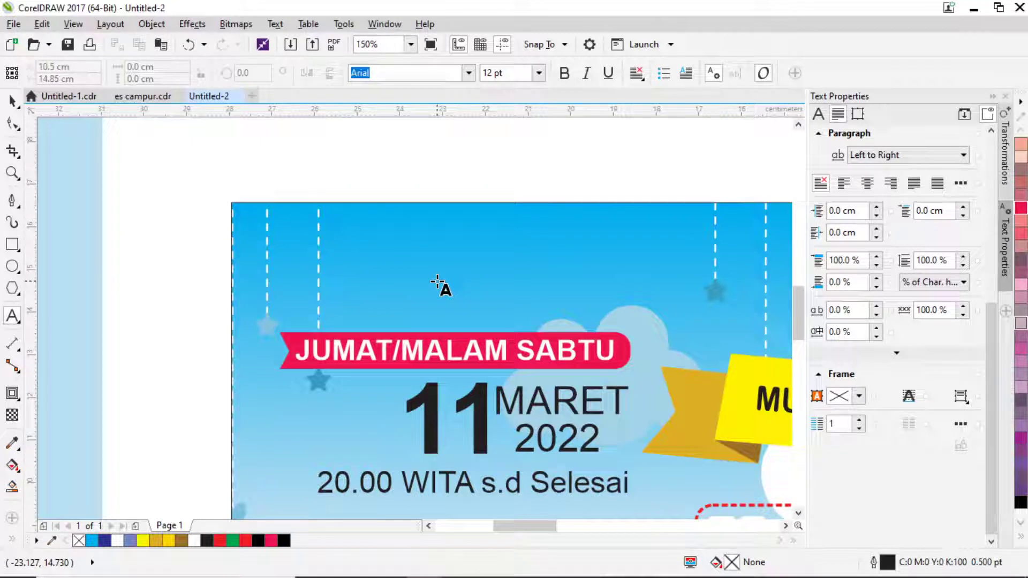
pyautogui.click(437, 282)
# Type 'Acara', colour it blue, set it above the red ribbon and nudge the time line.
pyautogui.write('Acara')
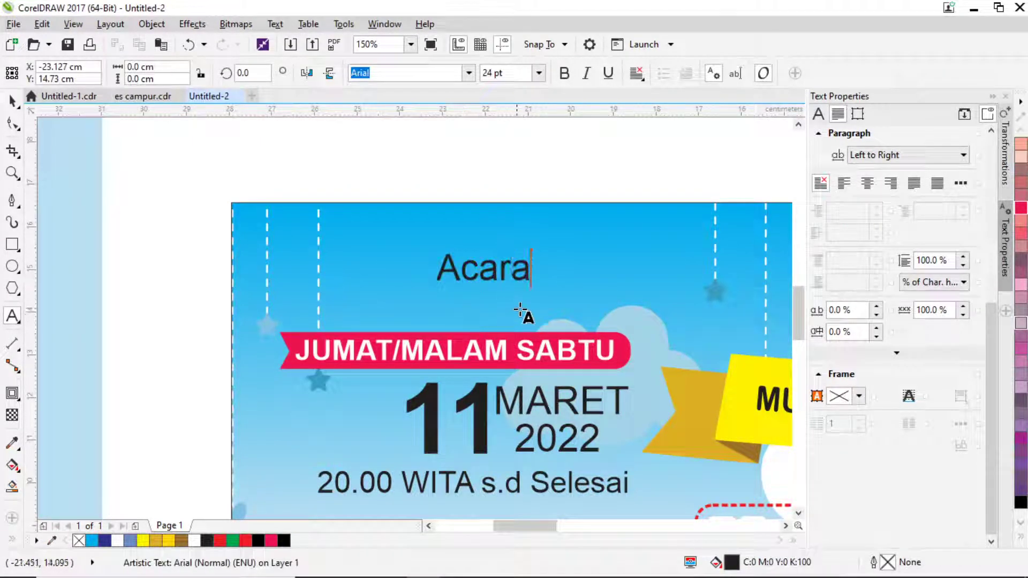
pyautogui.click(16, 101)
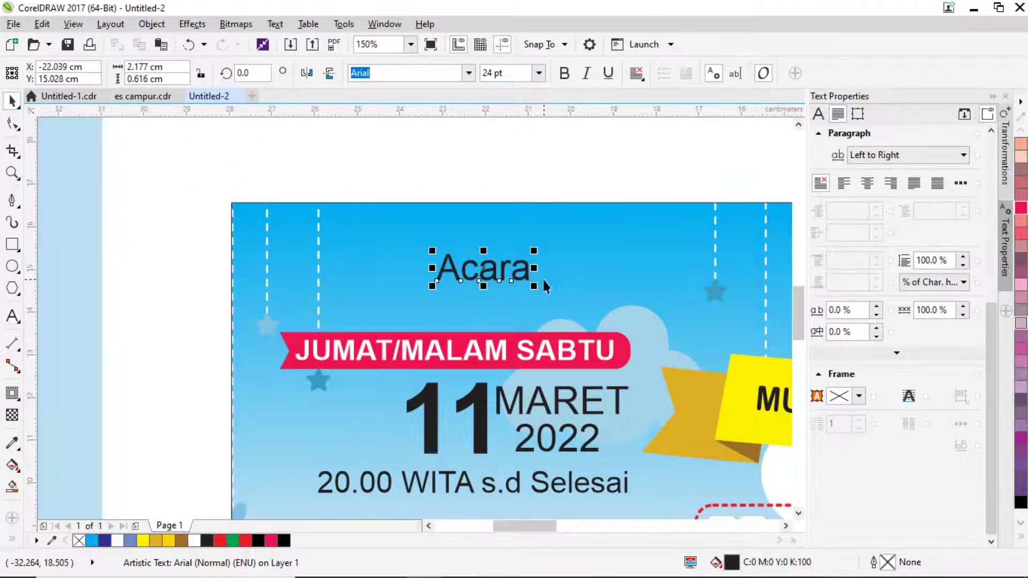
pyautogui.moveTo(524, 279); pyautogui.dragTo(609, 334)
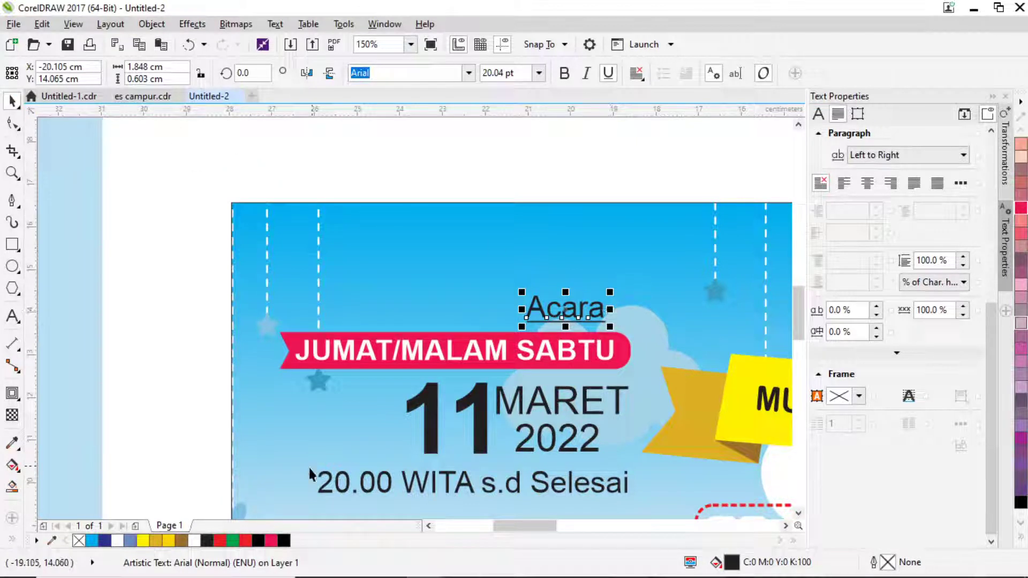
pyautogui.click(105, 541)
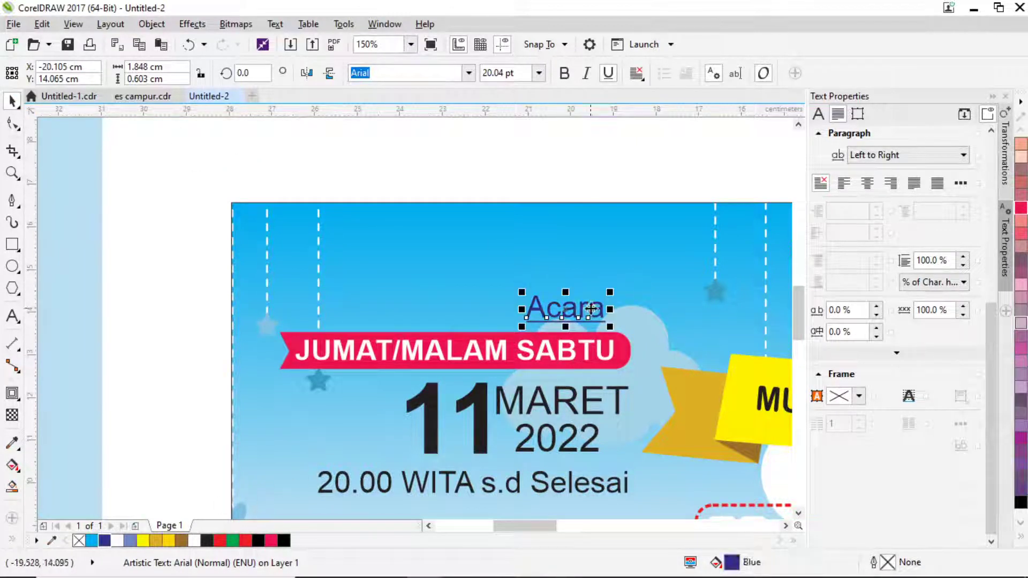
pyautogui.moveTo(568, 309); pyautogui.dragTo(591, 314)
pyautogui.scroll(-2, 589, 331)
pyautogui.moveTo(570, 384); pyautogui.dragTo(565, 386)
pyautogui.scroll(-3, 548, 378)
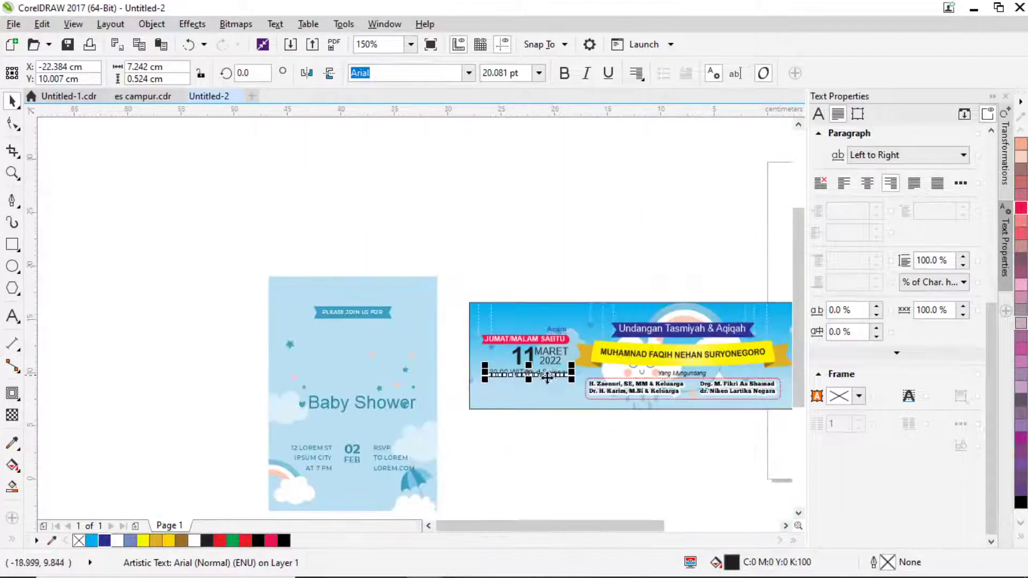
# Move the whole Acara, ribbon, date and time block slightly down.
pyautogui.click(536, 443)
pyautogui.scroll(2, 605, 437)
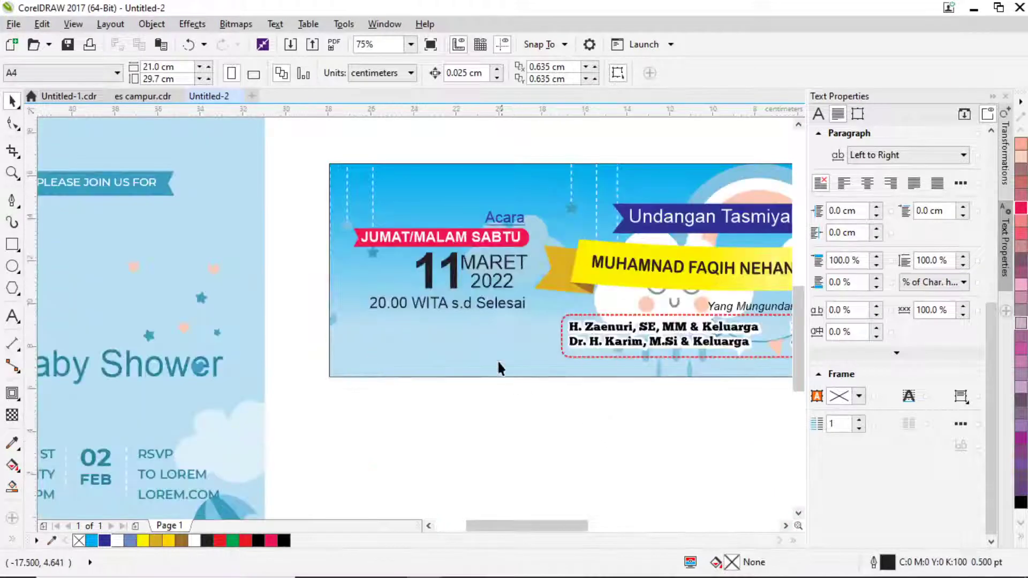
pyautogui.moveTo(313, 203); pyautogui.dragTo(551, 332)
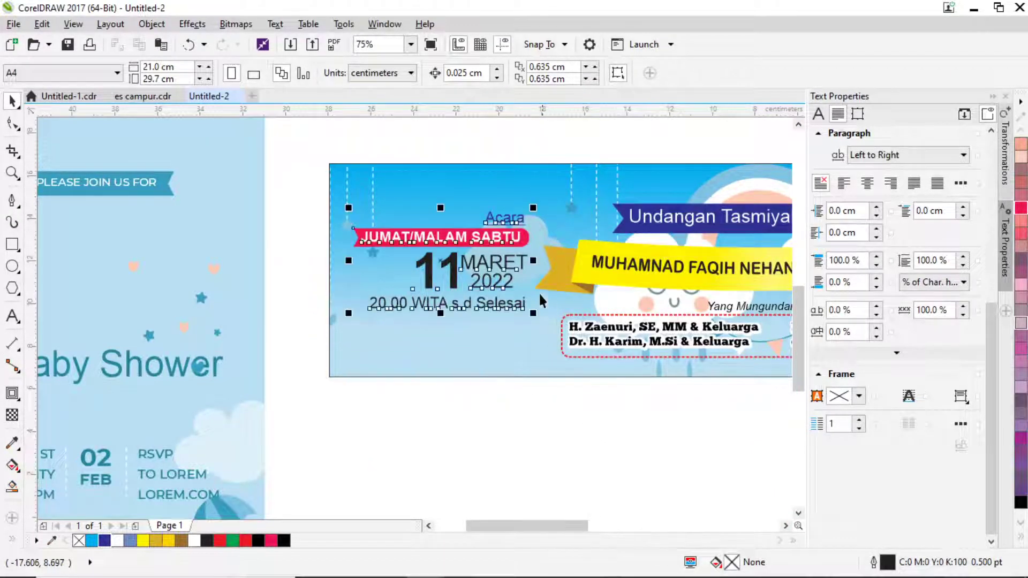
pyautogui.scroll(2, 520, 257)
pyautogui.moveTo(513, 264); pyautogui.dragTo(513, 290)
pyautogui.scroll(-2, 435, 367)
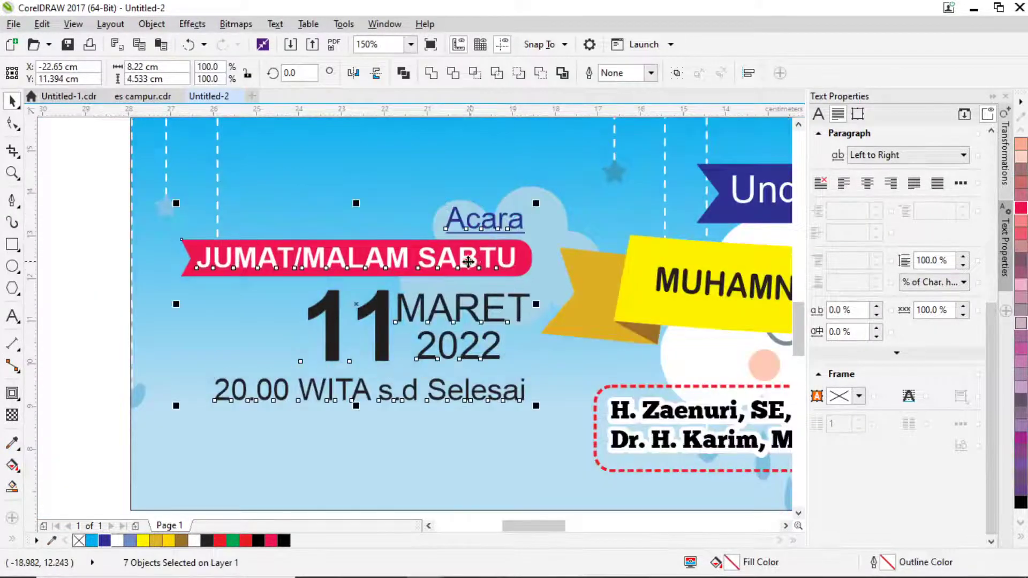
pyautogui.click(501, 429)
pyautogui.scroll(-2, 500, 427)
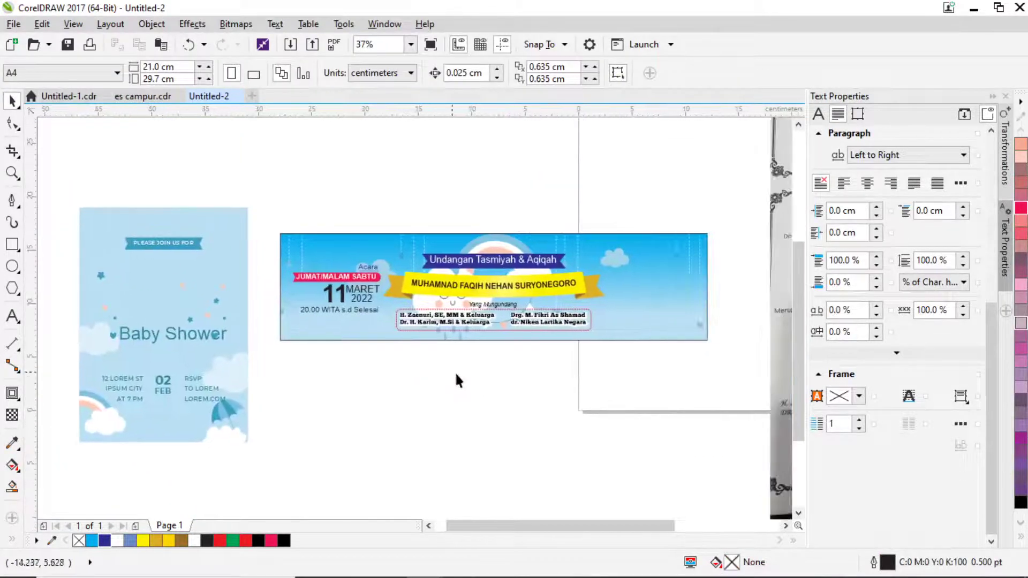
pyautogui.scroll(2, 345, 339)
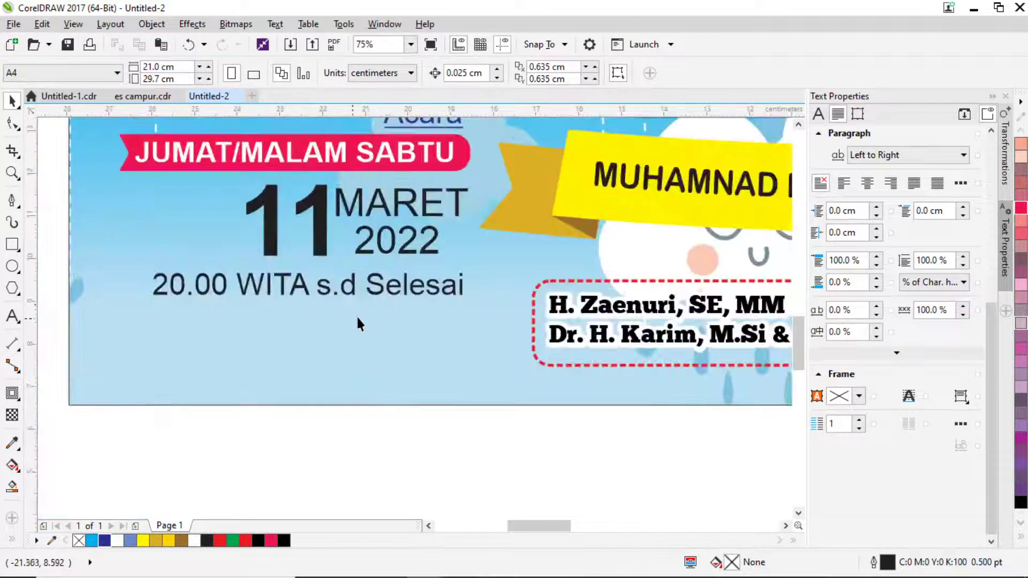
# Shrink MARET from 25.7 pt to about 18 pt and shift 2022 to the right.
pyautogui.click(419, 285)
pyautogui.click(433, 240)
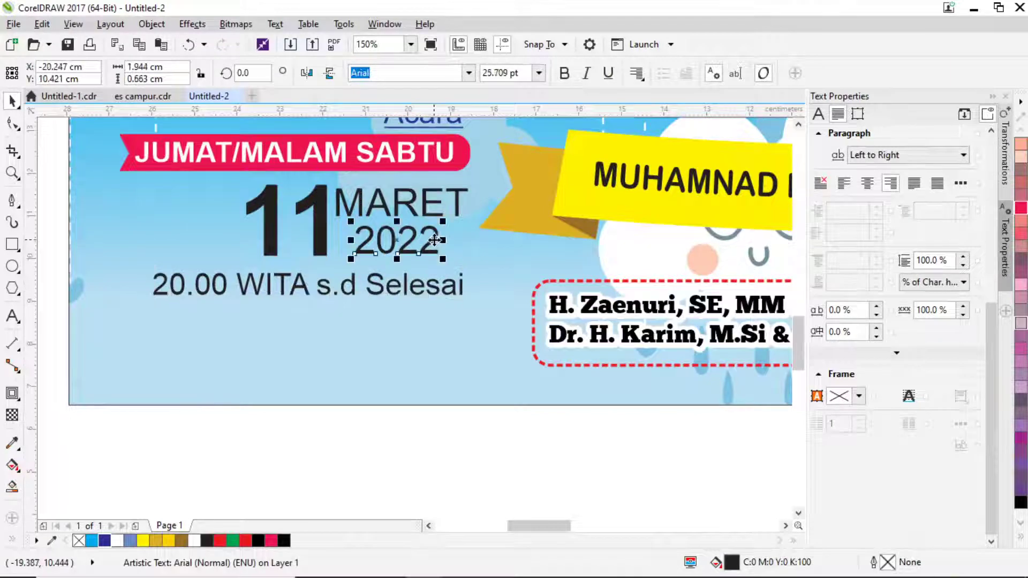
pyautogui.moveTo(435, 240); pyautogui.dragTo(454, 244)
pyautogui.click(347, 213)
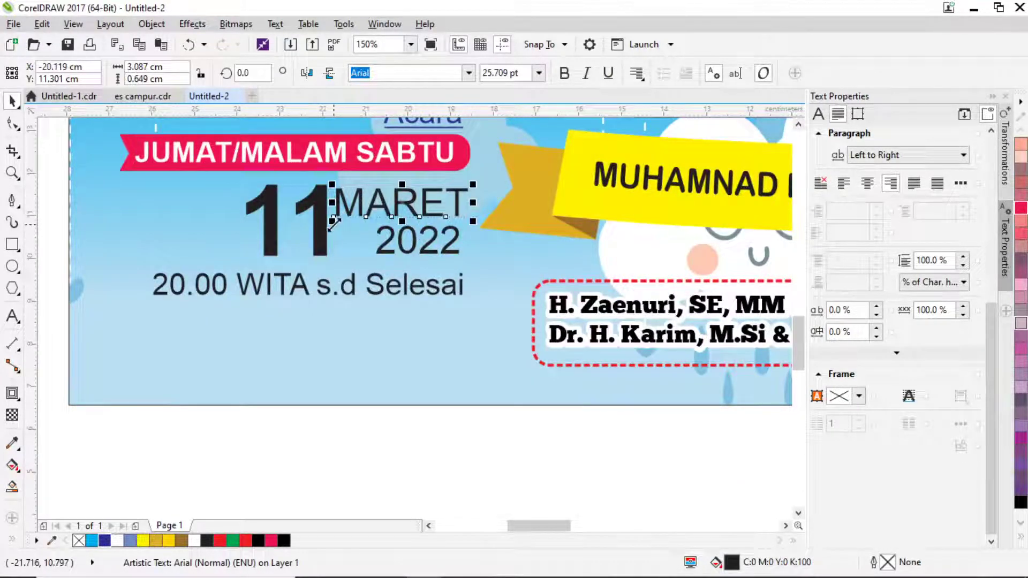
pyautogui.moveTo(333, 221); pyautogui.dragTo(410, 216)
pyautogui.scroll(3, 434, 201)
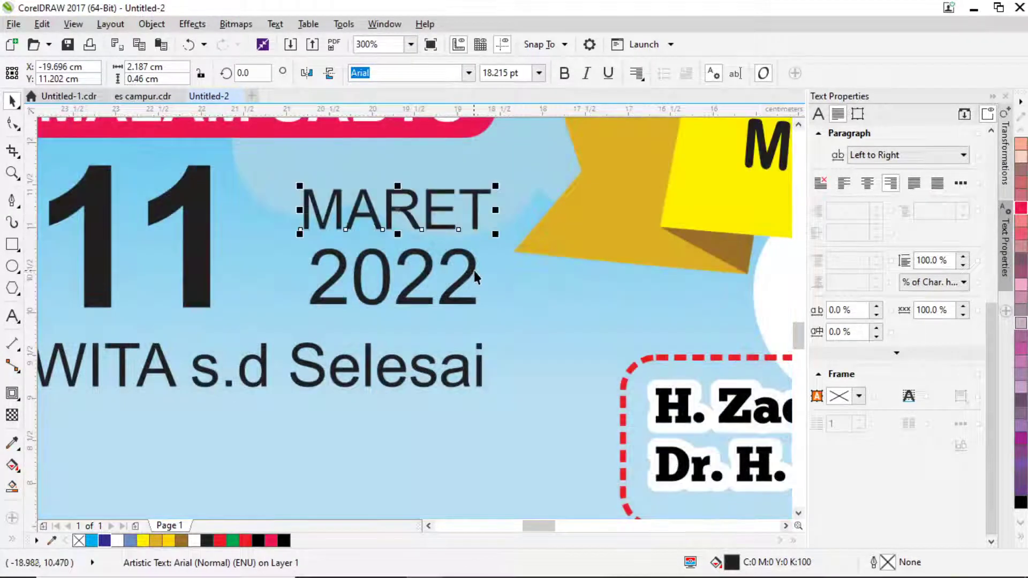
pyautogui.click(478, 269)
pyautogui.moveTo(477, 269); pyautogui.dragTo(481, 270)
# Enlarge MARET and 2022 together to about 120% and set the 11 snugly beside them.
pyautogui.moveTo(227, 231); pyautogui.dragTo(262, 227)
pyautogui.click(337, 247)
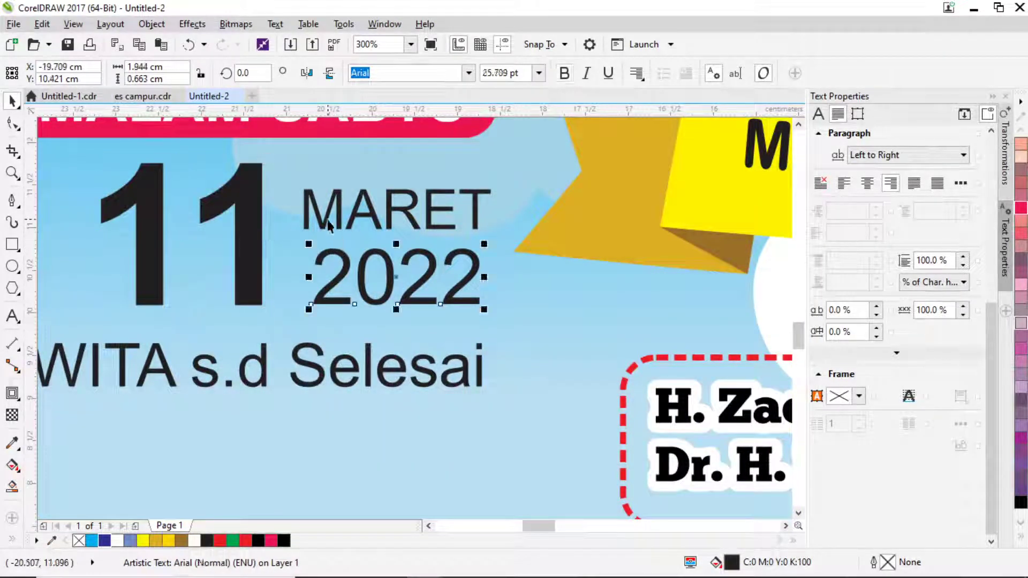
pyautogui.keyDown('shift'); pyautogui.click(314, 194); pyautogui.keyUp('shift')
pyautogui.moveTo(298, 182); pyautogui.dragTo(252, 156)
pyautogui.moveTo(162, 221); pyautogui.dragTo(141, 222)
pyautogui.scroll(-5, 287, 304)
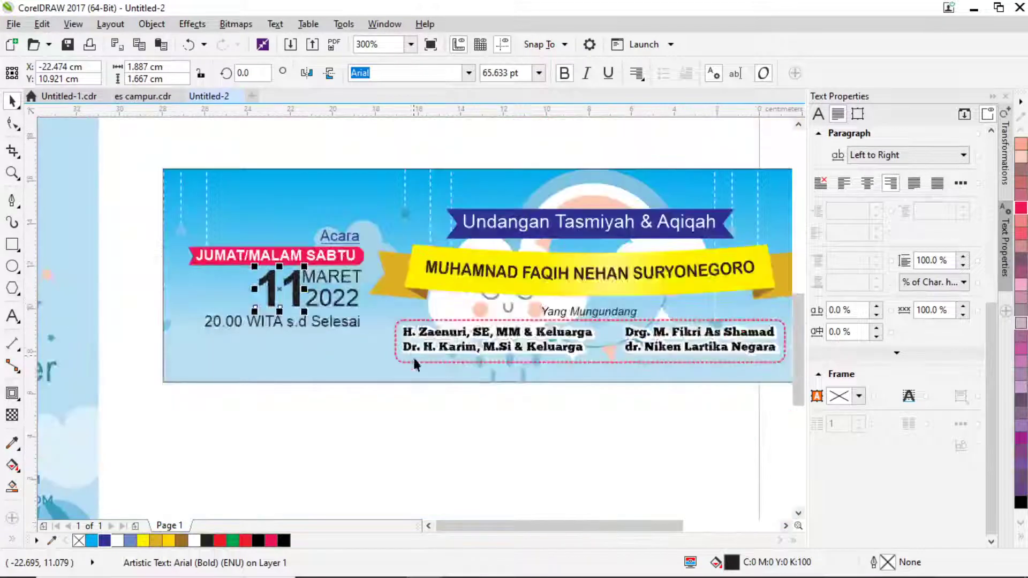
pyautogui.click(428, 423)
pyautogui.scroll(2, 303, 286)
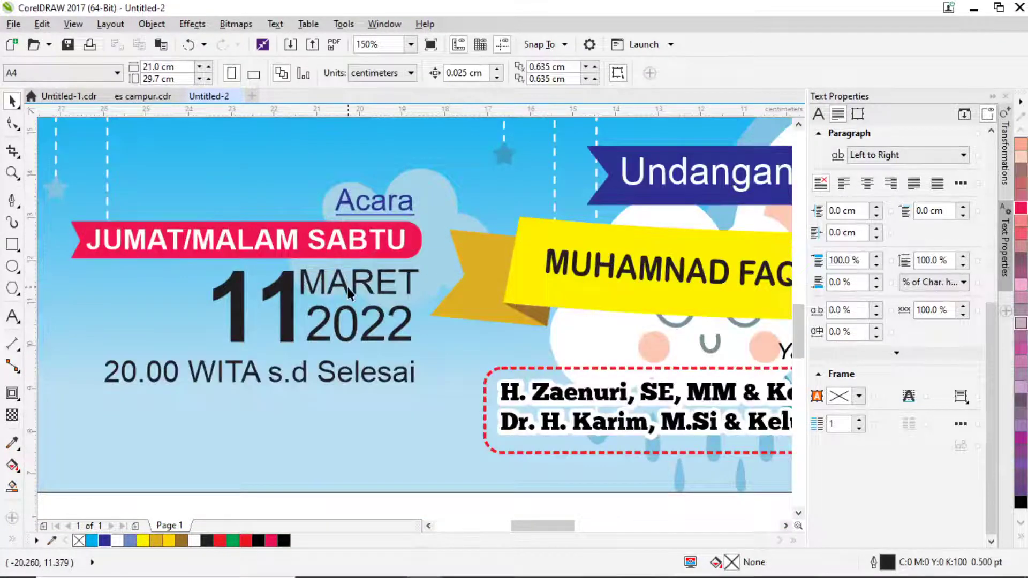
# Nudge MARET slightly and set it in Arial Rounded MT Bold.
pyautogui.click(348, 292)
pyautogui.scroll(4, 348, 291)
pyautogui.moveTo(284, 262); pyautogui.dragTo(285, 255)
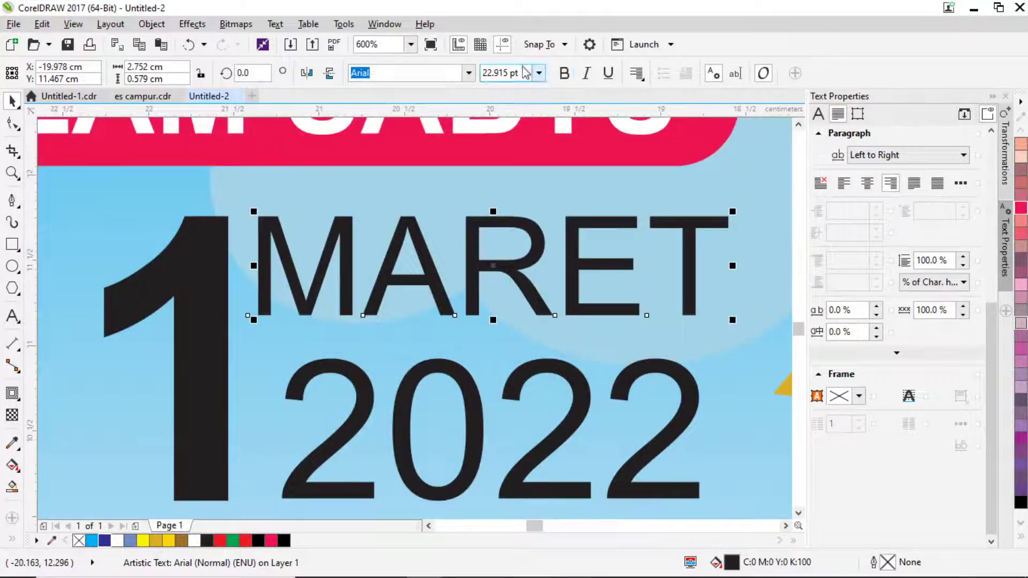
pyautogui.click(469, 73)
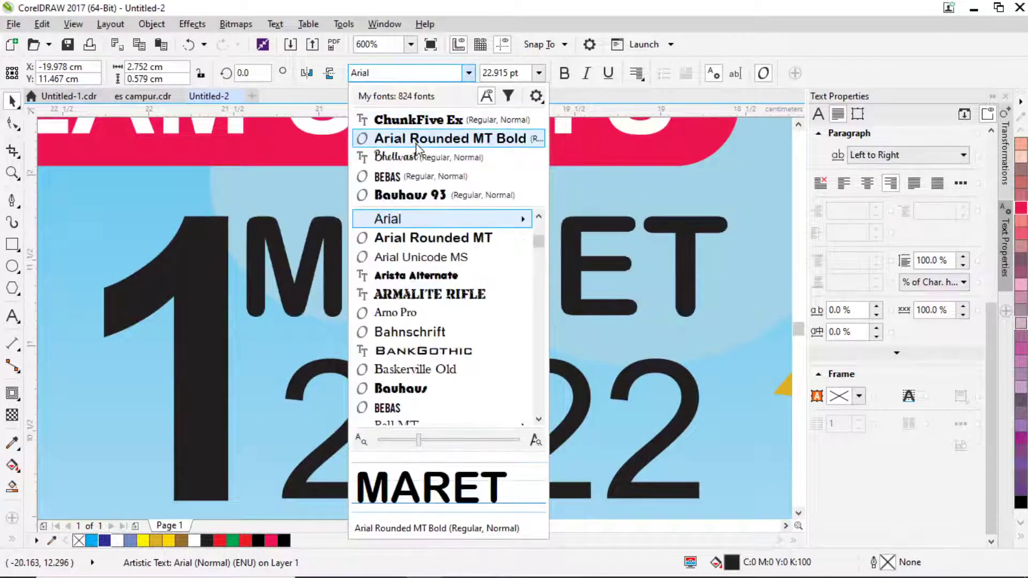
pyautogui.click(417, 142)
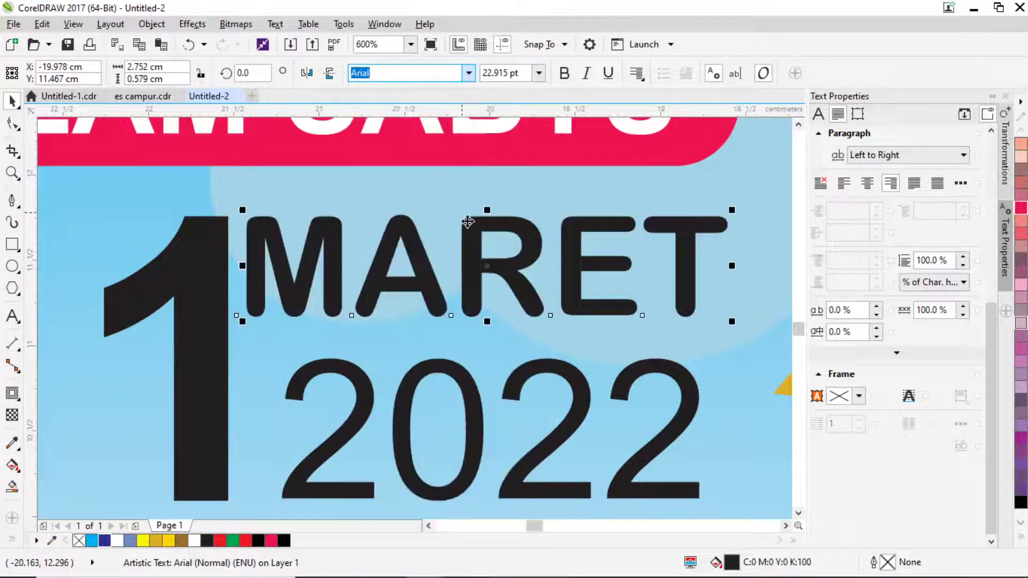
# Apply Arial Rounded MT Bold to 2022 as well.
pyautogui.click(454, 381)
pyautogui.click(407, 73)
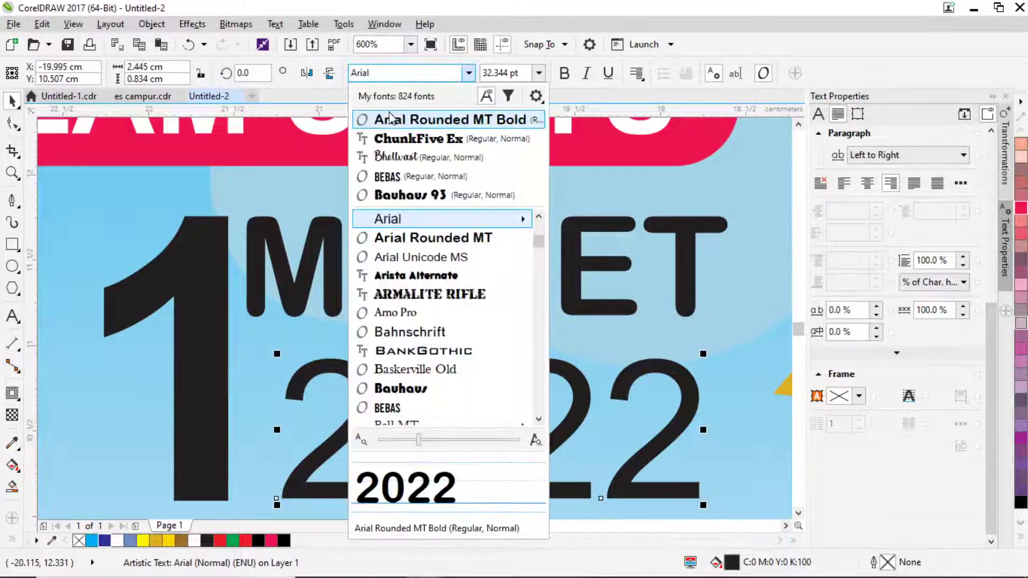
pyautogui.click(391, 118)
pyautogui.moveTo(324, 376); pyautogui.dragTo(325, 376)
pyautogui.scroll(-2, 446, 331)
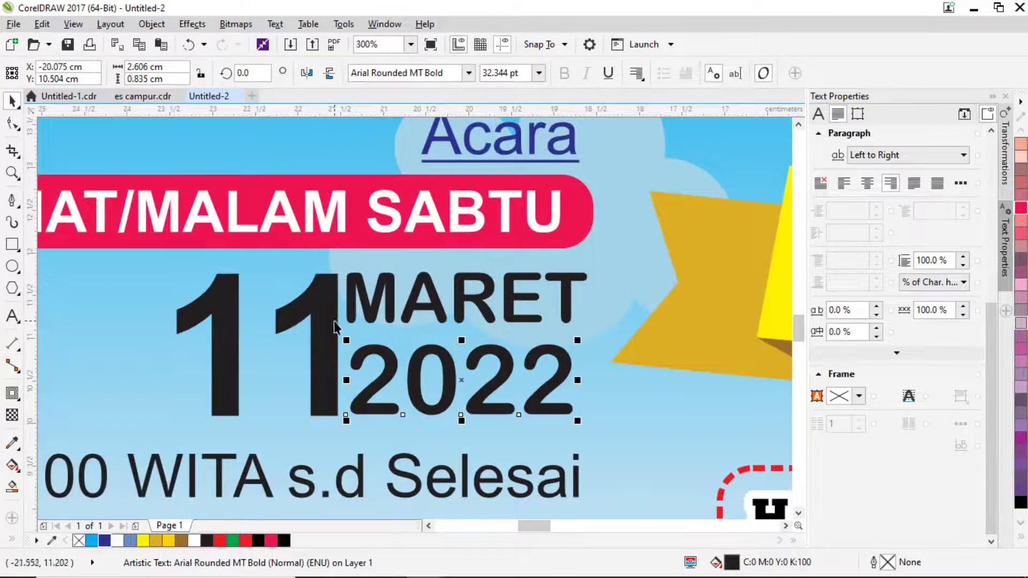
pyautogui.click(326, 319)
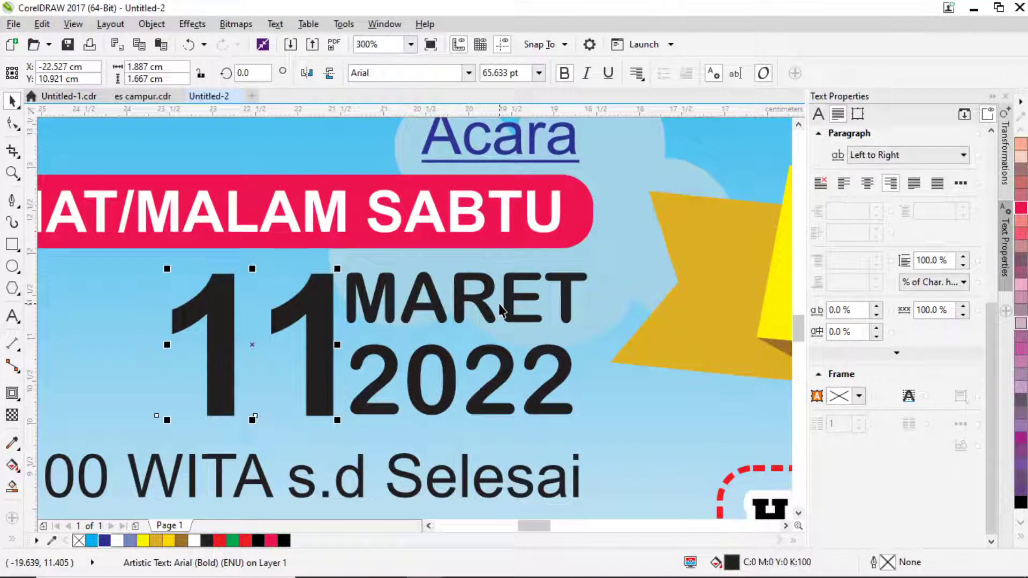
pyautogui.scroll(-3, 501, 310)
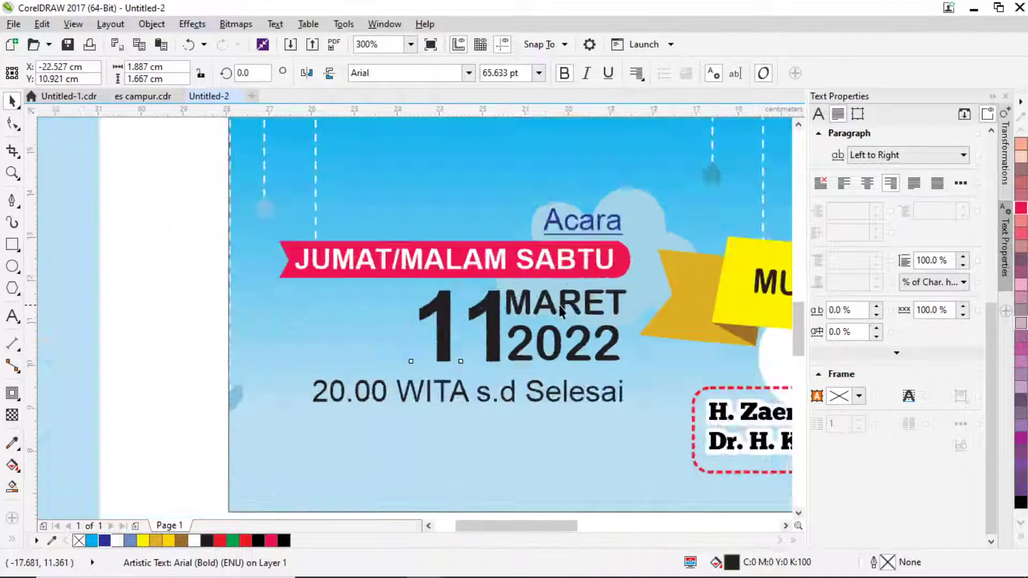
pyautogui.click(576, 374)
pyautogui.scroll(1, 574, 317)
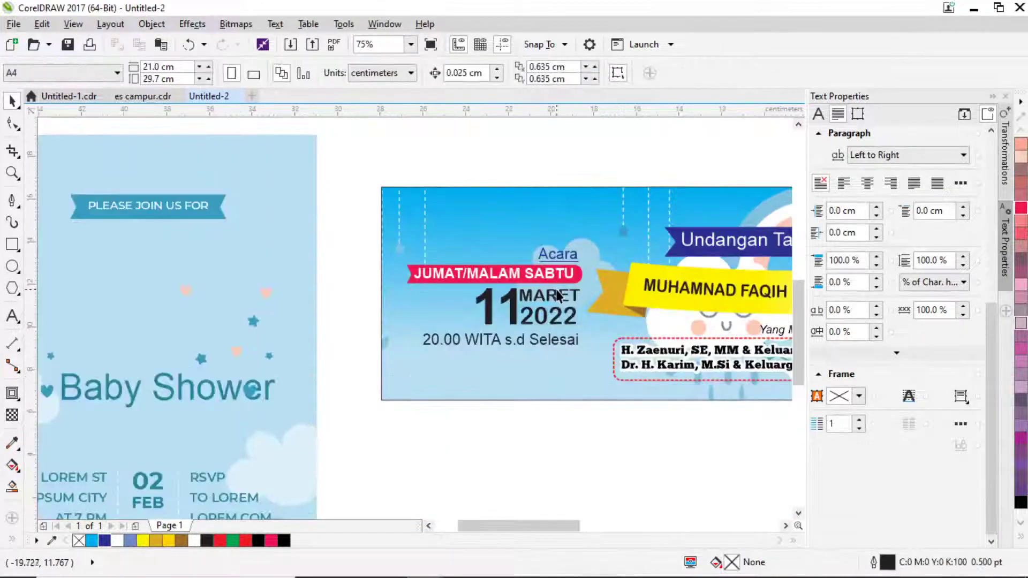
# Draw a yellow rectangle over the Acara and date text and fade it with gradient transparency.
pyautogui.click(12, 244)
pyautogui.moveTo(393, 236); pyautogui.dragTo(584, 355)
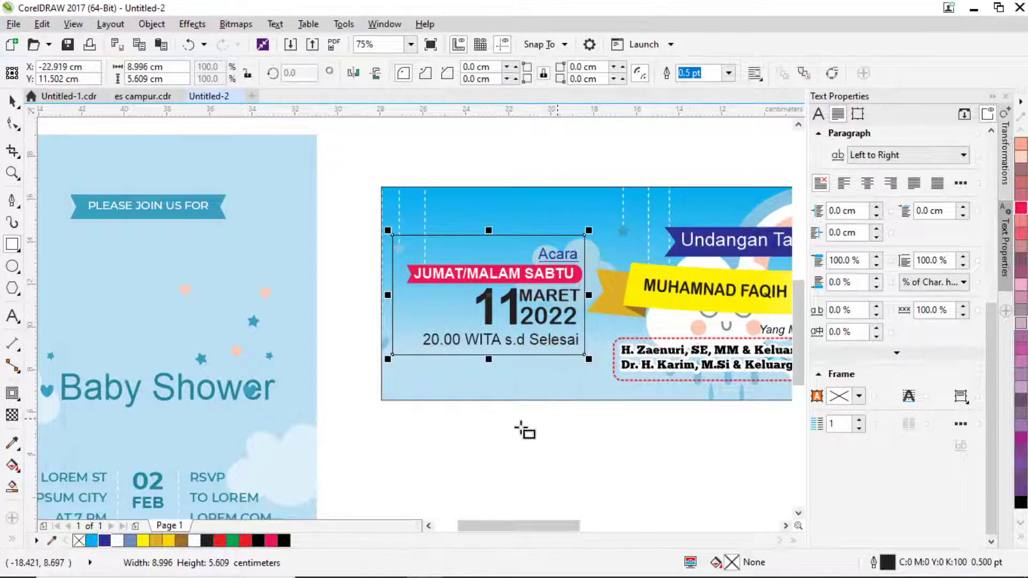
pyautogui.click(169, 541)
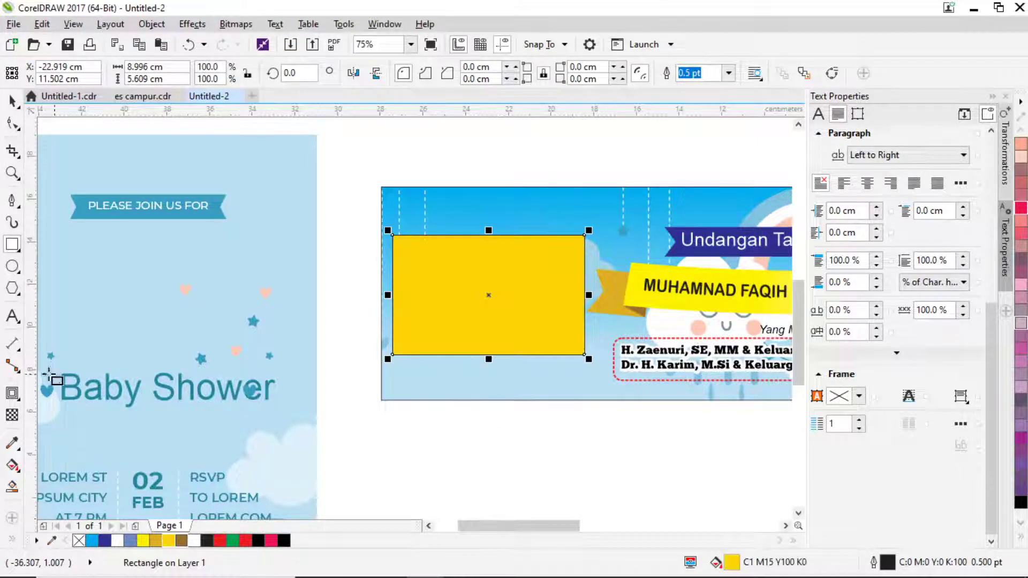
pyautogui.click(12, 415)
pyautogui.moveTo(611, 298); pyautogui.dragTo(317, 298)
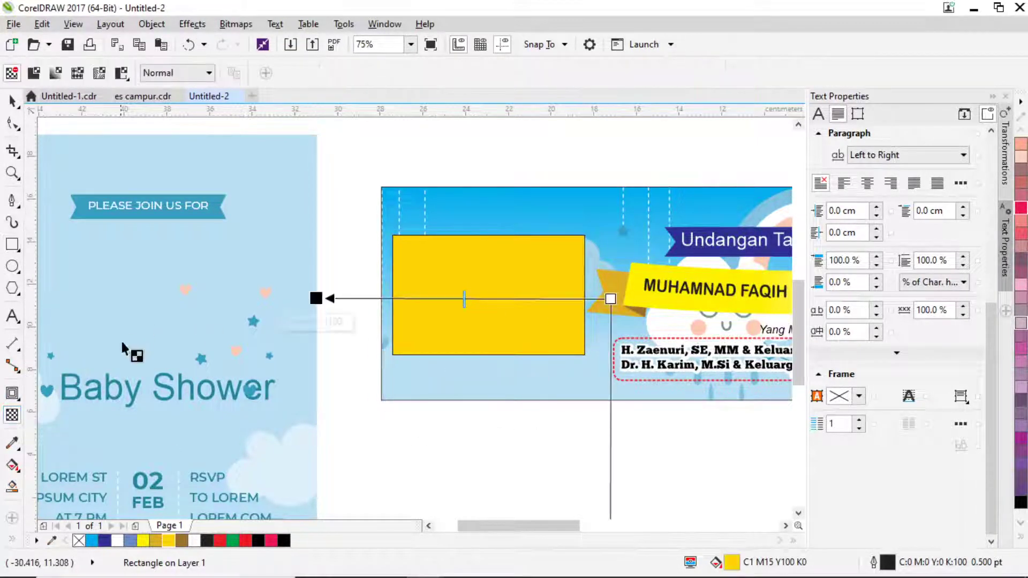
pyautogui.moveTo(610, 298); pyautogui.dragTo(627, 298)
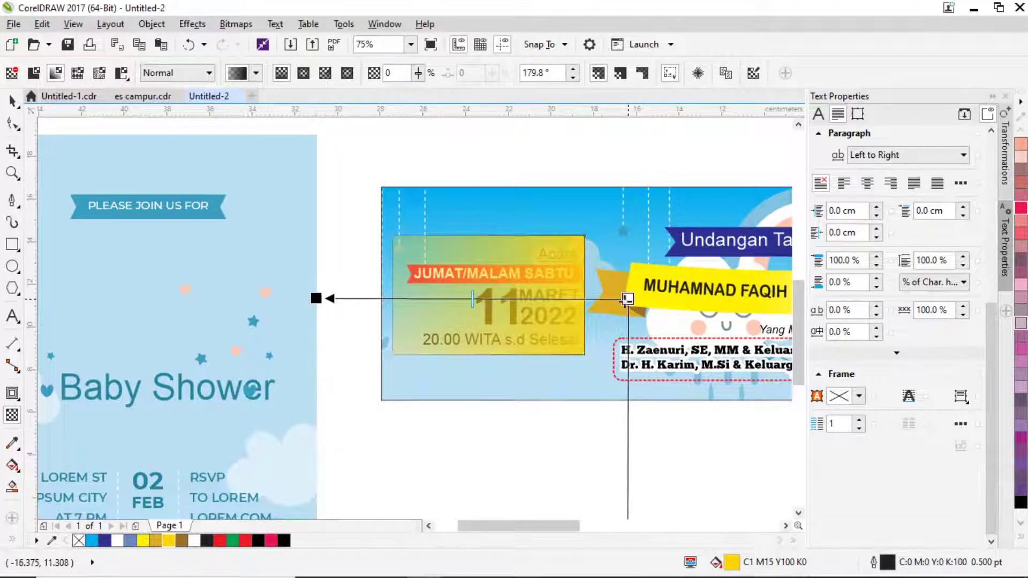
# Round all four corners of the rectangle and move the gradient start to its left edge.
pyautogui.click(12, 123)
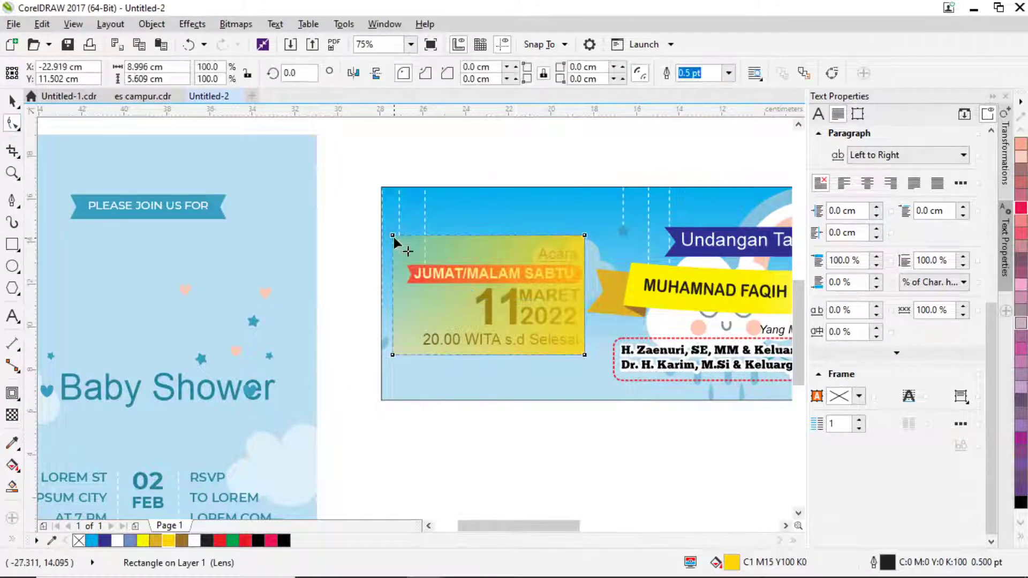
pyautogui.moveTo(393, 237); pyautogui.dragTo(391, 247)
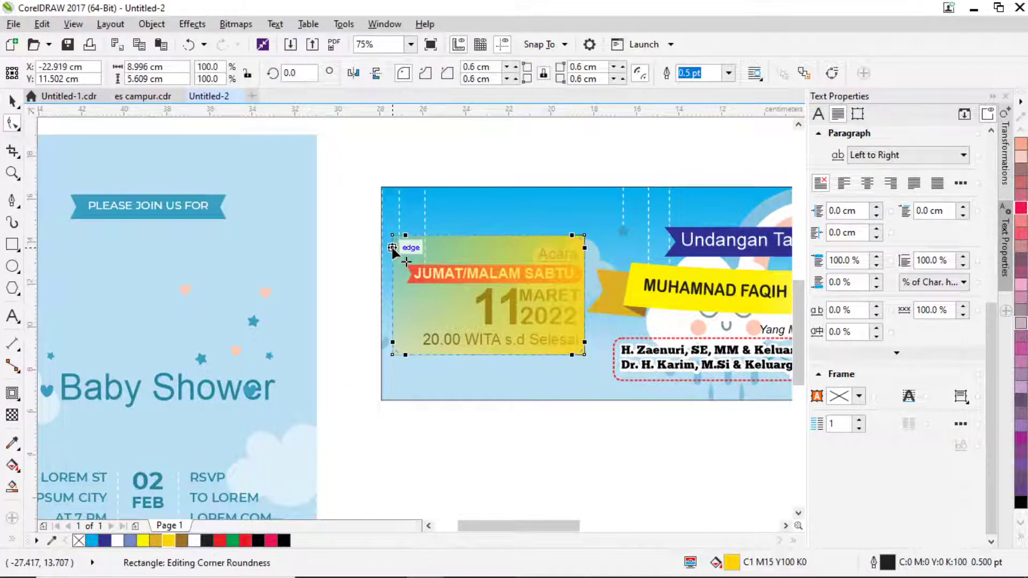
pyautogui.click(11, 415)
pyautogui.moveTo(319, 296); pyautogui.dragTo(392, 301)
# Set the rectangle's outline to None and check the text sits above the panel.
pyautogui.click(12, 101)
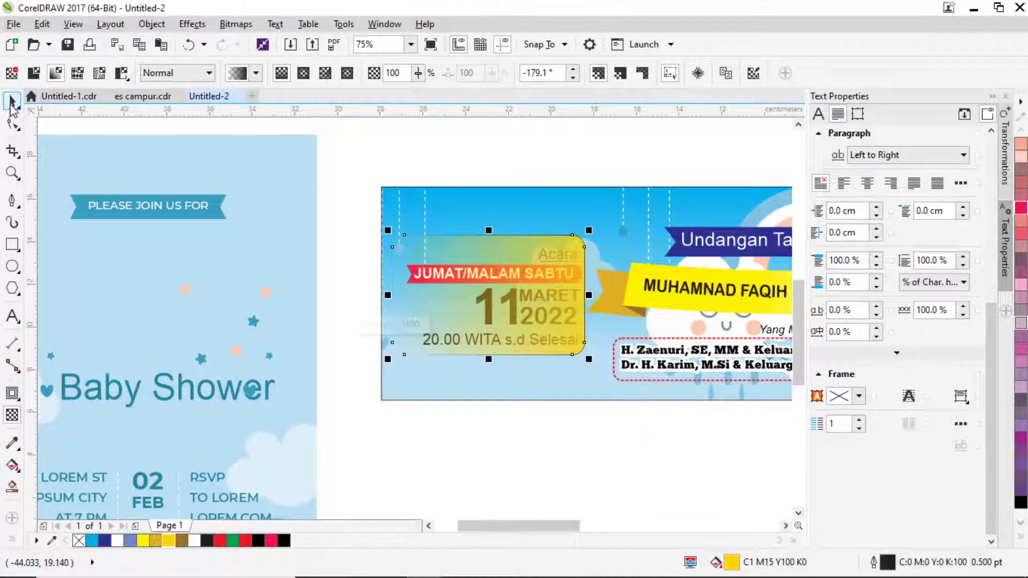
pyautogui.press('F12')
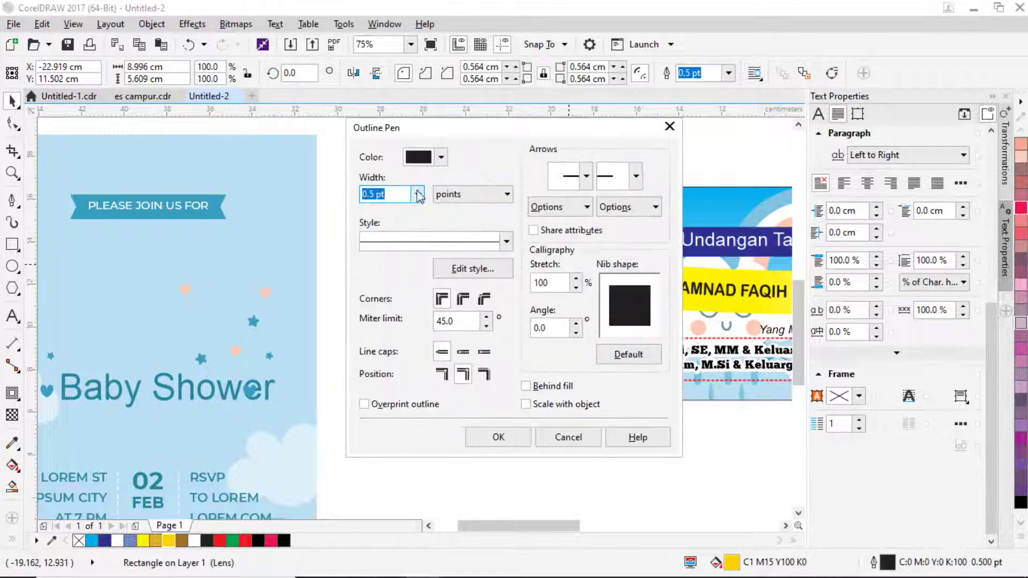
pyautogui.click(417, 194)
pyautogui.click(380, 206)
pyautogui.click(498, 437)
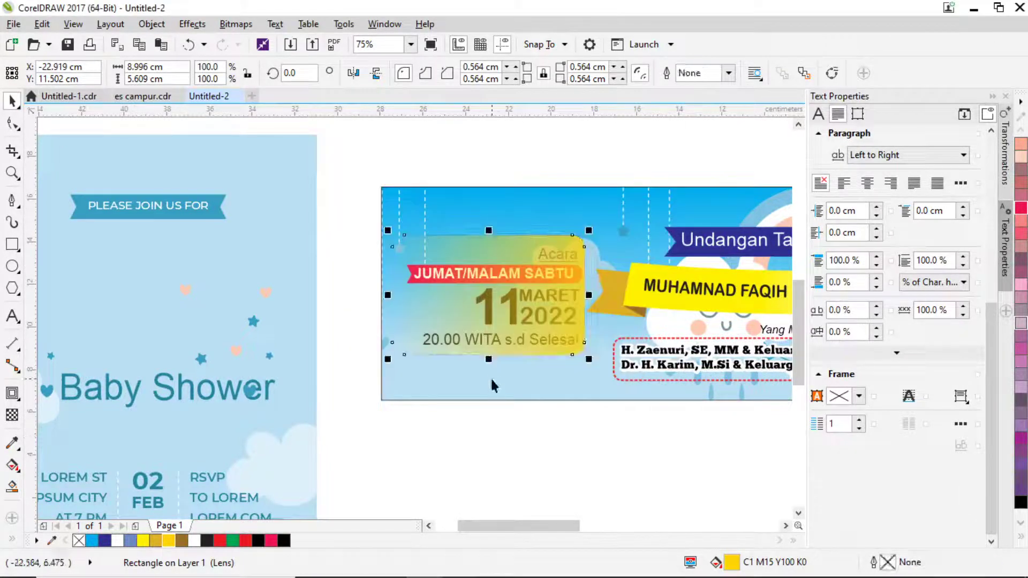
pyautogui.moveTo(351, 183); pyautogui.dragTo(583, 375)
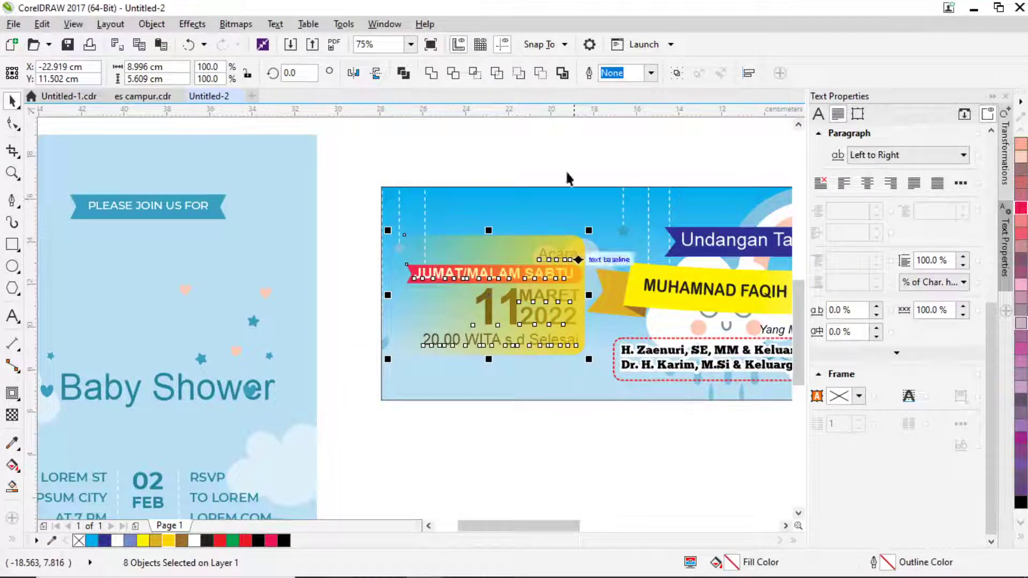
pyautogui.click(517, 244)
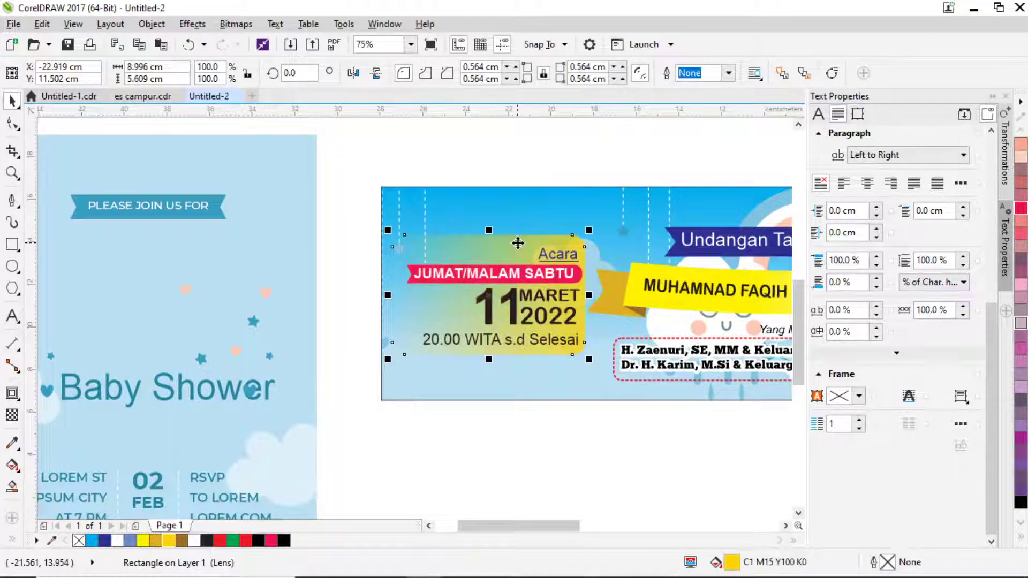
pyautogui.click(373, 163)
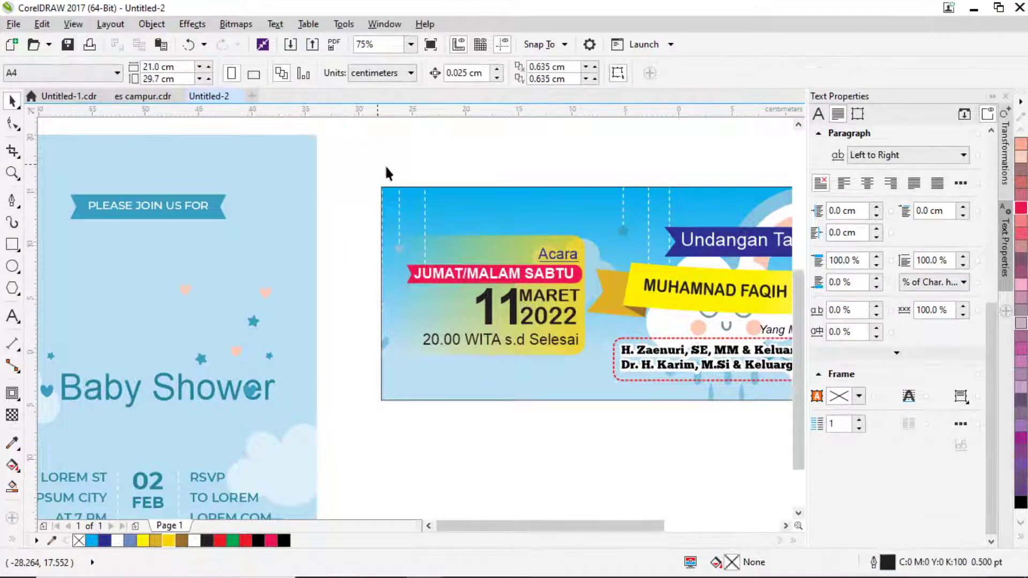
# Recolour the panel behind the date to white.
pyautogui.scroll(-1, 384, 165)
pyautogui.scroll(1, 487, 217)
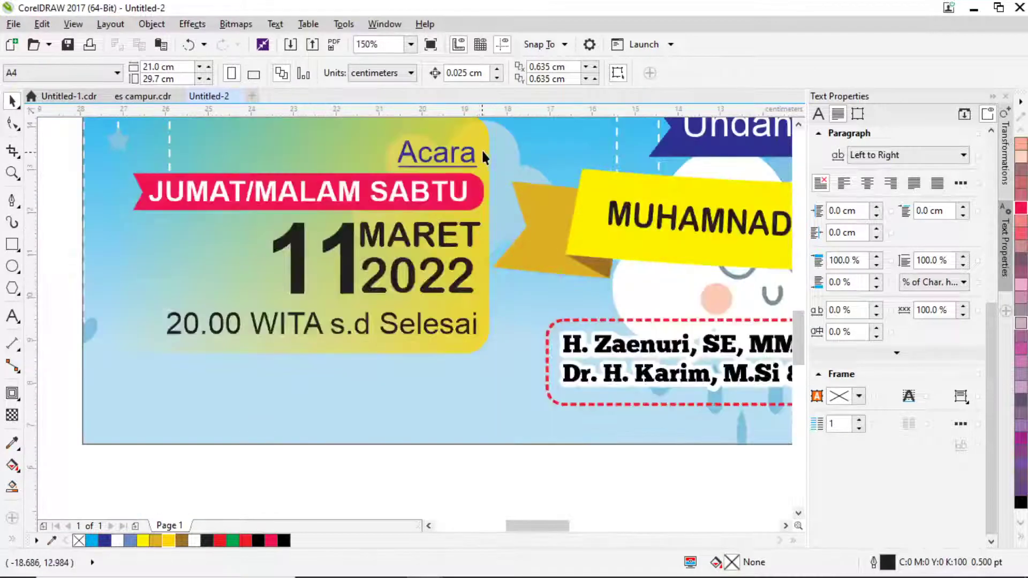
pyautogui.click(483, 200)
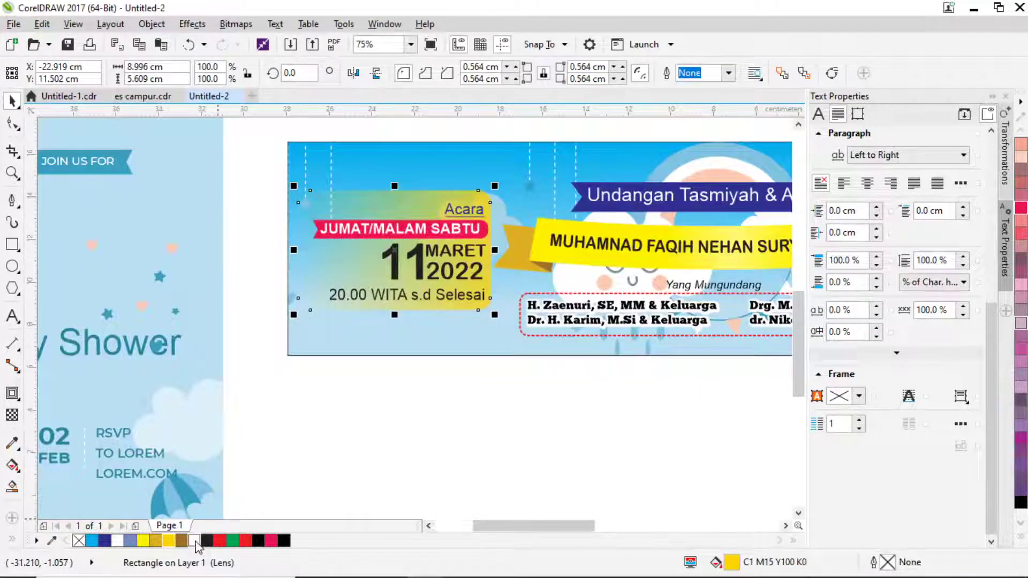
pyautogui.click(195, 541)
pyautogui.scroll(-1, 368, 357)
pyautogui.click(457, 397)
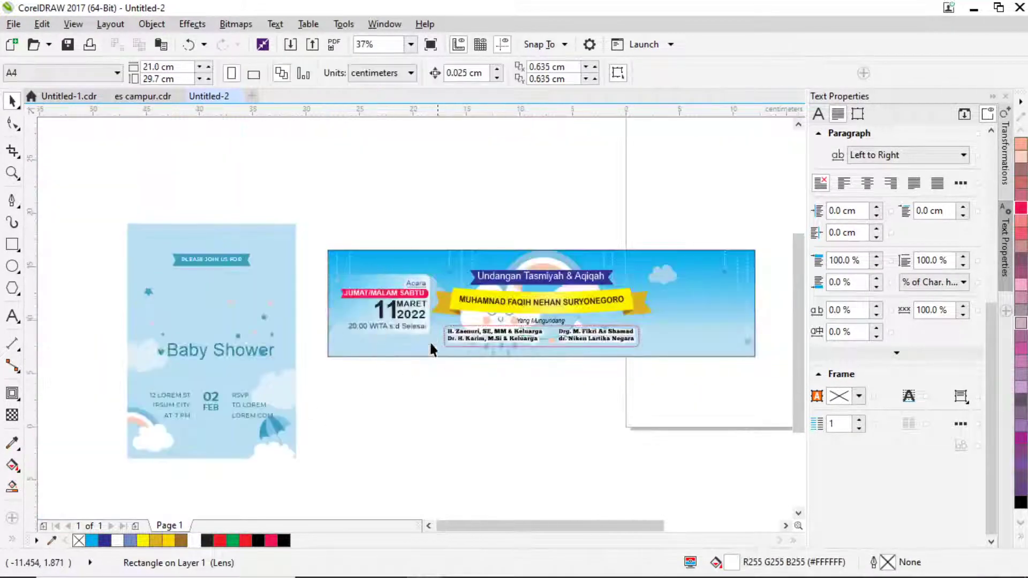
pyautogui.scroll(1, 375, 274)
# Nudge the date and event text block slightly upward.
pyautogui.moveTo(212, 235); pyautogui.dragTo(471, 406)
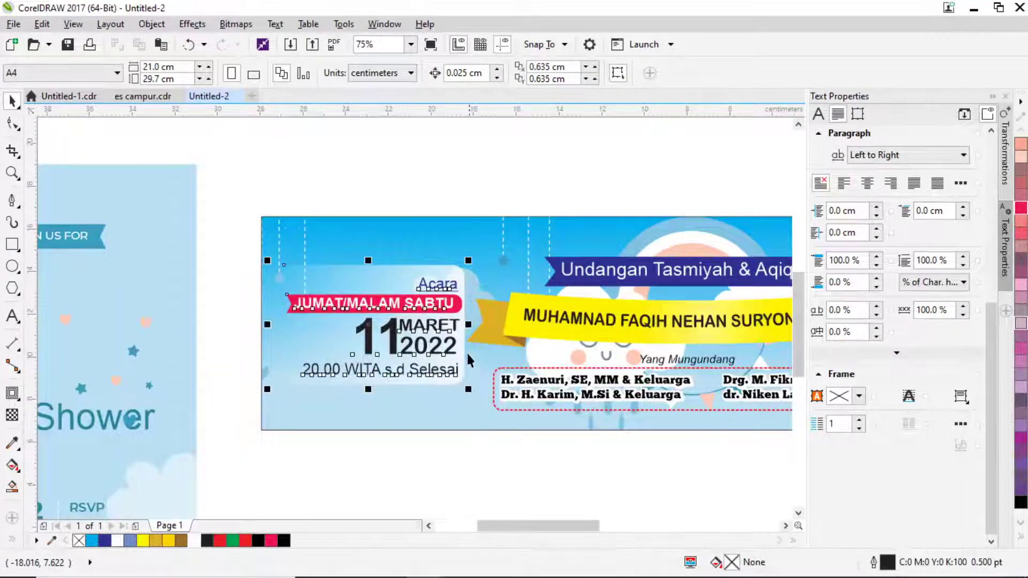
pyautogui.scroll(2, 466, 348)
pyautogui.moveTo(449, 325)
pyautogui.mouseDown()
pyautogui.moveTo(441, 316)
pyautogui.moveTo(448, 319)
pyautogui.mouseUp()
pyautogui.scroll(-1, 449, 319)
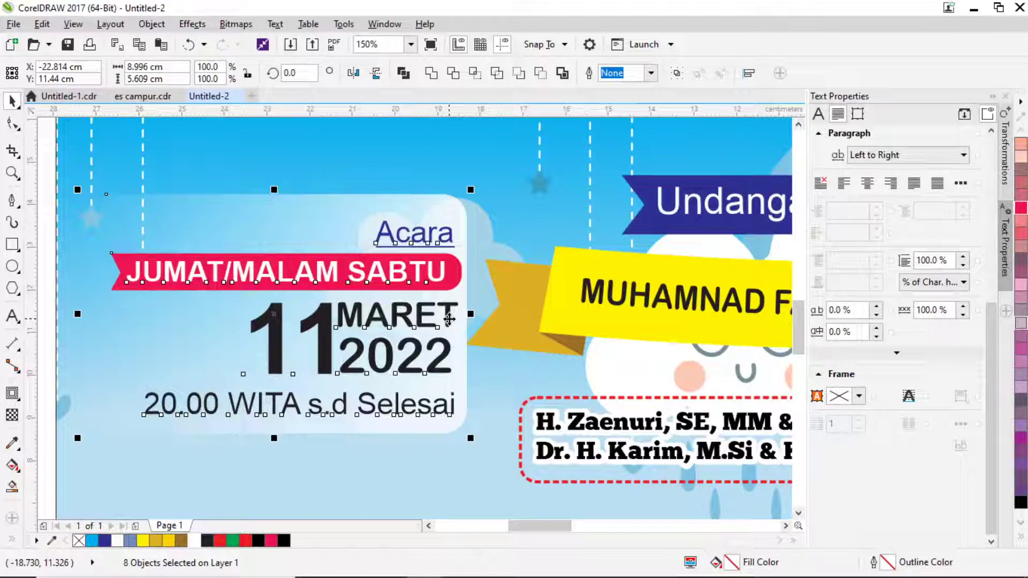
pyautogui.scroll(-1, 457, 332)
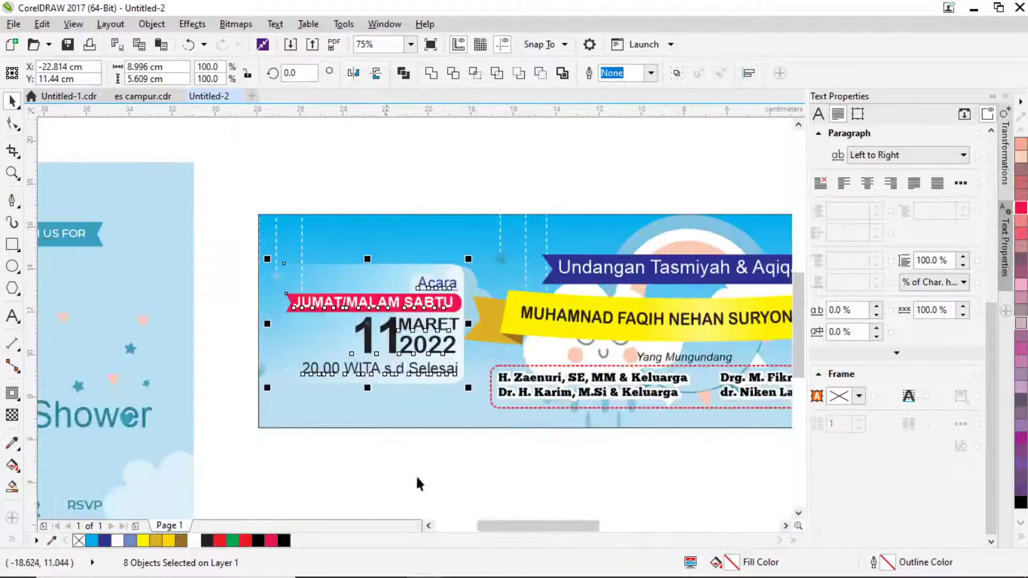
pyautogui.click(455, 450)
pyautogui.scroll(-1, 470, 419)
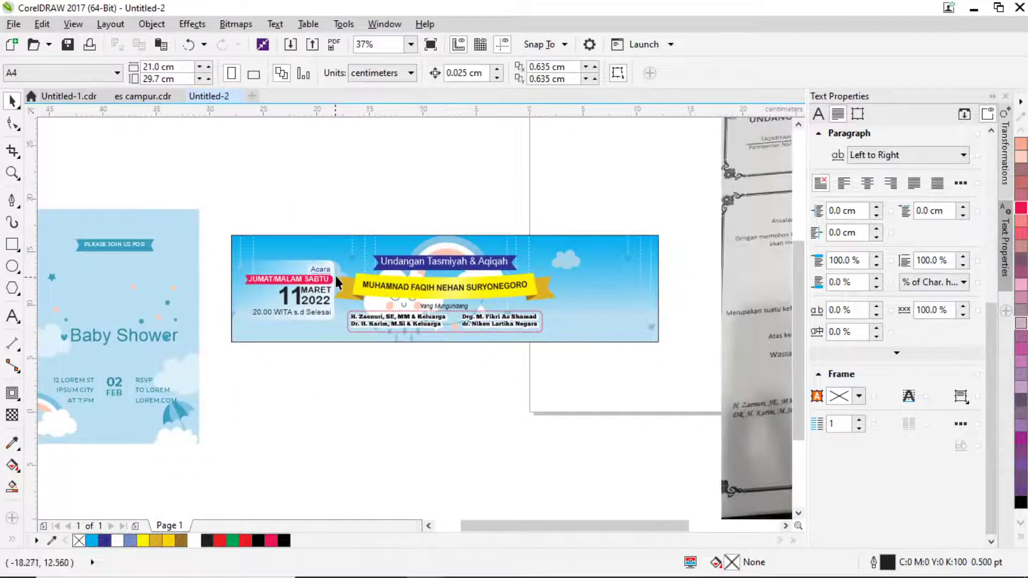
# Move the translucent rounded box to the banner's right side and flip it horizontally.
pyautogui.moveTo(330, 267); pyautogui.dragTo(628, 271)
pyautogui.click(353, 73)
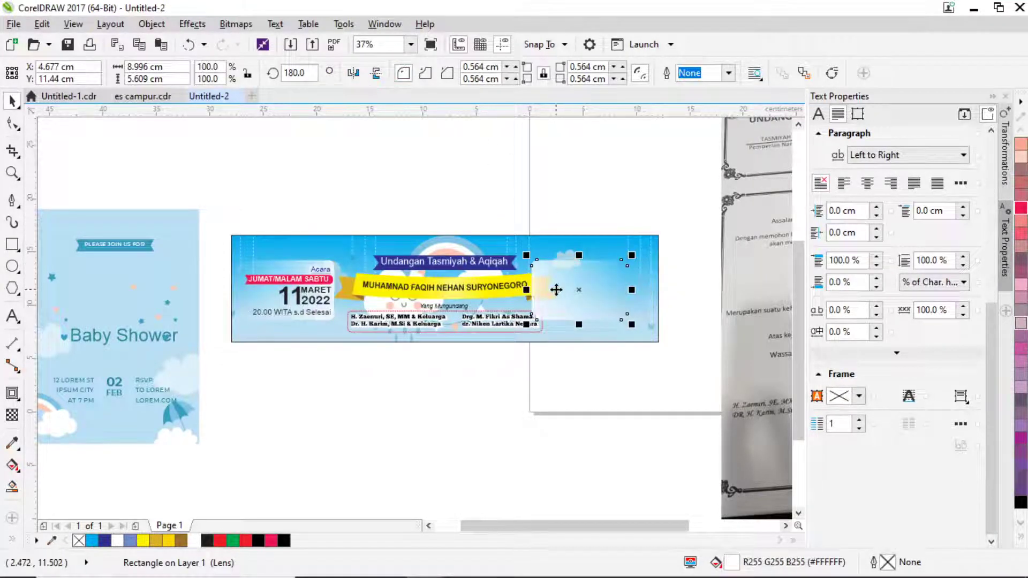
pyautogui.moveTo(555, 291); pyautogui.dragTo(580, 296)
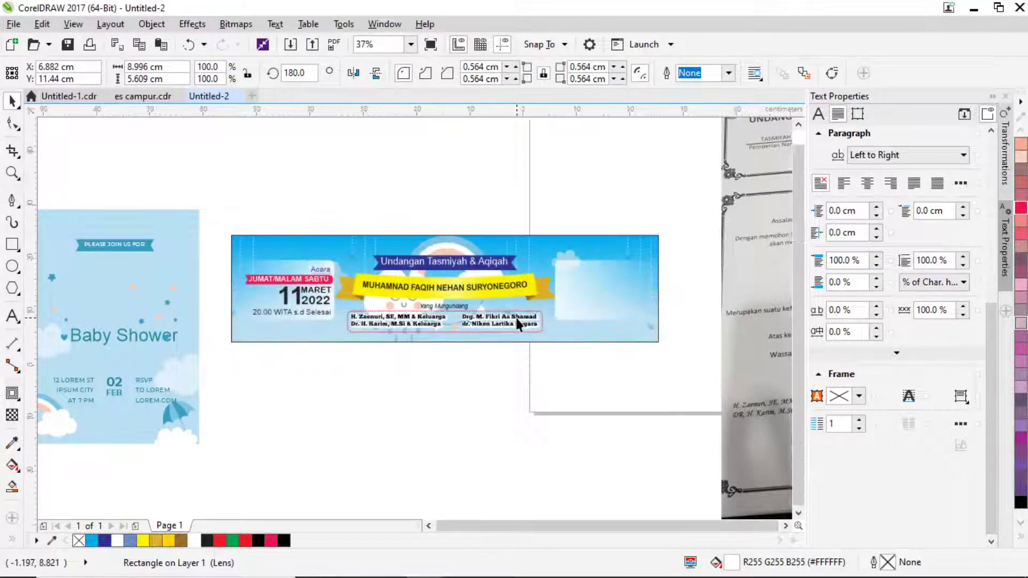
pyautogui.scroll(-1, 586, 358)
pyautogui.moveTo(588, 362); pyautogui.dragTo(496, 363)
pyautogui.scroll(1, 461, 305)
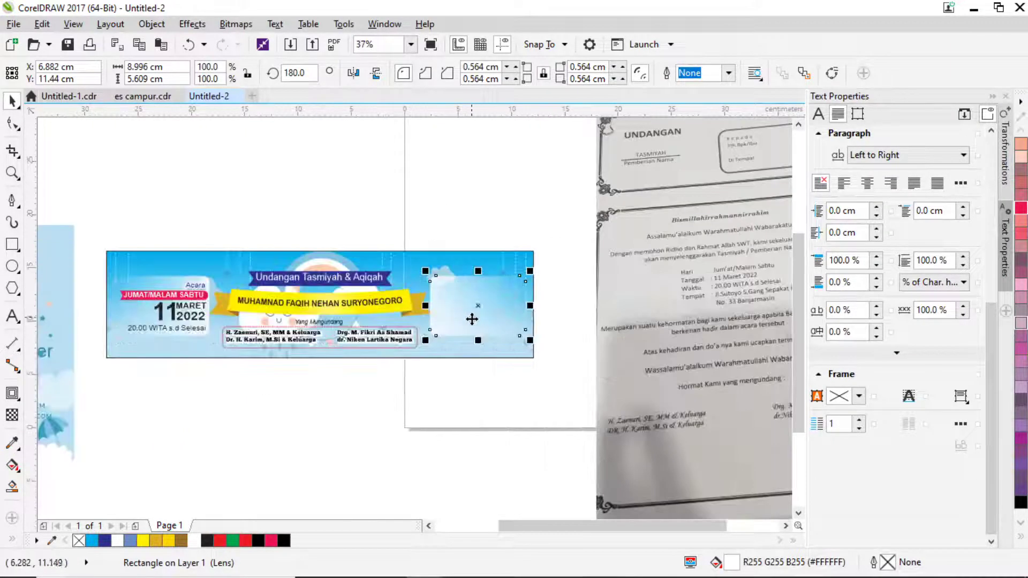
pyautogui.scroll(-1, 473, 319)
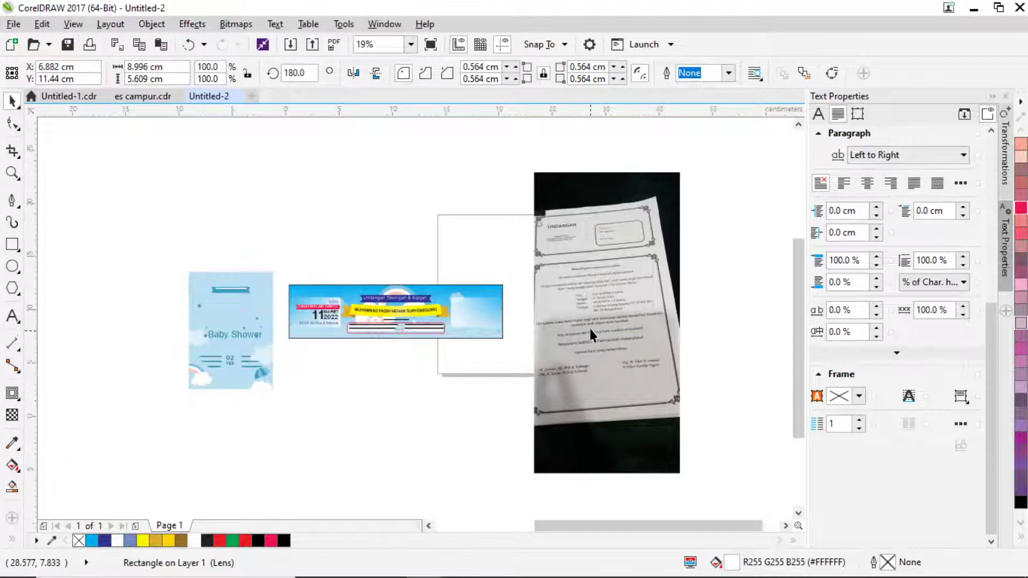
pyautogui.scroll(1, 589, 331)
# Shift the flipped rounded box slightly right into the blank area.
pyautogui.click(13, 316)
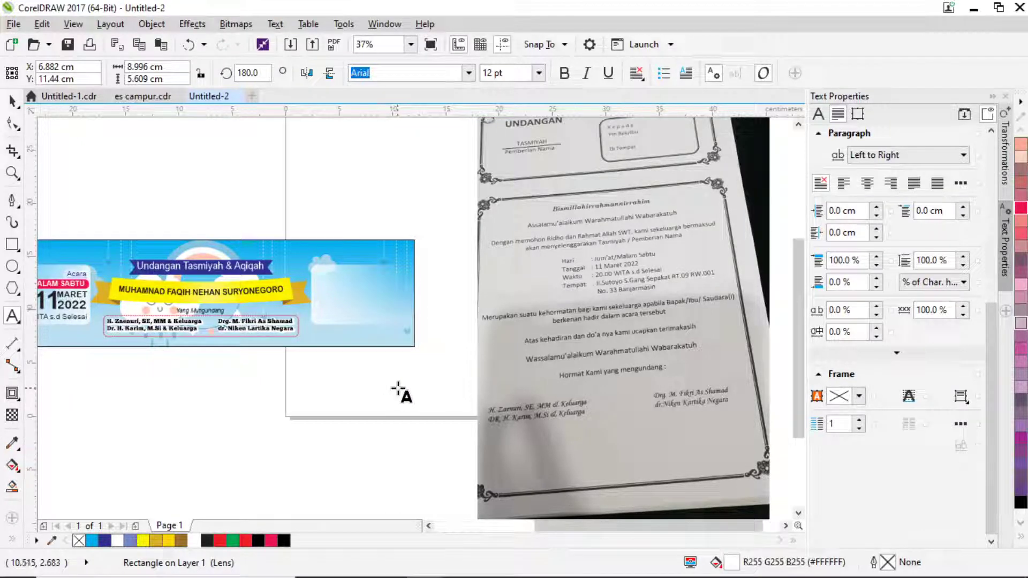
pyautogui.scroll(2, 312, 301)
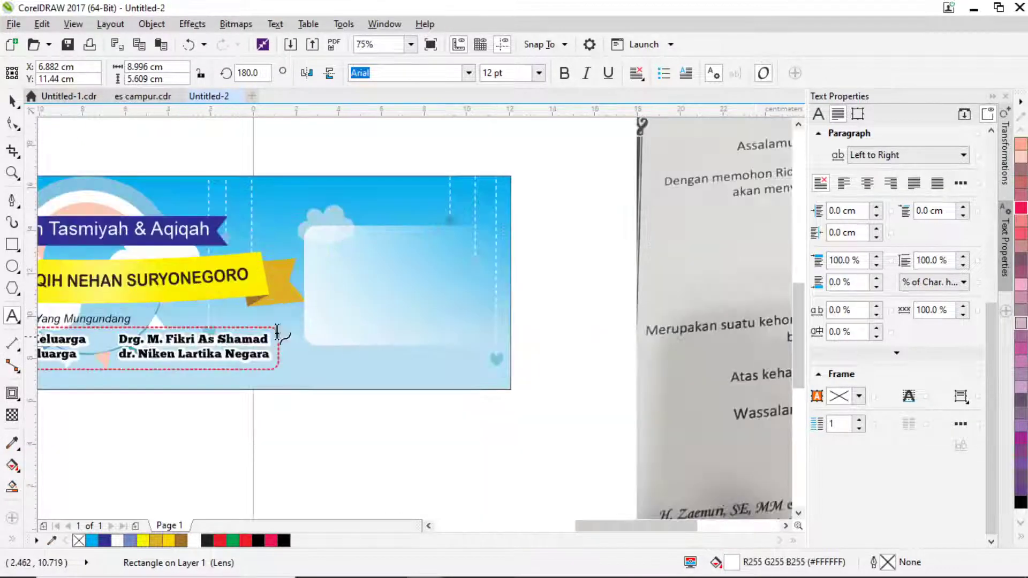
pyautogui.press('space')
pyautogui.click(325, 291)
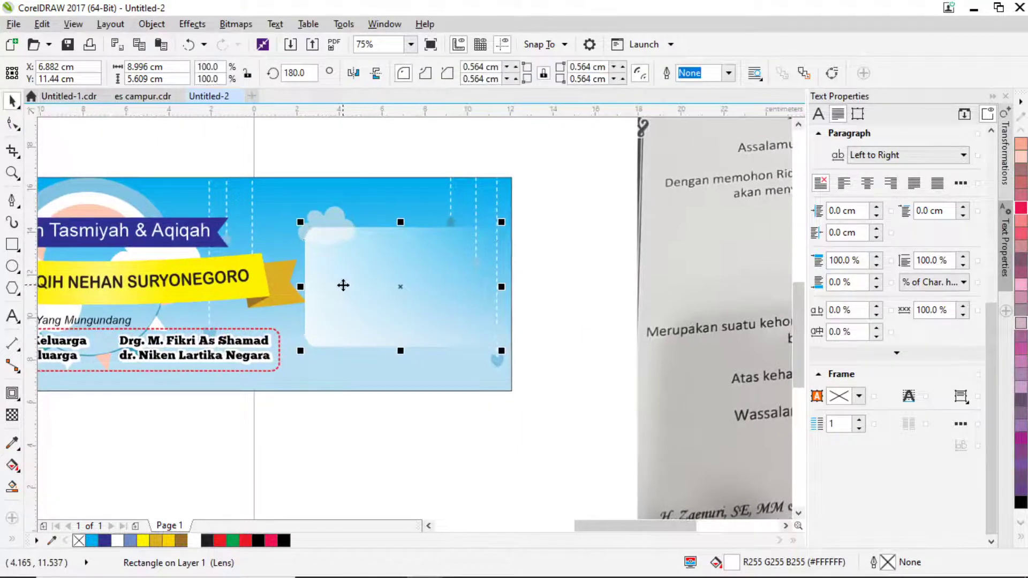
pyautogui.moveTo(340, 288); pyautogui.dragTo(342, 289)
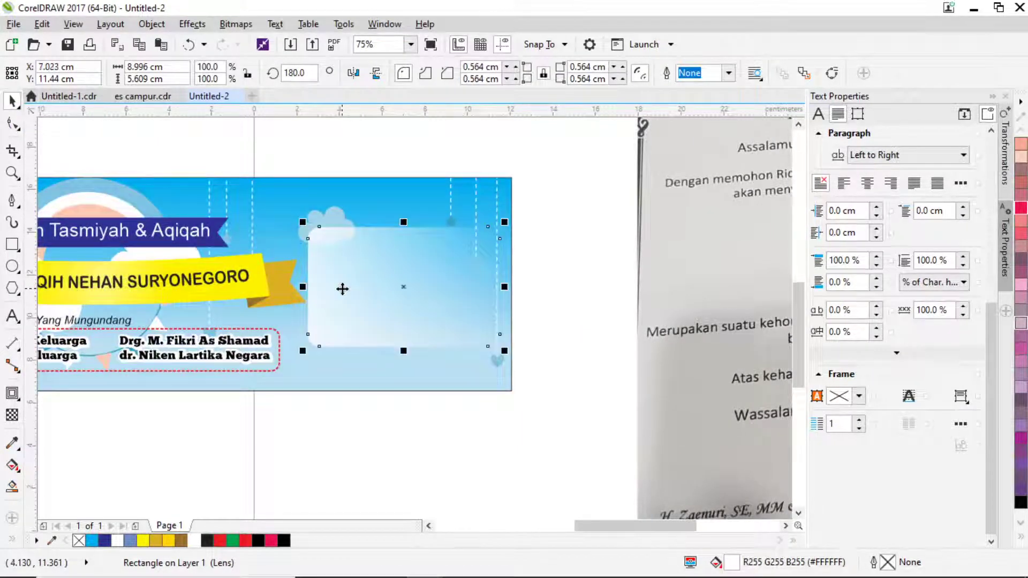
pyautogui.press('Right')
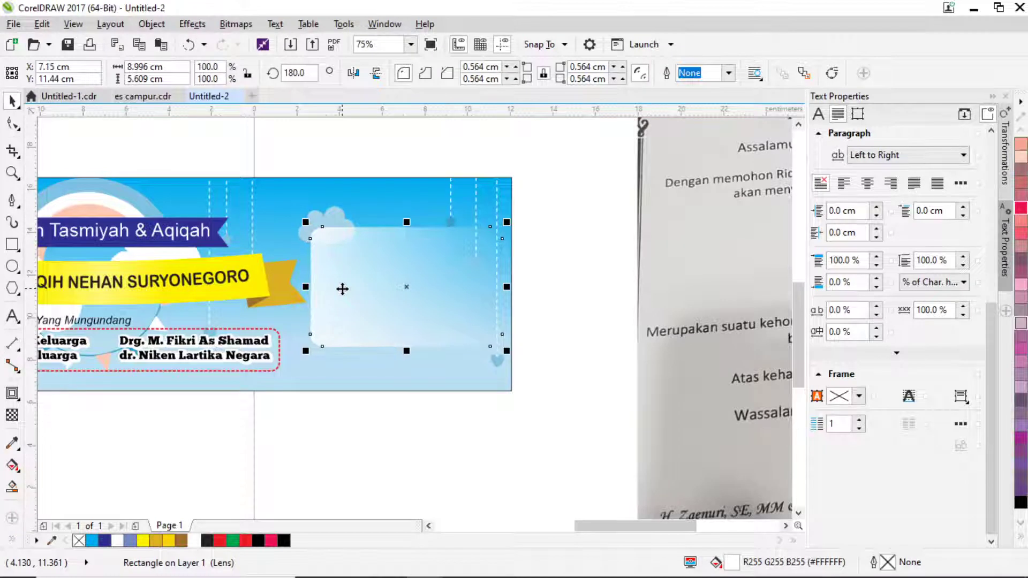
# Pan the view to the venue details on the invitation photo.
pyautogui.scroll(-3, 342, 289)
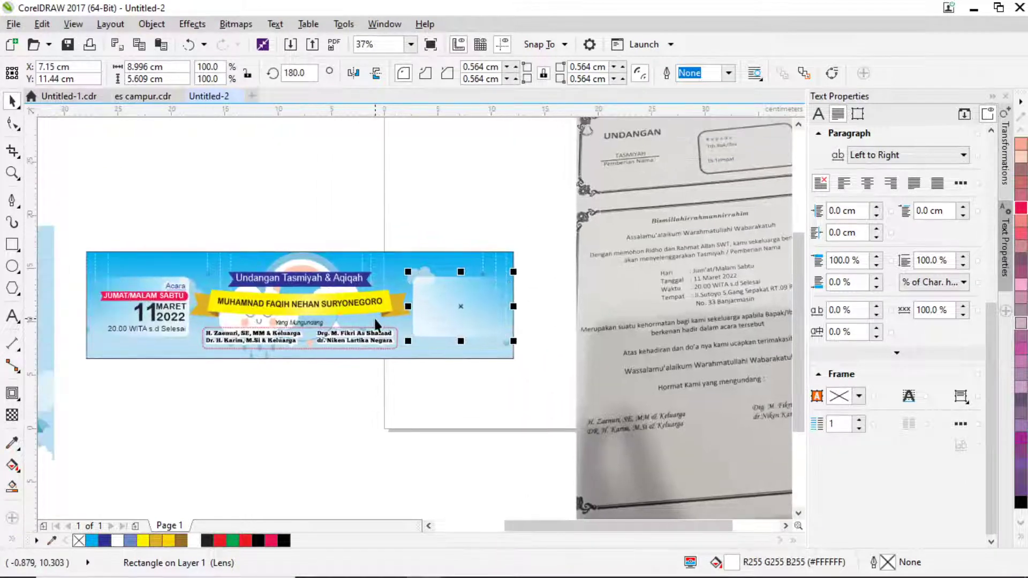
pyautogui.moveTo(519, 411); pyautogui.dragTo(462, 390)
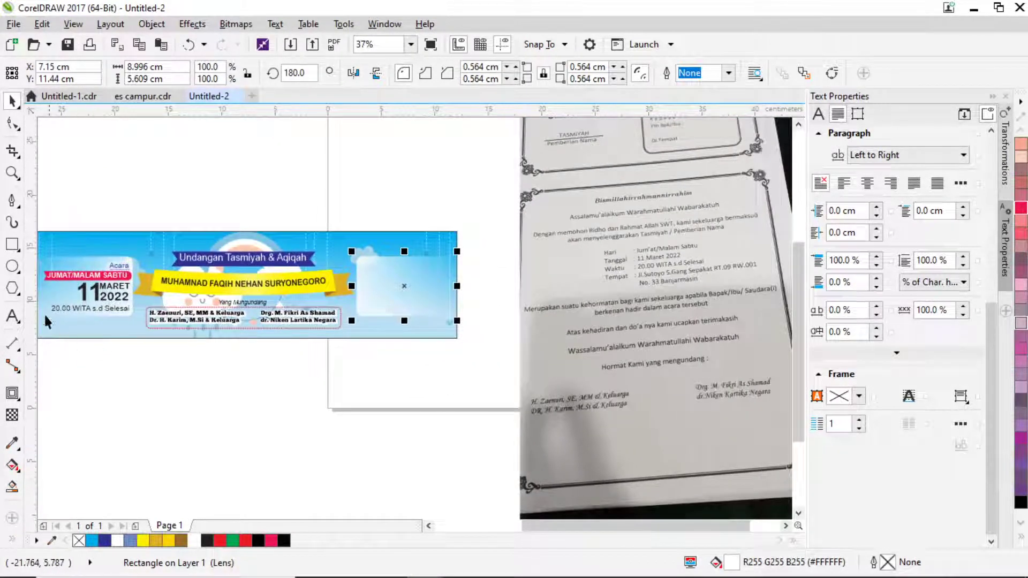
pyautogui.click(12, 317)
pyautogui.moveTo(523, 307); pyautogui.dragTo(429, 348)
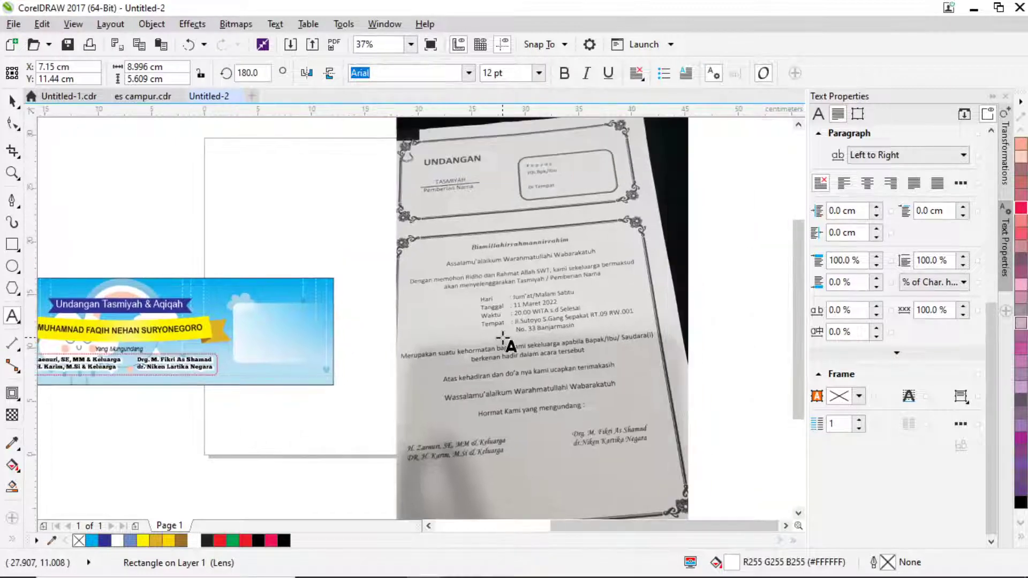
pyautogui.scroll(2, 503, 337)
pyautogui.moveTo(507, 341); pyautogui.dragTo(437, 308)
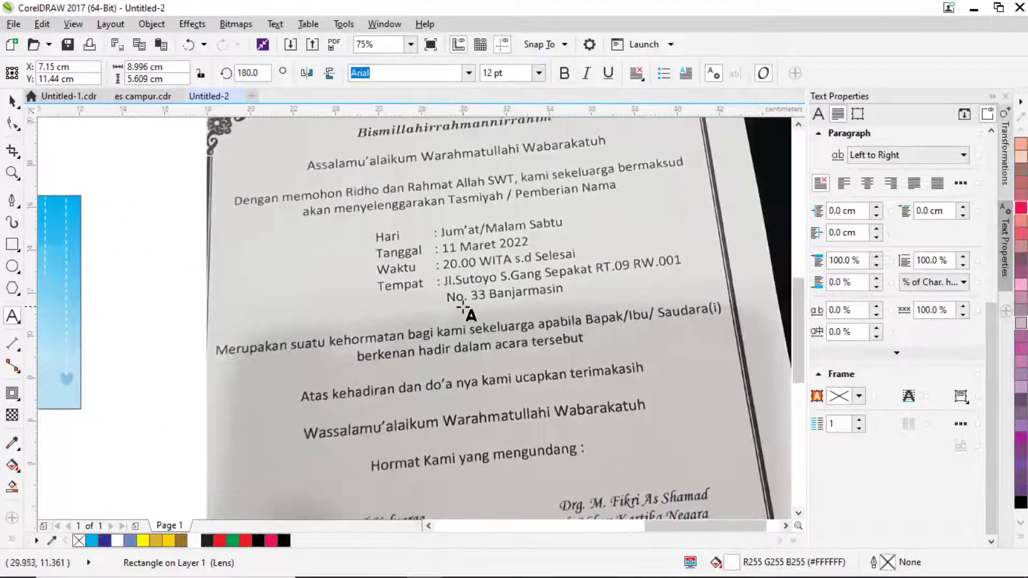
# Type the first line of the venue's street address beside the photo, removing a stray K.
pyautogui.click(185, 279)
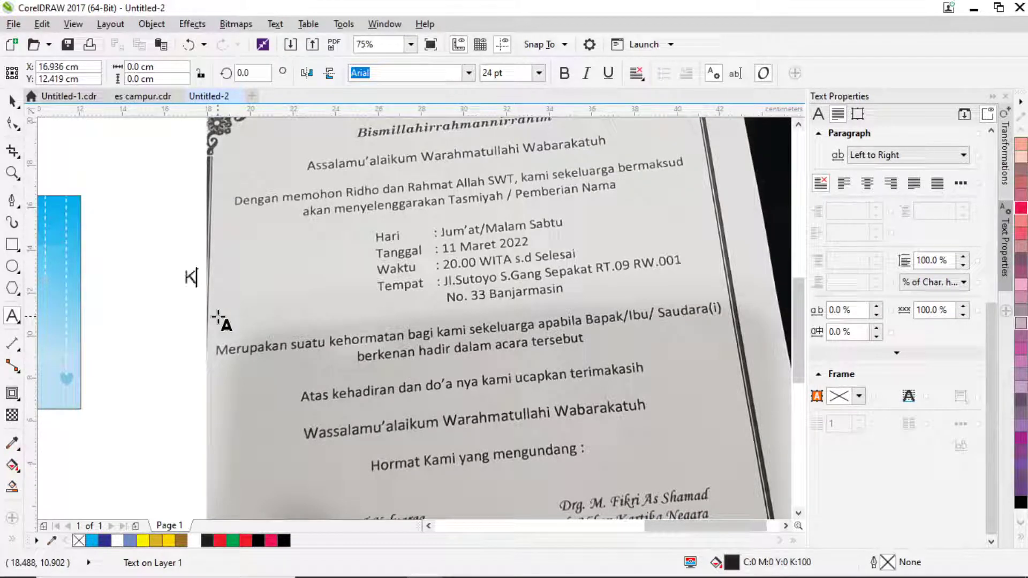
pyautogui.press('Escape')
pyautogui.hotkey('ctrl', 'z')
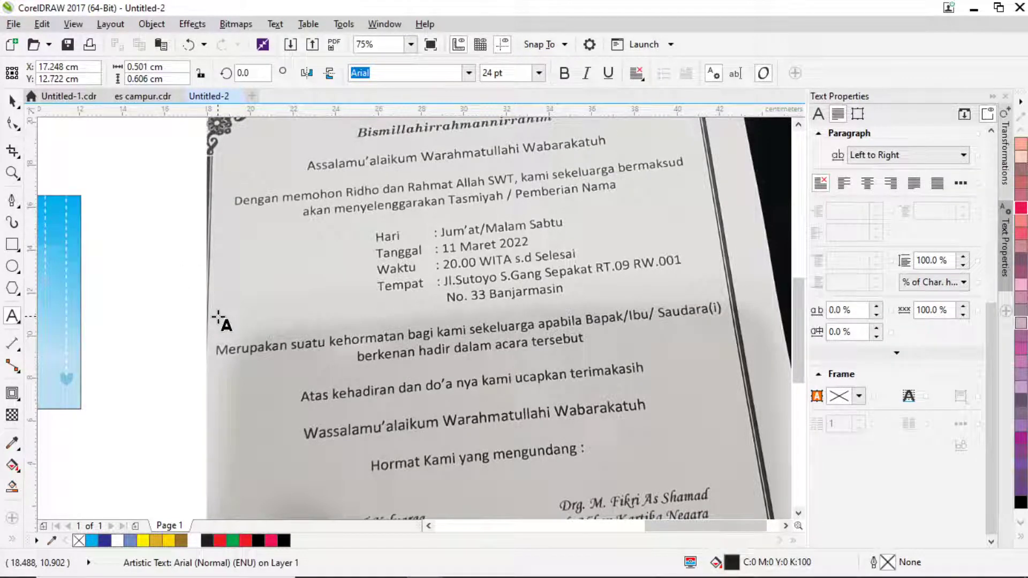
pyautogui.press('BackSpace')
pyautogui.press('BackSpace')
pyautogui.press('BackSpace')
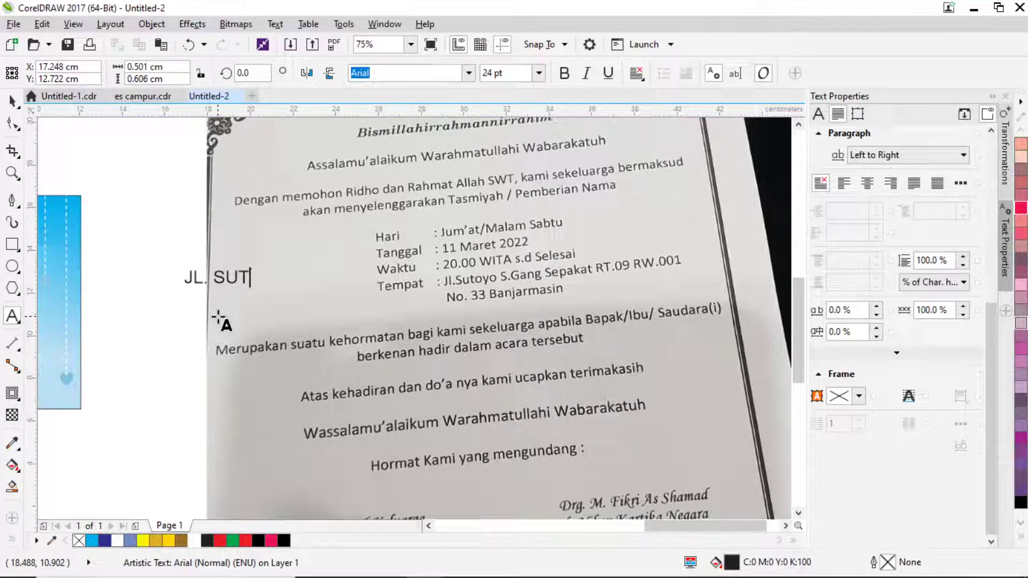
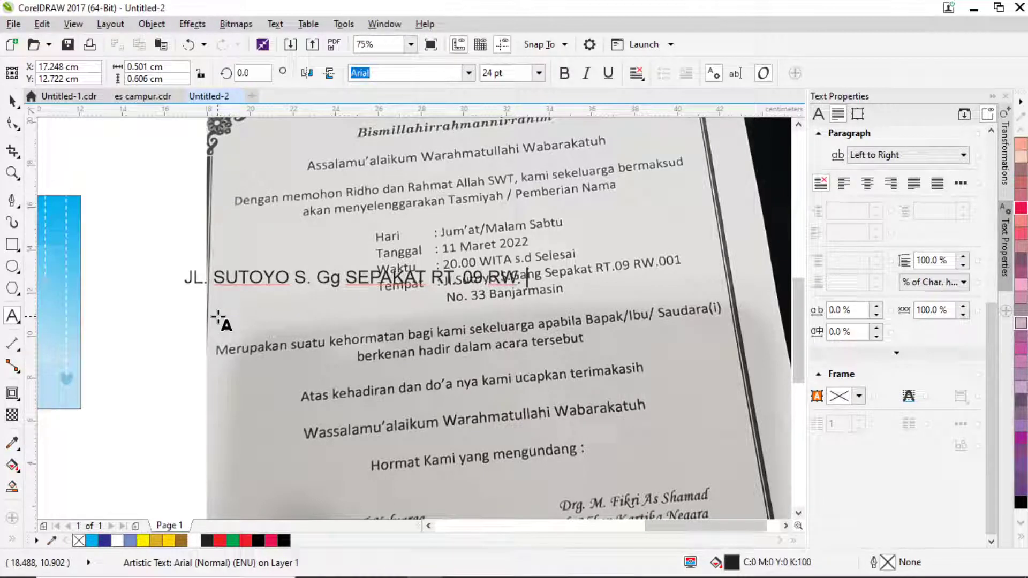
# Add the second address line with the house number and city.
pyautogui.press('Return')
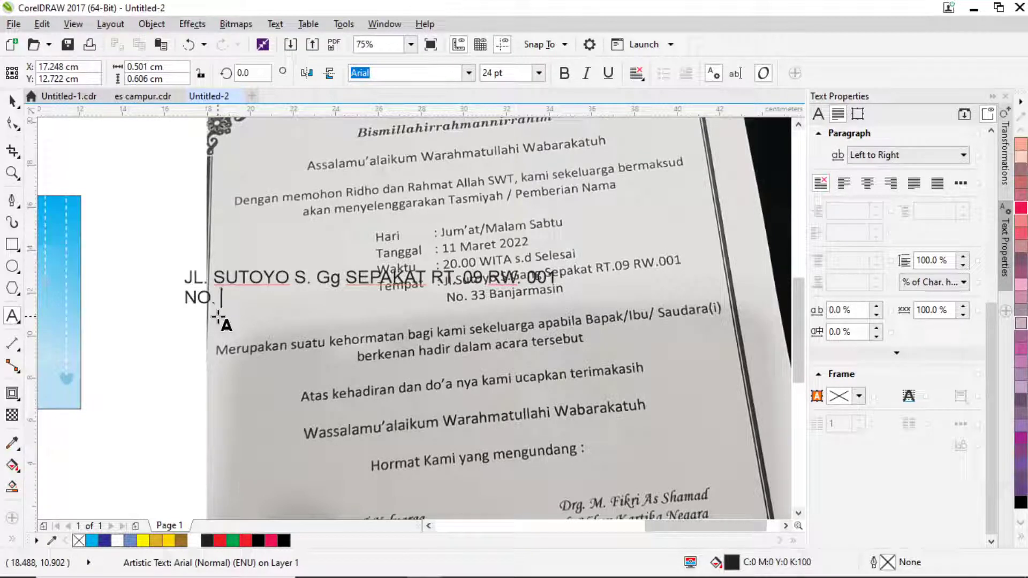
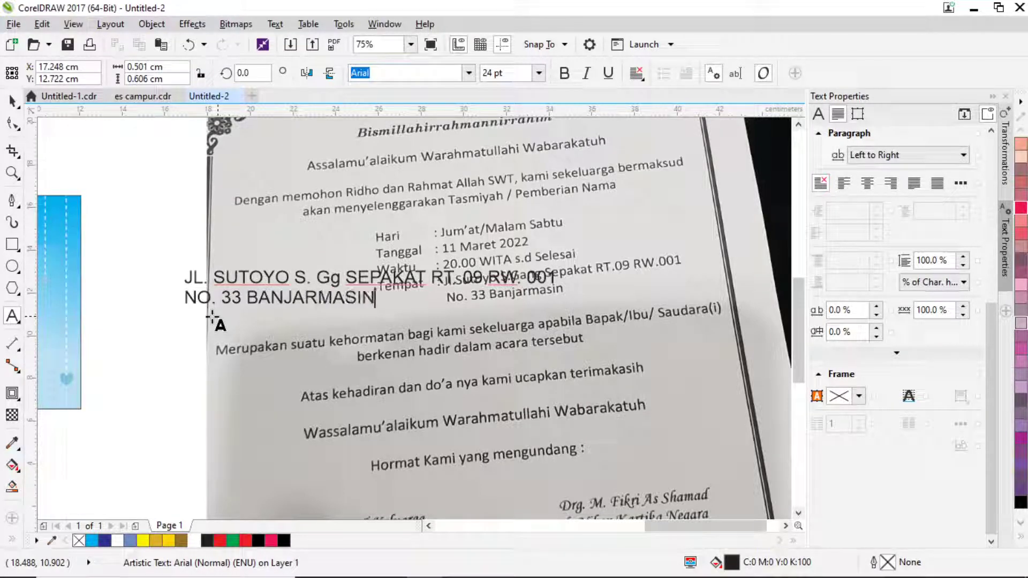
pyautogui.click(13, 101)
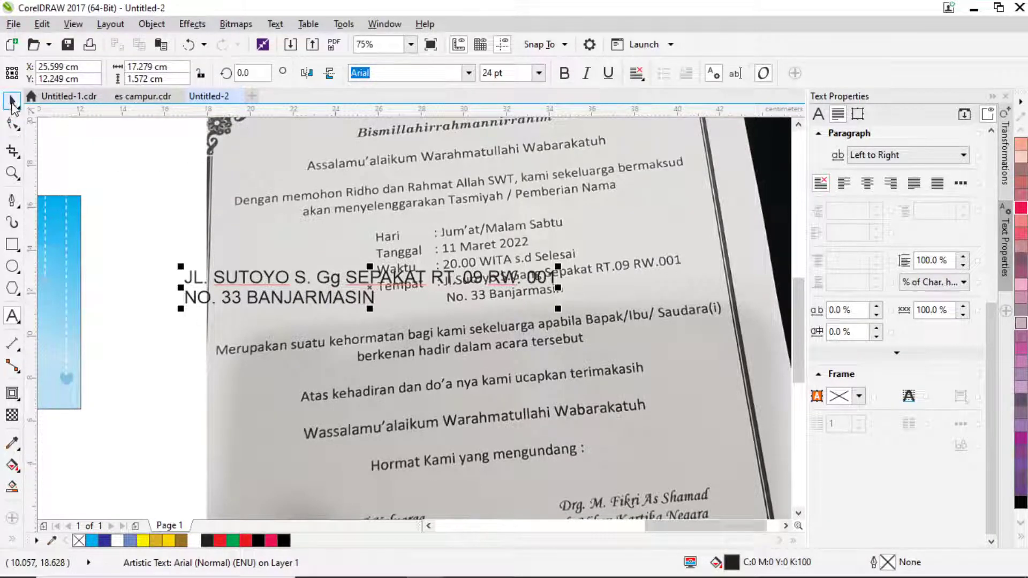
# Move the address text onto the rounded box and set it in Bebas.
pyautogui.hscroll(-5, 383, 316)
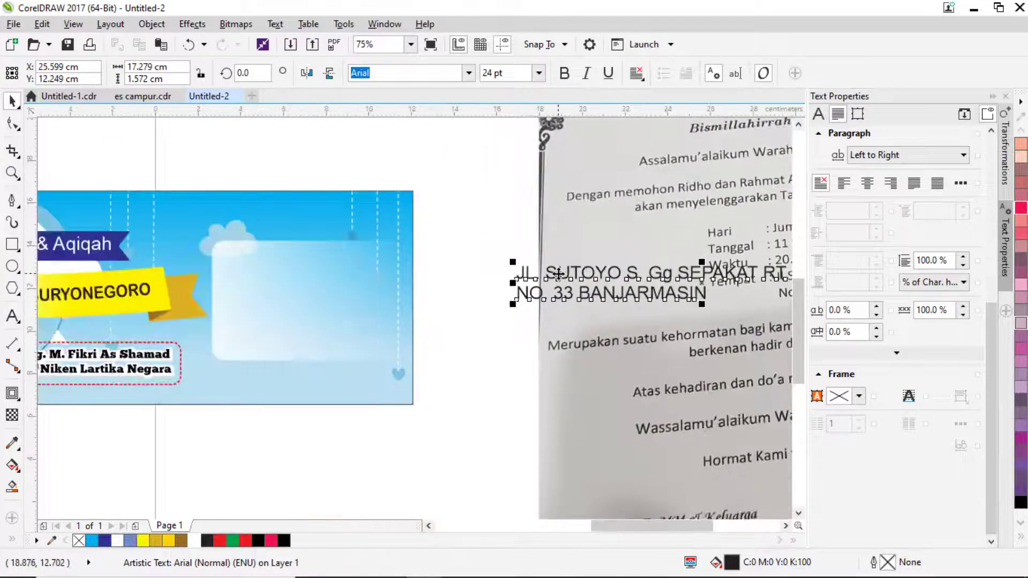
pyautogui.moveTo(514, 271); pyautogui.dragTo(235, 270)
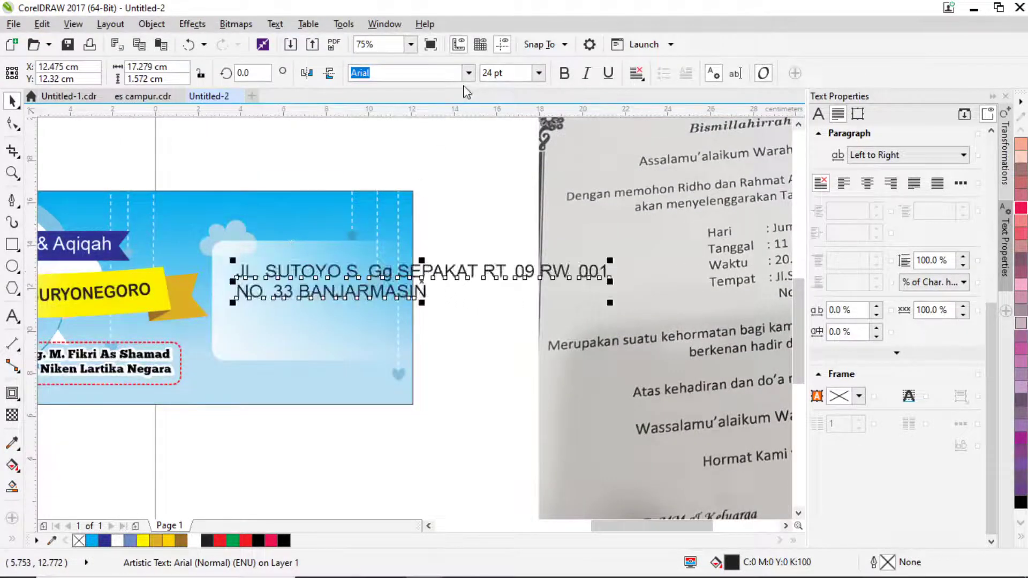
pyautogui.click(469, 75)
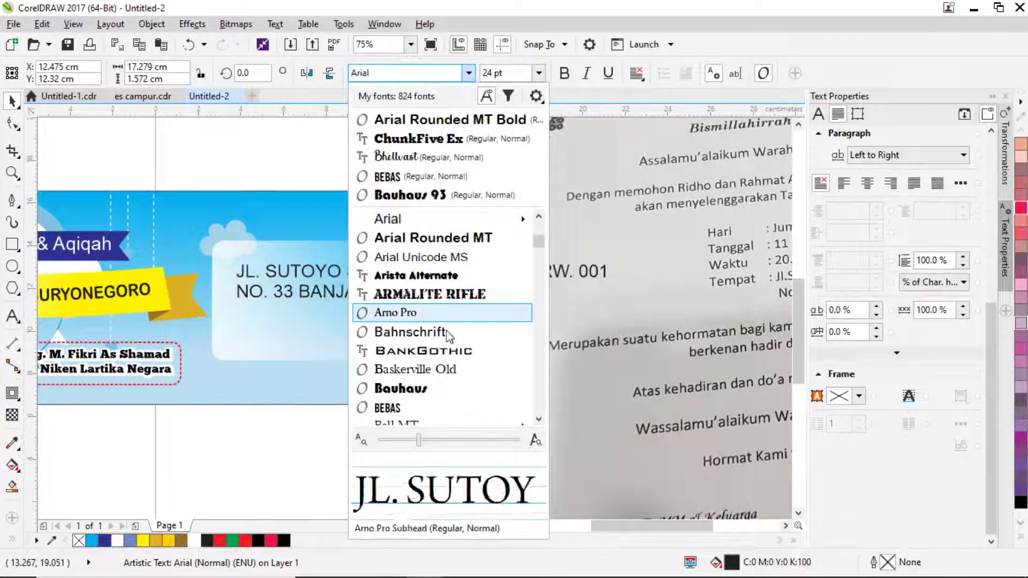
pyautogui.scroll(-2, 428, 374)
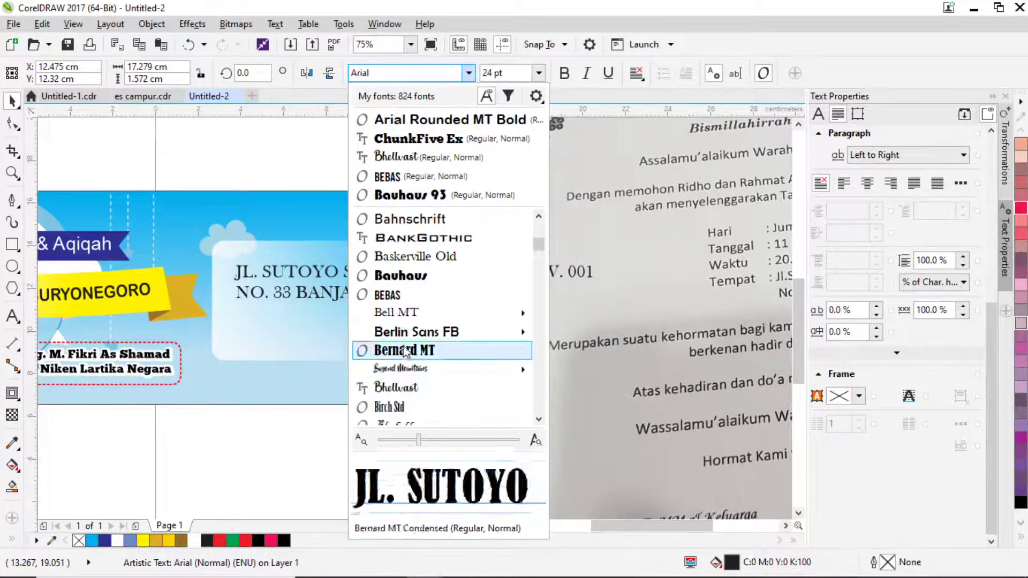
pyautogui.click(396, 349)
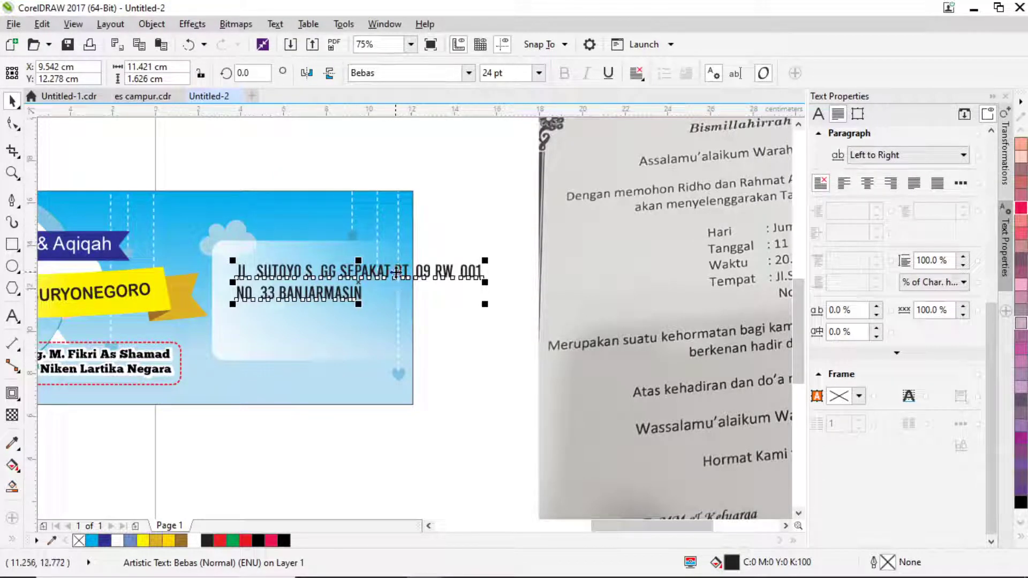
# Break the address before 'RT.' onto a new line and nudge it into place.
pyautogui.click(11, 316)
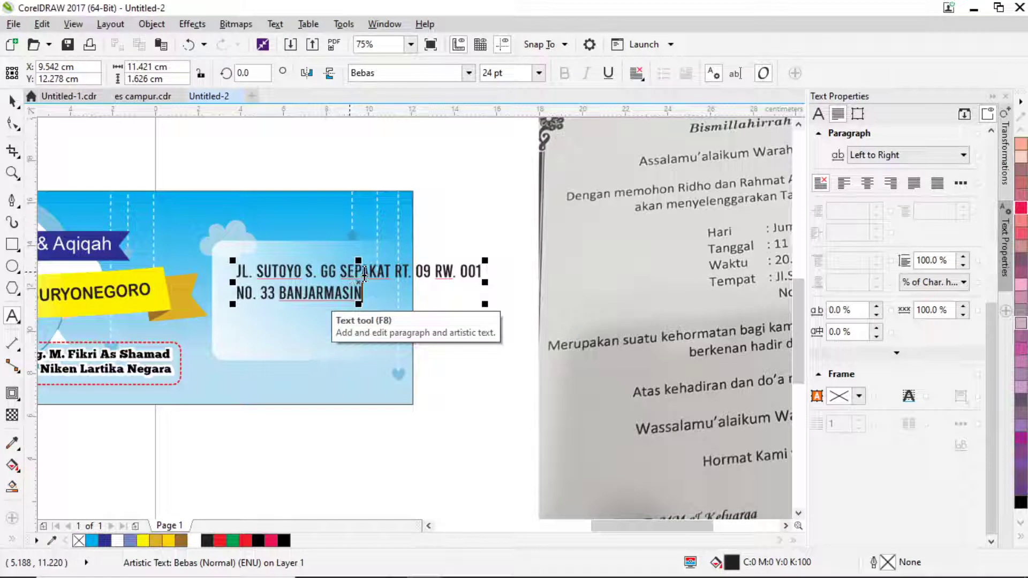
pyautogui.click(394, 271)
pyautogui.press('Return')
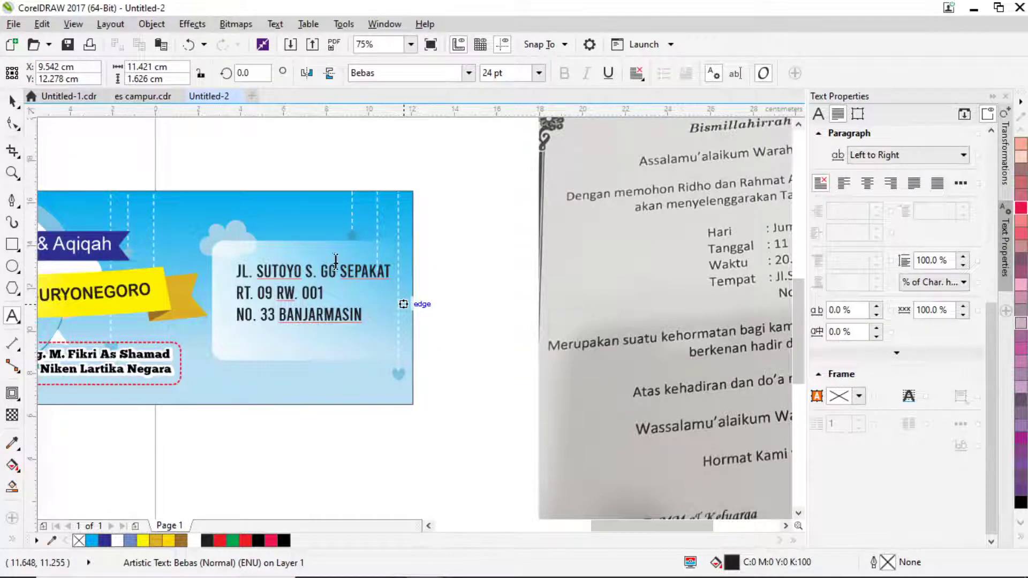
pyautogui.click(13, 101)
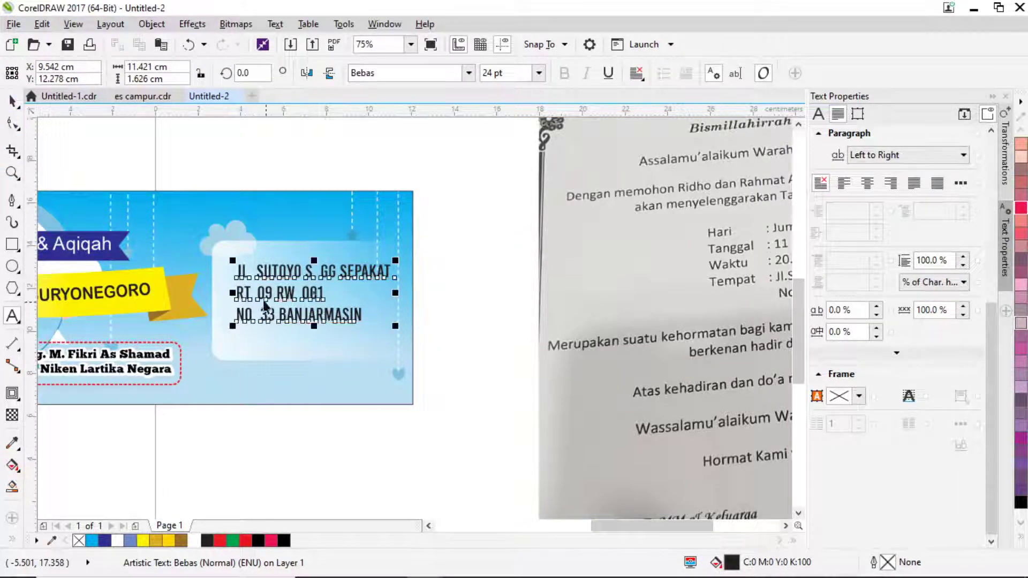
pyautogui.scroll(2, 257, 282)
pyautogui.moveTo(263, 265); pyautogui.dragTo(237, 292)
pyautogui.scroll(-2, 231, 281)
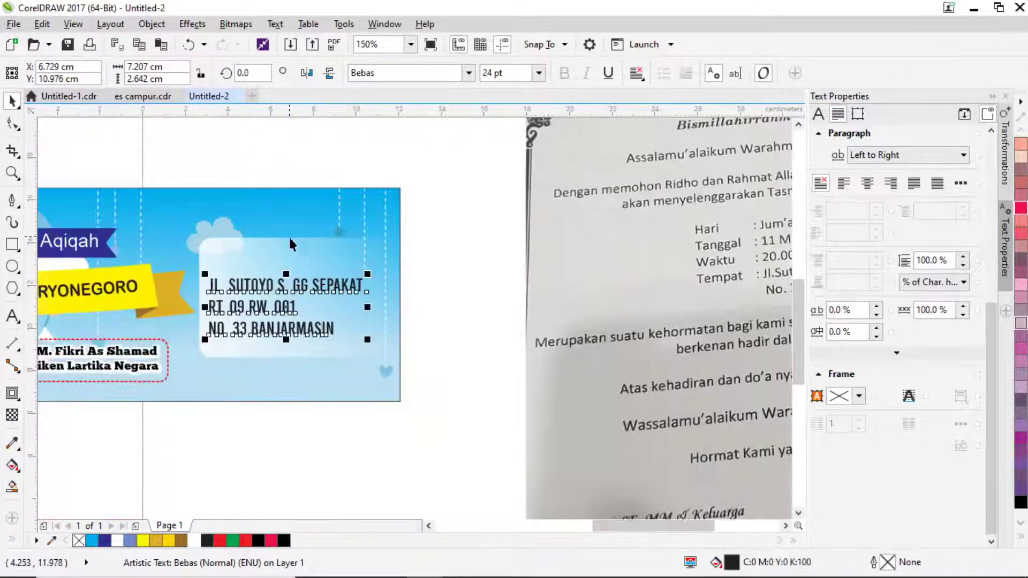
pyautogui.hscroll(-3, 313, 243)
pyautogui.scroll(-2, 455, 275)
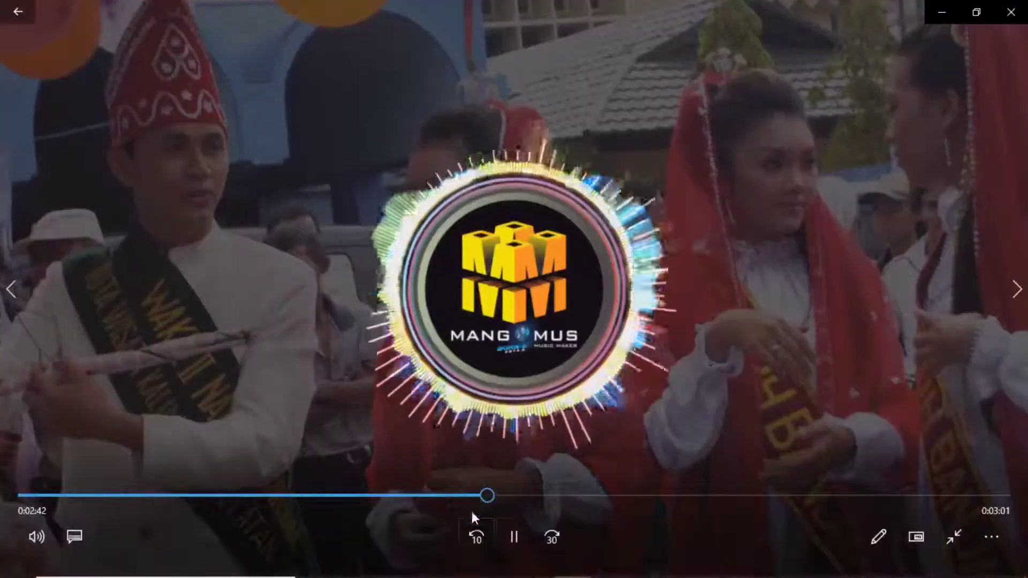
# Find the red location-pin image in logo > LOgo and drag it into CorelDRAW.
pyautogui.hotkey('alt', 'Tab')
pyautogui.hotkey('alt', 'Tab')
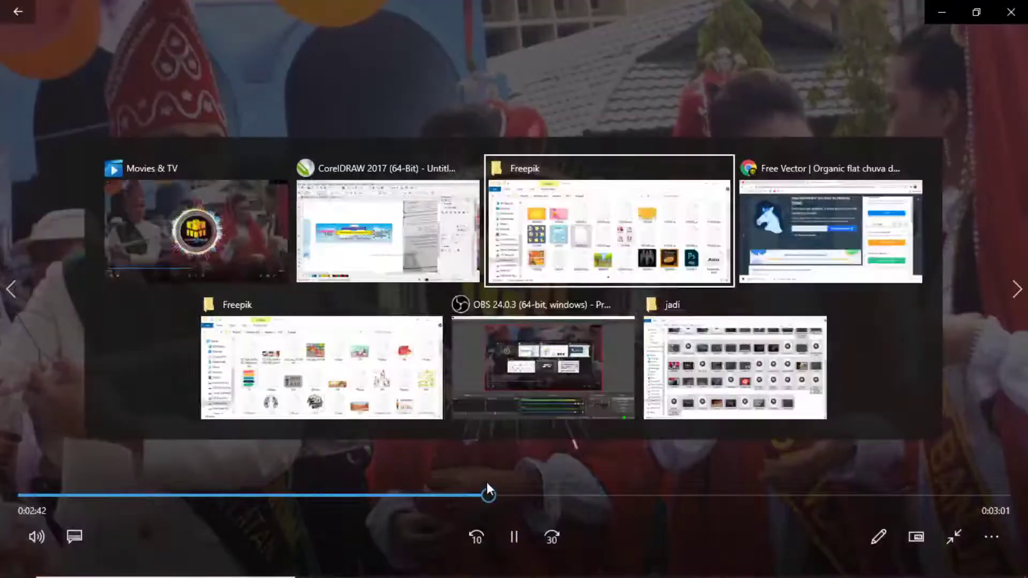
pyautogui.click(40, 77)
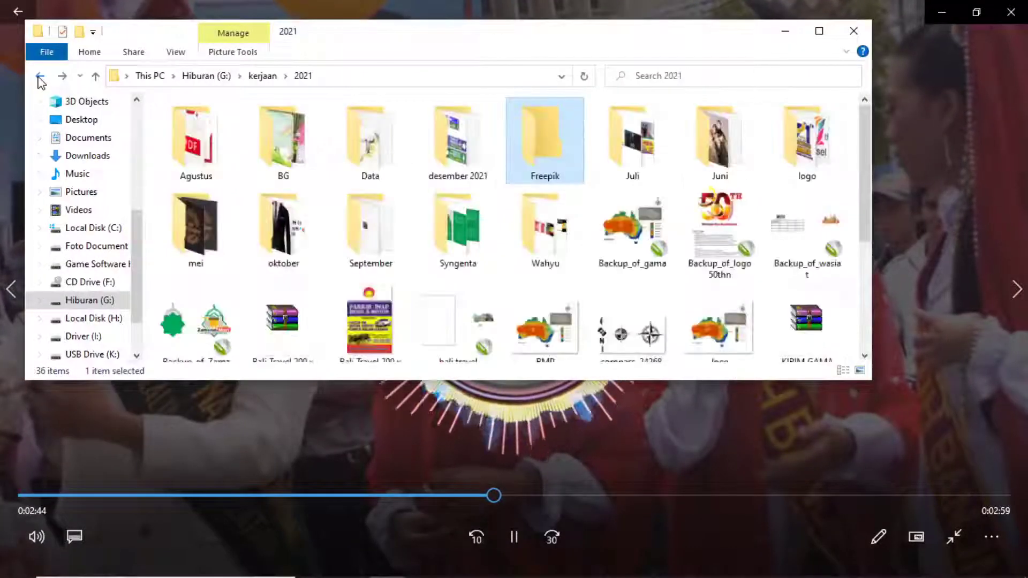
pyautogui.doubleClick(805, 149)
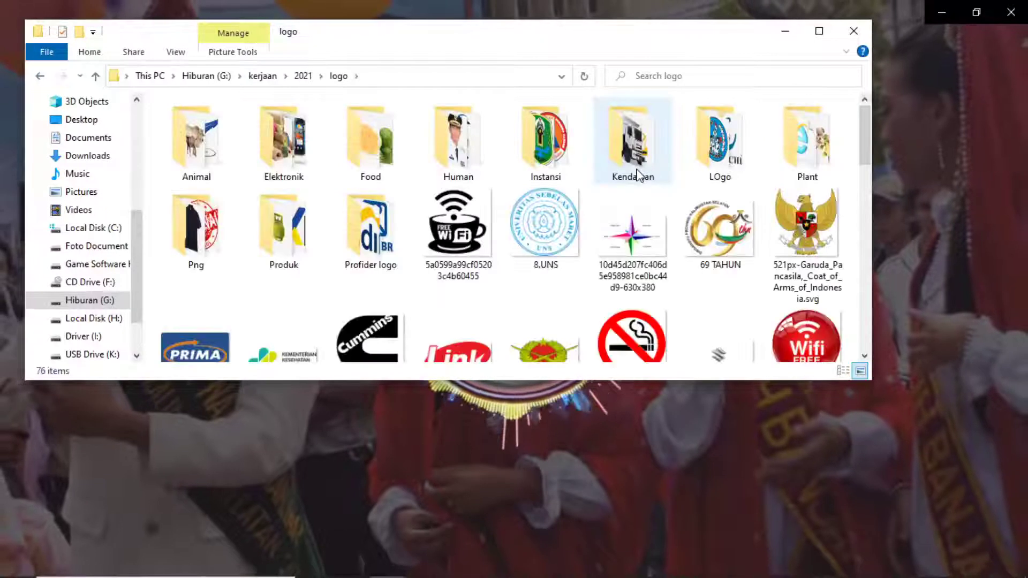
pyautogui.doubleClick(806, 142)
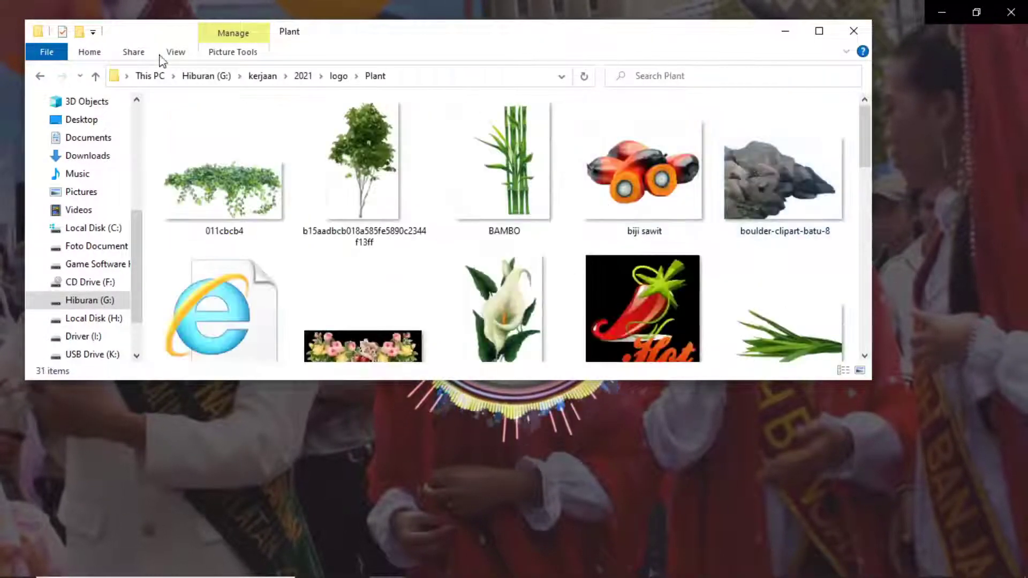
pyautogui.click(40, 76)
pyautogui.doubleClick(720, 140)
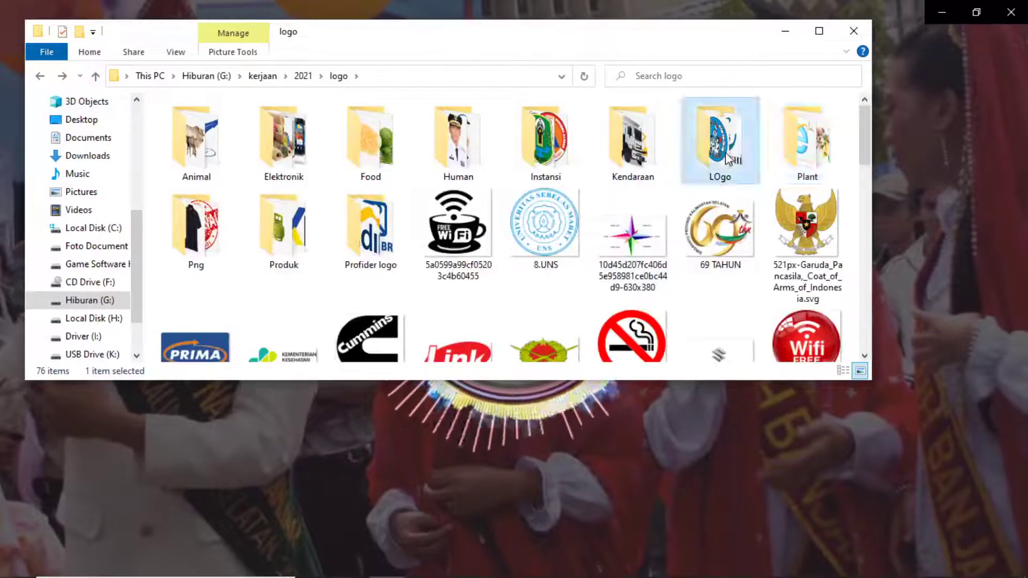
pyautogui.scroll(-3, 640, 223)
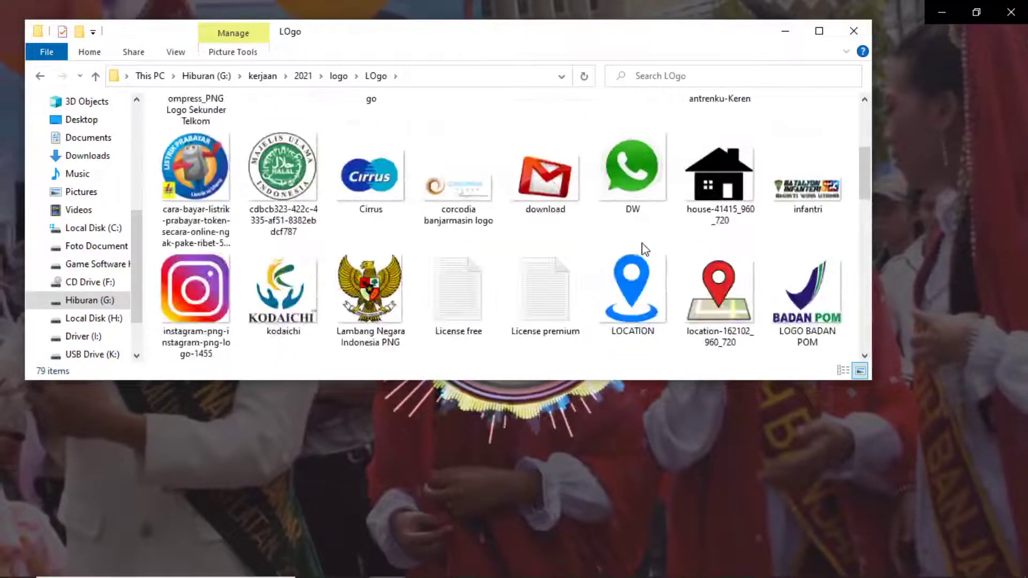
pyautogui.click(717, 316)
pyautogui.moveTo(718, 316); pyautogui.dragTo(405, 365)
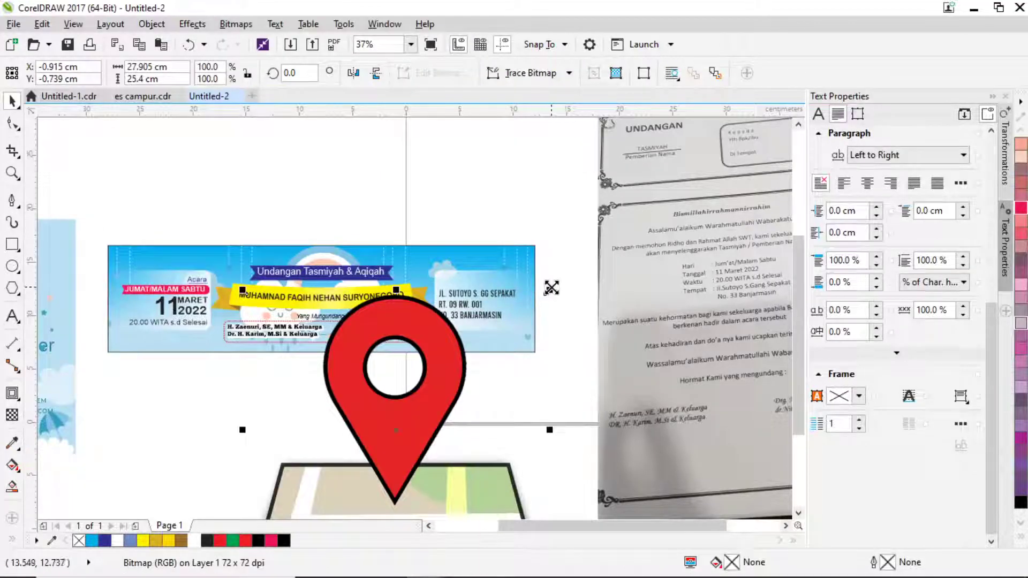
# Scale the location pin down to 5.8% and position it above the Bebas address.
pyautogui.moveTo(551, 287); pyautogui.dragTo(385, 313)
pyautogui.scroll(3, 453, 273)
pyautogui.scroll(2, 436, 274)
pyautogui.scroll(-3, 390, 292)
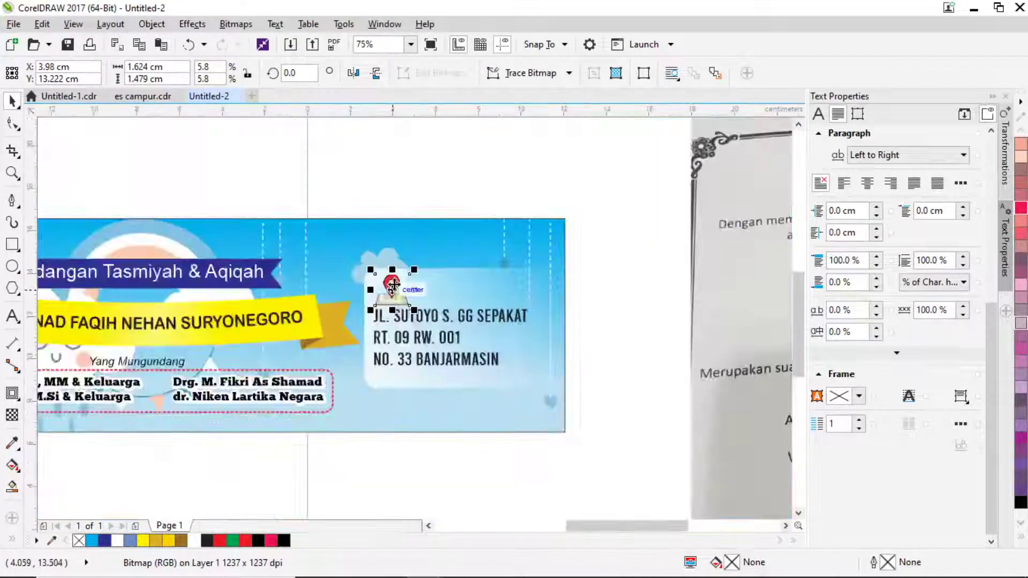
pyautogui.click(590, 393)
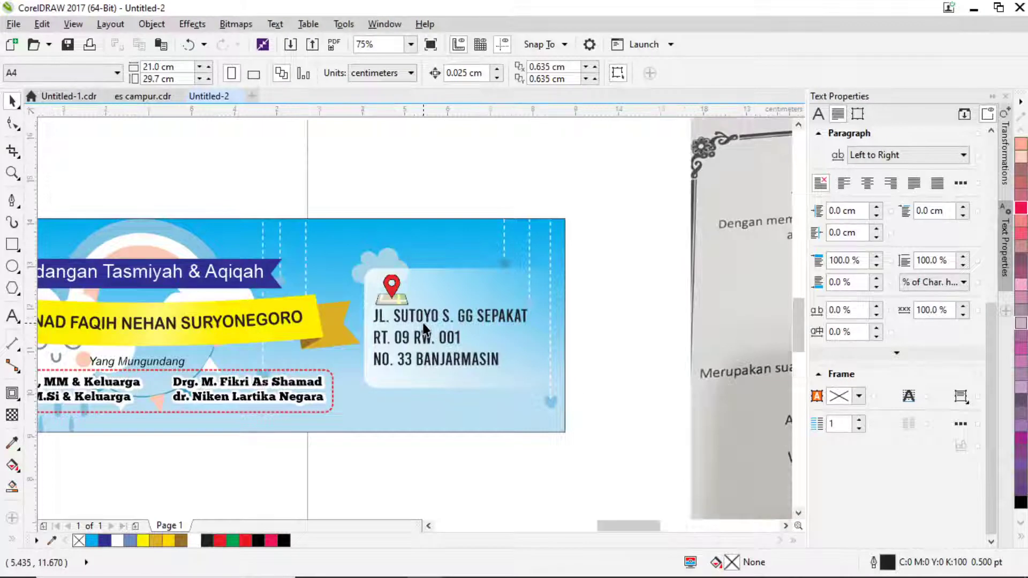
pyautogui.scroll(2, 423, 322)
pyautogui.moveTo(430, 310); pyautogui.dragTo(431, 309)
pyautogui.scroll(-2, 431, 309)
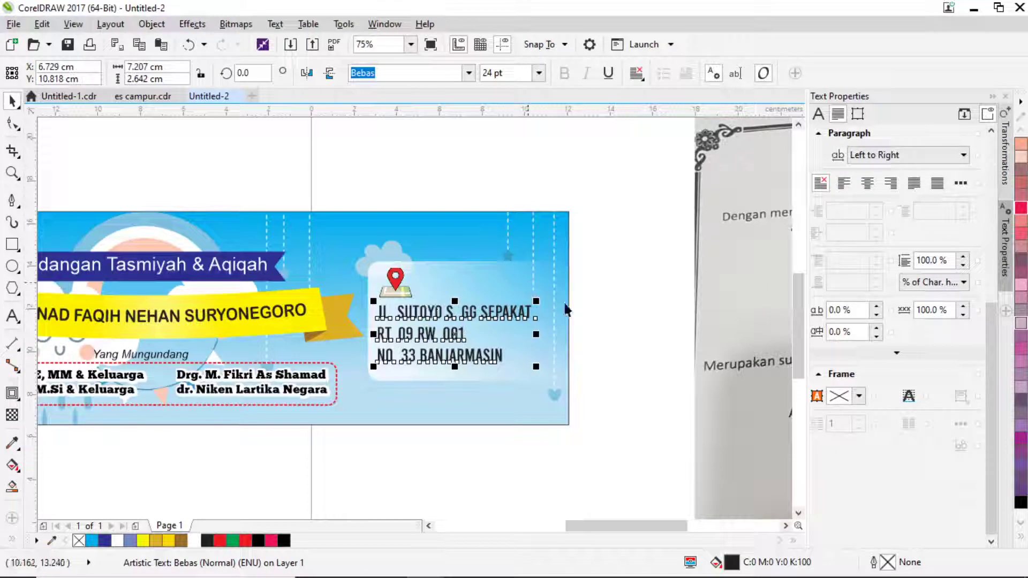
# Save the drawing as a CDR file named after the client in kerjaan\2022.
pyautogui.click(13, 24)
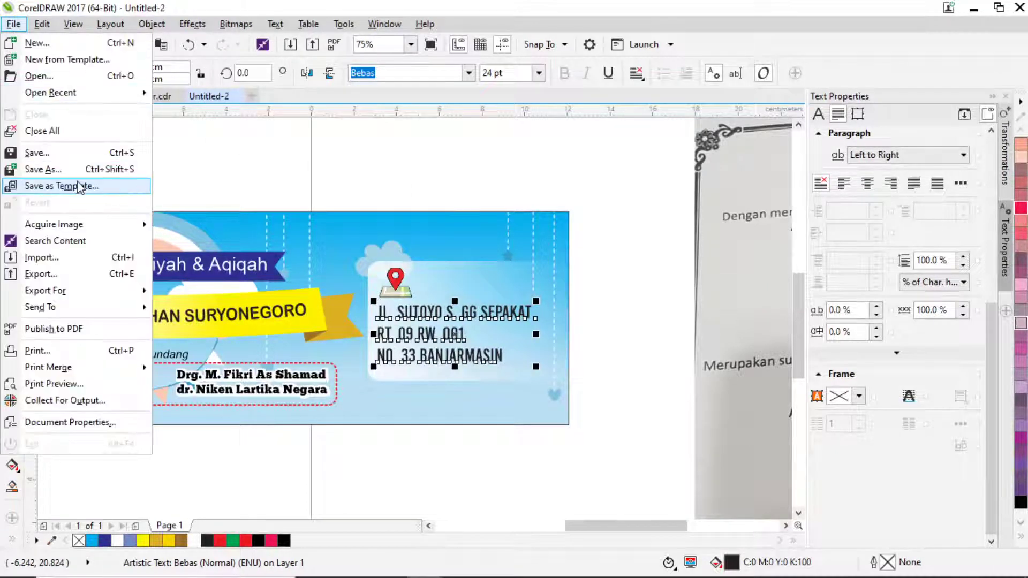
pyautogui.click(42, 169)
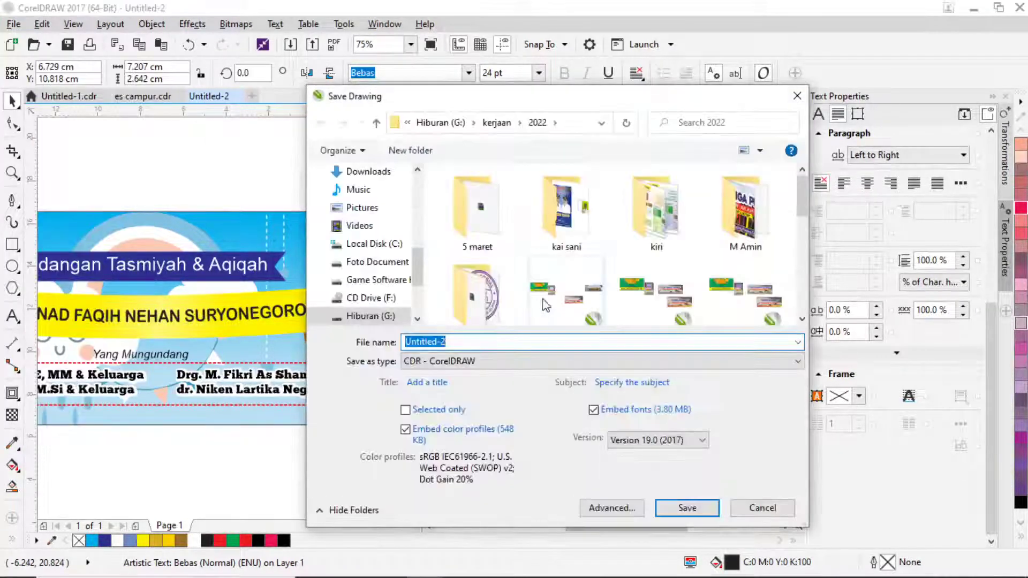
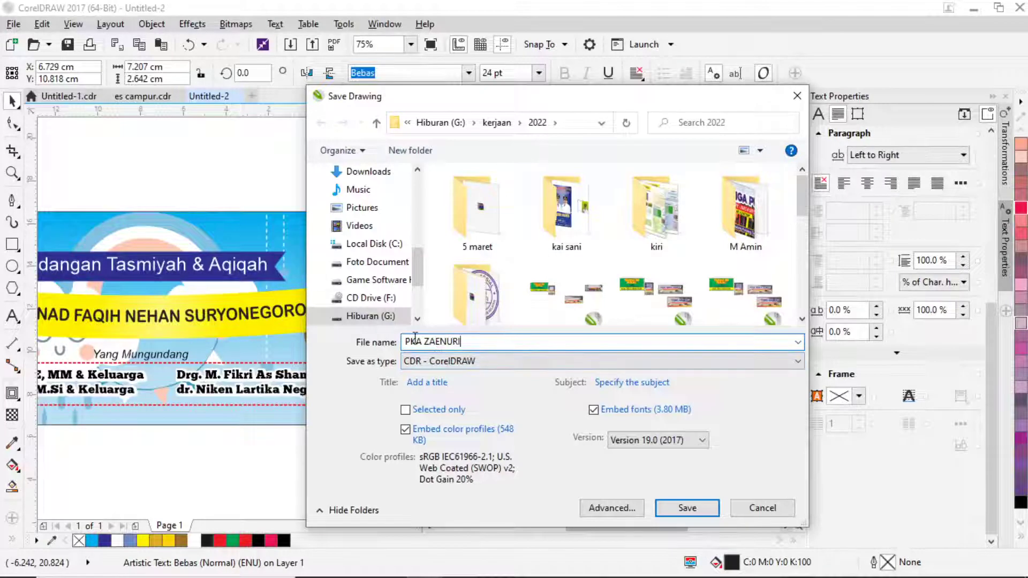
pyautogui.press('BackSpace')
pyautogui.press('BackSpace')
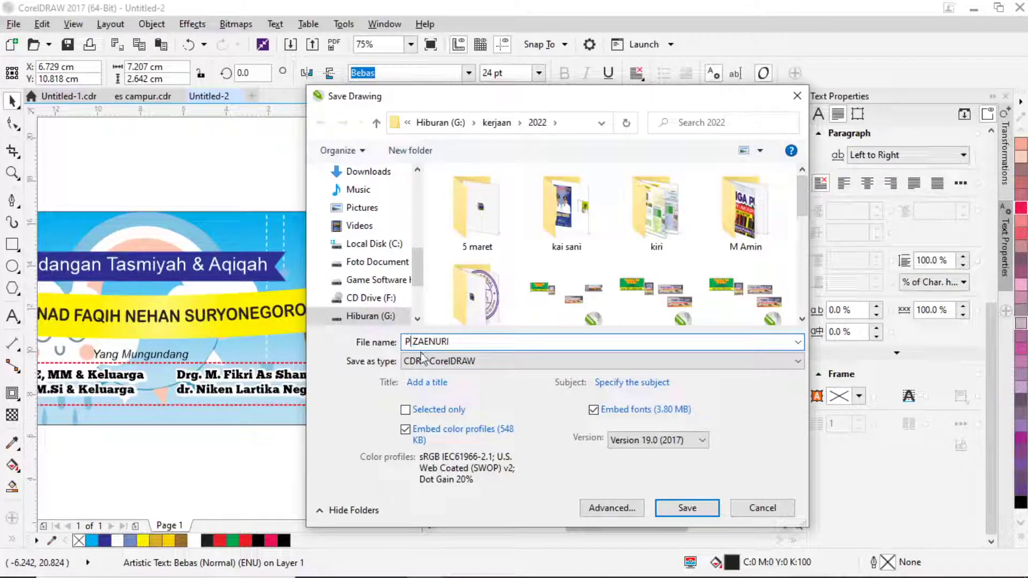
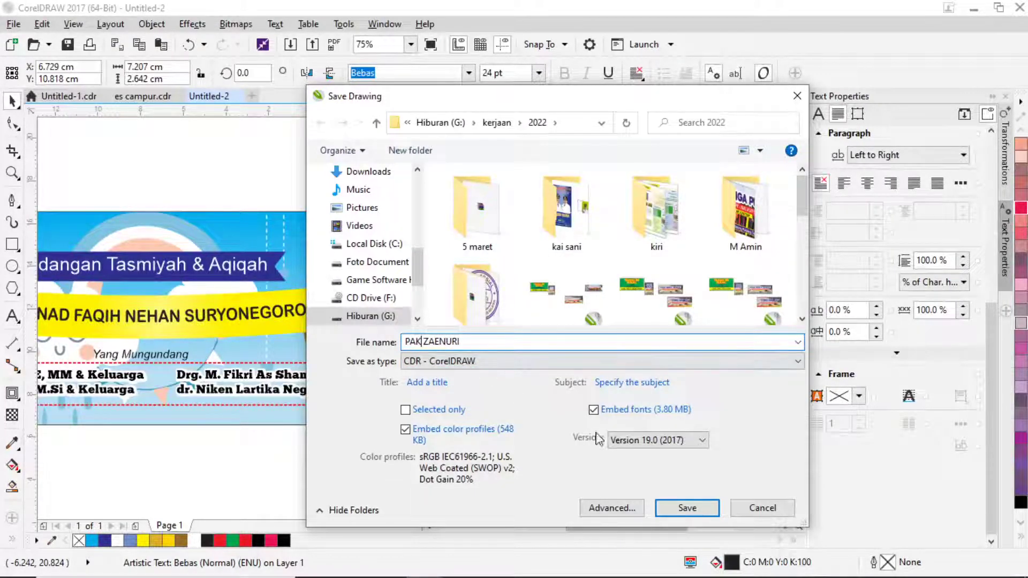
pyautogui.click(690, 508)
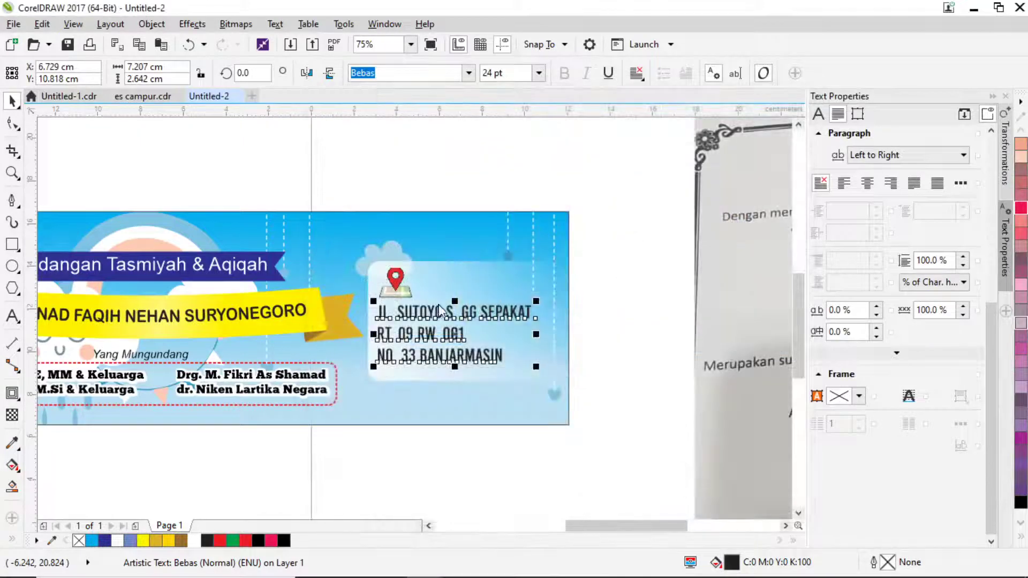
# Delete the invitation photo from the canvas.
pyautogui.scroll(-2, 541, 333)
pyautogui.click(548, 220)
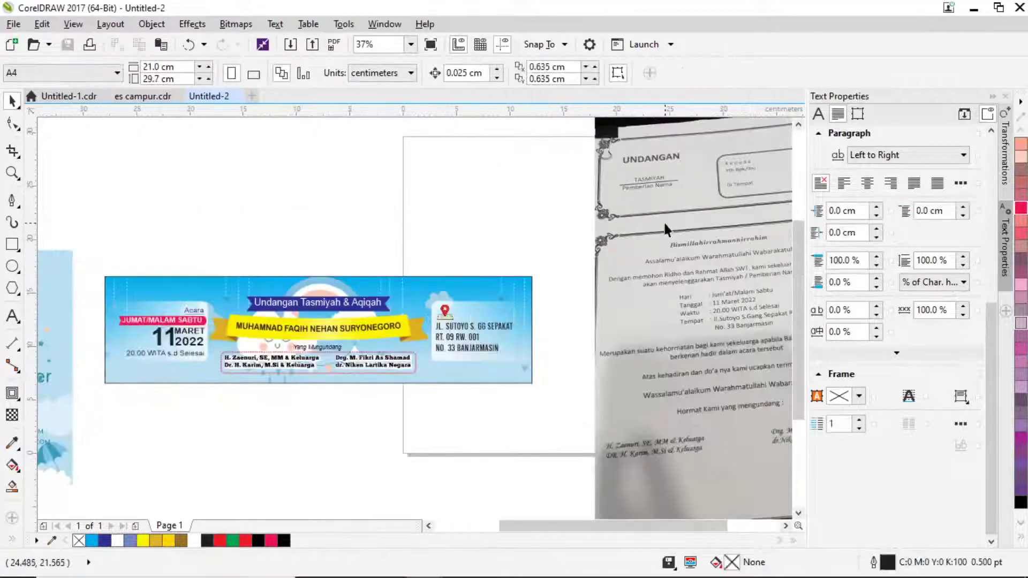
pyautogui.click(691, 232)
pyautogui.press('Delete')
# Move the umbrella and cloud group onto the banner's right end.
pyautogui.hscroll(-5, 468, 230)
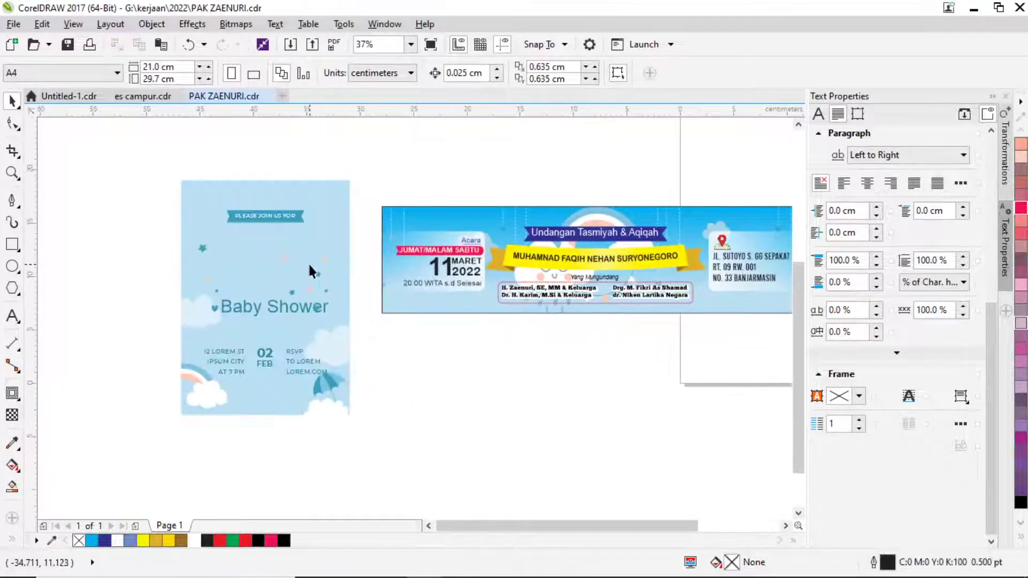
pyautogui.moveTo(449, 370); pyautogui.dragTo(379, 354)
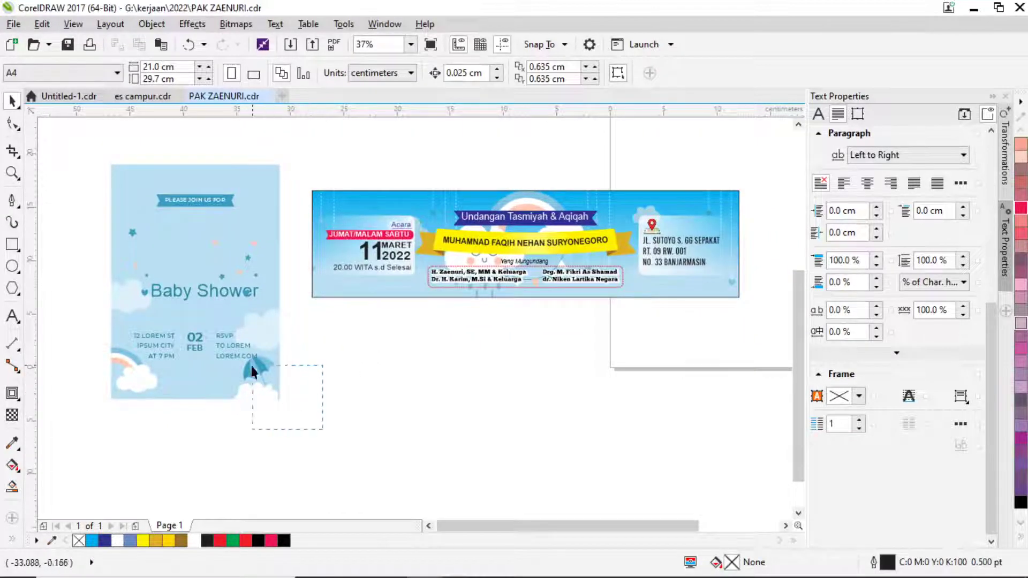
pyautogui.moveTo(253, 372); pyautogui.dragTo(716, 265)
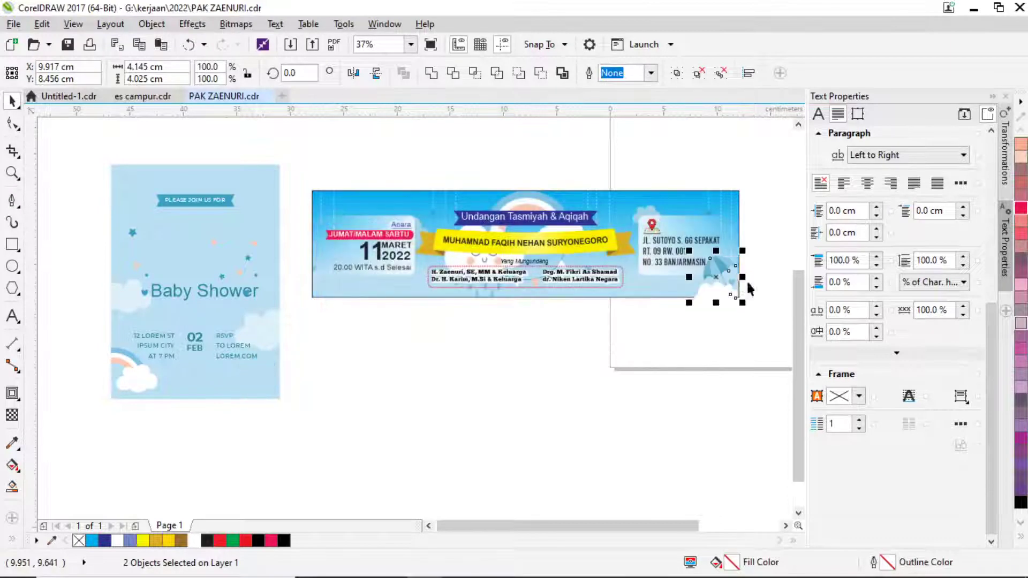
pyautogui.scroll(4, 749, 289)
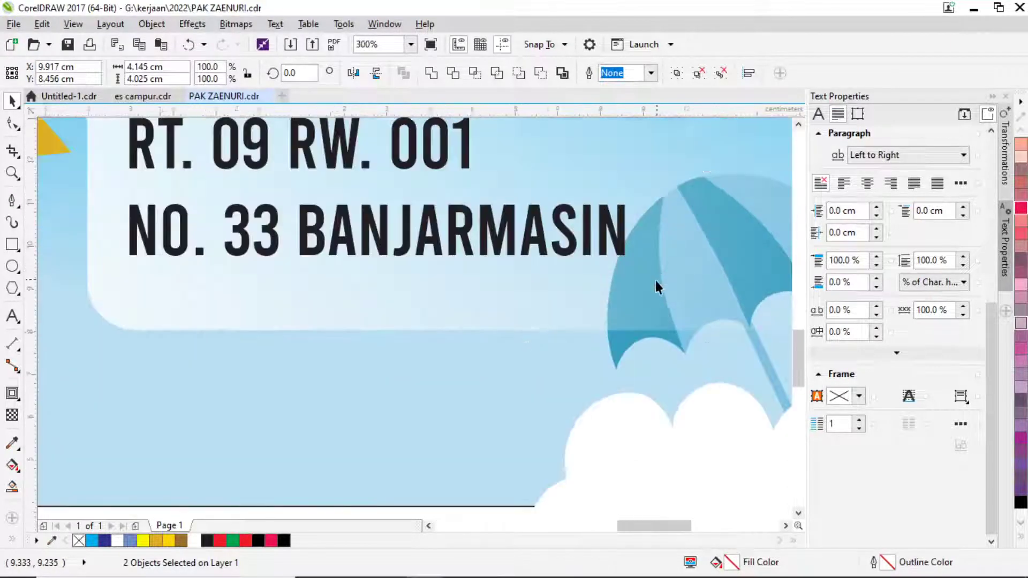
pyautogui.scroll(-1, 657, 283)
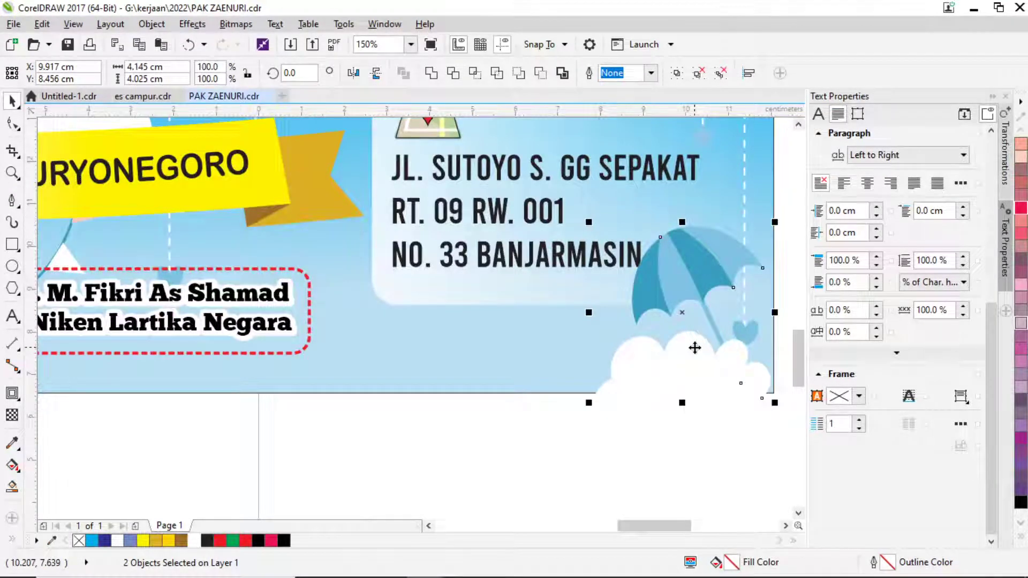
pyautogui.moveTo(632, 371); pyautogui.dragTo(635, 366)
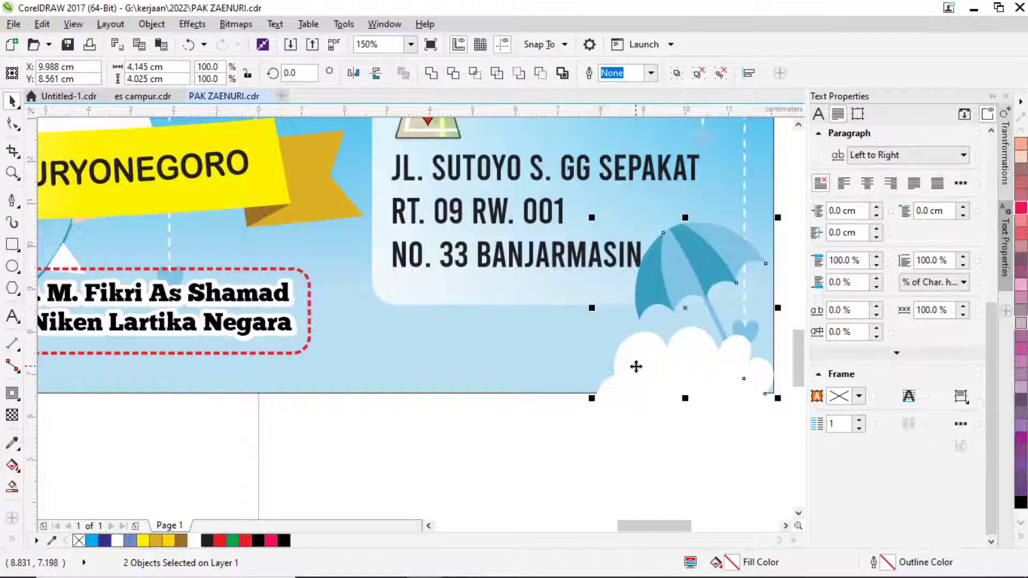
pyautogui.scroll(-2, 635, 366)
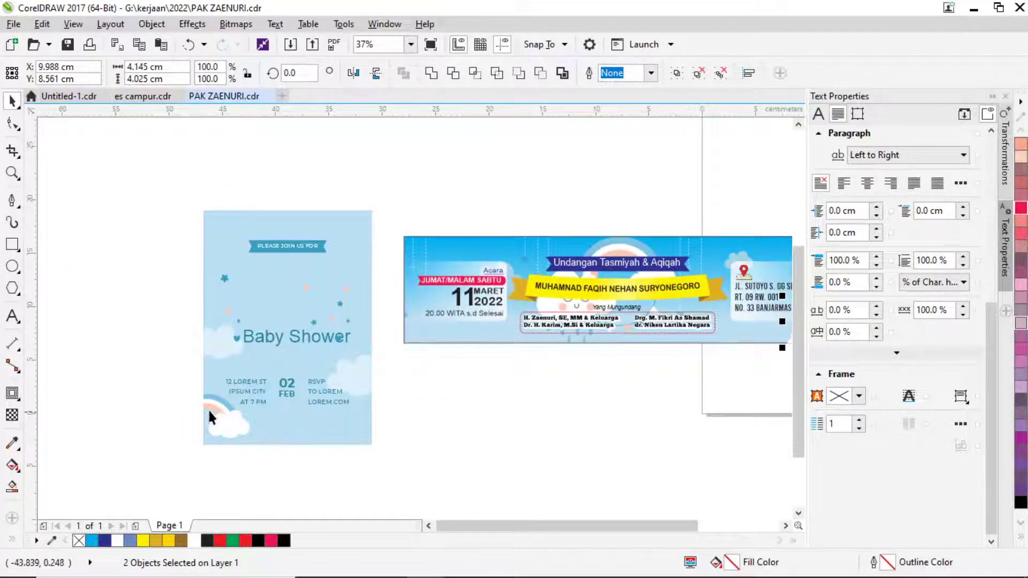
# Place the rainbow and cloud group at the banner's lower left.
pyautogui.moveTo(251, 445); pyautogui.dragTo(428, 338)
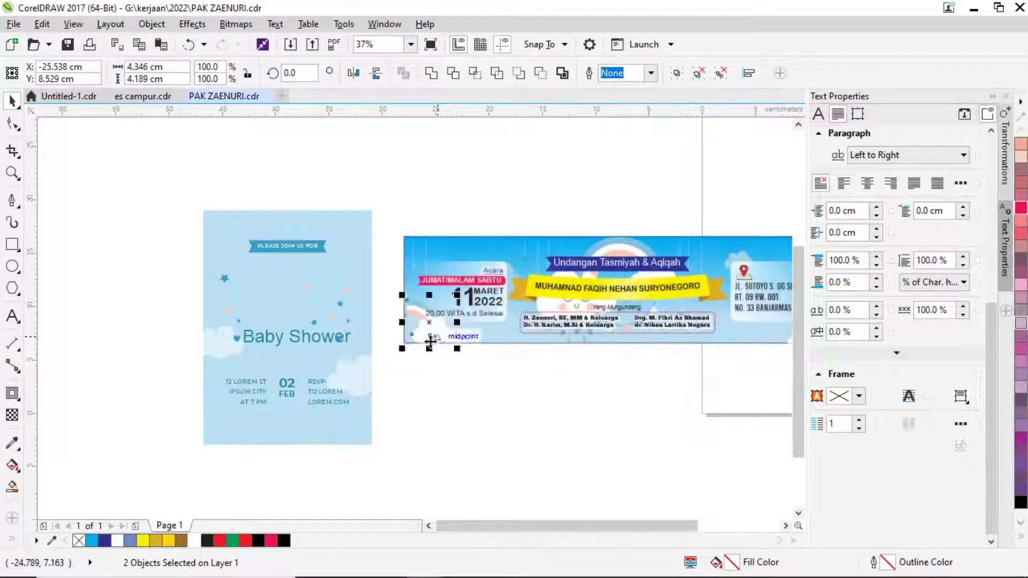
pyautogui.scroll(2, 428, 338)
pyautogui.moveTo(355, 214); pyautogui.dragTo(348, 229)
pyautogui.click(349, 170)
pyautogui.scroll(-1, 329, 266)
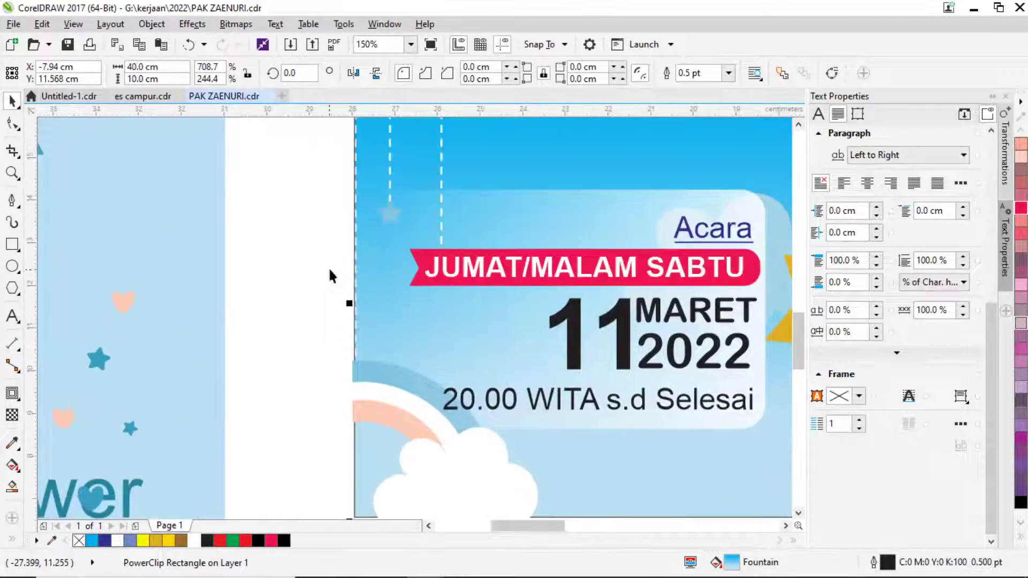
pyautogui.scroll(4, 378, 244)
pyautogui.scroll(-4, 400, 239)
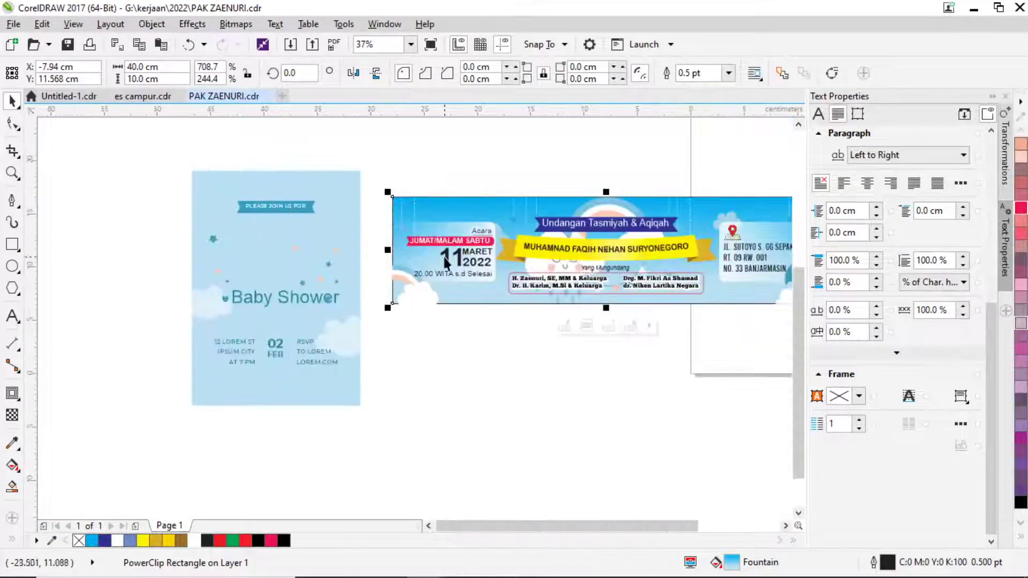
pyautogui.scroll(1, 605, 336)
pyautogui.scroll(-1, 388, 359)
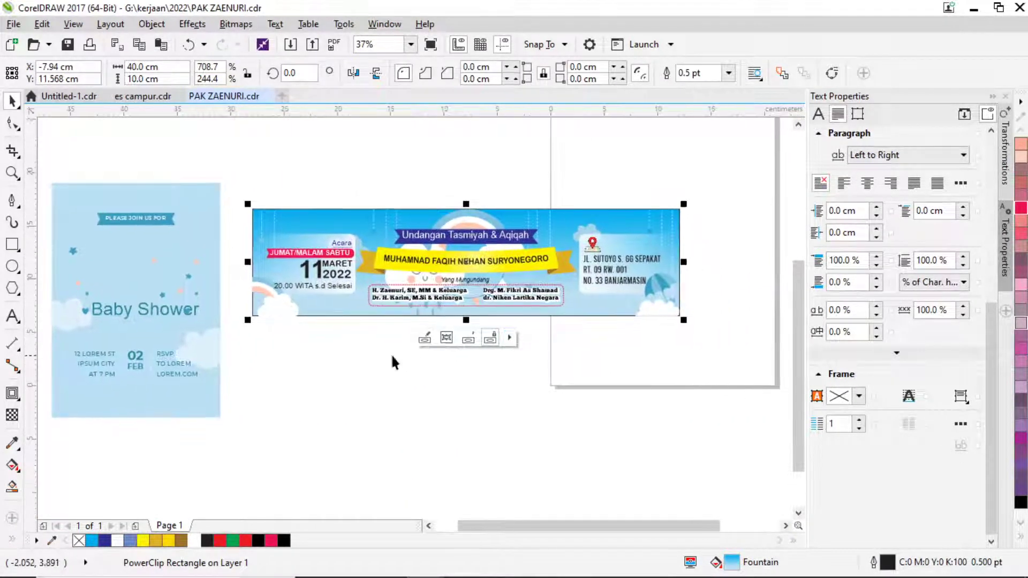
# PowerClip all banner elements inside the blue 40 × 10 cm background rectangle.
pyautogui.moveTo(721, 368); pyautogui.dragTo(236, 218)
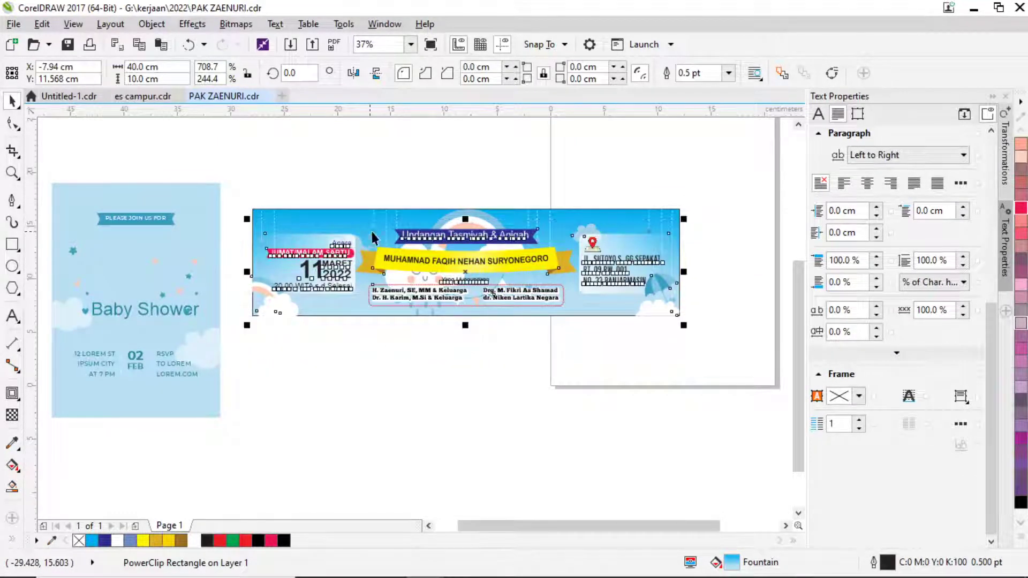
pyautogui.rightClick(476, 232)
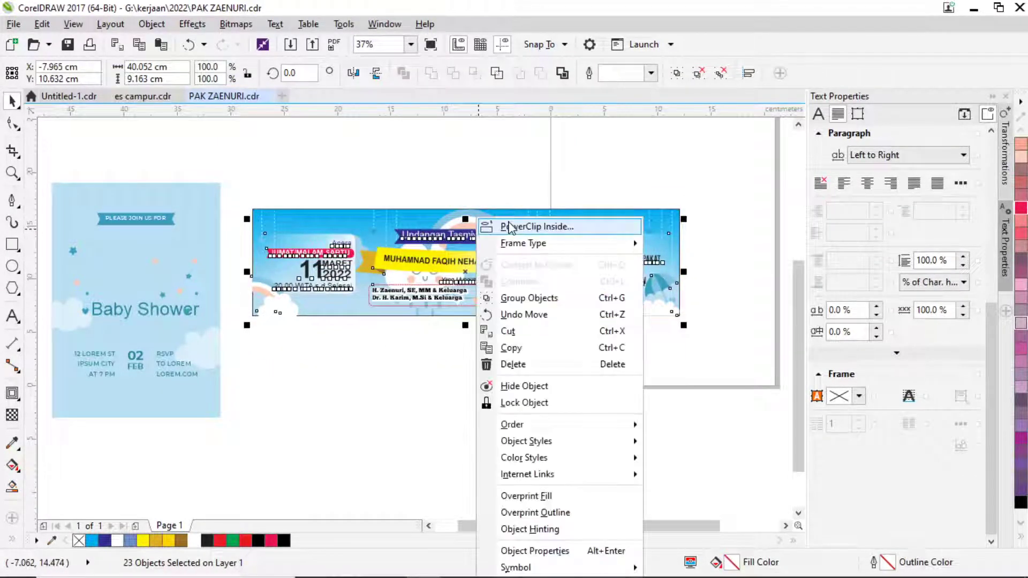
pyautogui.click(508, 226)
pyautogui.click(519, 216)
pyautogui.click(342, 151)
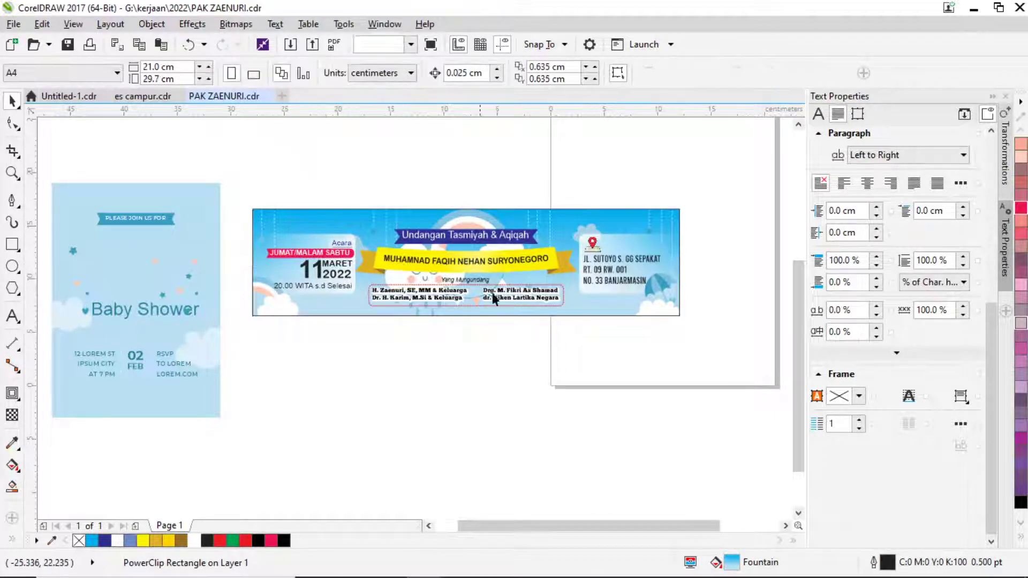
pyautogui.moveTo(315, 380); pyautogui.dragTo(565, 413)
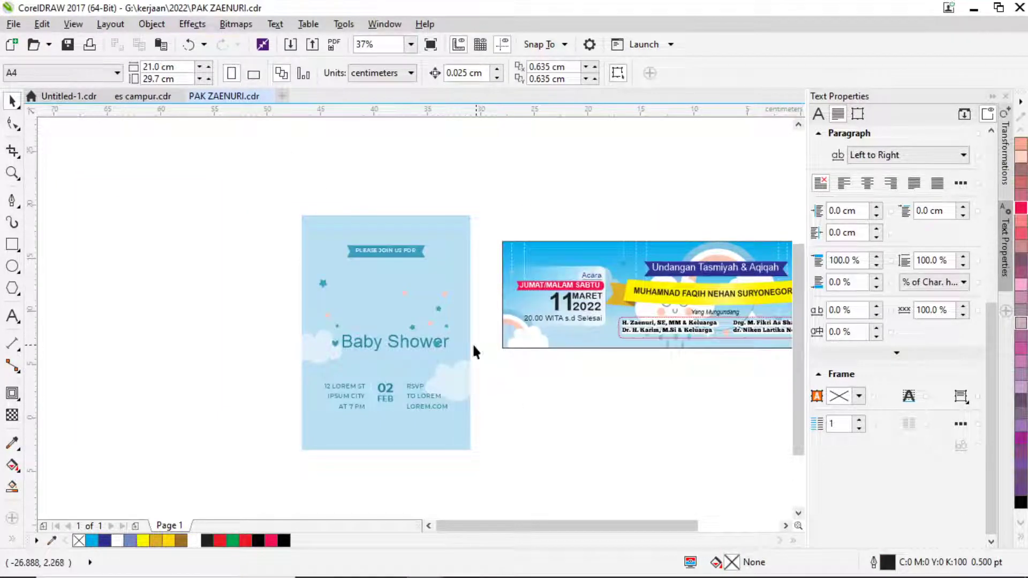
# Group the Baby Shower card's stars and hearts and drag them onto the banner.
pyautogui.click(440, 309)
pyautogui.moveTo(418, 344); pyautogui.dragTo(538, 363)
pyautogui.hotkey('ctrl', 'z')
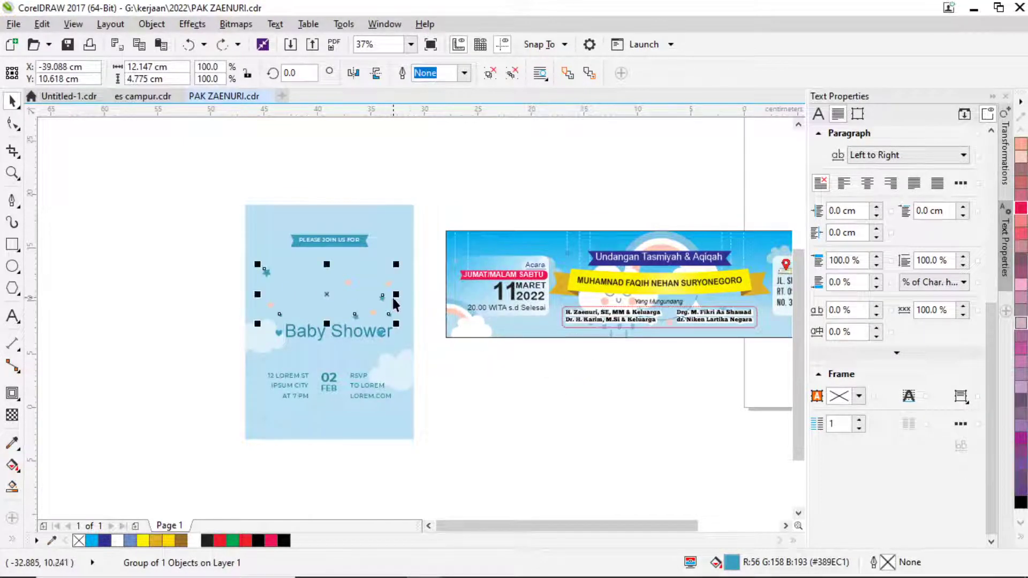
pyautogui.scroll(2, 390, 280)
pyautogui.keyDown('shift'); pyautogui.click(390, 269); pyautogui.keyUp('shift')
pyautogui.click(384, 271)
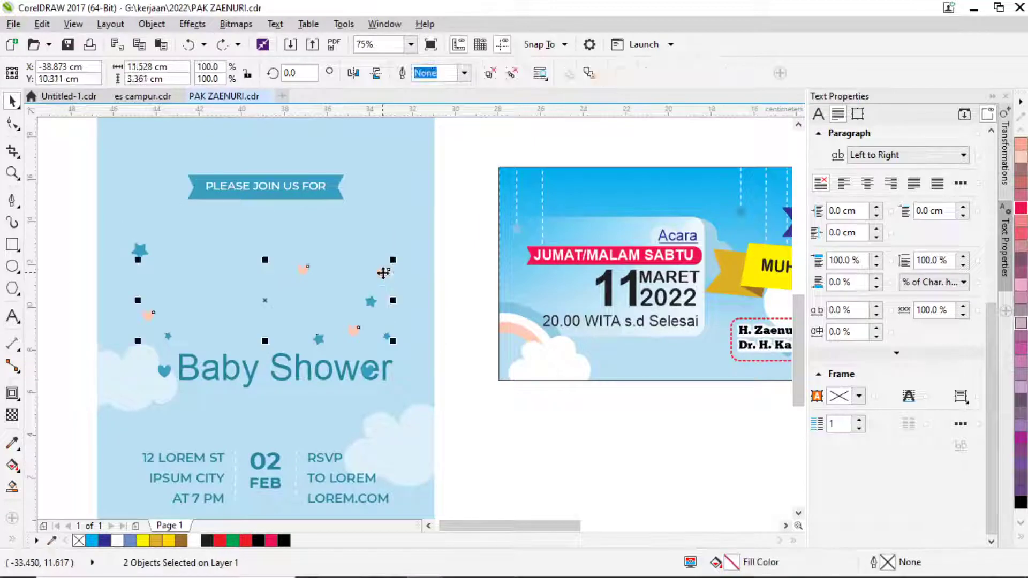
pyautogui.keyDown('shift'); pyautogui.click(319, 339); pyautogui.keyUp('shift')
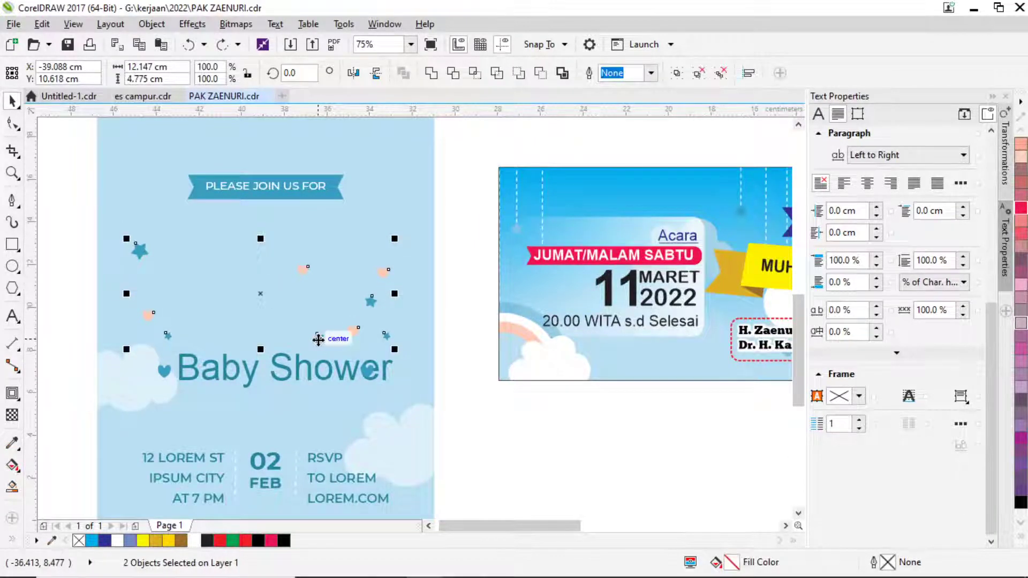
pyautogui.hotkey('alt', 'F7')
pyautogui.hotkey('ctrl', 'g')
pyautogui.scroll(-2, 313, 329)
pyautogui.moveTo(283, 311); pyautogui.dragTo(489, 349)
pyautogui.moveTo(570, 389)
pyautogui.mouseDown()
pyautogui.moveTo(503, 408)
pyautogui.moveTo(447, 395)
pyautogui.moveTo(438, 348)
pyautogui.mouseUp()
# PowerClip the stars-and-hearts group inside the banner background and position it at the upper left.
pyautogui.scroll(2, 438, 348)
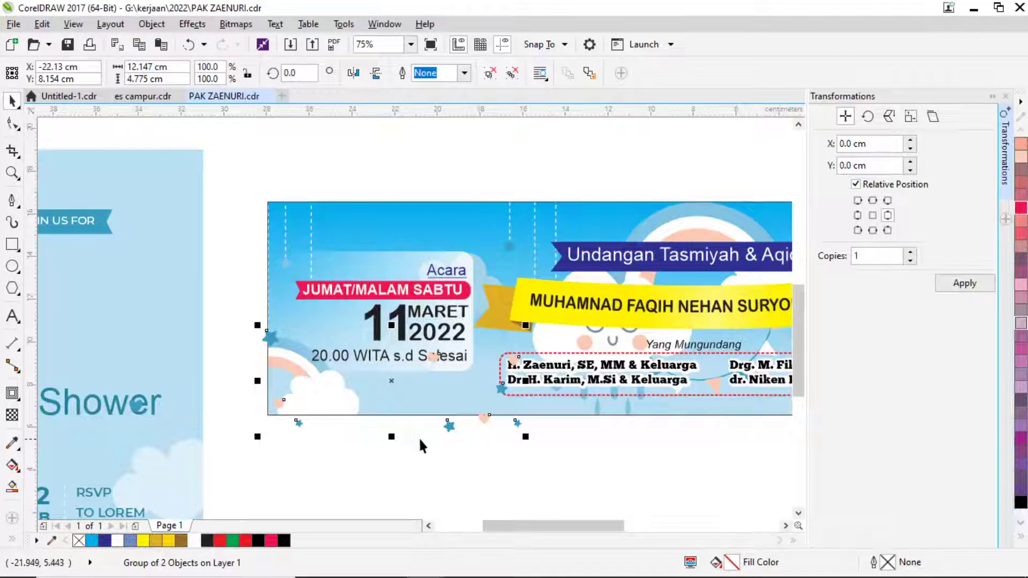
pyautogui.rightClick(448, 431)
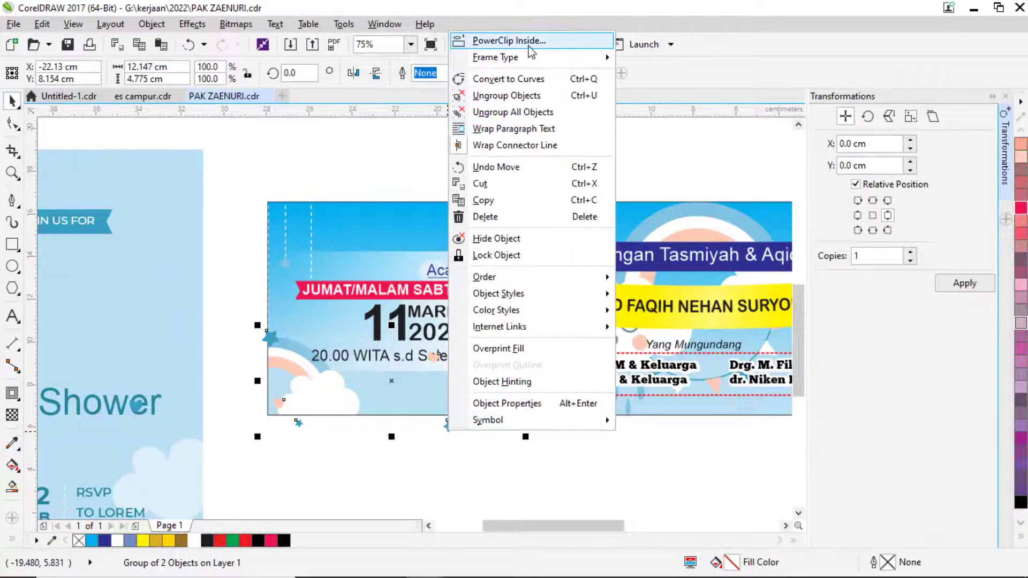
pyautogui.click(496, 39)
pyautogui.click(432, 215)
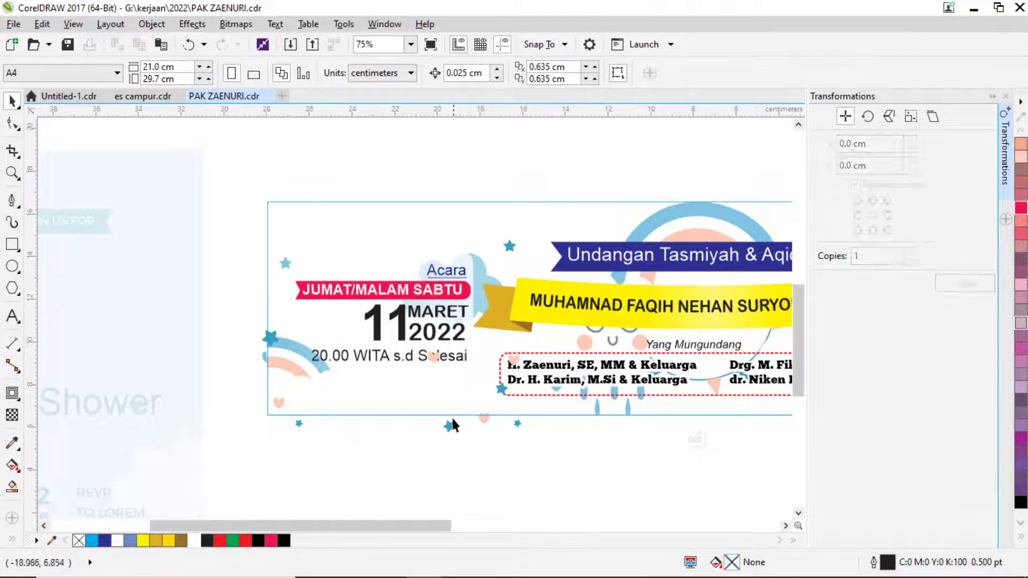
pyautogui.moveTo(449, 435); pyautogui.dragTo(439, 273)
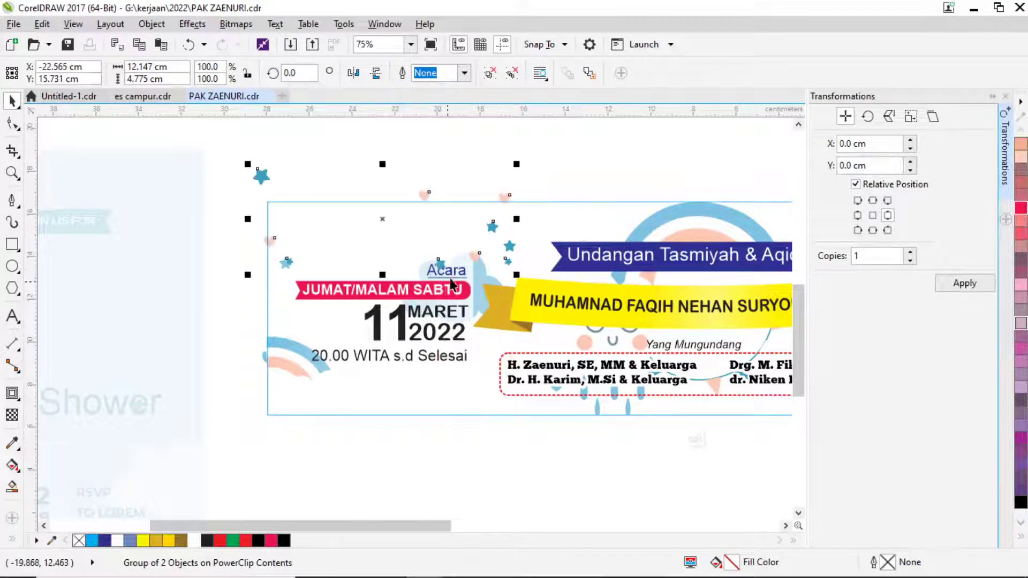
pyautogui.moveTo(487, 229); pyautogui.dragTo(410, 230)
pyautogui.click(516, 177)
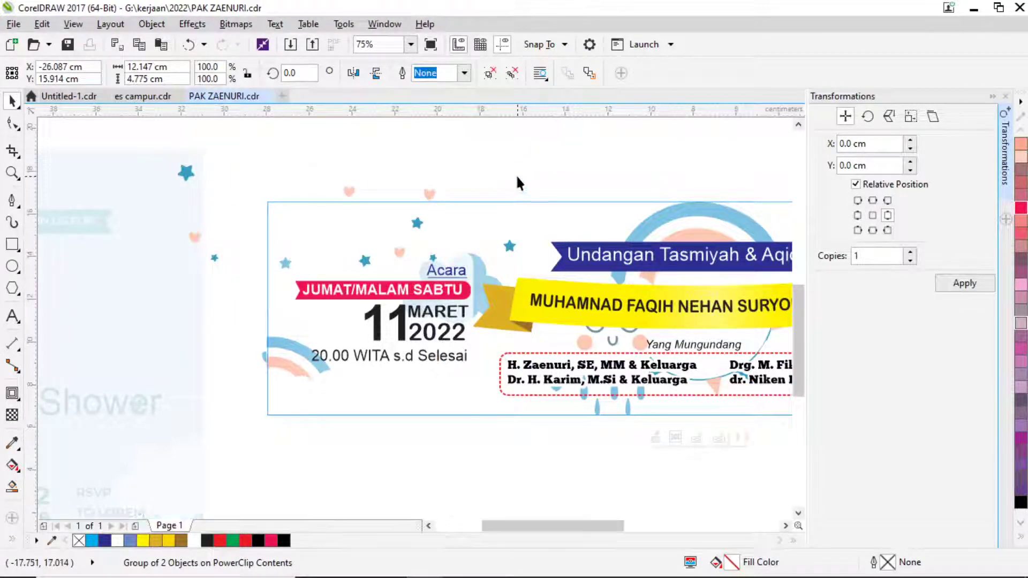
pyautogui.scroll(-1, 492, 192)
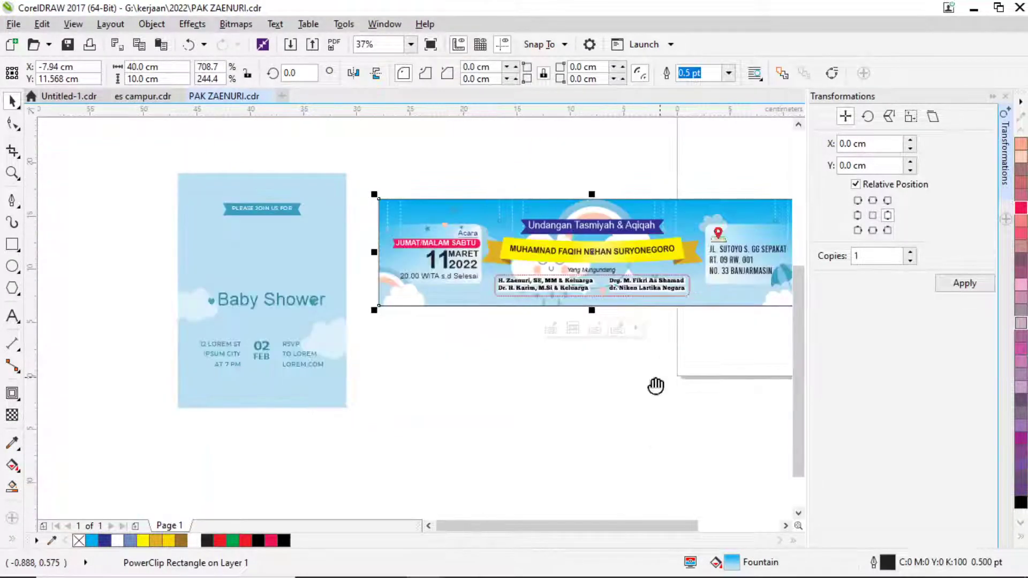
pyautogui.moveTo(654, 385); pyautogui.dragTo(503, 402)
pyautogui.click(444, 381)
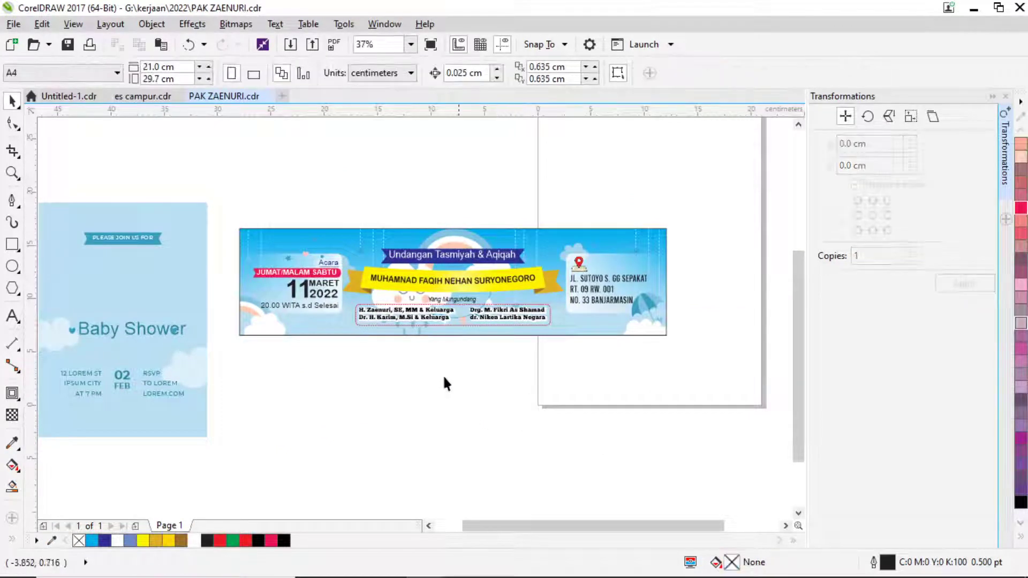
# Marquee-select the whole Baby Shower card and delete it.
pyautogui.moveTo(257, 358); pyautogui.dragTo(408, 366)
pyautogui.moveTo(367, 464); pyautogui.dragTo(169, 182)
pyautogui.press('Delete')
pyautogui.scroll(-1, 243, 286)
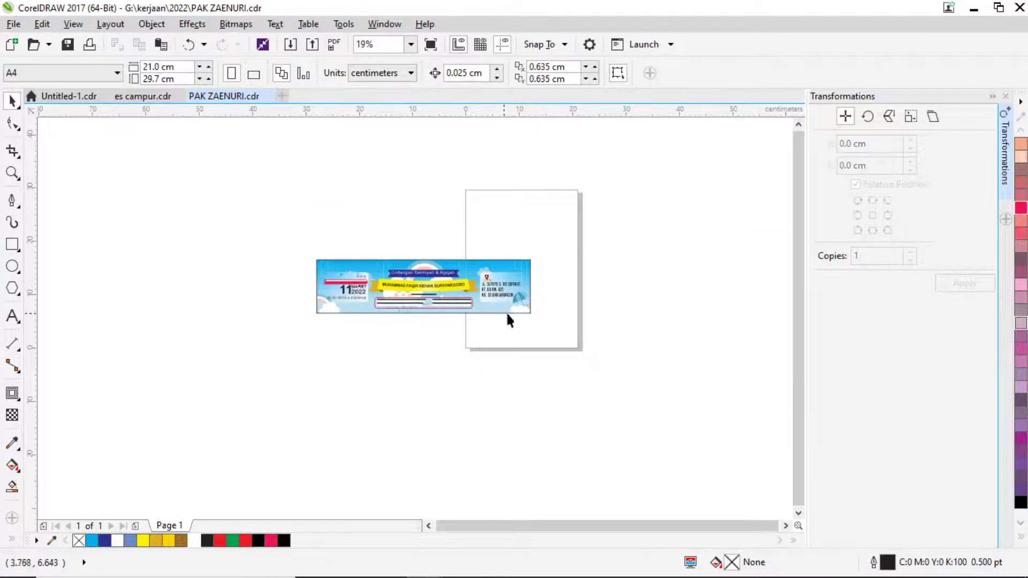
# Move the banner to the centre of the page and save the document with Ctrl+S.
pyautogui.moveTo(449, 308); pyautogui.dragTo(324, 252)
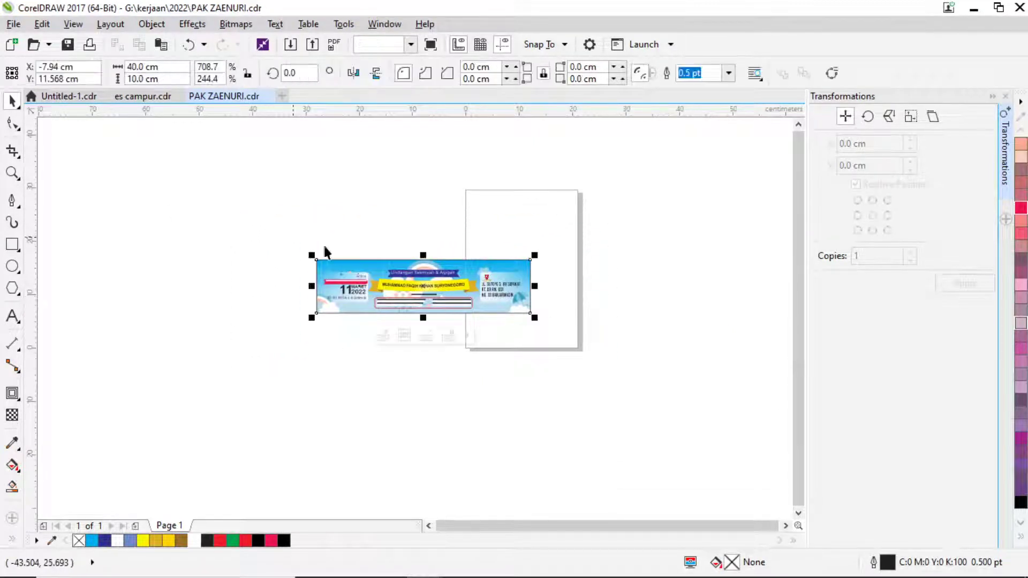
pyautogui.moveTo(483, 286); pyautogui.dragTo(581, 268)
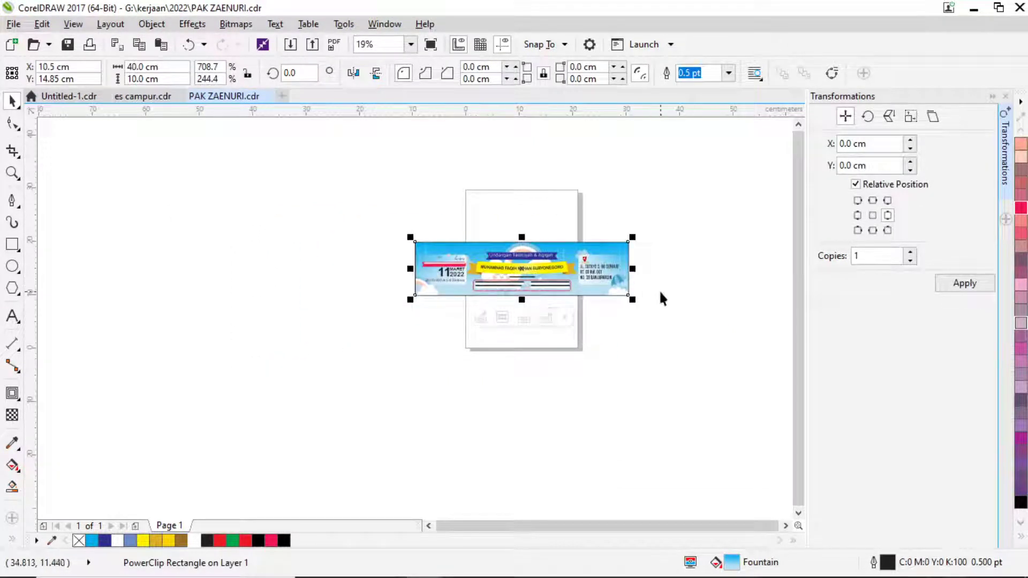
pyautogui.click(683, 328)
pyautogui.hotkey('ctrl', 's')
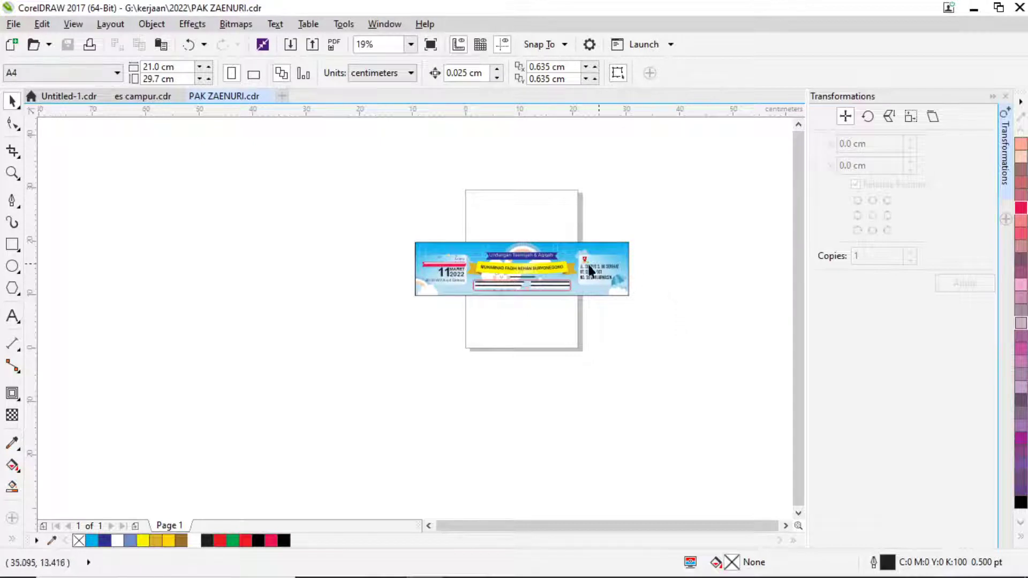
pyautogui.scroll(2, 587, 270)
pyautogui.scroll(2, 359, 228)
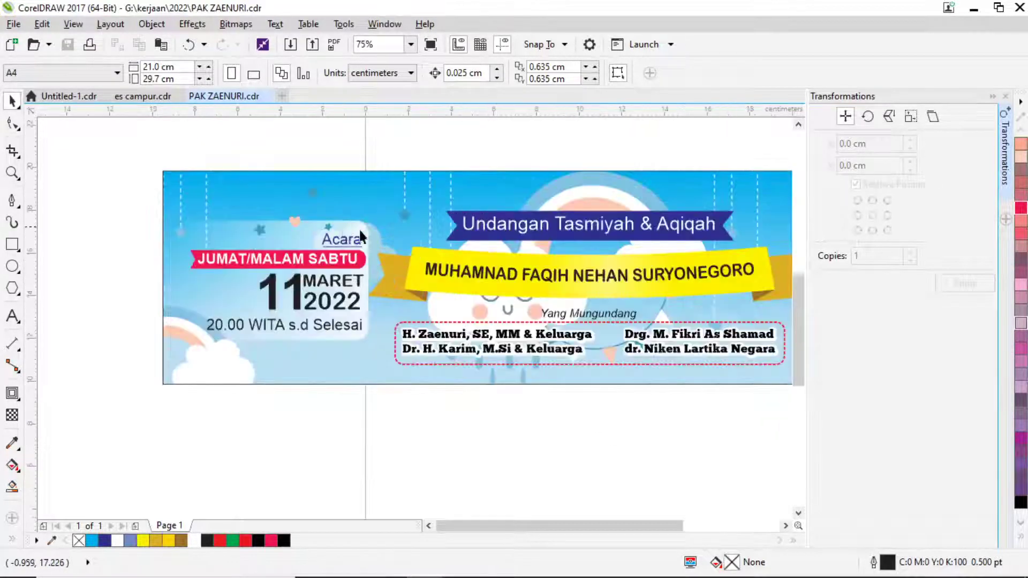
pyautogui.click(425, 253)
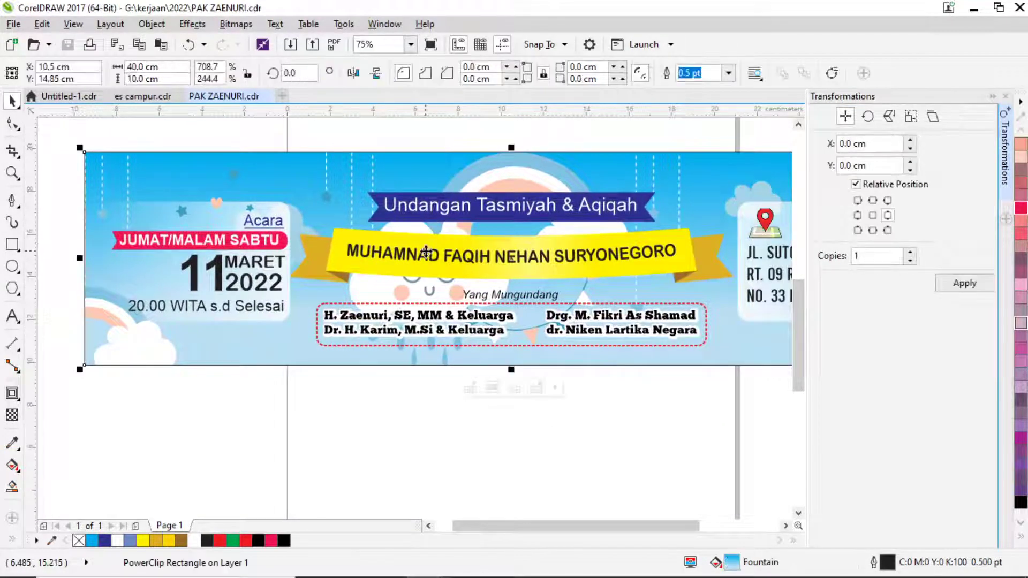
# Inside the banner's PowerClip, ungroup the six-object text group and select the child's name.
pyautogui.doubleClick(425, 253)
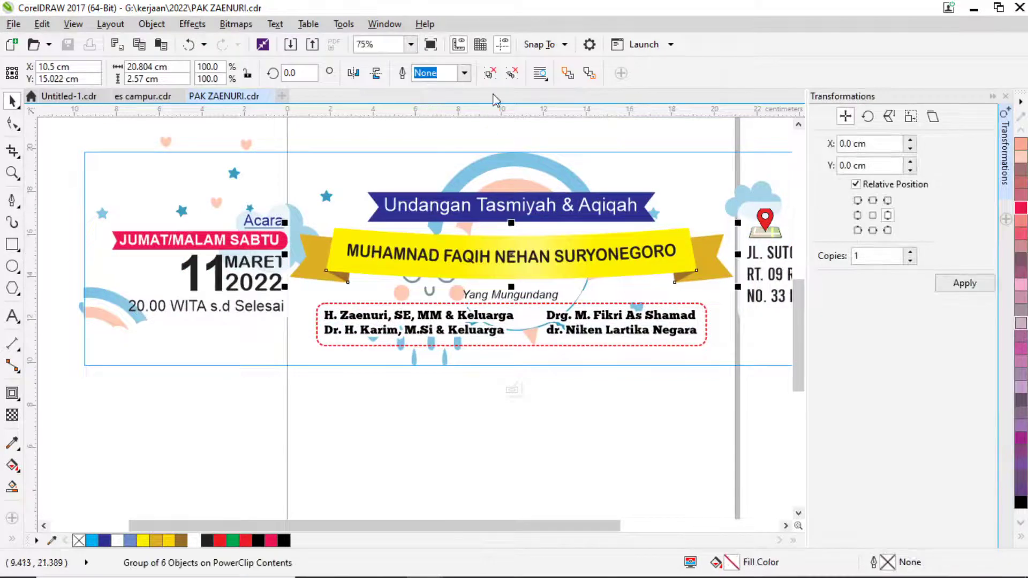
pyautogui.click(490, 73)
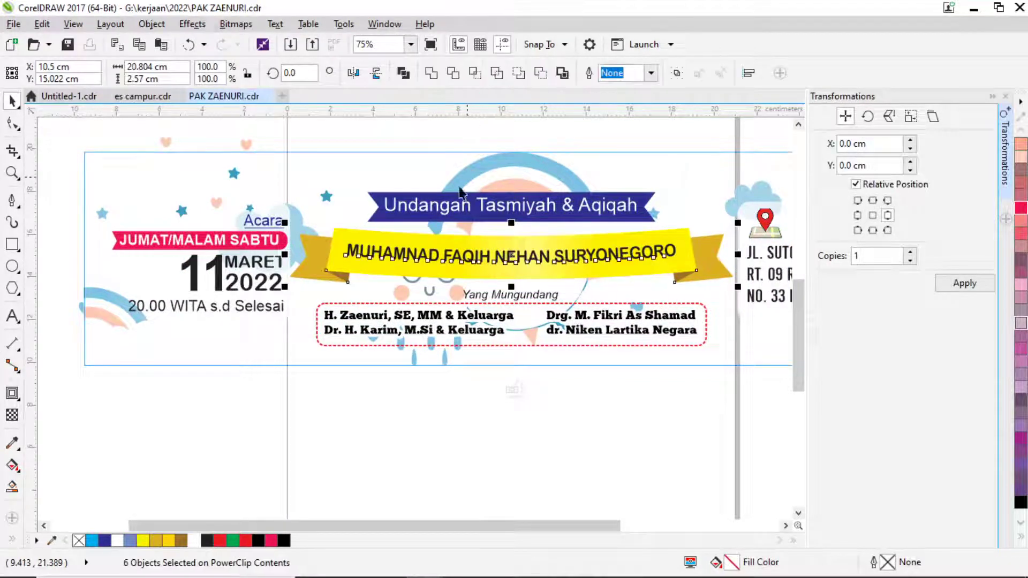
pyautogui.click(401, 149)
pyautogui.click(417, 261)
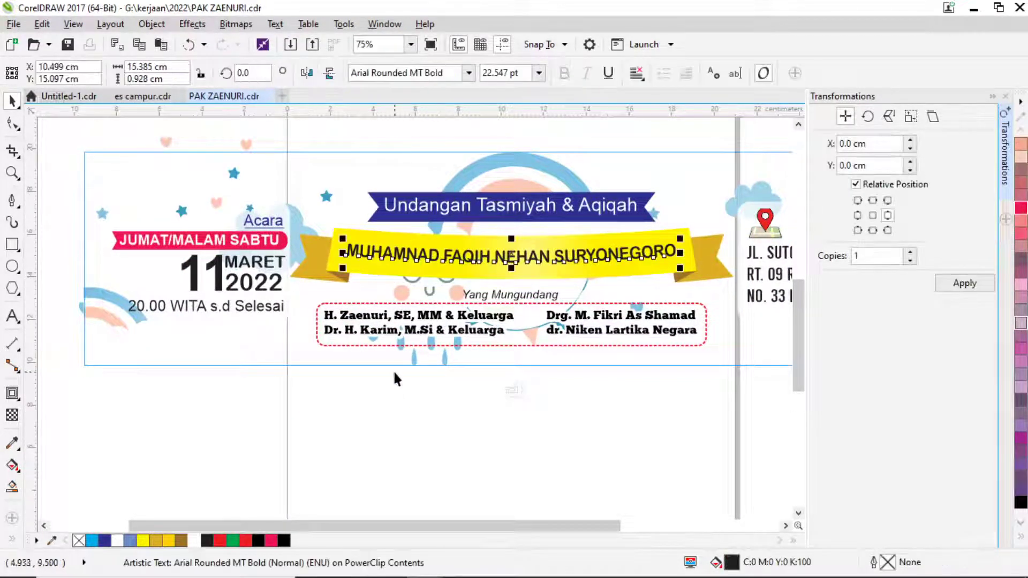
pyautogui.click(12, 316)
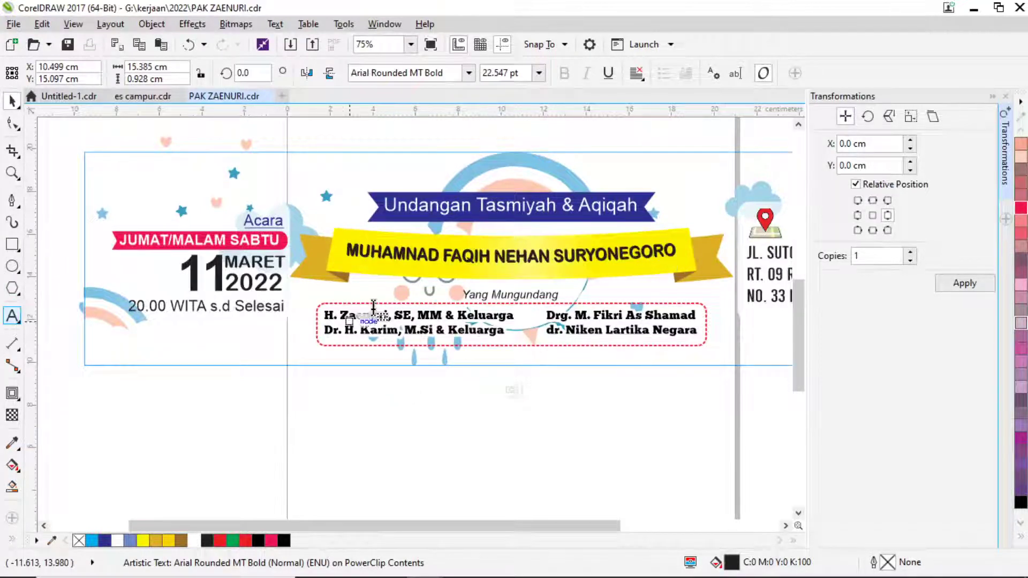
pyautogui.click(395, 256)
pyautogui.scroll(2, 394, 265)
pyautogui.moveTo(440, 236); pyautogui.dragTo(417, 249)
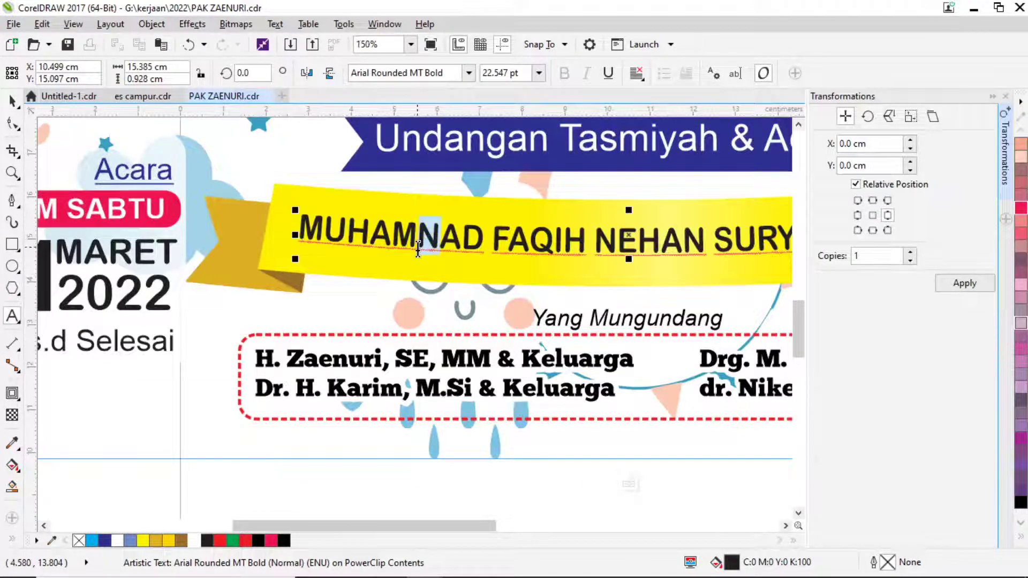
pyautogui.write('M')
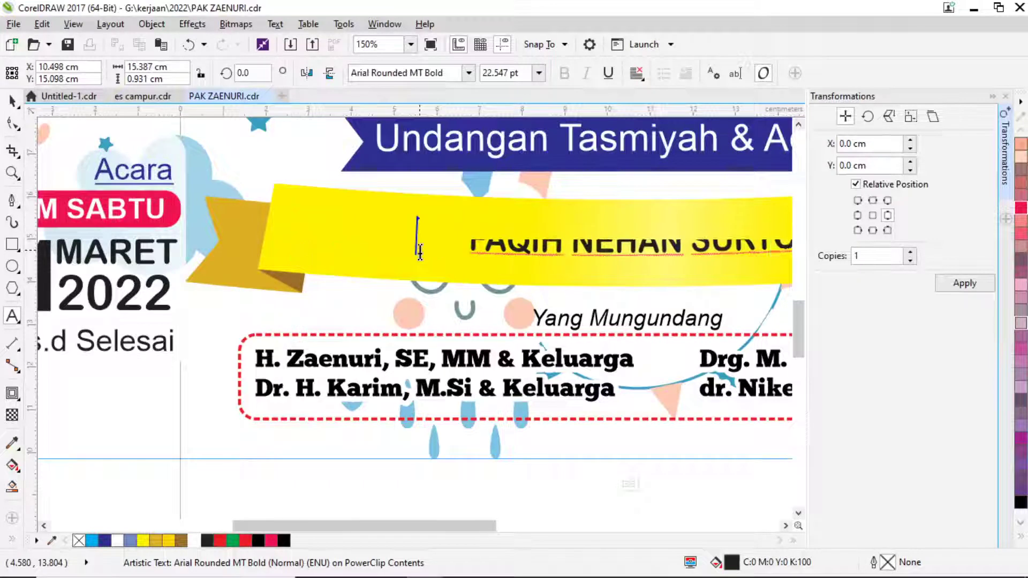
pyautogui.hotkey('ctrl', 'z')
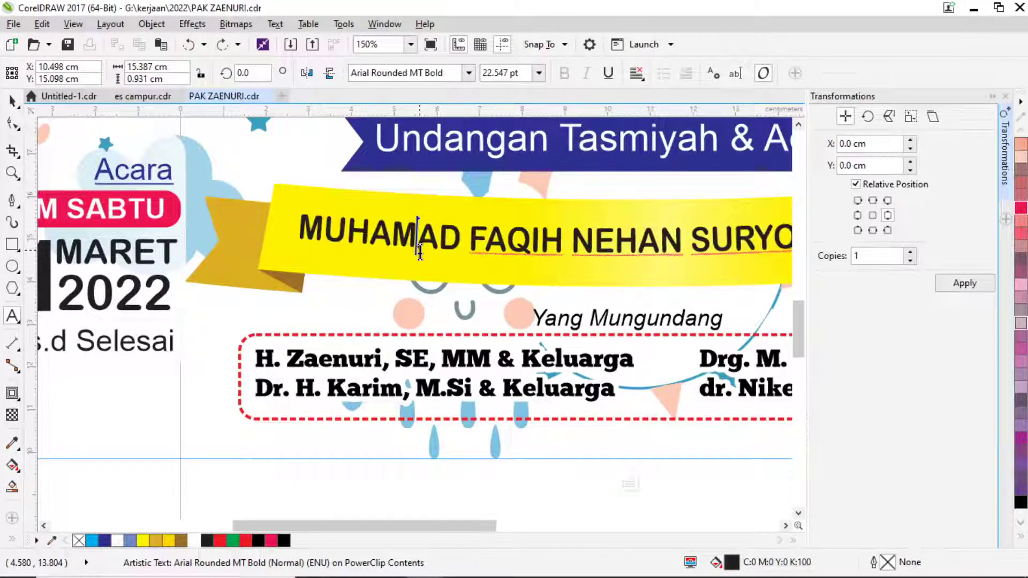
pyautogui.write('N')
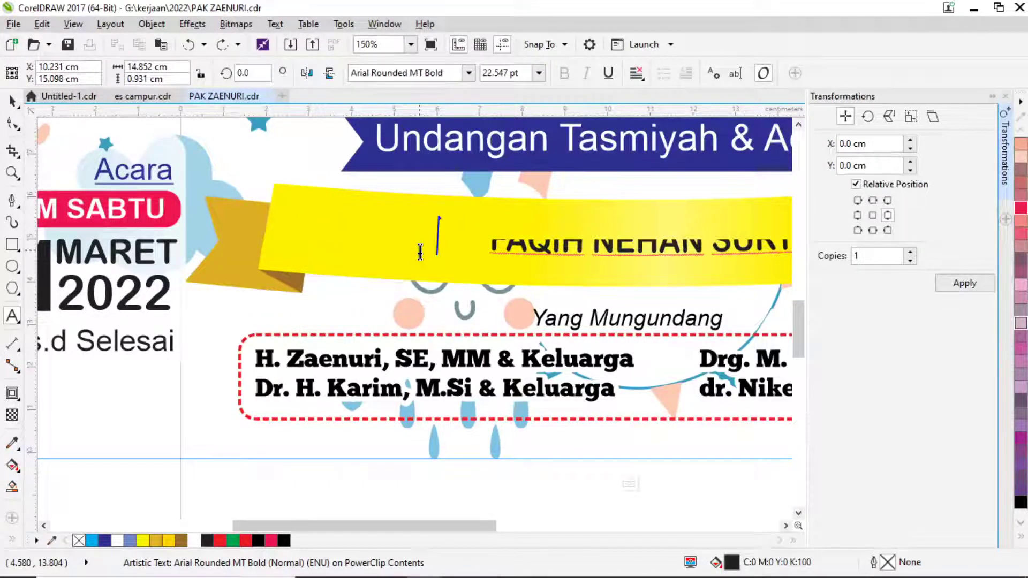
pyautogui.scroll(2, 421, 252)
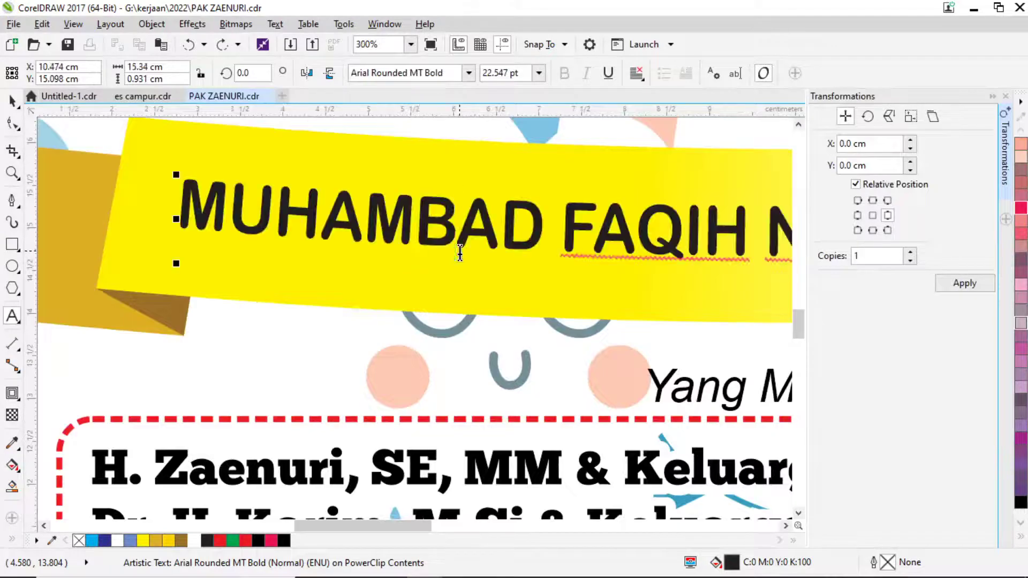
pyautogui.press('BackSpace')
pyautogui.write('M')
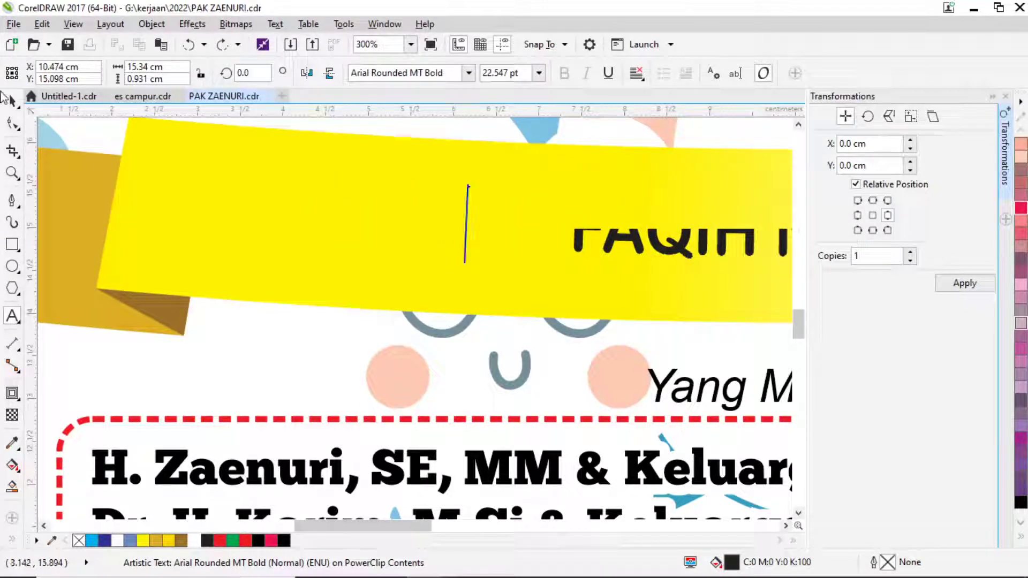
pyautogui.click(12, 100)
# Nudge the name slightly left, then check the address and date blocks inside the PowerClip.
pyautogui.scroll(-2, 316, 209)
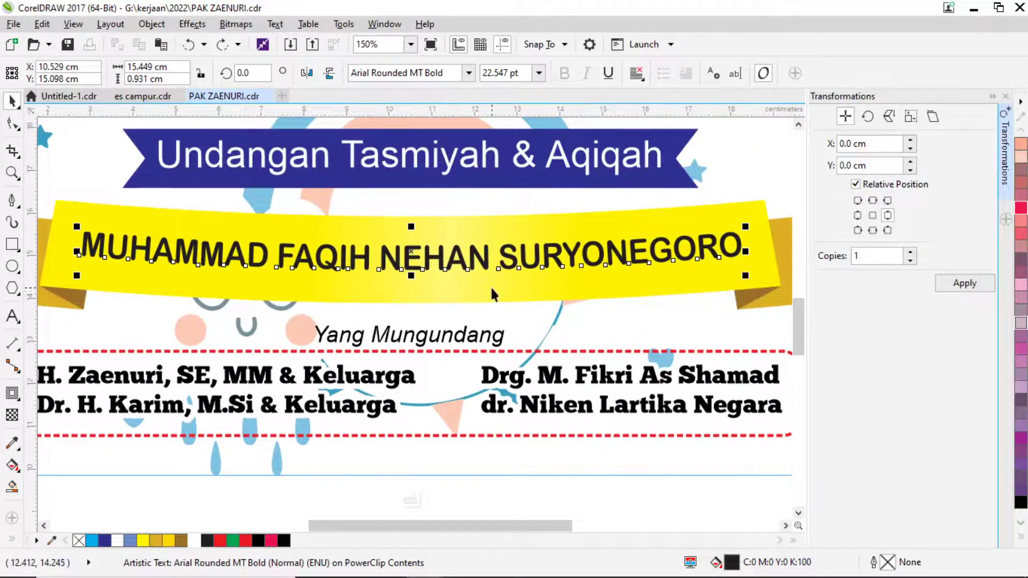
pyautogui.press('Left')
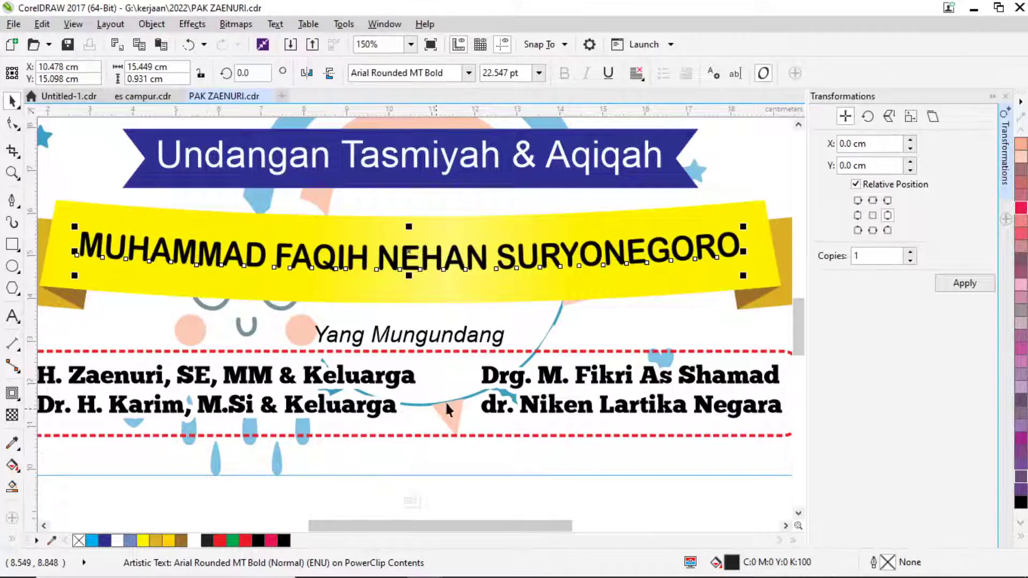
pyautogui.scroll(-5, 445, 401)
pyautogui.click(548, 410)
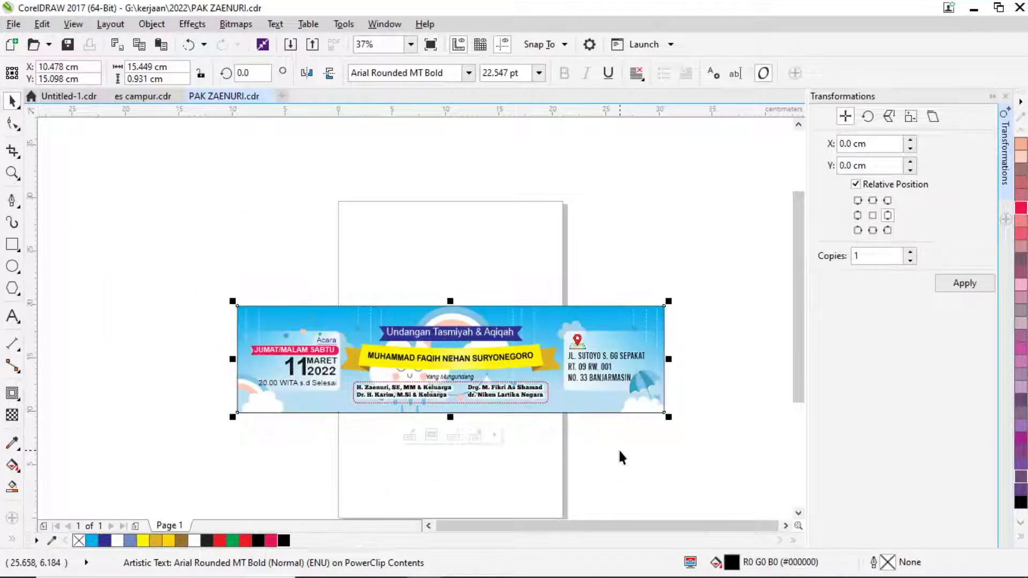
pyautogui.doubleClick(602, 367)
pyautogui.click(601, 369)
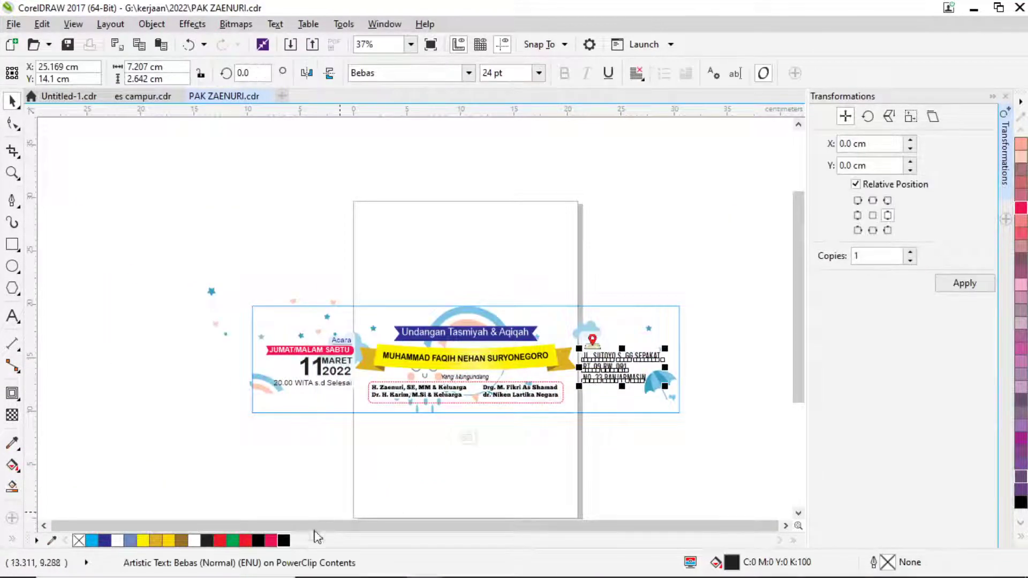
pyautogui.scroll(2, 379, 381)
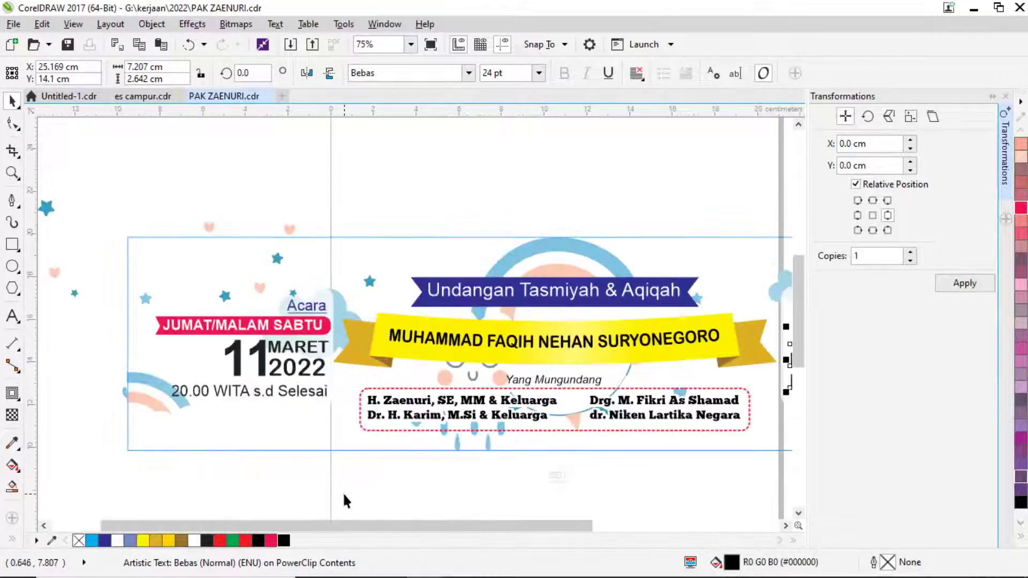
pyautogui.moveTo(138, 339); pyautogui.dragTo(136, 336)
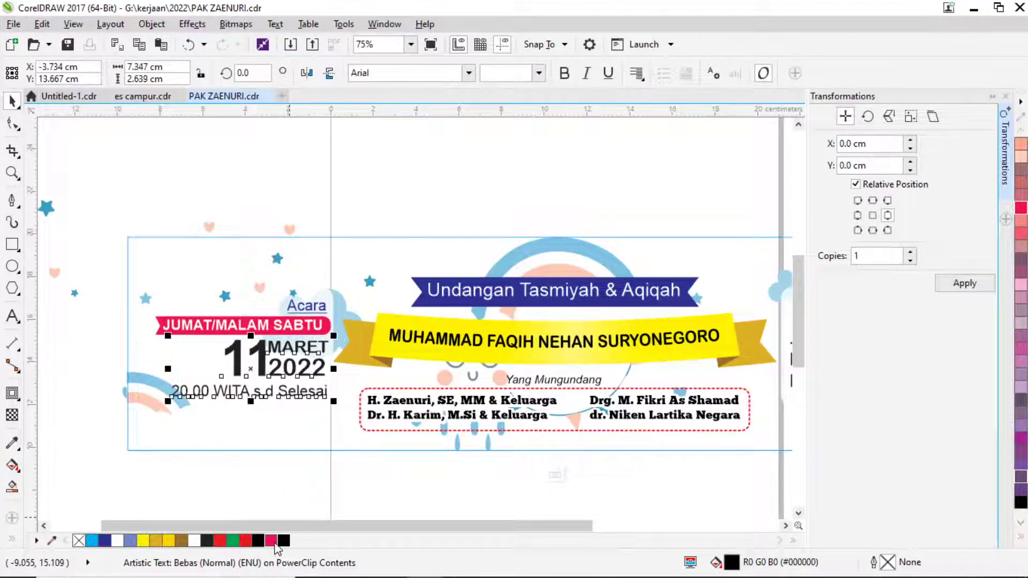
pyautogui.click(555, 475)
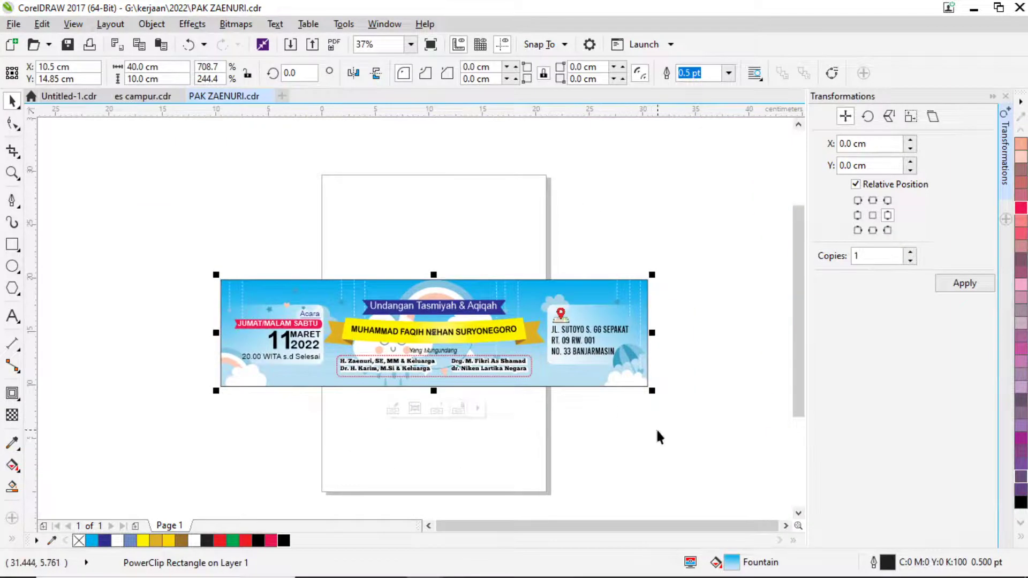
# Zoom so the banner fills the view and capture it tightly with Lightshot.
pyautogui.click(592, 434)
pyautogui.click(12, 172)
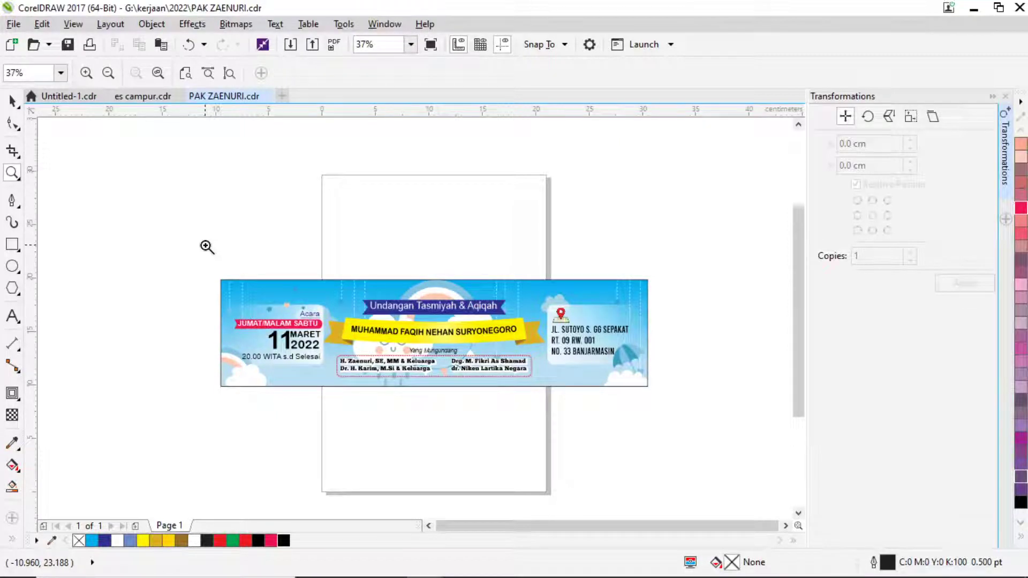
pyautogui.moveTo(212, 273); pyautogui.dragTo(653, 390)
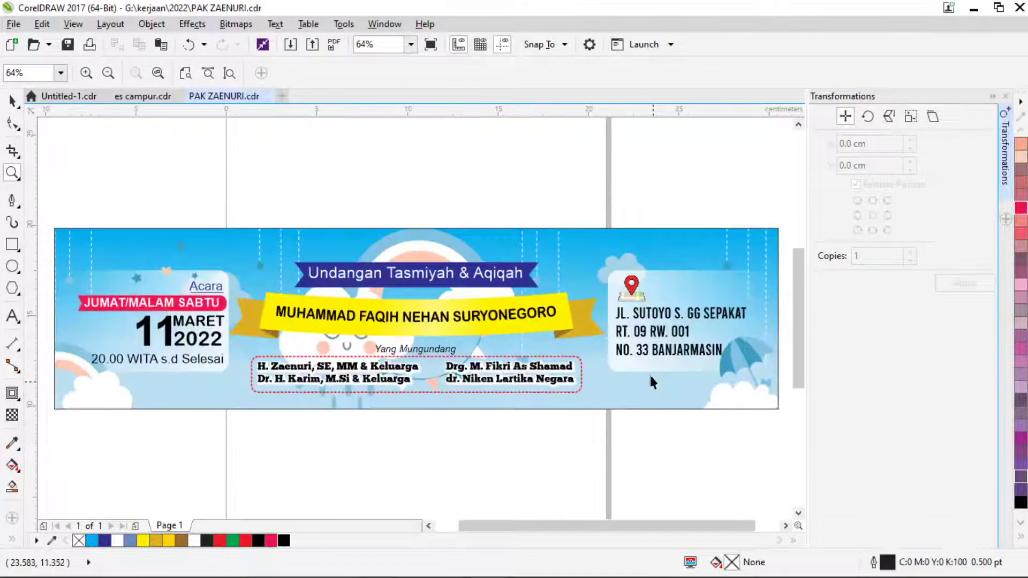
pyautogui.press('Print')
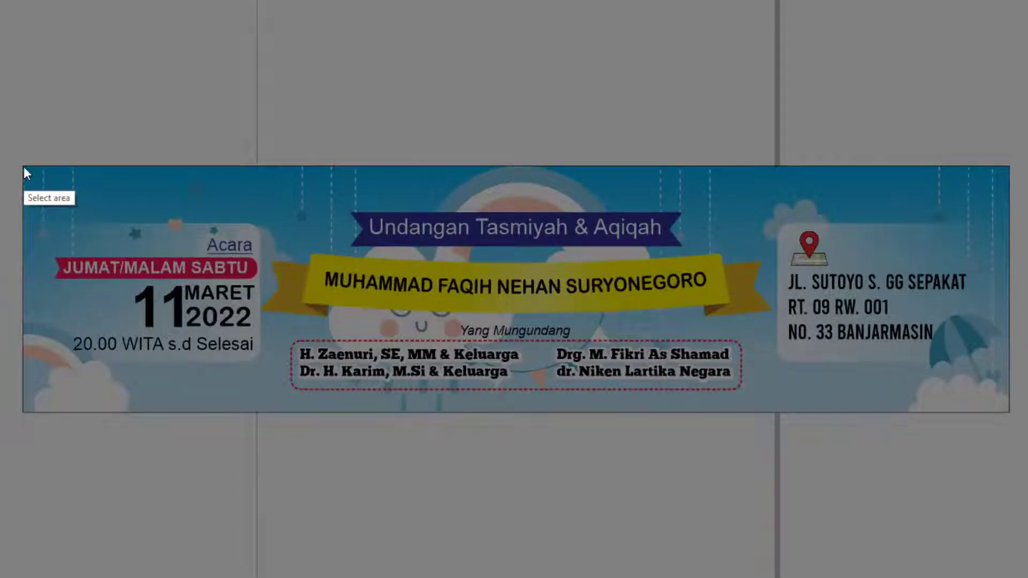
pyautogui.moveTo(23, 166); pyautogui.dragTo(1012, 413)
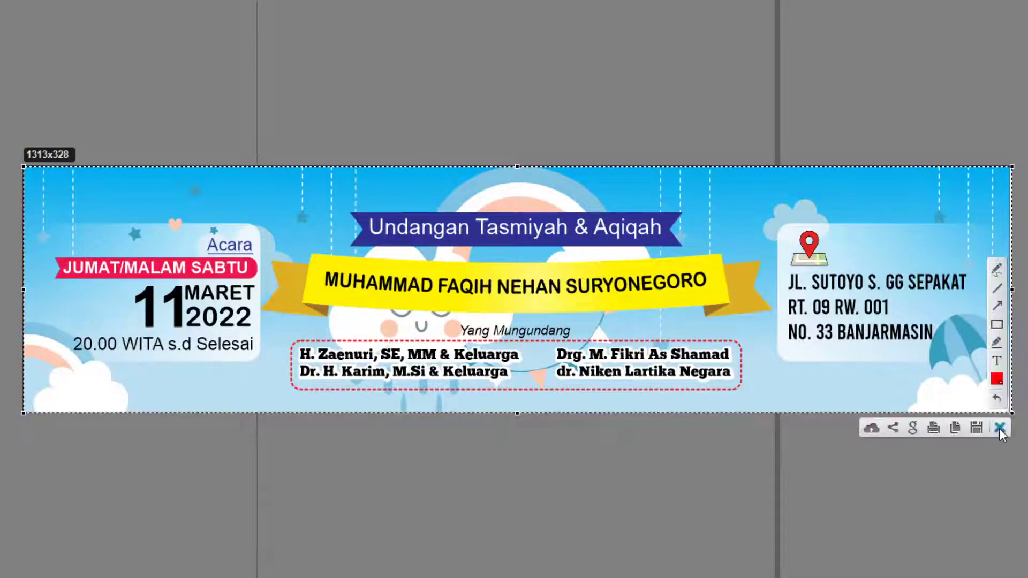
pyautogui.click(997, 427)
pyautogui.hotkey('alt', 'Tab')
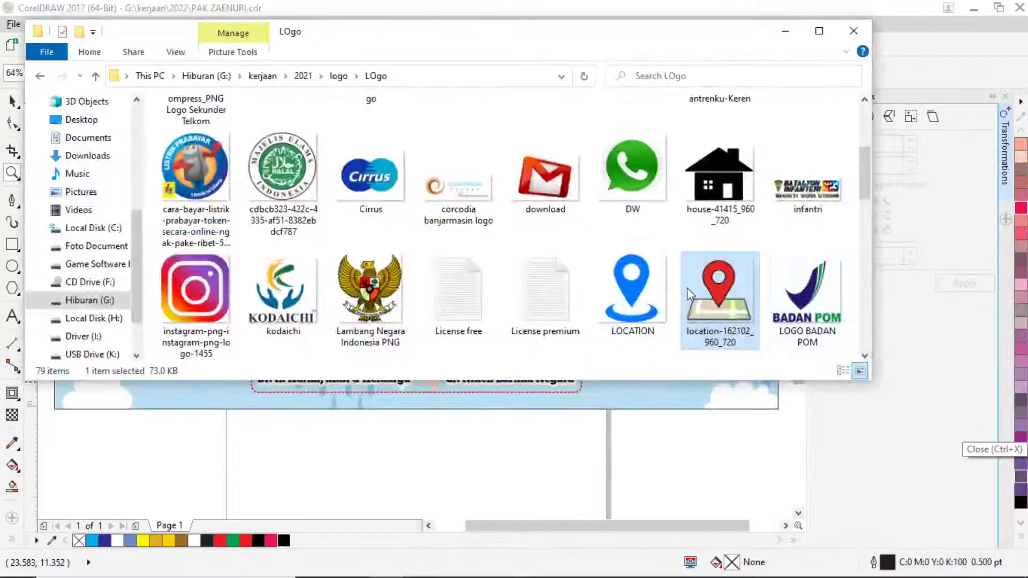
# Close the Freepik tab, open WhatsApp Web in a new tab, and unmute the OBS microphone.
pyautogui.hotkey('alt', 'Tab')
pyautogui.hotkey('alt', 'Tab')
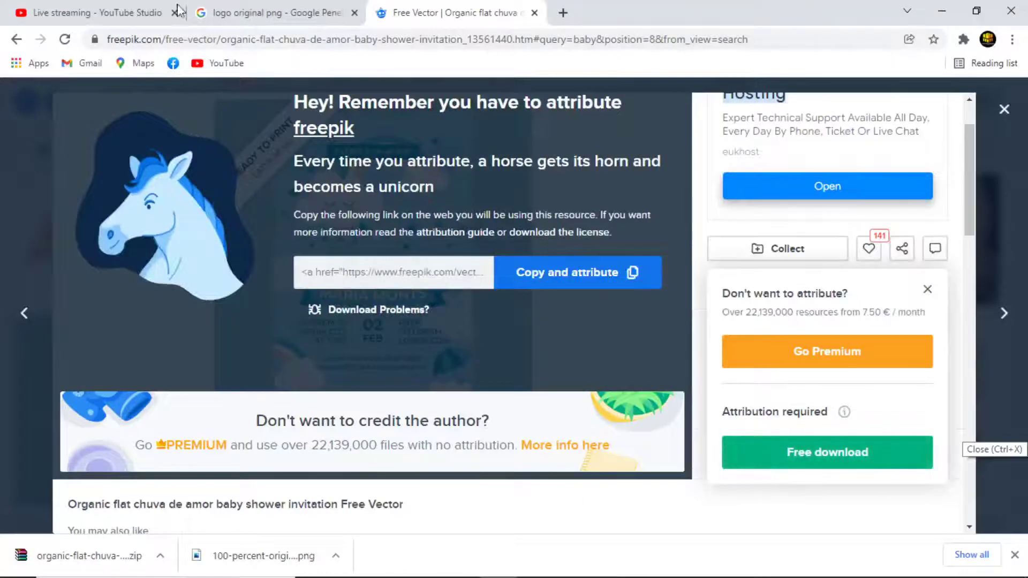
pyautogui.click(534, 12)
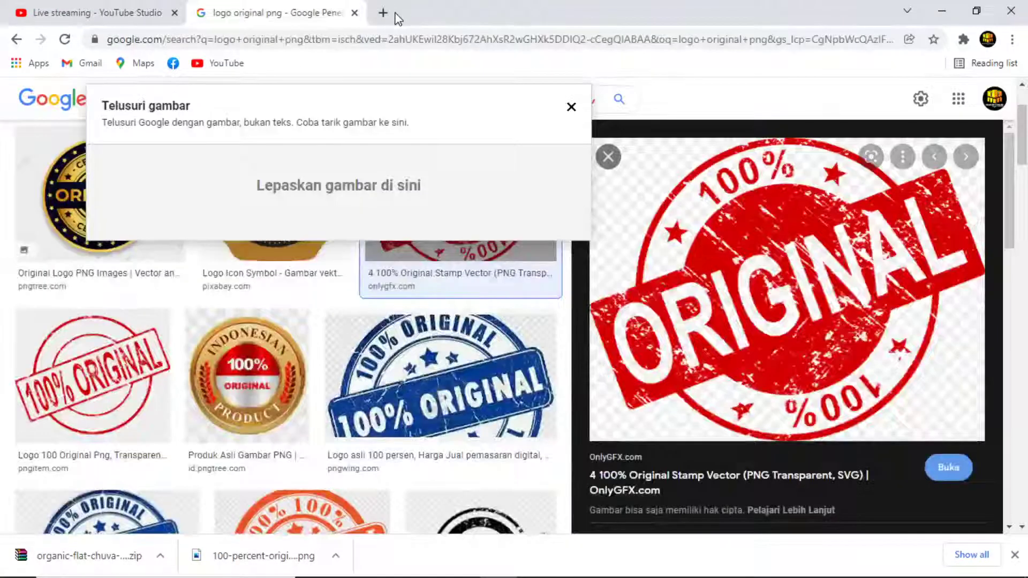
pyautogui.click(380, 13)
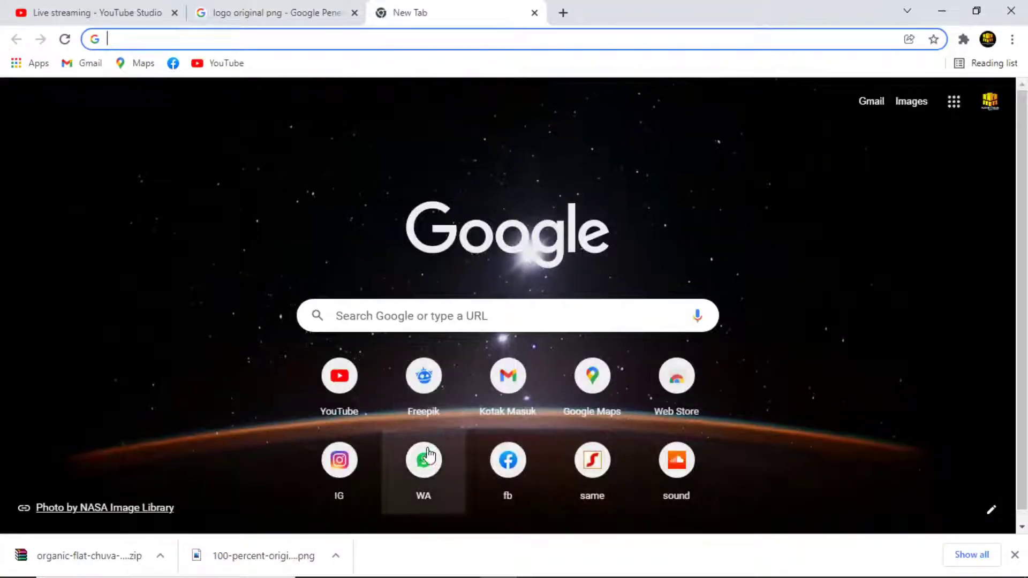
pyautogui.click(426, 455)
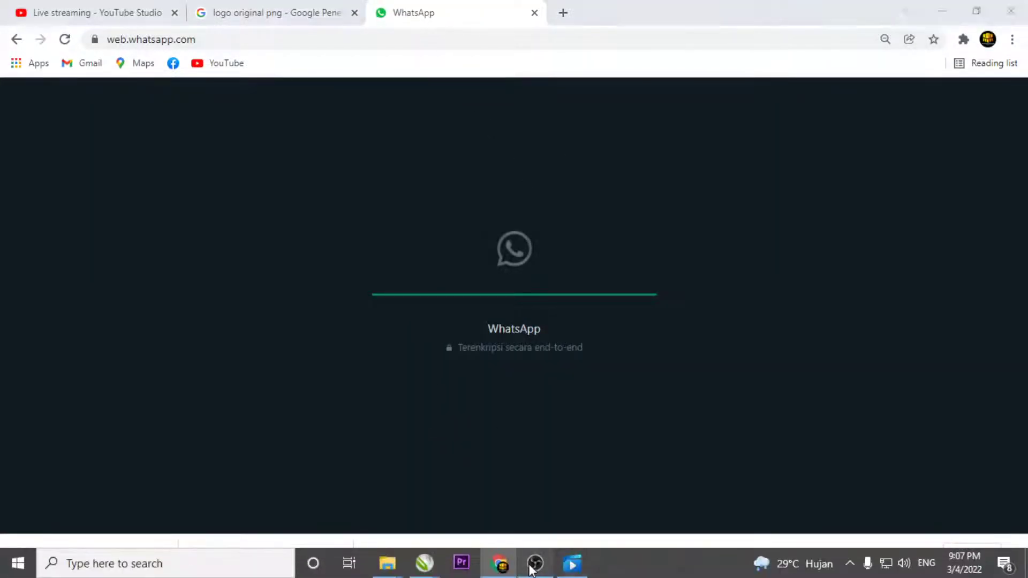
pyautogui.click(535, 563)
pyautogui.click(716, 538)
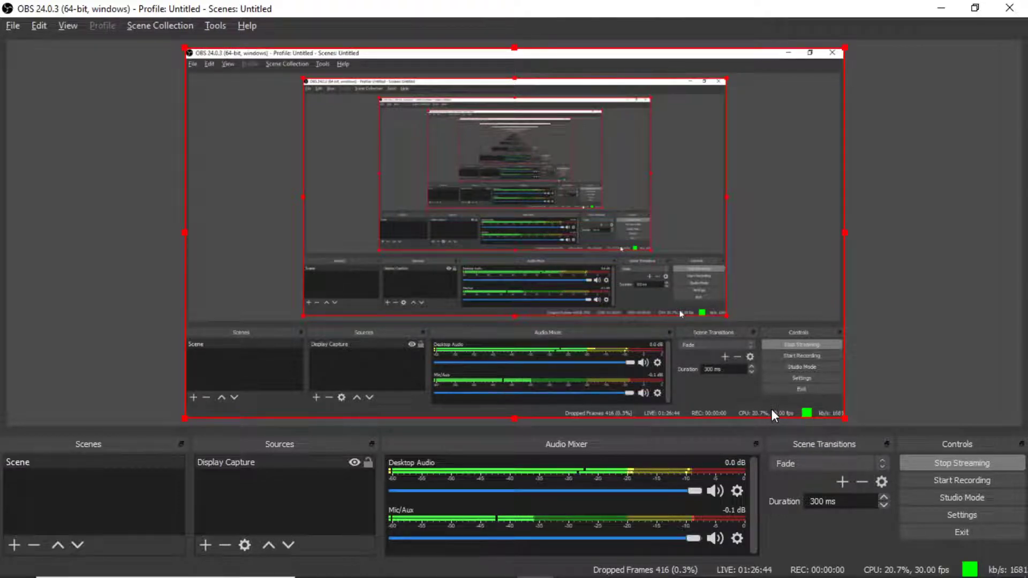
# Paste the banner screenshot into the client's WhatsApp chat and send it.
pyautogui.hotkey('alt', 'Tab')
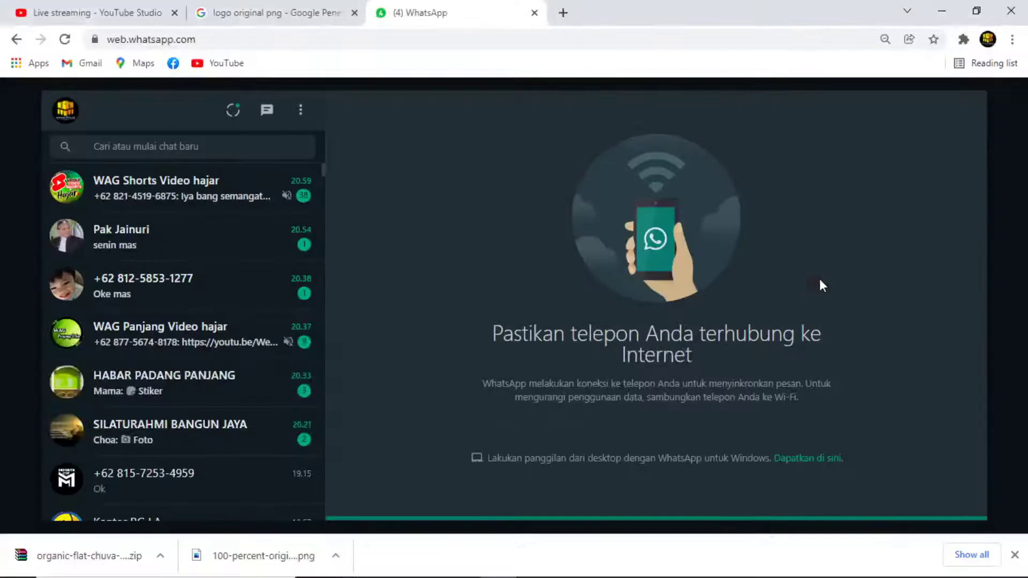
pyautogui.click(163, 293)
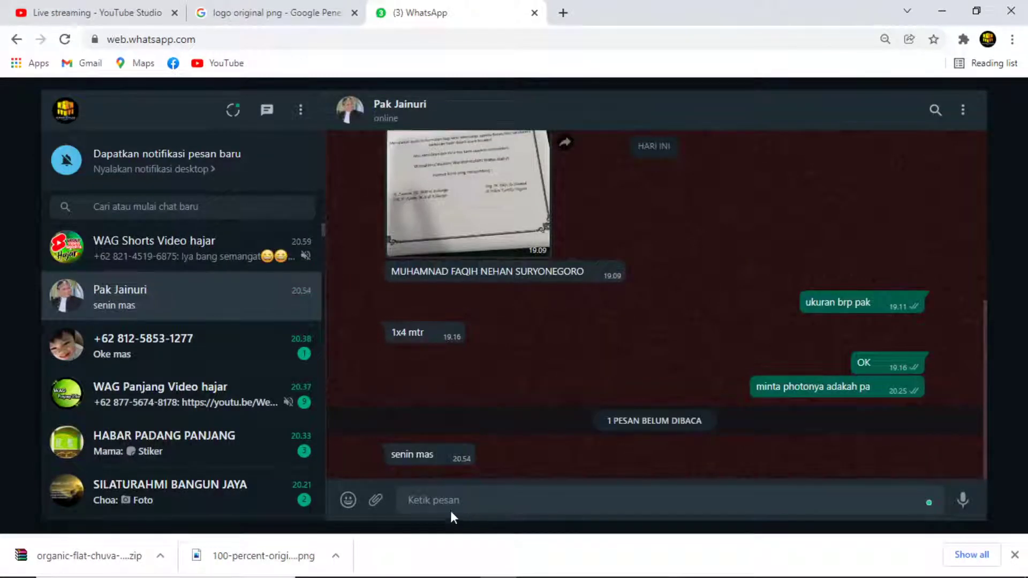
pyautogui.hotkey('ctrl', 'v')
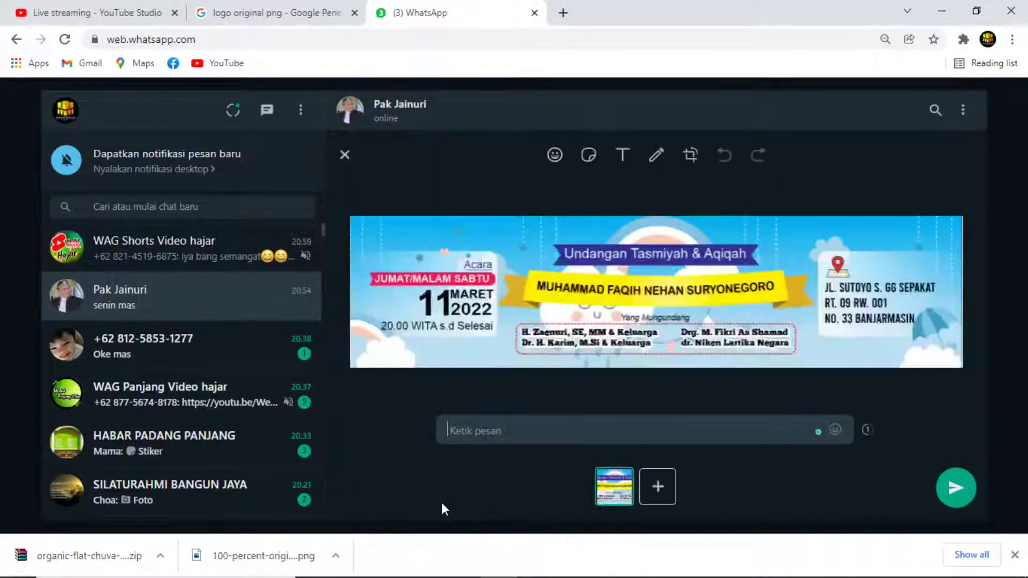
pyautogui.press('Return')
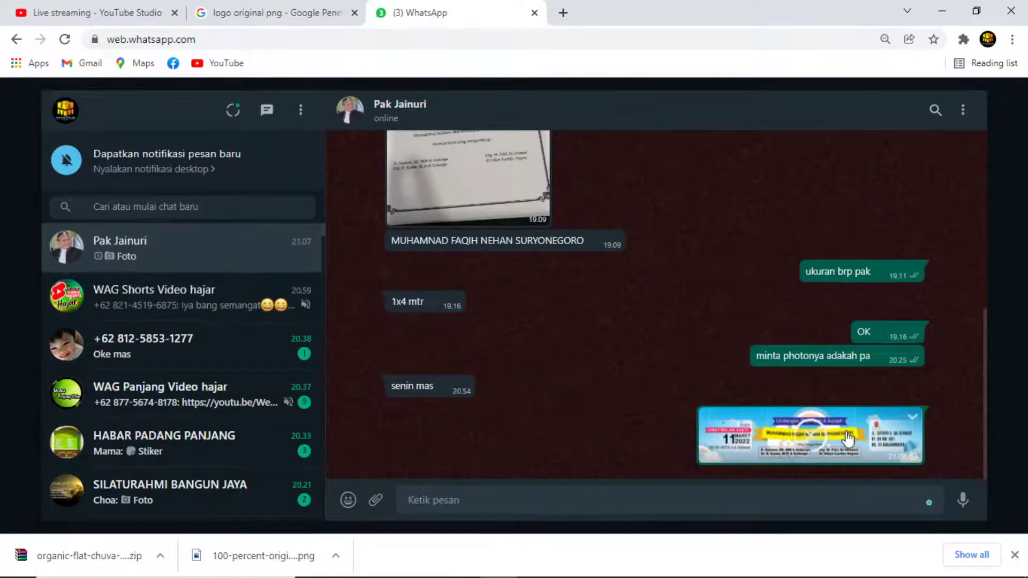
pyautogui.hotkey('alt', 'Tab')
pyautogui.hotkey('alt', 'Tab')
pyautogui.press('Tab')
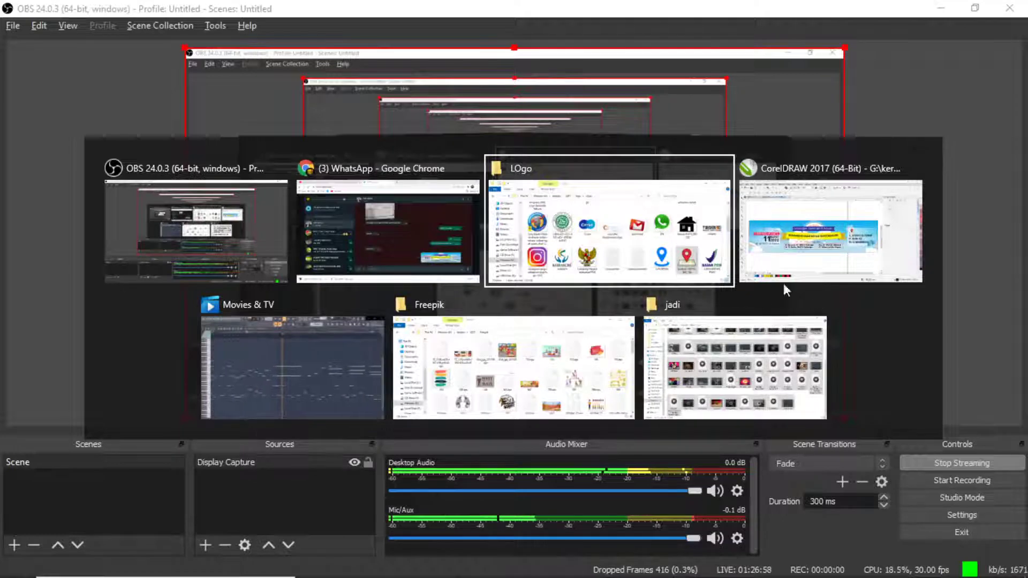
# Look at the OBS window, then return to CorelDRAW and show the es campur.cdr document.
pyautogui.click(821, 250)
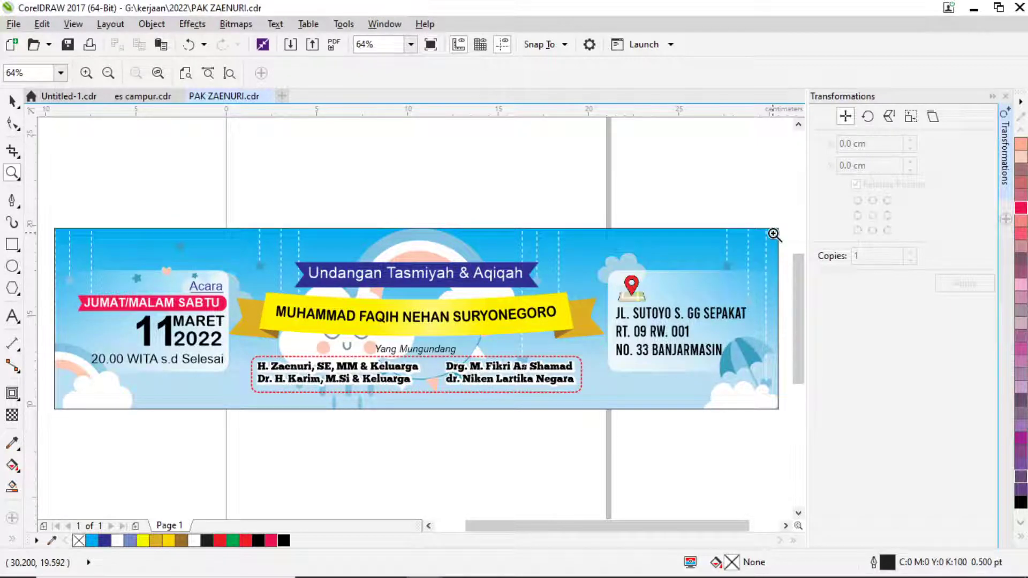
pyautogui.hotkey('alt', 'Tab')
pyautogui.press('Tab')
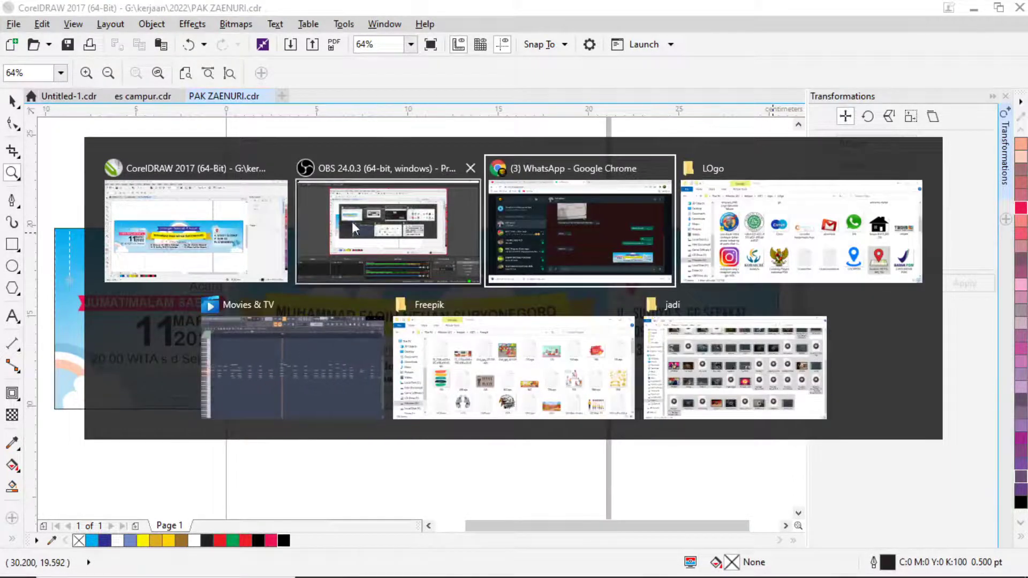
pyautogui.click(352, 221)
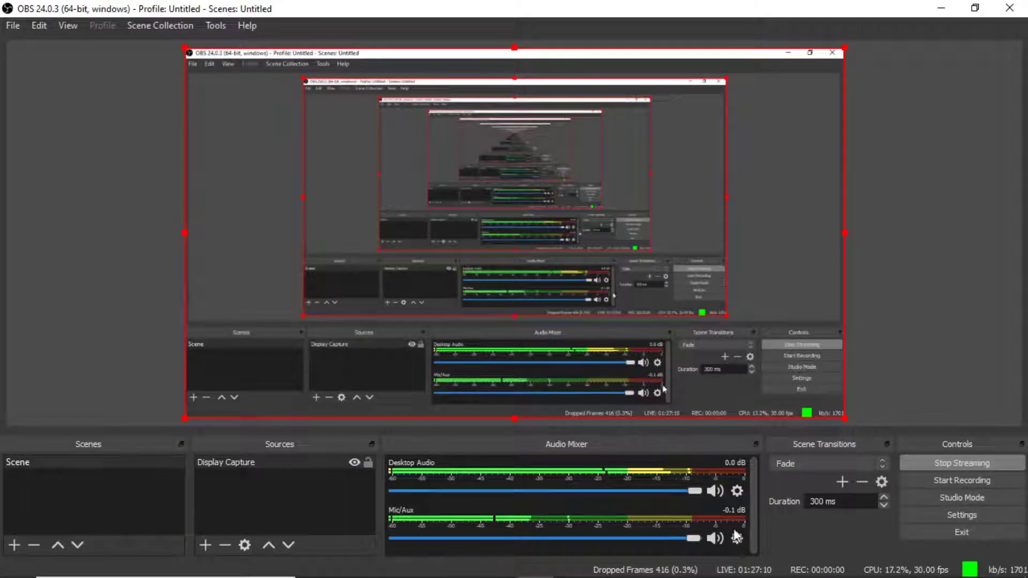
pyautogui.hotkey('alt', 'Tab')
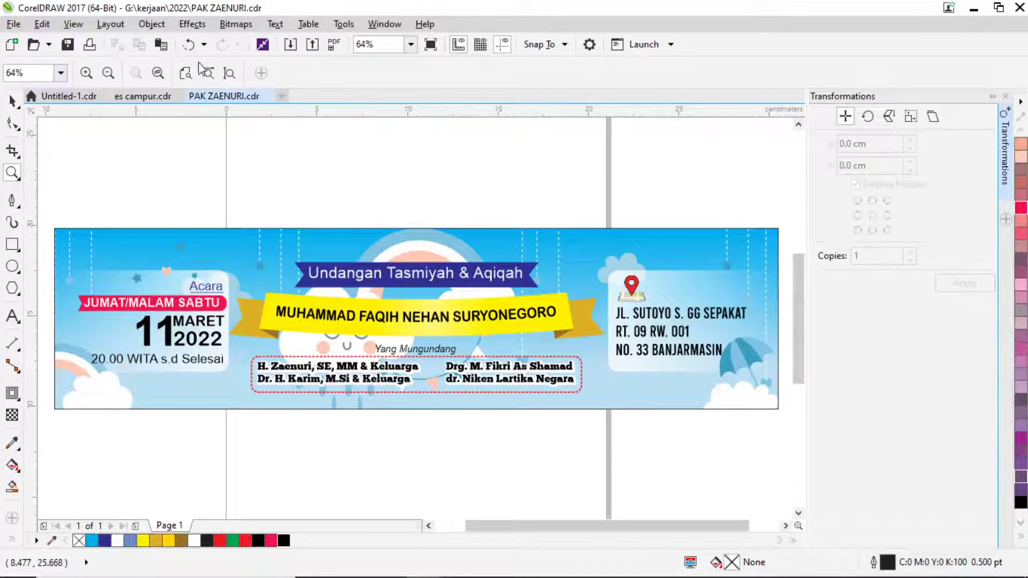
pyautogui.click(146, 97)
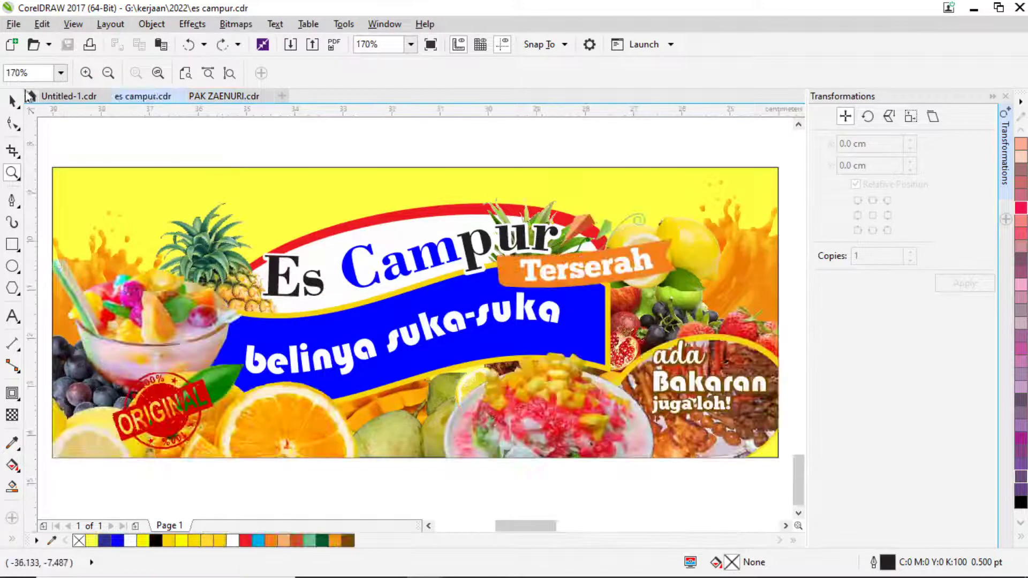
# Marquee-select both Es Campur banner objects and group them.
pyautogui.click(13, 100)
pyautogui.scroll(-3, 233, 229)
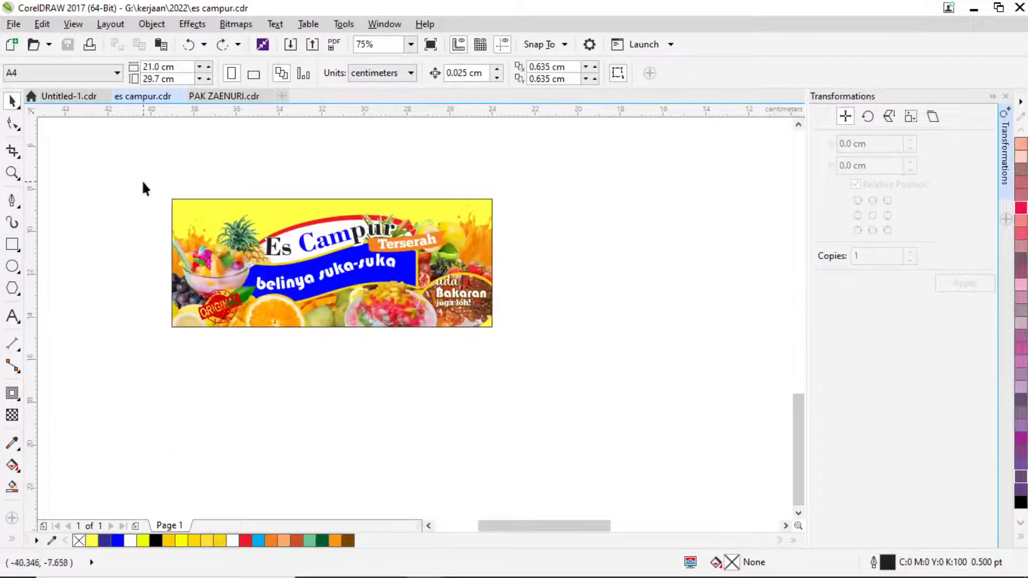
pyautogui.moveTo(142, 182); pyautogui.dragTo(522, 341)
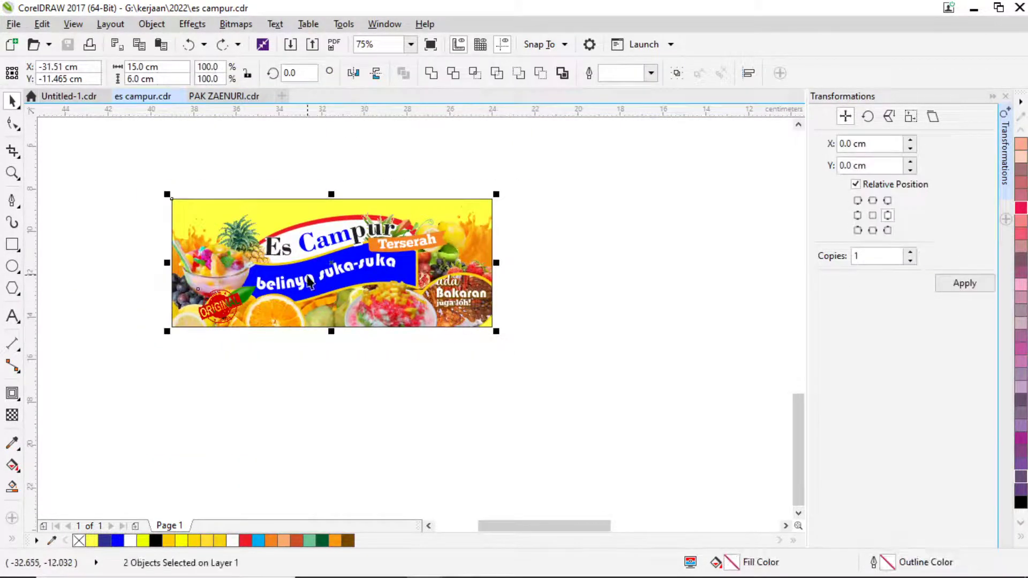
pyautogui.hotkey('ctrl', 'g')
# Export the banner as a TIFF named 'es campur 150 X 60CM fL280 ma' at 900 dpi.
pyautogui.hotkey('ctrl', 'e')
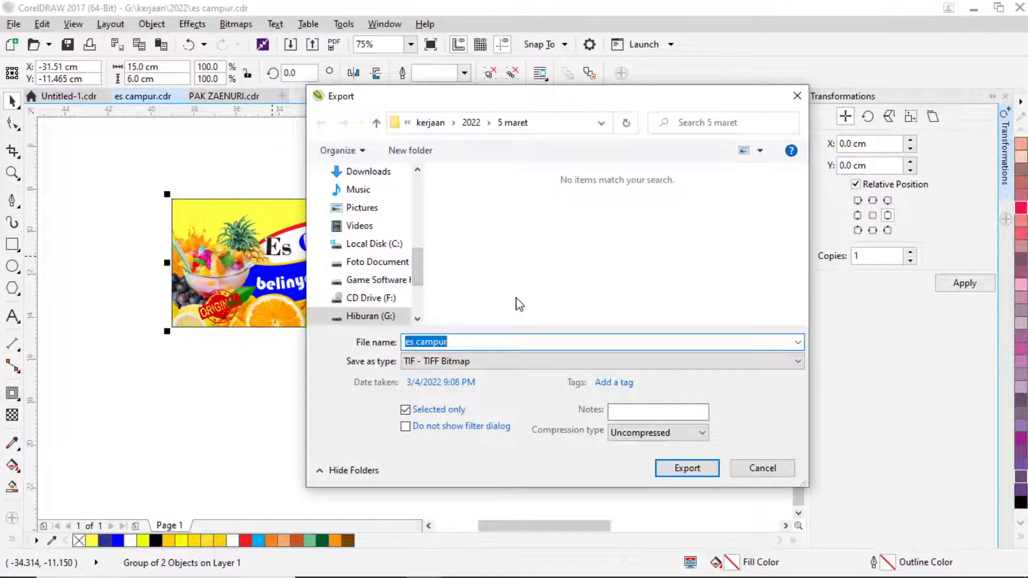
pyautogui.click(456, 343)
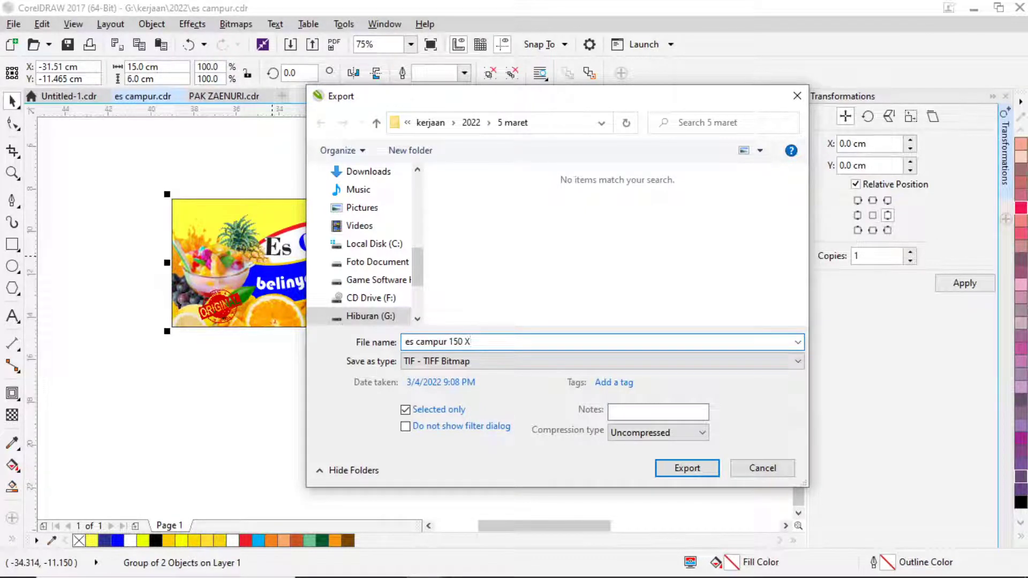
pyautogui.write('150 X ')
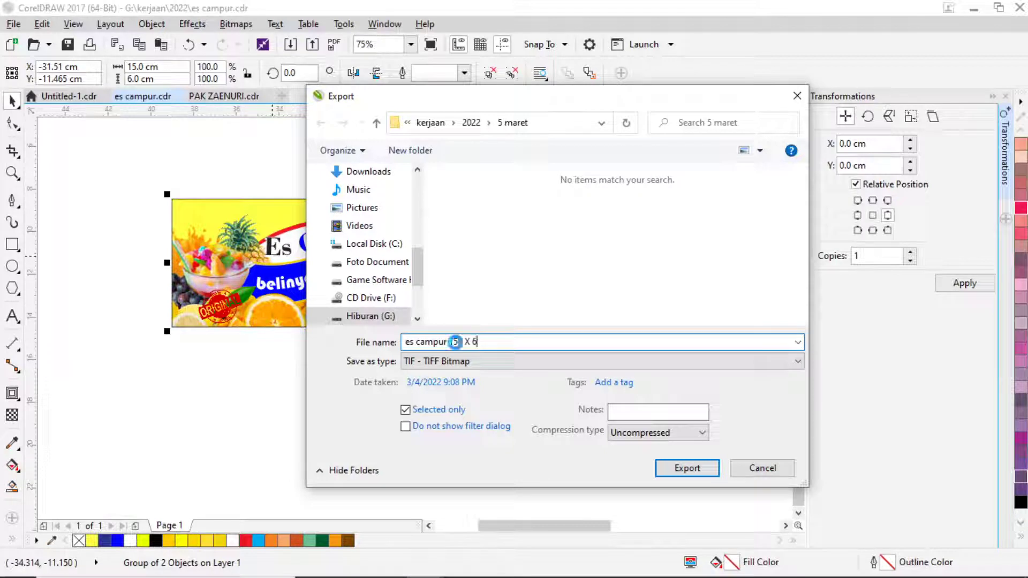
pyautogui.write('60CM fL28')
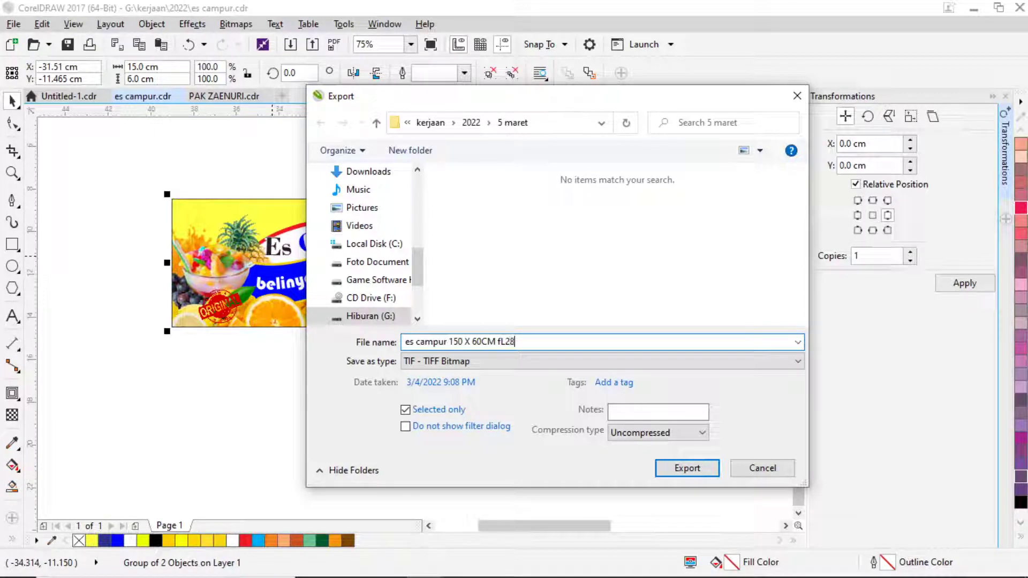
pyautogui.write('0 ma')
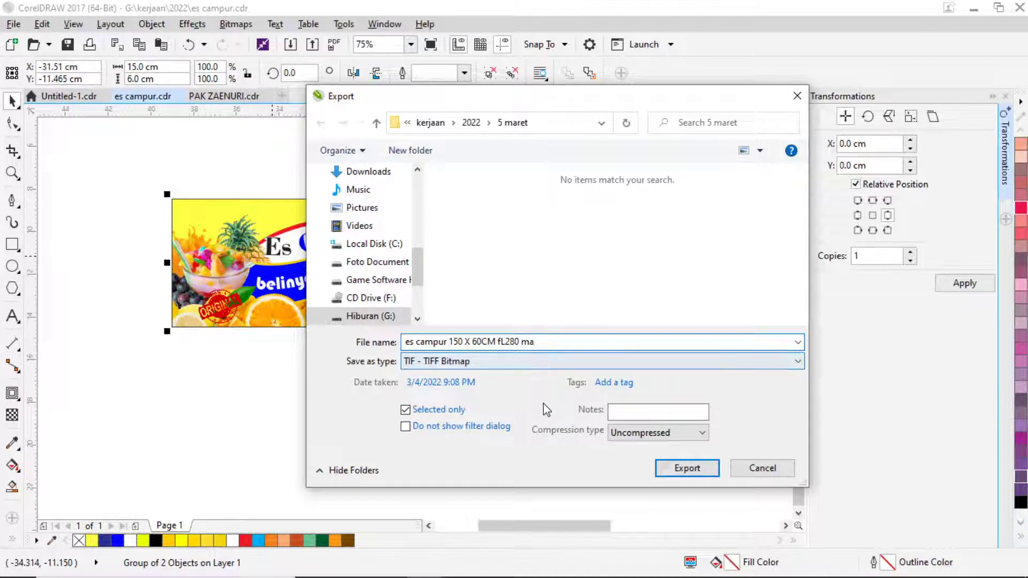
pyautogui.click(688, 469)
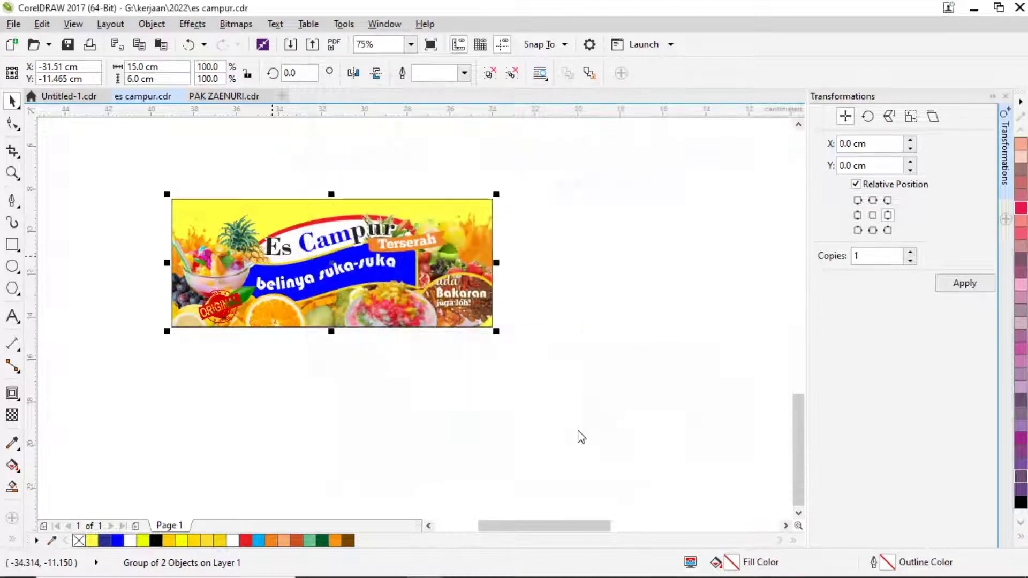
pyautogui.doubleClick(396, 185)
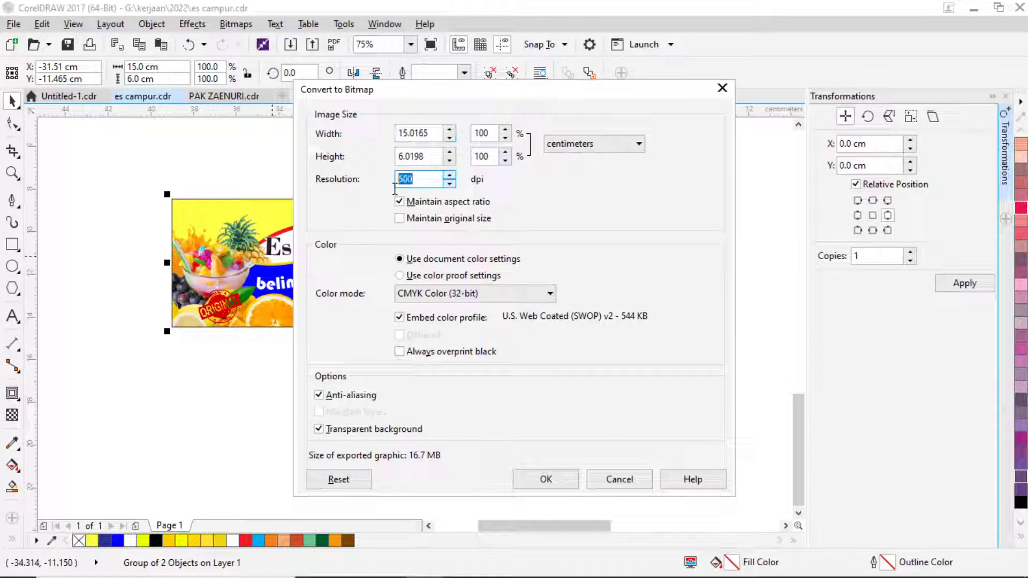
pyautogui.write('7')
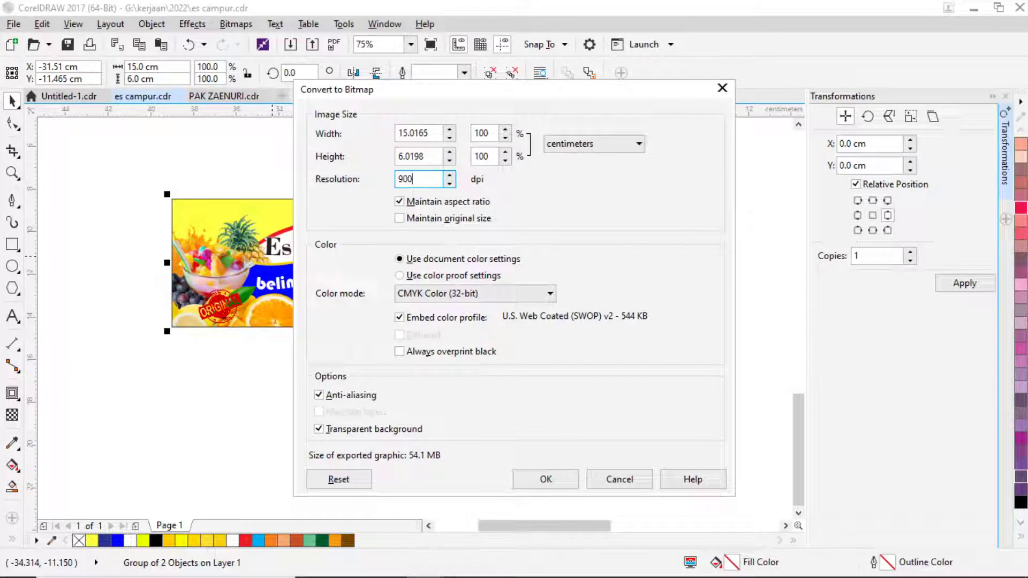
pyautogui.click(544, 479)
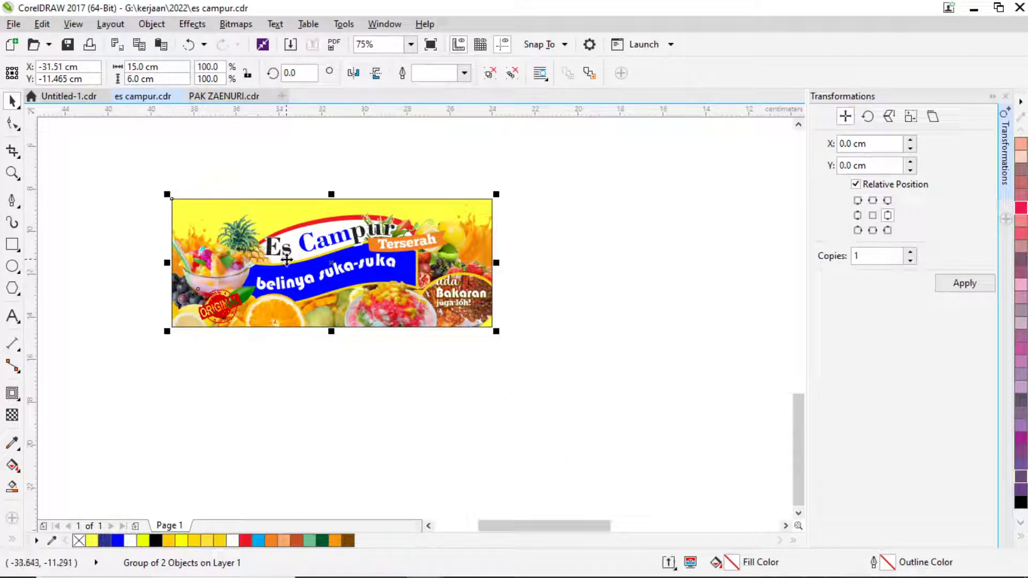
# Switch to the Untitled-1 document, choose the Bezier tool, and zoom in on the left official's cap.
pyautogui.click(224, 95)
pyautogui.click(68, 96)
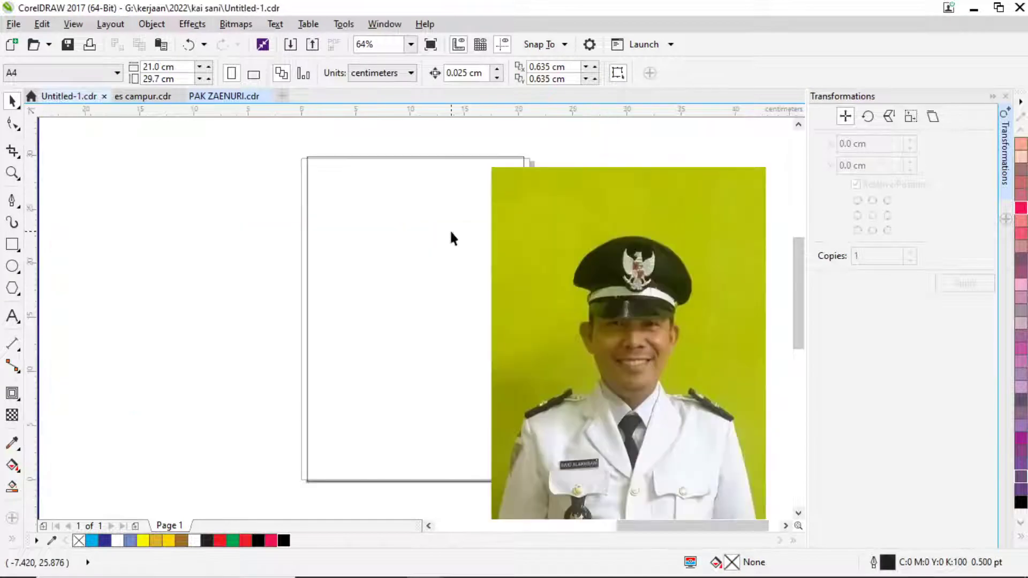
pyautogui.scroll(-5, 509, 272)
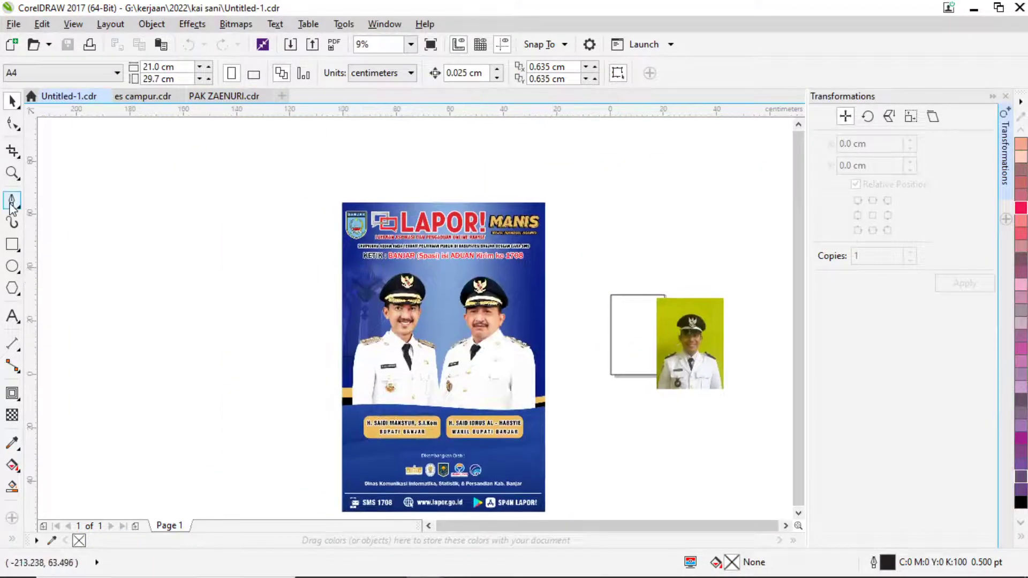
pyautogui.click(12, 201)
pyautogui.scroll(8, 485, 309)
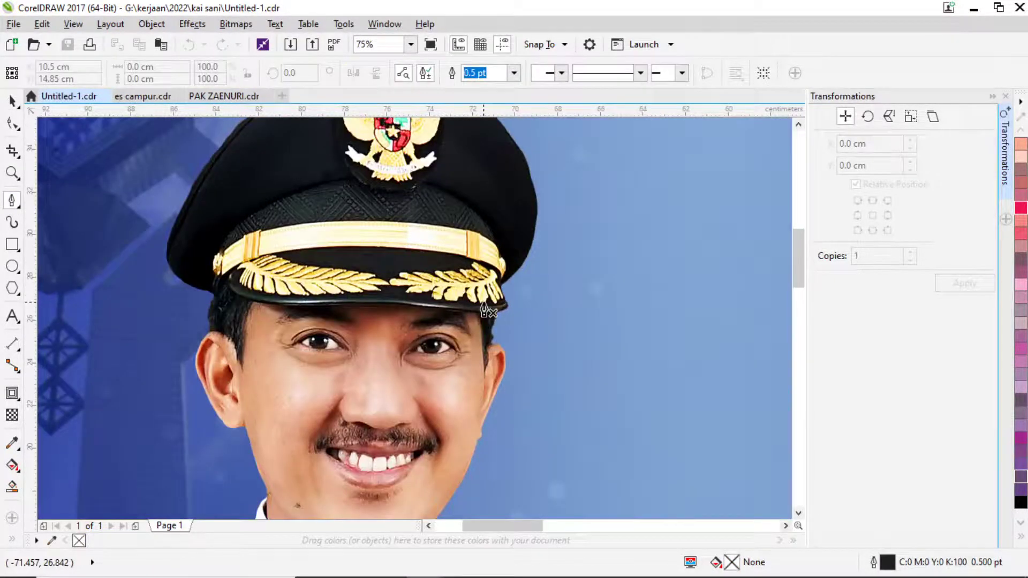
pyautogui.hscroll(-2, 449, 316)
pyautogui.scroll(4, 448, 315)
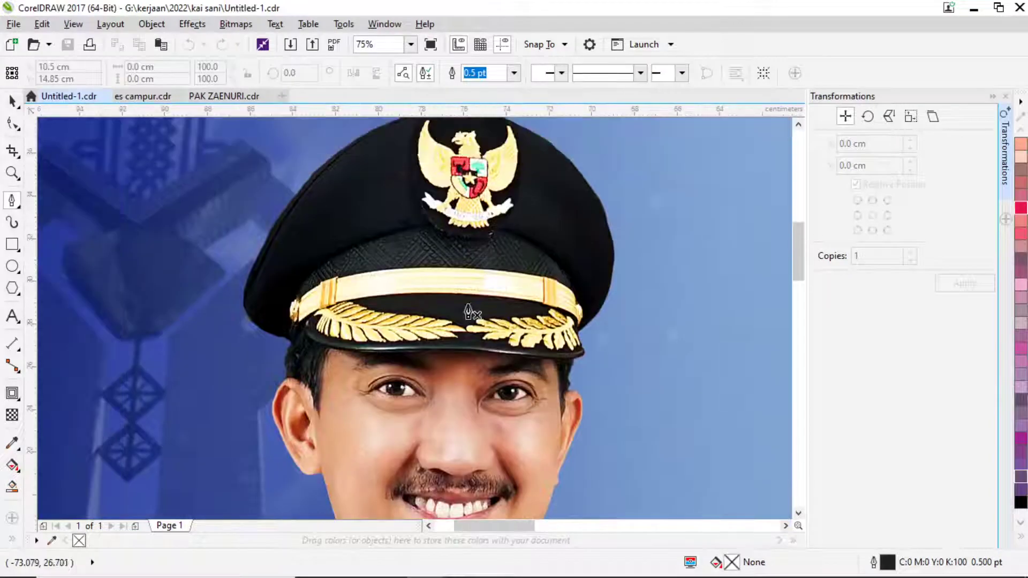
pyautogui.scroll(8, 375, 268)
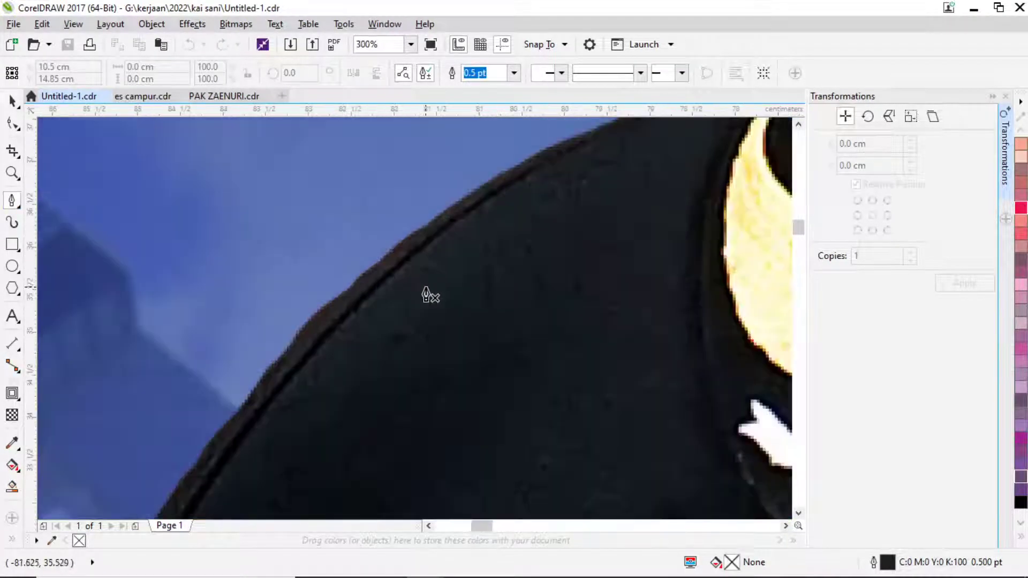
# Trace the cap's top edge with curved Bezier nodes.
pyautogui.click(386, 256)
pyautogui.hscroll(2, 271, 371)
pyautogui.scroll(2, 271, 371)
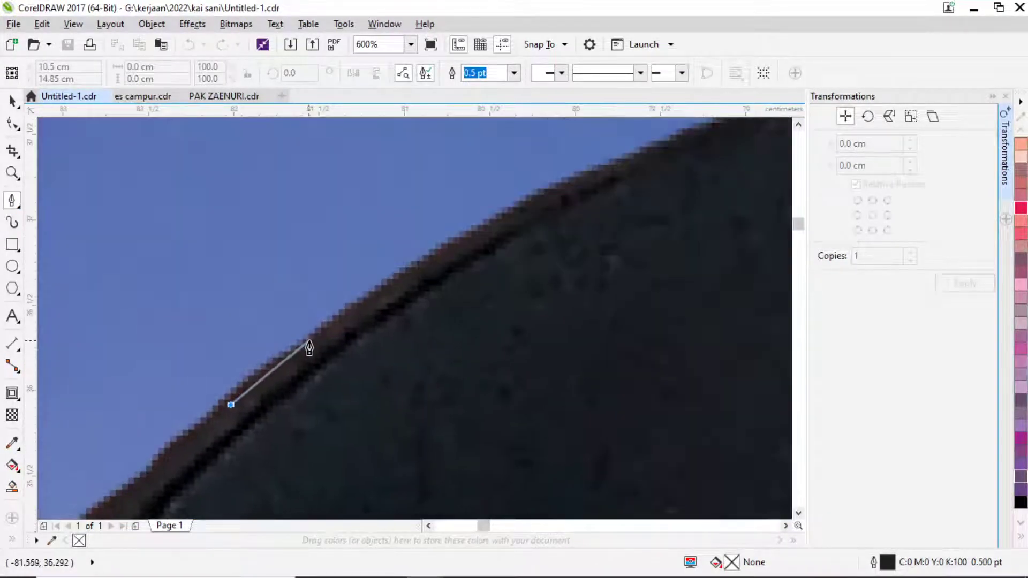
pyautogui.moveTo(349, 319); pyautogui.dragTo(348, 315)
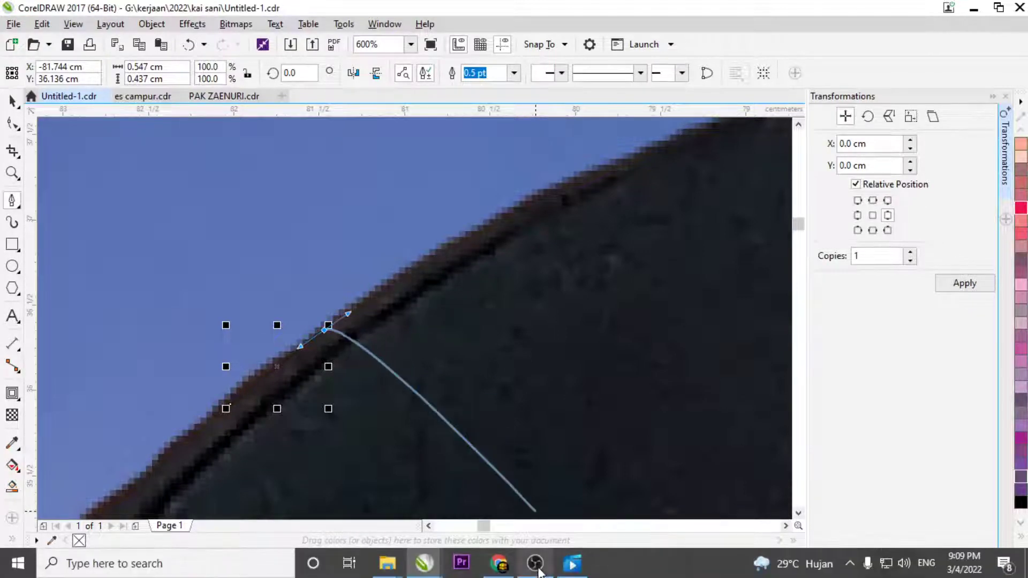
pyautogui.click(537, 567)
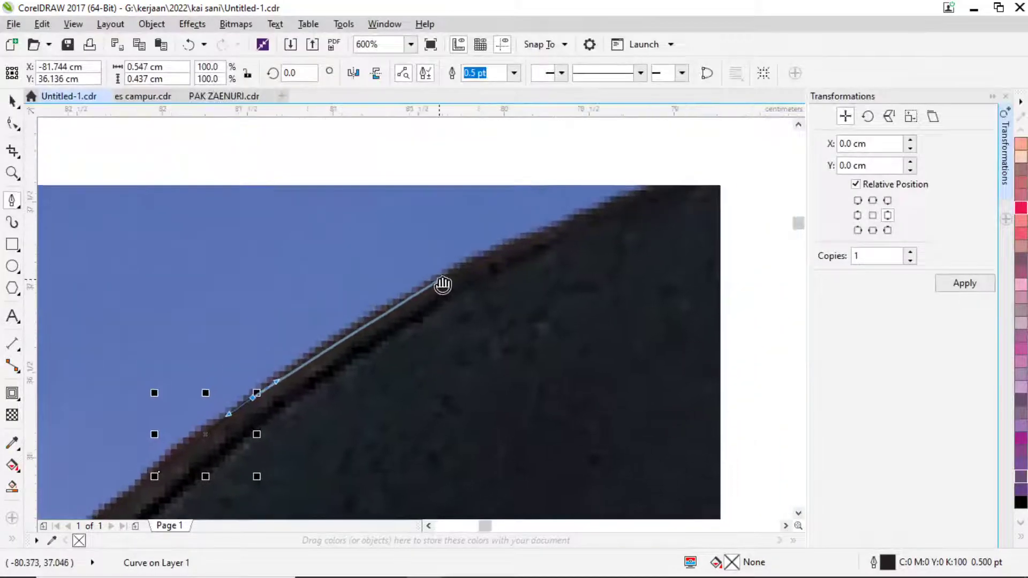
pyautogui.hotkey('alt', 'Tab')
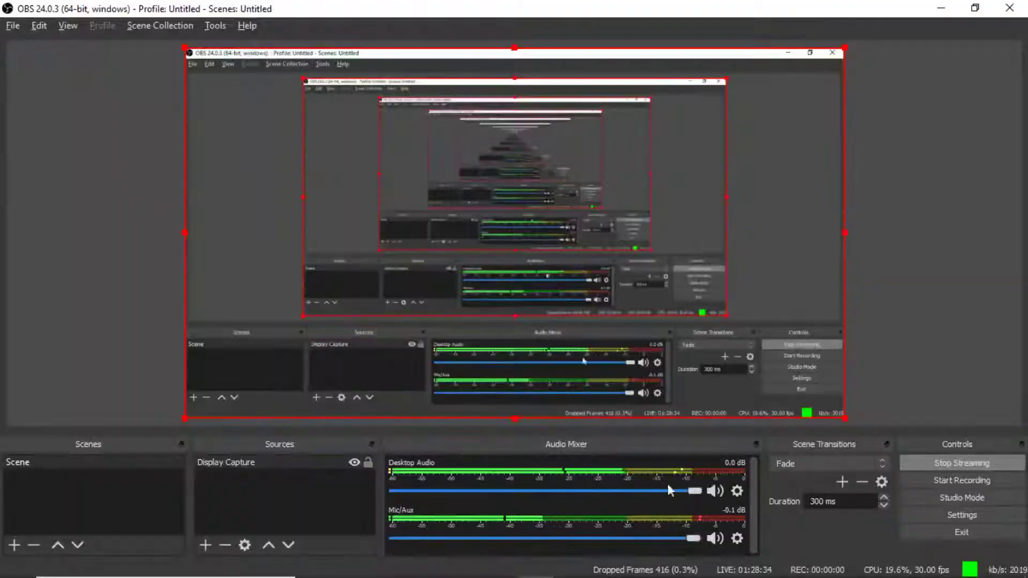
pyautogui.hotkey('alt', 'Tab')
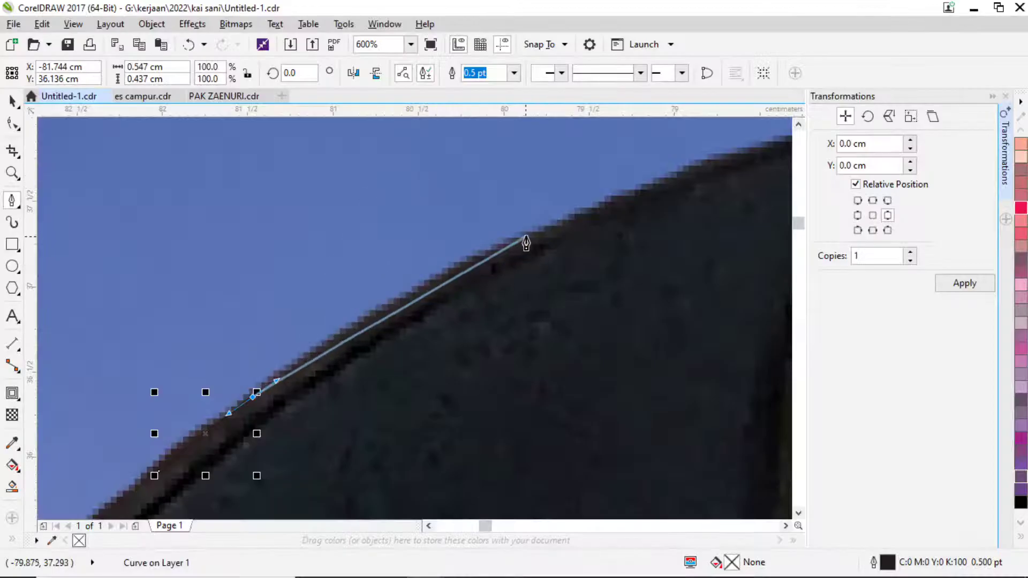
pyautogui.moveTo(526, 235); pyautogui.dragTo(561, 204)
pyautogui.click(708, 144)
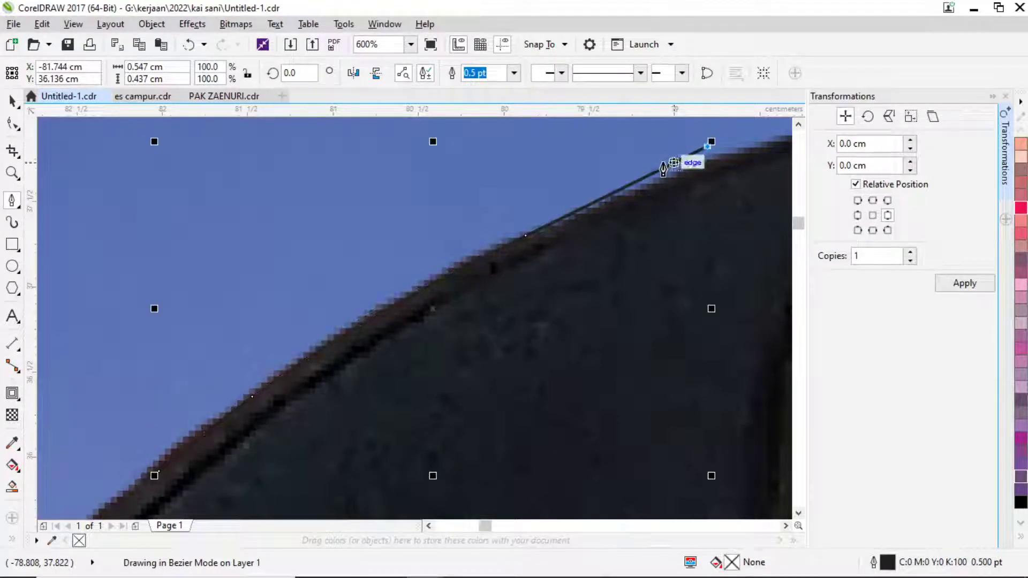
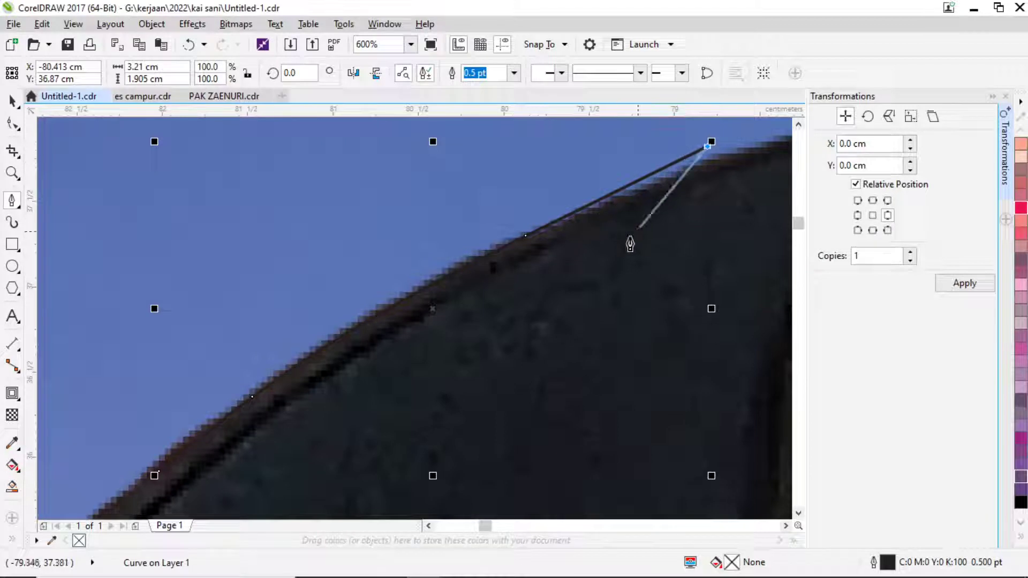
# Undo the bad segment and re-place curved Bezier nodes along the cap's top edge.
pyautogui.hotkey('ctrl', 'z')
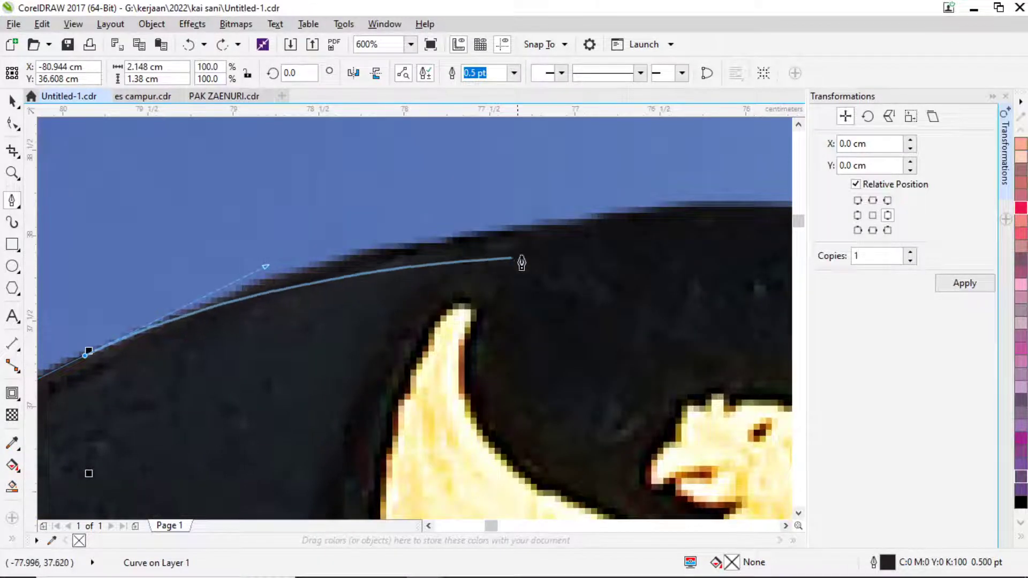
pyautogui.moveTo(591, 220); pyautogui.dragTo(706, 205)
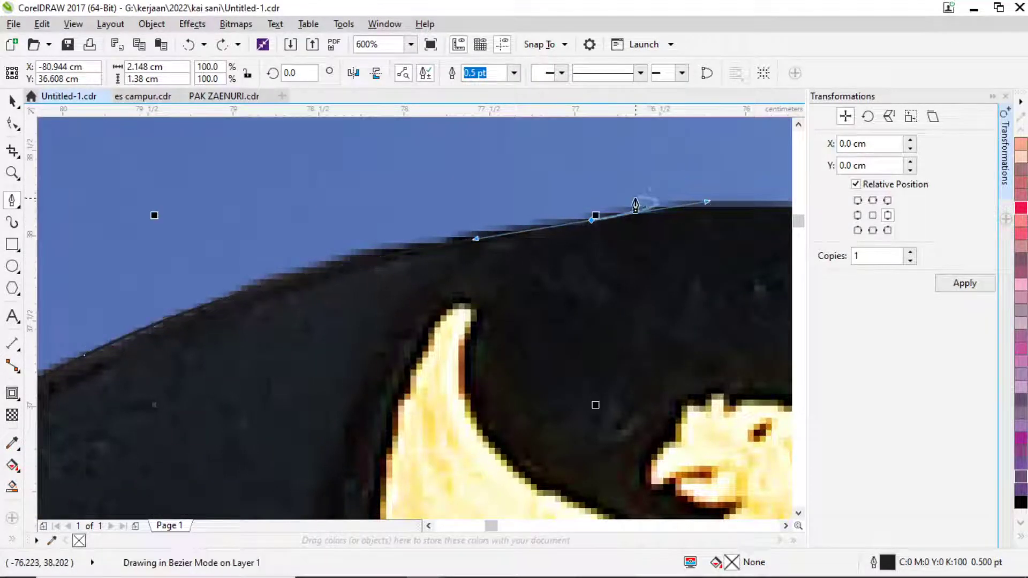
pyautogui.scroll(-2, 423, 255)
pyautogui.scroll(2, 472, 253)
pyautogui.moveTo(524, 250); pyautogui.dragTo(602, 275)
pyautogui.hotkey('ctrl', 'z')
pyautogui.moveTo(541, 258); pyautogui.dragTo(694, 290)
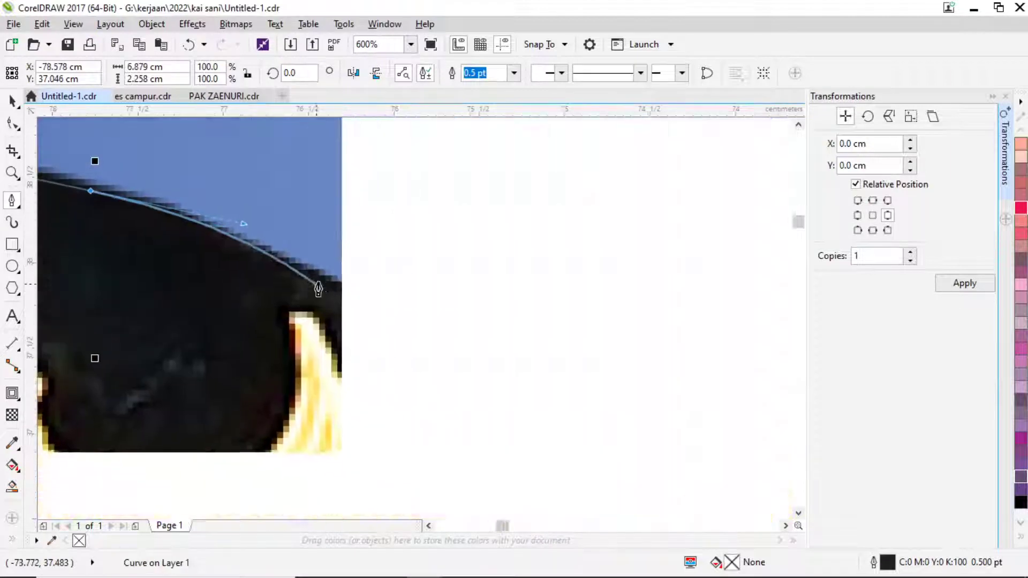
pyautogui.hscroll(5, 773, 356)
# Continue the Bezier outline with nodes curving down the cap's right side.
pyautogui.click(377, 312)
pyautogui.scroll(-2, 377, 311)
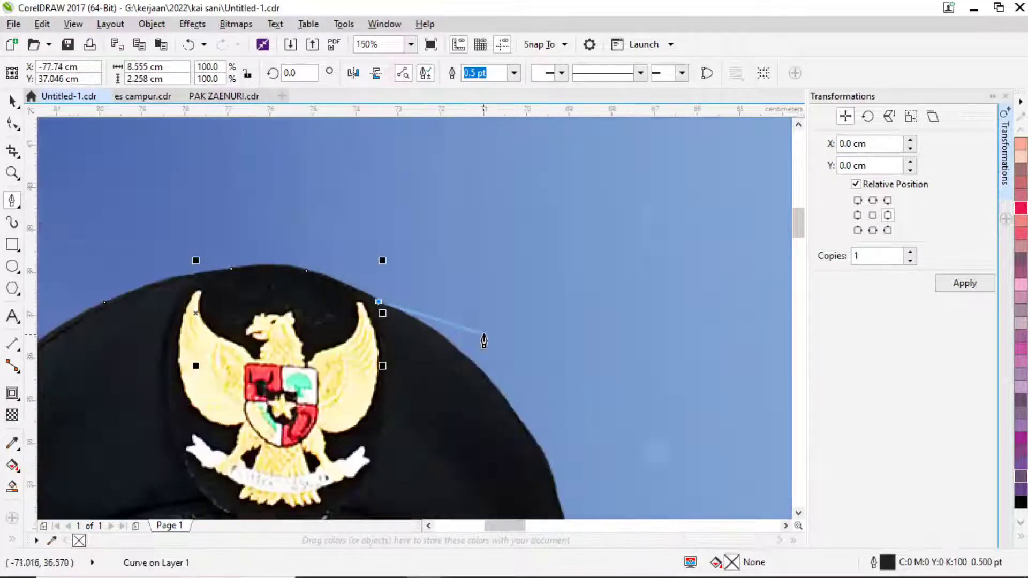
pyautogui.scroll(1, 383, 280)
pyautogui.moveTo(377, 266); pyautogui.dragTo(458, 349)
pyautogui.scroll(-1, 431, 287)
pyautogui.scroll(2, 459, 349)
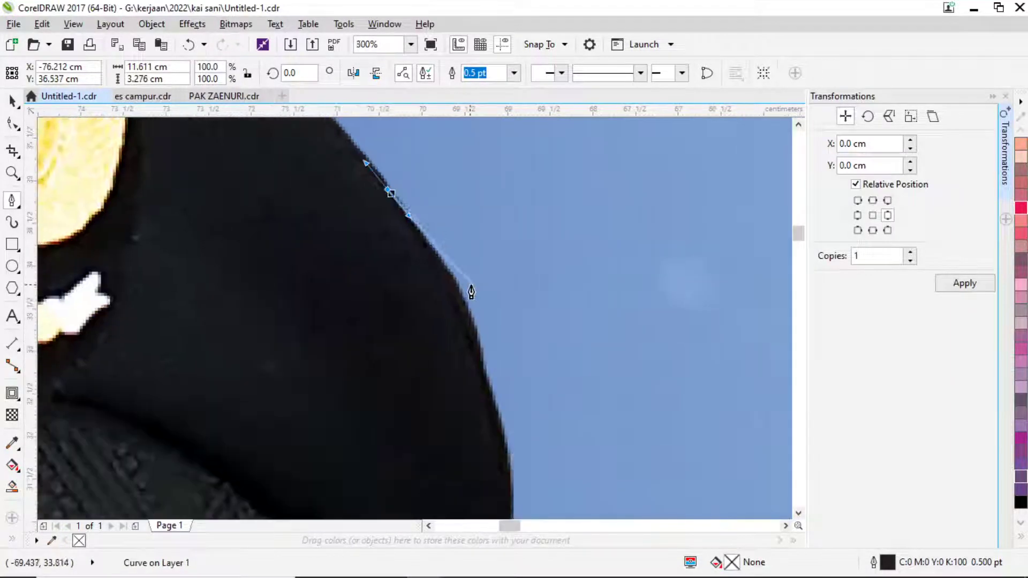
pyautogui.moveTo(452, 309)
pyautogui.mouseDown()
pyautogui.moveTo(468, 359)
pyautogui.moveTo(473, 338)
pyautogui.mouseUp()
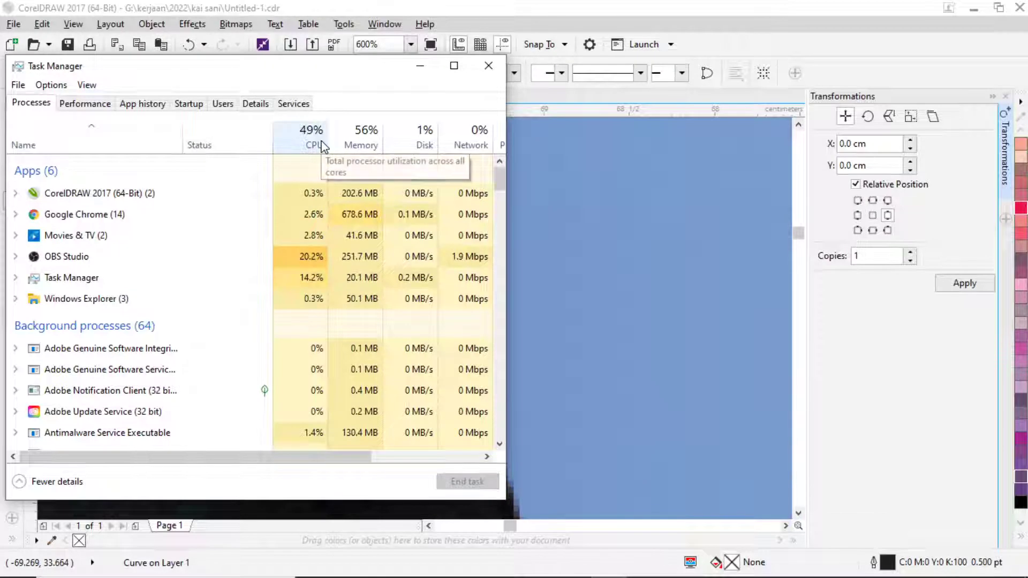
# Close the Task Manager window to return to CorelDRAW.
pyautogui.click(488, 65)
# Add curved nodes lower down the cap's right edge, bending toward the brim.
pyautogui.scroll(-2, 516, 302)
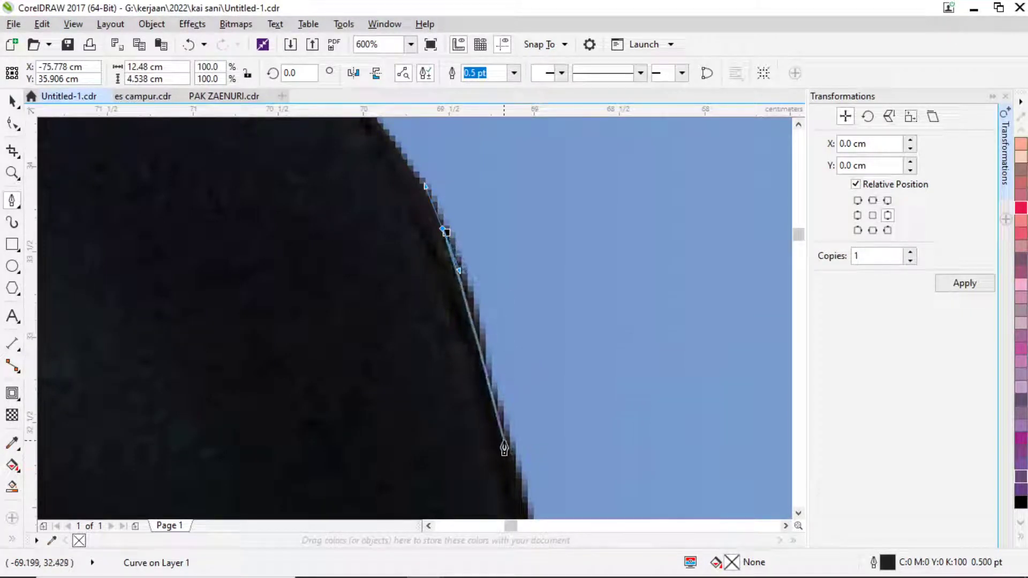
pyautogui.moveTo(505, 442)
pyautogui.mouseDown()
pyautogui.moveTo(518, 424)
pyautogui.moveTo(551, 230)
pyautogui.mouseUp()
pyautogui.scroll(-1, 518, 420)
pyautogui.scroll(1, 561, 331)
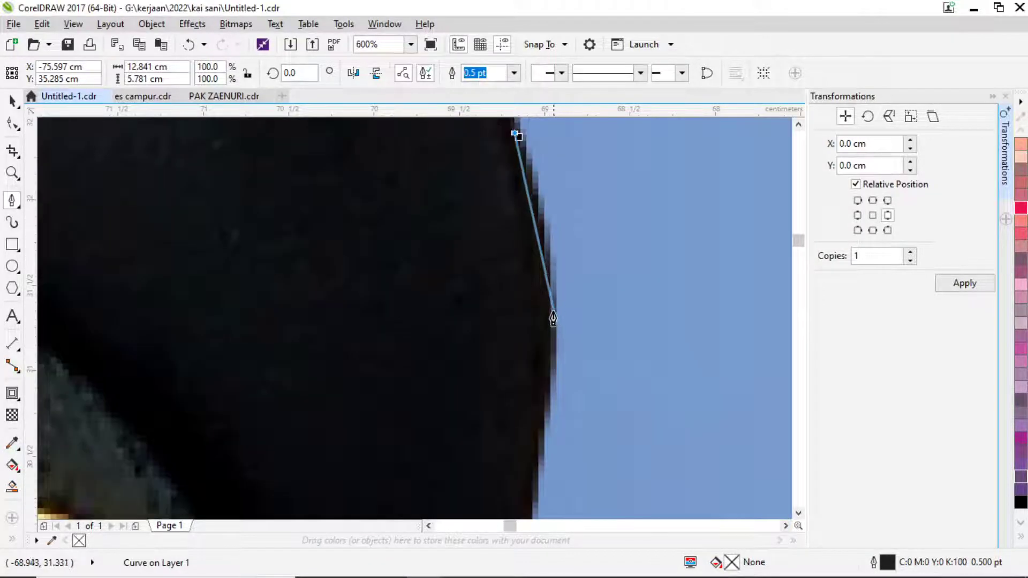
pyautogui.moveTo(552, 310); pyautogui.dragTo(544, 250)
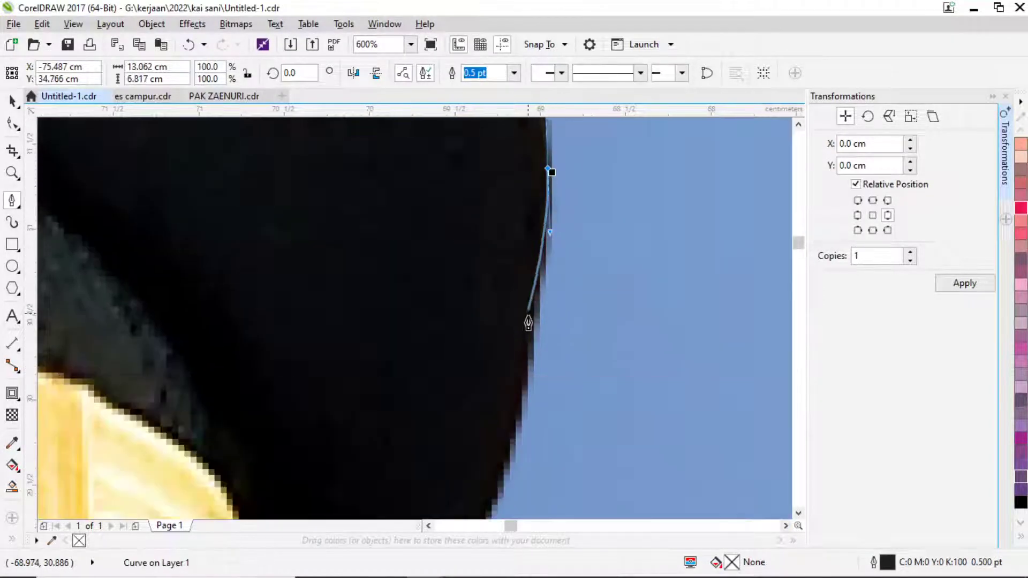
pyautogui.scroll(-2, 528, 376)
pyautogui.scroll(1, 514, 369)
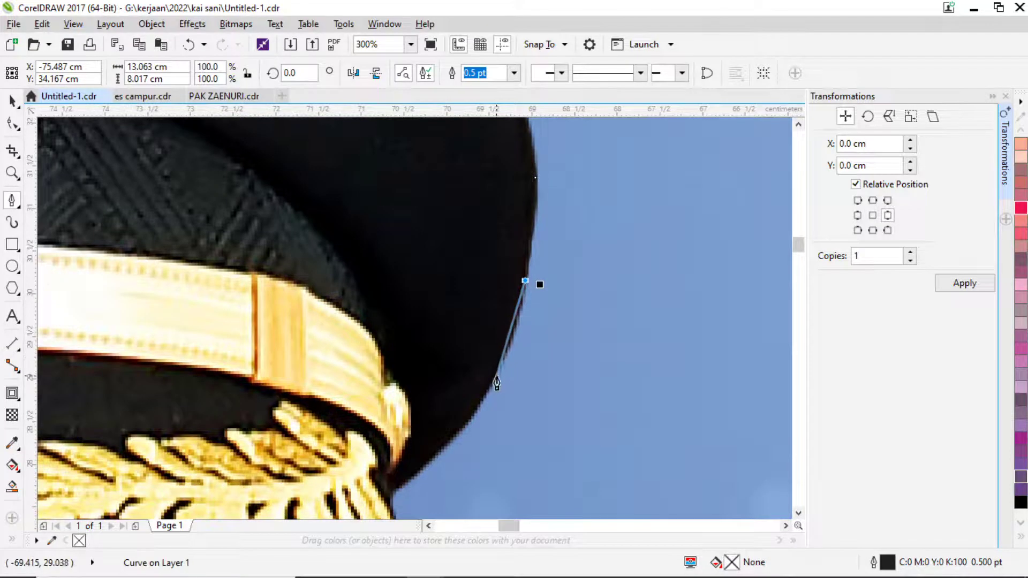
pyautogui.moveTo(488, 389); pyautogui.dragTo(471, 416)
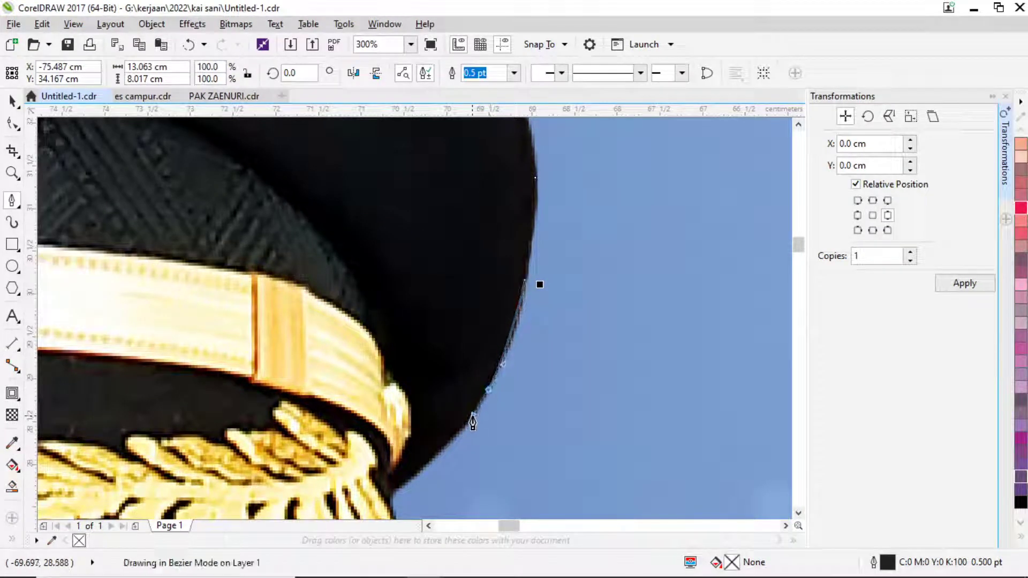
# Trace the outline past the cap emblem and around the brim, with a corner node beneath it.
pyautogui.scroll(1, 471, 432)
pyautogui.moveTo(424, 461); pyautogui.dragTo(411, 477)
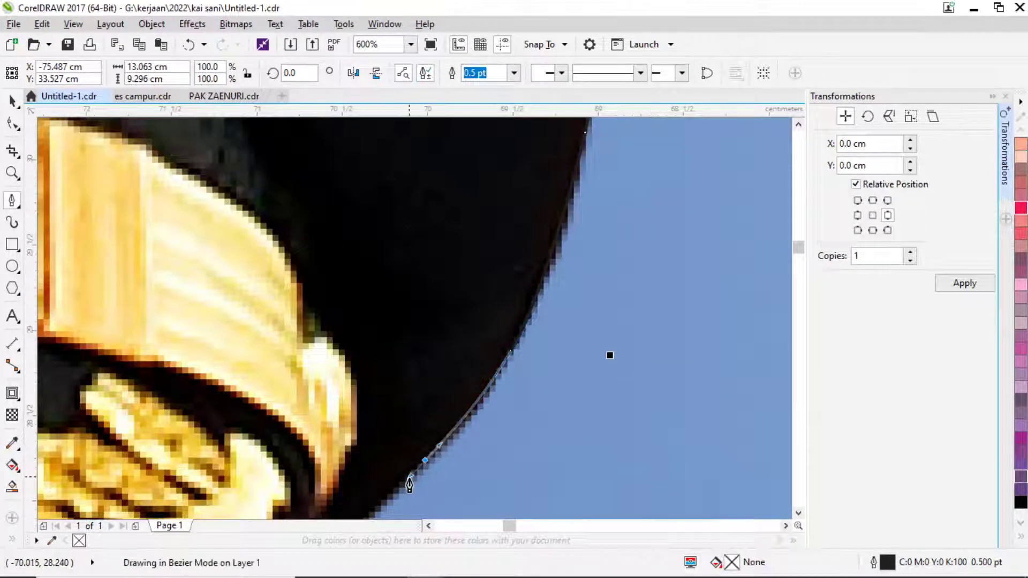
pyautogui.scroll(-1, 424, 460)
pyautogui.scroll(1, 498, 279)
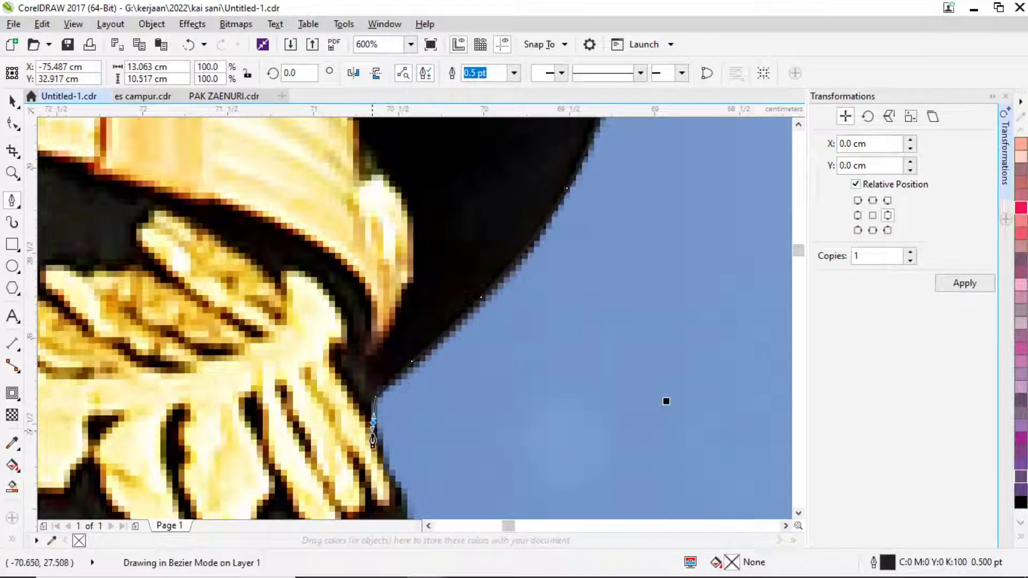
pyautogui.moveTo(374, 423); pyautogui.dragTo(379, 455)
pyautogui.scroll(-2, 388, 428)
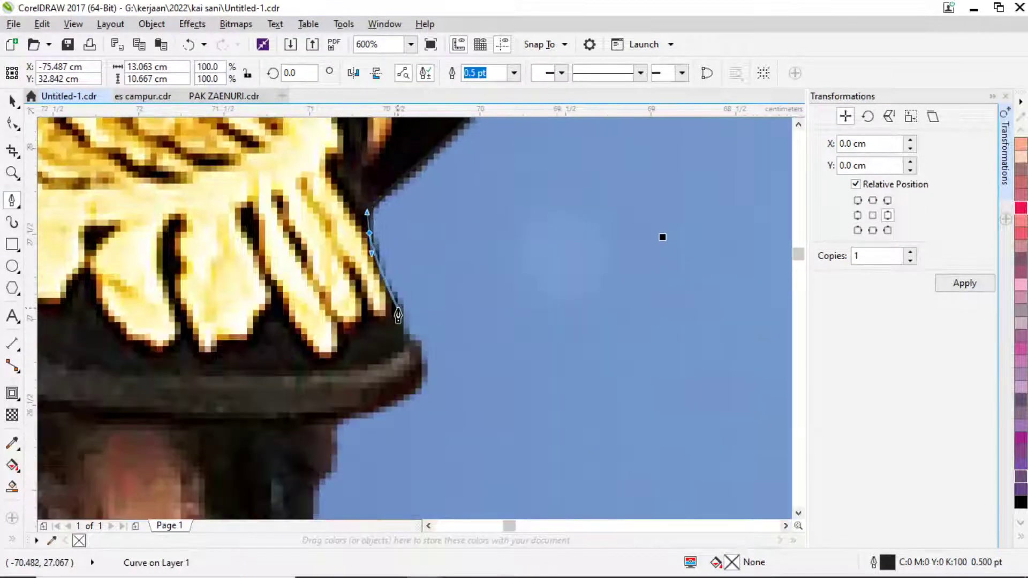
pyautogui.moveTo(398, 309); pyautogui.dragTo(402, 342)
pyautogui.scroll(1, 402, 342)
pyautogui.moveTo(437, 397); pyautogui.dragTo(434, 447)
pyautogui.click(351, 479)
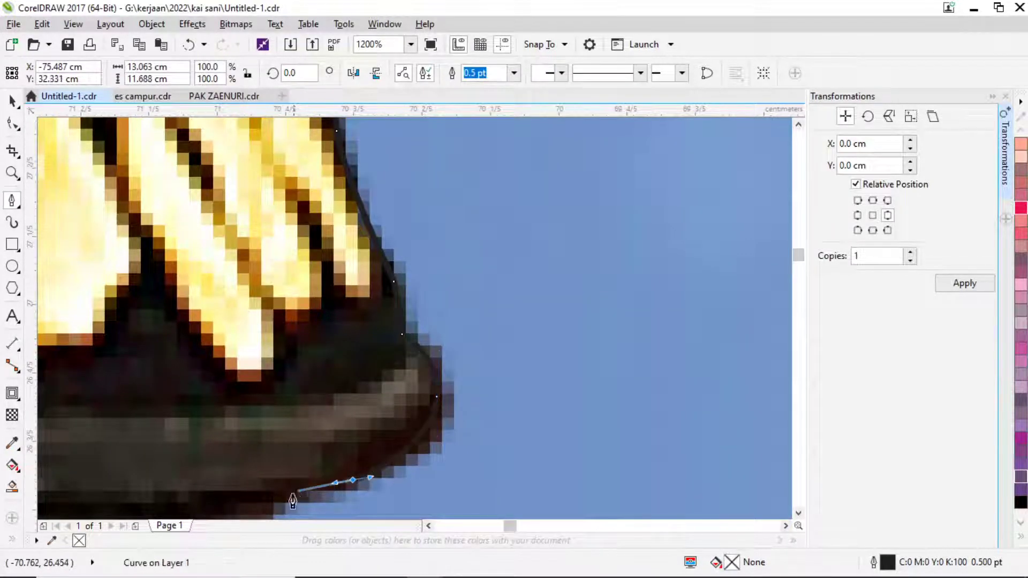
pyautogui.scroll(-3, 275, 505)
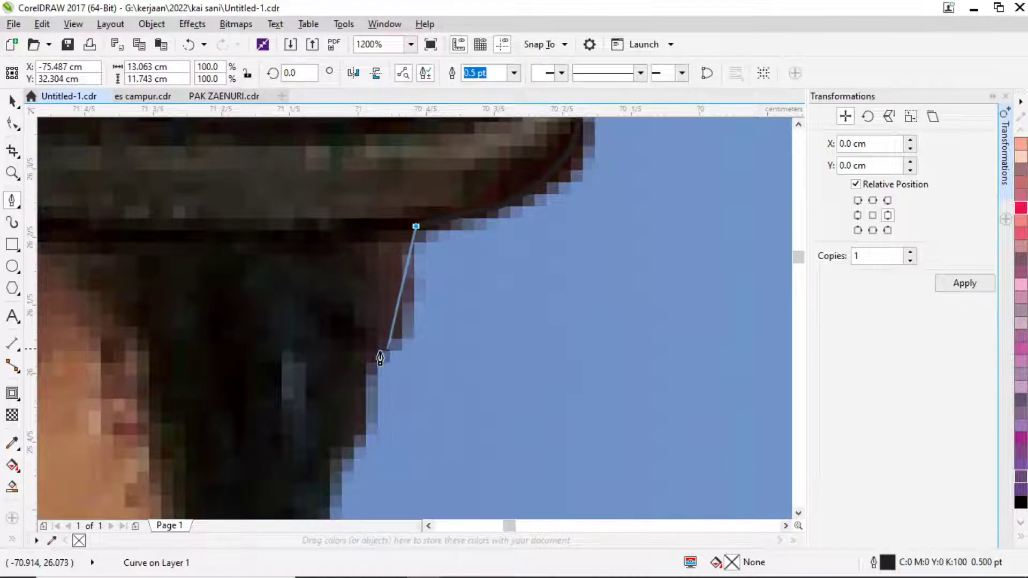
pyautogui.moveTo(377, 354); pyautogui.dragTo(364, 378)
# Extend the outline down the hair edge and along the ear.
pyautogui.click(326, 500)
pyautogui.scroll(-1, 423, 251)
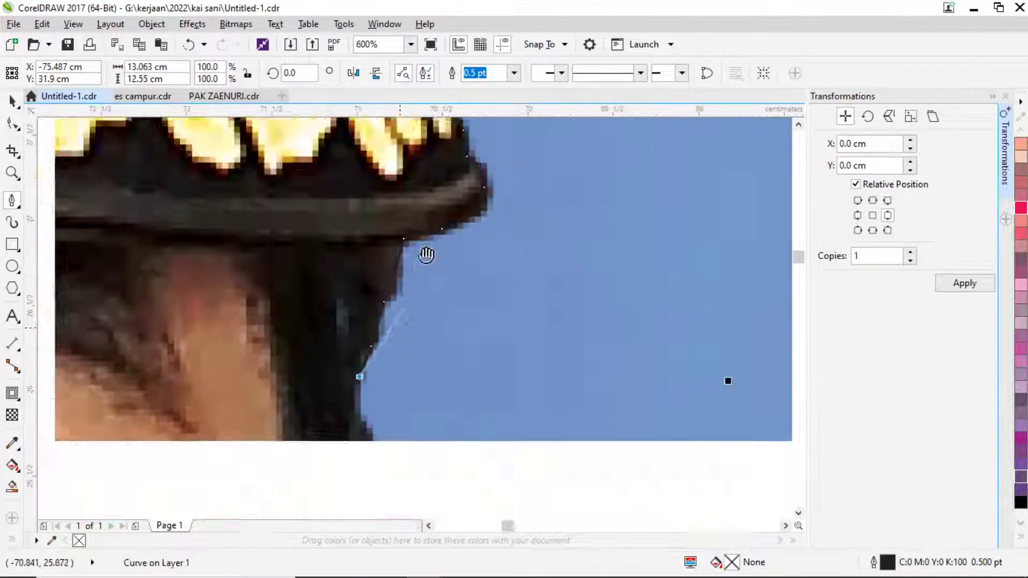
pyautogui.scroll(-3, 434, 230)
pyautogui.scroll(1, 444, 204)
pyautogui.click(394, 242)
pyautogui.click(397, 330)
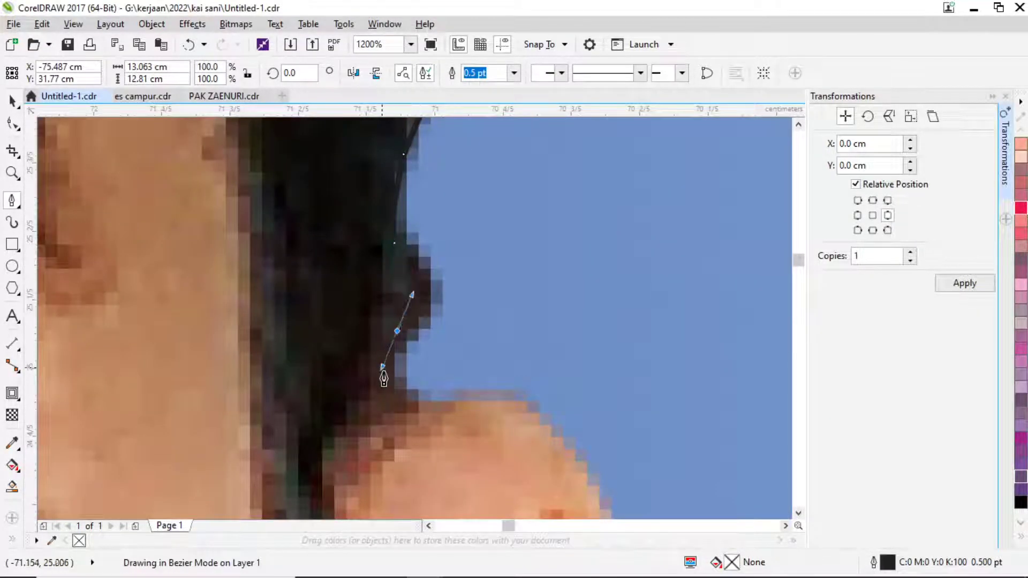
pyautogui.moveTo(399, 401); pyautogui.dragTo(410, 414)
pyautogui.scroll(-3, 509, 391)
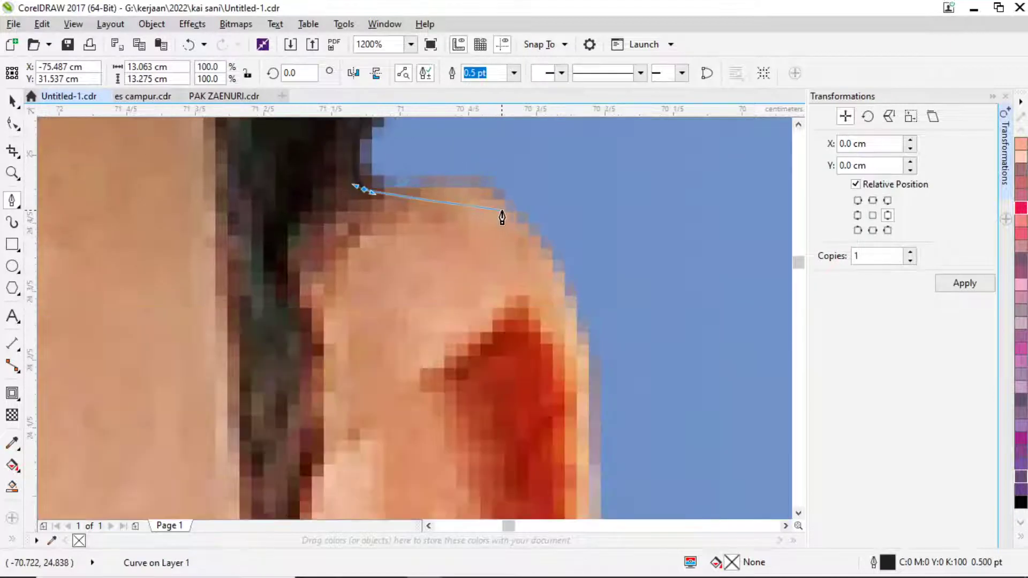
pyautogui.moveTo(514, 215); pyautogui.dragTo(554, 257)
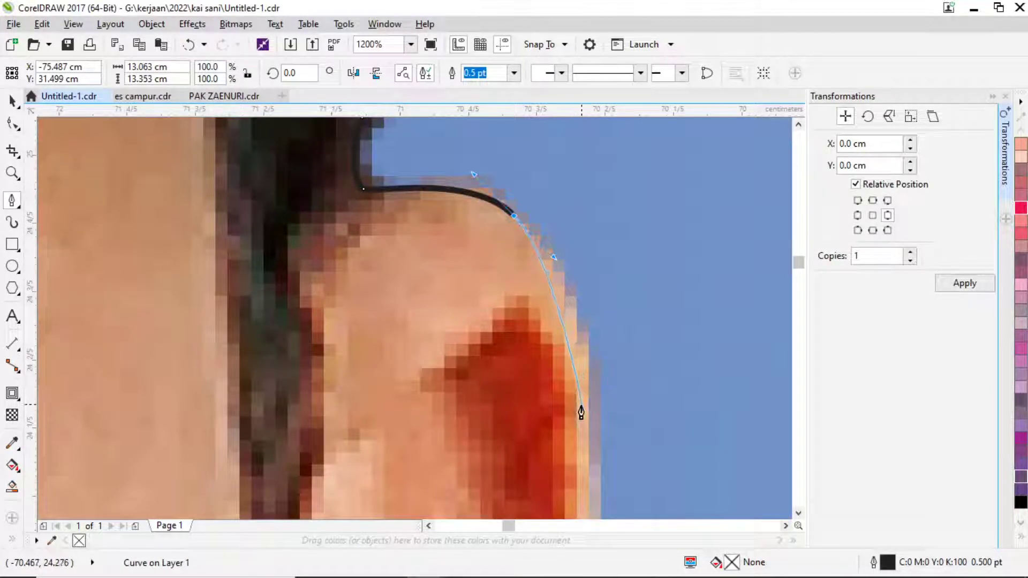
pyautogui.moveTo(581, 411)
pyautogui.mouseDown()
pyautogui.moveTo(583, 448)
pyautogui.moveTo(562, 511)
pyautogui.moveTo(575, 425)
pyautogui.moveTo(493, 436)
pyautogui.mouseUp()
pyautogui.scroll(-3, 624, 248)
pyautogui.scroll(-3, 568, 375)
pyautogui.scroll(-2, 493, 436)
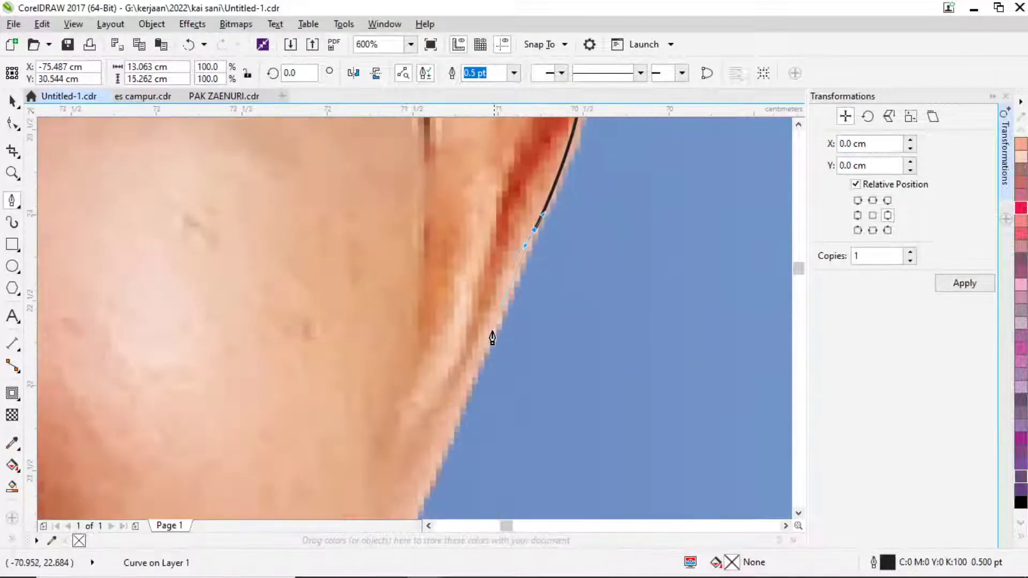
pyautogui.moveTo(480, 369); pyautogui.dragTo(440, 466)
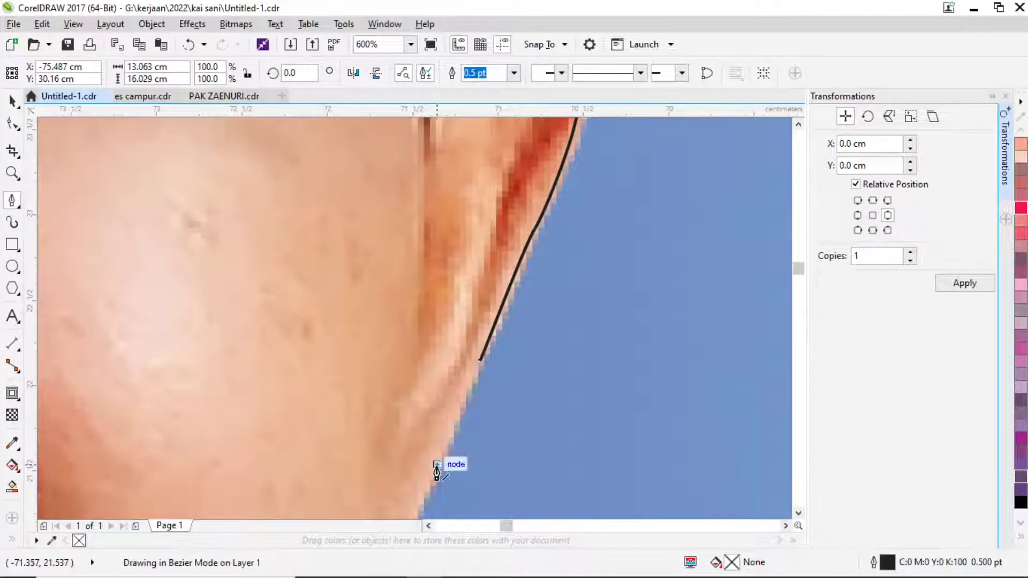
# Continue the curve down the cheek and along the jawline.
pyautogui.scroll(-1, 441, 471)
pyautogui.scroll(2, 518, 269)
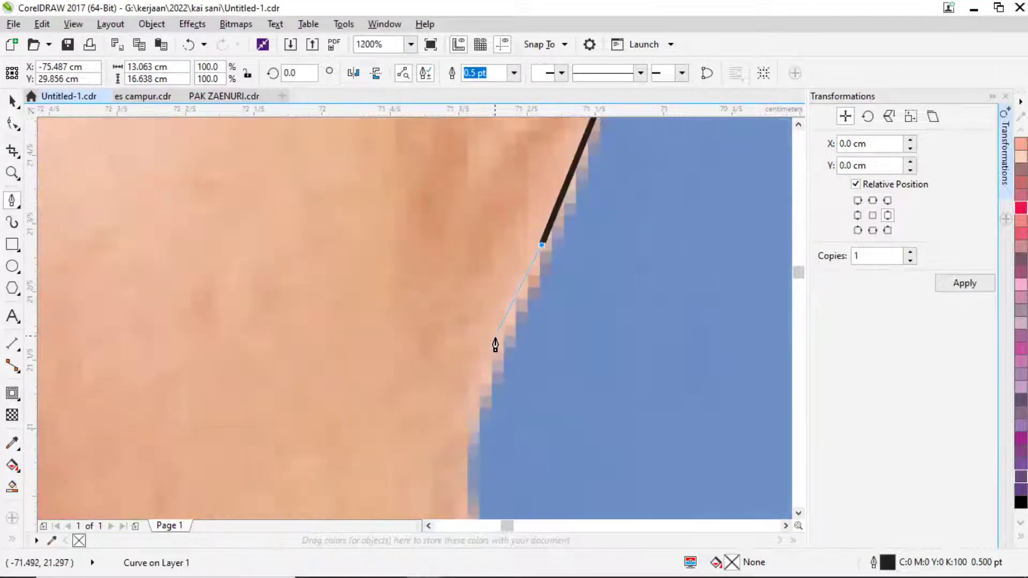
pyautogui.moveTo(477, 397); pyautogui.dragTo(461, 435)
pyautogui.scroll(-3, 464, 375)
pyautogui.moveTo(463, 310); pyautogui.dragTo(464, 343)
pyautogui.moveTo(452, 391)
pyautogui.mouseDown()
pyautogui.moveTo(446, 408)
pyautogui.moveTo(406, 415)
pyautogui.mouseUp()
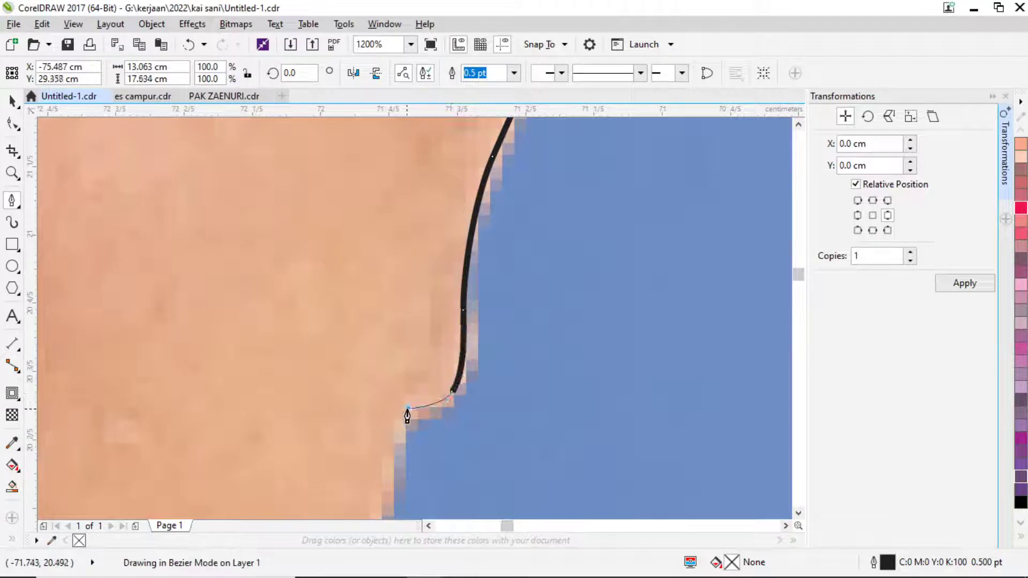
pyautogui.scroll(-1, 406, 413)
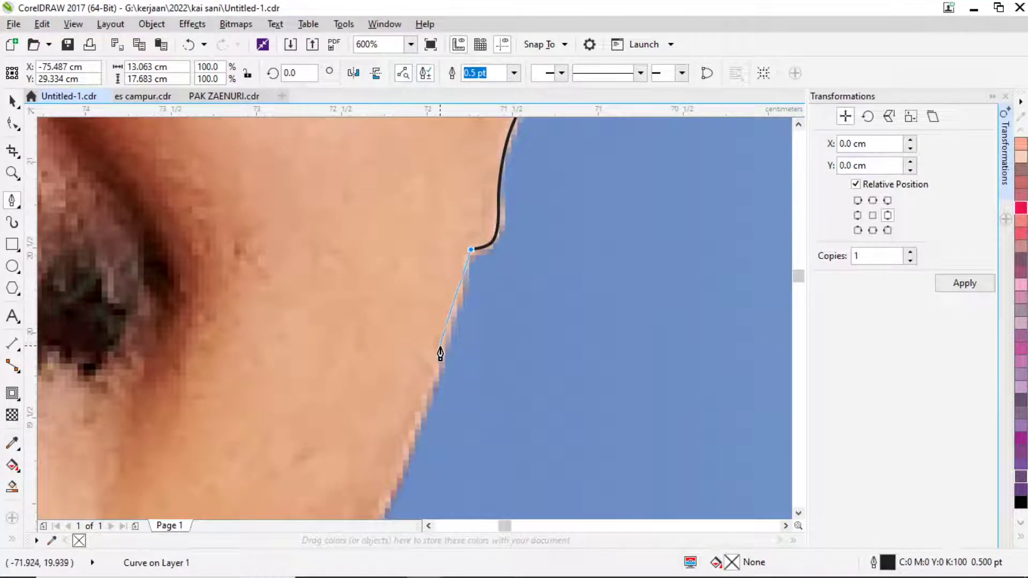
pyautogui.moveTo(439, 359)
pyautogui.mouseDown()
pyautogui.moveTo(437, 378)
pyautogui.moveTo(467, 325)
pyautogui.mouseUp()
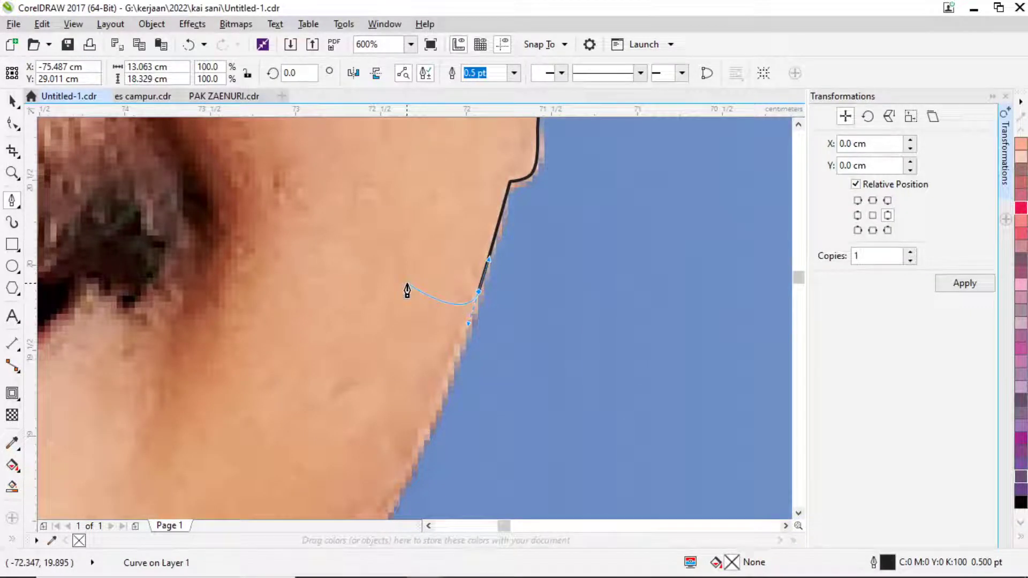
pyautogui.scroll(-1, 458, 298)
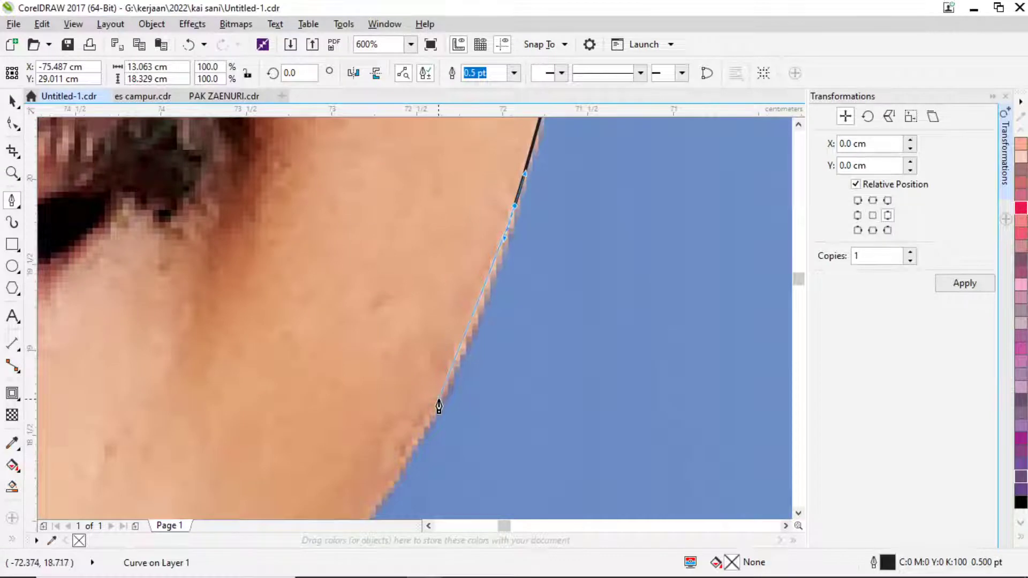
pyautogui.moveTo(439, 406); pyautogui.dragTo(406, 463)
pyautogui.moveTo(406, 463); pyautogui.dragTo(467, 310)
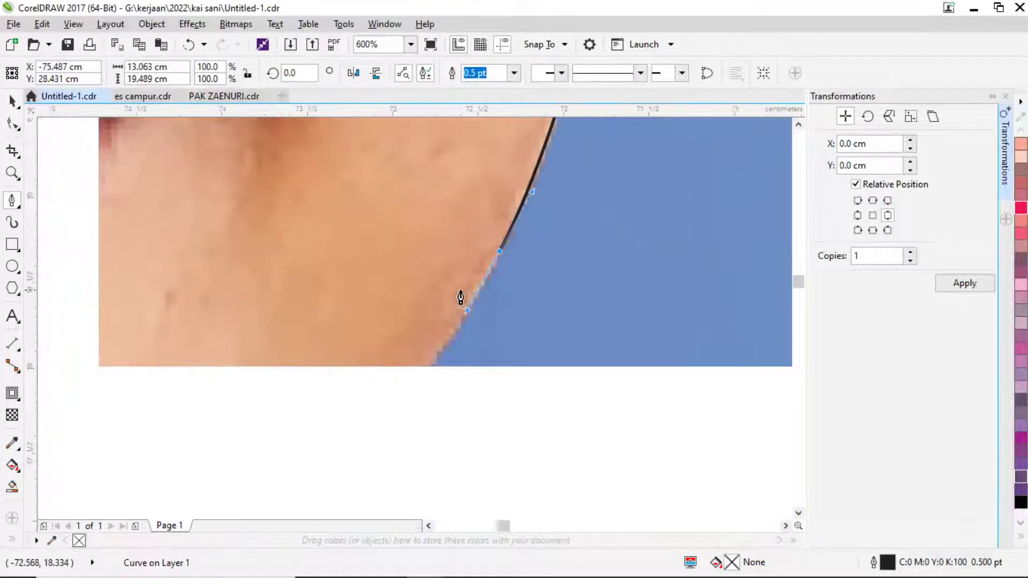
# Trace curved points down the chin edge to where it meets the collar.
pyautogui.scroll(-2, 450, 324)
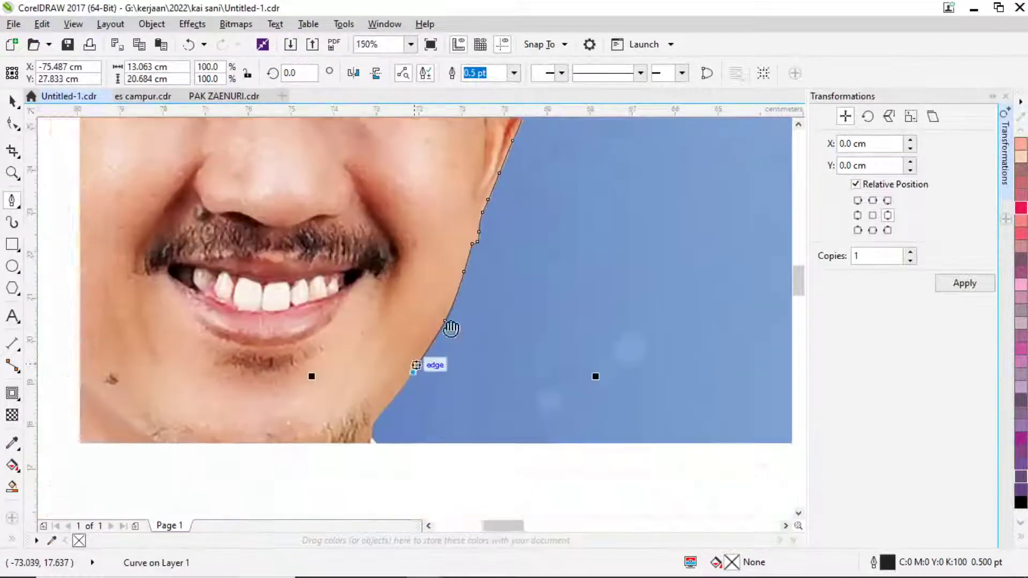
pyautogui.scroll(-3, 495, 317)
pyautogui.scroll(1, 529, 262)
pyautogui.moveTo(524, 276); pyautogui.dragTo(510, 292)
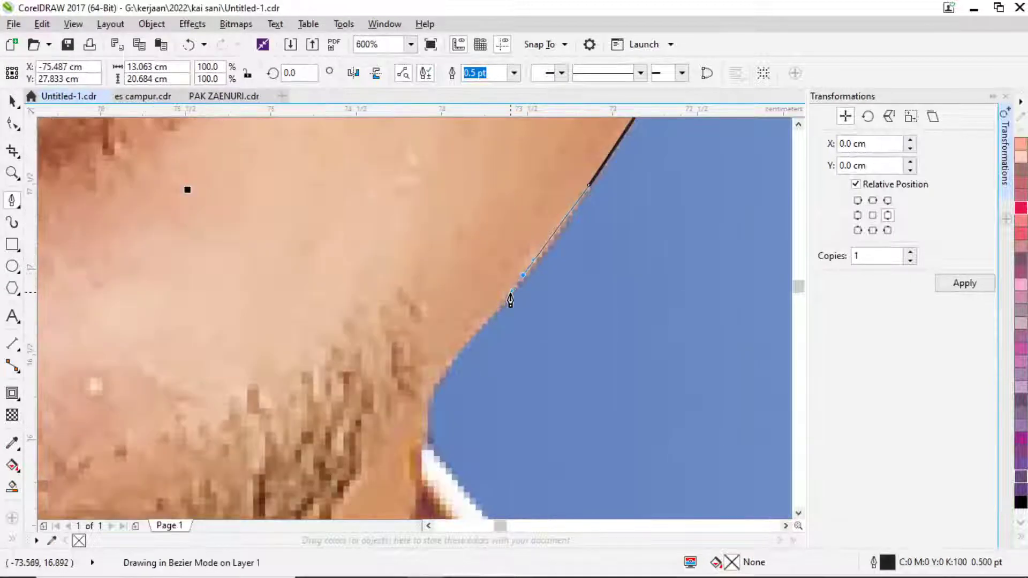
pyautogui.click(442, 368)
pyautogui.moveTo(427, 405); pyautogui.dragTo(435, 464)
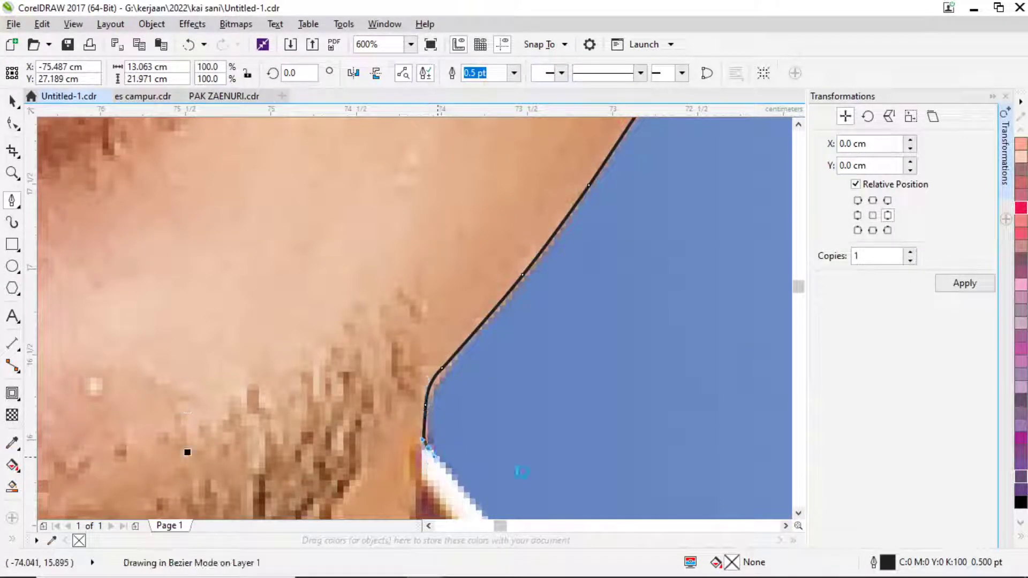
pyautogui.scroll(-3, 493, 292)
pyautogui.scroll(1, 447, 316)
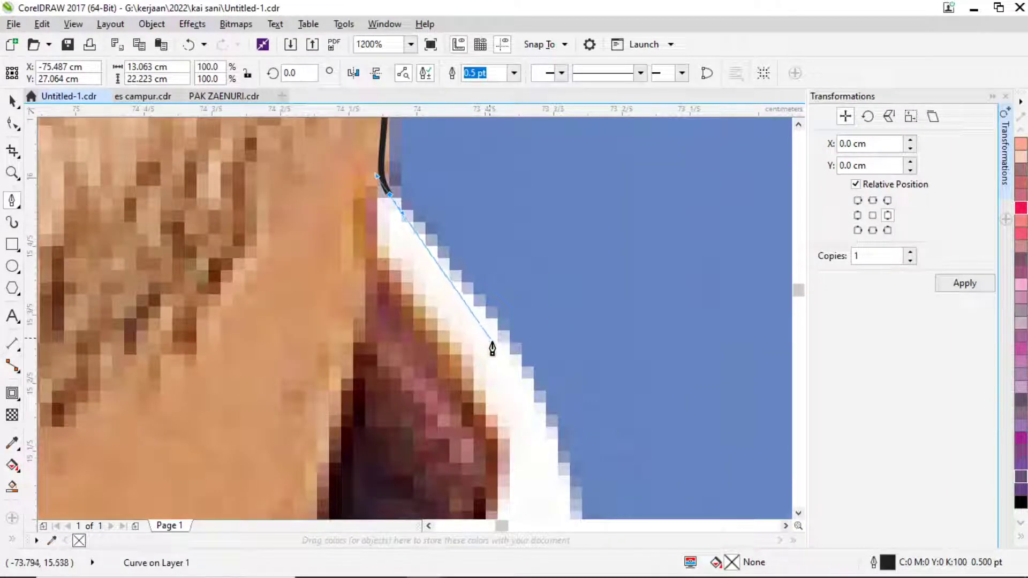
pyautogui.moveTo(493, 348); pyautogui.dragTo(551, 420)
pyautogui.scroll(-1, 551, 420)
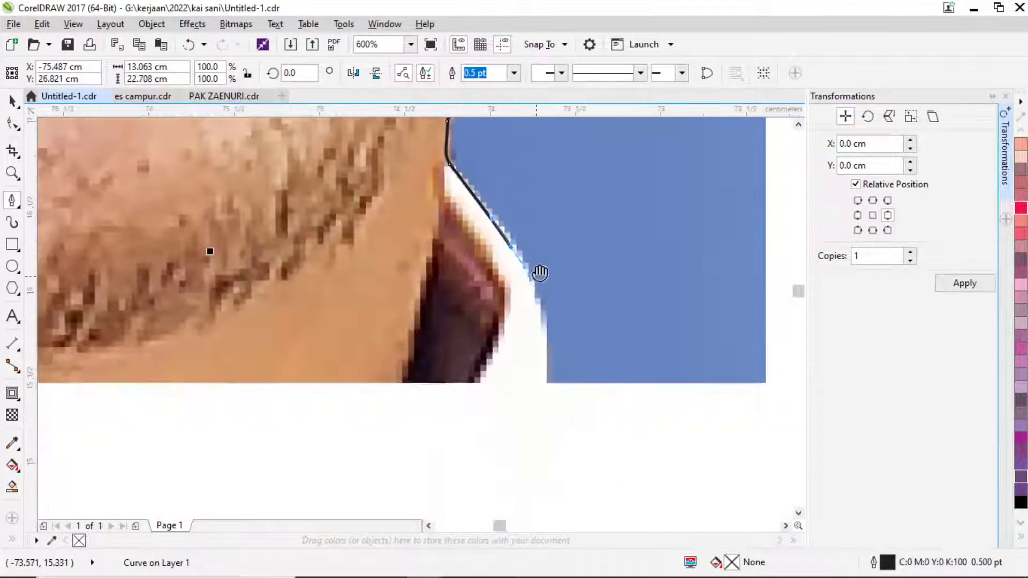
pyautogui.scroll(1, 539, 273)
pyautogui.moveTo(544, 345); pyautogui.dragTo(547, 420)
# Extend the outline down the collar edge and along the shoulder.
pyautogui.scroll(1, 561, 380)
pyautogui.scroll(-2, 546, 421)
pyautogui.scroll(1, 551, 260)
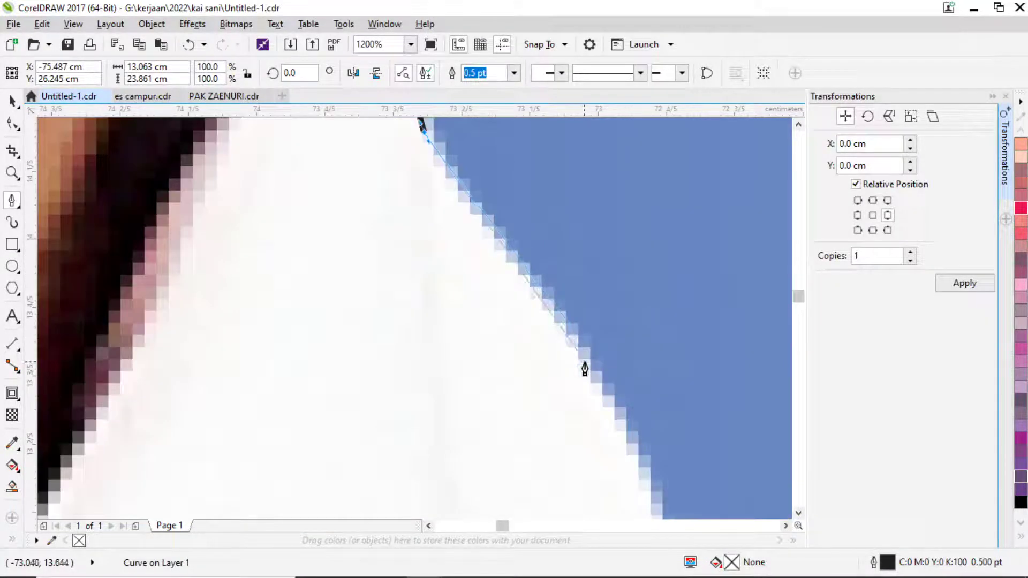
pyautogui.moveTo(585, 369); pyautogui.dragTo(618, 418)
pyautogui.scroll(-2, 619, 418)
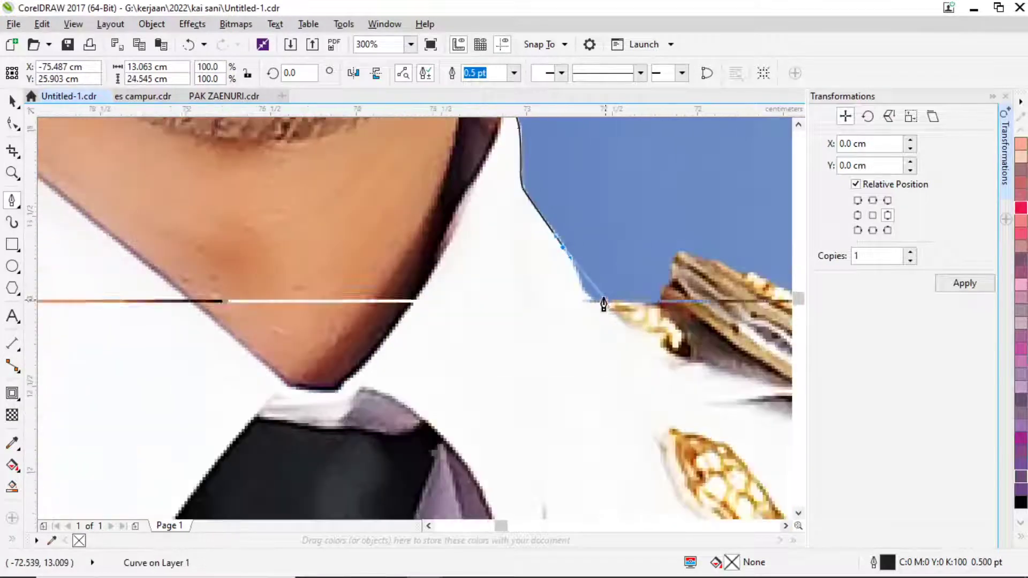
pyautogui.scroll(1, 604, 303)
pyautogui.click(582, 309)
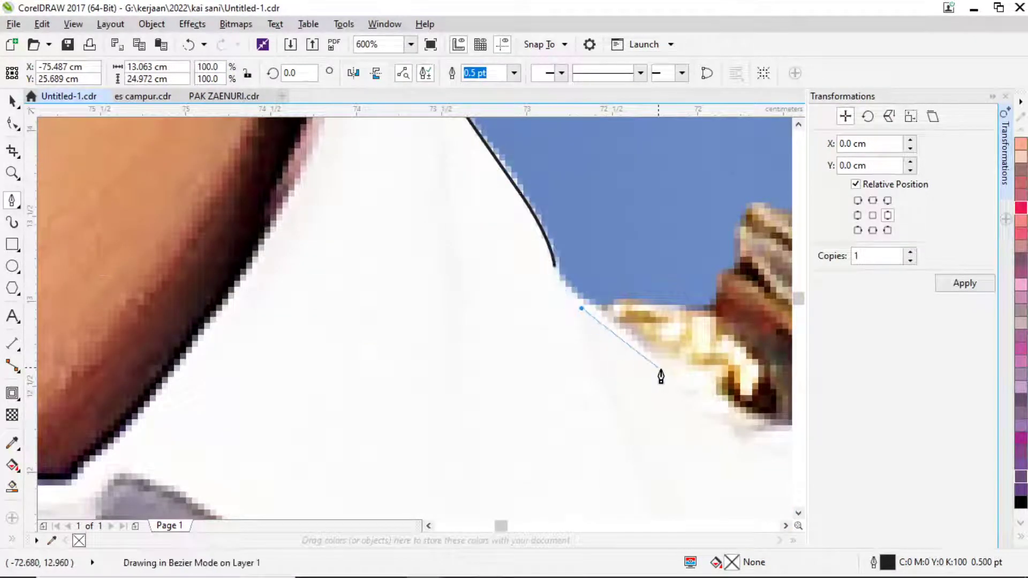
pyautogui.scroll(-2, 677, 378)
pyautogui.scroll(1, 661, 328)
pyautogui.scroll(1, 502, 342)
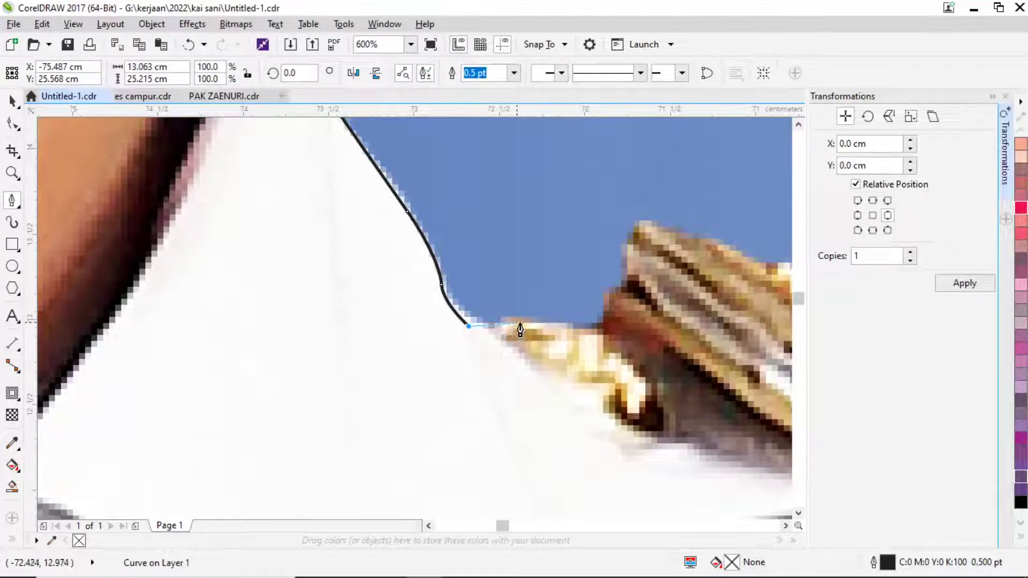
pyautogui.moveTo(520, 333); pyautogui.dragTo(593, 337)
# Trace up the gold ornament's near edge and along its top.
pyautogui.click(599, 331)
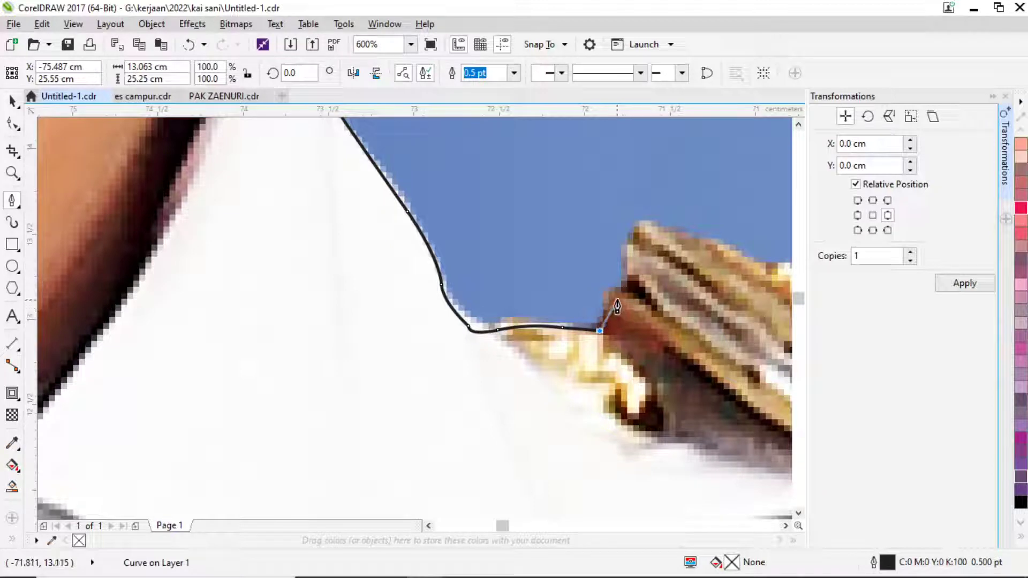
pyautogui.click(624, 286)
pyautogui.click(628, 248)
pyautogui.moveTo(634, 234); pyautogui.dragTo(659, 232)
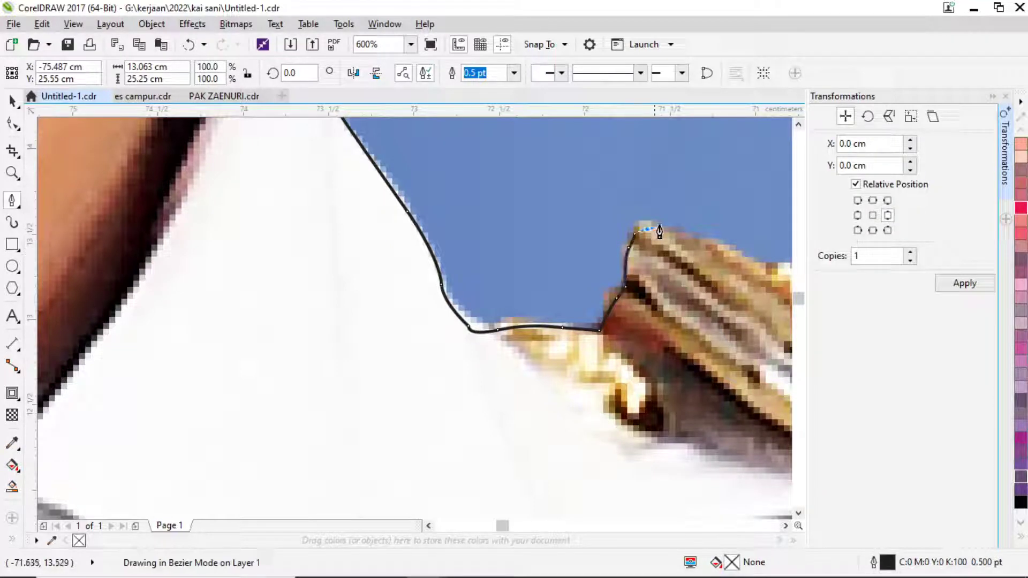
pyautogui.click(723, 252)
pyautogui.scroll(-3, 725, 246)
pyautogui.scroll(2, 429, 266)
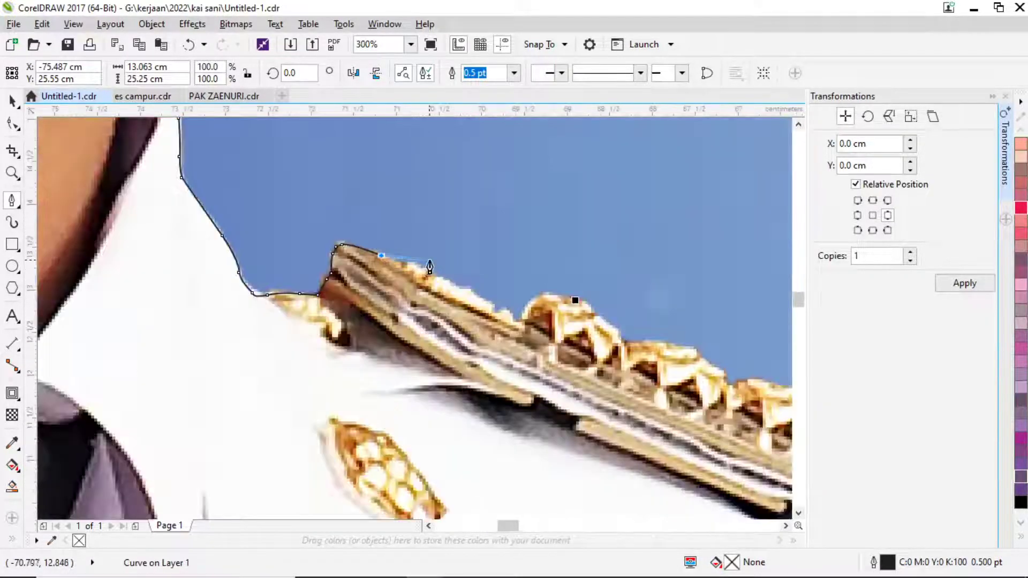
pyautogui.click(467, 296)
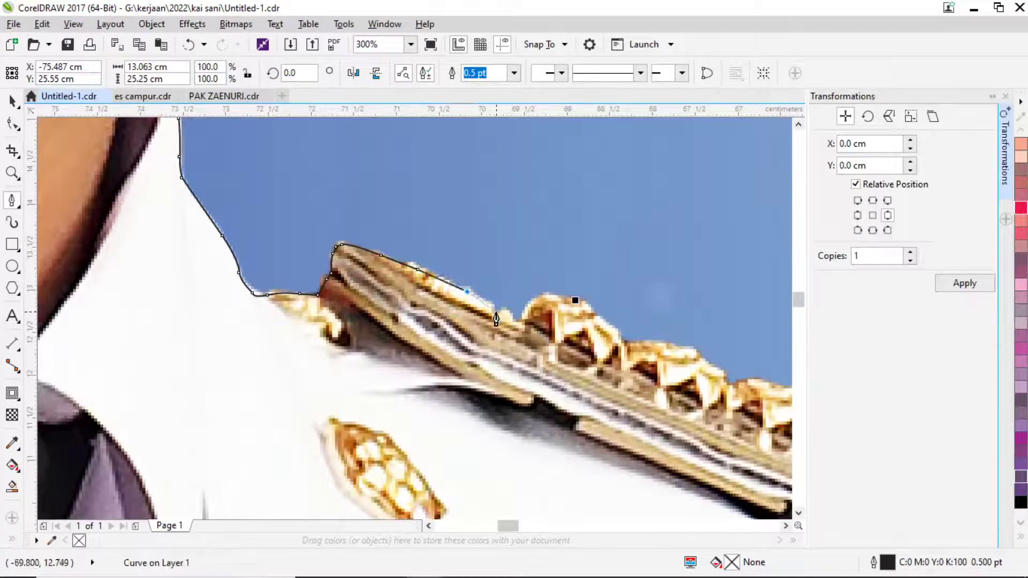
pyautogui.scroll(2, 490, 318)
pyautogui.moveTo(492, 300); pyautogui.dragTo(493, 313)
# Curve the outline into the ornament's first notch, undoing a misplaced point.
pyautogui.doubleClick(567, 310)
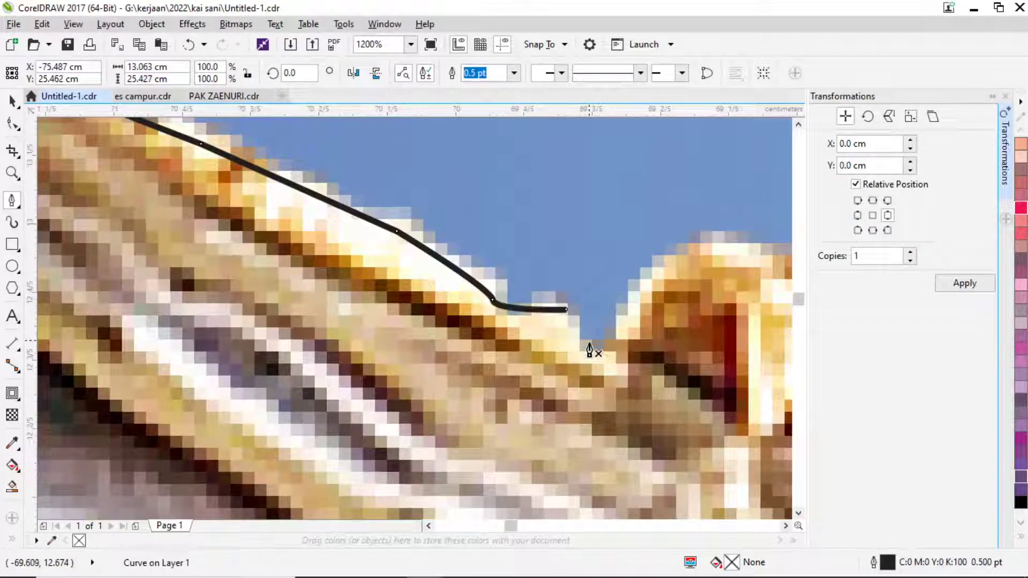
pyautogui.moveTo(590, 350); pyautogui.dragTo(604, 350)
pyautogui.click(667, 284)
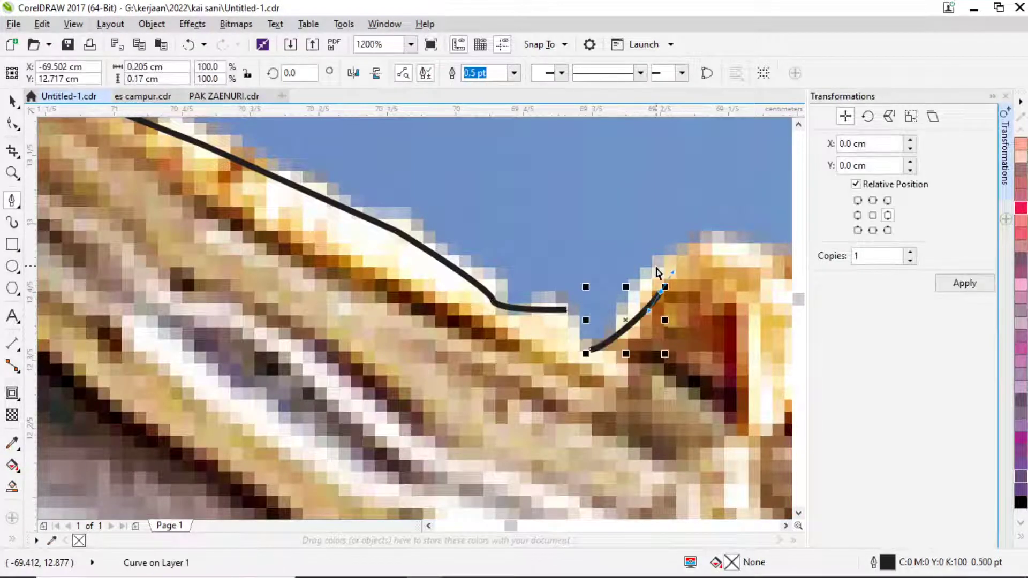
pyautogui.hotkey('ctrl', 'z')
pyautogui.hotkey('ctrl', 'z')
pyautogui.moveTo(576, 348); pyautogui.dragTo(627, 313)
# Trace over the ornament's scalloped bumps down to the next notch.
pyautogui.hscroll(5, 628, 313)
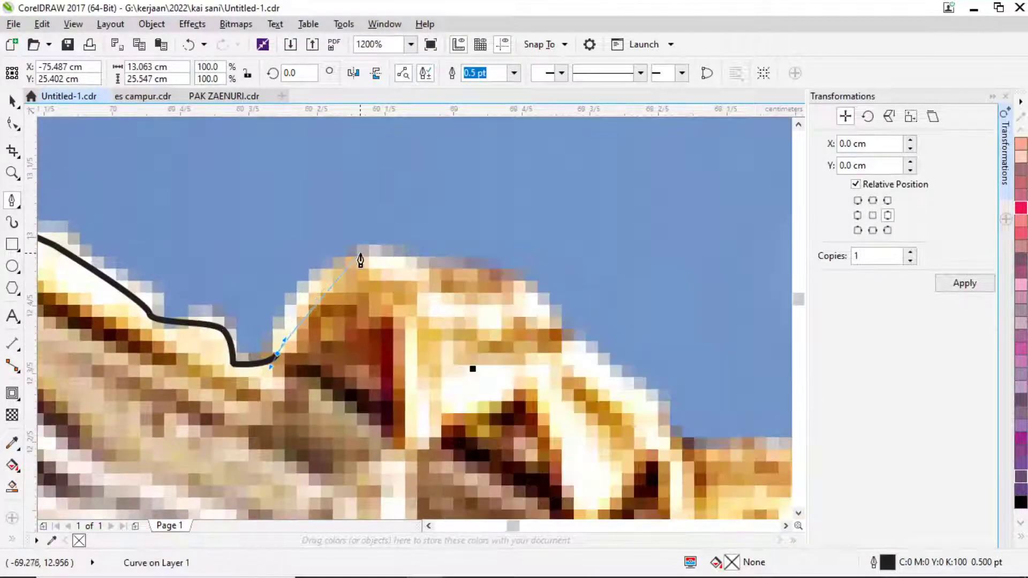
pyautogui.moveTo(371, 253); pyautogui.dragTo(392, 260)
pyautogui.moveTo(528, 277); pyautogui.dragTo(530, 290)
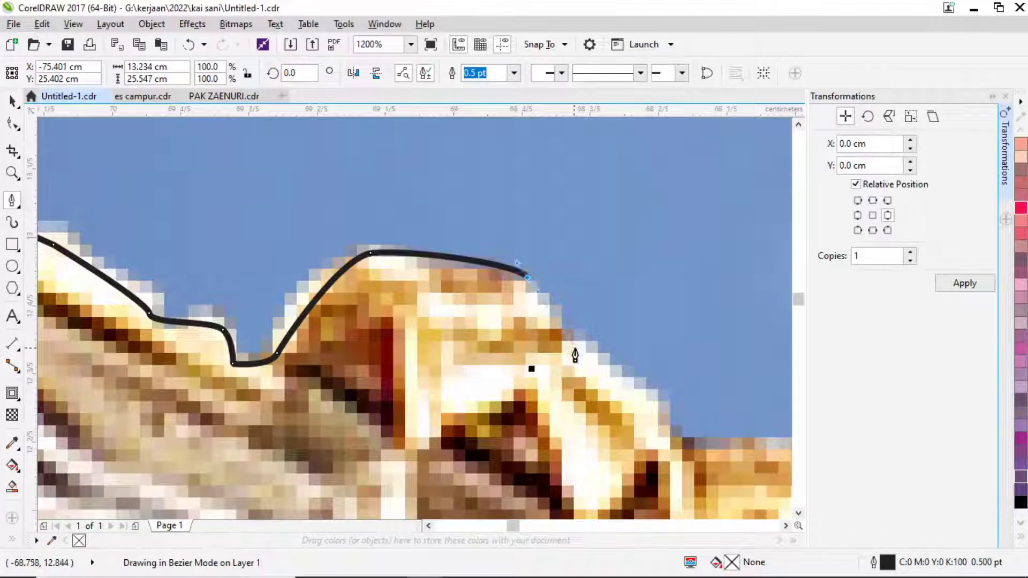
pyautogui.moveTo(575, 348); pyautogui.dragTo(581, 358)
pyautogui.moveTo(660, 409); pyautogui.dragTo(666, 436)
pyautogui.hscroll(7, 516, 373)
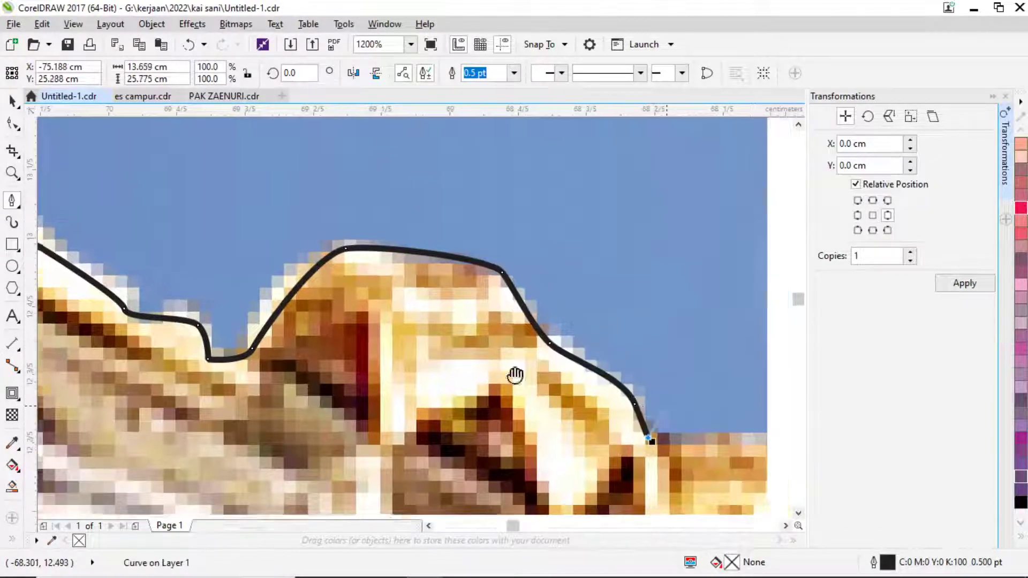
pyautogui.scroll(-2, 247, 298)
pyautogui.moveTo(337, 338); pyautogui.dragTo(372, 346)
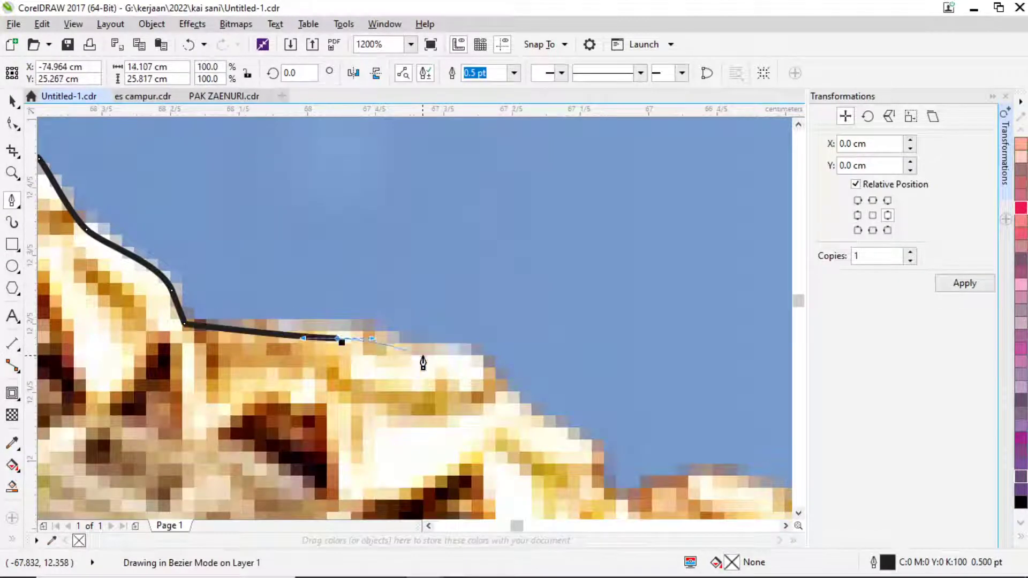
pyautogui.moveTo(463, 363); pyautogui.dragTo(491, 374)
pyautogui.moveTo(595, 465); pyautogui.dragTo(603, 492)
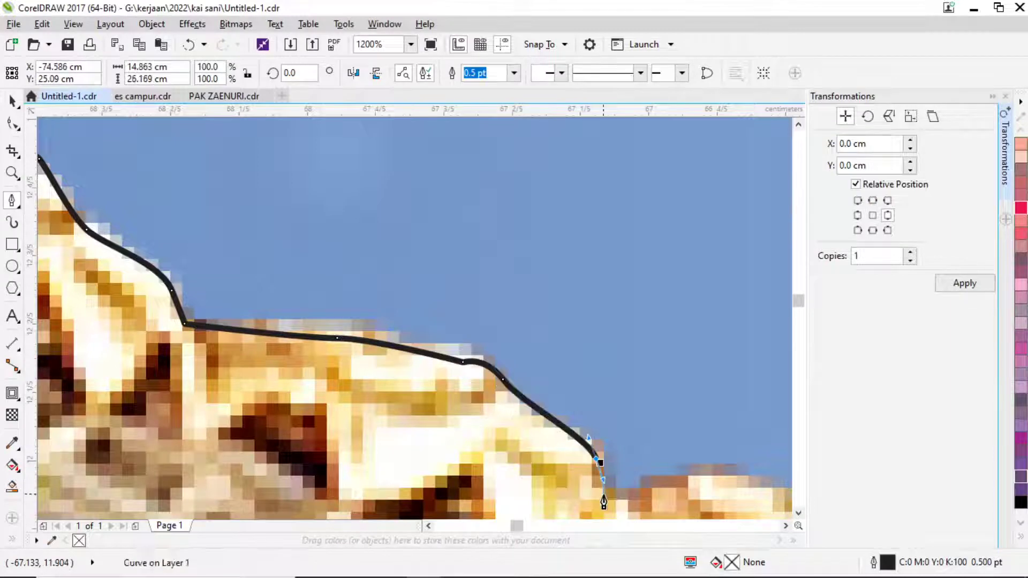
pyautogui.click(603, 495)
# Continue the outline over further ornament bumps toward its end.
pyautogui.hscroll(2, 651, 500)
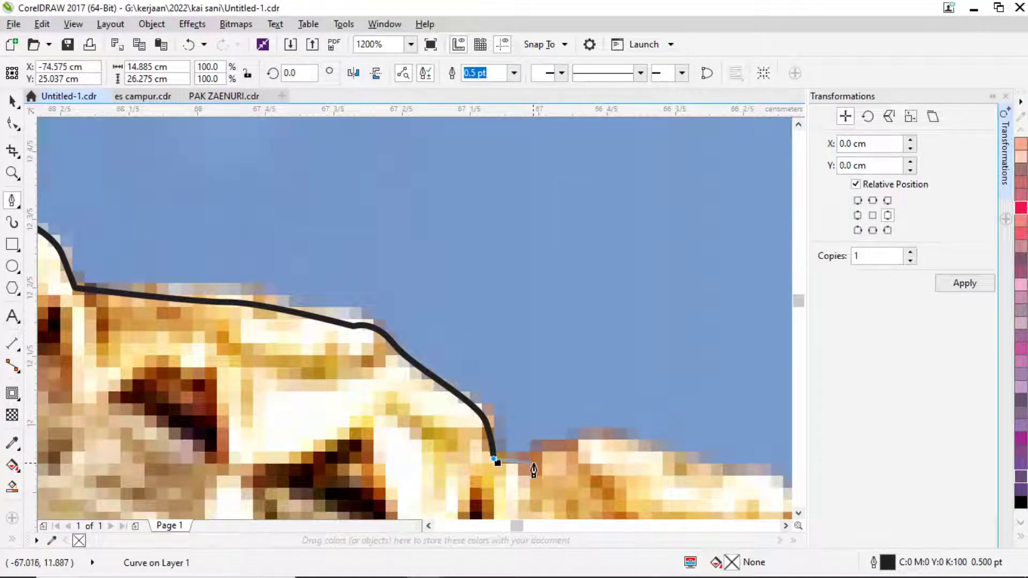
pyautogui.click(534, 469)
pyautogui.click(644, 456)
pyautogui.scroll(-4, 648, 448)
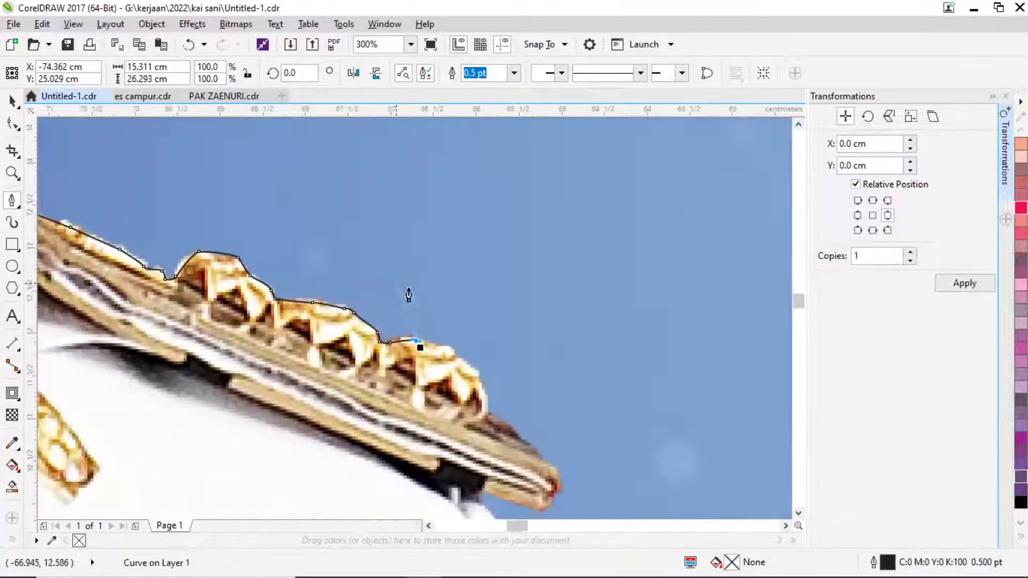
pyautogui.scroll(4, 409, 296)
pyautogui.moveTo(494, 327); pyautogui.dragTo(535, 375)
pyautogui.click(624, 420)
pyautogui.scroll(-2, 647, 489)
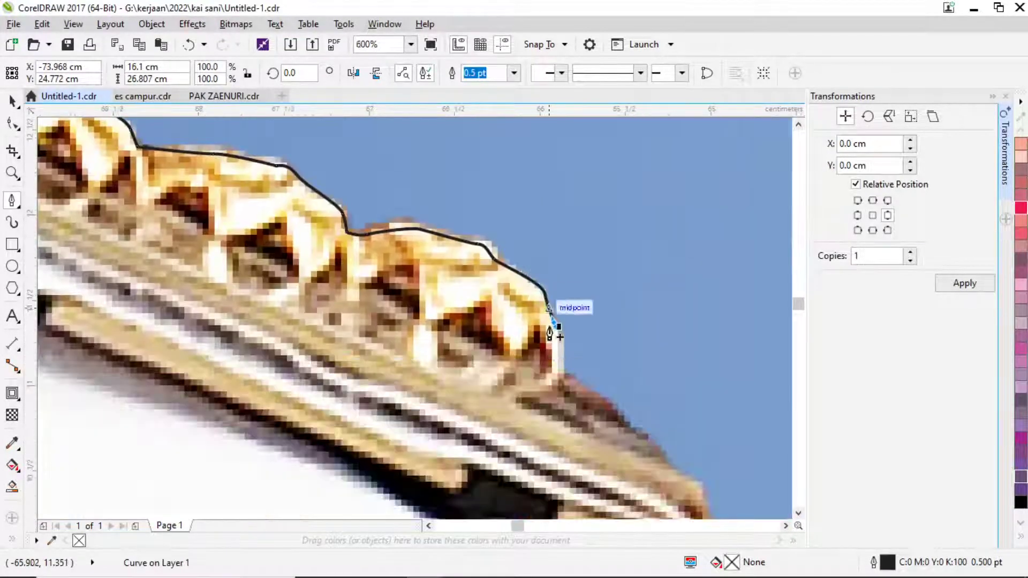
pyautogui.scroll(2, 550, 333)
pyautogui.click(567, 391)
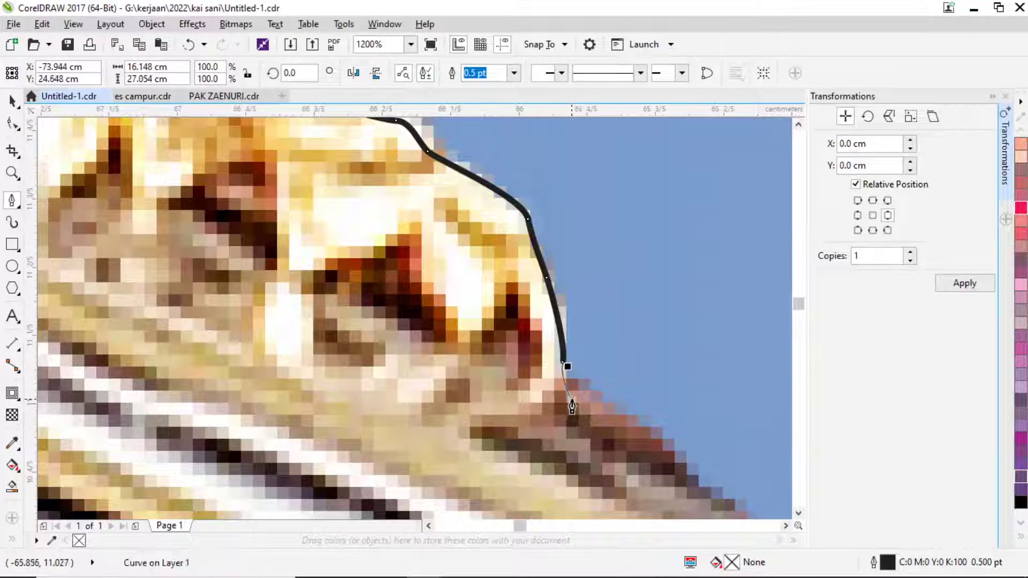
pyautogui.scroll(-4, 569, 395)
pyautogui.scroll(2, 477, 258)
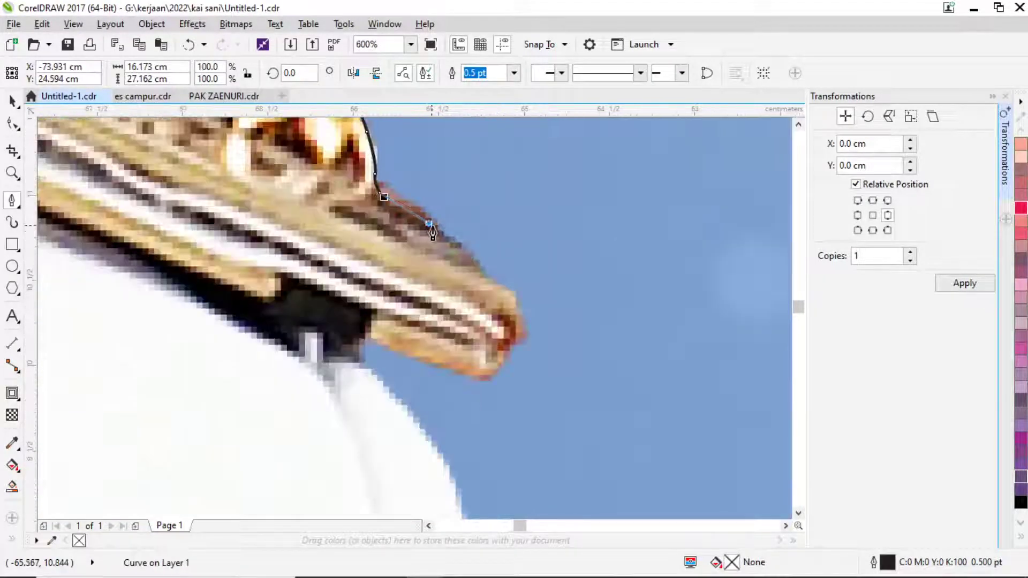
# Wrap the outline around the ornament's rounded tip and back onto the shoulder edge.
pyautogui.click(428, 223)
pyautogui.click(484, 278)
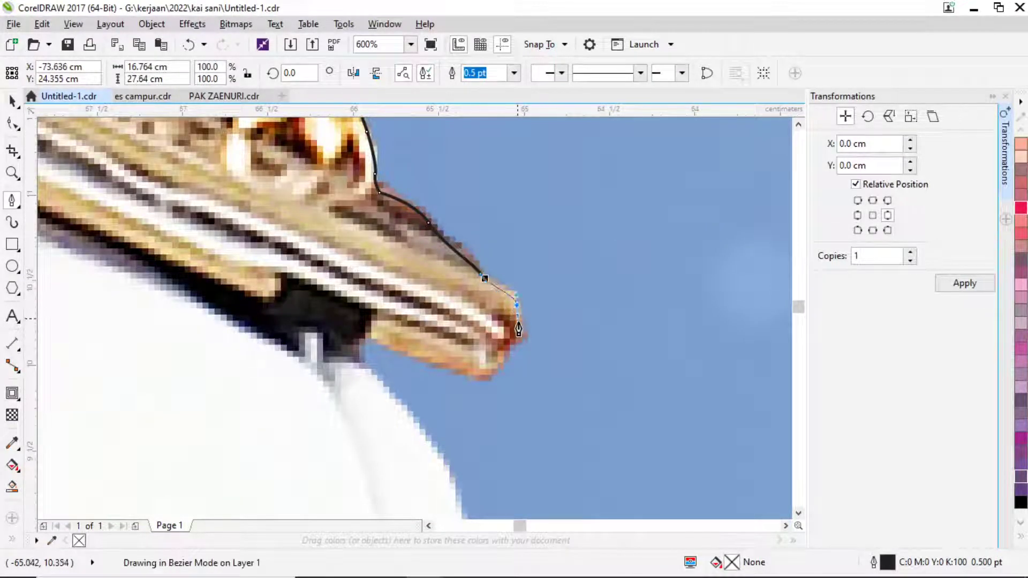
pyautogui.moveTo(519, 329); pyautogui.dragTo(523, 310)
pyautogui.click(512, 350)
pyautogui.click(478, 378)
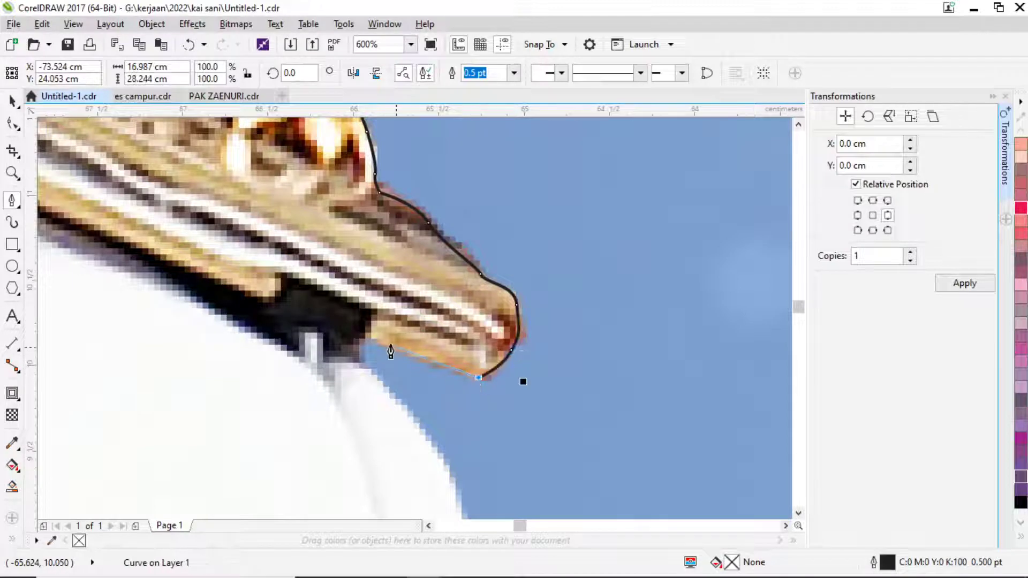
pyautogui.click(363, 339)
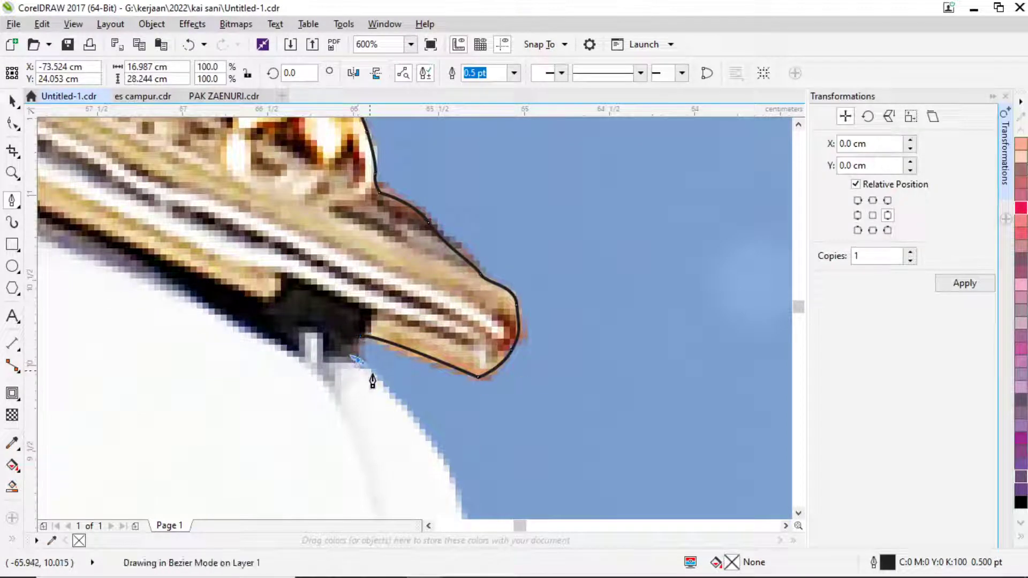
pyautogui.moveTo(422, 435); pyautogui.dragTo(429, 450)
pyautogui.click(437, 457)
pyautogui.scroll(-5, 478, 435)
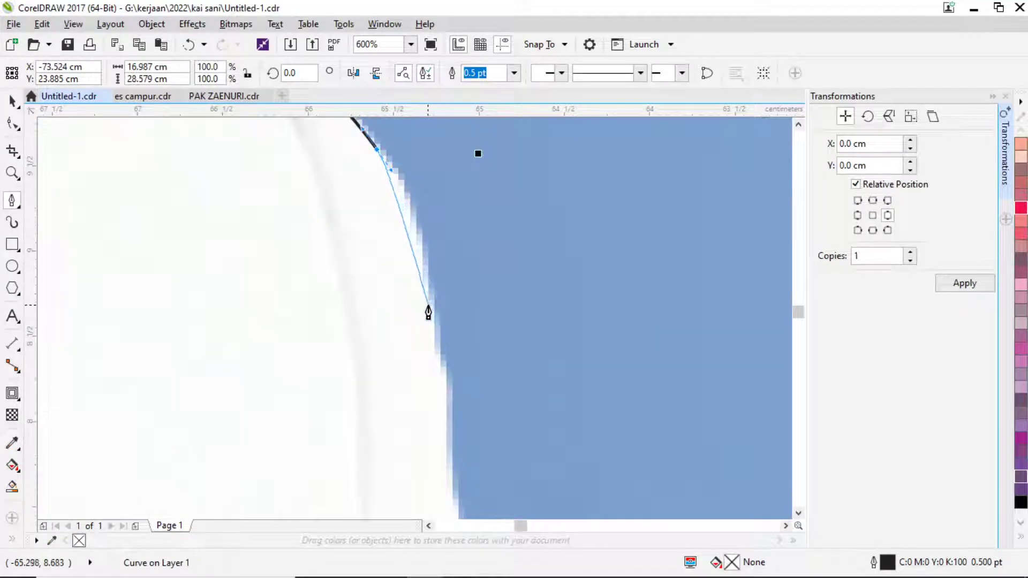
# Trace Bezier nodes down the white jacket's edge in the gap between the two officials.
pyautogui.moveTo(429, 306); pyautogui.dragTo(445, 432)
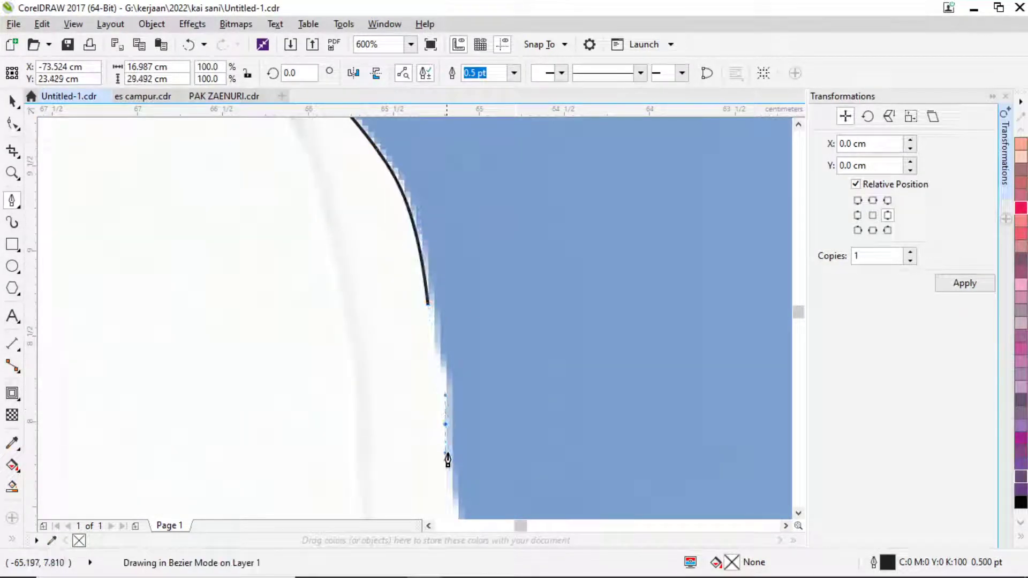
pyautogui.click(447, 454)
pyautogui.scroll(-5, 458, 230)
pyautogui.click(458, 353)
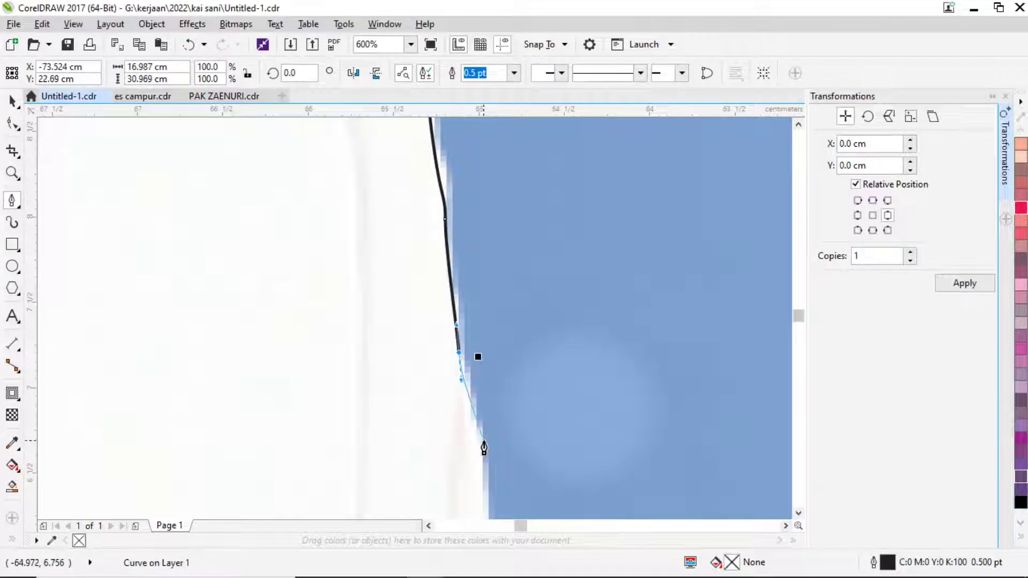
pyautogui.click(483, 448)
pyautogui.scroll(-2, 484, 450)
pyautogui.scroll(-3, 535, 321)
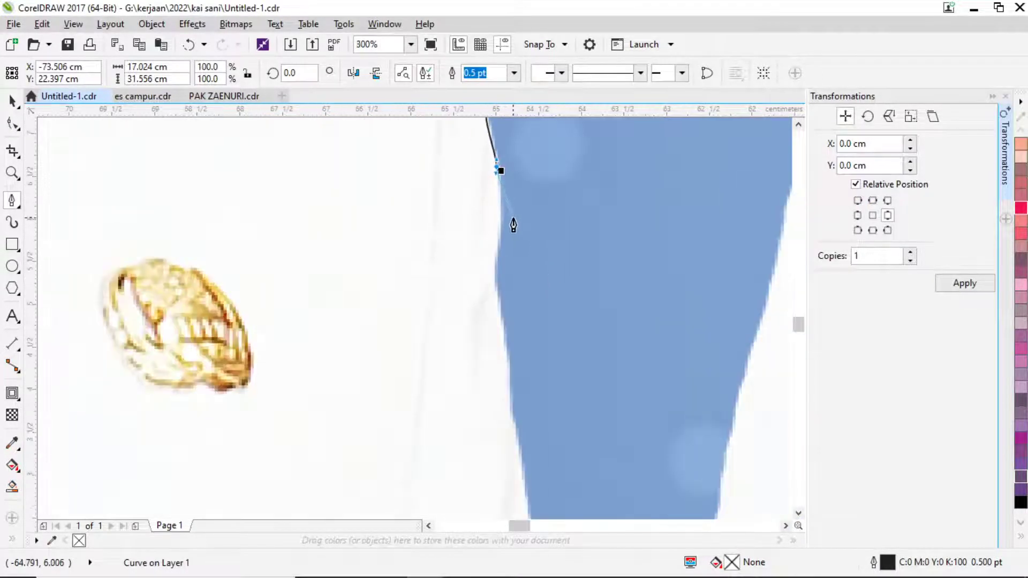
pyautogui.scroll(1, 513, 218)
pyautogui.moveTo(478, 265); pyautogui.dragTo(473, 337)
pyautogui.moveTo(480, 421); pyautogui.dragTo(504, 452)
pyautogui.scroll(-3, 490, 450)
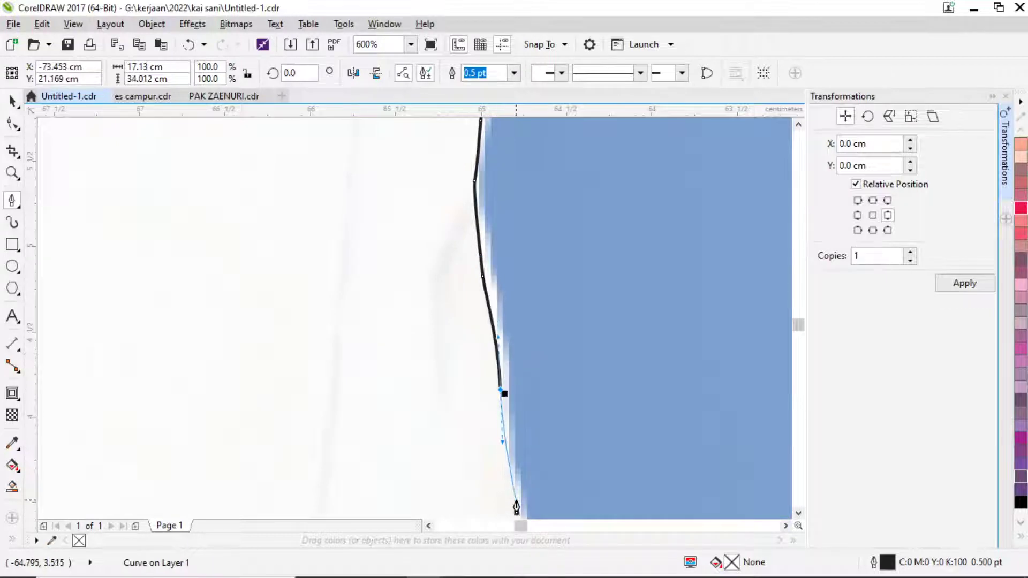
pyautogui.click(520, 460)
pyautogui.scroll(-1, 520, 462)
pyautogui.scroll(-3, 534, 375)
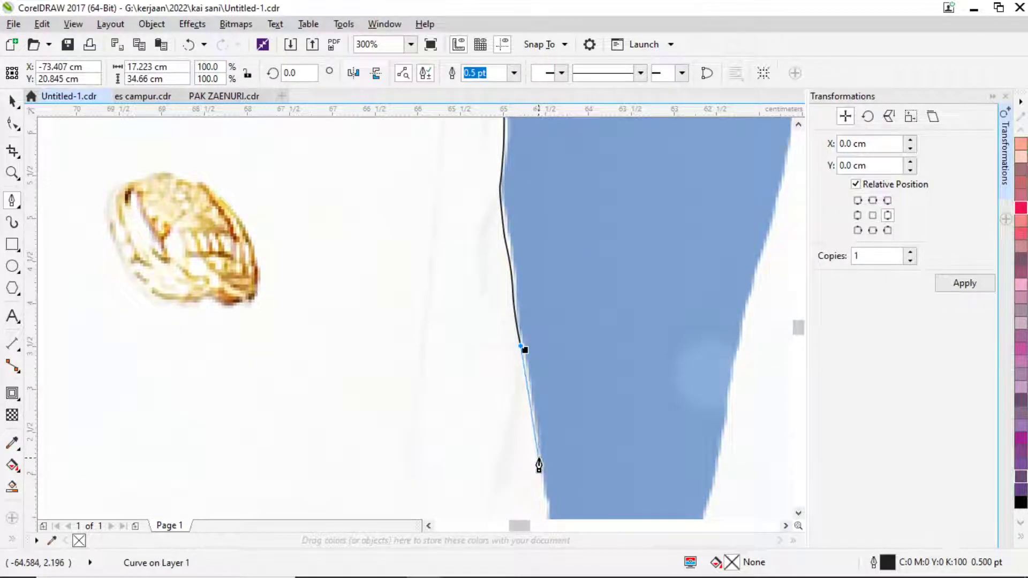
pyautogui.scroll(-3, 539, 465)
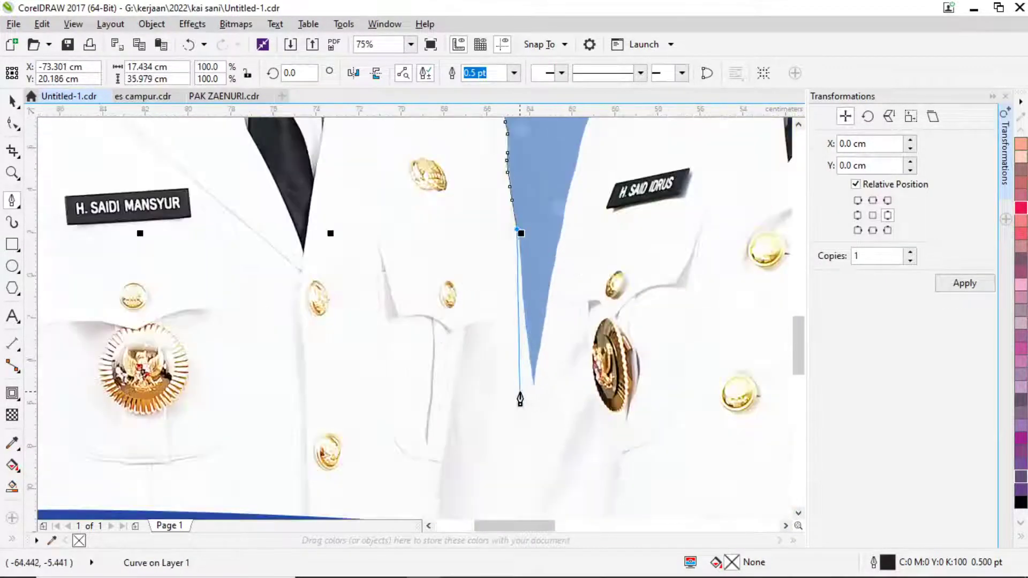
# Carry the outline down to the blue band, then left along its top edge.
pyautogui.click(531, 396)
pyautogui.click(532, 488)
pyautogui.scroll(-4, 537, 492)
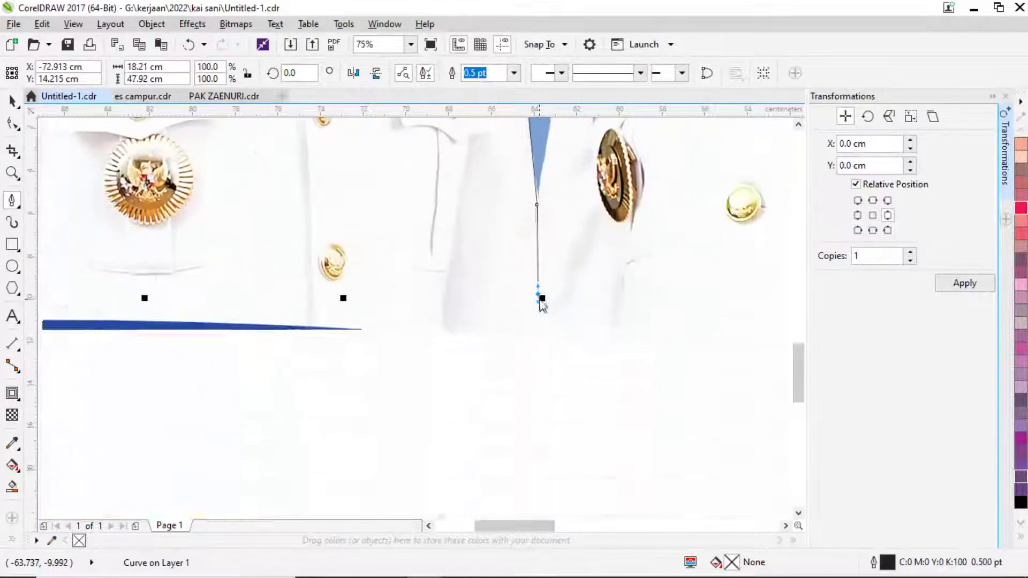
pyautogui.click(536, 345)
pyautogui.scroll(-1, 536, 345)
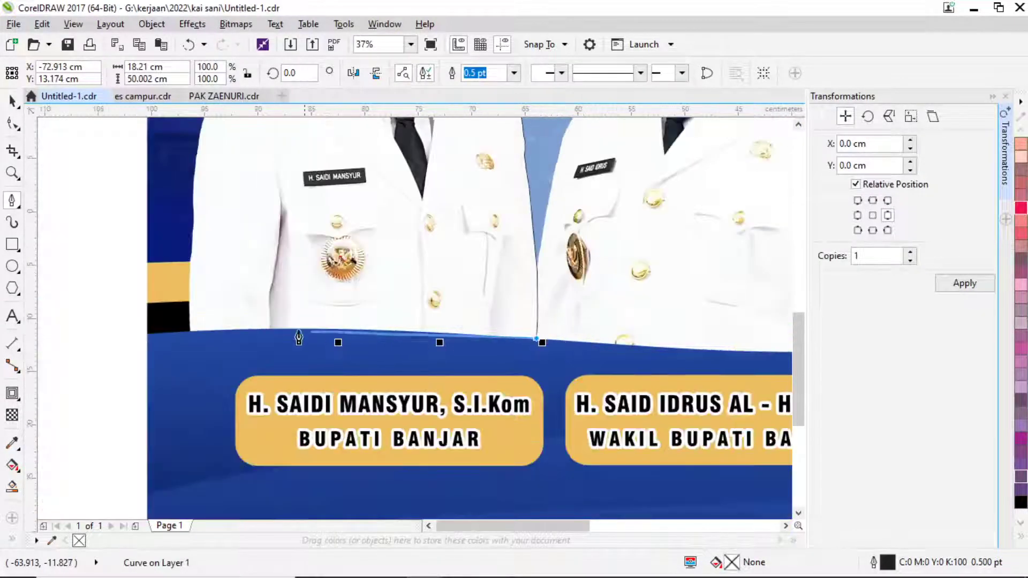
pyautogui.scroll(1, 315, 337)
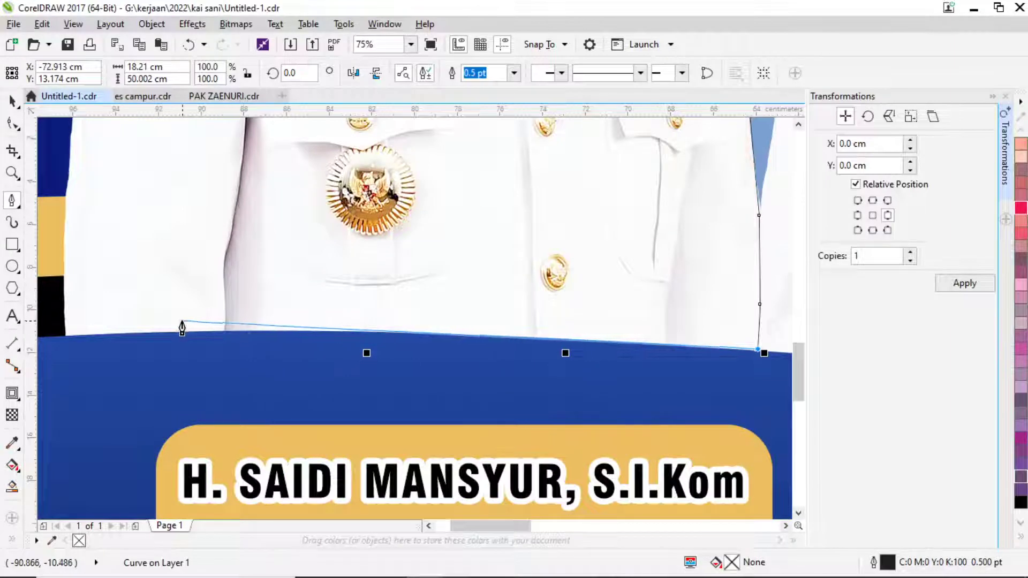
pyautogui.moveTo(182, 328); pyautogui.dragTo(81, 338)
pyautogui.click(62, 335)
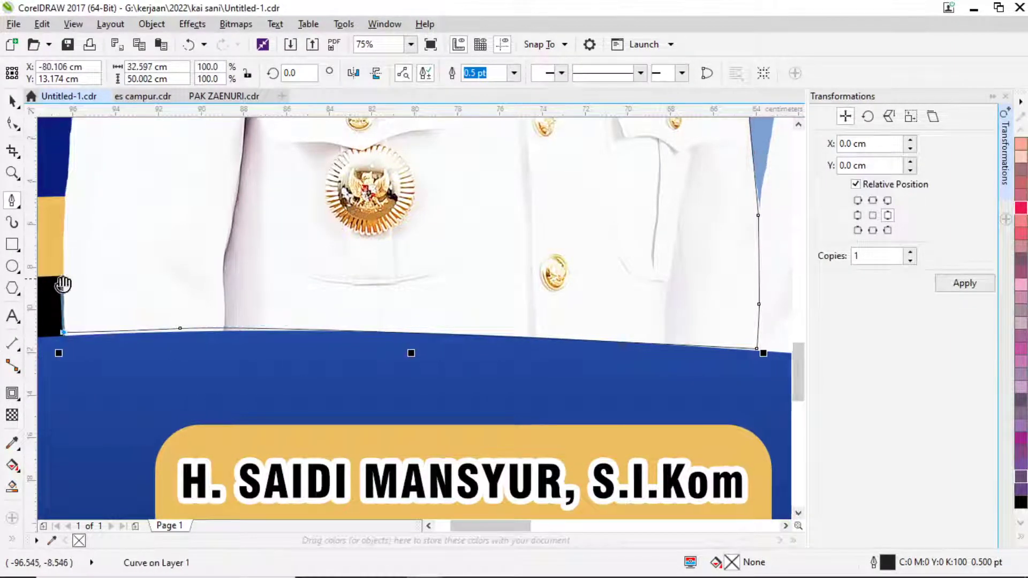
pyautogui.scroll(3, 63, 284)
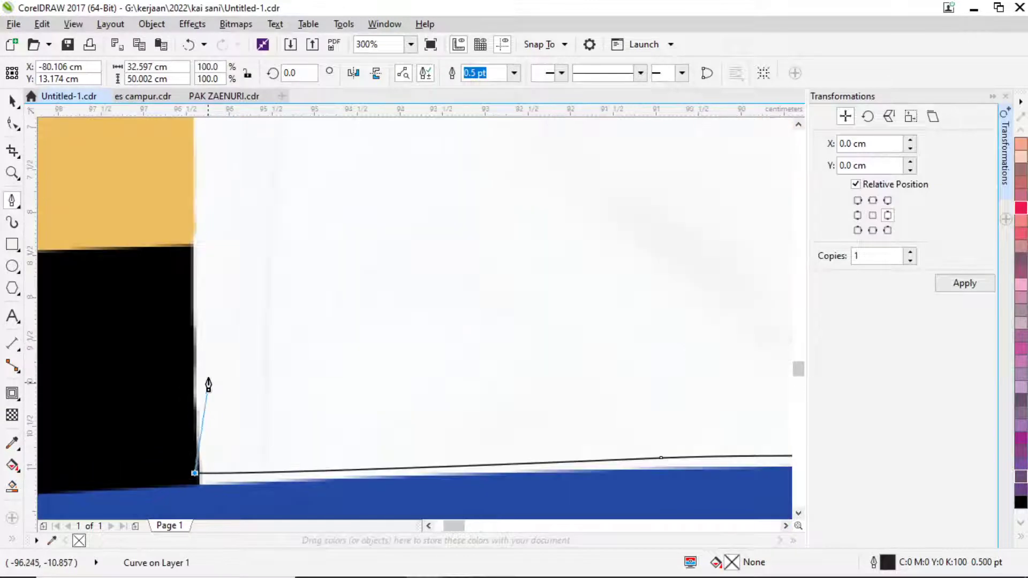
# Add smooth Bezier nodes climbing the left official's edge against the dark blue.
pyautogui.click(195, 297)
pyautogui.scroll(3, 191, 339)
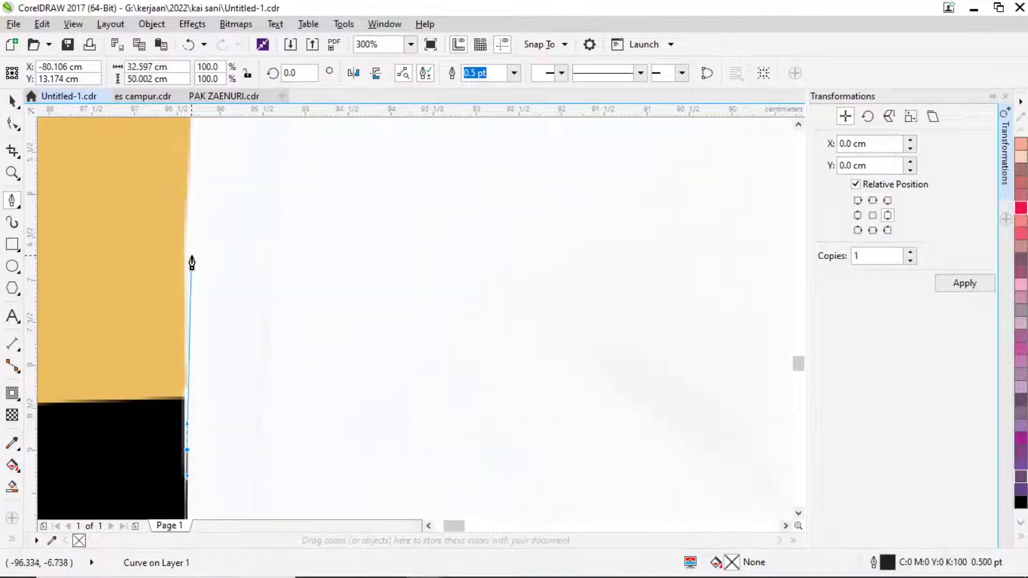
pyautogui.moveTo(192, 256); pyautogui.dragTo(192, 196)
pyautogui.moveTo(192, 152); pyautogui.dragTo(192, 141)
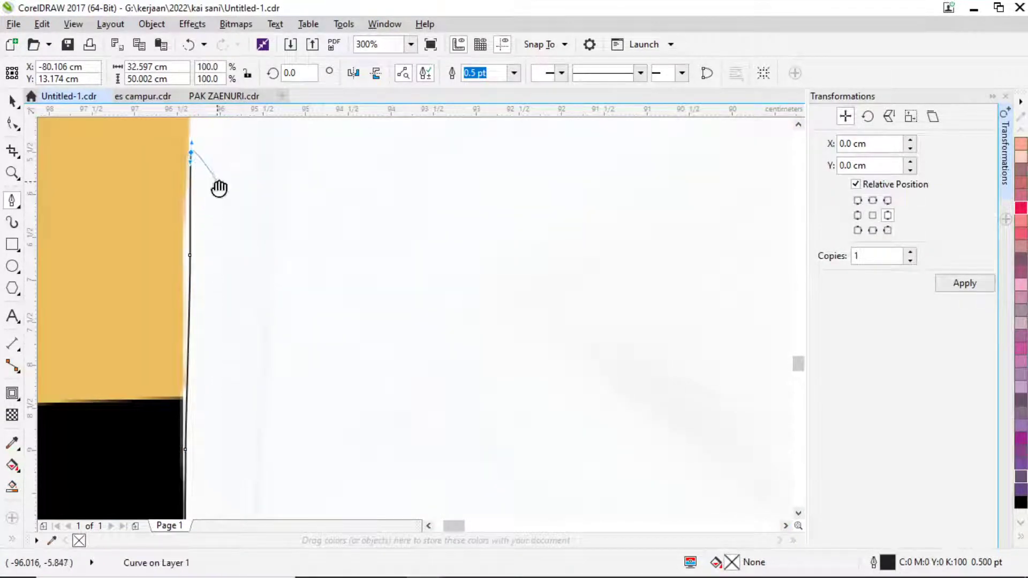
pyautogui.moveTo(219, 187); pyautogui.dragTo(294, 494)
pyautogui.moveTo(276, 335); pyautogui.dragTo(278, 322)
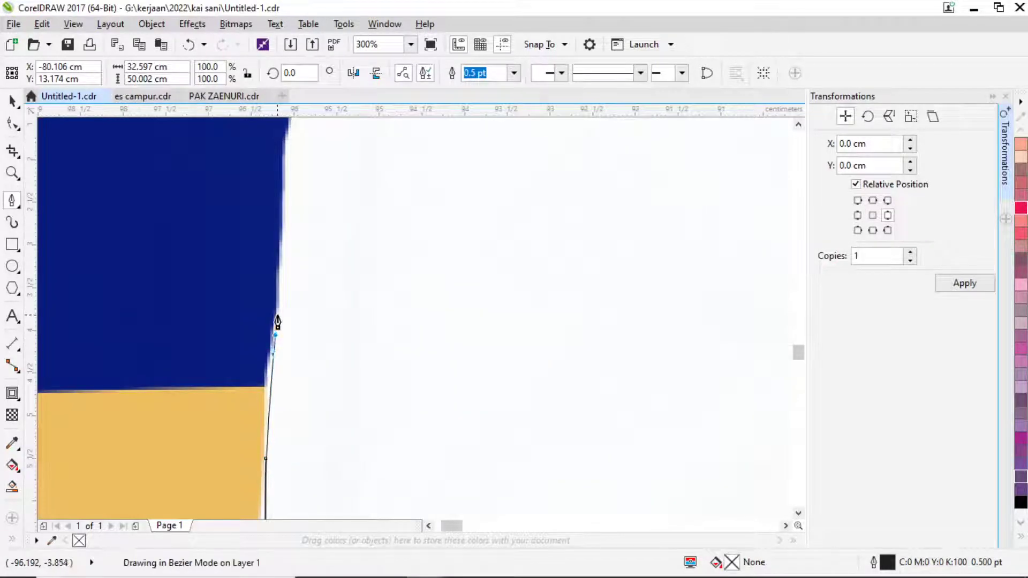
pyautogui.moveTo(281, 257); pyautogui.dragTo(280, 252)
pyautogui.moveTo(281, 194); pyautogui.dragTo(287, 160)
pyautogui.moveTo(287, 160); pyautogui.dragTo(279, 348)
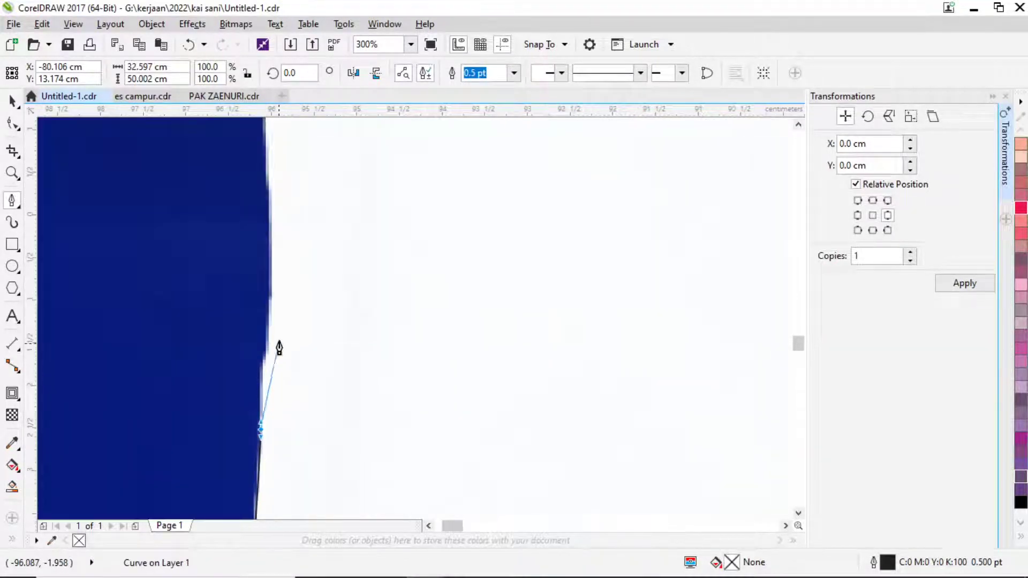
pyautogui.moveTo(273, 286); pyautogui.dragTo(273, 280)
pyautogui.moveTo(276, 230); pyautogui.dragTo(276, 225)
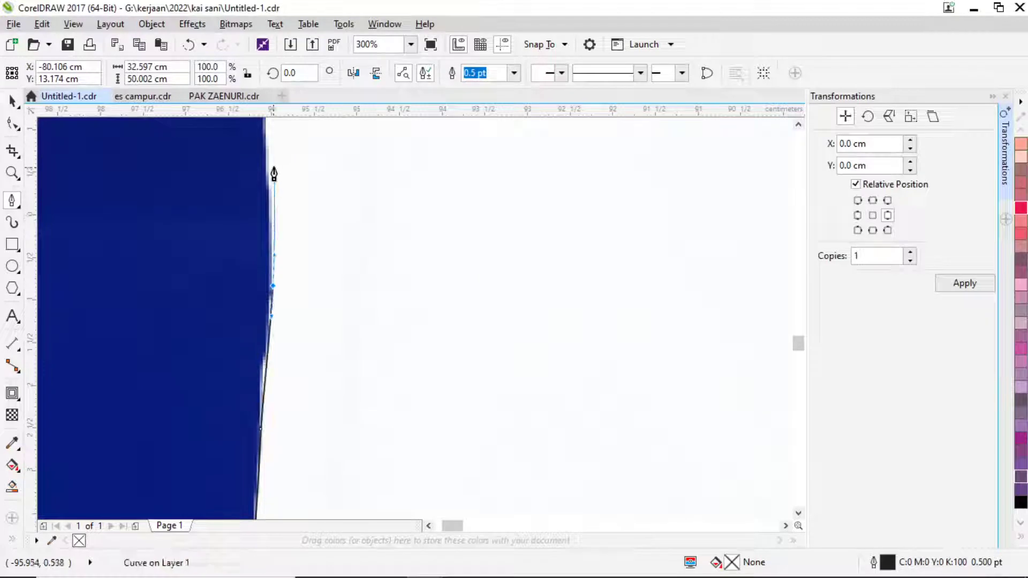
pyautogui.moveTo(271, 166); pyautogui.dragTo(269, 475)
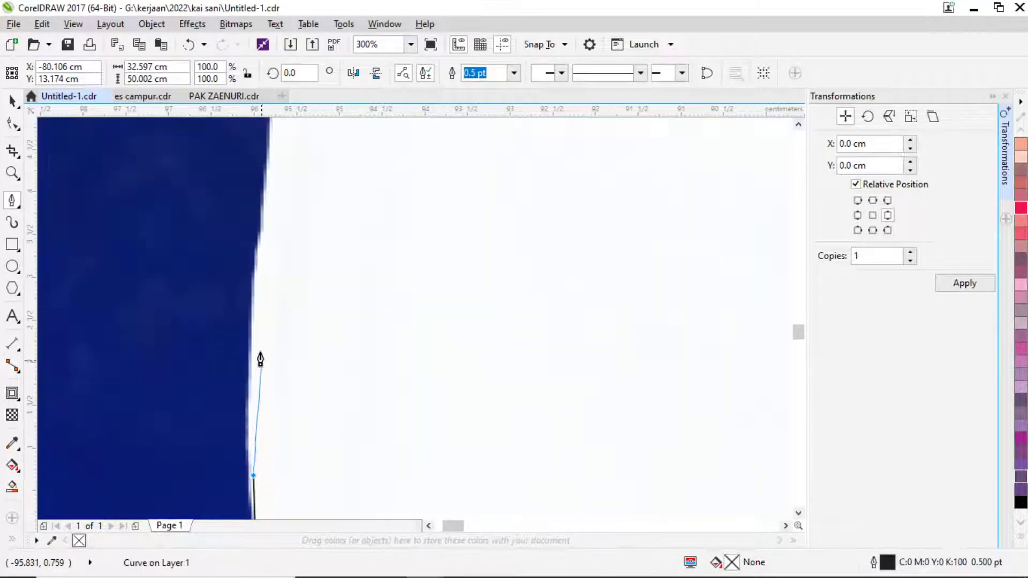
pyautogui.moveTo(254, 297); pyautogui.dragTo(260, 251)
pyautogui.moveTo(260, 242); pyautogui.dragTo(287, 493)
pyautogui.moveTo(295, 450); pyautogui.dragTo(303, 377)
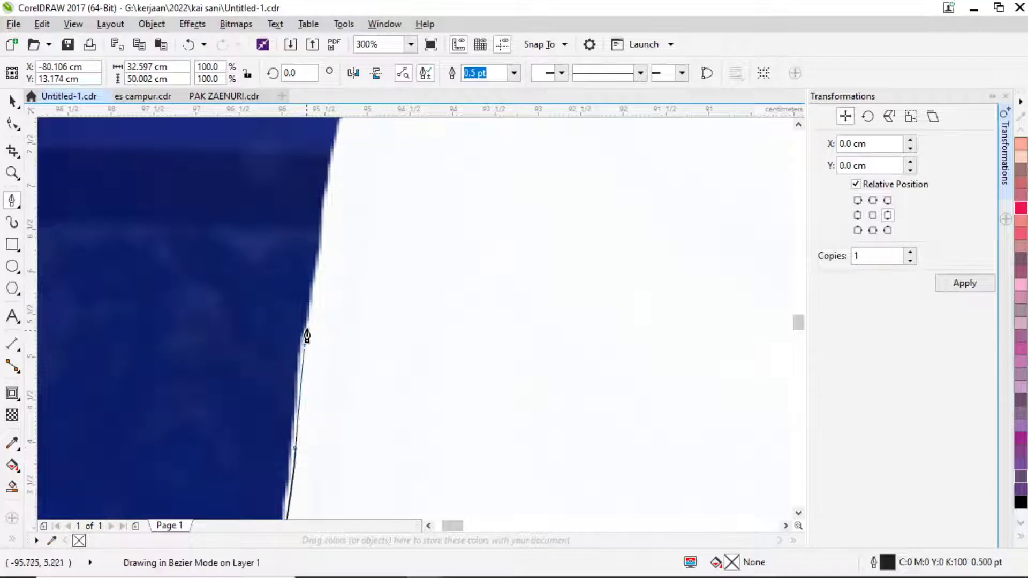
pyautogui.moveTo(306, 338); pyautogui.dragTo(306, 323)
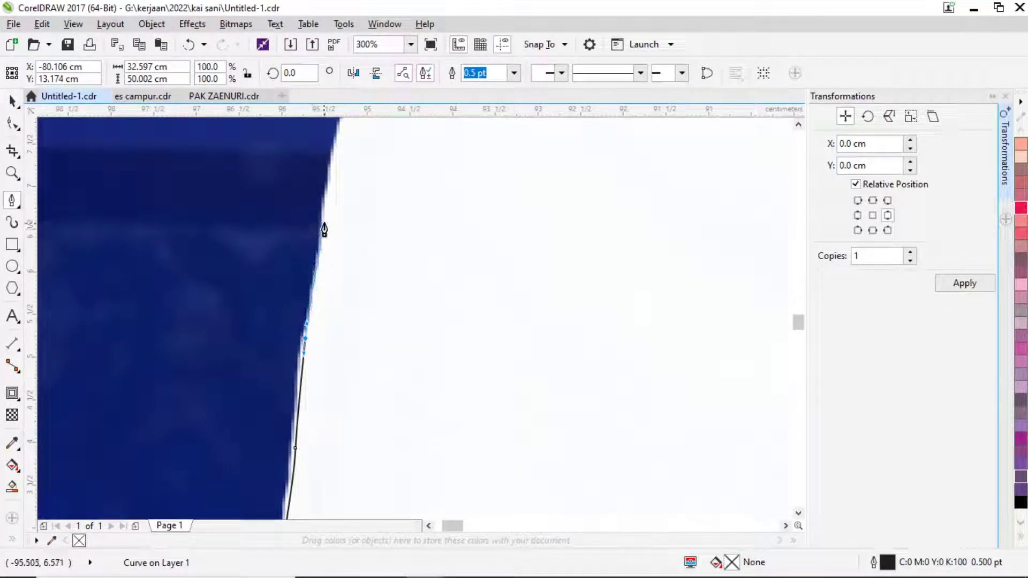
# Curve the outline around the rounded edge until it meets the gold ornament.
pyautogui.scroll(5, 325, 214)
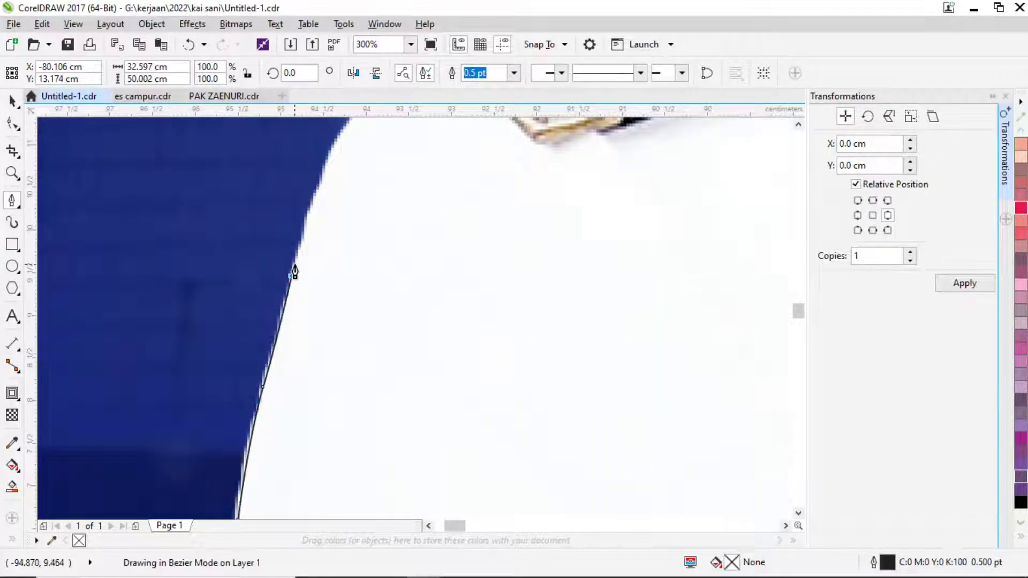
pyautogui.scroll(3, 291, 268)
pyautogui.scroll(2, 301, 460)
pyautogui.scroll(2, 314, 363)
pyautogui.click(315, 356)
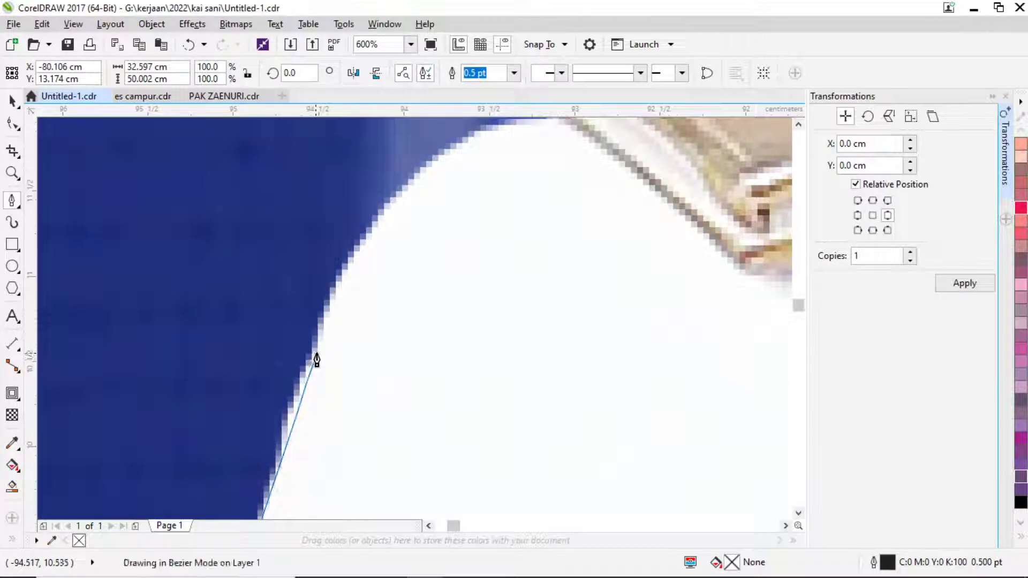
pyautogui.moveTo(391, 195); pyautogui.dragTo(433, 152)
pyautogui.scroll(1, 437, 218)
pyautogui.moveTo(437, 217); pyautogui.dragTo(491, 337)
pyautogui.click(493, 329)
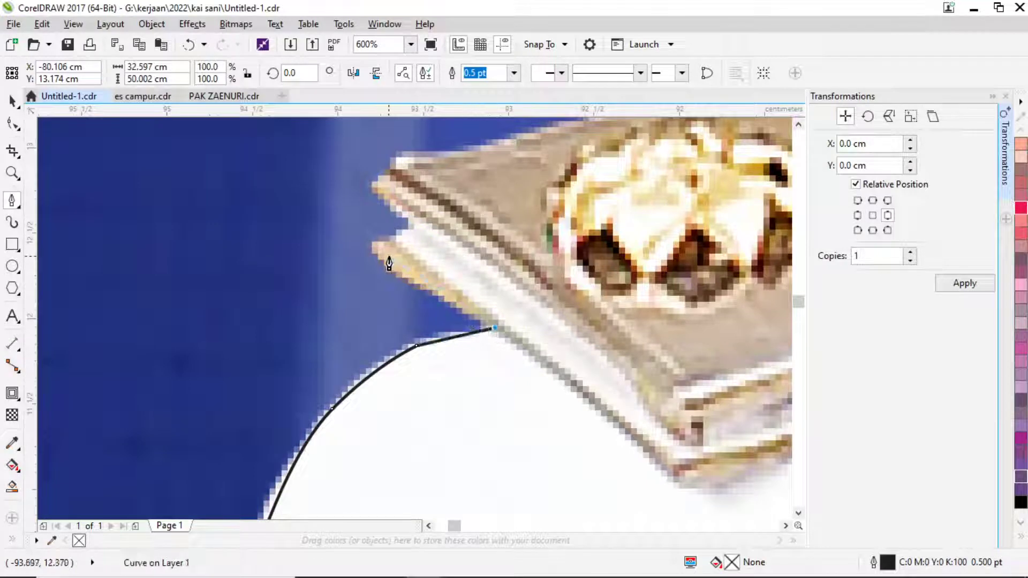
# Trace the outline around the gold ornament's jagged corner, top edge and rounded peak.
pyautogui.moveTo(387, 261); pyautogui.dragTo(393, 242)
pyautogui.scroll(2, 484, 375)
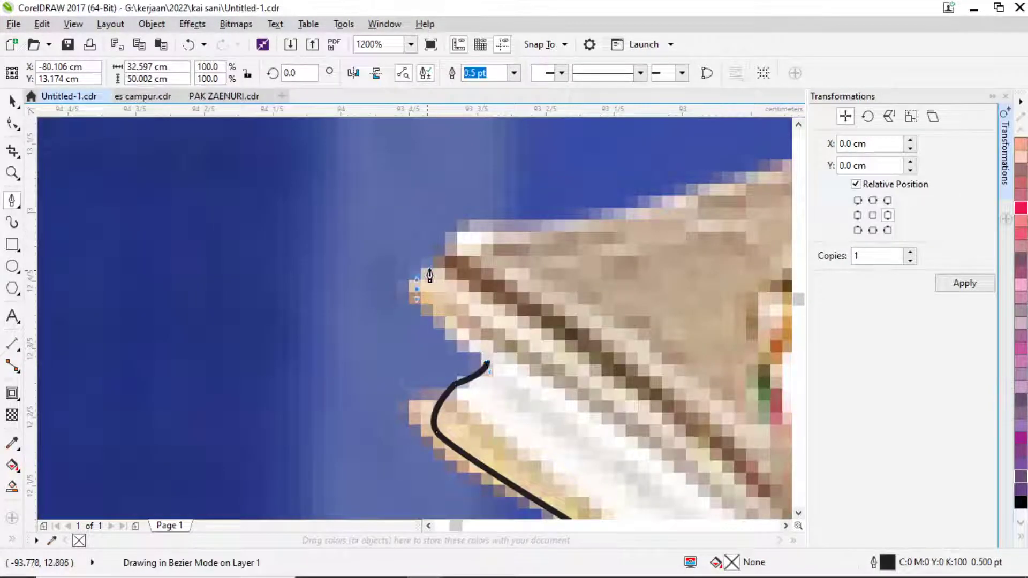
pyautogui.click(416, 289)
pyautogui.click(441, 262)
pyautogui.moveTo(466, 234); pyautogui.dragTo(365, 454)
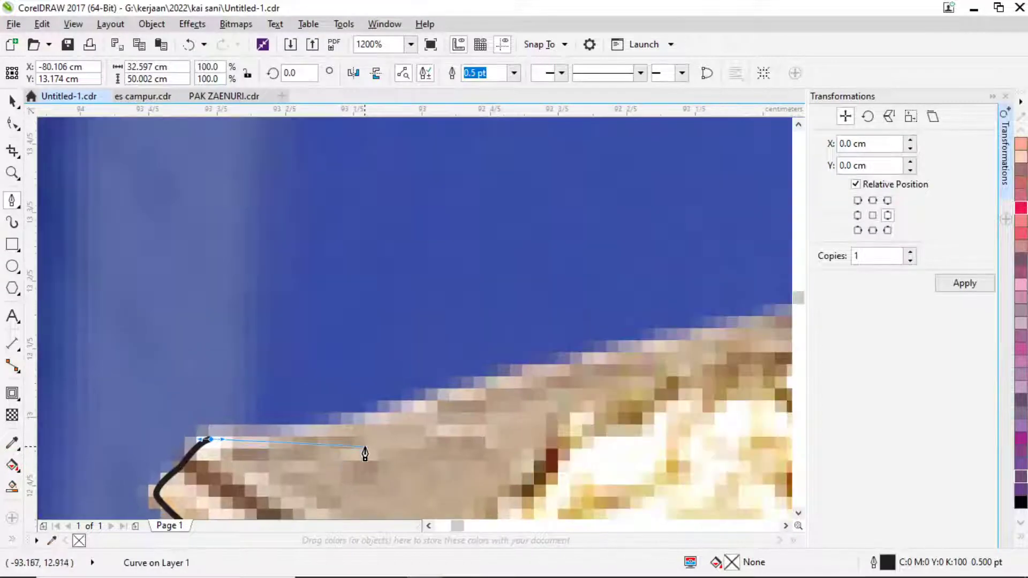
pyautogui.scroll(-2, 503, 381)
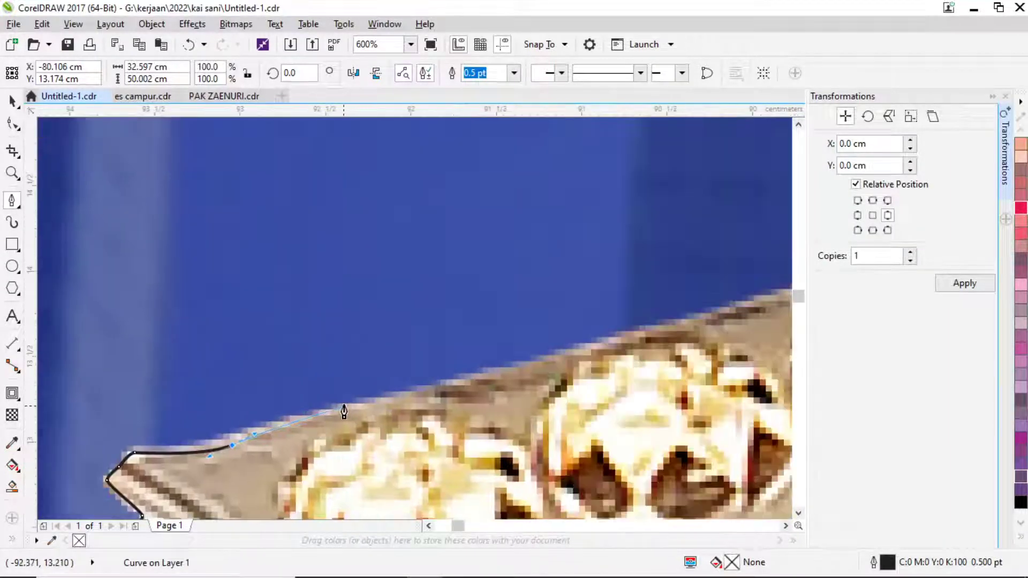
pyautogui.click(374, 407)
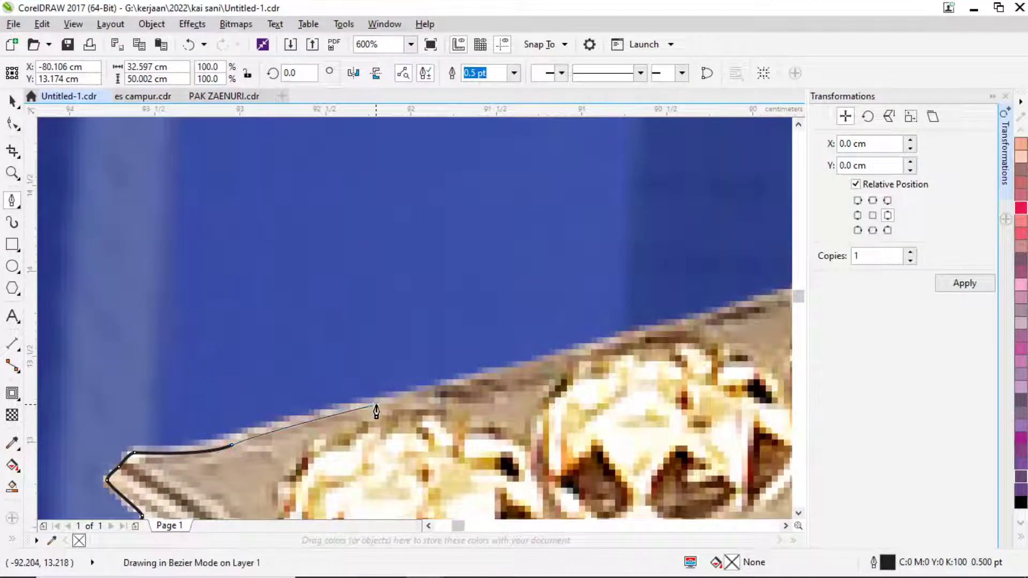
pyautogui.click(705, 325)
pyautogui.moveTo(709, 321); pyautogui.dragTo(183, 403)
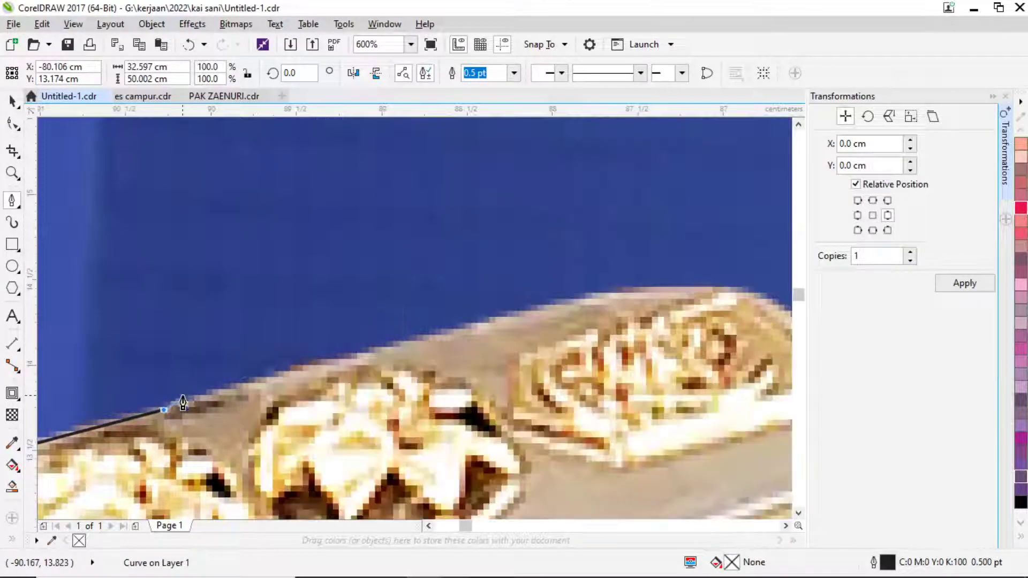
pyautogui.click(462, 329)
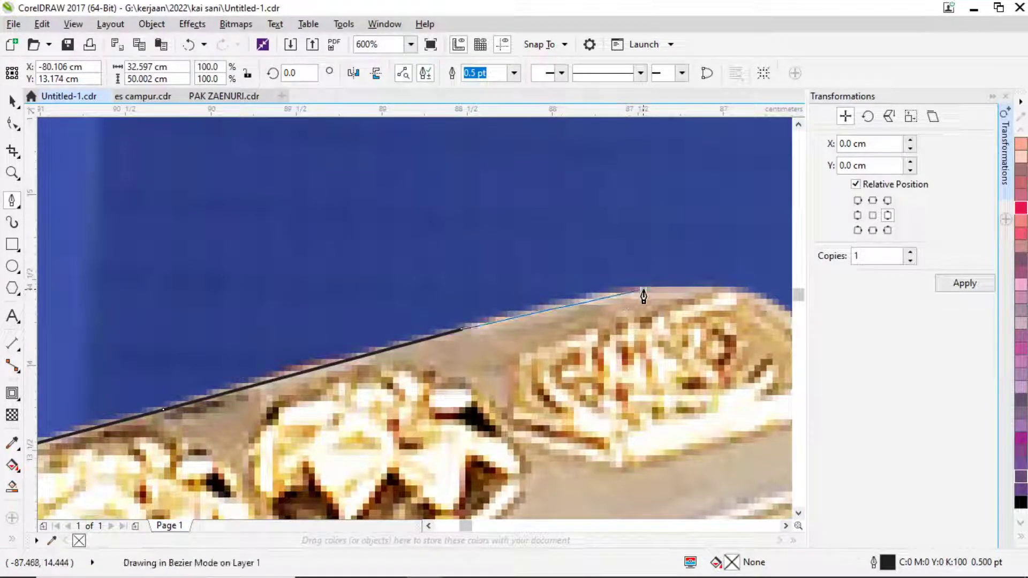
pyautogui.click(748, 290)
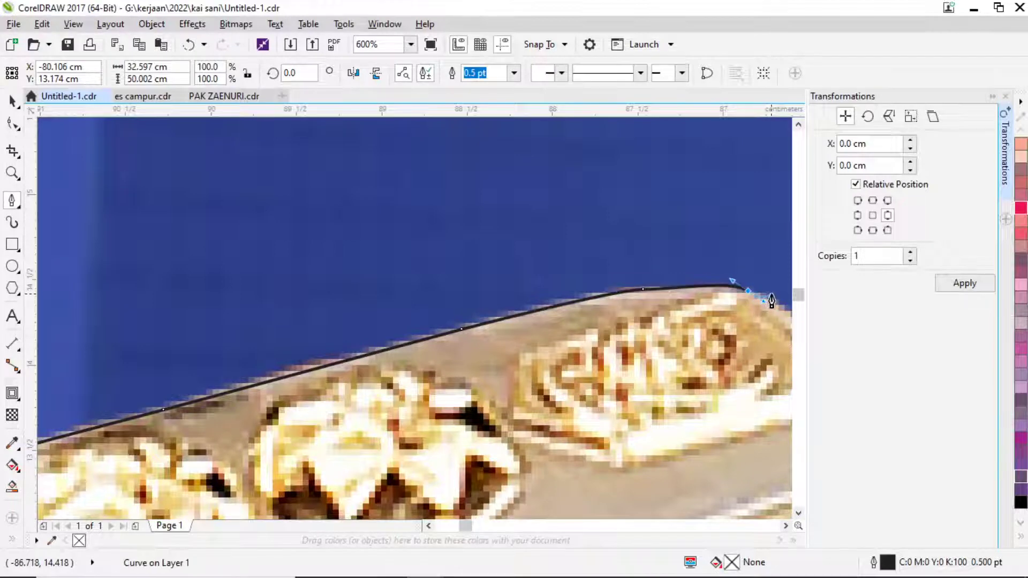
pyautogui.moveTo(751, 303); pyautogui.dragTo(423, 308)
# Place nodes along the shoulder edge and up the collar to its corner.
pyautogui.click(493, 359)
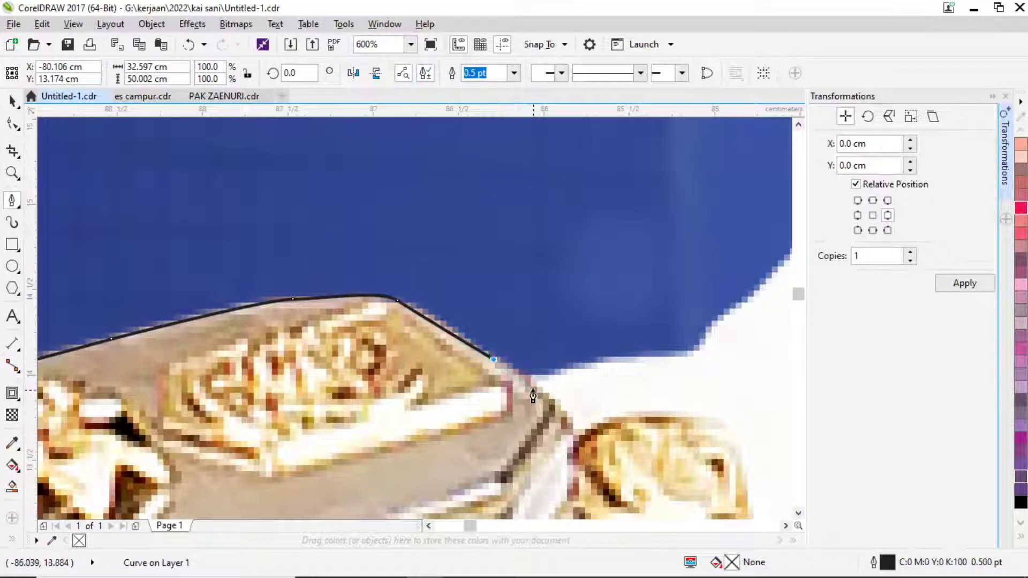
pyautogui.click(528, 380)
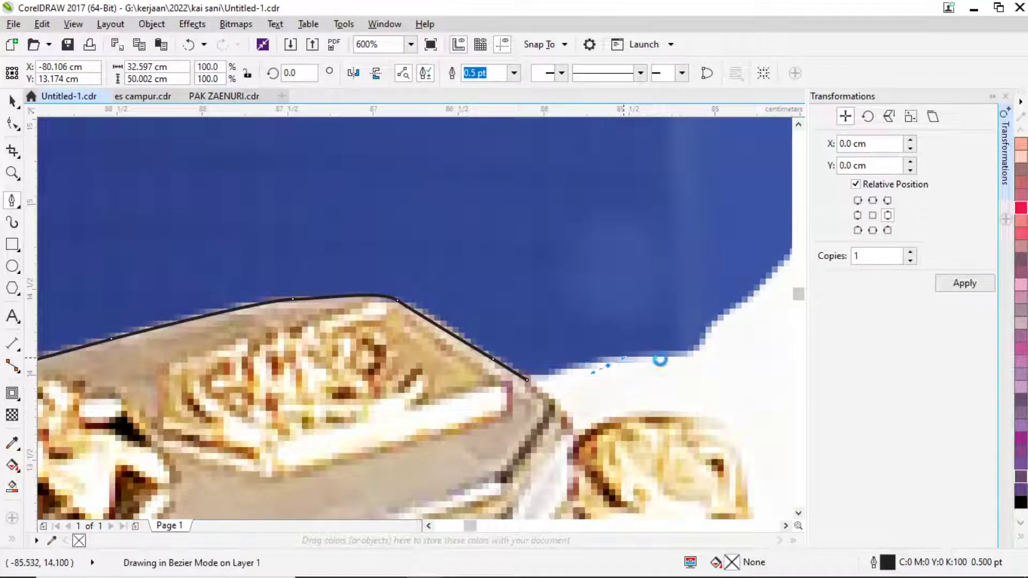
pyautogui.click(691, 362)
pyautogui.moveTo(721, 337); pyautogui.dragTo(482, 473)
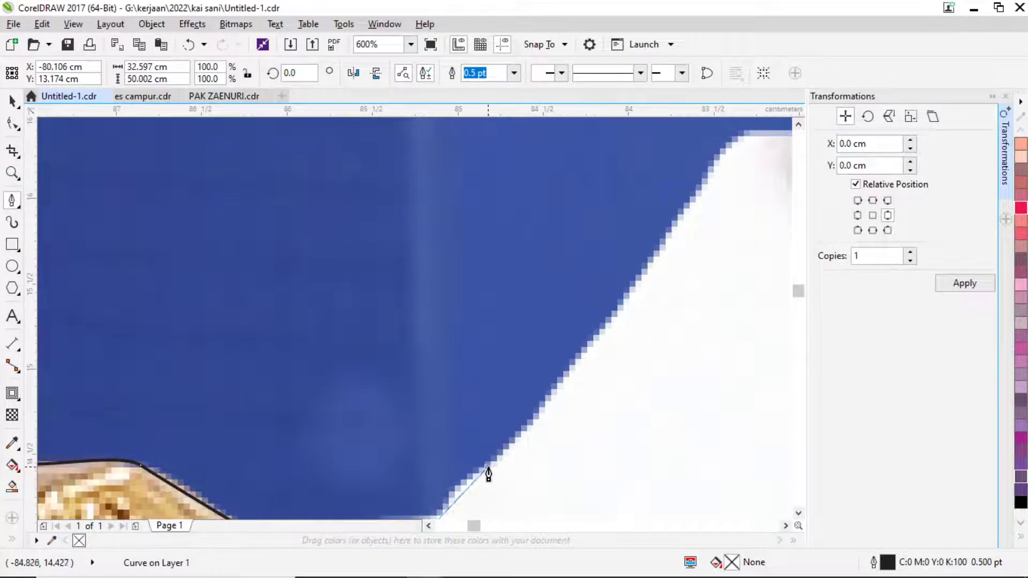
pyautogui.click(487, 468)
pyautogui.moveTo(600, 334)
pyautogui.mouseDown()
pyautogui.moveTo(700, 218)
pyautogui.moveTo(716, 165)
pyautogui.moveTo(204, 372)
pyautogui.moveTo(246, 346)
pyautogui.mouseUp()
pyautogui.click(720, 166)
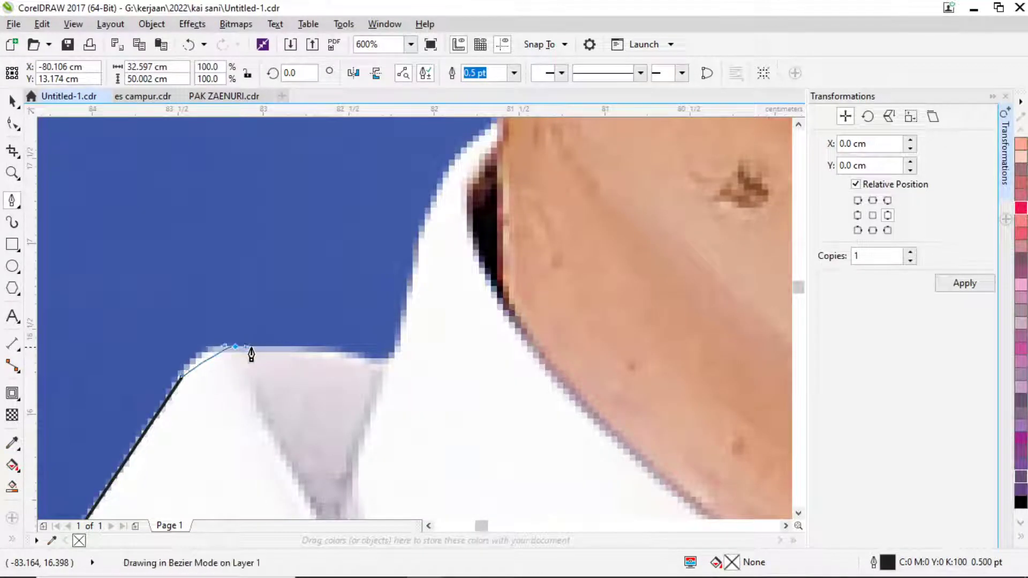
pyautogui.click(395, 360)
# Curve the outline up the neck, undoing a misplaced segment.
pyautogui.moveTo(420, 259); pyautogui.dragTo(433, 214)
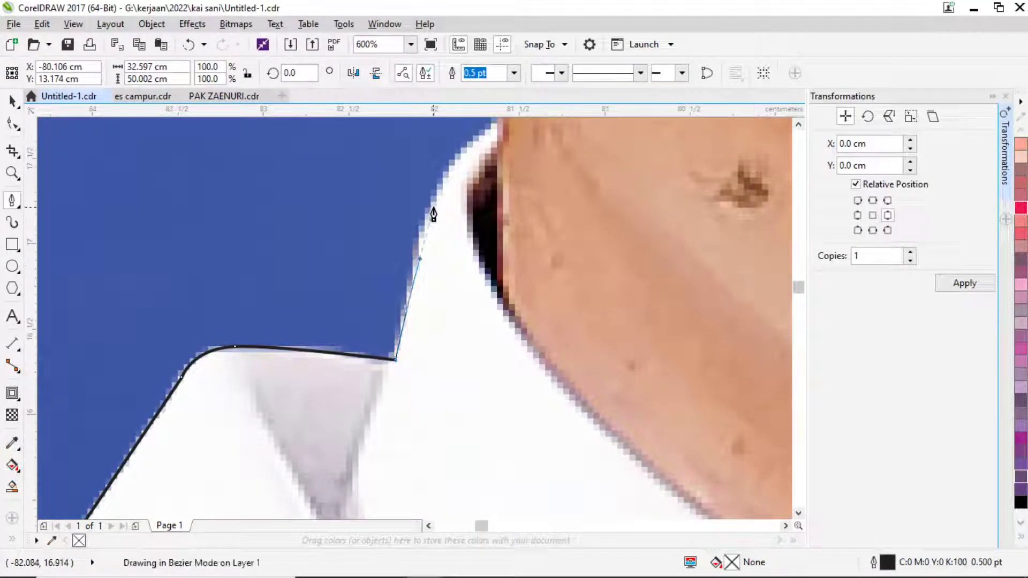
pyautogui.moveTo(464, 167); pyautogui.dragTo(484, 138)
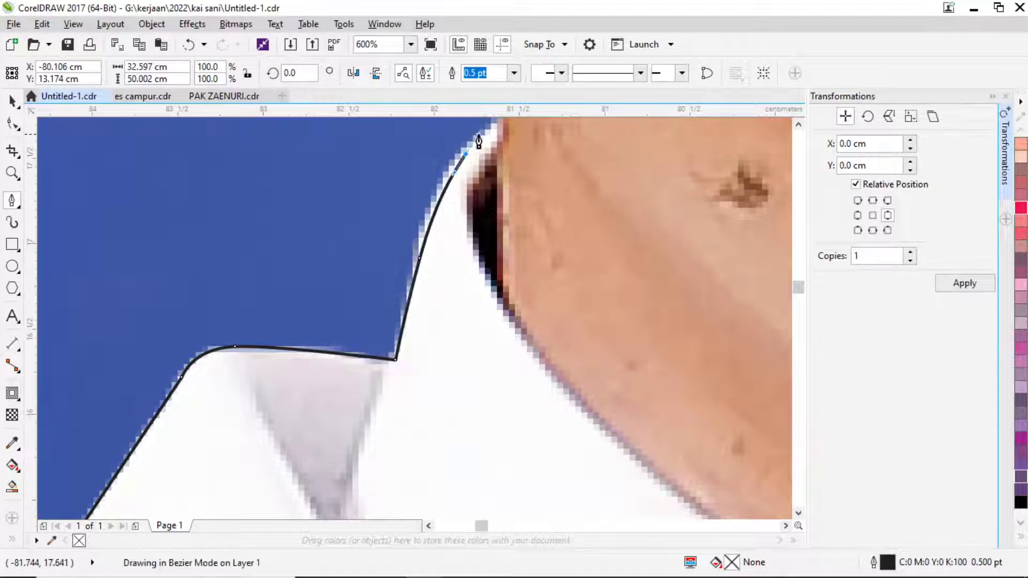
pyautogui.scroll(5, 484, 252)
pyautogui.moveTo(491, 363); pyautogui.dragTo(480, 277)
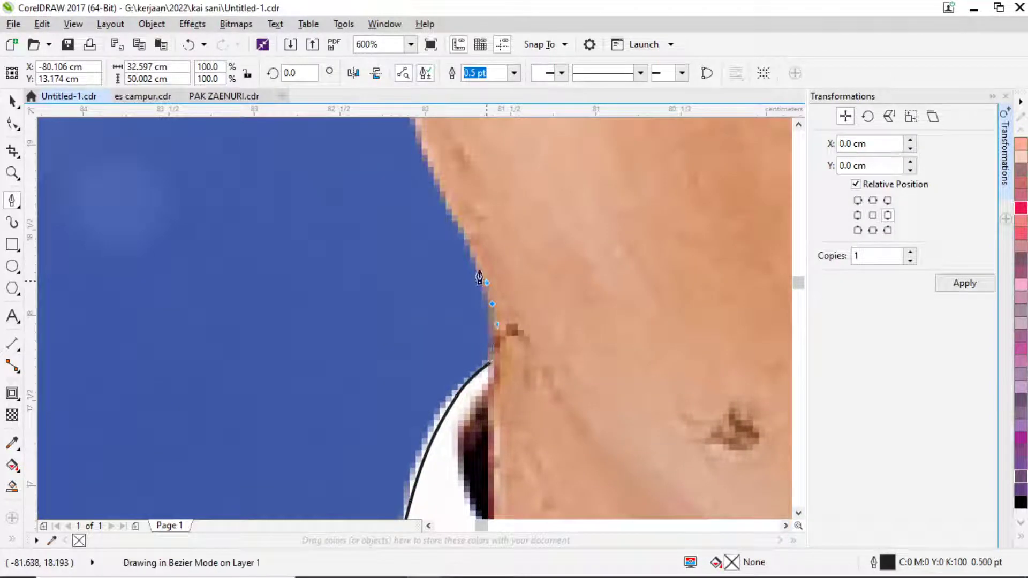
pyautogui.click(444, 182)
pyautogui.scroll(5, 441, 214)
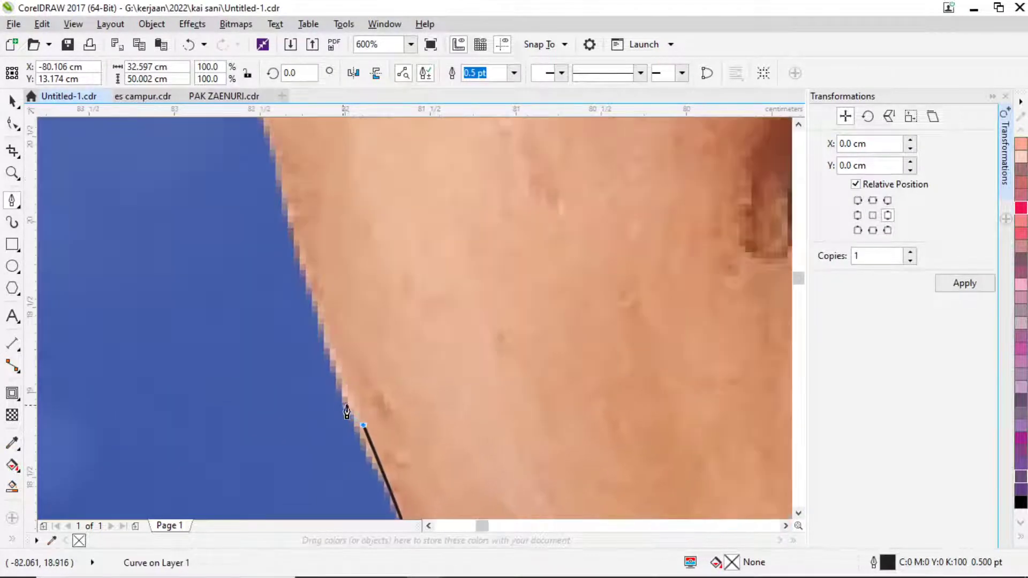
pyautogui.scroll(-2, 375, 379)
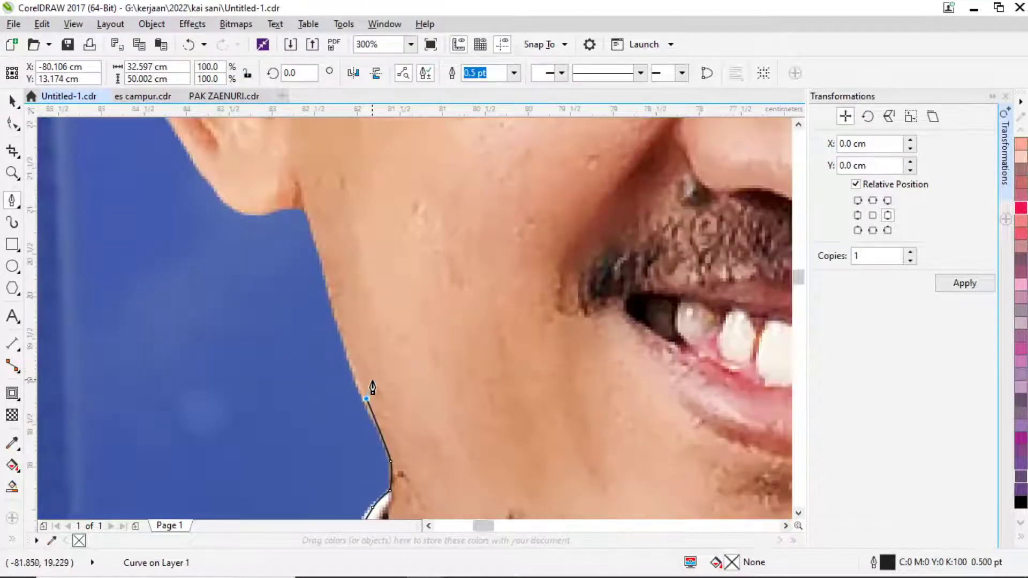
pyautogui.hotkey('ctrl', 'z')
pyautogui.scroll(2, 364, 413)
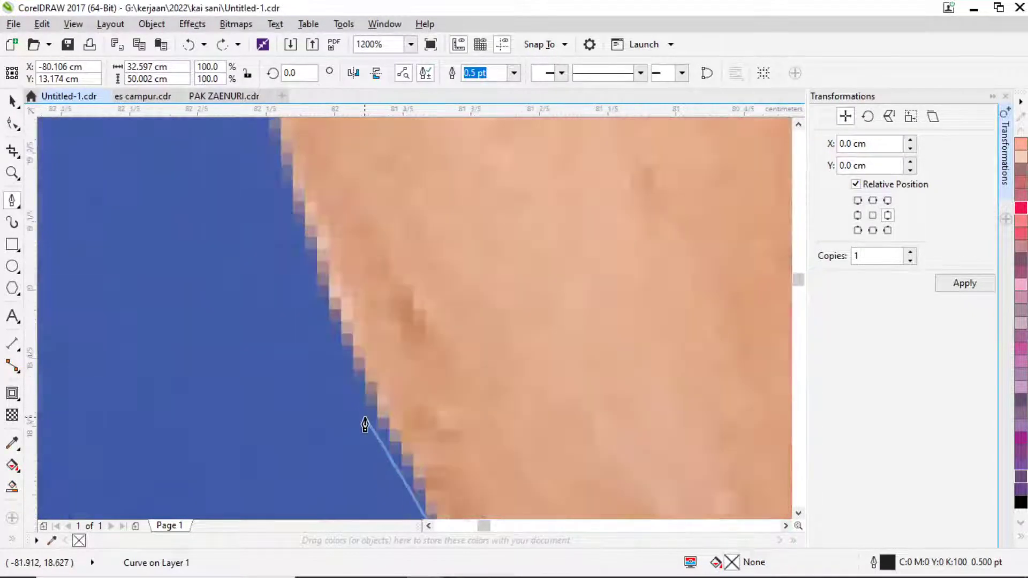
# Follow the jawline under the ear onto the ear's edge, undoing one bad curve.
pyautogui.moveTo(364, 350); pyautogui.dragTo(328, 291)
pyautogui.moveTo(323, 262); pyautogui.dragTo(320, 214)
pyautogui.moveTo(320, 204); pyautogui.dragTo(388, 436)
pyautogui.click(324, 264)
pyautogui.scroll(-2, 332, 263)
pyautogui.scroll(-1, 340, 259)
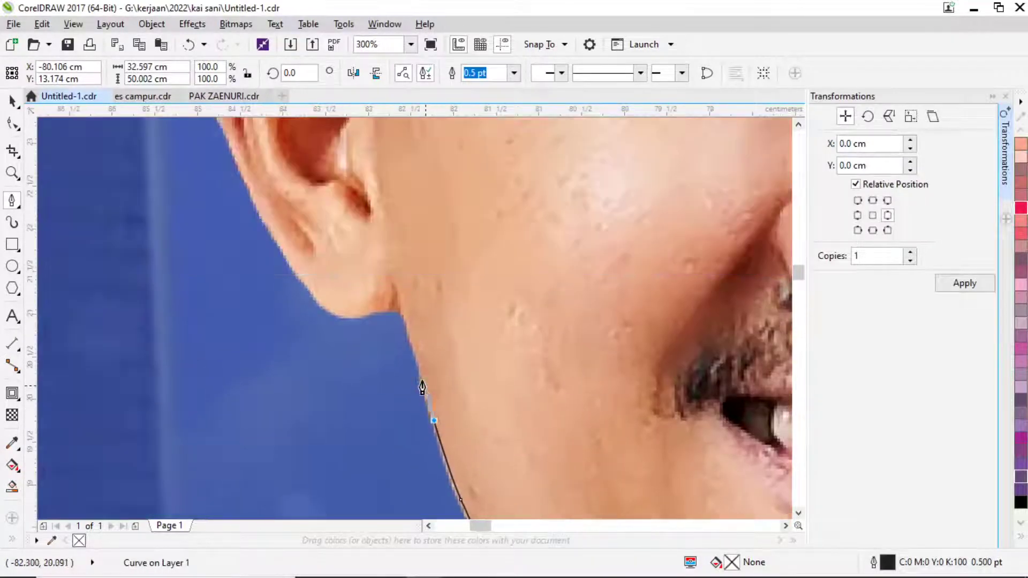
pyautogui.scroll(2, 386, 261)
pyautogui.moveTo(386, 253); pyautogui.dragTo(316, 259)
pyautogui.hotkey('ctrl', 'z')
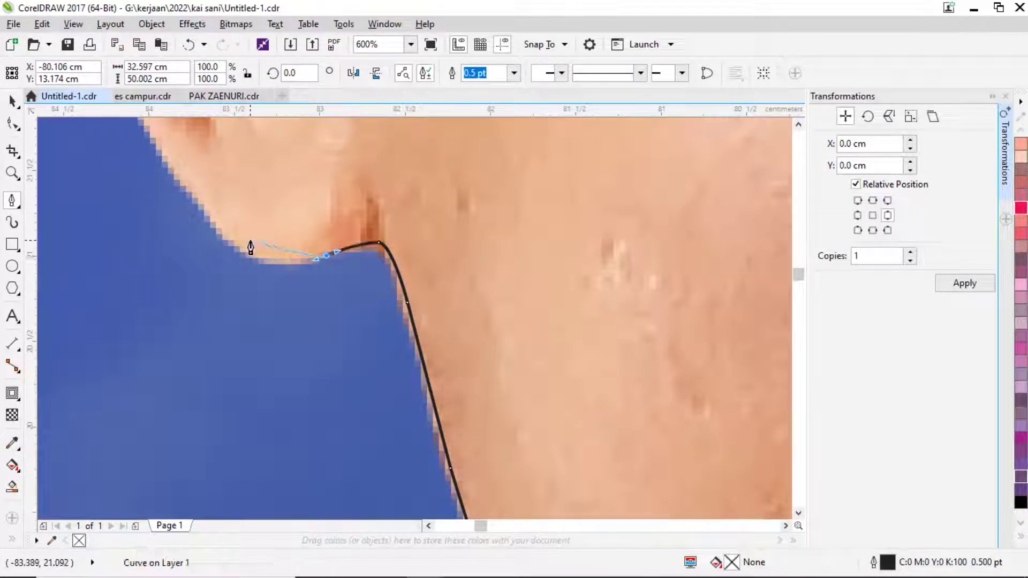
pyautogui.moveTo(233, 240); pyautogui.dragTo(190, 201)
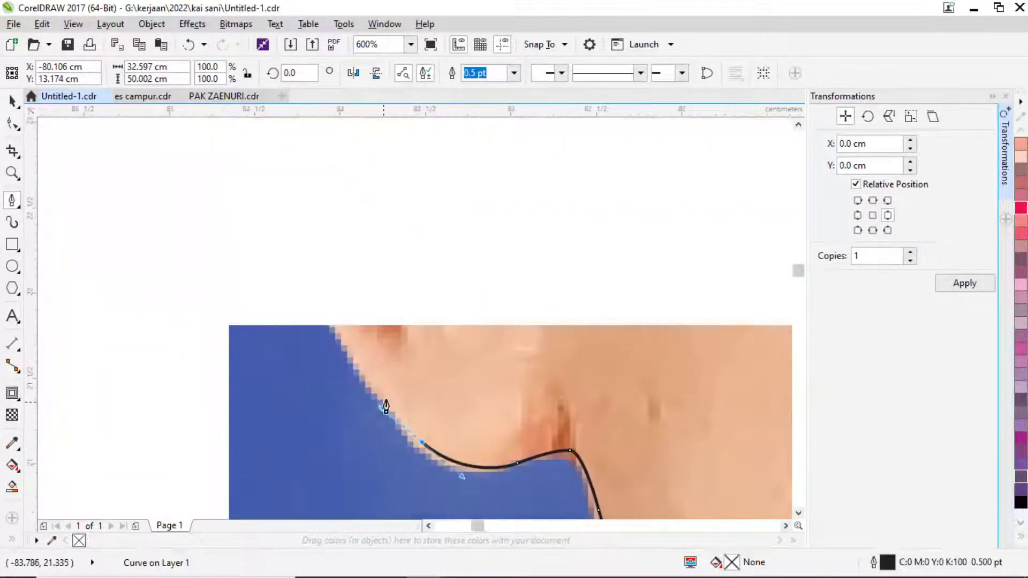
pyautogui.moveTo(310, 289); pyautogui.dragTo(236, 141)
pyautogui.scroll(5, 236, 136)
pyautogui.hscroll(-2, 235, 136)
pyautogui.moveTo(278, 267); pyautogui.dragTo(255, 208)
# Curve the outline up the back of the ear to its top.
pyautogui.moveTo(255, 170); pyautogui.dragTo(361, 394)
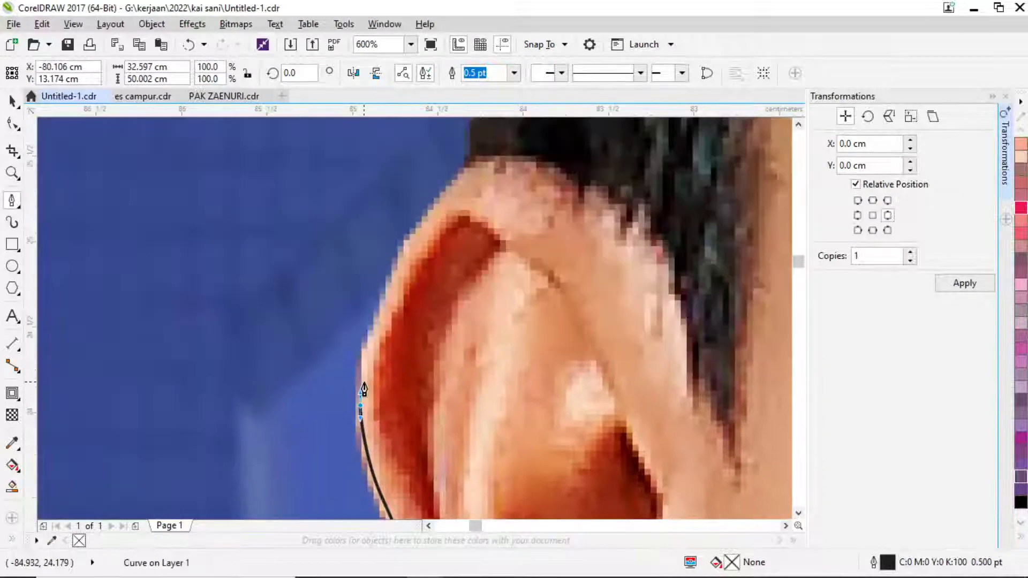
pyautogui.moveTo(397, 255)
pyautogui.mouseDown()
pyautogui.moveTo(429, 223)
pyautogui.moveTo(425, 204)
pyautogui.mouseUp()
pyautogui.click(478, 175)
pyautogui.scroll(-1, 528, 306)
pyautogui.scroll(1, 489, 355)
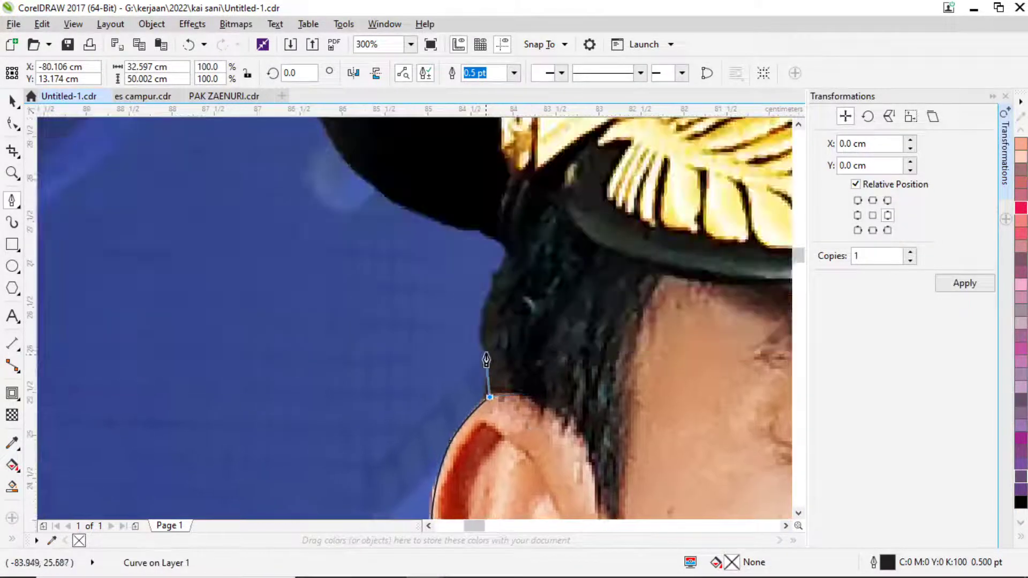
# Add nodes up the hair edge to where the hair meets the cap.
pyautogui.click(493, 367)
pyautogui.click(484, 276)
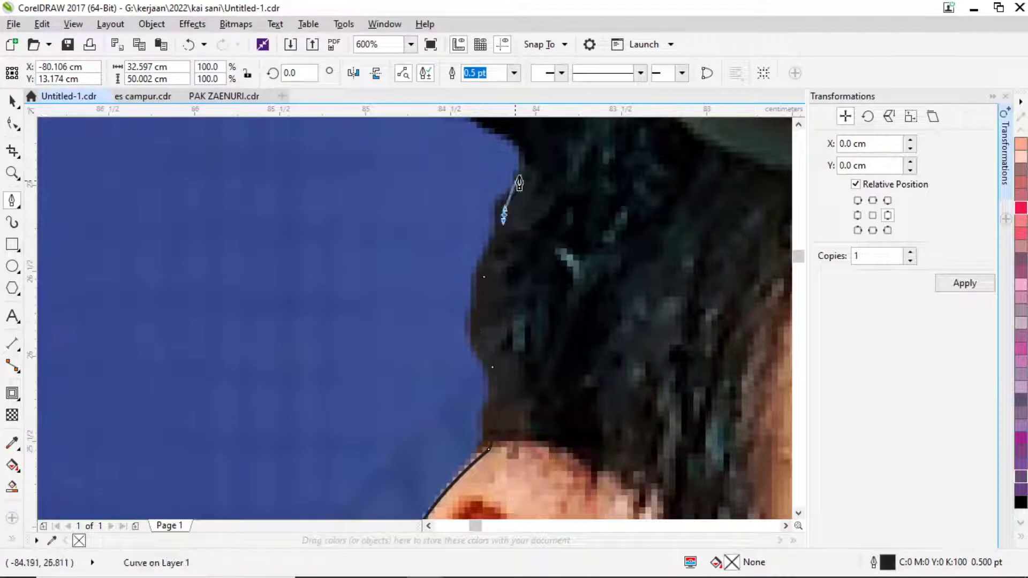
pyautogui.click(504, 214)
pyautogui.scroll(-1, 529, 158)
pyautogui.scroll(1, 680, 452)
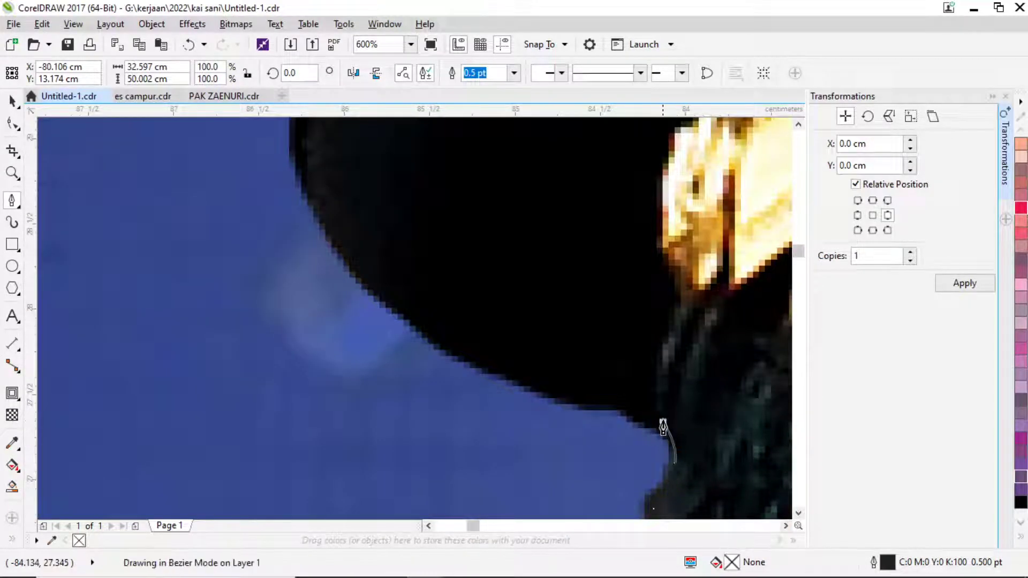
pyautogui.moveTo(662, 421); pyautogui.dragTo(639, 405)
pyautogui.click(576, 399)
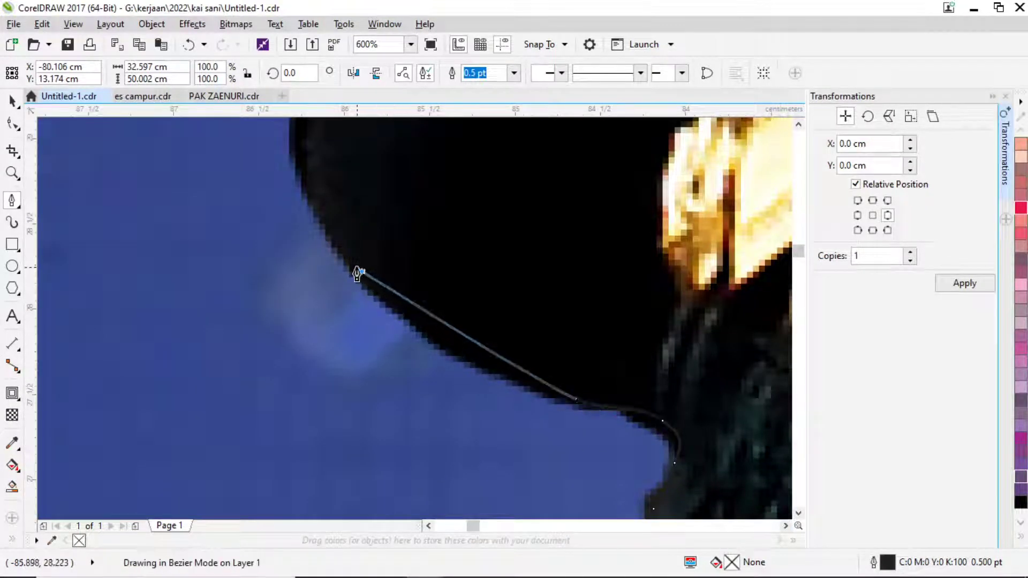
# Curve the outline along the cap's lower edge, side and rim.
pyautogui.moveTo(362, 272); pyautogui.dragTo(306, 218)
pyautogui.scroll(-1, 306, 215)
pyautogui.scroll(1, 299, 353)
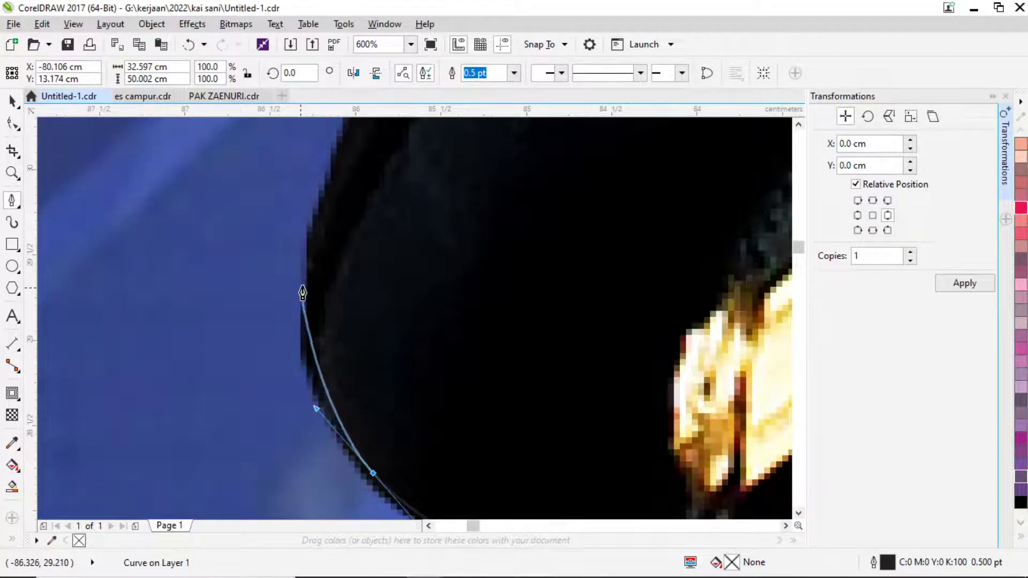
pyautogui.moveTo(311, 268); pyautogui.dragTo(338, 163)
pyautogui.scroll(-1, 337, 163)
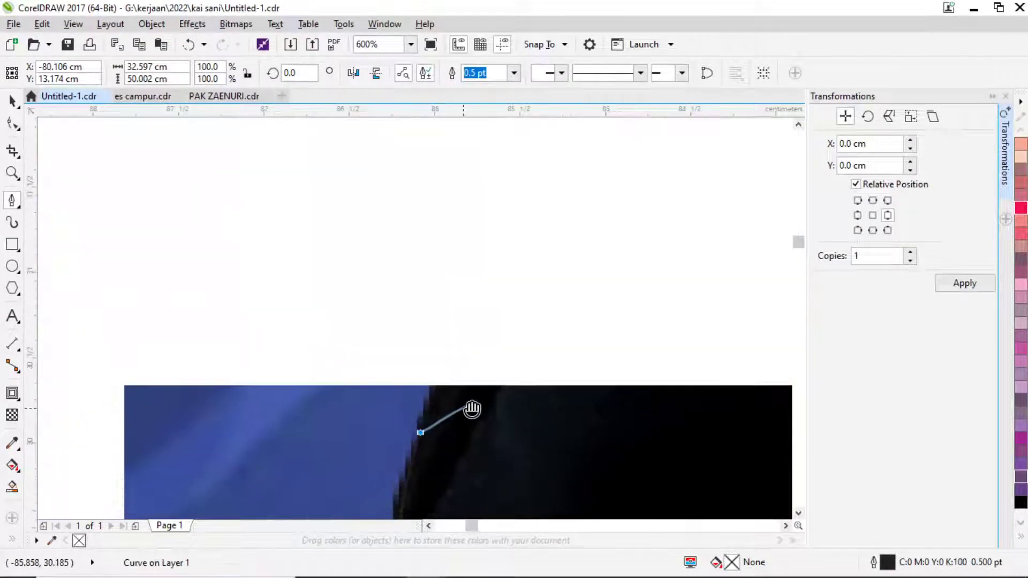
pyautogui.scroll(1, 471, 408)
pyautogui.moveTo(508, 242); pyautogui.dragTo(545, 193)
pyautogui.scroll(-1, 545, 193)
pyautogui.scroll(1, 539, 363)
pyautogui.moveTo(515, 279); pyautogui.dragTo(538, 245)
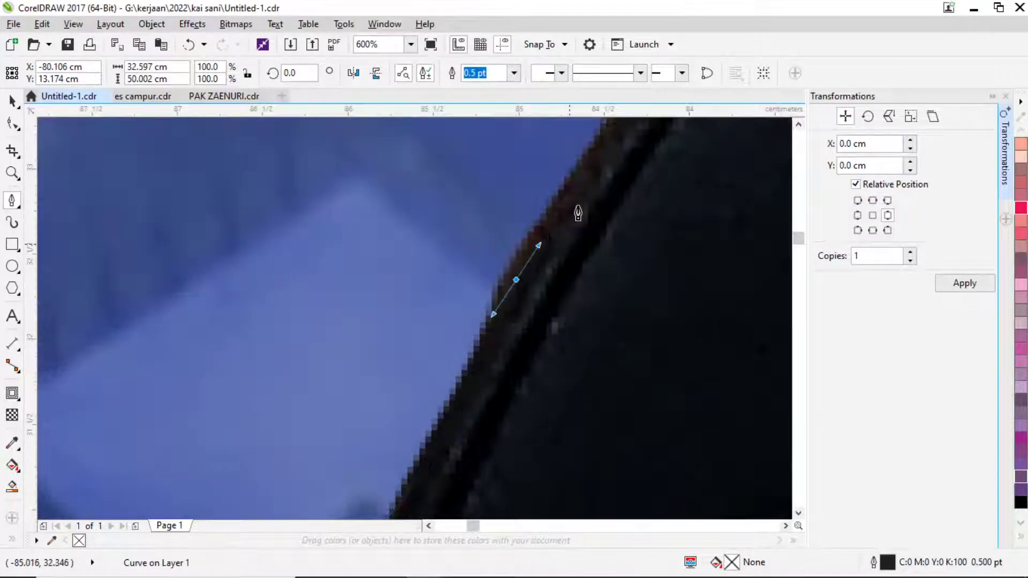
# Place the final nodes up the cap edge and close the curve on the starting node.
pyautogui.click(606, 142)
pyautogui.scroll(-1, 654, 161)
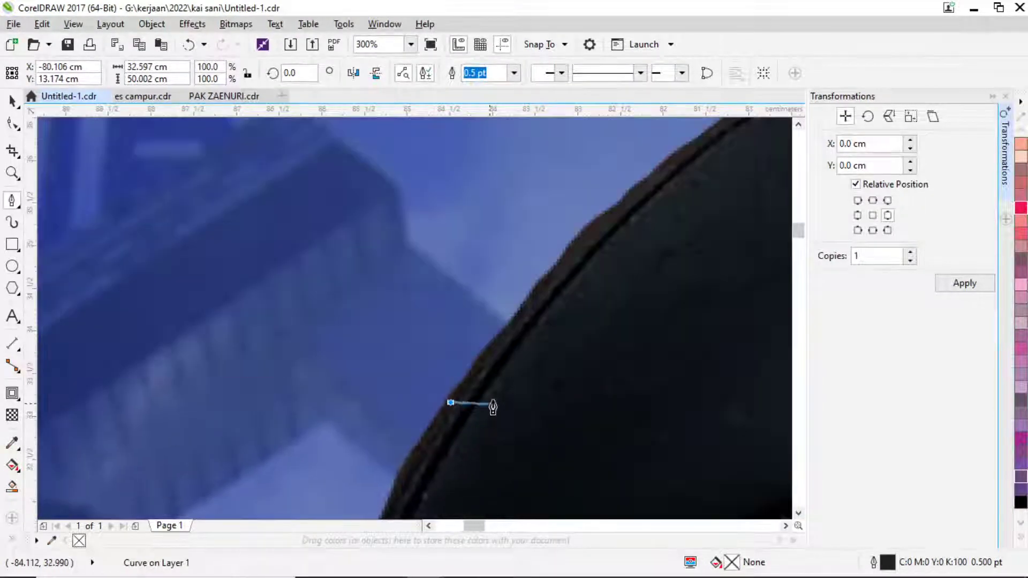
pyautogui.scroll(1, 489, 375)
pyautogui.click(584, 202)
pyautogui.scroll(-1, 583, 202)
pyautogui.scroll(1, 408, 425)
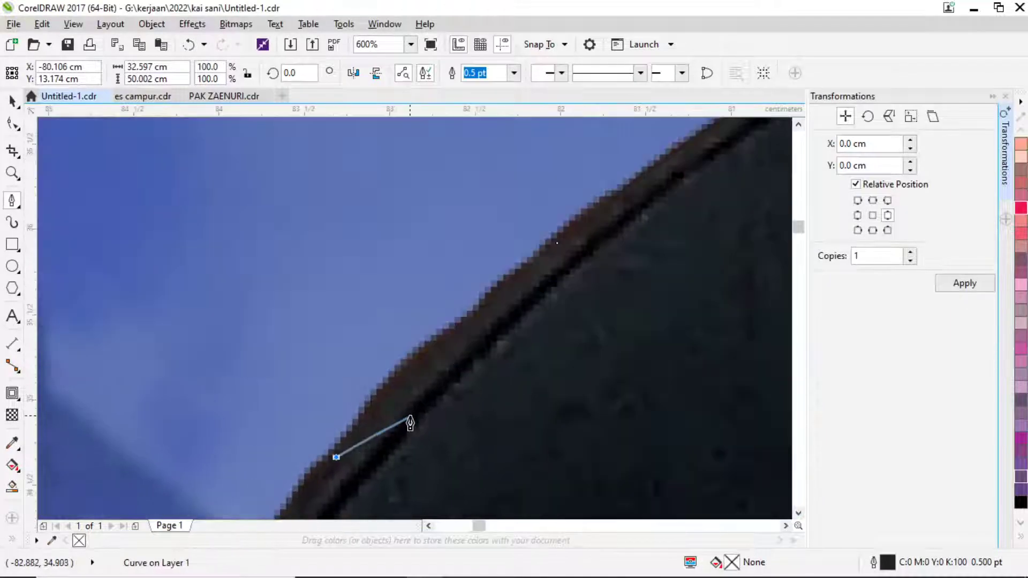
pyautogui.click(491, 293)
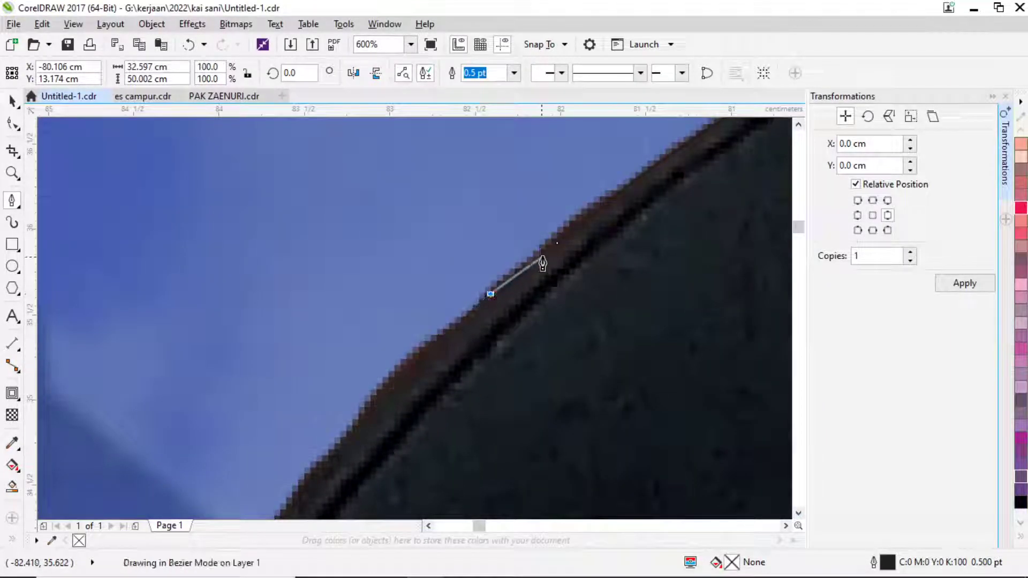
pyautogui.click(557, 243)
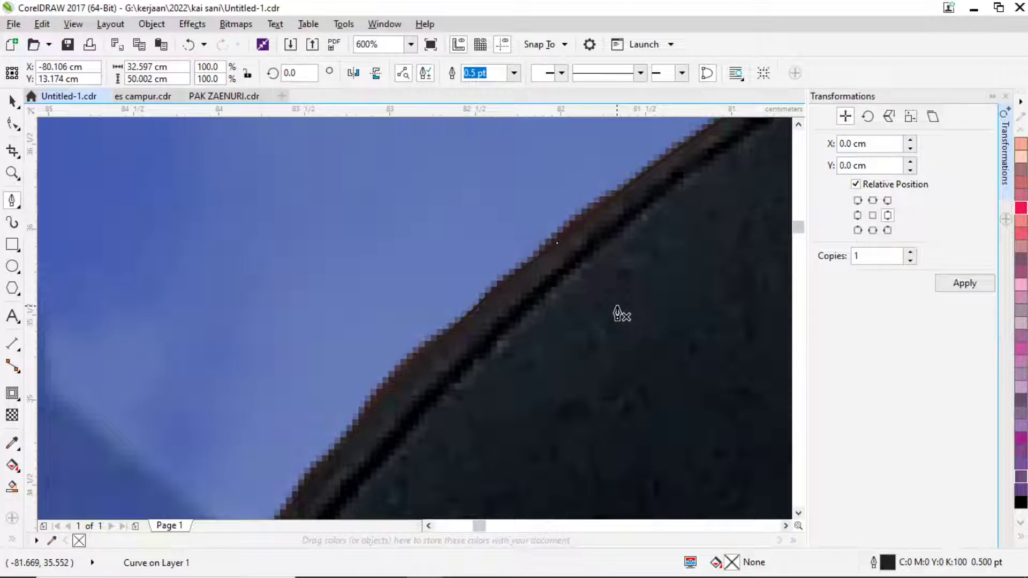
# Switch from CorelDRAW through the open windows to WhatsApp Web in Chrome.
pyautogui.hotkey('alt', 'Tab')
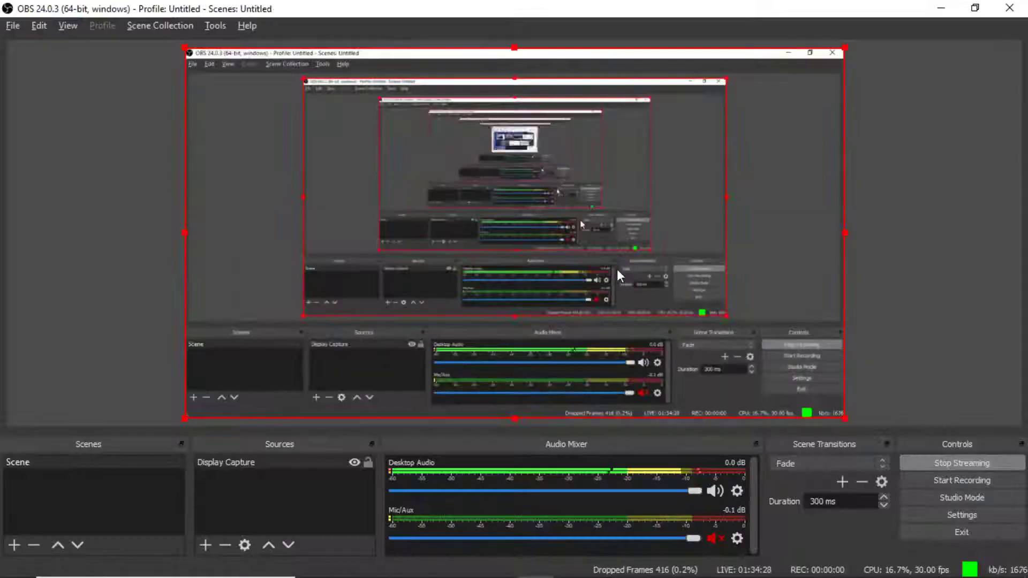
pyautogui.hotkey('alt', 'Tab')
pyautogui.hotkey('alt', 'Tab')
pyautogui.hotkey('alt', 'Tab')
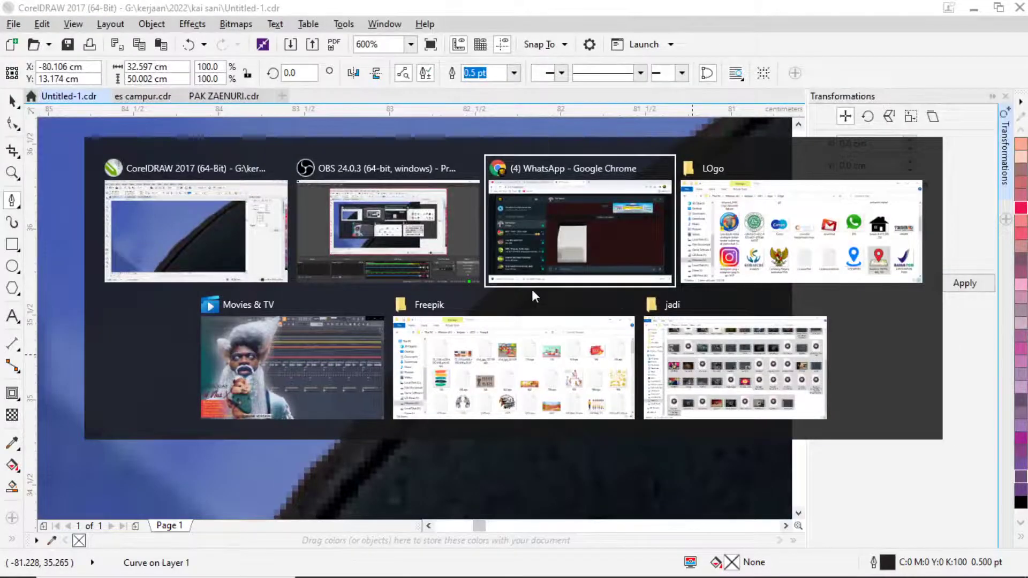
pyautogui.click(332, 364)
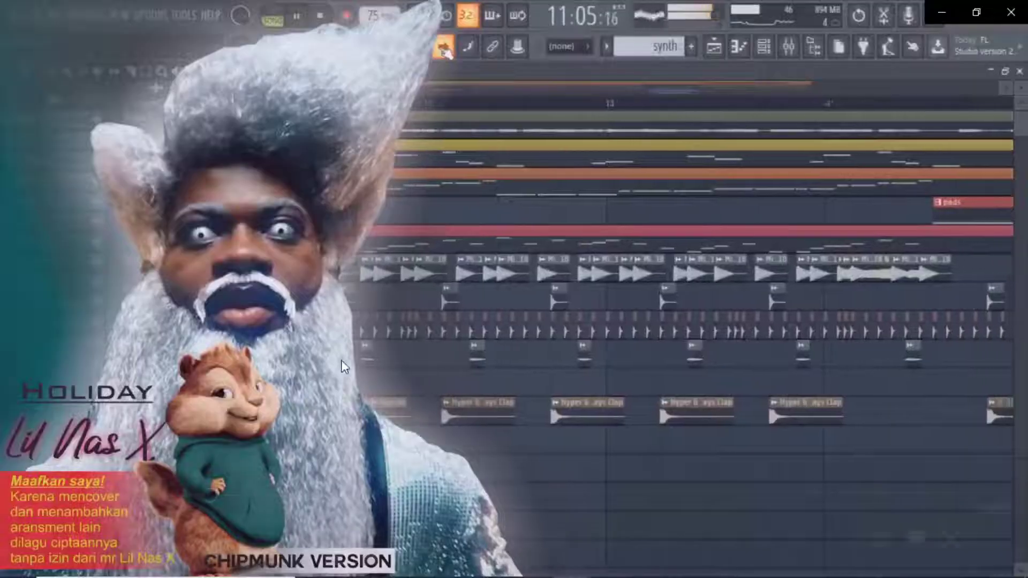
pyautogui.hotkey('alt', 'Tab')
pyautogui.hotkey('alt', 'Tab')
pyautogui.hotkey('alt', 'Tab')
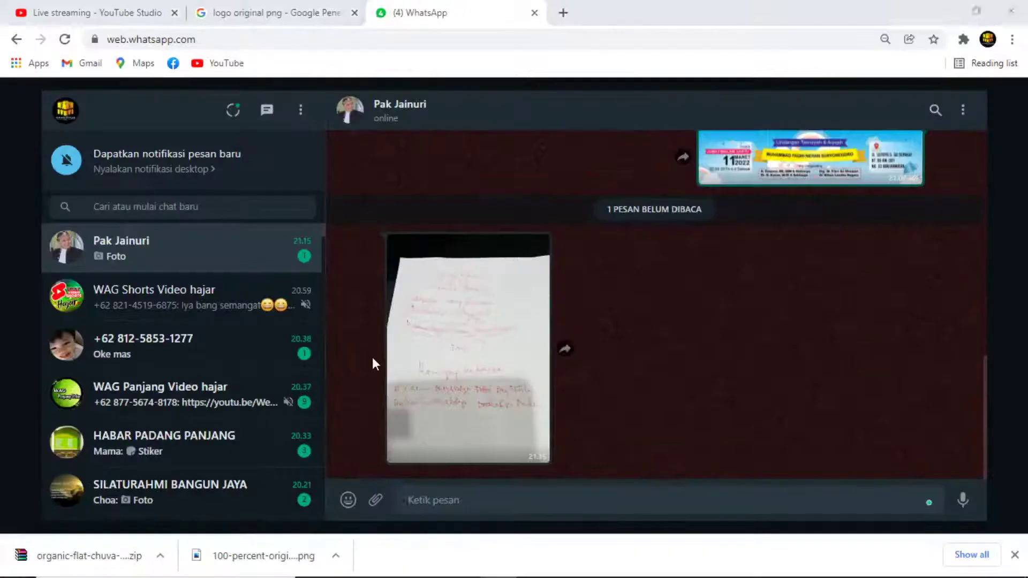
pyautogui.hotkey('alt', 'Tab')
pyautogui.hotkey('alt', 'Tab')
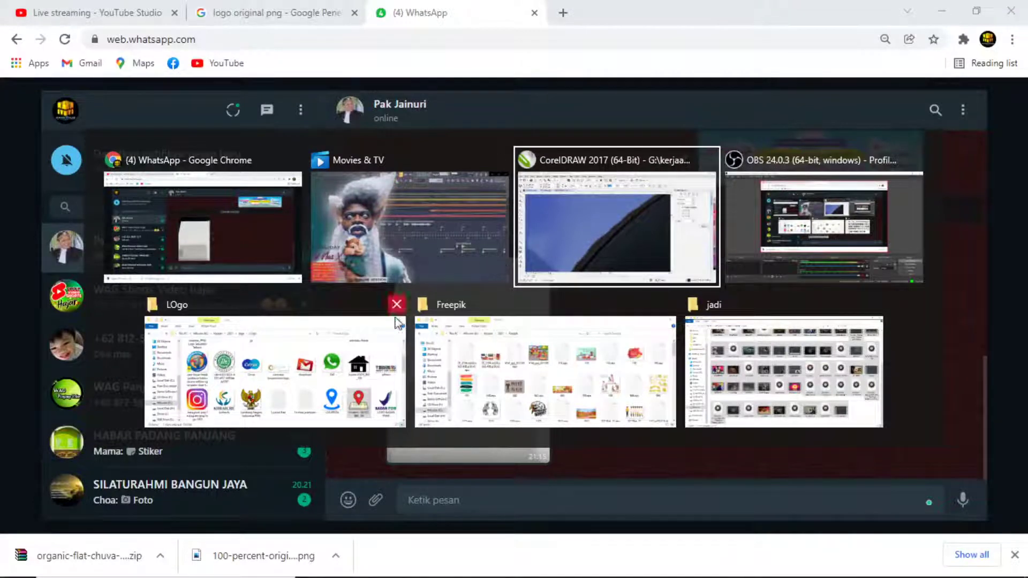
pyautogui.click(218, 220)
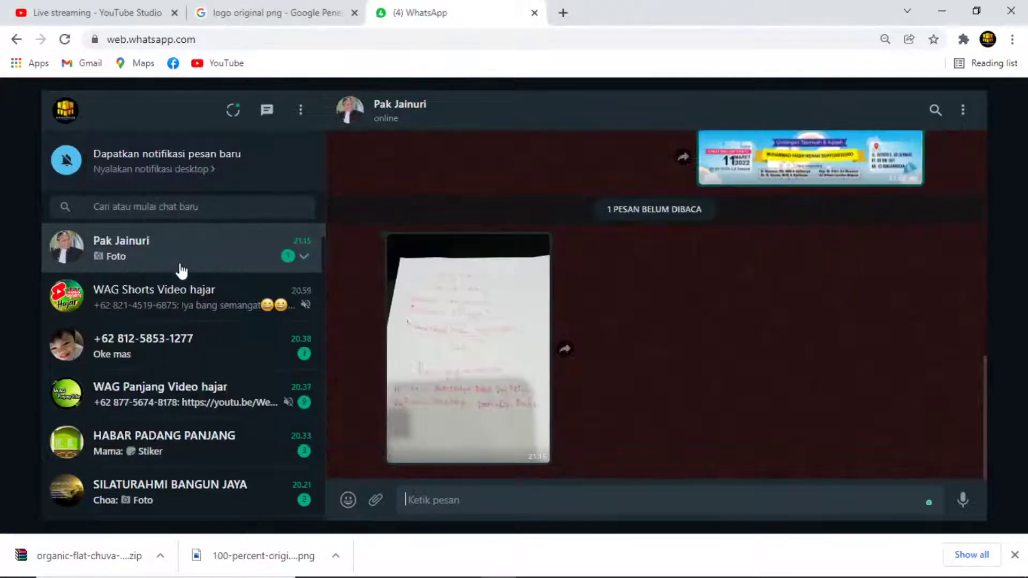
# Copy the handwritten note photo from the chat and return to CorelDRAW.
pyautogui.rightClick(495, 313)
pyautogui.click(540, 357)
pyautogui.hotkey('alt', 'Tab')
pyautogui.hotkey('alt', 'Tab')
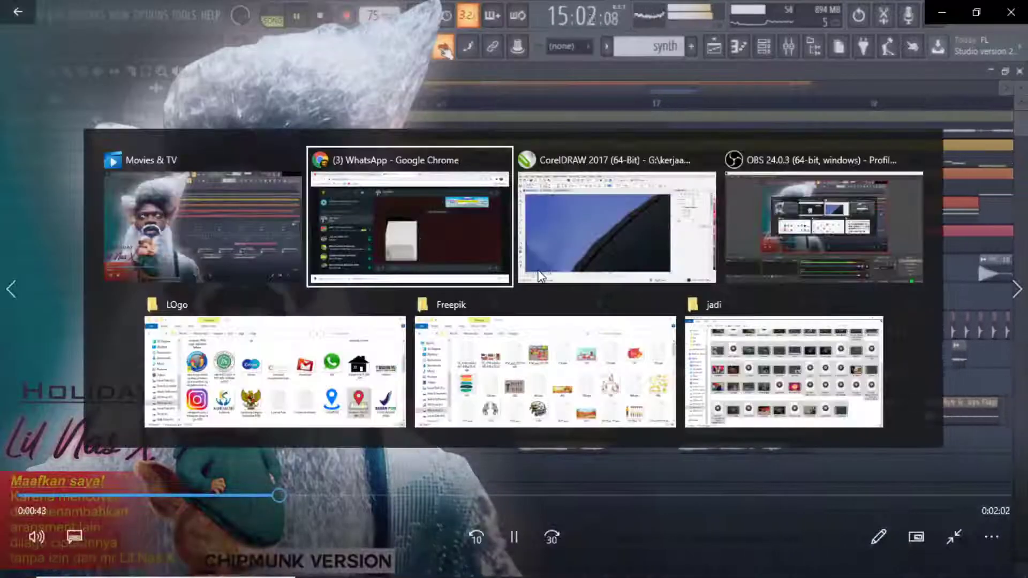
pyautogui.hotkey('alt', 'Tab')
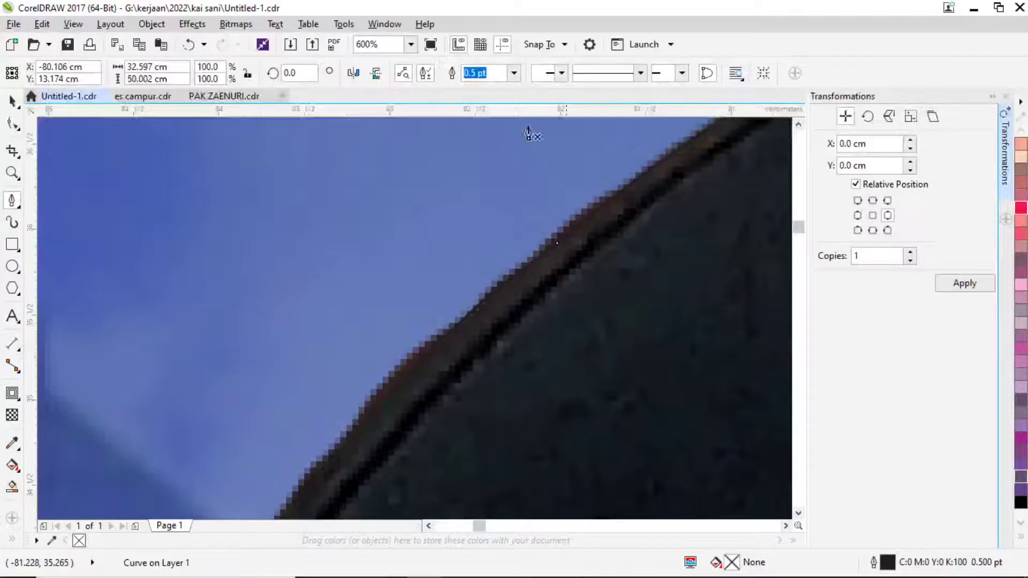
# Paste the handwritten note photo into PAK ZAENURI.cdr and drag it left of the page.
pyautogui.click(140, 97)
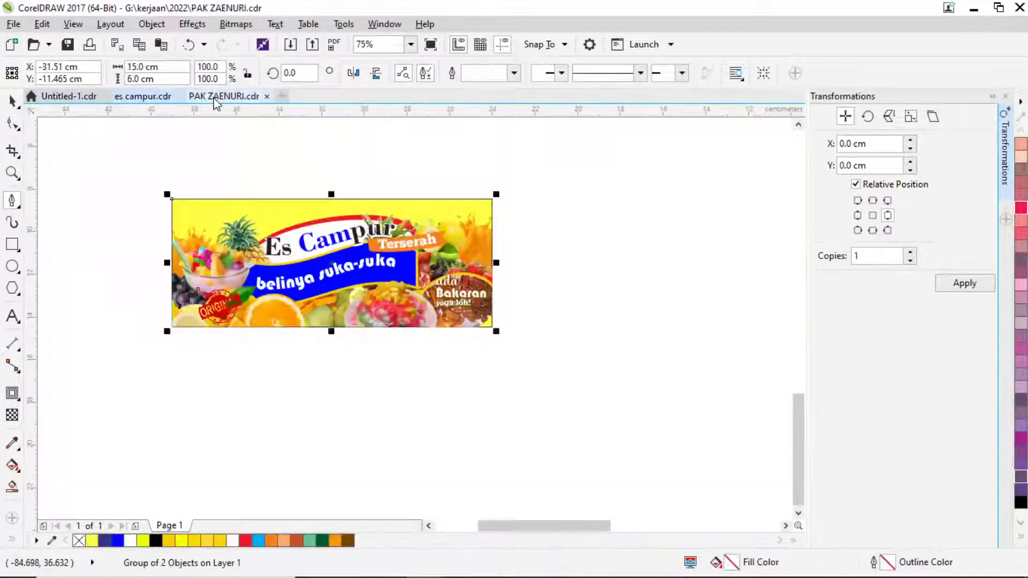
pyautogui.click(219, 97)
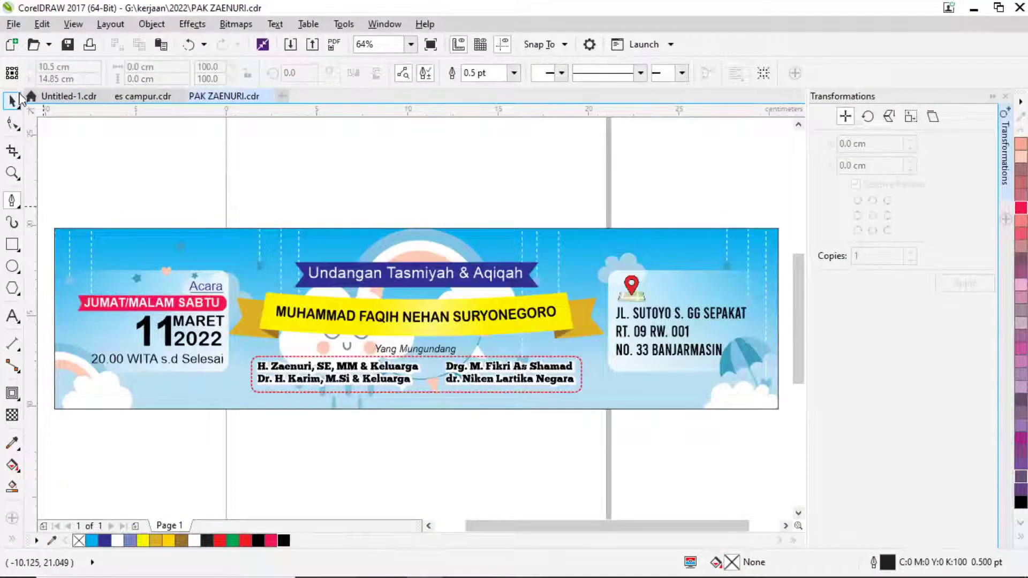
pyautogui.click(12, 100)
pyautogui.hotkey('ctrl', 'v')
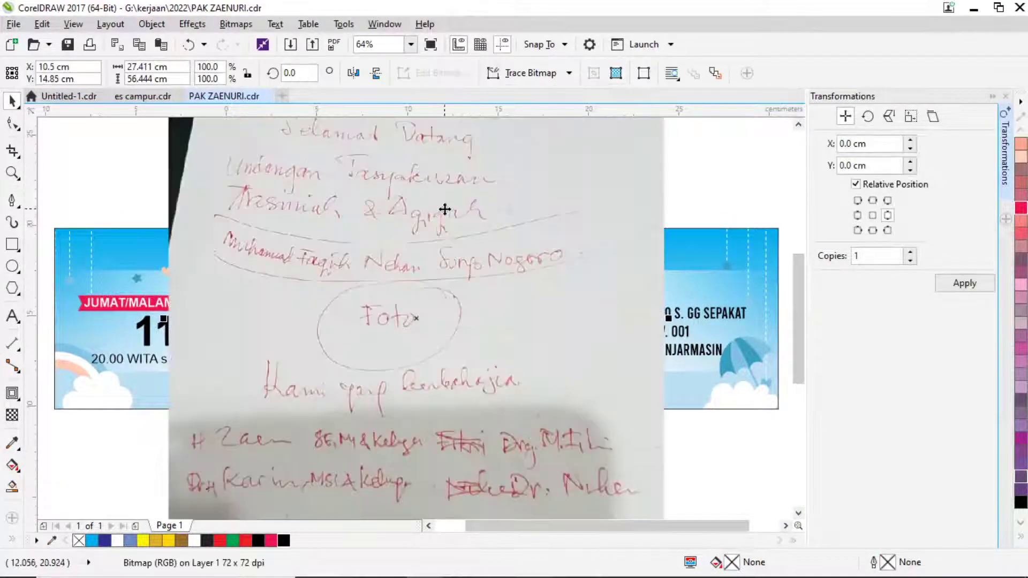
pyautogui.hotkey('shift', 'F2')
pyautogui.moveTo(451, 214); pyautogui.dragTo(176, 270)
# Shift the note photo further left so it sits clear of the banner page.
pyautogui.hscroll(-5, 176, 270)
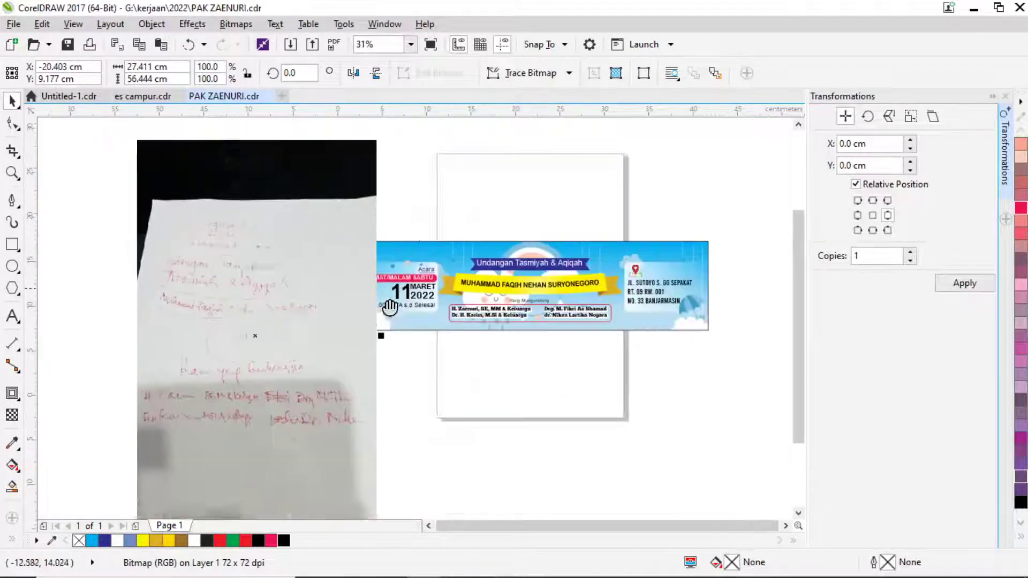
pyautogui.scroll(2, 410, 237)
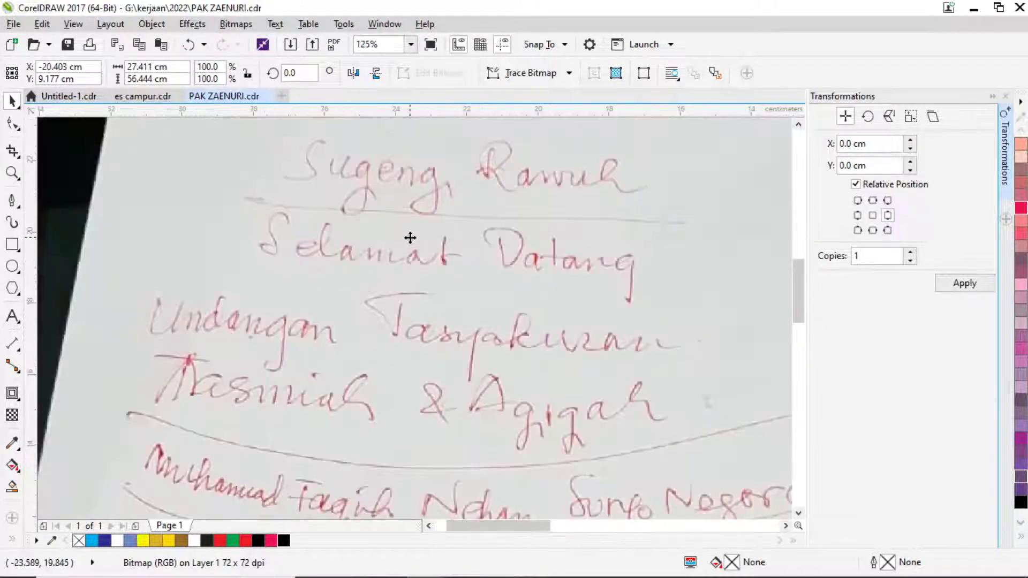
pyautogui.scroll(-1, 410, 237)
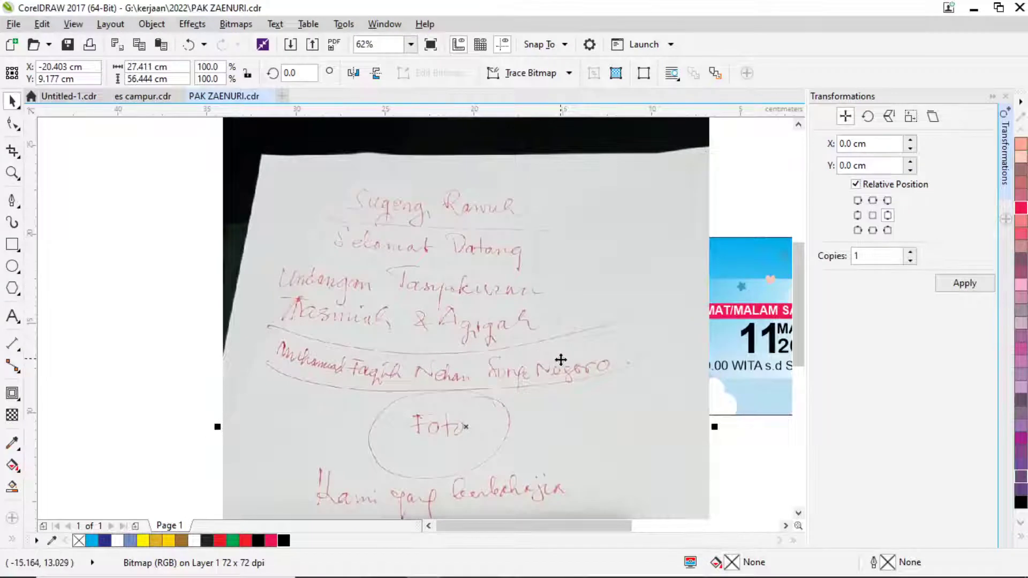
pyautogui.moveTo(560, 360); pyautogui.dragTo(501, 321)
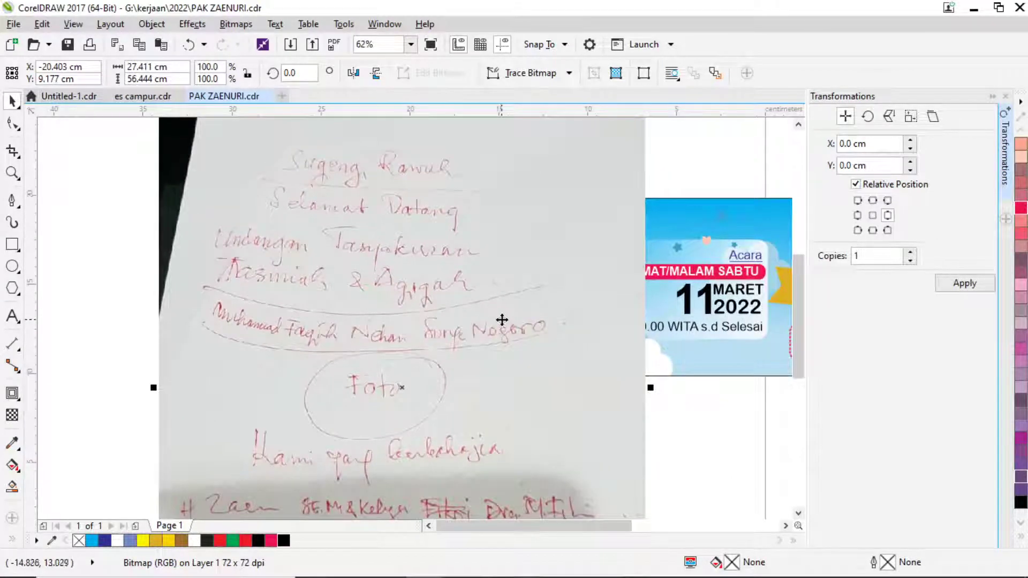
pyautogui.moveTo(576, 451); pyautogui.dragTo(543, 350)
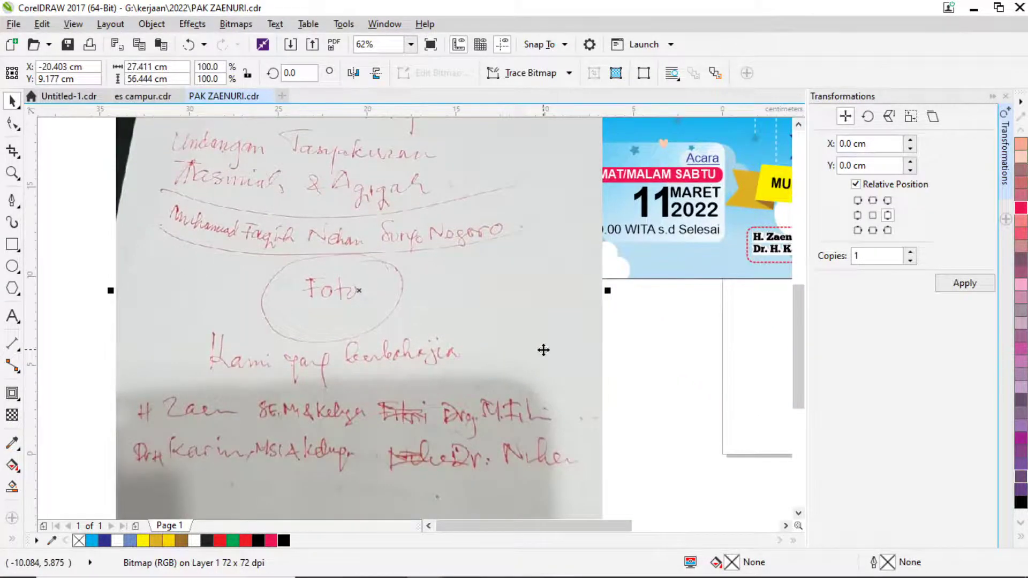
pyautogui.scroll(-1, 642, 344)
pyautogui.moveTo(636, 321); pyautogui.dragTo(470, 283)
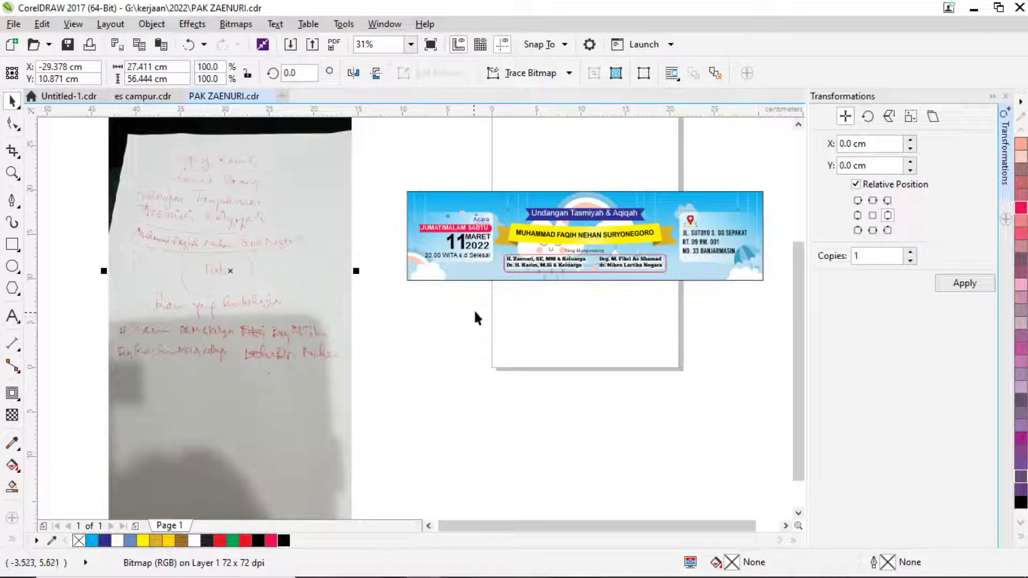
# Open the banner's PowerClip contents and select the Yang Mungundang text.
pyautogui.click(13, 316)
pyautogui.scroll(5, 569, 263)
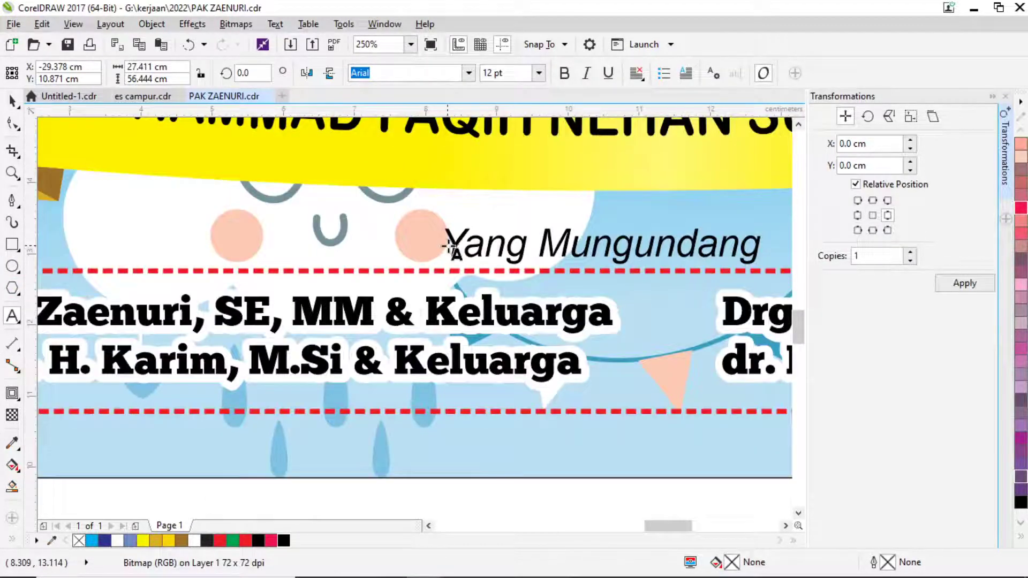
pyautogui.scroll(-3, 452, 248)
pyautogui.click(13, 101)
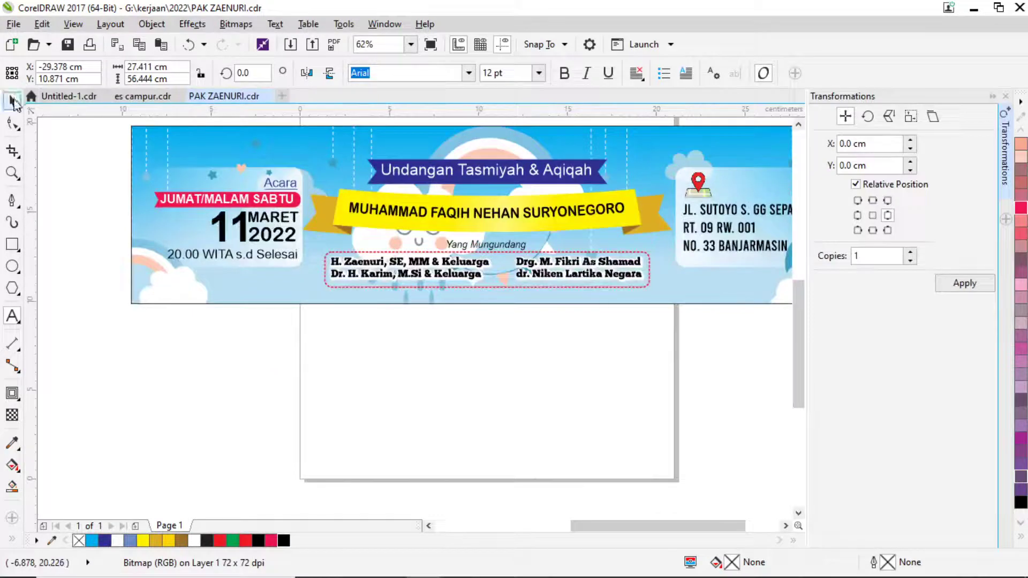
pyautogui.doubleClick(353, 153)
pyautogui.click(486, 244)
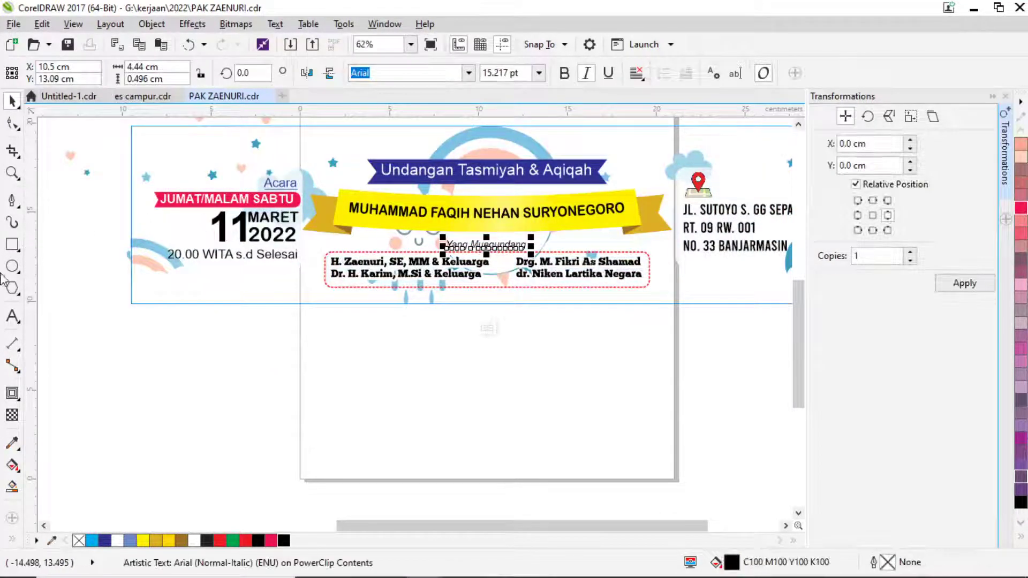
# Replace the Yang Mungundang wording with 'Kami Yang Berbahagia'.
pyautogui.click(13, 316)
pyautogui.click(522, 245)
pyautogui.scroll(2, 520, 252)
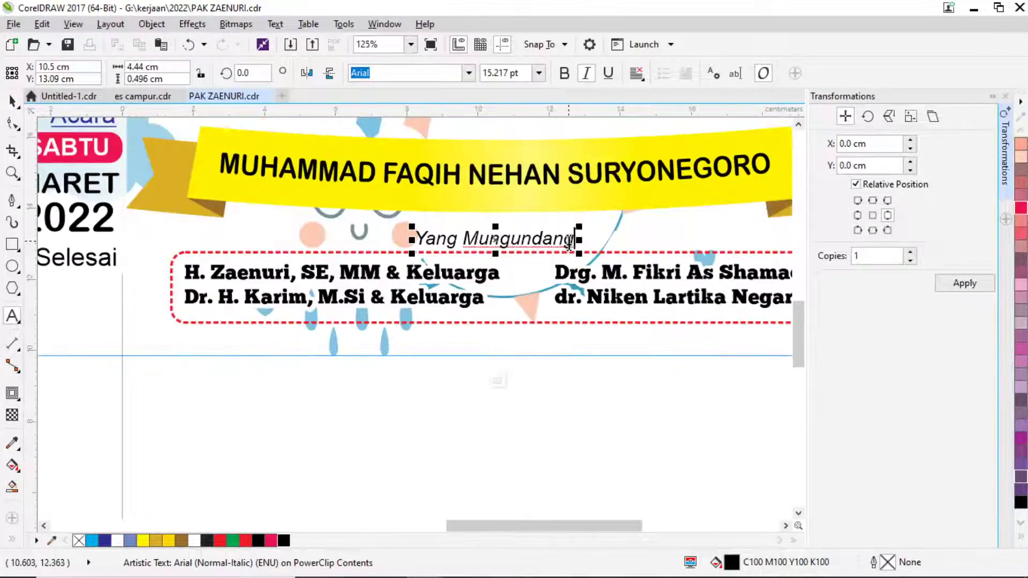
pyautogui.moveTo(570, 242); pyautogui.dragTo(420, 244)
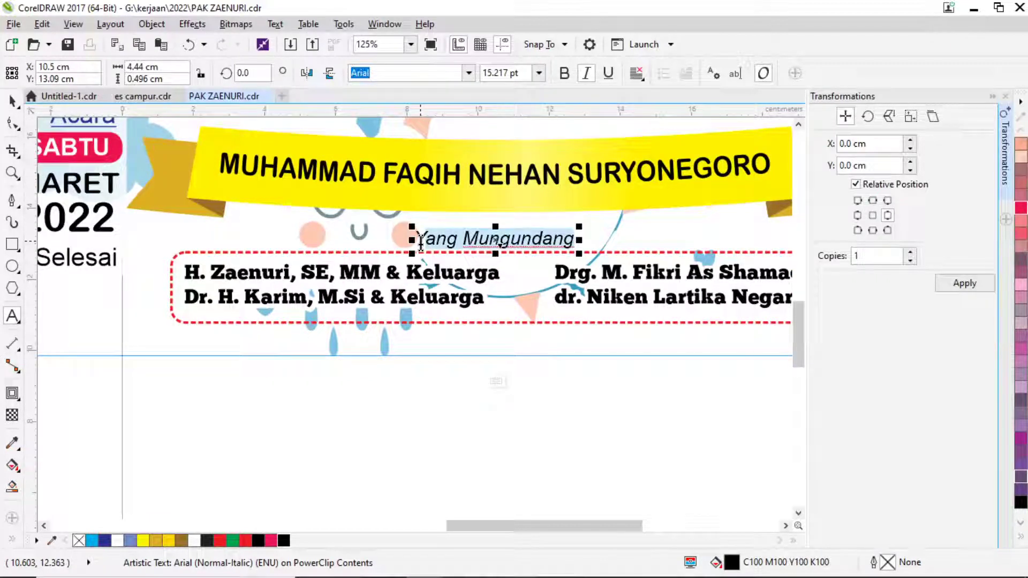
pyautogui.write('kAM')
pyautogui.press('BackSpace')
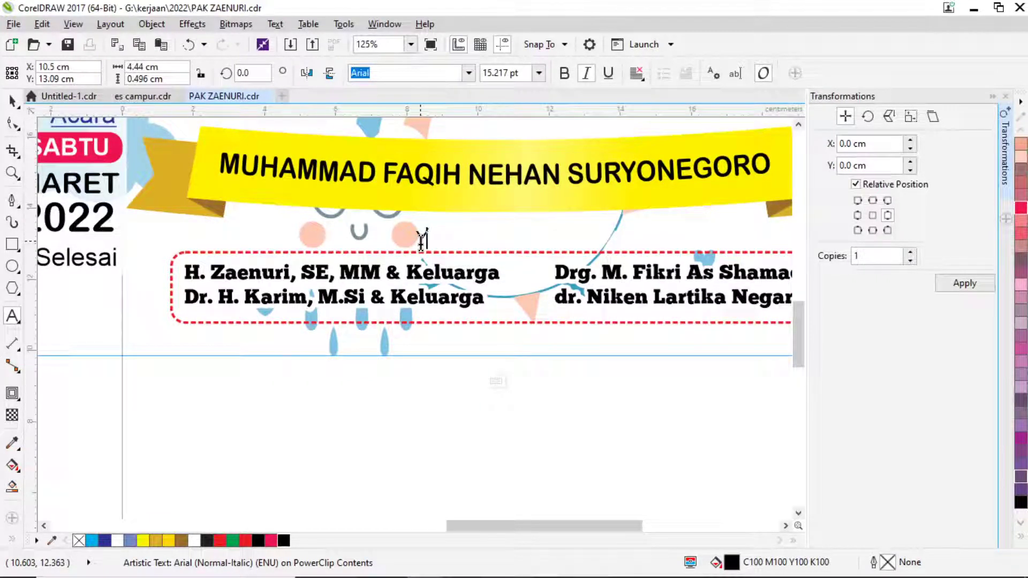
pyautogui.write('am')
pyautogui.press('BackSpace')
pyautogui.press('BackSpace')
pyautogui.press('BackSpace')
pyautogui.press('BackSpace')
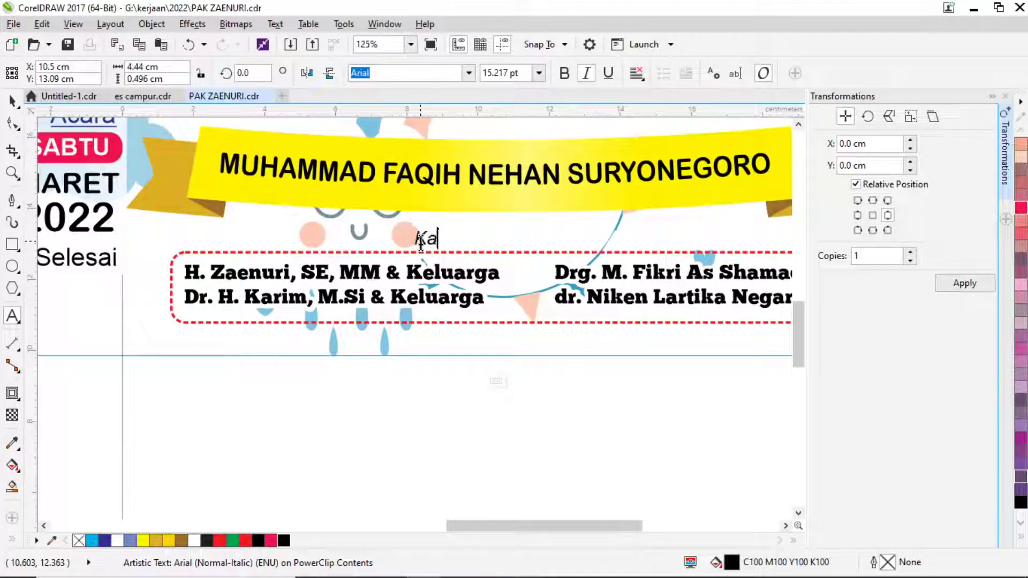
pyautogui.write('Kami Yang ')
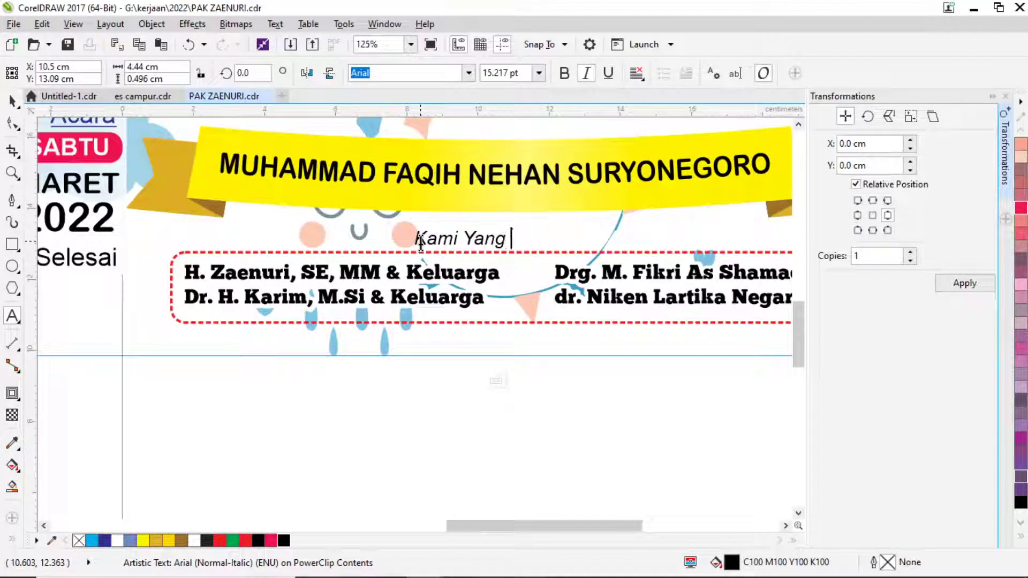
pyautogui.write('Berba')
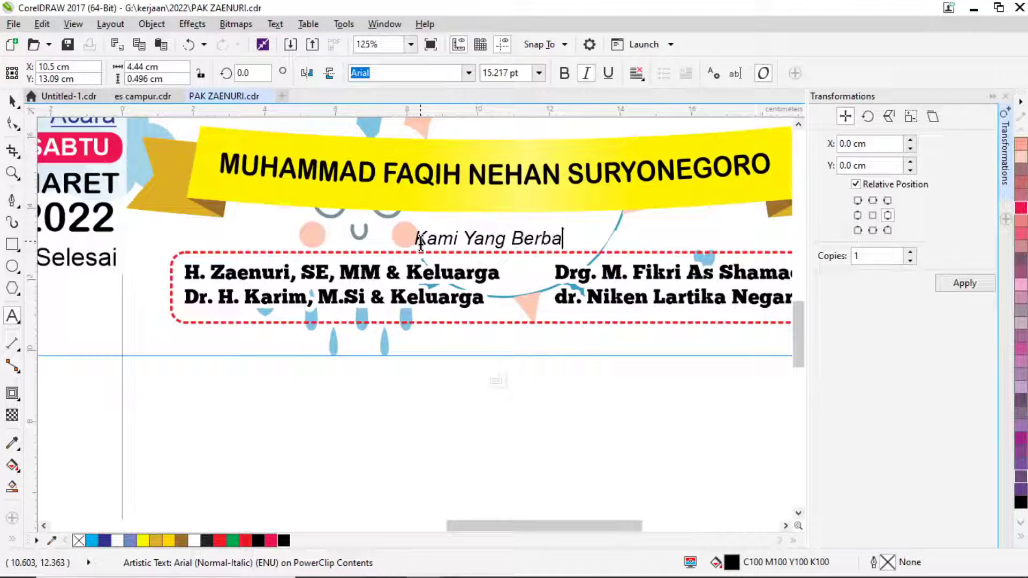
pyautogui.write('hagia')
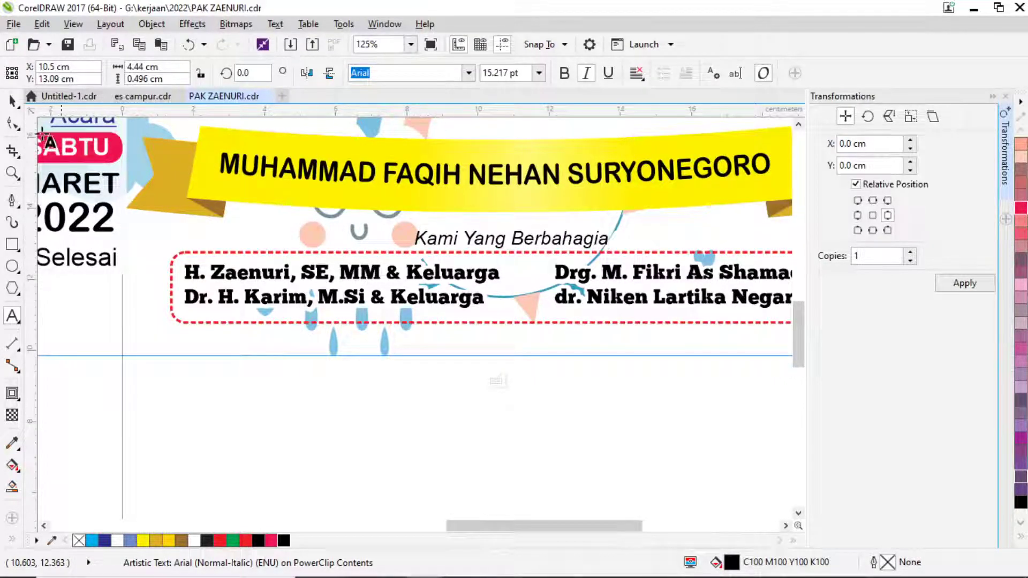
# Centre the Kami Yang Berbahagia line horizontally on the banner background.
pyautogui.click(13, 101)
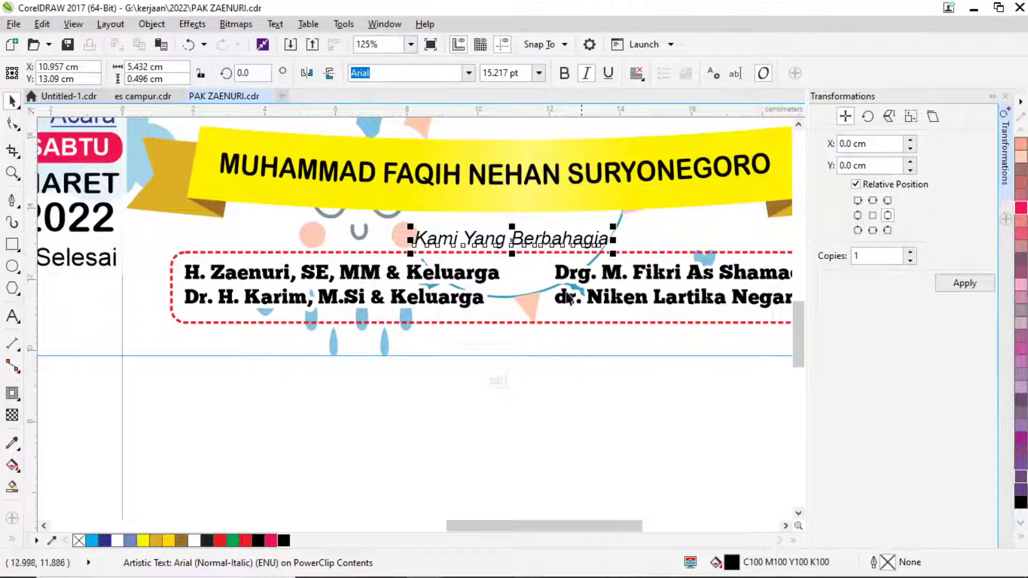
pyautogui.keyDown('shift'); pyautogui.click(534, 316); pyautogui.keyUp('shift')
pyautogui.press('c')
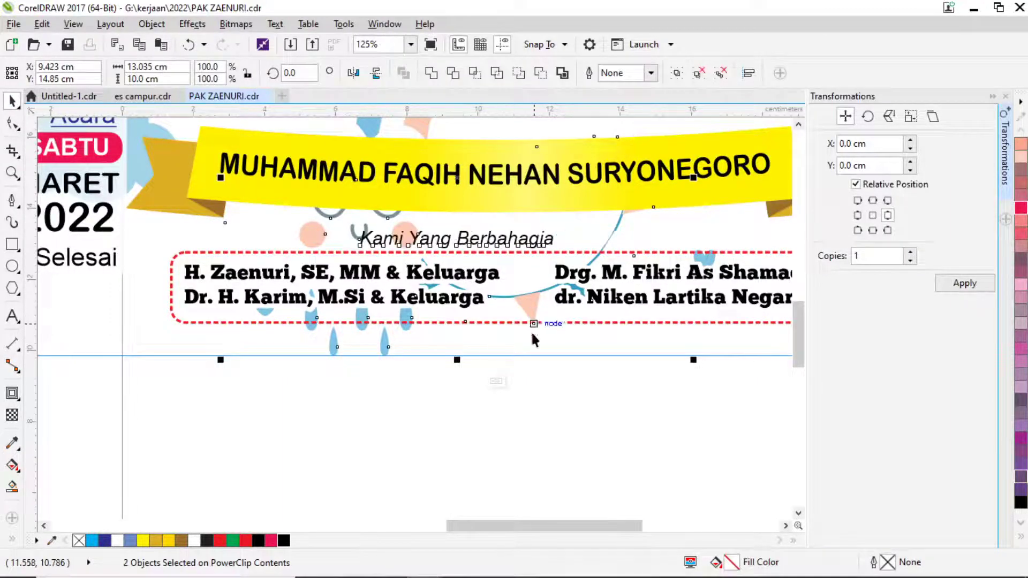
pyautogui.hotkey('ctrl', 'z')
pyautogui.click(562, 394)
pyautogui.click(538, 244)
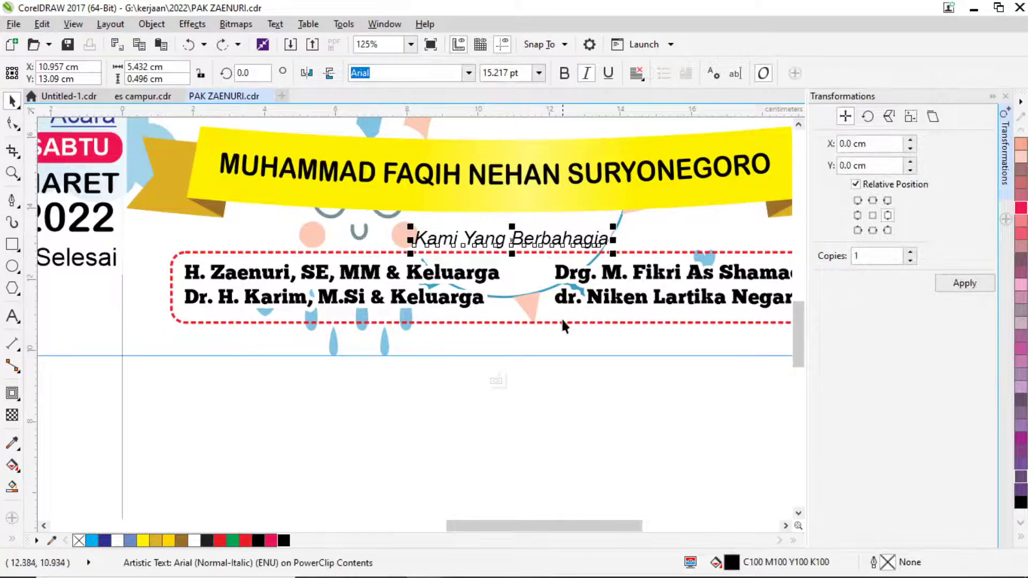
pyautogui.keyDown('shift'); pyautogui.click(562, 319); pyautogui.keyUp('shift')
pyautogui.press('c')
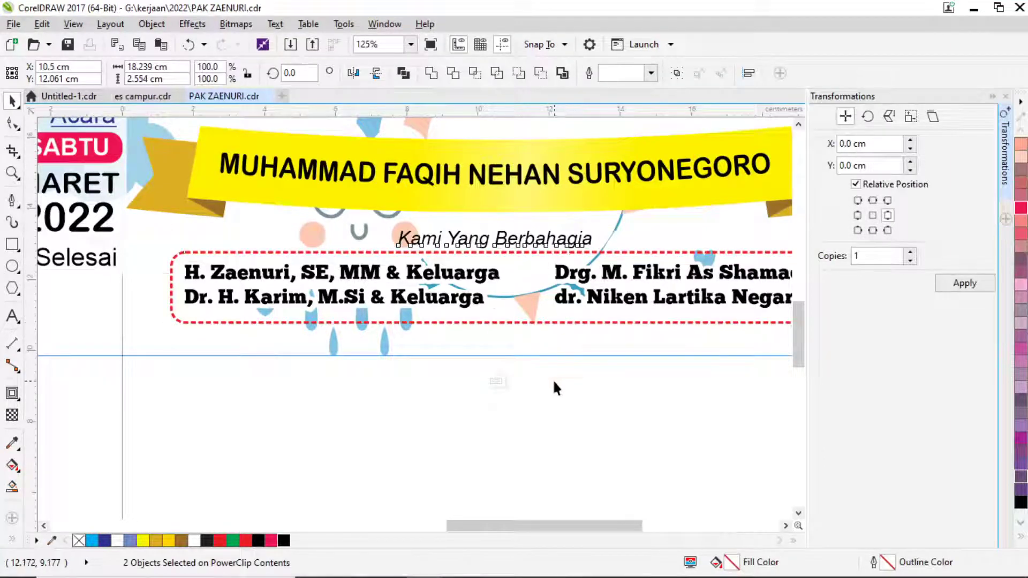
pyautogui.click(554, 388)
pyautogui.scroll(-2, 500, 338)
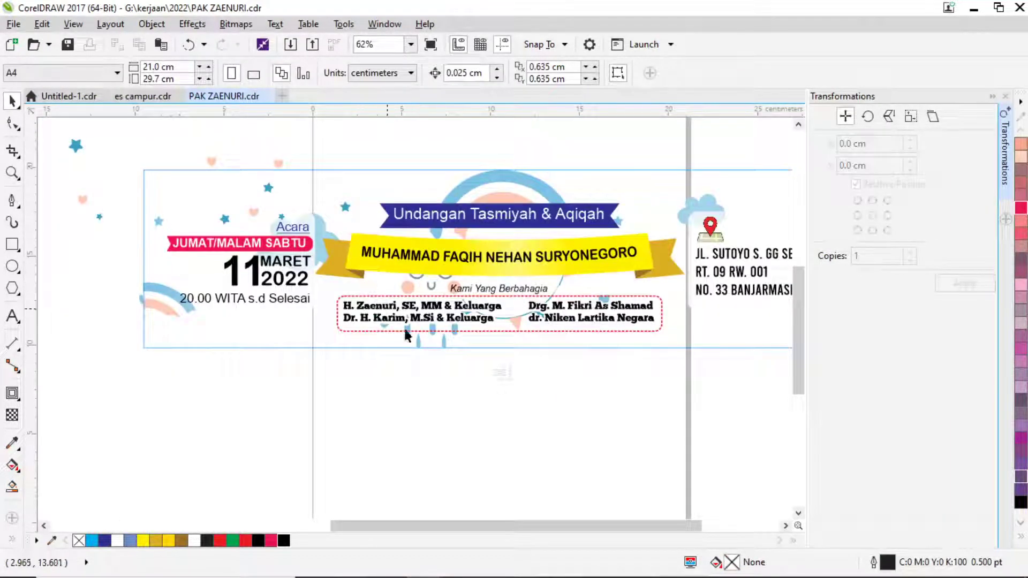
# Exit PowerClip editing and pan between the handwritten draft note and the banner.
pyautogui.keyDown('ctrl'); pyautogui.click(447, 374); pyautogui.keyUp('ctrl')
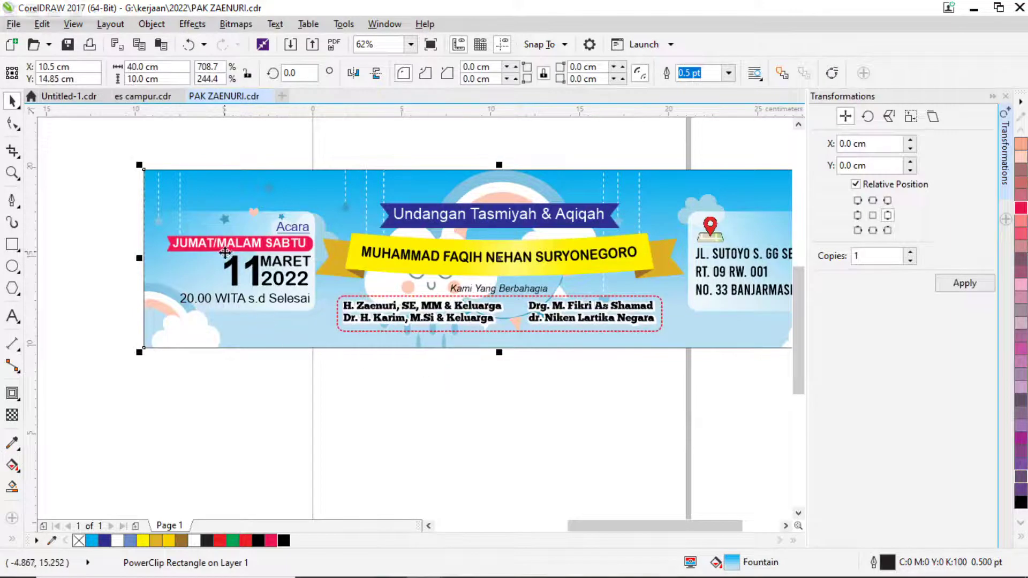
pyautogui.scroll(-2, 395, 252)
pyautogui.scroll(2, 184, 219)
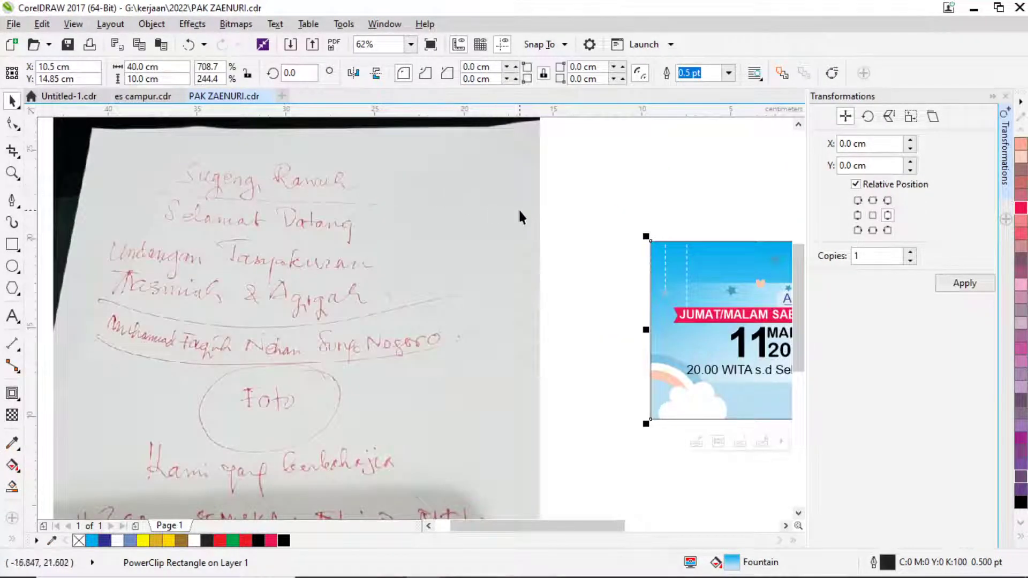
pyautogui.moveTo(559, 211); pyautogui.dragTo(364, 229)
pyautogui.moveTo(586, 218); pyautogui.dragTo(473, 223)
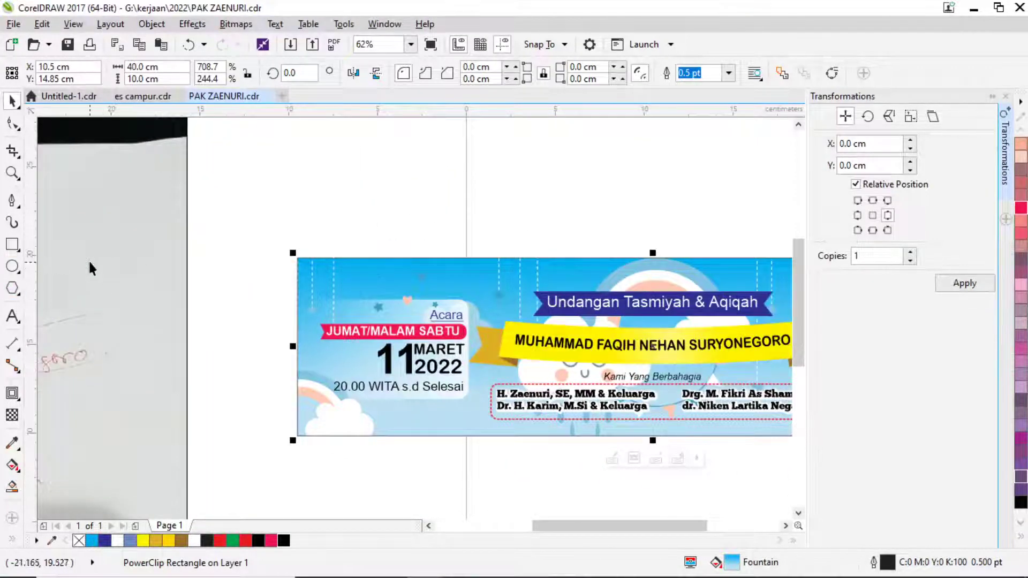
pyautogui.moveTo(92, 268); pyautogui.dragTo(383, 265)
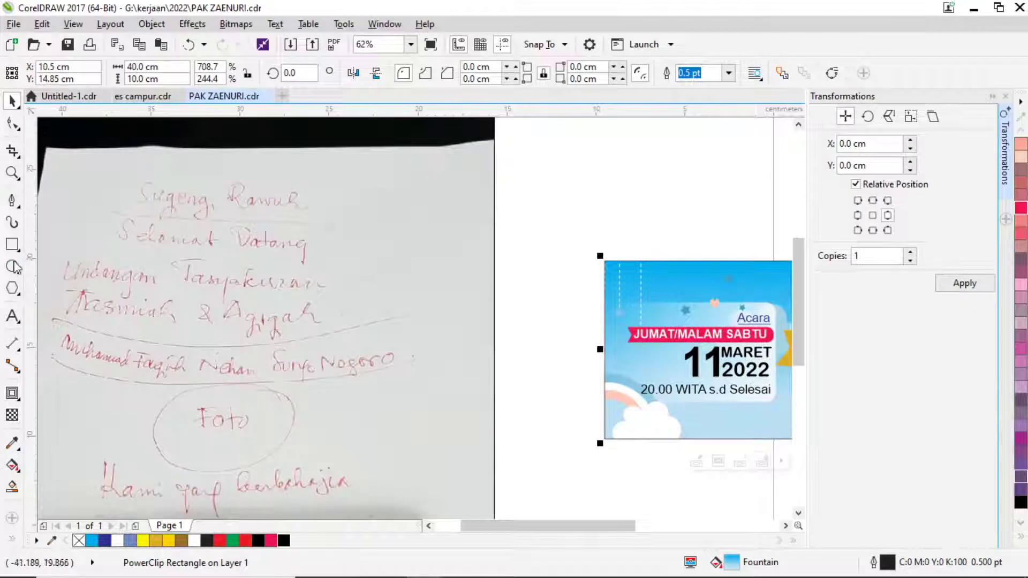
pyautogui.click(12, 316)
pyautogui.moveTo(609, 246); pyautogui.dragTo(423, 275)
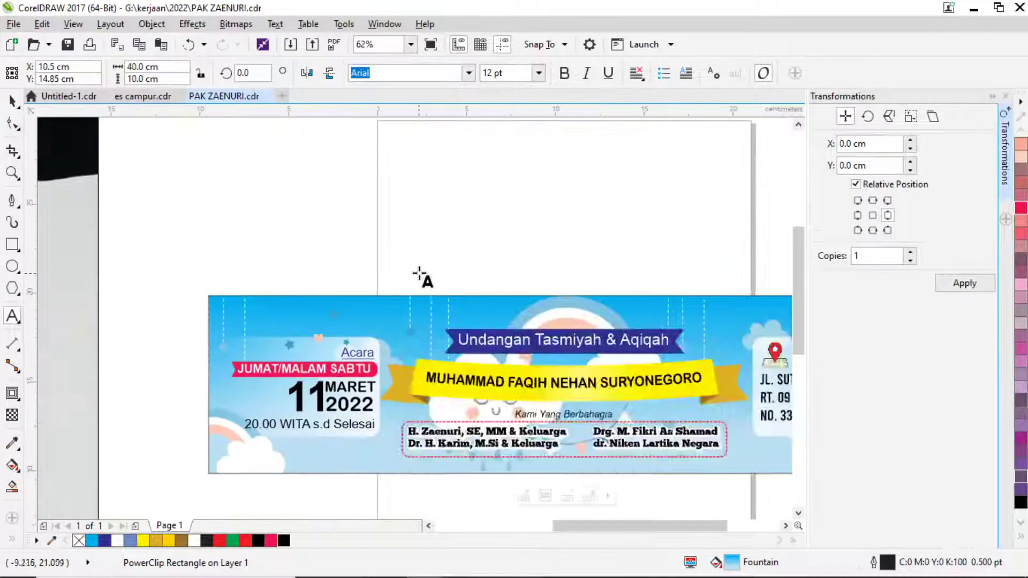
# Type the greeting 'Sugeng Rawuh / Selamat Datang' on the empty page above the banner.
pyautogui.click(500, 260)
pyautogui.write('Su')
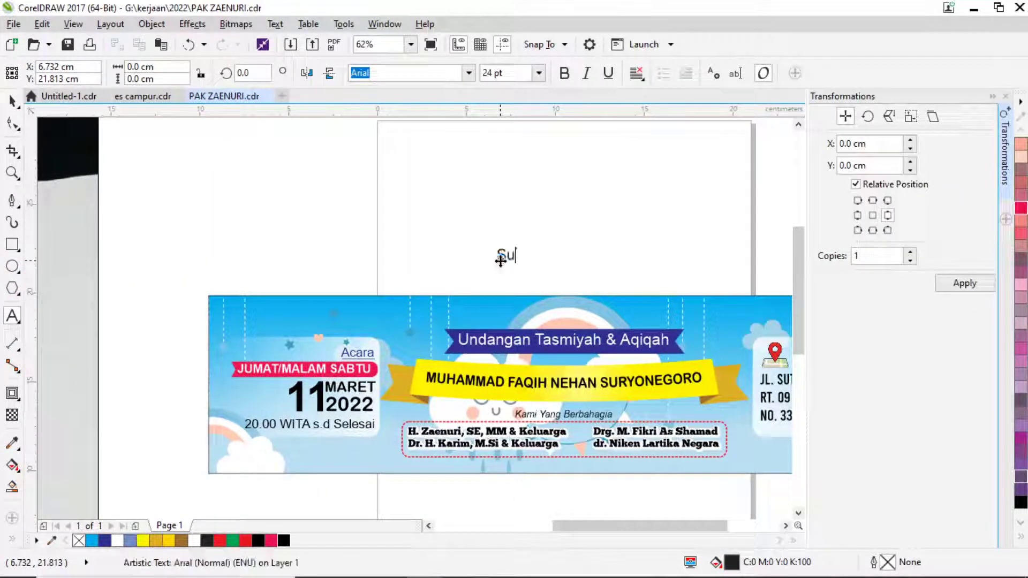
pyautogui.write('geng Ra')
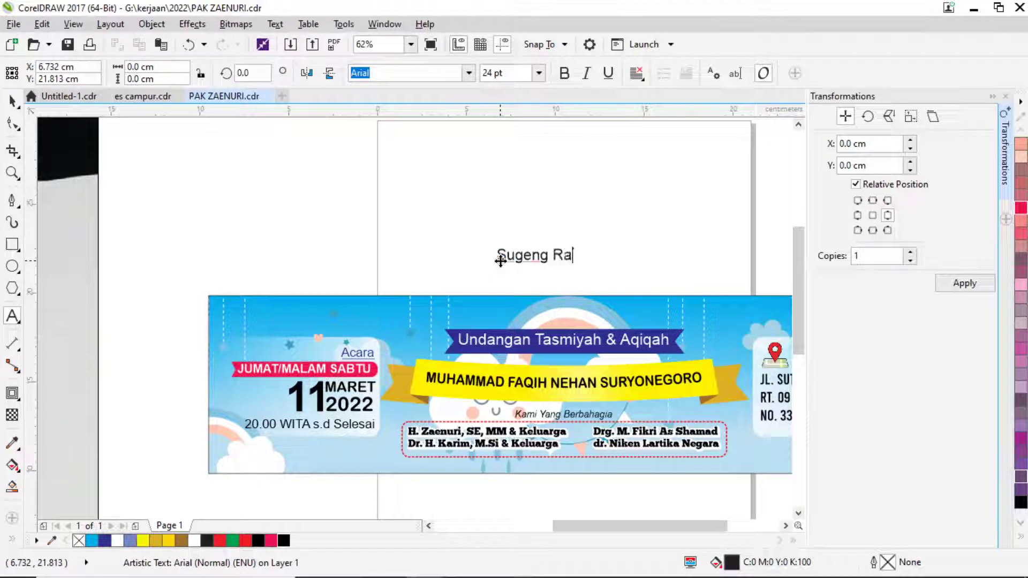
pyautogui.write('wuh')
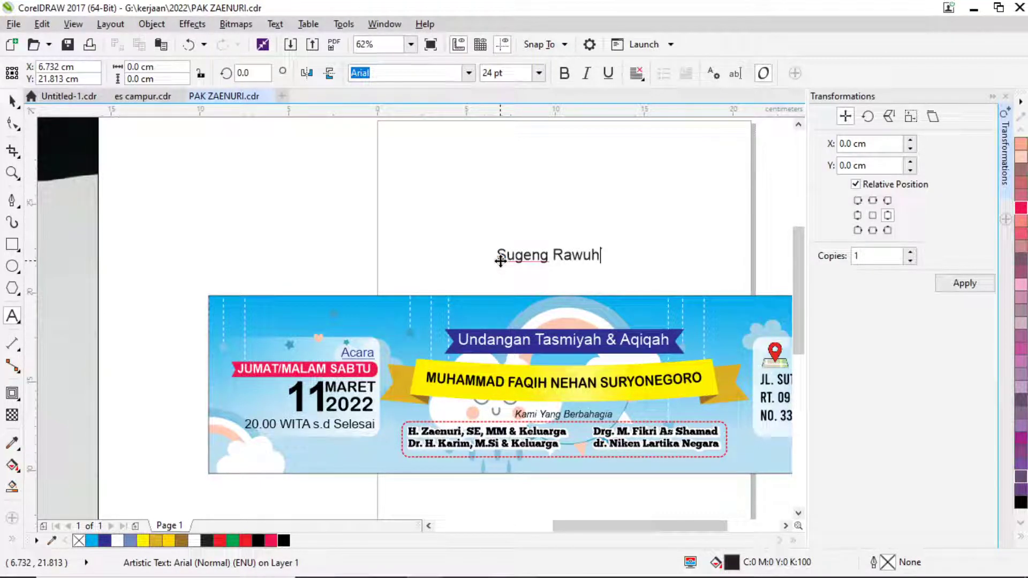
pyautogui.write(' ?')
pyautogui.press('BackSpace')
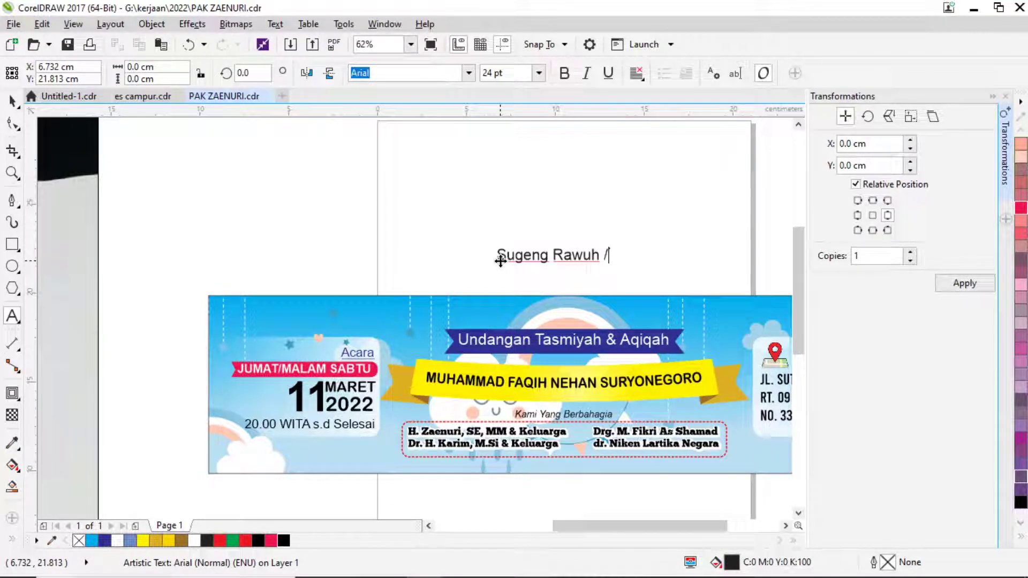
pyautogui.write('Selam')
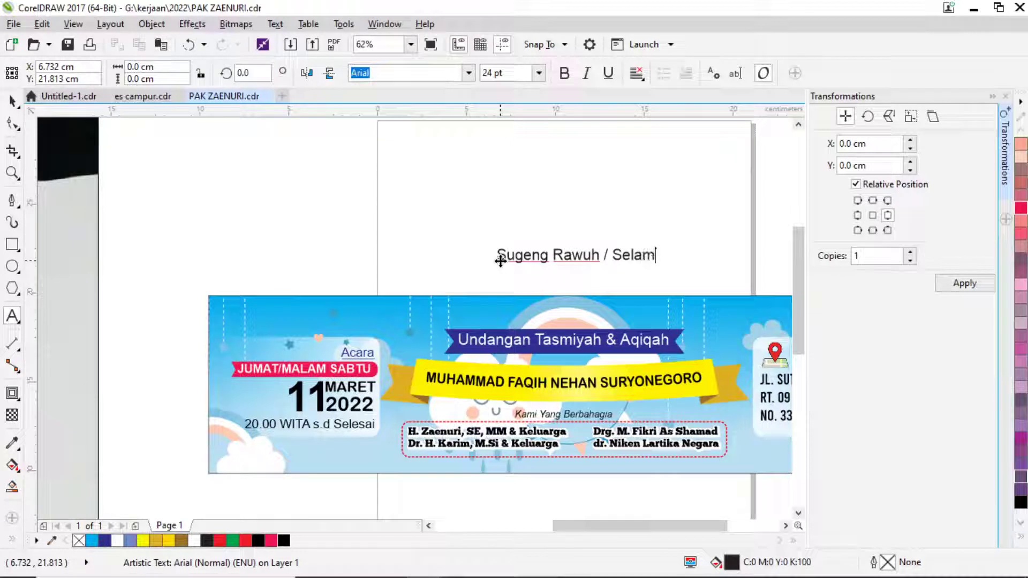
pyautogui.write('at datang')
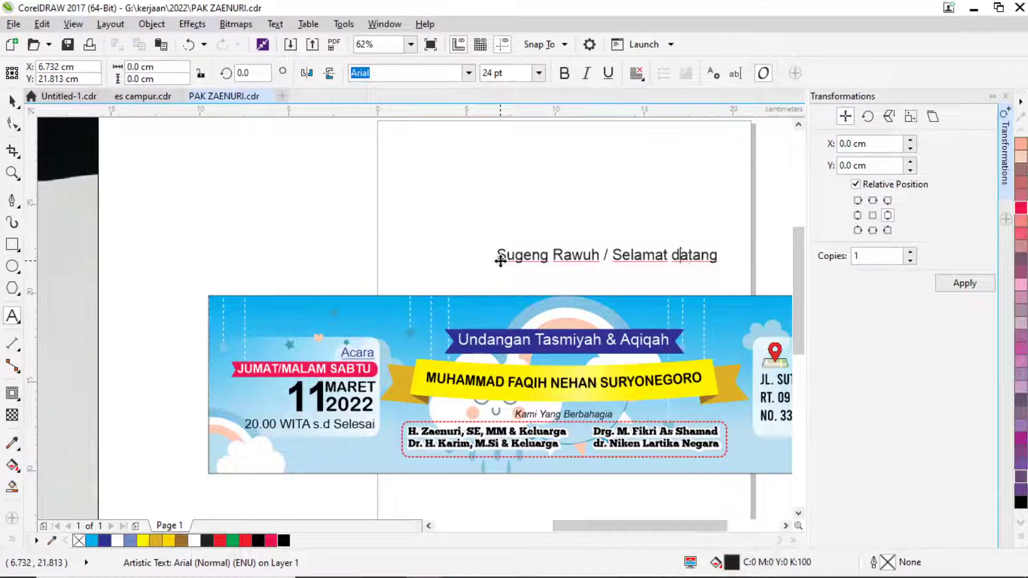
pyautogui.press('BackSpace')
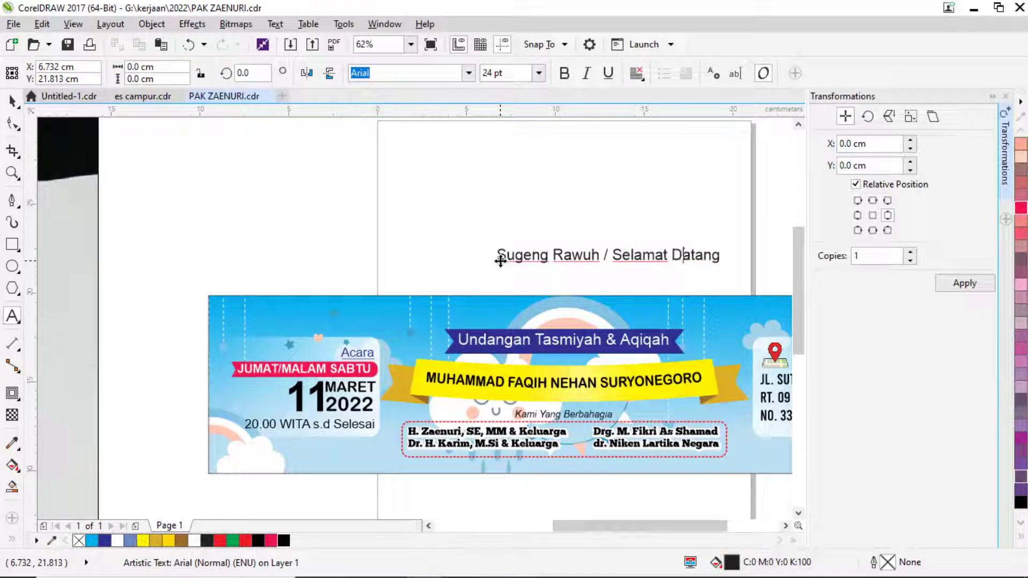
# Compare the Undangan Tasmiyah & Aqiqah title against the handwritten draft note.
pyautogui.click(15, 101)
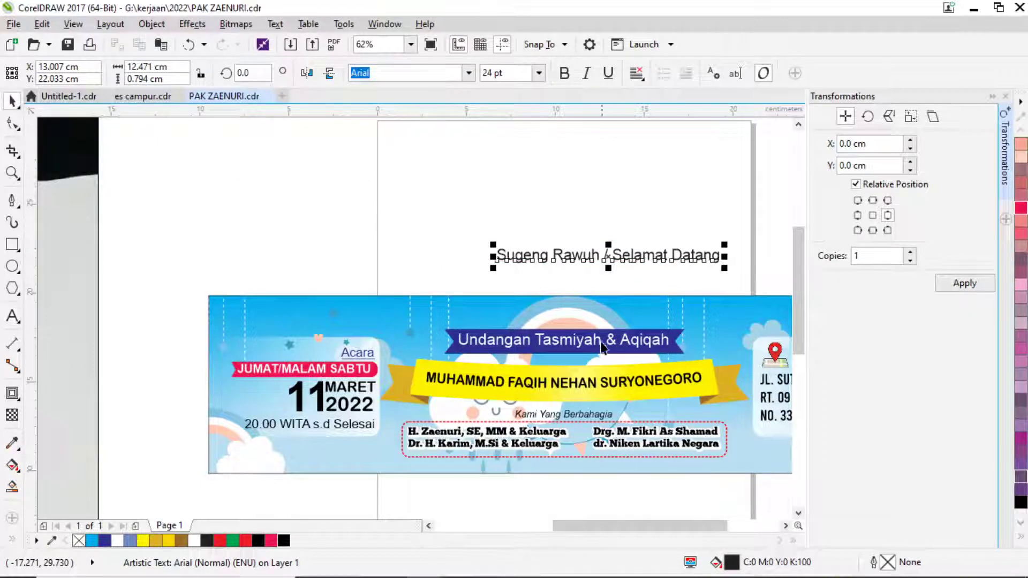
pyautogui.moveTo(598, 370); pyautogui.dragTo(564, 341)
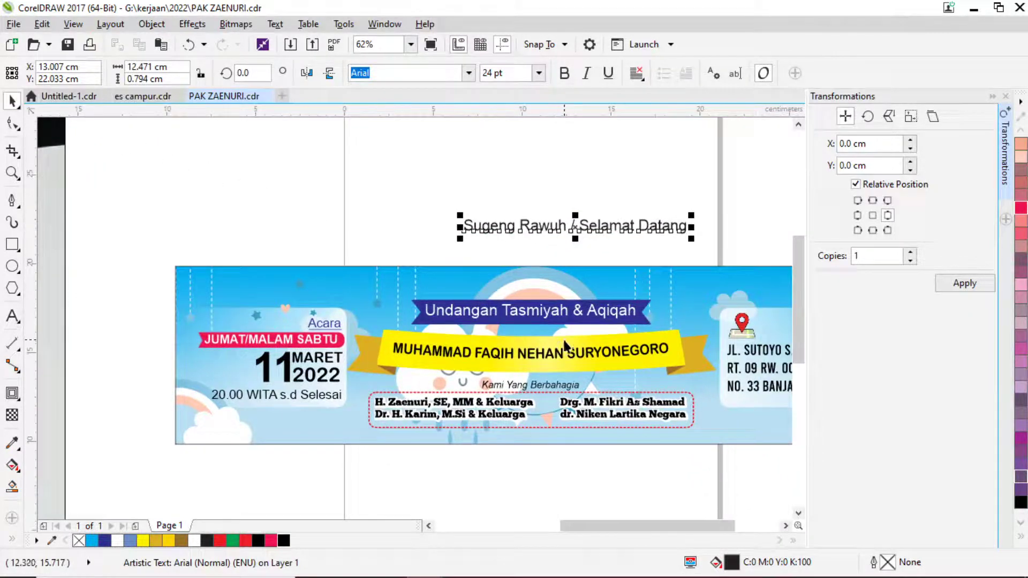
pyautogui.click(12, 316)
pyautogui.click(503, 309)
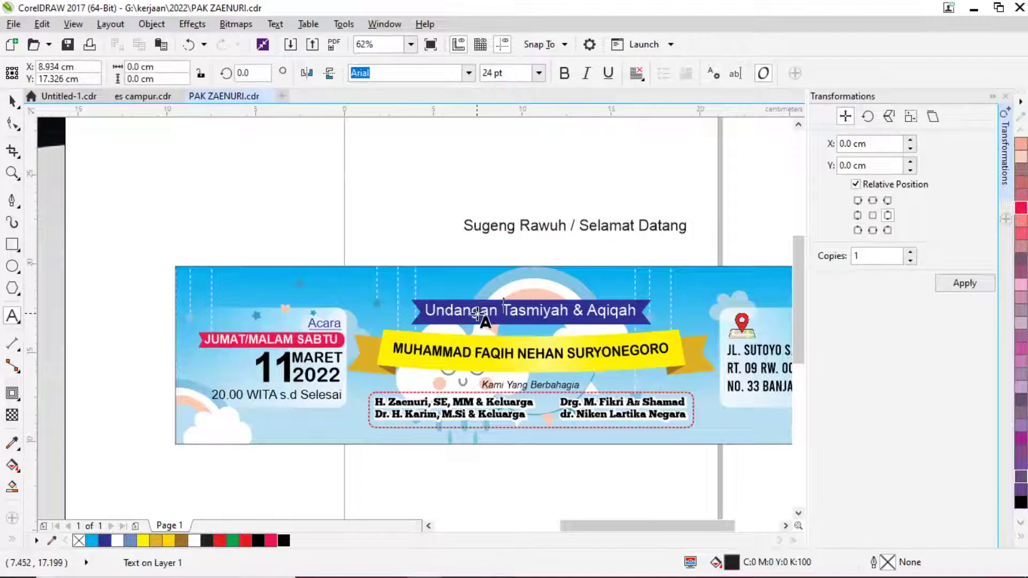
pyautogui.scroll(-4, 501, 310)
pyautogui.moveTo(299, 316); pyautogui.dragTo(425, 280)
pyautogui.scroll(4, 494, 290)
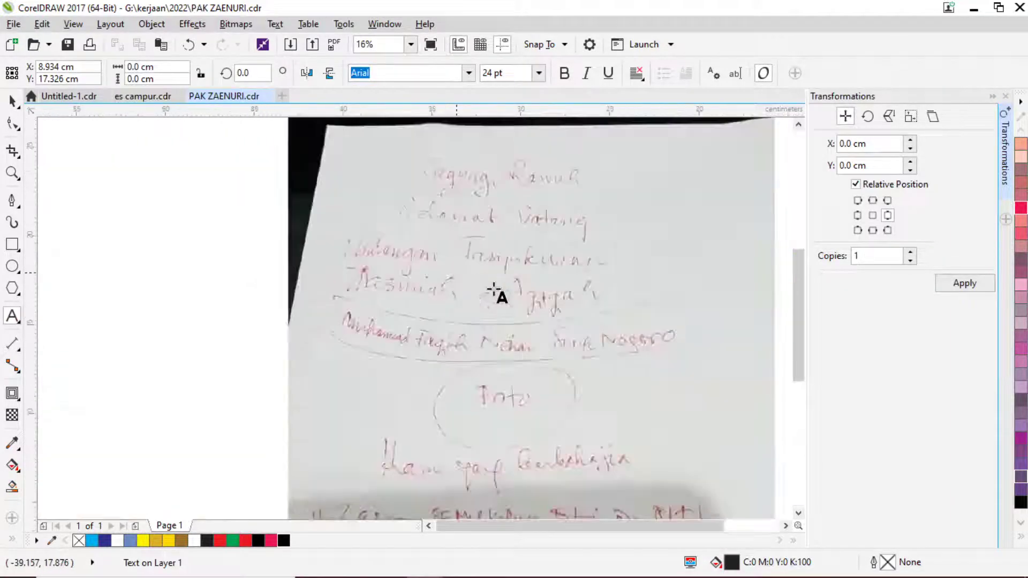
pyautogui.moveTo(618, 316); pyautogui.dragTo(431, 345)
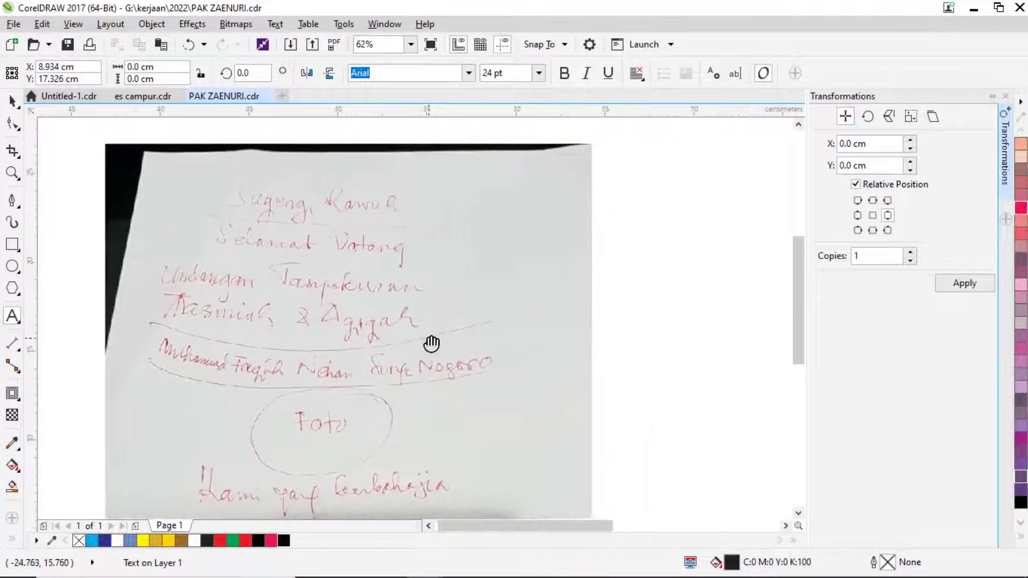
pyautogui.moveTo(591, 358); pyautogui.dragTo(415, 336)
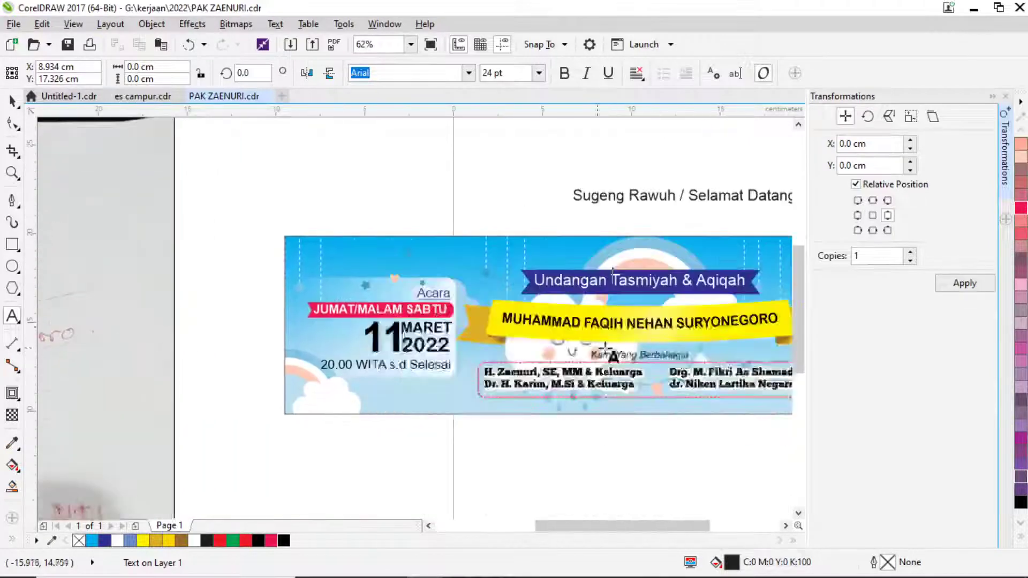
pyautogui.scroll(2, 596, 257)
# Move the greeting line down onto the top of the banner, above the ribbon.
pyautogui.click(585, 281)
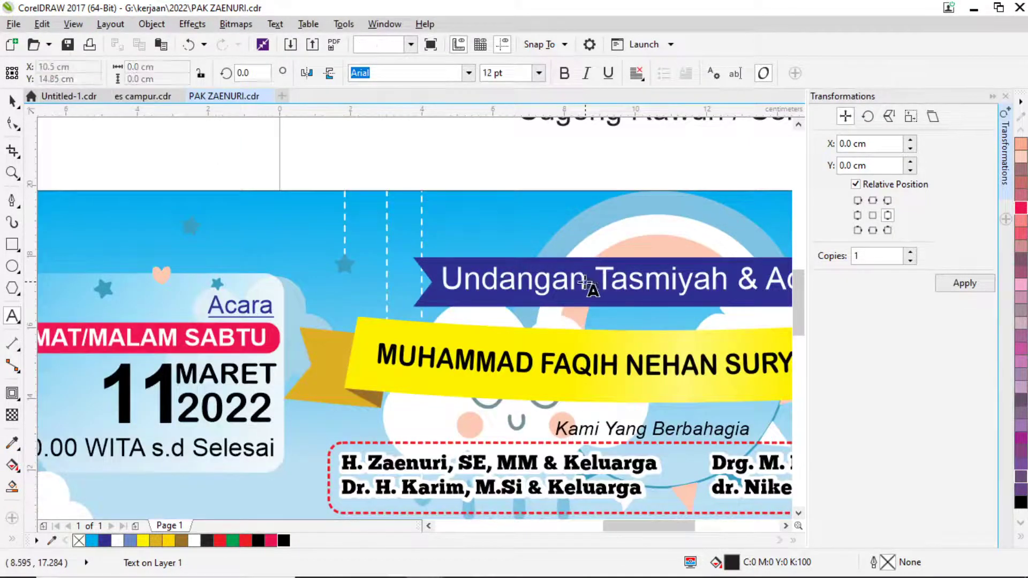
pyautogui.click(13, 101)
pyautogui.scroll(-2, 478, 283)
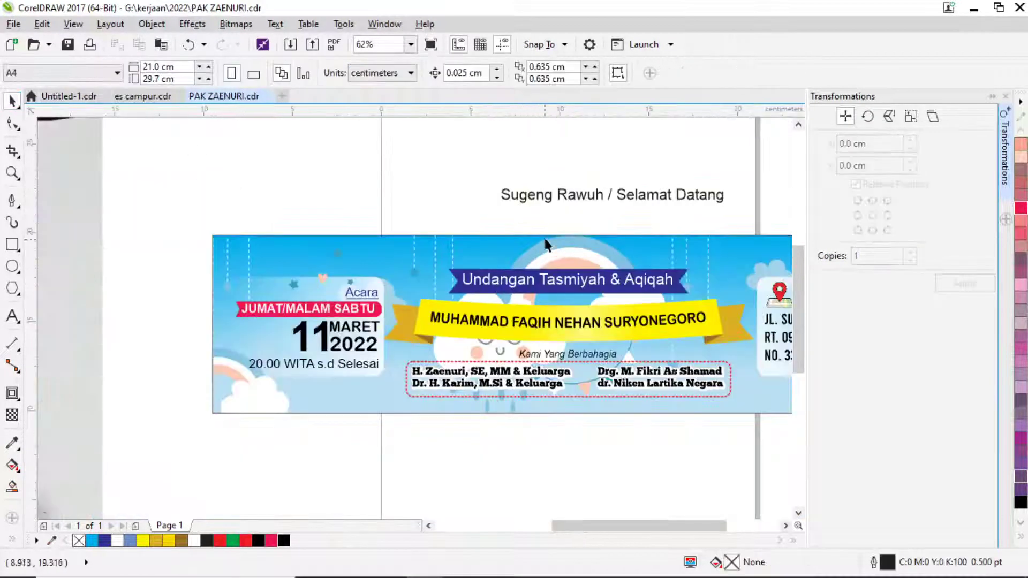
pyautogui.moveTo(554, 202); pyautogui.dragTo(506, 253)
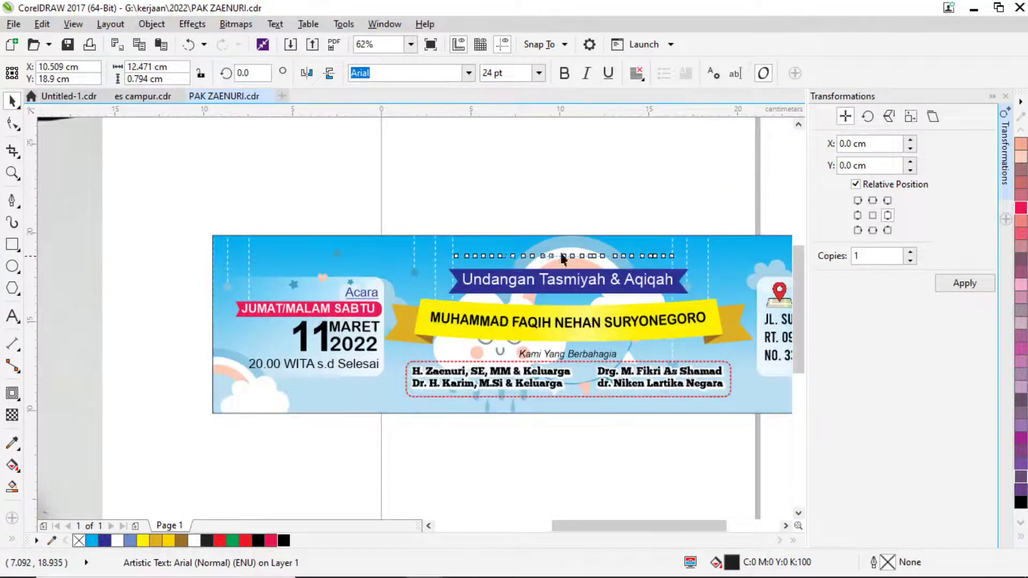
# Change the Sugeng Rawuh / Selamat Datang greeting from Arial to Forte.
pyautogui.click(468, 74)
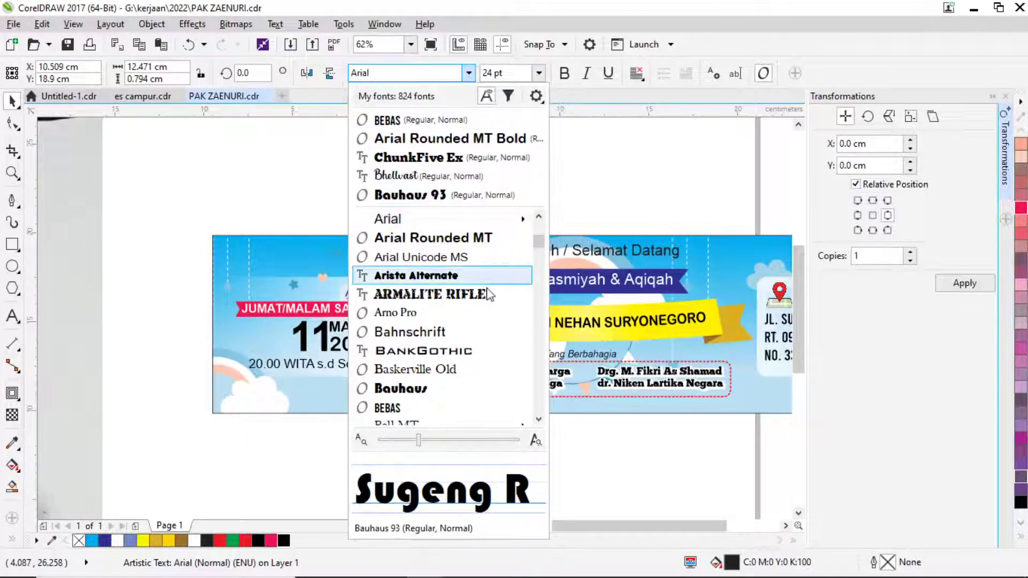
pyautogui.scroll(-4, 451, 369)
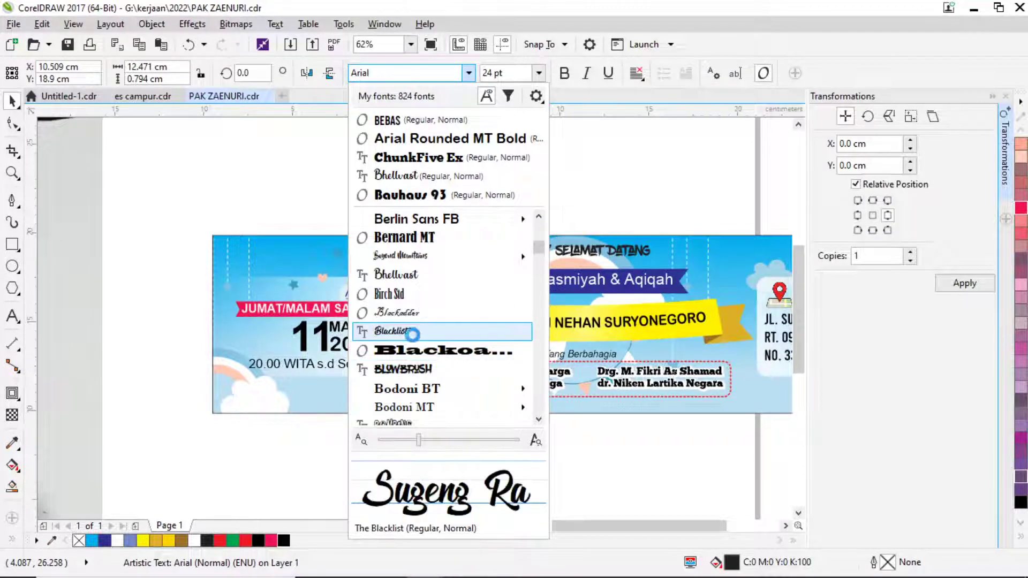
pyautogui.scroll(-3, 423, 370)
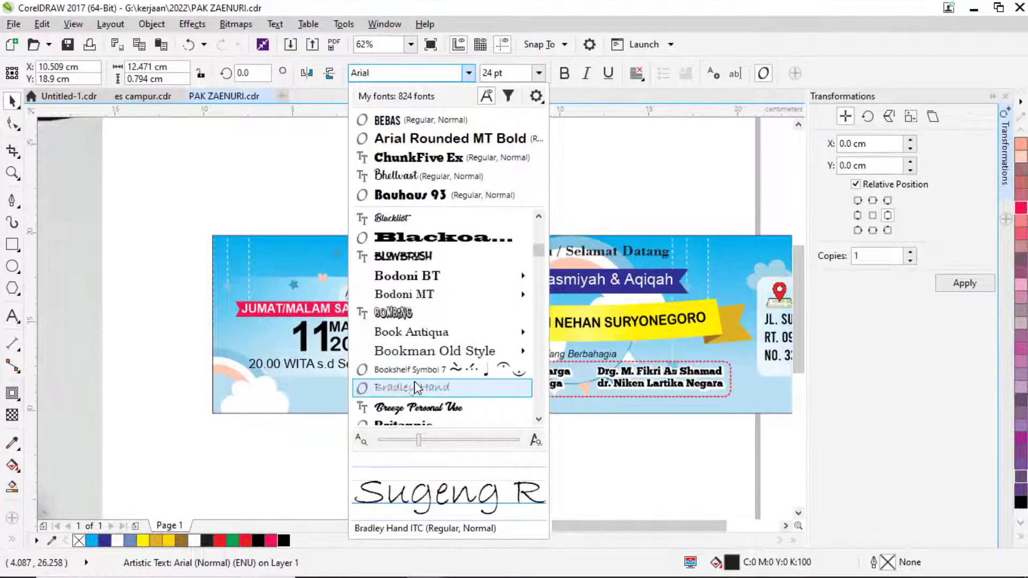
pyautogui.scroll(-4, 423, 369)
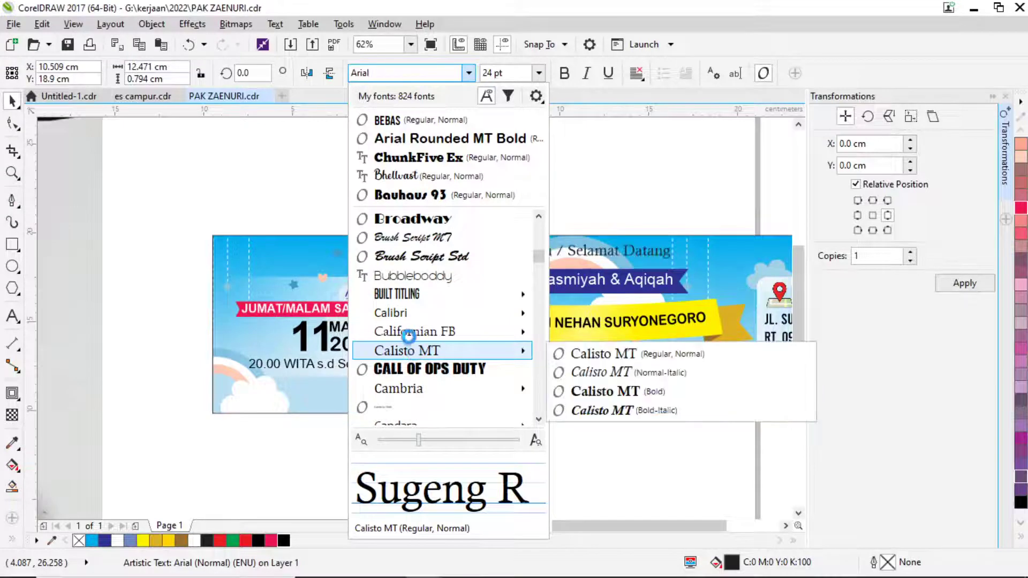
pyautogui.scroll(-1, 421, 387)
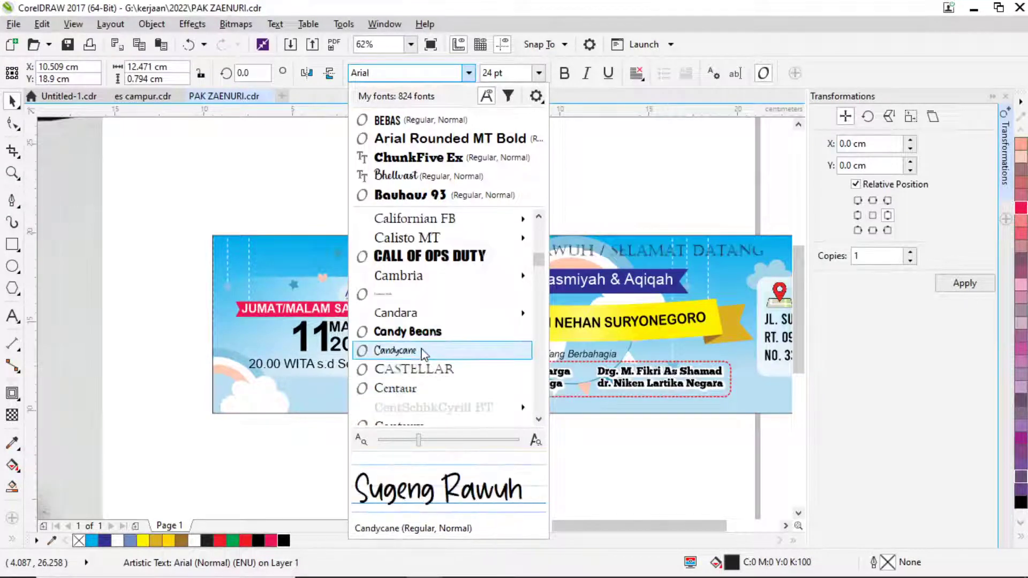
pyautogui.scroll(-4, 421, 348)
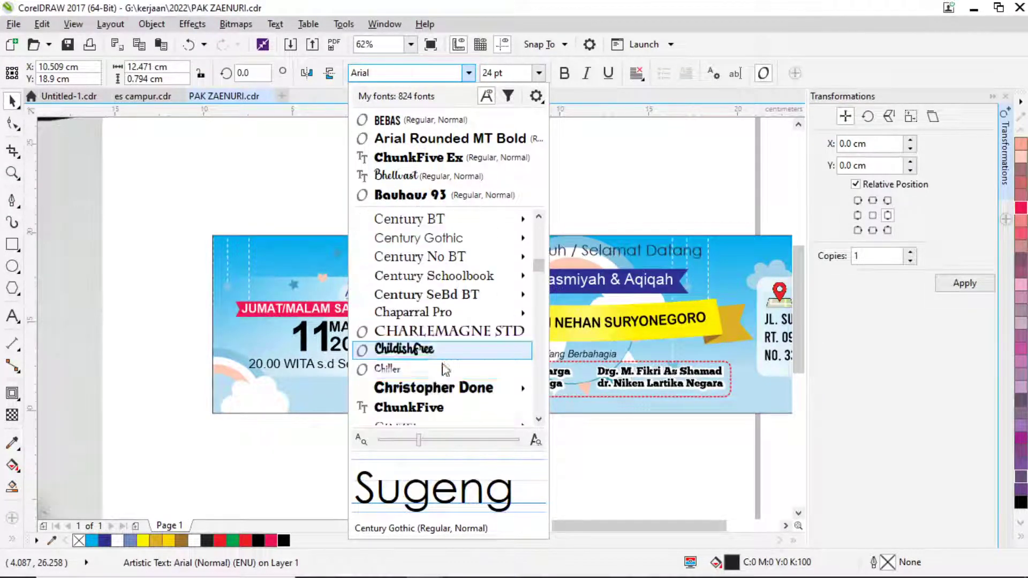
pyautogui.scroll(-1, 443, 363)
pyautogui.scroll(-6, 442, 361)
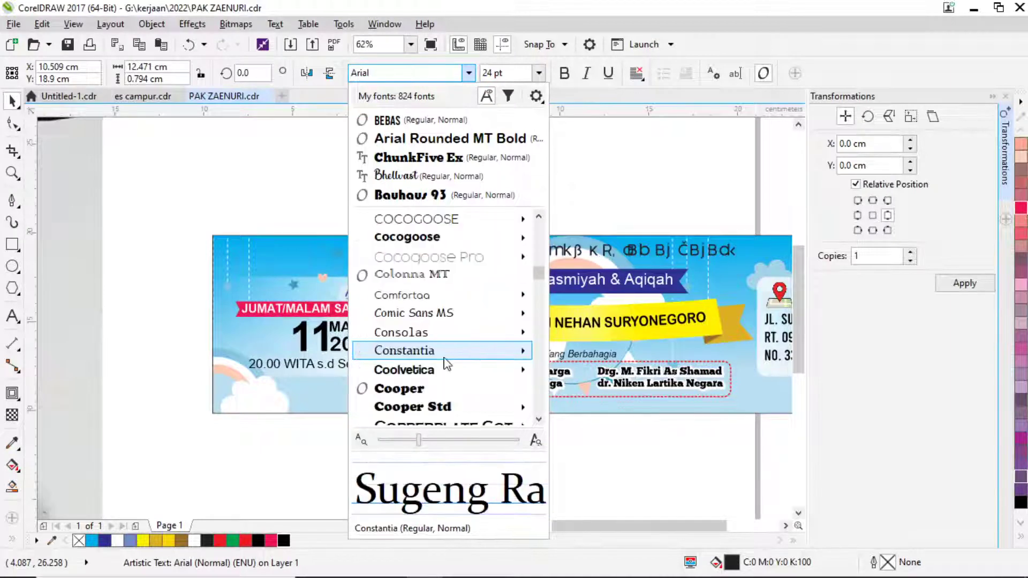
pyautogui.scroll(-3, 443, 356)
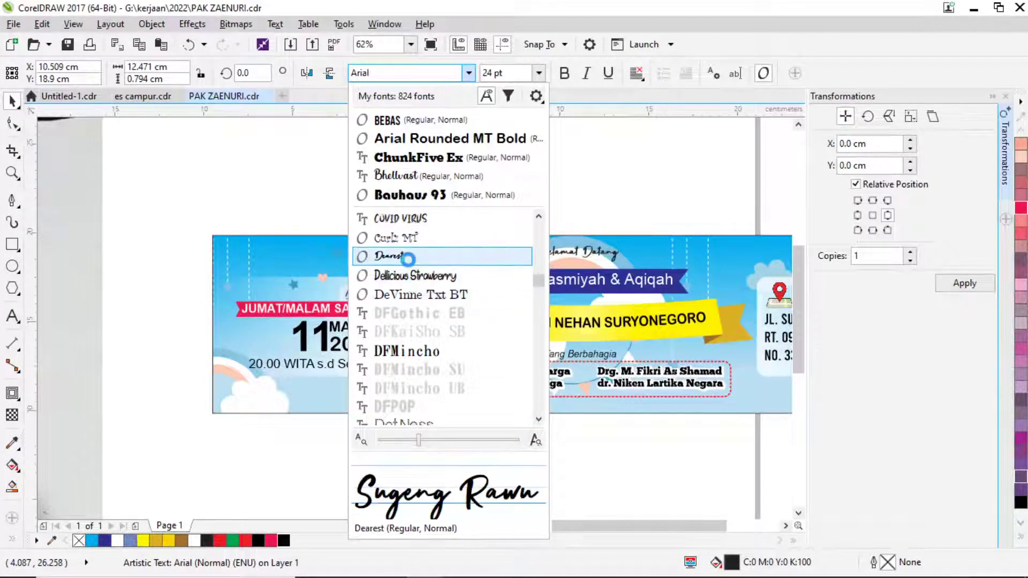
pyautogui.scroll(-2, 436, 354)
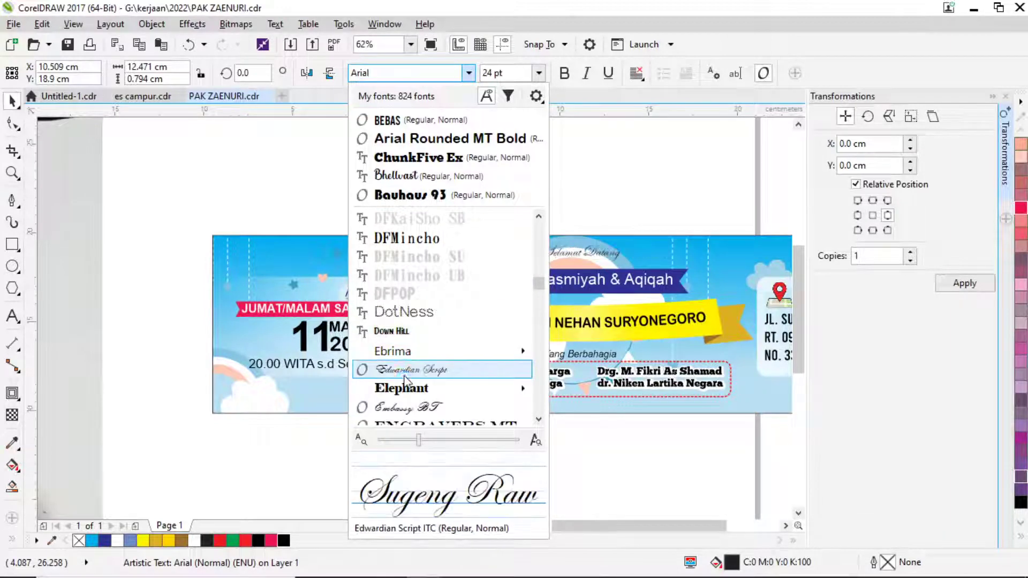
pyautogui.scroll(-3, 438, 381)
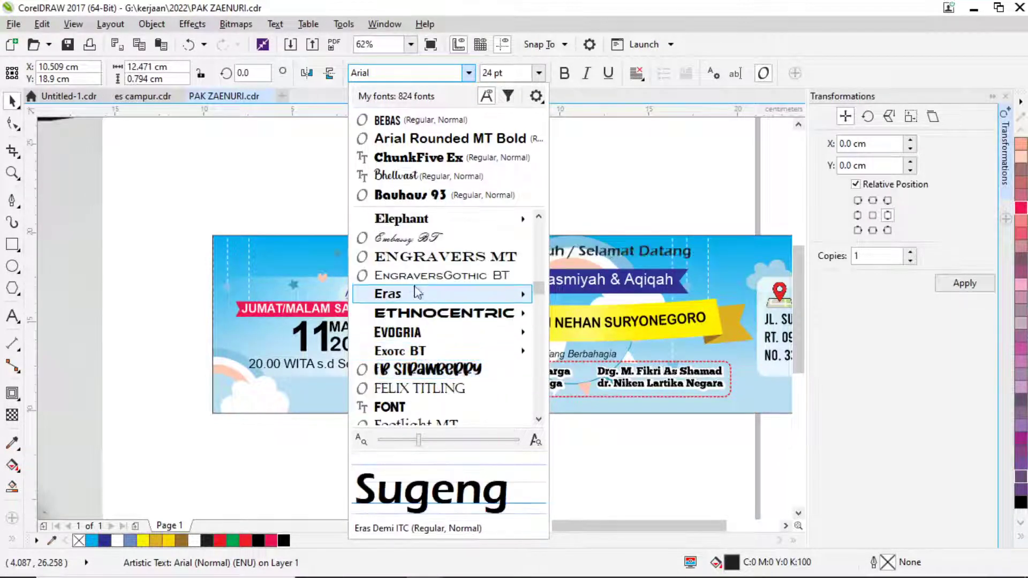
pyautogui.scroll(-2, 429, 343)
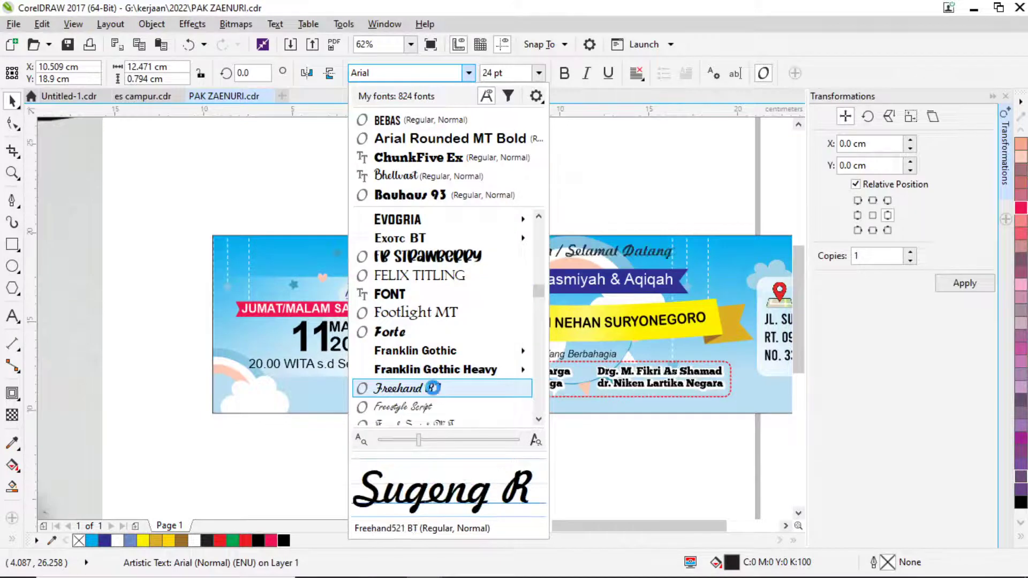
pyautogui.click(418, 329)
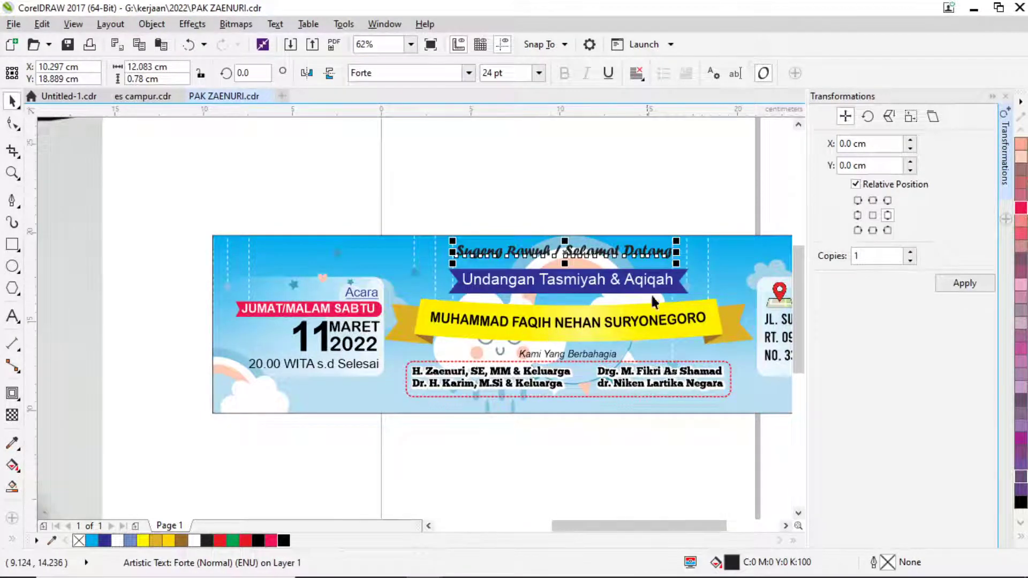
# Put the greeting inside the banner background with PowerClip Inside.
pyautogui.hscroll(1, 614, 345)
pyautogui.scroll(-1, 614, 345)
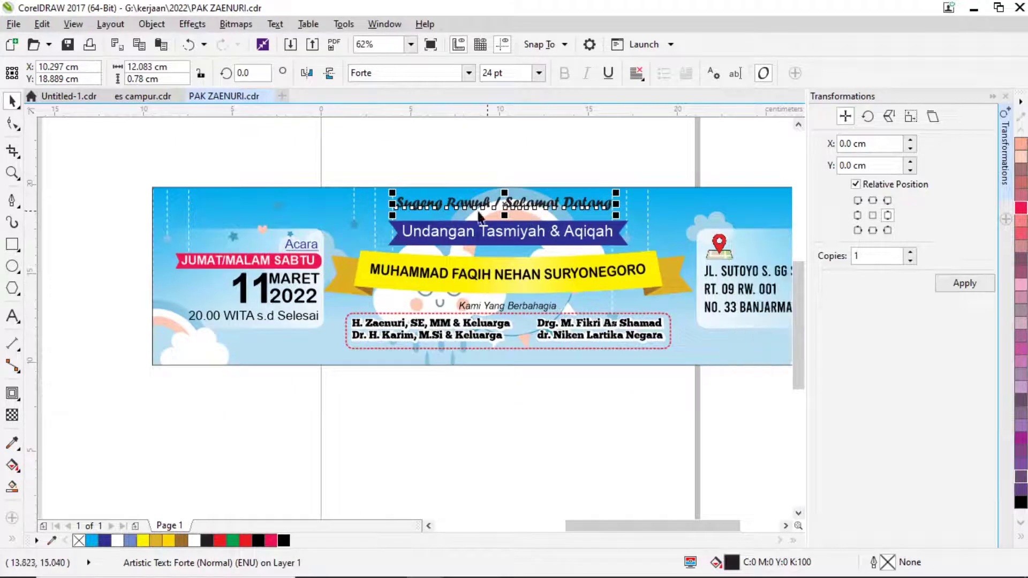
pyautogui.rightClick(522, 199)
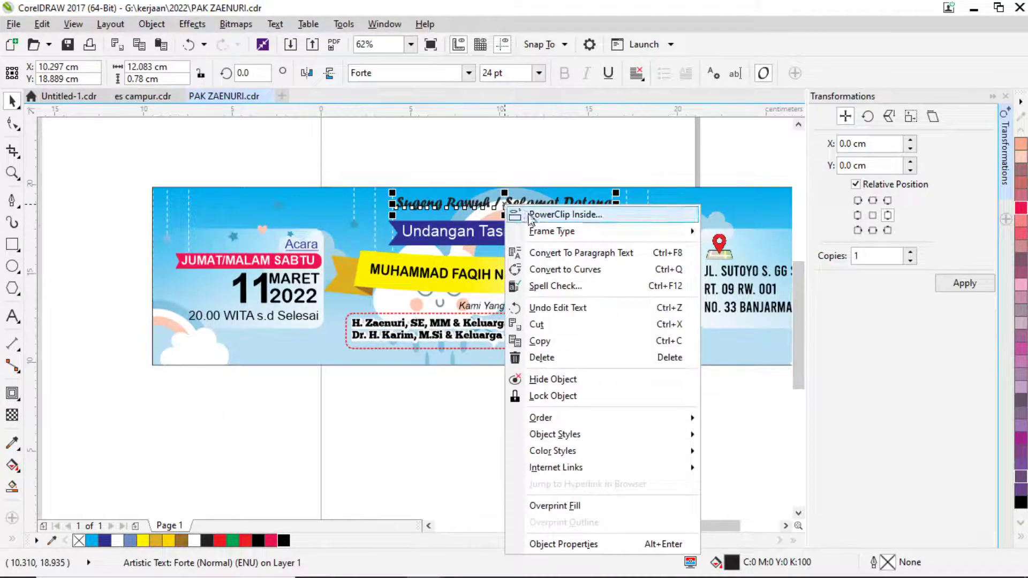
pyautogui.click(639, 209)
pyautogui.click(639, 208)
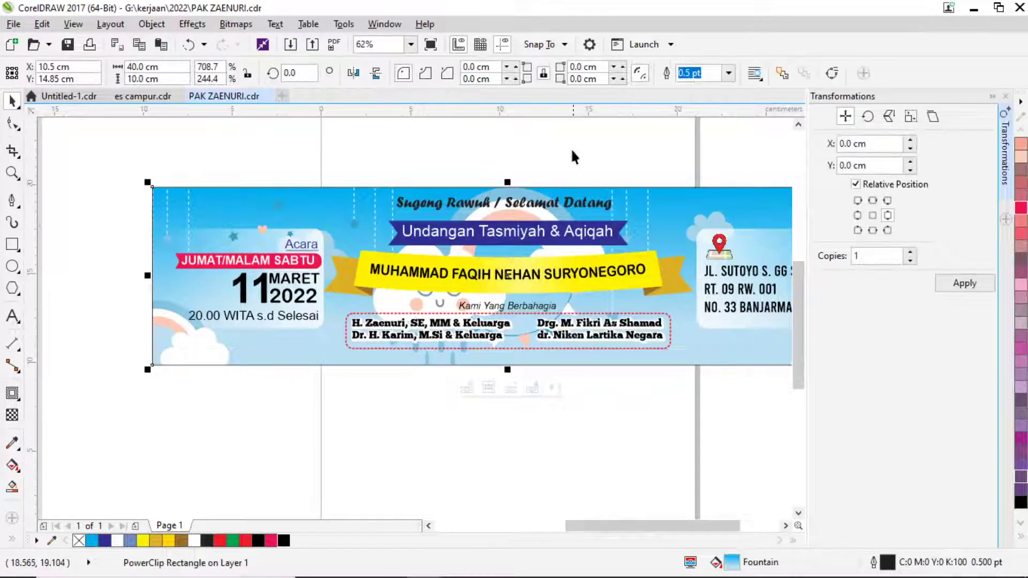
# Inside the banner contents, select the greeting, blue ribbon and family names block to check them.
pyautogui.keyDown('ctrl'); pyautogui.click(548, 202); pyautogui.keyUp('ctrl')
pyautogui.click(541, 207)
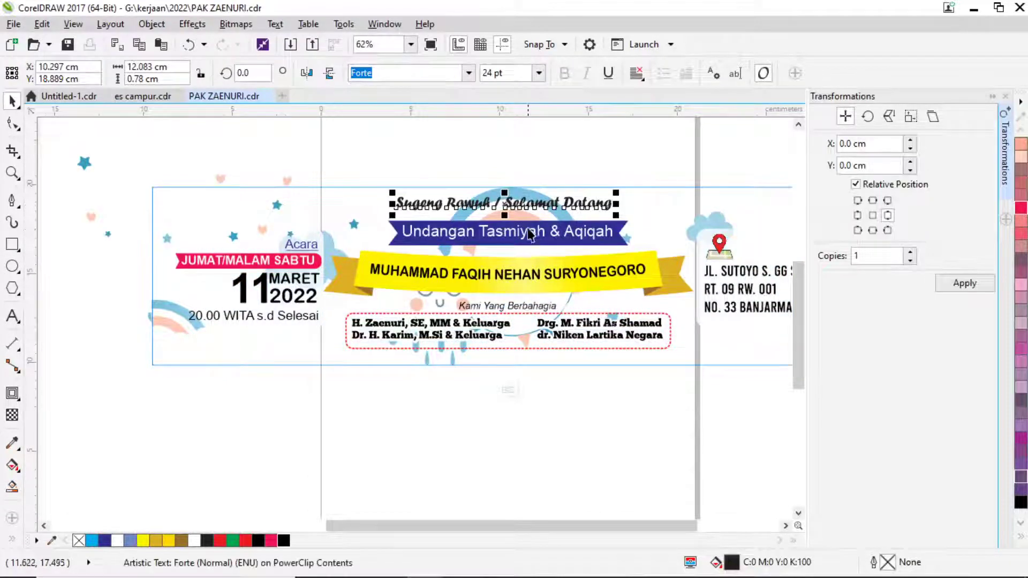
pyautogui.keyDown('shift'); pyautogui.click(530, 225); pyautogui.keyUp('shift')
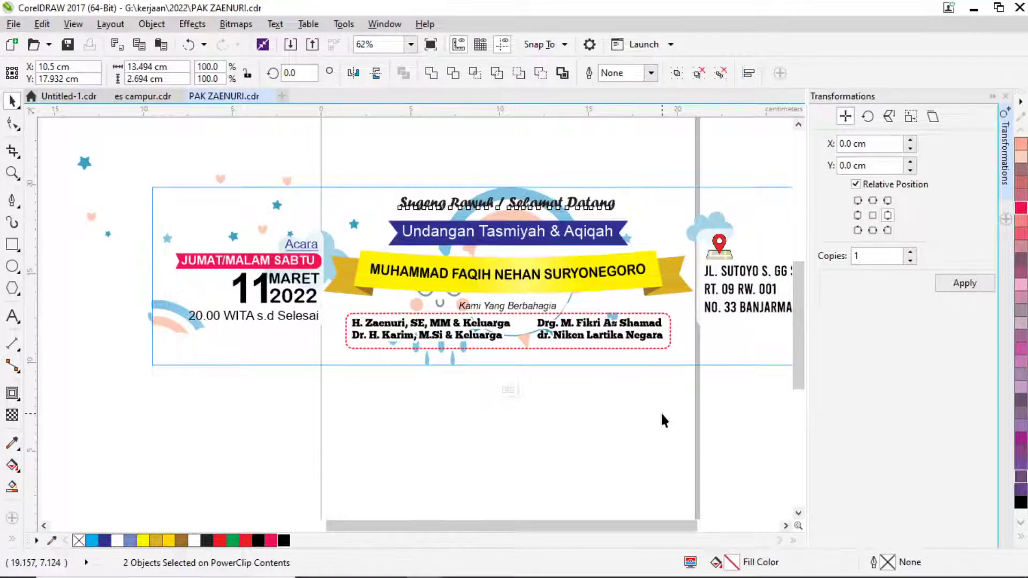
pyautogui.click(647, 378)
pyautogui.hscroll(2, 585, 386)
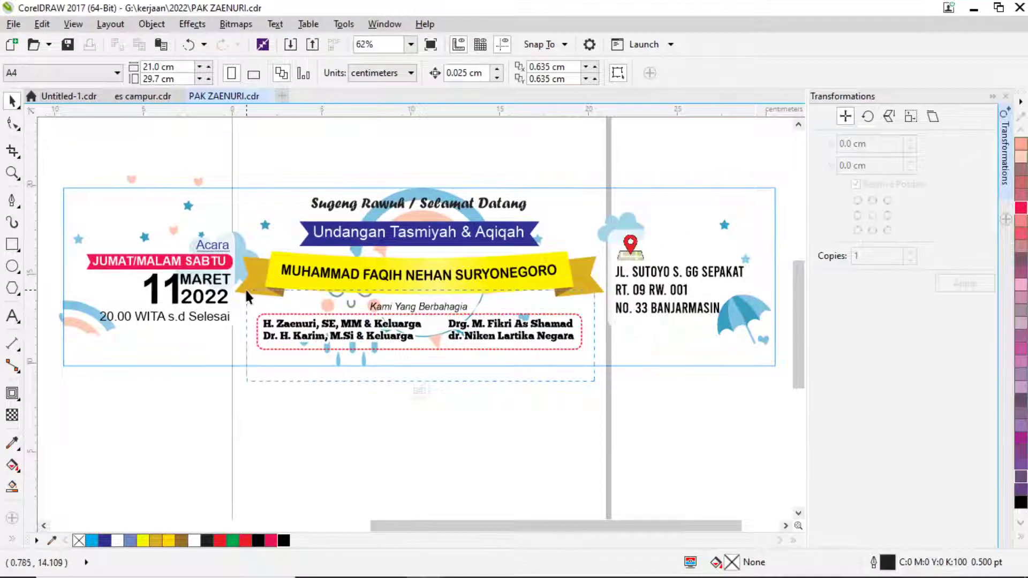
pyautogui.scroll(4, 403, 326)
pyautogui.click(403, 326)
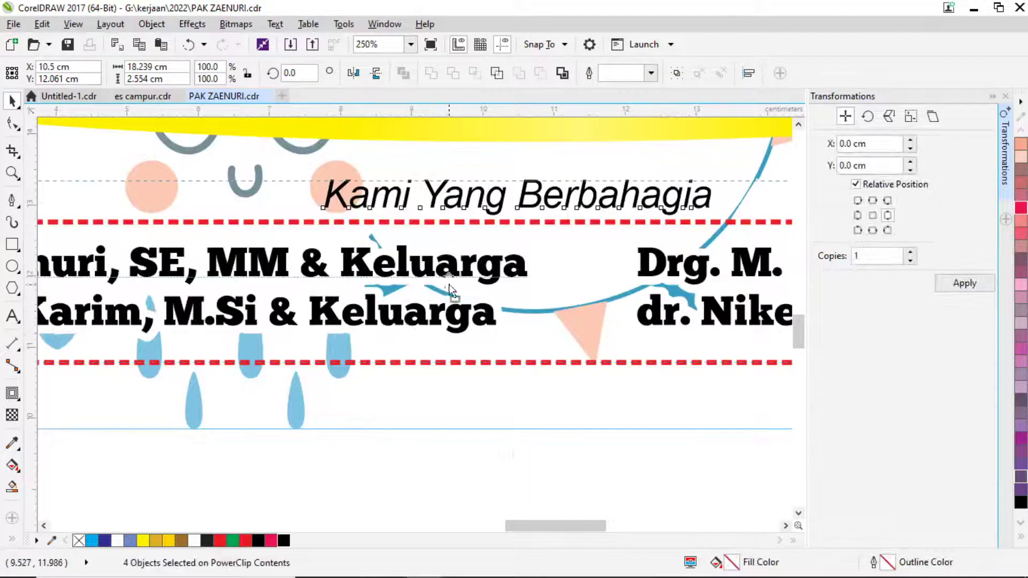
# Marquee-select the upper banner objects, then reselect the greeting and switch to text editing with F8.
pyautogui.scroll(-4, 455, 298)
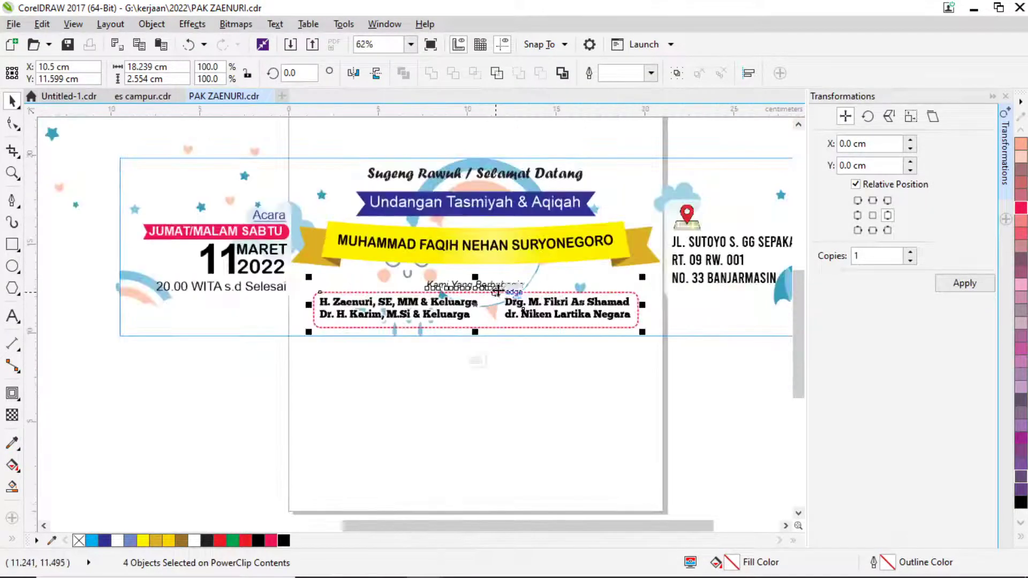
pyautogui.moveTo(274, 141); pyautogui.dragTo(668, 284)
pyautogui.scroll(4, 472, 236)
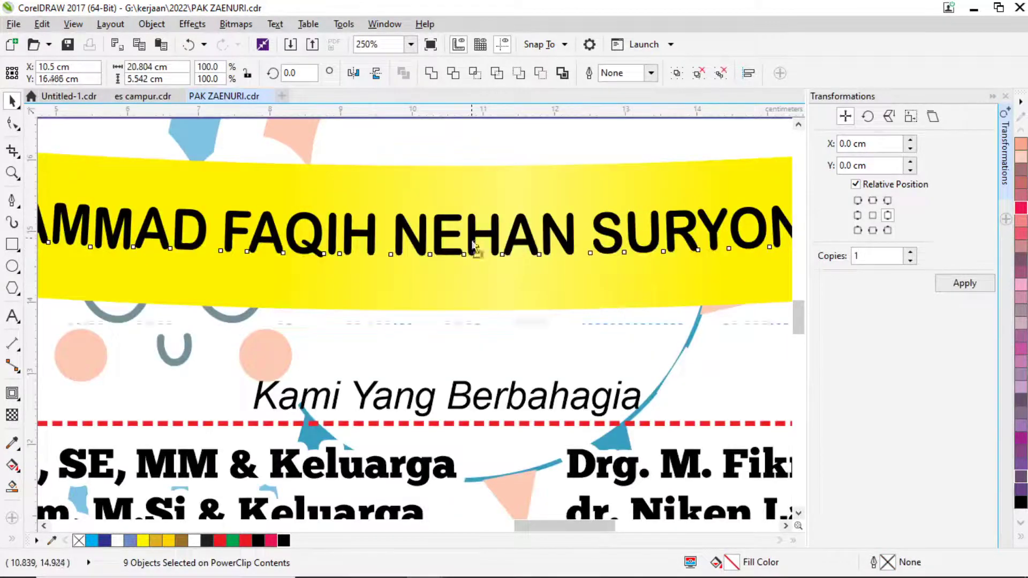
pyautogui.scroll(-4, 472, 270)
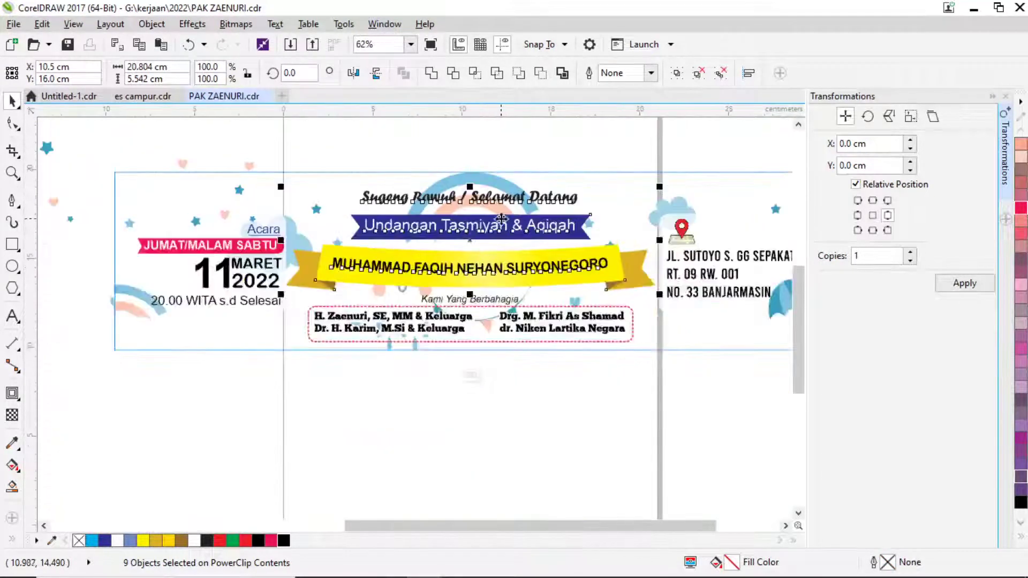
pyautogui.press('Escape')
pyautogui.scroll(4, 490, 198)
pyautogui.click(592, 185)
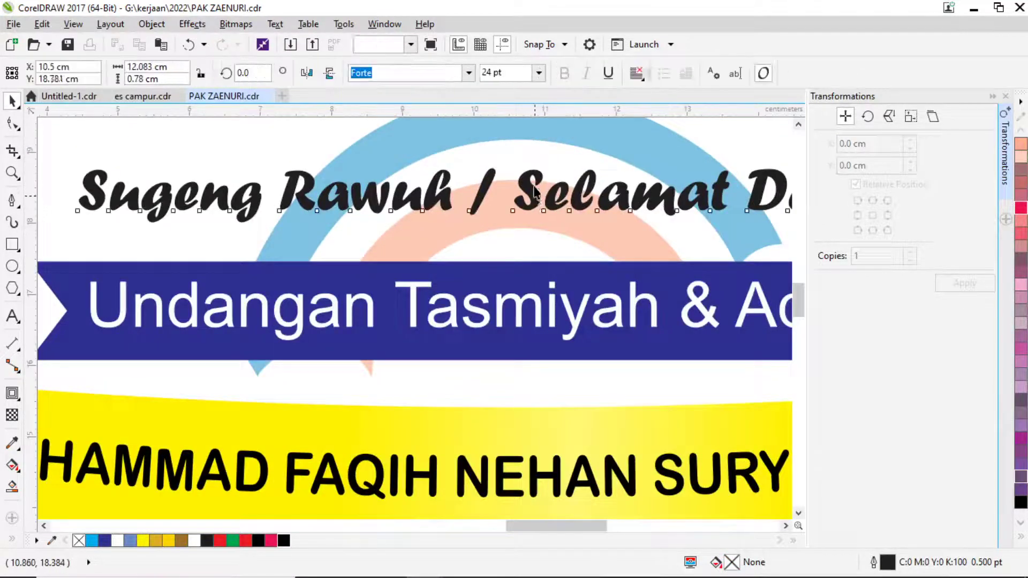
pyautogui.scroll(-2, 448, 279)
pyautogui.press('F8')
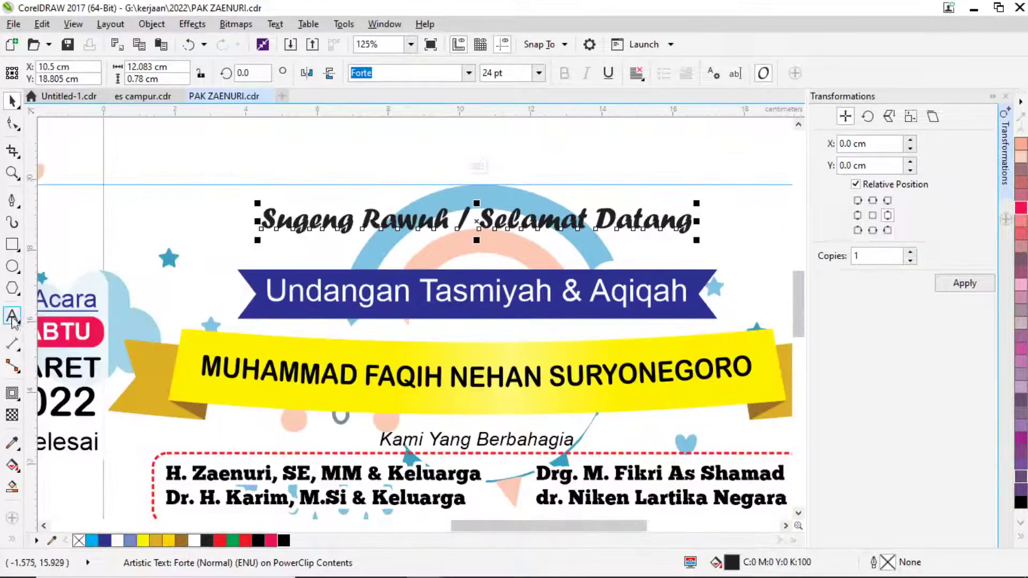
# Change the title to 'Undangan Tasyakuran' with Tasmiyah & Aqiqah on a second line.
pyautogui.click(416, 299)
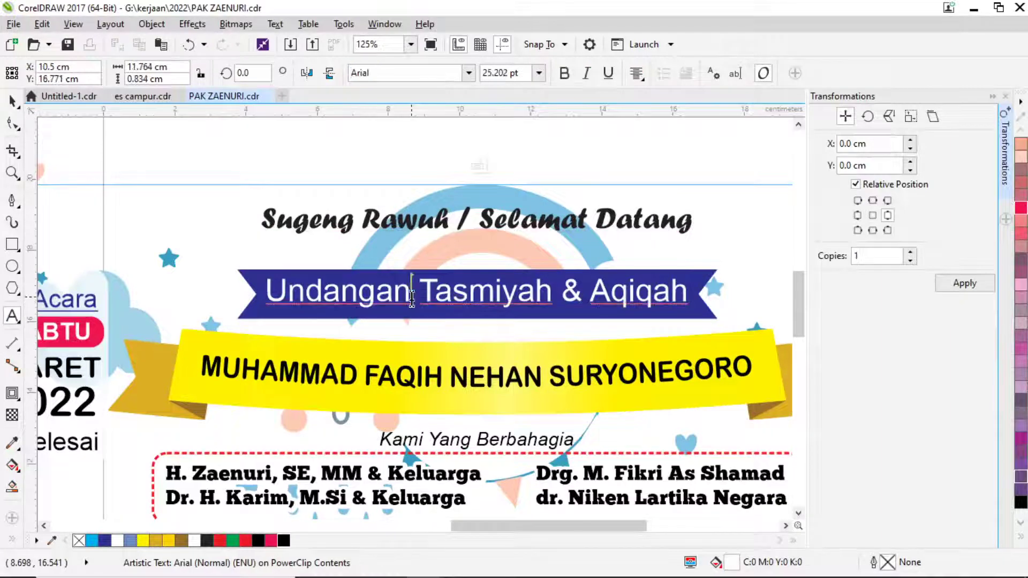
pyautogui.write('T')
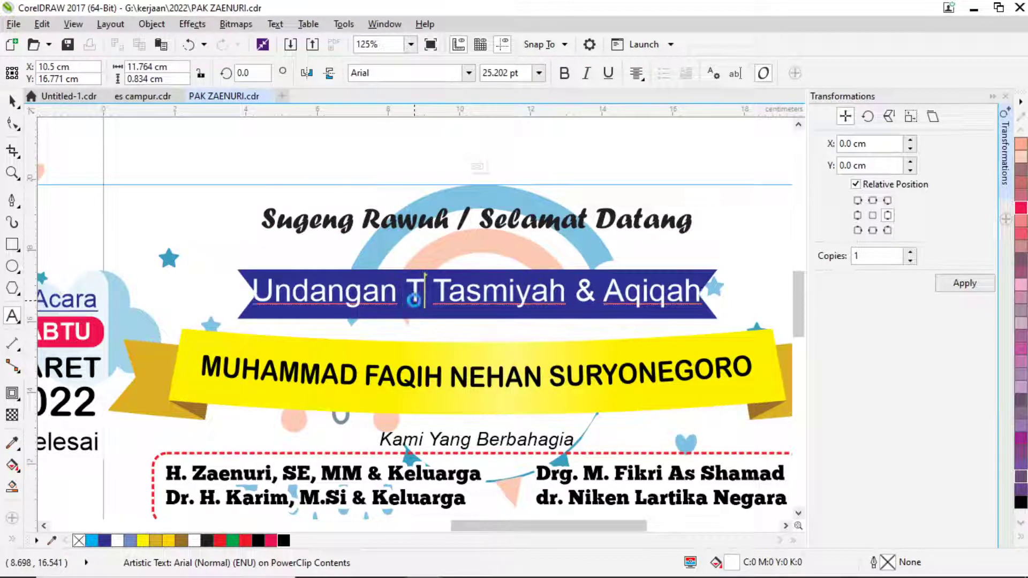
pyautogui.write('asyal')
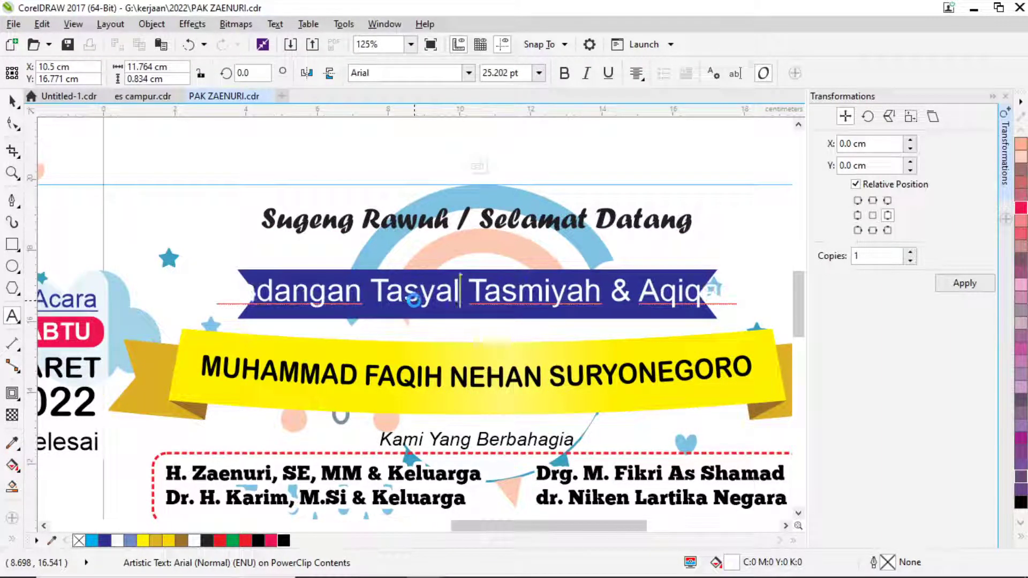
pyautogui.press('BackSpace')
pyautogui.write('kira')
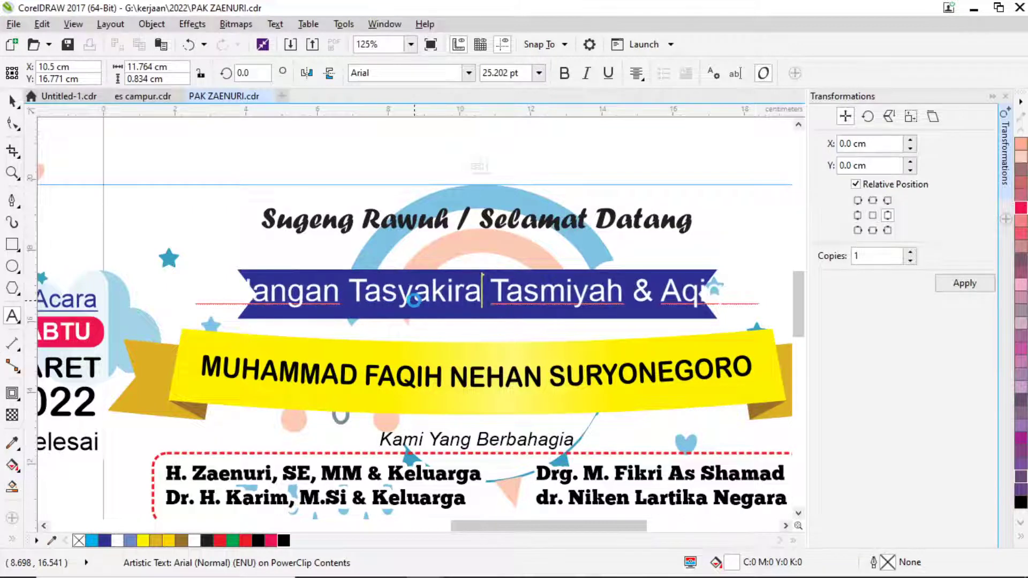
pyautogui.press('BackSpace')
pyautogui.press('BackSpace')
pyautogui.press('BackSpace')
pyautogui.write('uran')
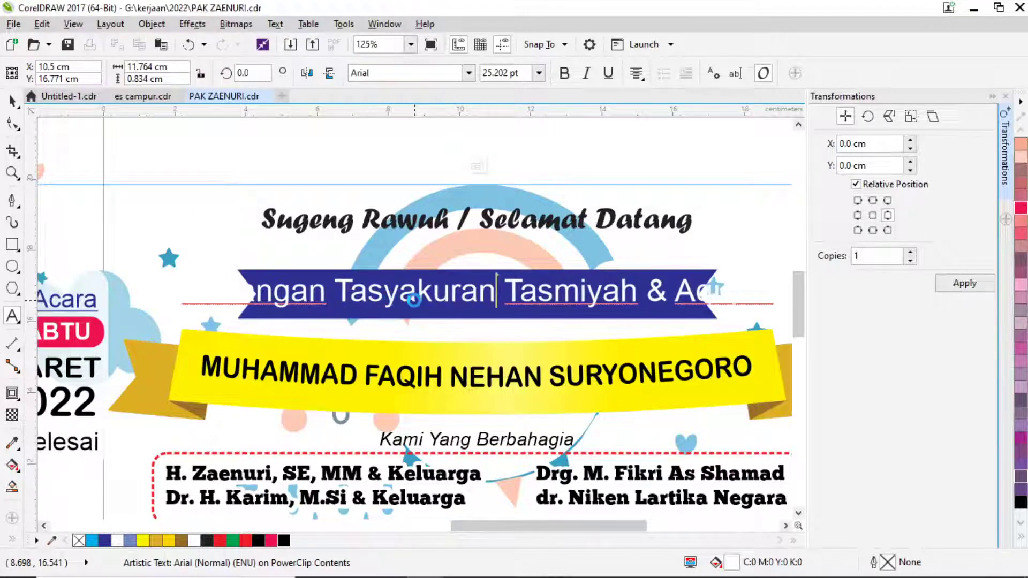
pyautogui.press('Return')
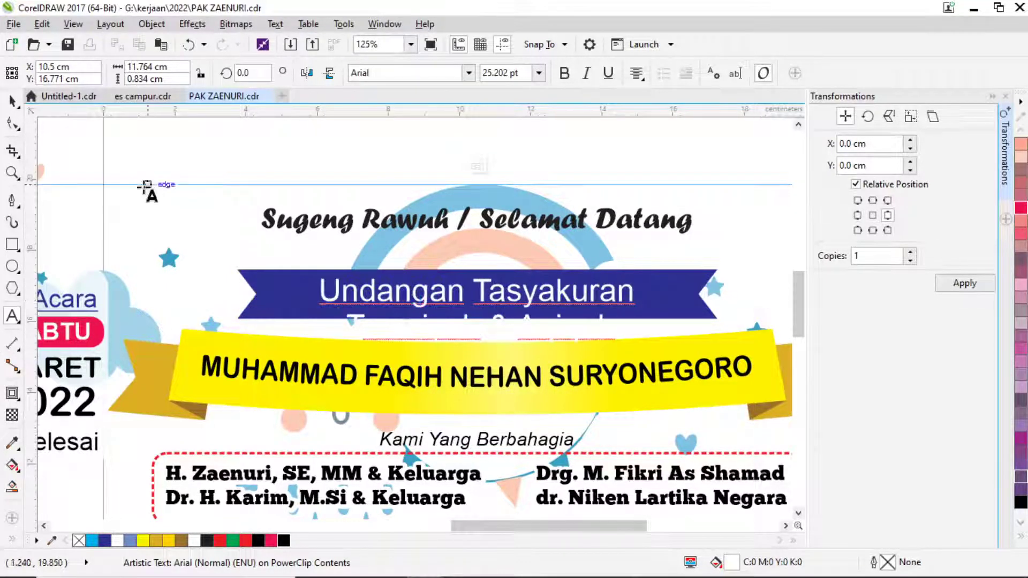
# Move Undangan Tasyakuran above the blue ribbon and colour it red.
pyautogui.click(11, 100)
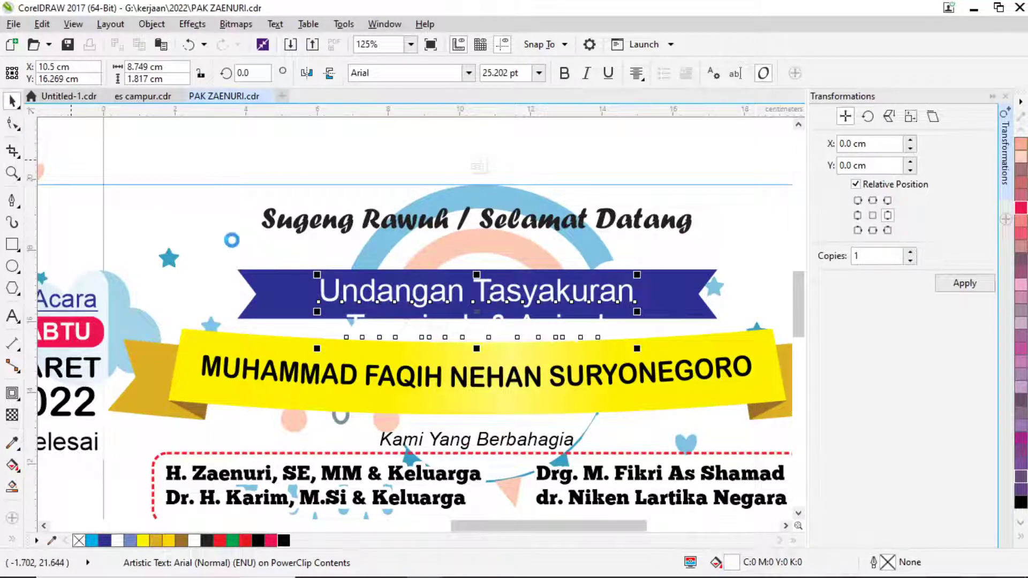
pyautogui.click(675, 477)
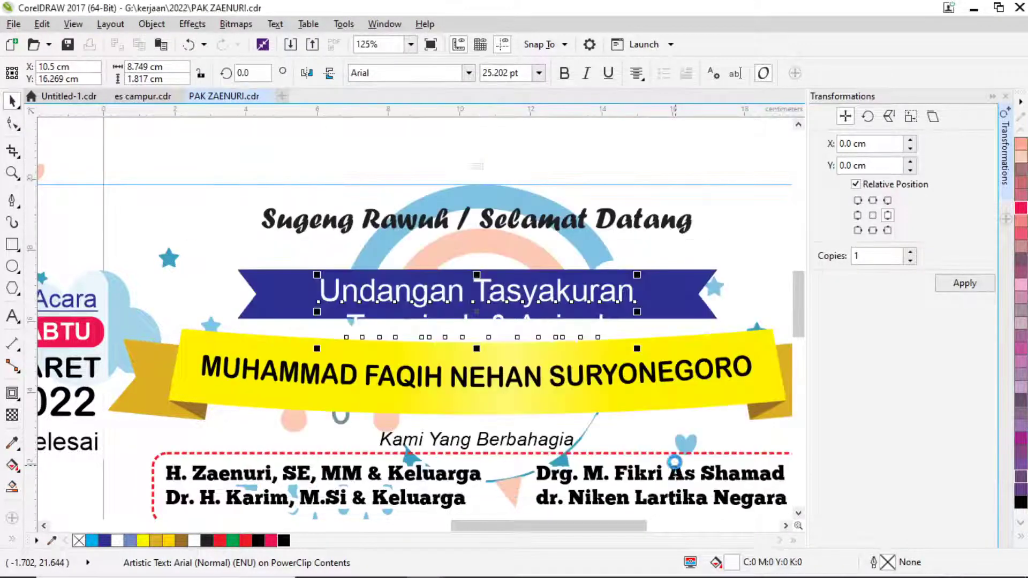
pyautogui.moveTo(504, 297); pyautogui.dragTo(506, 251)
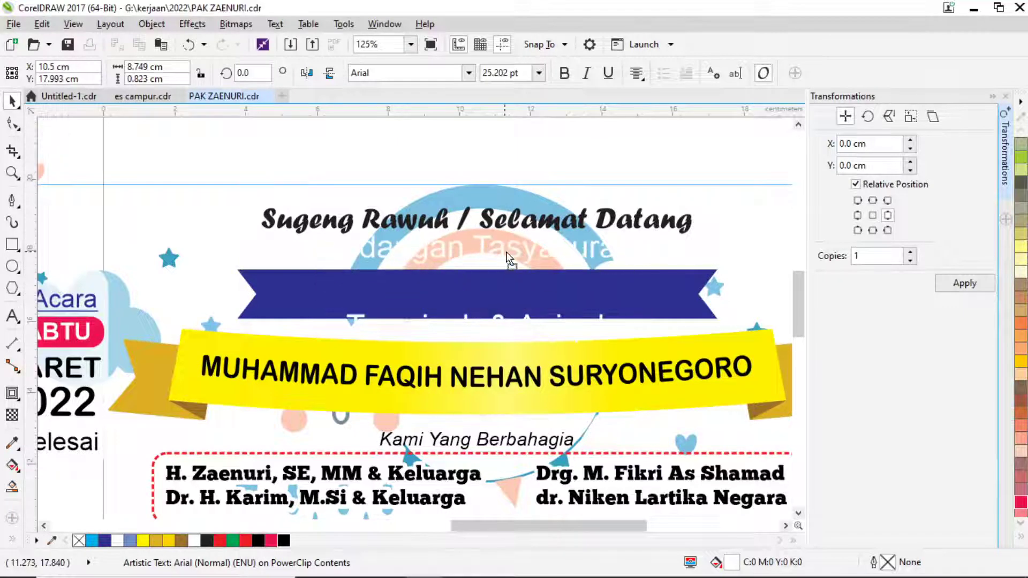
pyautogui.click(246, 541)
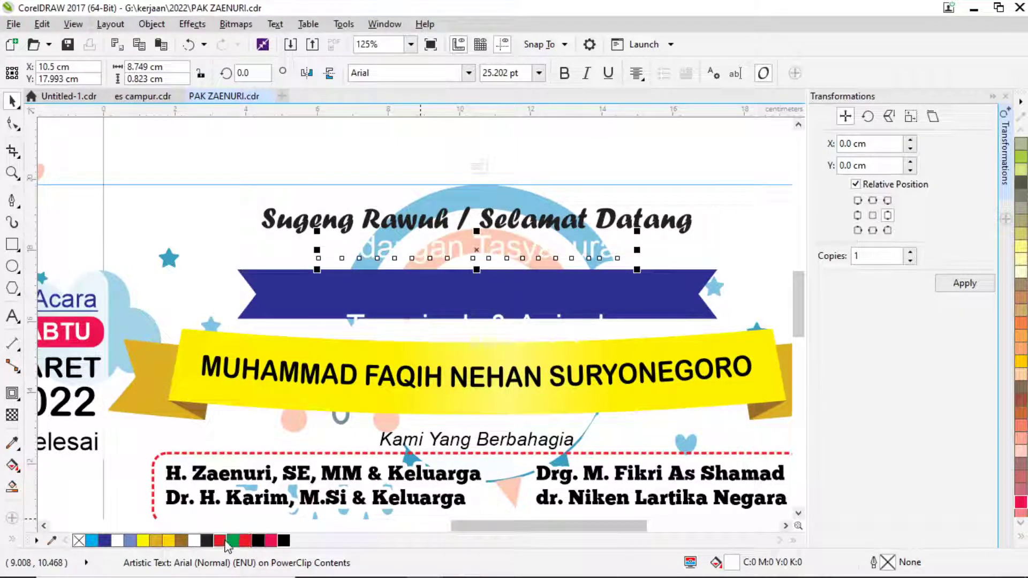
# Place Tasmiyah & Aqiqah on the blue ribbon, centred horizontally and vertically.
pyautogui.click(438, 330)
pyautogui.moveTo(483, 334); pyautogui.dragTo(478, 300)
pyautogui.keyDown('shift'); pyautogui.click(662, 301); pyautogui.keyUp('shift')
pyautogui.press('e')
pyautogui.press('c')
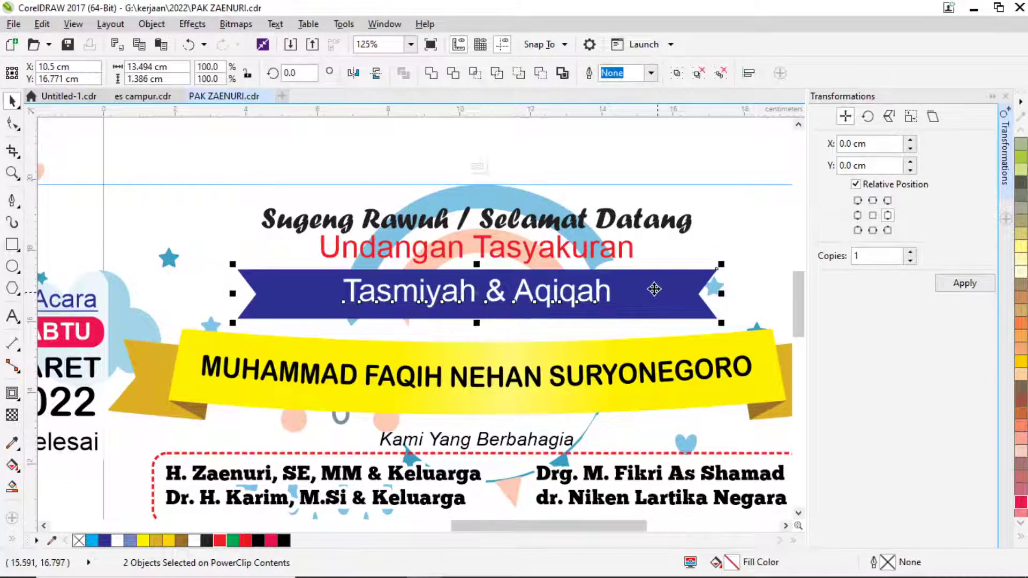
pyautogui.click(601, 161)
# Set Tasmiyah & Aqiqah in ChunkFive Ex and enlarge it to about 122%.
pyautogui.click(498, 293)
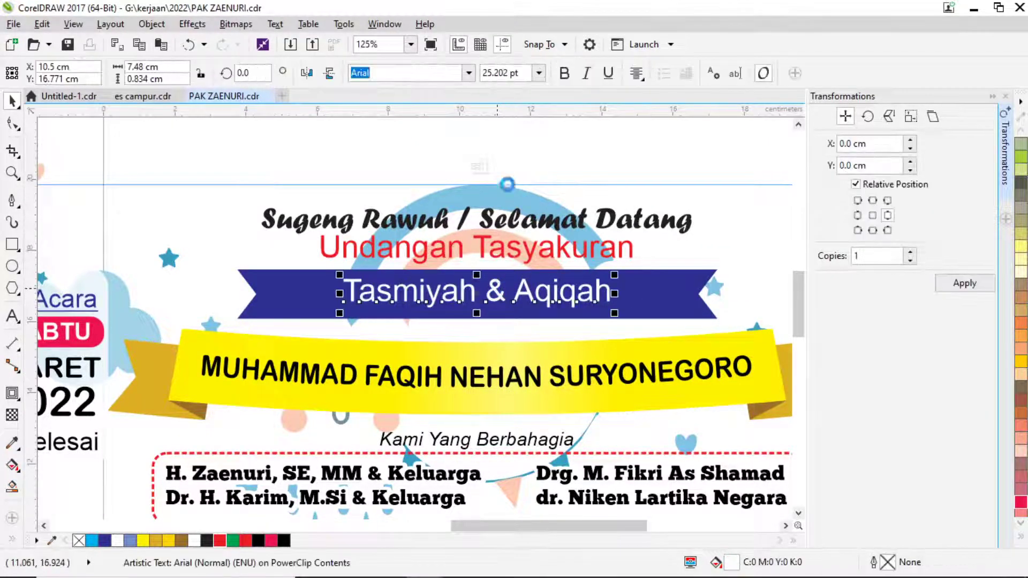
pyautogui.click(470, 73)
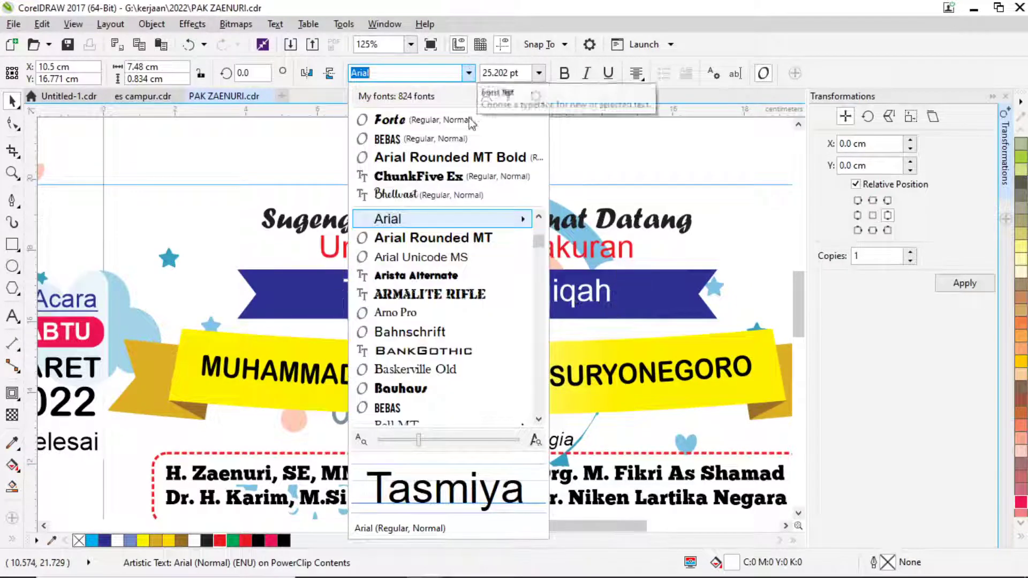
pyautogui.click(436, 177)
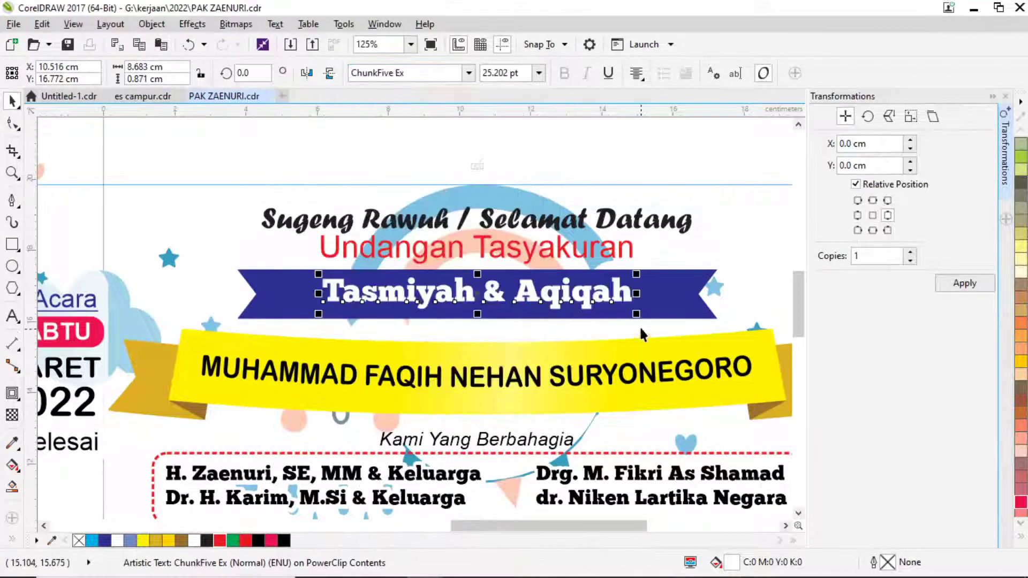
pyautogui.moveTo(640, 313); pyautogui.dragTo(671, 310)
pyautogui.keyDown('shift'); pyautogui.click(666, 292); pyautogui.keyUp('shift')
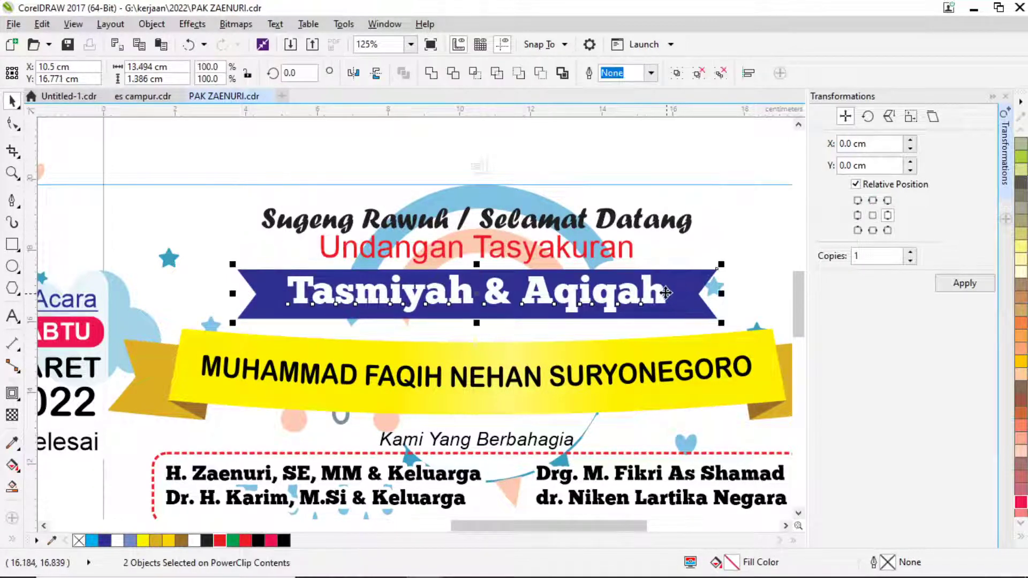
pyautogui.click(571, 154)
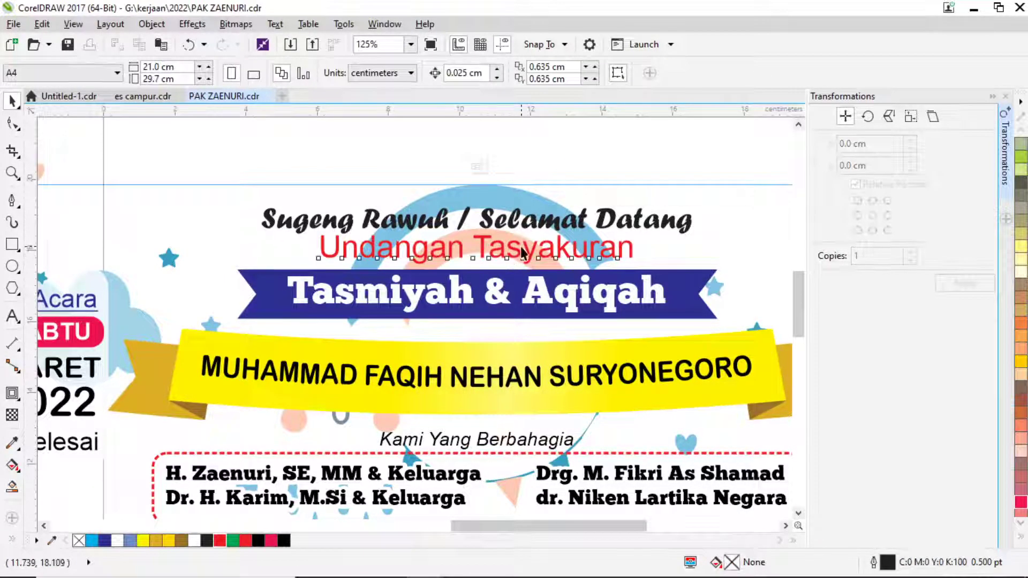
# Make Undangan Tasyakuran black and bold, shrunk to about 83% size.
pyautogui.click(514, 249)
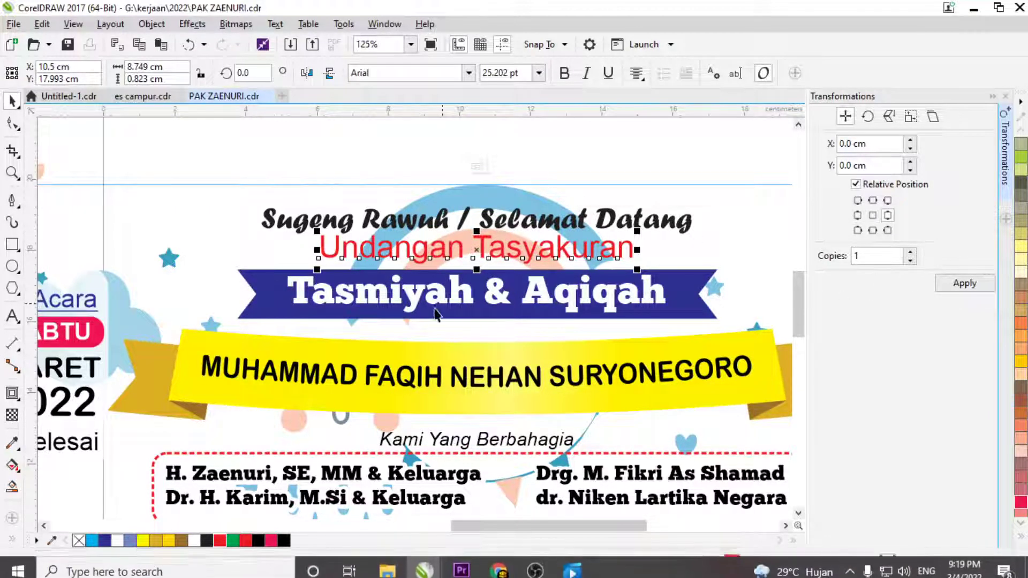
pyautogui.click(284, 539)
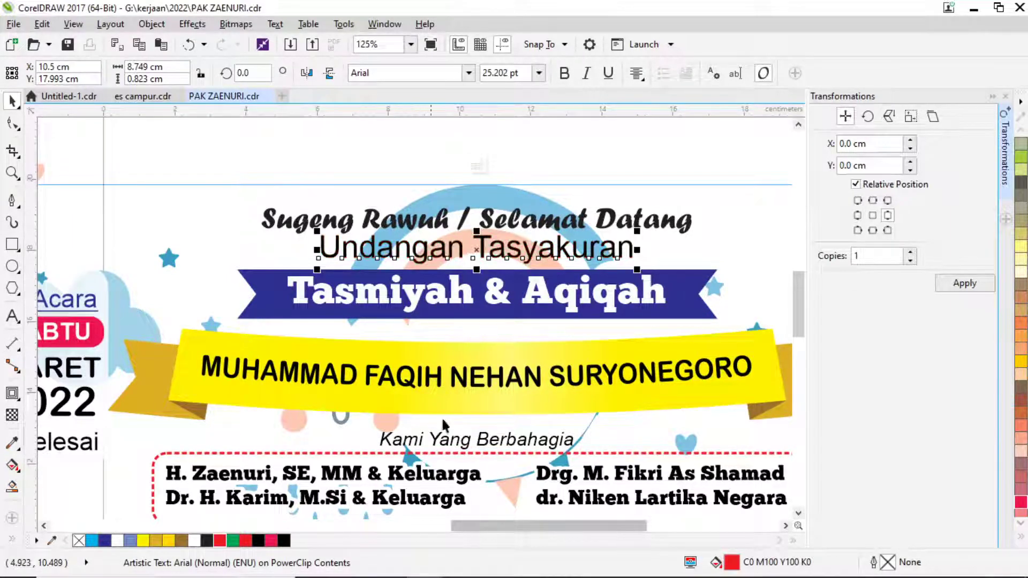
pyautogui.click(564, 74)
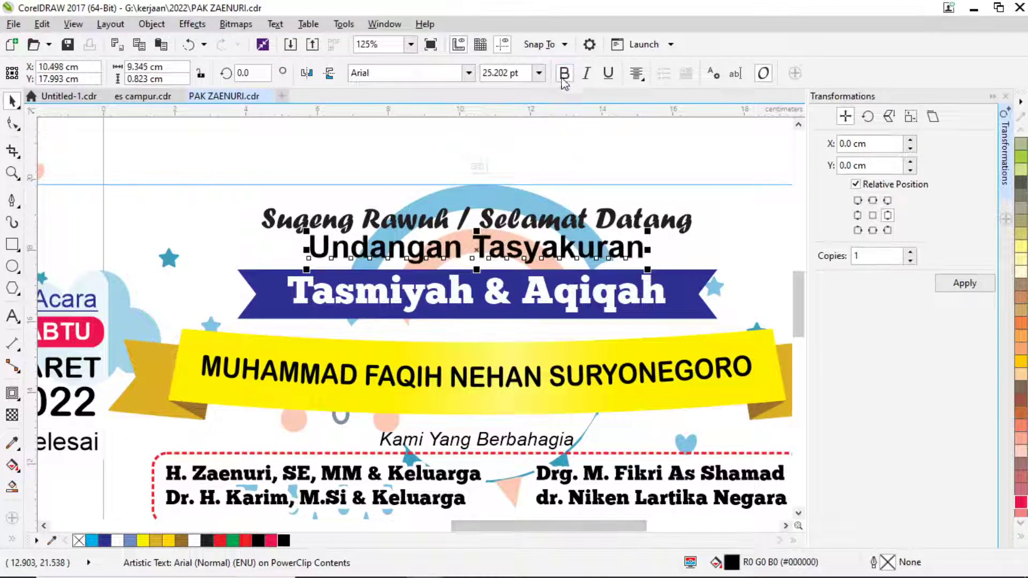
pyautogui.moveTo(650, 275); pyautogui.dragTo(590, 263)
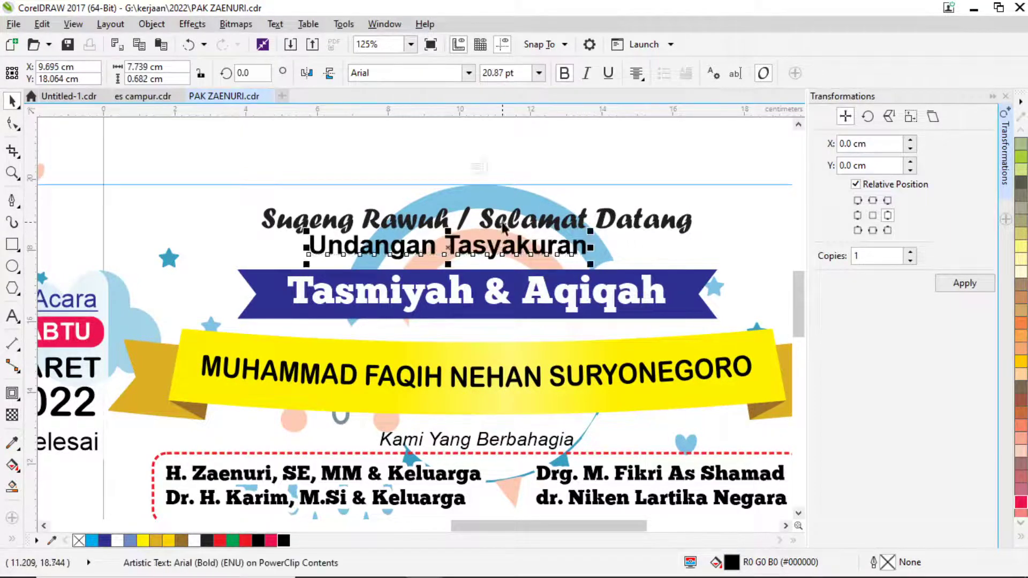
# Move the subtitle just under the greeting and finish editing the banner's PowerClip.
pyautogui.click(503, 224)
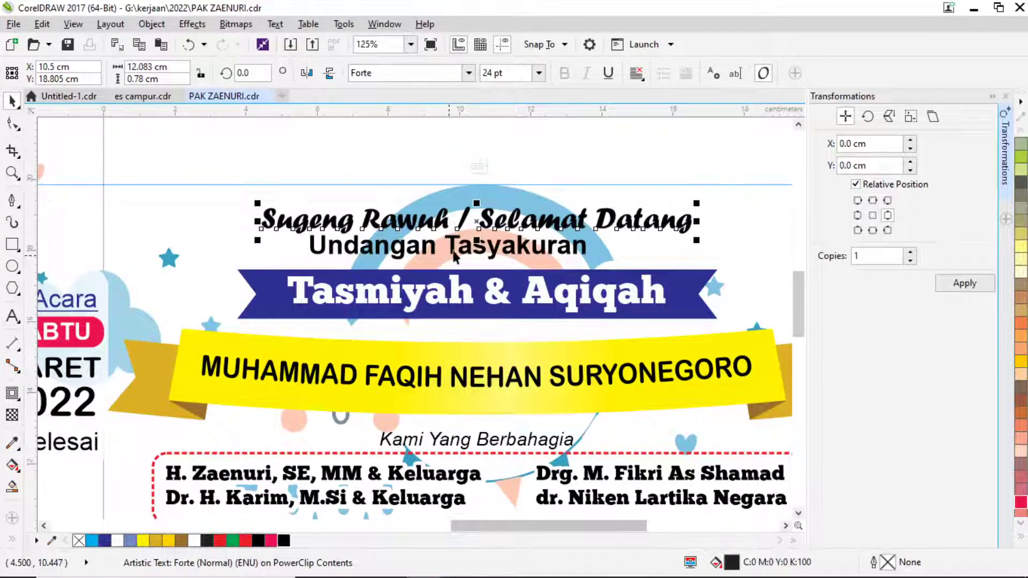
pyautogui.moveTo(469, 248); pyautogui.dragTo(500, 229)
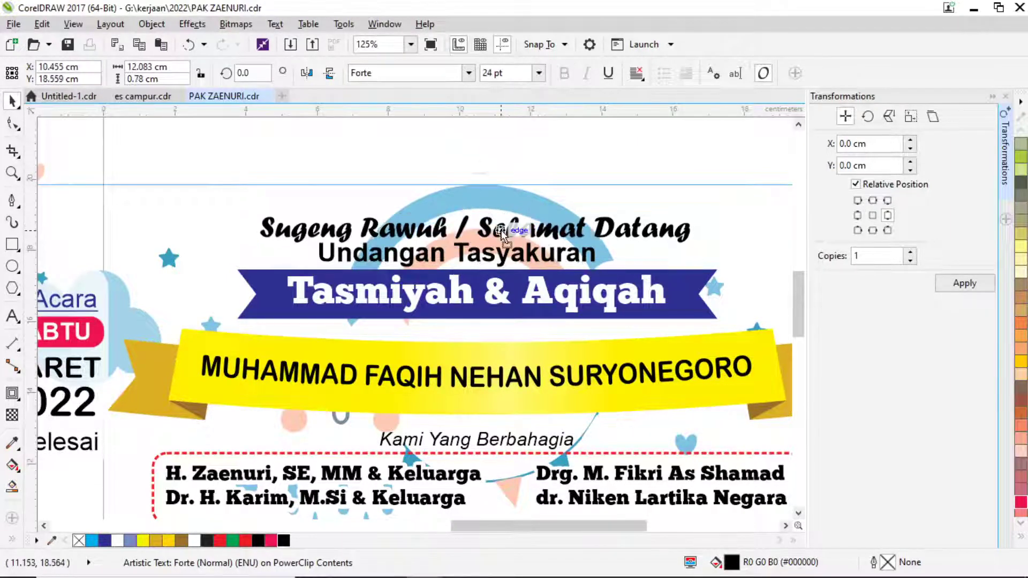
pyautogui.keyDown('shift'); pyautogui.click(515, 263); pyautogui.keyUp('shift')
pyautogui.keyDown('shift'); pyautogui.click(683, 293); pyautogui.keyUp('shift')
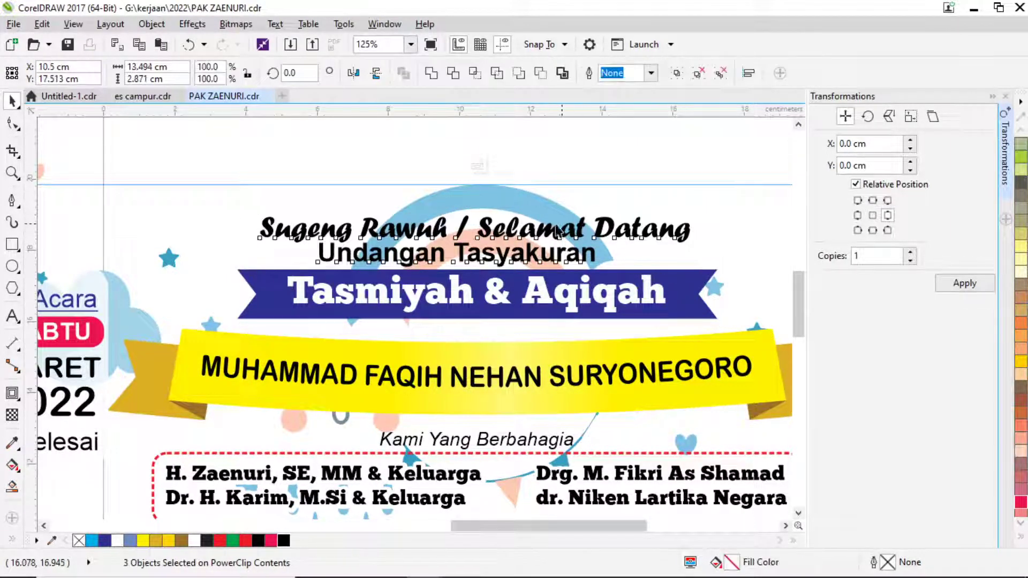
pyautogui.scroll(-5, 533, 204)
pyautogui.click(557, 197)
pyautogui.keyDown('ctrl'); pyautogui.click(647, 340); pyautogui.keyUp('ctrl')
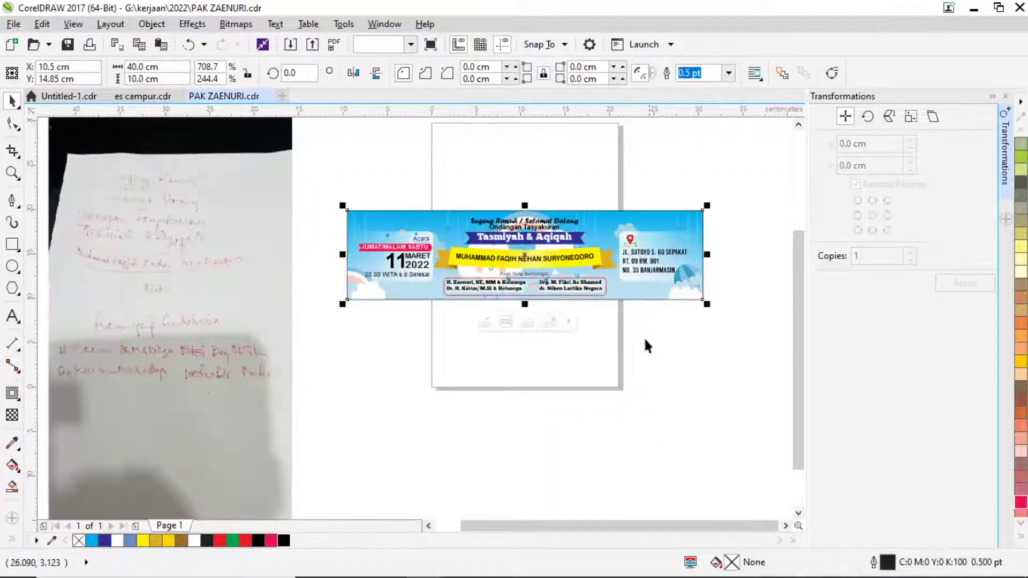
# Inside the banner's PowerClip, add an outline contour around the Sugeng Rawuh greeting text.
pyautogui.scroll(2, 558, 227)
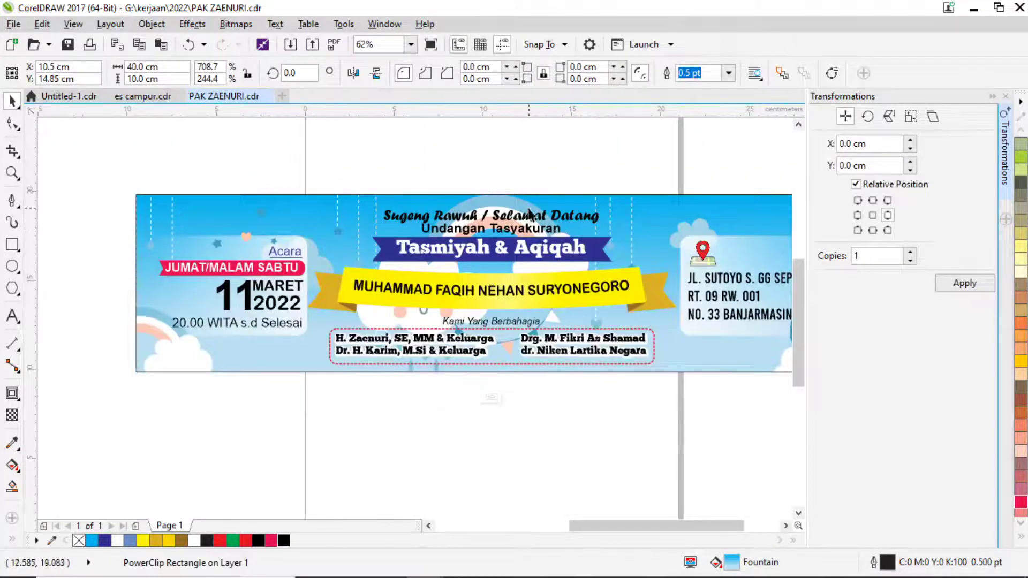
pyautogui.click(450, 394)
pyautogui.click(492, 215)
pyautogui.click(17, 400)
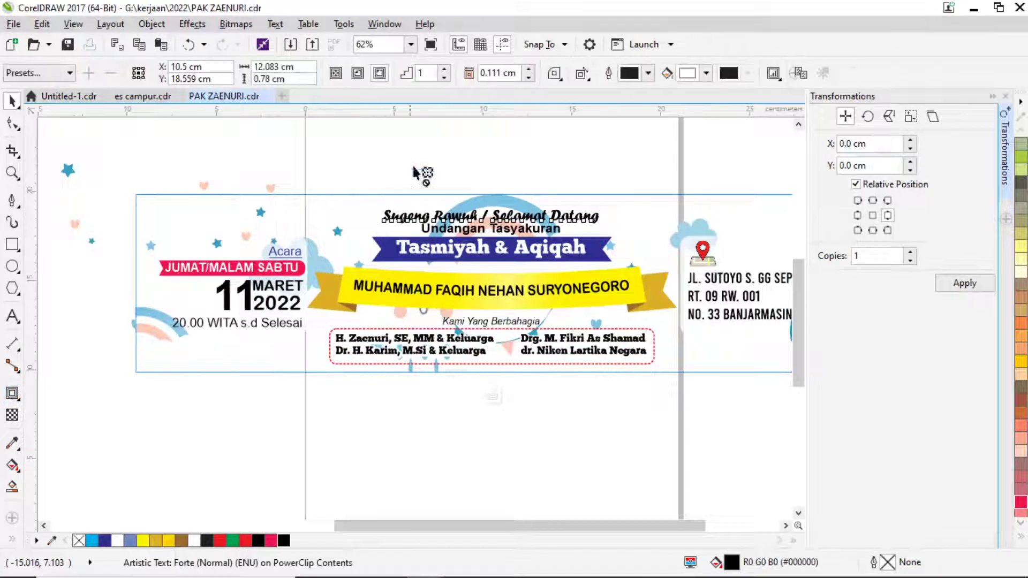
pyautogui.moveTo(391, 220); pyautogui.dragTo(349, 227)
pyautogui.scroll(3, 378, 214)
pyautogui.scroll(2, 333, 214)
pyautogui.scroll(3, 356, 225)
pyautogui.scroll(-4, 315, 200)
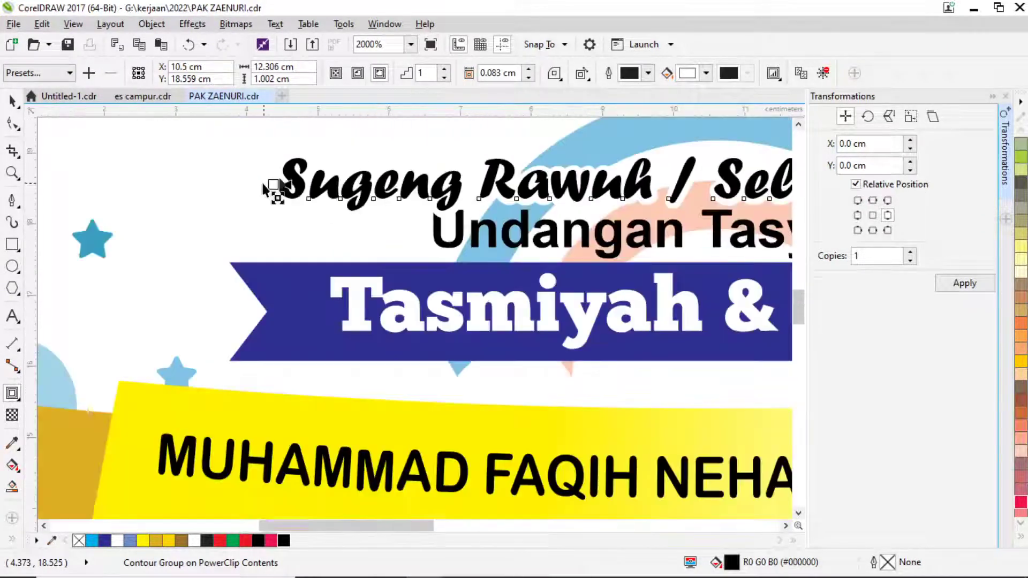
# Give the Undangan Tasyakuran subtitle an outside contour tightened to 0.079 cm.
pyautogui.click(488, 240)
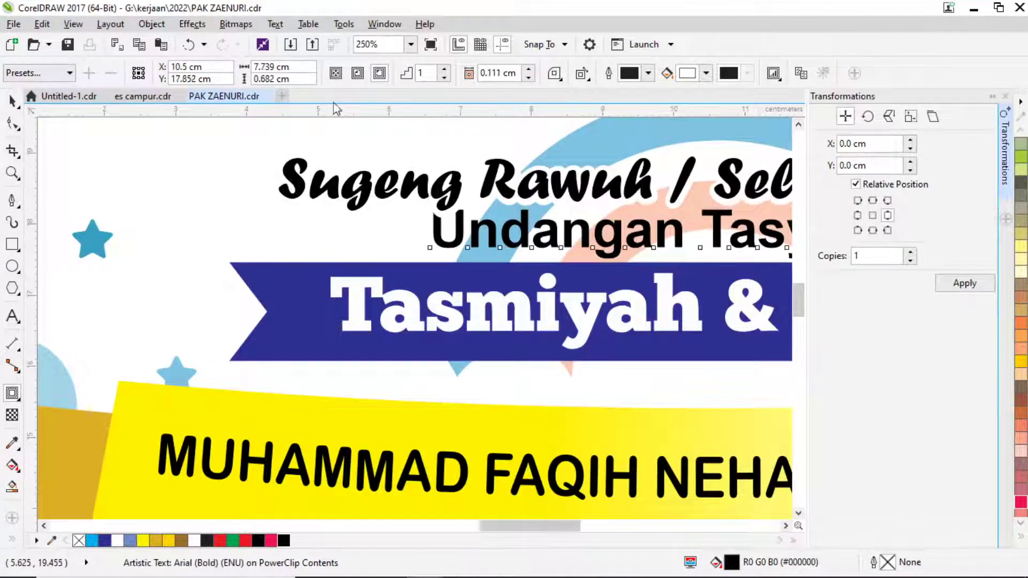
pyautogui.click(379, 73)
pyautogui.scroll(3, 429, 235)
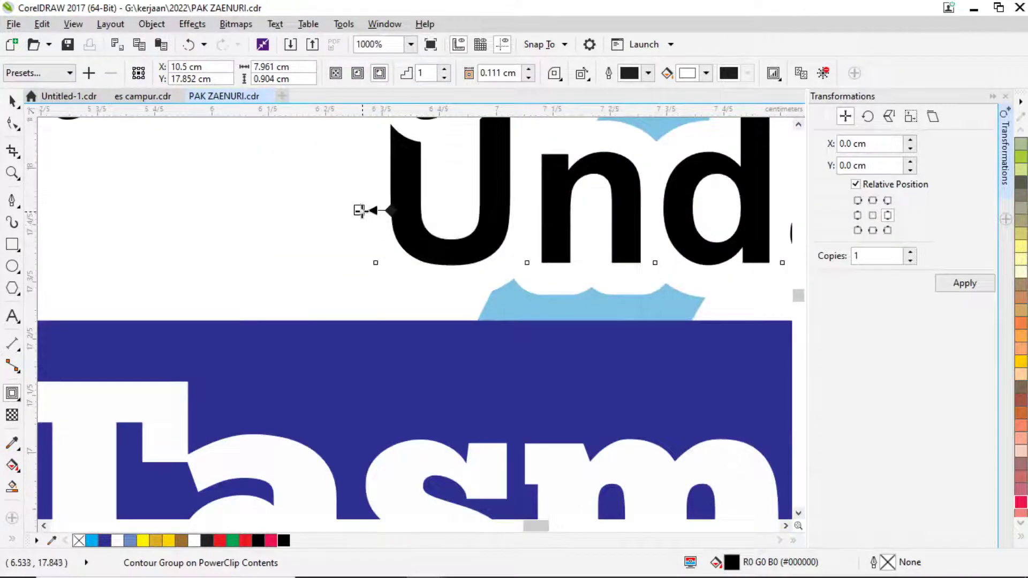
pyautogui.moveTo(369, 228); pyautogui.dragTo(368, 224)
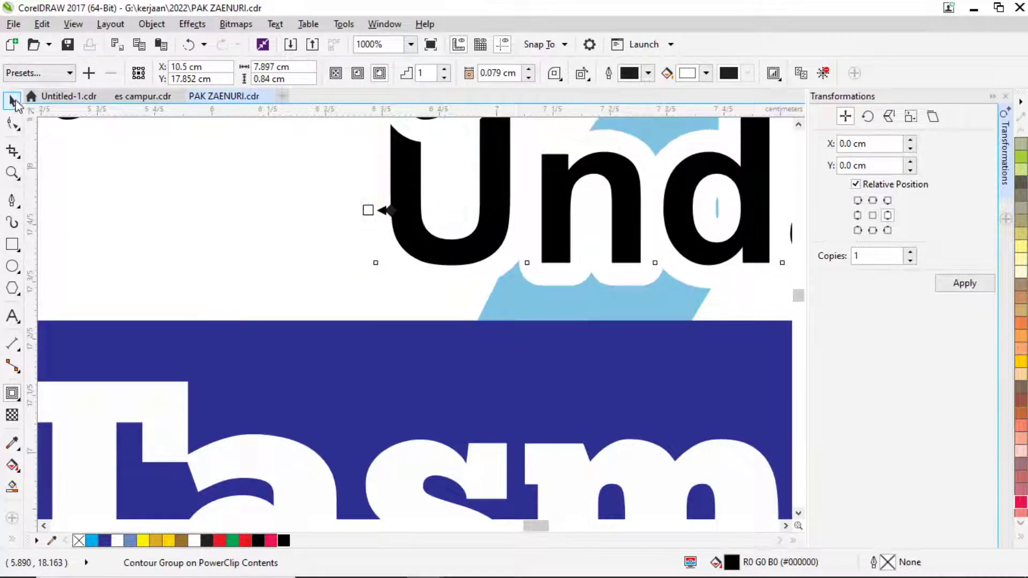
pyautogui.scroll(-3, 349, 201)
pyautogui.scroll(-2, 349, 201)
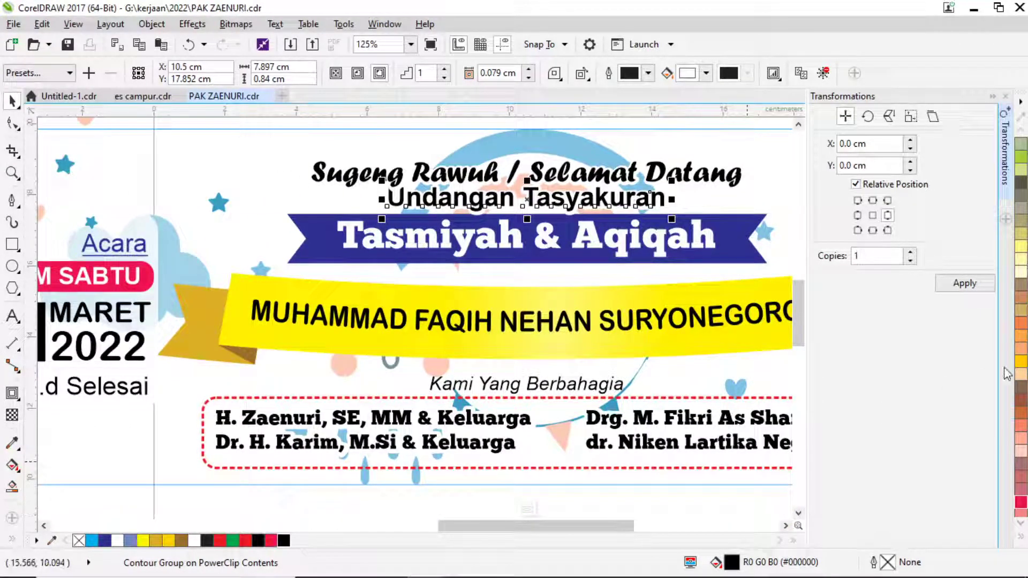
# Fill the Undangan Tasyakuran subtitle with bright blue RGB 0/34/255 (#0022FF).
pyautogui.click(1021, 538)
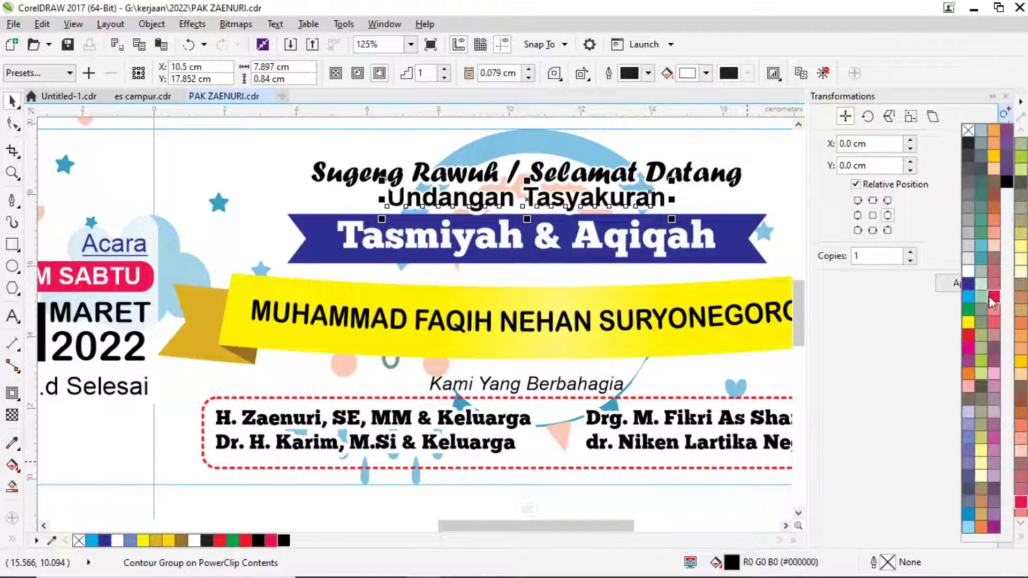
pyautogui.click(969, 337)
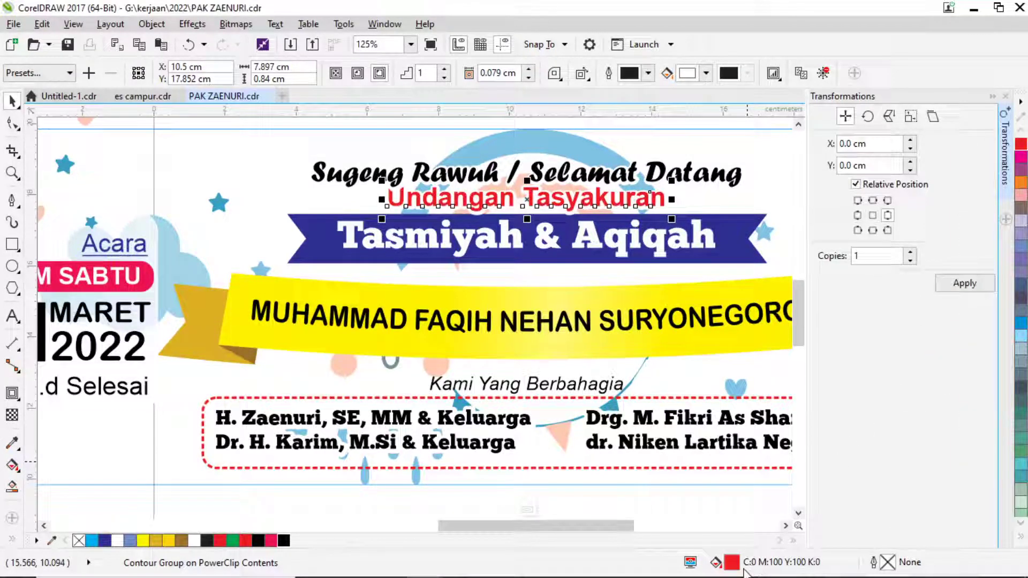
pyautogui.doubleClick(732, 562)
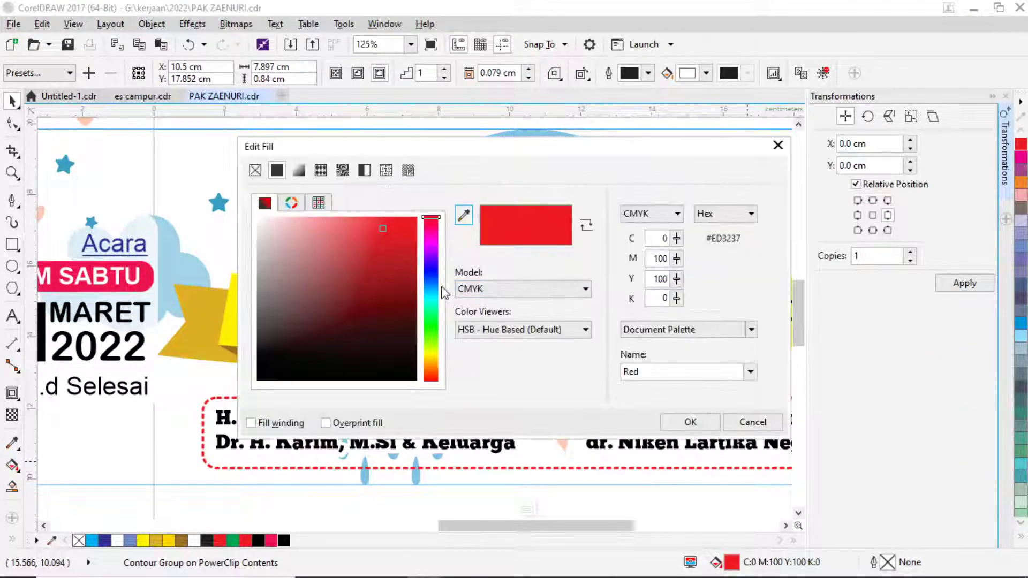
pyautogui.click(432, 269)
pyautogui.click(501, 289)
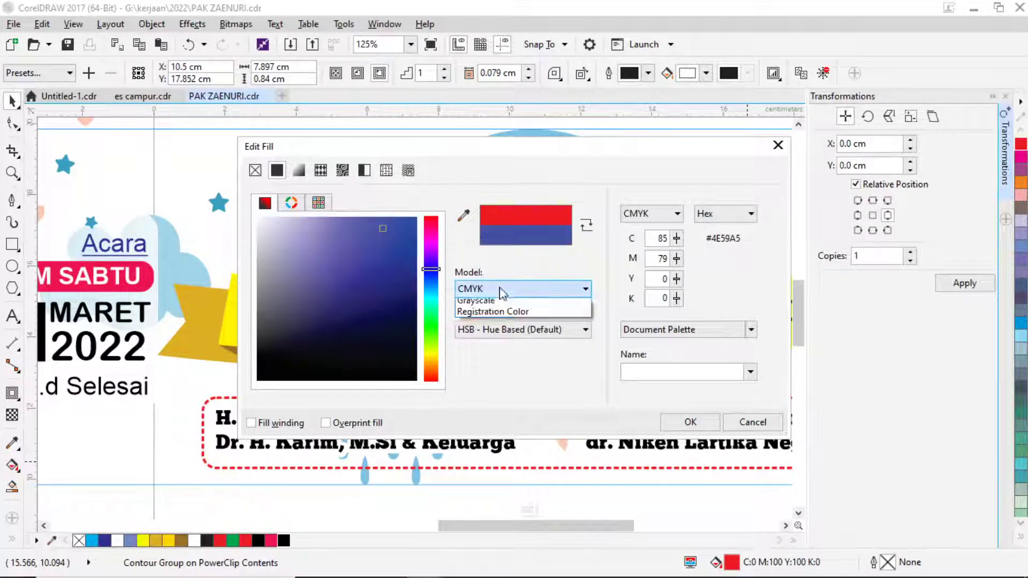
pyautogui.click(484, 326)
pyautogui.click(416, 217)
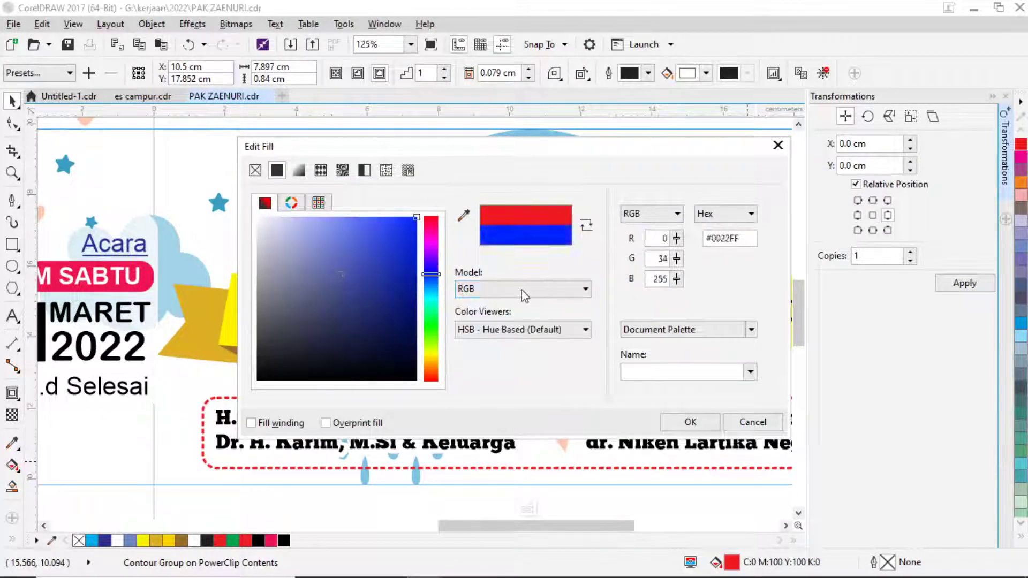
pyautogui.click(685, 421)
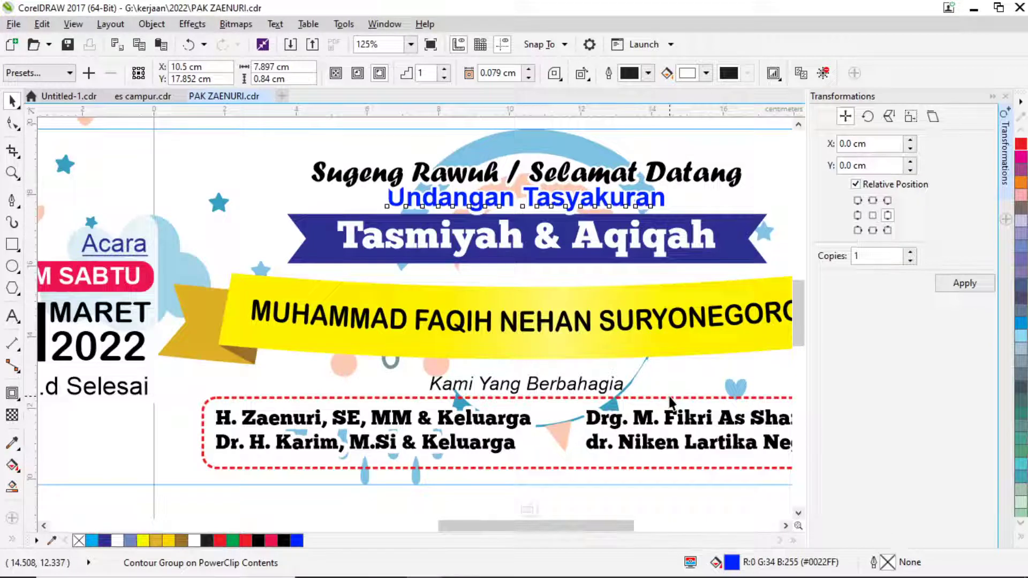
# Exit PowerClip editing and zoom out to 62% to see the whole Tasmiyah & Aqiqah banner.
pyautogui.press('space')
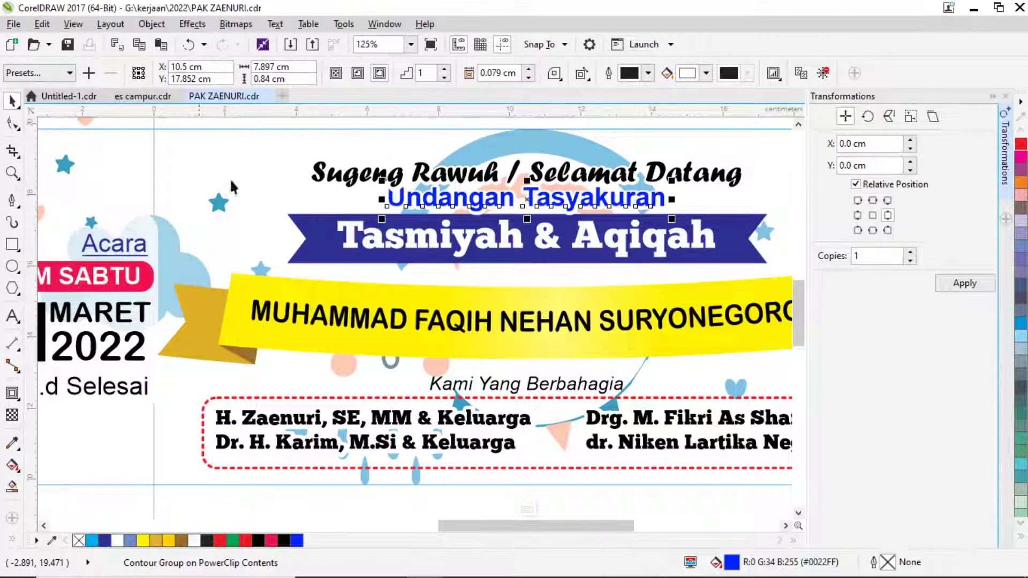
pyautogui.keyDown('ctrl'); pyautogui.click(88, 148); pyautogui.keyUp('ctrl')
pyautogui.scroll(-3, 392, 267)
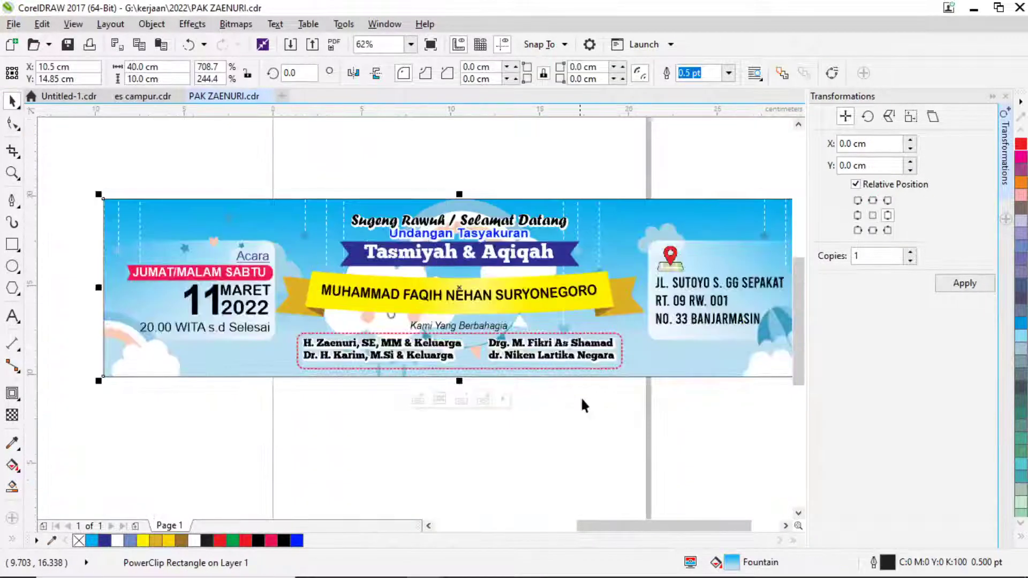
pyautogui.scroll(-1, 625, 452)
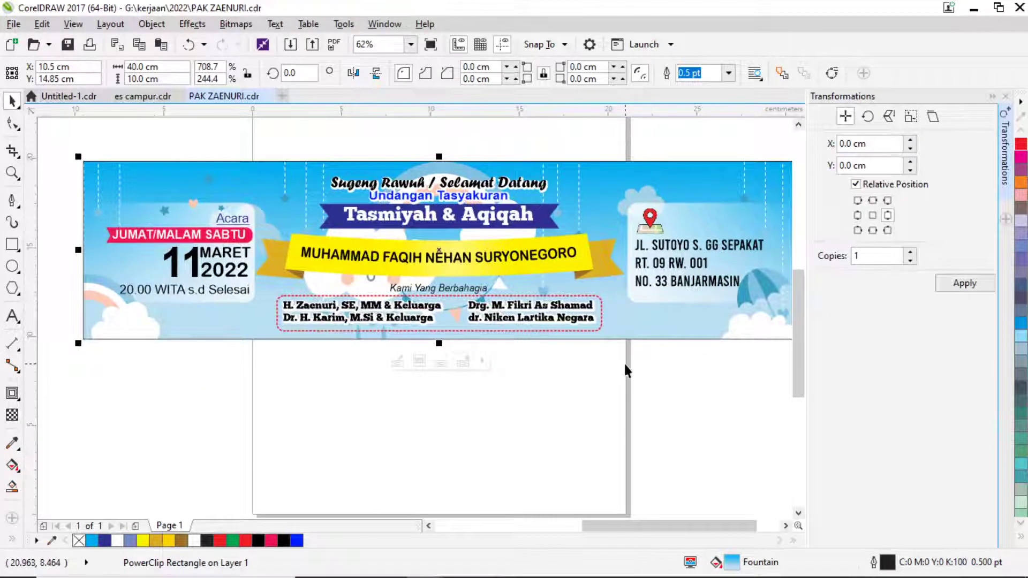
pyautogui.scroll(-1, 459, 334)
pyautogui.hscroll(-3, 541, 278)
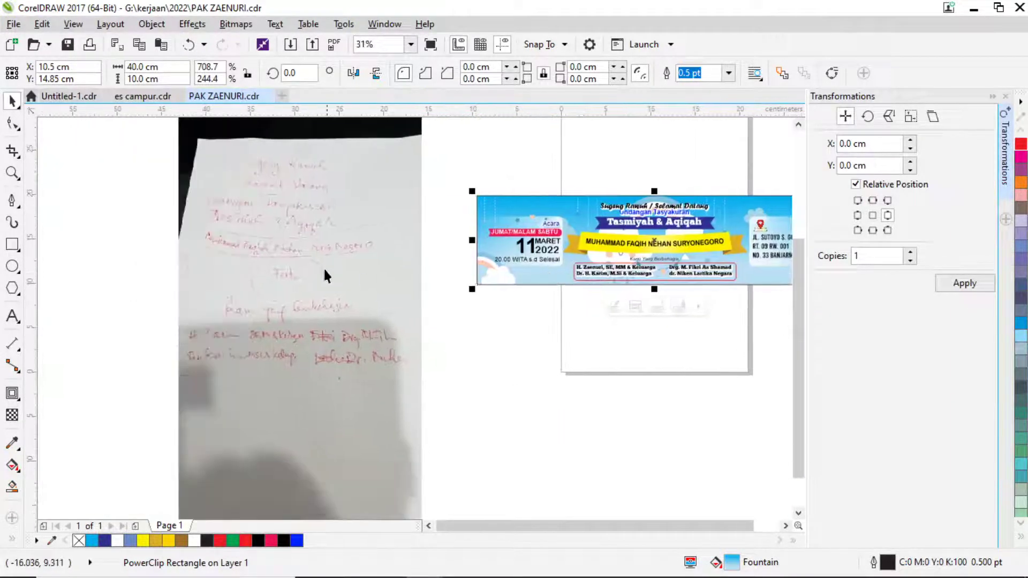
pyautogui.scroll(1, 319, 266)
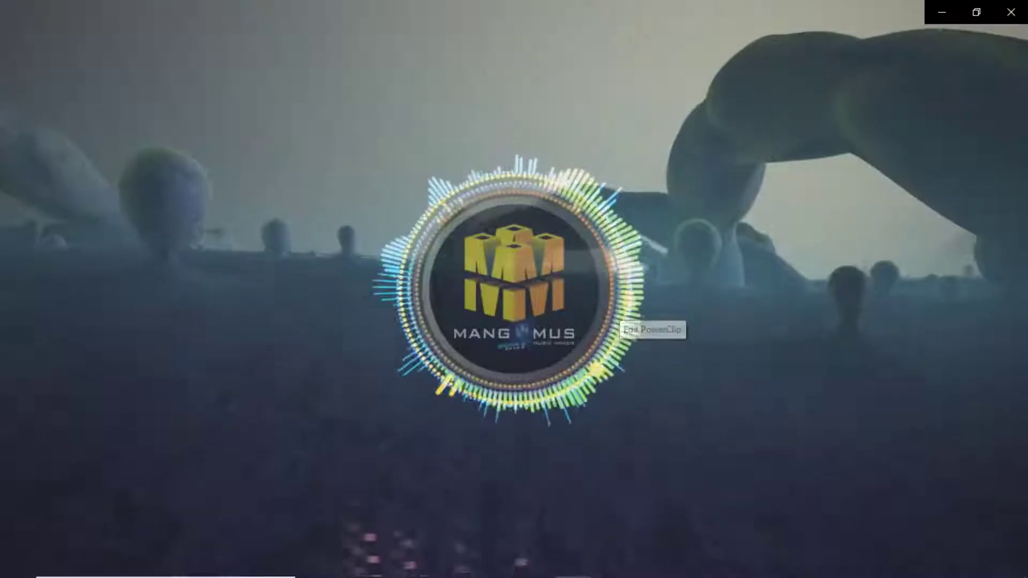
pyautogui.hotkey('alt', 'Tab')
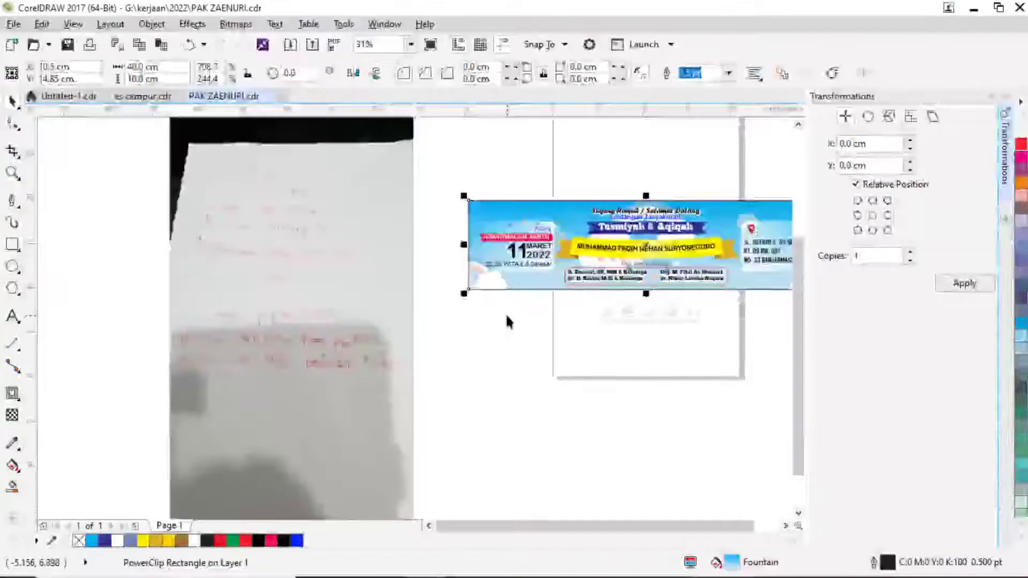
pyautogui.hotkey('alt', 'Tab')
pyautogui.press('Tab')
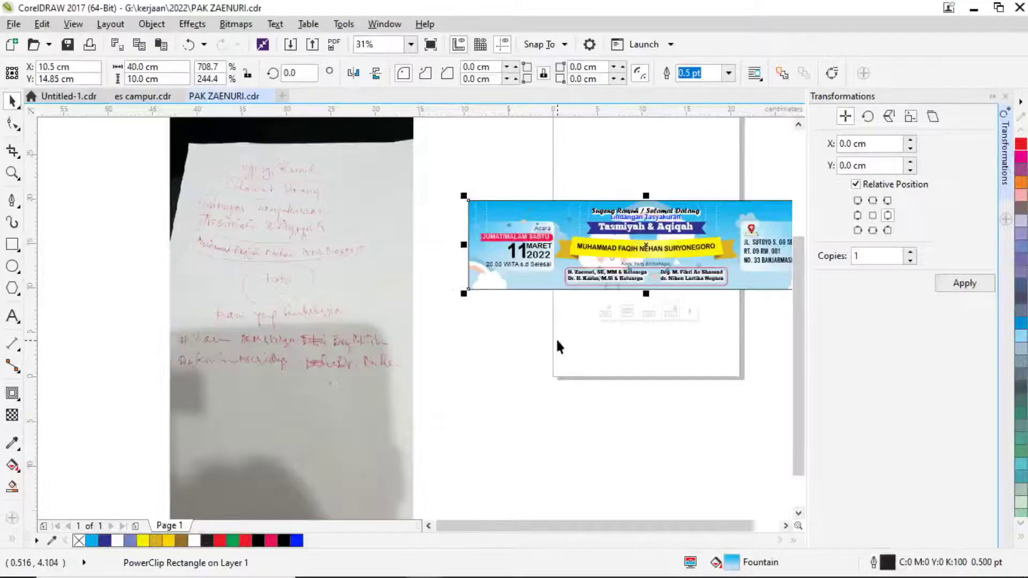
pyautogui.hscroll(3, 517, 346)
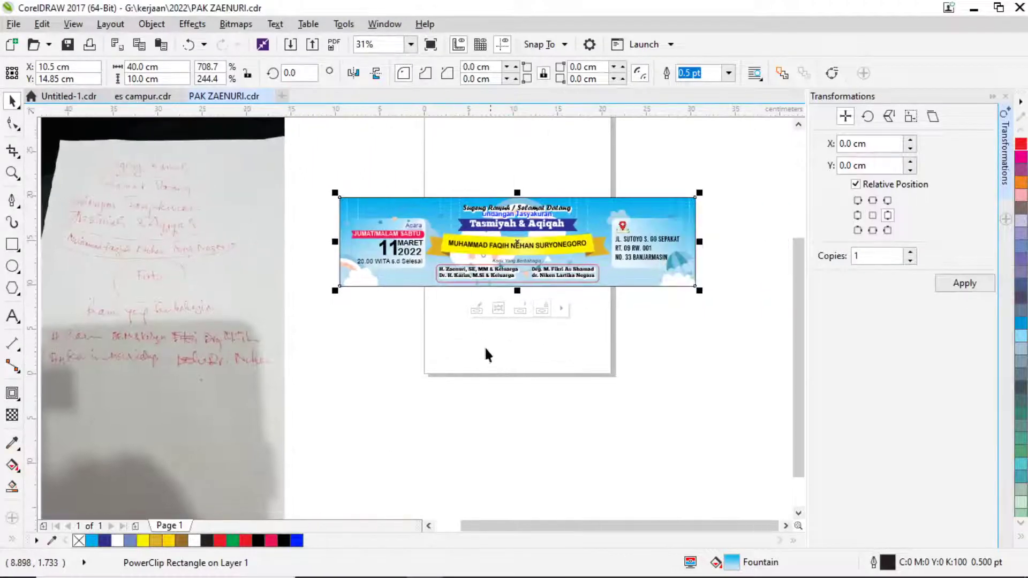
pyautogui.moveTo(323, 171); pyautogui.dragTo(426, 274)
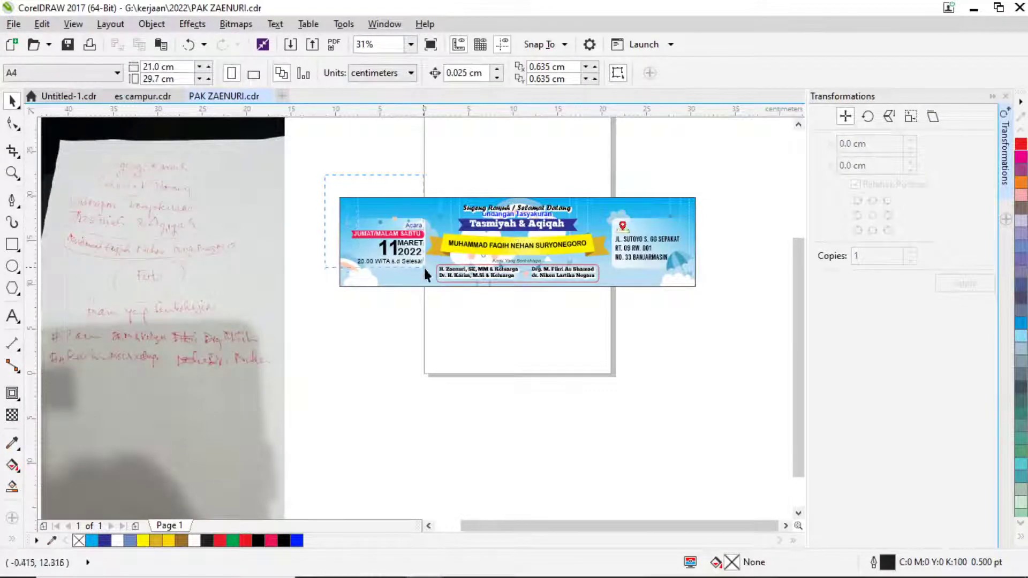
pyautogui.scroll(1, 419, 266)
# Inside the PowerClip, drag the Acara / 11 MARET 2022 date block lower on the left.
pyautogui.doubleClick(417, 237)
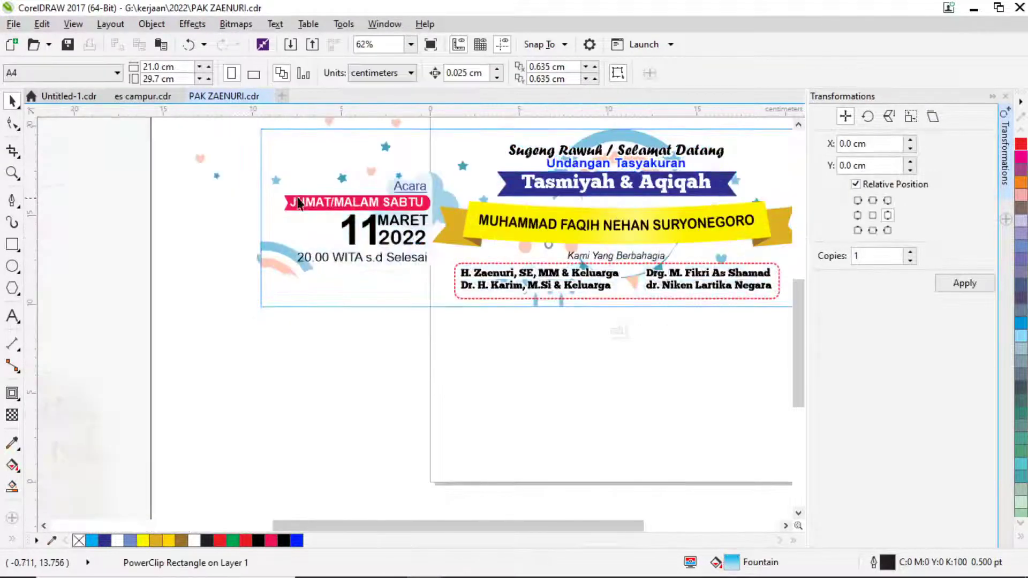
pyautogui.moveTo(442, 292); pyautogui.dragTo(442, 289)
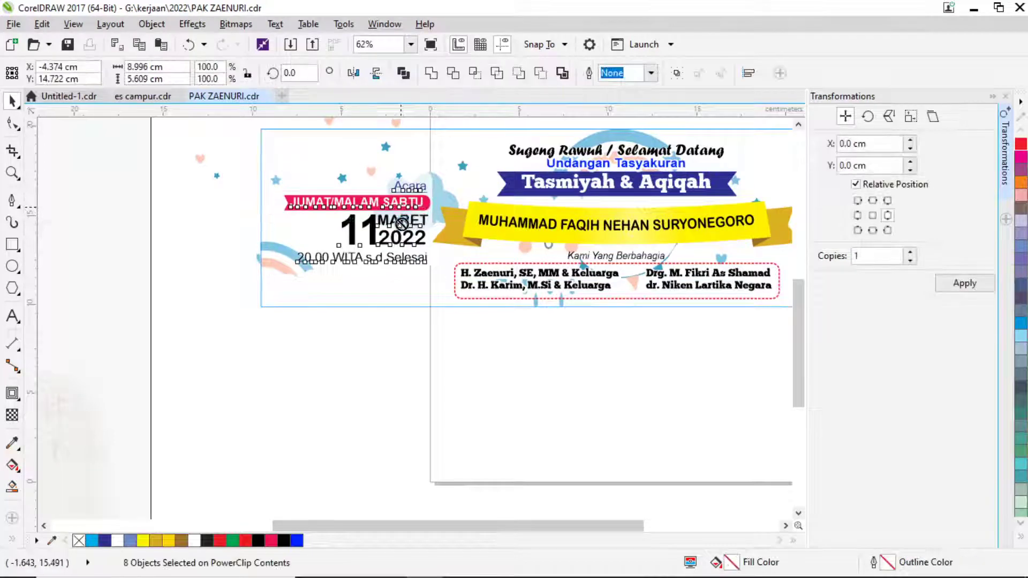
pyautogui.moveTo(402, 212); pyautogui.dragTo(404, 232)
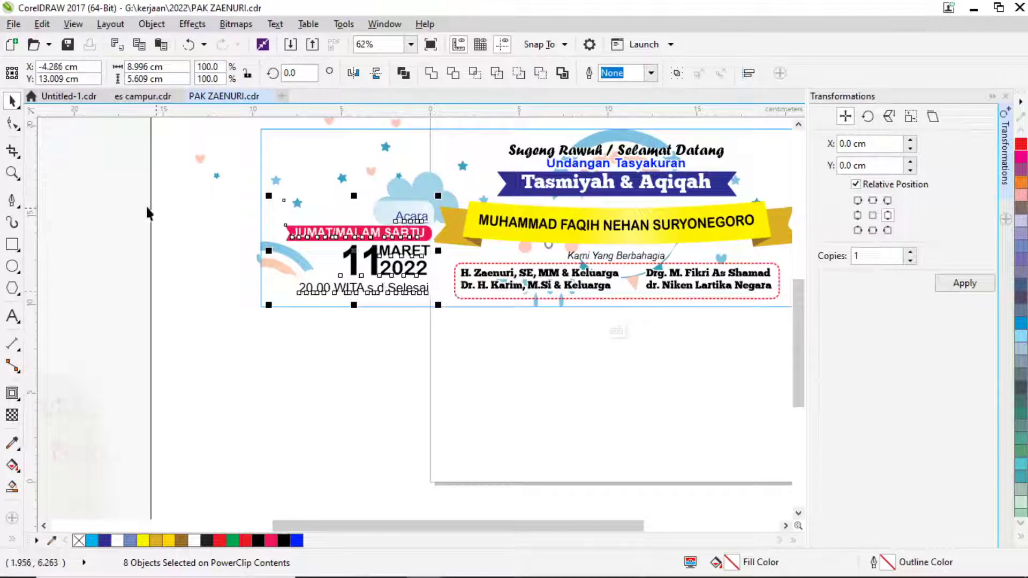
pyautogui.click(11, 266)
pyautogui.scroll(2, 401, 224)
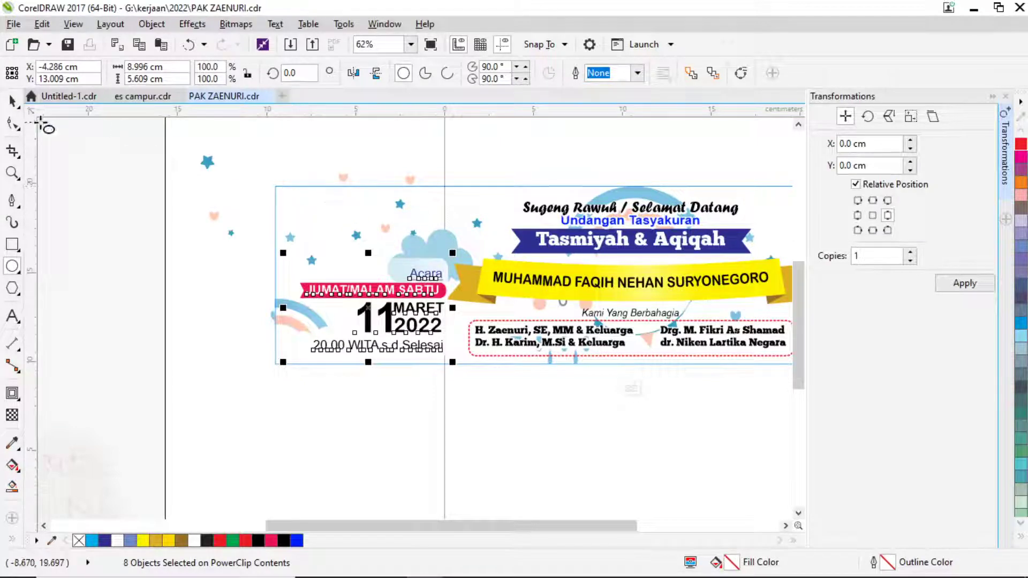
pyautogui.click(11, 102)
pyautogui.click(88, 169)
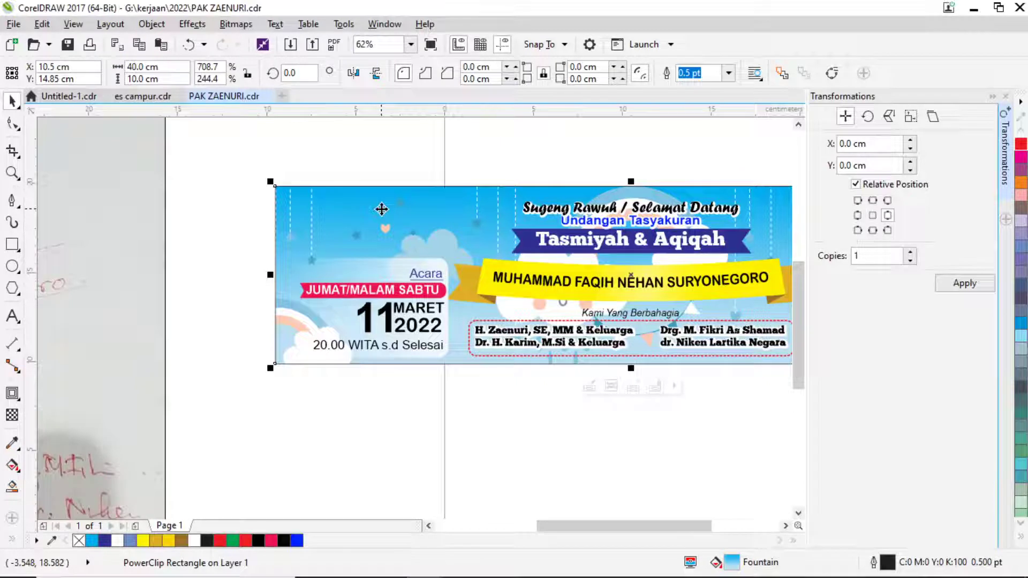
# Draw a circle at the banner's top left and scale it down to 85.8%.
pyautogui.click(16, 269)
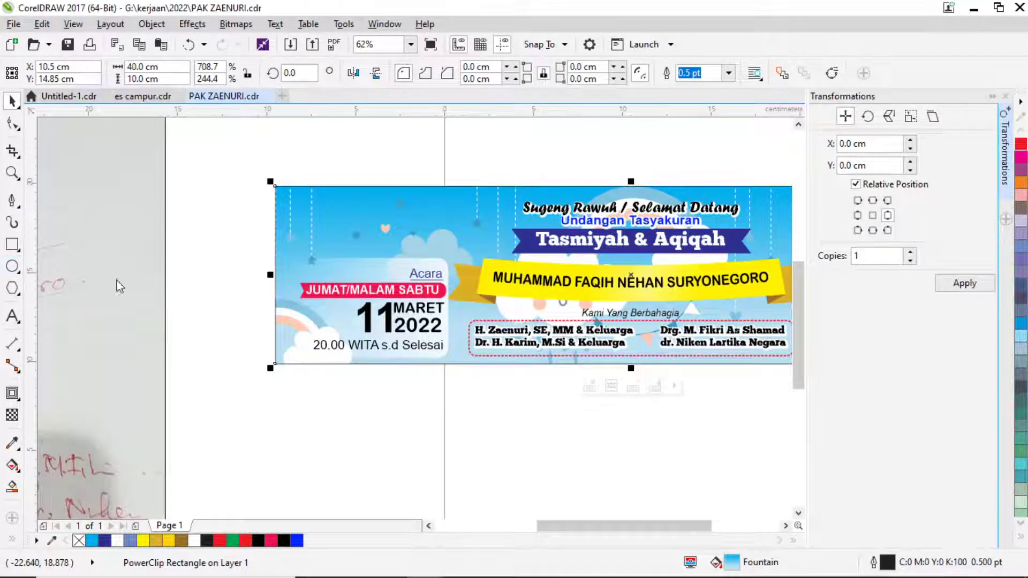
pyautogui.moveTo(349, 200); pyautogui.dragTo(499, 351)
pyautogui.click(12, 100)
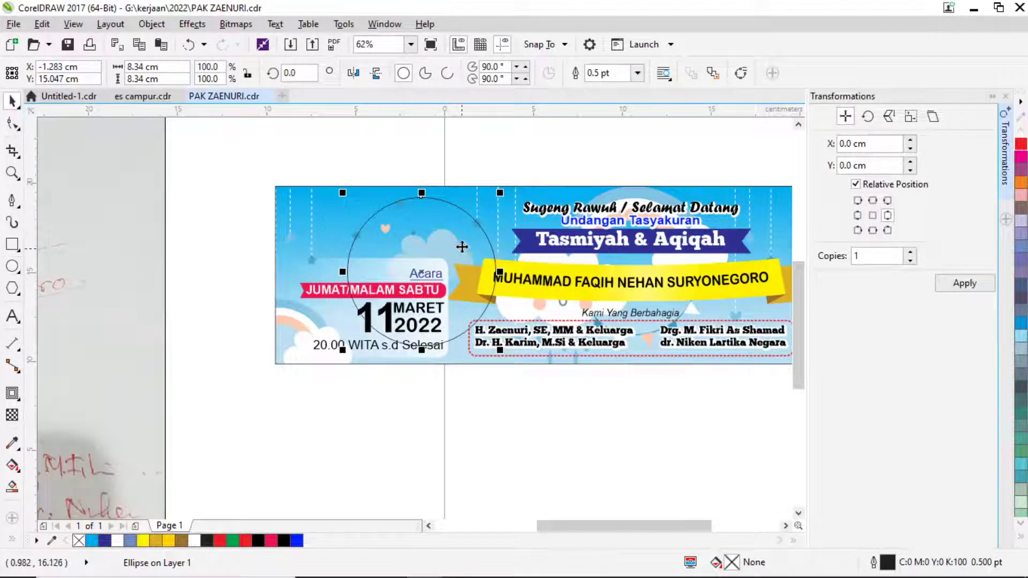
pyautogui.moveTo(462, 238); pyautogui.dragTo(456, 230)
pyautogui.click(457, 230)
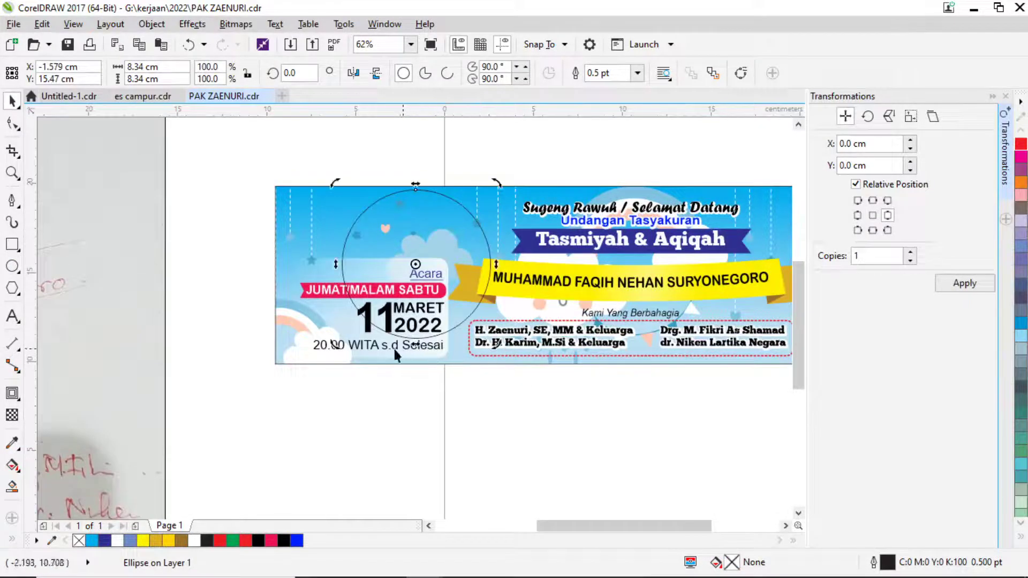
pyautogui.click(367, 247)
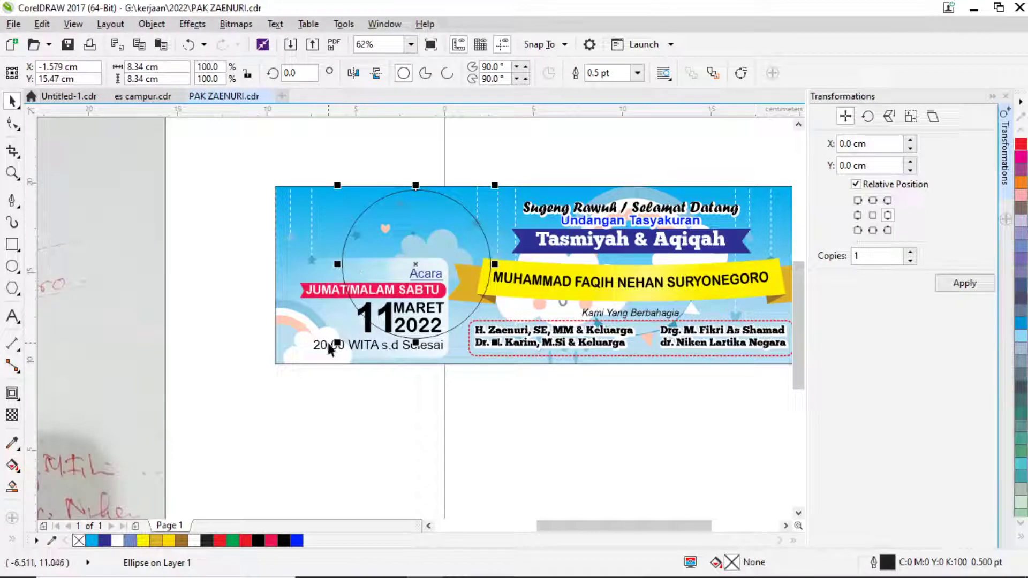
pyautogui.moveTo(337, 344); pyautogui.dragTo(358, 321)
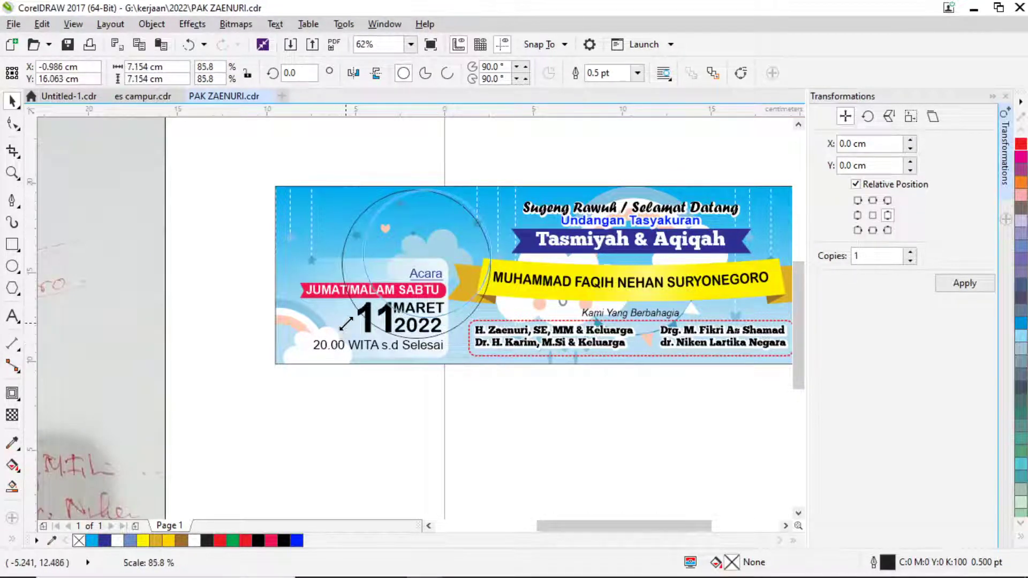
pyautogui.moveTo(439, 244)
pyautogui.mouseDown()
pyautogui.moveTo(446, 234)
pyautogui.moveTo(440, 245)
pyautogui.mouseUp()
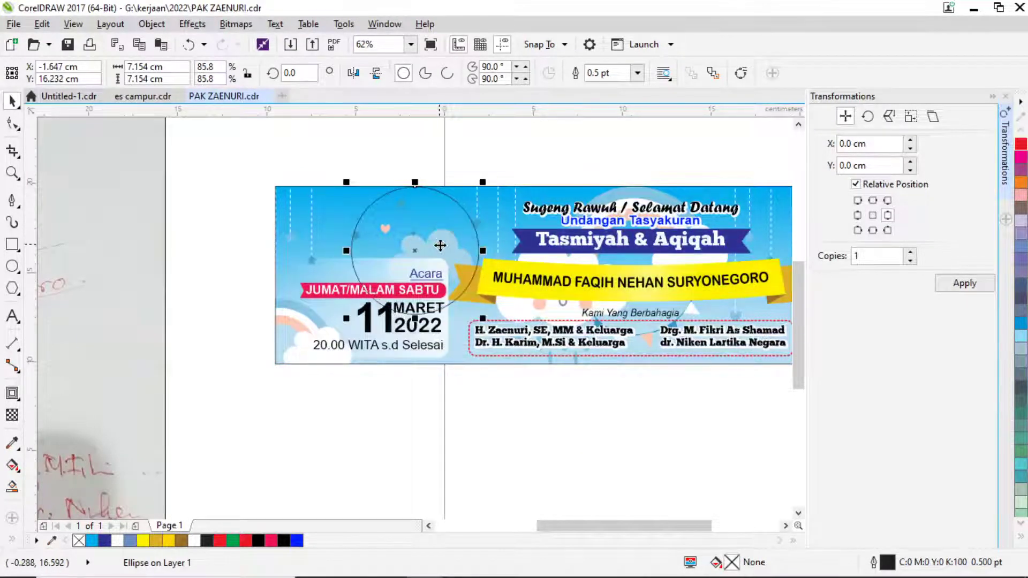
pyautogui.moveTo(264, 274); pyautogui.dragTo(225, 241)
pyautogui.moveTo(458, 371); pyautogui.dragTo(459, 369)
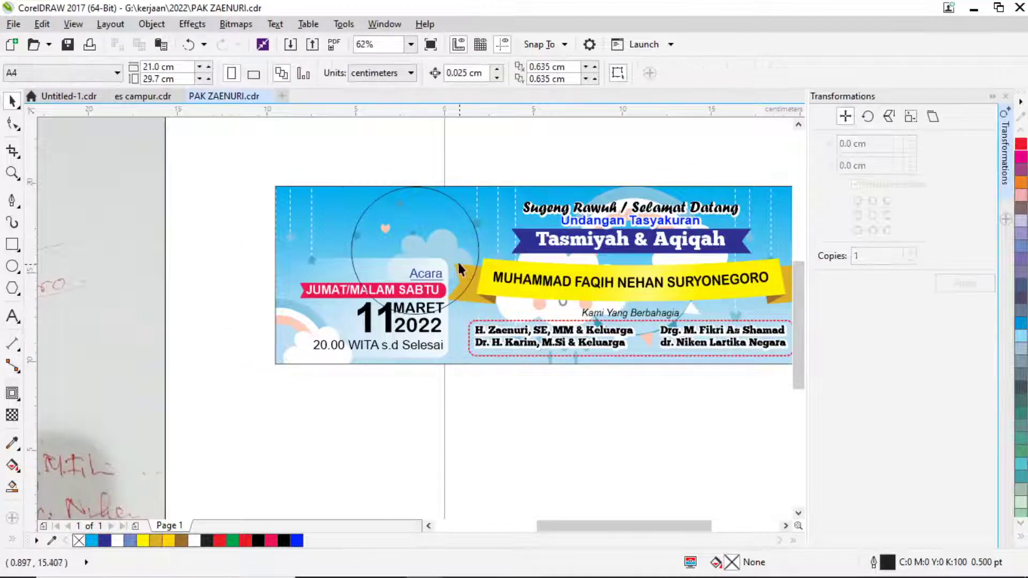
# Inside the PowerClip, scale the date block to 90.3% and shift it right and slightly down.
pyautogui.click(440, 274)
pyautogui.doubleClick(321, 251)
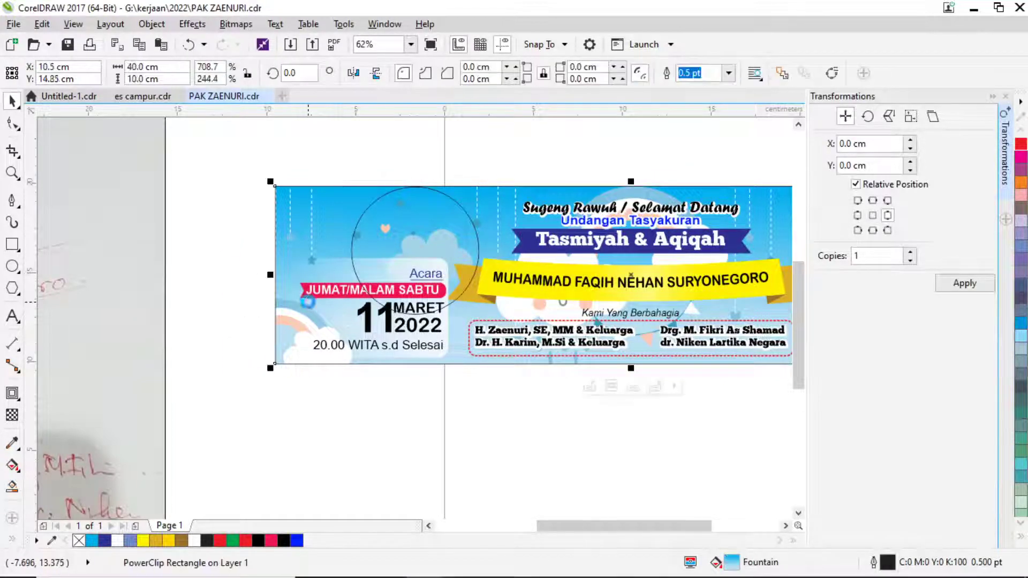
pyautogui.moveTo(189, 228); pyautogui.dragTo(383, 328)
pyautogui.moveTo(460, 367); pyautogui.dragTo(460, 368)
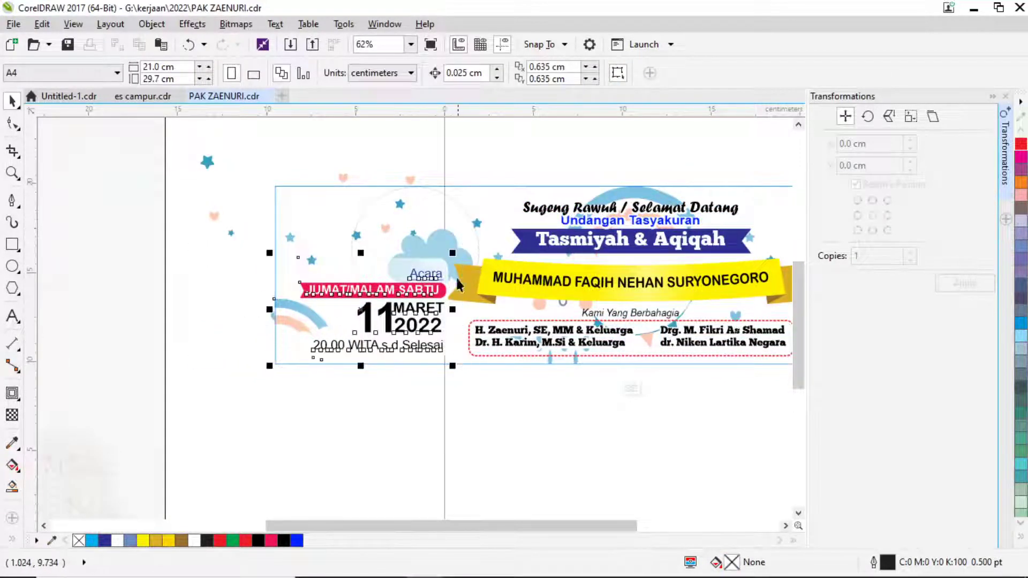
pyautogui.moveTo(451, 262); pyautogui.dragTo(452, 263)
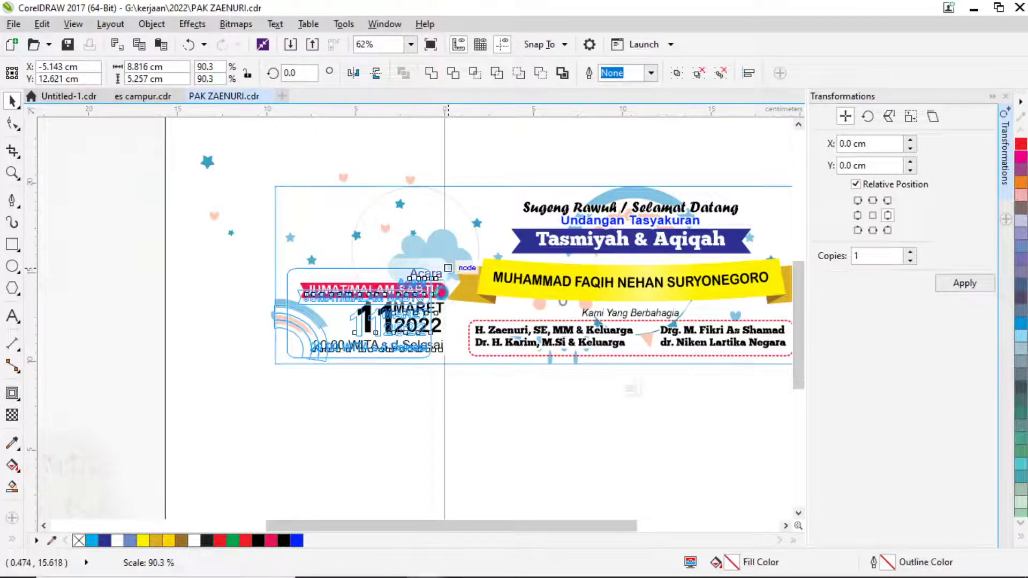
pyautogui.moveTo(417, 299); pyautogui.dragTo(427, 303)
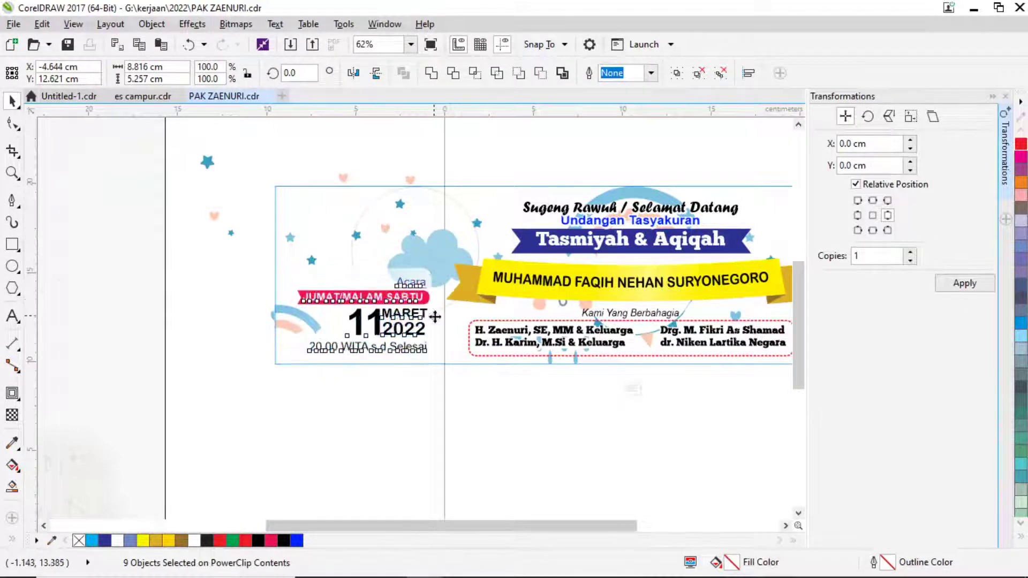
pyautogui.press('Down')
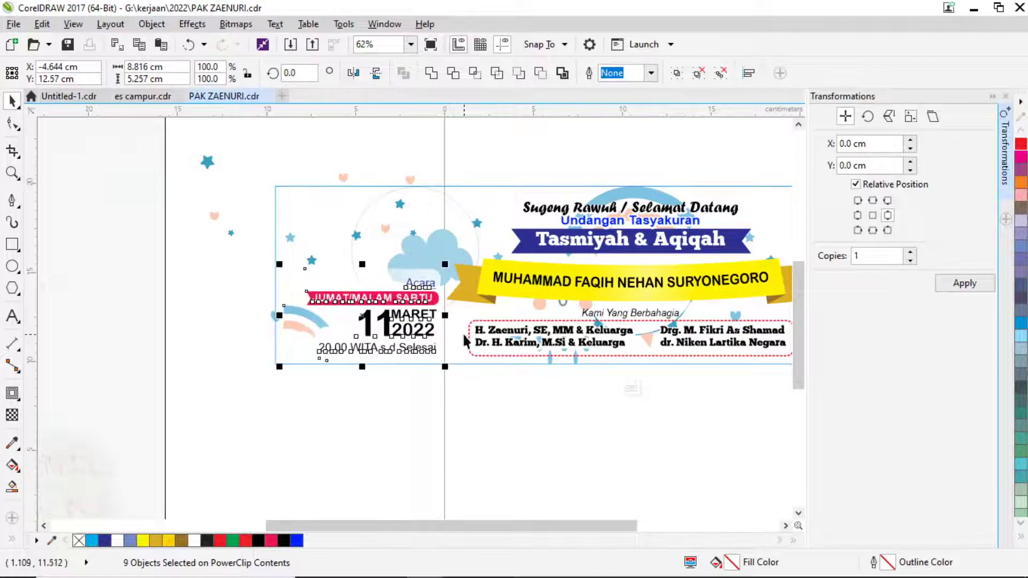
# Finish PowerClip editing and fill the new circle white.
pyautogui.keyDown('ctrl'); pyautogui.click(426, 447); pyautogui.keyUp('ctrl')
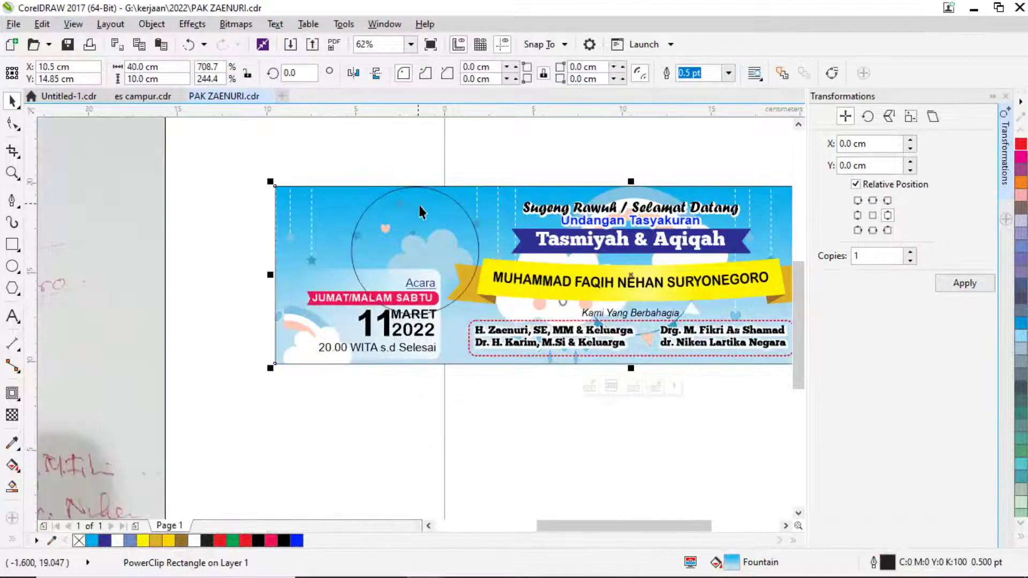
pyautogui.click(425, 205)
pyautogui.click(194, 541)
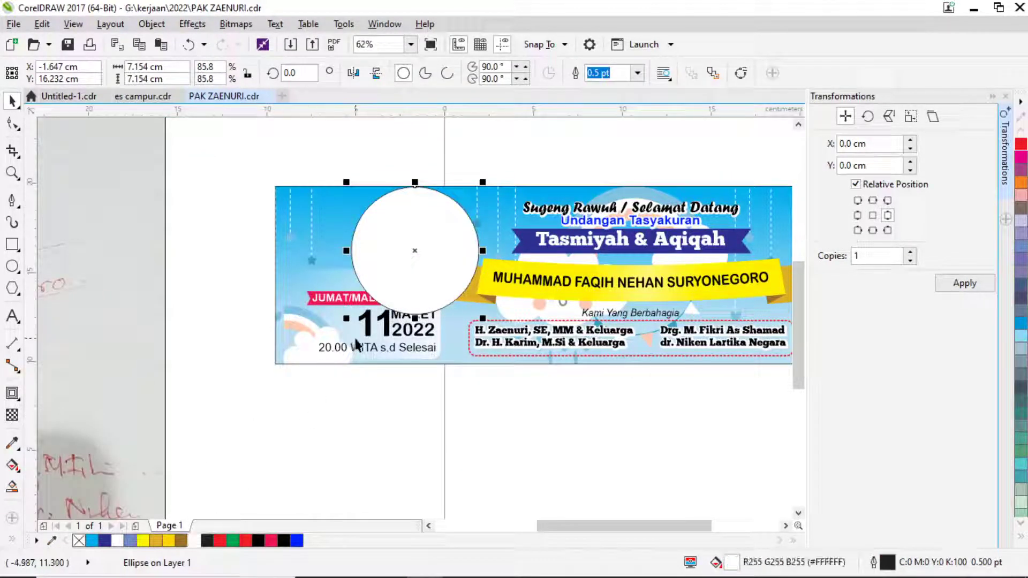
# Set the circle to no outline, then undo a trial resize to keep its size.
pyautogui.press('F12')
pyautogui.click(417, 194)
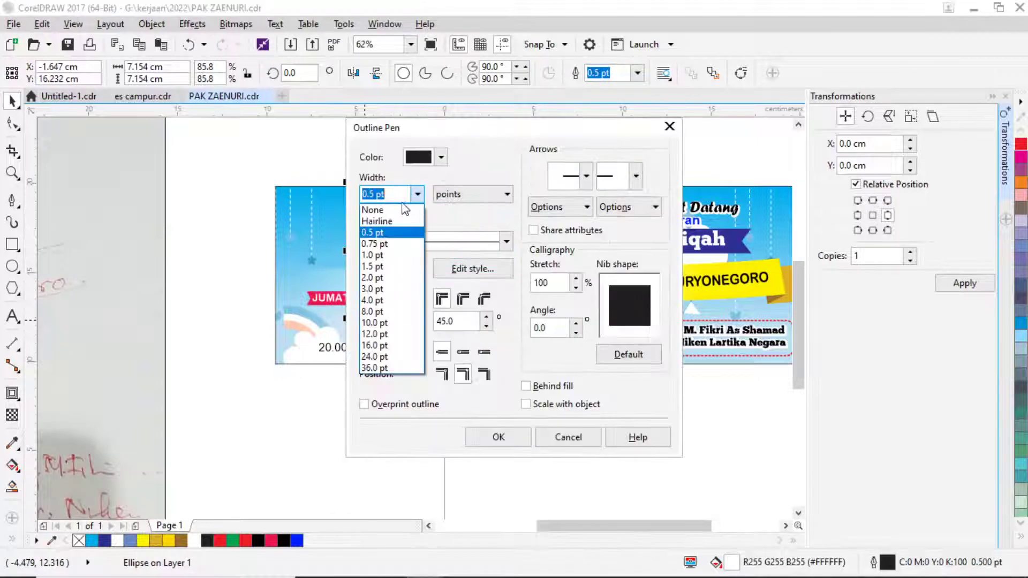
pyautogui.click(397, 209)
pyautogui.click(498, 436)
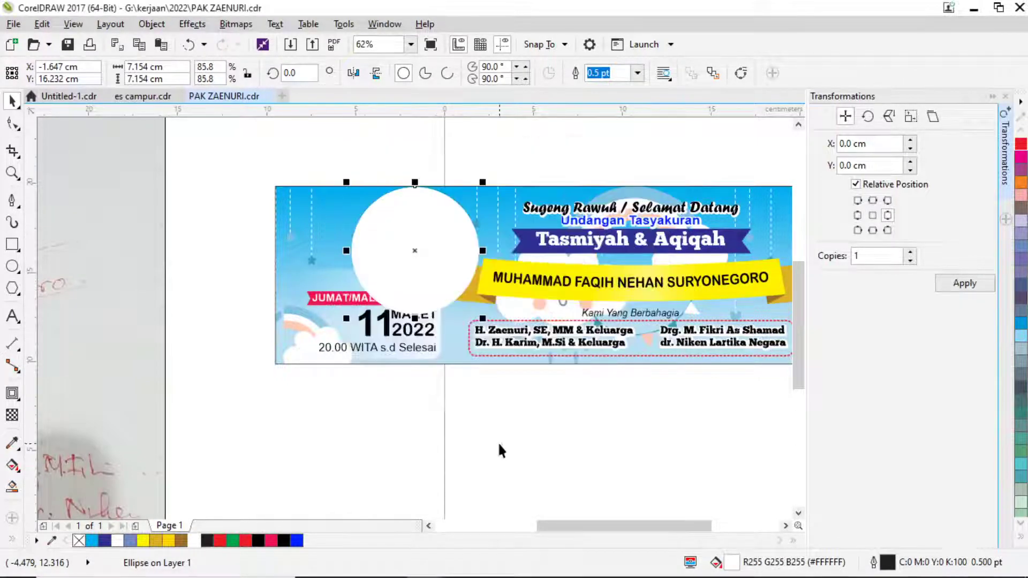
pyautogui.scroll(2, 475, 203)
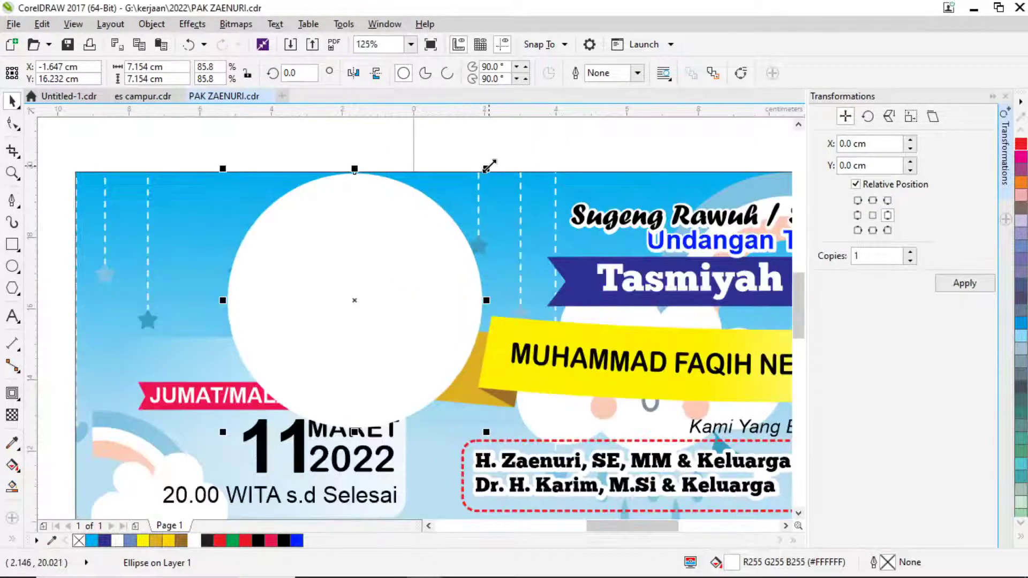
pyautogui.moveTo(489, 166); pyautogui.dragTo(482, 176)
pyautogui.hotkey('ctrl', 'z')
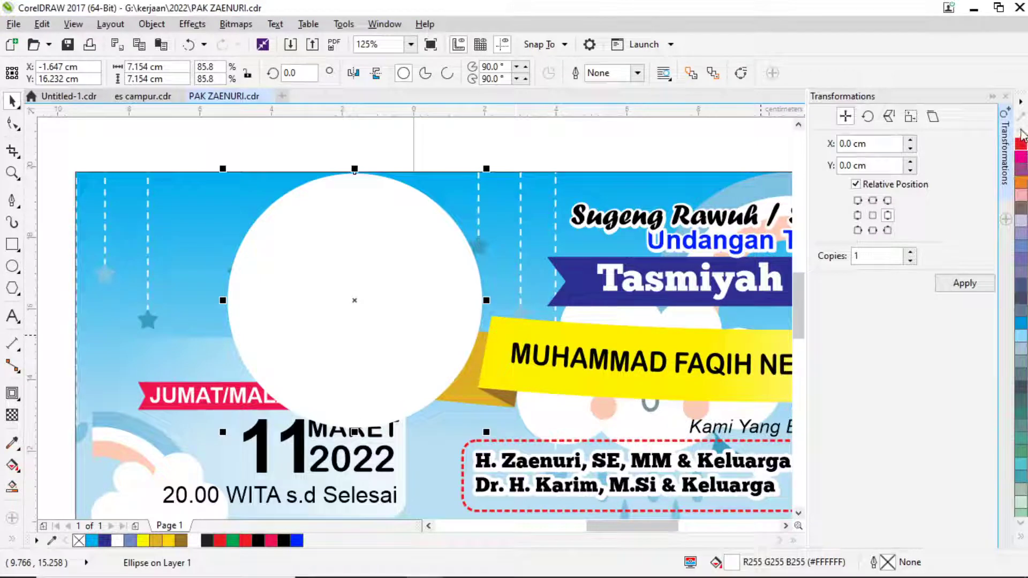
# Give the white circle a dashed black 1.5 pt outline in Outline Pen.
pyautogui.press('F12')
pyautogui.click(417, 194)
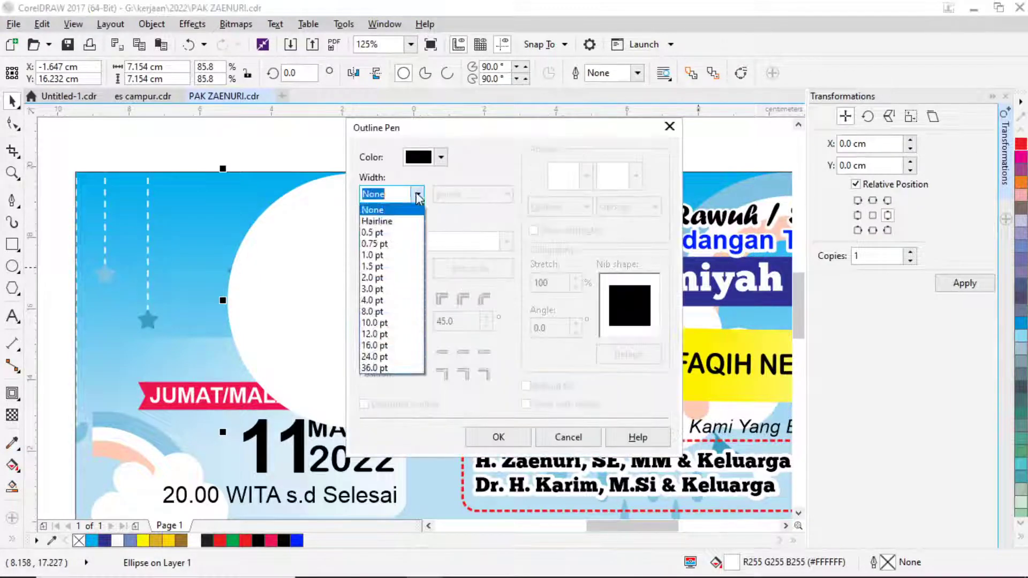
pyautogui.click(375, 267)
pyautogui.click(505, 242)
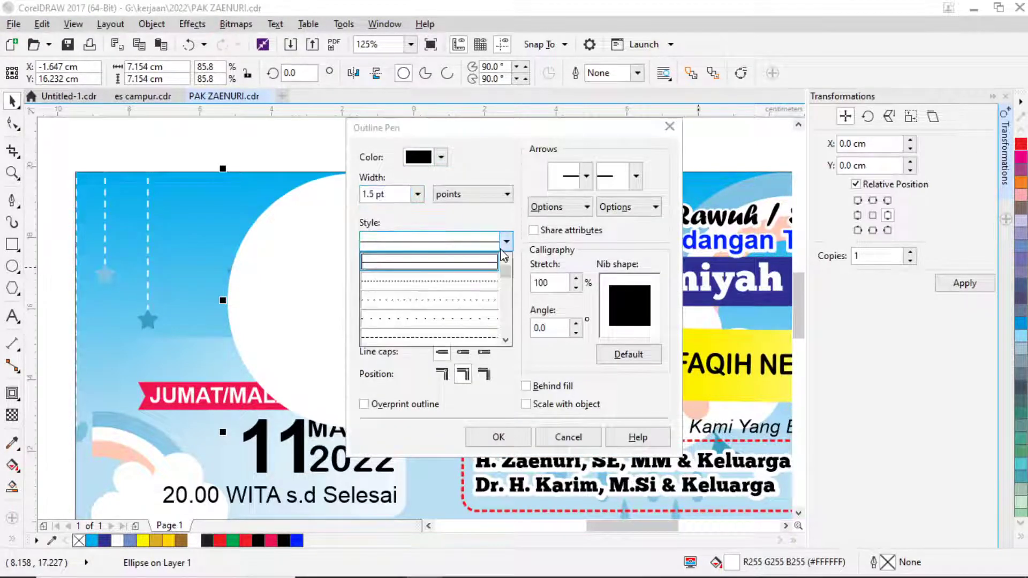
pyautogui.click(446, 339)
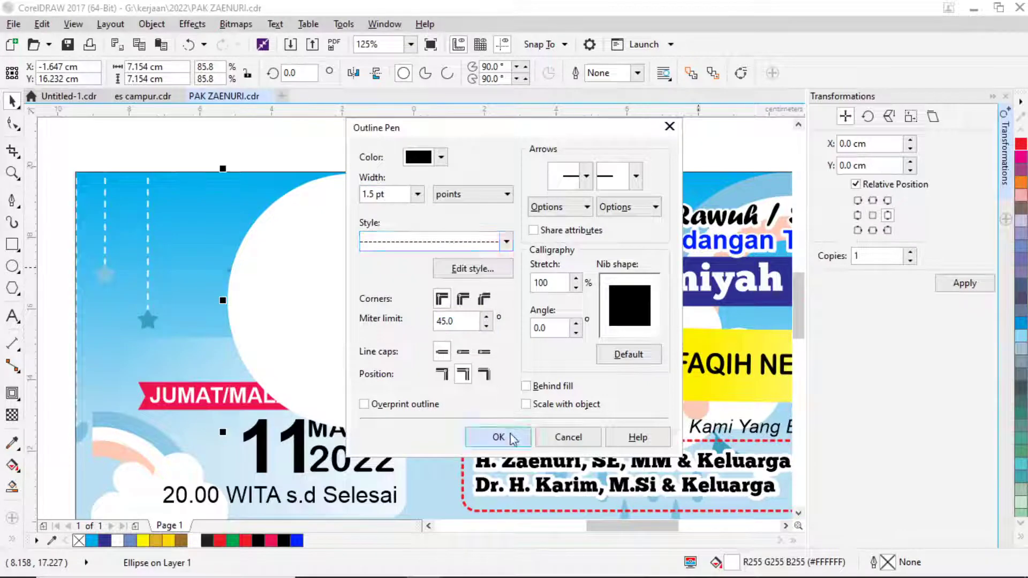
pyautogui.click(499, 436)
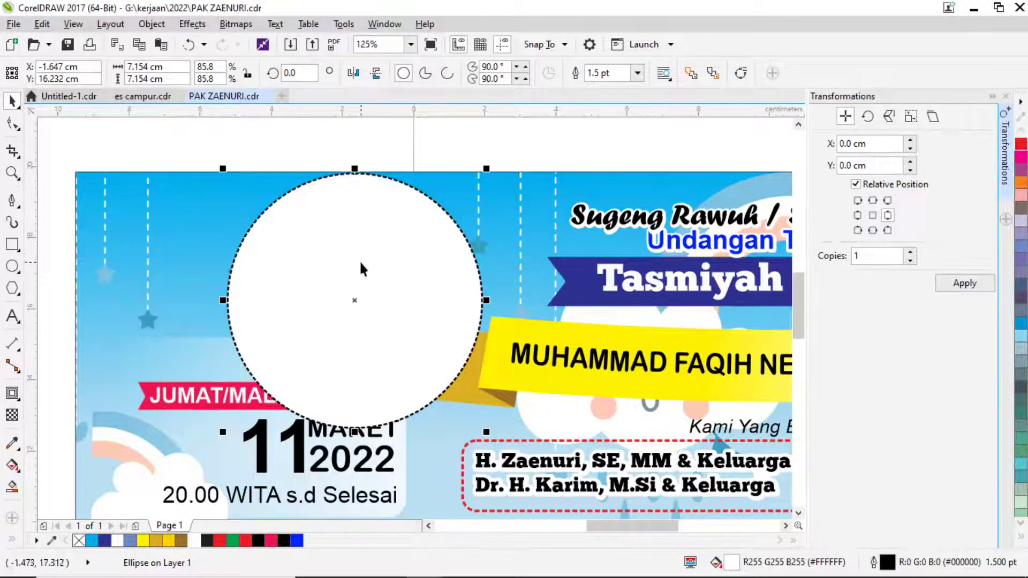
pyautogui.click(199, 140)
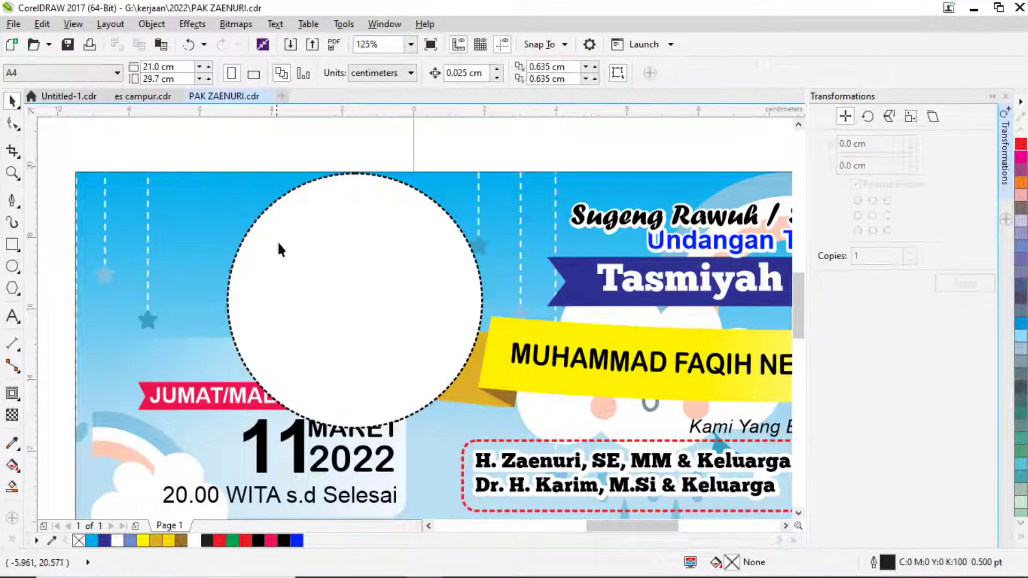
# Place a smaller white circle beside the dashed circle and remove the dashed circle's fill.
pyautogui.click(255, 221)
pyautogui.moveTo(254, 221); pyautogui.dragTo(248, 221)
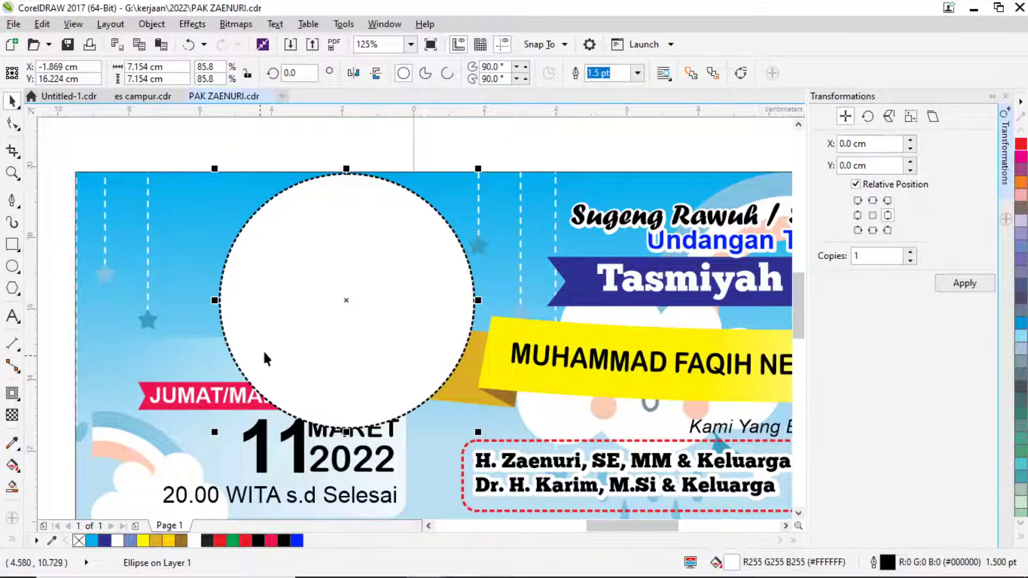
pyautogui.moveTo(264, 360); pyautogui.dragTo(213, 328)
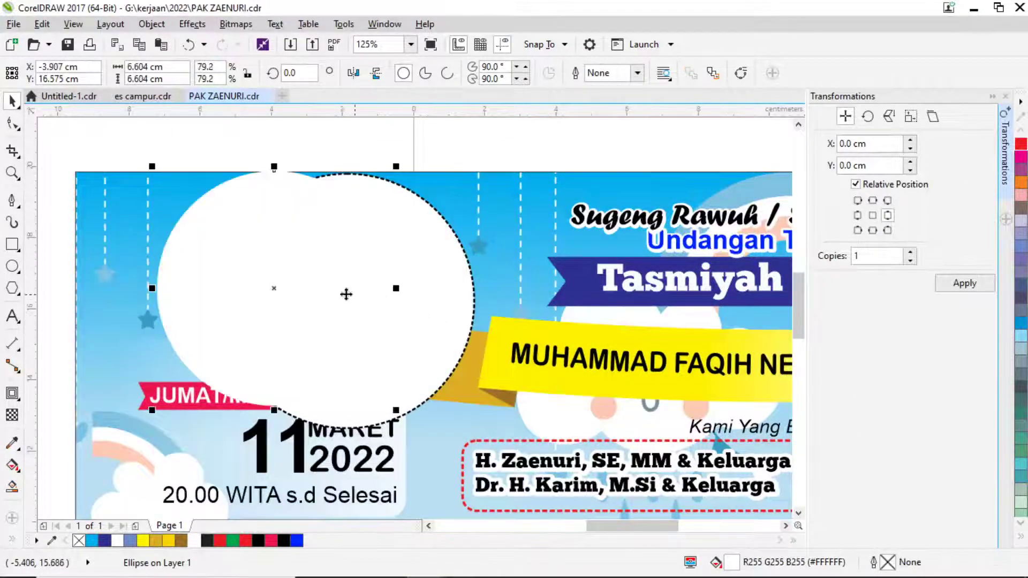
pyautogui.click(459, 263)
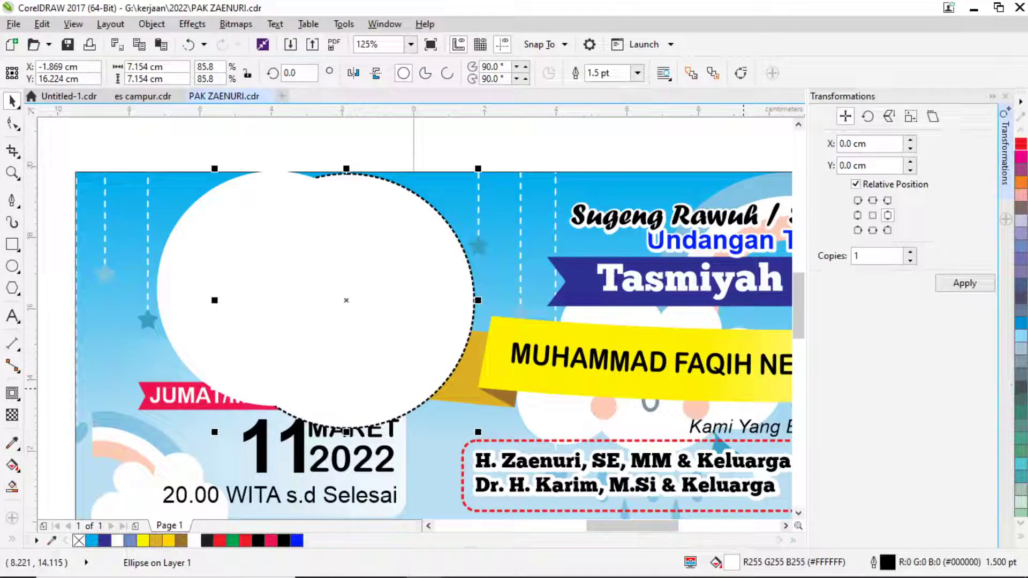
pyautogui.click(1019, 249)
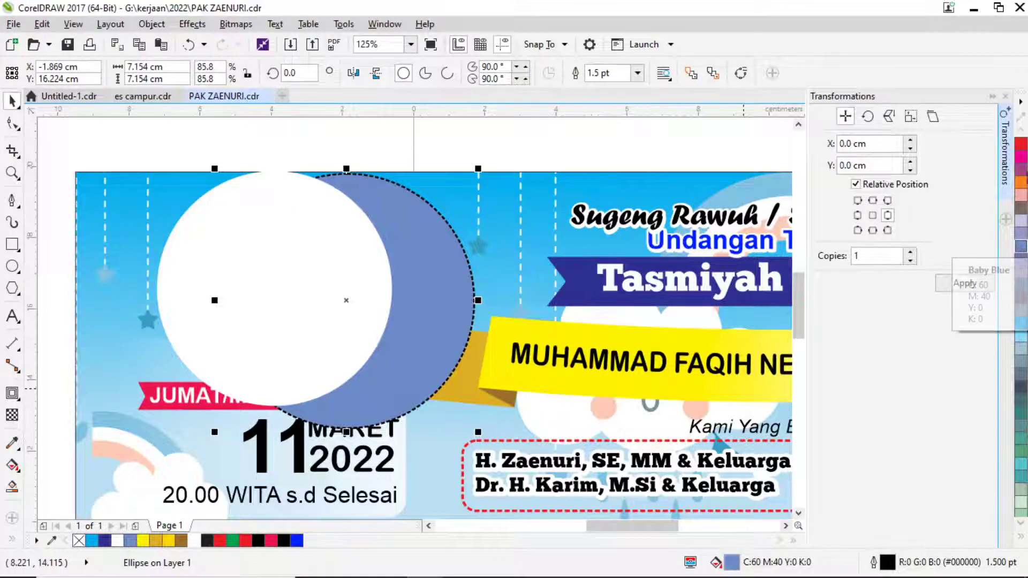
pyautogui.click(1021, 538)
pyautogui.click(969, 132)
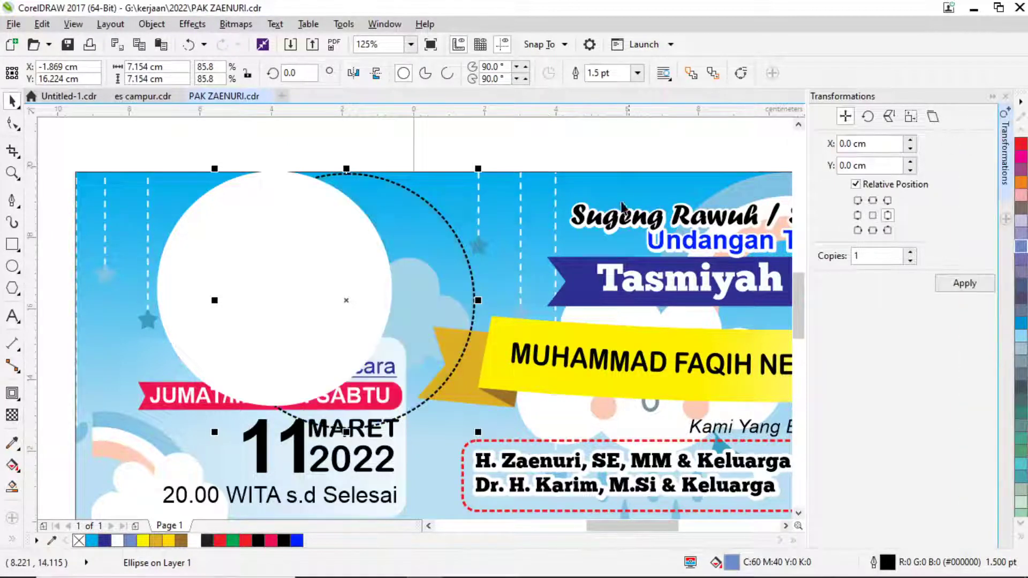
# Centre the white circle on the dashed circle with C and E alignment.
pyautogui.click(292, 243)
pyautogui.keyDown('shift'); pyautogui.click(449, 255); pyautogui.keyUp('shift')
pyautogui.press('c')
pyautogui.press('e')
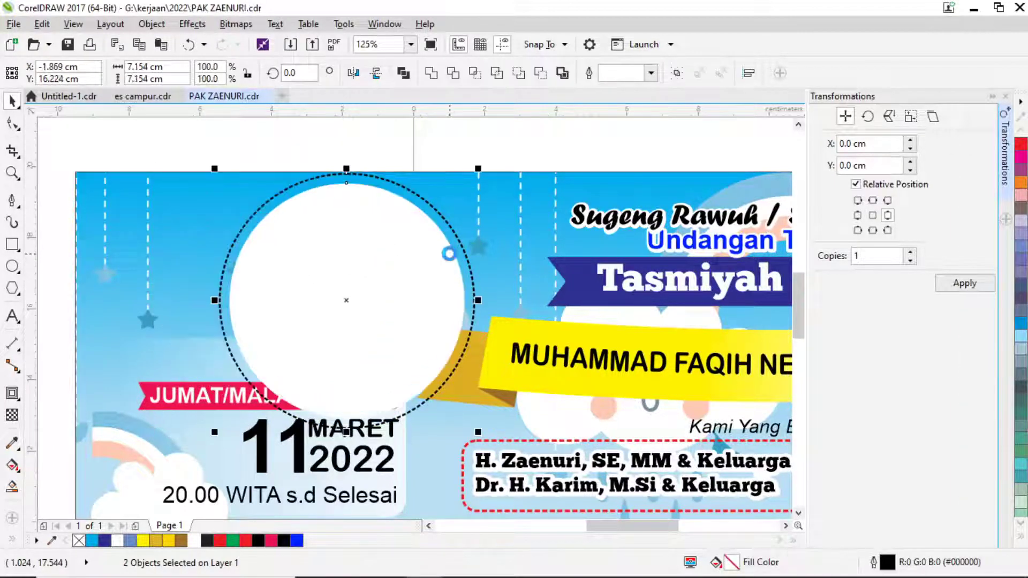
pyautogui.click(503, 153)
# Enlarge a circle, fill it blue and send it behind the white circle as a ring.
pyautogui.scroll(-2, 291, 309)
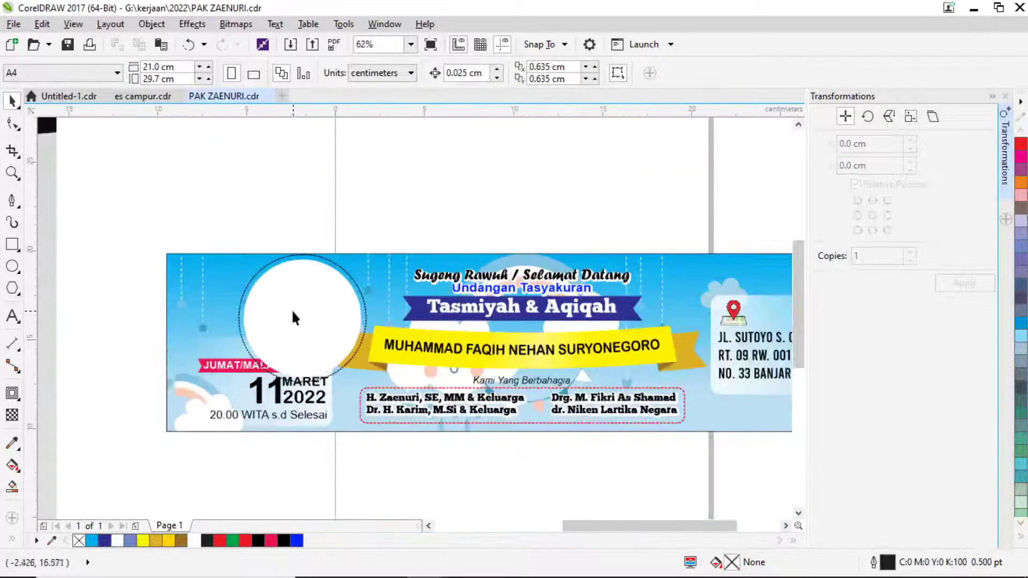
pyautogui.click(292, 310)
pyautogui.scroll(2, 284, 315)
pyautogui.scroll(2, 420, 224)
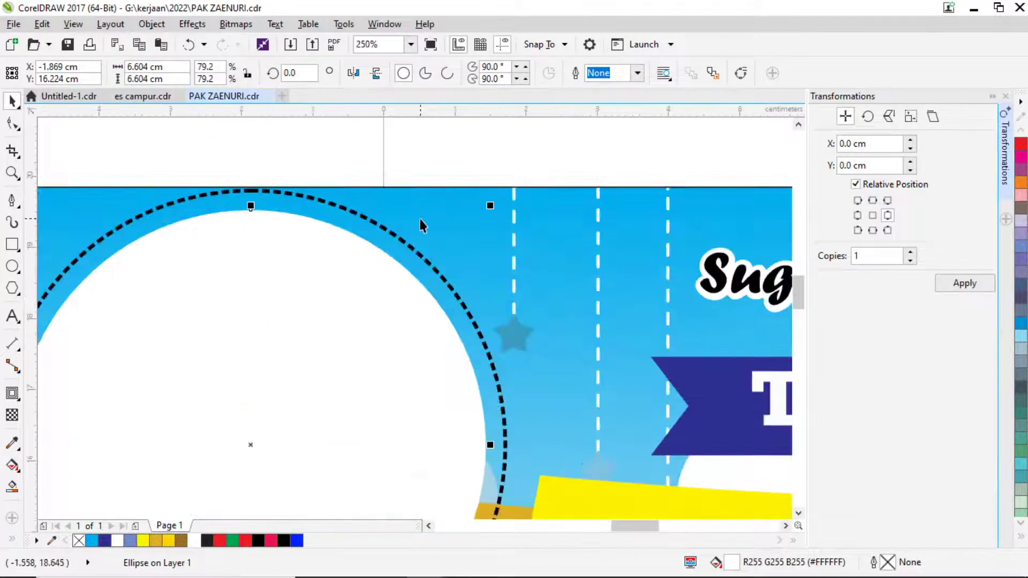
pyautogui.moveTo(490, 204); pyautogui.dragTo(498, 197)
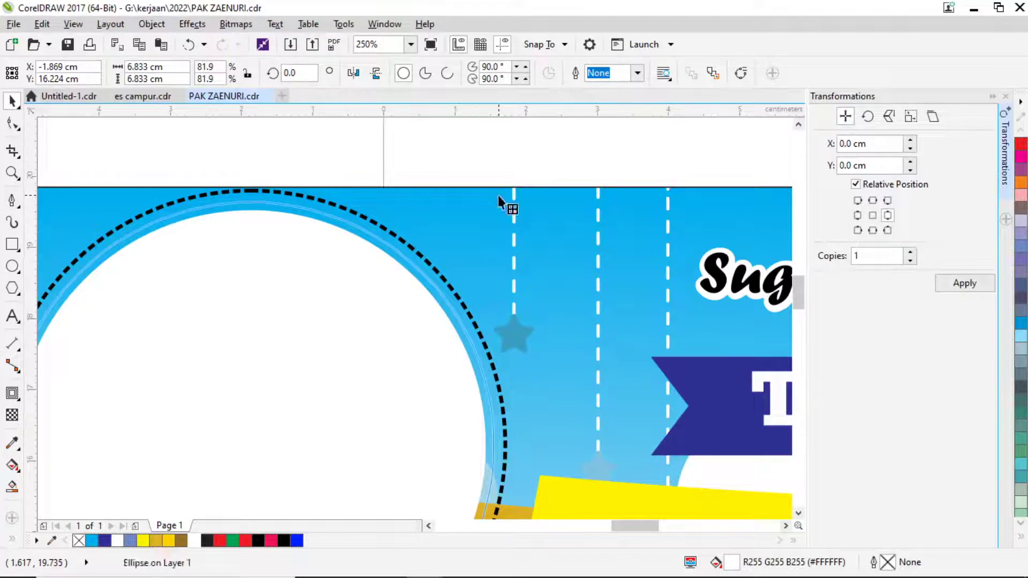
pyautogui.click(296, 541)
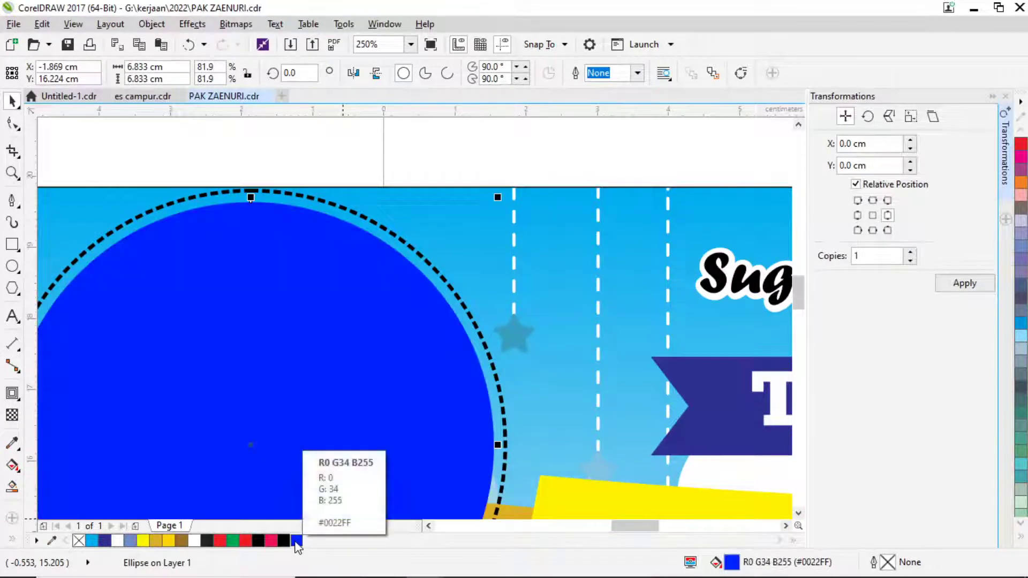
pyautogui.hotkey('ctrl', 'pagedown')
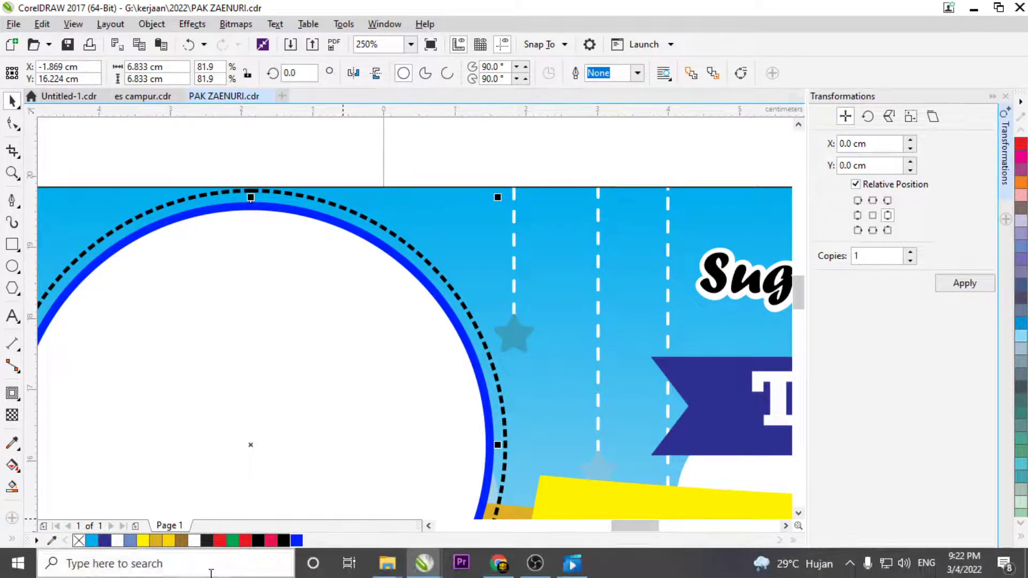
pyautogui.hotkey('ctrl', 'pagedown')
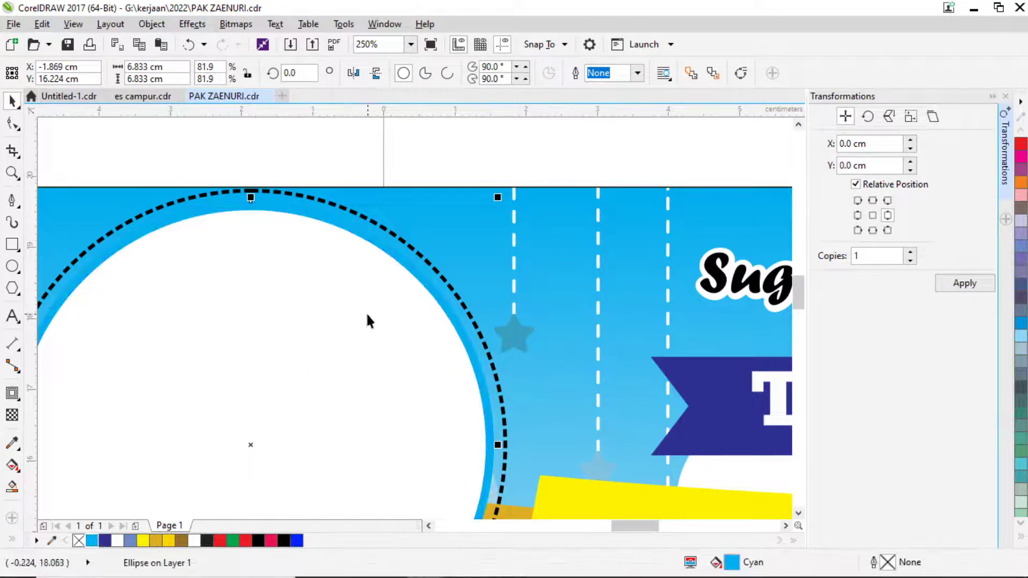
# Shrink the dashed outline to hug the blue ring and select all three frame circles.
pyautogui.click(369, 314)
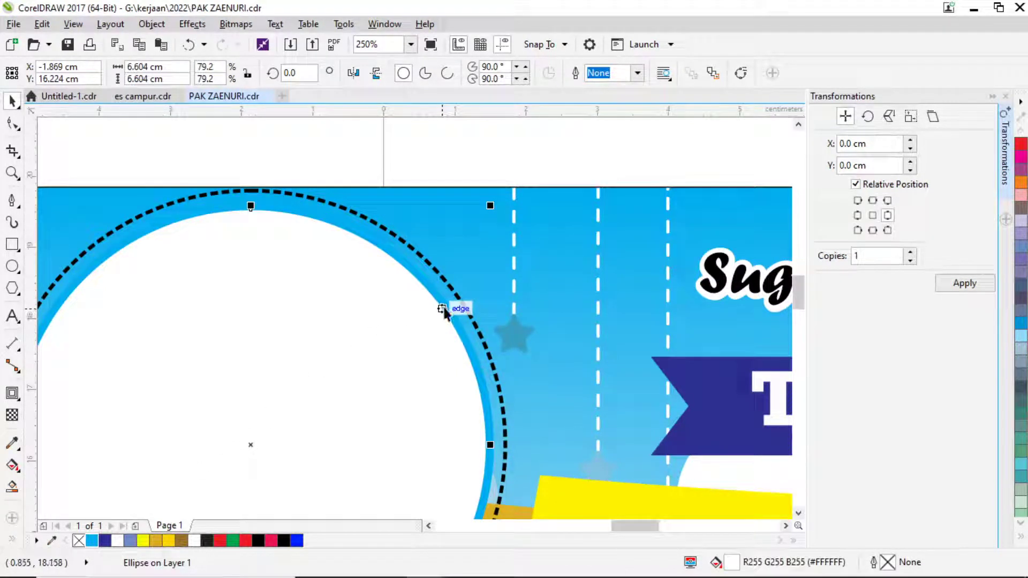
pyautogui.click(474, 322)
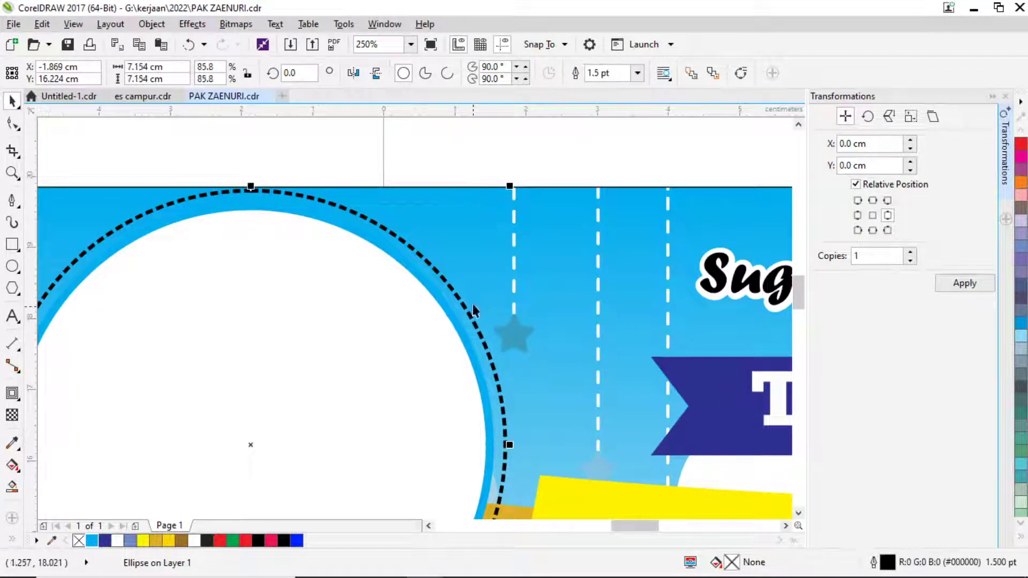
pyautogui.scroll(3, 507, 184)
pyautogui.moveTo(506, 188); pyautogui.dragTo(490, 211)
pyautogui.scroll(-4, 393, 340)
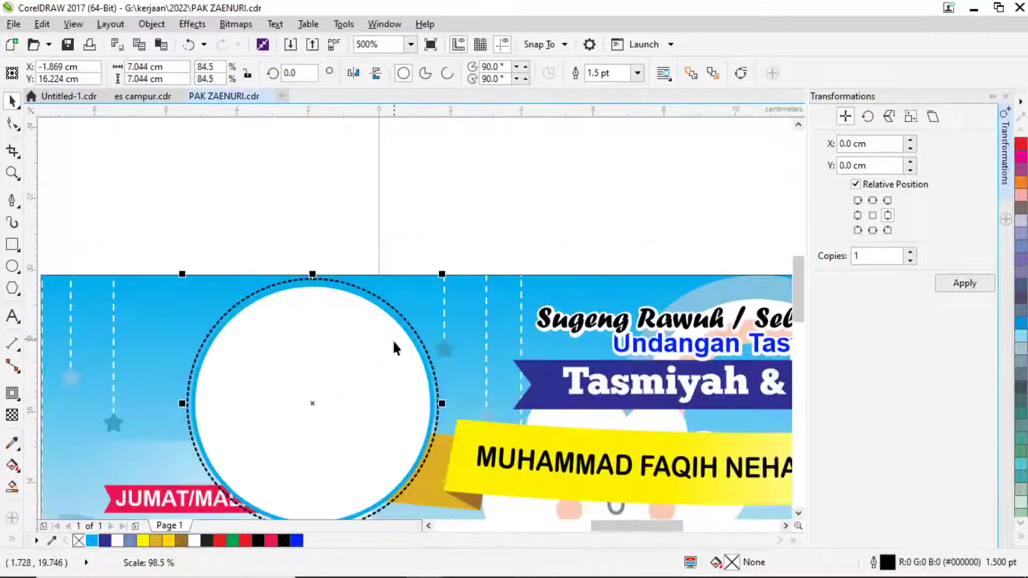
pyautogui.scroll(-3, 328, 276)
pyautogui.scroll(2, 349, 293)
pyautogui.moveTo(346, 252); pyautogui.dragTo(354, 266)
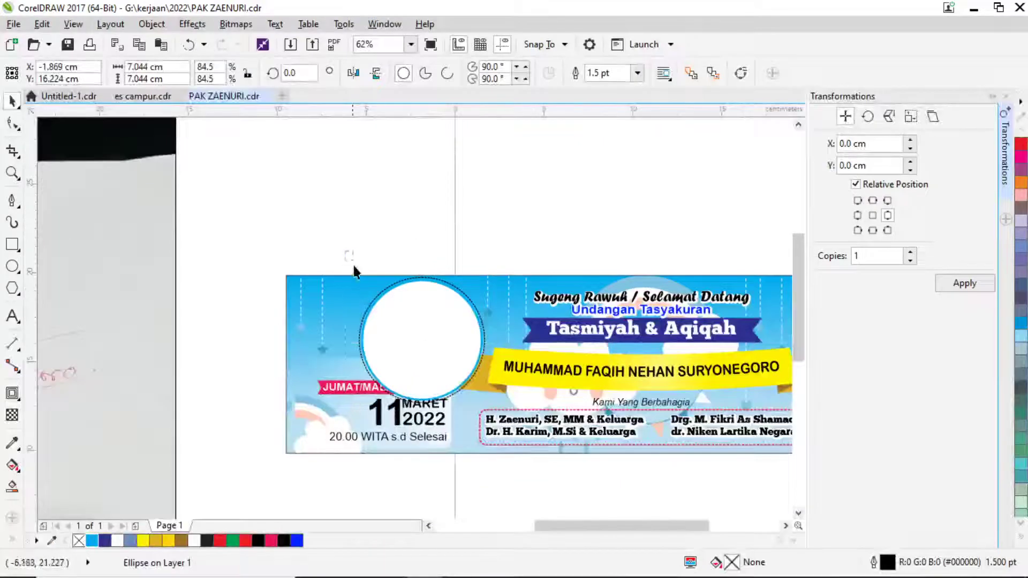
pyautogui.moveTo(468, 410); pyautogui.dragTo(479, 412)
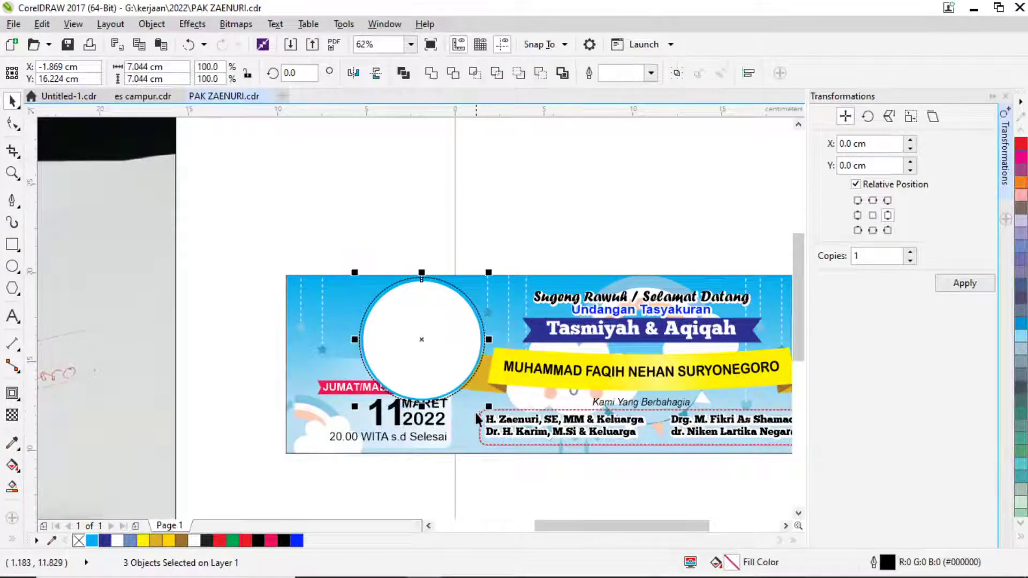
# Group the three frame circles and place them inside the banner's PowerClip.
pyautogui.hotkey('ctrl', 'g')
pyautogui.rightClick(410, 353)
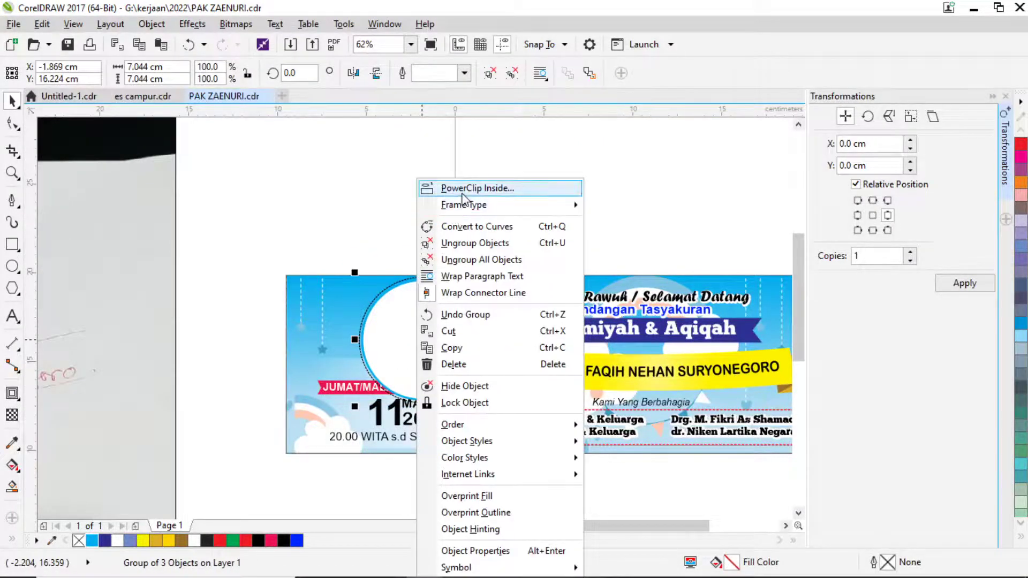
pyautogui.click(426, 188)
pyautogui.click(337, 291)
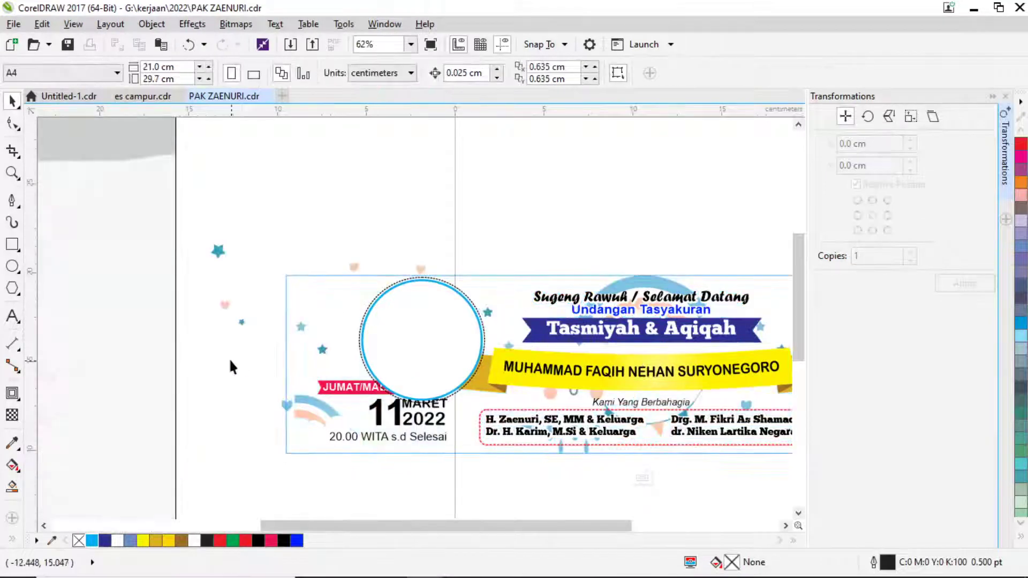
pyautogui.moveTo(230, 360); pyautogui.dragTo(475, 487)
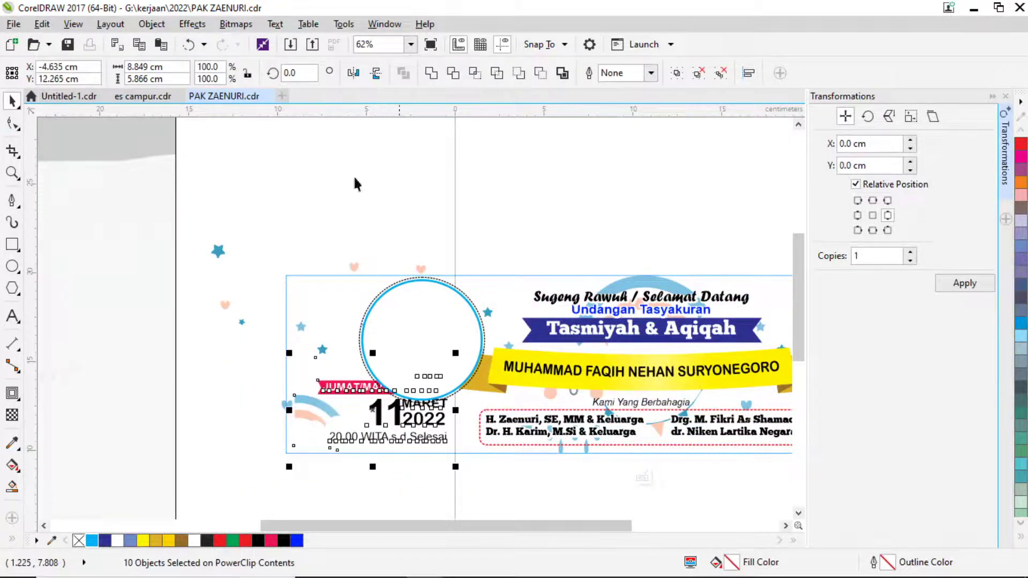
pyautogui.keyDown('ctrl'); pyautogui.click(480, 159); pyautogui.keyUp('ctrl')
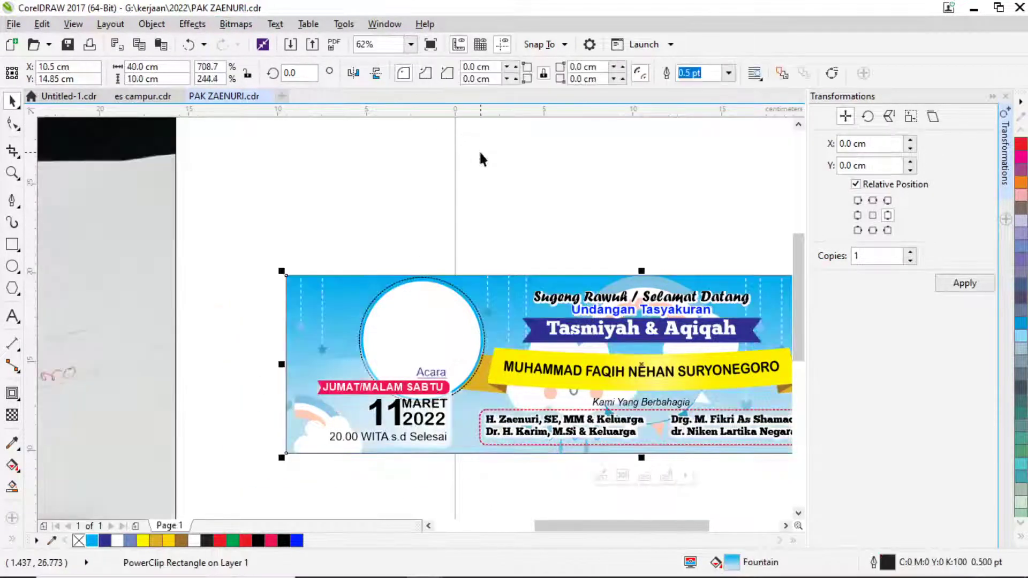
# Zoom in on the banner's left half around the empty white circle.
pyautogui.scroll(-2, 469, 168)
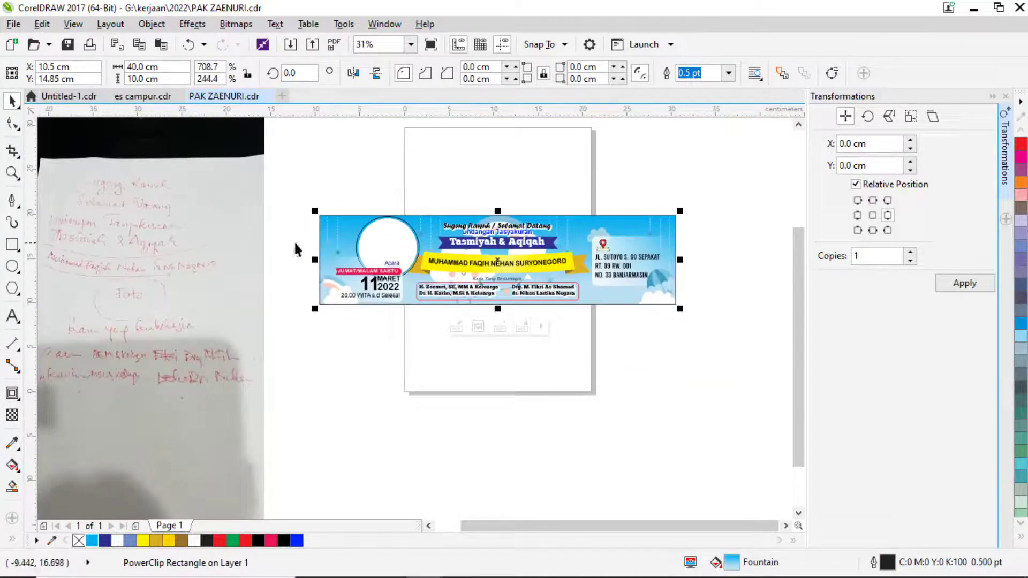
pyautogui.click(12, 173)
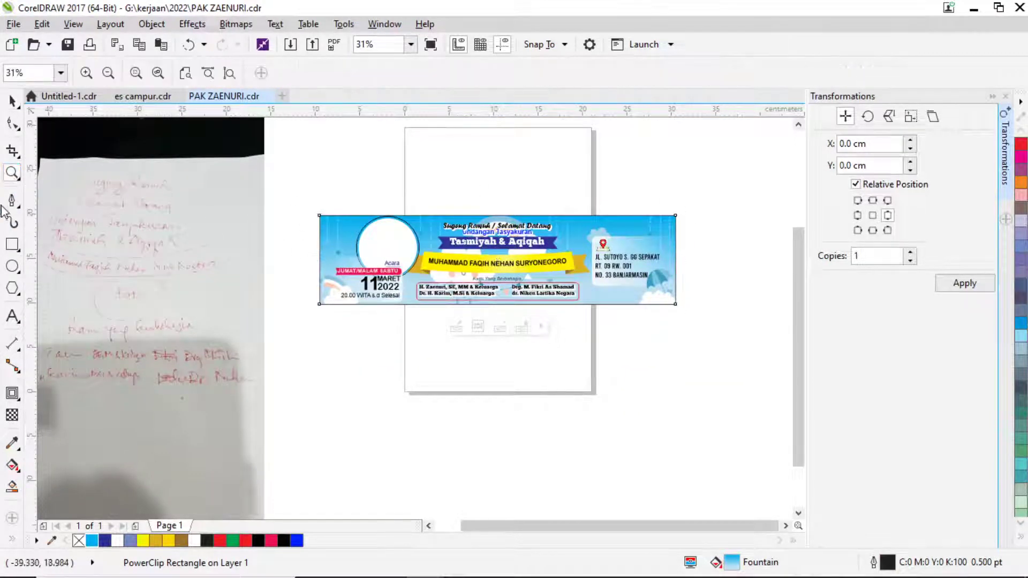
pyautogui.click(12, 316)
pyautogui.scroll(2, 356, 210)
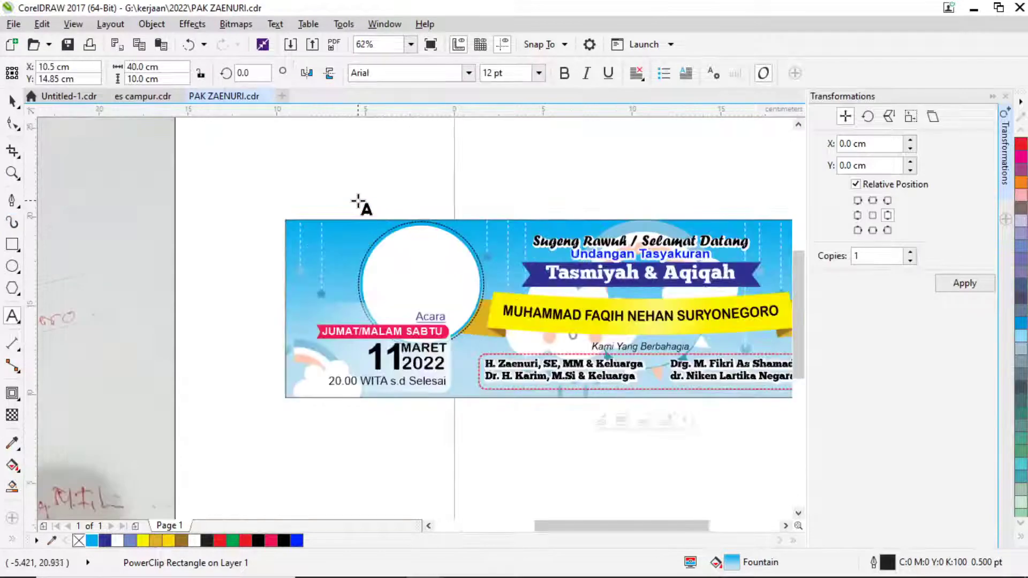
# Type a 'photo' label, drag it into the white circle, and reframe the banner view.
pyautogui.click(357, 200)
pyautogui.write('p')
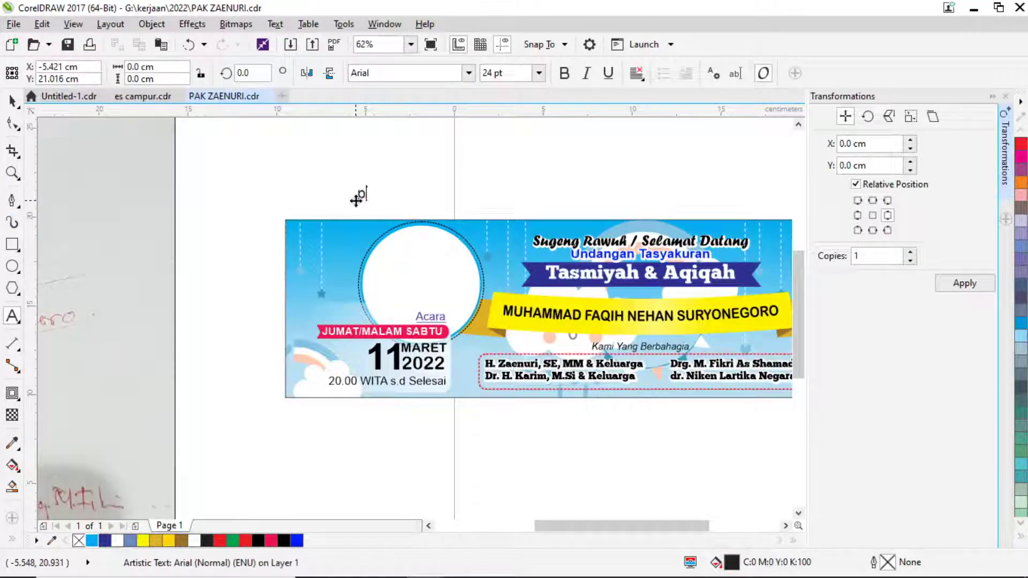
pyautogui.write('goto')
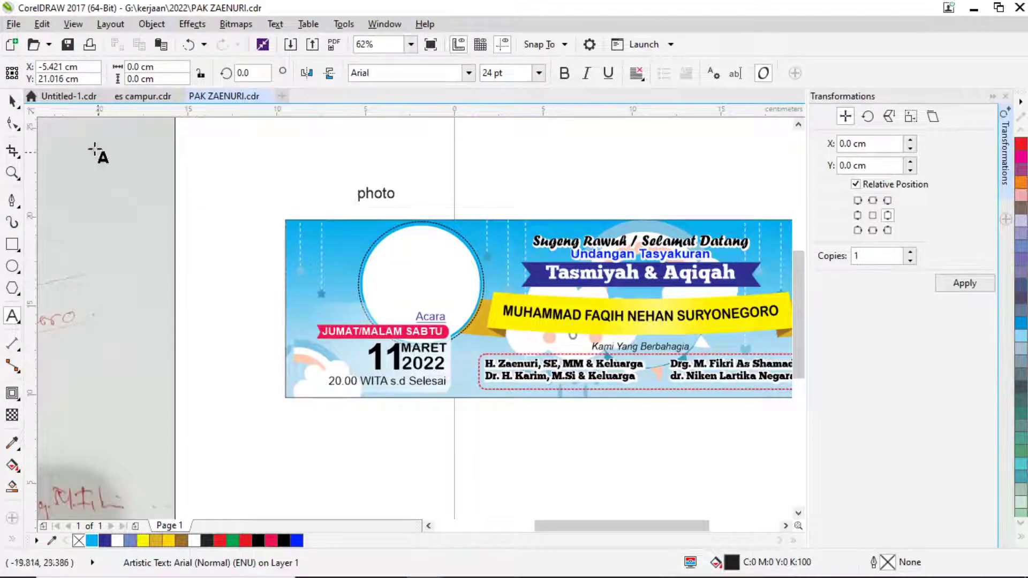
pyautogui.click(12, 100)
pyautogui.moveTo(373, 194); pyautogui.dragTo(422, 278)
pyautogui.click(358, 190)
pyautogui.scroll(-1, 413, 184)
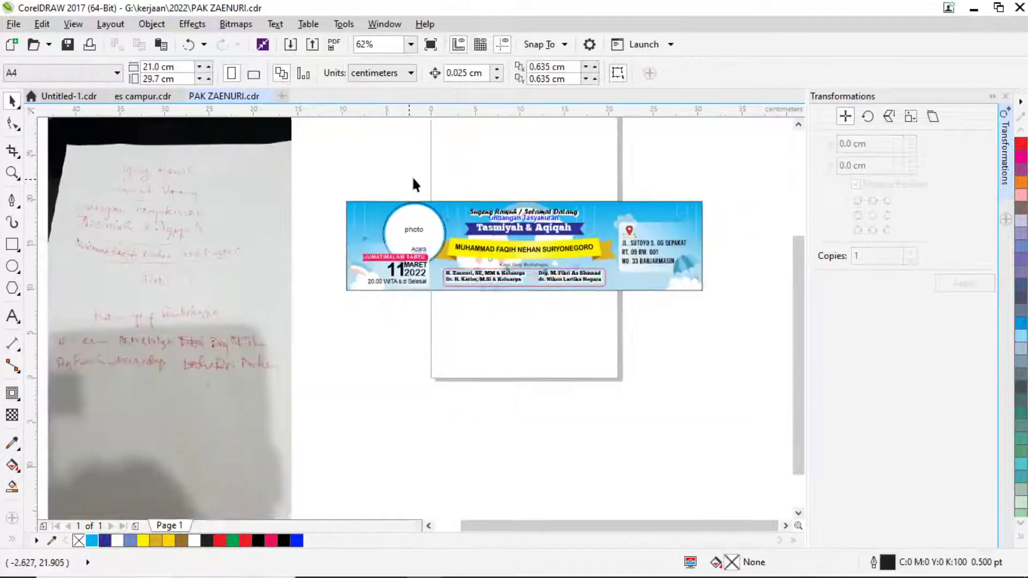
pyautogui.click(12, 173)
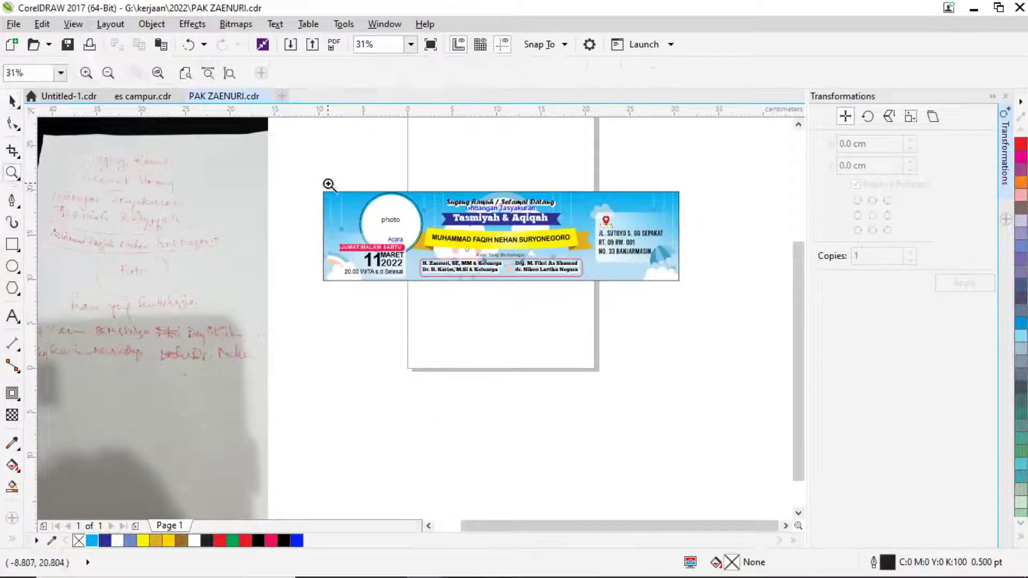
pyautogui.moveTo(310, 188); pyautogui.dragTo(685, 292)
# Snip the banner area and send it as an image in the WhatsApp chat, then return to CorelDRAW.
pyautogui.press('Print')
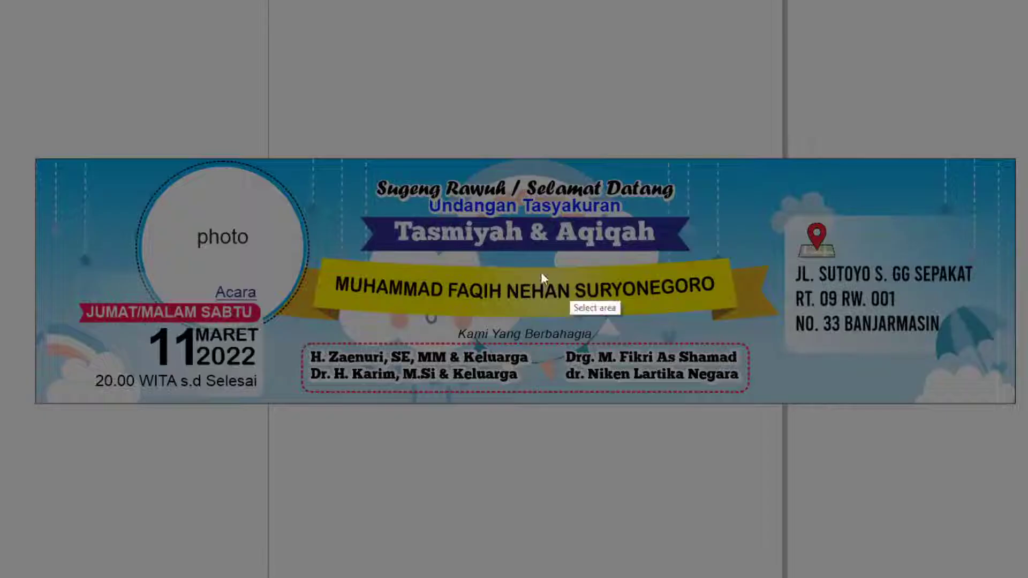
pyautogui.moveTo(37, 159); pyautogui.dragTo(1015, 405)
pyautogui.hotkey('ctrl', 'c')
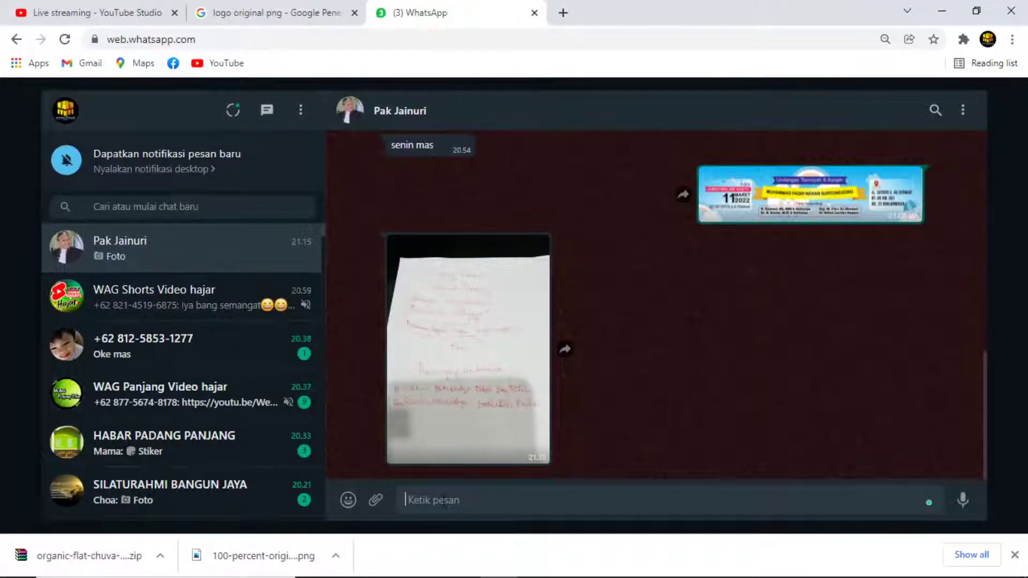
pyautogui.hotkey('ctrl', 'v')
pyautogui.press('Return')
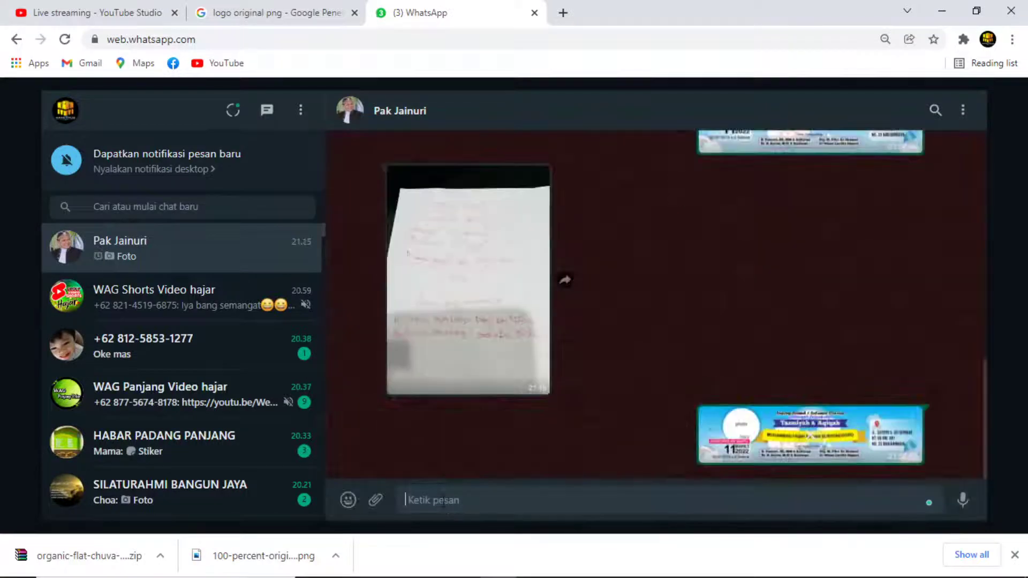
pyautogui.hotkey('alt', 'Tab')
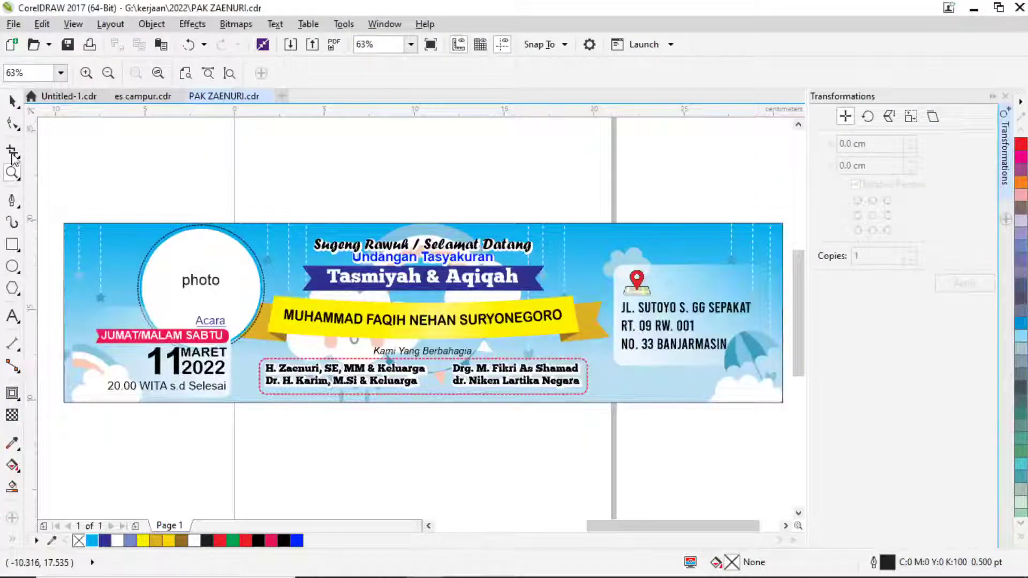
# Save the banner, glance at the es campur.cdr and Untitled-1.cdr designs, then return to WhatsApp.
pyautogui.hotkey('ctrl', 's')
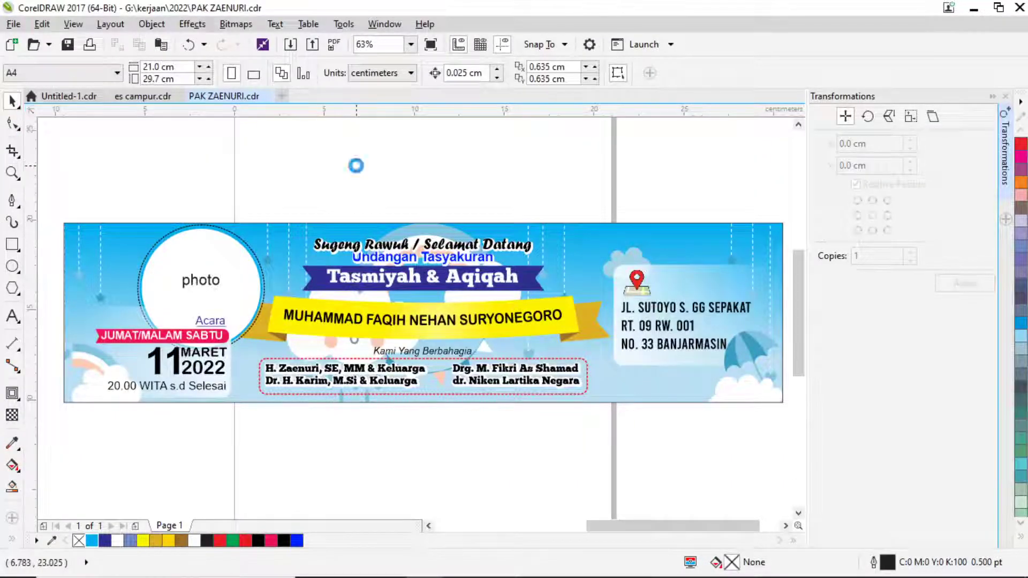
pyautogui.click(140, 96)
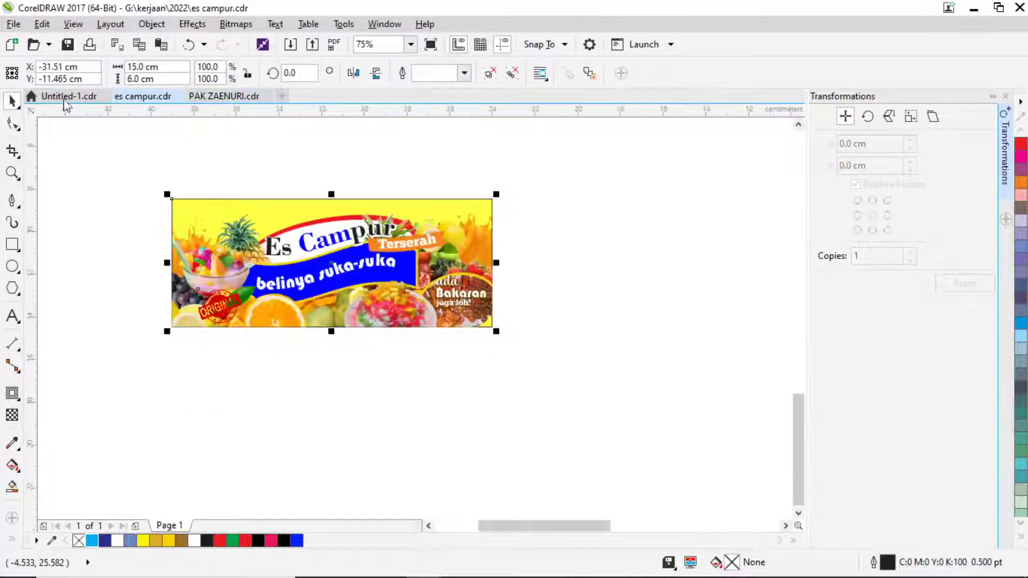
pyautogui.click(69, 96)
pyautogui.scroll(-5, 342, 202)
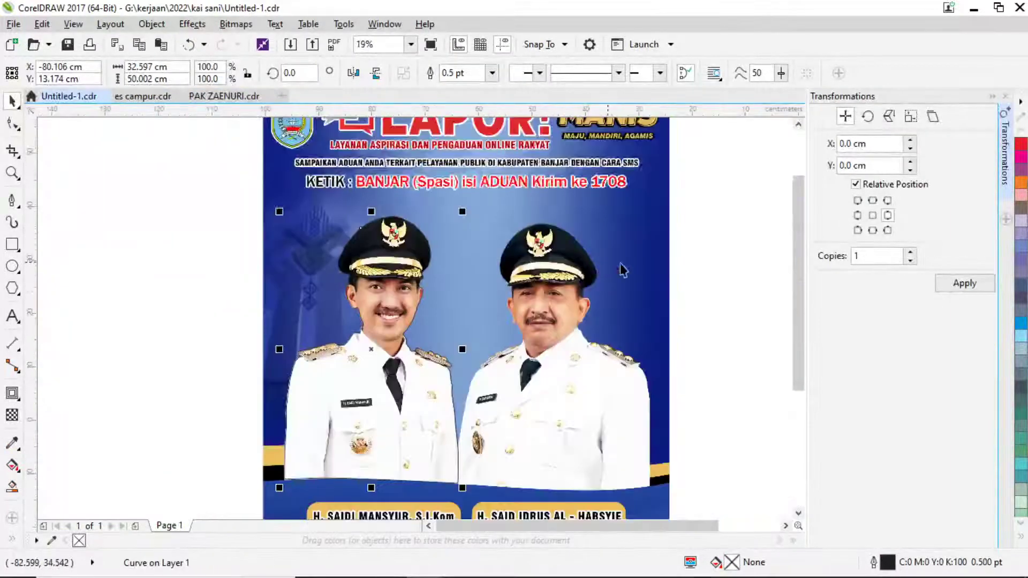
pyautogui.press('Escape')
pyautogui.hotkey('alt', 'Tab')
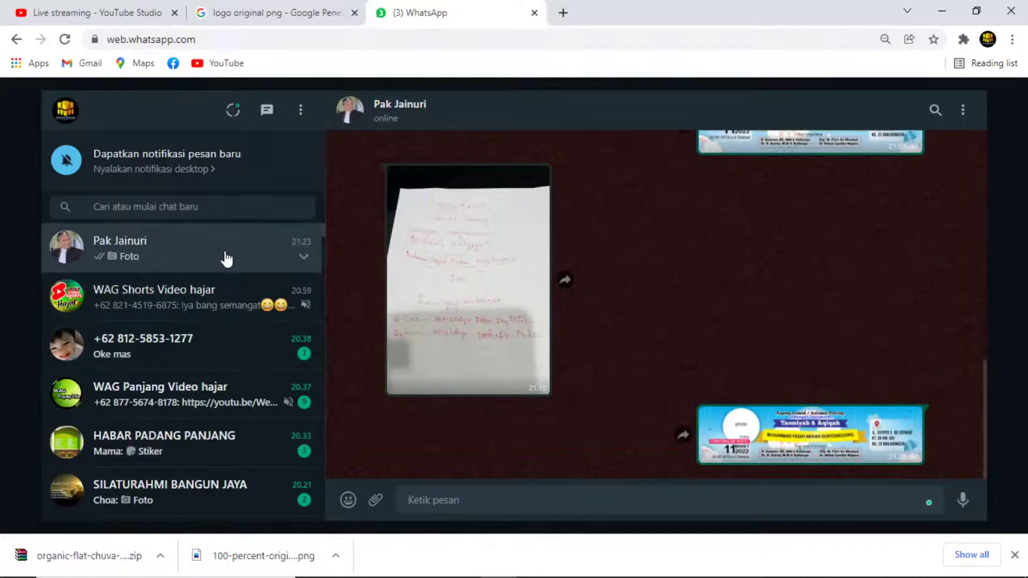
# Close the 'logo original png' Google tab and bring CorelDRAW back from the taskbar.
pyautogui.click(276, 11)
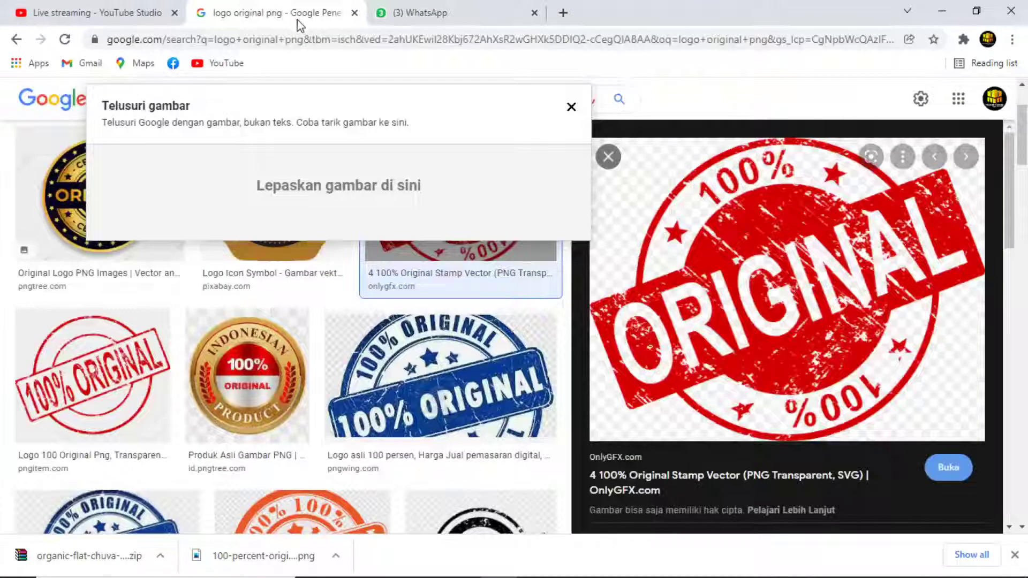
pyautogui.click(355, 13)
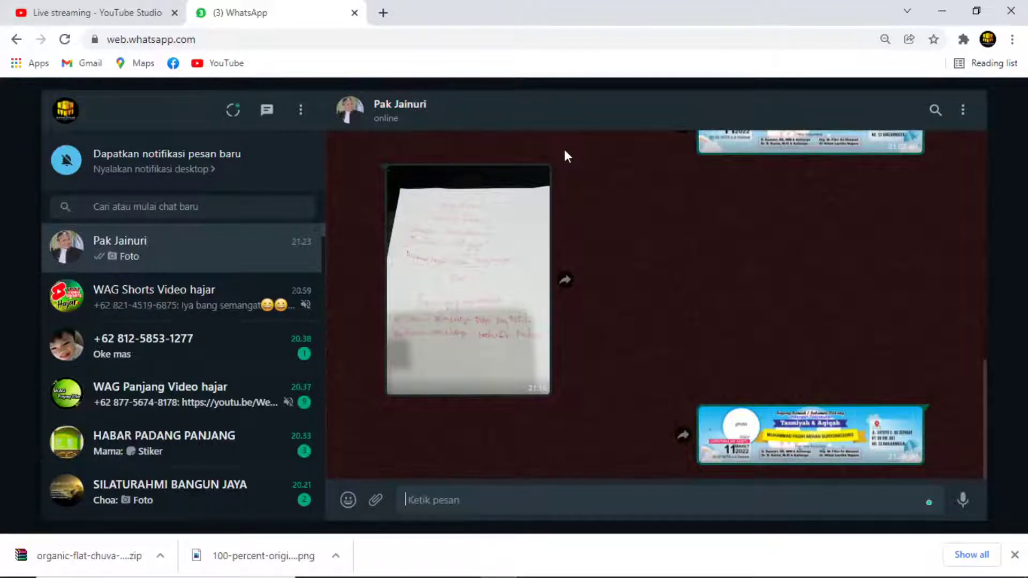
pyautogui.moveTo(530, 577)
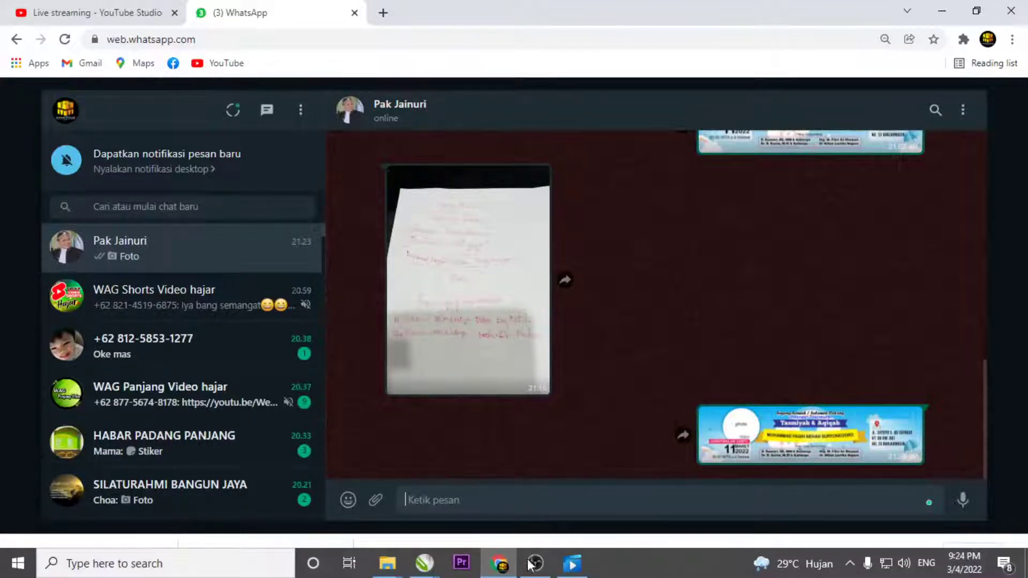
pyautogui.click(425, 563)
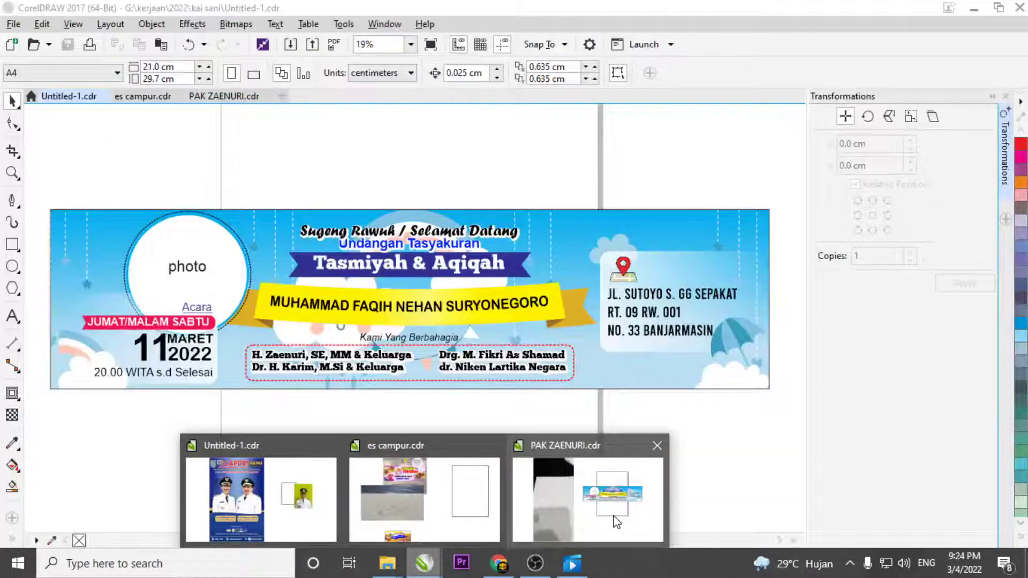
# Bring PAK ZAENURI.cdr back to the front and scroll to review the Tasmiyah & Aqiqah banner.
pyautogui.click(575, 487)
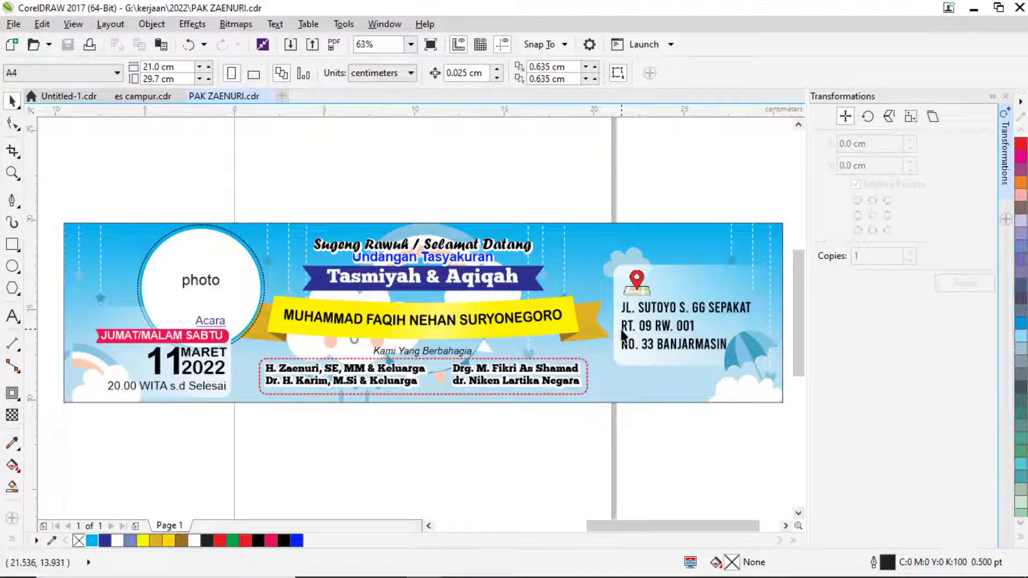
pyautogui.scroll(-3, 461, 435)
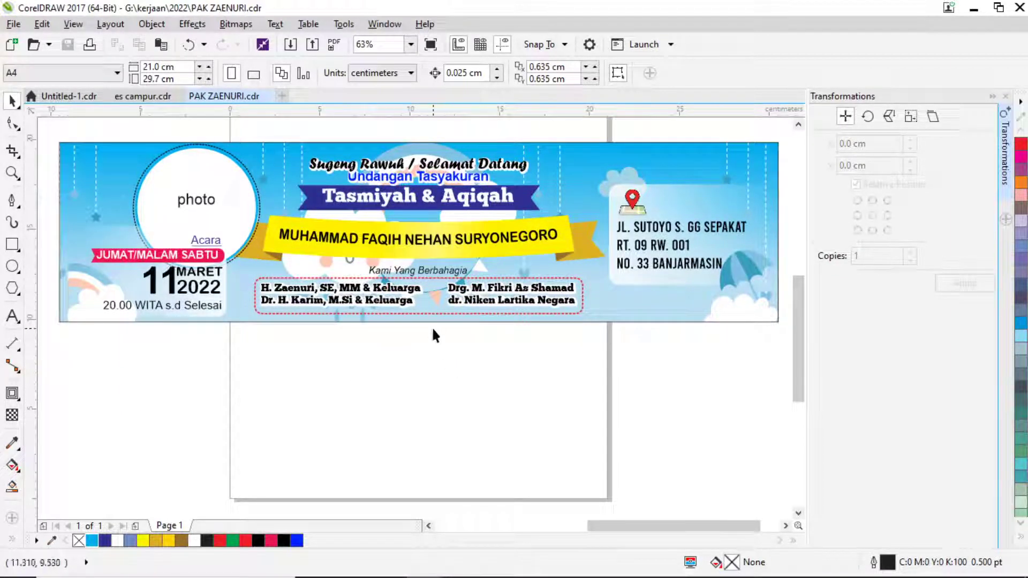
pyautogui.moveTo(450, 575)
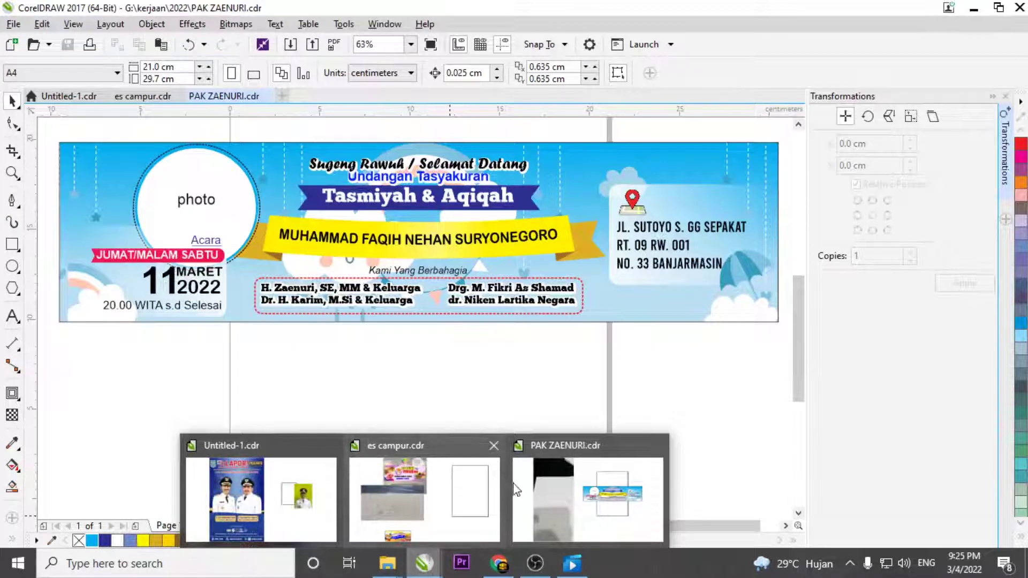
# Open the client's WhatsApp chat and read the new messages, comparing them with the banner.
pyautogui.click(499, 563)
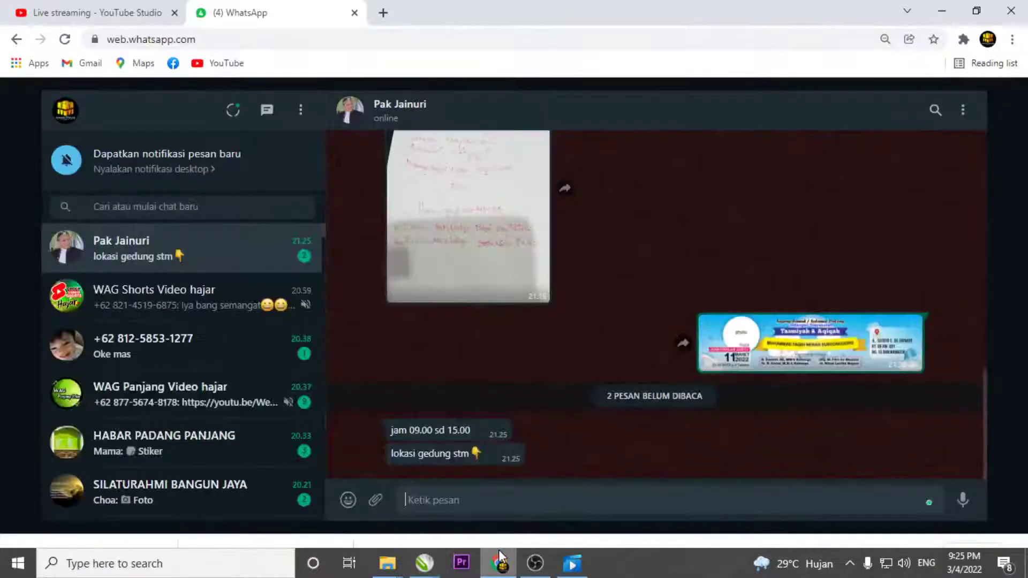
pyautogui.click(195, 269)
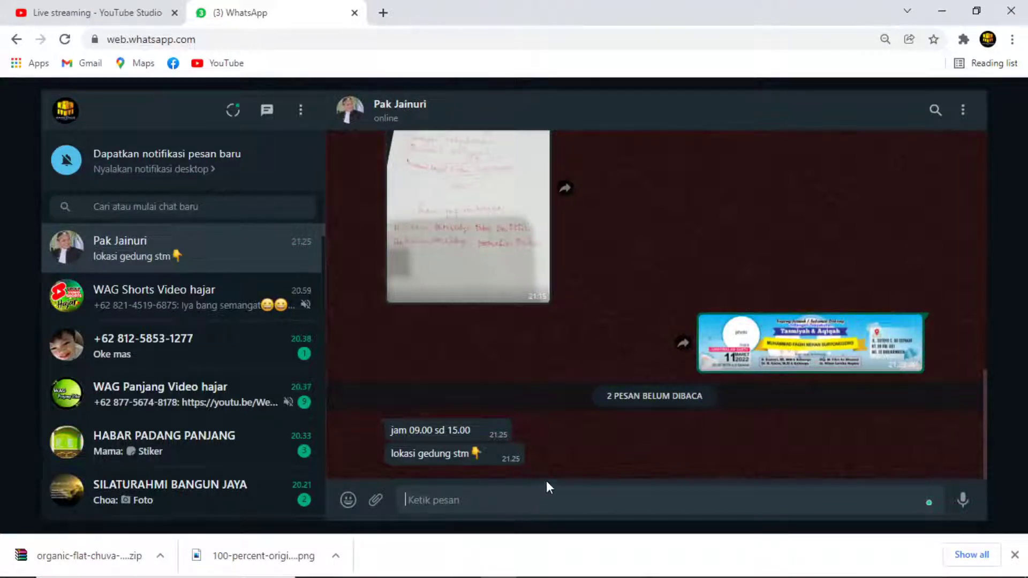
pyautogui.scroll(3, 780, 429)
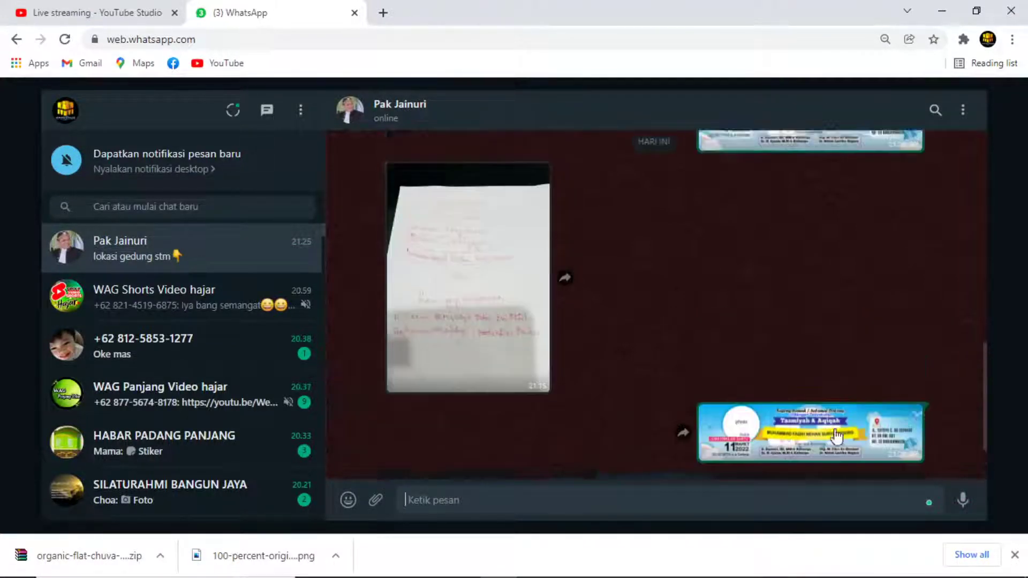
pyautogui.scroll(-3, 831, 378)
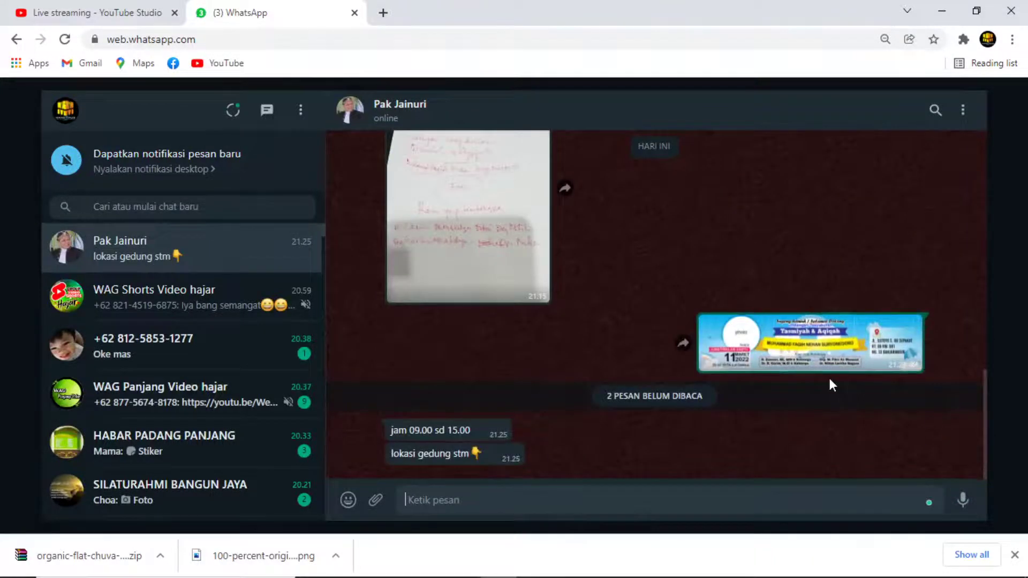
pyautogui.hotkey('alt', 'Tab')
pyautogui.scroll(-3, 487, 367)
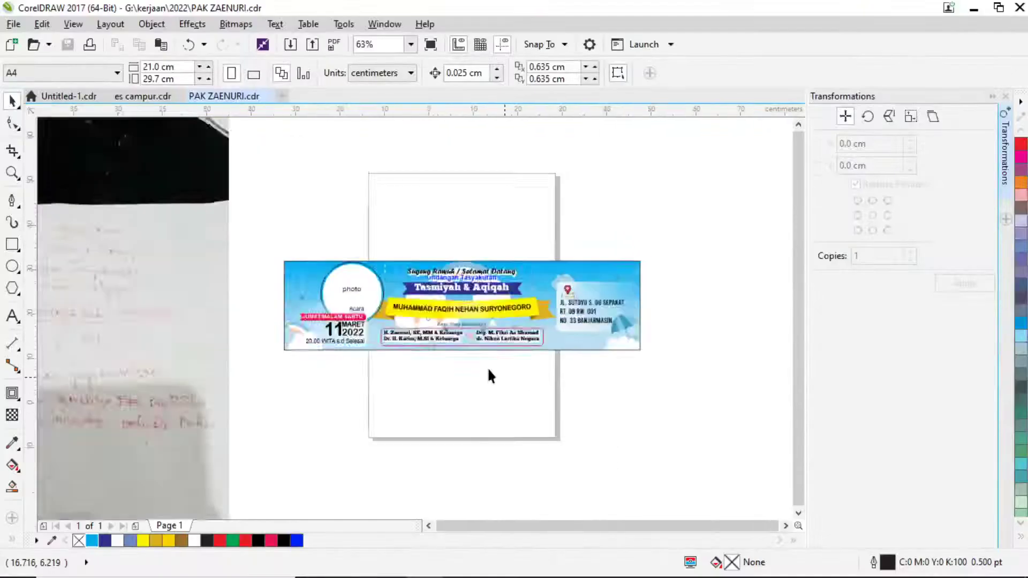
pyautogui.hotkey('alt', 'Tab')
# Copy the invitation photo from the chat and switch to the CorelDRAW document.
pyautogui.scroll(5, 503, 282)
pyautogui.scroll(-3, 482, 343)
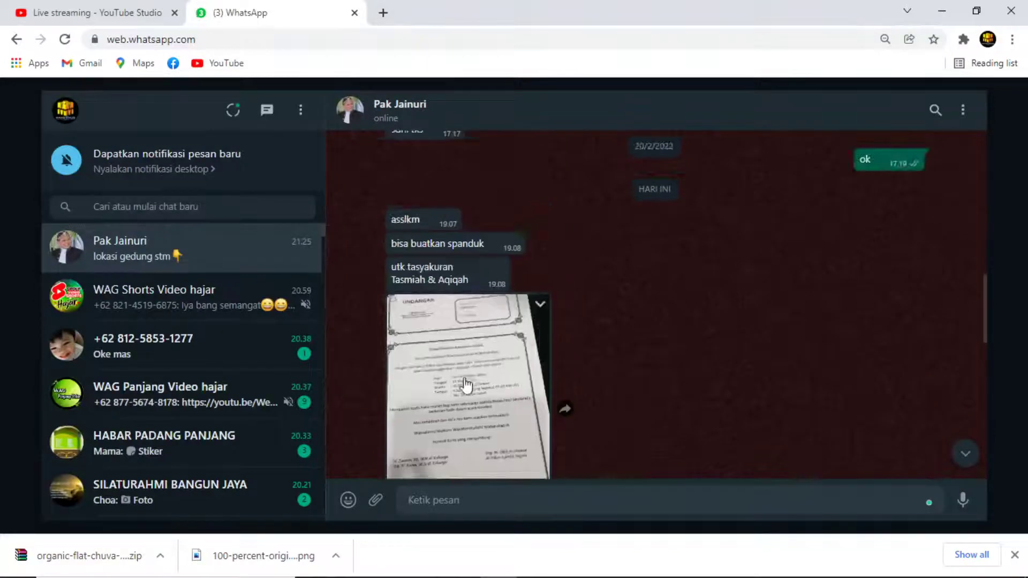
pyautogui.rightClick(465, 381)
pyautogui.click(512, 431)
pyautogui.hotkey('alt', 'Tab')
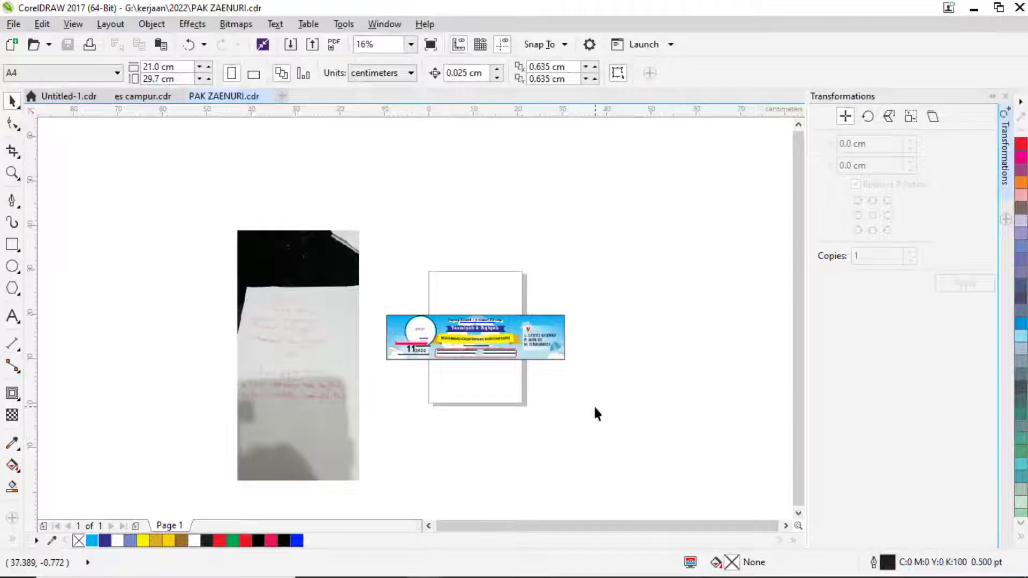
pyautogui.hotkey('ctrl', 'v')
pyautogui.moveTo(476, 369); pyautogui.dragTo(678, 370)
pyautogui.scroll(5, 319, 375)
pyautogui.scroll(-3, 318, 371)
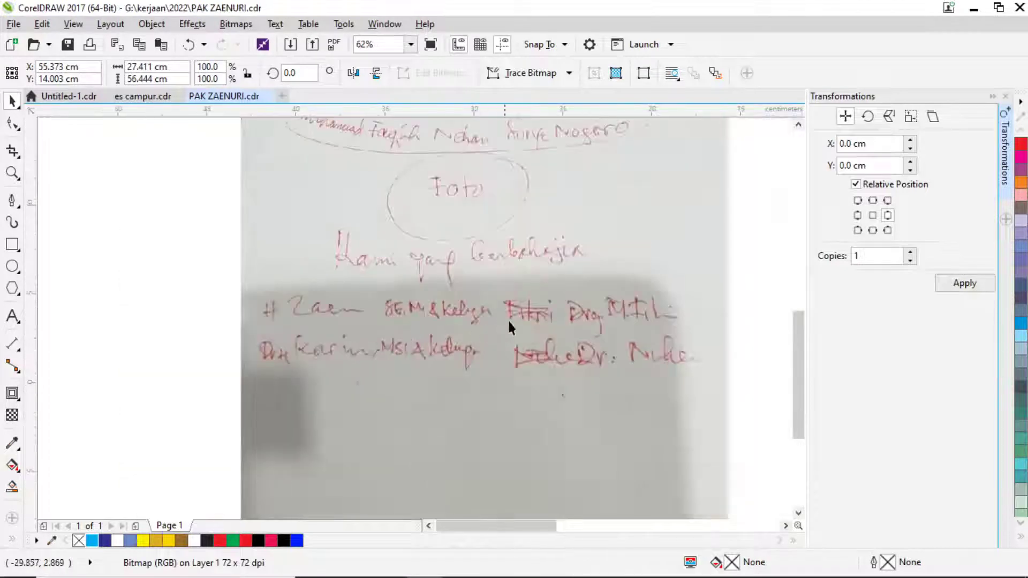
pyautogui.scroll(3, 506, 319)
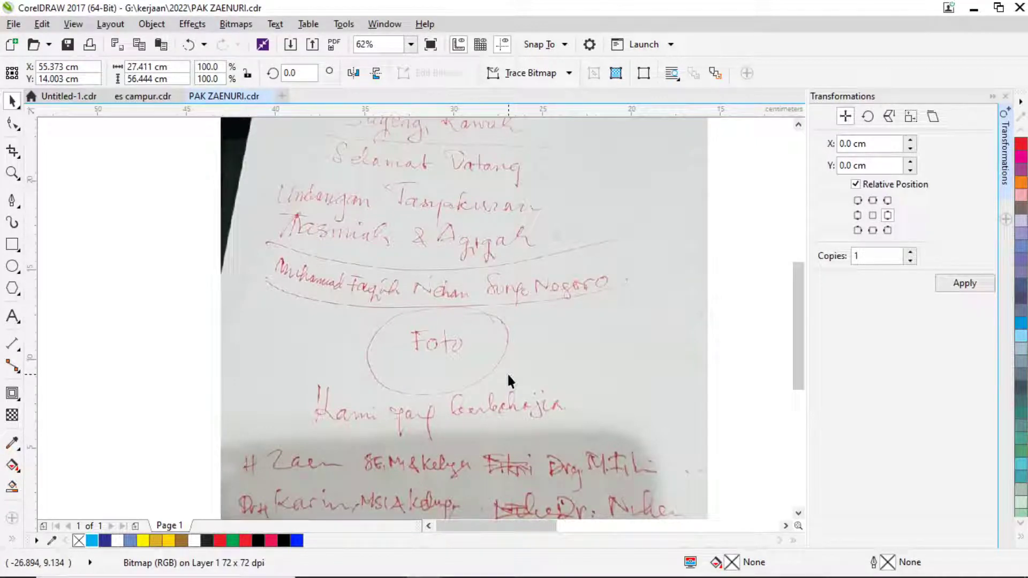
pyautogui.moveTo(651, 281); pyautogui.dragTo(379, 283)
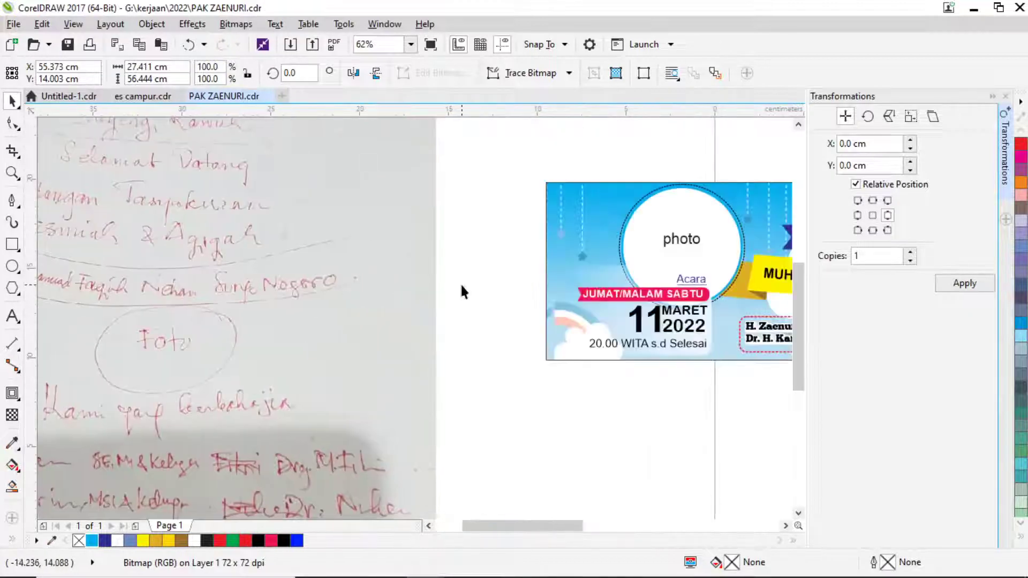
pyautogui.moveTo(605, 317); pyautogui.dragTo(401, 363)
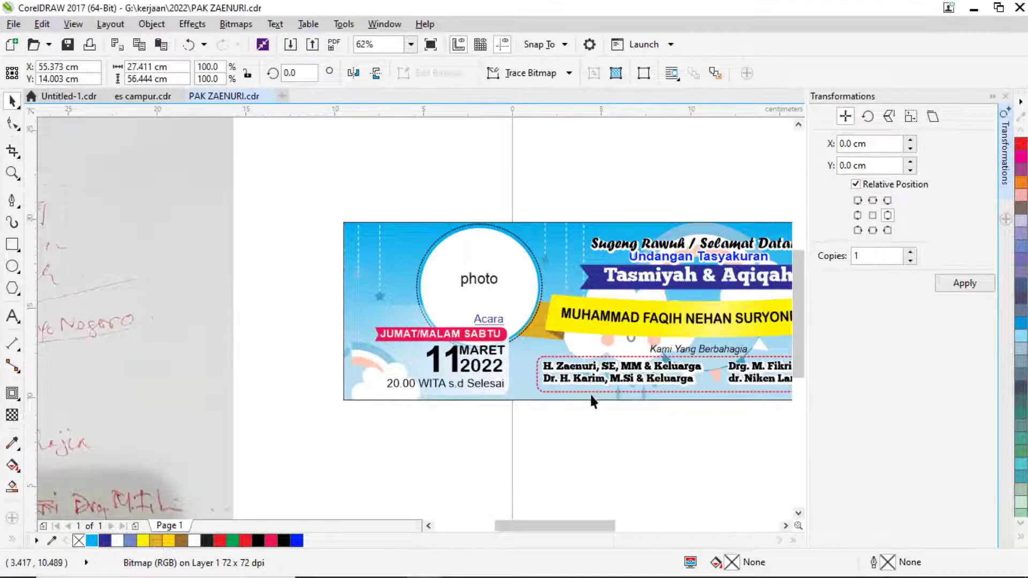
pyautogui.moveTo(590, 393); pyautogui.dragTo(302, 419)
pyautogui.moveTo(676, 423); pyautogui.dragTo(532, 415)
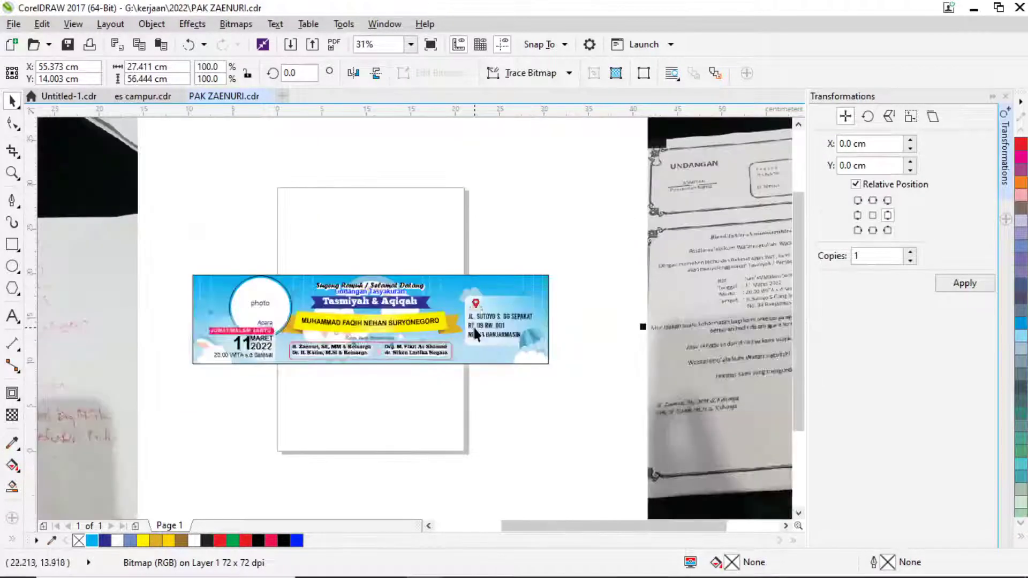
pyautogui.scroll(-2, 474, 327)
pyautogui.moveTo(616, 346); pyautogui.dragTo(363, 332)
pyautogui.scroll(2, 435, 298)
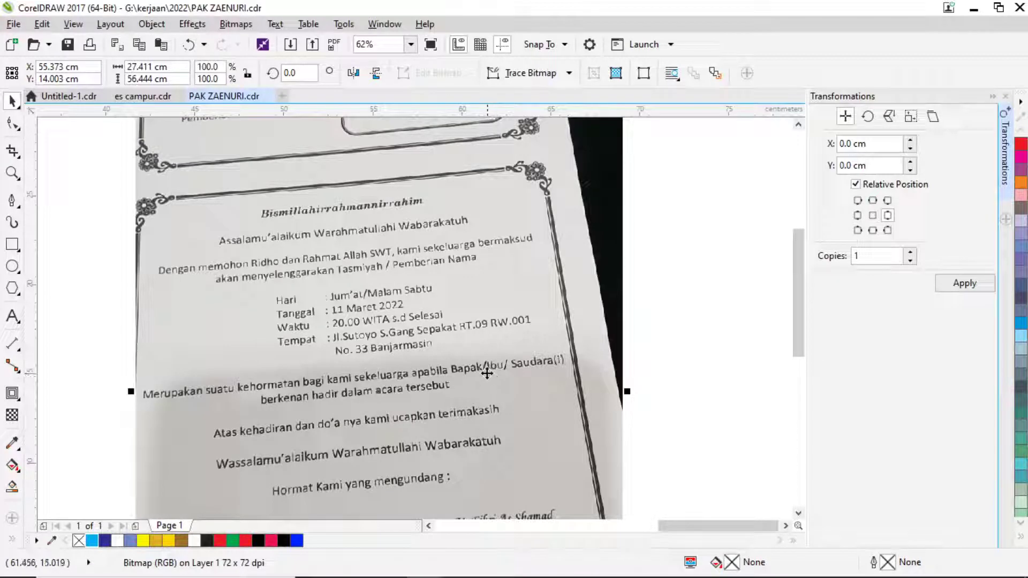
pyautogui.scroll(-2, 413, 327)
pyautogui.moveTo(391, 315); pyautogui.dragTo(466, 339)
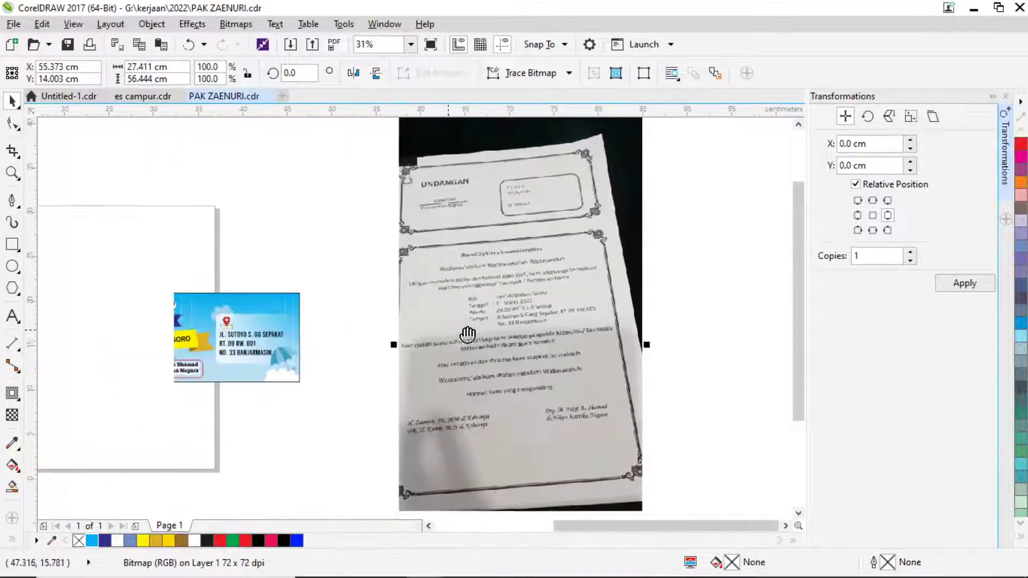
pyautogui.moveTo(347, 339); pyautogui.dragTo(516, 337)
pyautogui.scroll(-4, 512, 339)
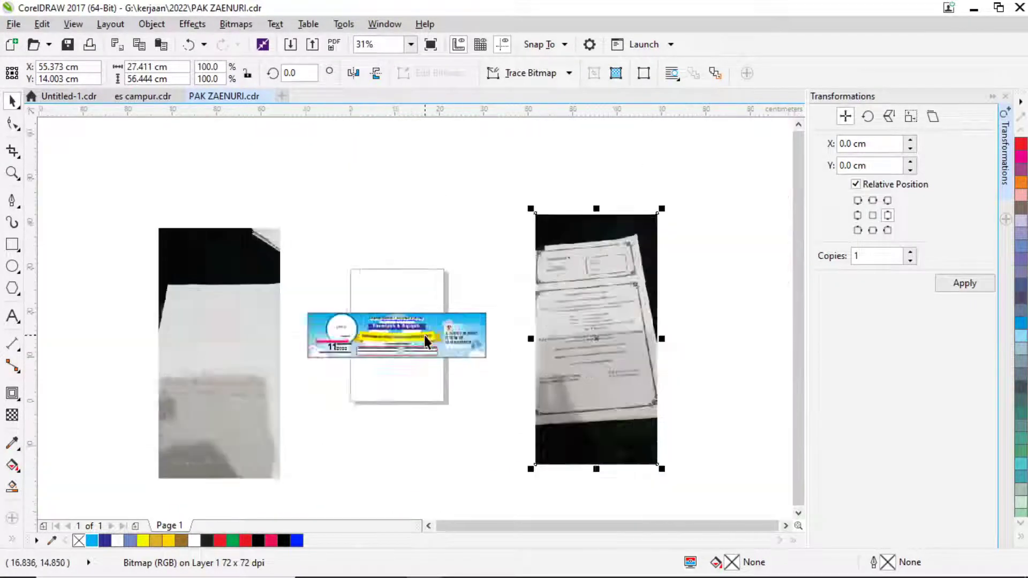
pyautogui.scroll(4, 463, 327)
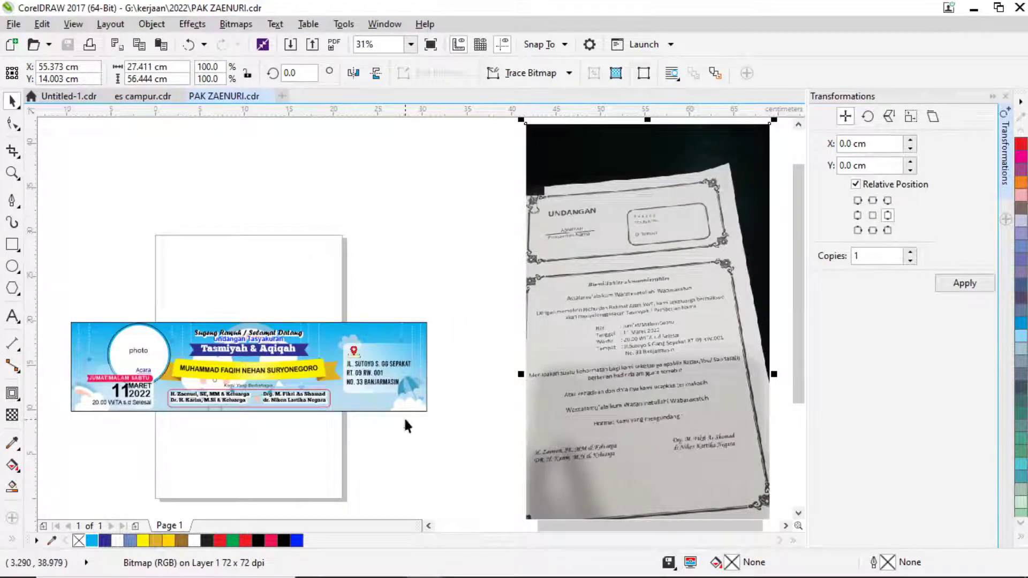
pyautogui.scroll(-2, 441, 416)
pyautogui.moveTo(429, 572)
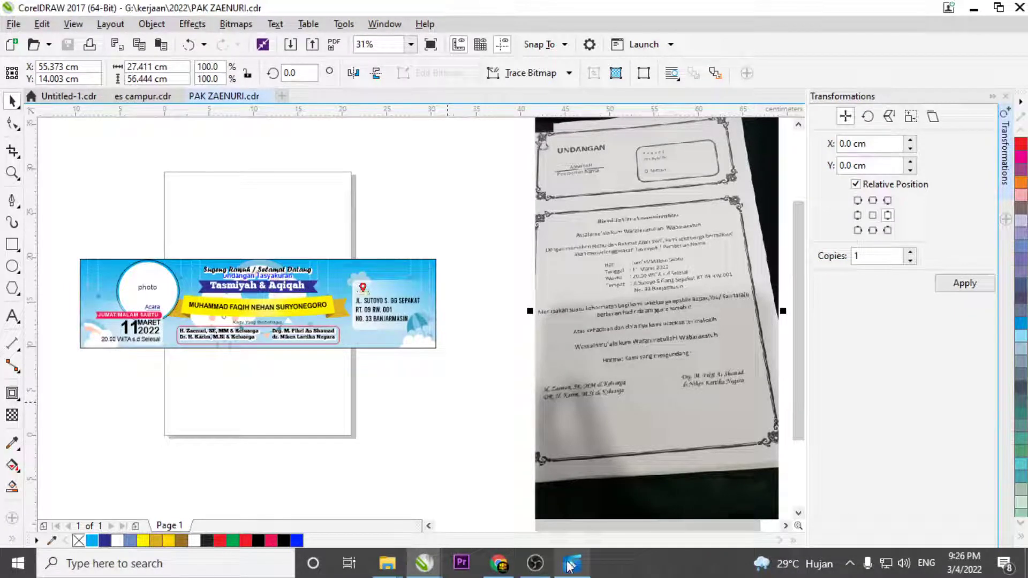
pyautogui.moveTo(523, 572)
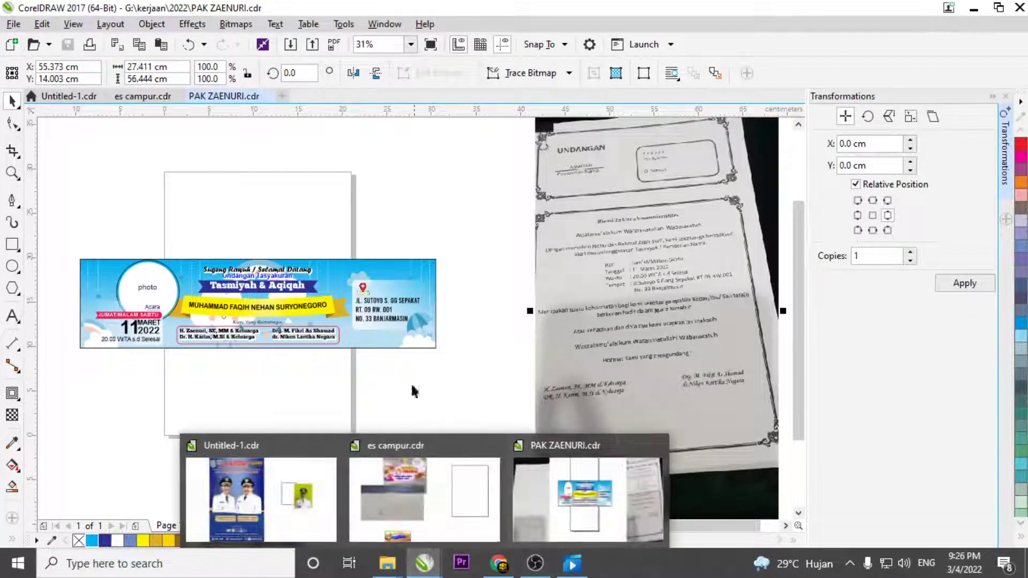
pyautogui.click(298, 135)
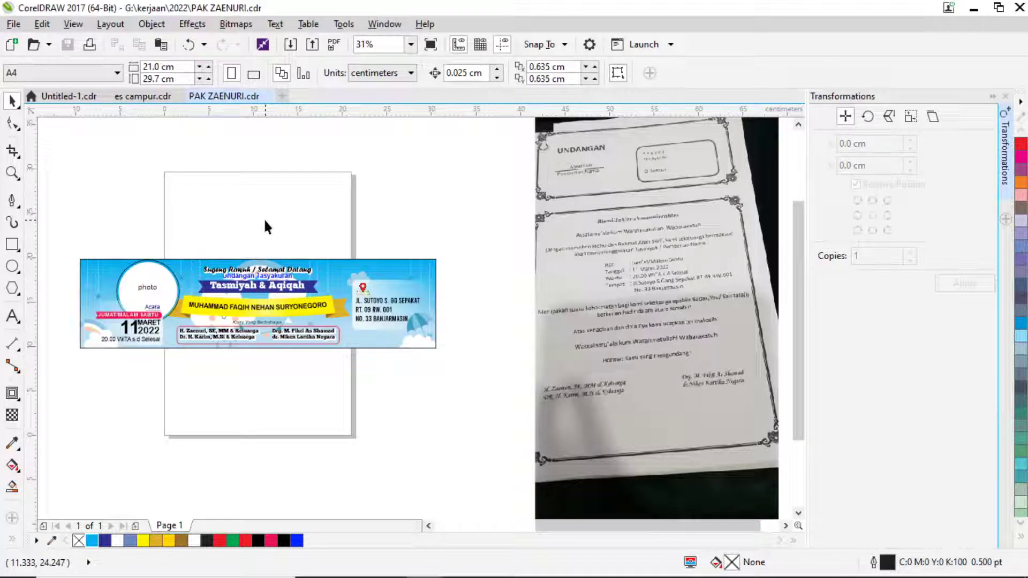
pyautogui.click(12, 316)
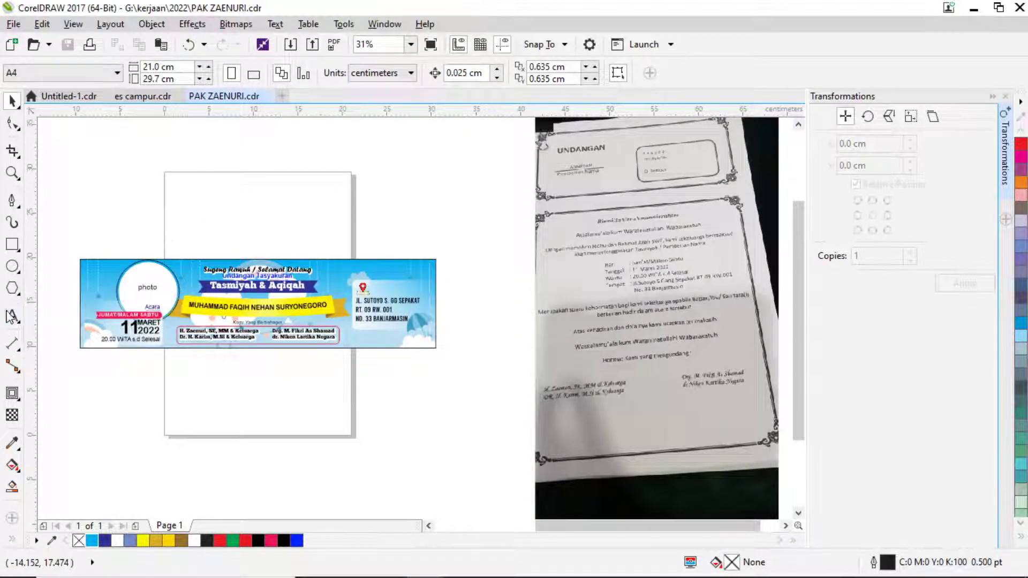
# Inside the banner's PowerClip, change the date 11 to 12 MARET 2022 and nudge it left.
pyautogui.scroll(5, 142, 347)
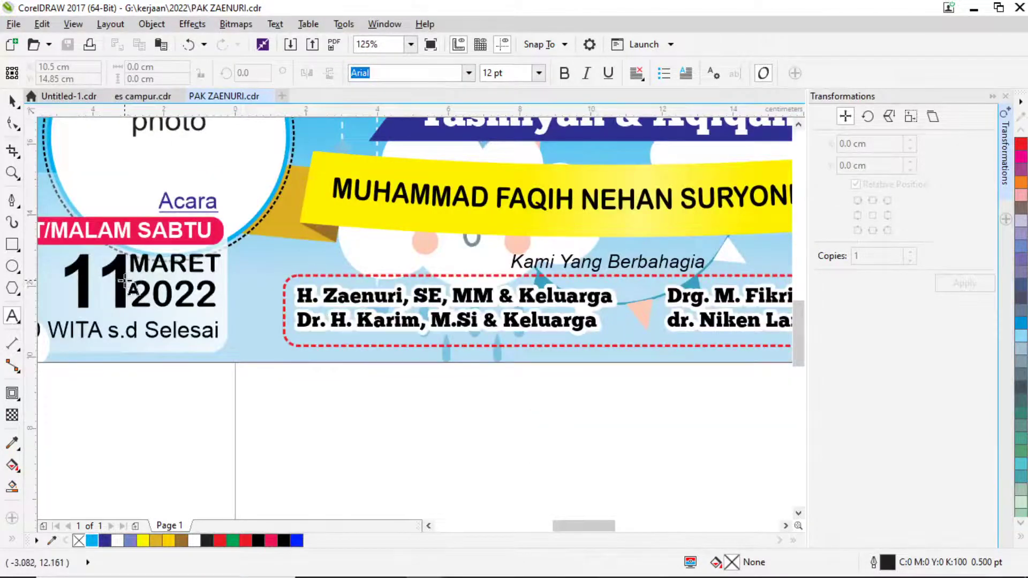
pyautogui.click(11, 102)
pyautogui.doubleClick(116, 276)
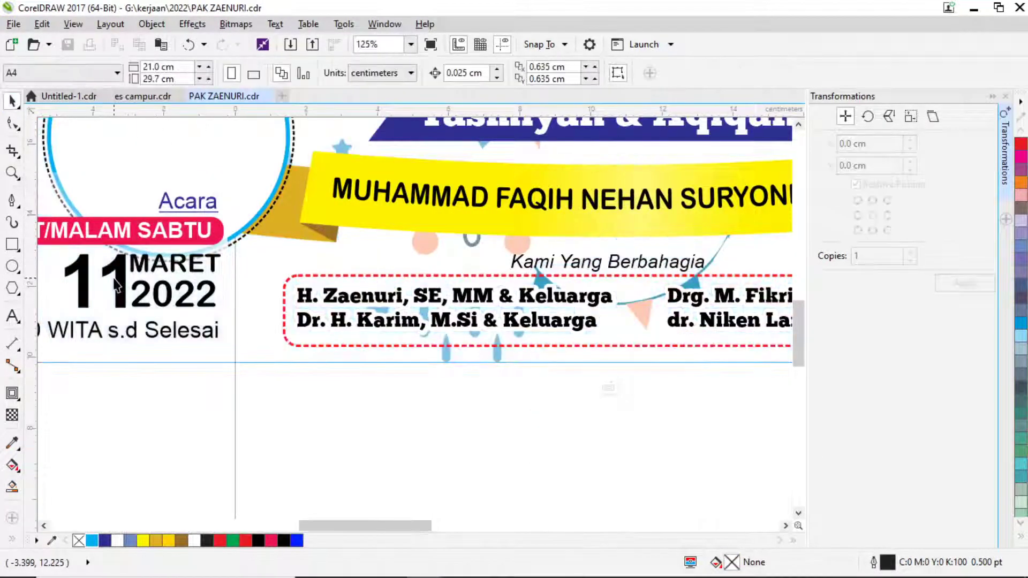
pyautogui.moveTo(118, 277); pyautogui.dragTo(276, 279)
pyautogui.click(12, 316)
pyautogui.write('2')
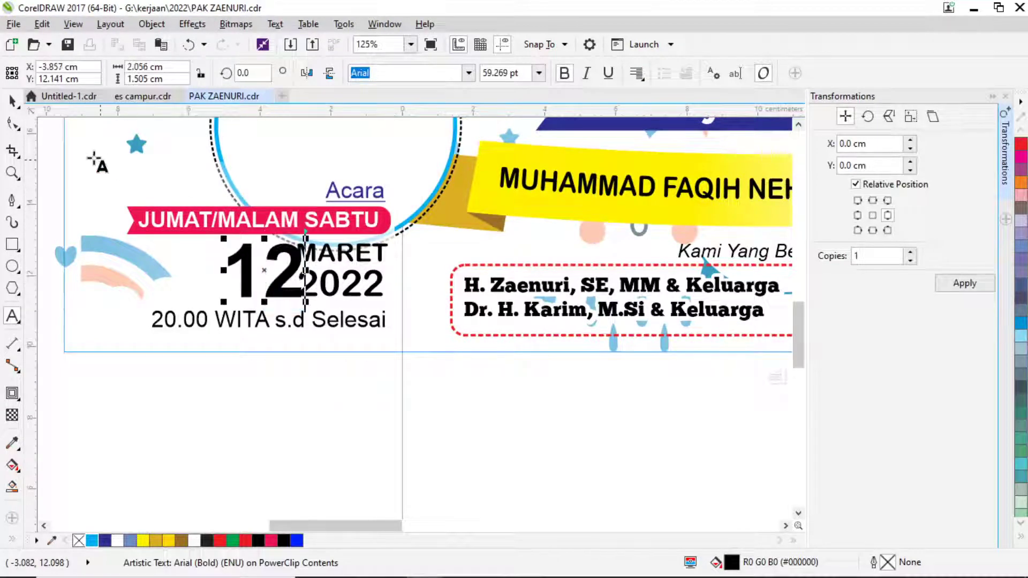
pyautogui.click(14, 103)
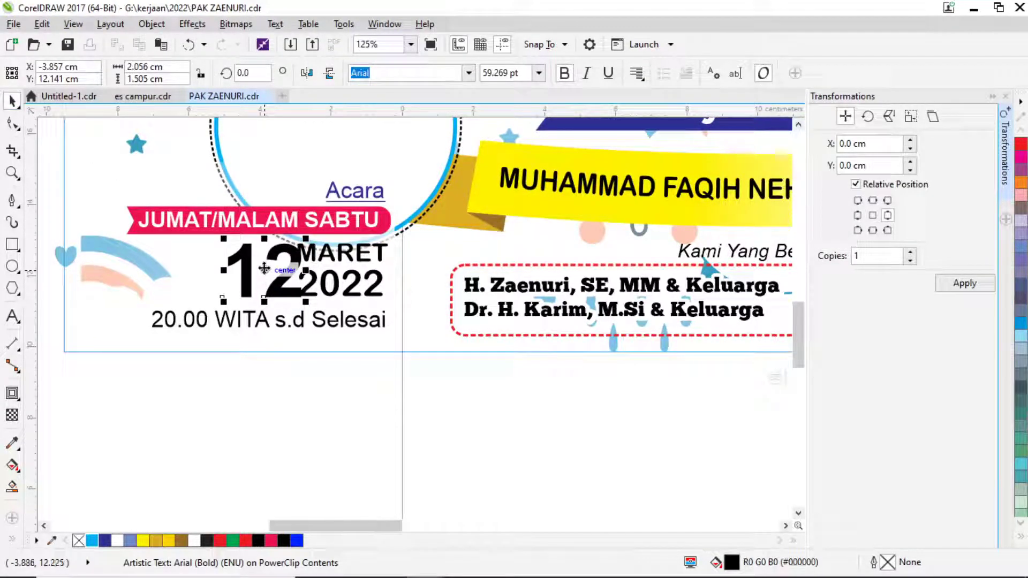
pyautogui.moveTo(266, 274); pyautogui.dragTo(256, 275)
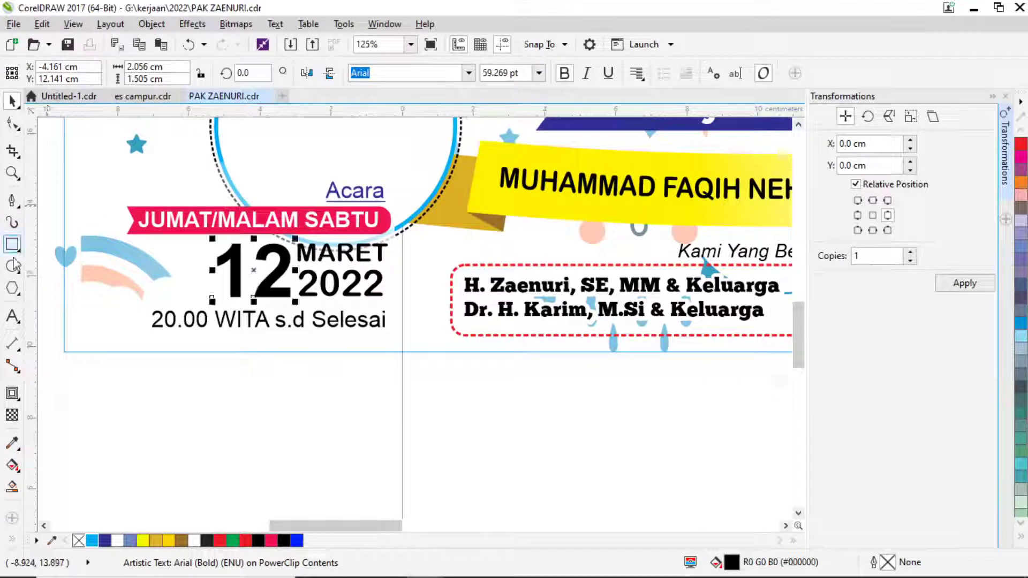
# Delete JUMAT/MALAM from the red ribbon text so only SABTU remains.
pyautogui.click(13, 317)
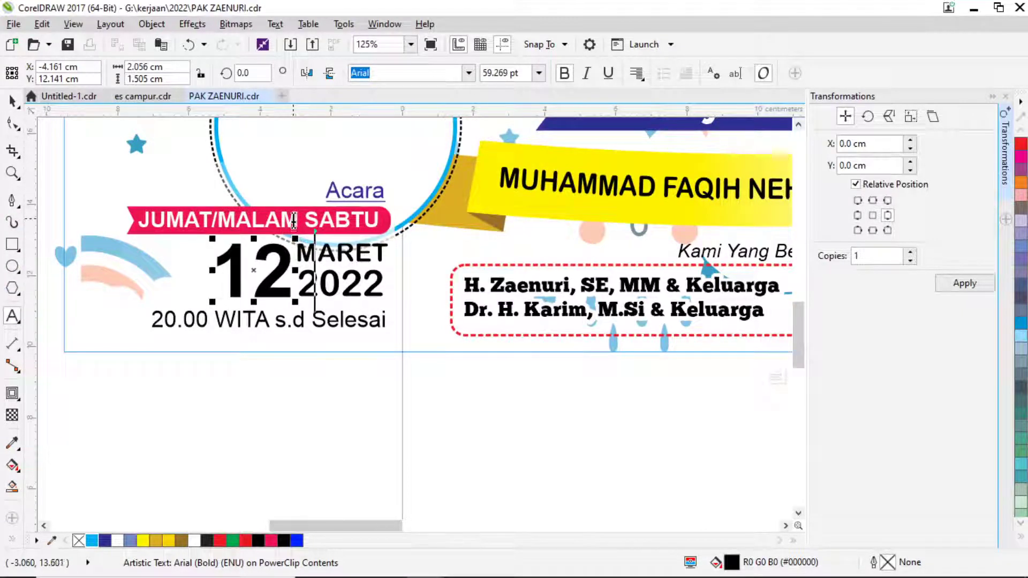
pyautogui.moveTo(297, 220); pyautogui.dragTo(142, 221)
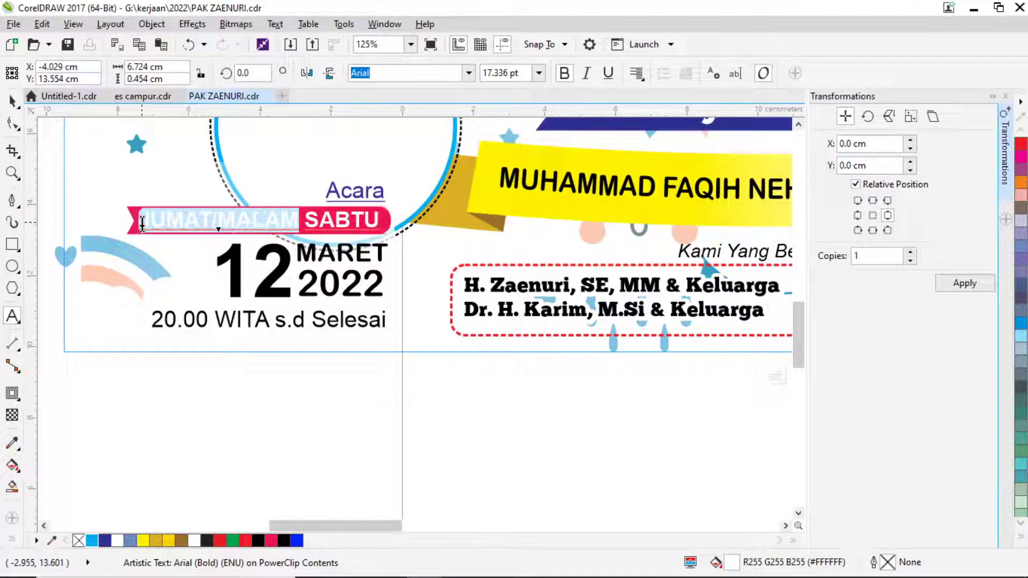
pyautogui.write('Har')
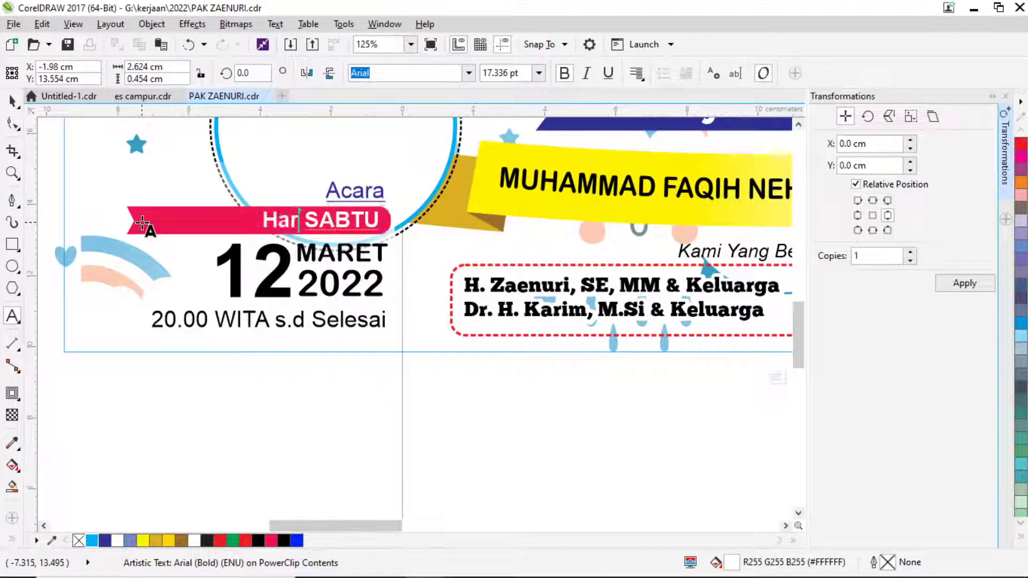
pyautogui.write('u')
pyautogui.press('BackSpace')
pyautogui.press('BackSpace')
pyautogui.press('BackSpace')
pyautogui.press('BackSpace')
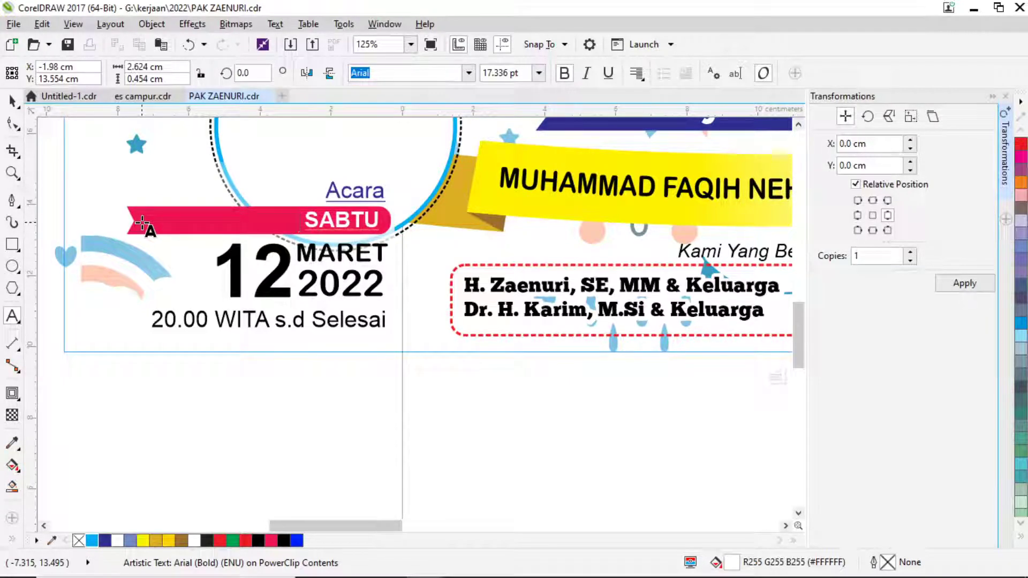
pyautogui.click(12, 99)
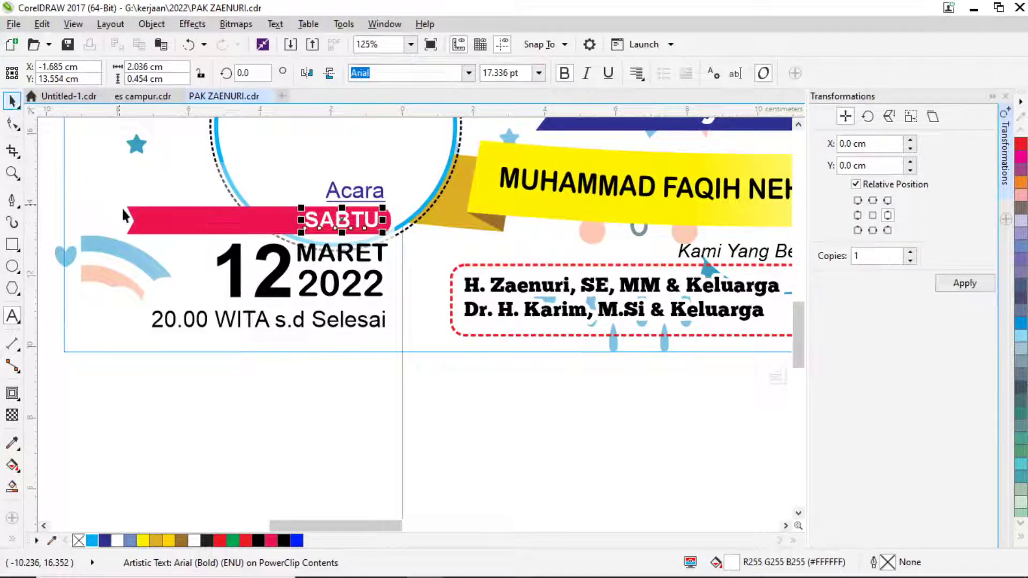
# Shorten the red SABTU ribbon and shift the date block left under the photo circle.
pyautogui.click(154, 212)
pyautogui.moveTo(128, 220); pyautogui.dragTo(274, 219)
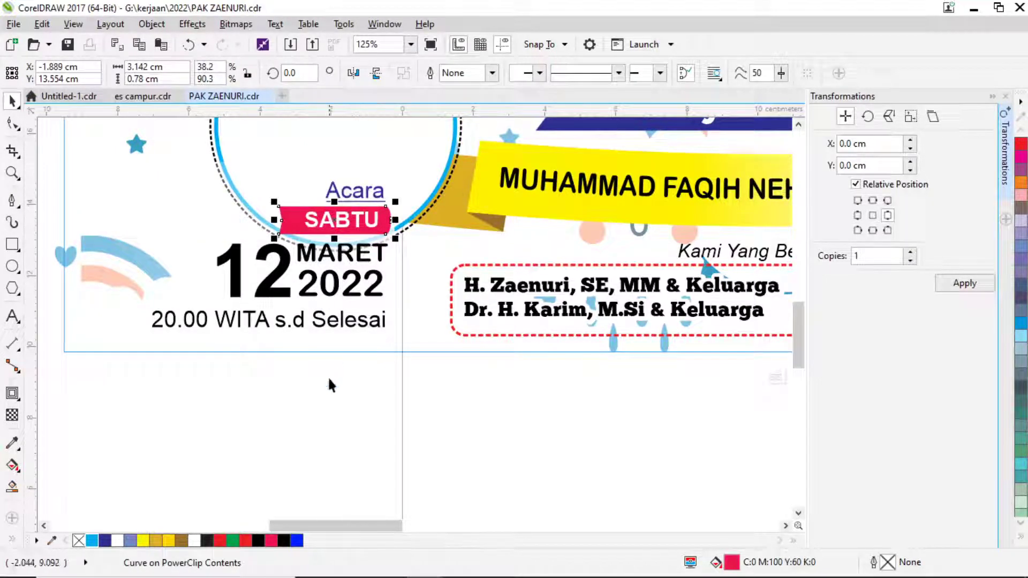
pyautogui.click(399, 381)
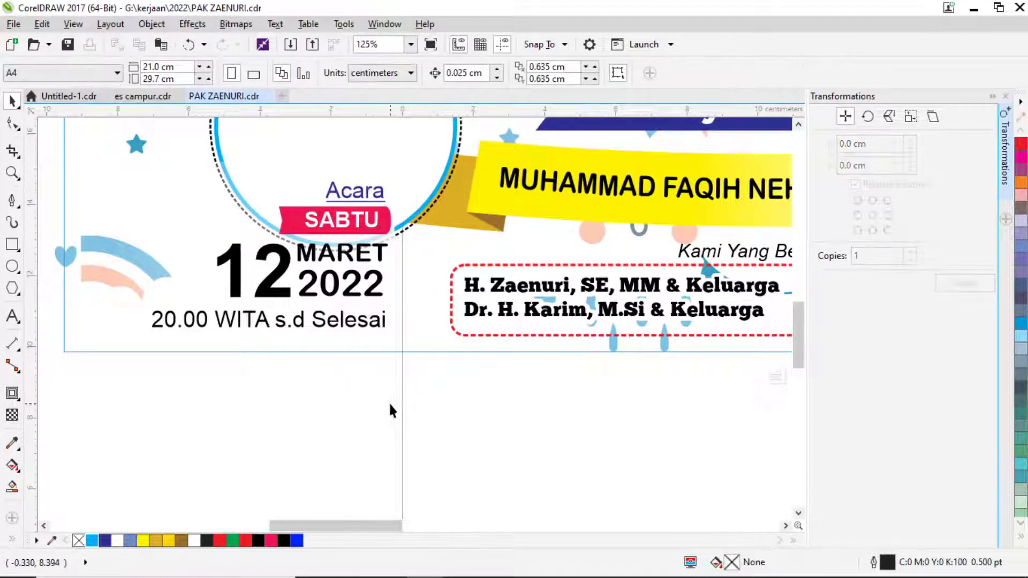
pyautogui.moveTo(390, 403); pyautogui.dragTo(144, 153)
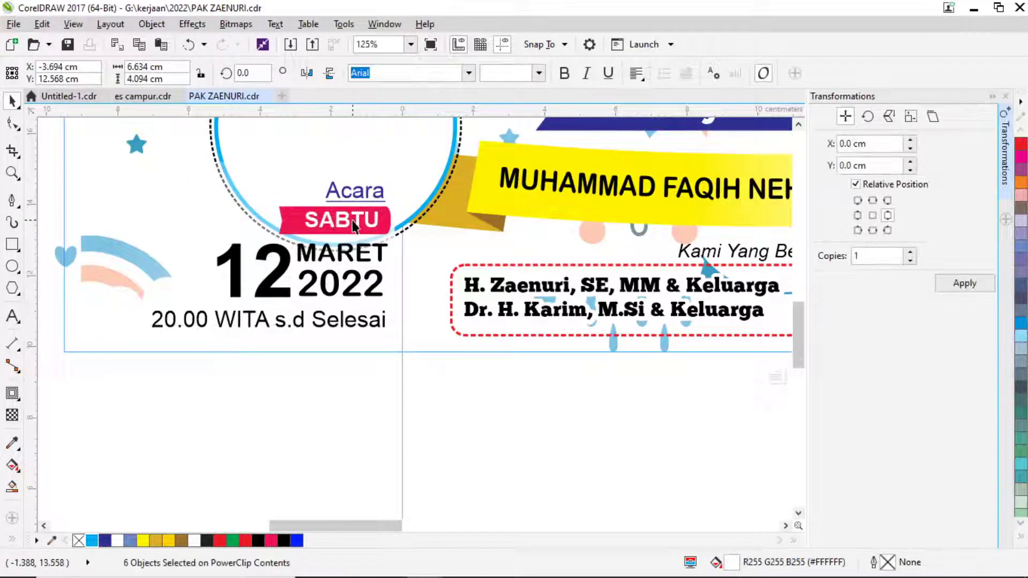
pyautogui.moveTo(352, 220); pyautogui.dragTo(306, 220)
pyautogui.hotkey('ctrl', 'z')
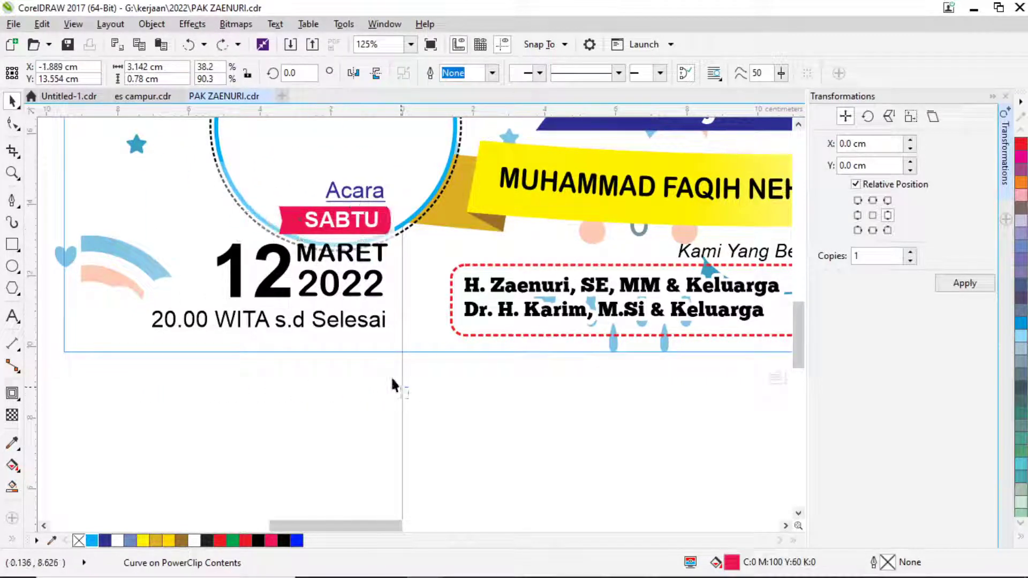
pyautogui.moveTo(397, 396); pyautogui.dragTo(135, 145)
pyautogui.moveTo(334, 220); pyautogui.dragTo(298, 219)
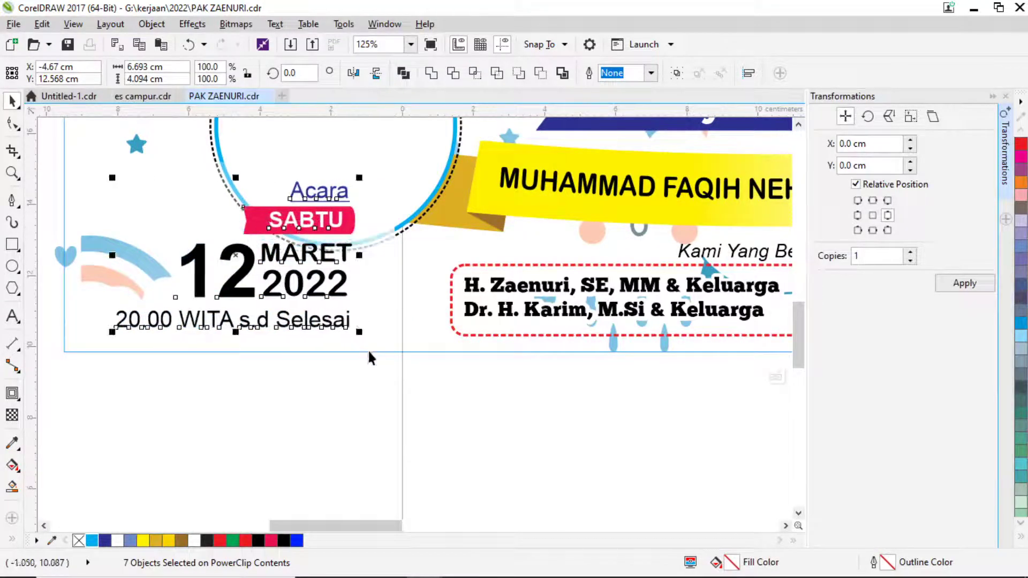
pyautogui.moveTo(339, 276); pyautogui.dragTo(466, 382)
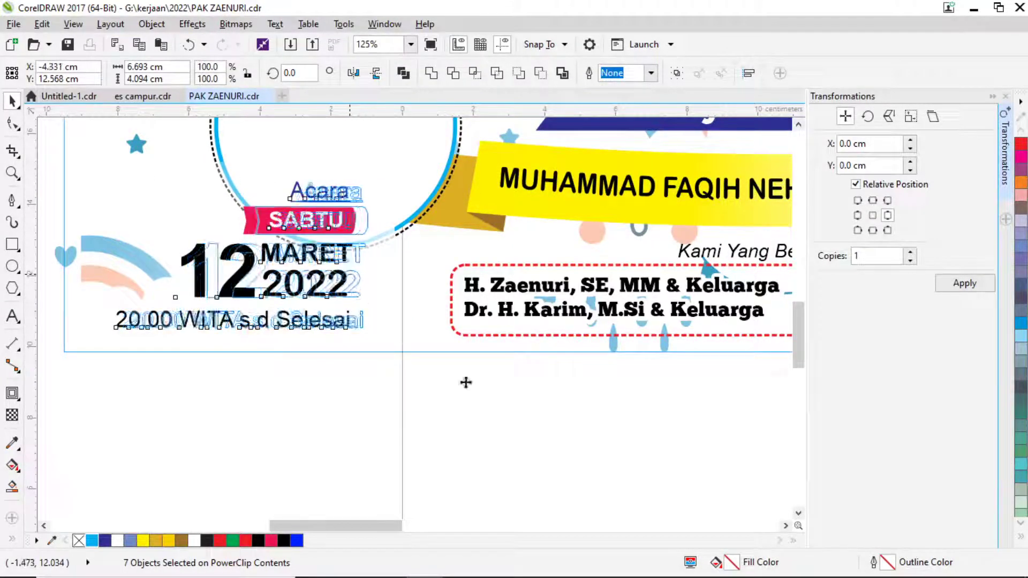
pyautogui.keyDown('ctrl'); pyautogui.click(468, 408); pyautogui.keyUp('ctrl')
# Group the ten circle and date elements inside the banner's clipped contents.
pyautogui.scroll(-1, 455, 374)
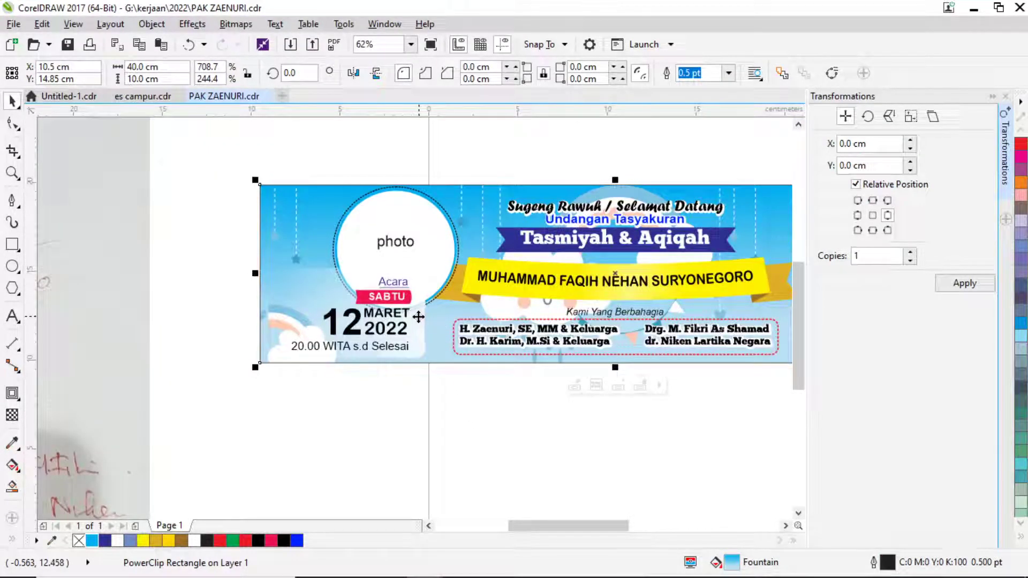
pyautogui.click(358, 260)
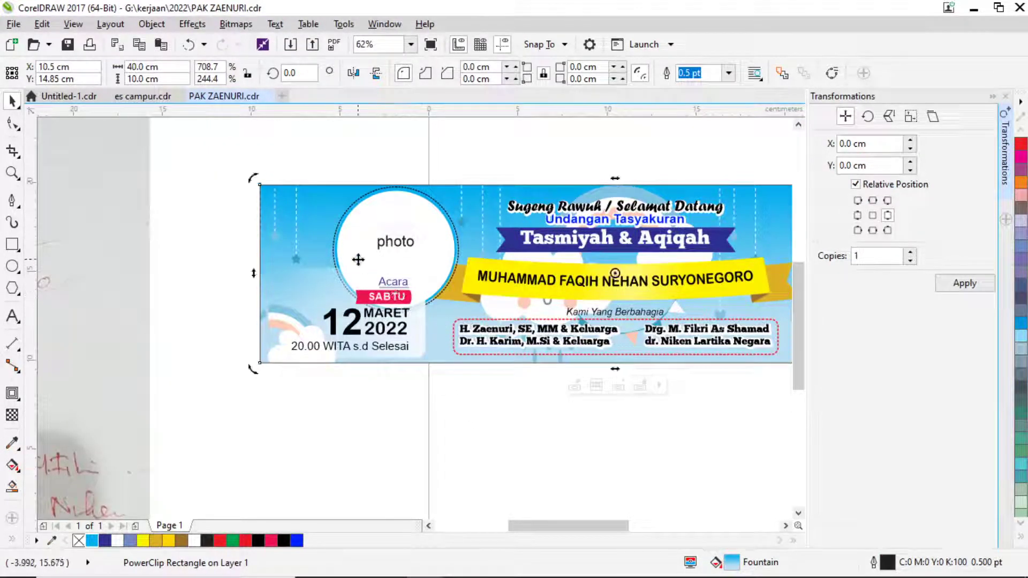
pyautogui.keyDown('ctrl'); pyautogui.click(361, 236); pyautogui.keyUp('ctrl')
pyautogui.click(362, 225)
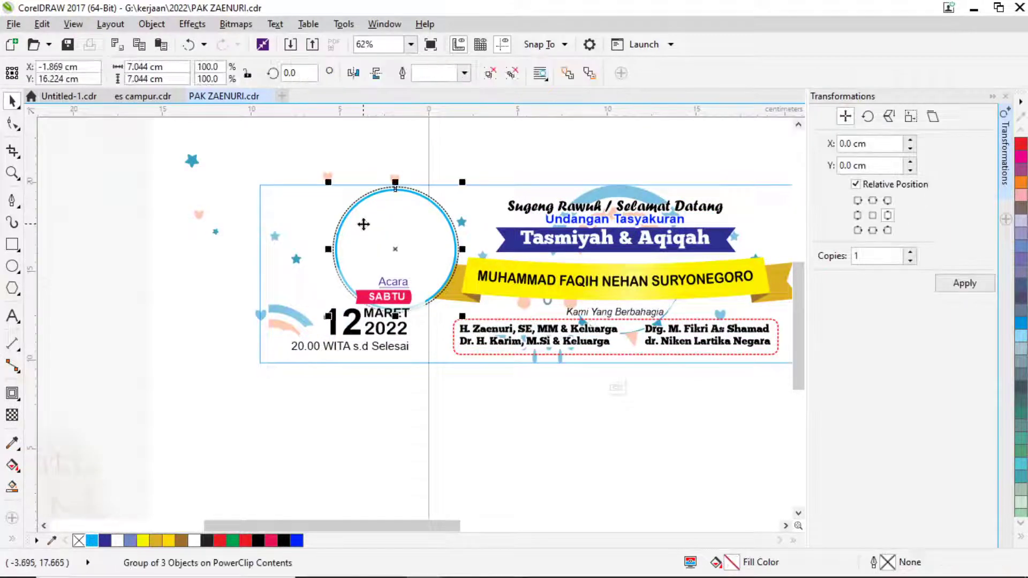
pyautogui.scroll(1, 356, 224)
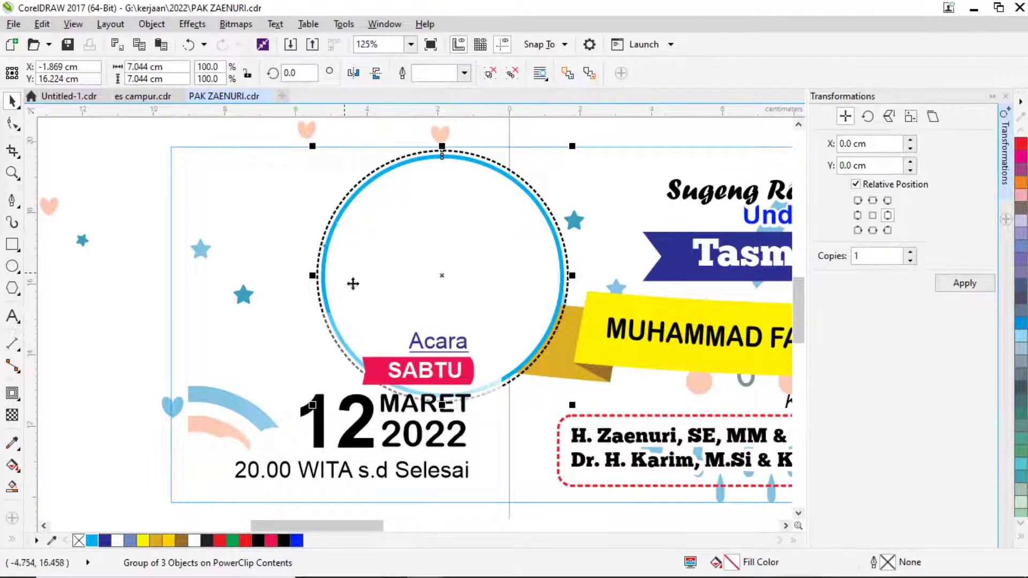
pyautogui.scroll(-1, 376, 293)
pyautogui.moveTo(234, 281); pyautogui.dragTo(450, 421)
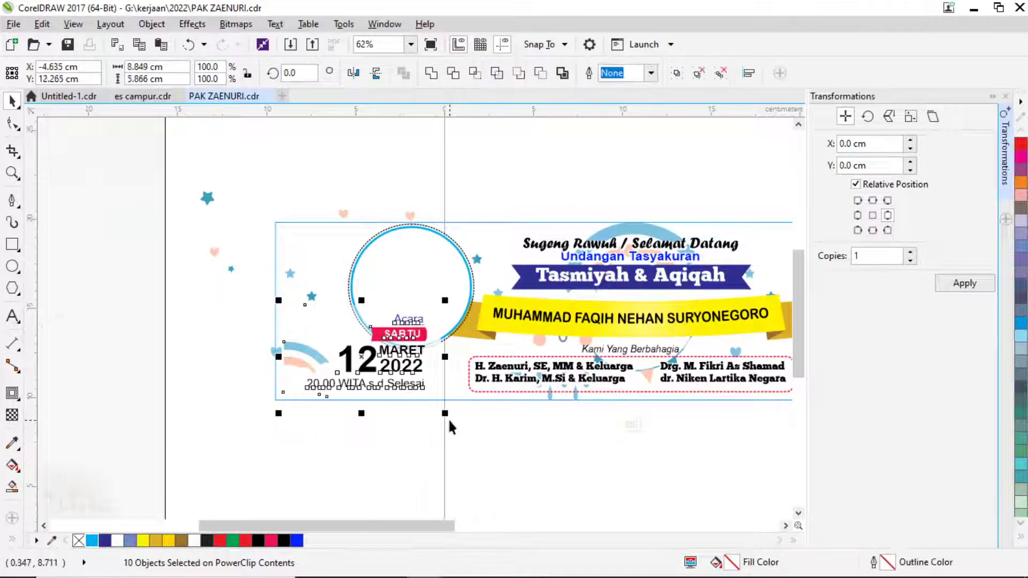
pyautogui.hotkey('ctrl', 'g')
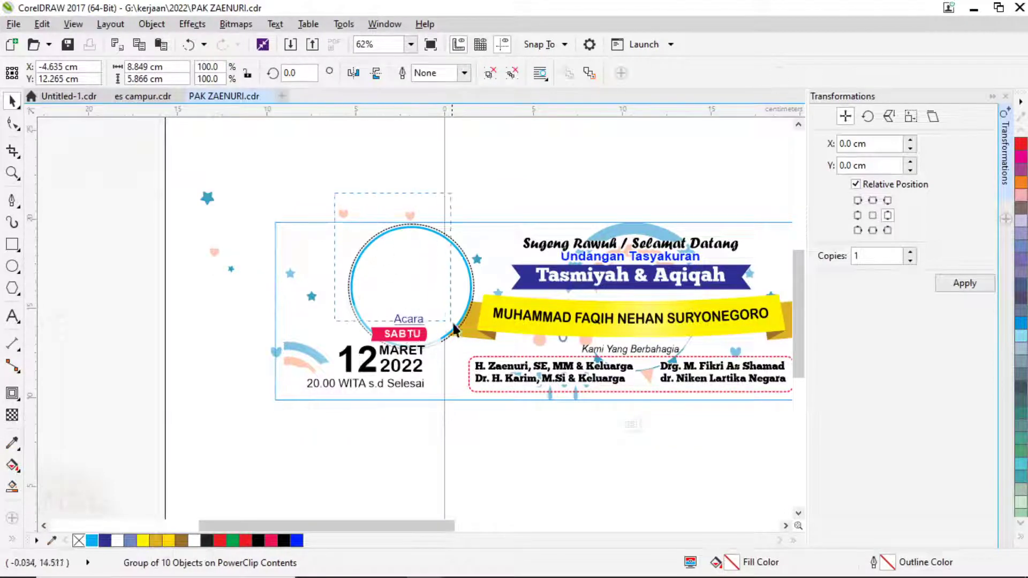
# Finish editing the PowerClip and centre the photo label inside the circle.
pyautogui.click(435, 280)
pyautogui.moveTo(434, 280); pyautogui.dragTo(360, 249)
pyautogui.hotkey('ctrl', 'z')
pyautogui.click(415, 242)
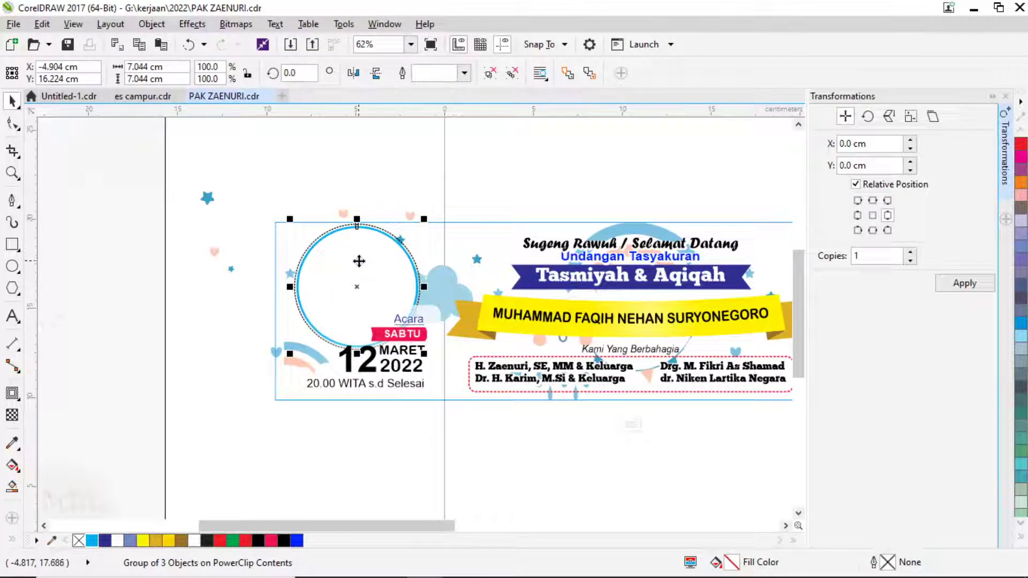
pyautogui.keyDown('ctrl'); pyautogui.click(485, 186); pyautogui.keyUp('ctrl')
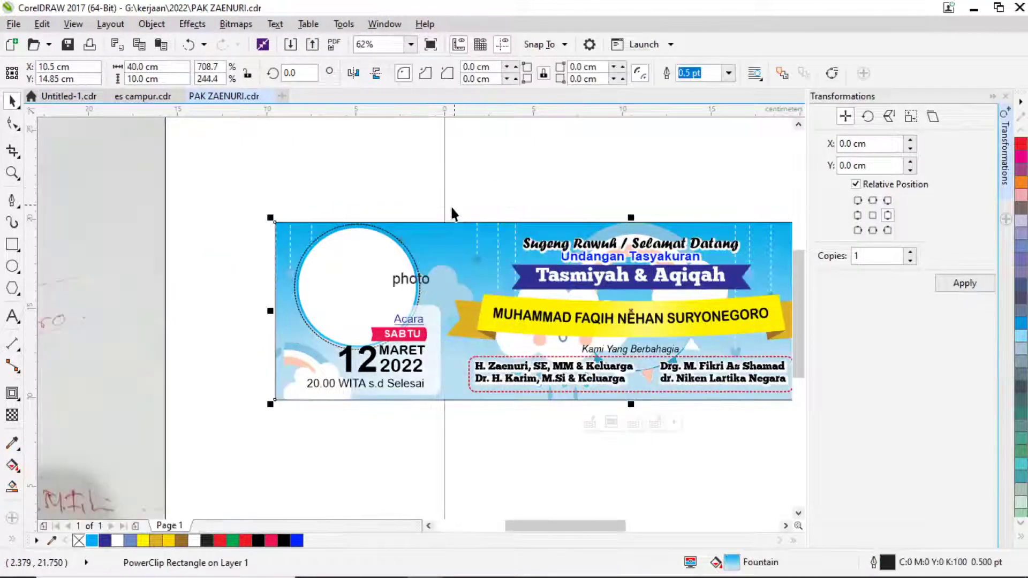
pyautogui.moveTo(412, 289); pyautogui.dragTo(364, 293)
pyautogui.click(483, 176)
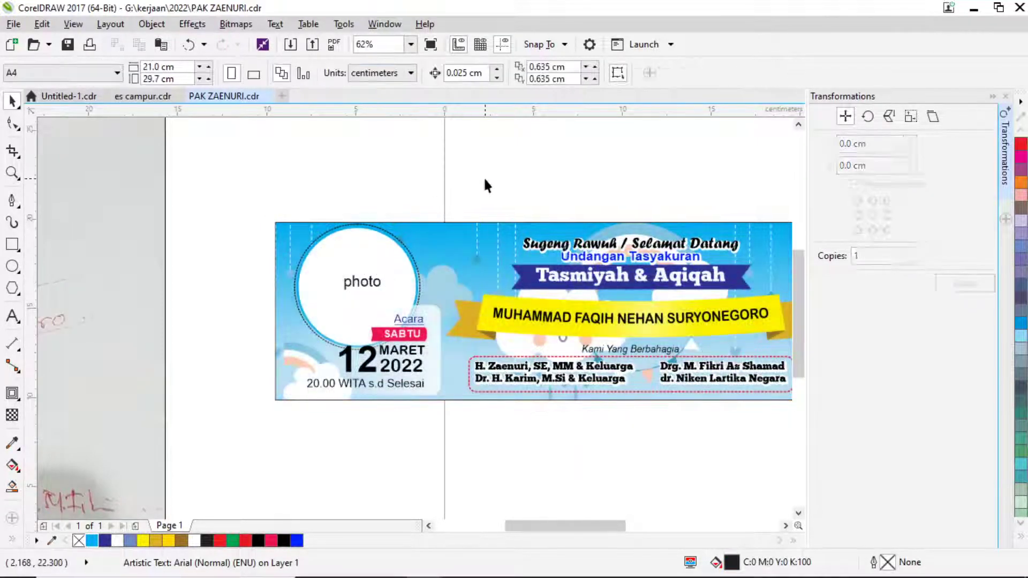
pyautogui.scroll(-2, 516, 196)
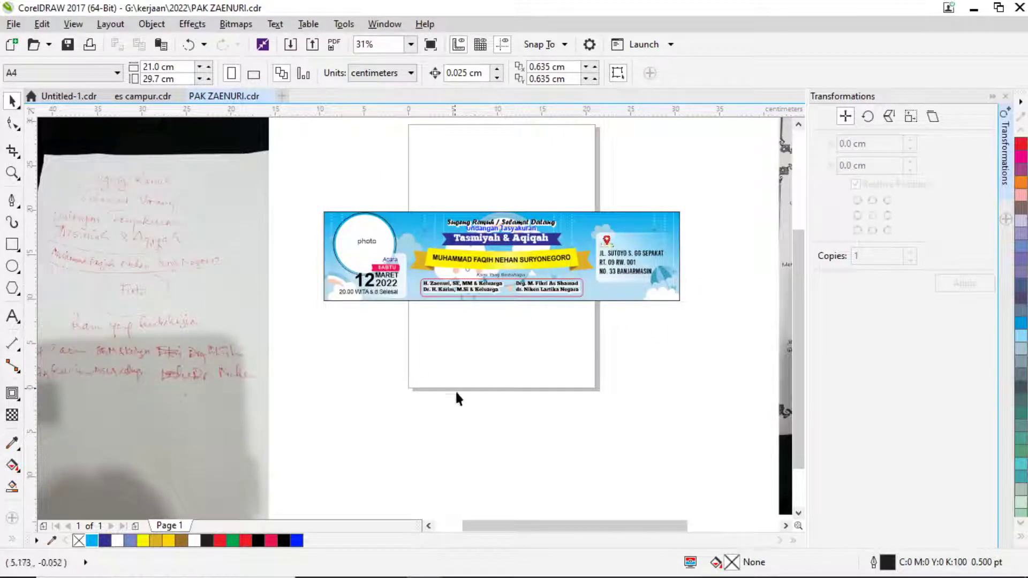
pyautogui.hotkey('alt', 'Tab')
# Read the client's messages about the event time and venue, briefly checking YouTube Studio.
pyautogui.scroll(-15, 374, 394)
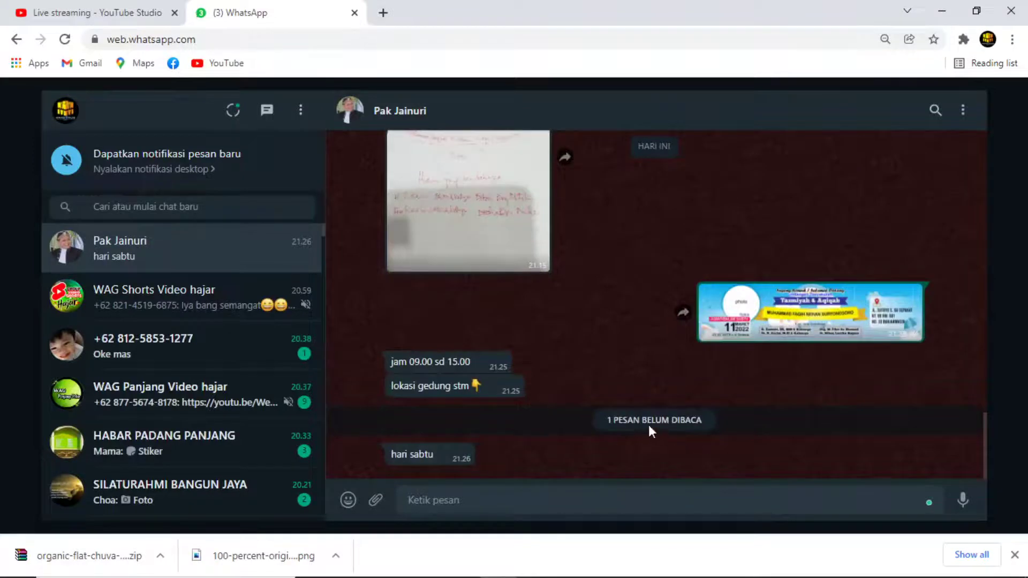
pyautogui.scroll(10, 616, 334)
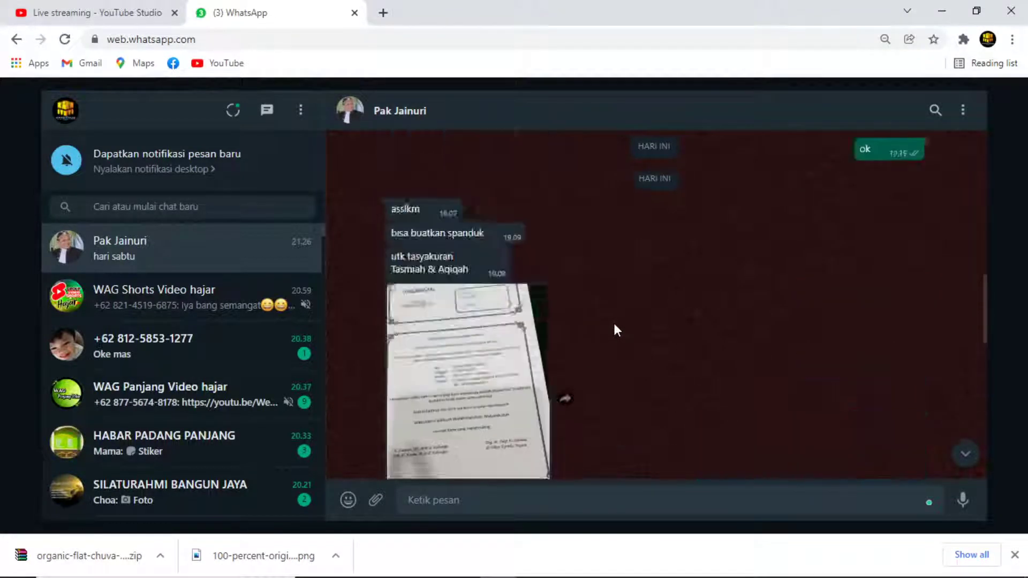
pyautogui.scroll(-10, 615, 330)
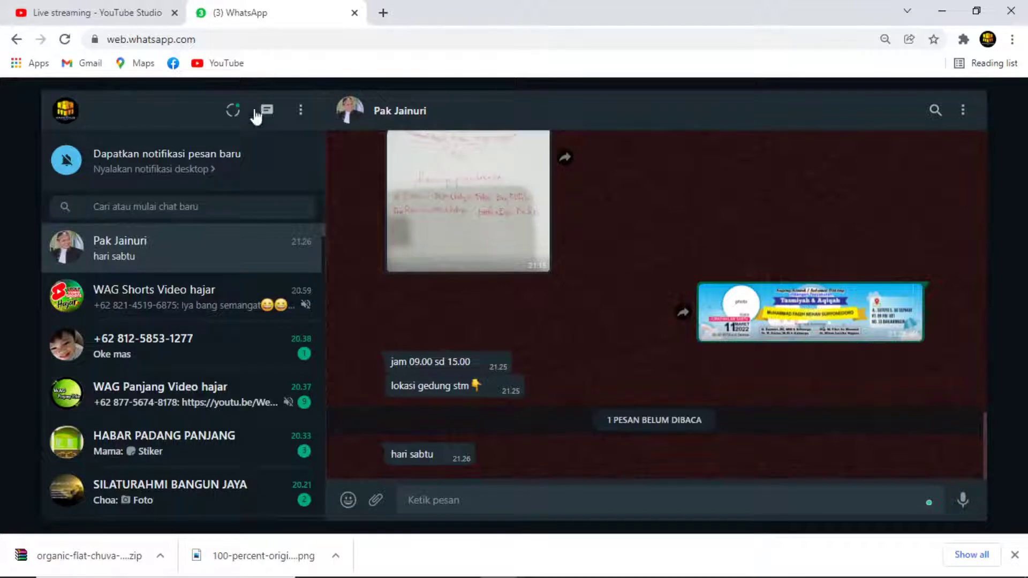
pyautogui.click(93, 14)
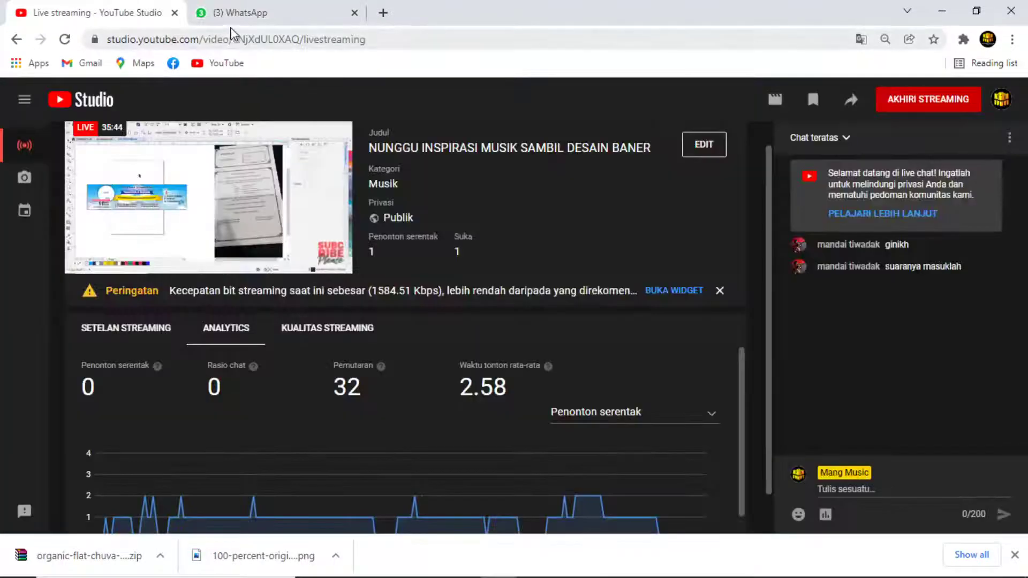
pyautogui.click(252, 14)
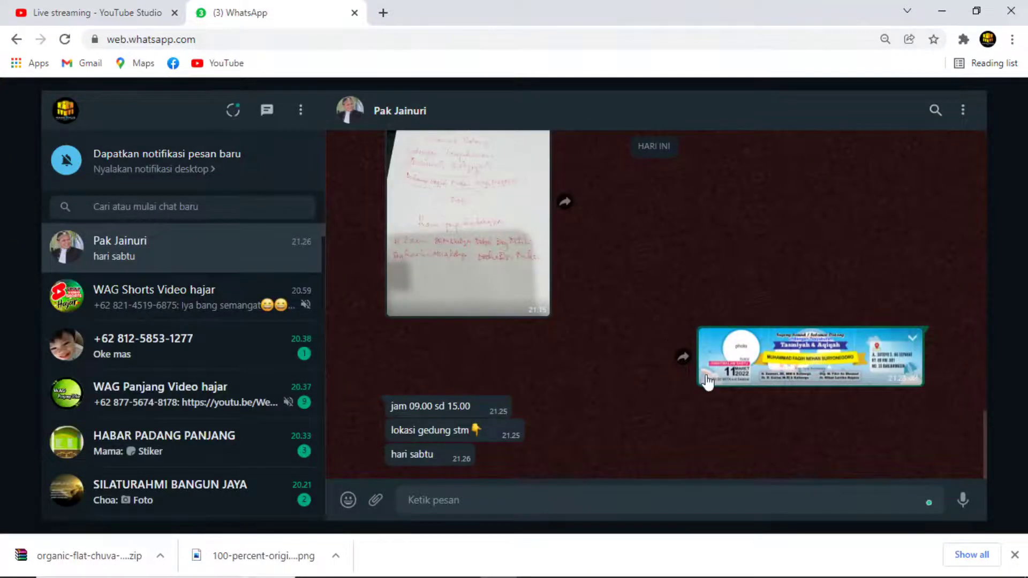
pyautogui.hotkey('alt', 'Tab')
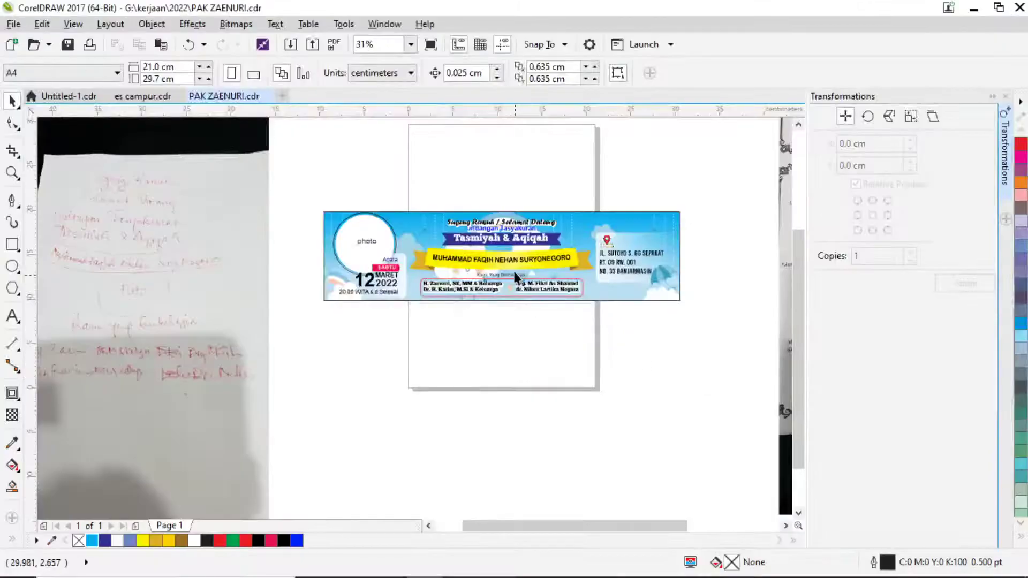
# Type a two-line text 'GEDUNG AULA' / 'SMKN 5 BJM' on the page below the banner.
pyautogui.scroll(2, 538, 235)
pyautogui.hscroll(3, 638, 290)
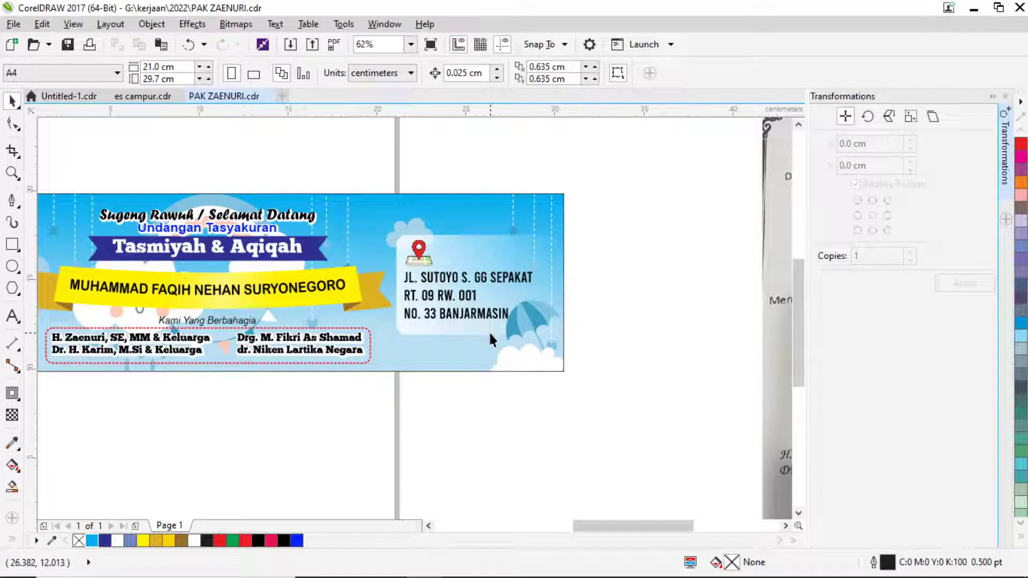
pyautogui.click(13, 316)
pyautogui.click(441, 429)
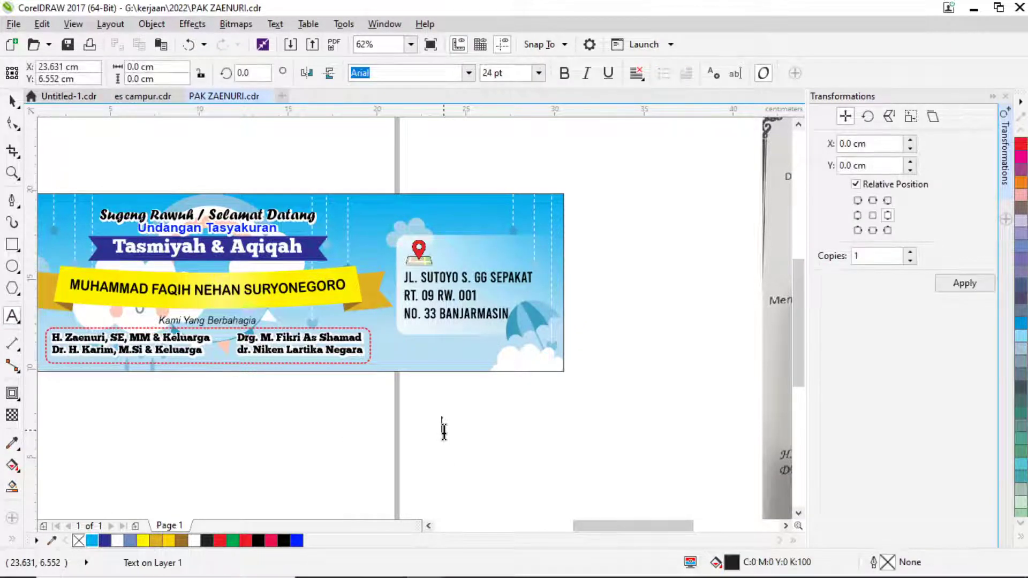
pyautogui.write('ael')
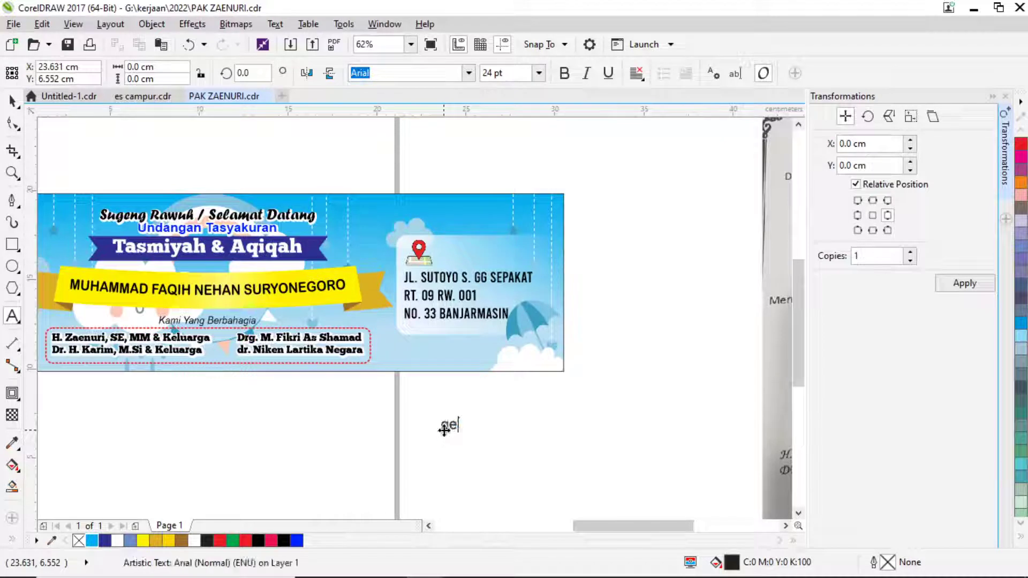
pyautogui.write('EDUNG')
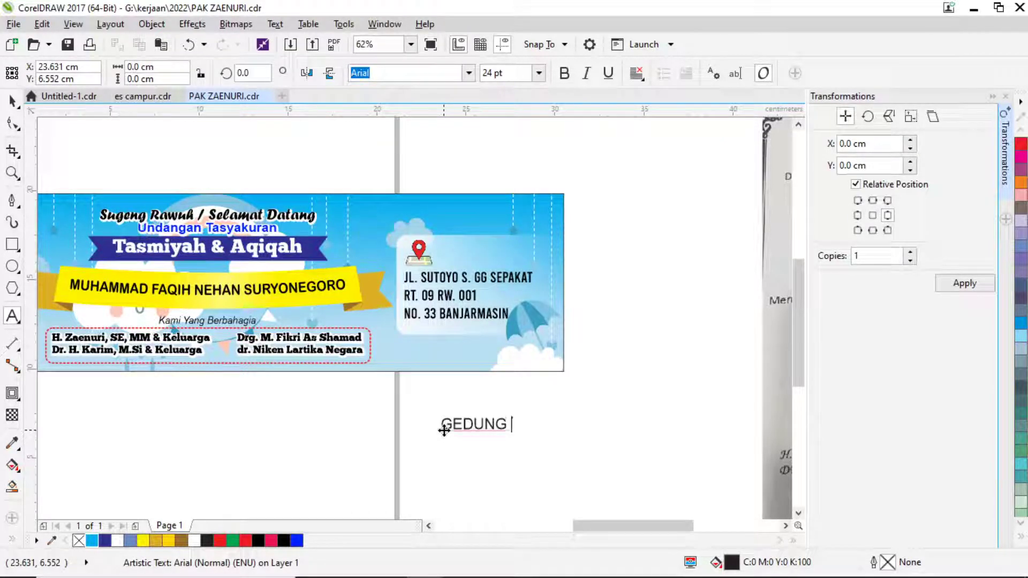
pyautogui.write(' AULA')
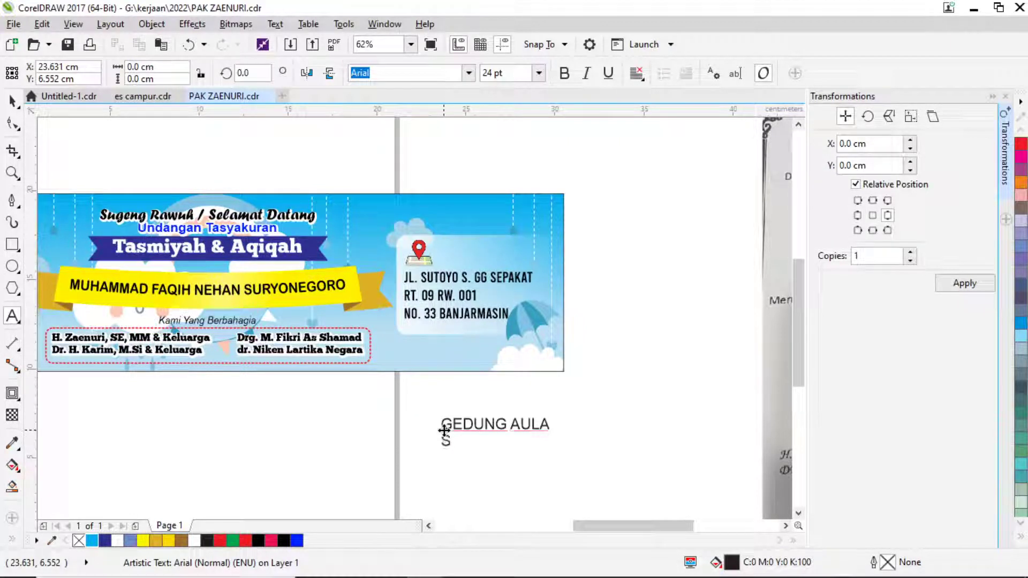
pyautogui.press('BackSpace')
pyautogui.press('BackSpace')
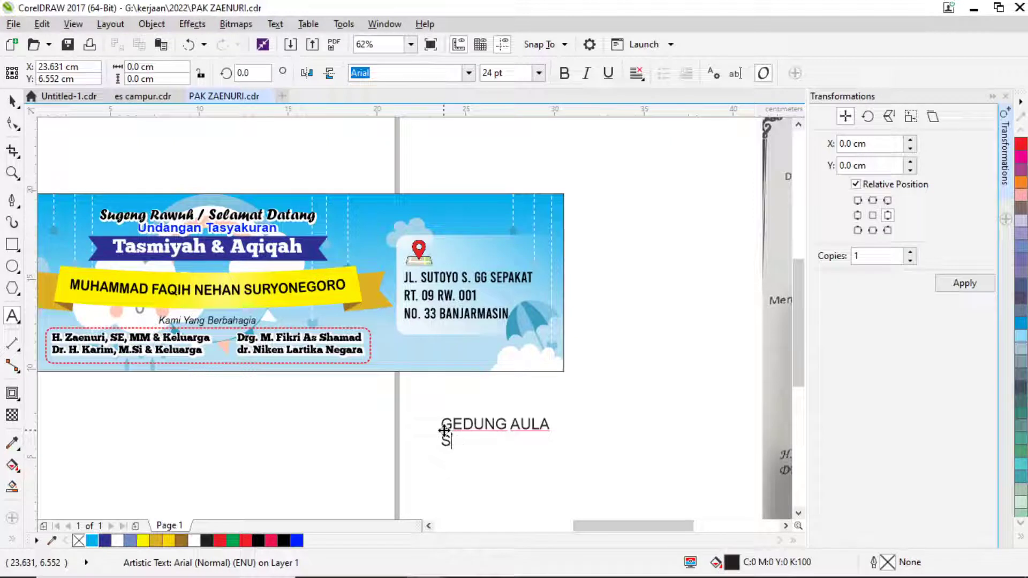
pyautogui.write('MKN')
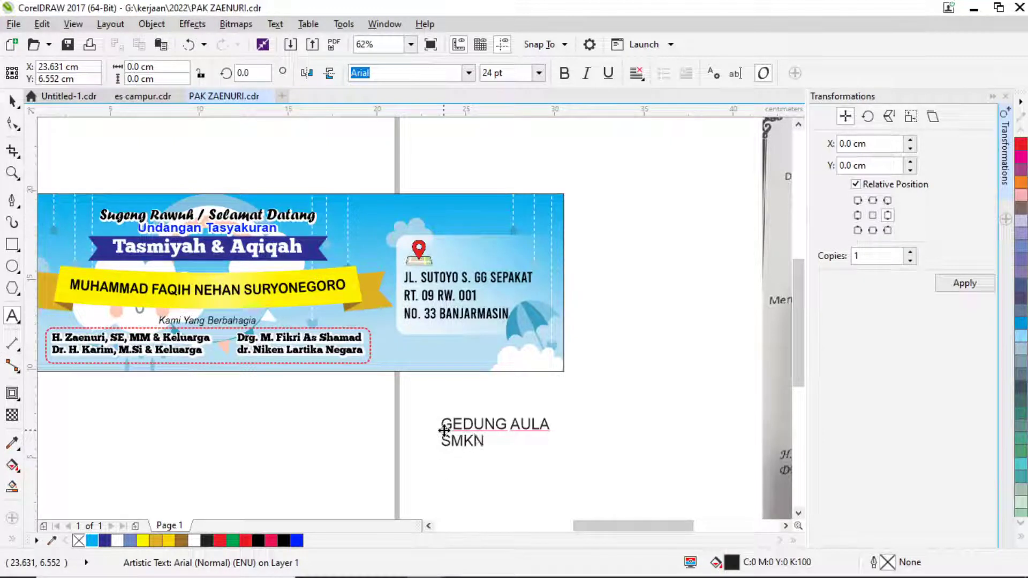
pyautogui.write(' 5 B')
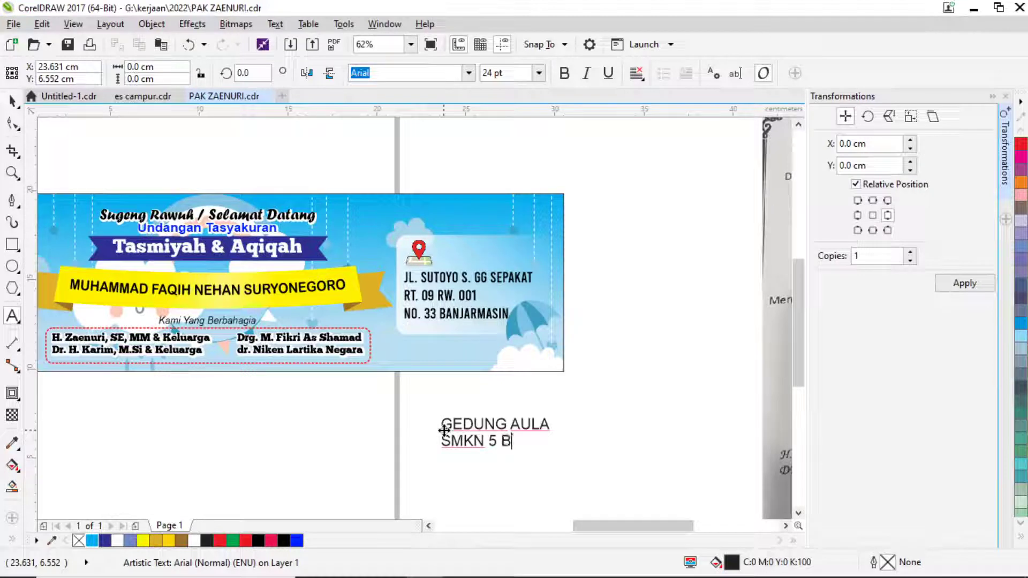
pyautogui.write('JM')
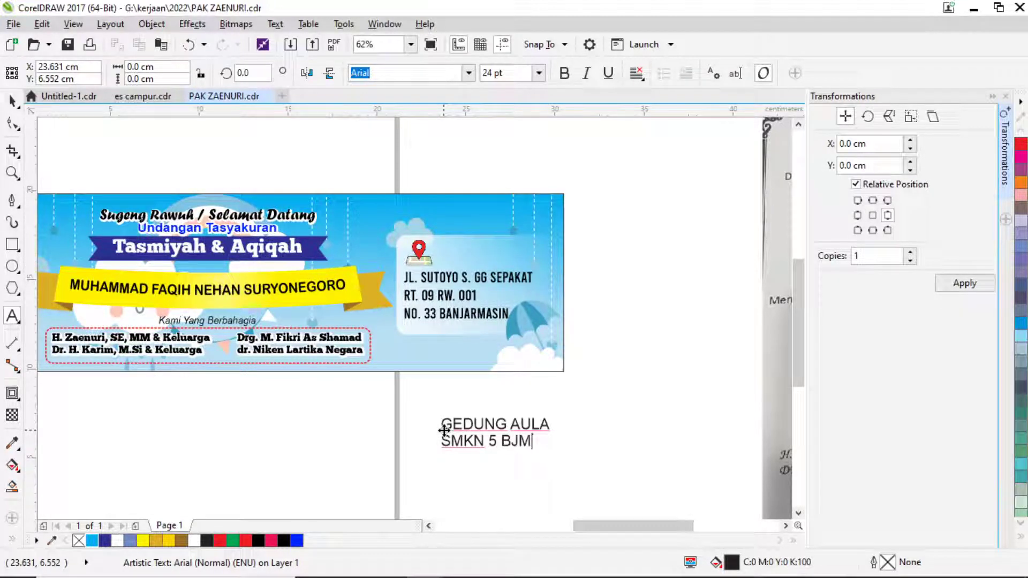
pyautogui.press('Escape')
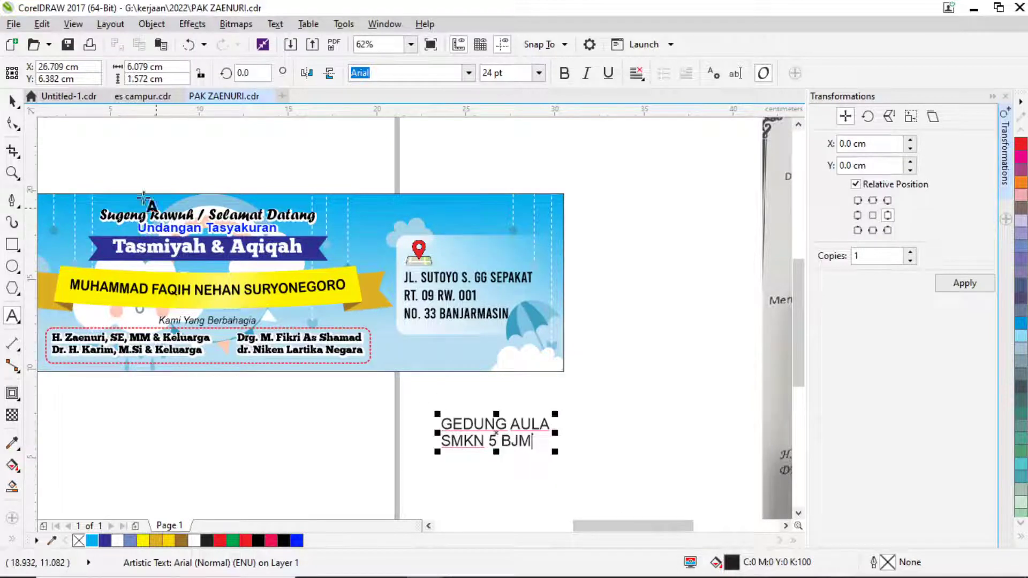
# Set the GEDUNG AULA / SMKN 5 BJM text's font to Bebas.
pyautogui.click(12, 100)
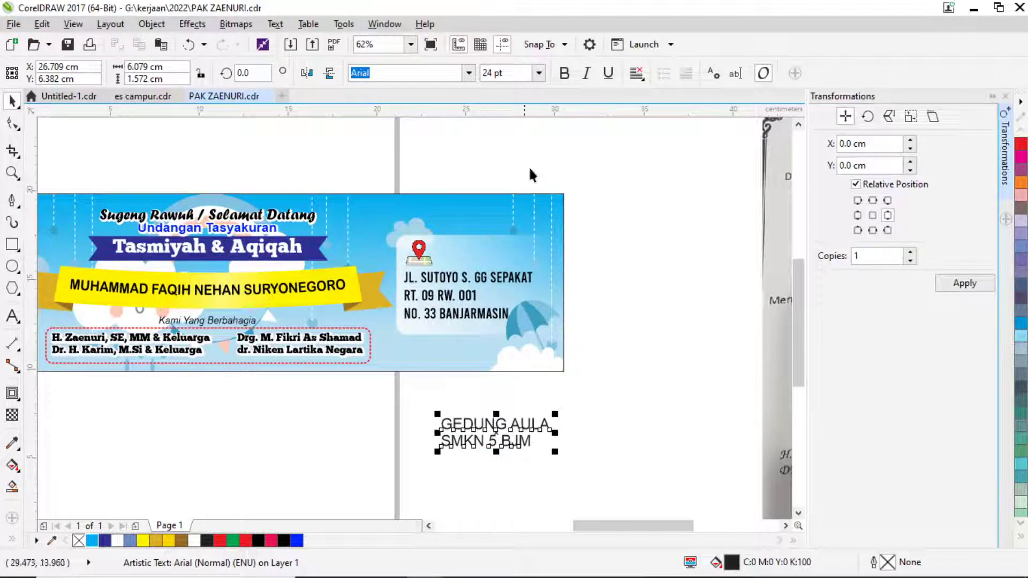
pyautogui.click(468, 74)
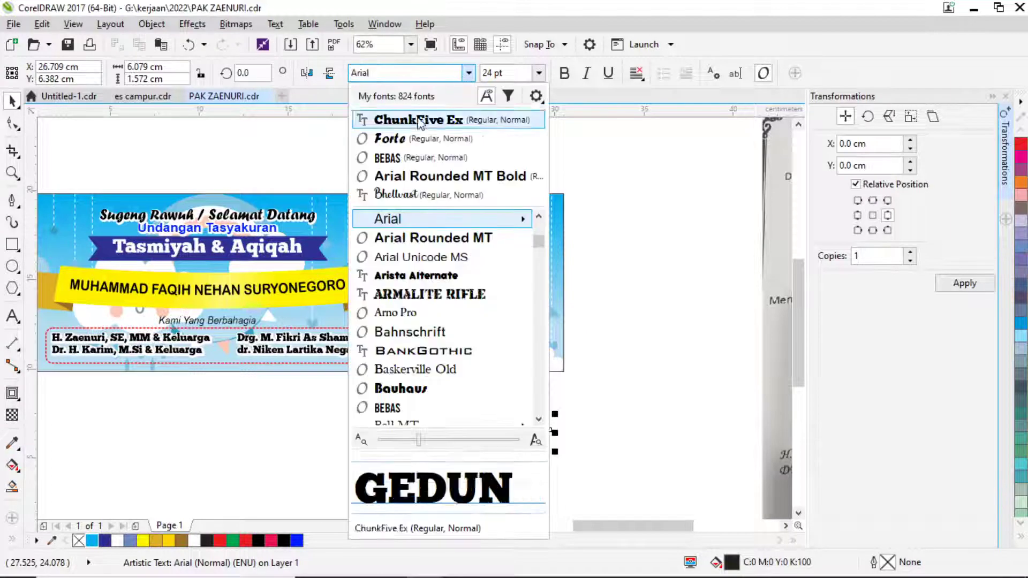
pyautogui.click(418, 158)
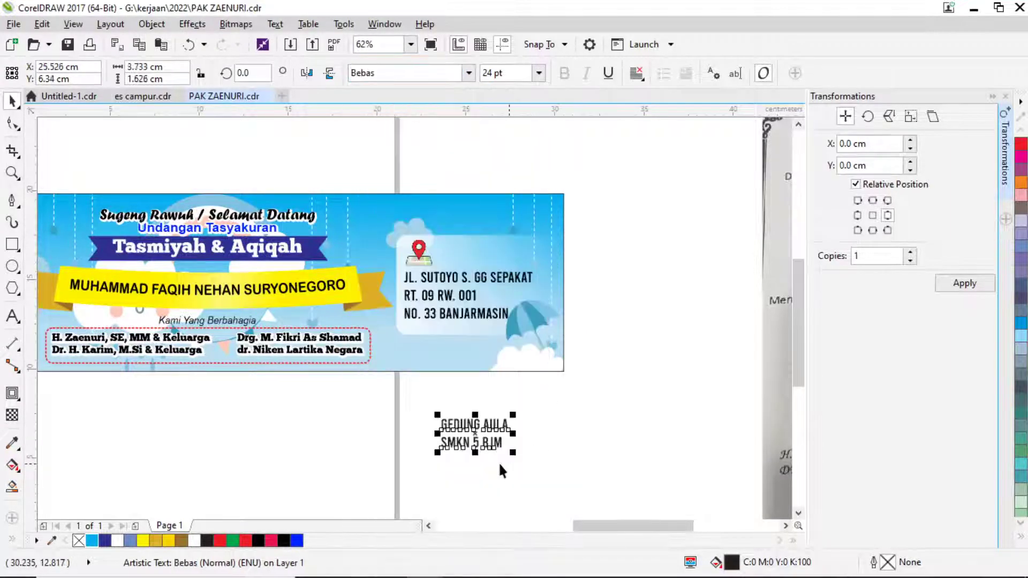
pyautogui.scroll(2, 492, 326)
# PowerClip the venue text inside the banner below the address and open its contents for editing.
pyautogui.click(507, 239)
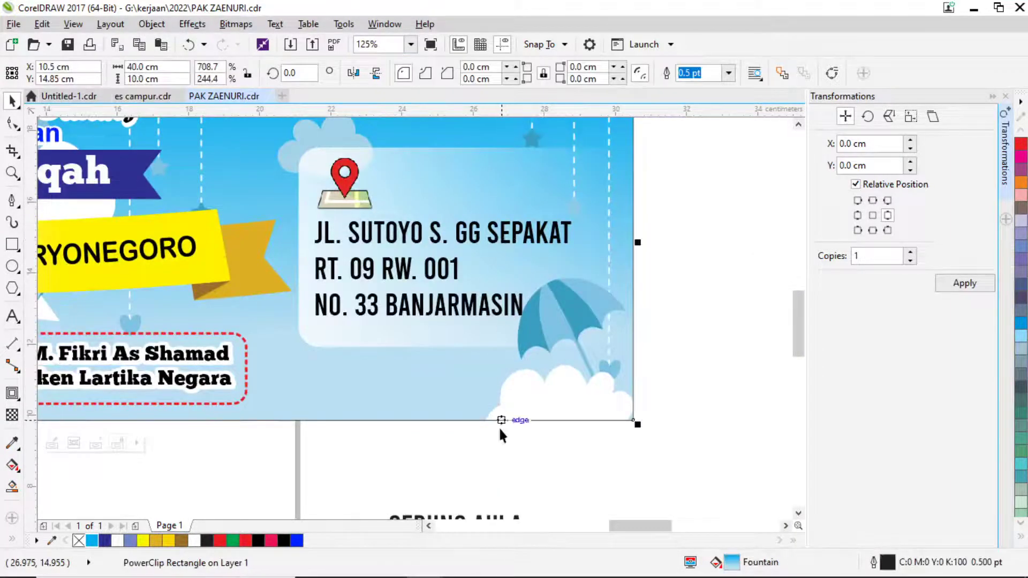
pyautogui.moveTo(516, 400); pyautogui.dragTo(507, 315)
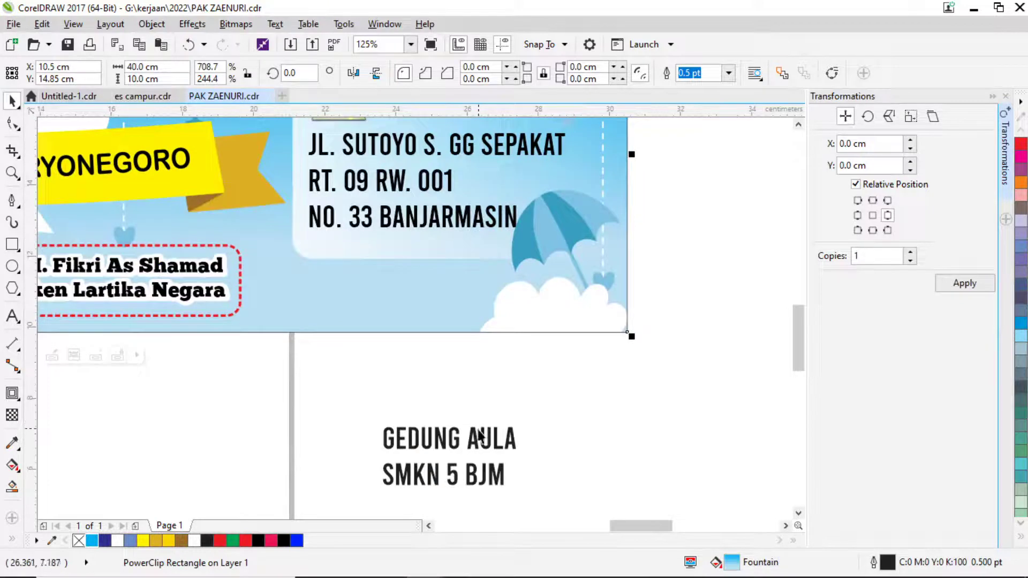
pyautogui.click(472, 394)
pyautogui.moveTo(478, 458); pyautogui.dragTo(482, 284)
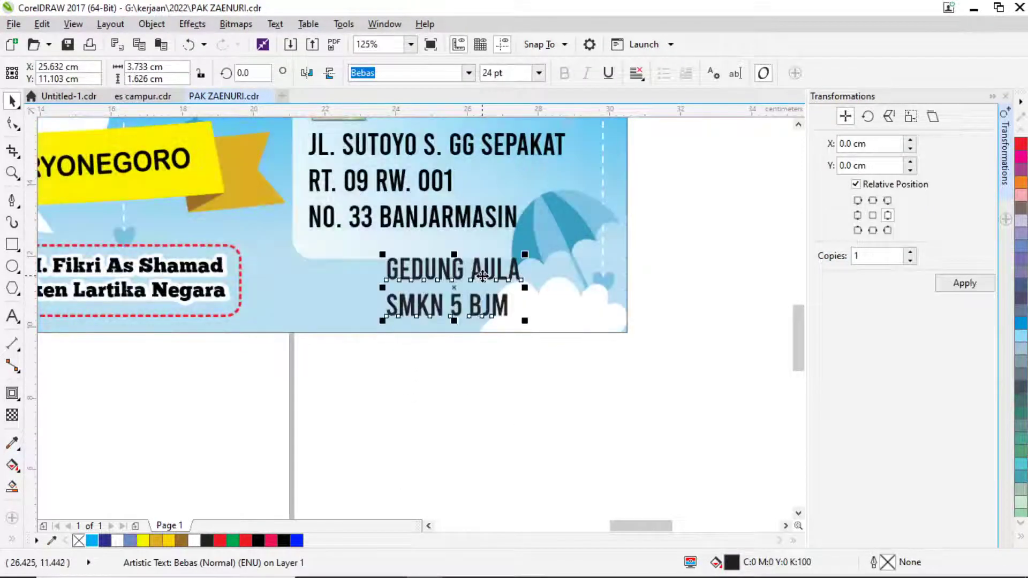
pyautogui.rightClick(484, 284)
pyautogui.click(544, 238)
pyautogui.click(562, 251)
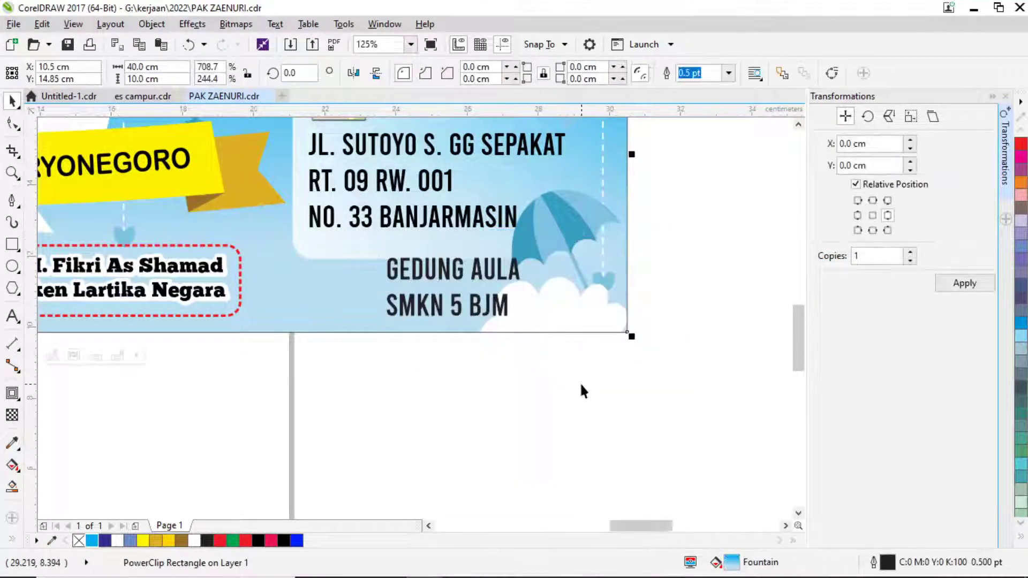
pyautogui.keyDown('ctrl'); pyautogui.click(594, 313); pyautogui.keyUp('ctrl')
pyautogui.moveTo(666, 255); pyautogui.dragTo(704, 346)
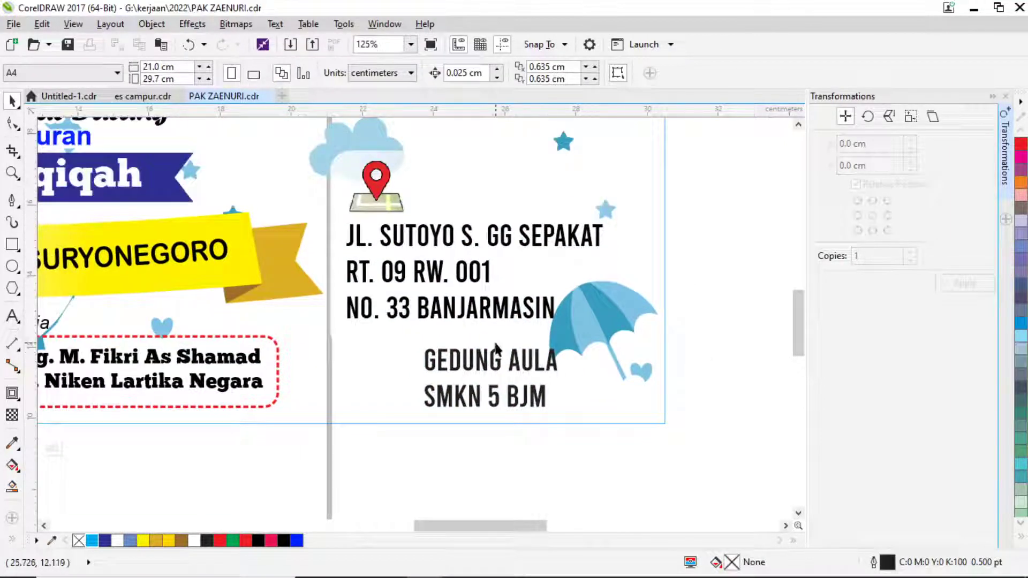
pyautogui.click(493, 361)
pyautogui.click(493, 364)
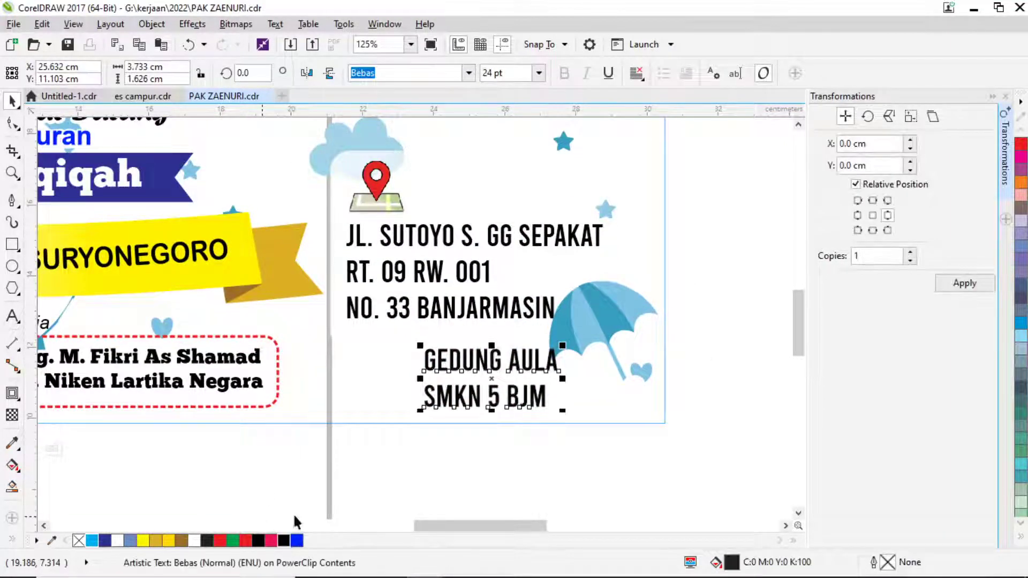
pyautogui.click(524, 243)
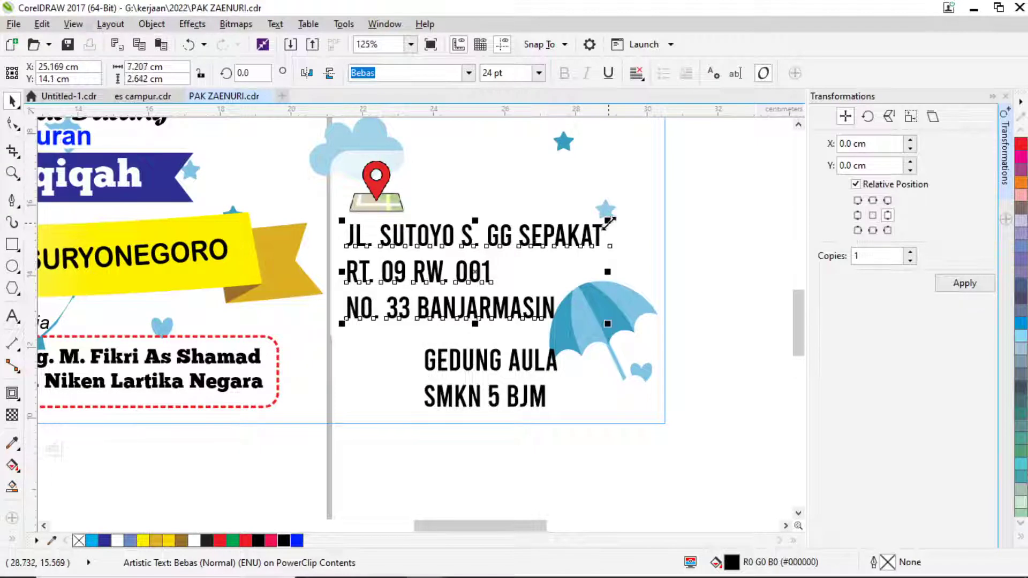
pyautogui.moveTo(607, 222); pyautogui.dragTo(503, 264)
pyautogui.moveTo(439, 277); pyautogui.dragTo(441, 293)
pyautogui.moveTo(475, 360); pyautogui.dragTo(397, 220)
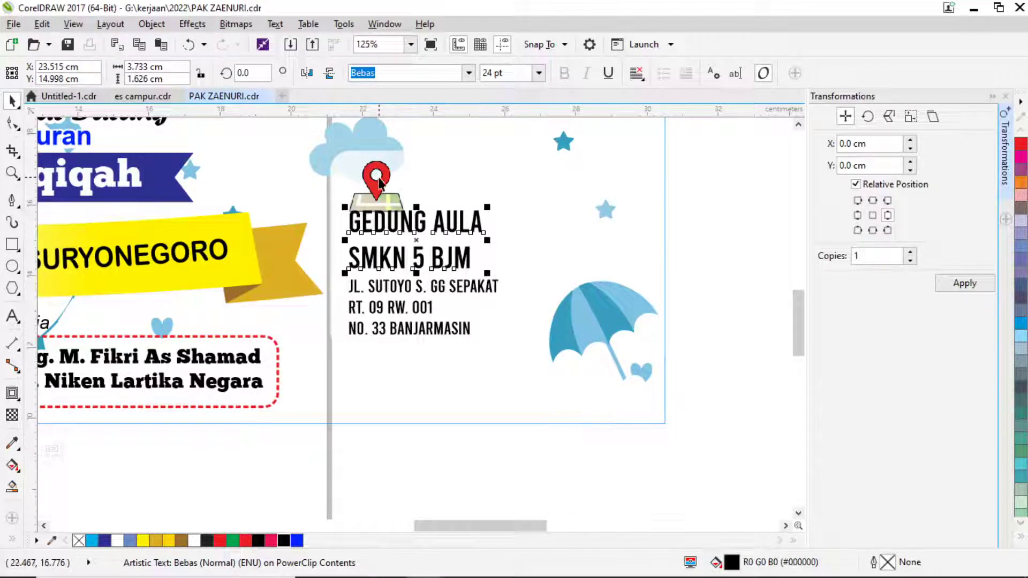
pyautogui.moveTo(379, 182); pyautogui.dragTo(379, 173)
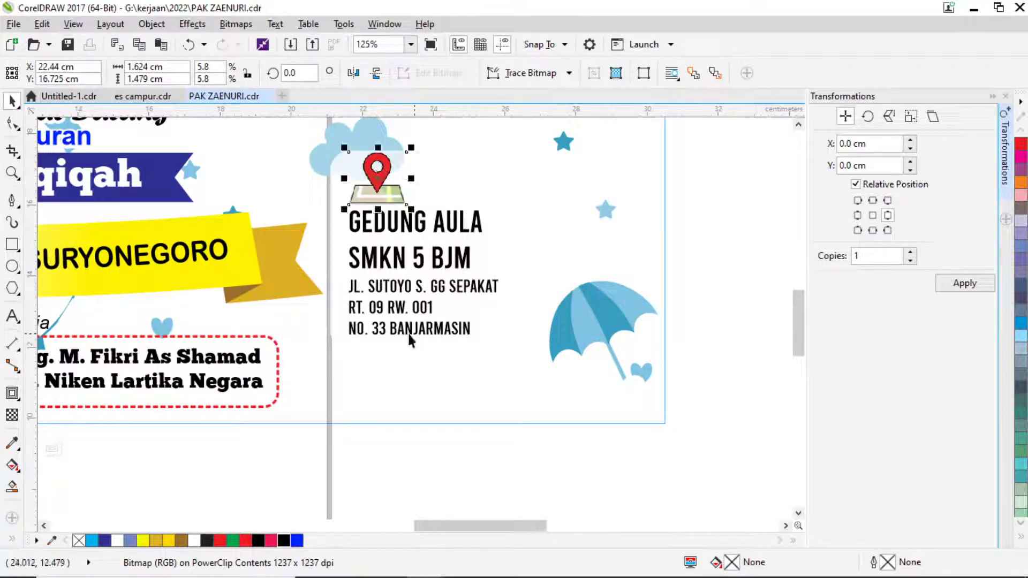
pyautogui.click(12, 317)
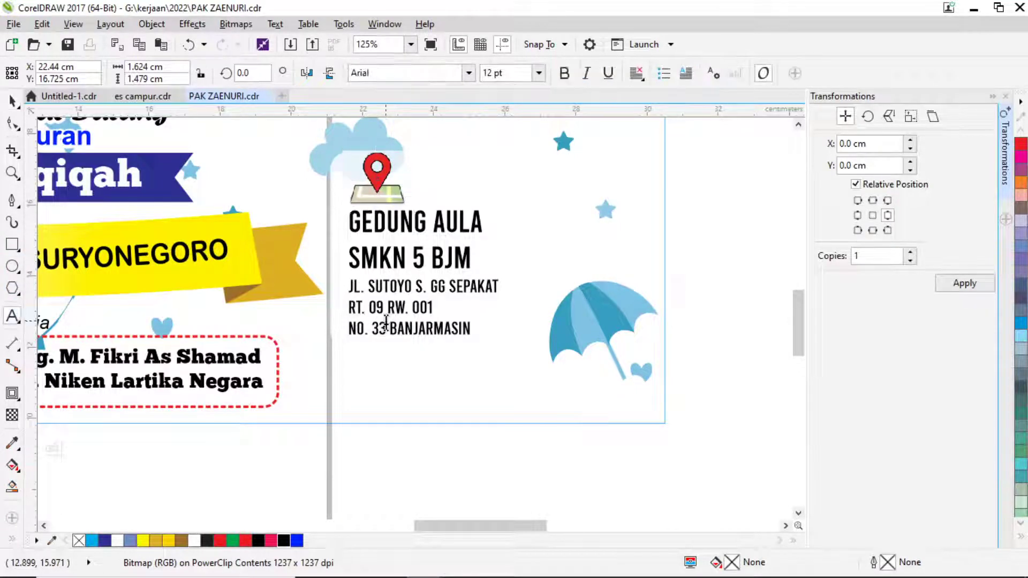
pyautogui.click(348, 328)
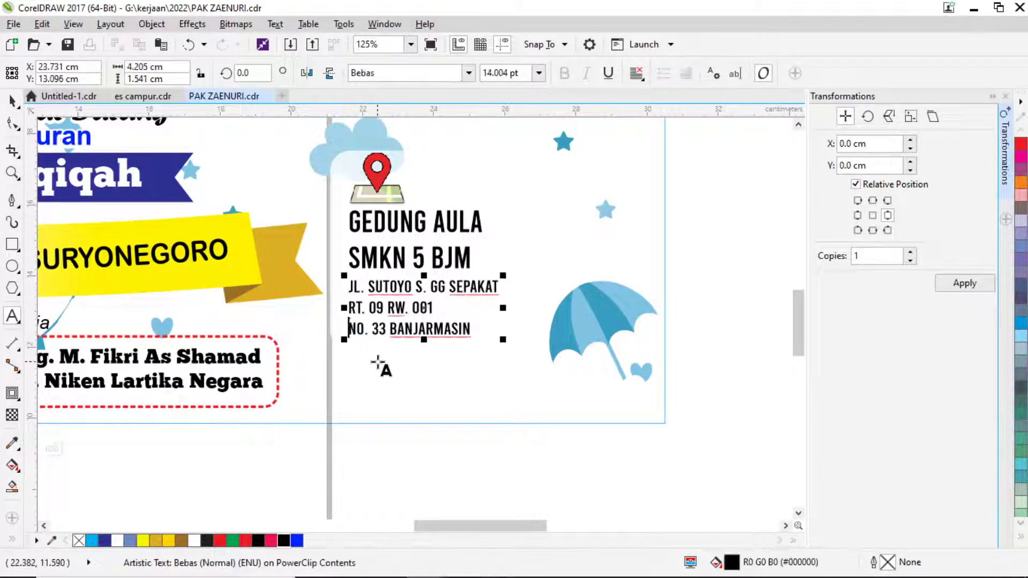
pyautogui.press('BackSpace')
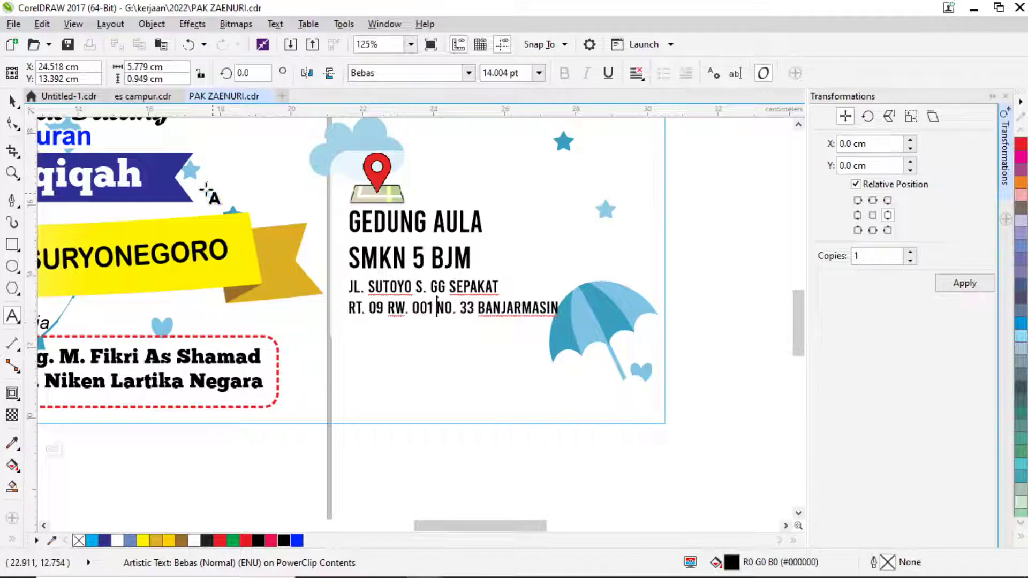
pyautogui.click(11, 101)
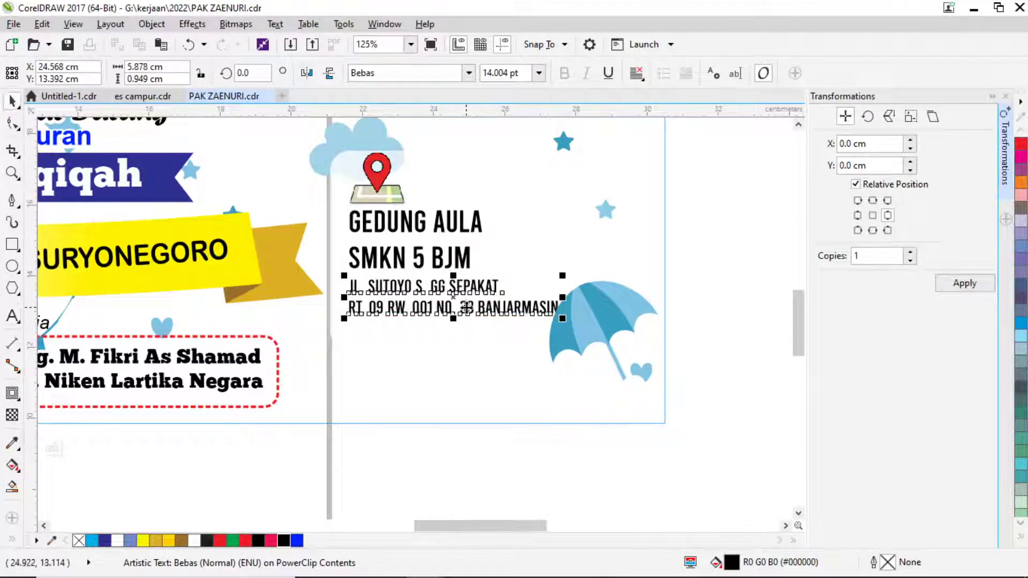
pyautogui.moveTo(467, 307); pyautogui.dragTo(469, 321)
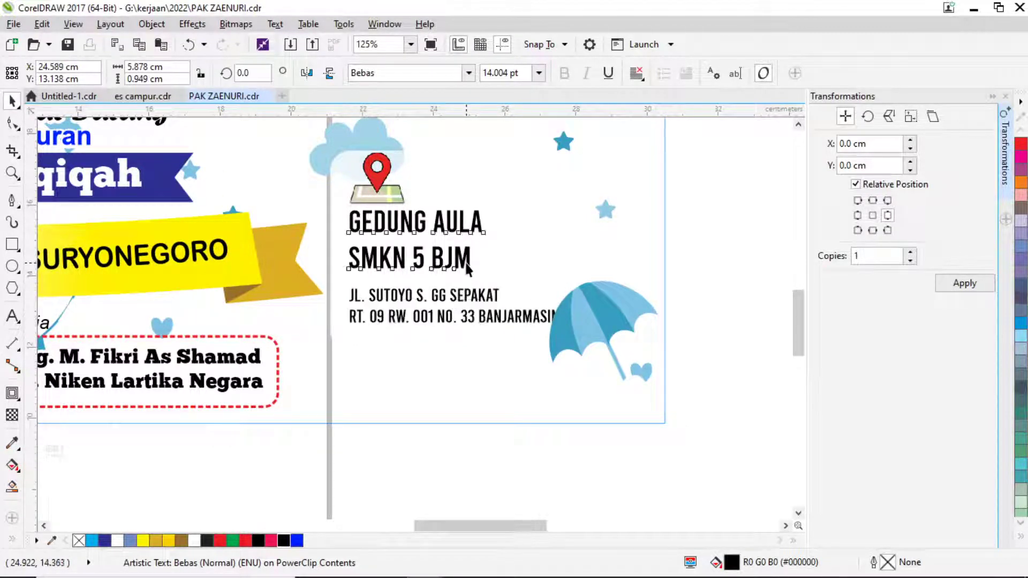
pyautogui.moveTo(466, 264)
pyautogui.mouseDown()
pyautogui.moveTo(468, 277)
pyautogui.moveTo(485, 271)
pyautogui.moveTo(467, 274)
pyautogui.mouseUp()
pyautogui.click(378, 179)
pyautogui.moveTo(383, 194); pyautogui.dragTo(383, 195)
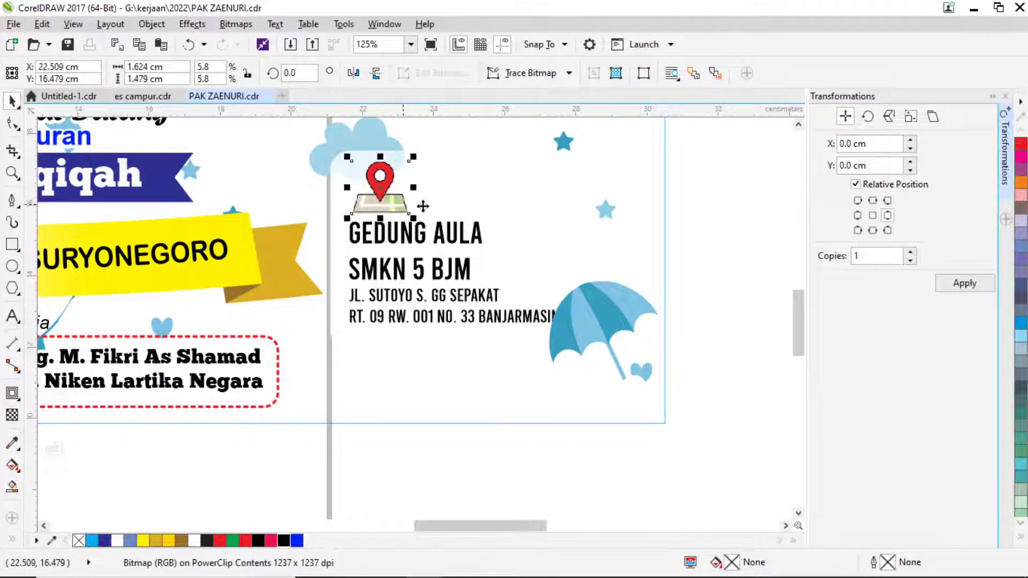
# Nudge the umbrella slightly right inside the banner's clipped contents.
pyautogui.click(663, 231)
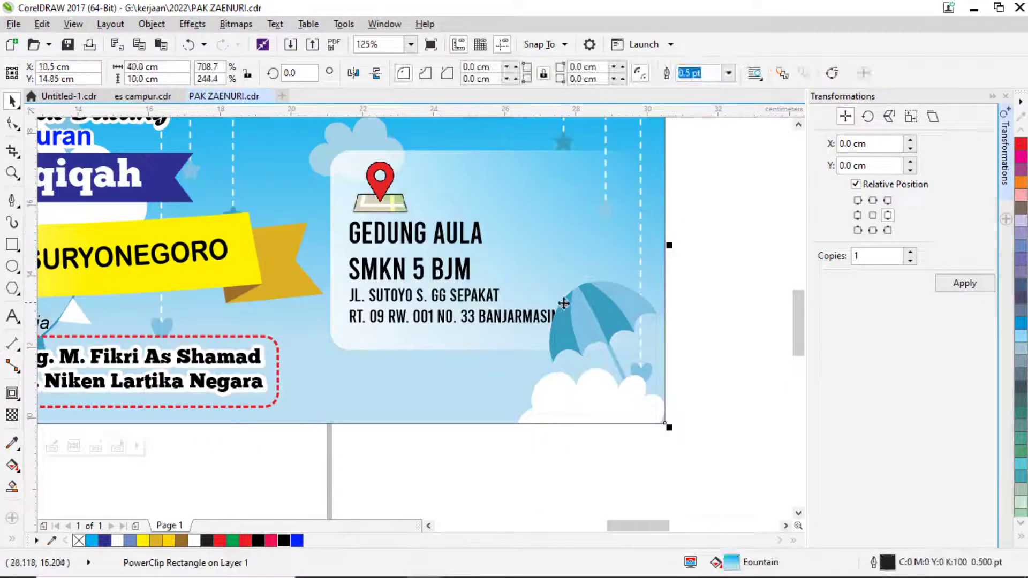
pyautogui.doubleClick(596, 304)
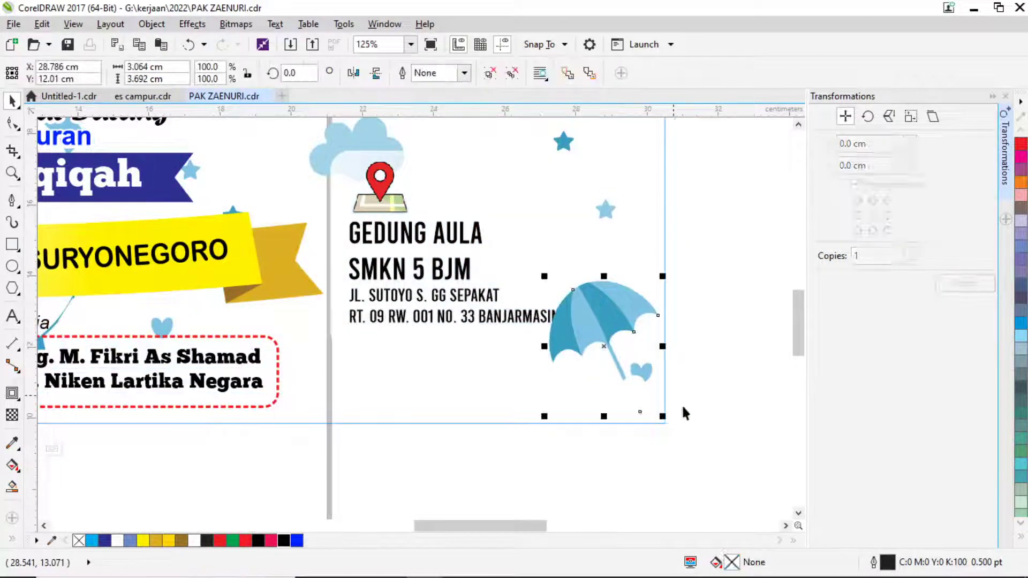
pyautogui.click(766, 480)
pyautogui.moveTo(743, 493); pyautogui.dragTo(507, 262)
pyautogui.moveTo(592, 306); pyautogui.dragTo(567, 308)
pyautogui.scroll(2, 579, 323)
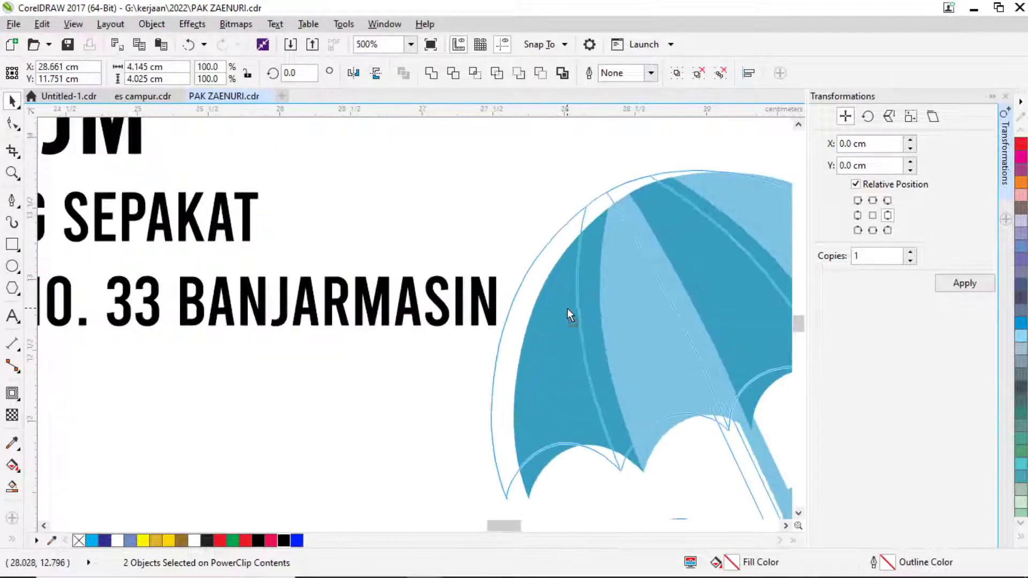
pyautogui.scroll(-2, 497, 252)
pyautogui.keyDown('ctrl'); pyautogui.click(666, 320); pyautogui.keyUp('ctrl')
pyautogui.scroll(-1, 566, 273)
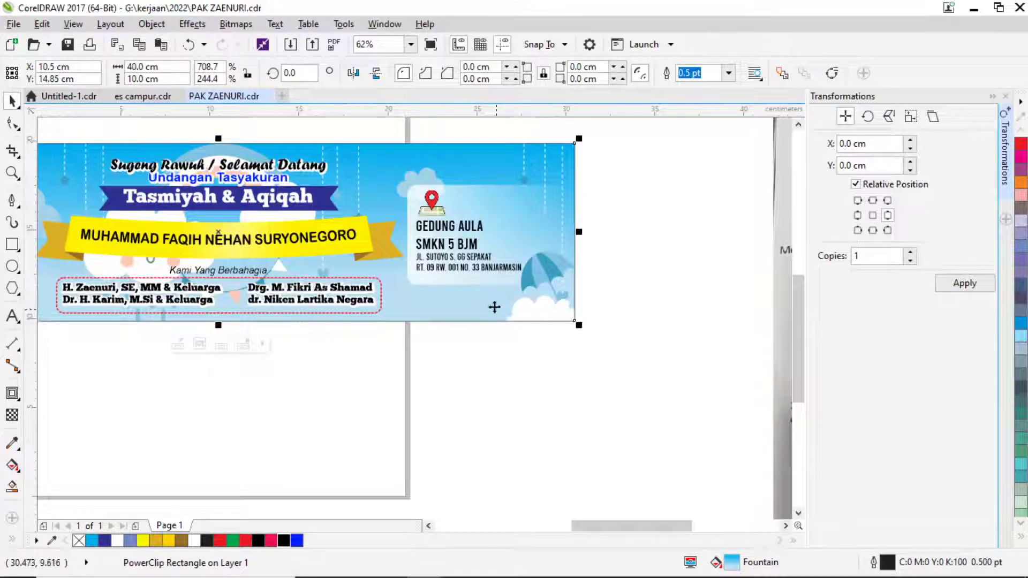
# Slightly enlarge the venue block of cloud, map pin and address texts.
pyautogui.keyDown('ctrl'); pyautogui.click(528, 316); pyautogui.keyUp('ctrl')
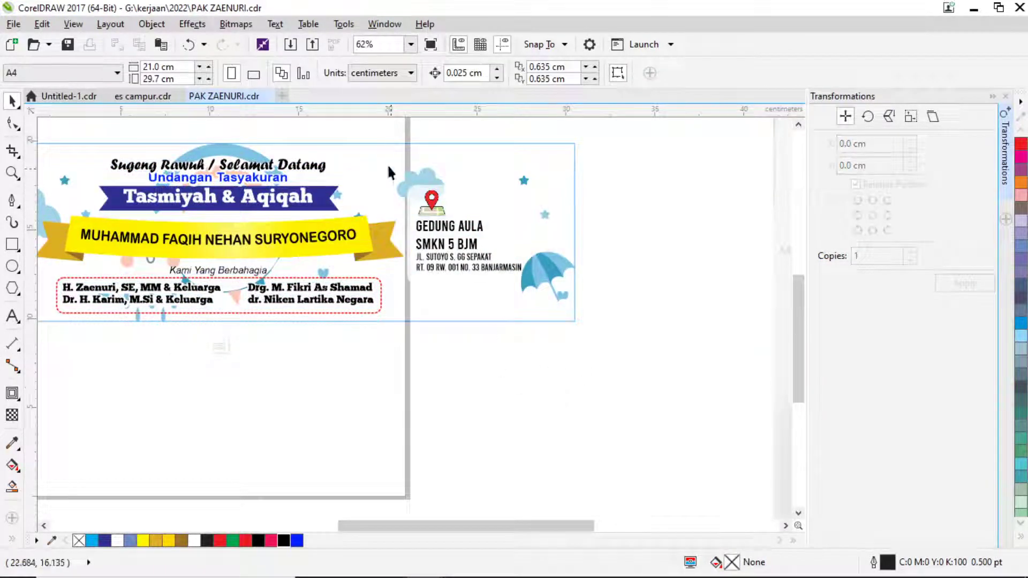
pyautogui.moveTo(530, 281); pyautogui.dragTo(468, 274)
pyautogui.click(416, 131)
pyautogui.click(404, 129)
pyautogui.moveTo(405, 138); pyautogui.dragTo(579, 293)
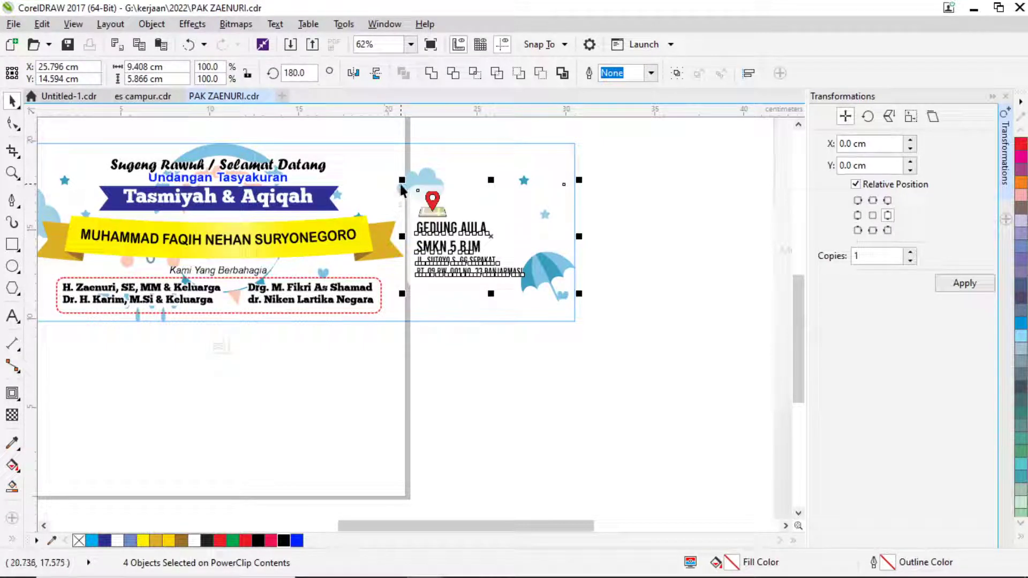
pyautogui.moveTo(401, 179); pyautogui.dragTo(396, 175)
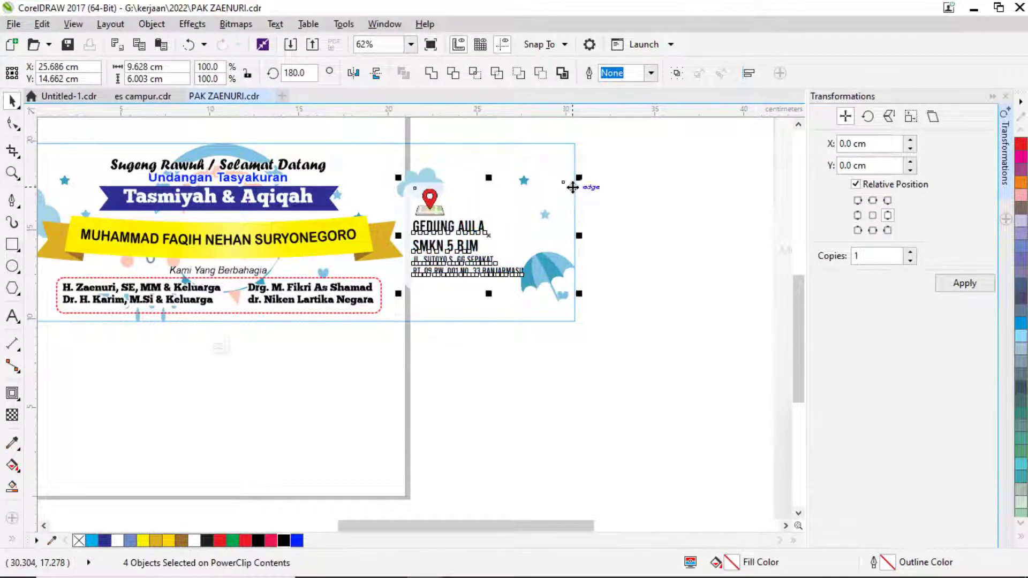
pyautogui.moveTo(584, 164); pyautogui.dragTo(587, 161)
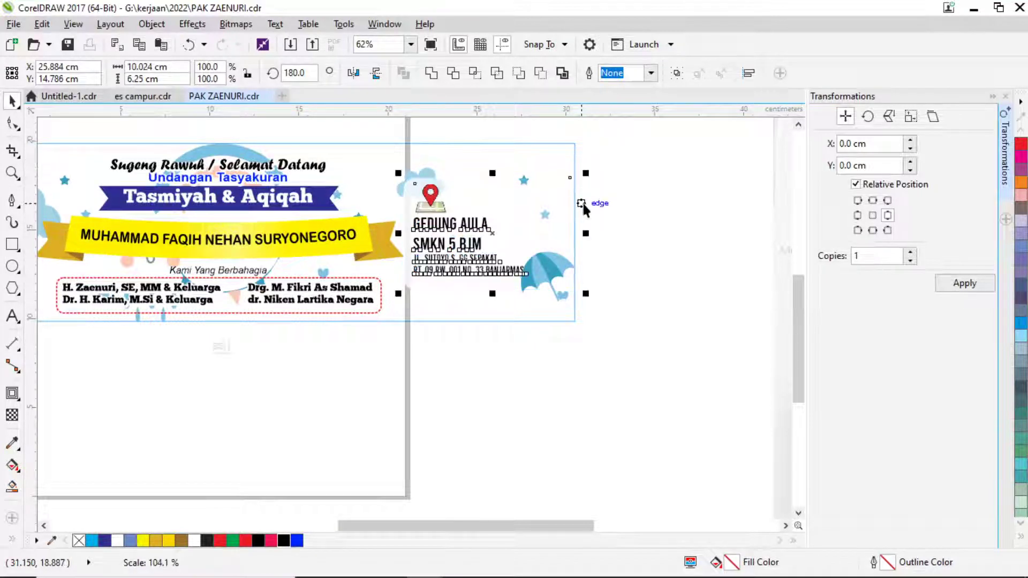
pyautogui.click(621, 312)
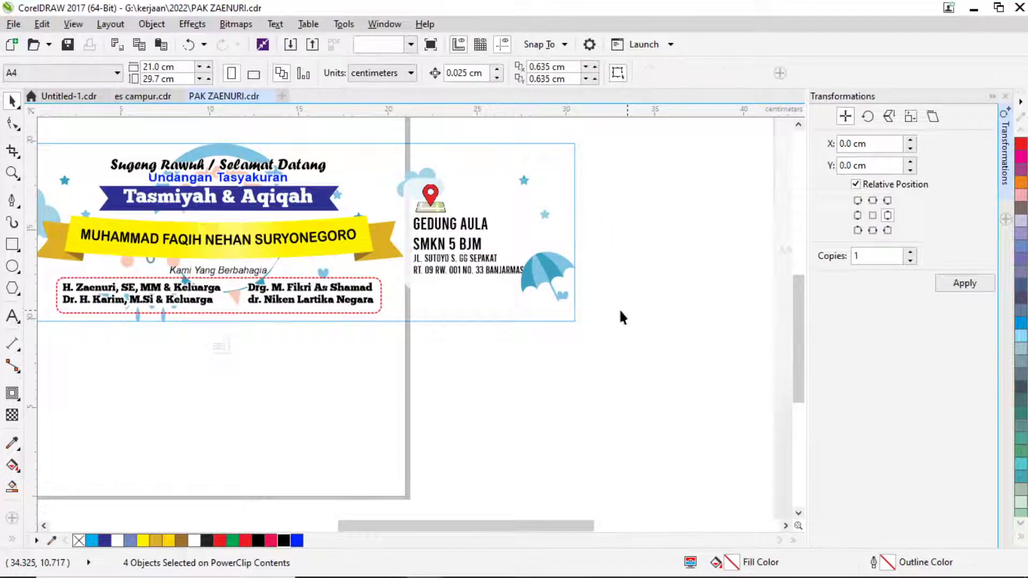
# Reposition the umbrella and a cloud, then finish editing the PowerClip.
pyautogui.keyDown('ctrl'); pyautogui.click(538, 284); pyautogui.keyUp('ctrl')
pyautogui.scroll(2, 540, 281)
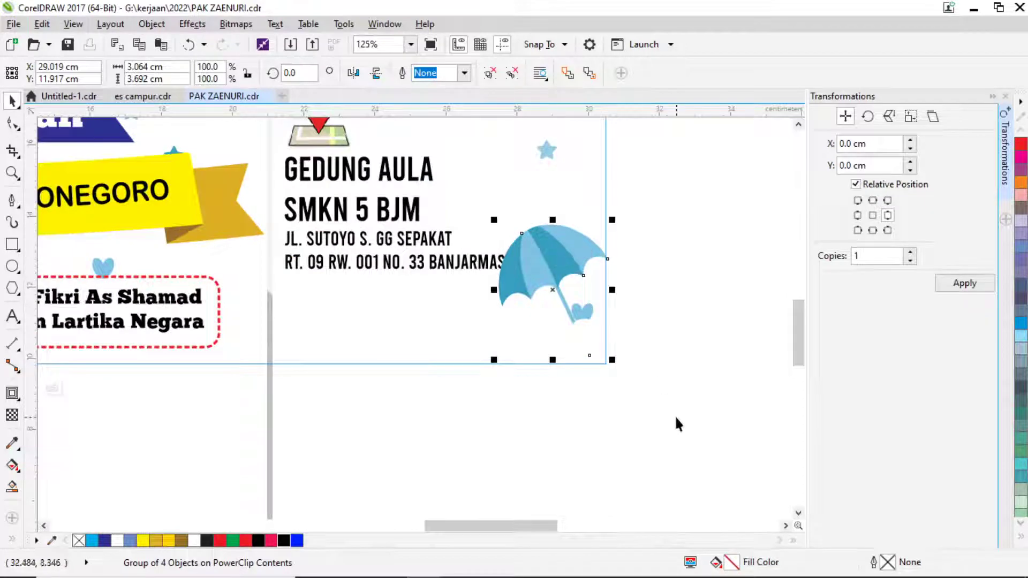
pyautogui.moveTo(678, 425); pyautogui.dragTo(464, 188)
pyautogui.moveTo(581, 264); pyautogui.dragTo(557, 260)
pyautogui.scroll(2, 558, 270)
pyautogui.scroll(-2, 537, 259)
pyautogui.keyDown('ctrl'); pyautogui.click(601, 333); pyautogui.keyUp('ctrl')
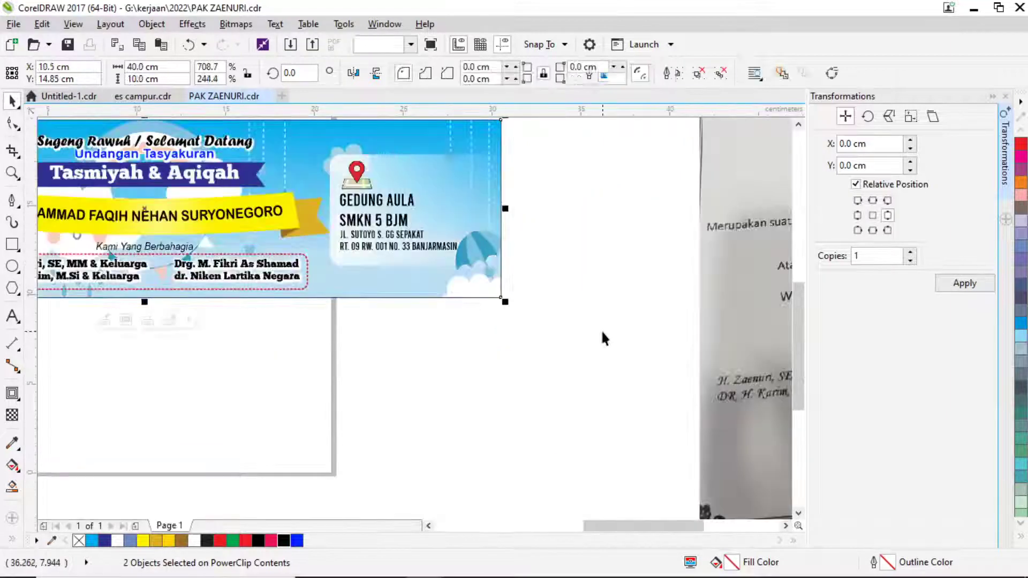
# Zoom in so the banner fills the view and capture it as an area screenshot.
pyautogui.scroll(-1, 454, 289)
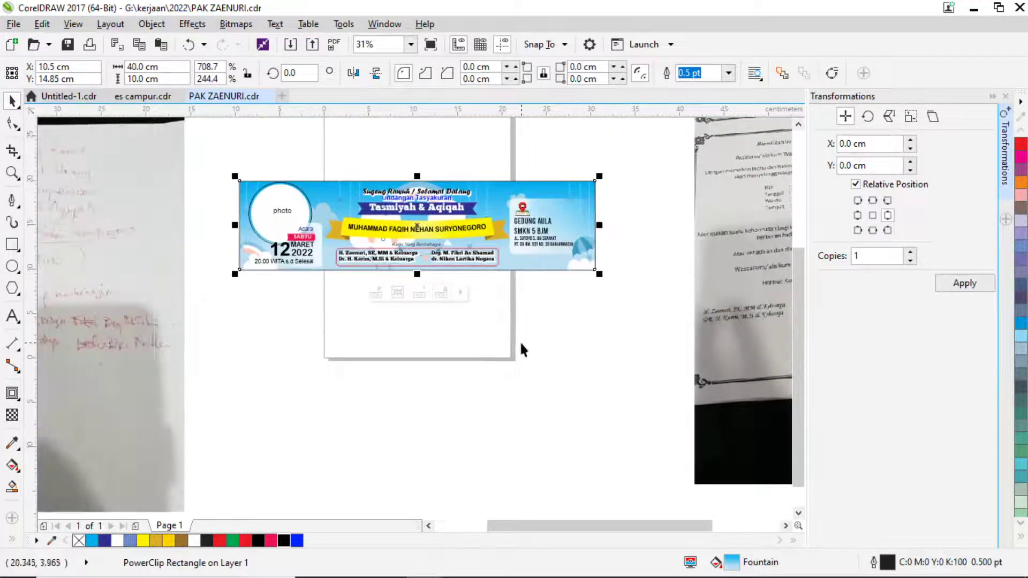
pyautogui.click(409, 285)
pyautogui.click(12, 173)
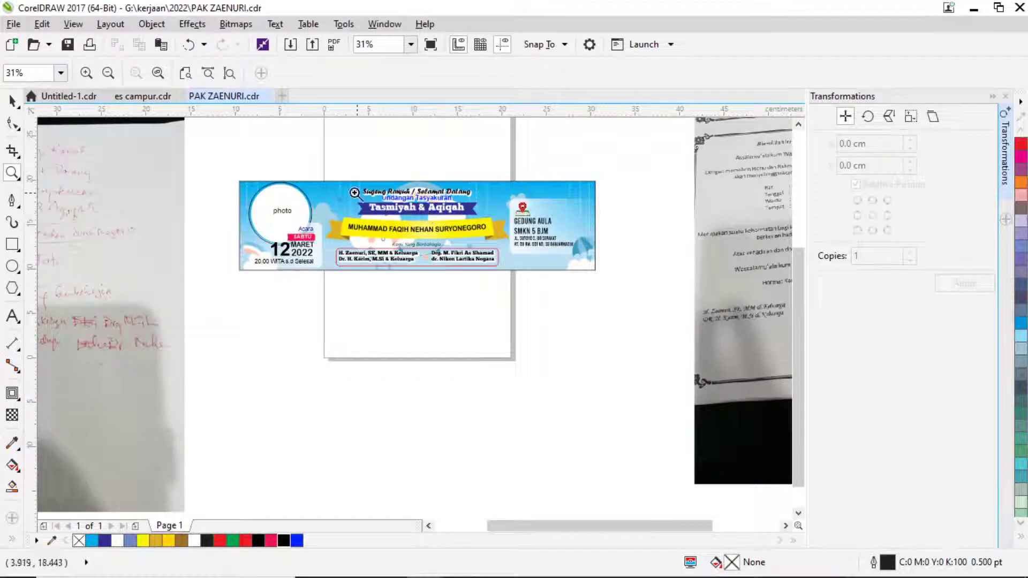
pyautogui.moveTo(231, 175); pyautogui.dragTo(604, 280)
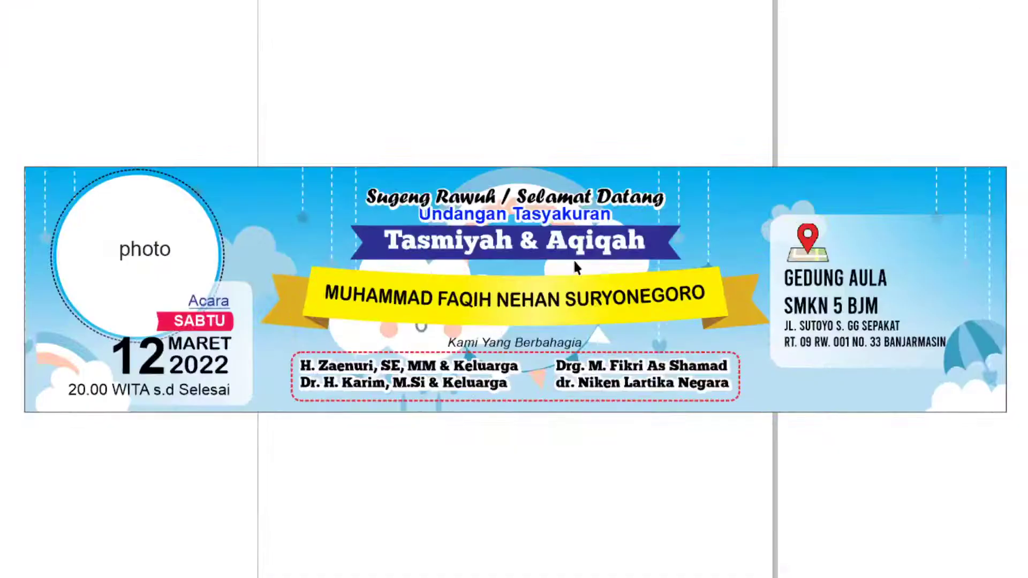
pyautogui.press('Print')
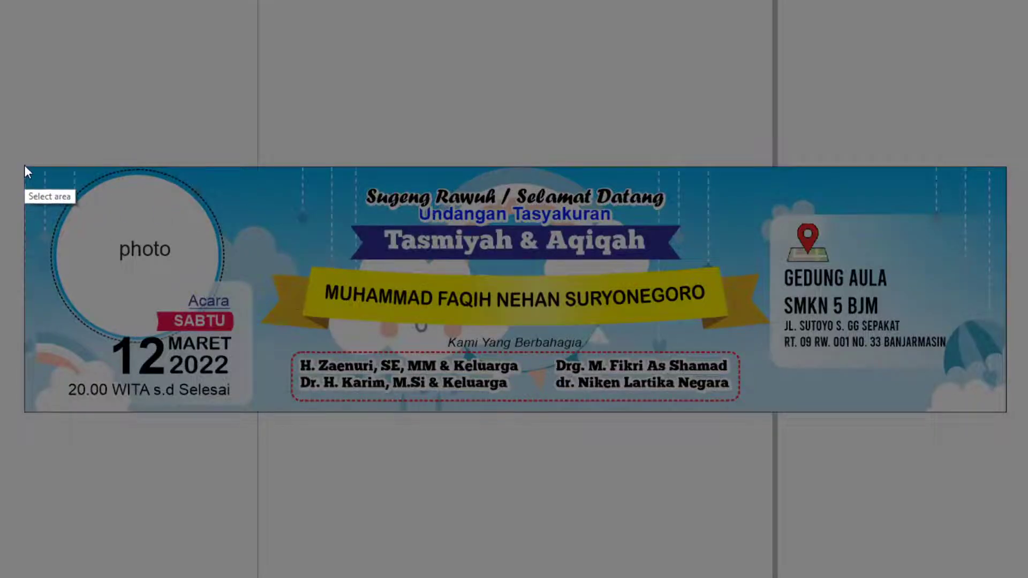
pyautogui.moveTo(24, 165); pyautogui.dragTo(1007, 413)
# Paste the revised banner screenshot into the WhatsApp chat and send it.
pyautogui.hotkey('ctrl', 'c')
pyautogui.hotkey('alt', 'Tab')
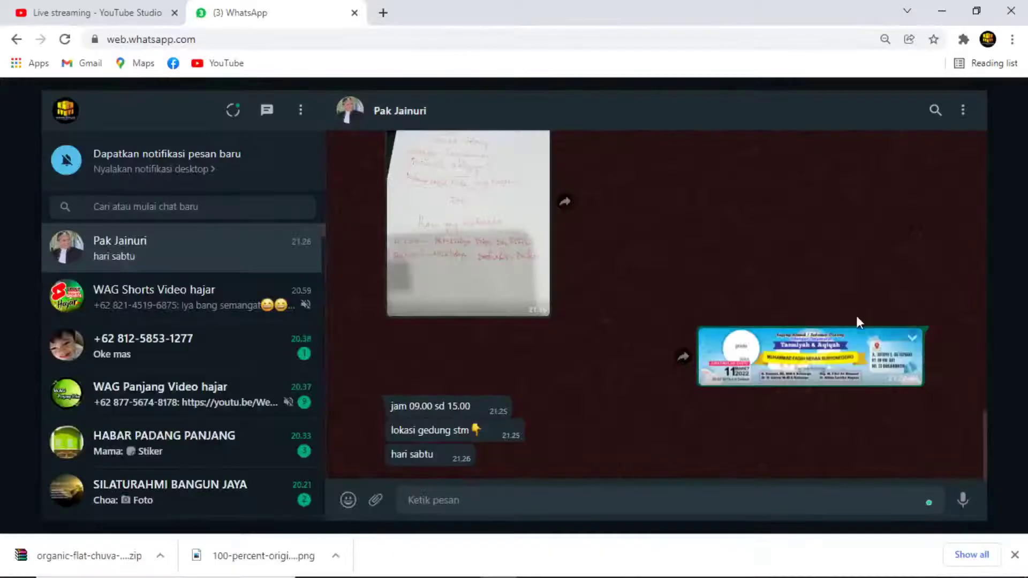
pyautogui.hotkey('ctrl', 'v')
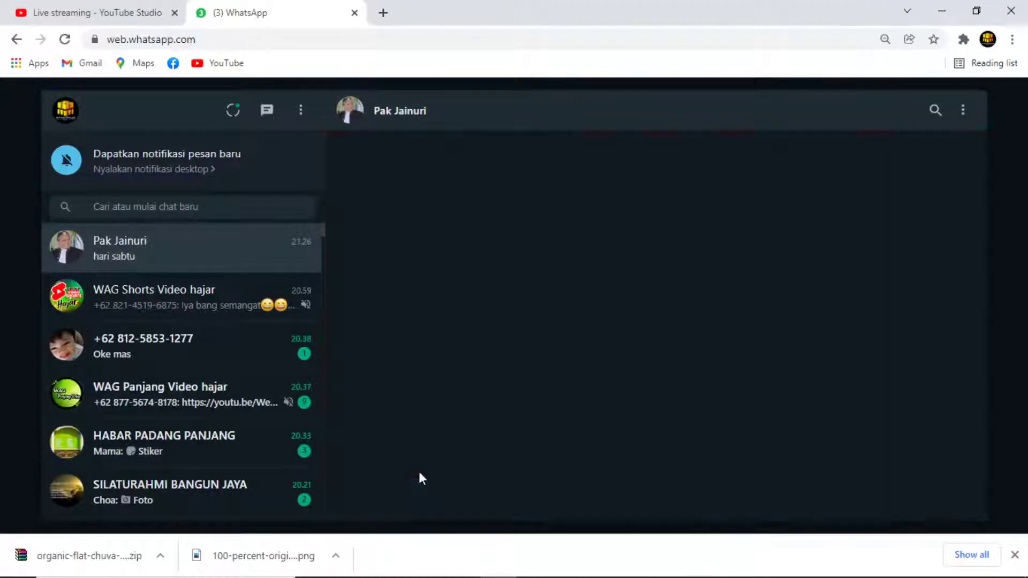
pyautogui.press('Return')
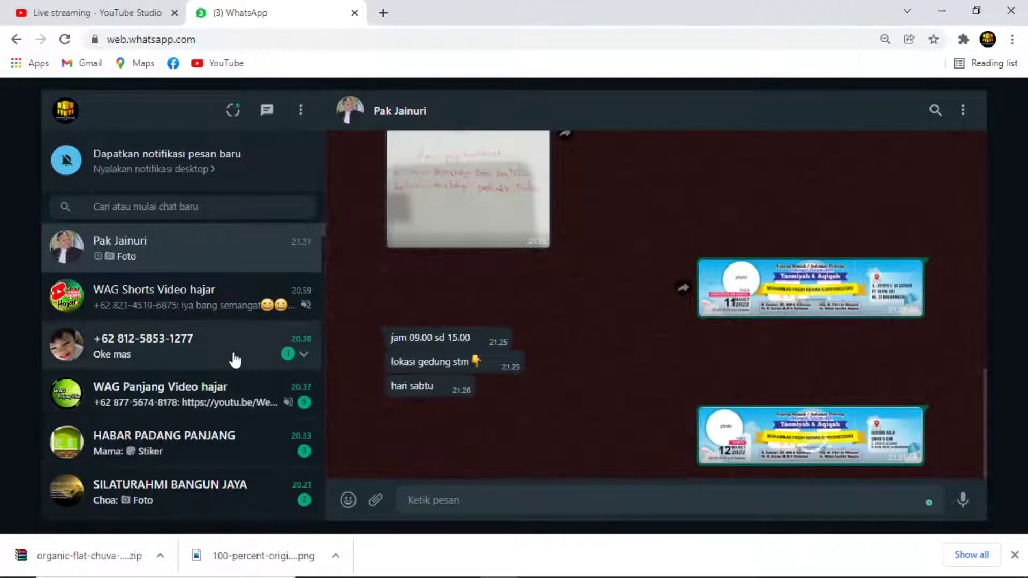
pyautogui.hotkey('alt', 'Tab')
pyautogui.hotkey('alt', 'Tab')
pyautogui.press('Tab')
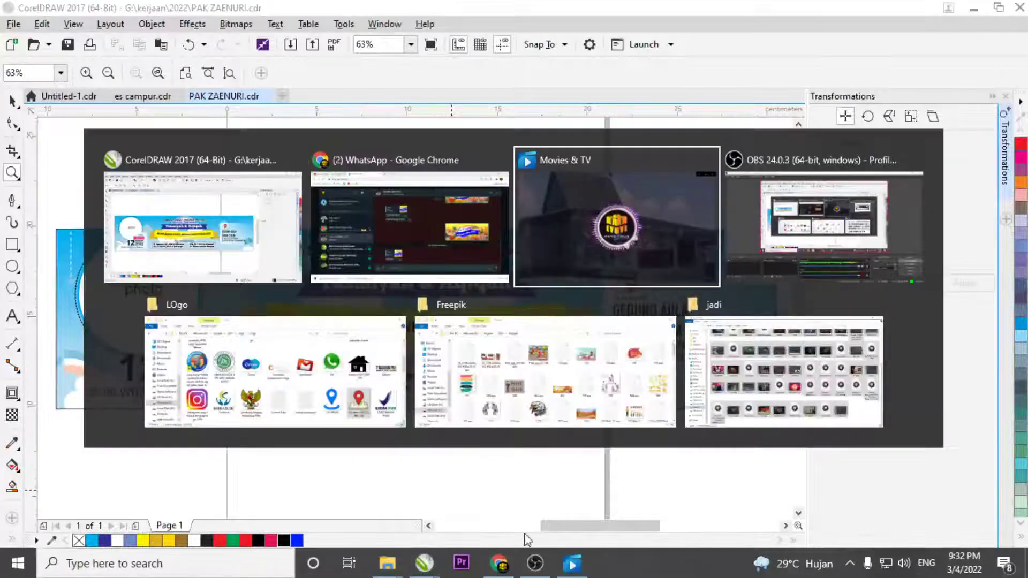
pyautogui.hotkey('alt', 'Tab')
# Switch from the video player back to CorelDRAW showing the PAK ZAENURI.cdr banner.
pyautogui.press('Tab')
pyautogui.press('Tab')
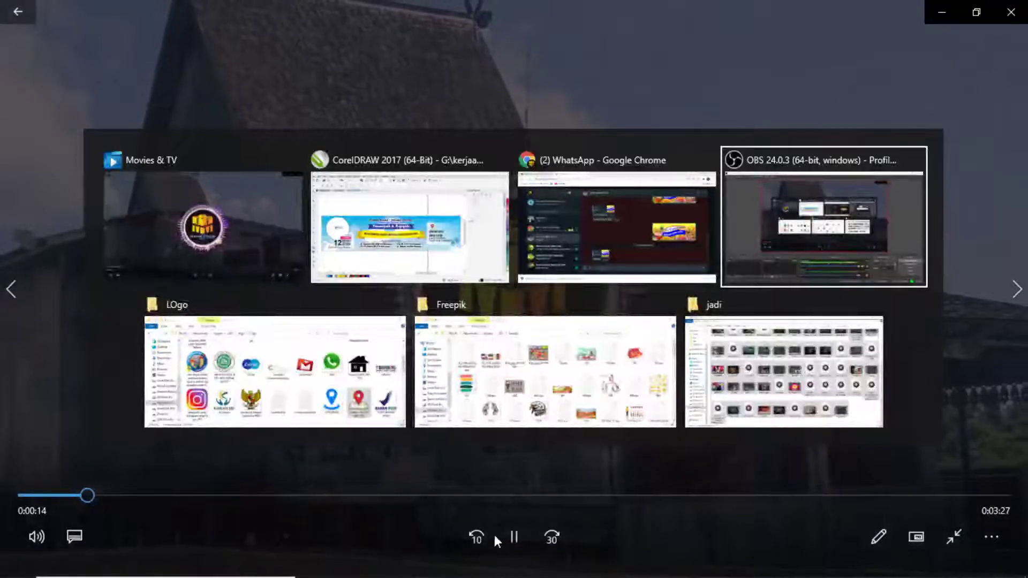
pyautogui.click(358, 240)
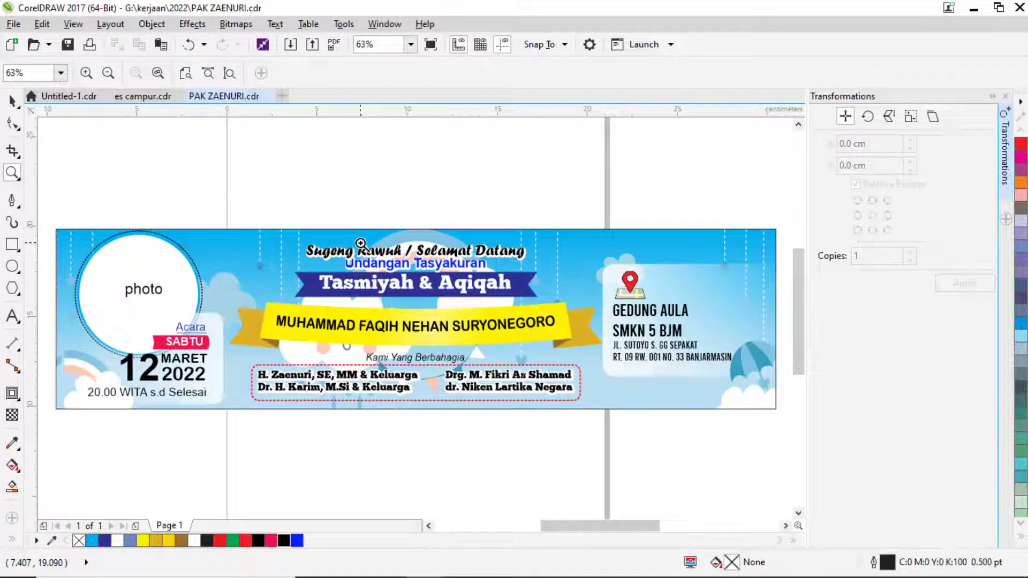
# Open the blue banner's PowerClip contents for editing and select the GEDUNG AULA text.
pyautogui.scroll(6, 468, 298)
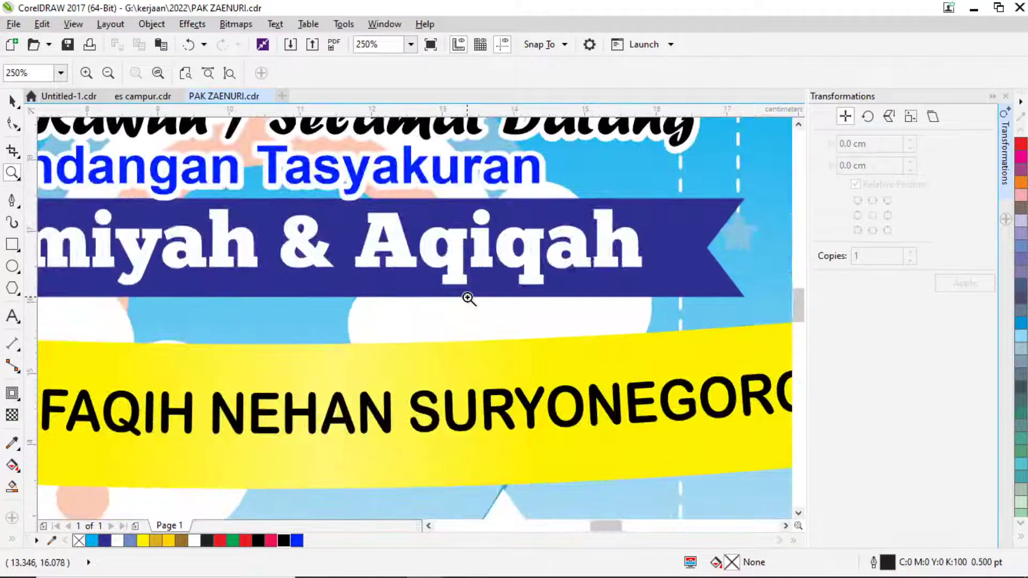
pyautogui.scroll(-3, 468, 299)
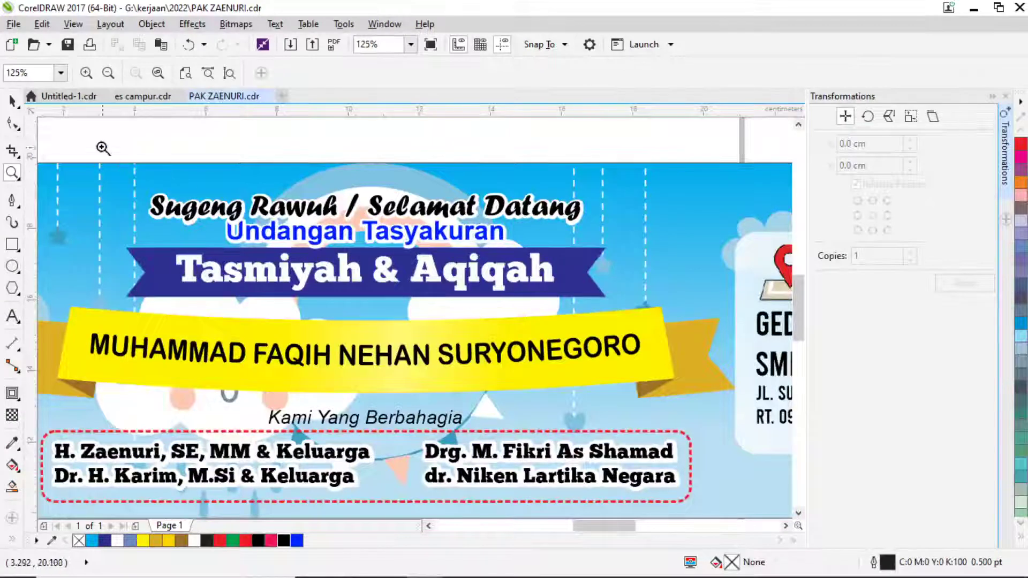
pyautogui.click(13, 102)
pyautogui.scroll(-6, 343, 152)
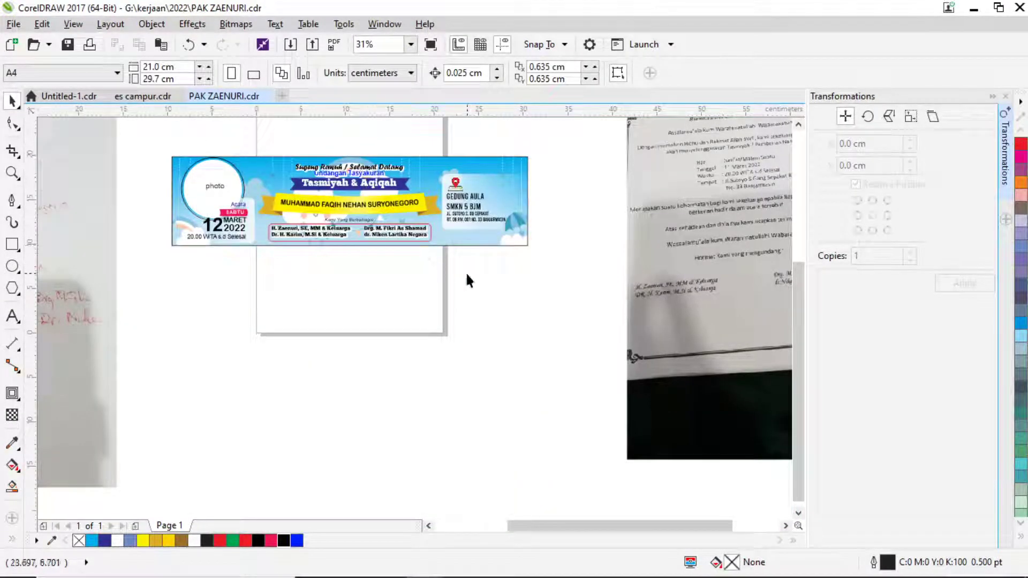
pyautogui.scroll(6, 473, 200)
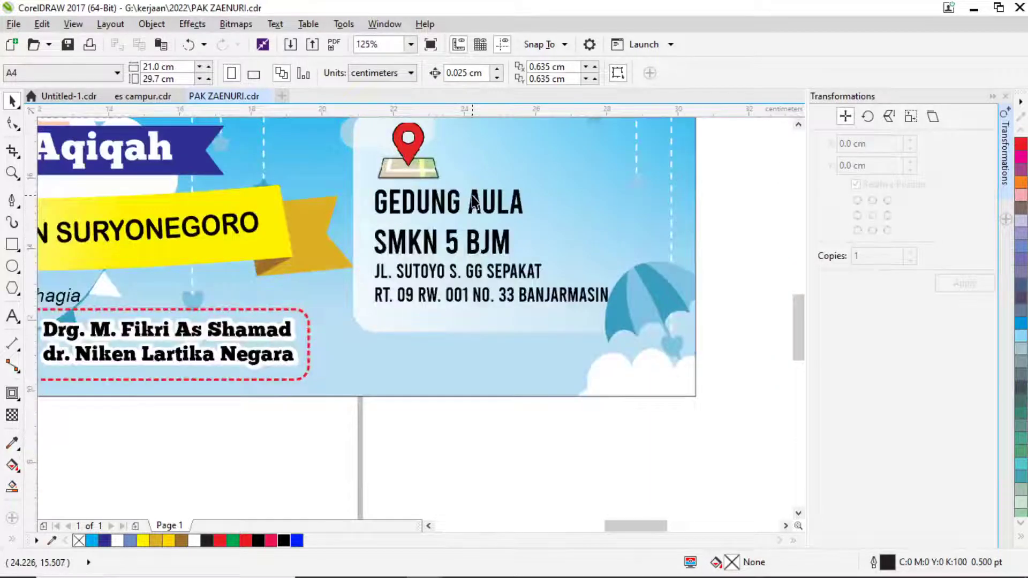
pyautogui.scroll(-3, 474, 199)
pyautogui.click(485, 203)
pyautogui.press('Delete')
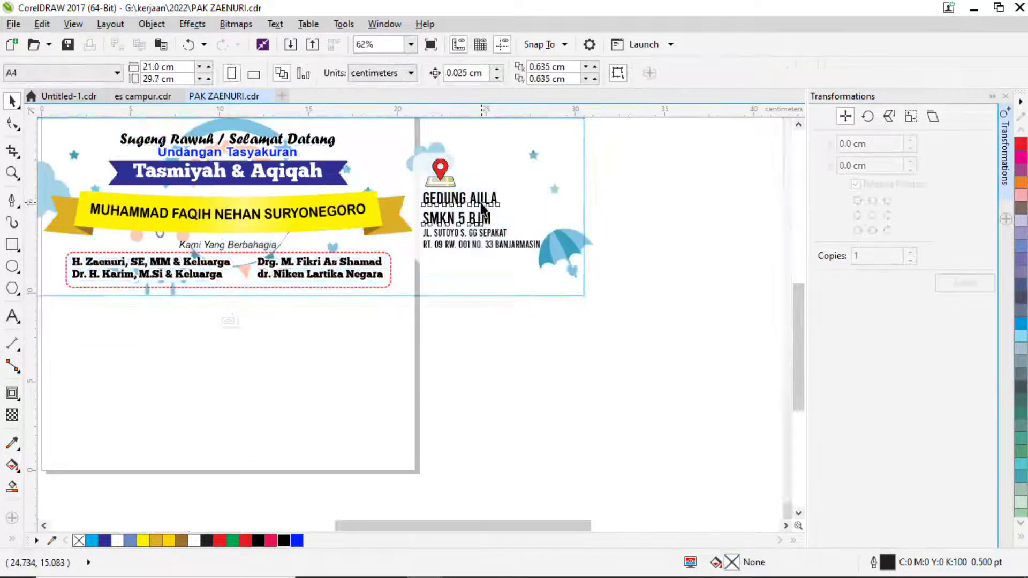
pyautogui.click(482, 205)
pyautogui.scroll(3, 482, 209)
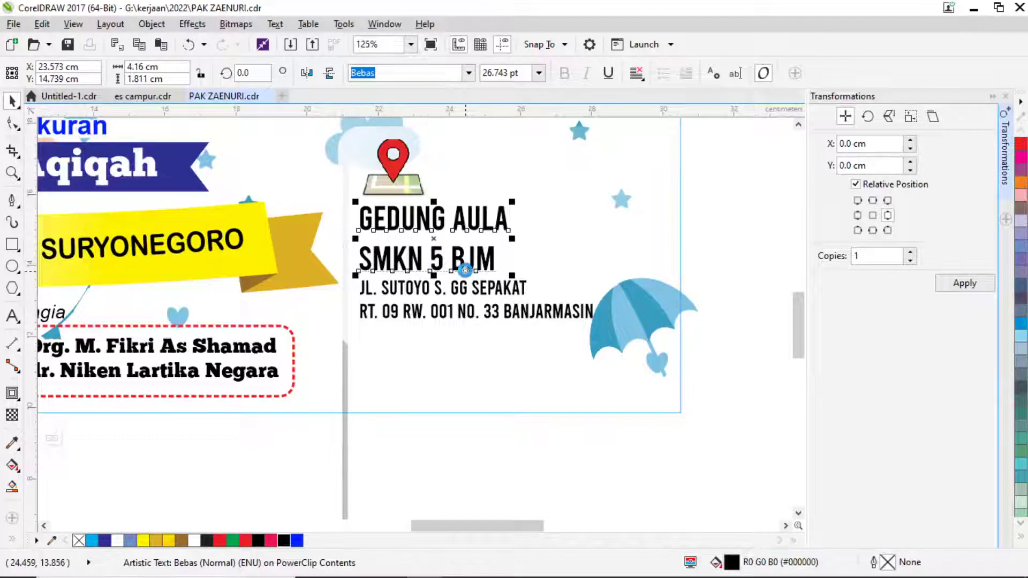
pyautogui.hotkey('ctrl', 'j')
pyautogui.click(672, 475)
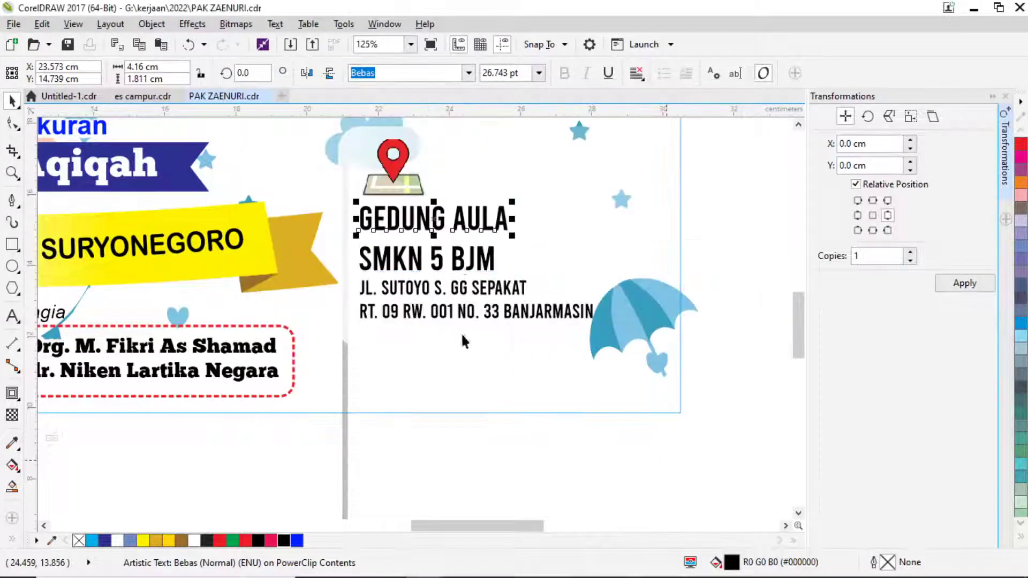
# Move SMKN 5 BJM up under GEDUNG AULA and enlarge both venue lines to 27.775 pt.
pyautogui.click(421, 256)
pyautogui.moveTo(421, 256); pyautogui.dragTo(422, 246)
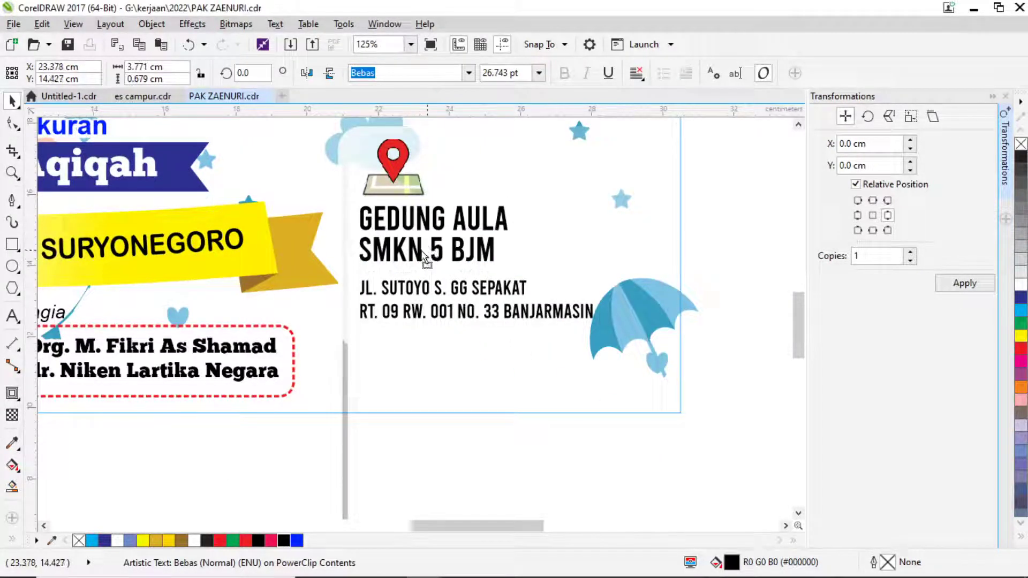
pyautogui.keyDown('shift'); pyautogui.click(498, 224); pyautogui.keyUp('shift')
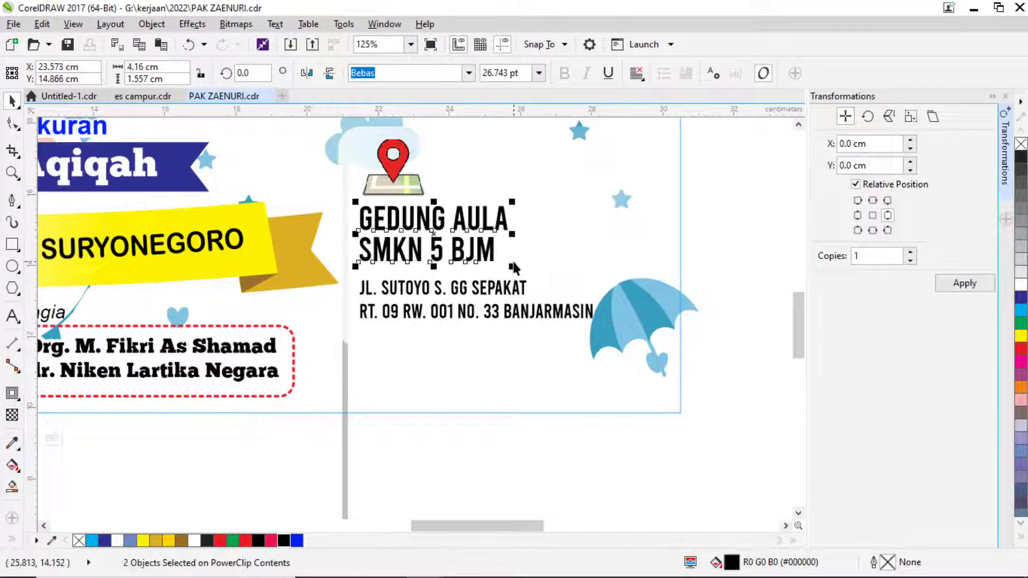
pyautogui.moveTo(512, 266); pyautogui.dragTo(519, 271)
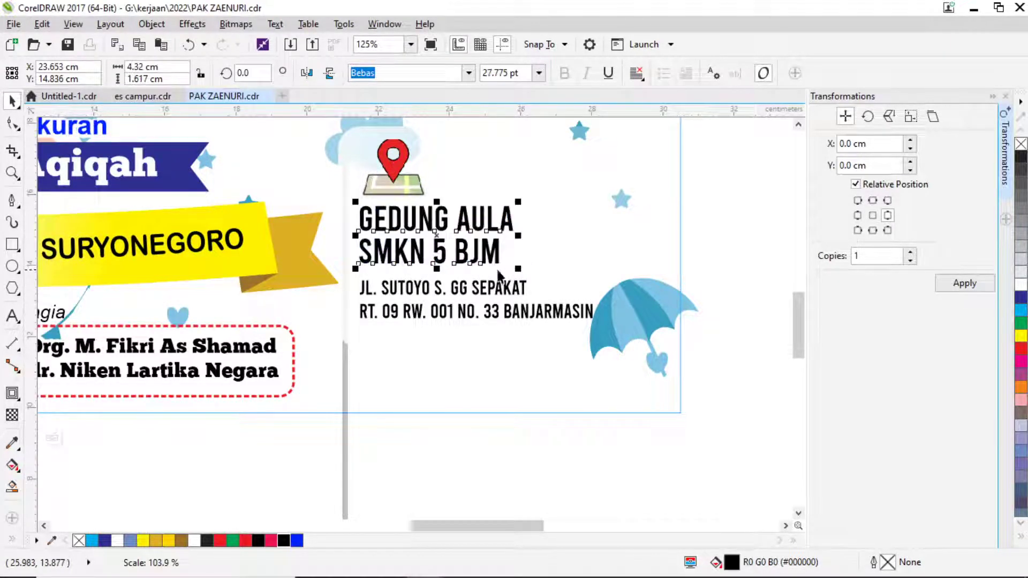
# Underline the SMKN 5 BJM line and finish editing the PowerClip contents.
pyautogui.click(502, 294)
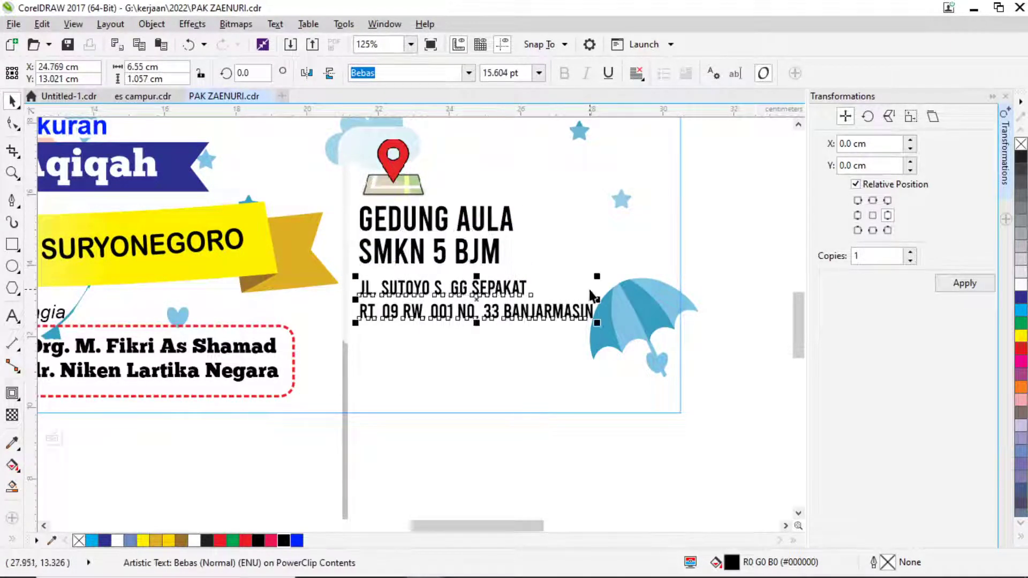
pyautogui.scroll(3, 443, 290)
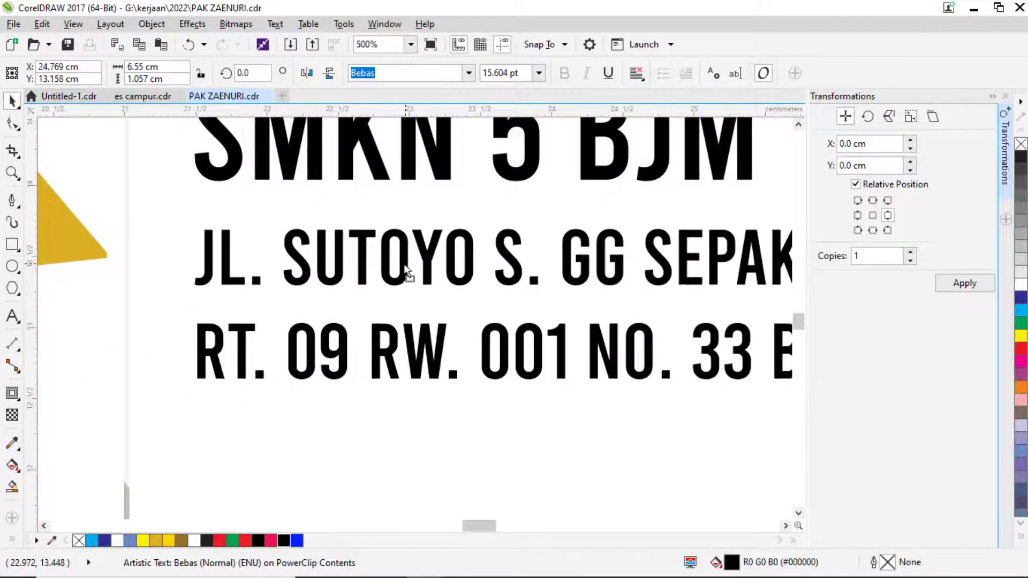
pyautogui.scroll(-2, 405, 263)
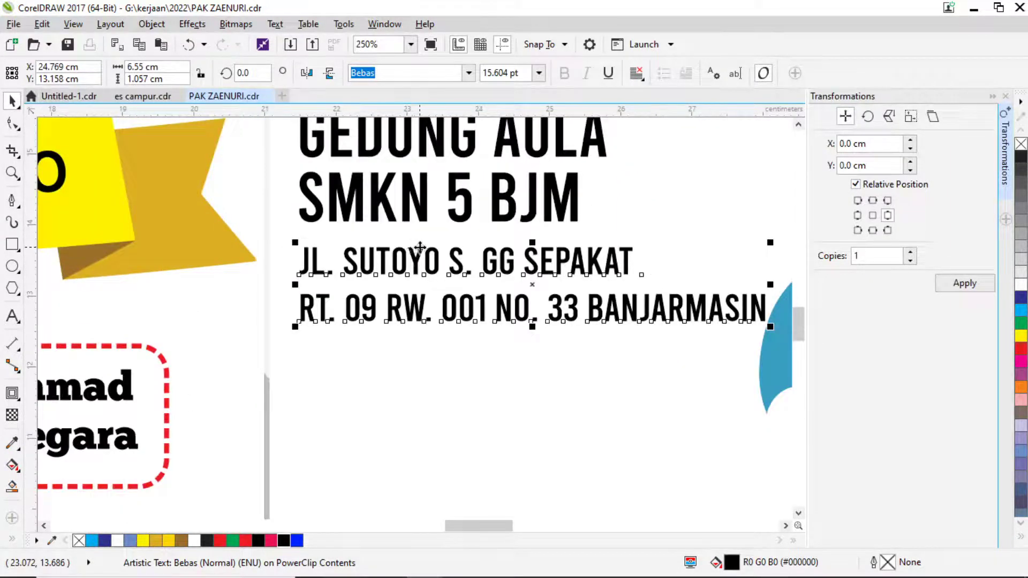
pyautogui.click(420, 209)
pyautogui.click(608, 72)
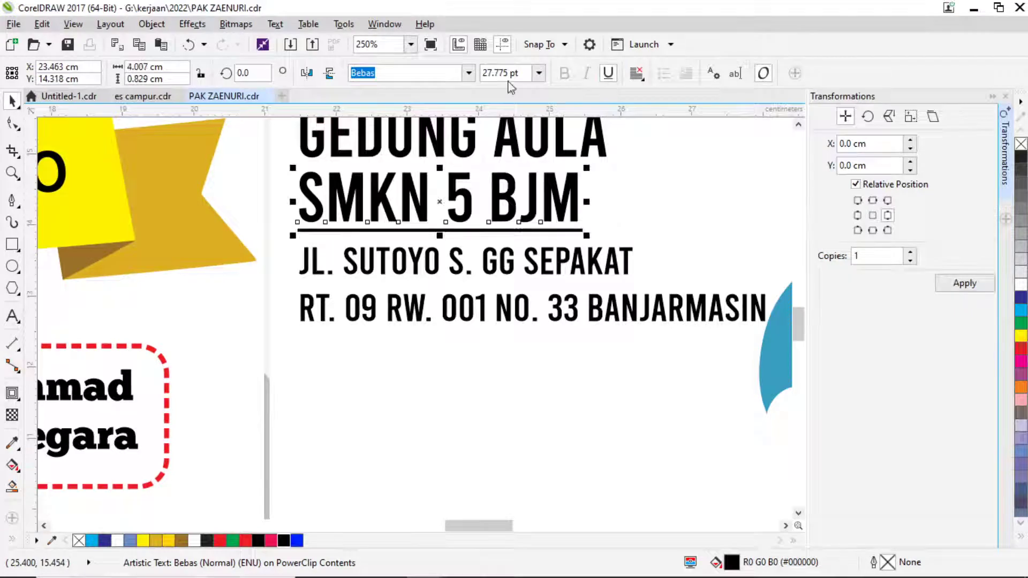
pyautogui.scroll(-4, 438, 340)
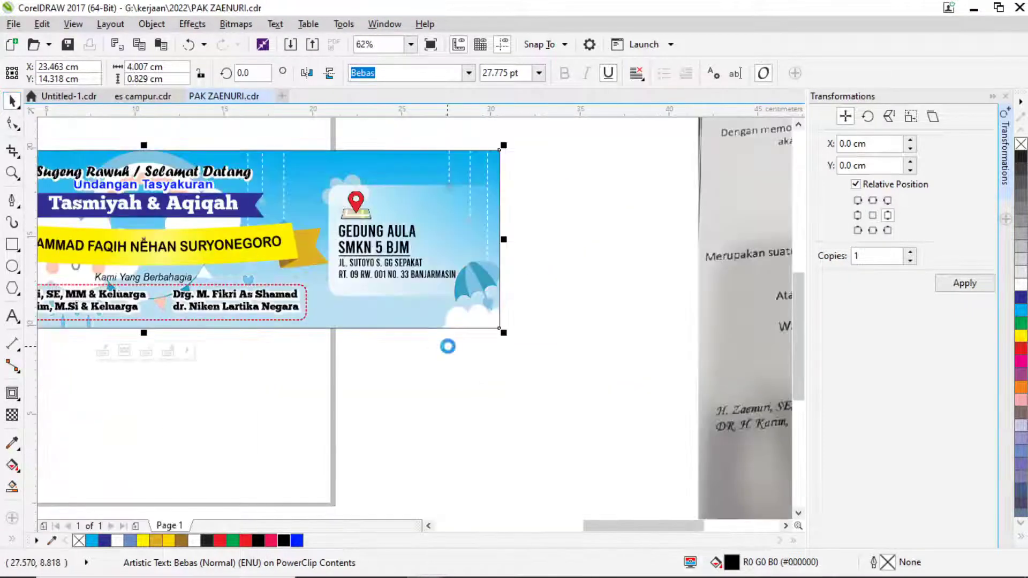
pyautogui.moveTo(386, 372); pyautogui.dragTo(526, 380)
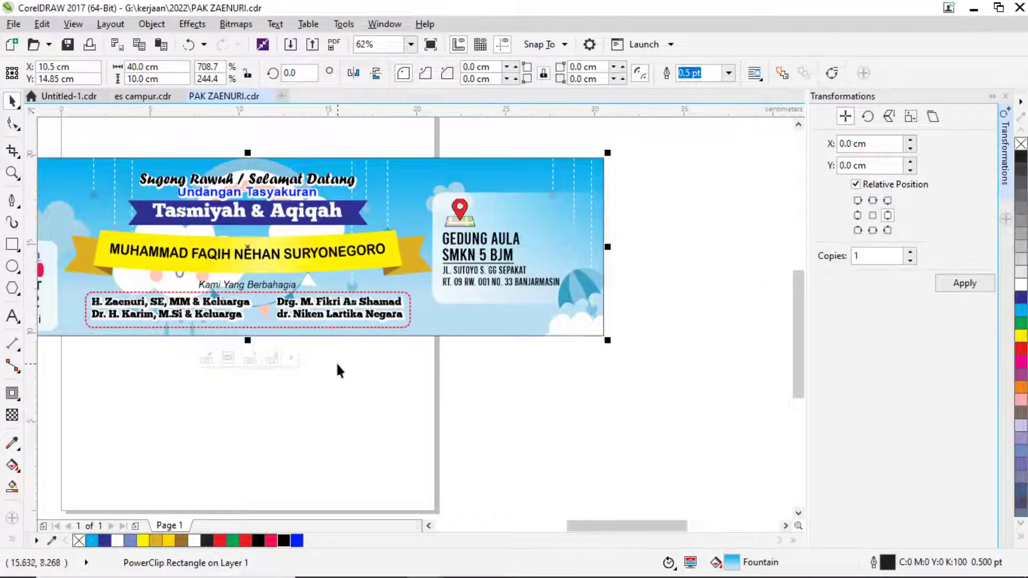
# Review the full PAK ZAENURI banner and the Es Campur banner in their documents.
pyautogui.moveTo(336, 361); pyautogui.dragTo(430, 358)
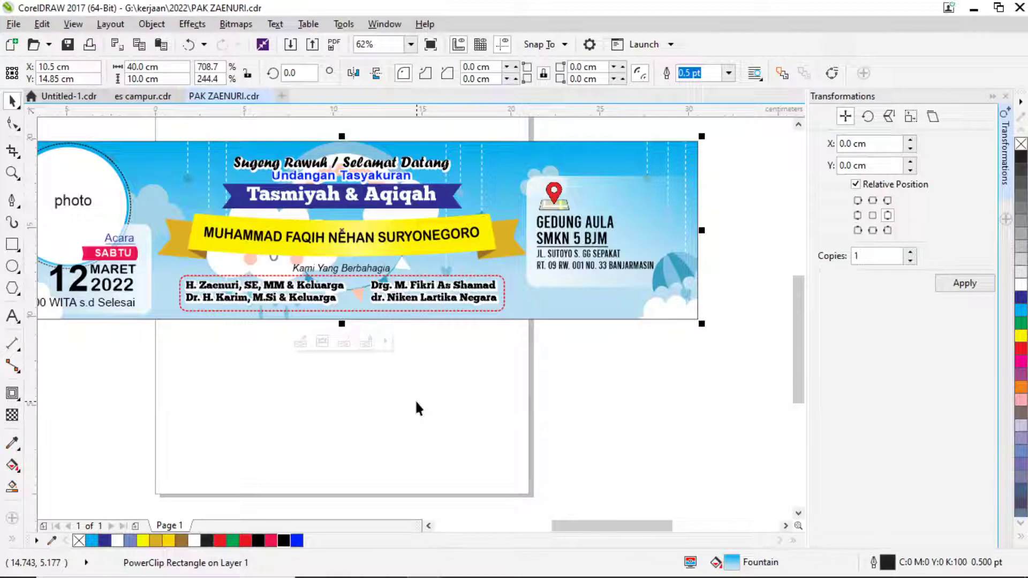
pyautogui.scroll(-1, 498, 324)
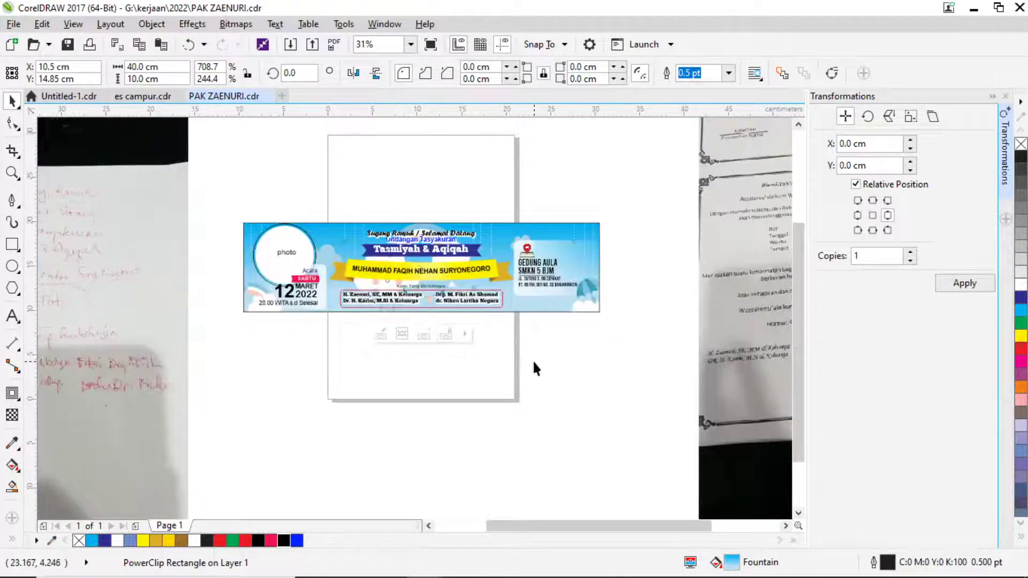
pyautogui.click(517, 355)
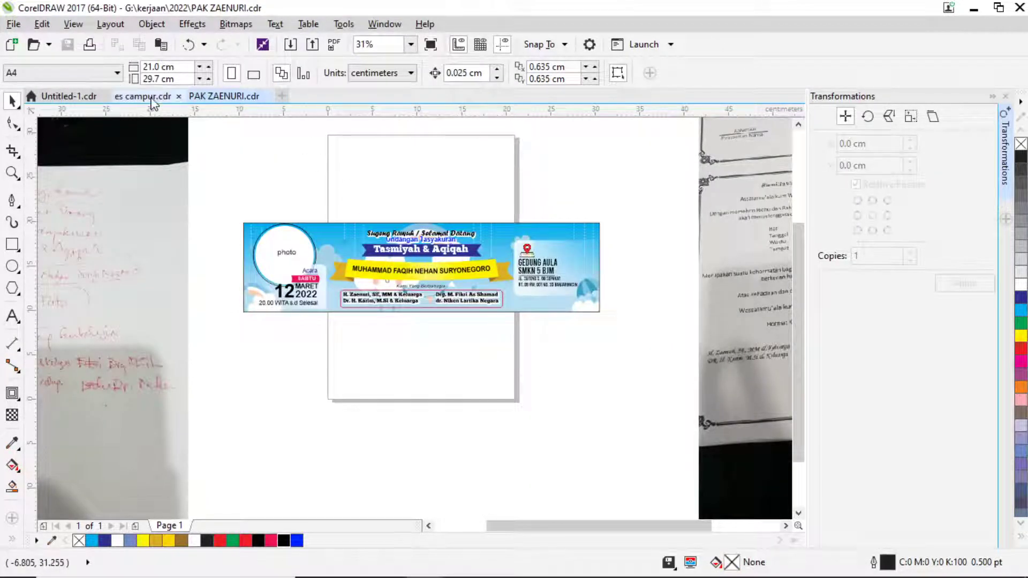
pyautogui.click(151, 97)
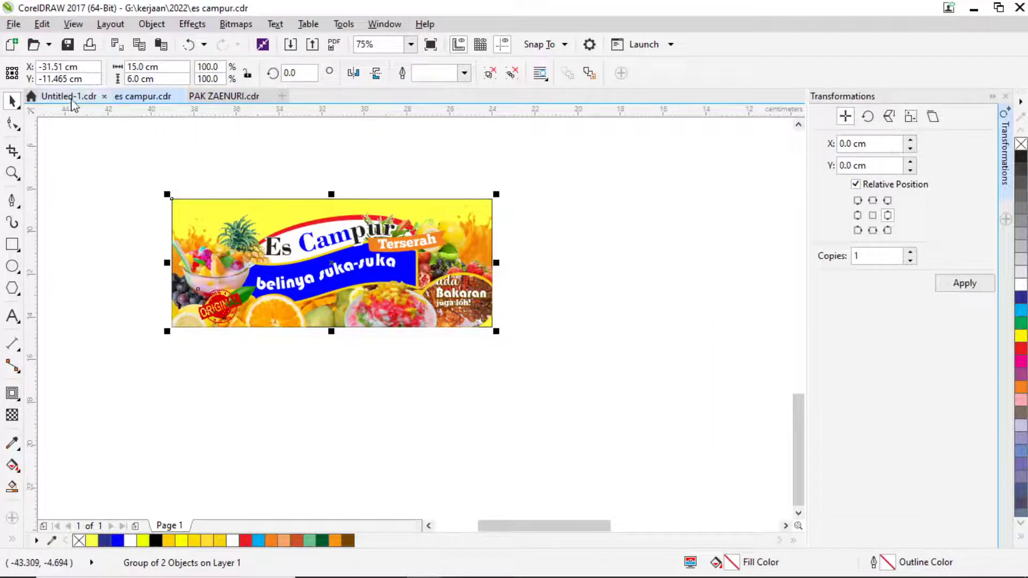
pyautogui.moveTo(133, 177); pyautogui.dragTo(585, 363)
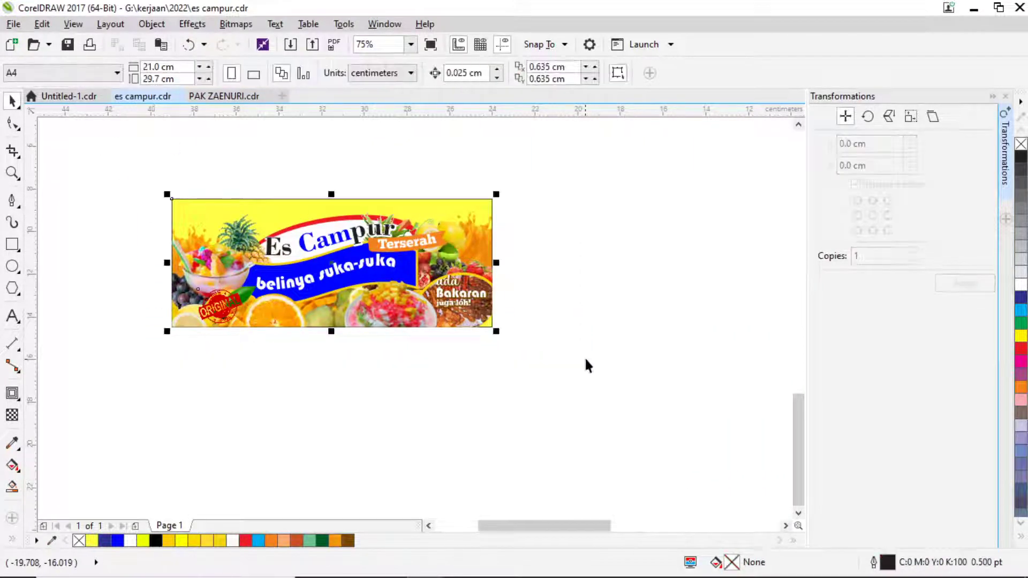
pyautogui.moveTo(535, 577)
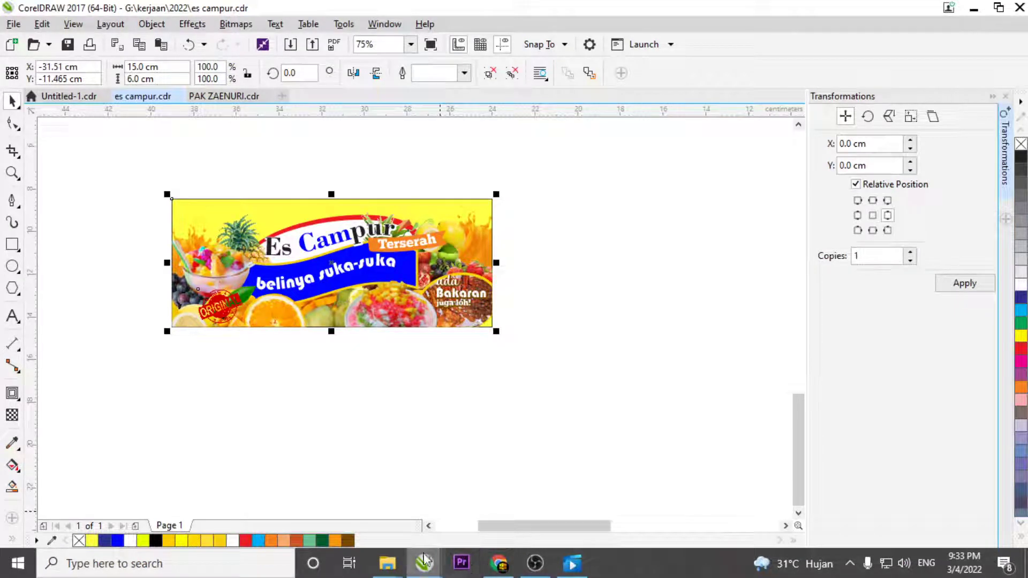
pyautogui.click(557, 357)
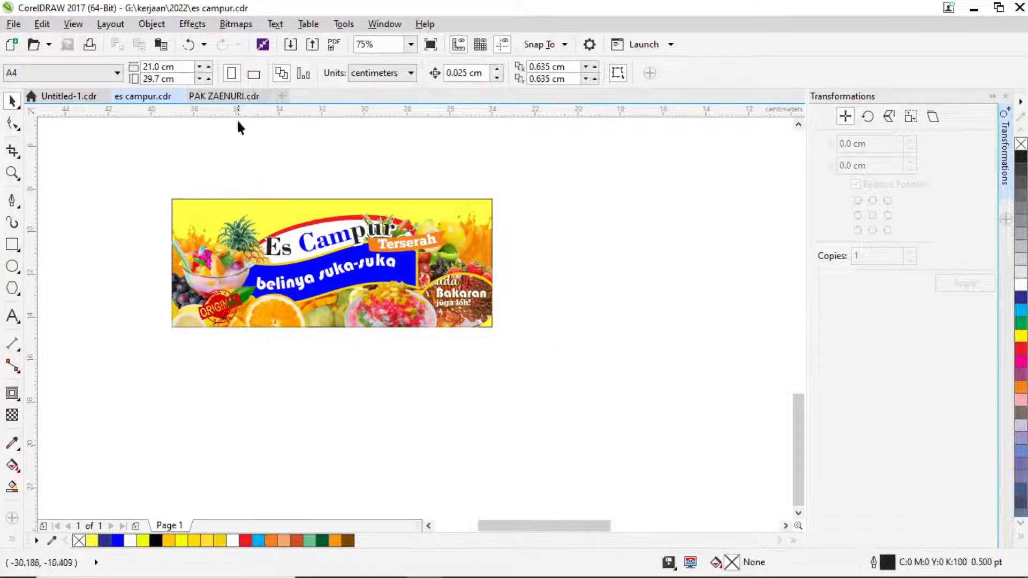
# Go to the Untitled-1 LAPOR poster drawing and close the open drawings.
pyautogui.click(222, 97)
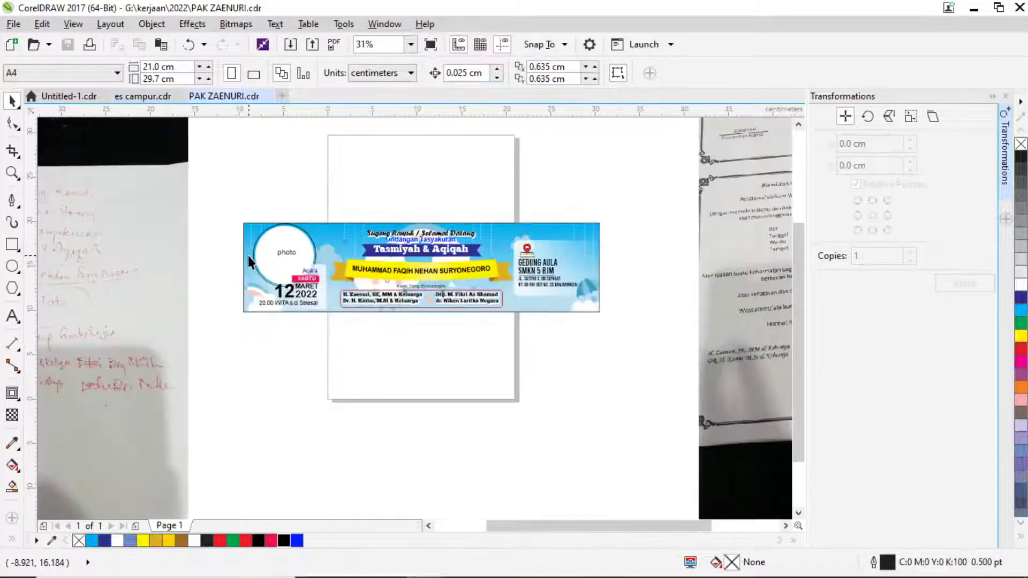
pyautogui.click(66, 97)
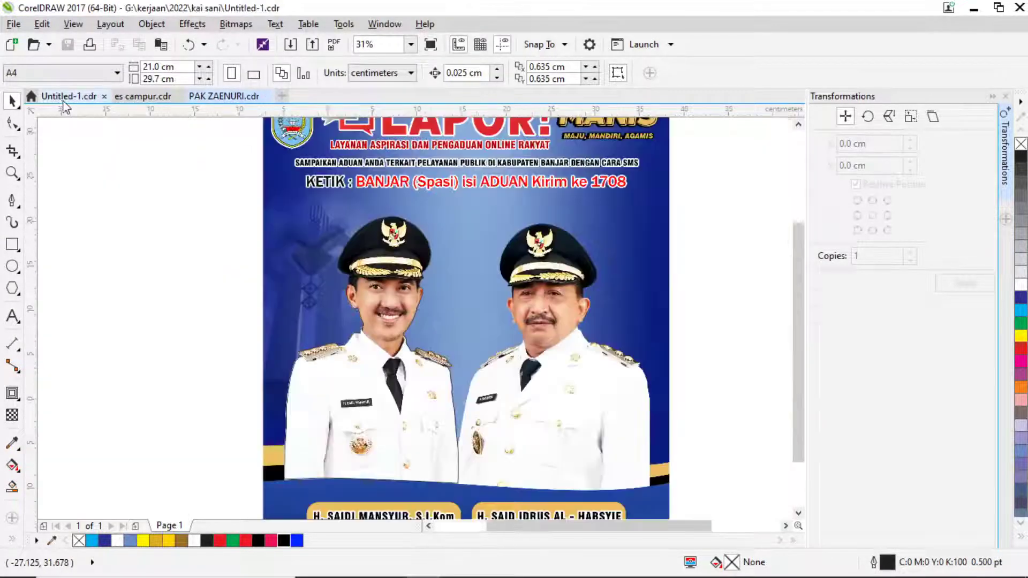
pyautogui.click(1021, 8)
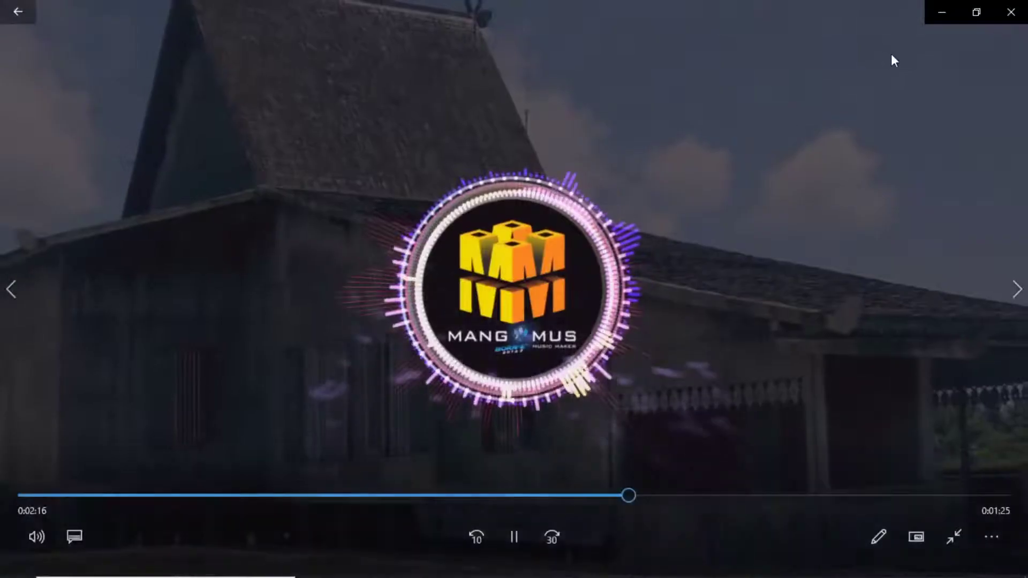
# Minimise the video player, Chrome, OBS and the LOgo, Freepik and jadi folder windows.
pyautogui.click(944, 13)
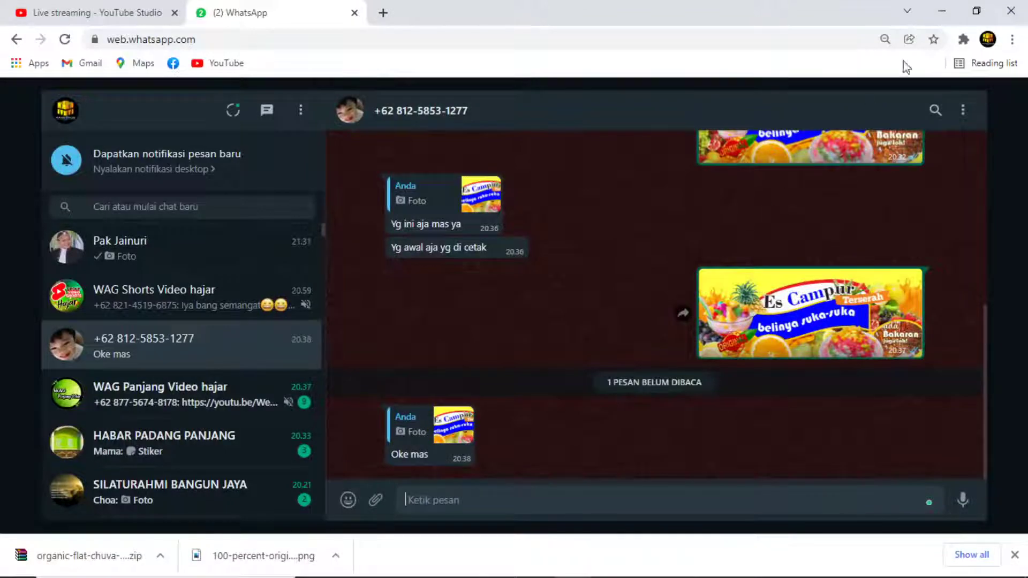
pyautogui.click(938, 16)
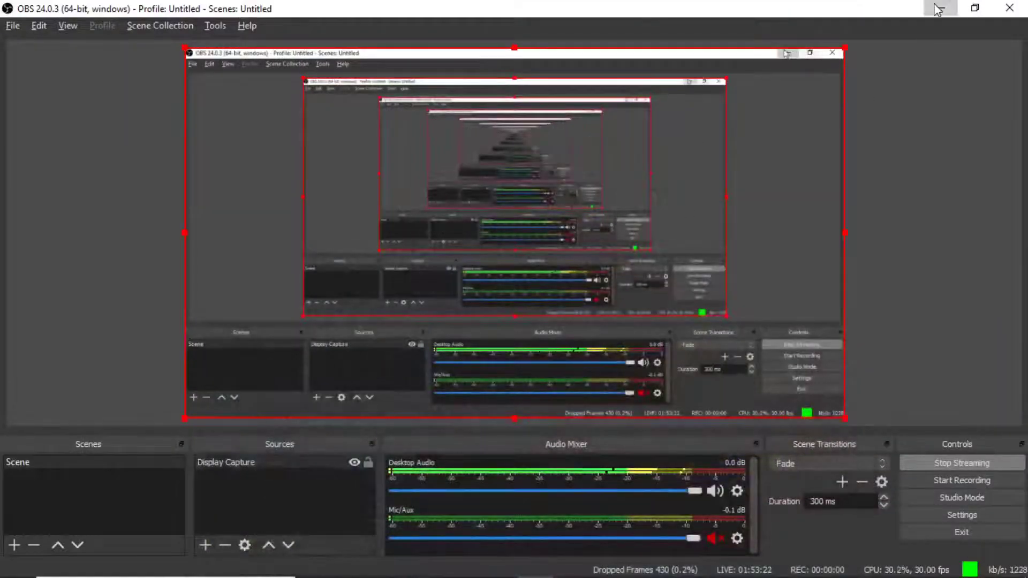
pyautogui.click(937, 9)
pyautogui.click(783, 35)
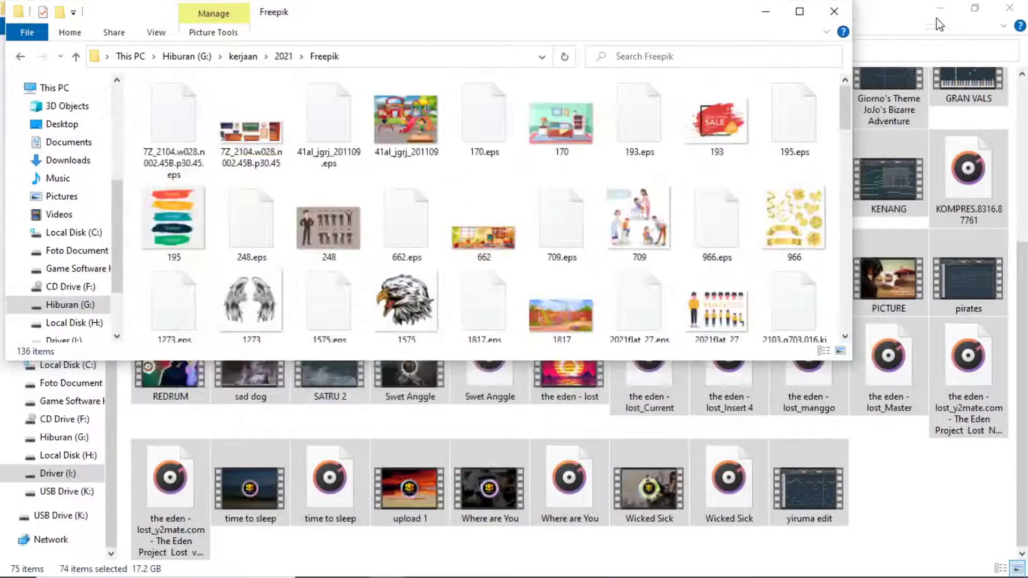
pyautogui.click(797, 10)
pyautogui.click(940, 9)
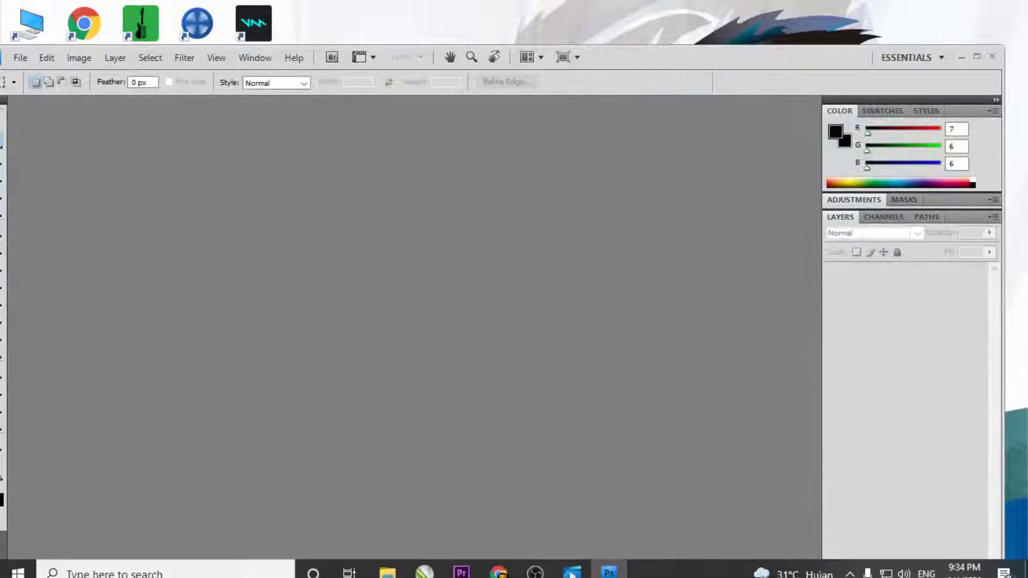
# Browse the Freepik window to kerjaan\2022\5 maret and drag the es campur image into Photoshop.
pyautogui.moveTo(407, 572)
pyautogui.moveTo(381, 517)
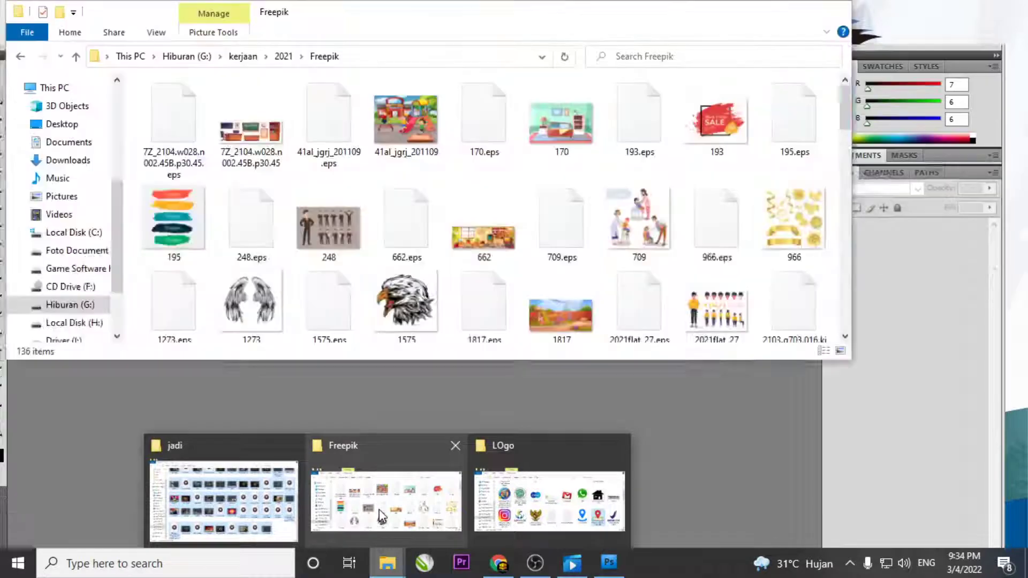
pyautogui.click(380, 516)
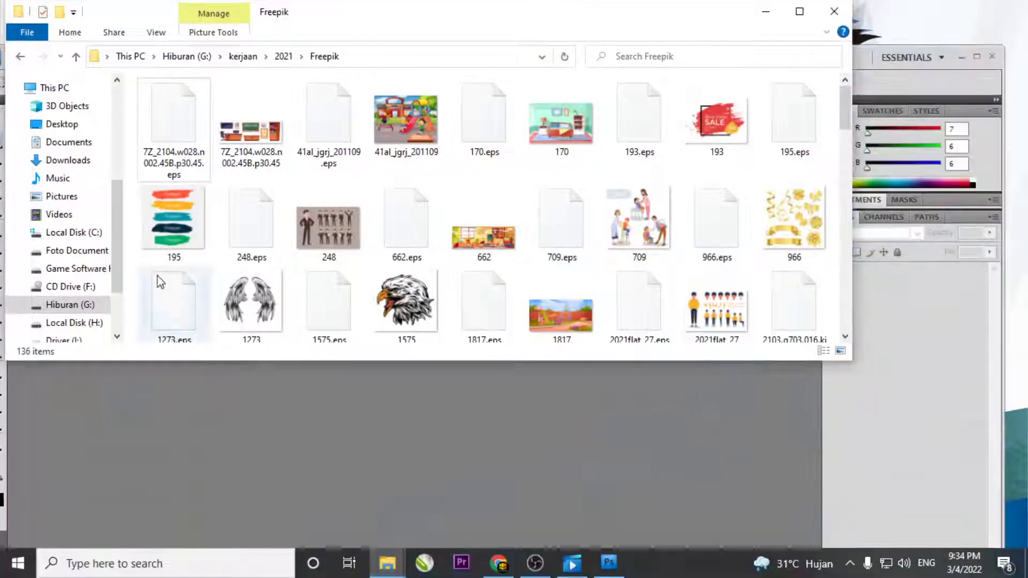
pyautogui.click(243, 56)
pyautogui.doubleClick(280, 147)
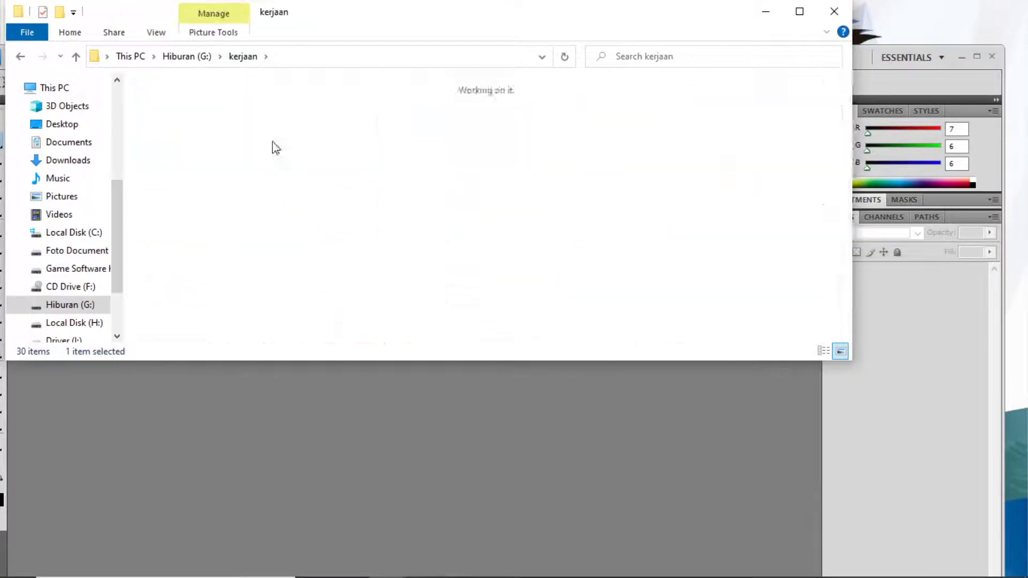
pyautogui.doubleClick(173, 121)
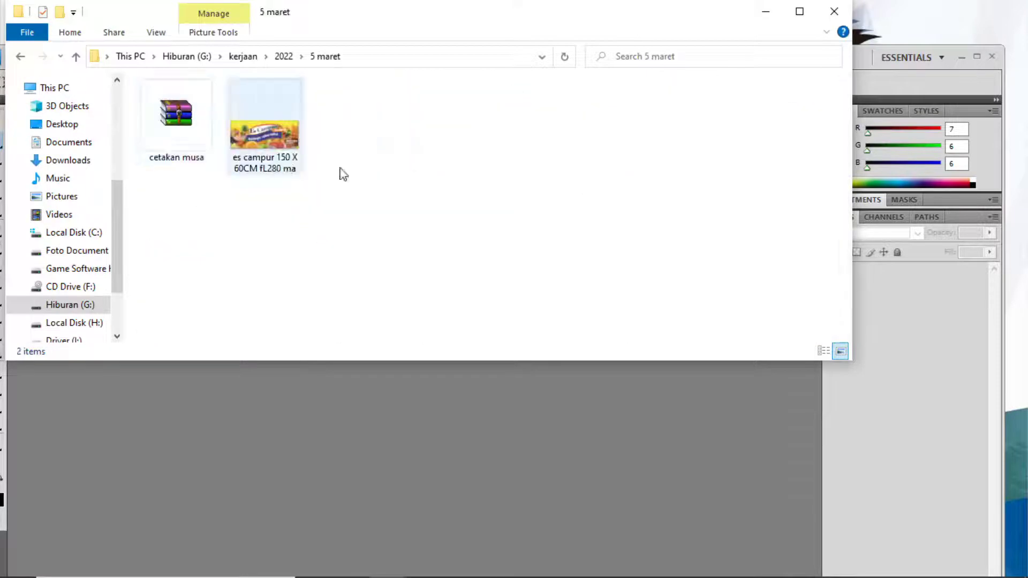
pyautogui.moveTo(268, 147); pyautogui.dragTo(494, 460)
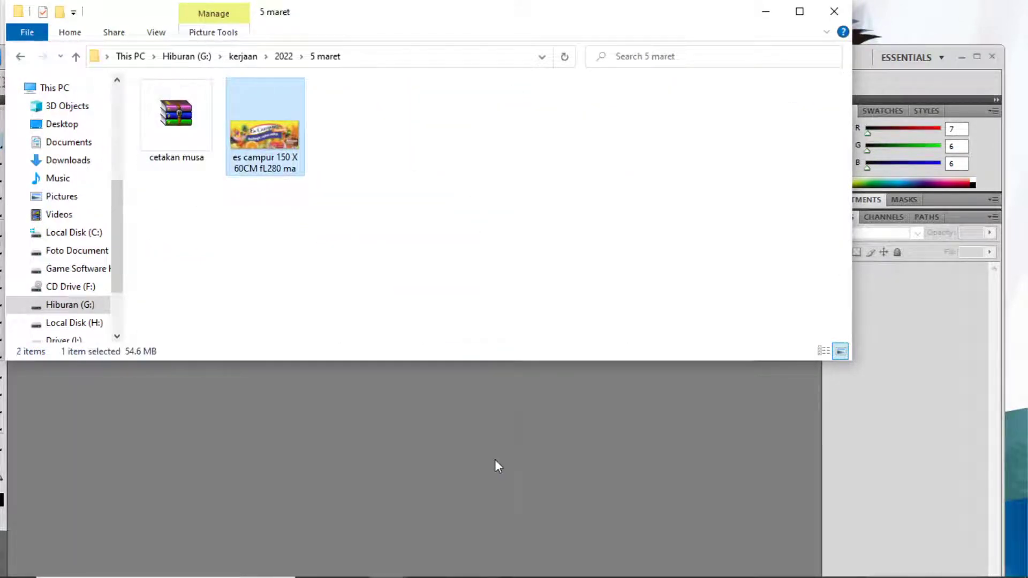
# Open the es campur 150 X 60CM TIF with its embedded profile, check it, then close it.
pyautogui.click(590, 308)
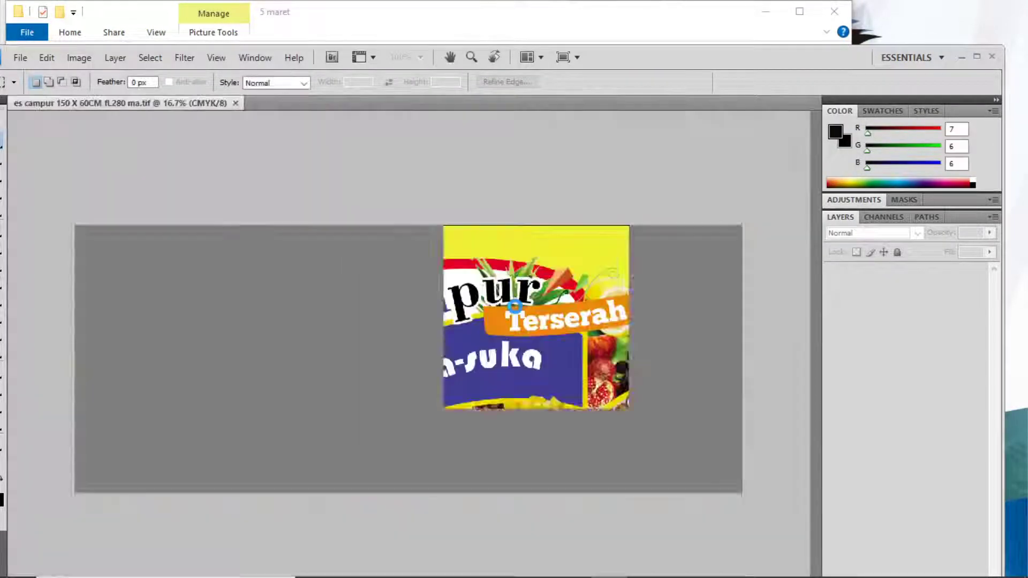
pyautogui.press('F2')
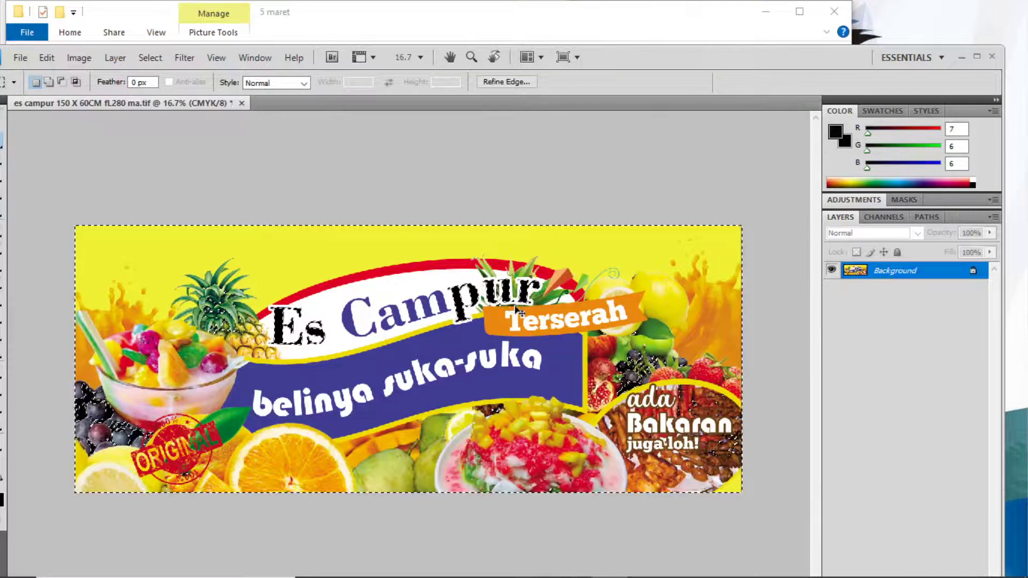
pyautogui.hotkey('ctrl', 'd')
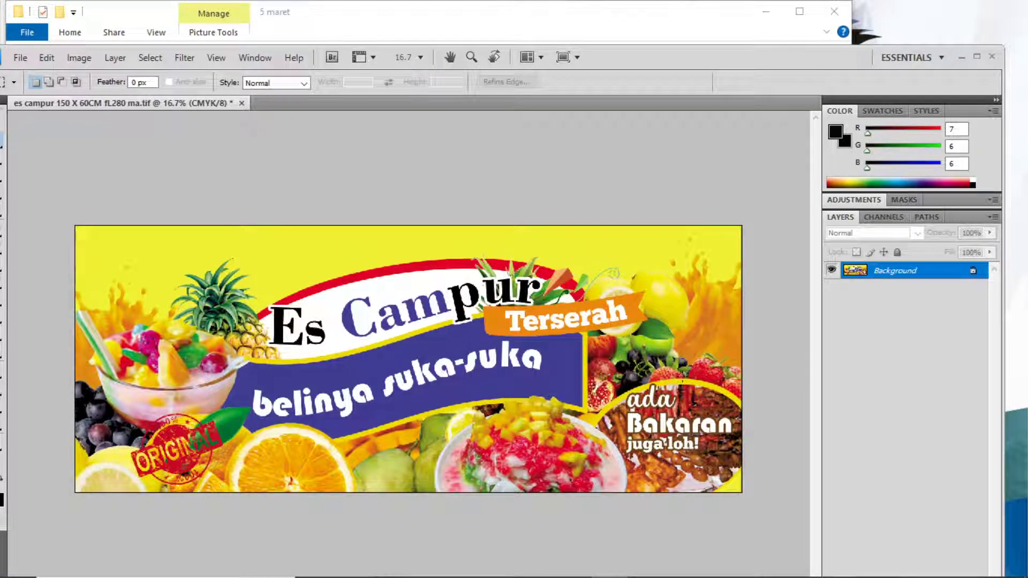
pyautogui.click(236, 104)
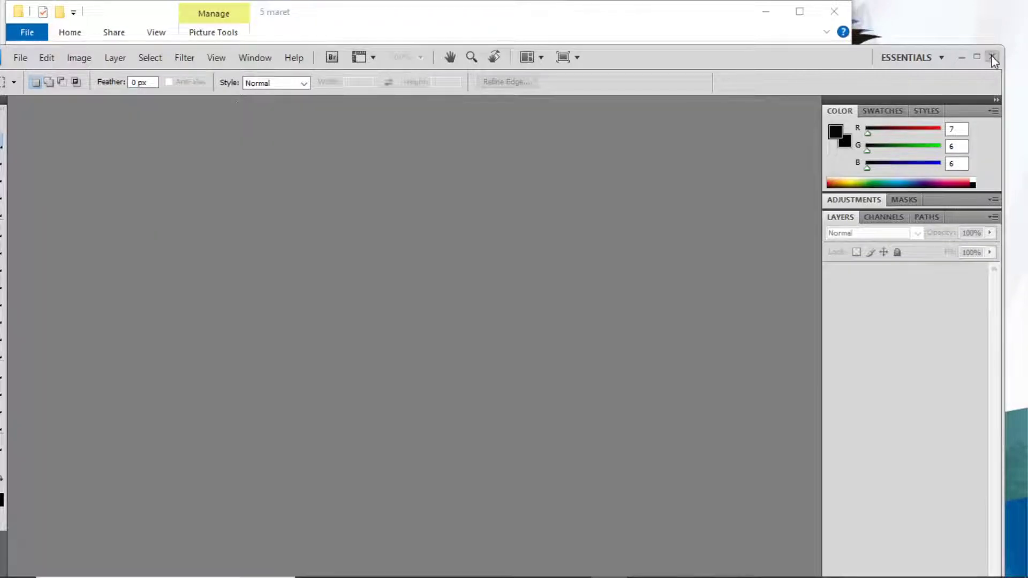
# Quit Photoshop and compress the es campur TIF into es campur 150 X 60CM fL280 ma.rar.
pyautogui.click(992, 58)
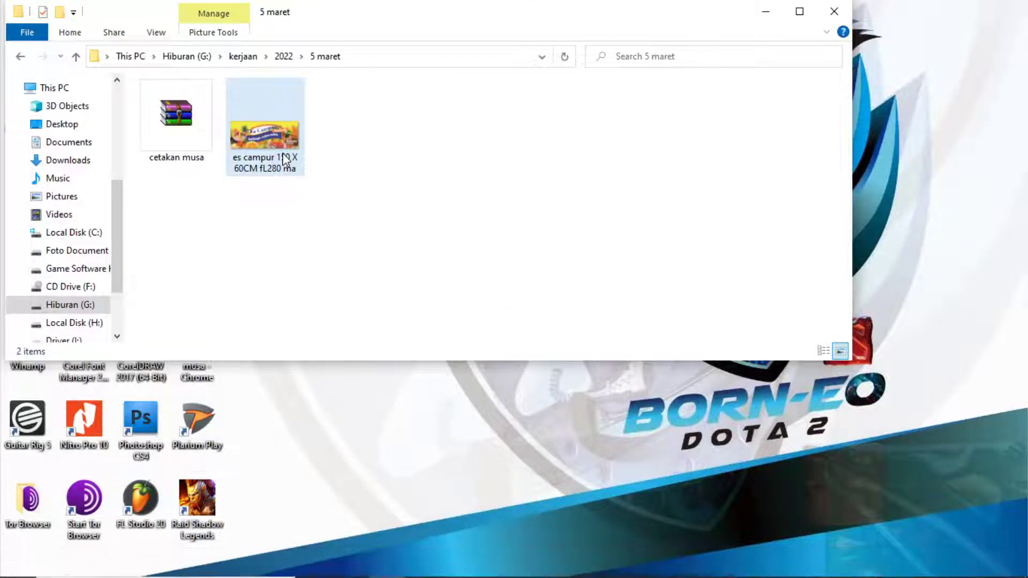
pyautogui.rightClick(290, 166)
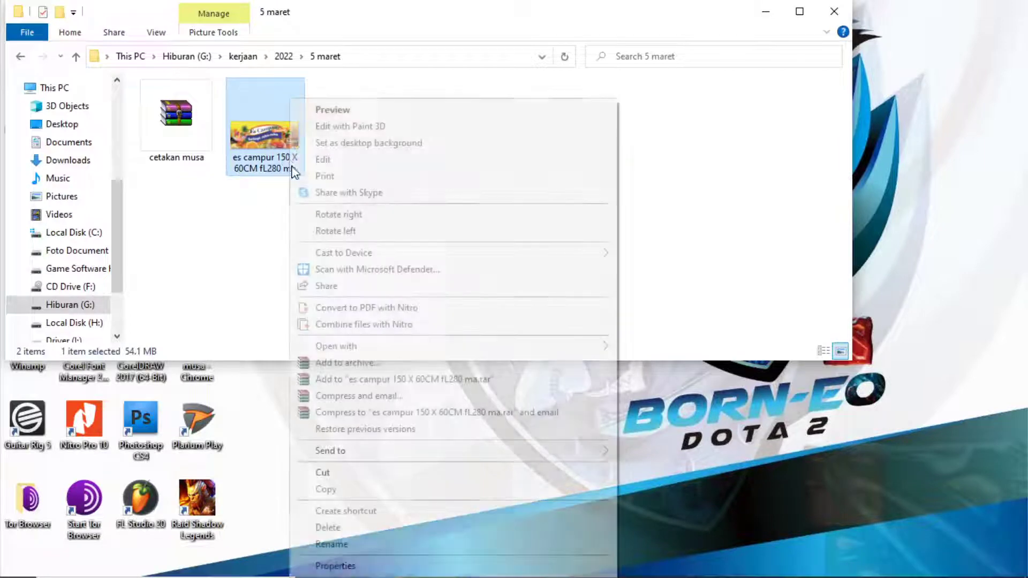
pyautogui.click(369, 329)
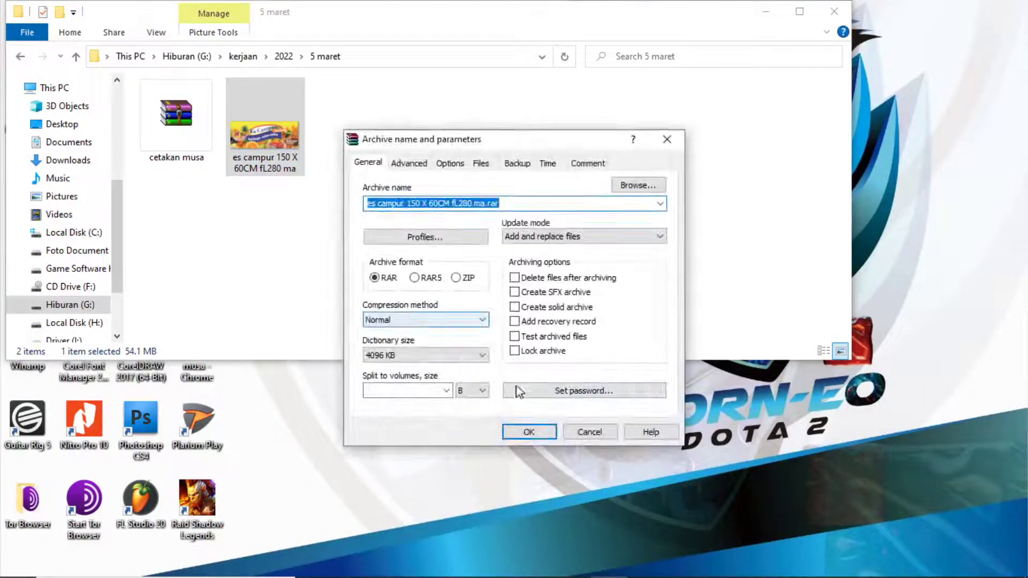
pyautogui.click(534, 438)
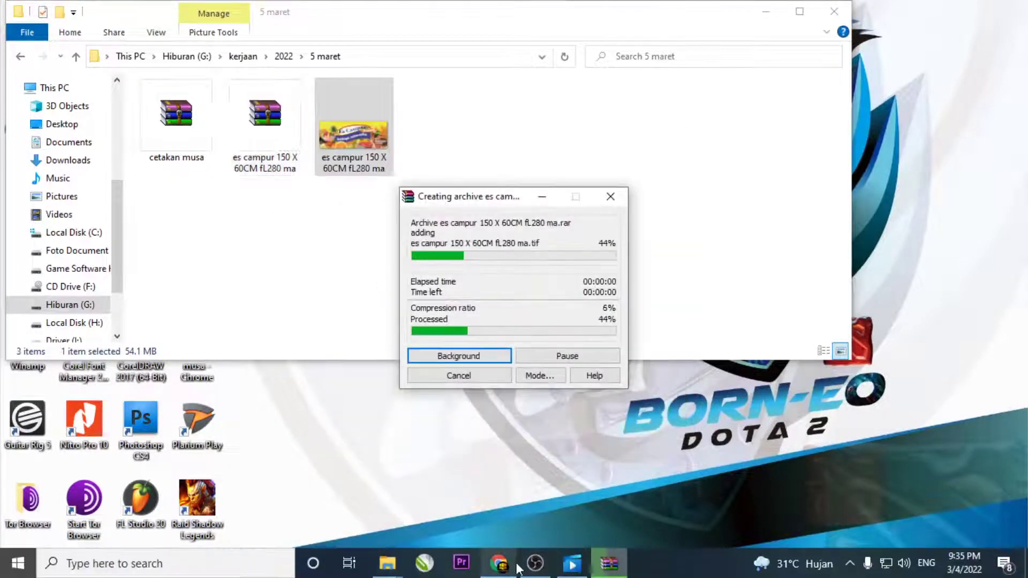
pyautogui.click(500, 565)
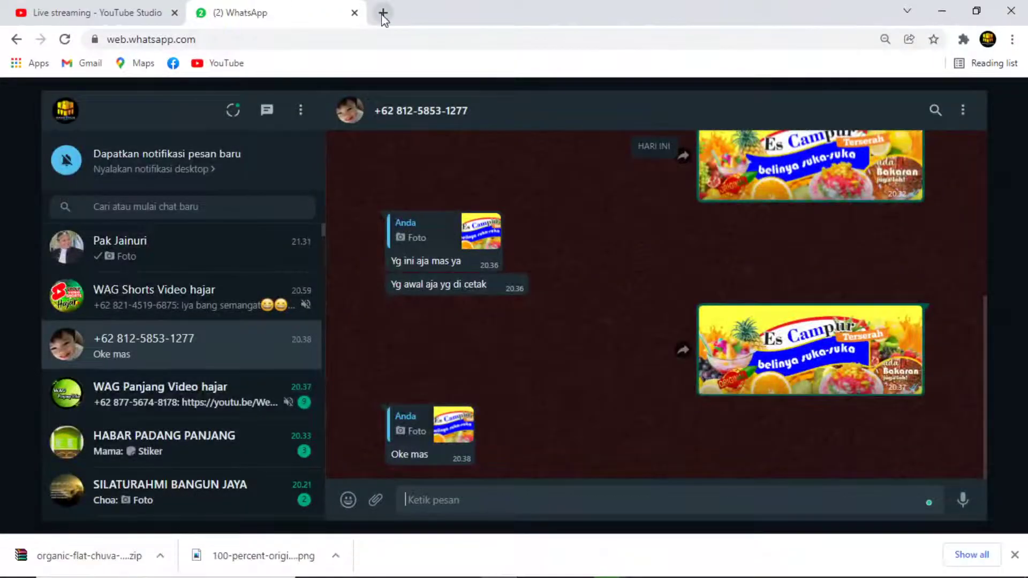
# Open Gmail in a new tab and delete the uncompressed es campur TIF, keeping the RAR.
pyautogui.click(383, 14)
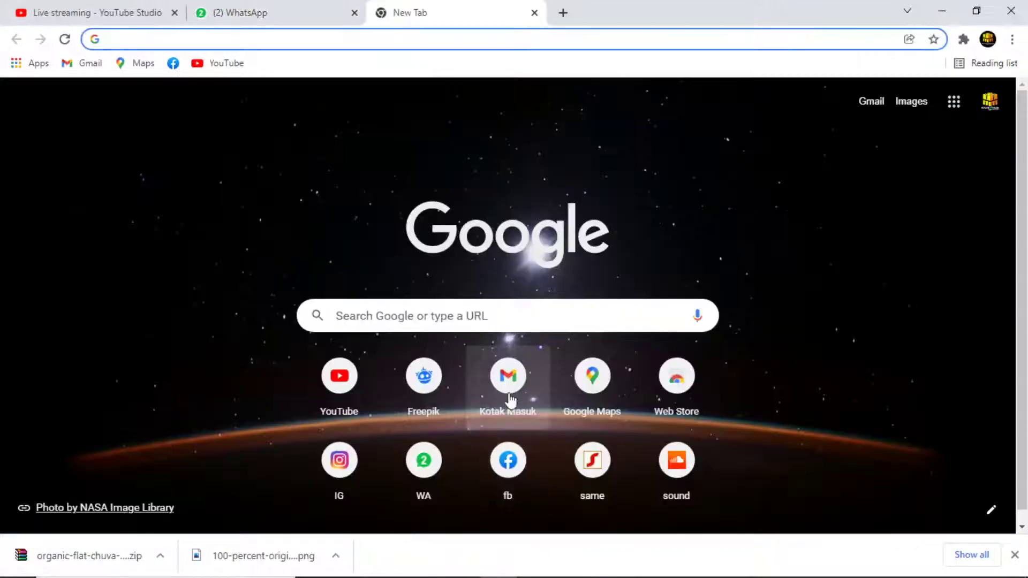
pyautogui.click(510, 399)
pyautogui.hotkey('alt', 'Tab')
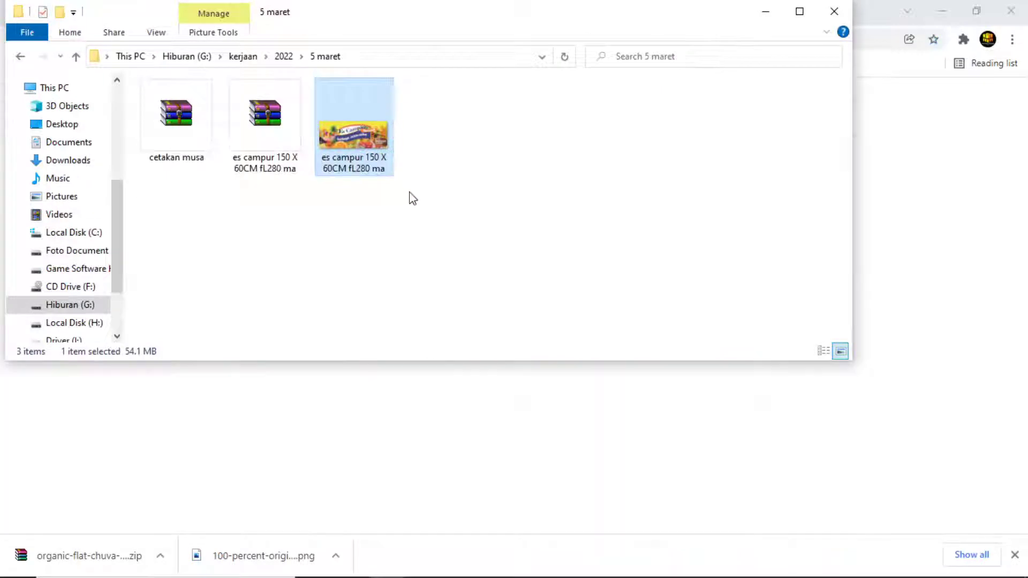
pyautogui.click(378, 156)
pyautogui.press('Delete')
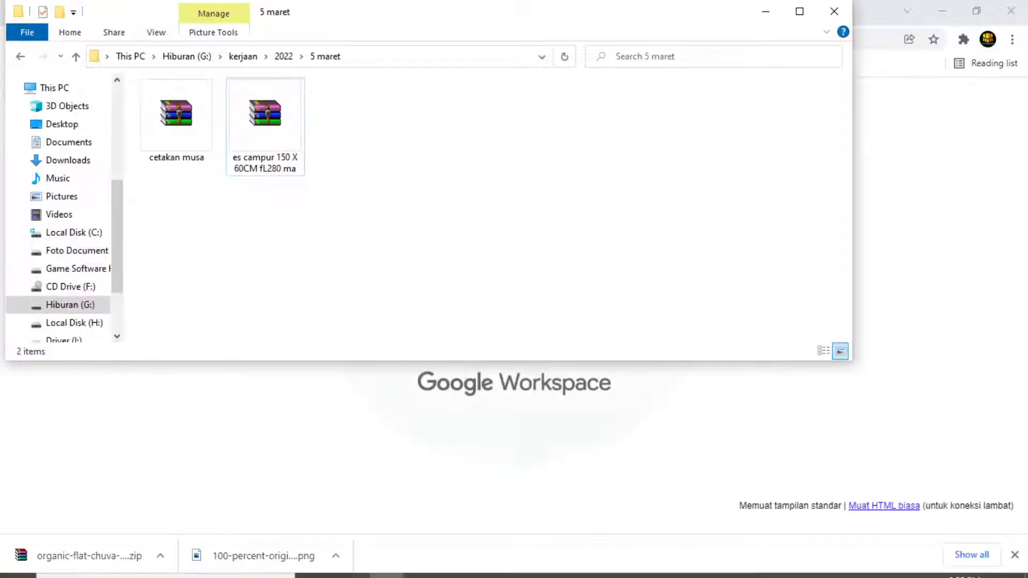
# Send 'yen' and 'ada file lg' to the Kantor RG LA chat on WhatsApp Web.
pyautogui.click(499, 563)
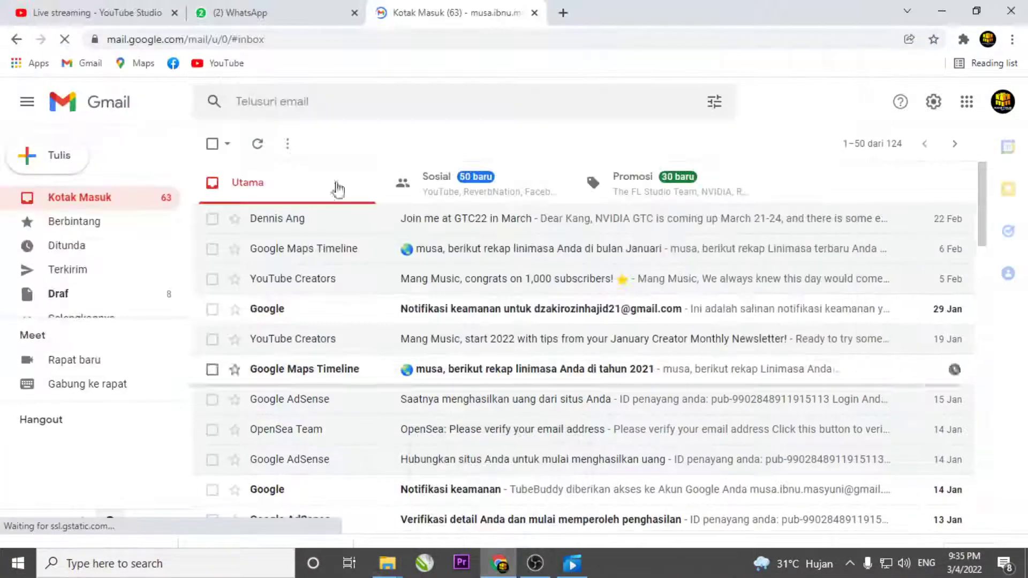
pyautogui.click(231, 8)
pyautogui.scroll(-3, 178, 374)
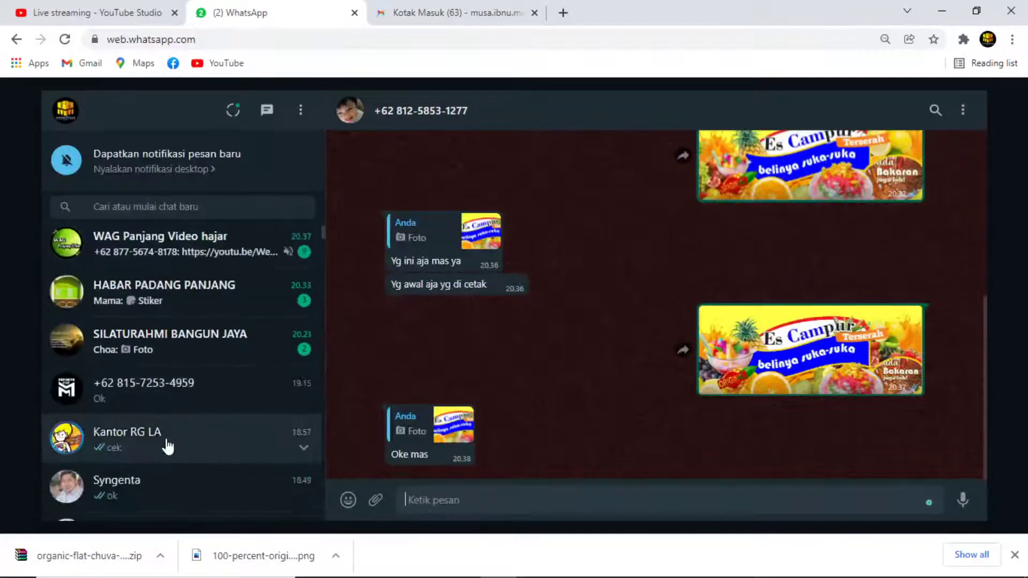
pyautogui.click(168, 446)
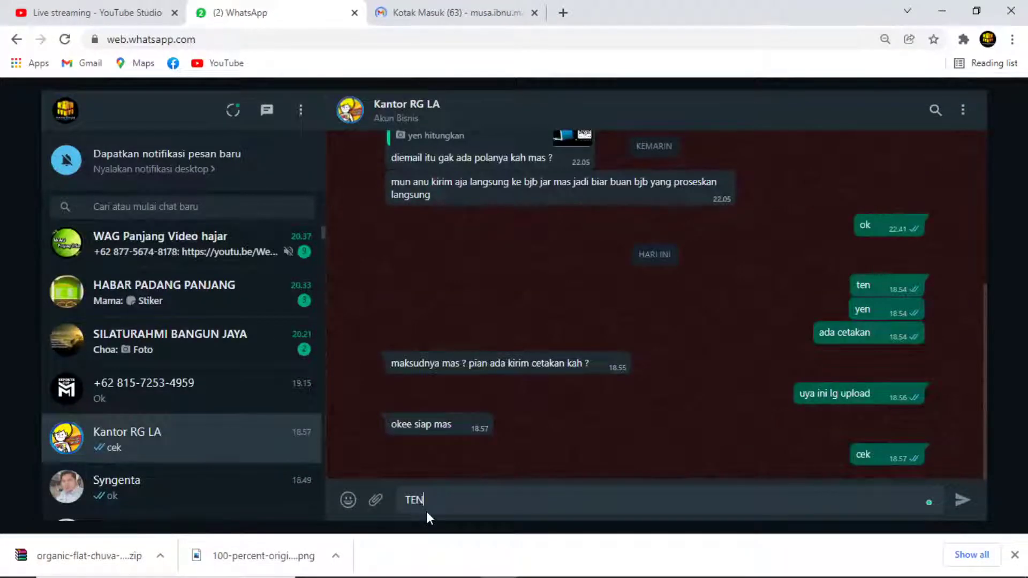
pyautogui.press('BackSpace')
pyautogui.press('BackSpace')
pyautogui.press('BackSpace')
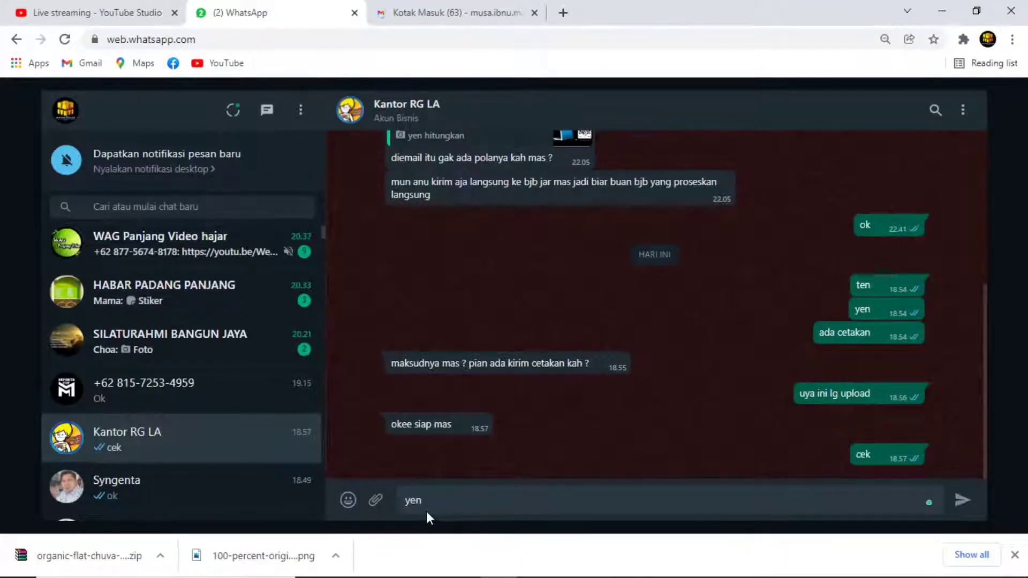
pyautogui.press('Return')
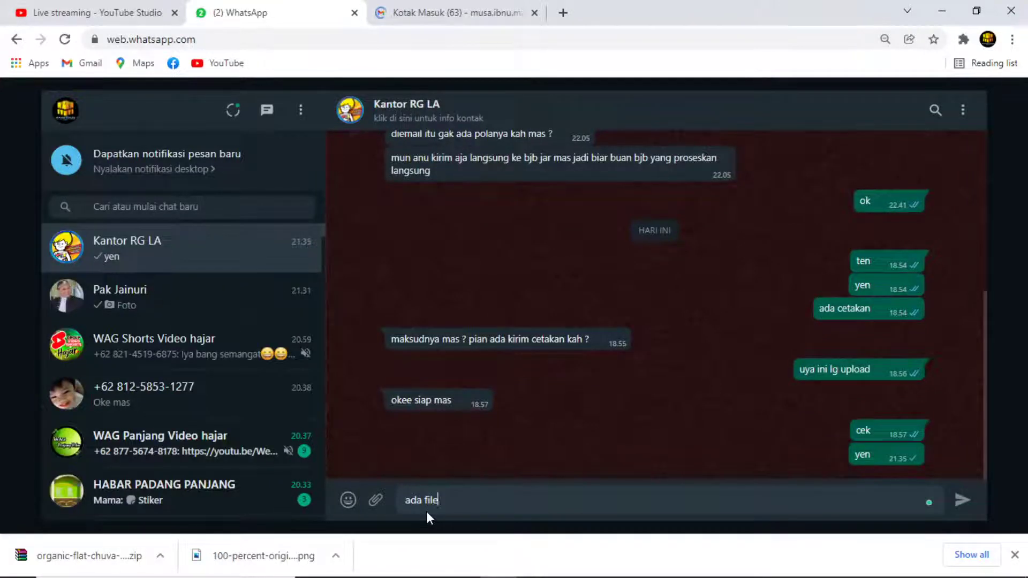
pyautogui.write('ada file lg')
pyautogui.press('Return')
# Return to the Gmail inbox tab in Chrome.
pyautogui.hotkey('alt', 'Tab')
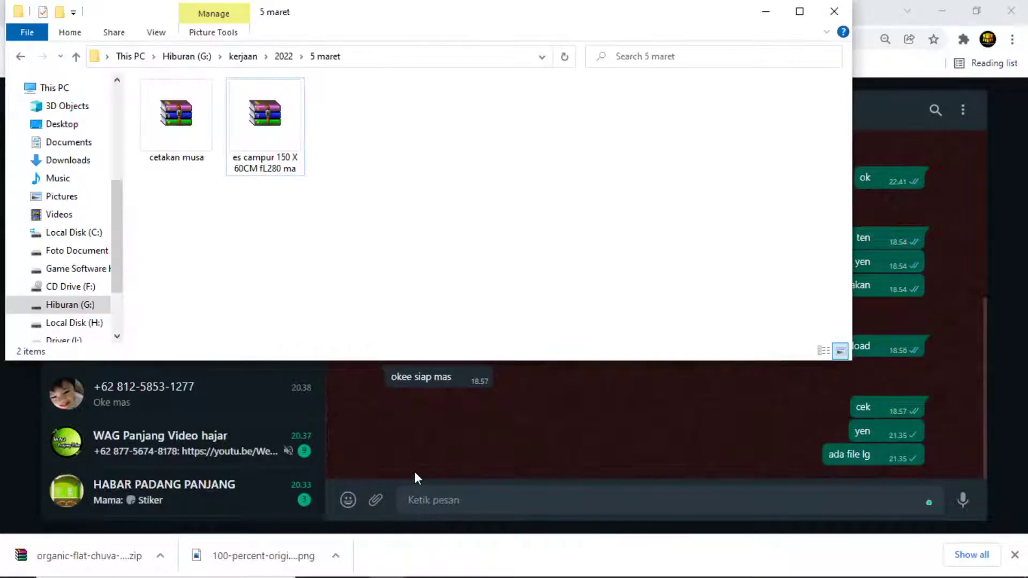
pyautogui.click(499, 563)
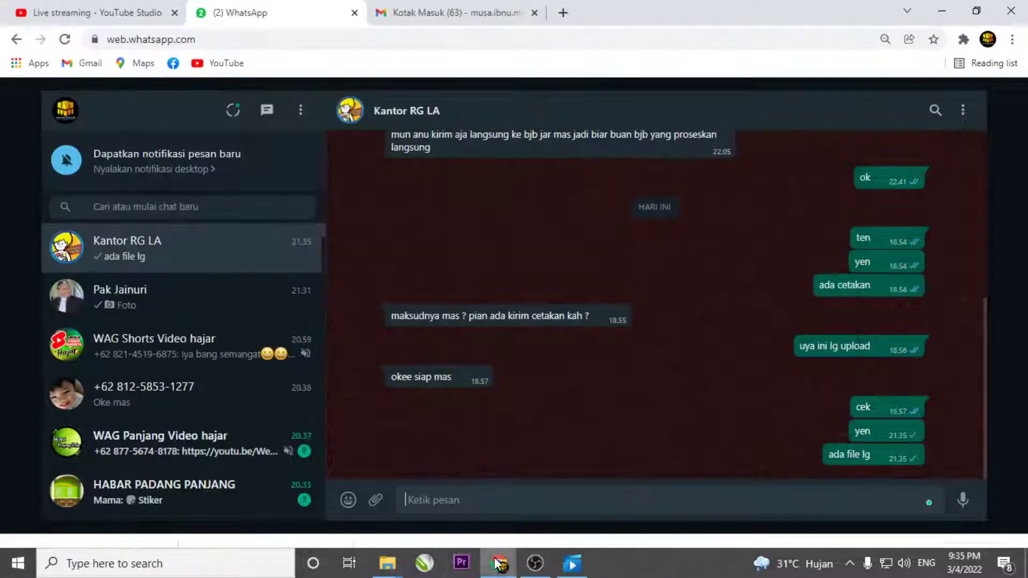
pyautogui.click(410, 15)
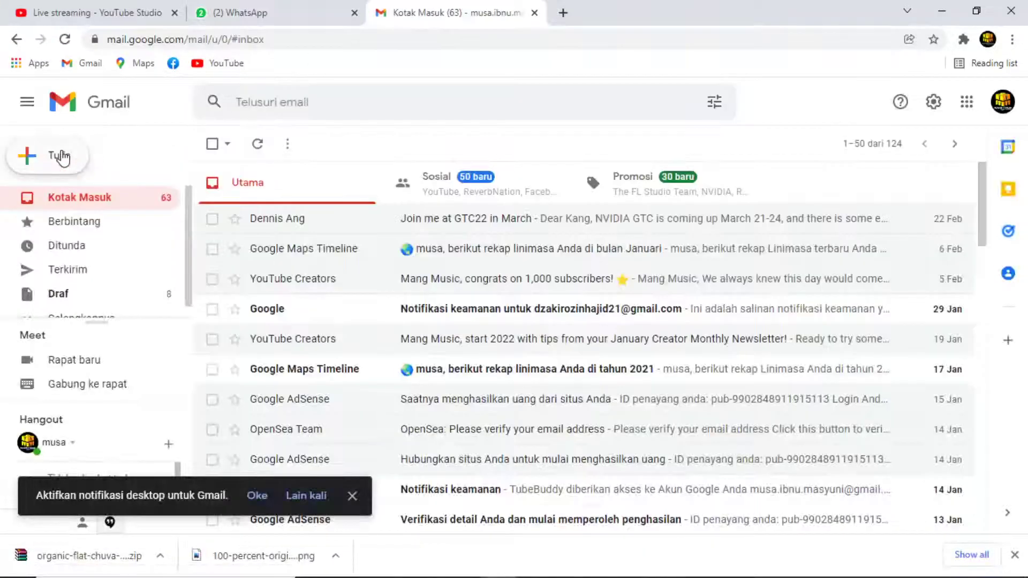
# Compose an email to the print shop with subject 'cetak' and attach the es campur RAR.
pyautogui.click(60, 156)
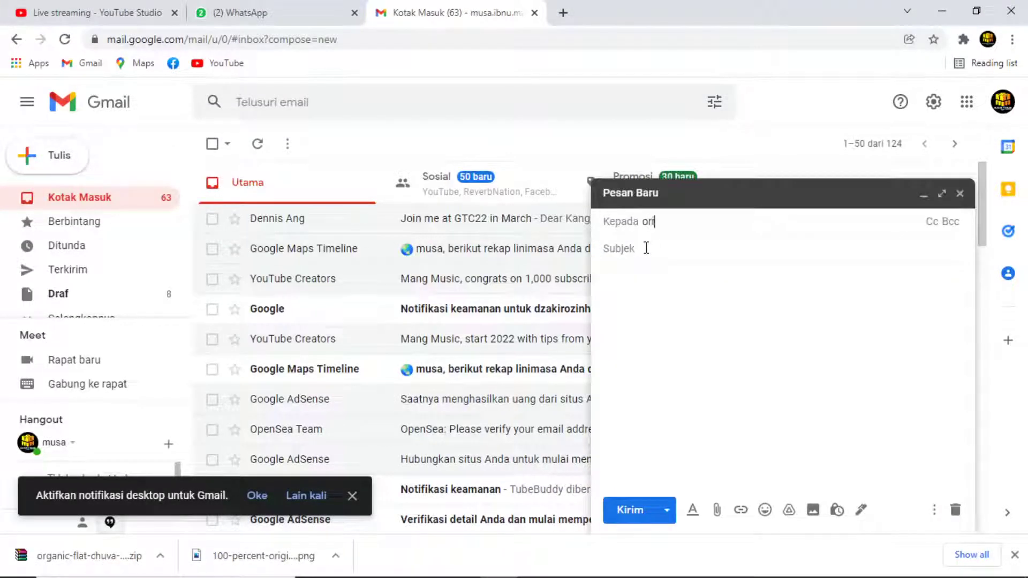
pyautogui.write('pr')
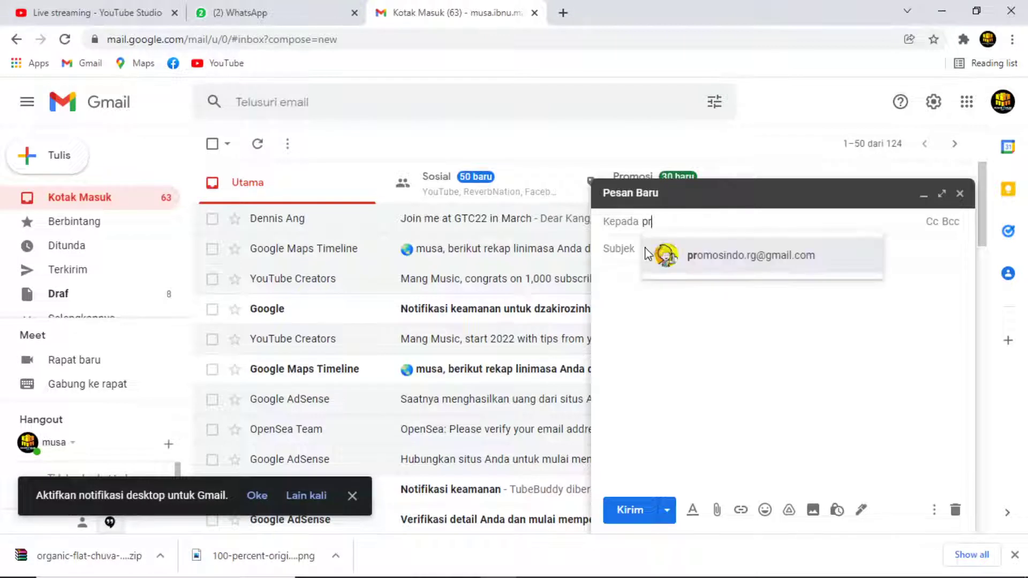
pyautogui.click(706, 255)
pyautogui.click(666, 251)
pyautogui.write('cetak')
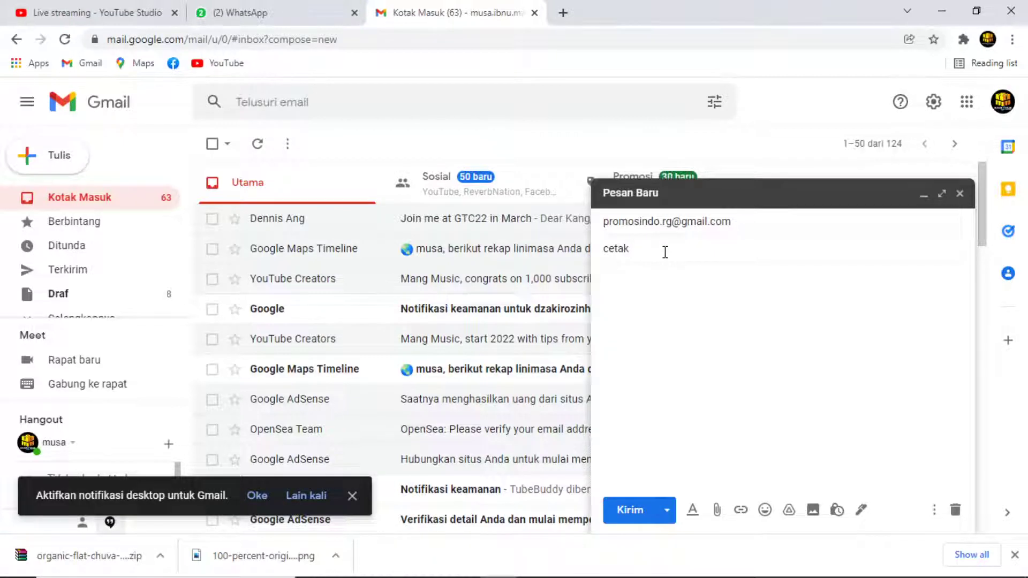
pyautogui.hotkey('alt', 'Tab')
pyautogui.moveTo(264, 120); pyautogui.dragTo(815, 438)
pyautogui.click(252, 12)
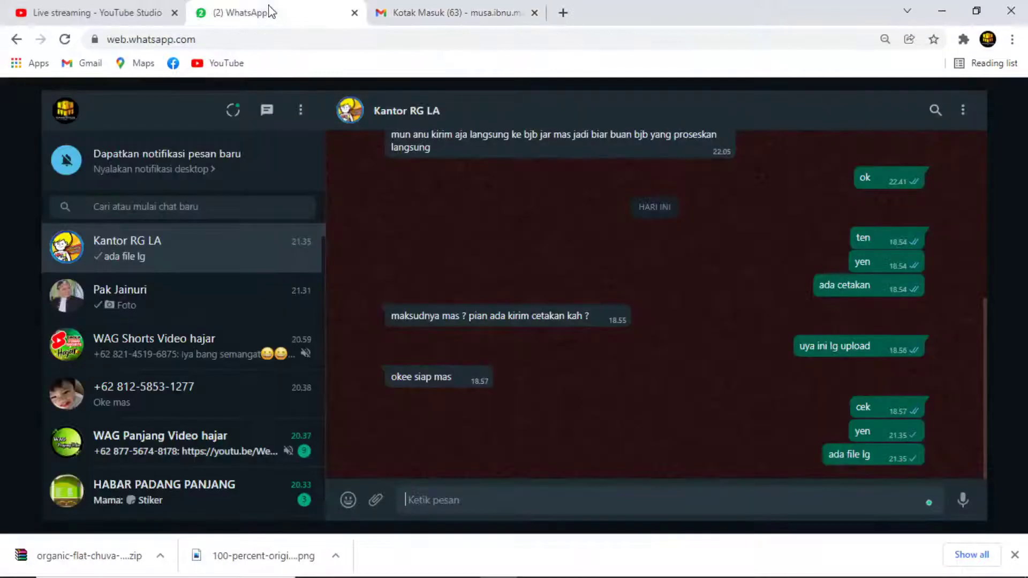
# Minimise and restore Chrome, then bring the Movies & TV FL Studio video to the front.
pyautogui.moveTo(457, 560)
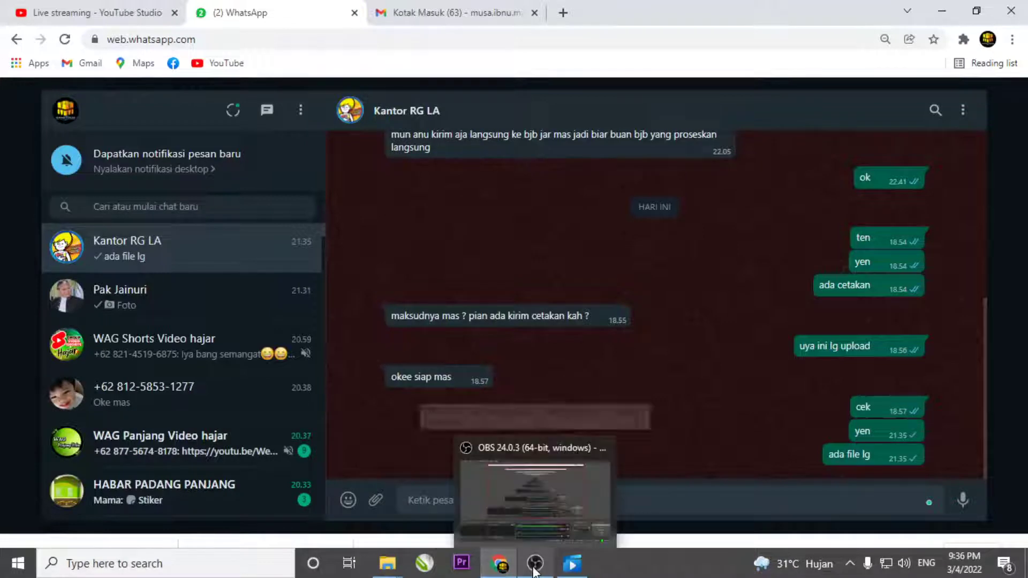
pyautogui.click(494, 565)
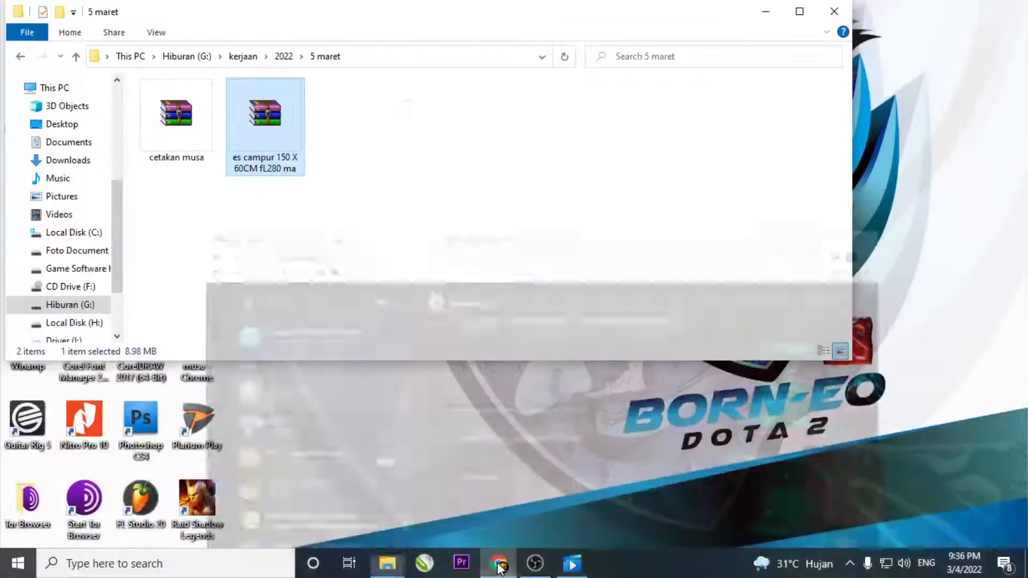
pyautogui.click(499, 564)
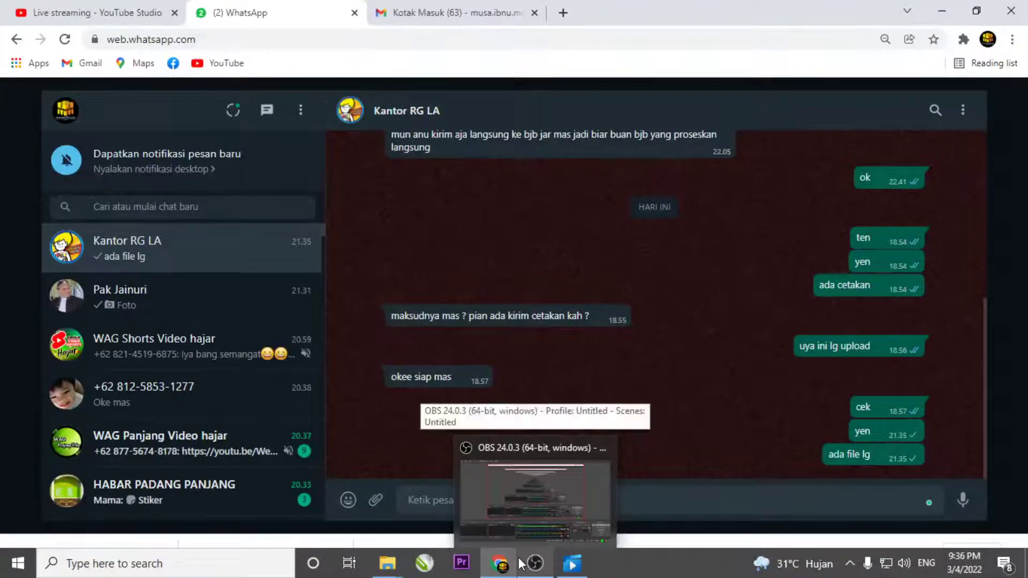
pyautogui.click(584, 562)
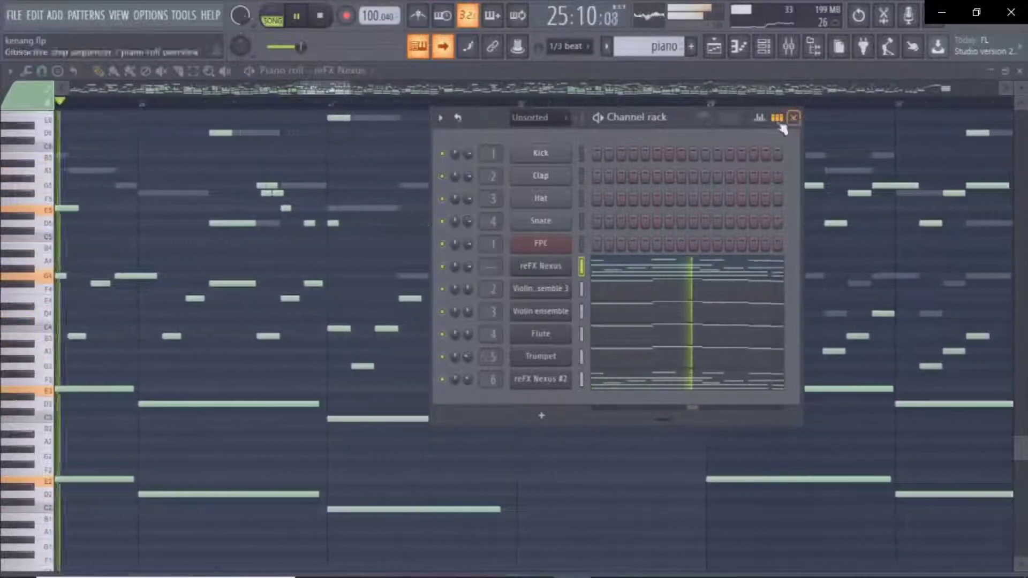
# Watch the FL Studio video in Movies & TV, then return to the Kantor RG LA WhatsApp chat.
pyautogui.moveTo(673, 116); pyautogui.dragTo(892, 118)
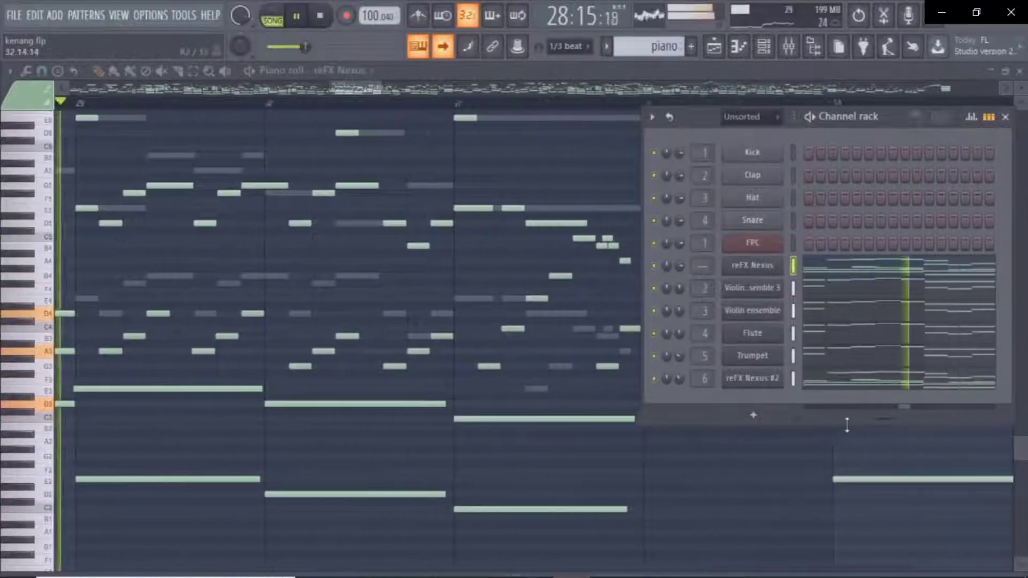
pyautogui.moveTo(849, 423)
pyautogui.mouseDown()
pyautogui.moveTo(850, 377)
pyautogui.moveTo(850, 423)
pyautogui.mouseUp()
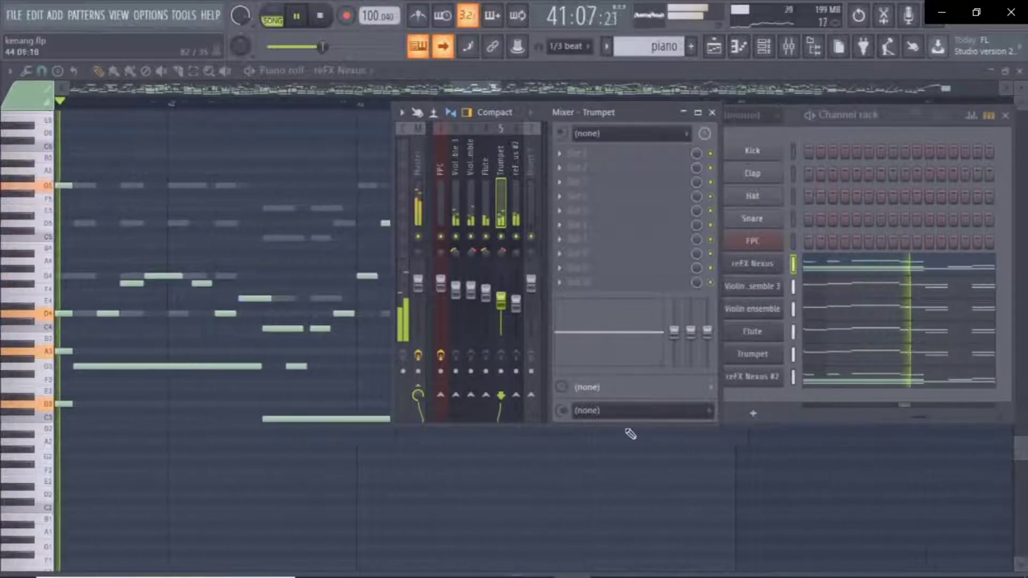
pyautogui.moveTo(625, 425); pyautogui.dragTo(625, 422)
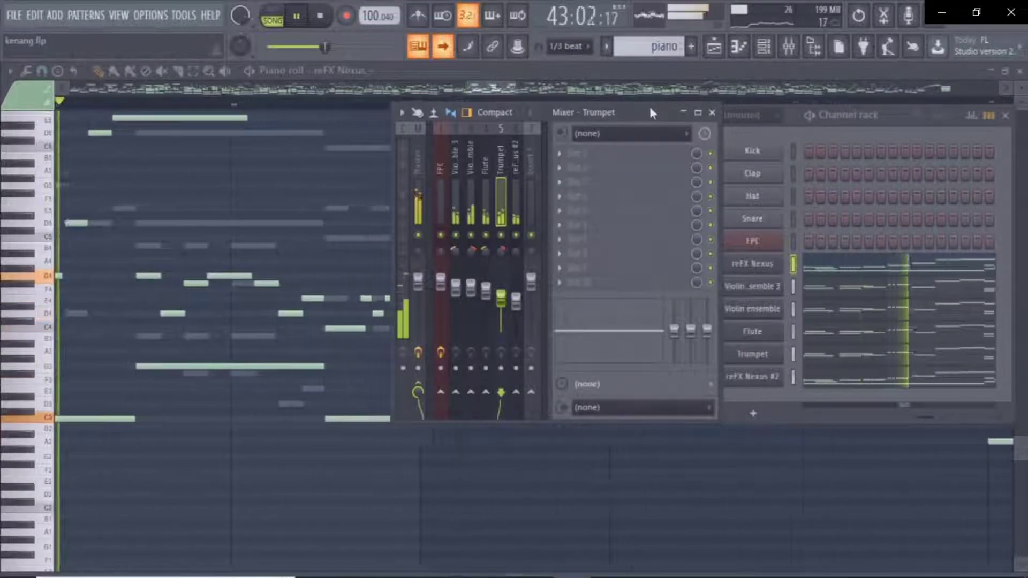
pyautogui.moveTo(650, 108); pyautogui.dragTo(649, 110)
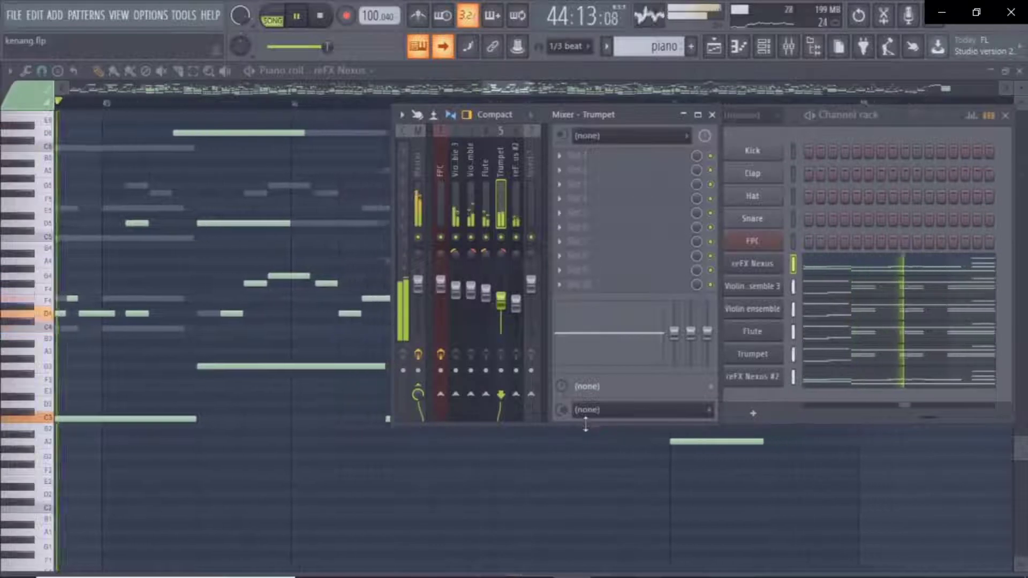
pyautogui.moveTo(589, 423); pyautogui.dragTo(589, 419)
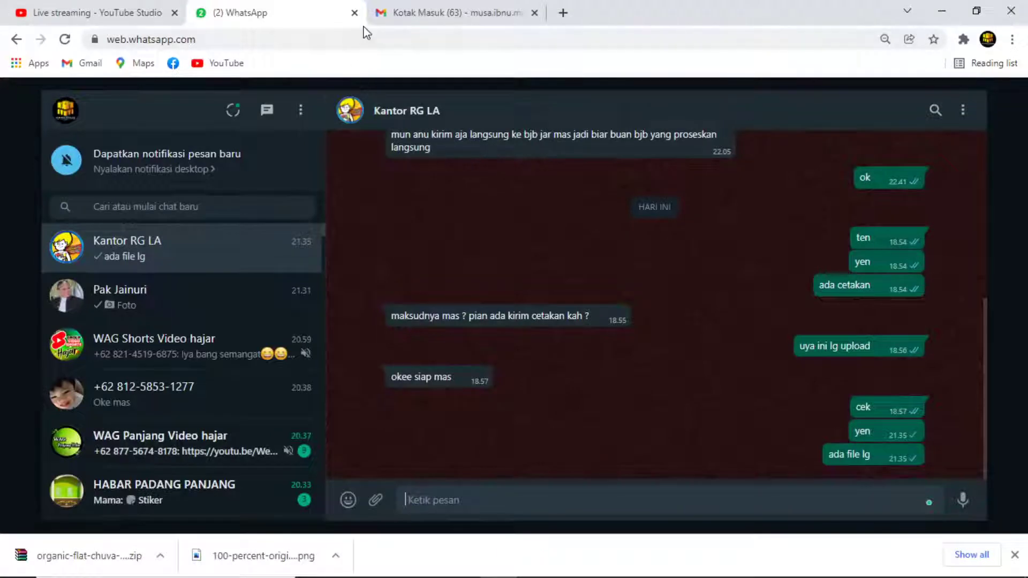
# Send the 'cetak' email with the es campur 150 X 60CM fL280 ma.rar archive, then return to Movies & TV.
pyautogui.click(354, 12)
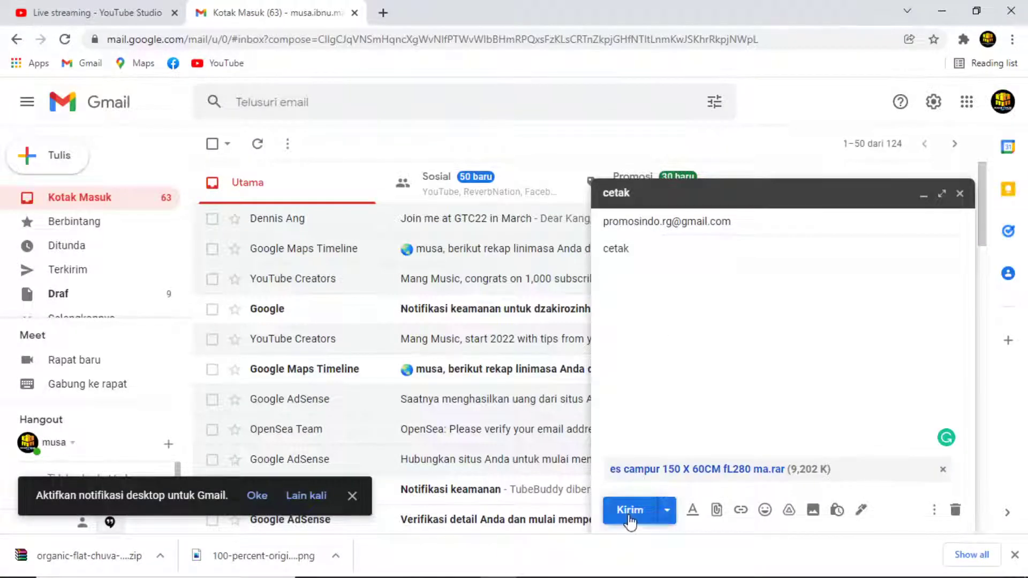
pyautogui.click(630, 511)
pyautogui.click(80, 11)
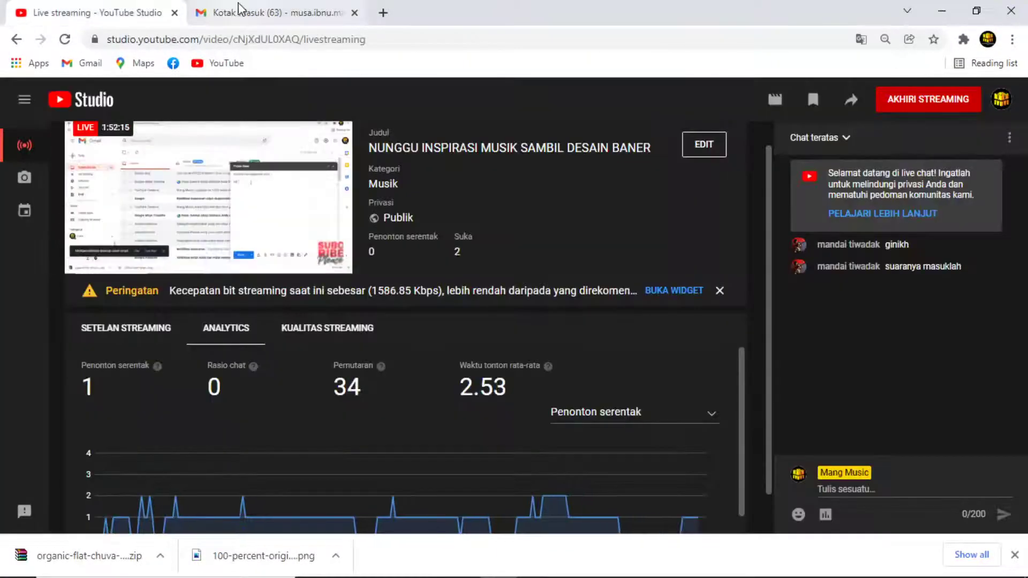
pyautogui.click(274, 14)
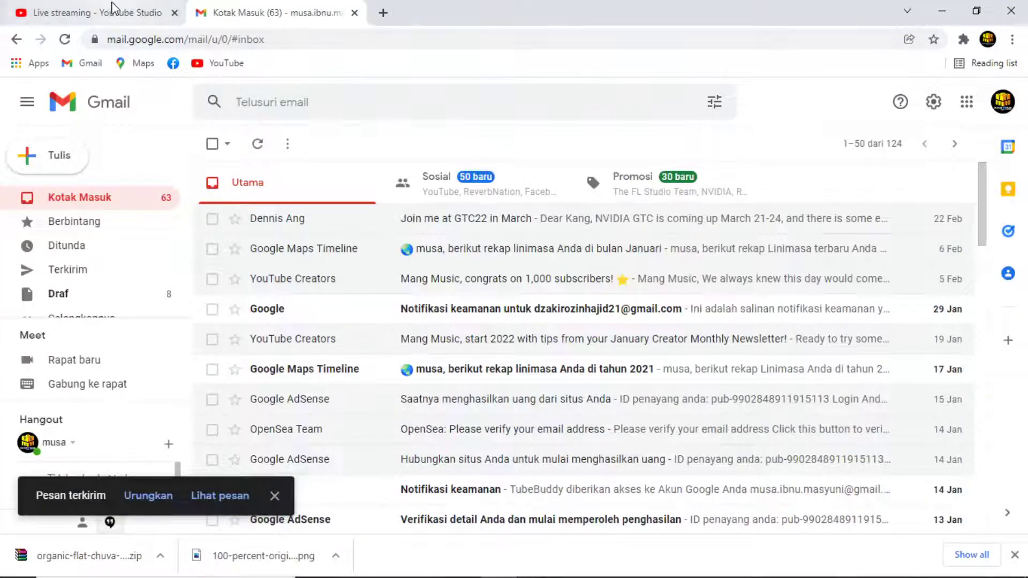
pyautogui.hotkey('alt', 'Tab')
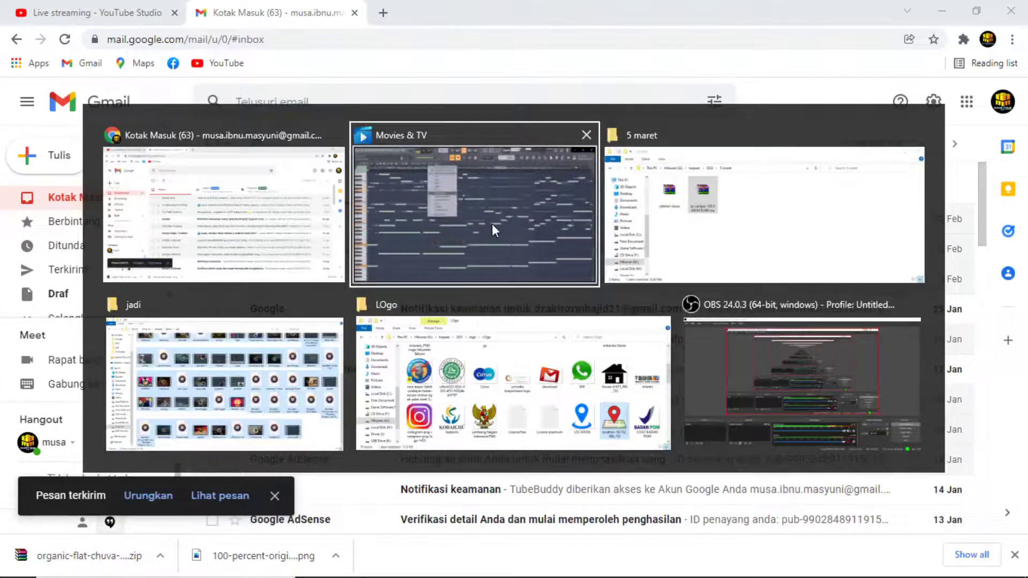
pyautogui.click(492, 225)
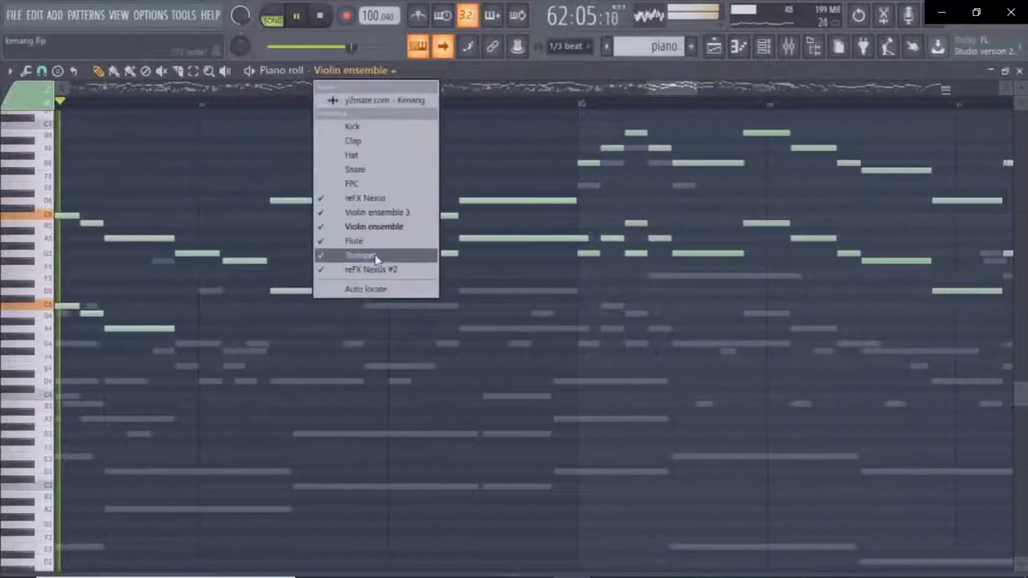
# Let the kenang FL Studio video play out until the hour-long KOMPRES video starts.
pyautogui.moveTo(835, 137)
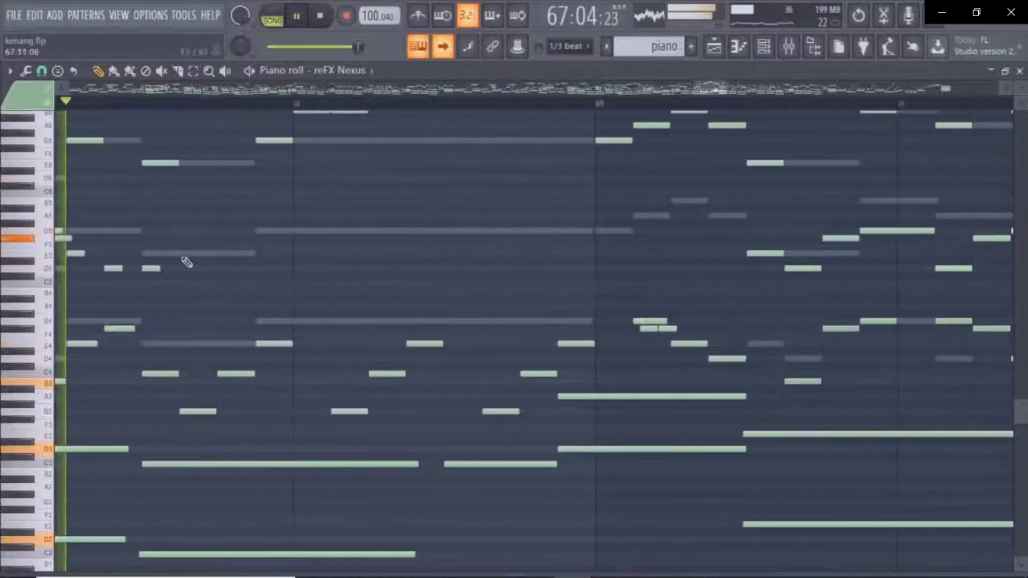
pyautogui.moveTo(637, 288)
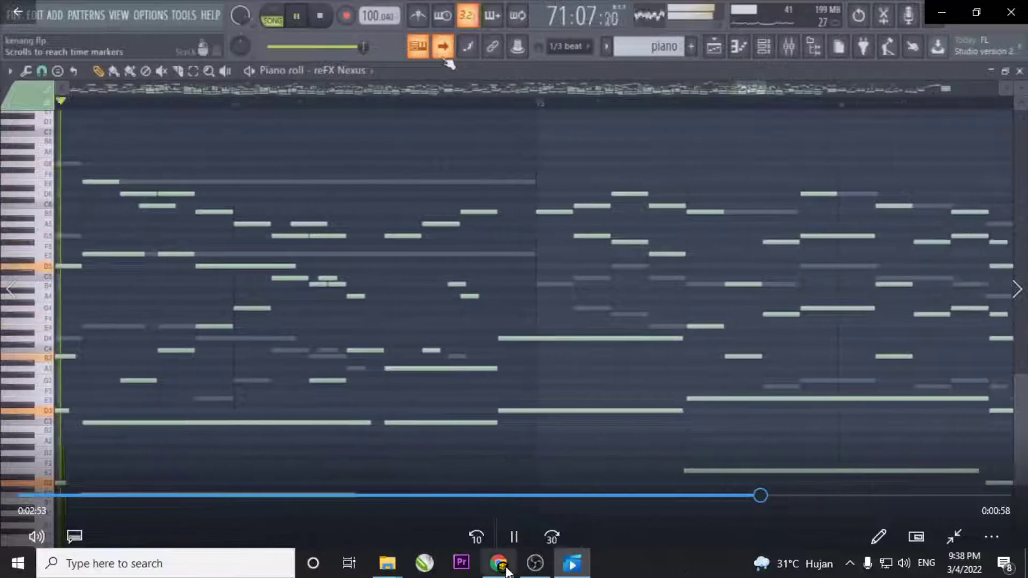
pyautogui.moveTo(572, 571)
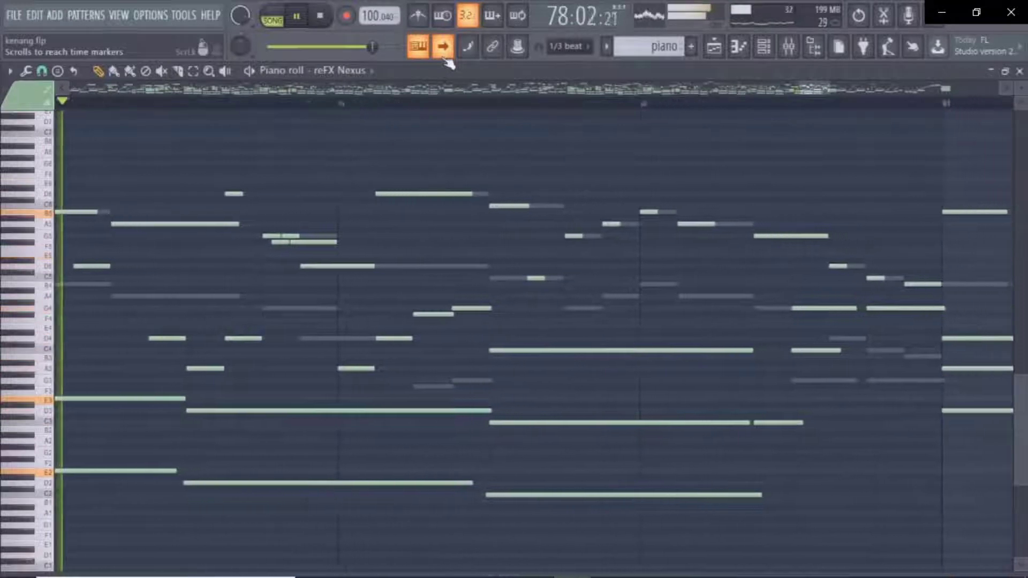
pyautogui.click(739, 46)
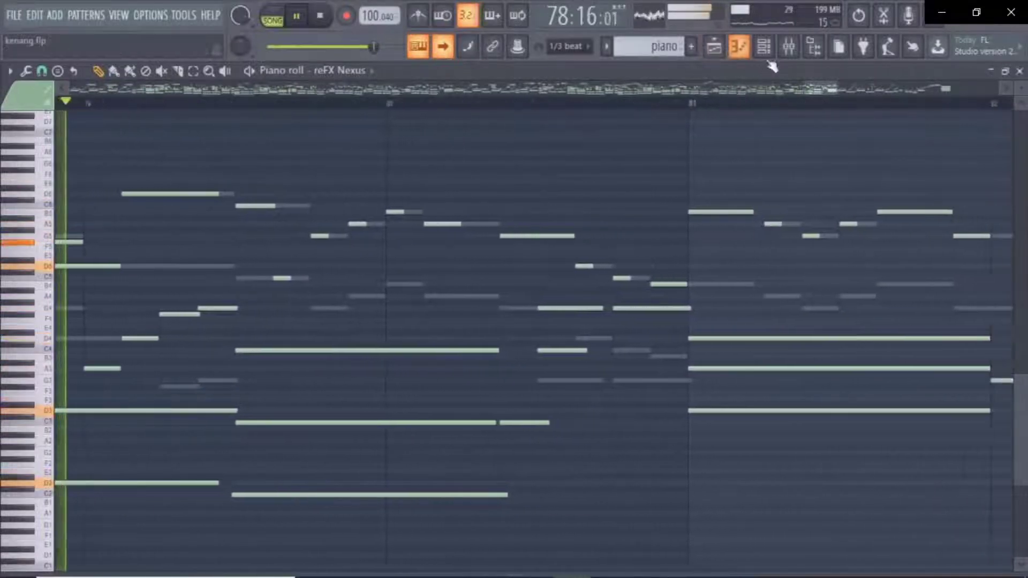
pyautogui.click(788, 46)
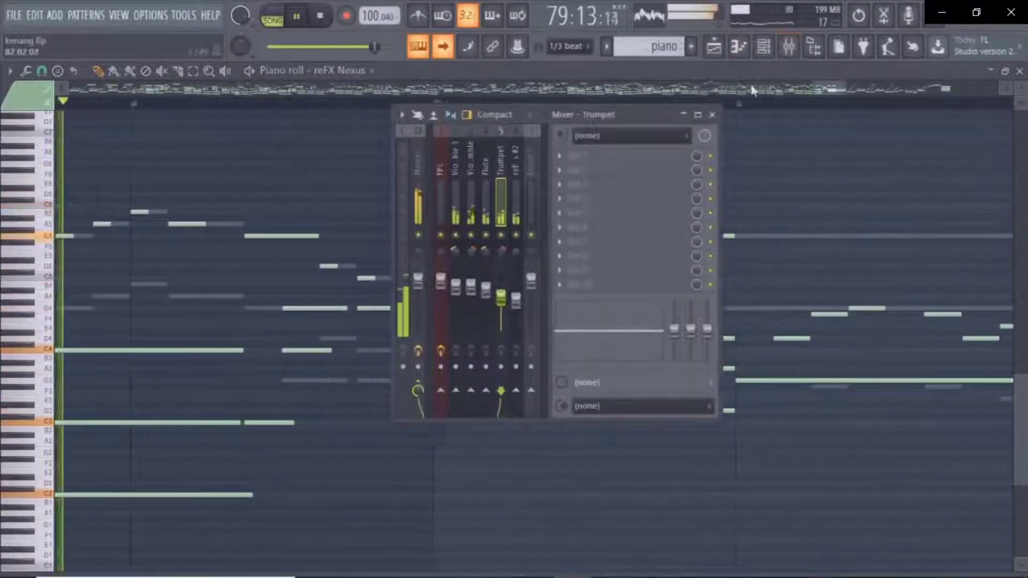
pyautogui.click(763, 47)
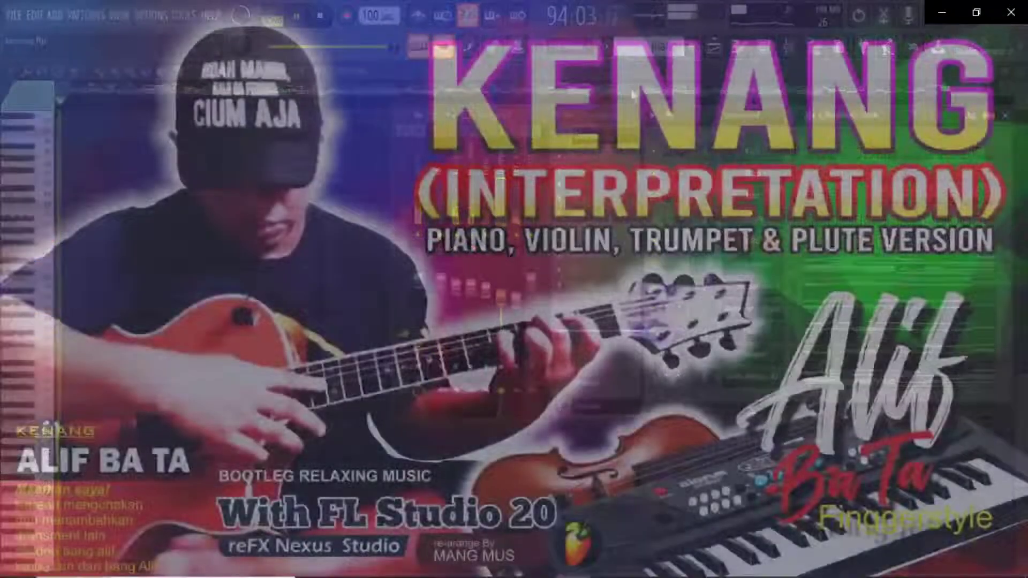
pyautogui.moveTo(812, 491)
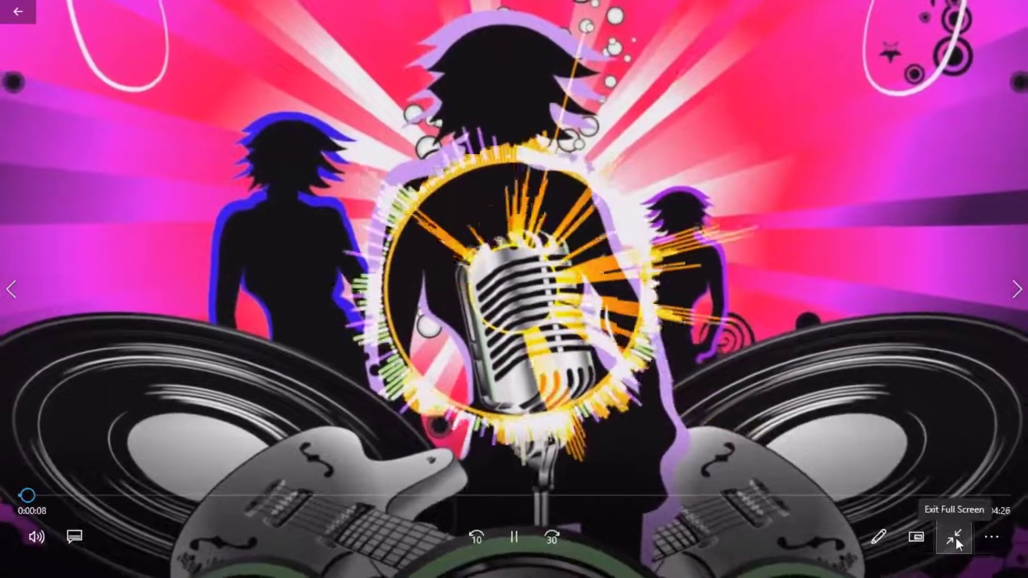
# Exit the full-screen video and minimise Chrome and the 5 maret folder window to reveal the desktop.
pyautogui.click(956, 538)
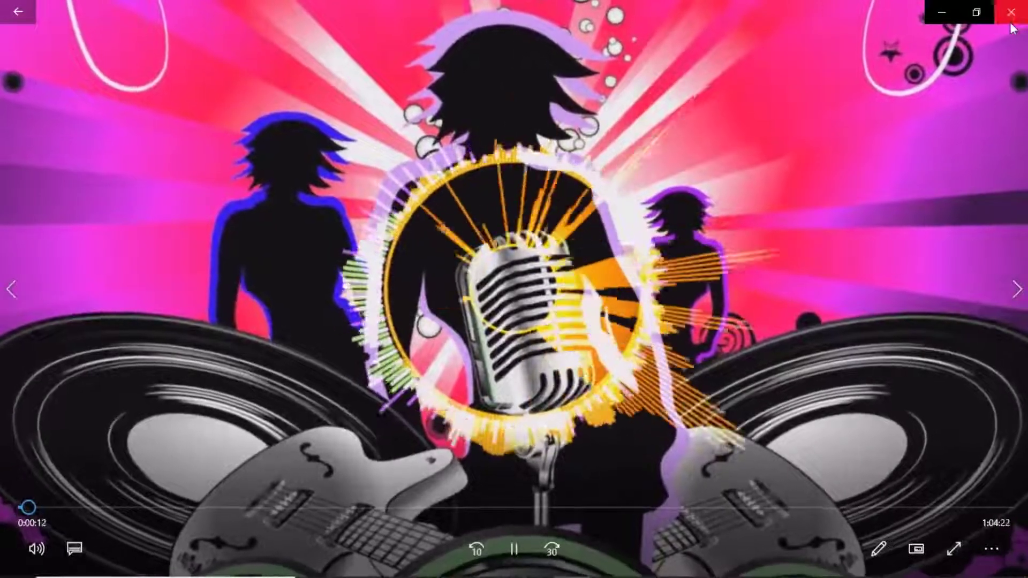
pyautogui.hotkey('alt', 'Tab')
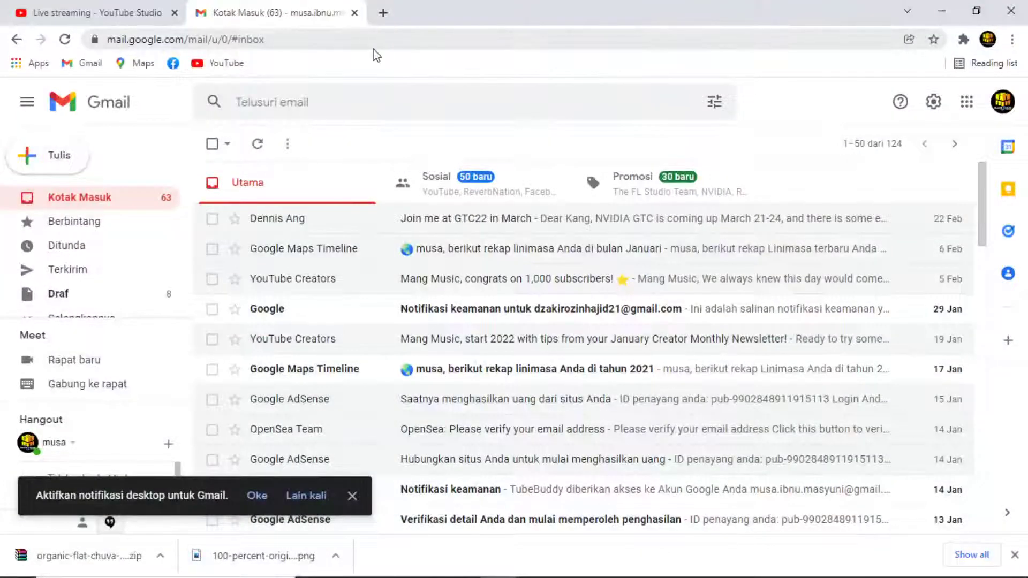
pyautogui.click(107, 11)
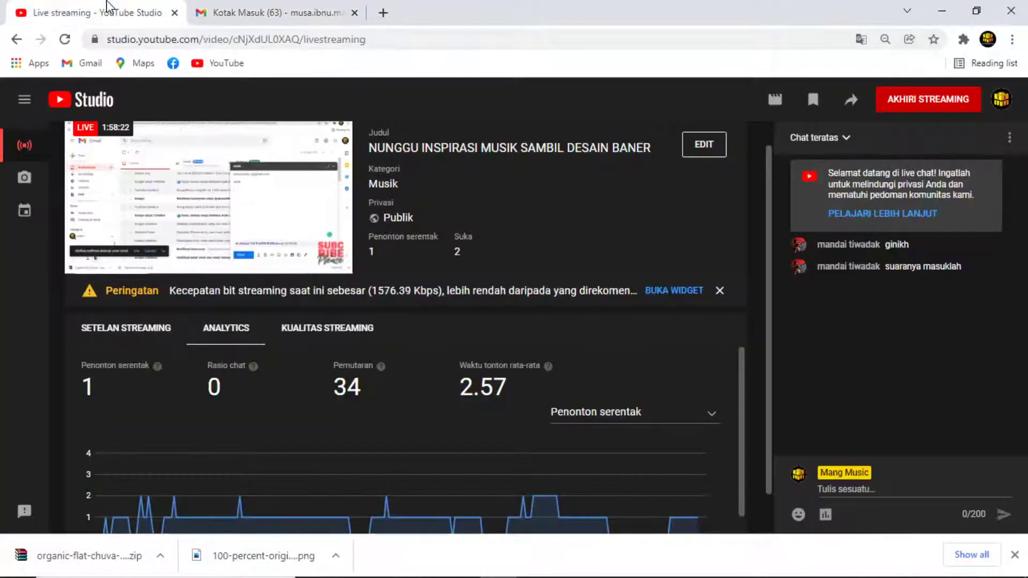
pyautogui.click(941, 10)
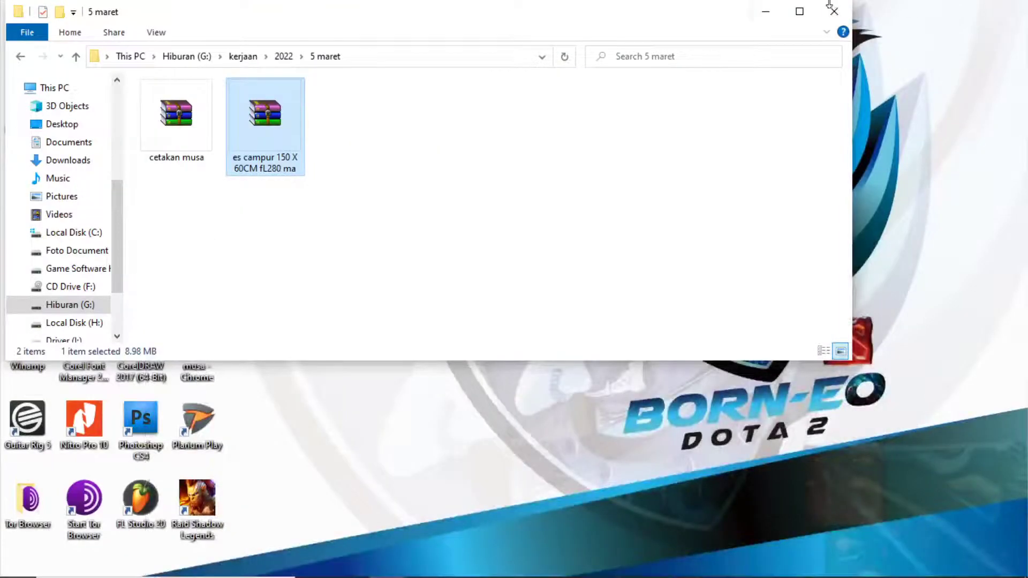
pyautogui.click(764, 13)
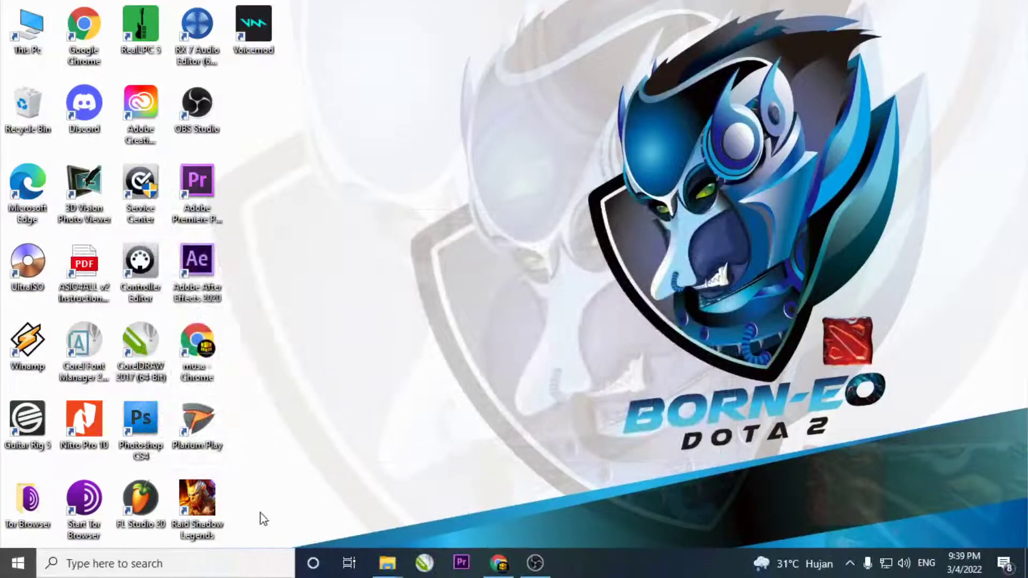
# Launch Raid: Shadow Legends, dismiss the Void Pack offer, and refresh the Classic Arena opponent list.
pyautogui.doubleClick(213, 488)
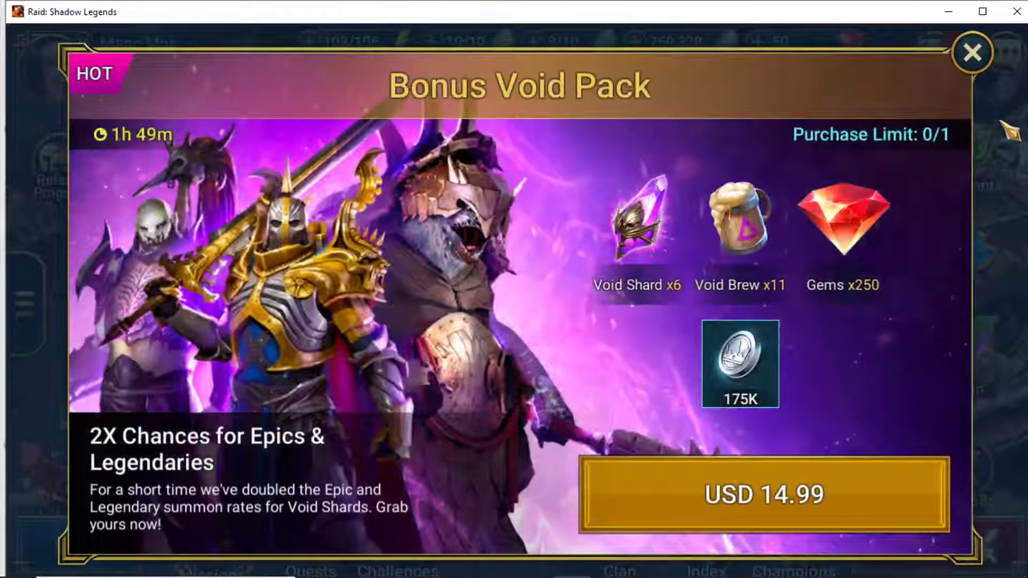
pyautogui.click(983, 65)
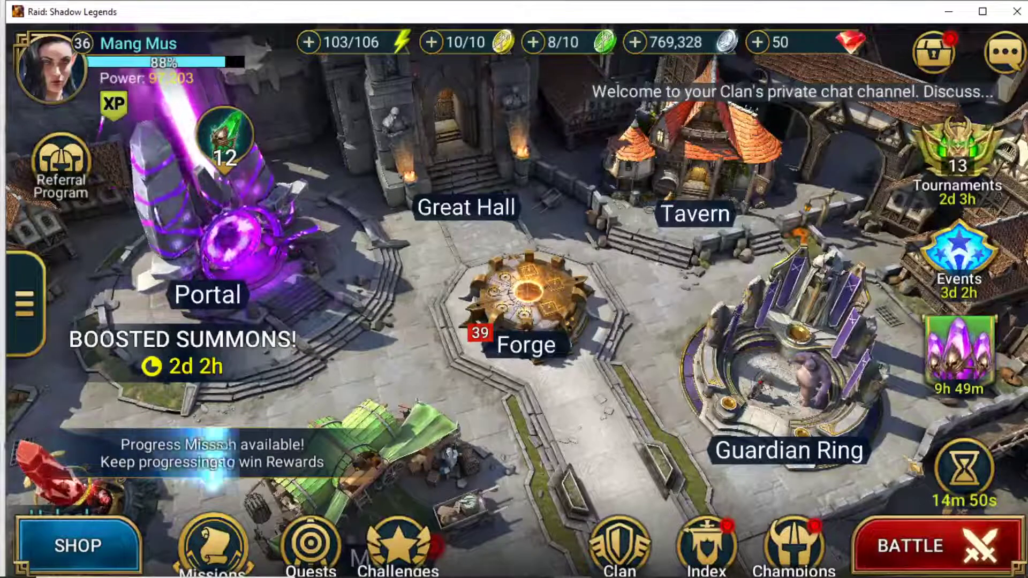
pyautogui.click(935, 546)
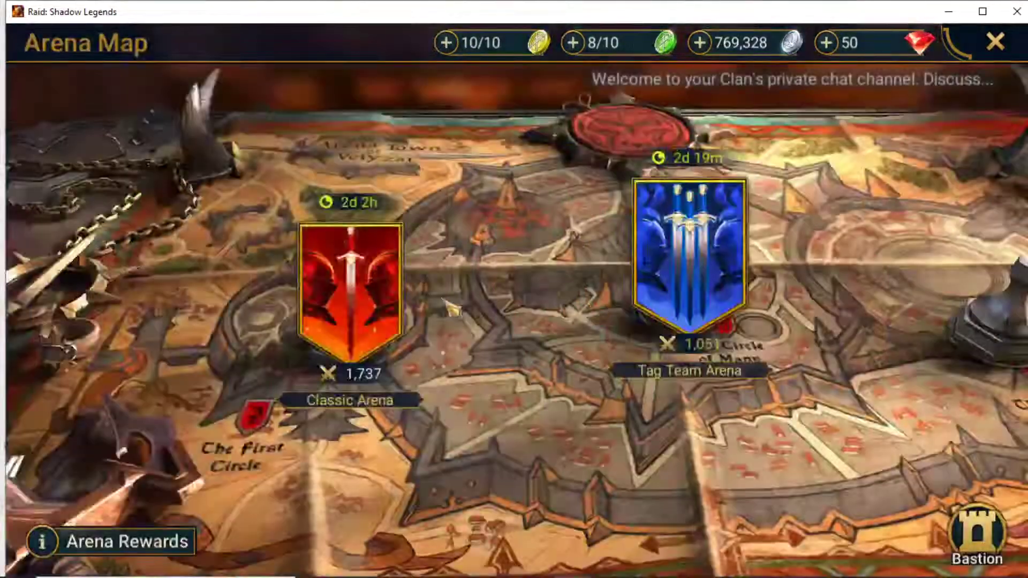
pyautogui.click(379, 296)
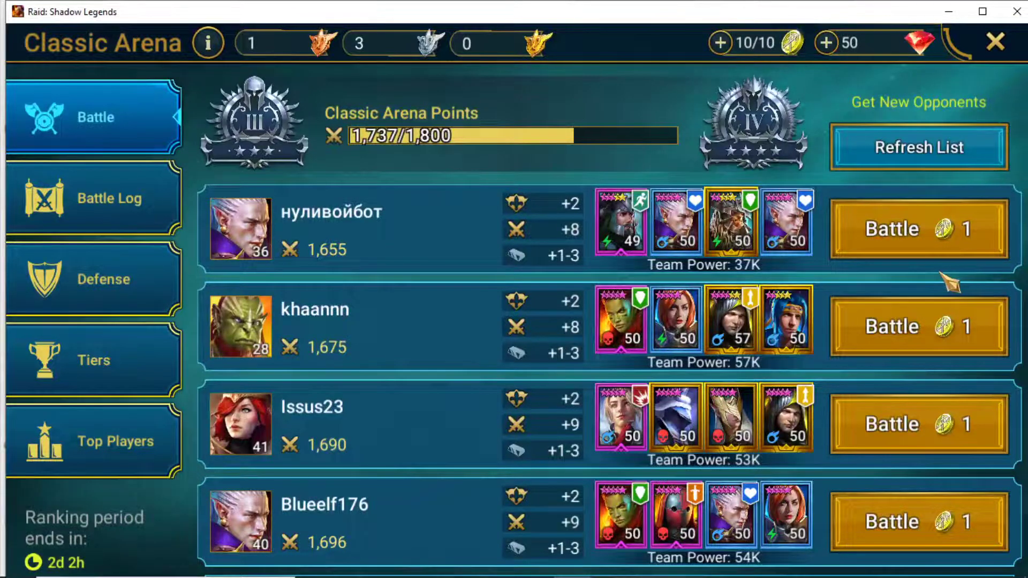
pyautogui.click(933, 163)
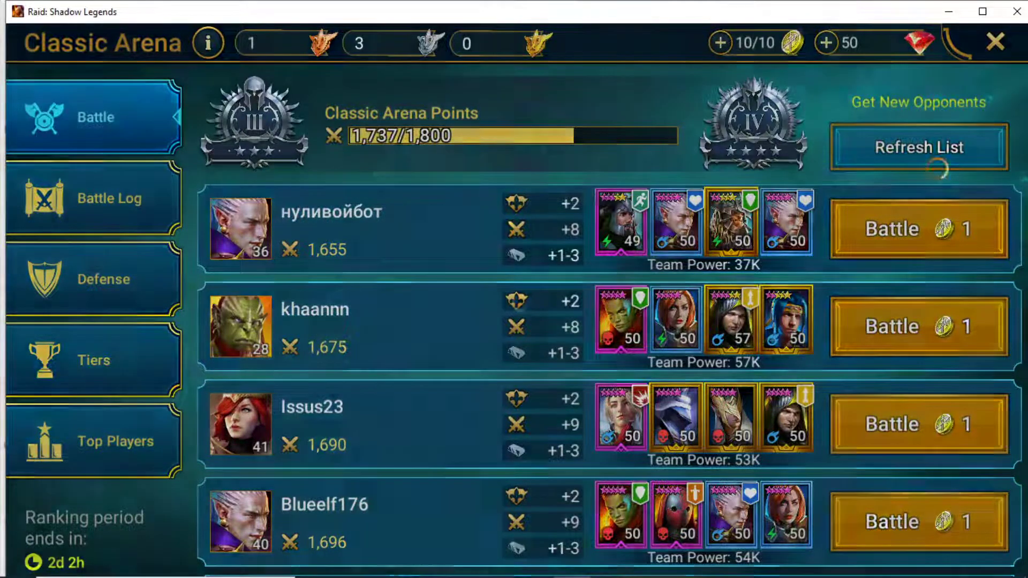
pyautogui.scroll(-5, 959, 367)
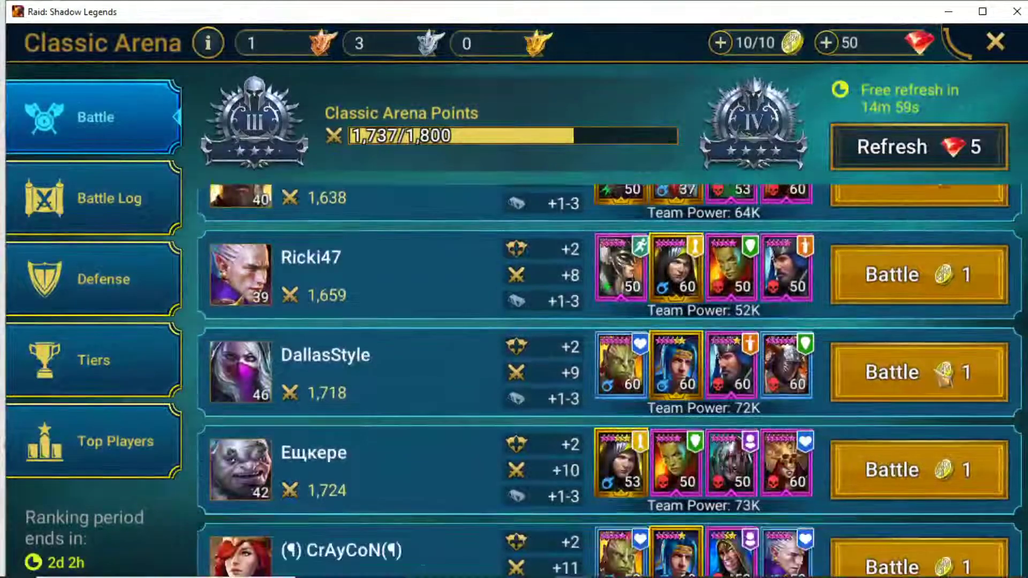
pyautogui.scroll(-4, 932, 436)
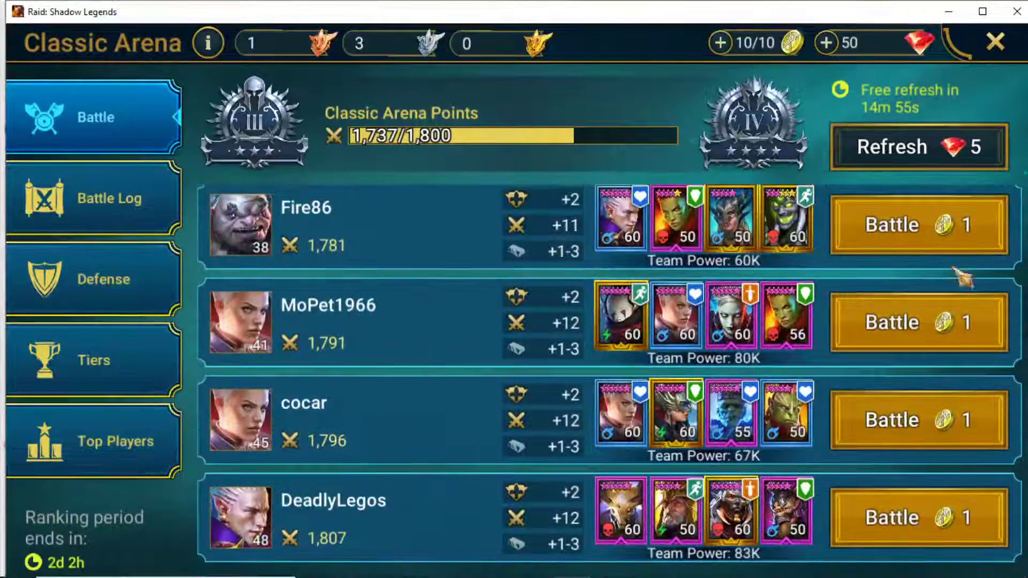
pyautogui.press('Escape')
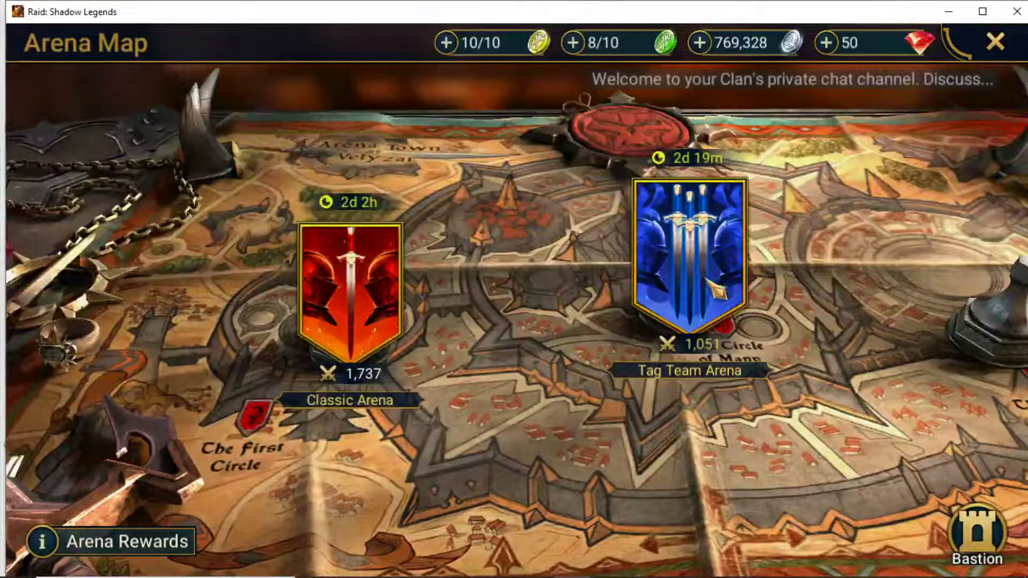
# Refresh the Tag Team Arena opponent list and return to the Arena Map.
pyautogui.click(696, 275)
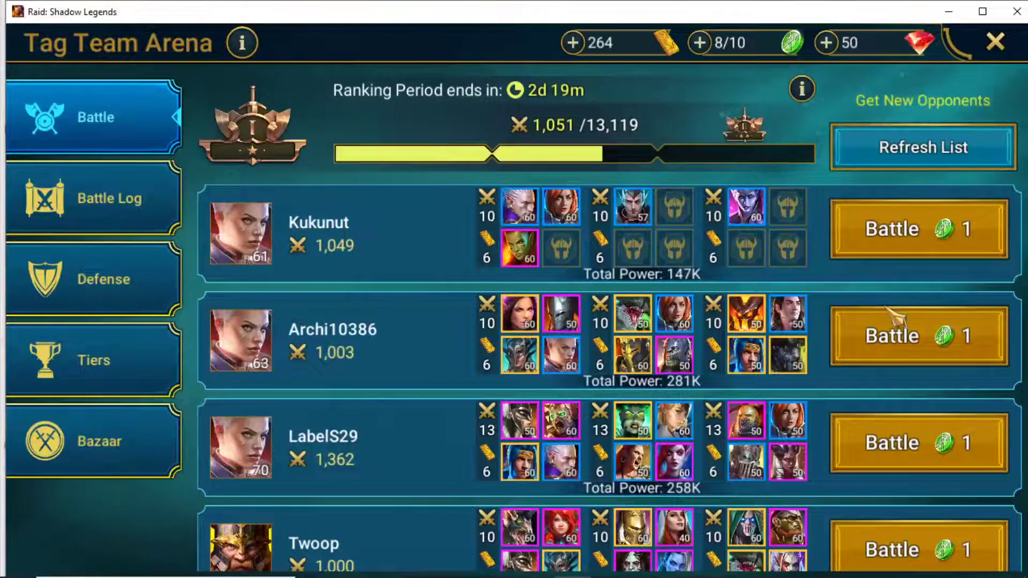
pyautogui.scroll(-1, 757, 351)
pyautogui.scroll(-8, 758, 354)
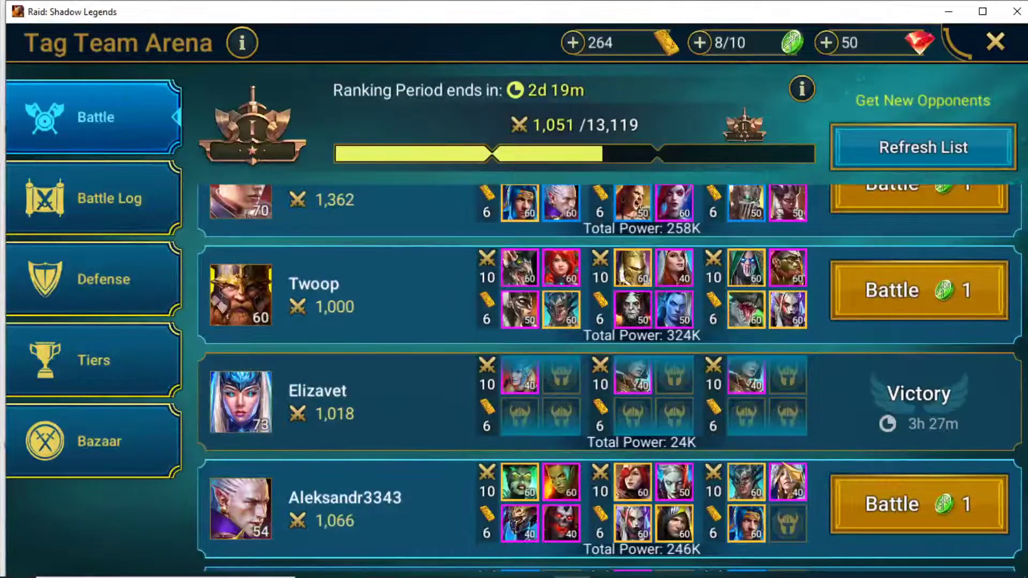
pyautogui.scroll(-8, 786, 466)
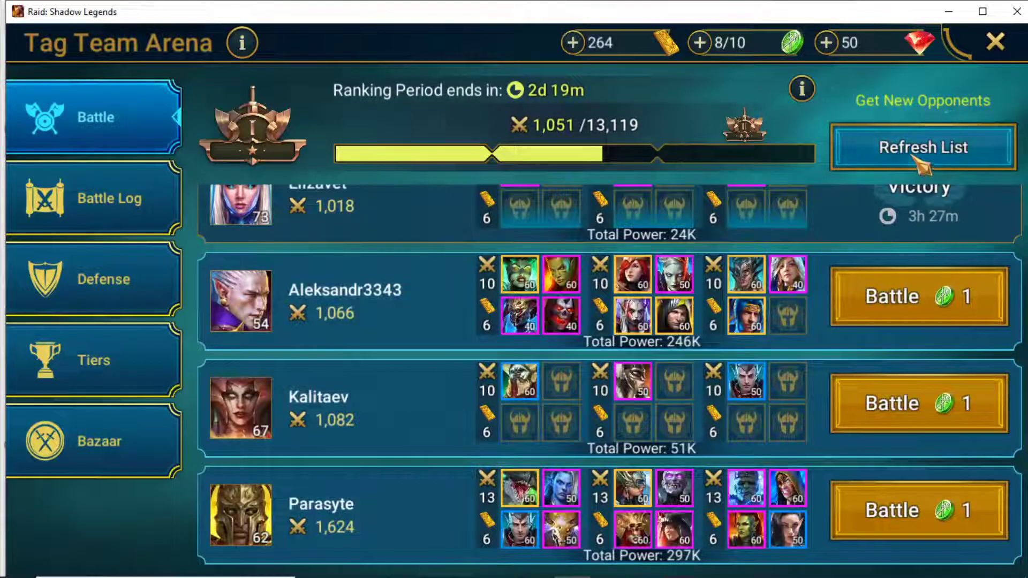
pyautogui.click(910, 153)
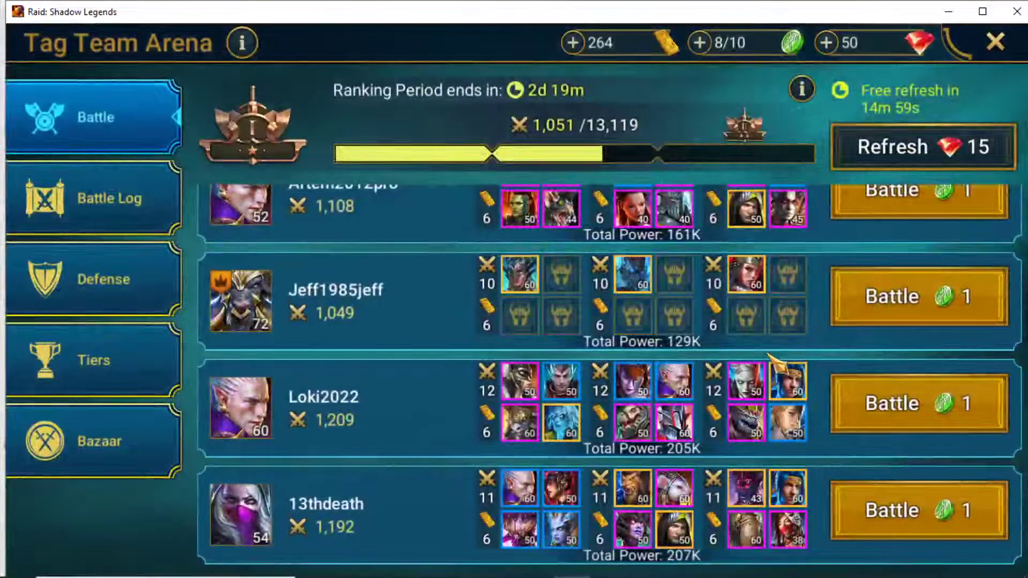
pyautogui.scroll(3, 769, 355)
pyautogui.scroll(2, 779, 367)
pyautogui.scroll(-6, 779, 367)
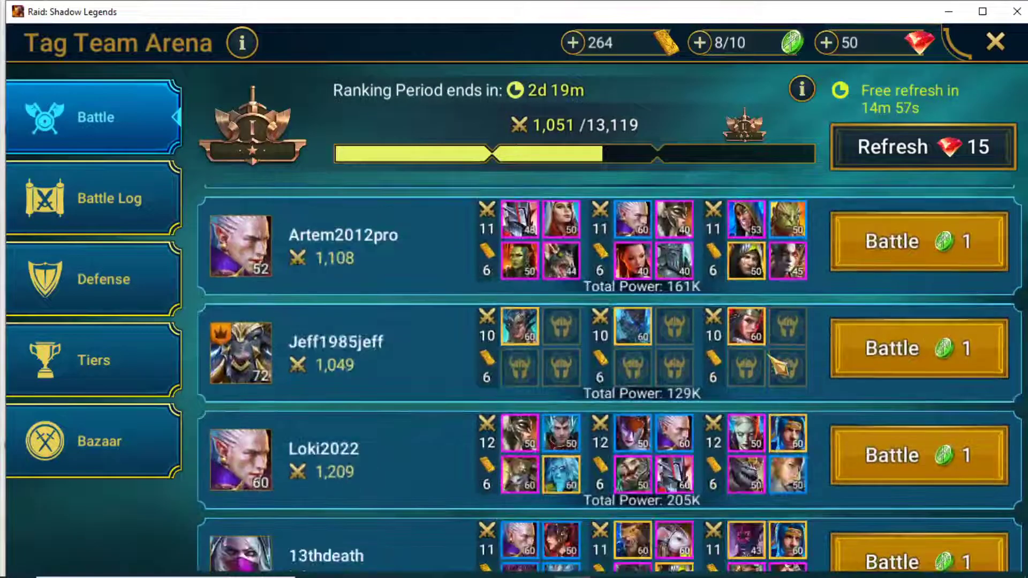
pyautogui.scroll(-3, 610, 377)
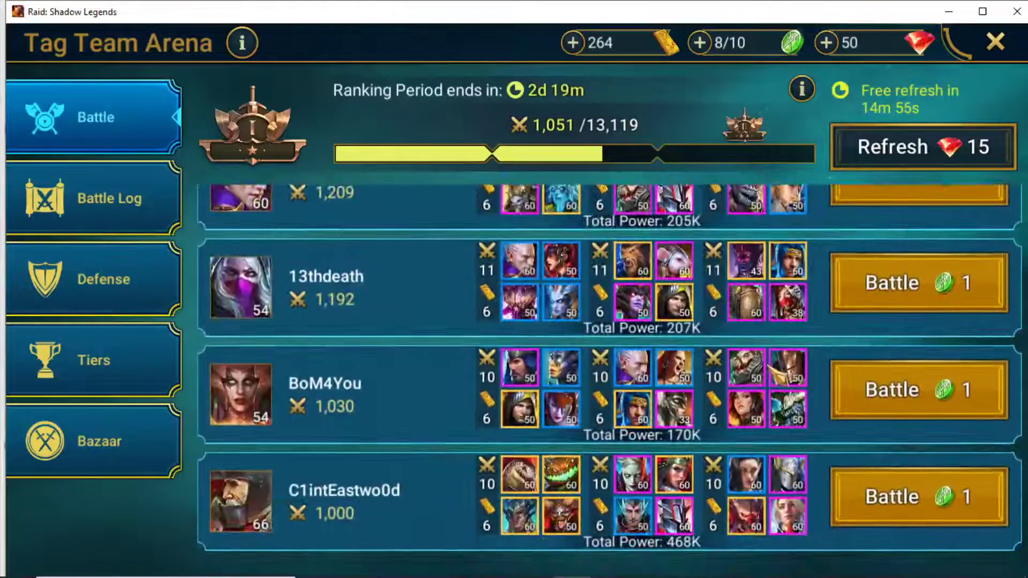
pyautogui.click(995, 43)
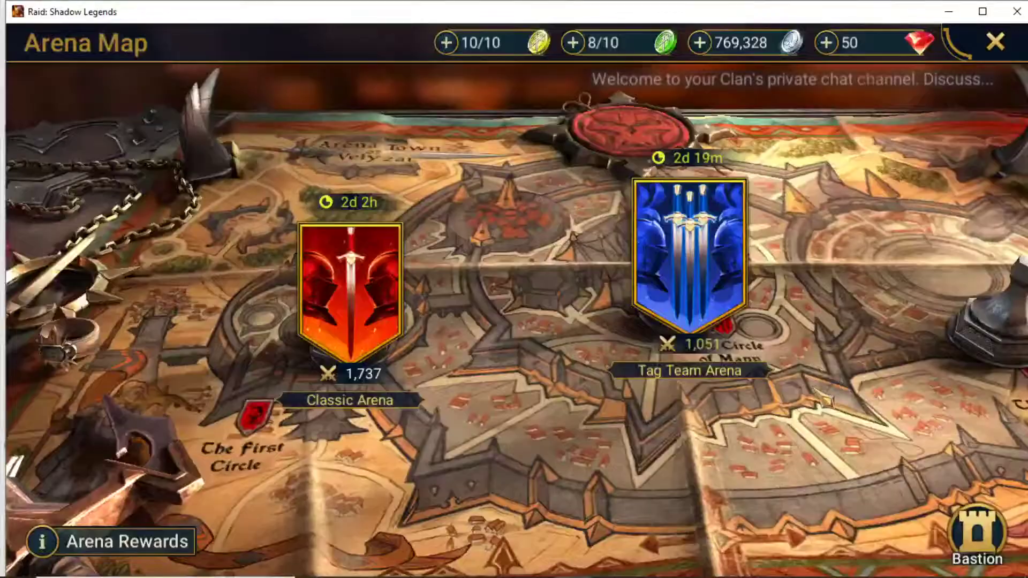
# Start an auto battle against the Demon Lord clan boss with the 50K-power team.
pyautogui.click(991, 48)
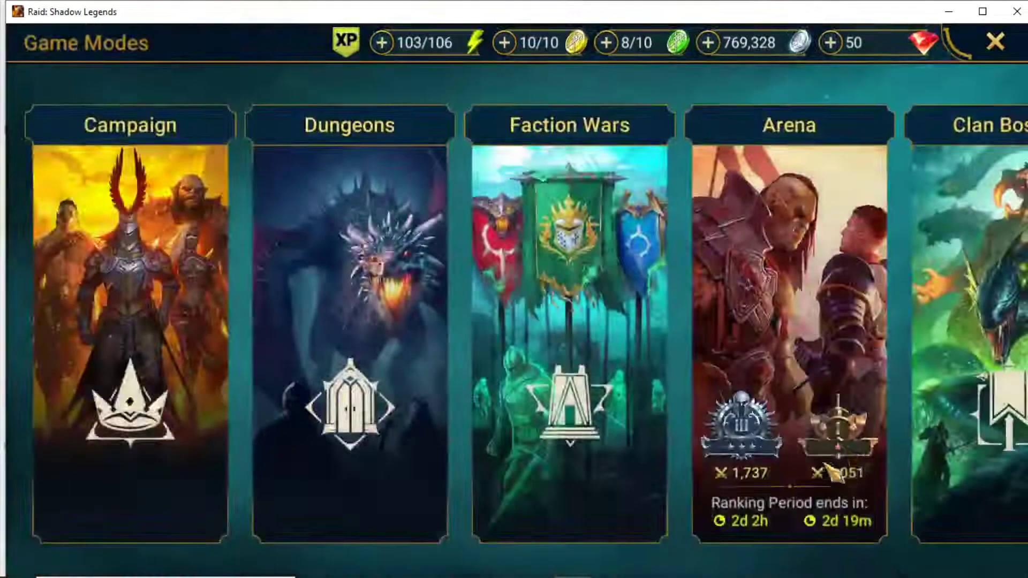
pyautogui.click(963, 322)
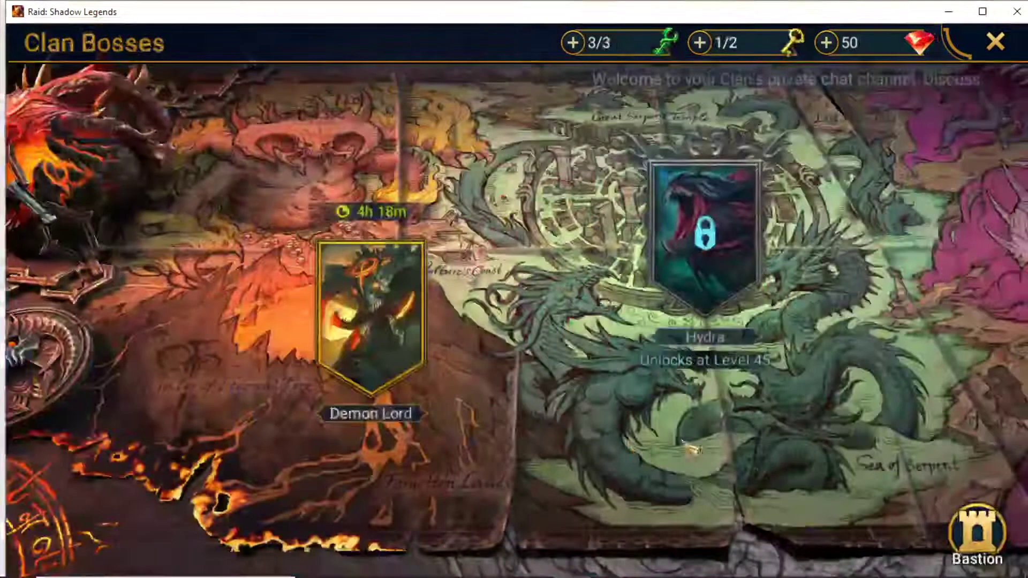
pyautogui.click(371, 316)
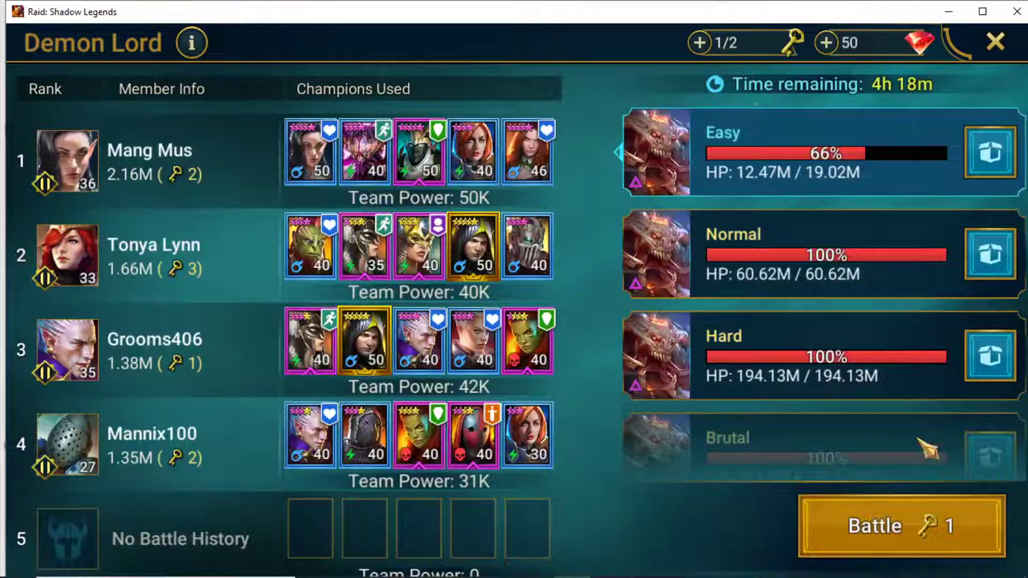
pyautogui.click(929, 551)
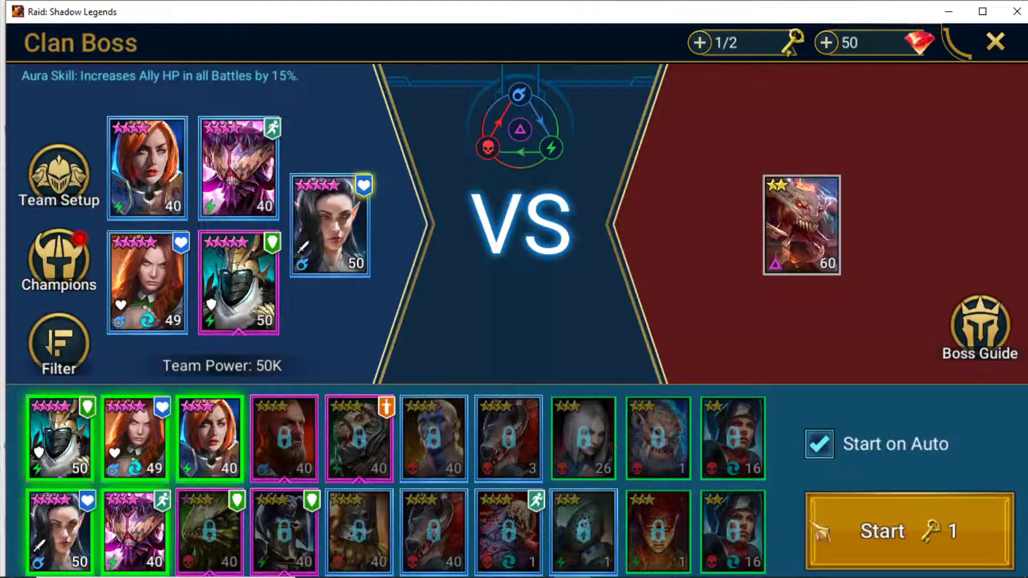
pyautogui.click(934, 560)
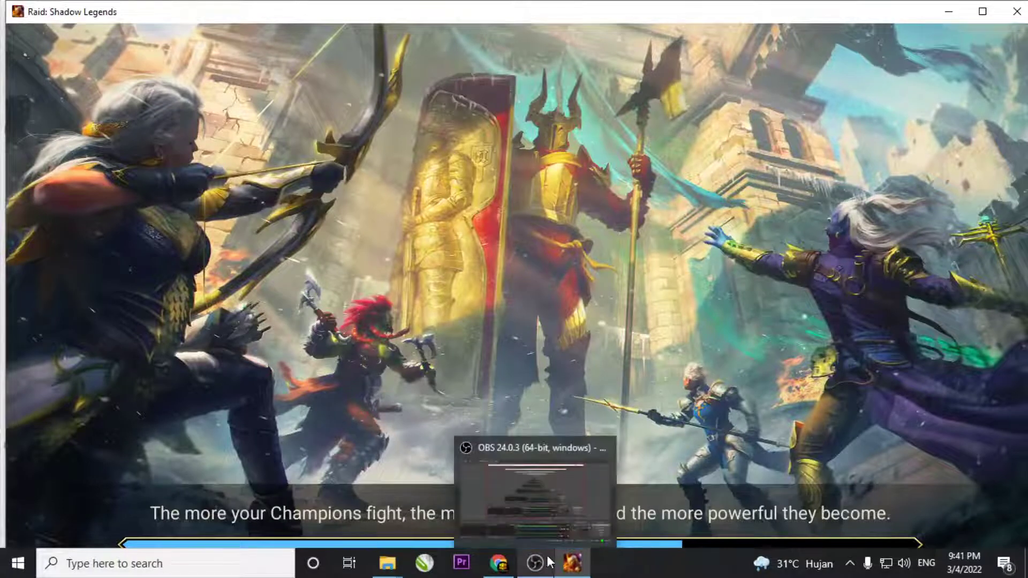
# Minimise the game and end the YouTube Studio broadcast with AKHIRI STREAMING, confirming AKHIRI.
pyautogui.click(572, 562)
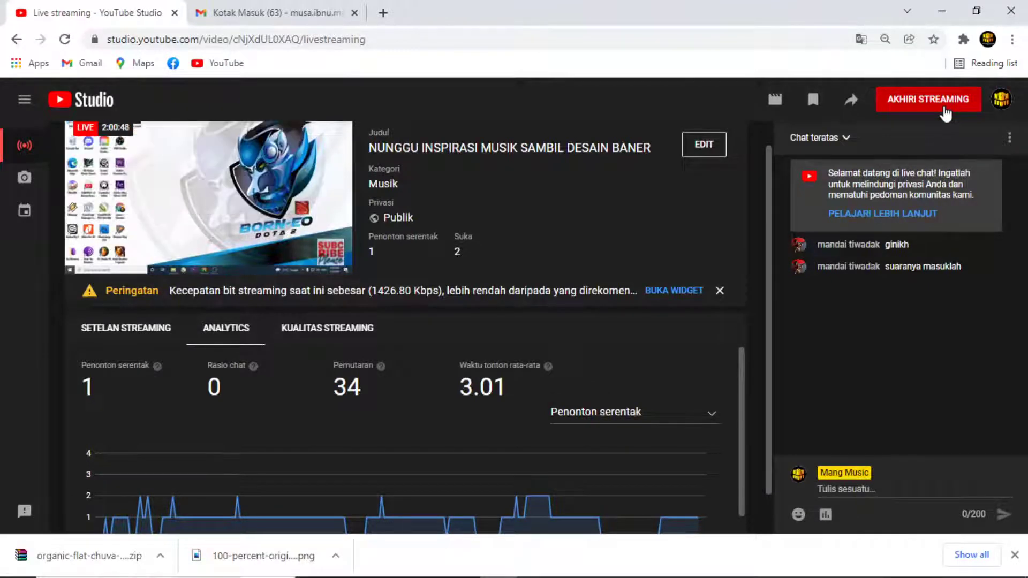
pyautogui.scroll(-2, 616, 400)
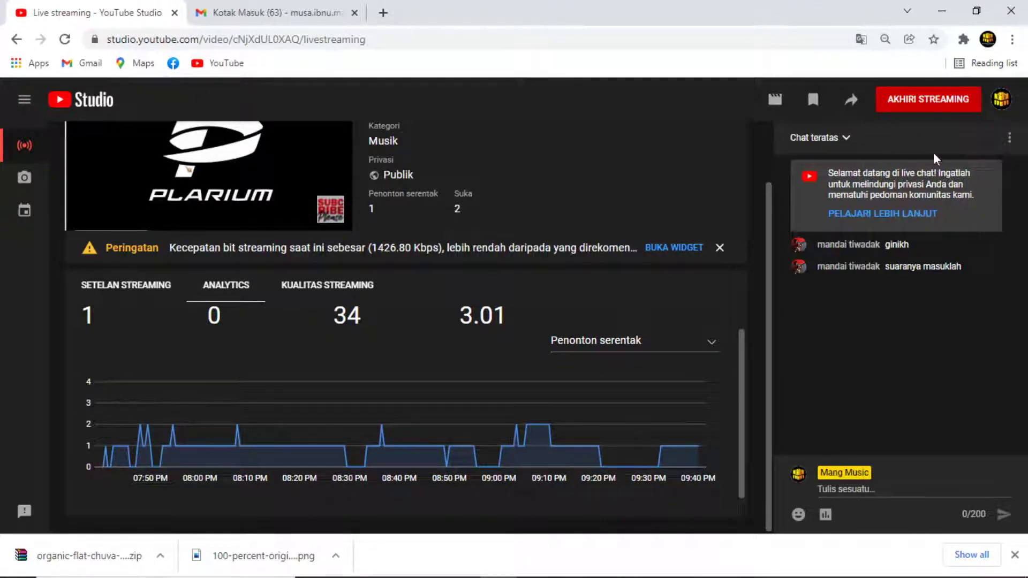
pyautogui.click(941, 105)
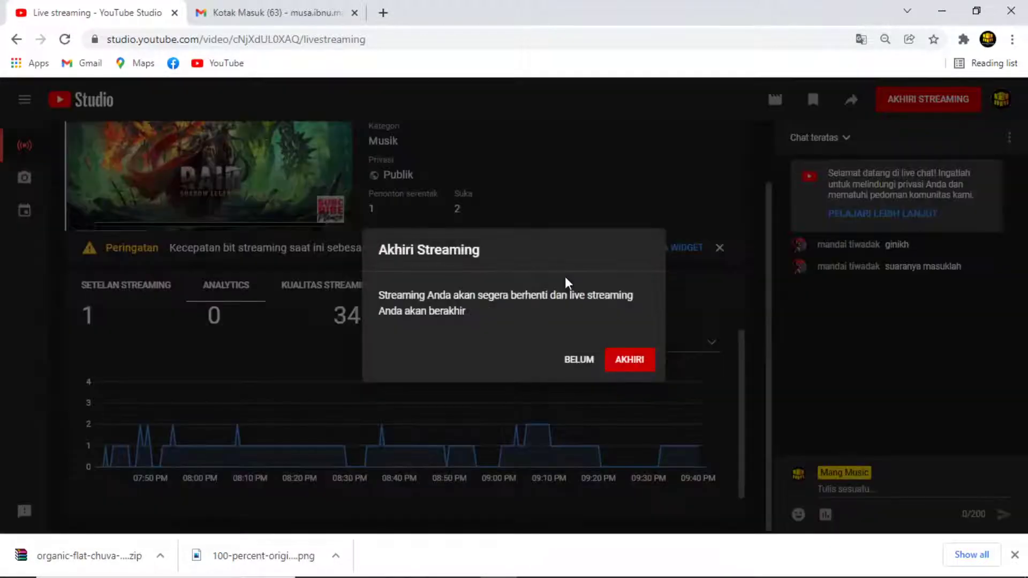
pyautogui.click(630, 359)
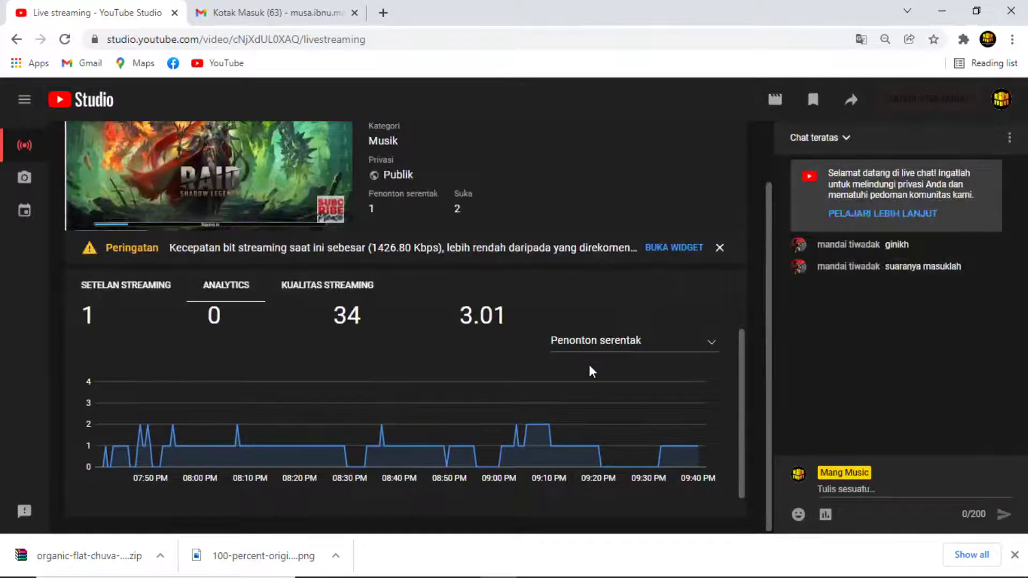